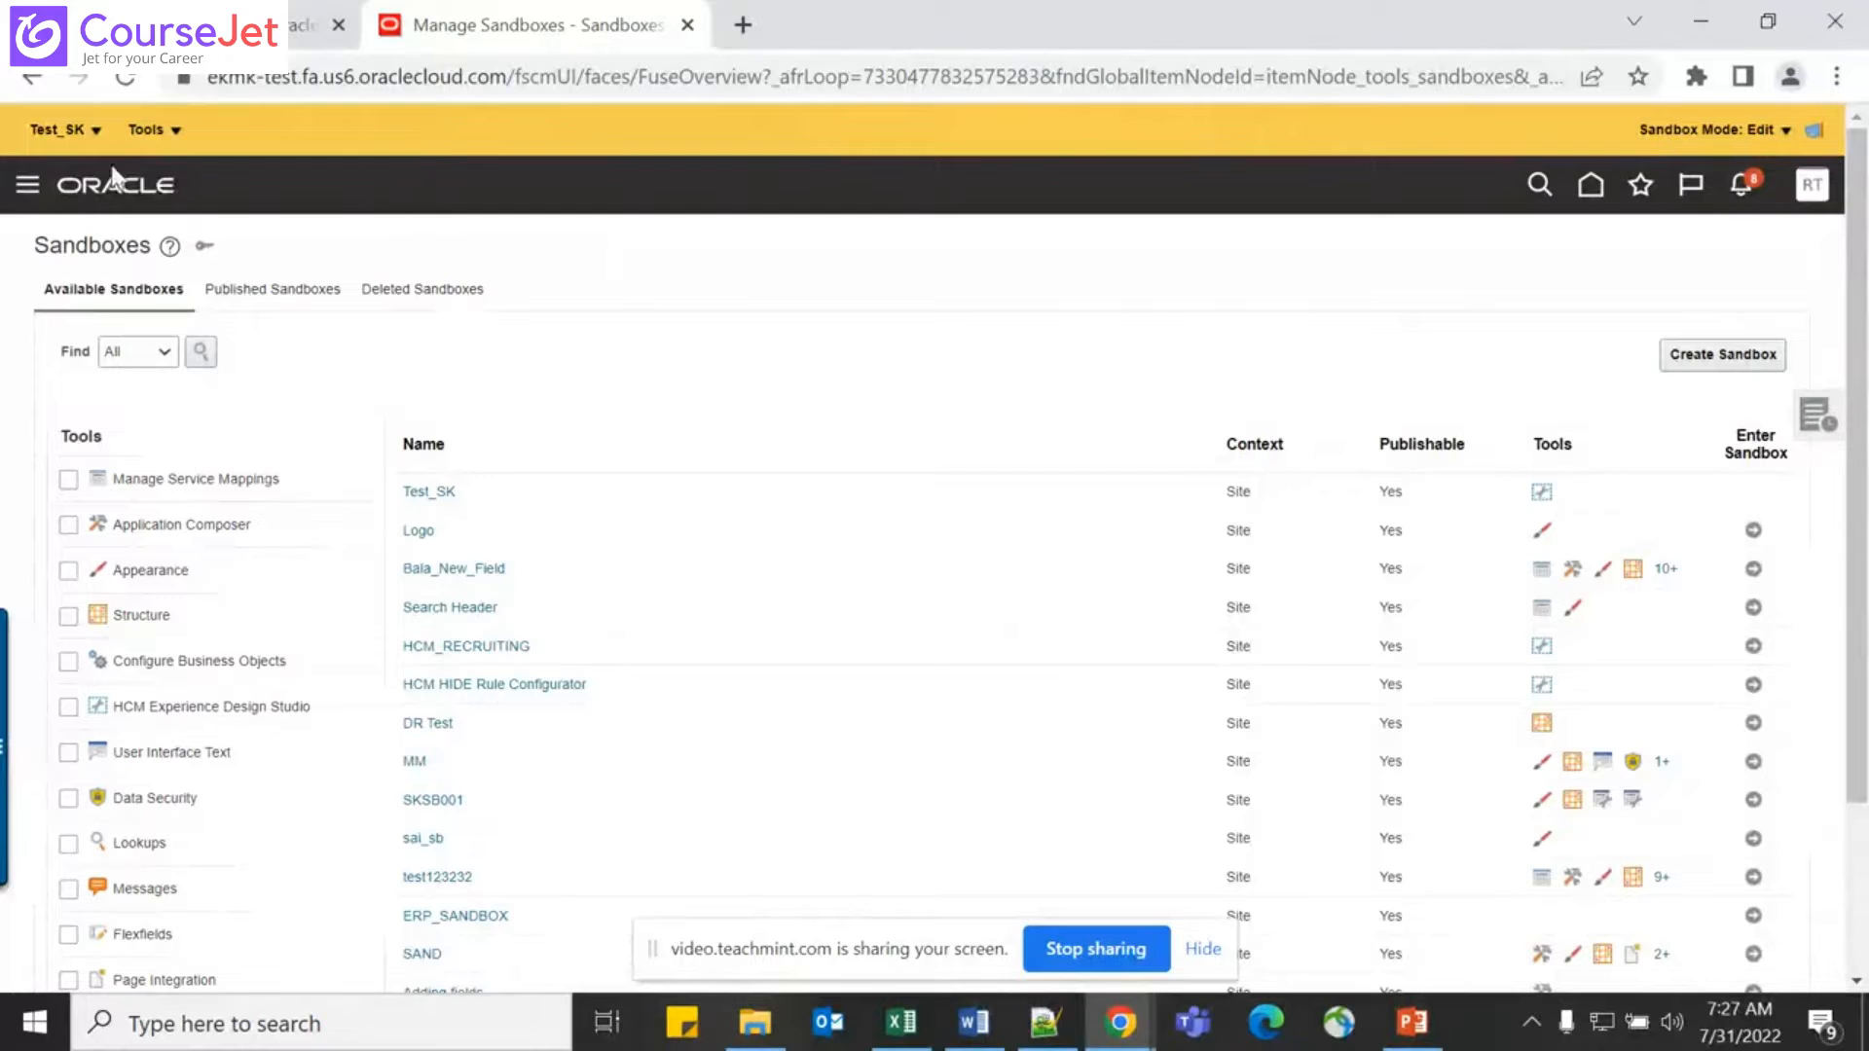
# Step: Return the sandbox session to the Oracle home page and dismiss the server error alert in the other browser tab
pyautogui.click(99, 195)
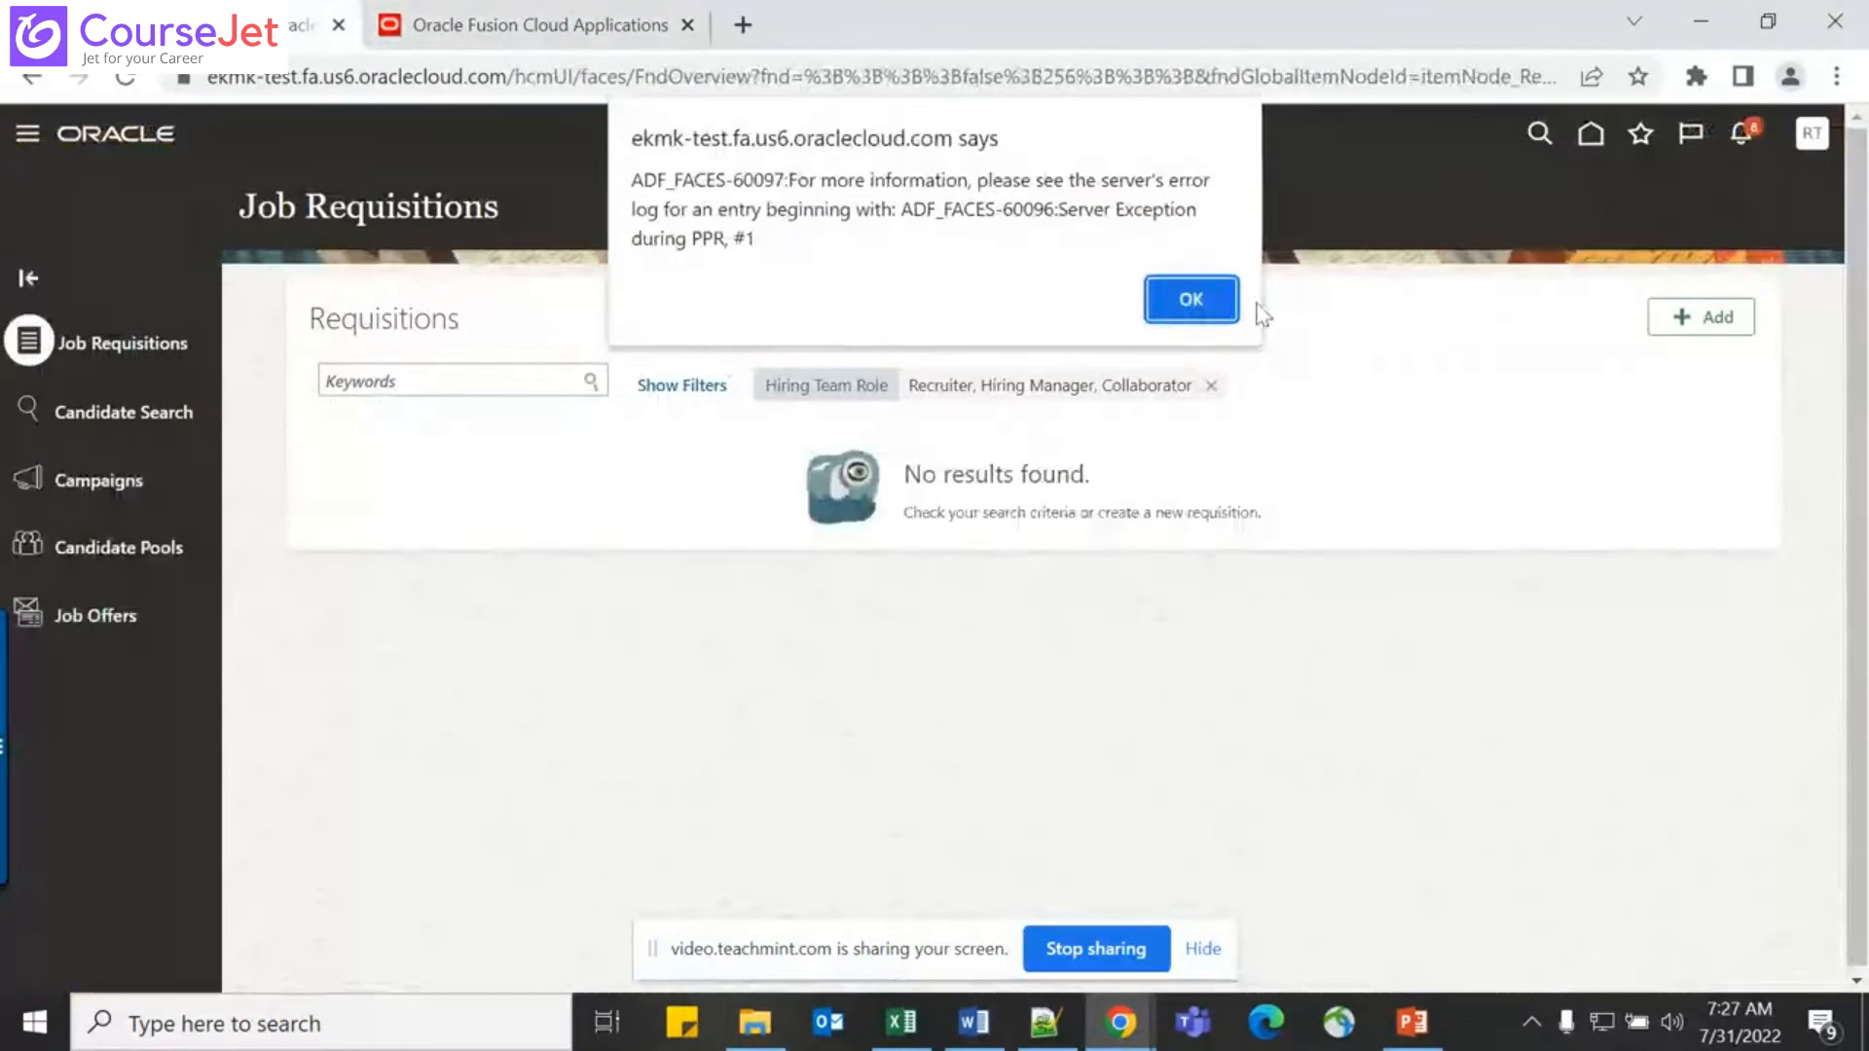
pyautogui.click(1190, 298)
pyautogui.click(479, 6)
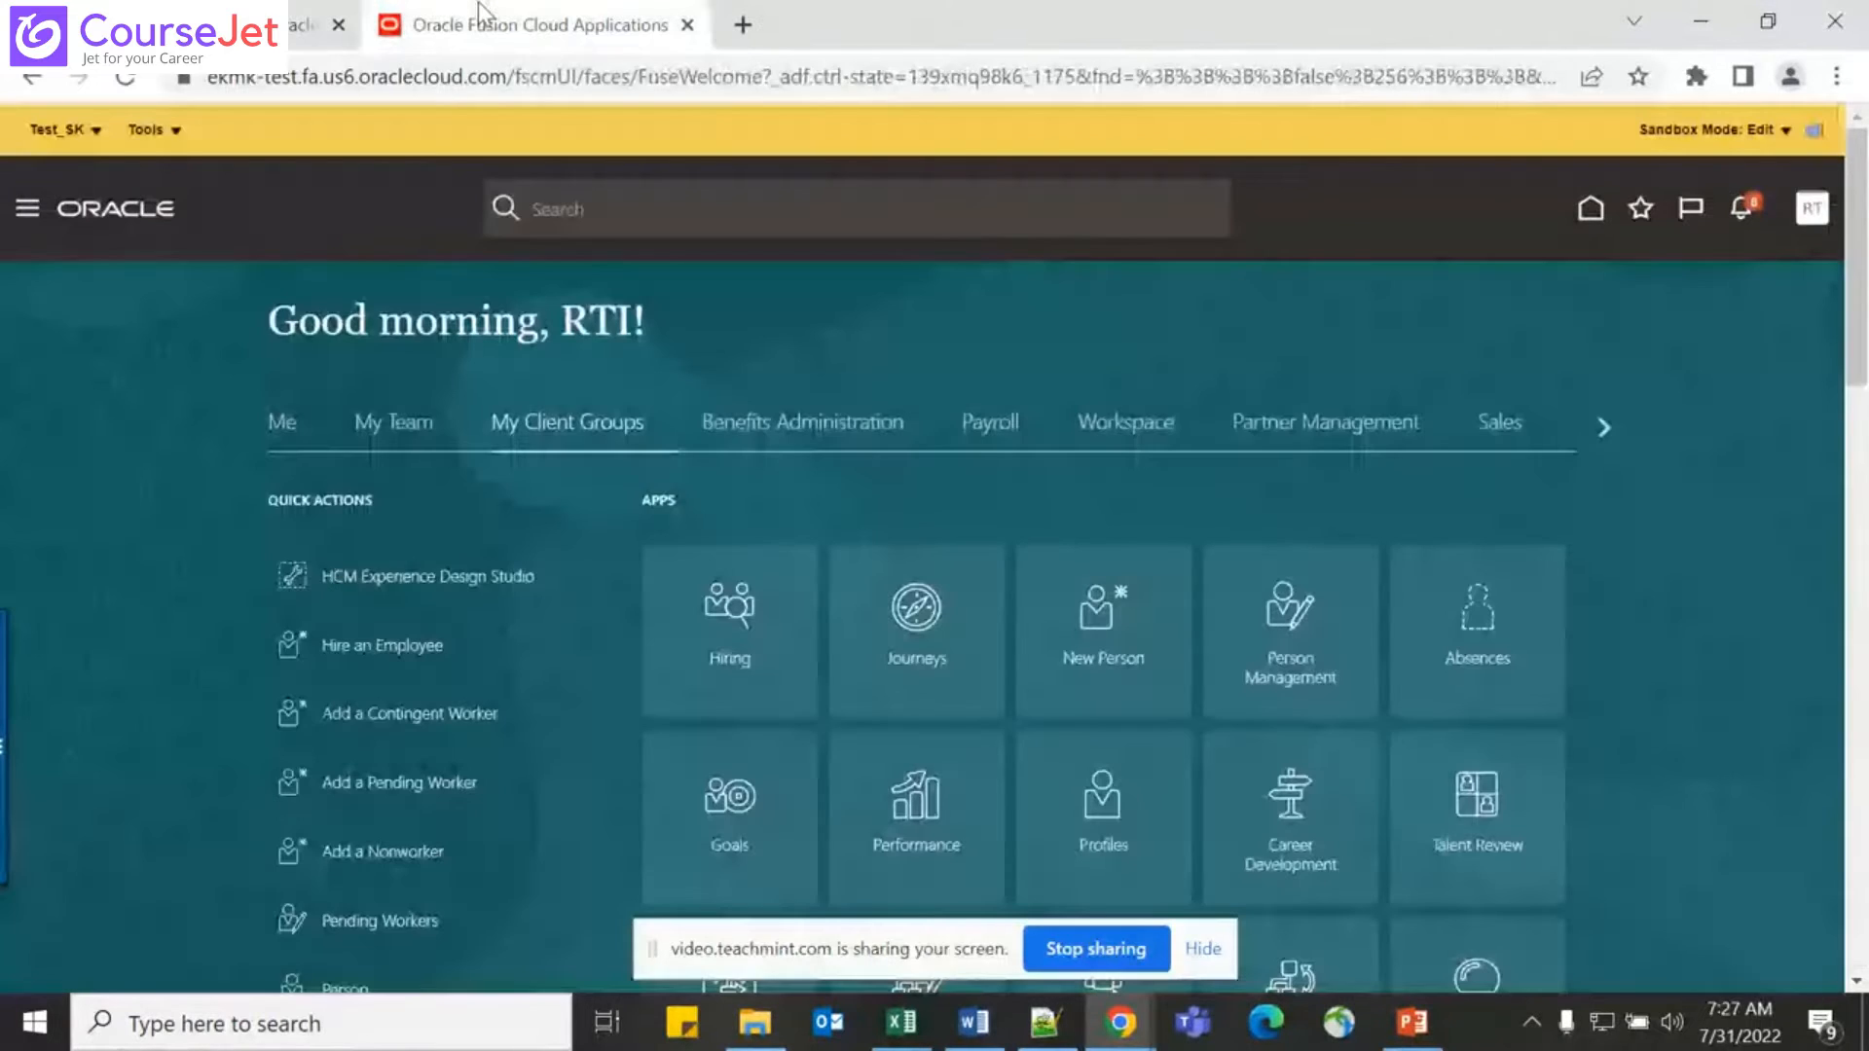
# Step: Check the setup instructions in the PowerPoint slide, then open HCM Experience Design Studio from the My Client Groups quick actions
pyautogui.scroll(-3, 766, 682)
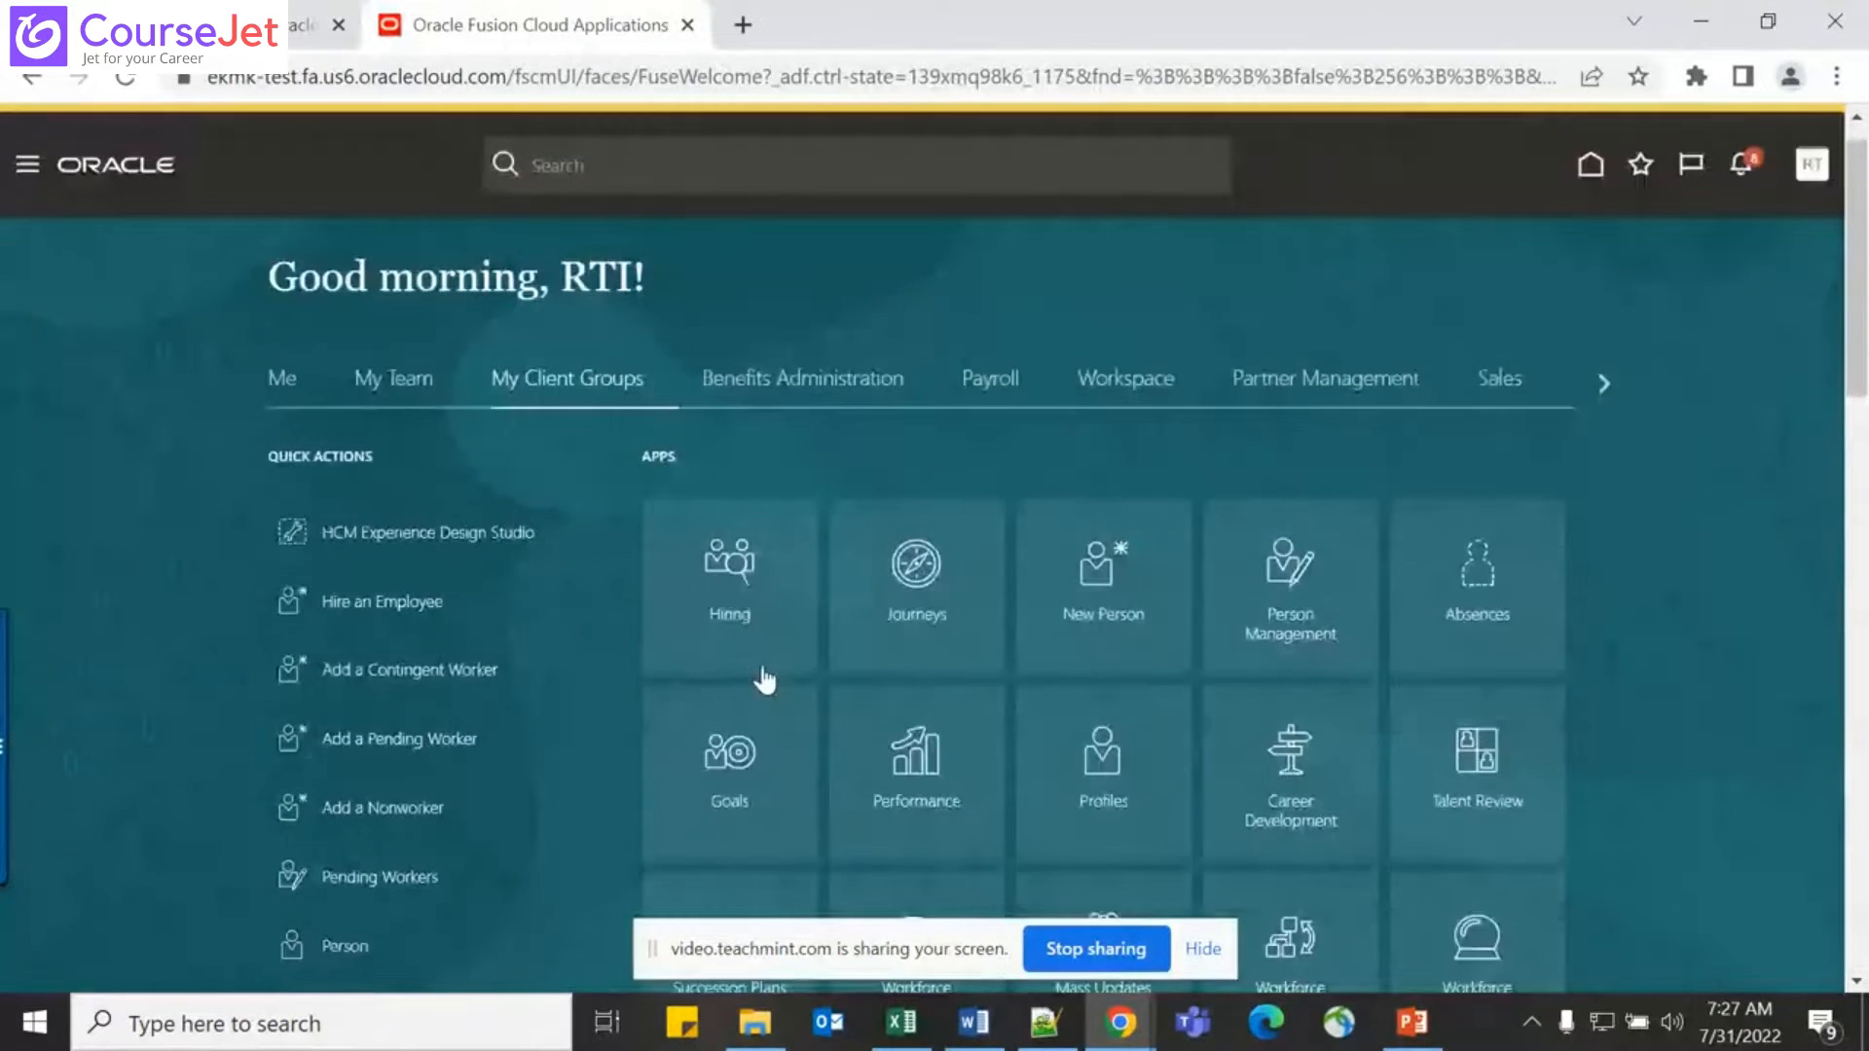
pyautogui.scroll(-3, 766, 682)
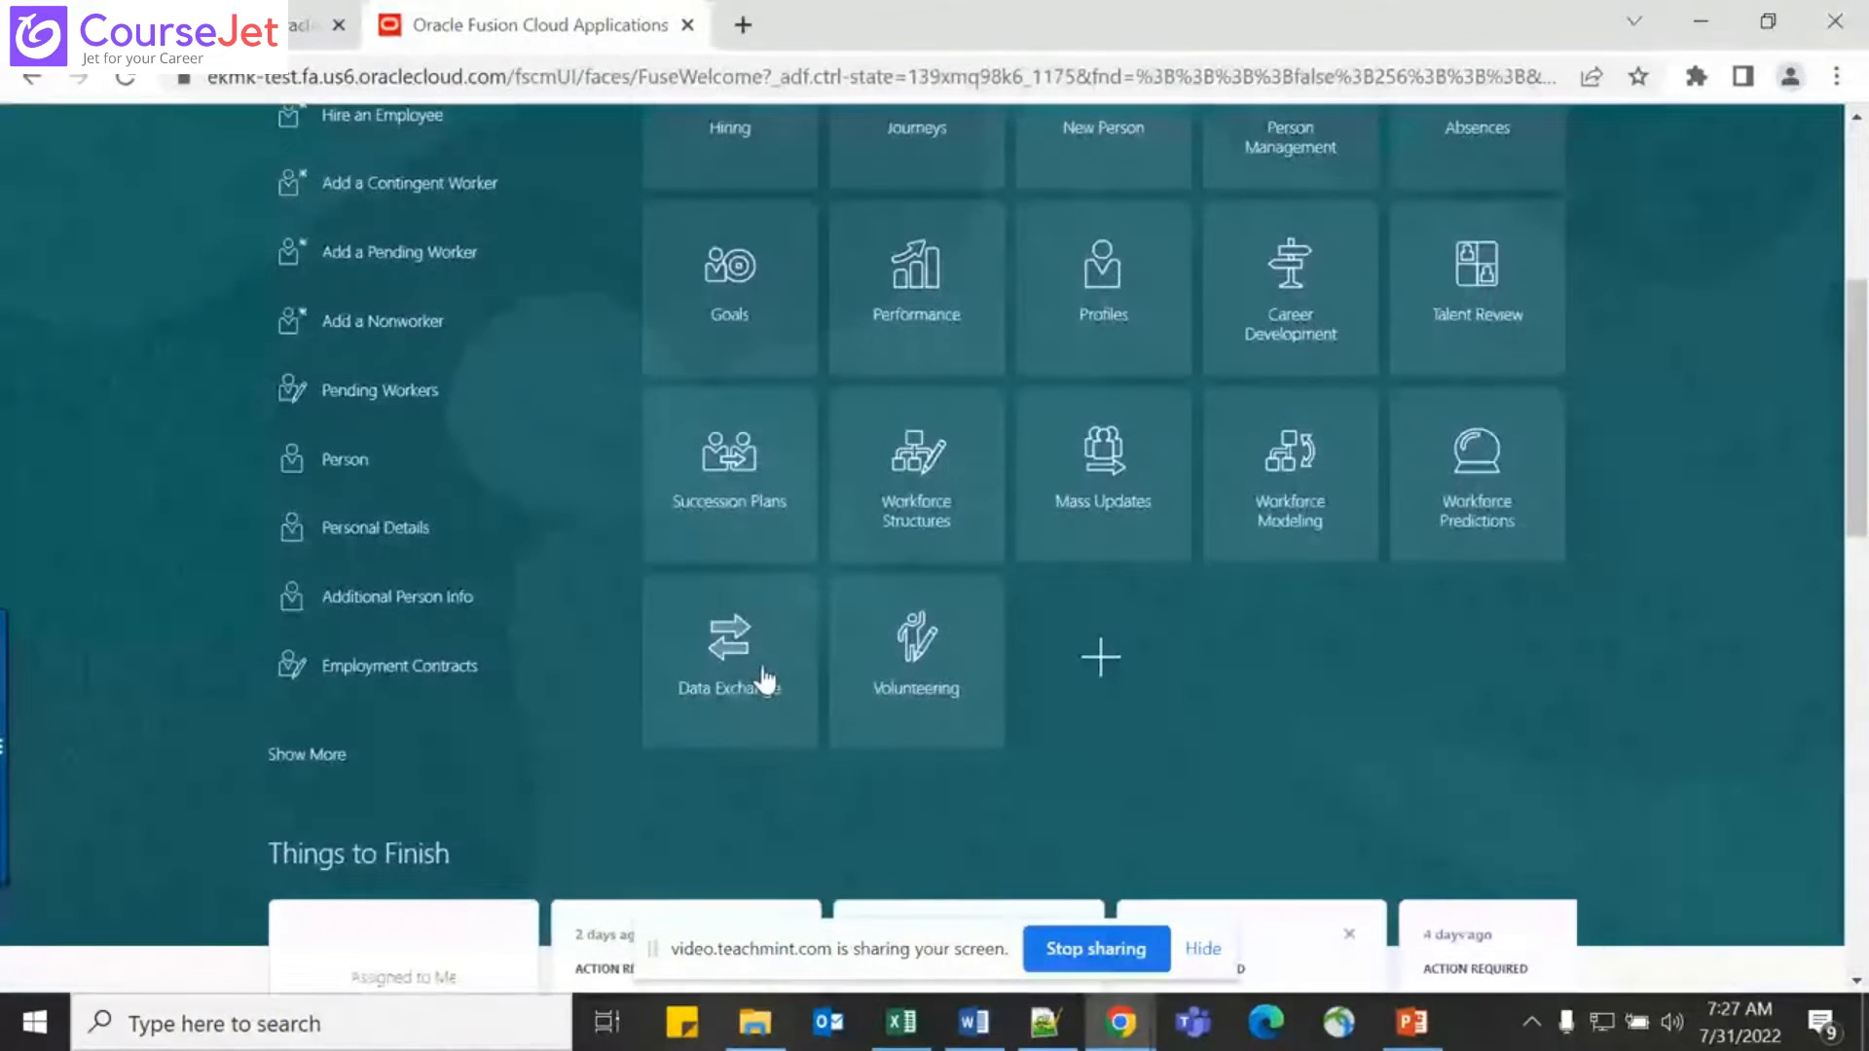
pyautogui.scroll(3, 434, 626)
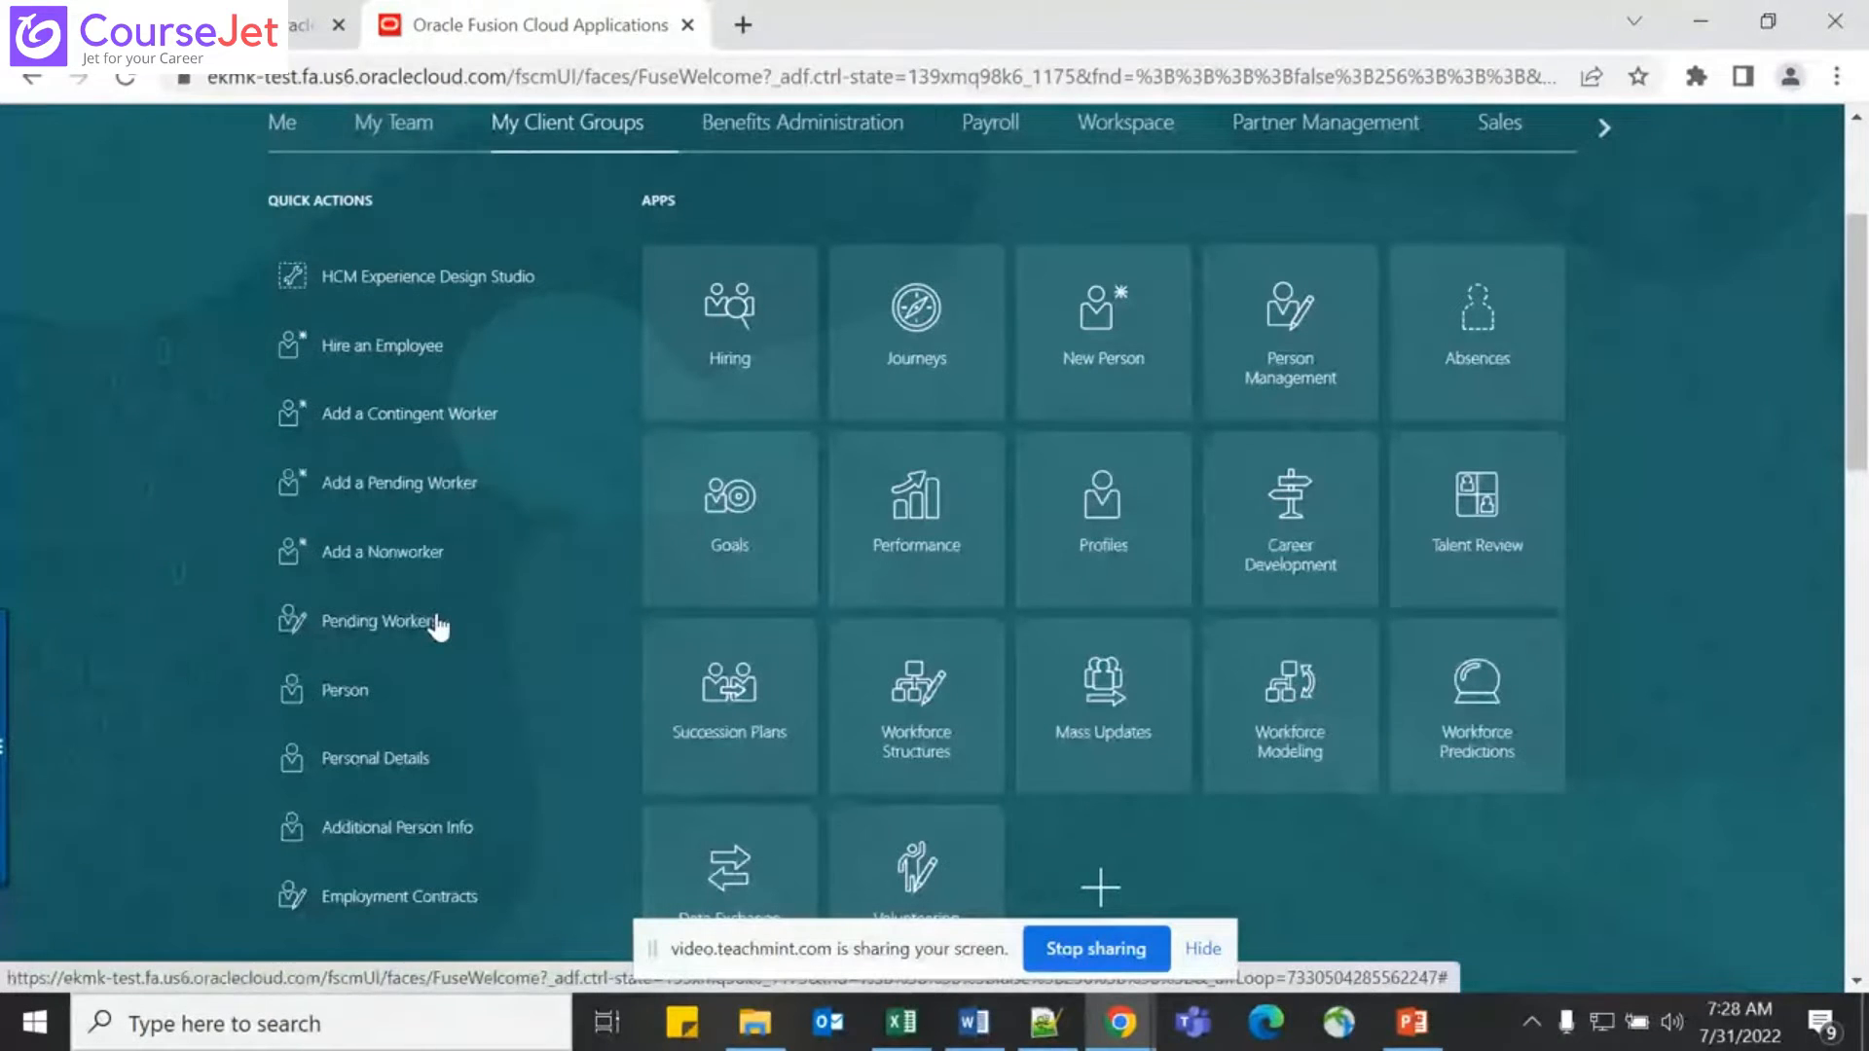
pyautogui.hotkey('alt', 'Tab')
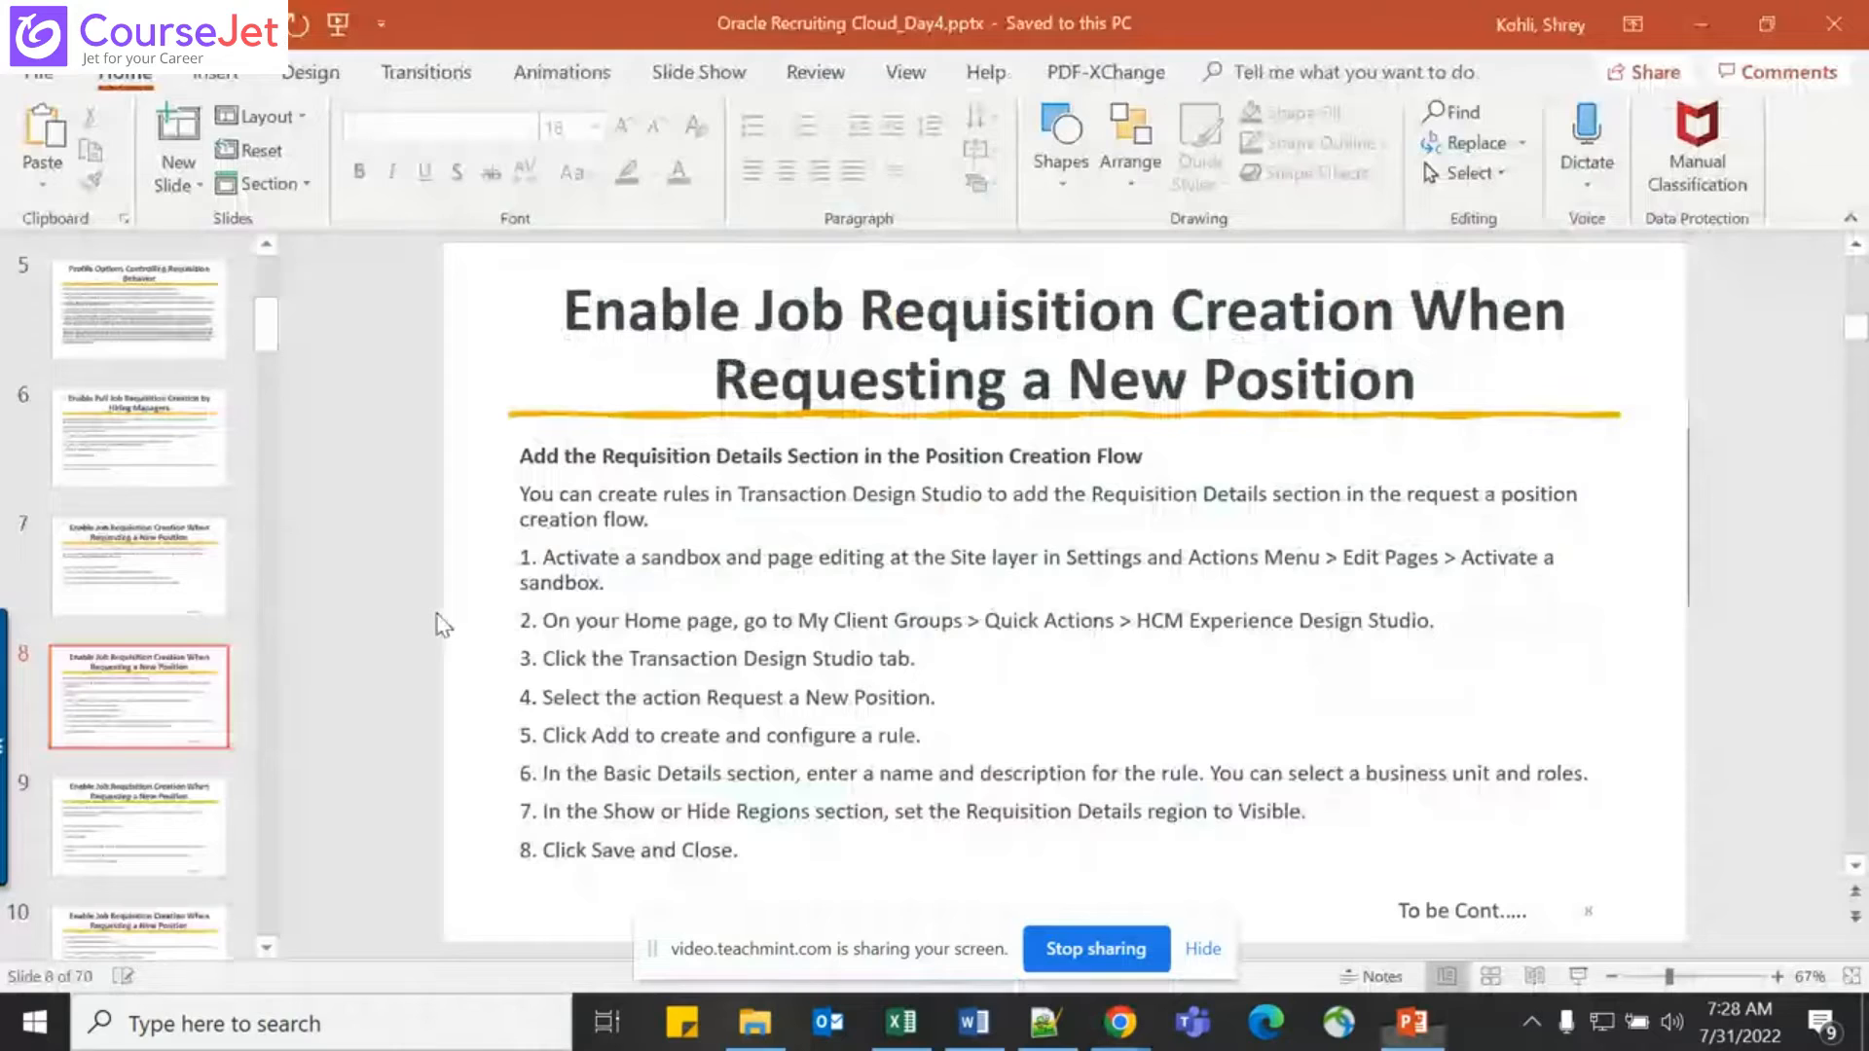
pyautogui.hotkey('alt', 'Tab')
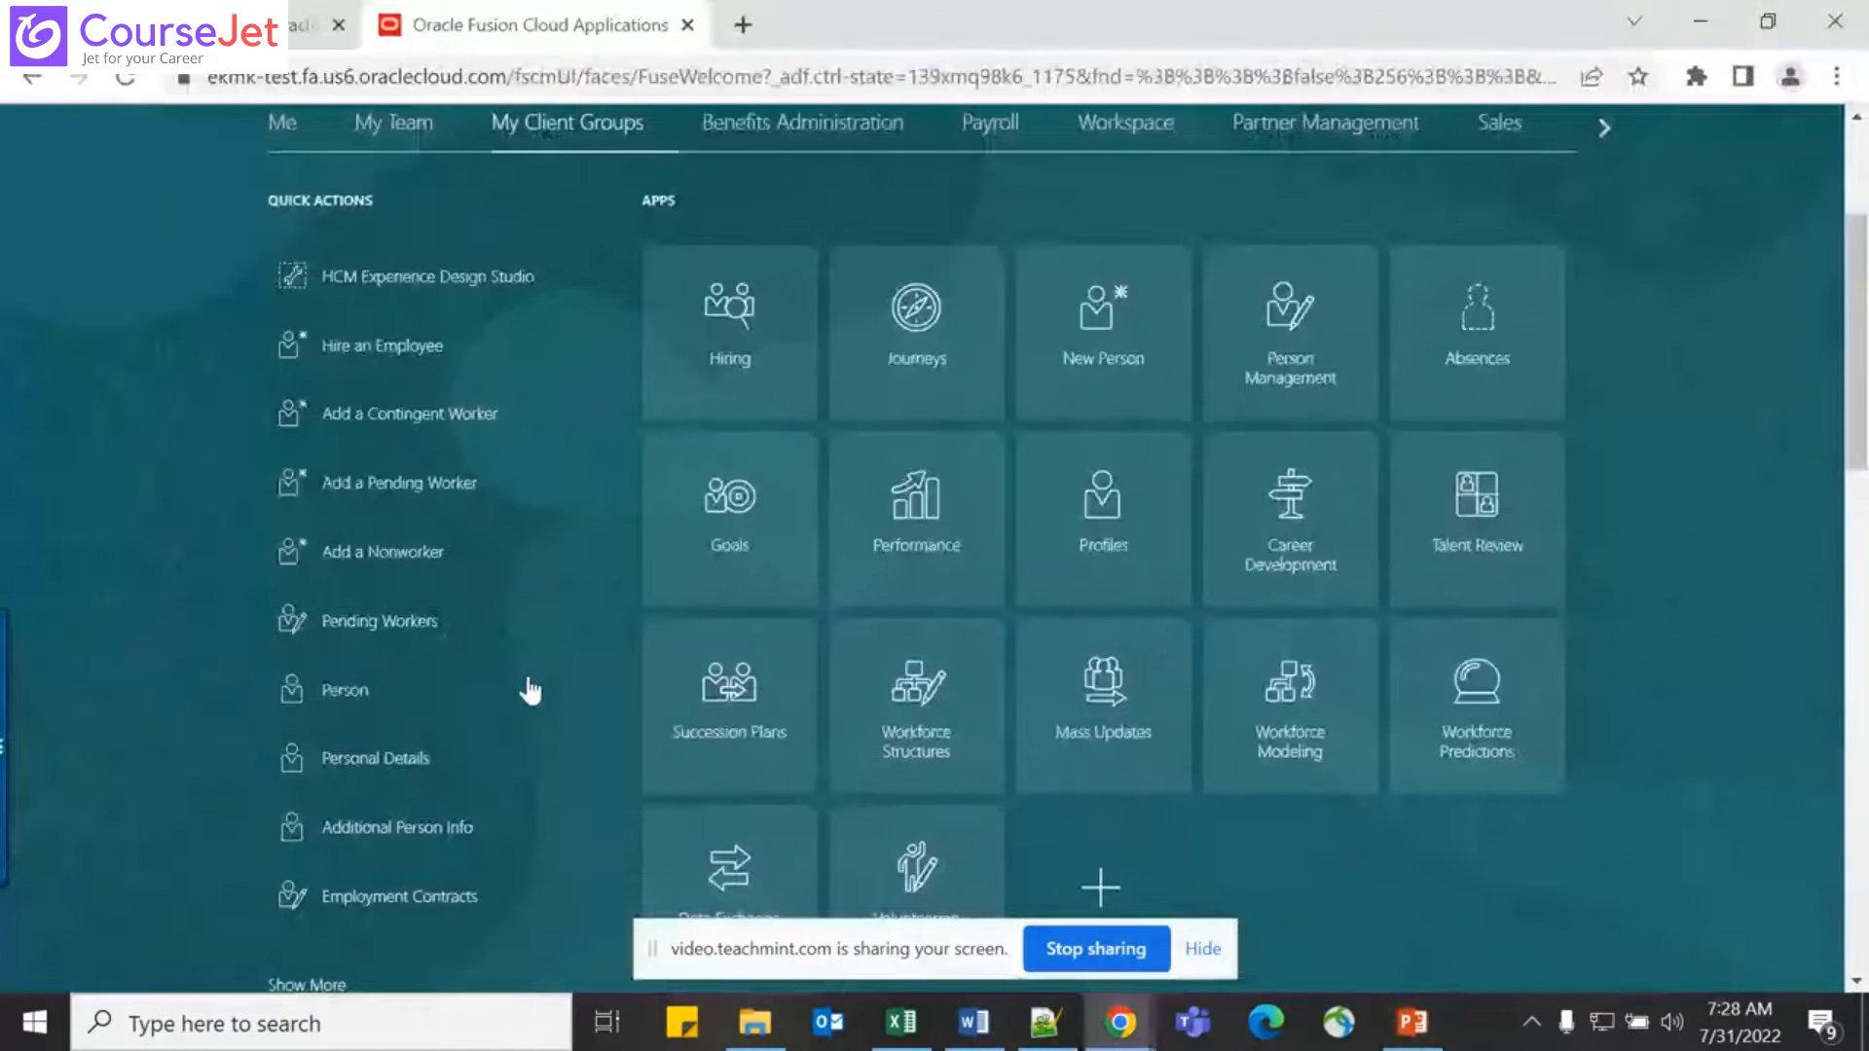
pyautogui.scroll(-3, 530, 692)
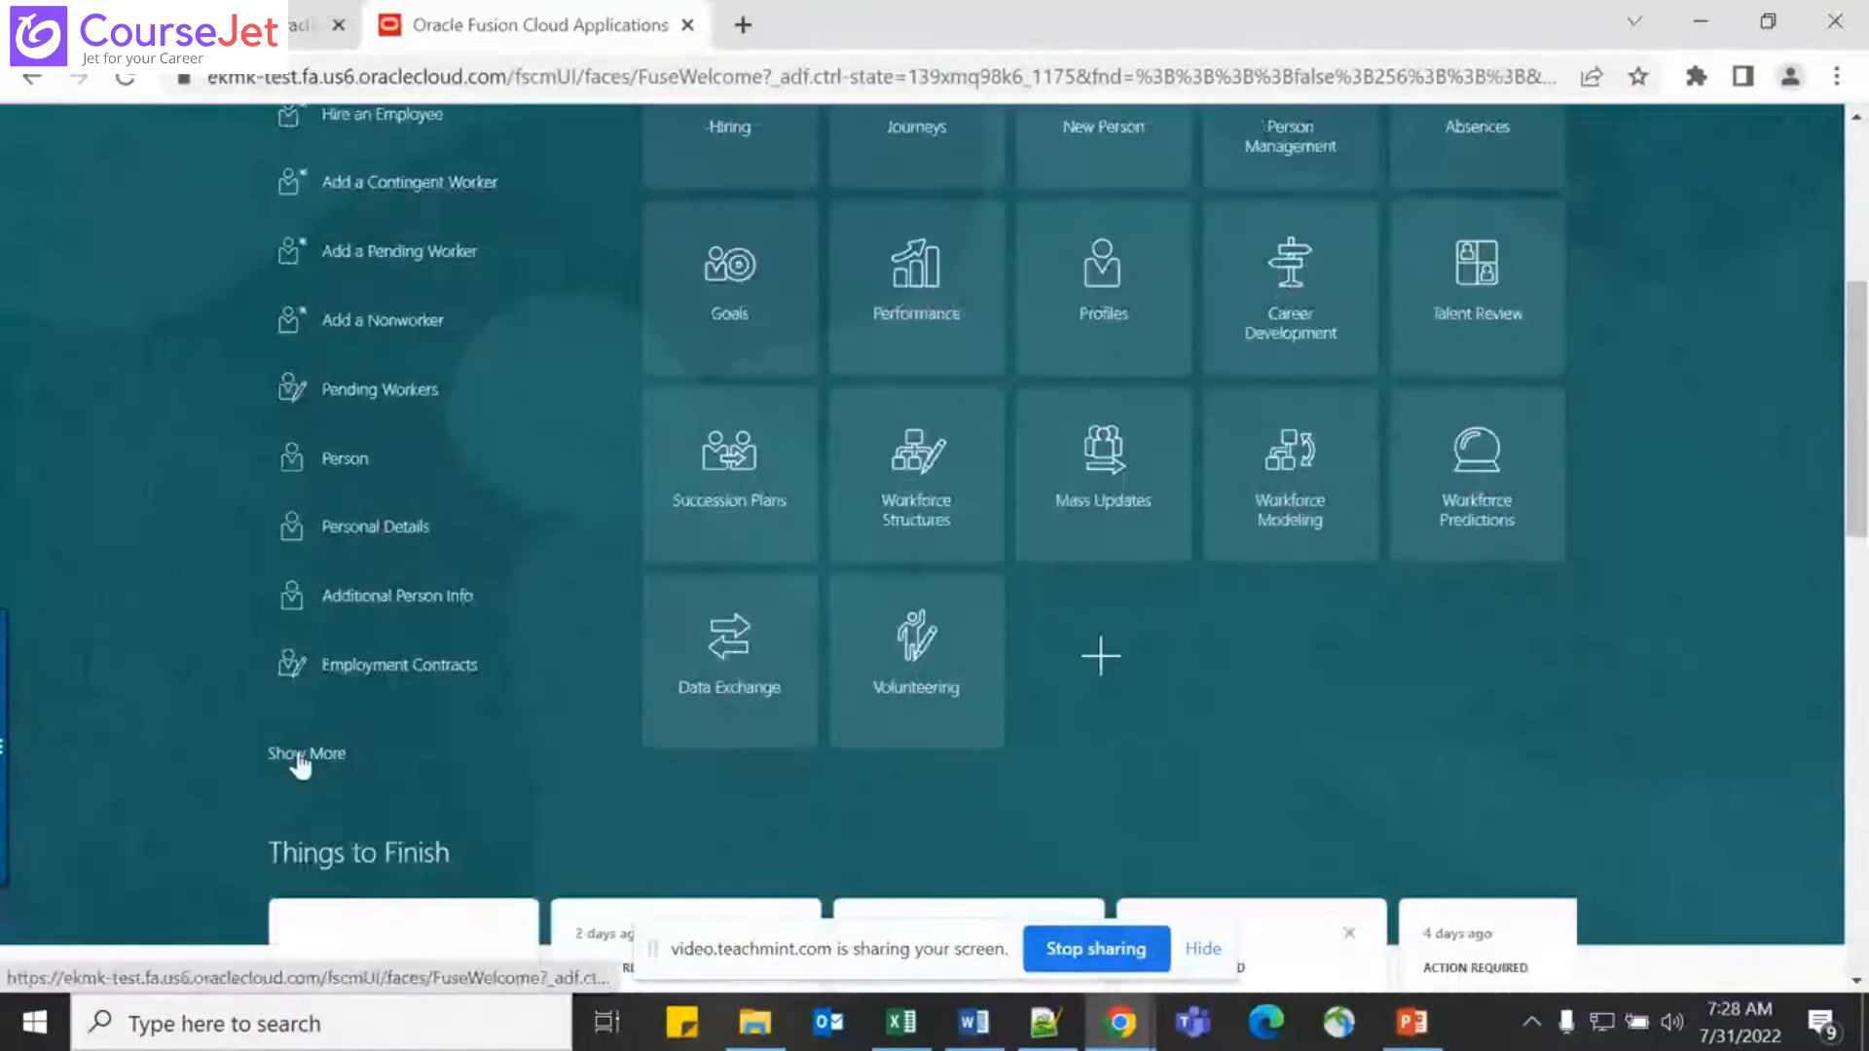
pyautogui.click(301, 751)
pyautogui.scroll(-3, 301, 763)
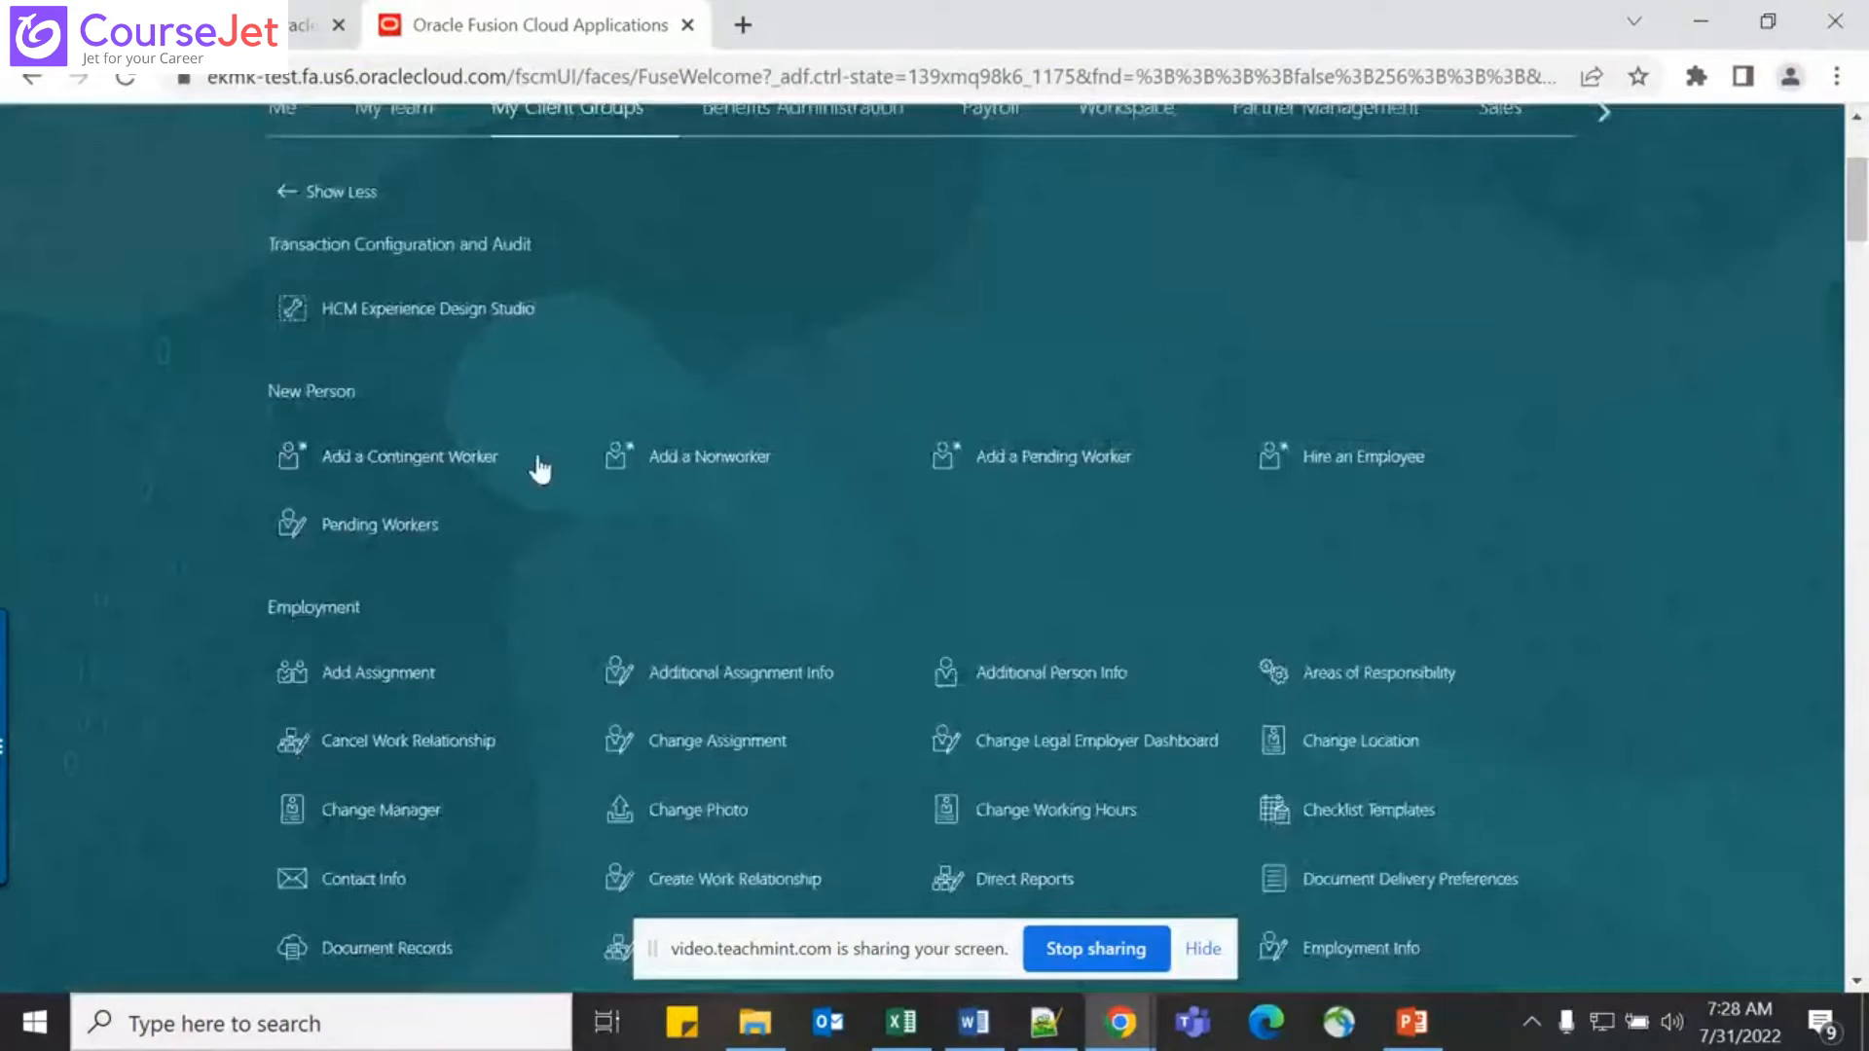
pyautogui.scroll(3, 535, 467)
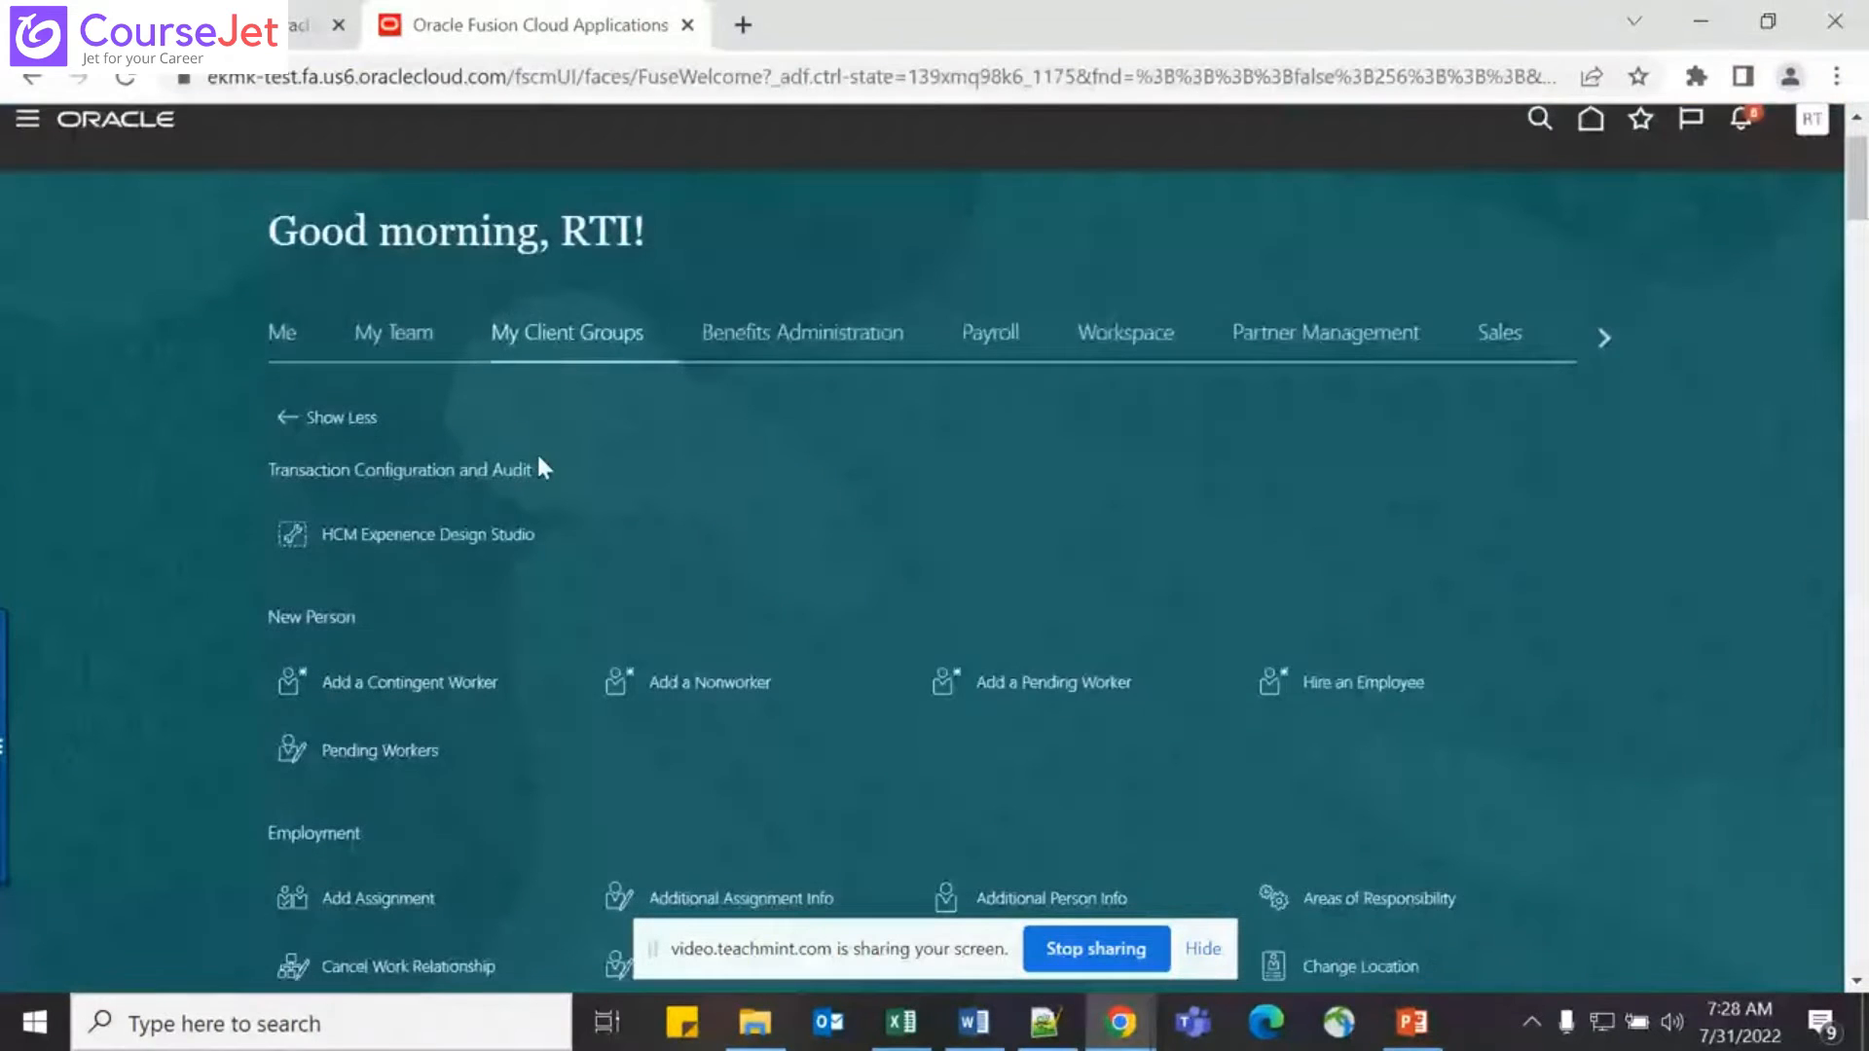
pyautogui.scroll(1, 466, 499)
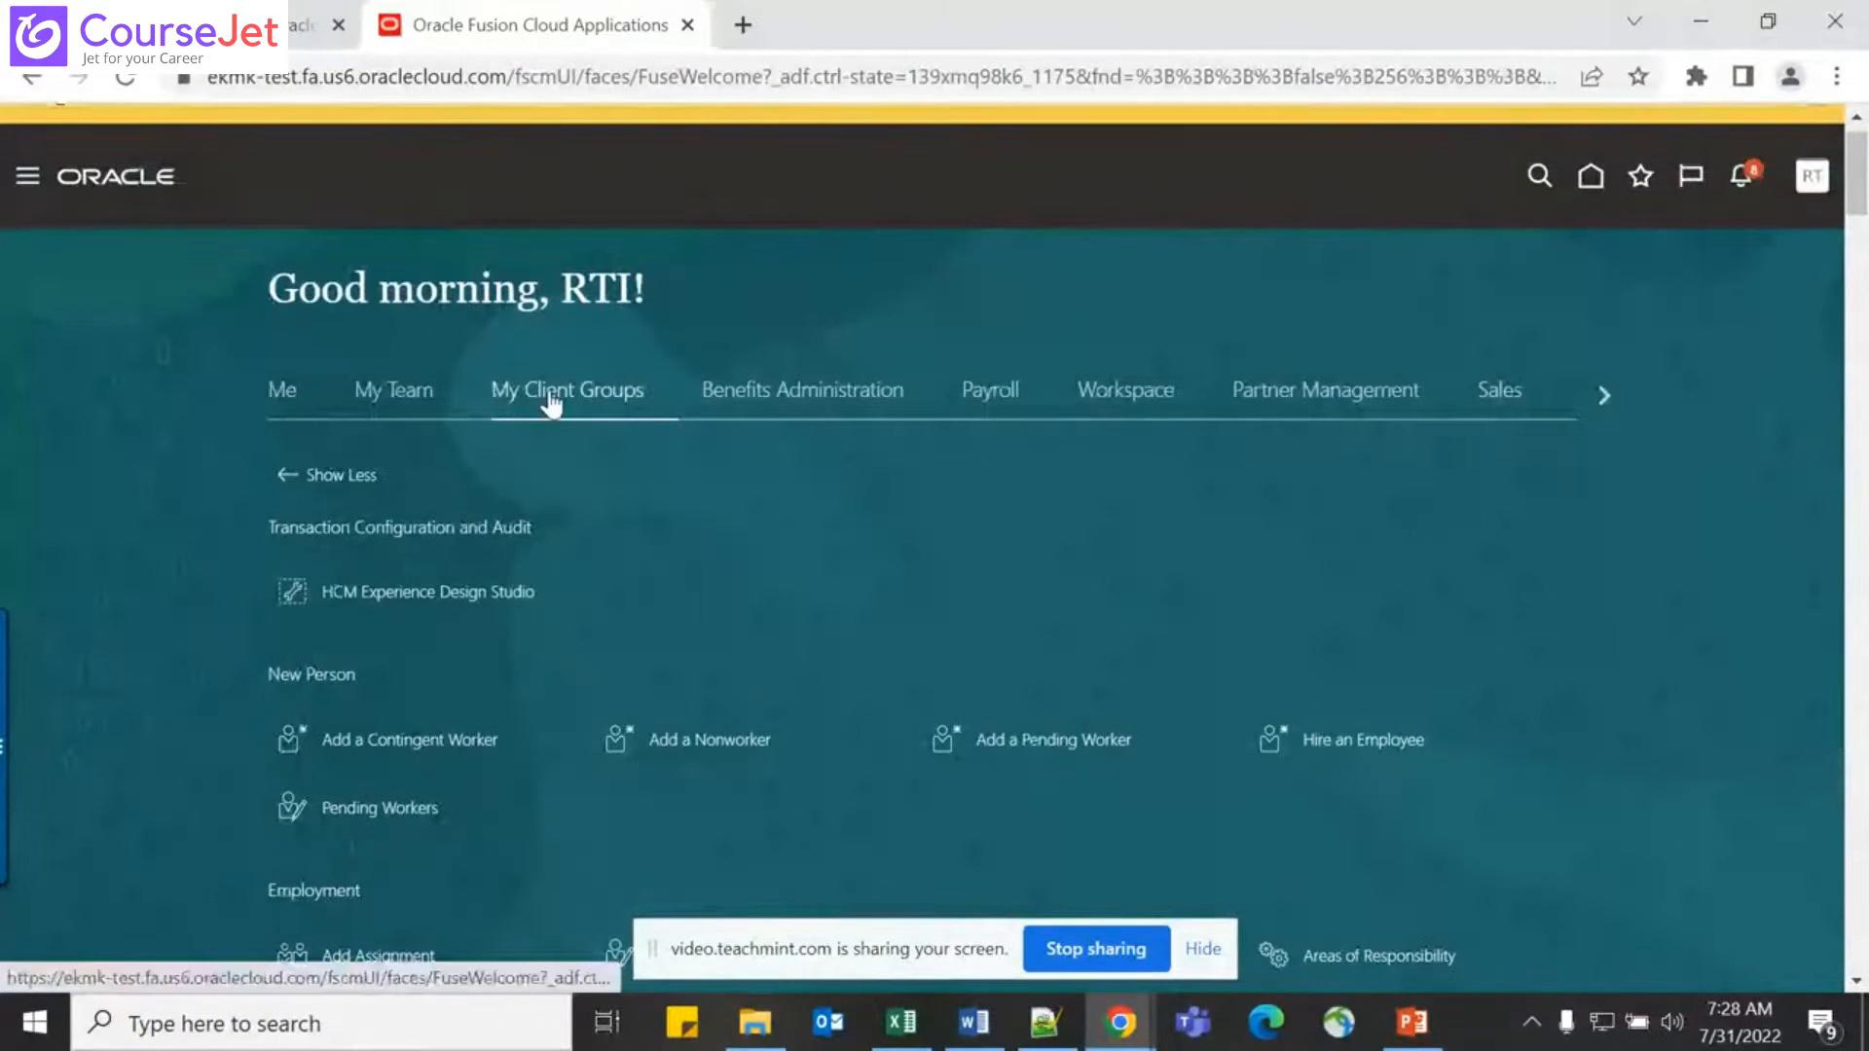
pyautogui.click(364, 602)
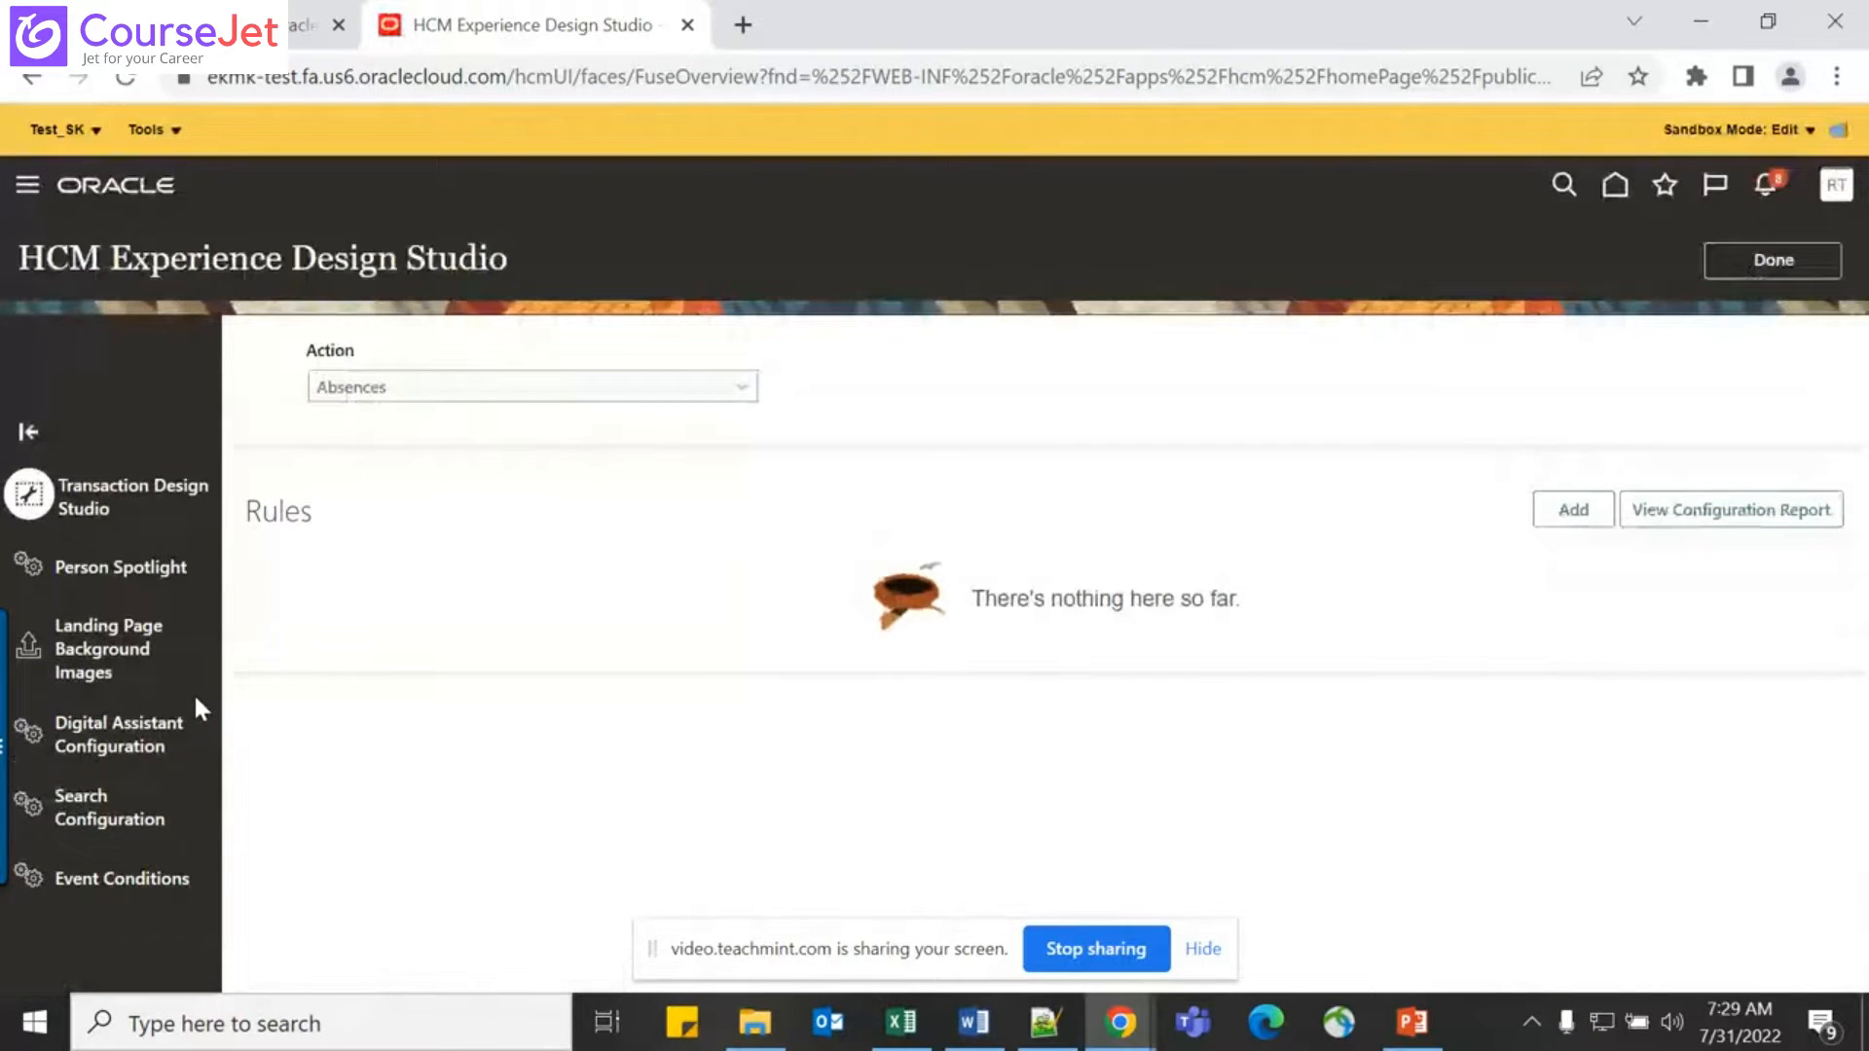
# Step: Consult the slide for the required action and select Request a New Position as the action in Transaction Design Studio
pyautogui.hotkey('alt', 'Tab')
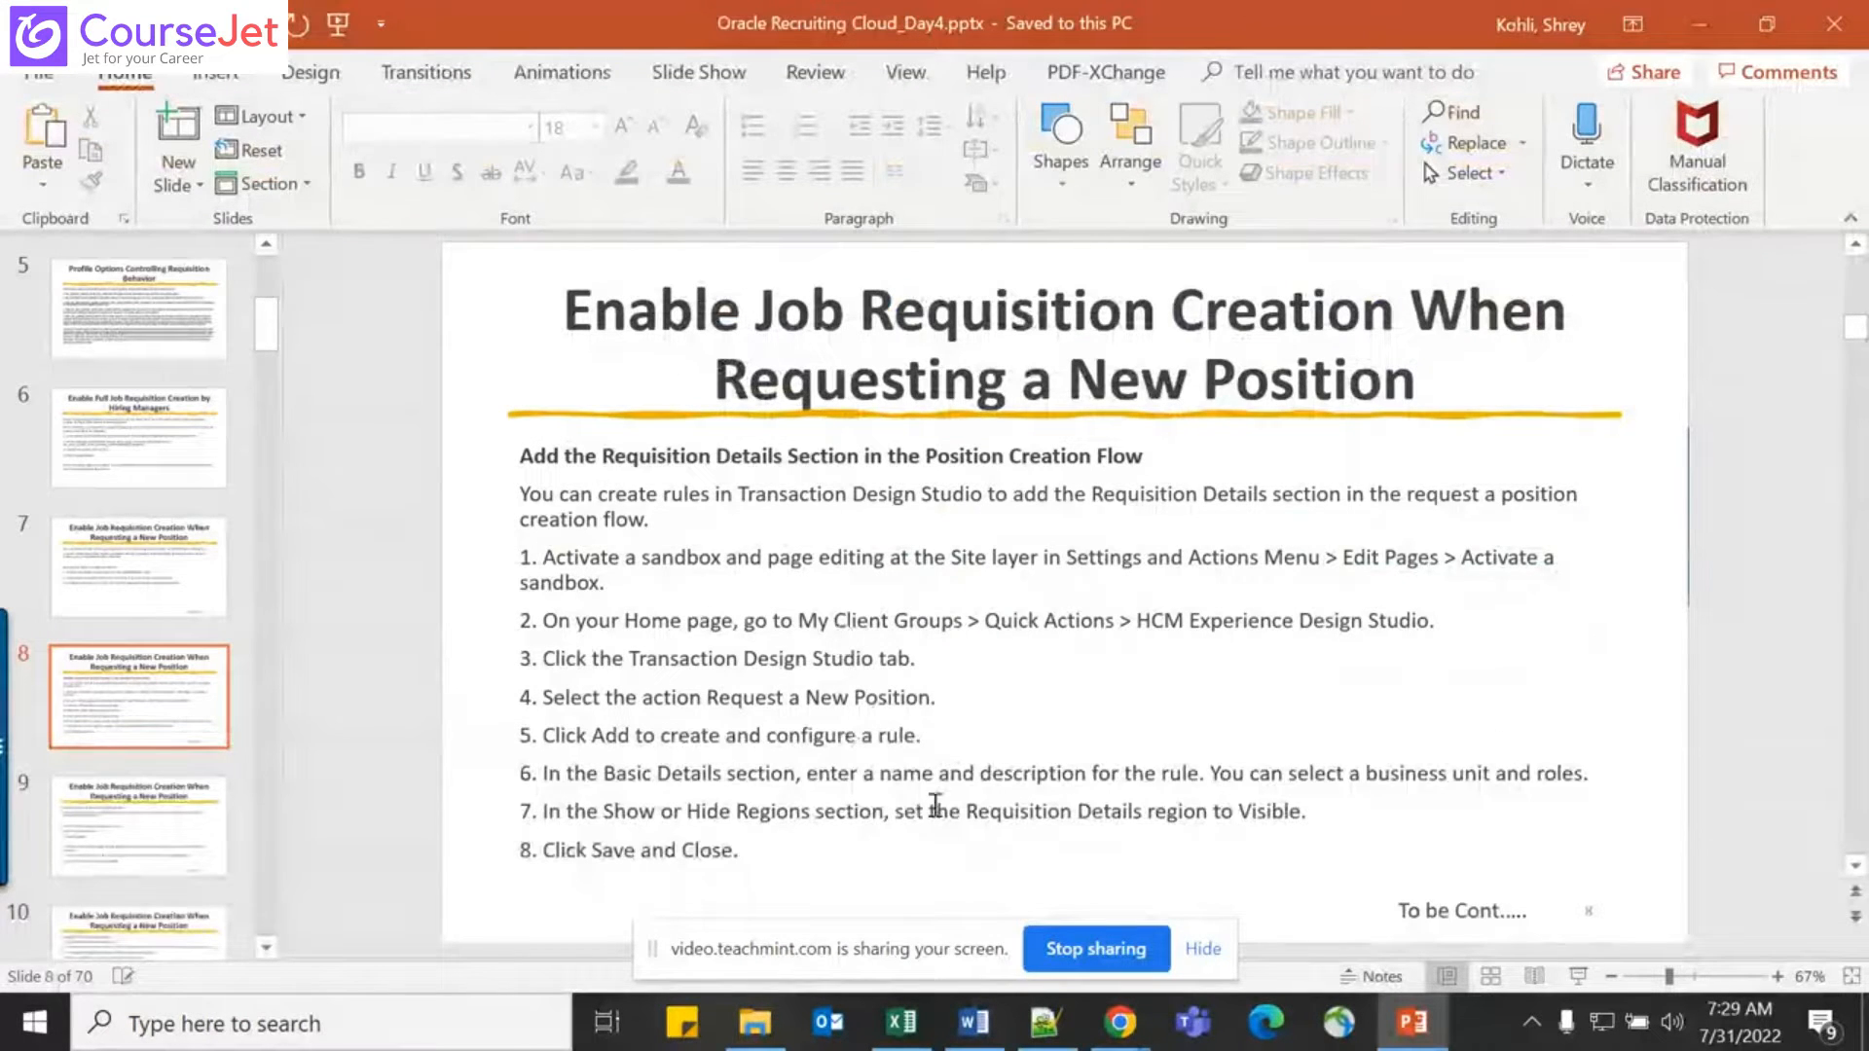
pyautogui.hotkey('alt', 'Tab')
pyautogui.click(662, 389)
pyautogui.press('r')
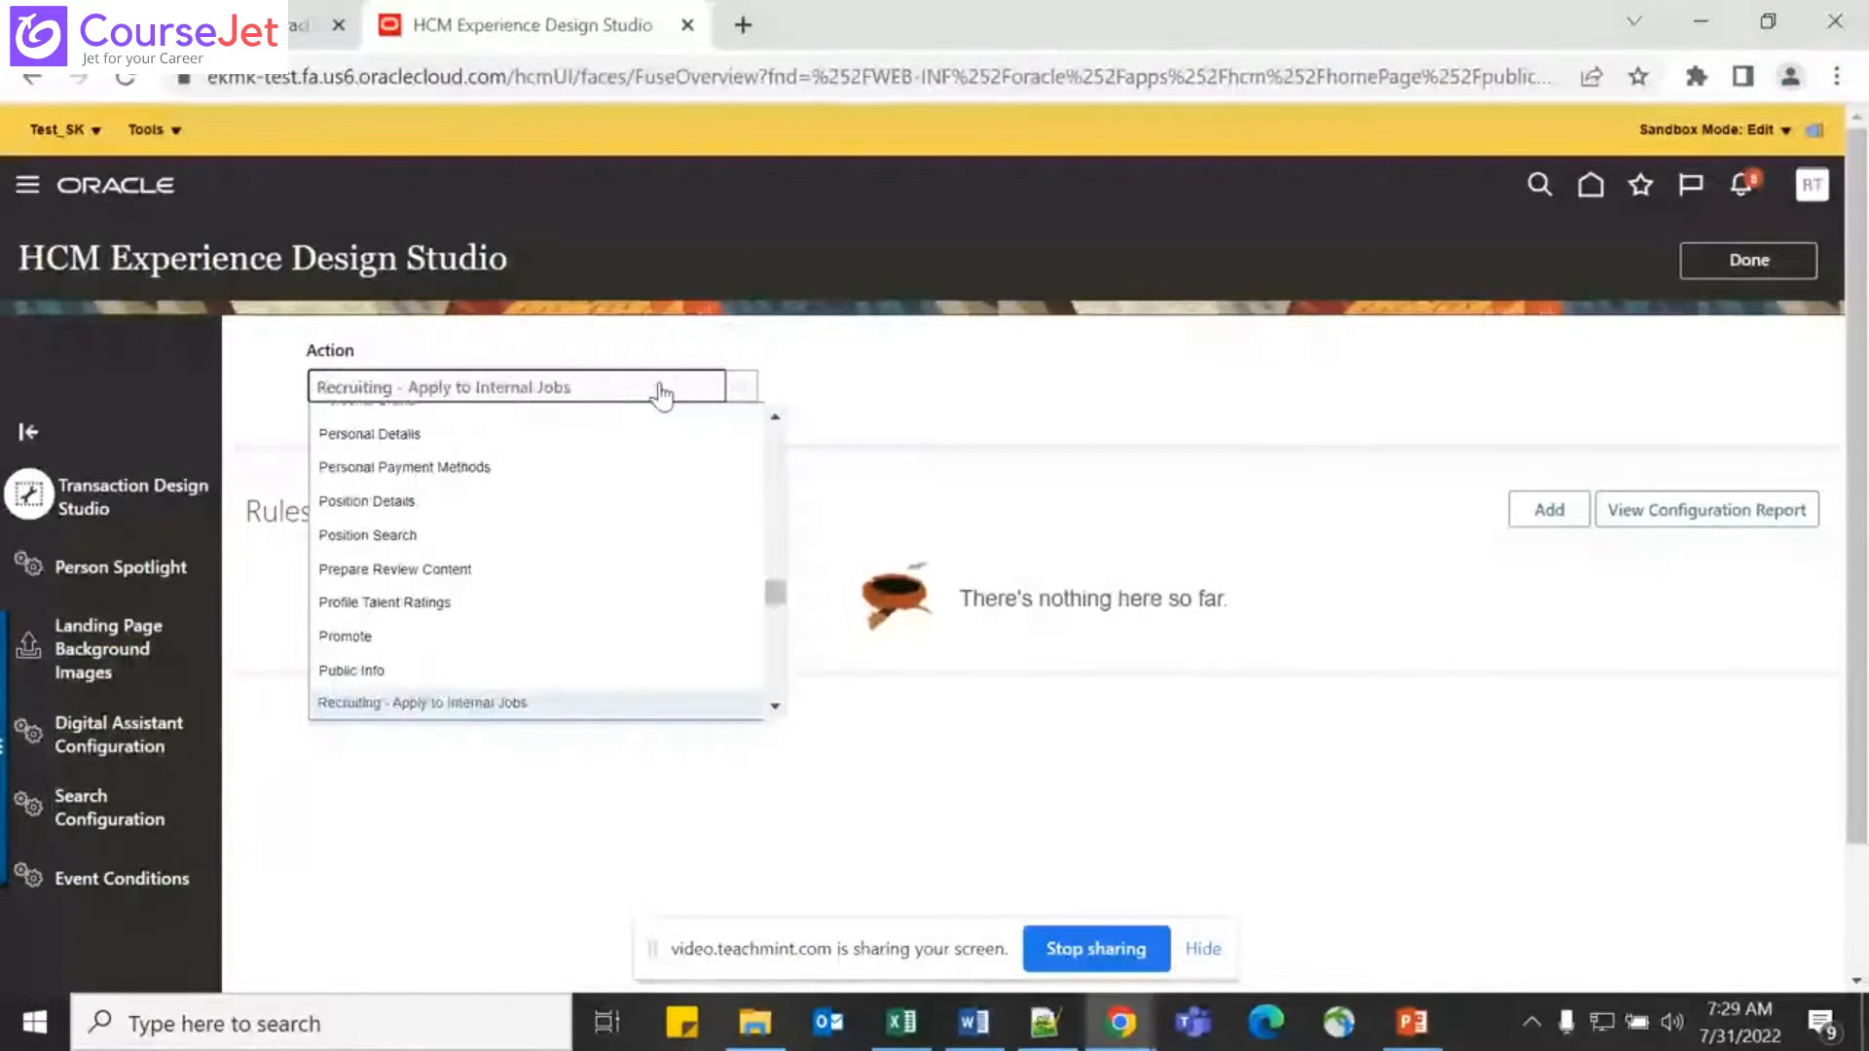
pyautogui.press('Down')
pyautogui.press('Down')
pyautogui.press('Down')
pyautogui.press('Down')
pyautogui.press('Down')
pyautogui.press('Down')
pyautogui.press('Down')
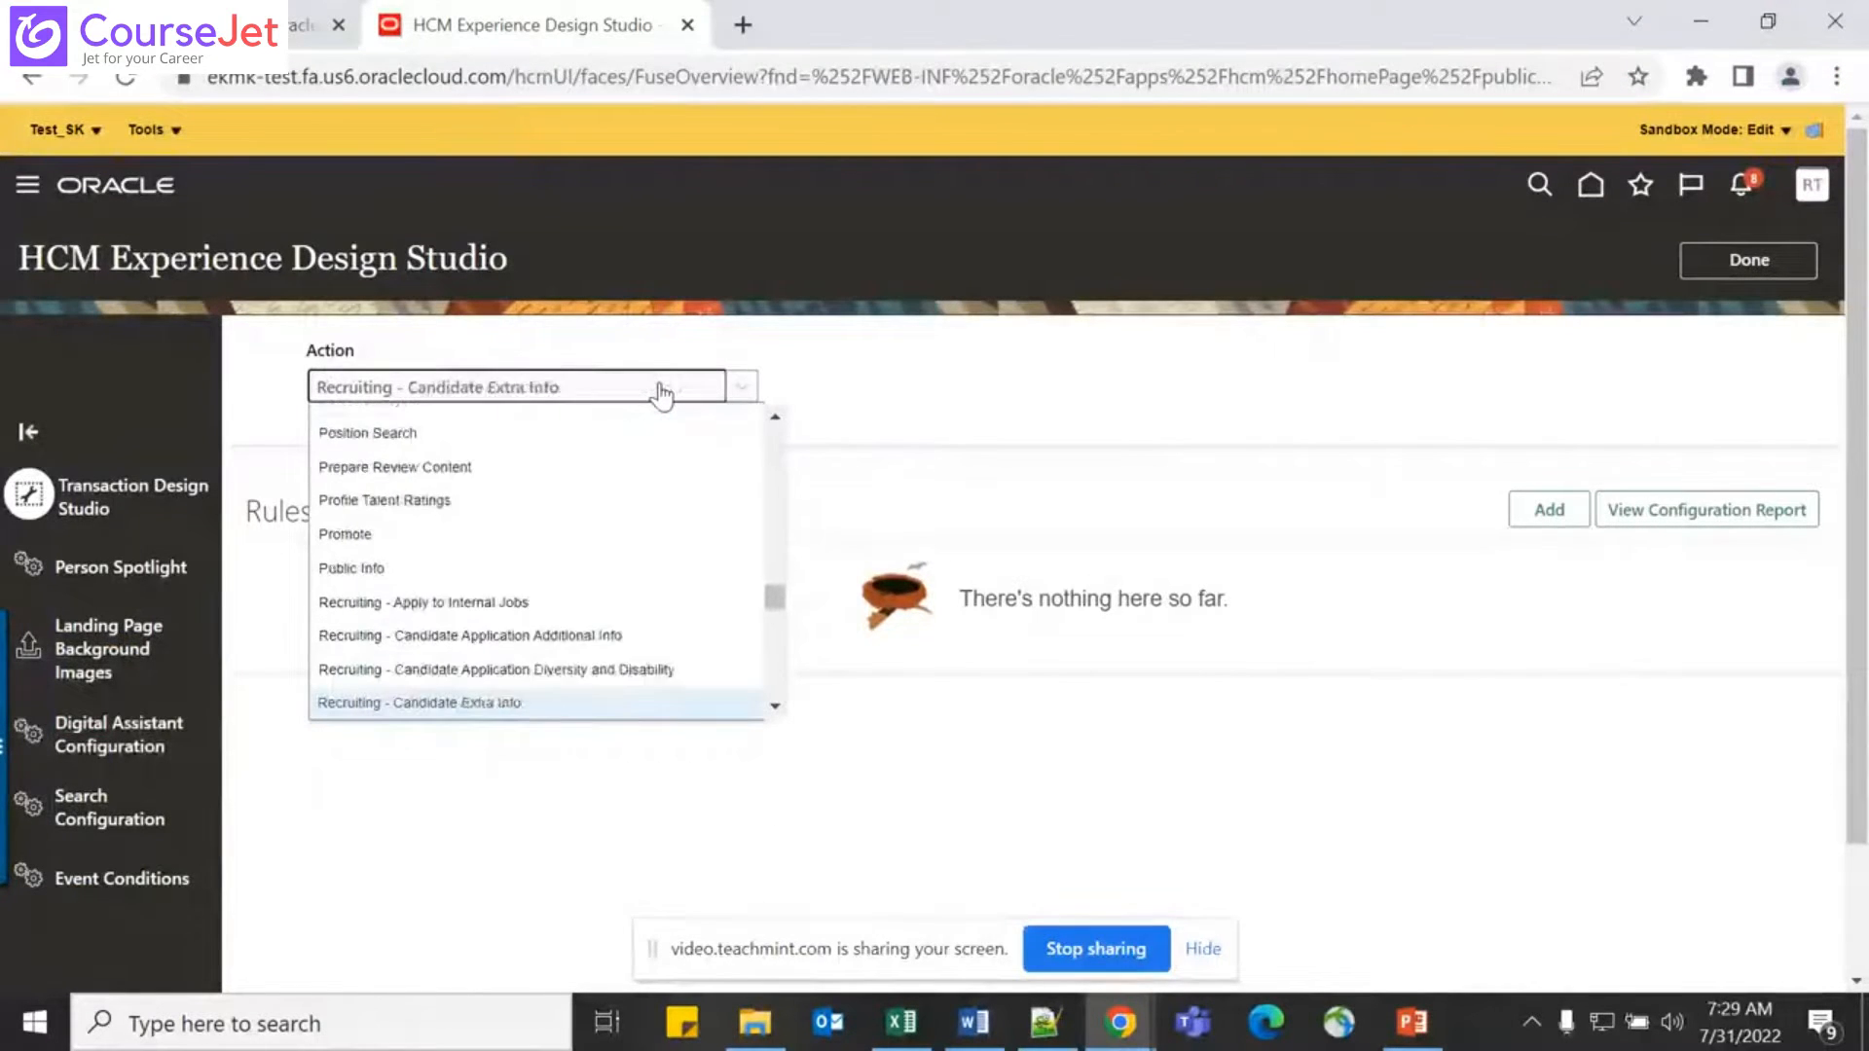
pyautogui.press('Down')
pyautogui.press('Down')
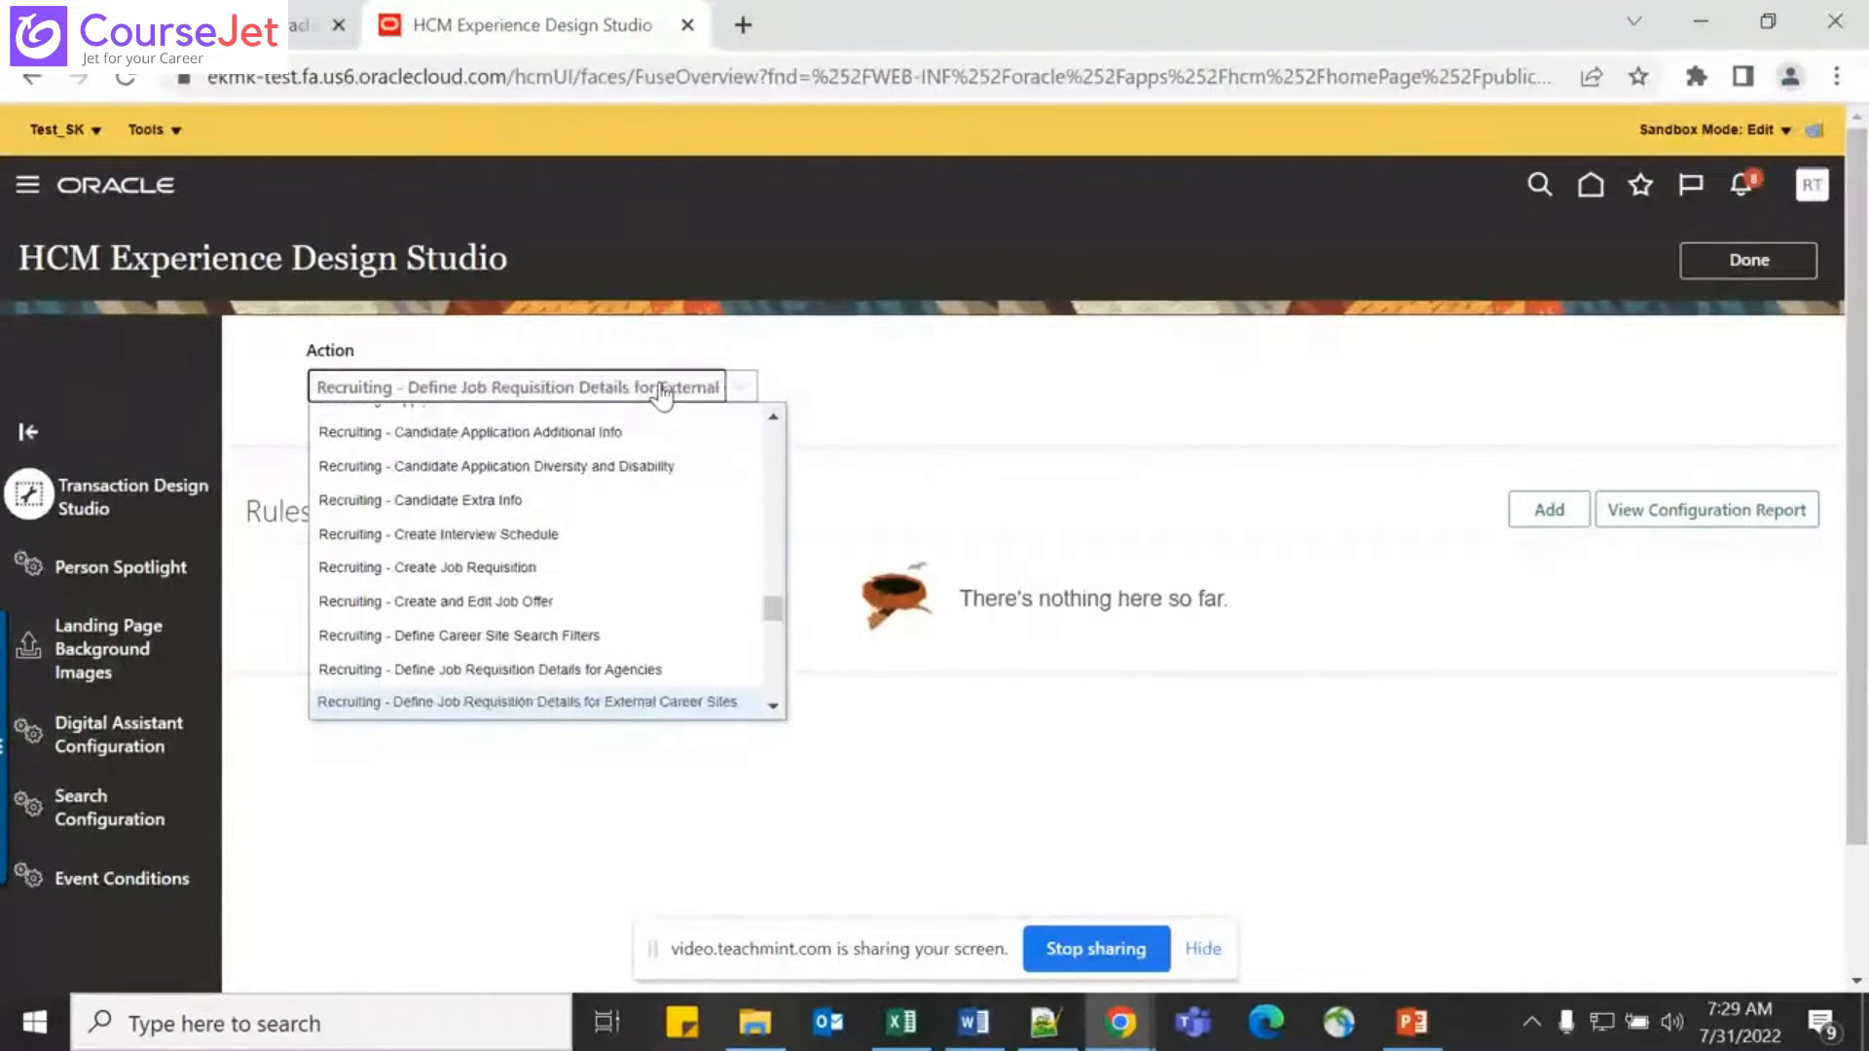
pyautogui.press('Down')
pyautogui.press('Down')
pyautogui.press('Down')
pyautogui.press('Down')
pyautogui.press('Down')
pyautogui.press('Down')
pyautogui.press('Down')
pyautogui.press('Down')
pyautogui.press('Down')
pyautogui.press('Down')
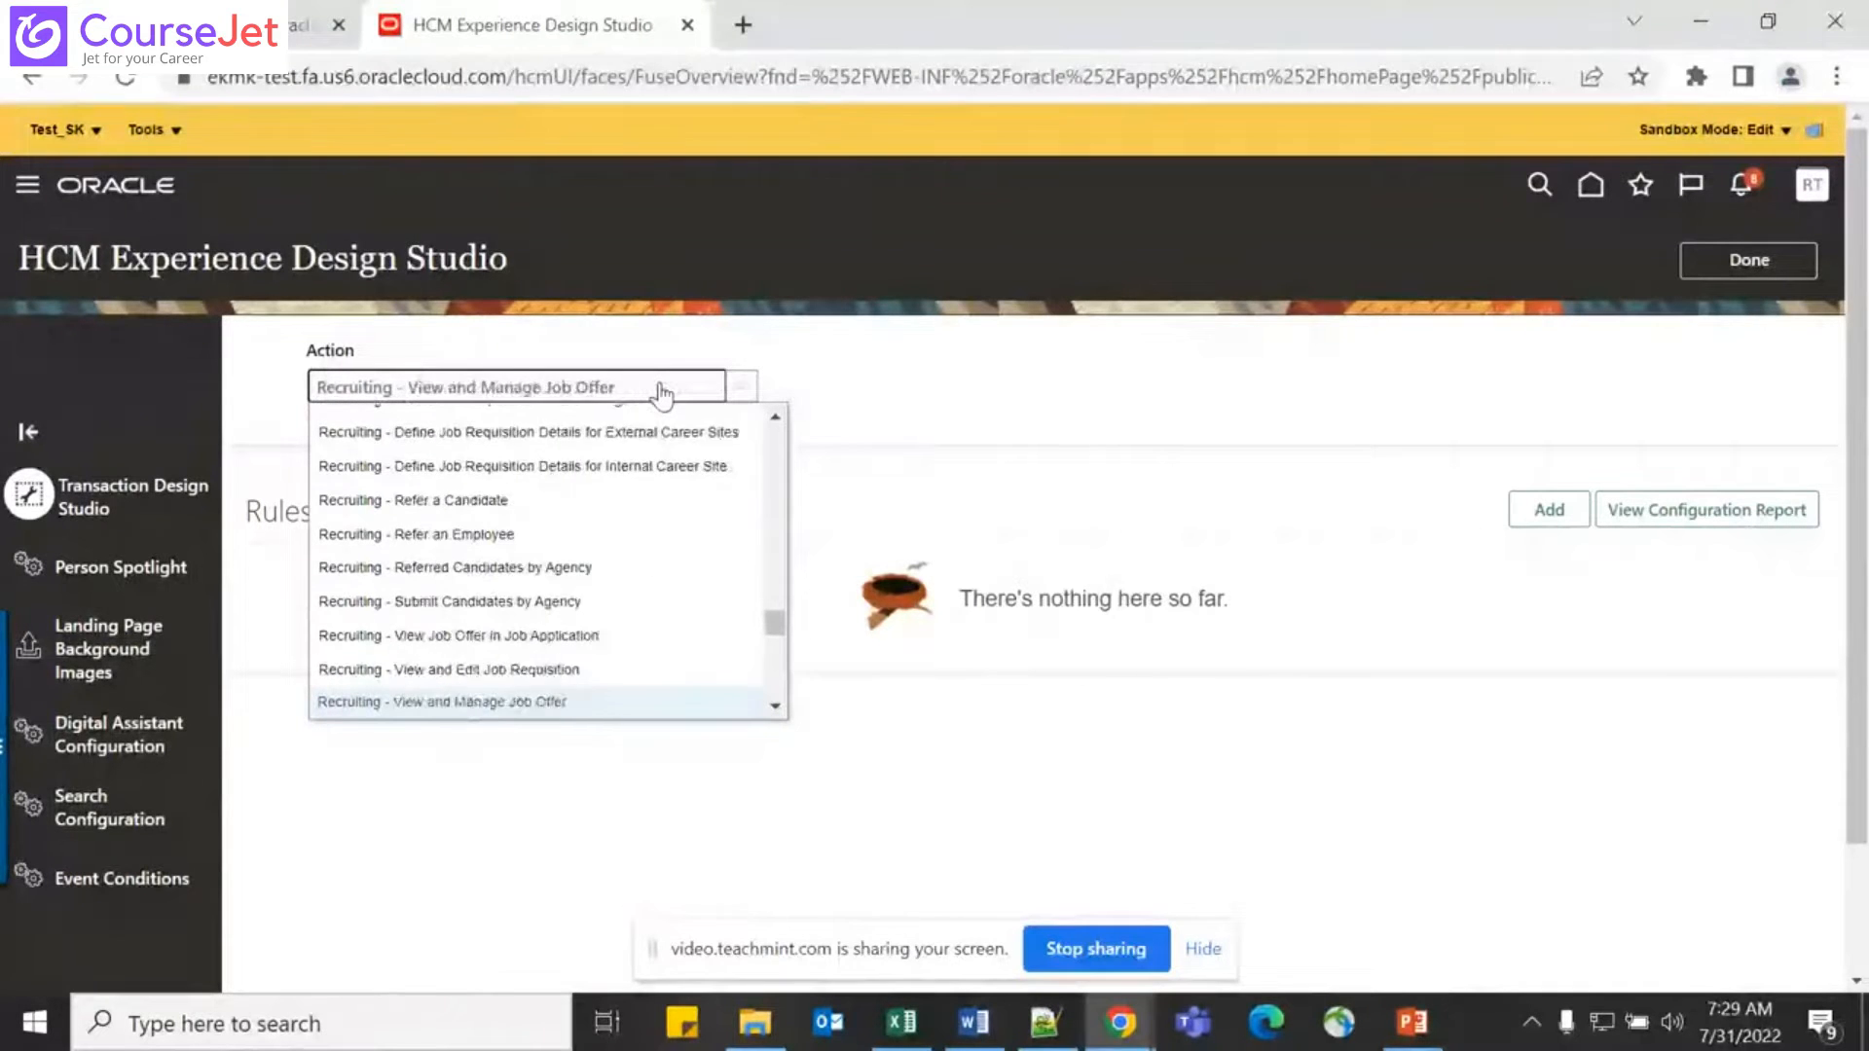
pyautogui.press('Up')
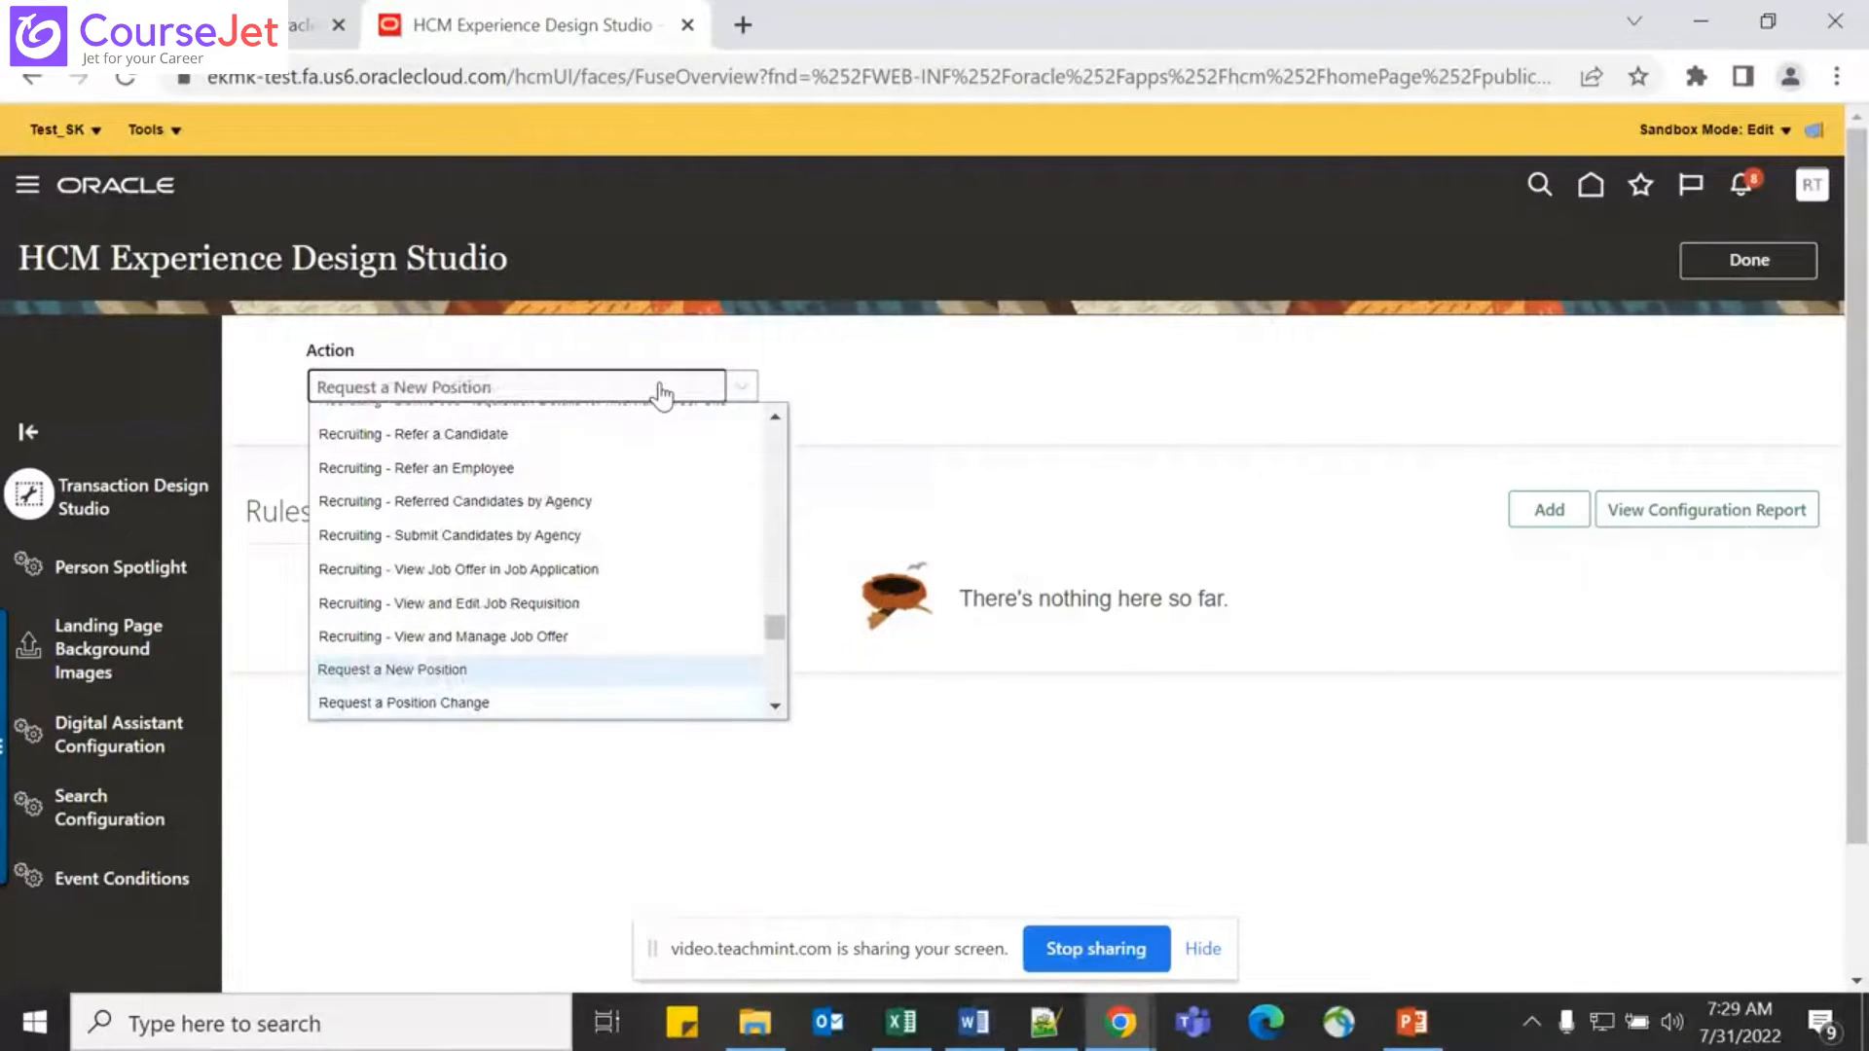
pyautogui.press('Return')
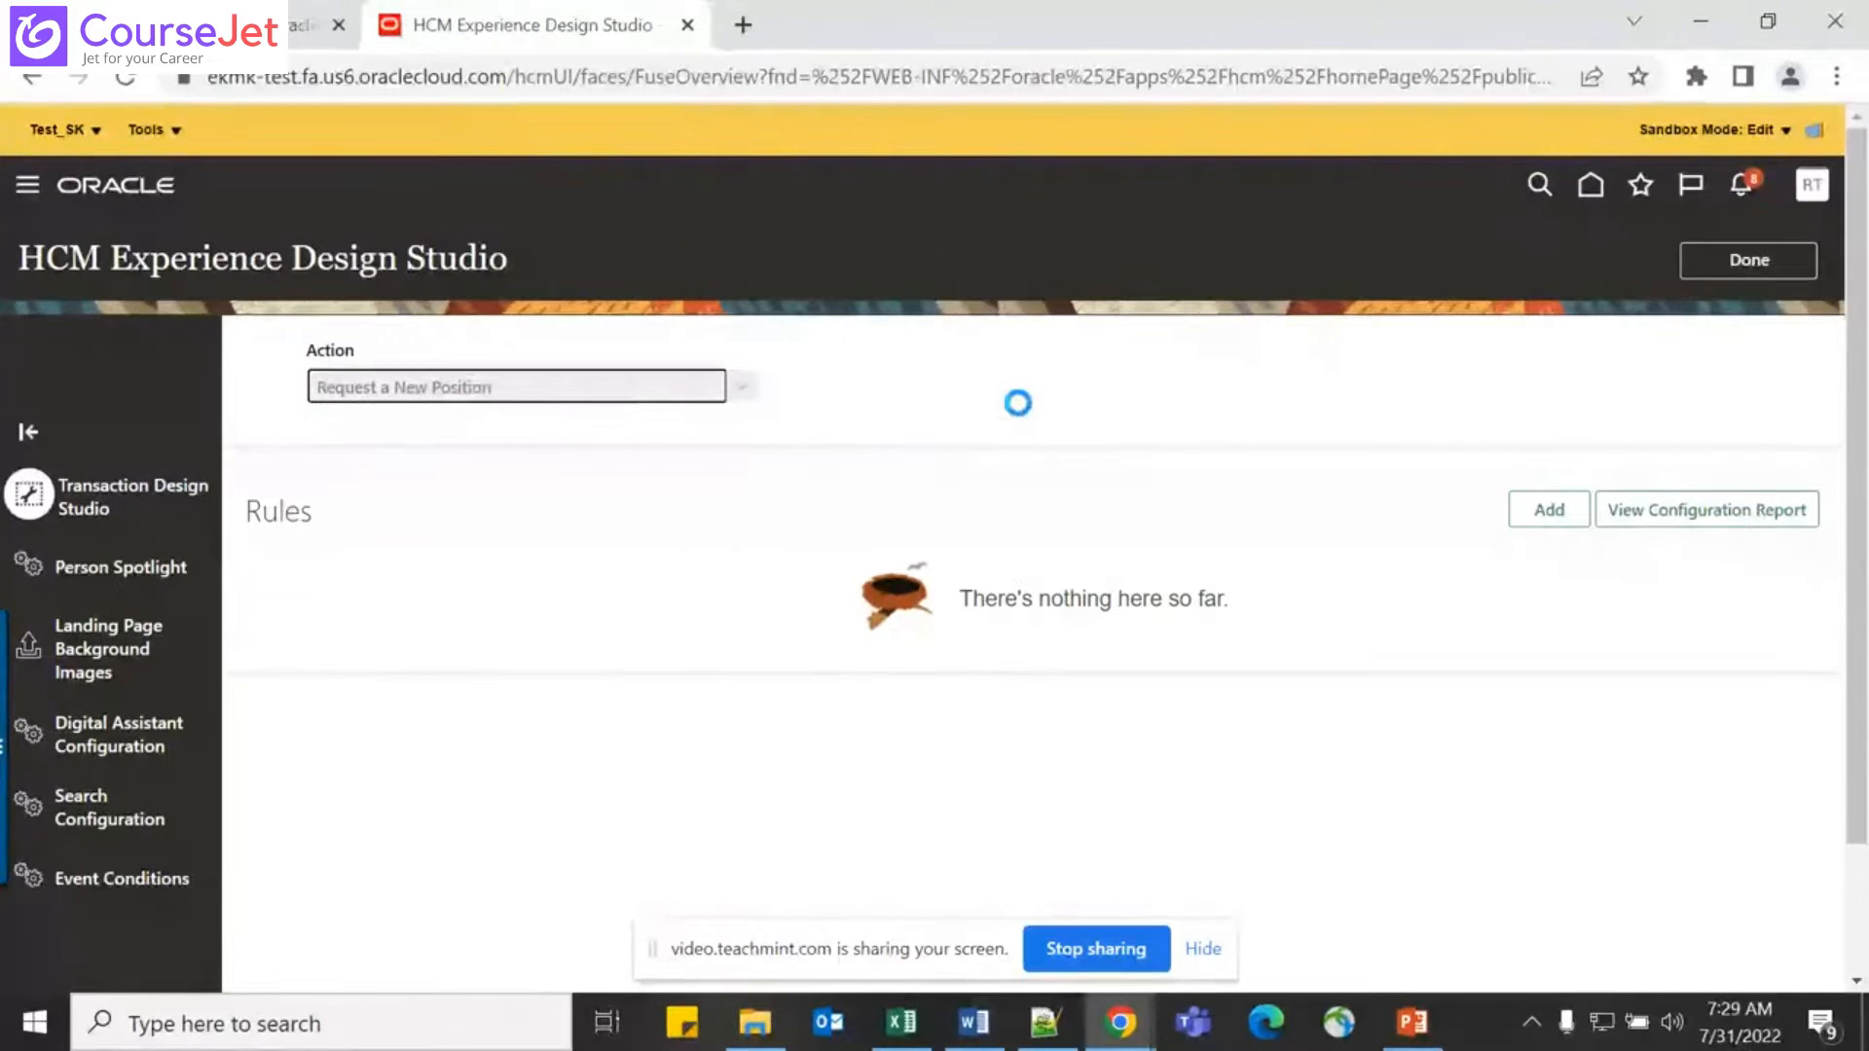
# Step: Add a new rule for the selected action and review the regions listed under Show or Hide Regions
pyautogui.click(1546, 521)
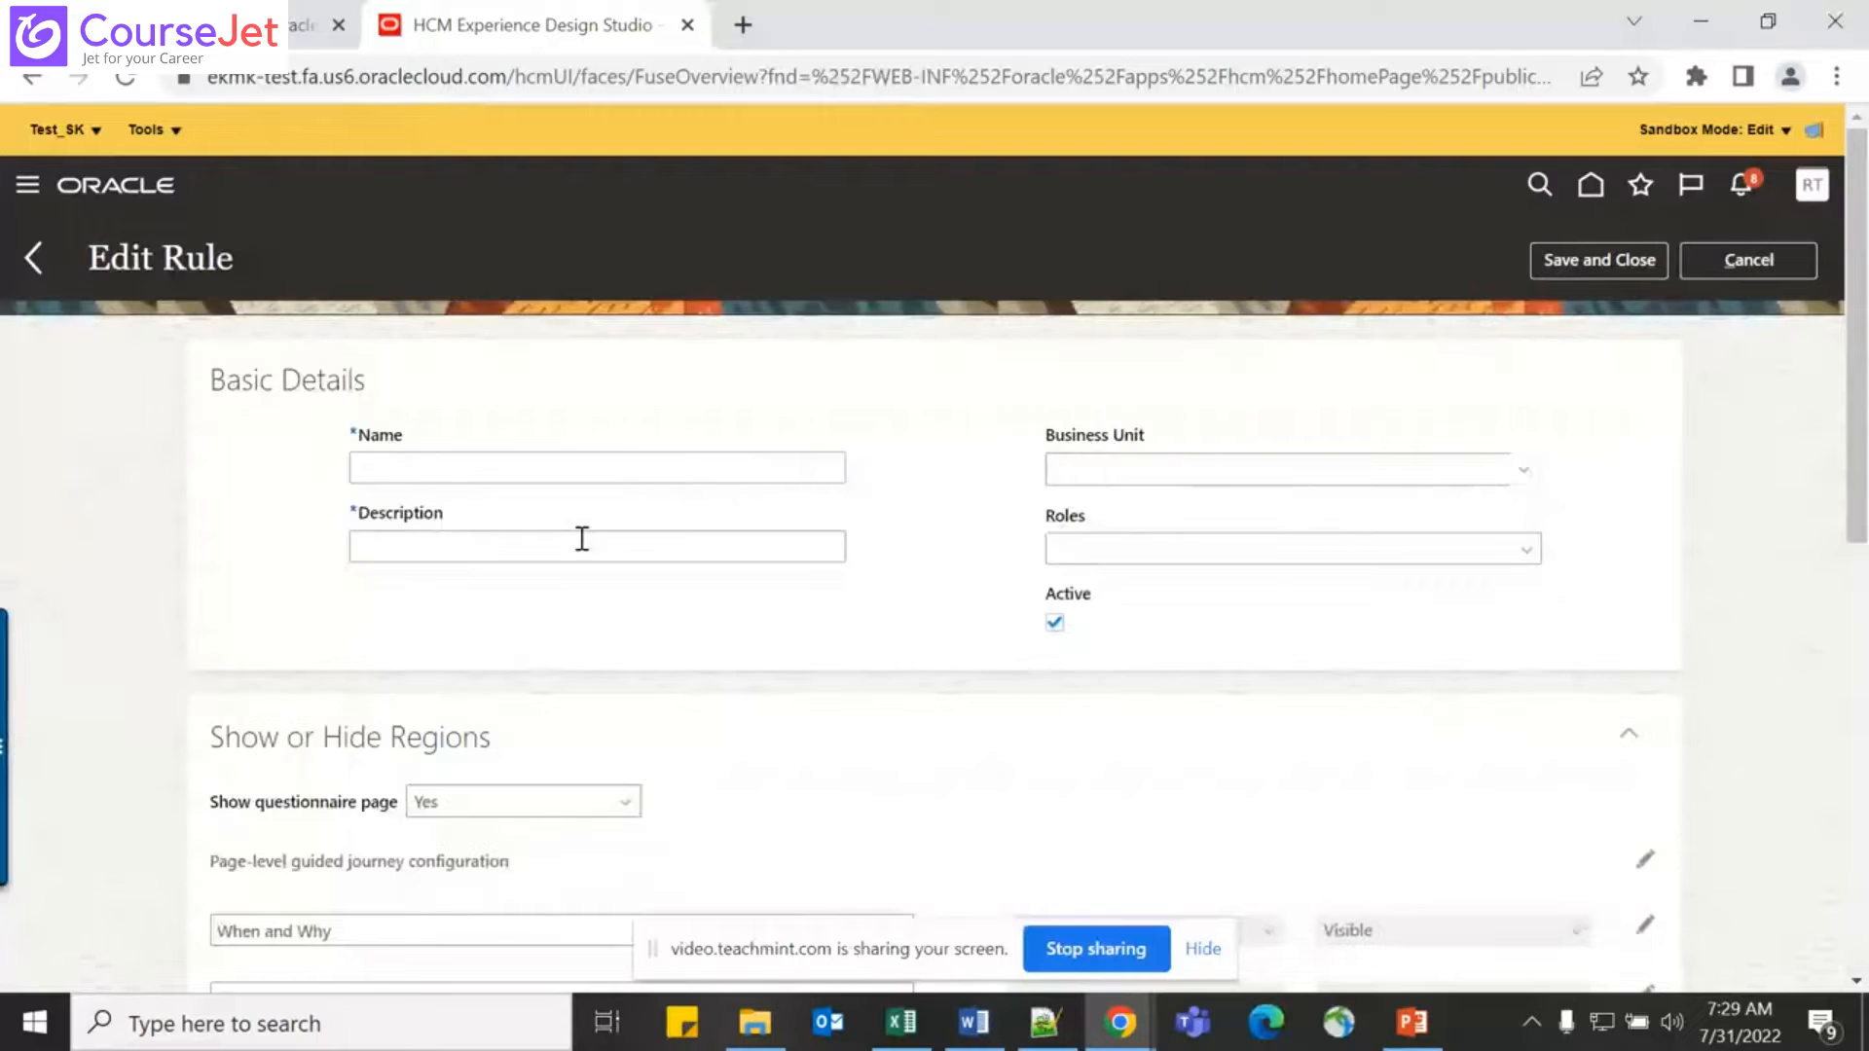
pyautogui.scroll(-4, 582, 538)
pyautogui.scroll(-5, 583, 538)
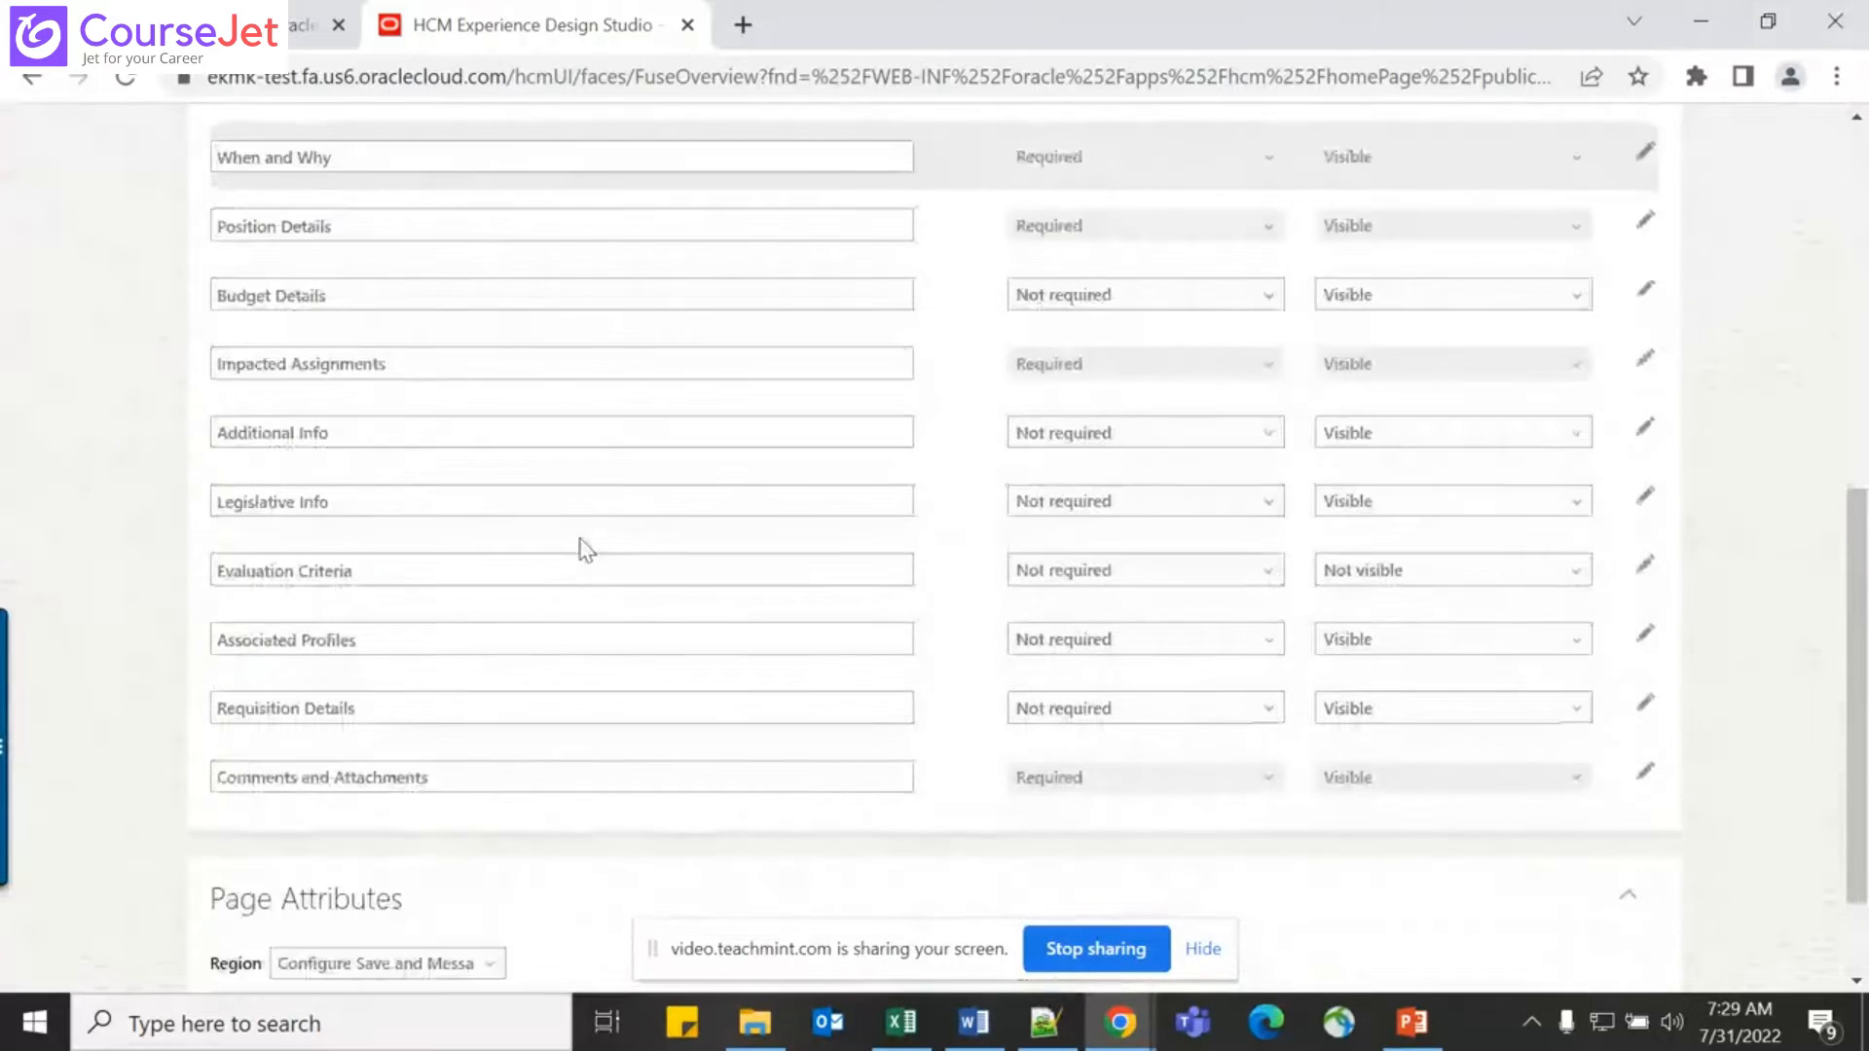
pyautogui.scroll(1, 582, 548)
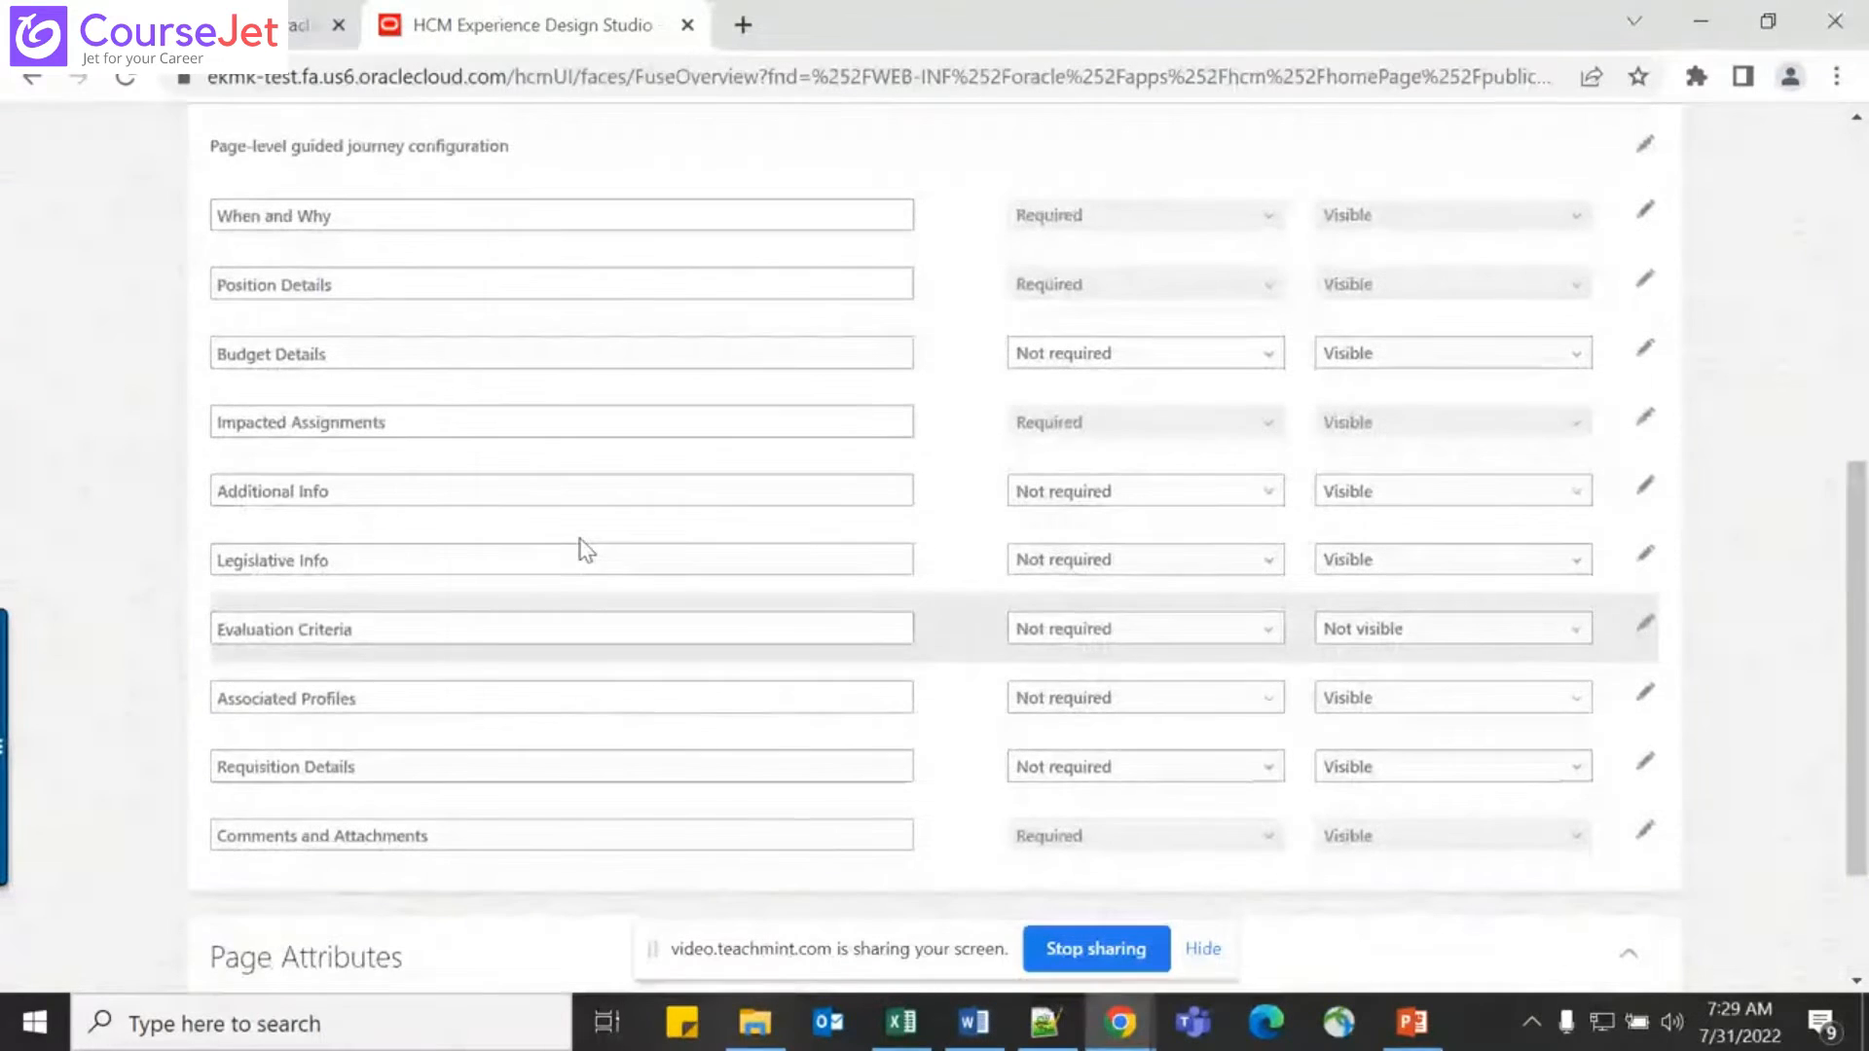
pyautogui.scroll(-2, 582, 550)
pyautogui.scroll(1, 582, 550)
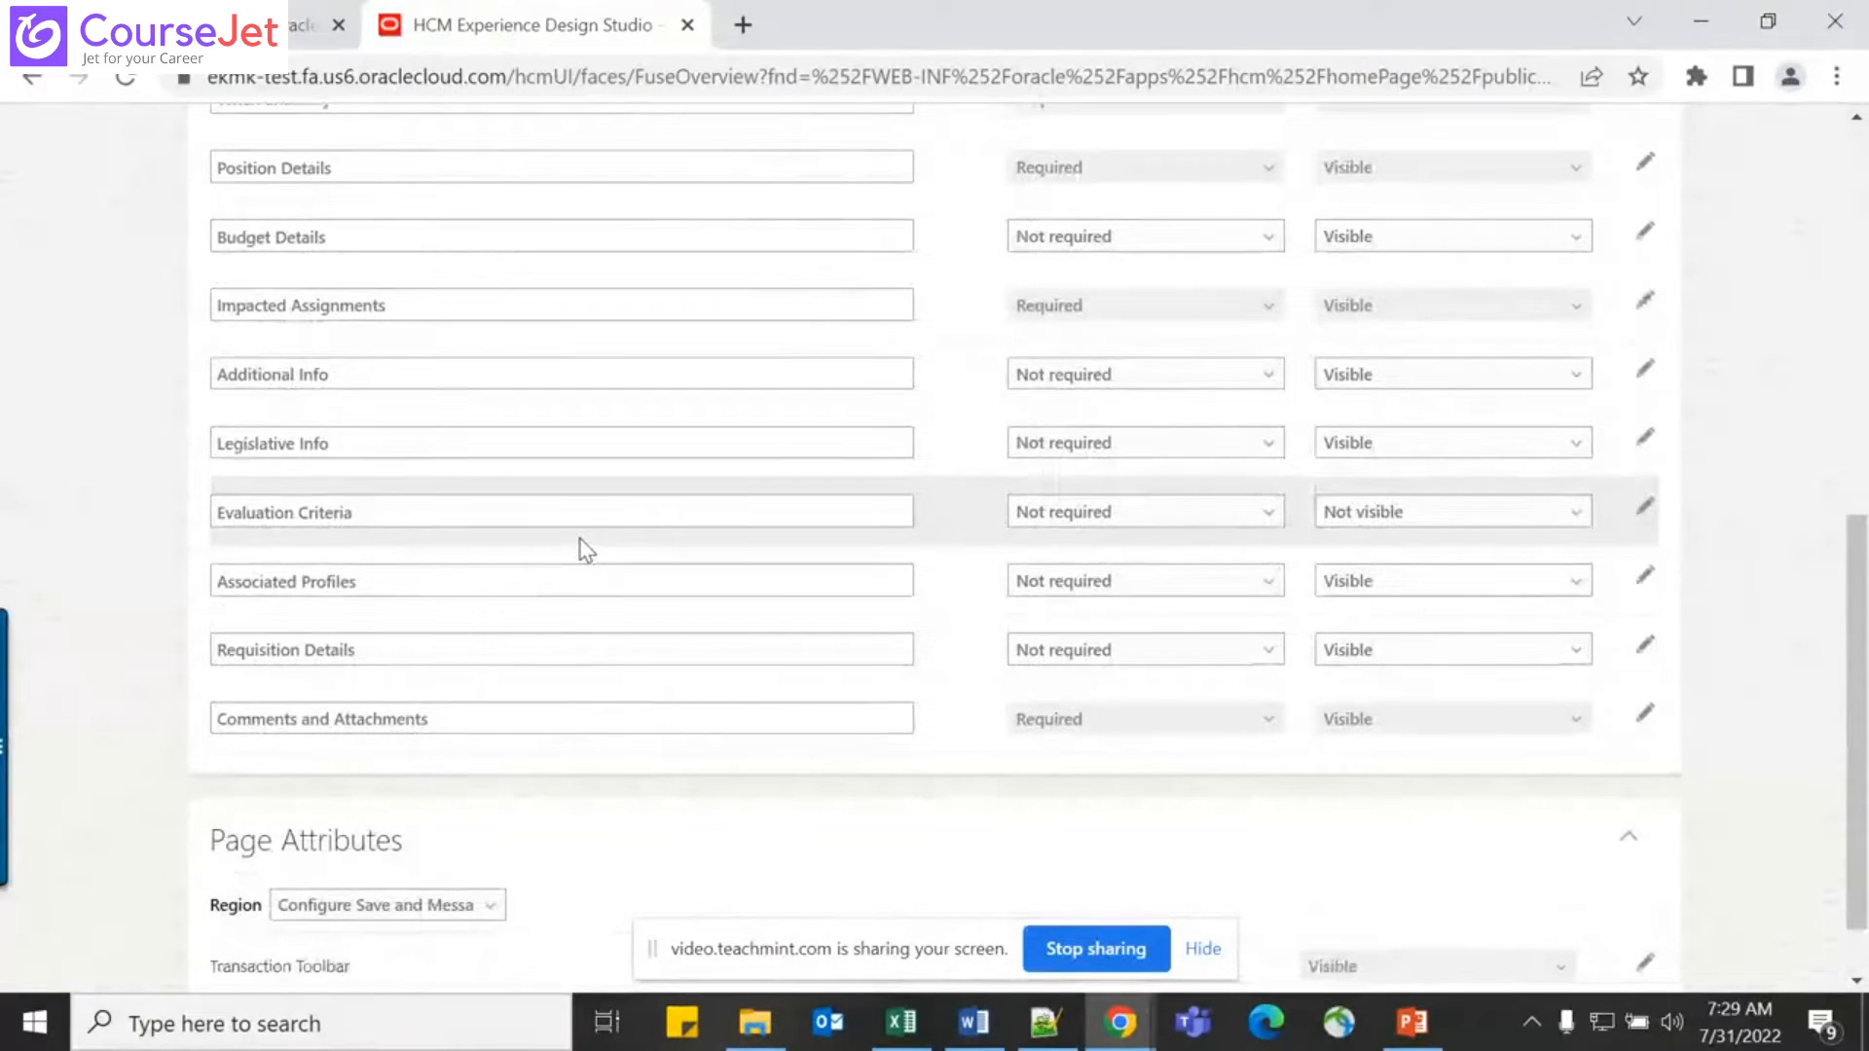
pyautogui.scroll(3, 1240, 754)
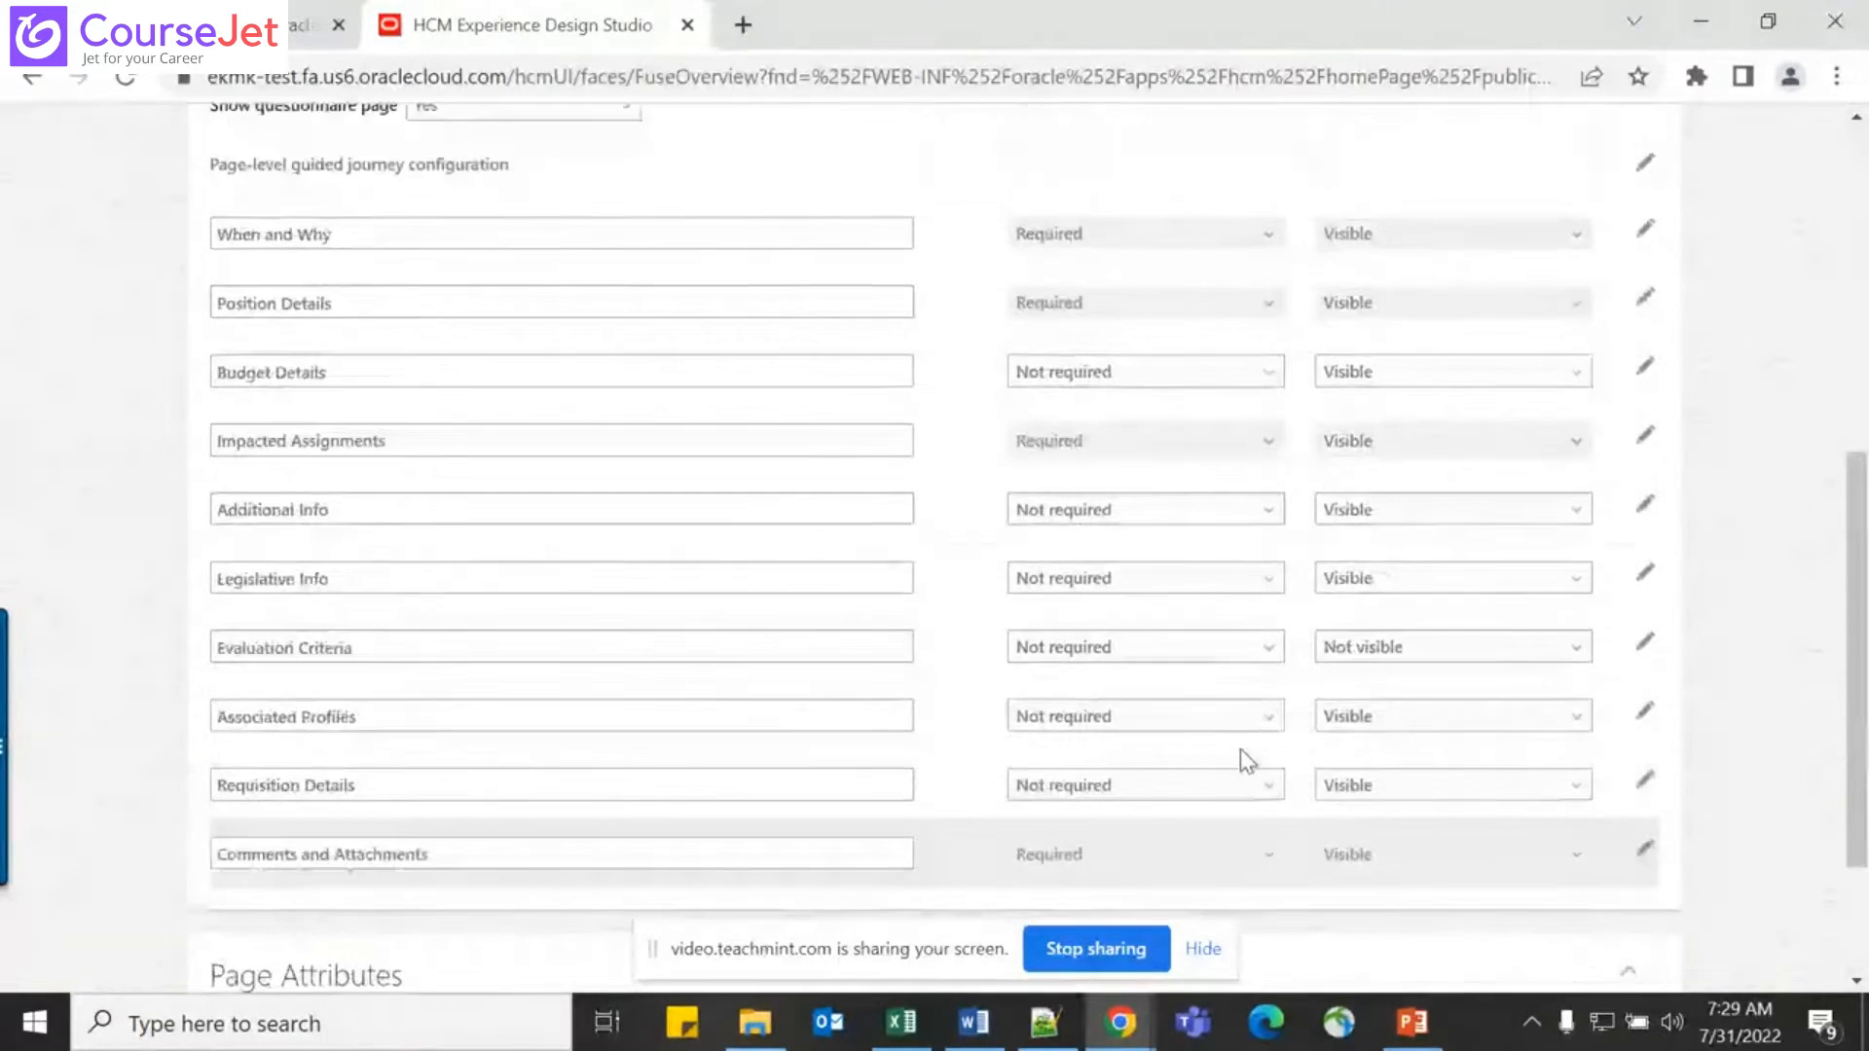
pyautogui.scroll(-3, 1240, 762)
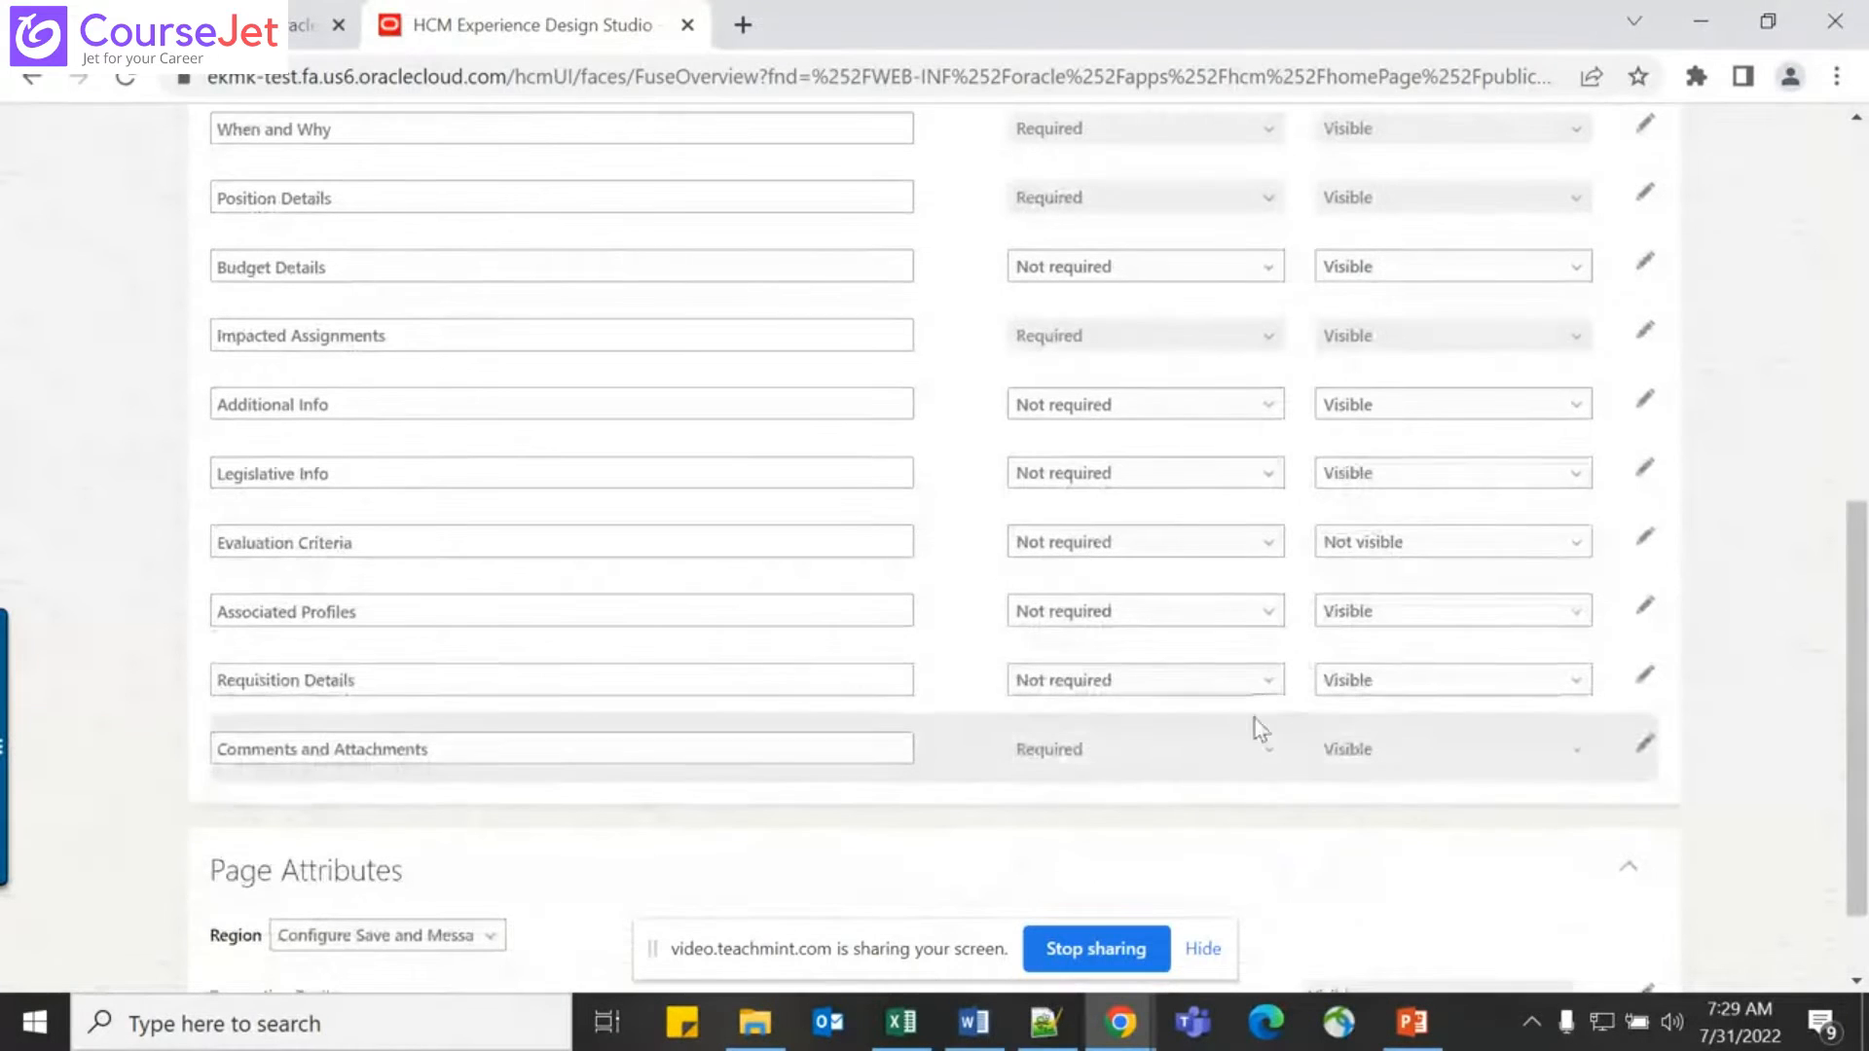
# Step: Examine the Requisition Details region's visibility setting and its available required options
pyautogui.click(398, 679)
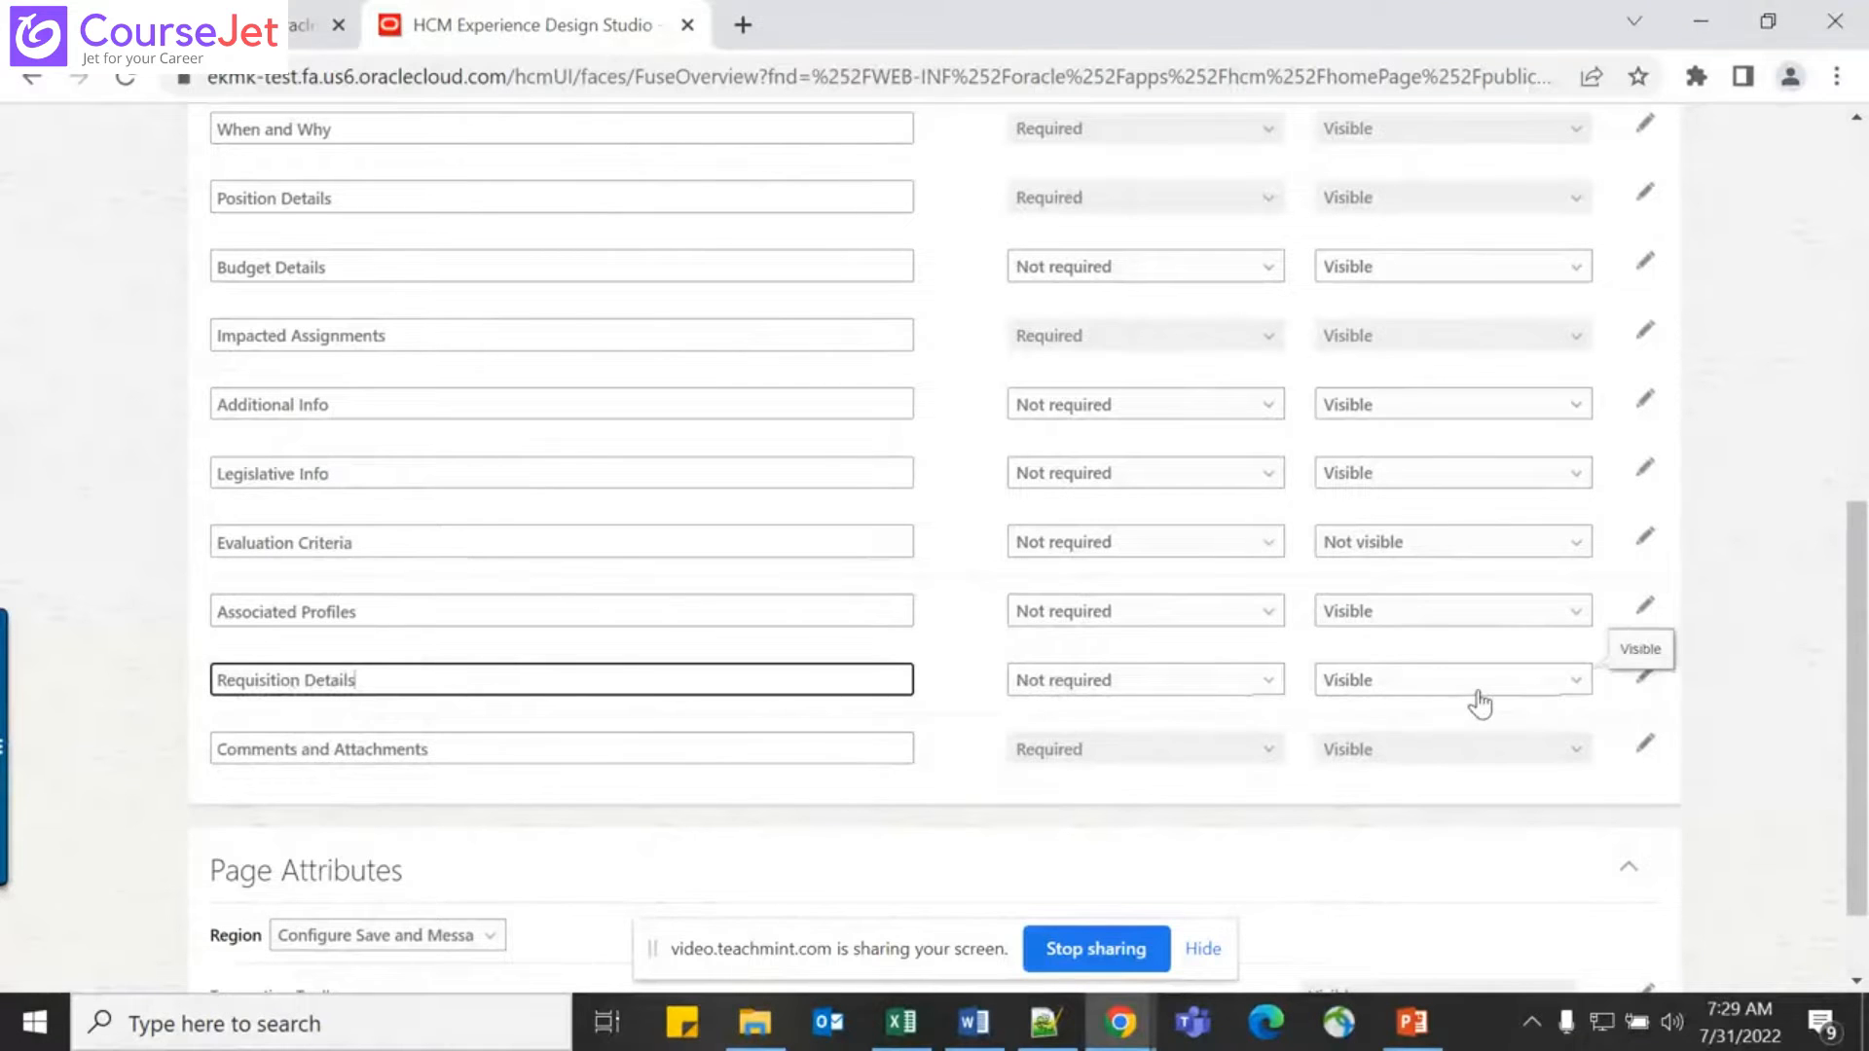
pyautogui.scroll(3, 1480, 703)
pyautogui.scroll(-2, 1480, 703)
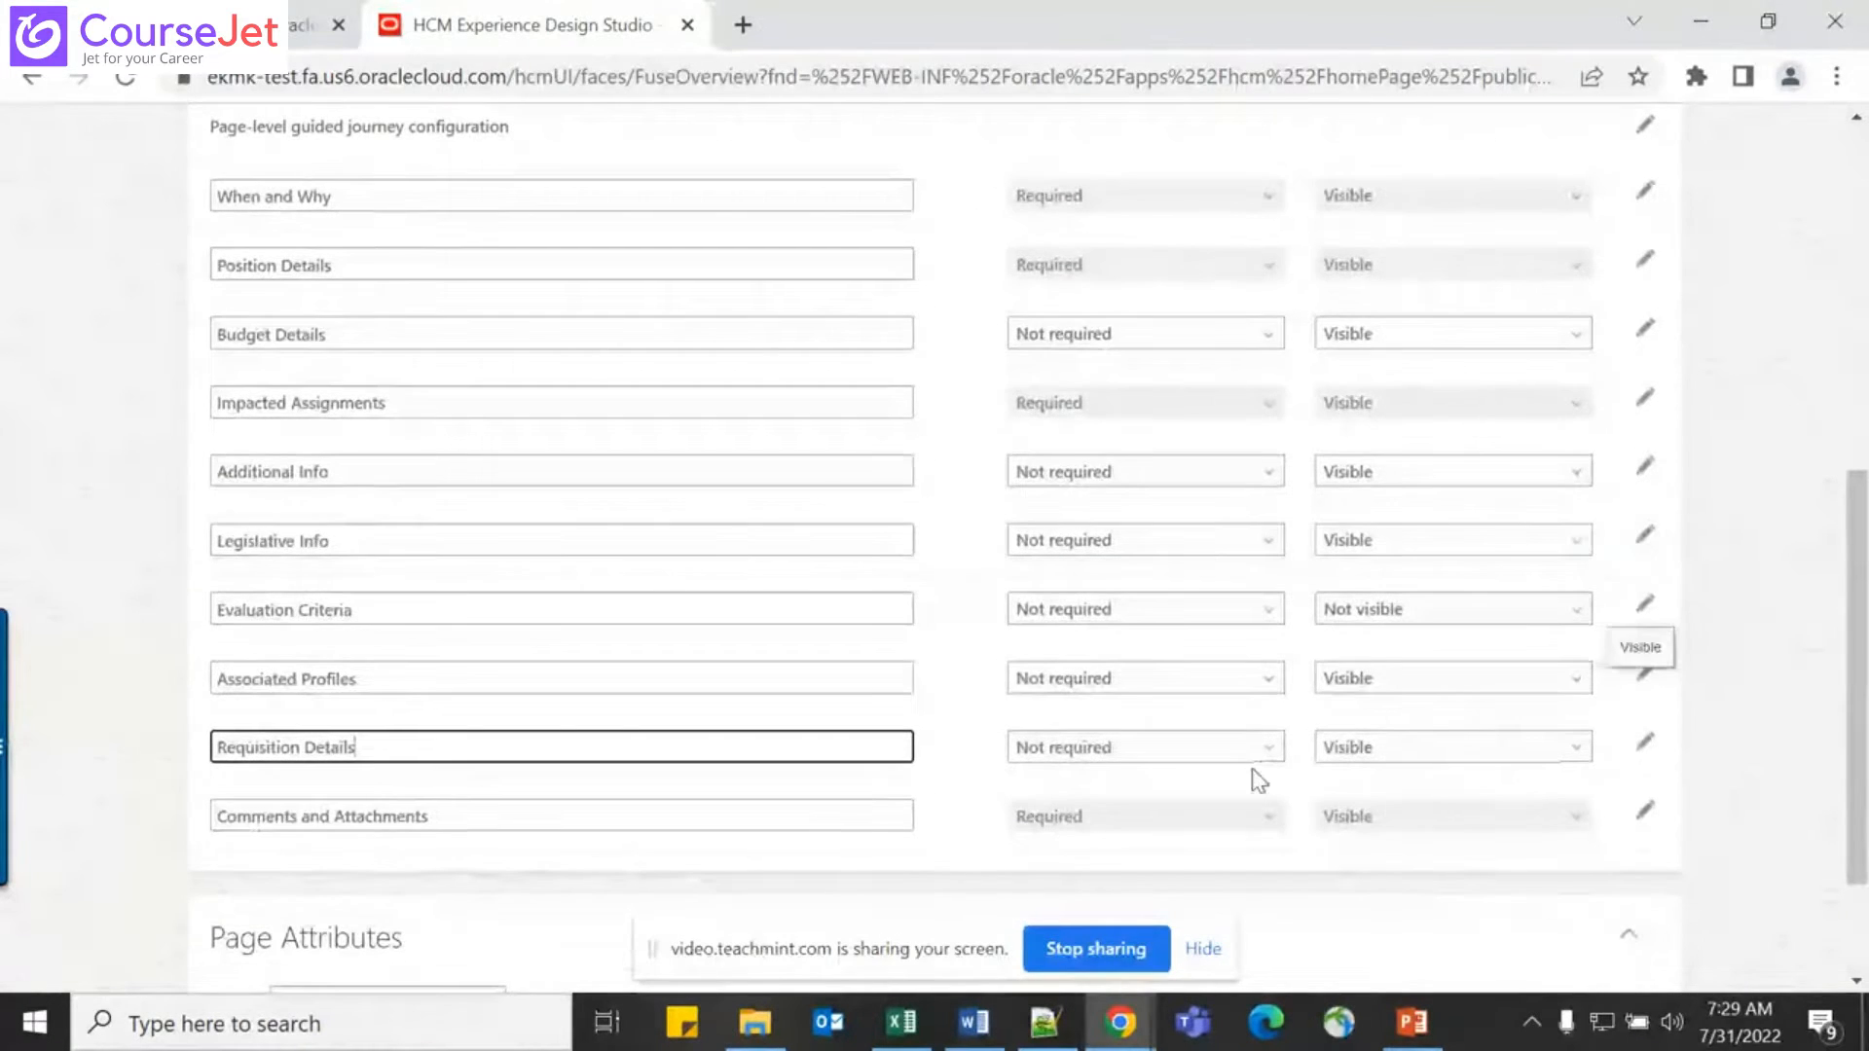
pyautogui.click(1258, 758)
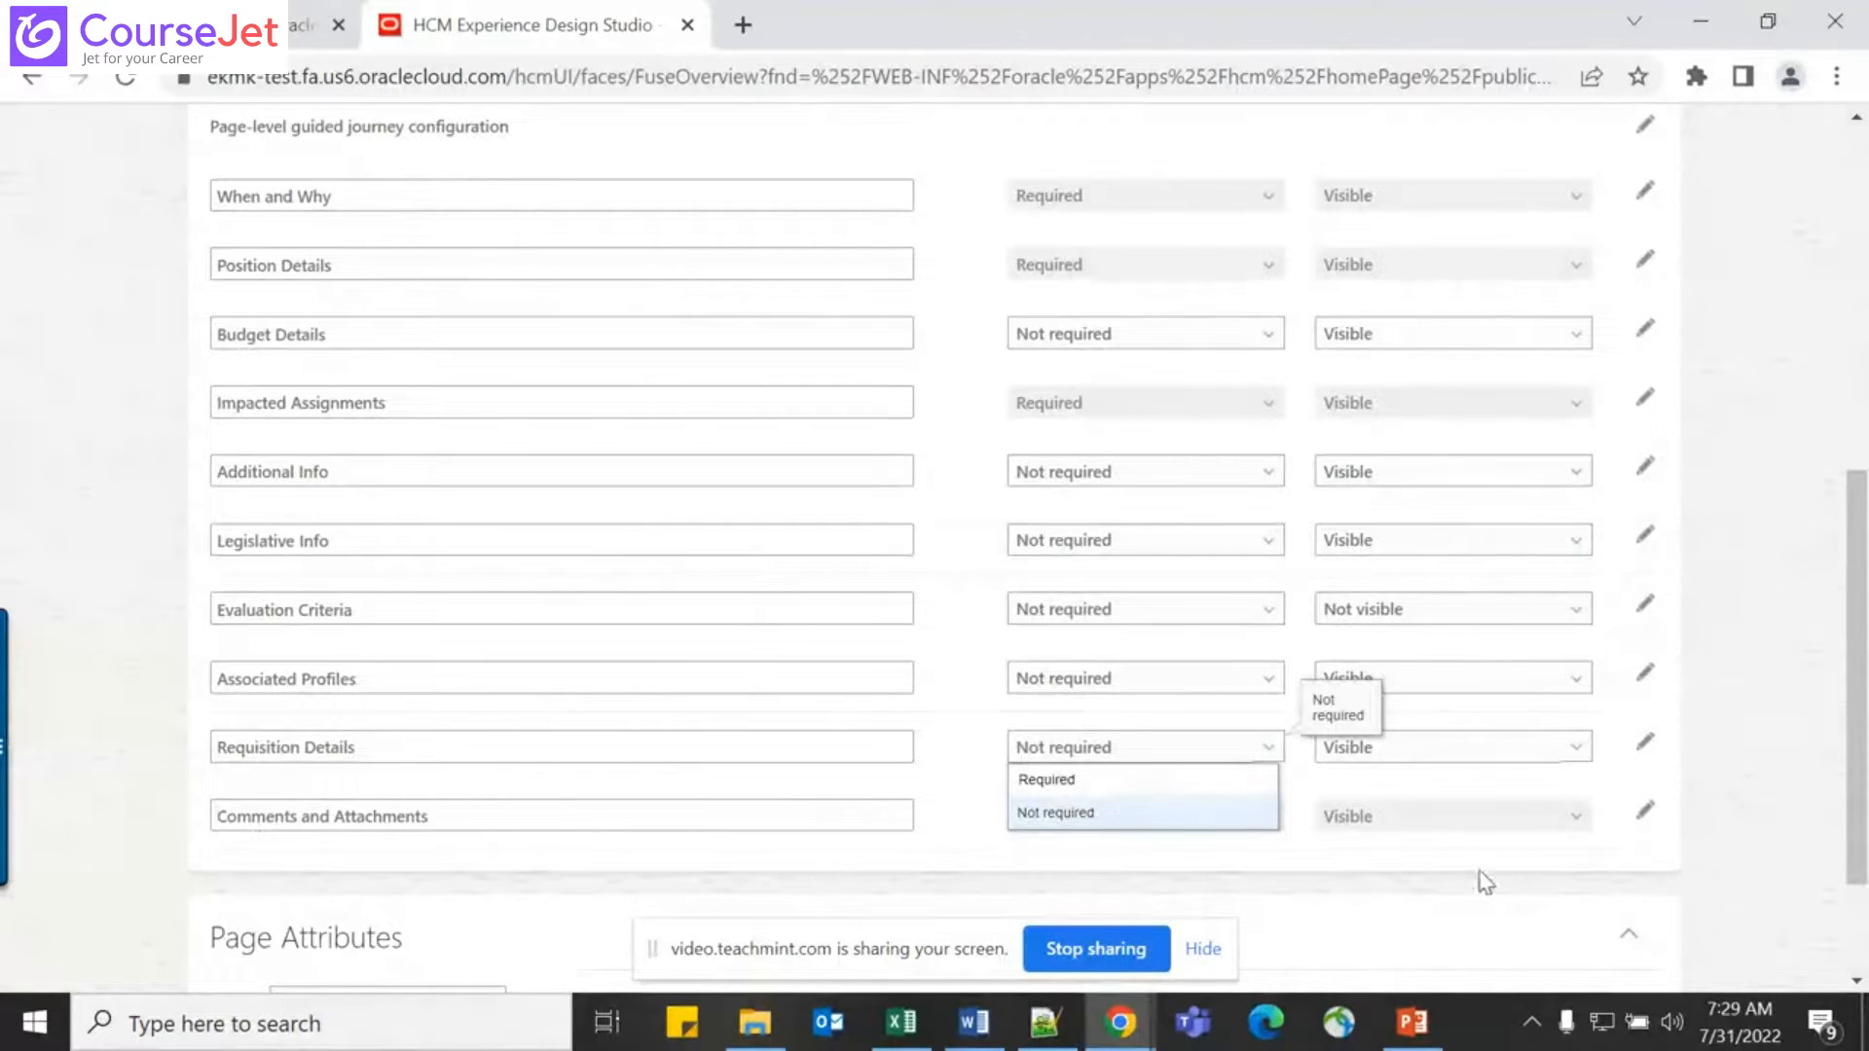
pyautogui.click(1710, 842)
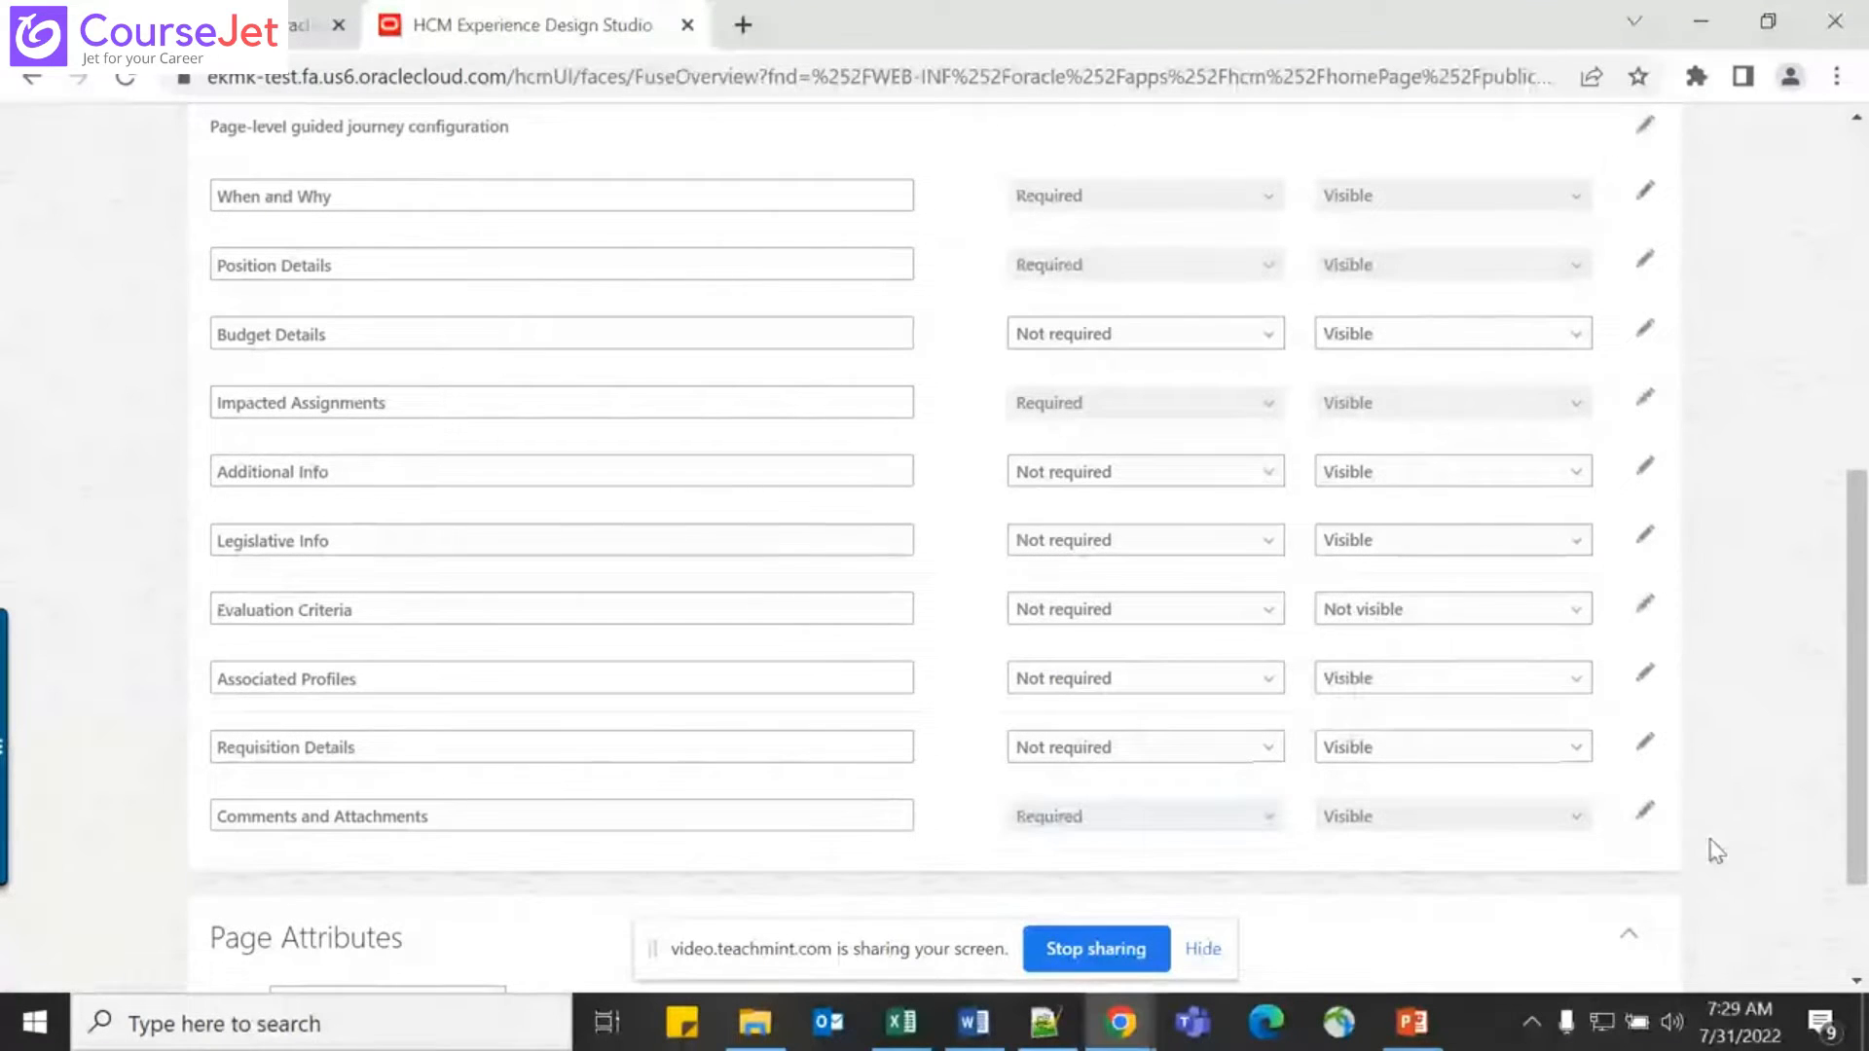
# Step: Open the Requisition Details region's guided journey configuration, examine its fields, and return to the rule's Basic Details
pyautogui.click(1643, 746)
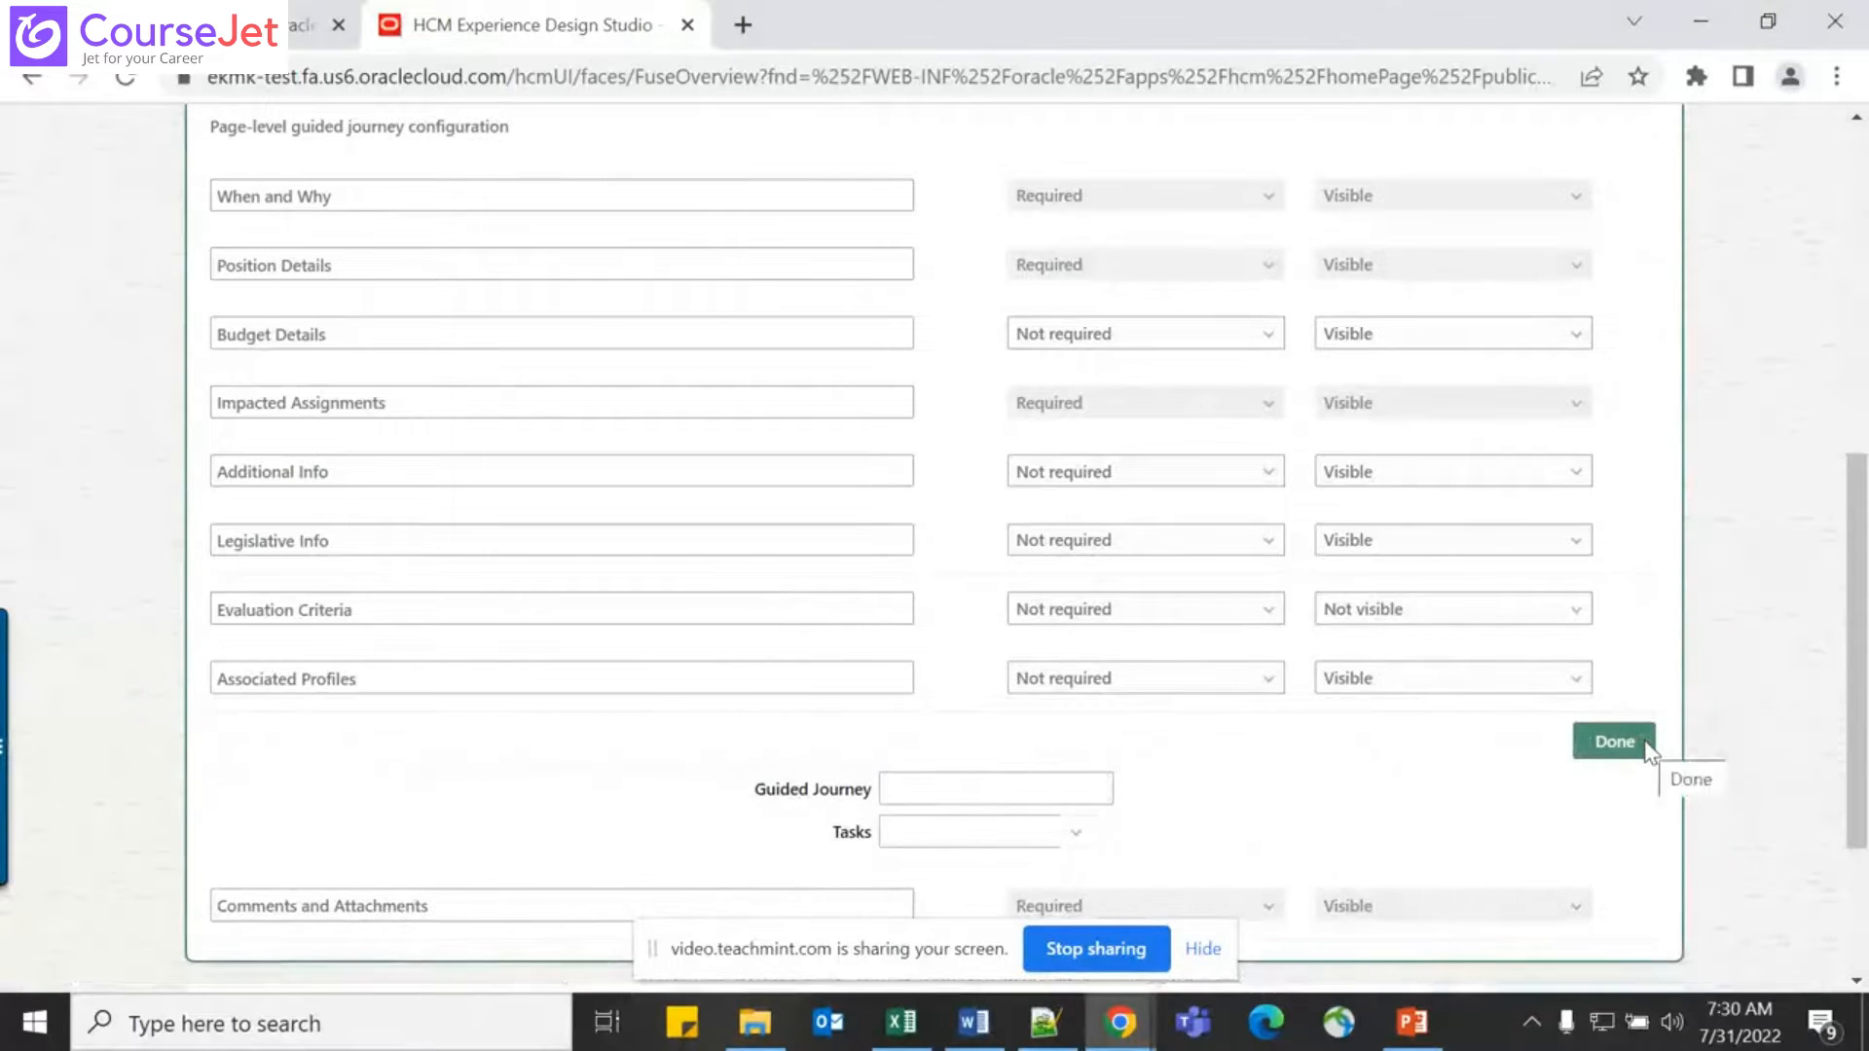
pyautogui.scroll(-2, 1344, 827)
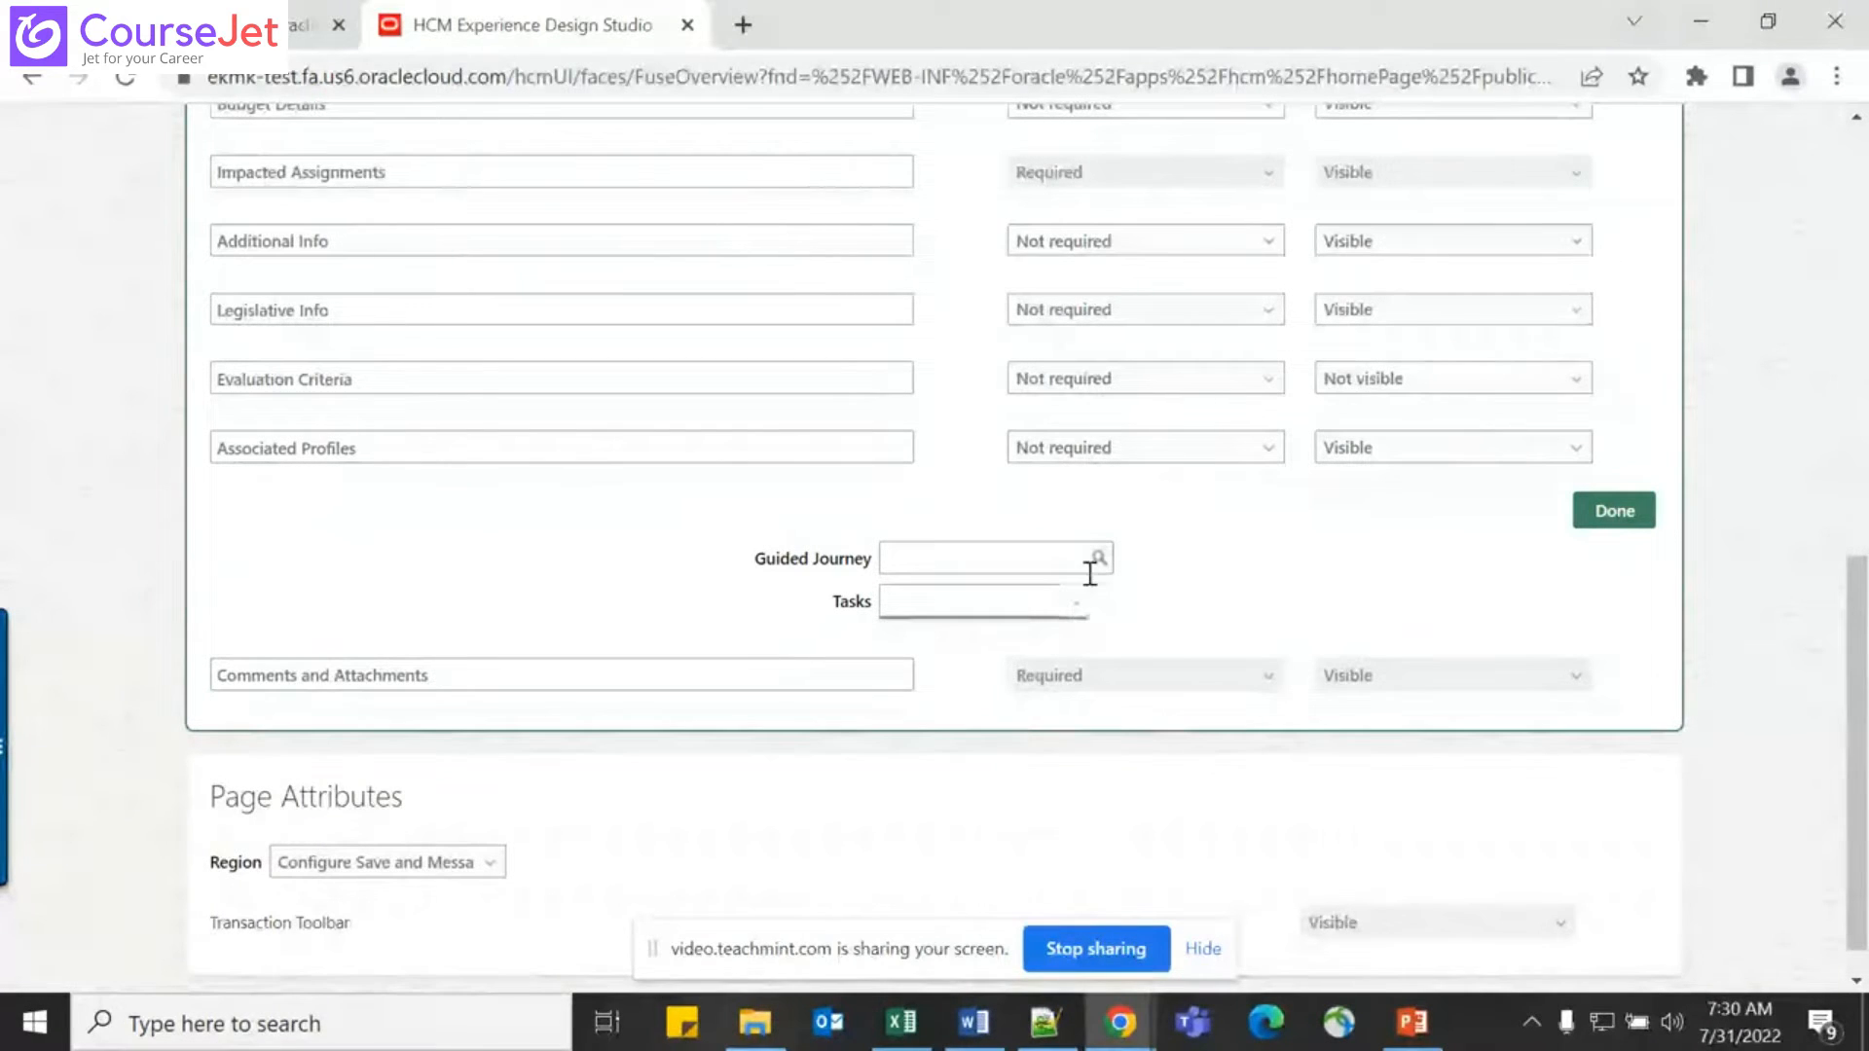
pyautogui.moveTo(1093, 692); pyautogui.dragTo(1022, 688)
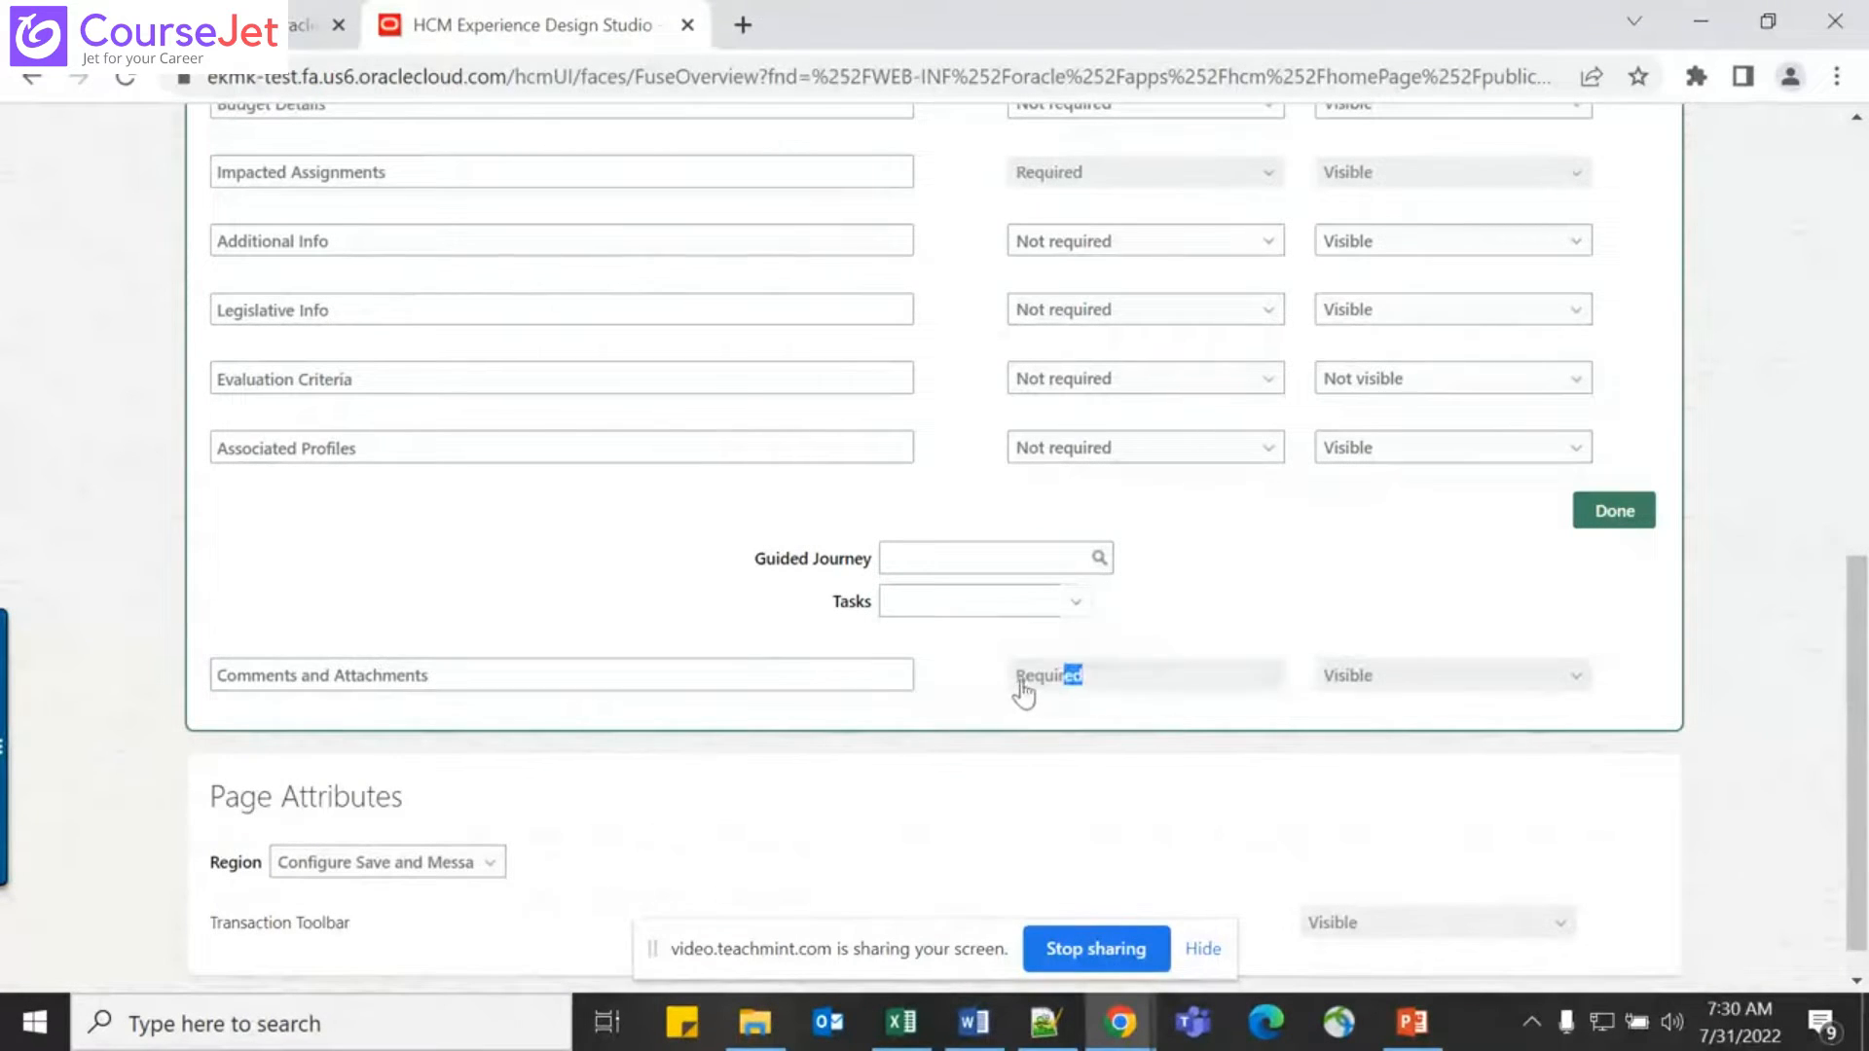
pyautogui.click(882, 672)
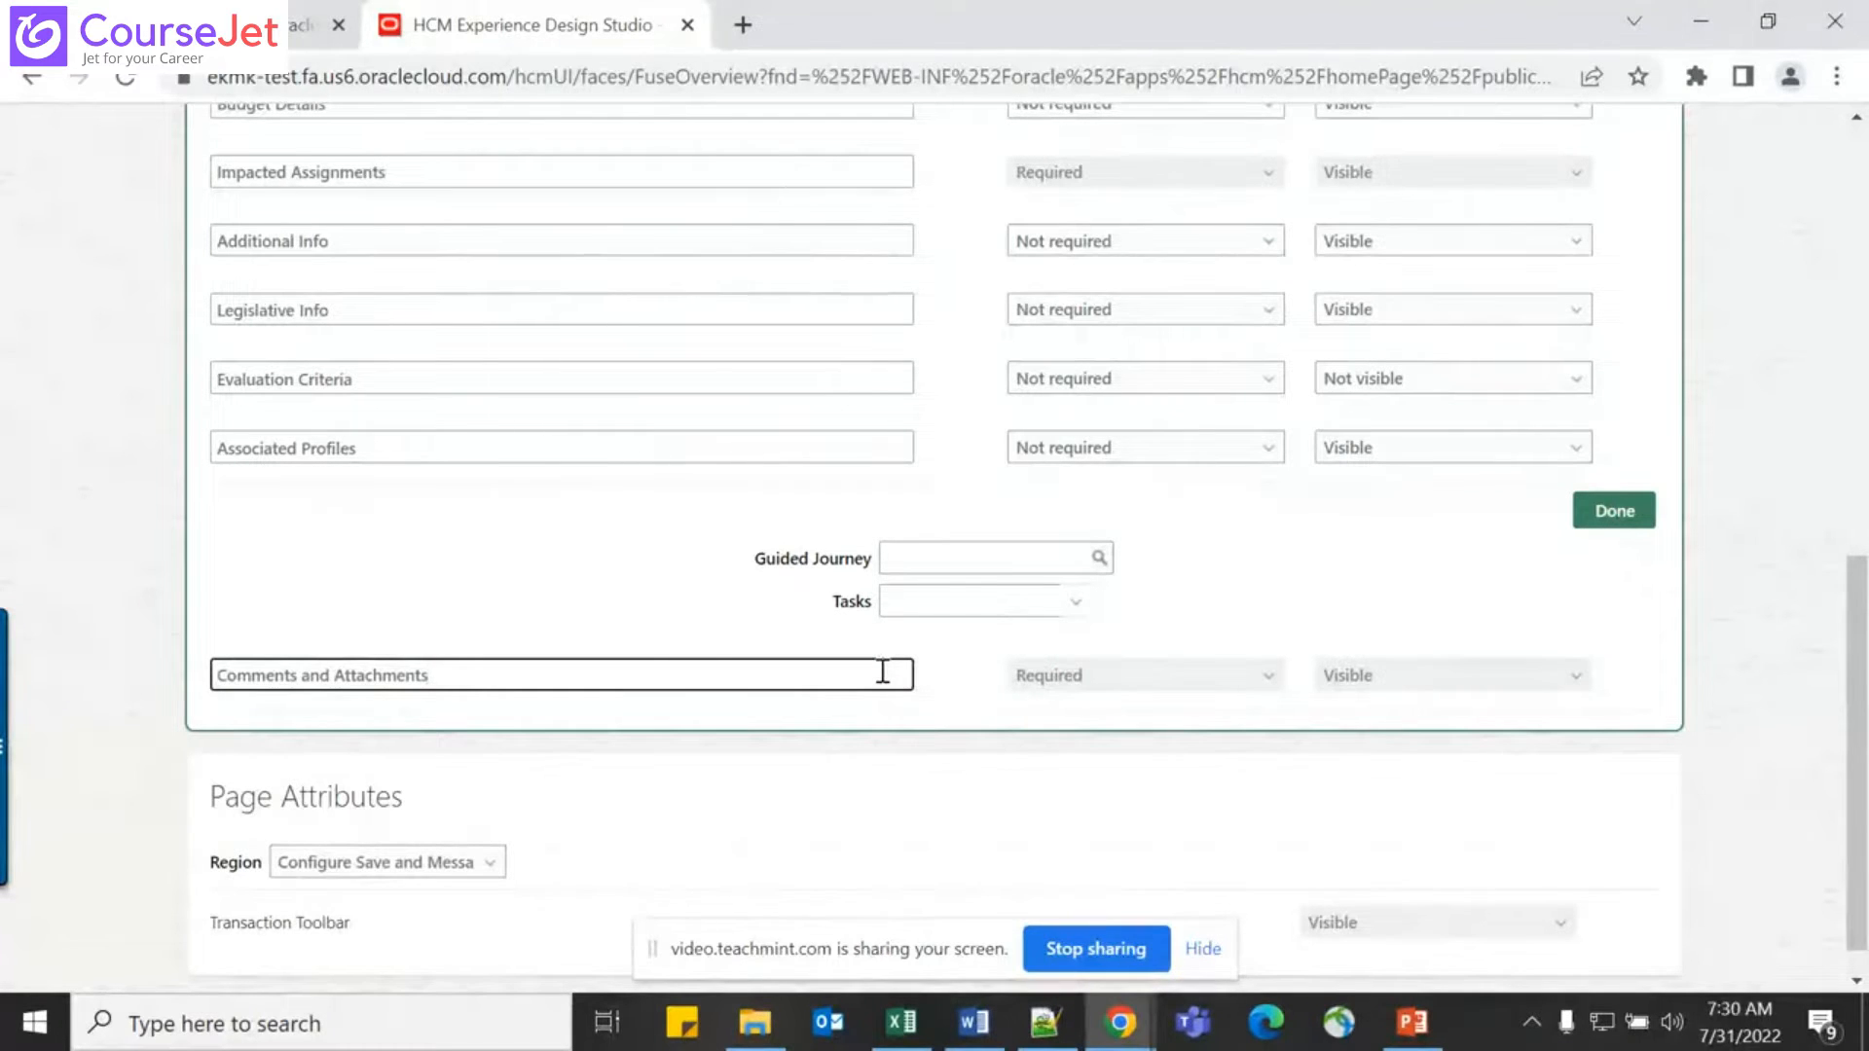
pyautogui.scroll(5, 882, 672)
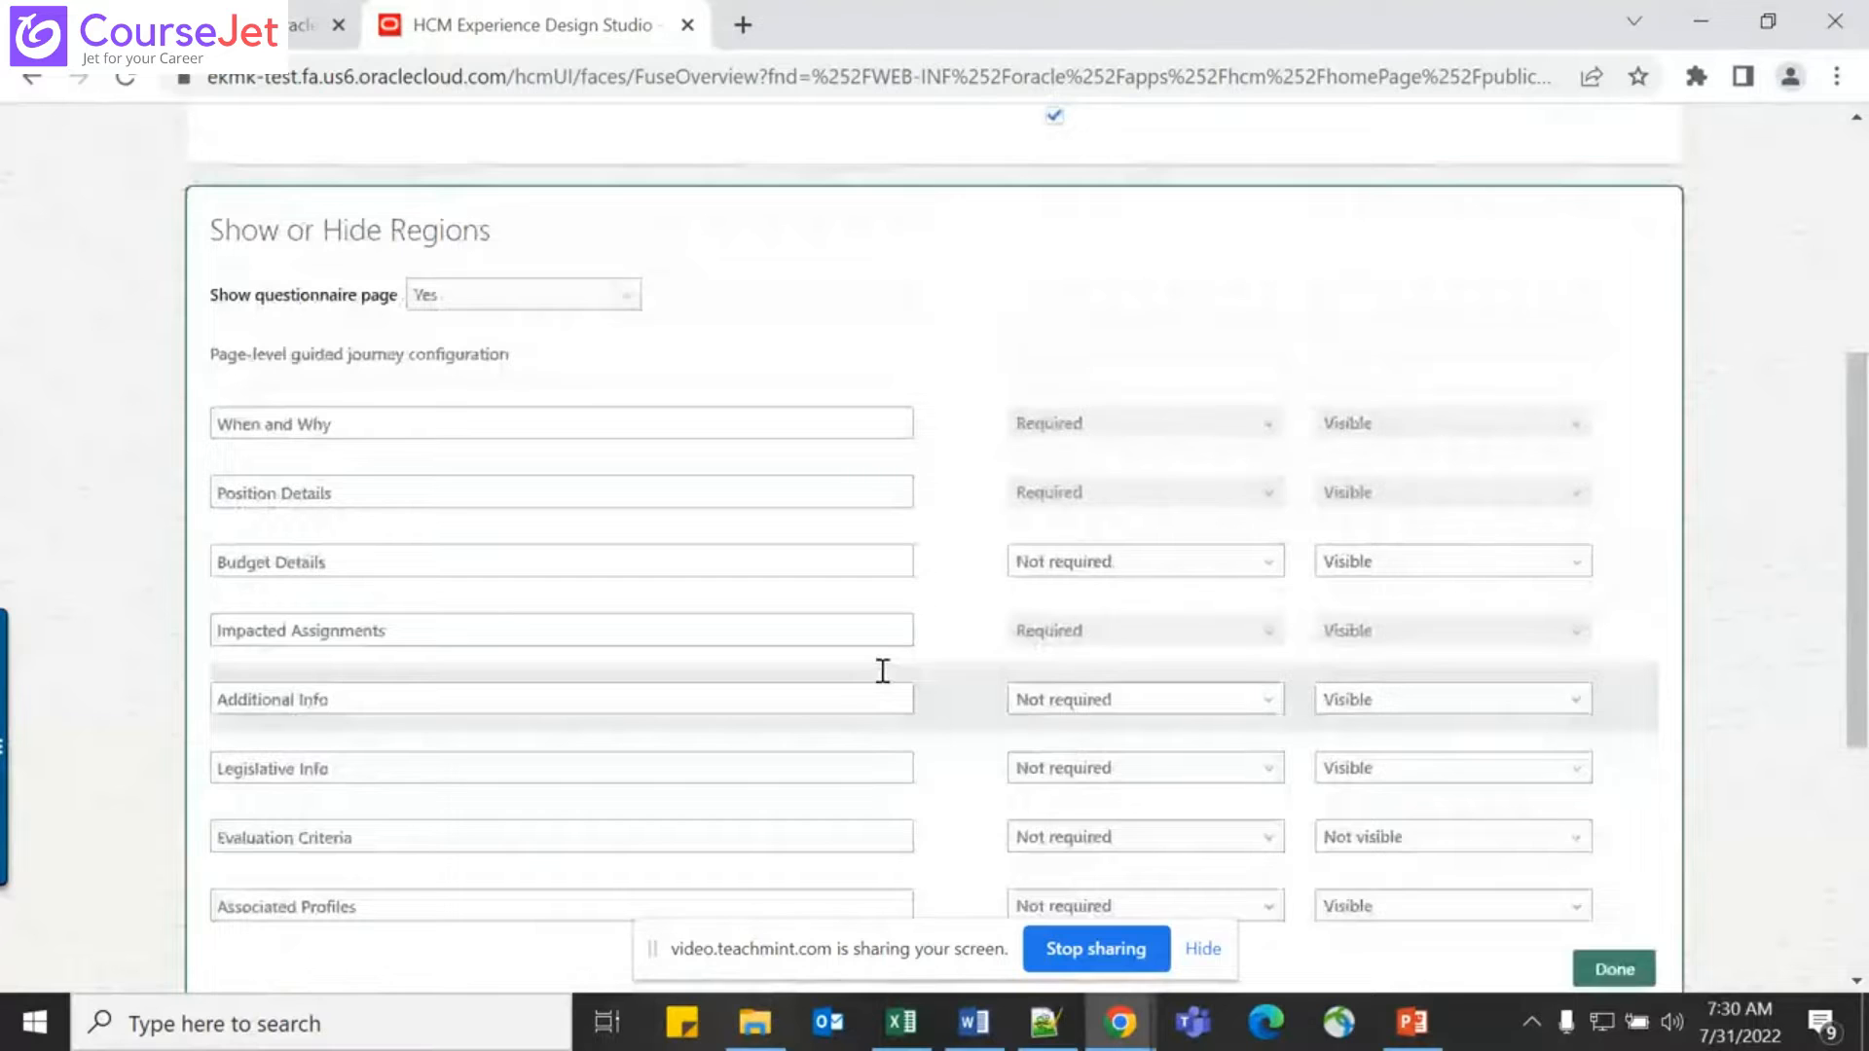
pyautogui.scroll(5, 882, 672)
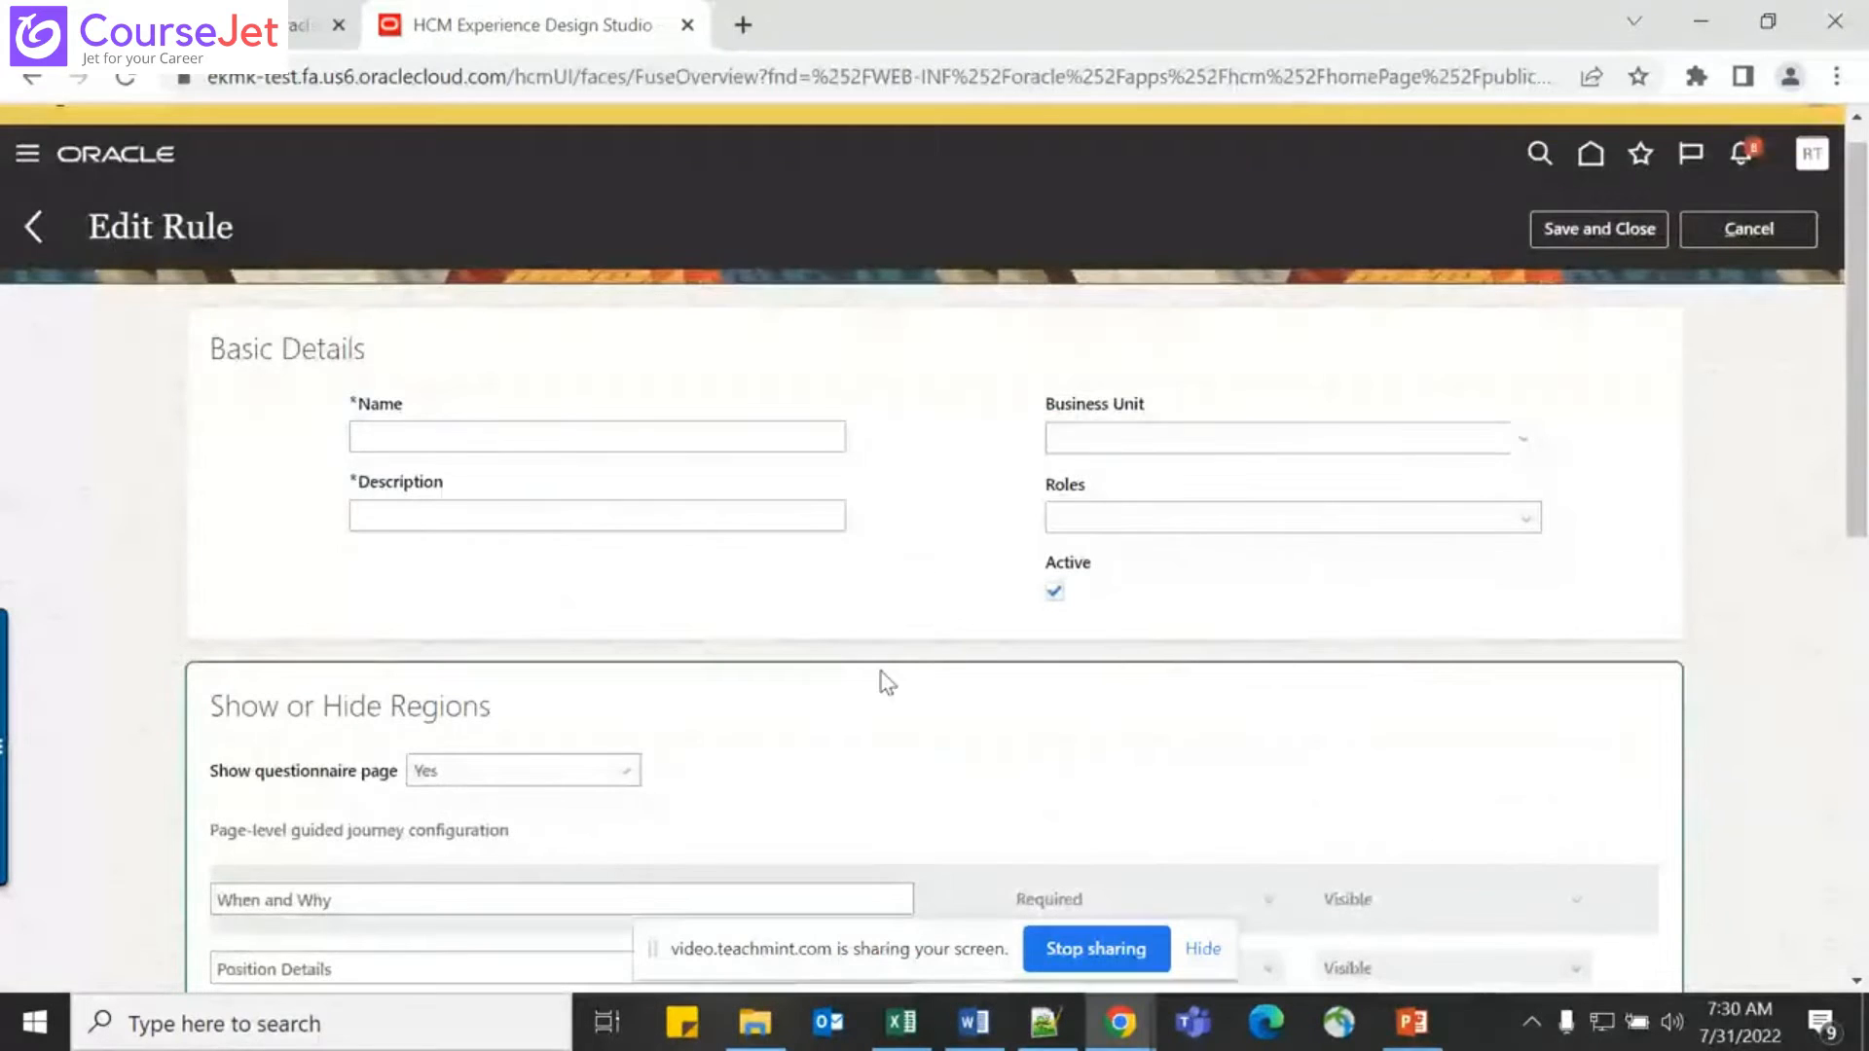
# Step: Close the Requisition Details guided journey configuration and review the rule's region visibility and basic details
pyautogui.scroll(-6, 882, 672)
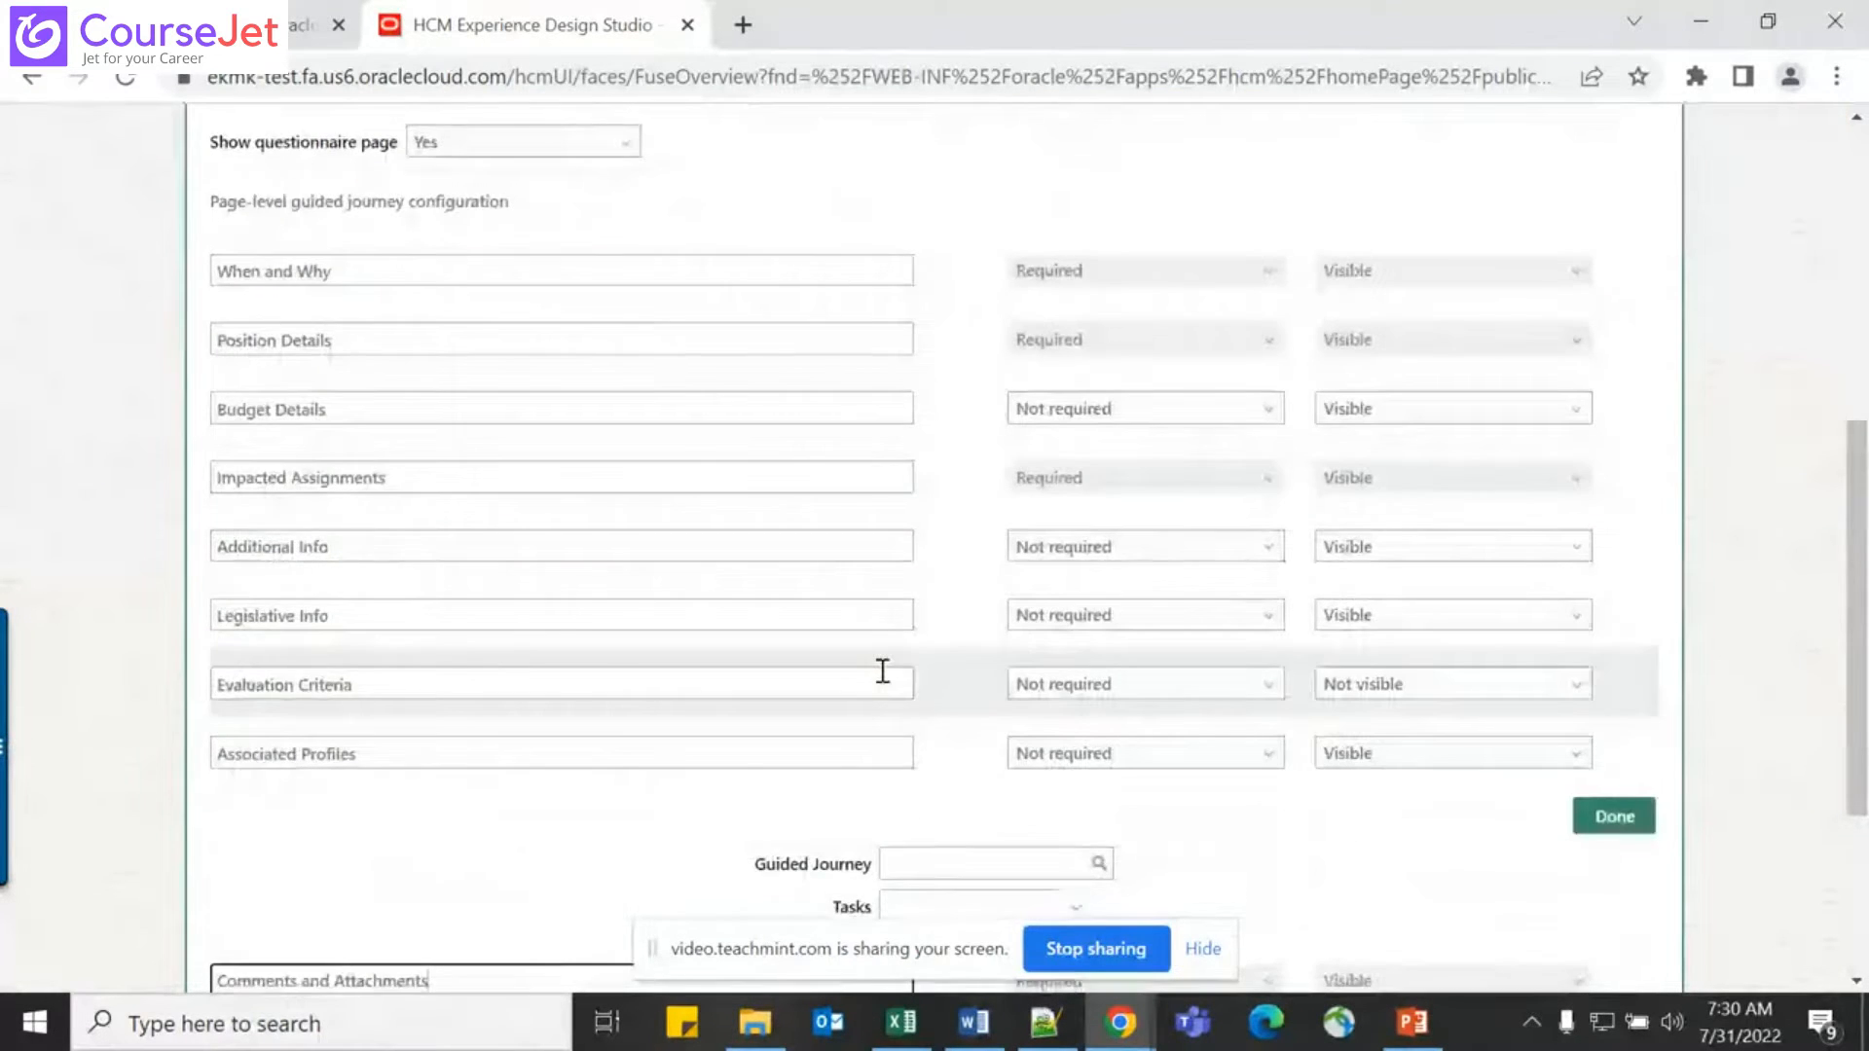
pyautogui.scroll(-2, 882, 671)
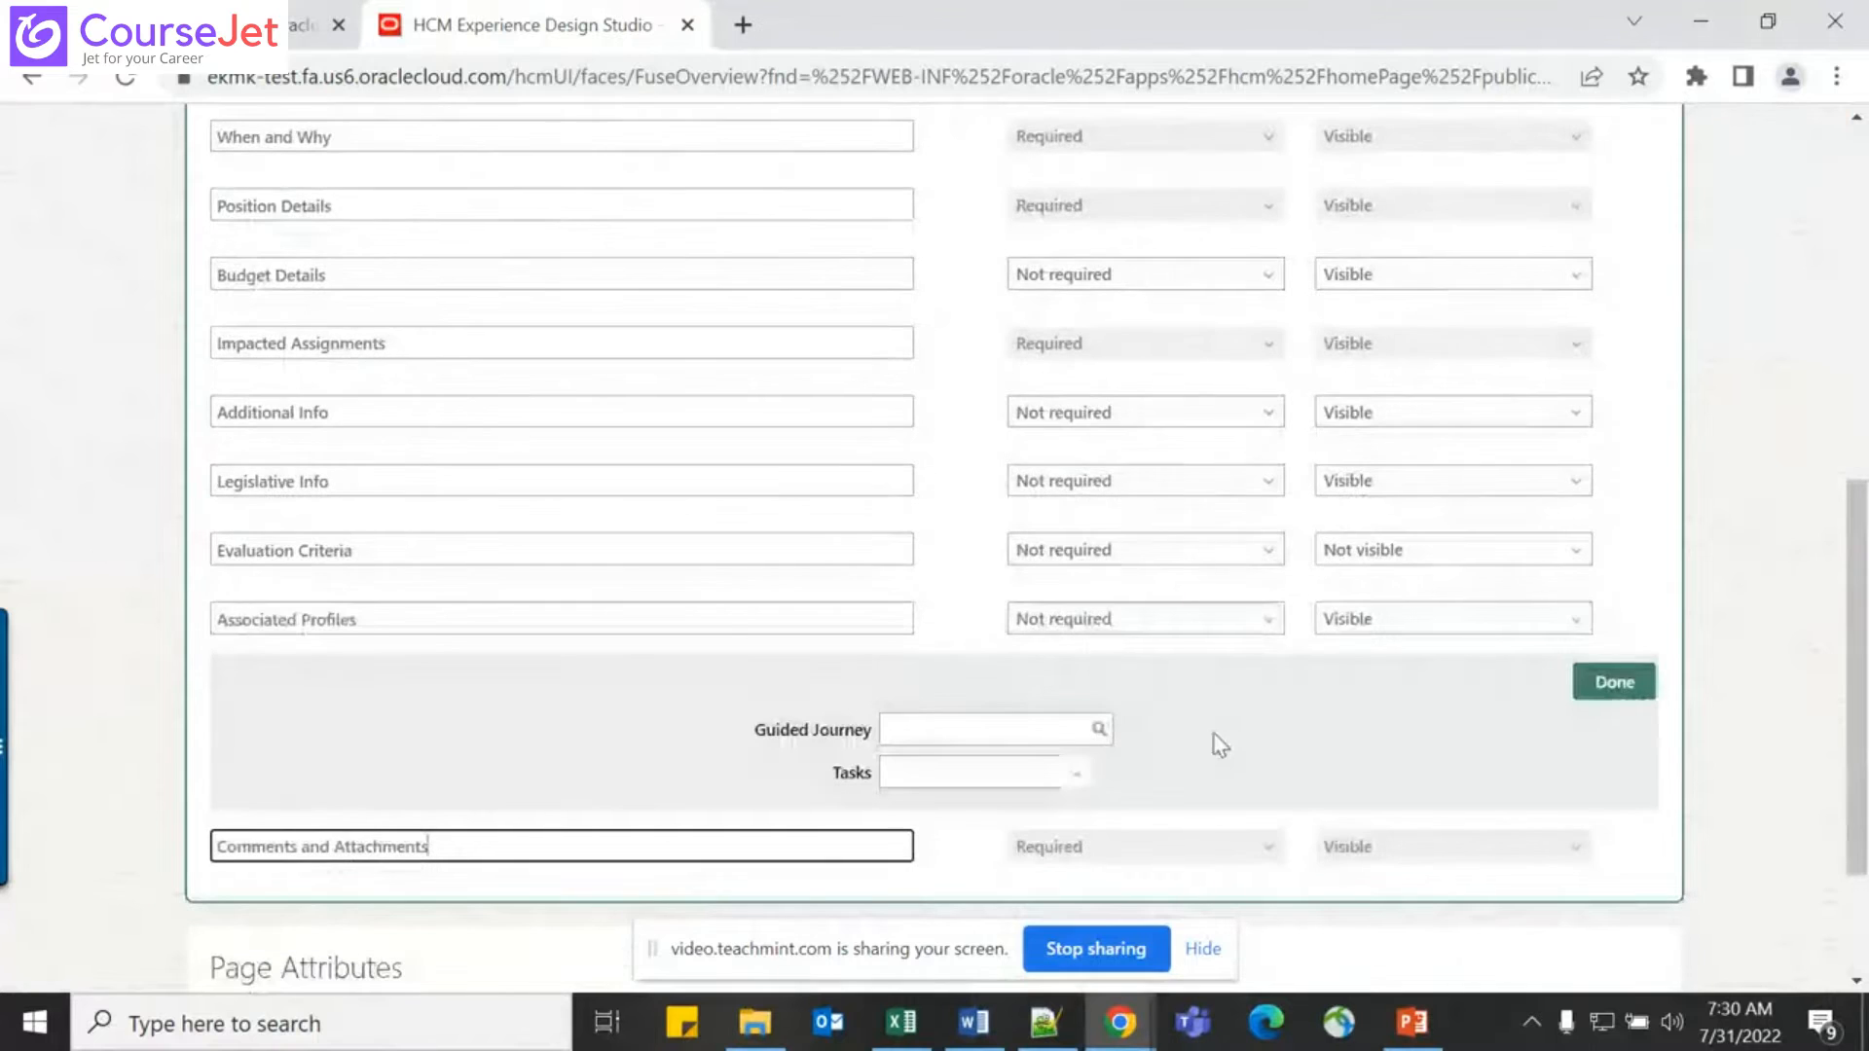
pyautogui.click(1215, 734)
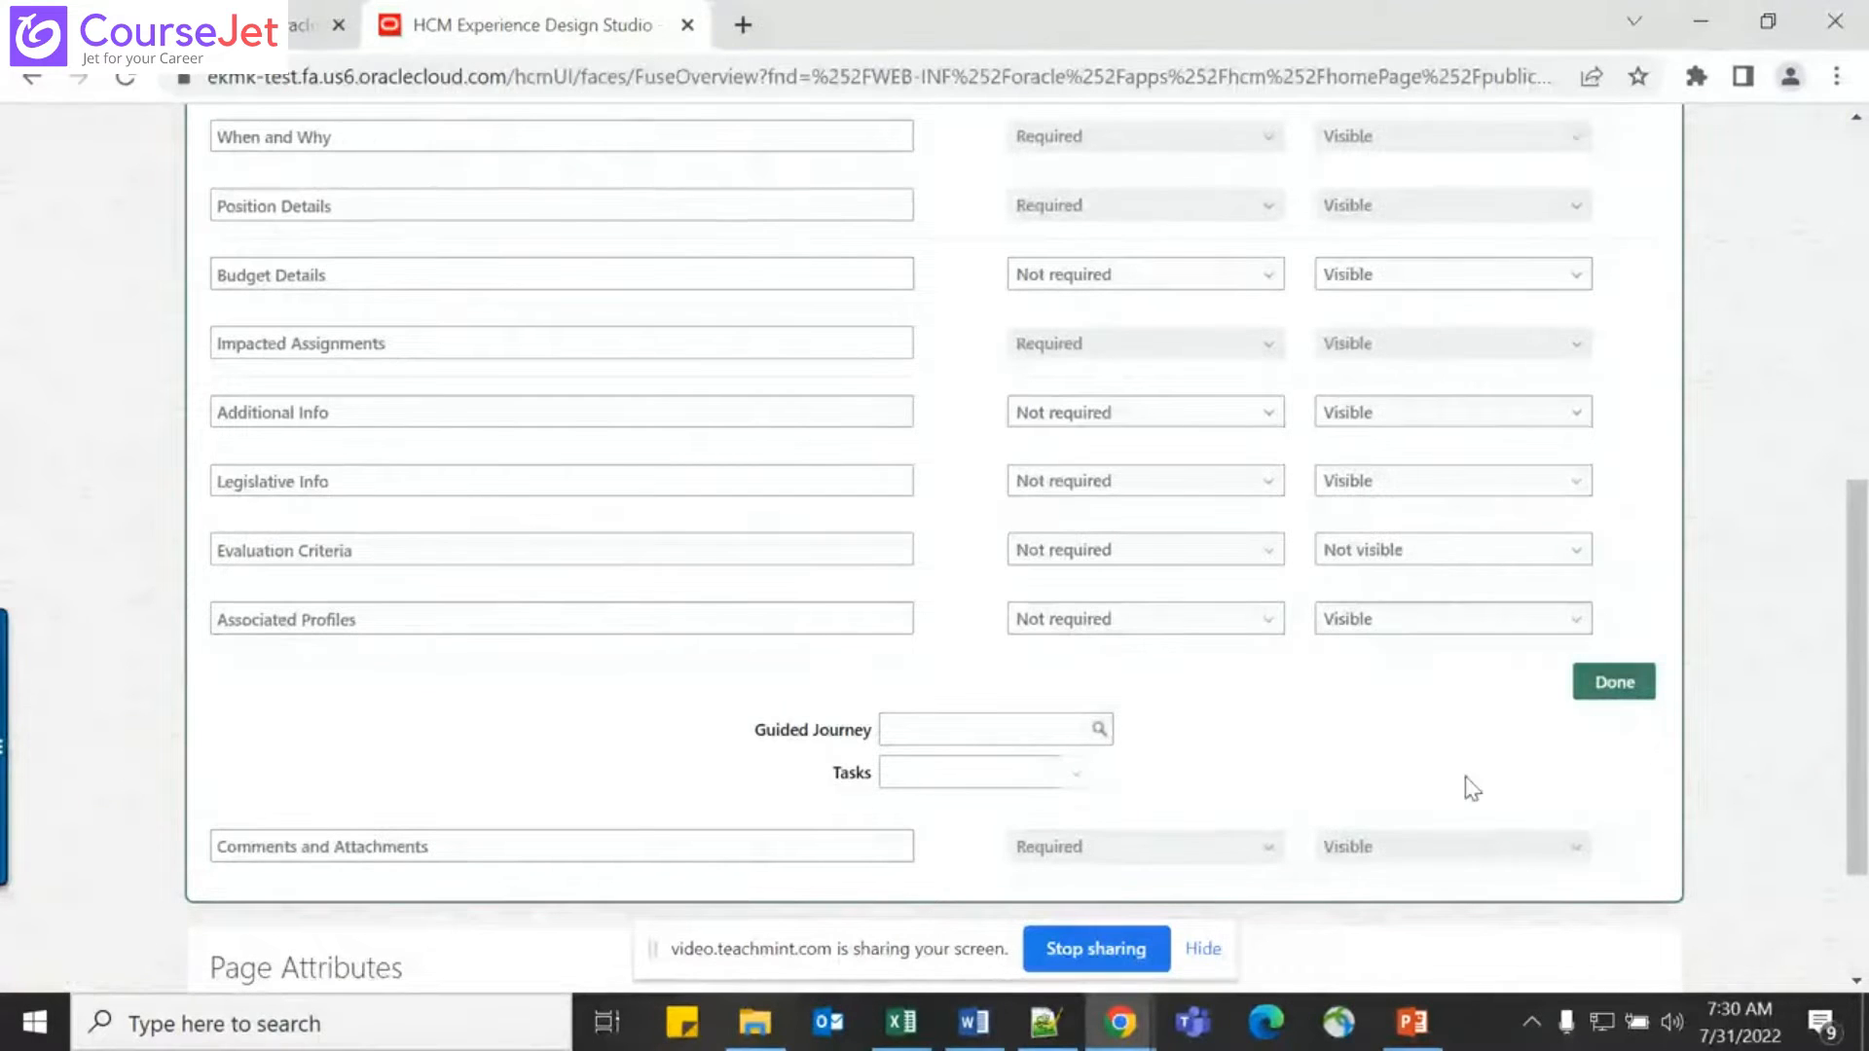
pyautogui.click(1612, 693)
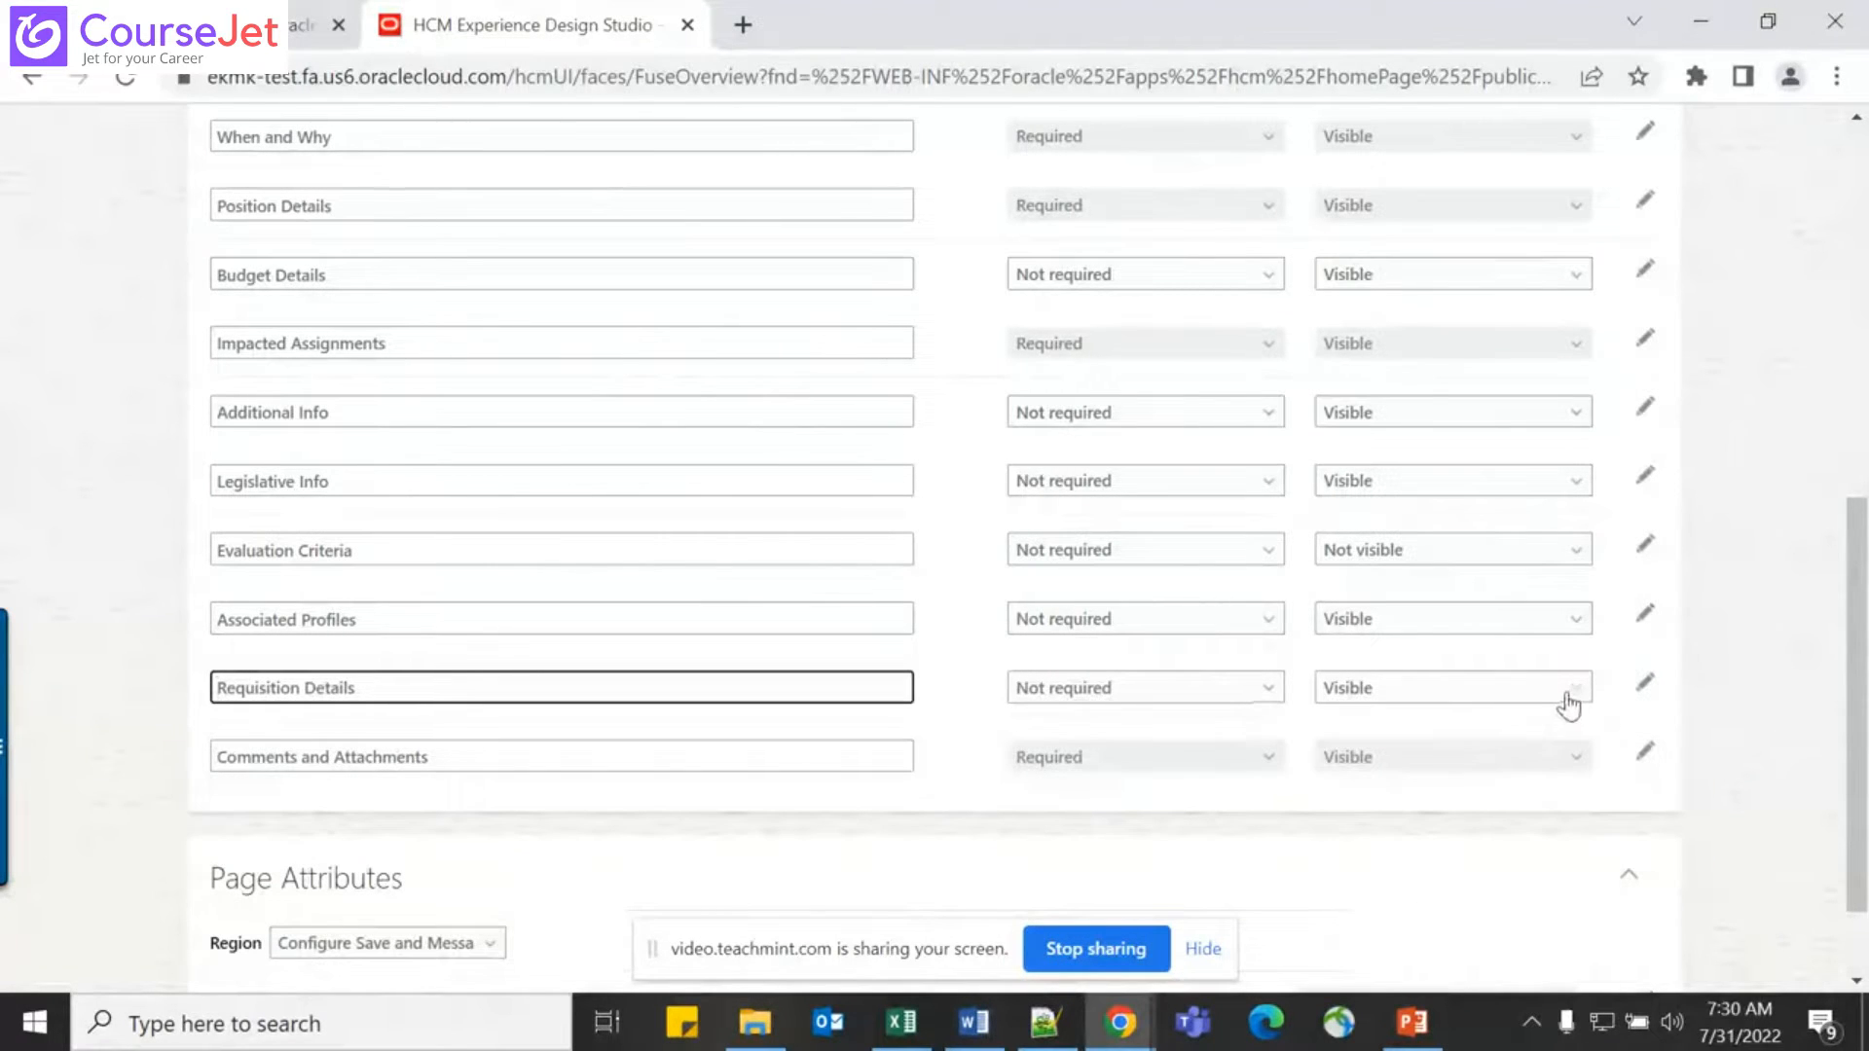
pyautogui.scroll(-1, 1388, 796)
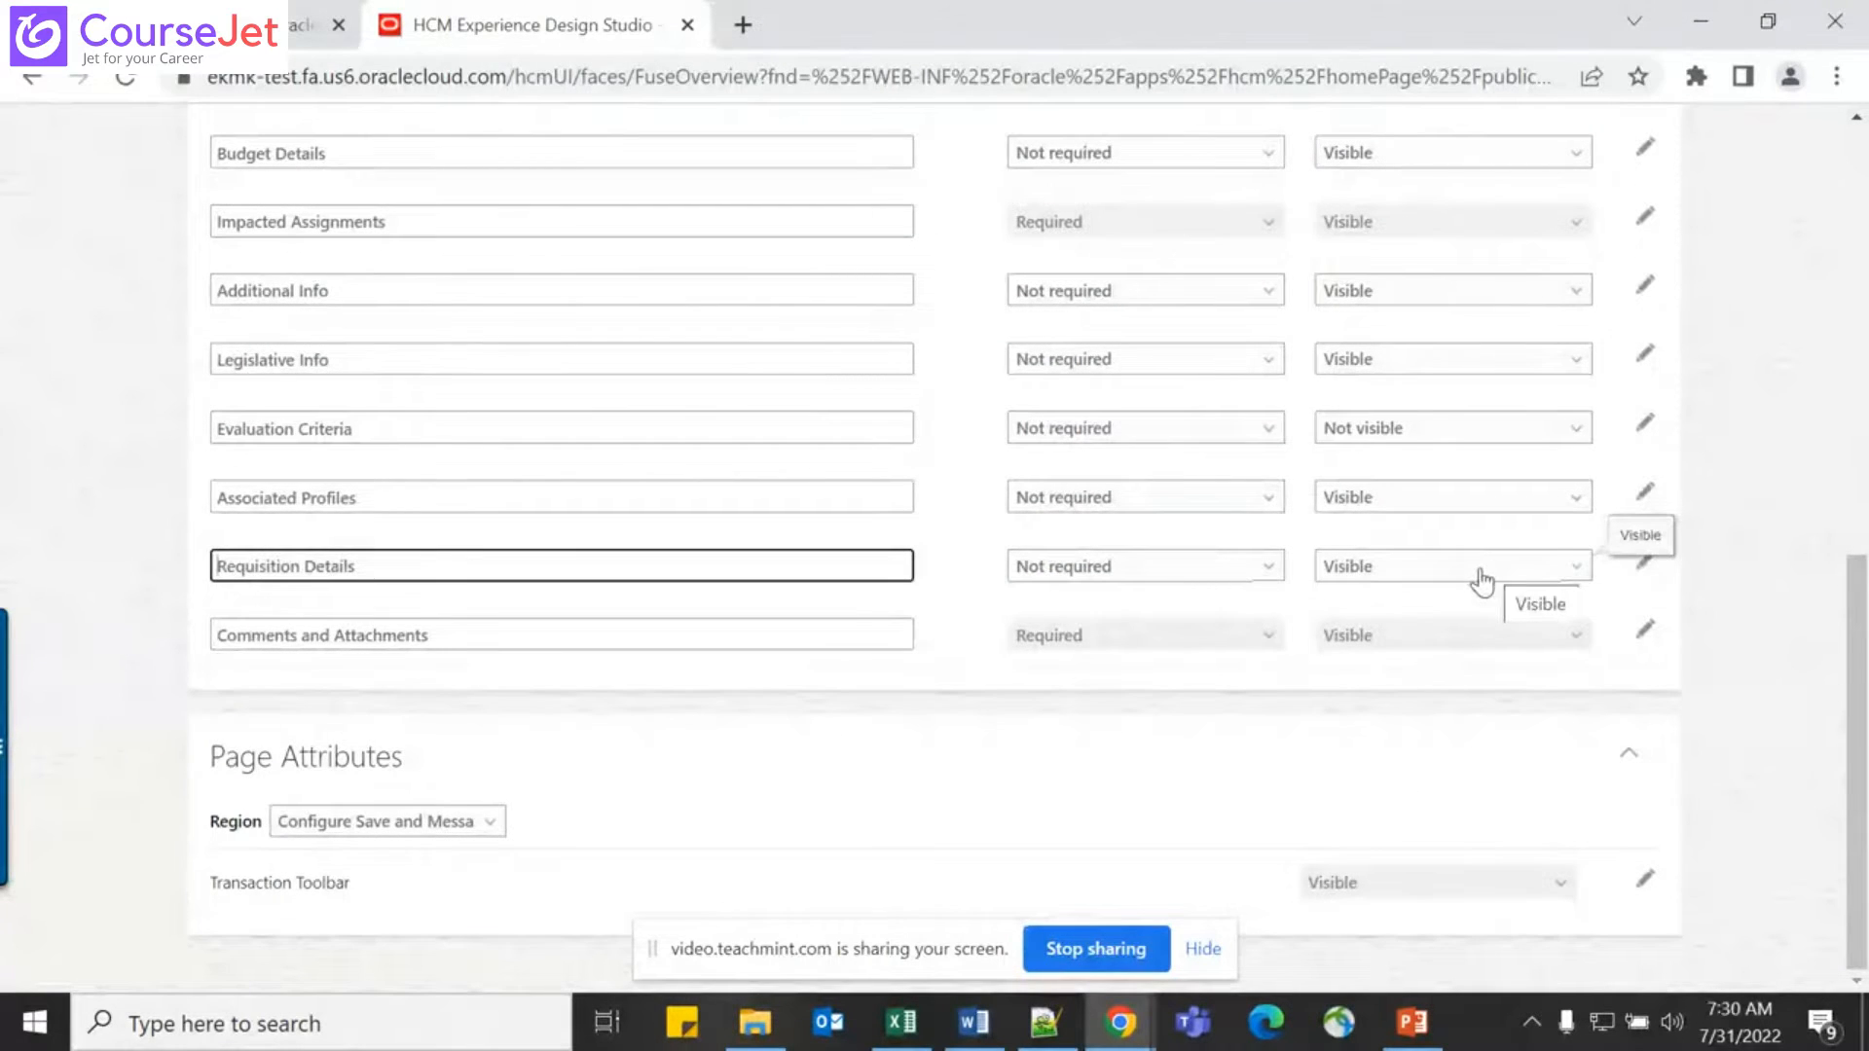
pyautogui.scroll(7, 1477, 581)
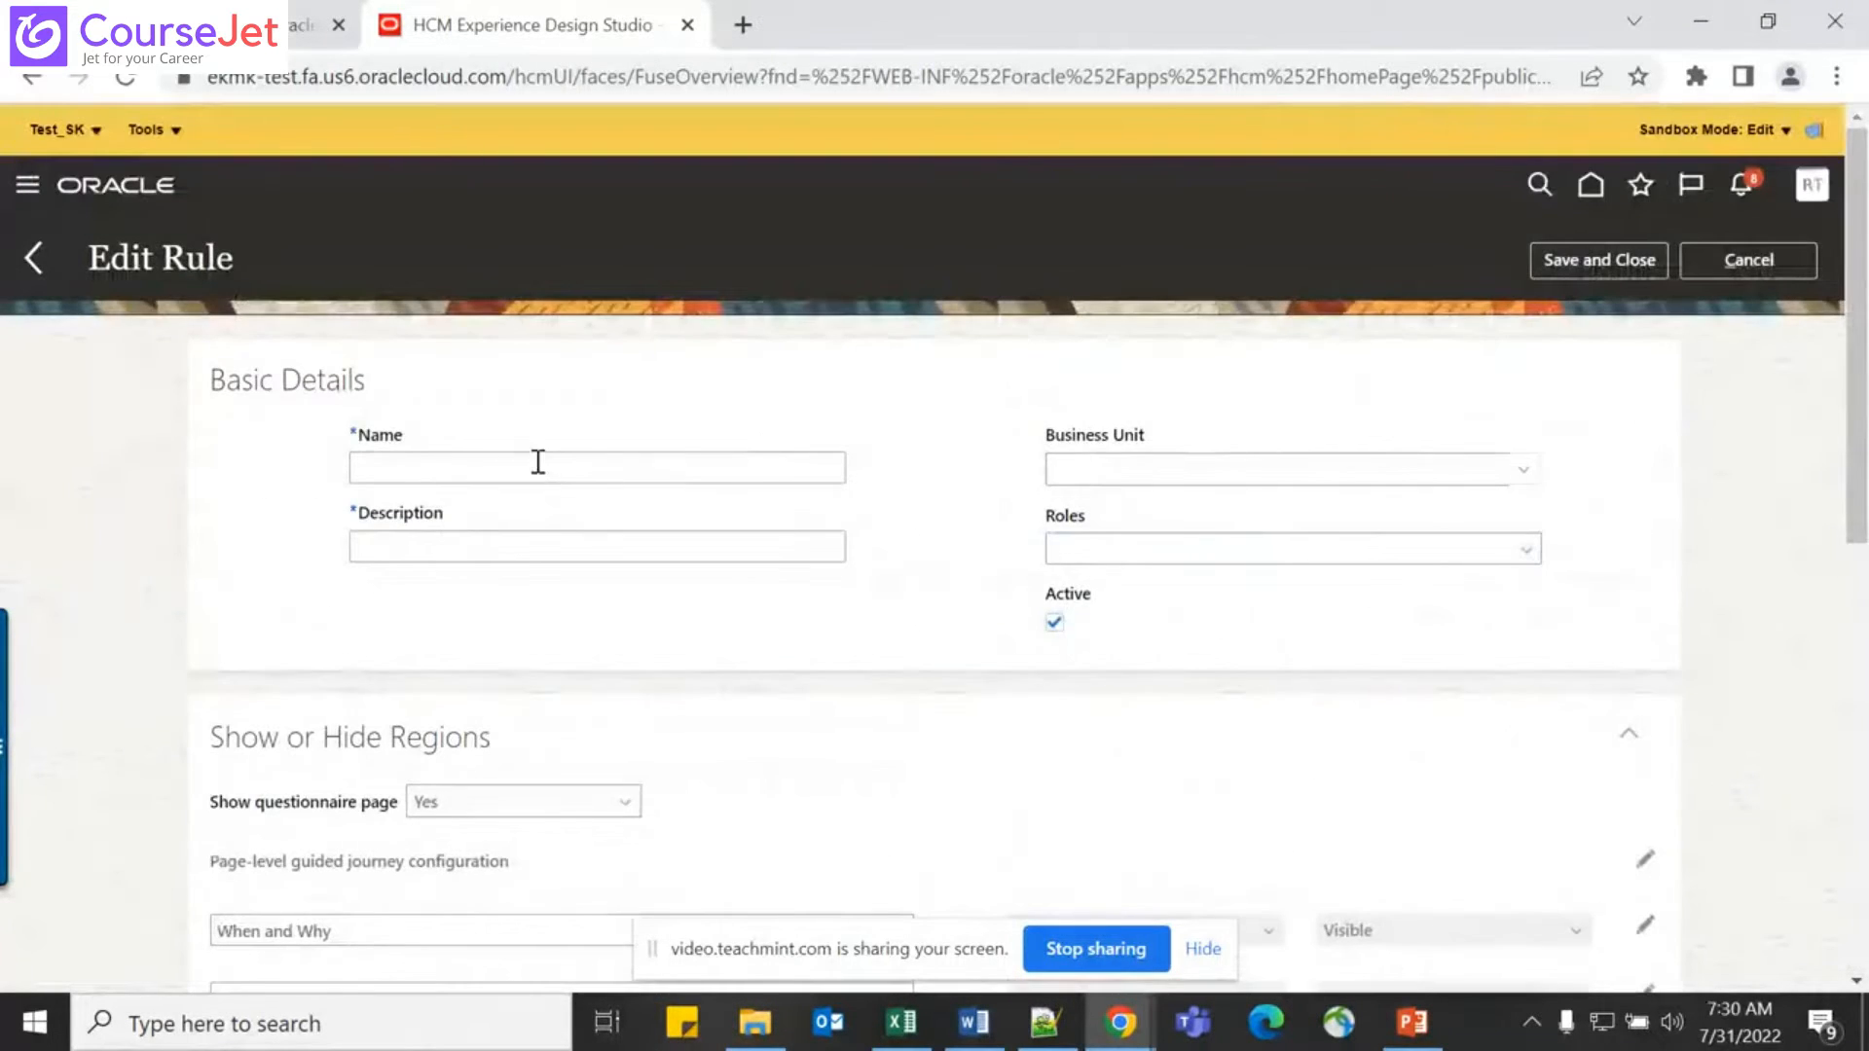
pyautogui.click(538, 462)
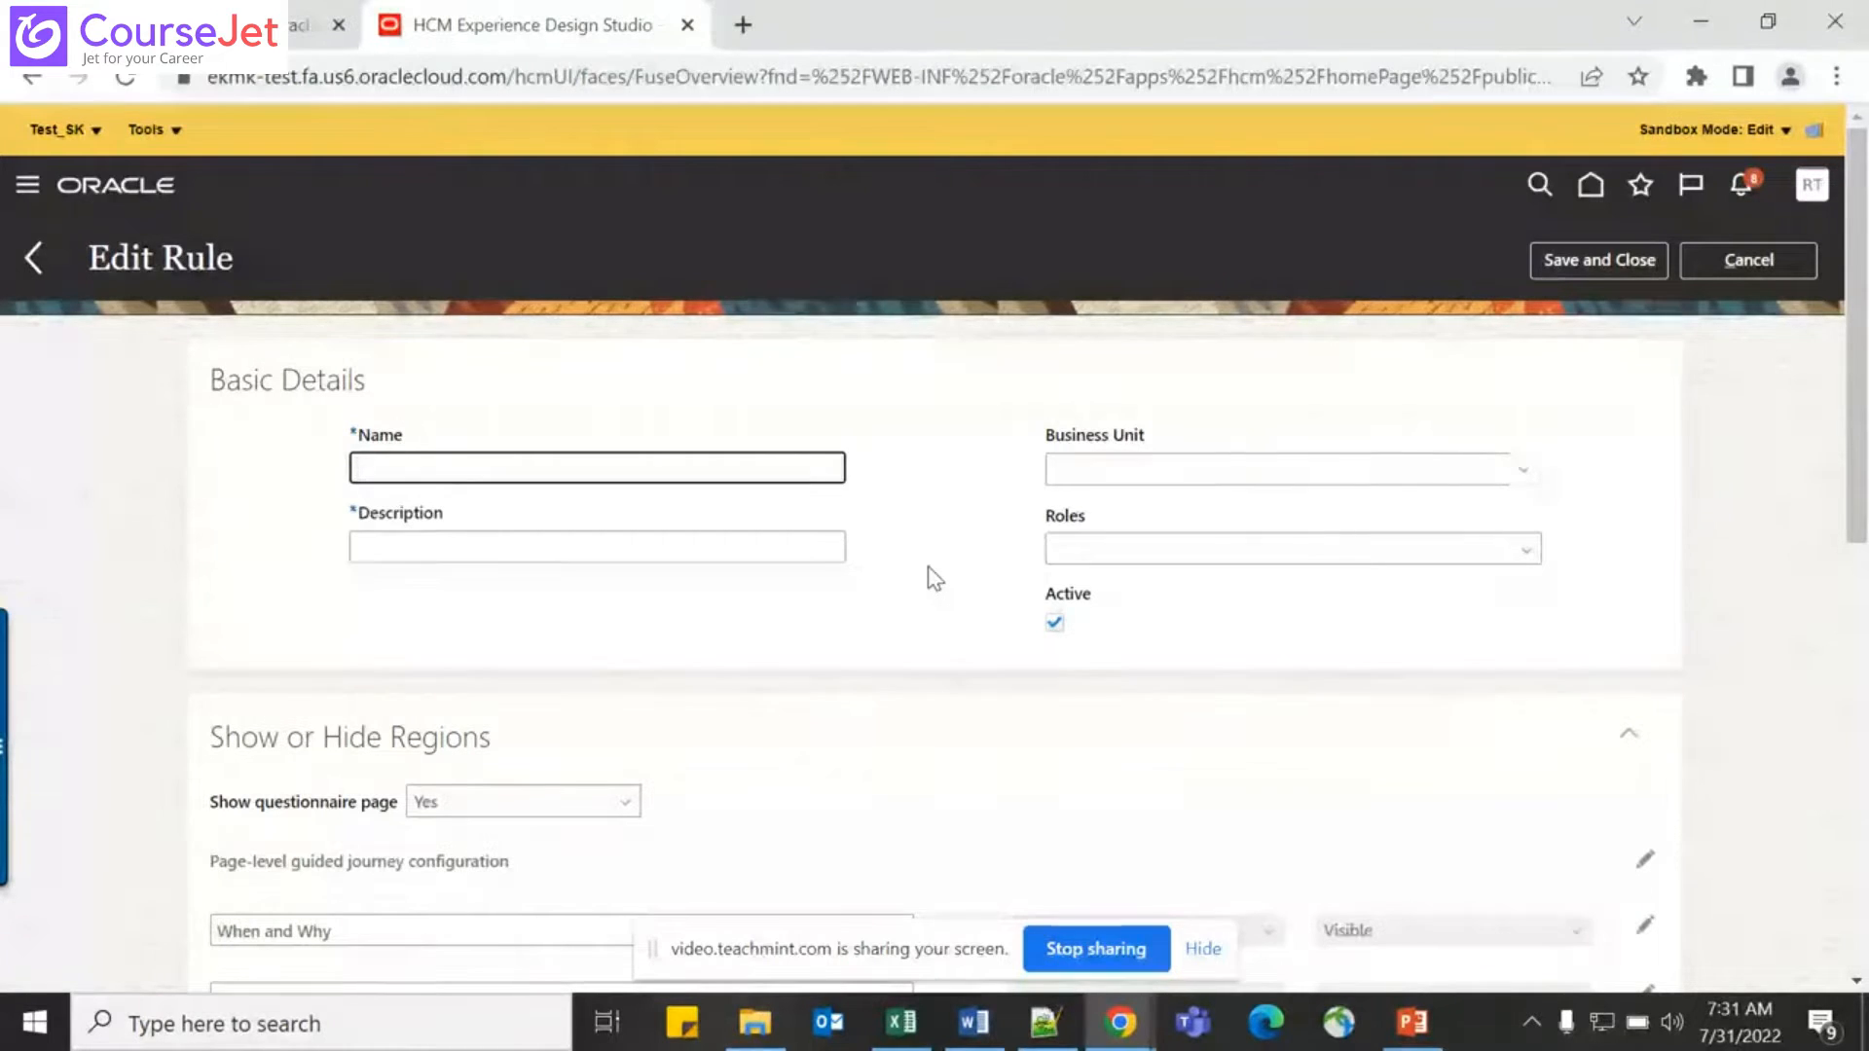
# Step: Consult the PowerPoint slides on selecting requisition fields, then return to the browser and cancel the new rule
pyautogui.hotkey('alt', 'Tab')
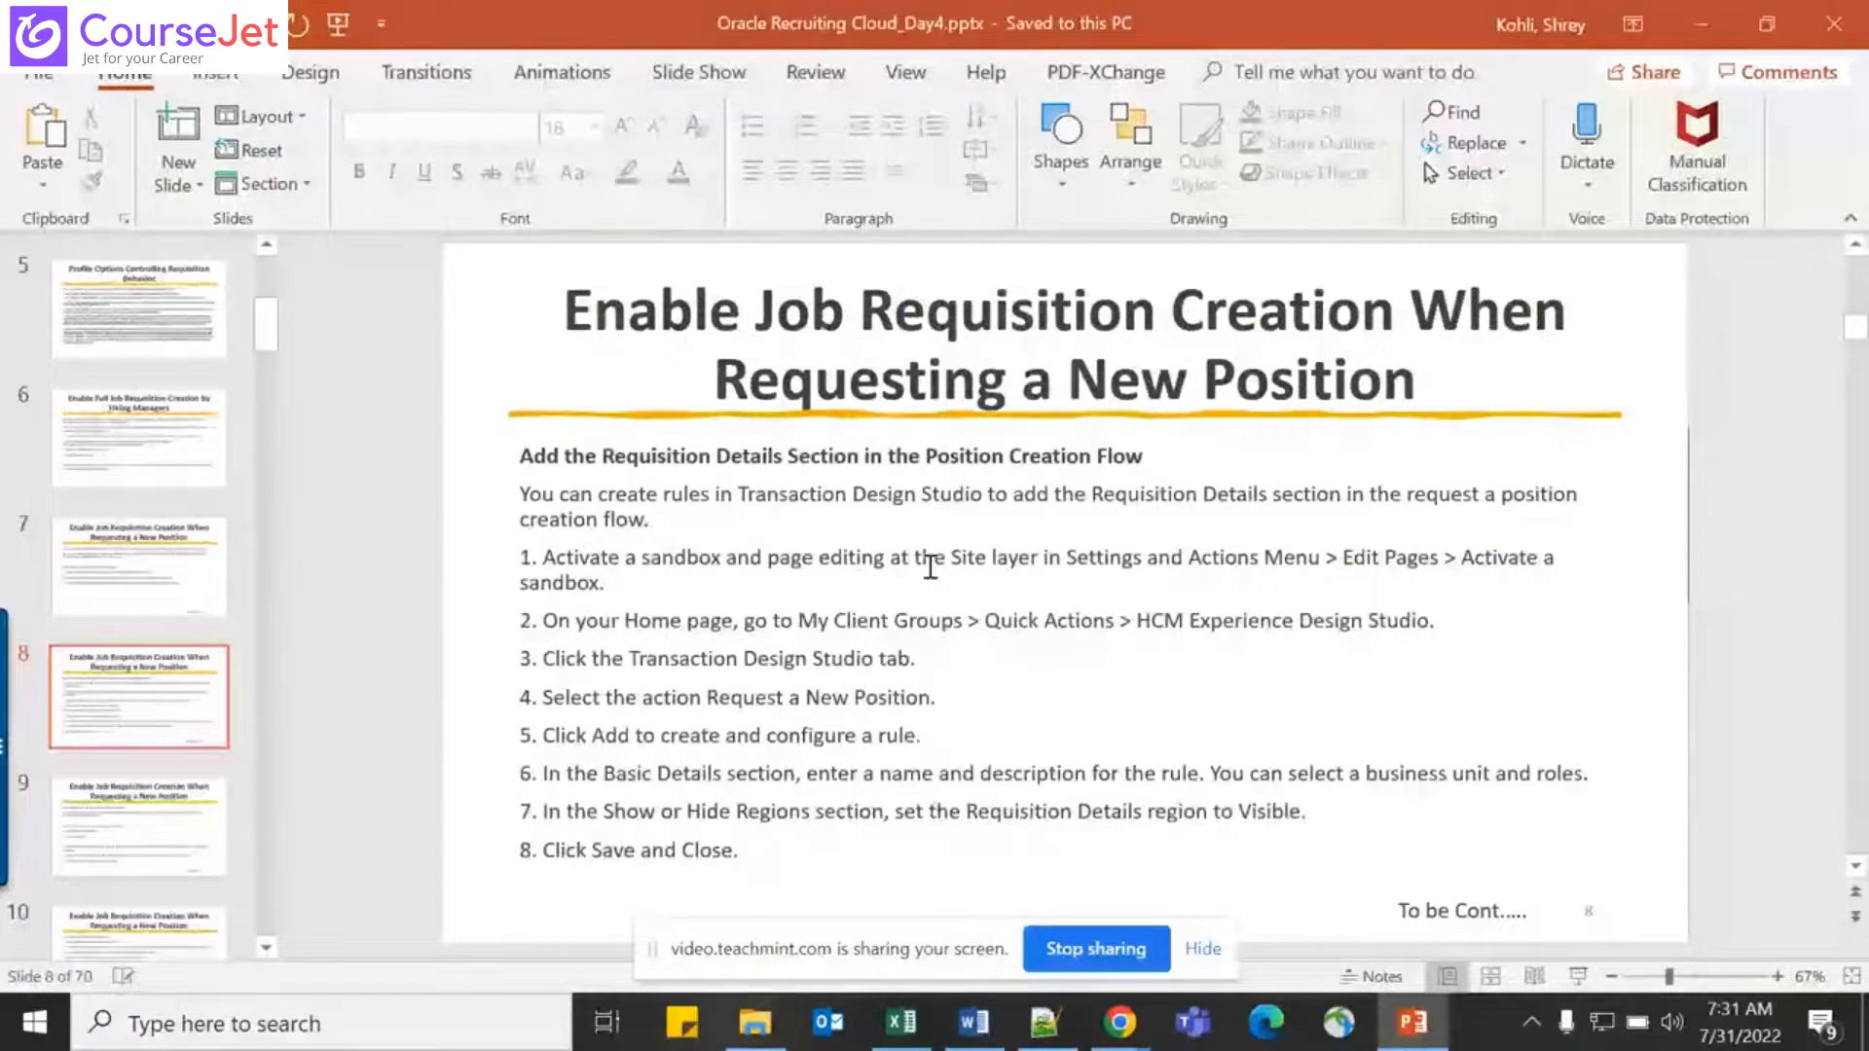
pyautogui.scroll(-1, 931, 567)
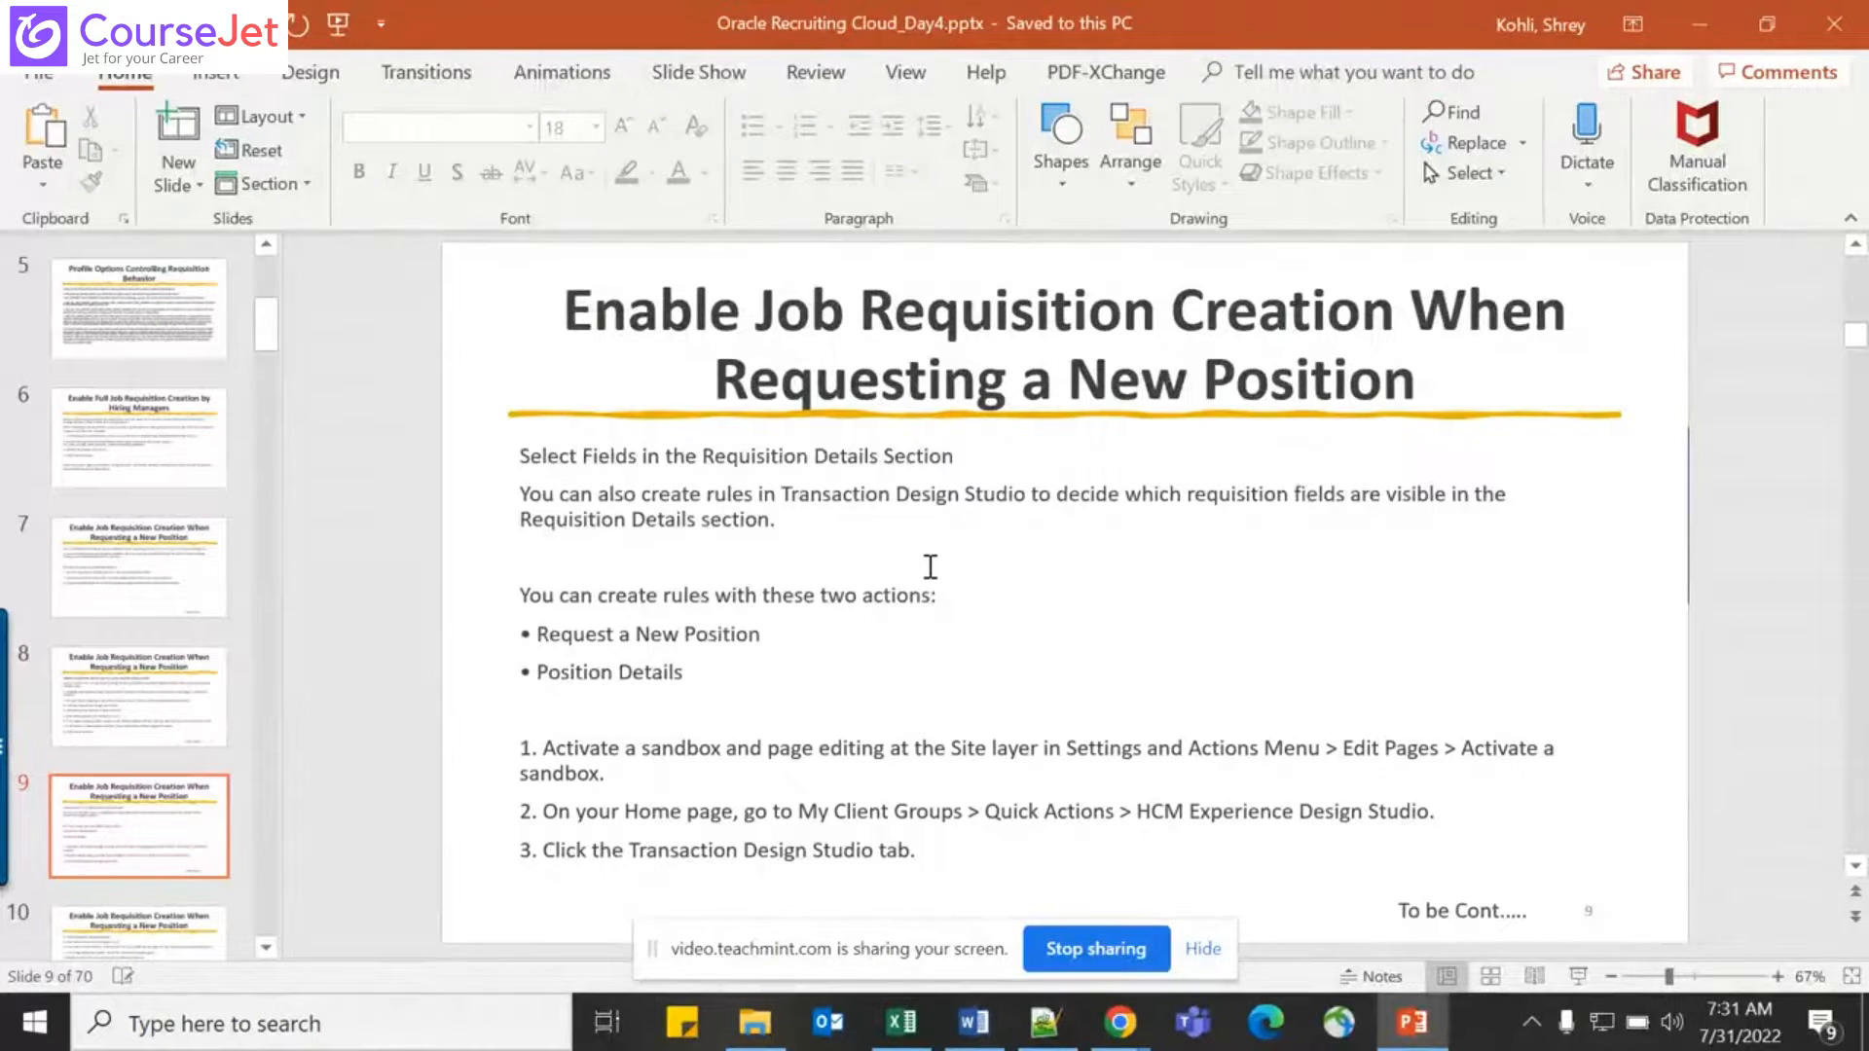
pyautogui.hotkey('alt', 'Tab')
pyautogui.click(1779, 273)
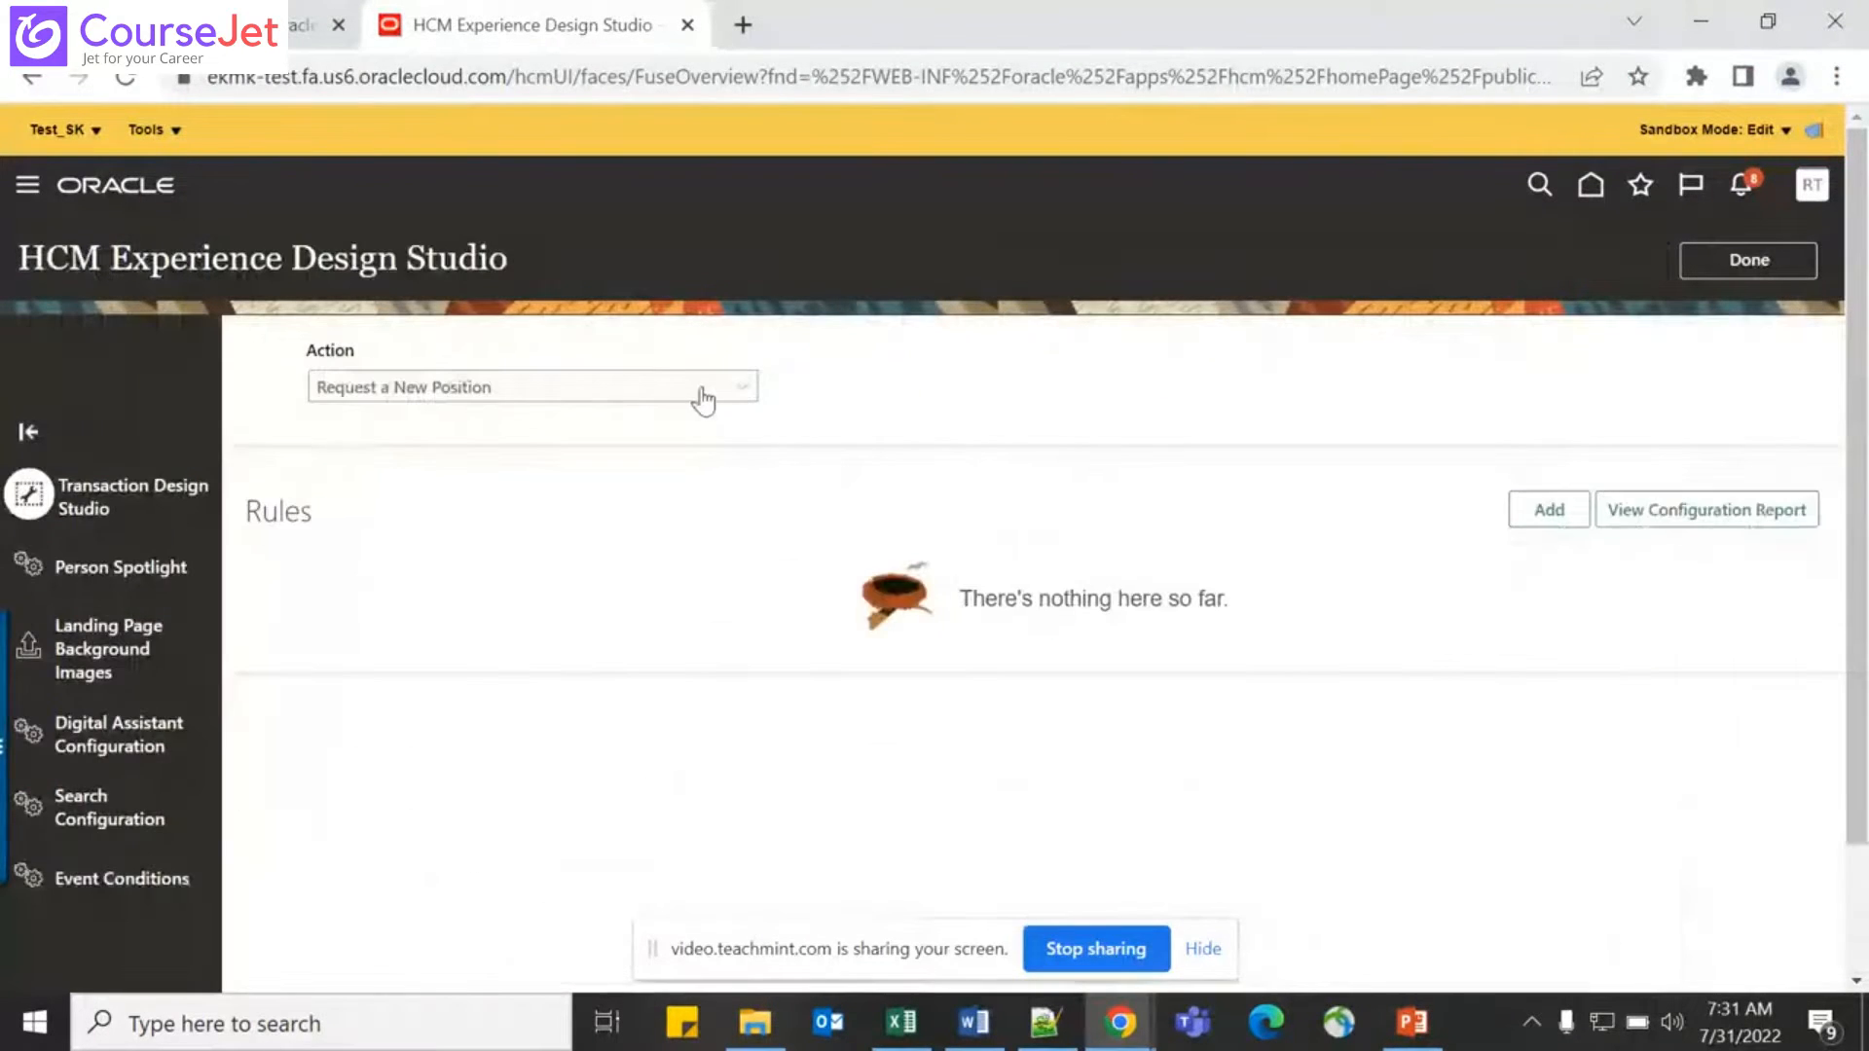
# Step: Select Position Details as the action in Transaction Design Studio
pyautogui.click(702, 390)
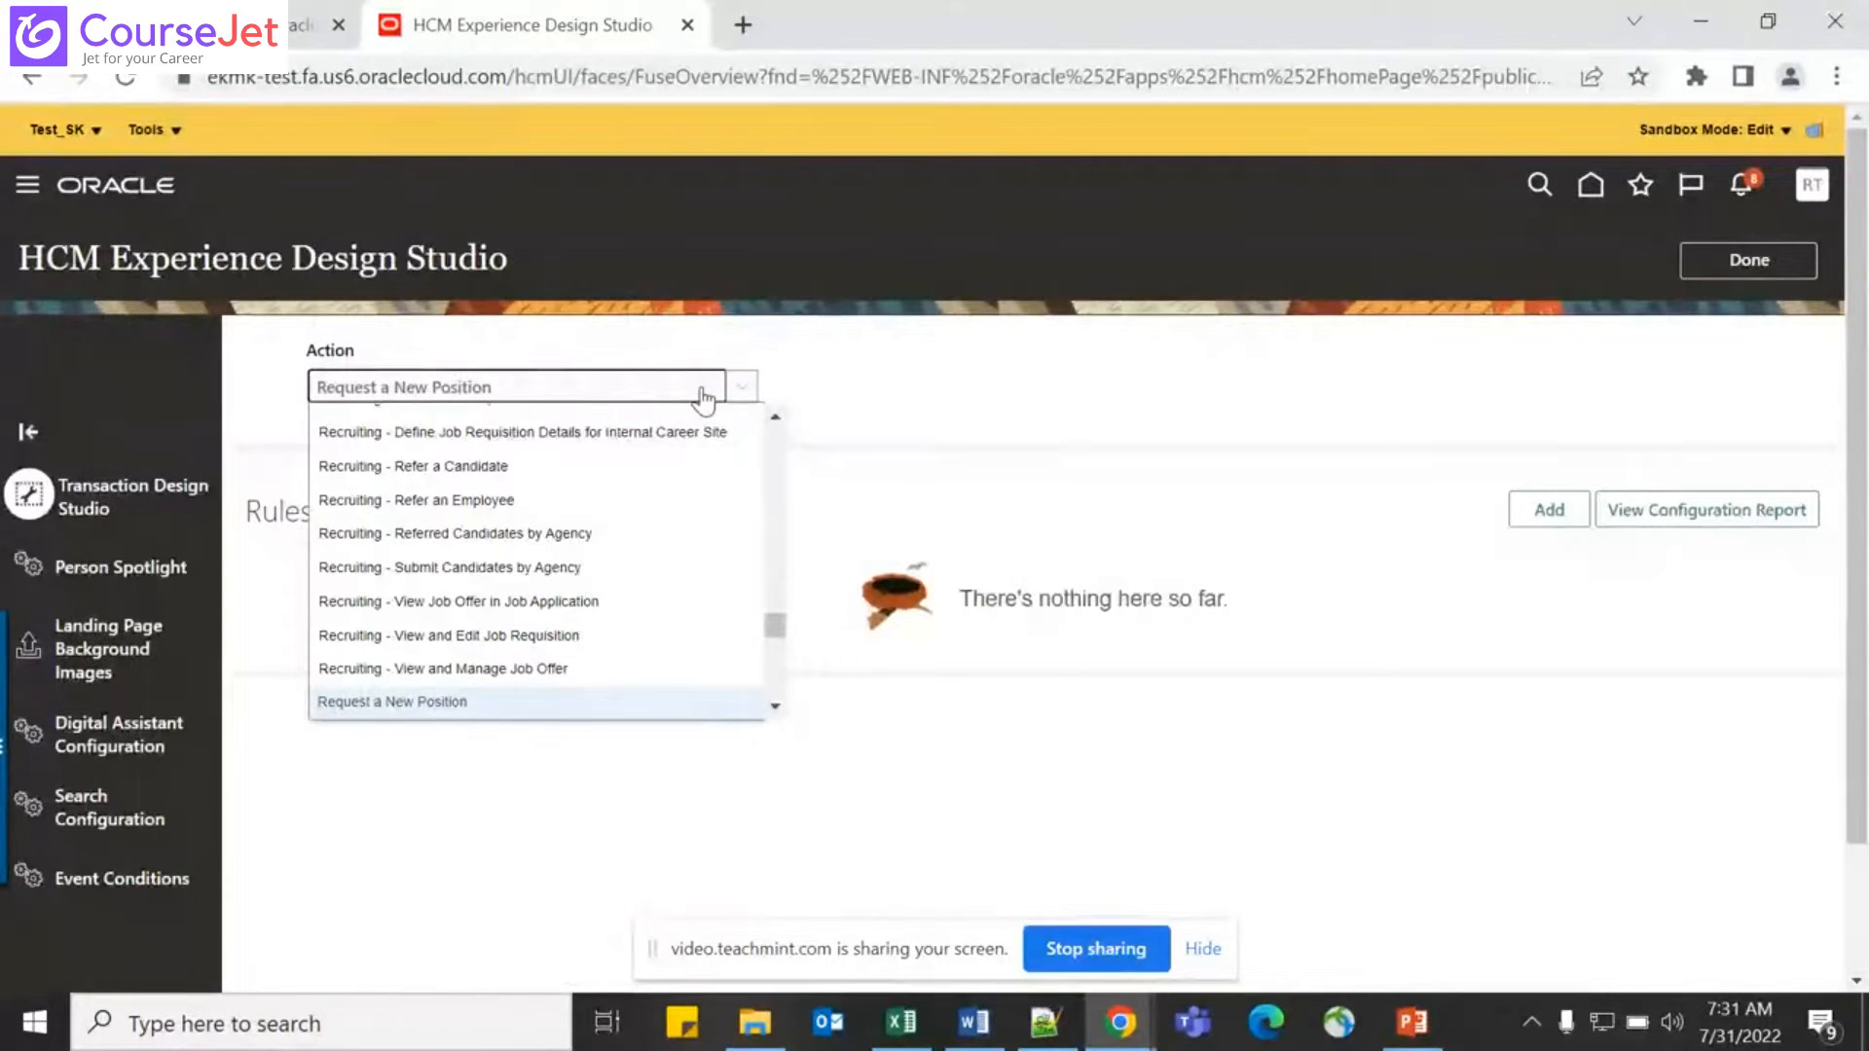
pyautogui.press('Down')
pyautogui.press('Down')
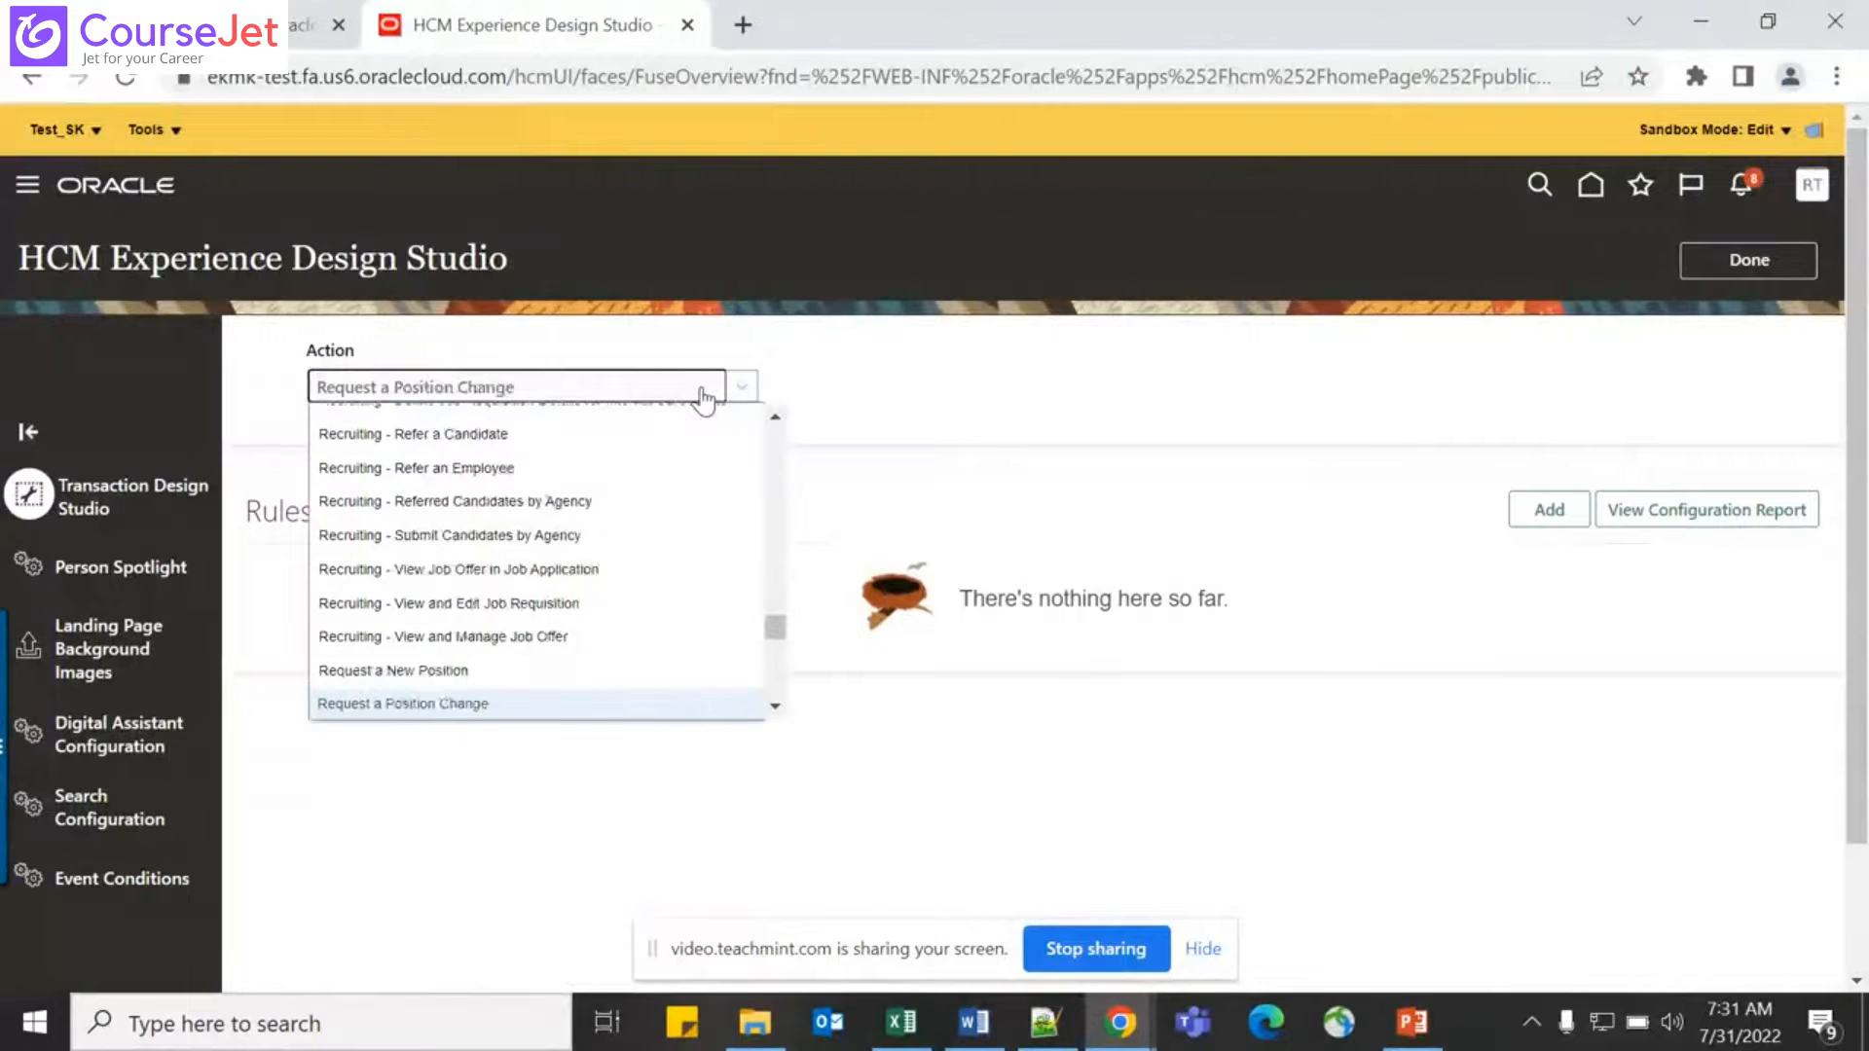
pyautogui.press('p')
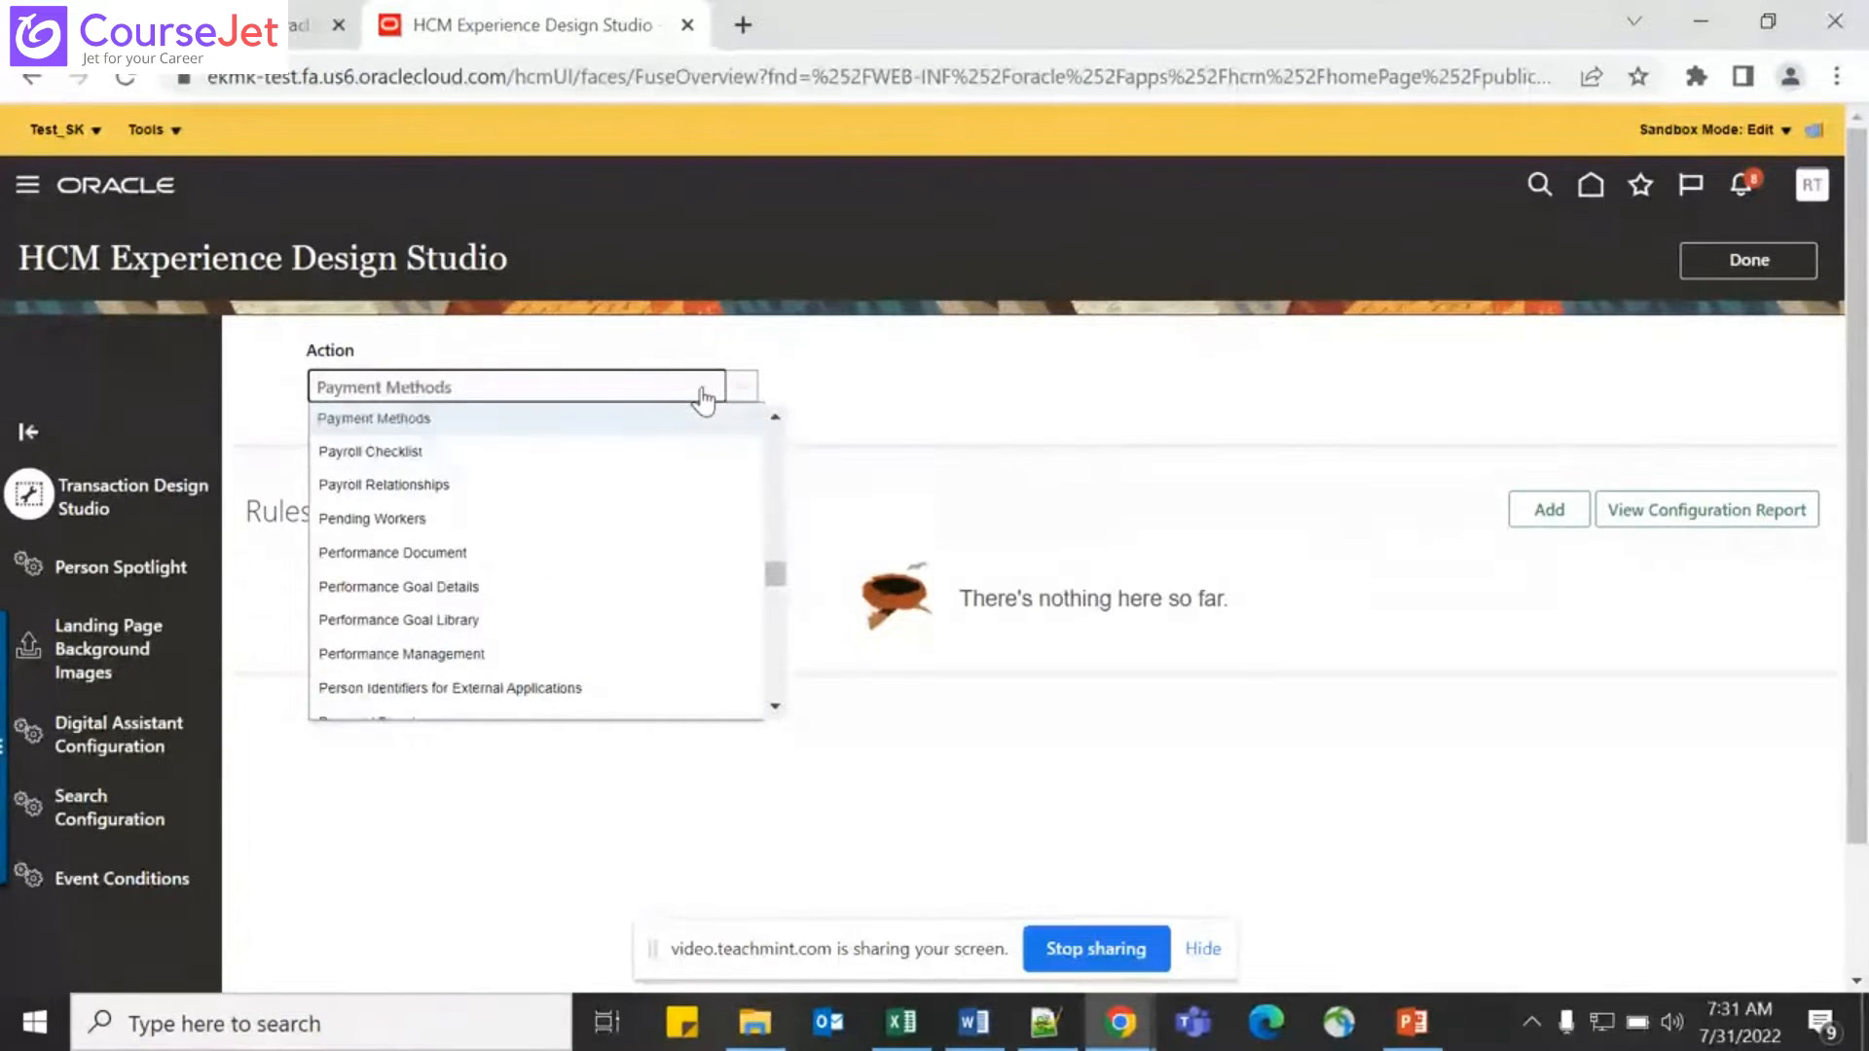
pyautogui.press('Down')
pyautogui.press('Down')
pyautogui.press('Down')
pyautogui.press('Down')
pyautogui.press('Down')
pyautogui.press('Down')
pyautogui.press('Down')
pyautogui.press('Down')
pyautogui.press('Down')
pyautogui.press('Down')
pyautogui.press('Down')
pyautogui.press('Down')
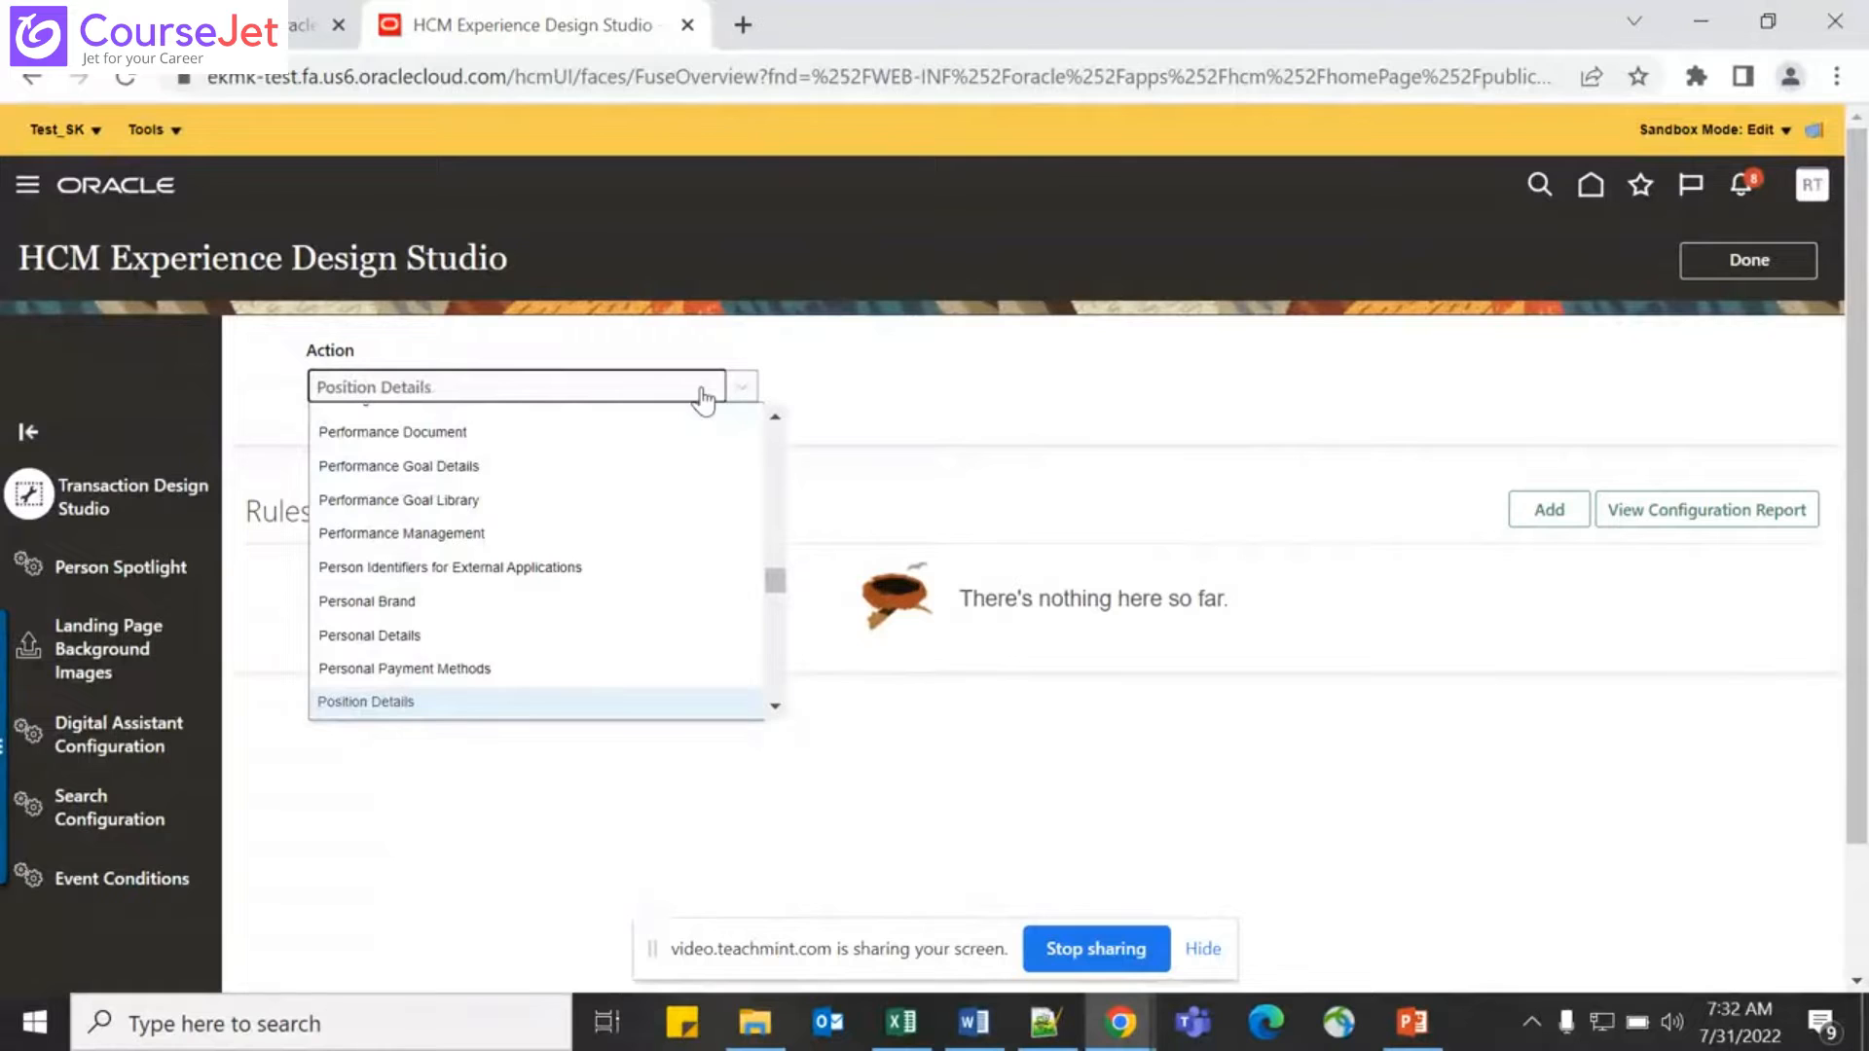
pyautogui.click(471, 701)
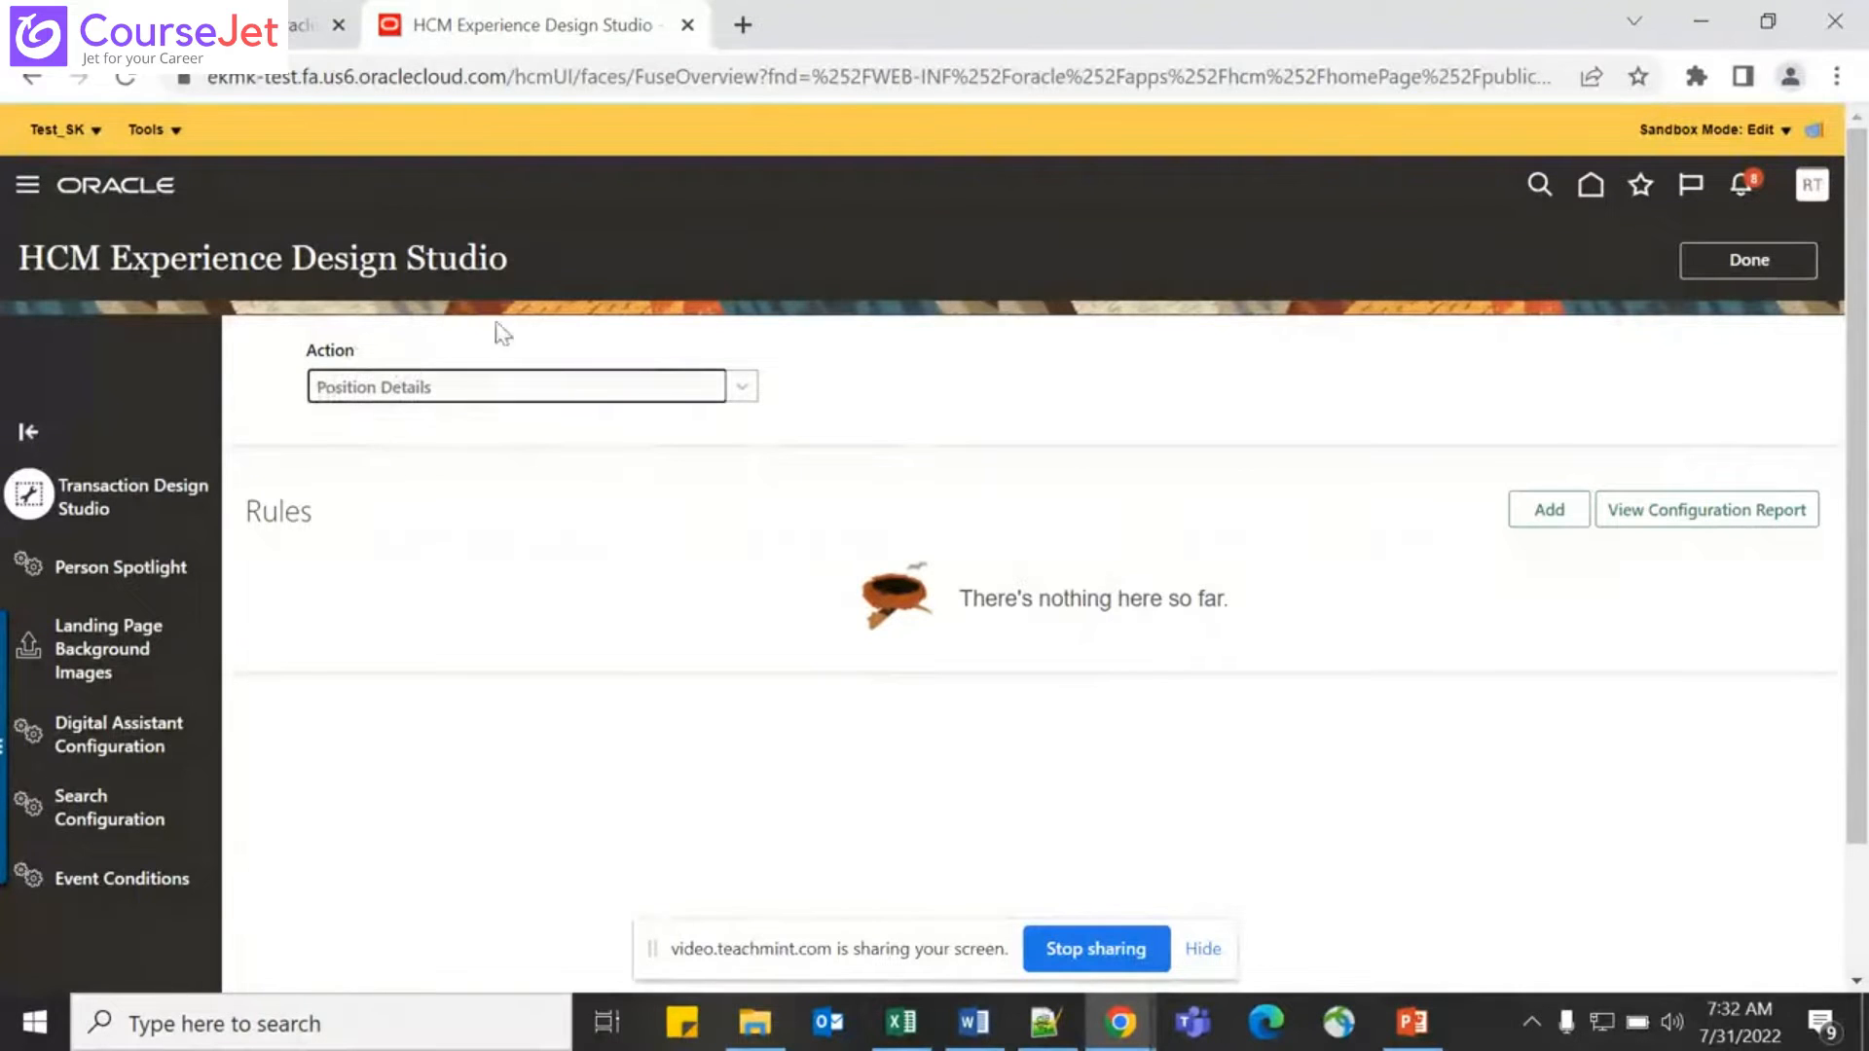
# Step: Switch to PowerPoint and read slides 8 to 10 on configuring Requisition Details rules, then return to the browser
pyautogui.hotkey('alt', 'Tab')
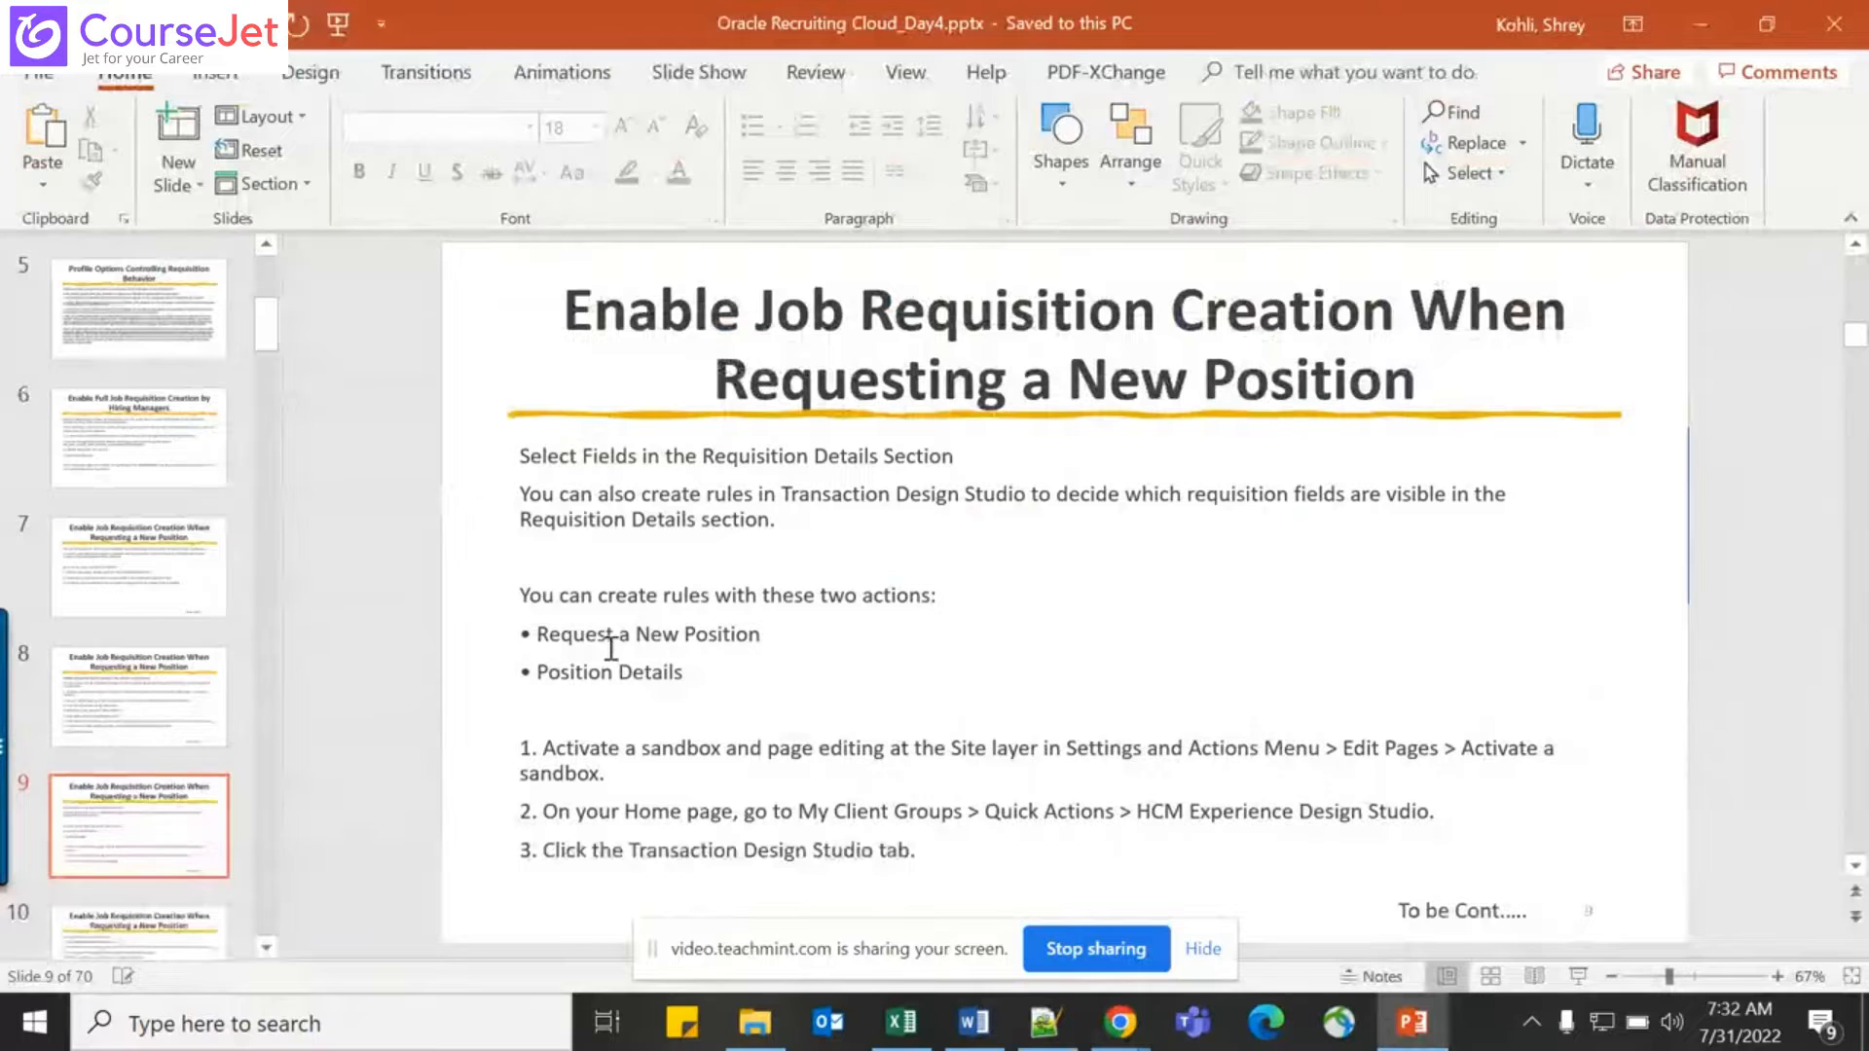
pyautogui.click(195, 700)
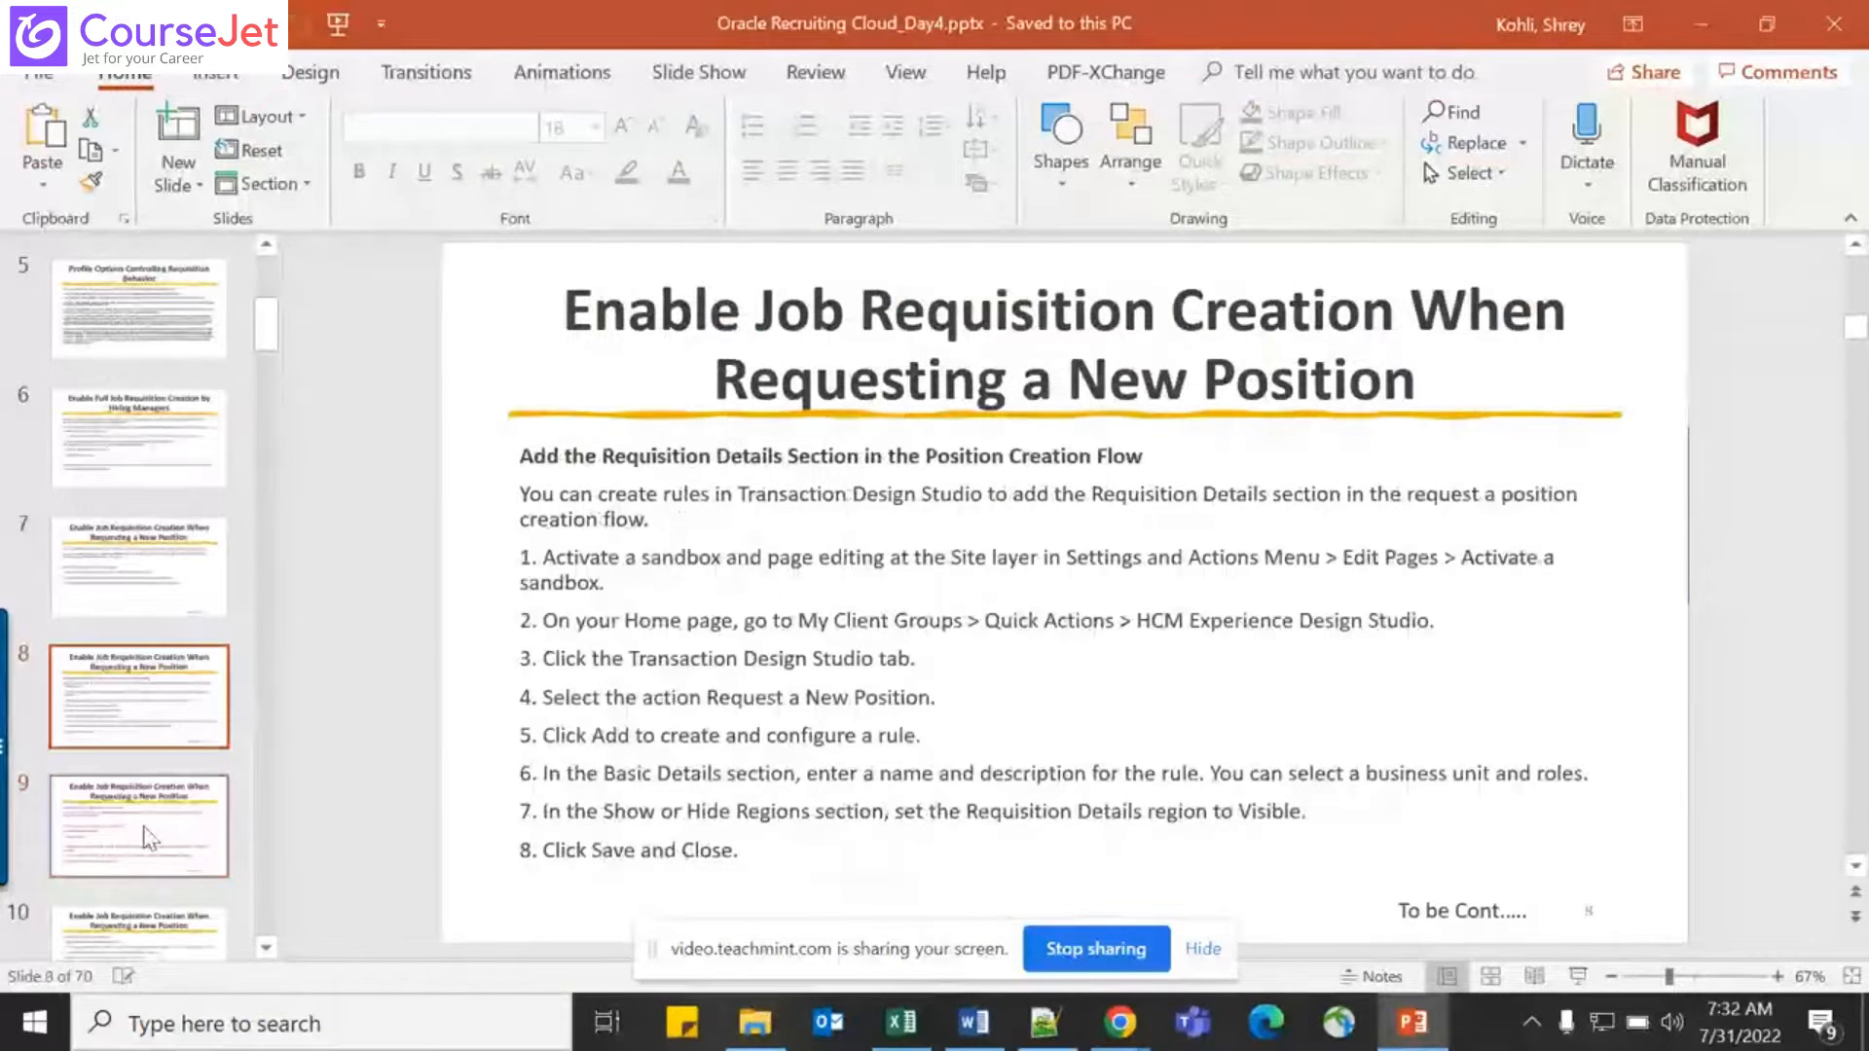
pyautogui.click(148, 837)
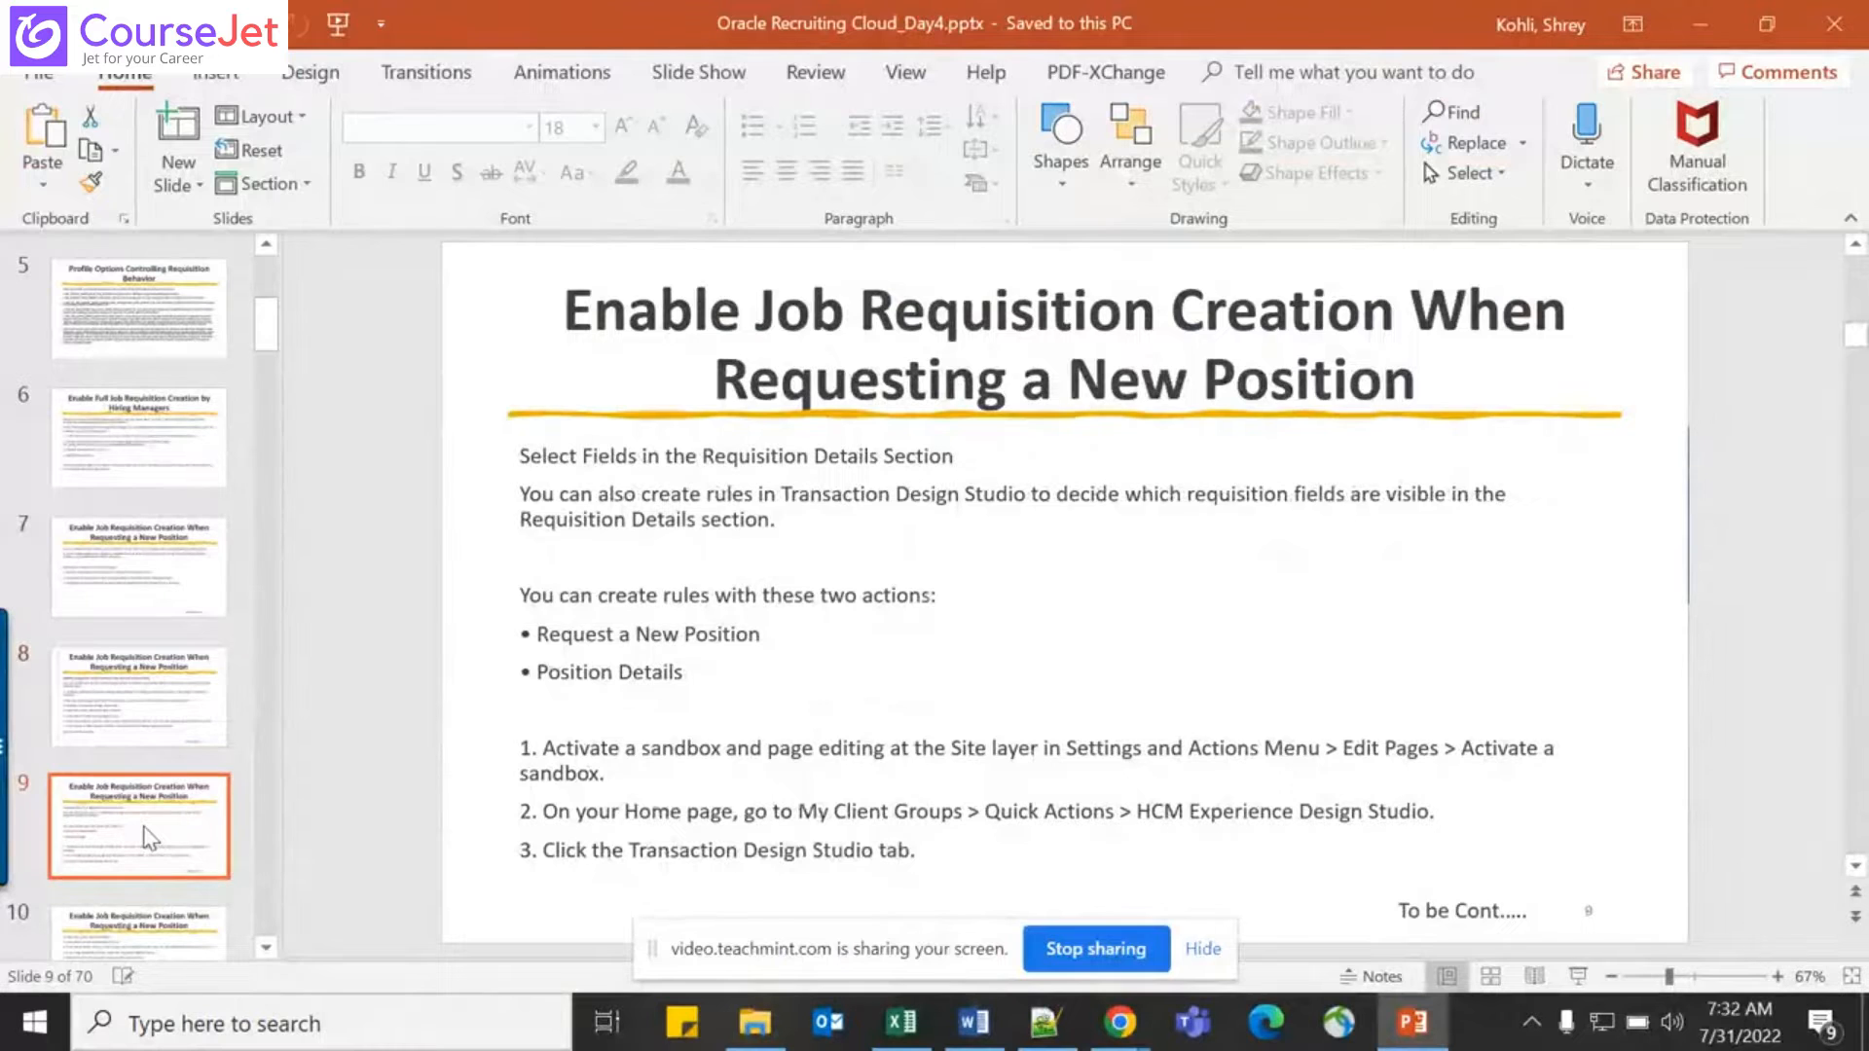
pyautogui.press('Down')
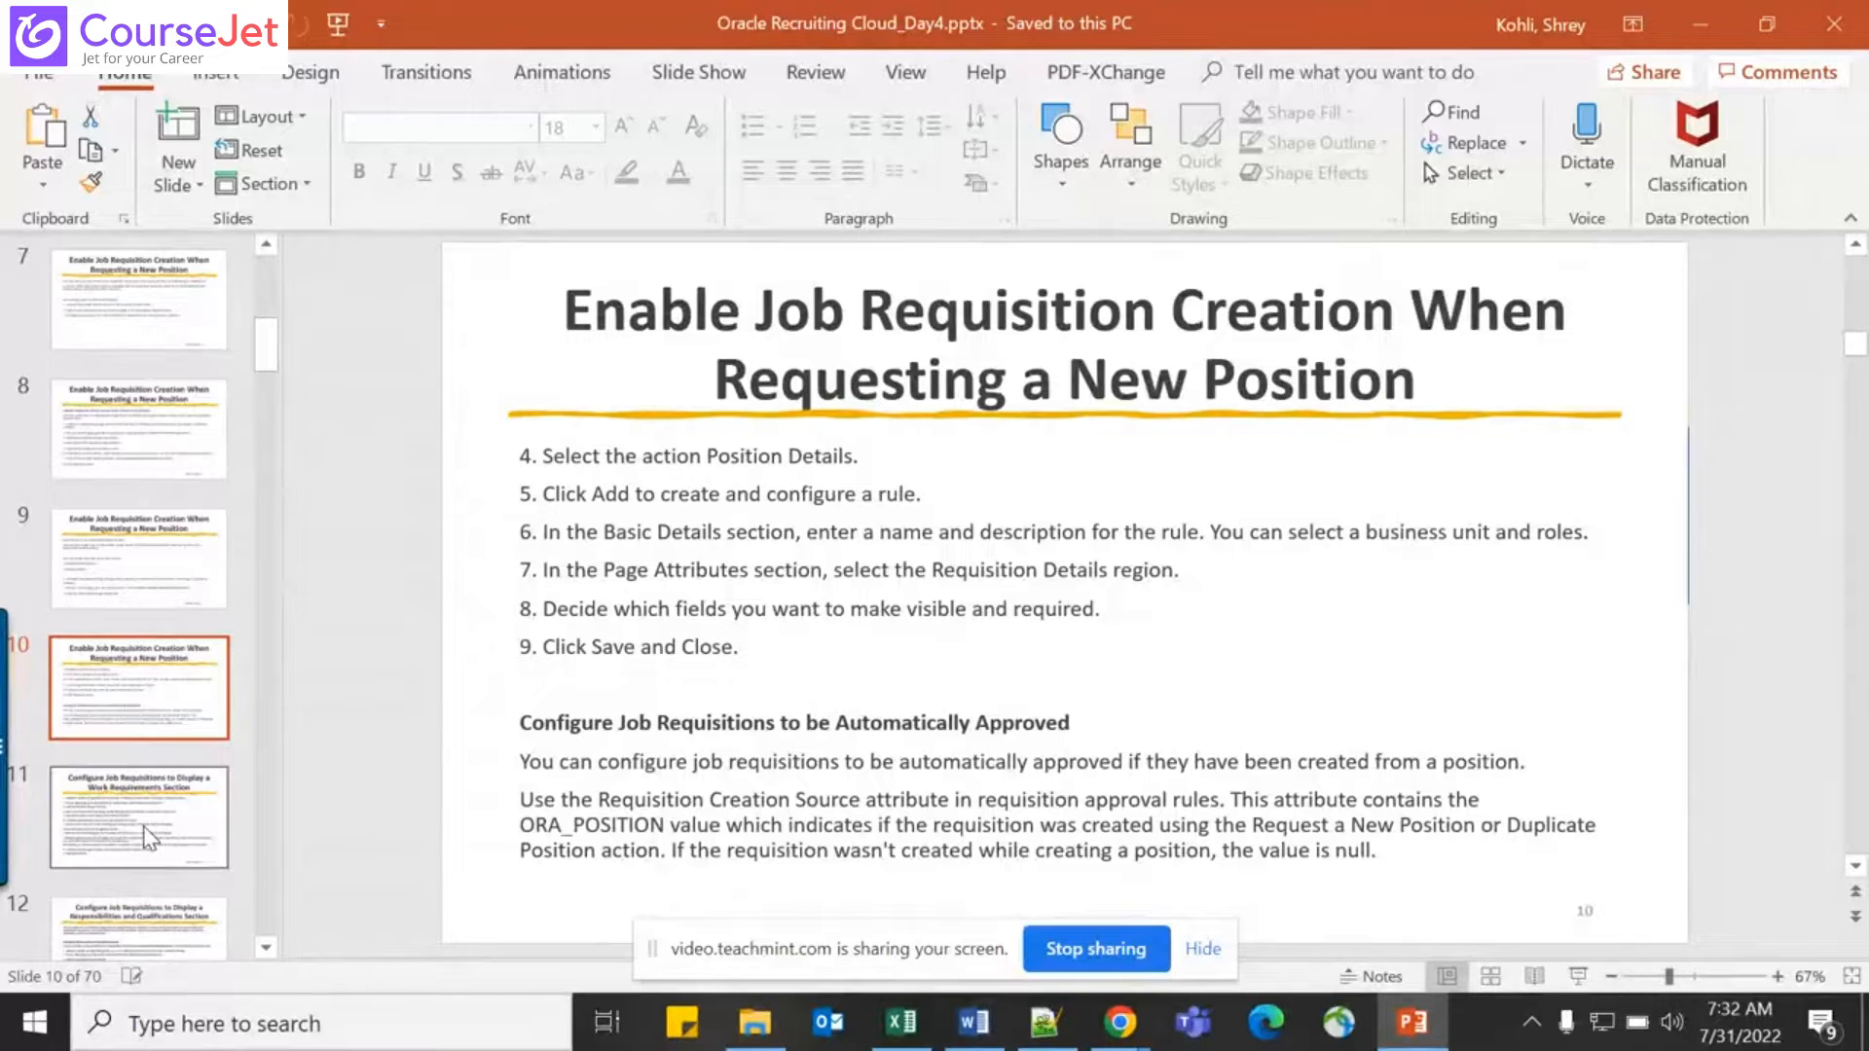
pyautogui.hotkey('alt', 'Tab')
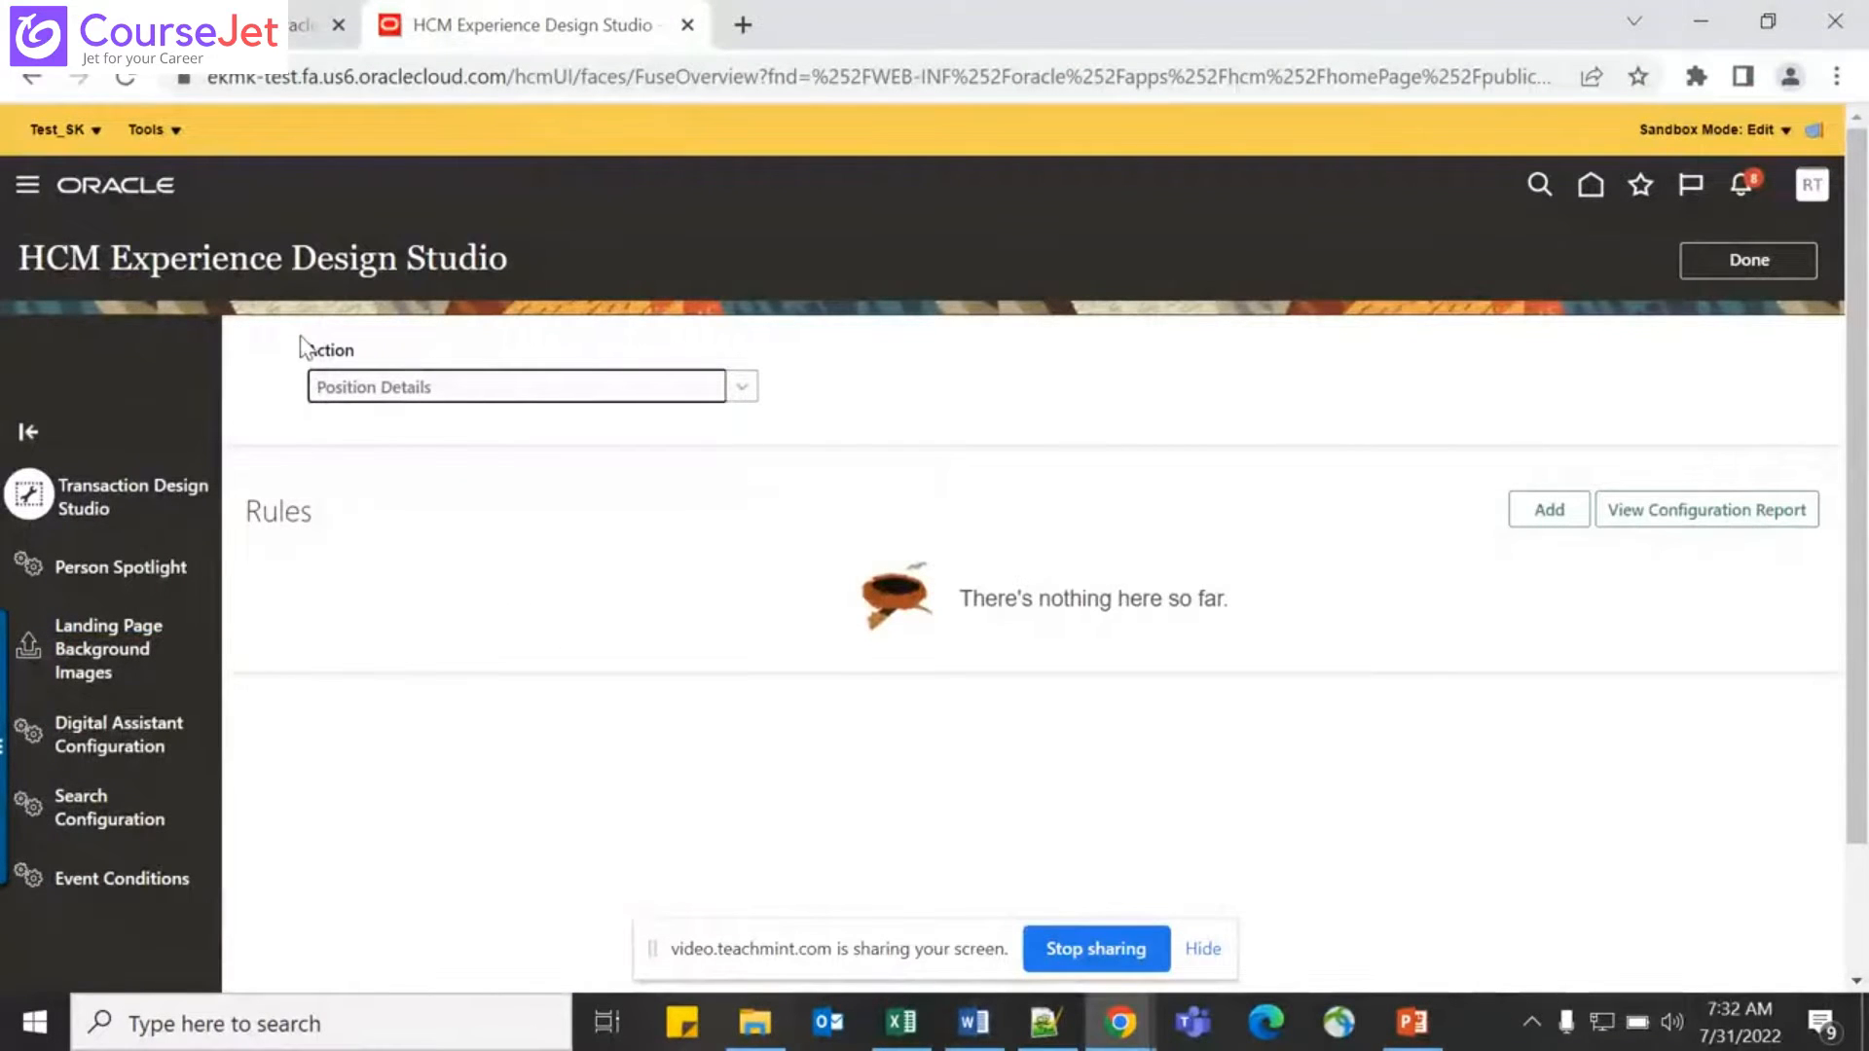
pyautogui.click(264, 26)
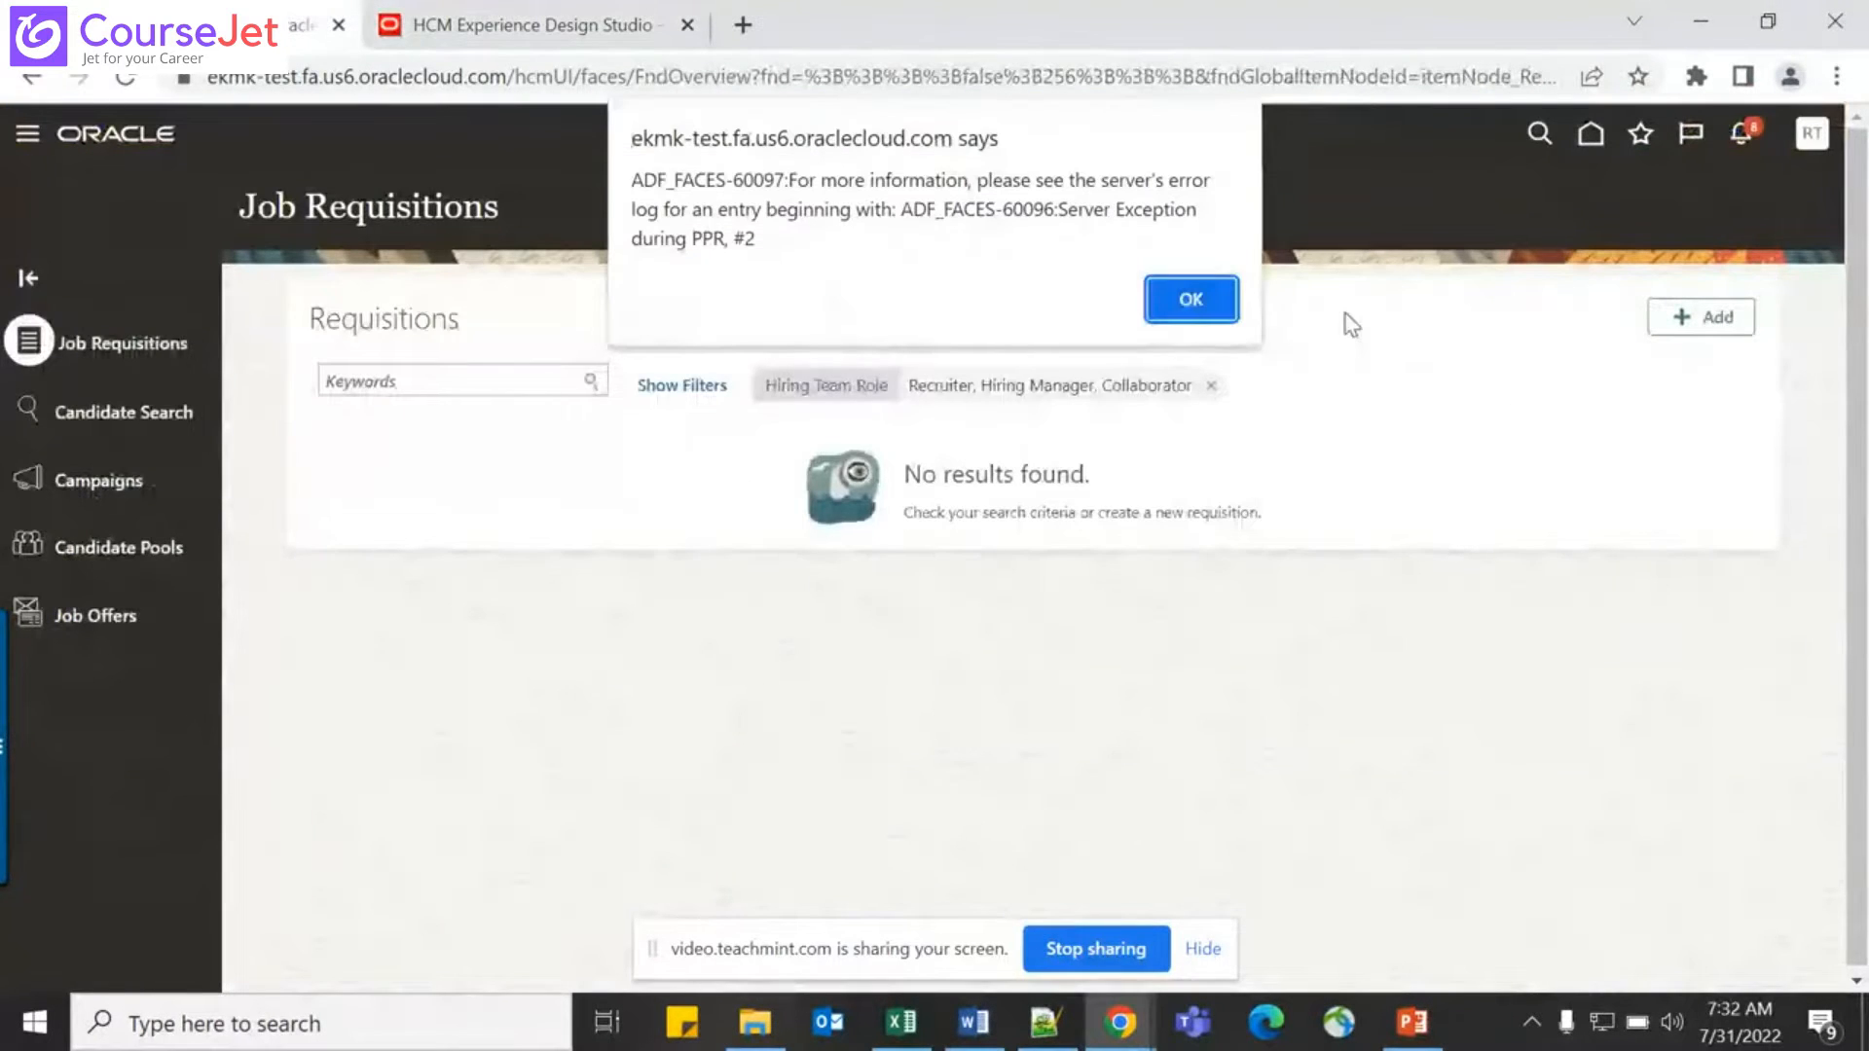
pyautogui.click(1190, 299)
pyautogui.click(482, 3)
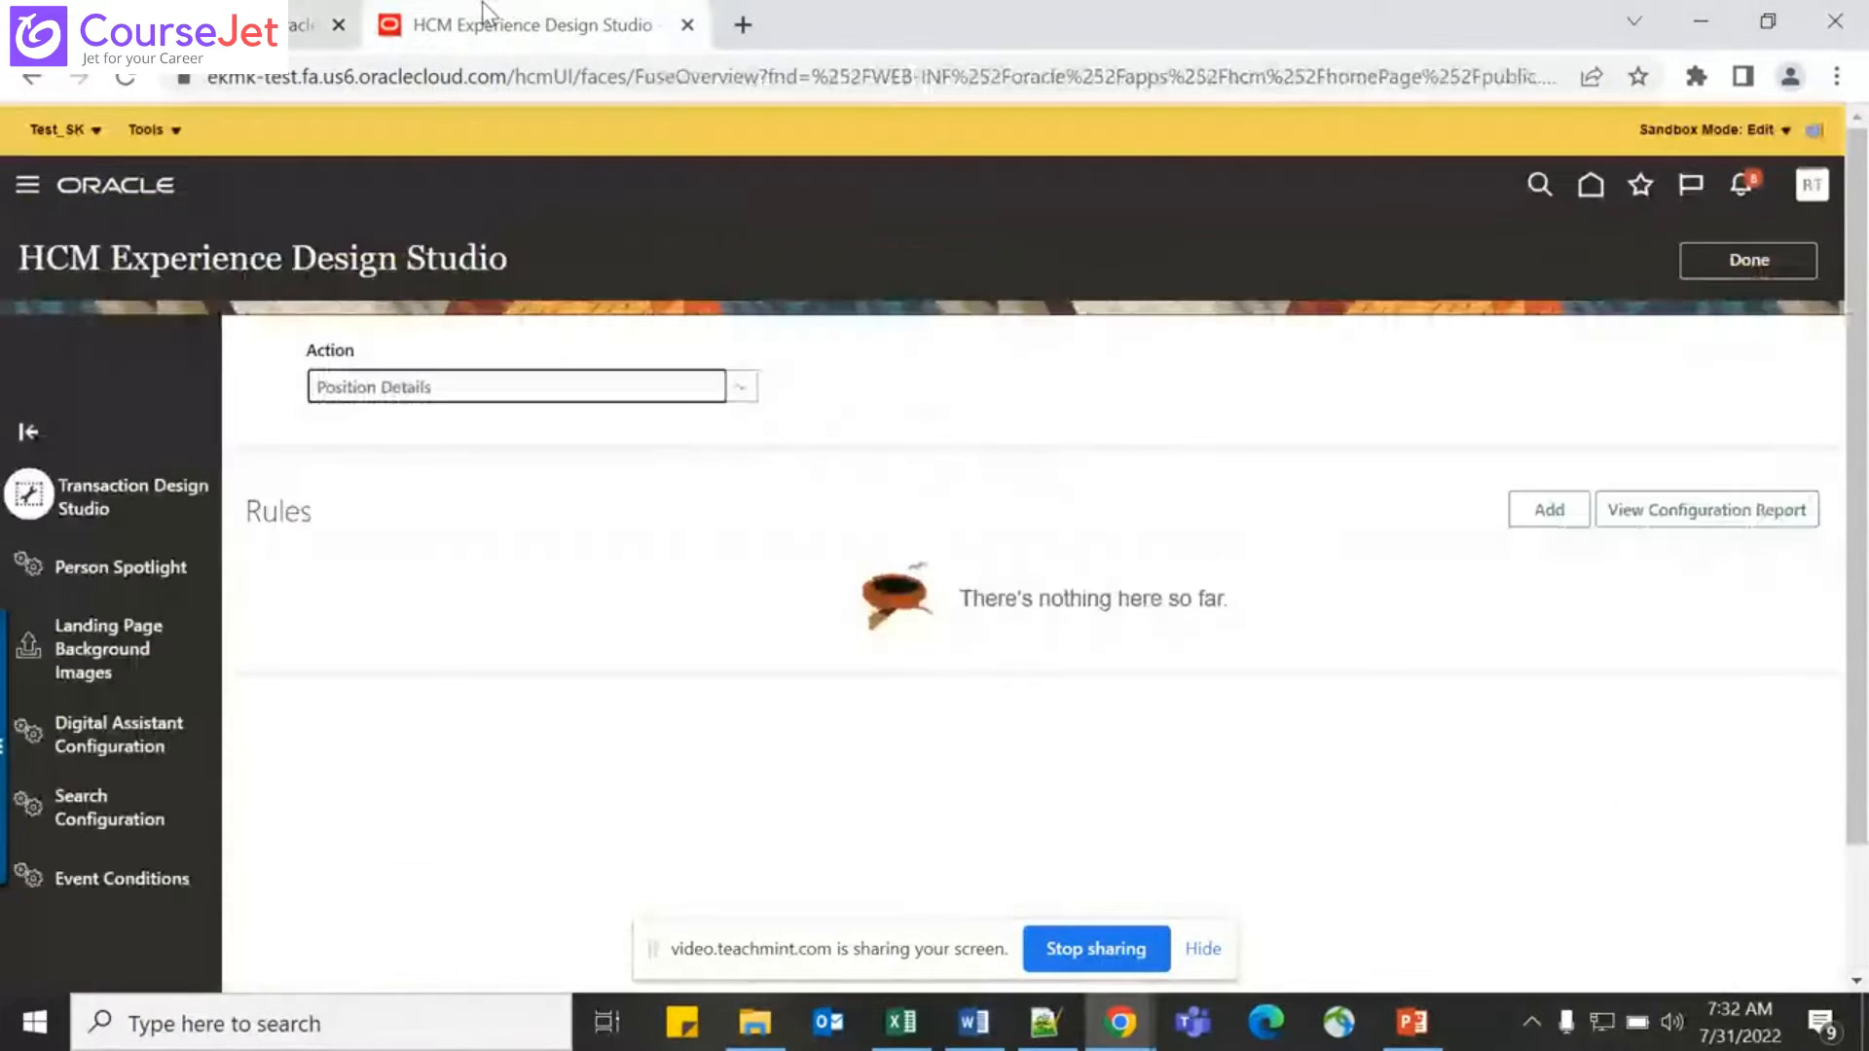
# Step: Go to Manage Positions within Workforce Structures and start creating a new position
pyautogui.click(117, 195)
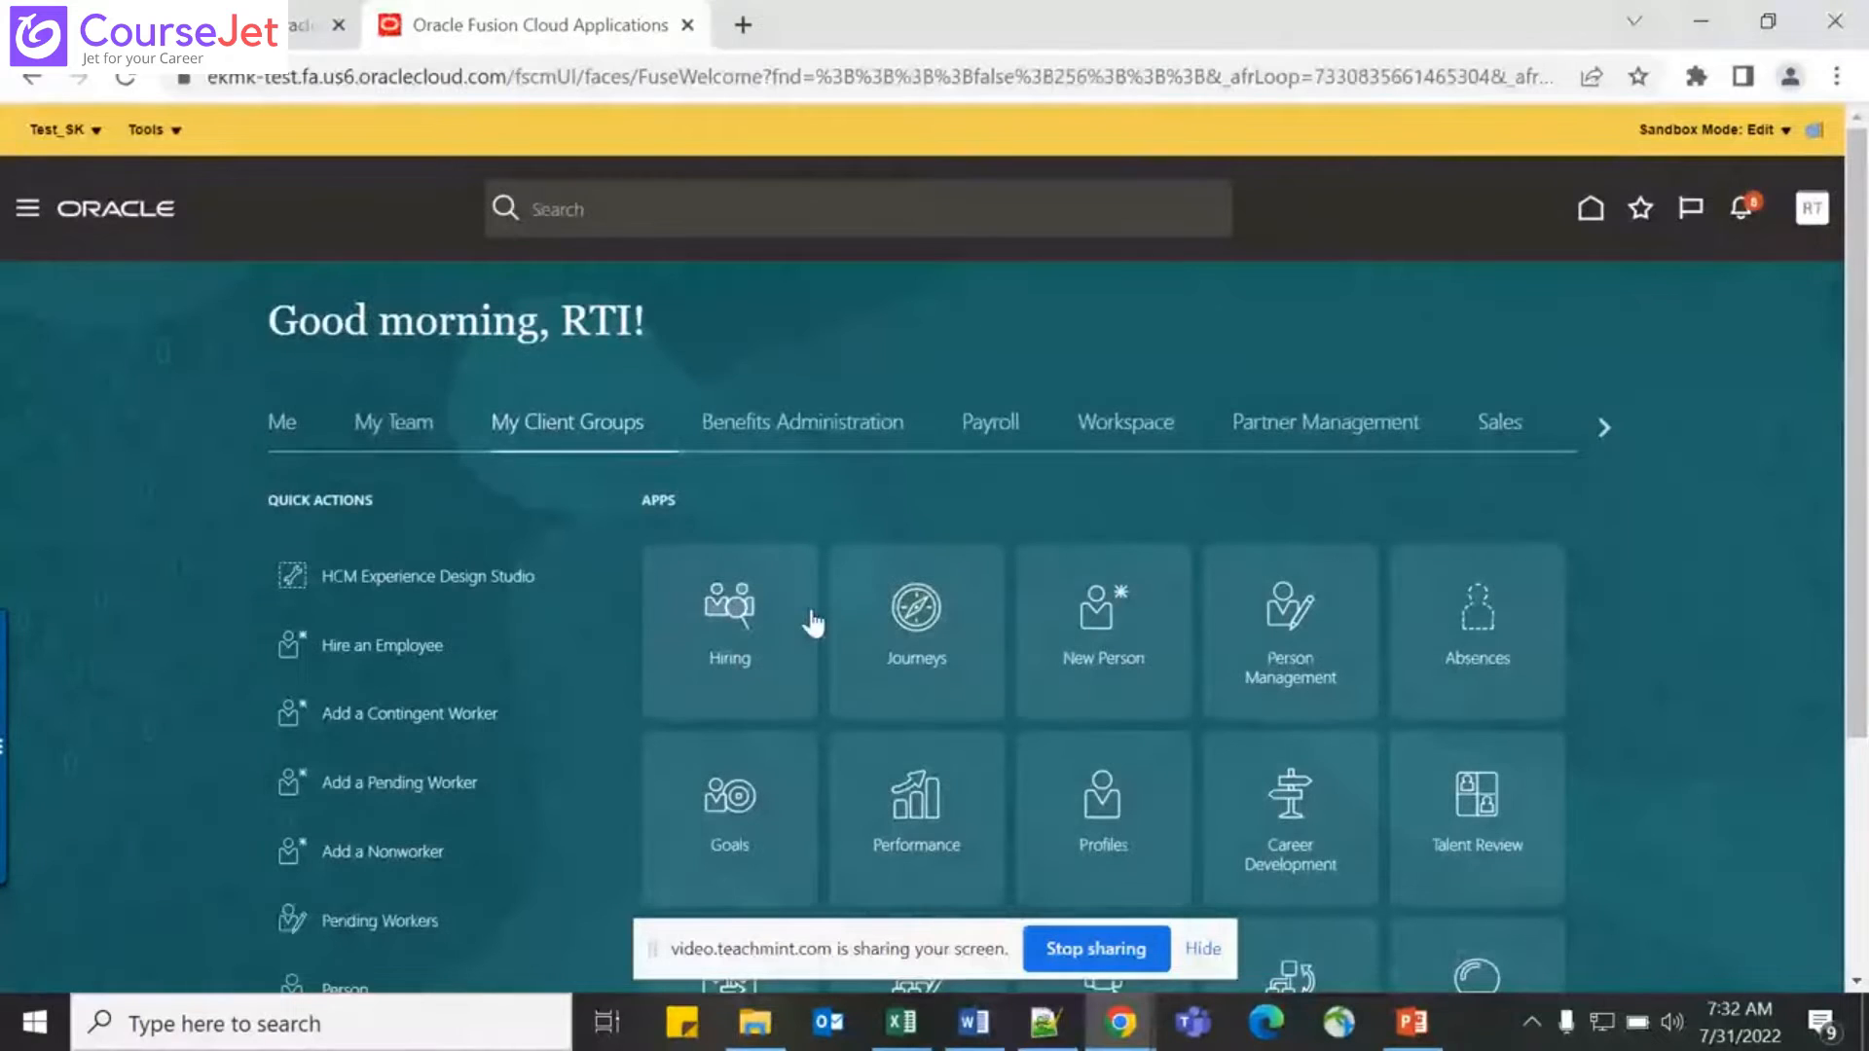
pyautogui.scroll(-3, 1047, 643)
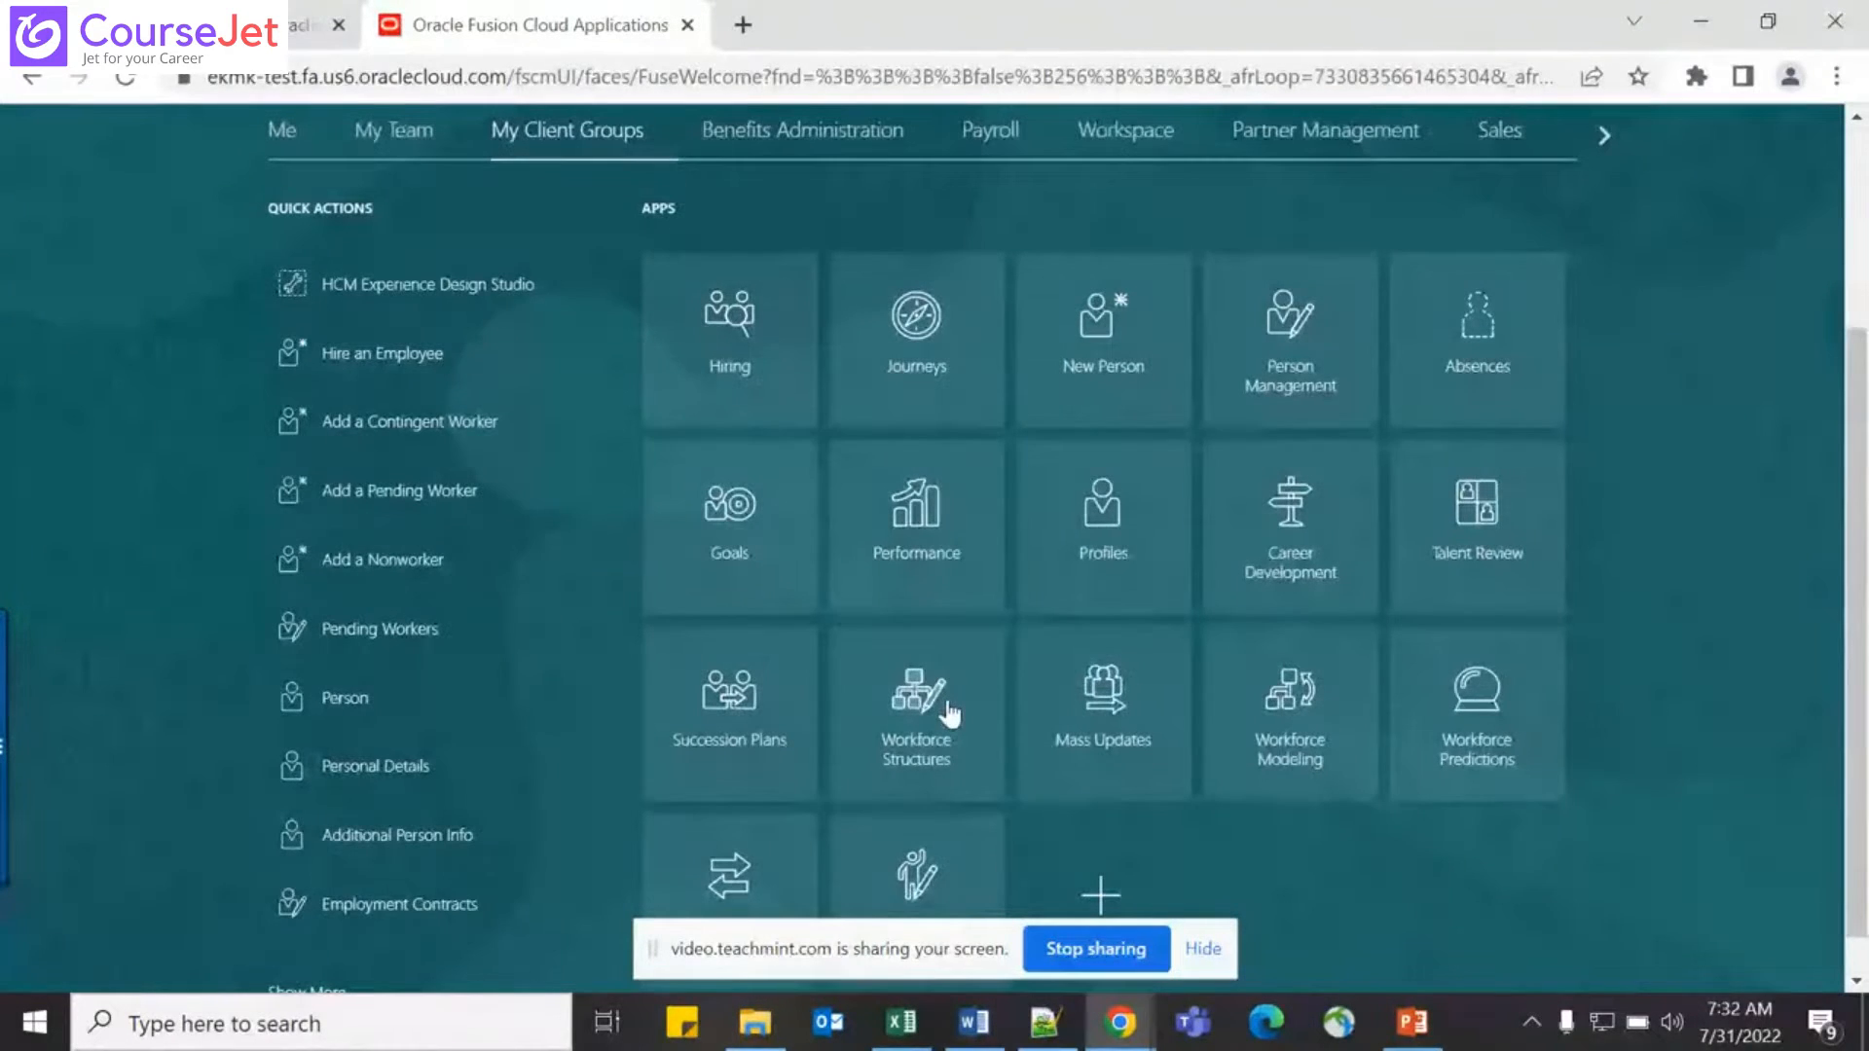
pyautogui.scroll(1, 948, 714)
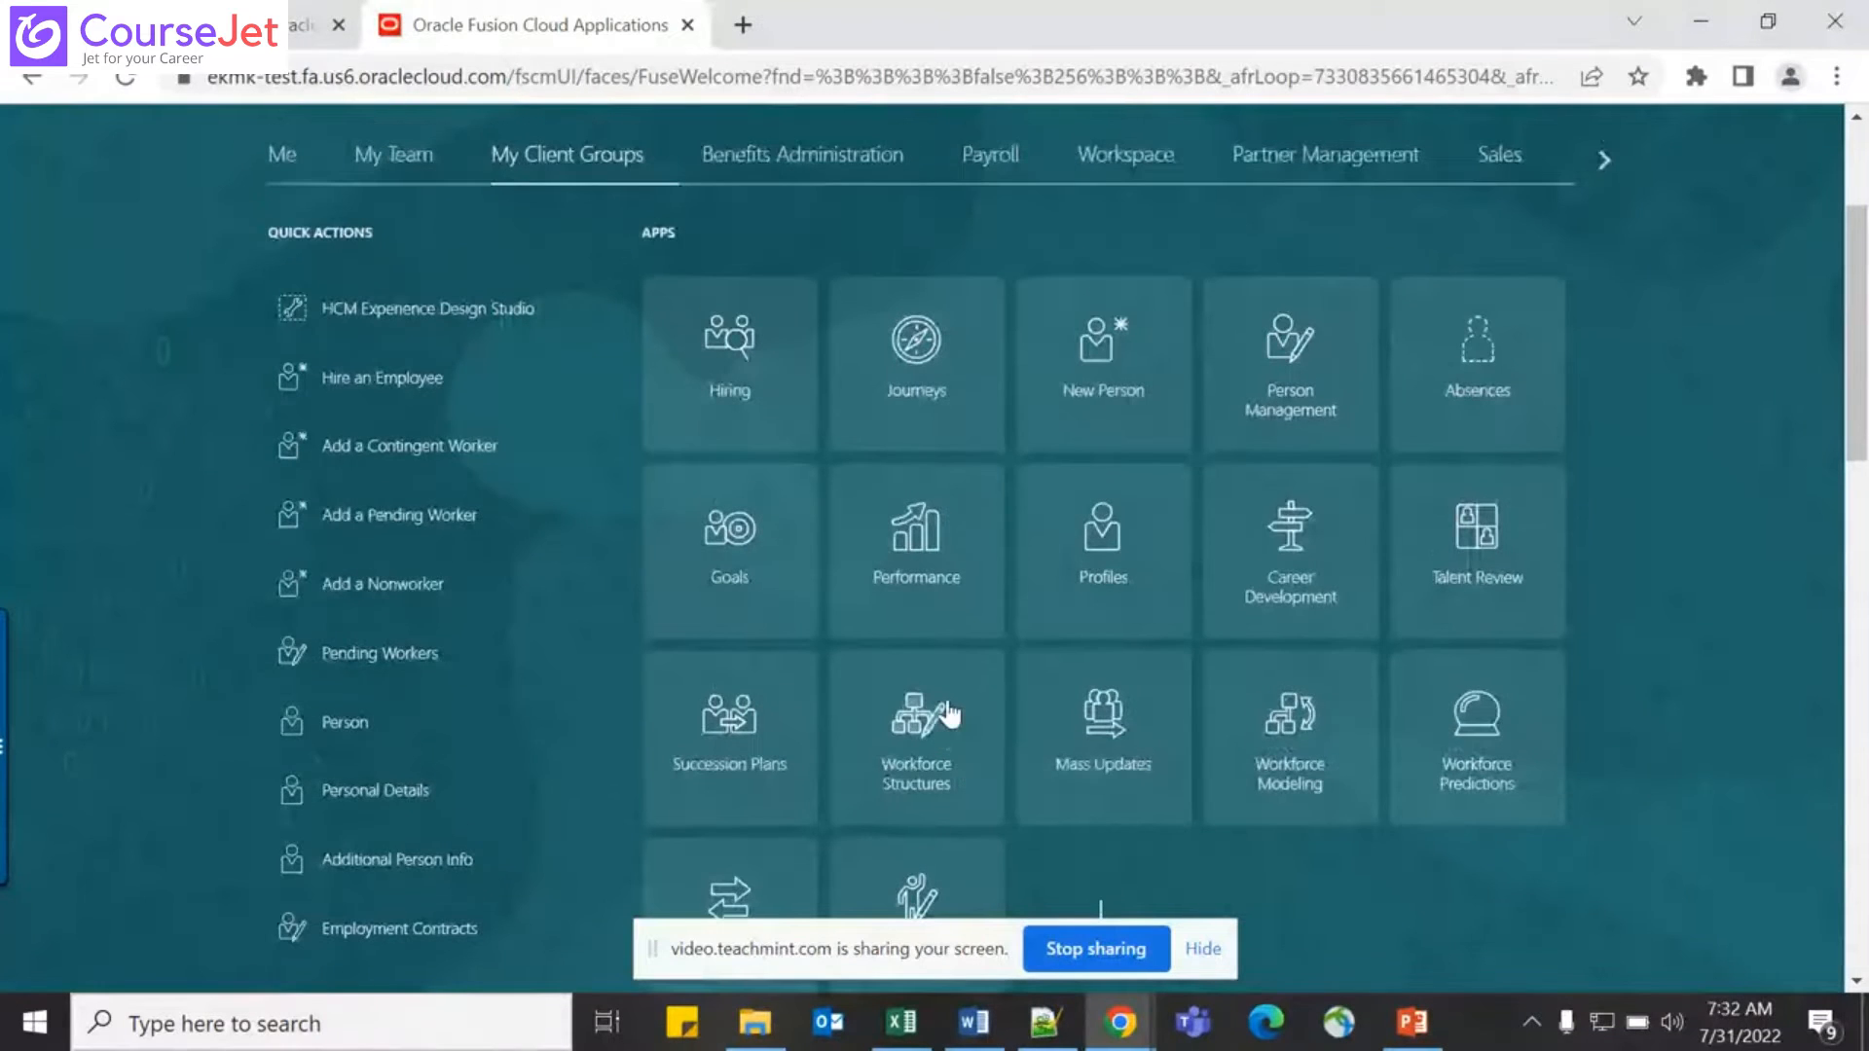
pyautogui.click(937, 732)
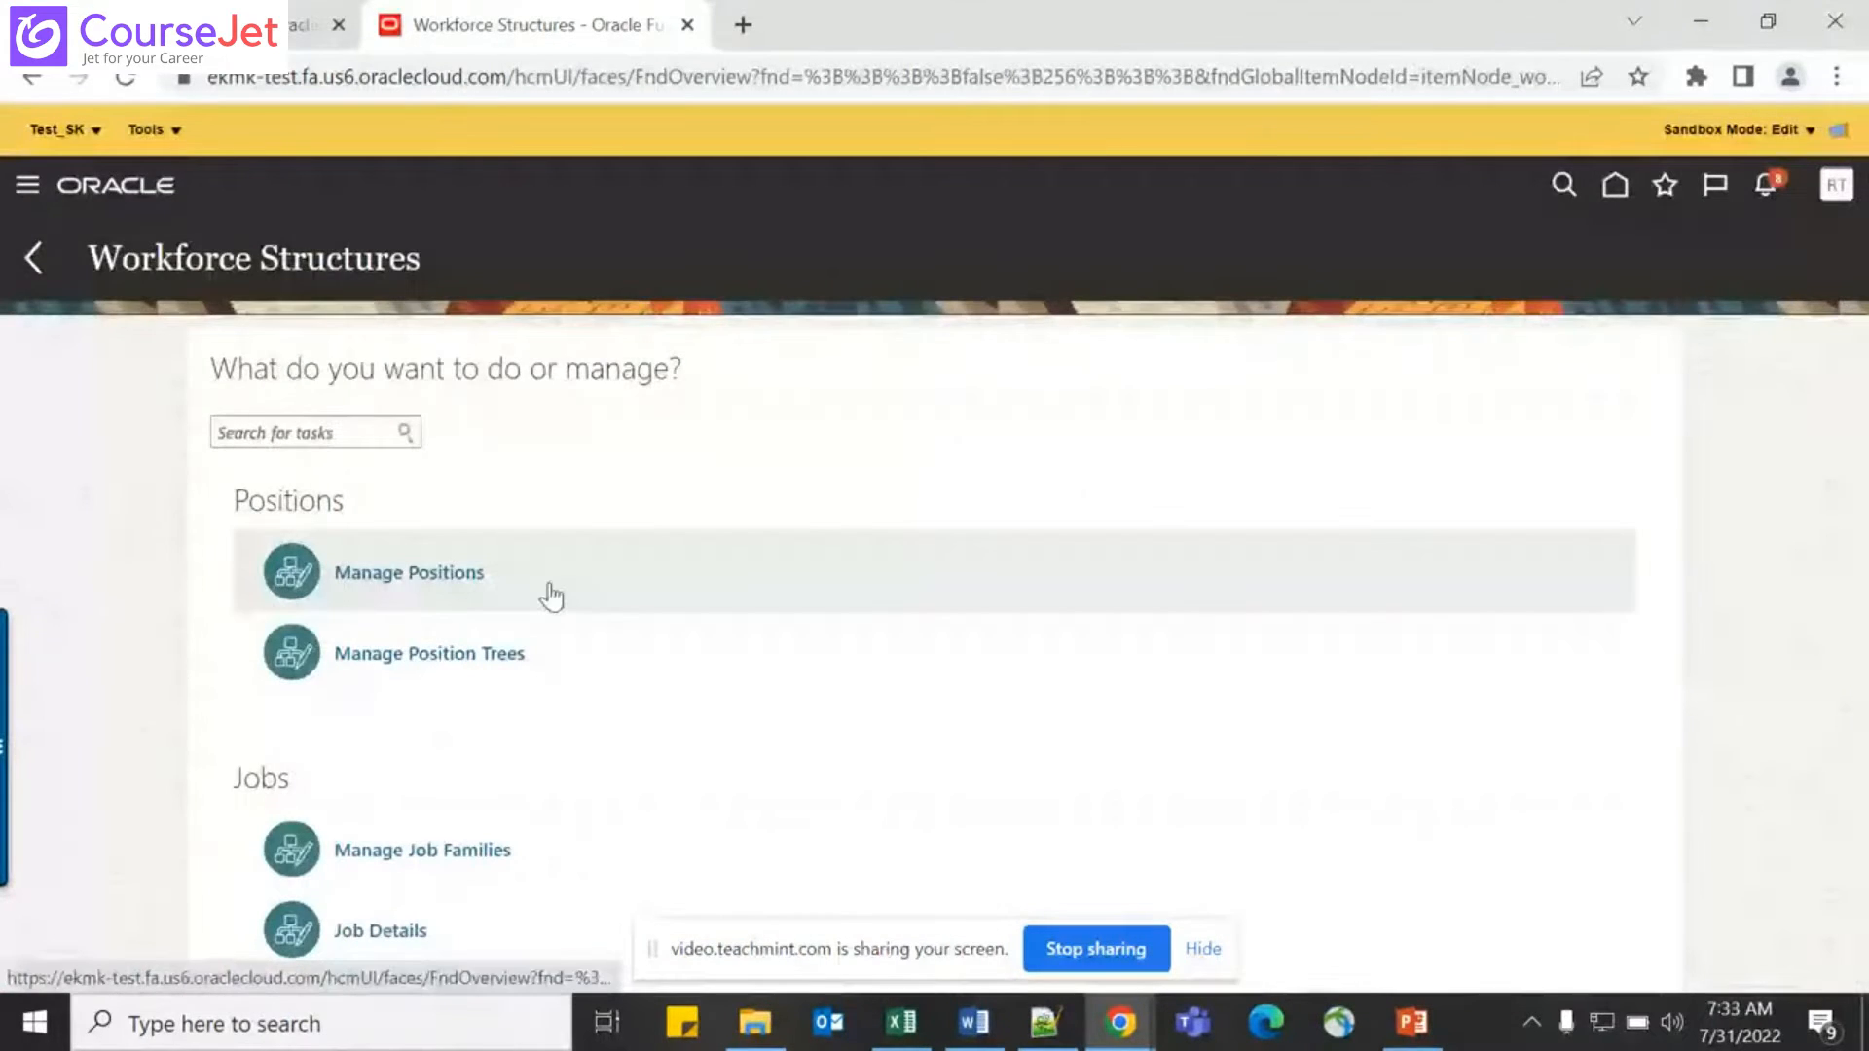
pyautogui.click(551, 596)
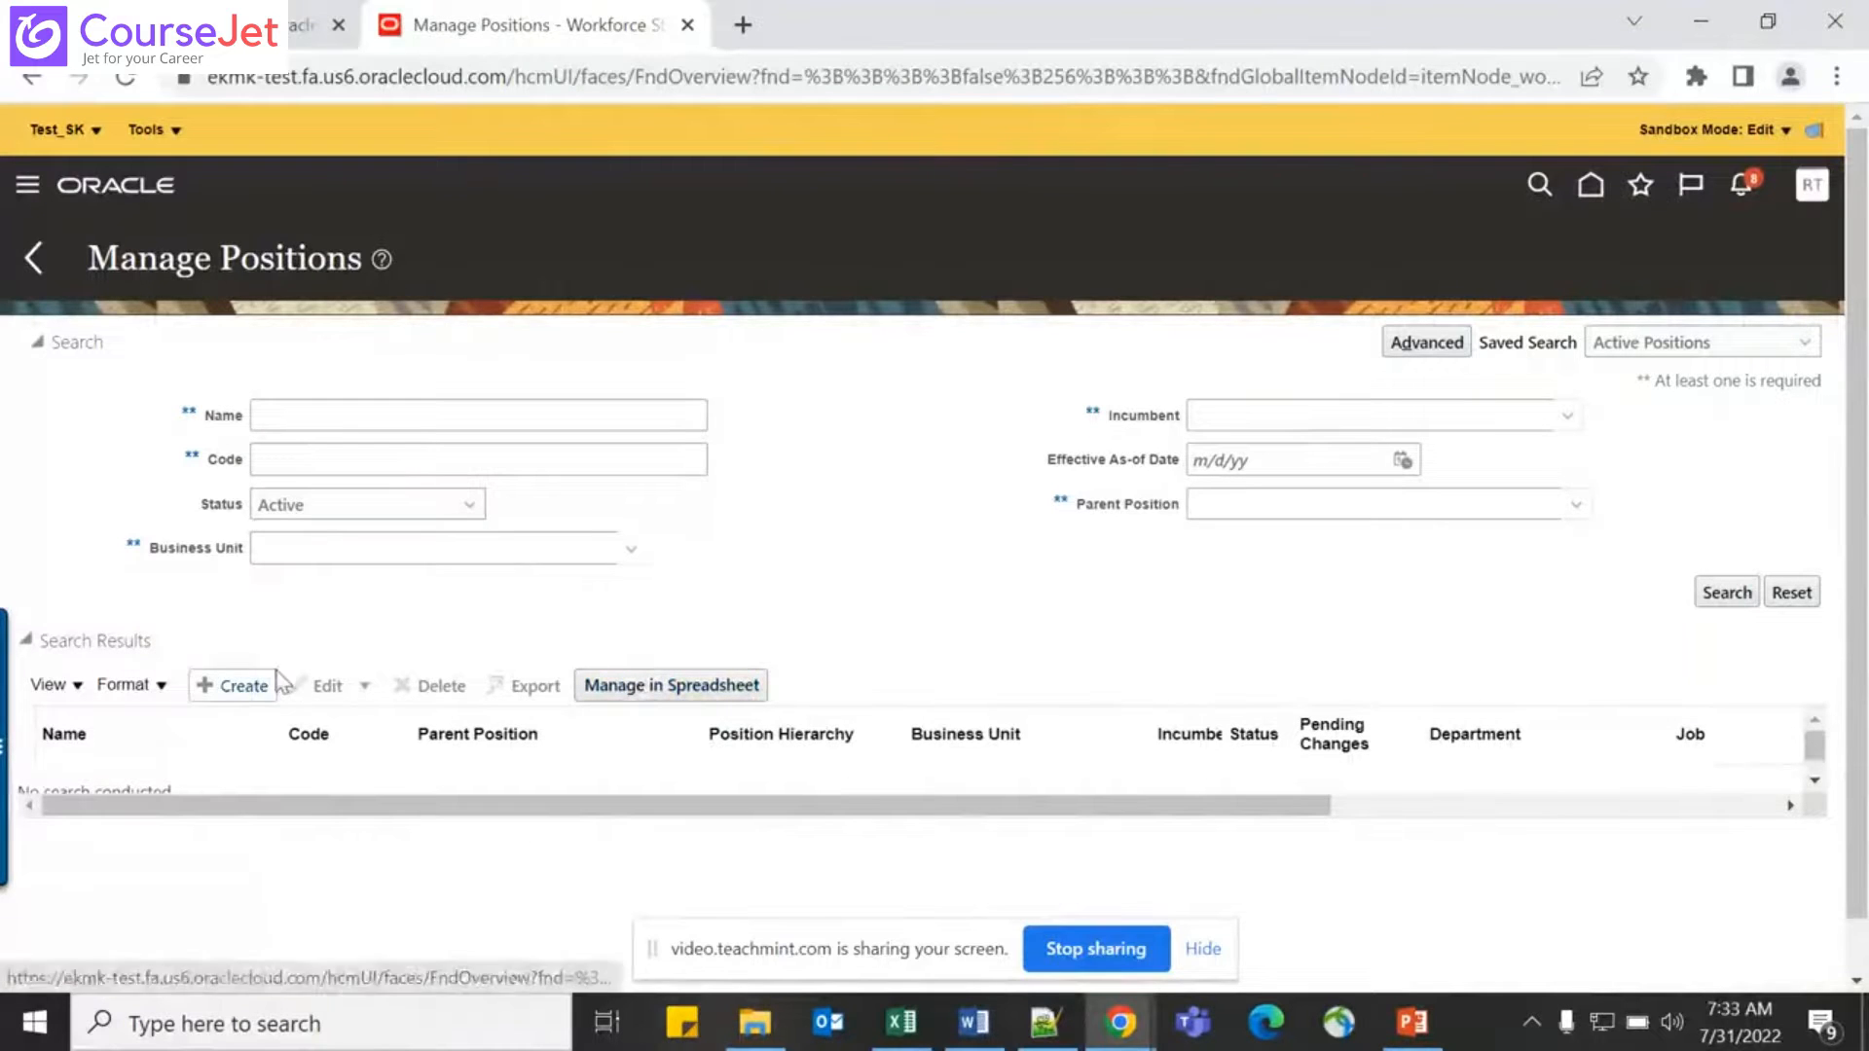
pyautogui.click(237, 692)
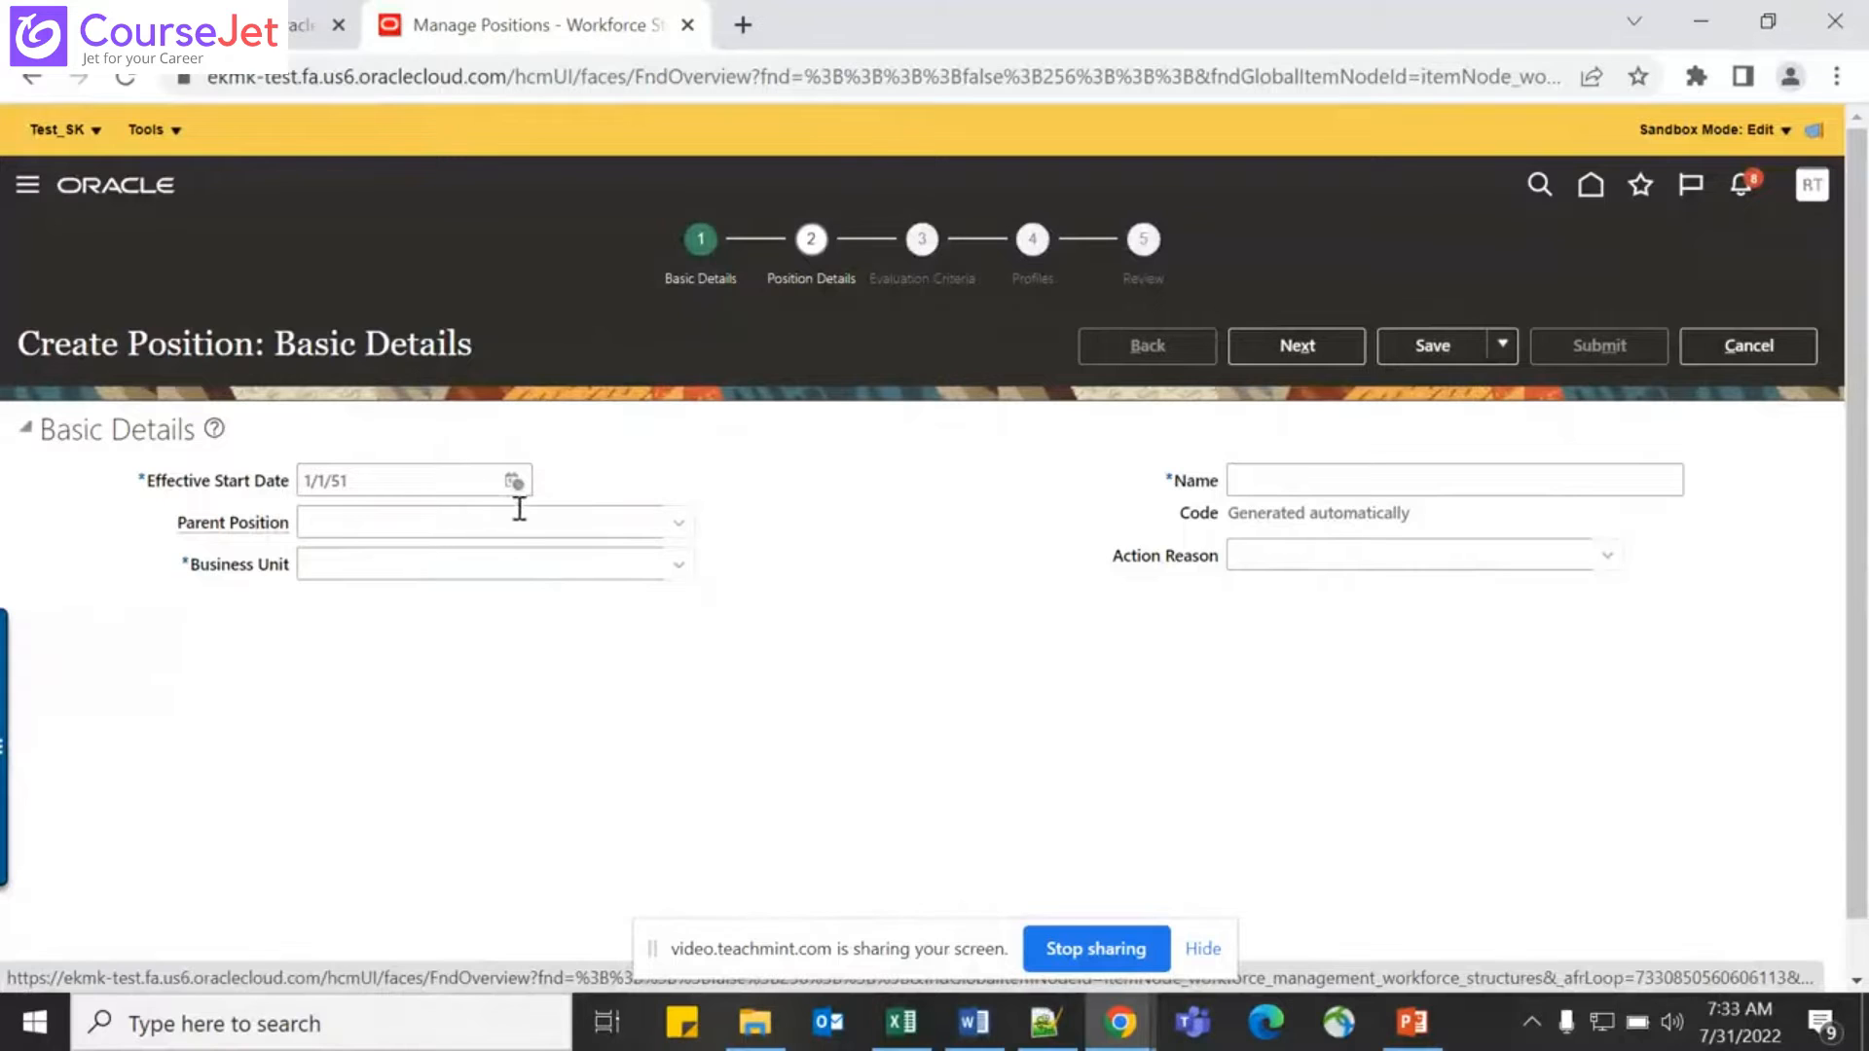
# Step: Search for business units beginning with "I" and set the position's business unit to IBM RAPID BU
pyautogui.click(473, 562)
pyautogui.click(671, 564)
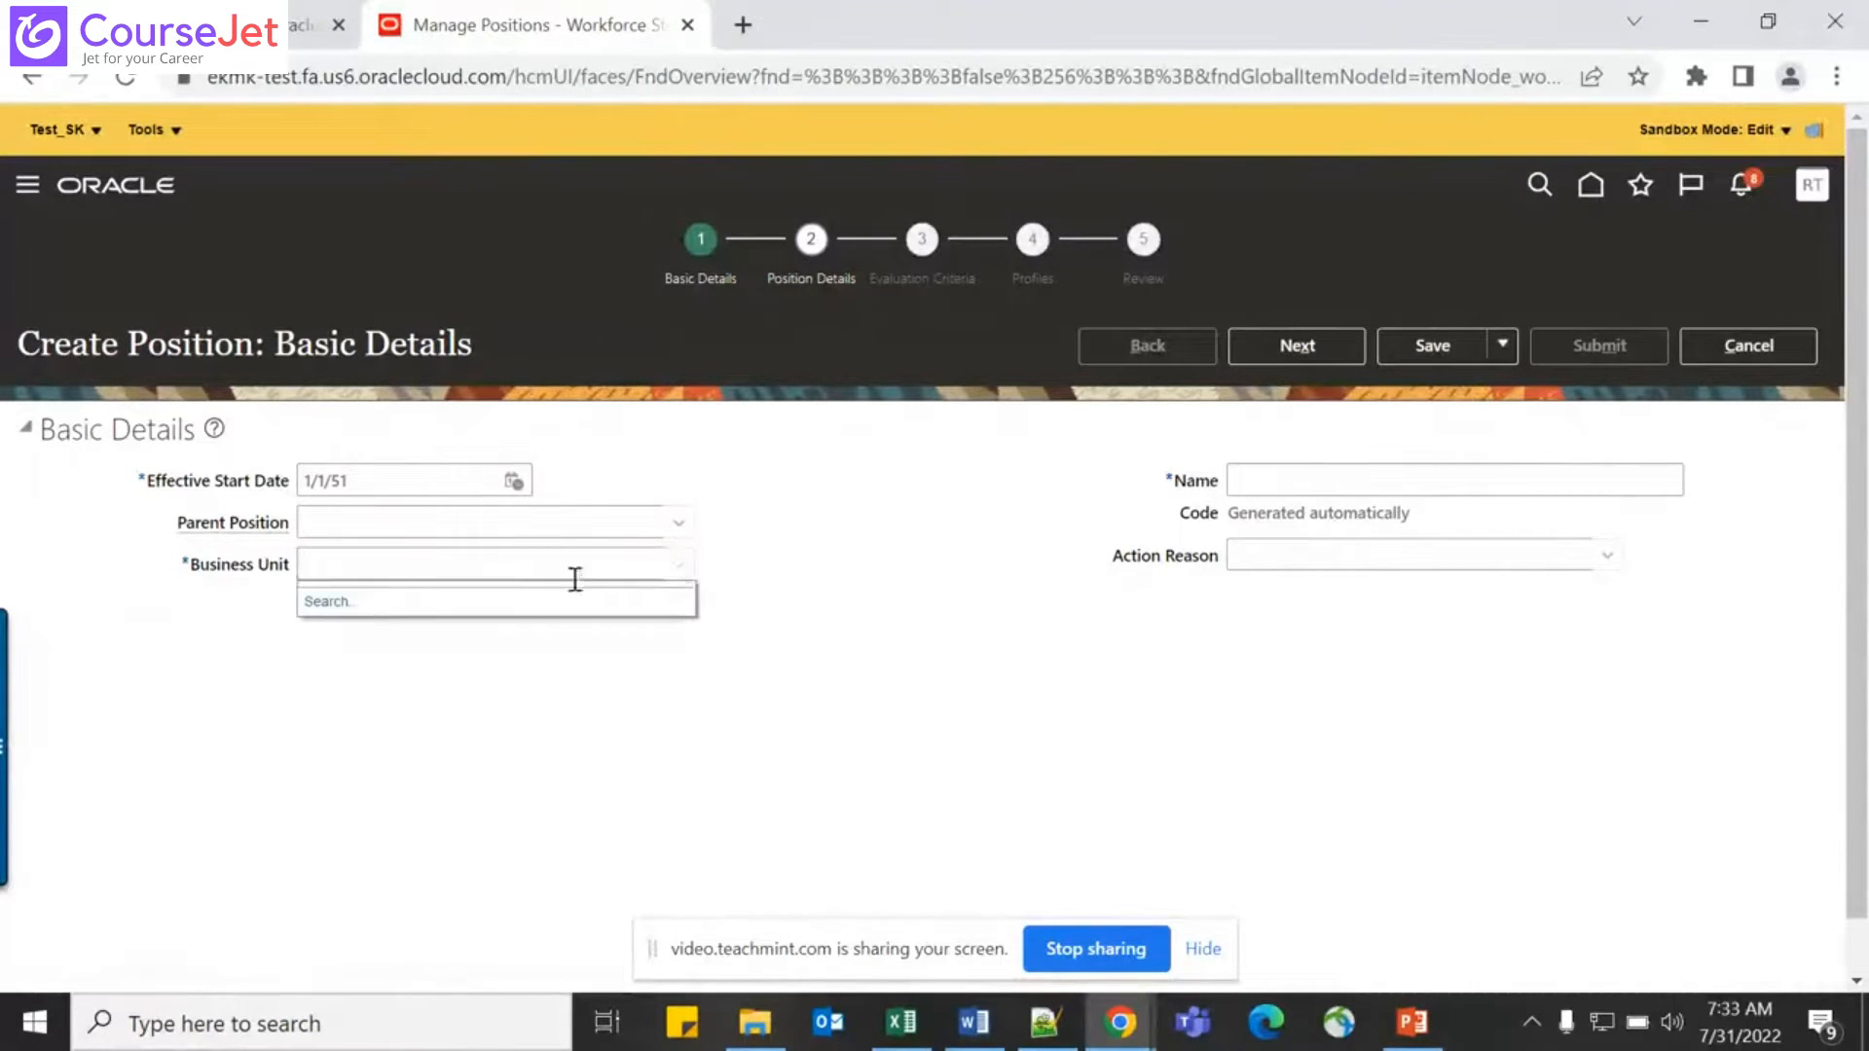
pyautogui.click(312, 602)
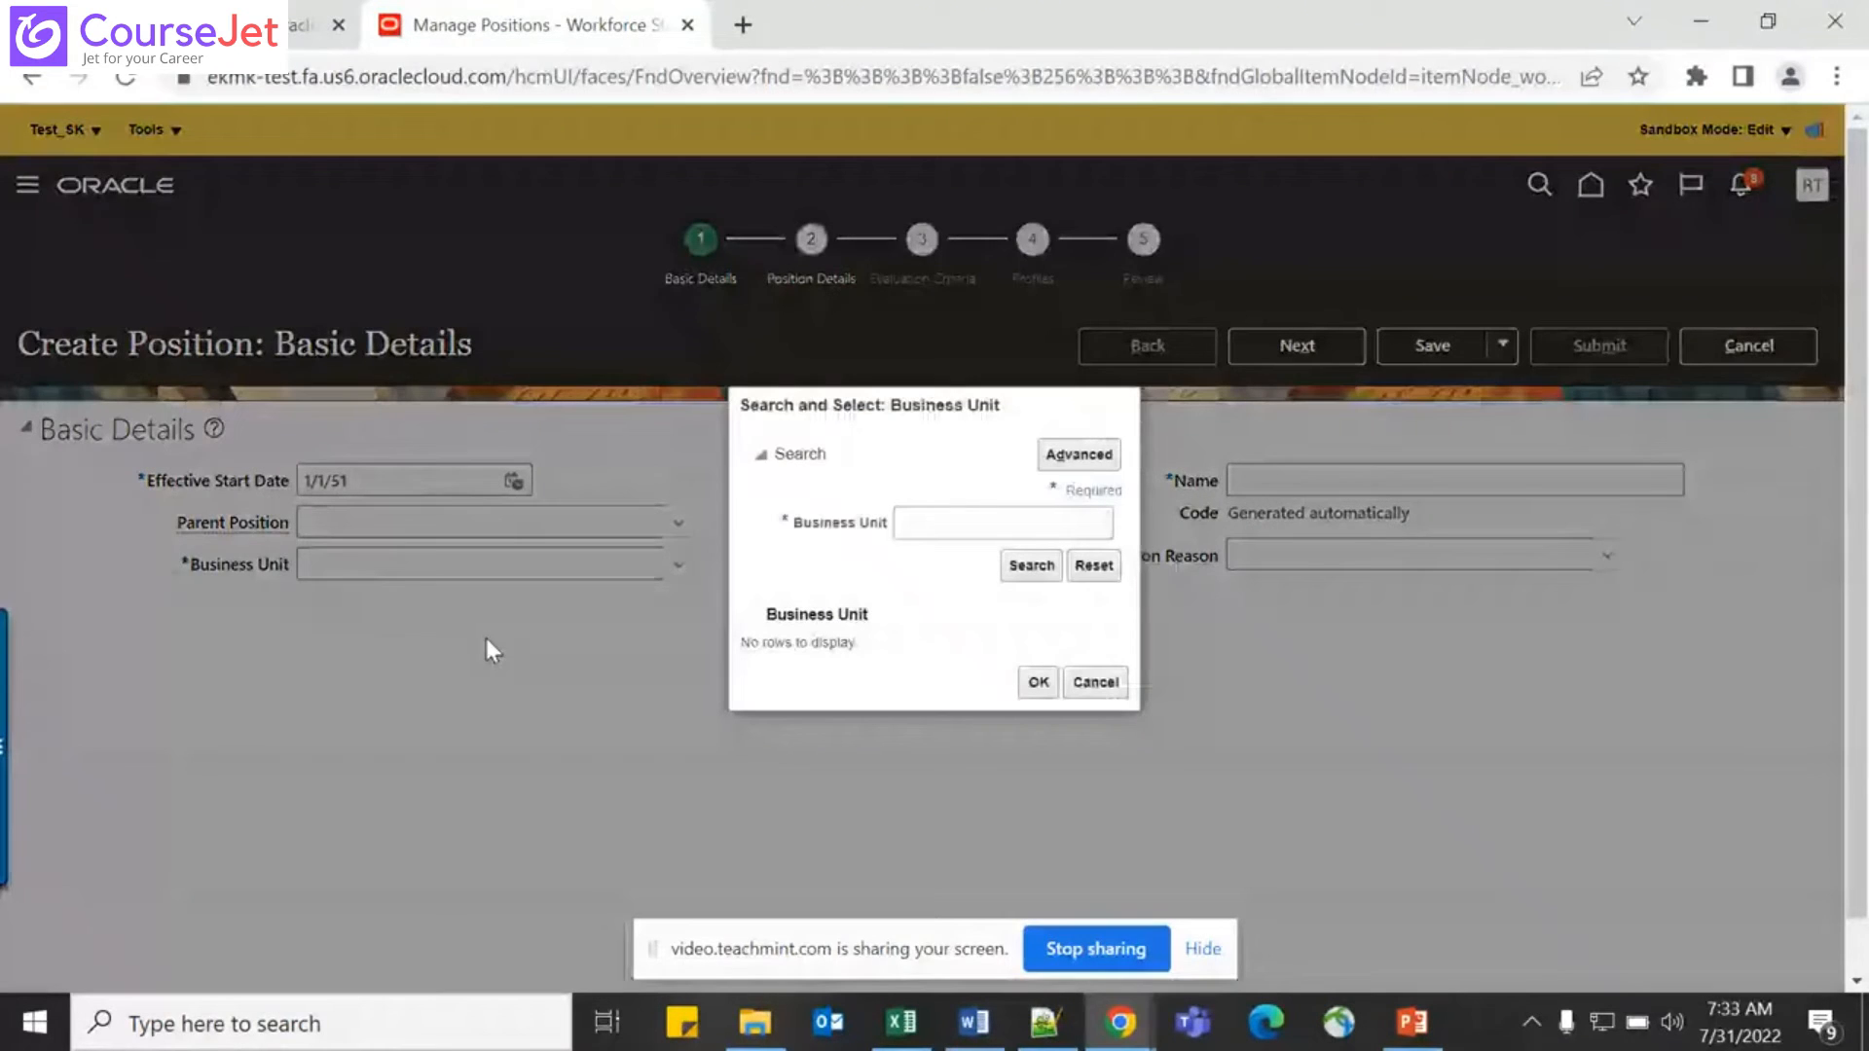
pyautogui.click(952, 523)
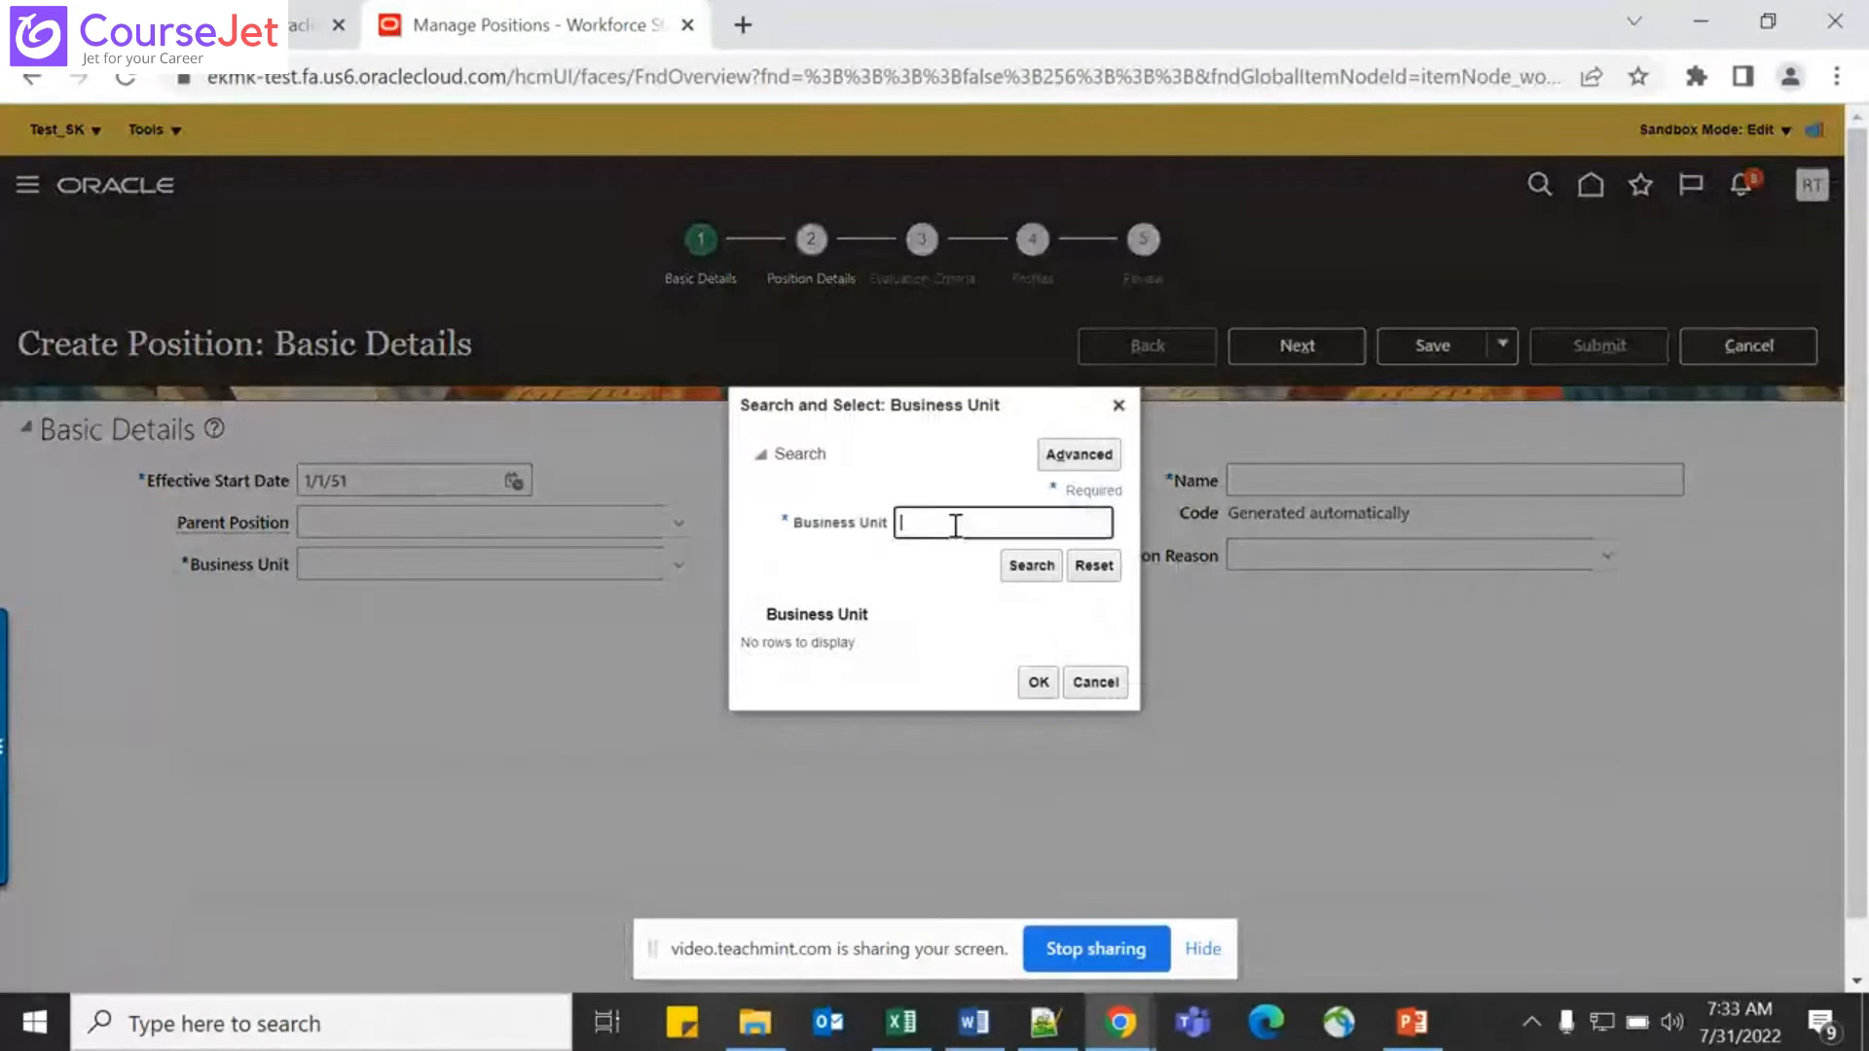
pyautogui.click(1041, 569)
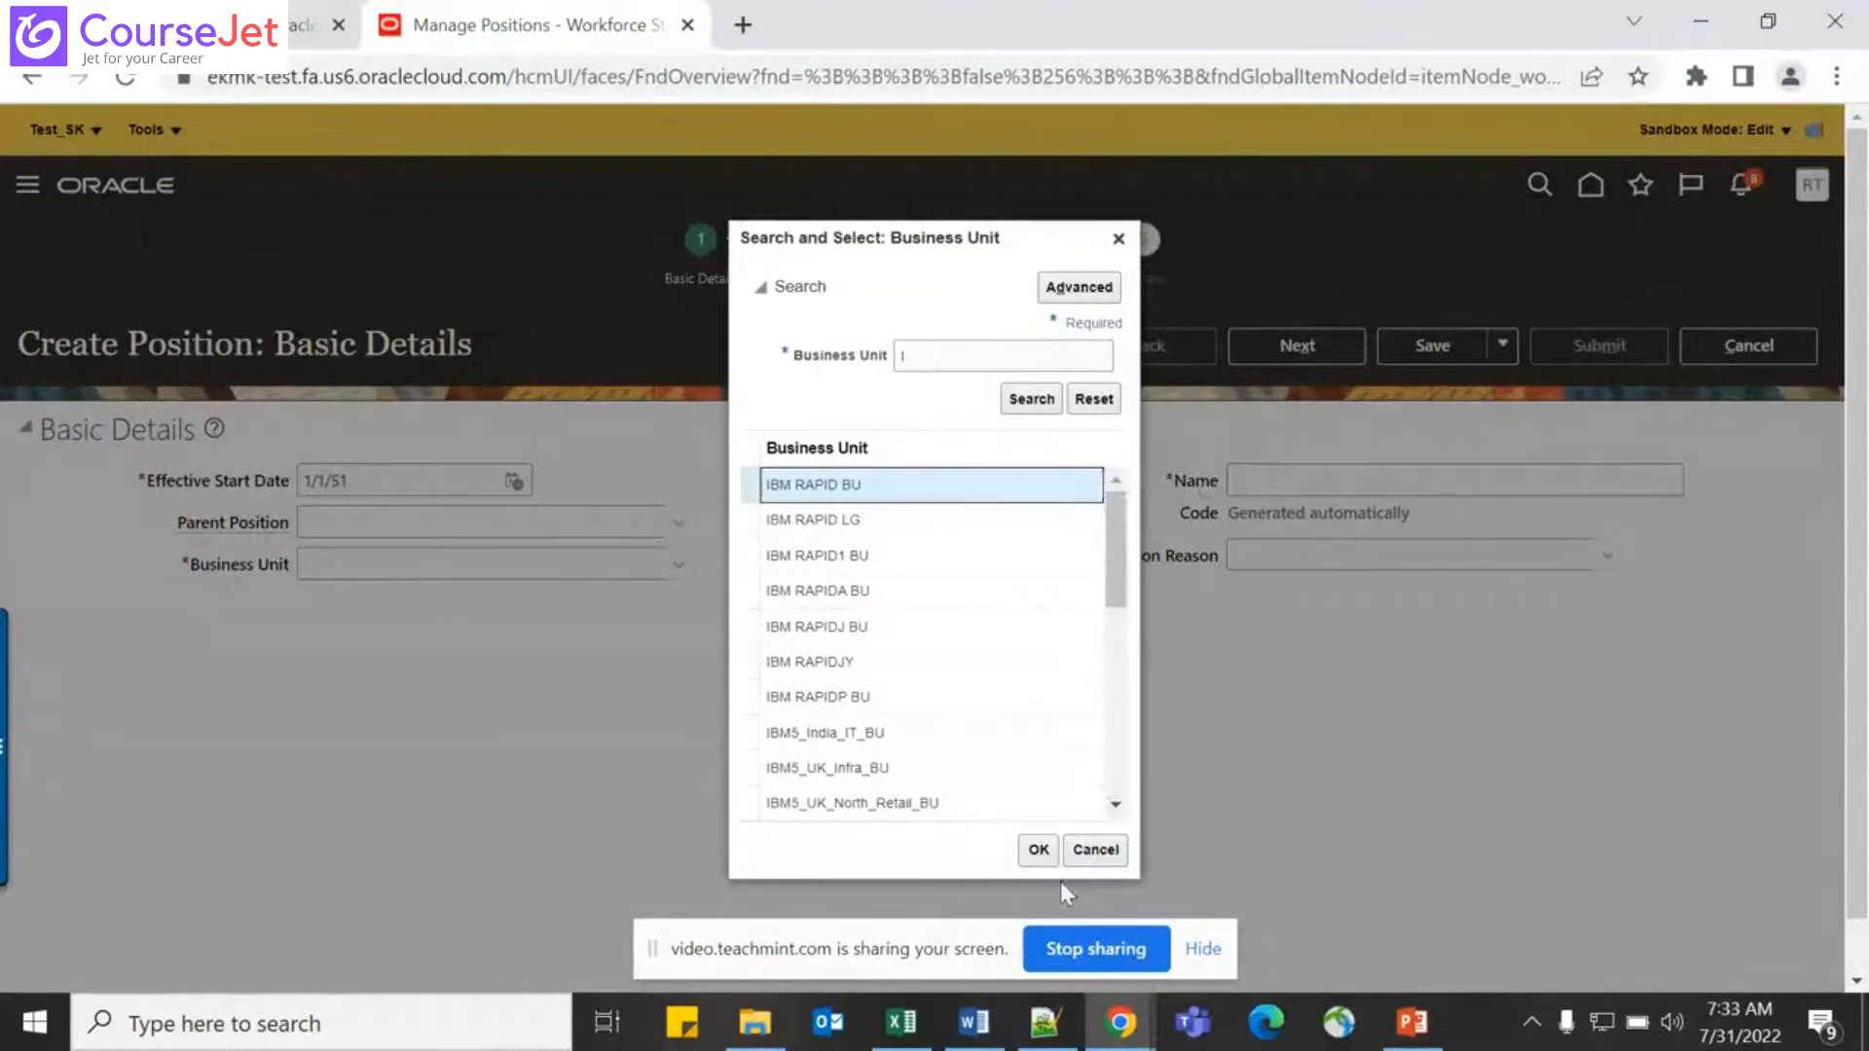
pyautogui.click(1039, 850)
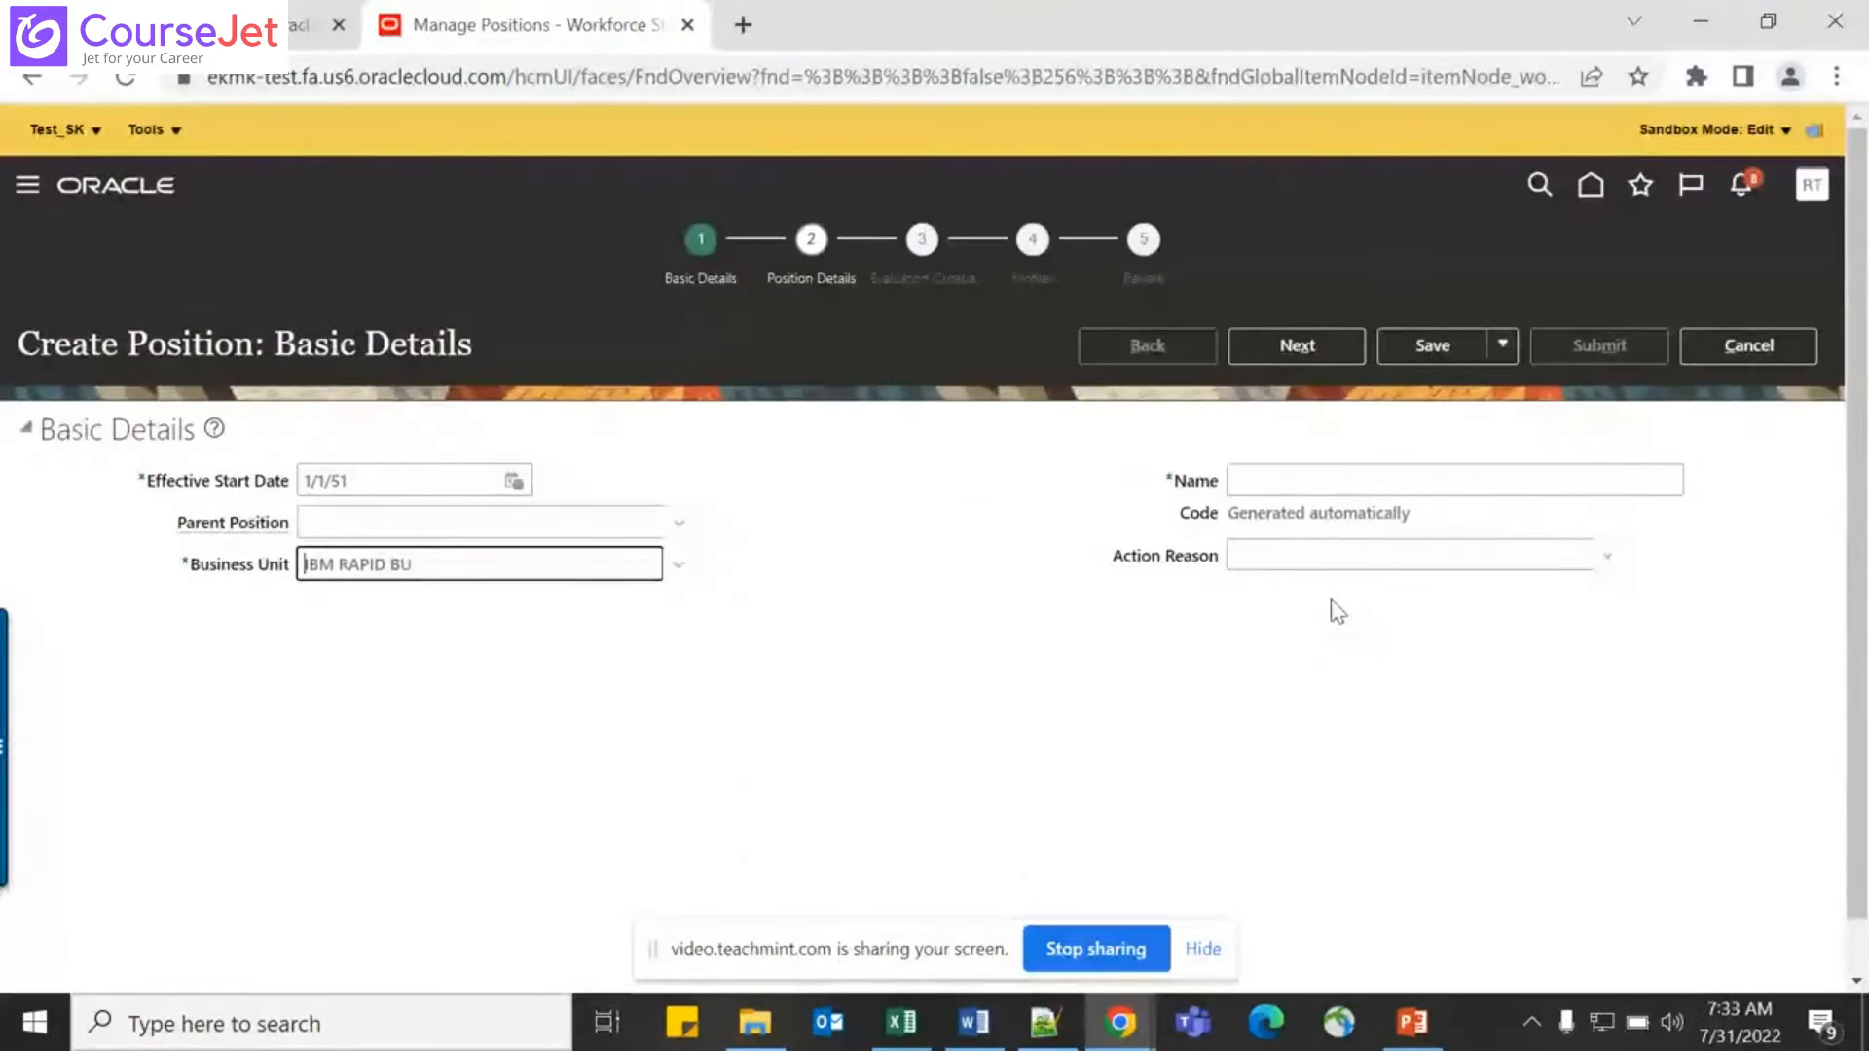
# Step: Name the new position "ss" and proceed from Basic Details to the next stage
pyautogui.click(1362, 470)
pyautogui.write('ss')
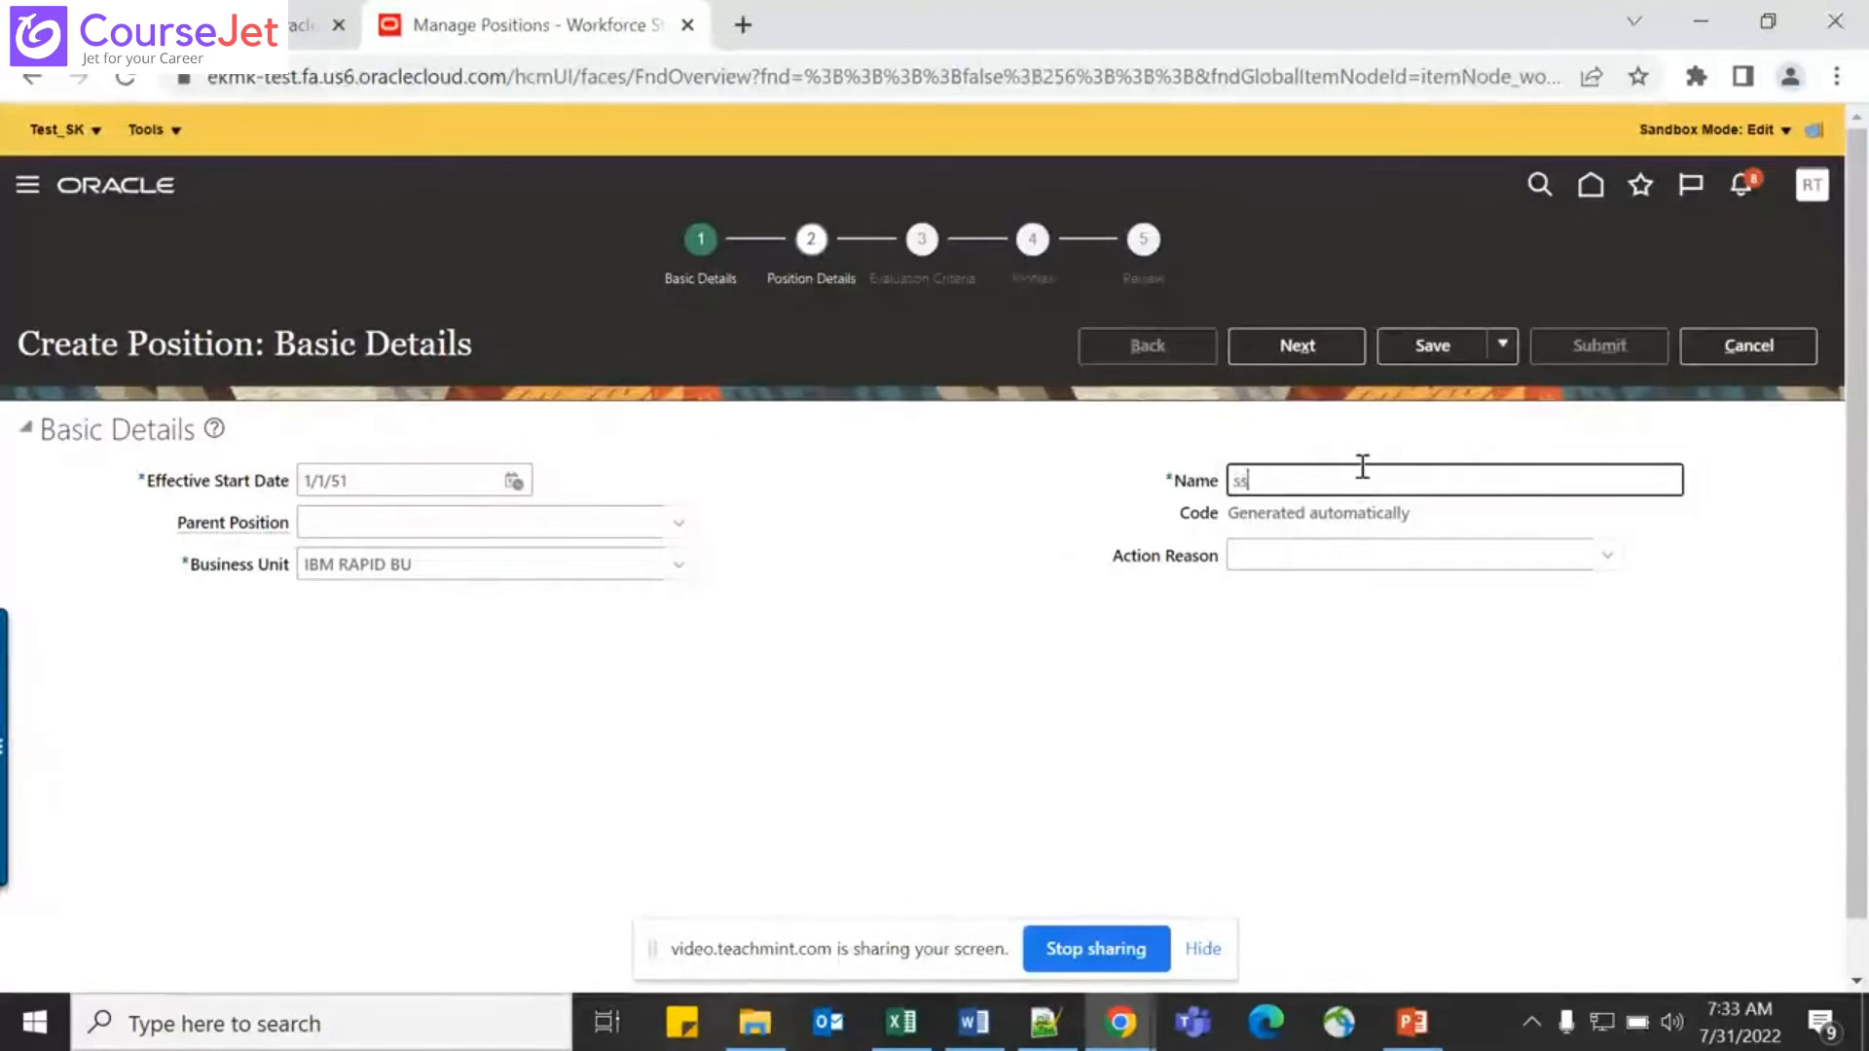
pyautogui.press('Tab')
pyautogui.click(1296, 341)
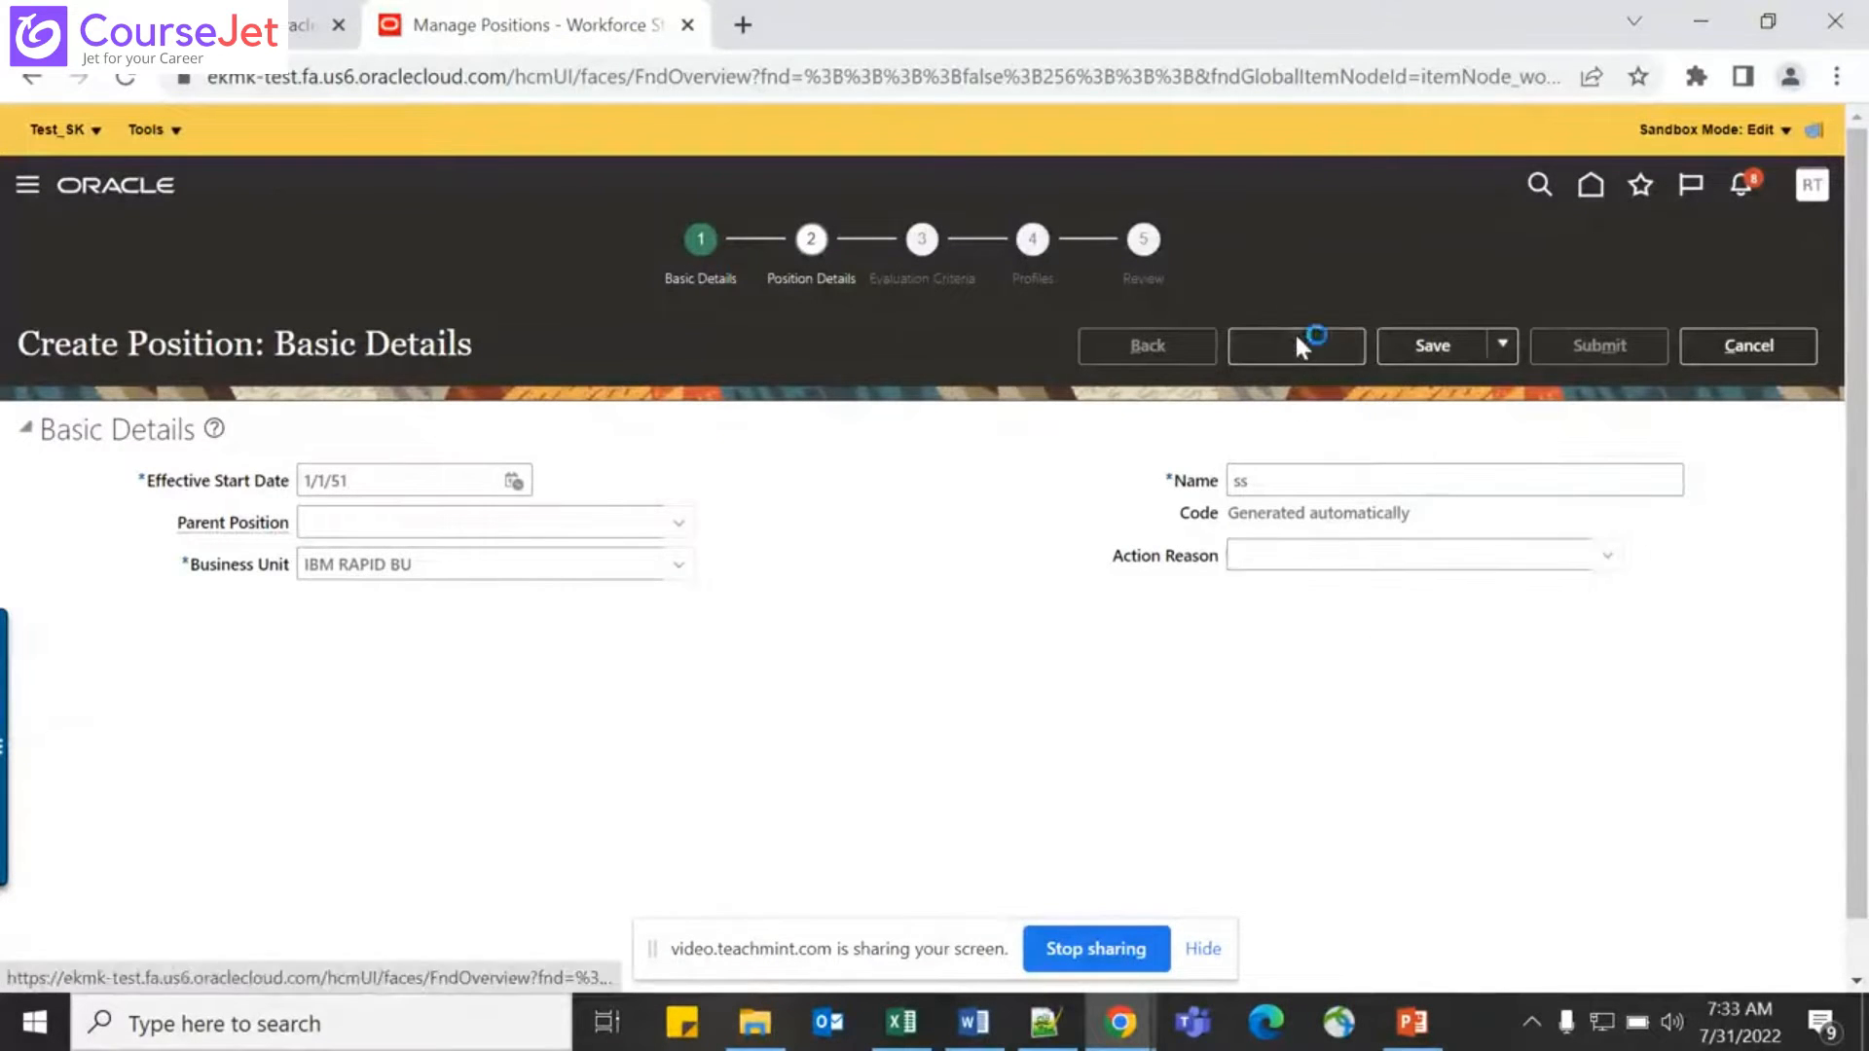
pyautogui.click(1047, 1034)
pyautogui.click(1048, 1036)
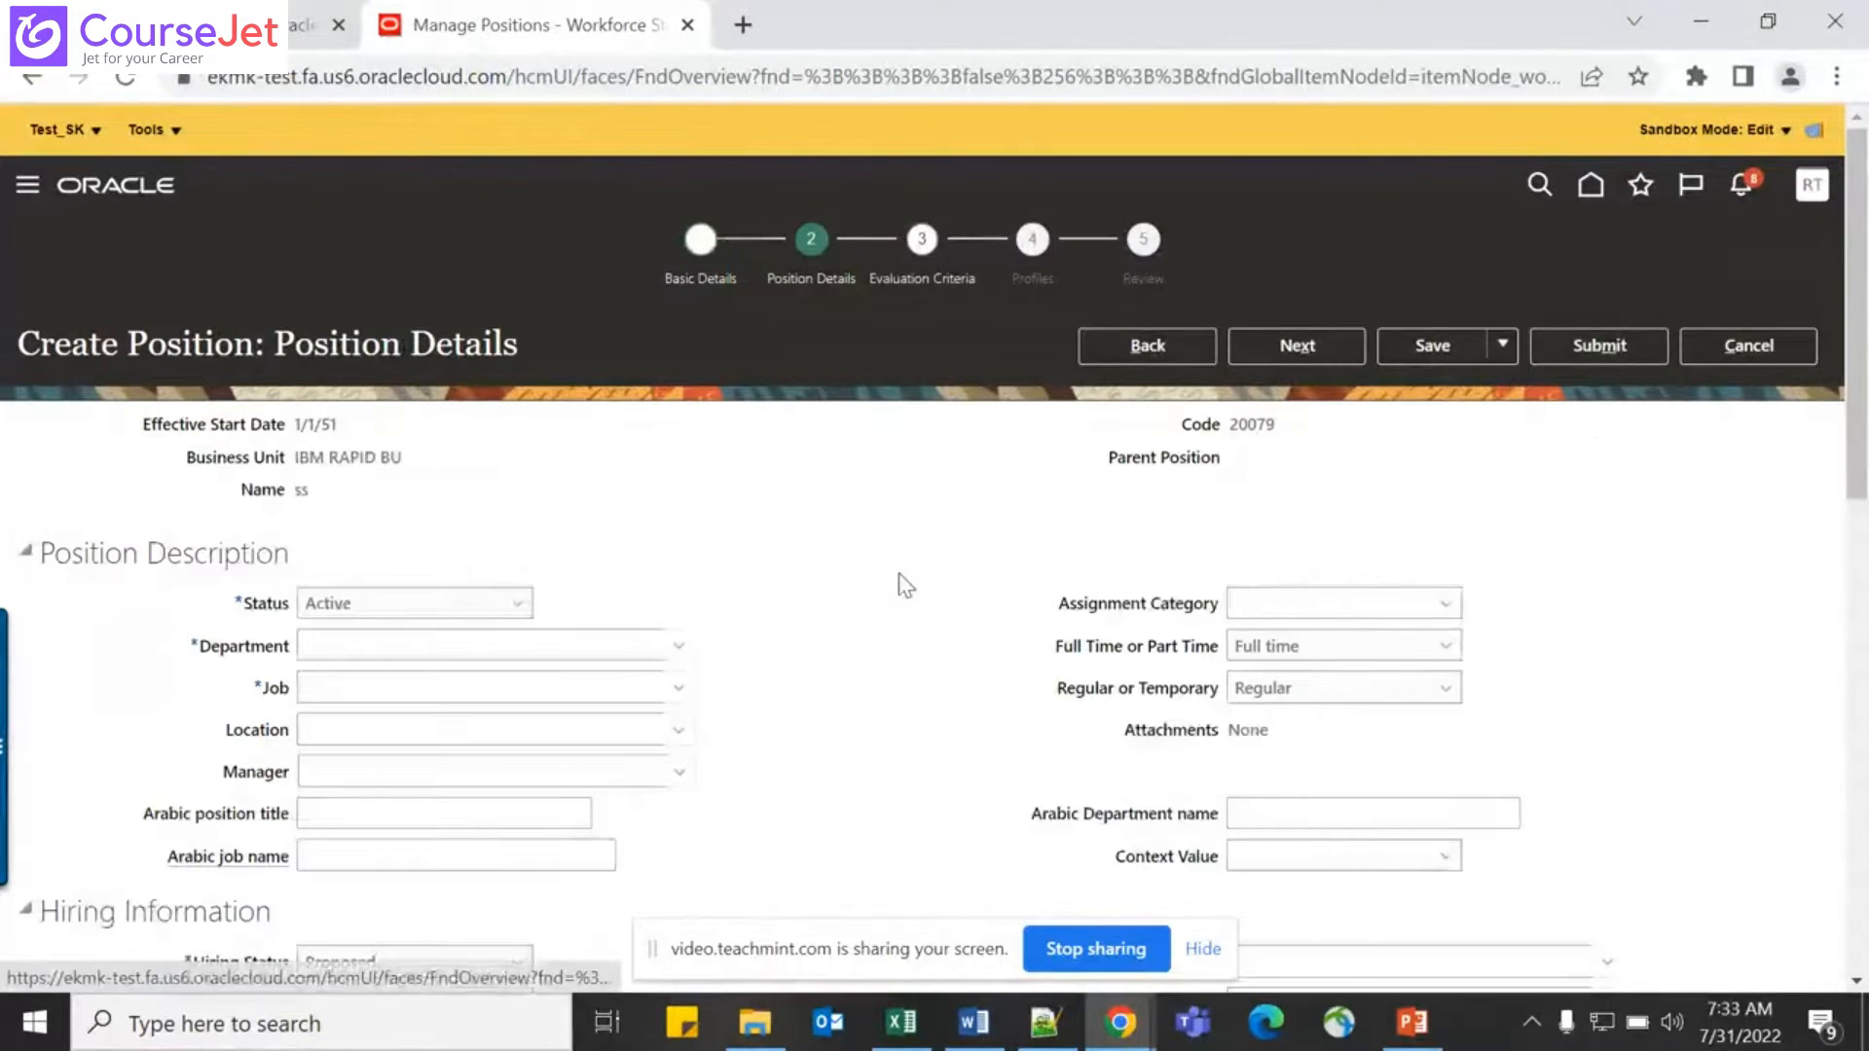
# Step: Review the Position Details page from Position Description through Hiring Information, Budget Details and Work Terms to Valid Grades
pyautogui.scroll(-2, 906, 584)
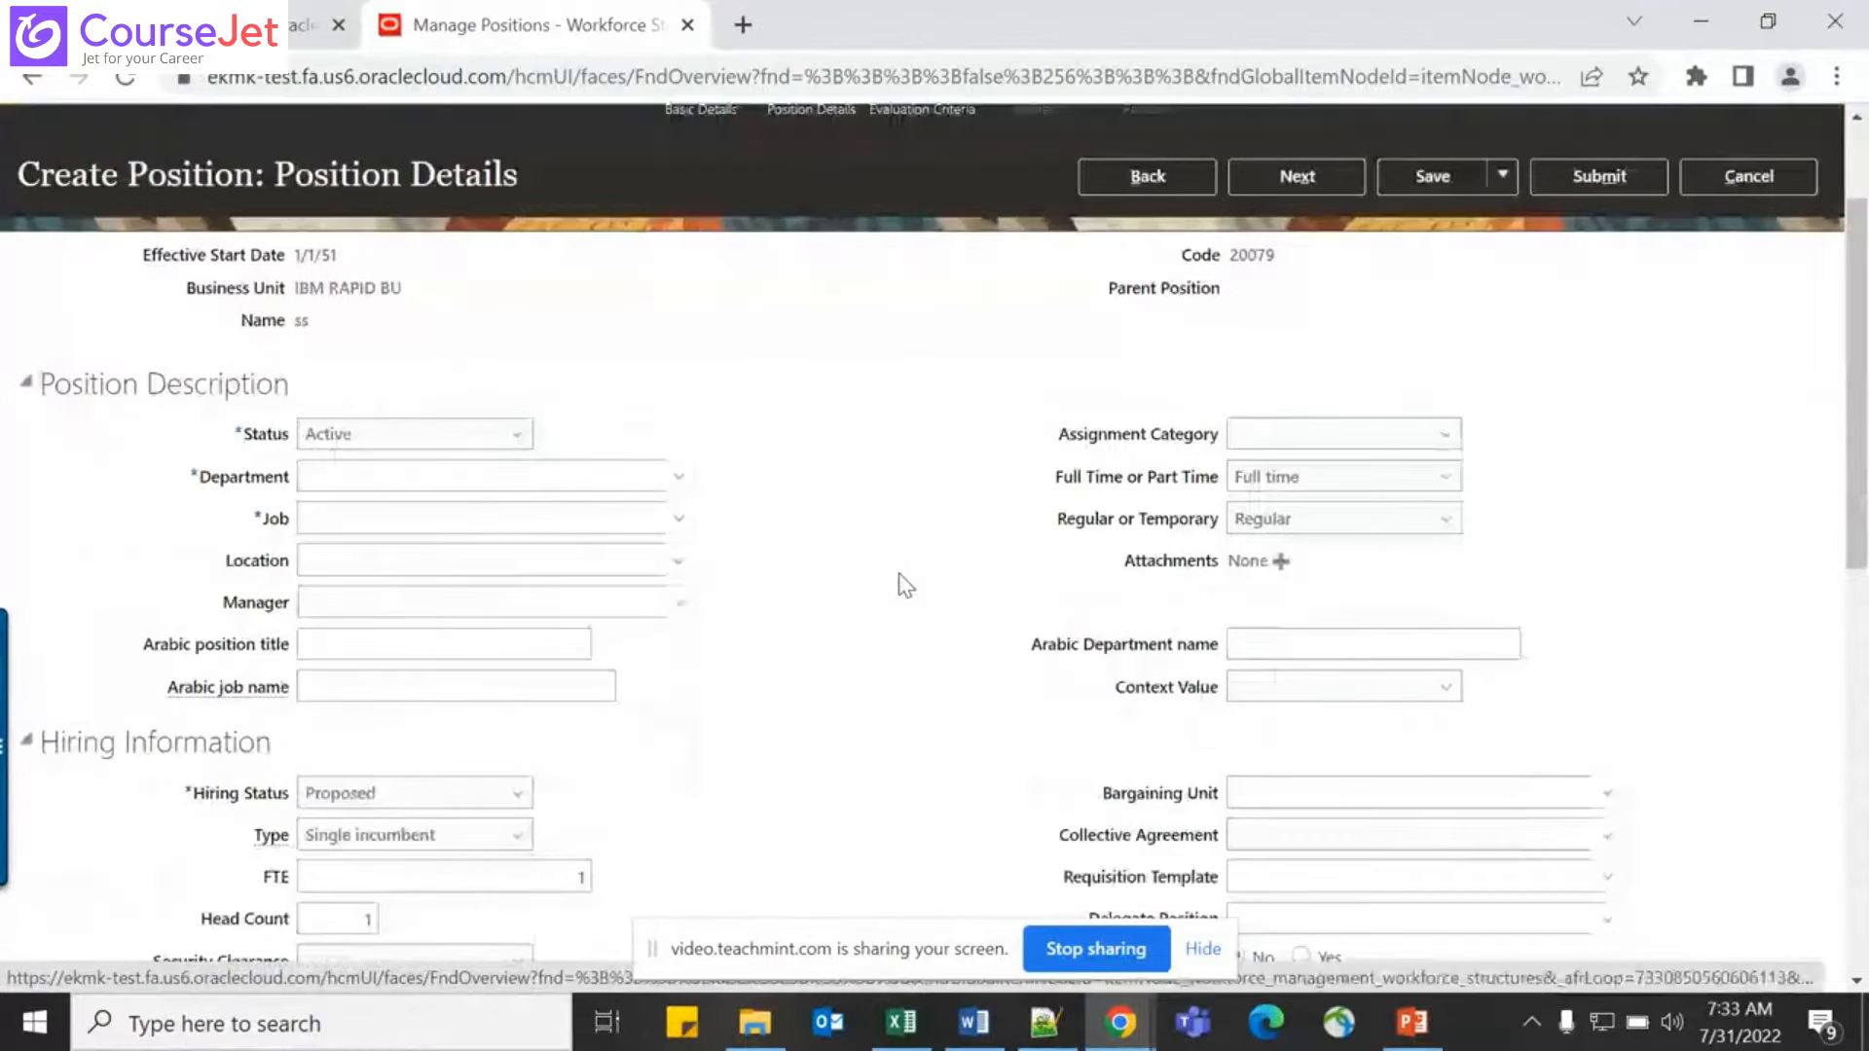
pyautogui.scroll(-1, 905, 584)
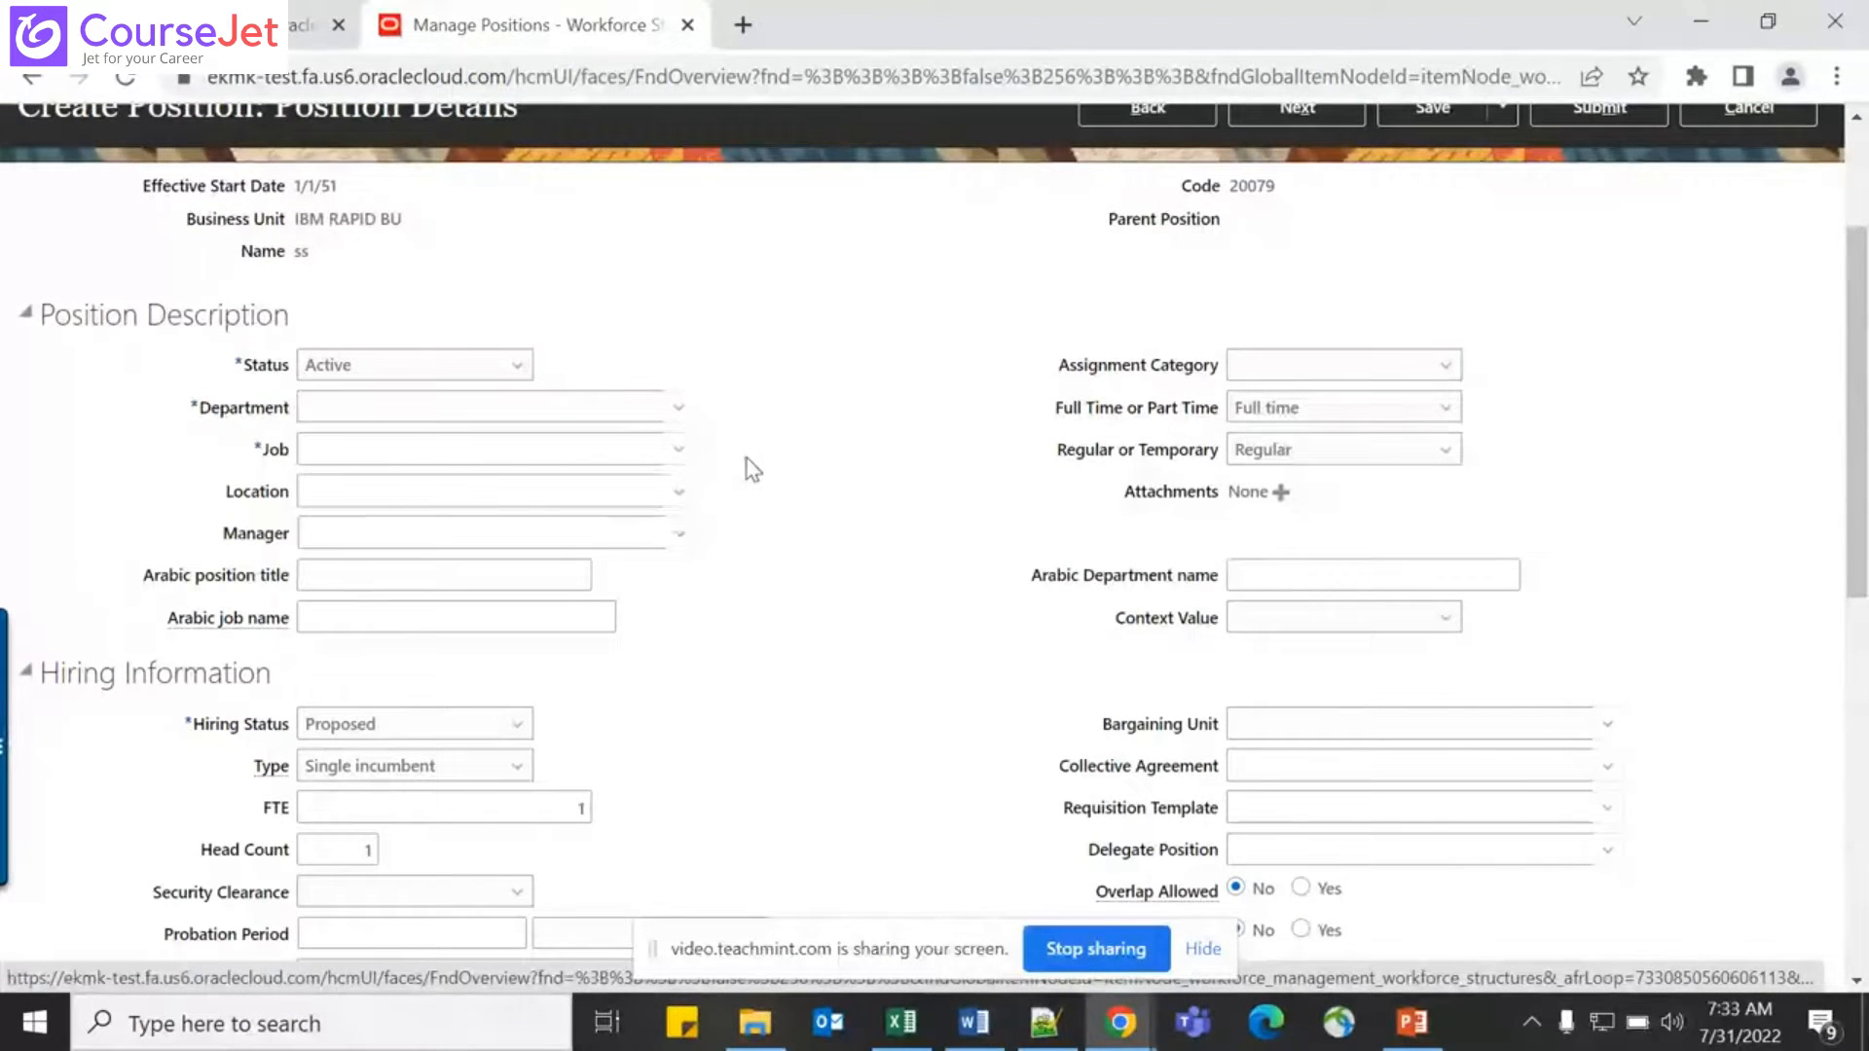
pyautogui.scroll(-1, 752, 469)
pyautogui.scroll(-6, 752, 469)
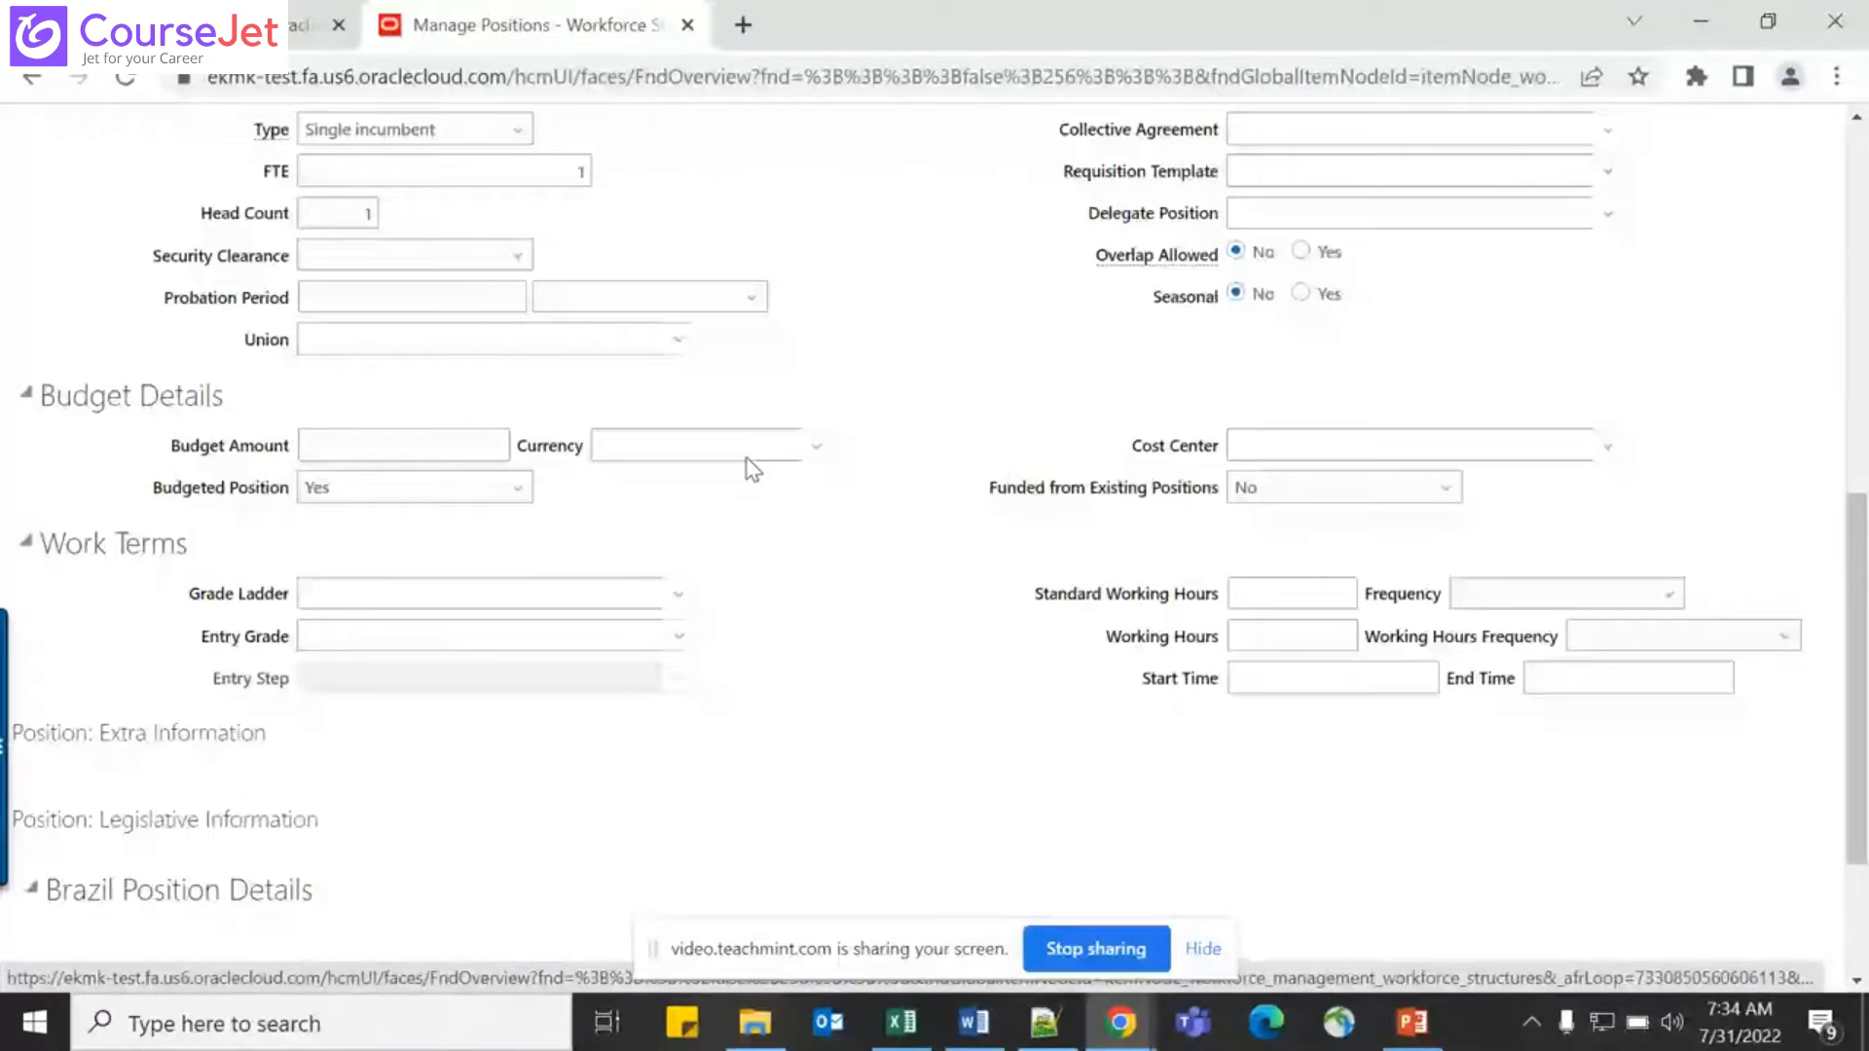
pyautogui.scroll(3, 753, 469)
pyautogui.scroll(-5, 752, 469)
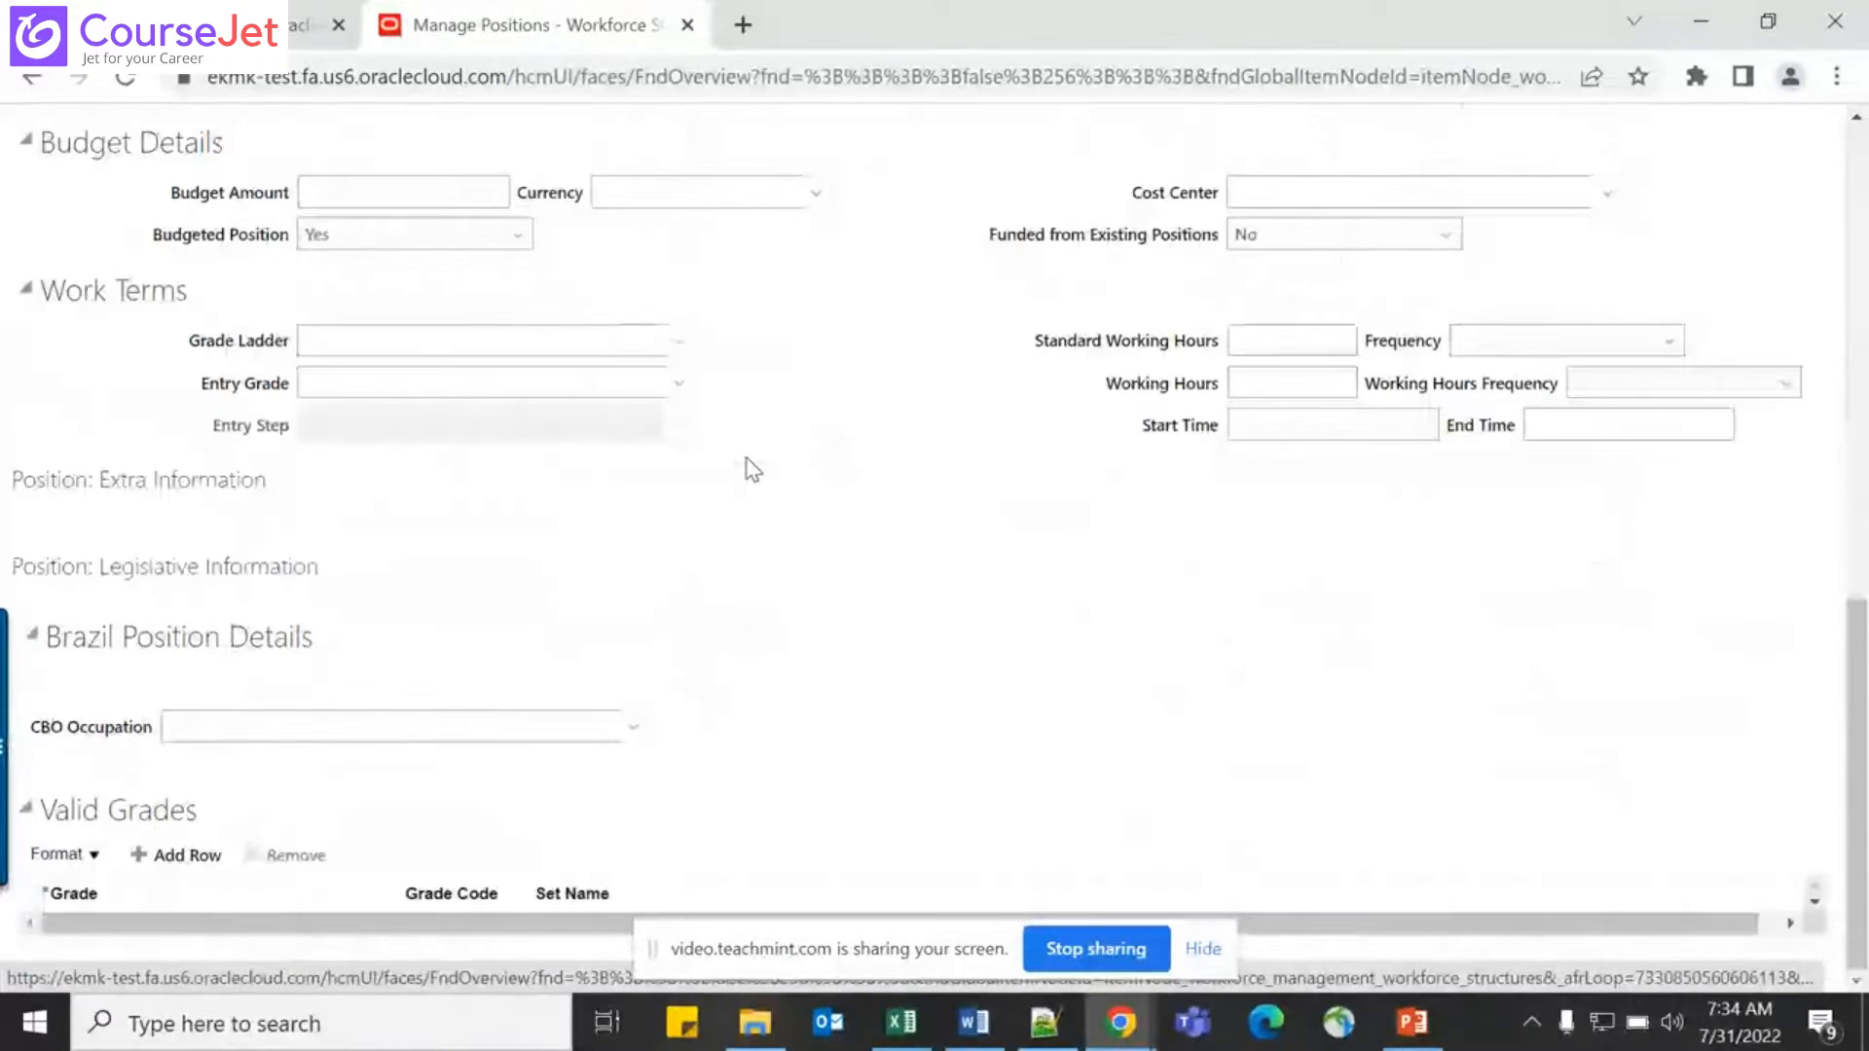
pyautogui.scroll(10, 753, 469)
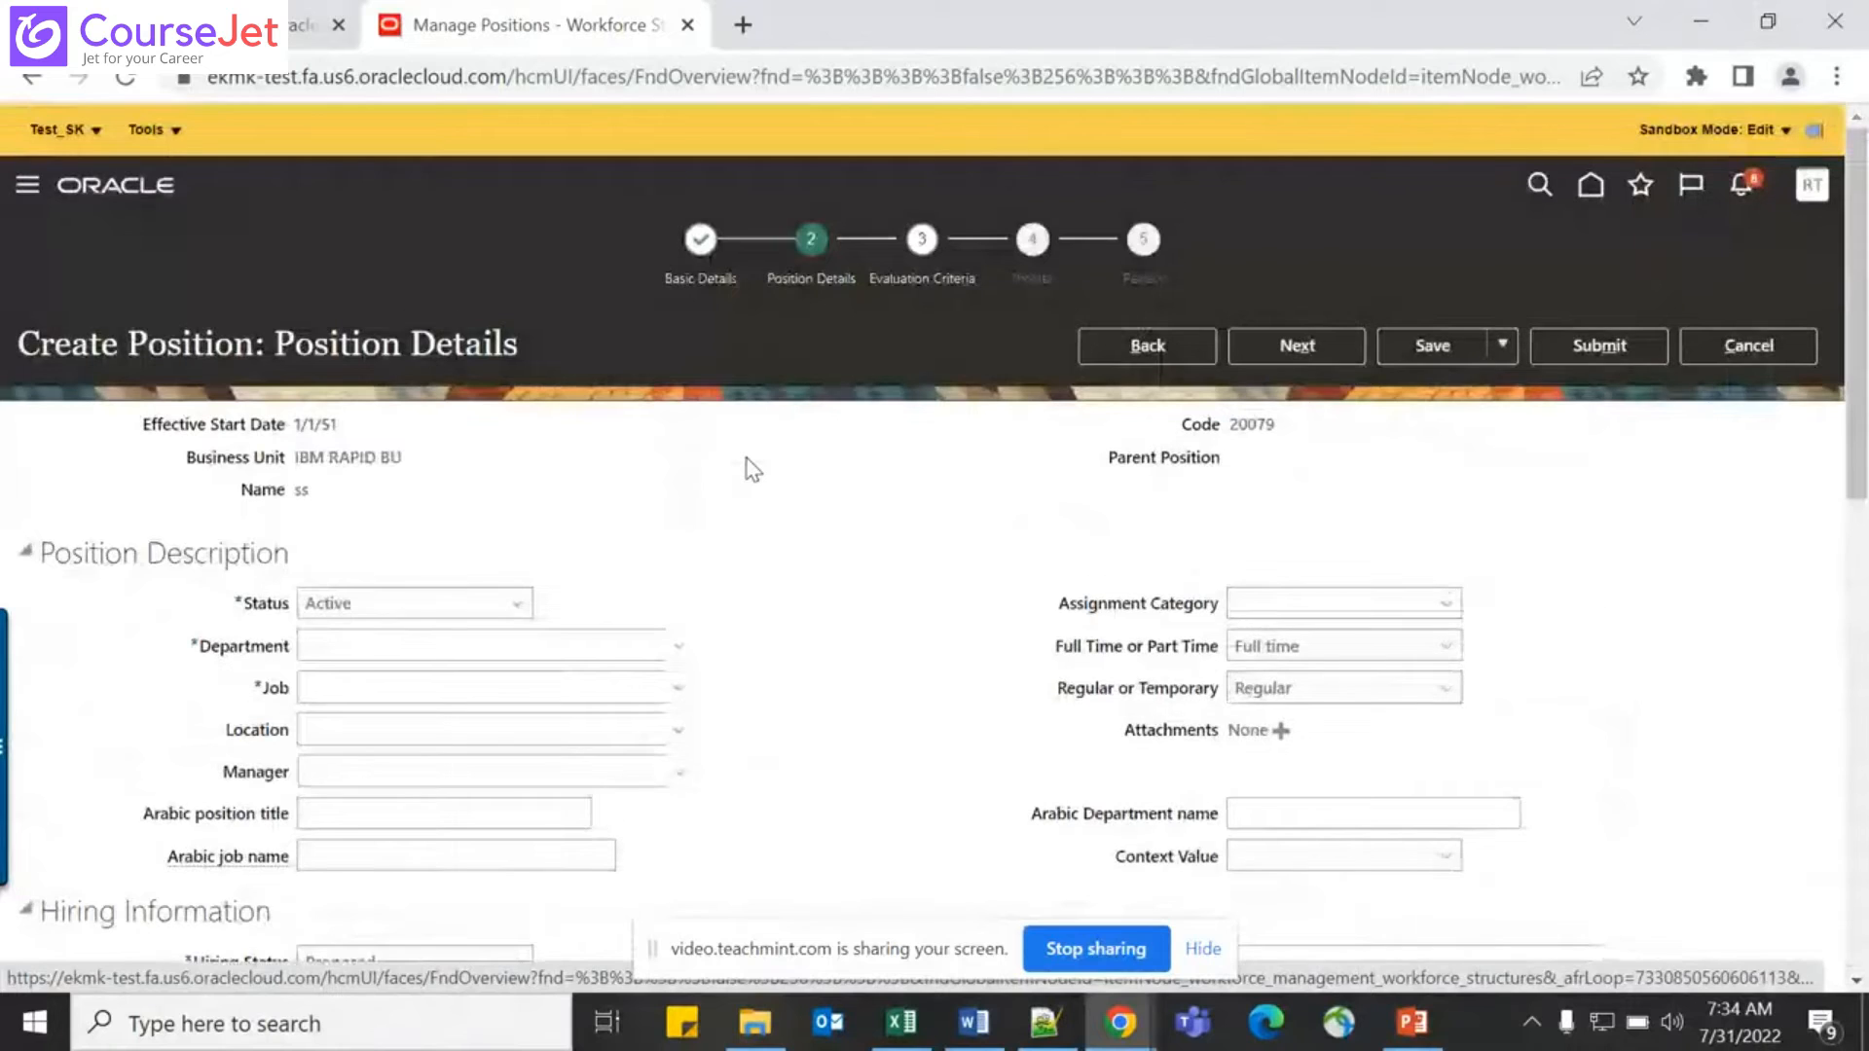
pyautogui.scroll(-1, 753, 469)
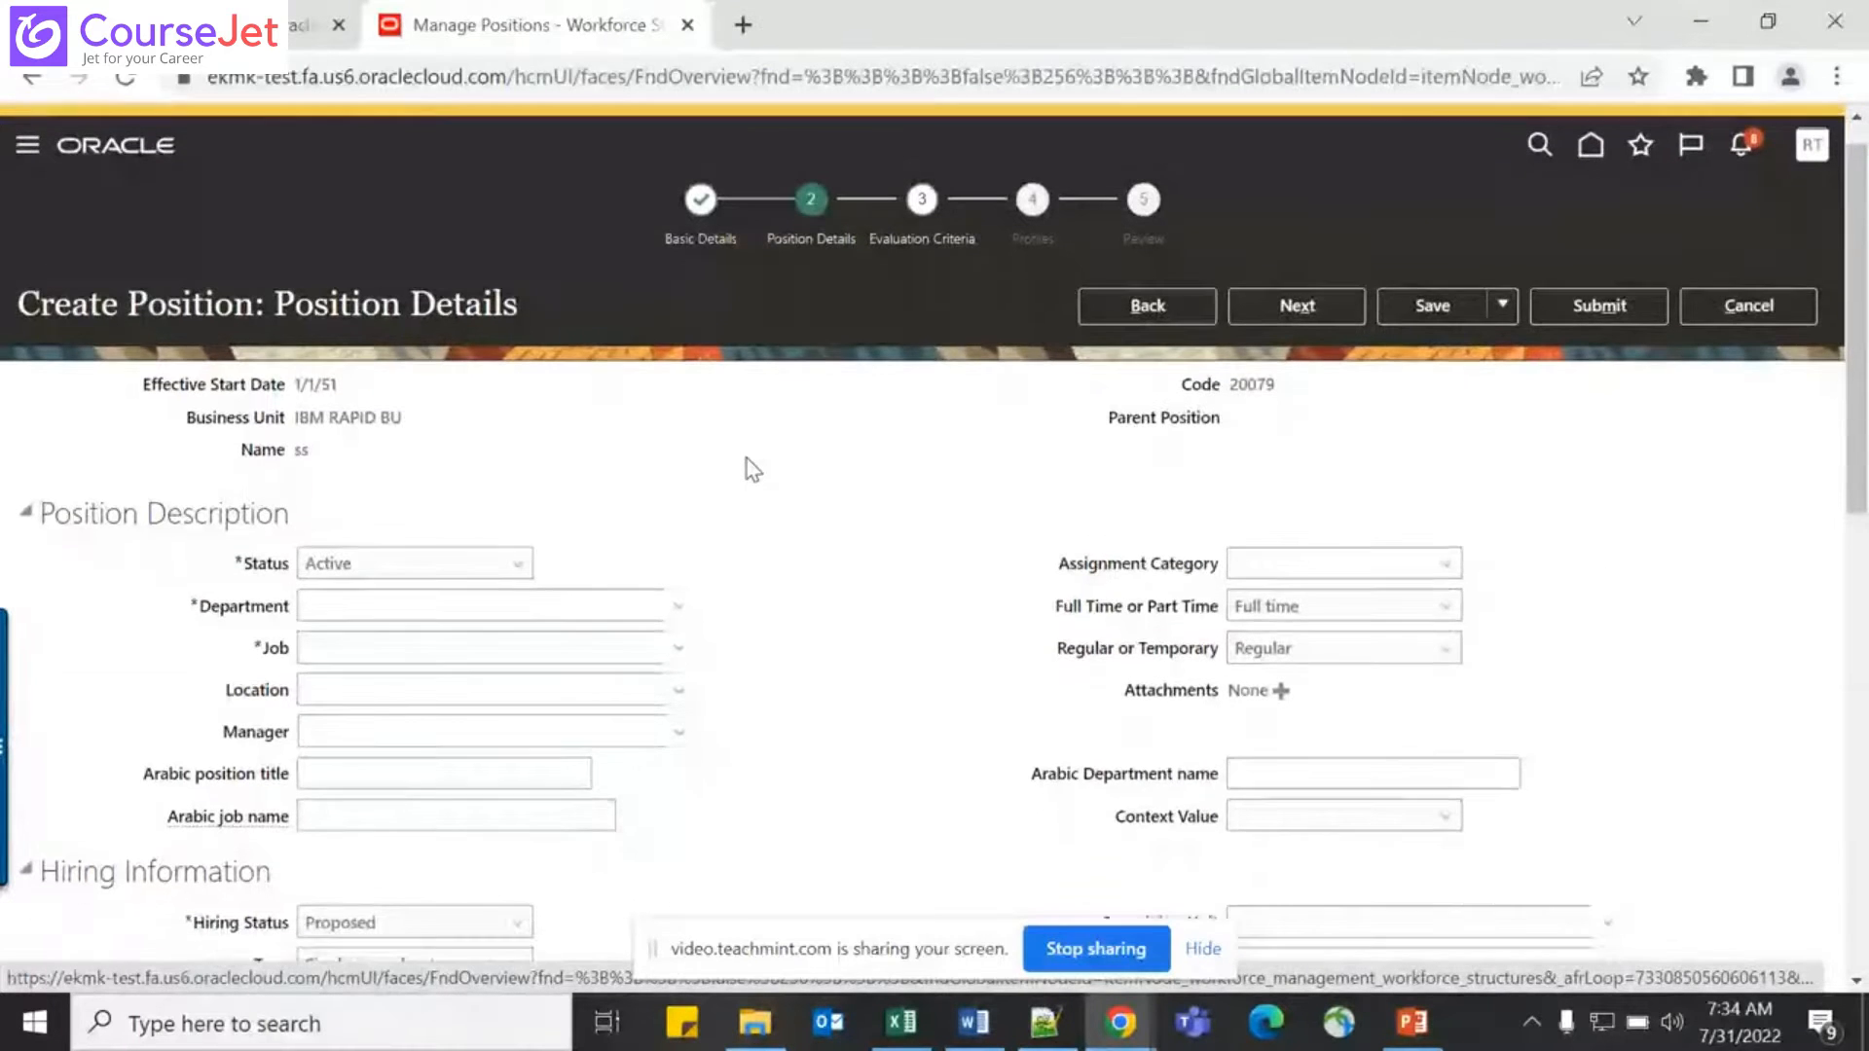
pyautogui.scroll(-3, 748, 462)
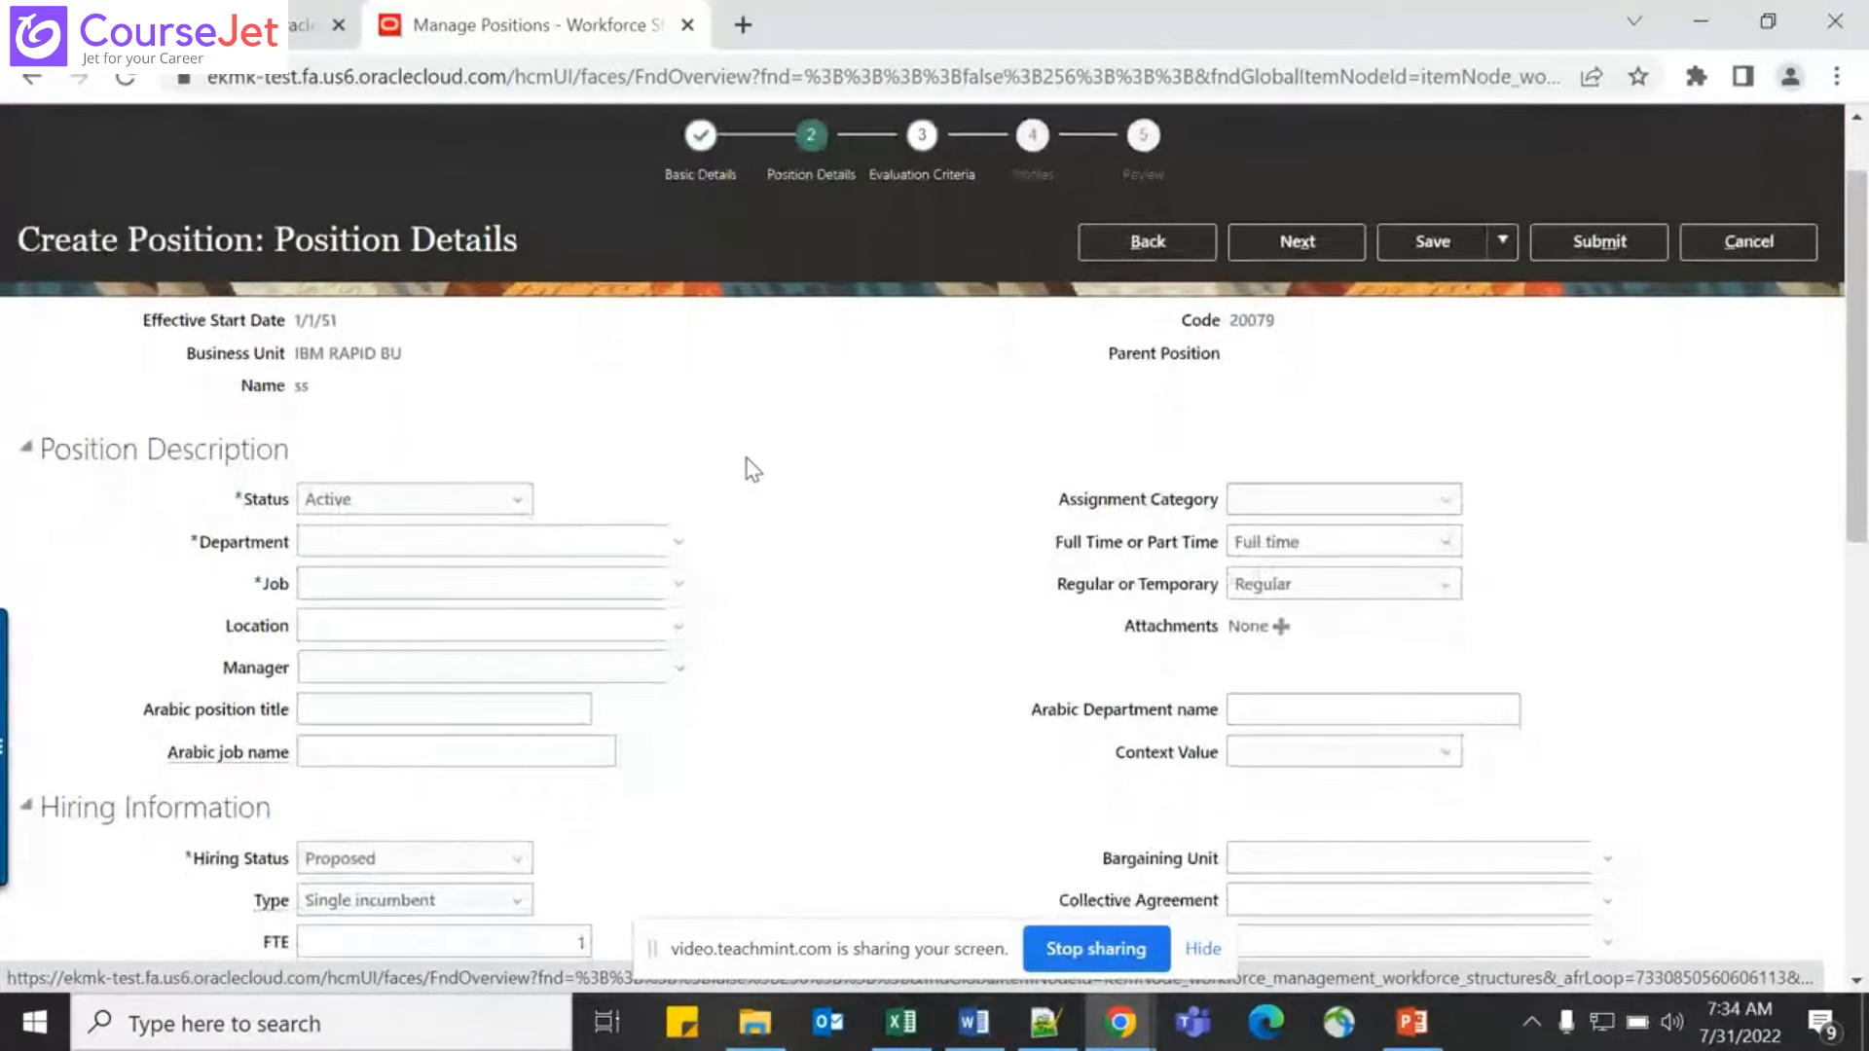
pyautogui.scroll(-1, 752, 470)
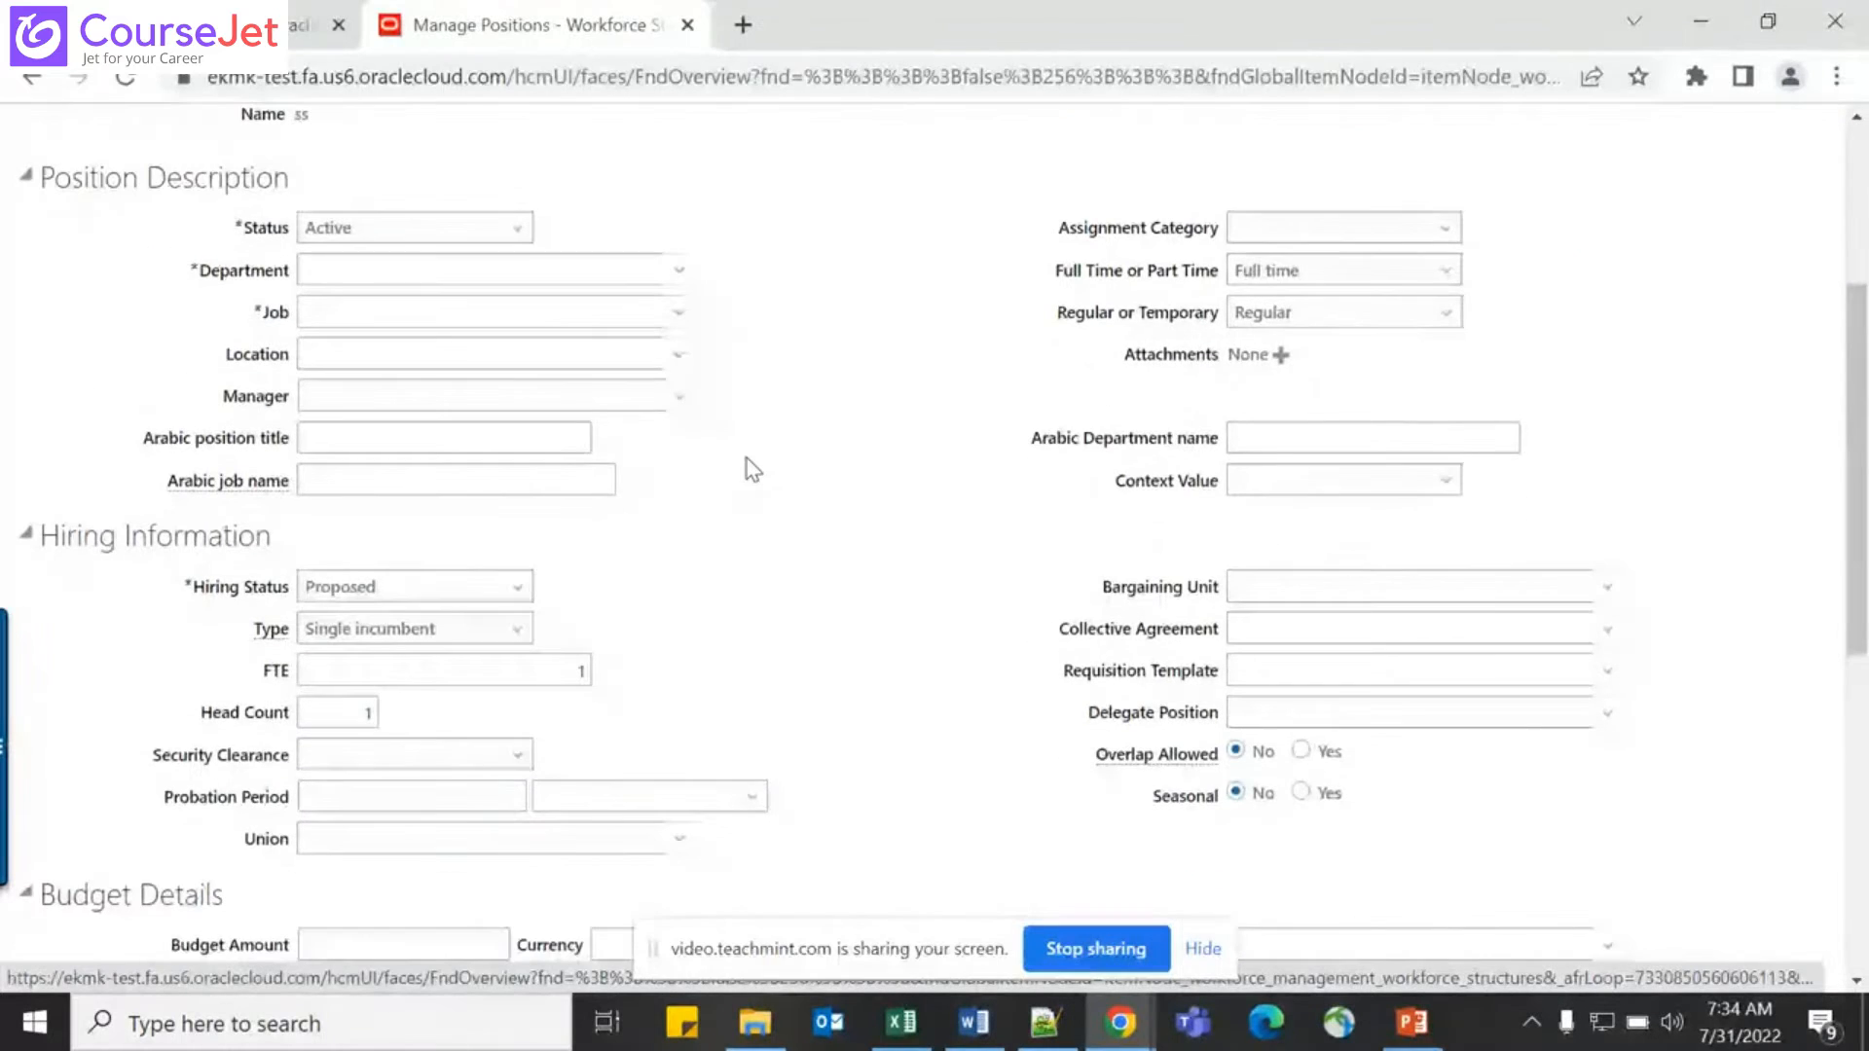
pyautogui.scroll(-1, 752, 469)
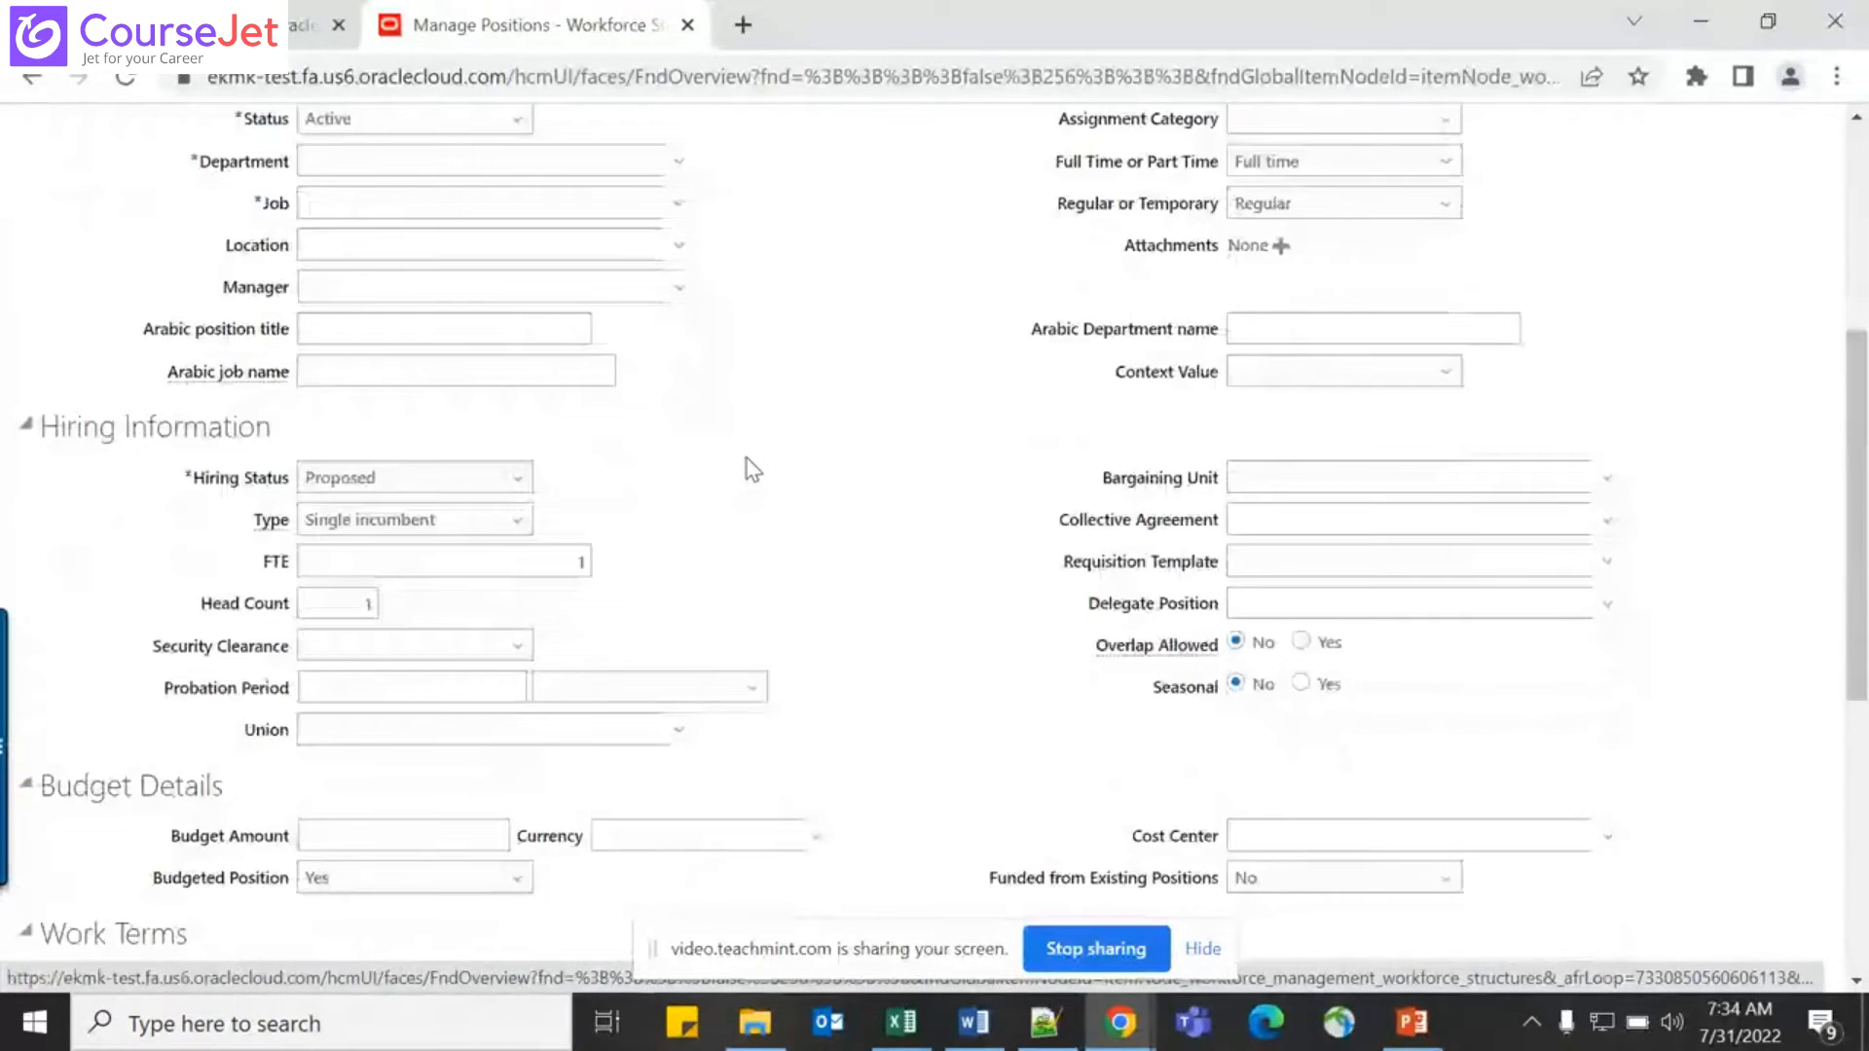
pyautogui.scroll(-3, 752, 470)
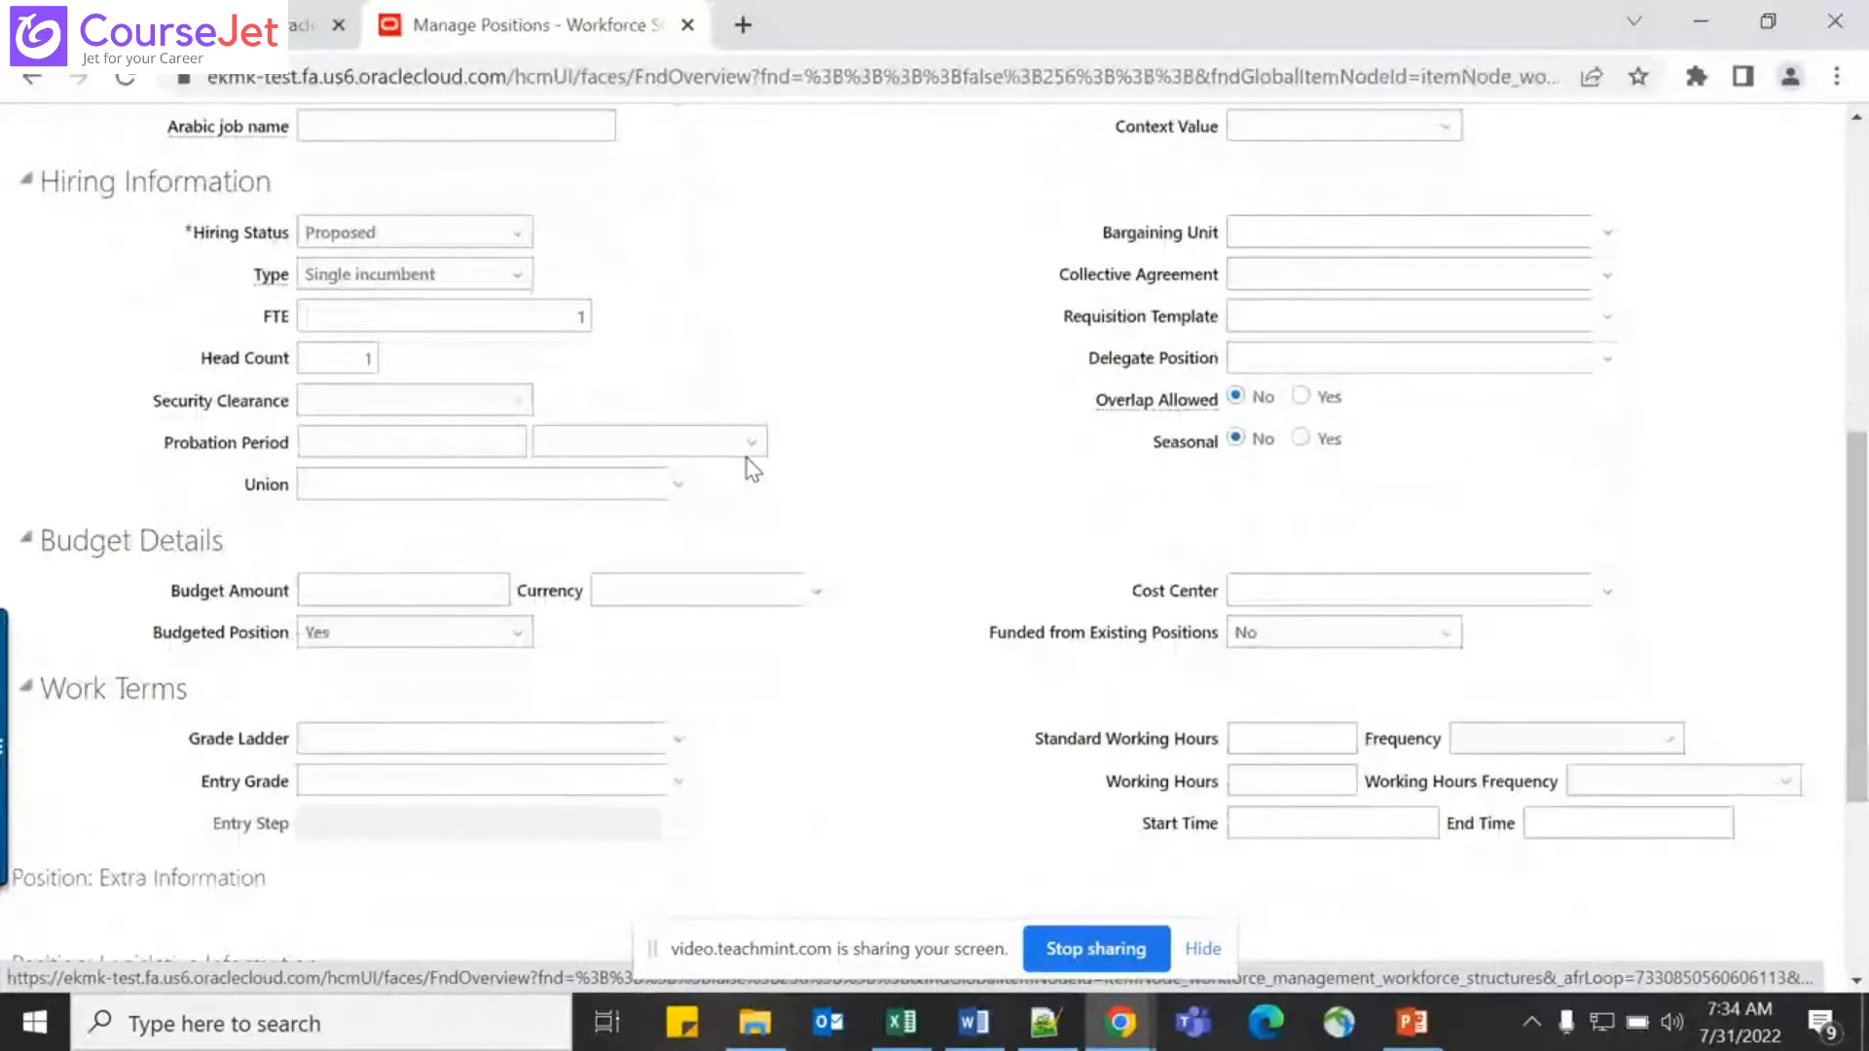
pyautogui.scroll(-2, 746, 460)
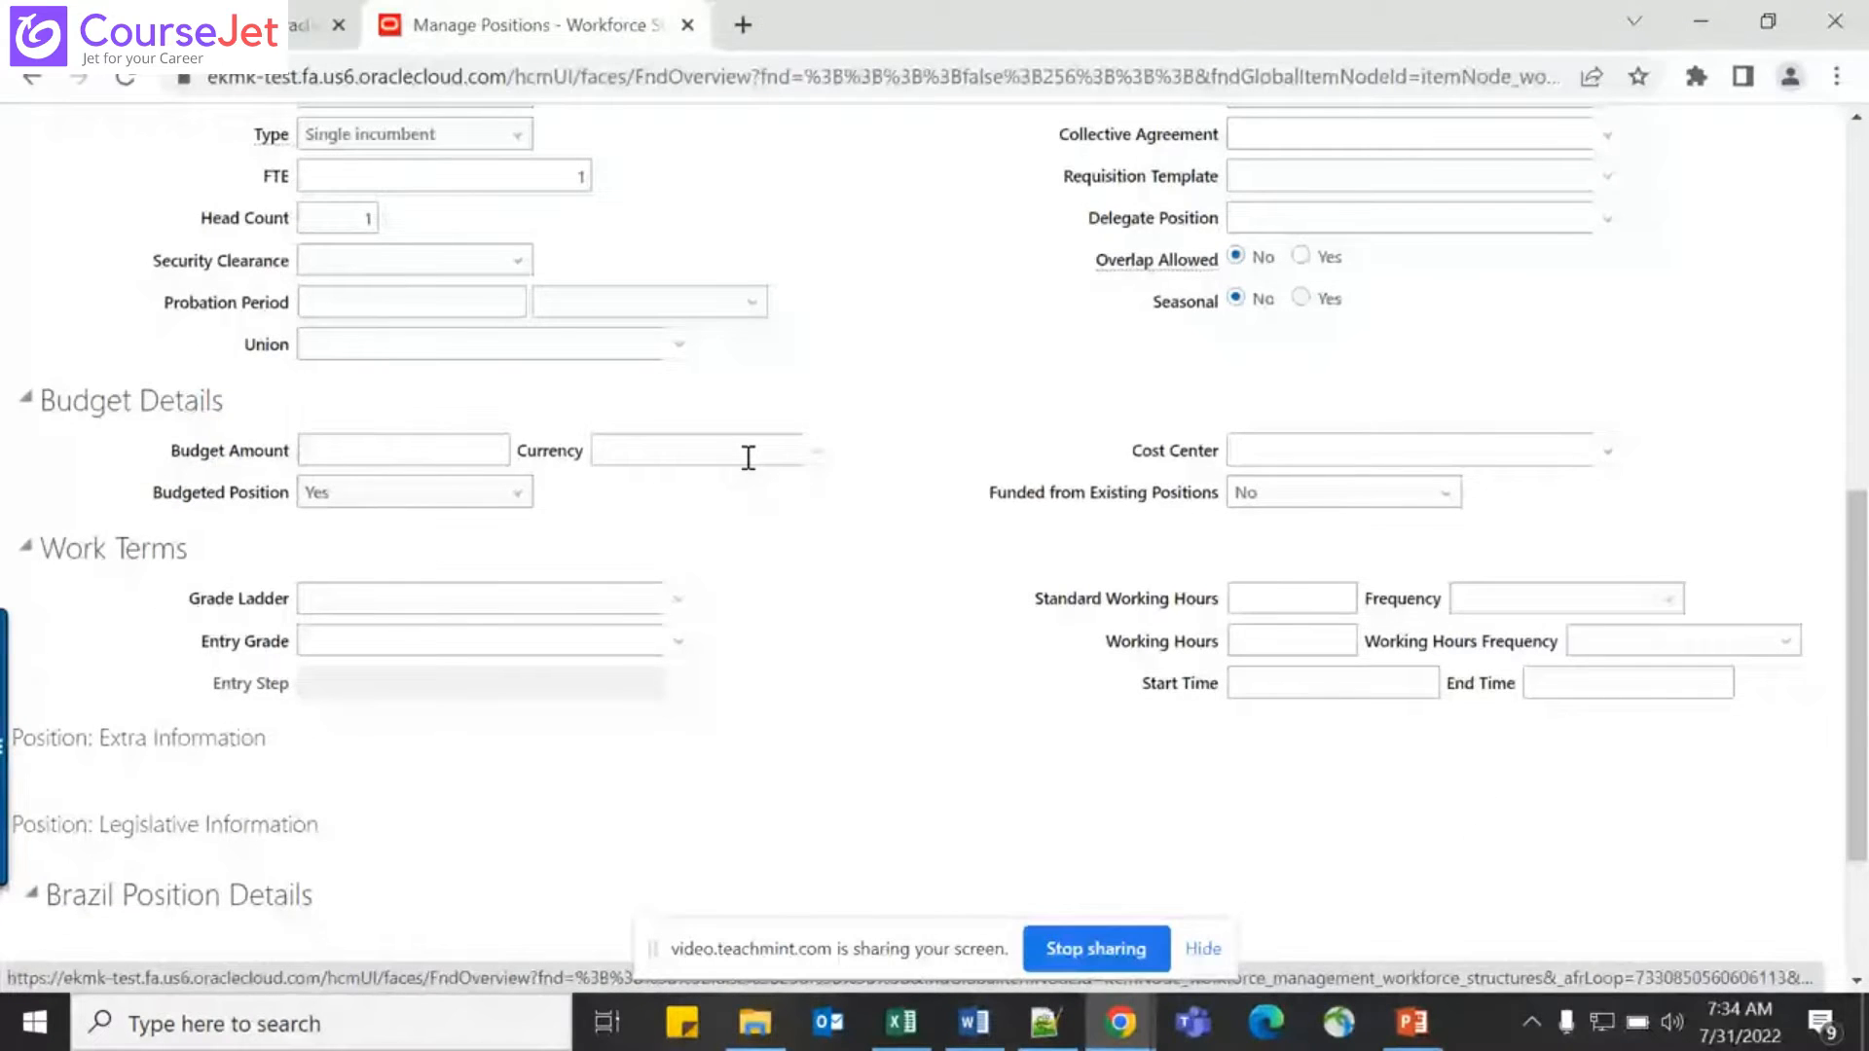
pyautogui.scroll(-3, 750, 463)
pyautogui.scroll(9, 752, 469)
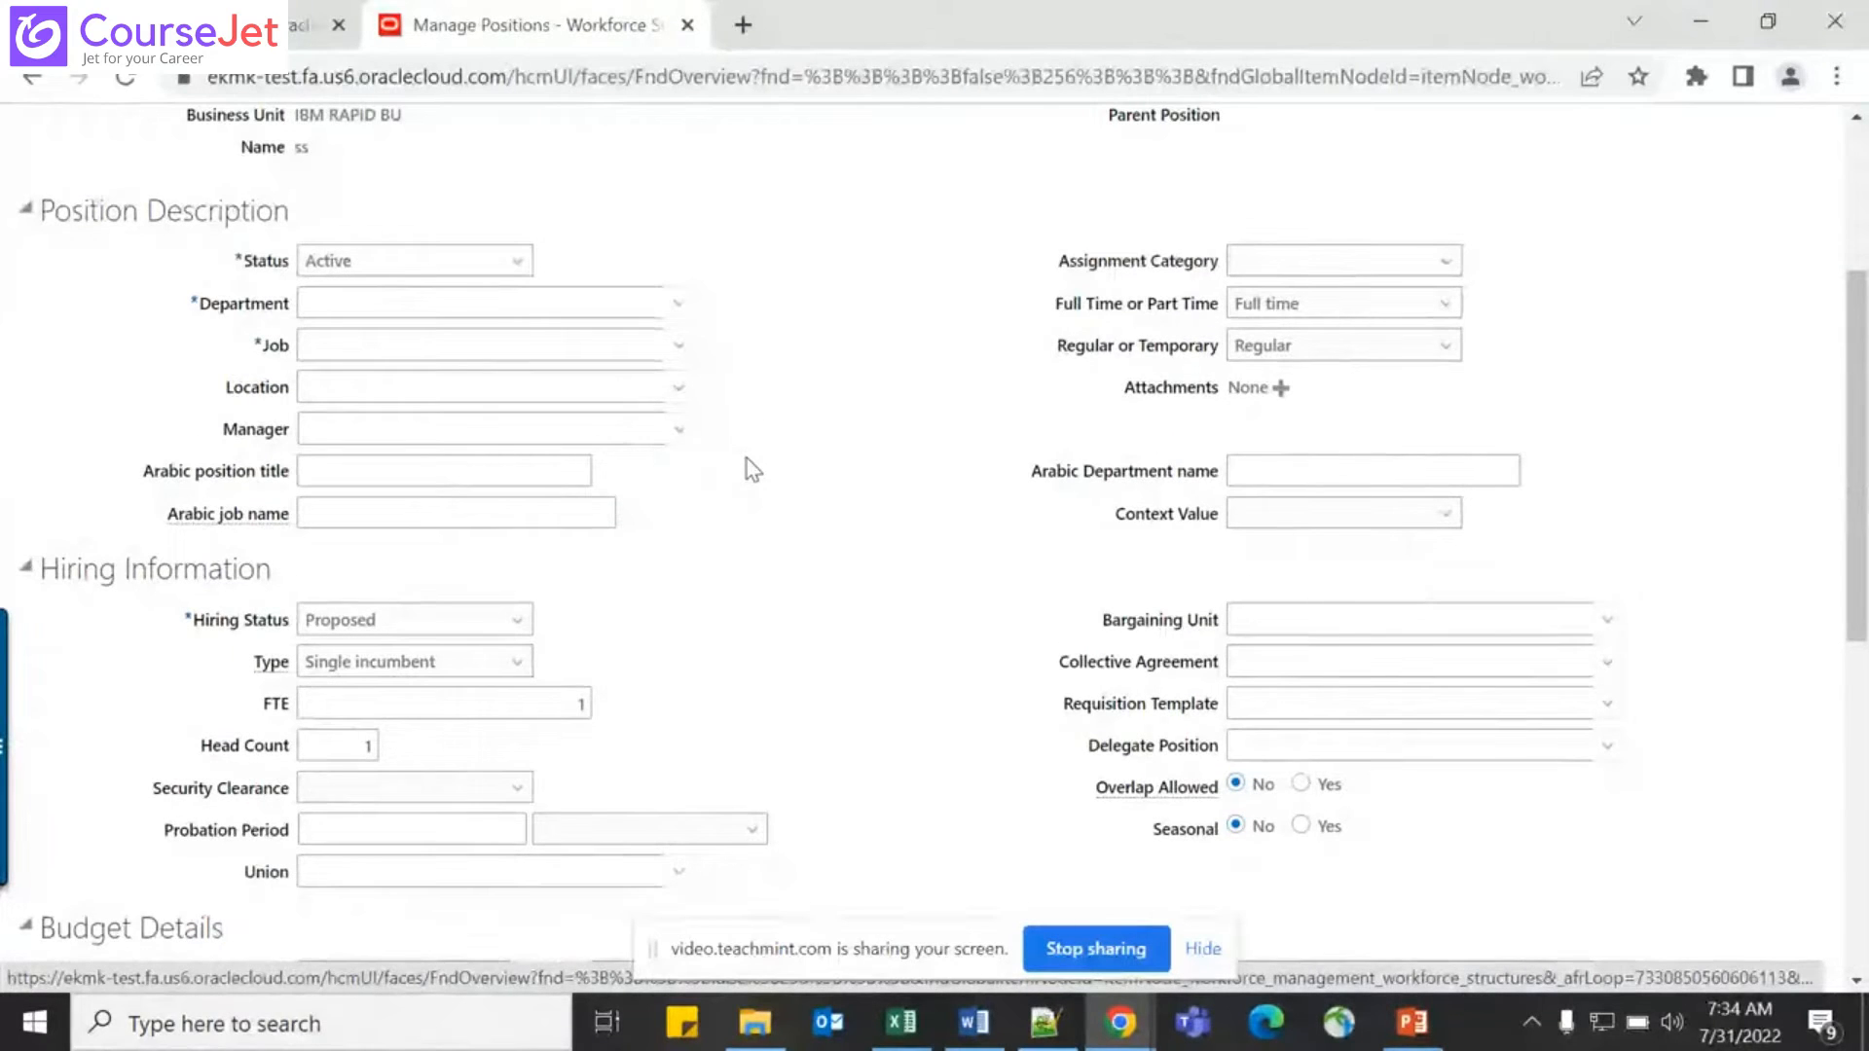
# Step: Search for departments beginning with "D" and set the position's department to DDC CEO Office
pyautogui.click(414, 292)
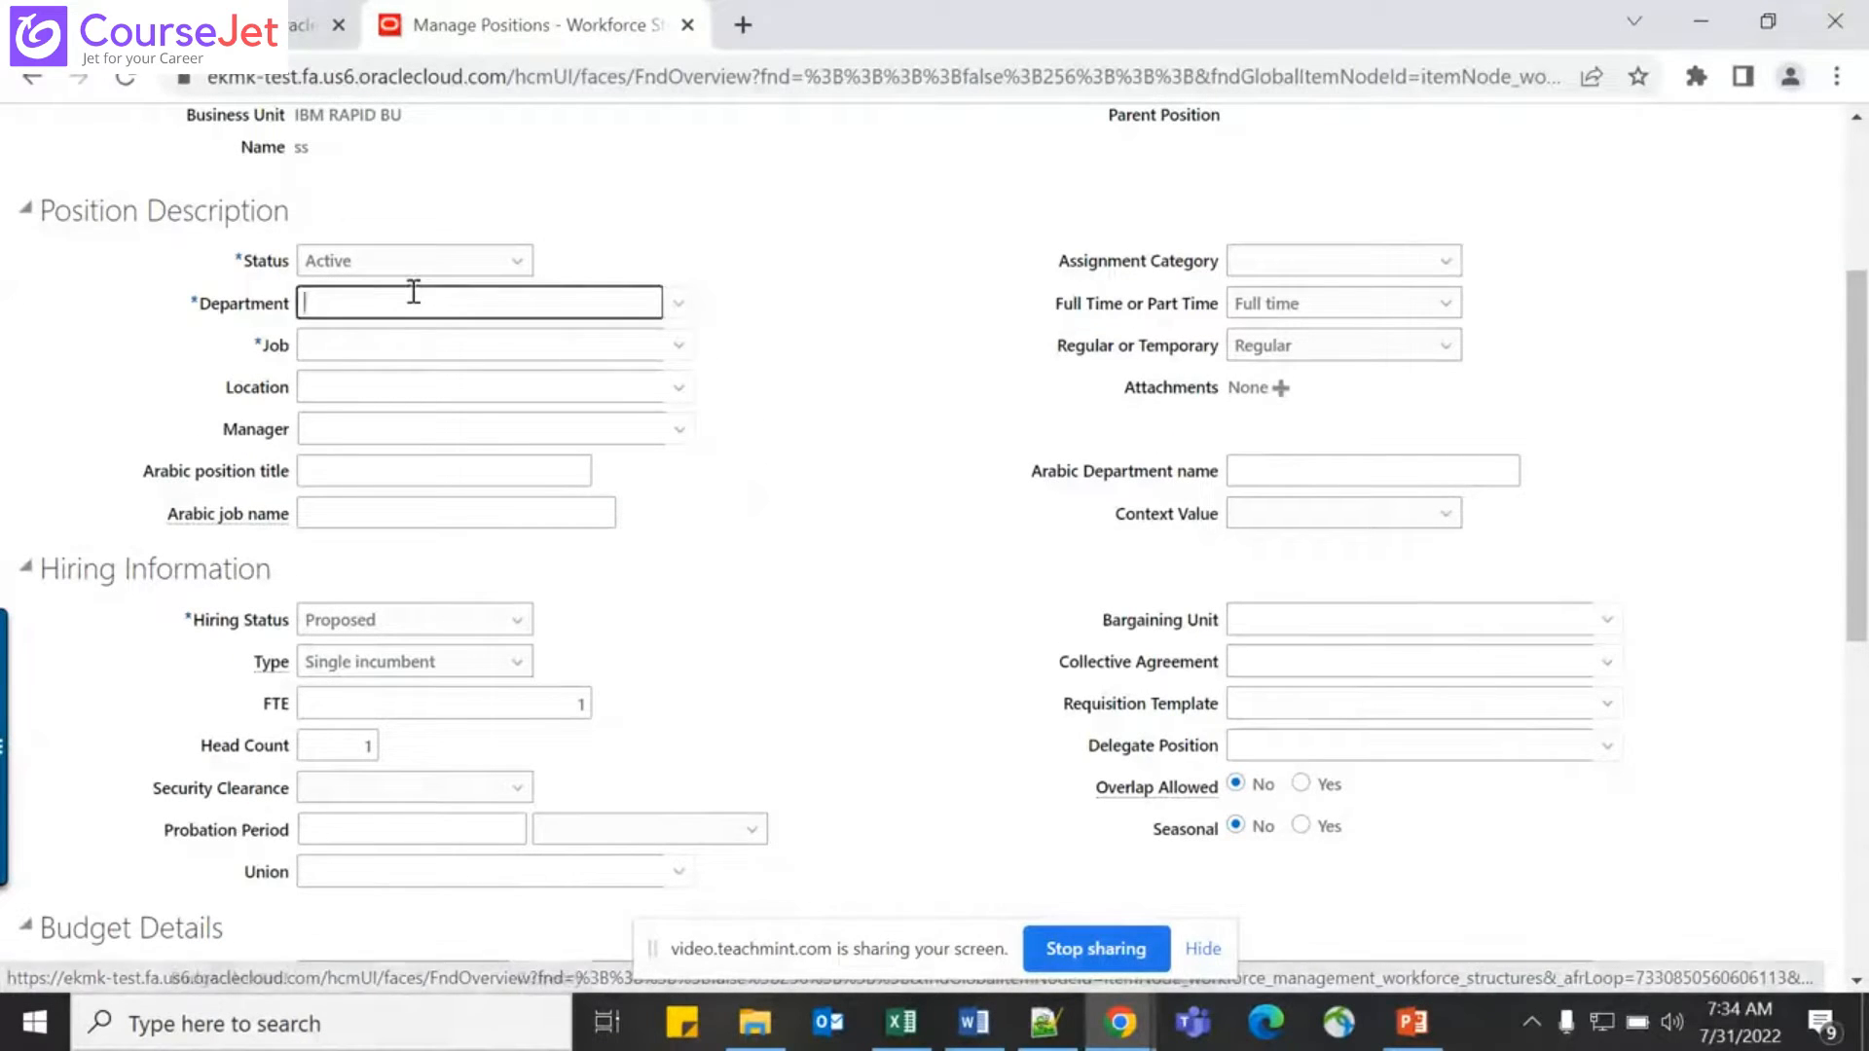
pyautogui.click(679, 303)
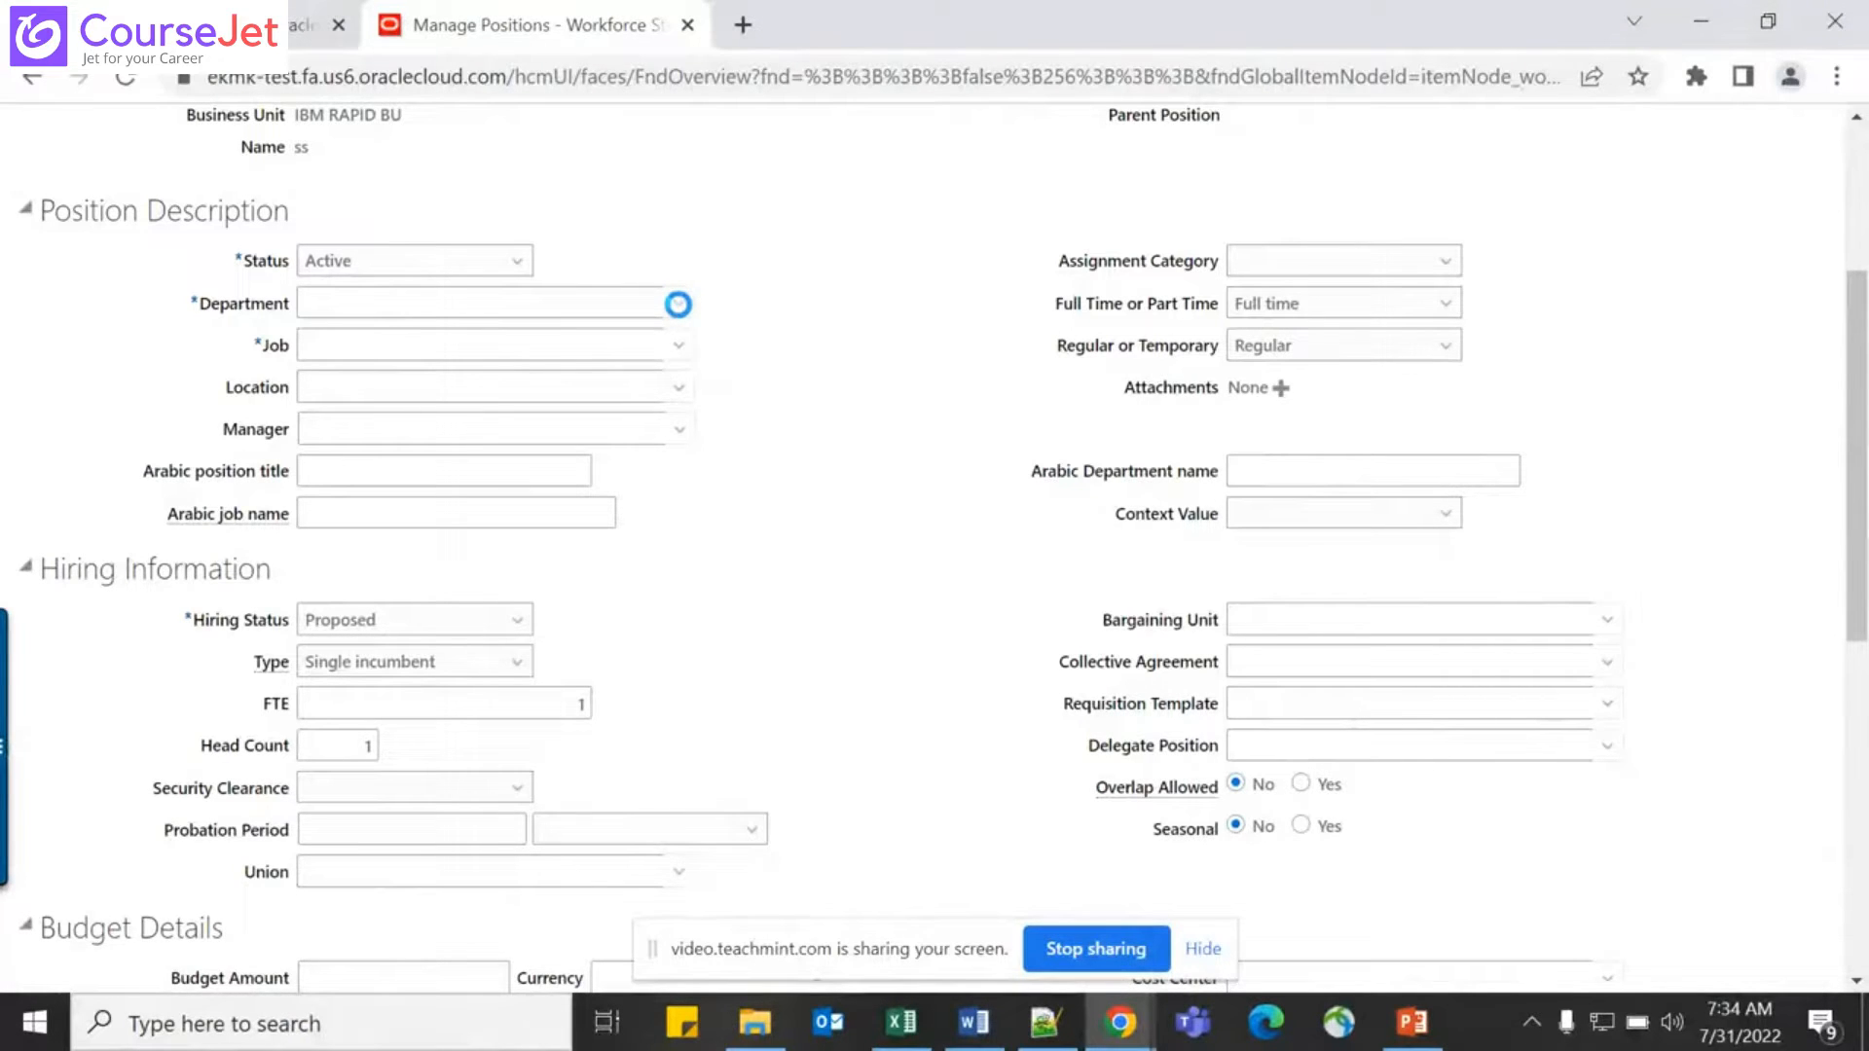
pyautogui.click(320, 376)
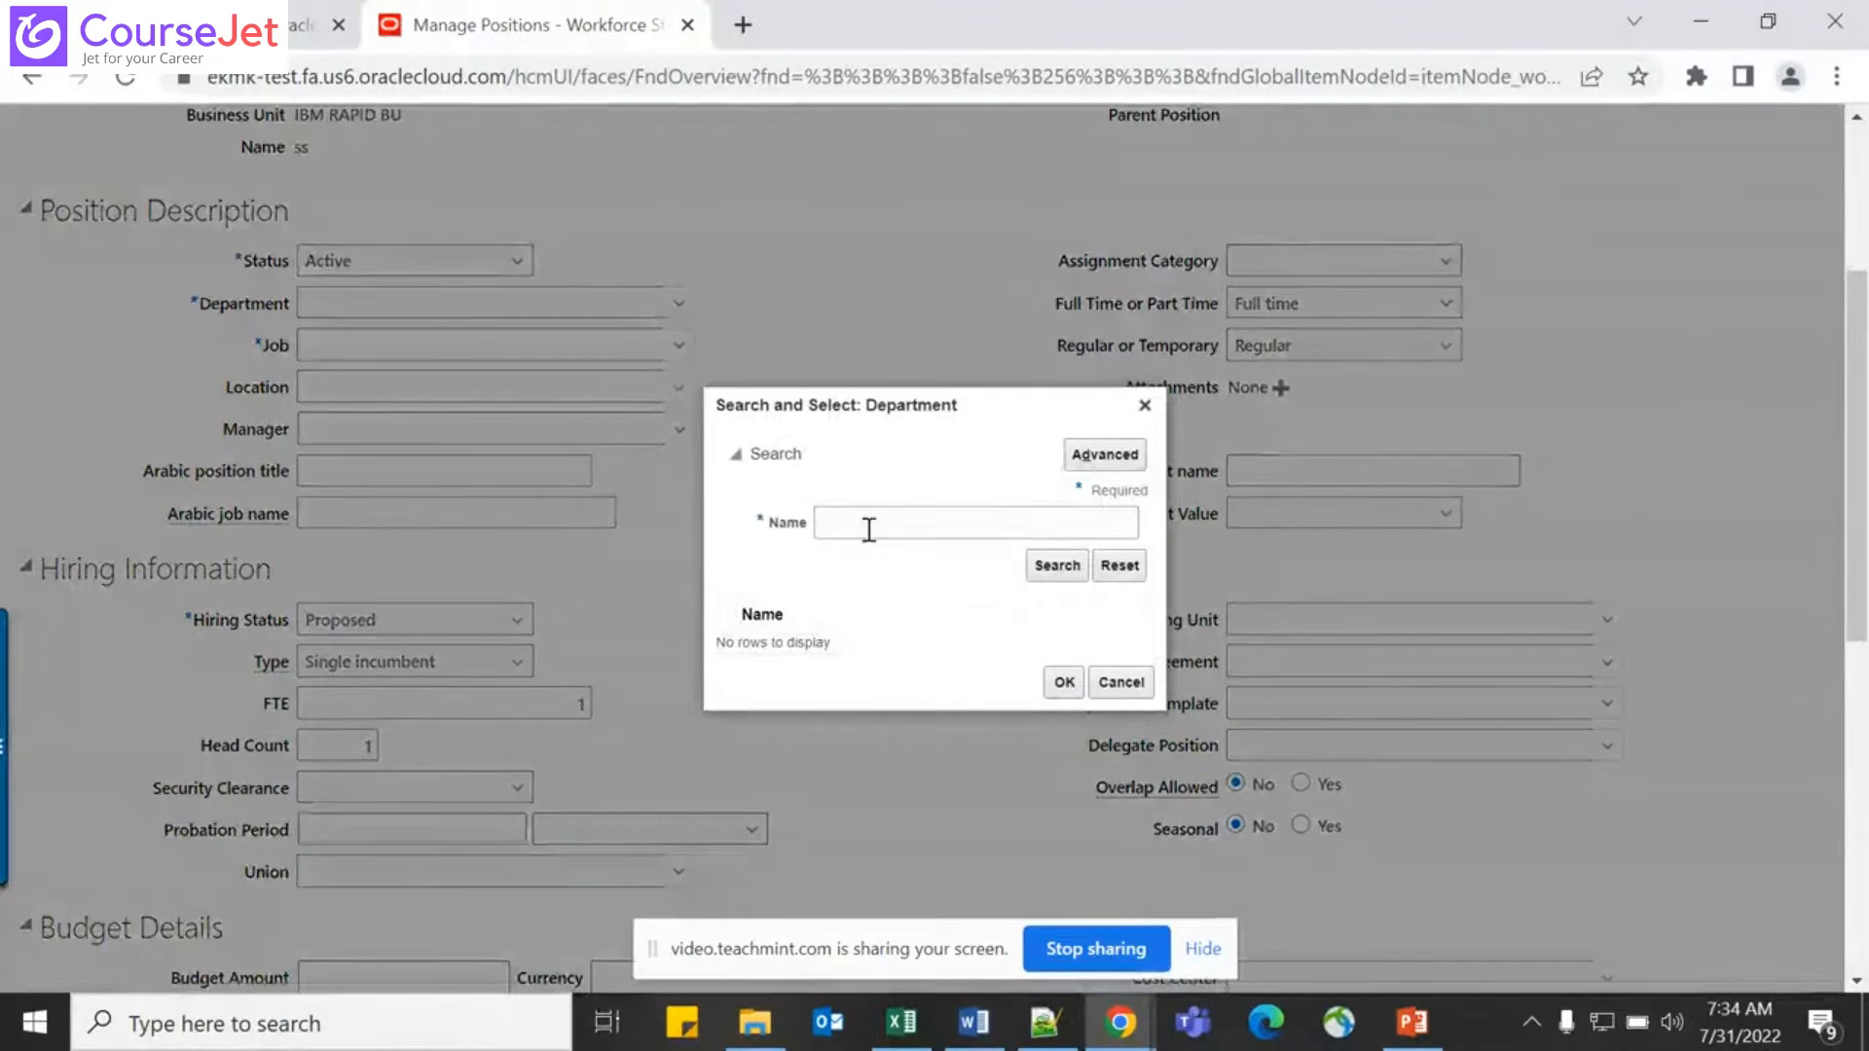
pyautogui.click(869, 529)
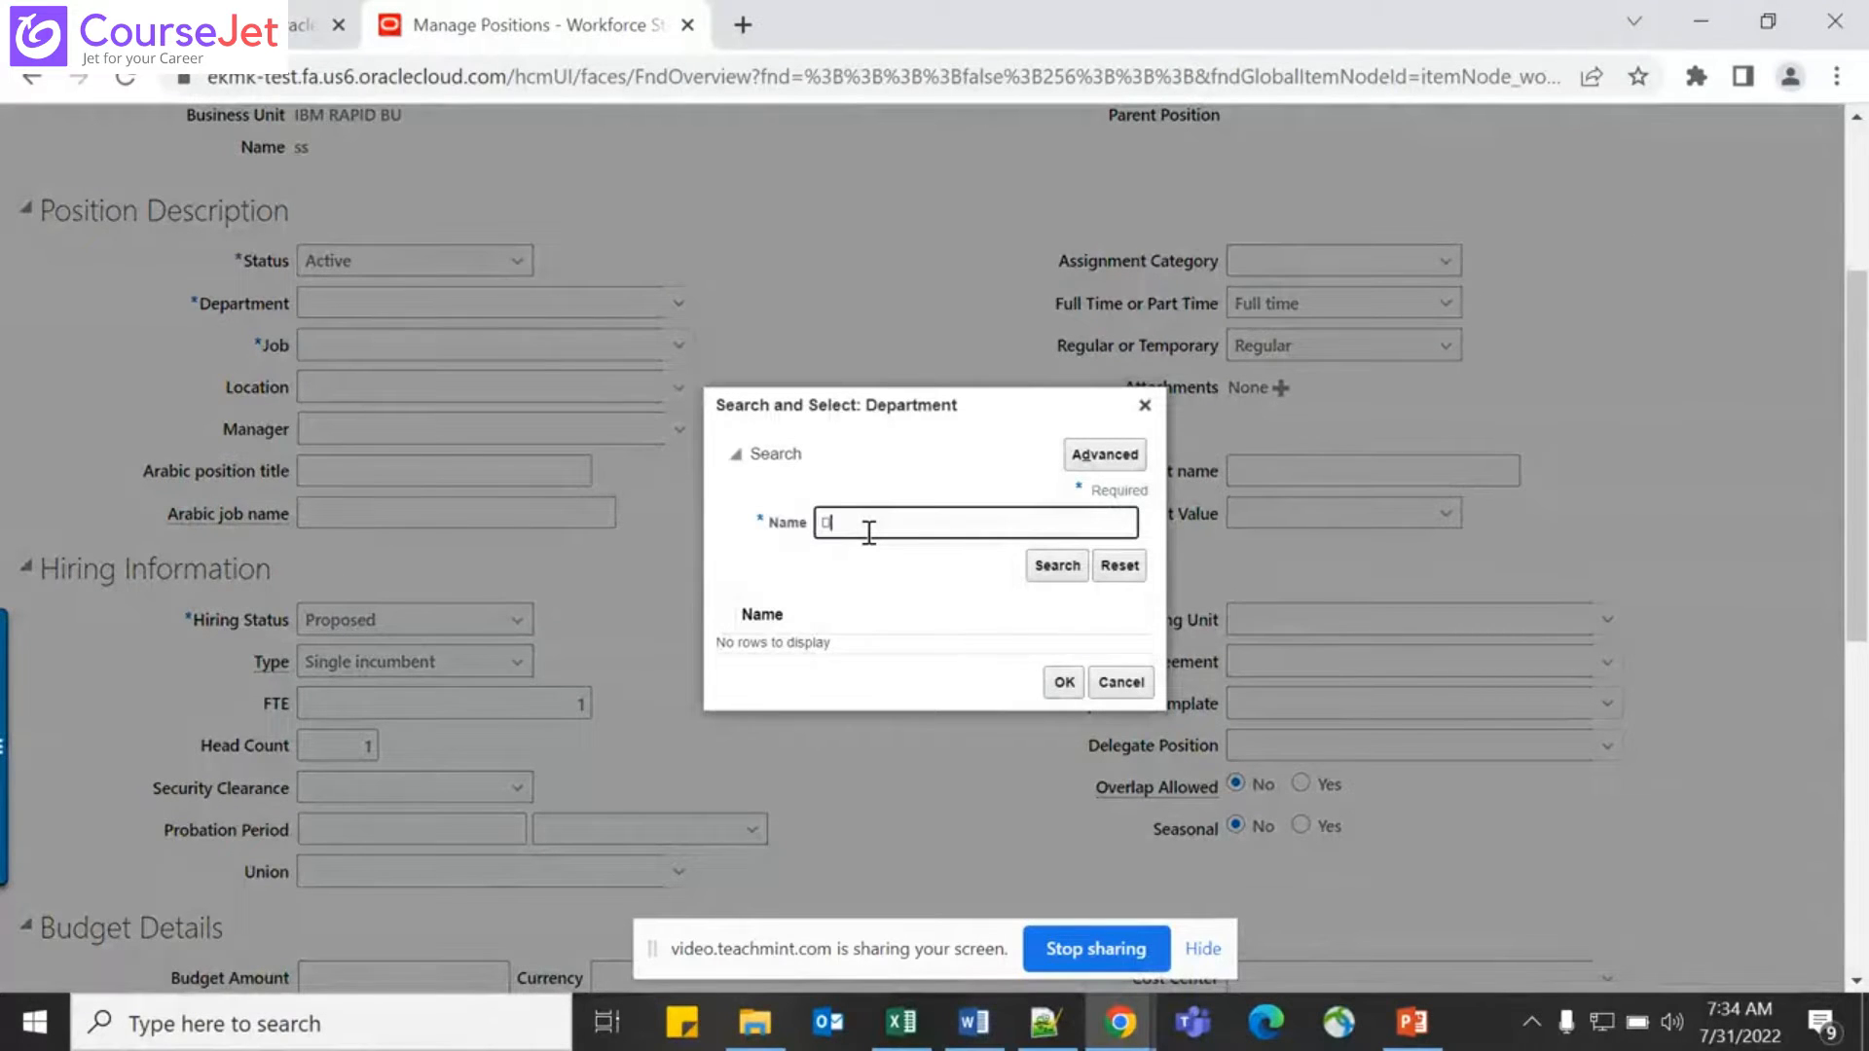
pyautogui.click(1056, 565)
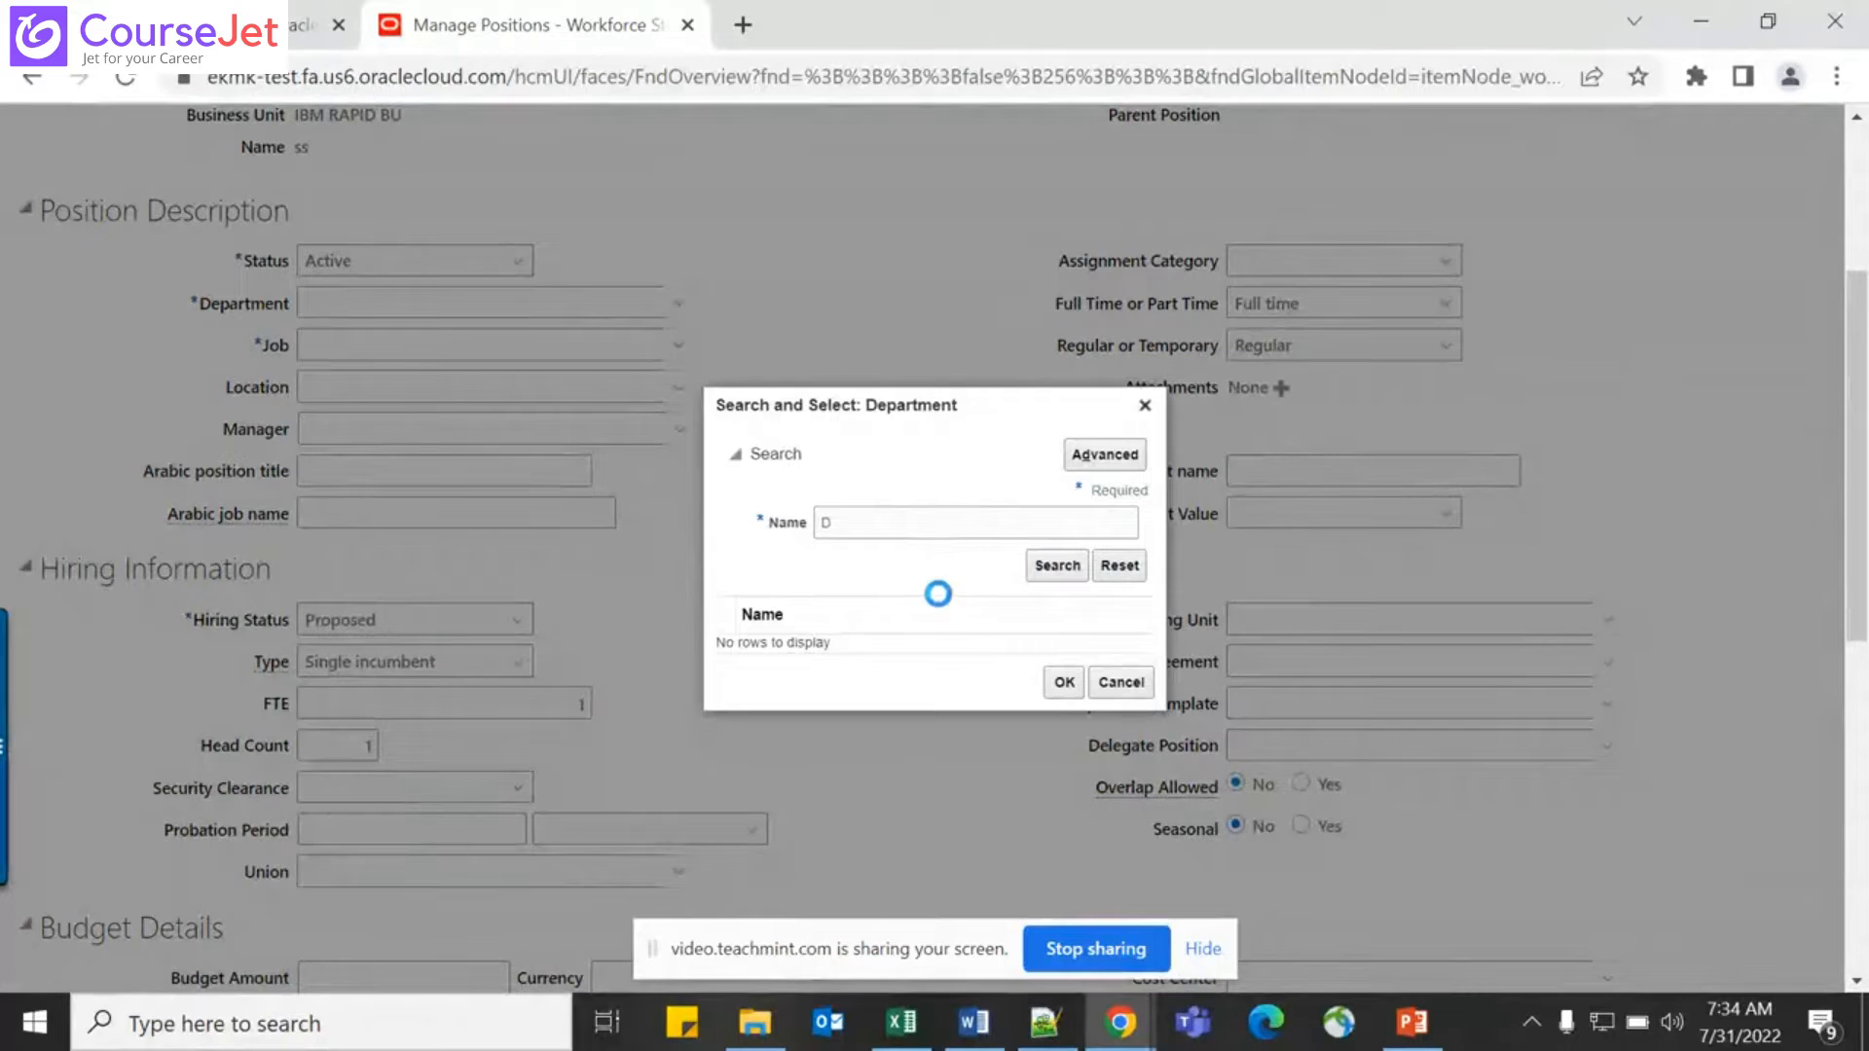
pyautogui.click(886, 643)
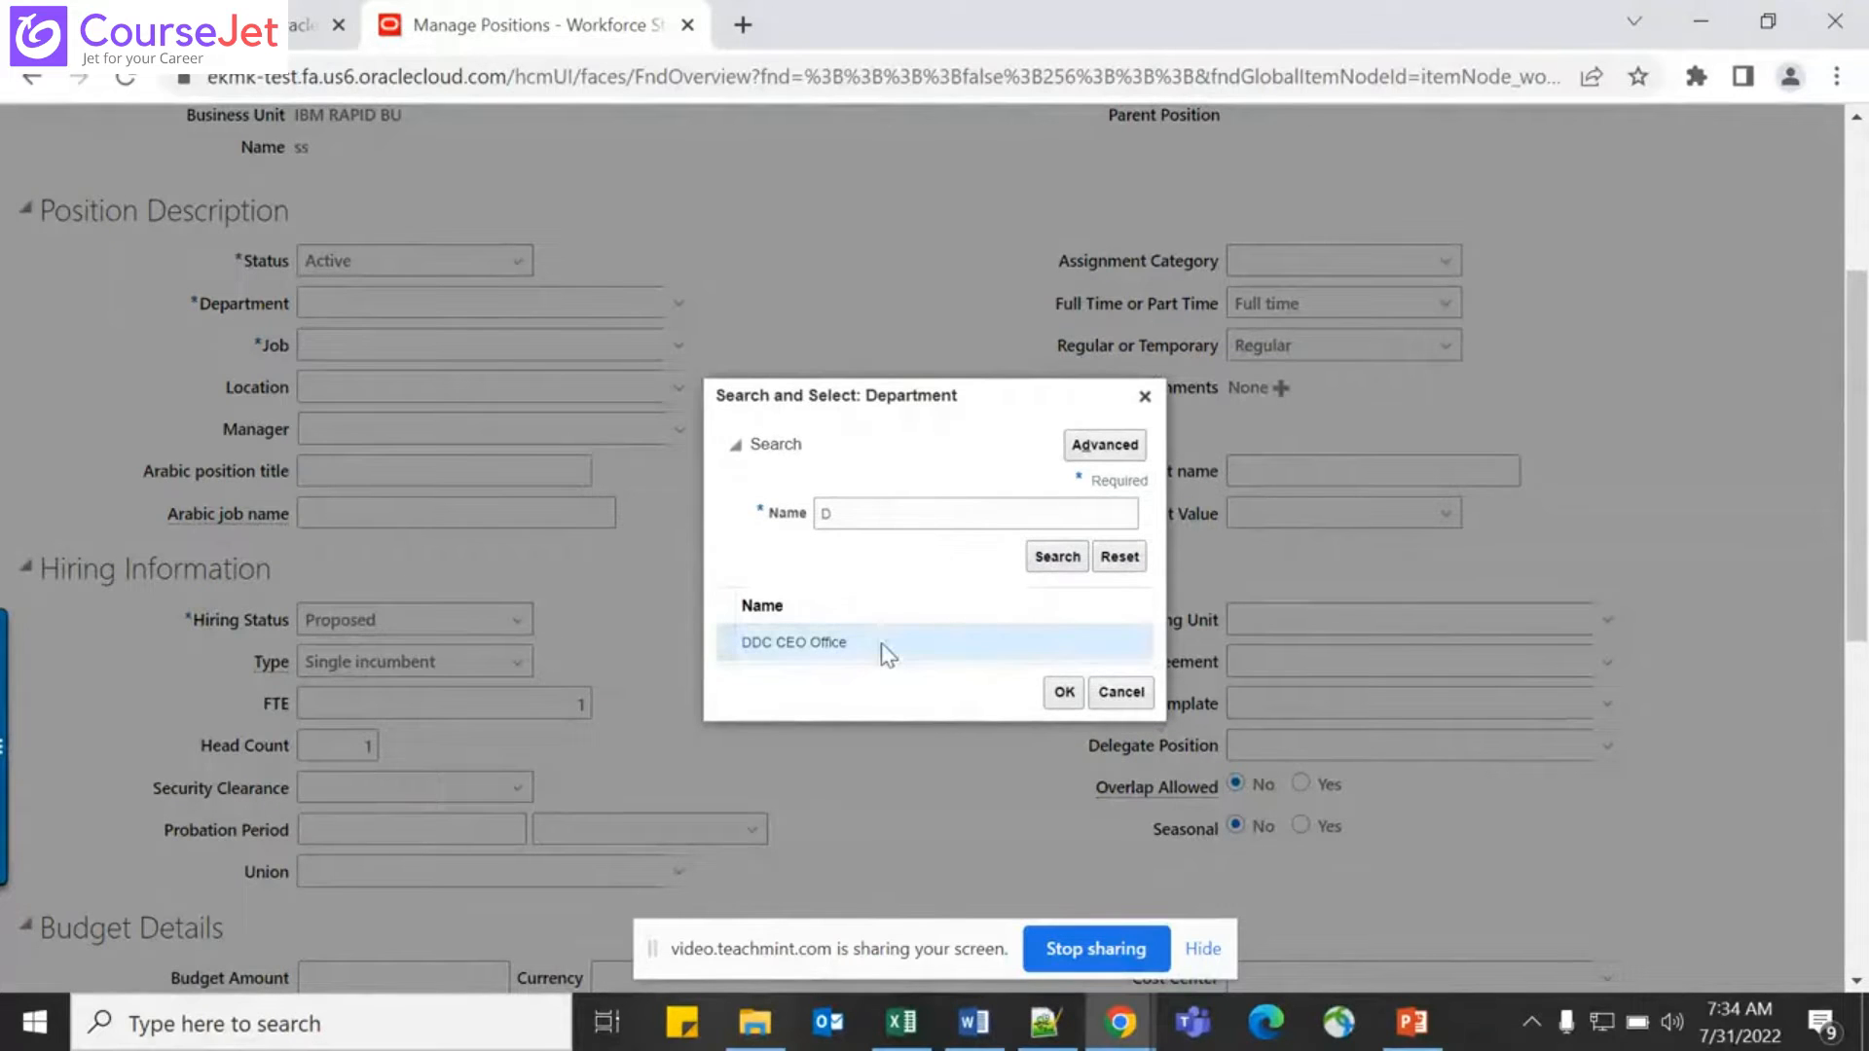
pyautogui.click(1063, 693)
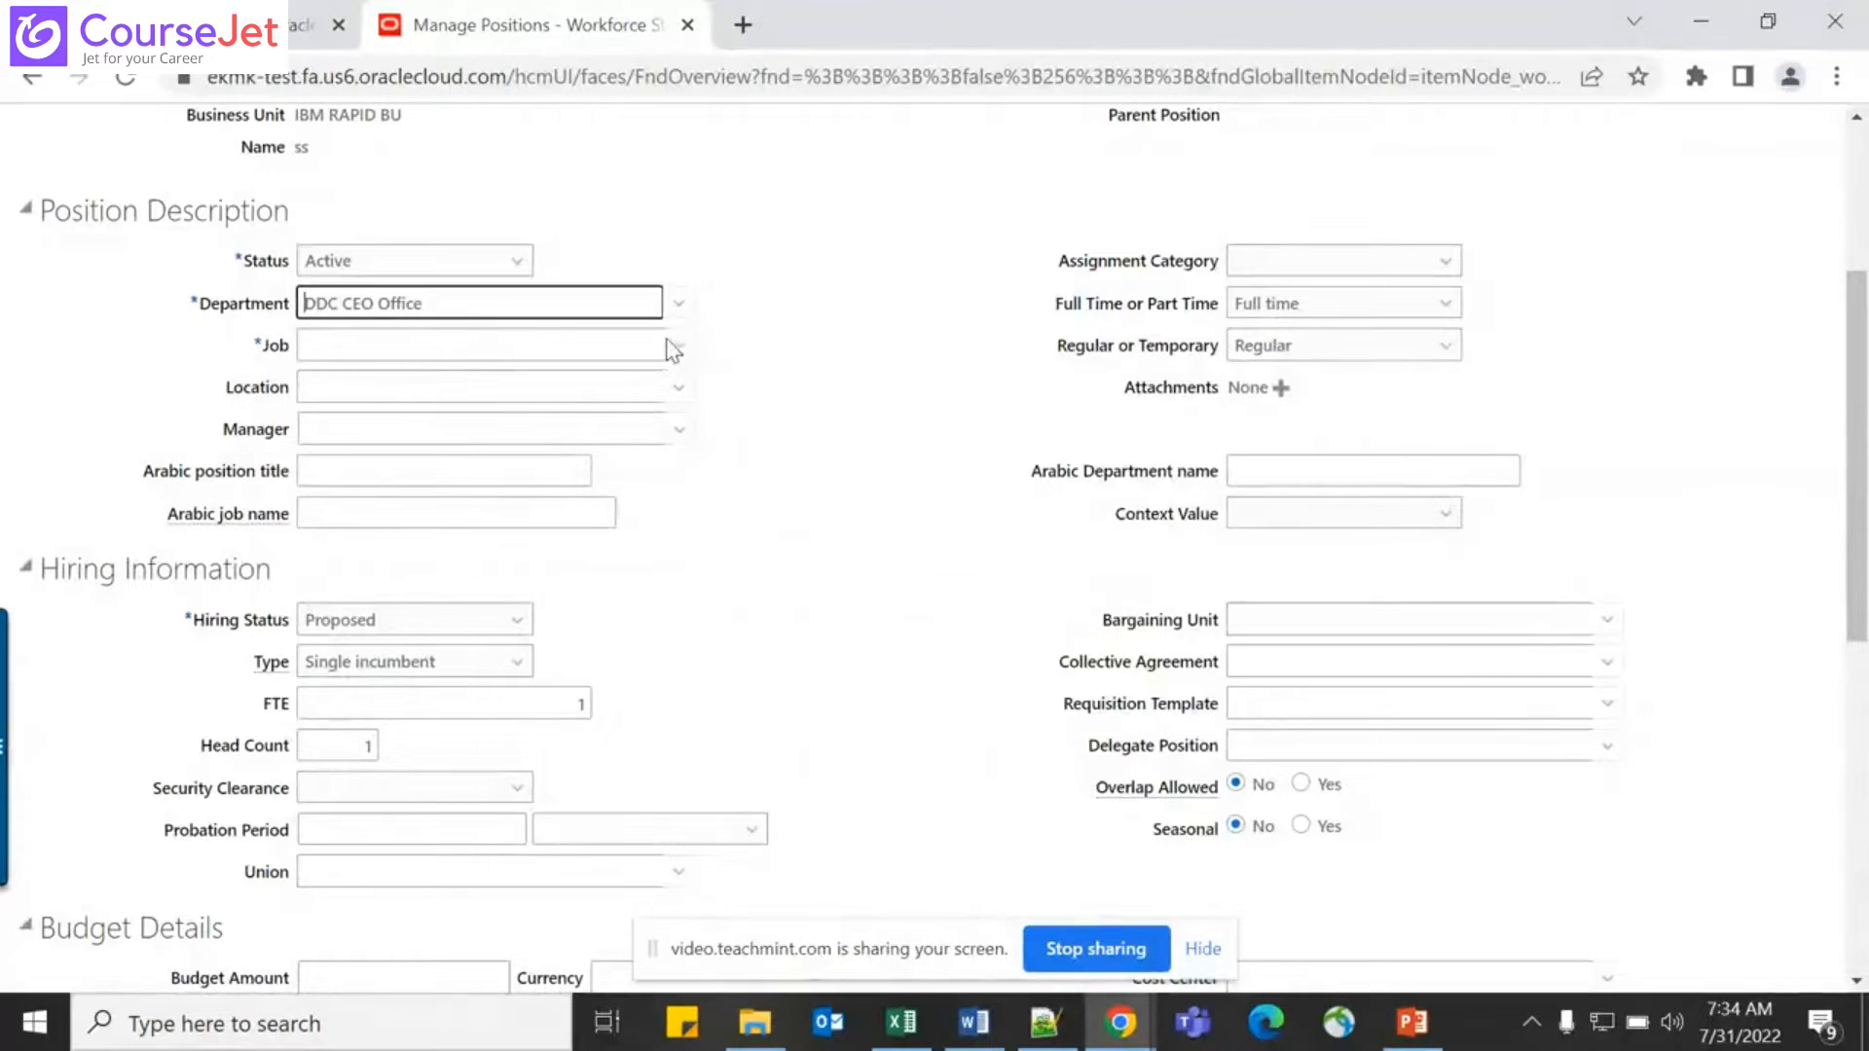
# Step: Search for jobs beginning with "Ac" and set the position's job to Accountant
pyautogui.click(620, 346)
pyautogui.click(679, 345)
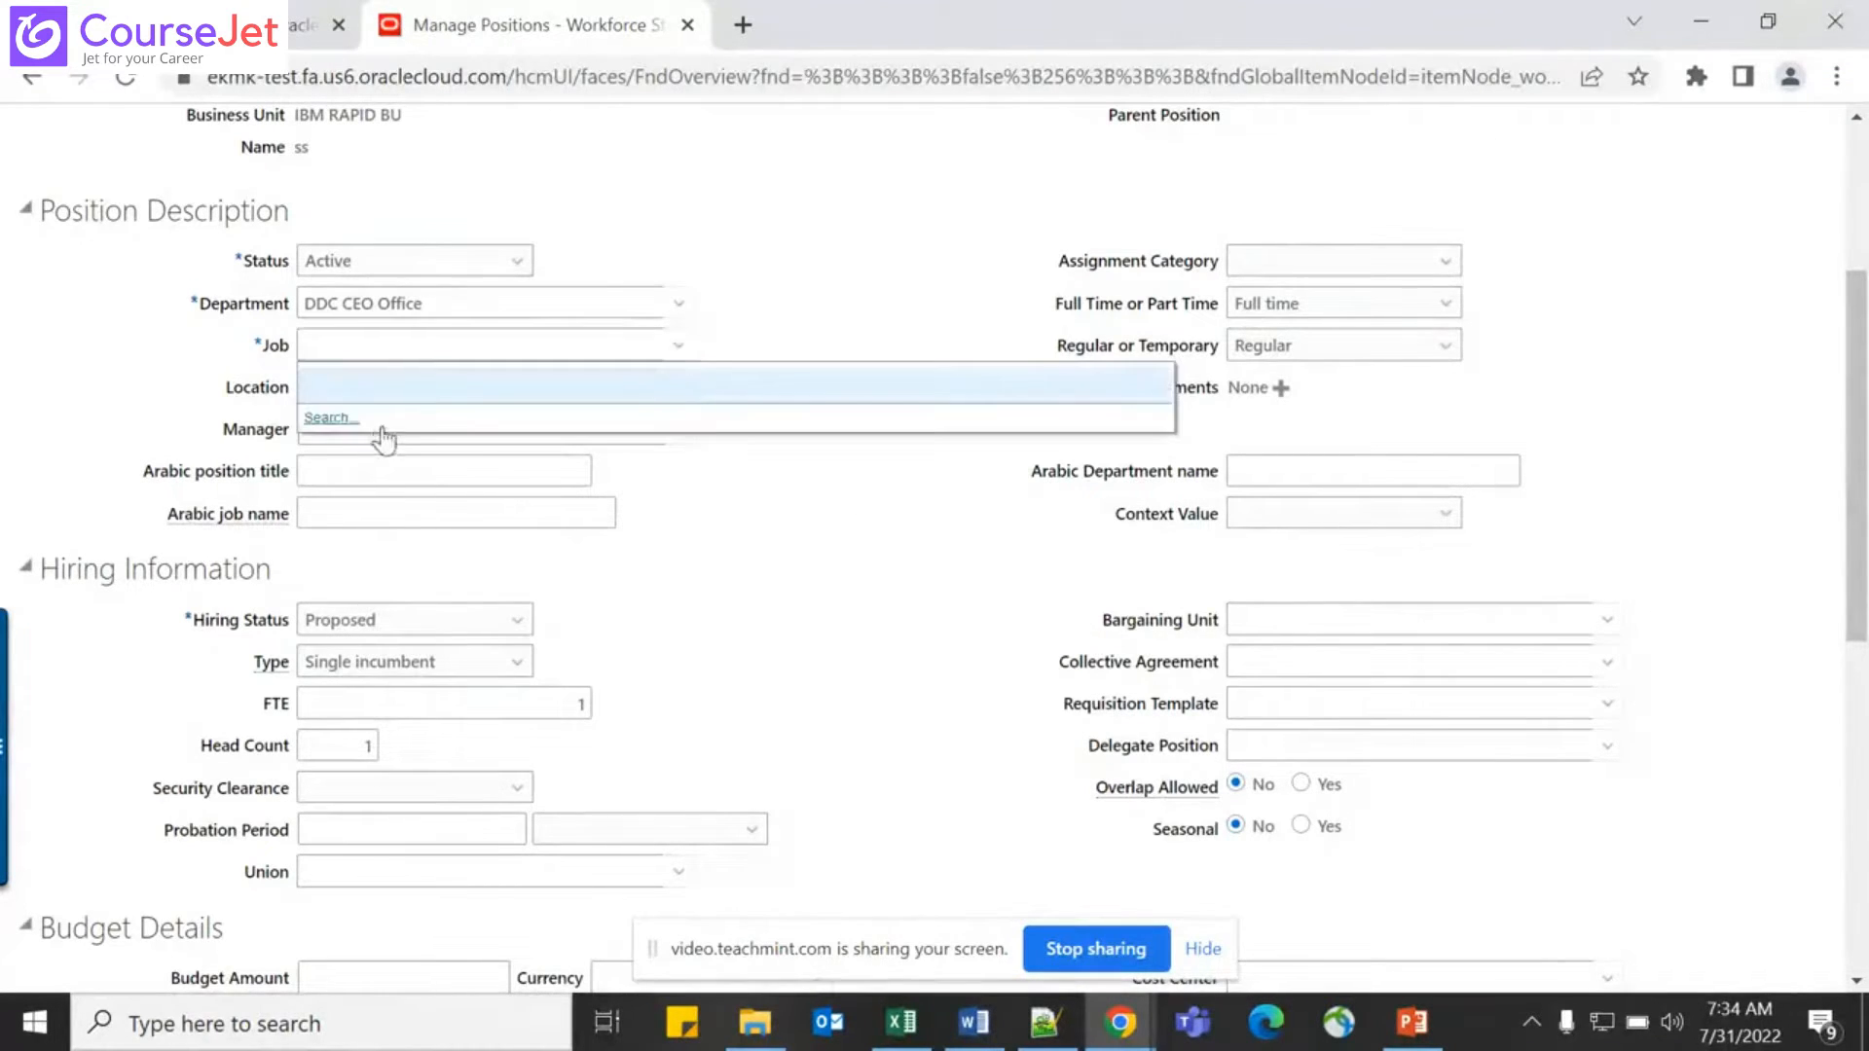
pyautogui.click(341, 428)
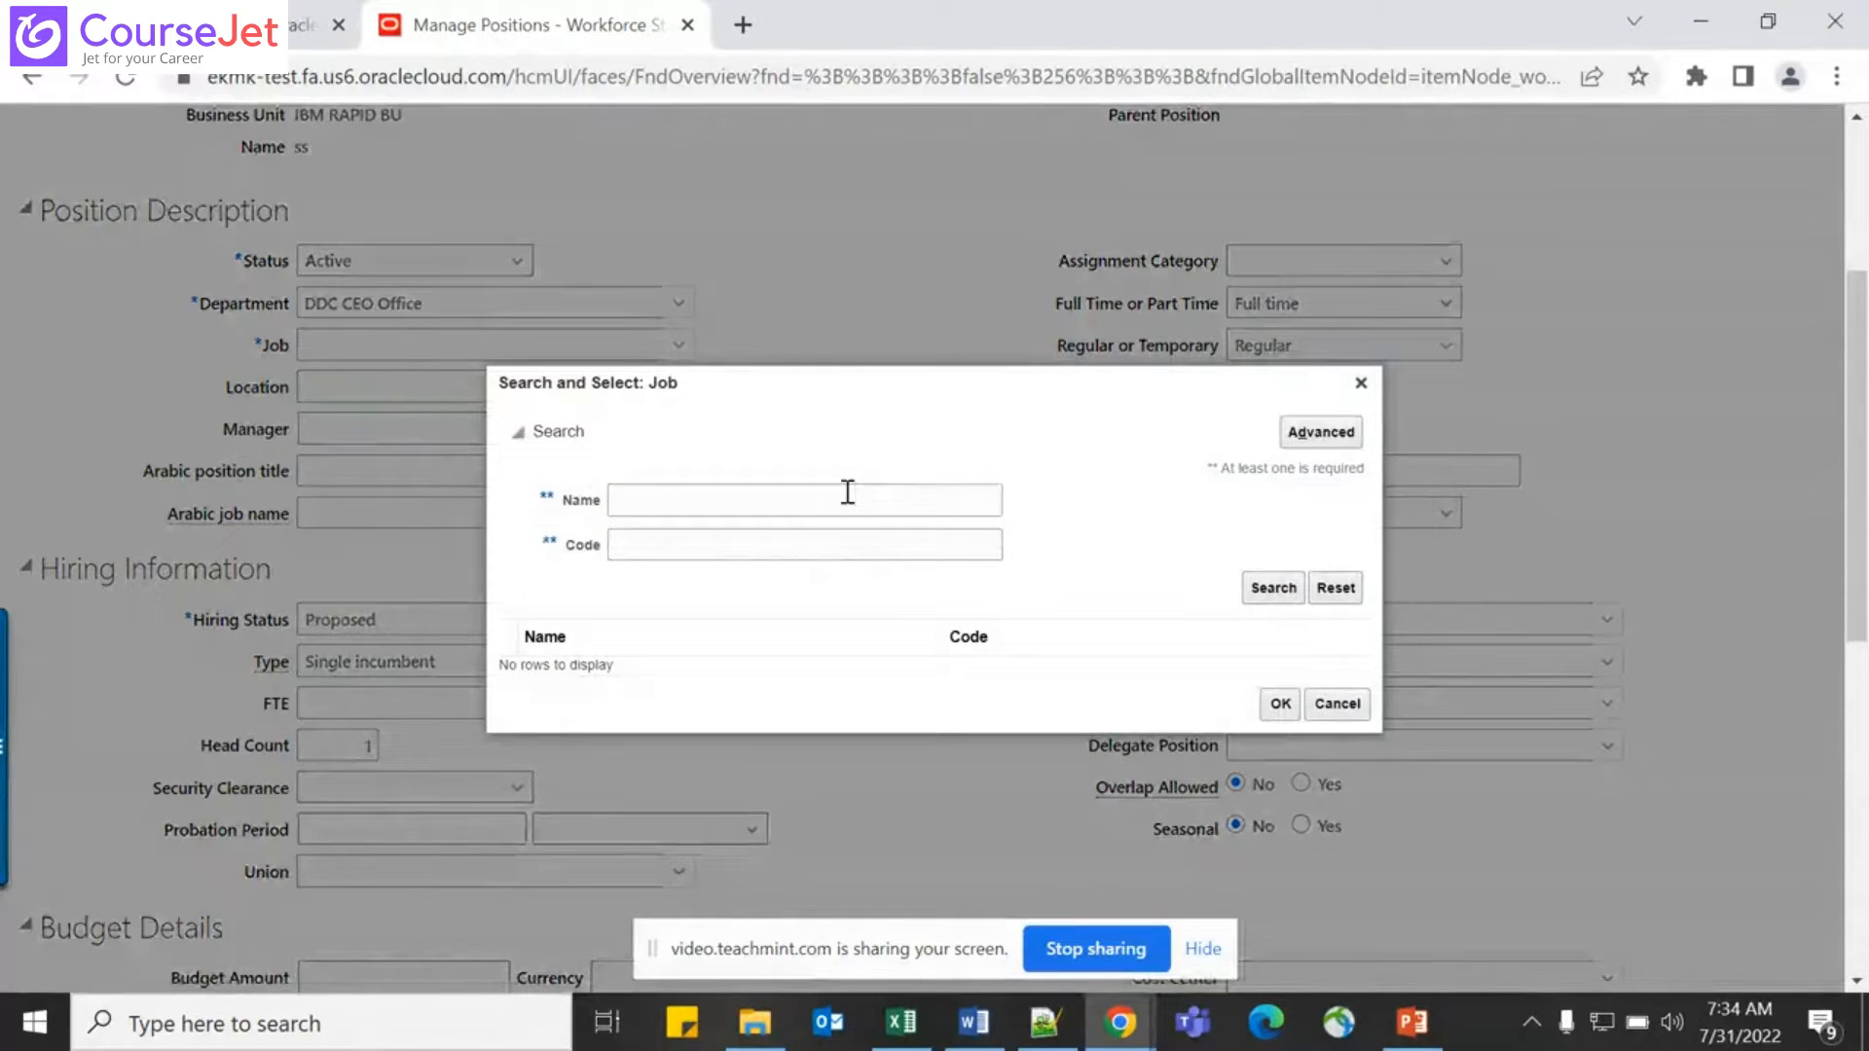
pyautogui.click(847, 493)
pyautogui.write('Ad')
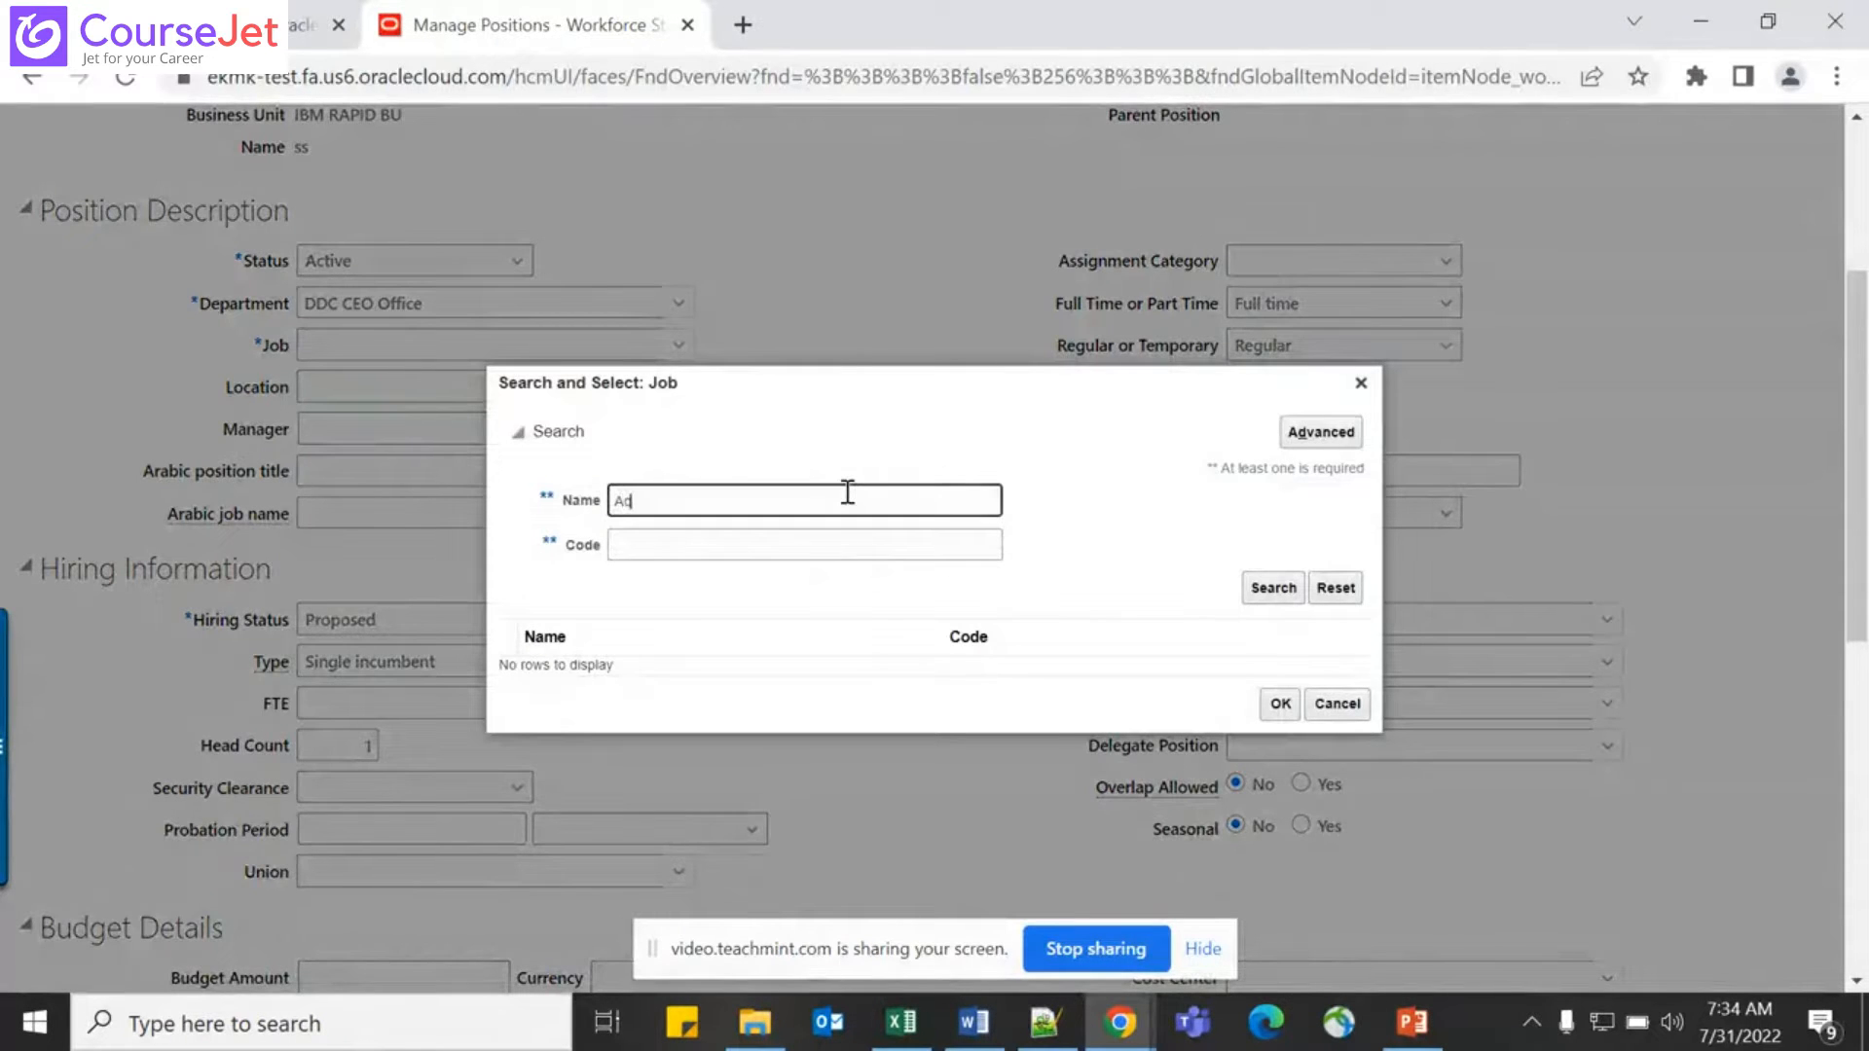
pyautogui.click(1276, 591)
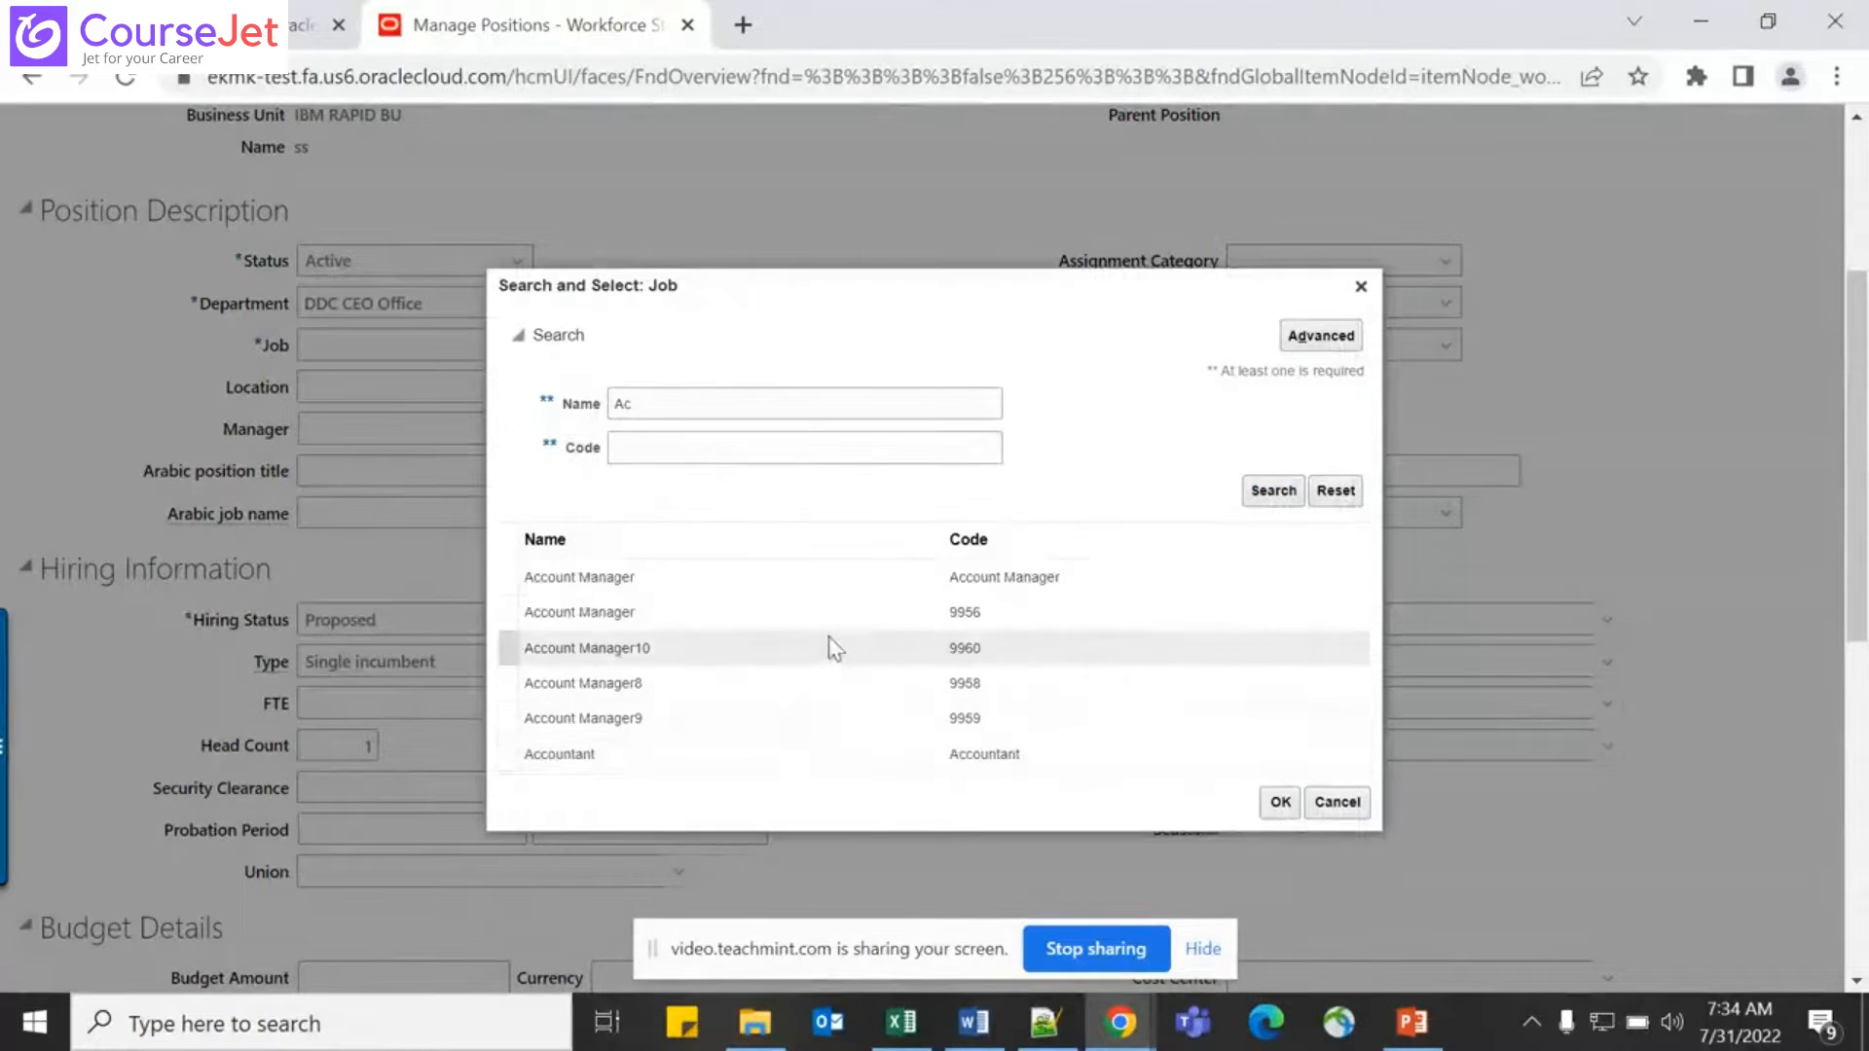
pyautogui.click(864, 740)
pyautogui.click(1281, 802)
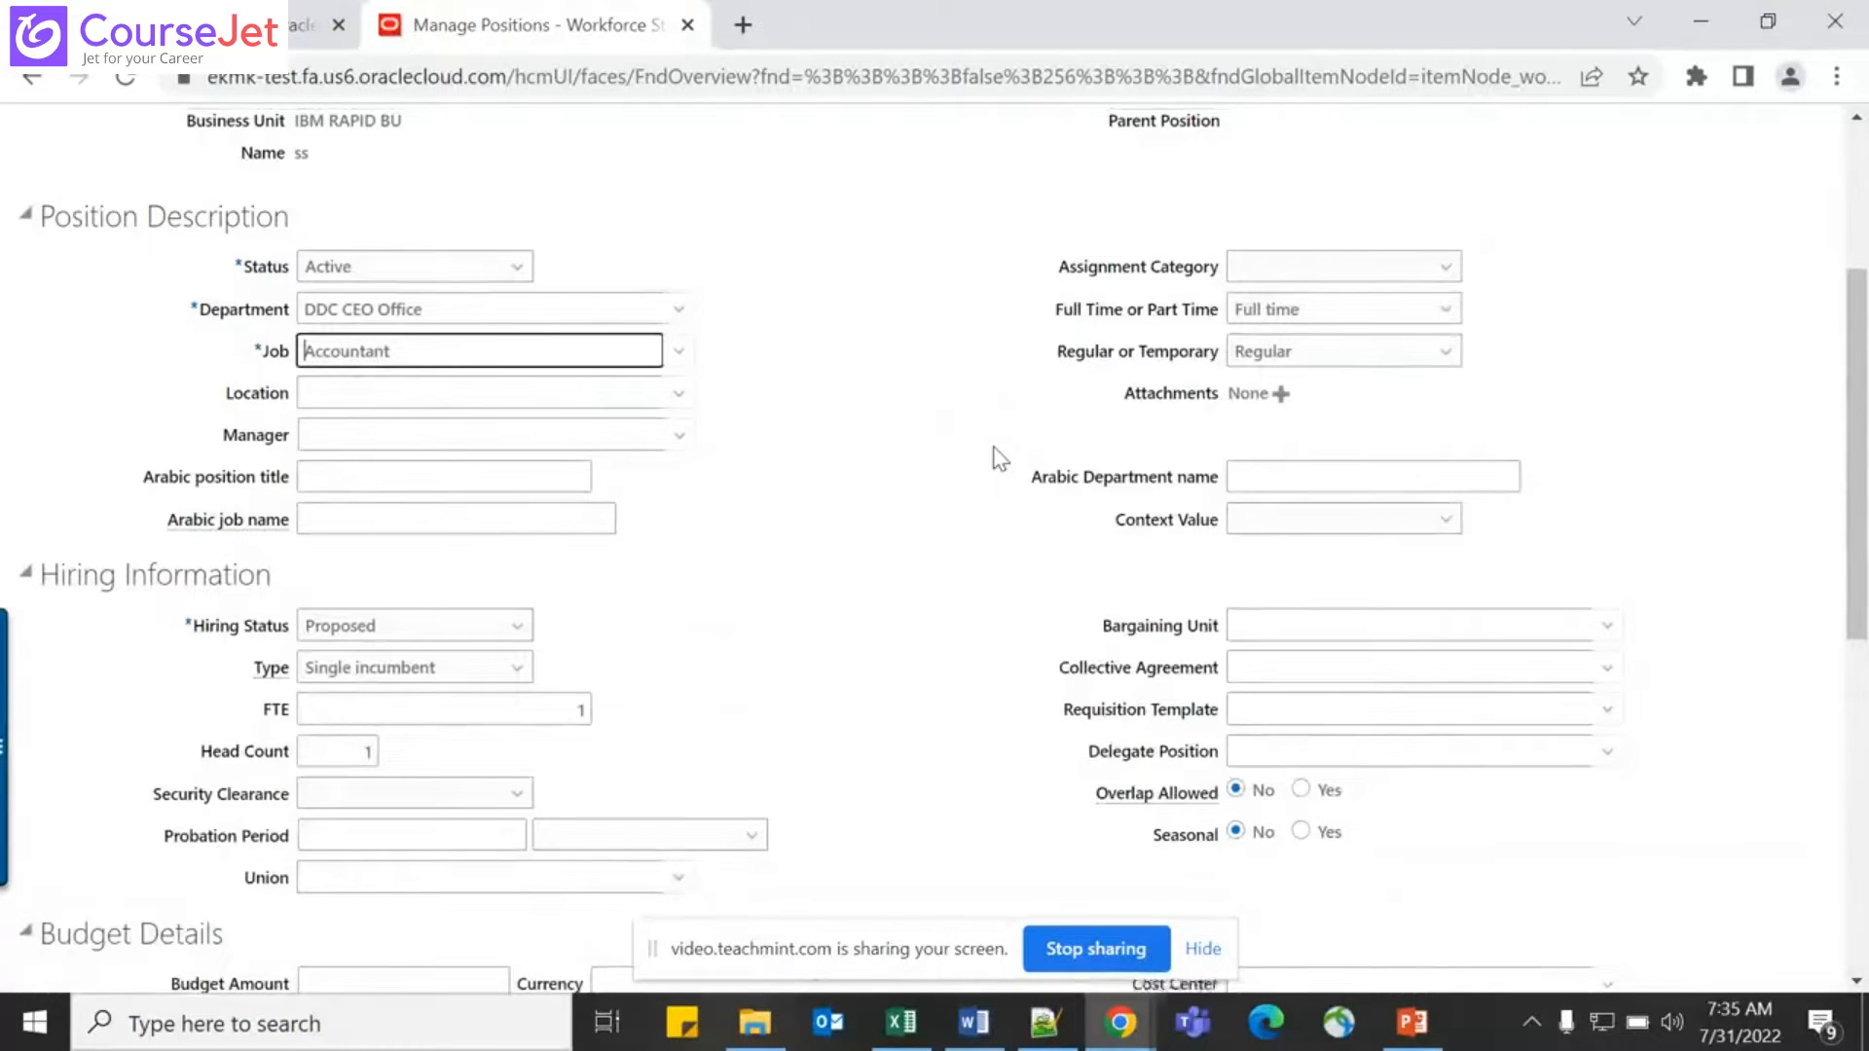
# Step: Search the page for "req" and highlight the Requisition Template label and the Hiring Information heading
pyautogui.scroll(4, 995, 457)
pyautogui.scroll(-1, 999, 458)
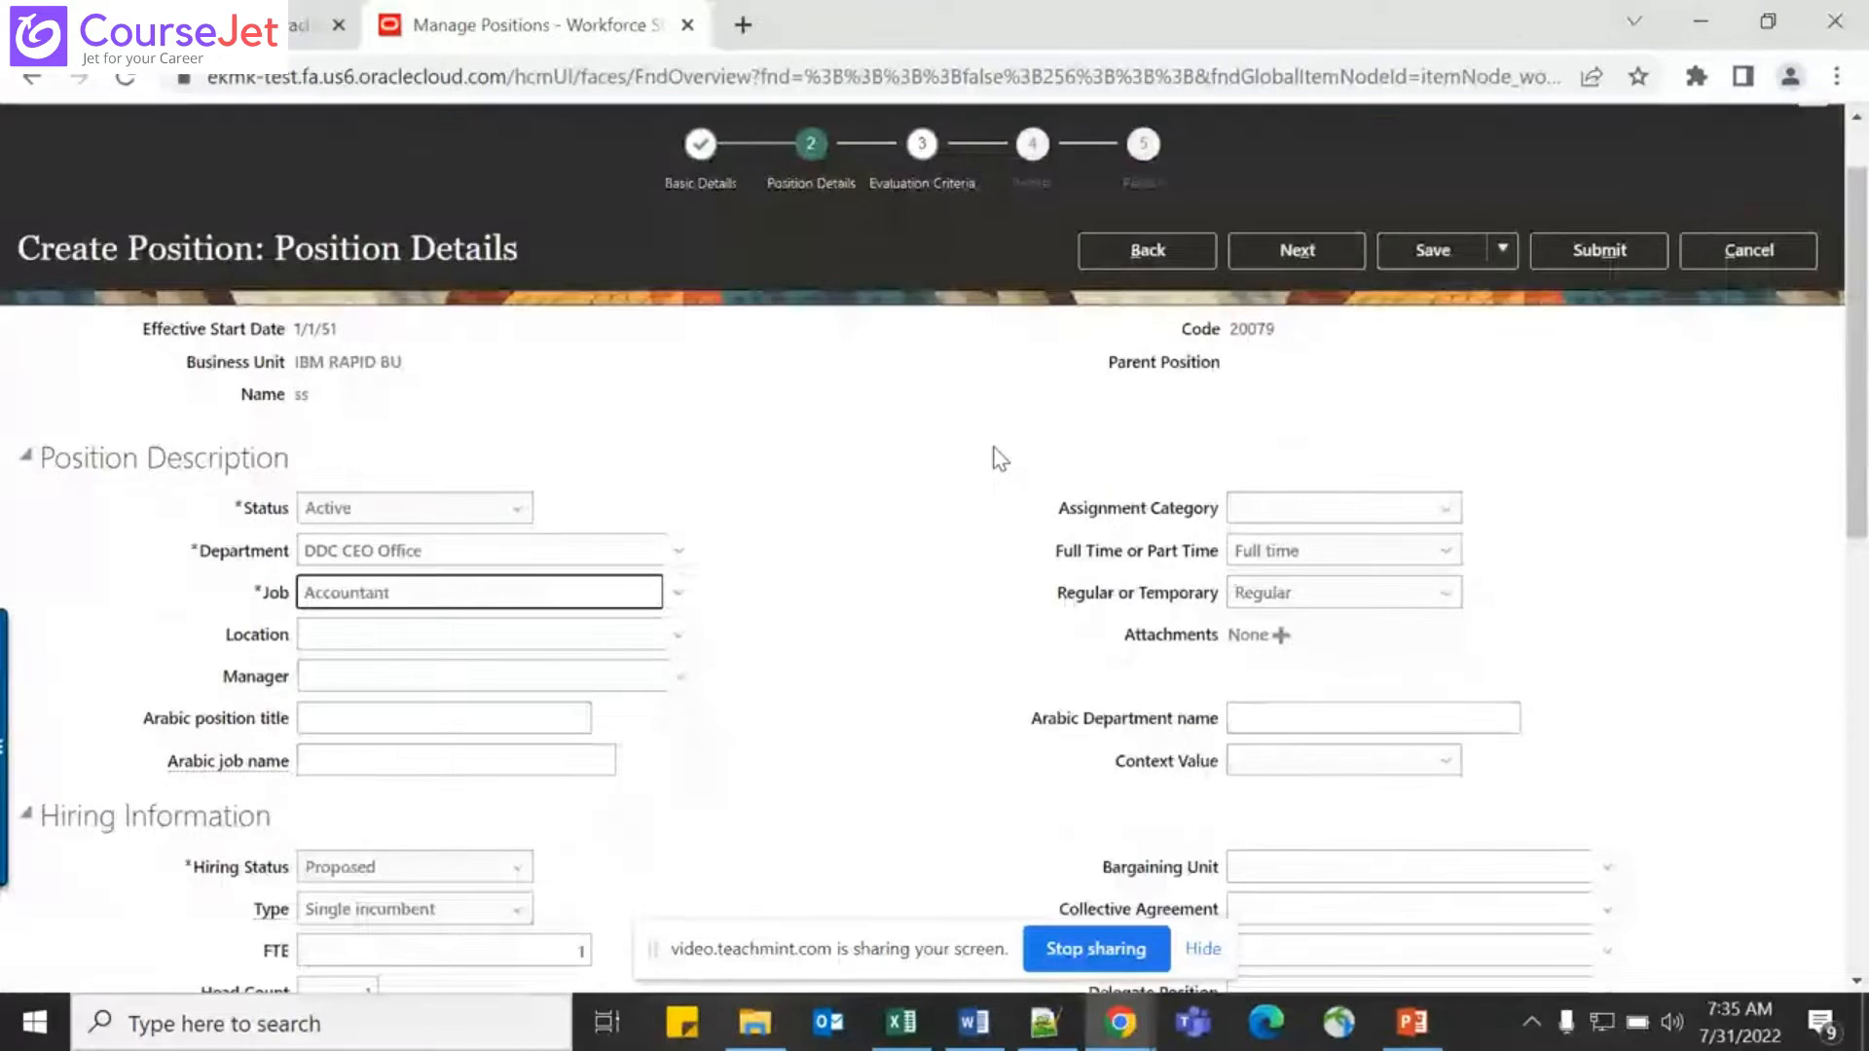
pyautogui.hotkey('ctrl', 'f')
pyautogui.write('req')
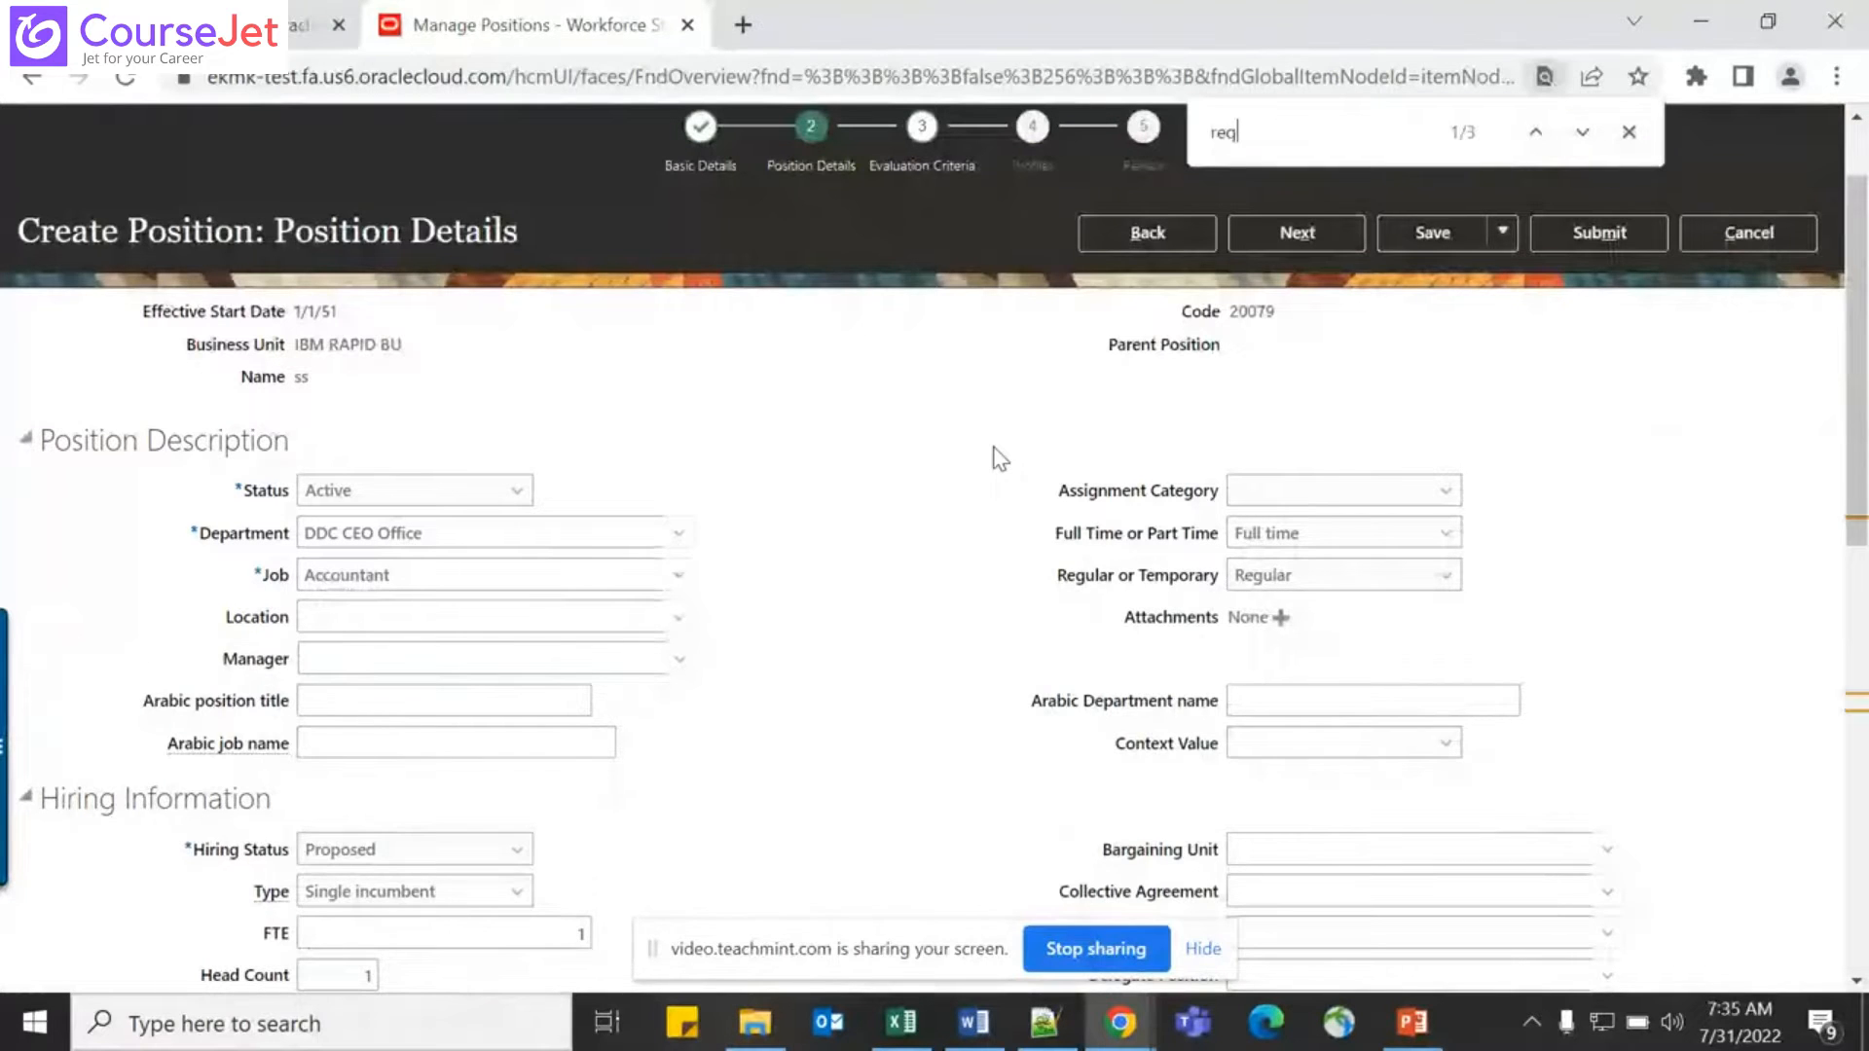
pyautogui.scroll(-1, 1242, 594)
pyautogui.scroll(-4, 1242, 593)
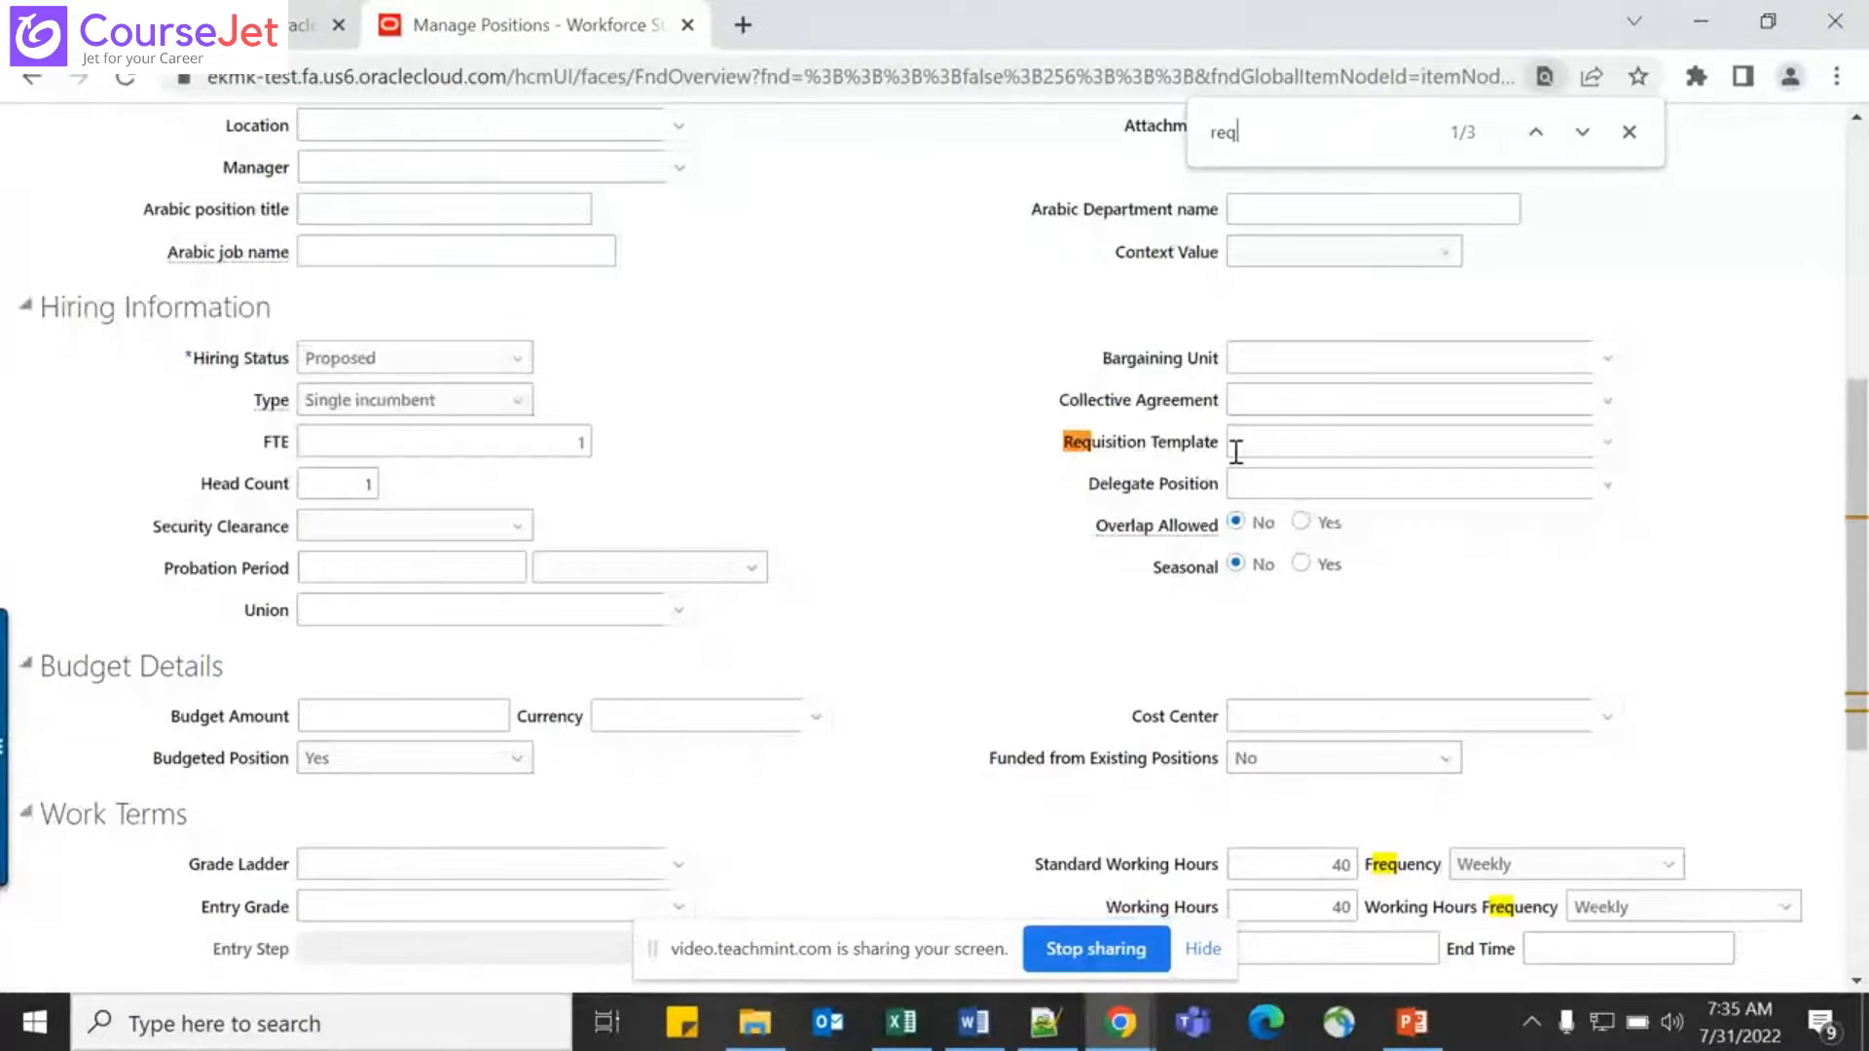
pyautogui.scroll(-3, 1236, 450)
pyautogui.scroll(-2, 1236, 450)
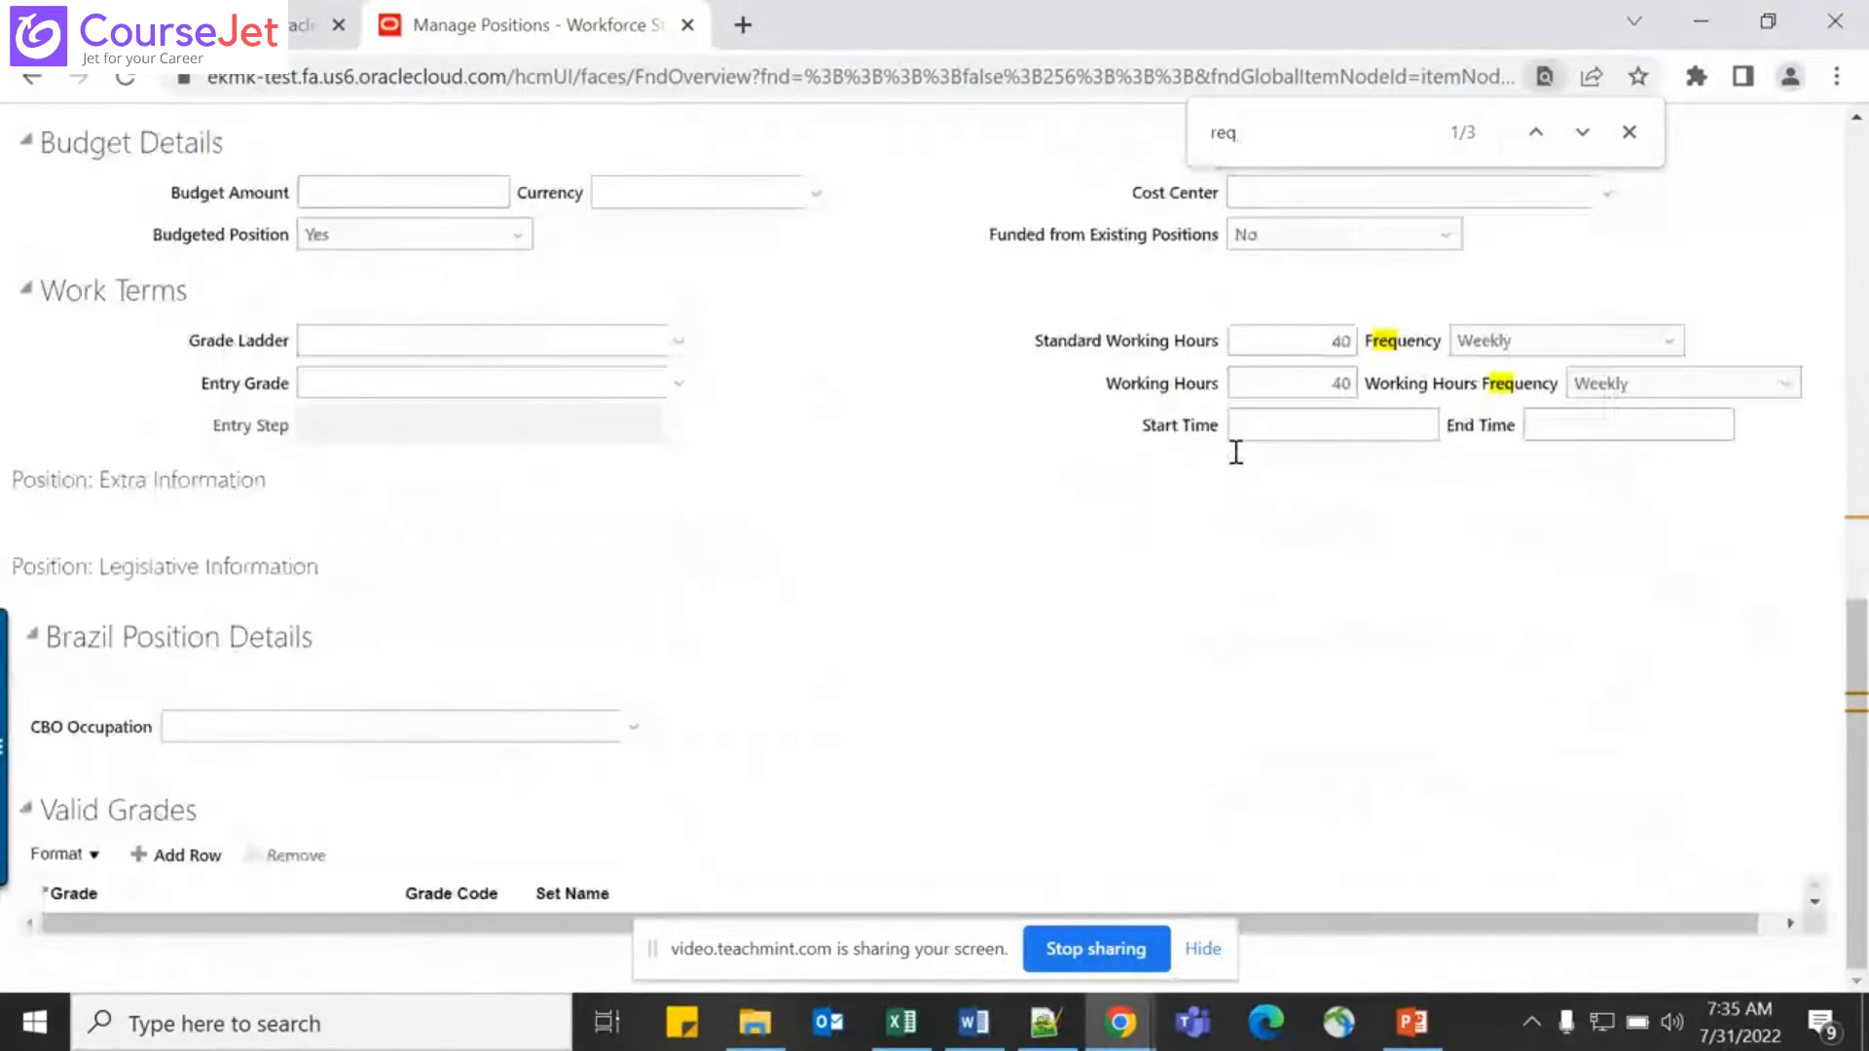
pyautogui.scroll(7, 1237, 450)
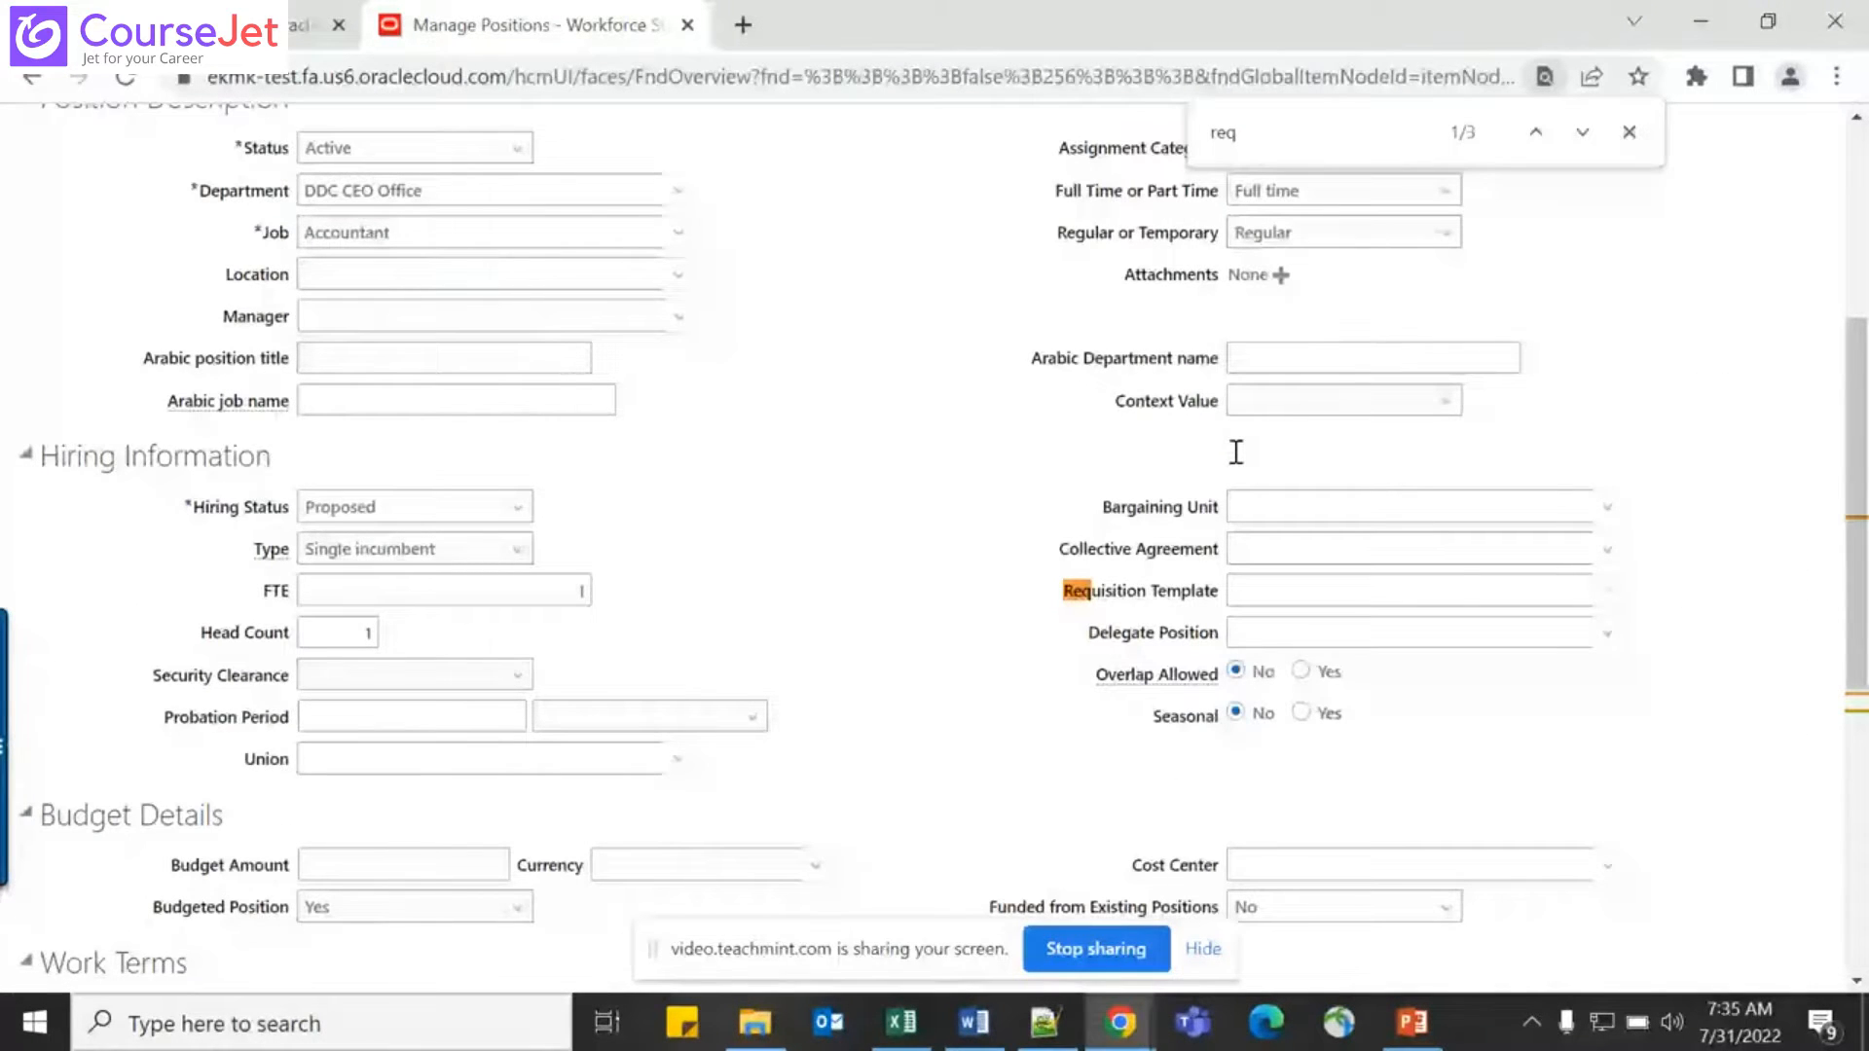
pyautogui.press('Escape')
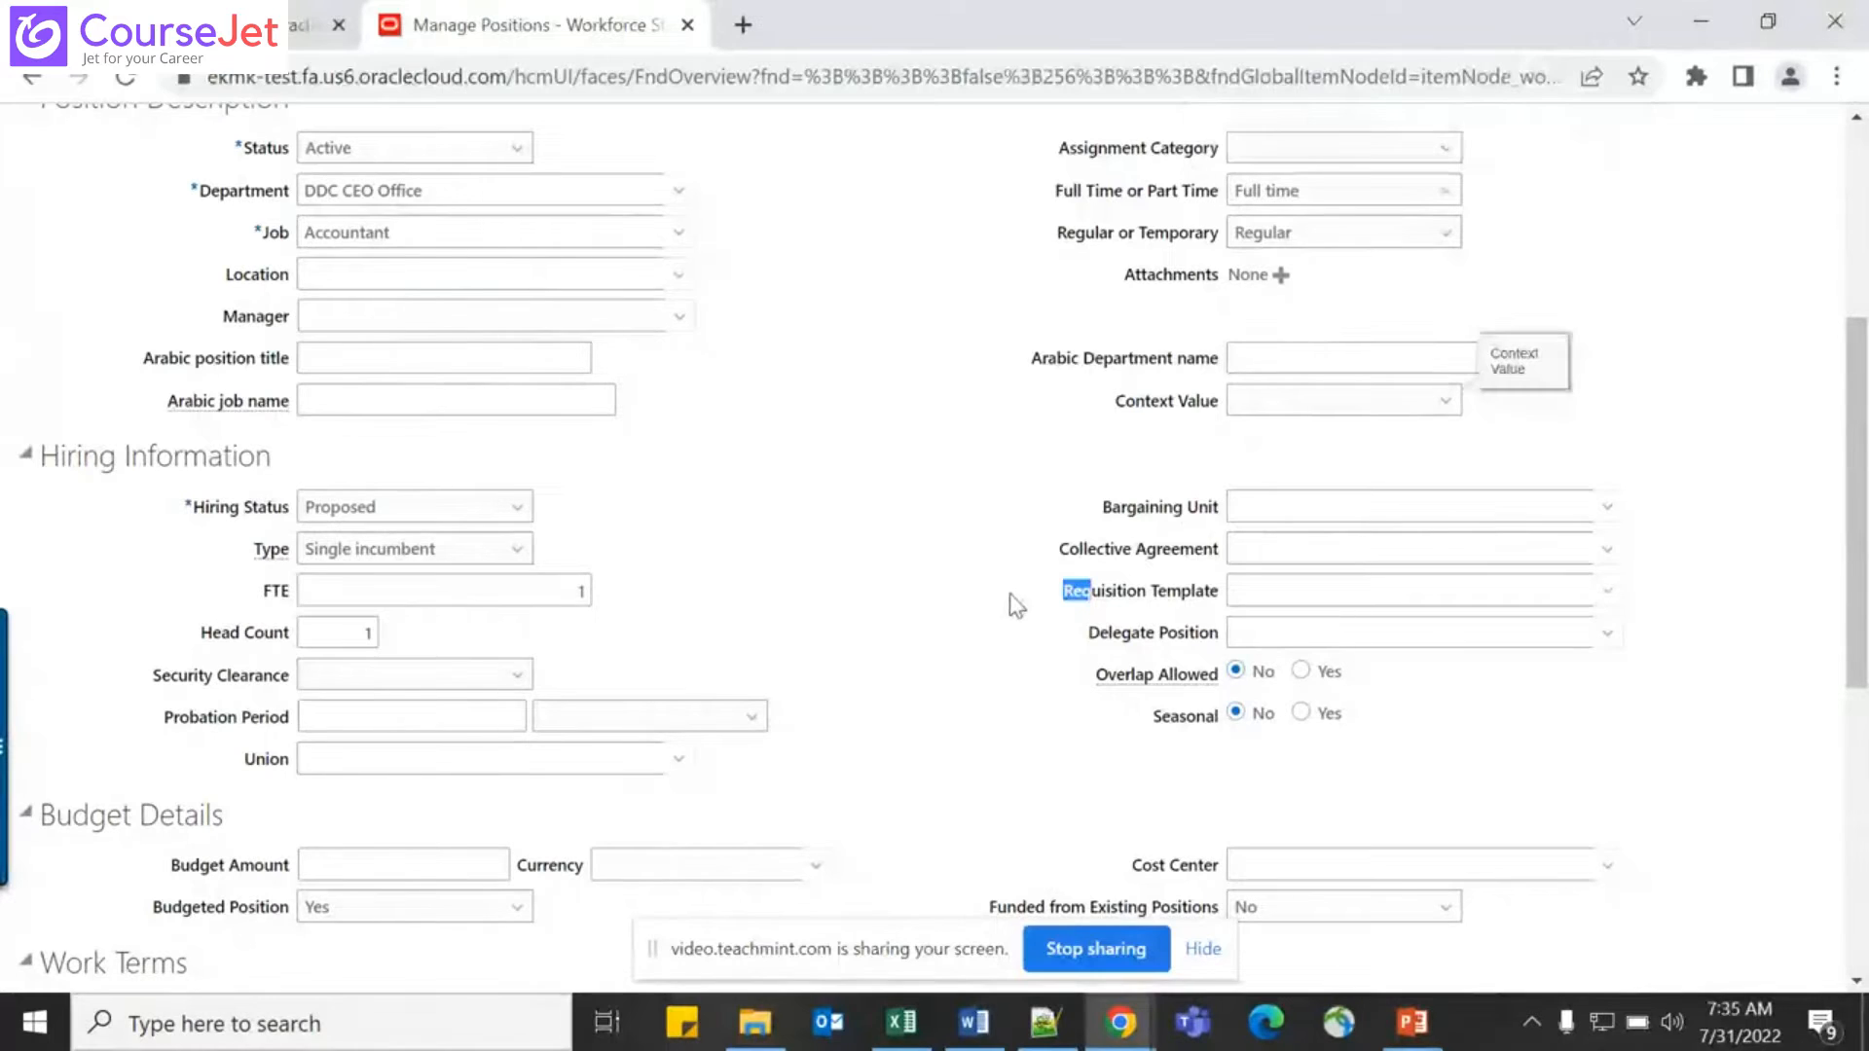
pyautogui.tripleClick(1101, 604)
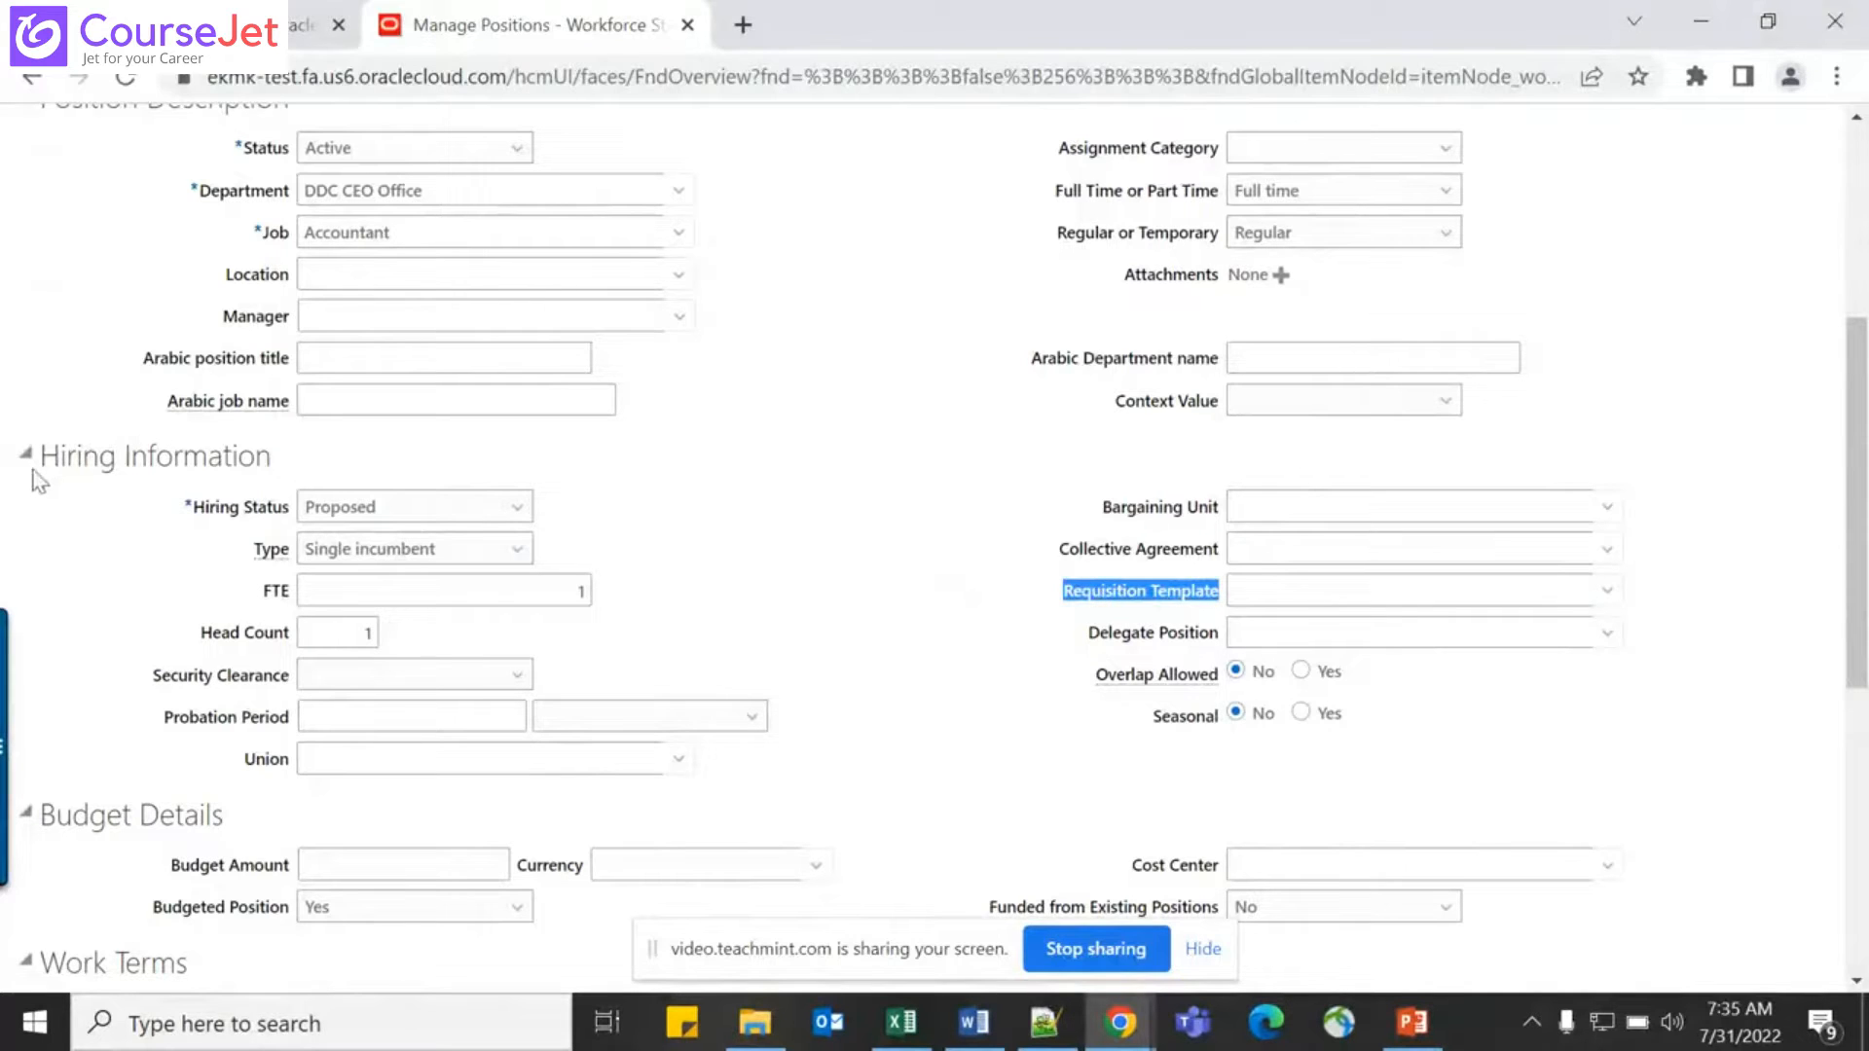
pyautogui.moveTo(45, 459); pyautogui.dragTo(311, 475)
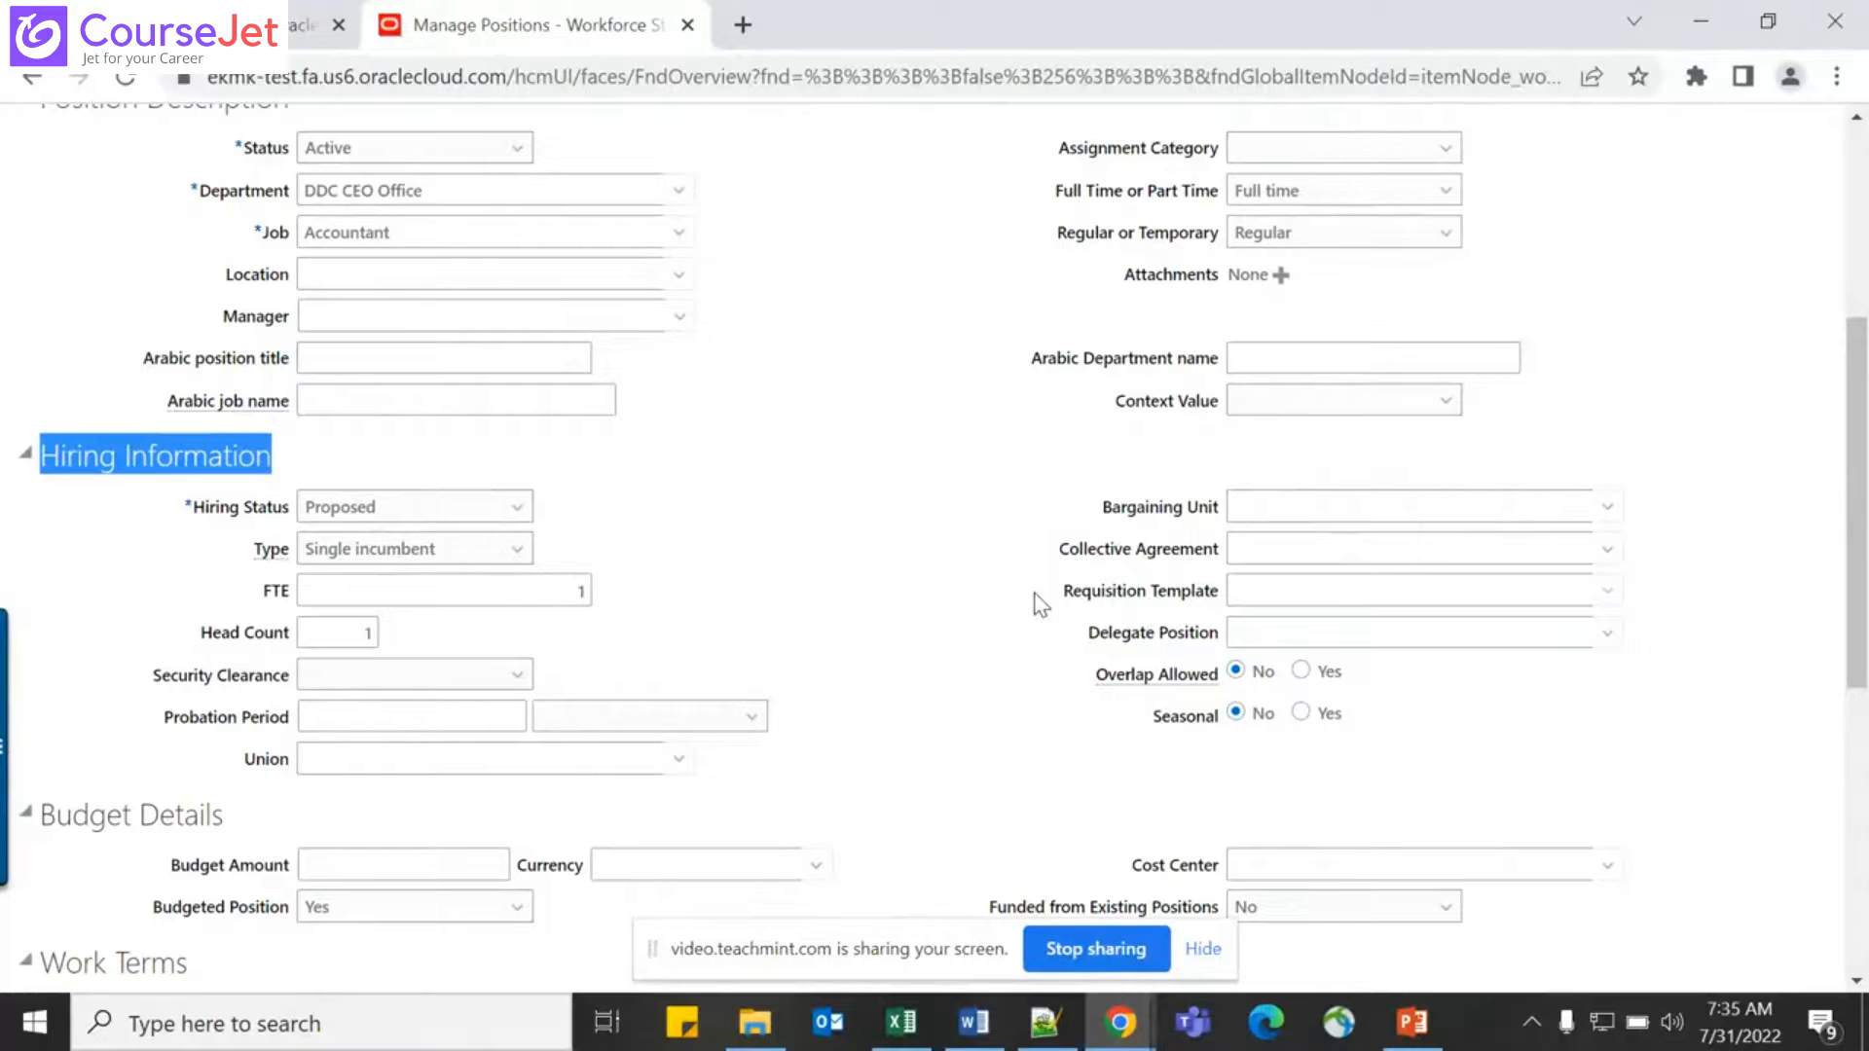
# Step: Check the remaining Position Details sections and proceed to the Evaluation Criteria stage
pyautogui.scroll(-7, 1039, 604)
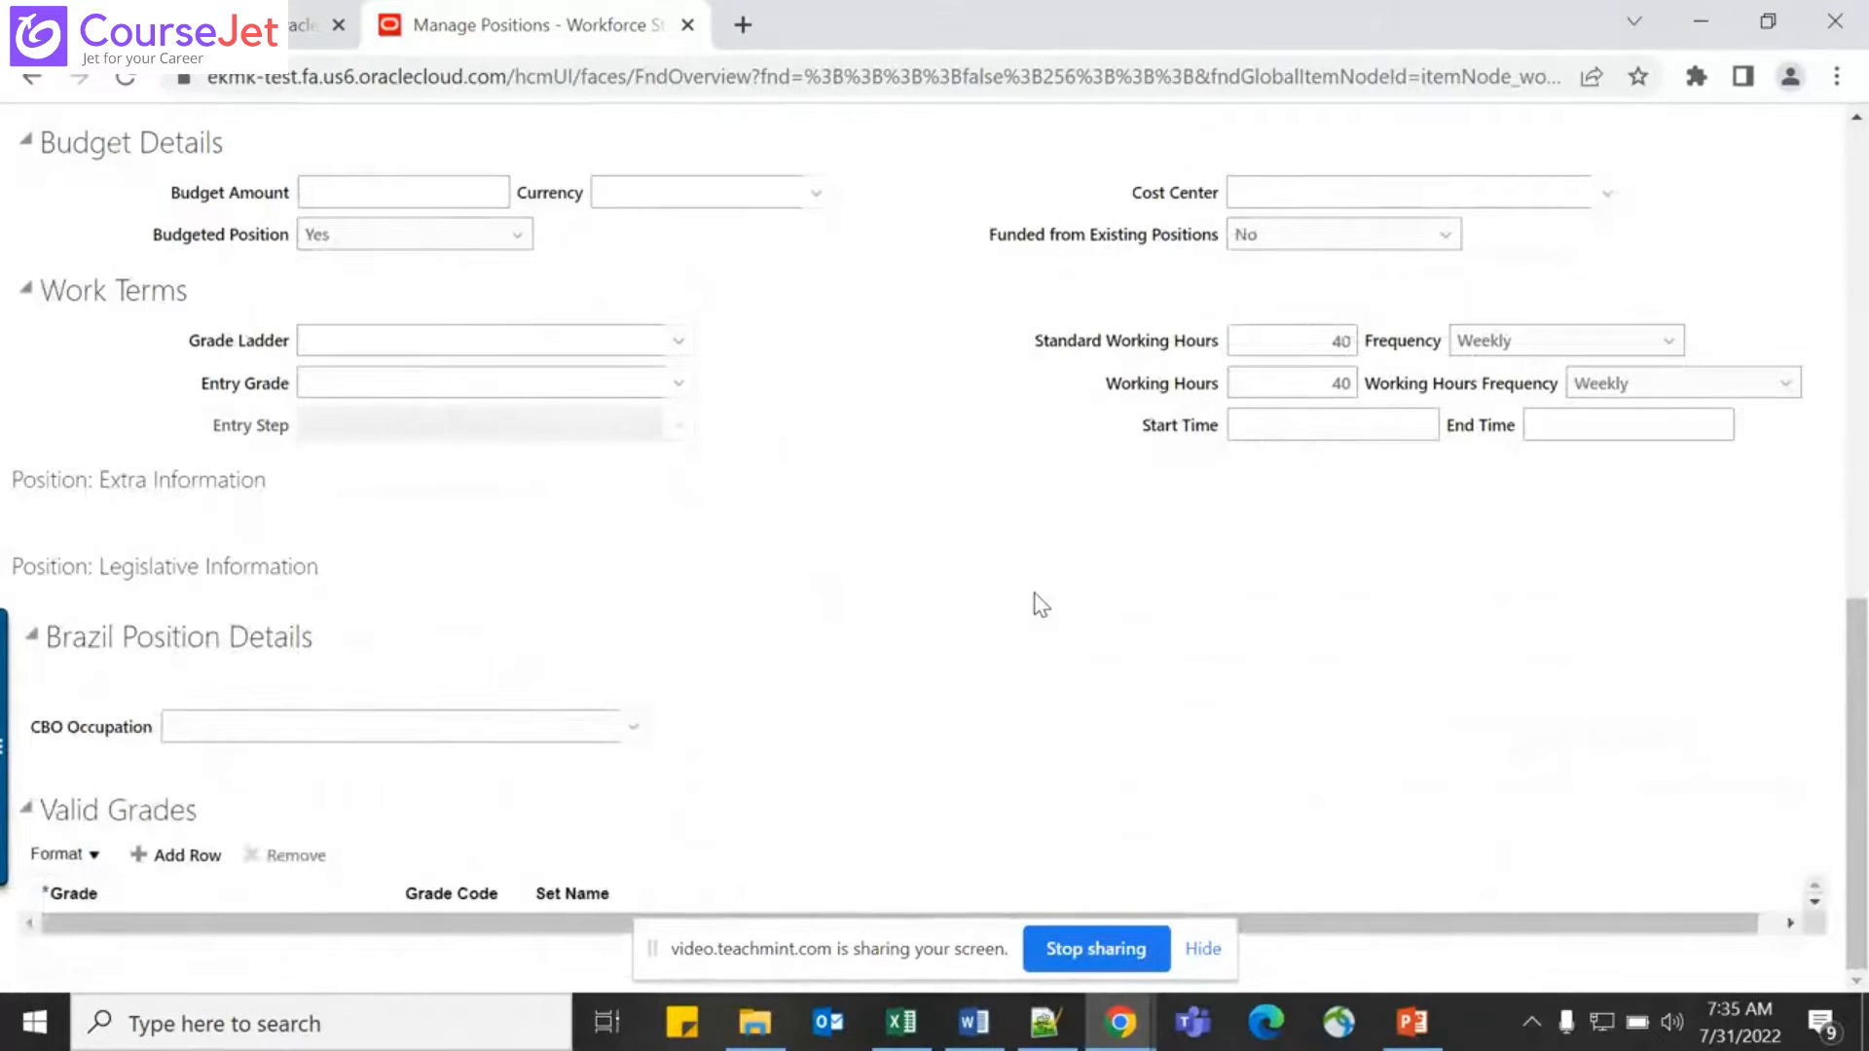
pyautogui.scroll(10, 1040, 604)
pyautogui.click(1305, 353)
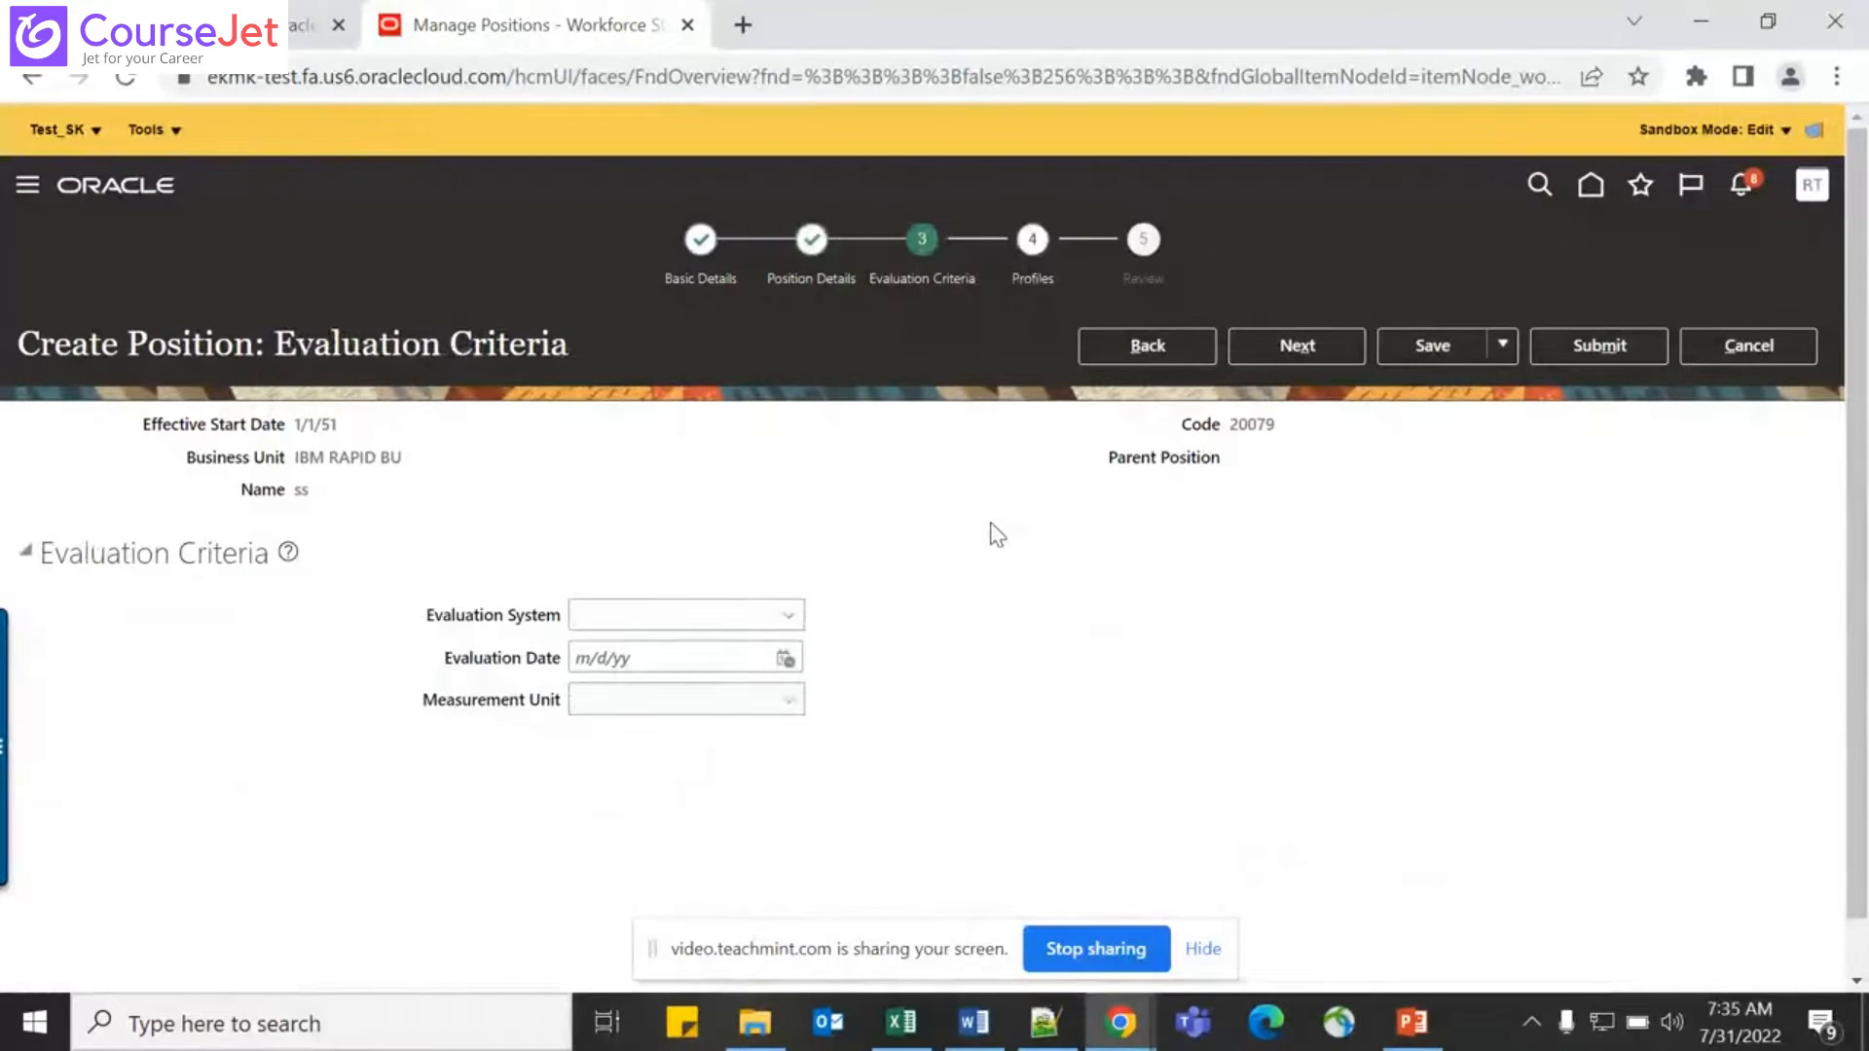
# Step: Proceed to the Profiles stage and cancel the position creation, discarding the unsaved changes
pyautogui.click(1299, 349)
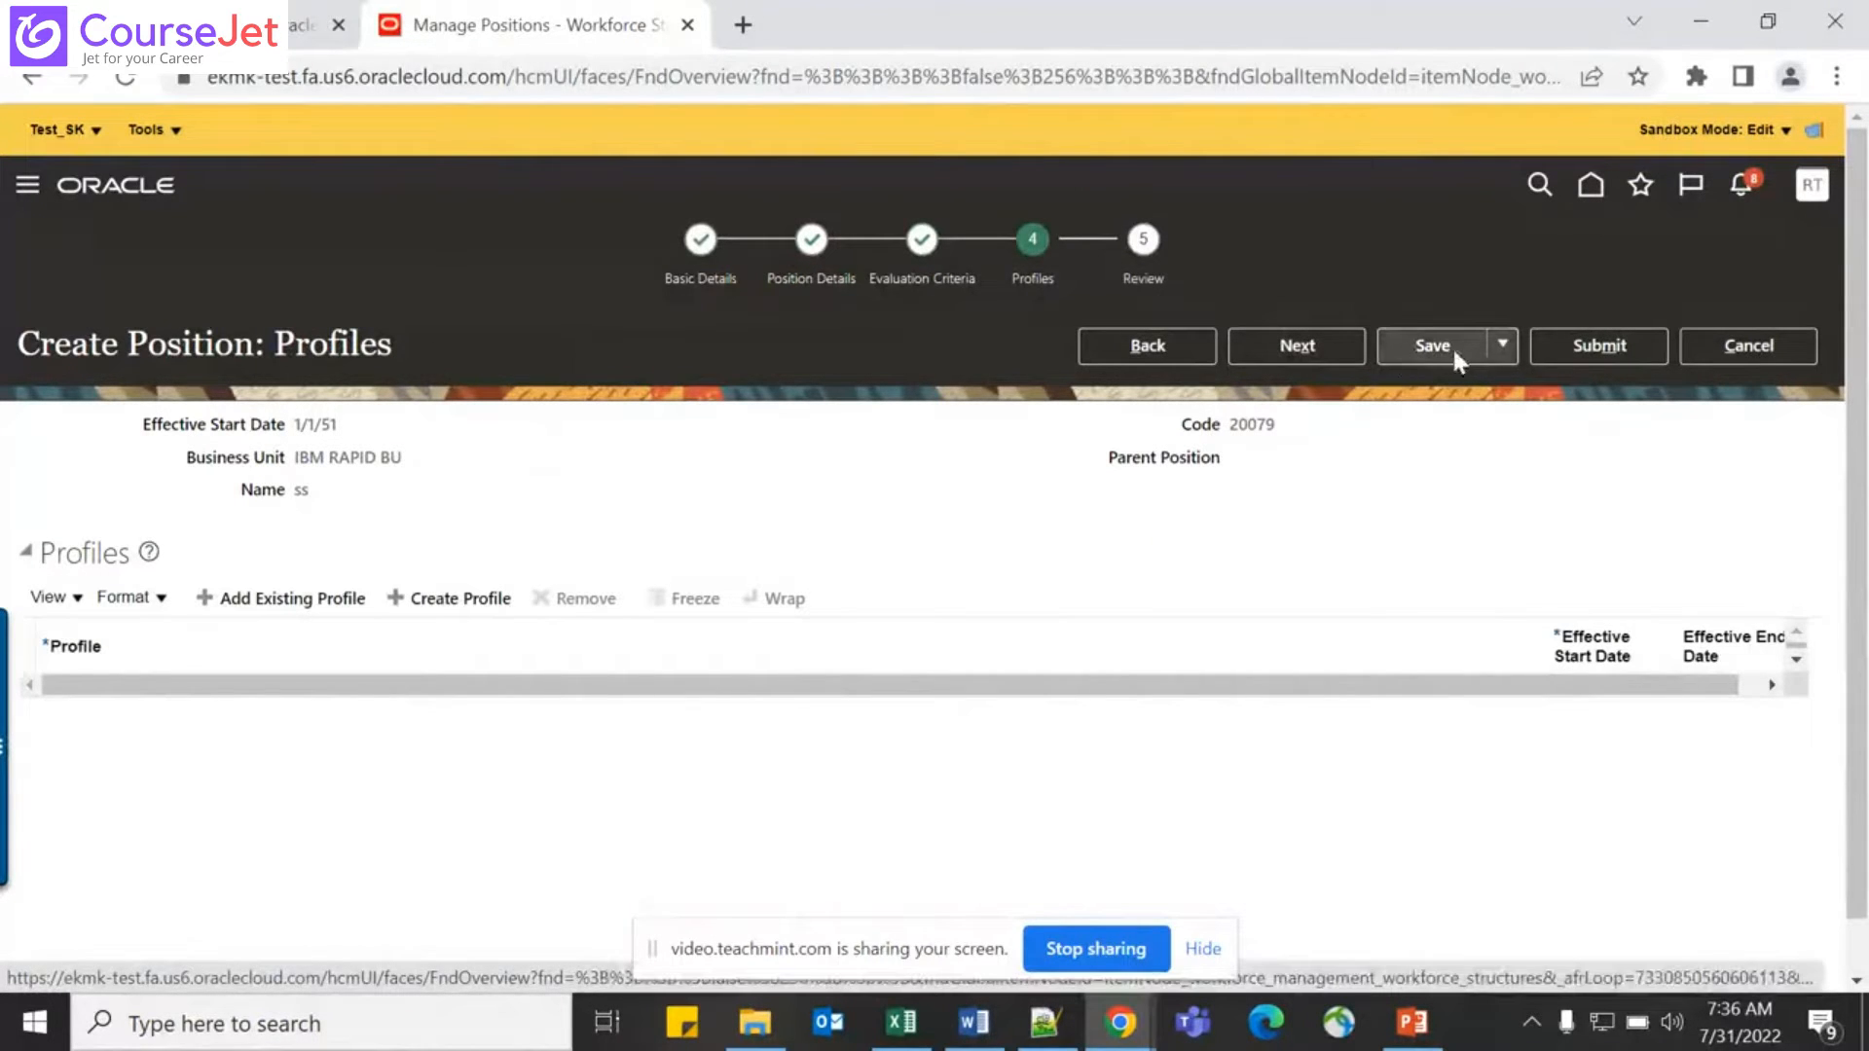
pyautogui.click(1746, 338)
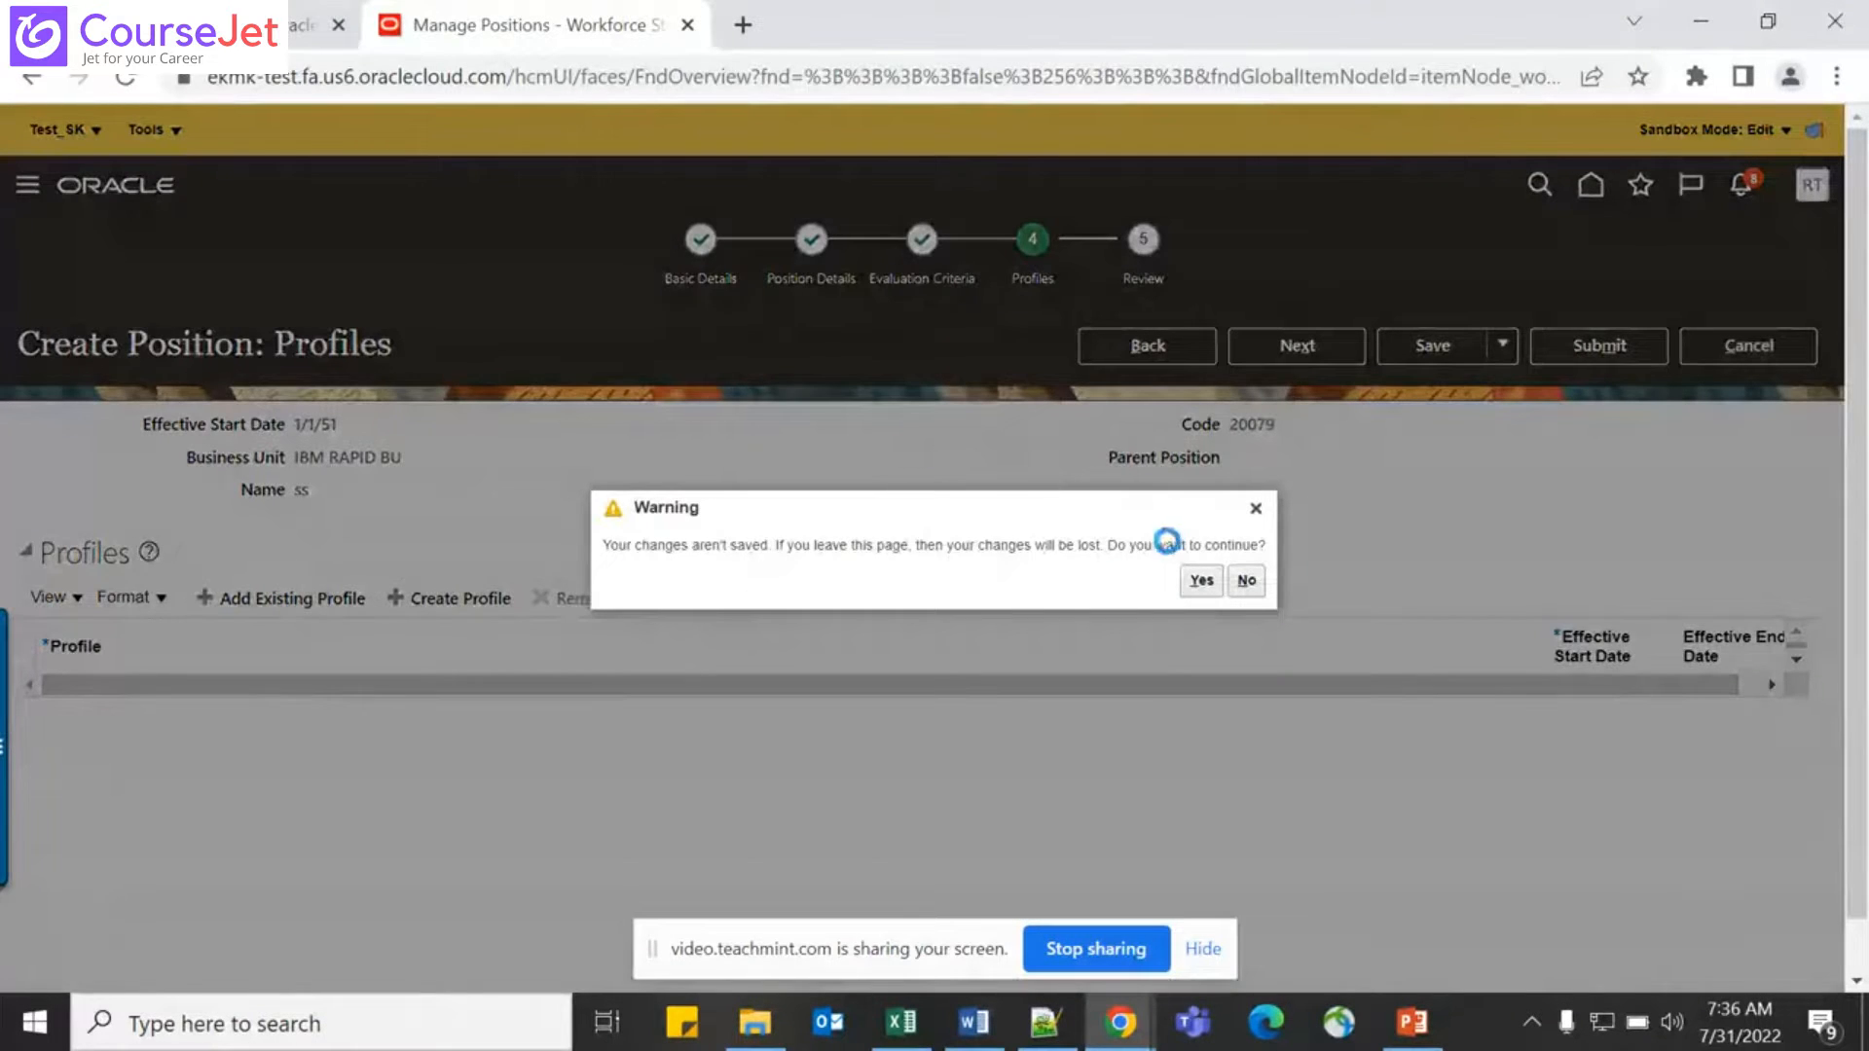
pyautogui.click(1183, 582)
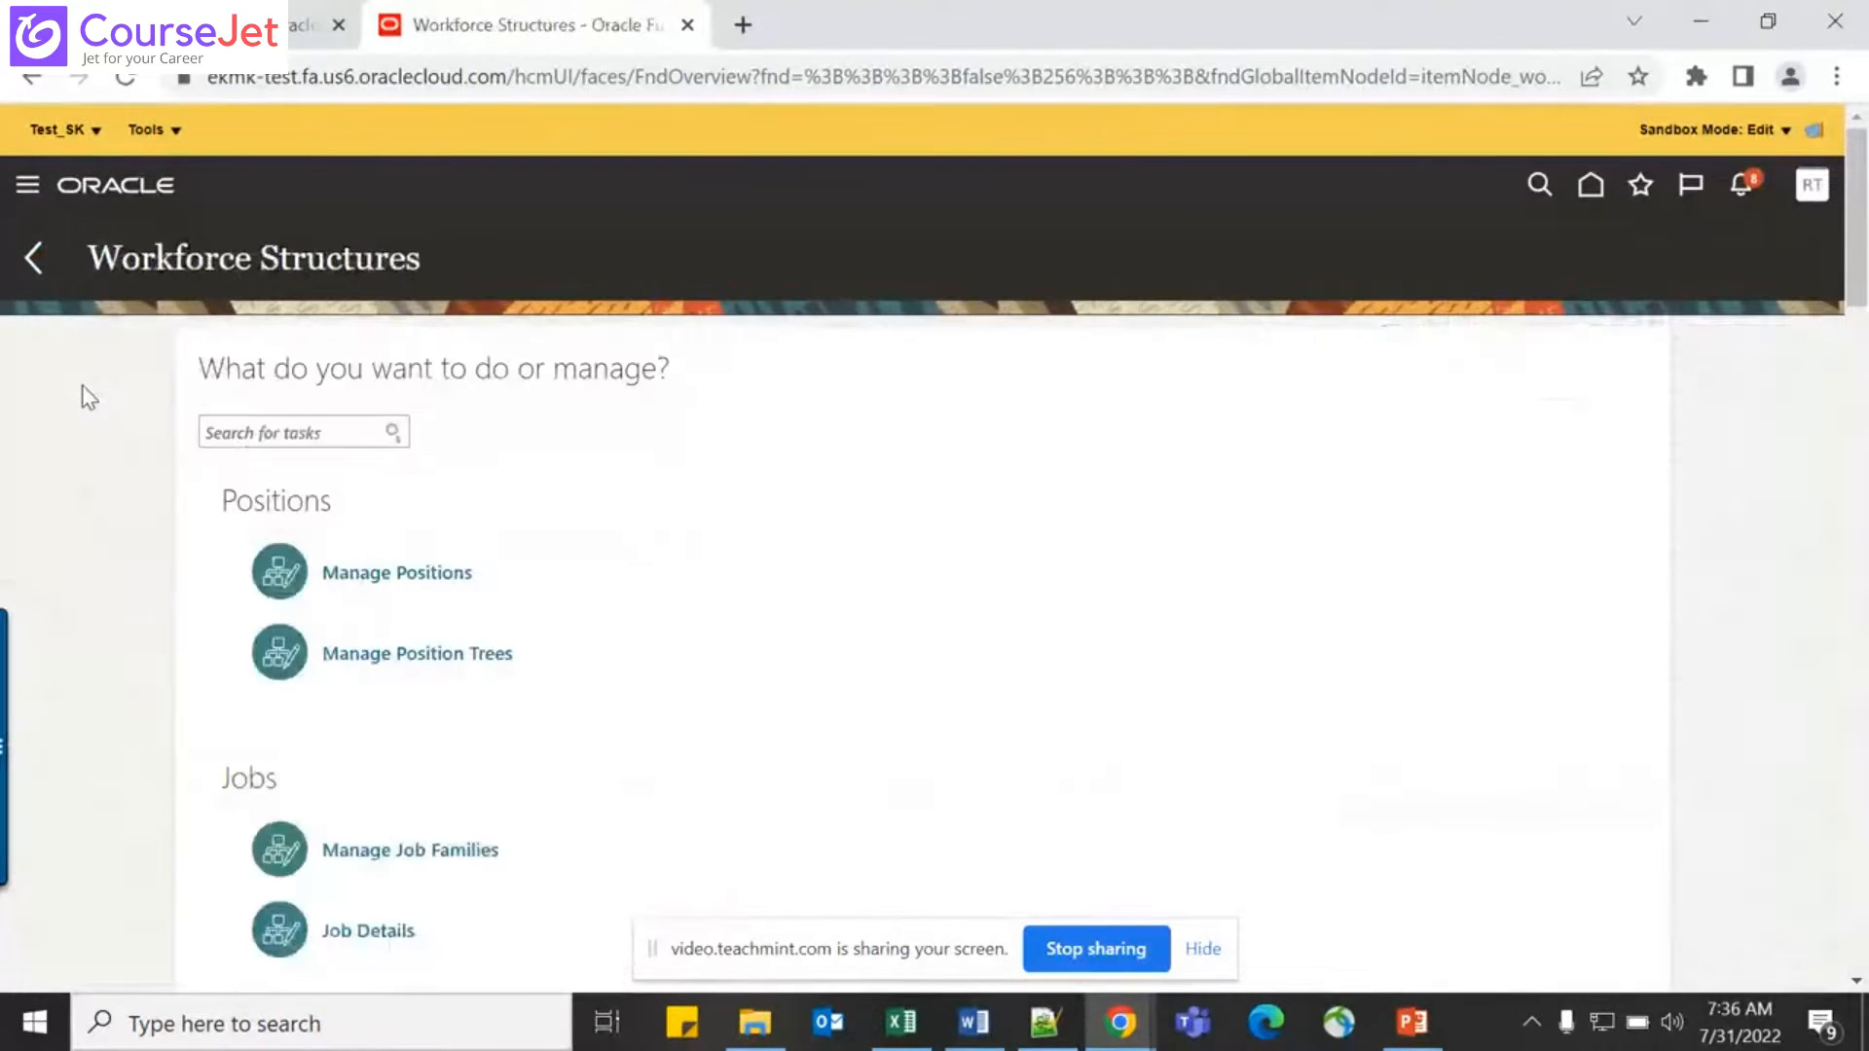
# Step: Open Manage Positions and try to search for active positions with a name beginning with "A"
pyautogui.click(366, 574)
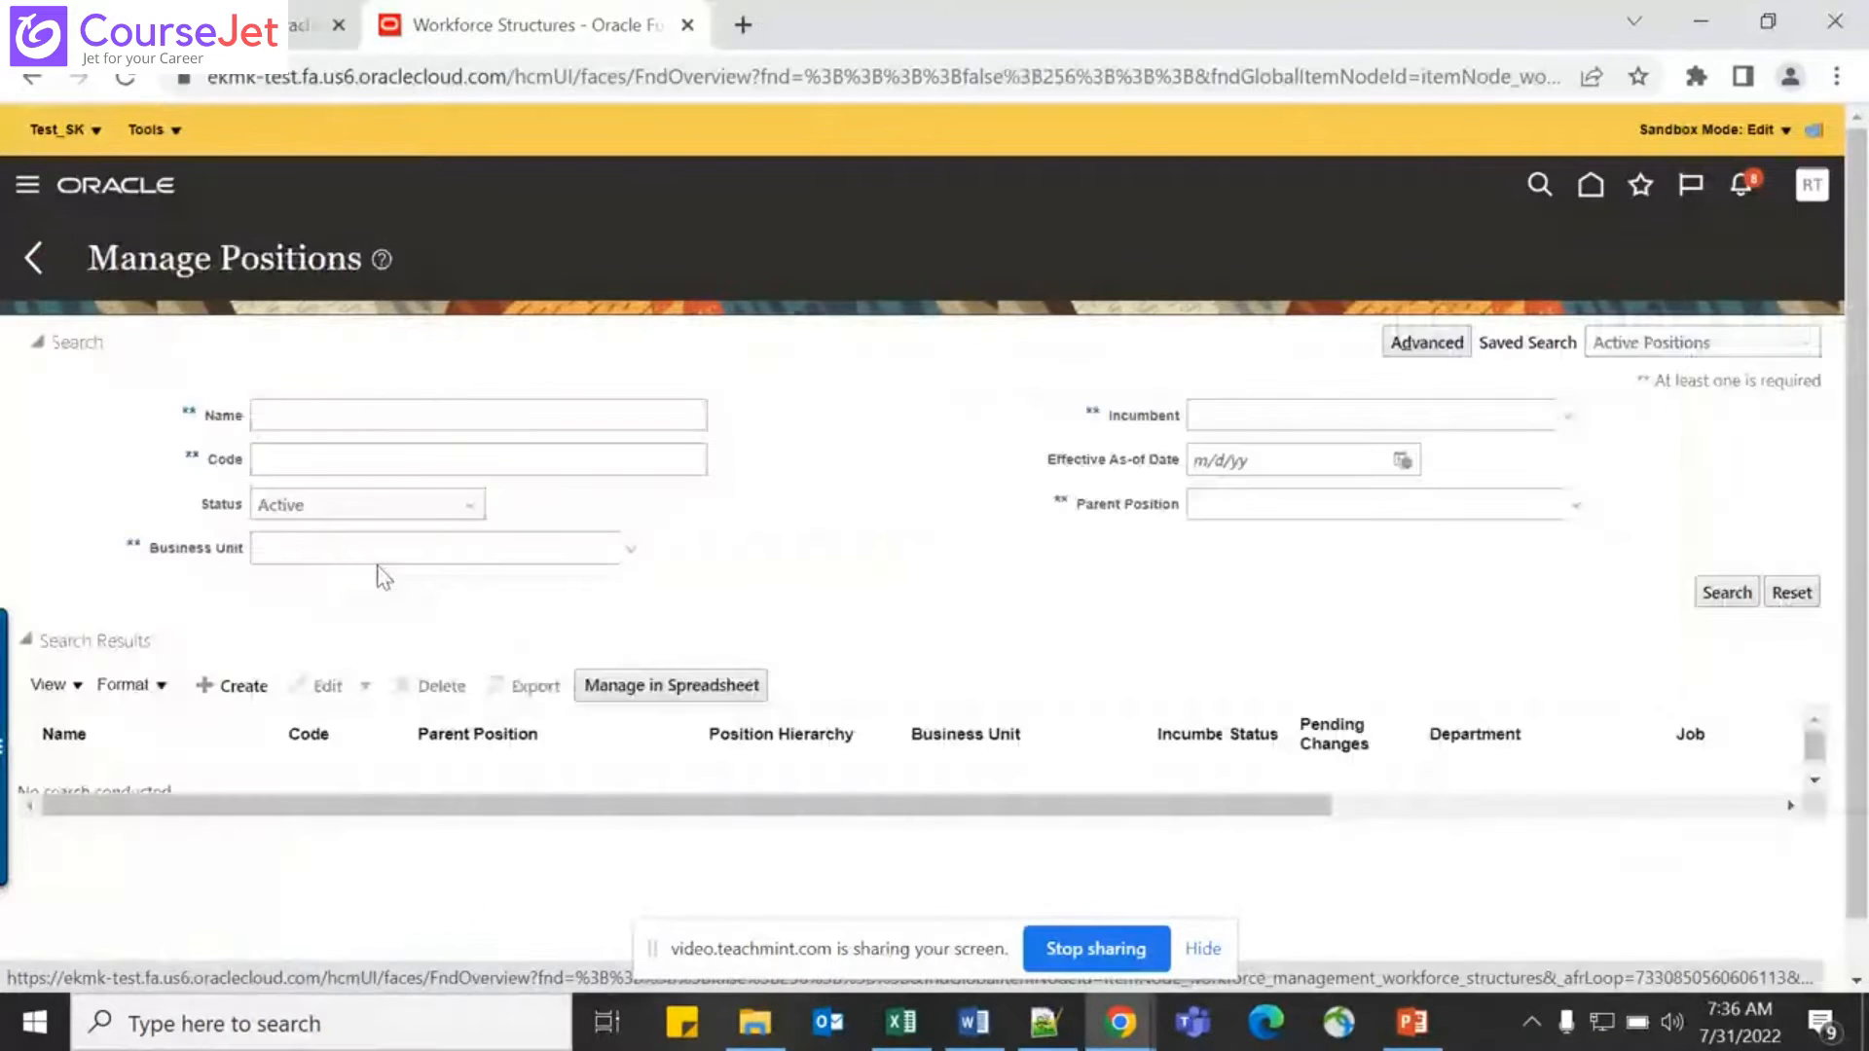
pyautogui.click(492, 426)
pyautogui.write('A')
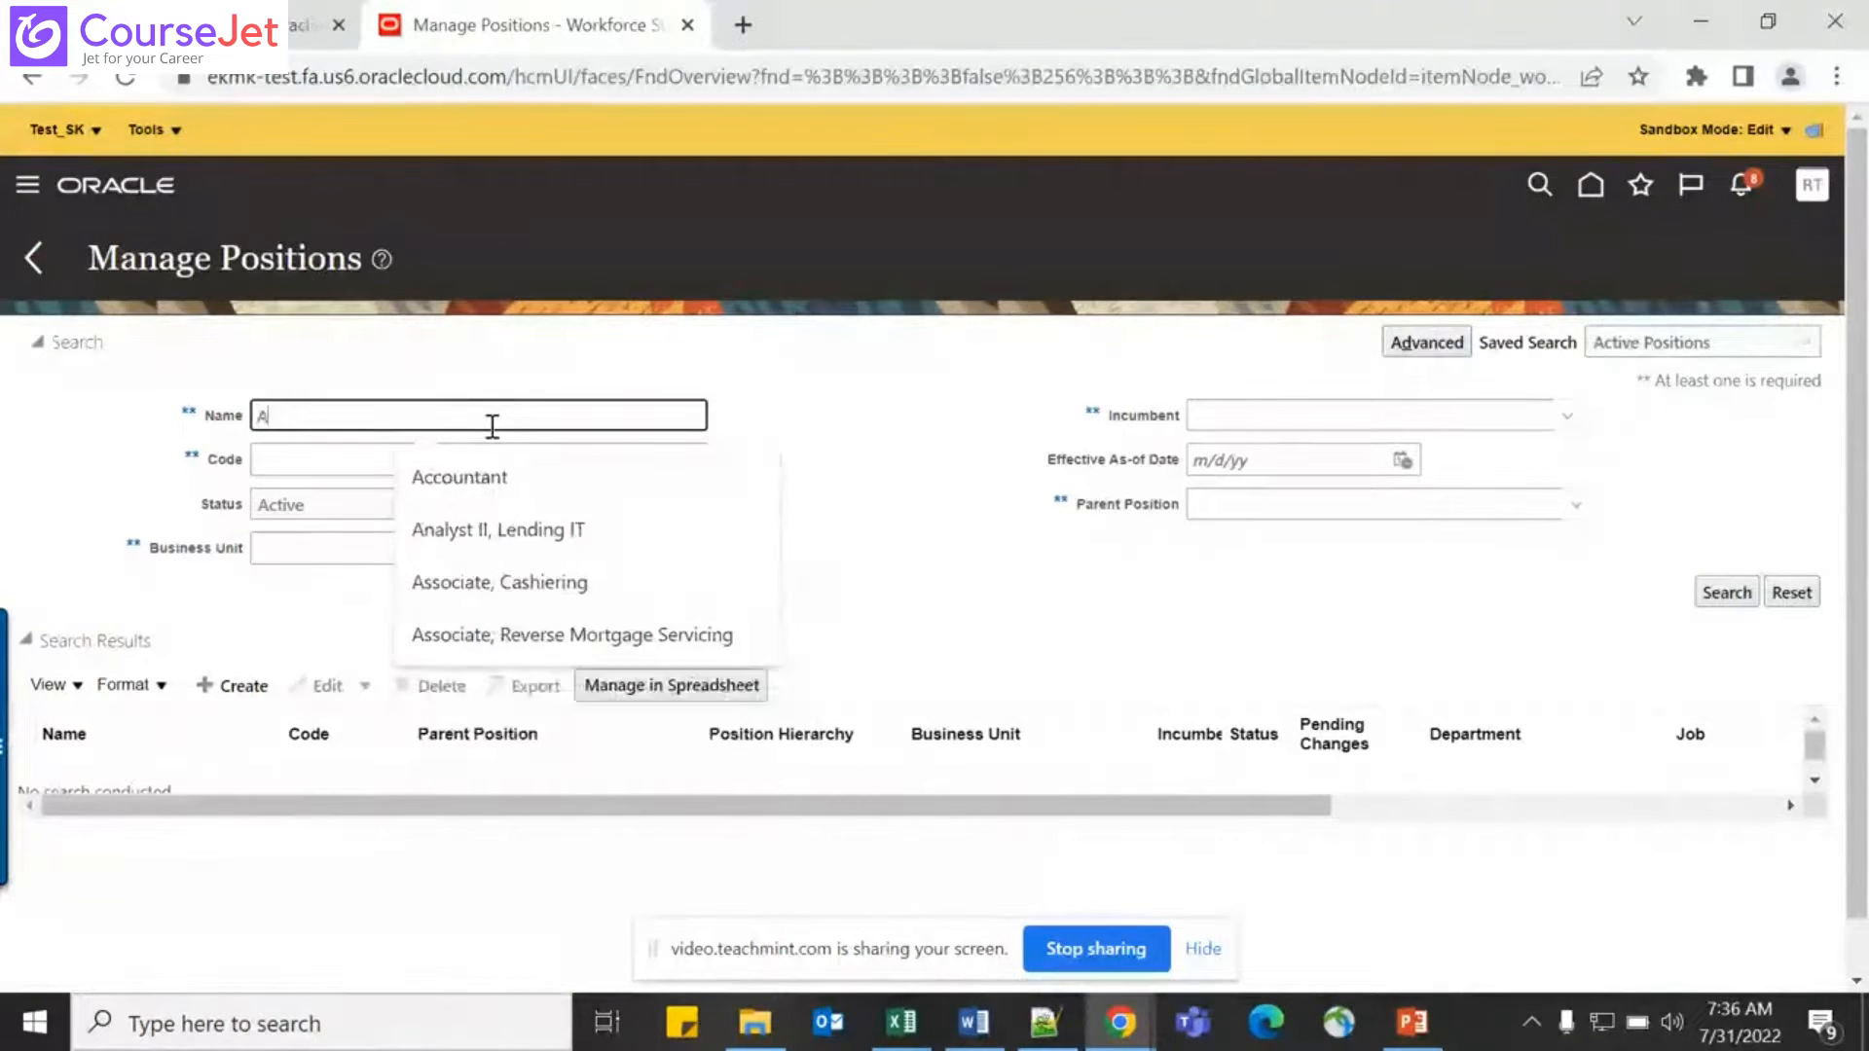
pyautogui.click(1726, 592)
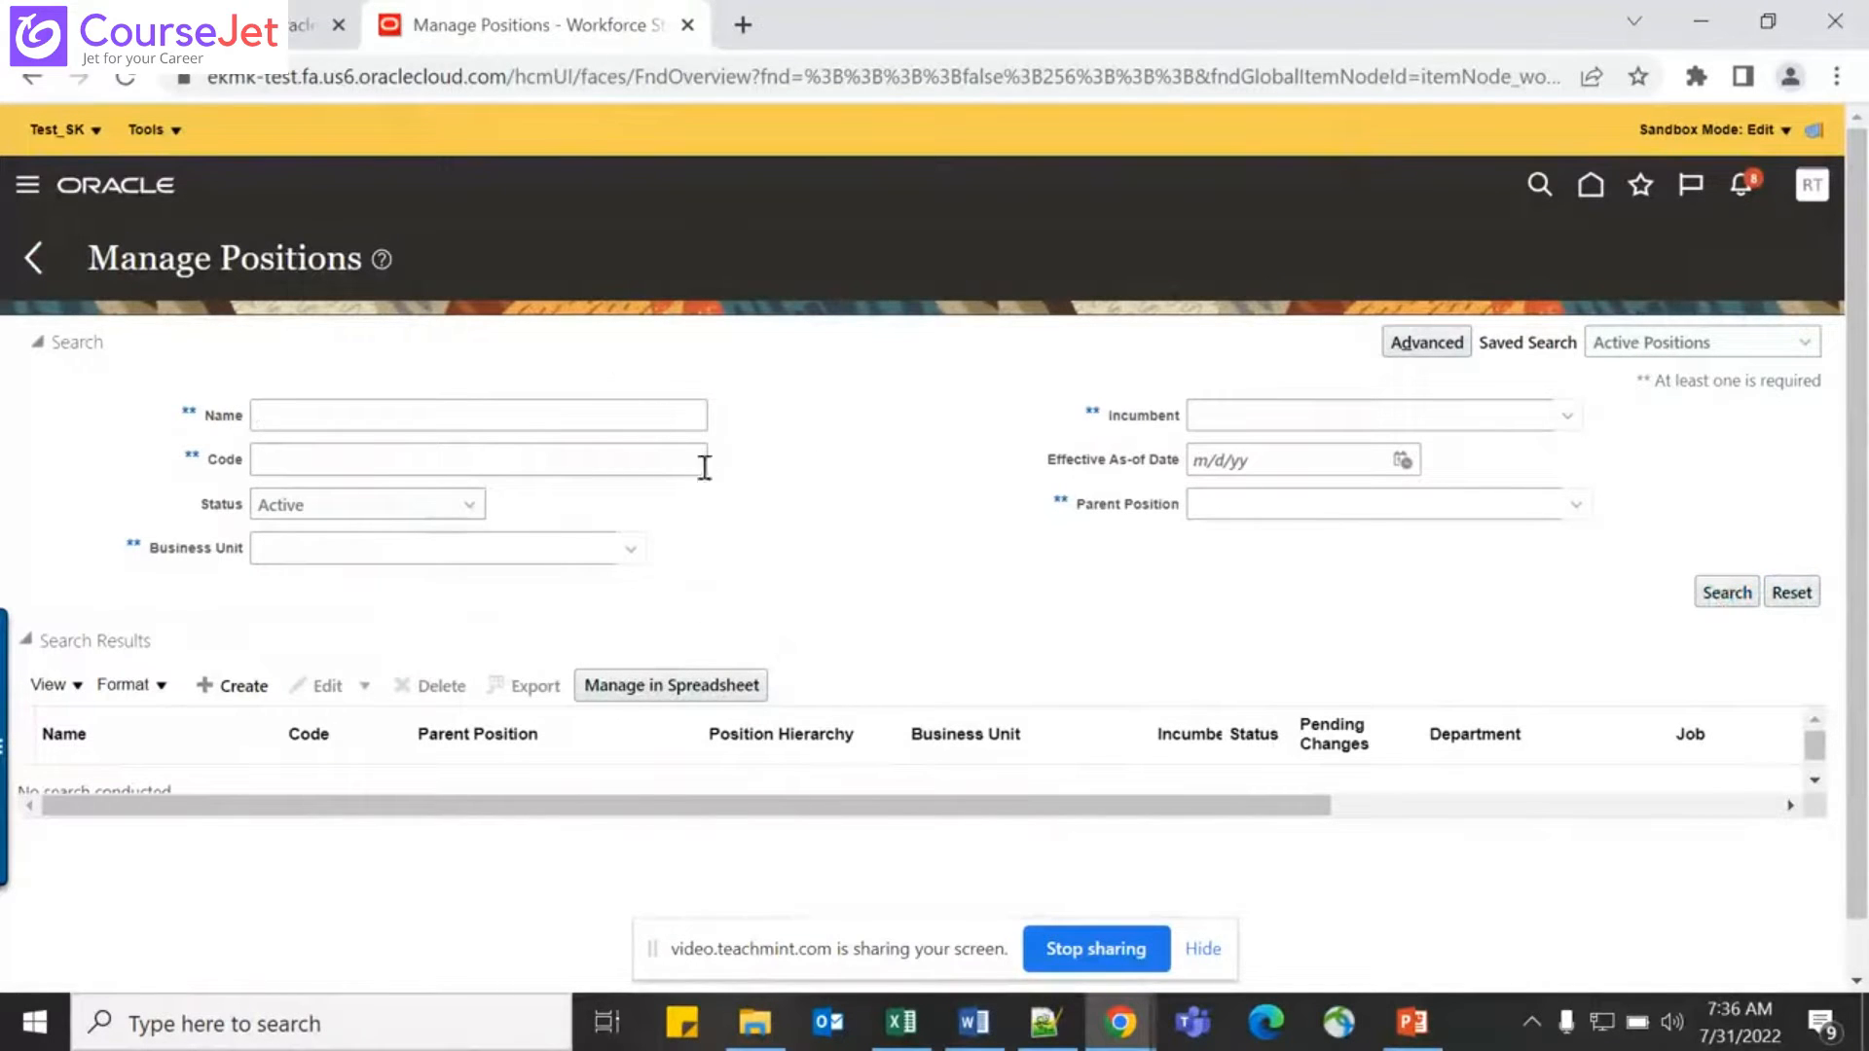
# Step: Switch to the PowerPoint presentation at the slide on enabling job requisition creation when requesting a new position
pyautogui.click(1412, 1022)
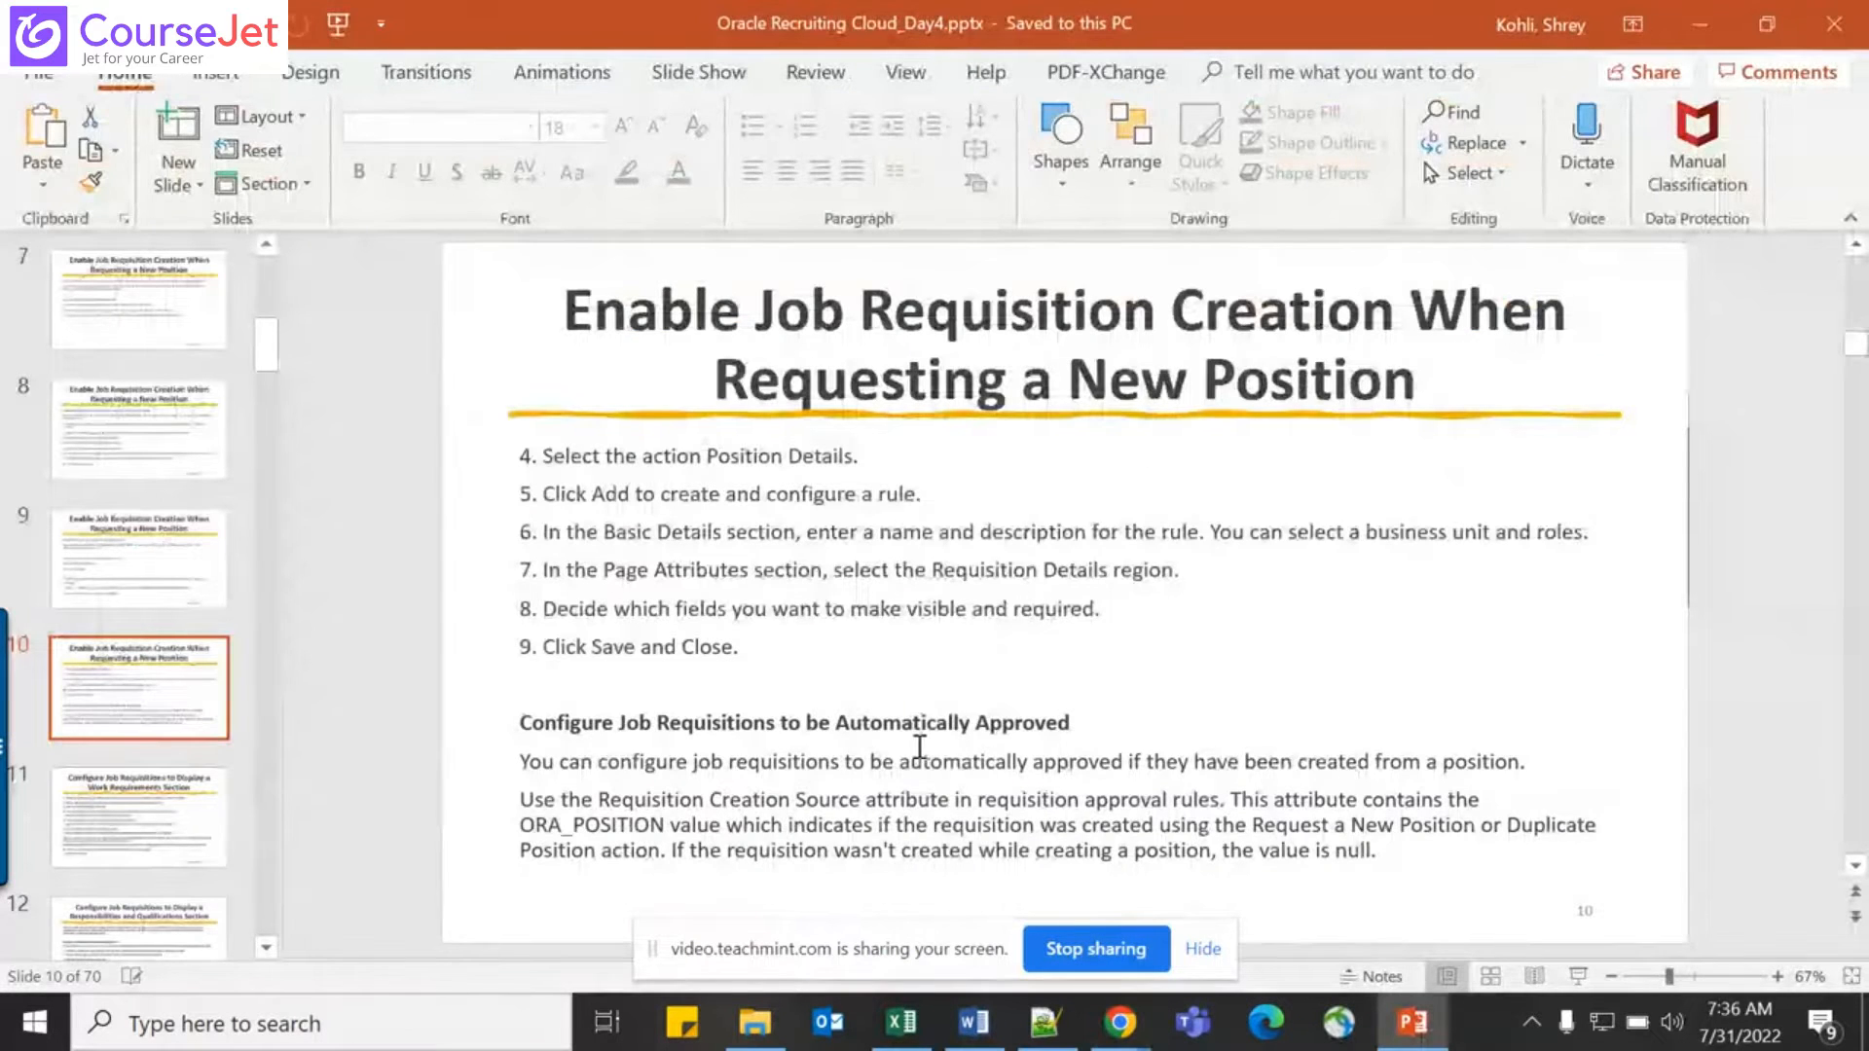
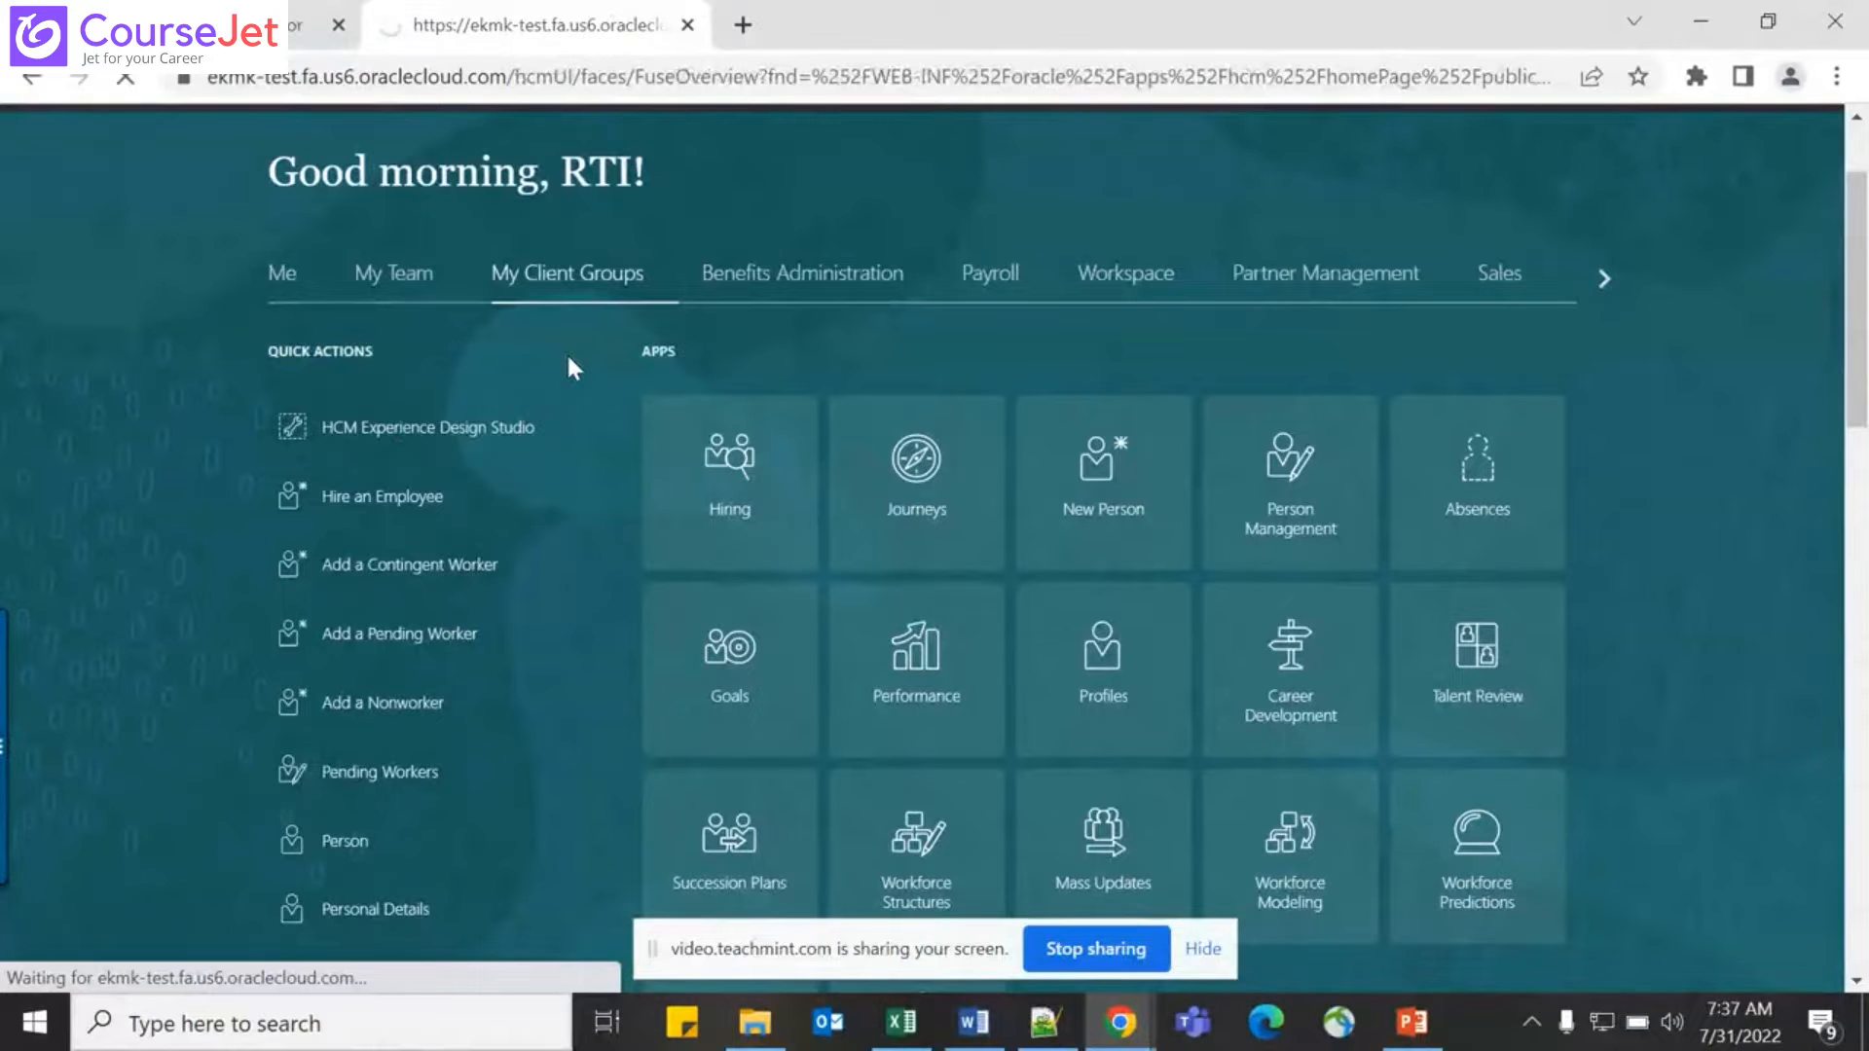
# Step: Glance at the Work Requirements slide and browse the actions available in the Transaction Design Studio
pyautogui.hotkey('alt', 'Tab')
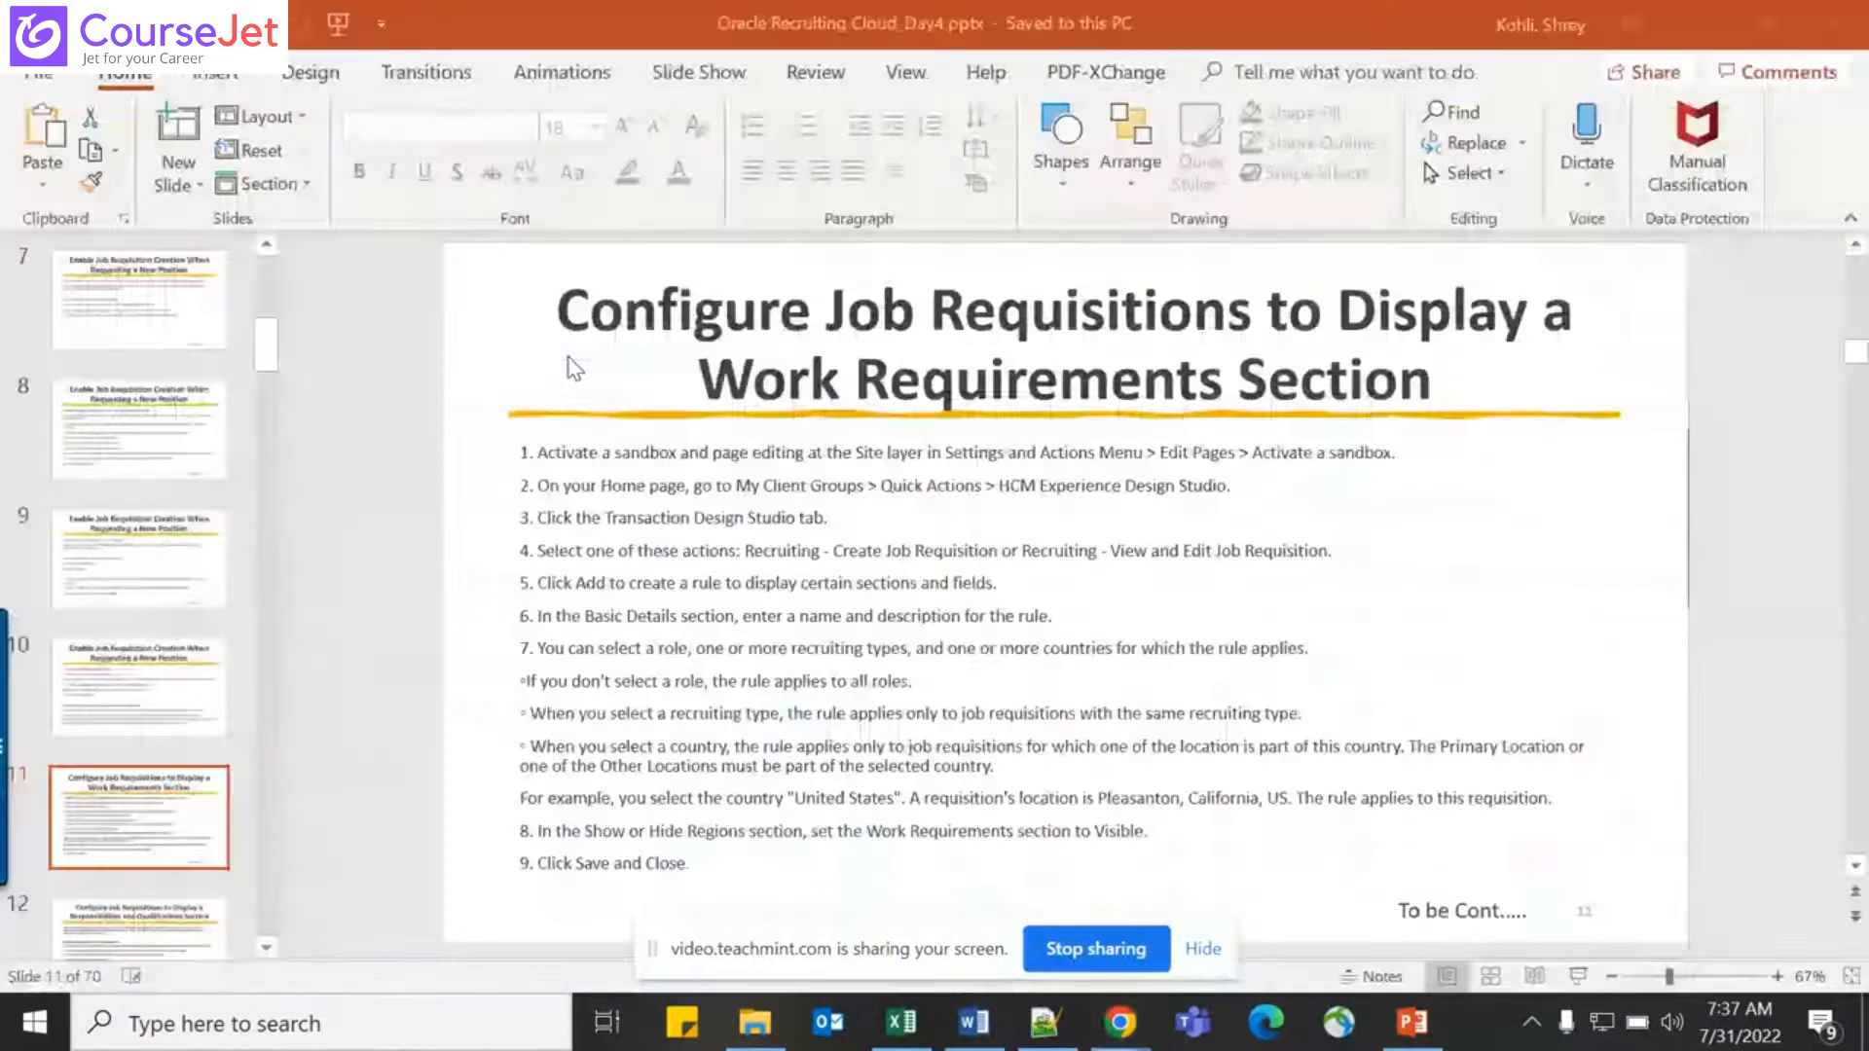
pyautogui.hotkey('alt', 'Tab')
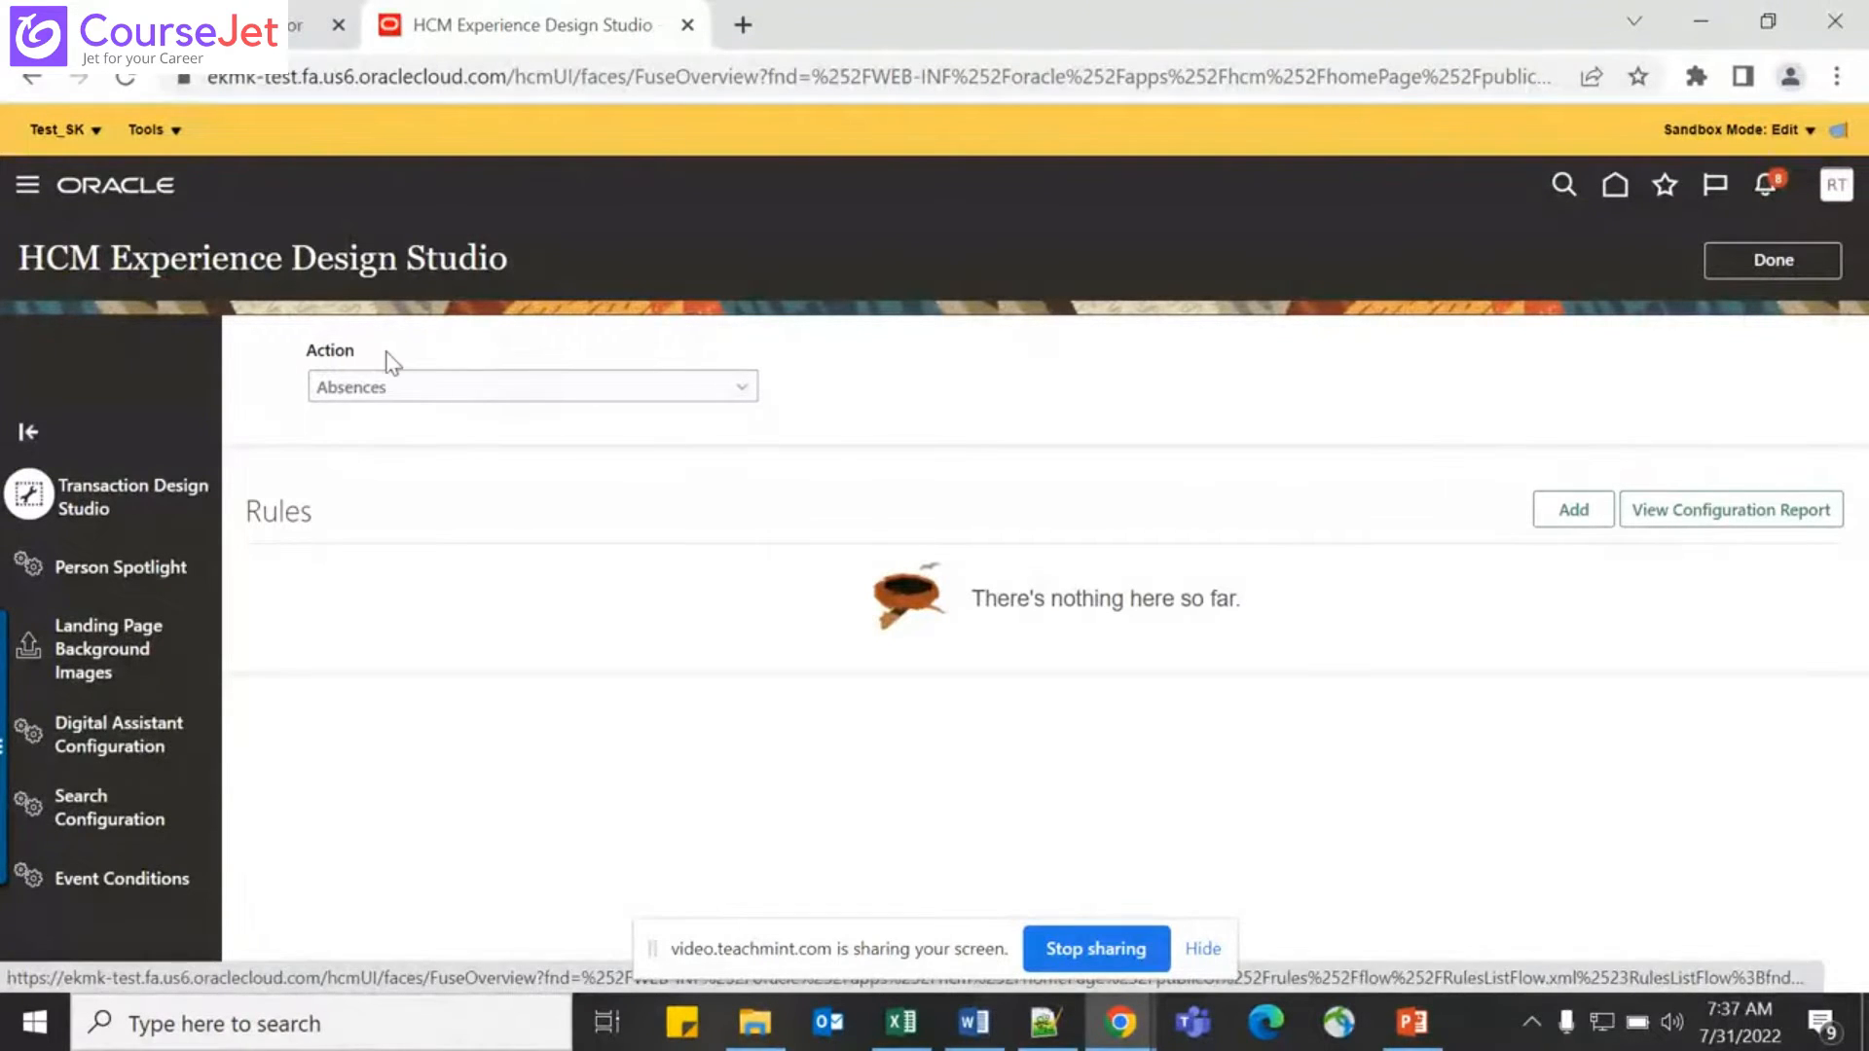
pyautogui.click(505, 399)
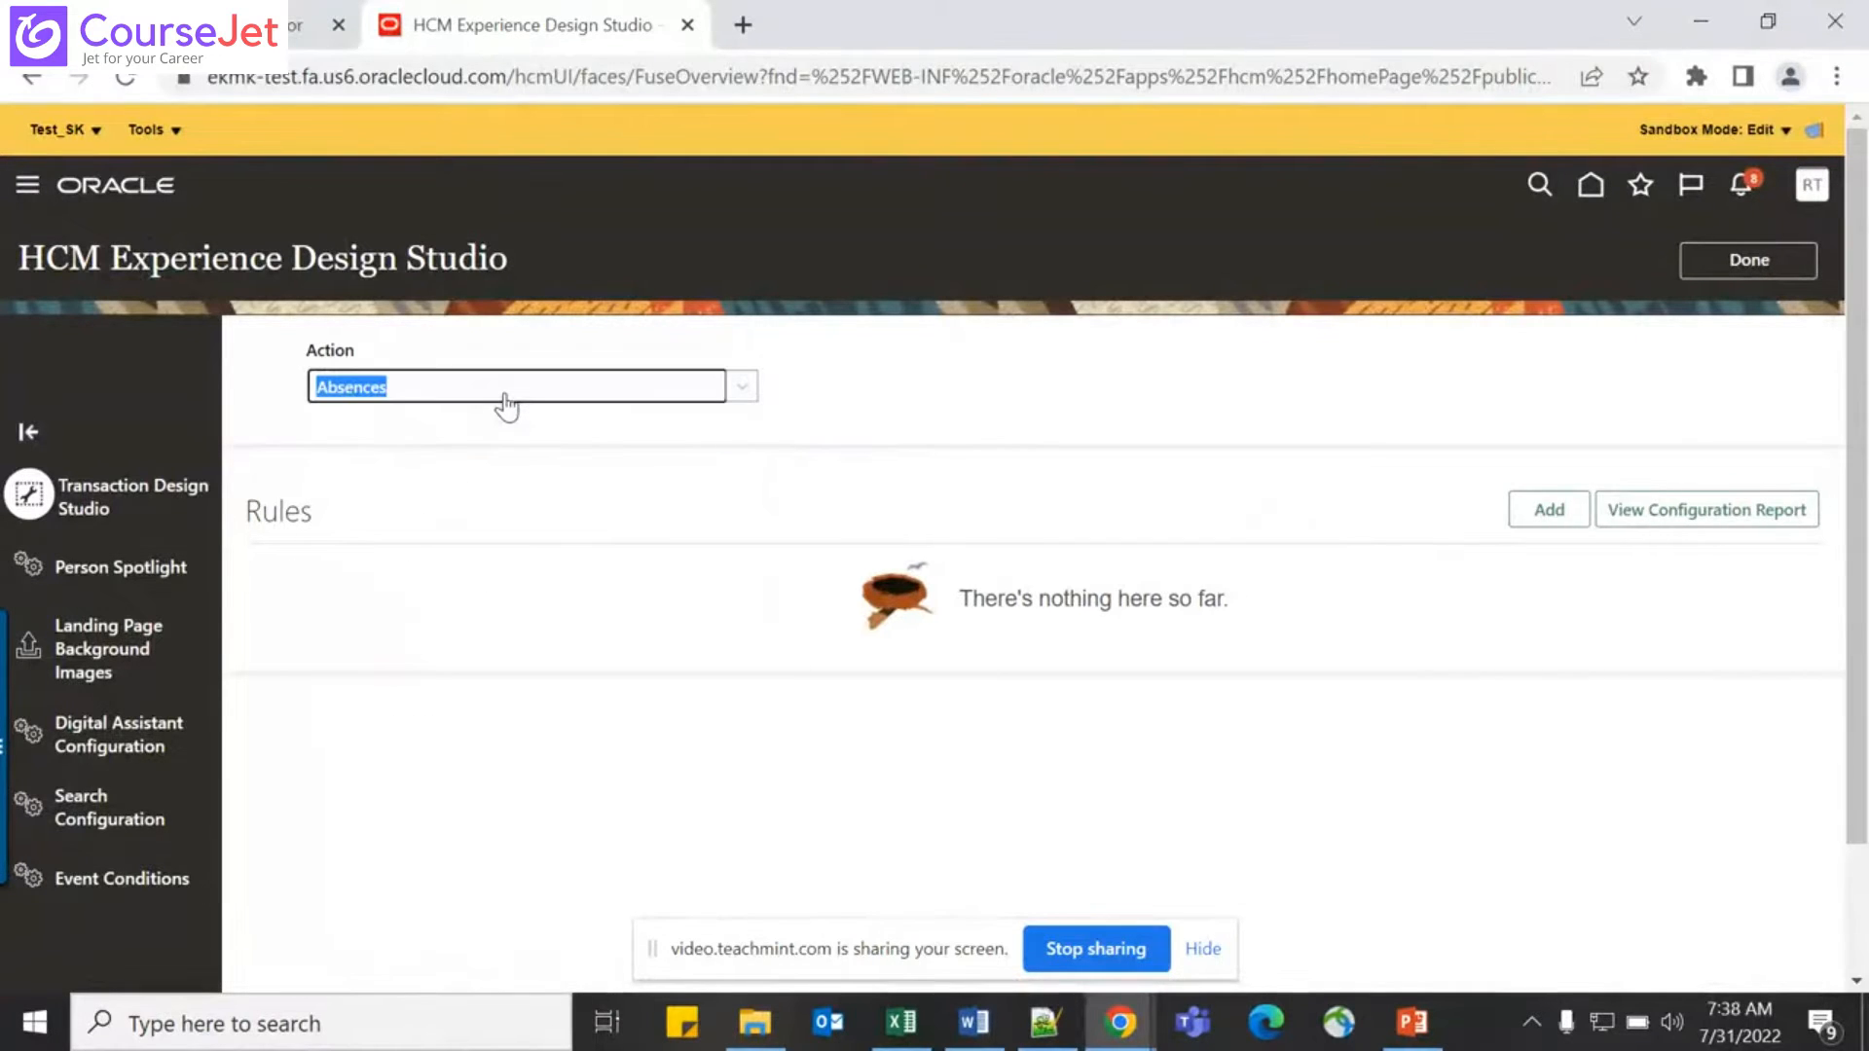
pyautogui.click(737, 387)
pyautogui.click(737, 387)
pyautogui.scroll(-10, 547, 633)
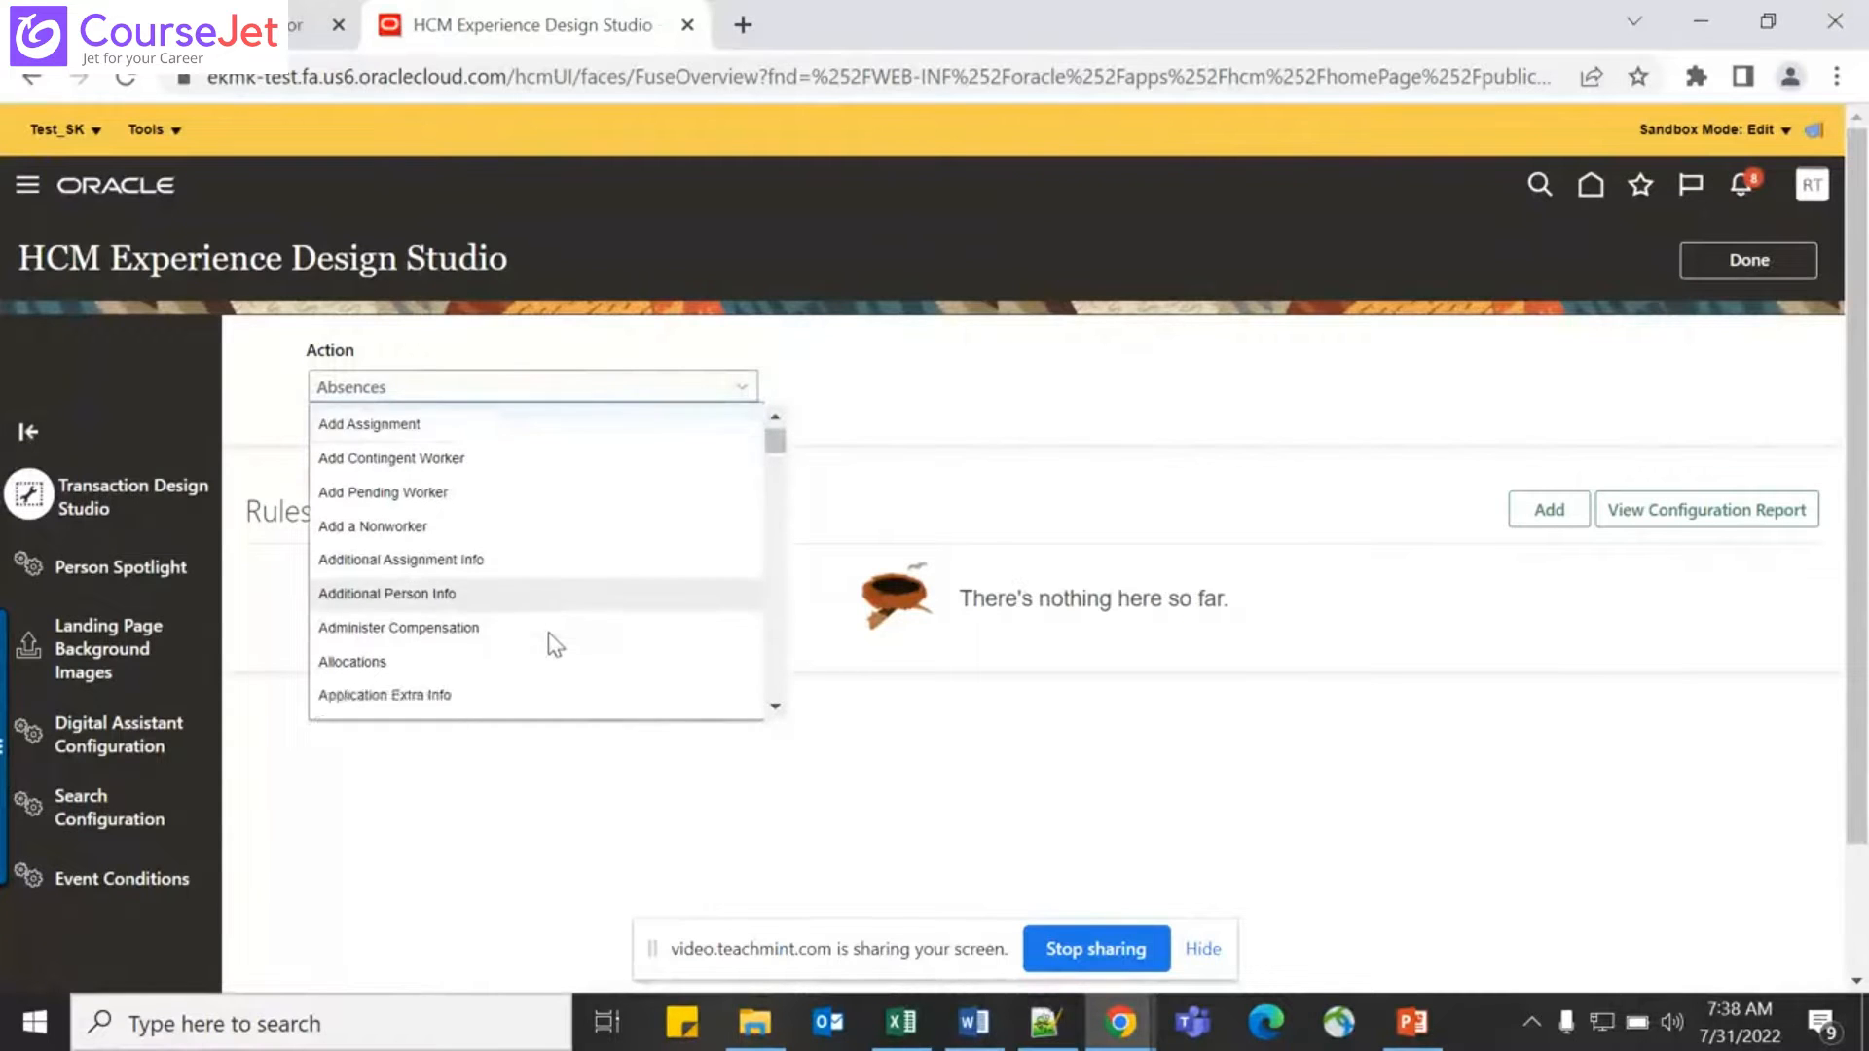
pyautogui.scroll(2, 547, 632)
pyautogui.scroll(-3, 547, 633)
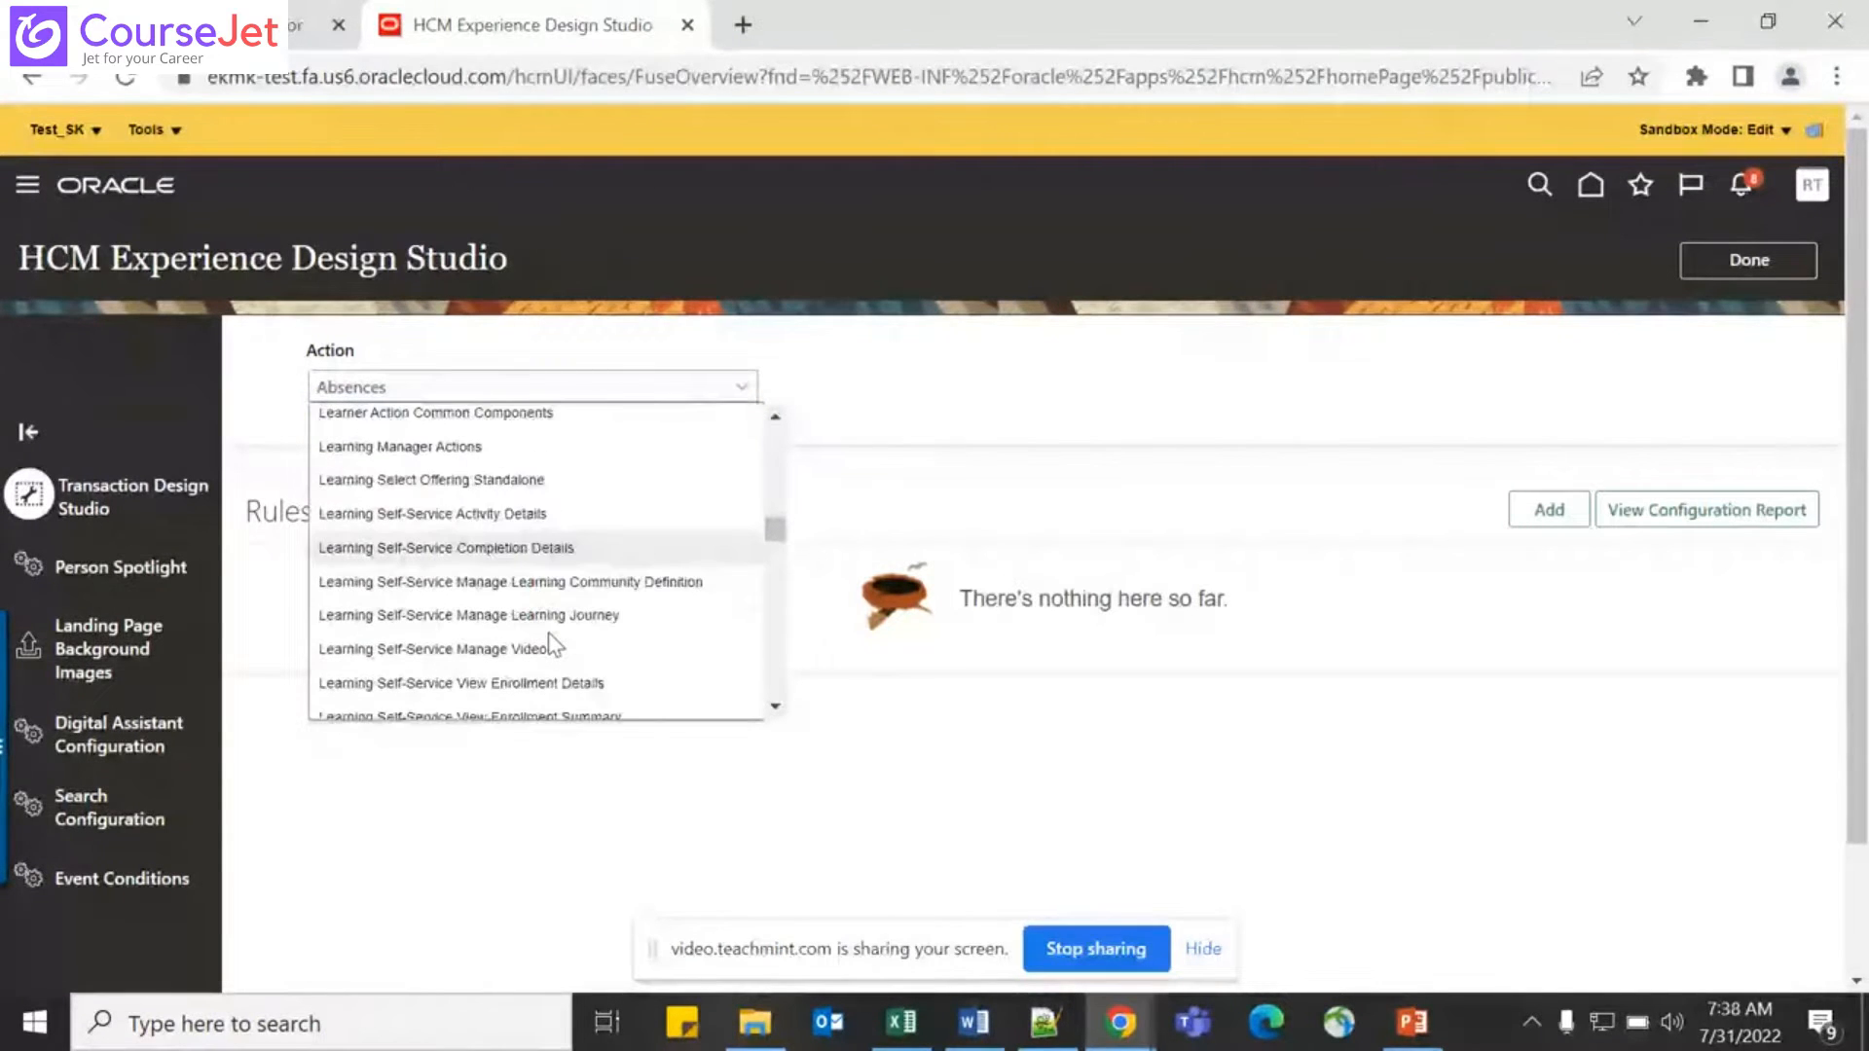
pyautogui.scroll(15, 553, 645)
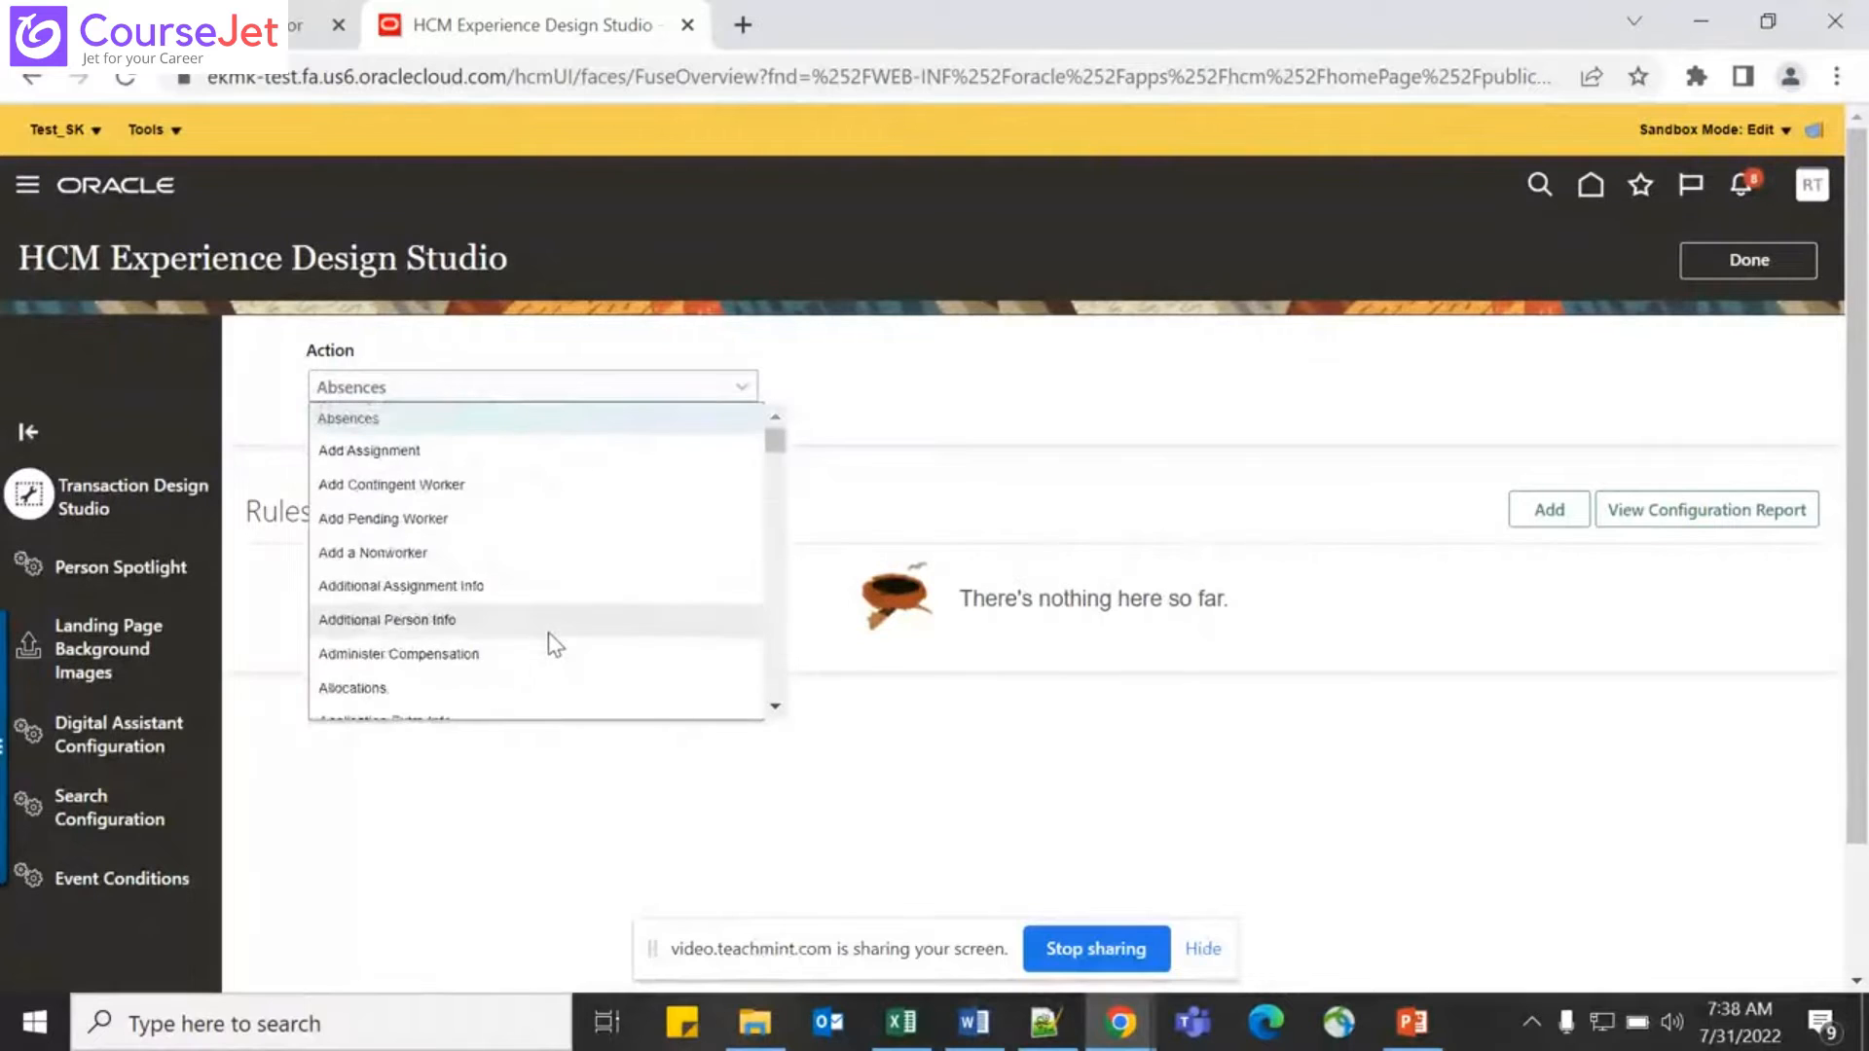
pyautogui.scroll(-6, 553, 644)
pyautogui.scroll(-20, 550, 643)
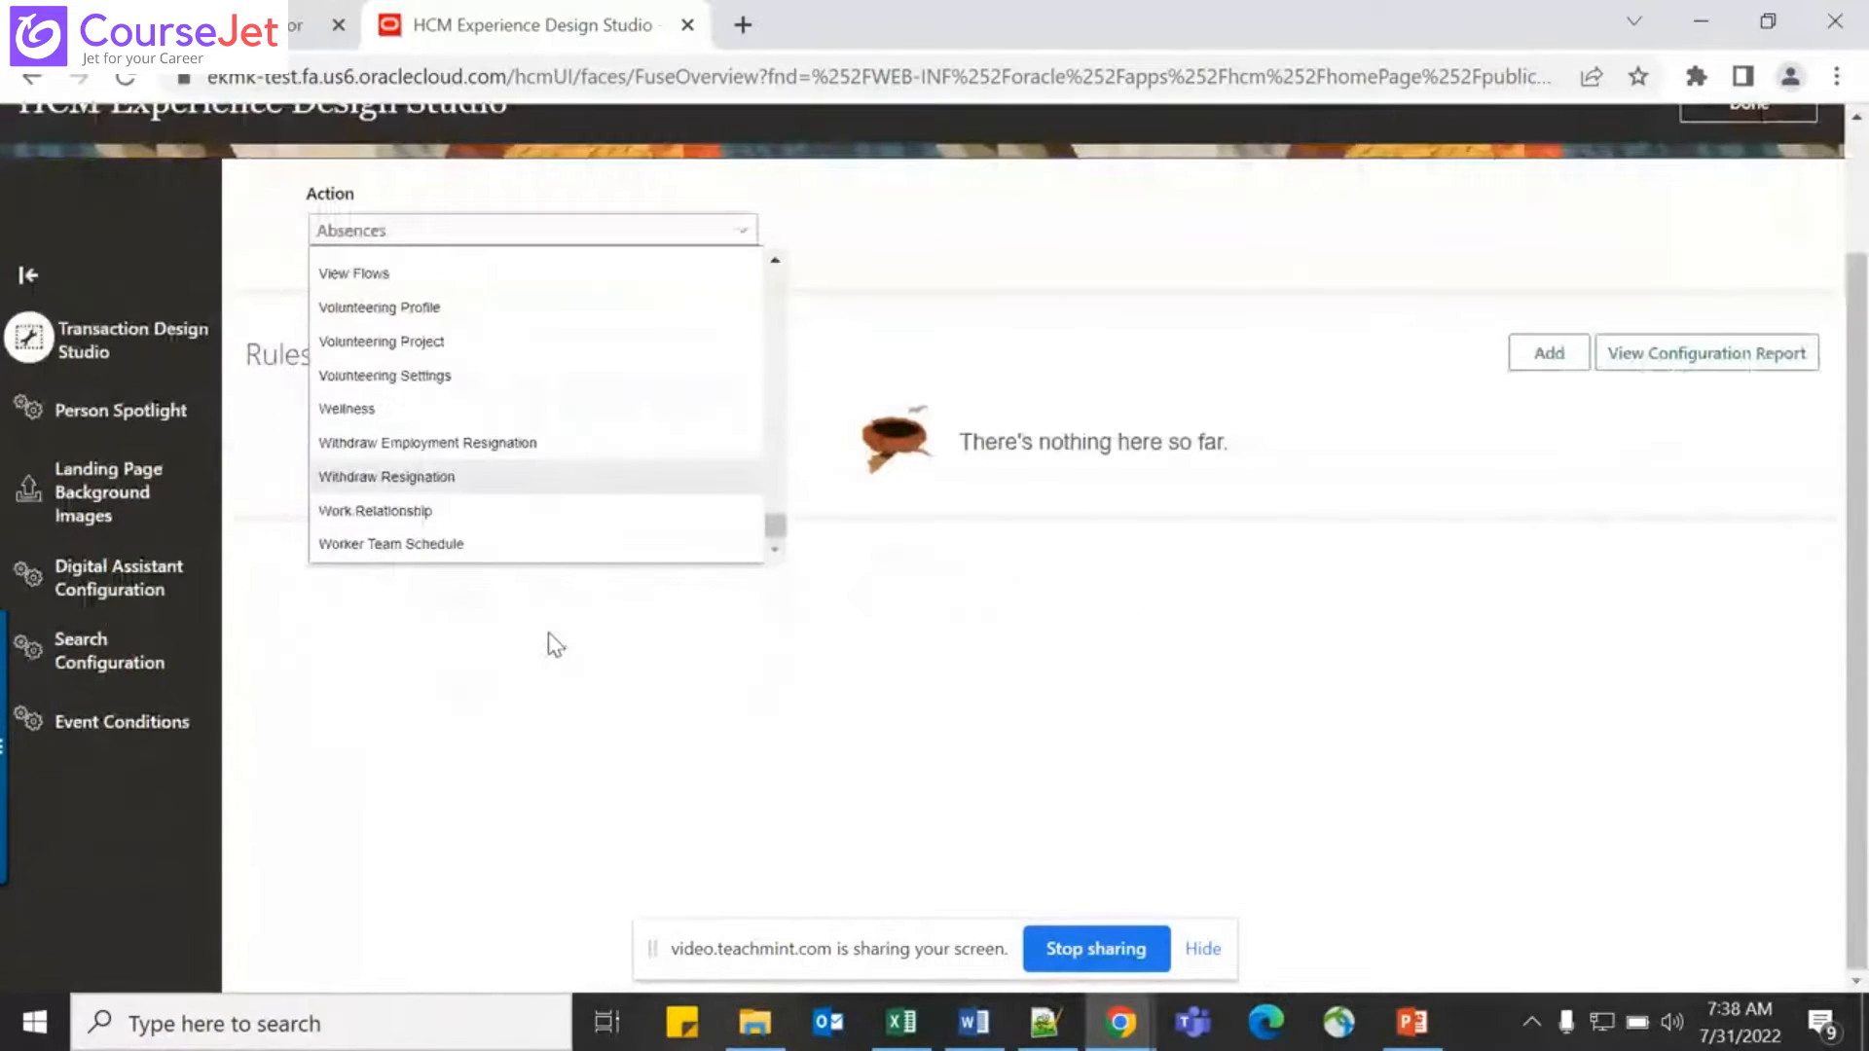
pyautogui.scroll(2, 938, 397)
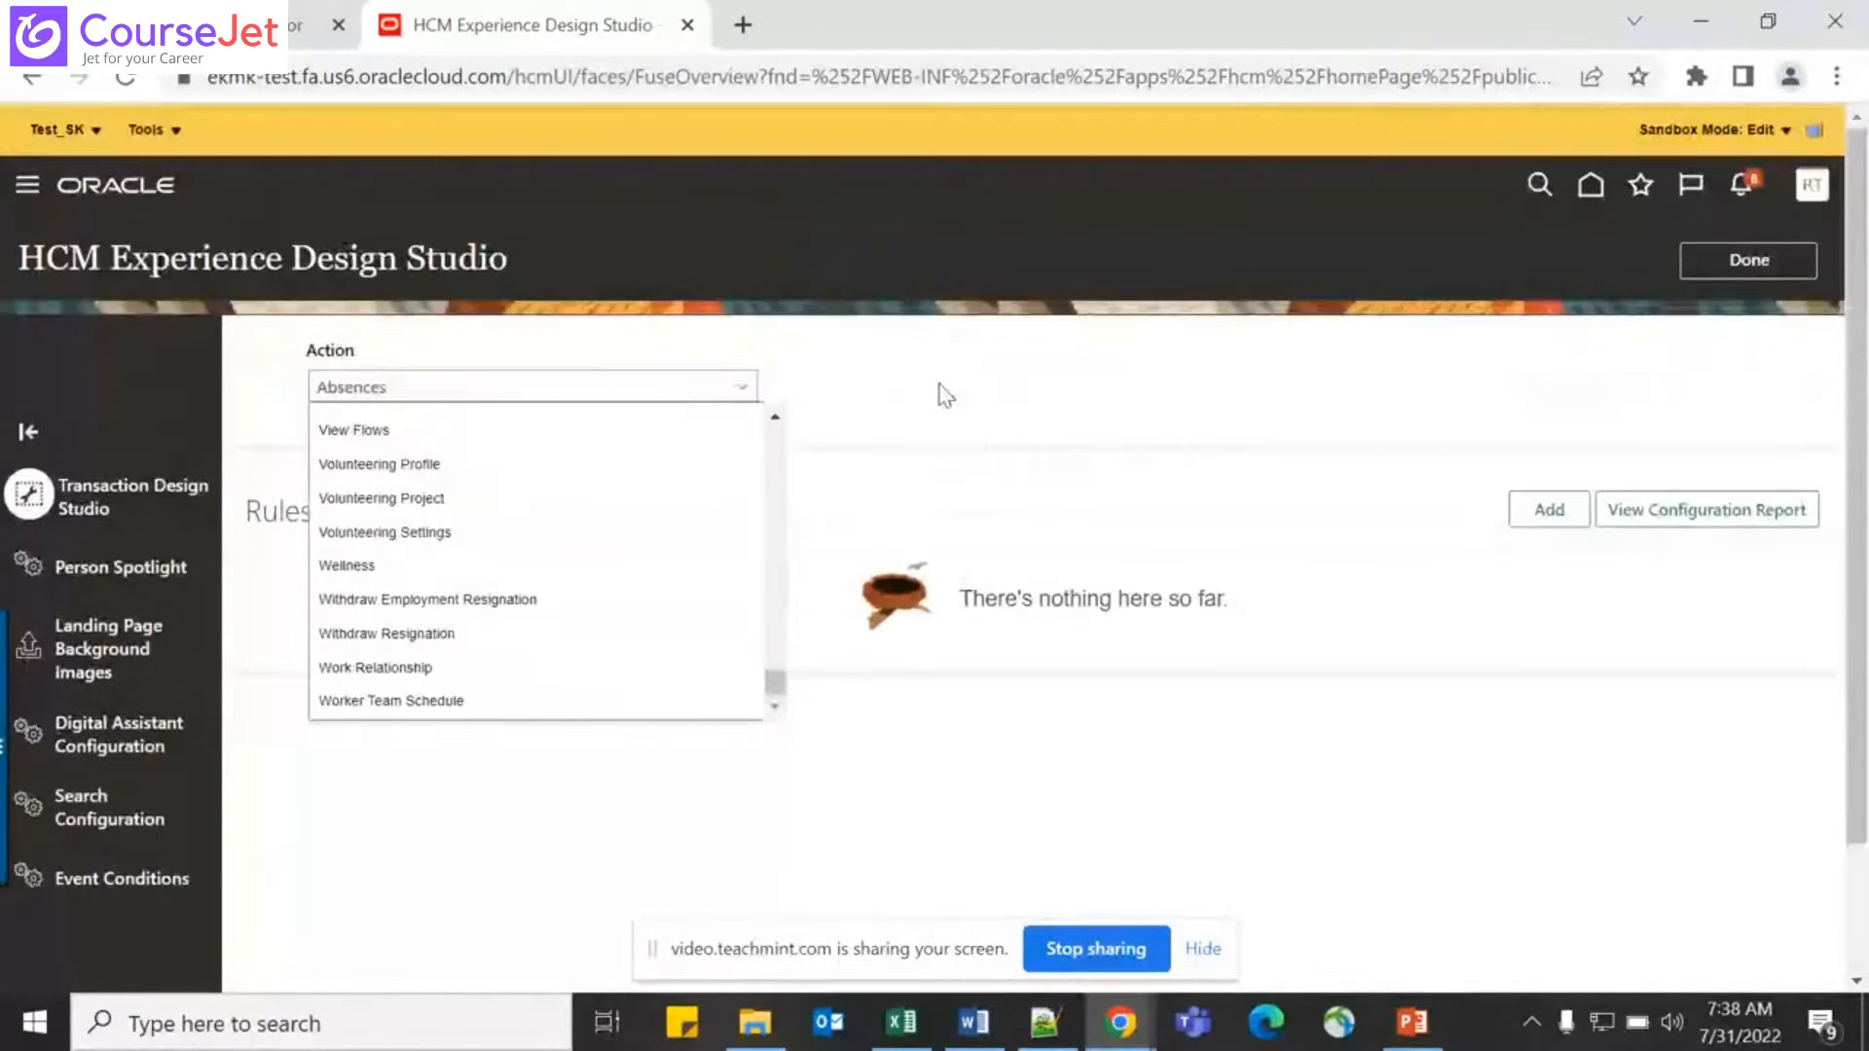
pyautogui.scroll(2, 697, 470)
pyautogui.scroll(15, 697, 471)
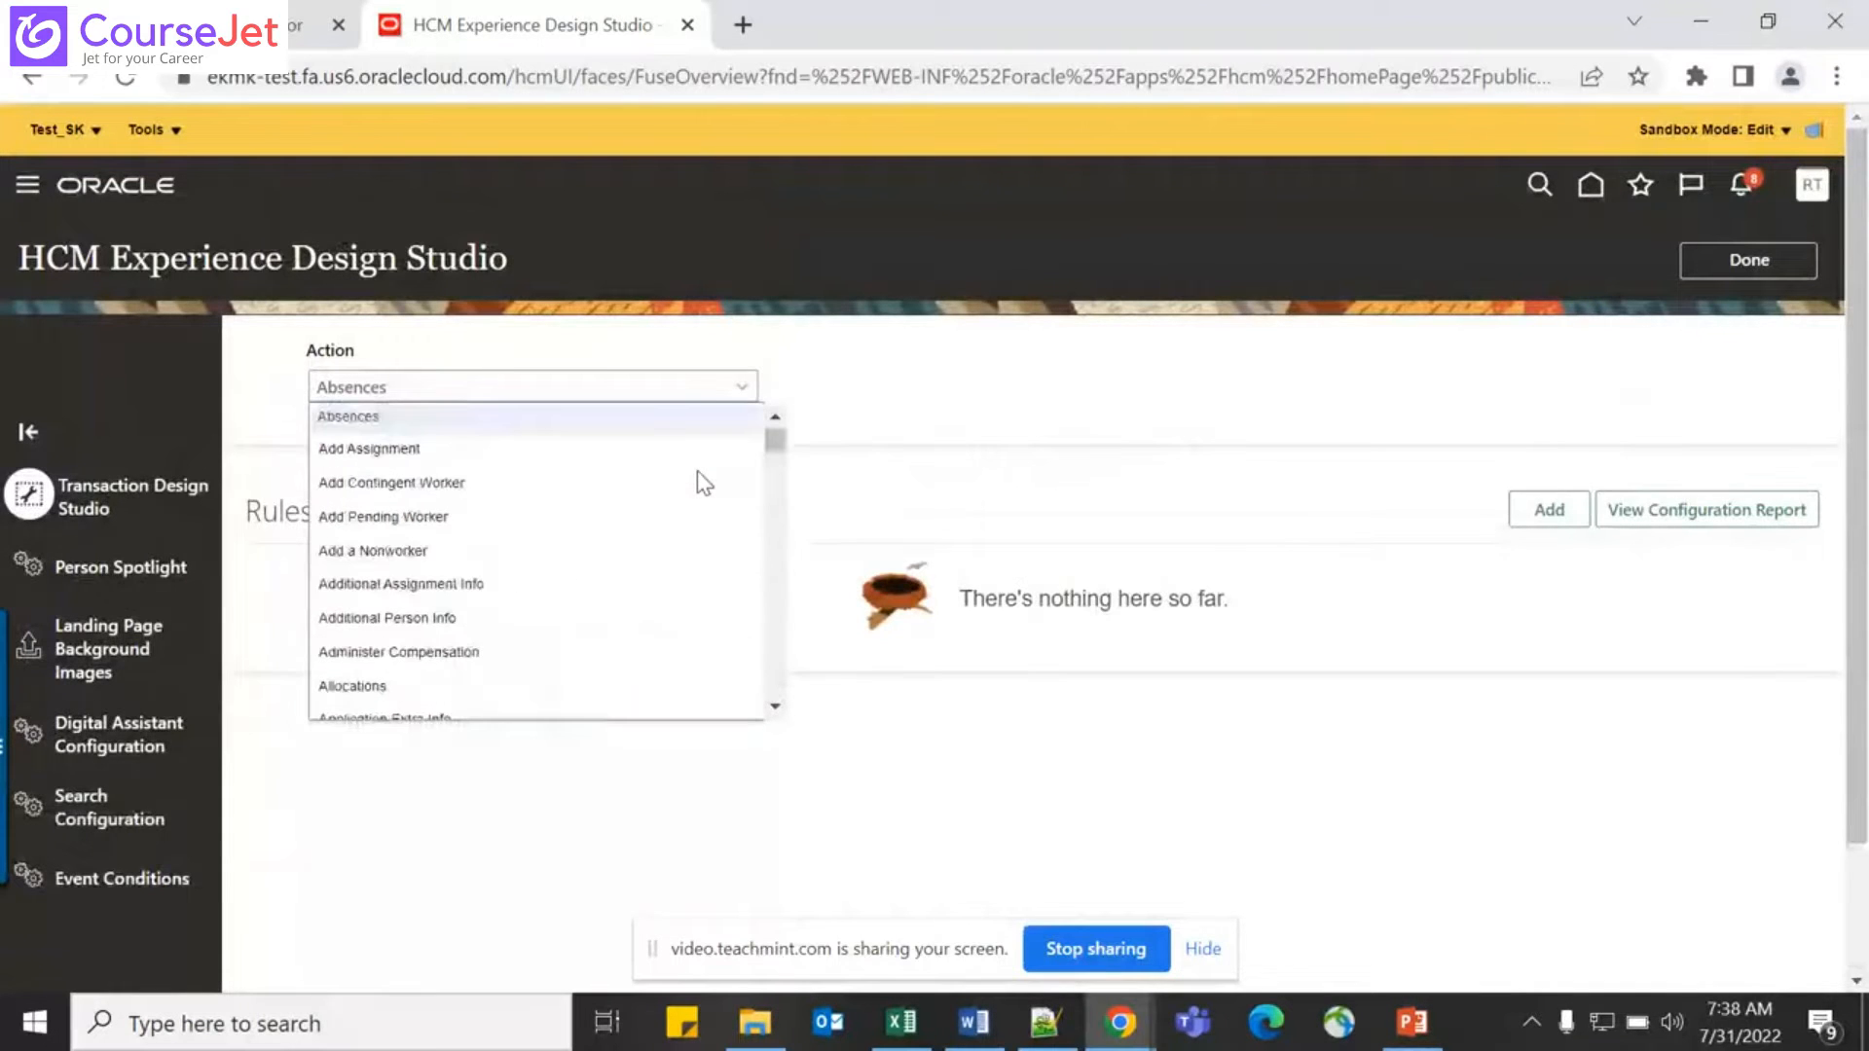
# Step: Check the action named on the slide and set the Transaction Design Studio action to Recruiting - Create Job Requisition
pyautogui.hotkey('alt', 'Tab')
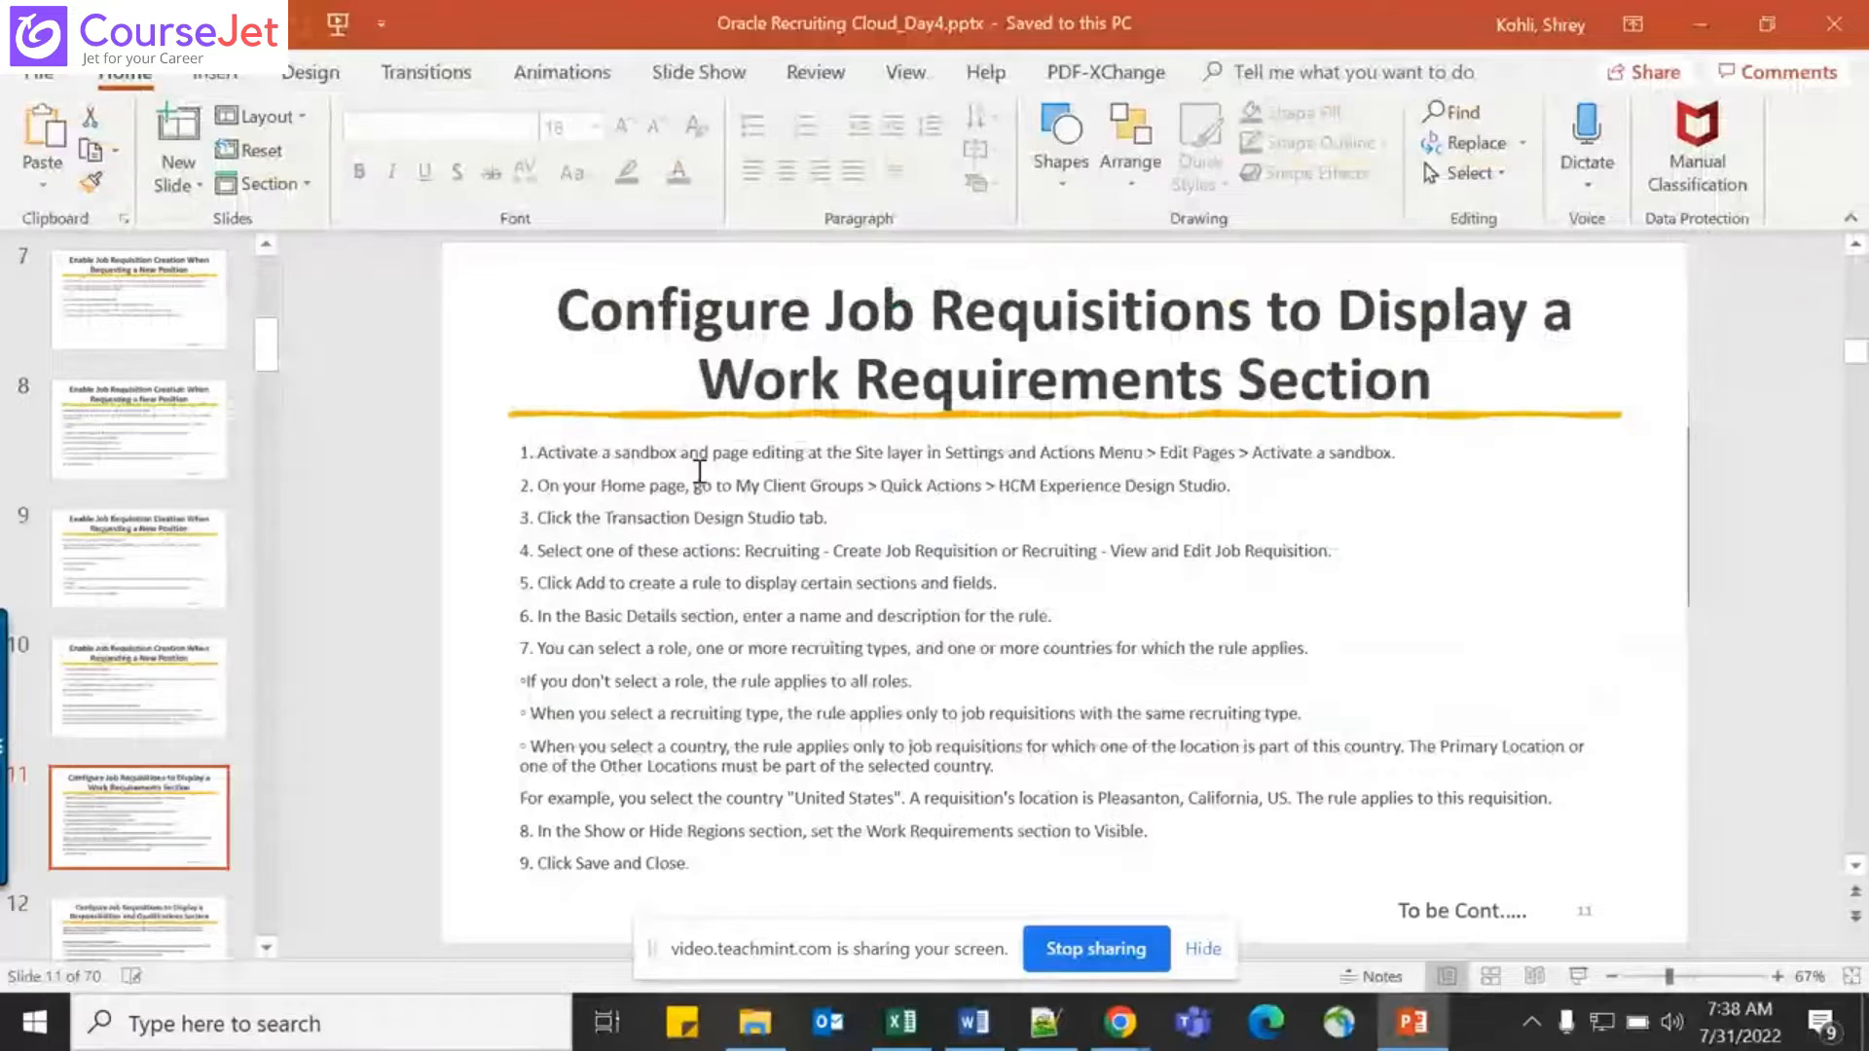
pyautogui.hotkey('alt', 'Tab')
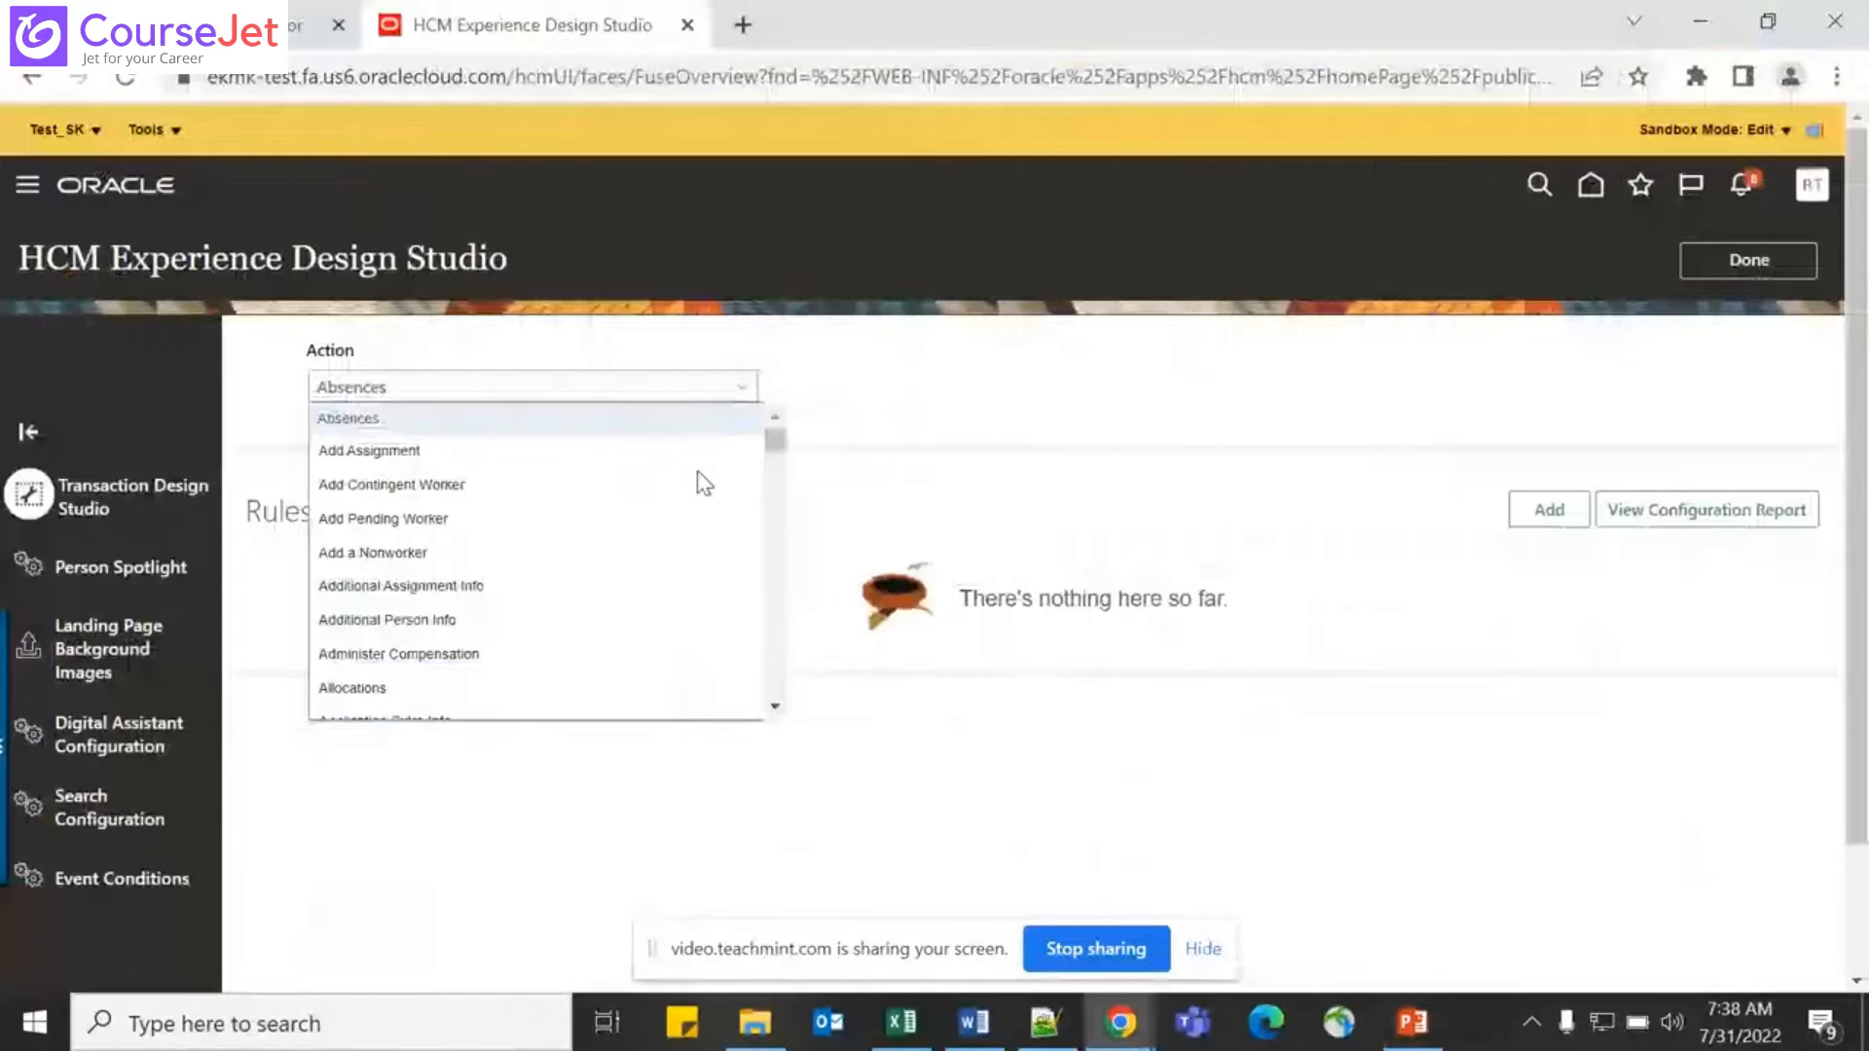
pyautogui.press('r')
pyautogui.press('Down')
pyautogui.press('Down')
pyautogui.press('Down')
pyautogui.press('Down')
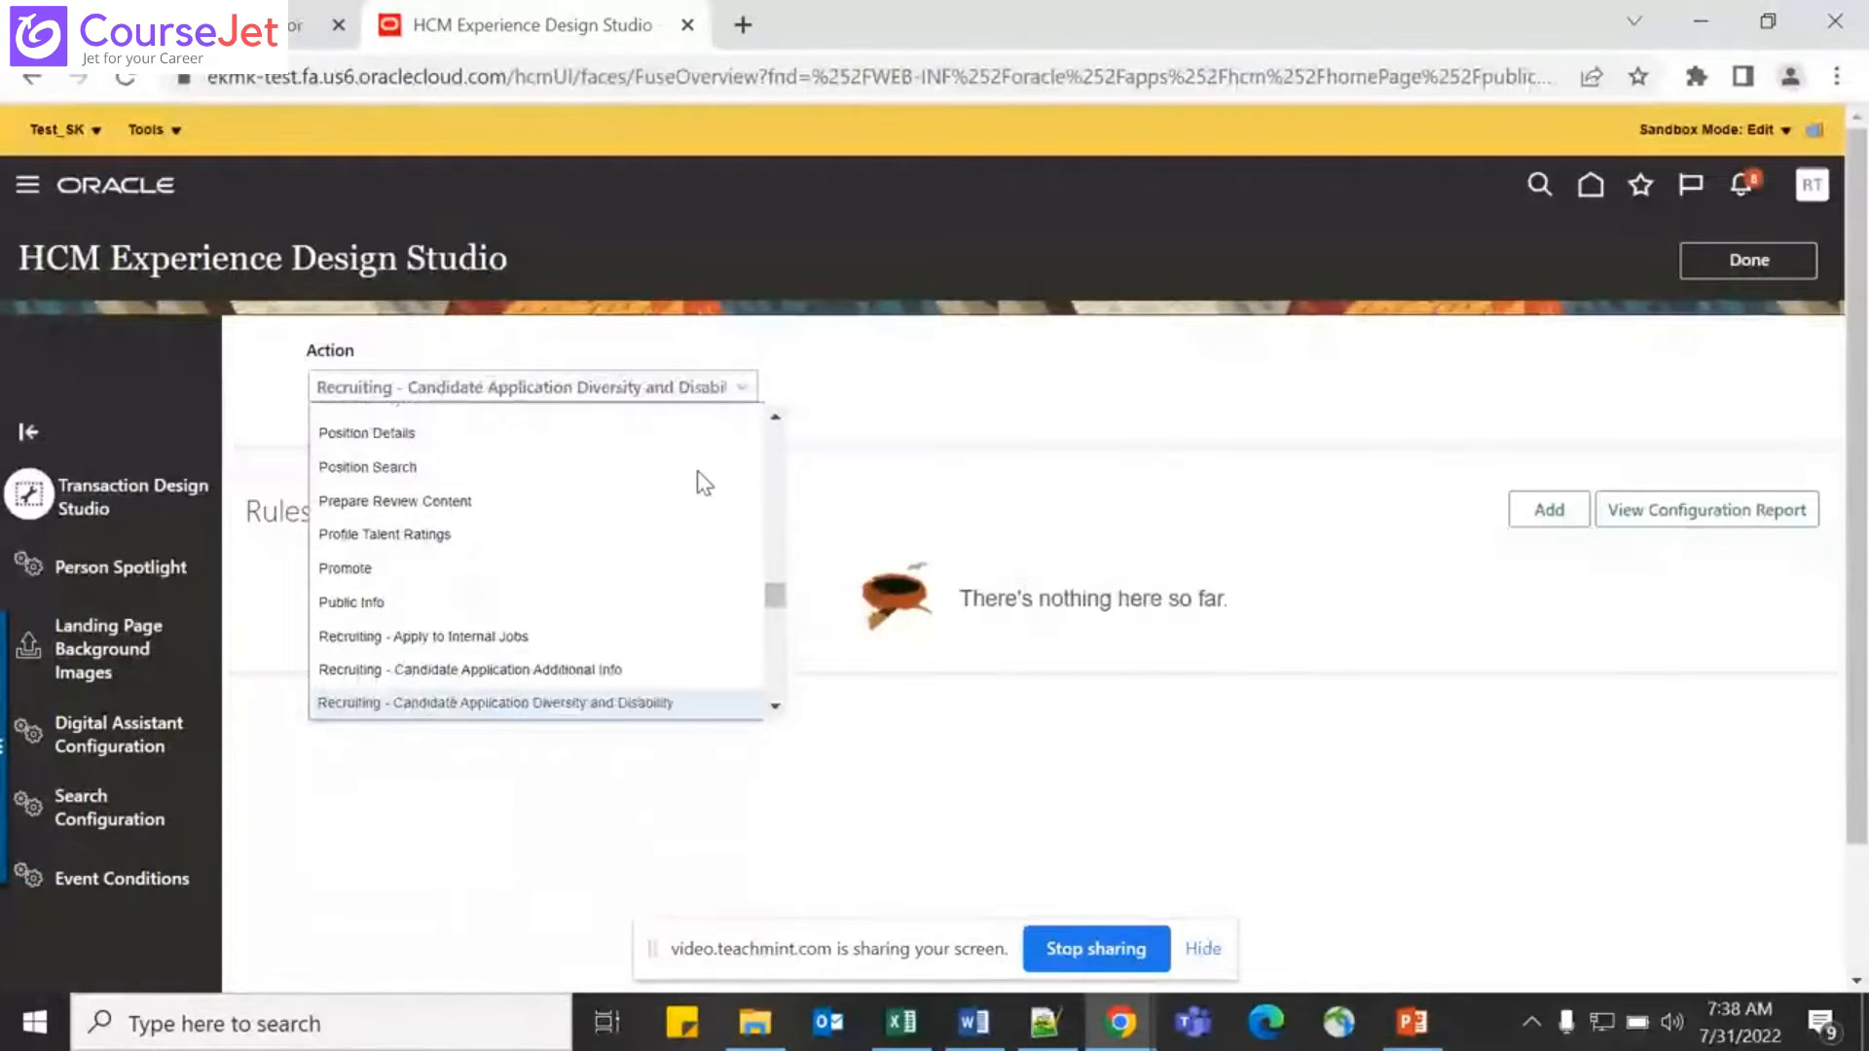
pyautogui.press('Down')
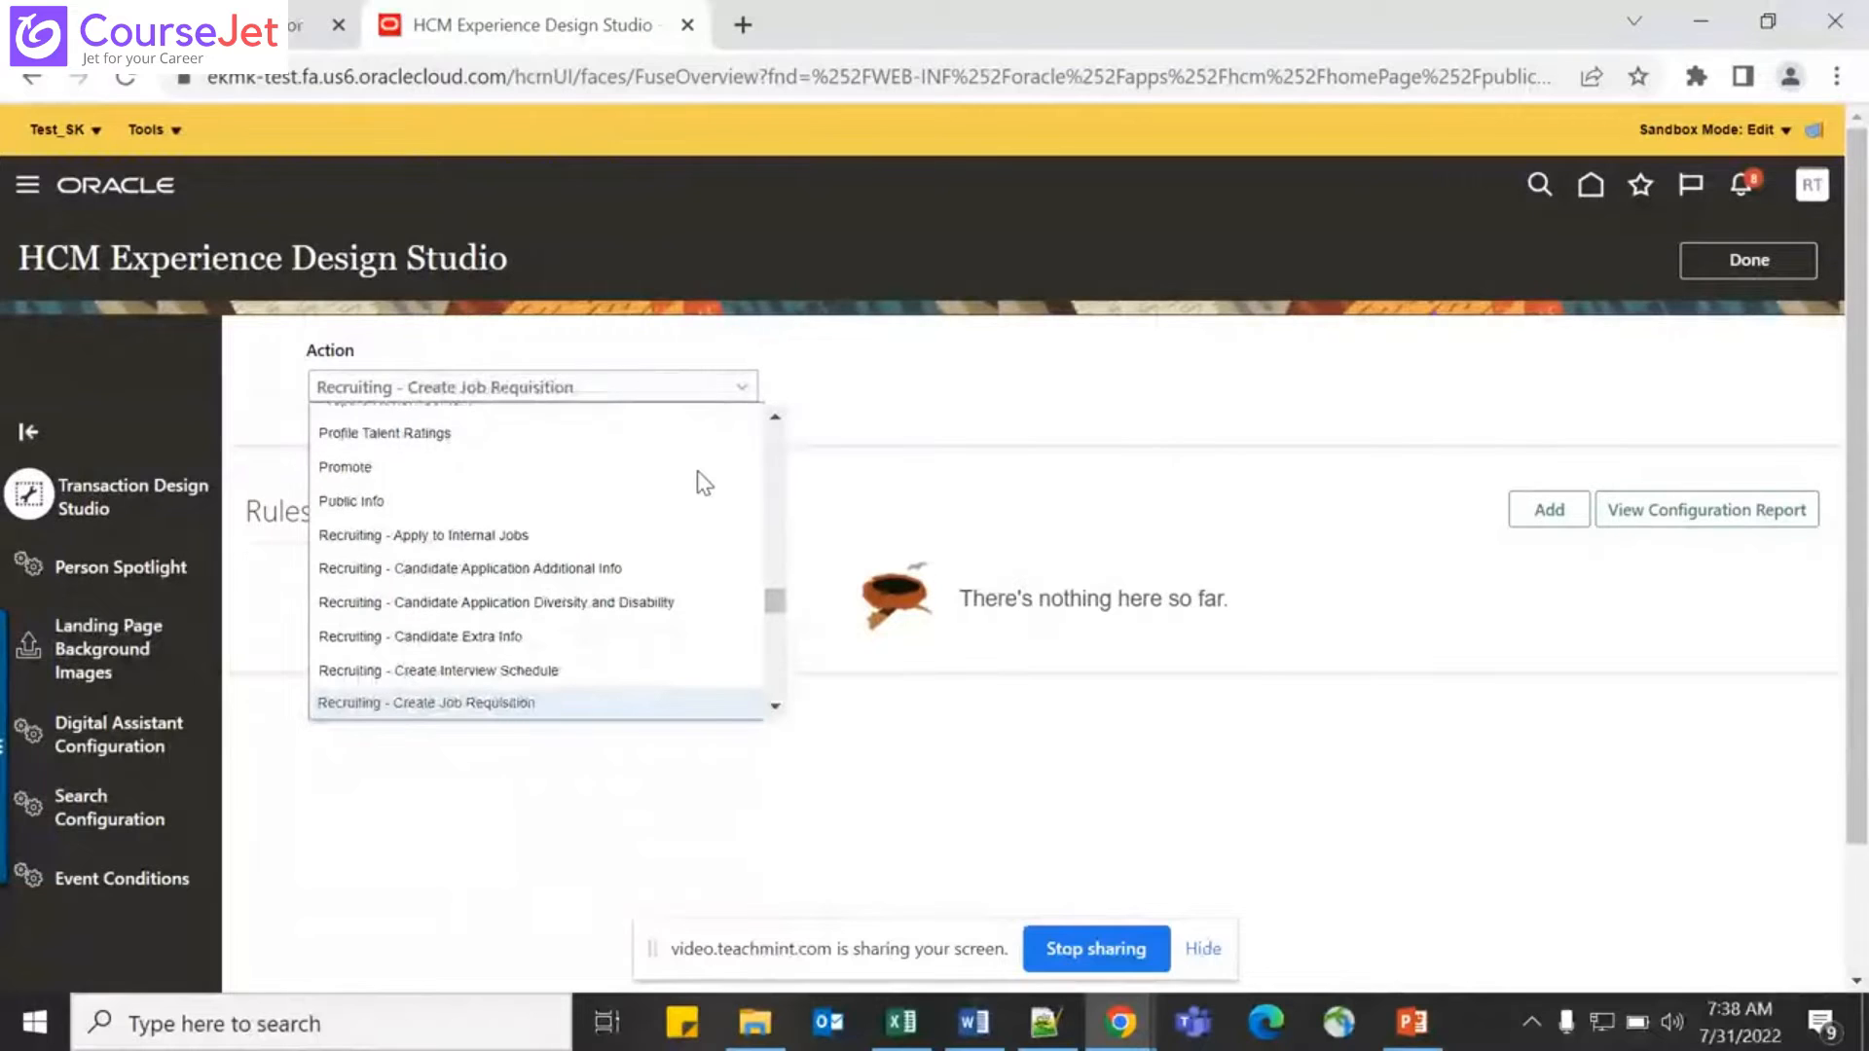
pyautogui.press('Return')
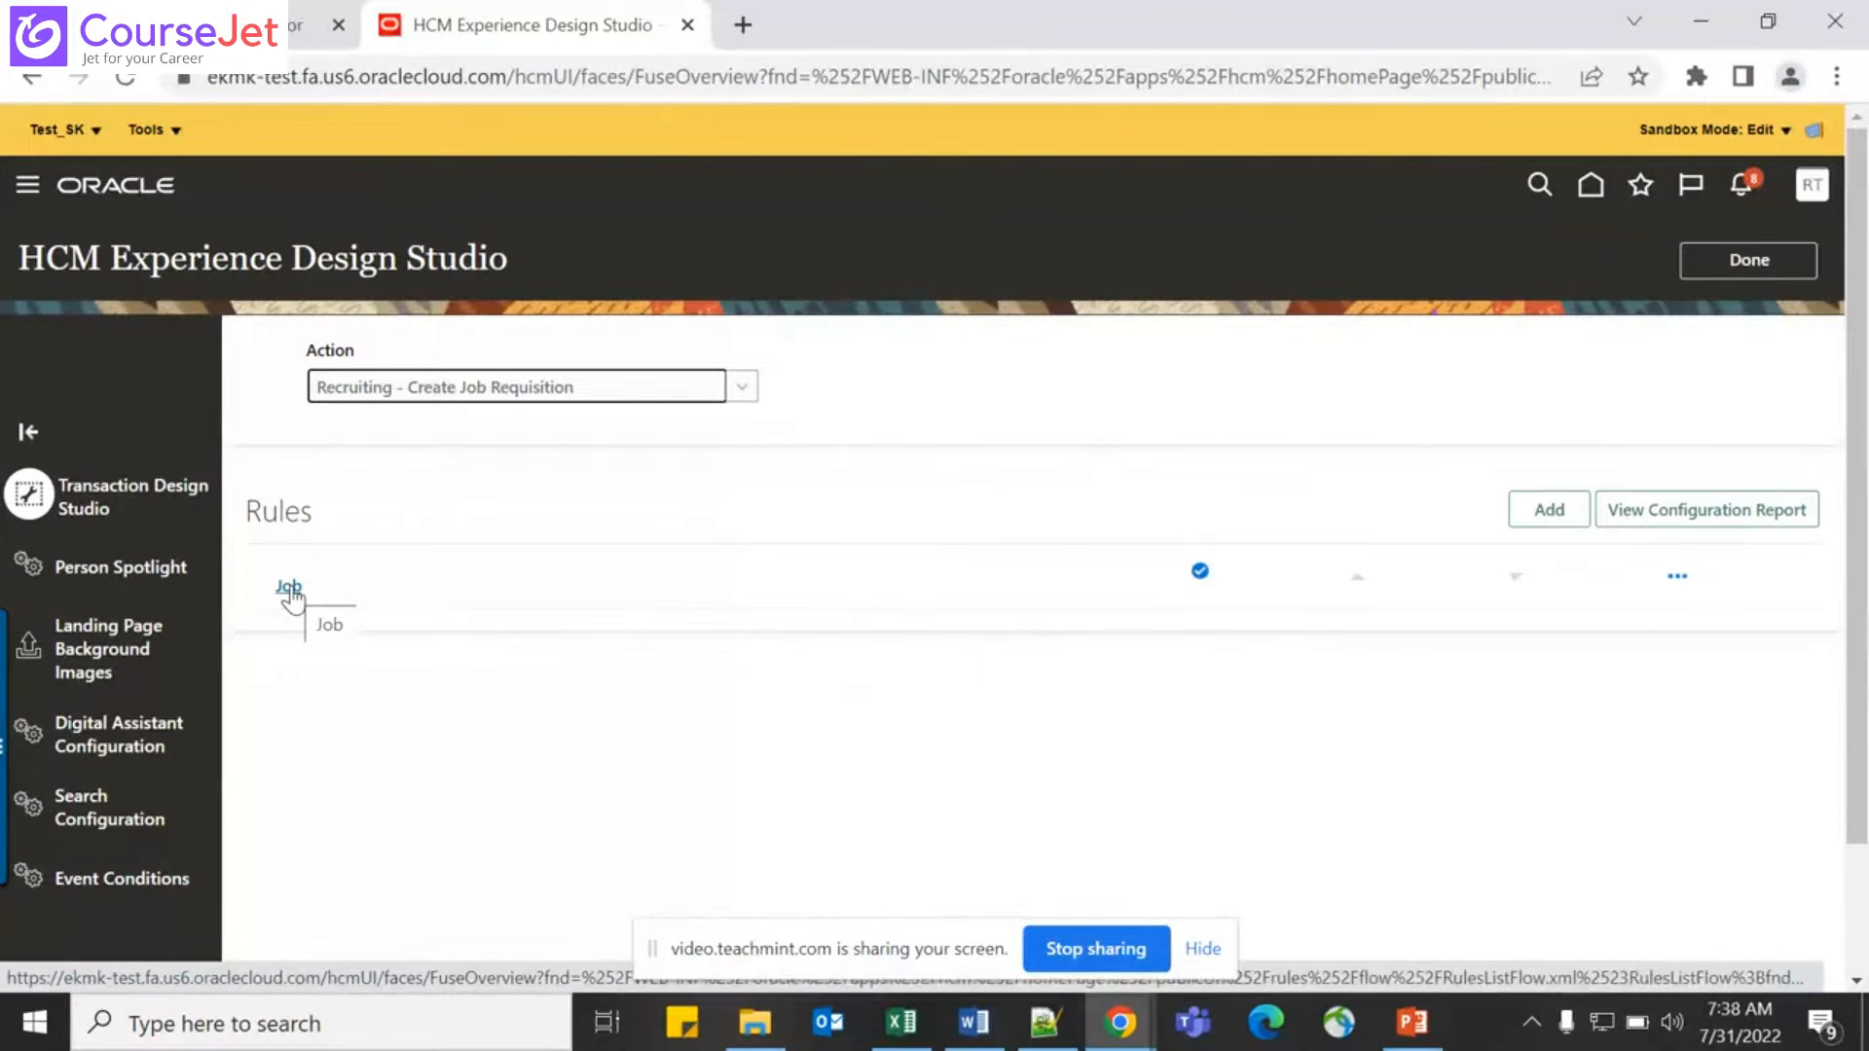
# Step: Open the Job rule and check the visibility choices for its Work Requirements region
pyautogui.click(289, 589)
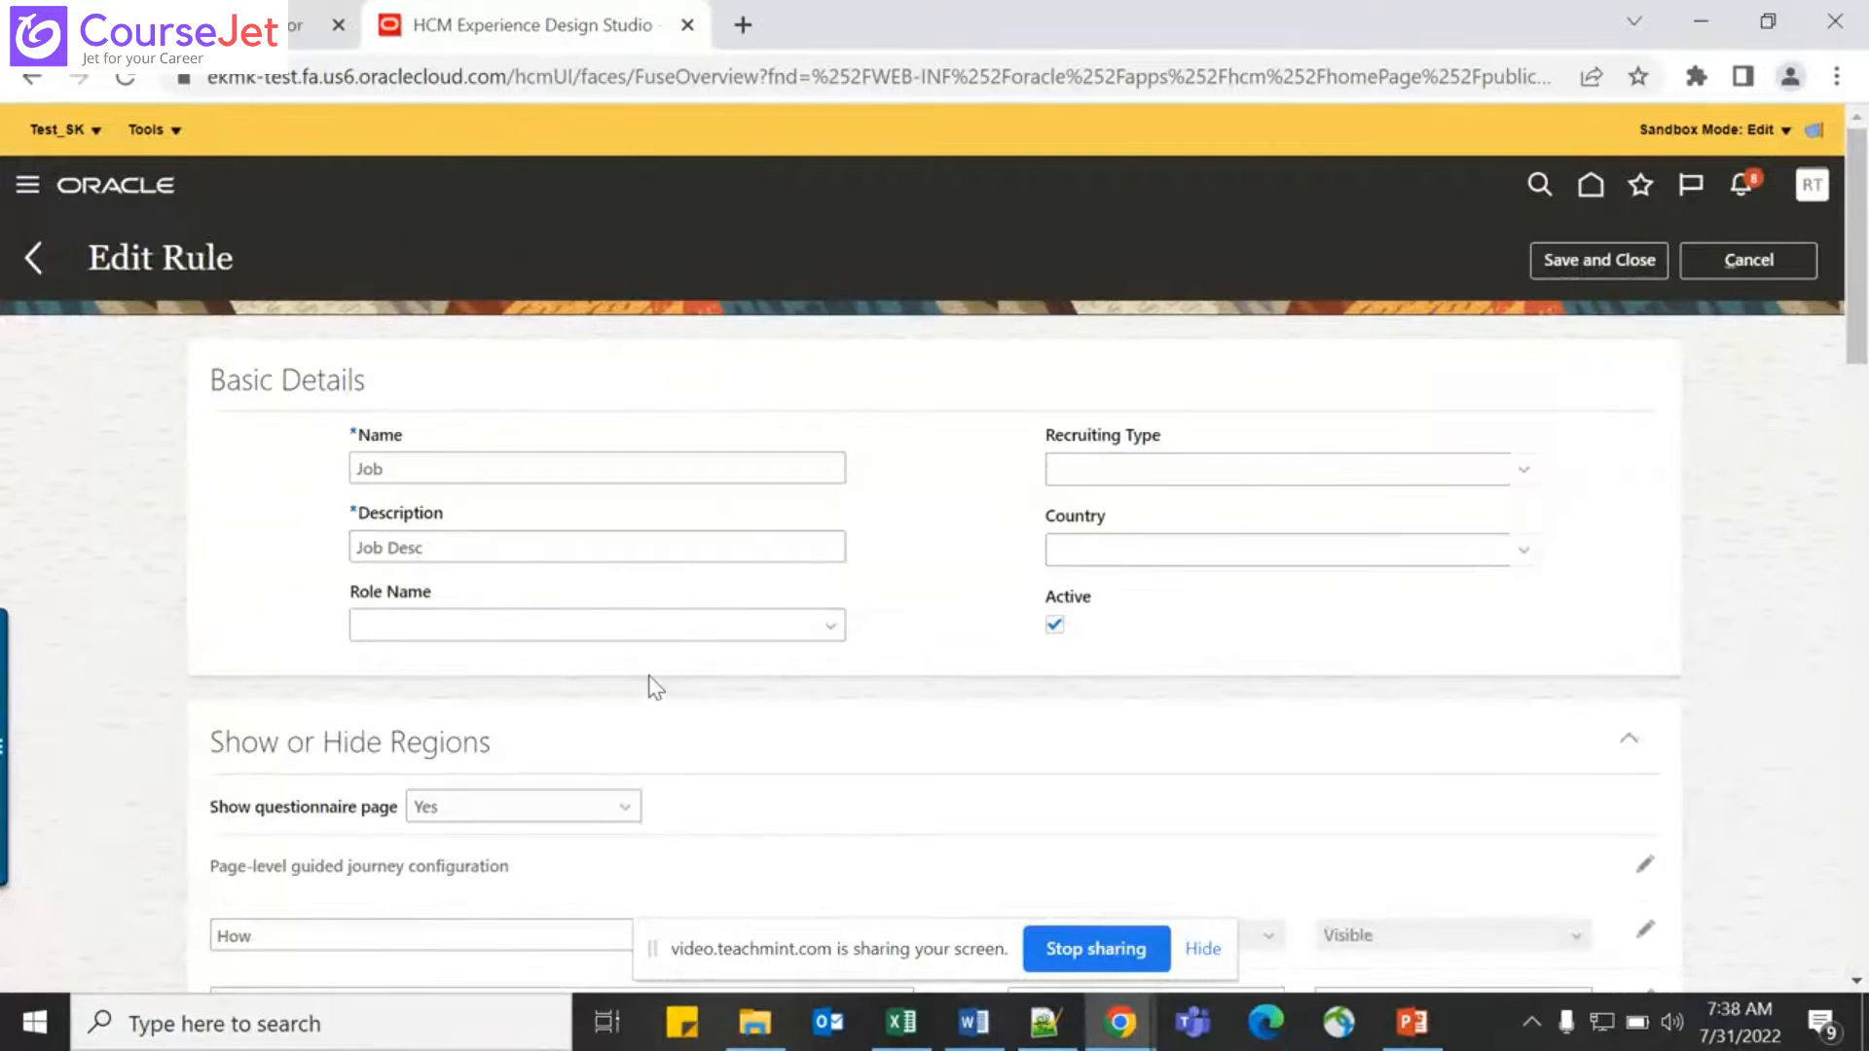
pyautogui.scroll(-6, 853, 700)
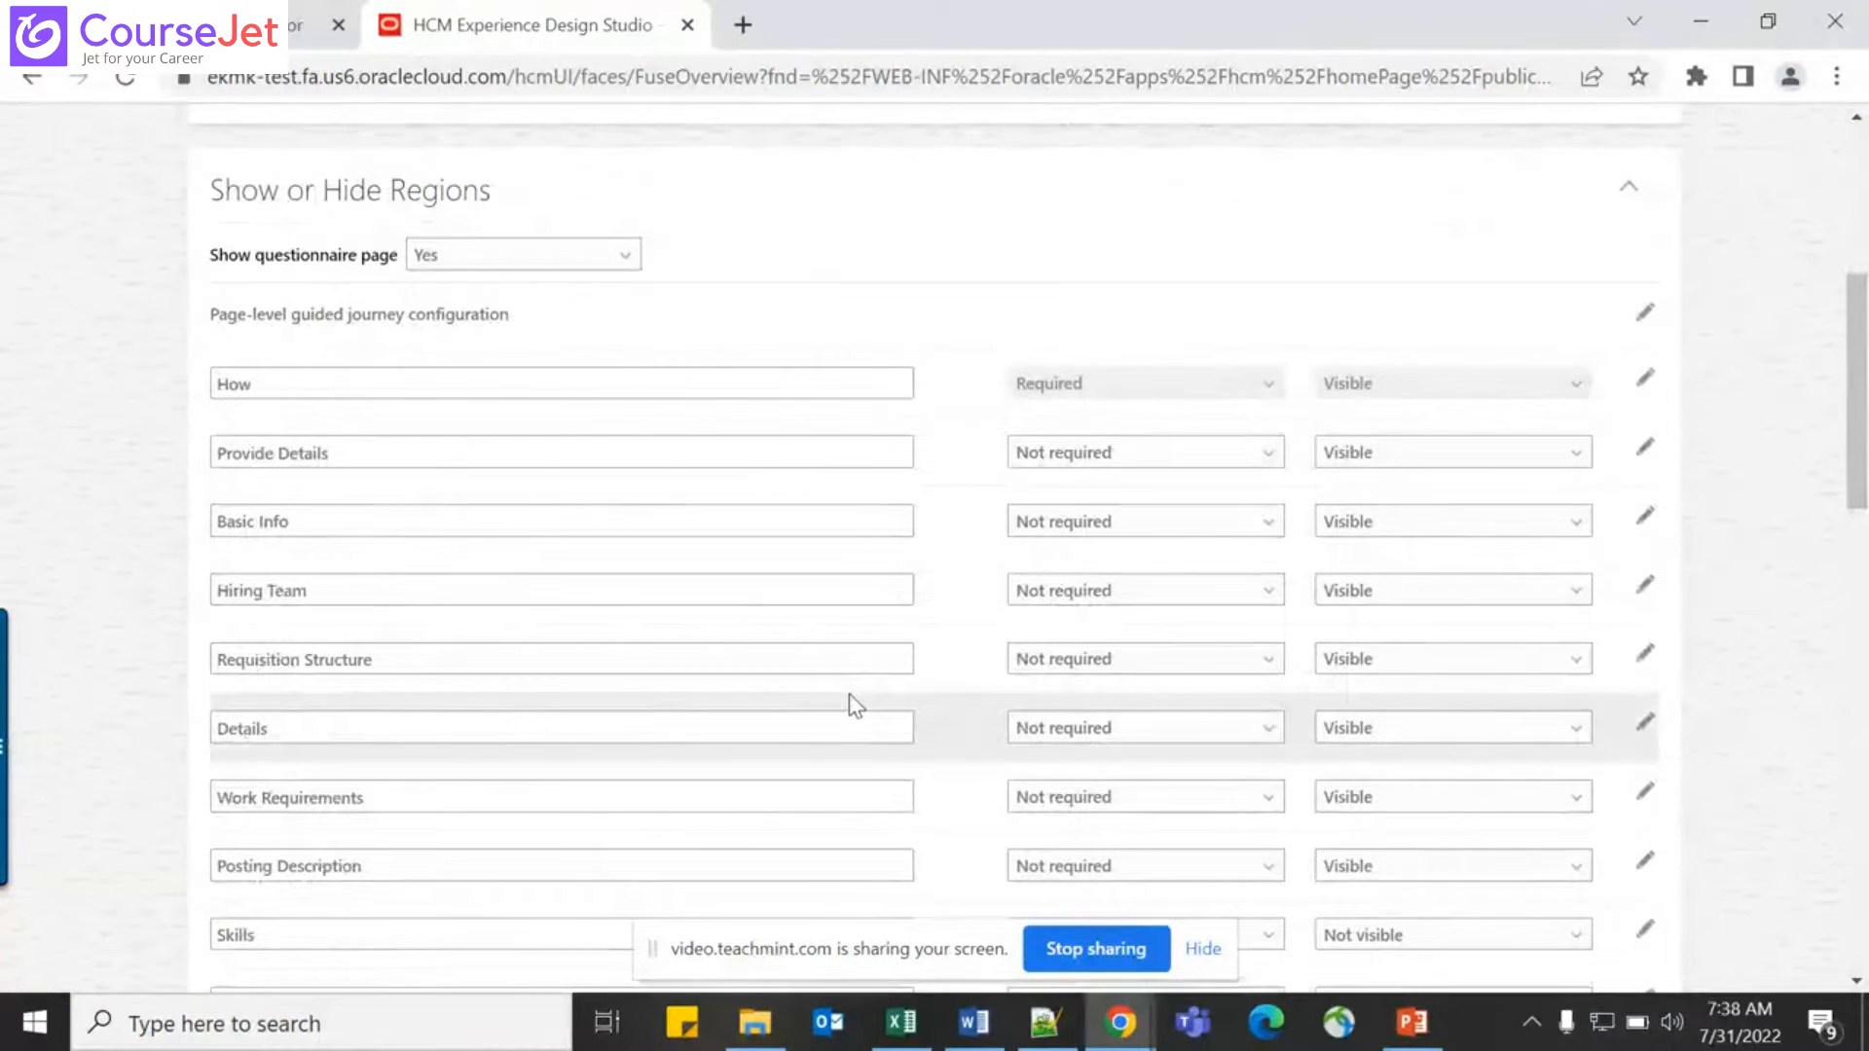
pyautogui.scroll(-2, 851, 697)
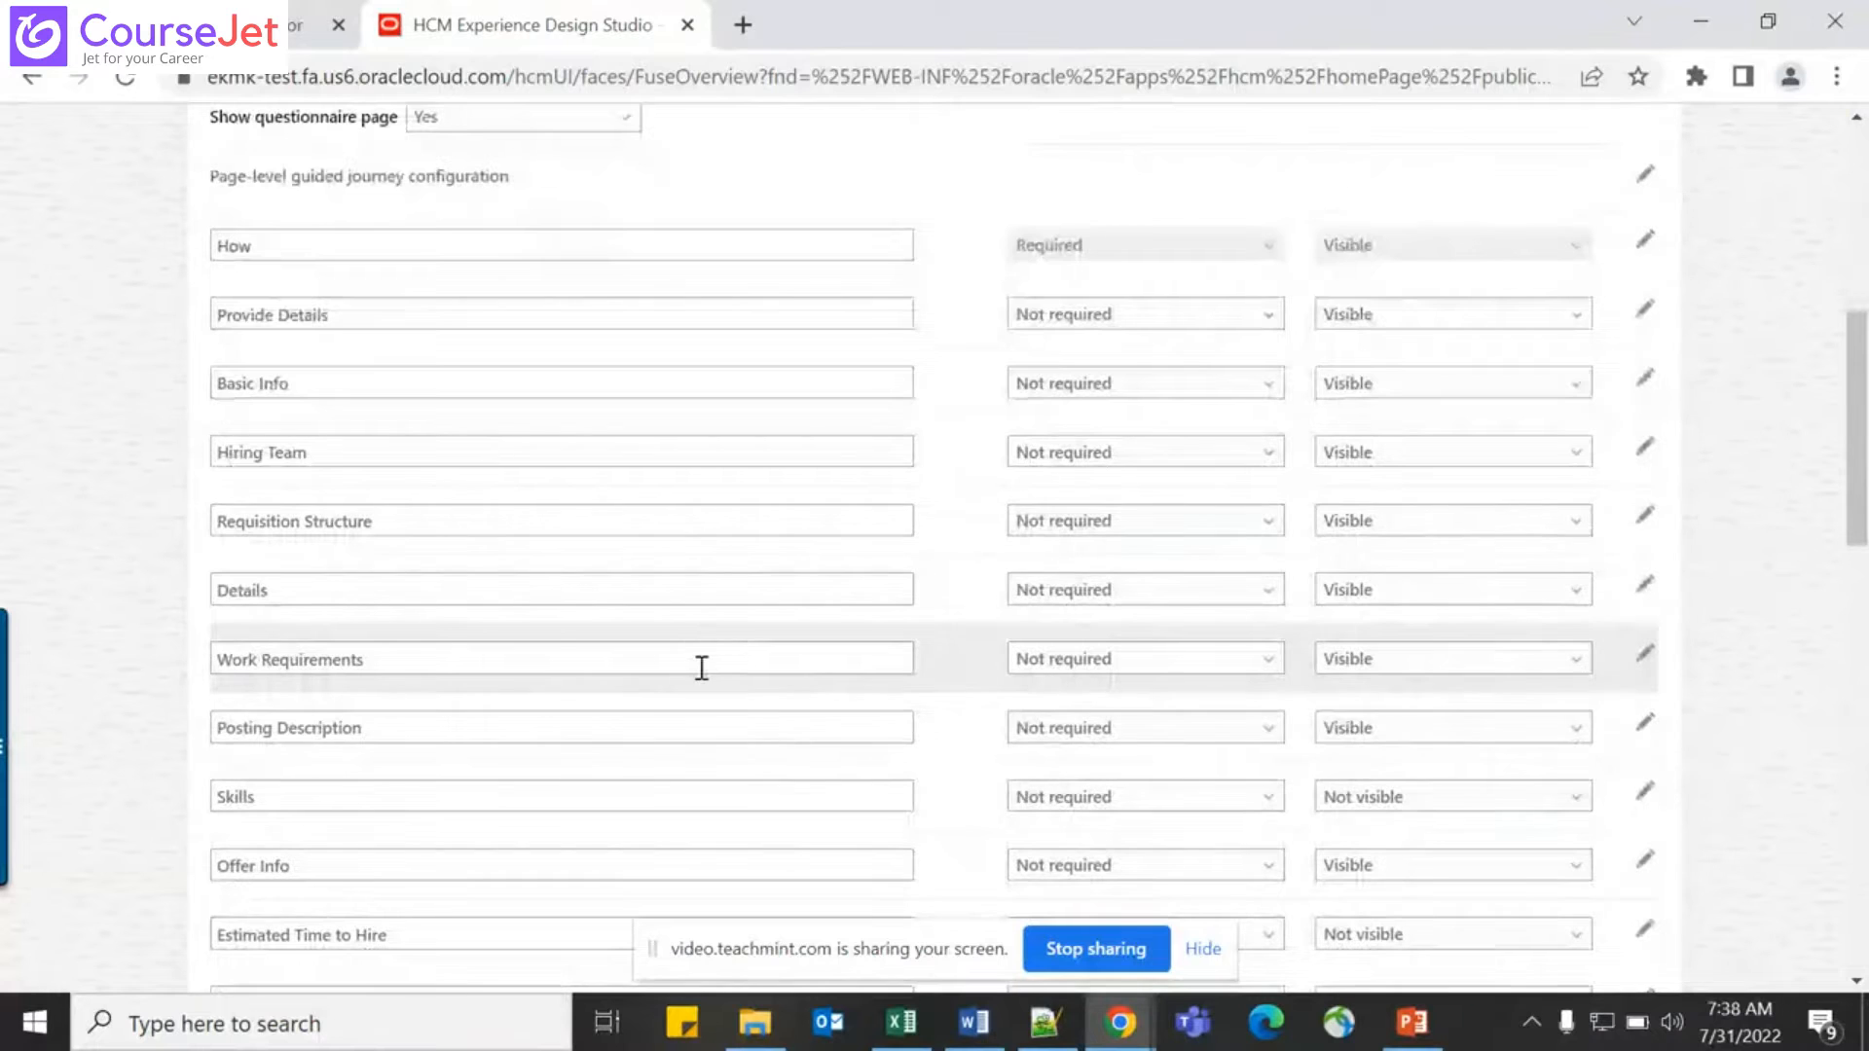
pyautogui.click(699, 668)
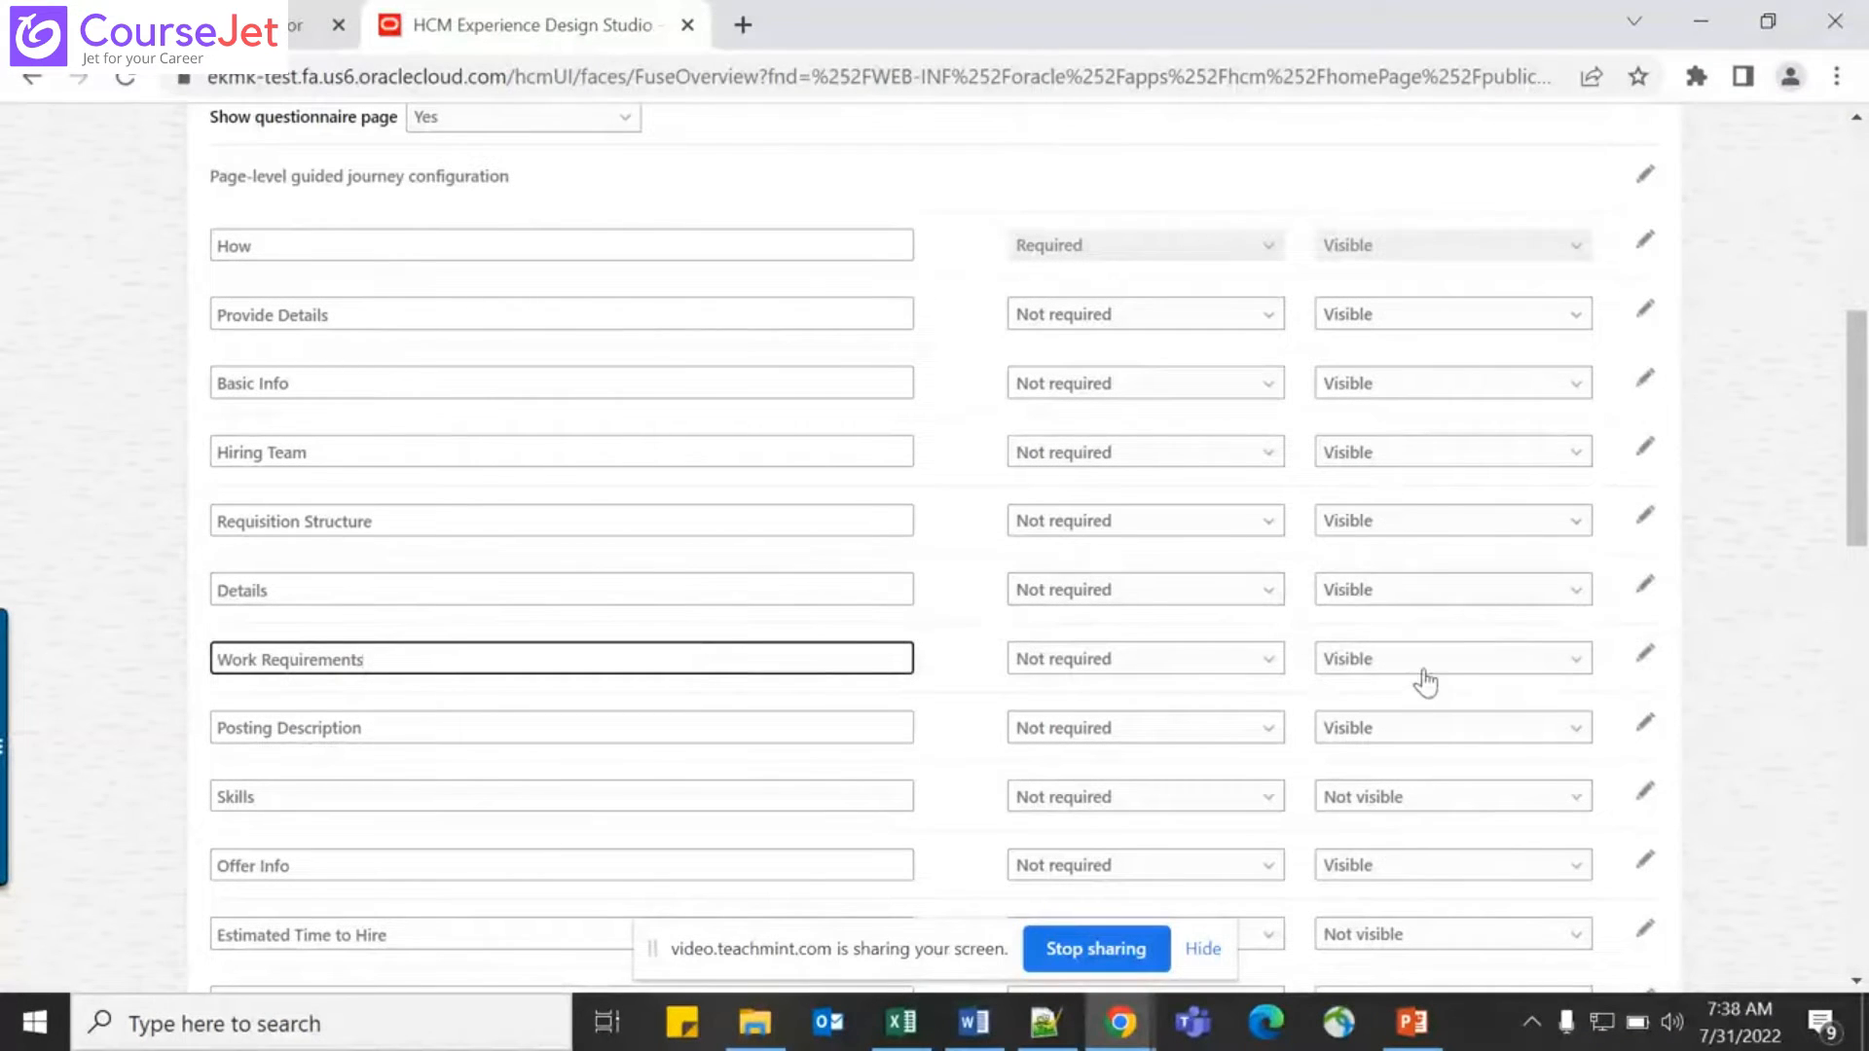
pyautogui.click(1425, 670)
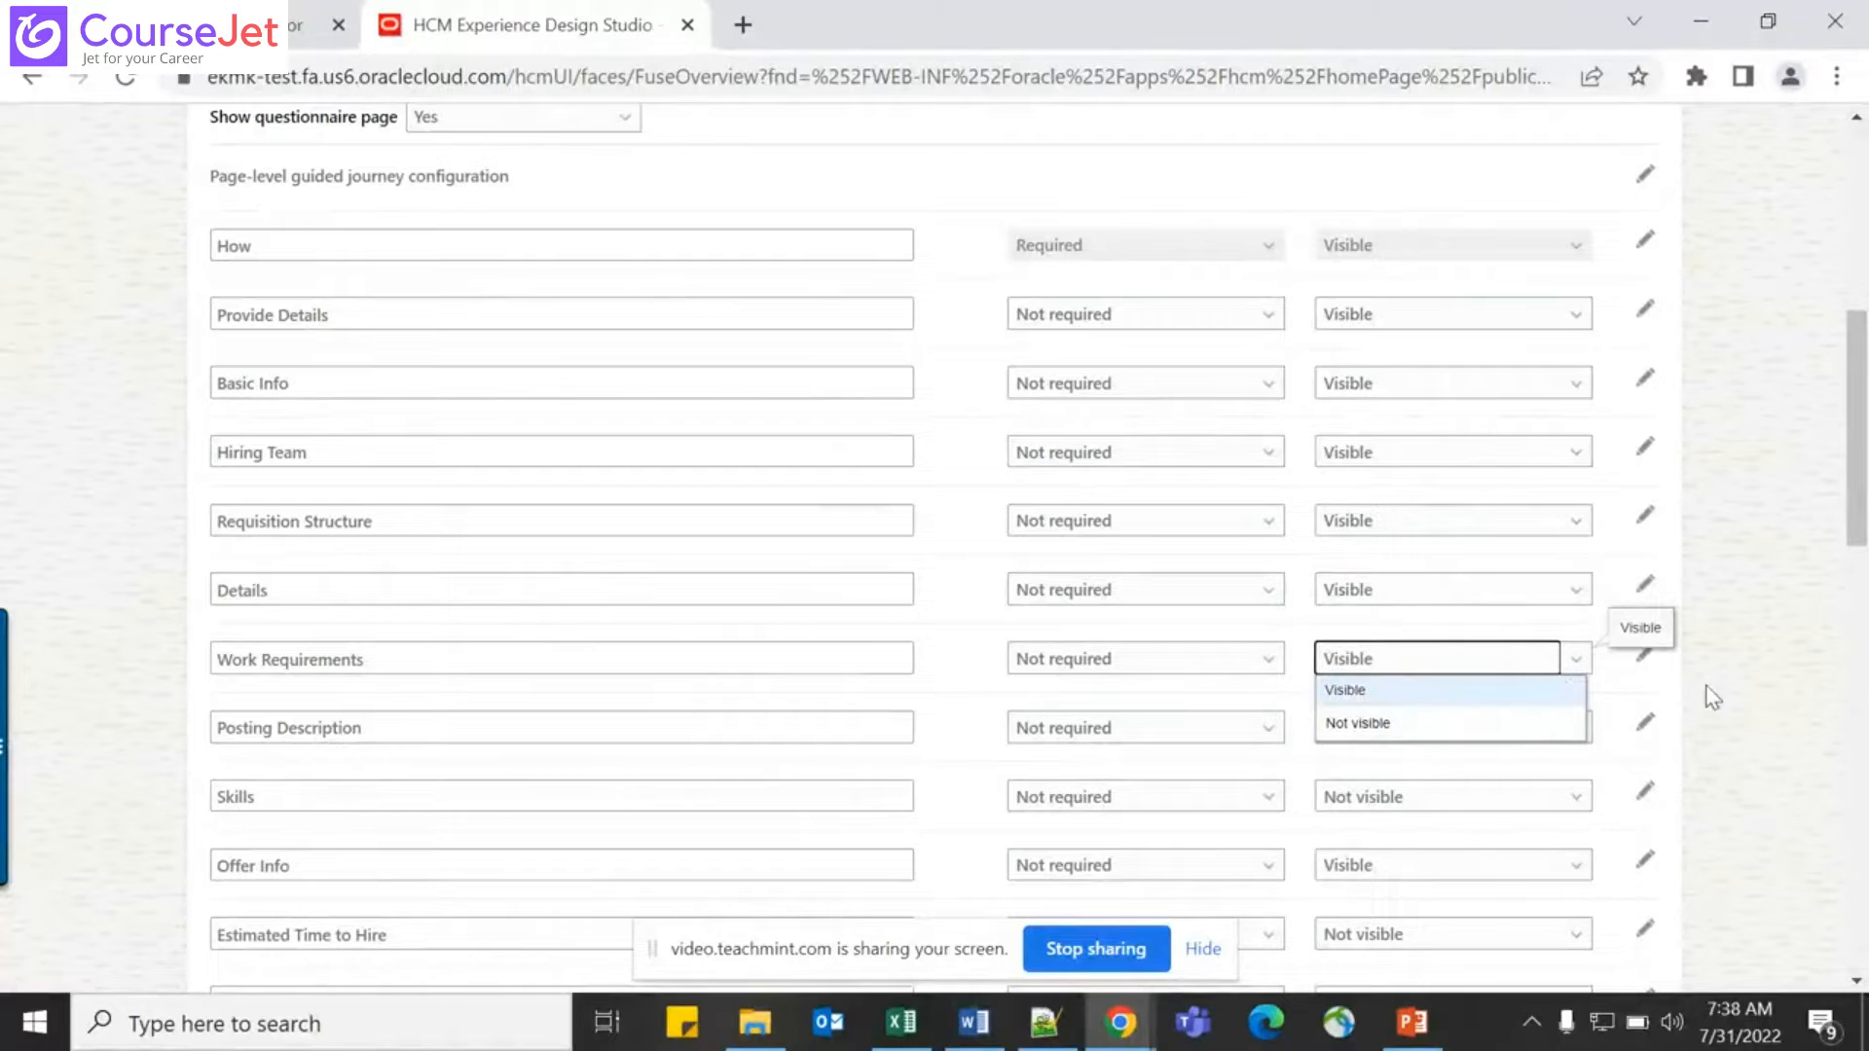
pyautogui.click(1769, 691)
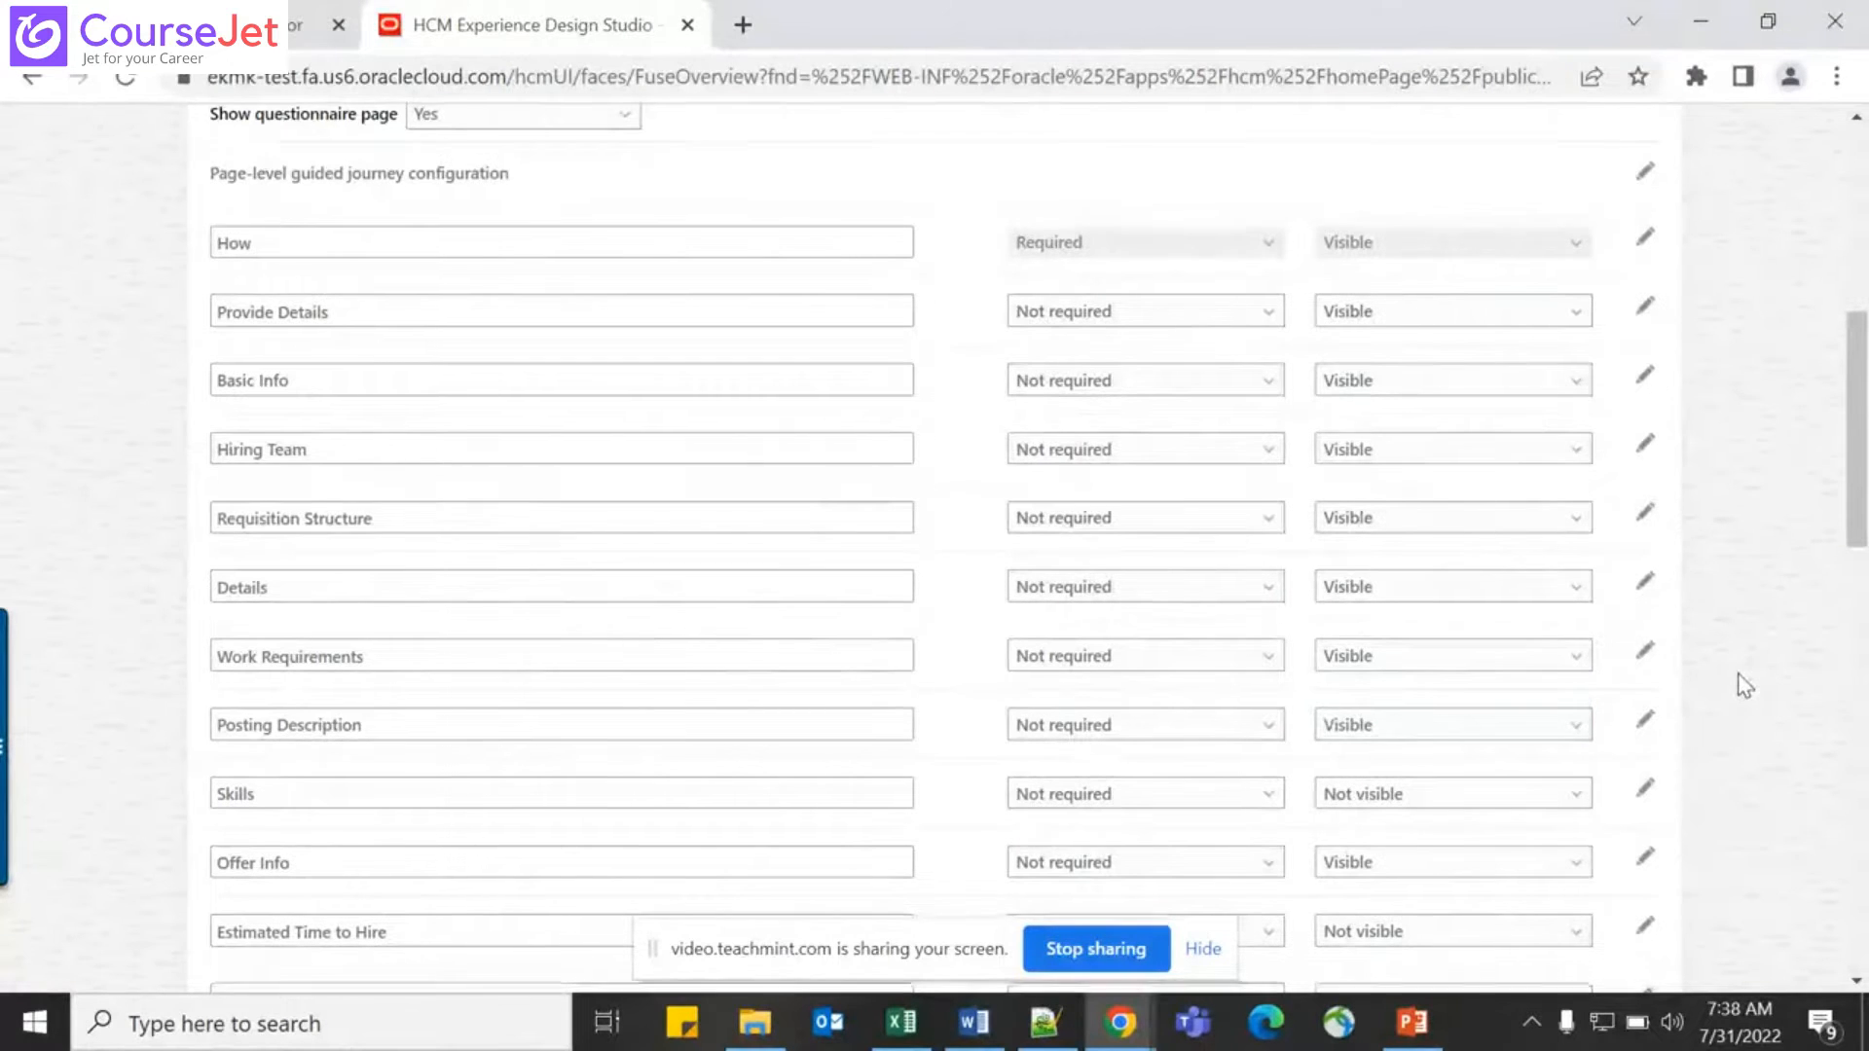
# Step: Inspect the guided journey settings of the Work Requirements region and leave the Job rule without saving
pyautogui.scroll(-9, 1753, 688)
pyautogui.scroll(-1, 1745, 686)
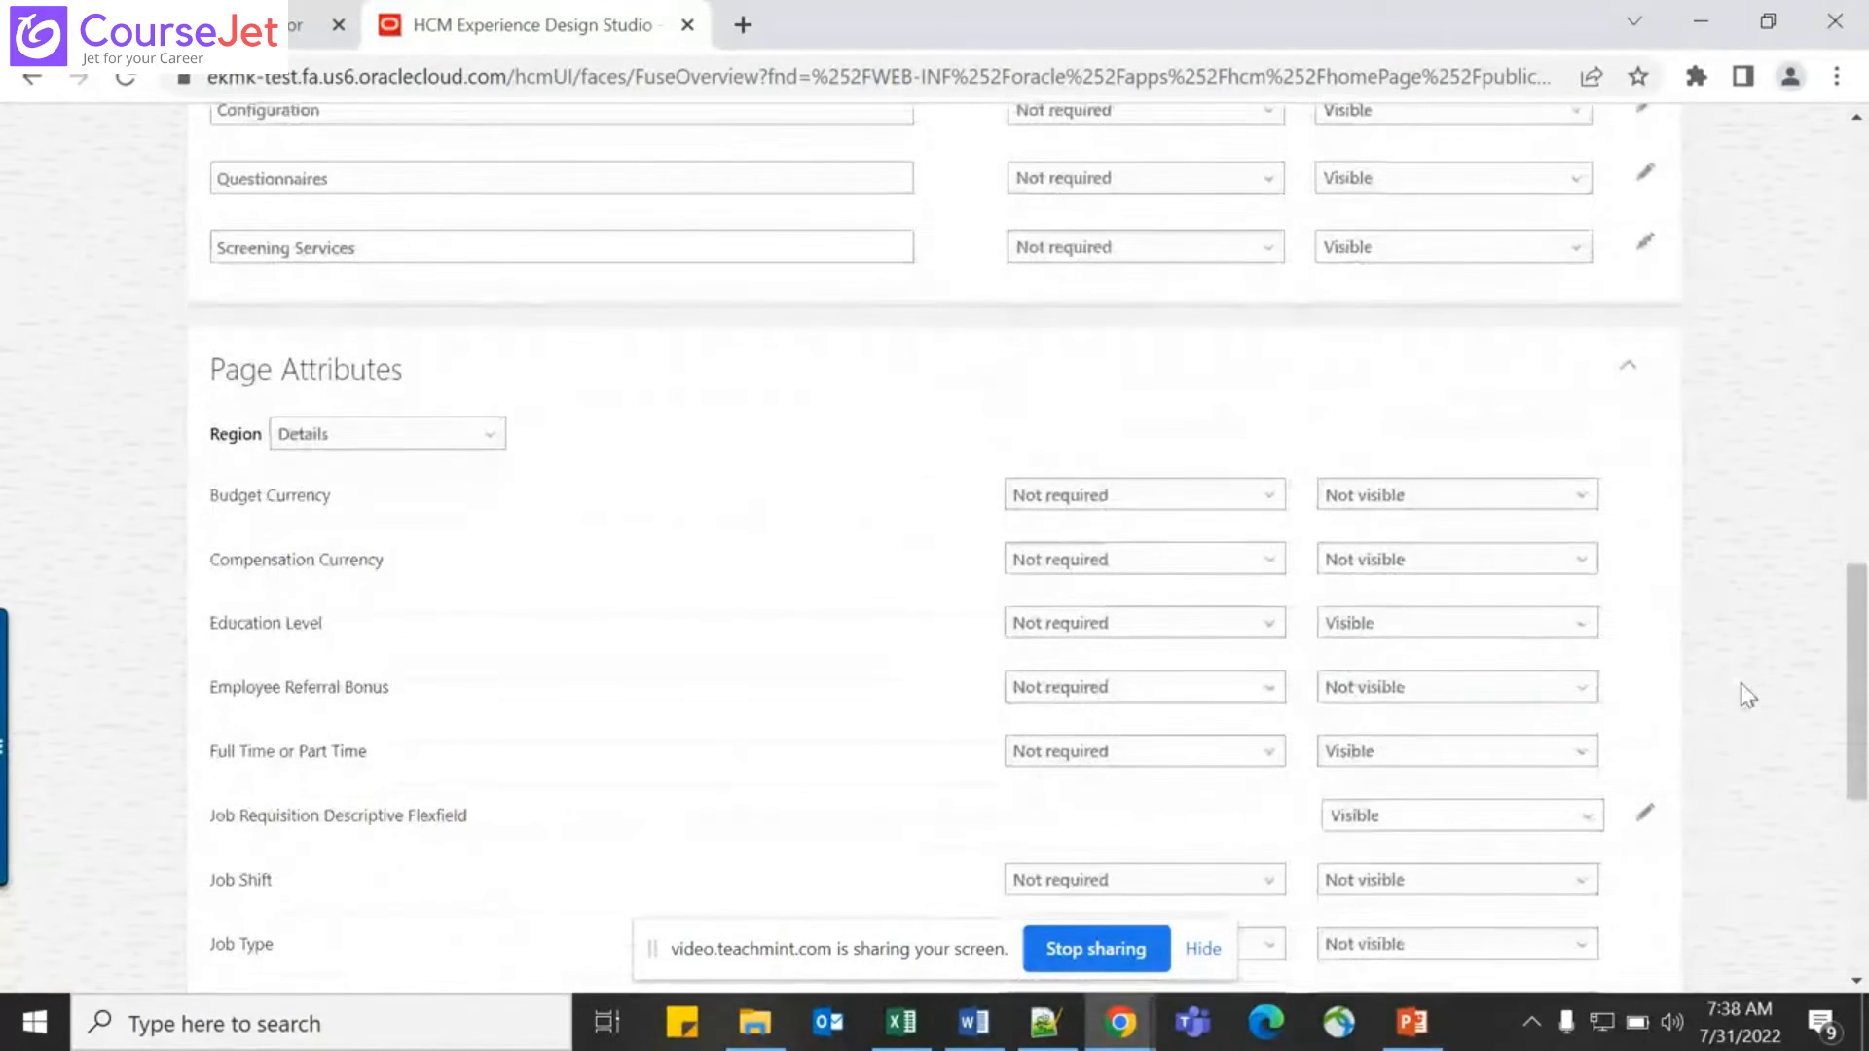
pyautogui.scroll(-3, 1748, 695)
pyautogui.scroll(10, 1747, 694)
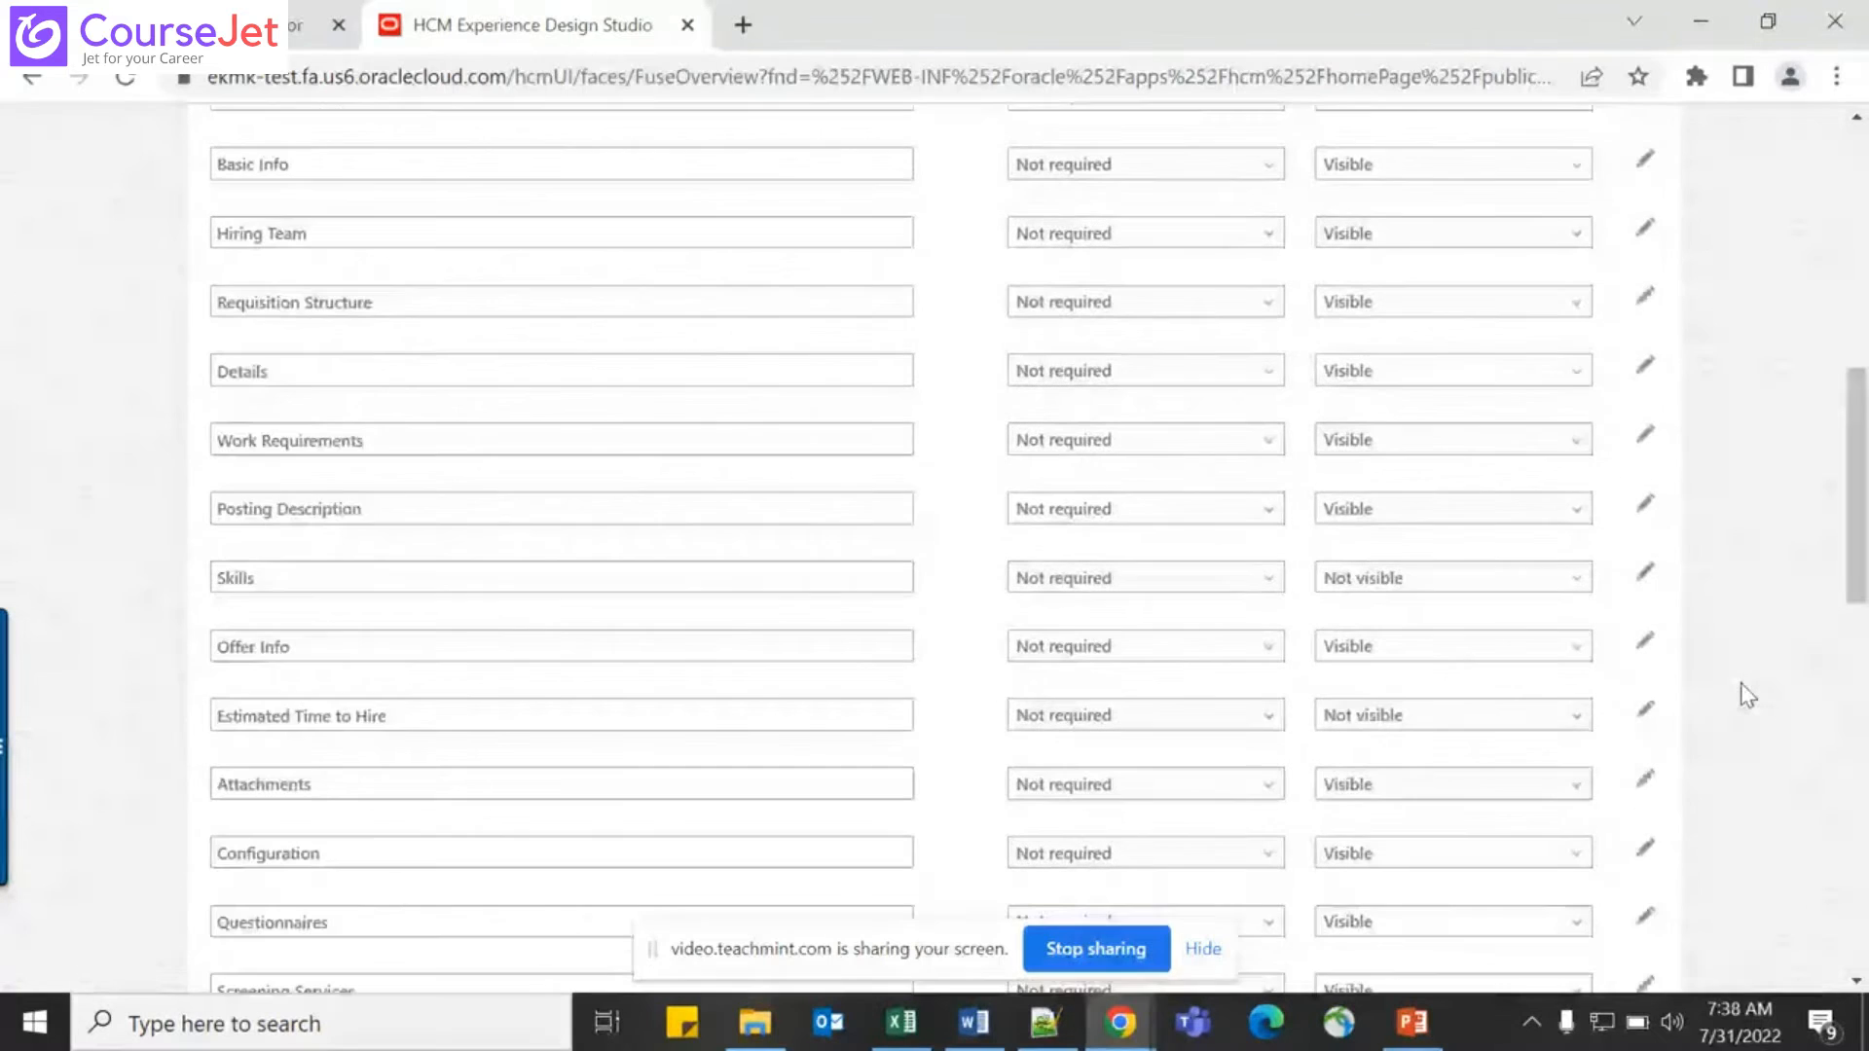
pyautogui.scroll(1, 1748, 694)
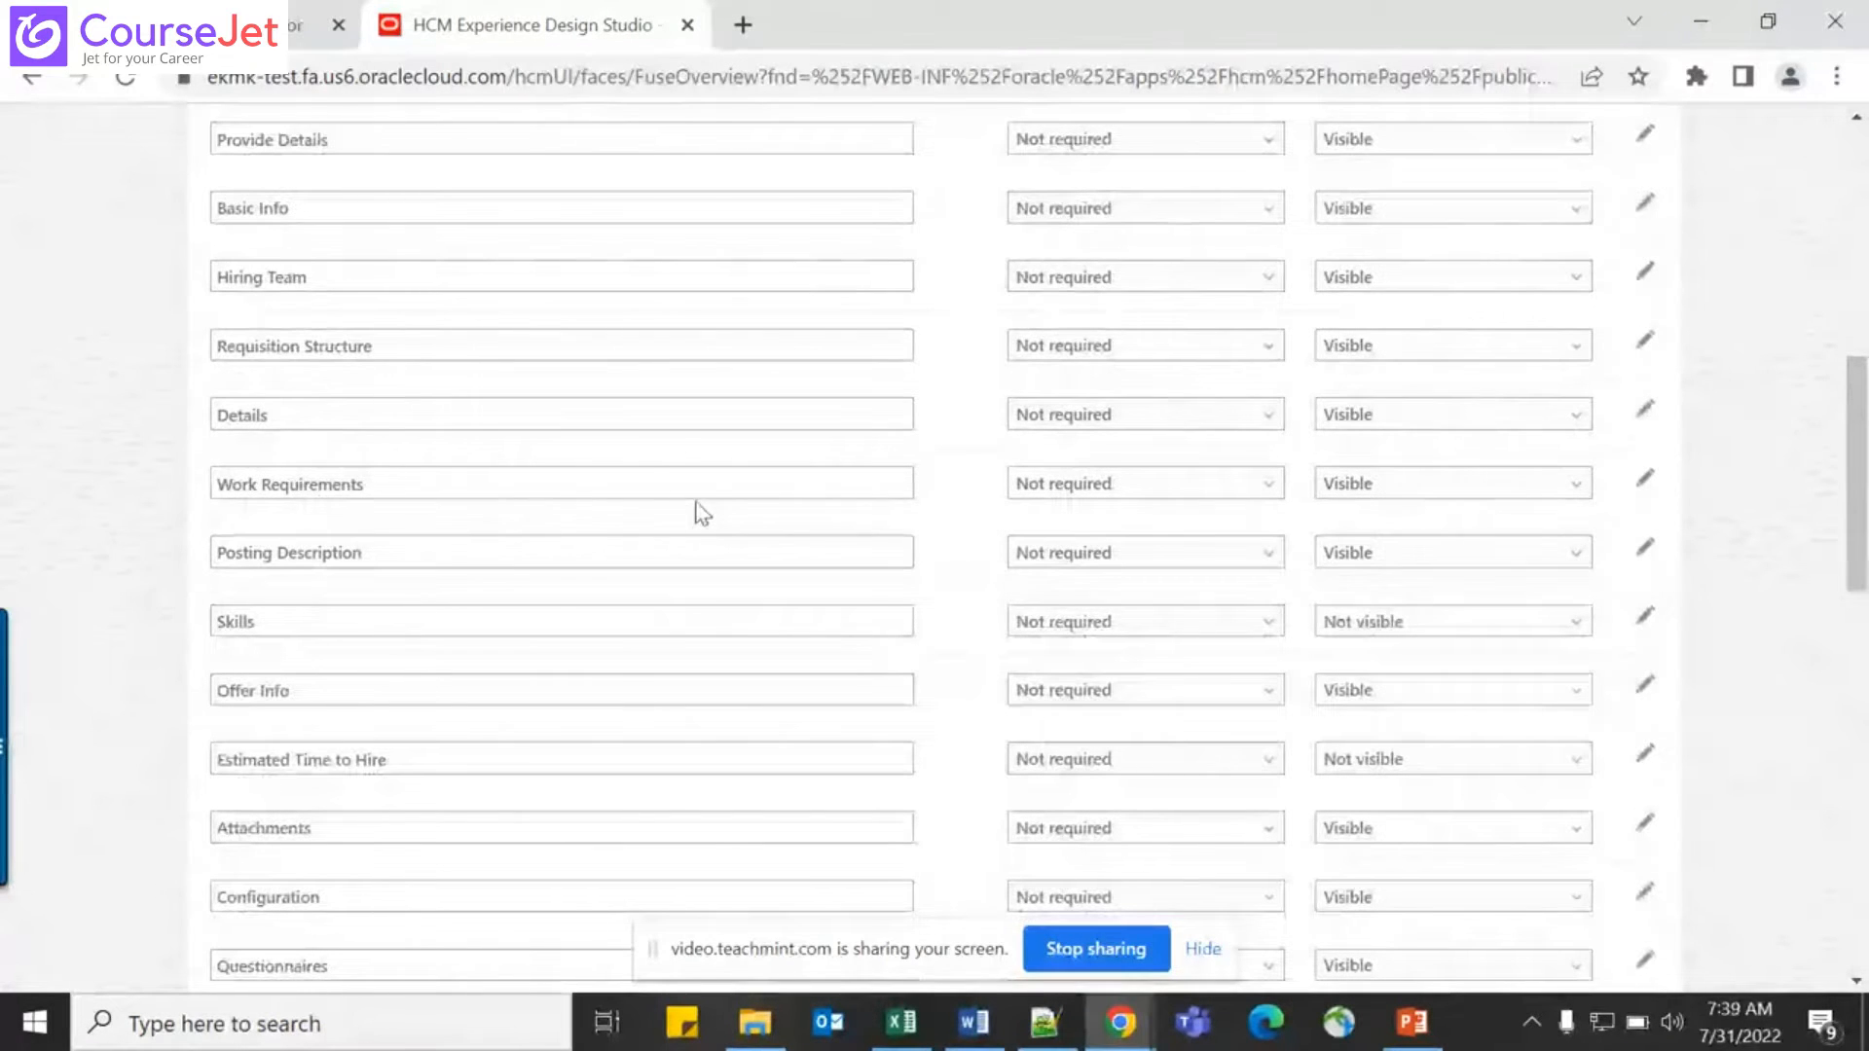
pyautogui.click(1645, 478)
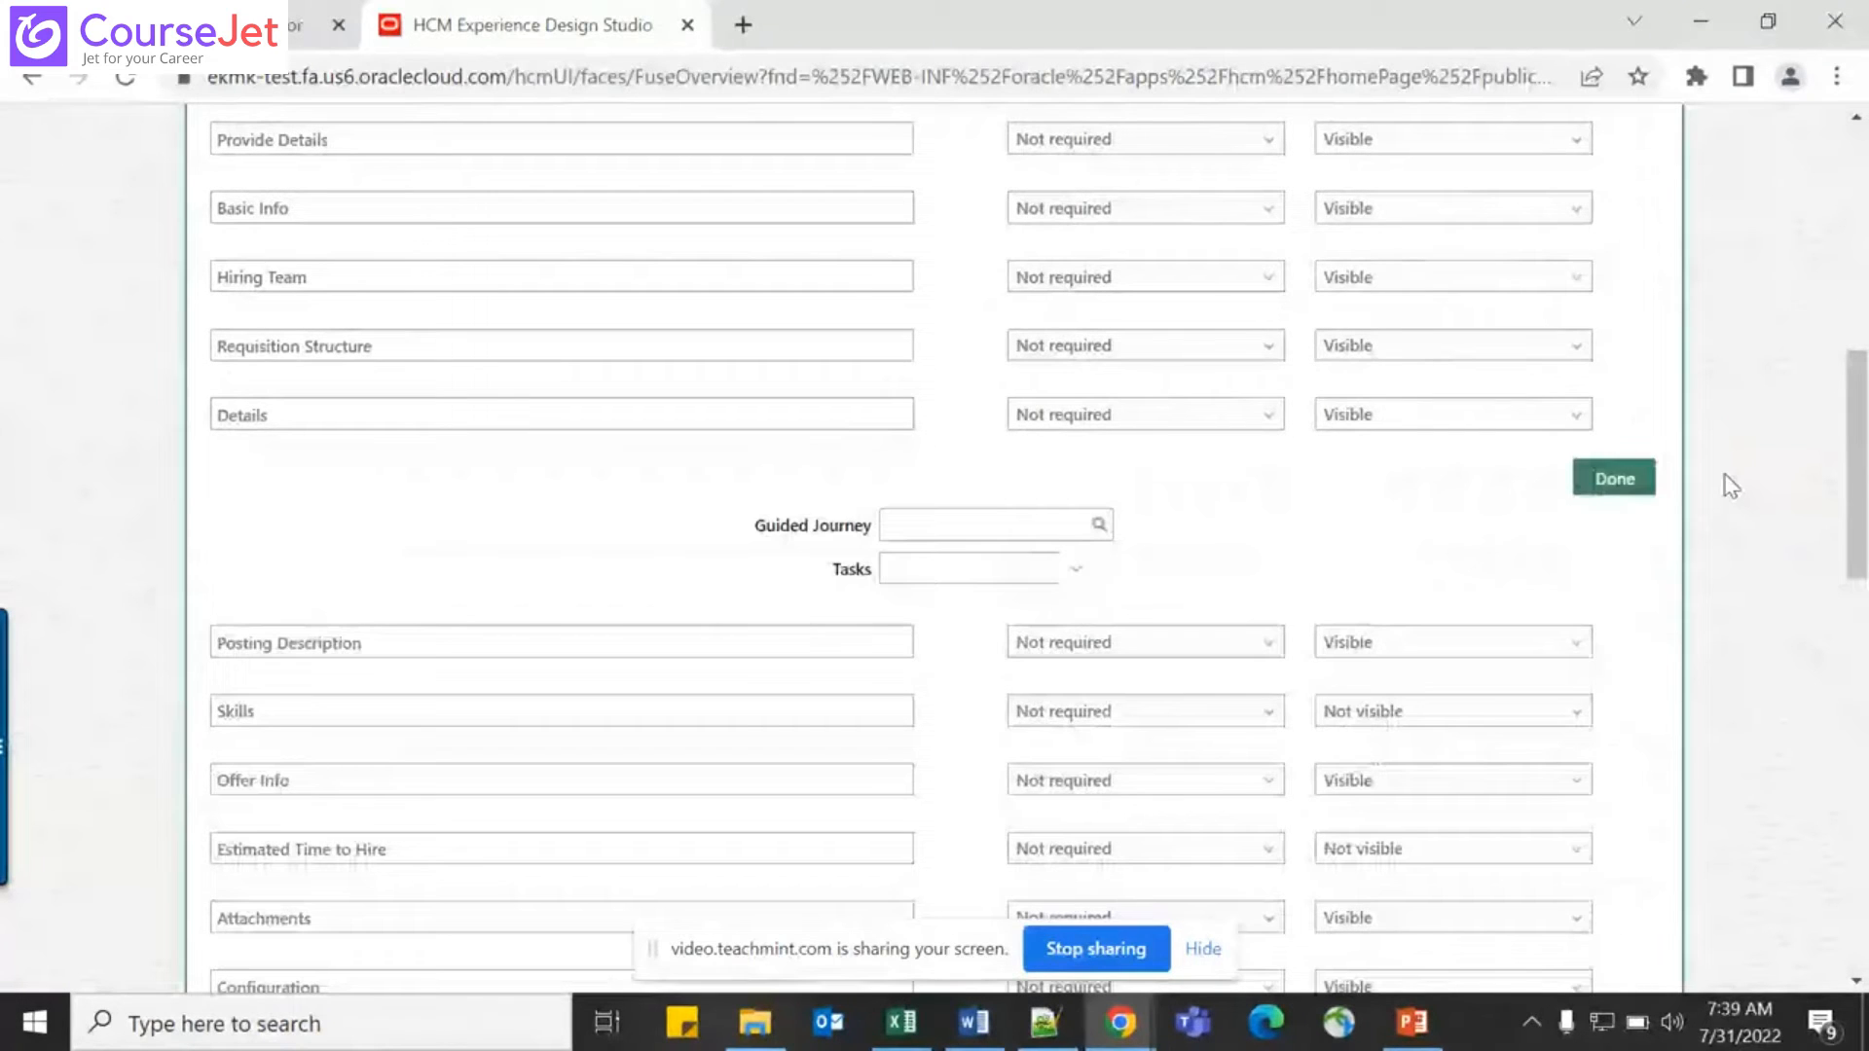
pyautogui.click(1597, 481)
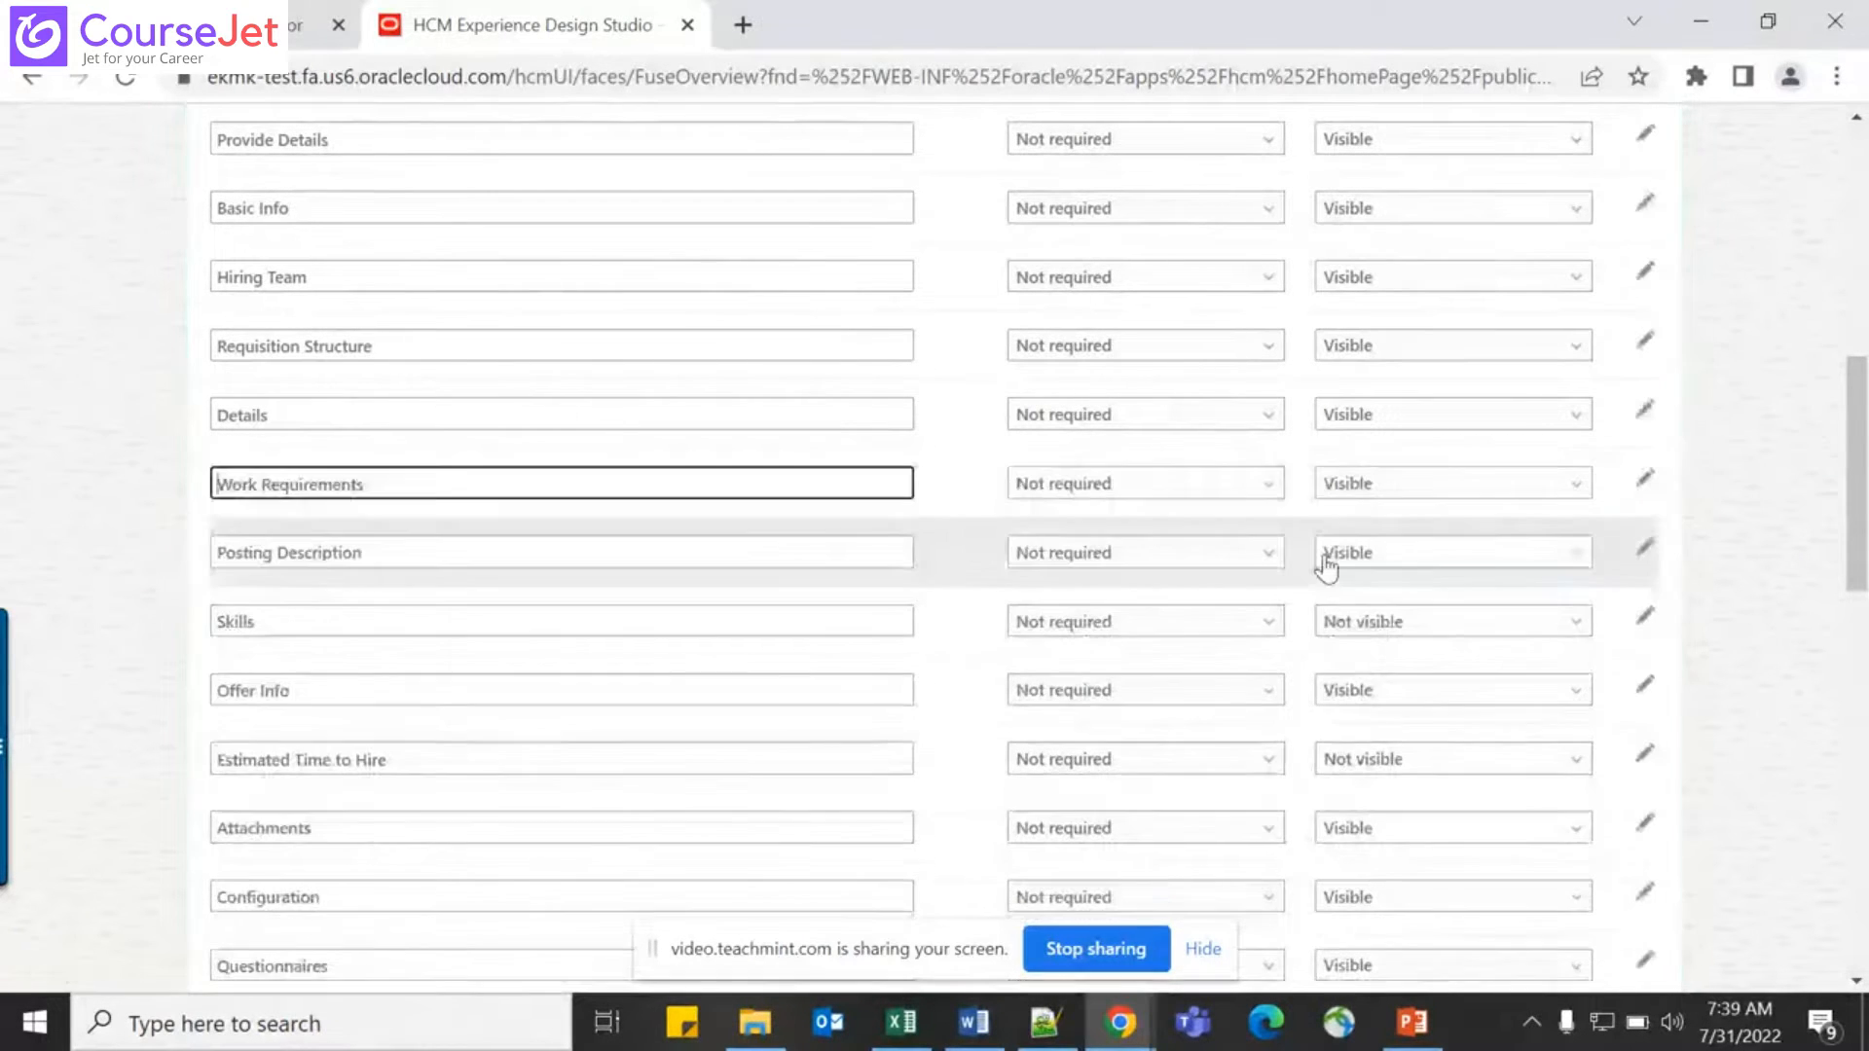
pyautogui.scroll(8, 1325, 567)
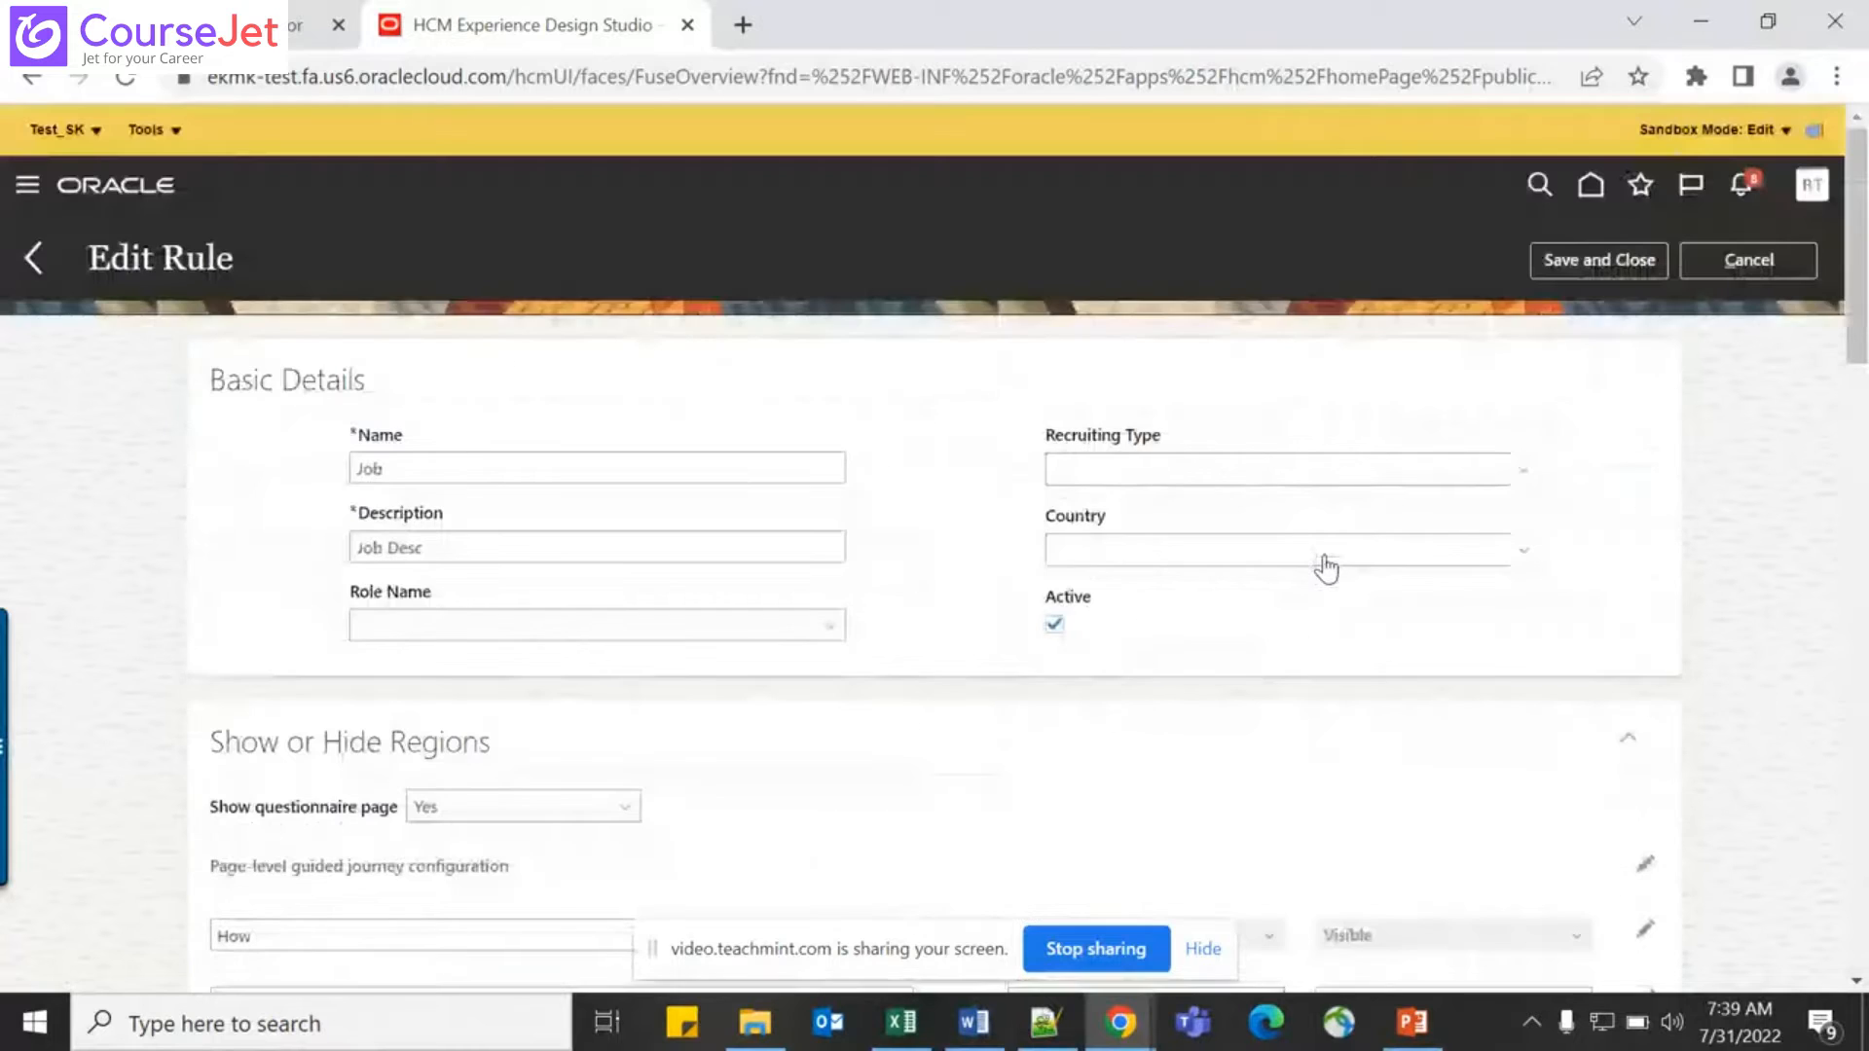
pyautogui.click(1791, 257)
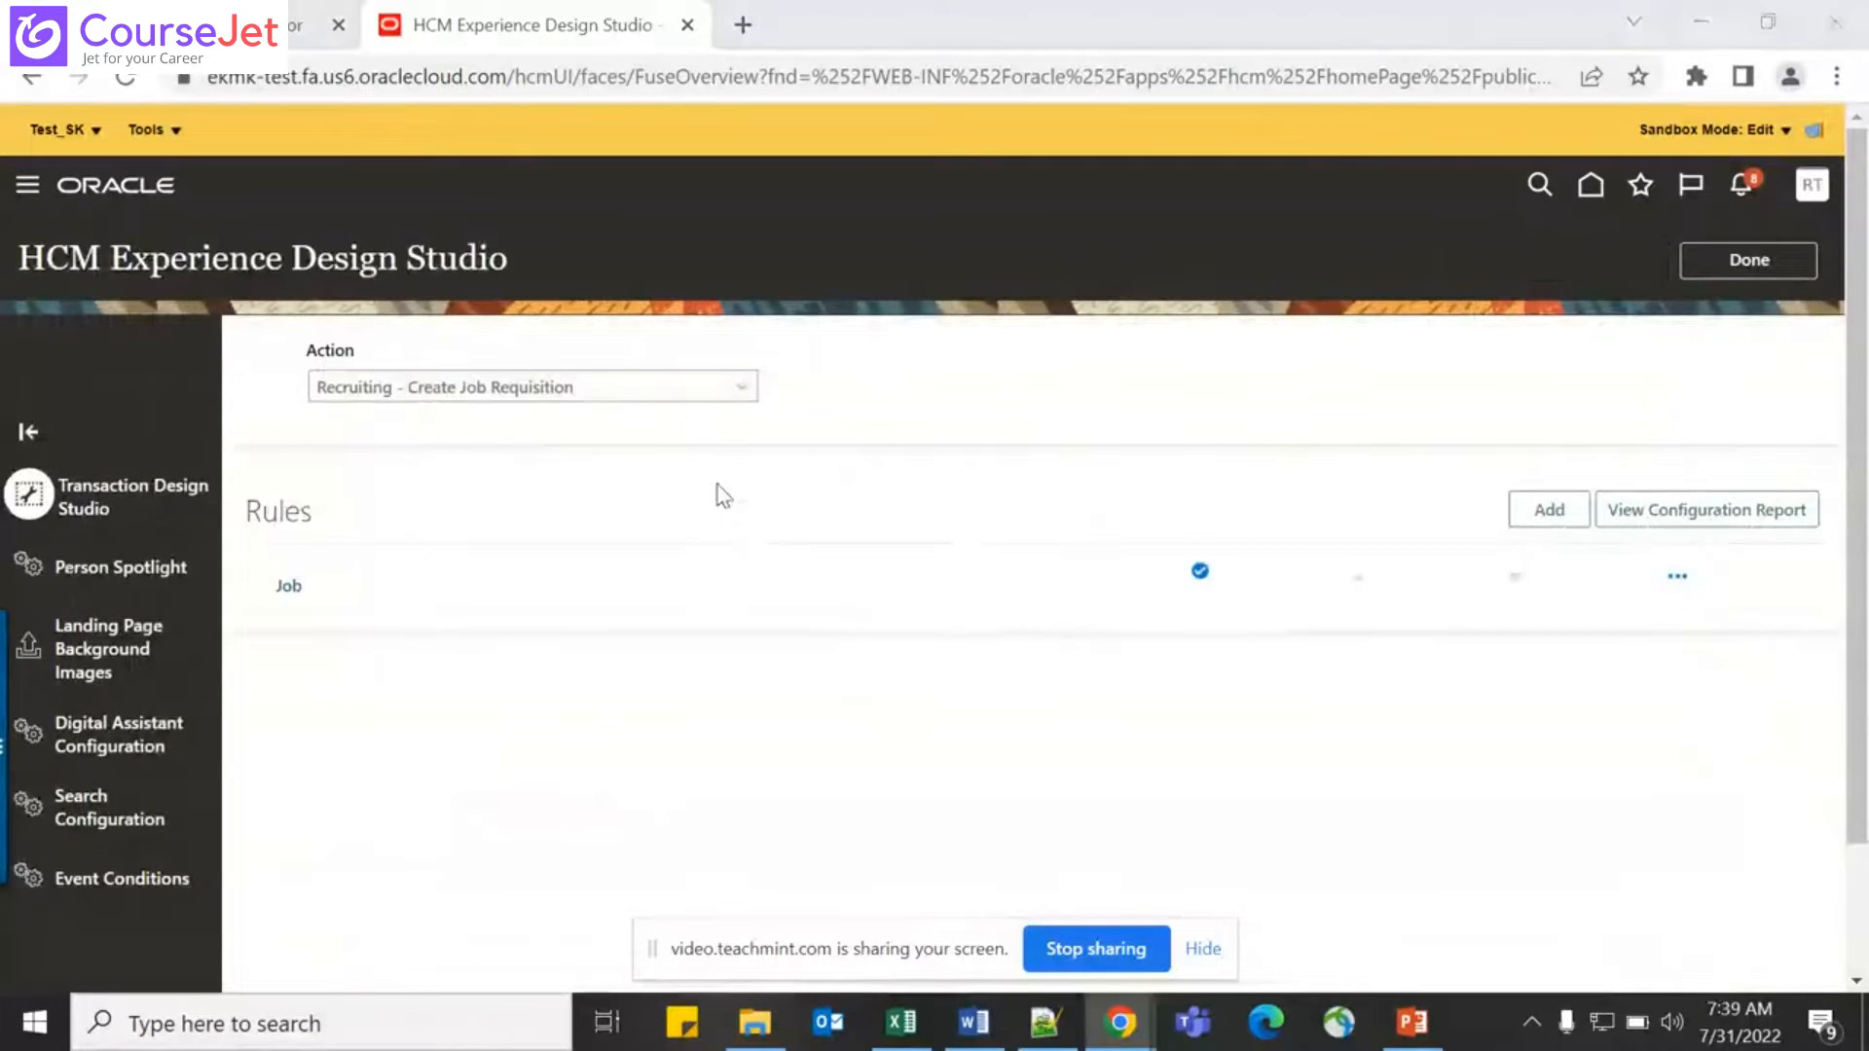
# Step: Review the Work Requirements instructions in PowerPoint, return to the browser, and add a new rule for the Create Job Requisition action
pyautogui.hotkey('alt', 'Tab')
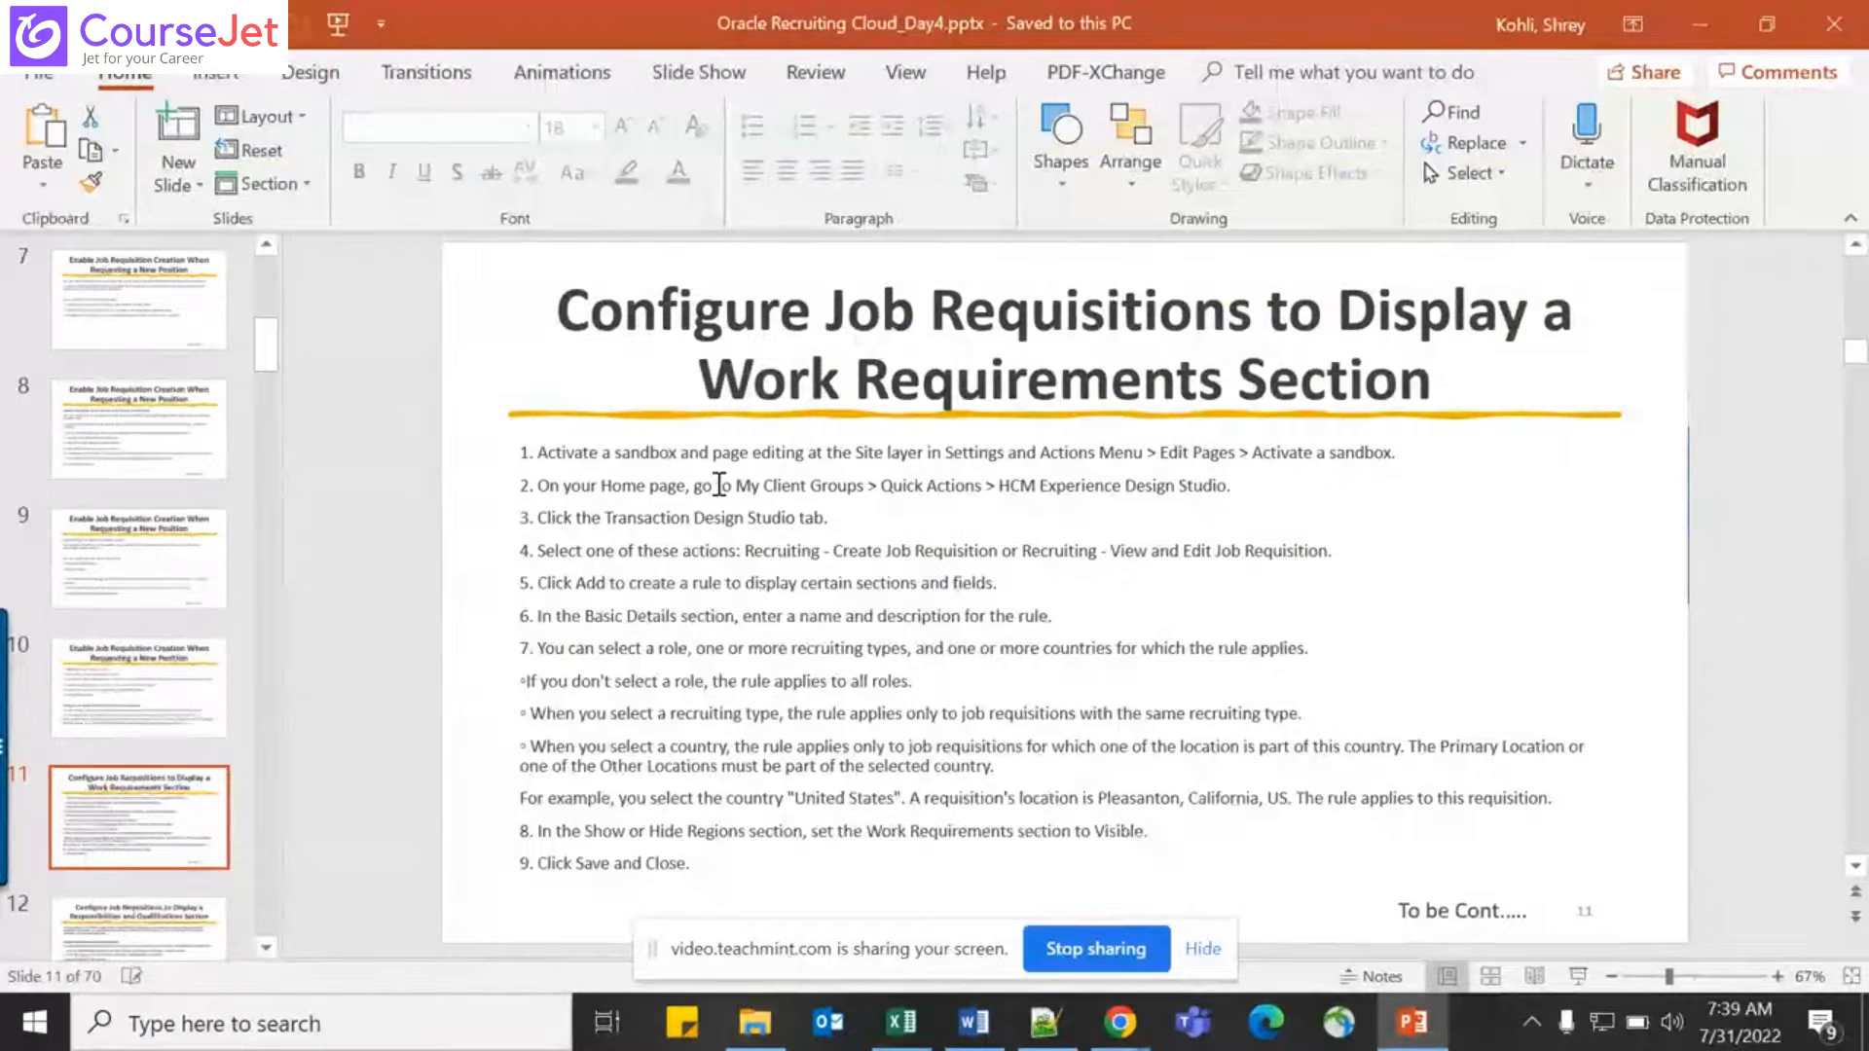
pyautogui.hotkey('alt', 'Tab')
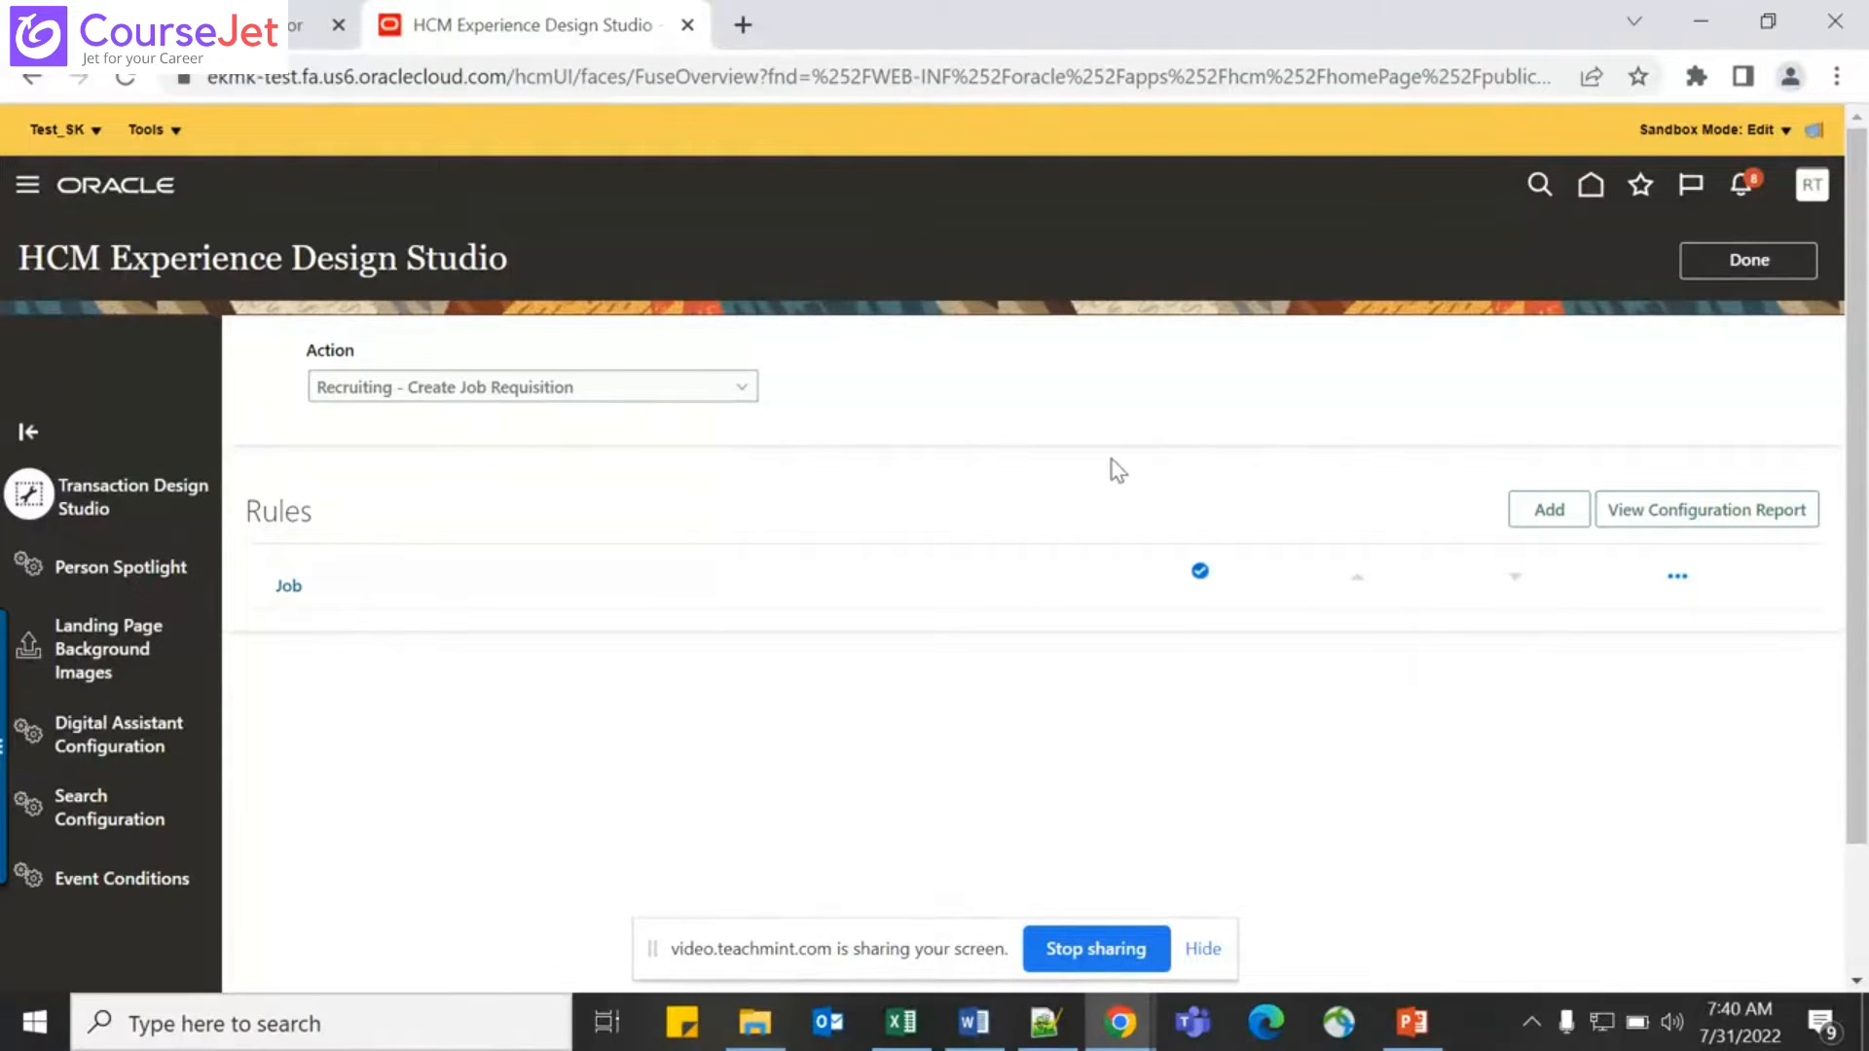
pyautogui.click(1553, 524)
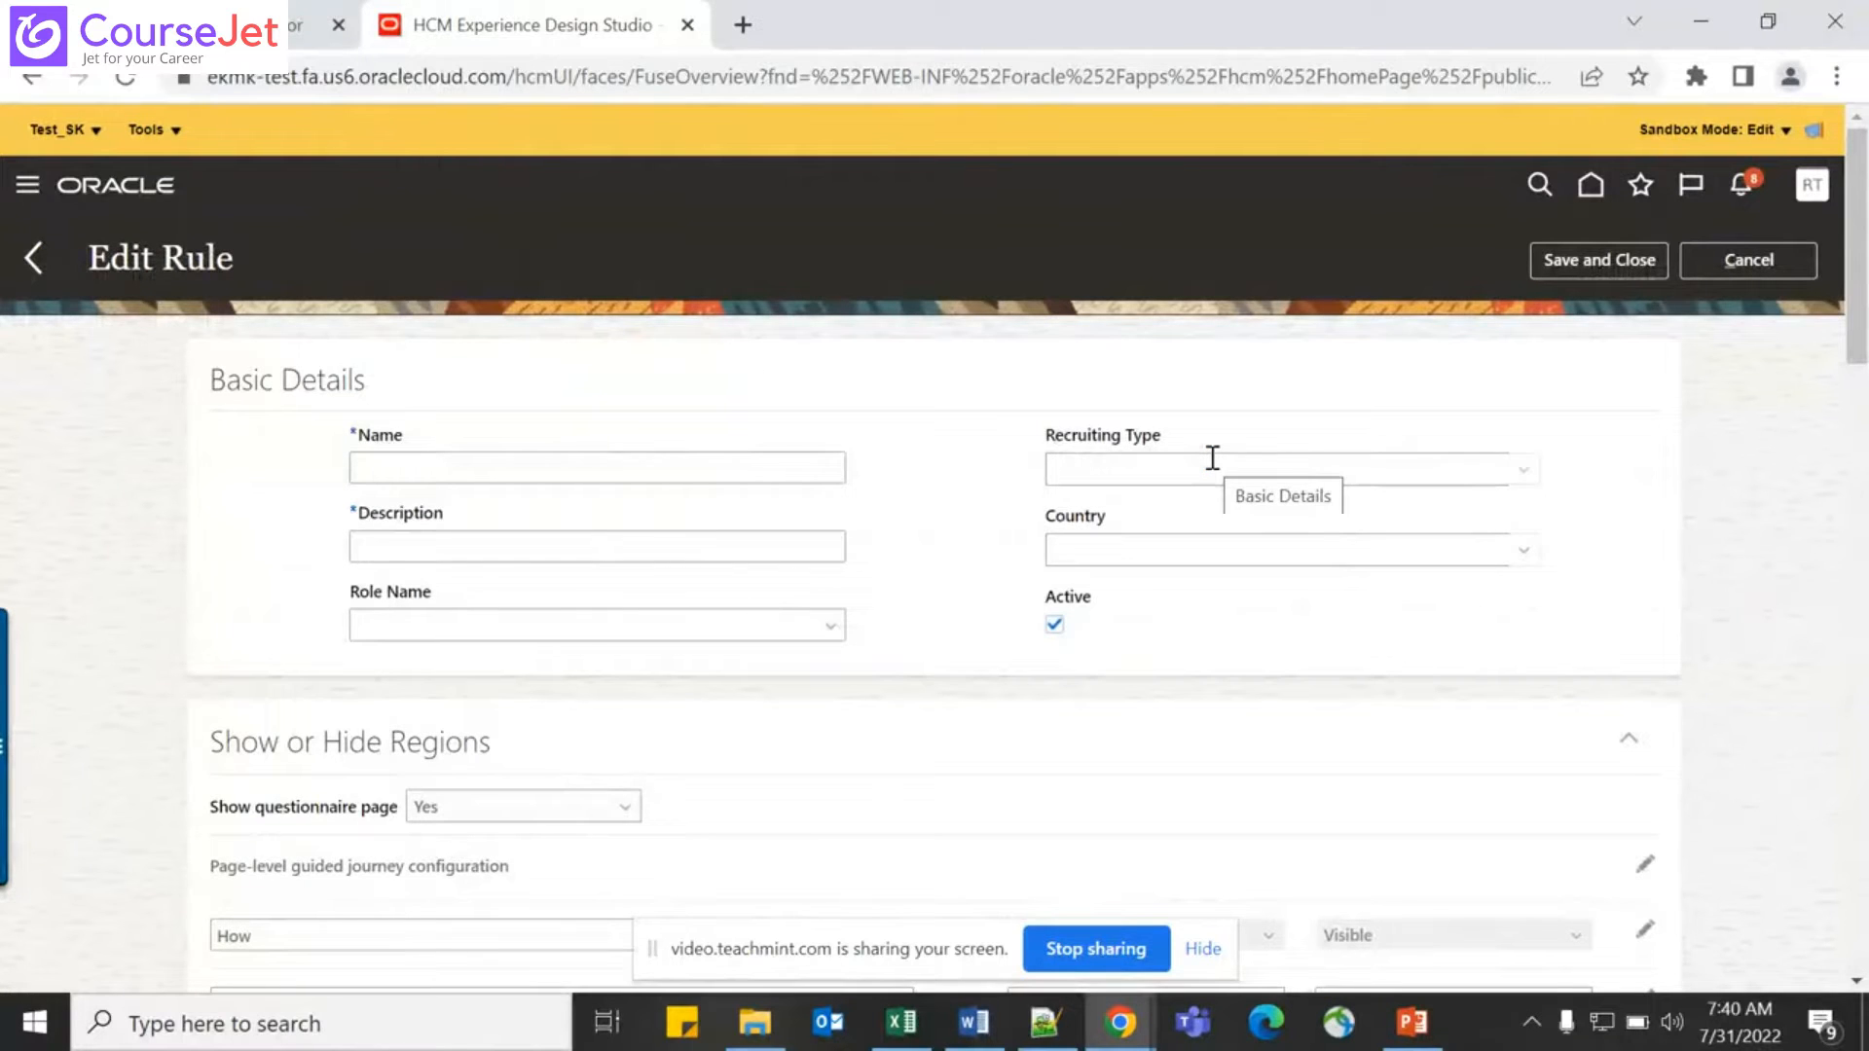
# Step: Set the new rule's country to United States
pyautogui.click(1235, 550)
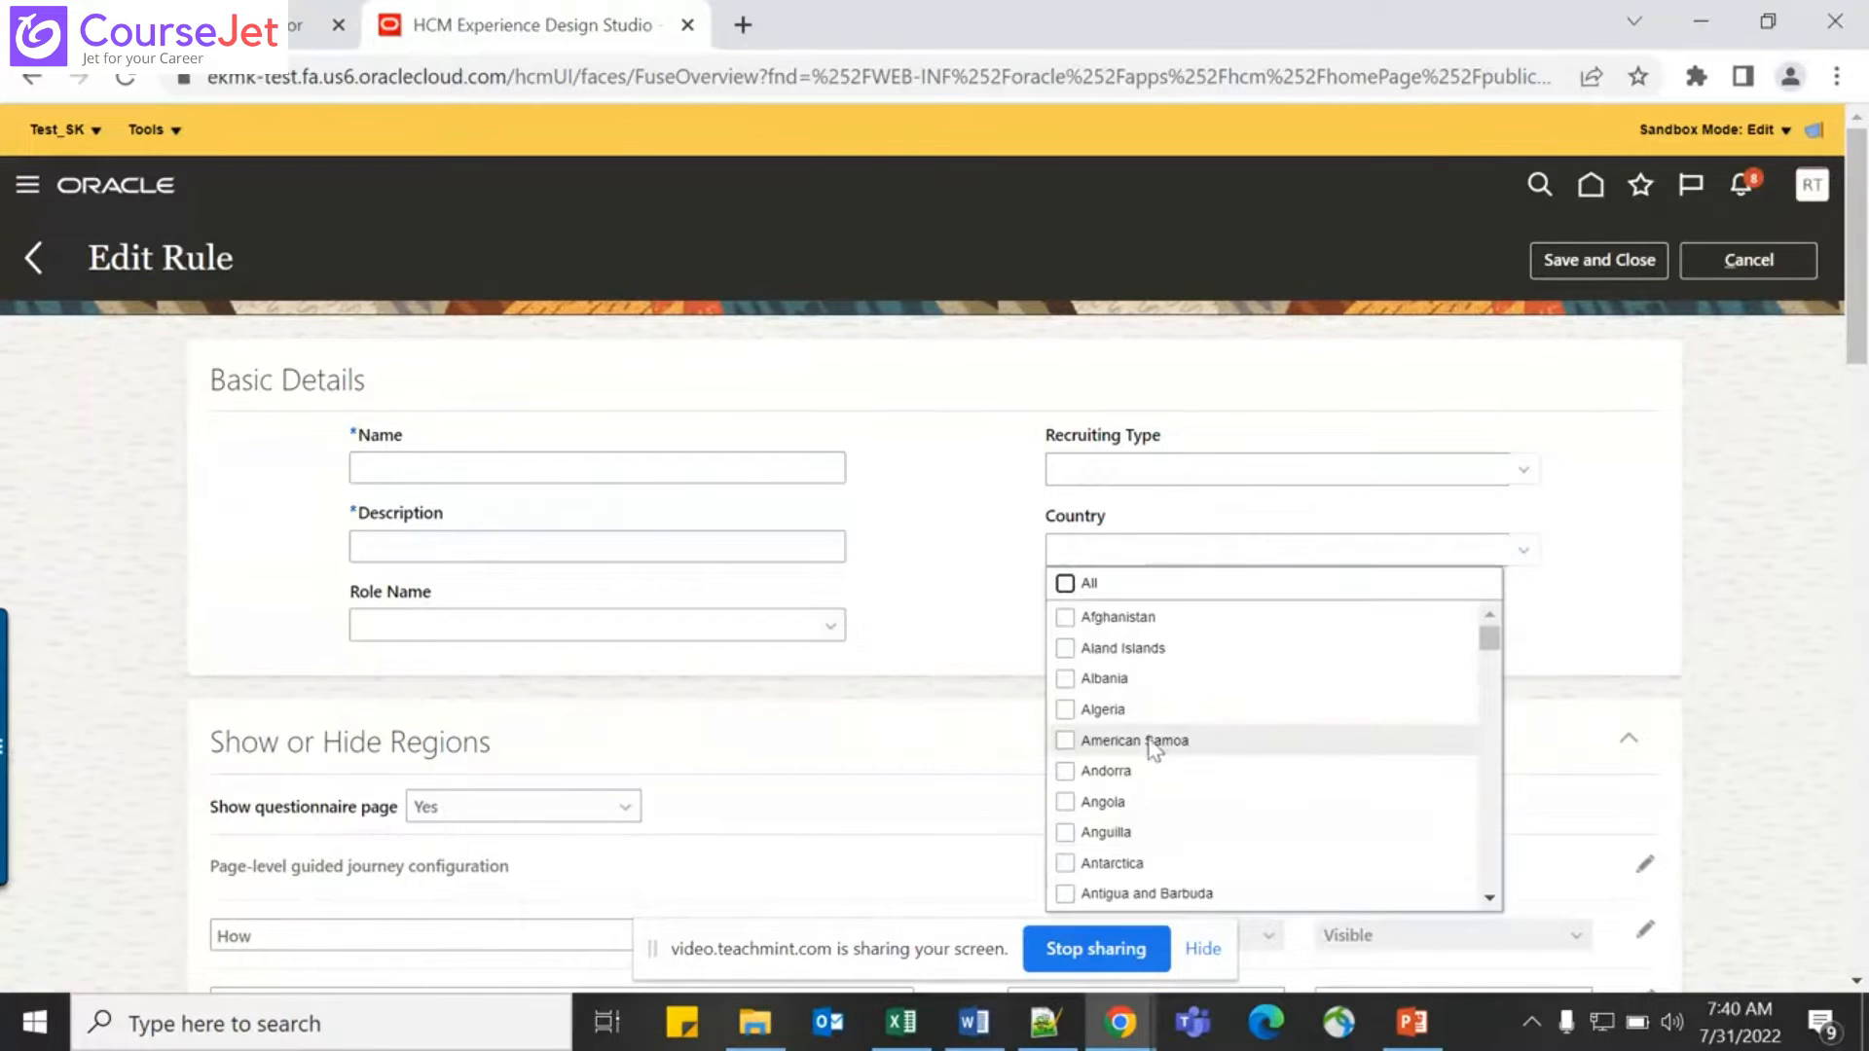
pyautogui.scroll(-20, 1154, 750)
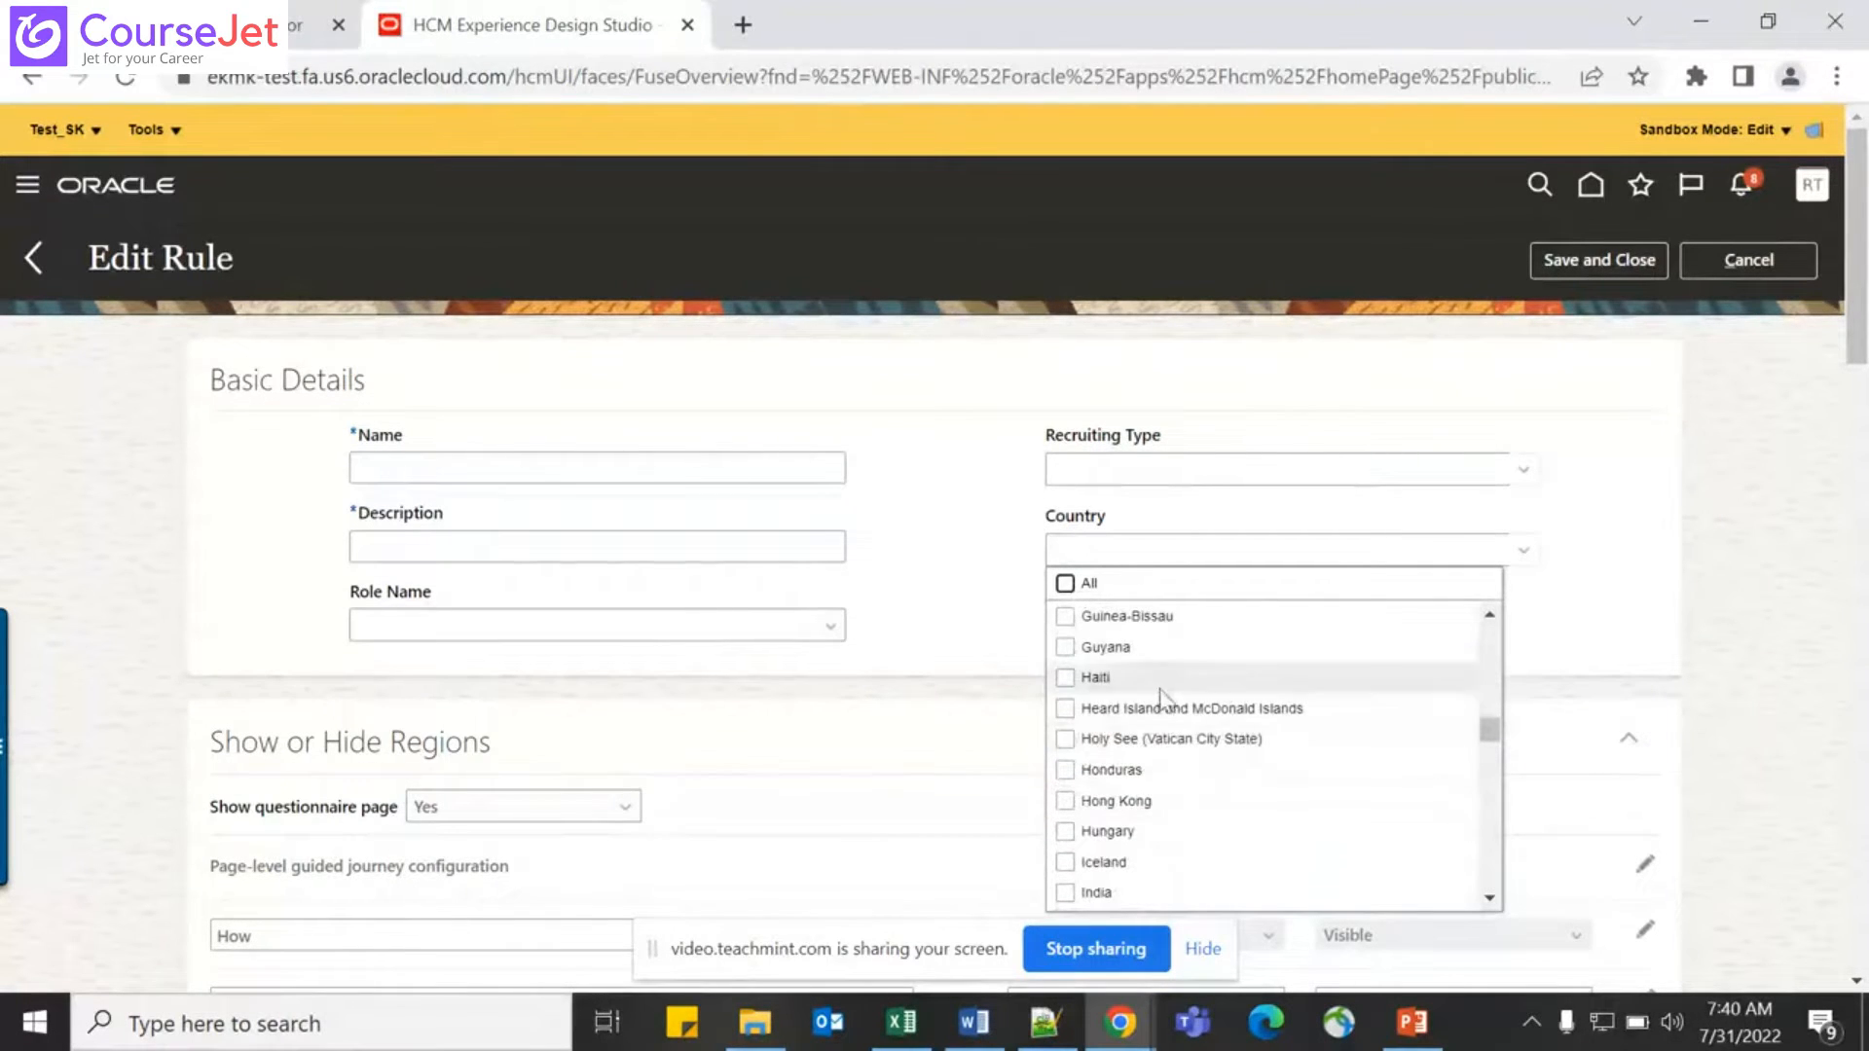
pyautogui.click(1107, 547)
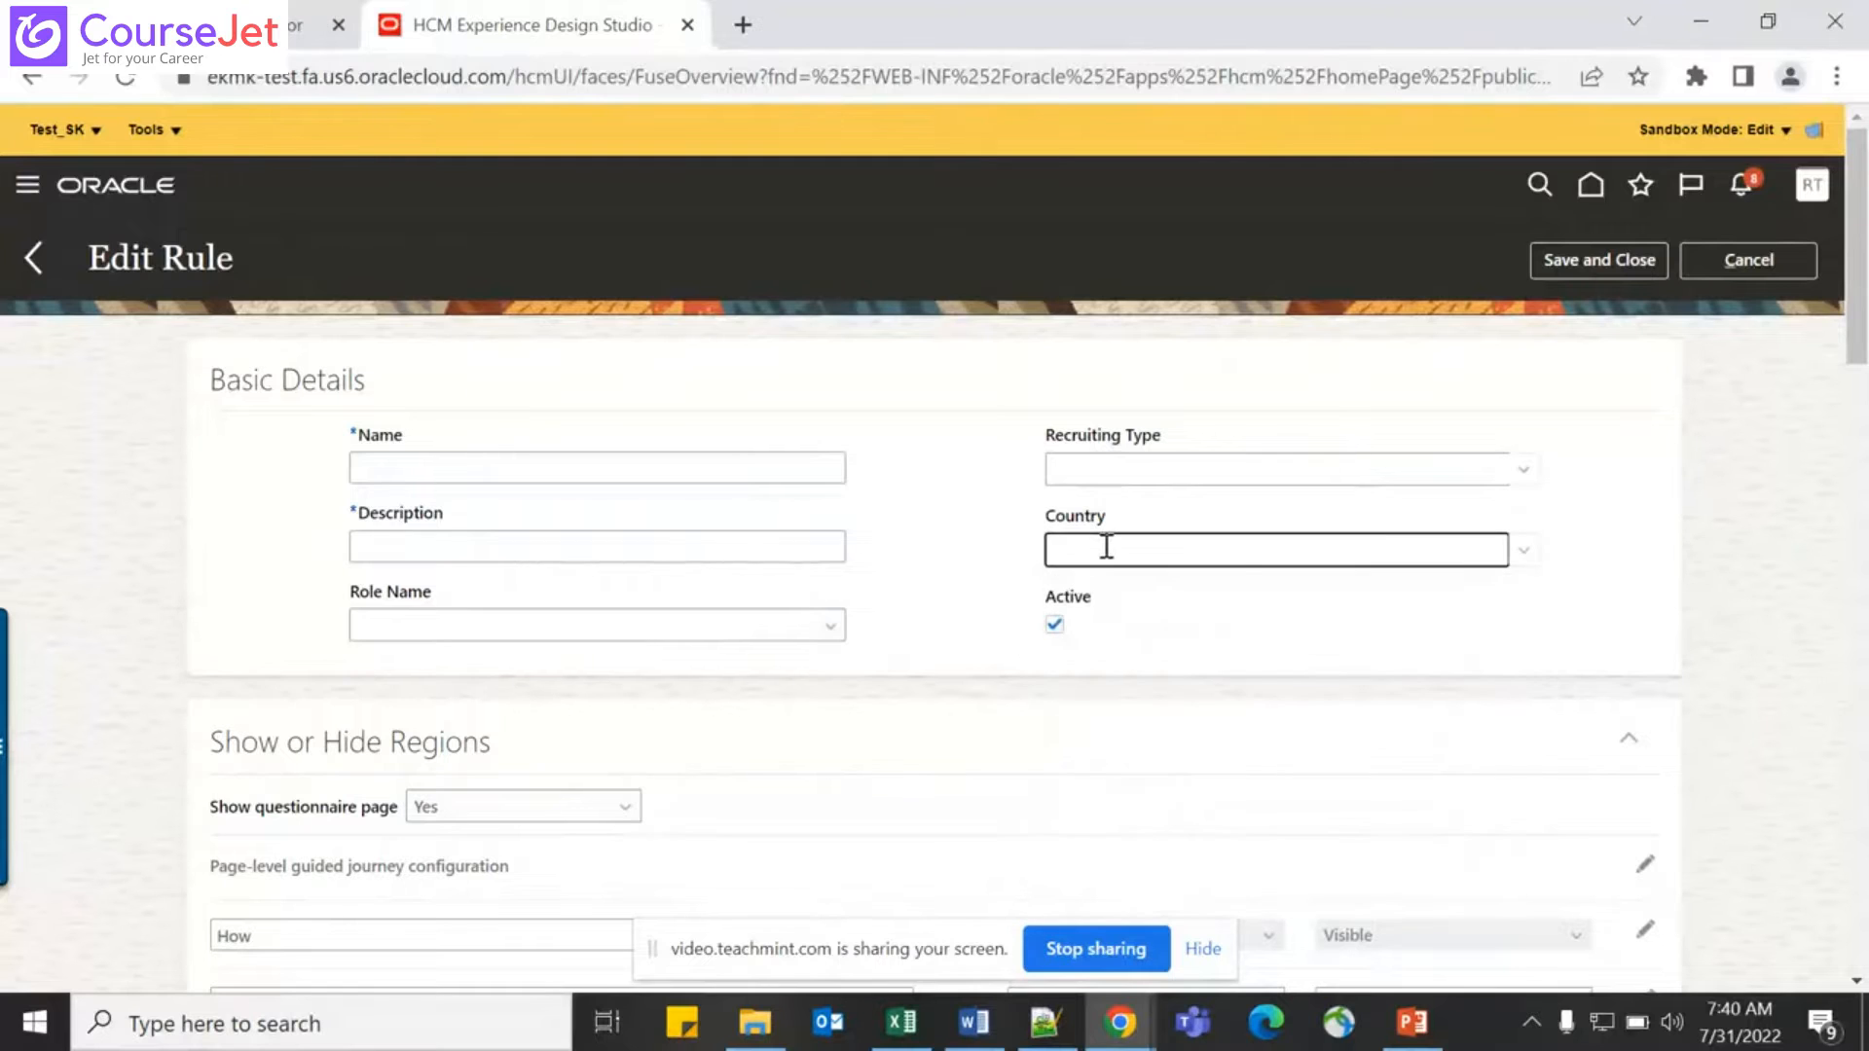
pyautogui.click(1106, 548)
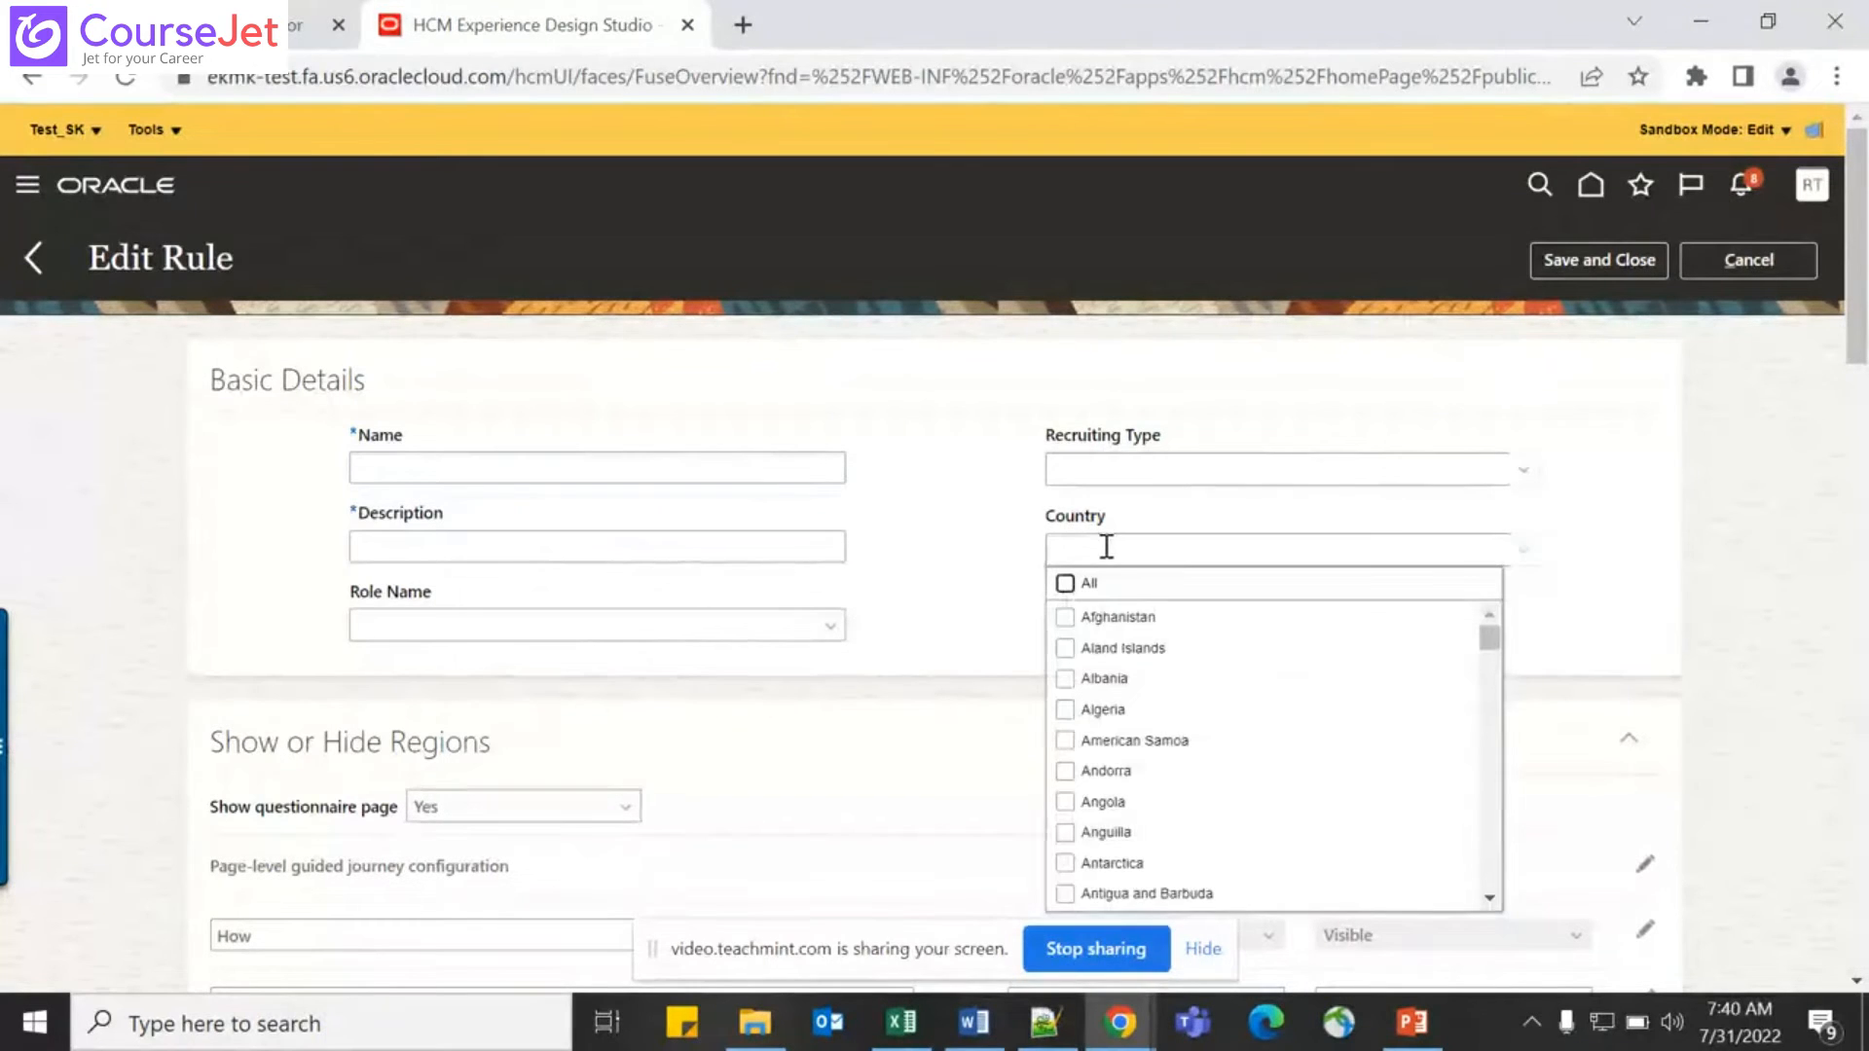
pyautogui.scroll(-20, 1147, 794)
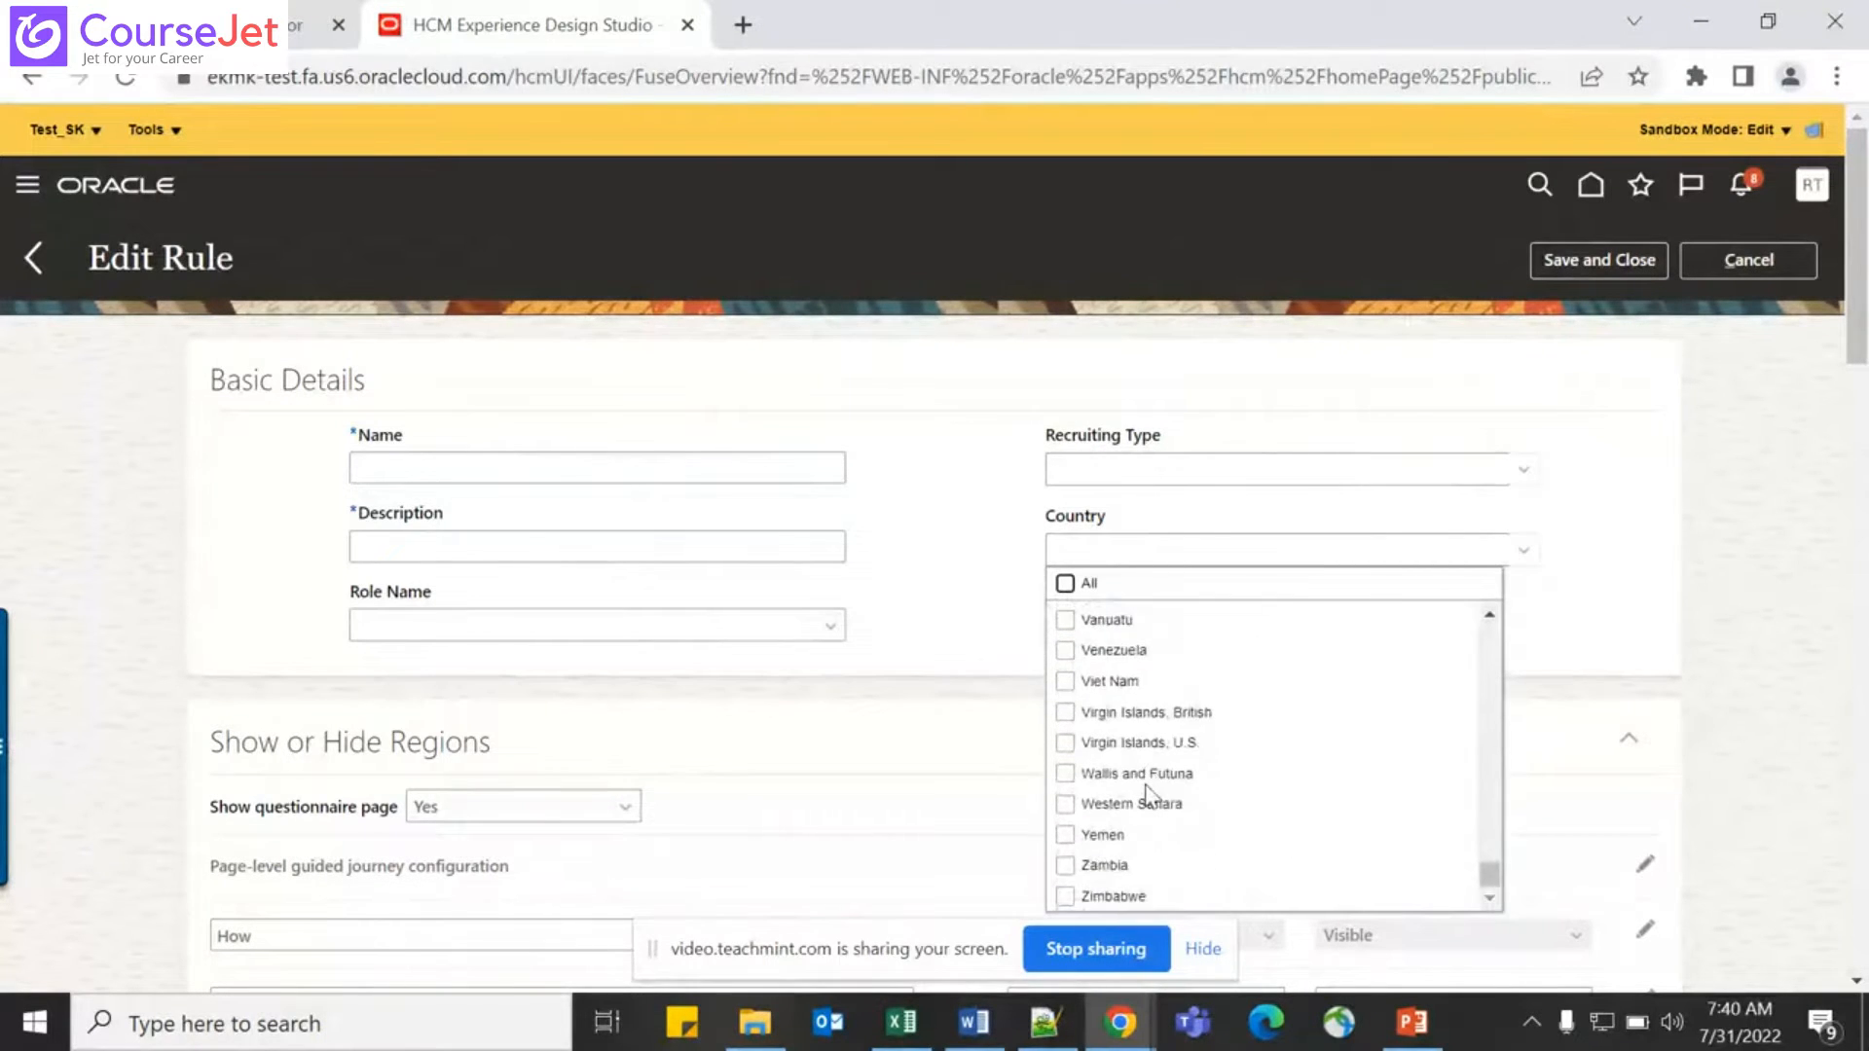
pyautogui.scroll(3, 1149, 794)
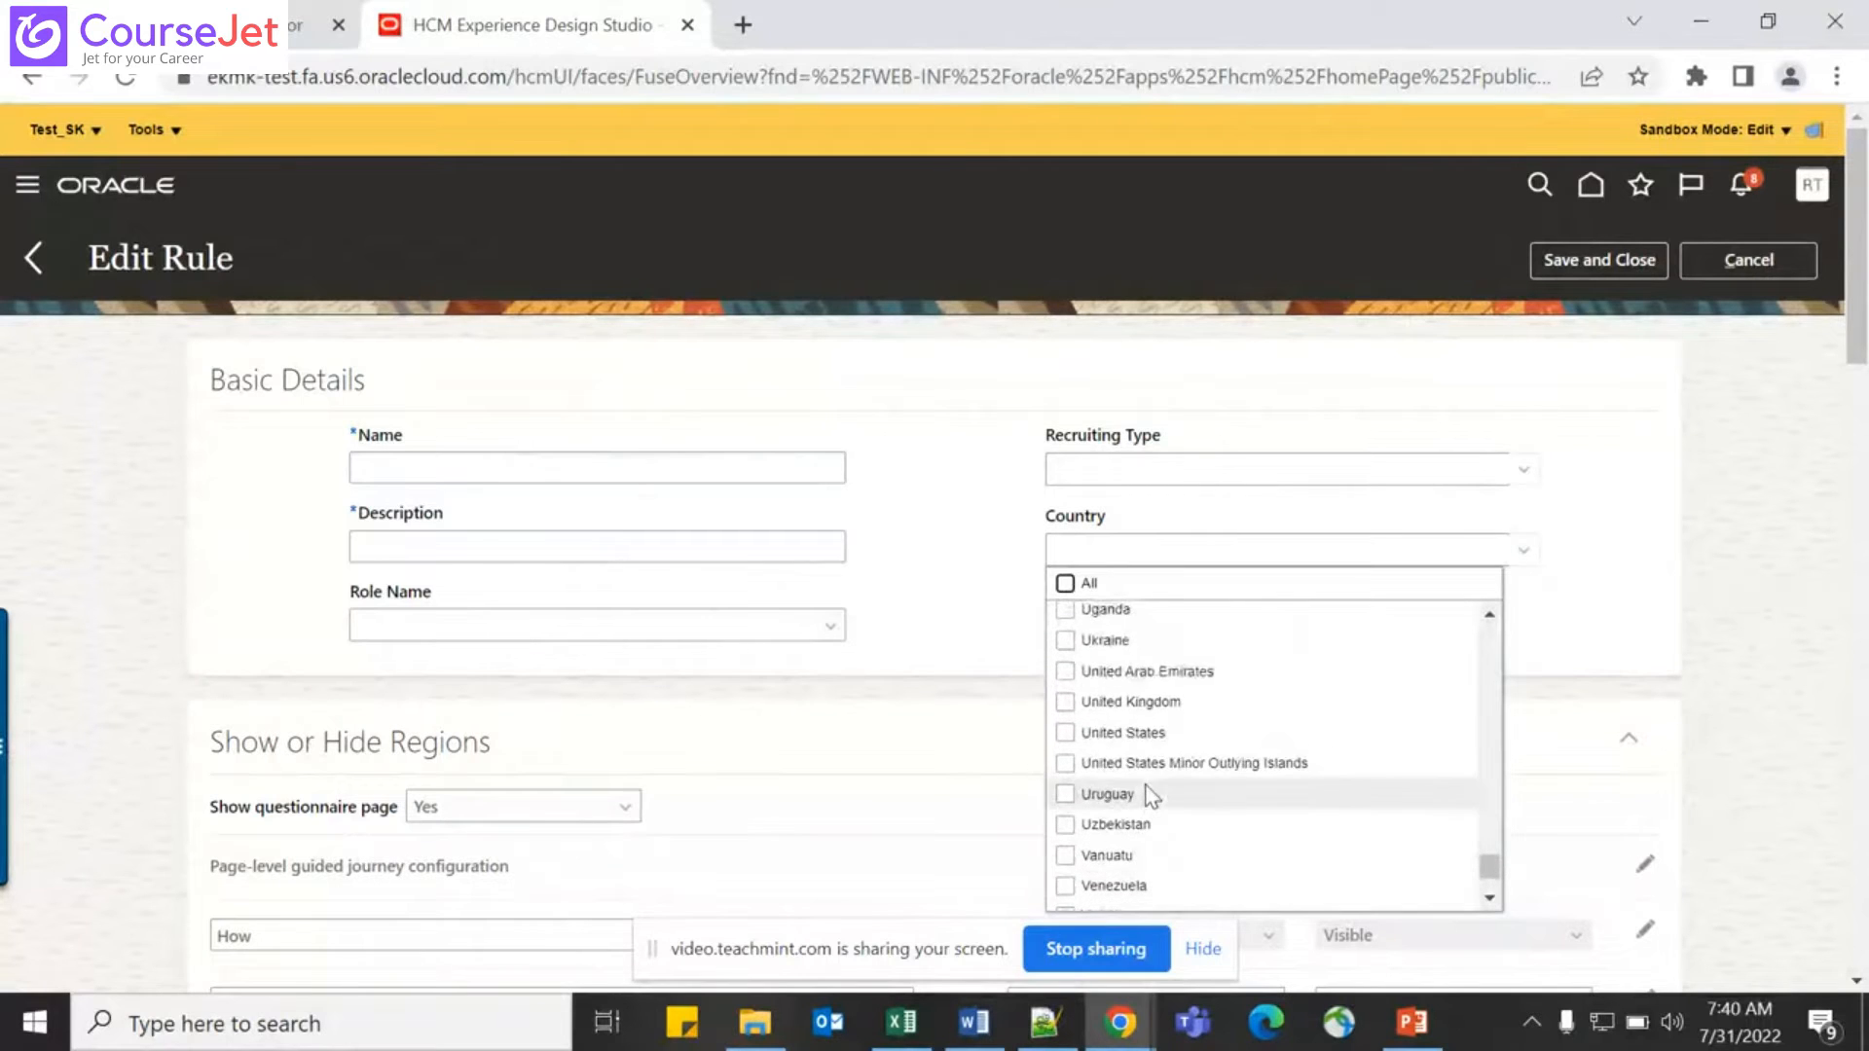
pyautogui.click(1138, 737)
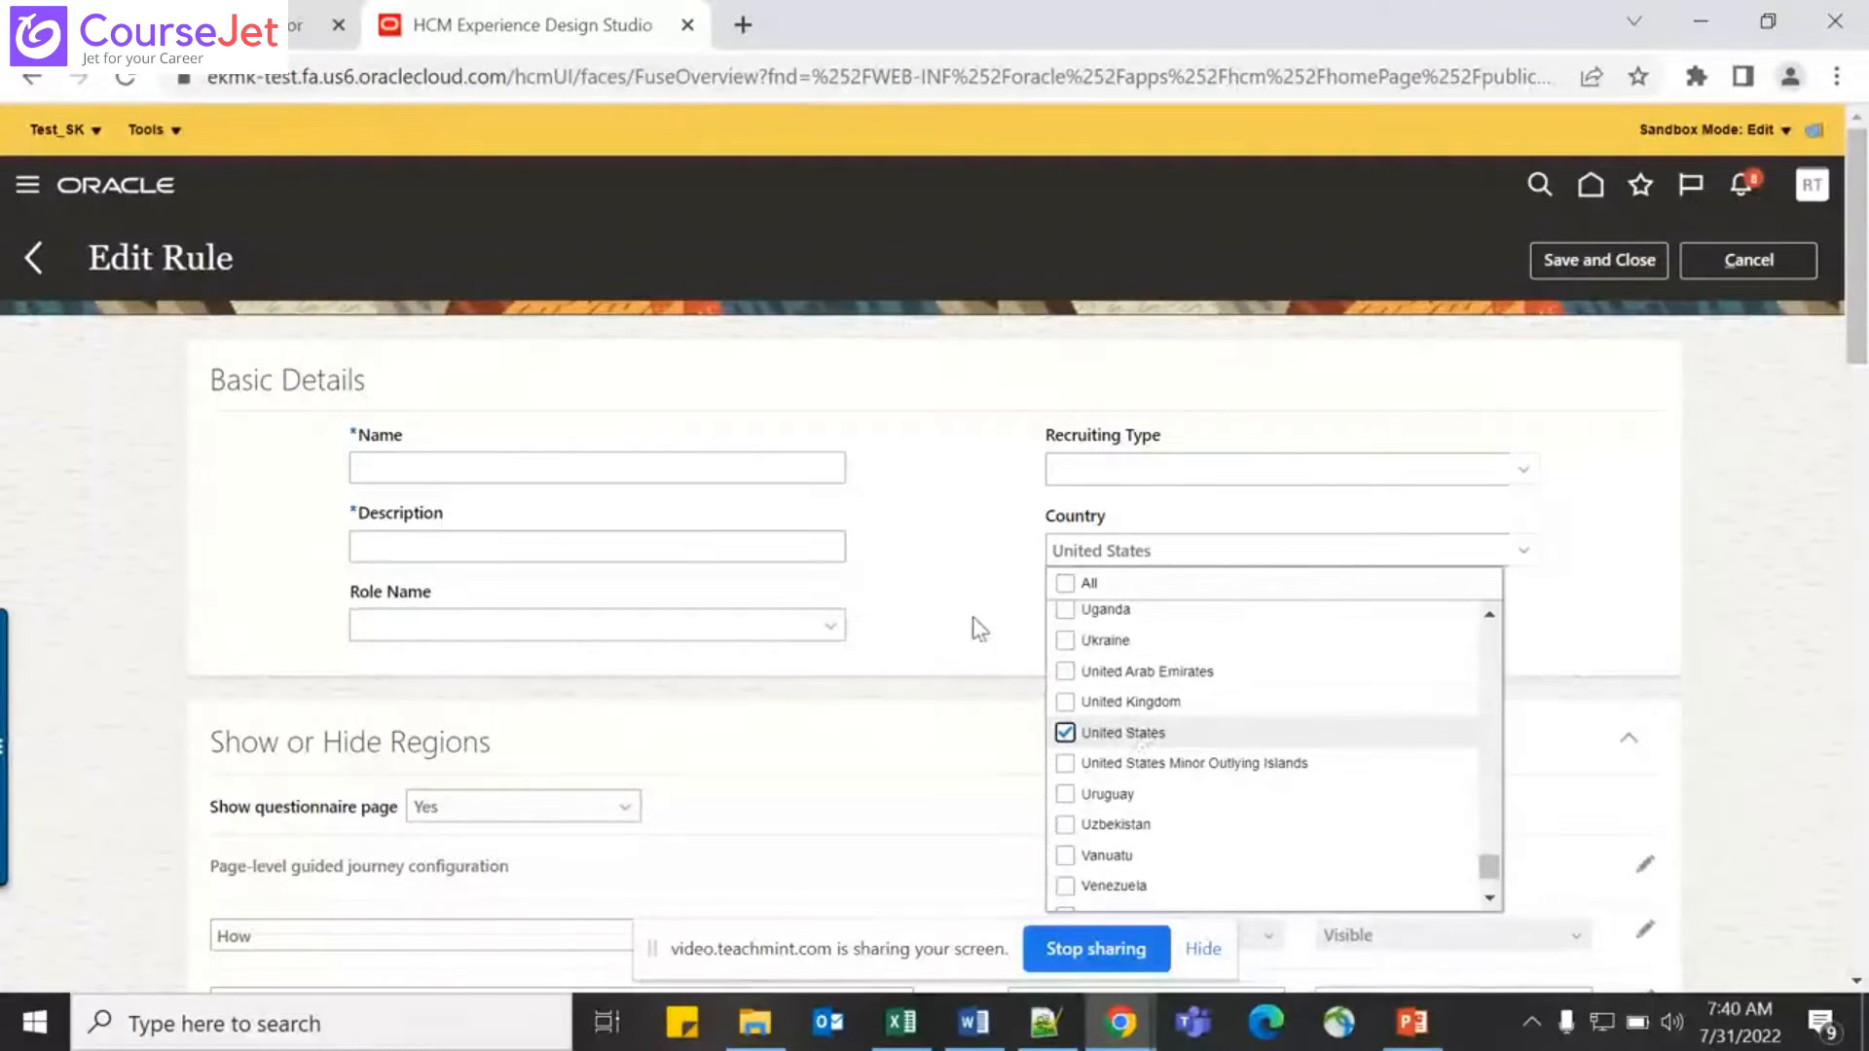
pyautogui.click(1110, 703)
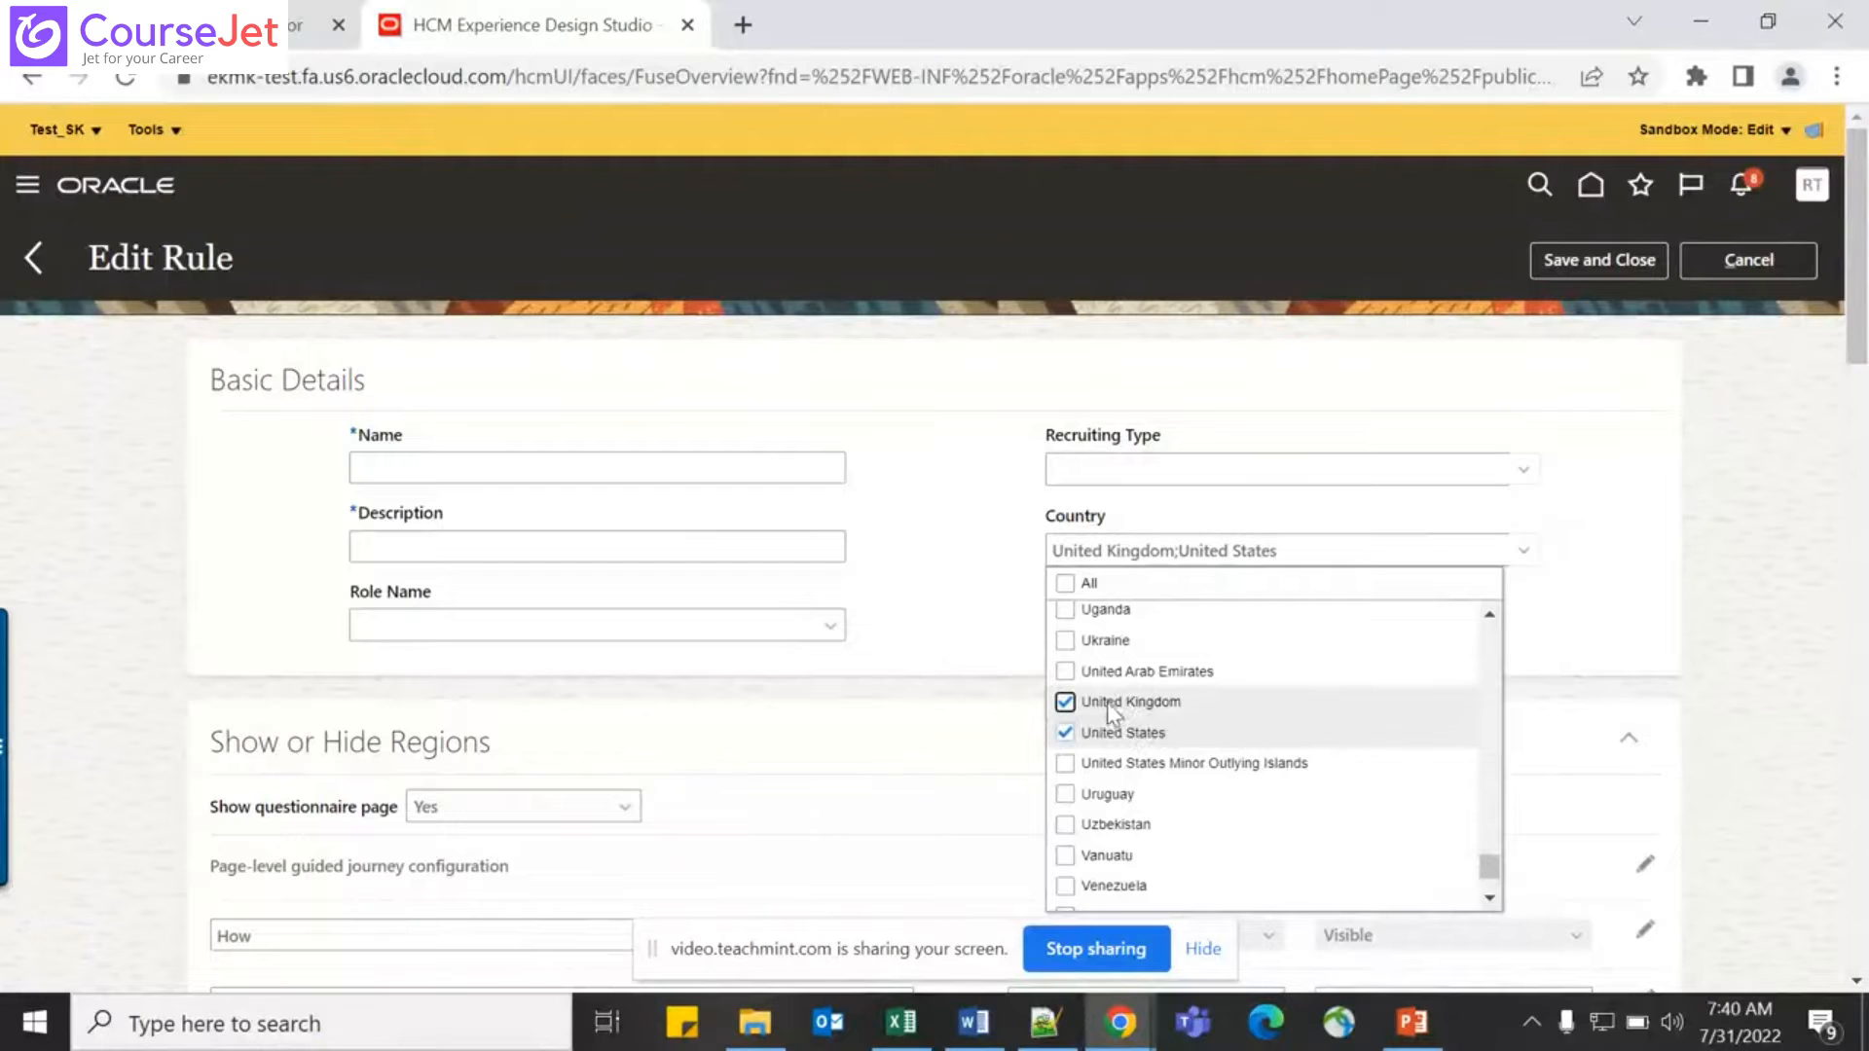
pyautogui.click(1112, 705)
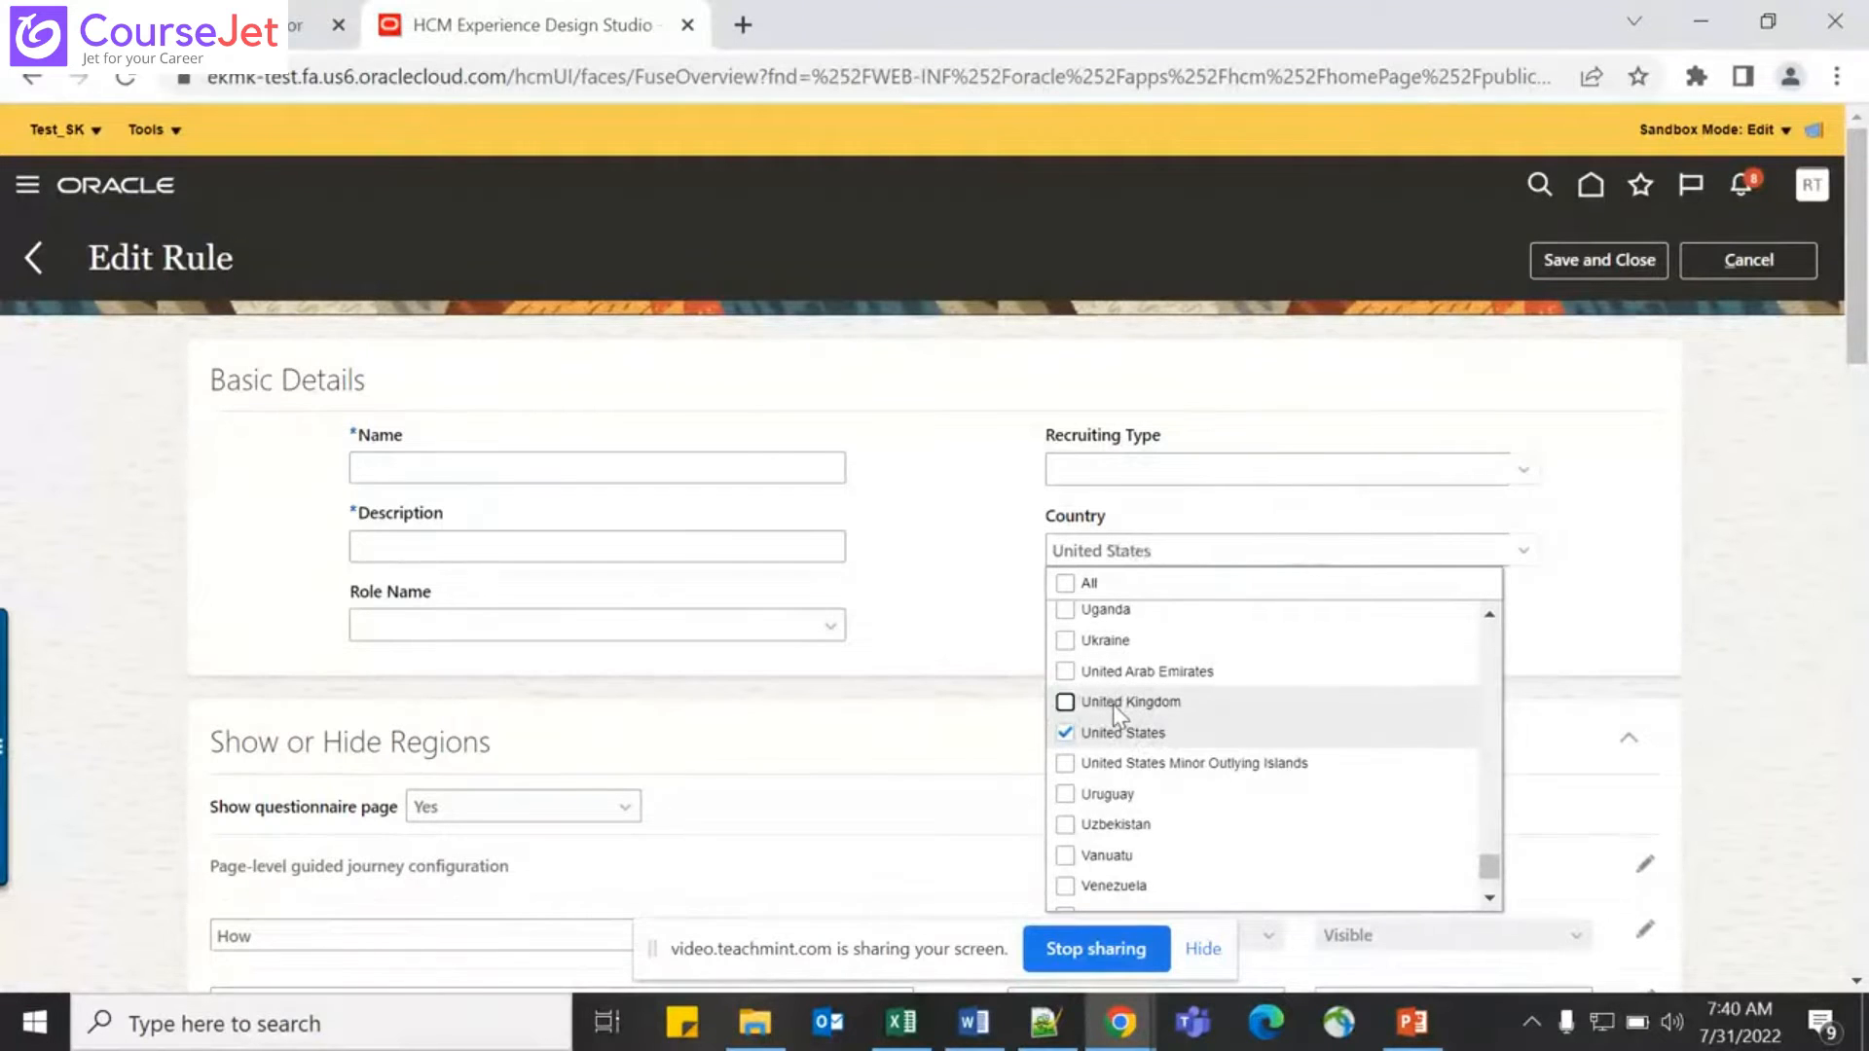
pyautogui.click(946, 625)
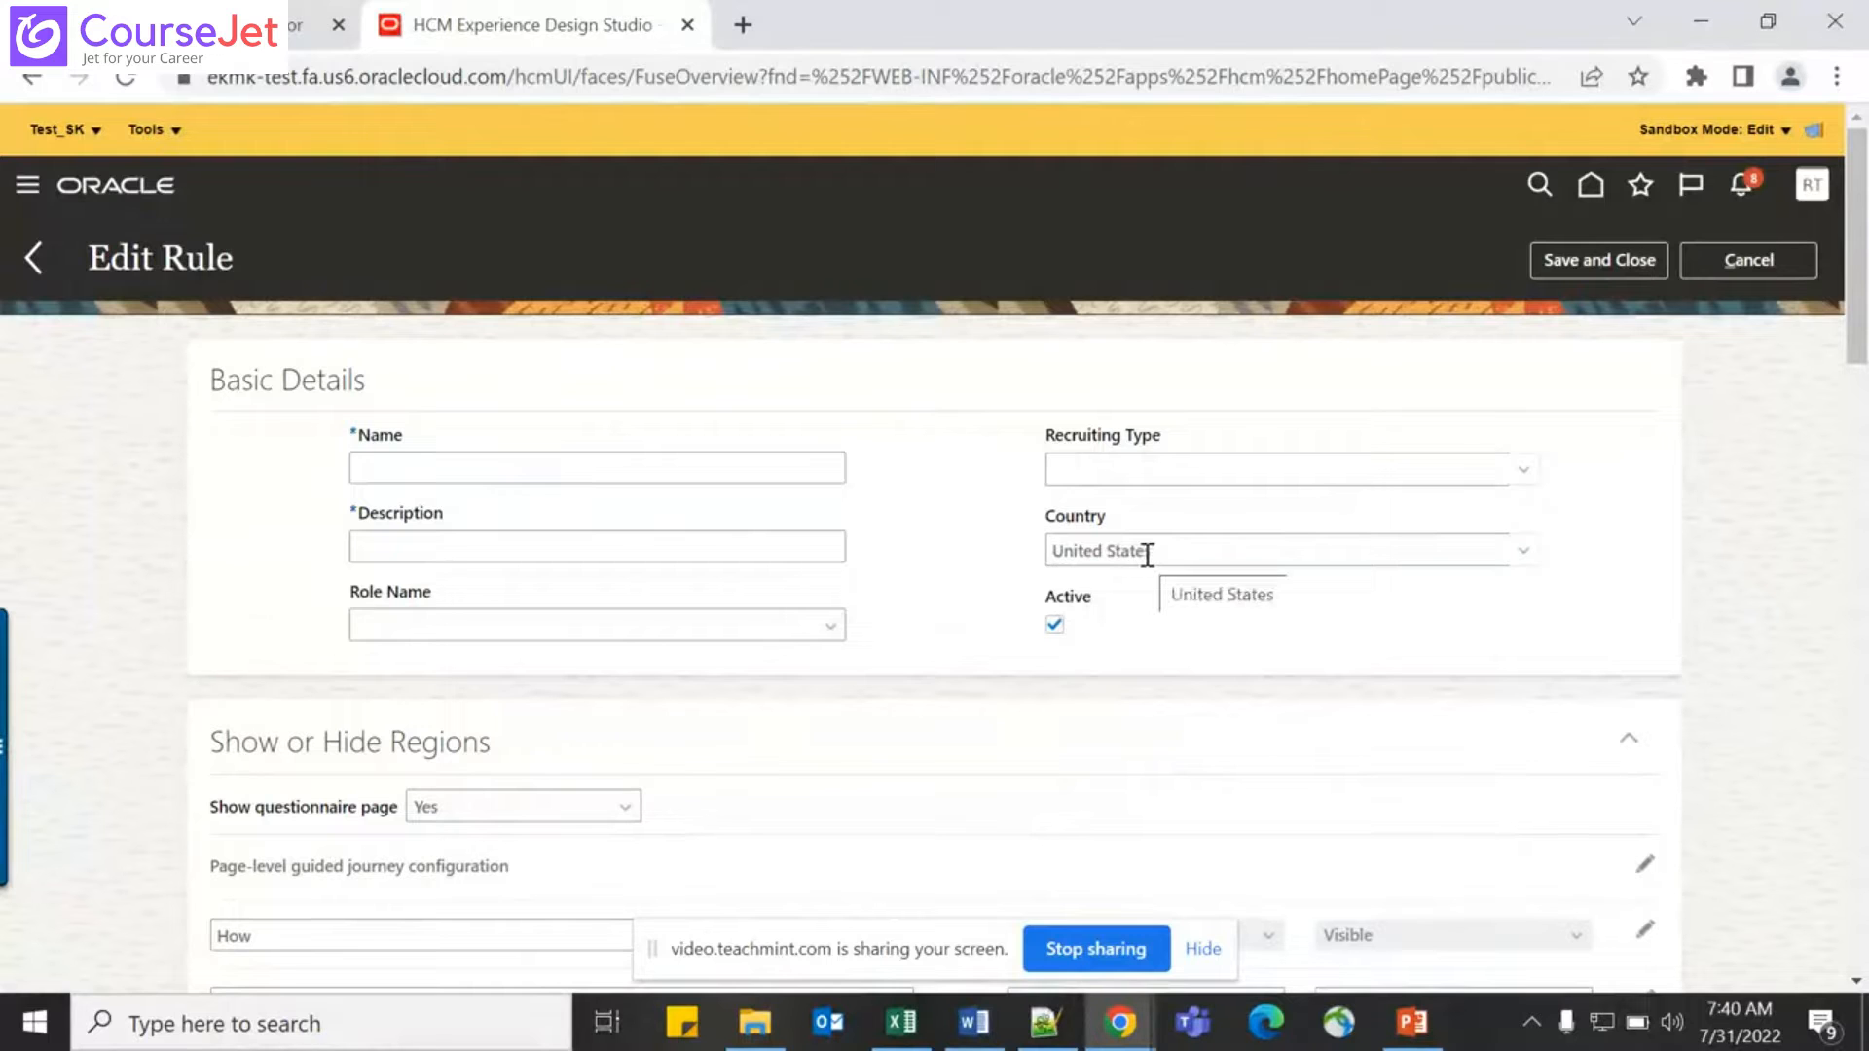
# Step: Review the region visibility settings of the new rule and return to its country selection
pyautogui.scroll(-10, 589, 826)
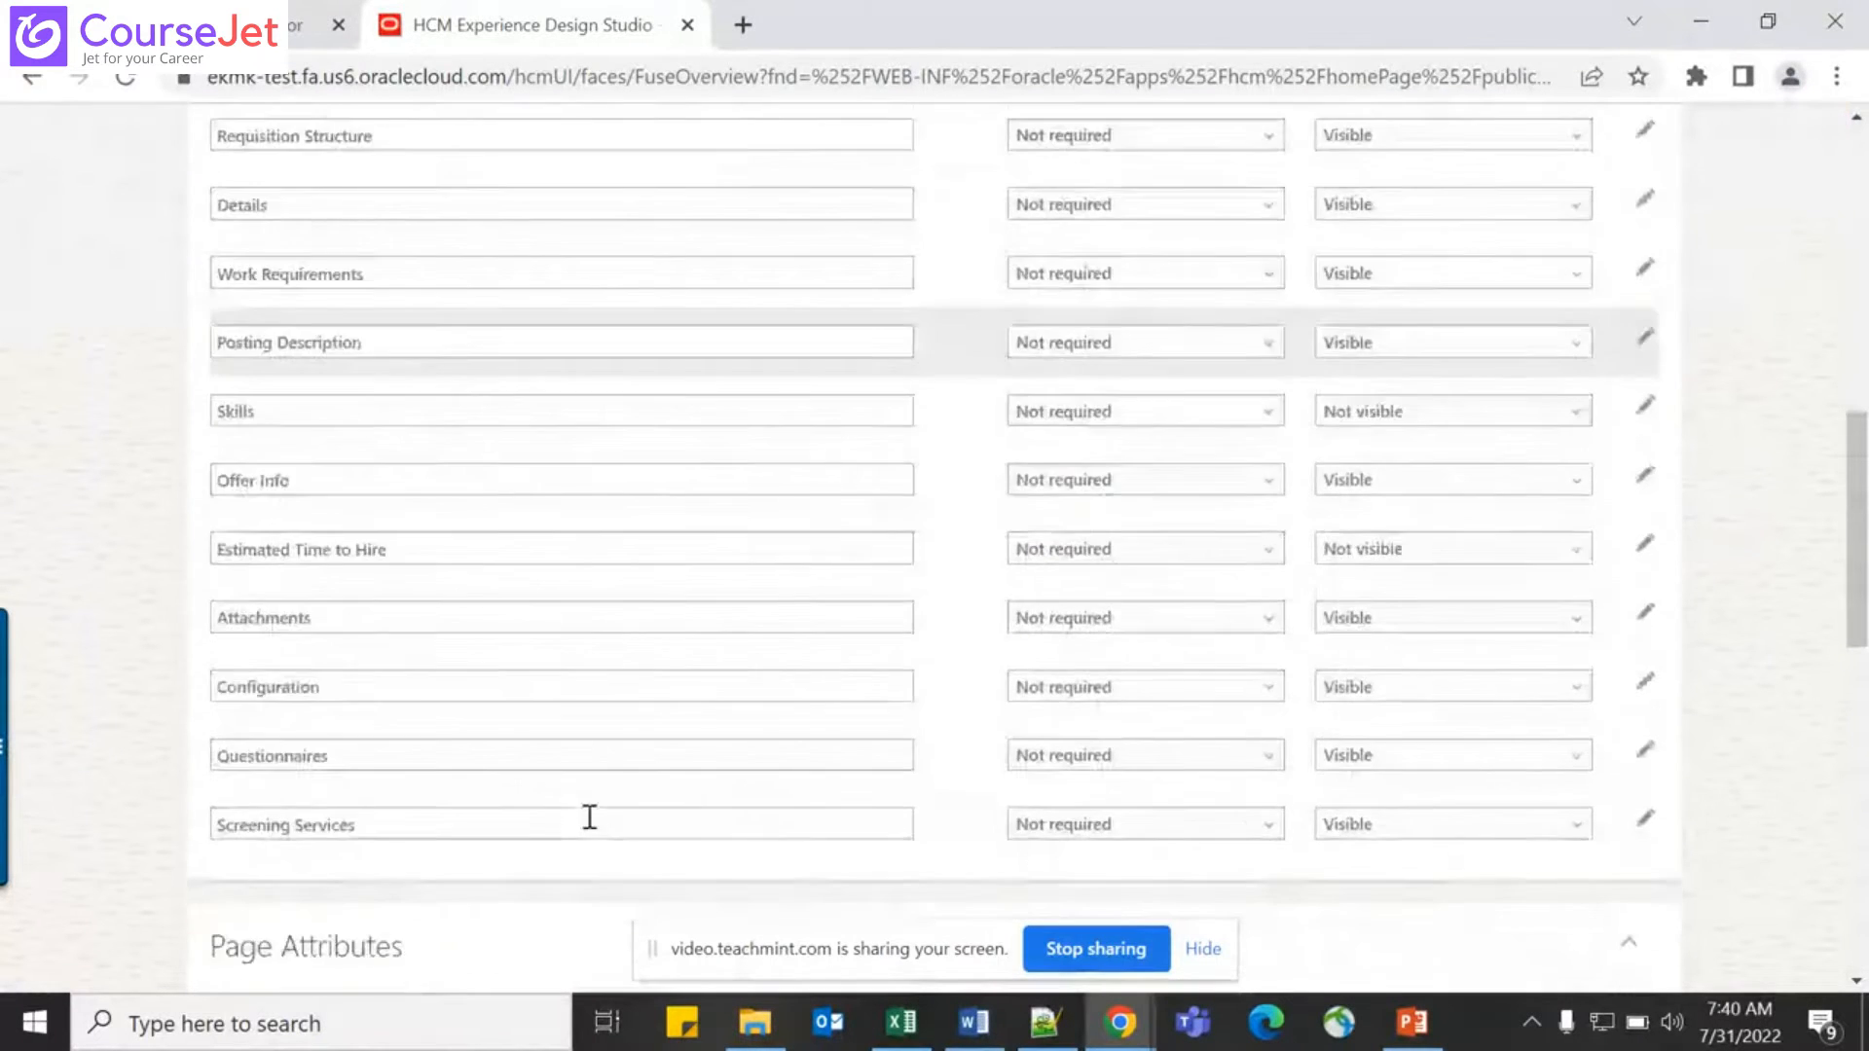
pyautogui.scroll(-5, 589, 823)
pyautogui.scroll(7, 589, 826)
pyautogui.scroll(10, 594, 828)
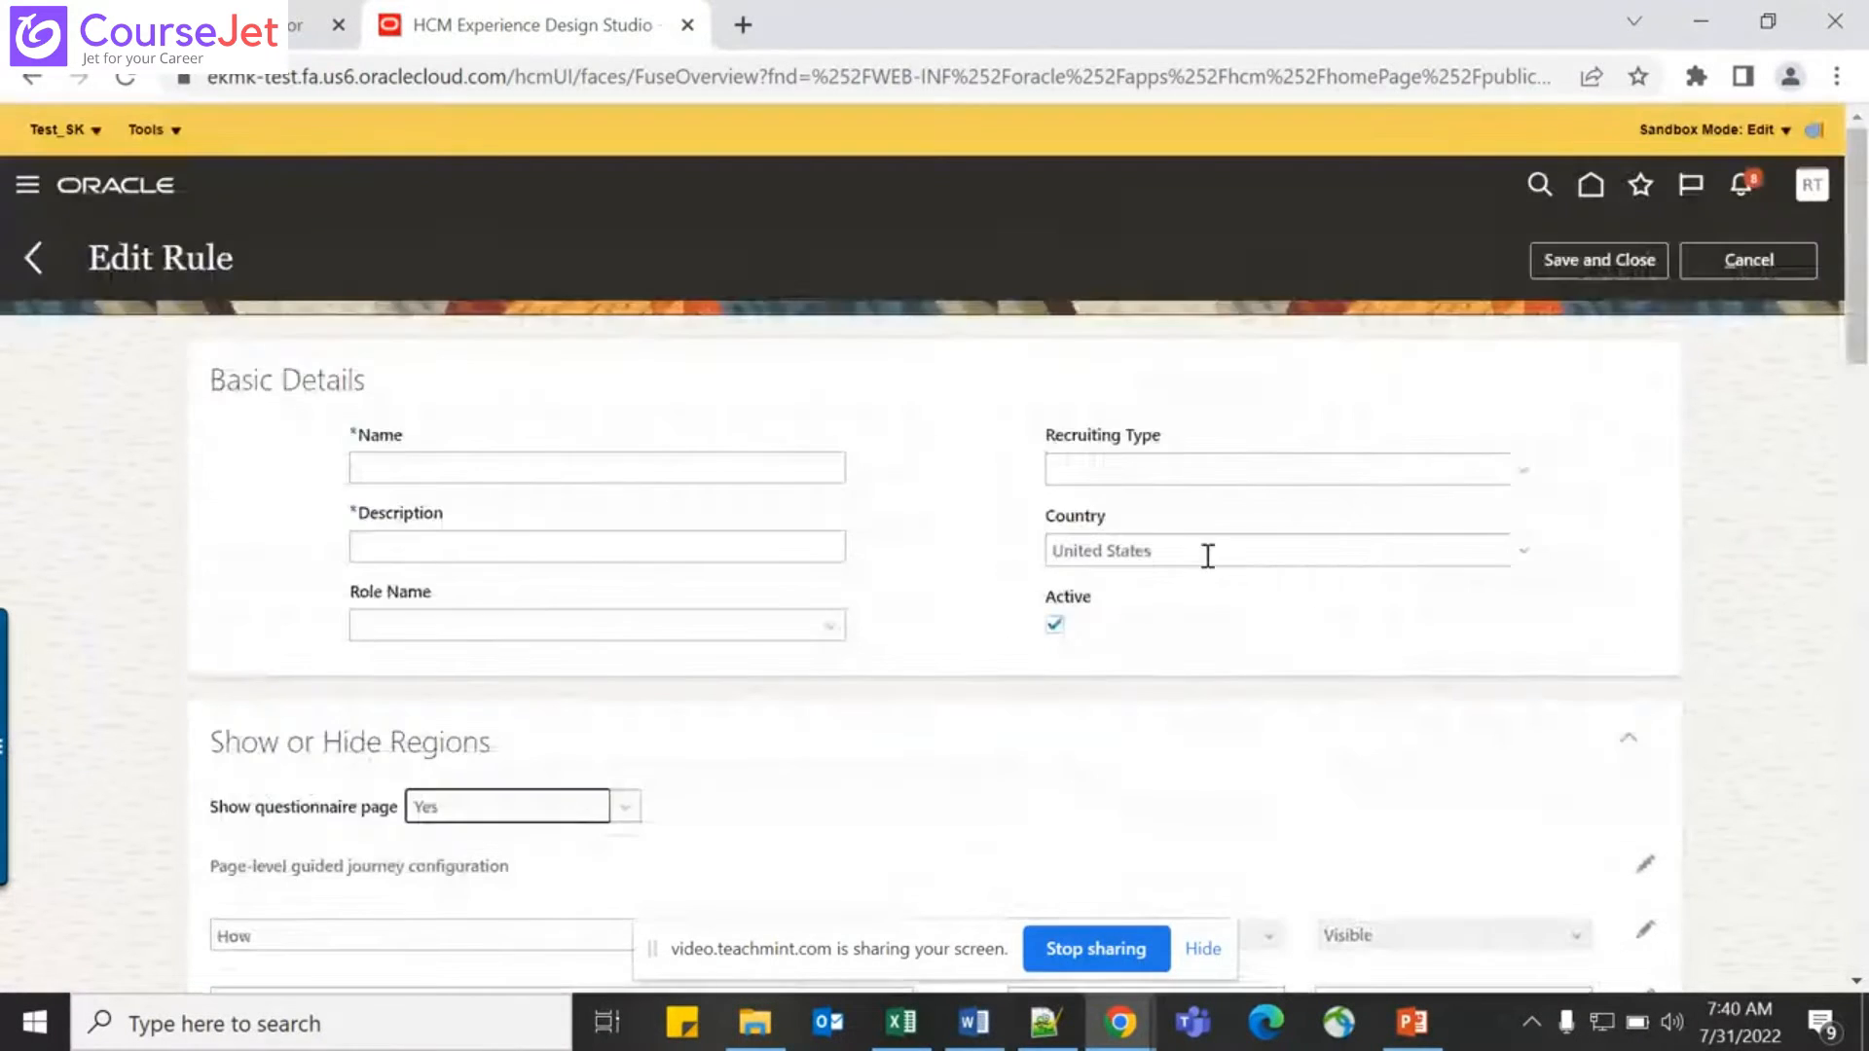
pyautogui.doubleClick(1210, 551)
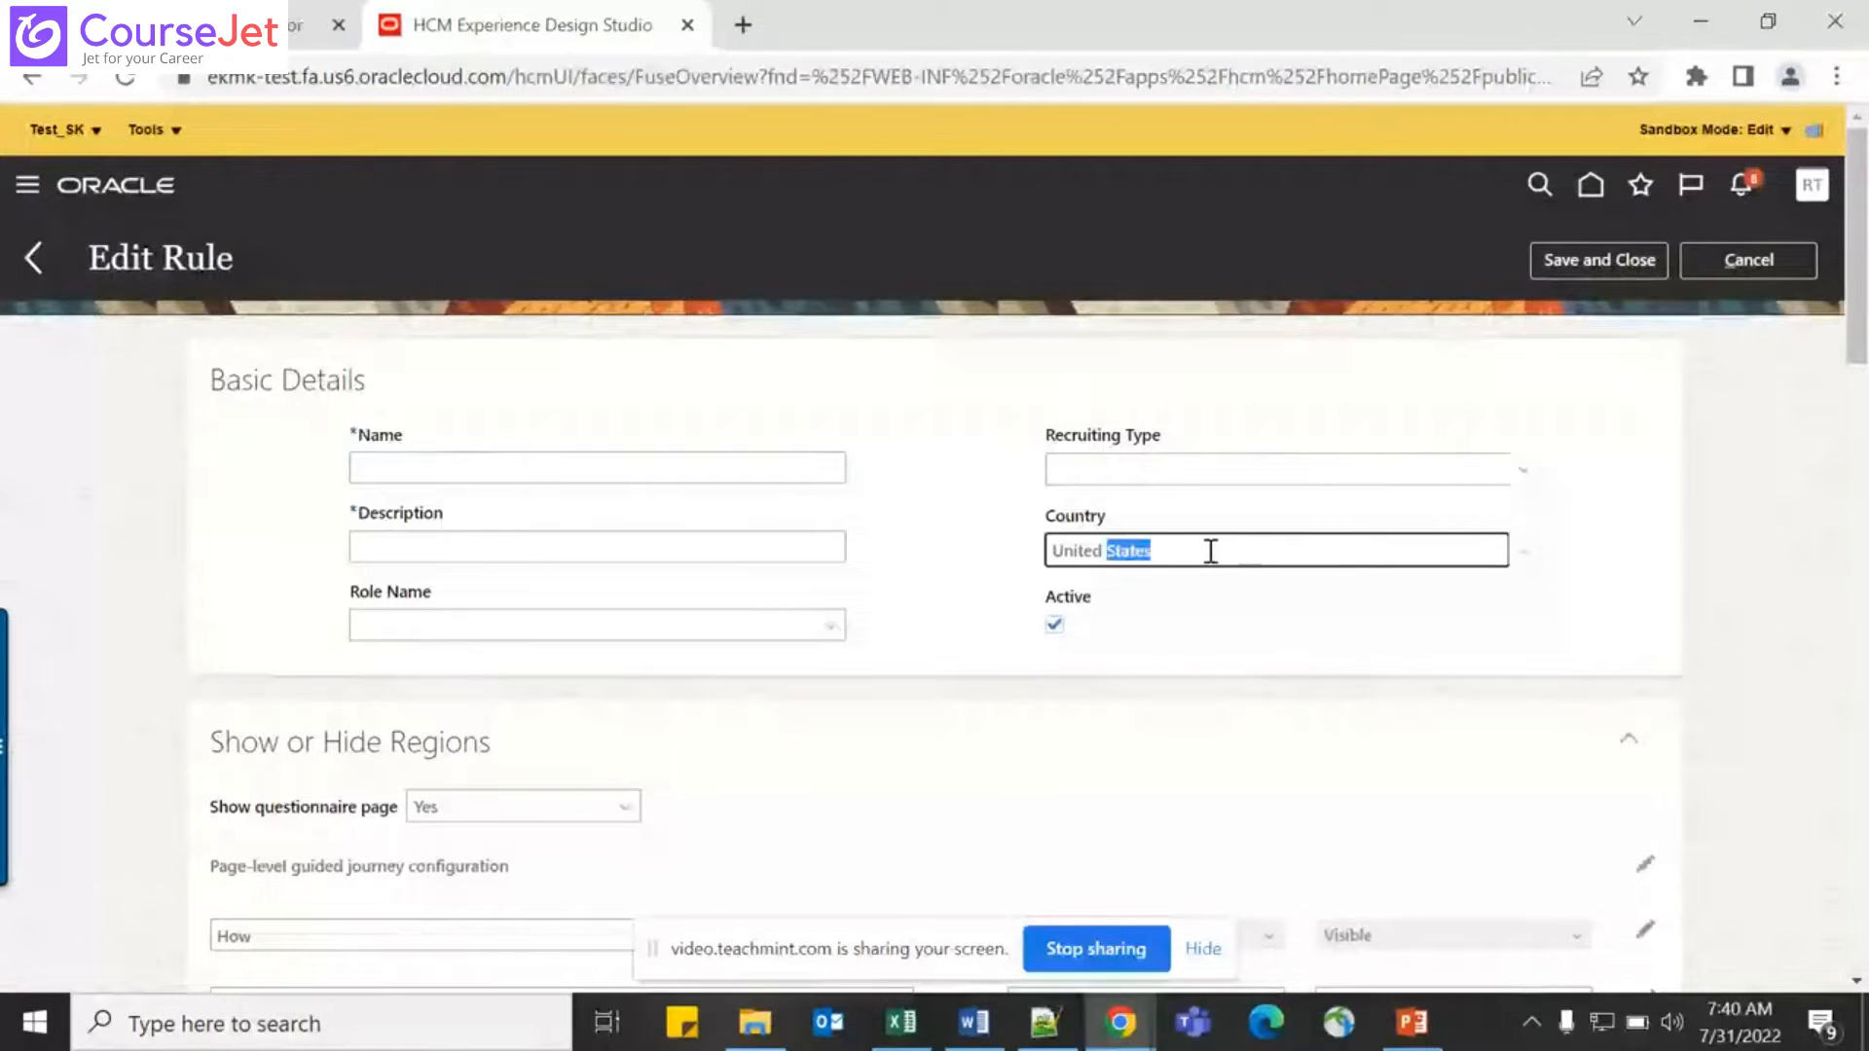
pyautogui.tripleClick(1210, 551)
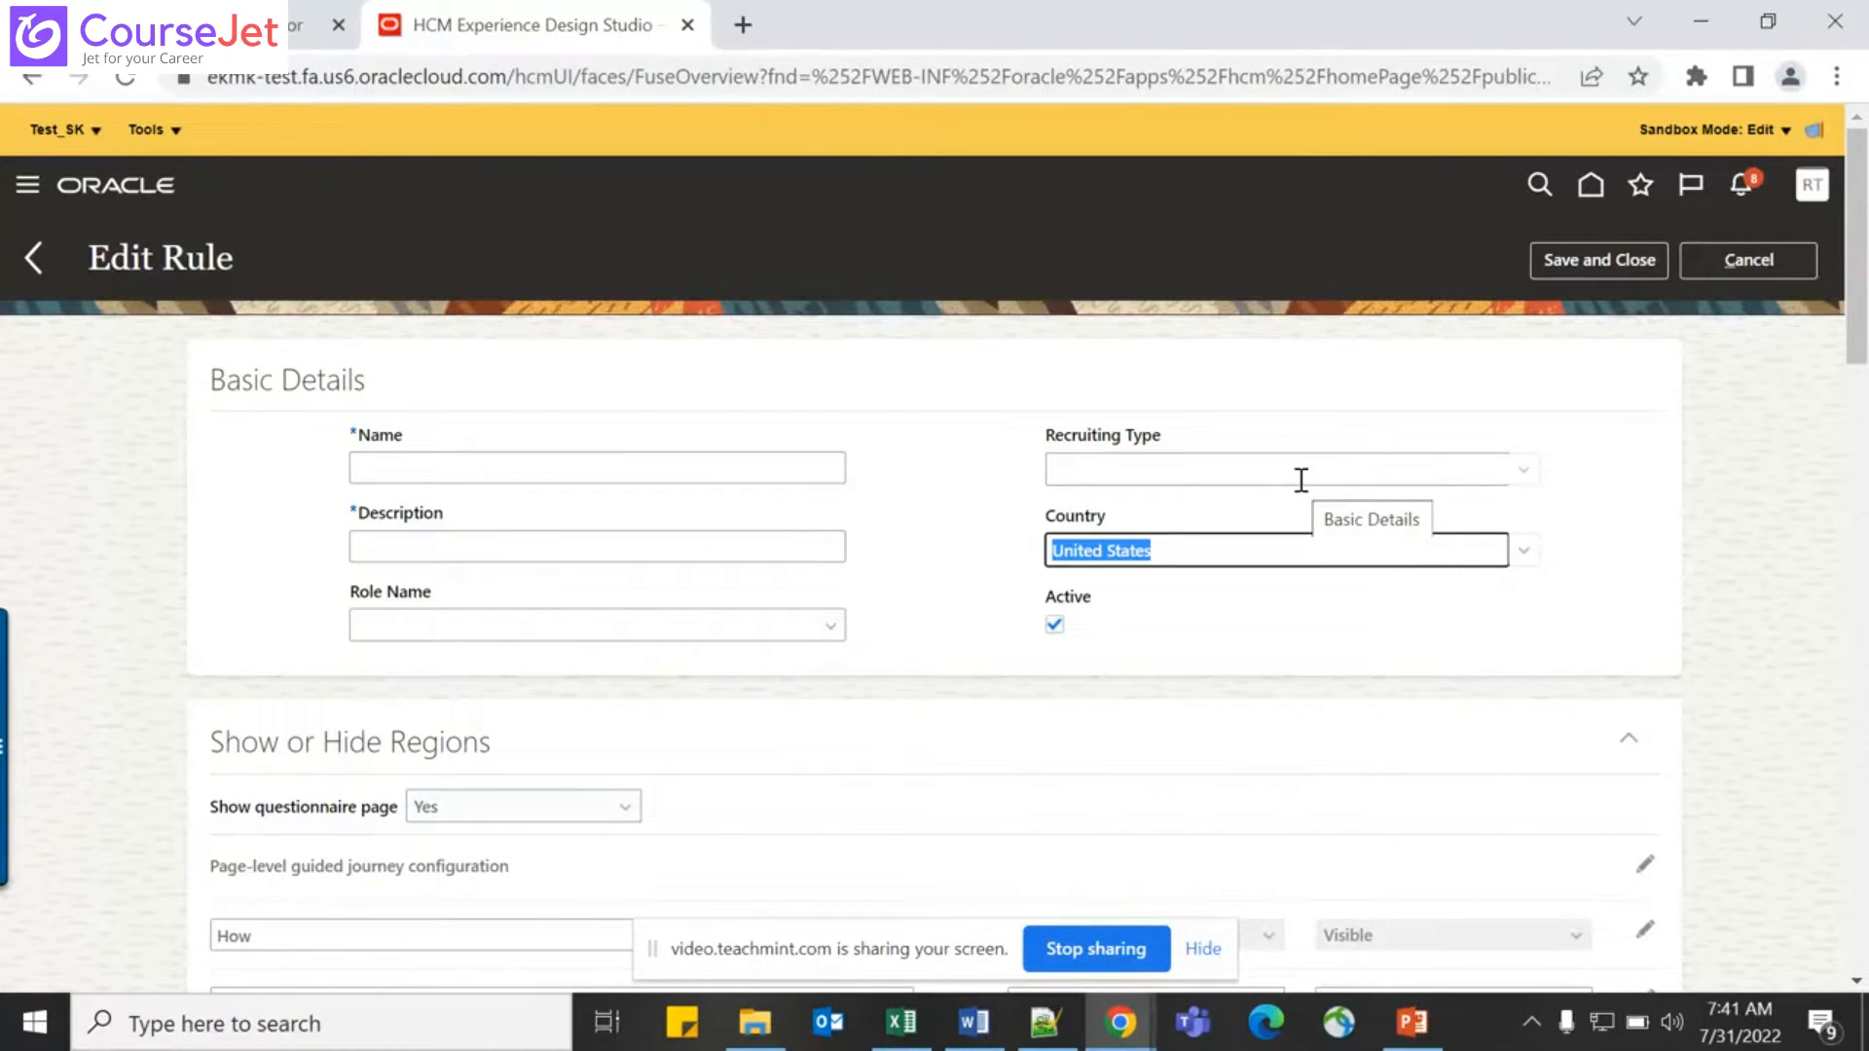
# Step: Browse the roles available for the new rule's Role Name without choosing one
pyautogui.click(576, 471)
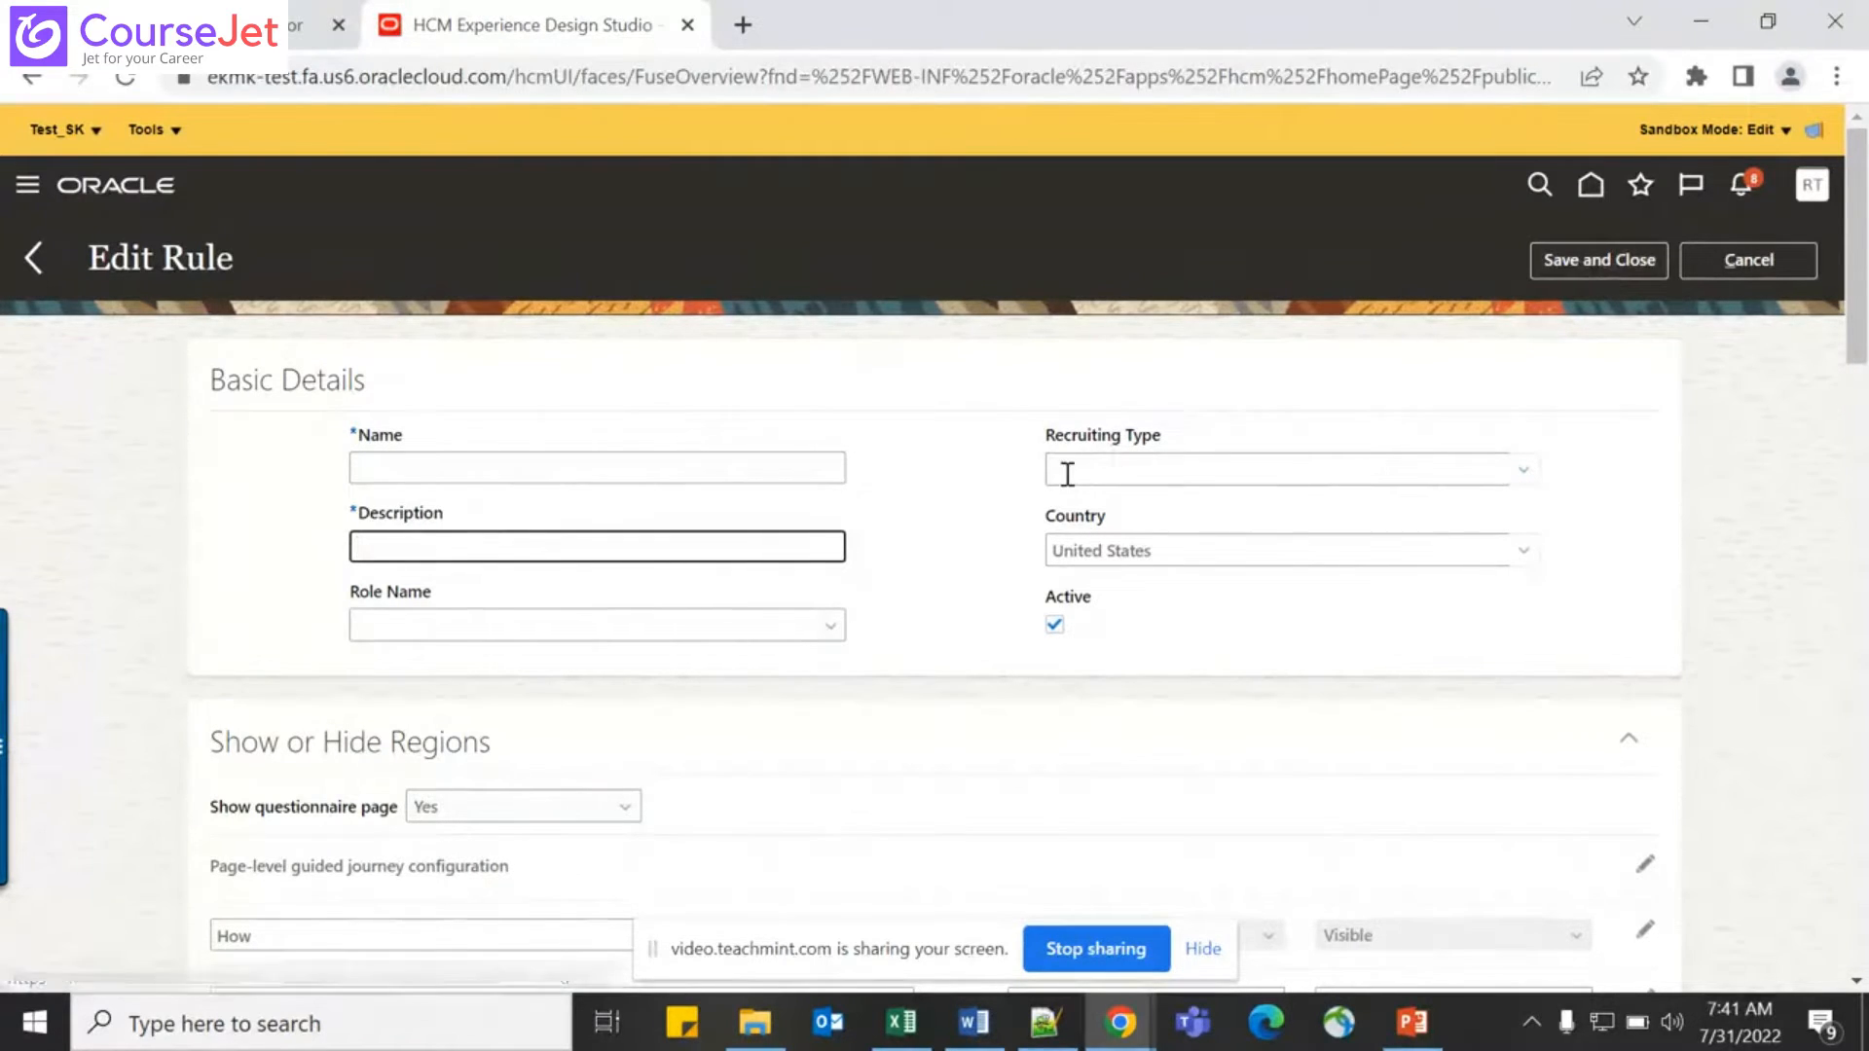
pyautogui.click(706, 628)
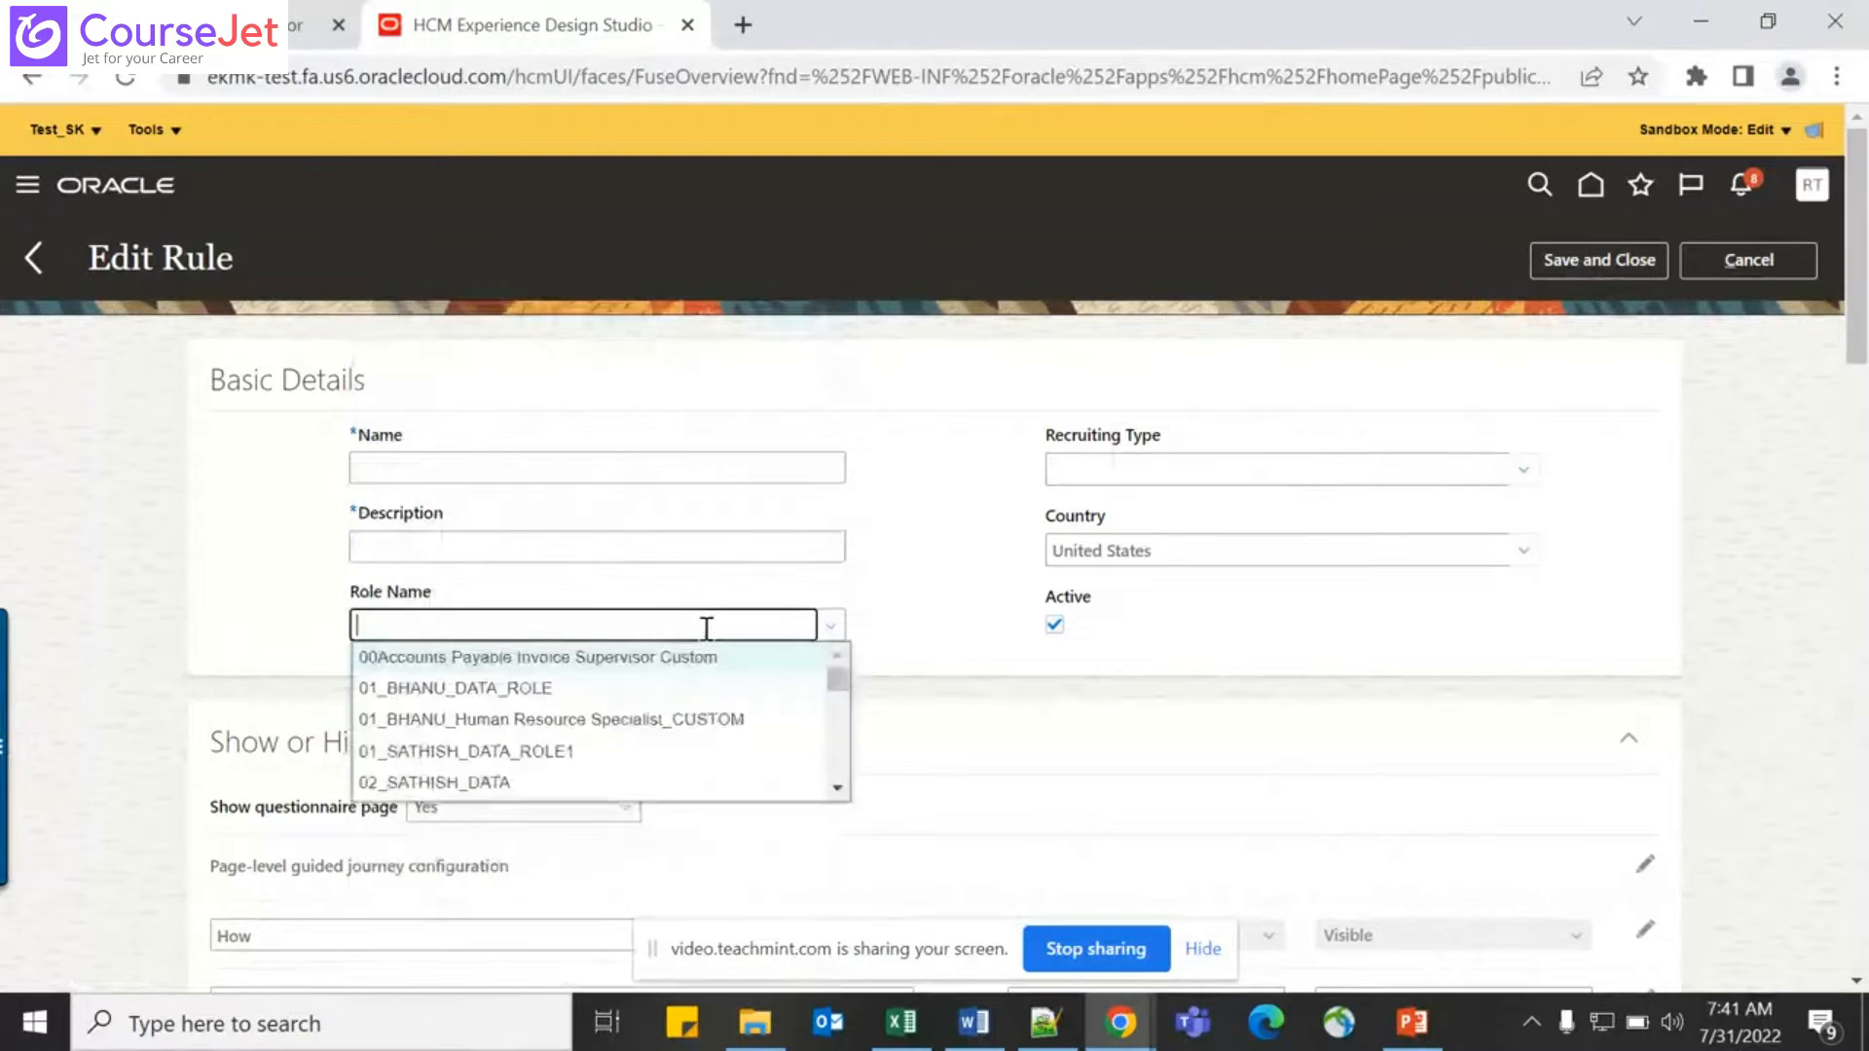
pyautogui.doubleClick(1078, 516)
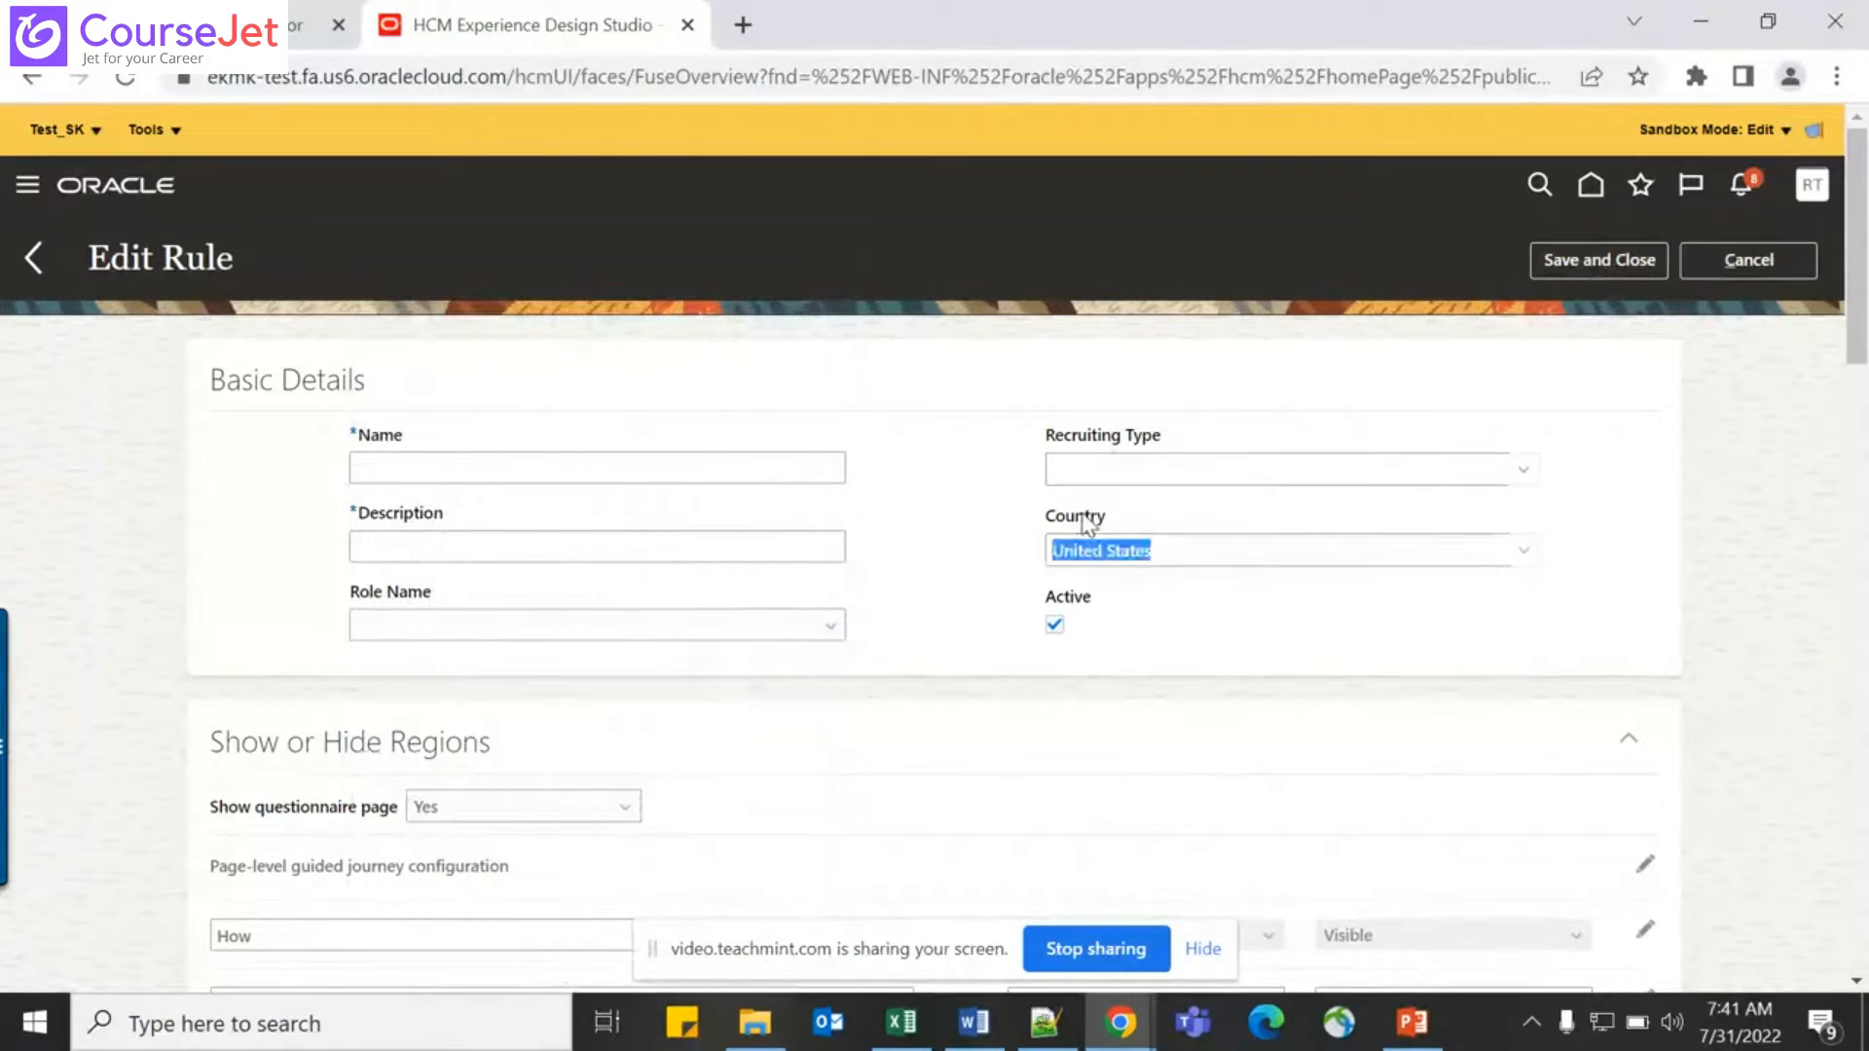
pyautogui.click(710, 626)
pyautogui.scroll(-10, 705, 726)
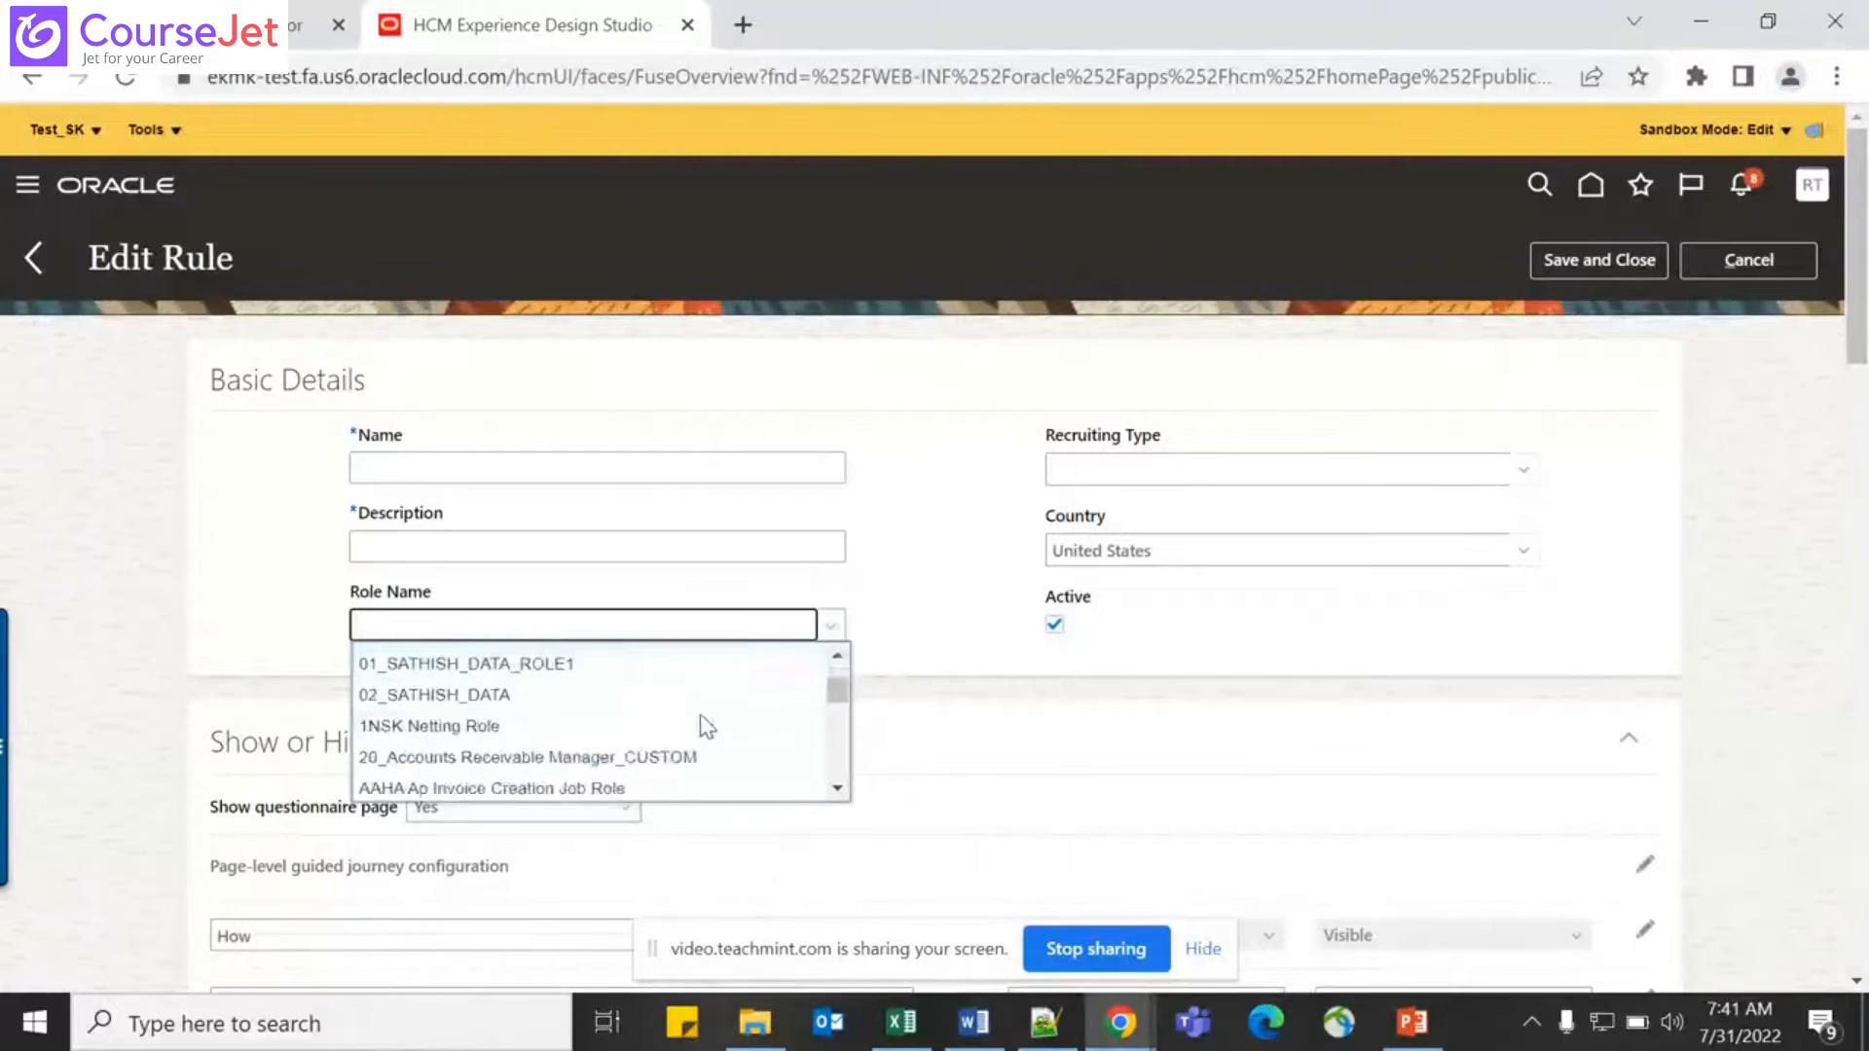
pyautogui.scroll(-2, 699, 717)
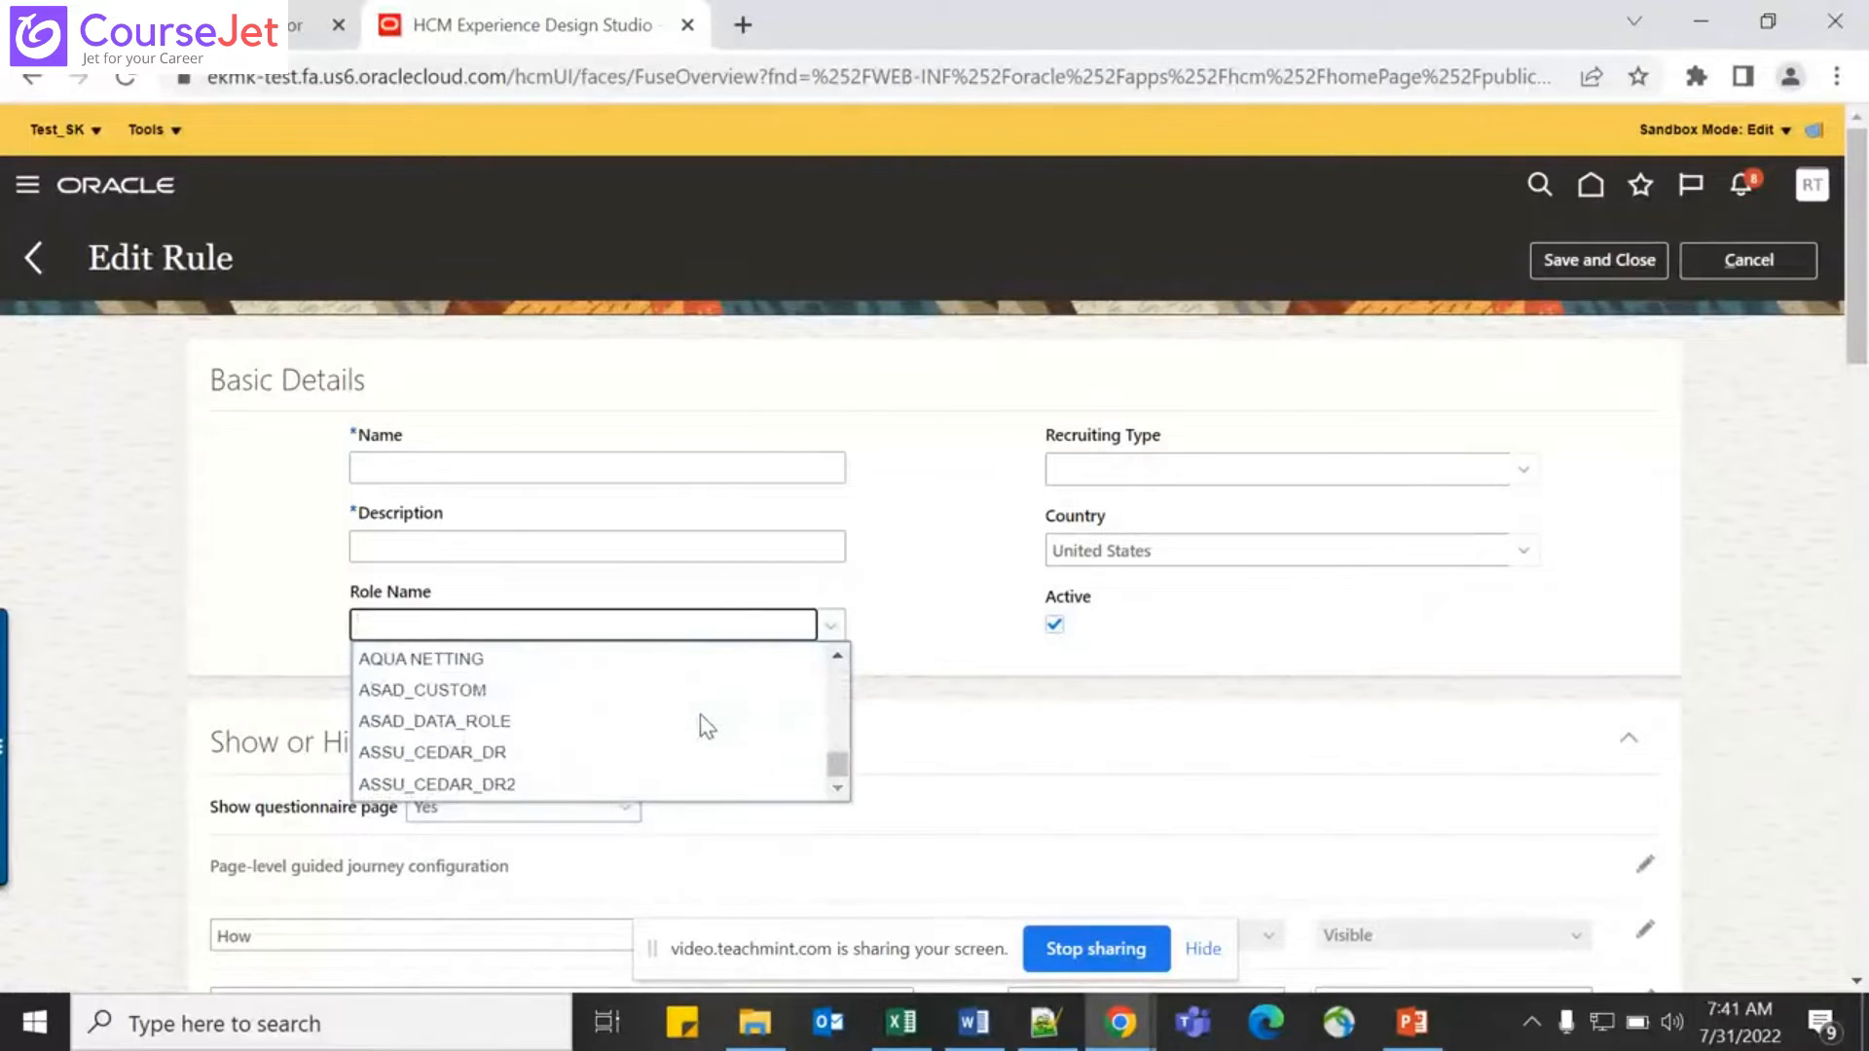
pyautogui.scroll(-9, 699, 715)
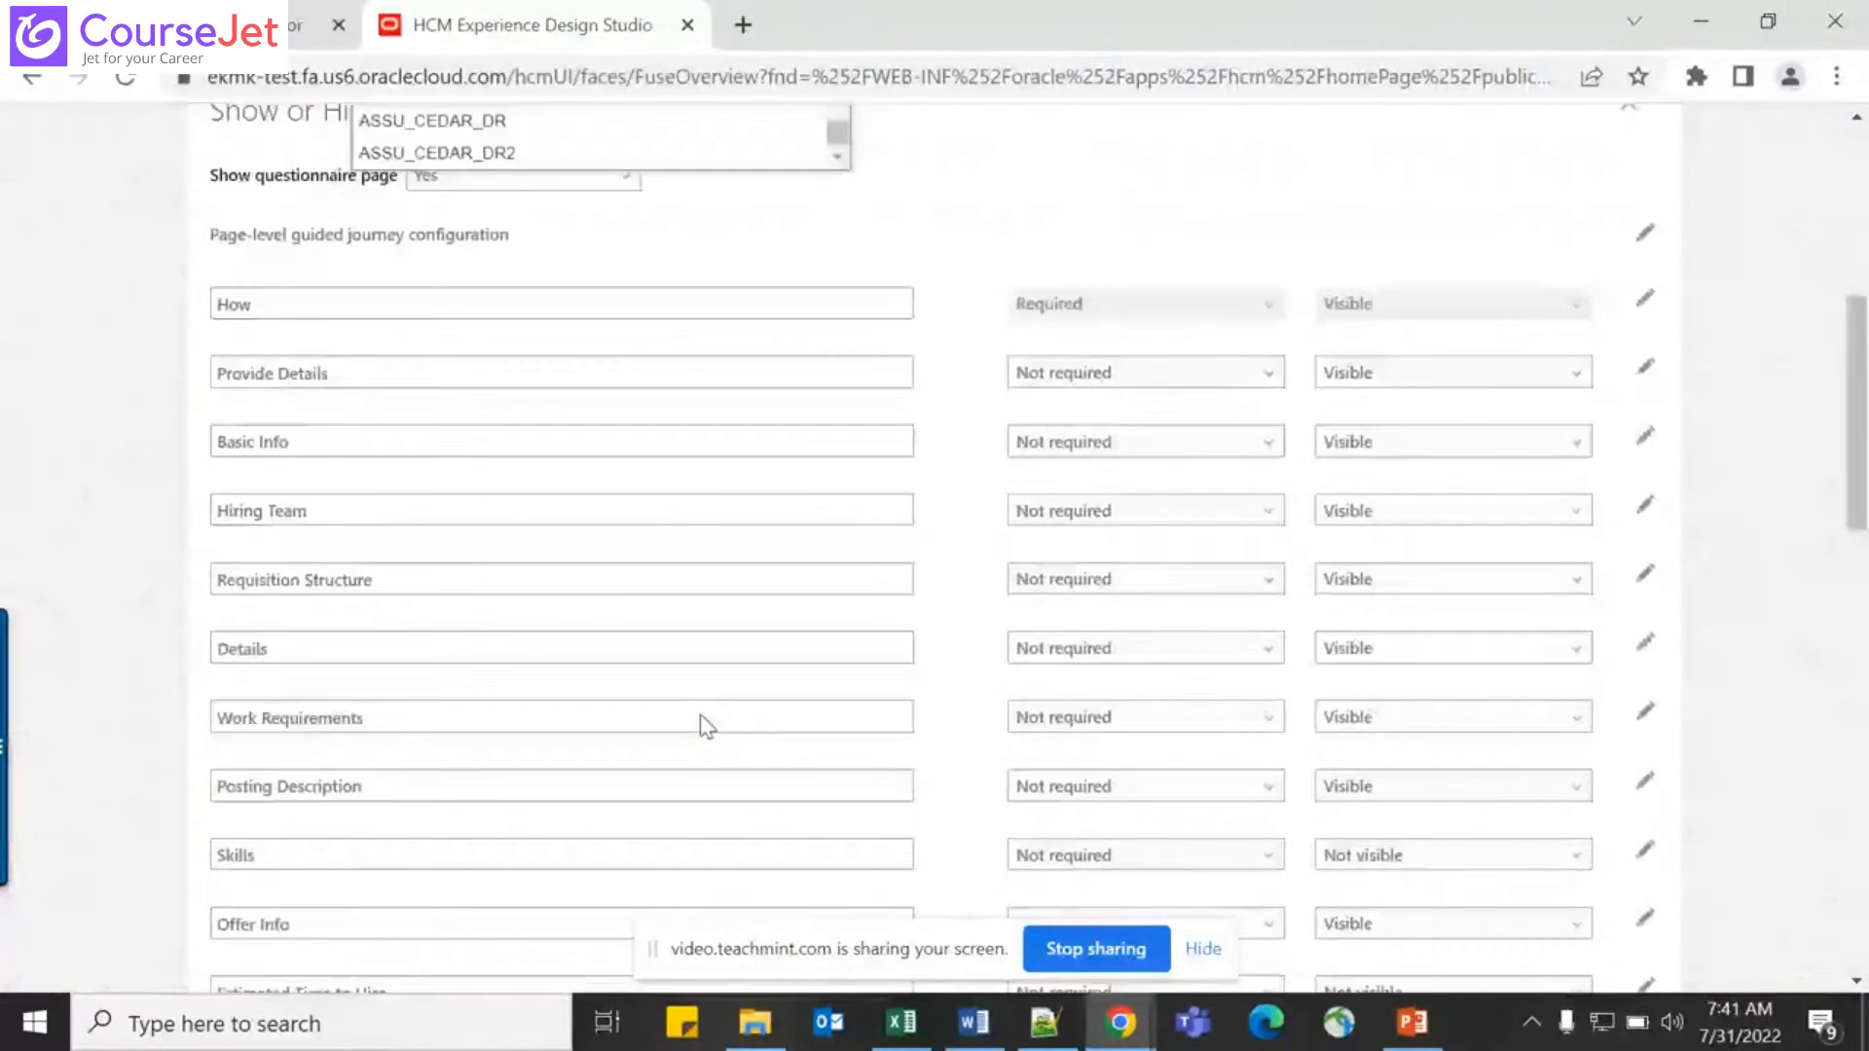
pyautogui.scroll(6, 699, 715)
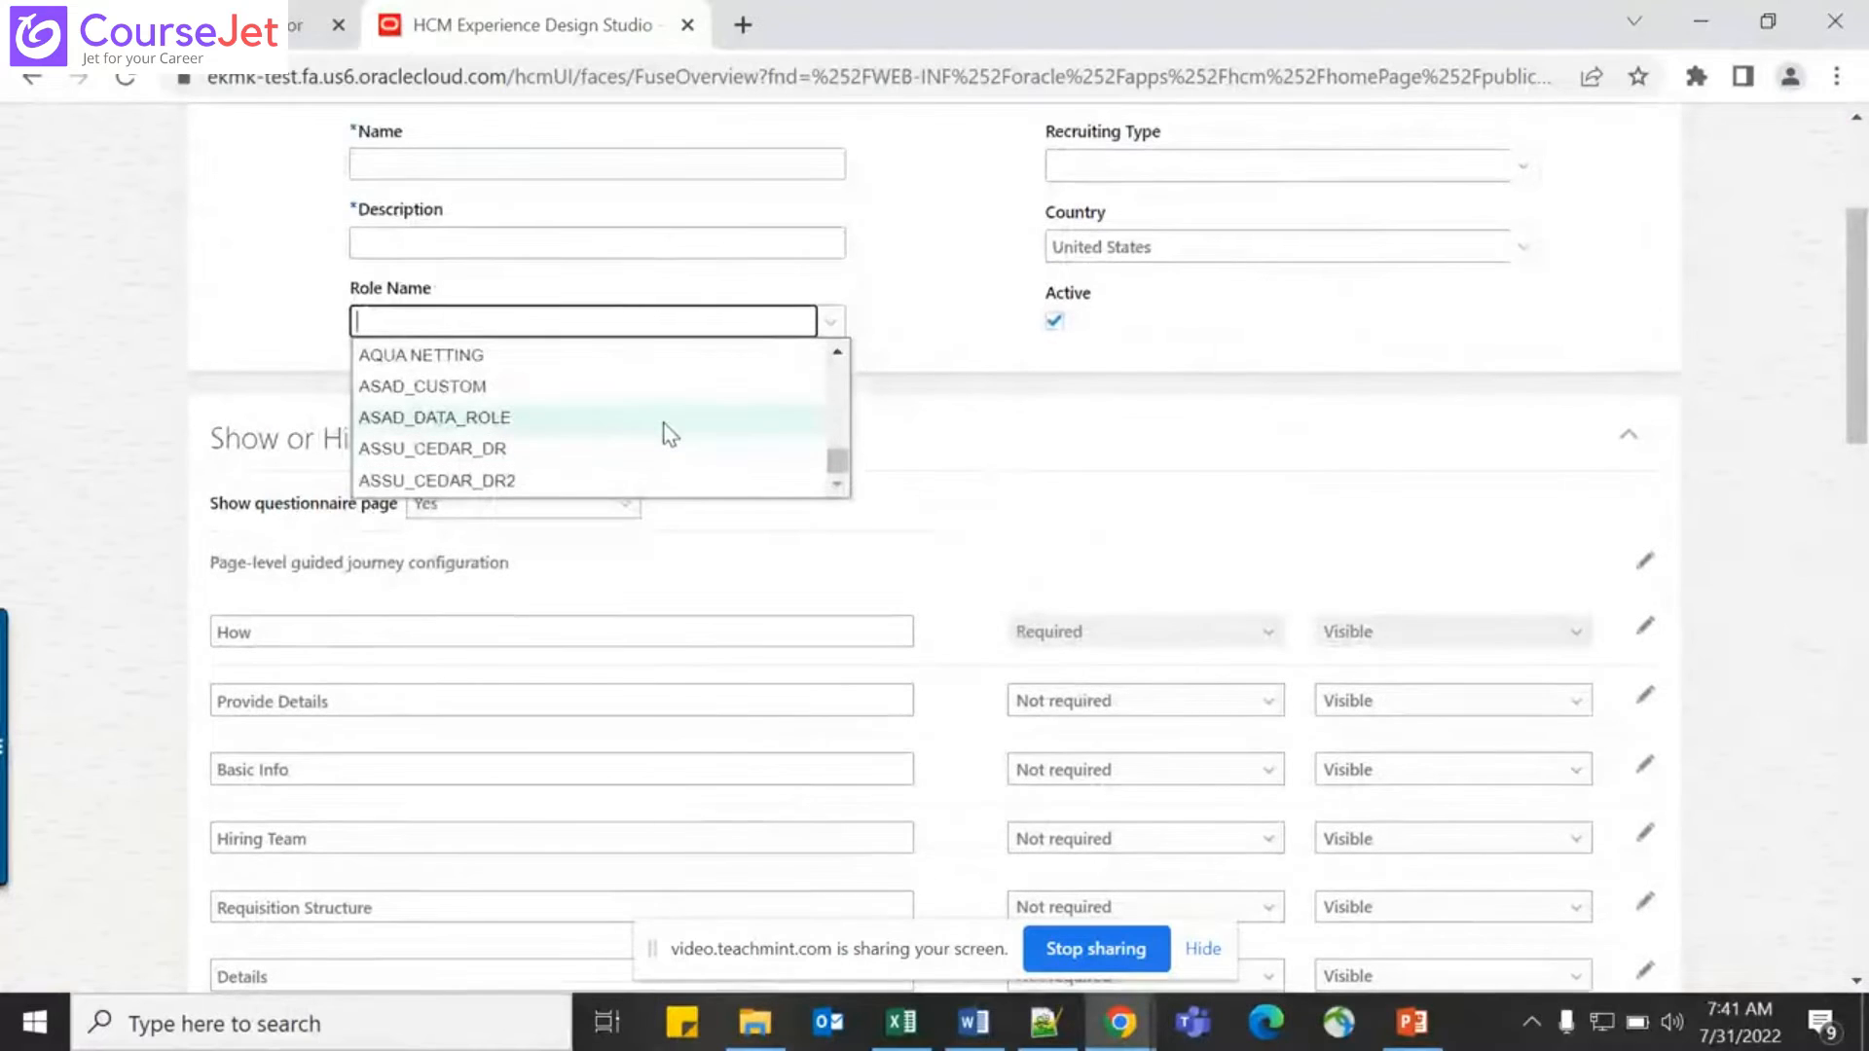
pyautogui.scroll(2, 599, 426)
pyautogui.scroll(3, 599, 426)
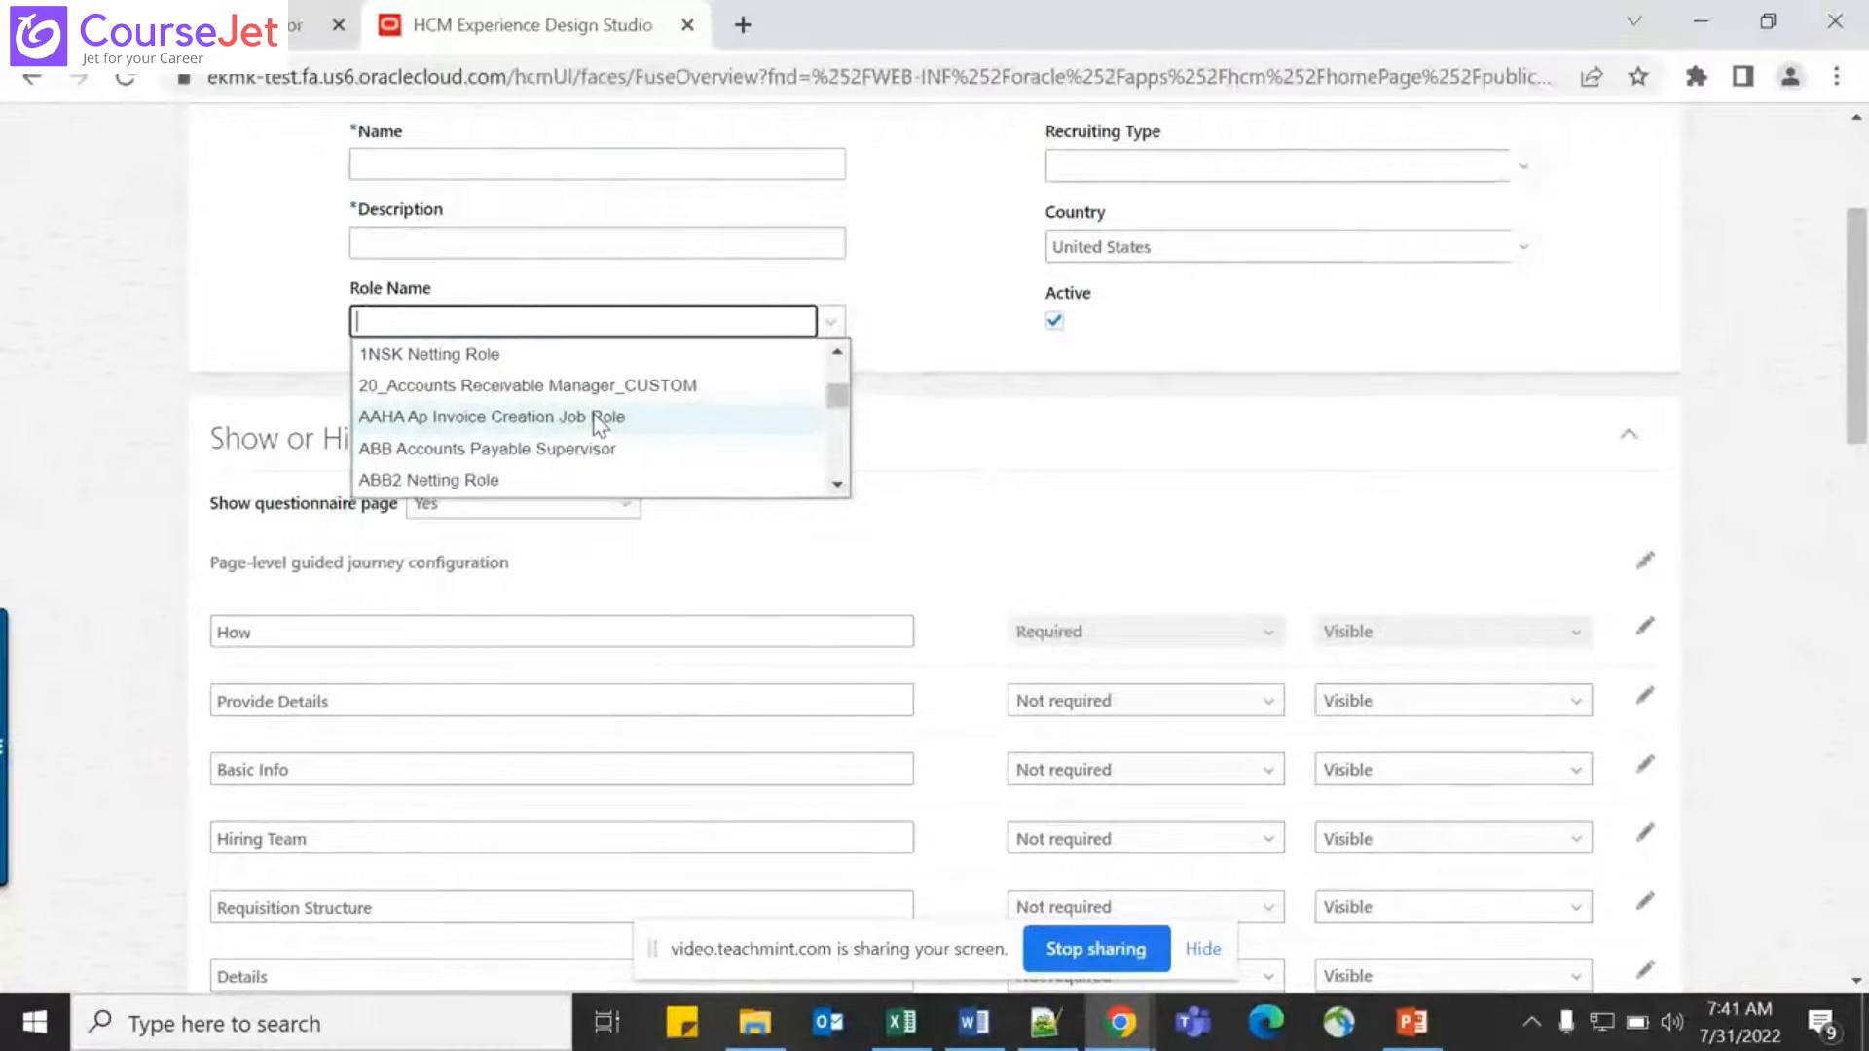
pyautogui.click(924, 308)
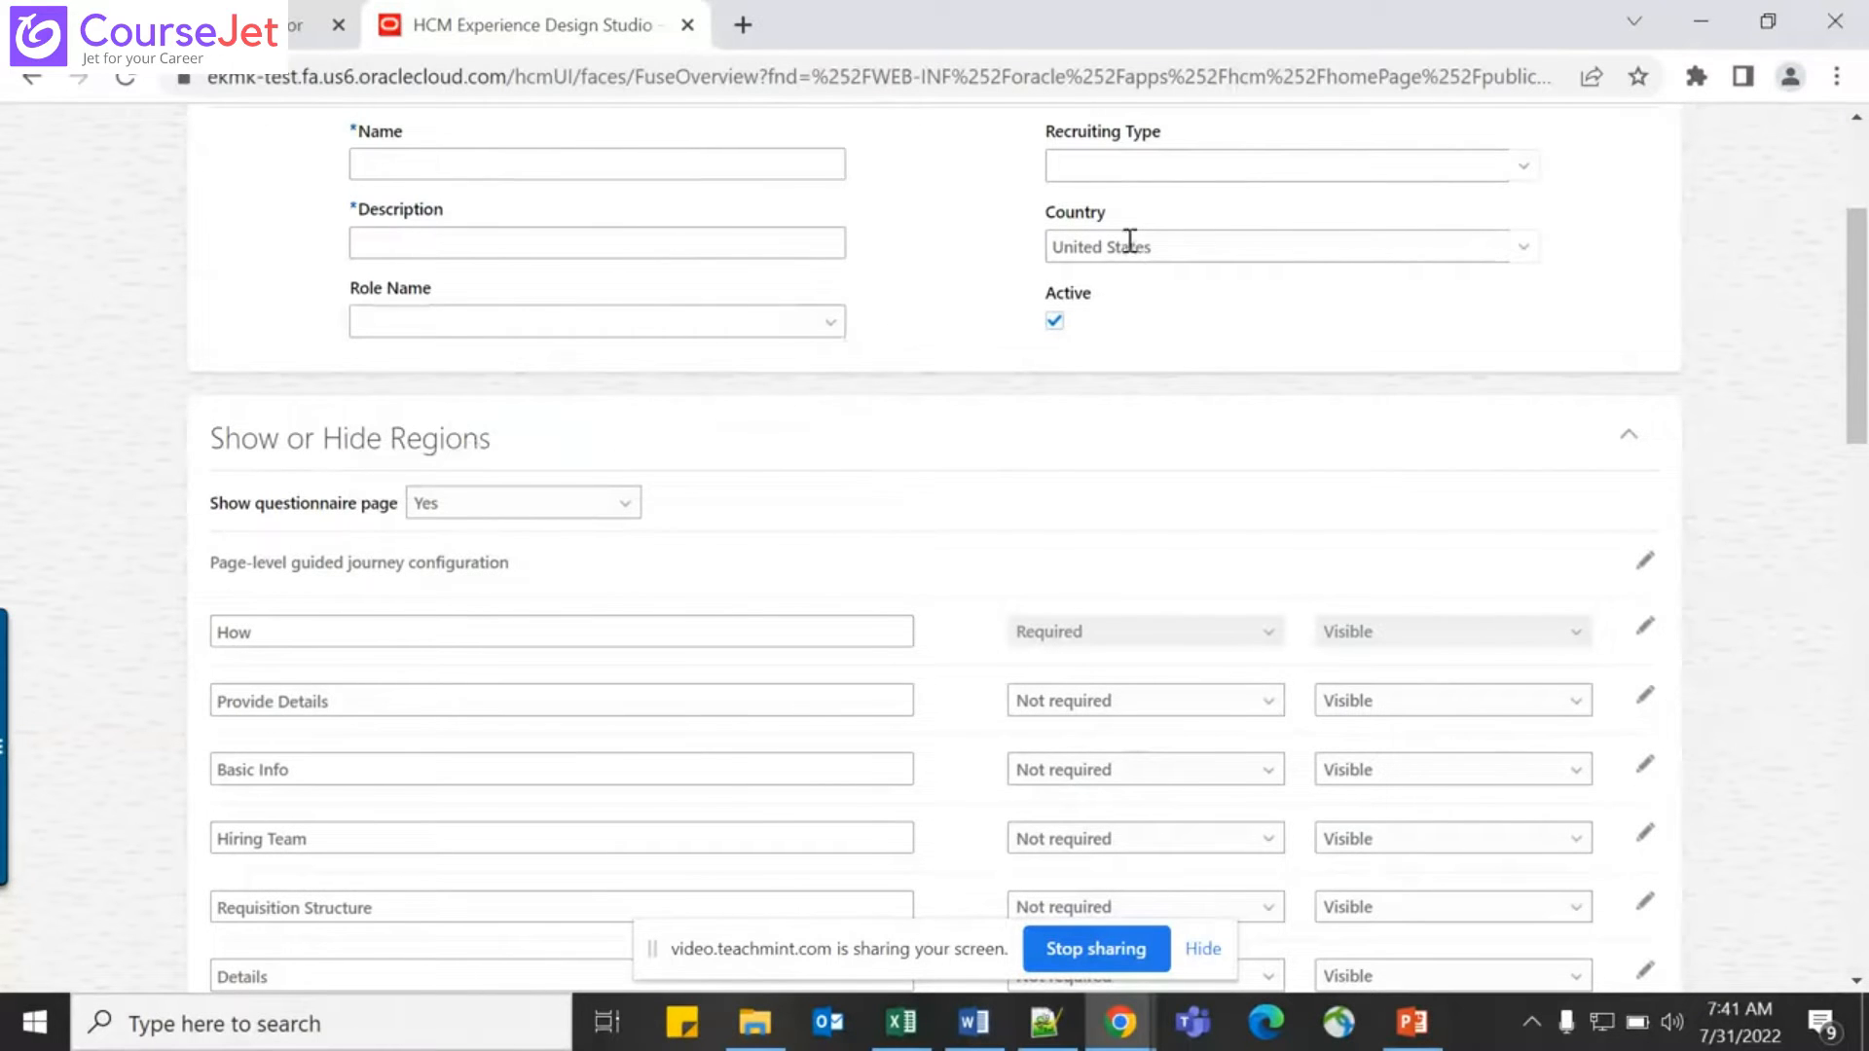
# Step: Check the recruiting type choices and leave the new rule without saving
pyautogui.click(1254, 171)
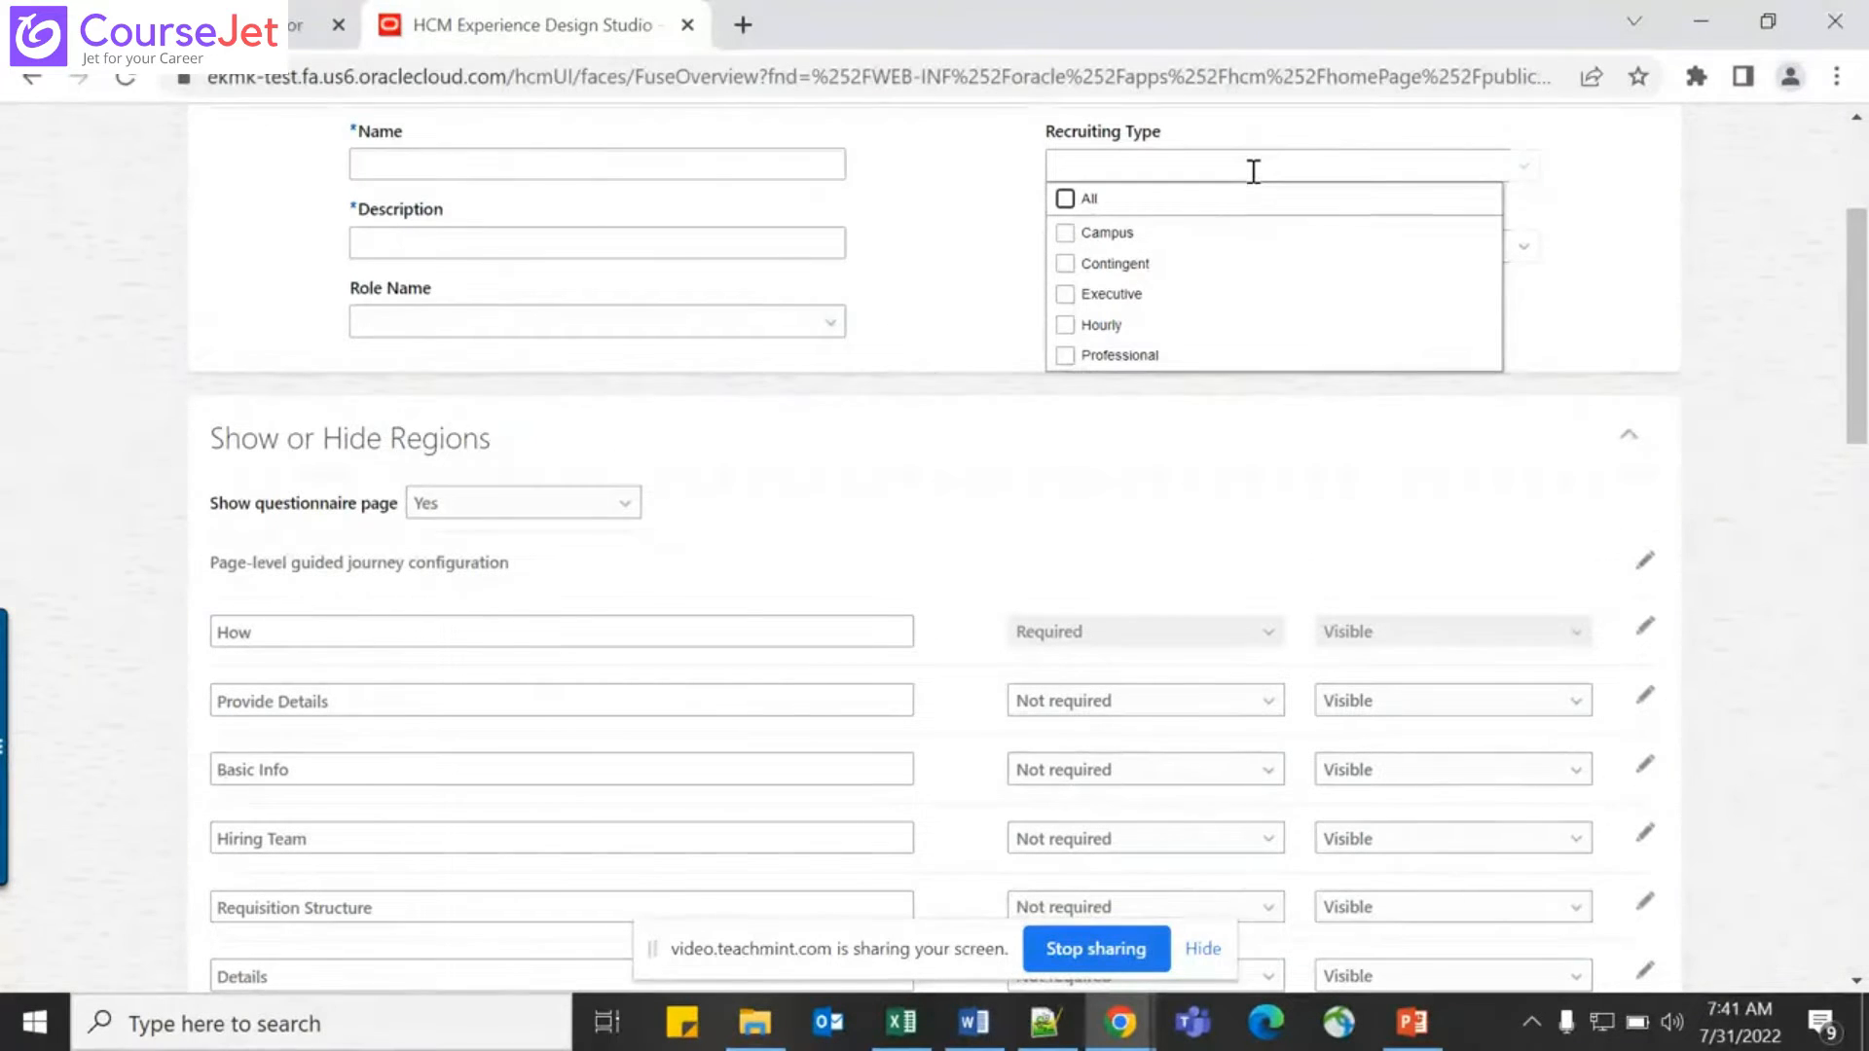
pyautogui.click(889, 292)
pyautogui.scroll(3, 925, 278)
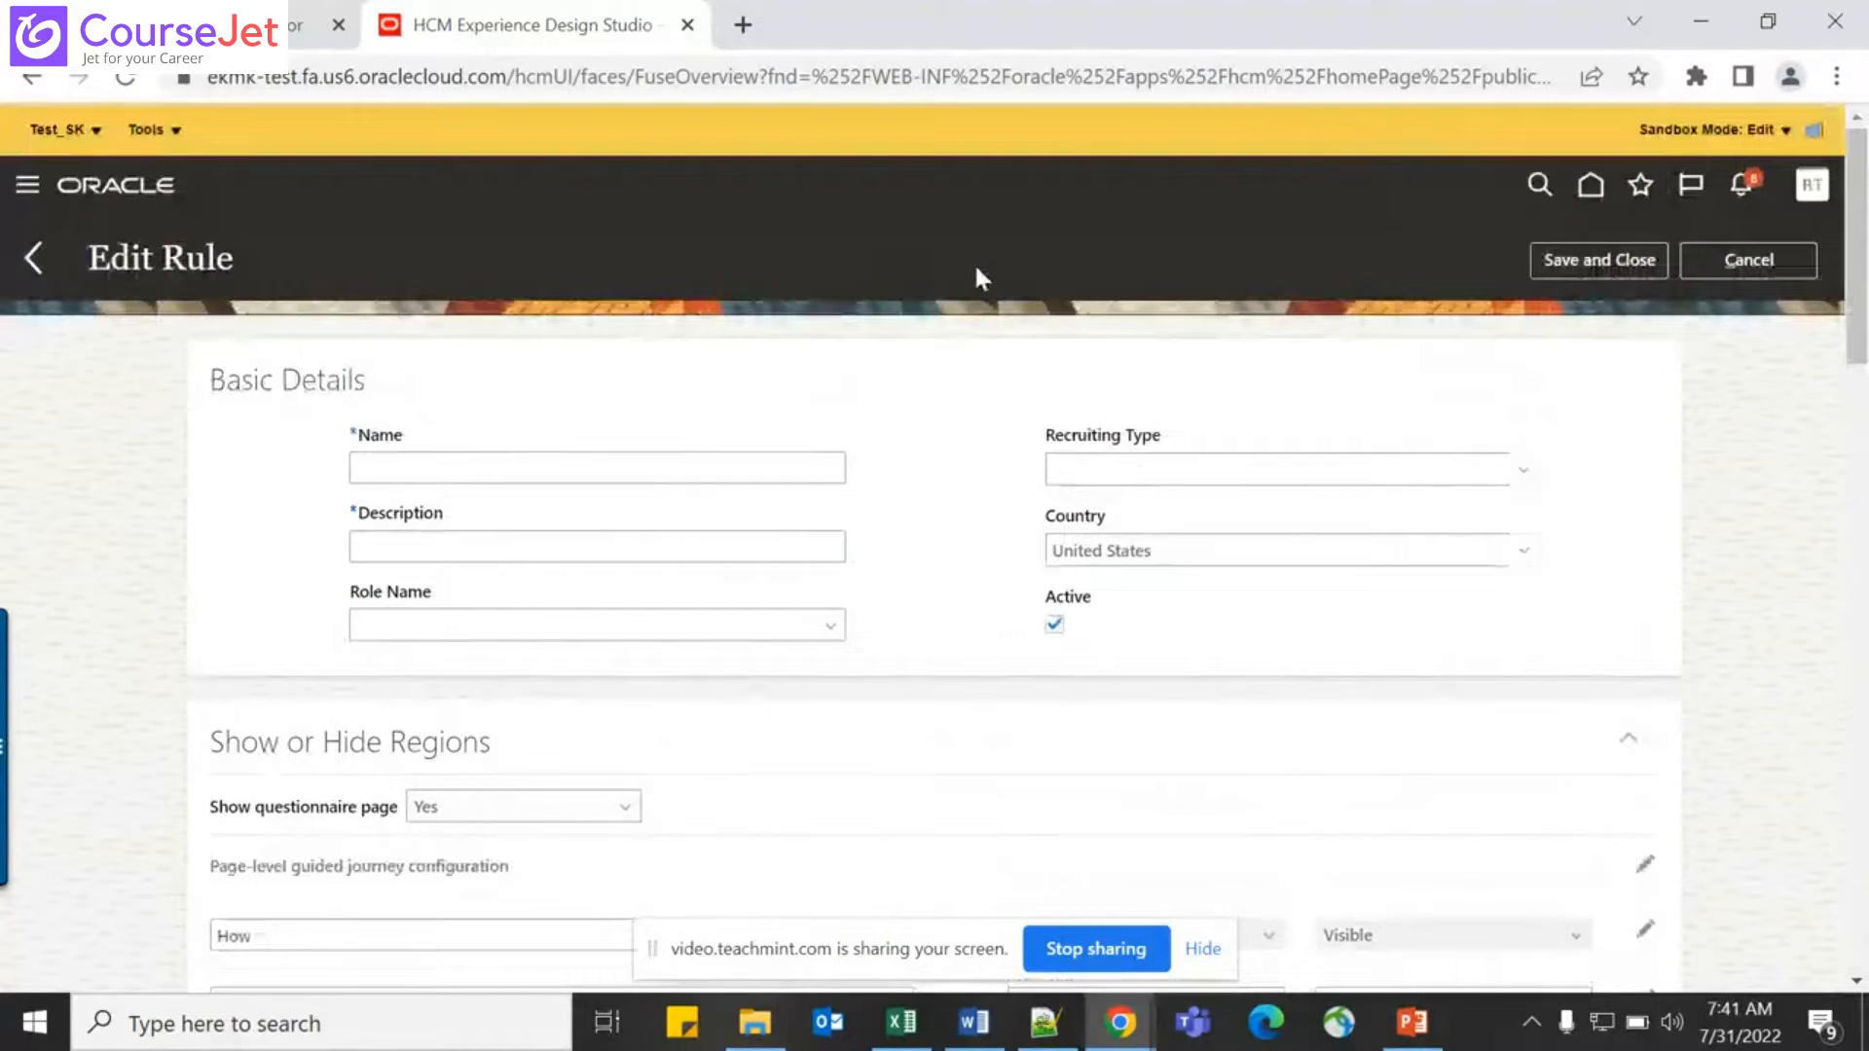
pyautogui.click(1737, 265)
# Step: Switch to PowerPoint and go to the slide on displaying a Responsibilities and Qualifications section in job requisitions
pyautogui.hotkey('alt', 'Tab')
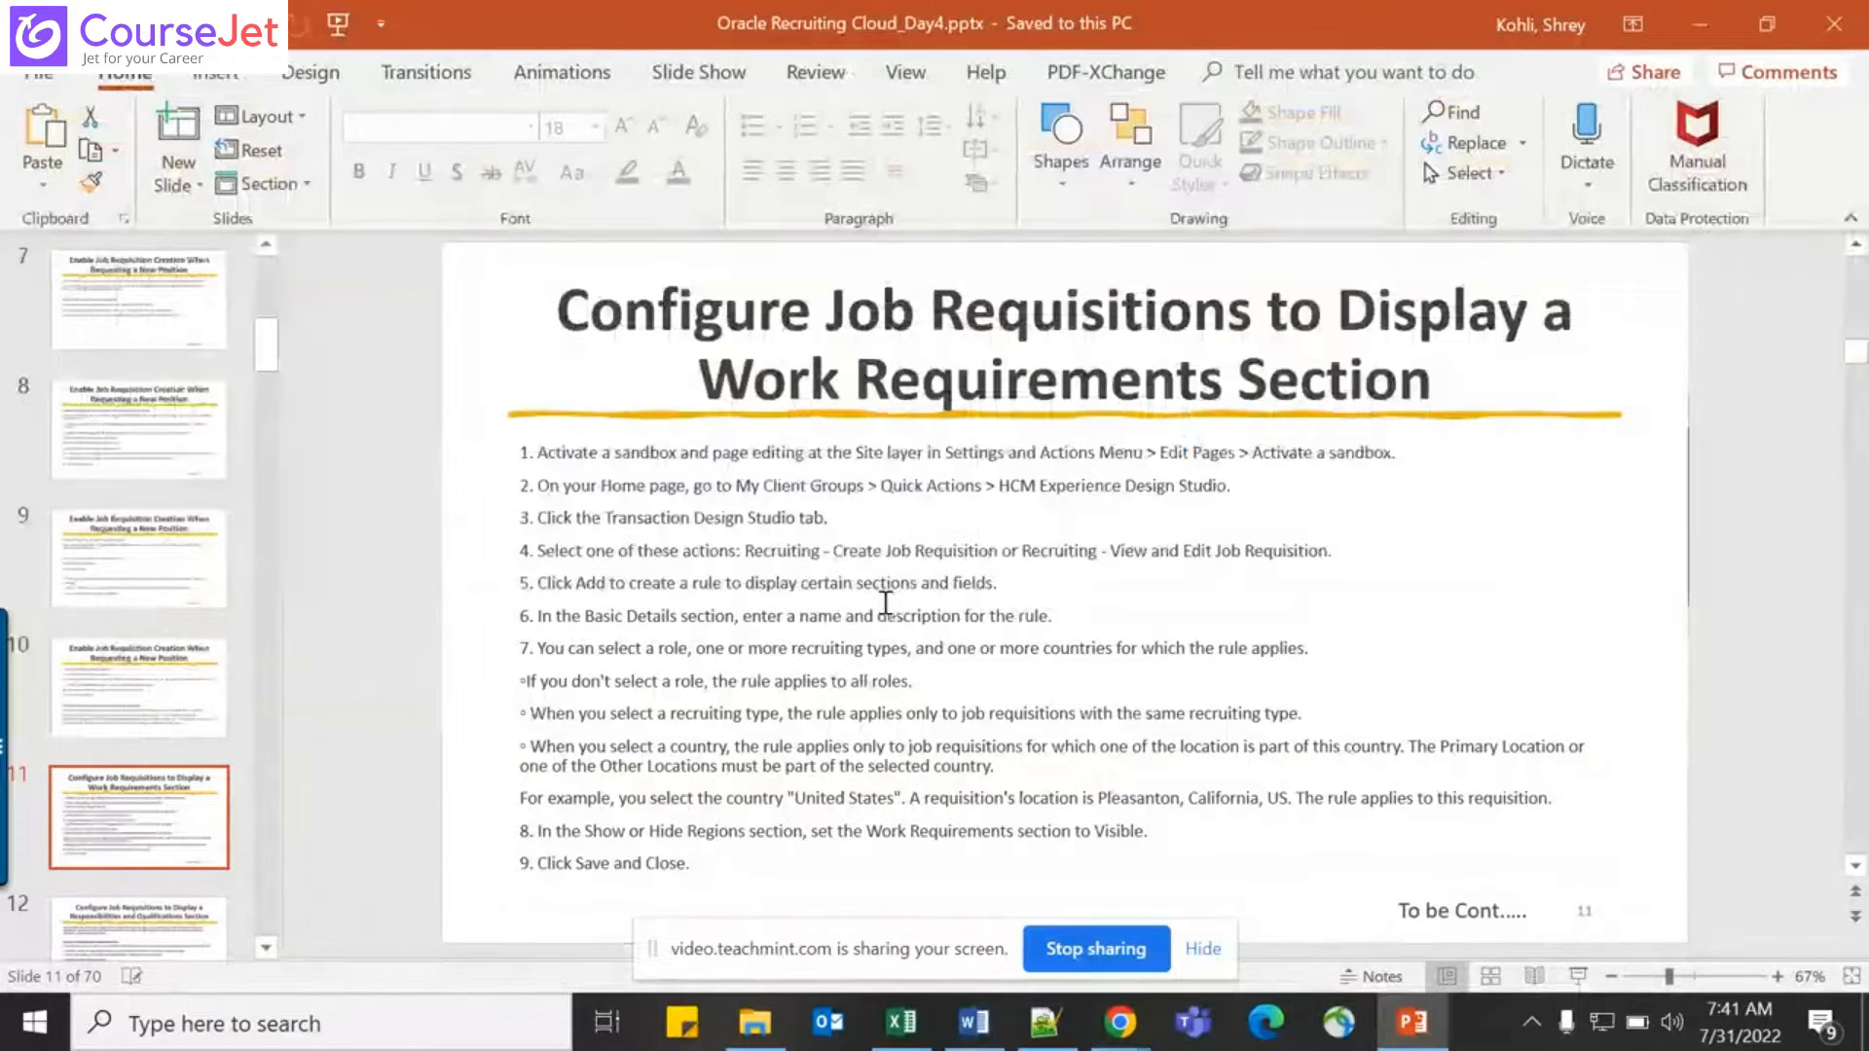
pyautogui.scroll(-1, 885, 603)
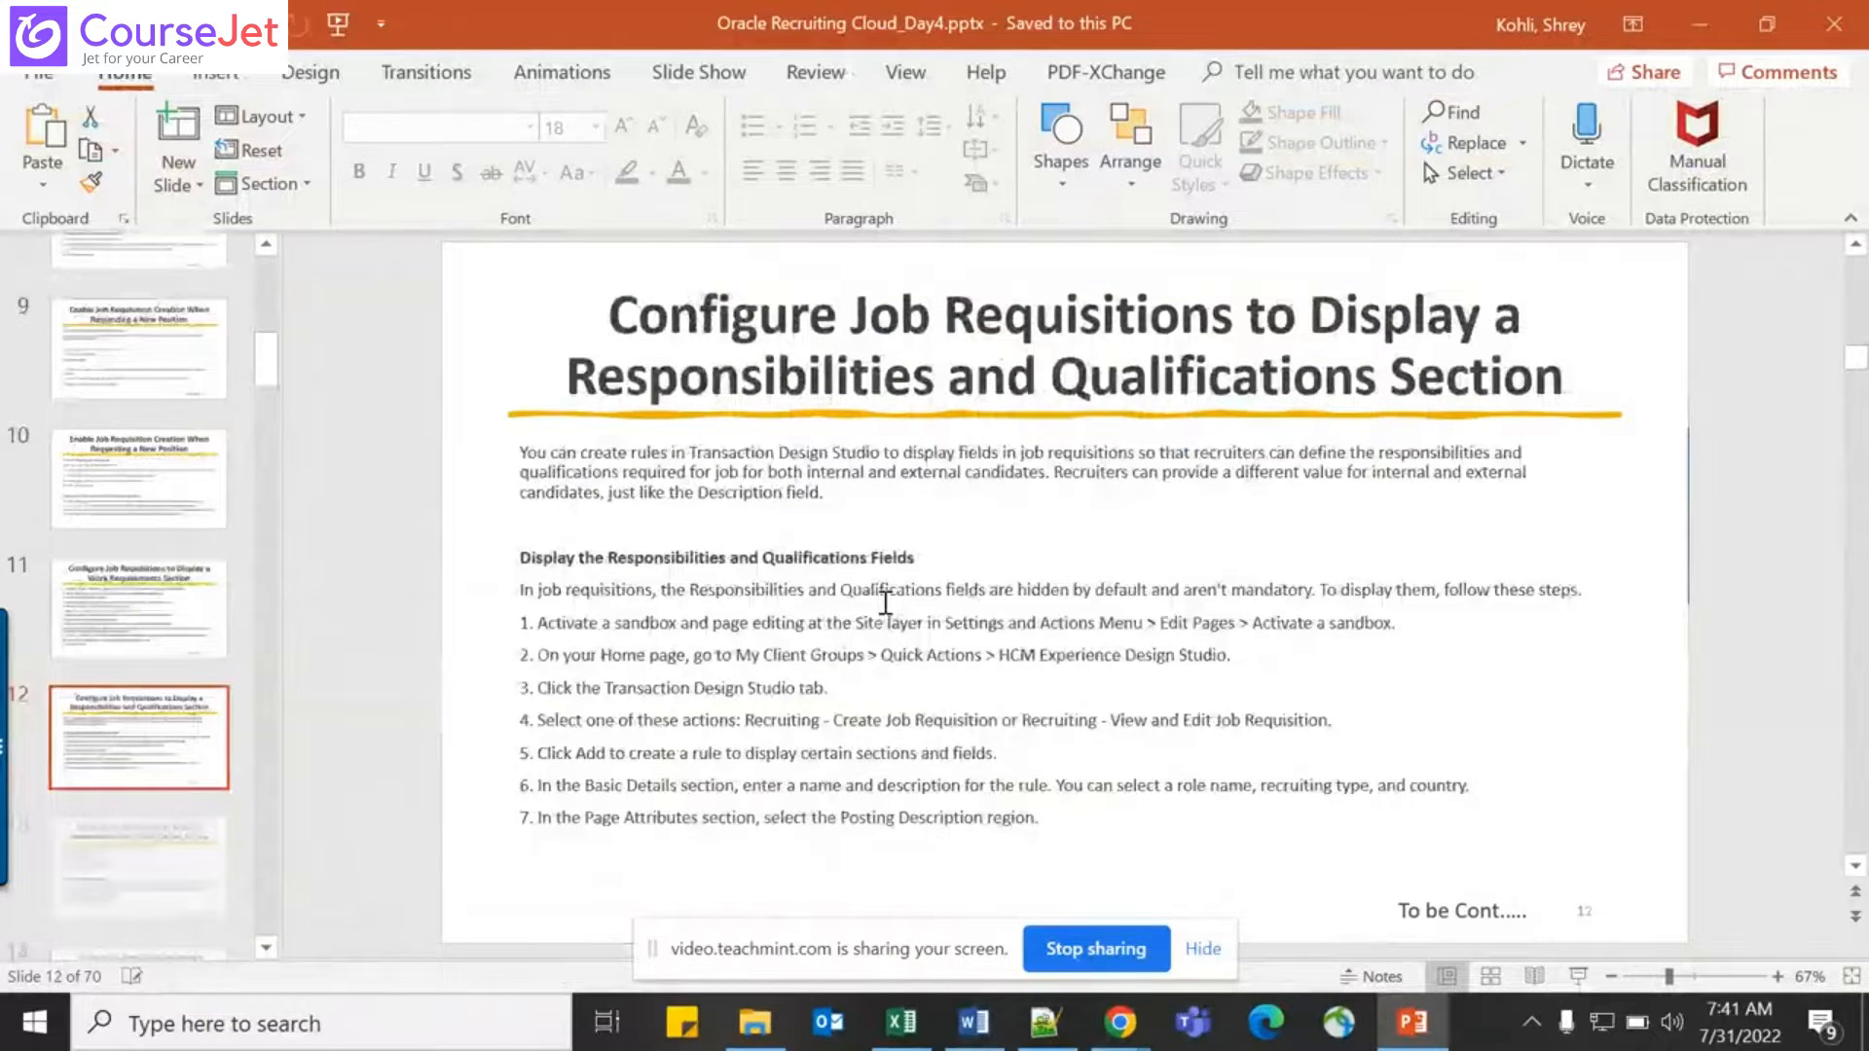
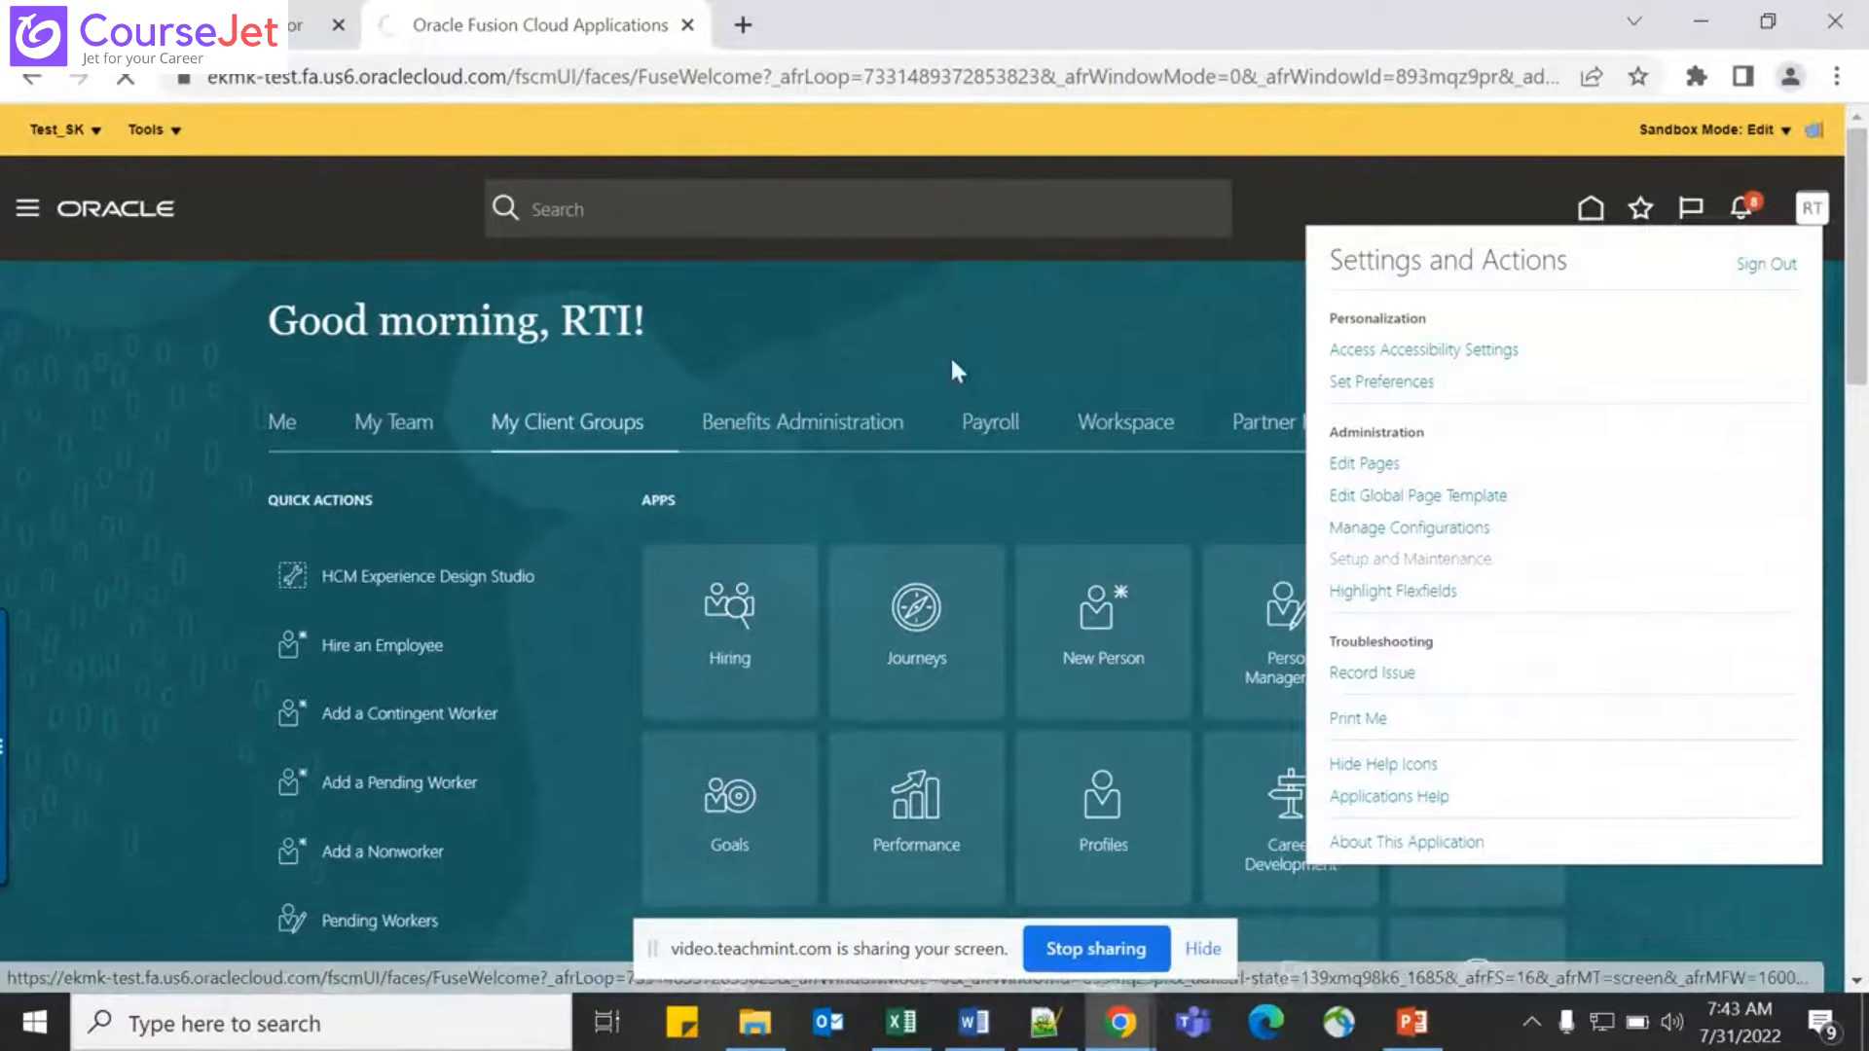
# Step: Check the Responsibilities and Qualifications slide in PowerPoint, return to Oracle, and change the setup offering to Recruiting and Candidate Experience
pyautogui.hotkey('alt', 'Tab')
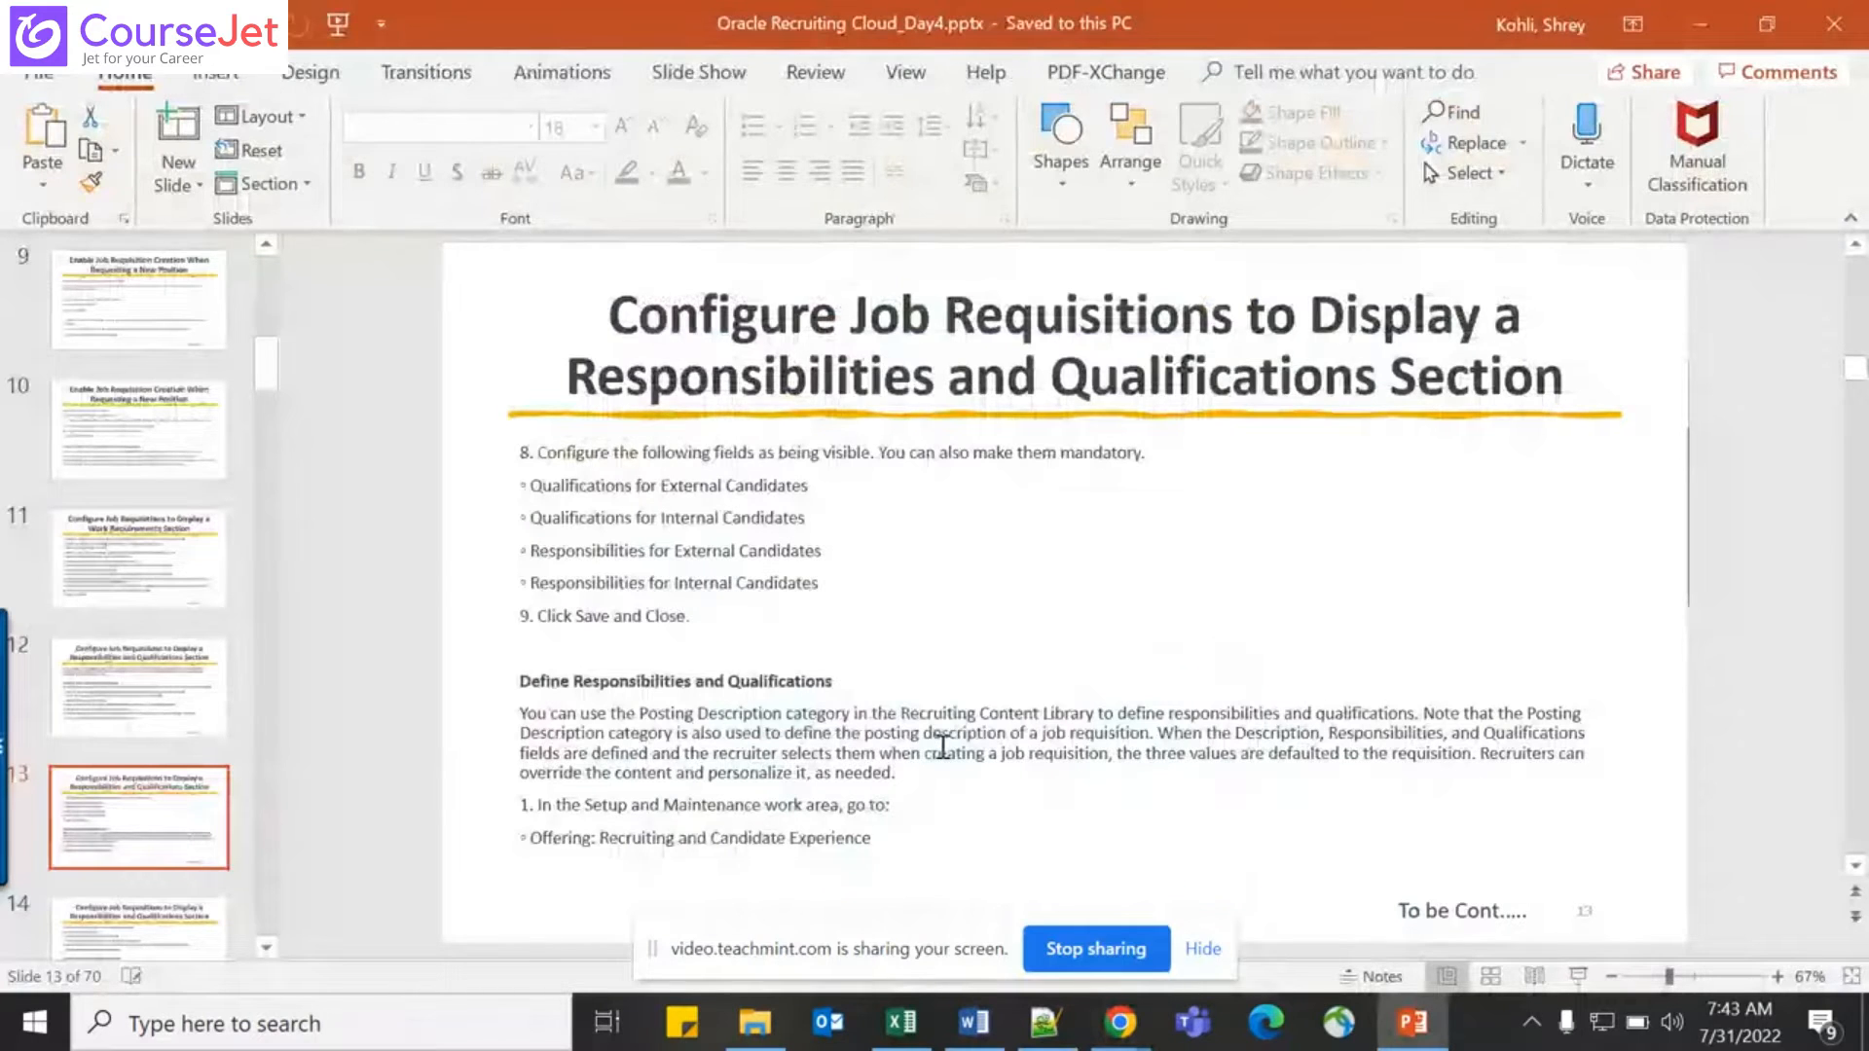
pyautogui.hotkey('alt', 'Tab')
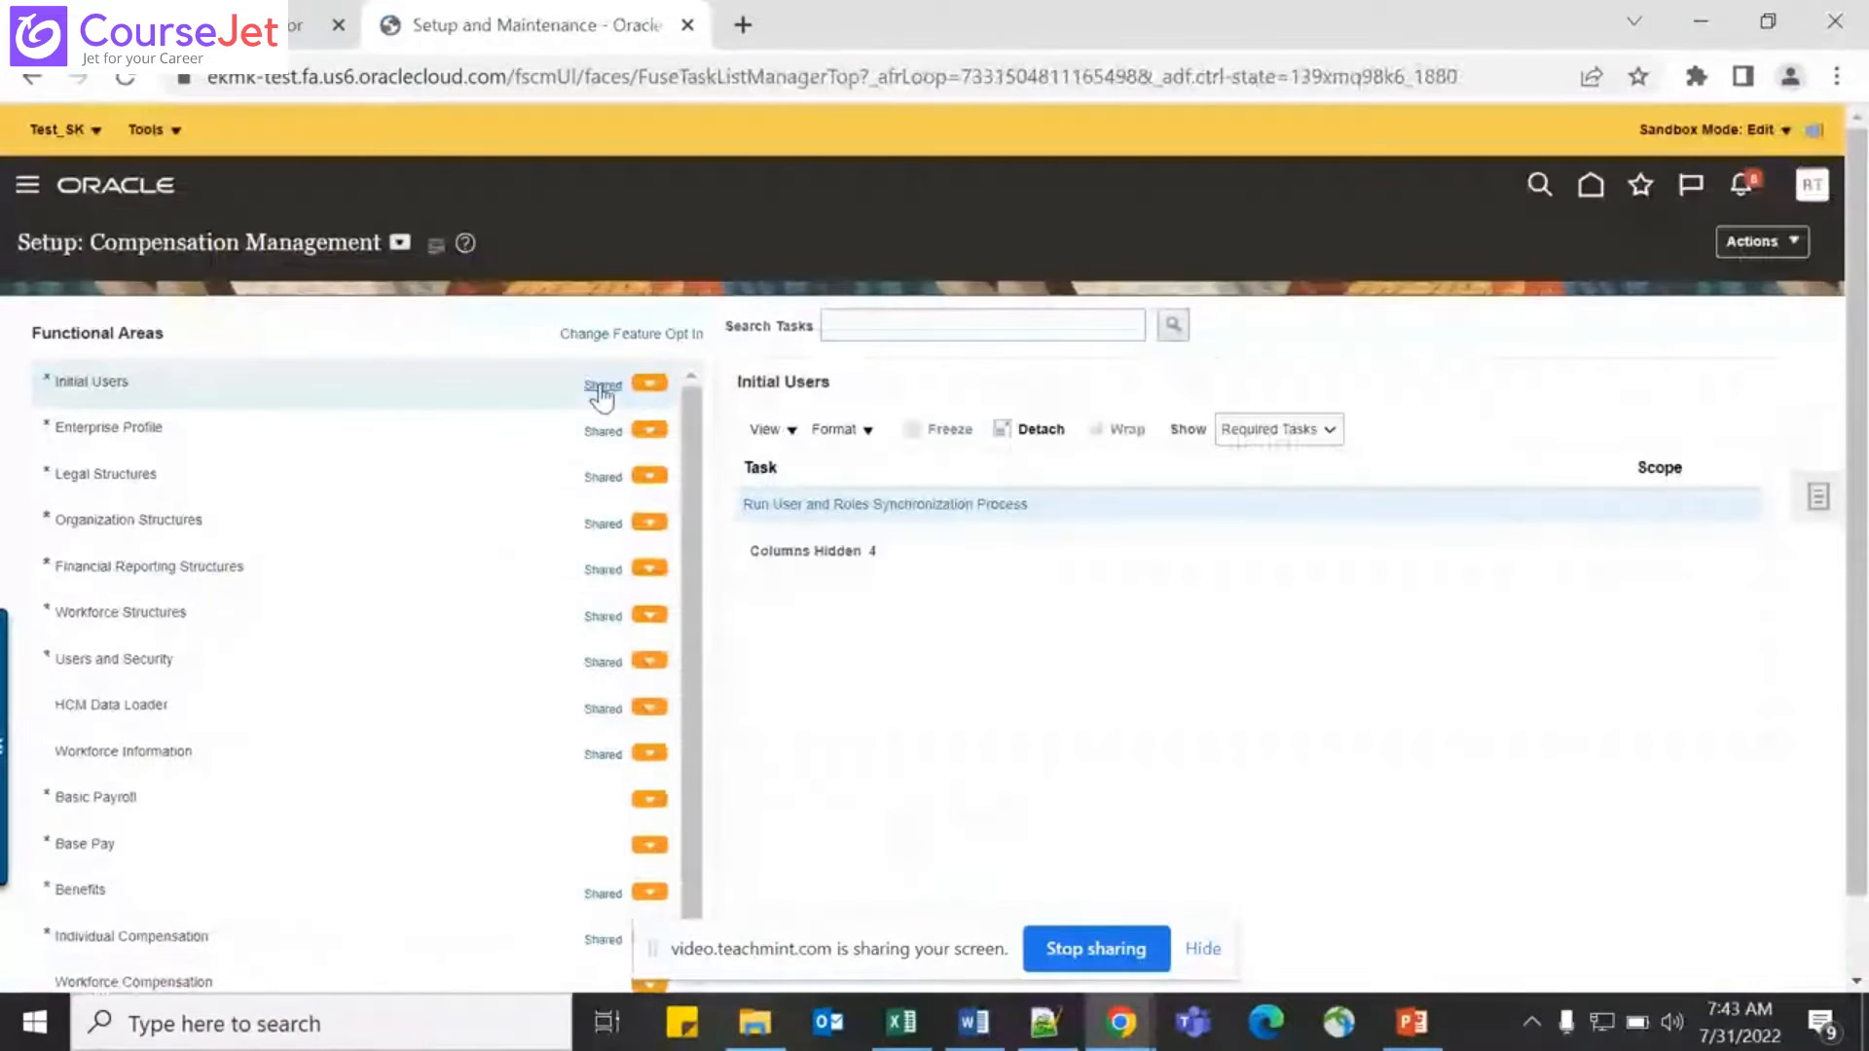
pyautogui.click(402, 248)
pyautogui.scroll(-3, 541, 467)
pyautogui.scroll(-1, 543, 469)
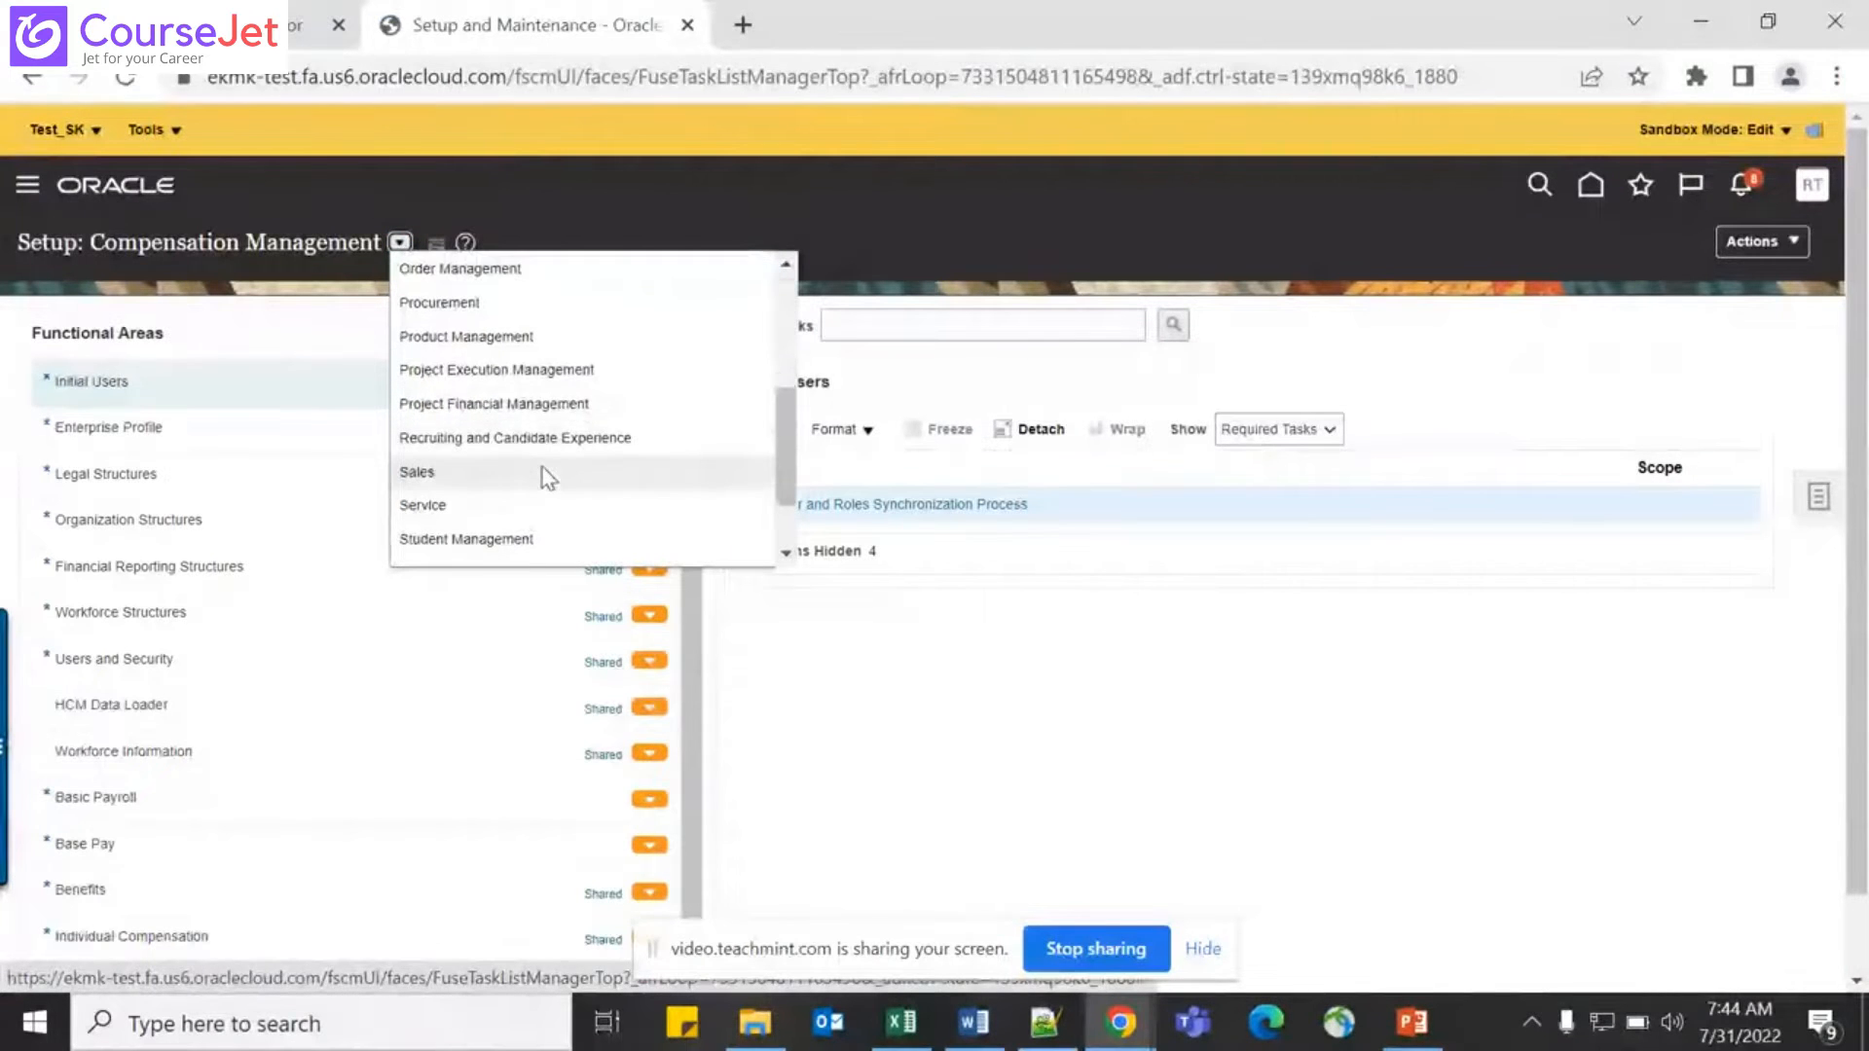
pyautogui.click(595, 437)
# Step: Following the next PowerPoint slide, open the Recruiting Content Library task in Oracle's Recruiting and Candidate Experience Management functional area
pyautogui.hotkey('alt', 'Tab')
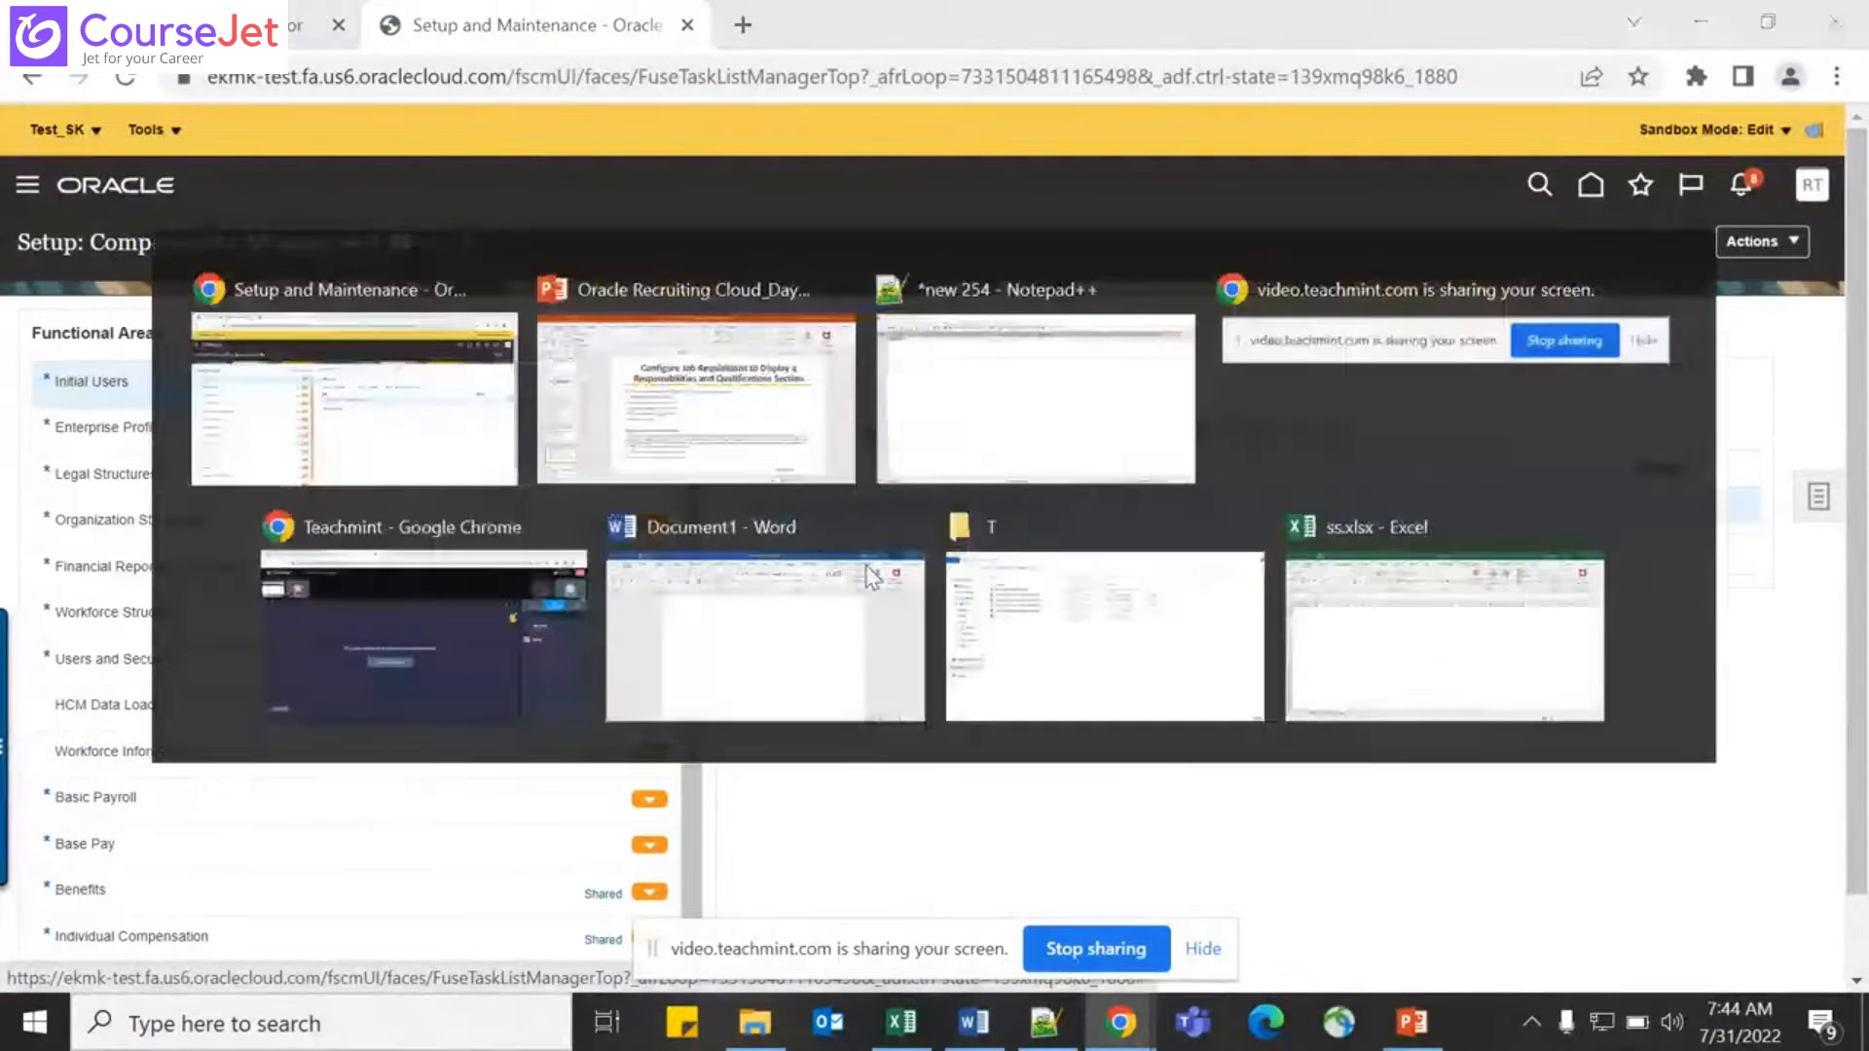
pyautogui.scroll(-1, 853, 809)
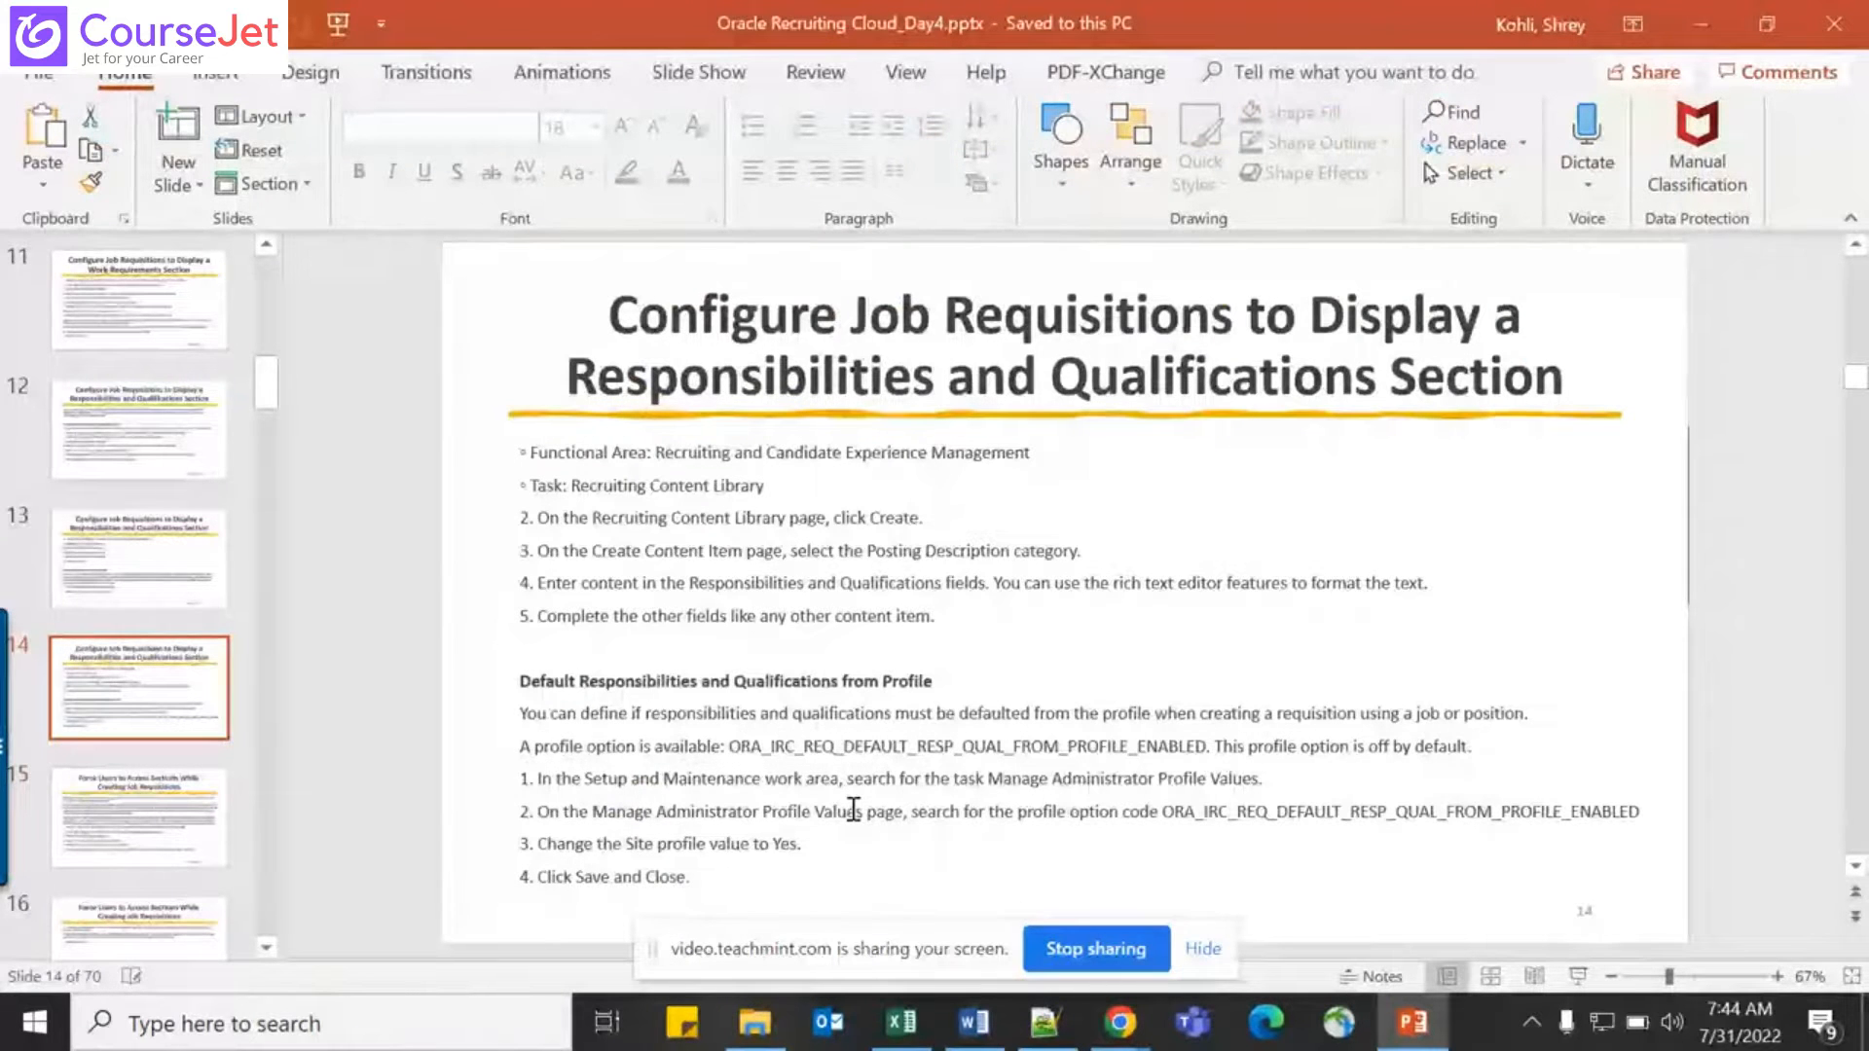
pyautogui.hotkey('alt', 'Tab')
pyautogui.scroll(-2, 458, 694)
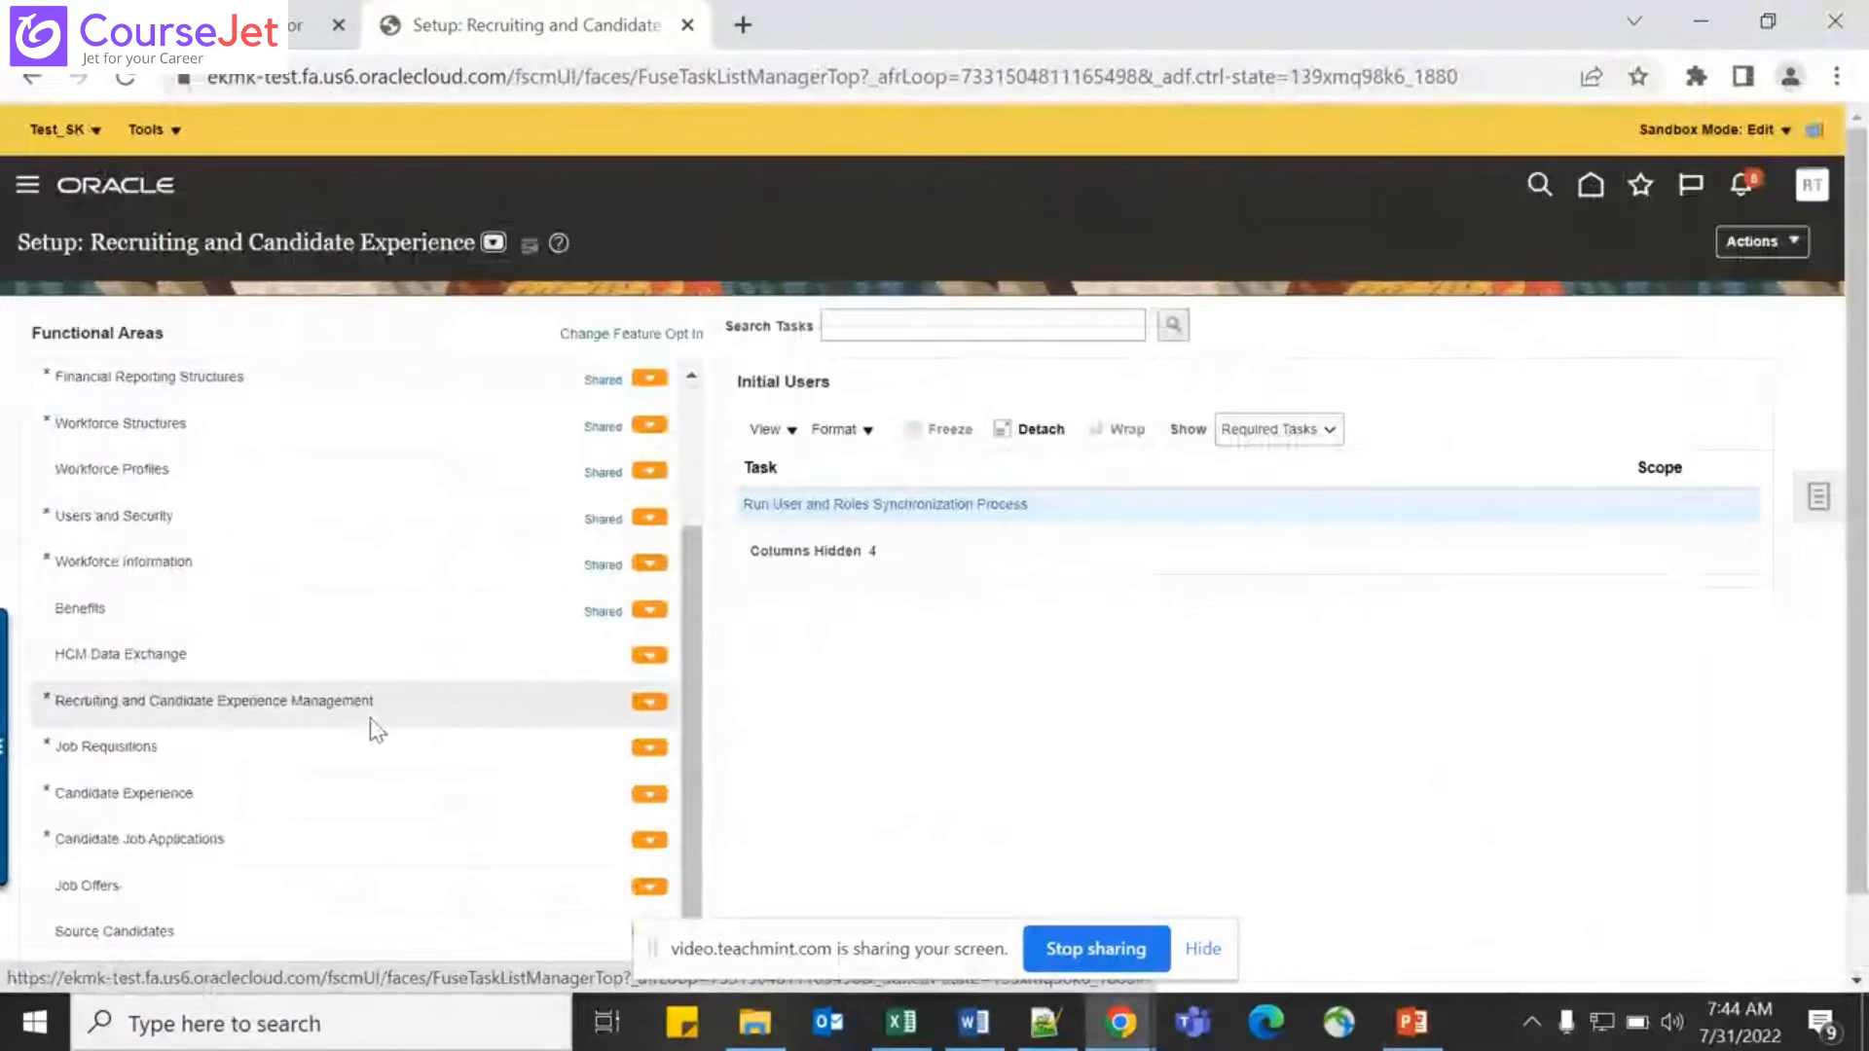
pyautogui.click(474, 706)
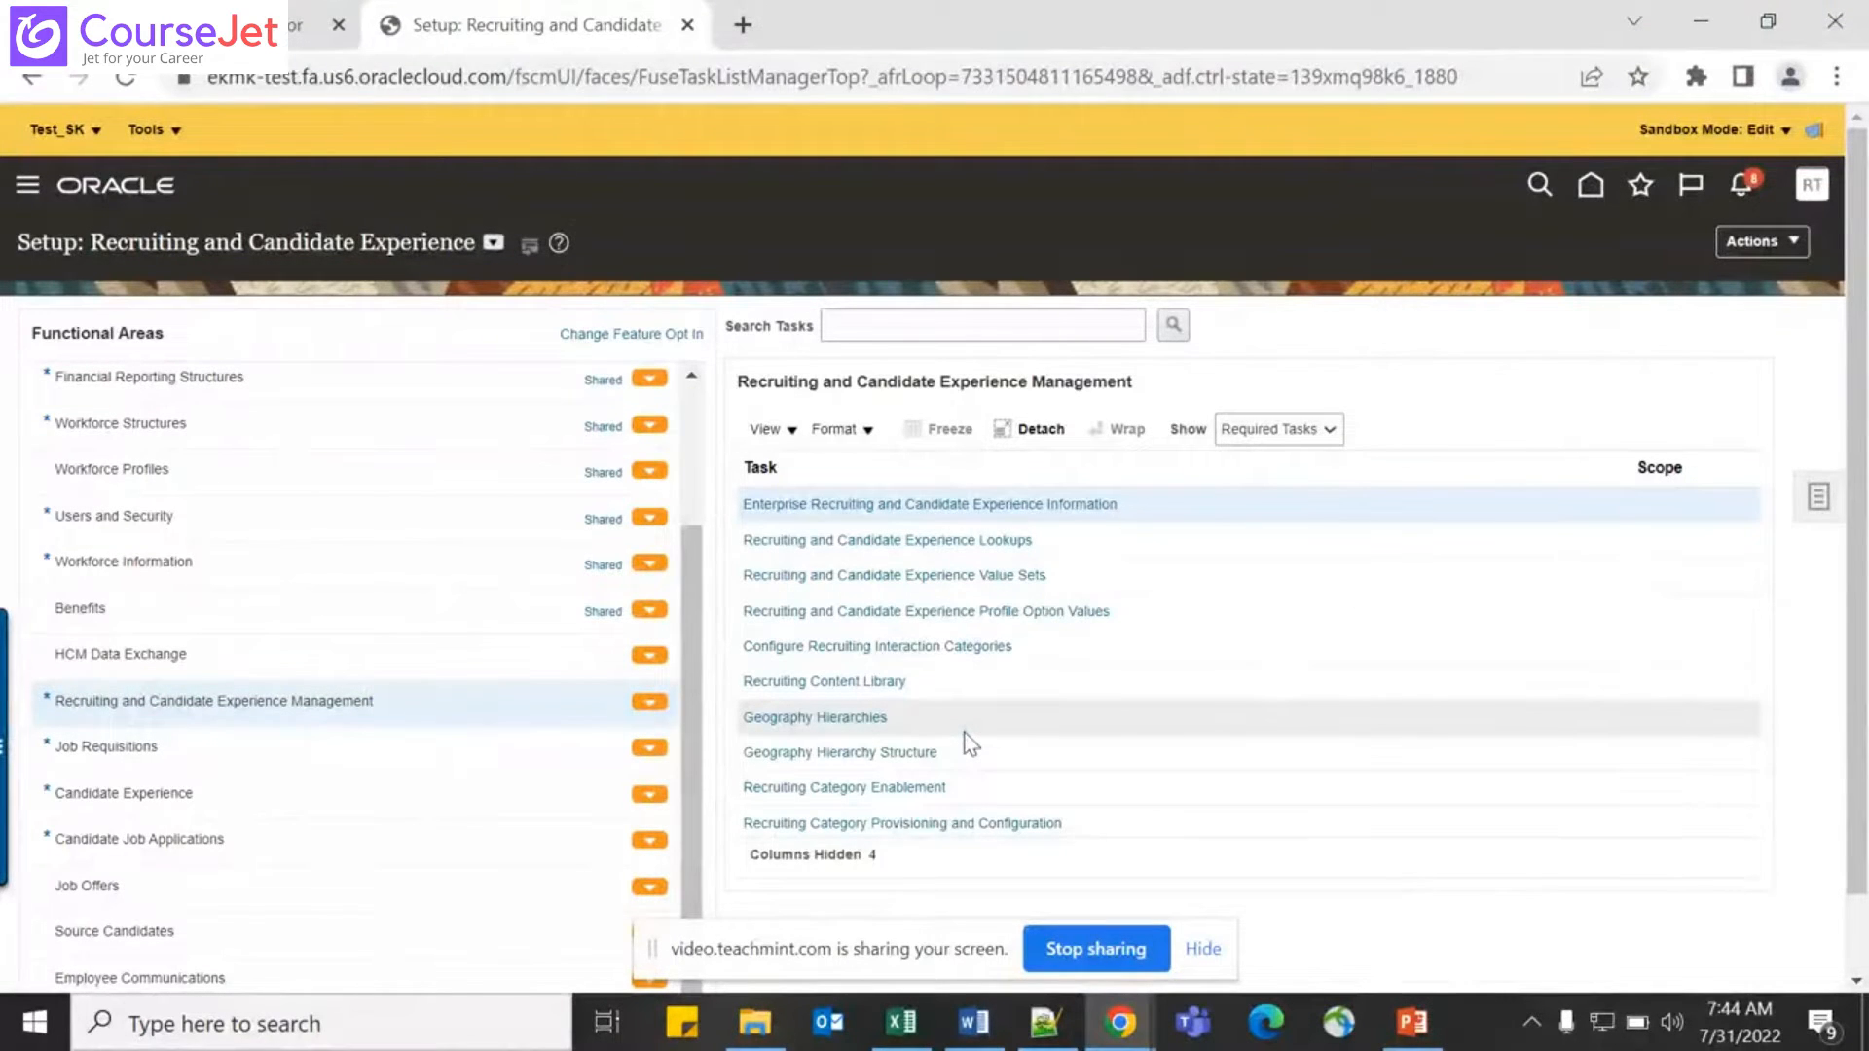
pyautogui.click(853, 680)
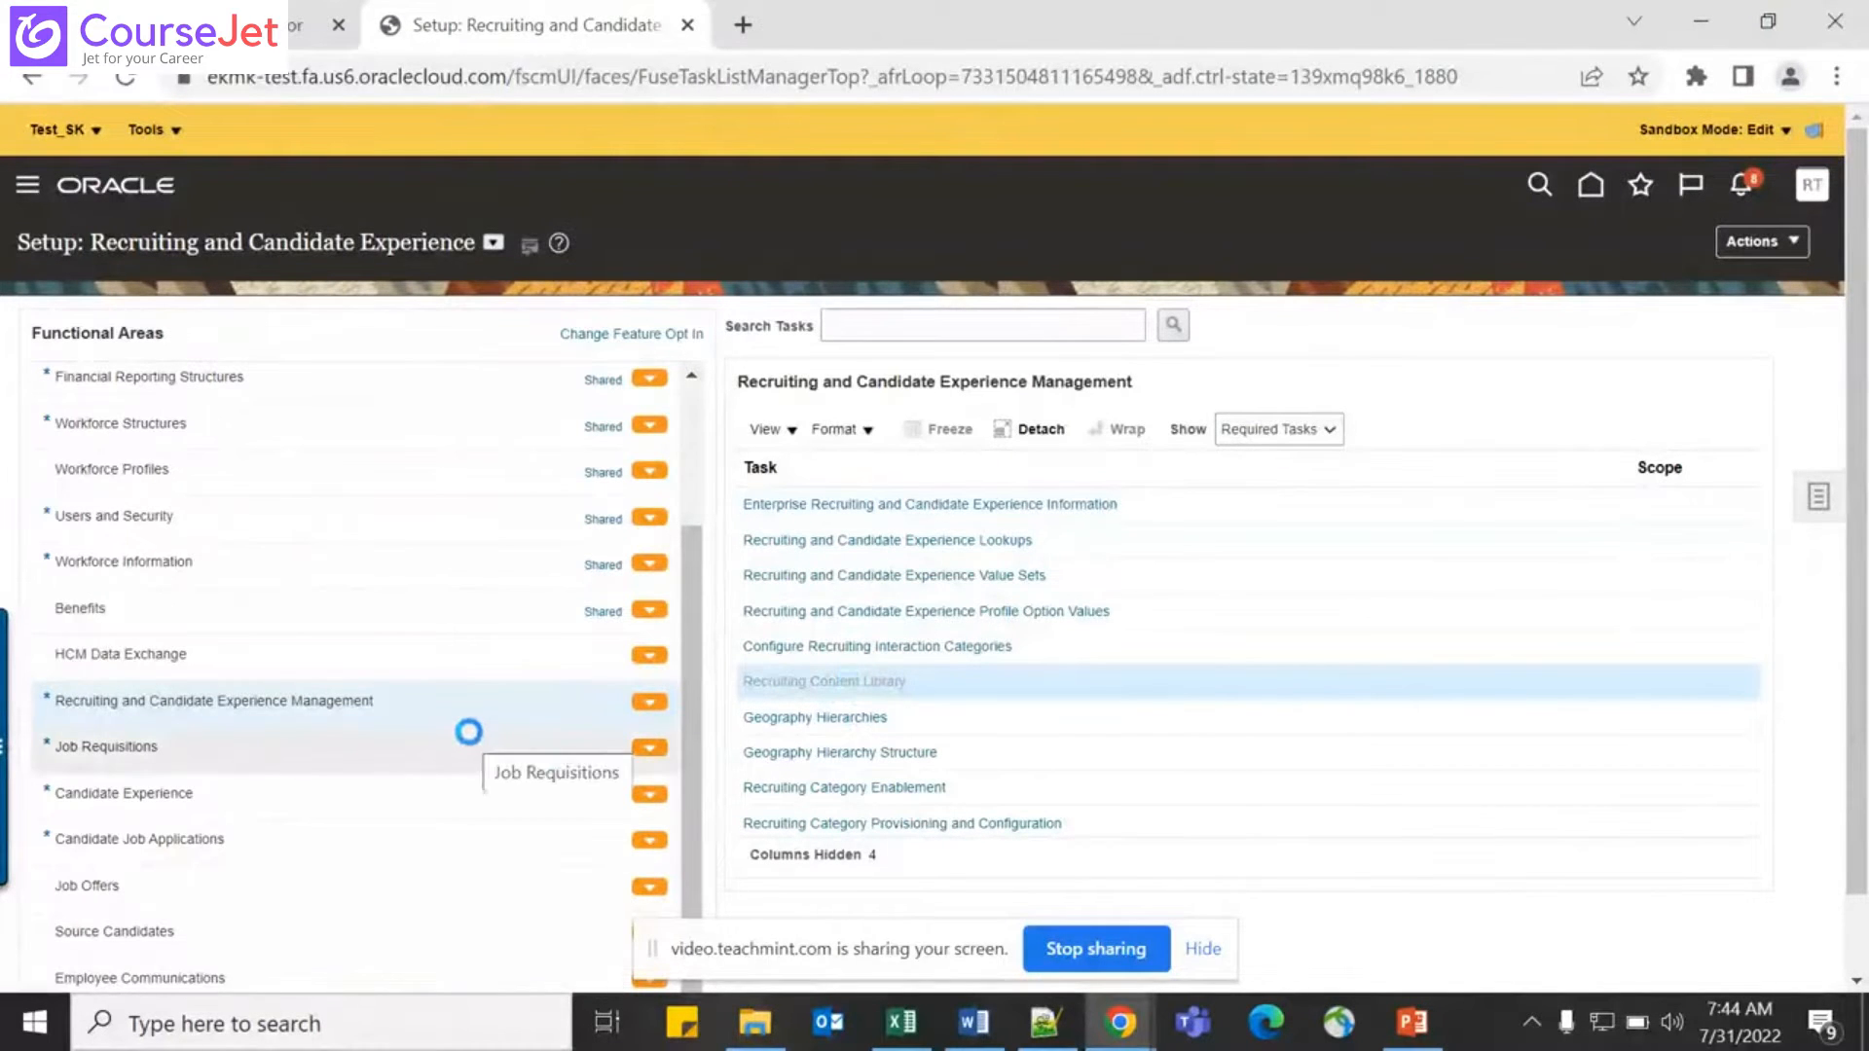
pyautogui.hotkey('alt', 'Tab')
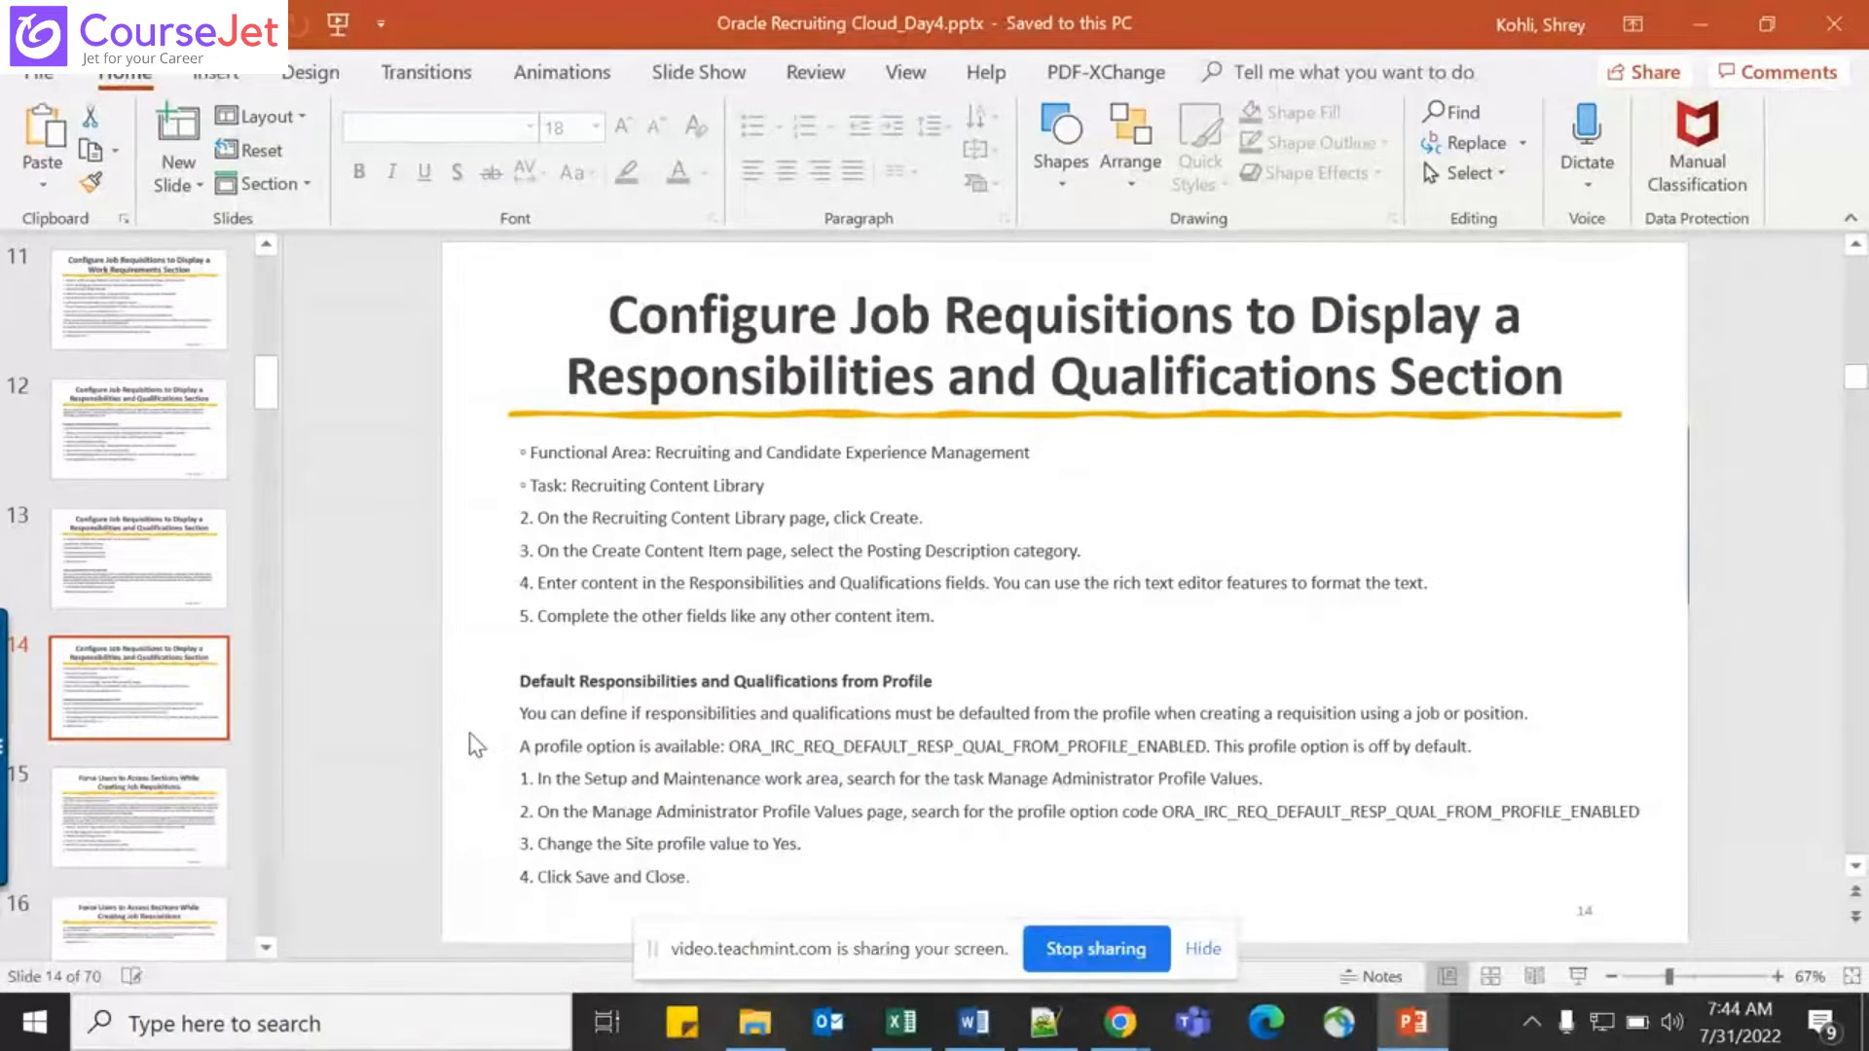
pyautogui.hotkey('alt', 'Tab')
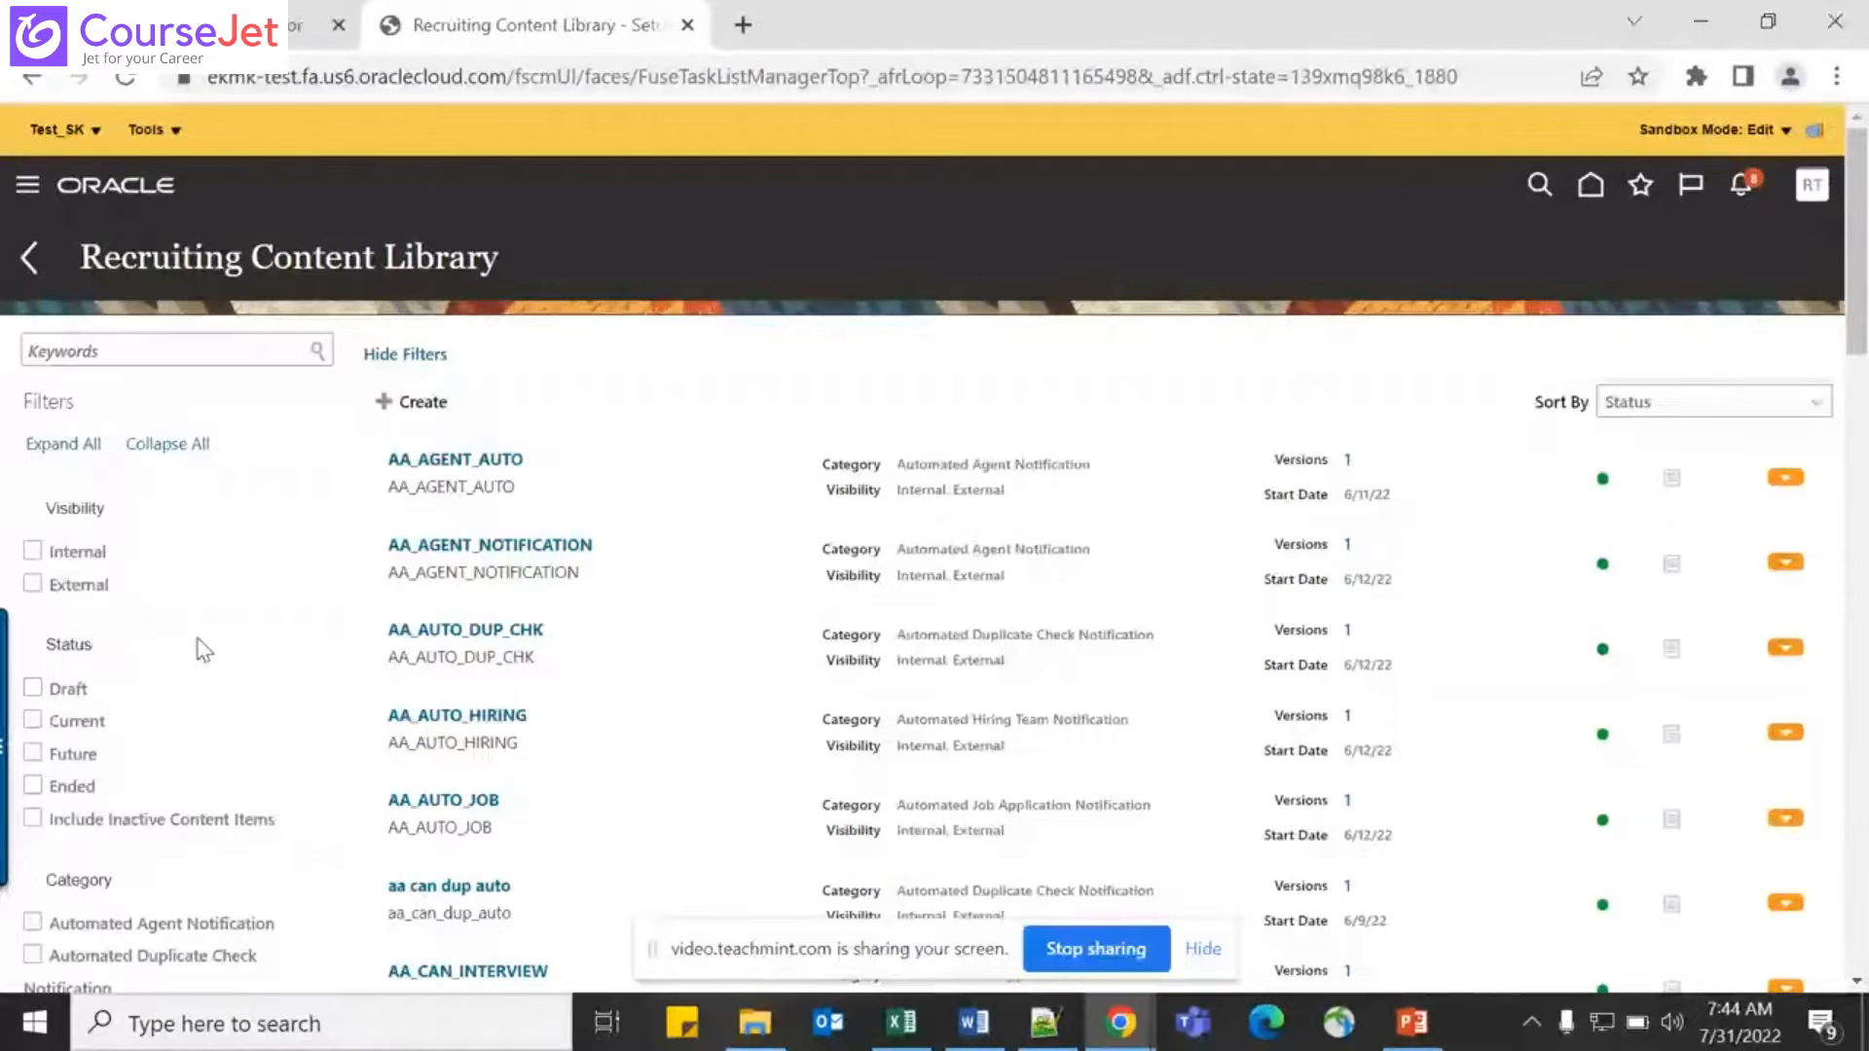
# Step: Filter the Recruiting Content Library by the Posting Description category
pyautogui.scroll(-1, 197, 639)
pyautogui.scroll(-15, 198, 647)
pyautogui.scroll(3, 200, 725)
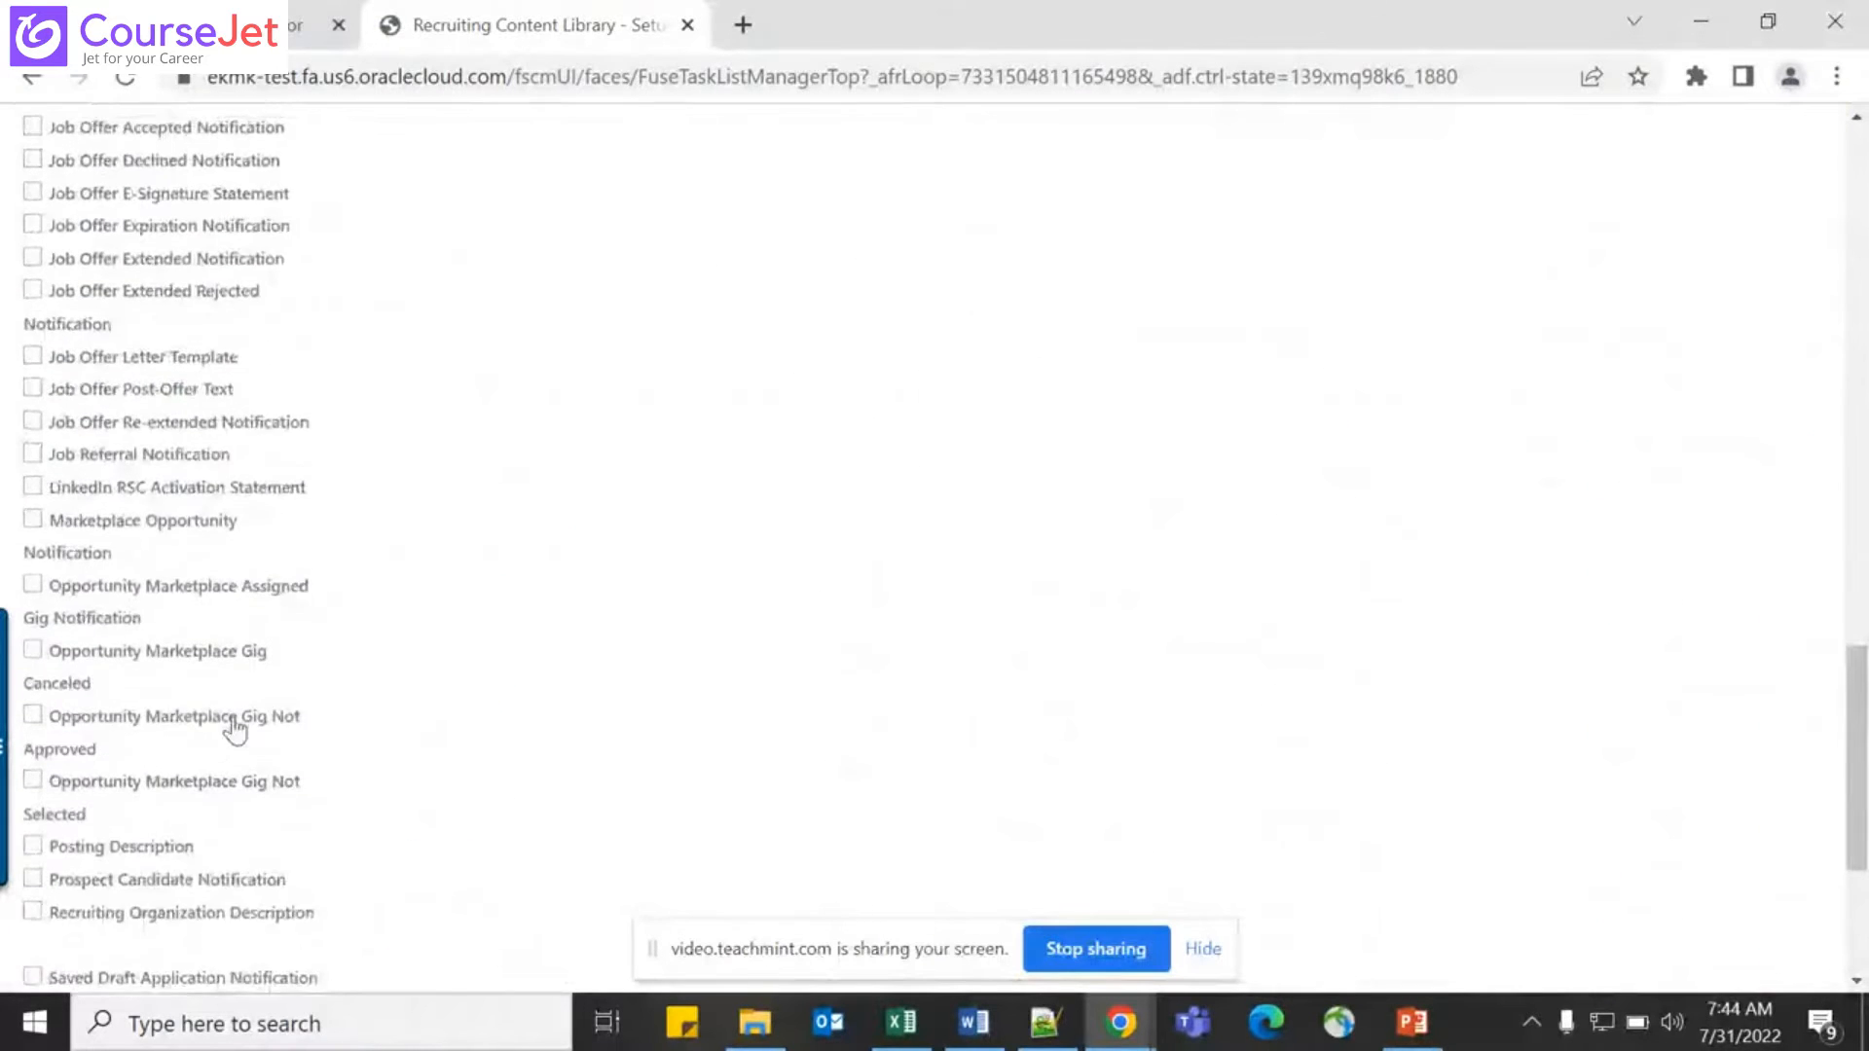
pyautogui.scroll(6, 234, 731)
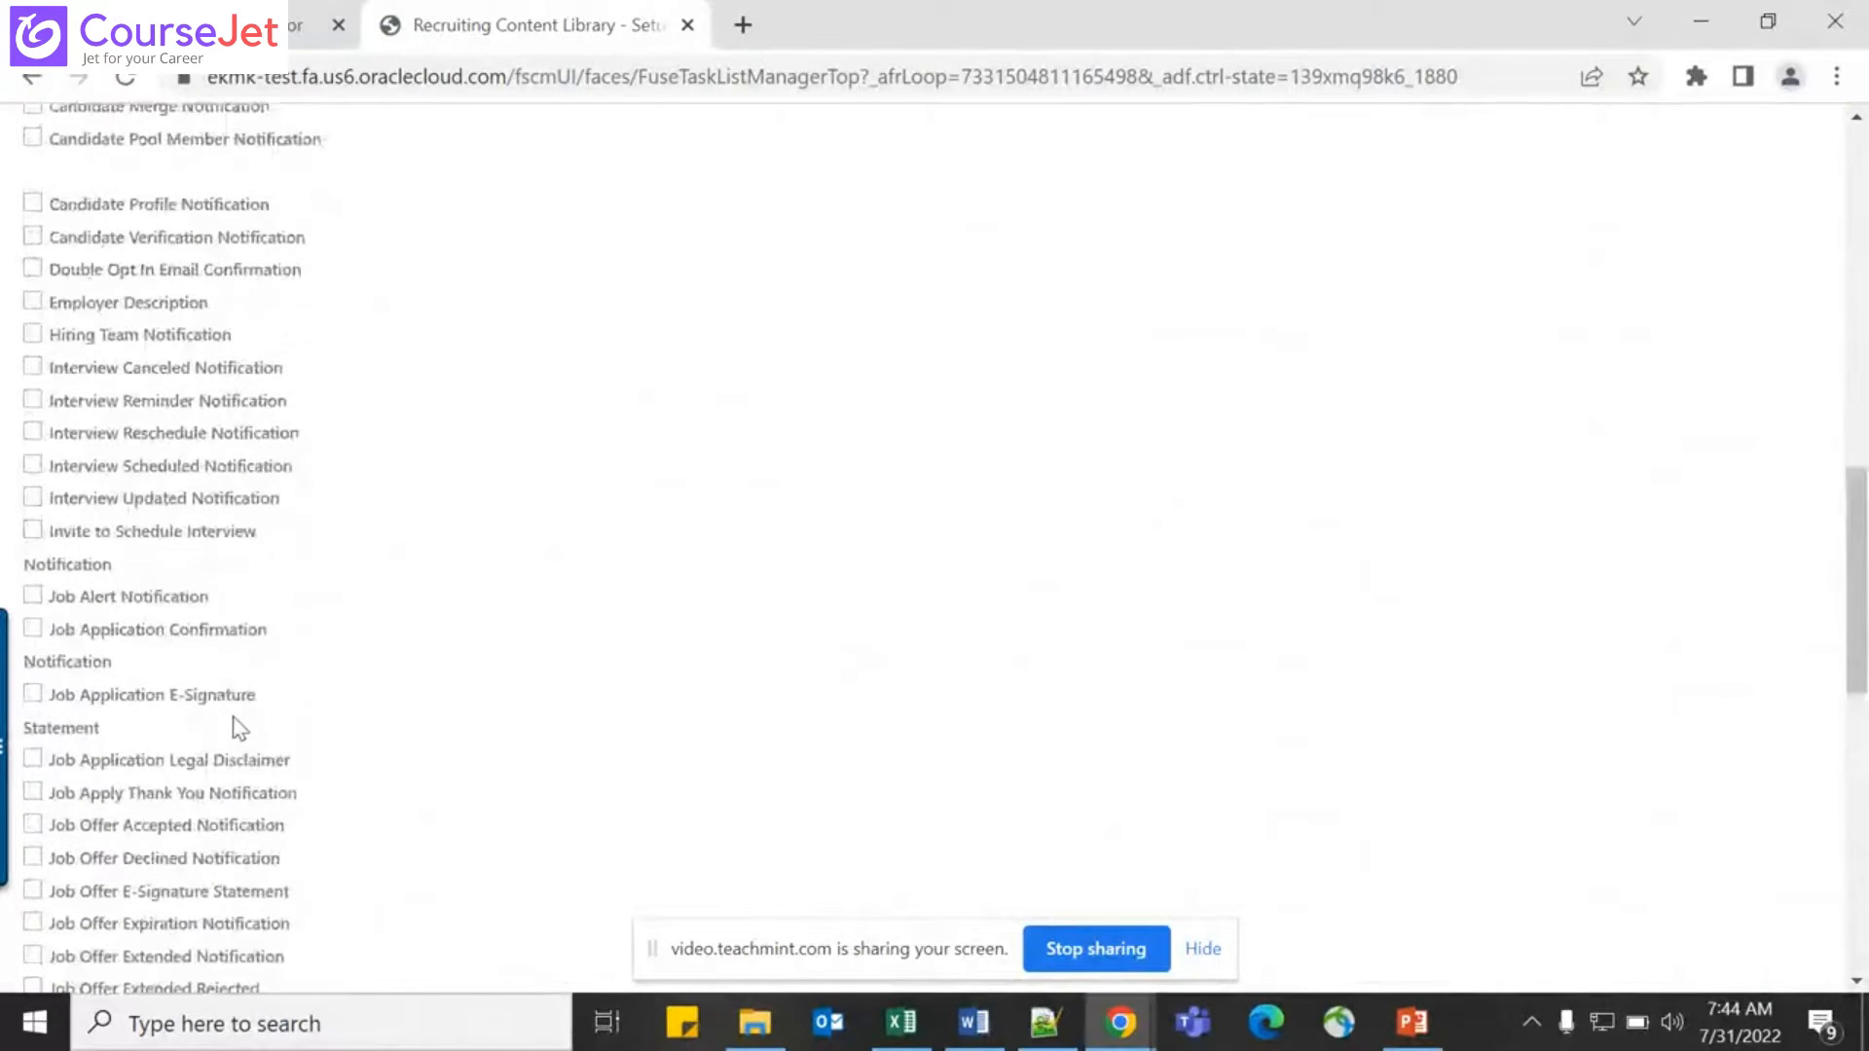
pyautogui.scroll(2, 240, 728)
pyautogui.scroll(3, 236, 728)
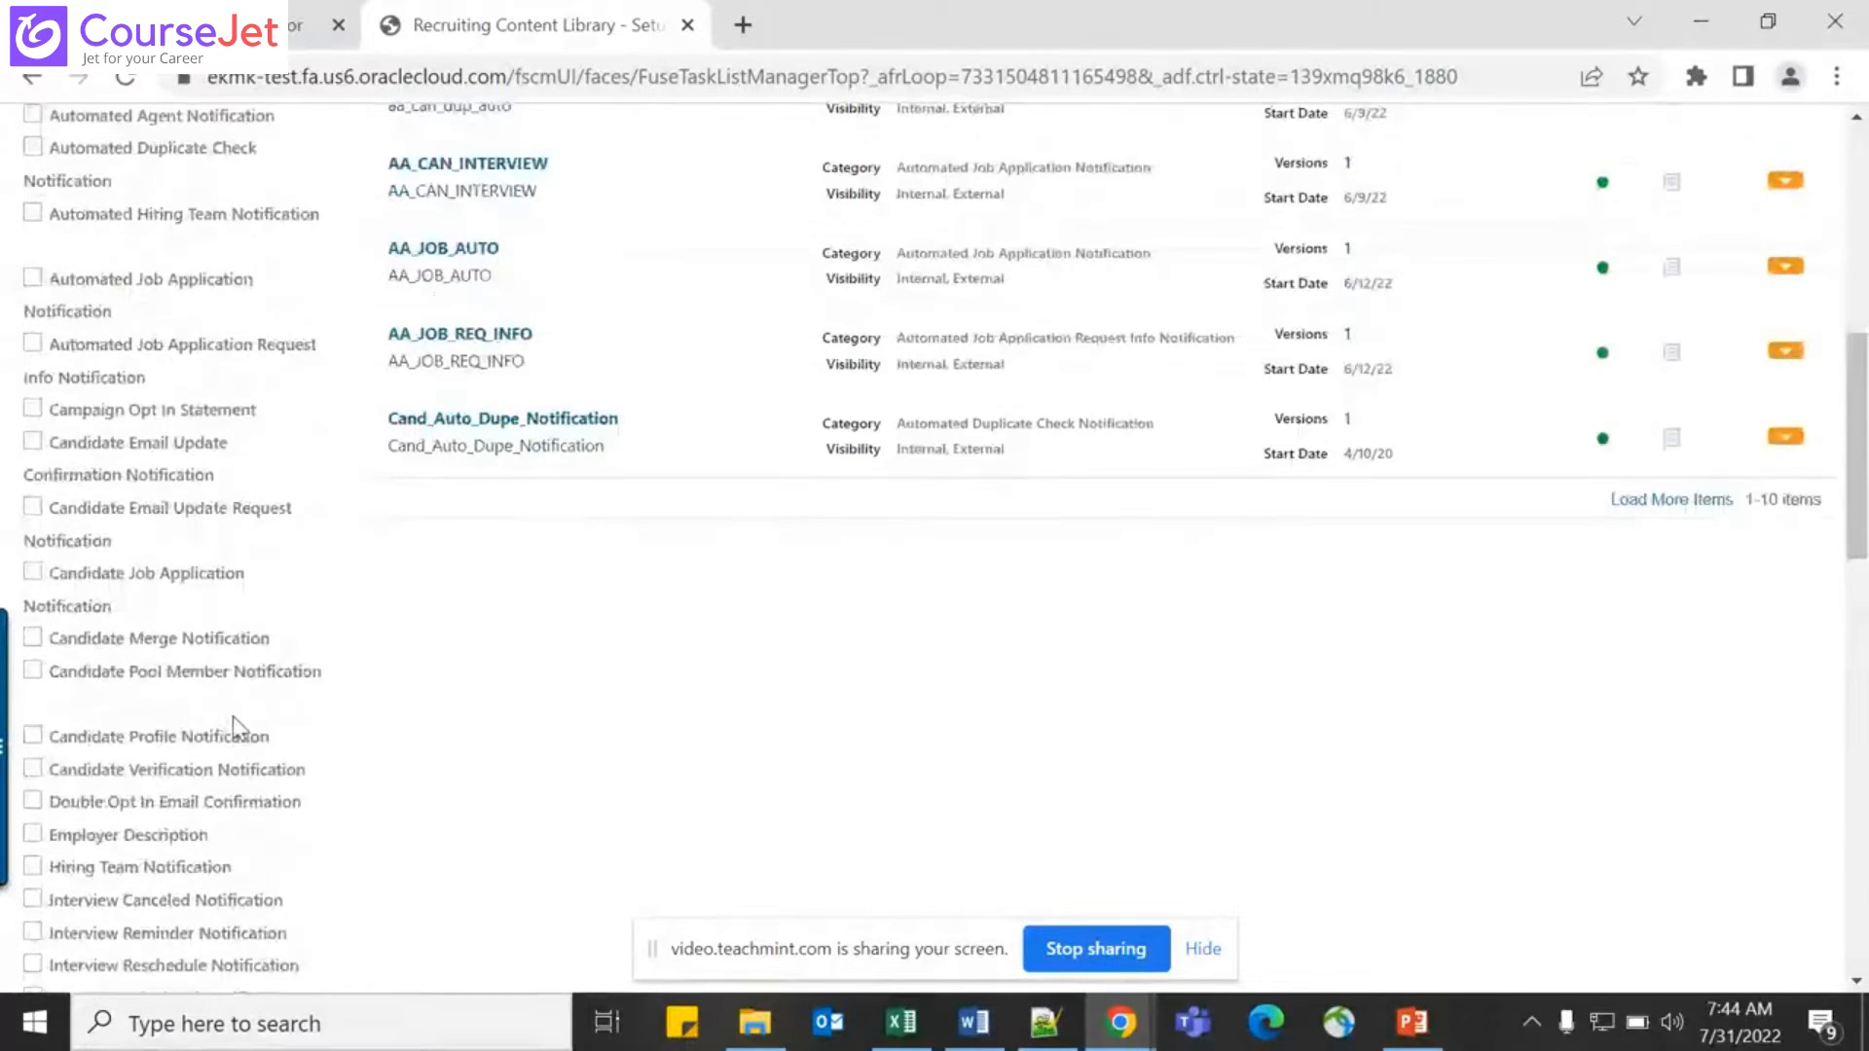
pyautogui.scroll(3, 234, 728)
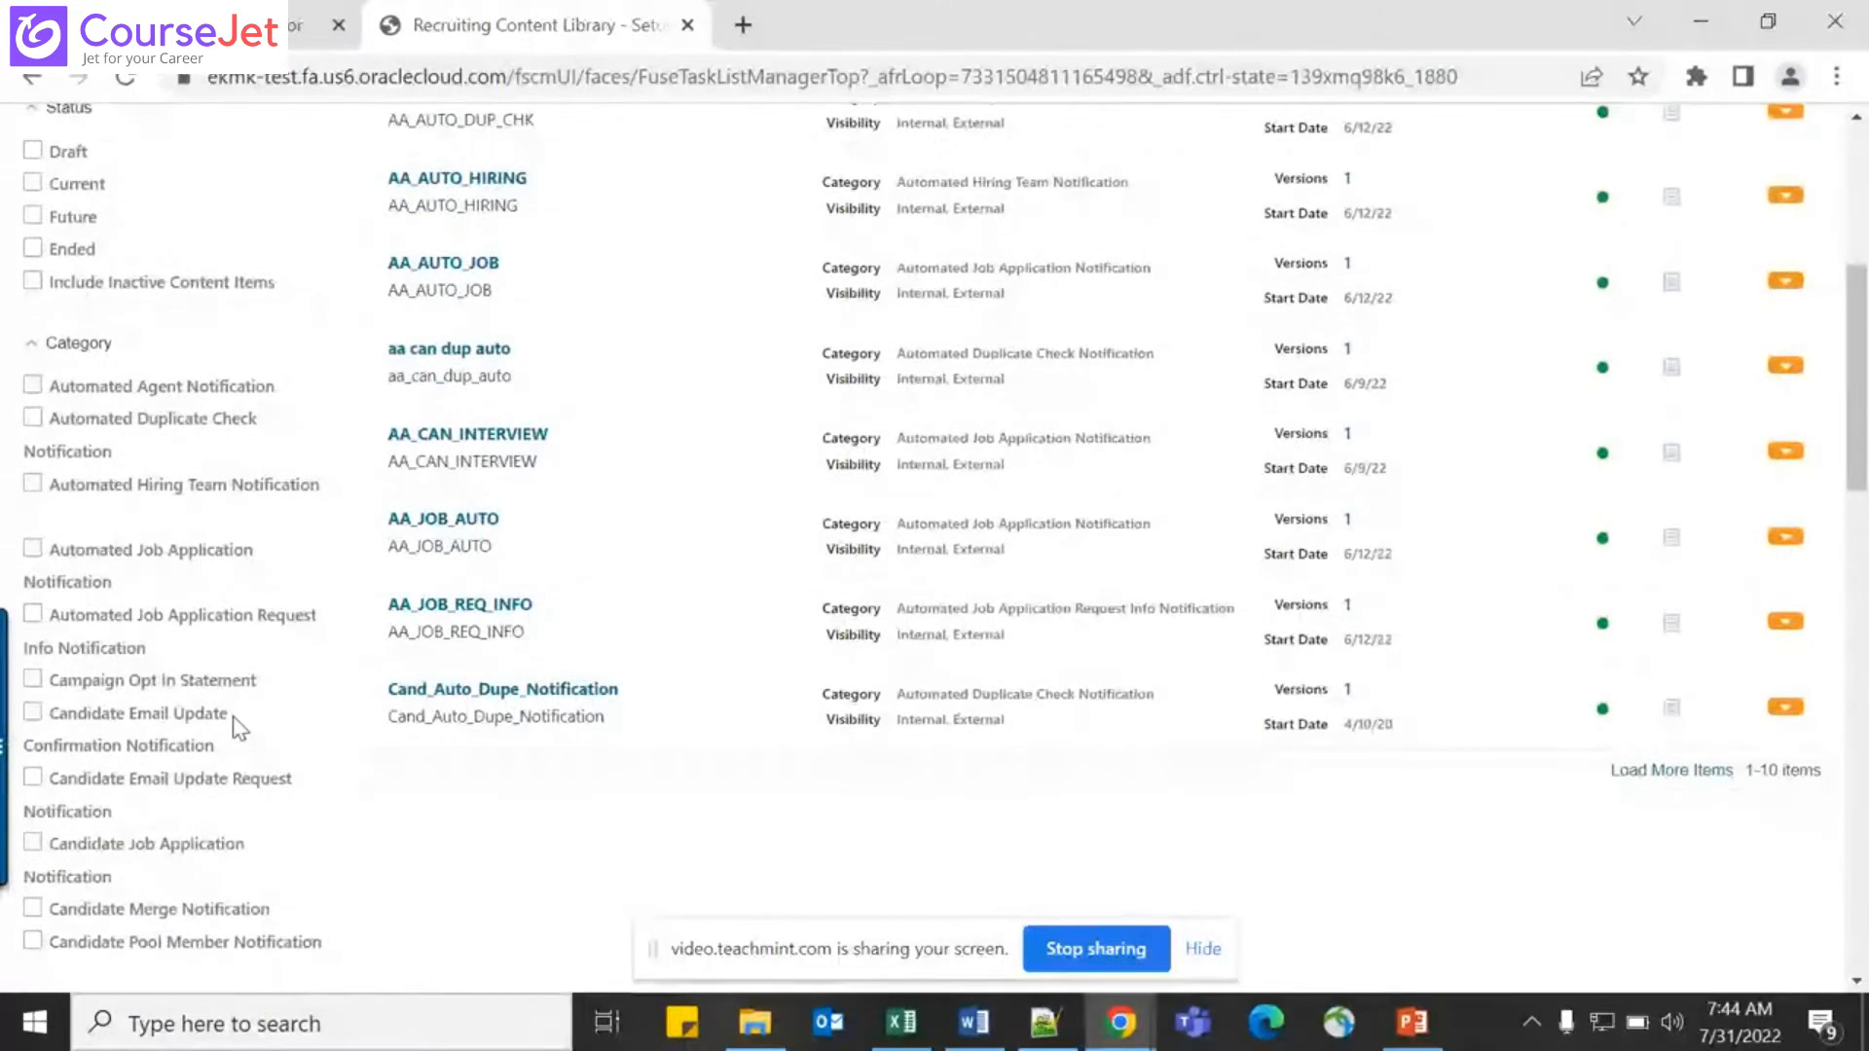
pyautogui.scroll(-3, 240, 728)
pyautogui.scroll(-4, 237, 729)
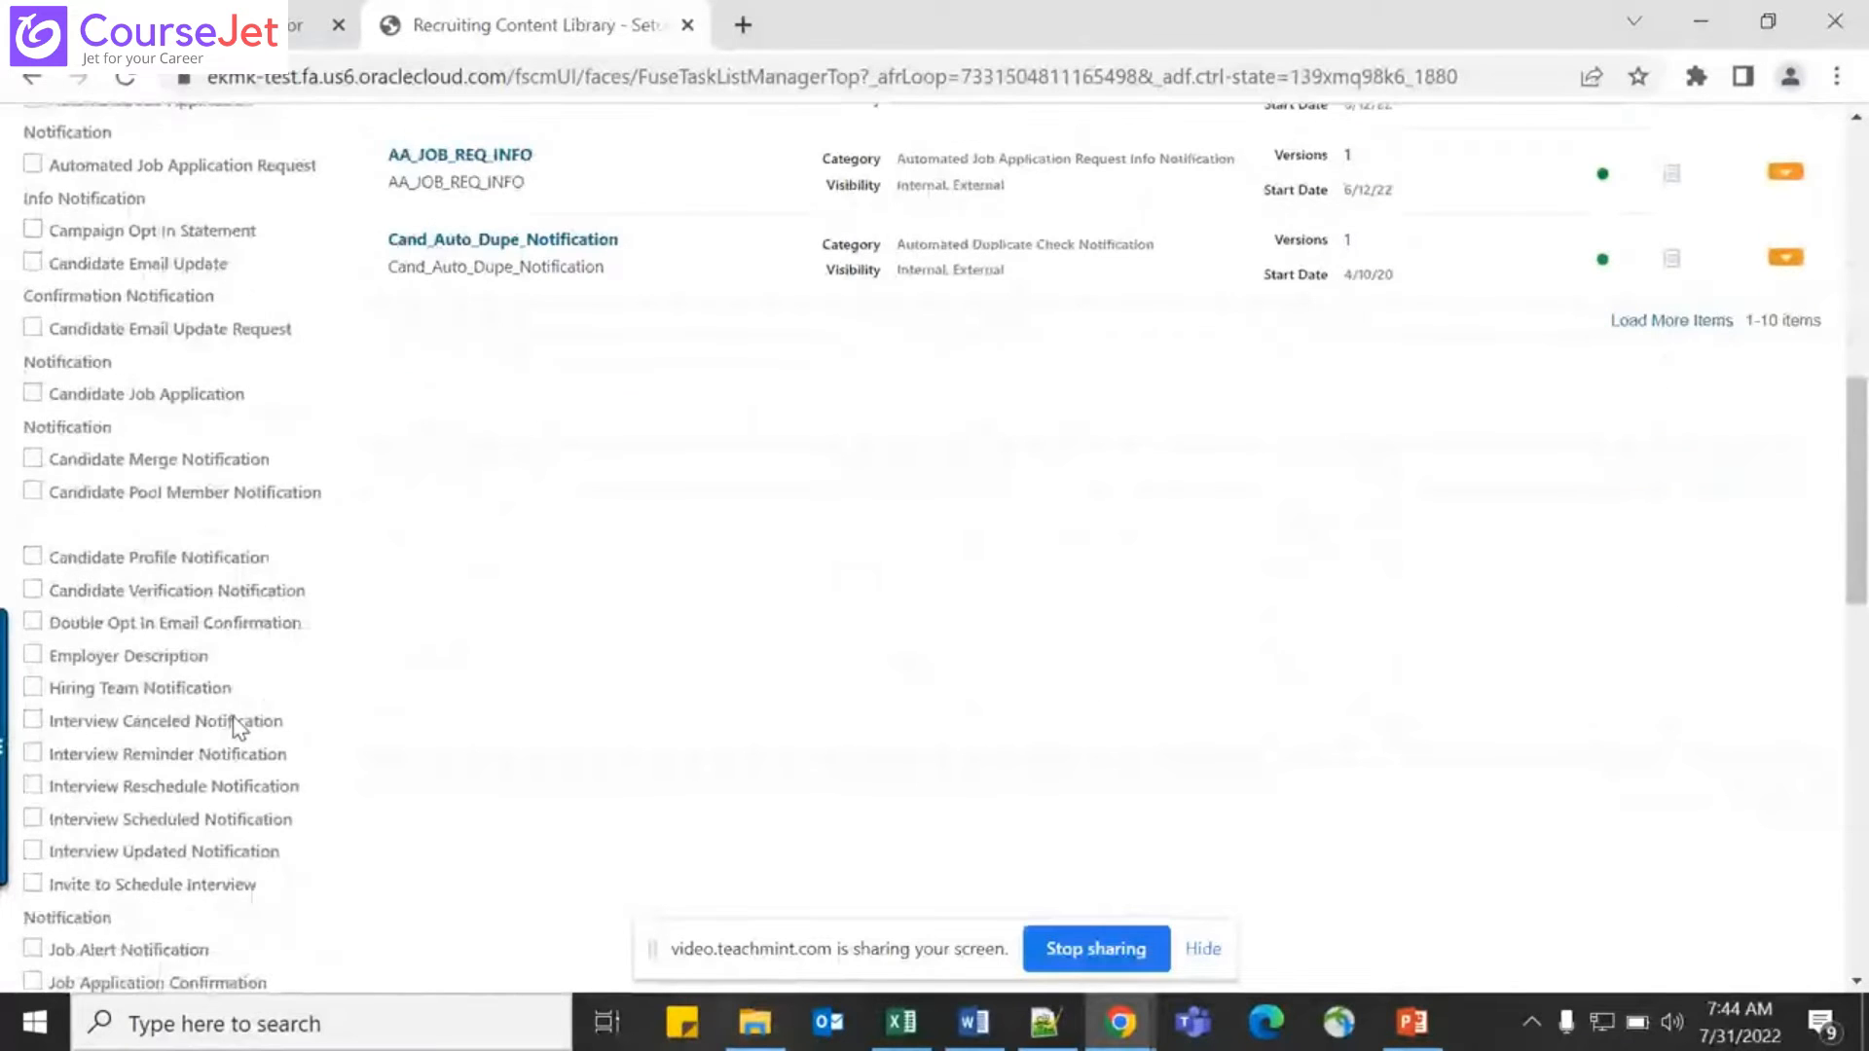
pyautogui.scroll(-1, 237, 728)
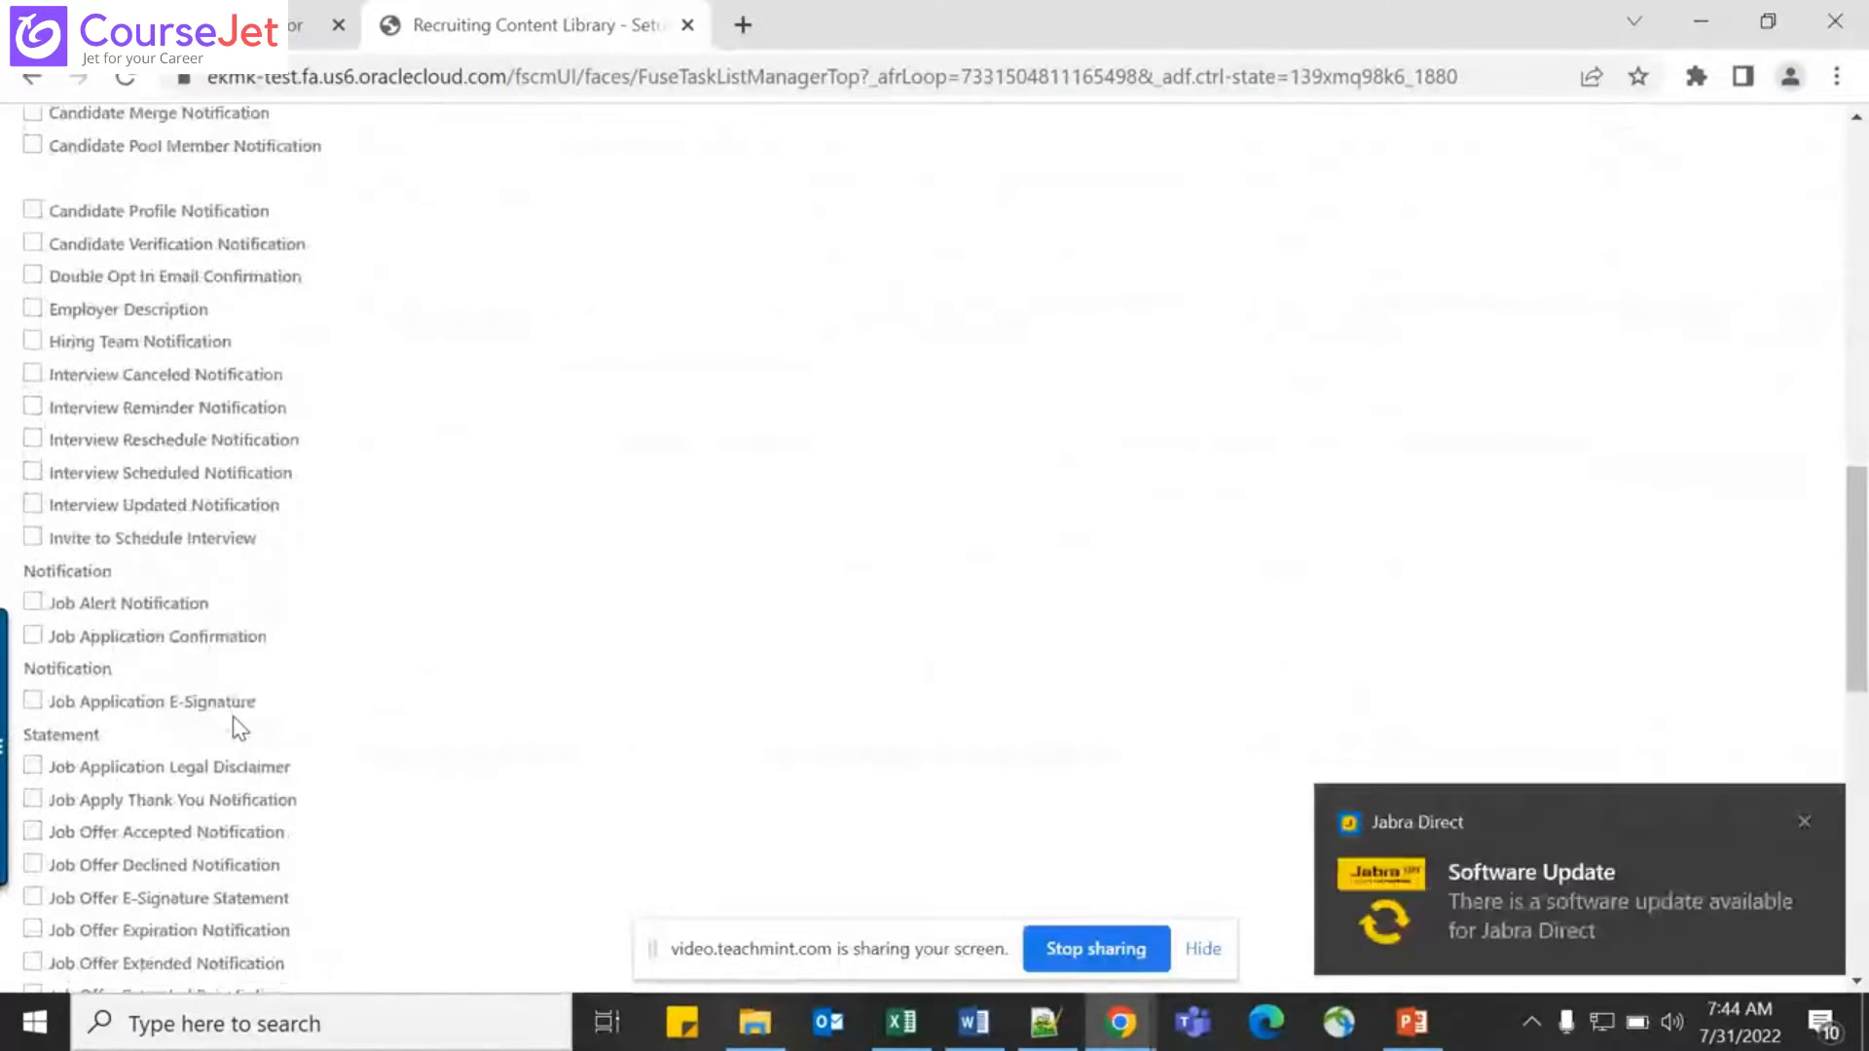
pyautogui.scroll(-2, 239, 728)
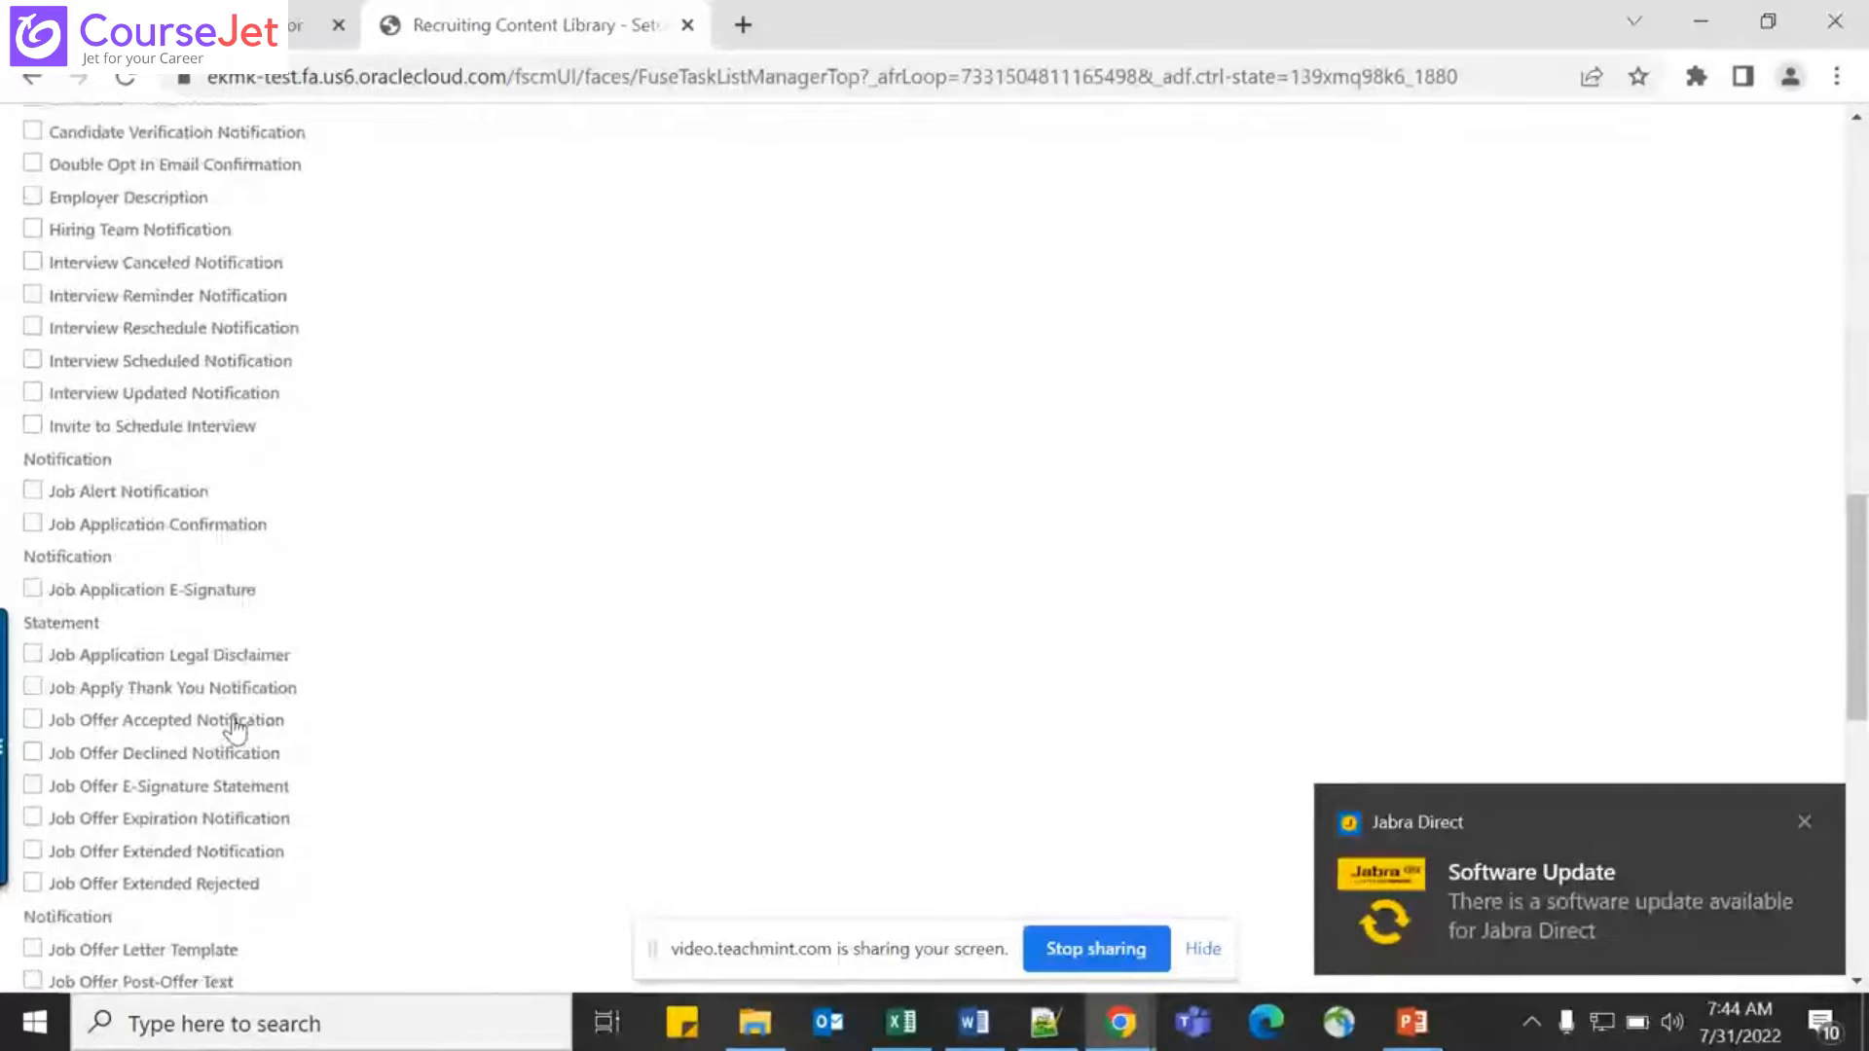
pyautogui.scroll(-5, 237, 728)
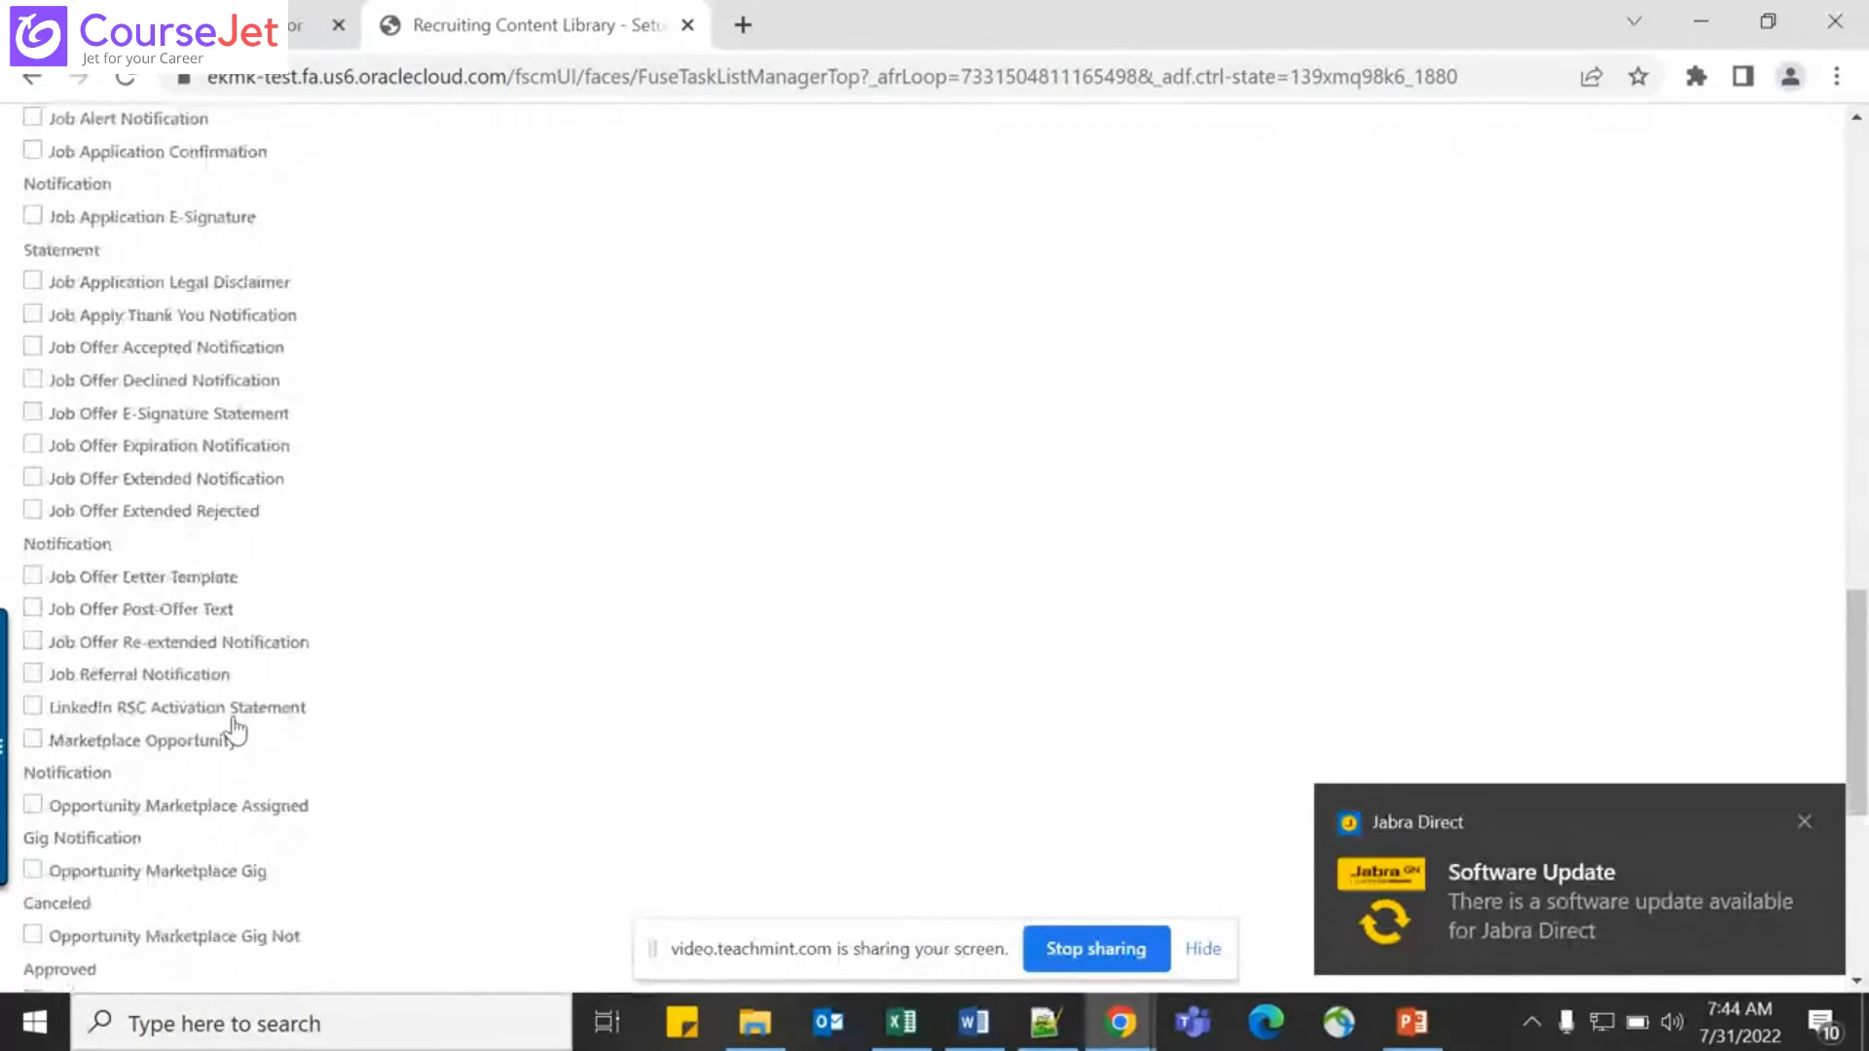
pyautogui.scroll(-3, 238, 728)
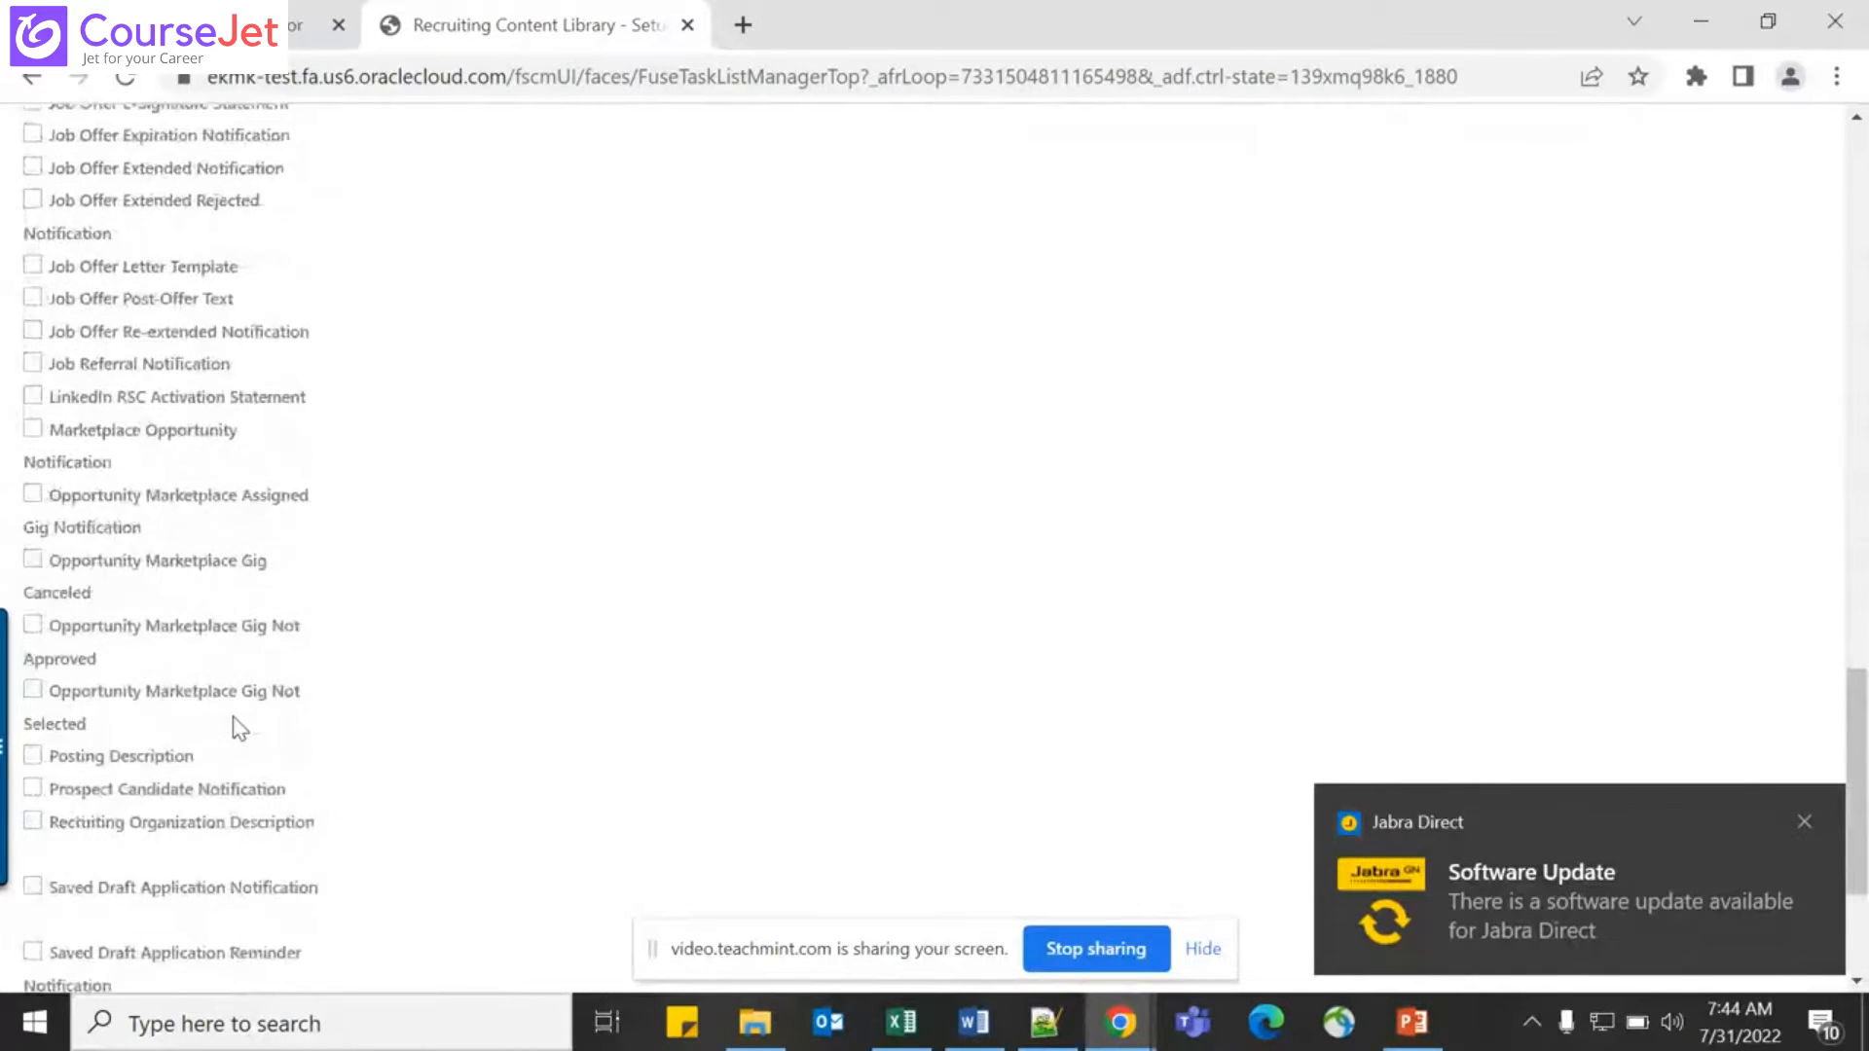
pyautogui.scroll(-1, 239, 728)
pyautogui.click(176, 671)
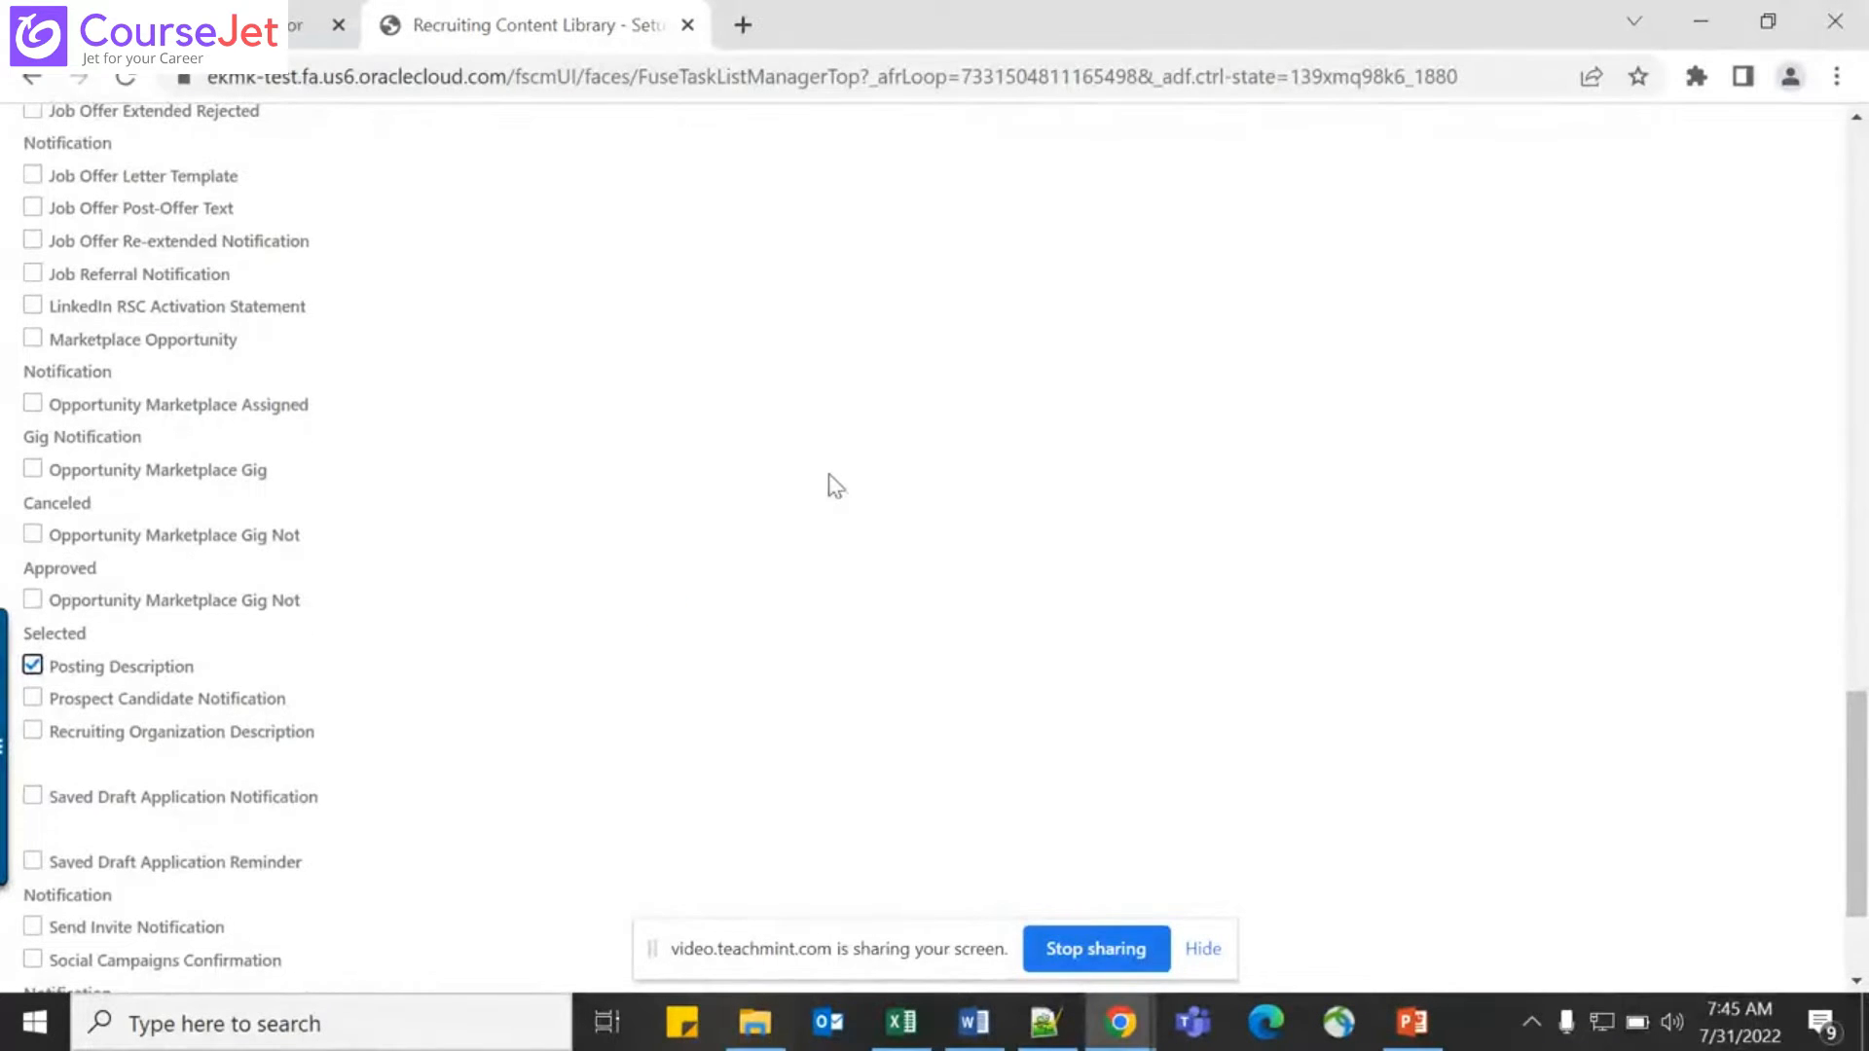
# Step: Start creating a content item in the library, checking the PowerPoint slide's instructions while the form loads
pyautogui.scroll(13, 829, 475)
pyautogui.scroll(5, 833, 482)
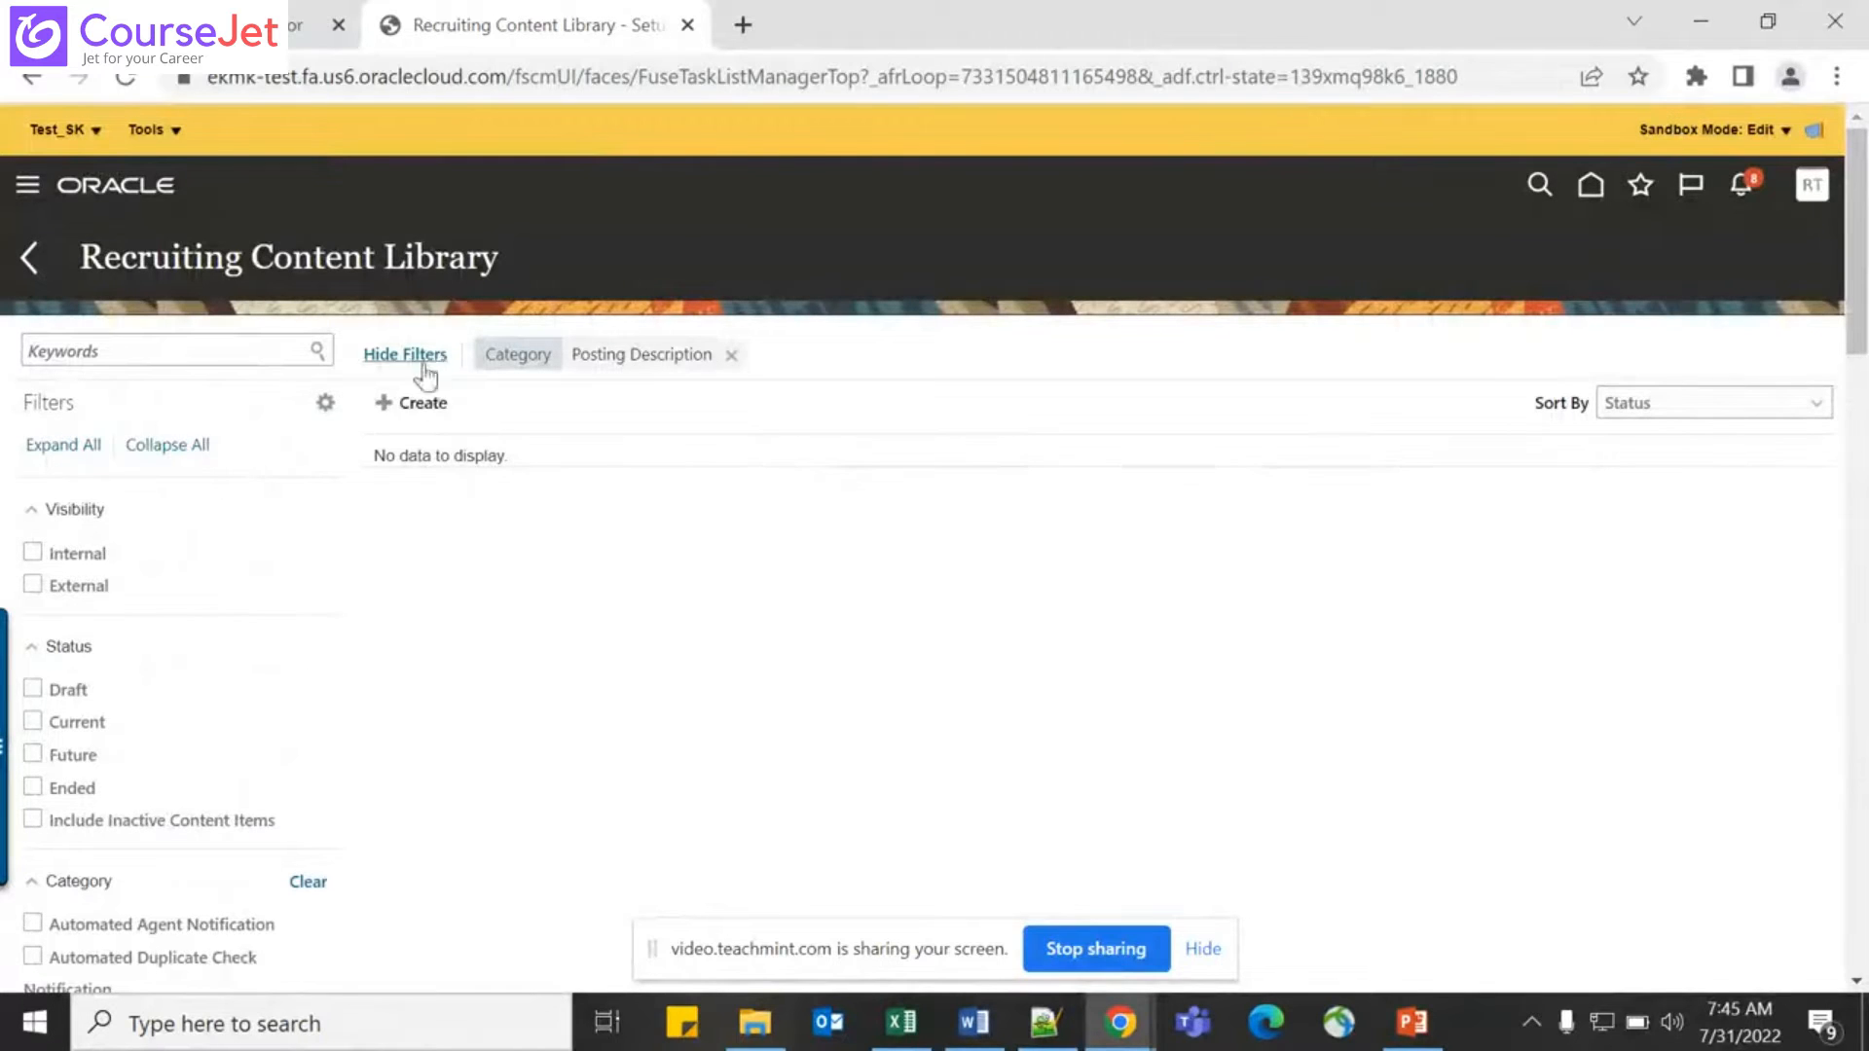
pyautogui.click(416, 409)
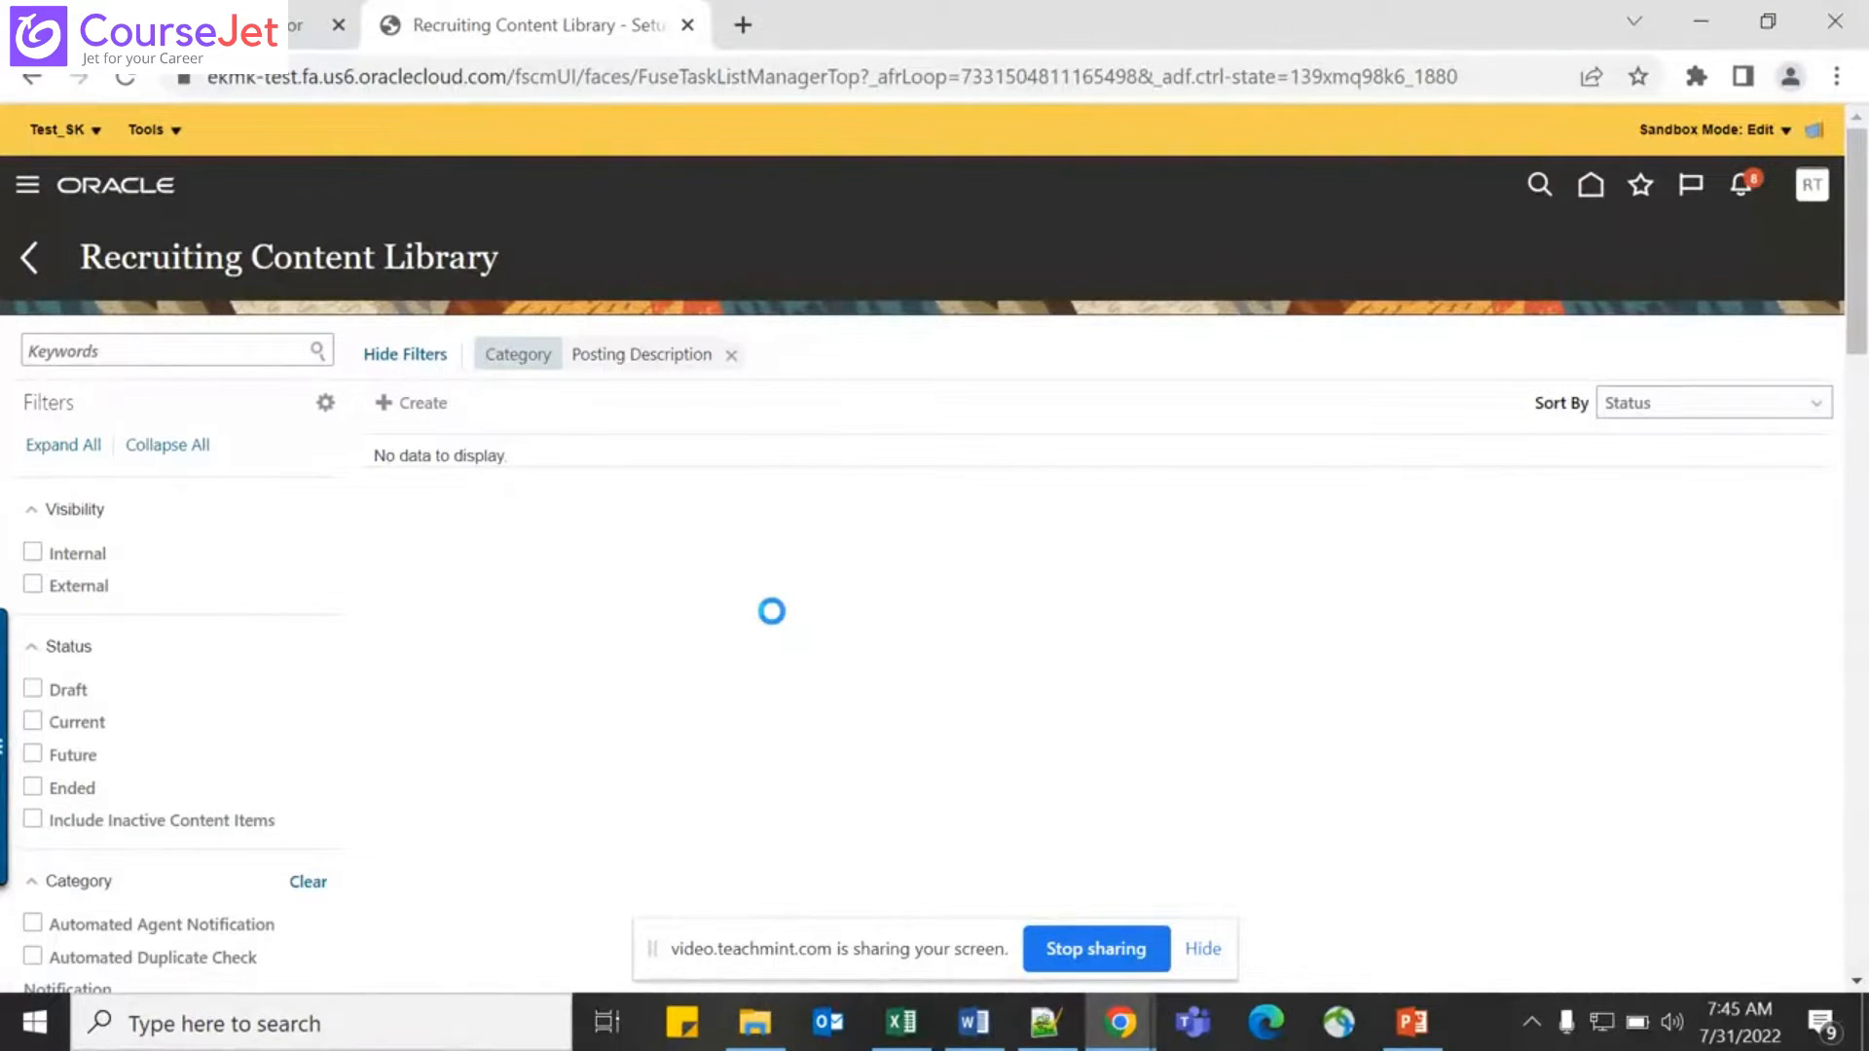
pyautogui.hotkey('alt', 'Tab')
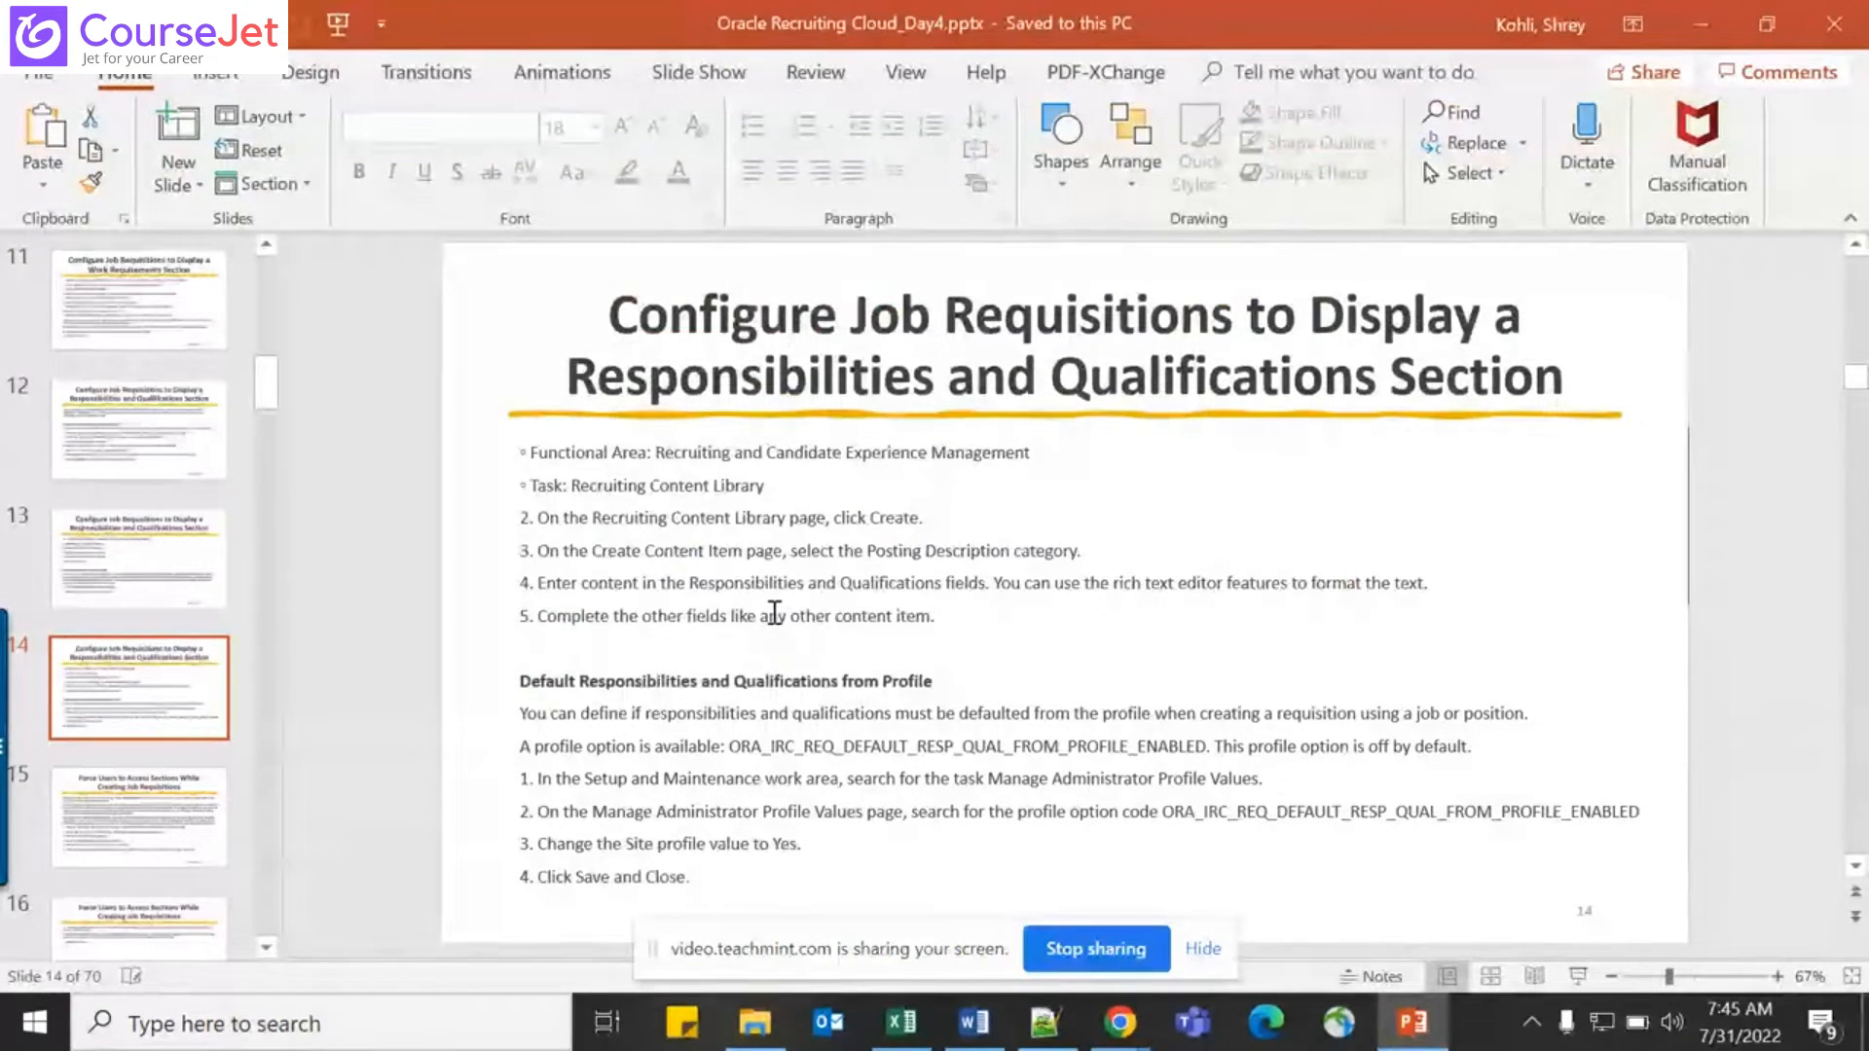
pyautogui.hotkey('alt', 'Tab')
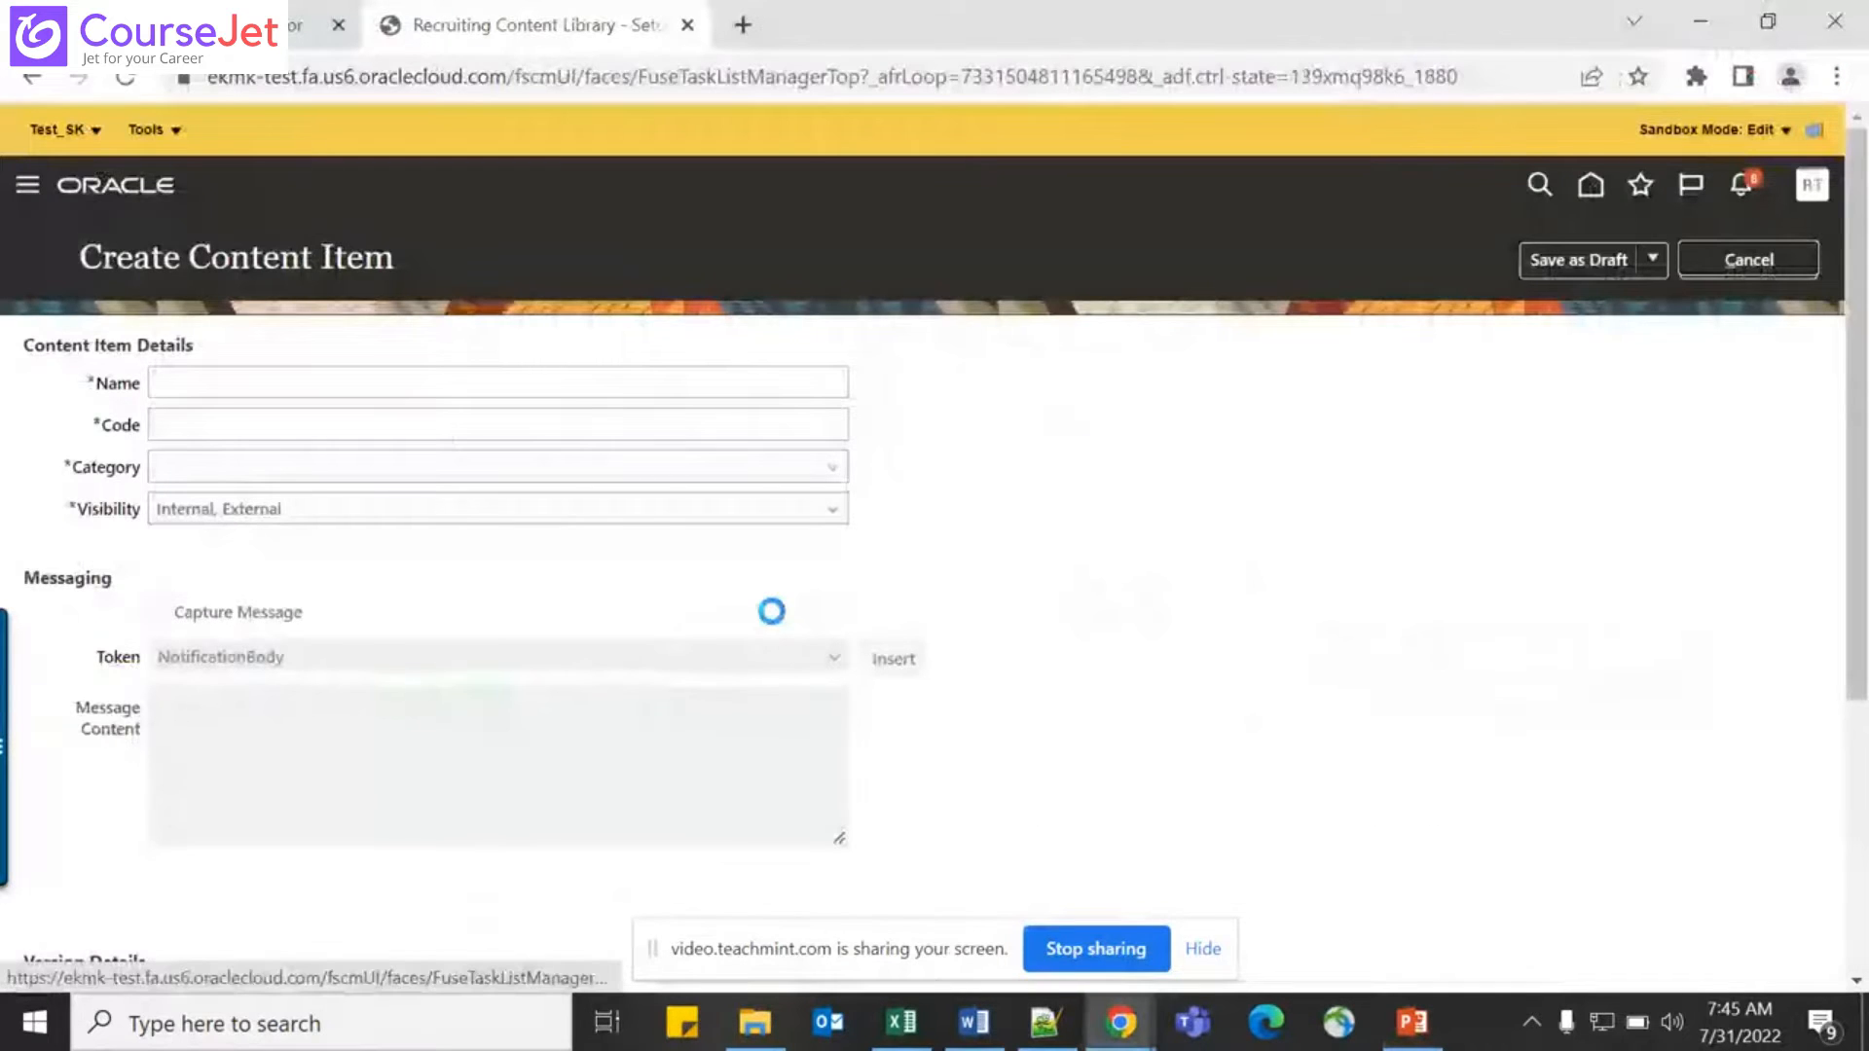
# Step: Name the new content item "Posting Description"
pyautogui.click(493, 379)
pyautogui.write('Postin')
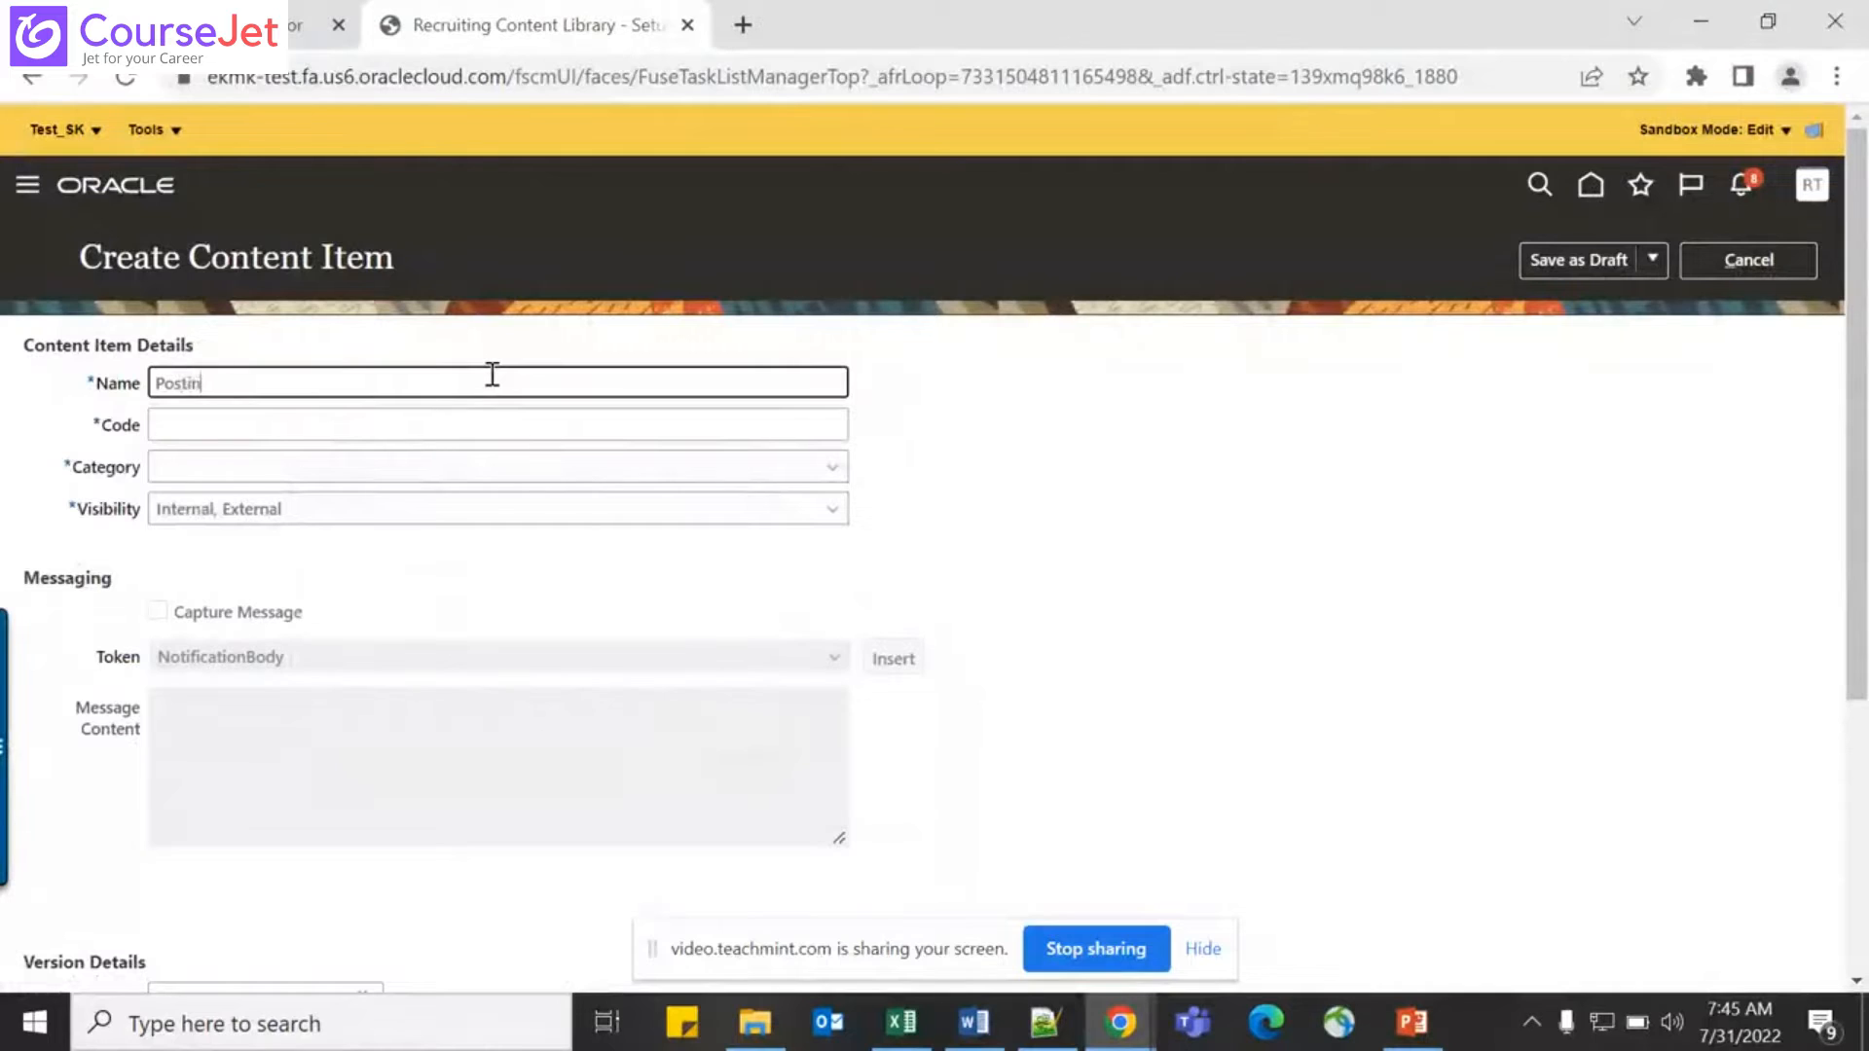
pyautogui.write('g Description')
pyautogui.press('Tab')
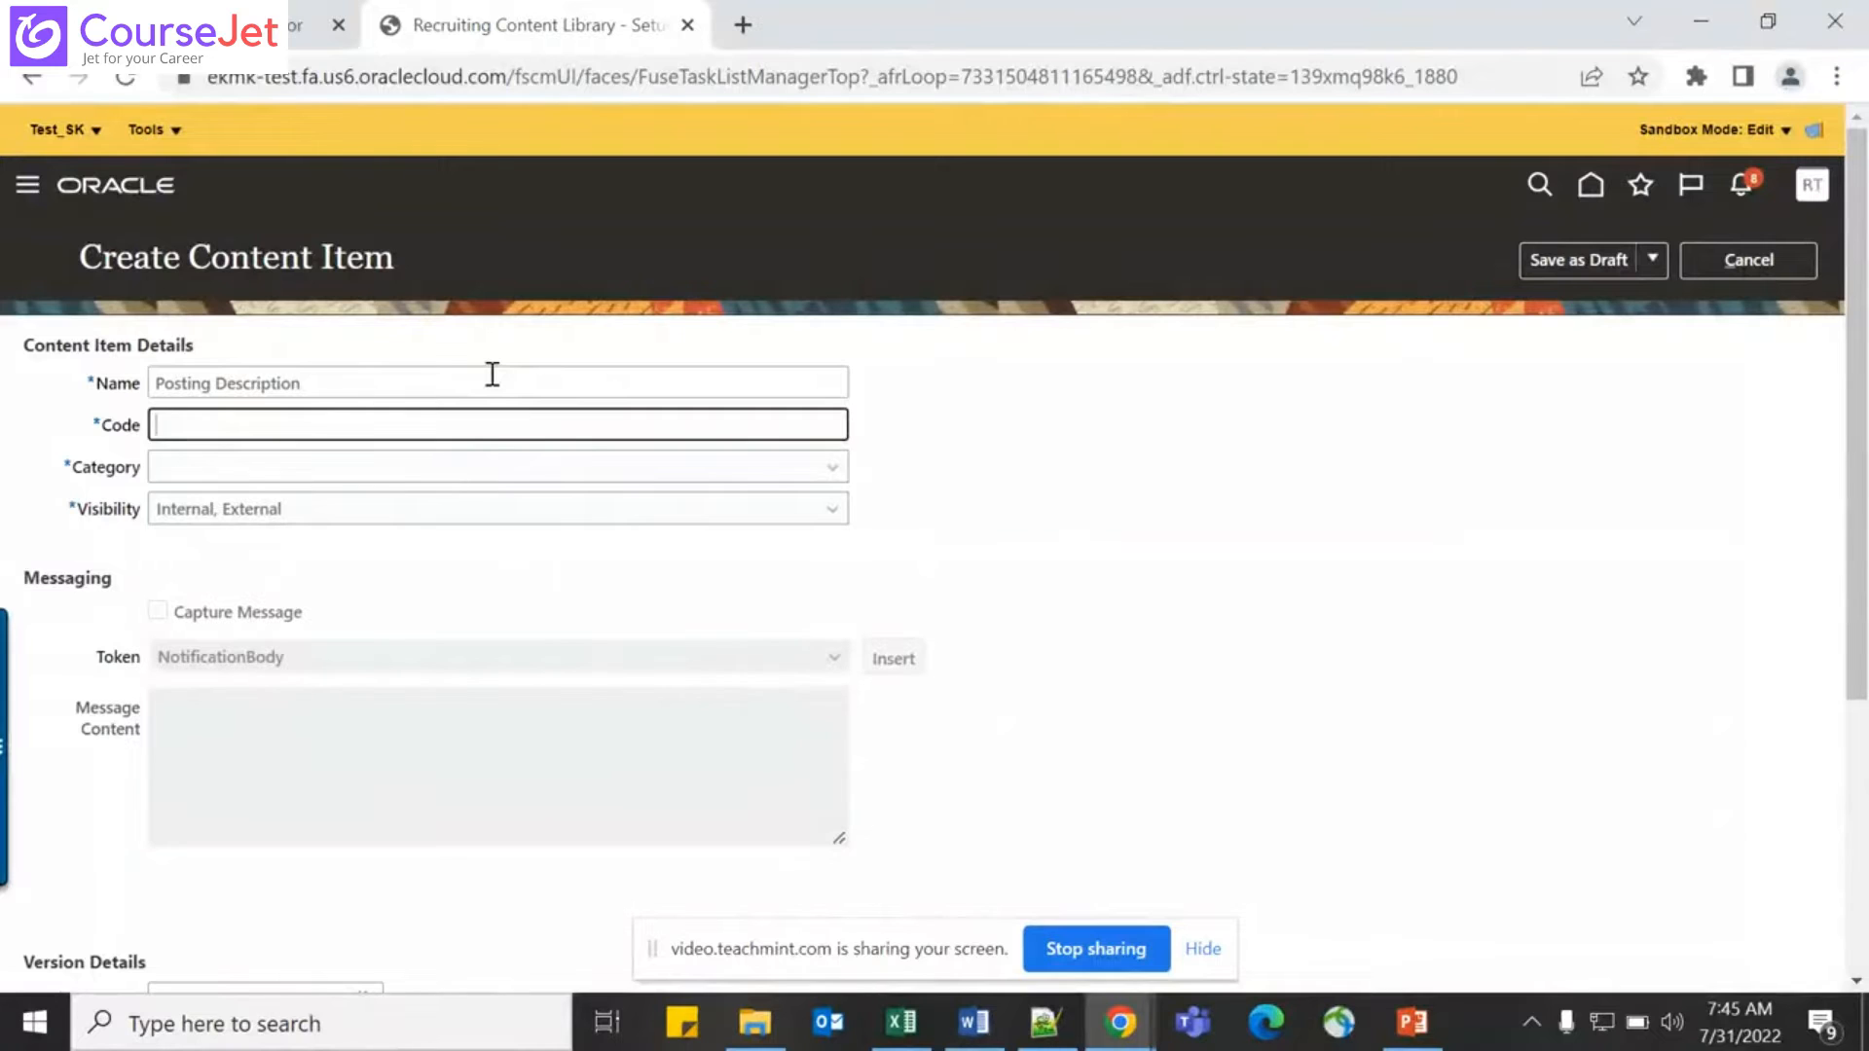
# Step: Set the content item's code to Posting_Description and its category to Posting Description
pyautogui.hotkey('shift', 'Tab')
pyautogui.hotkey('ctrl', 'c')
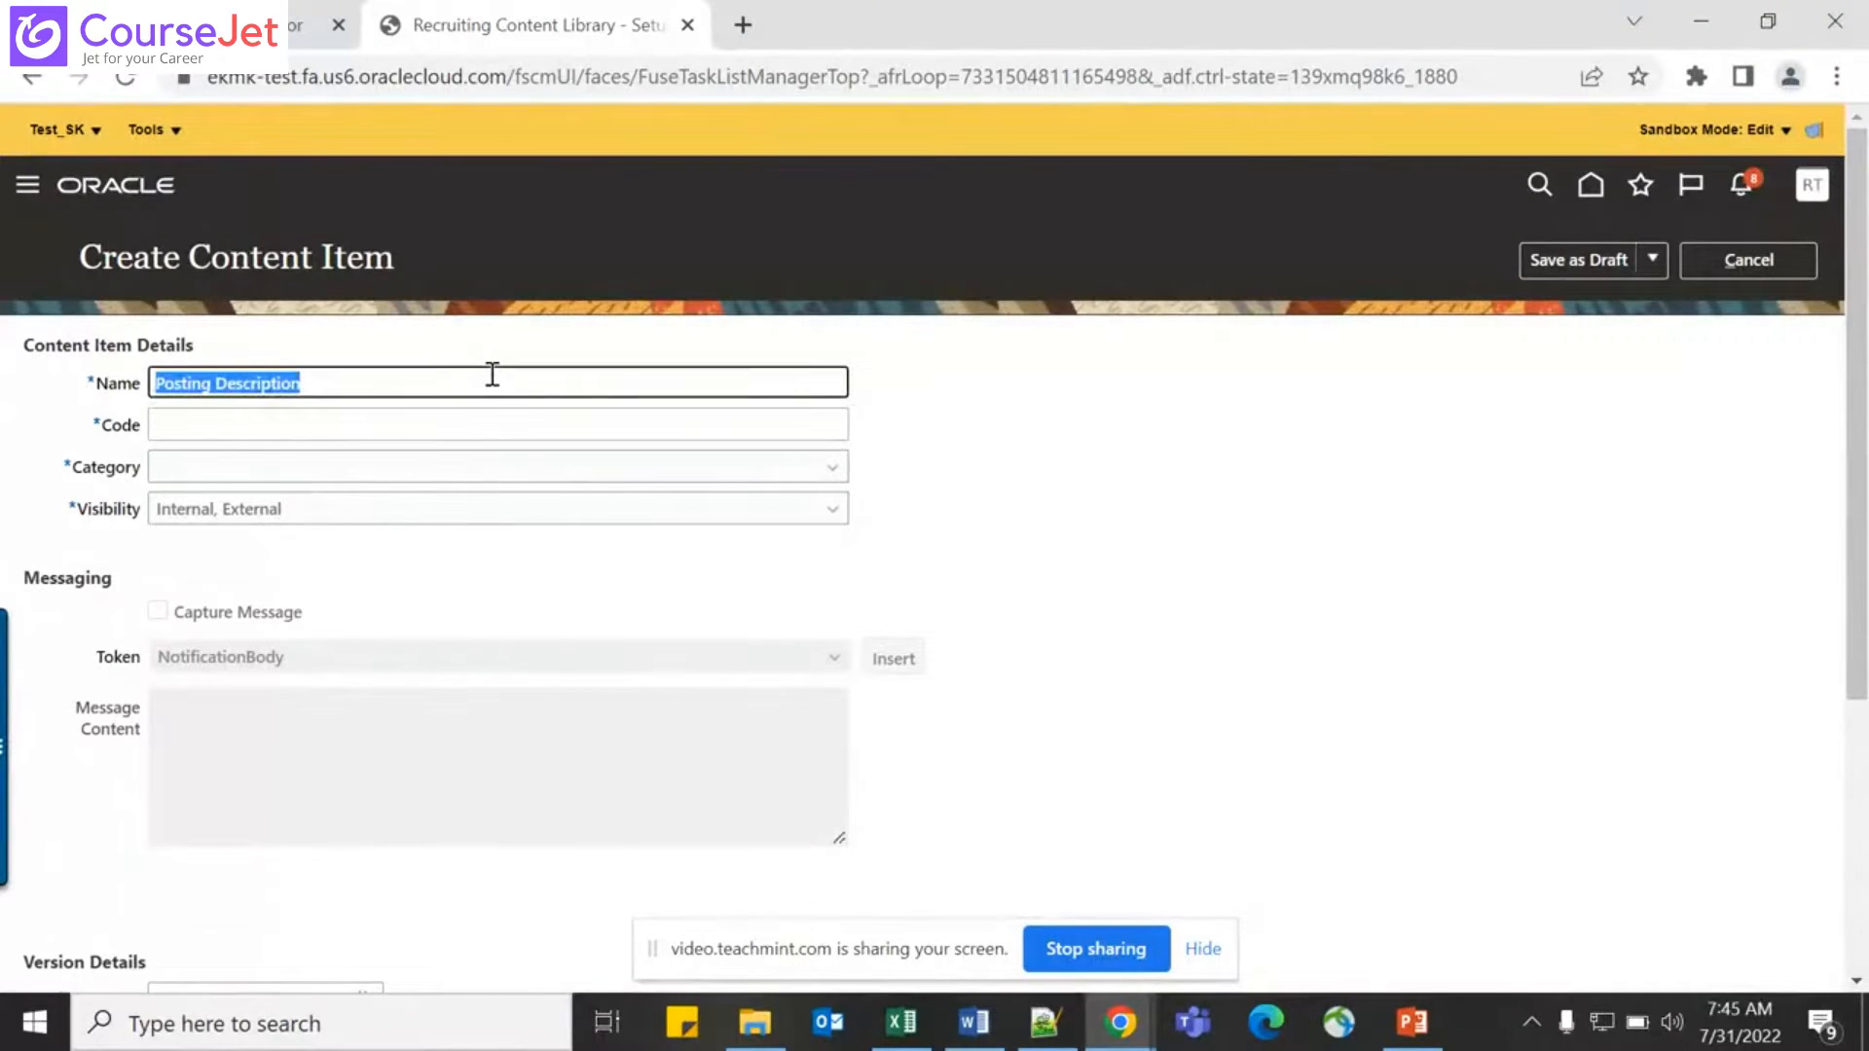
pyautogui.press('Tab')
pyautogui.hotkey('ctrl', 'v')
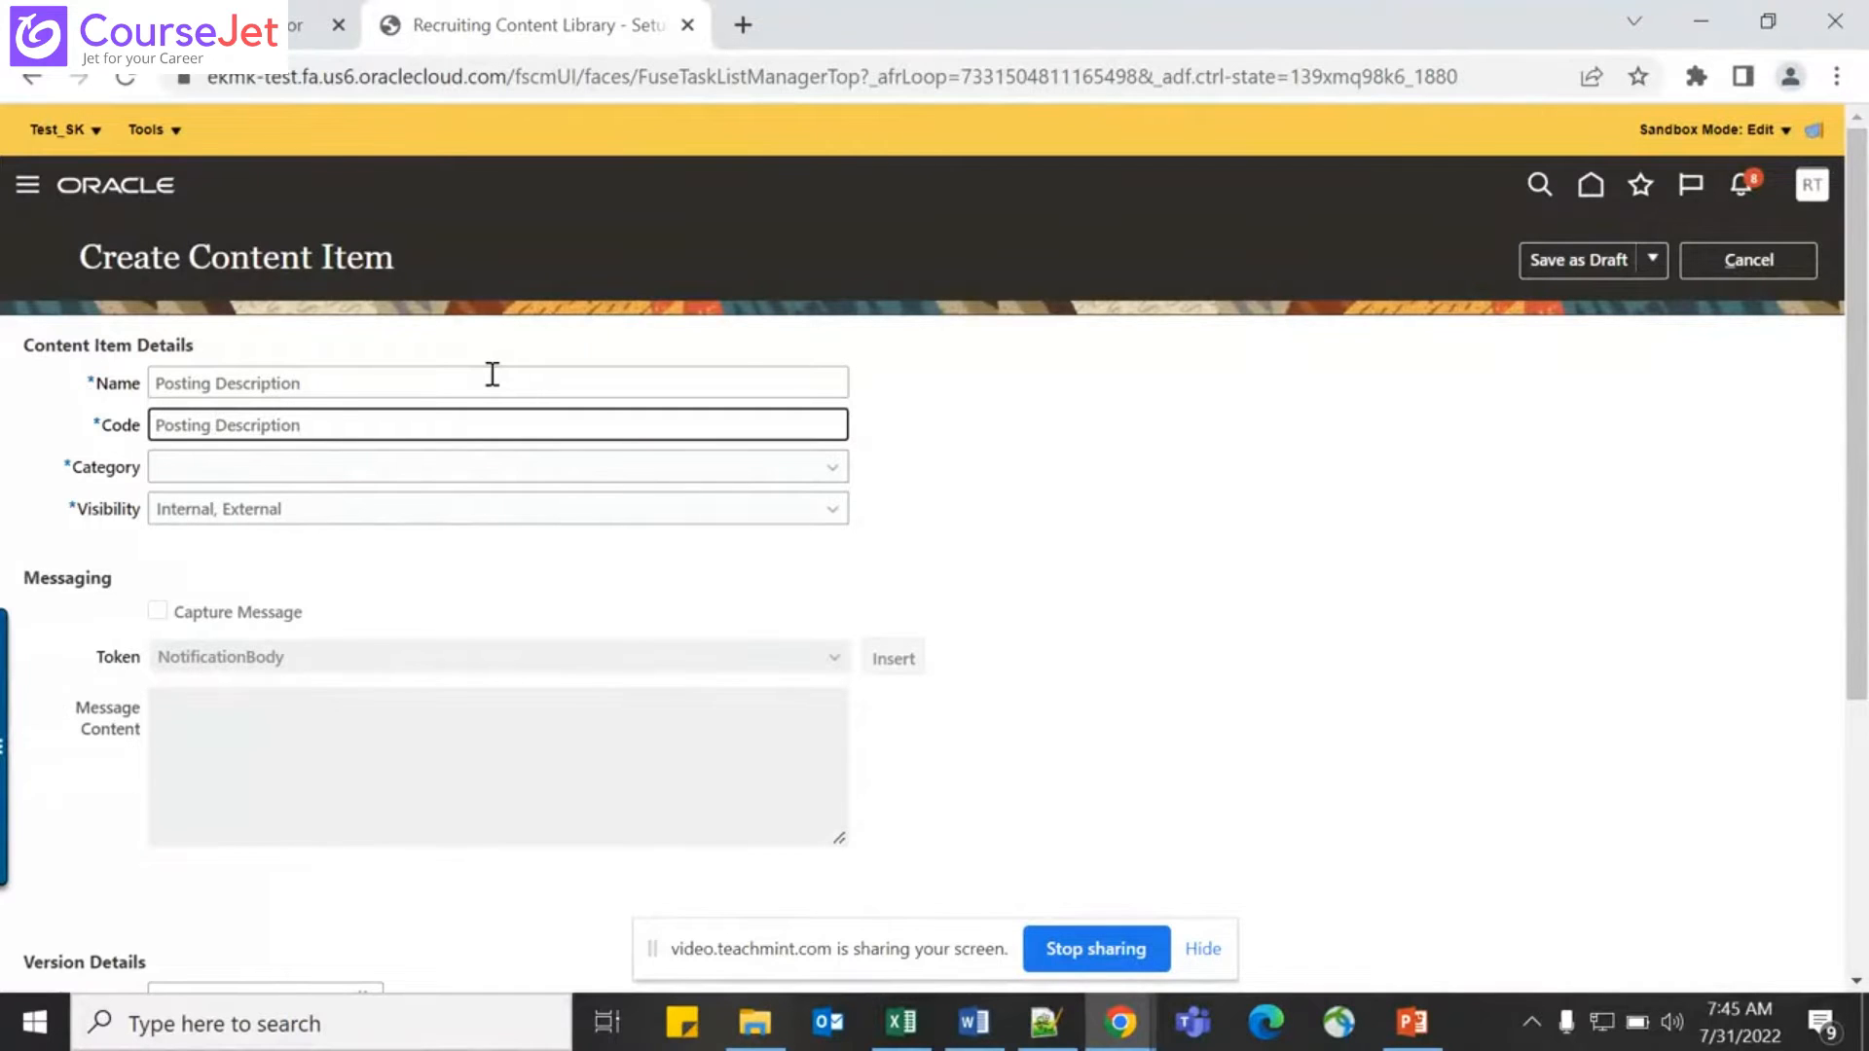
pyautogui.press('BackSpace')
pyautogui.write('_')
pyautogui.press('Tab')
pyautogui.hotkey('ctrl', 'v')
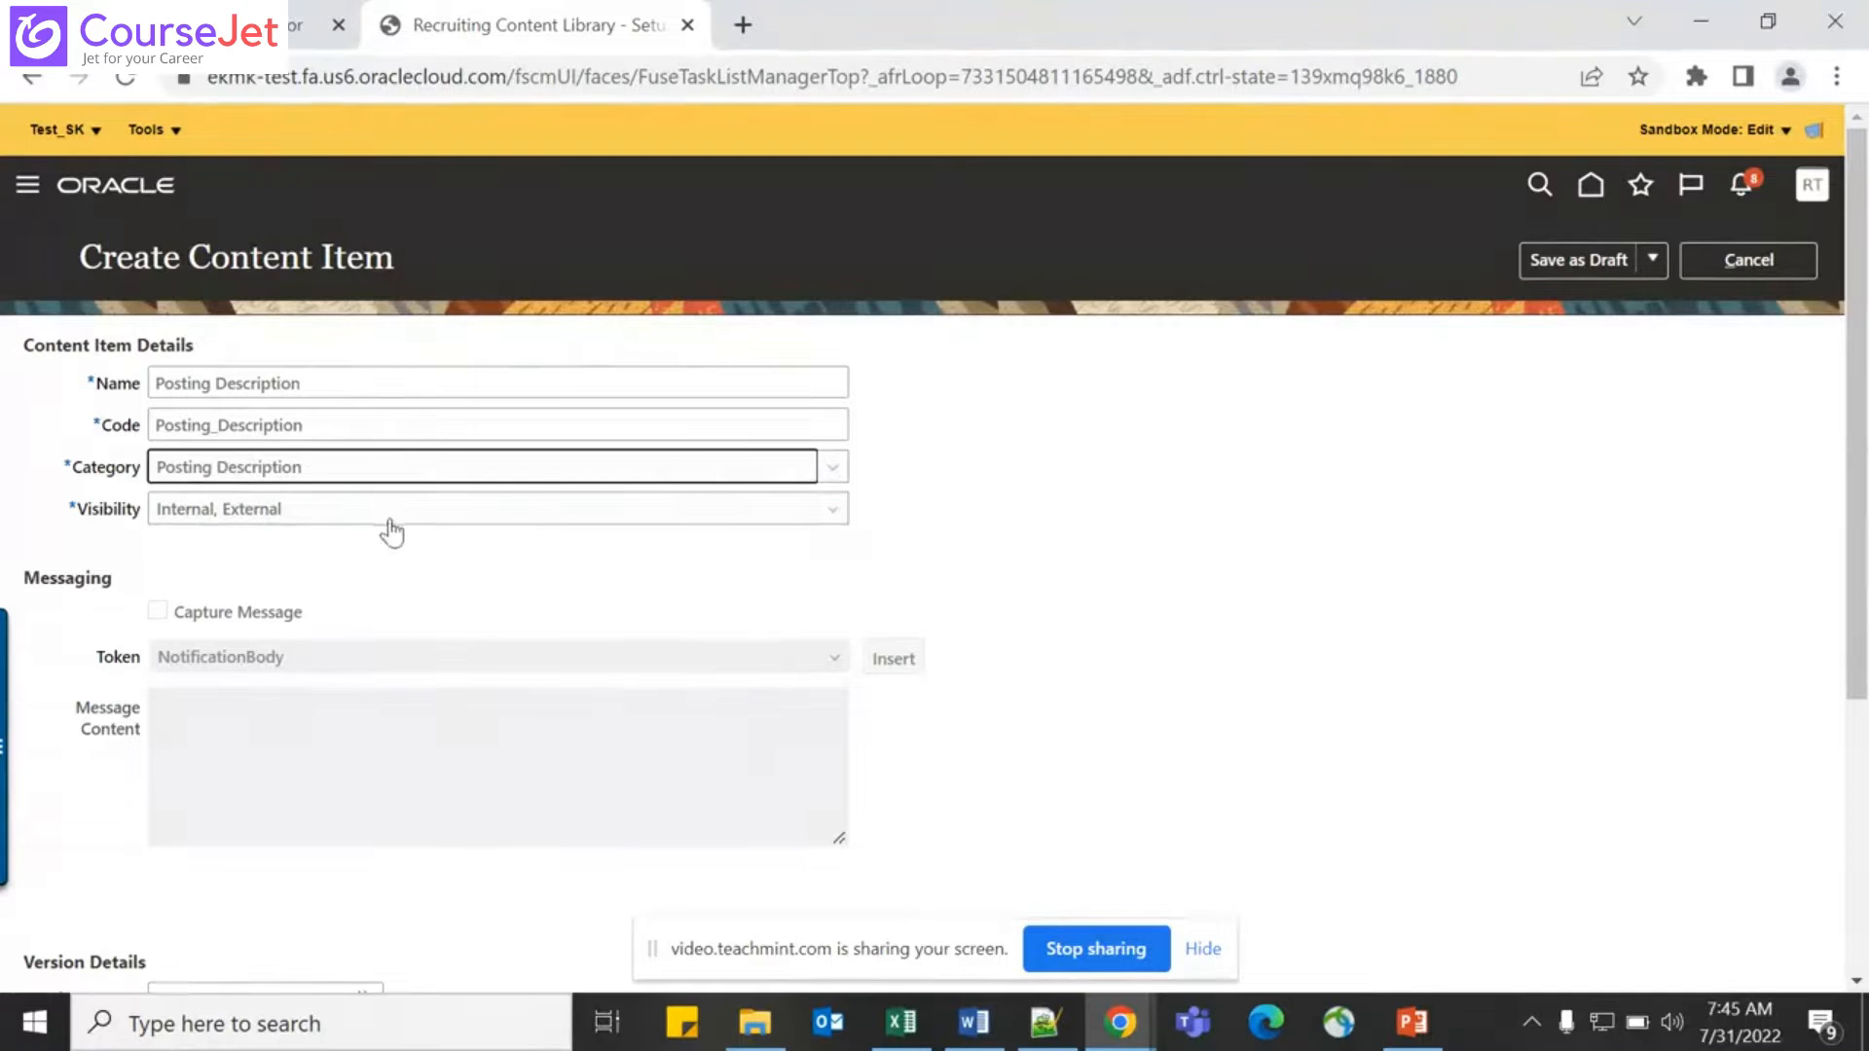
pyautogui.click(473, 569)
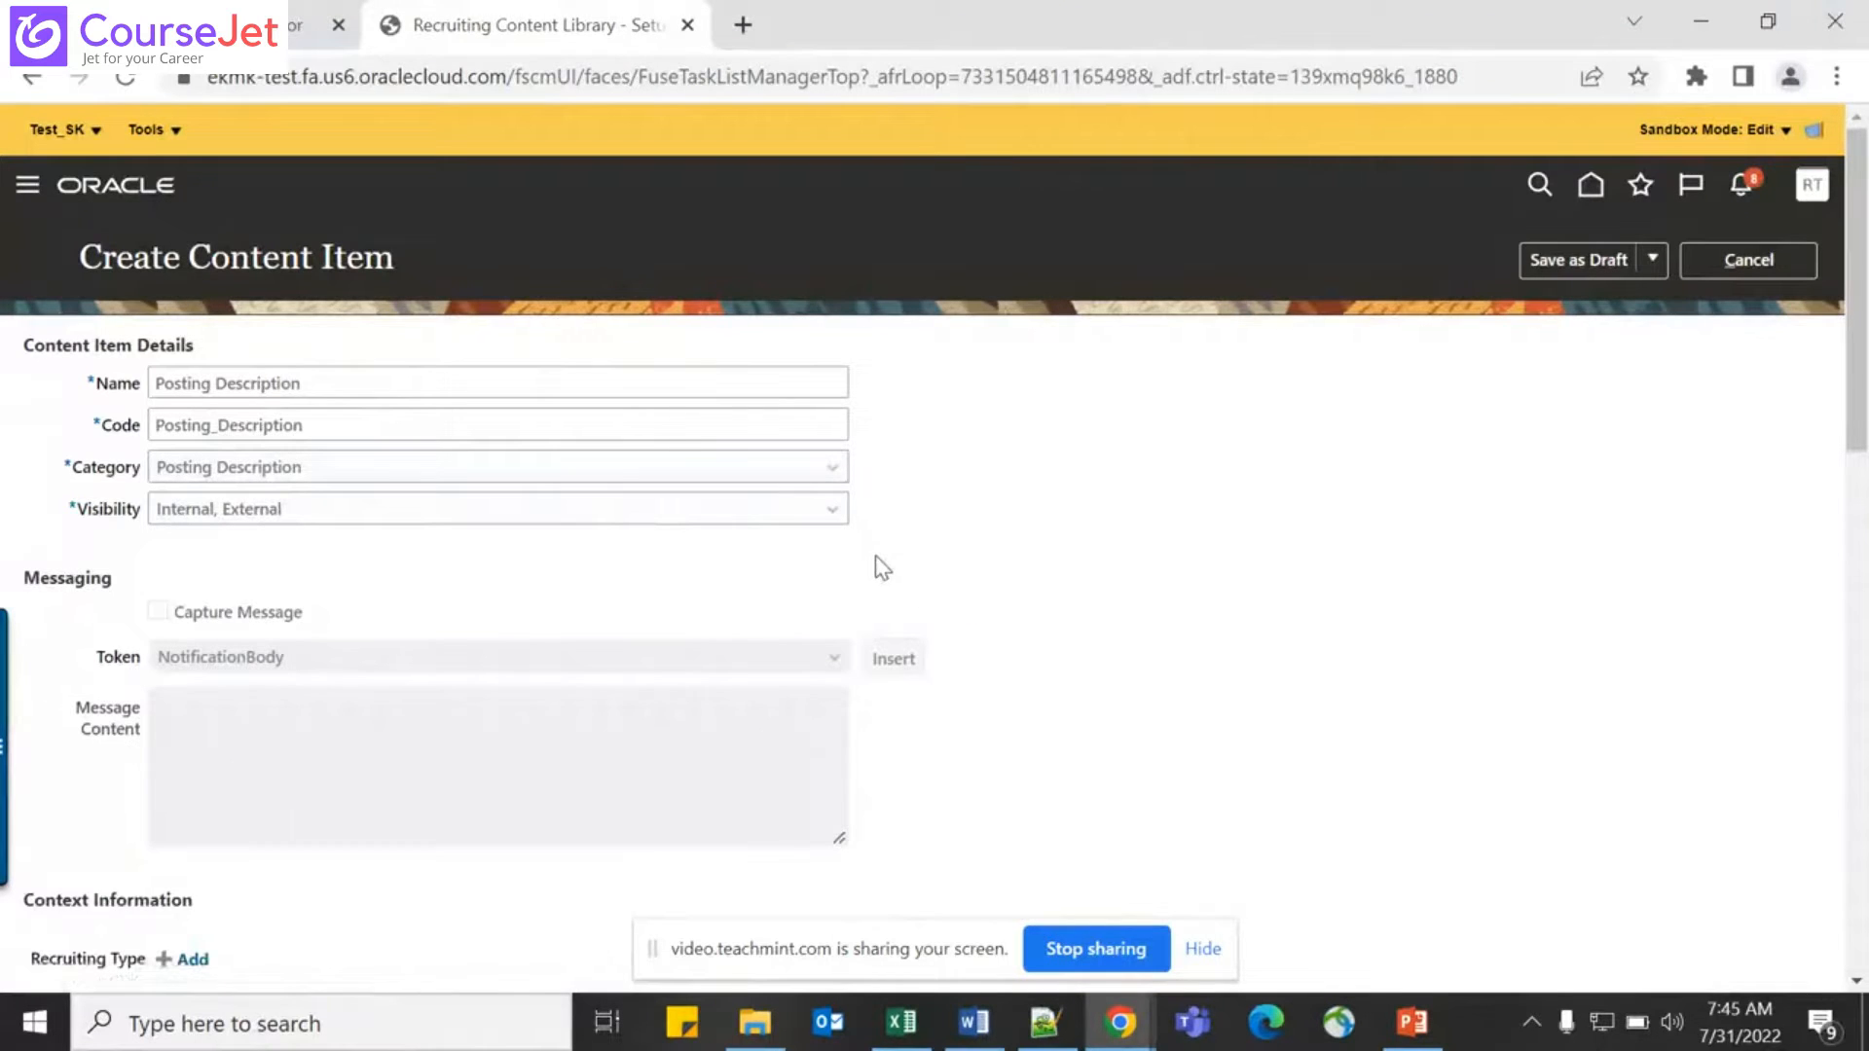
# Step: Examine the Description, Responsibilities and Qualifications fields in the content item's version details
pyautogui.scroll(-6, 876, 565)
pyautogui.scroll(-8, 882, 569)
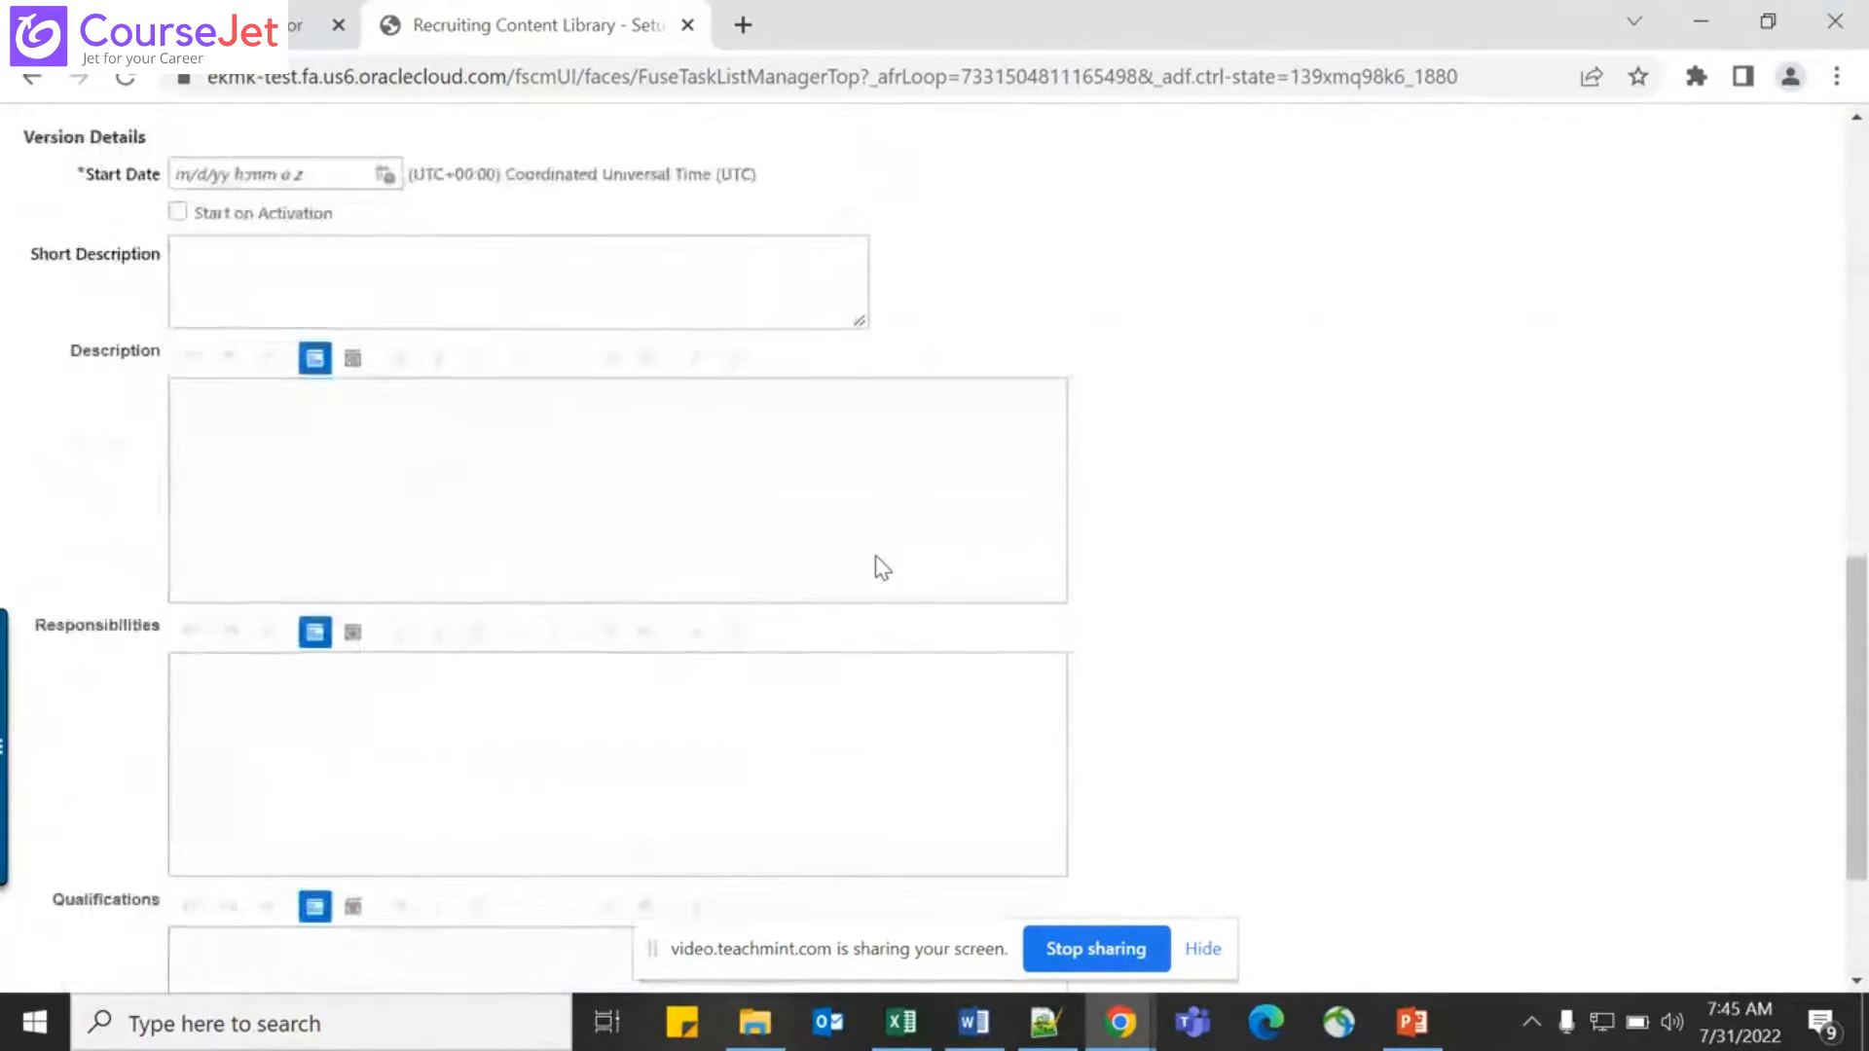
pyautogui.scroll(2, 877, 564)
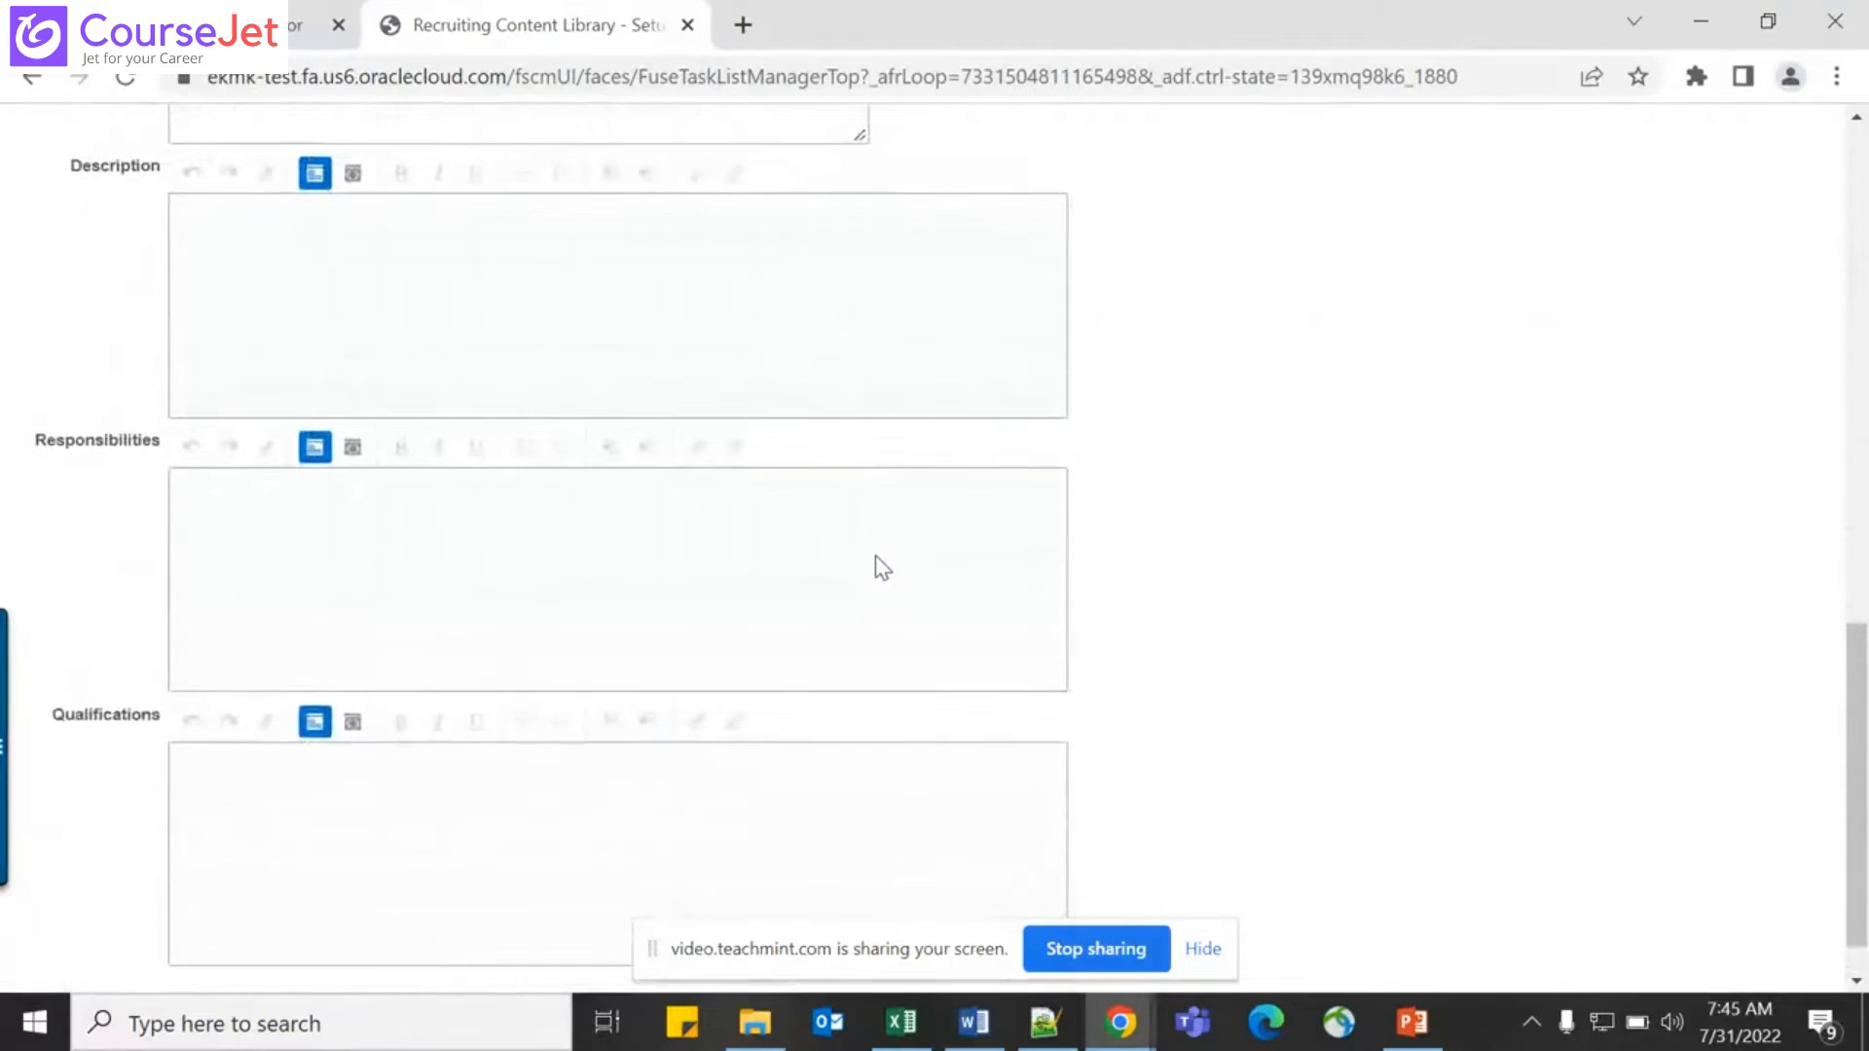
pyautogui.click(249, 301)
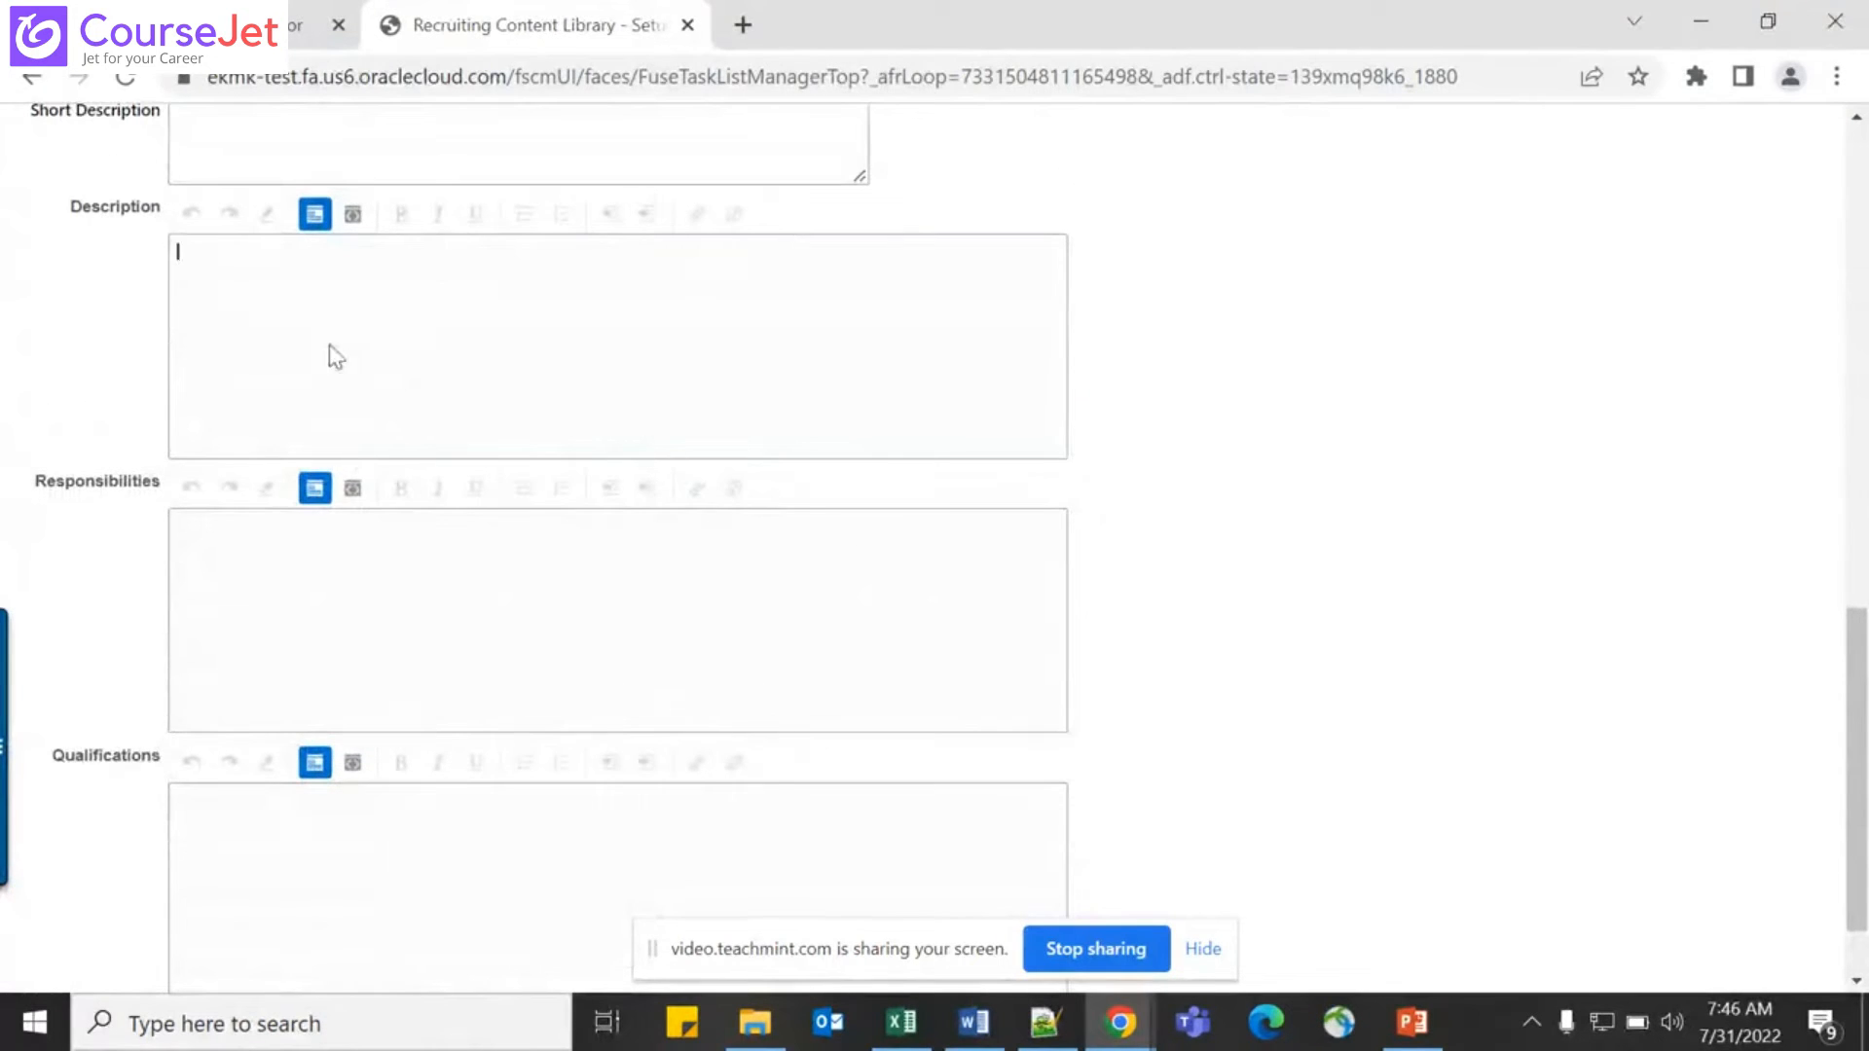
pyautogui.moveTo(47, 482); pyautogui.dragTo(163, 483)
pyautogui.moveTo(54, 764); pyautogui.dragTo(159, 771)
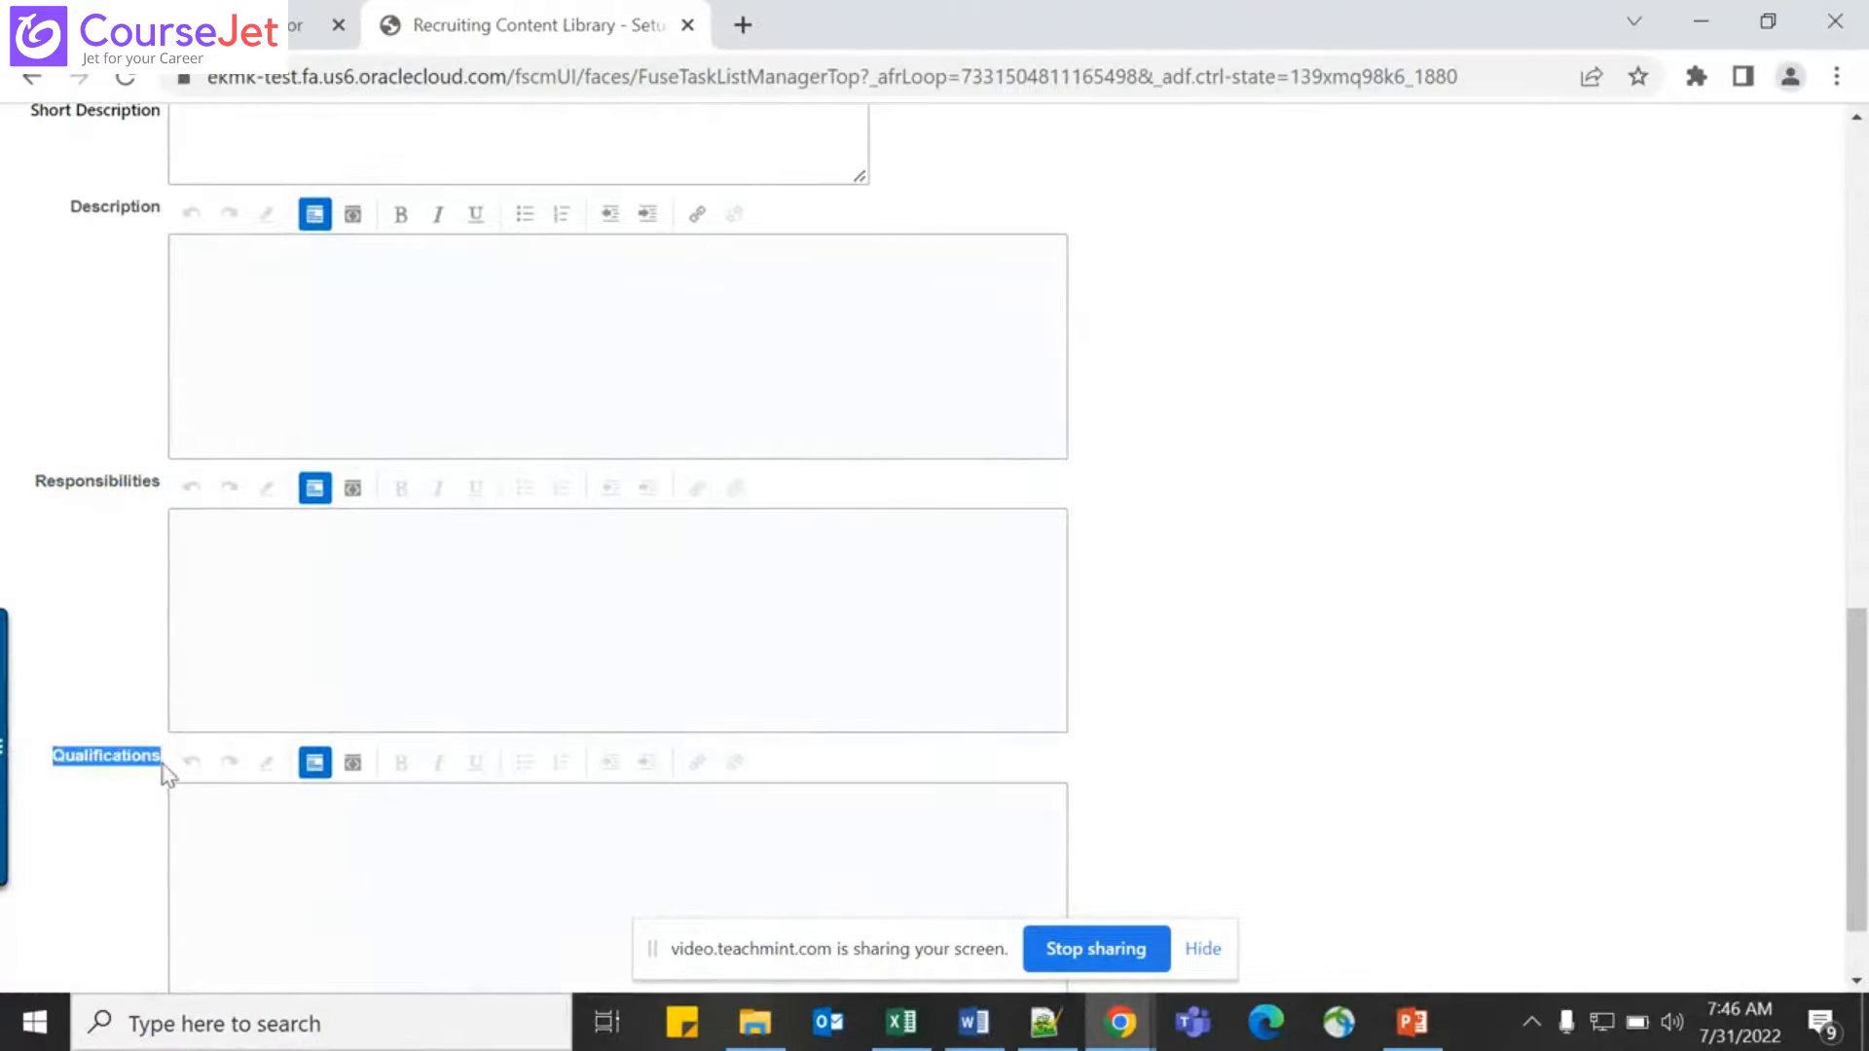
pyautogui.doubleClick(49, 484)
pyautogui.click(225, 566)
pyautogui.click(239, 357)
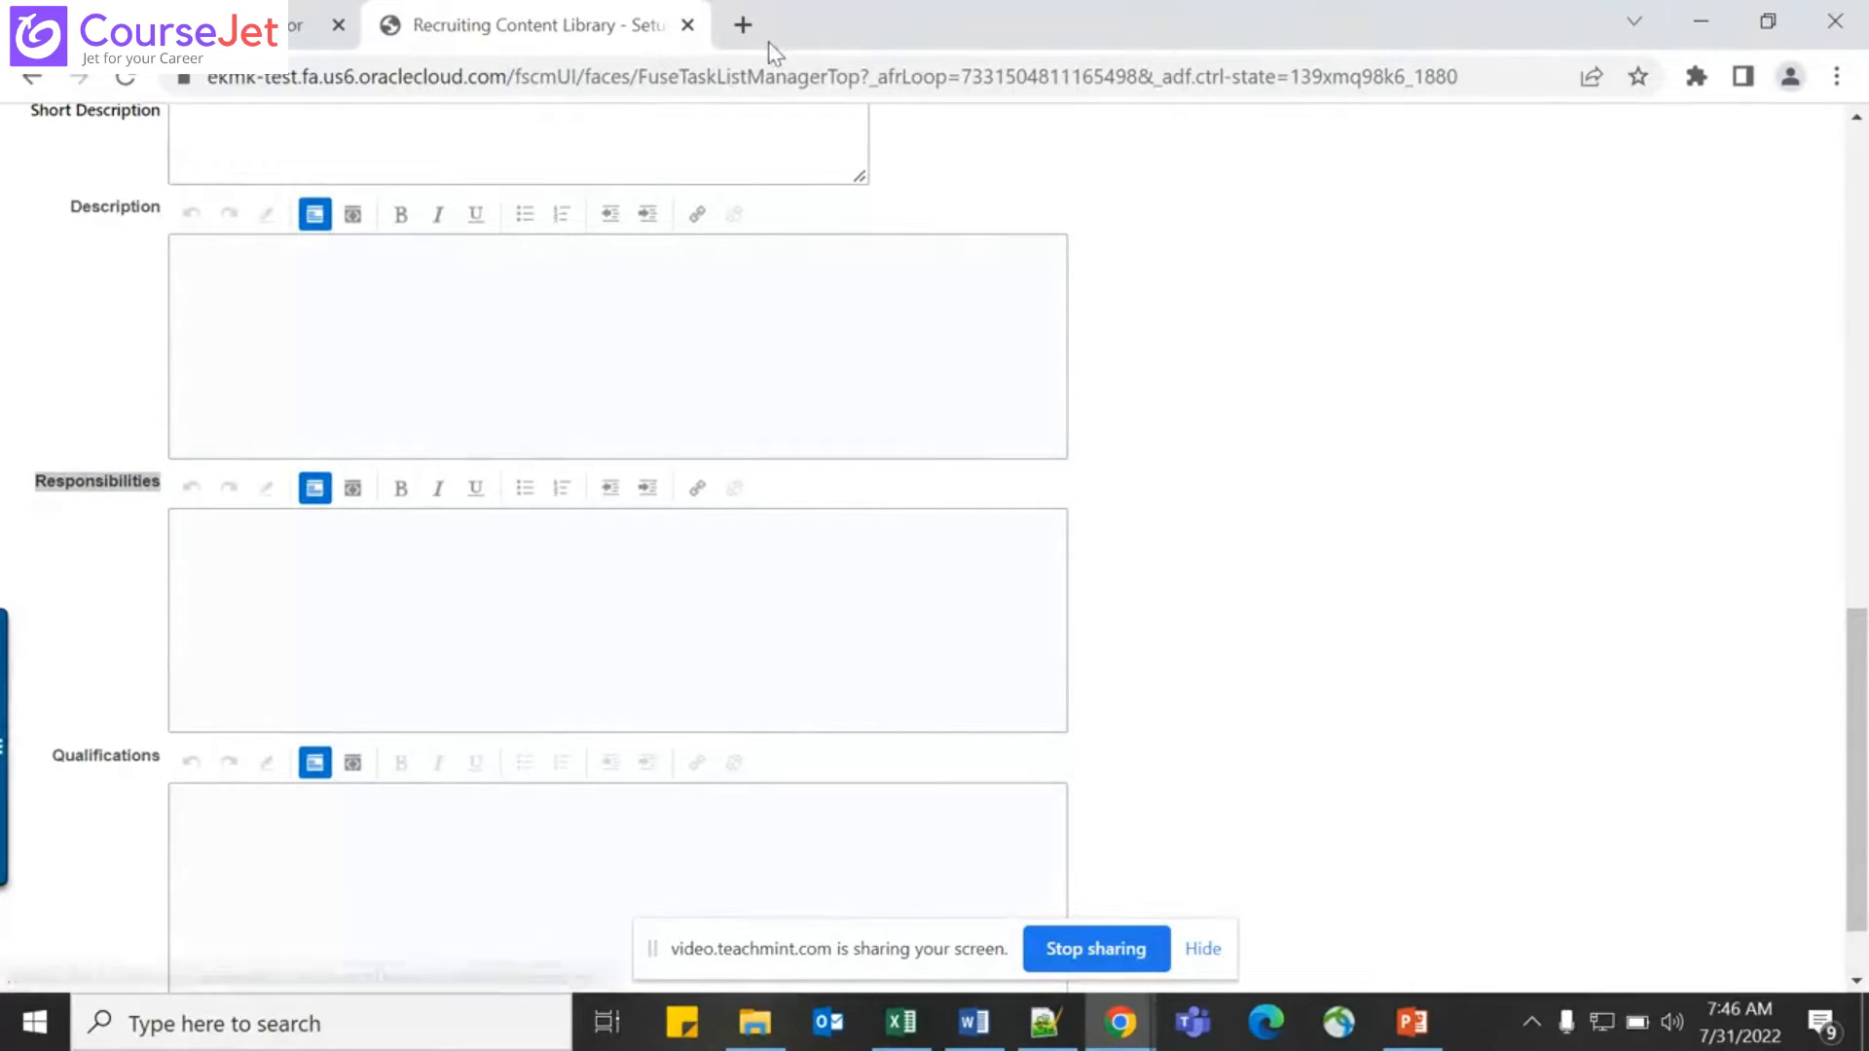
# Step: Search Google for Oracle careers in a new browser tab
pyautogui.click(744, 26)
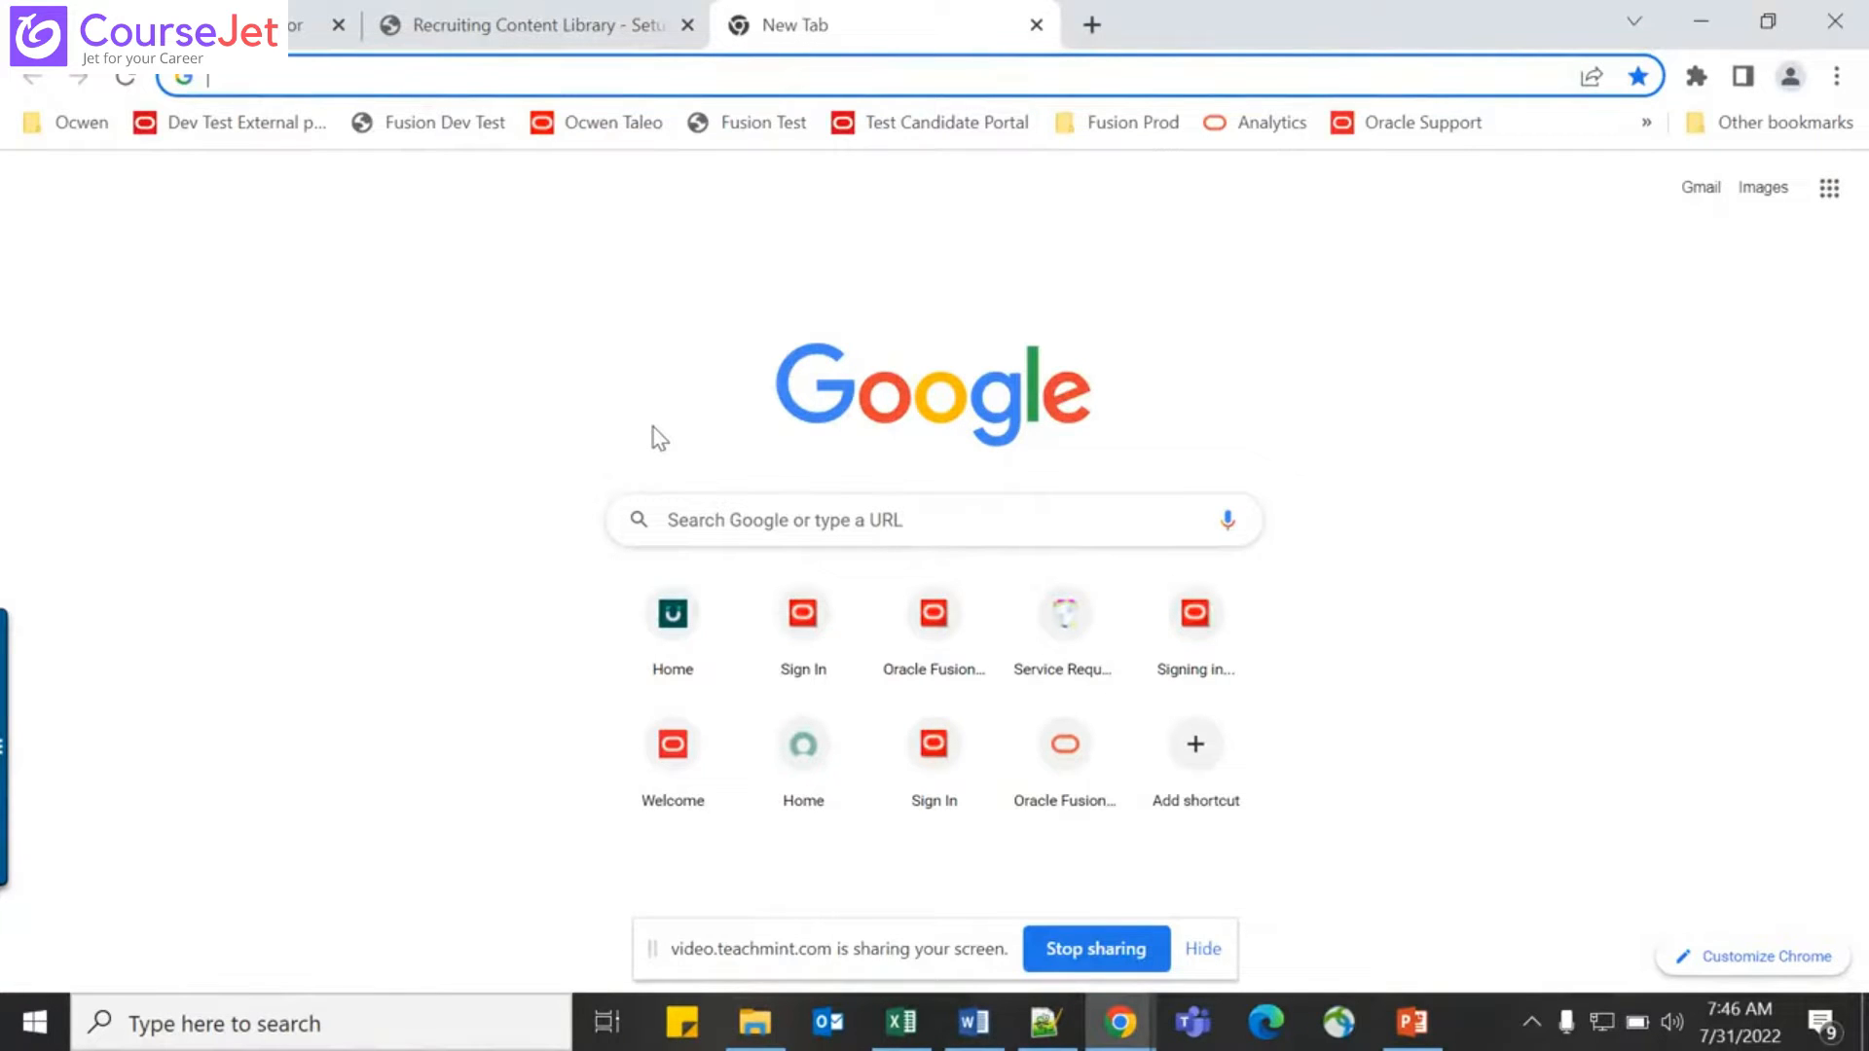
pyautogui.write('Or')
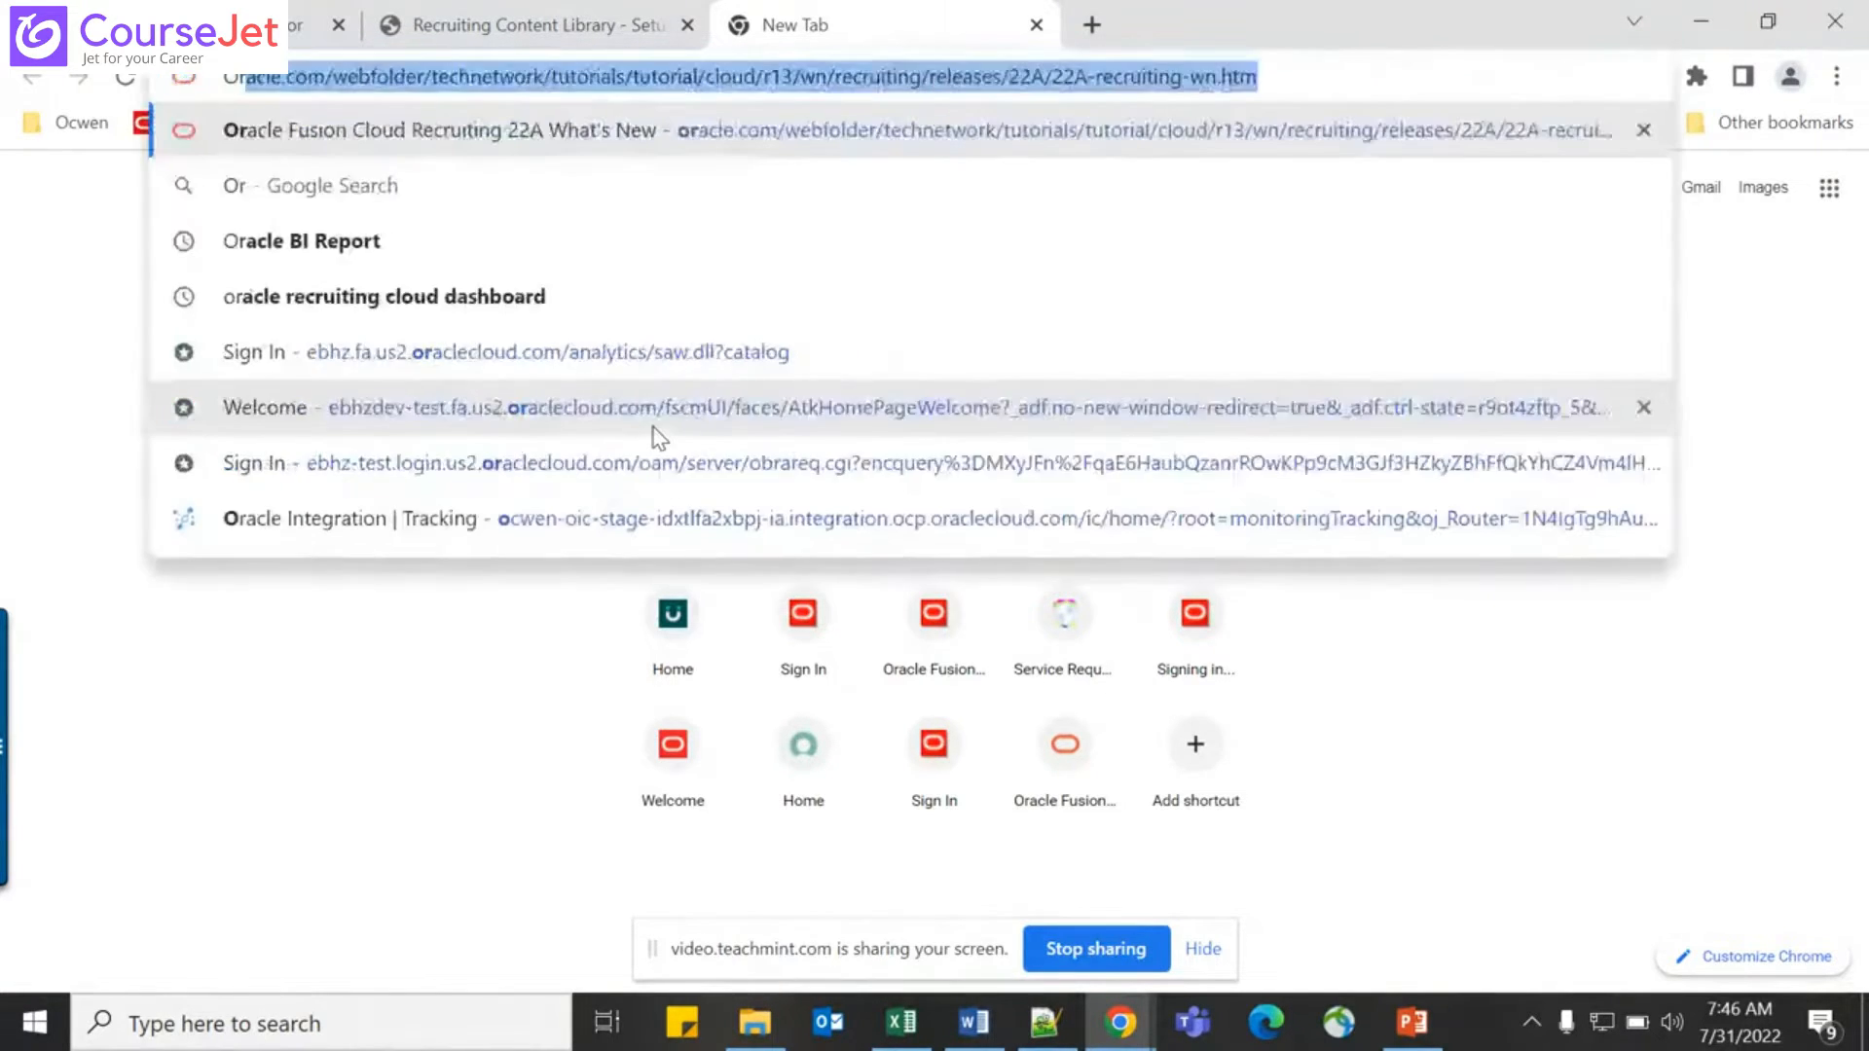
pyautogui.write('acle Career')
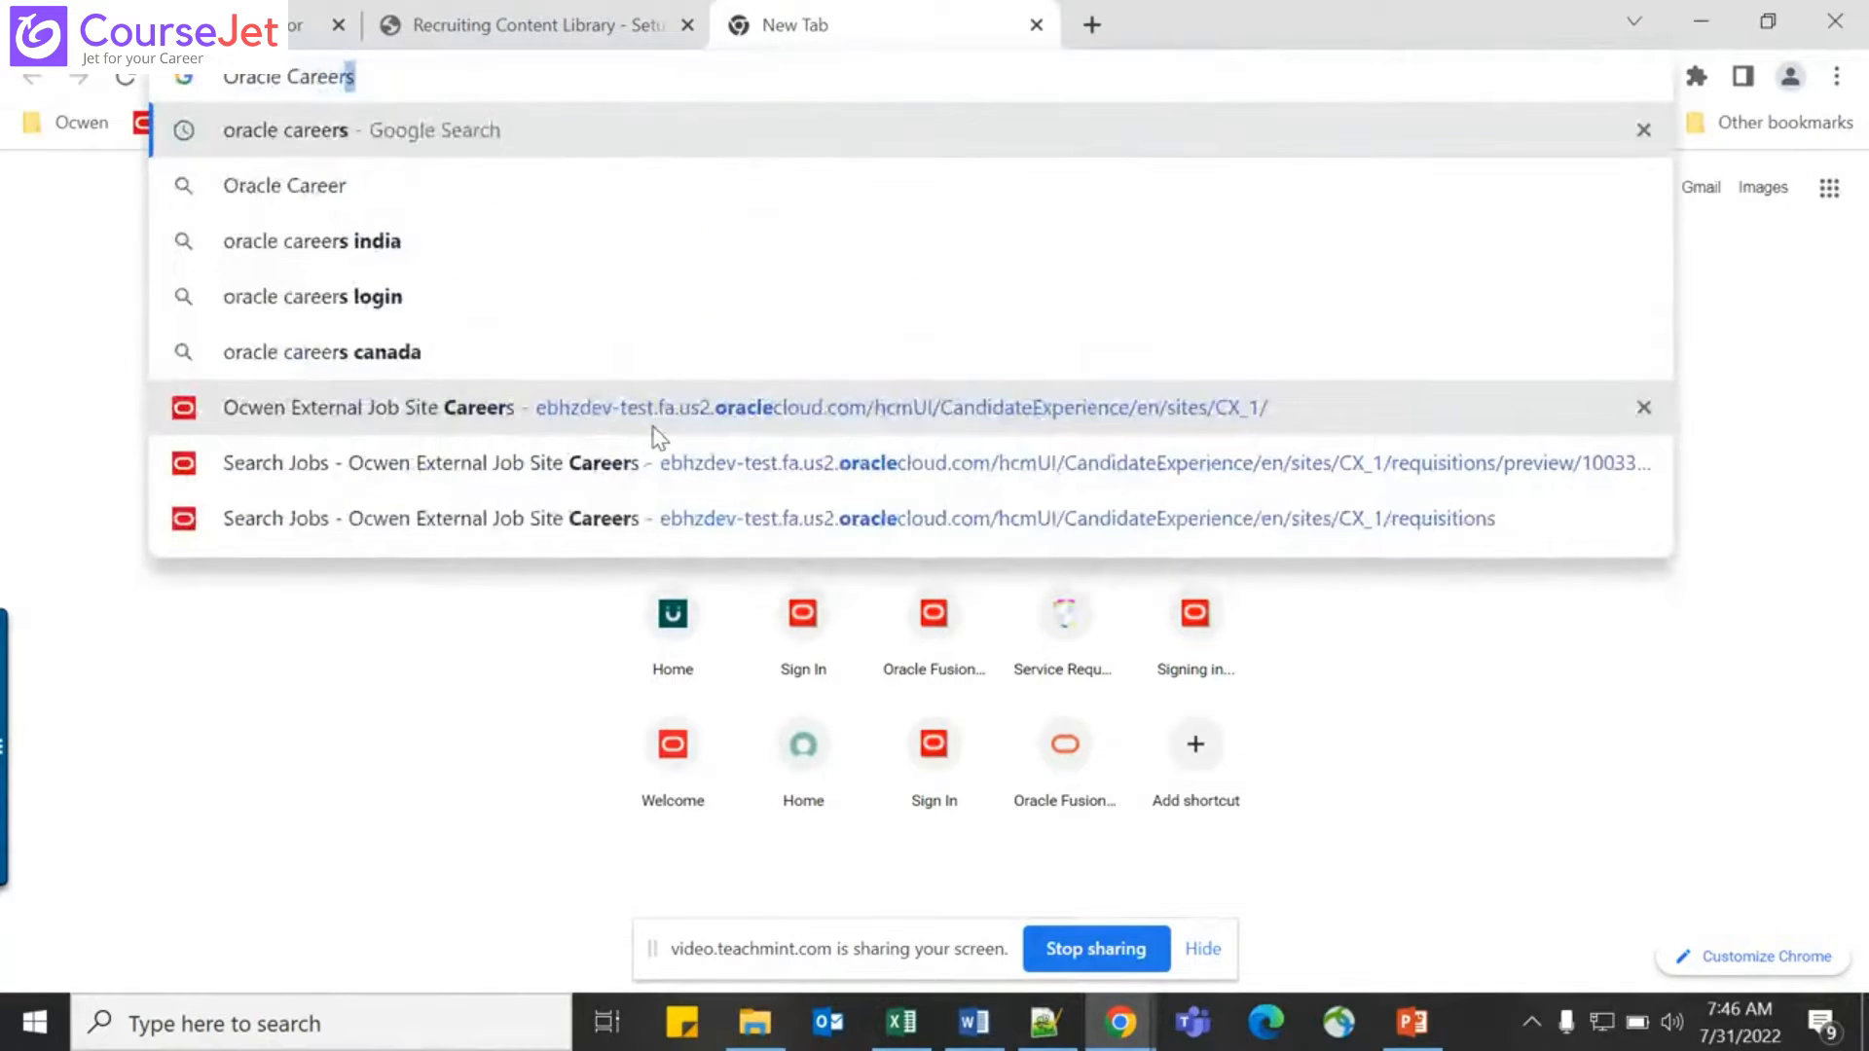
pyautogui.press('Return')
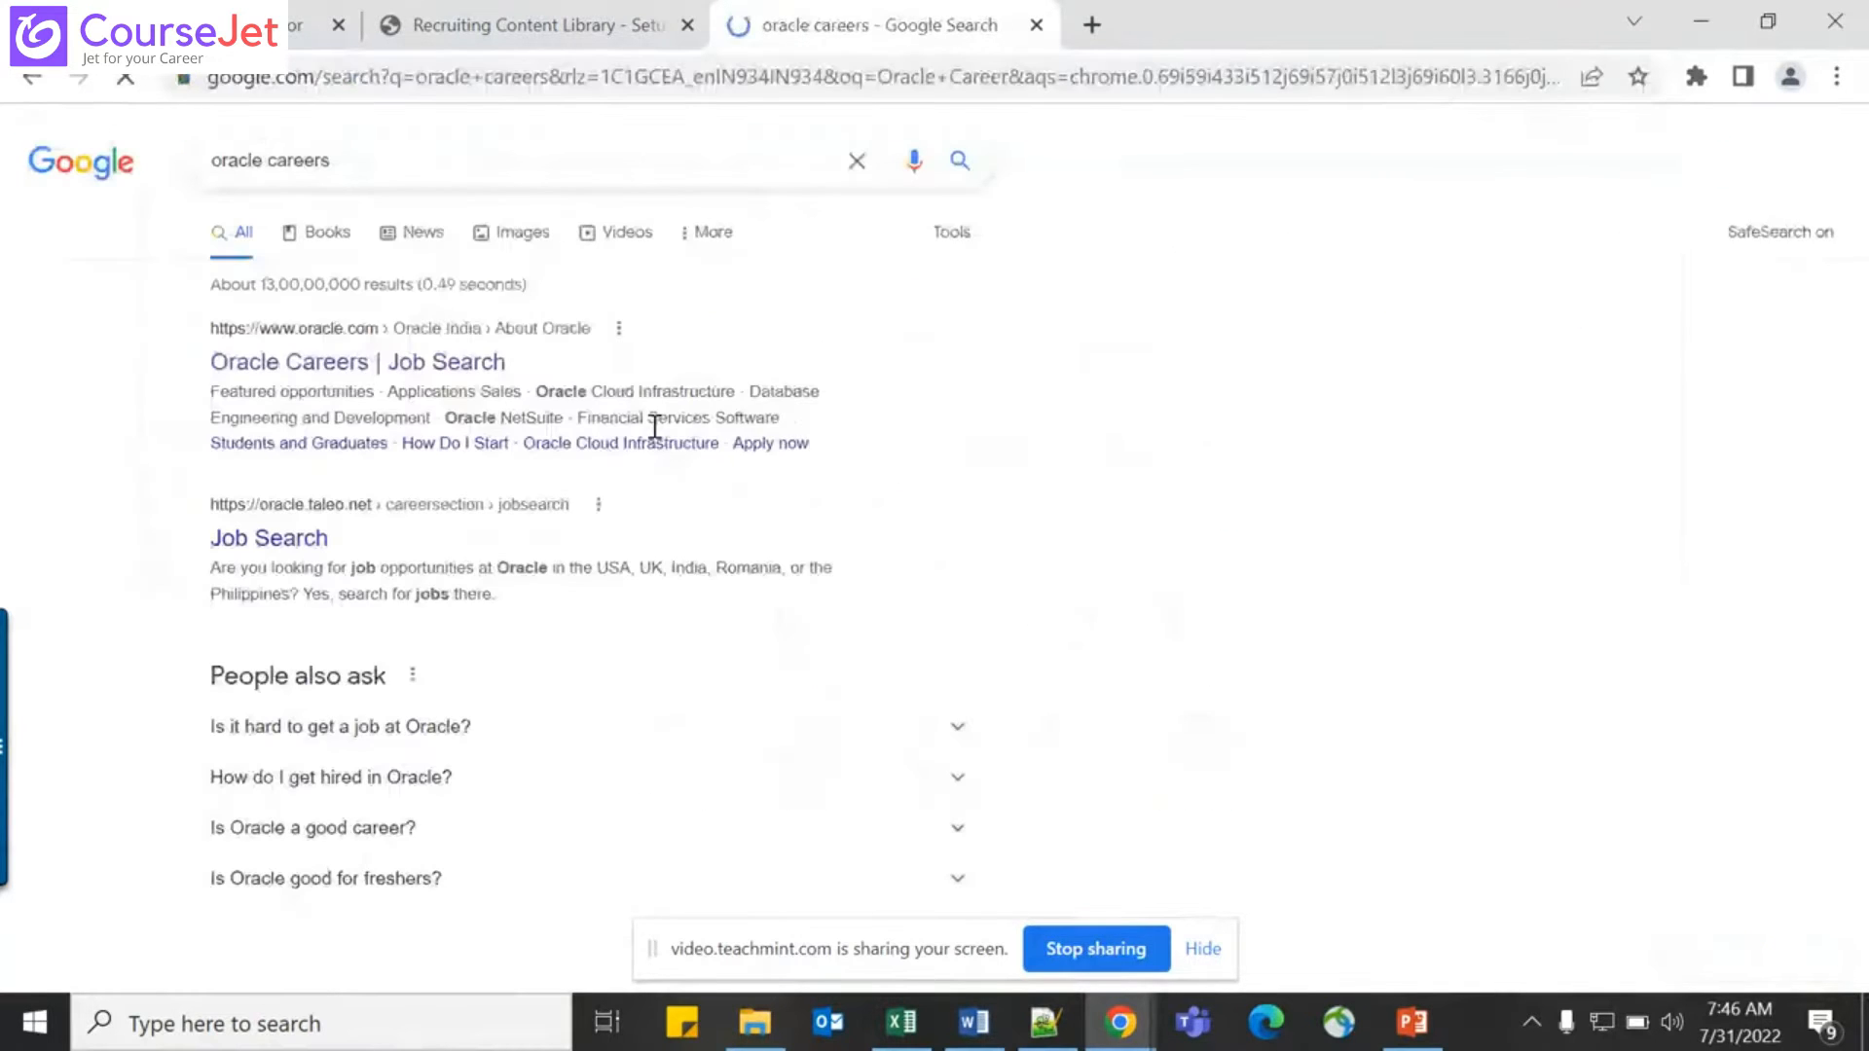
# Step: Open the Oracle Careers site from the search results and show its job search listing
pyautogui.click(546, 8)
pyautogui.click(881, 6)
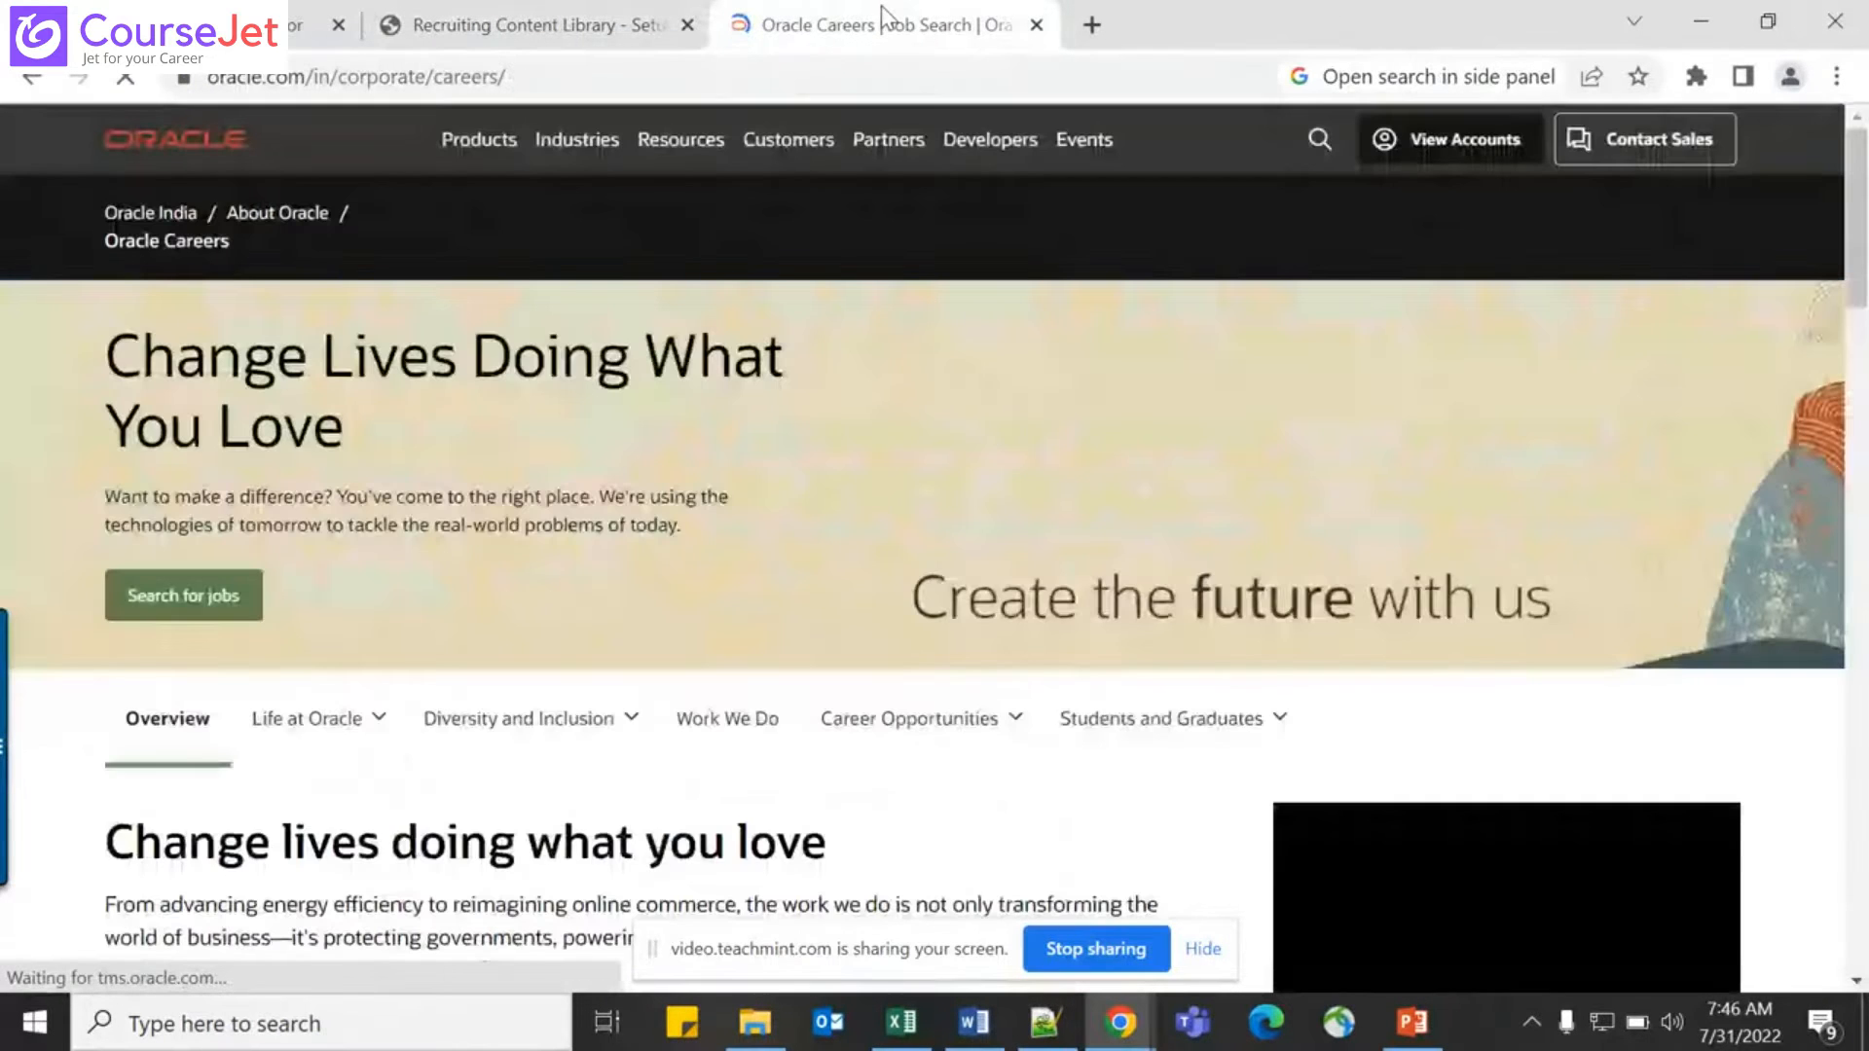
pyautogui.scroll(-4, 469, 628)
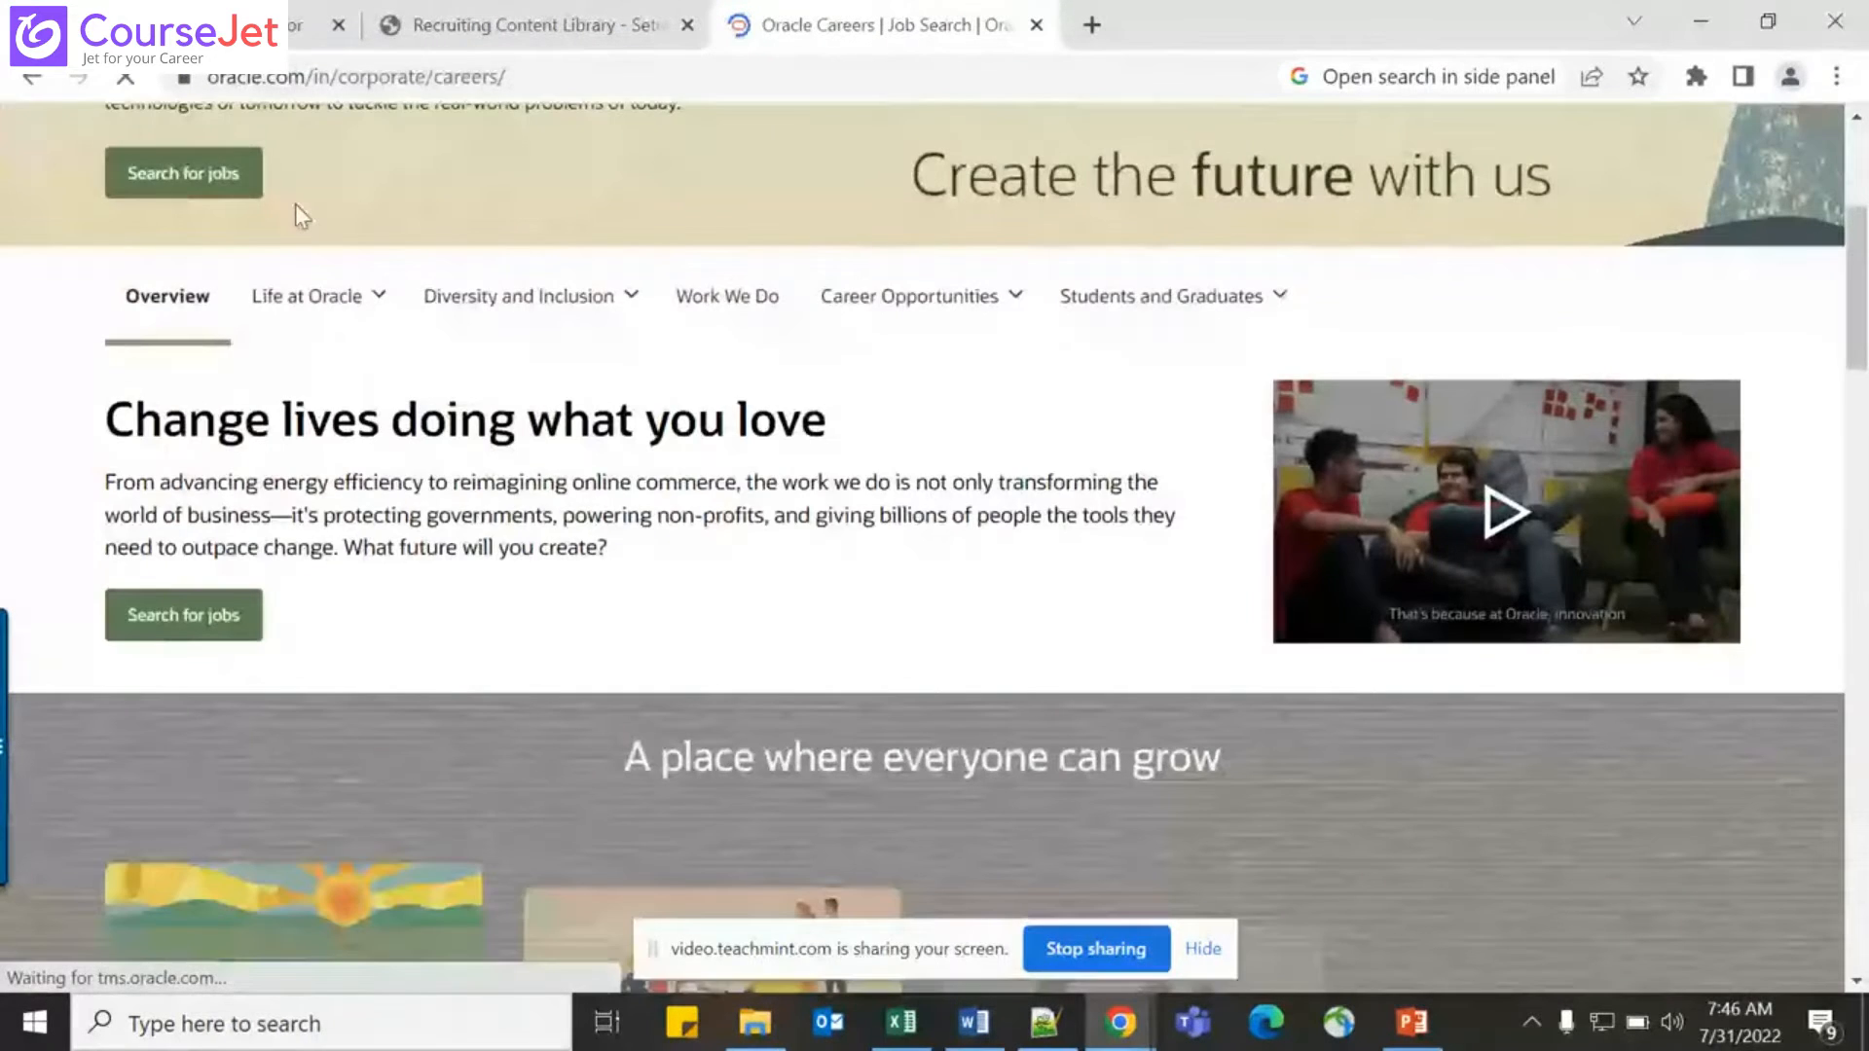
pyautogui.click(202, 168)
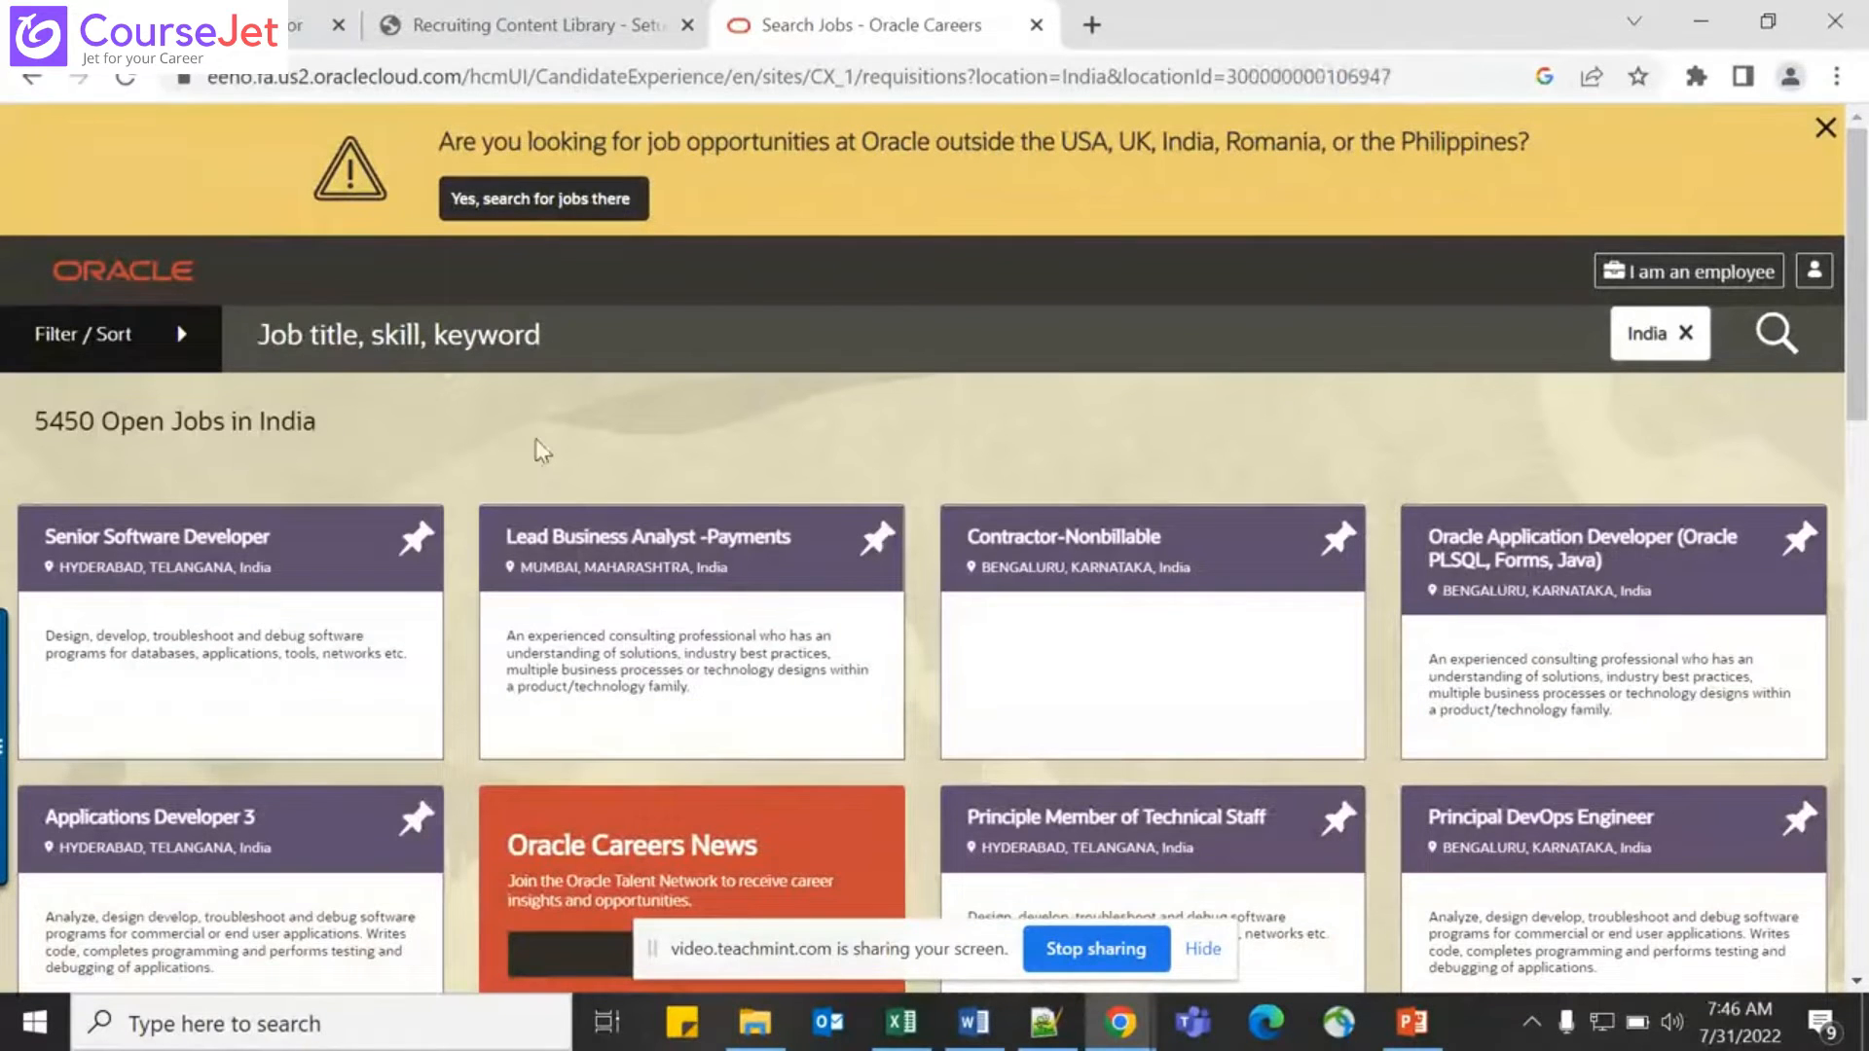
# Step: Examine the Lead Business Analyst -Payments posting, reading its job description through to the similar jobs
pyautogui.click(562, 598)
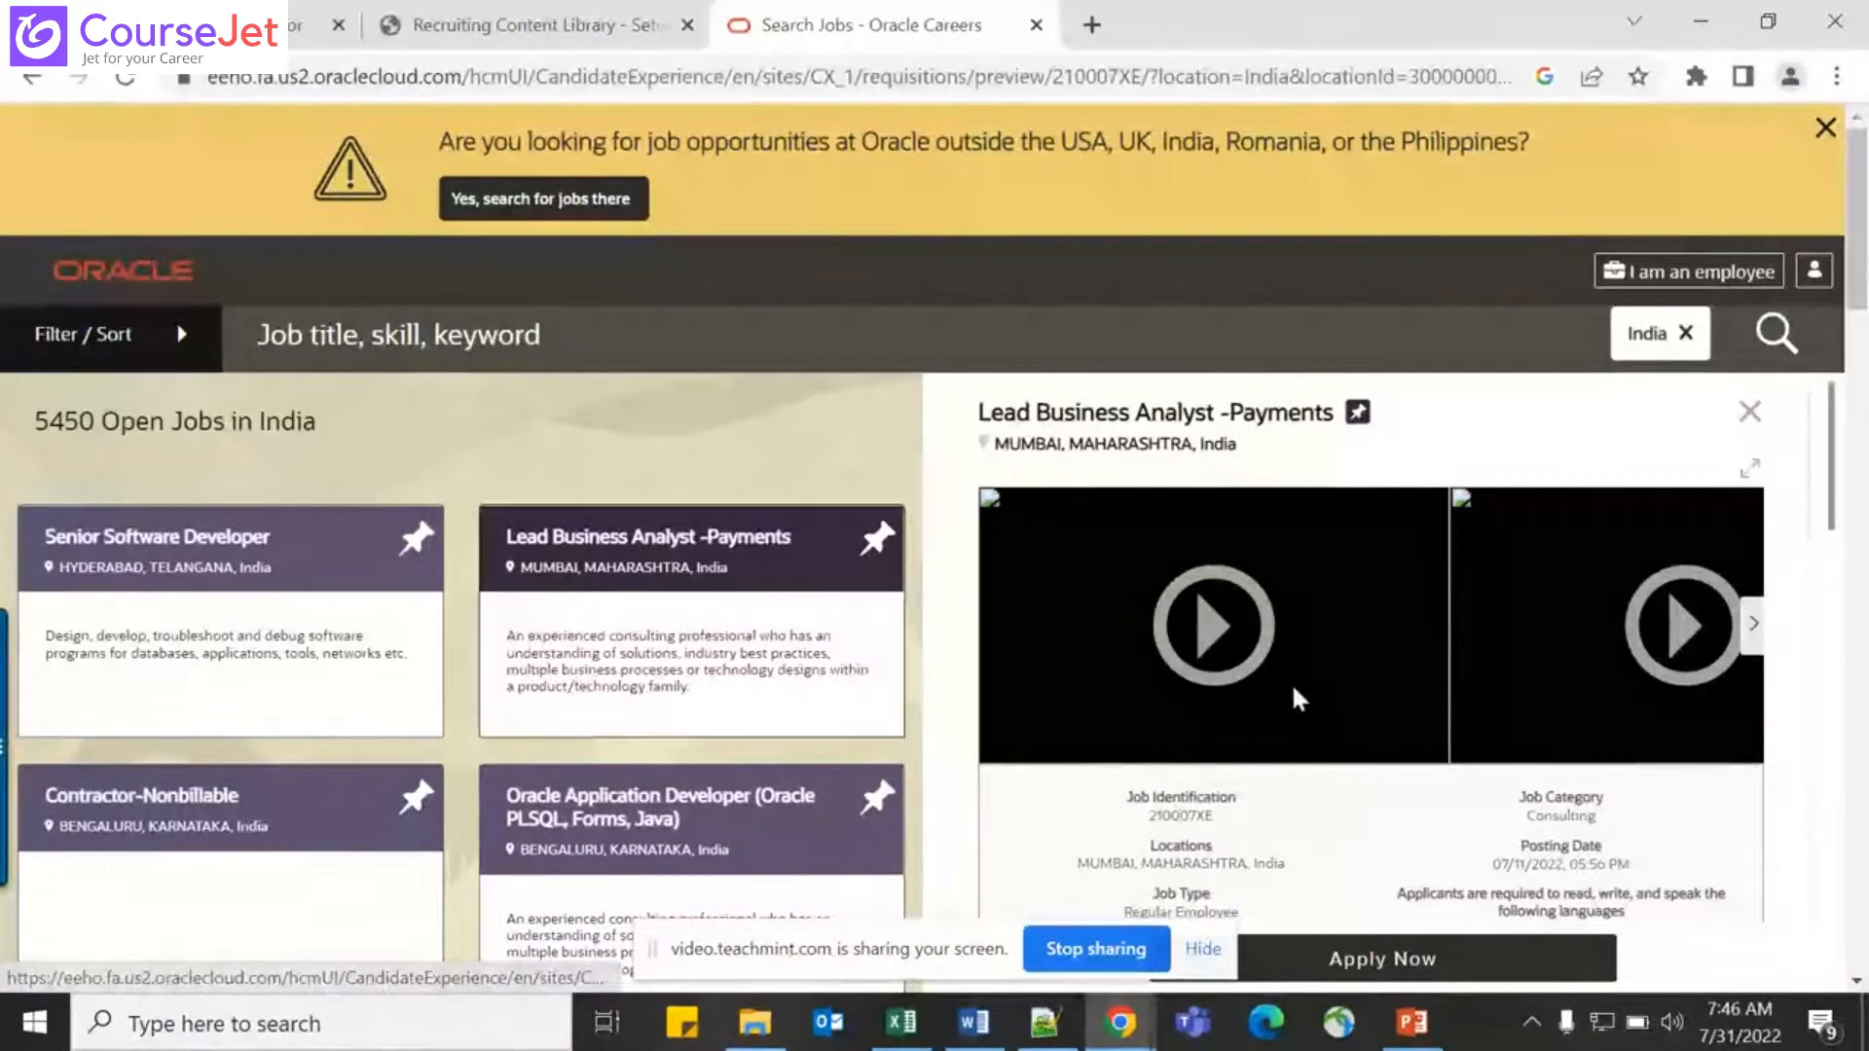
pyautogui.scroll(-3, 1293, 692)
pyautogui.scroll(-4, 1298, 698)
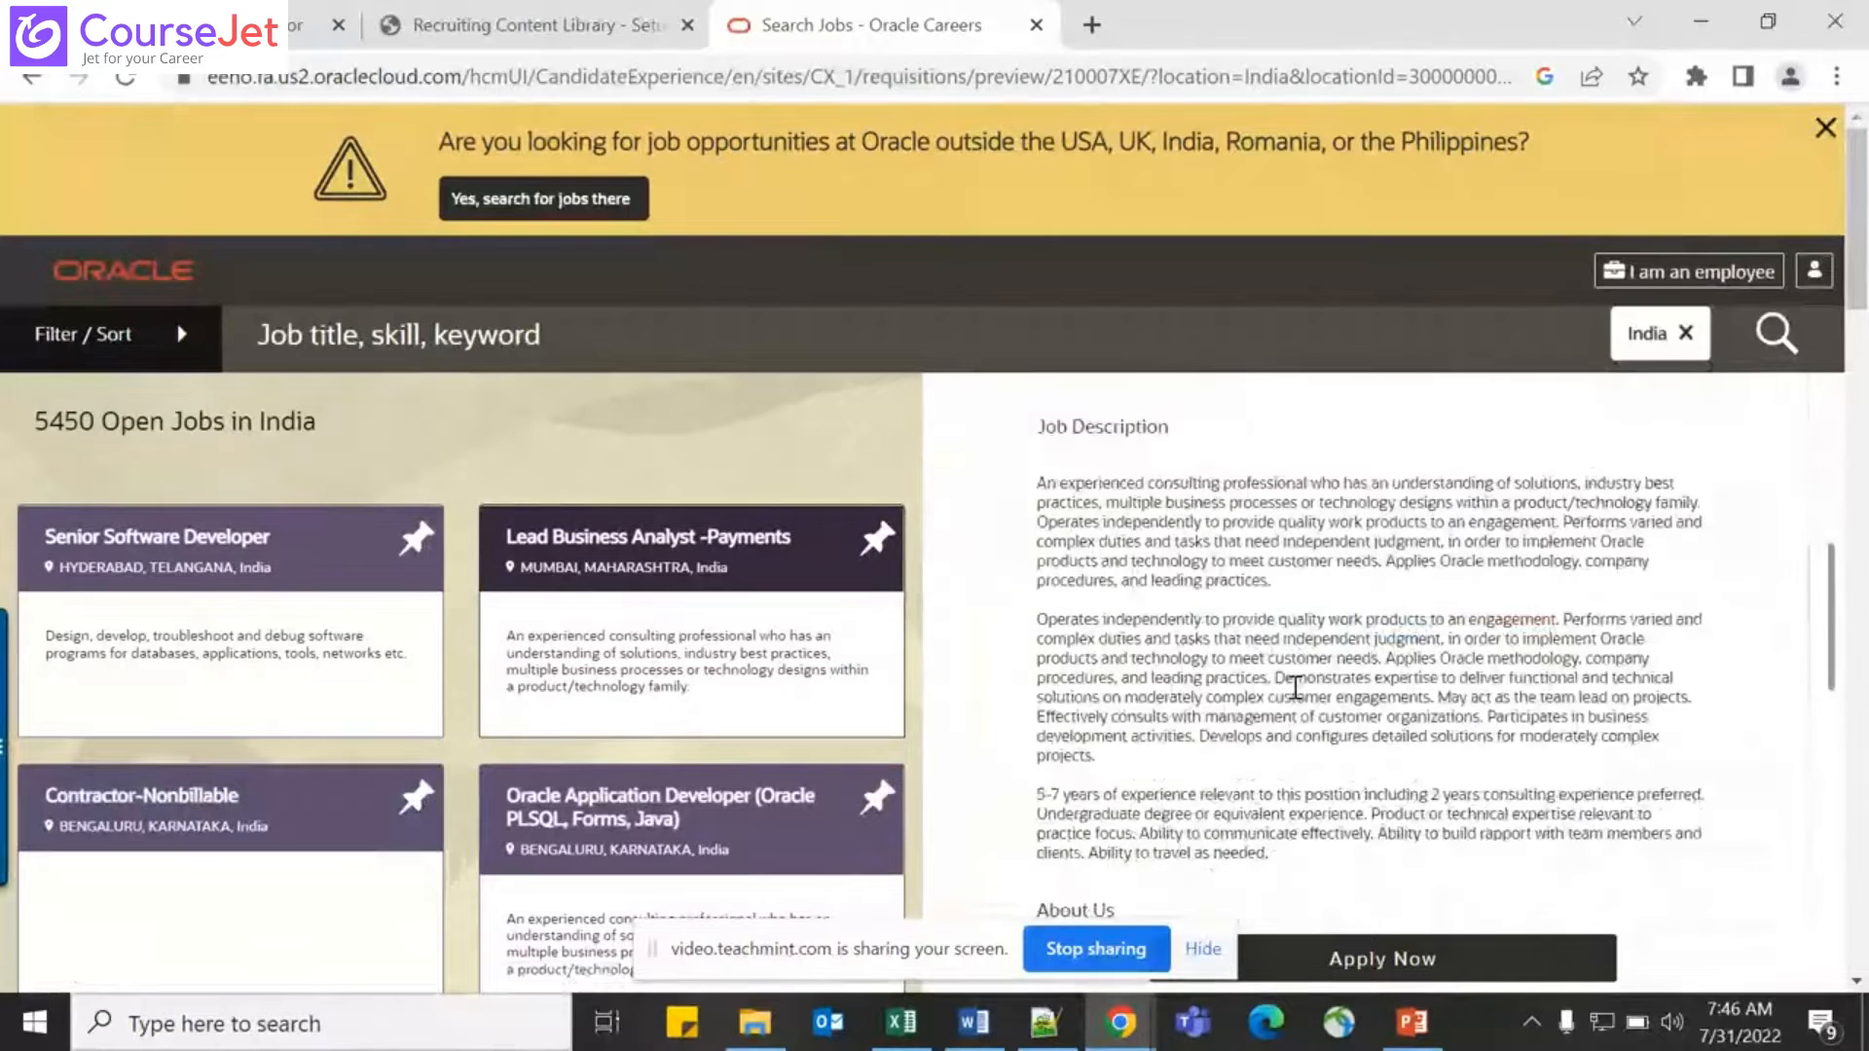
pyautogui.scroll(-5, 1295, 689)
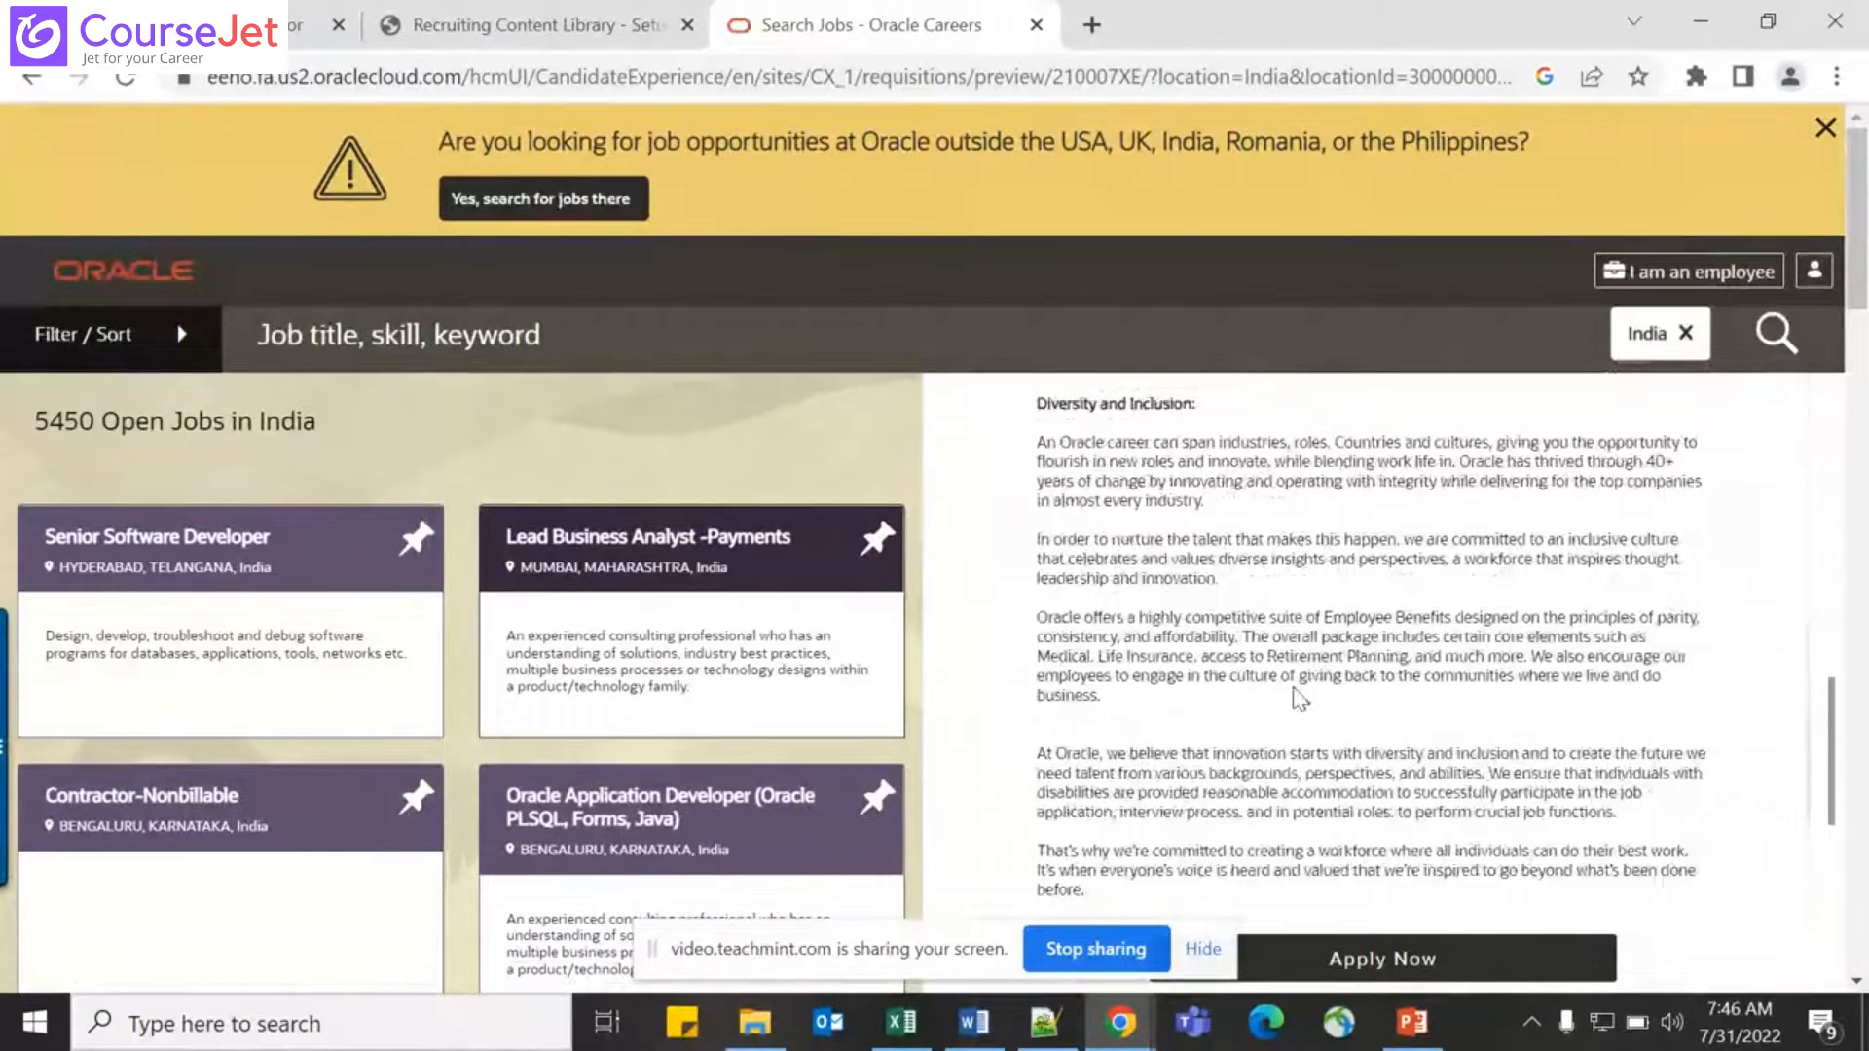
pyautogui.scroll(-2, 1299, 696)
pyautogui.scroll(-2, 1296, 687)
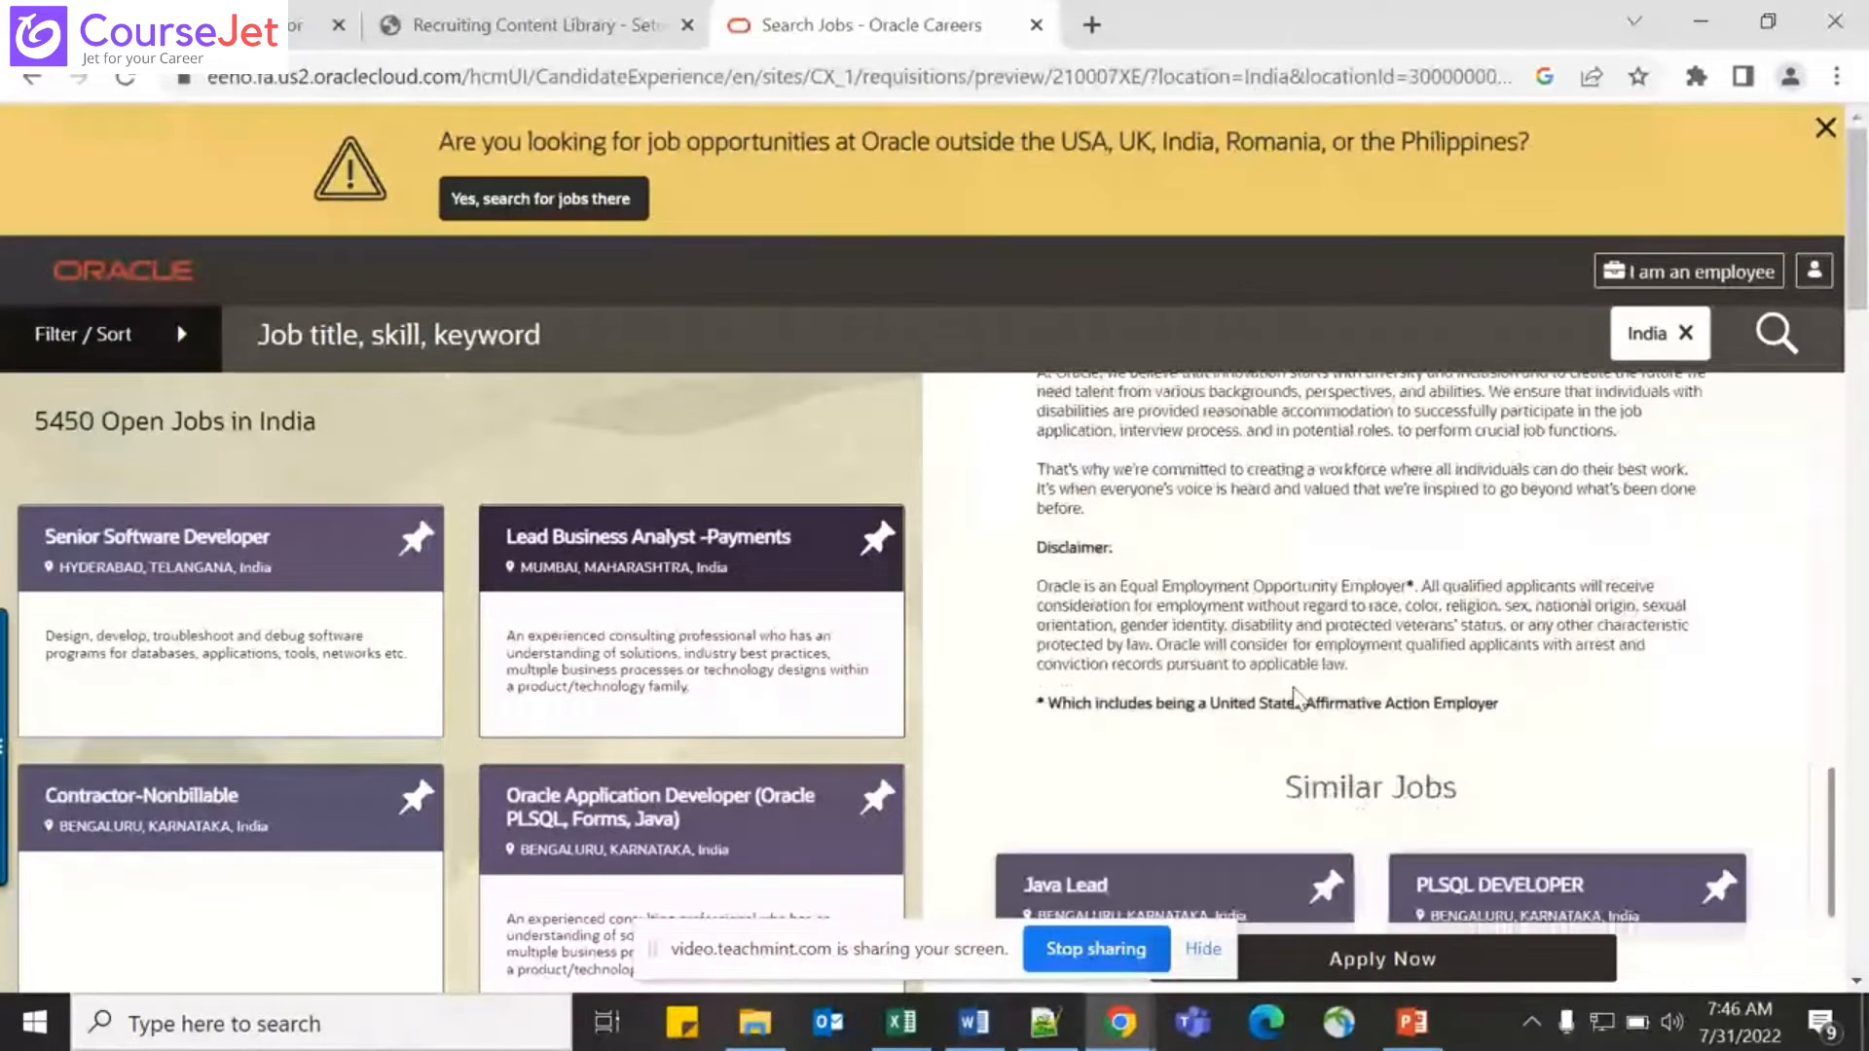
pyautogui.scroll(-3, 1295, 695)
pyautogui.scroll(-1, 1295, 699)
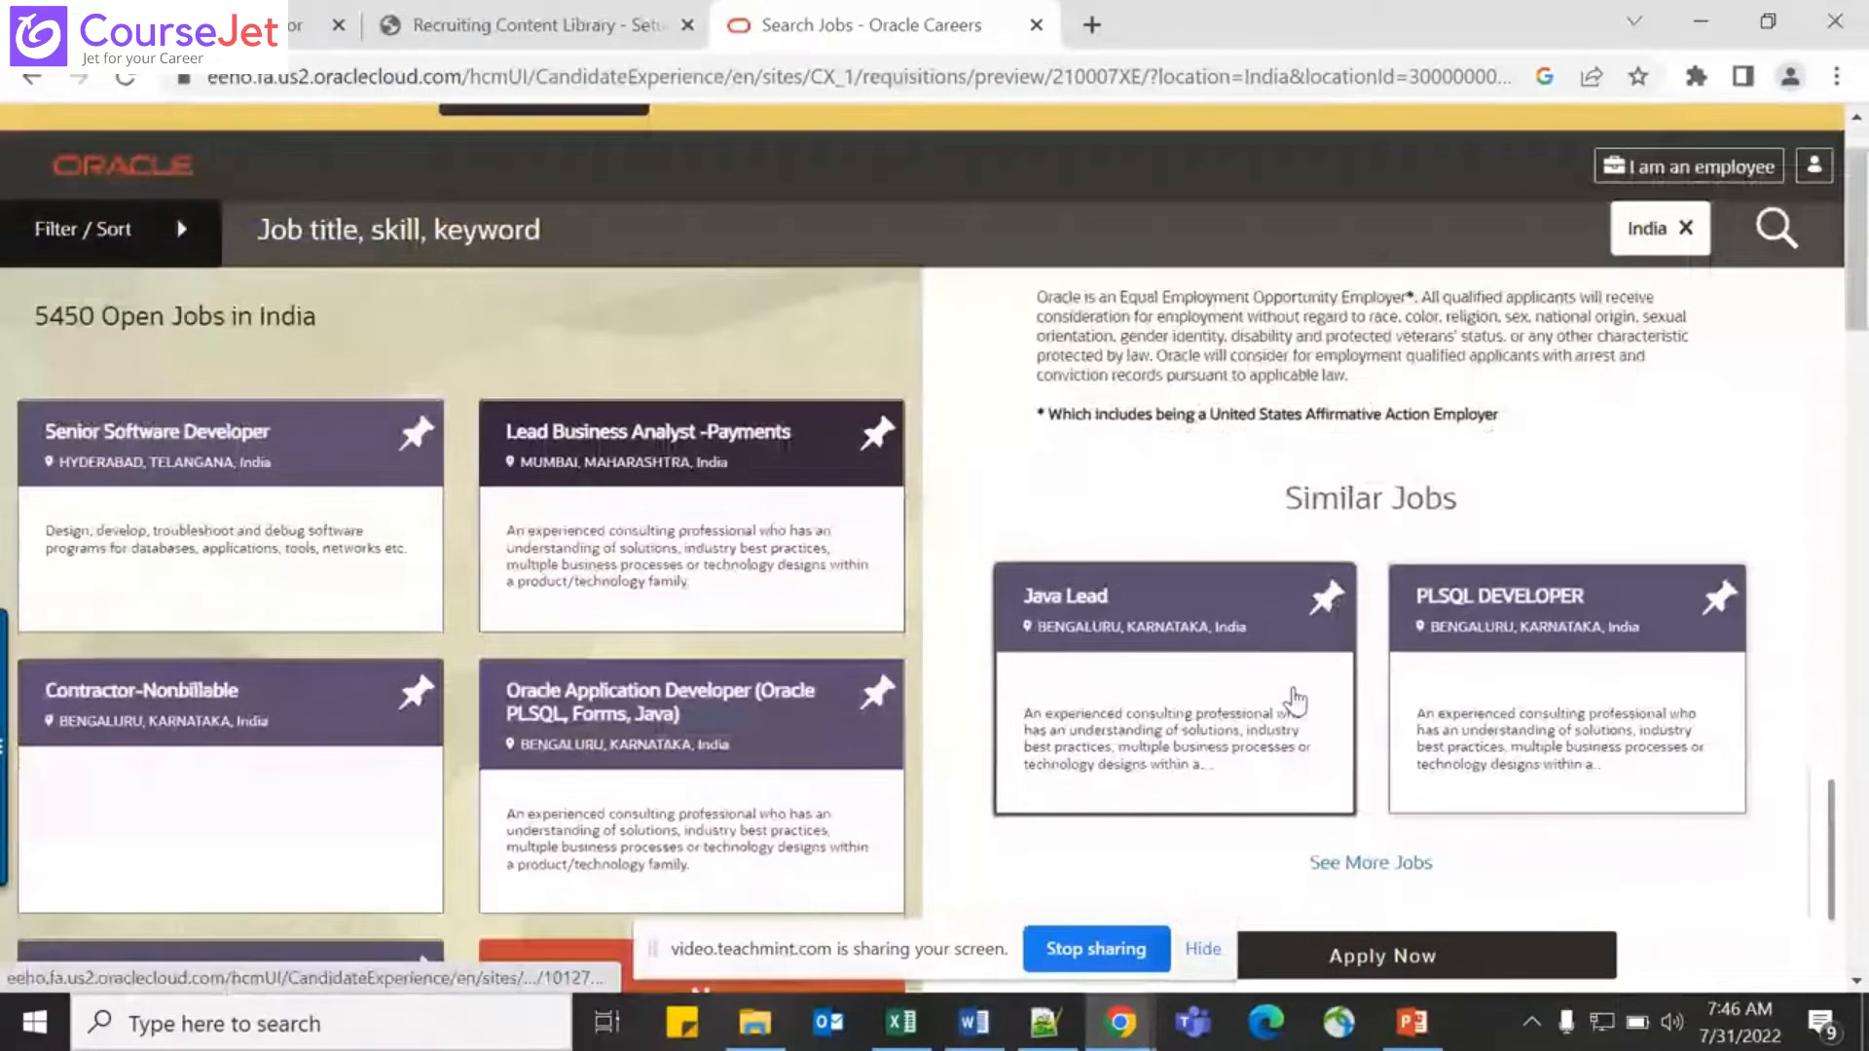
# Step: Open the similar Java Lead job and find its Job Description section
pyautogui.click(1296, 699)
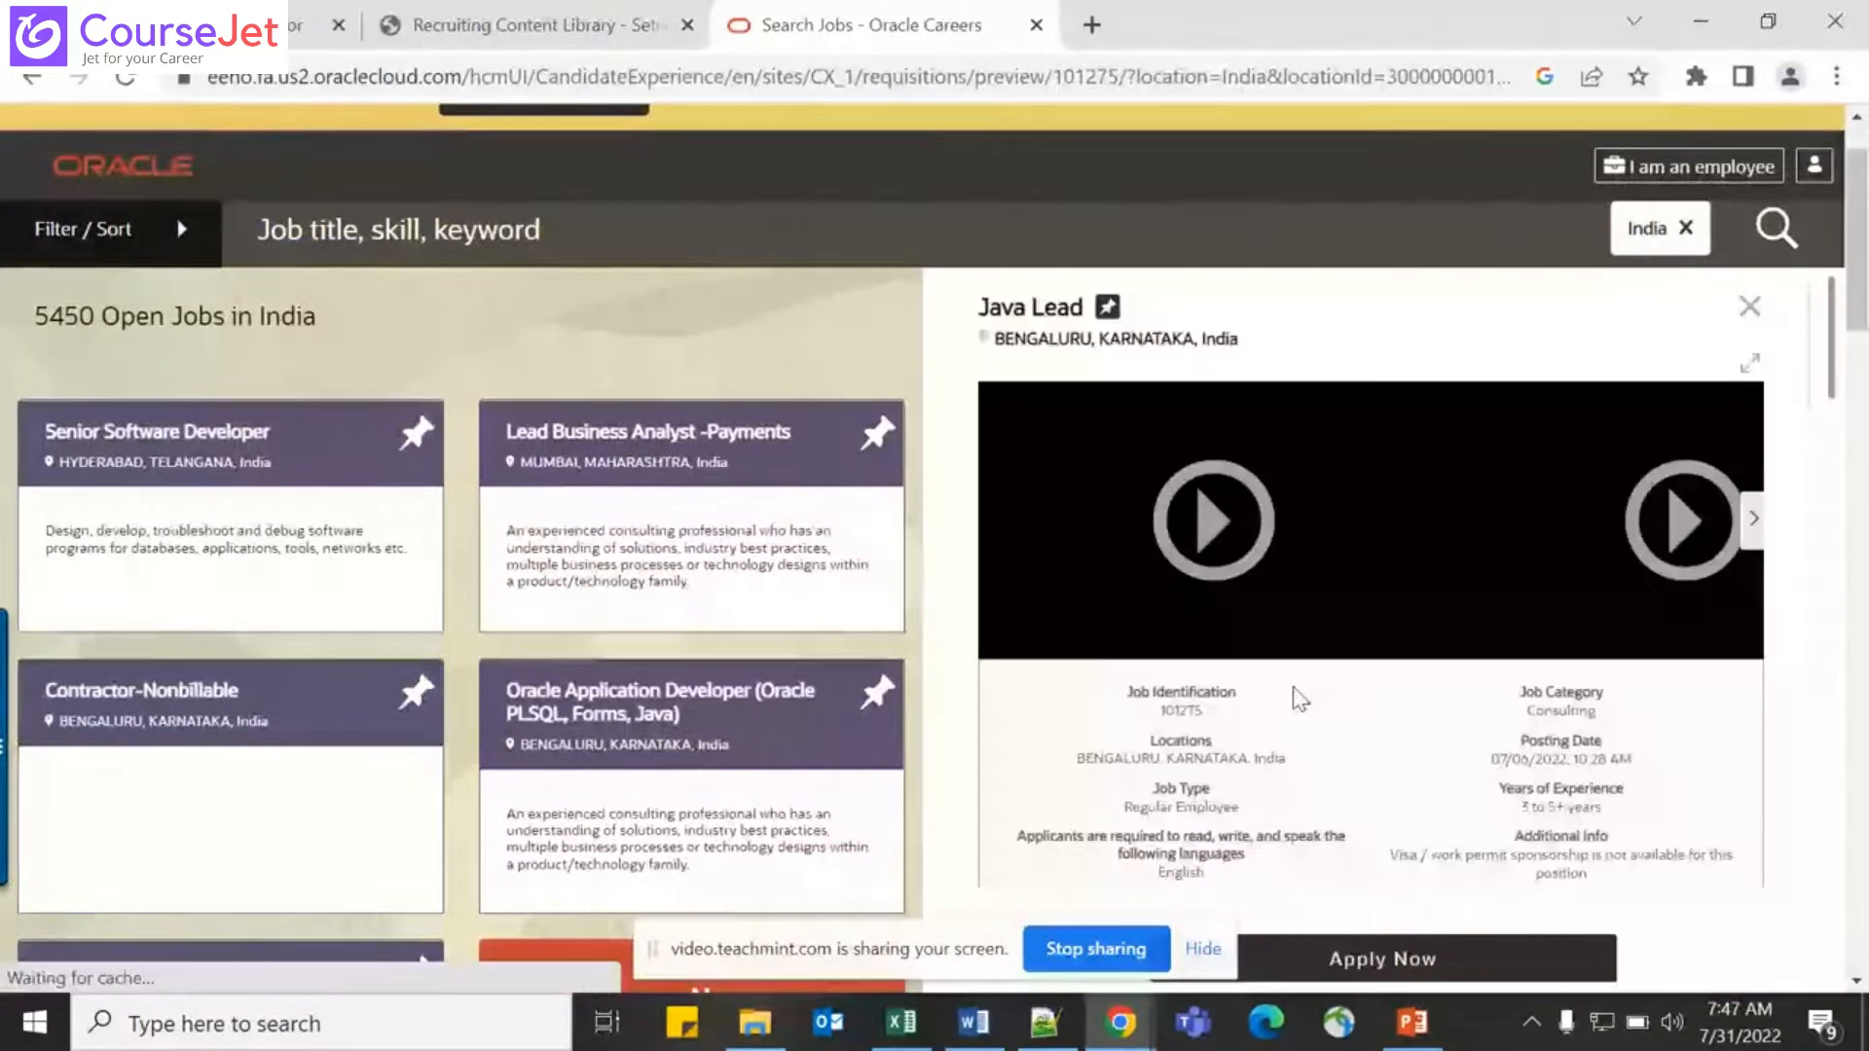
pyautogui.scroll(-3, 1297, 699)
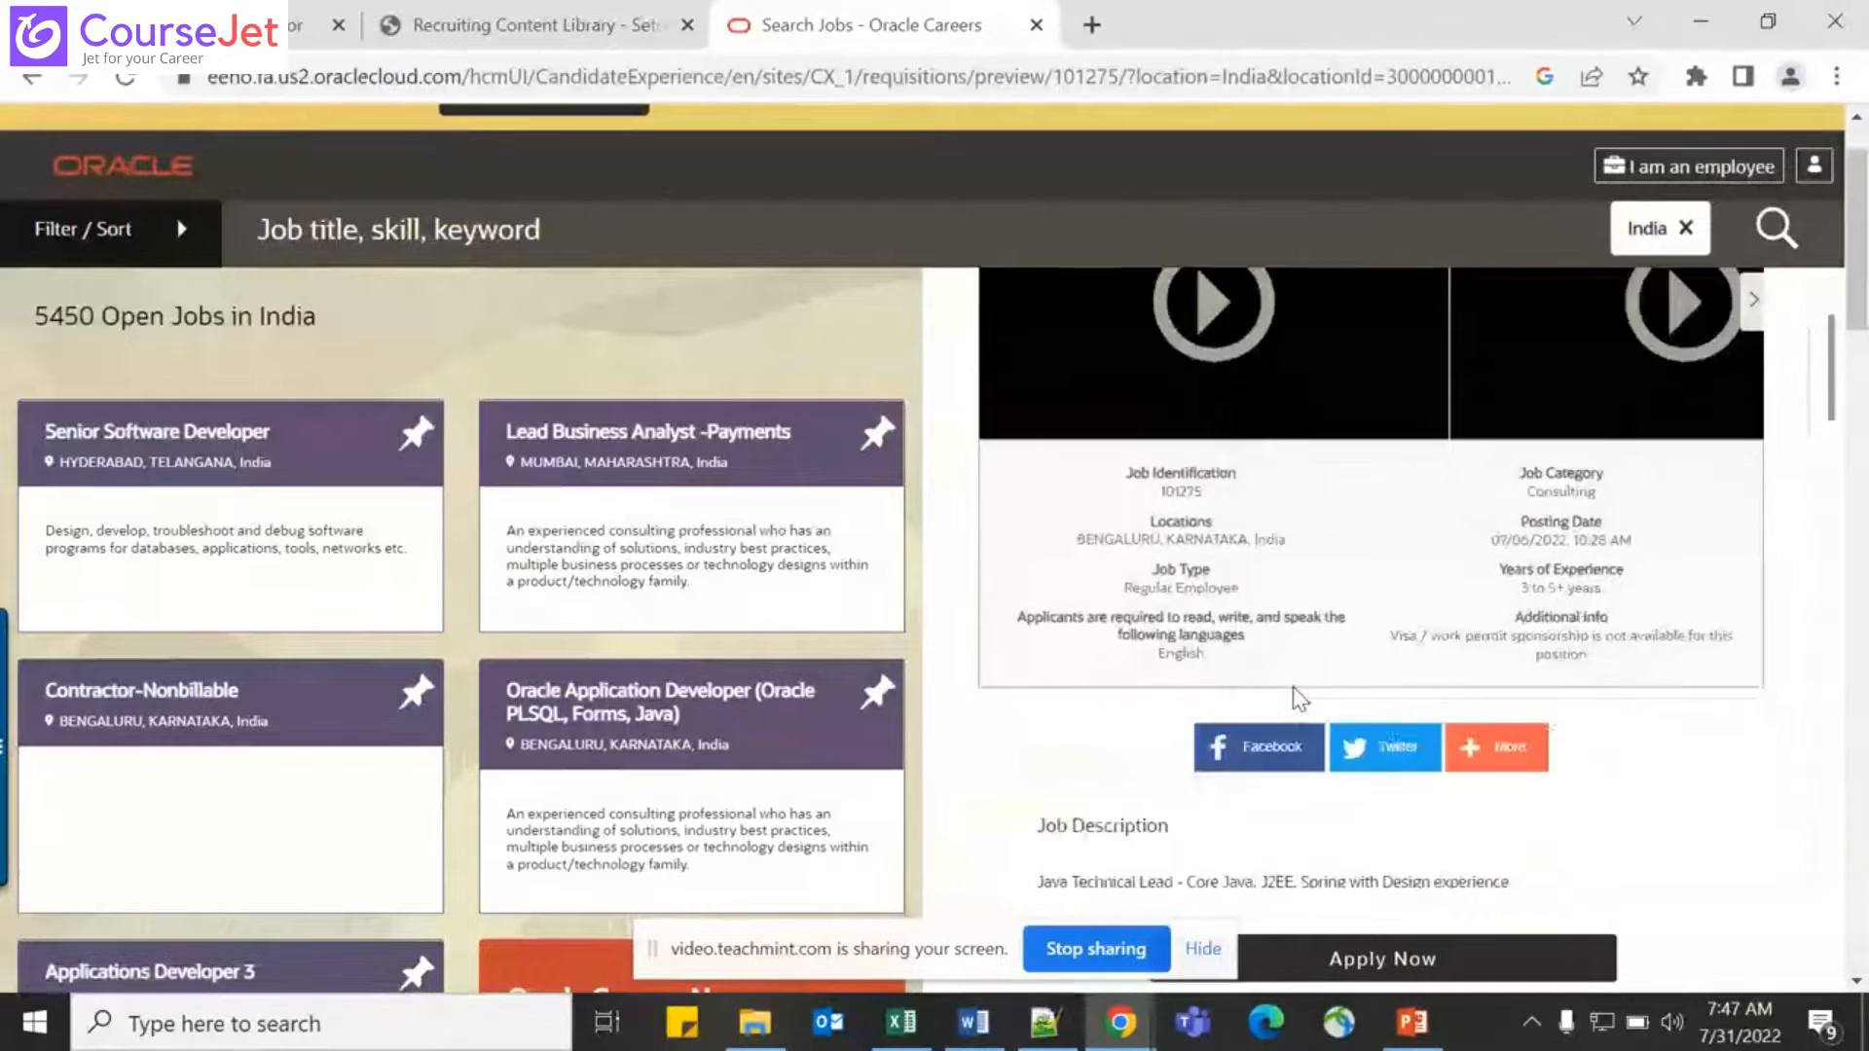
pyautogui.scroll(-3, 1296, 699)
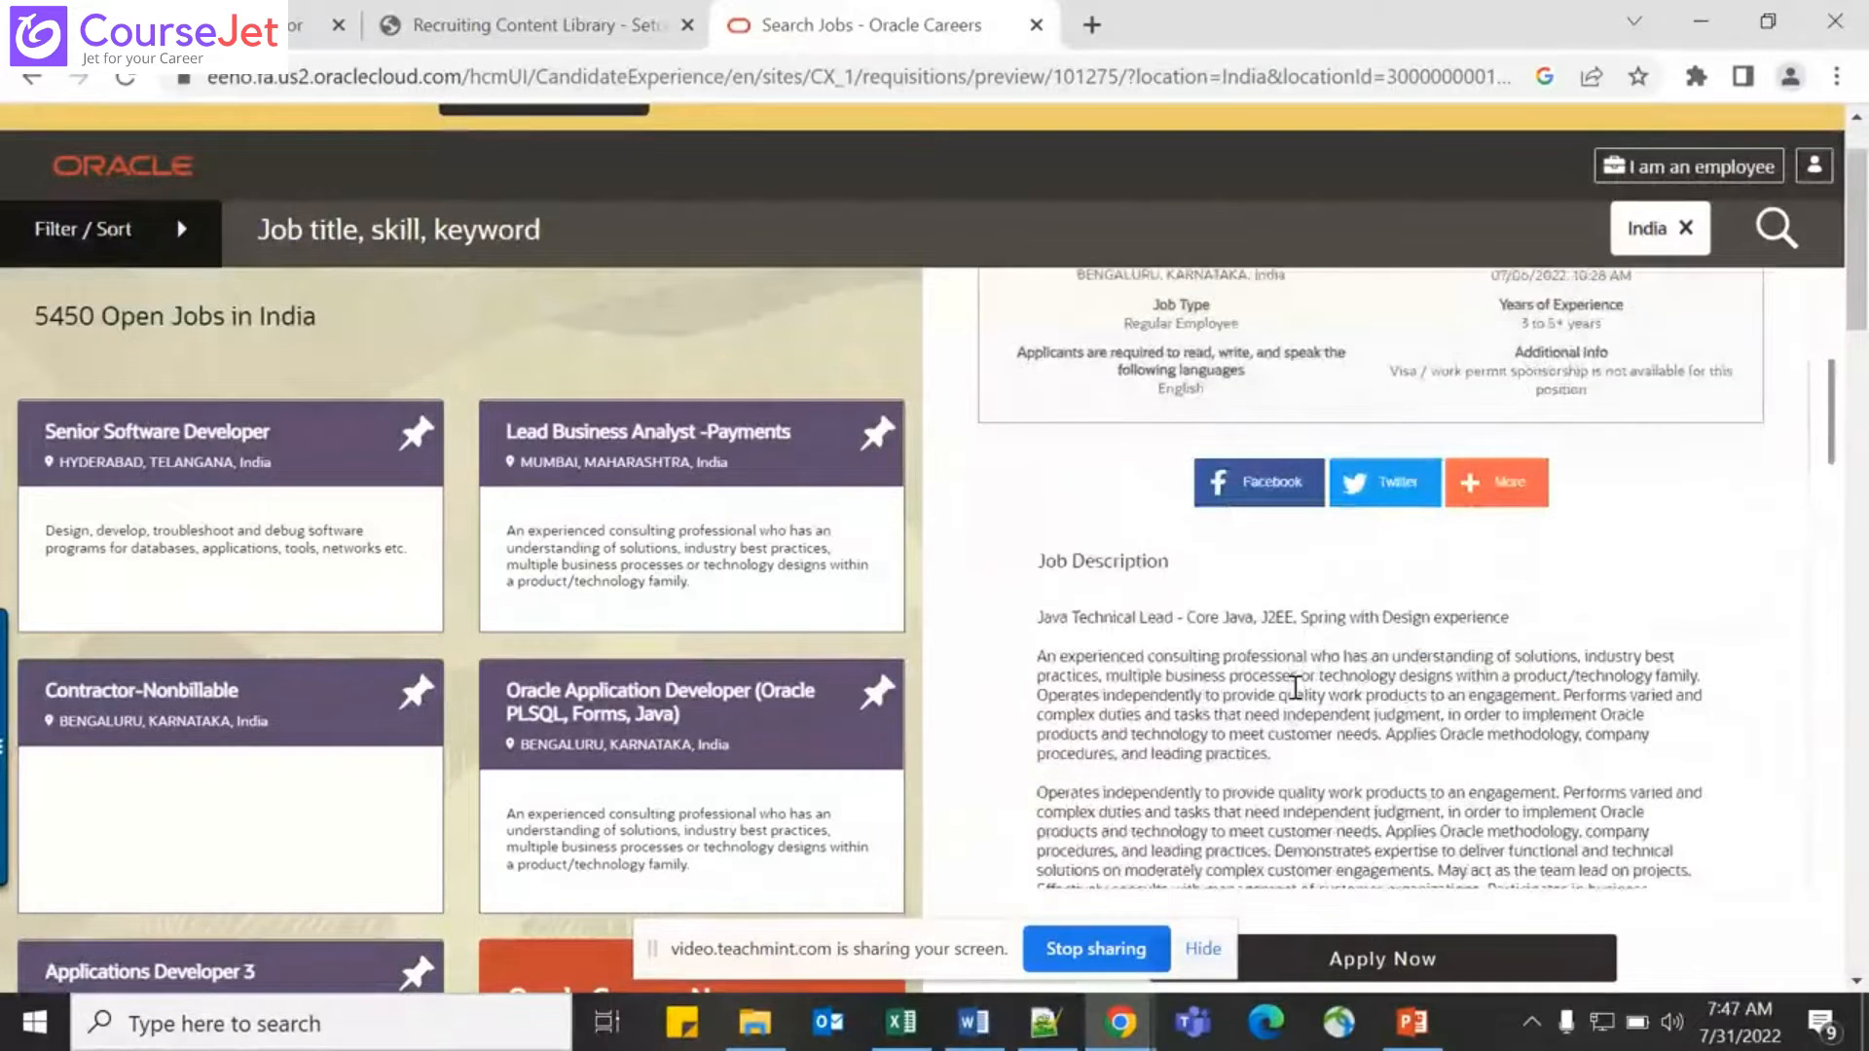
pyautogui.scroll(-1, 1301, 699)
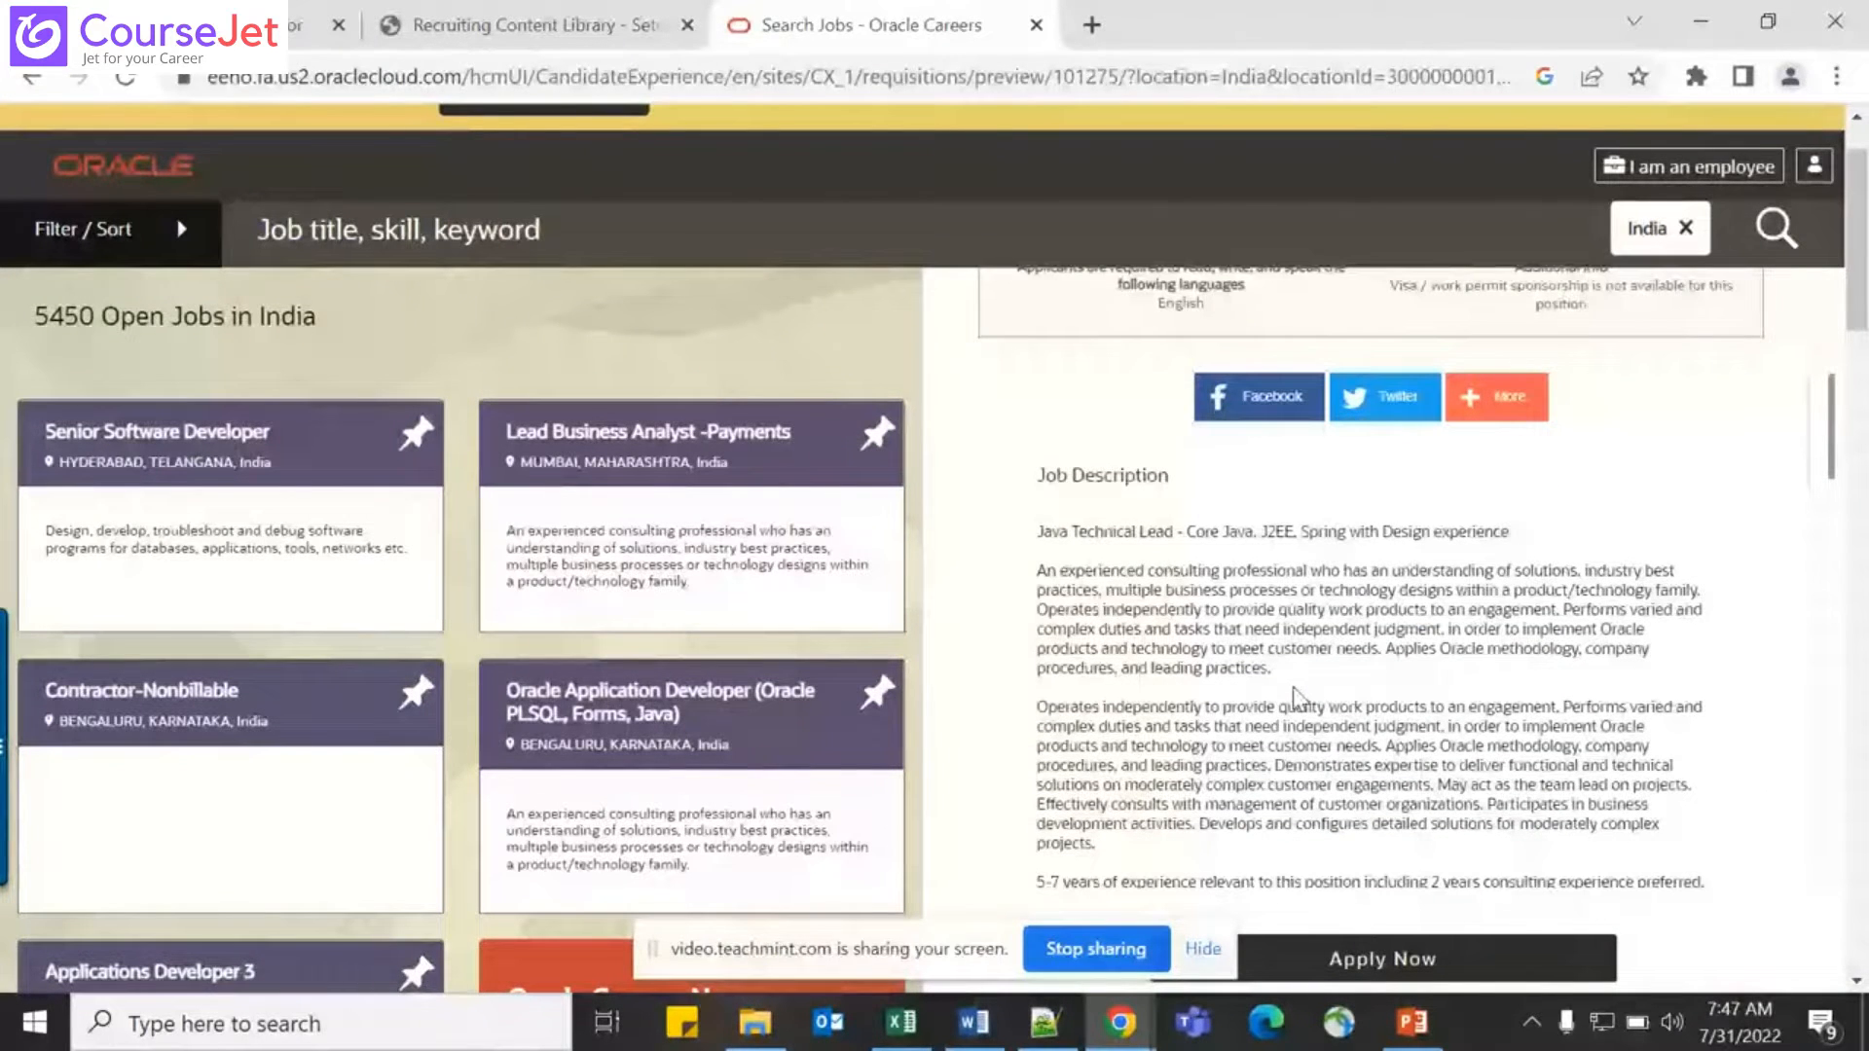
# Step: Copy the Java Lead headline and first description paragraph into the content item's Description field
pyautogui.moveTo(1036, 513); pyautogui.dragTo(1324, 654)
pyautogui.hotkey('ctrl', 'c')
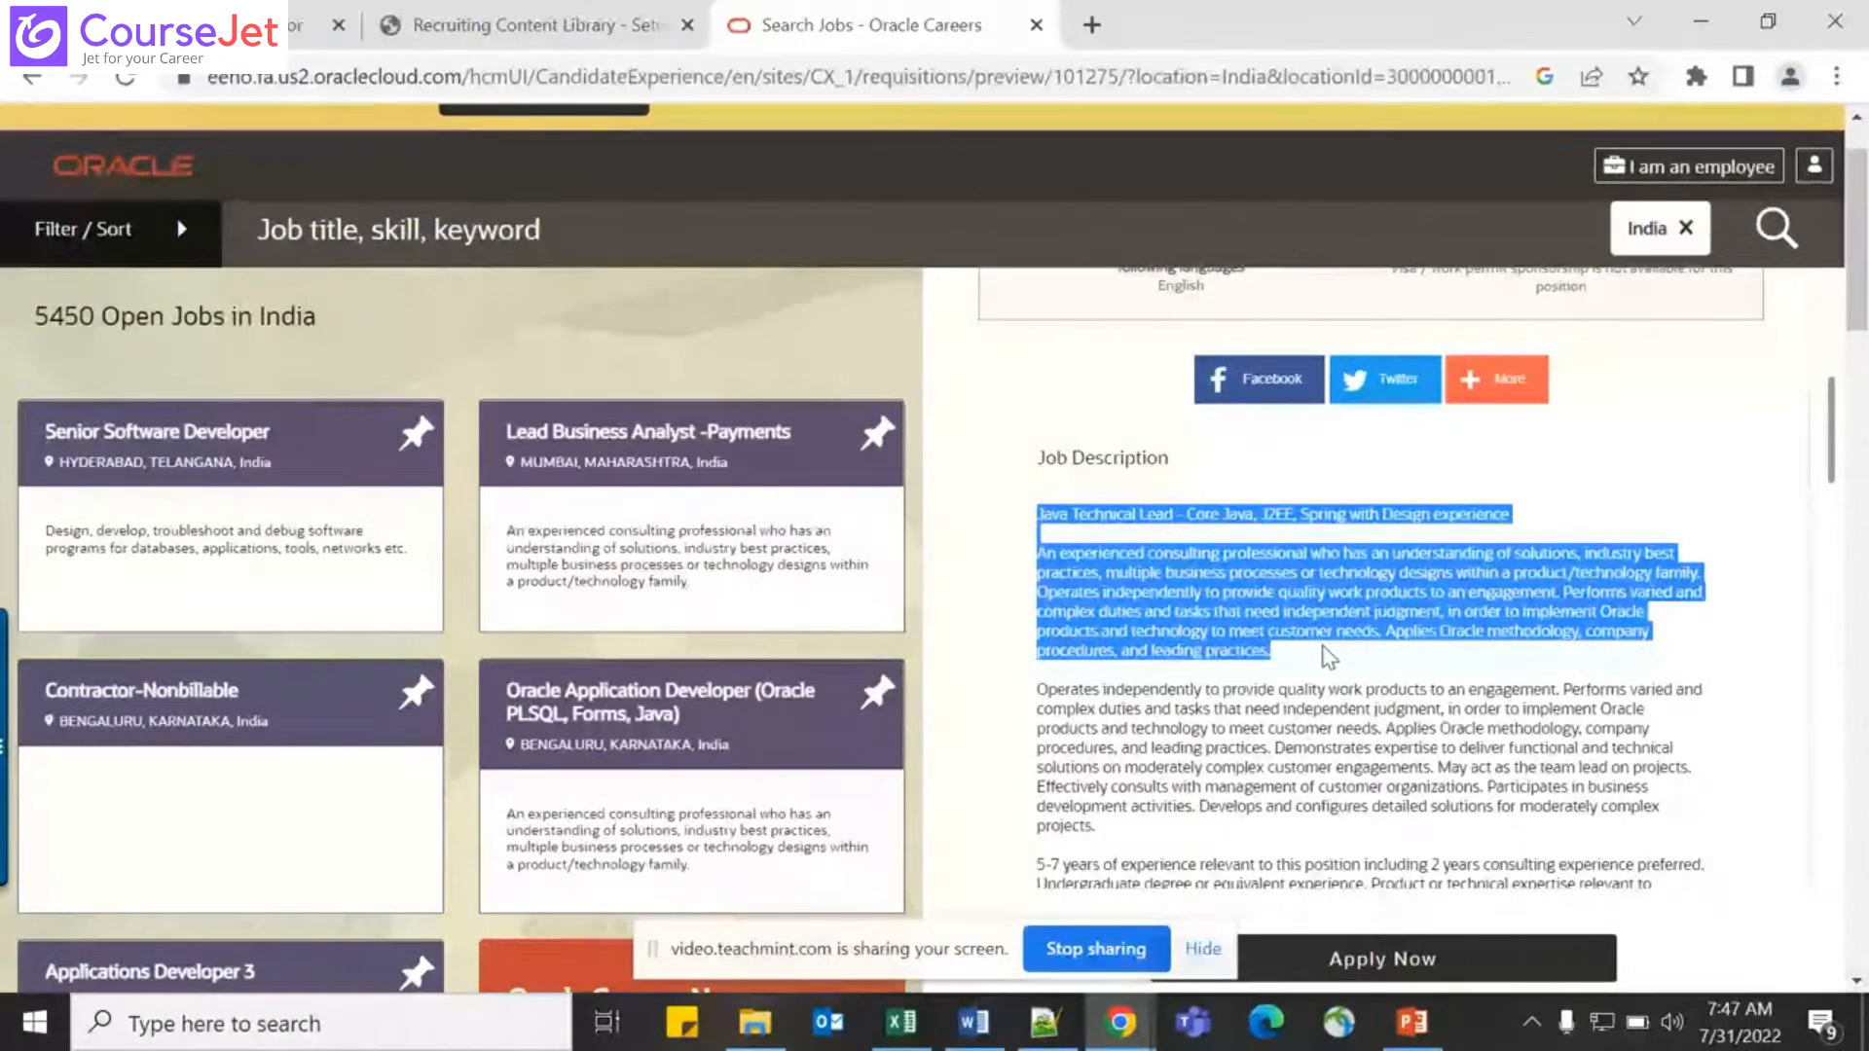
pyautogui.hotkey('alt', 'Tab')
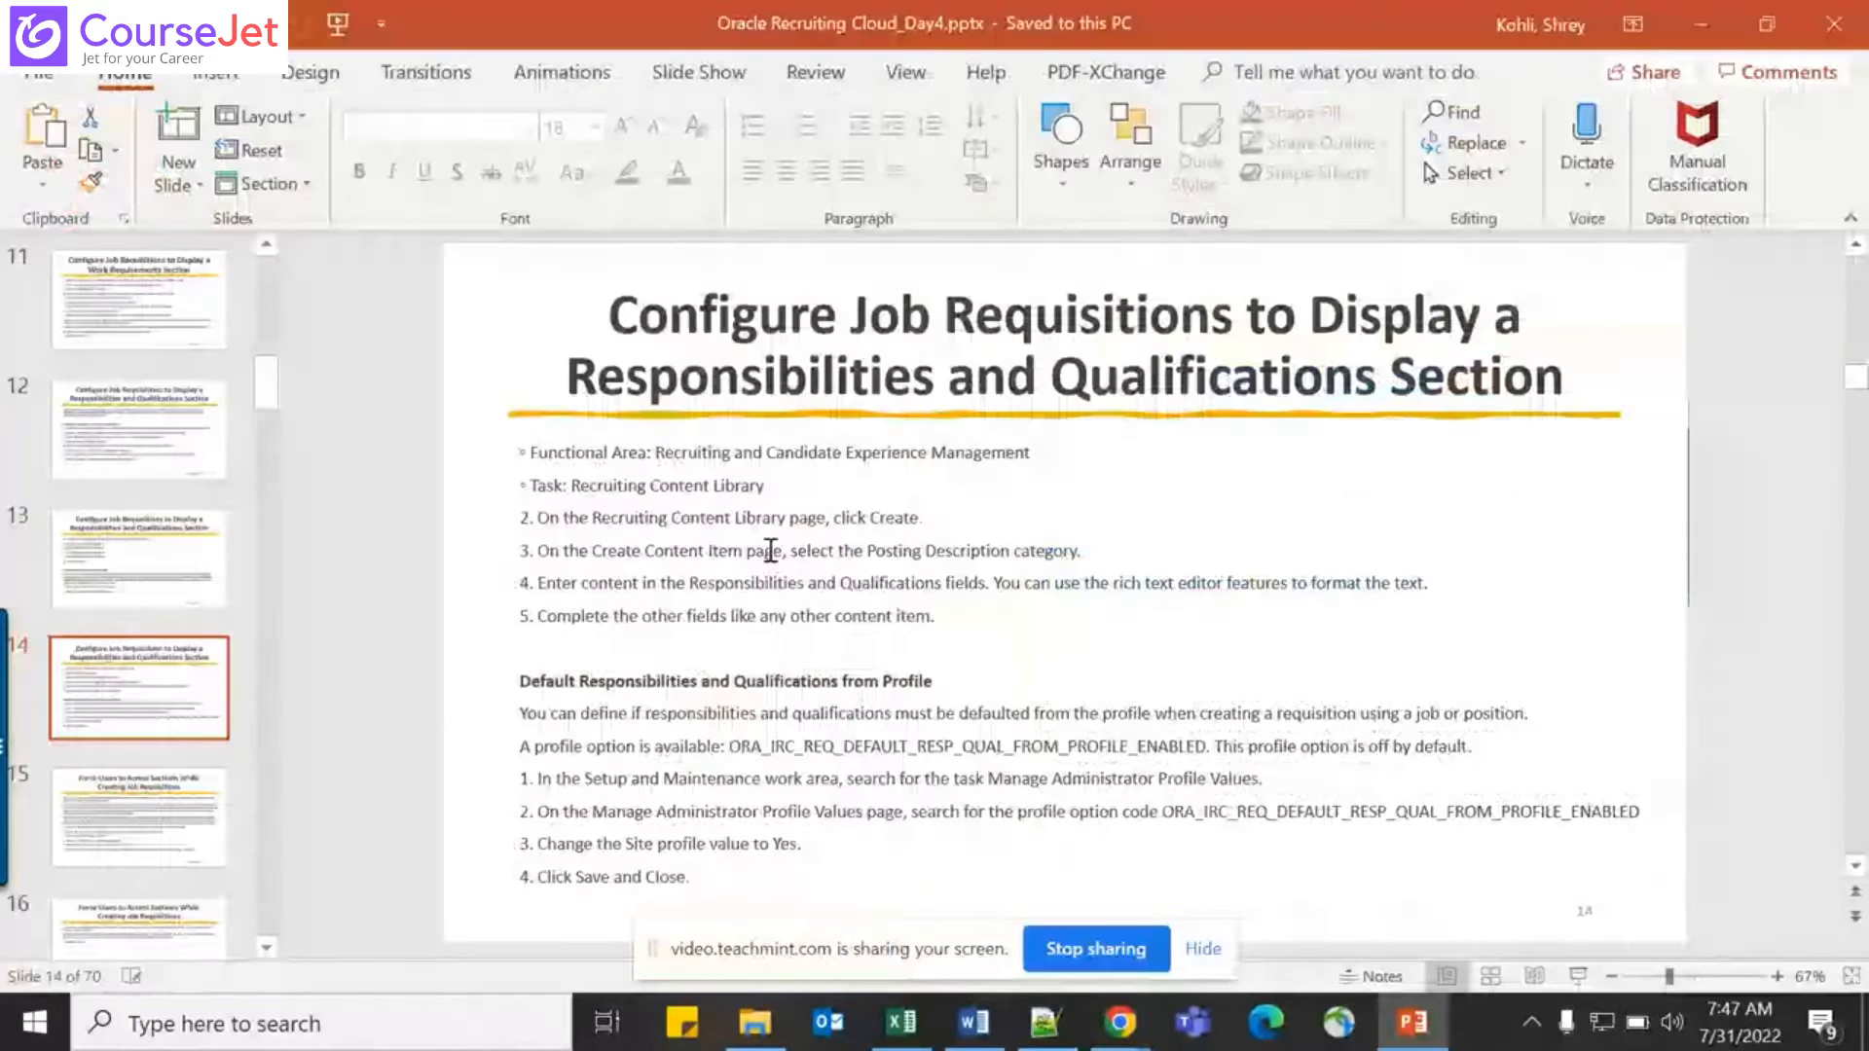
pyautogui.hotkey('alt', 'Tab')
pyautogui.hotkey('alt', 'shift', 'Tab')
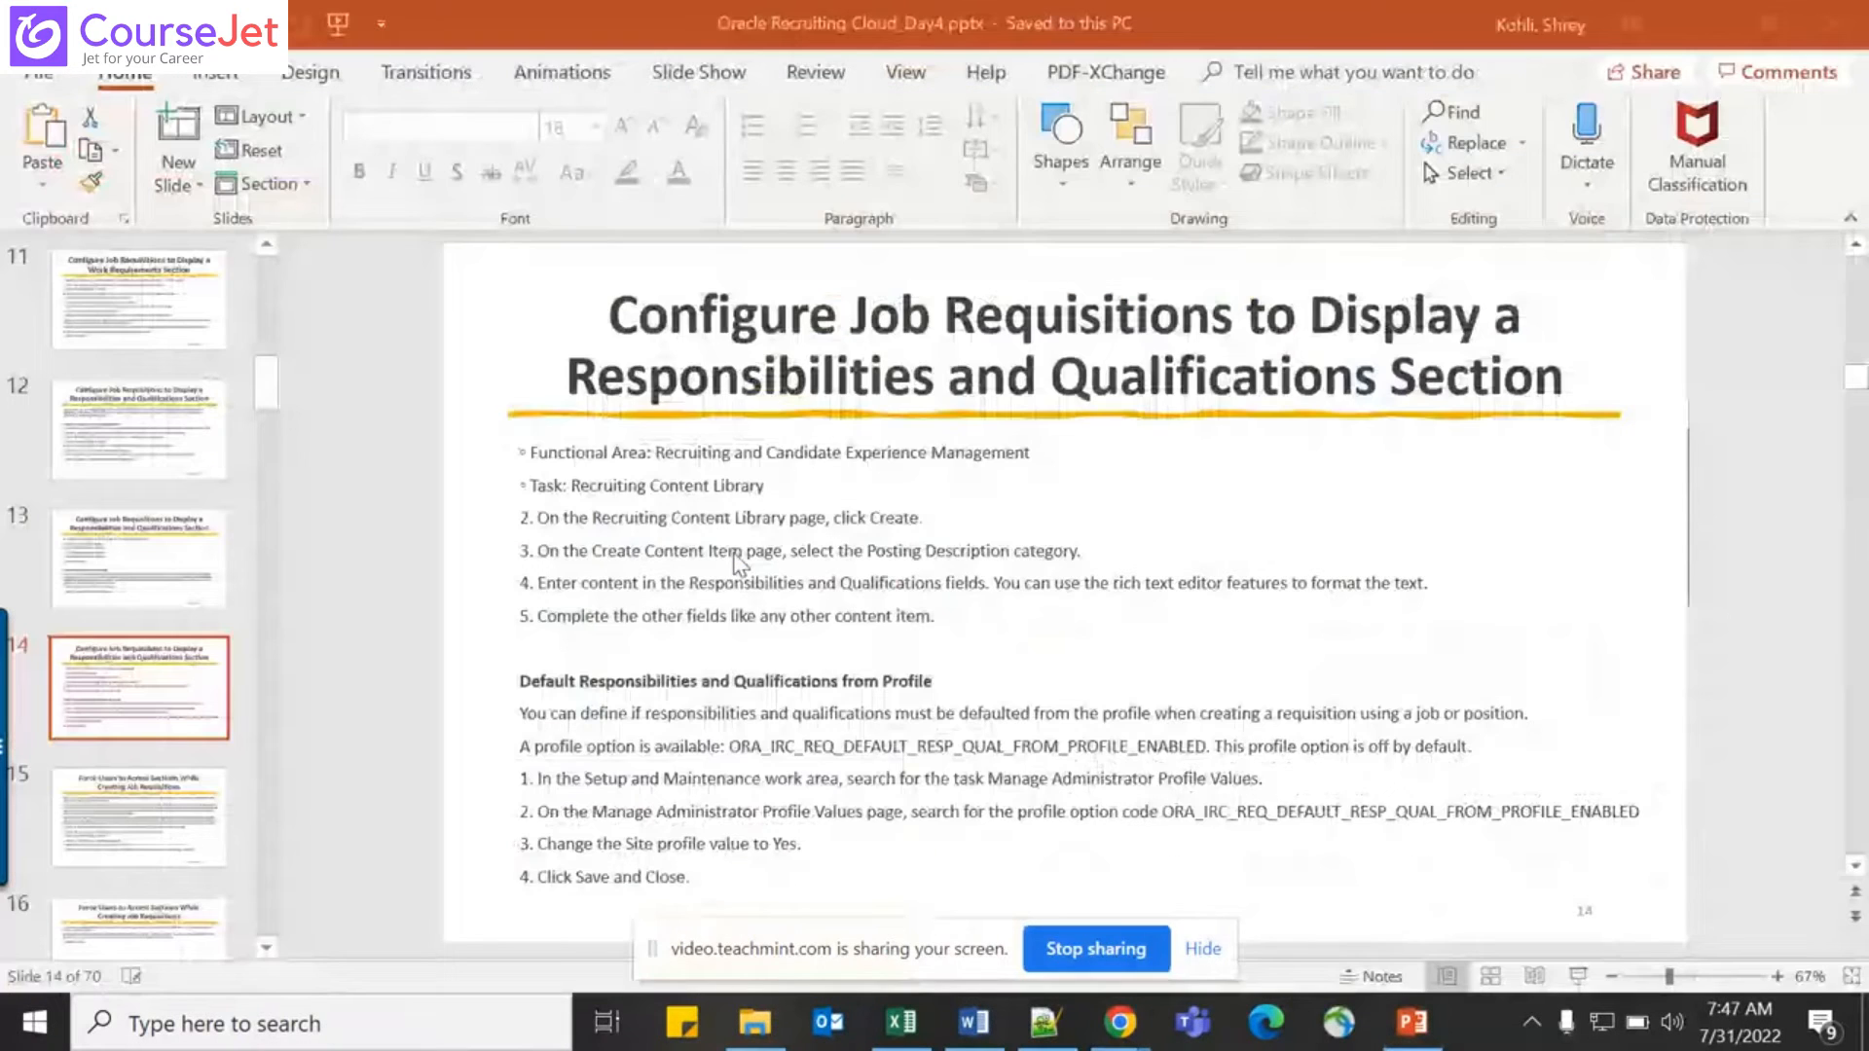
pyautogui.hotkey('alt', 'Tab')
pyautogui.click(541, 27)
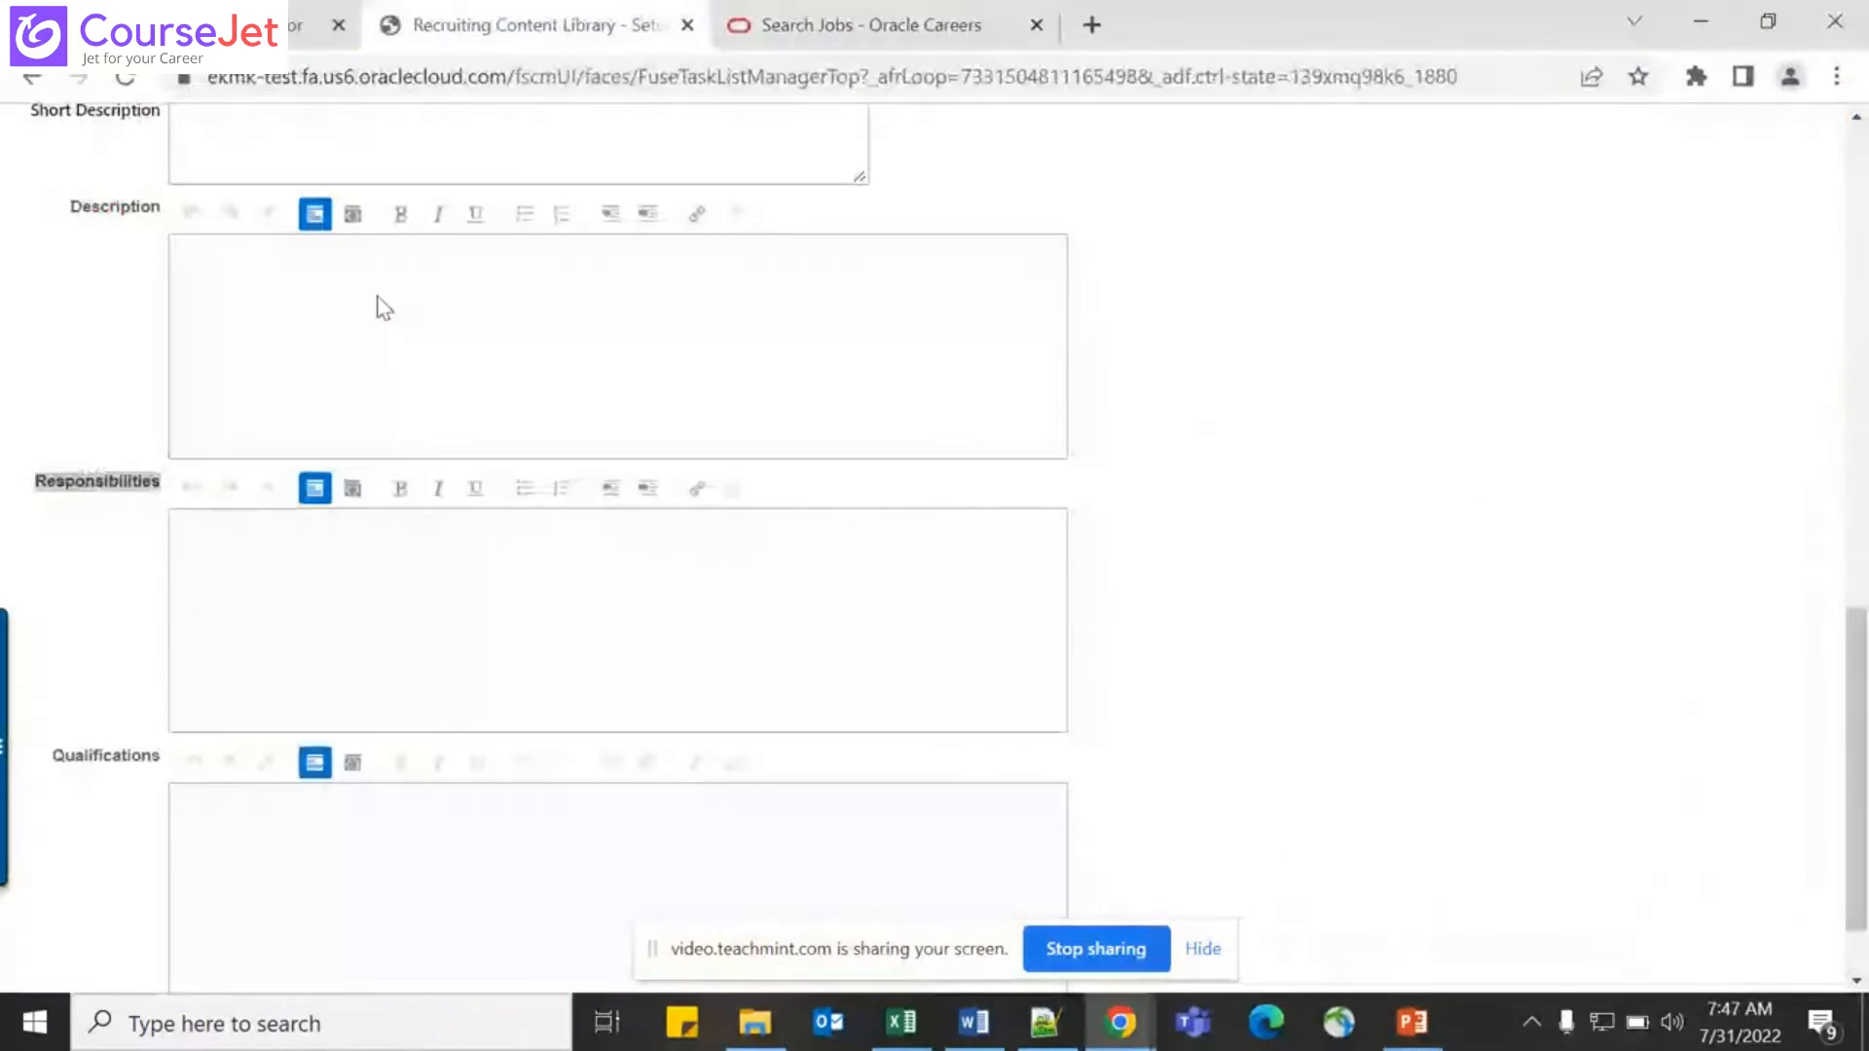
pyautogui.hotkey('ctrl', 'v')
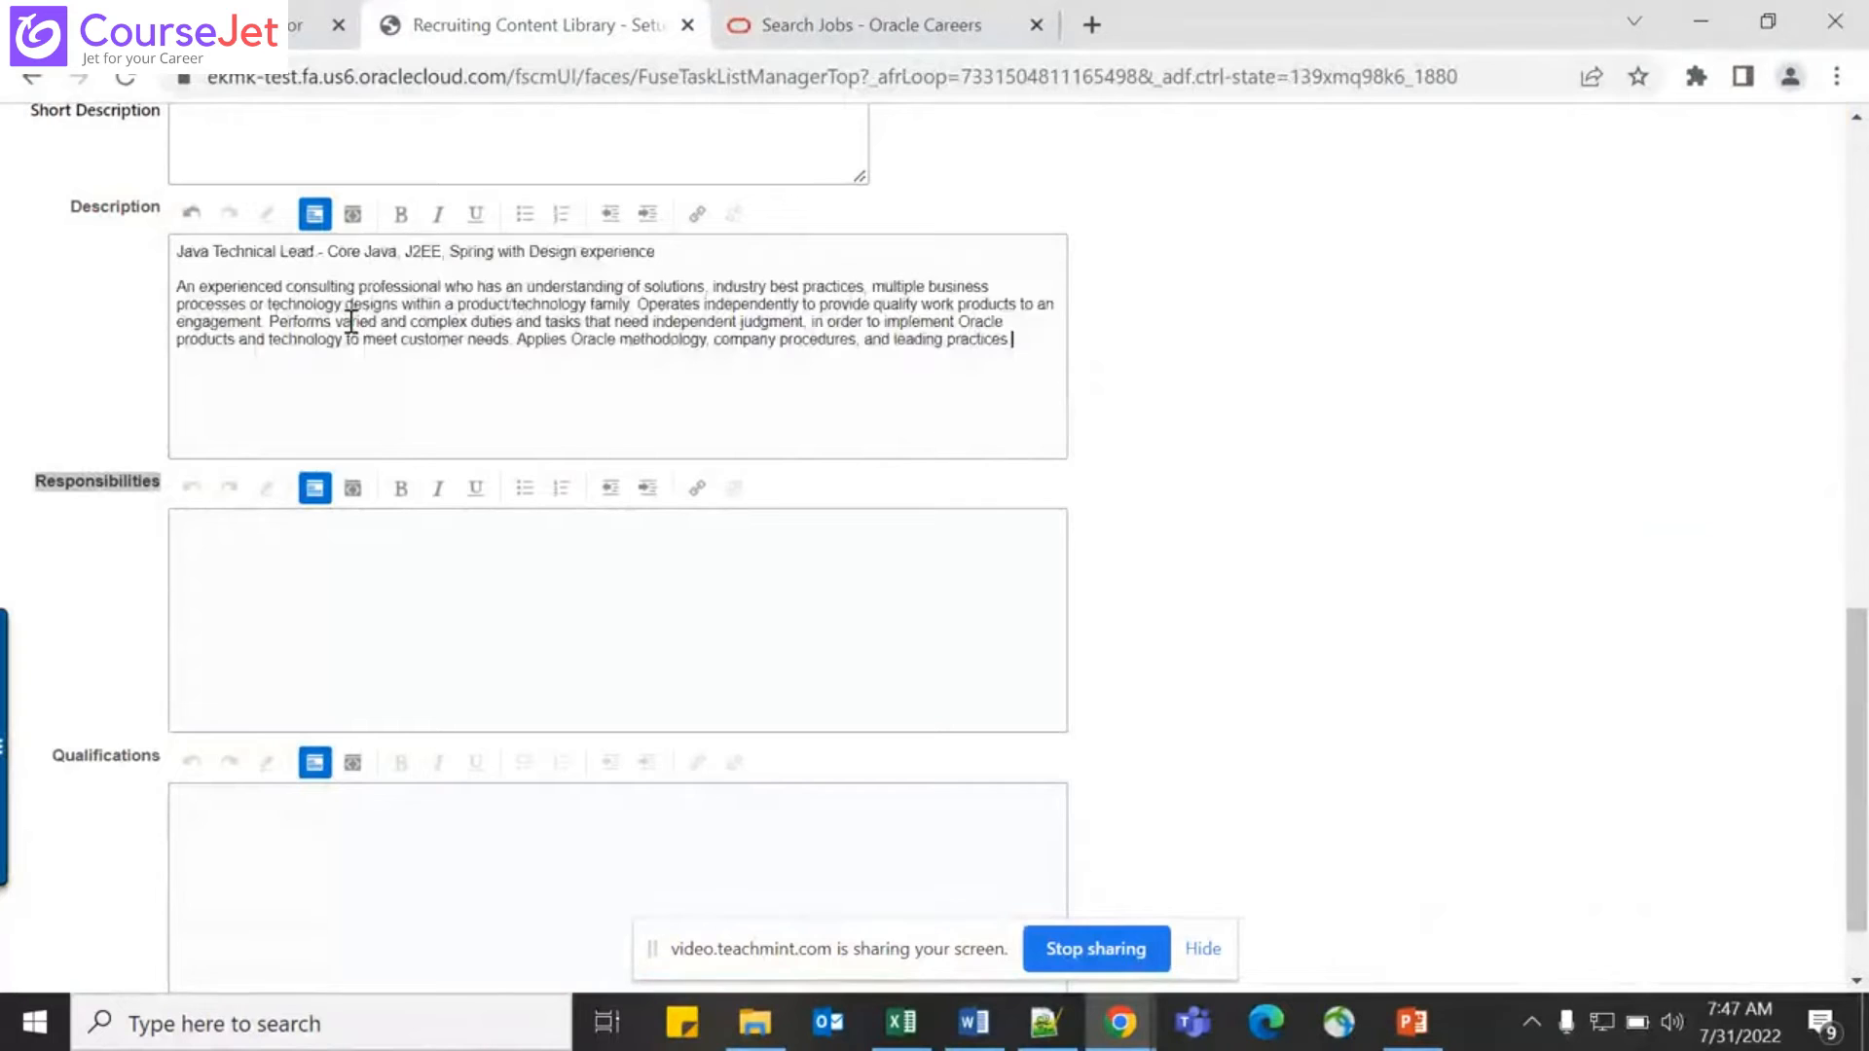
pyautogui.click(84, 401)
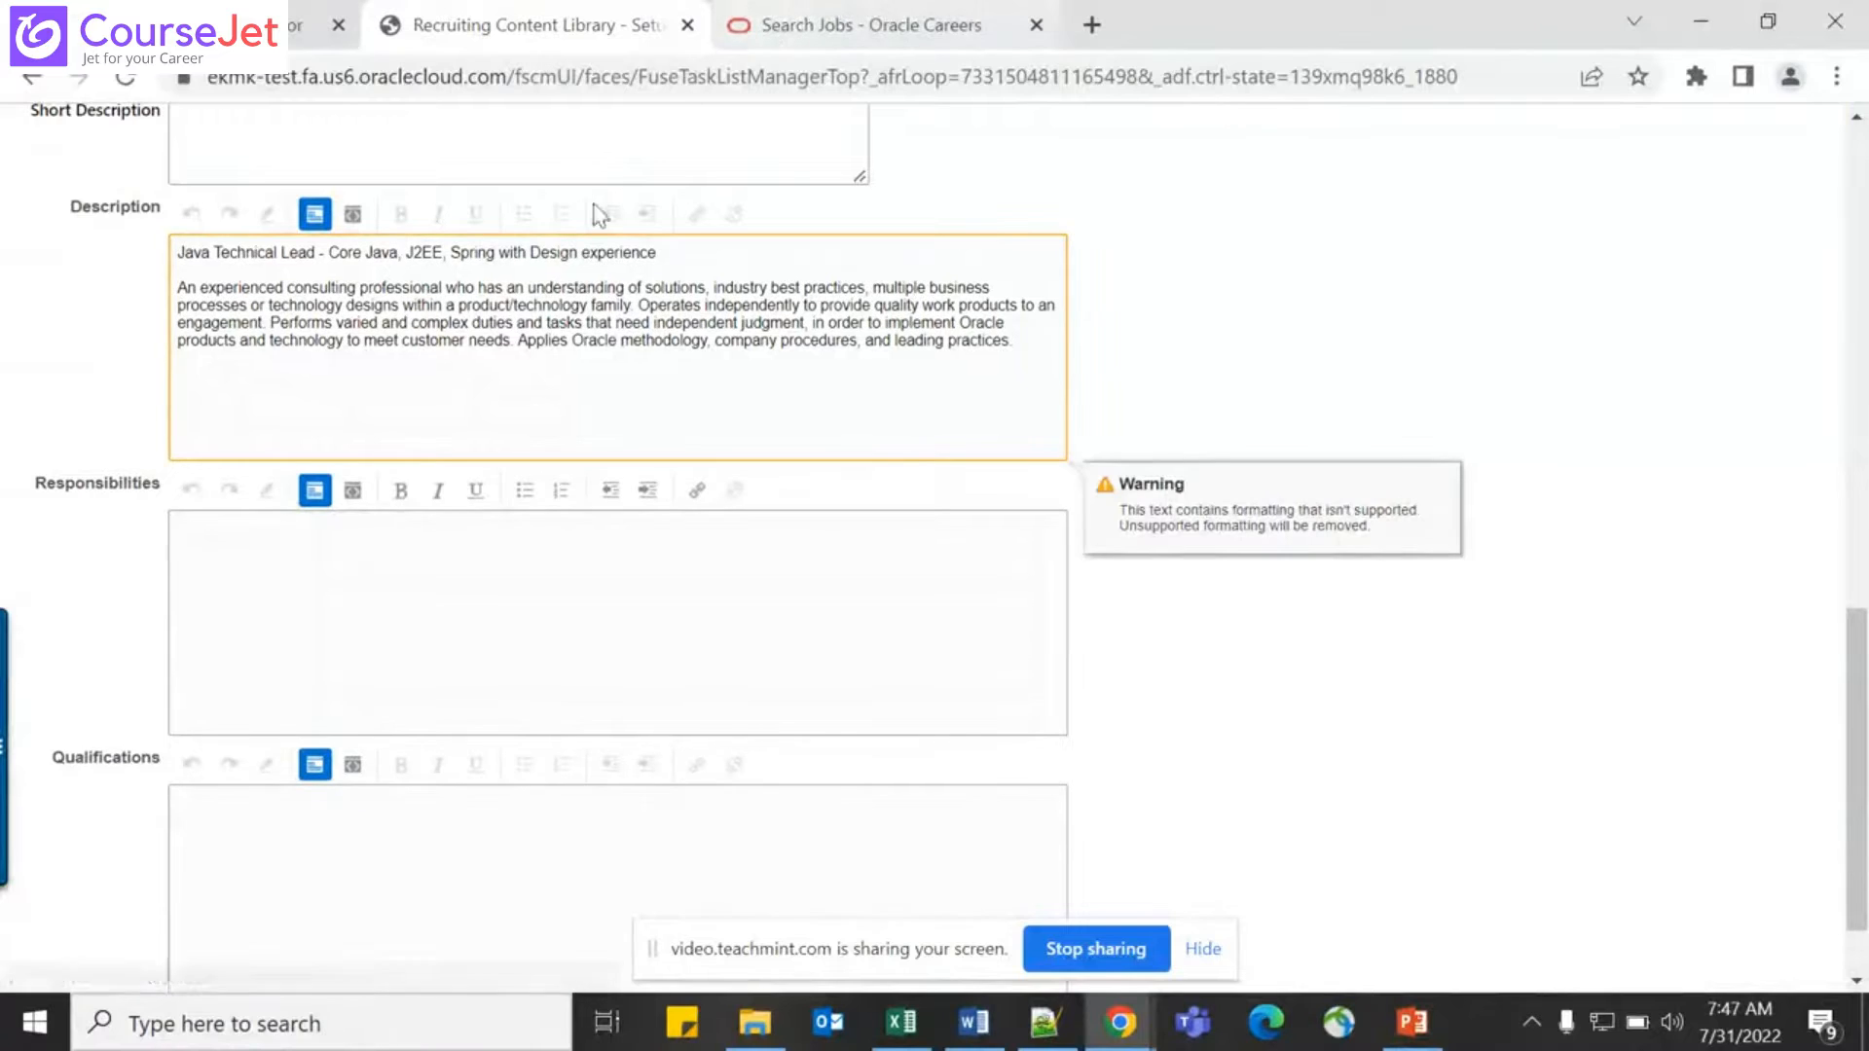
# Step: Delete the Description's final sentence, starting with "Applies Oracle methodology"
pyautogui.click(521, 336)
pyautogui.hotkey('shift', 'End')
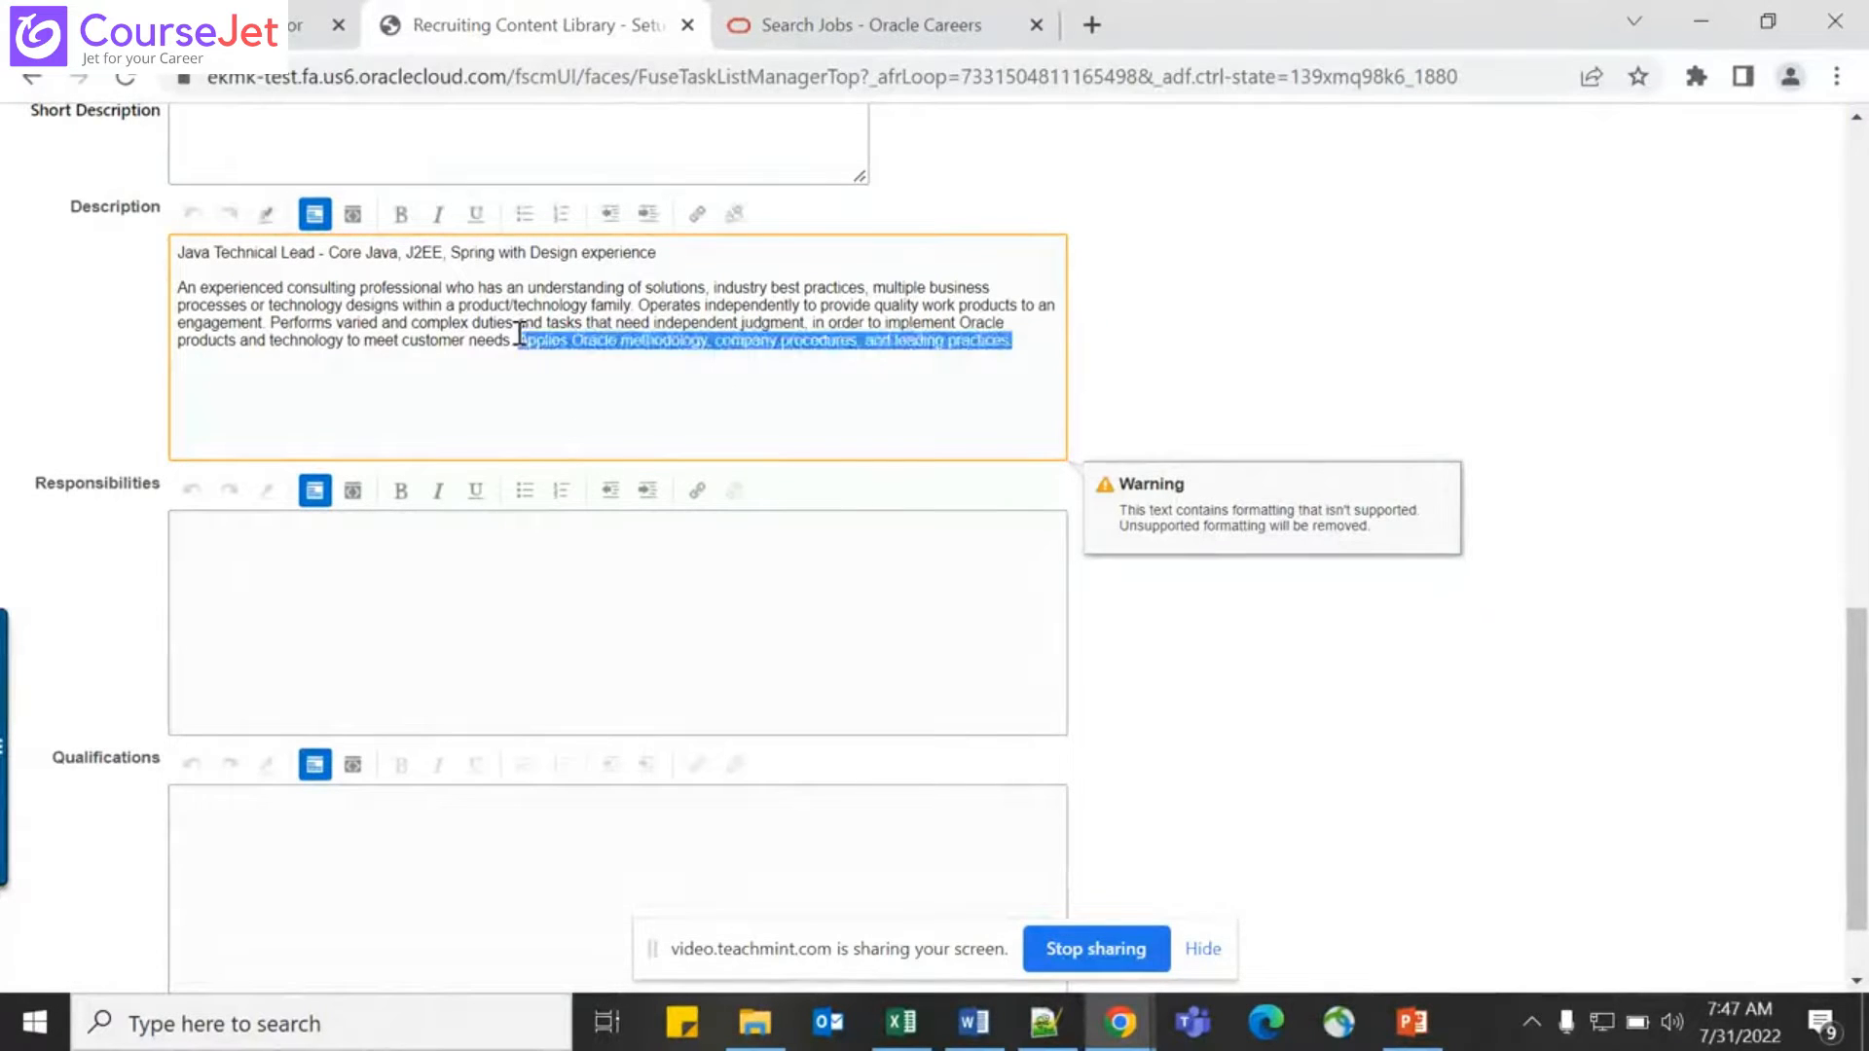
pyautogui.press('Delete')
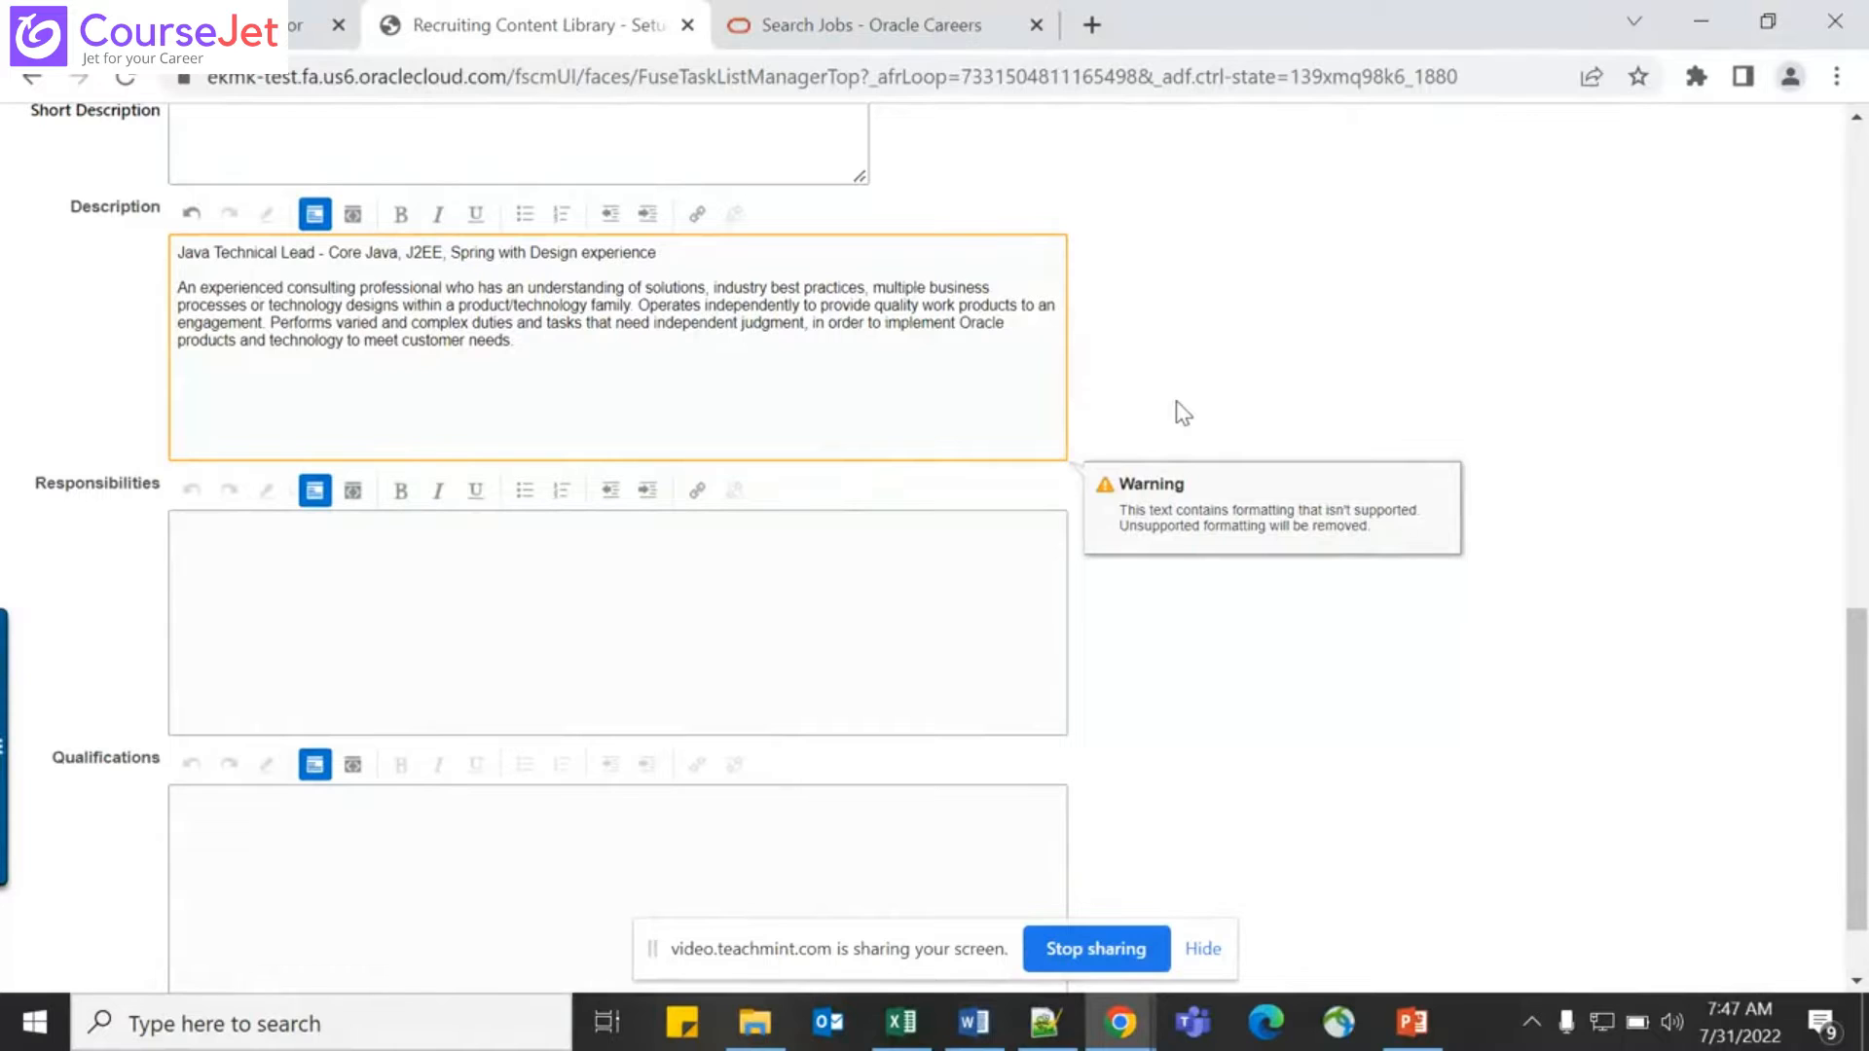
# Step: Remove the "Java Technical Lead" headline and the blank line below it from the Description
pyautogui.press('Up')
pyautogui.press('Up')
pyautogui.press('Up')
pyautogui.press('Up')
pyautogui.press('Down')
pyautogui.hotkey('shift', 'Up')
pyautogui.hotkey('shift', 'Up')
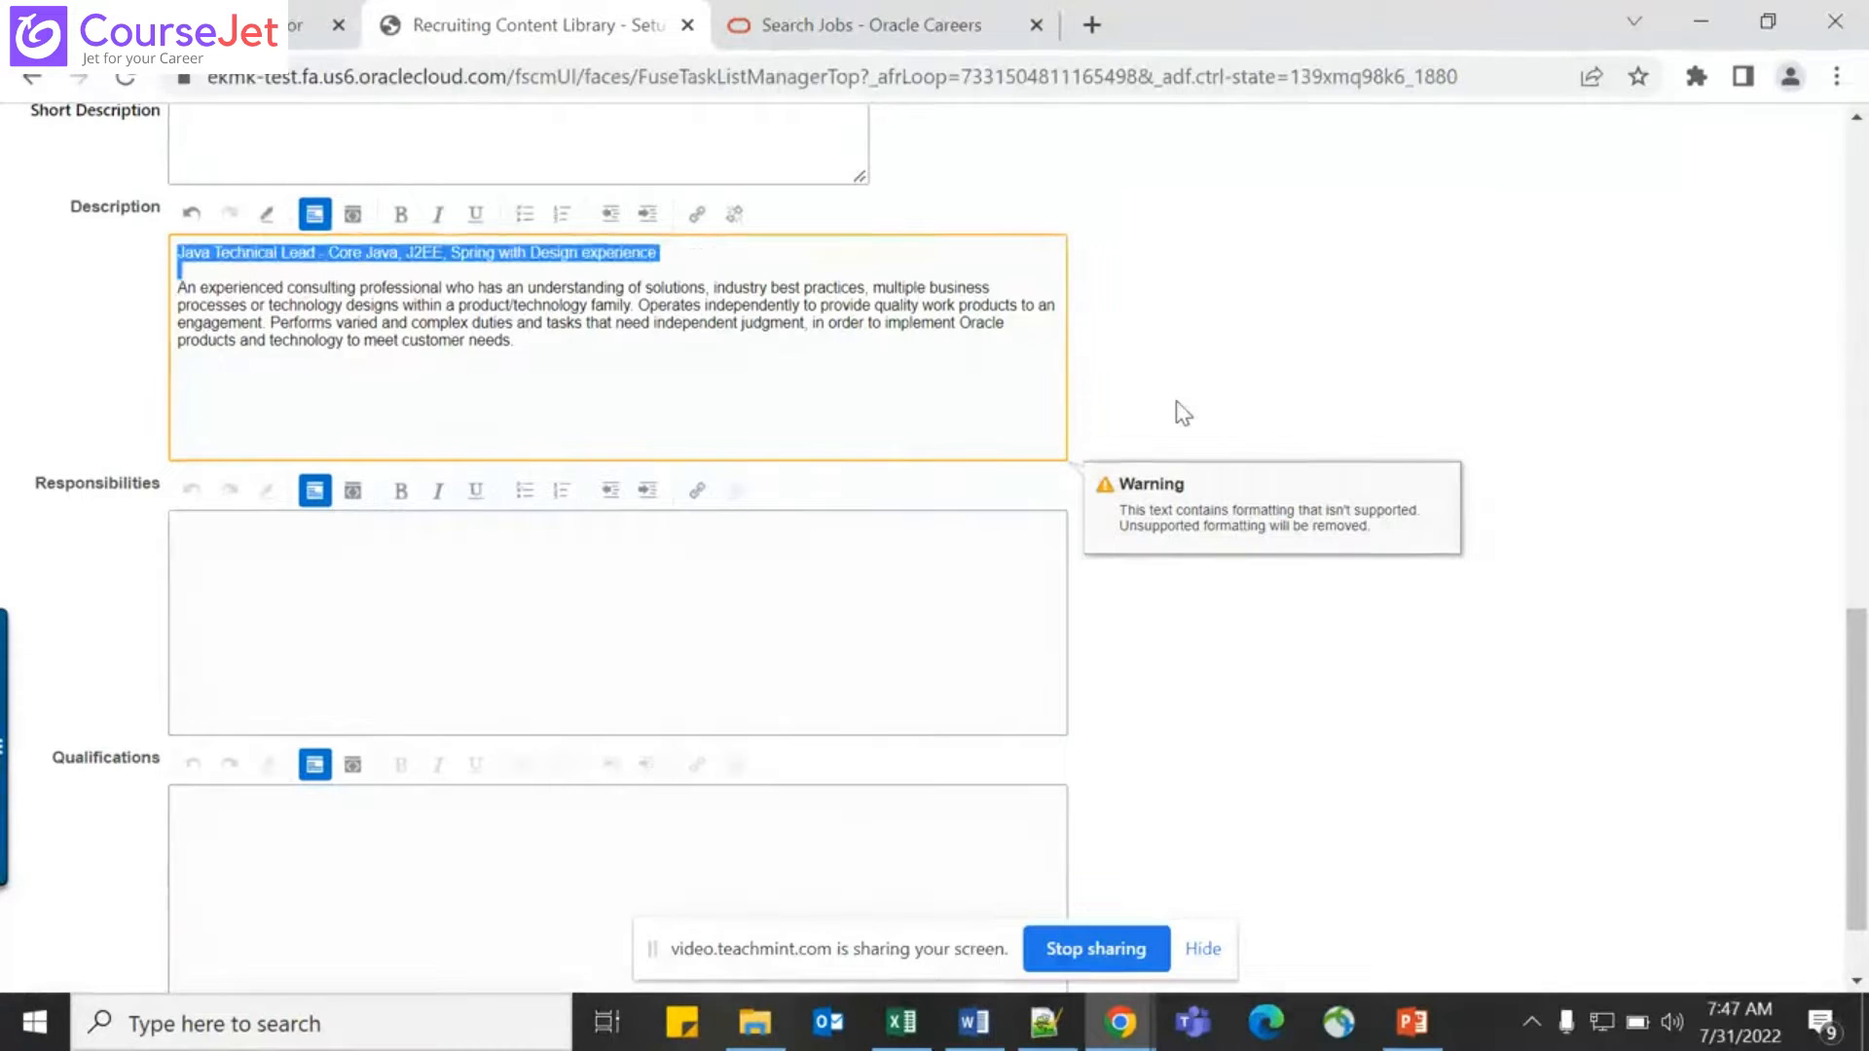
pyautogui.press('BackSpace')
pyautogui.click(1178, 409)
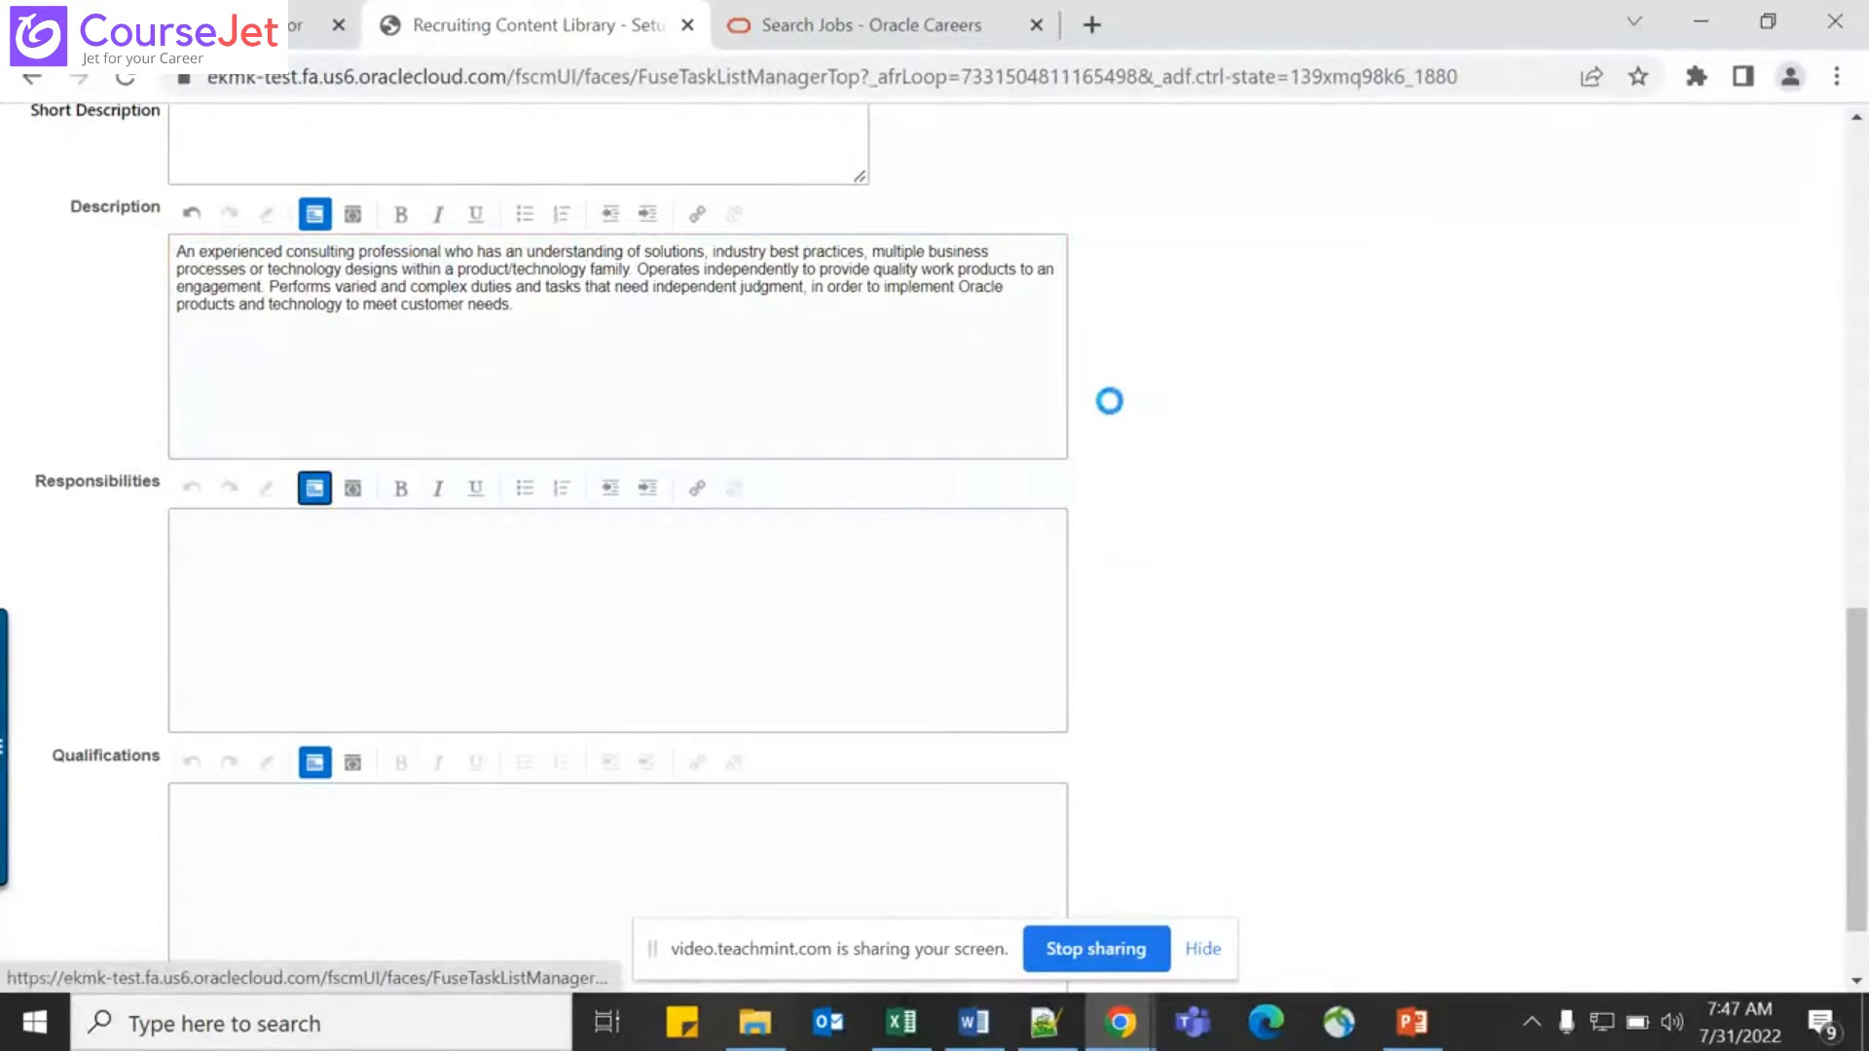
# Step: Copy the "5-7 years of experience" paragraph from the Java Lead posting into the content item's Qualifications field
pyautogui.click(806, 22)
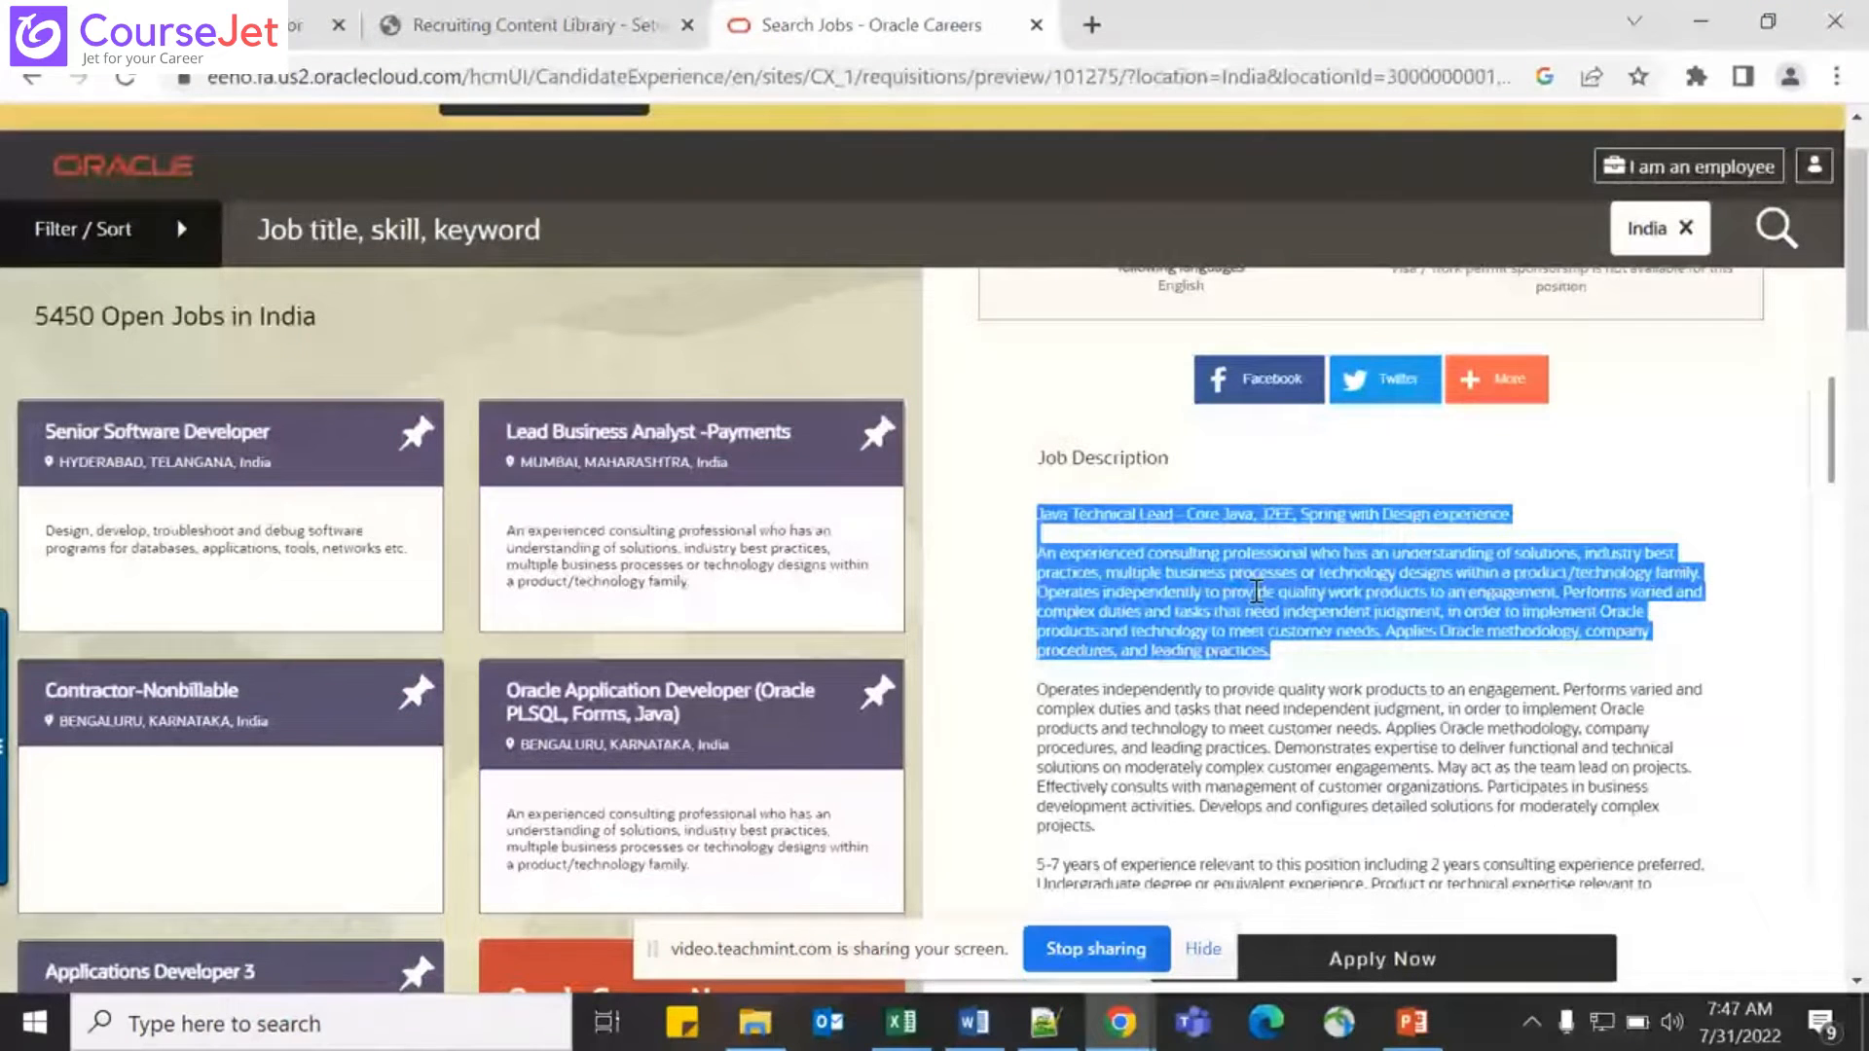
pyautogui.scroll(-3, 1257, 591)
pyautogui.scroll(-2, 1257, 591)
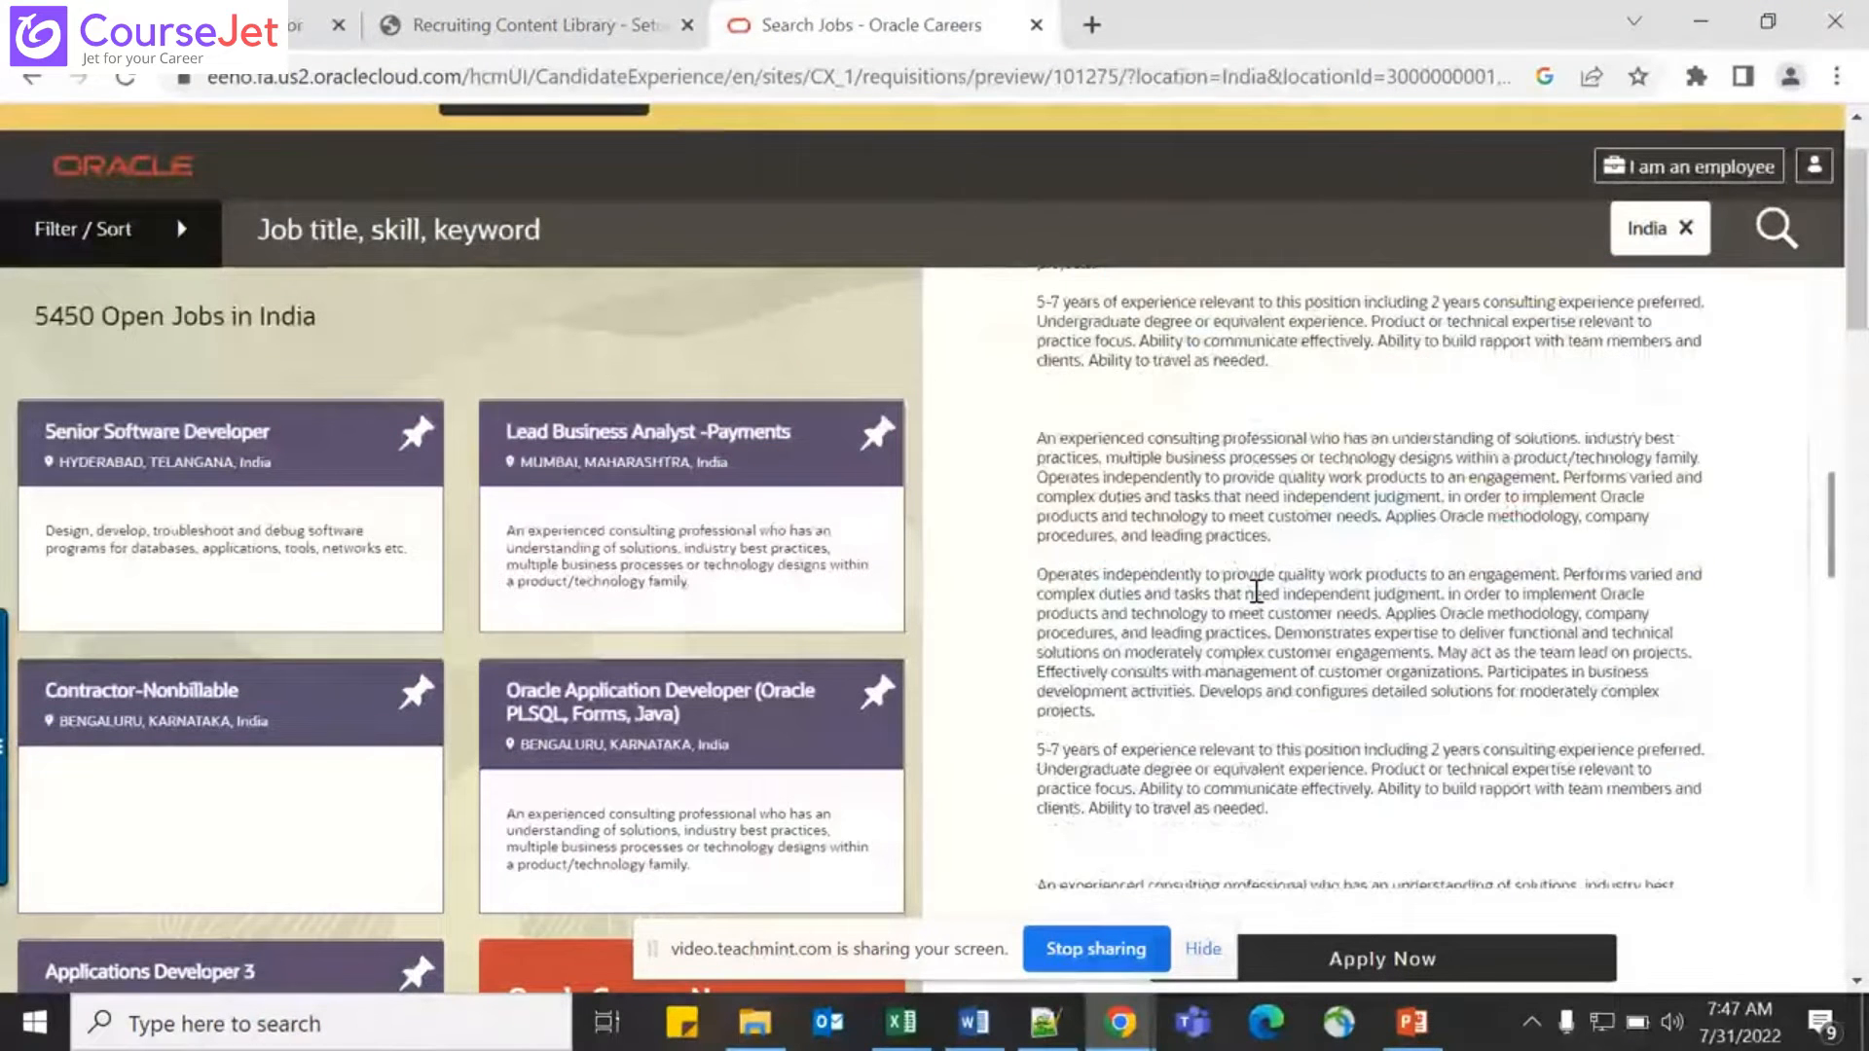
pyautogui.scroll(-1, 1257, 591)
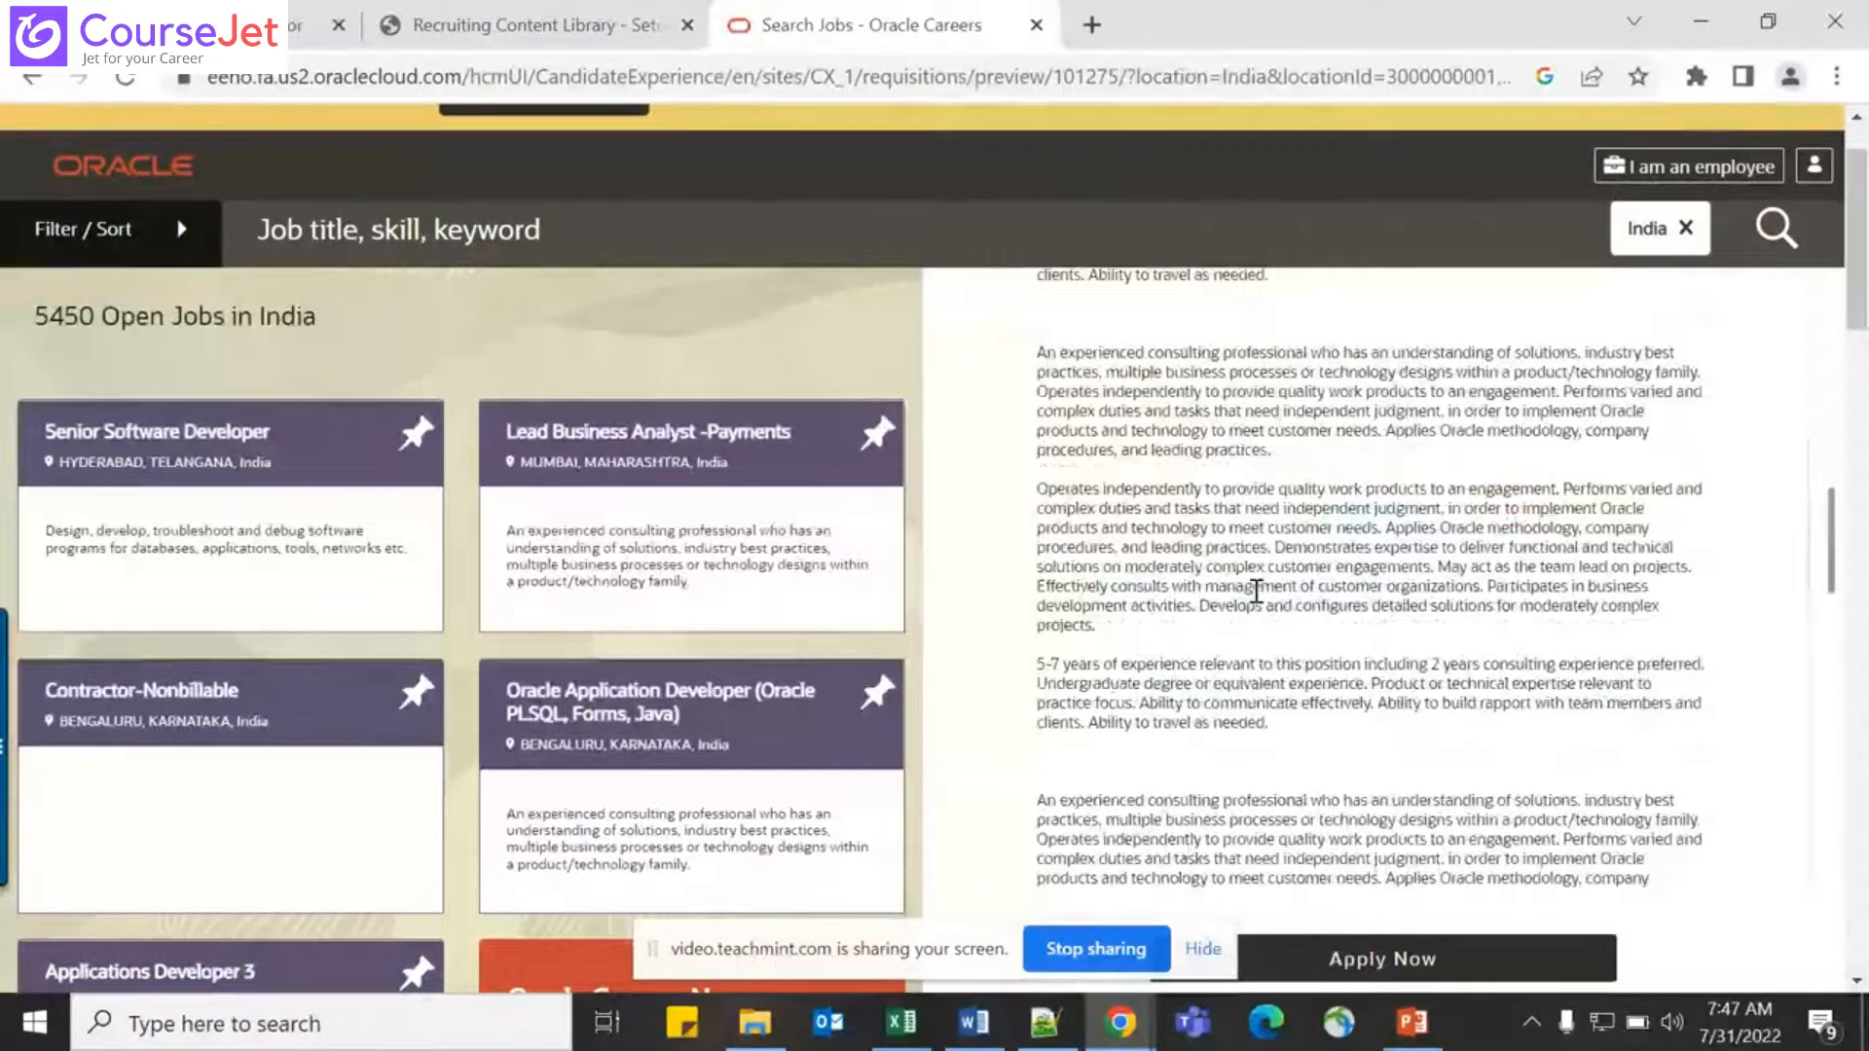
pyautogui.moveTo(1038, 662); pyautogui.dragTo(1285, 725)
pyautogui.hotkey('ctrl', 'c')
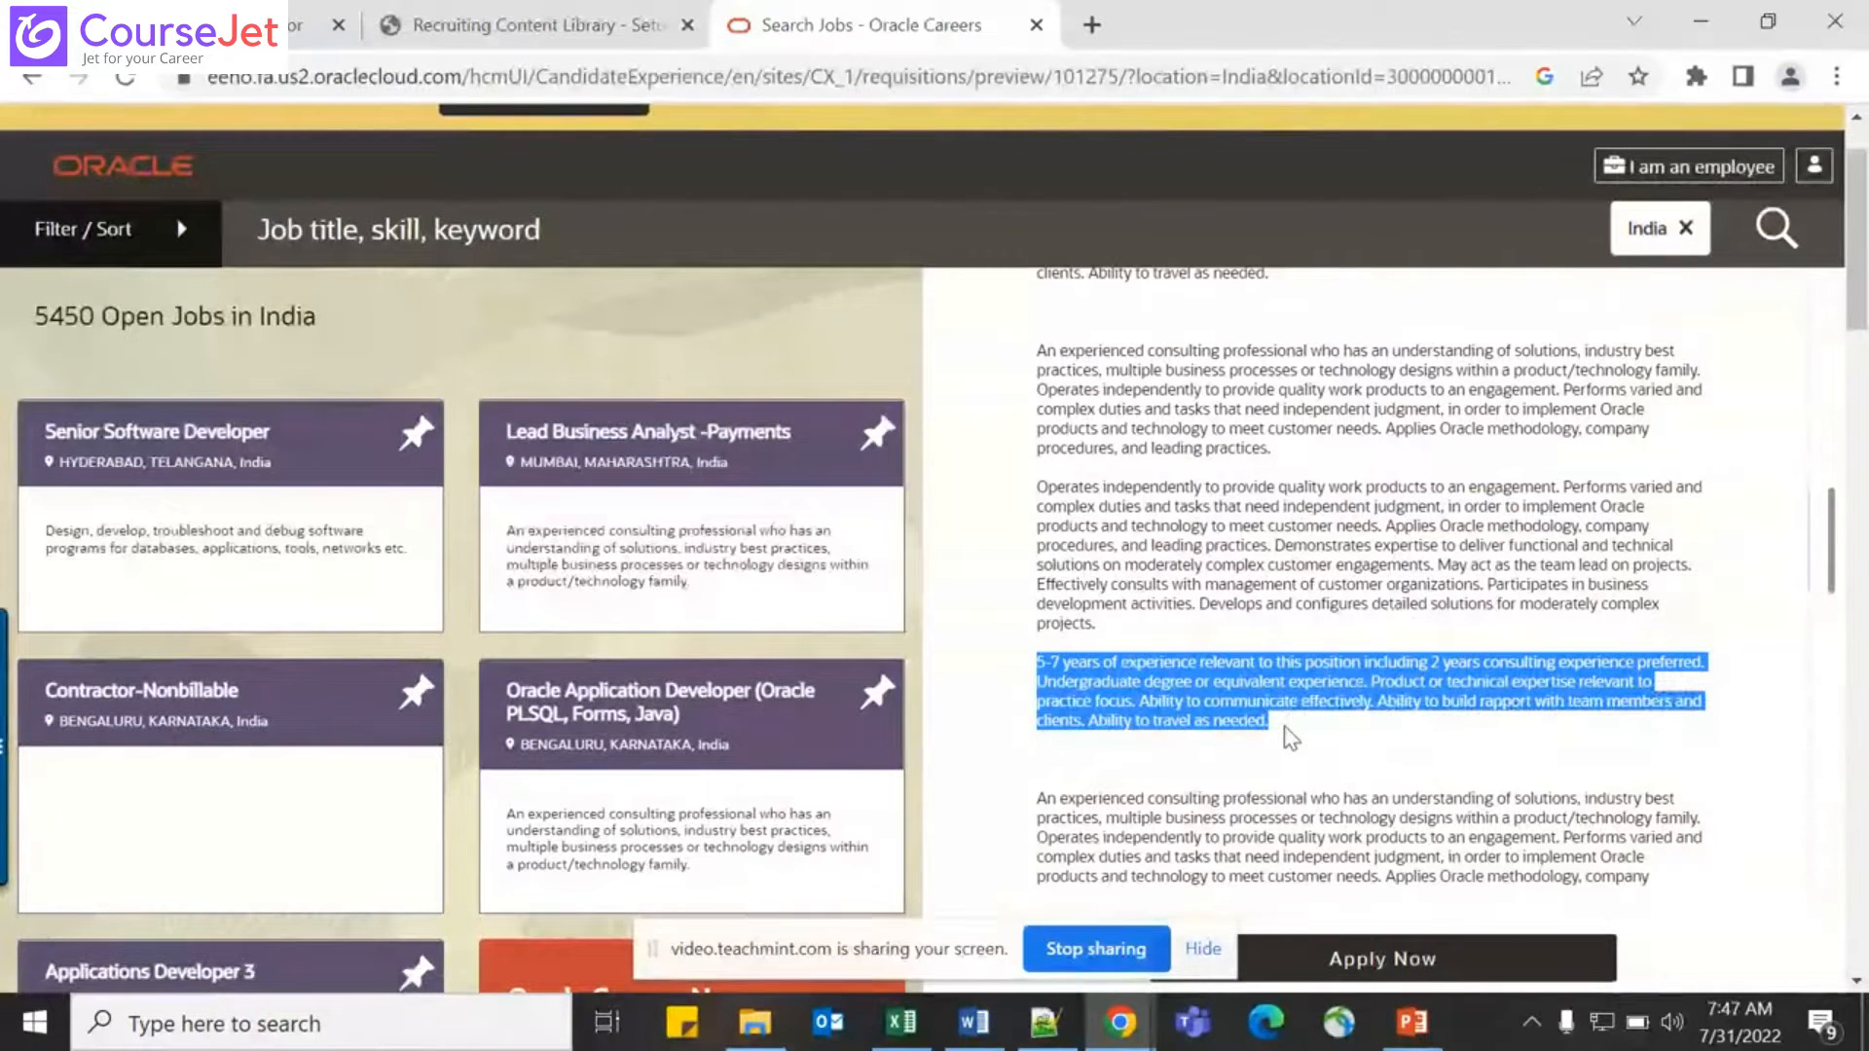
pyautogui.hotkey('alt', 'Tab')
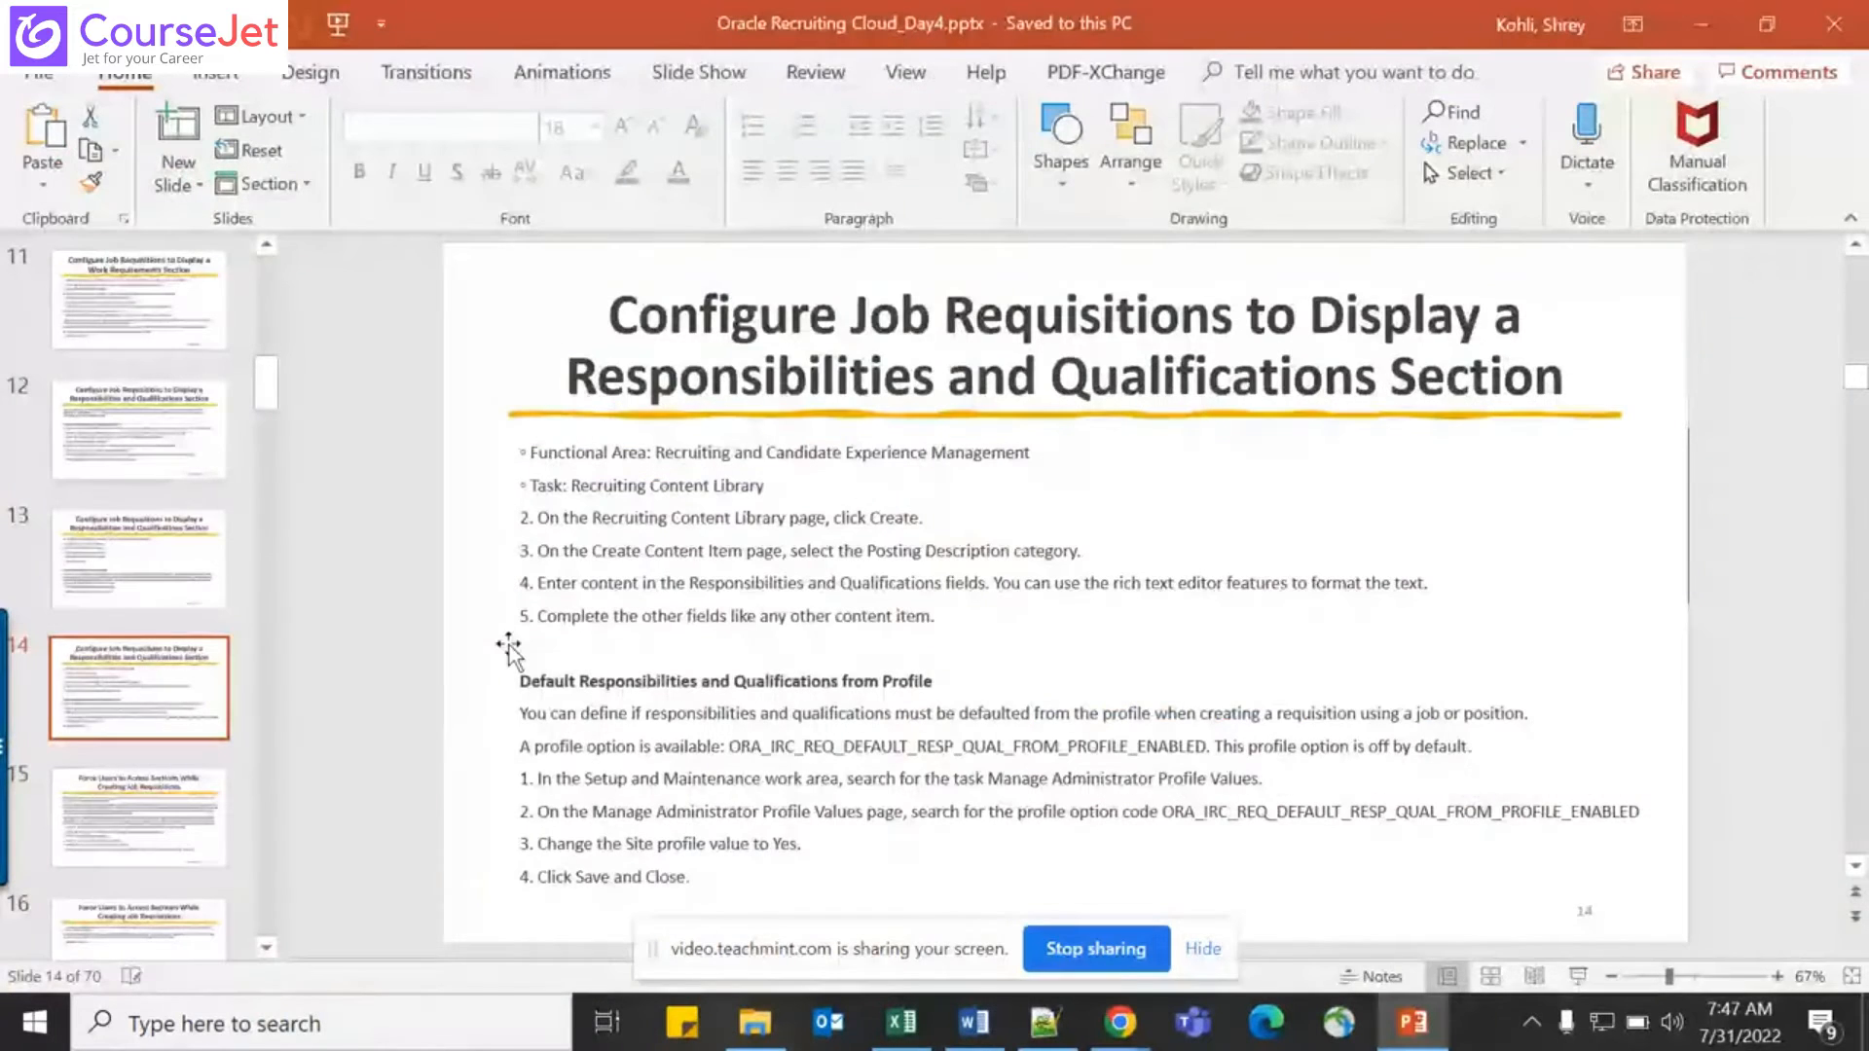
pyautogui.hotkey('alt', 'Tab')
pyautogui.hotkey('ctrl', 'shift', 'Tab')
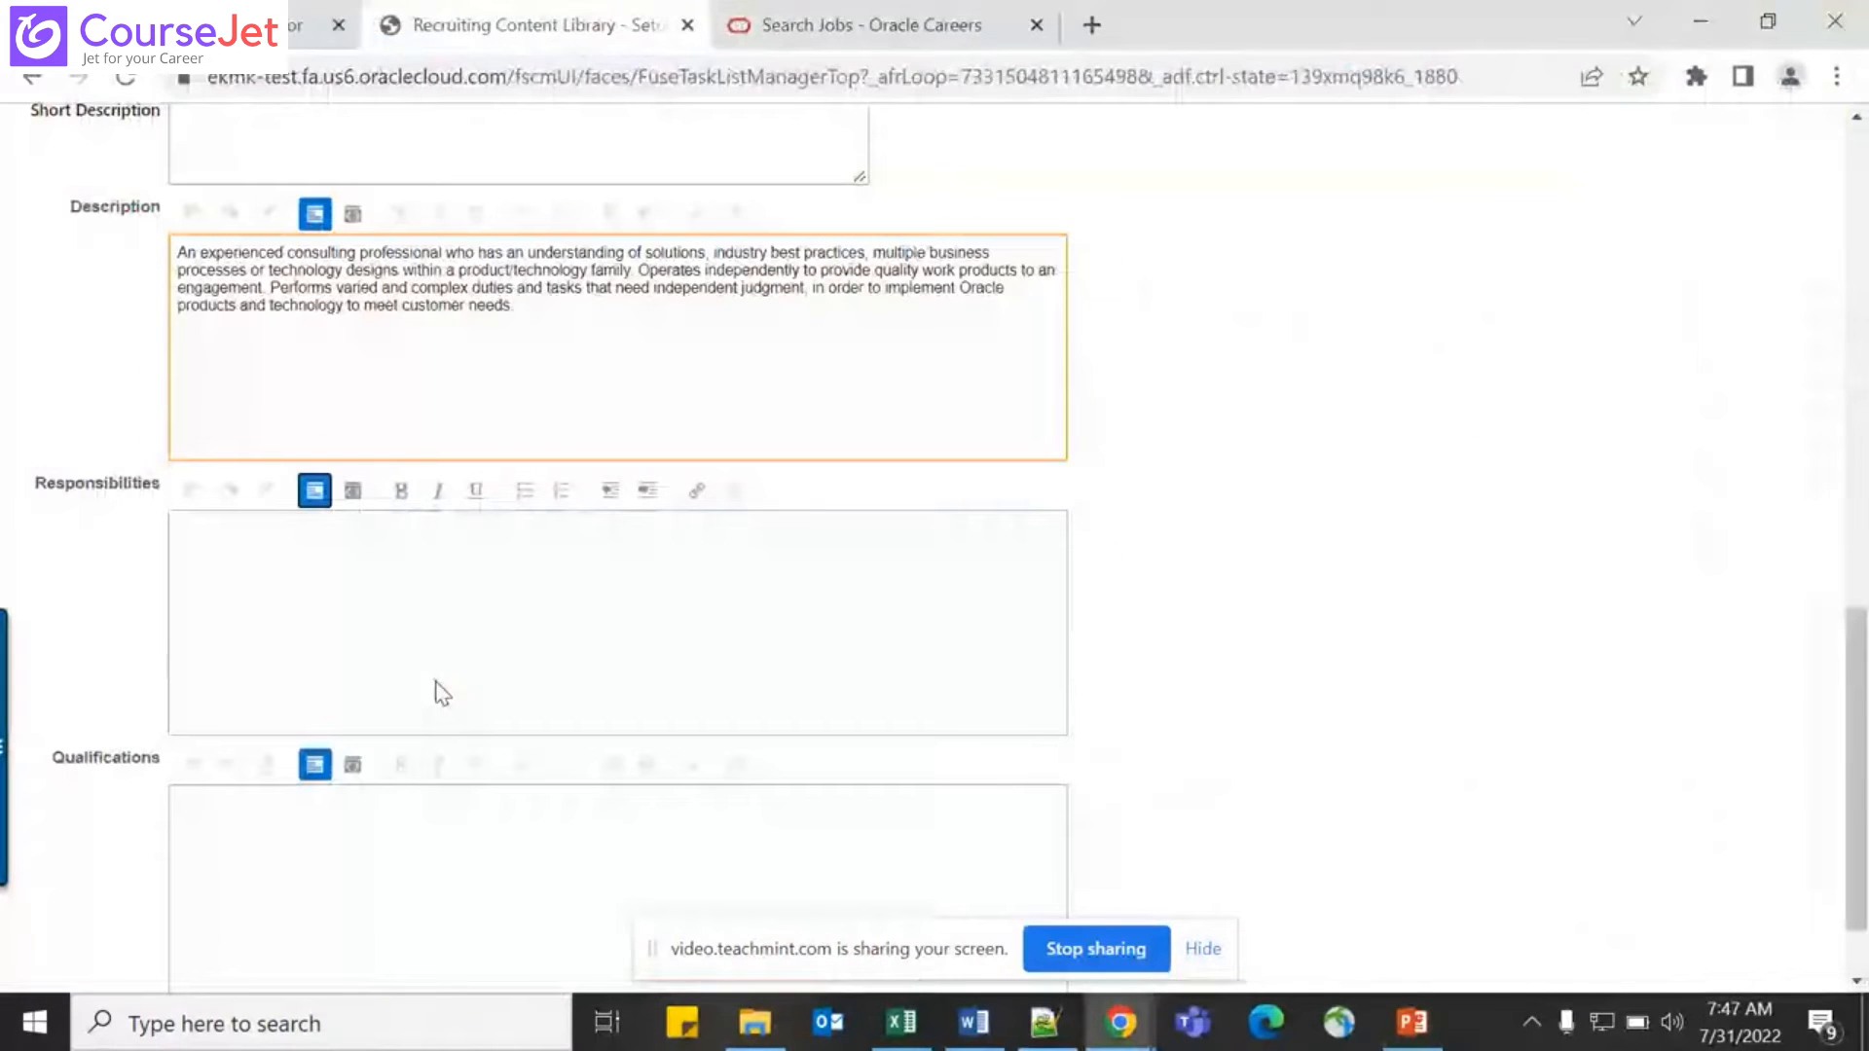
pyautogui.click(451, 808)
pyautogui.hotkey('ctrl', 'v')
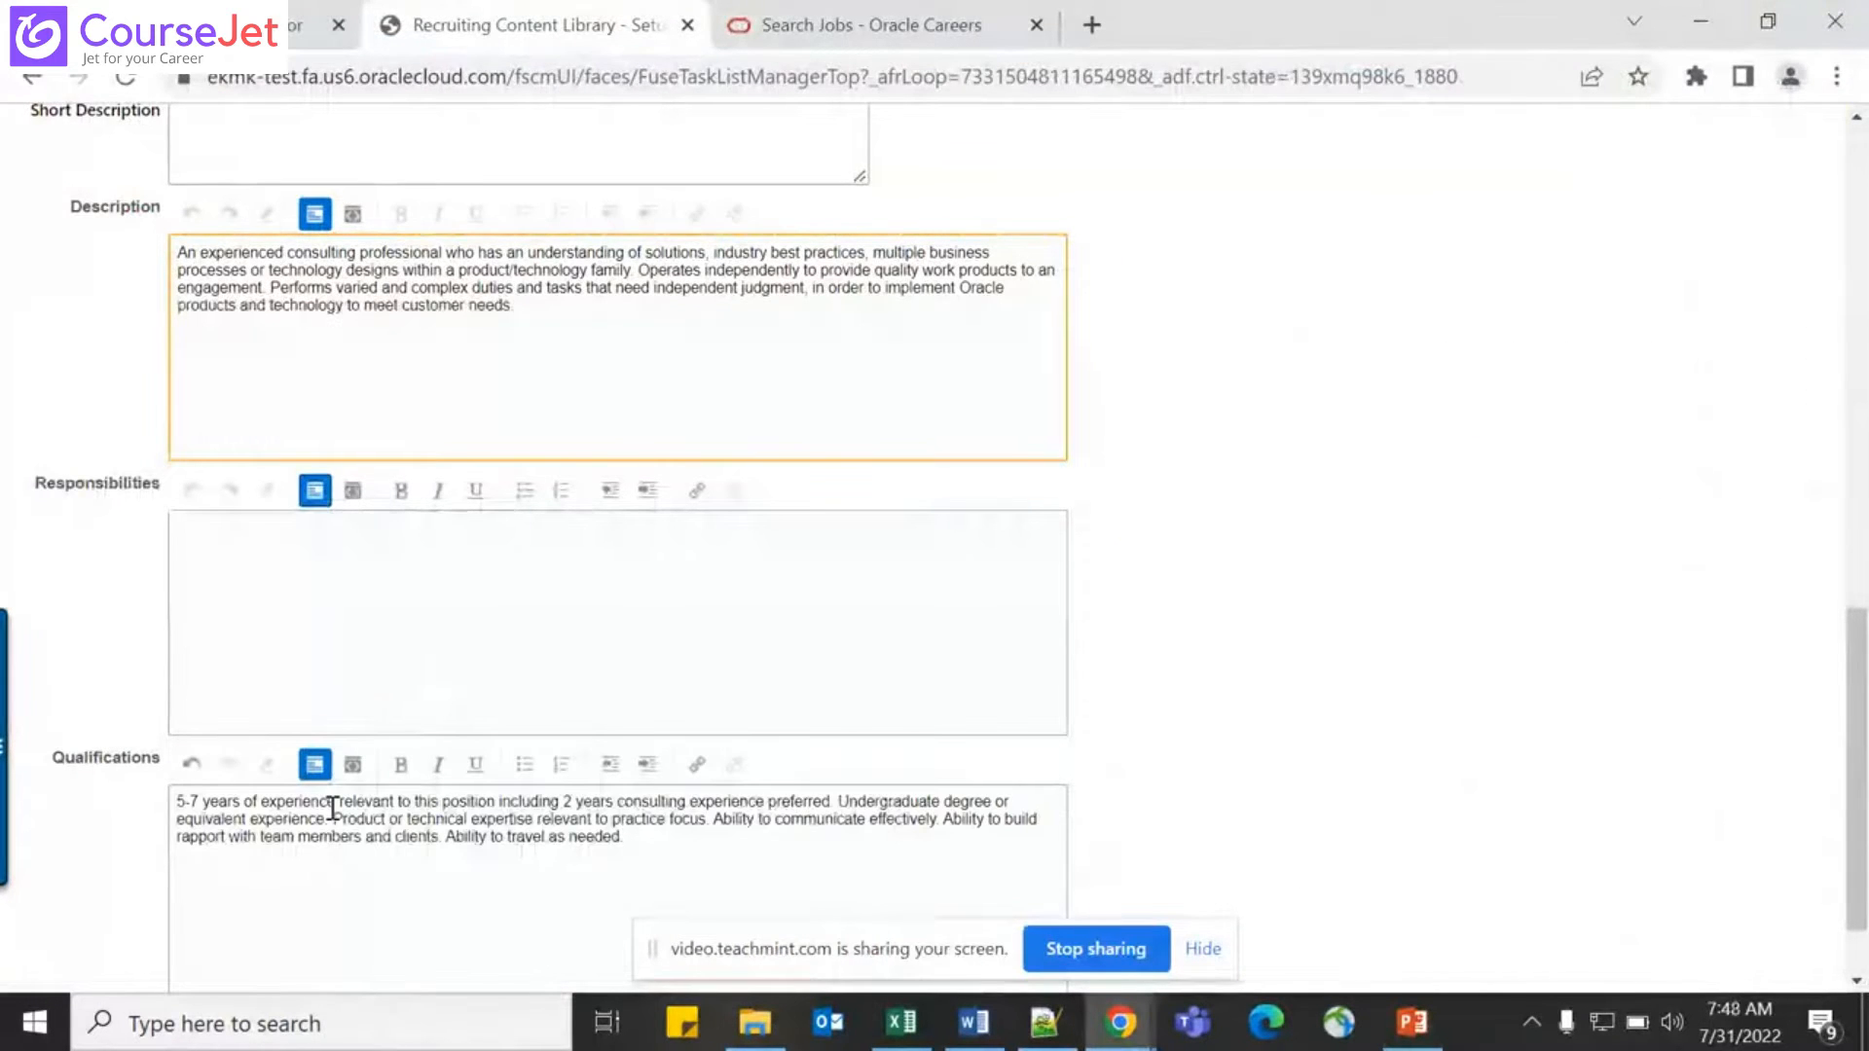
# Step: Copy the "Operates independently" passage, up to "meet customer needs", from the job posting into the content item's Responsibilities field
pyautogui.click(470, 615)
pyautogui.click(776, 14)
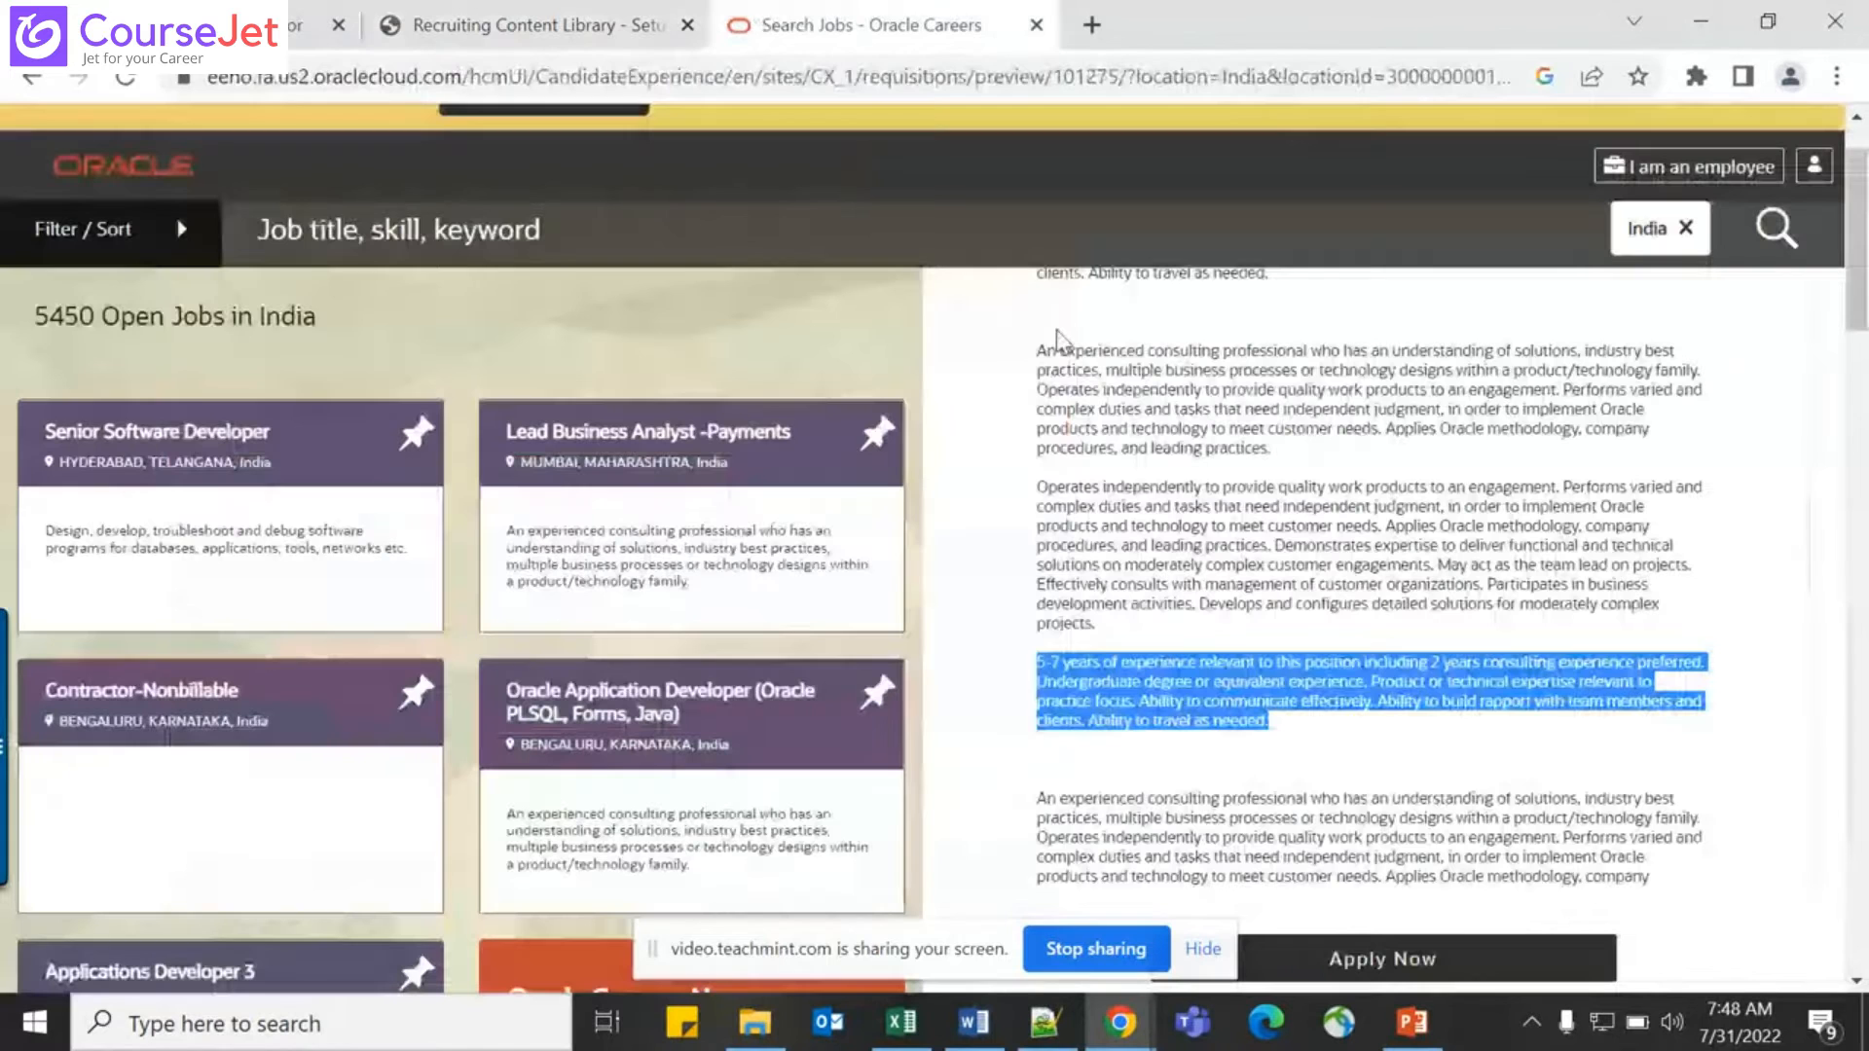
pyautogui.moveTo(1038, 487); pyautogui.dragTo(1382, 526)
pyautogui.hotkey('ctrl', 'c')
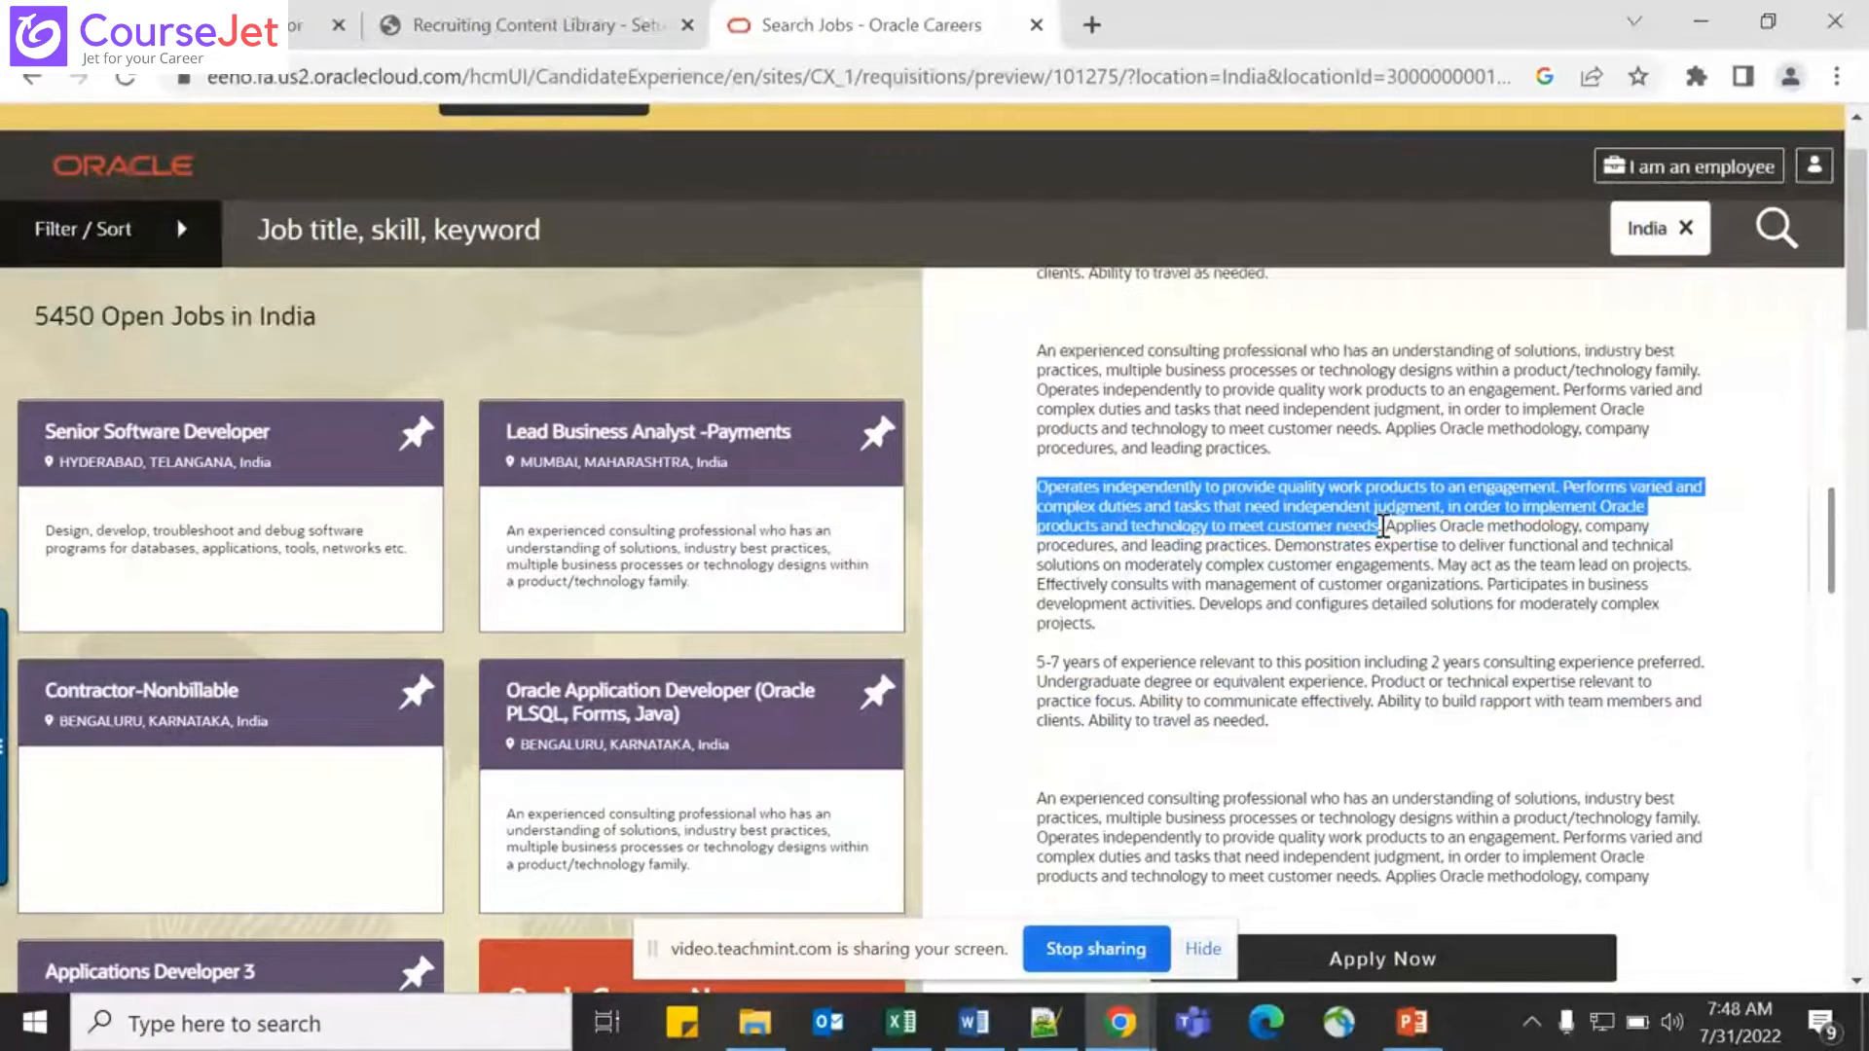
pyautogui.hotkey('alt', 'Tab')
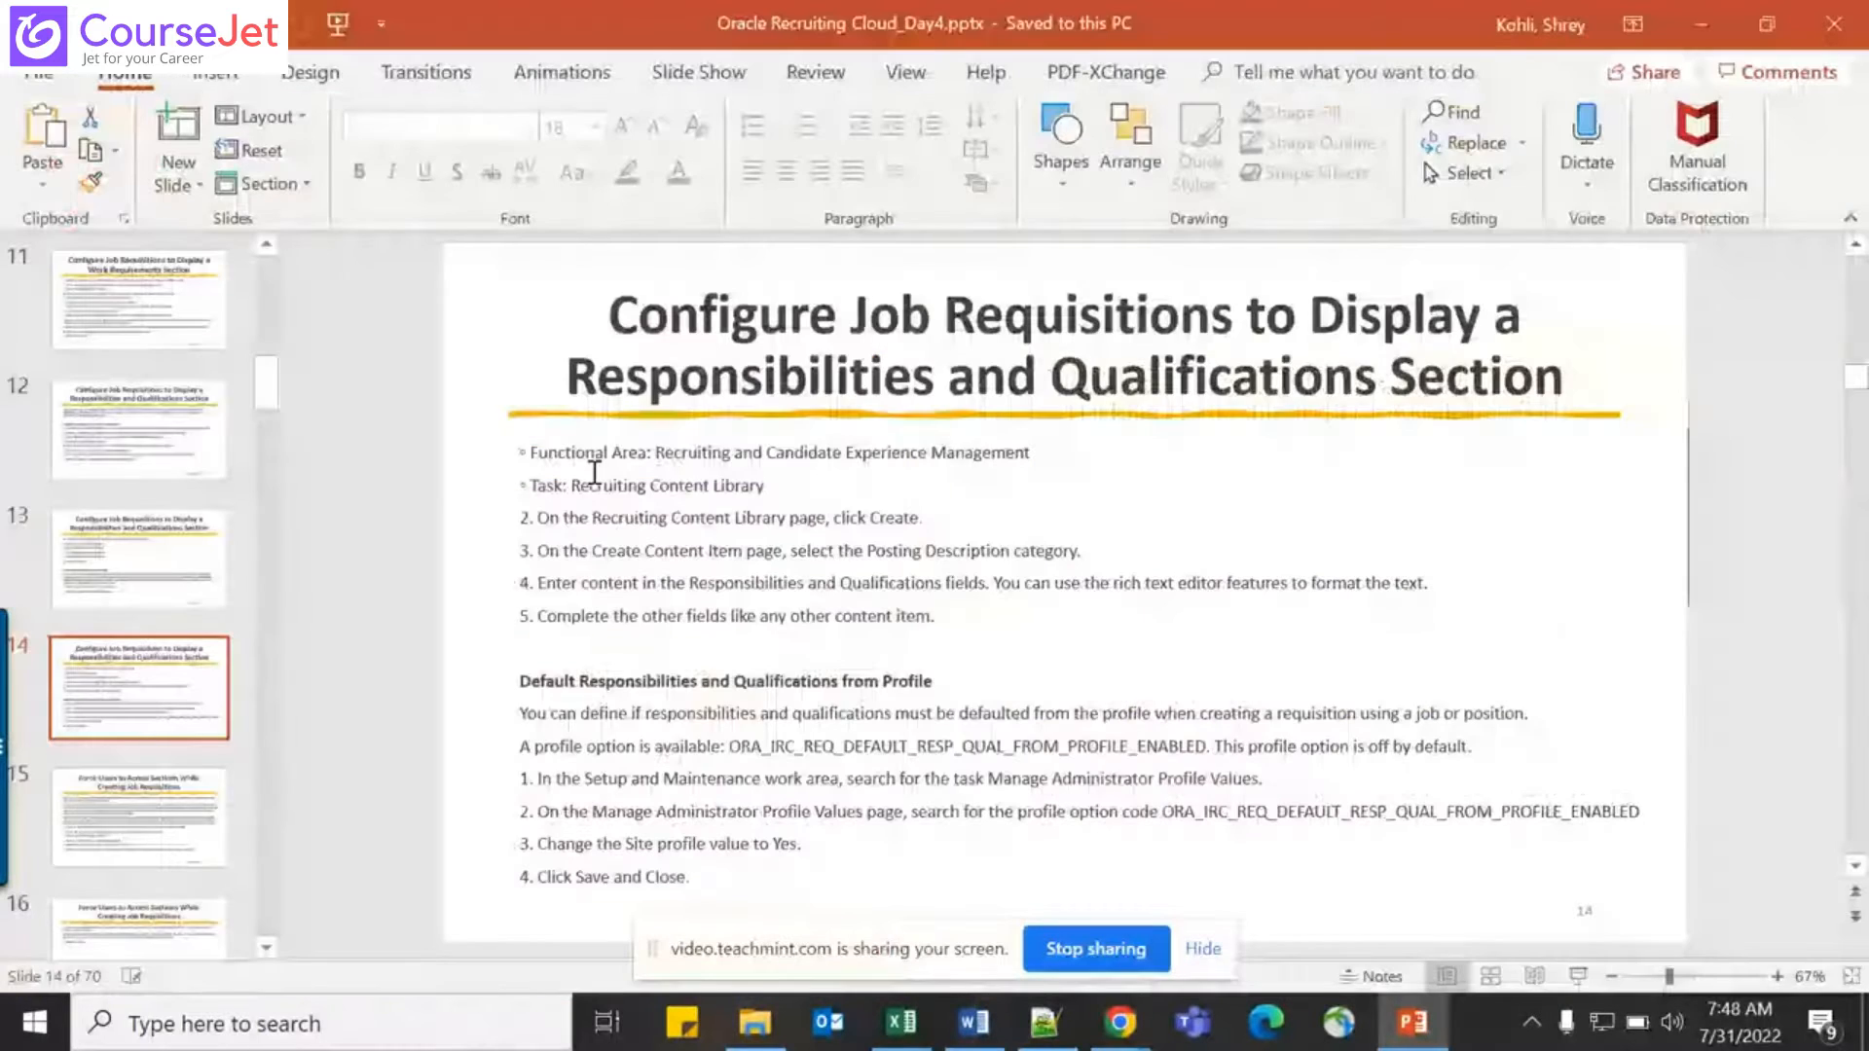
pyautogui.hotkey('alt', 'Tab')
pyautogui.click(435, 22)
pyautogui.click(389, 546)
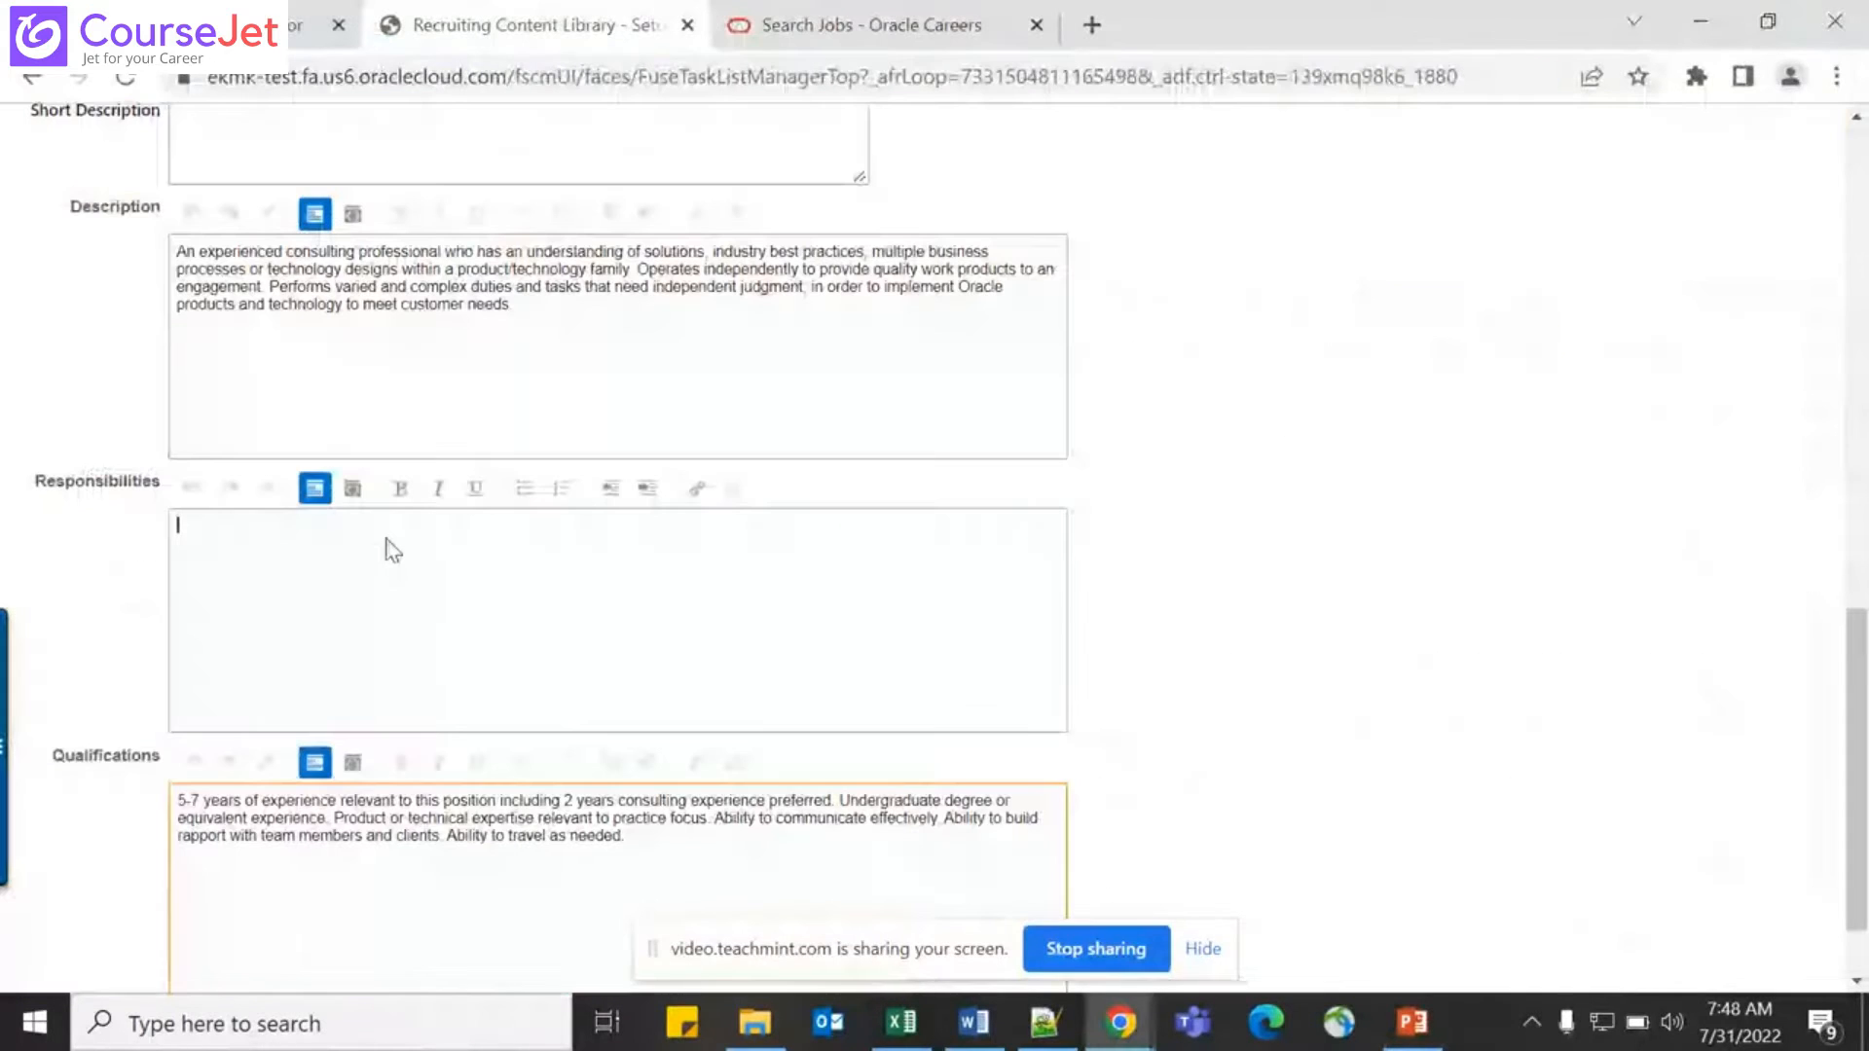
pyautogui.hotkey('ctrl', 'v')
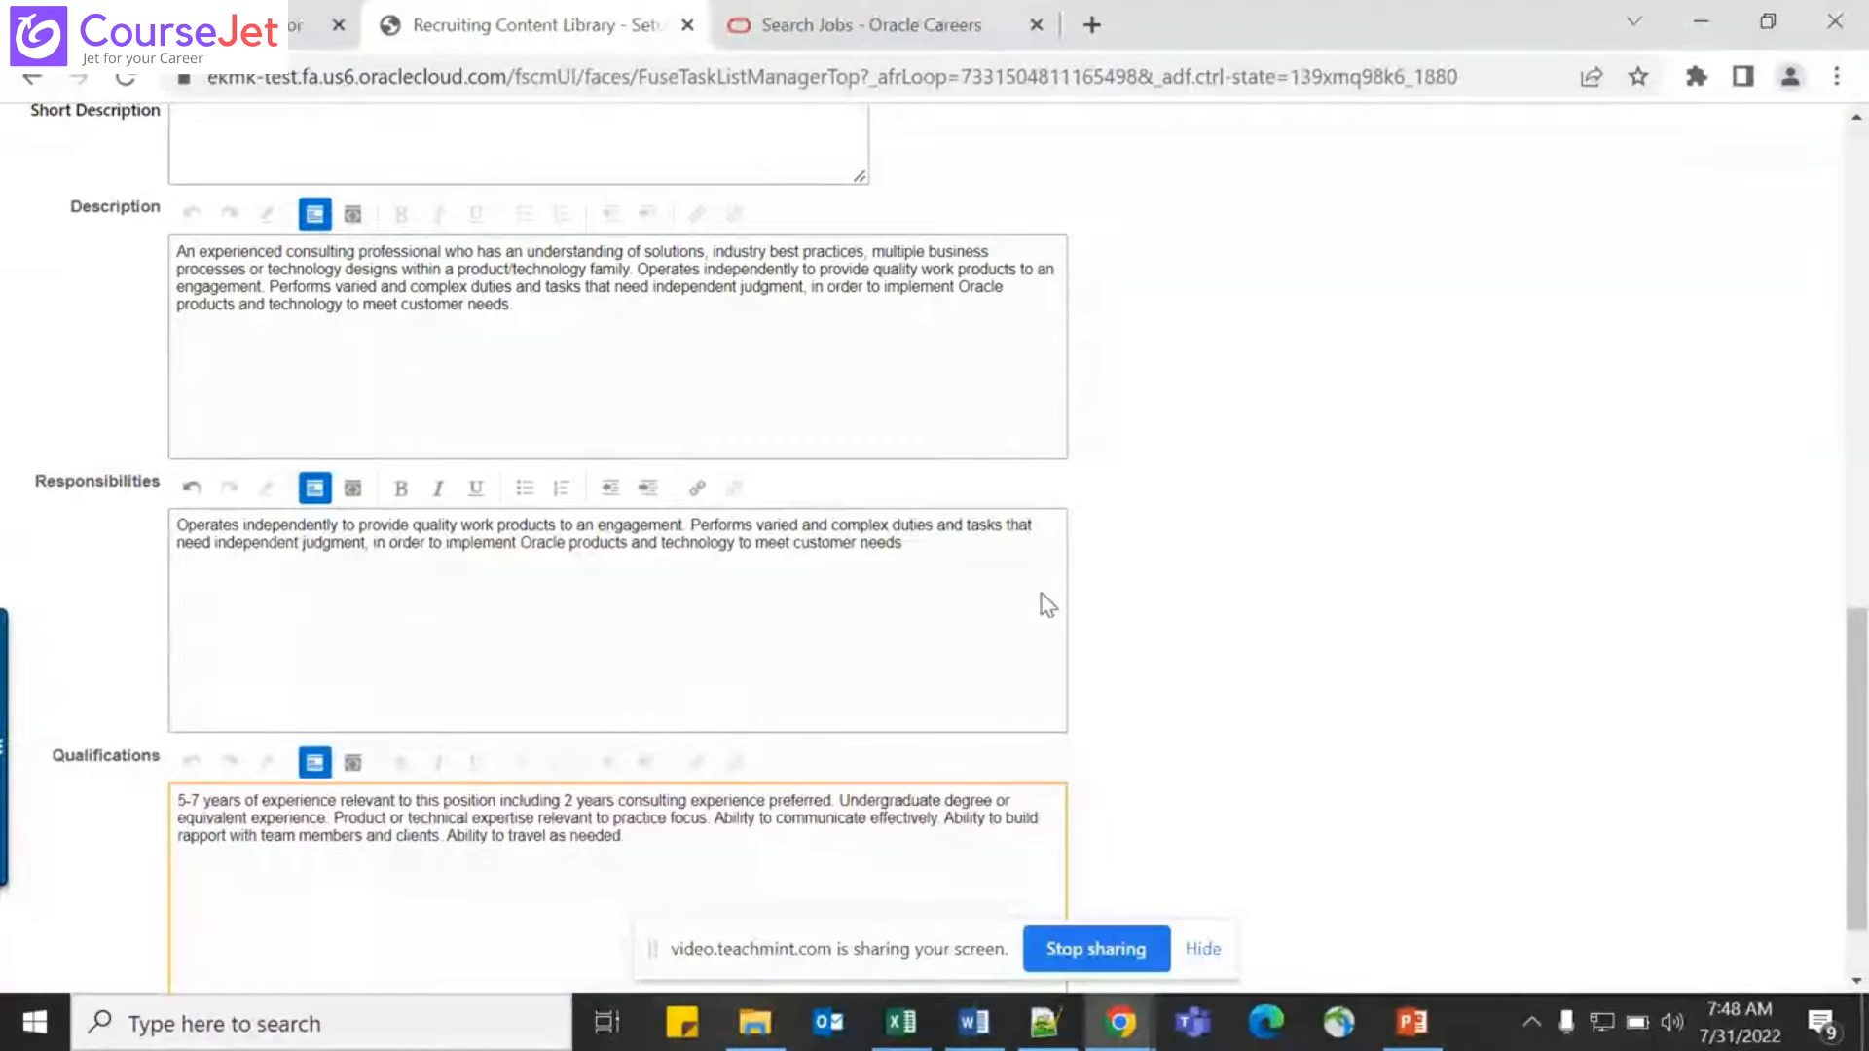
# Step: Check the filled text fields and view the Responsibilities text's HTML source, returning it to rich text view
pyautogui.scroll(-1, 1041, 594)
pyautogui.scroll(-1, 1041, 594)
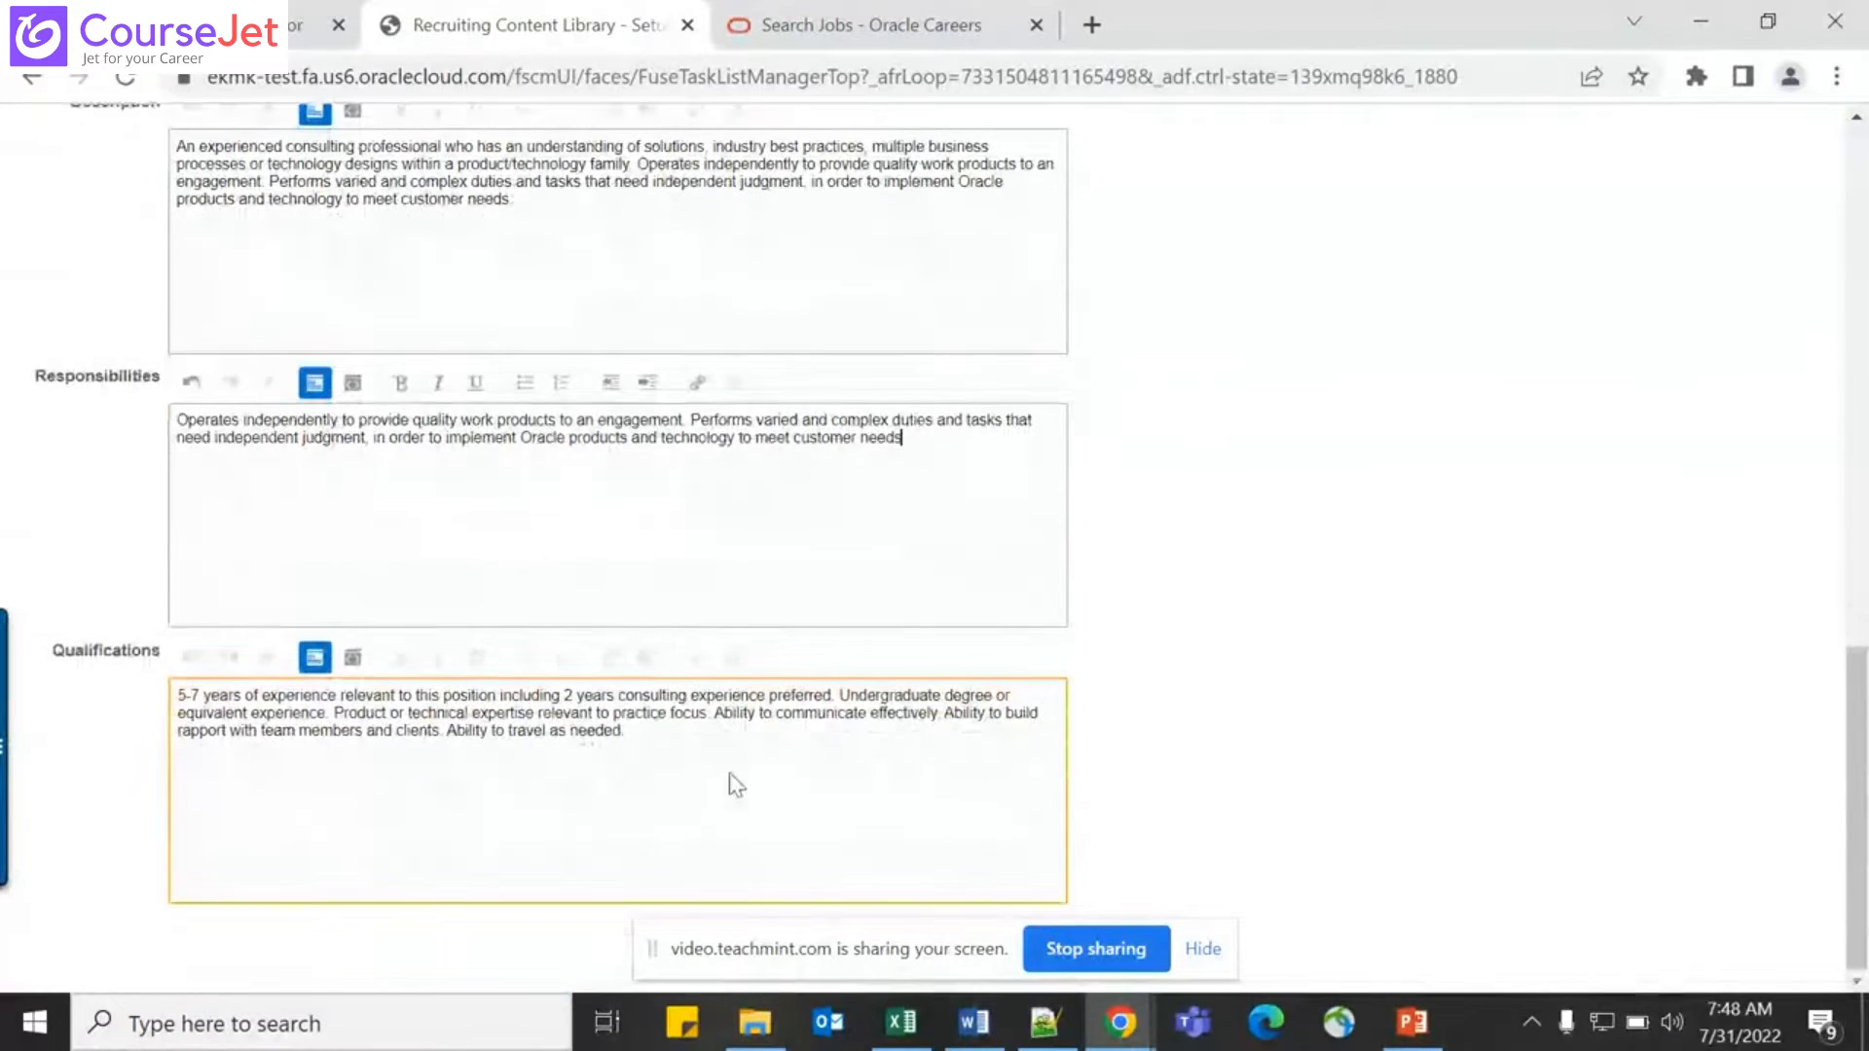
pyautogui.click(730, 777)
pyautogui.click(945, 281)
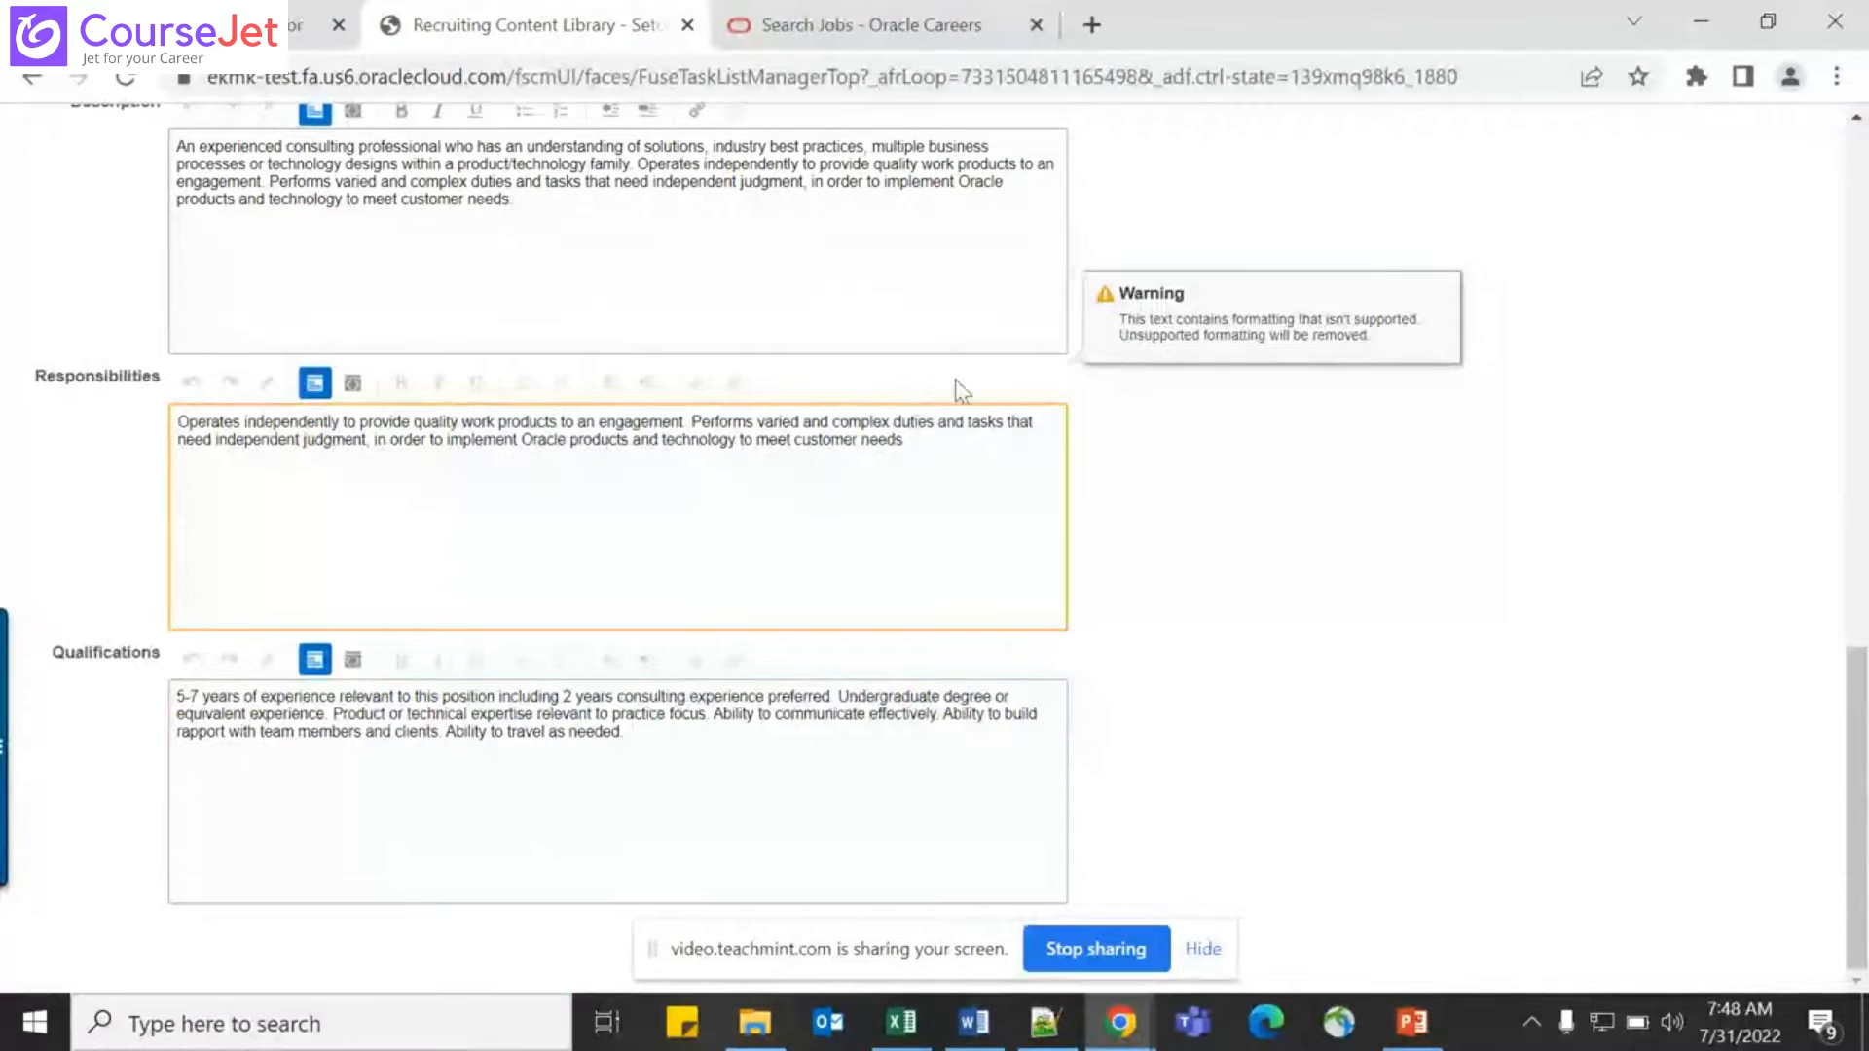
pyautogui.click(822, 471)
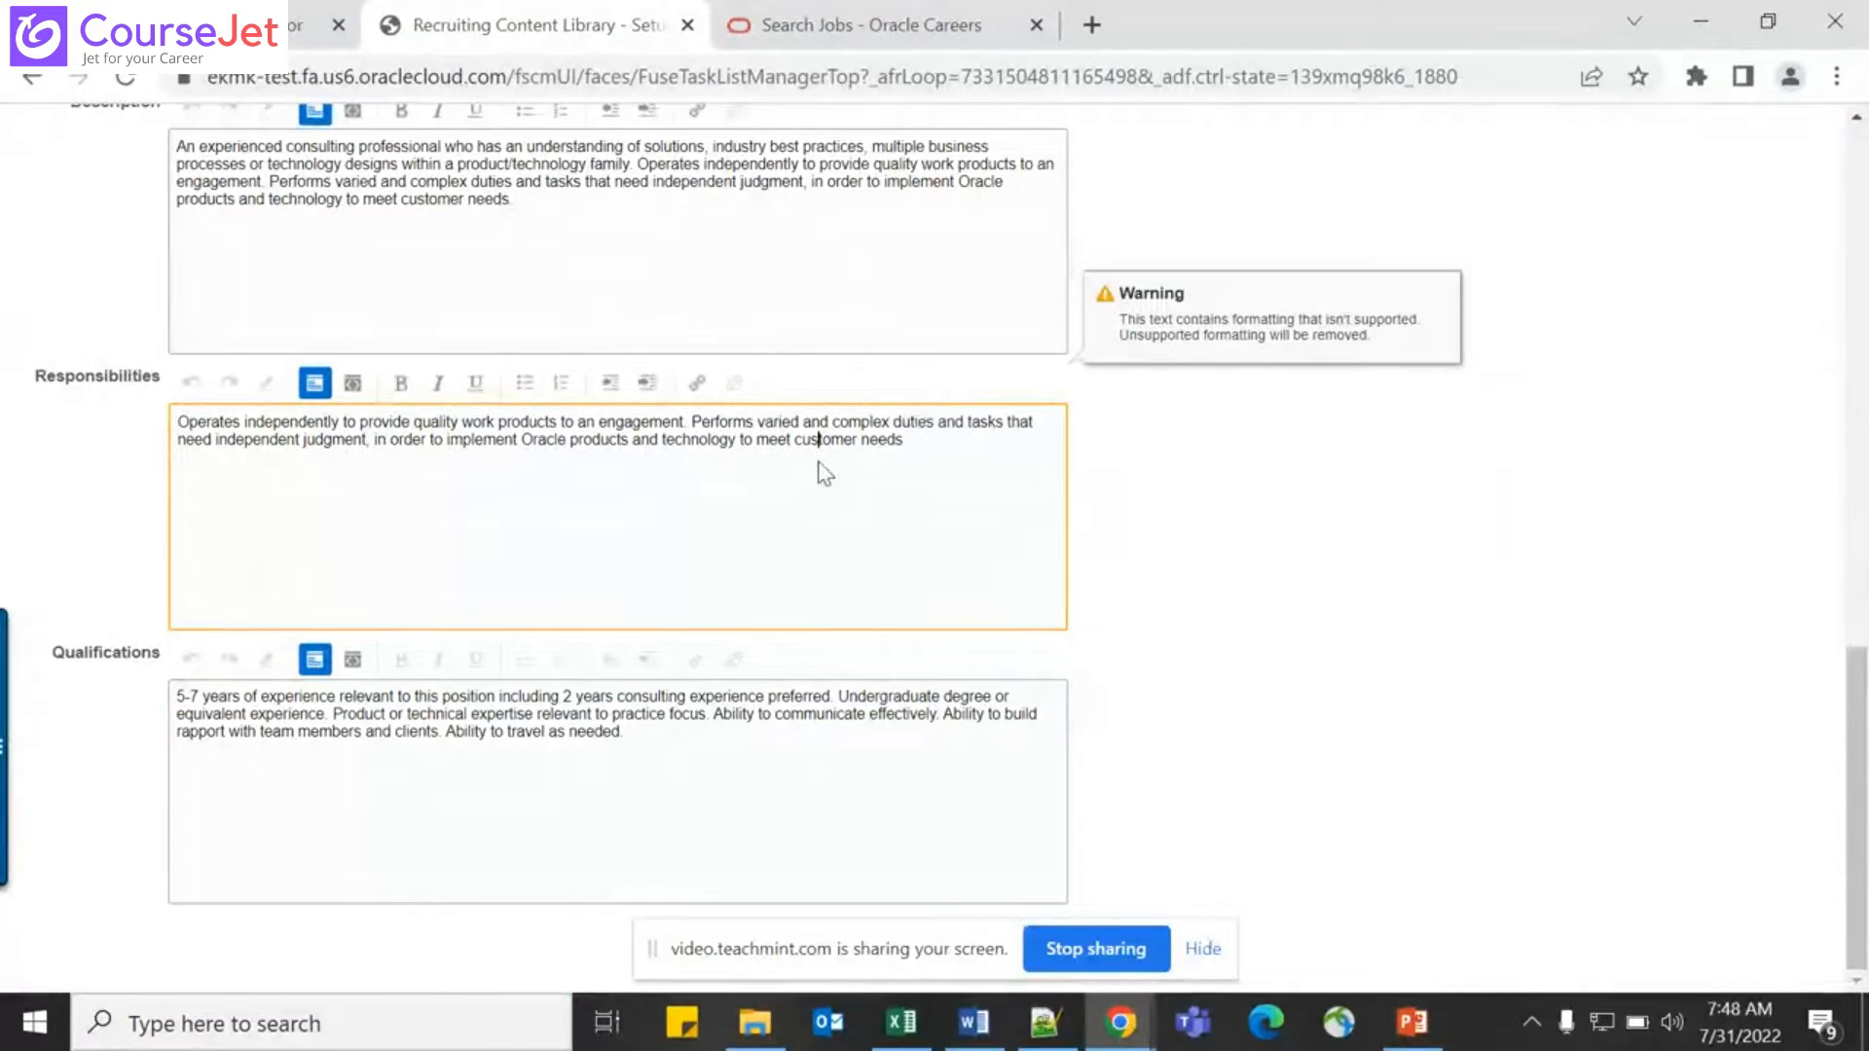
pyautogui.click(351, 387)
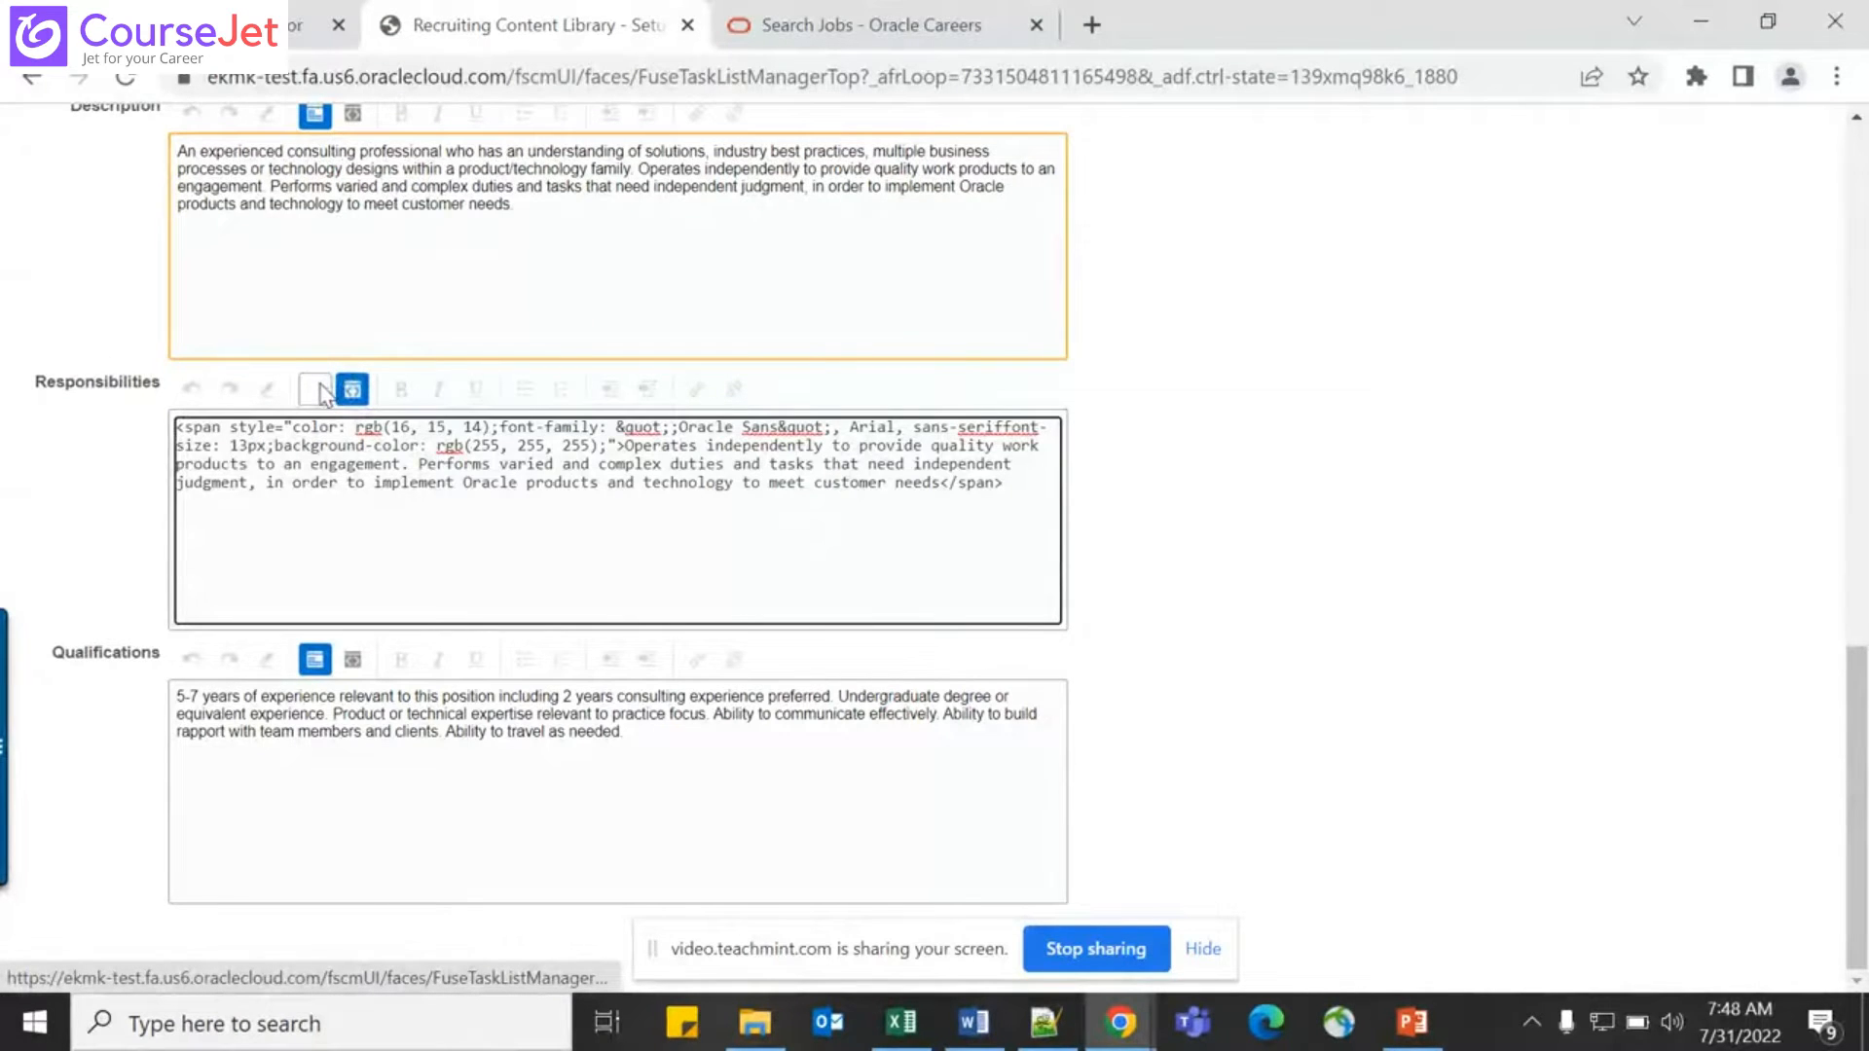
pyautogui.click(315, 390)
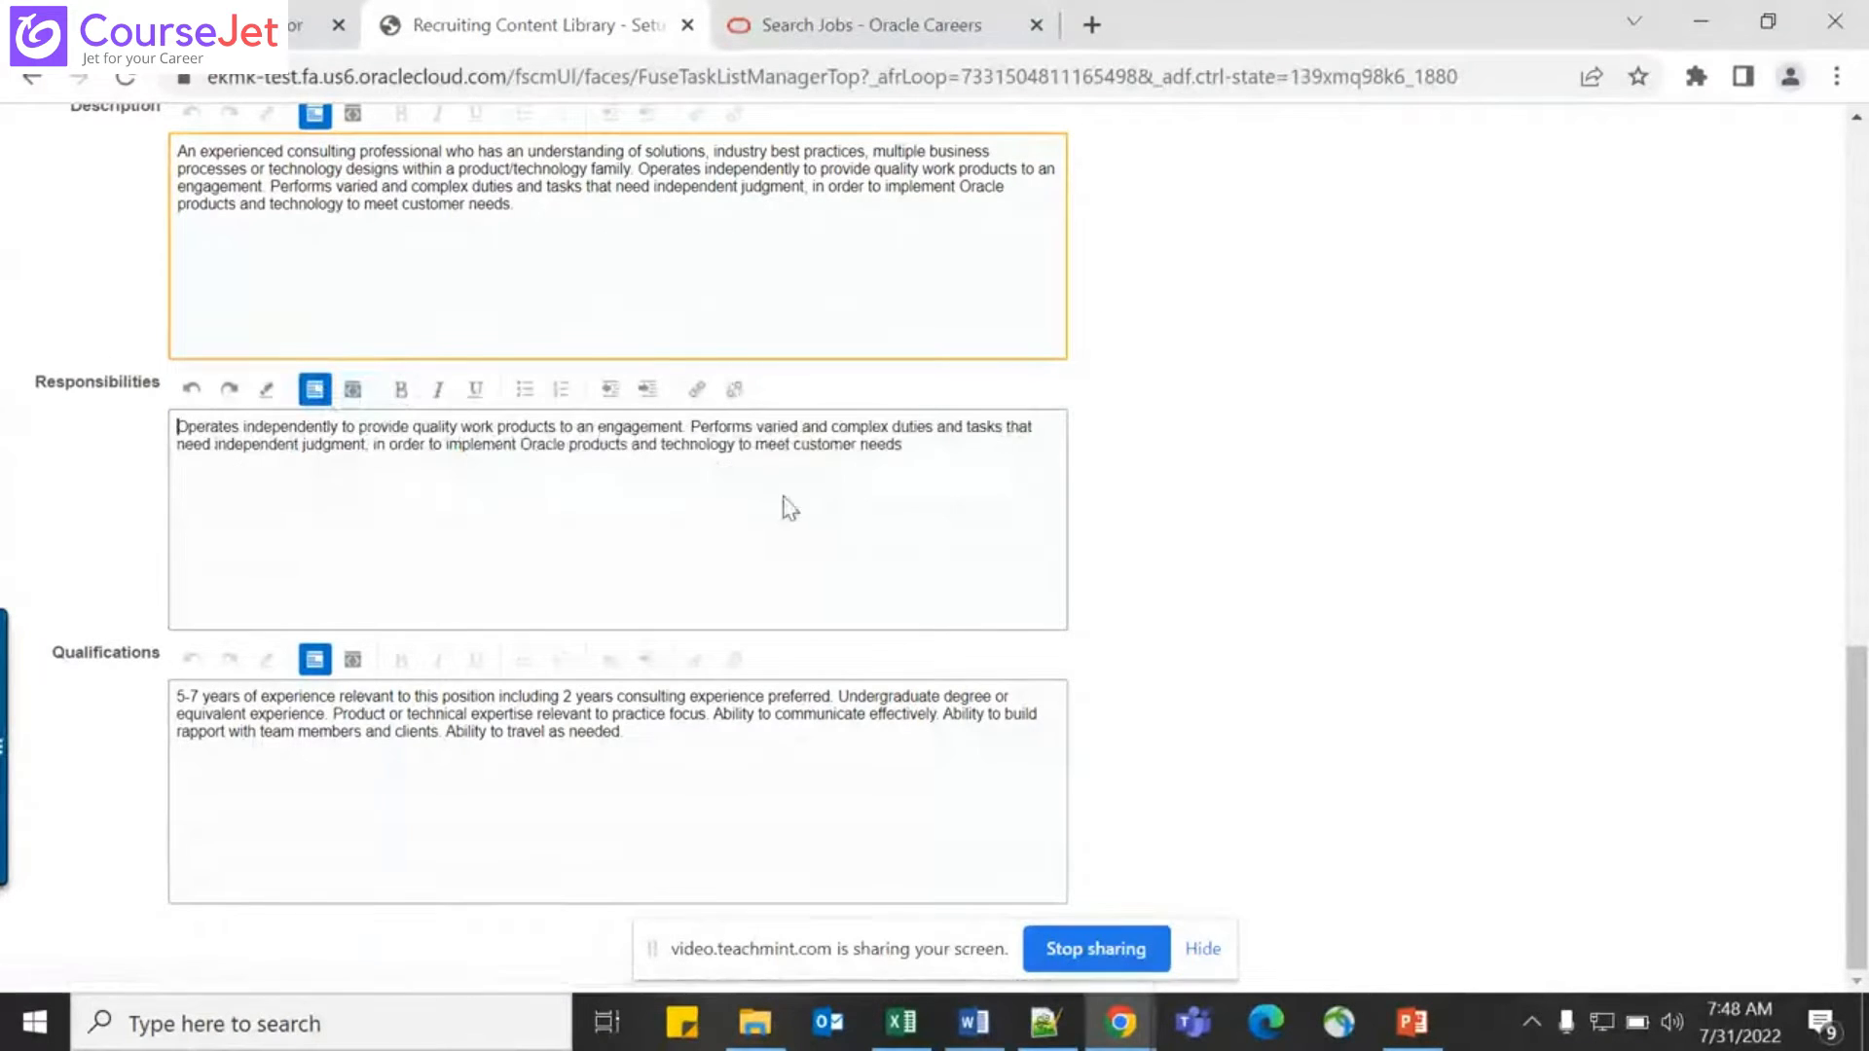
# Step: Set the content item's version to Start on Activation
pyautogui.scroll(7, 1260, 564)
pyautogui.scroll(-3, 1260, 565)
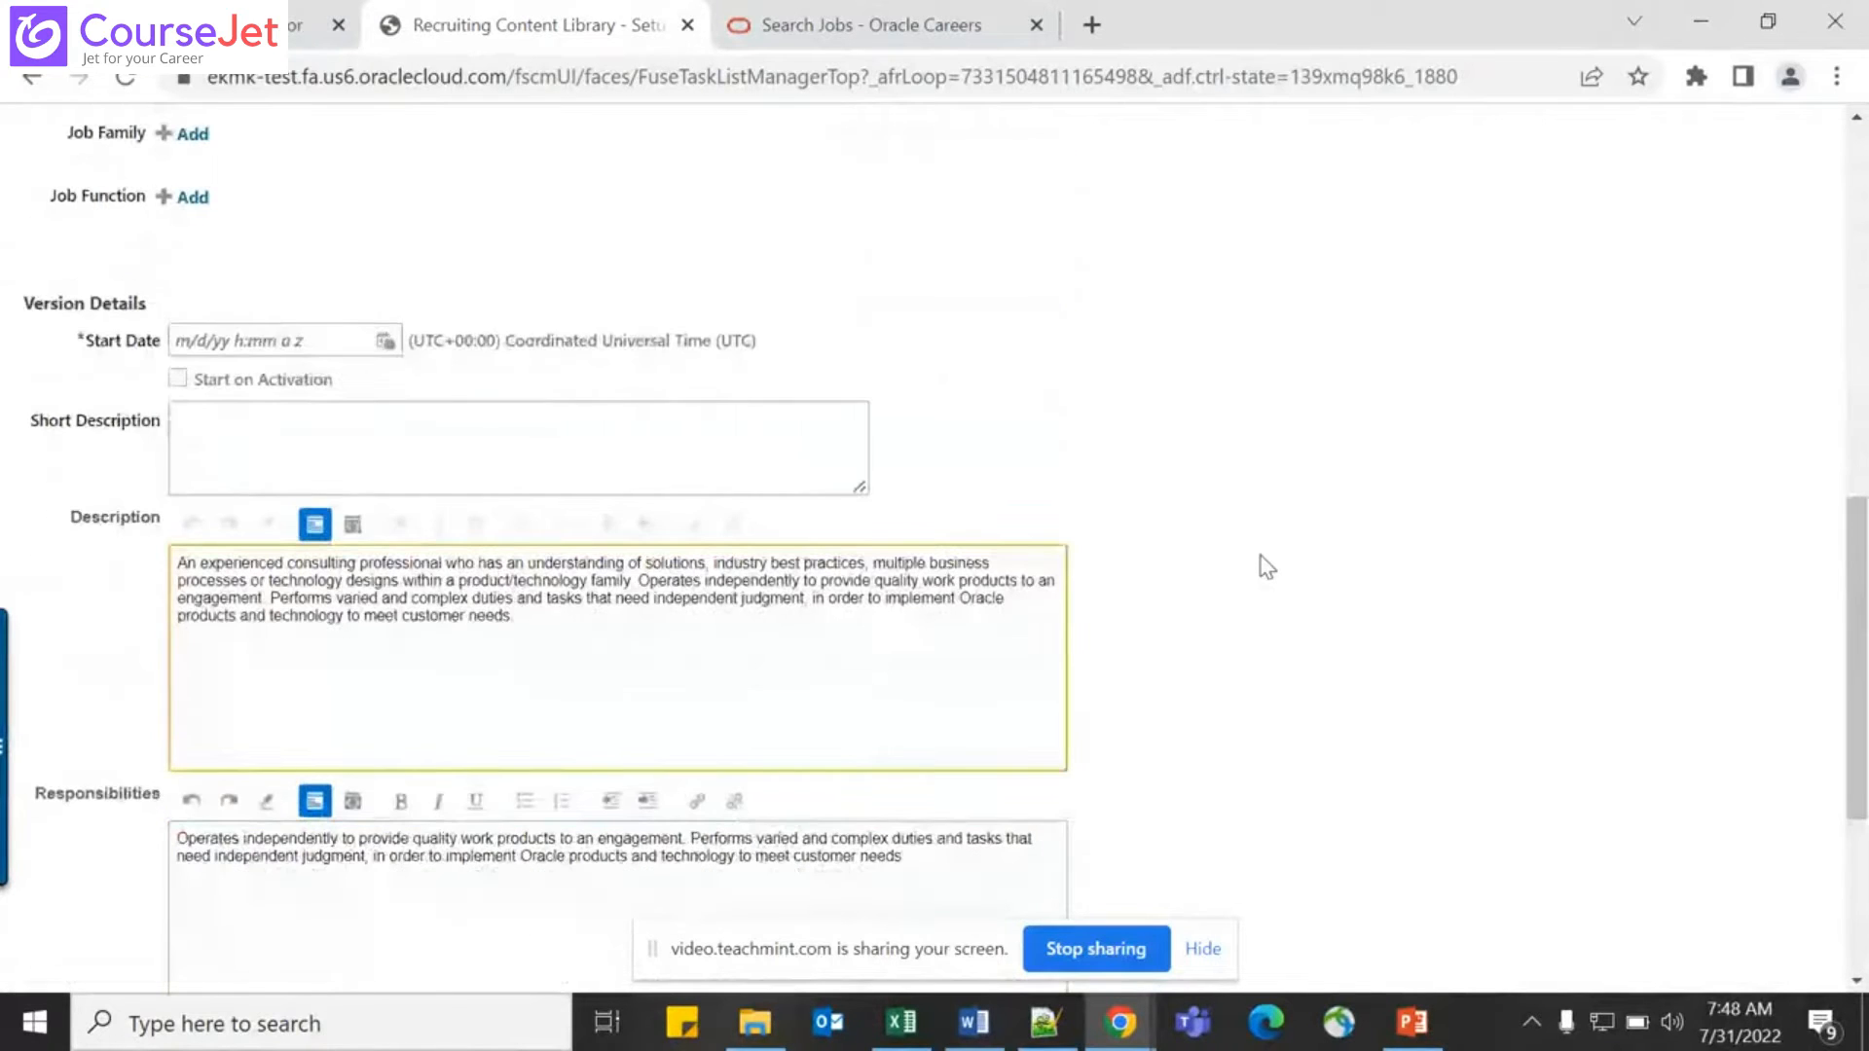
pyautogui.click(179, 360)
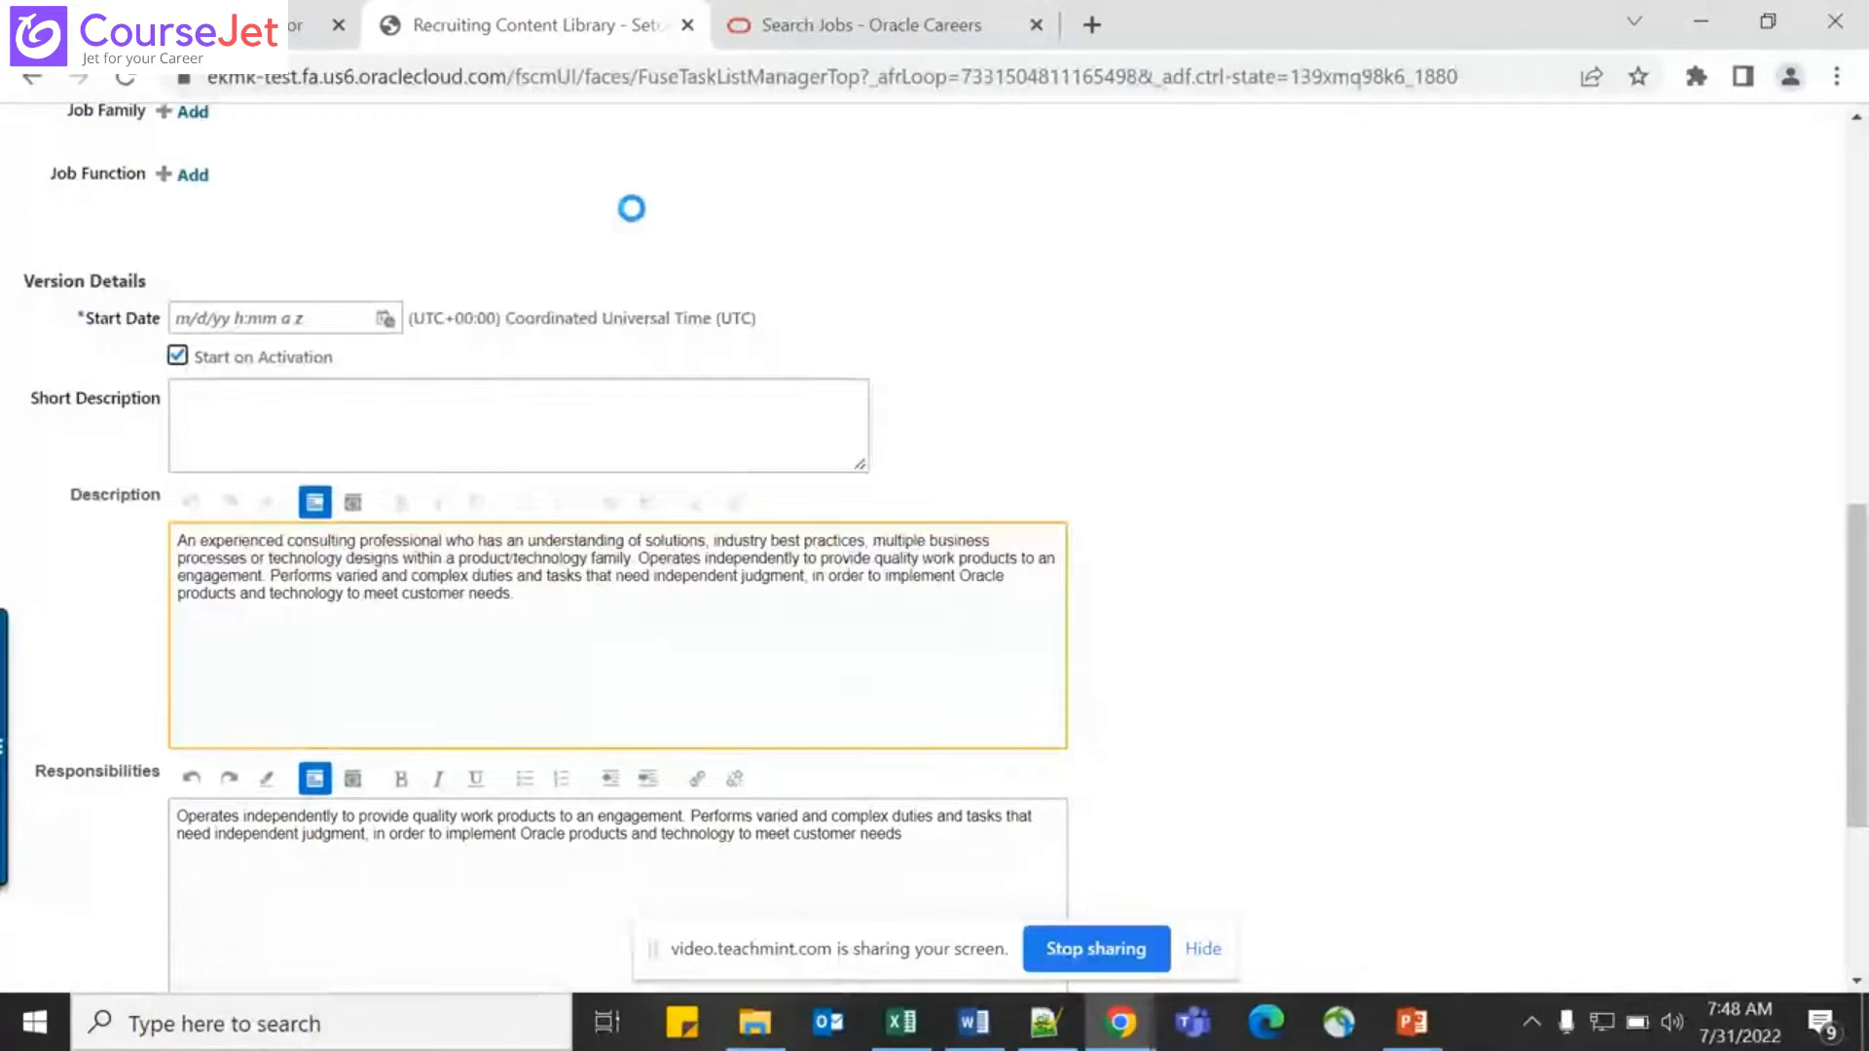
# Step: Save and activate the Posting Description content item, acknowledging the unsupported formatting warnings
pyautogui.scroll(7, 633, 211)
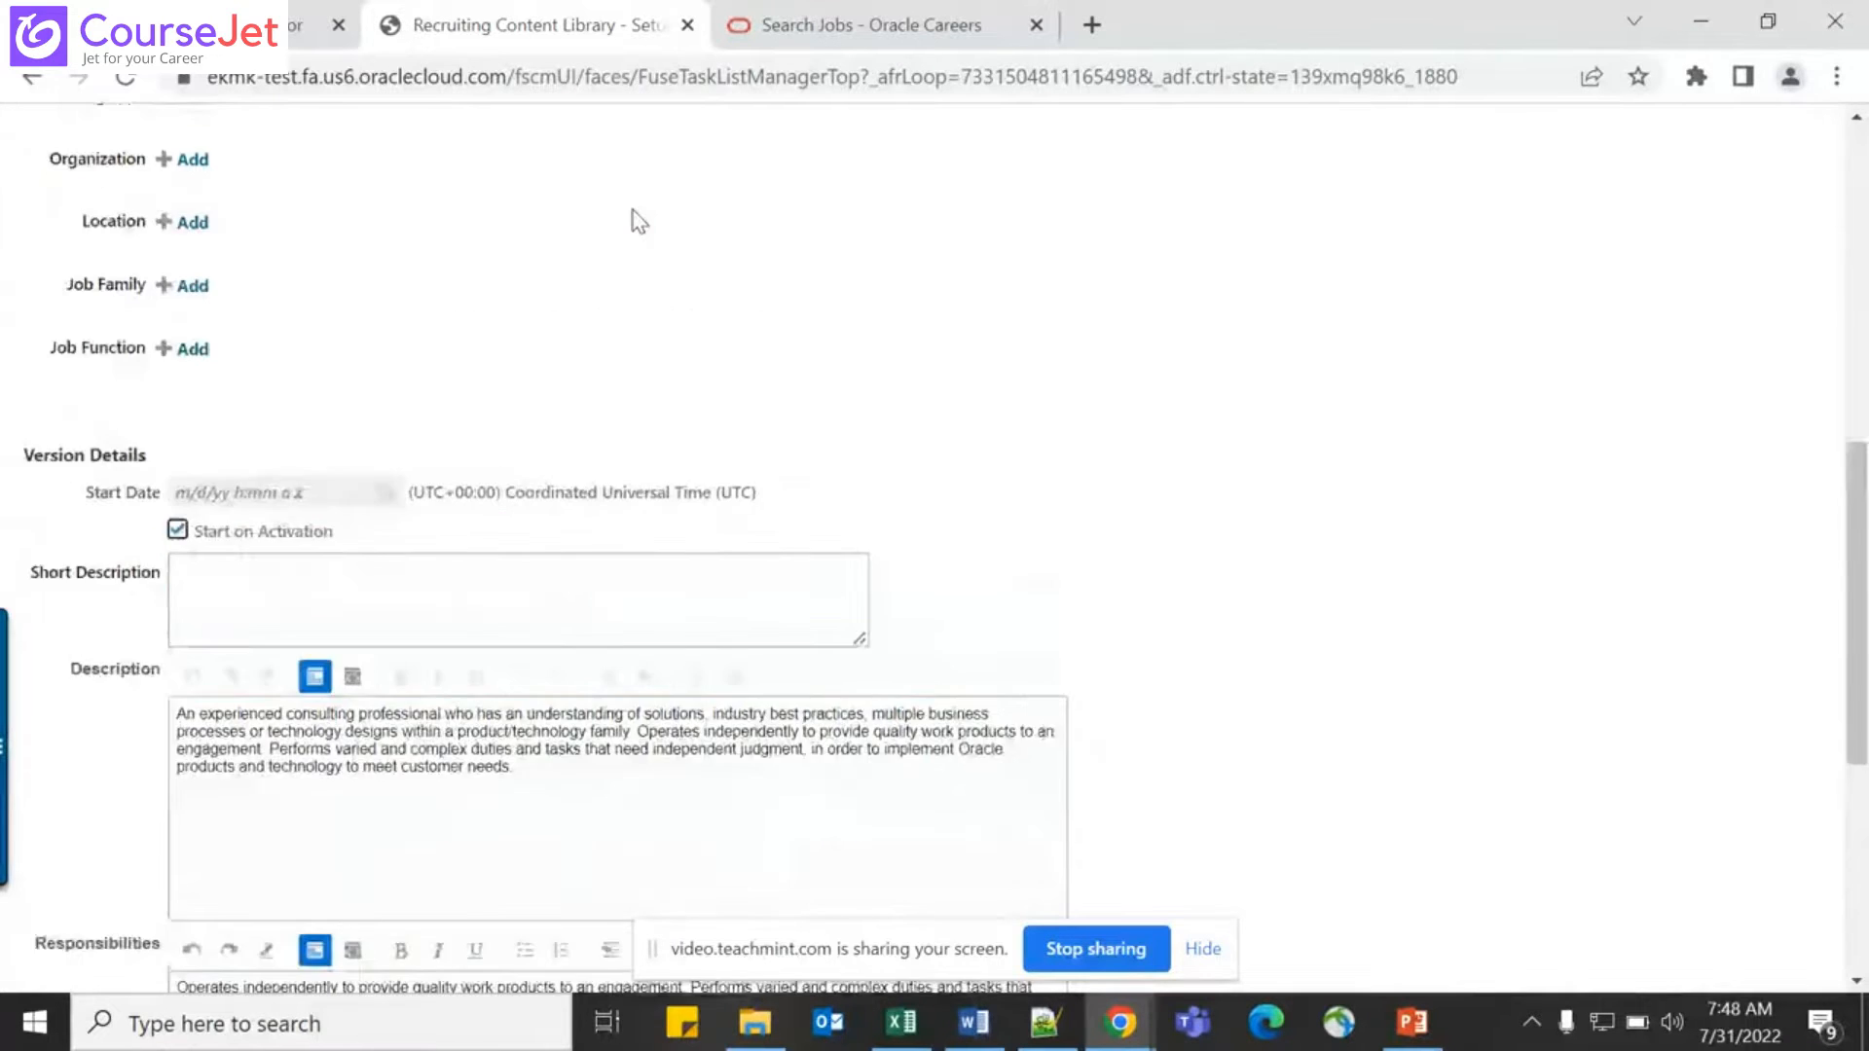
pyautogui.scroll(4, 632, 210)
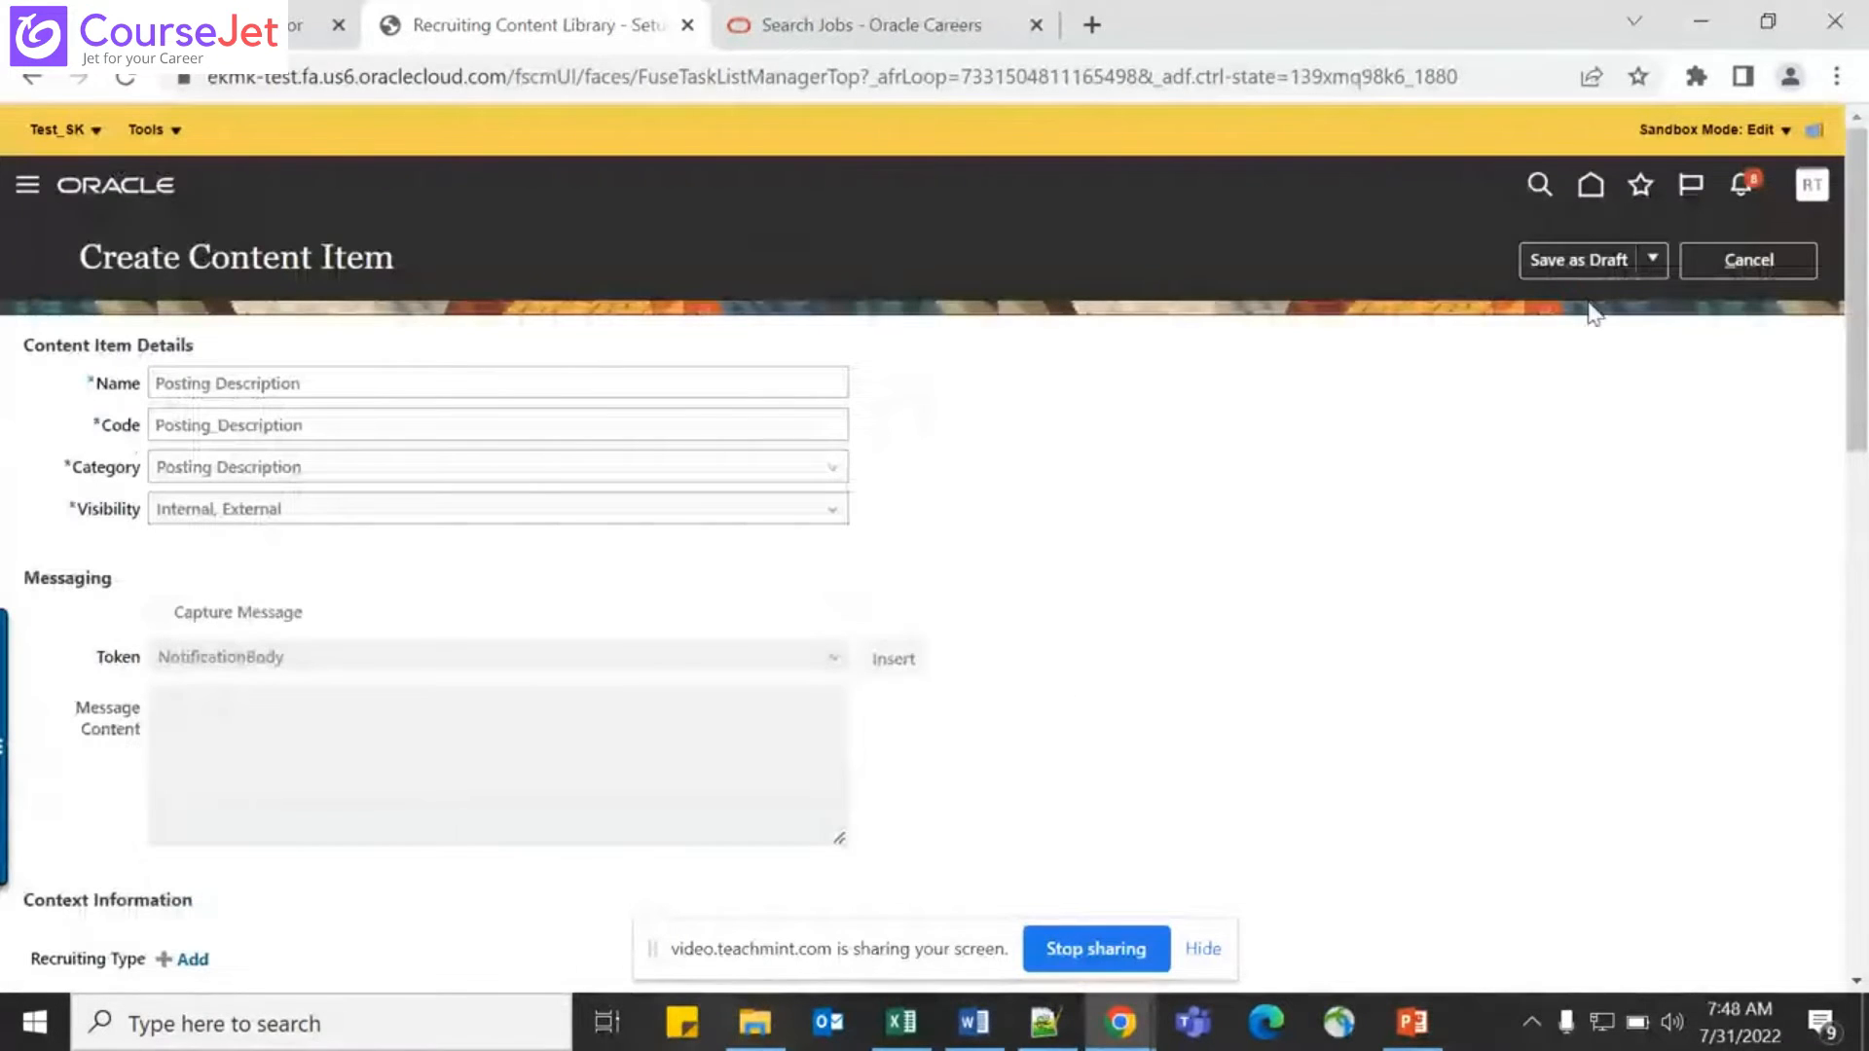
pyautogui.click(1652, 259)
pyautogui.click(1607, 300)
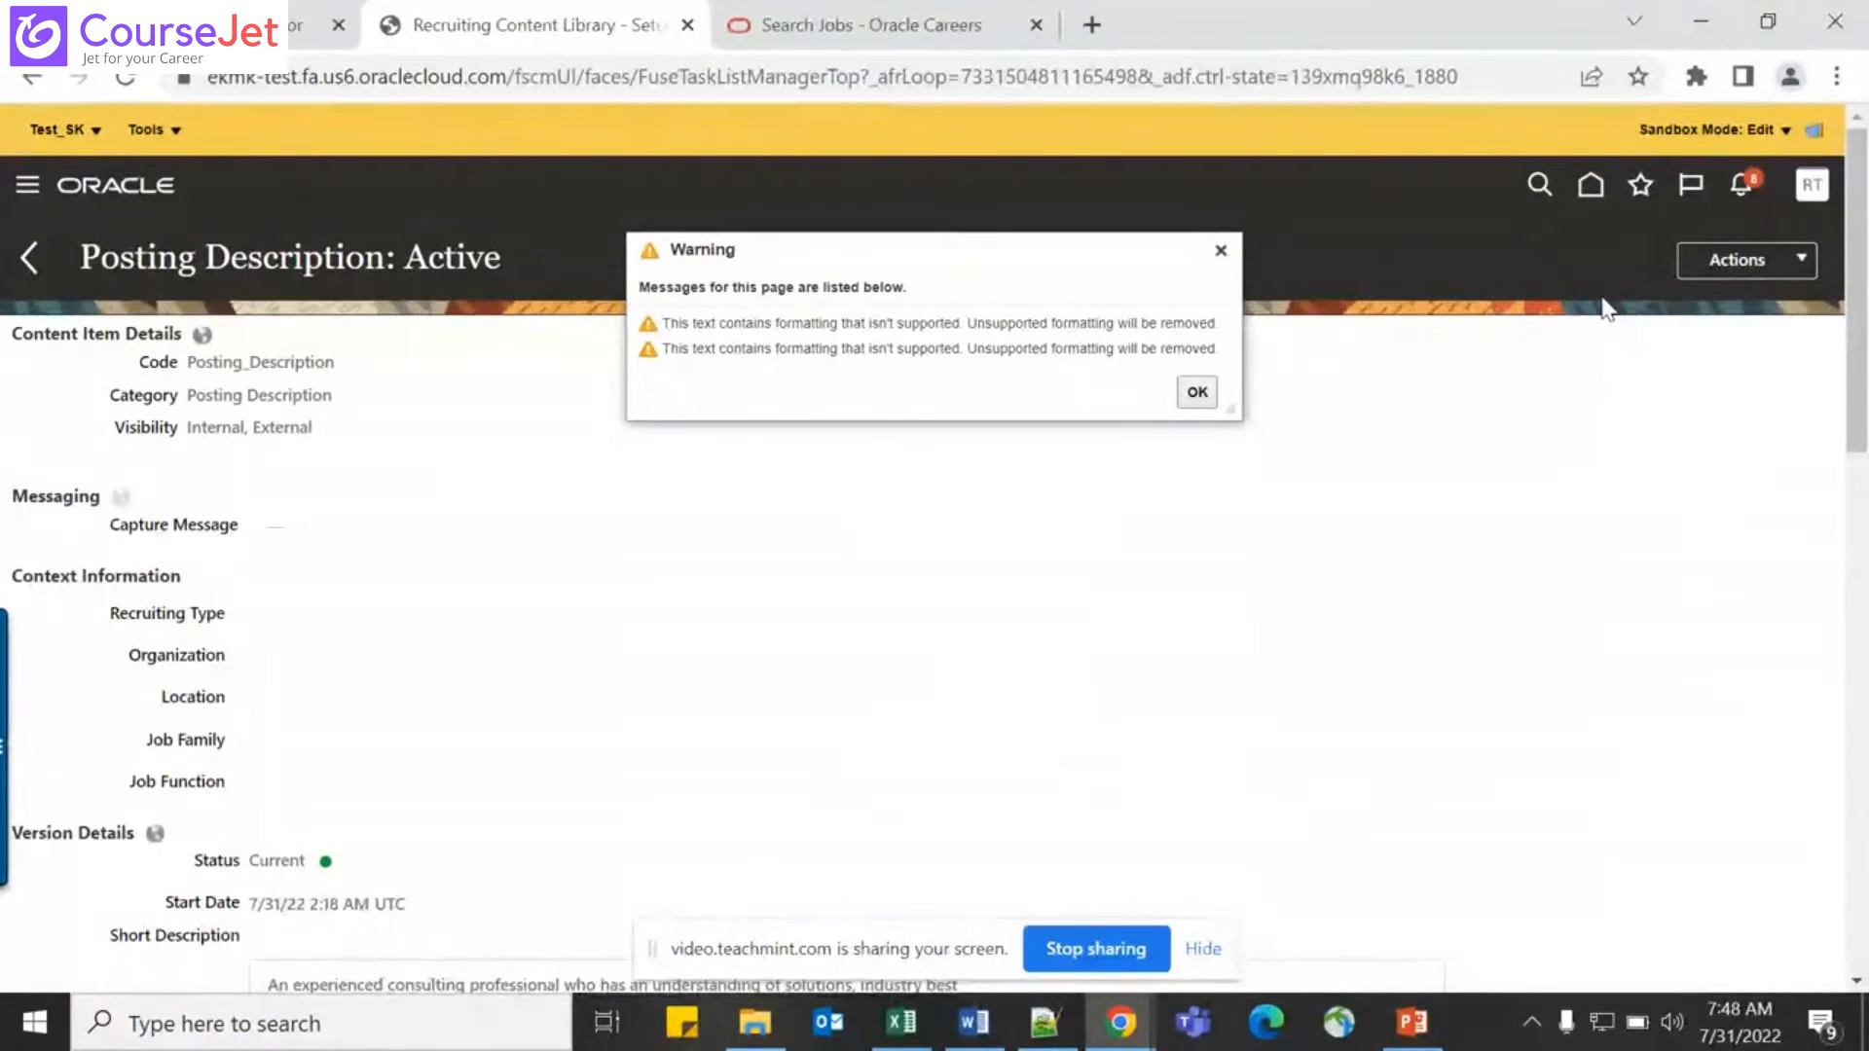
pyautogui.click(1198, 393)
# Step: Review the activated item's Description, Responsibilities and Qualifications, and return to the Recruiting Content Library list
pyautogui.scroll(-8, 608, 594)
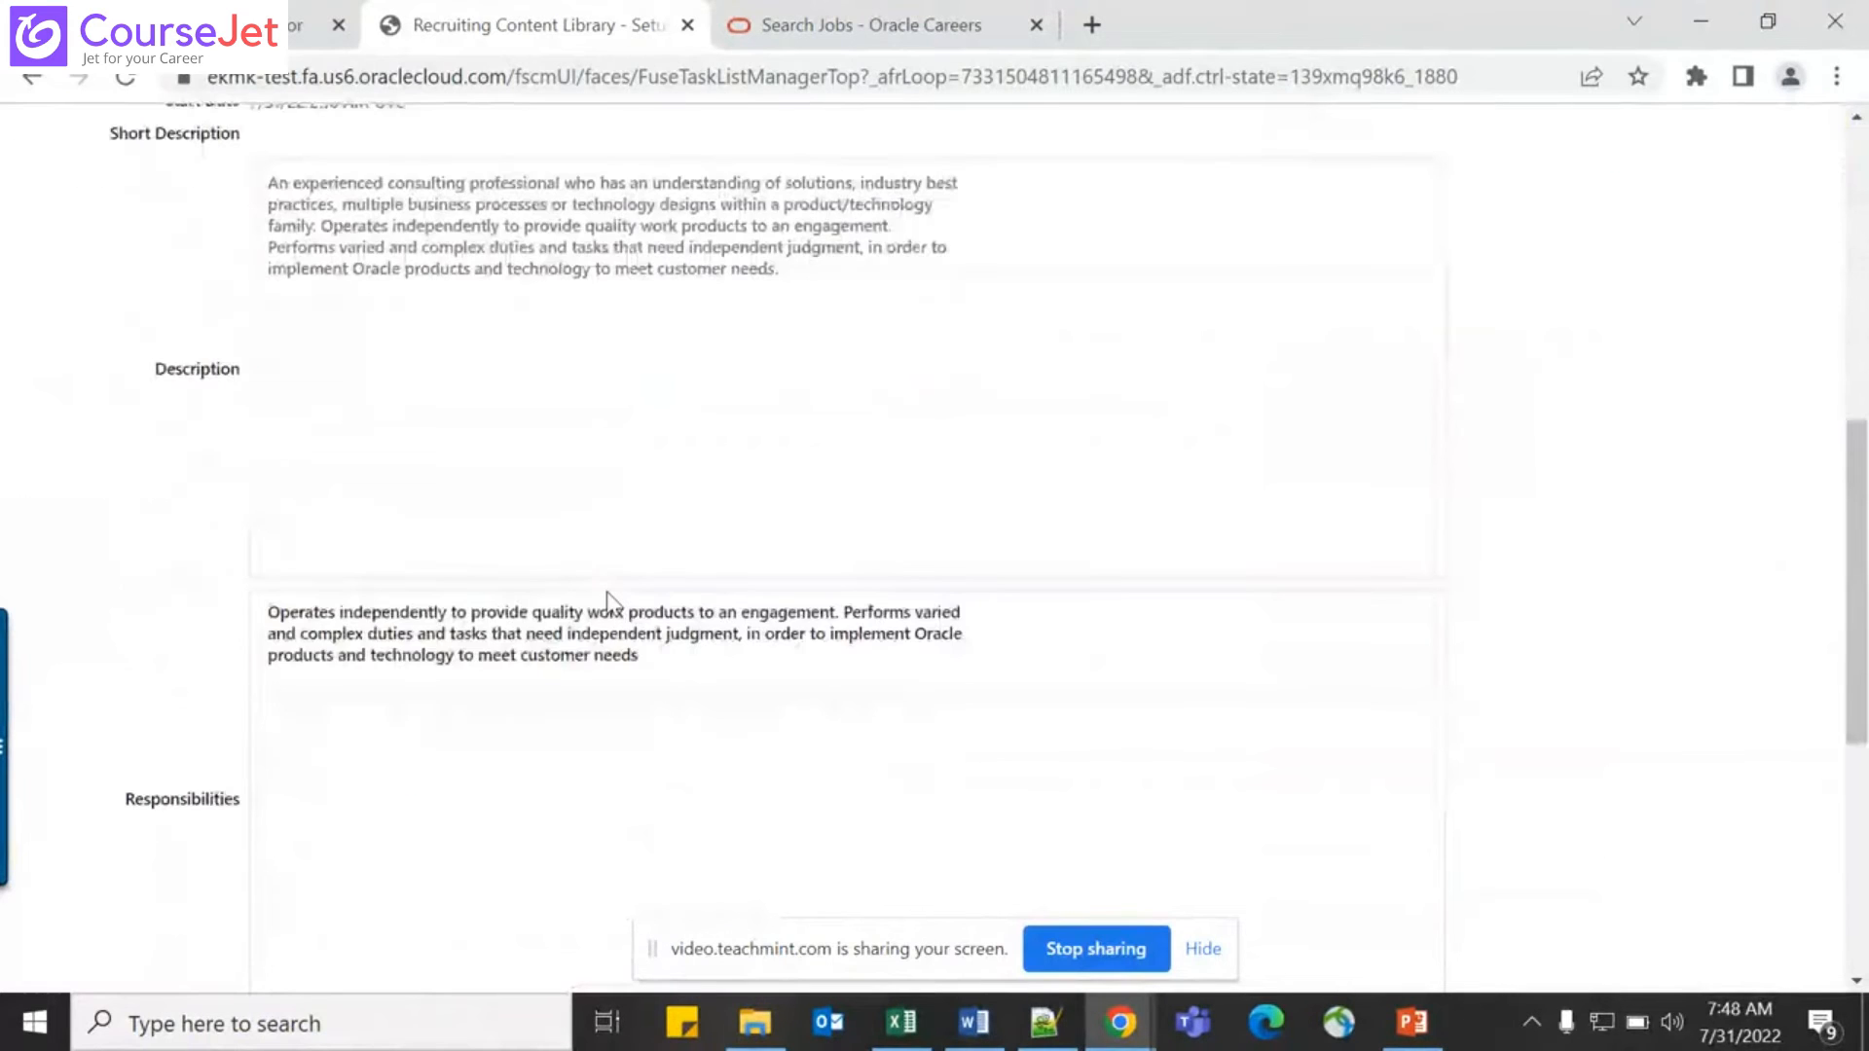
pyautogui.scroll(-6, 608, 596)
pyautogui.scroll(11, 609, 600)
pyautogui.scroll(-11, 607, 595)
pyautogui.scroll(14, 607, 595)
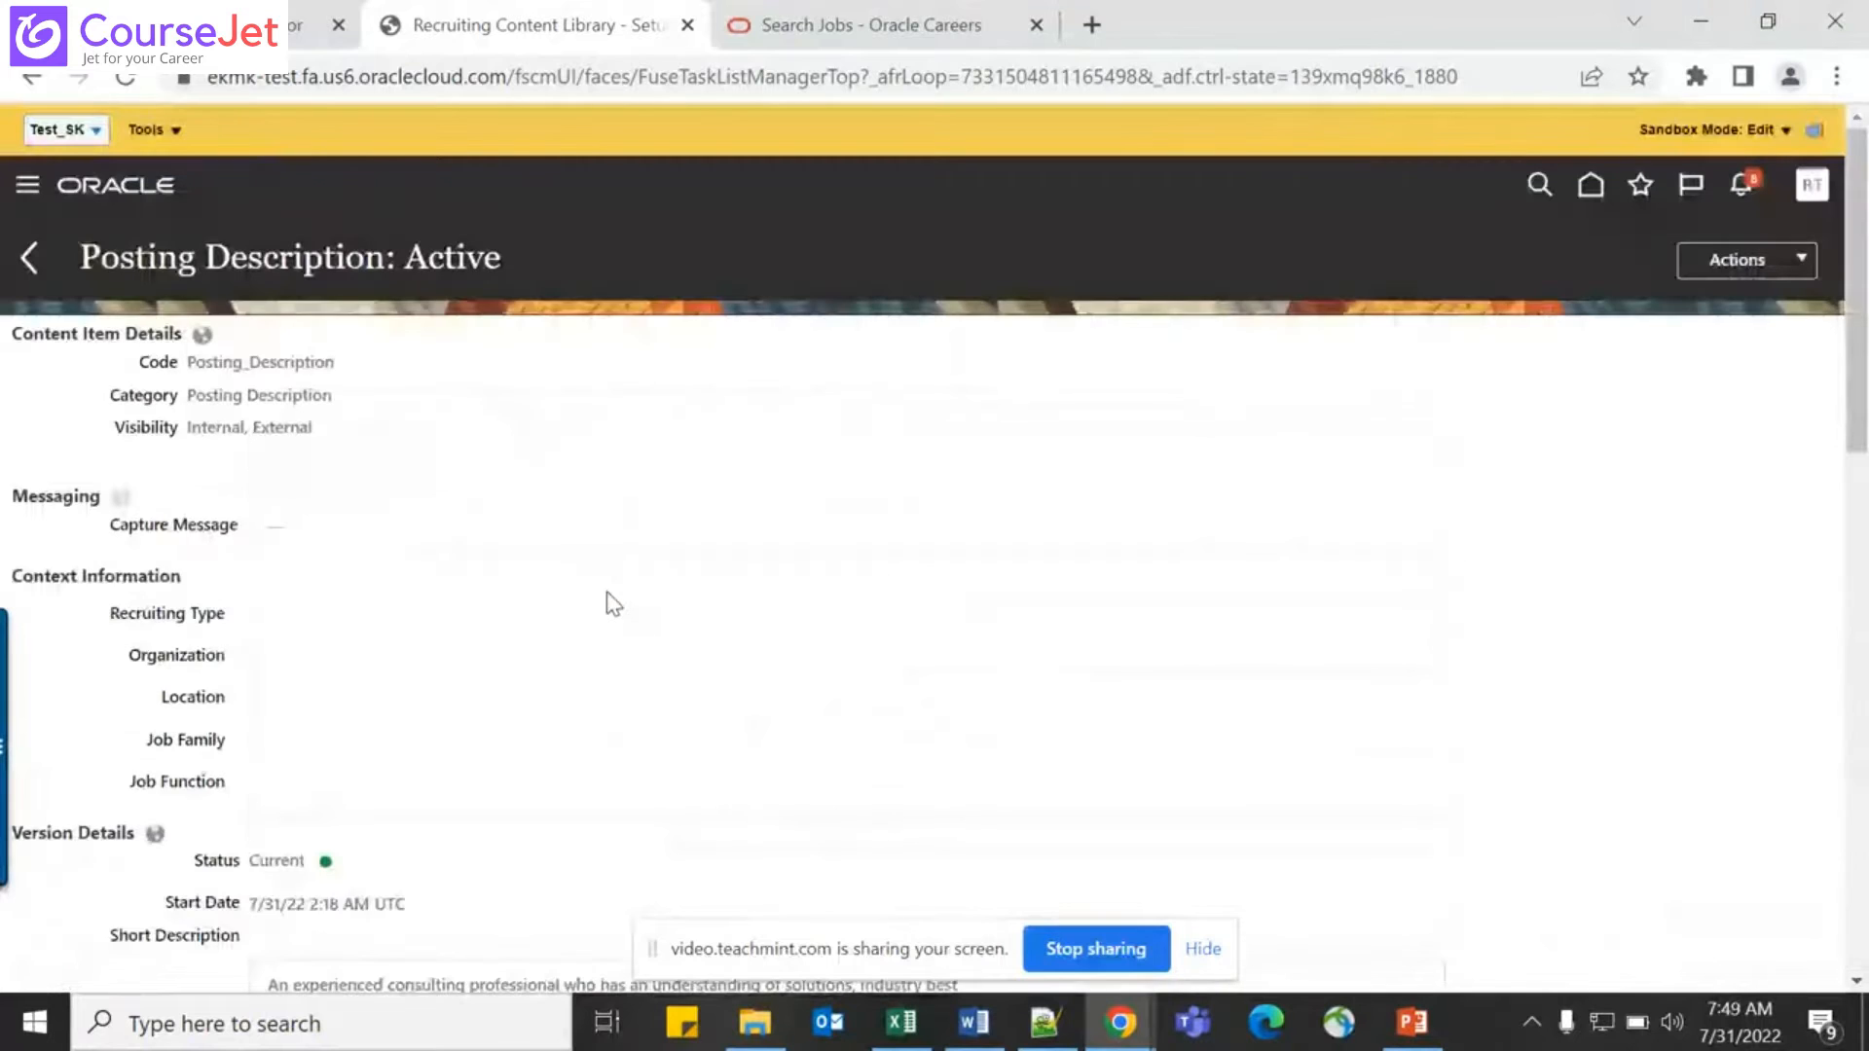
pyautogui.click(31, 267)
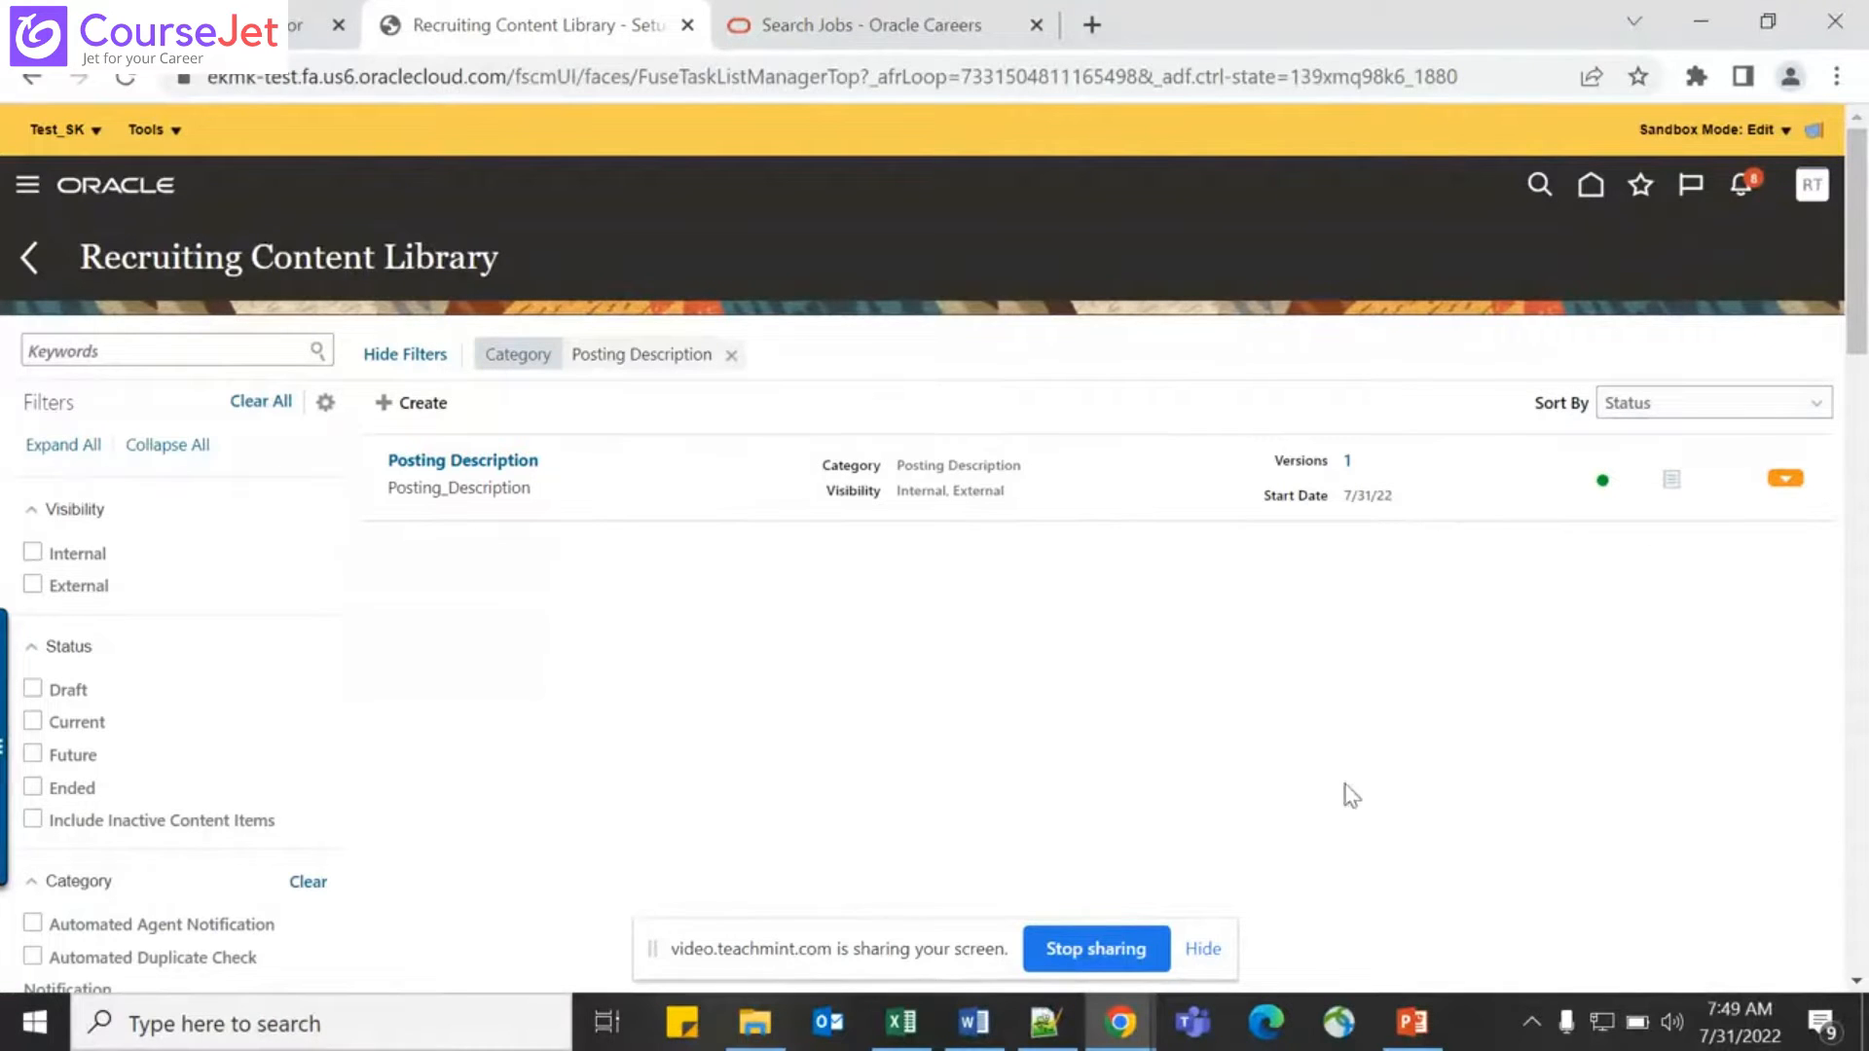
# Step: Close the Oracle Careers job search page and switch to the Oracle Recruiting Cloud_Day4.pptx presentation in PowerPoint
pyautogui.click(1036, 24)
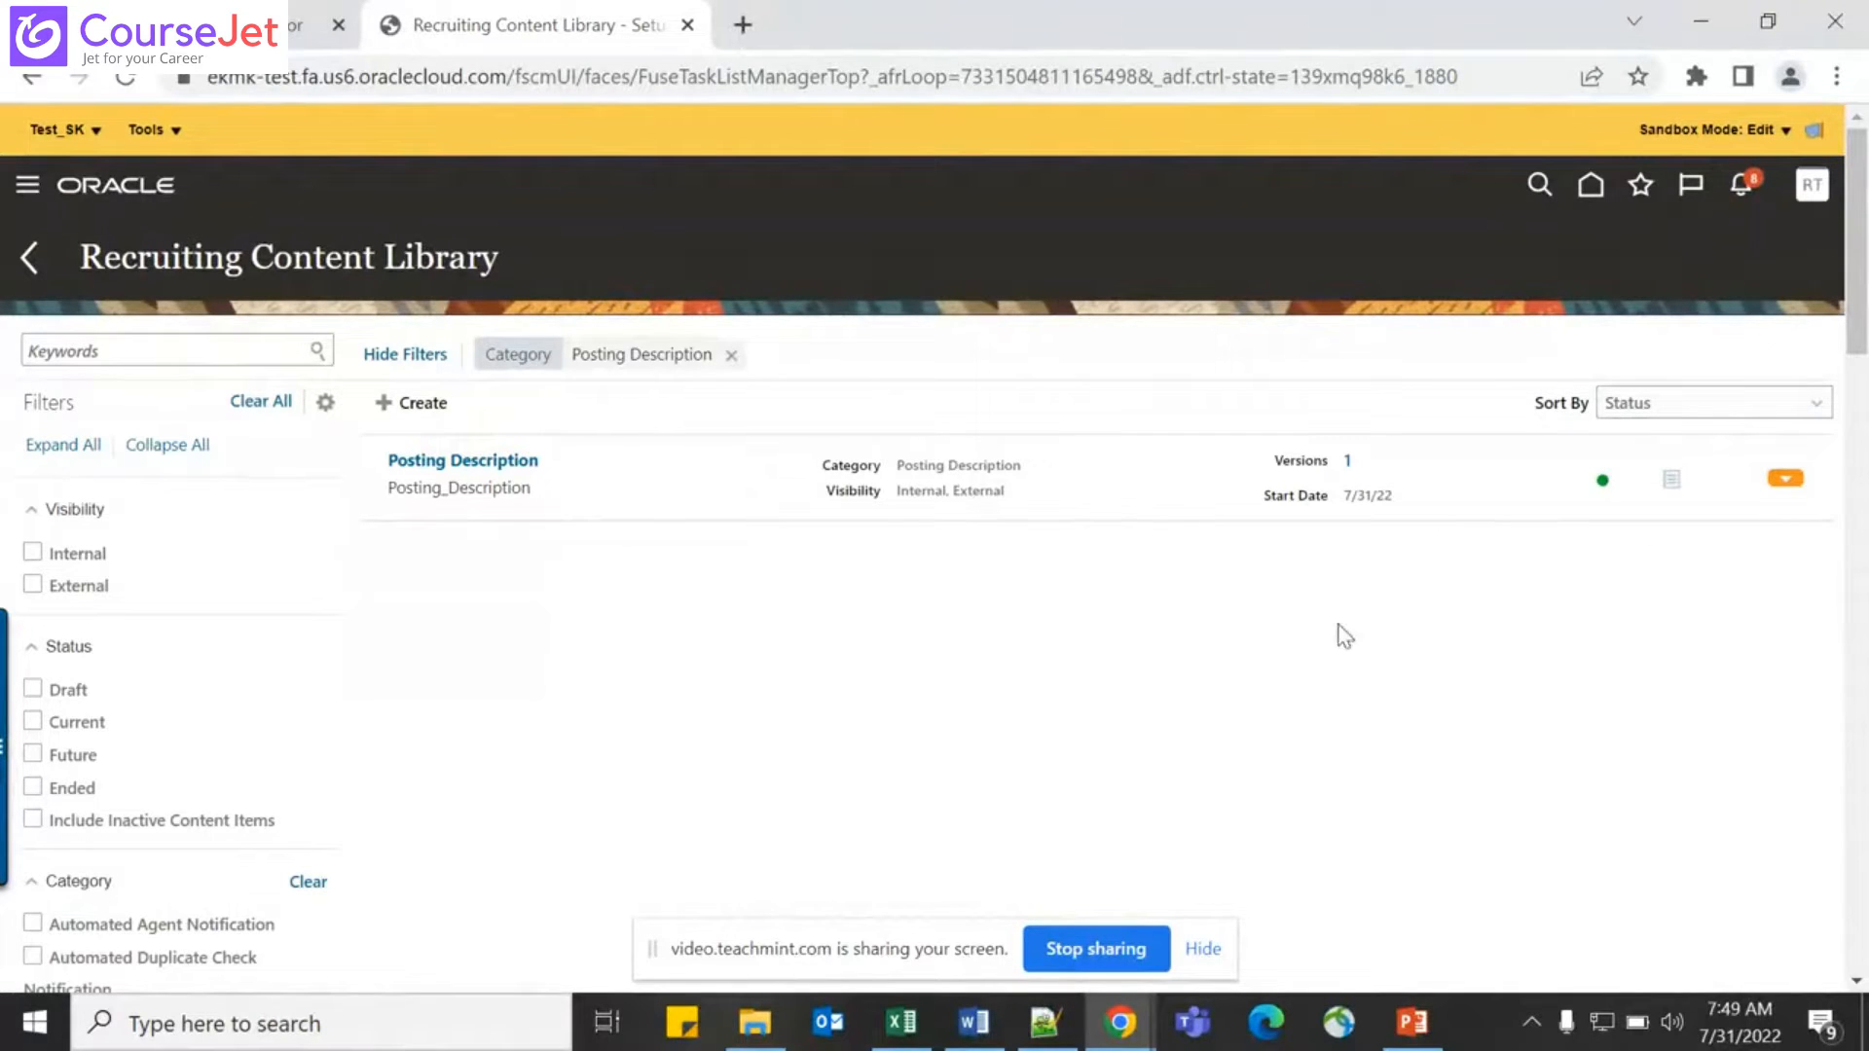
pyautogui.moveTo(1411, 1023)
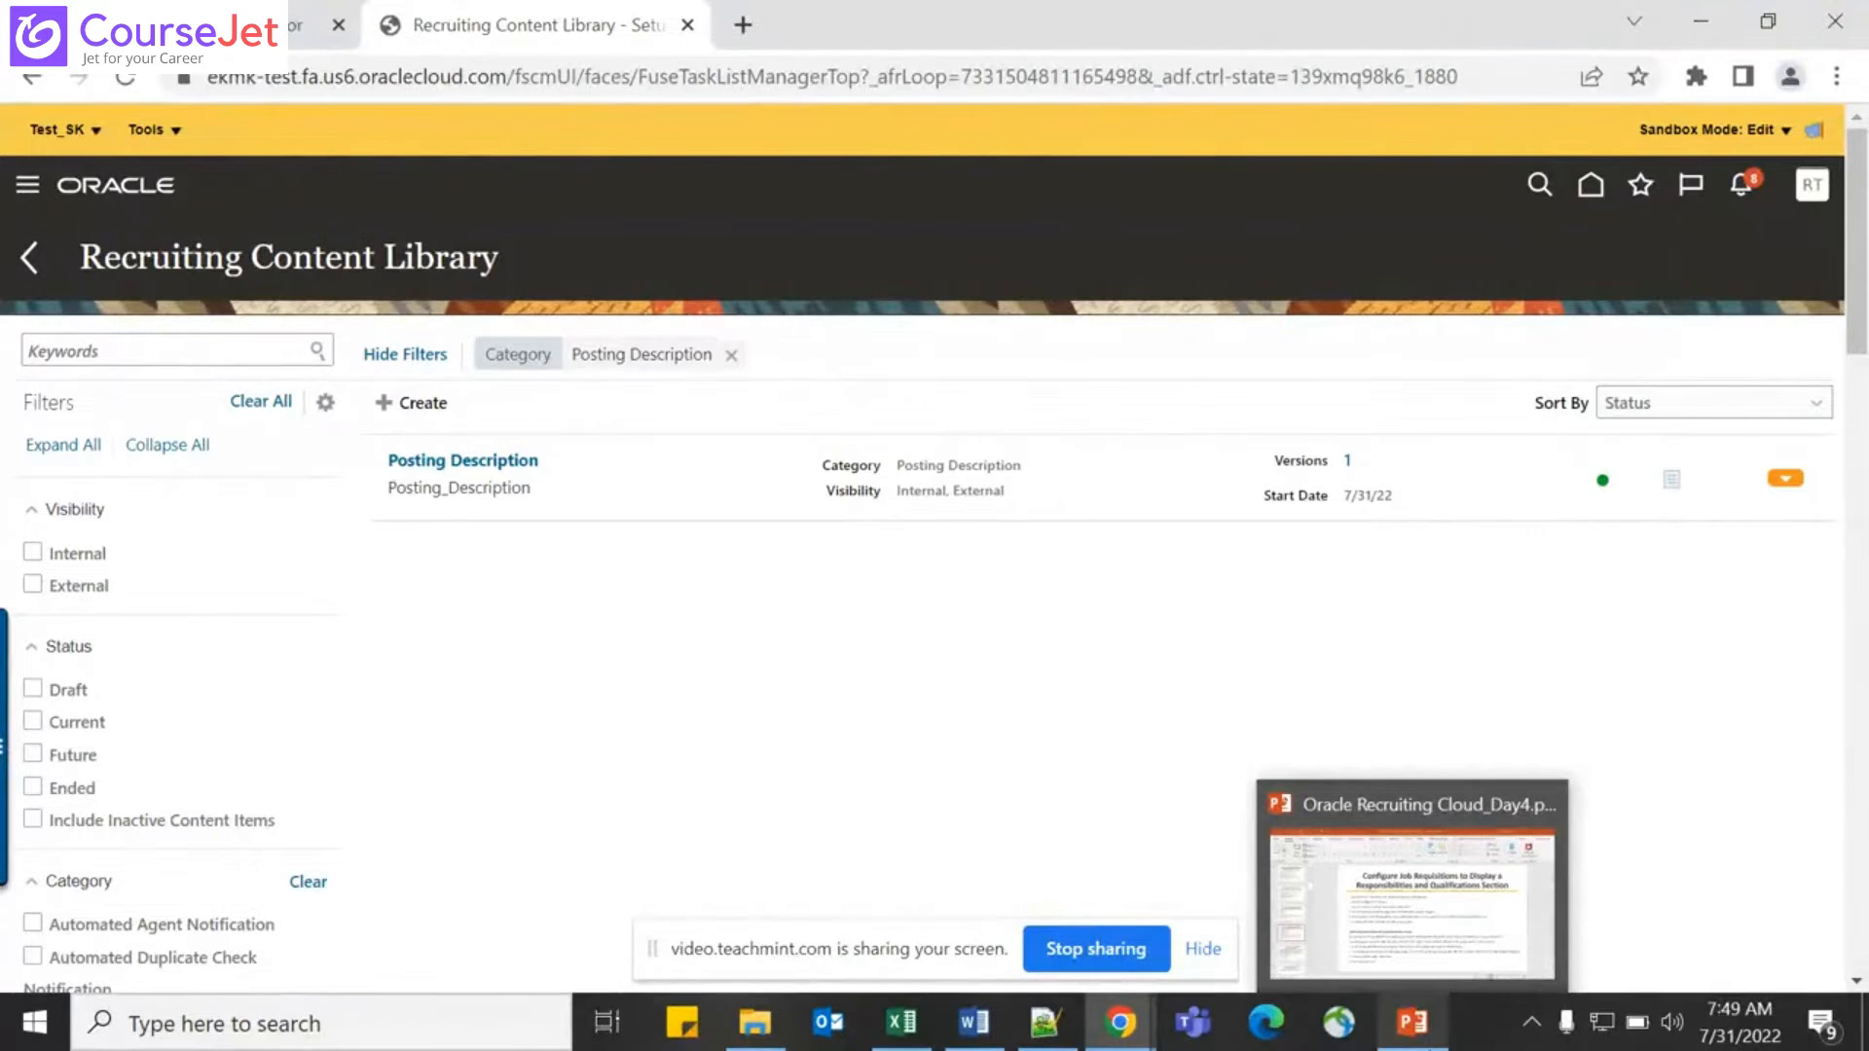
pyautogui.click(1412, 896)
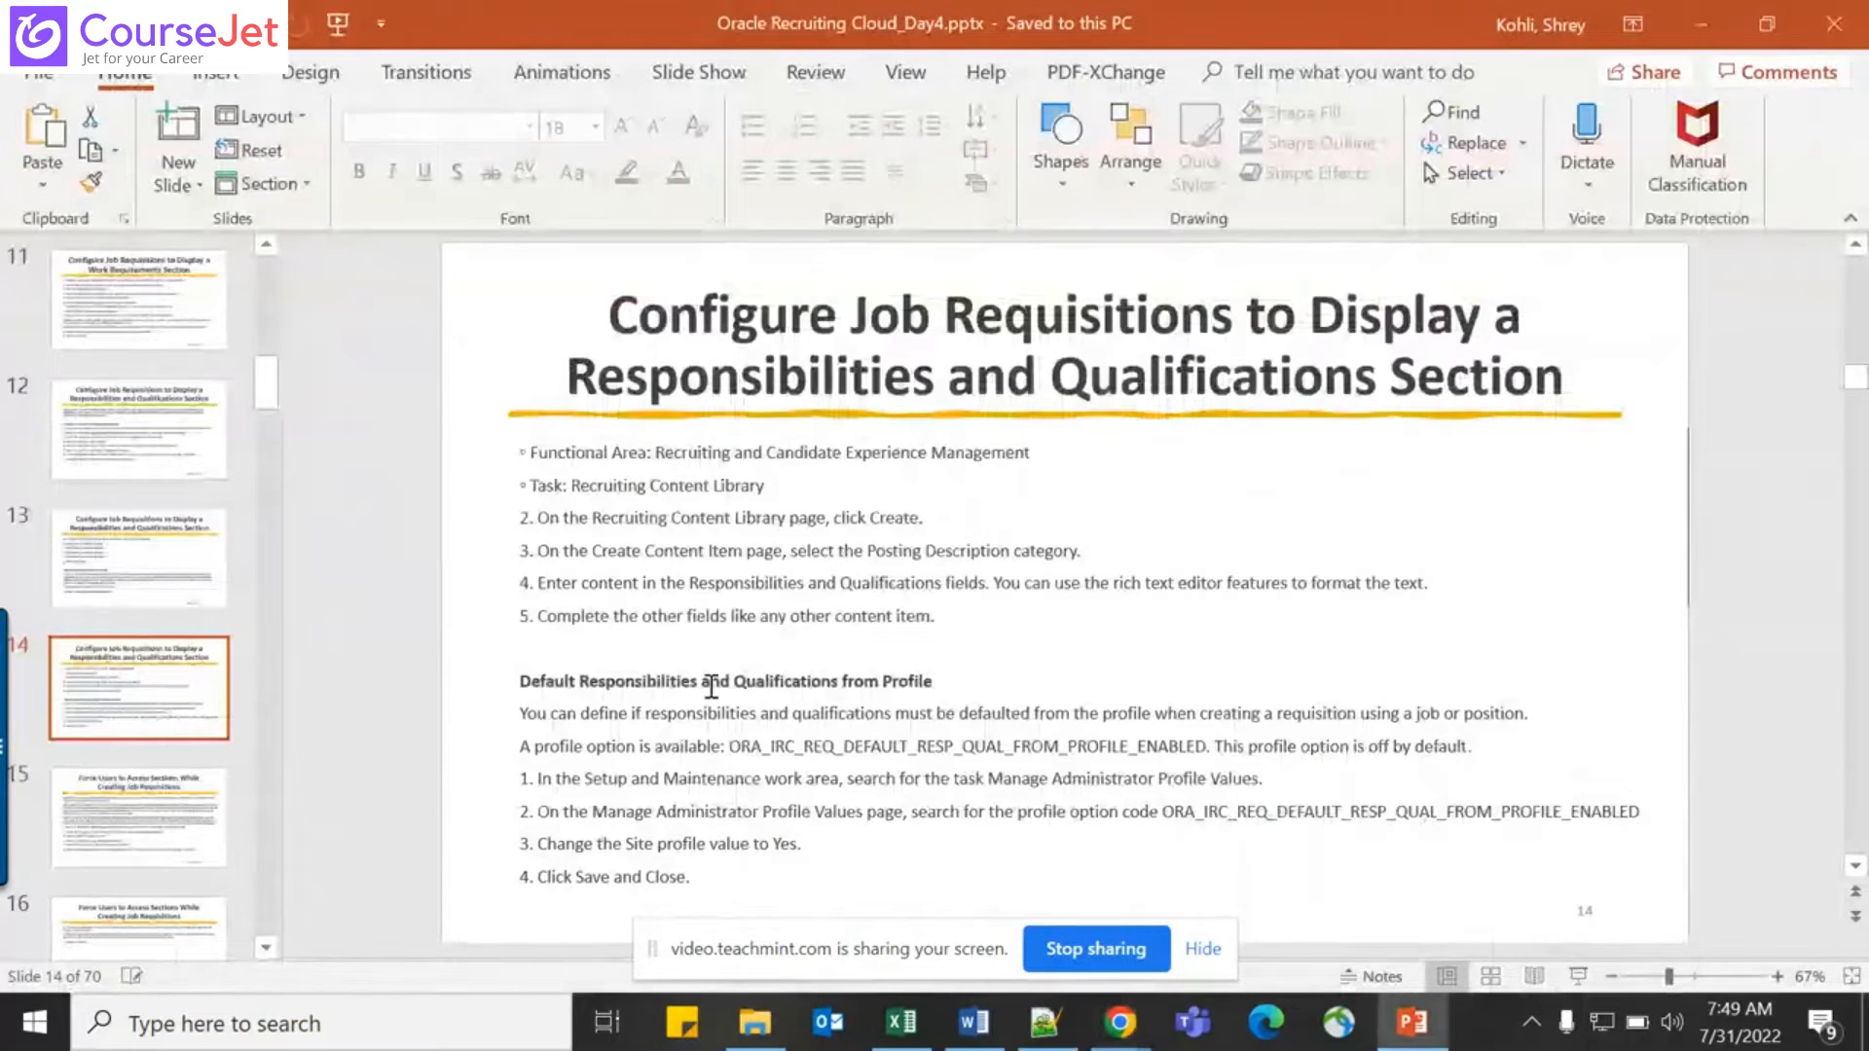
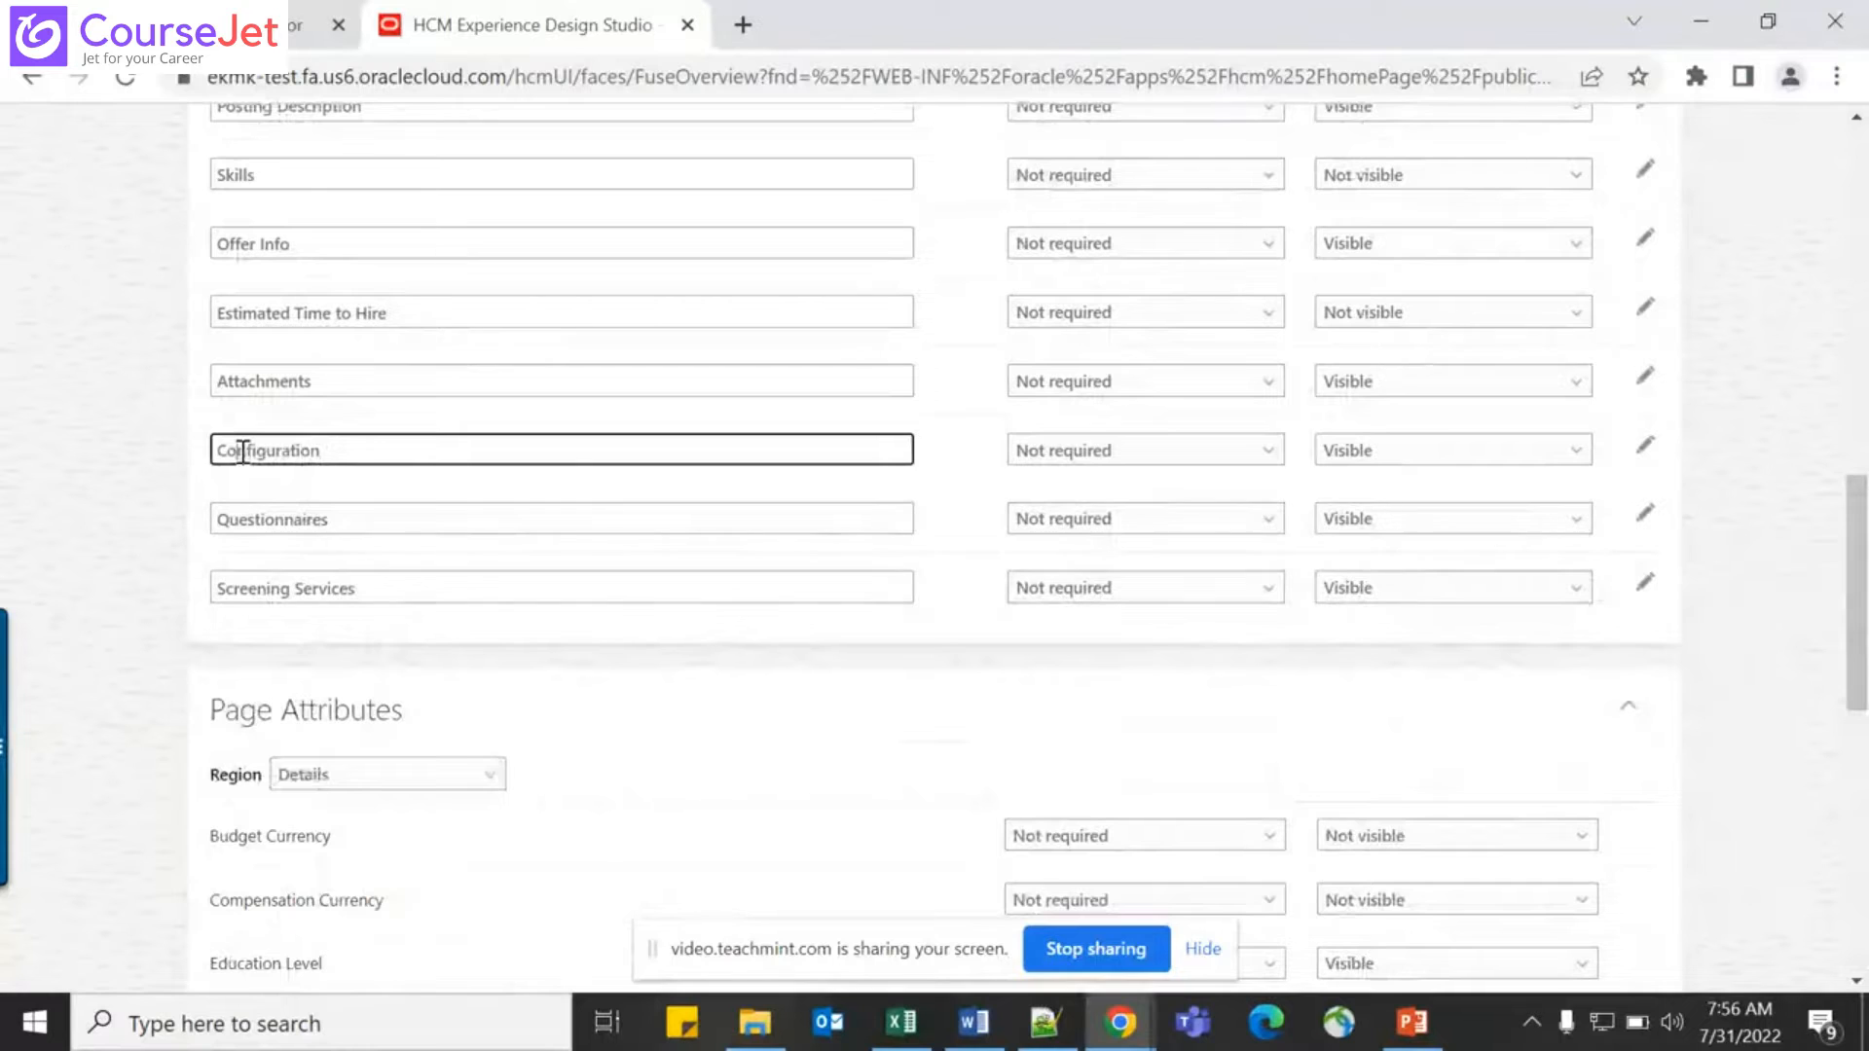
# Step: Locate the Configuration section among the rule's regions and display the page attributes of the Configuration region
pyautogui.doubleClick(242, 451)
pyautogui.scroll(-5, 451, 837)
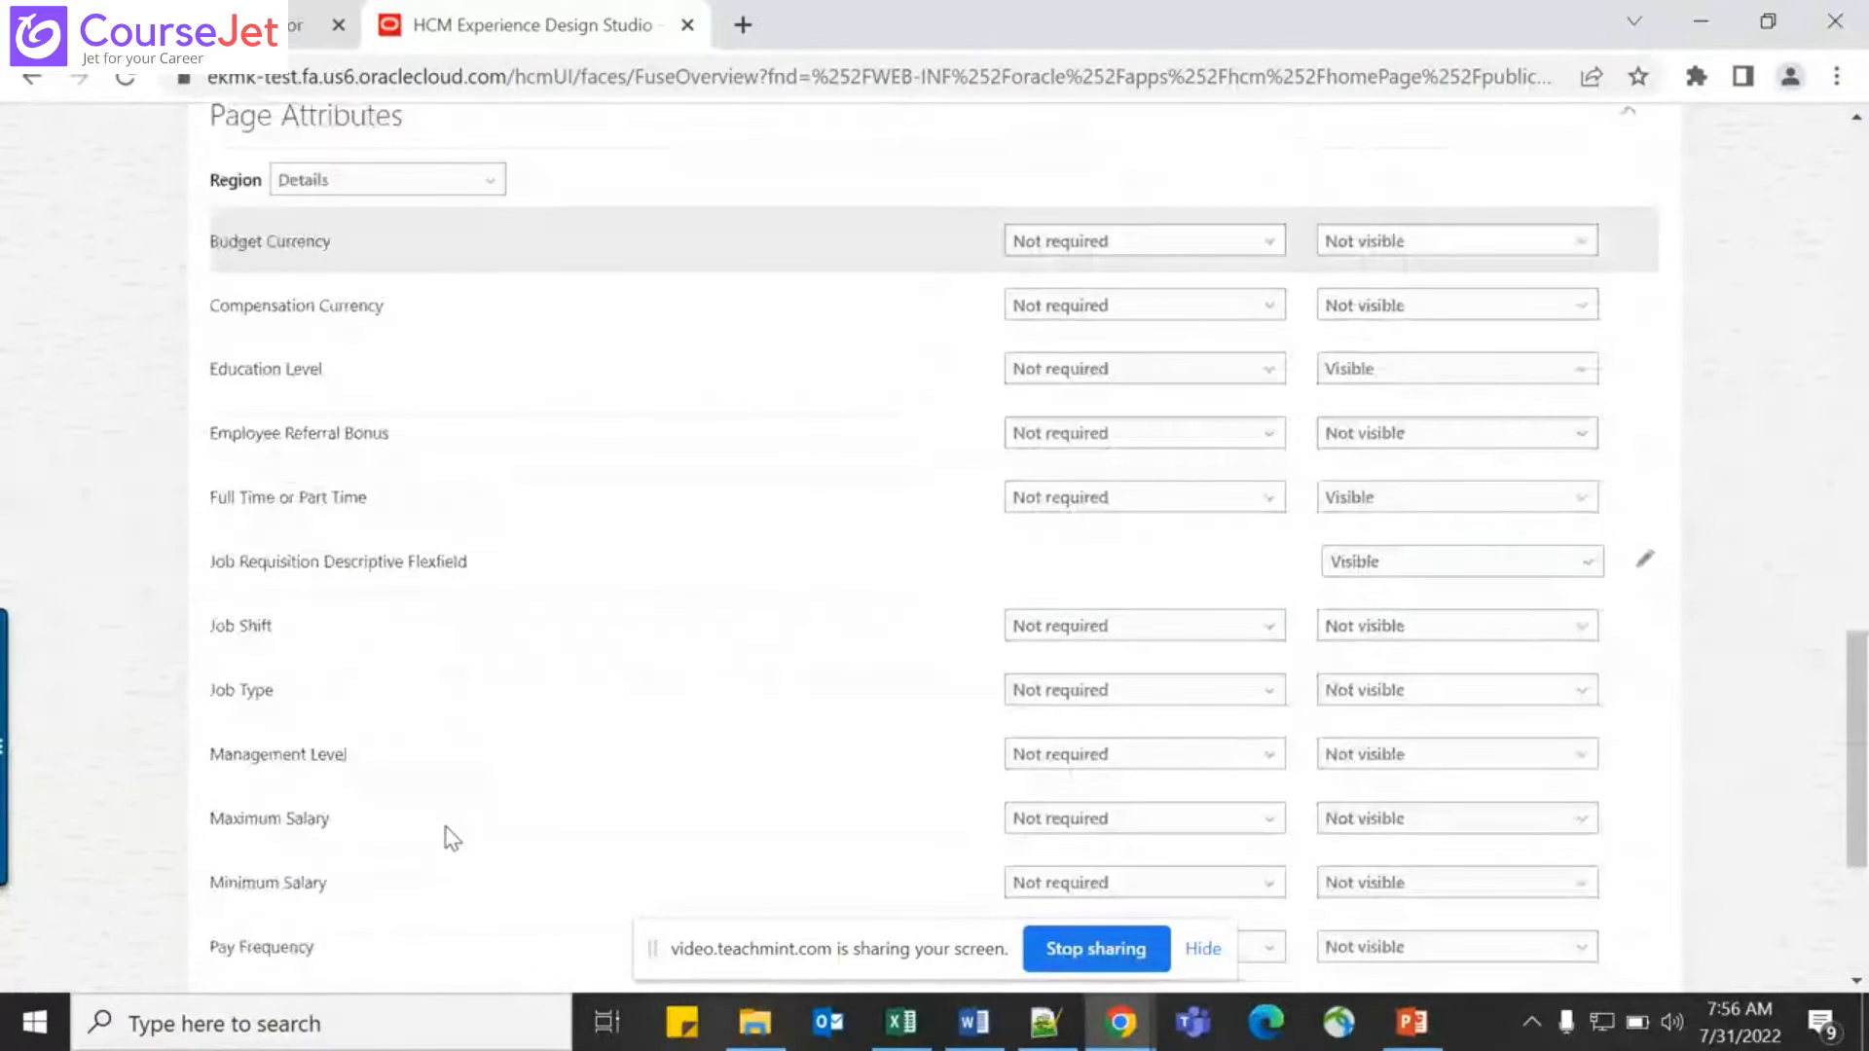
pyautogui.scroll(-3, 451, 837)
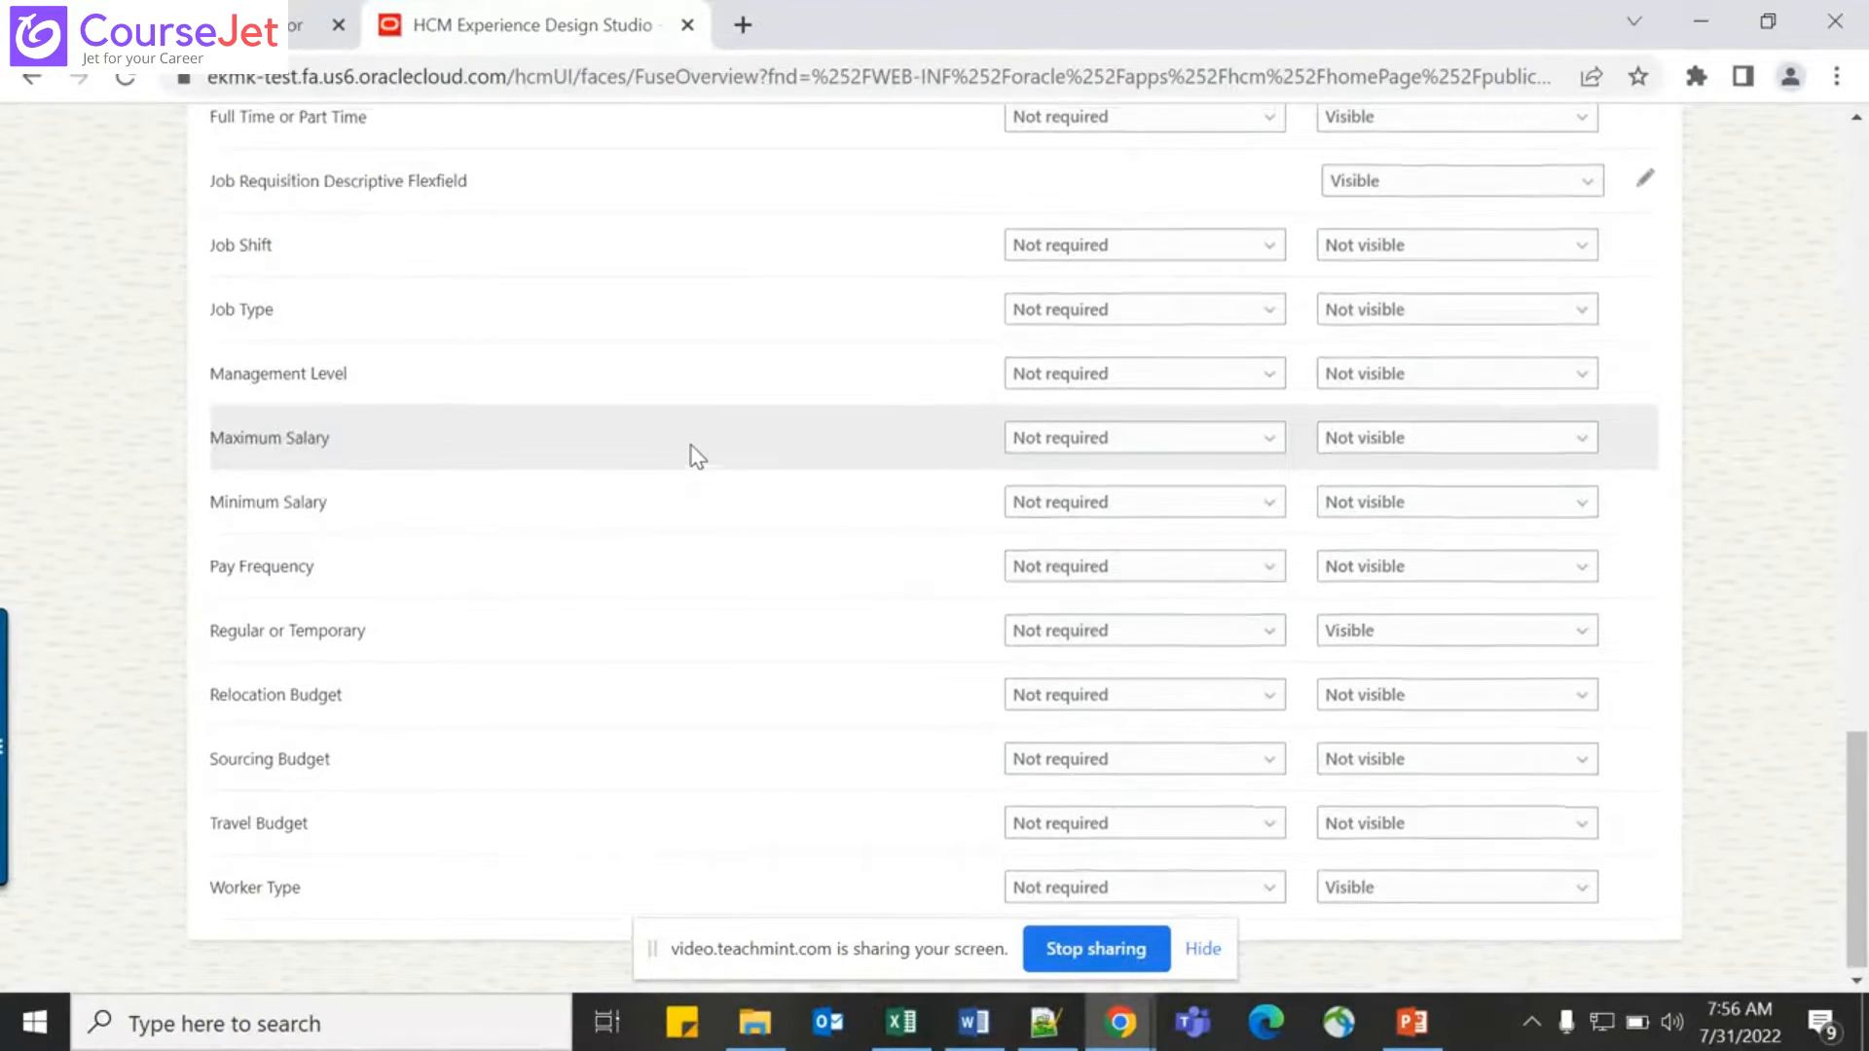
pyautogui.scroll(6, 697, 456)
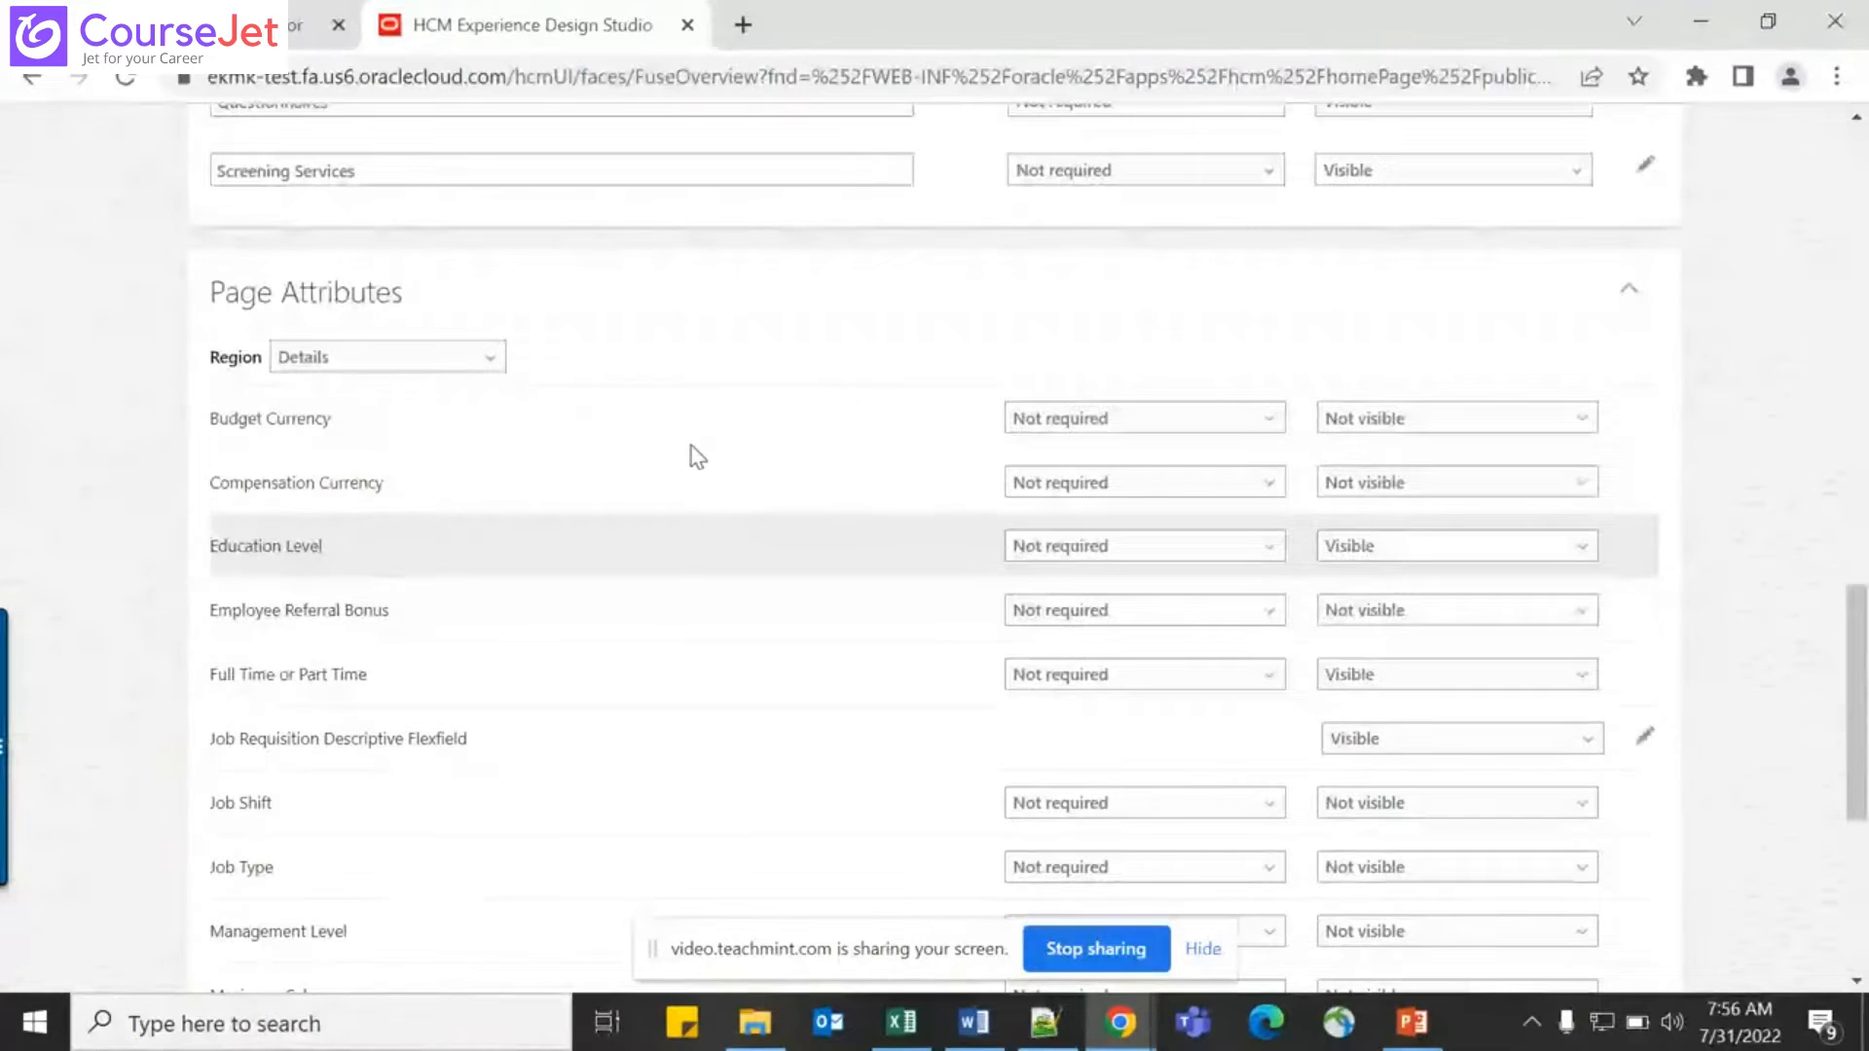
pyautogui.click(477, 356)
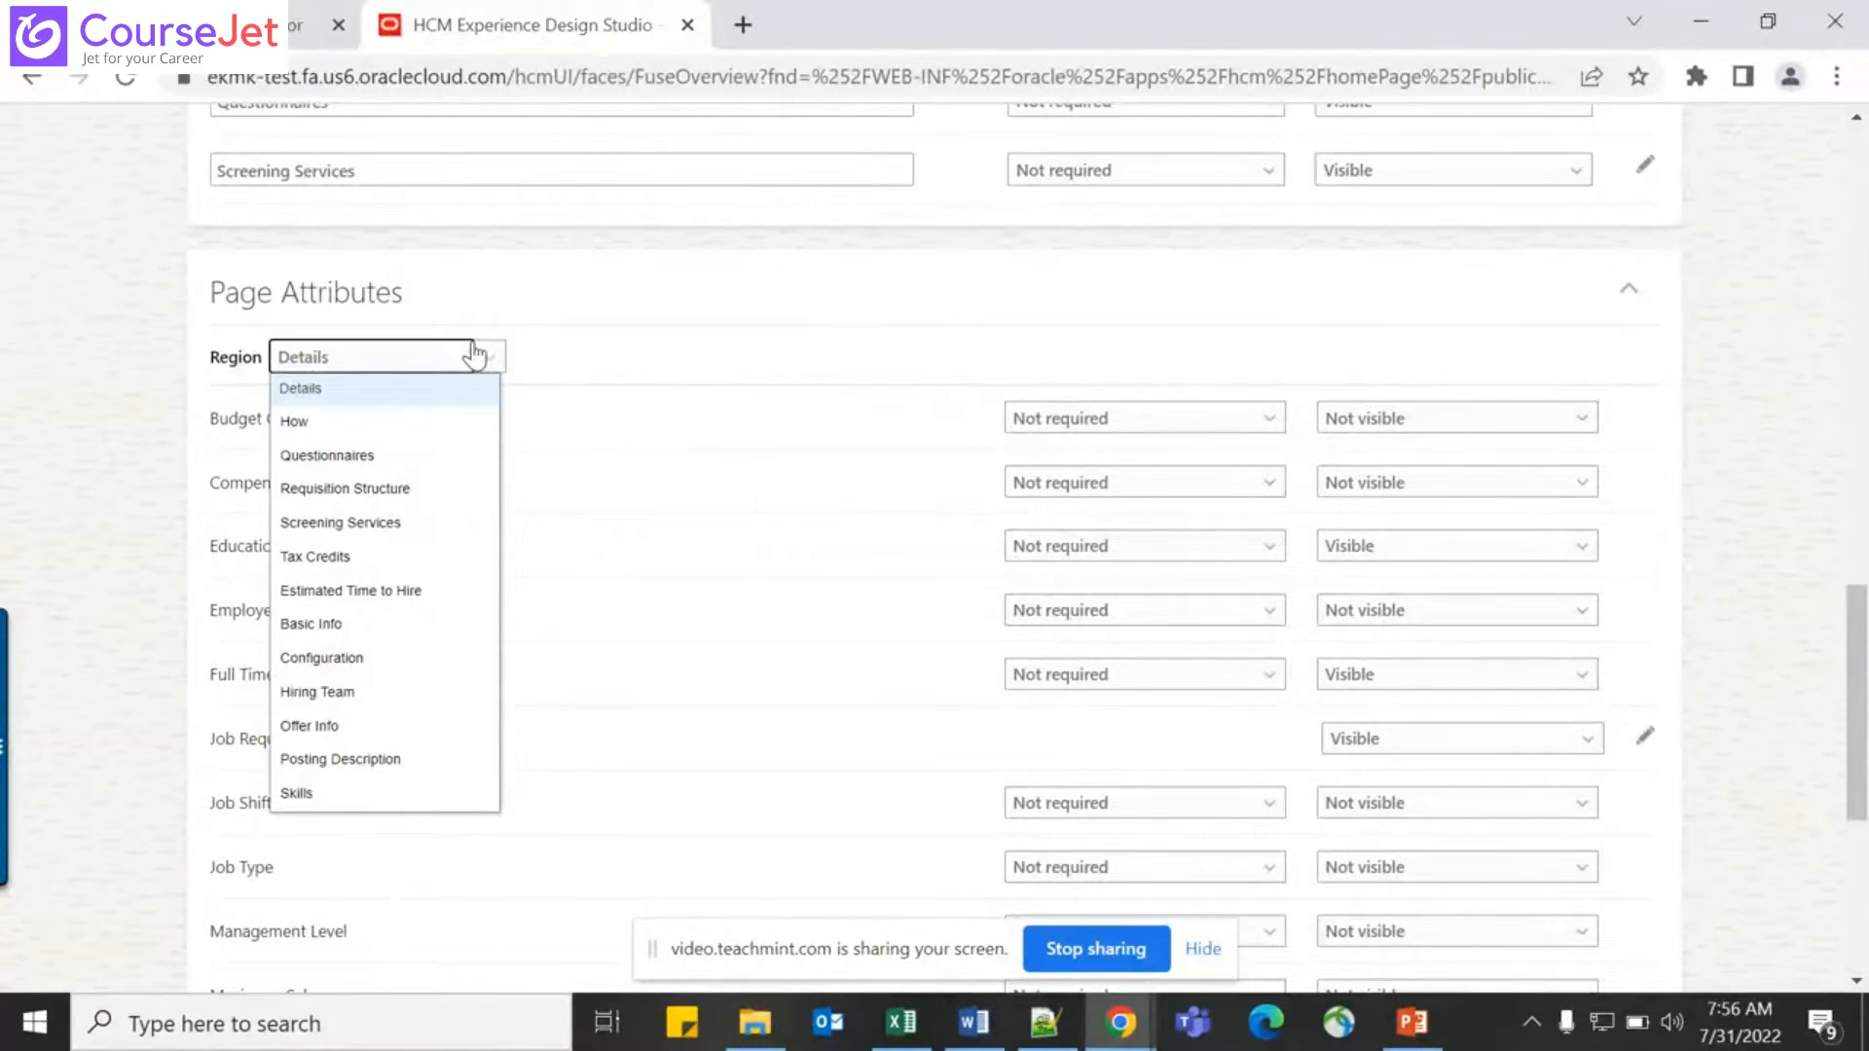
pyautogui.click(326, 659)
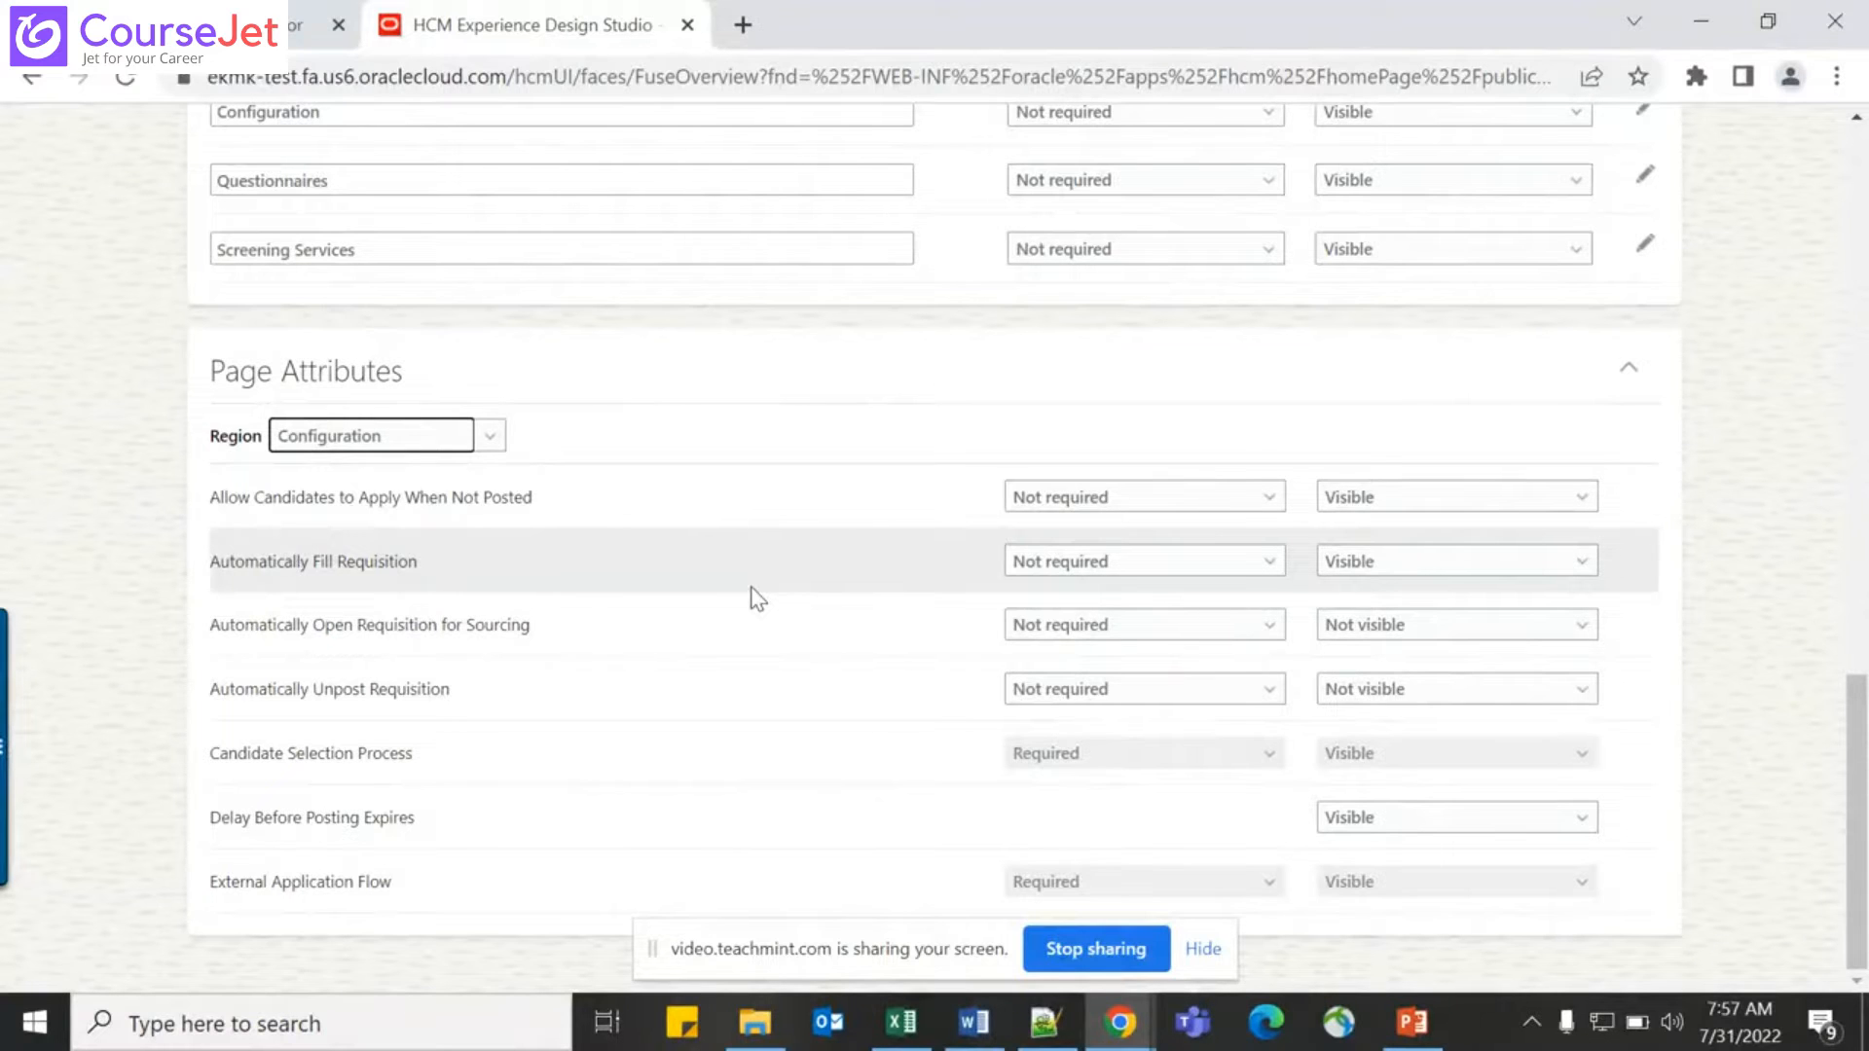
# Step: Check the automatic unpost instructions in the PowerPoint presentation and examine the Automatically Unpost Requisition attribute in the rule's Configuration region
pyautogui.hotkey('alt', 'Tab')
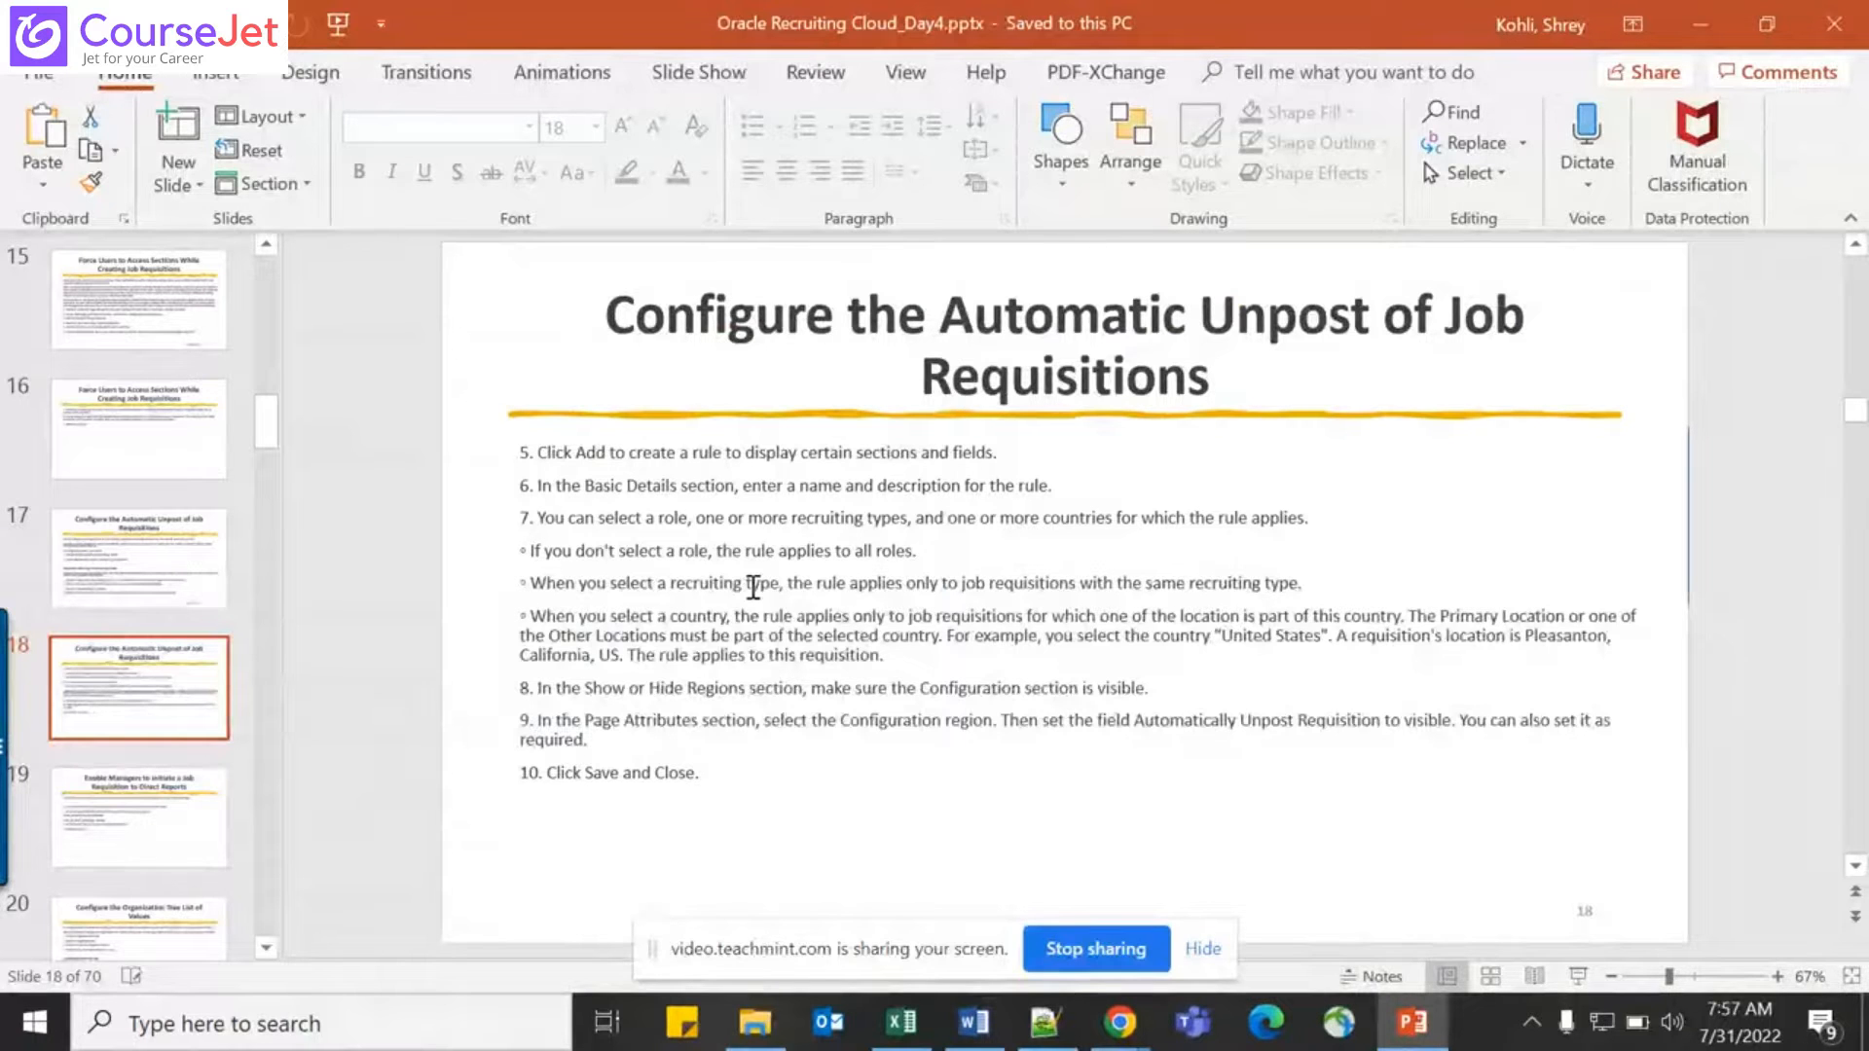
pyautogui.hotkey('alt', 'Tab')
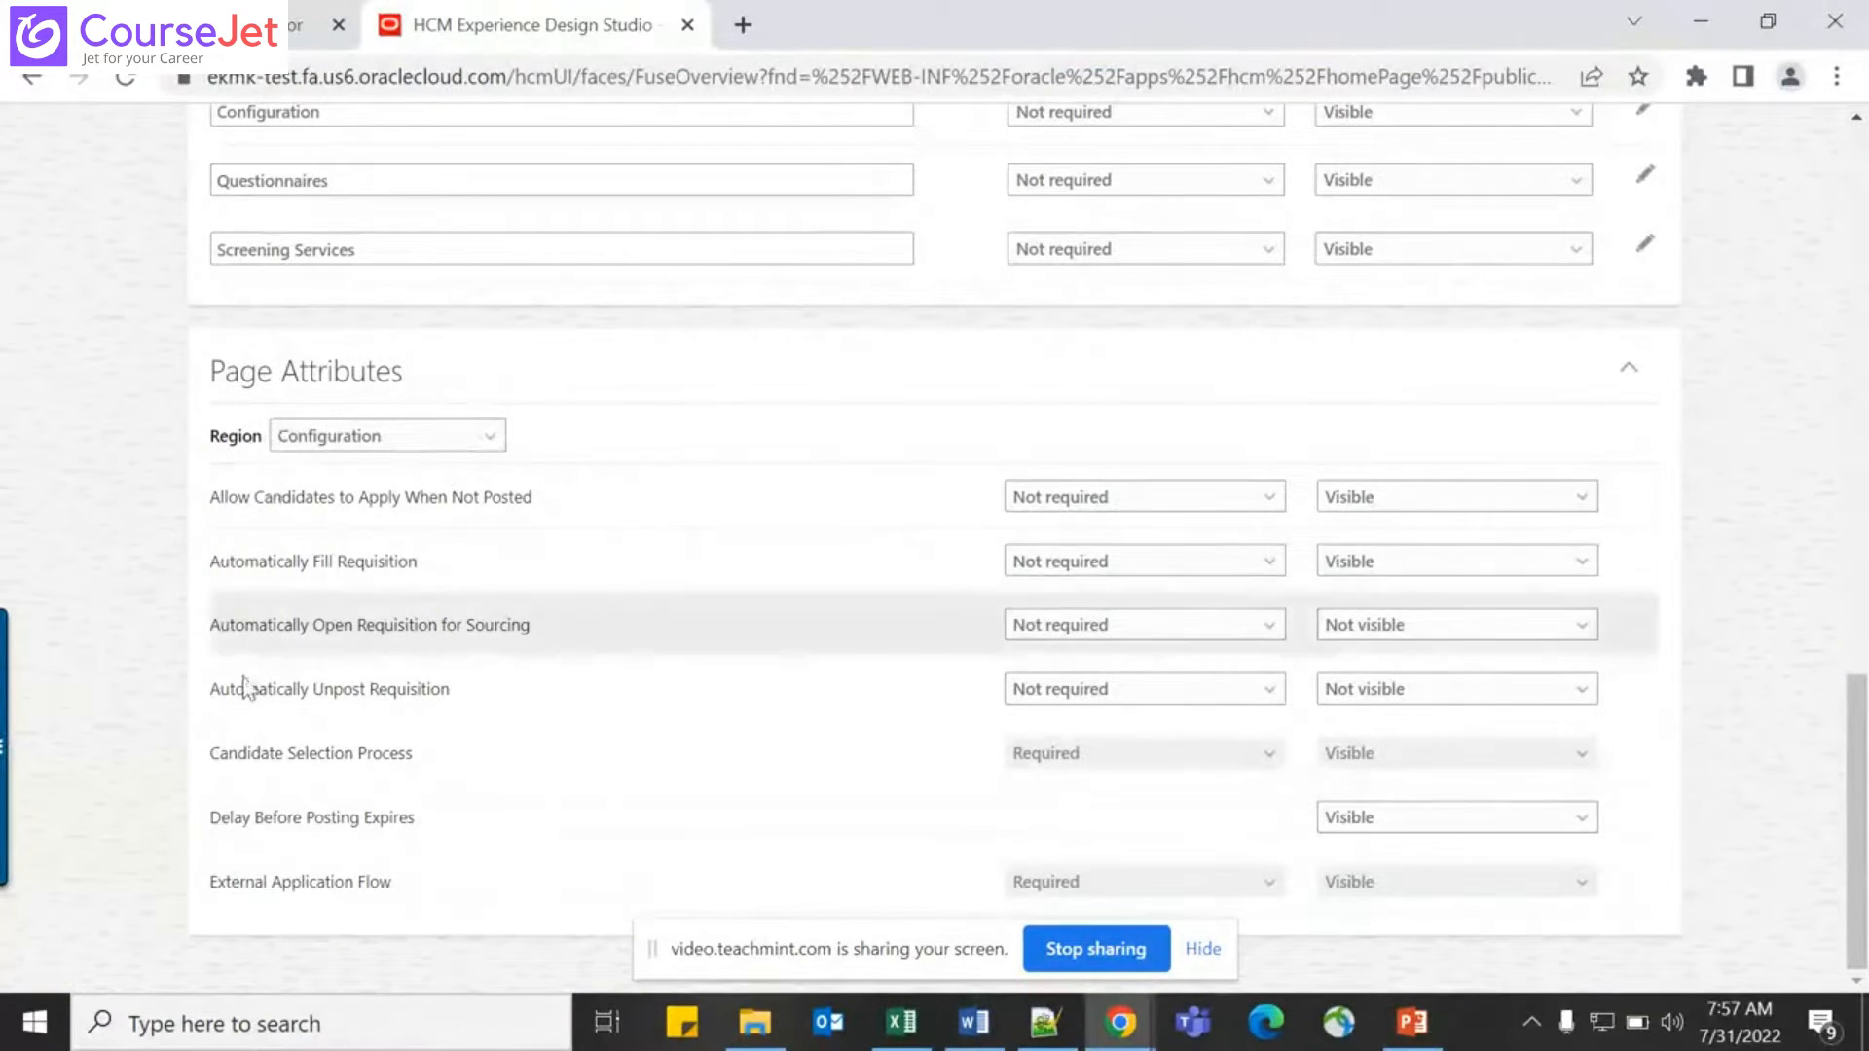
pyautogui.moveTo(207, 687); pyautogui.dragTo(481, 685)
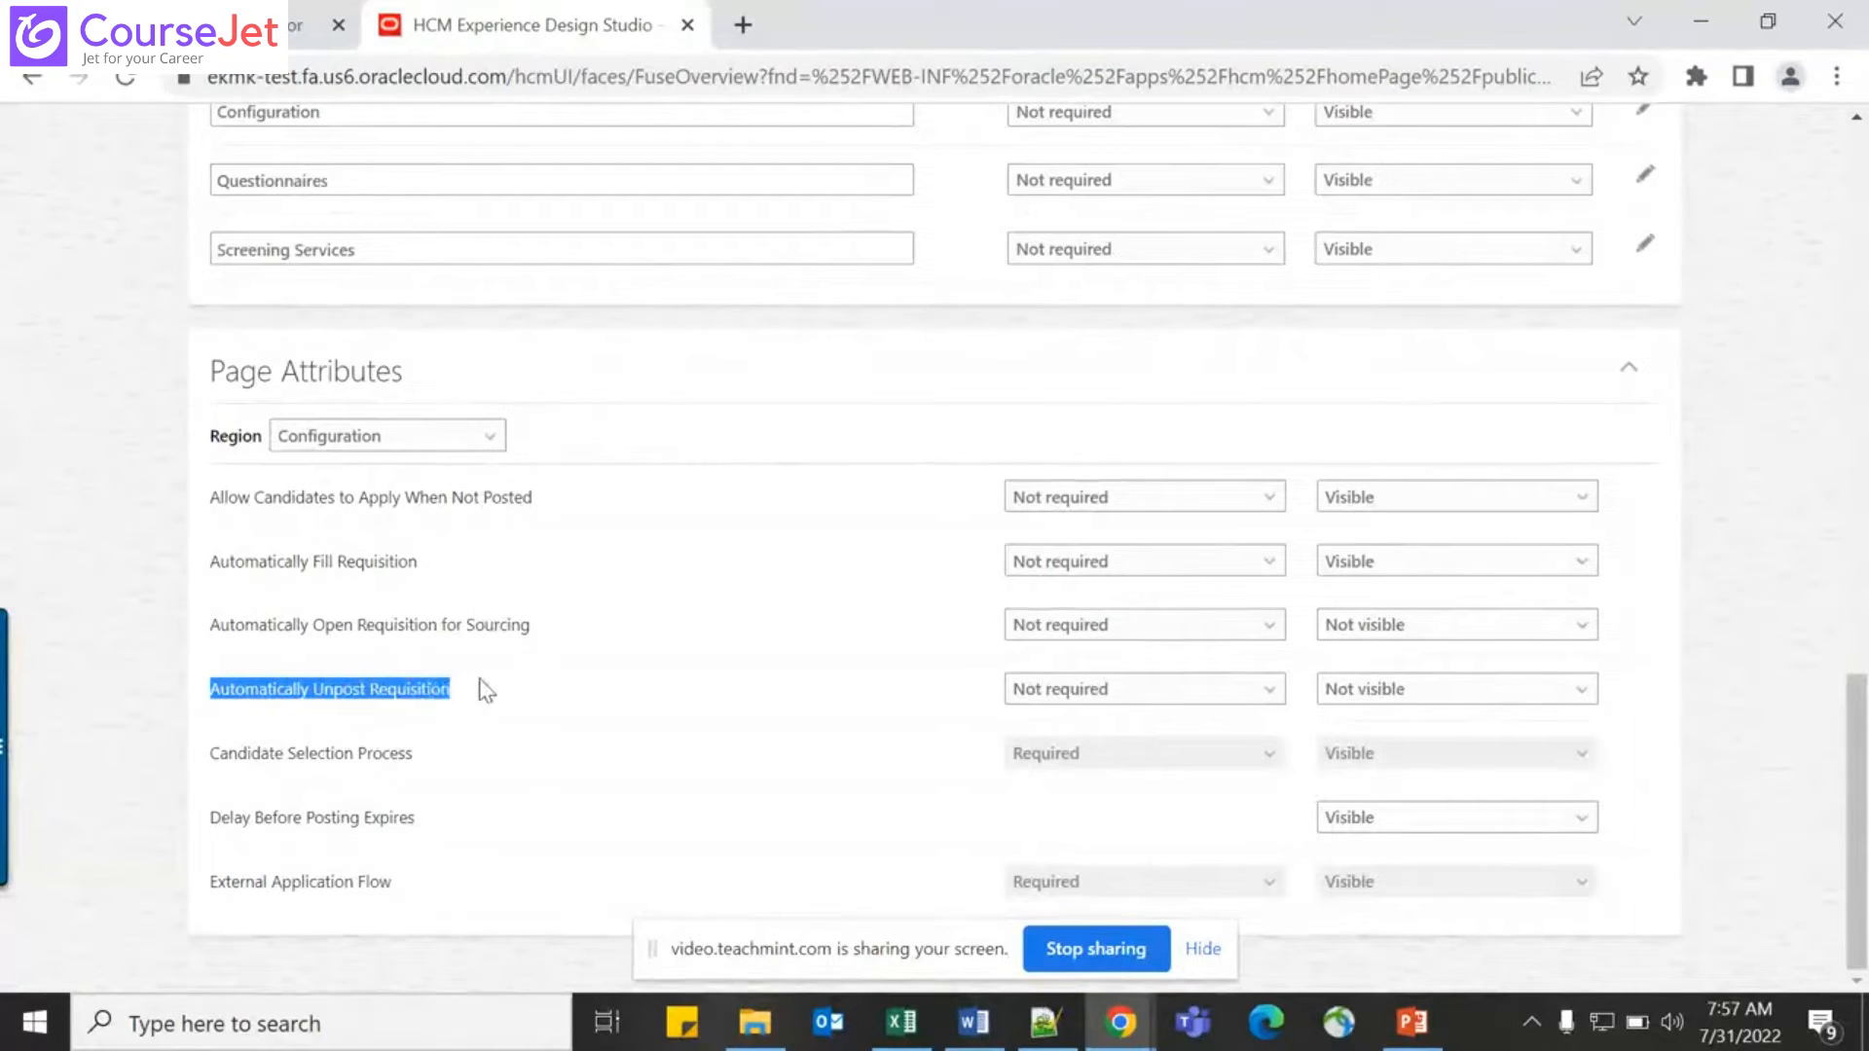
pyautogui.click(1127, 719)
pyautogui.tripleClick(405, 691)
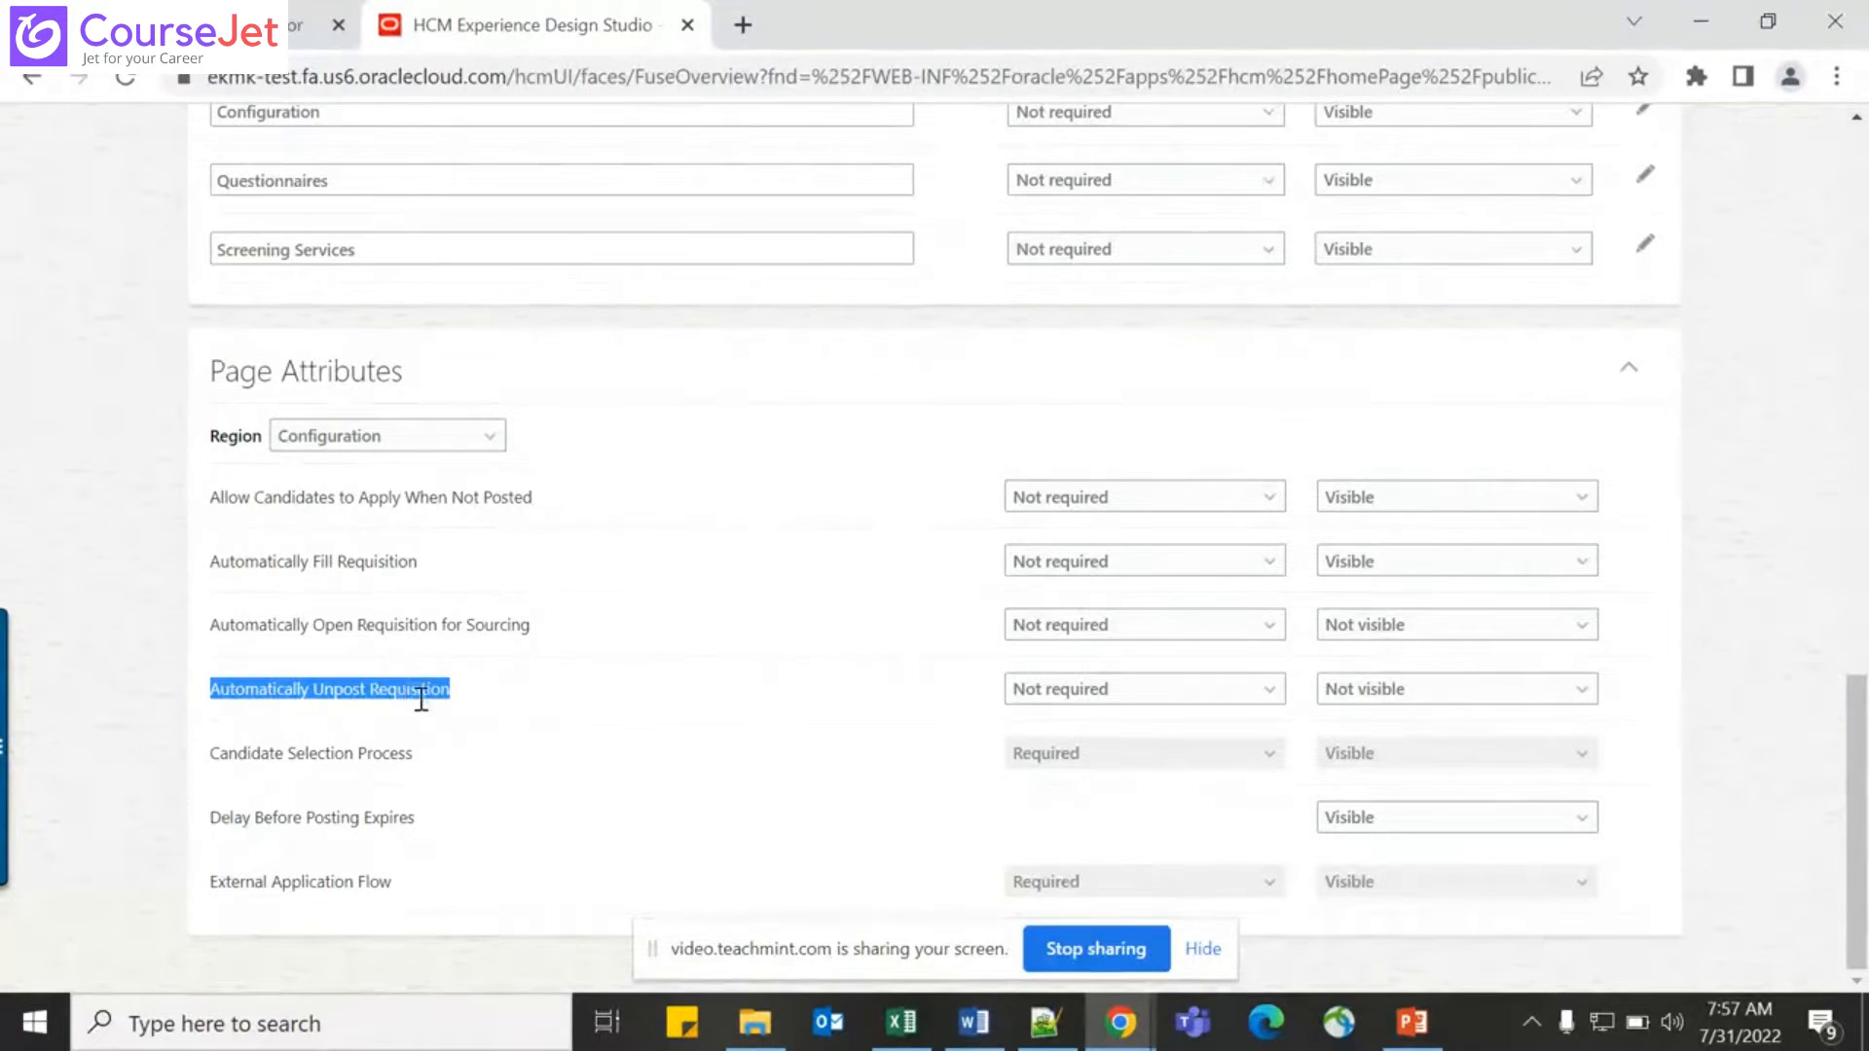
pyautogui.tripleClick(408, 690)
pyautogui.click(567, 709)
pyautogui.scroll(15, 564, 705)
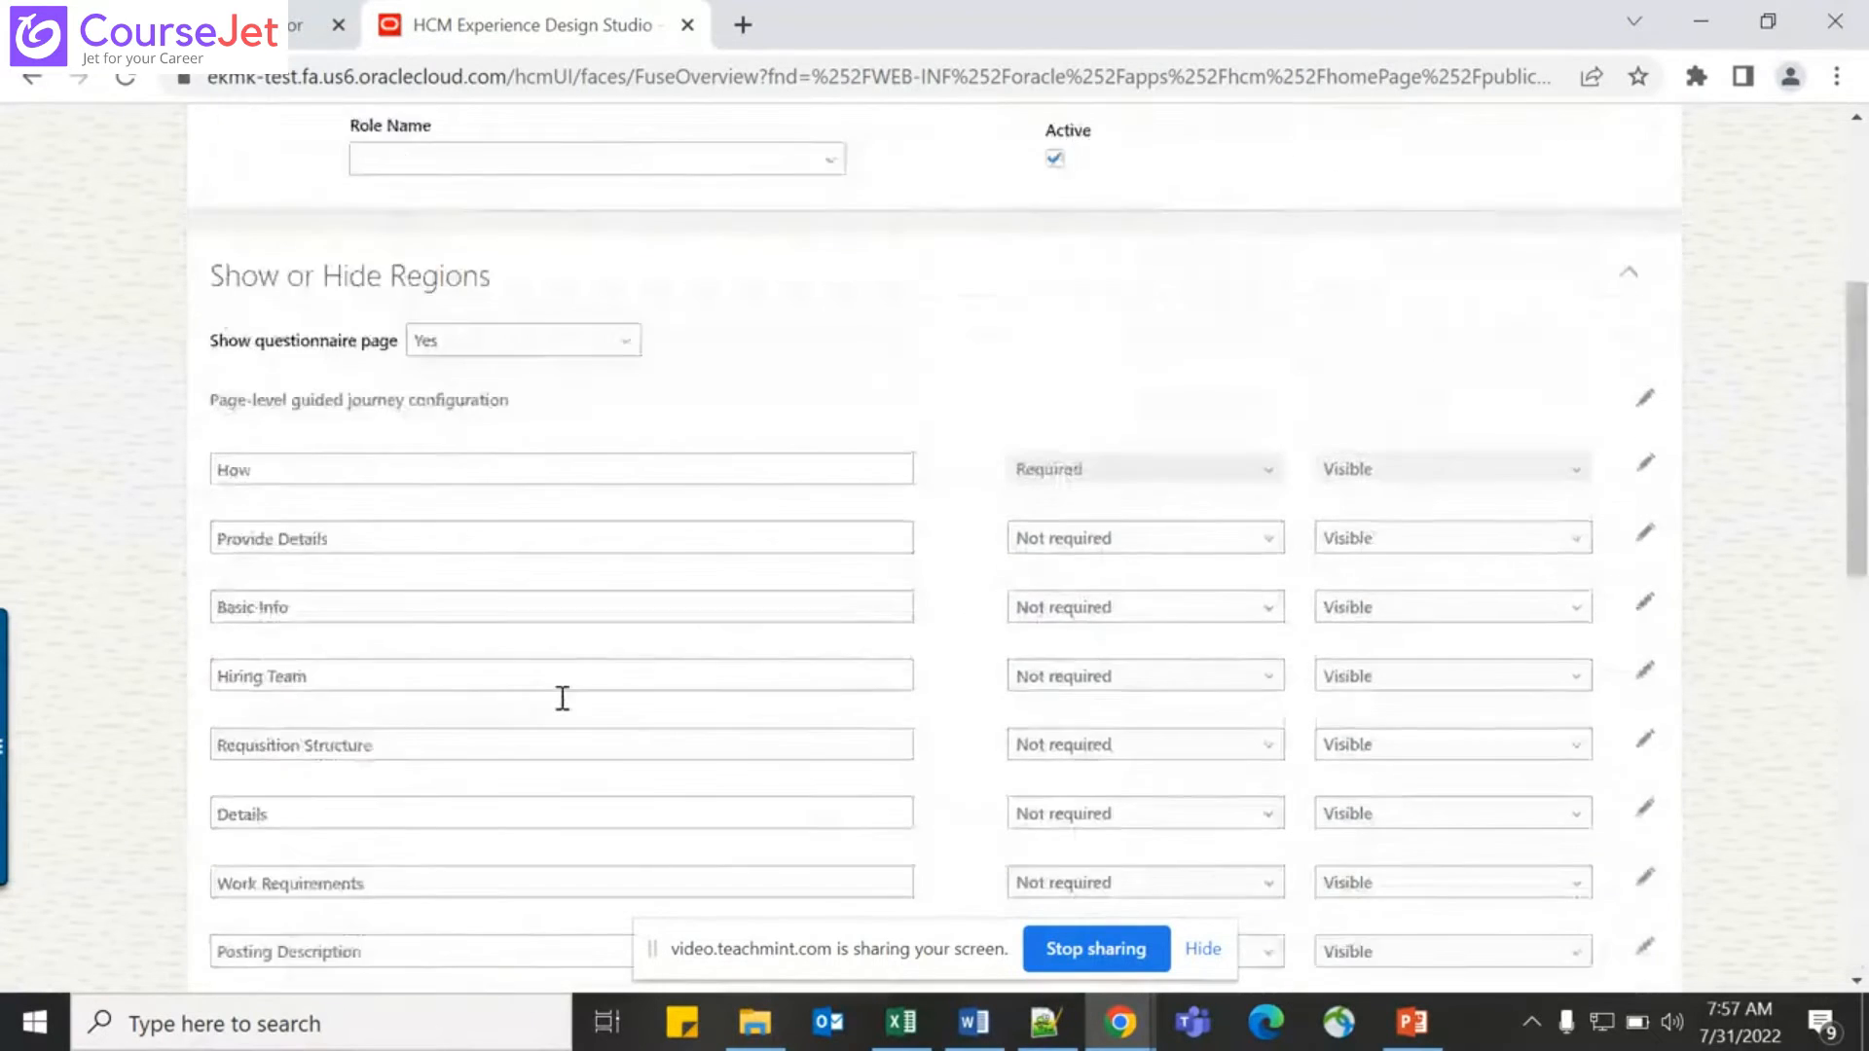
# Step: Consult the slide on enabling managers to initiate requisitions in PowerPoint, and leave the rule and HCM Experience Design Studio in Chrome without saving
pyautogui.hotkey('alt', 'Tab')
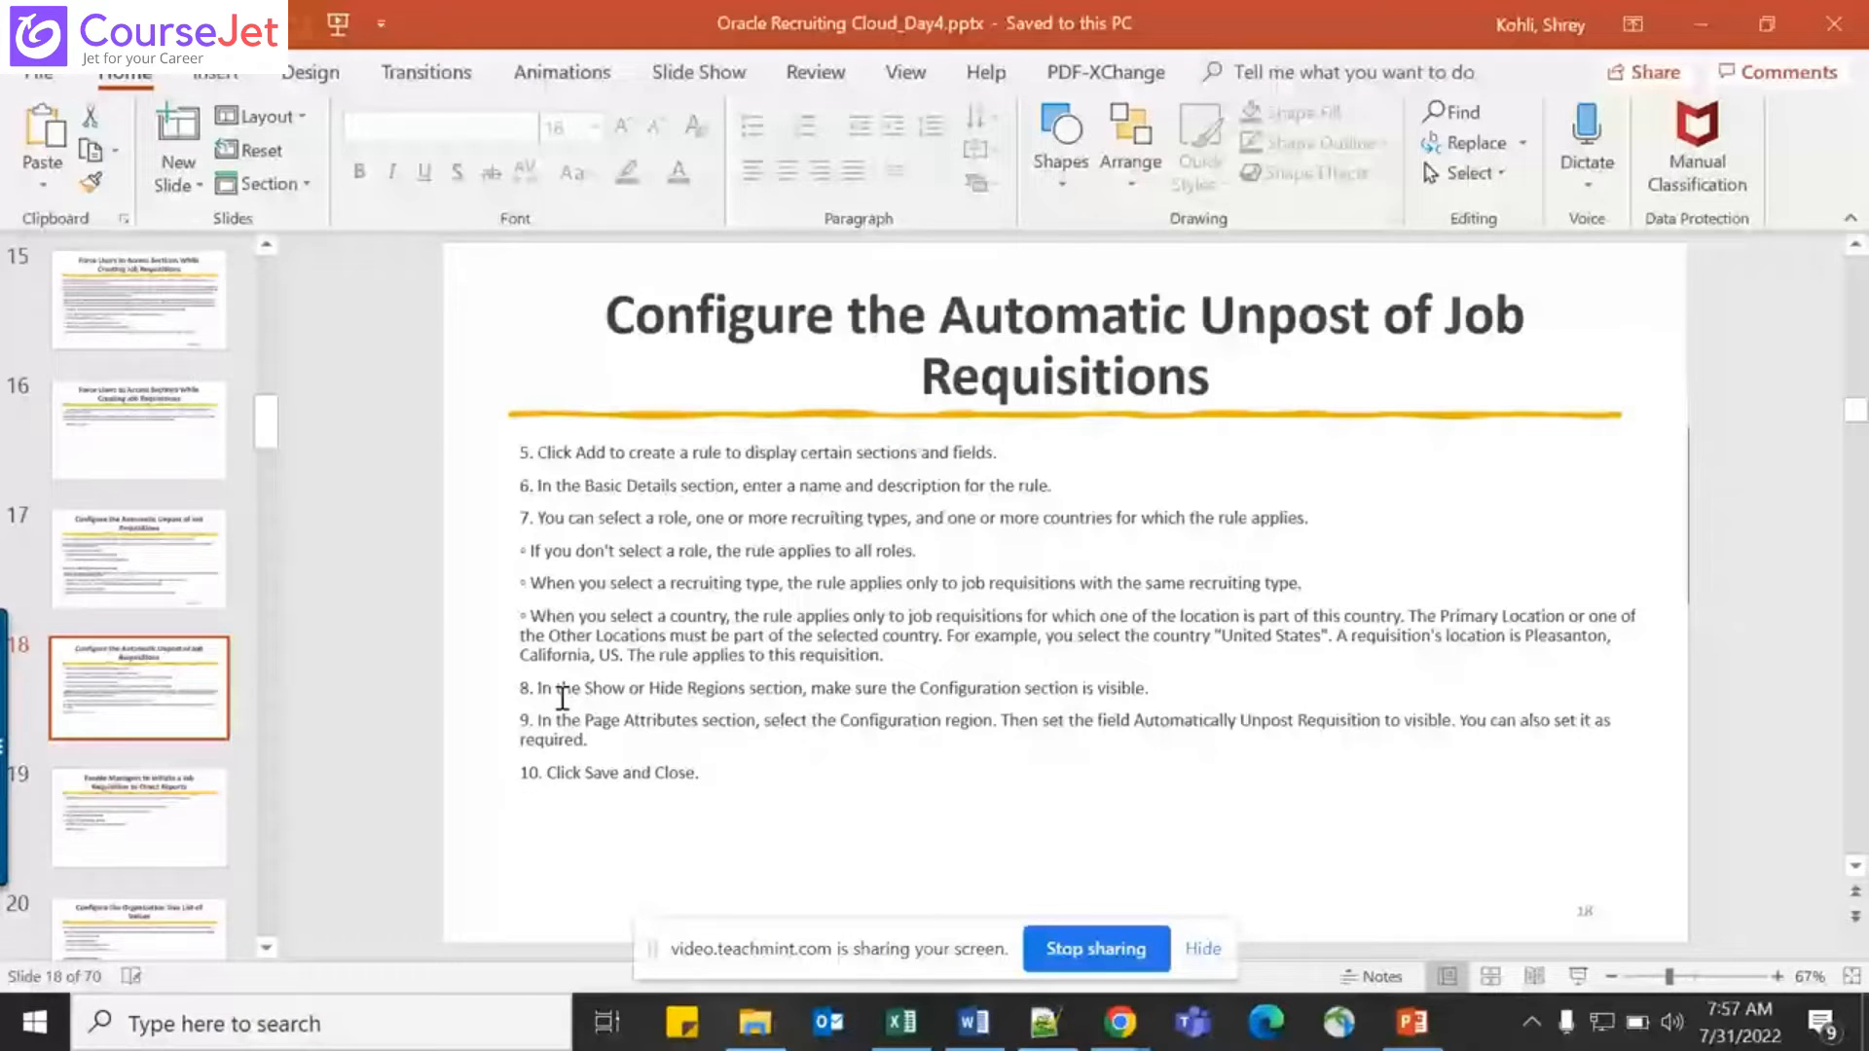
pyautogui.scroll(-1, 561, 699)
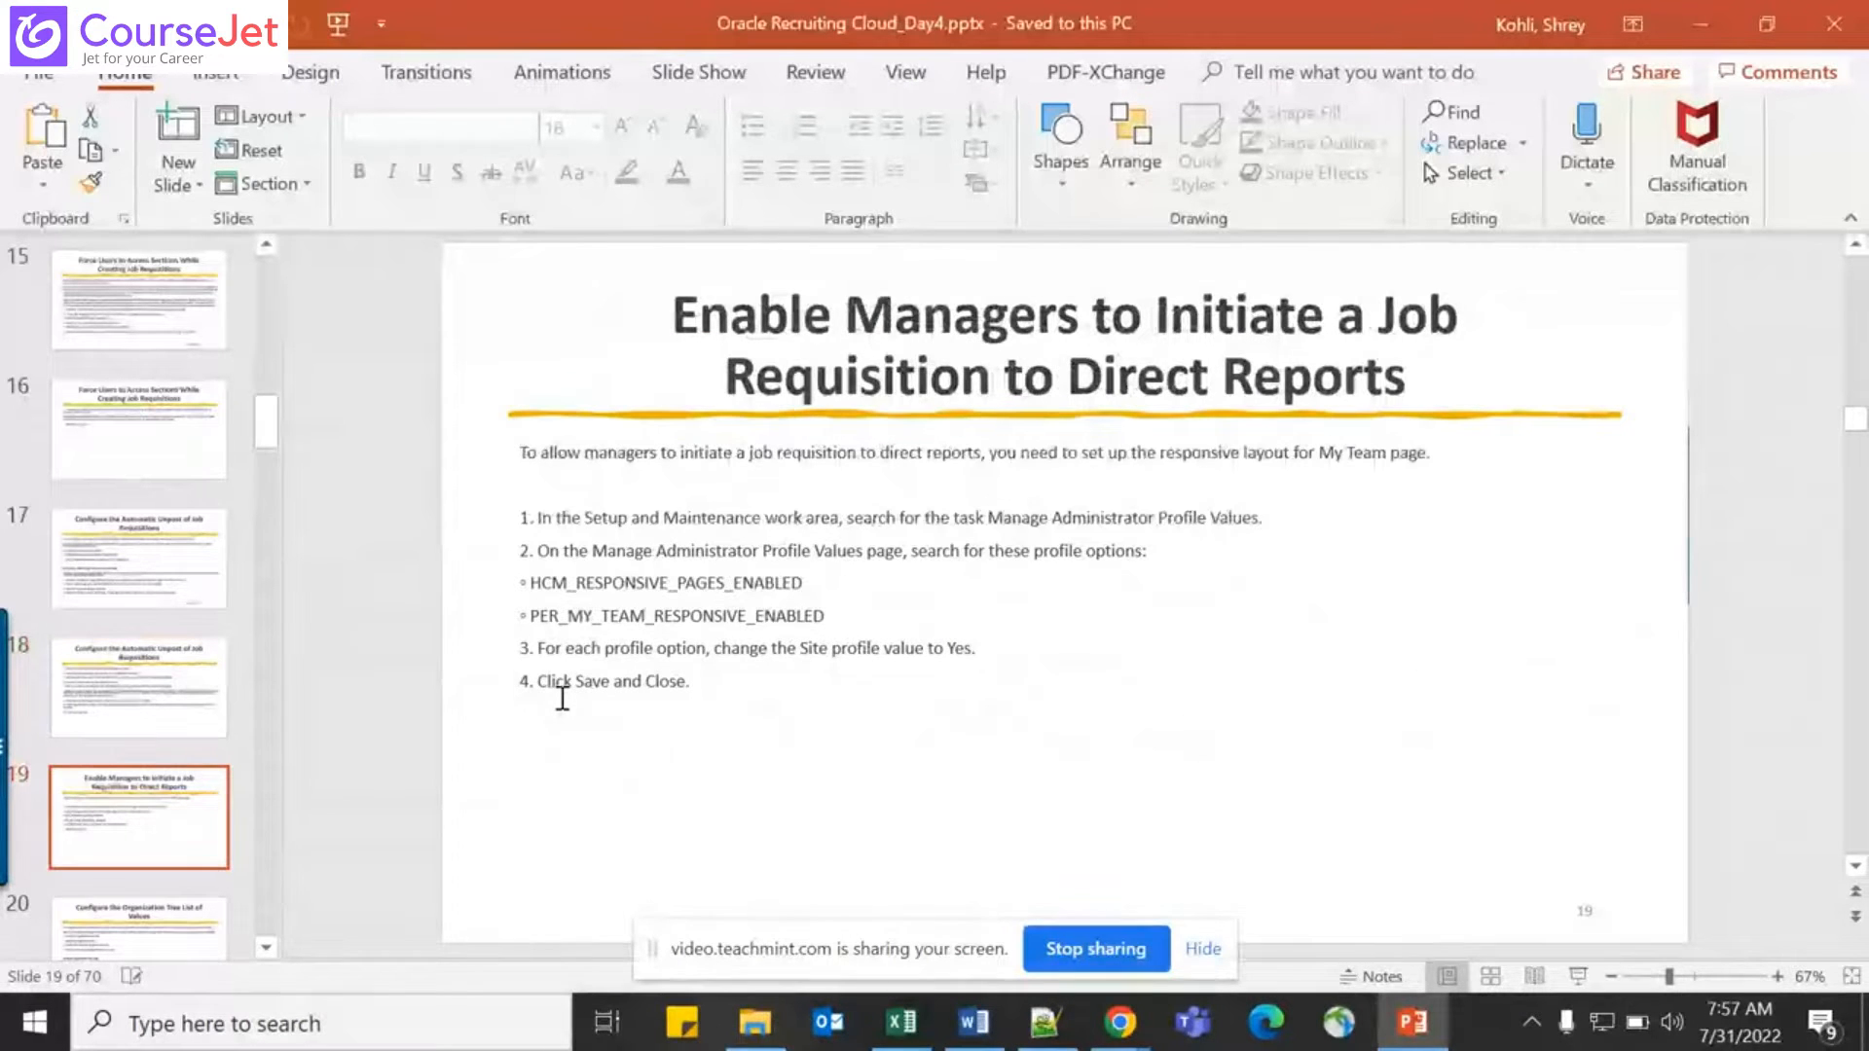
pyautogui.hotkey('alt', 'Tab')
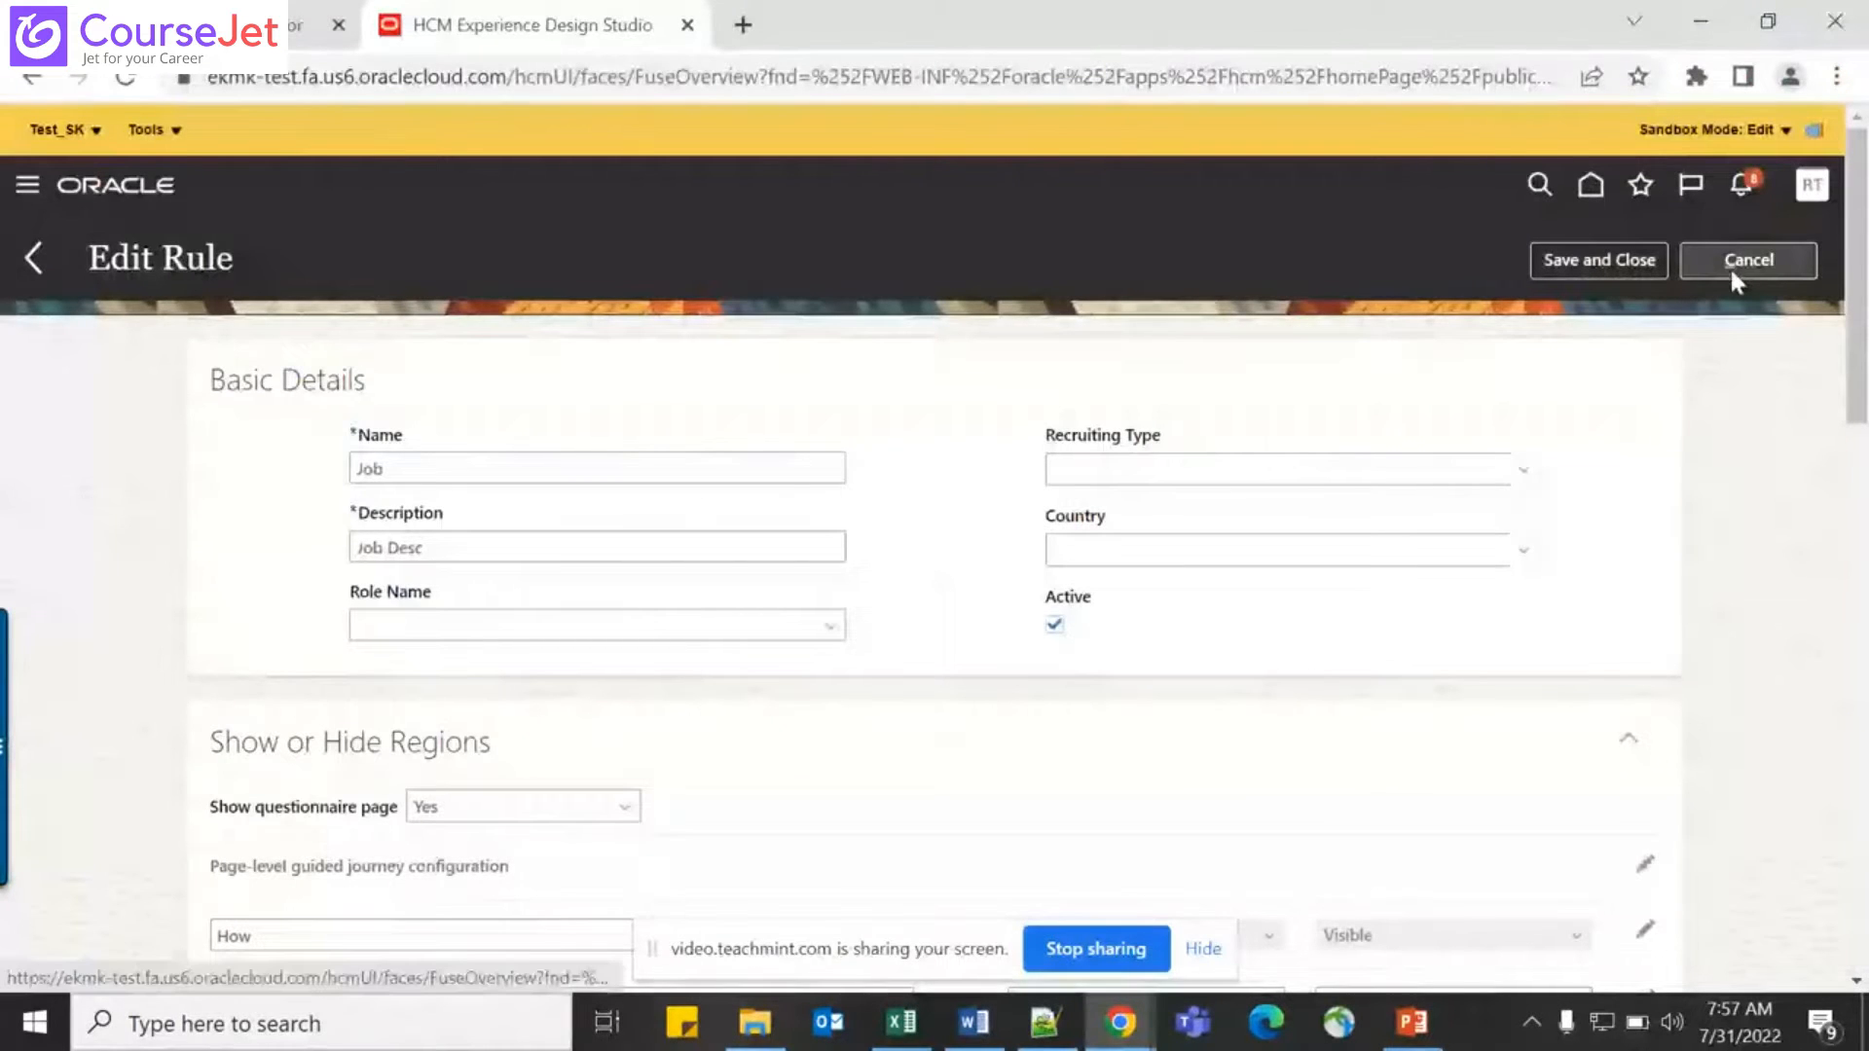
pyautogui.hotkey('alt', 'Tab')
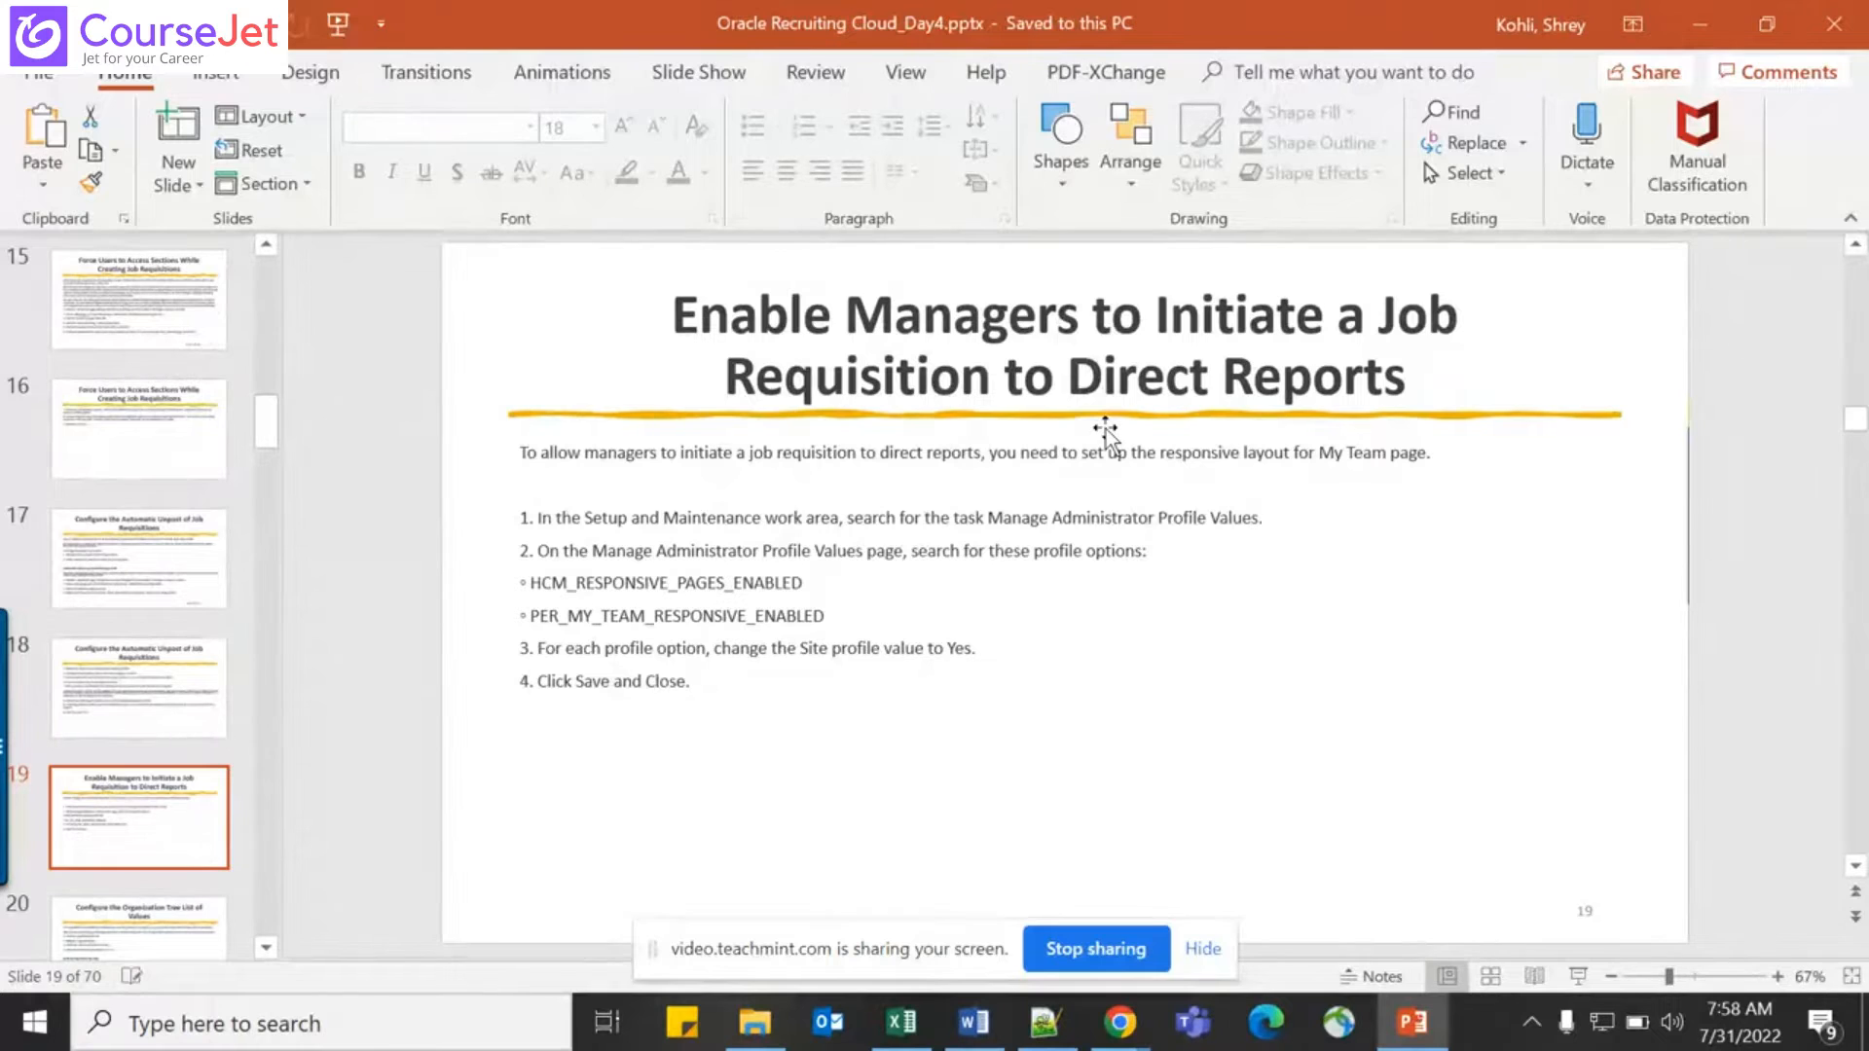
pyautogui.hotkey('alt', 'Tab')
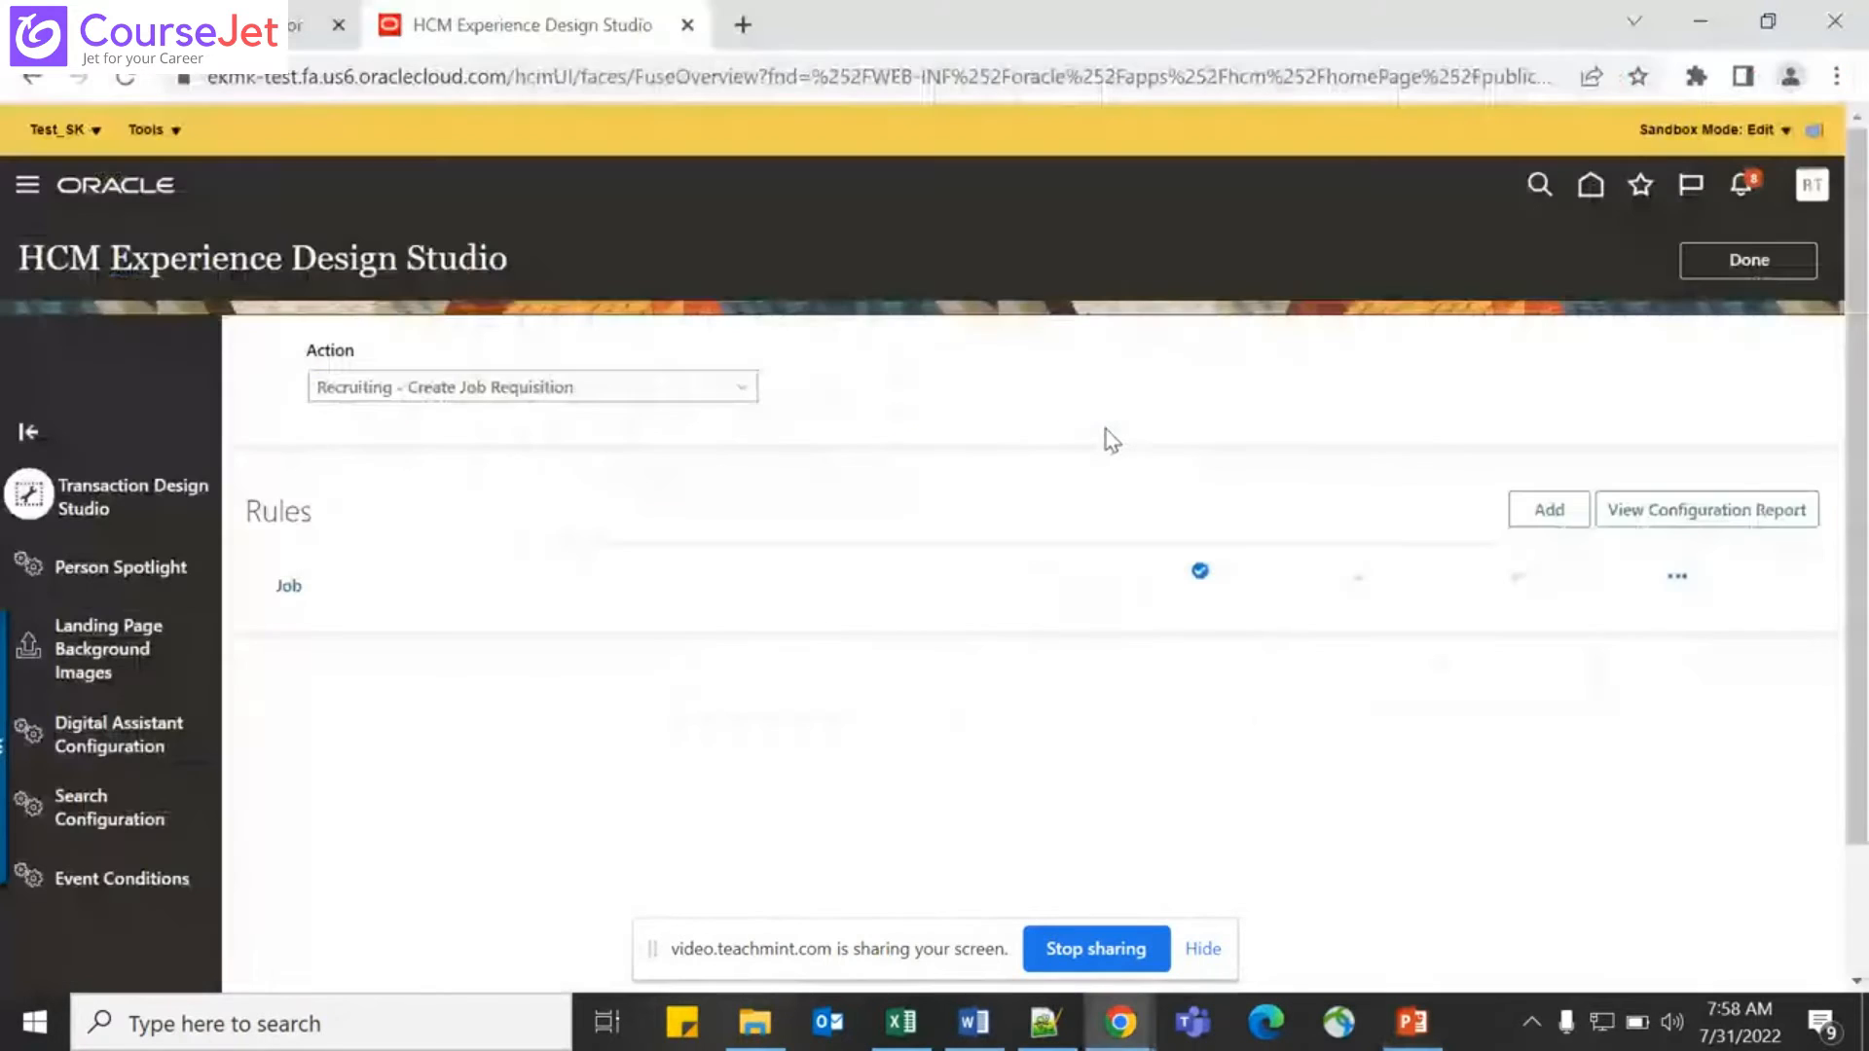
pyautogui.click(1725, 261)
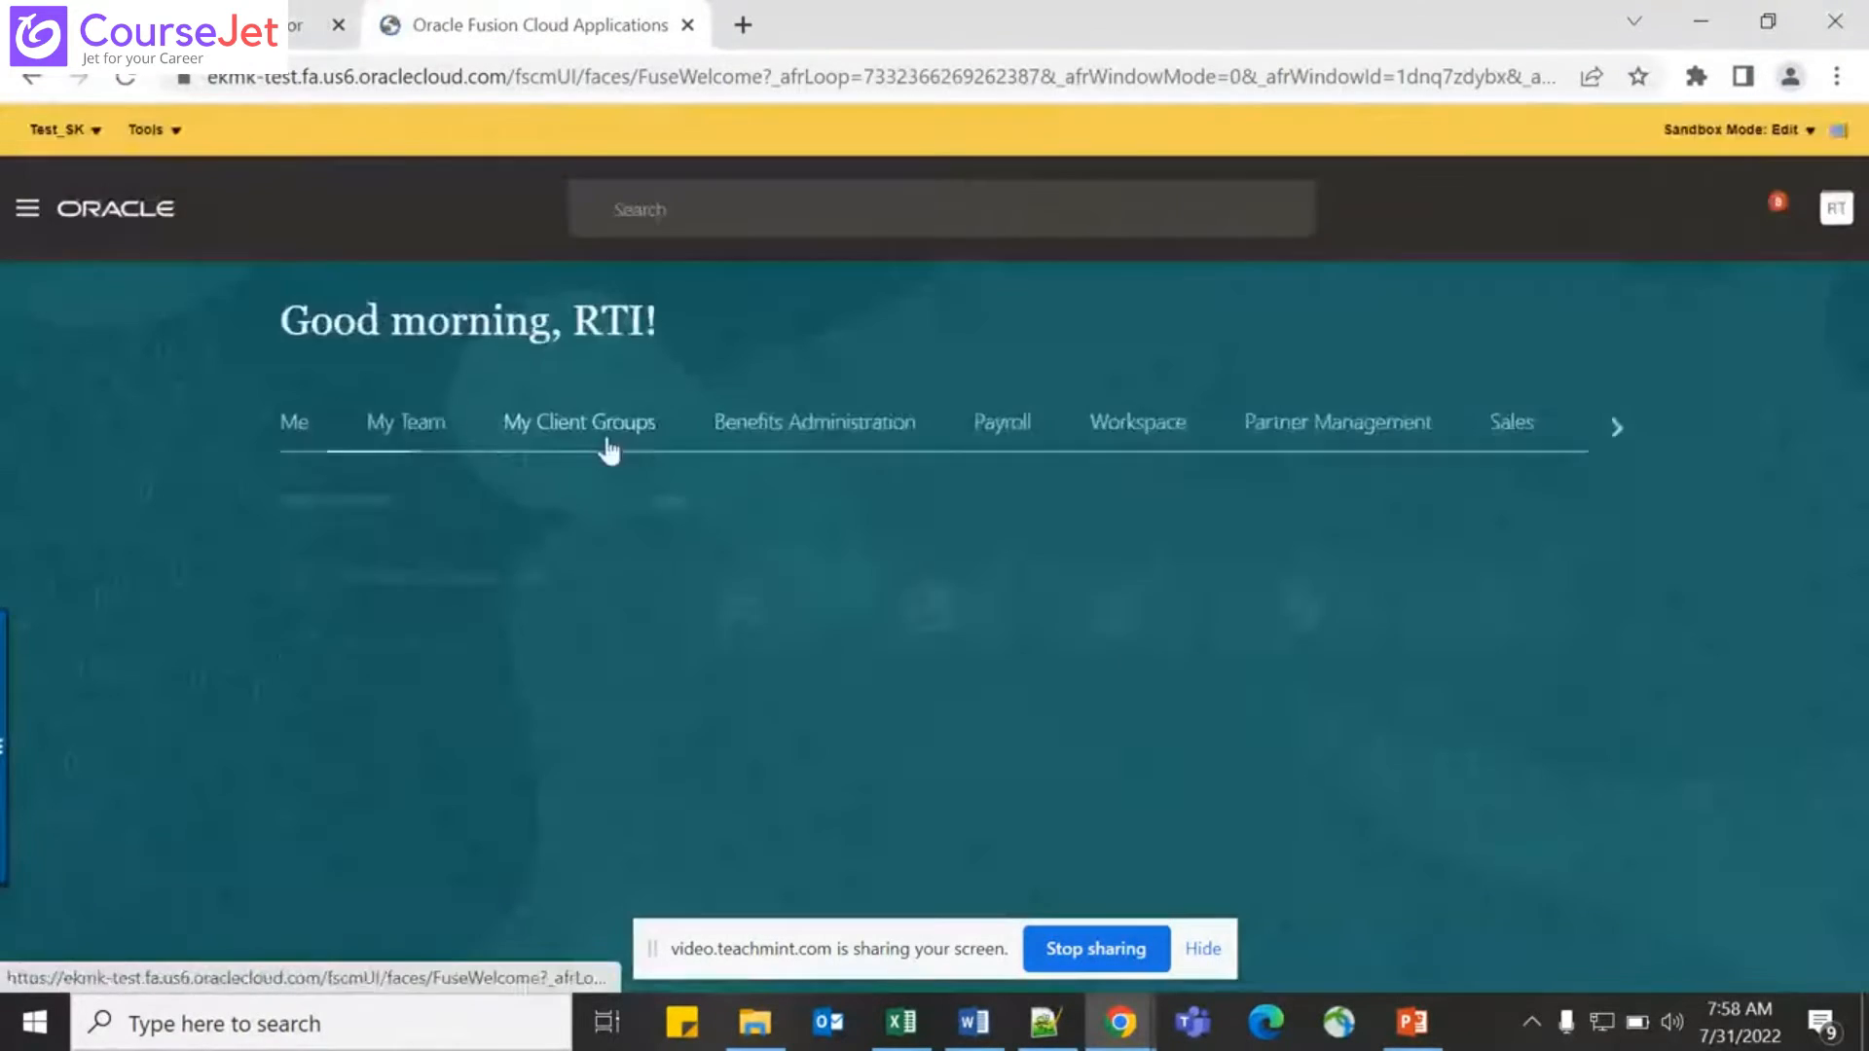
# Step: Expand the My Team quick actions on the home page and look through the Employment actions
pyautogui.click(411, 429)
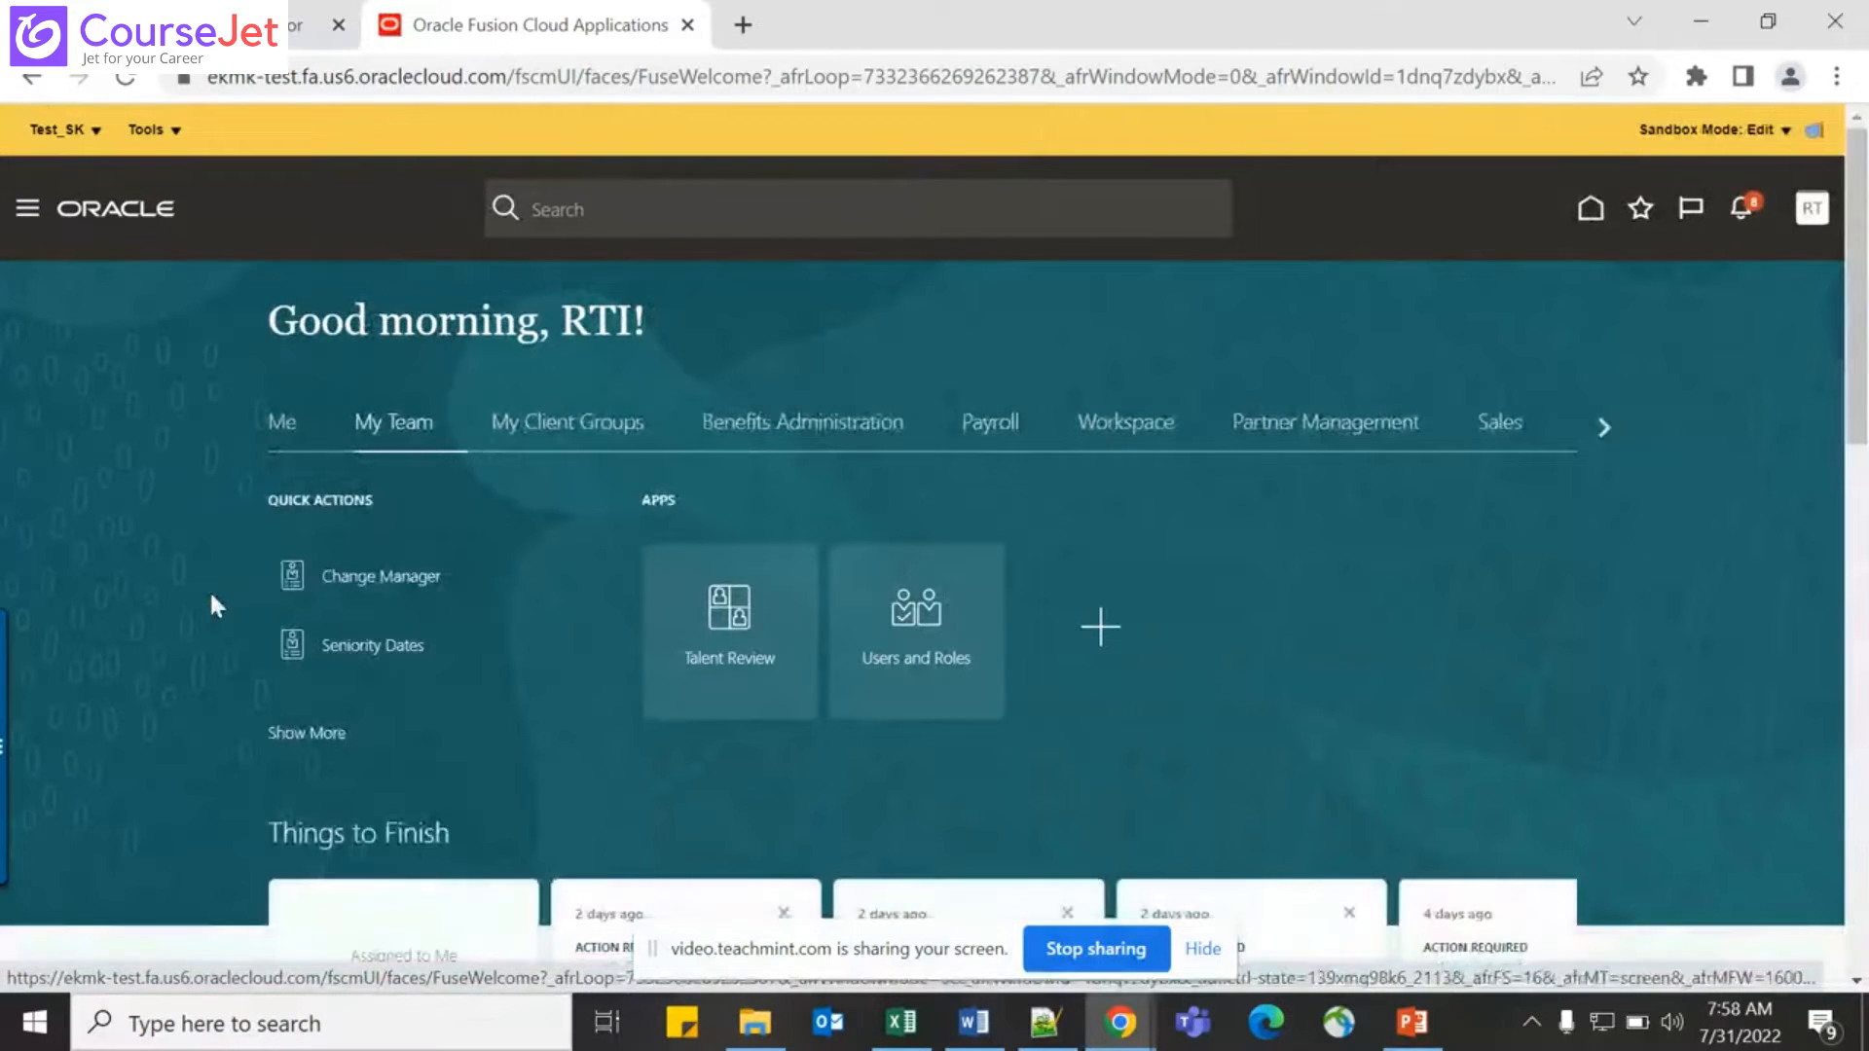
pyautogui.click(310, 733)
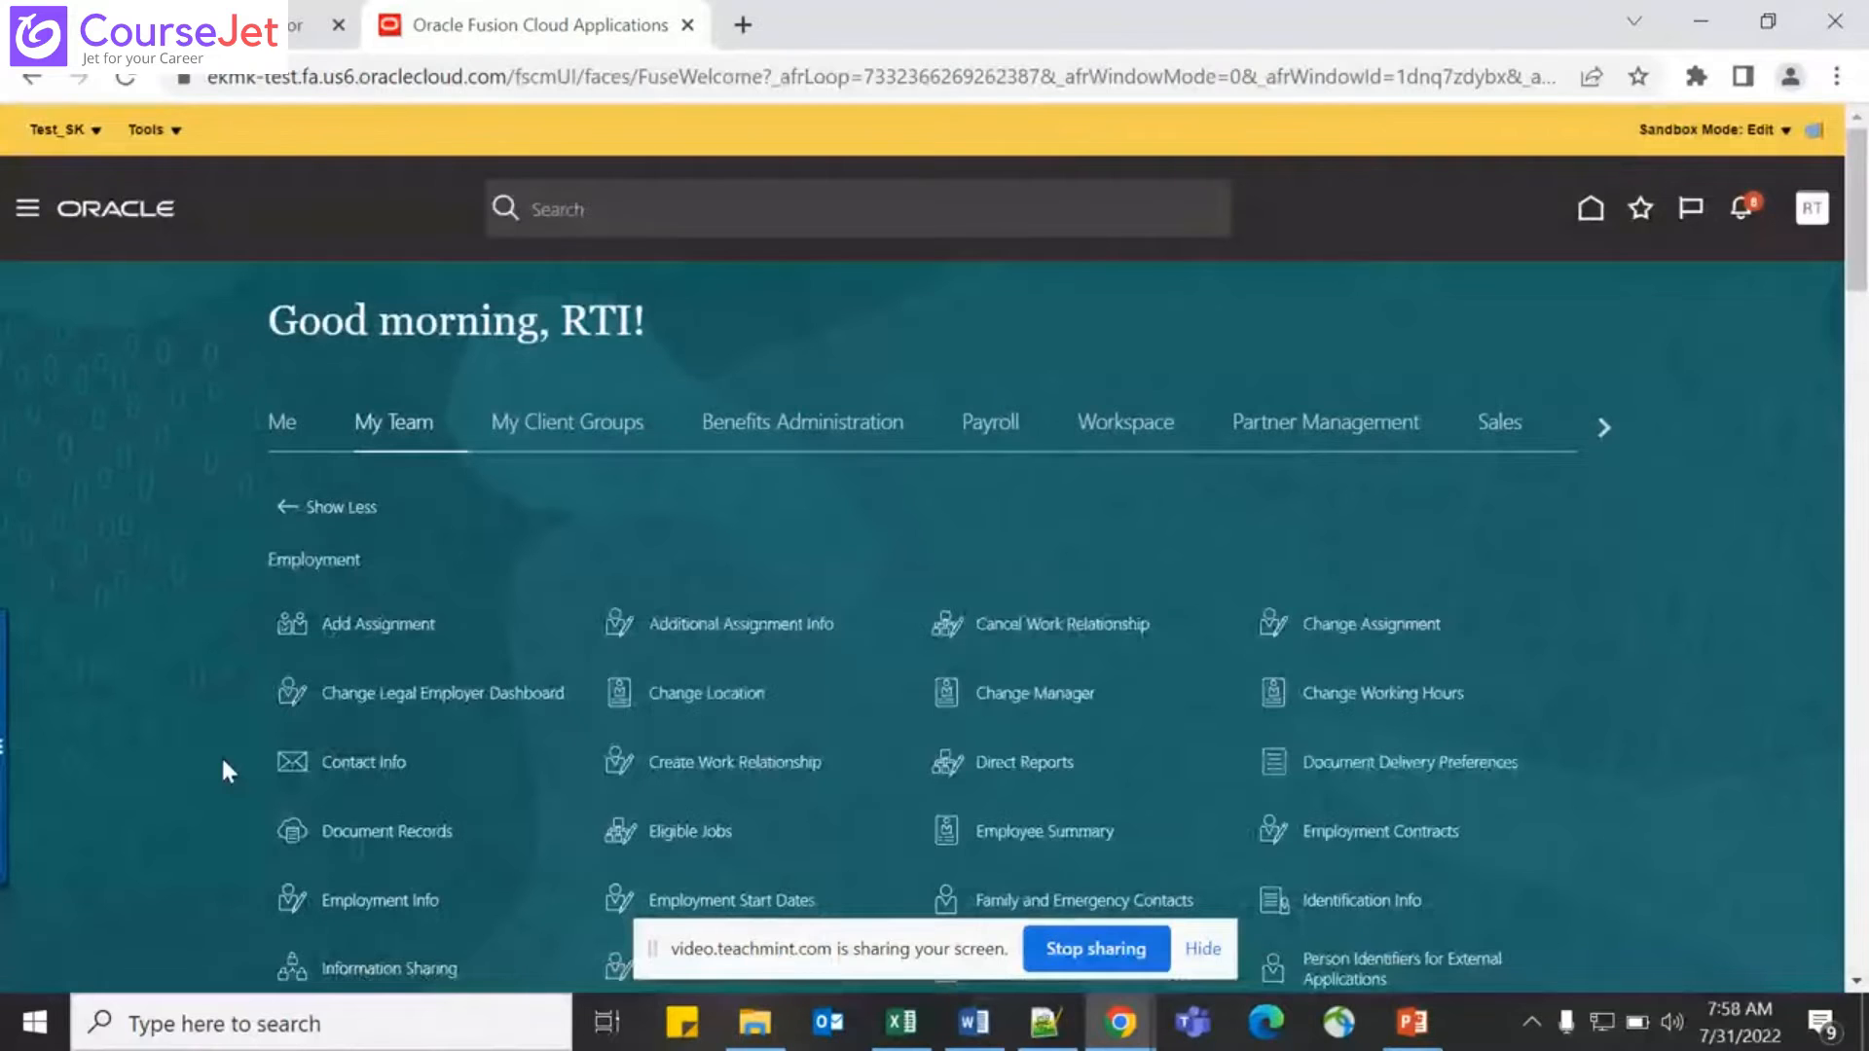
pyautogui.scroll(-2, 224, 769)
pyautogui.scroll(-2, 223, 762)
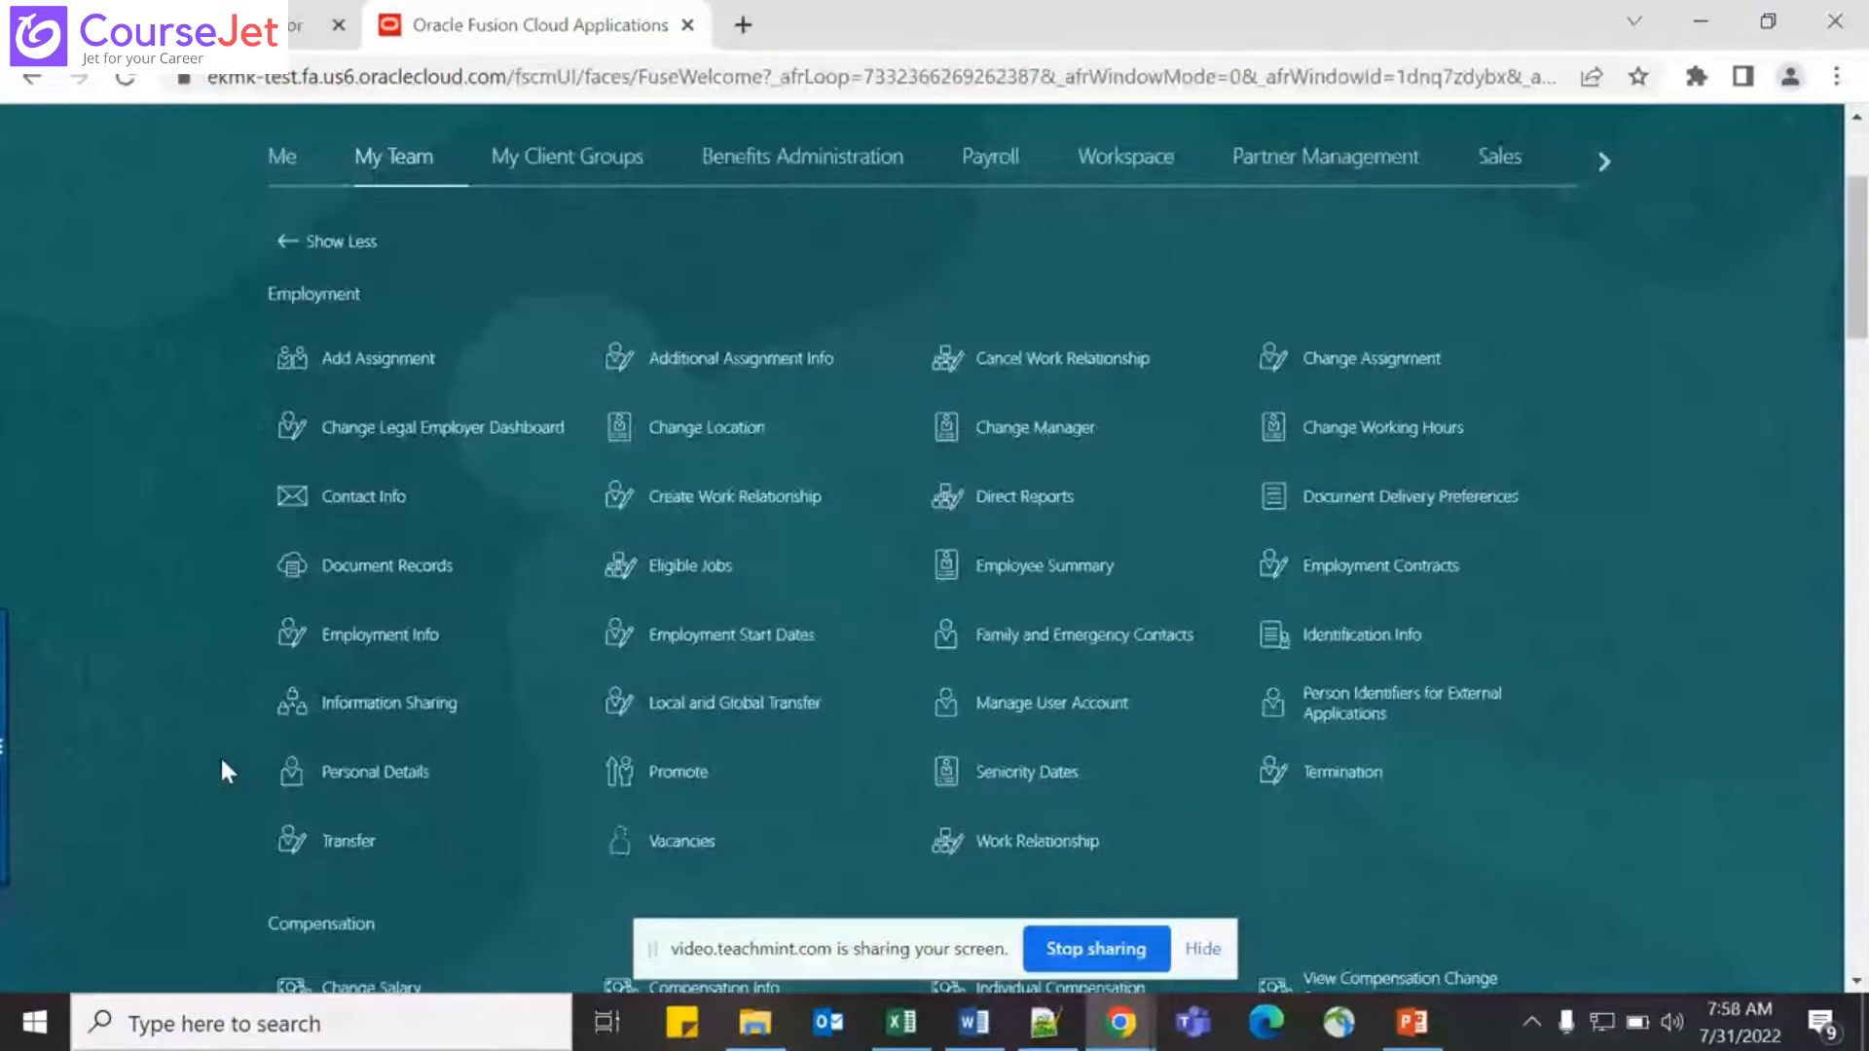
pyautogui.scroll(3, 1573, 559)
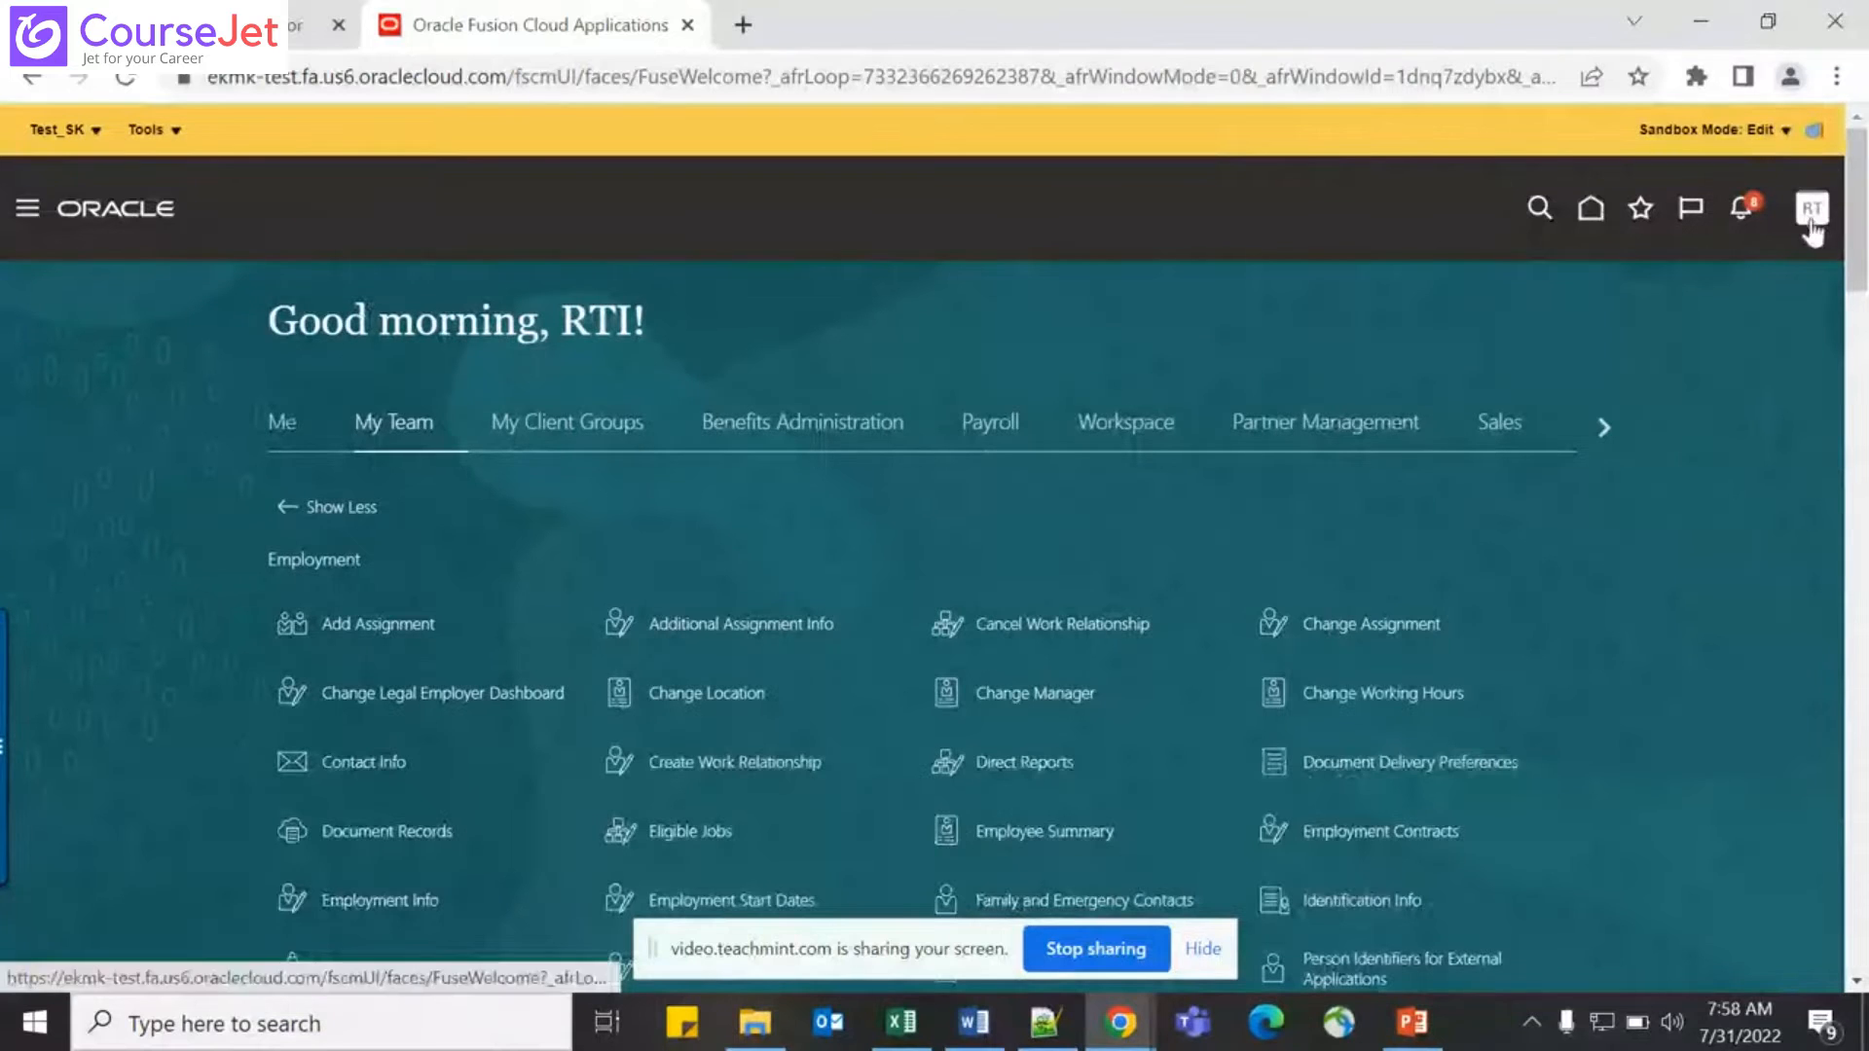
# Step: Open the Setup and Maintenance work area and check the manager requisition instructions in PowerPoint
pyautogui.click(1810, 222)
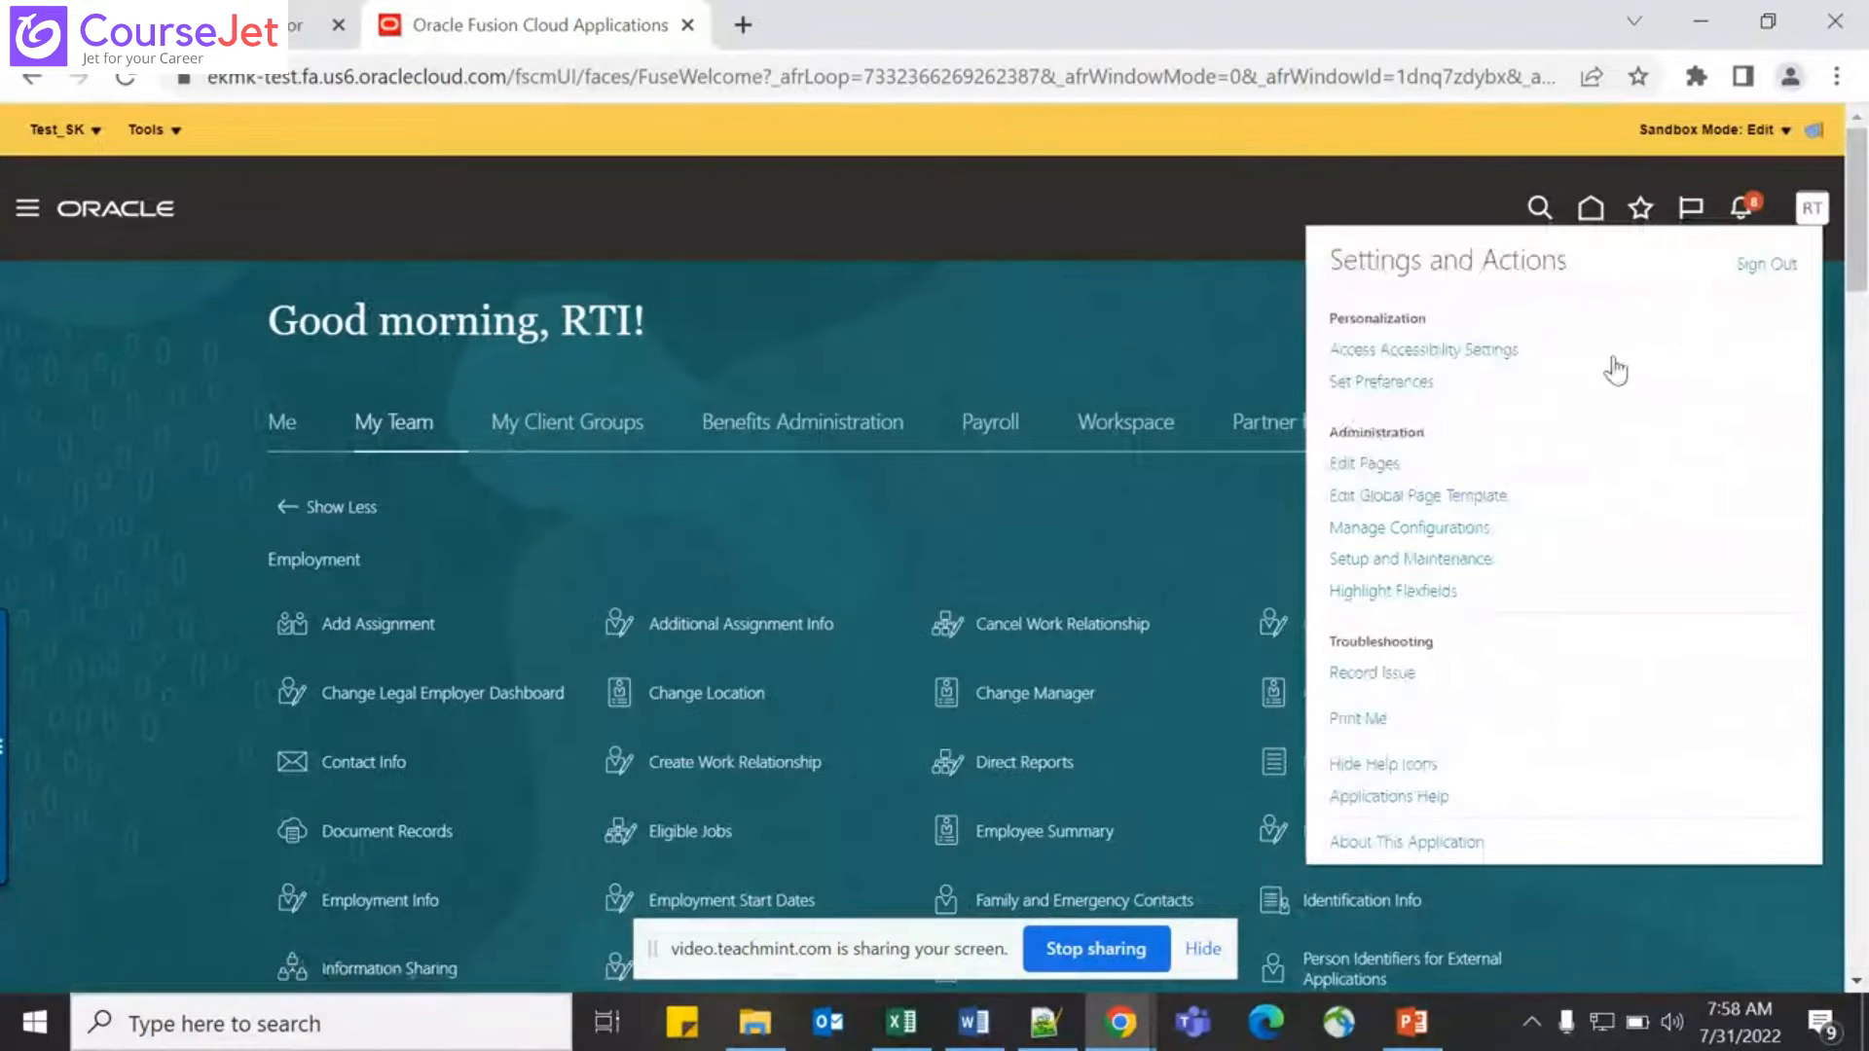
pyautogui.click(1421, 559)
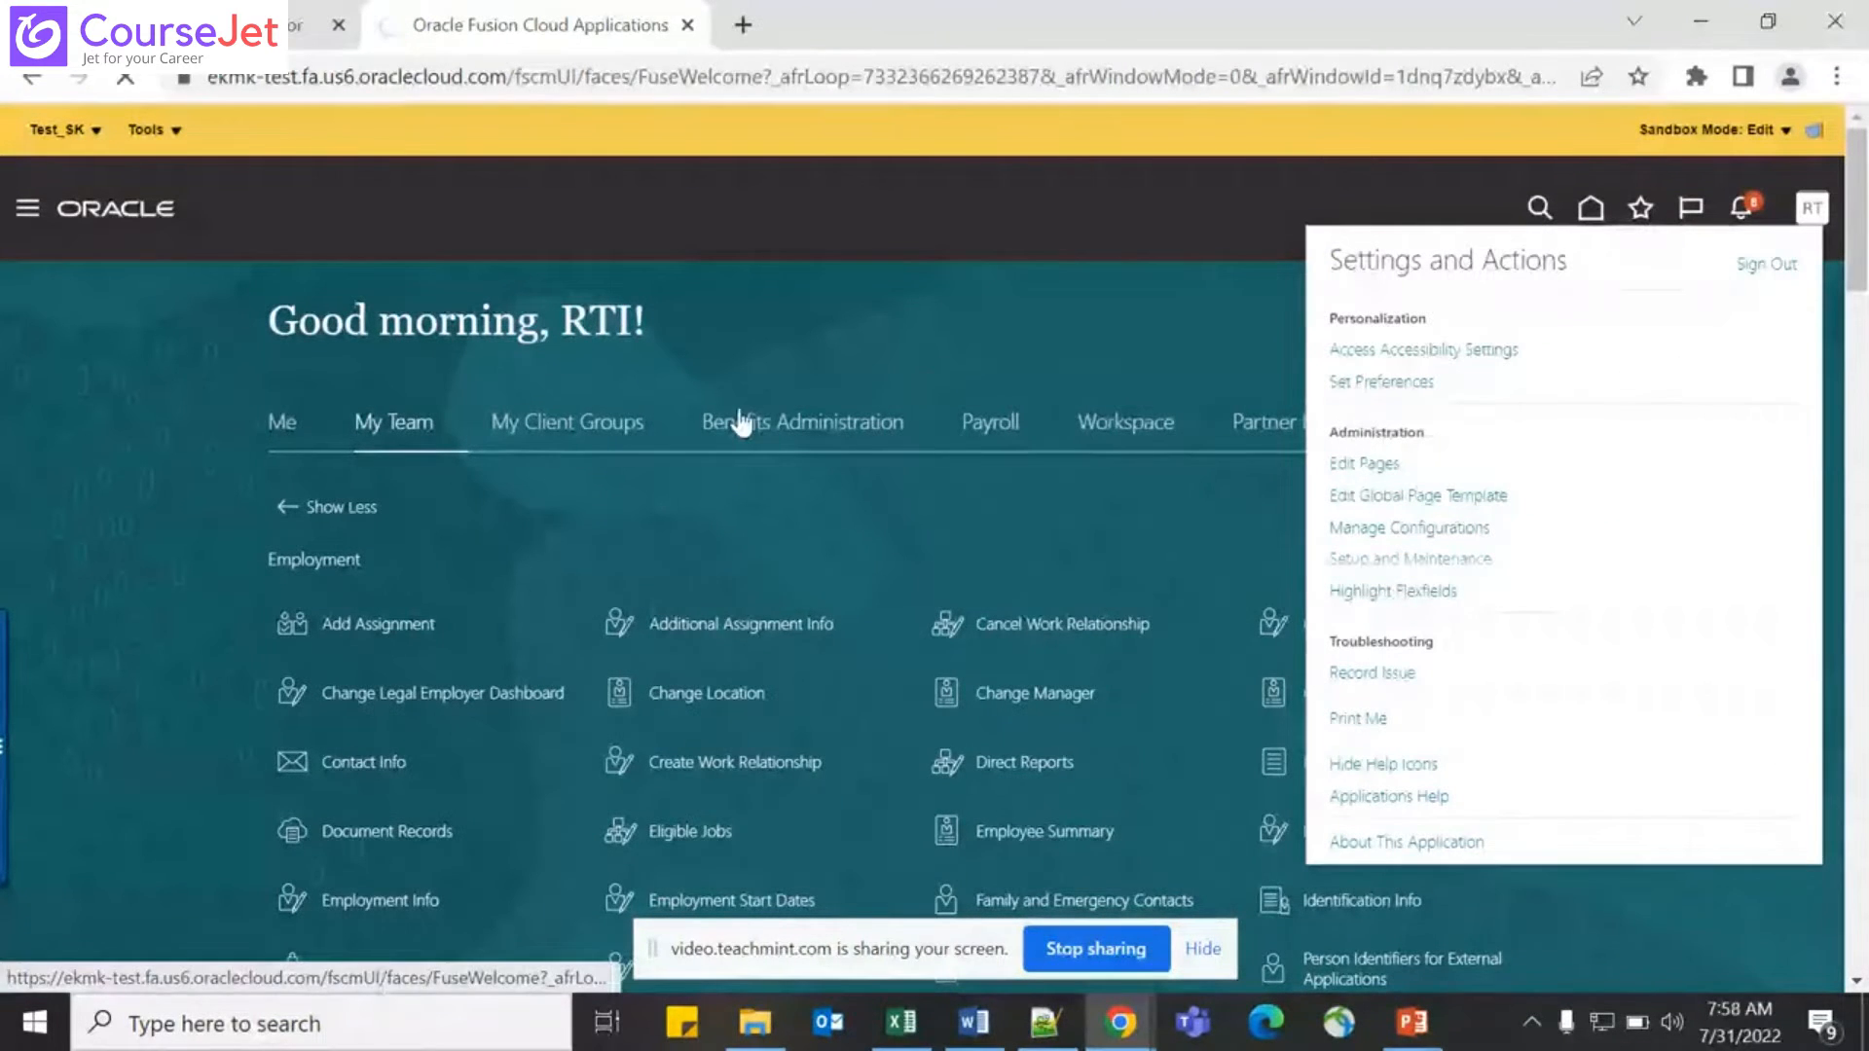
pyautogui.hotkey('alt', 'Tab')
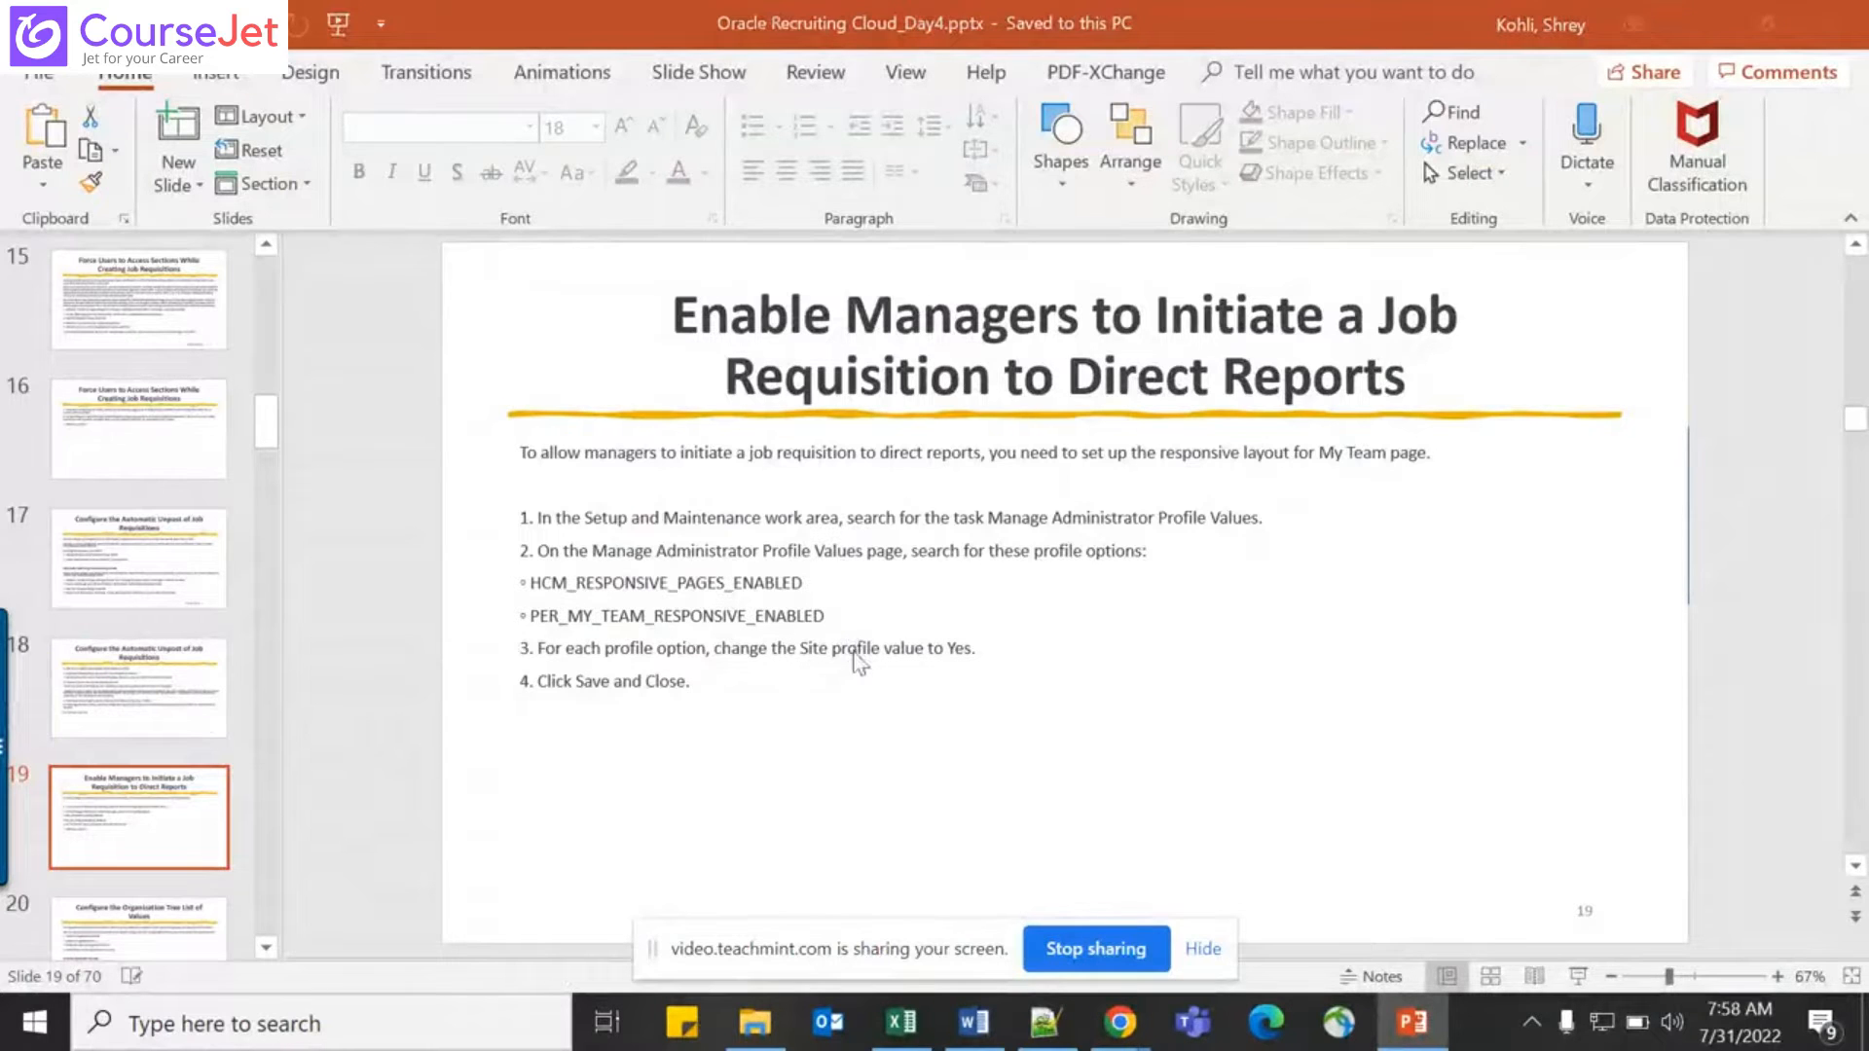
pyautogui.hotkey('alt', 'Tab')
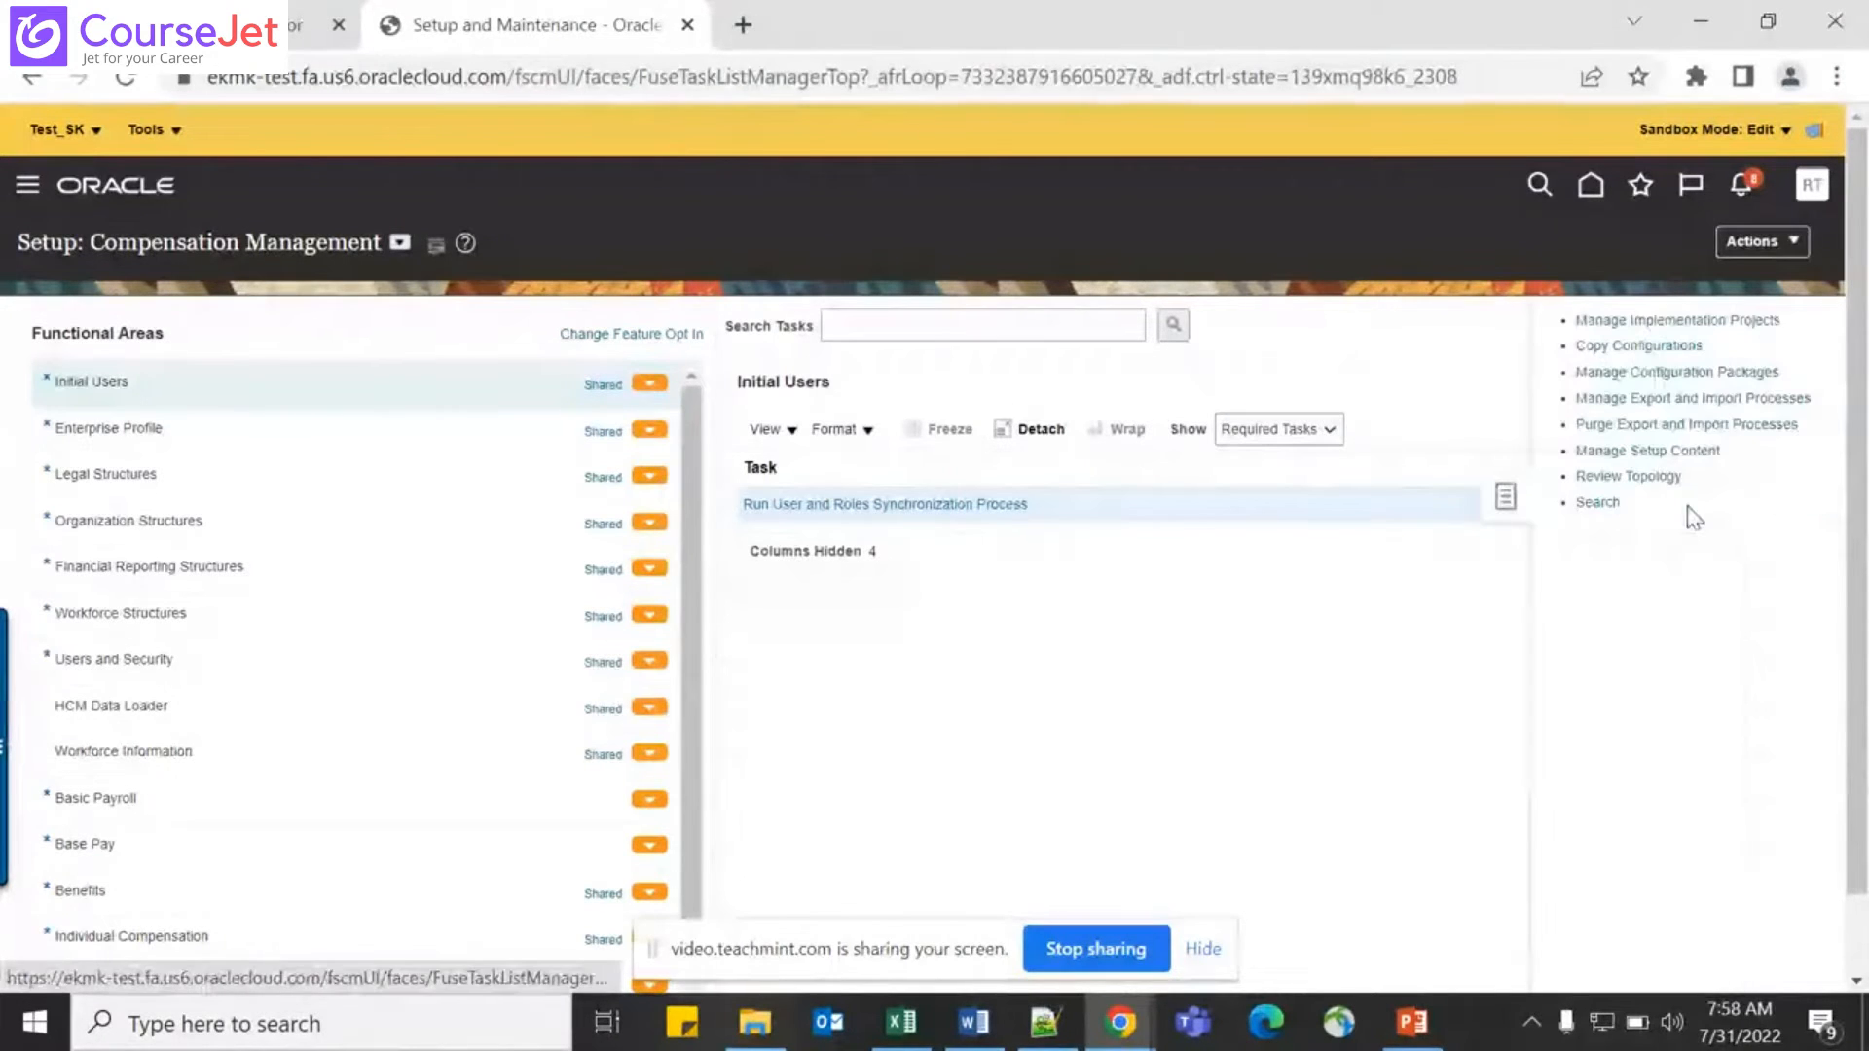
# Step: Search Setup and Maintenance for the Manage Administrator Profile Values task and open it
pyautogui.hotkey('alt', 'Tab')
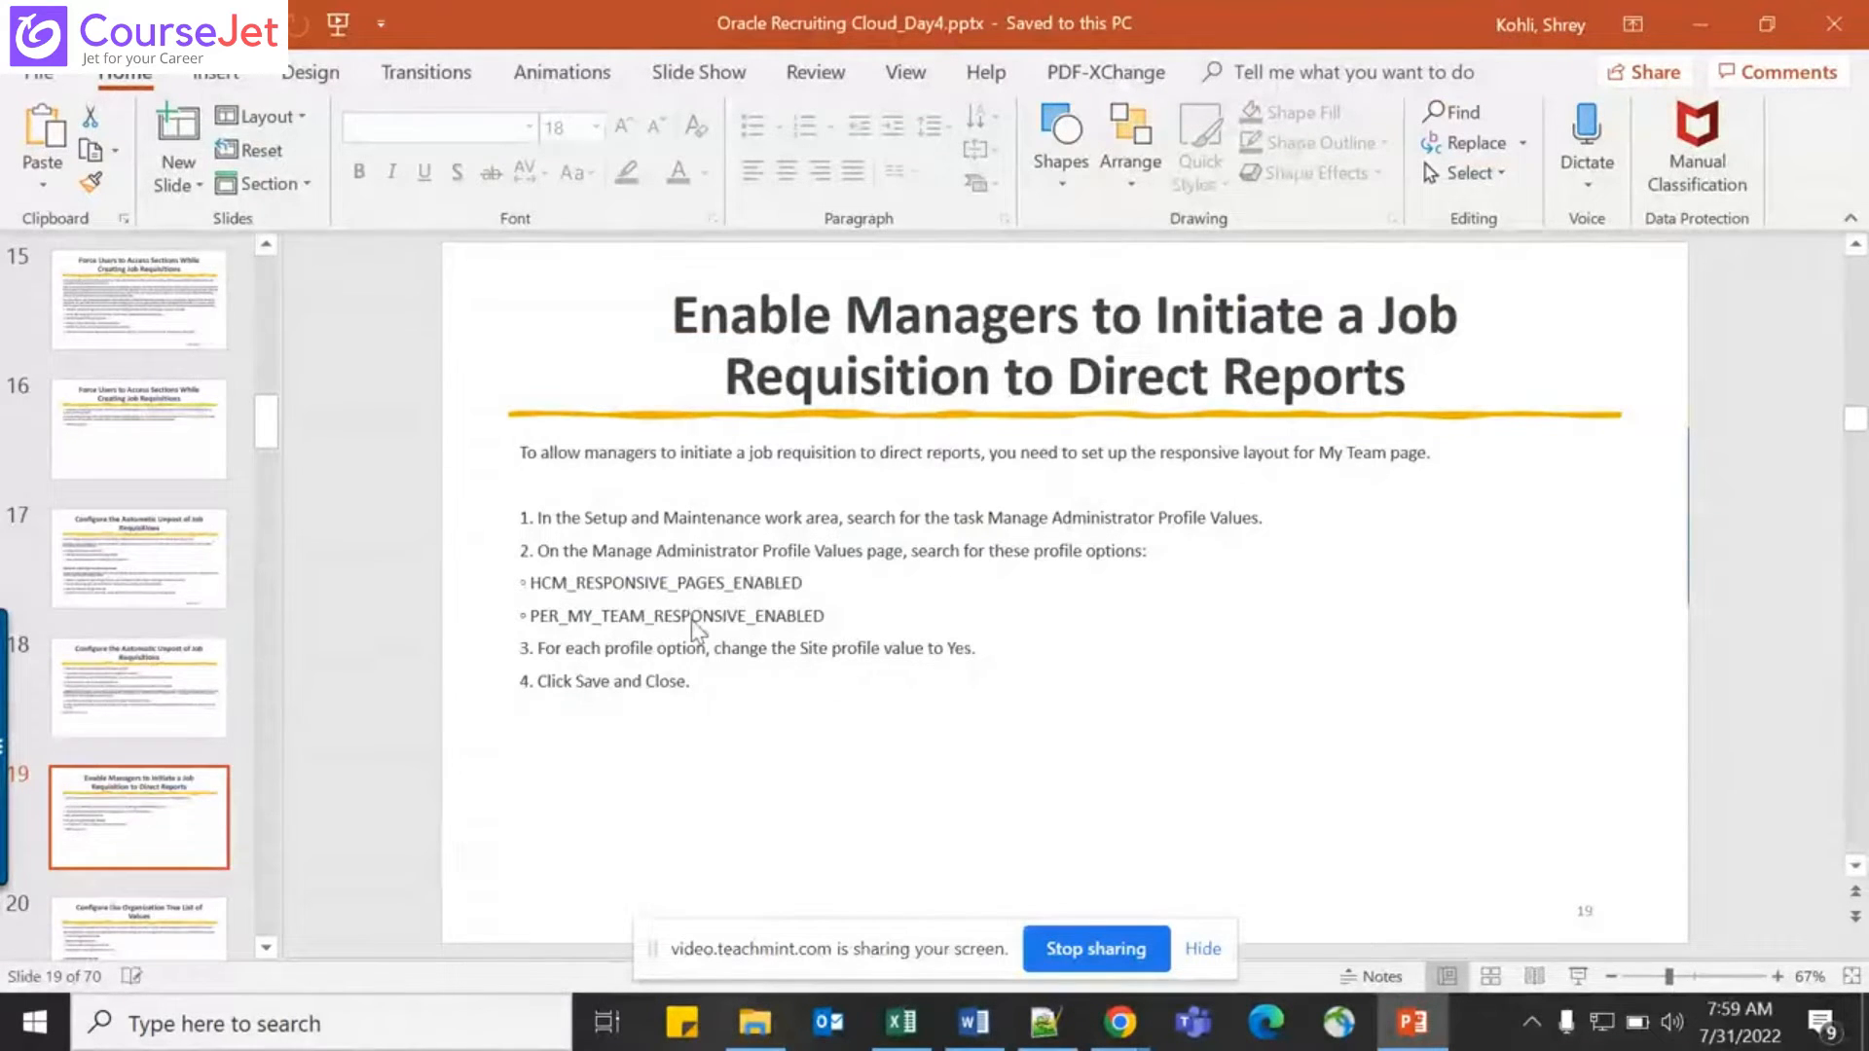
pyautogui.hotkey('alt', 'Tab')
pyautogui.click(455, 318)
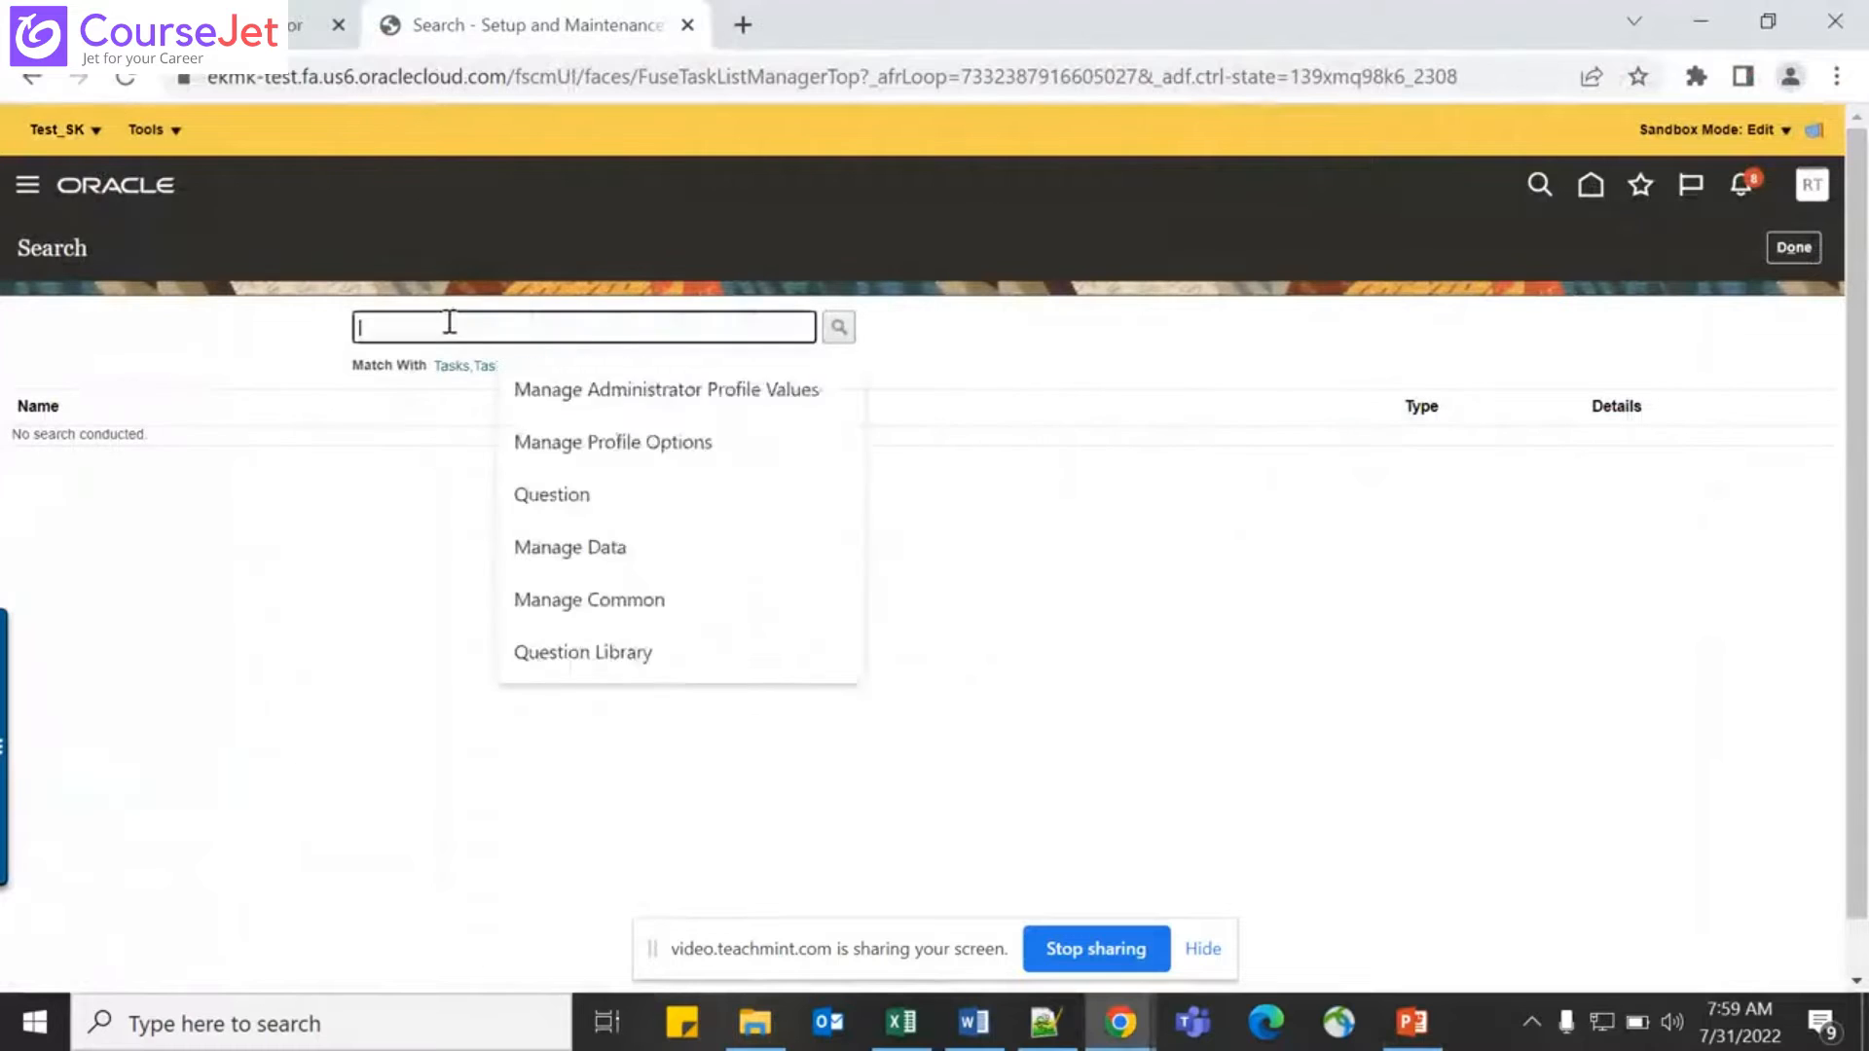
pyautogui.click(603, 388)
pyautogui.click(839, 329)
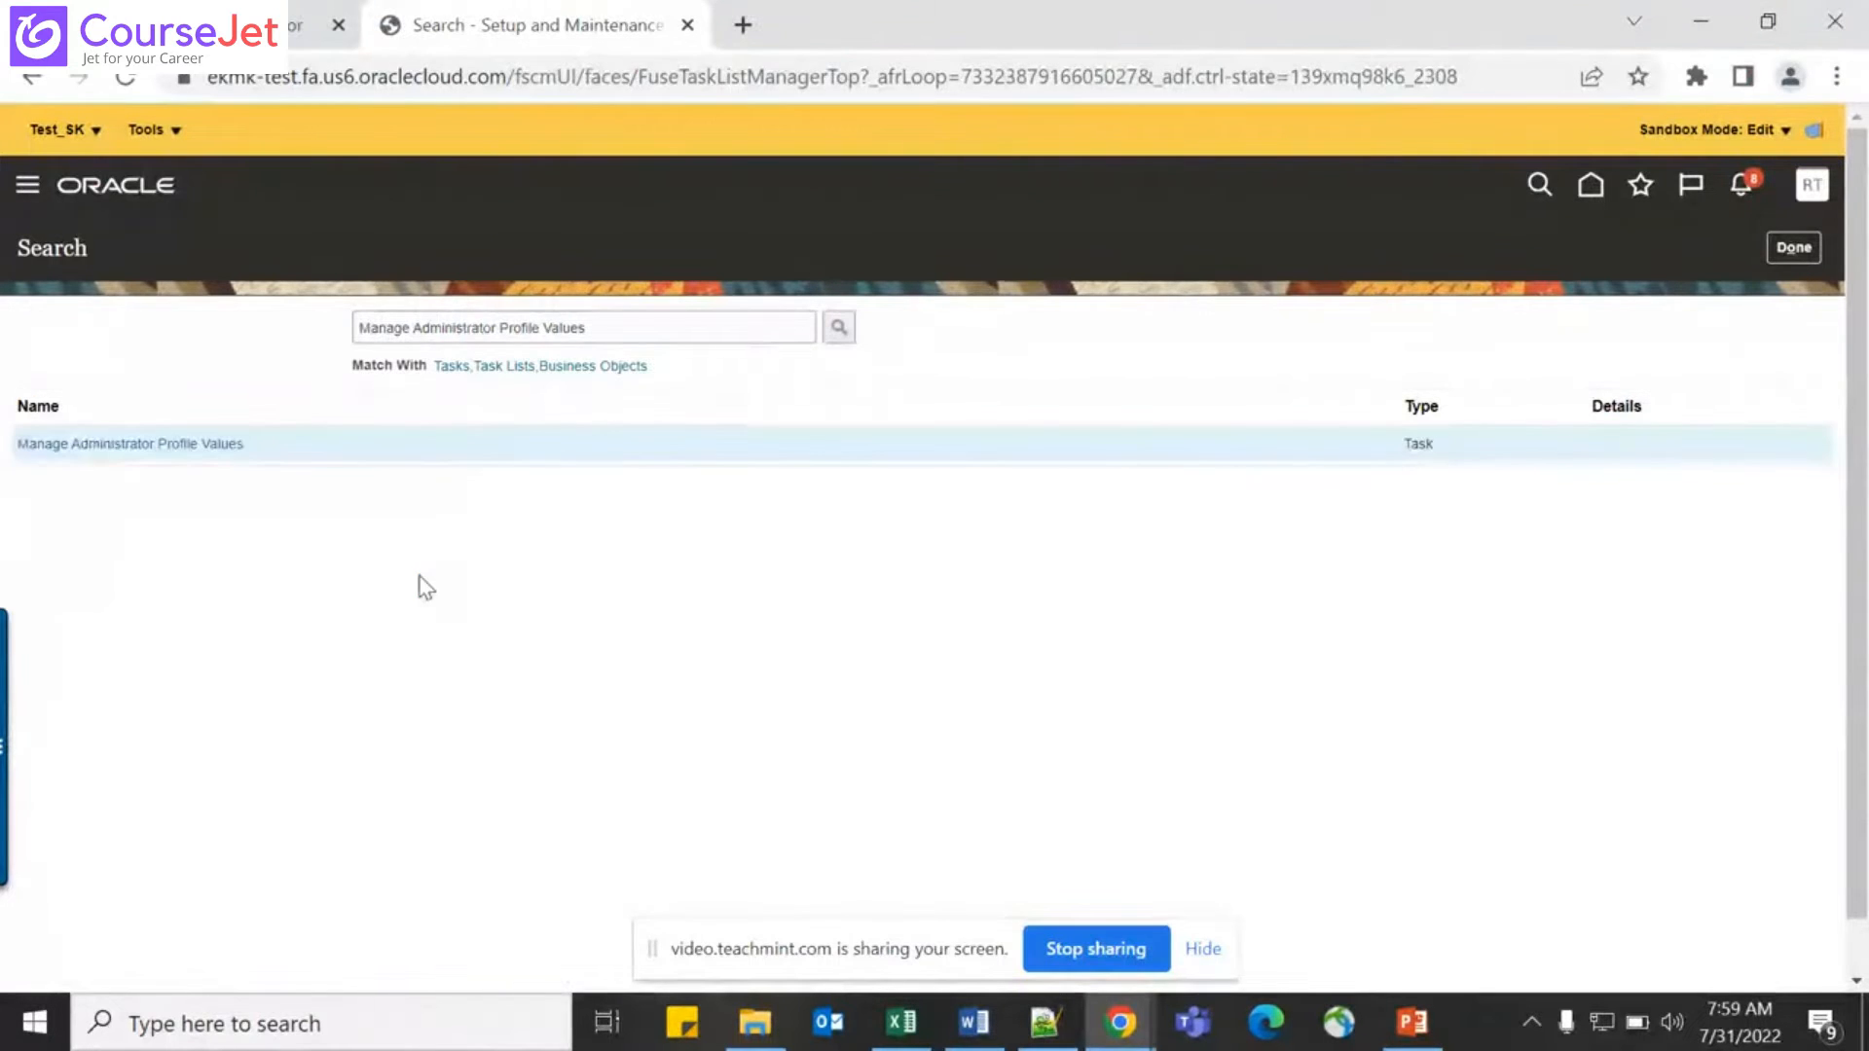
pyautogui.click(179, 450)
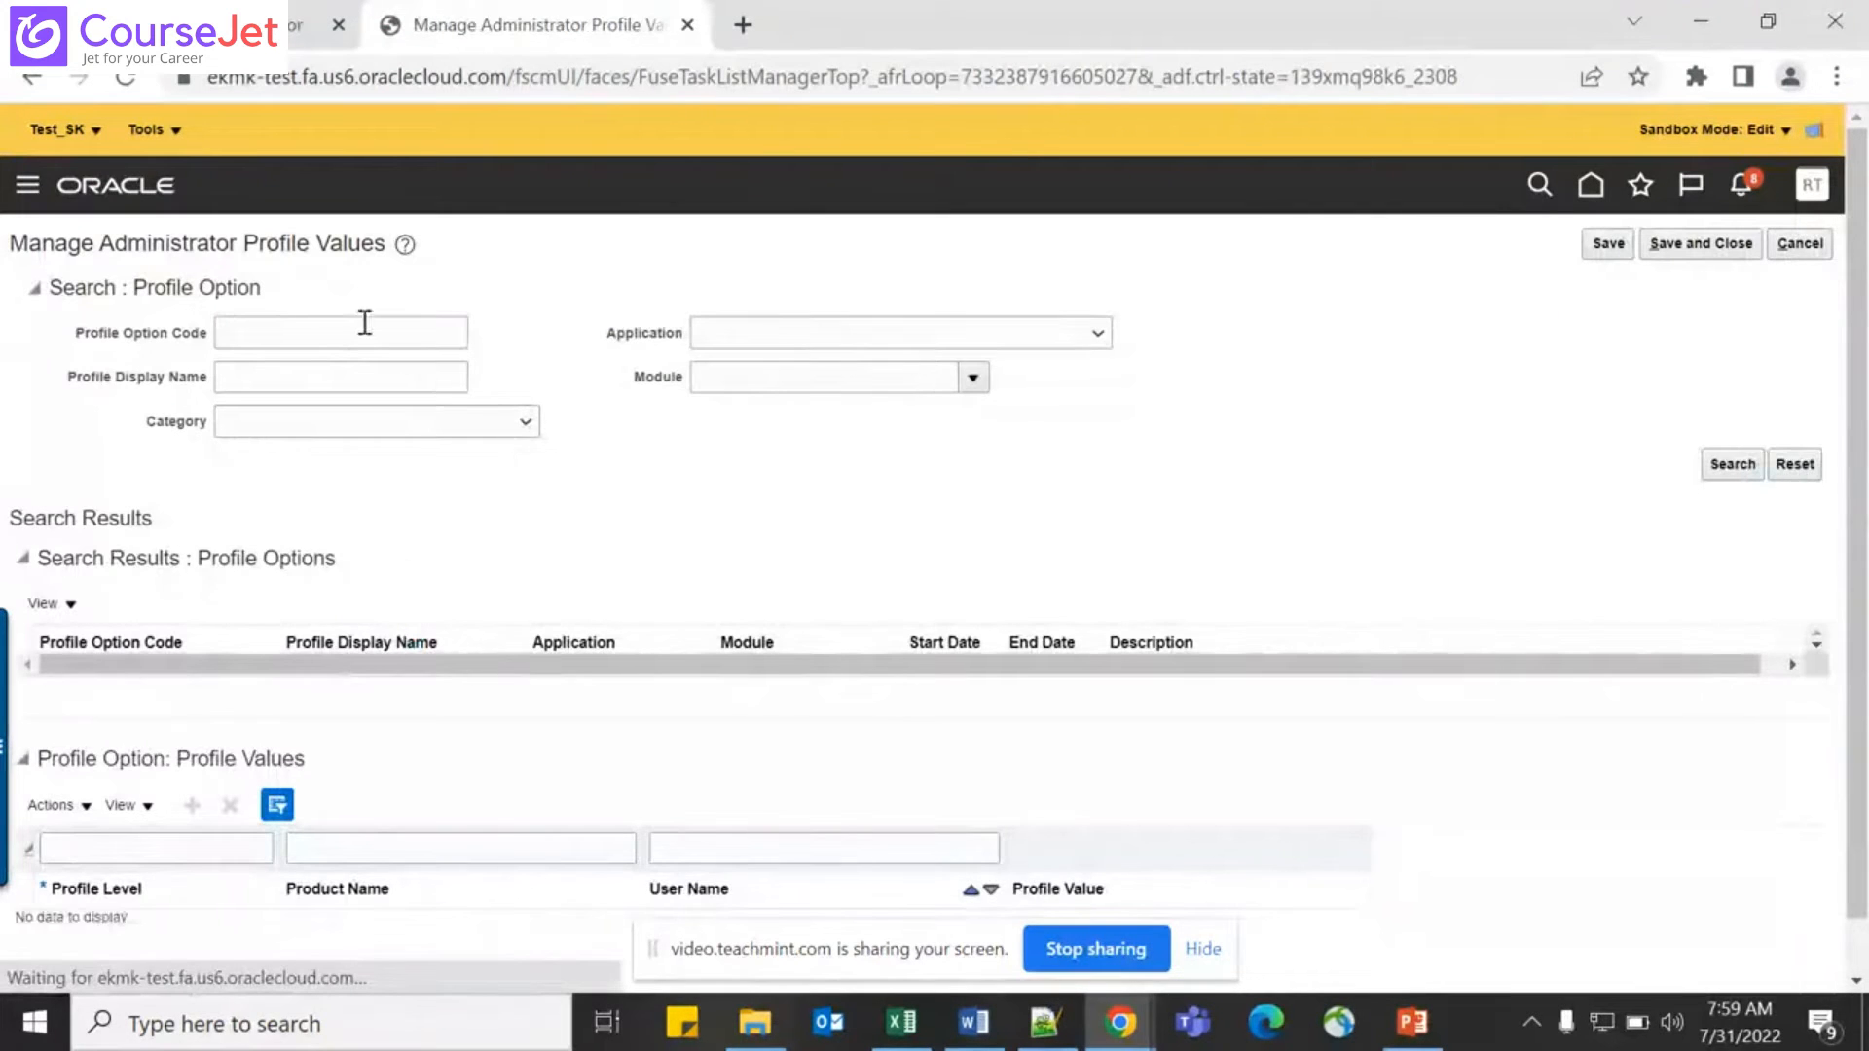
# Step: Copy the profile option code HCM_RESPONSIVE_PAGES_ENABLED from the PowerPoint slide and return to the Profile Option Code field in Chrome
pyautogui.click(290, 329)
pyautogui.hotkey('alt', 'Tab')
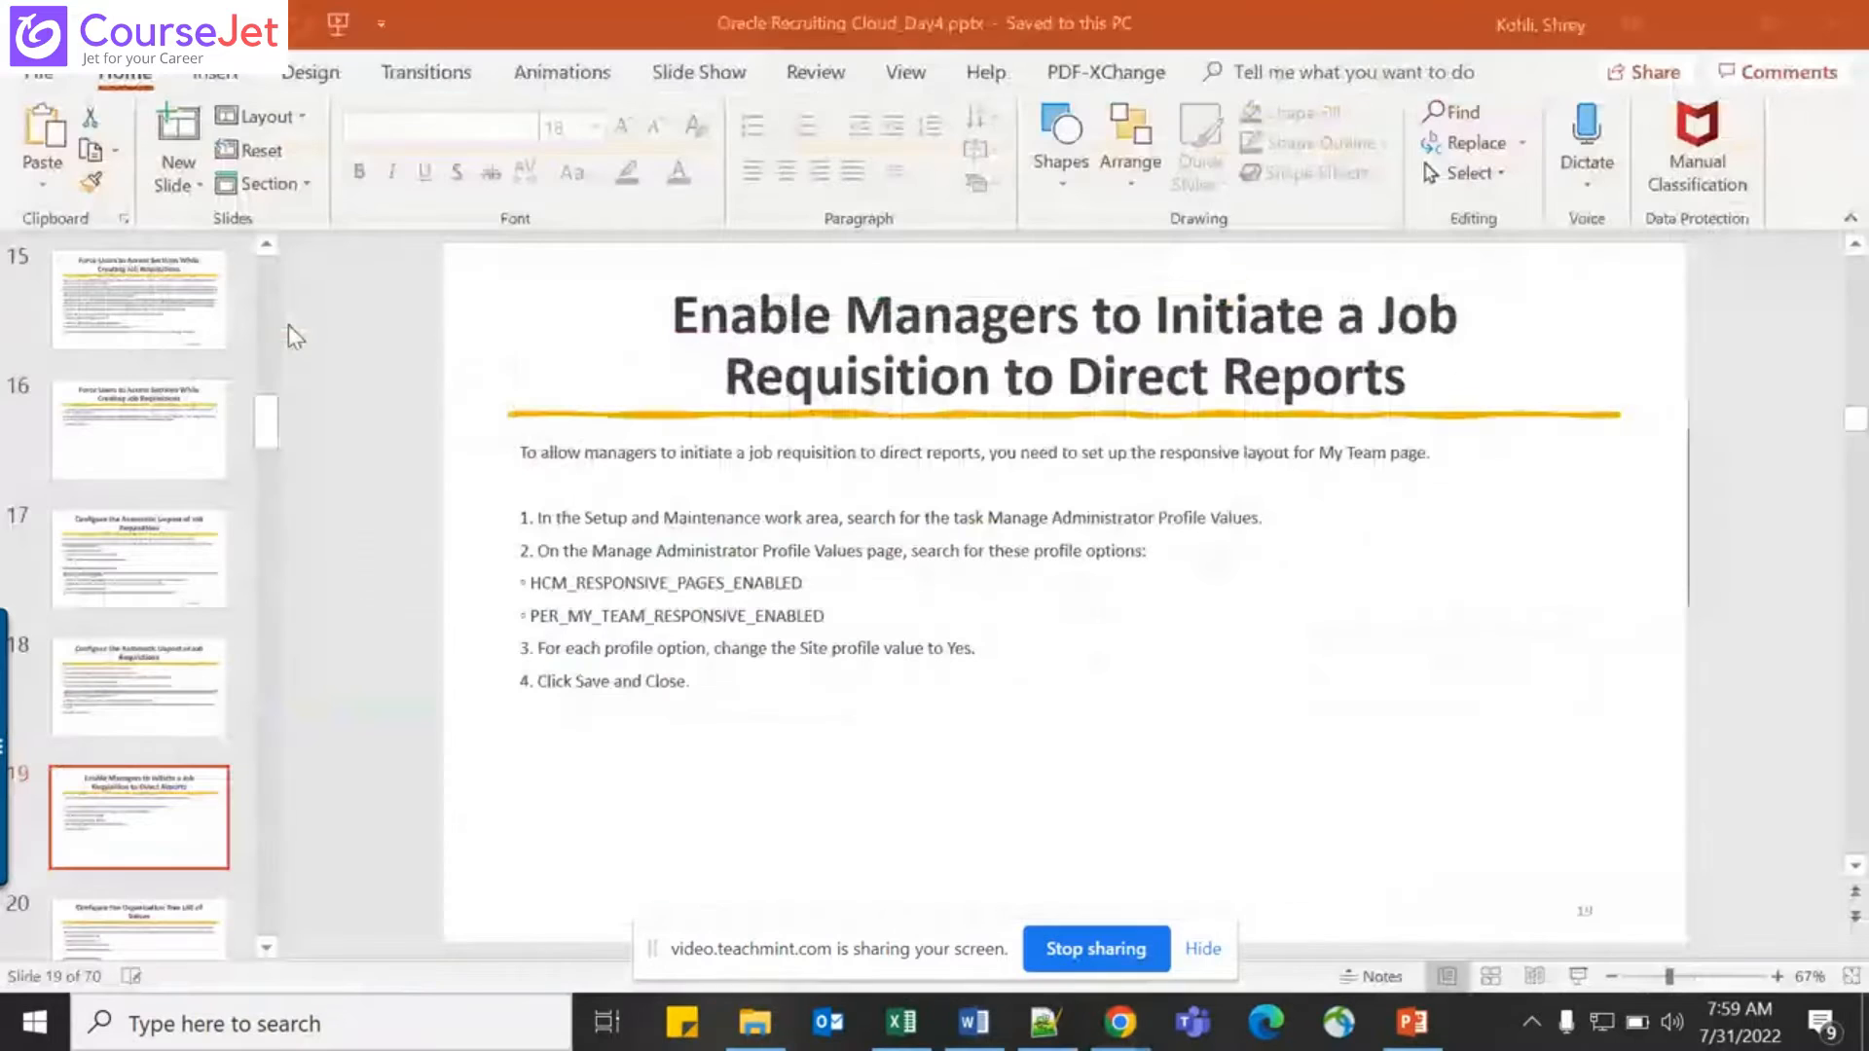
pyautogui.click(660, 584)
pyautogui.moveTo(577, 583); pyautogui.dragTo(660, 586)
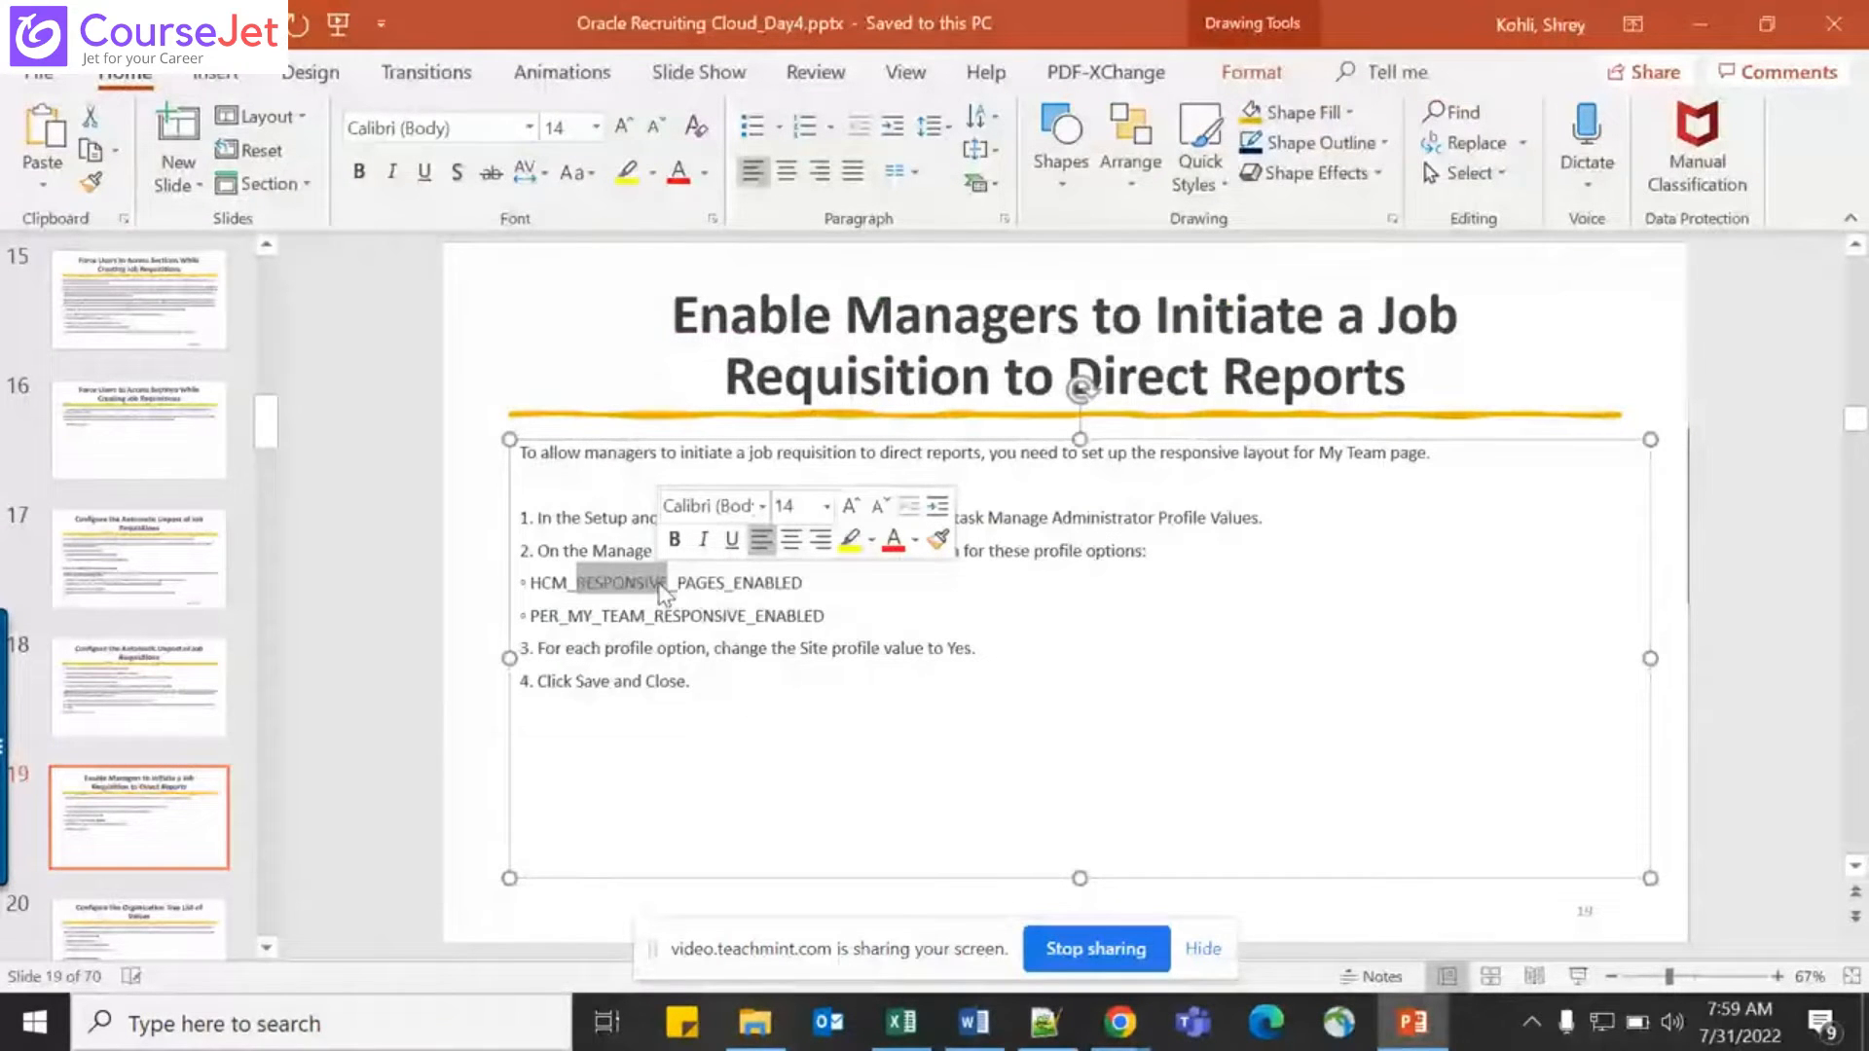
pyautogui.moveTo(804, 583); pyautogui.dragTo(522, 583)
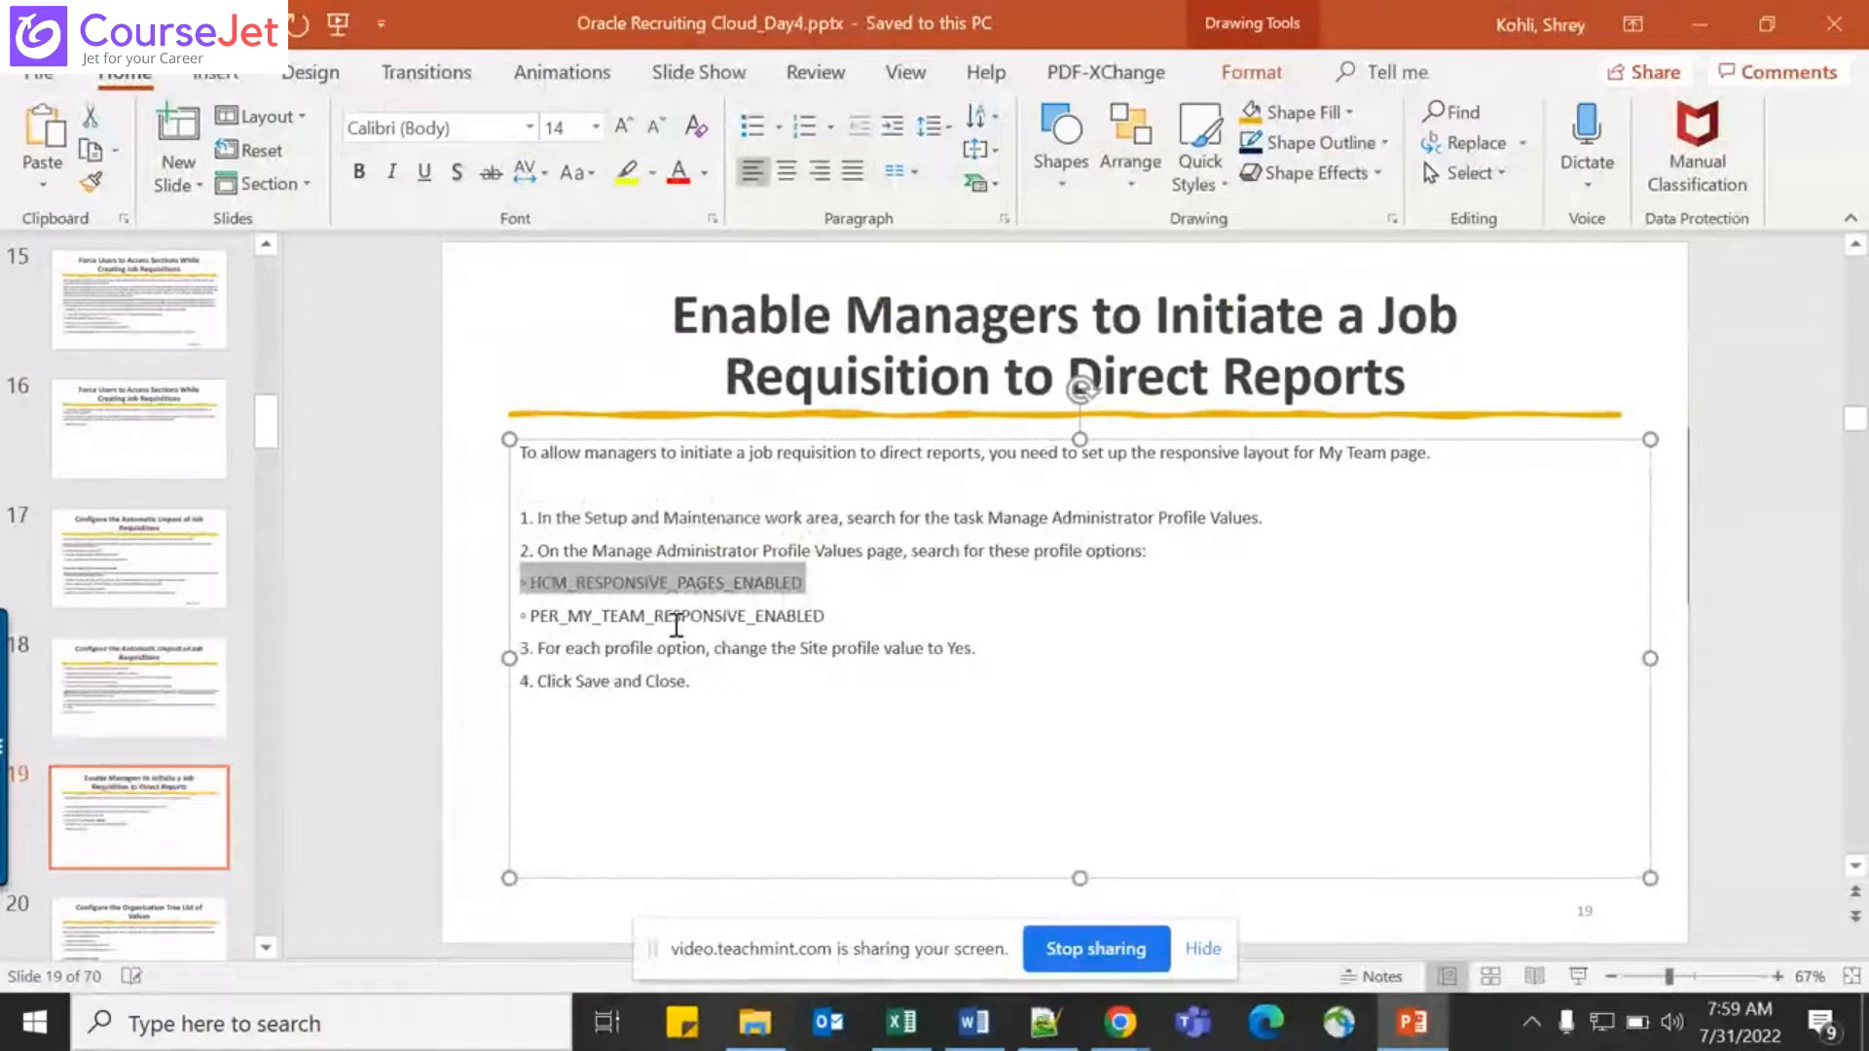
pyautogui.hotkey('alt', 'Tab')
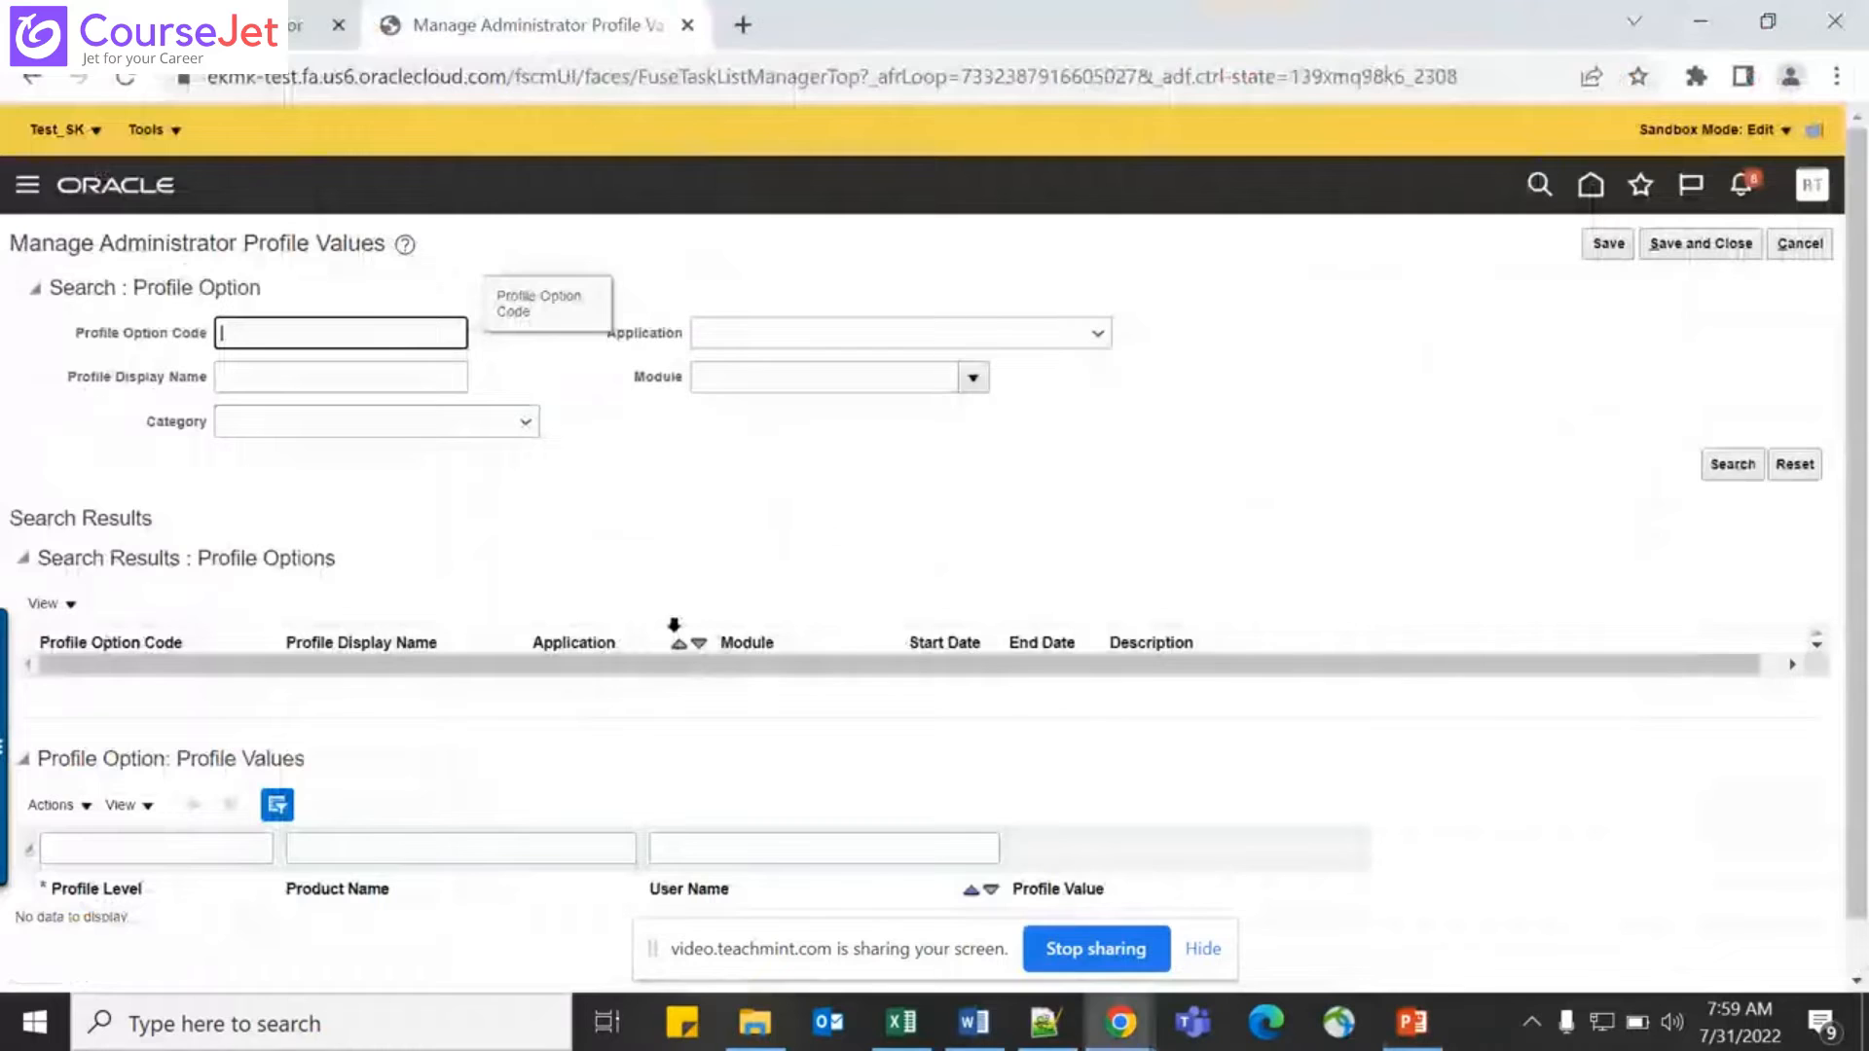
# Step: Search for the profile option code HCM_RESPONSIVE_PAGES_ENABLED without the leading bullet character, and view its Site profile value
pyautogui.write('HCM_RESPONSIVE_PAGES_ENABLED')
pyautogui.press('Home')
pyautogui.hotkey('shift', 'Right')
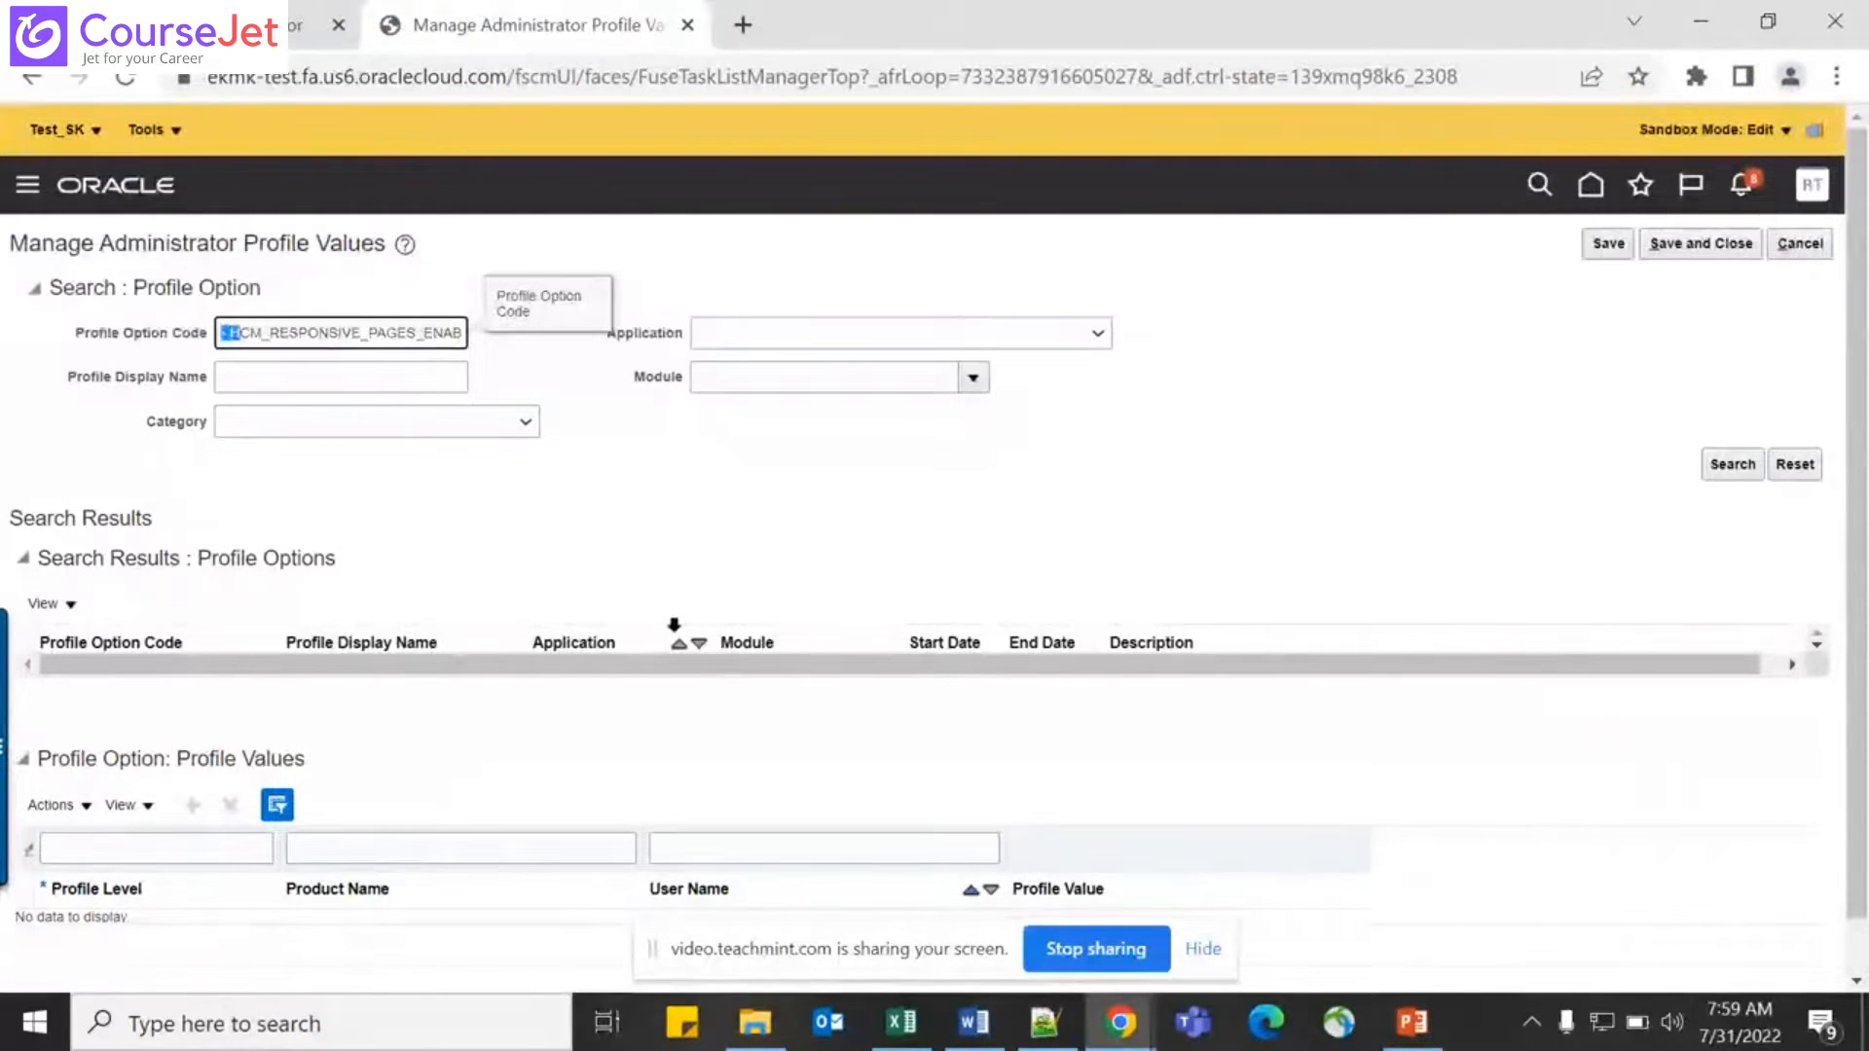
pyautogui.hotkey('shift', 'Left')
pyautogui.press('BackSpace')
pyautogui.press('Return')
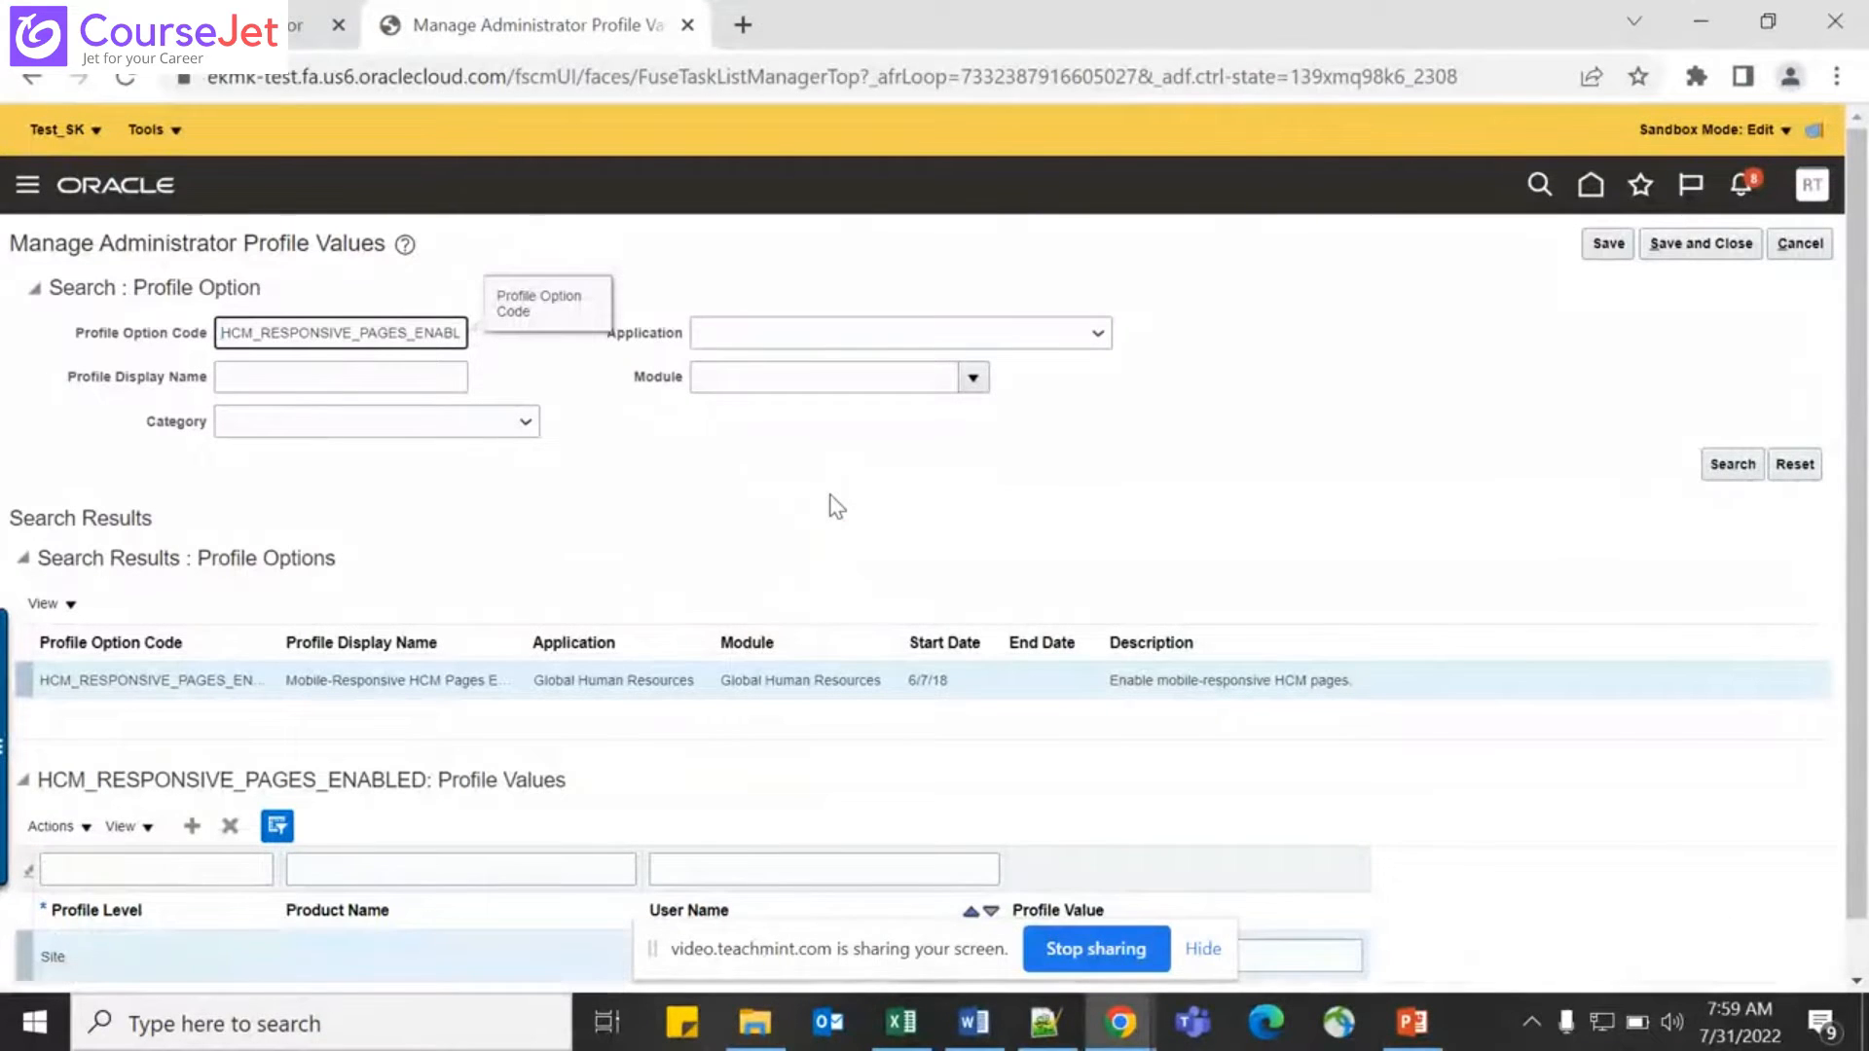
pyautogui.scroll(-1, 835, 505)
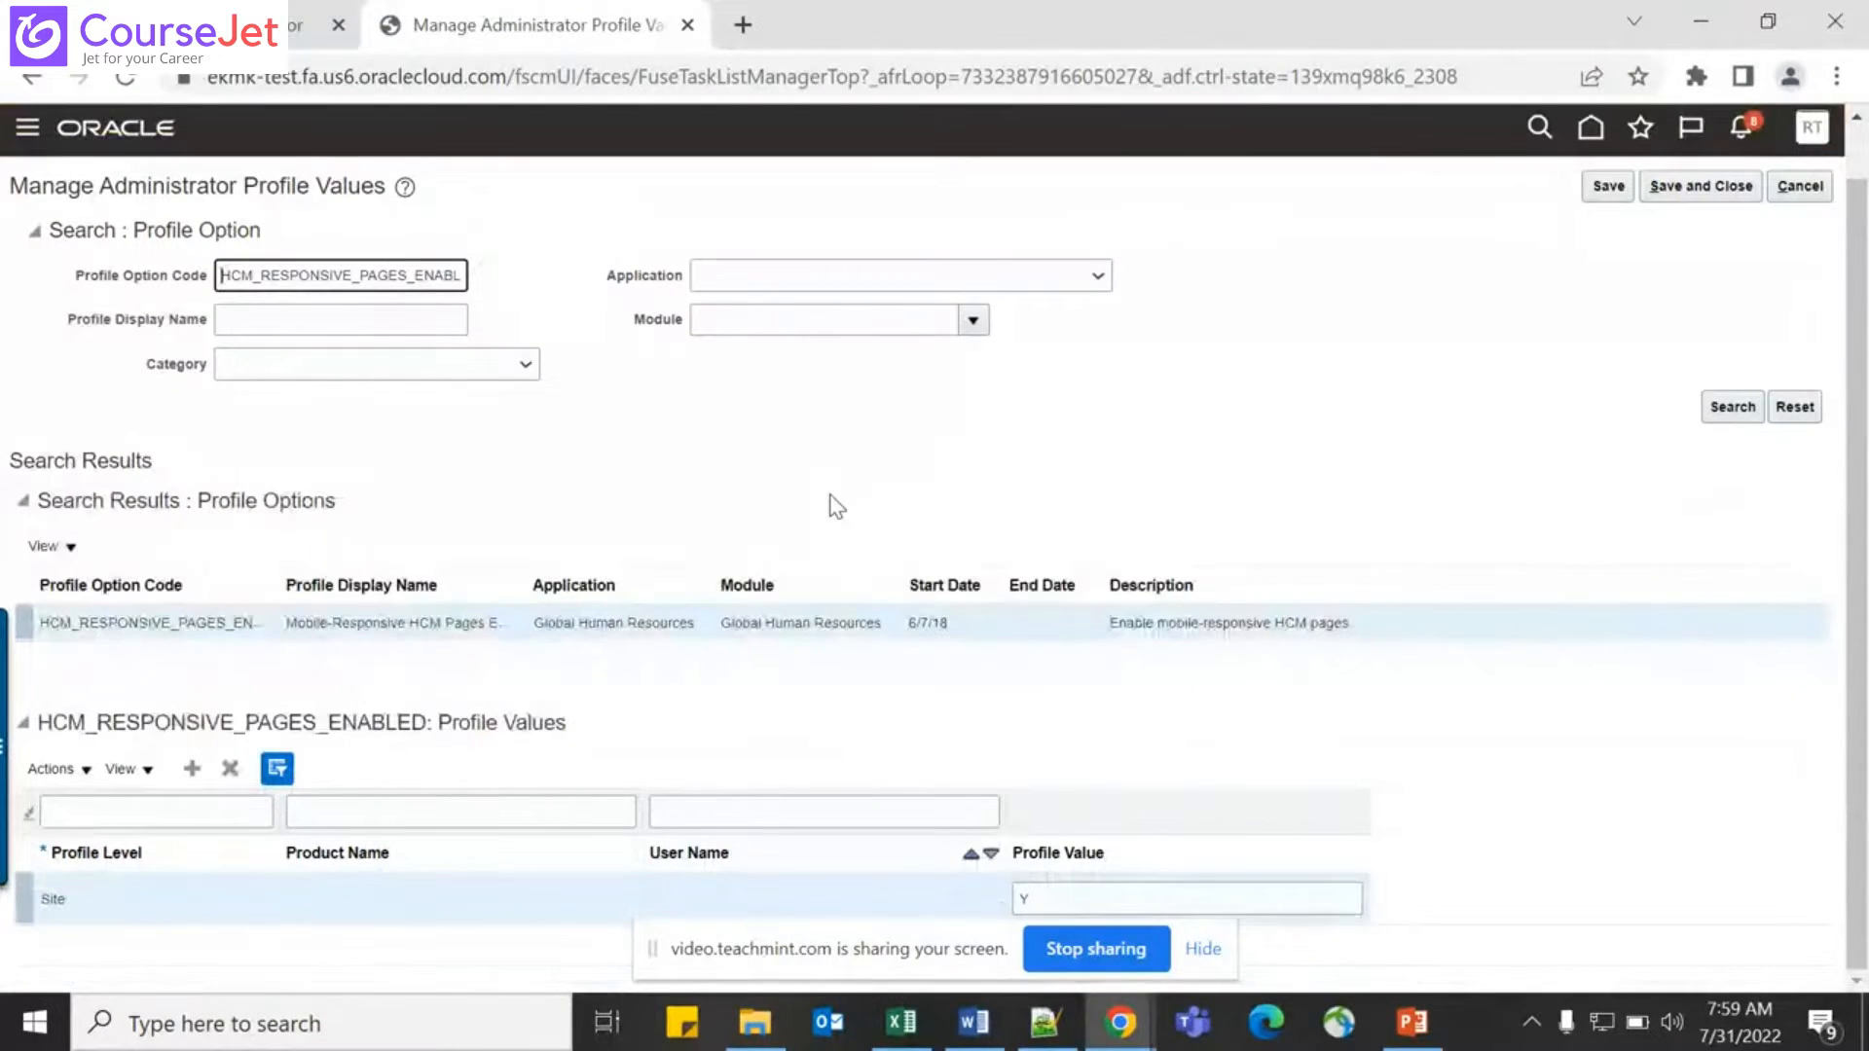
# Step: Switch to PowerPoint and copy the profile option code PER_MY_TEAM_RESPONSIVE_ENABLED from the manager requisition slide
pyautogui.hotkey('alt', 'Tab')
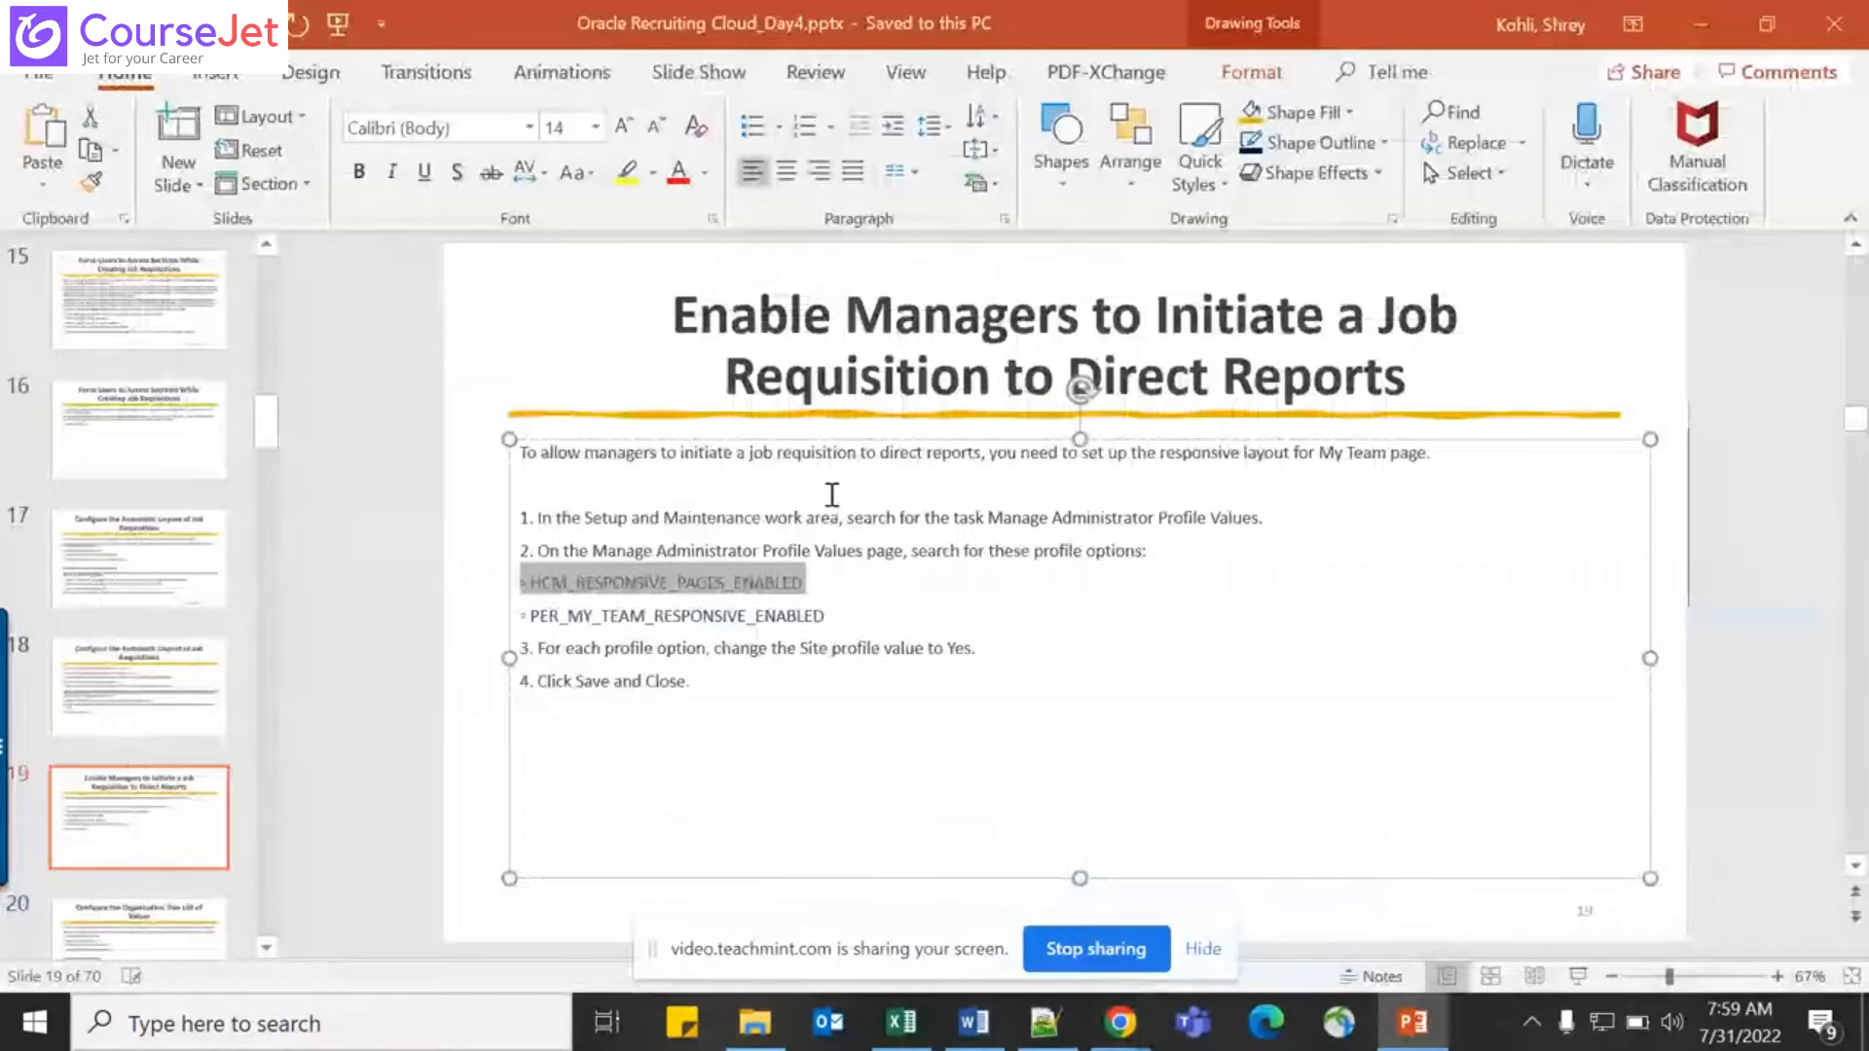
pyautogui.press('Down')
pyautogui.hotkey('shift', 'End')
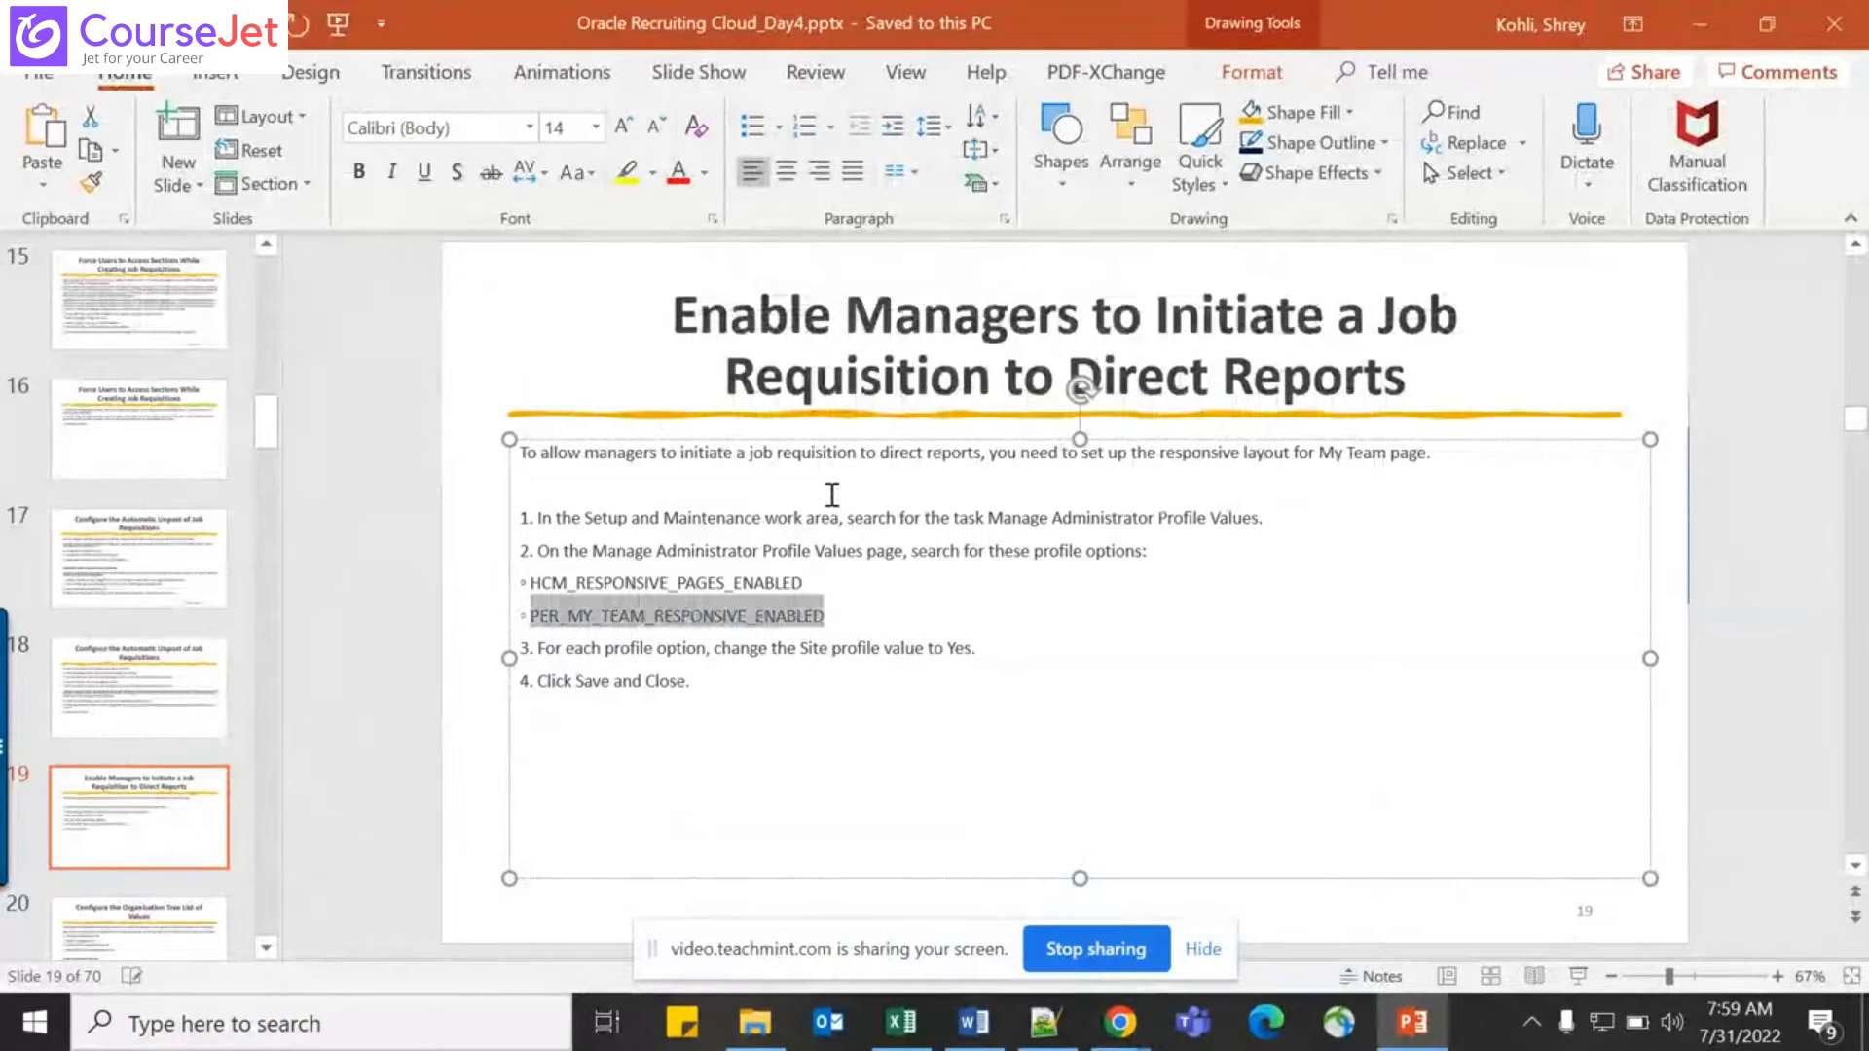
pyautogui.hotkey('ctrl', 'c')
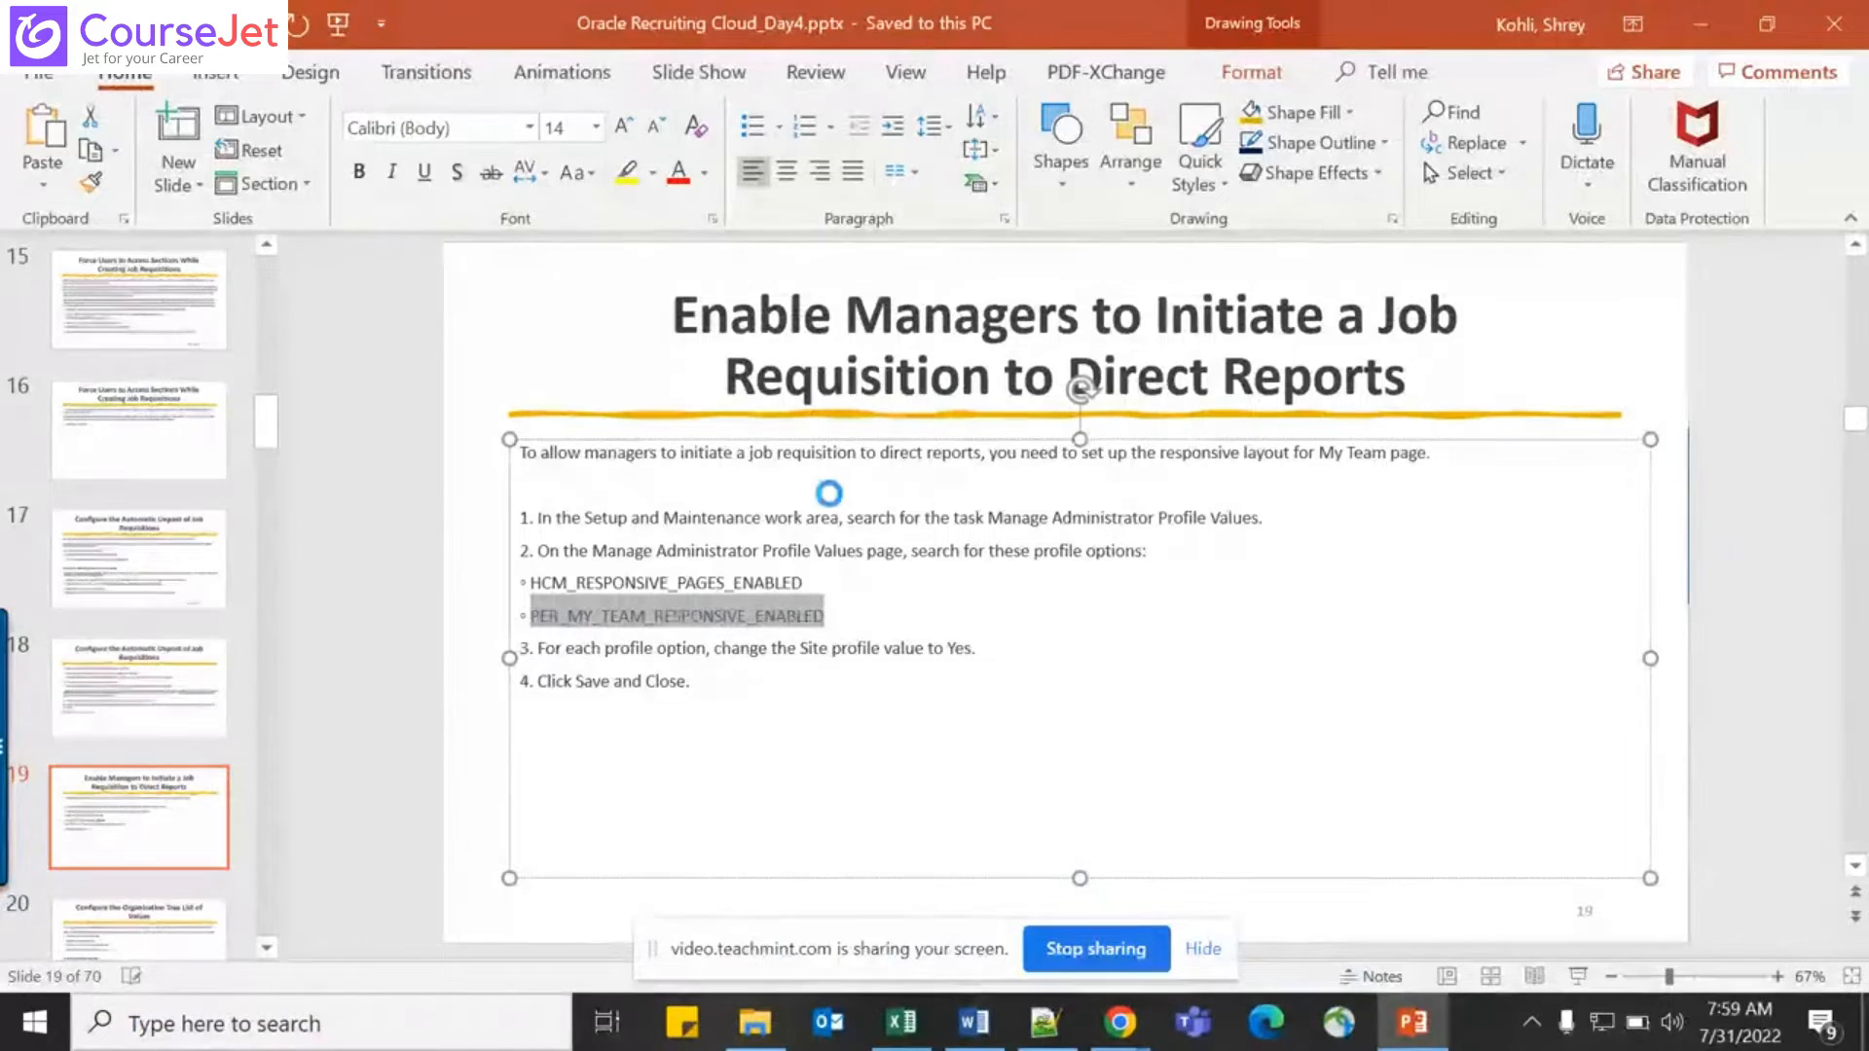
# Step: In Chrome, search Manage Administrator Profile Values for the profile option code PER_MY_TEAM_RESPONSIVE_ENABLED and view its Site profile value
pyautogui.hotkey('alt', 'Tab')
pyautogui.doubleClick(419, 281)
pyautogui.press('BackSpace')
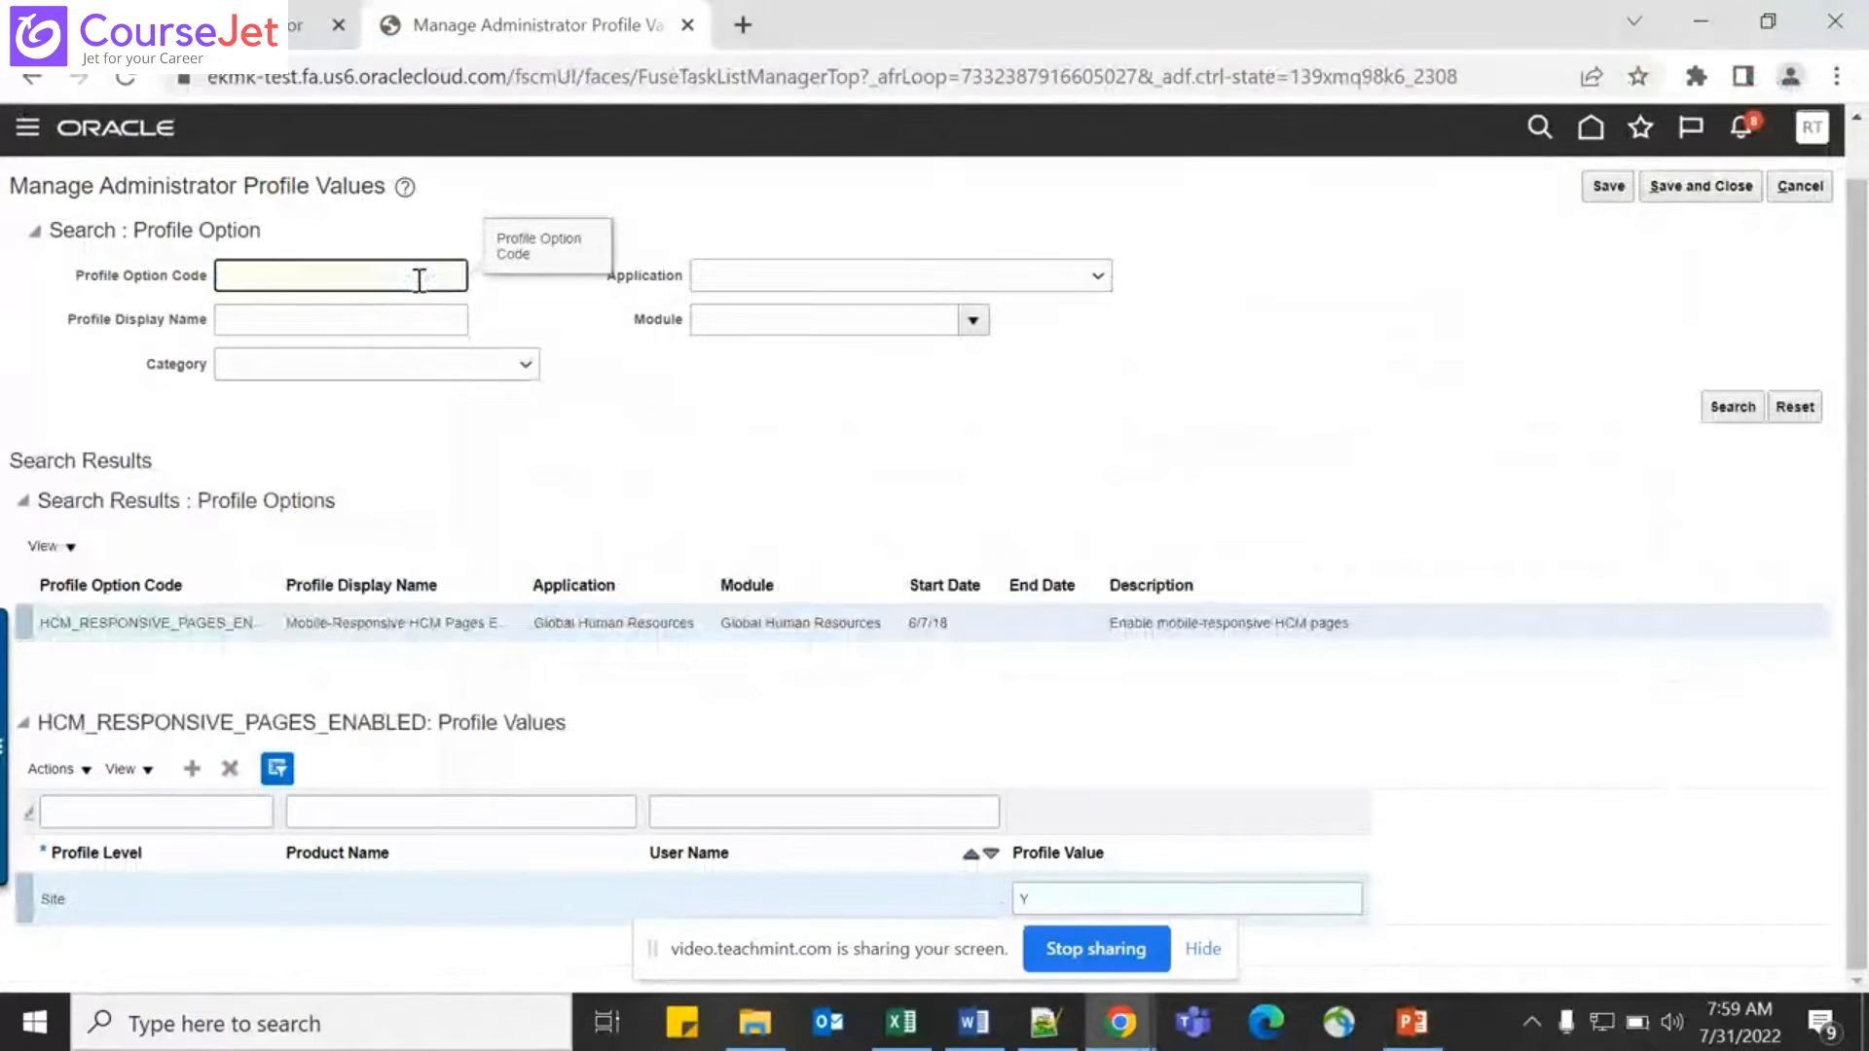
pyautogui.hotkey('ctrl', 'v')
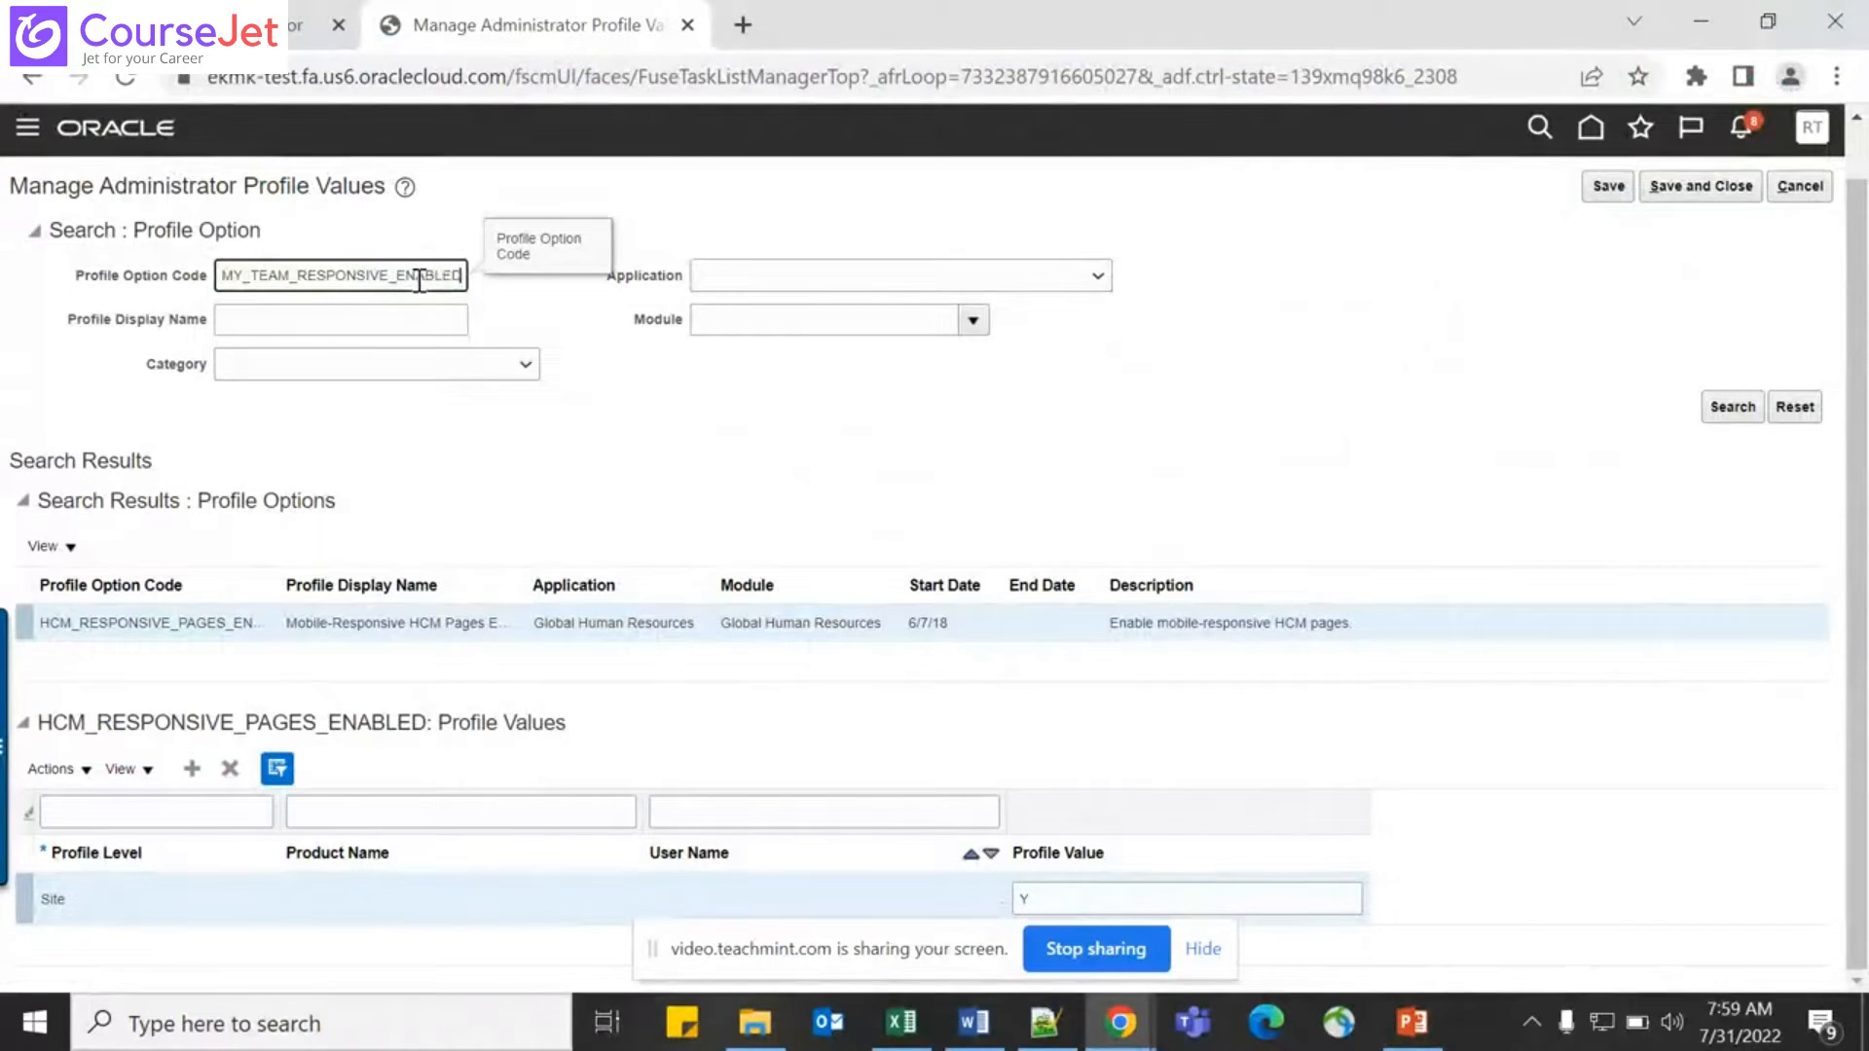
pyautogui.press('Return')
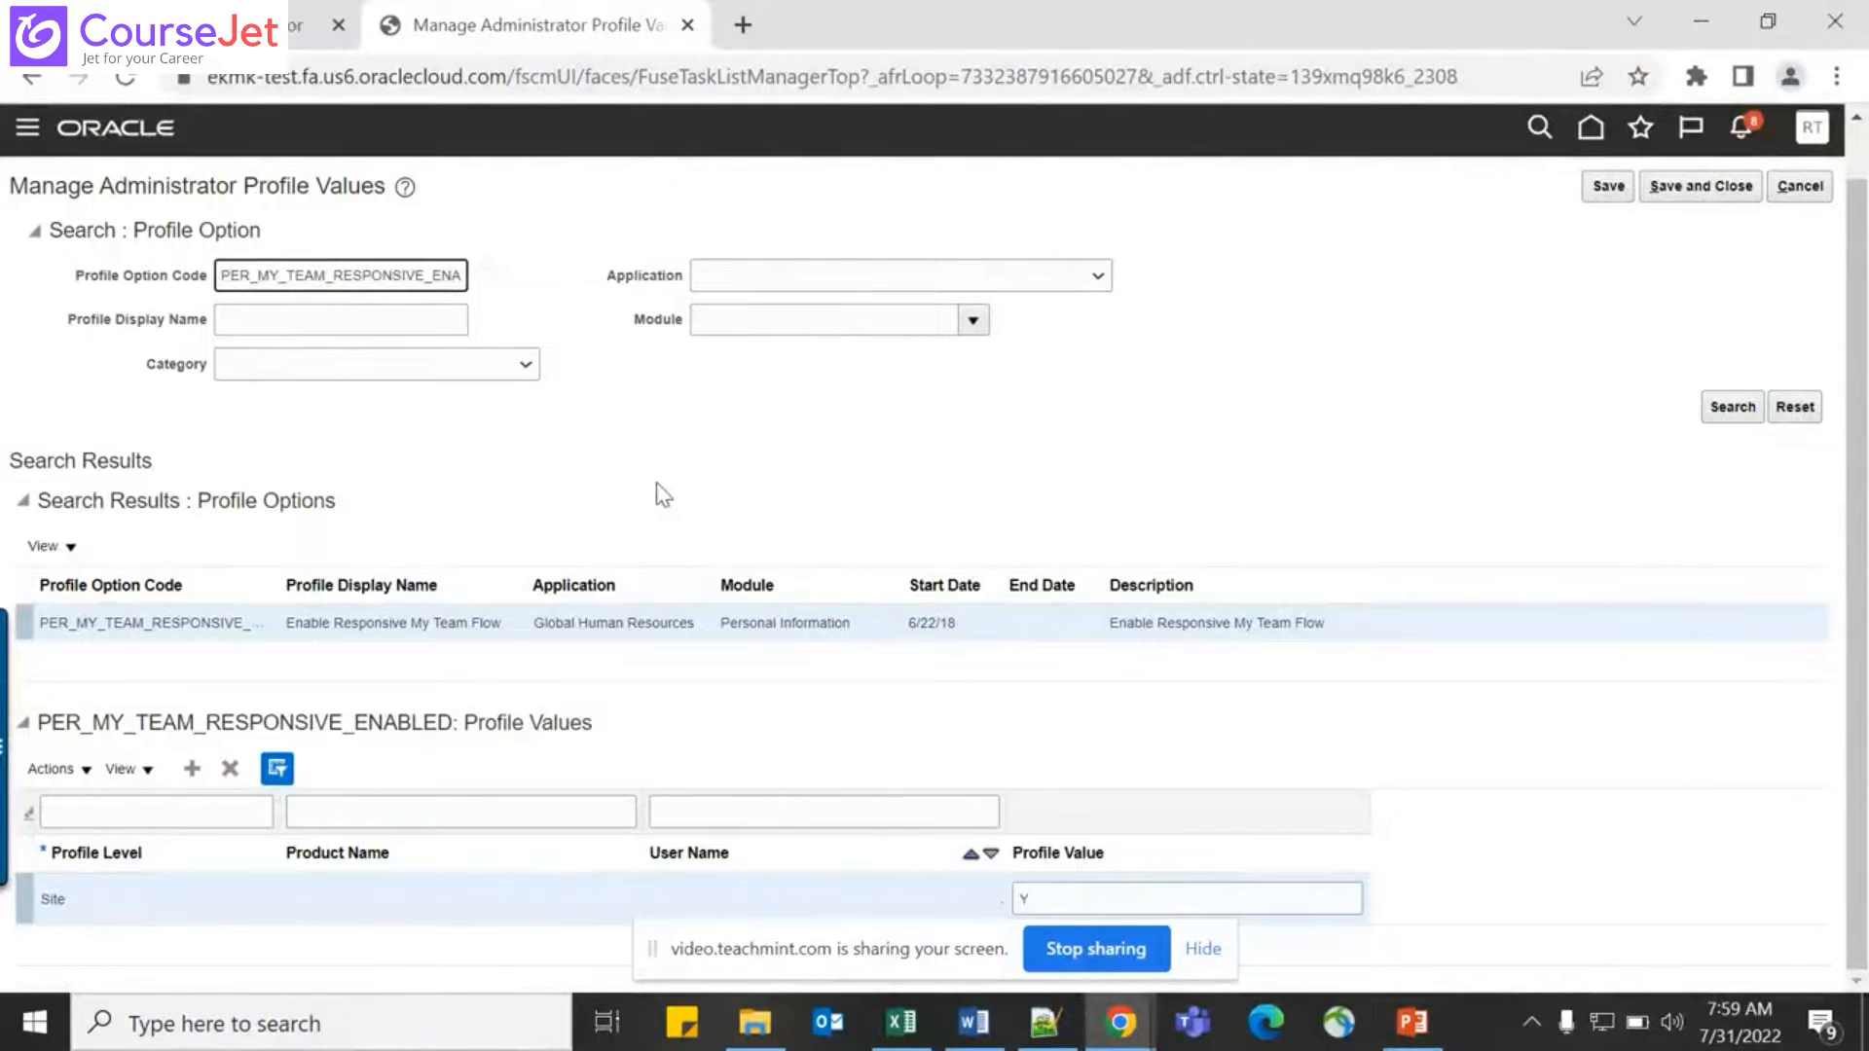
# Step: Leave the profile values page and task search without saving, and bring up the Configure the Organization Tree List of Values slide in PowerPoint
pyautogui.click(1801, 187)
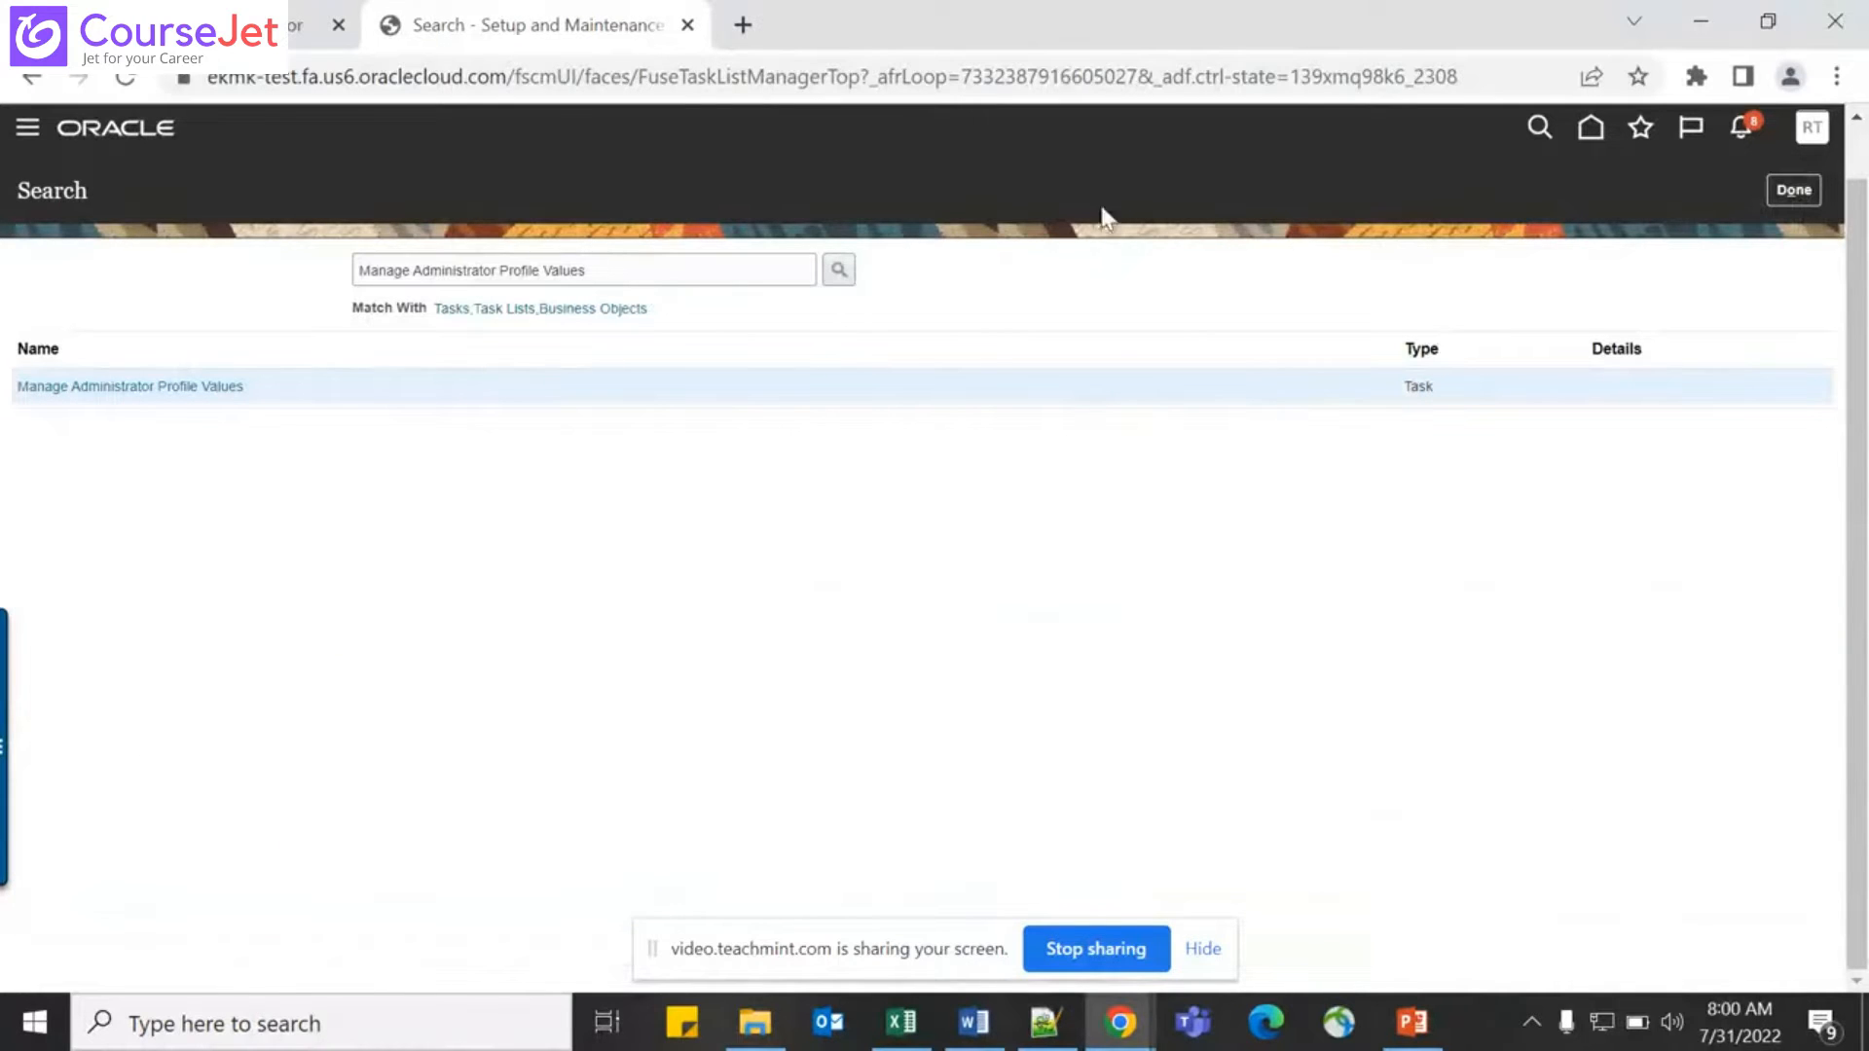
pyautogui.click(1806, 190)
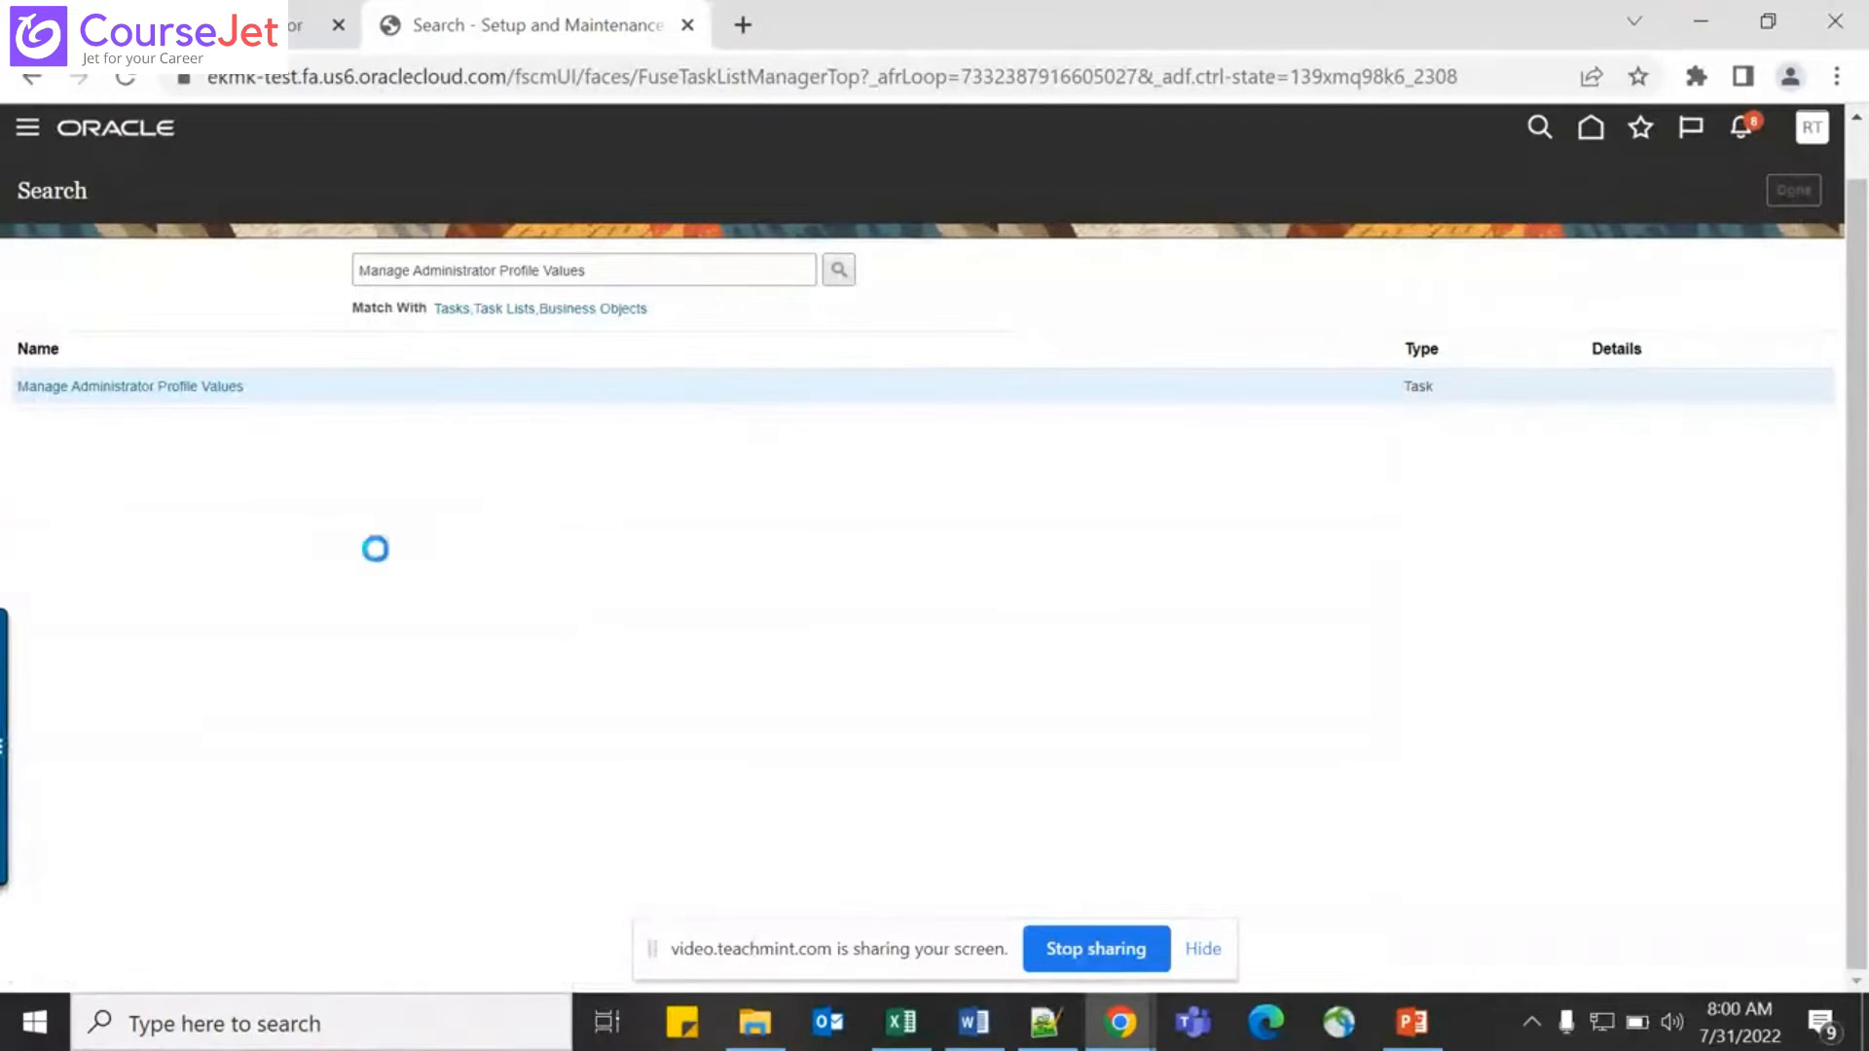
pyautogui.hotkey('alt', 'Tab')
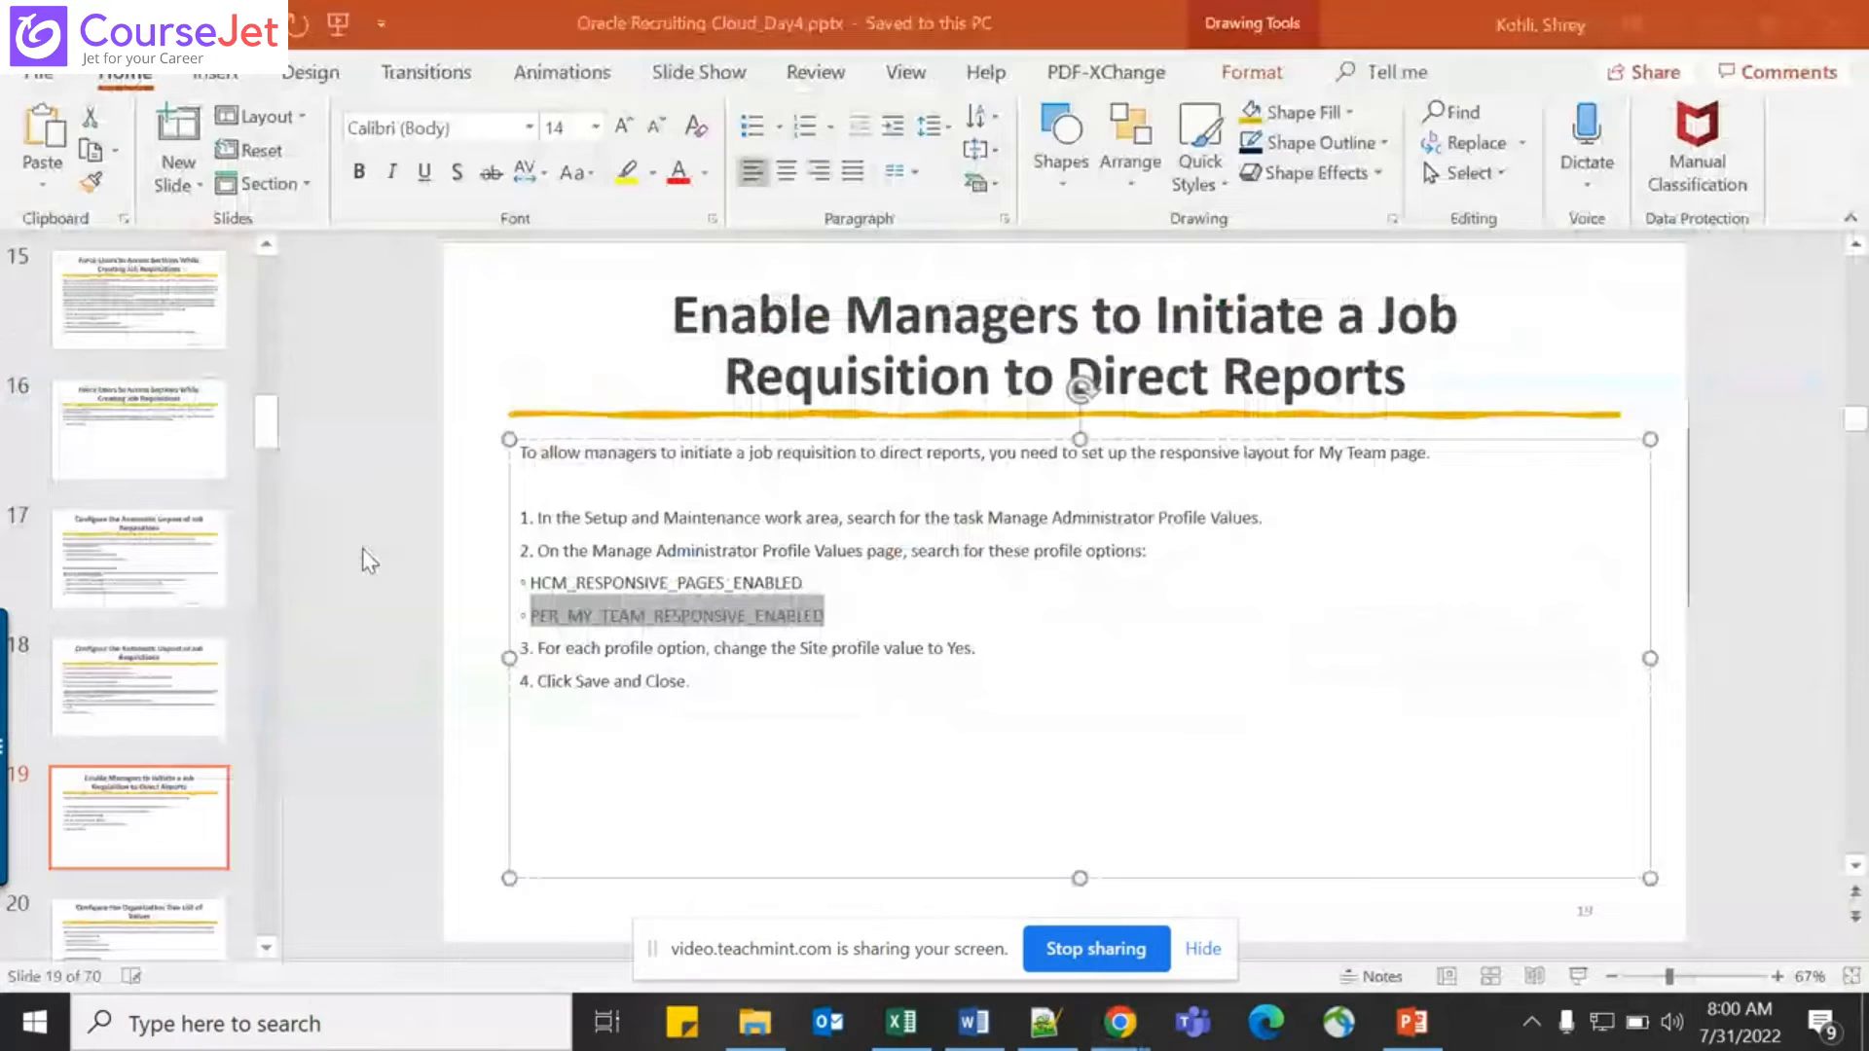
pyautogui.click(393, 598)
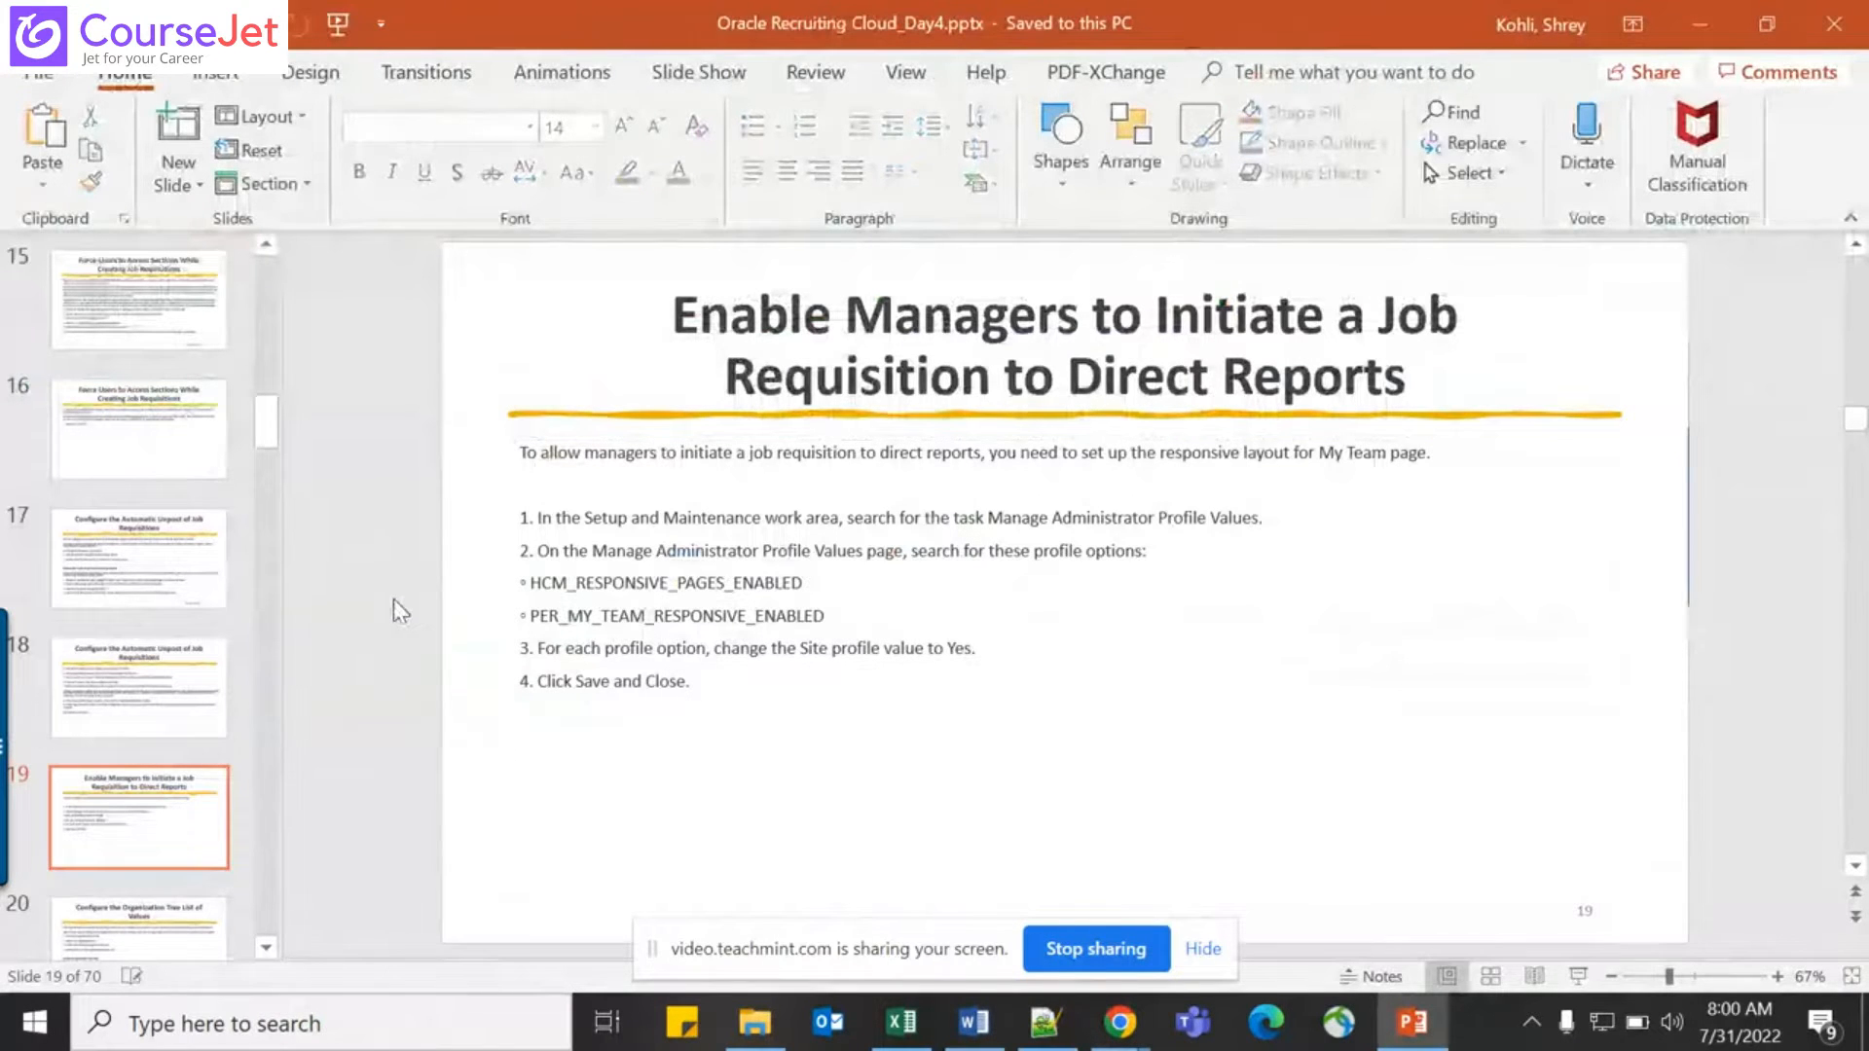
pyautogui.scroll(-1, 393, 598)
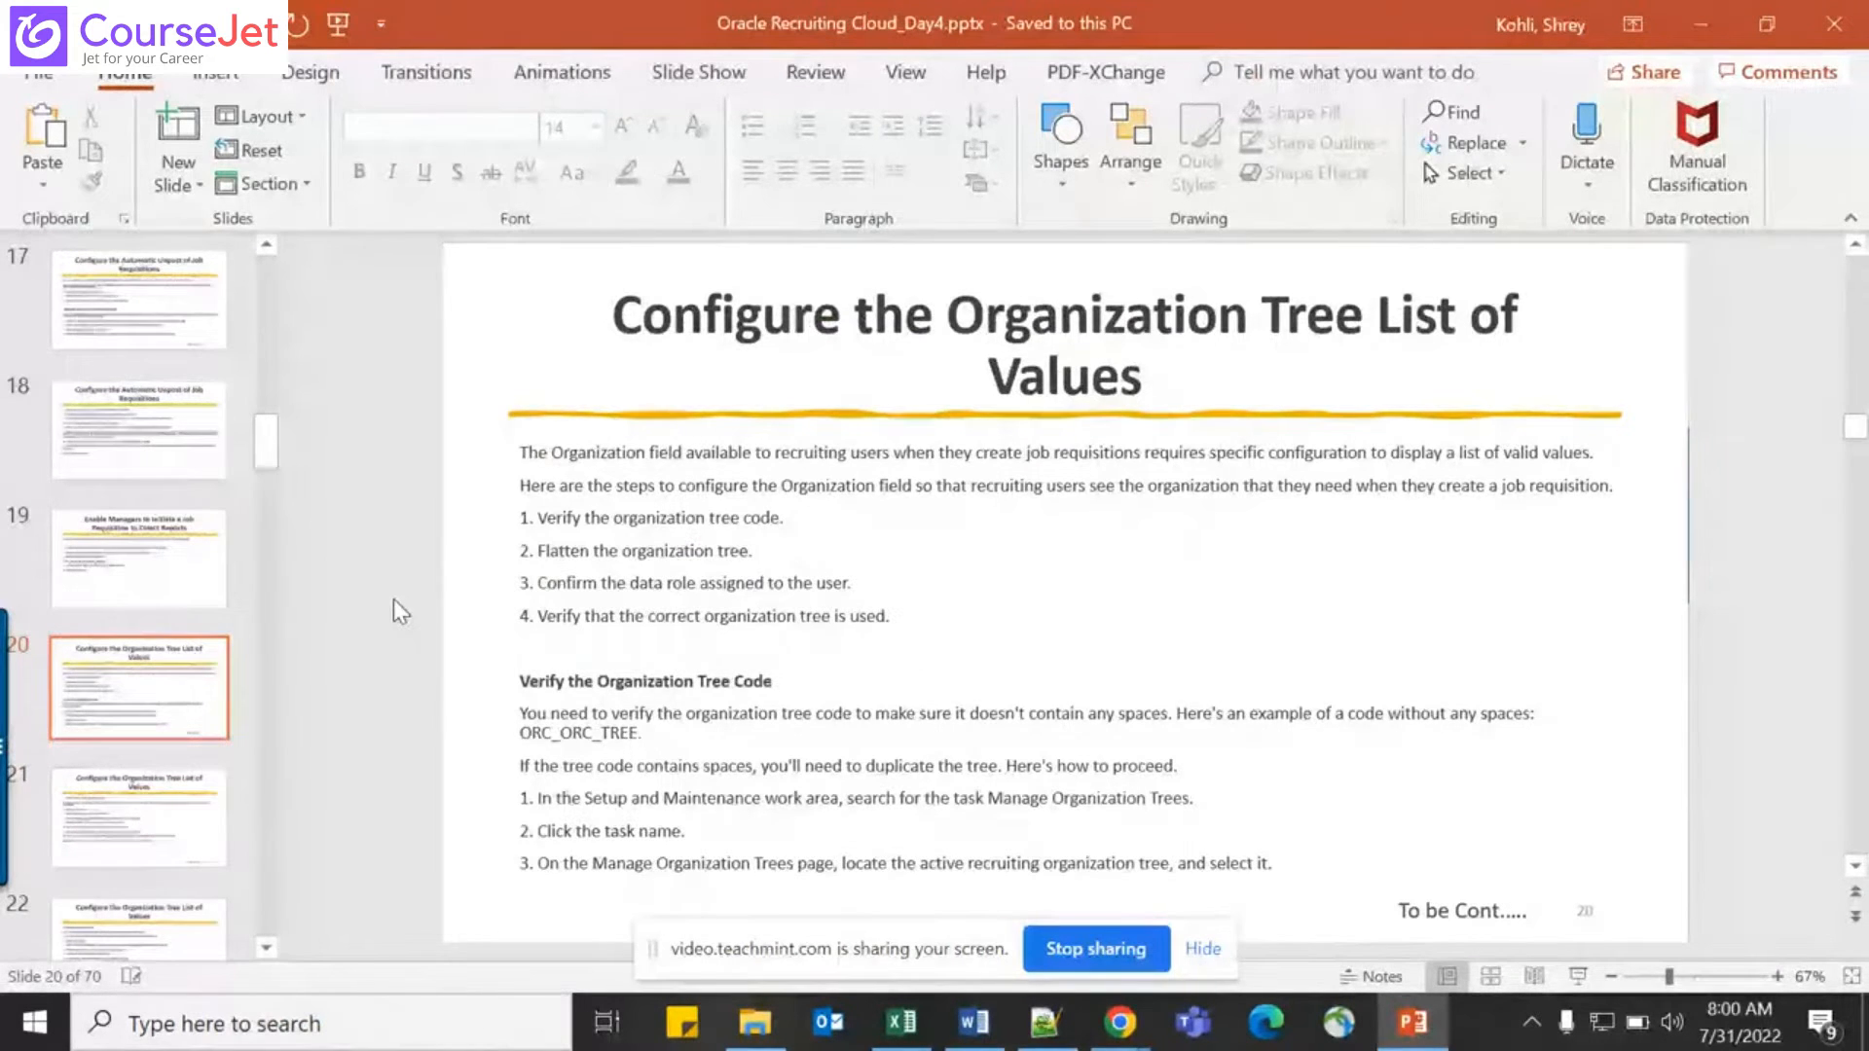
# Step: Switch to Chrome, go to the Oracle home page and expand the full list of My Team quick actions
pyautogui.hotkey('alt', 'Tab')
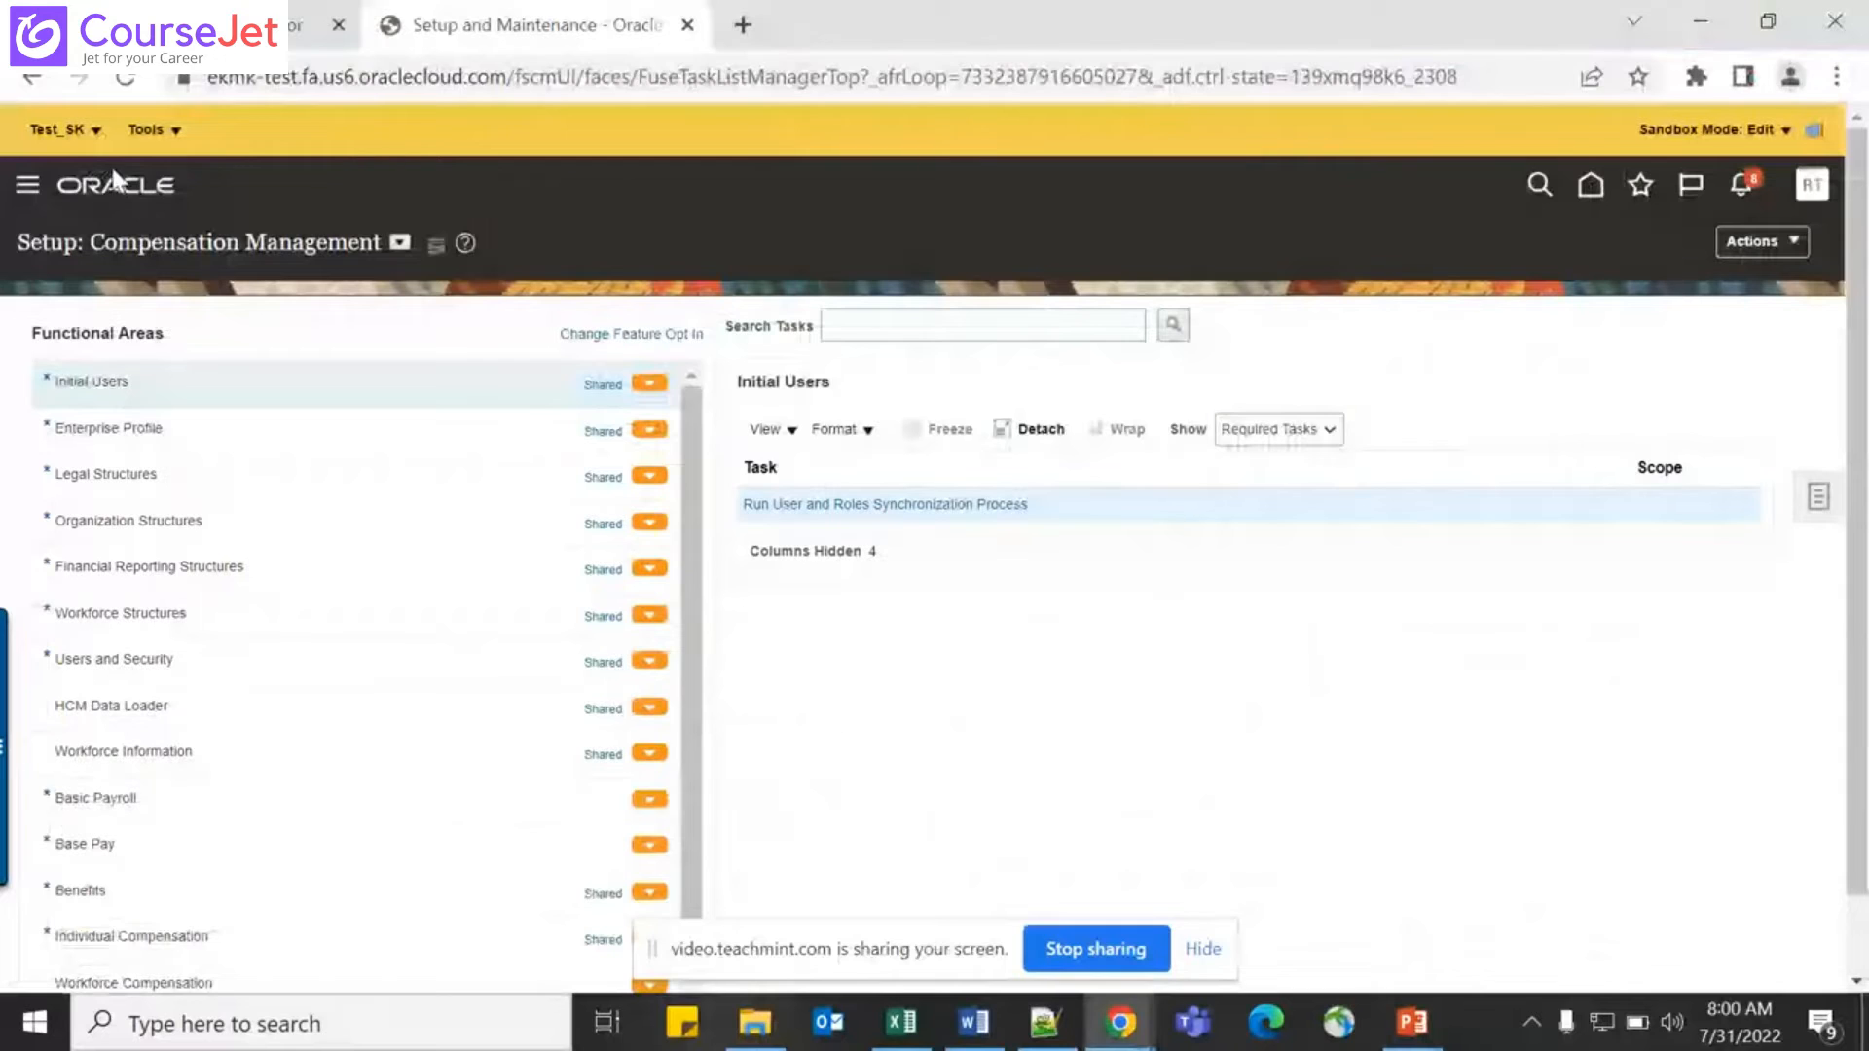
pyautogui.click(115, 181)
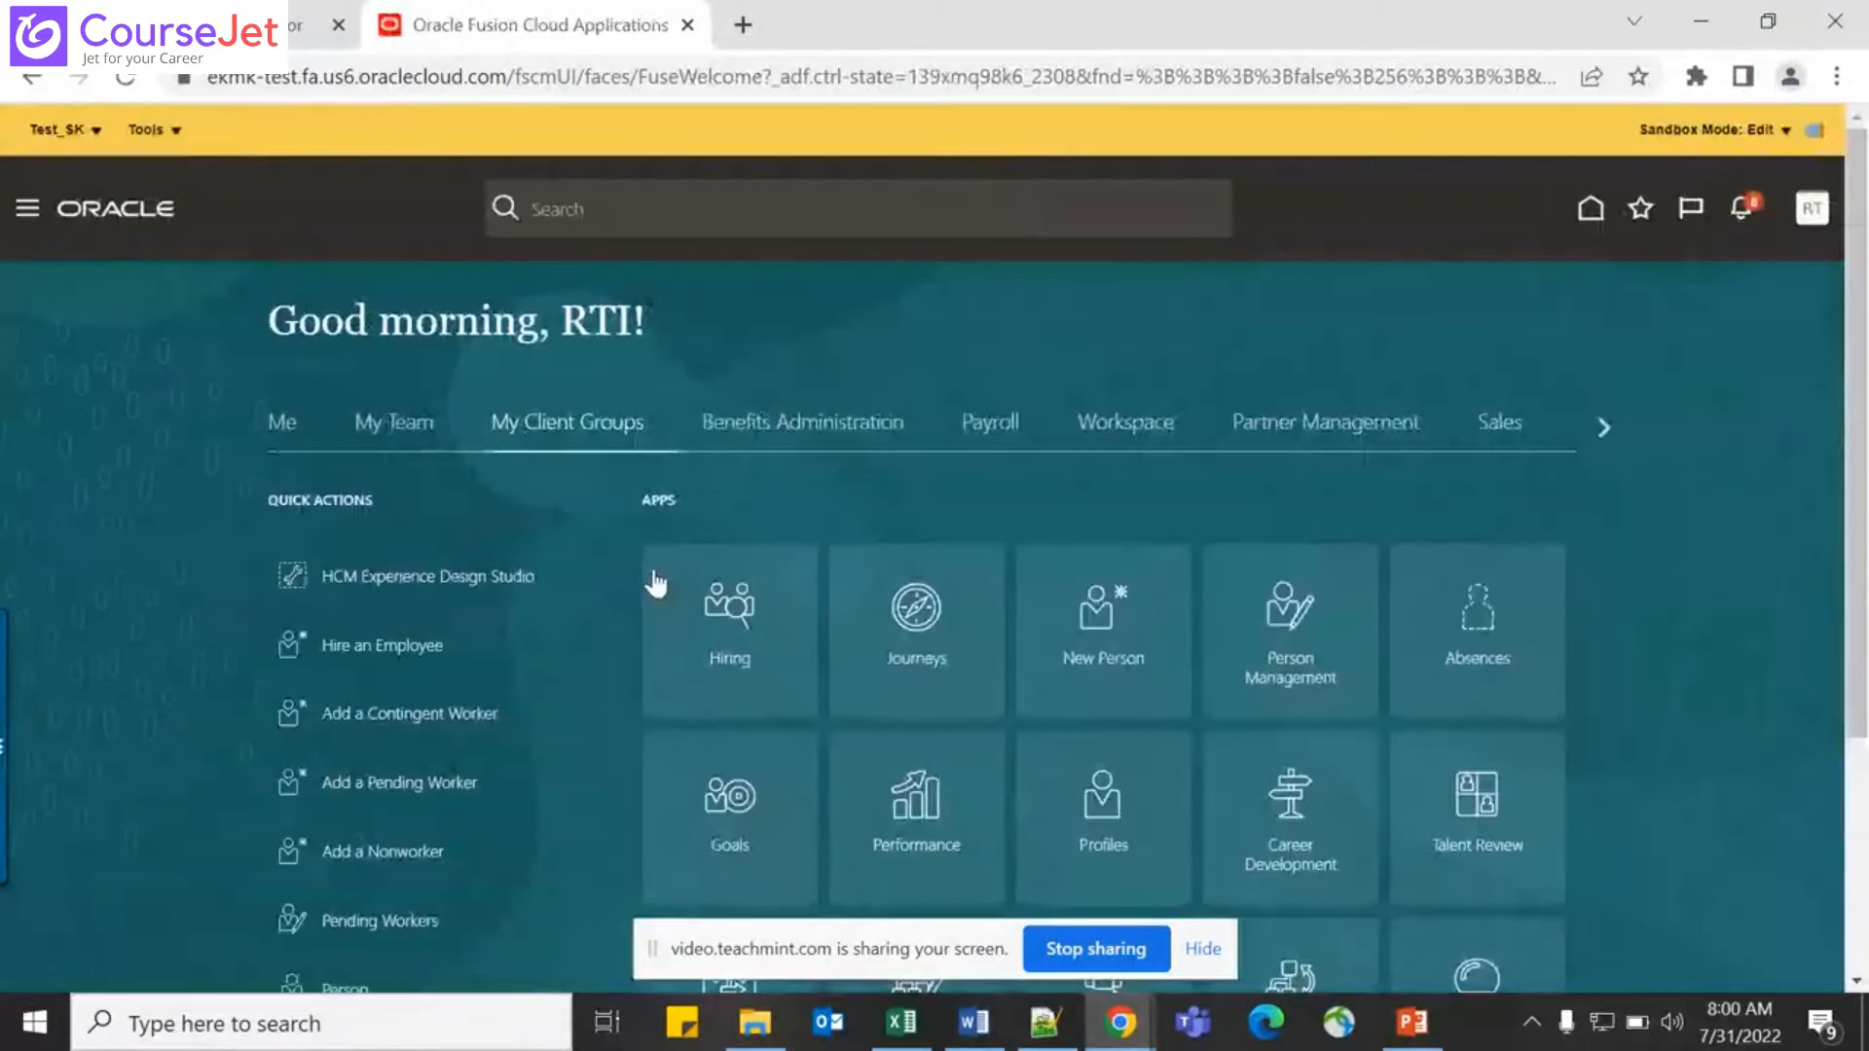
pyautogui.scroll(-4, 655, 582)
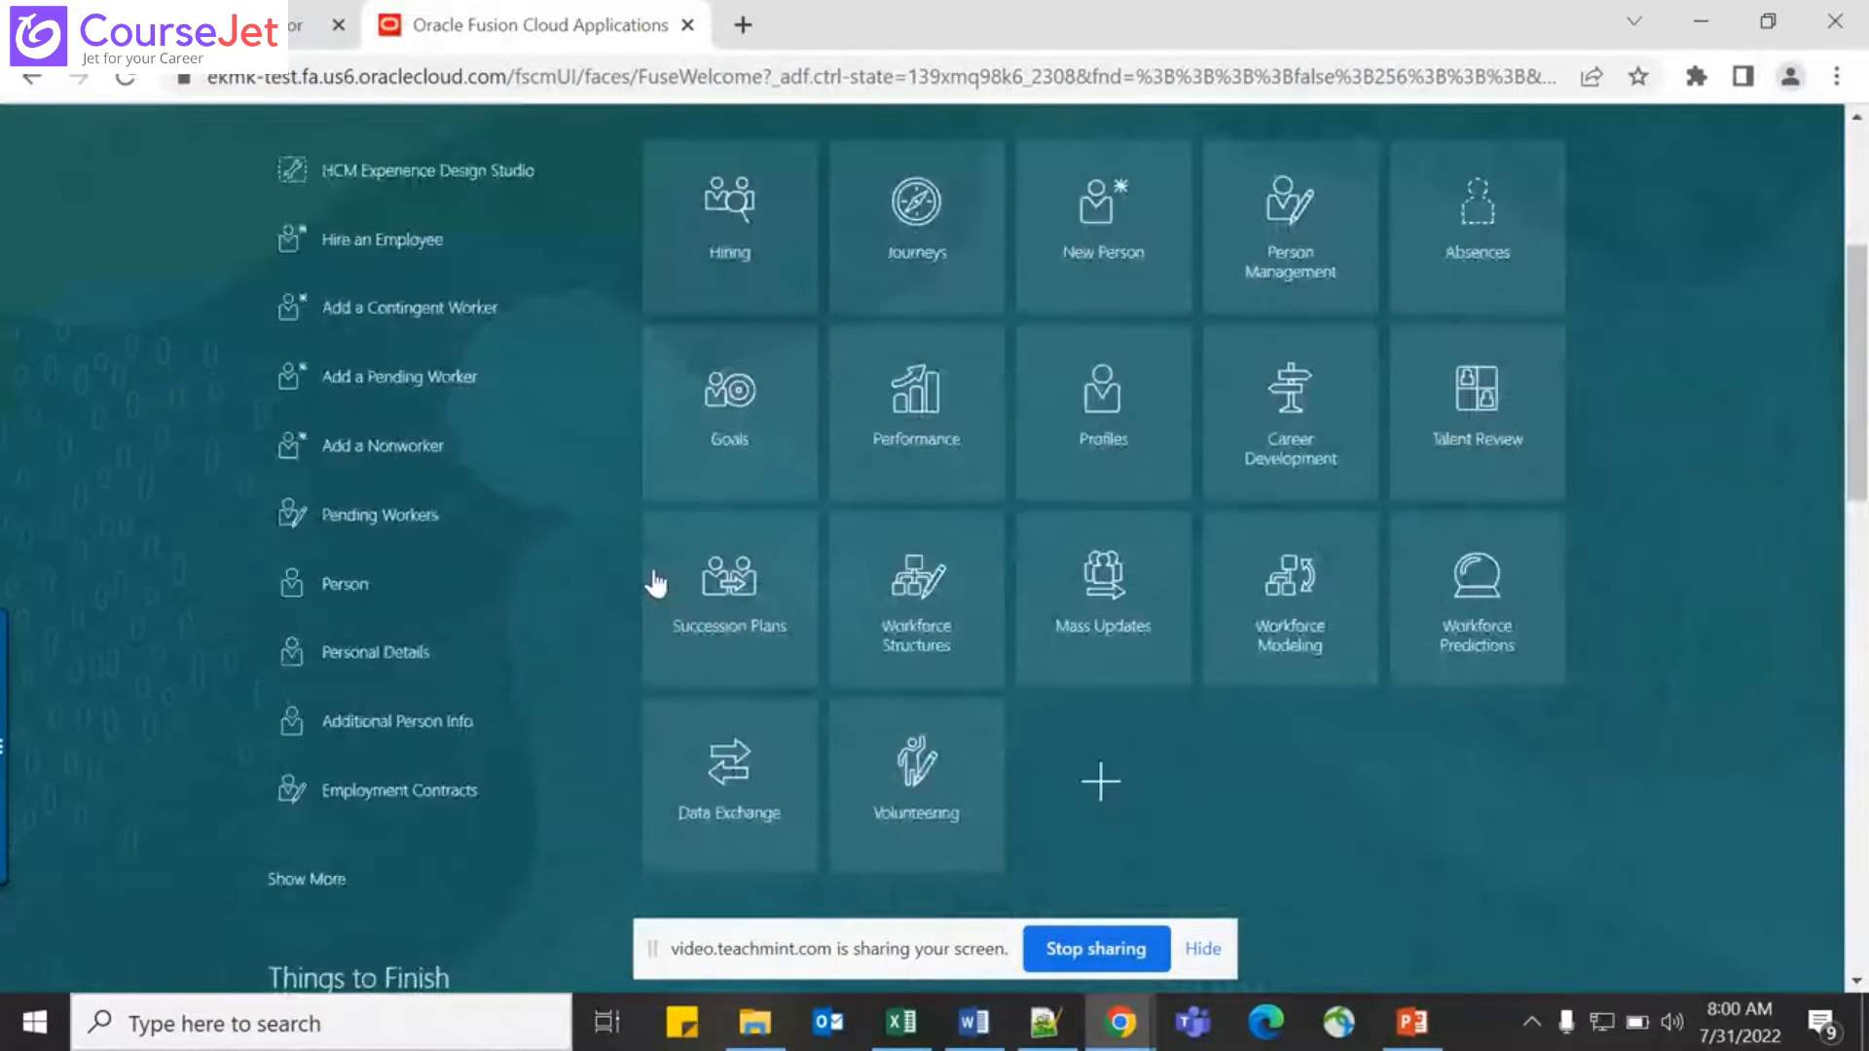
pyautogui.scroll(4, 416, 443)
pyautogui.click(416, 443)
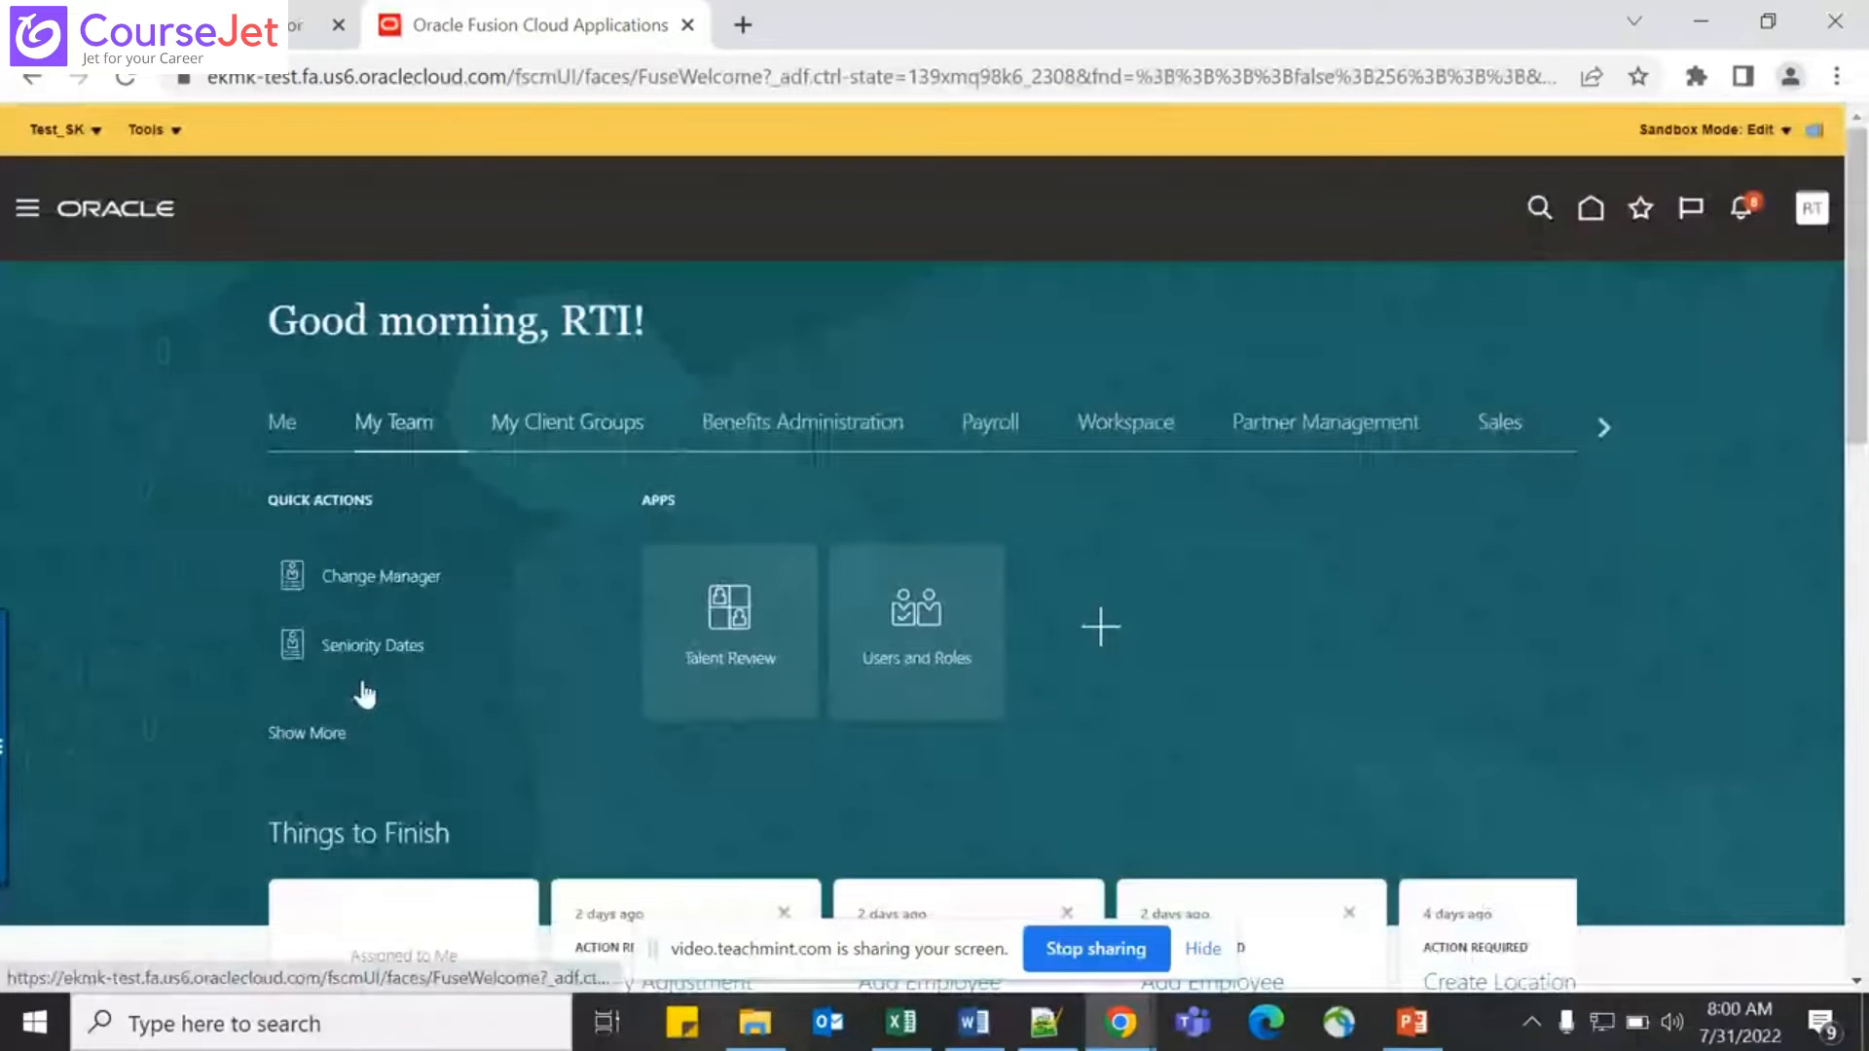
pyautogui.click(337, 738)
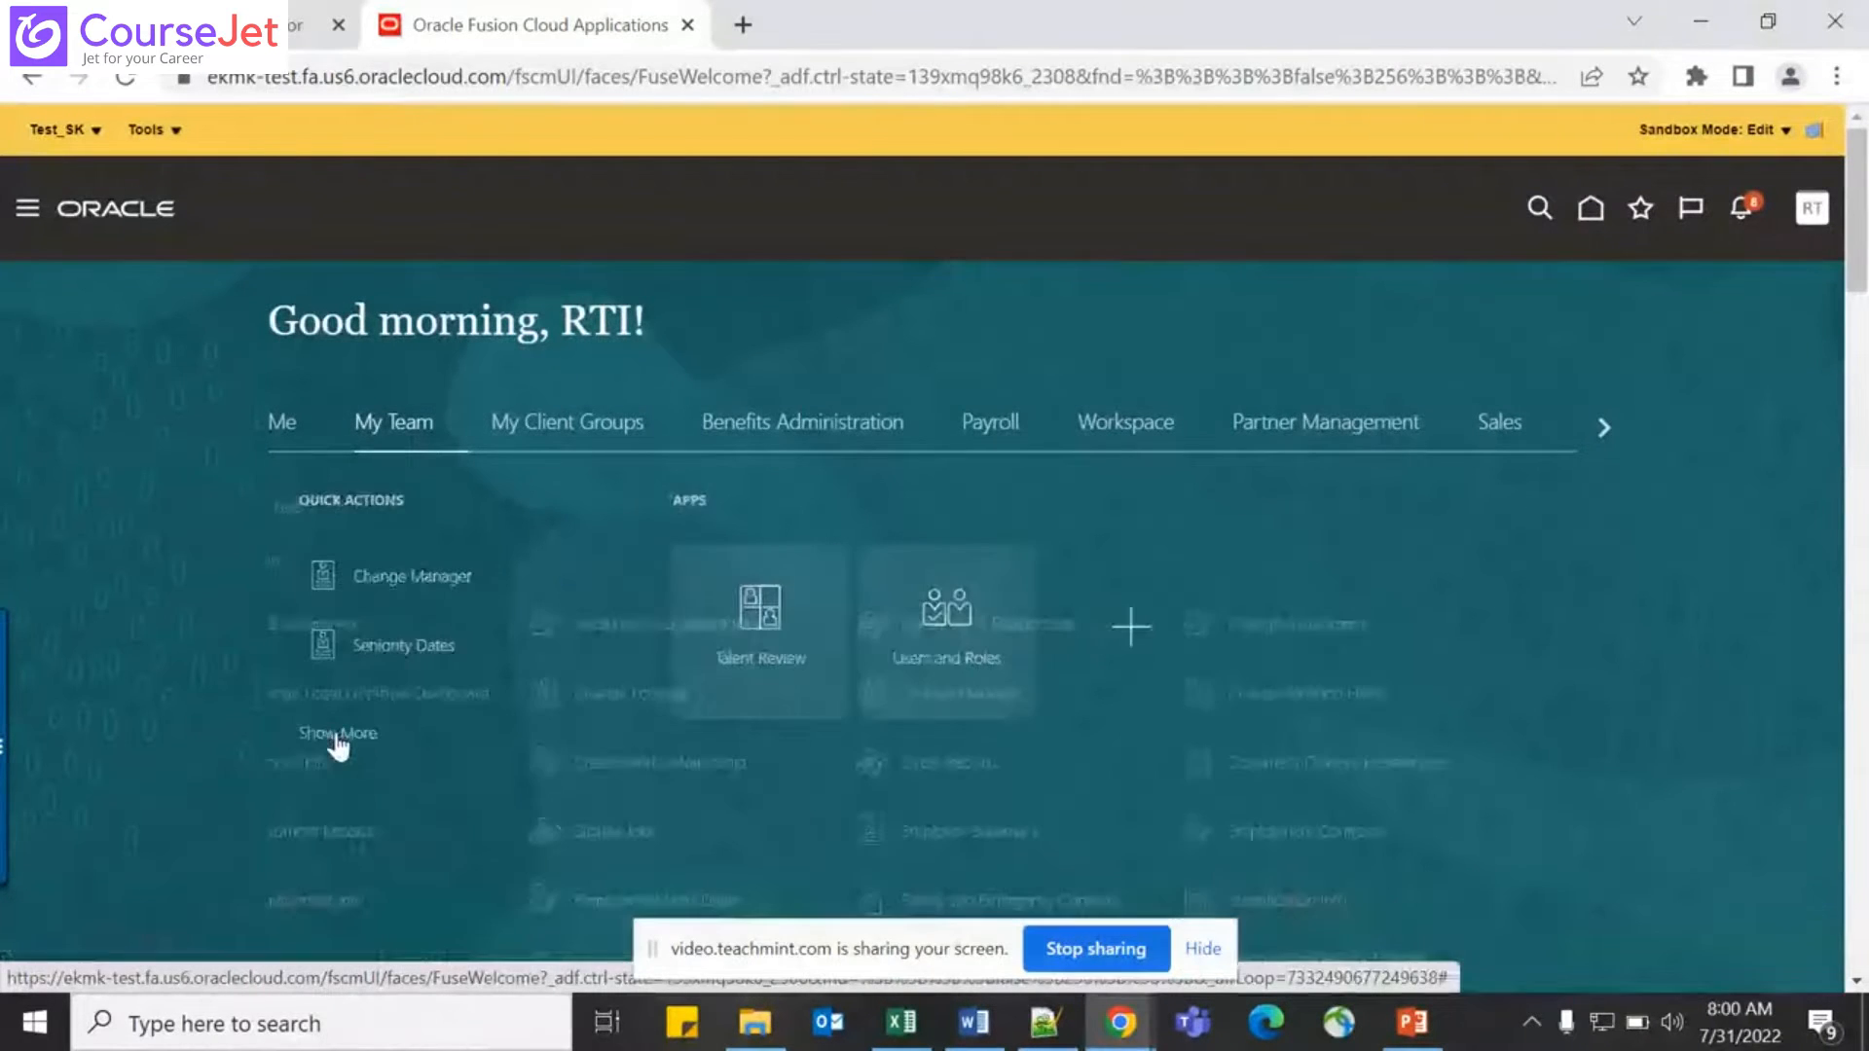
# Step: Look through the My Team quick actions, searching the page for "rec", and open Direct Reports
pyautogui.scroll(-3, 462, 723)
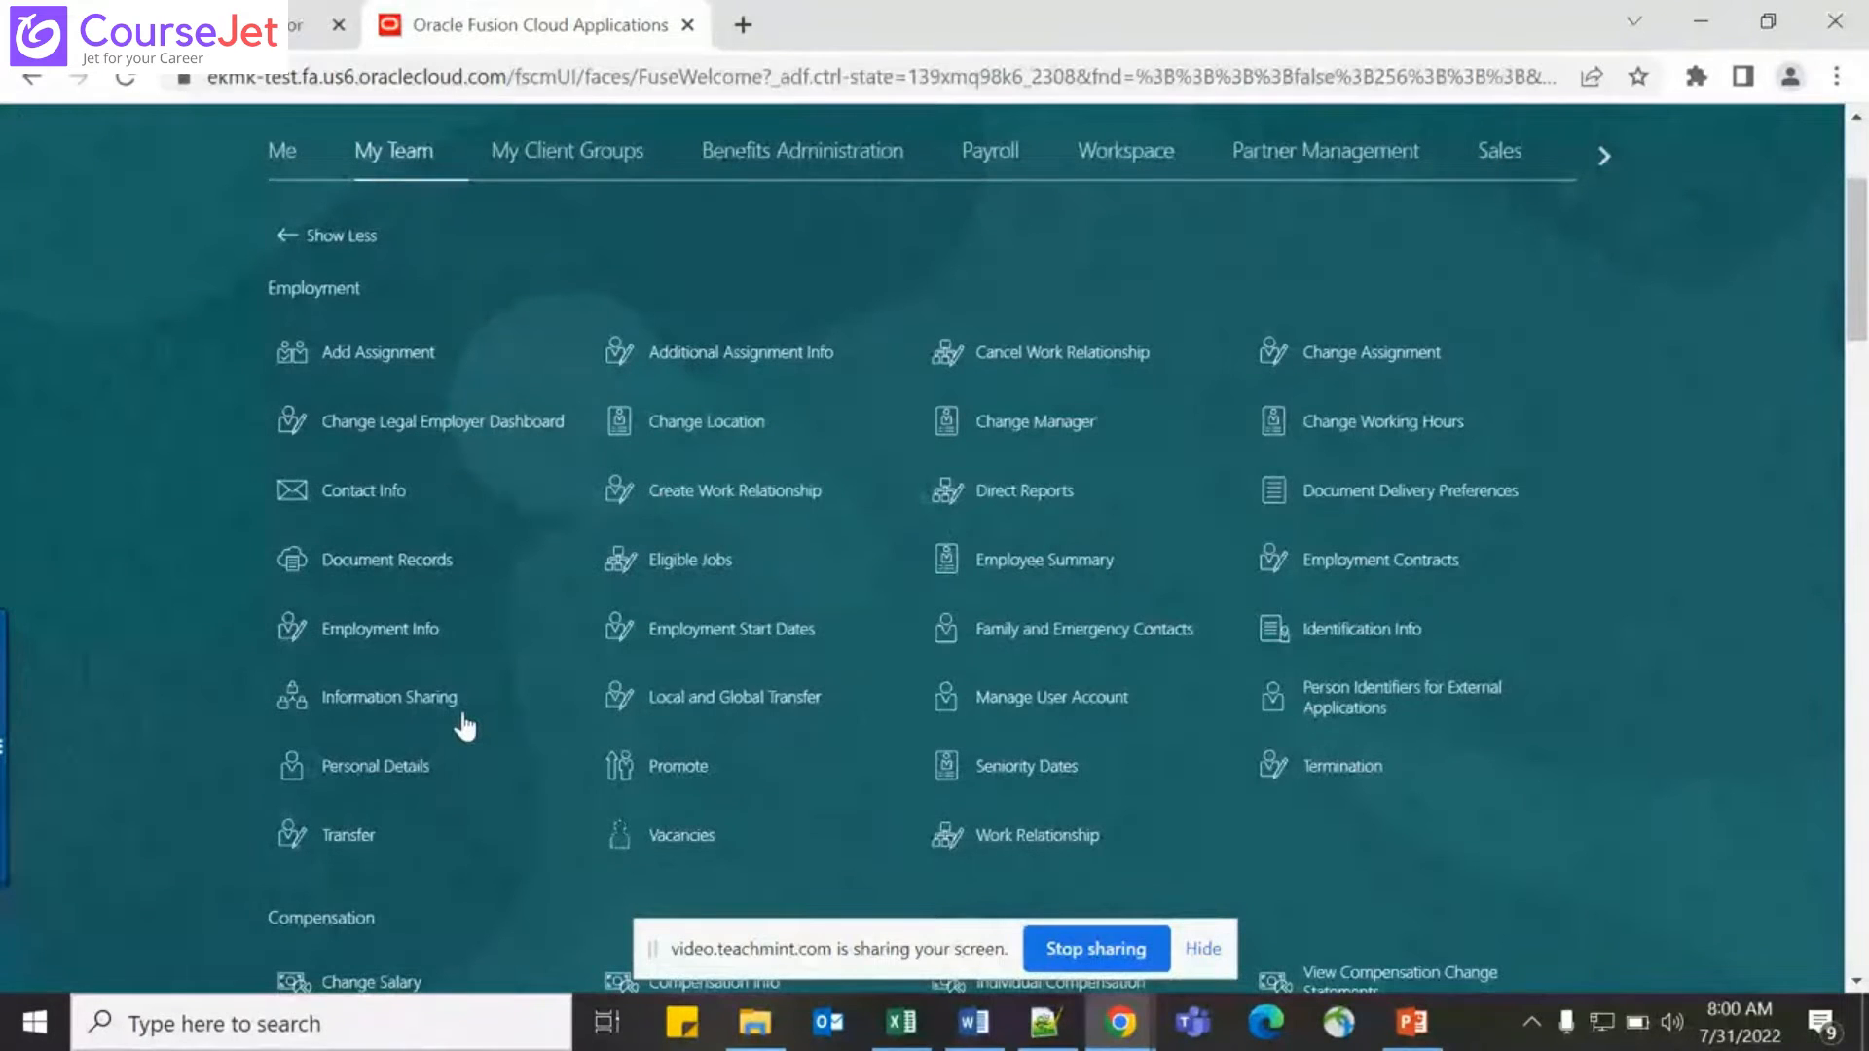
pyautogui.hotkey('ctrl', 'f')
pyautogui.write('rec')
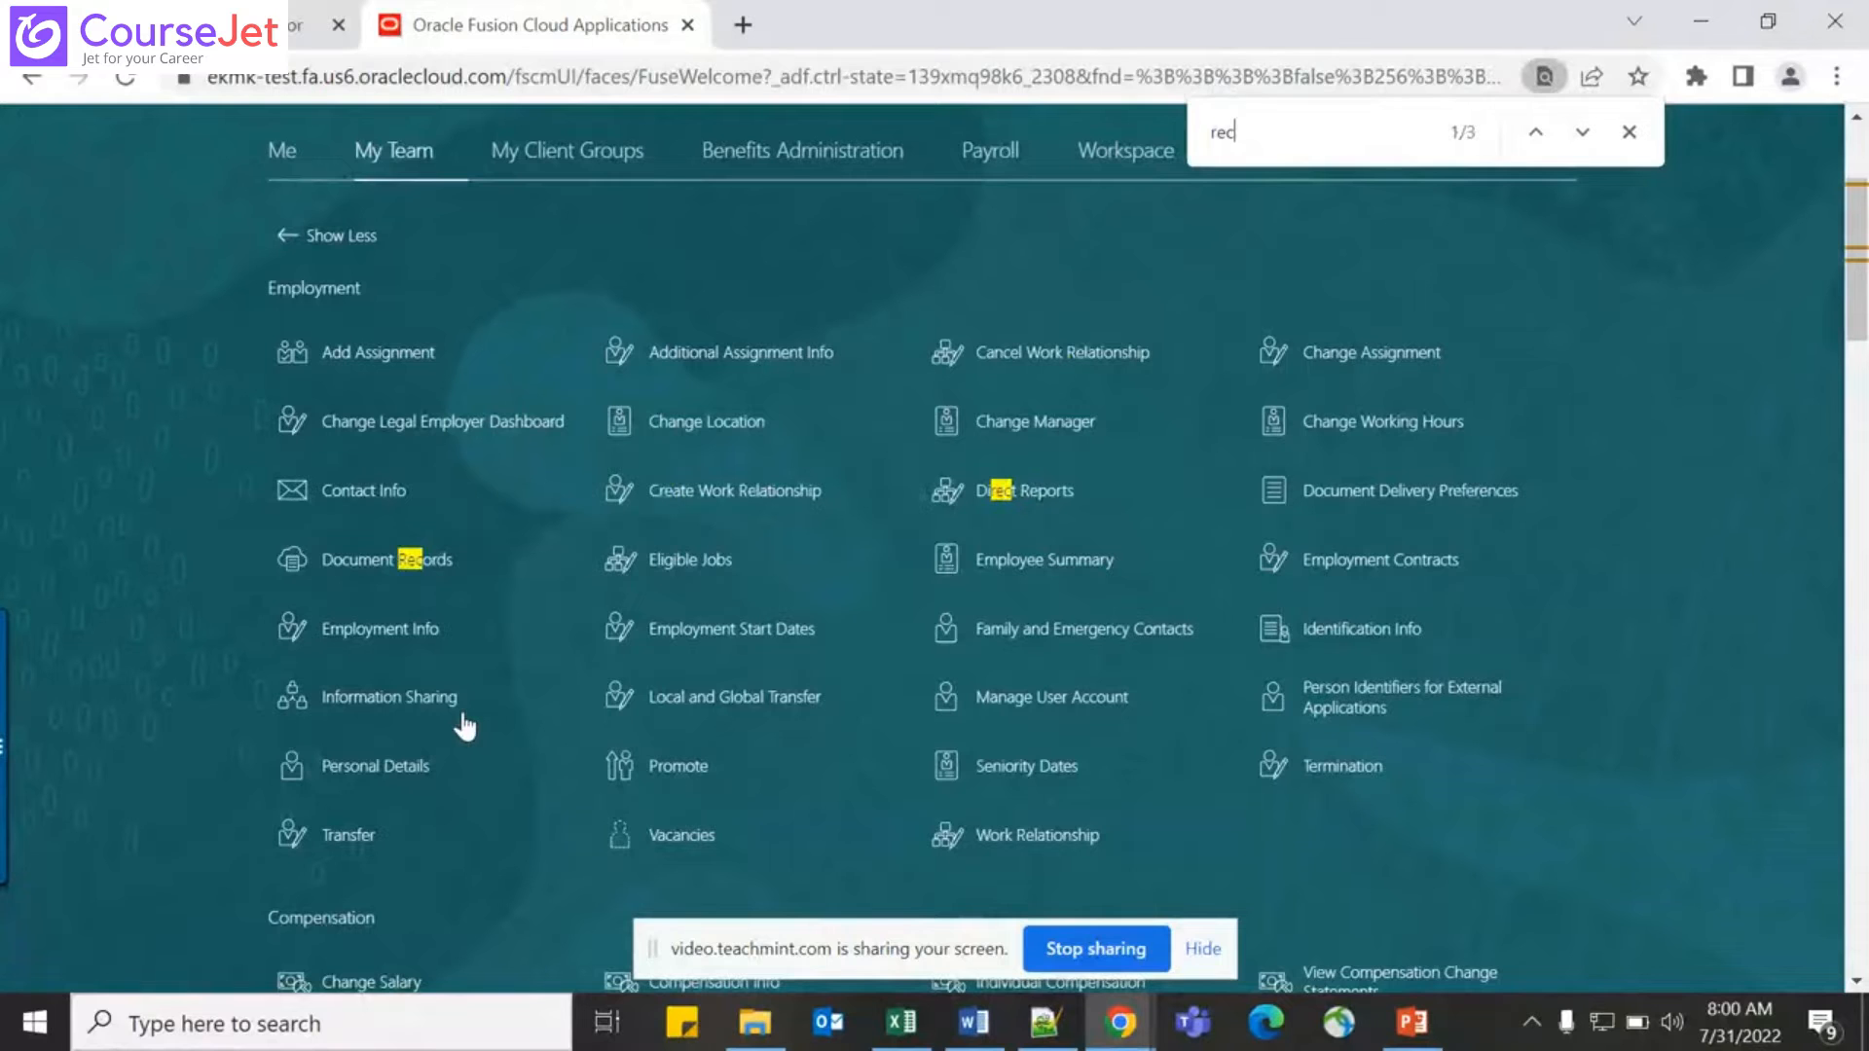
pyautogui.scroll(-4, 466, 725)
pyautogui.scroll(-14, 466, 725)
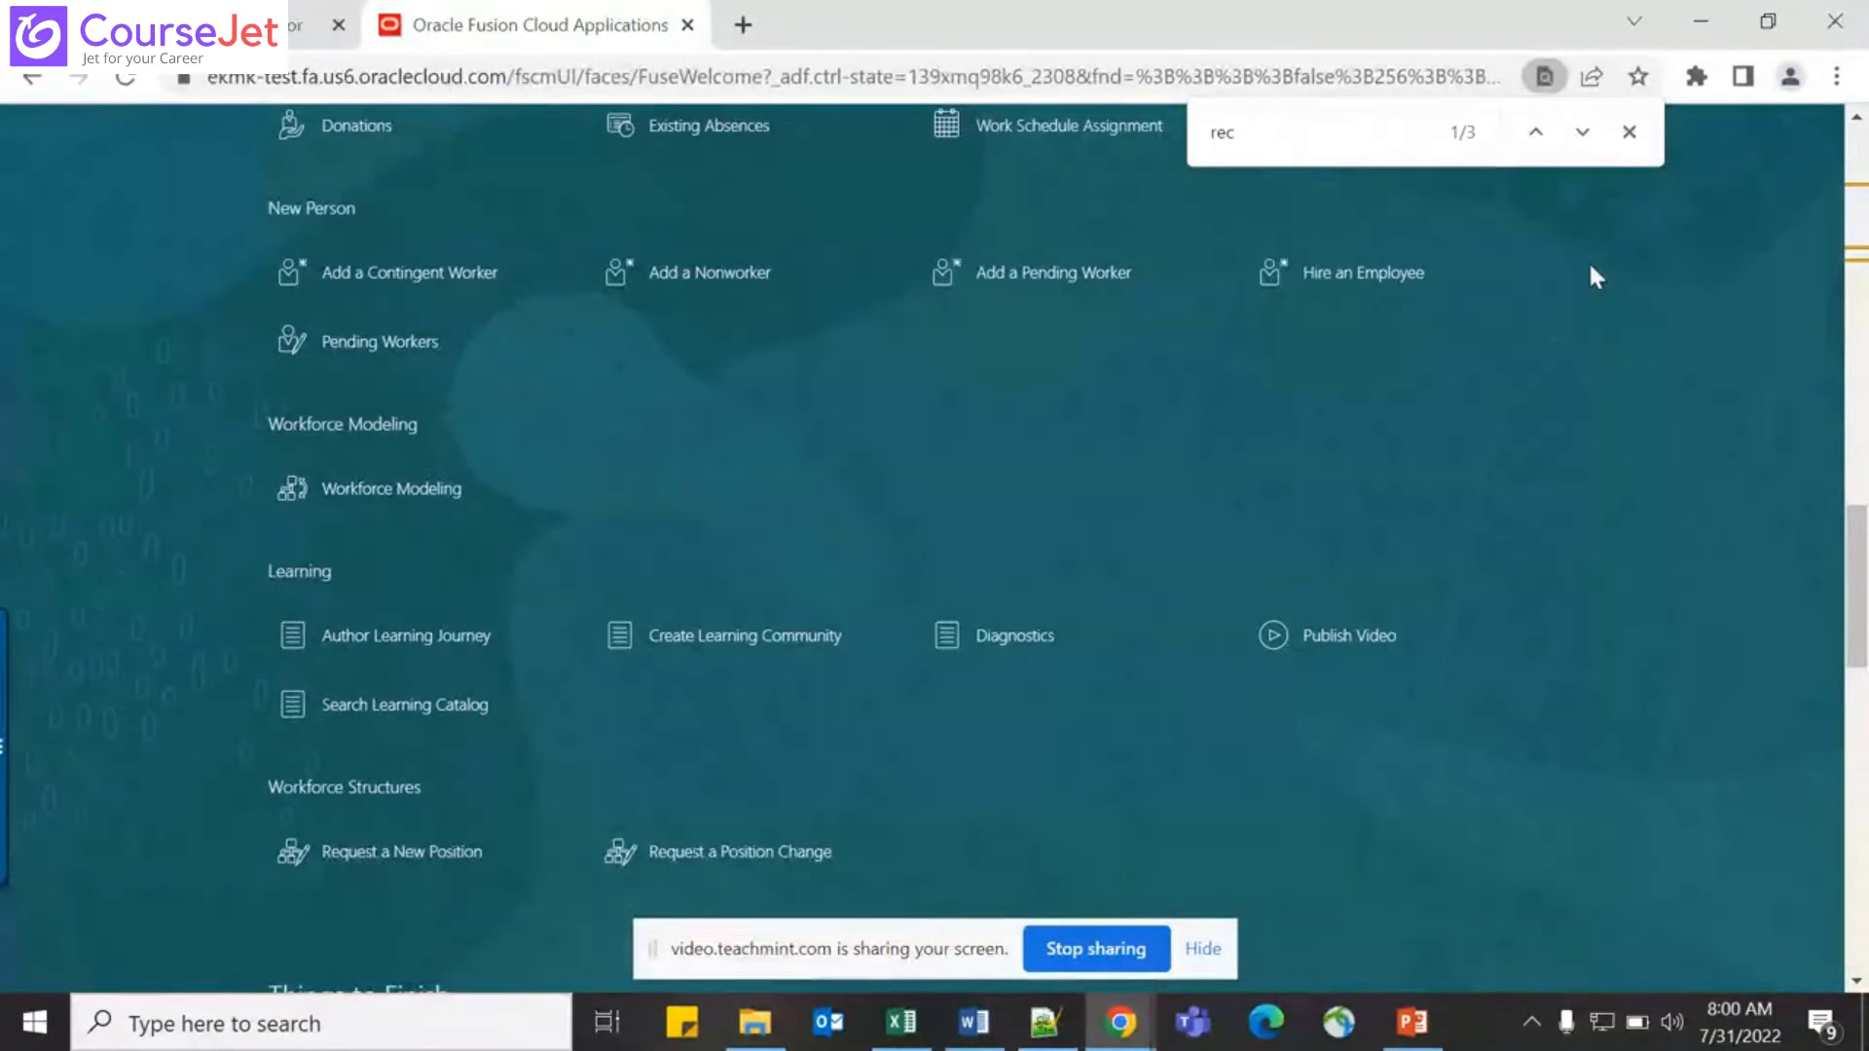
pyautogui.scroll(-10, 1390, 535)
pyautogui.scroll(15, 1392, 540)
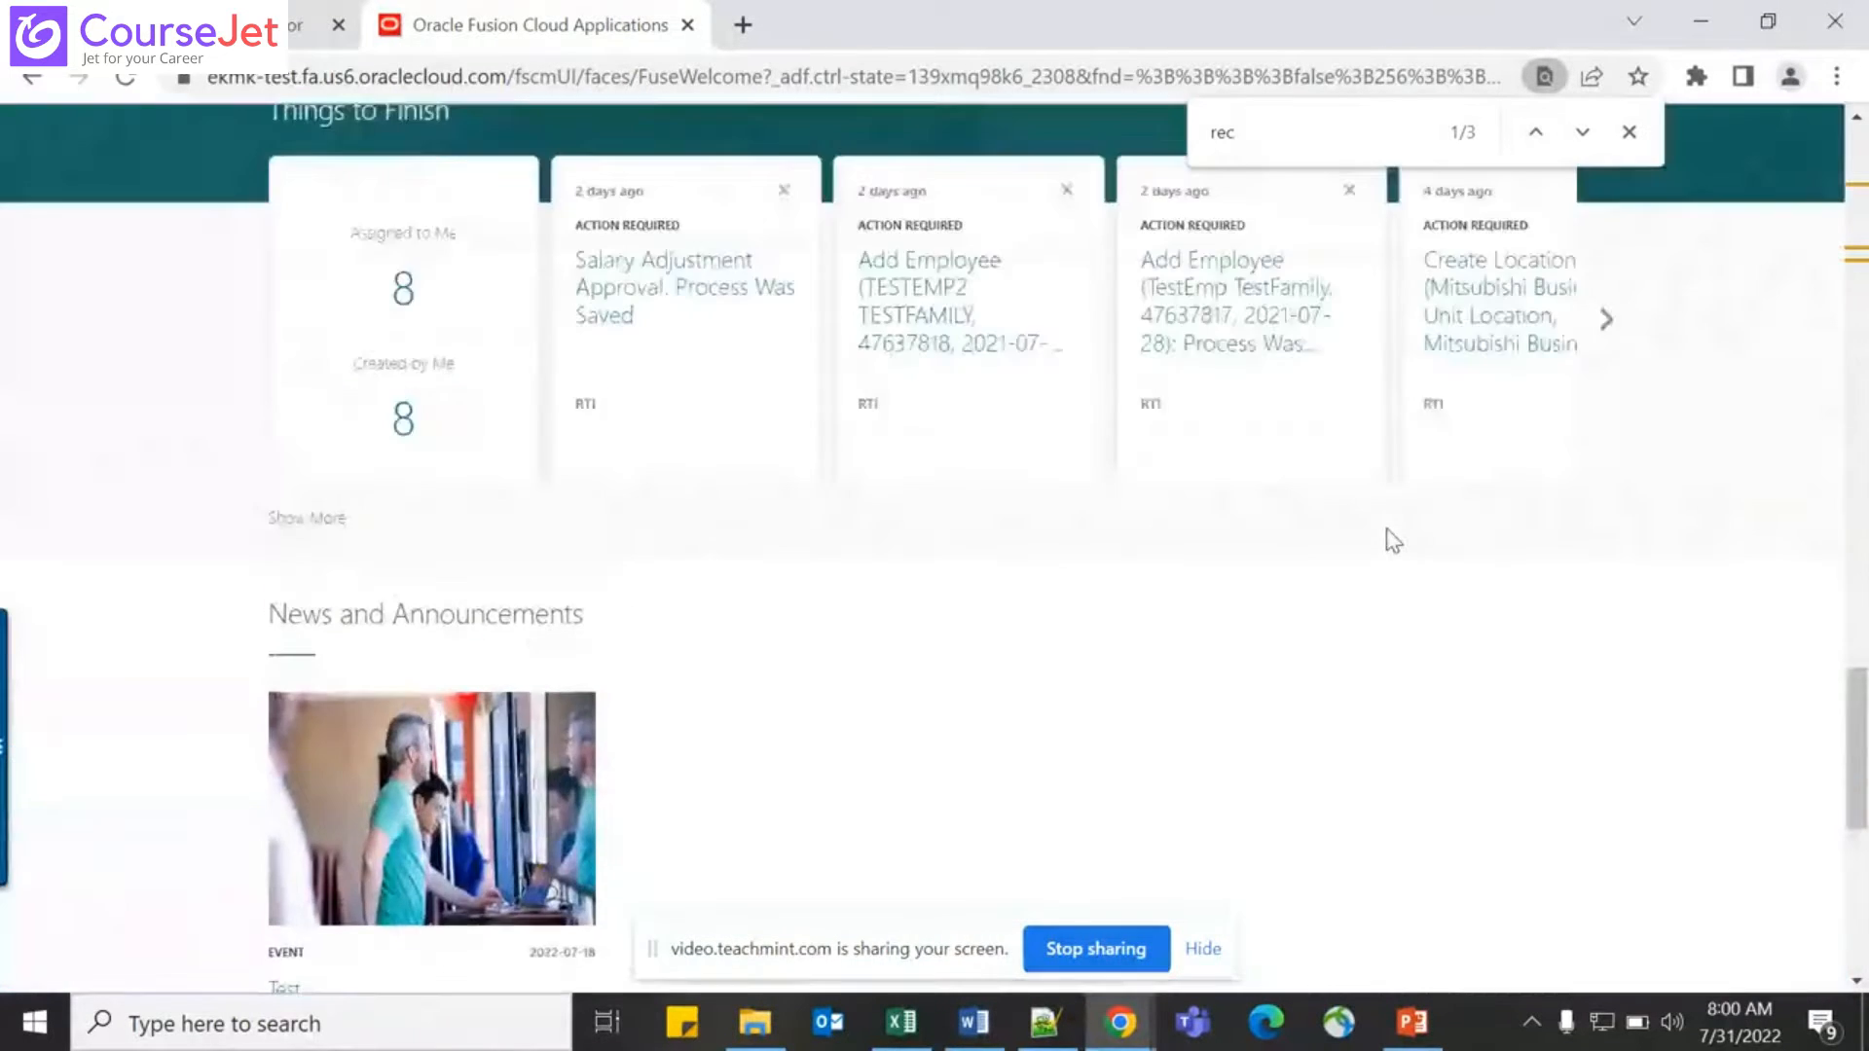
pyautogui.scroll(1, 1391, 539)
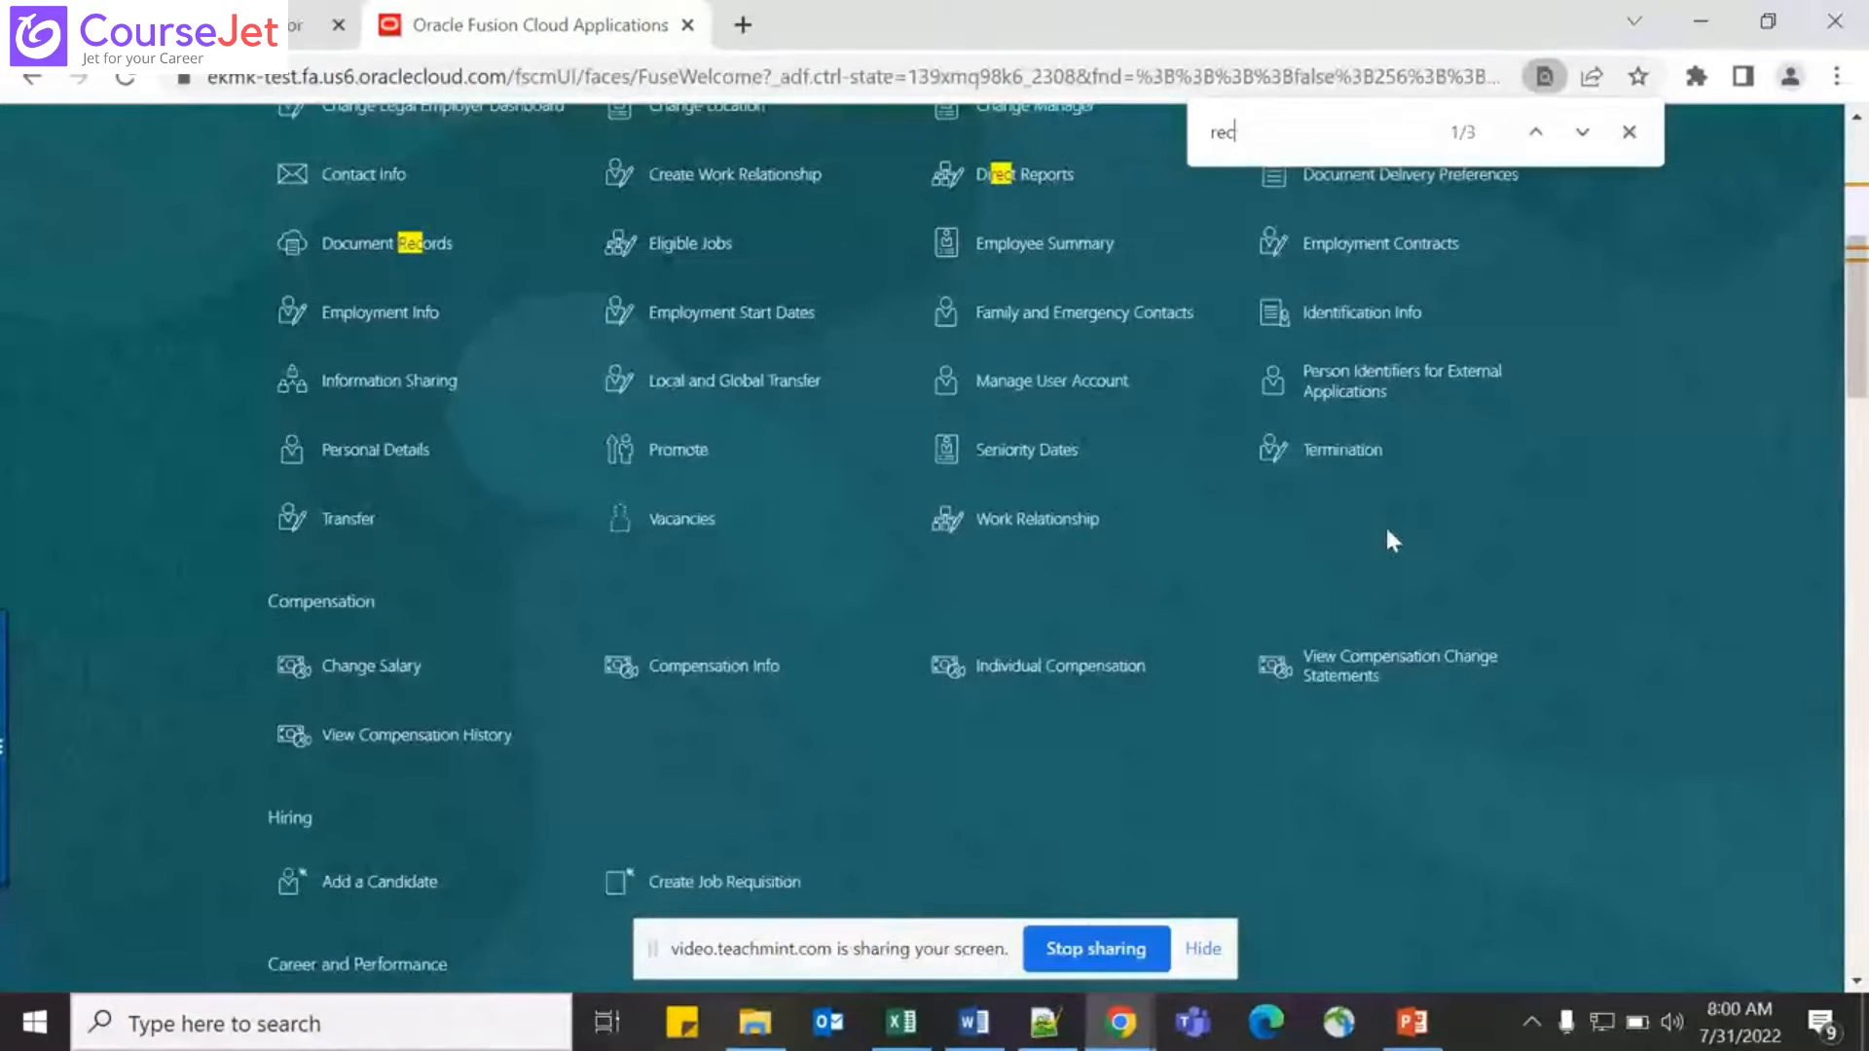
pyautogui.scroll(4, 1390, 540)
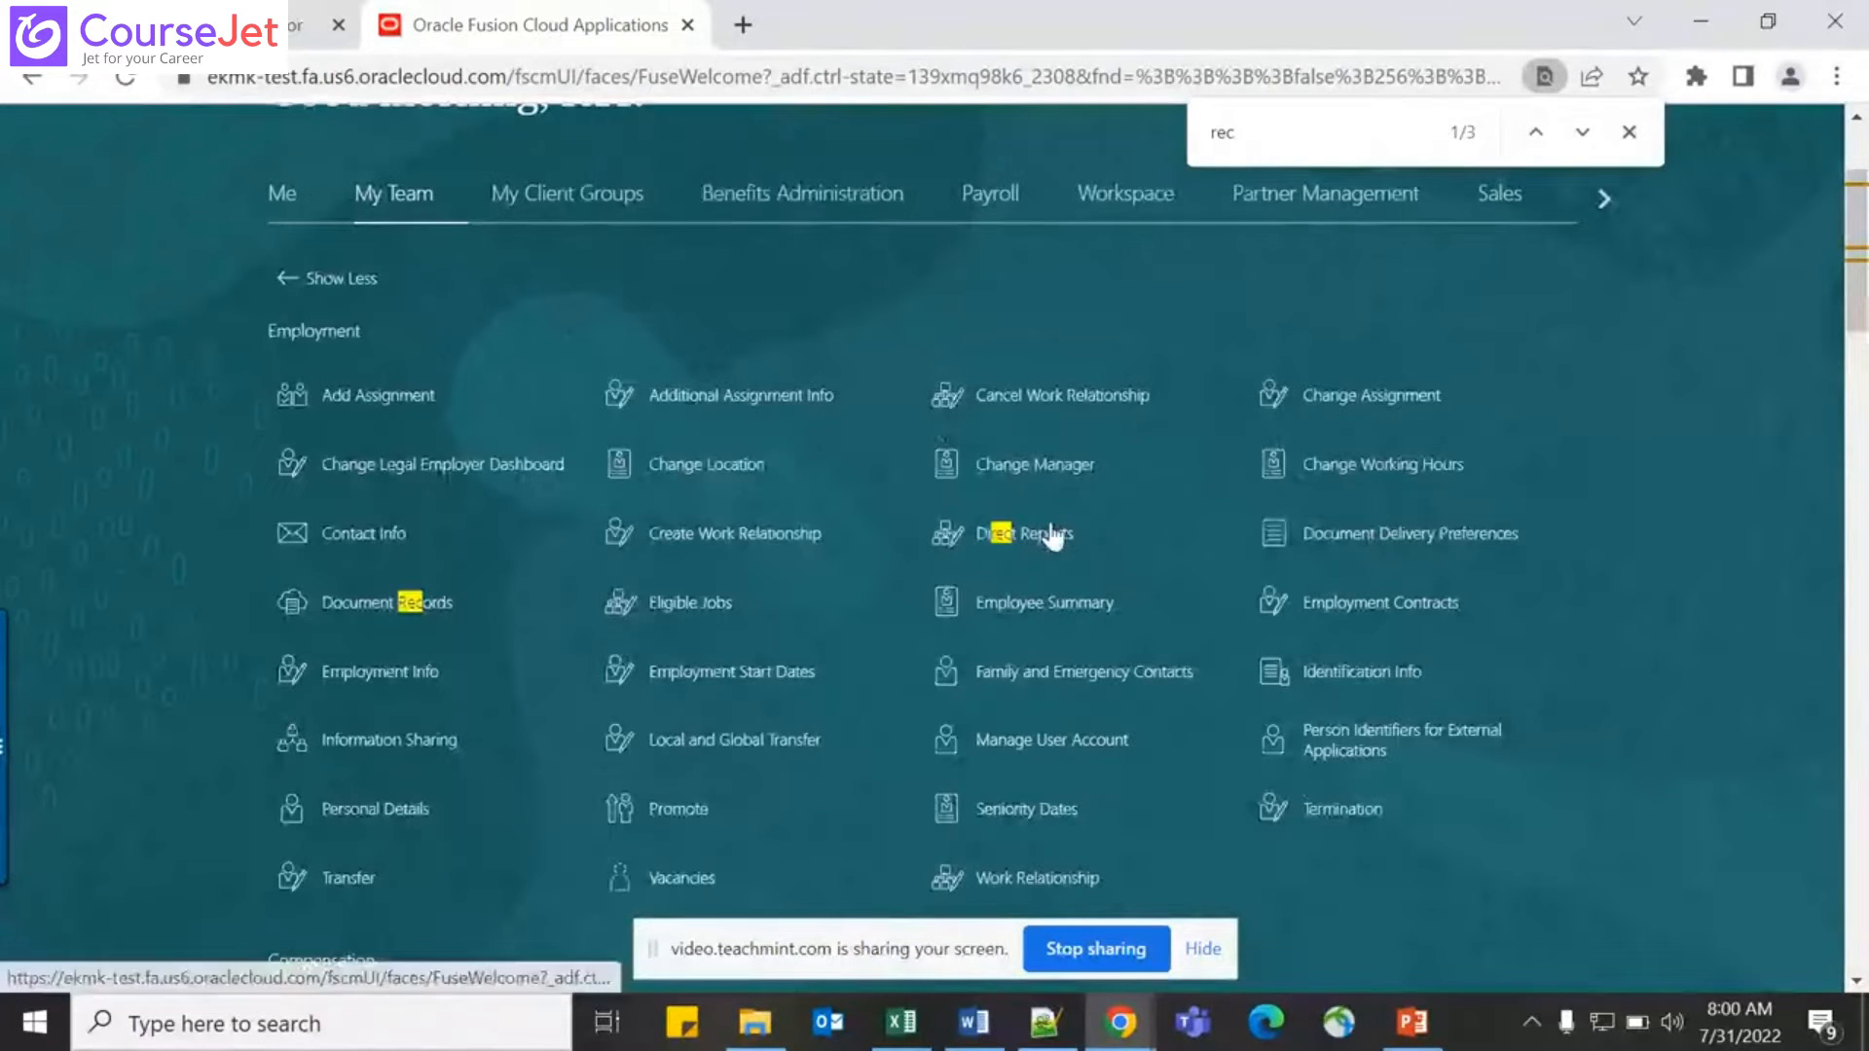
pyautogui.click(1040, 542)
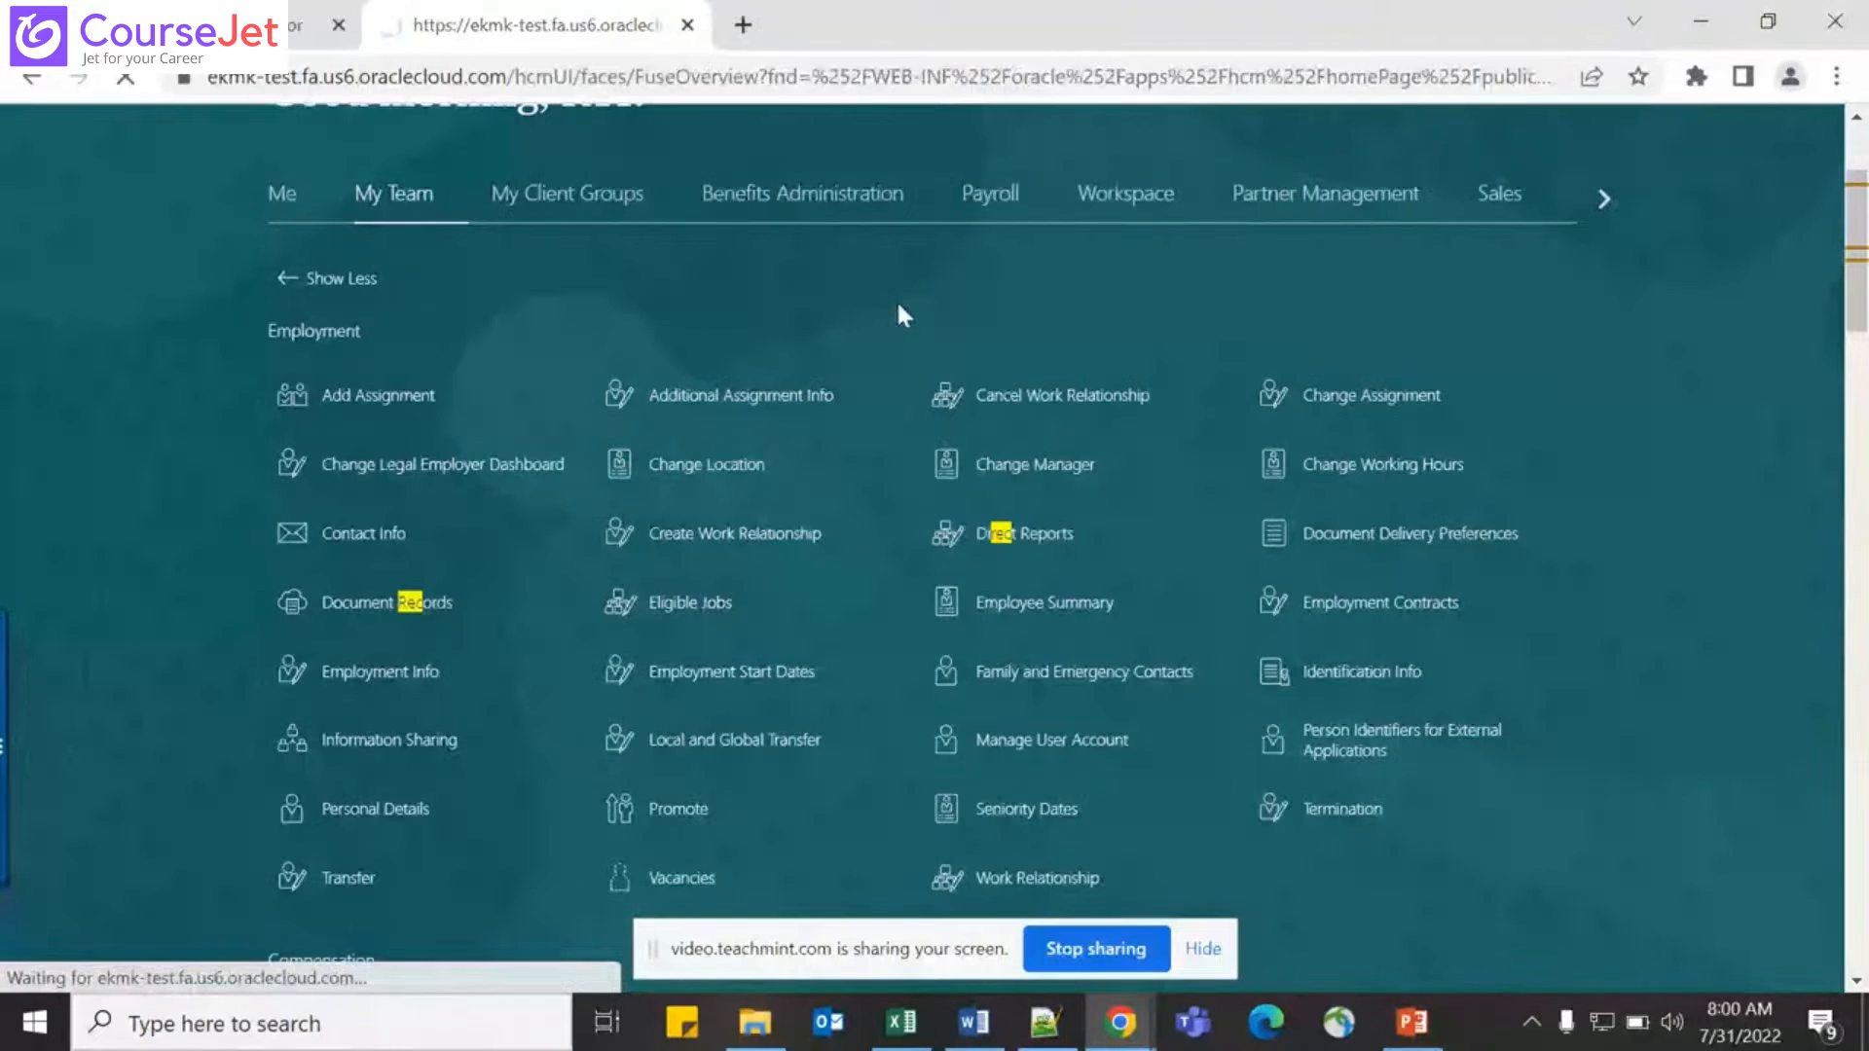
# Step: Review the manager requisition slide in PowerPoint, and go back from the Direct Reports page in Chrome to the home page
pyautogui.hotkey('alt', 'Tab')
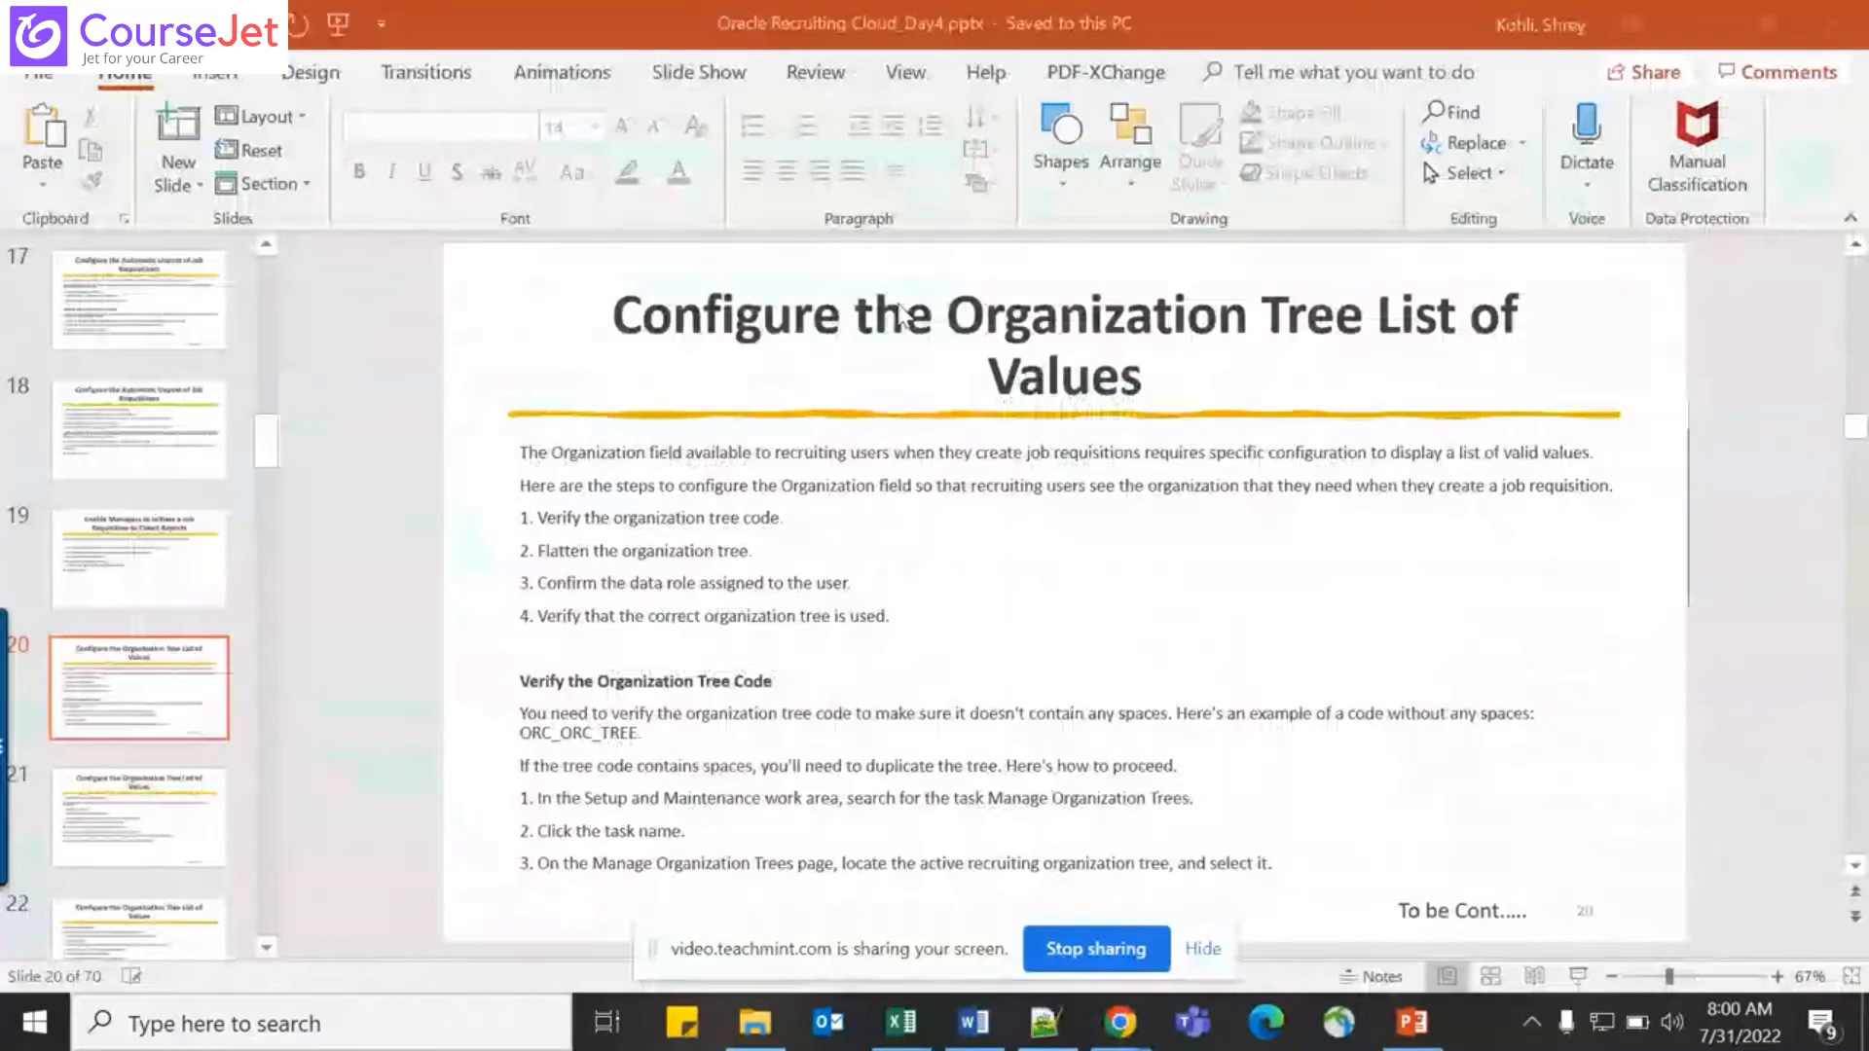
pyautogui.scroll(1, 900, 304)
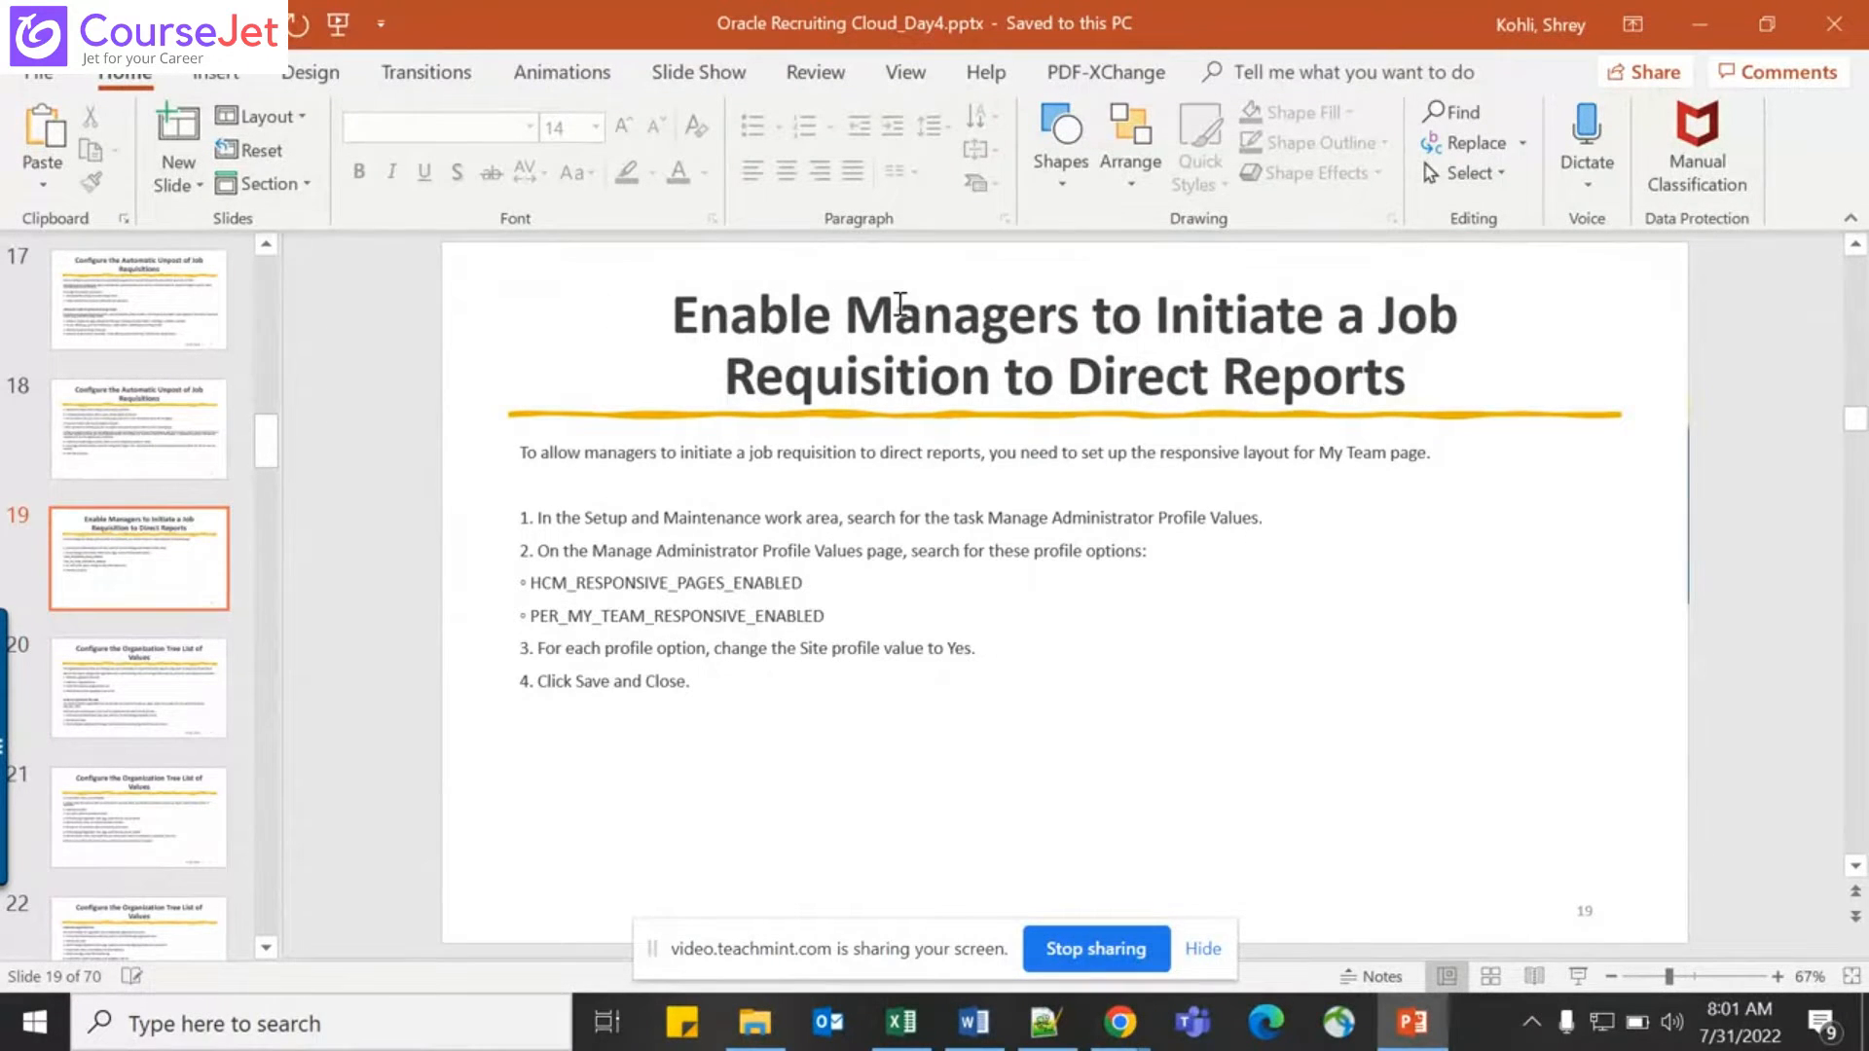
pyautogui.scroll(-1, 900, 304)
pyautogui.hotkey('alt', 'Tab')
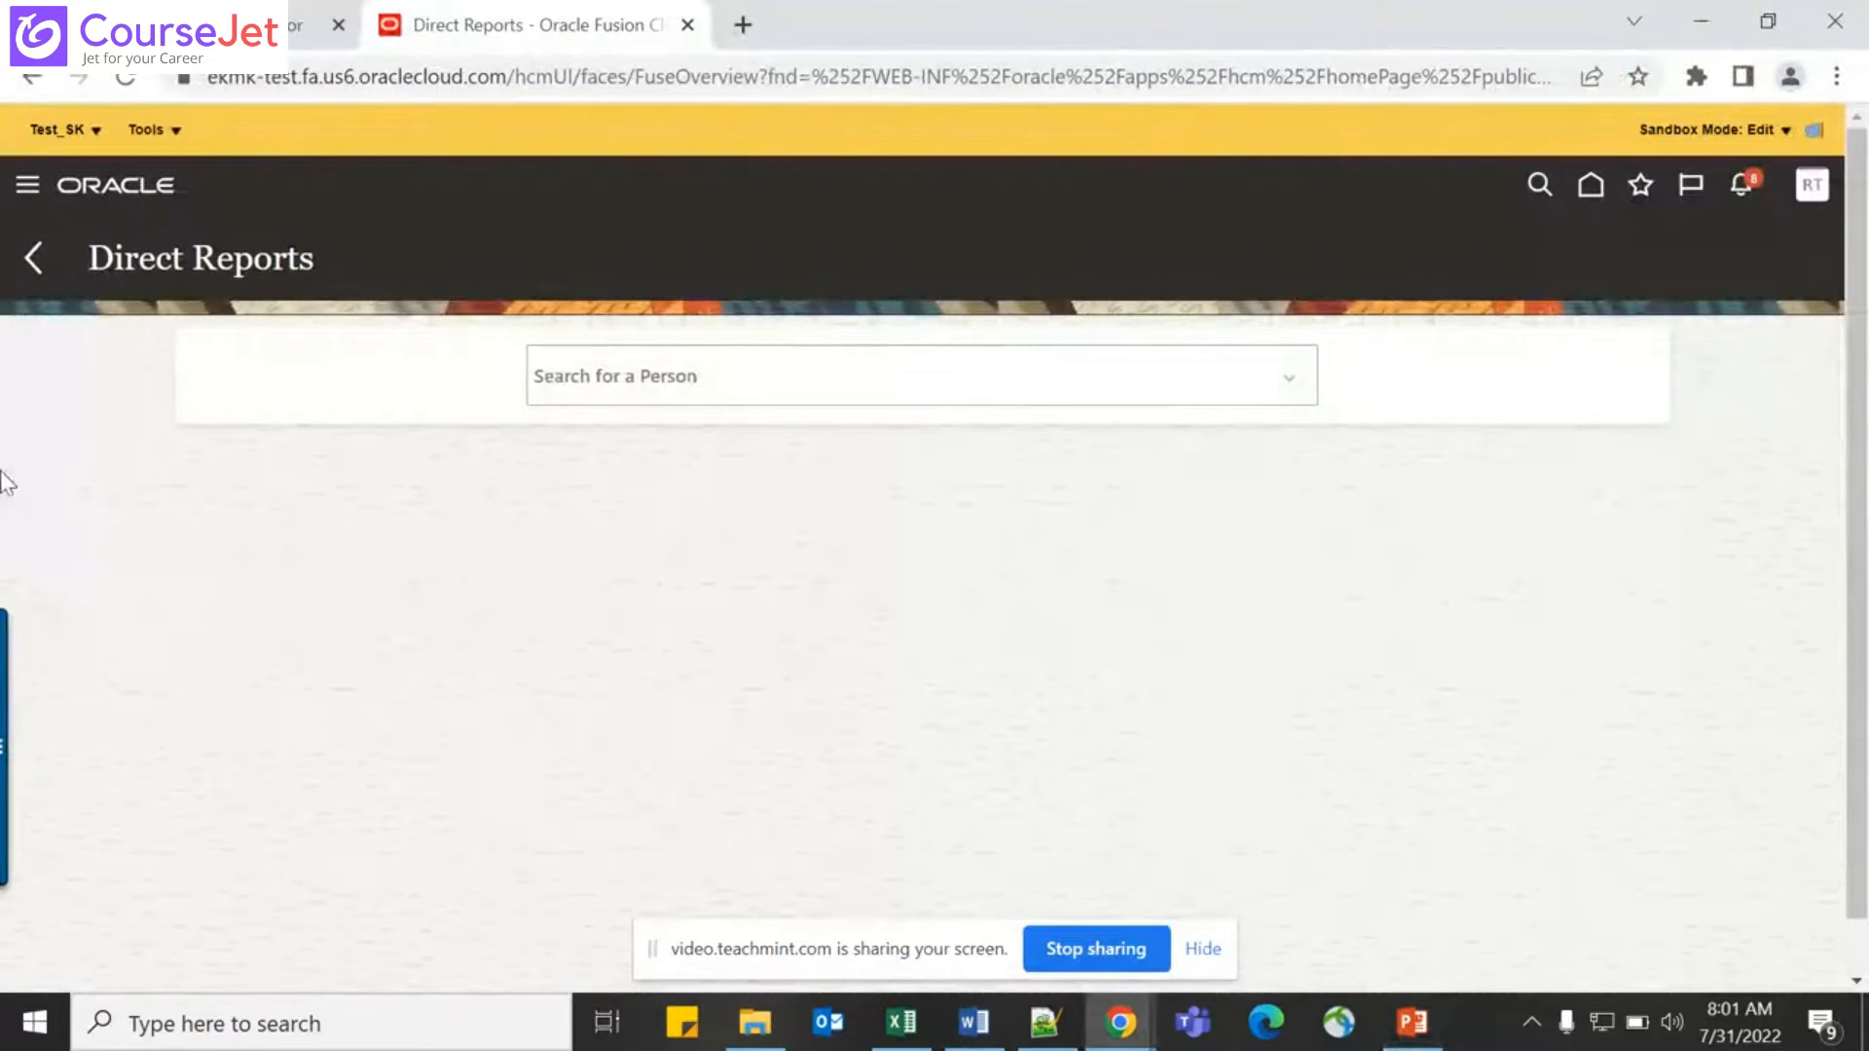
pyautogui.click(42, 278)
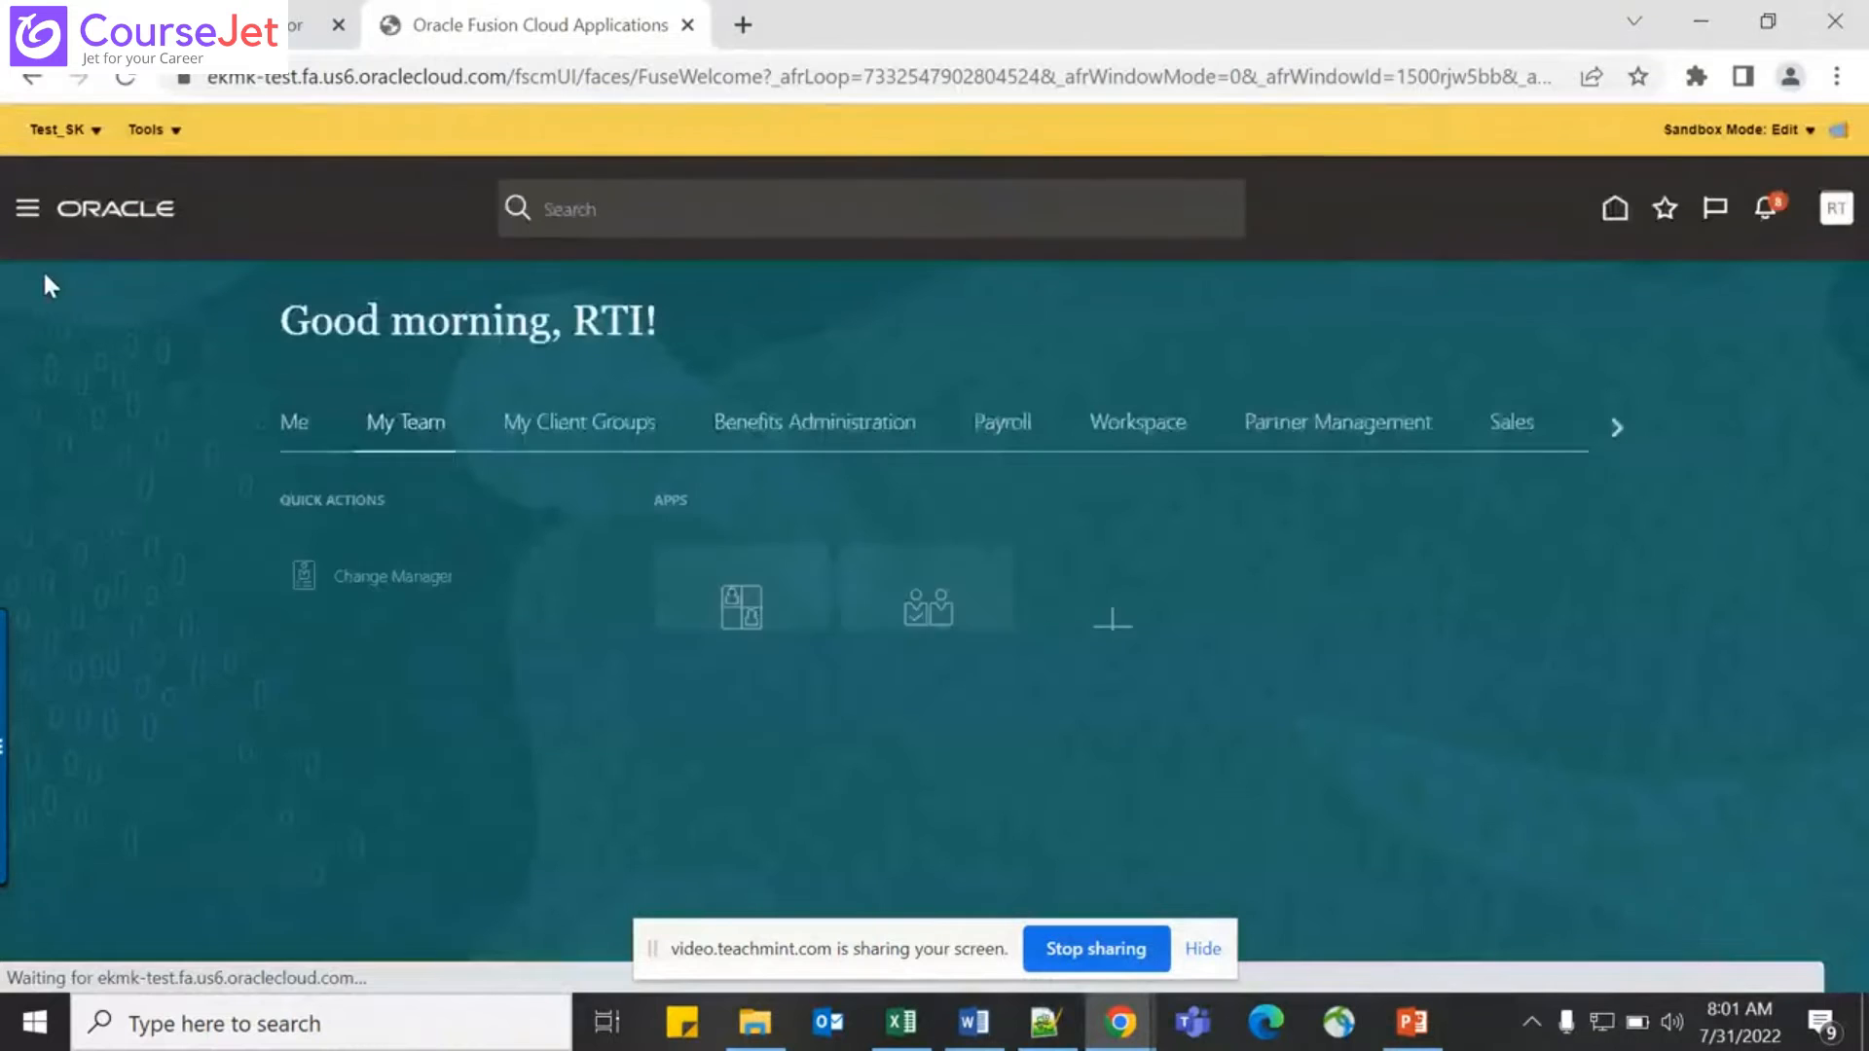
# Step: Bring up the Enable Managers to Initiate a Job Requisition to Direct Reports slide in PowerPoint again and return to Chrome
pyautogui.hotkey('alt', 'Tab')
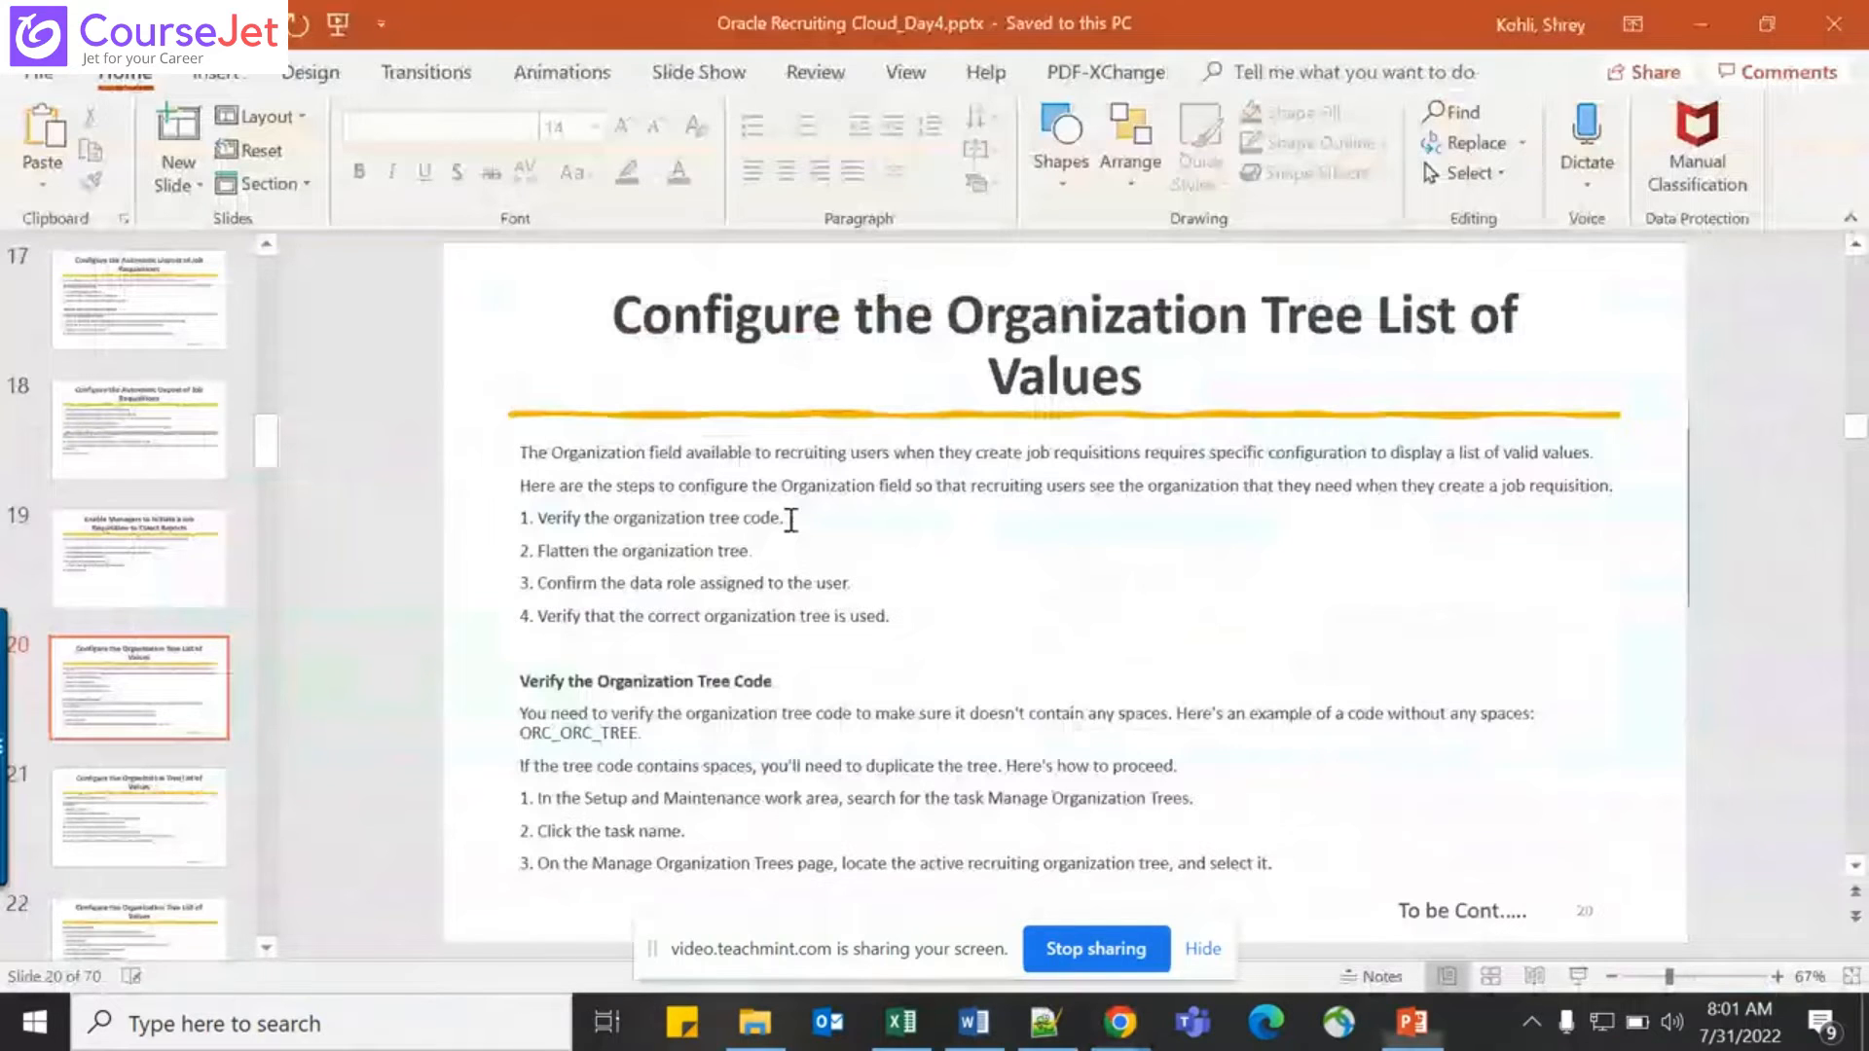
pyautogui.press('pageup')
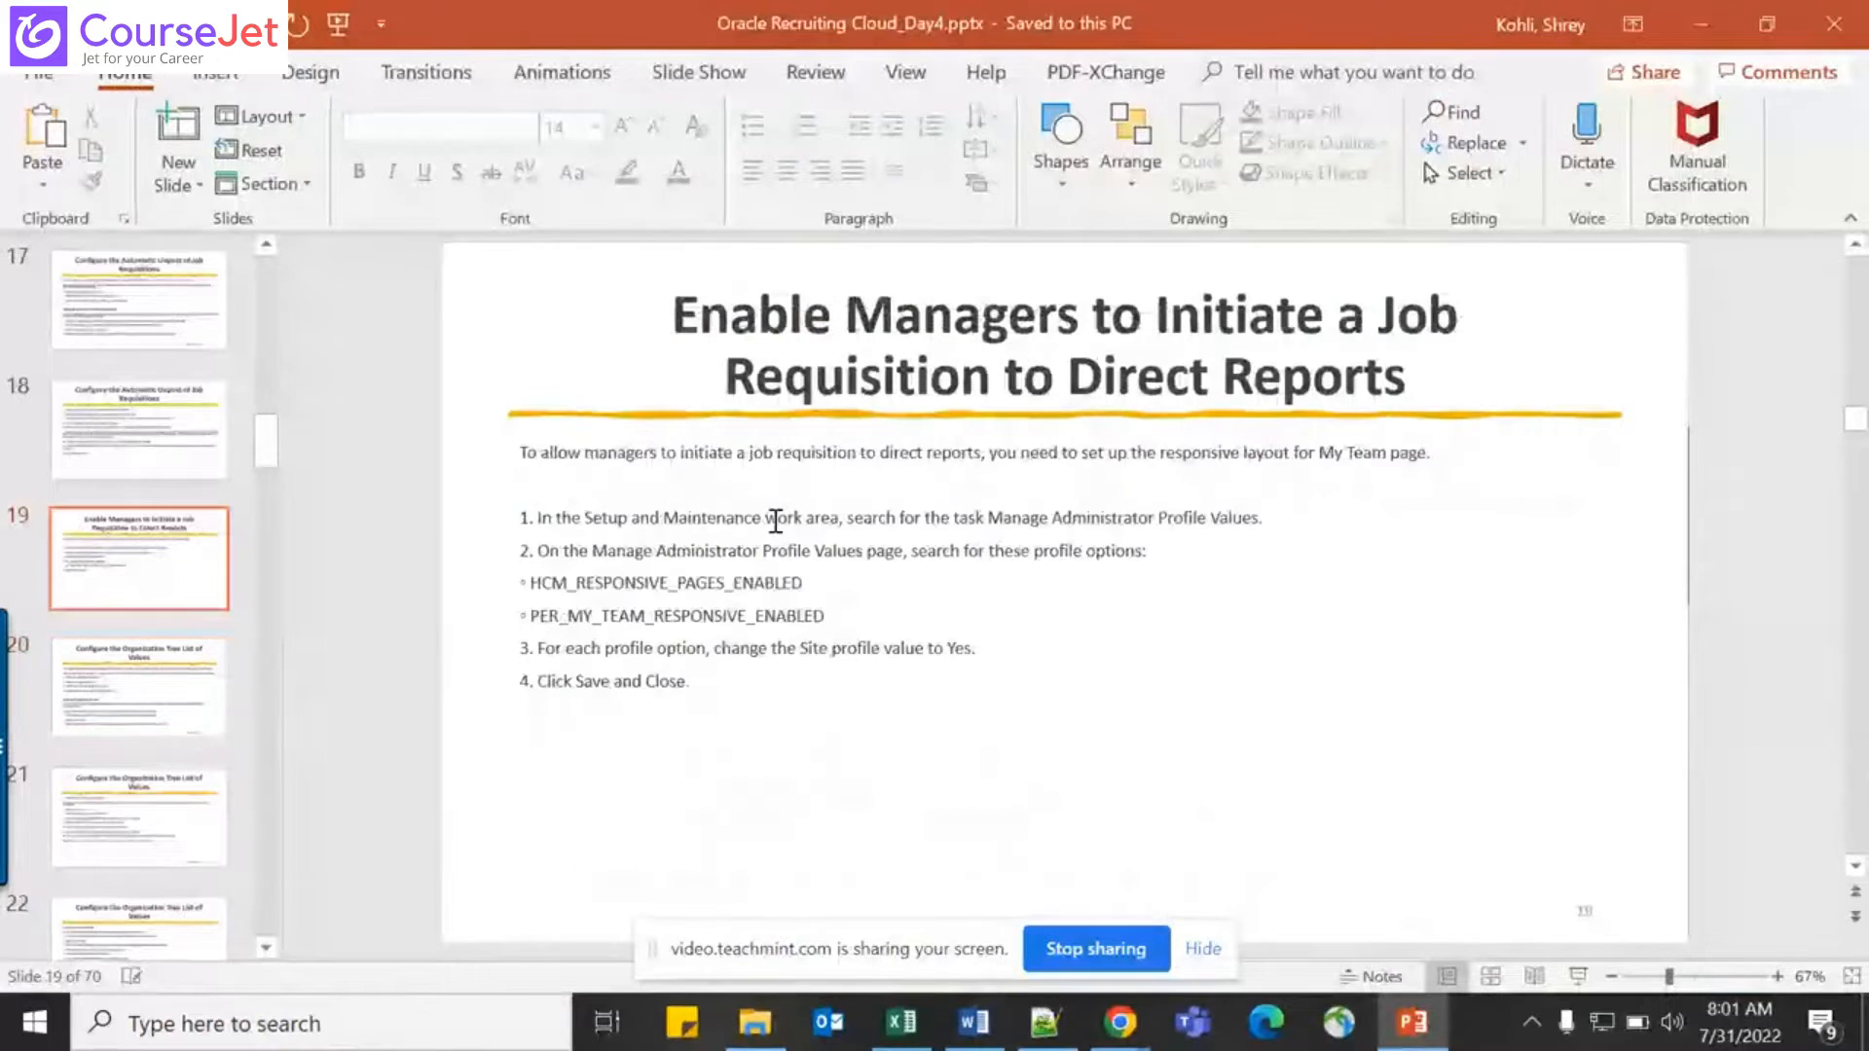
pyautogui.press('alt')
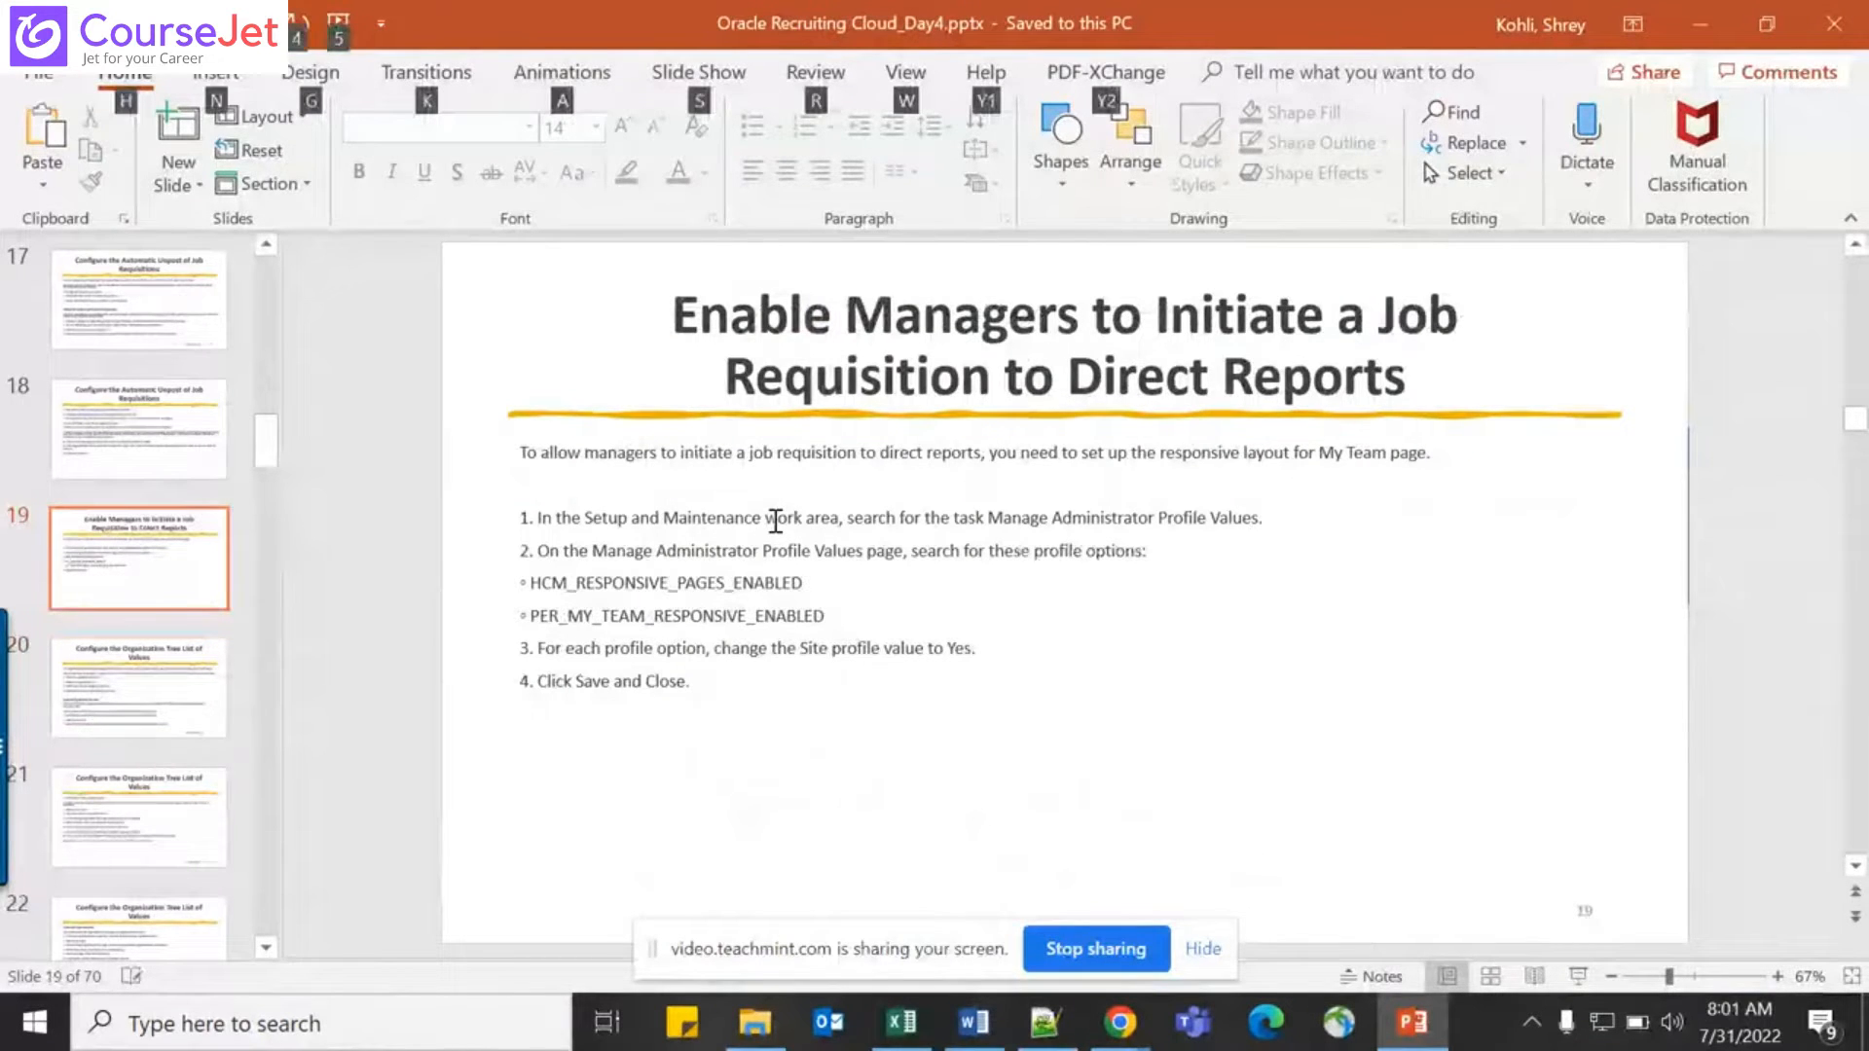
pyautogui.hotkey('alt', 'Tab')
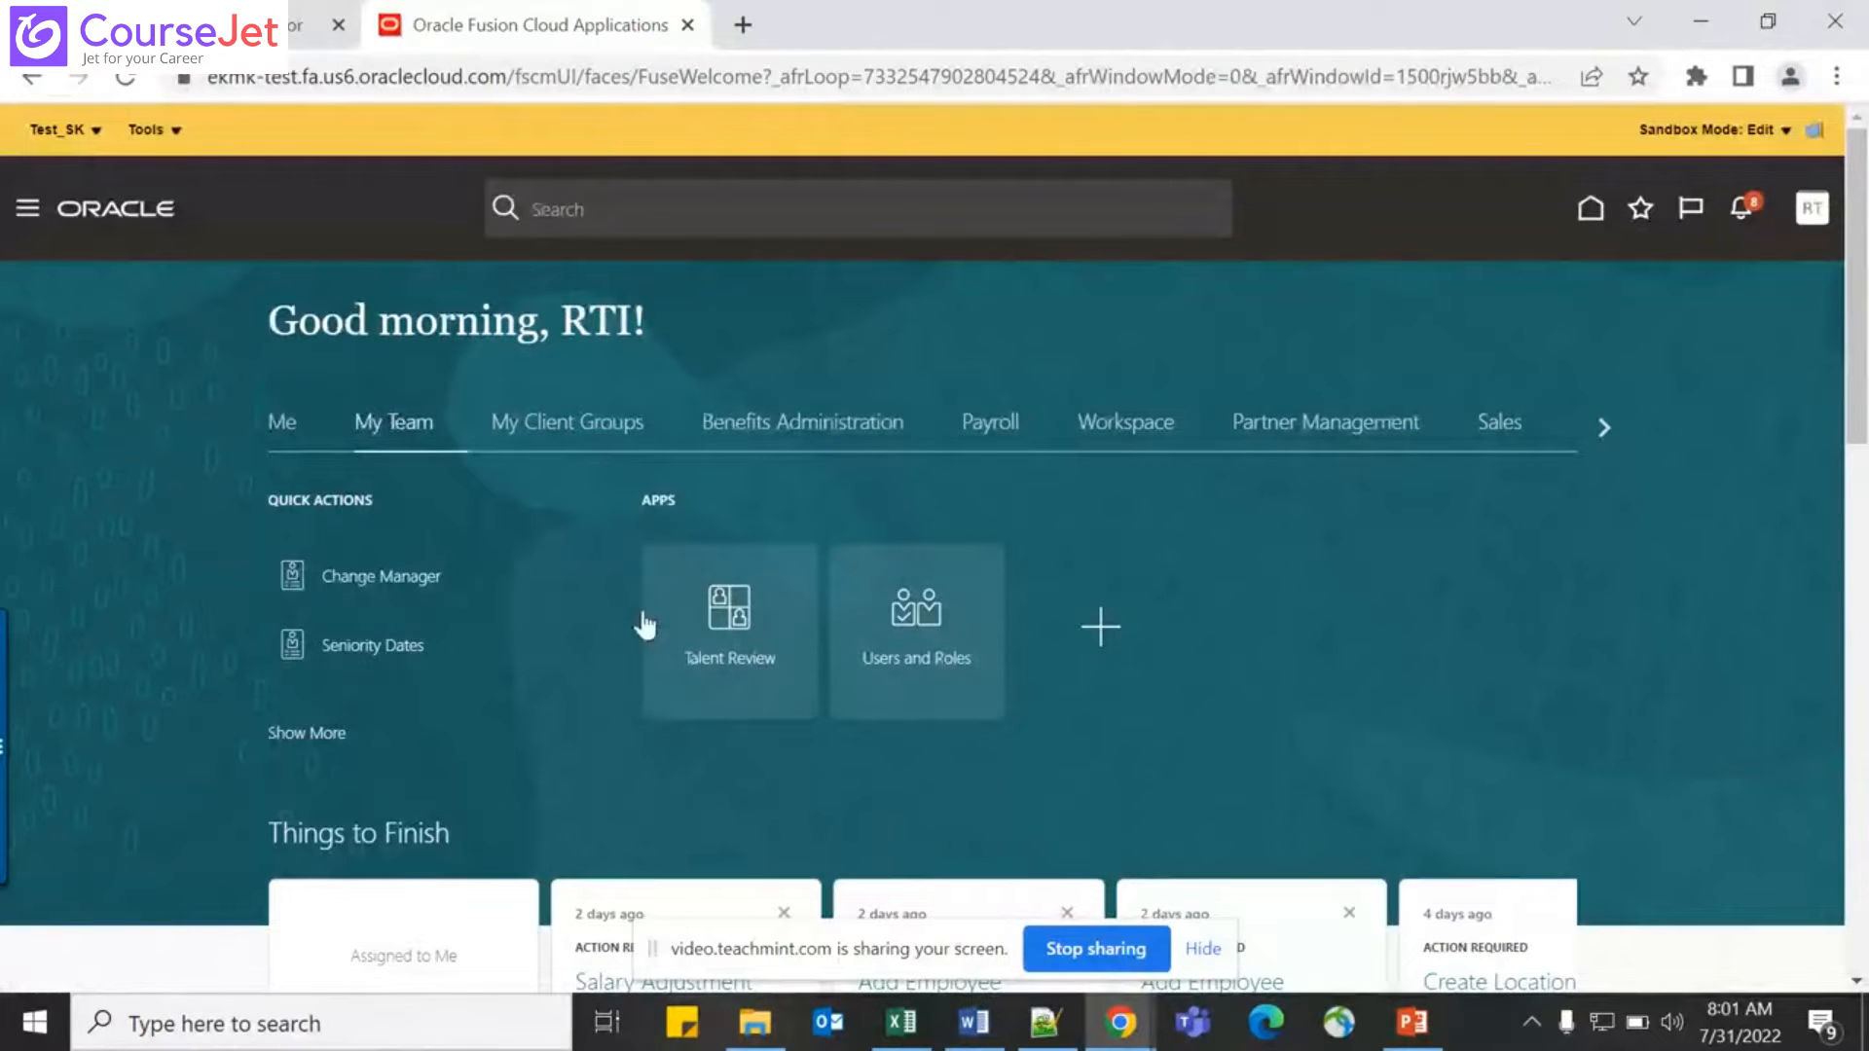
# Step: Examine which apps can be shown under My Team, cancel without changes and switch back to the PowerPoint slide
pyautogui.click(596, 429)
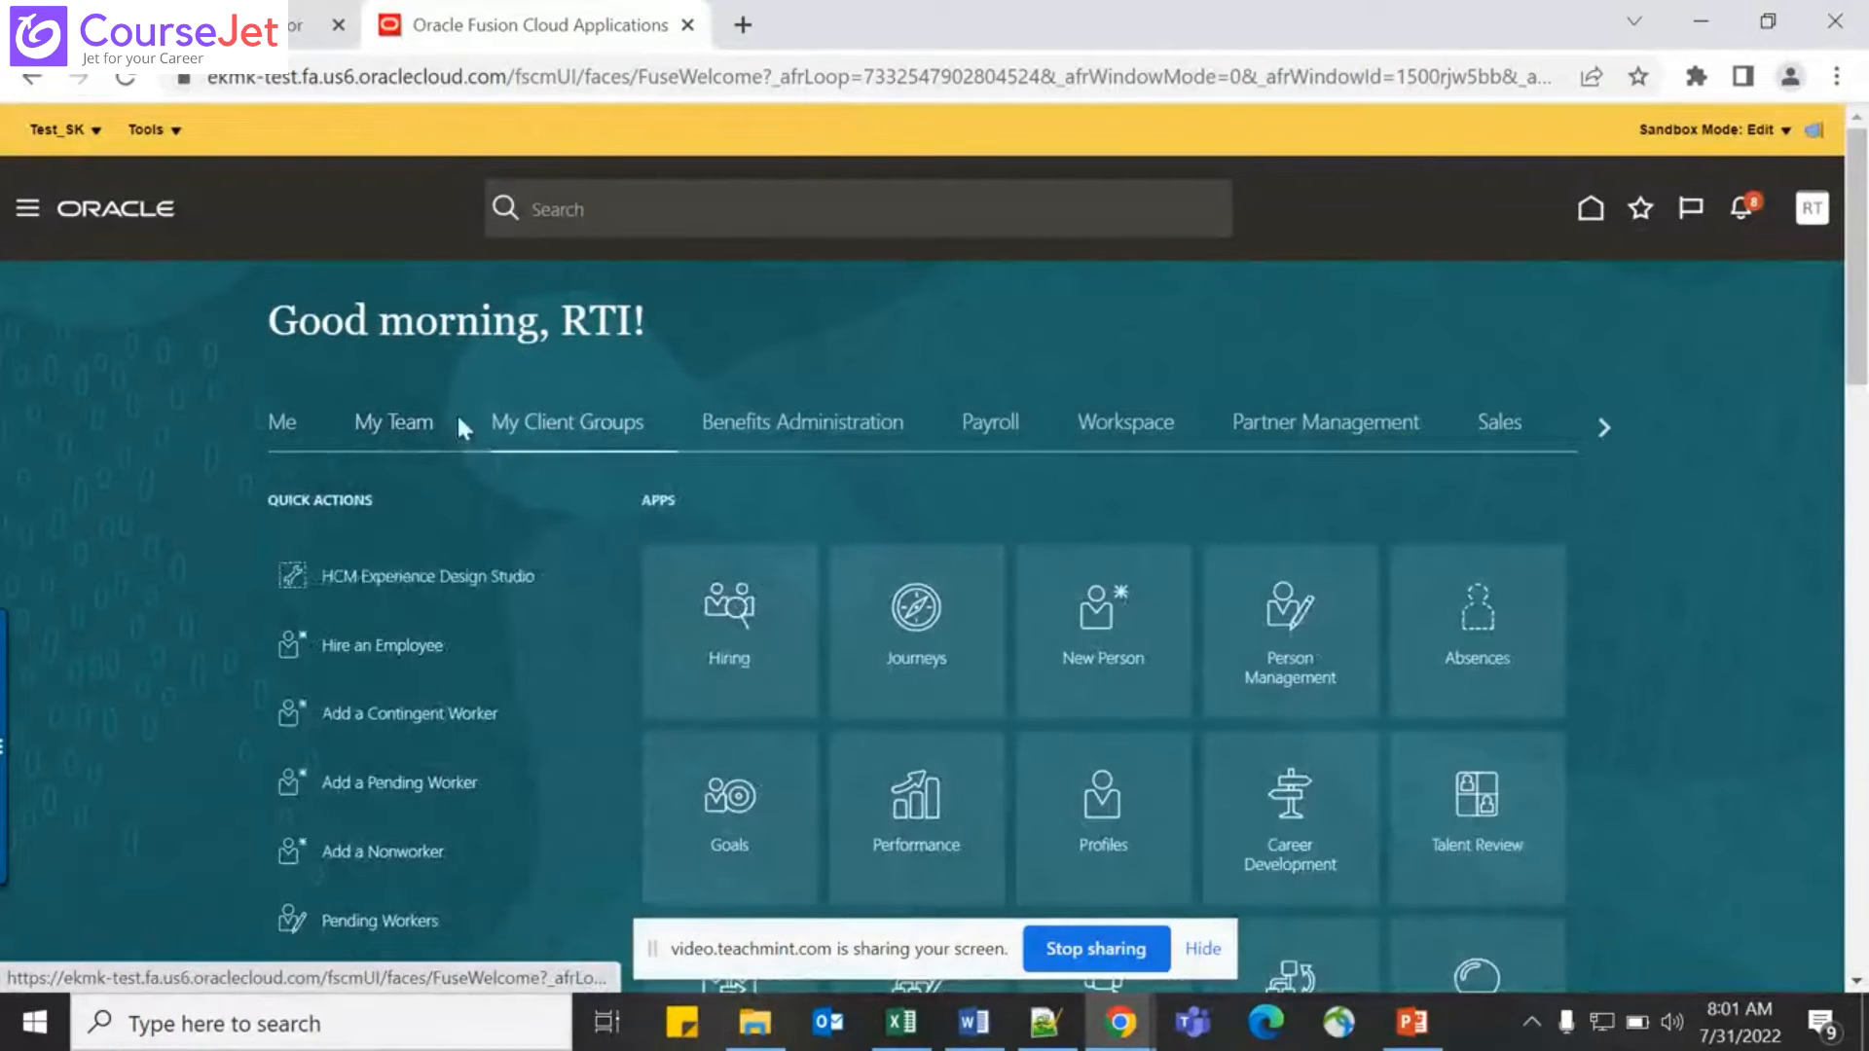
pyautogui.click(403, 423)
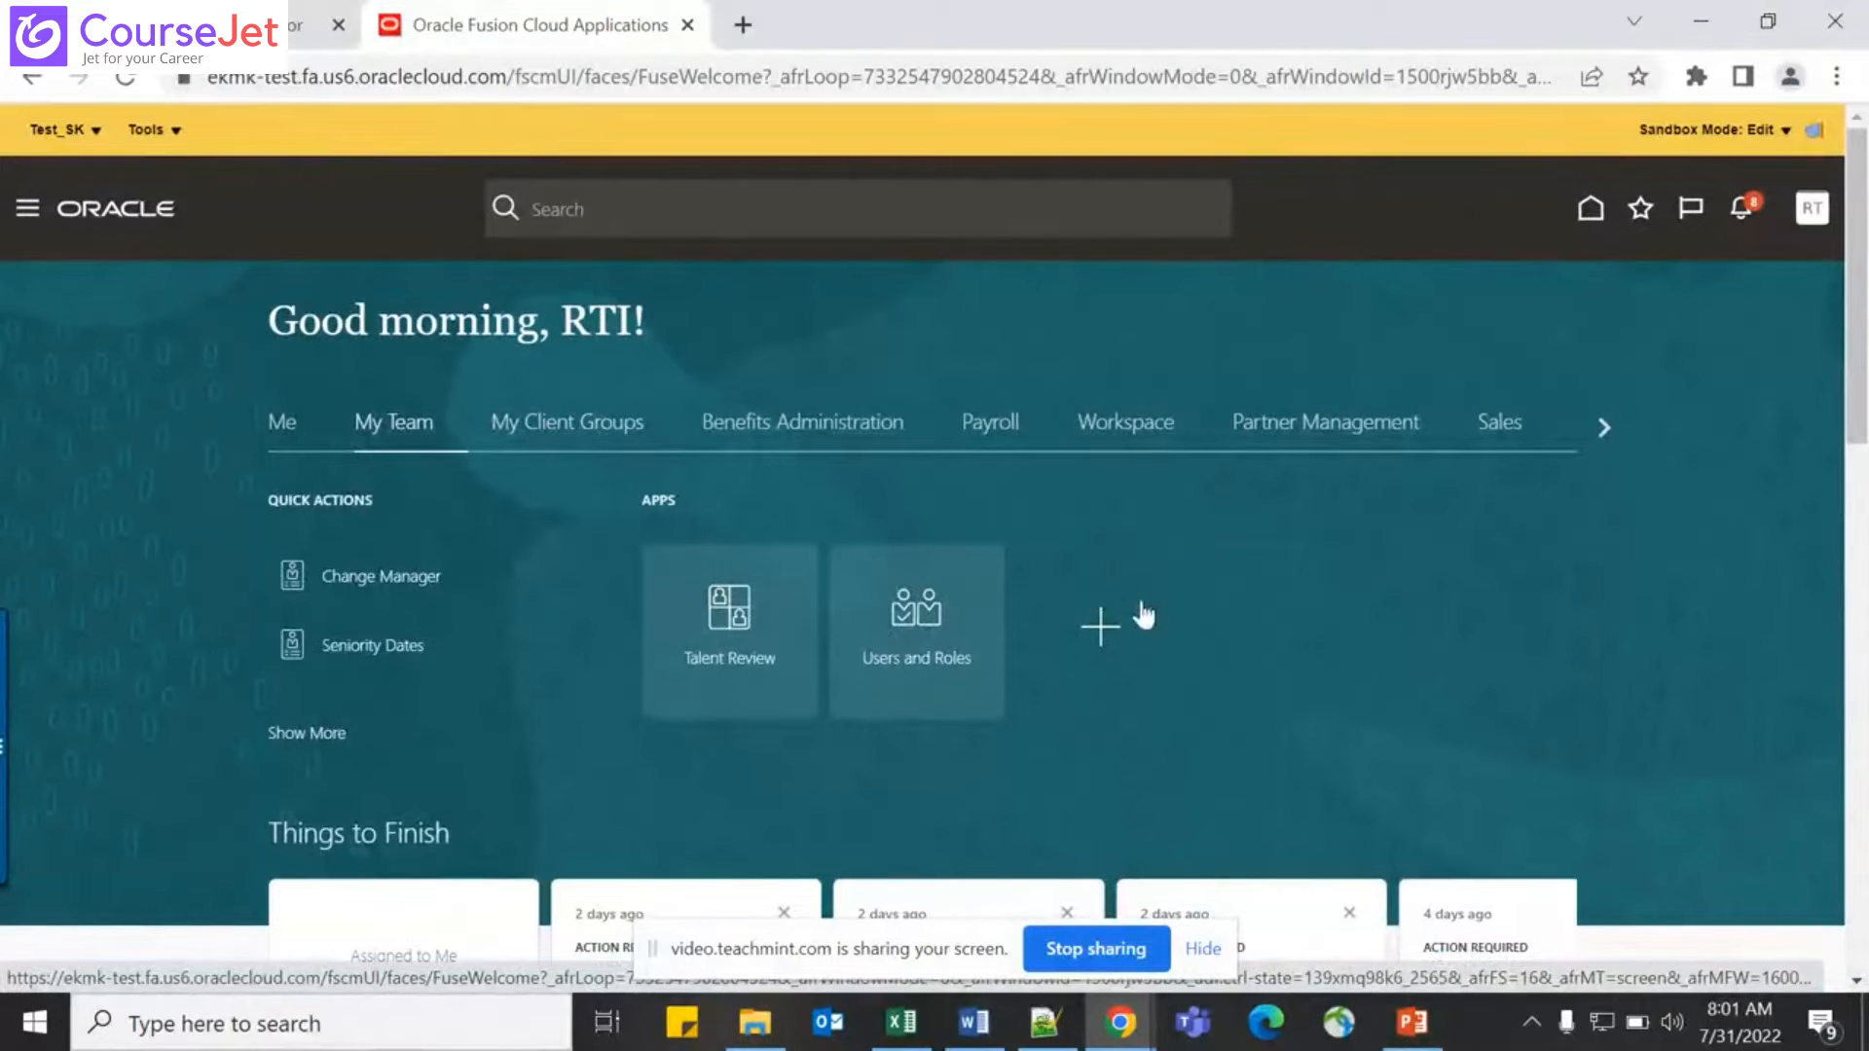
pyautogui.click(1106, 628)
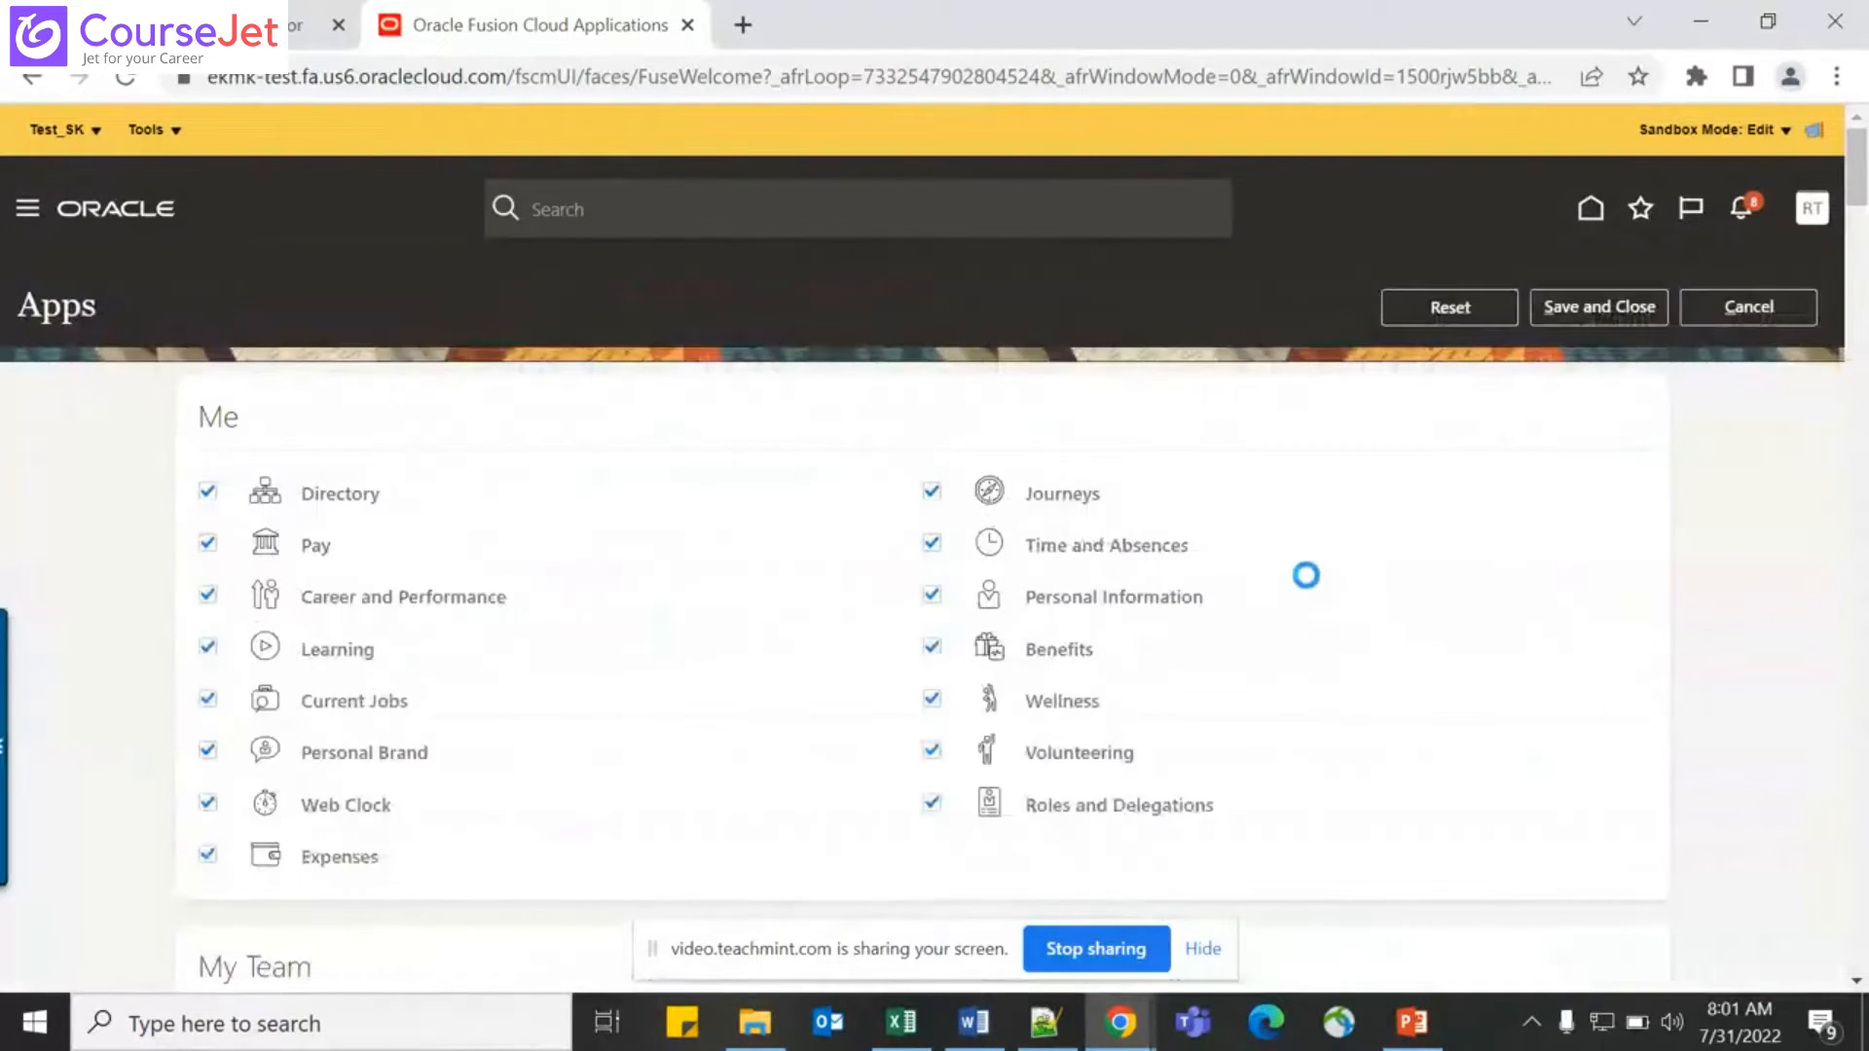
pyautogui.scroll(-5, 1305, 576)
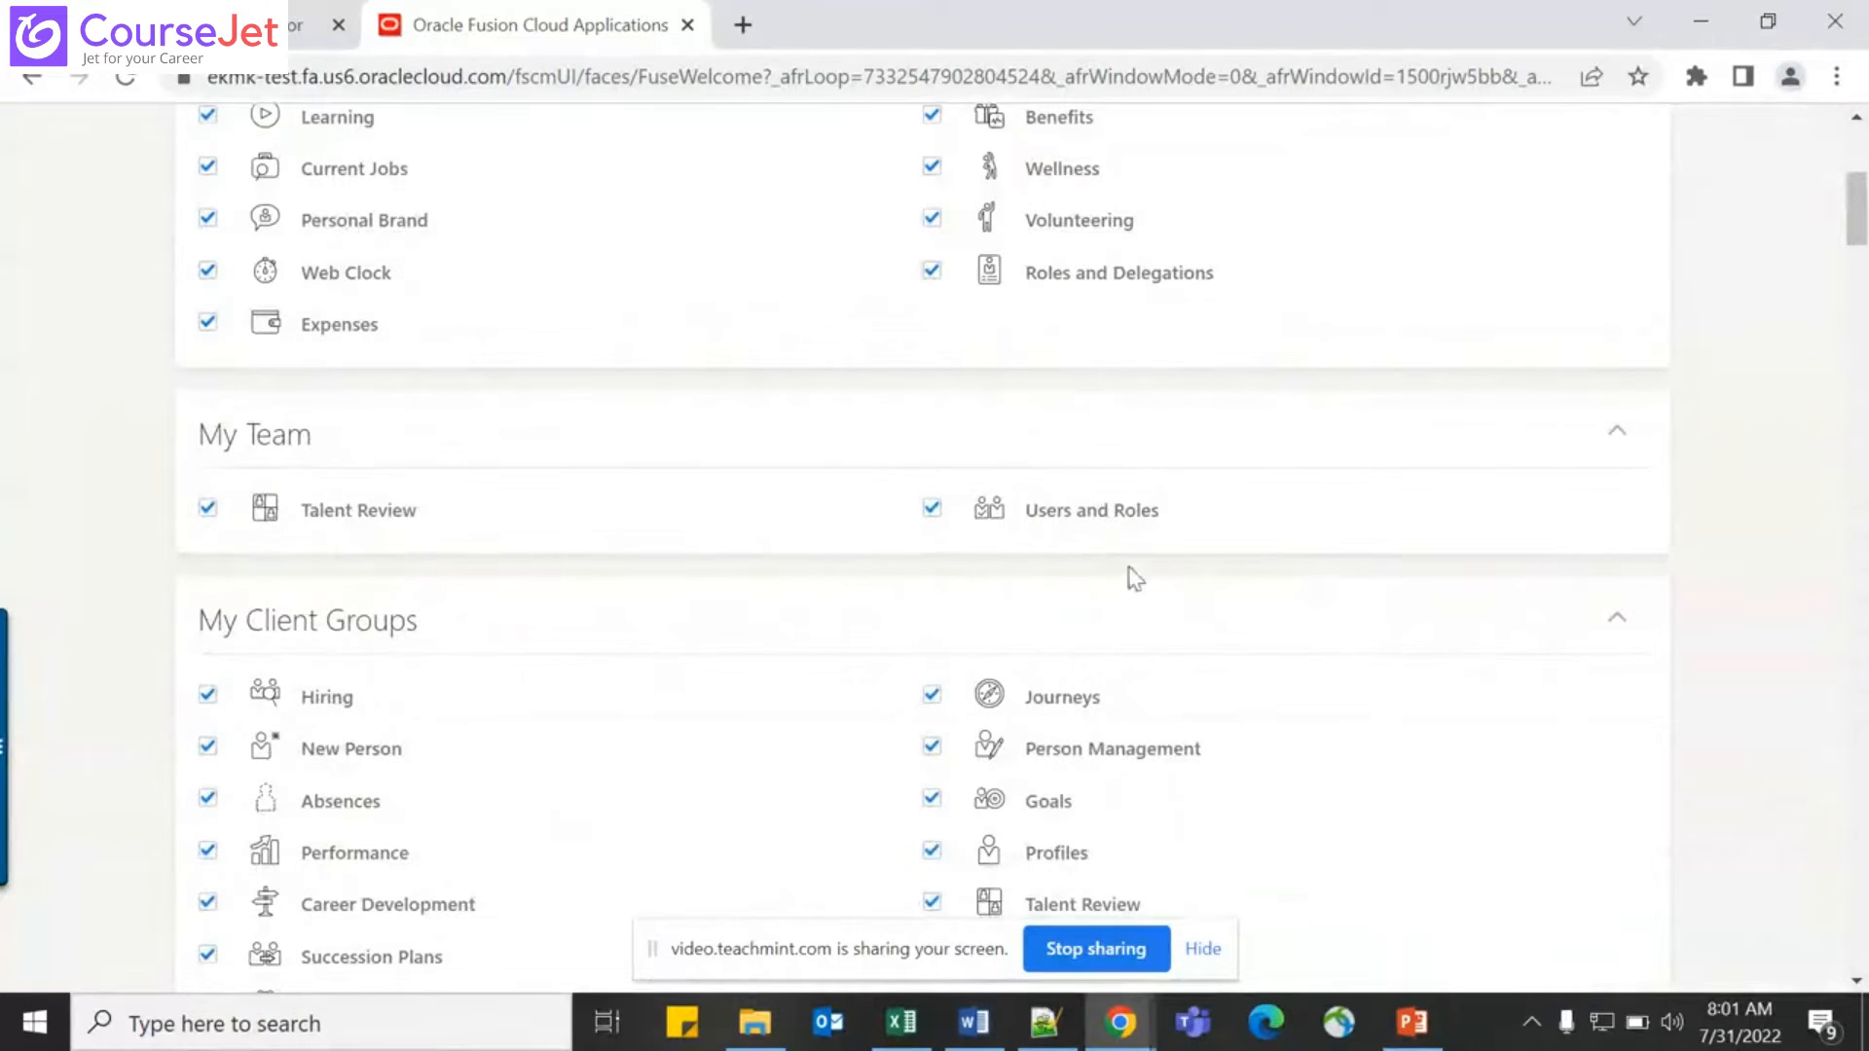
pyautogui.scroll(-3, 1461, 503)
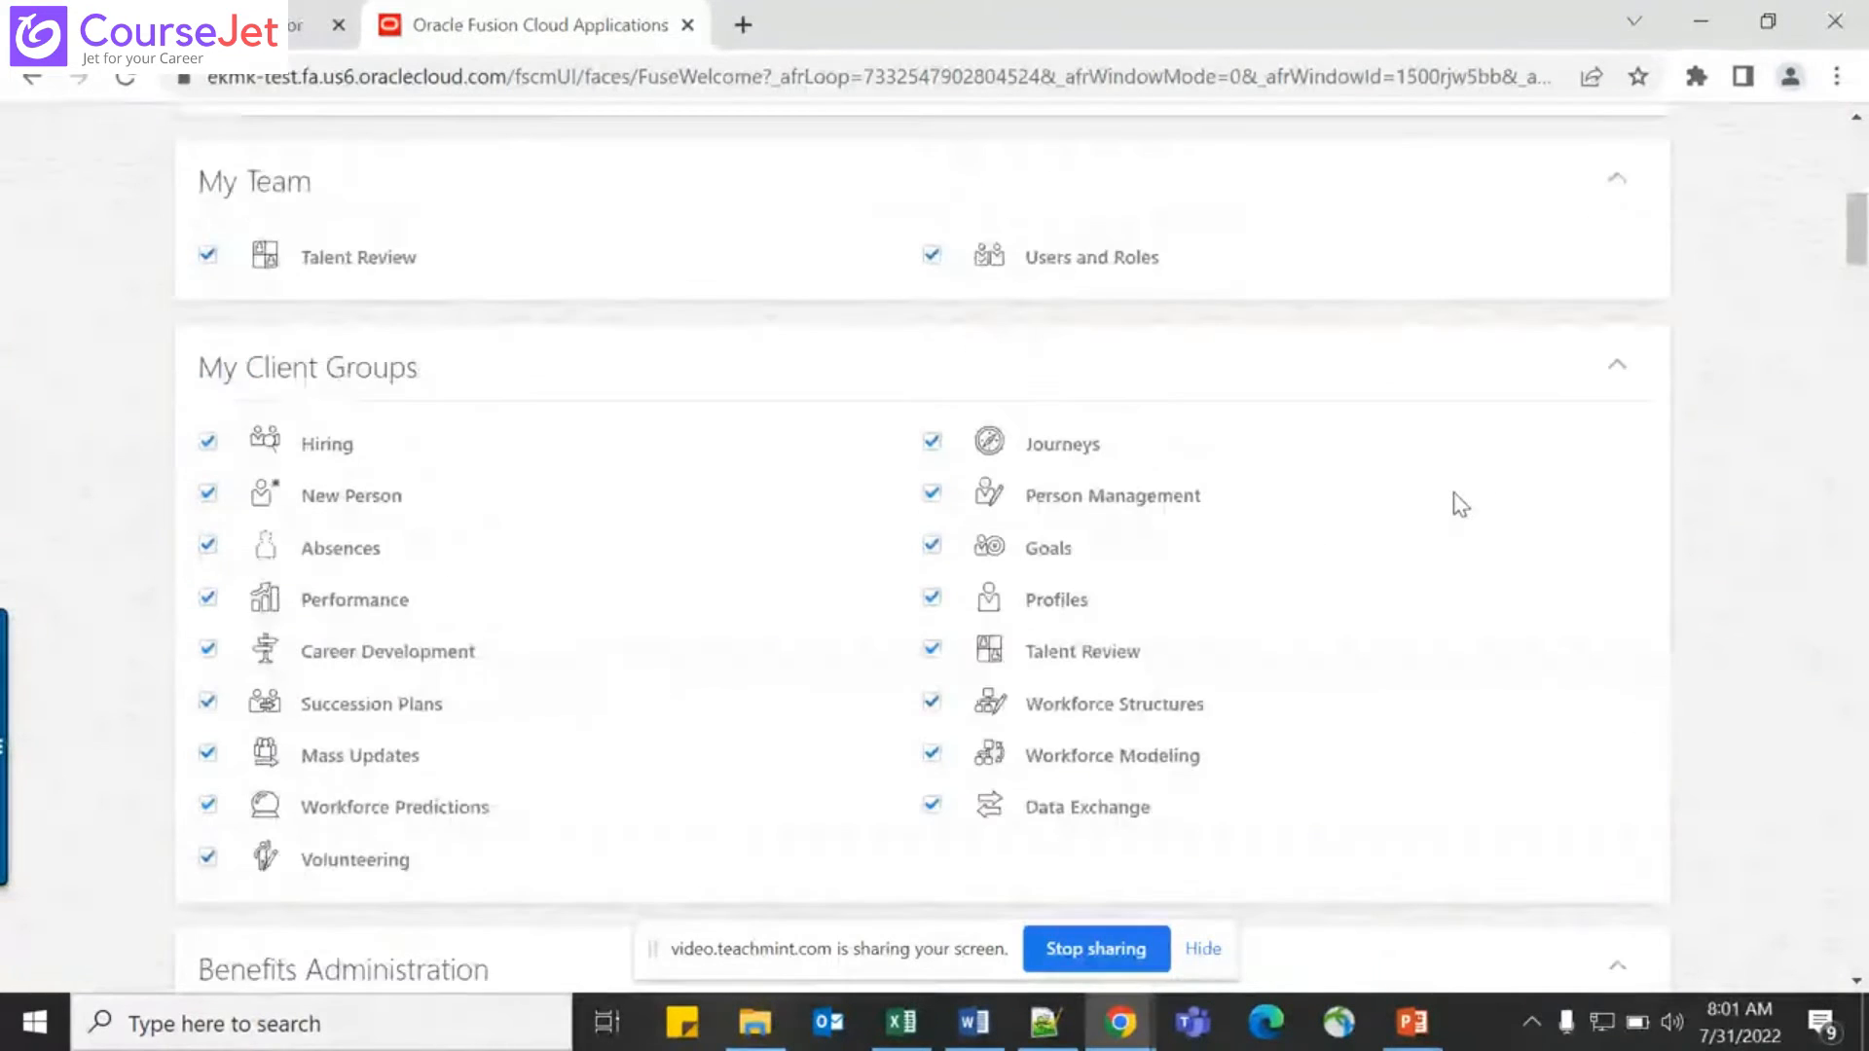
pyautogui.scroll(8, 1461, 503)
pyautogui.click(1749, 307)
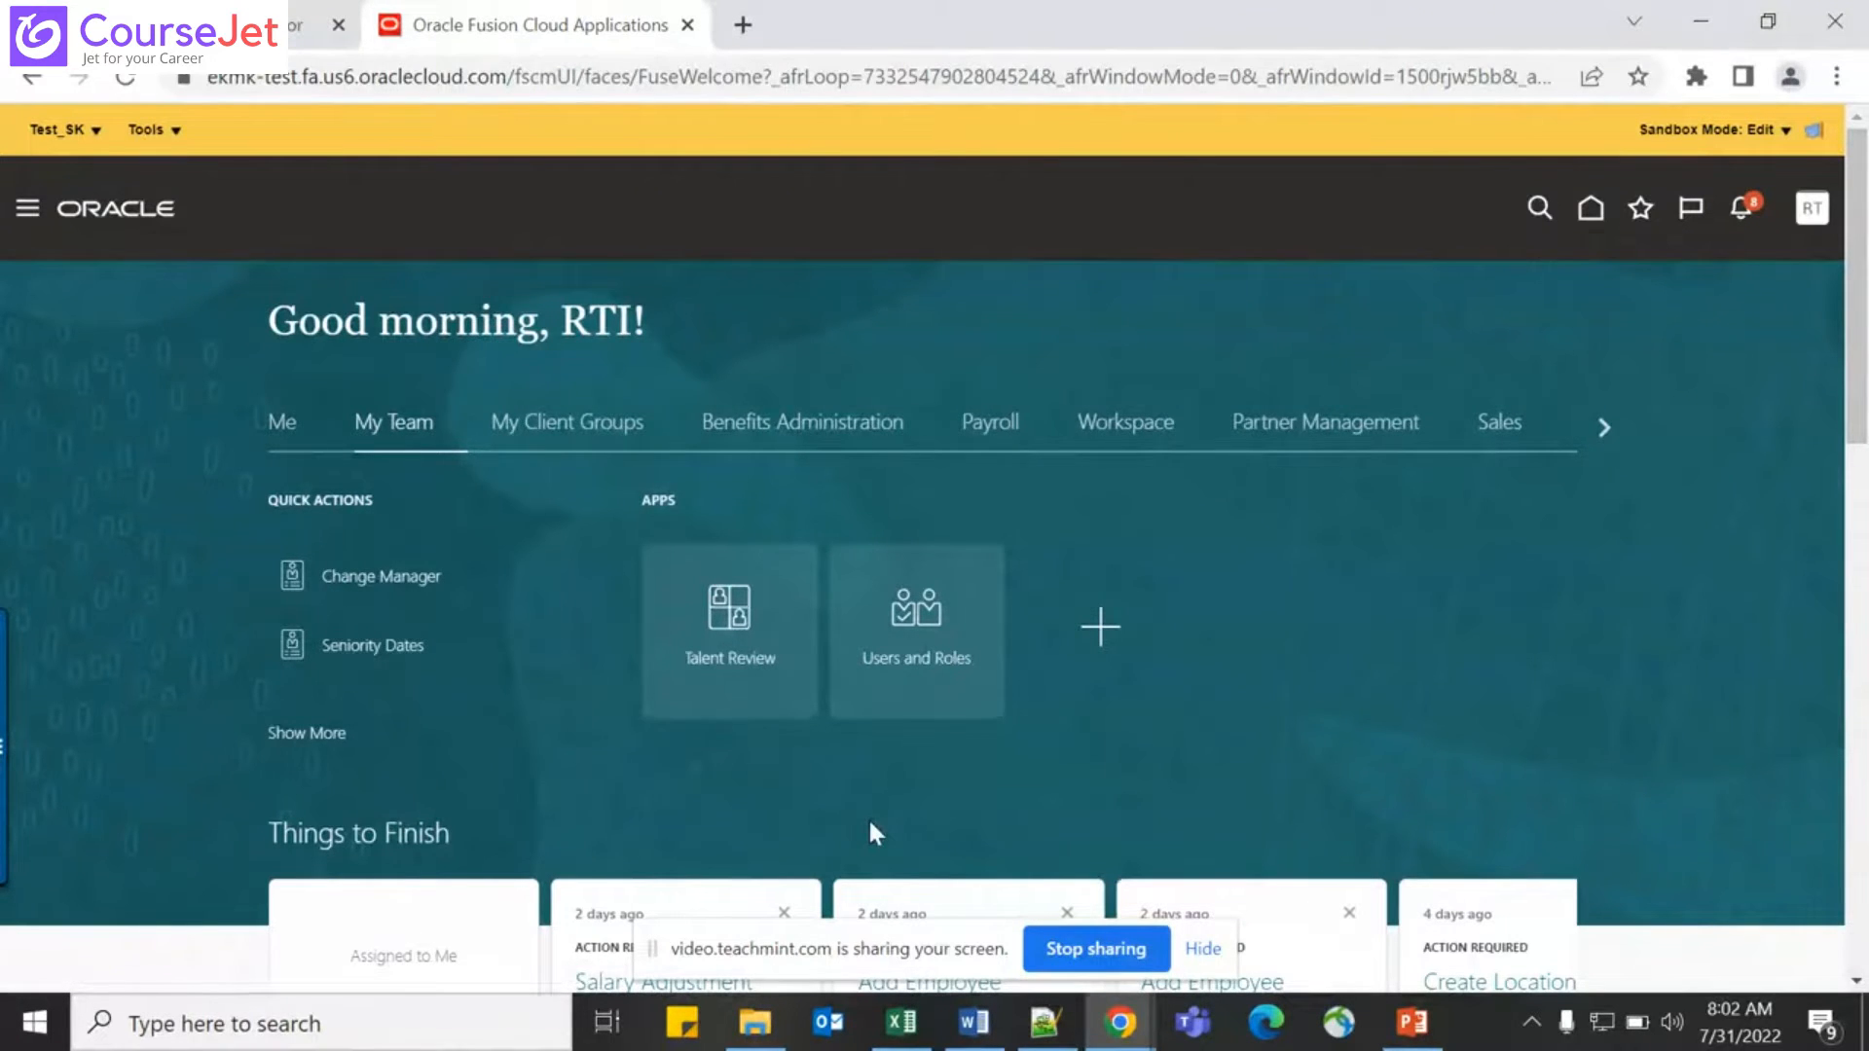
pyautogui.hotkey('alt', 'Tab')
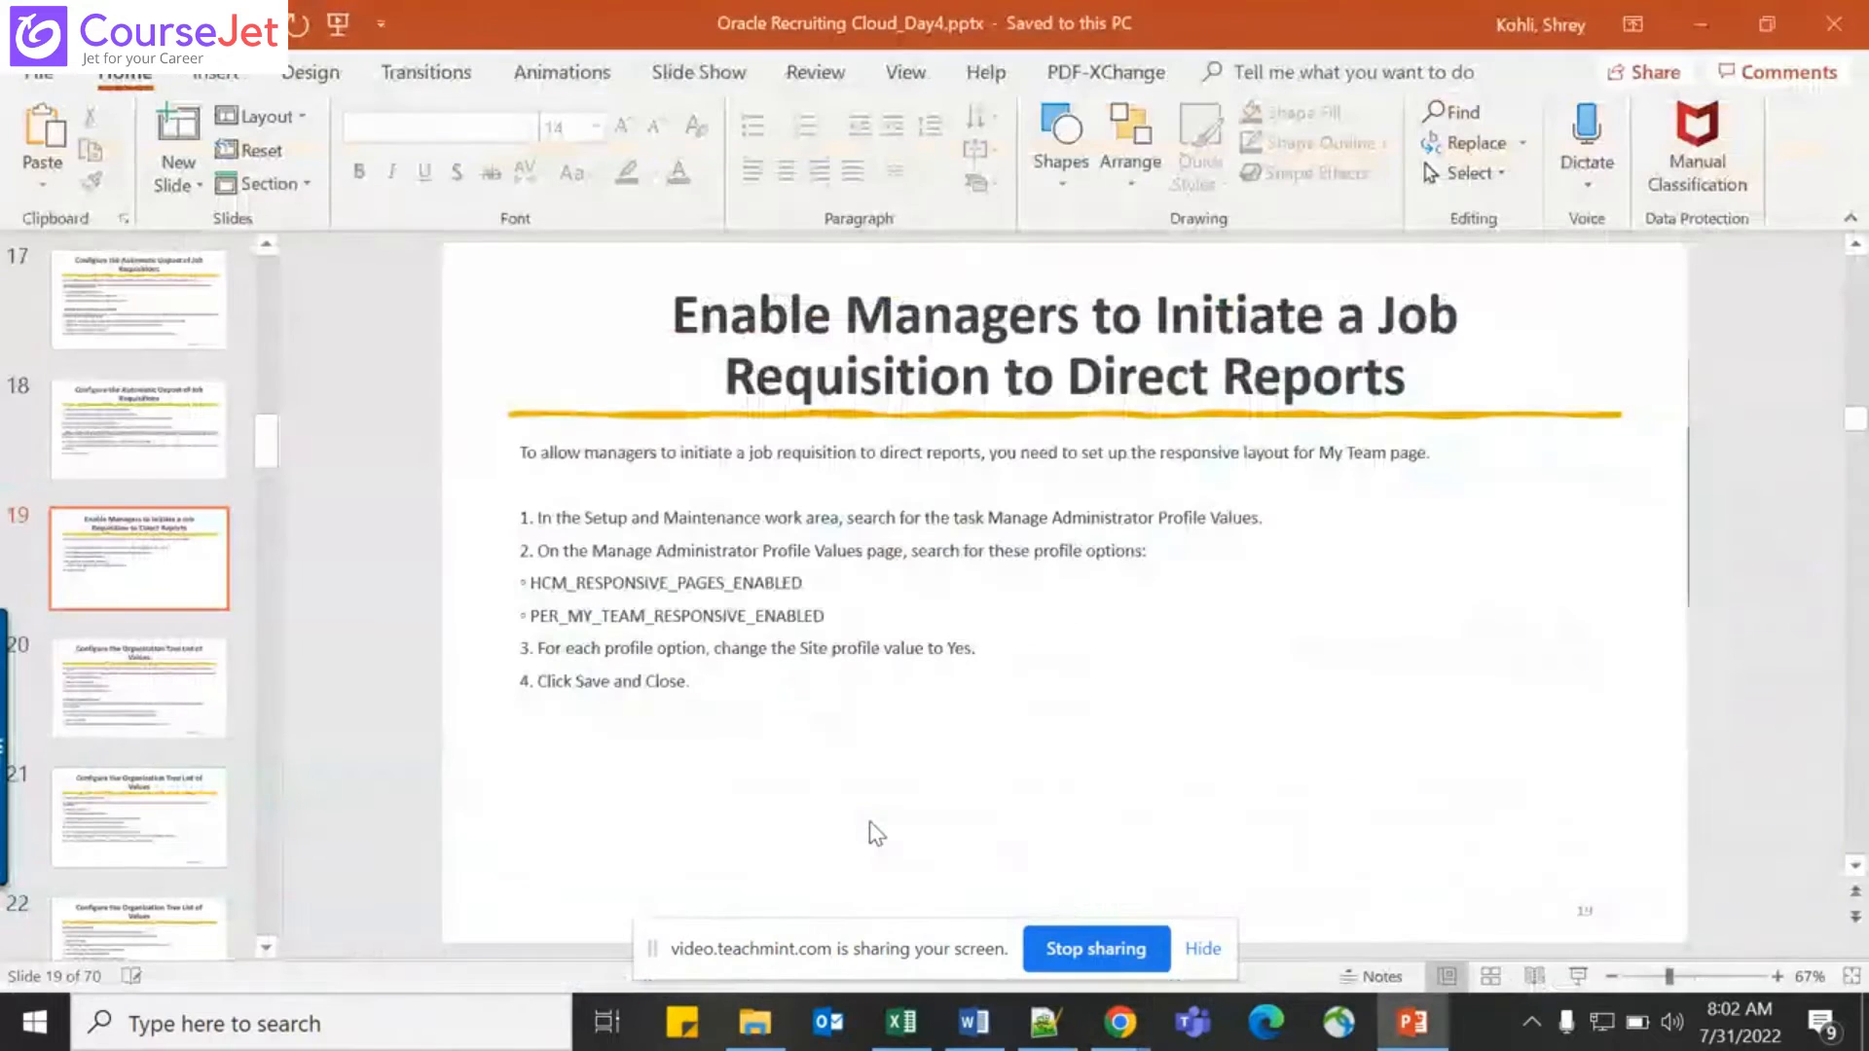
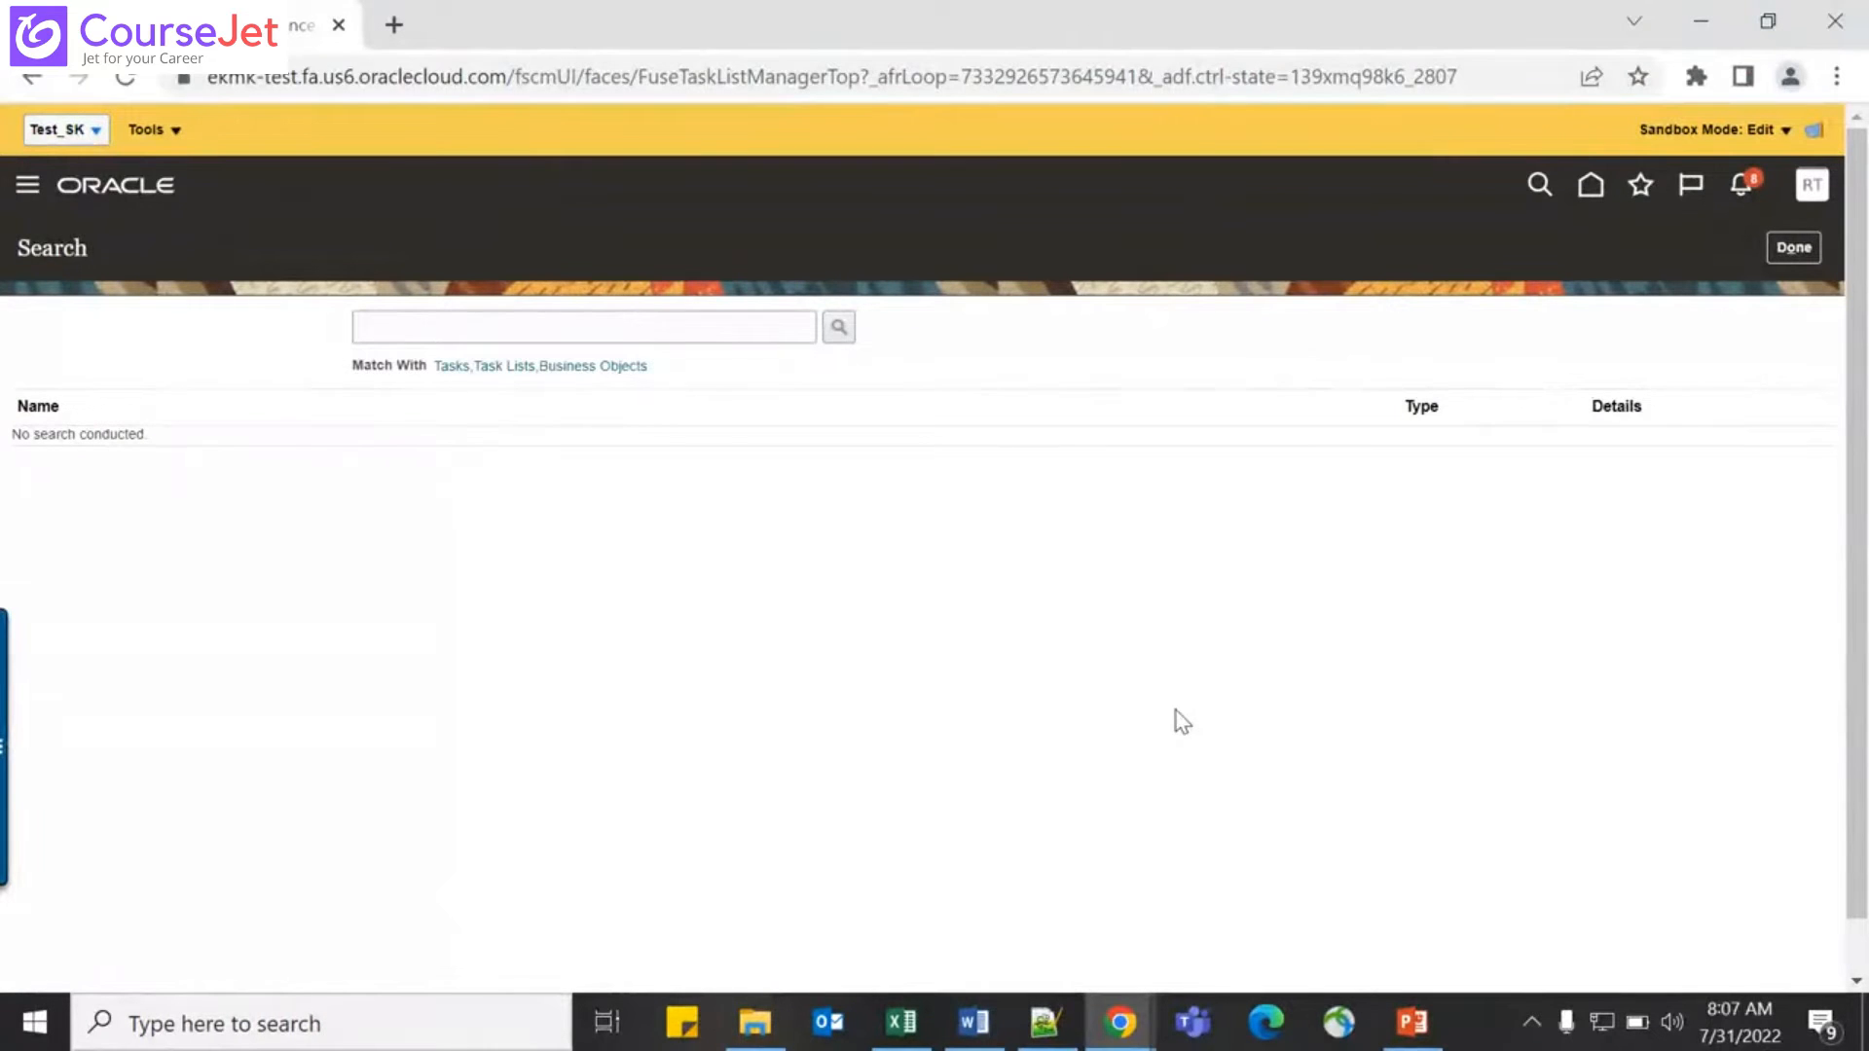
# Step: Unmute the microphone in the Teachmint meeting and switch to the Configure the Organization Tree List of Values slide in PowerPoint
pyautogui.hotkey('alt', 'Tab')
pyautogui.hotkey('alt', 'Tab')
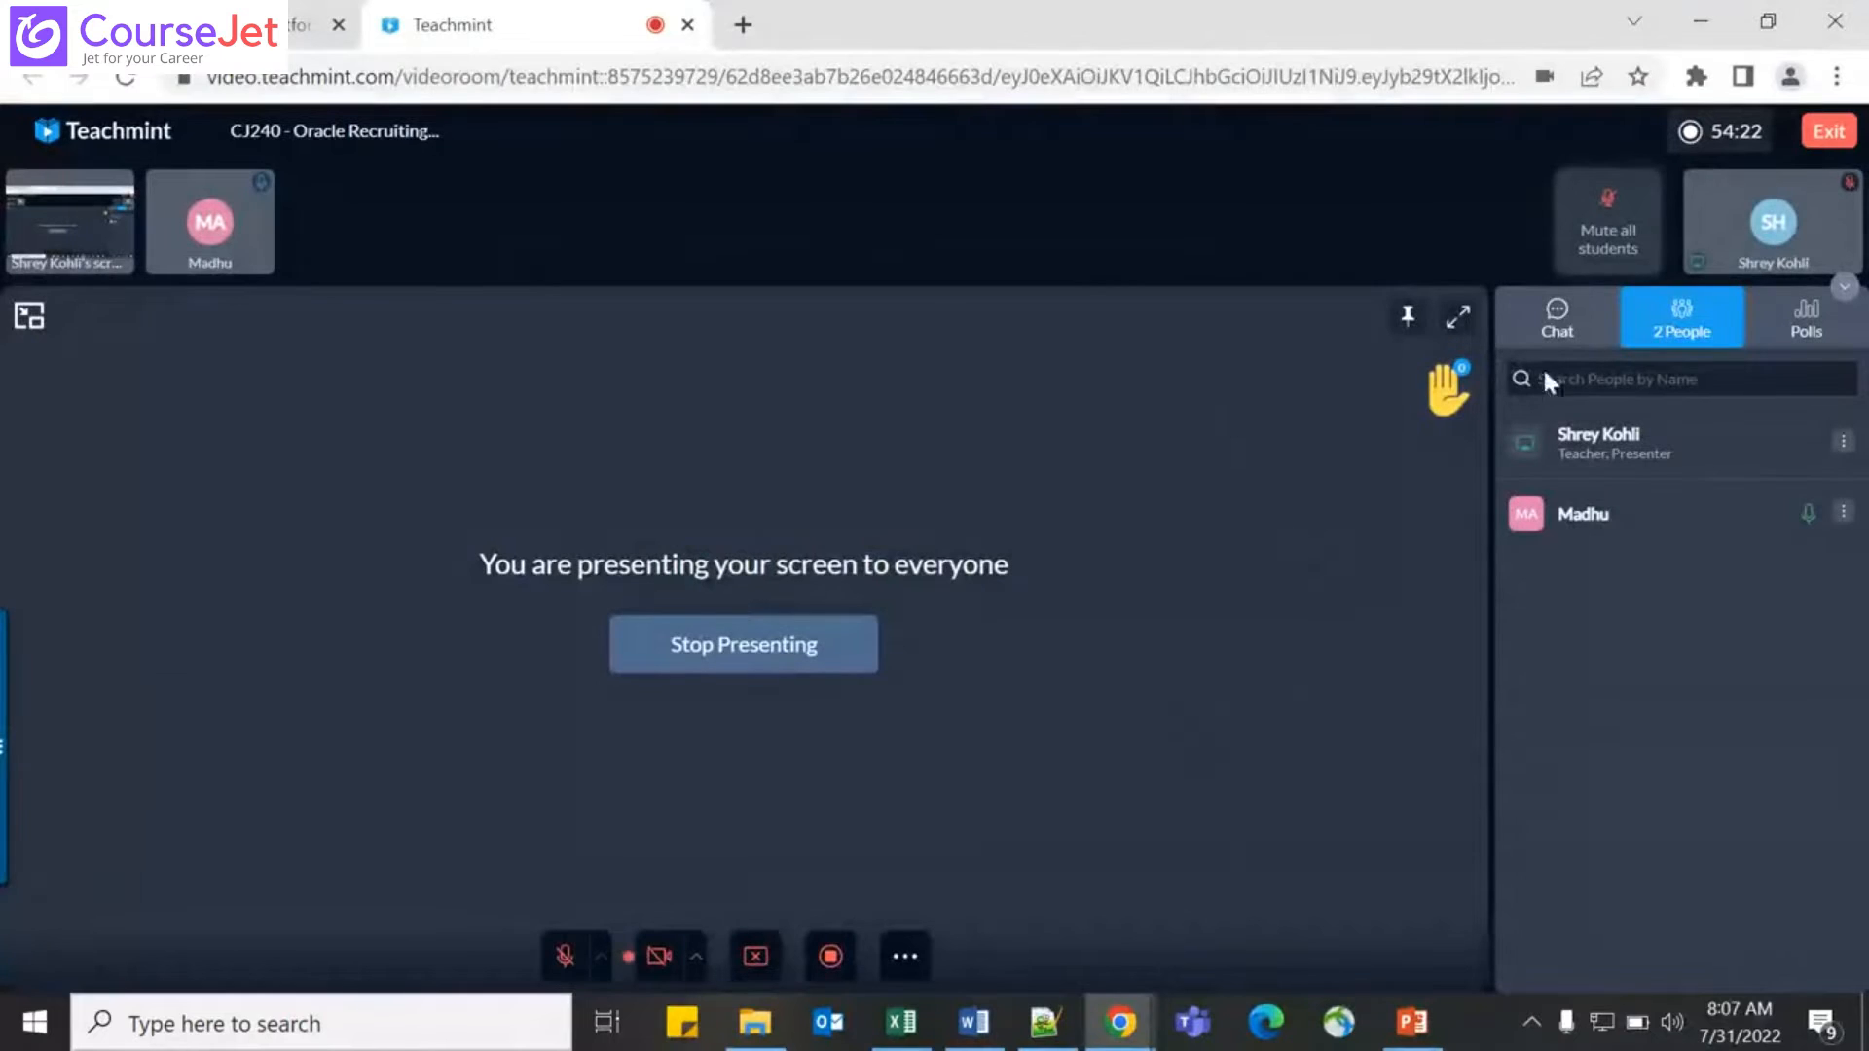
pyautogui.click(566, 955)
pyautogui.hotkey('alt', 'Tab')
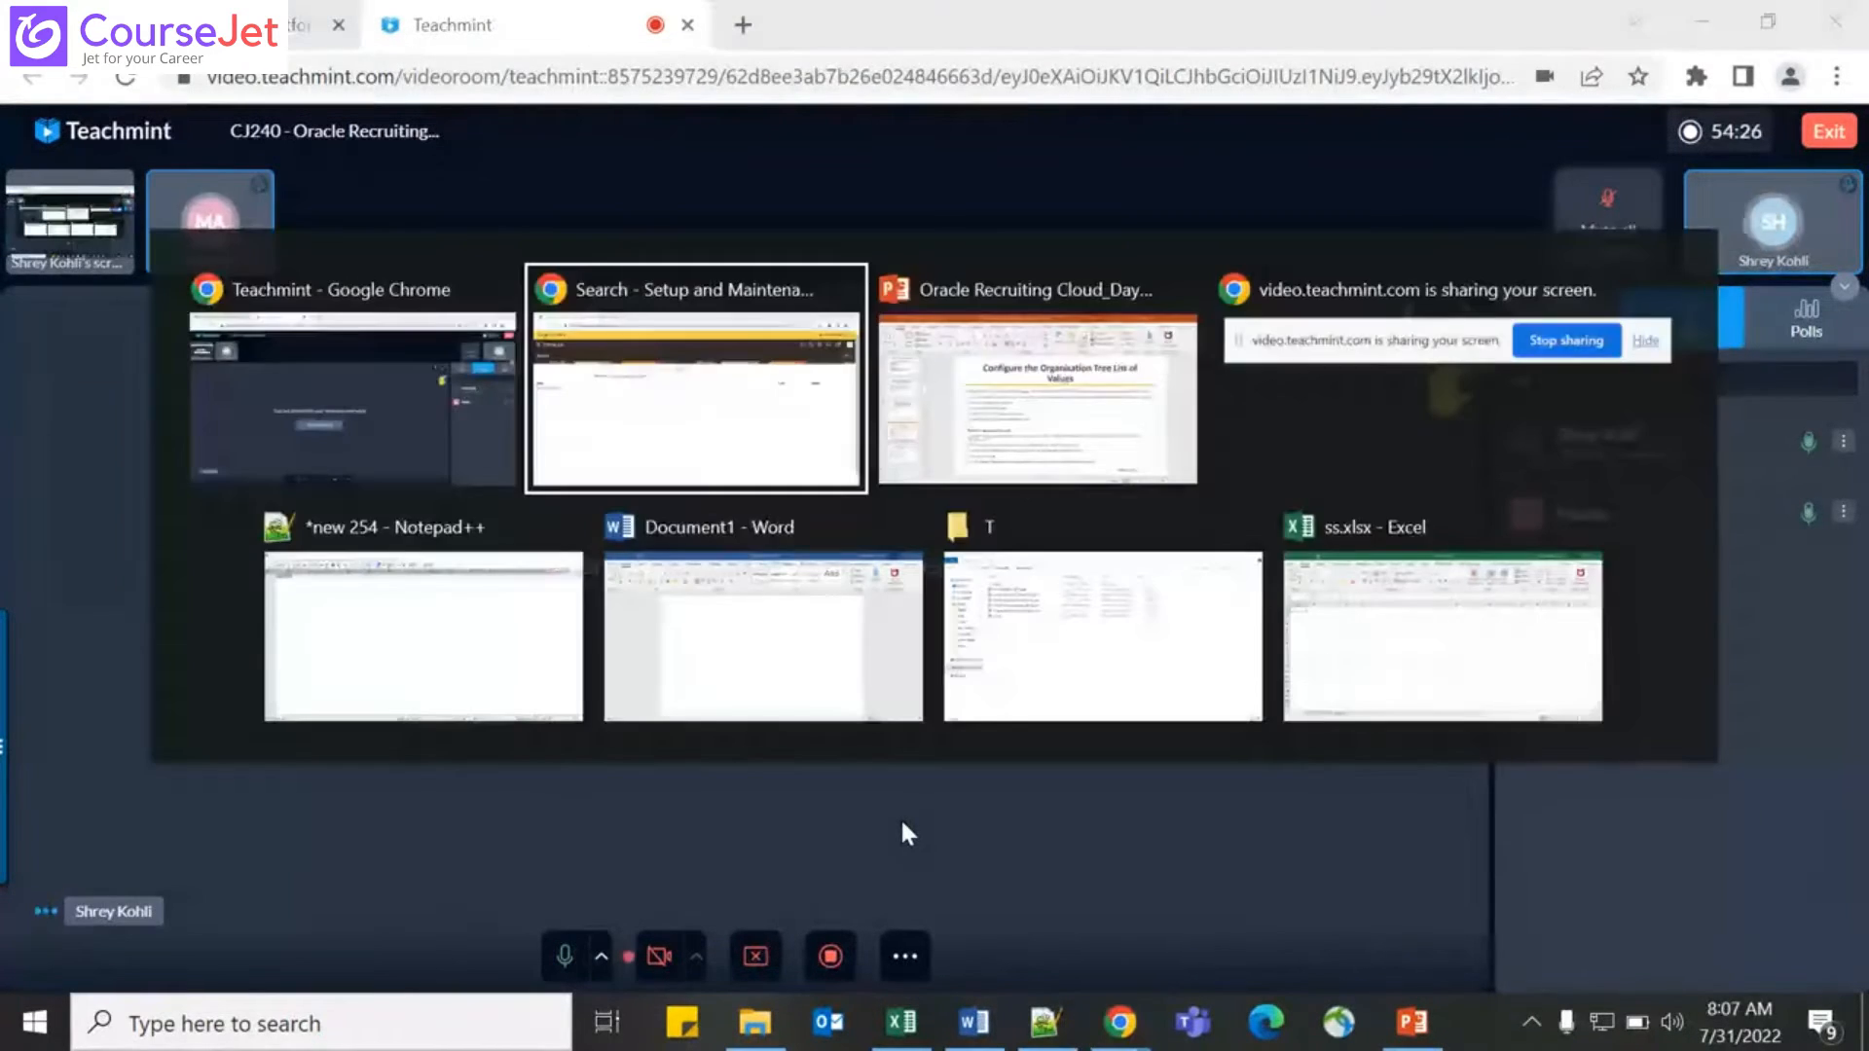
pyautogui.hotkey('alt', 'Tab')
pyautogui.hotkey('alt', 'shift', 'Tab')
pyautogui.hotkey('alt', 'Tab')
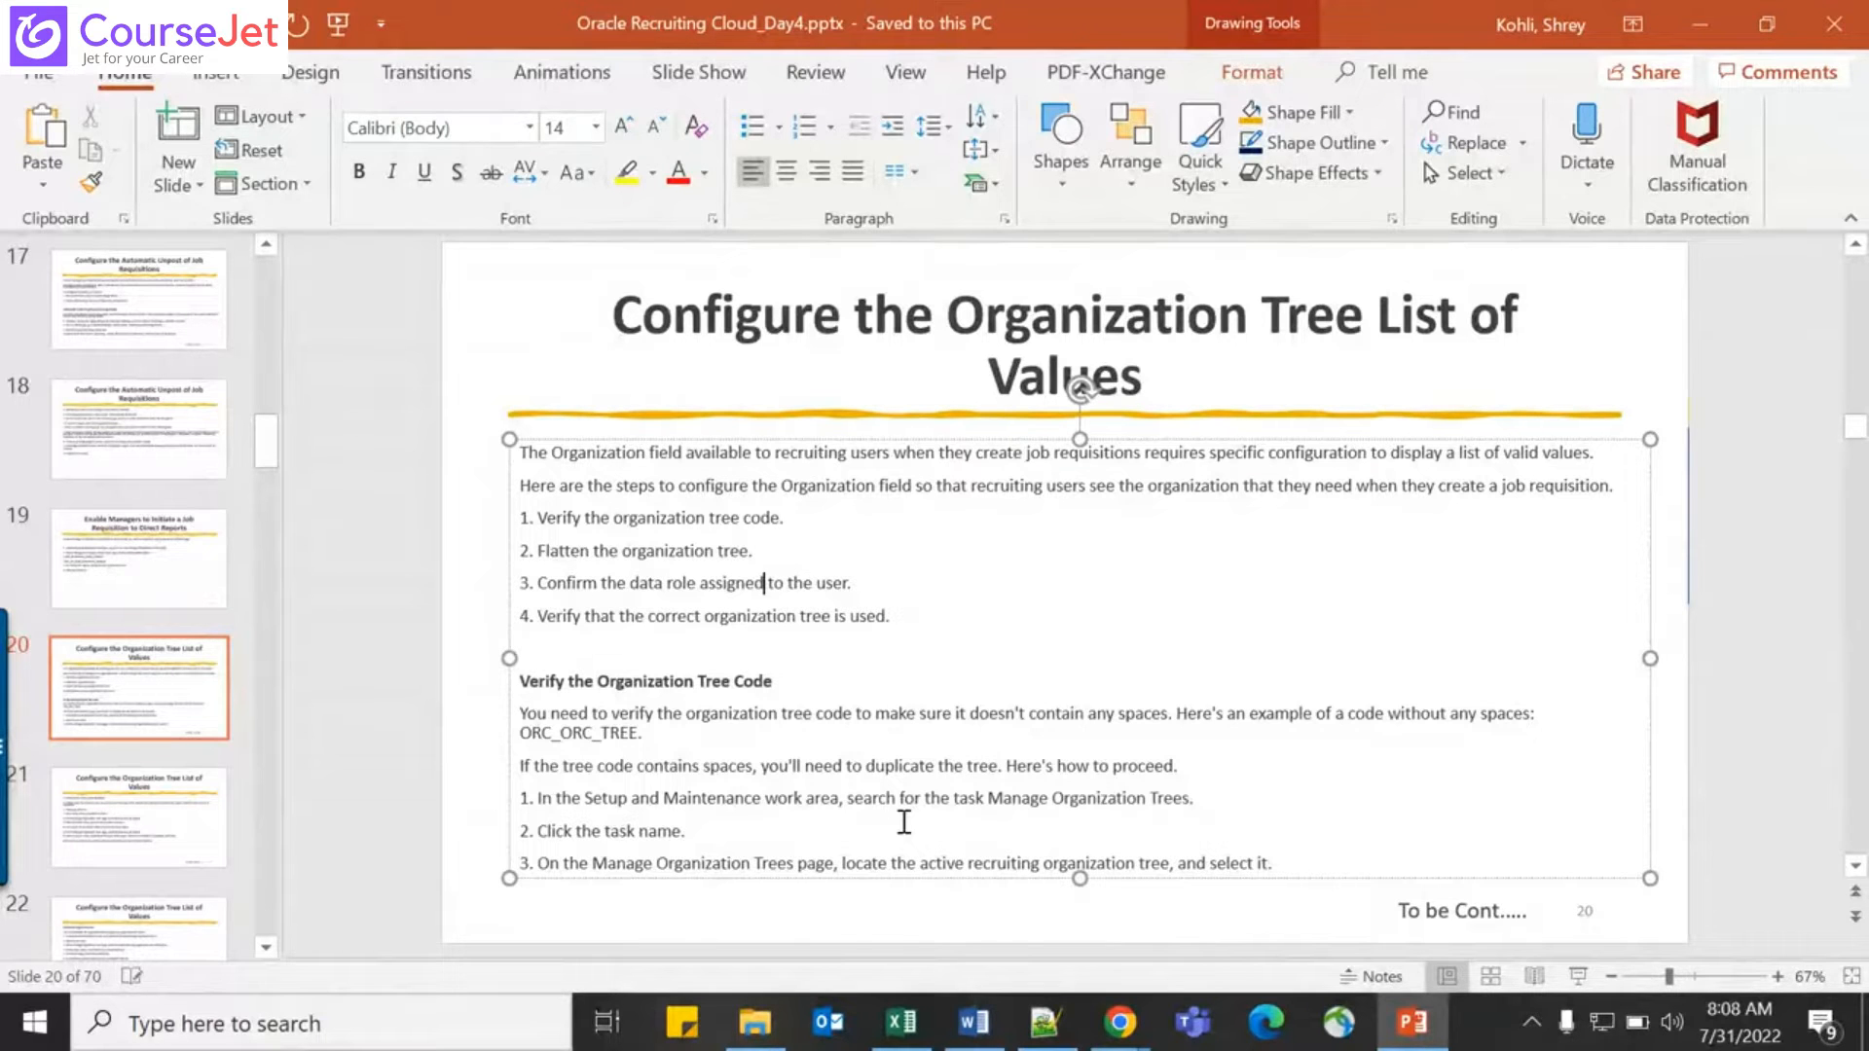
# Step: Return to Chrome and open the task search page of Setup and Maintenance, checking the PowerPoint slide for the task name
pyautogui.hotkey('alt', 'Tab')
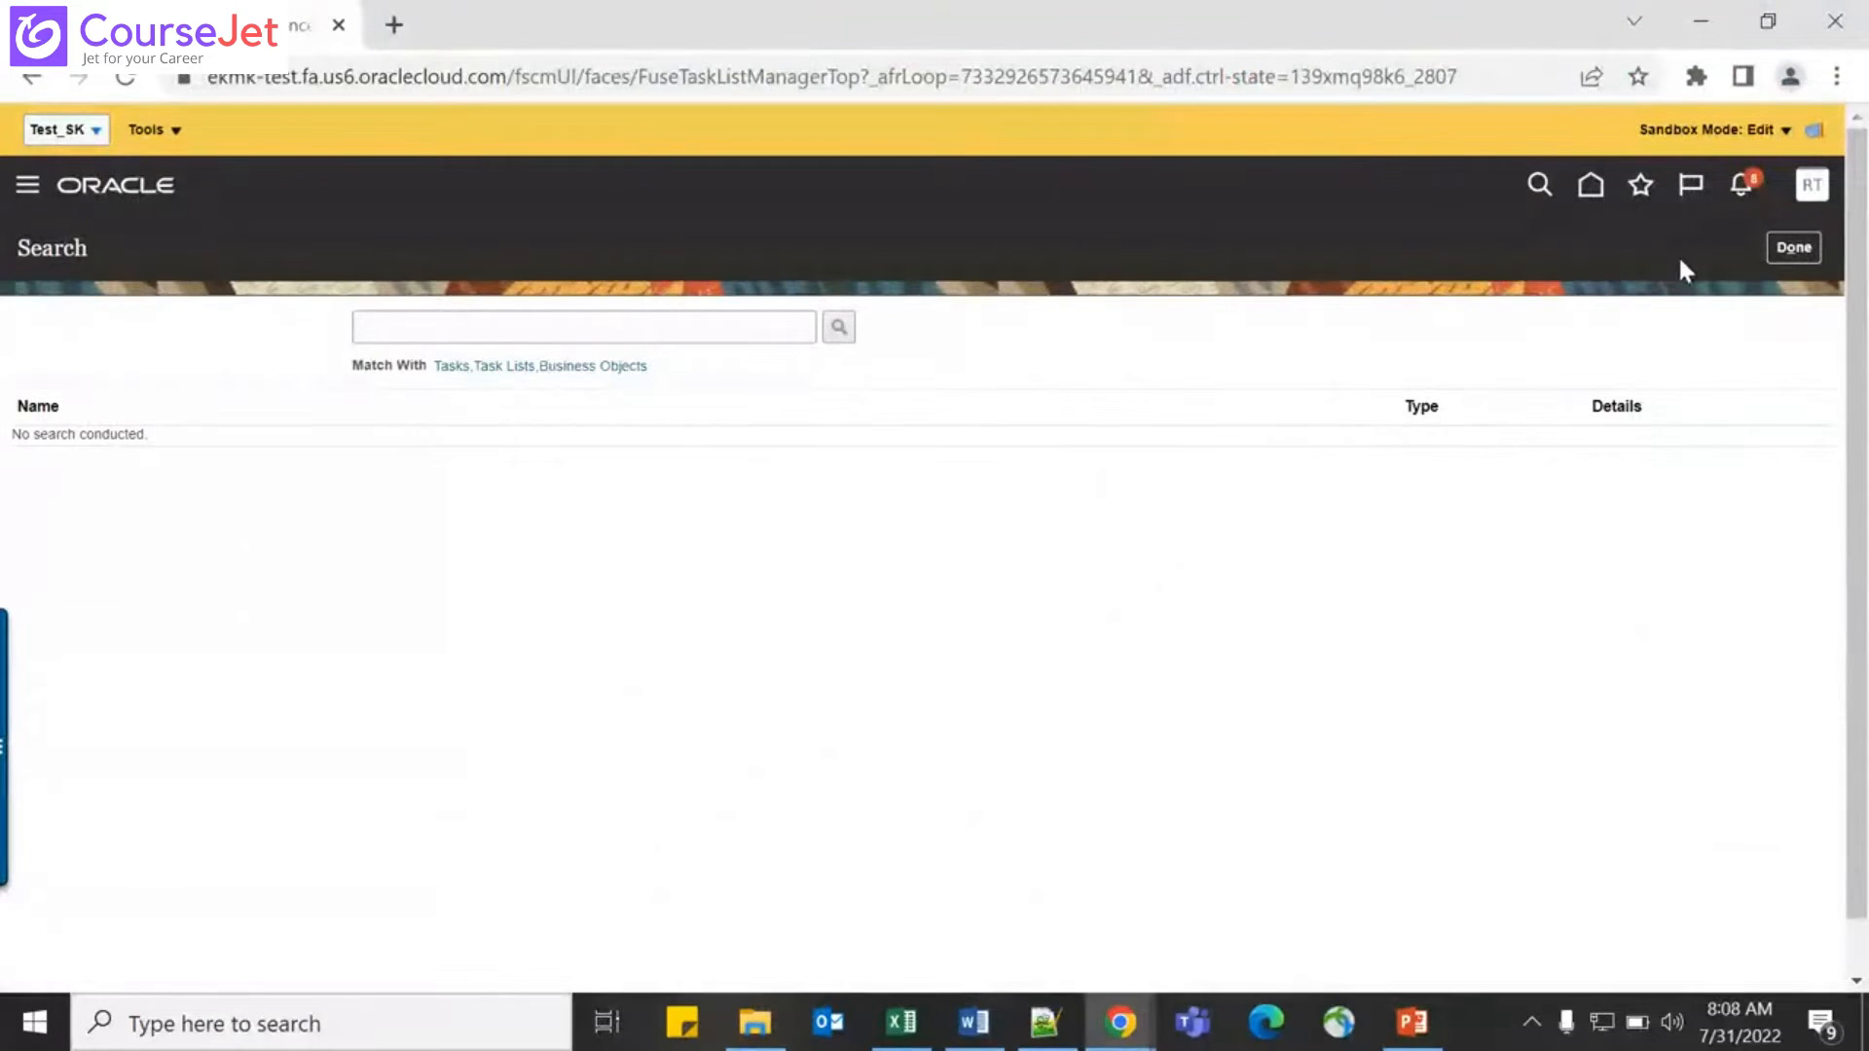
pyautogui.click(1827, 195)
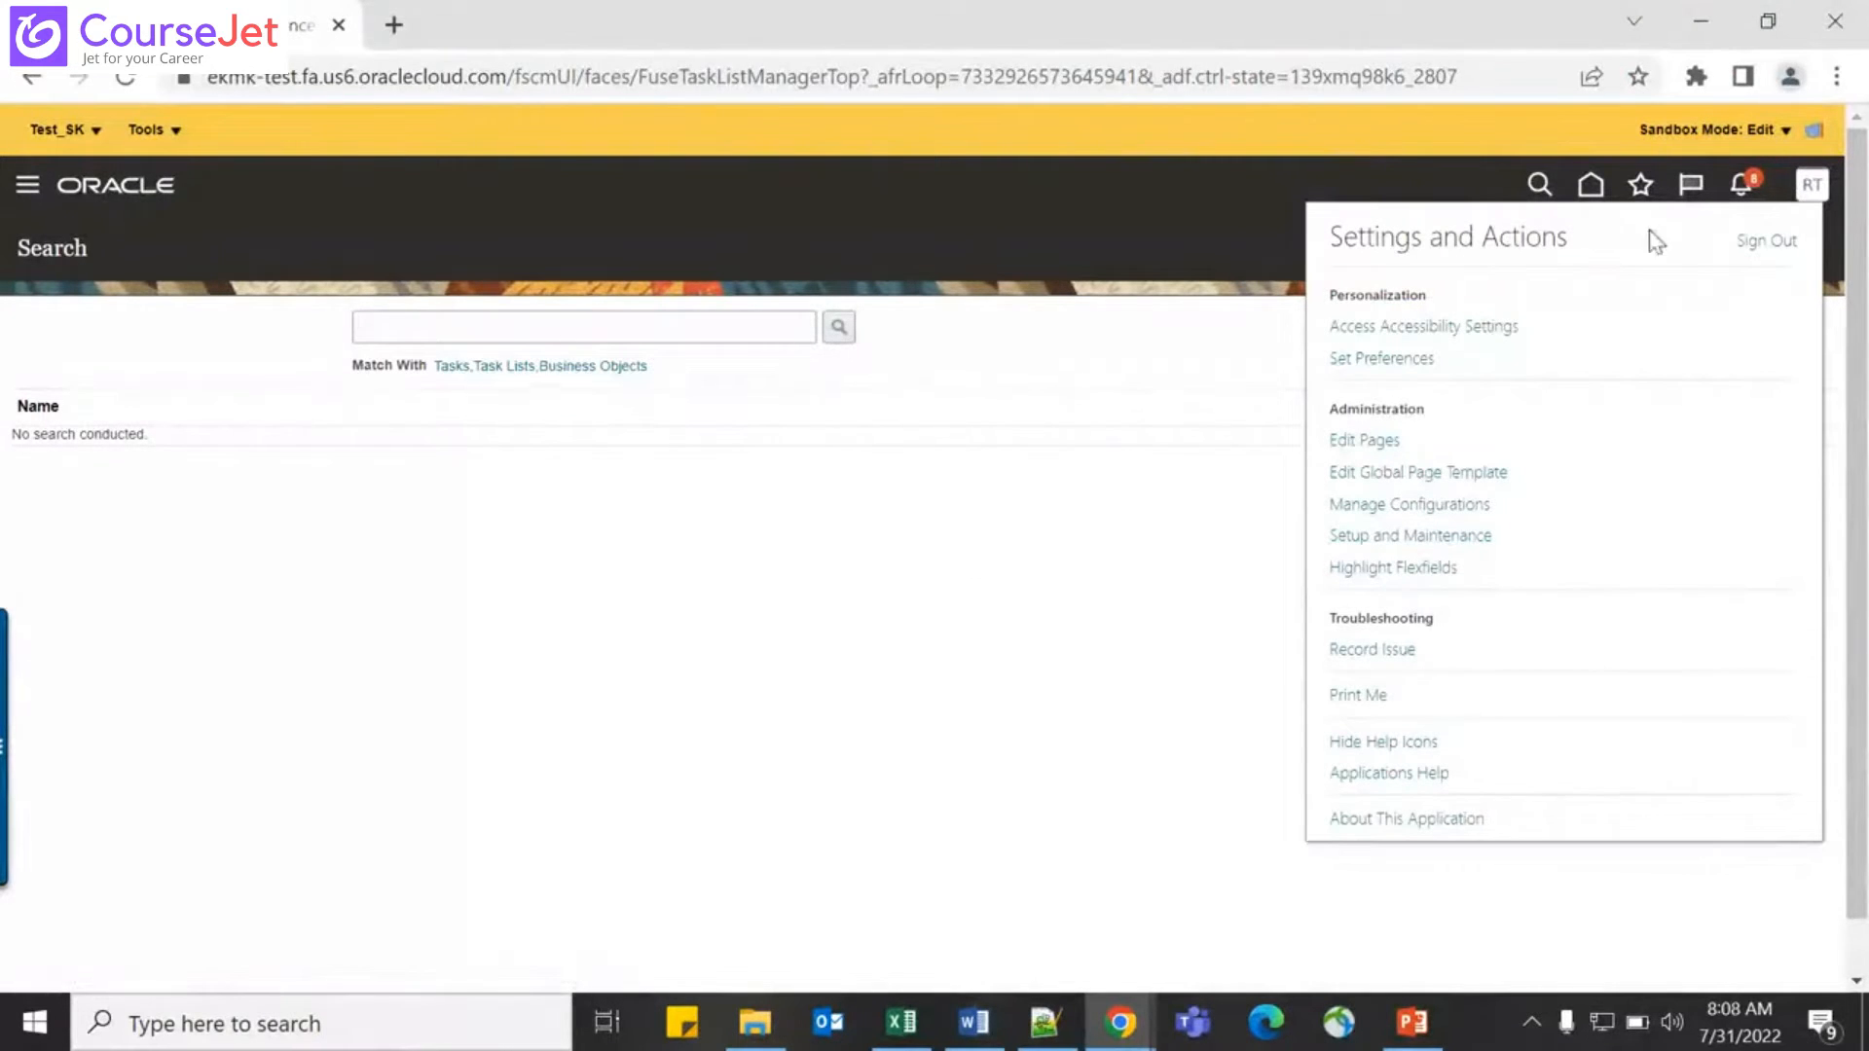
pyautogui.click(1369, 537)
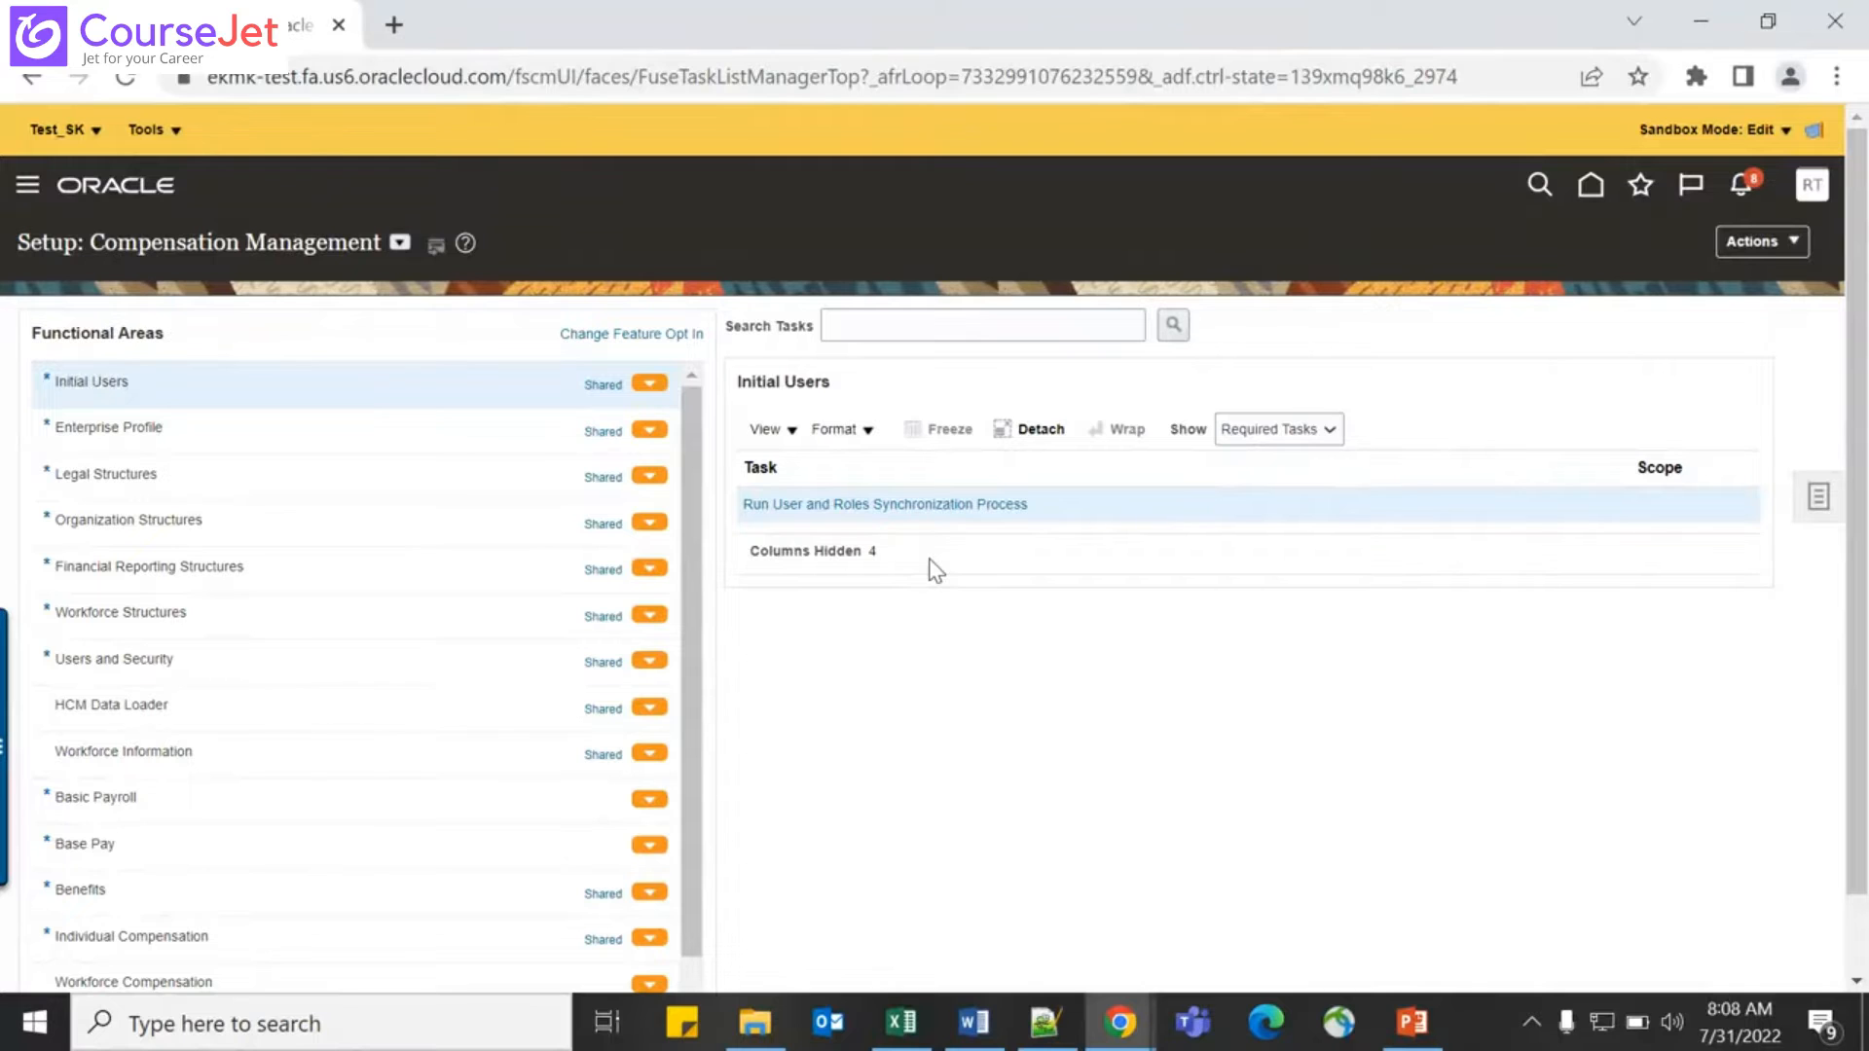
pyautogui.click(1818, 519)
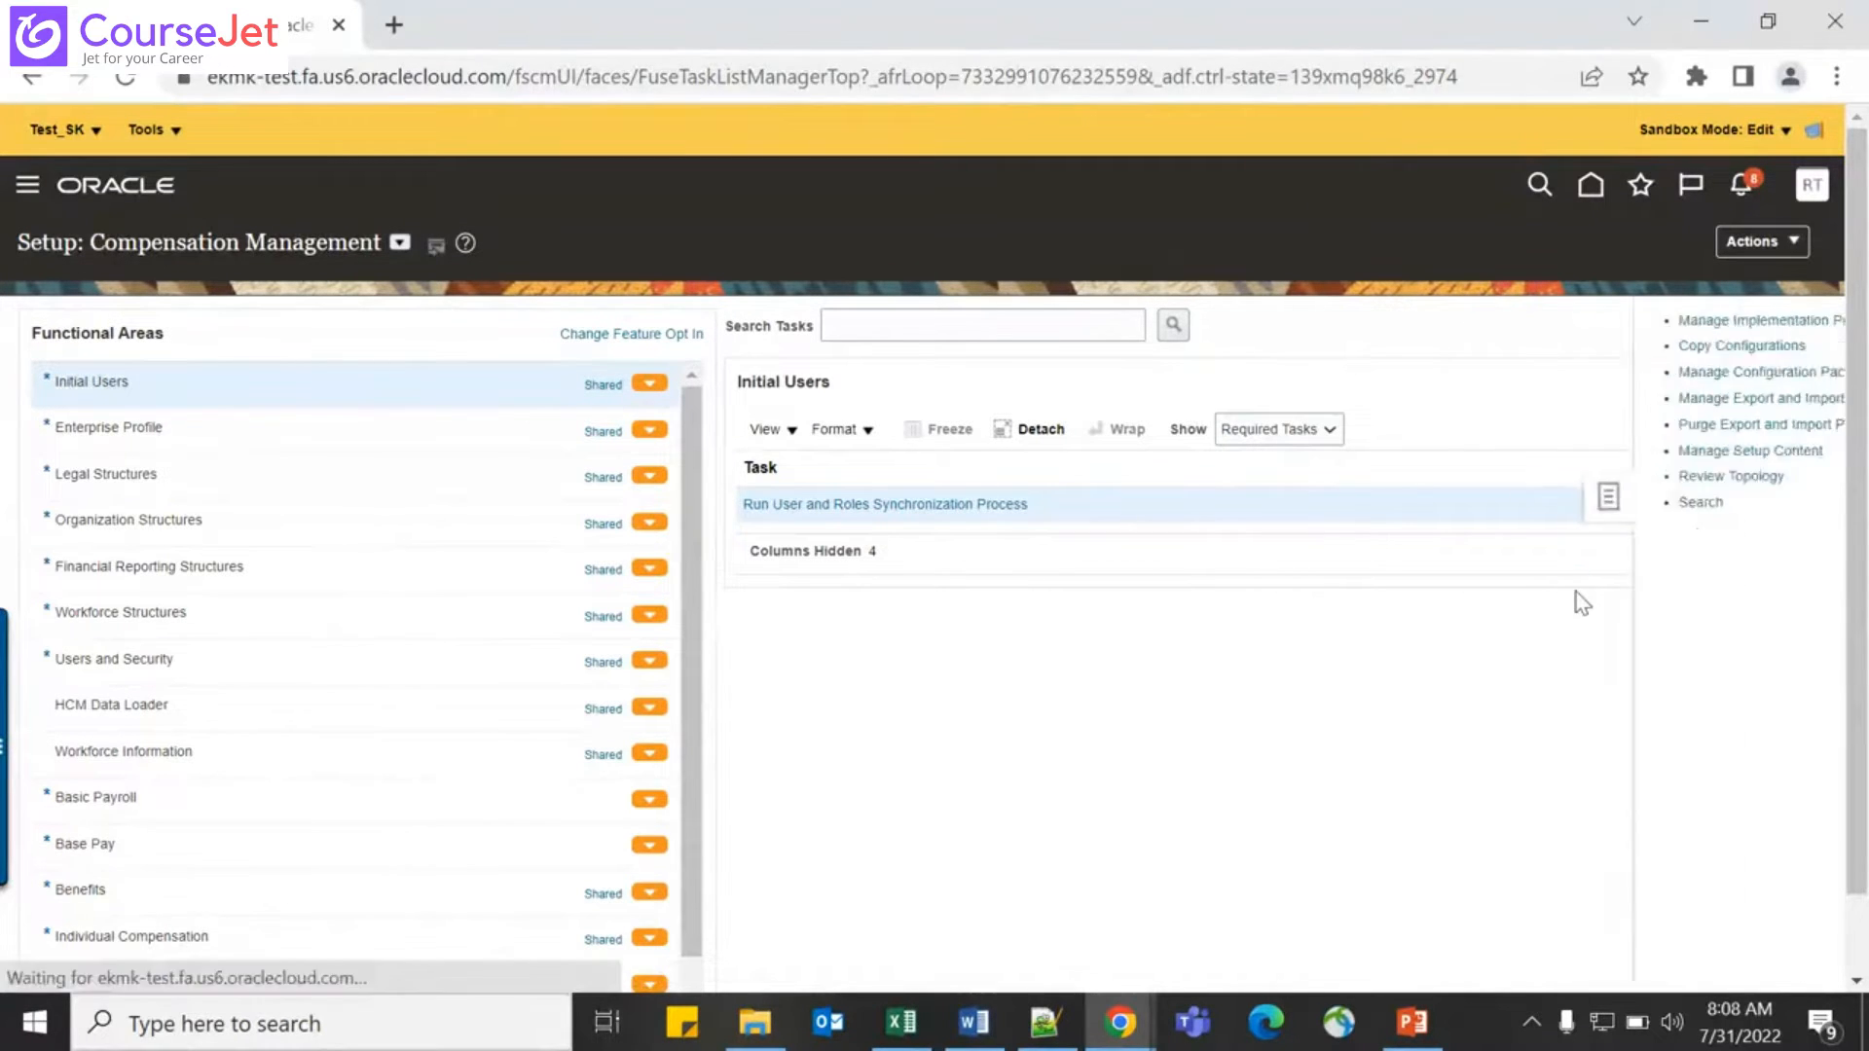
pyautogui.click(1597, 502)
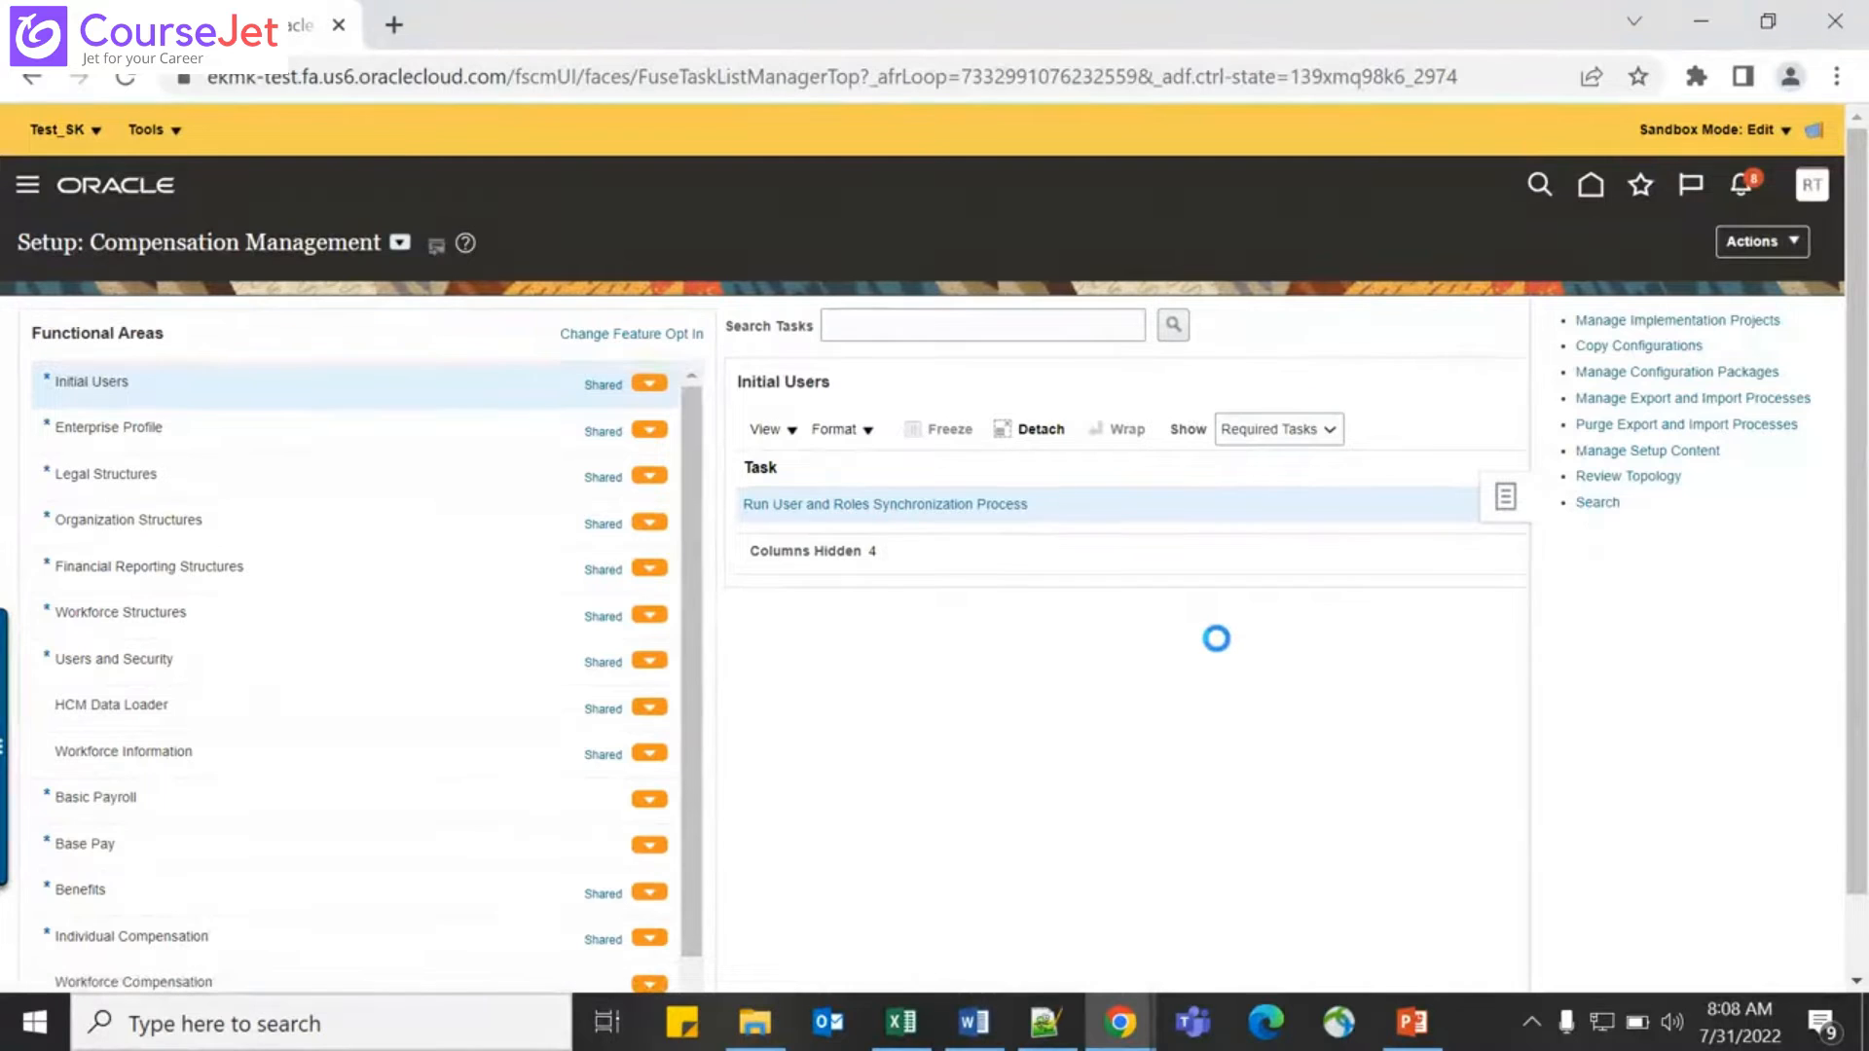
pyautogui.hotkey('alt', 'Tab')
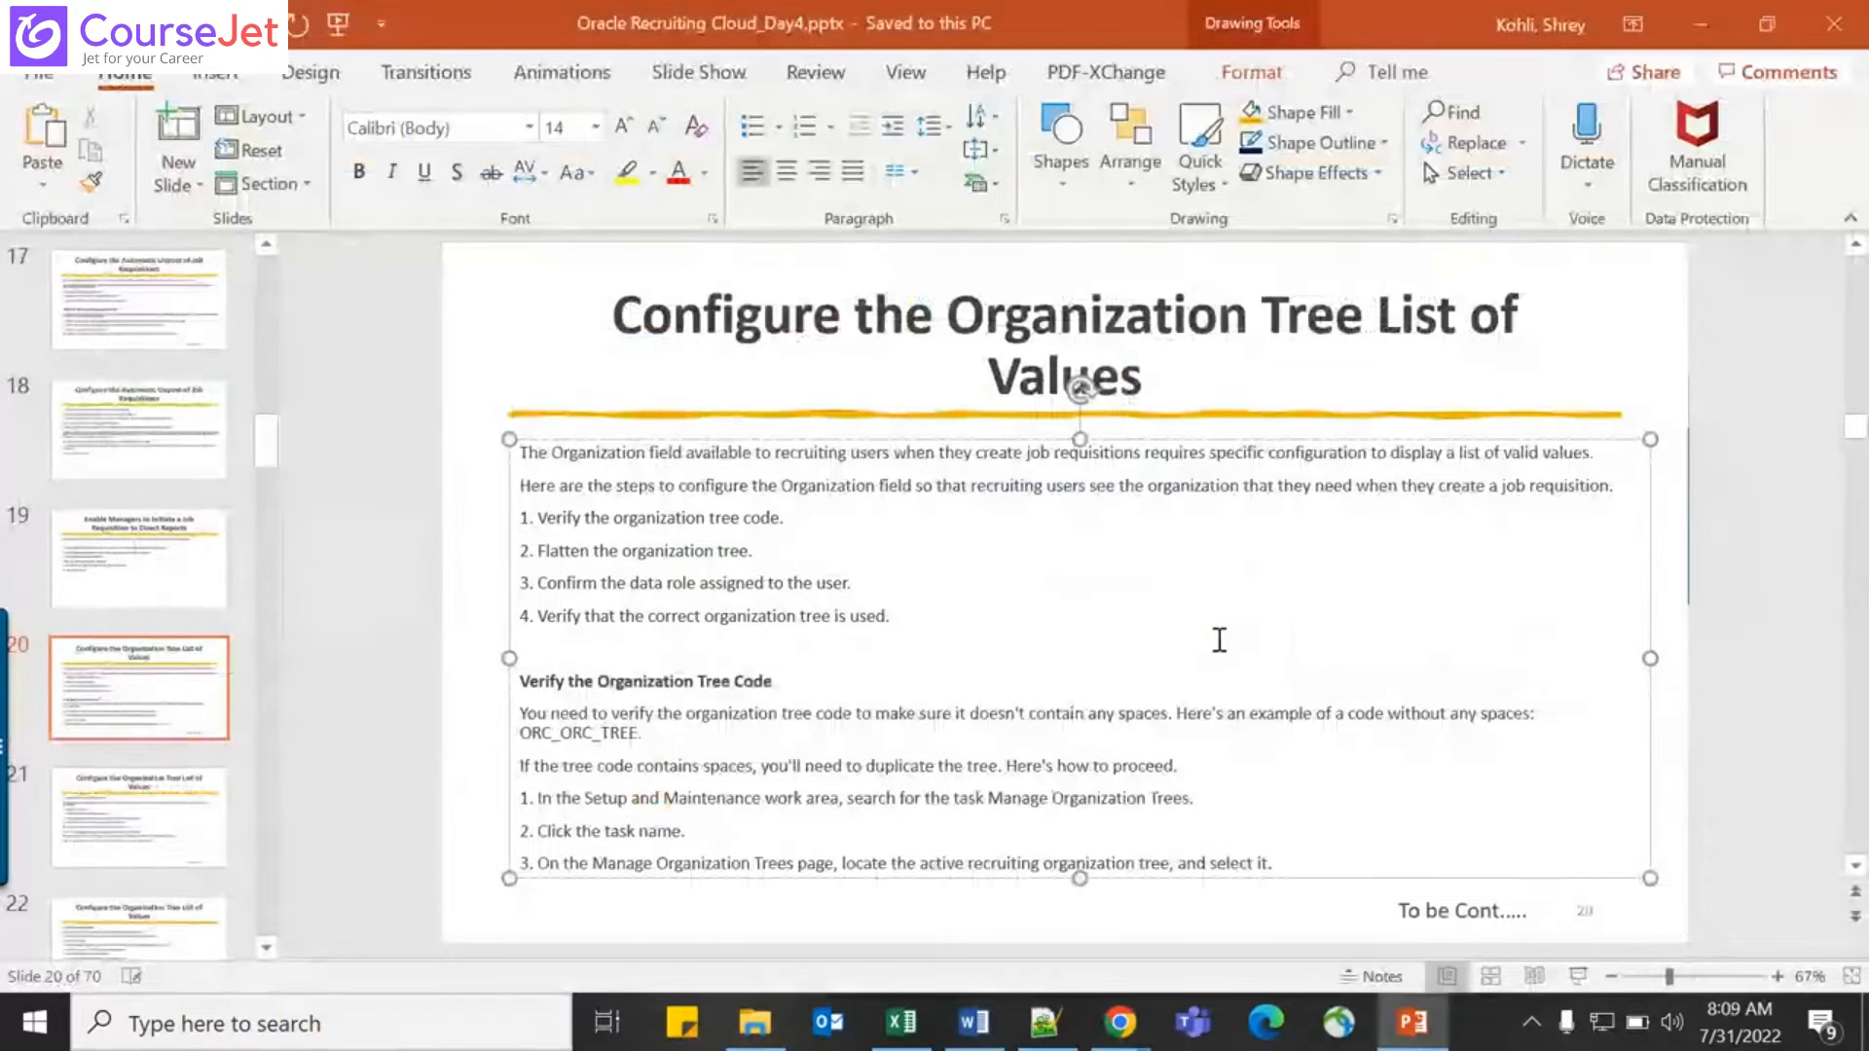
pyautogui.hotkey('alt', 'Tab')
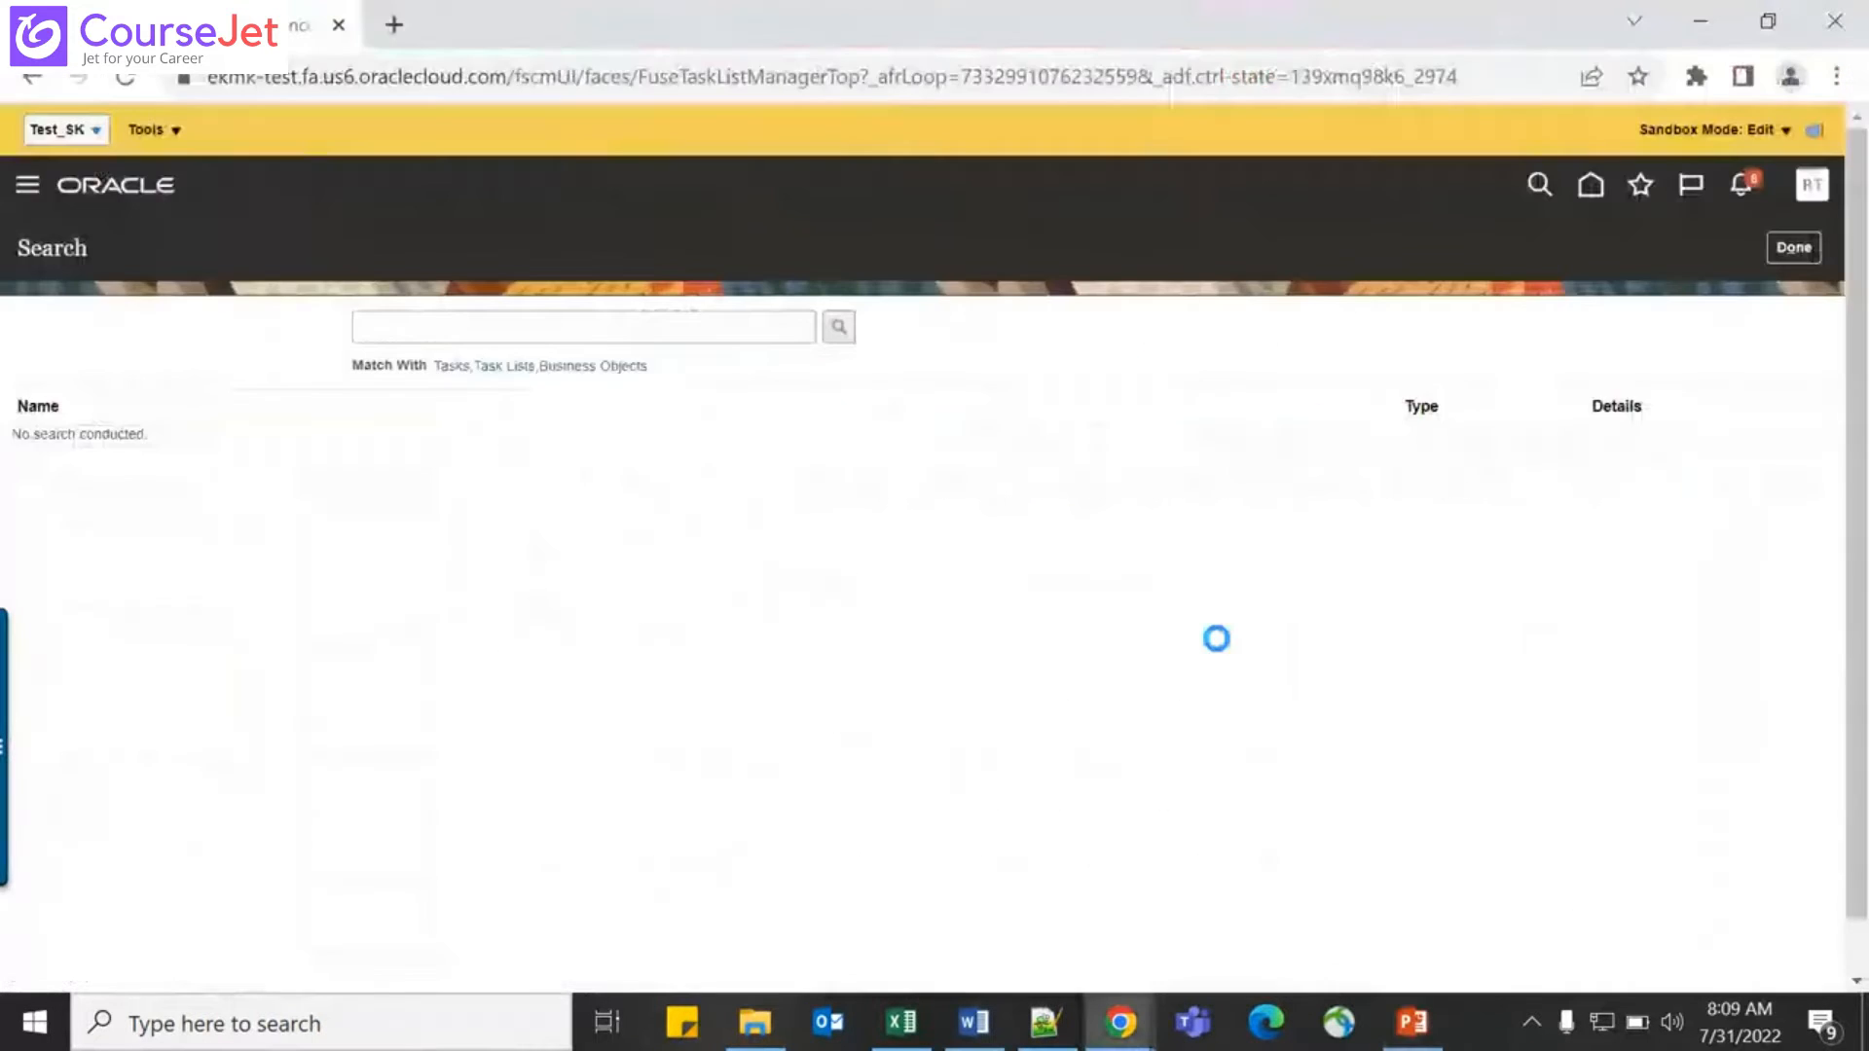
# Step: Search the setup tasks for "Manage Organization Trees" and open that task
pyautogui.click(618, 334)
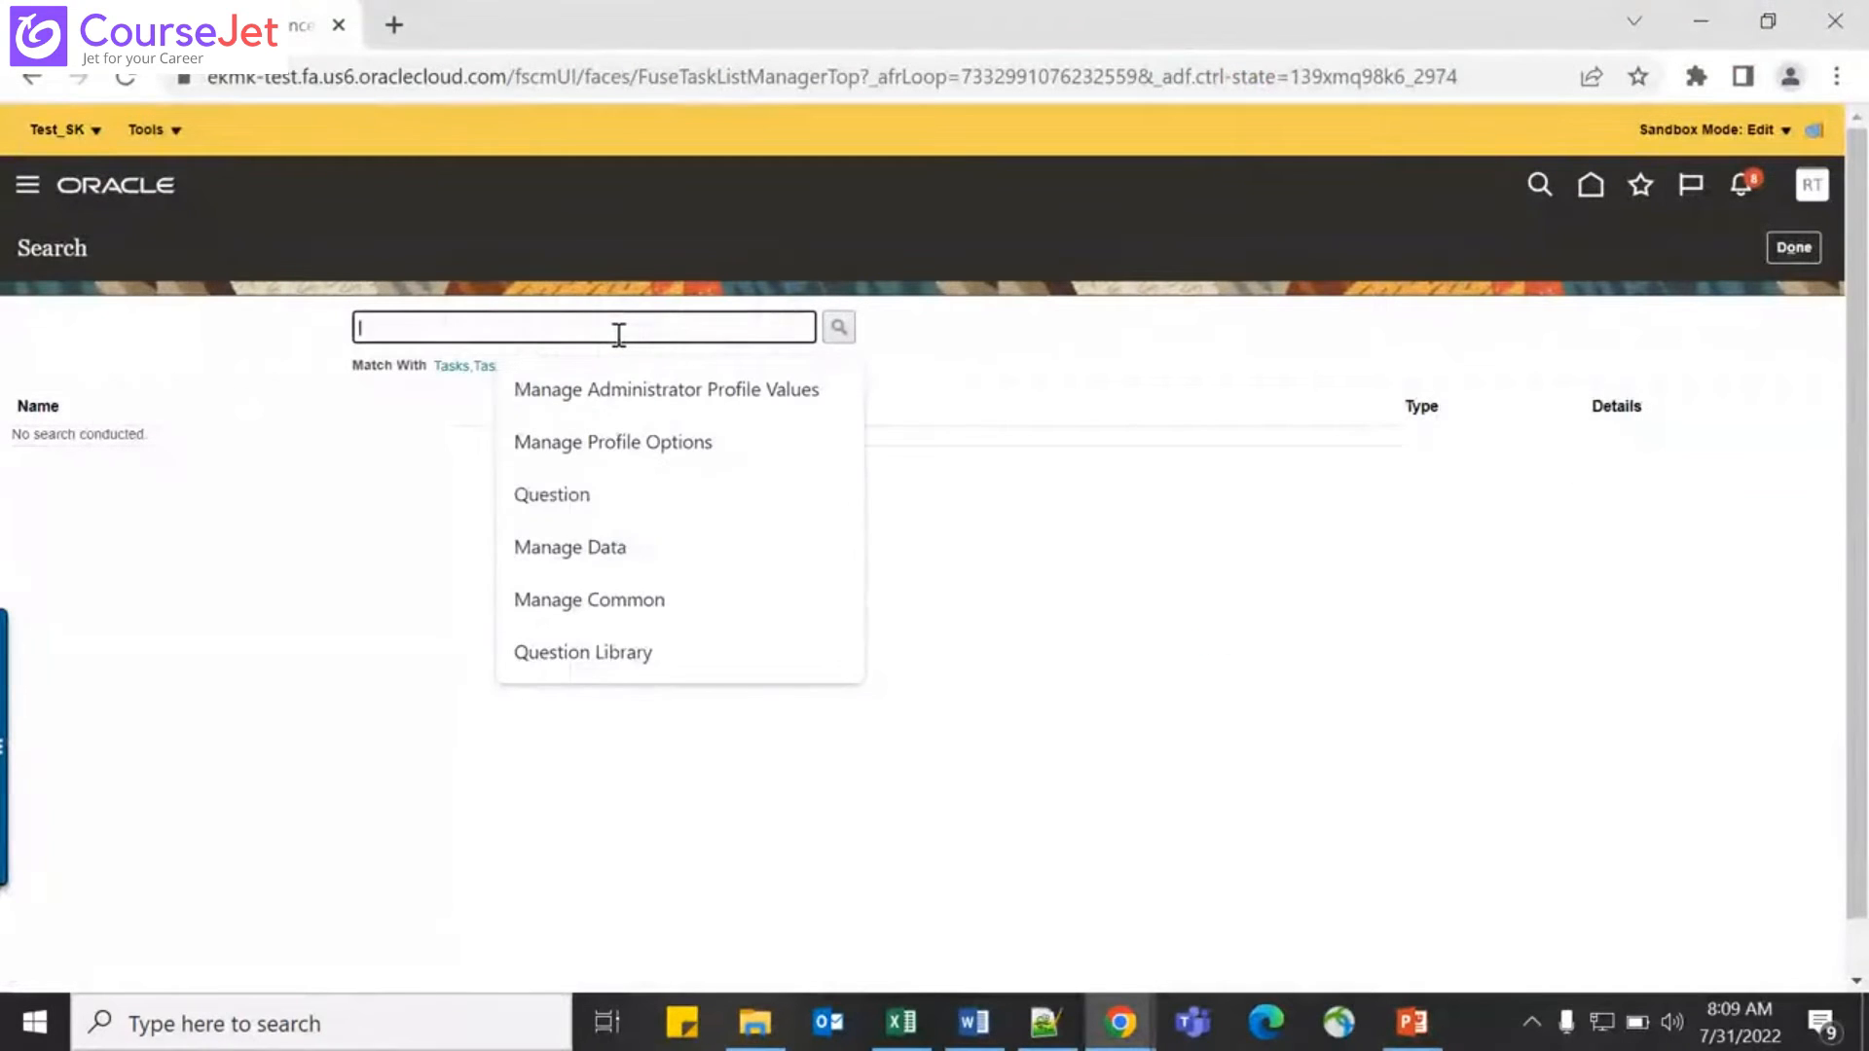
pyautogui.write('Manage O')
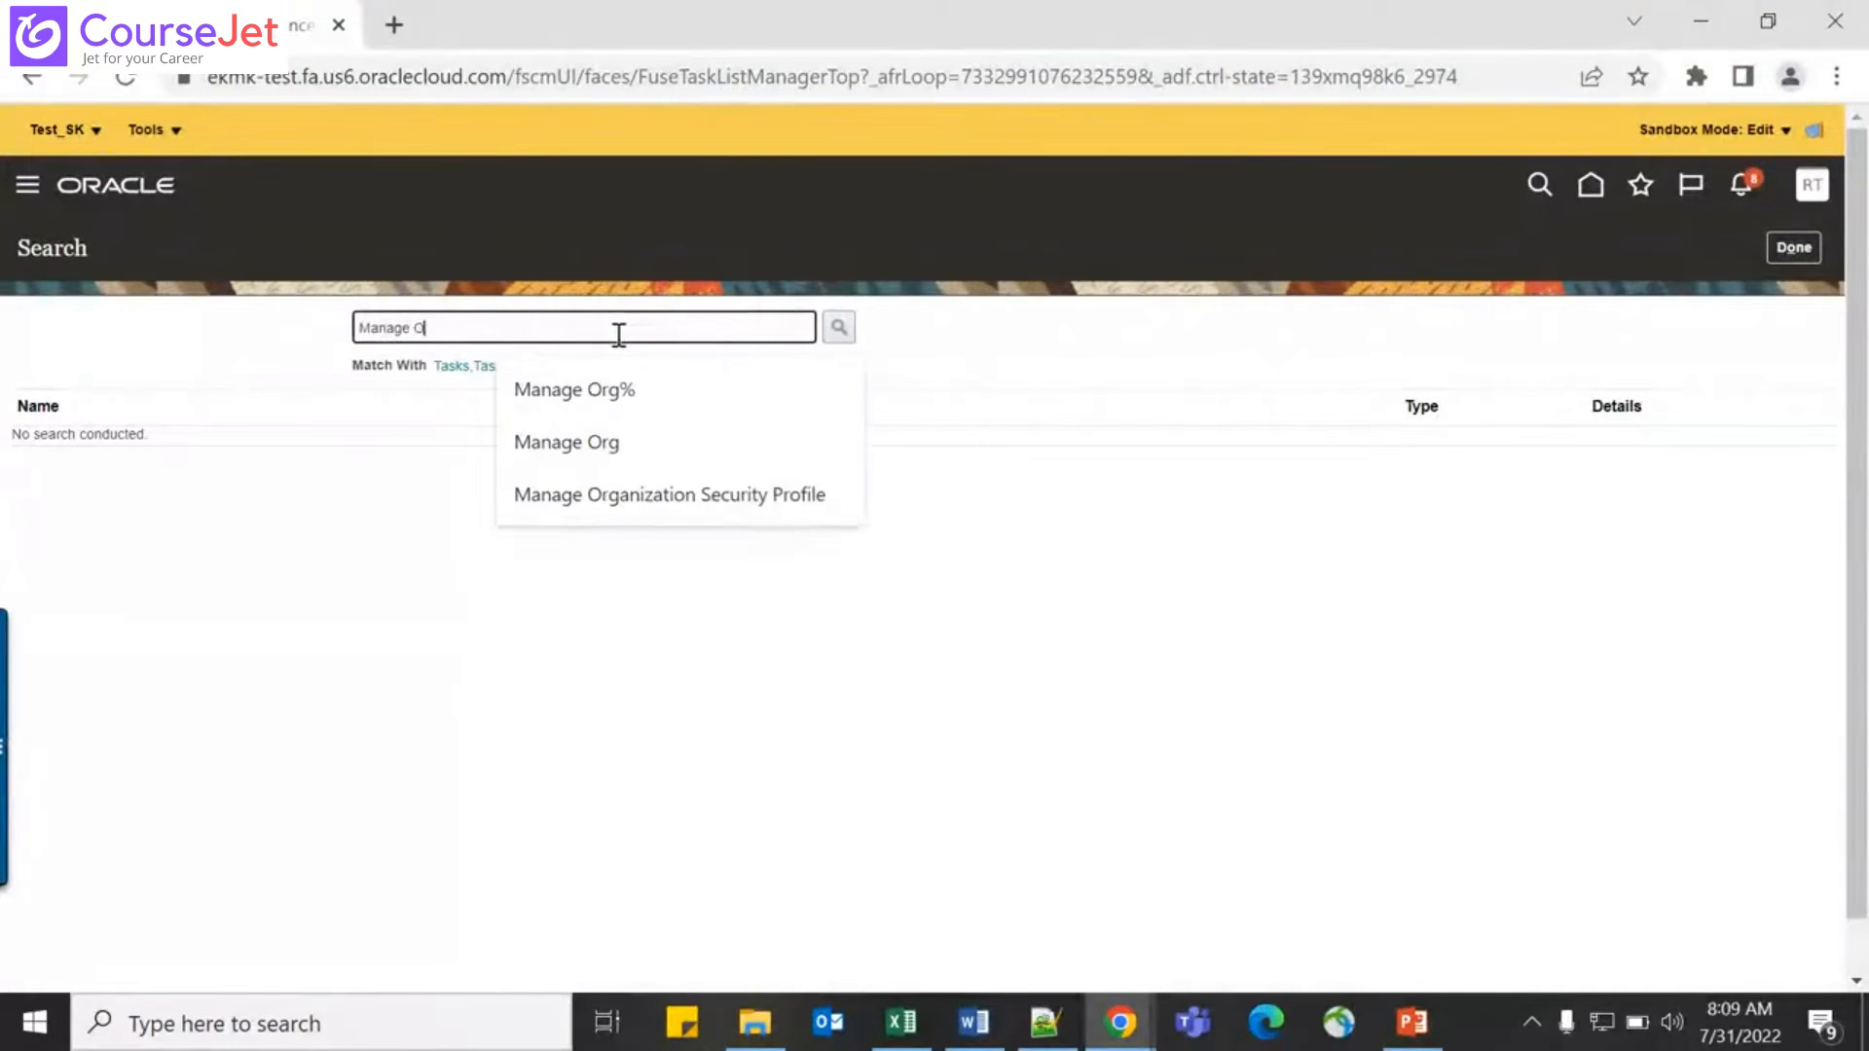
pyautogui.write('rganiz')
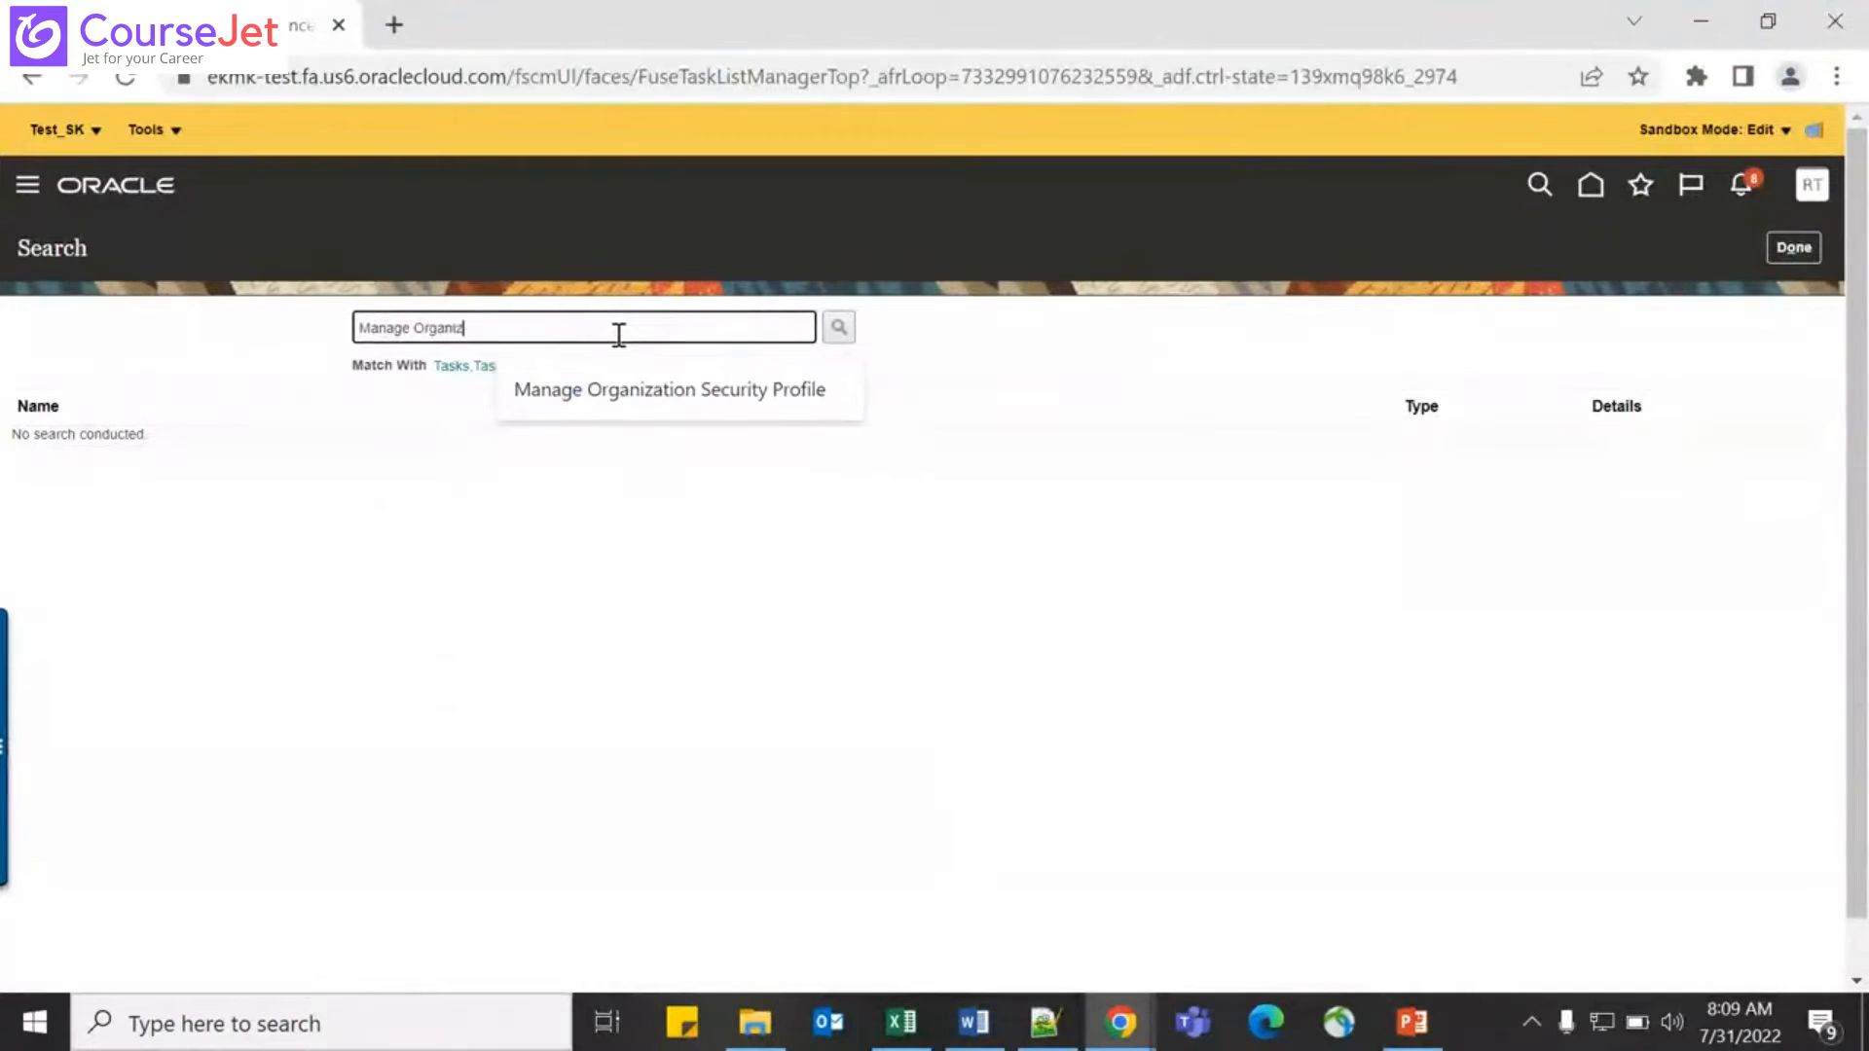
pyautogui.write('ation Trees')
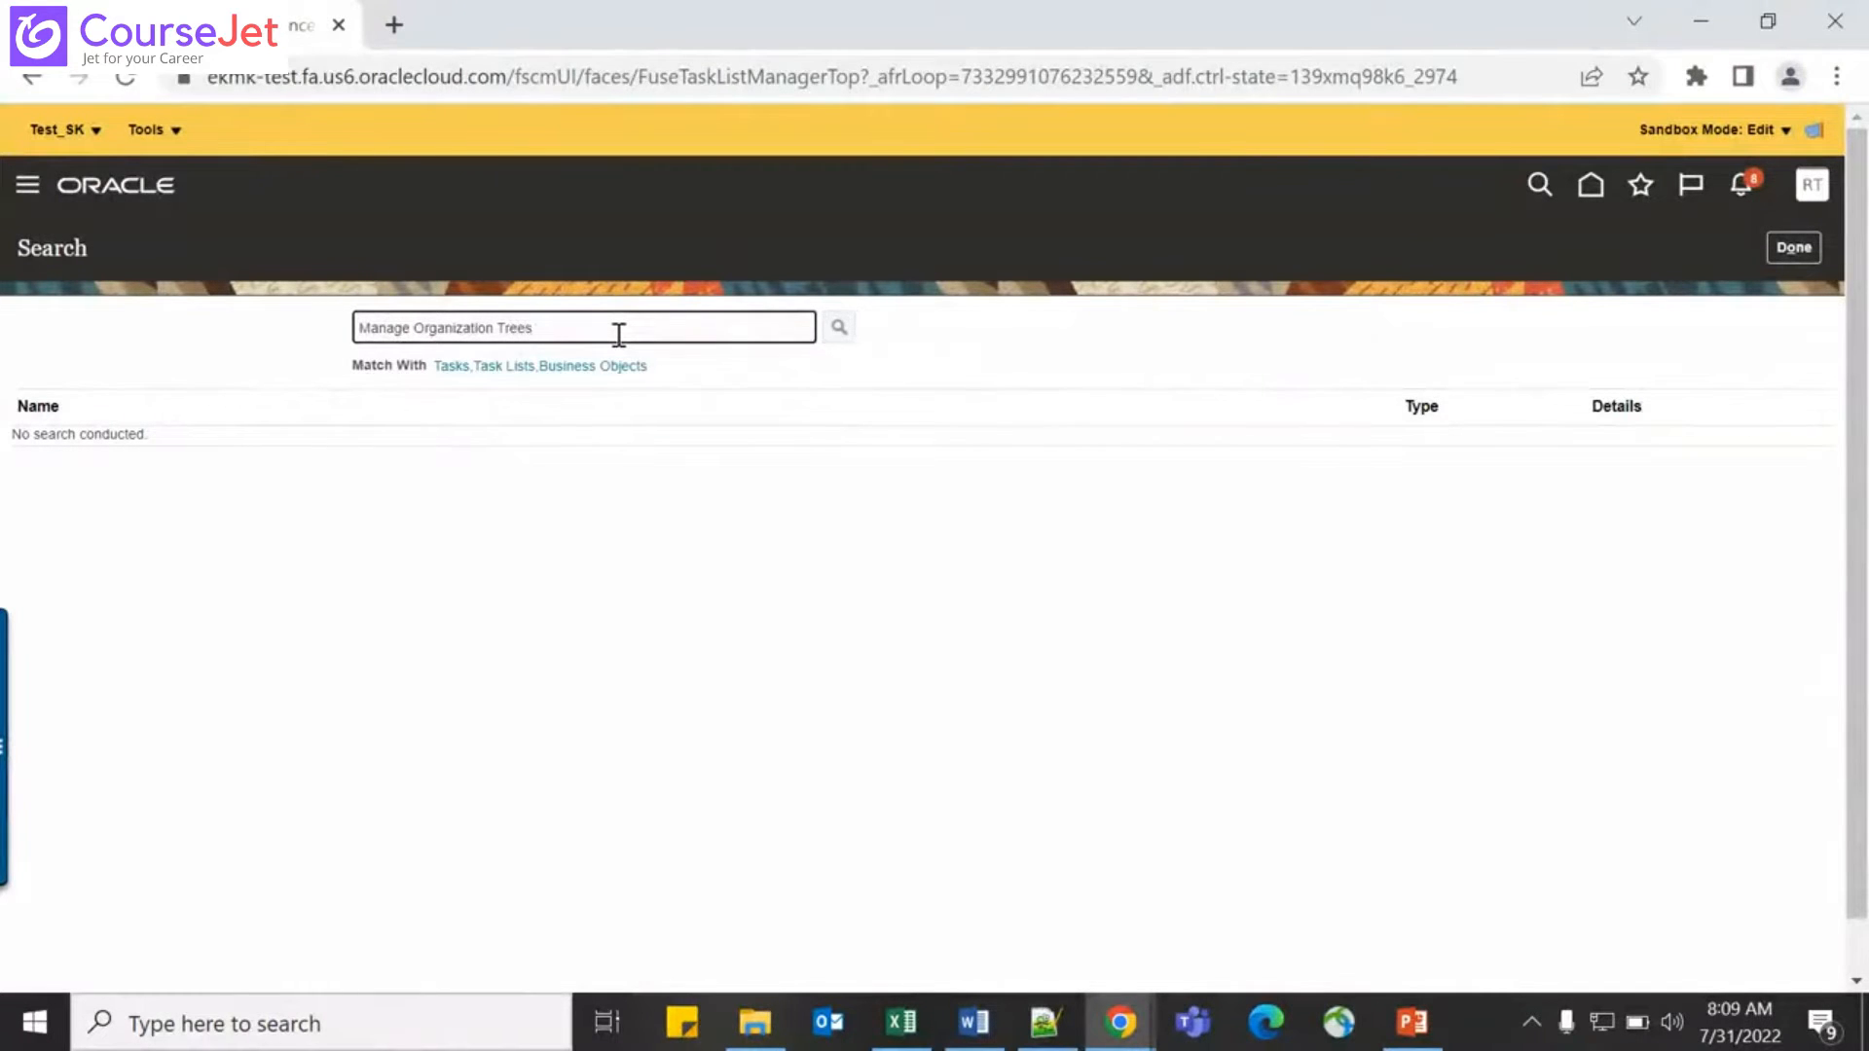
pyautogui.press('Return')
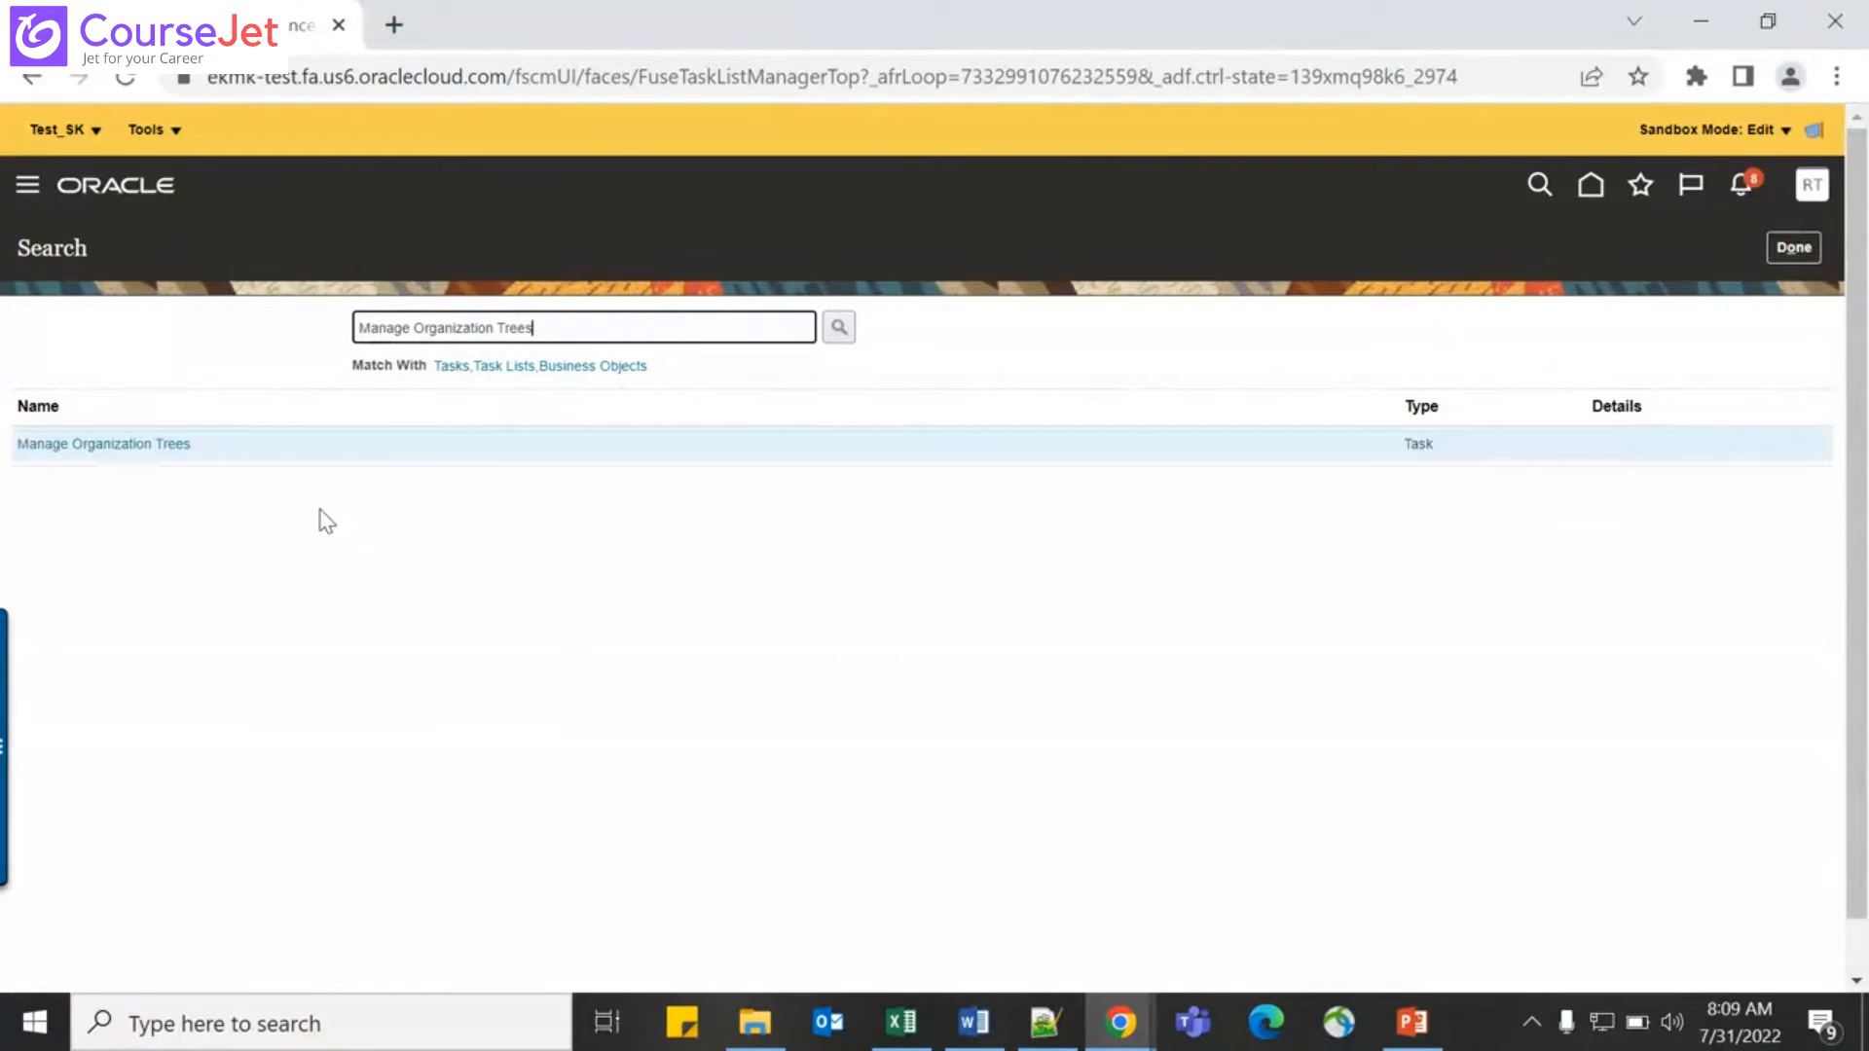
pyautogui.click(168, 446)
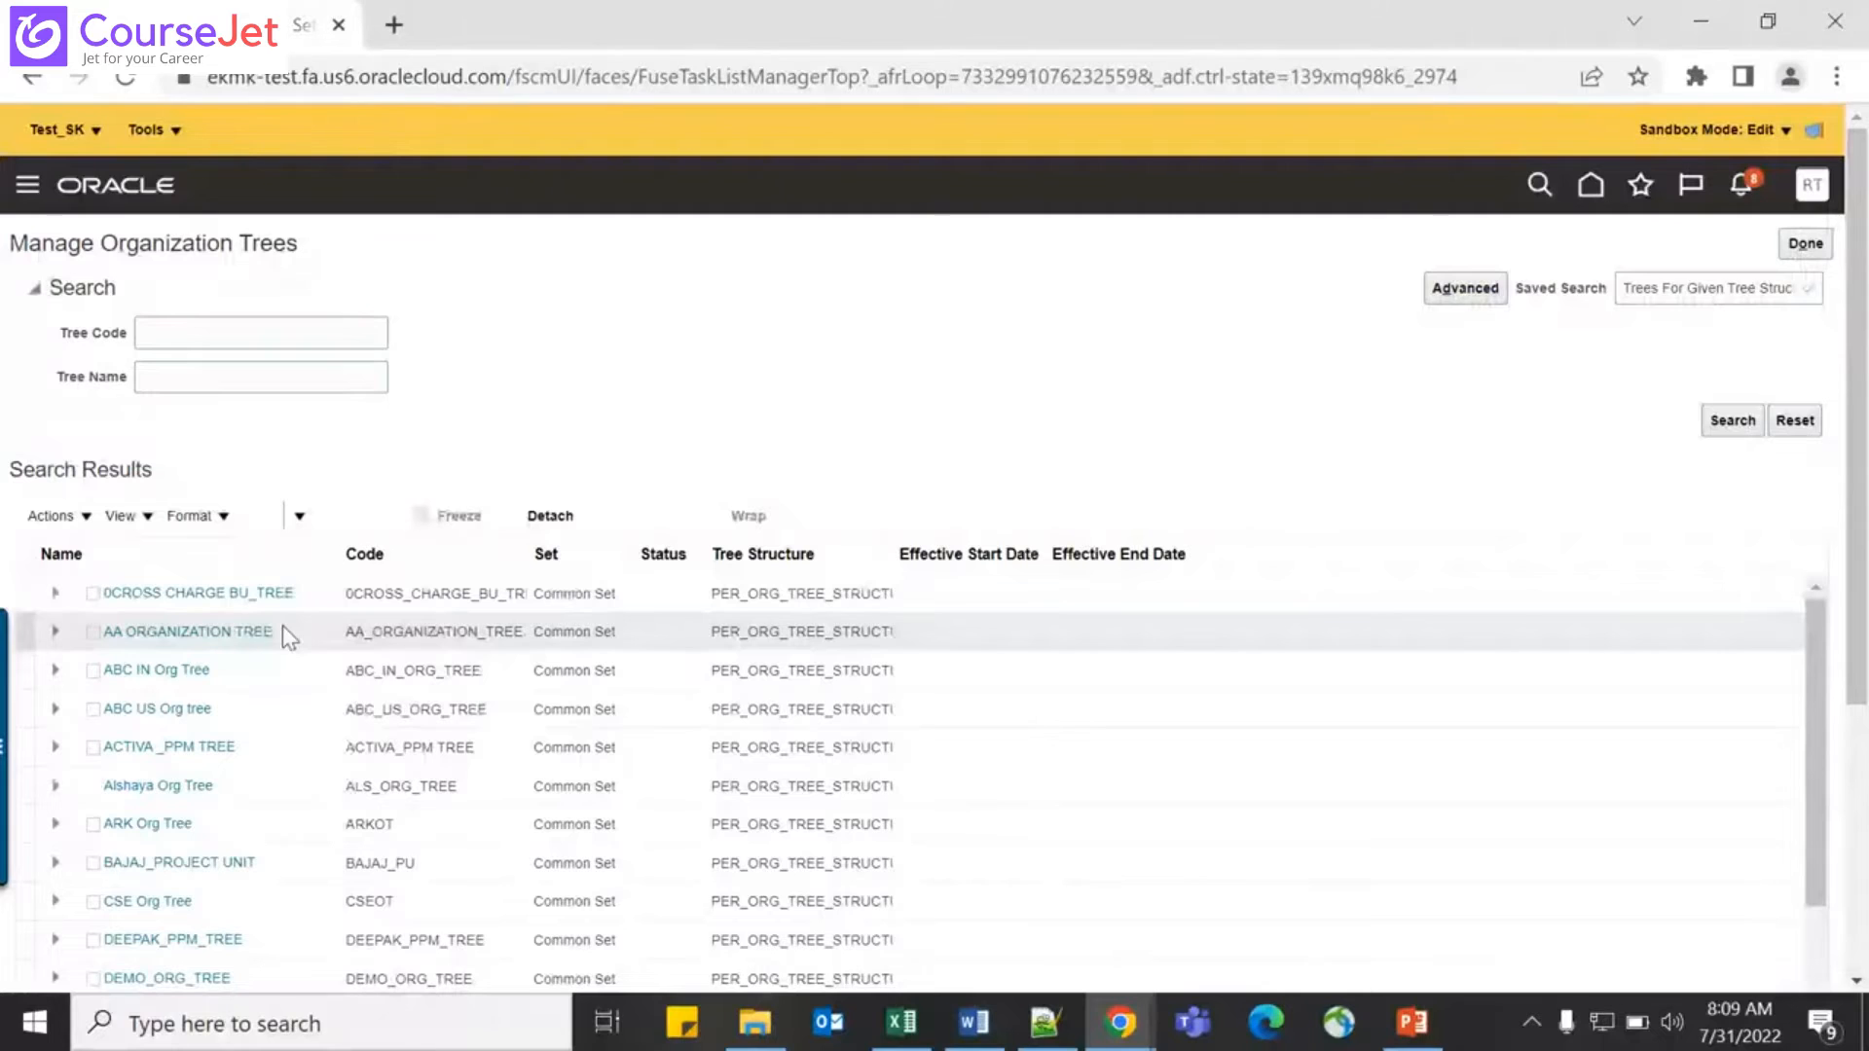
# Step: Look through the list of organization trees and their codes
pyautogui.scroll(-2, 285, 631)
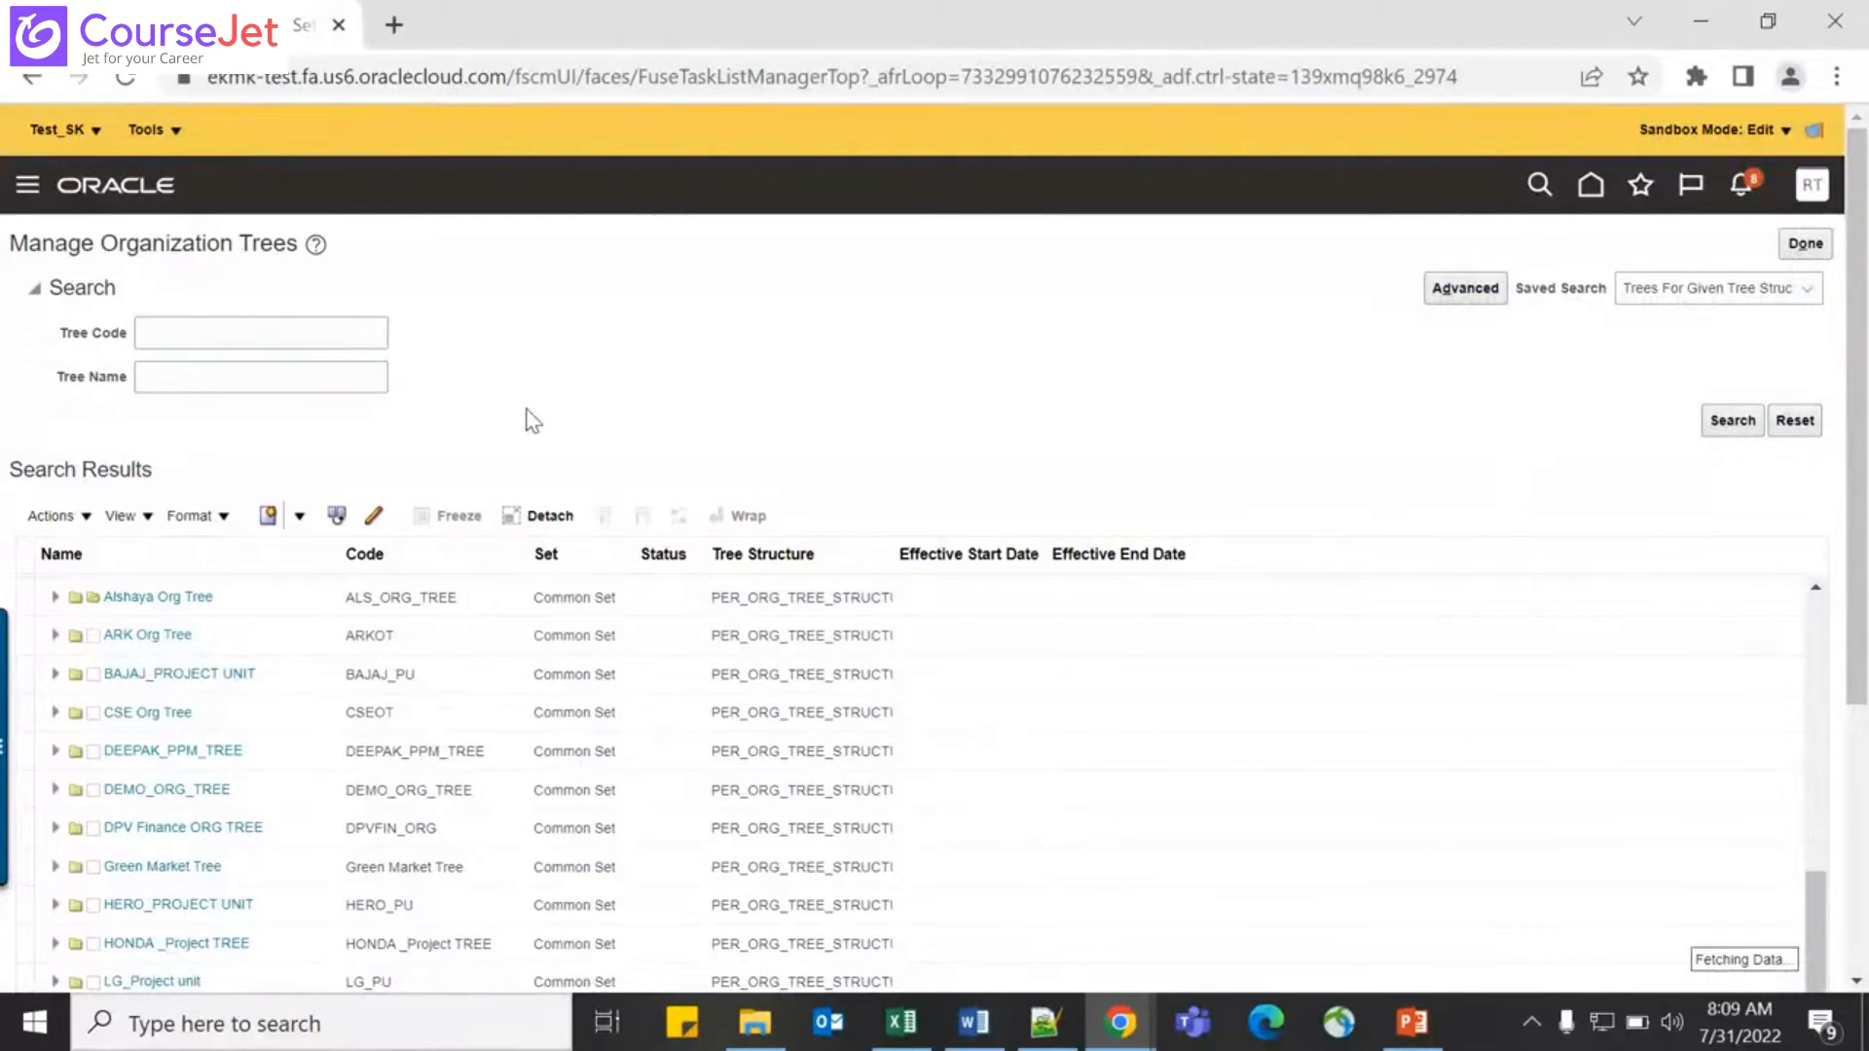
pyautogui.scroll(-1, 532, 421)
pyautogui.scroll(-3, 526, 421)
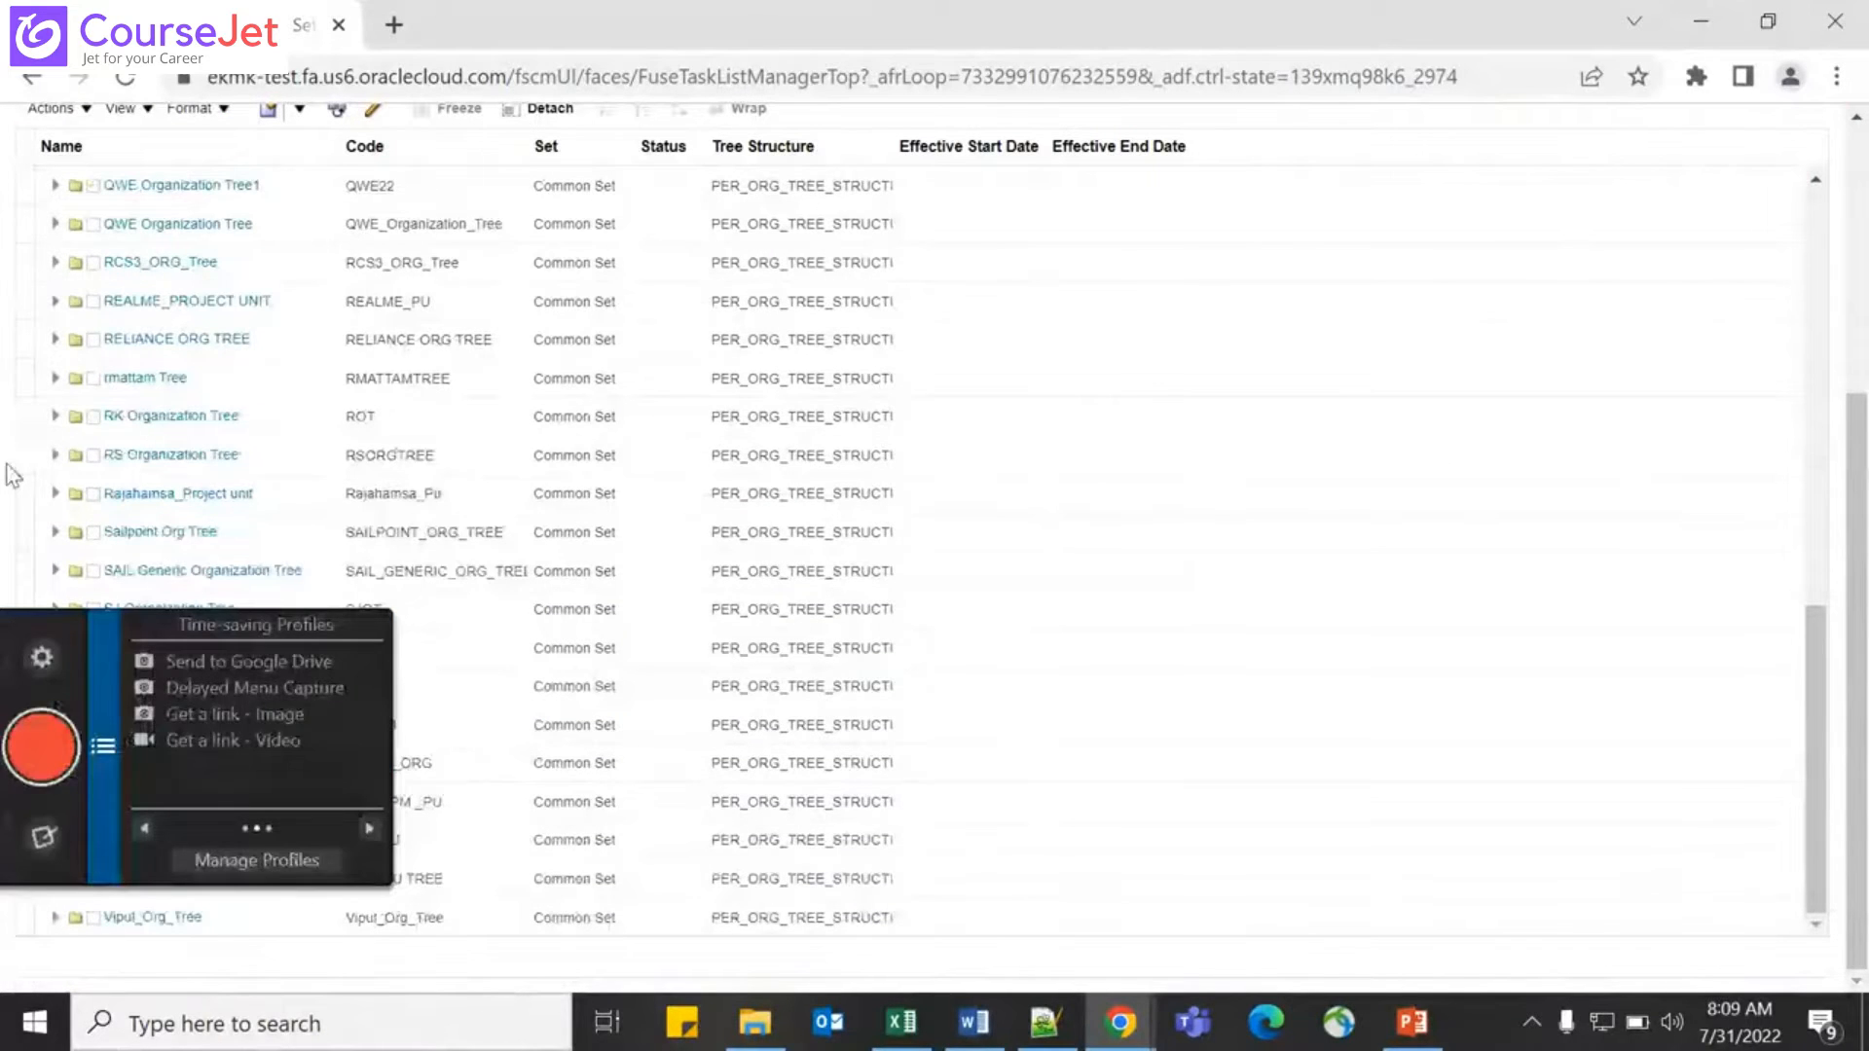
pyautogui.scroll(4, 12, 475)
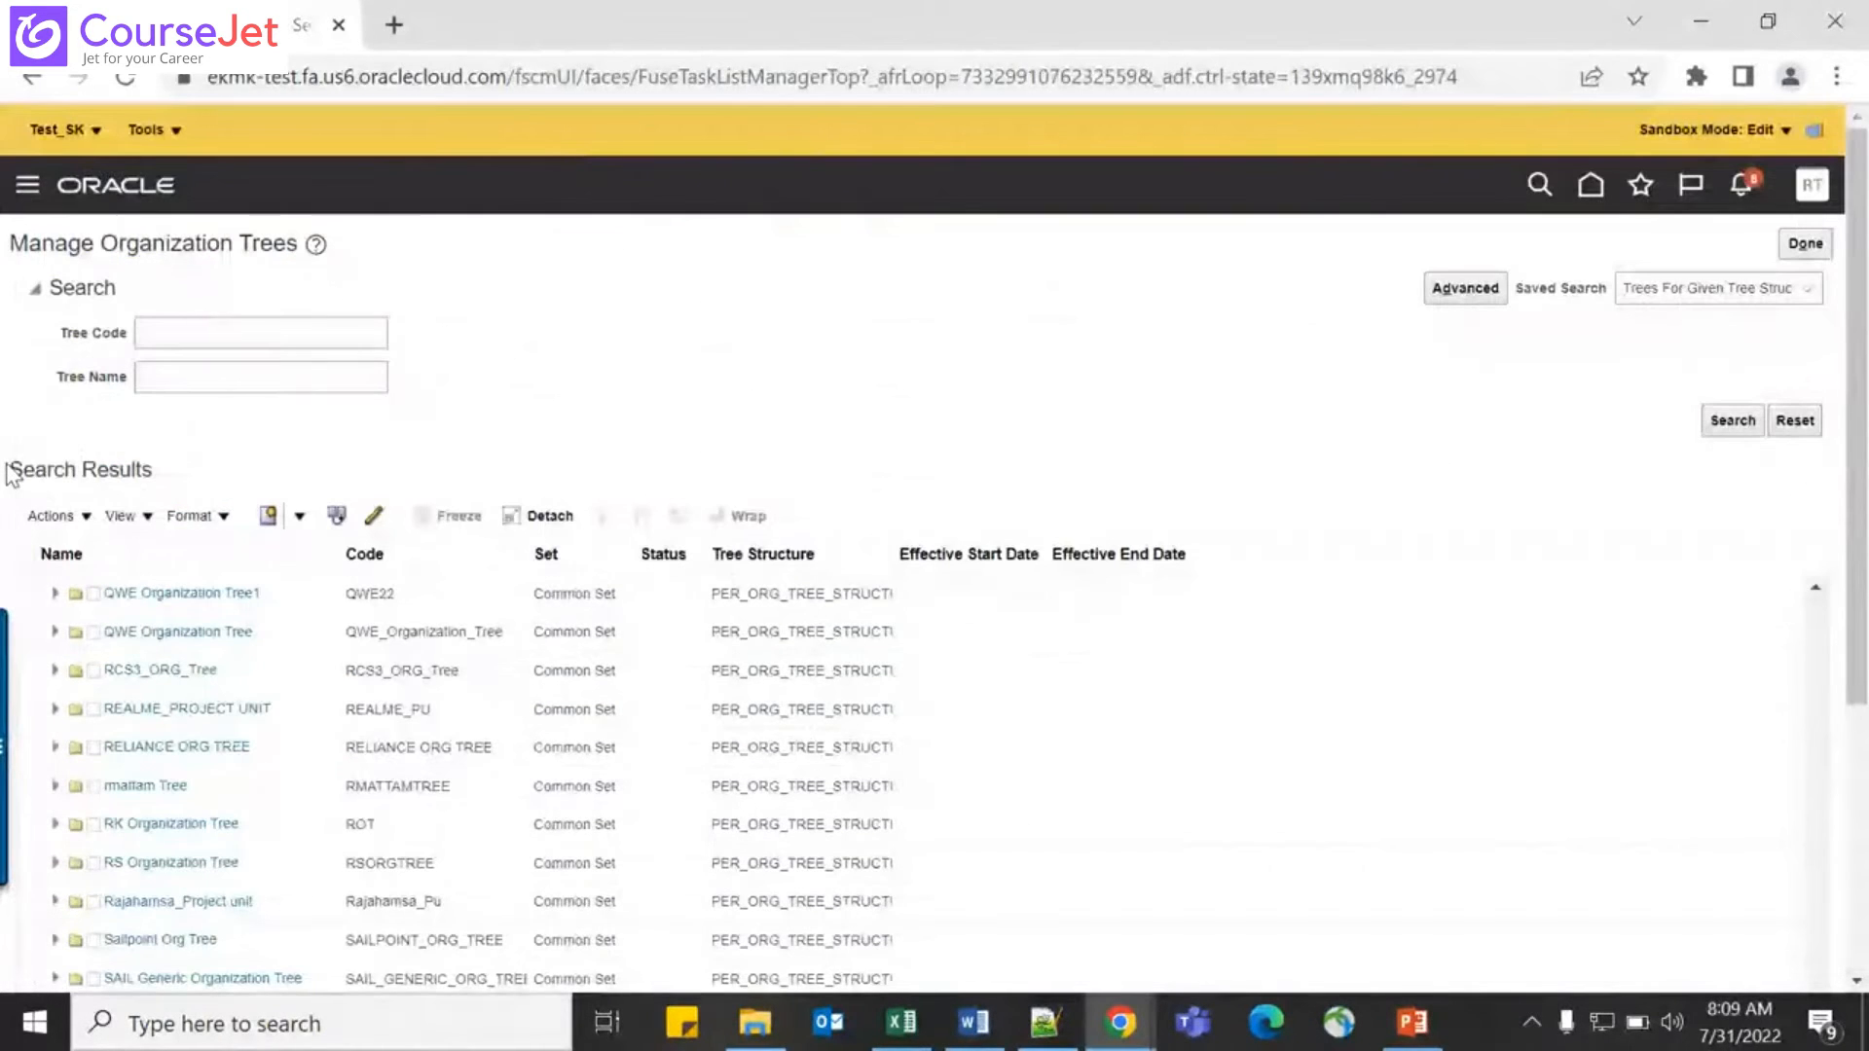
# Step: Review the Configure the Organization Tree List of Values instructions on slides 20 and 21 in PowerPoint, and return to Chrome
pyautogui.hotkey('alt', 'Tab')
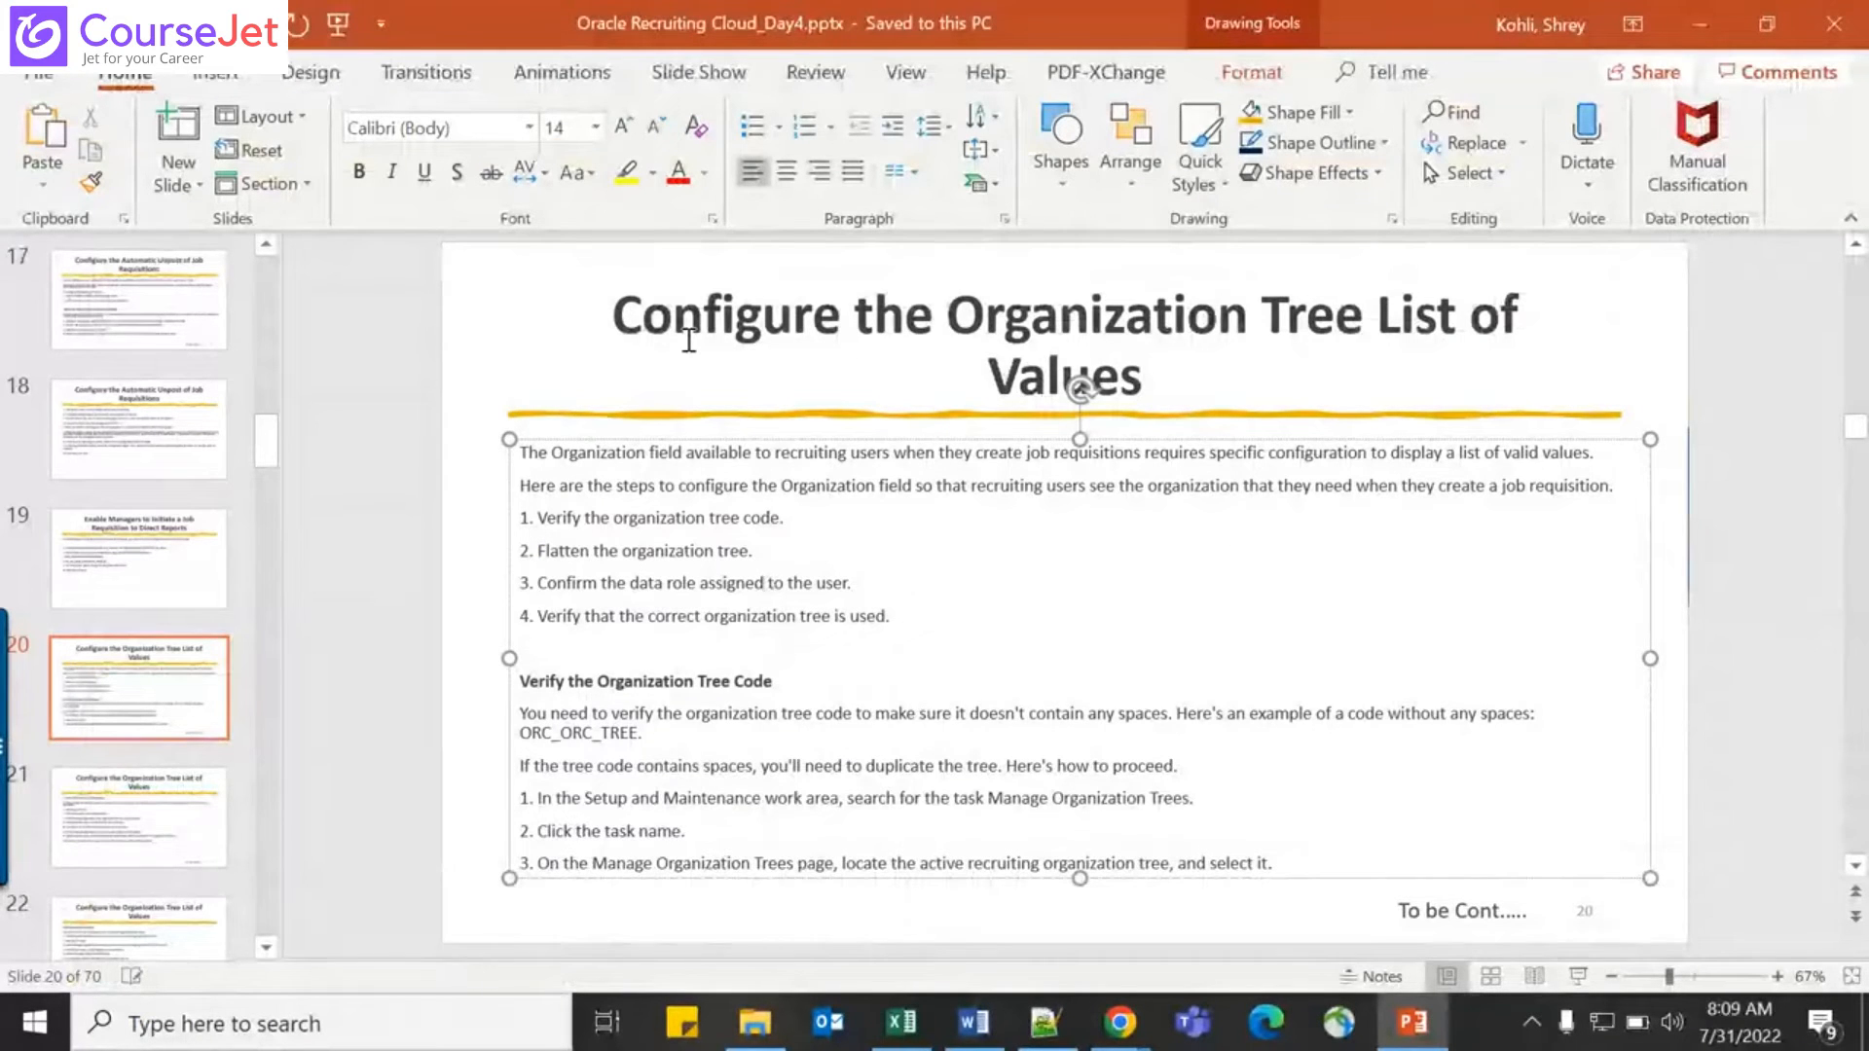
pyautogui.hotkey('alt', 'Tab')
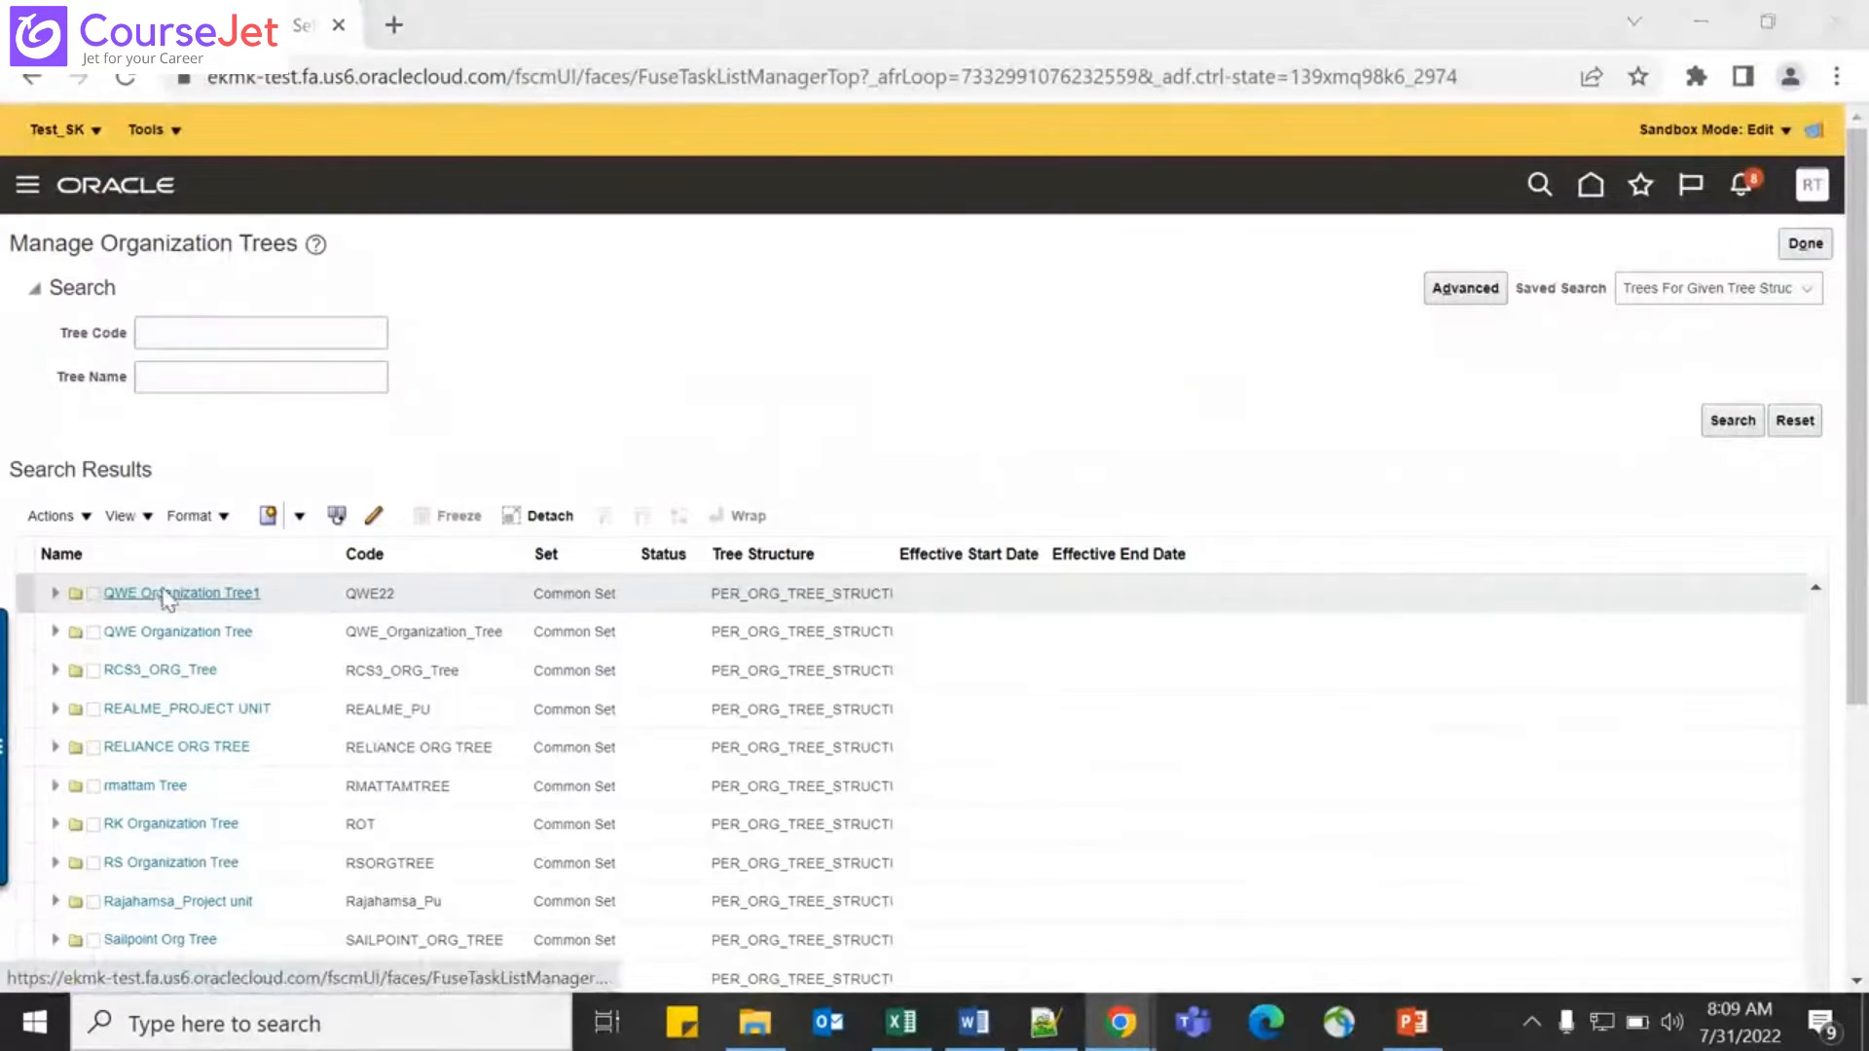
pyautogui.hotkey('alt', 'Tab')
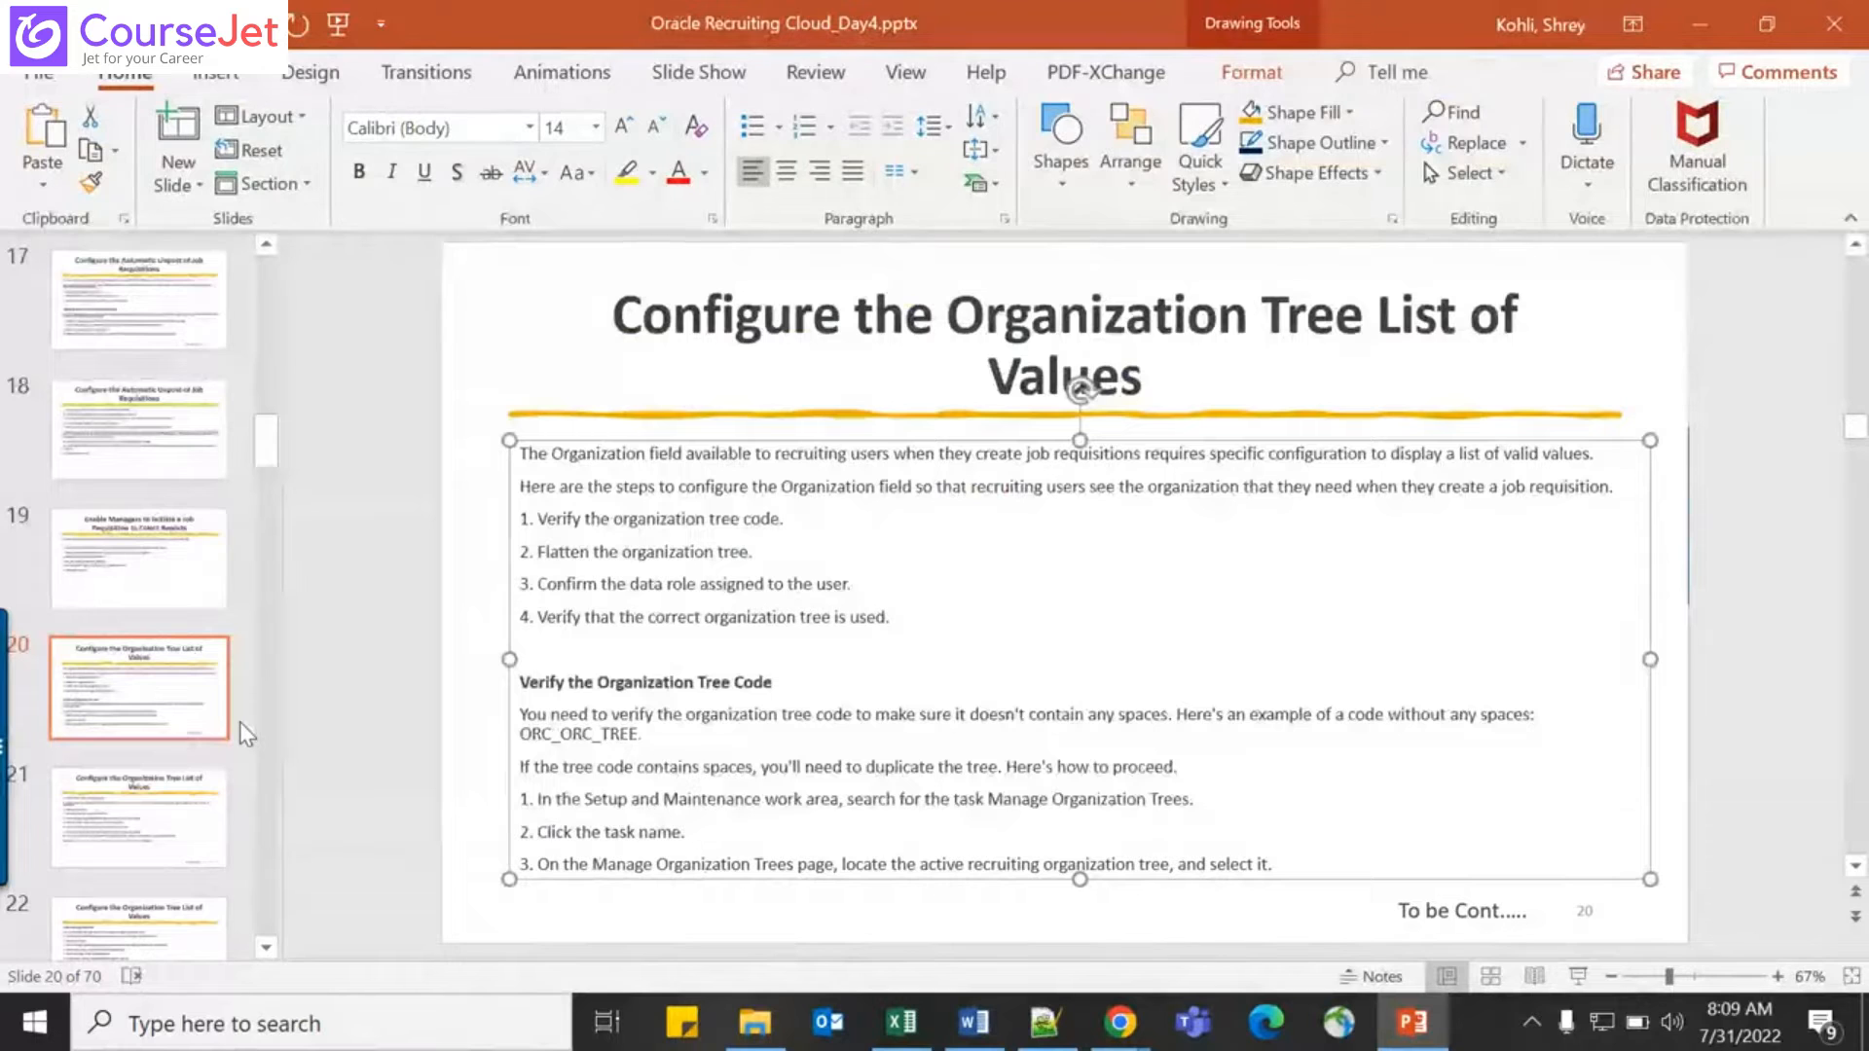
pyautogui.click(148, 804)
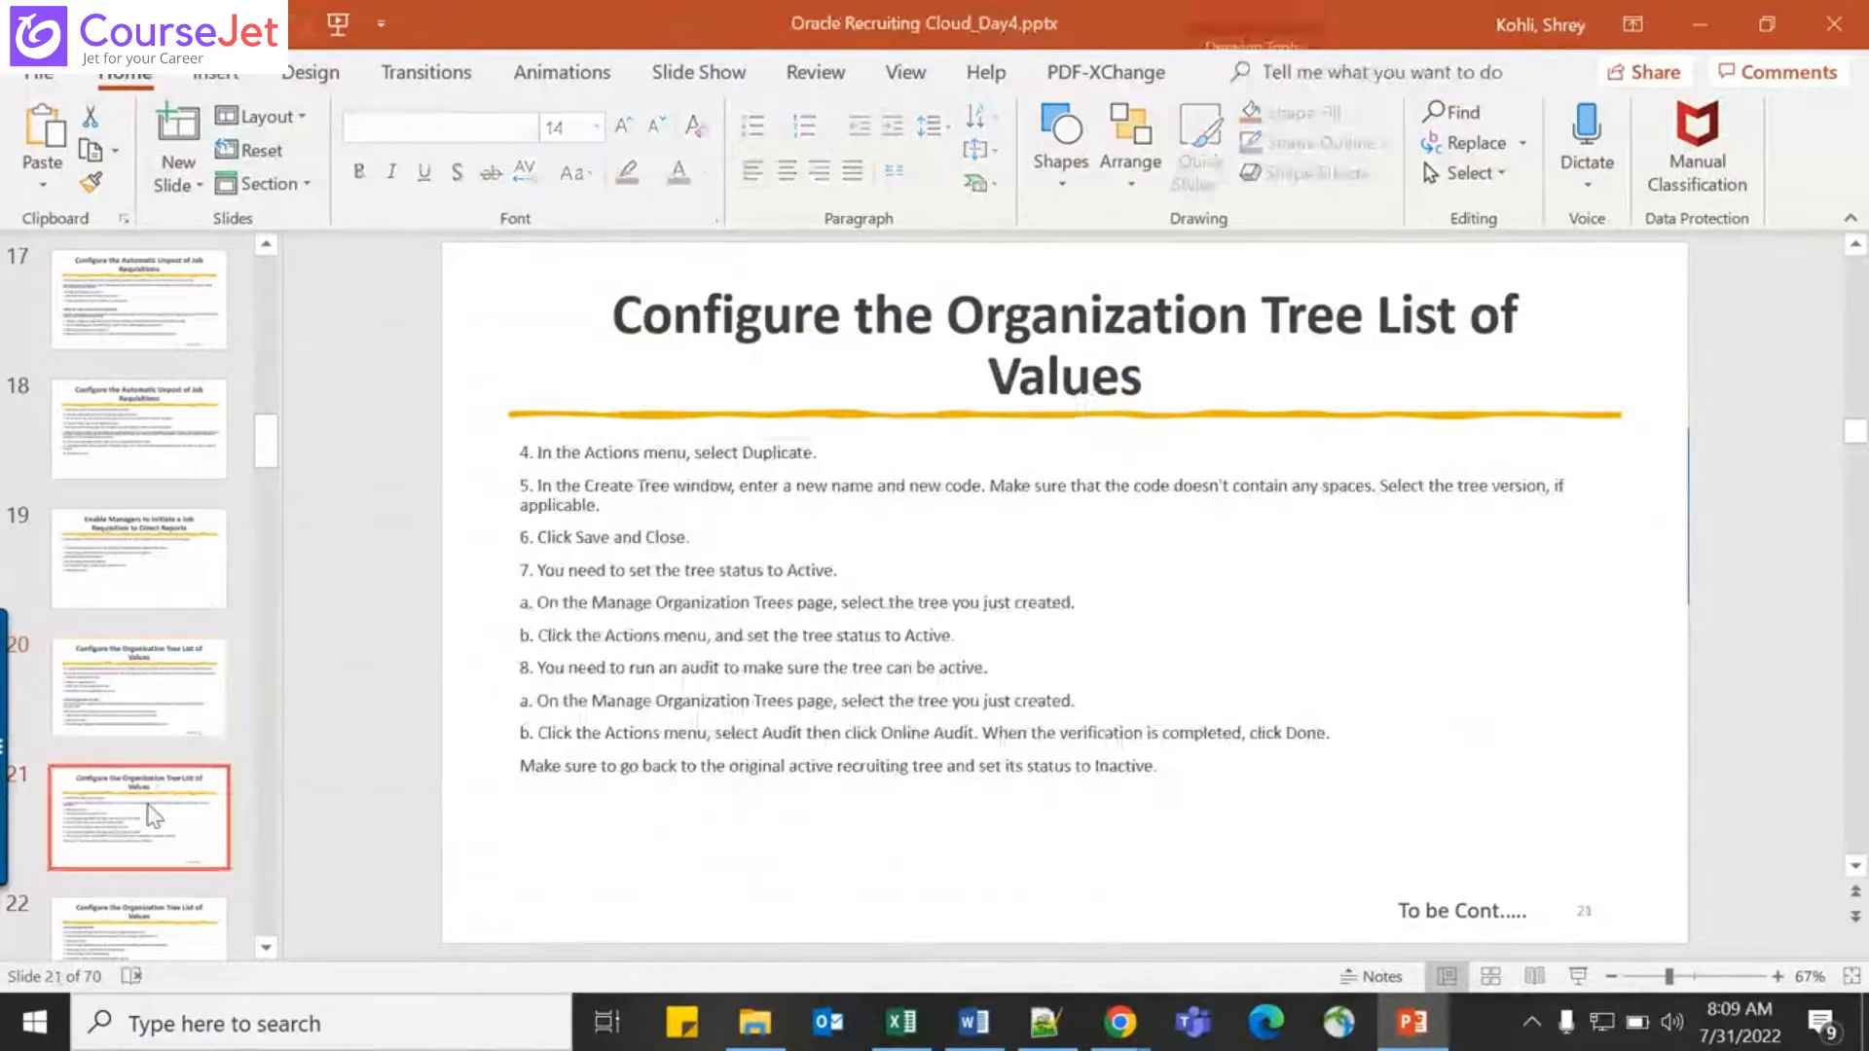
pyautogui.hotkey('alt', 'Tab')
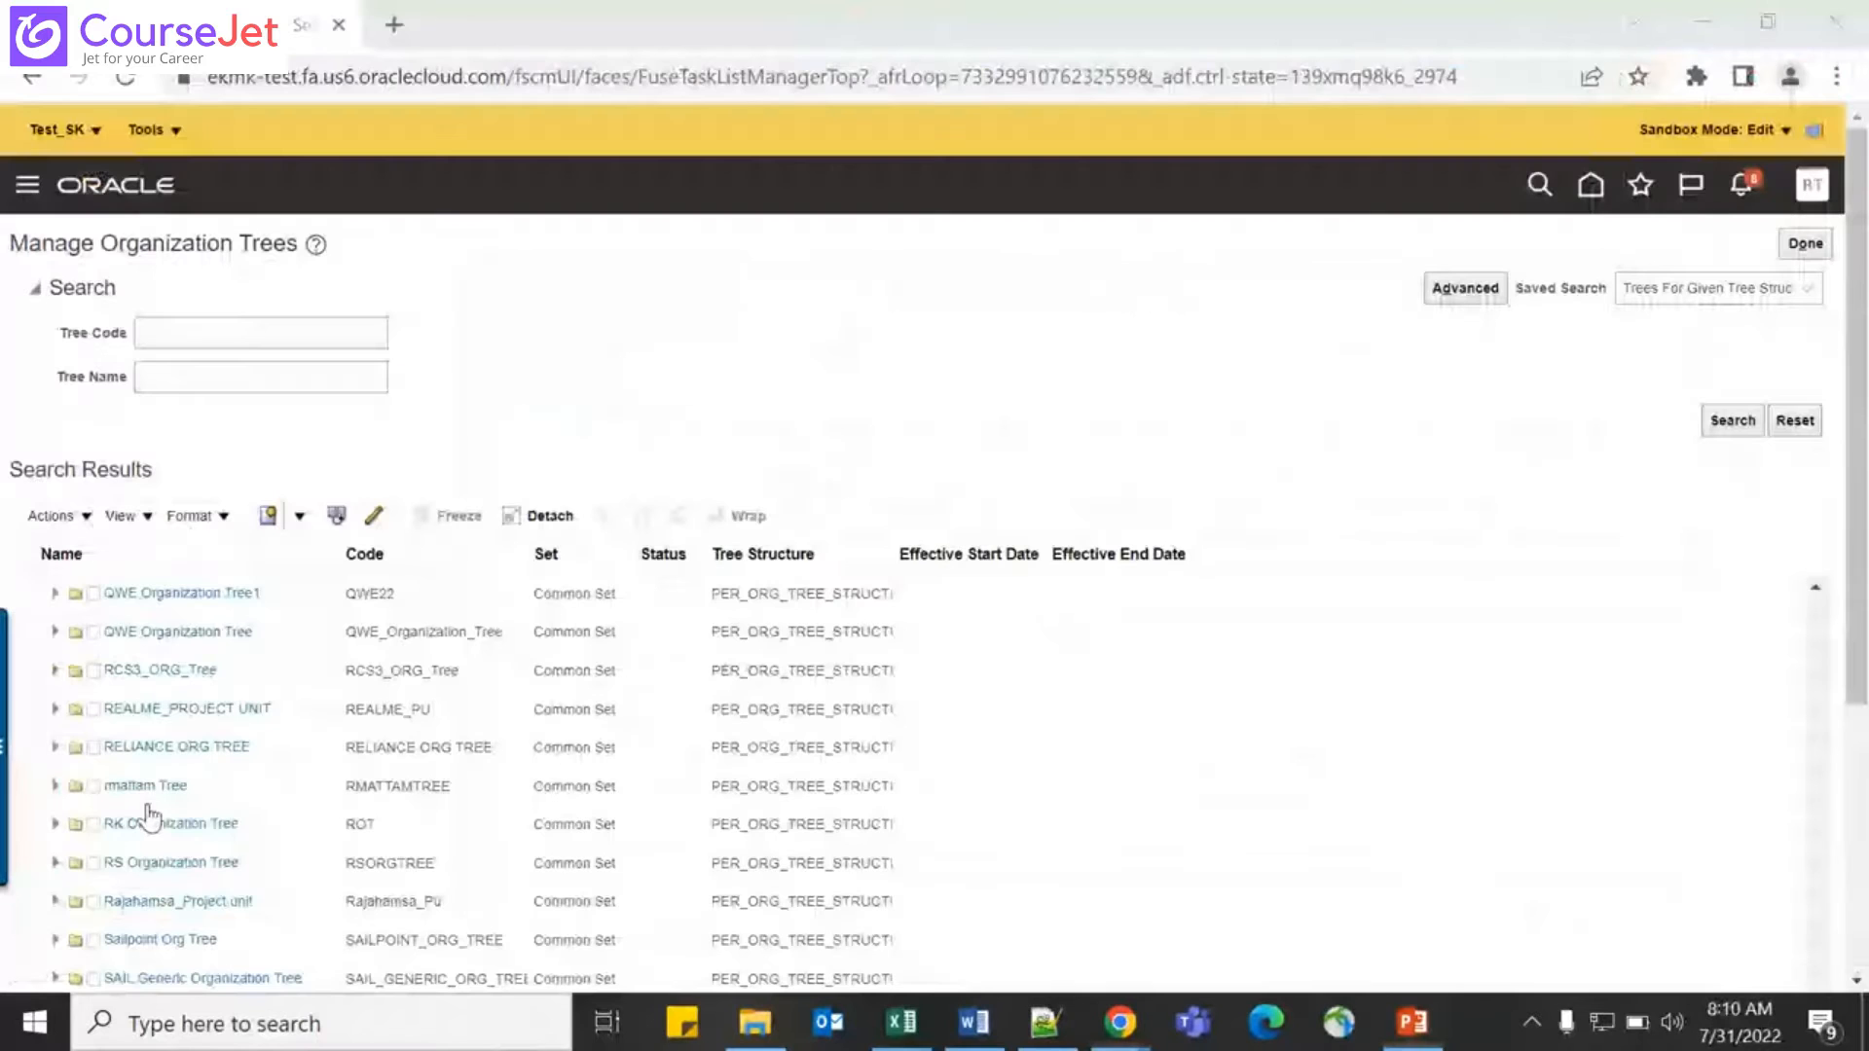
# Step: Start a duplicate of QWE Organization Tree1 and set its duplicate tree code to Test_Org_Tree_Jet
pyautogui.click(292, 595)
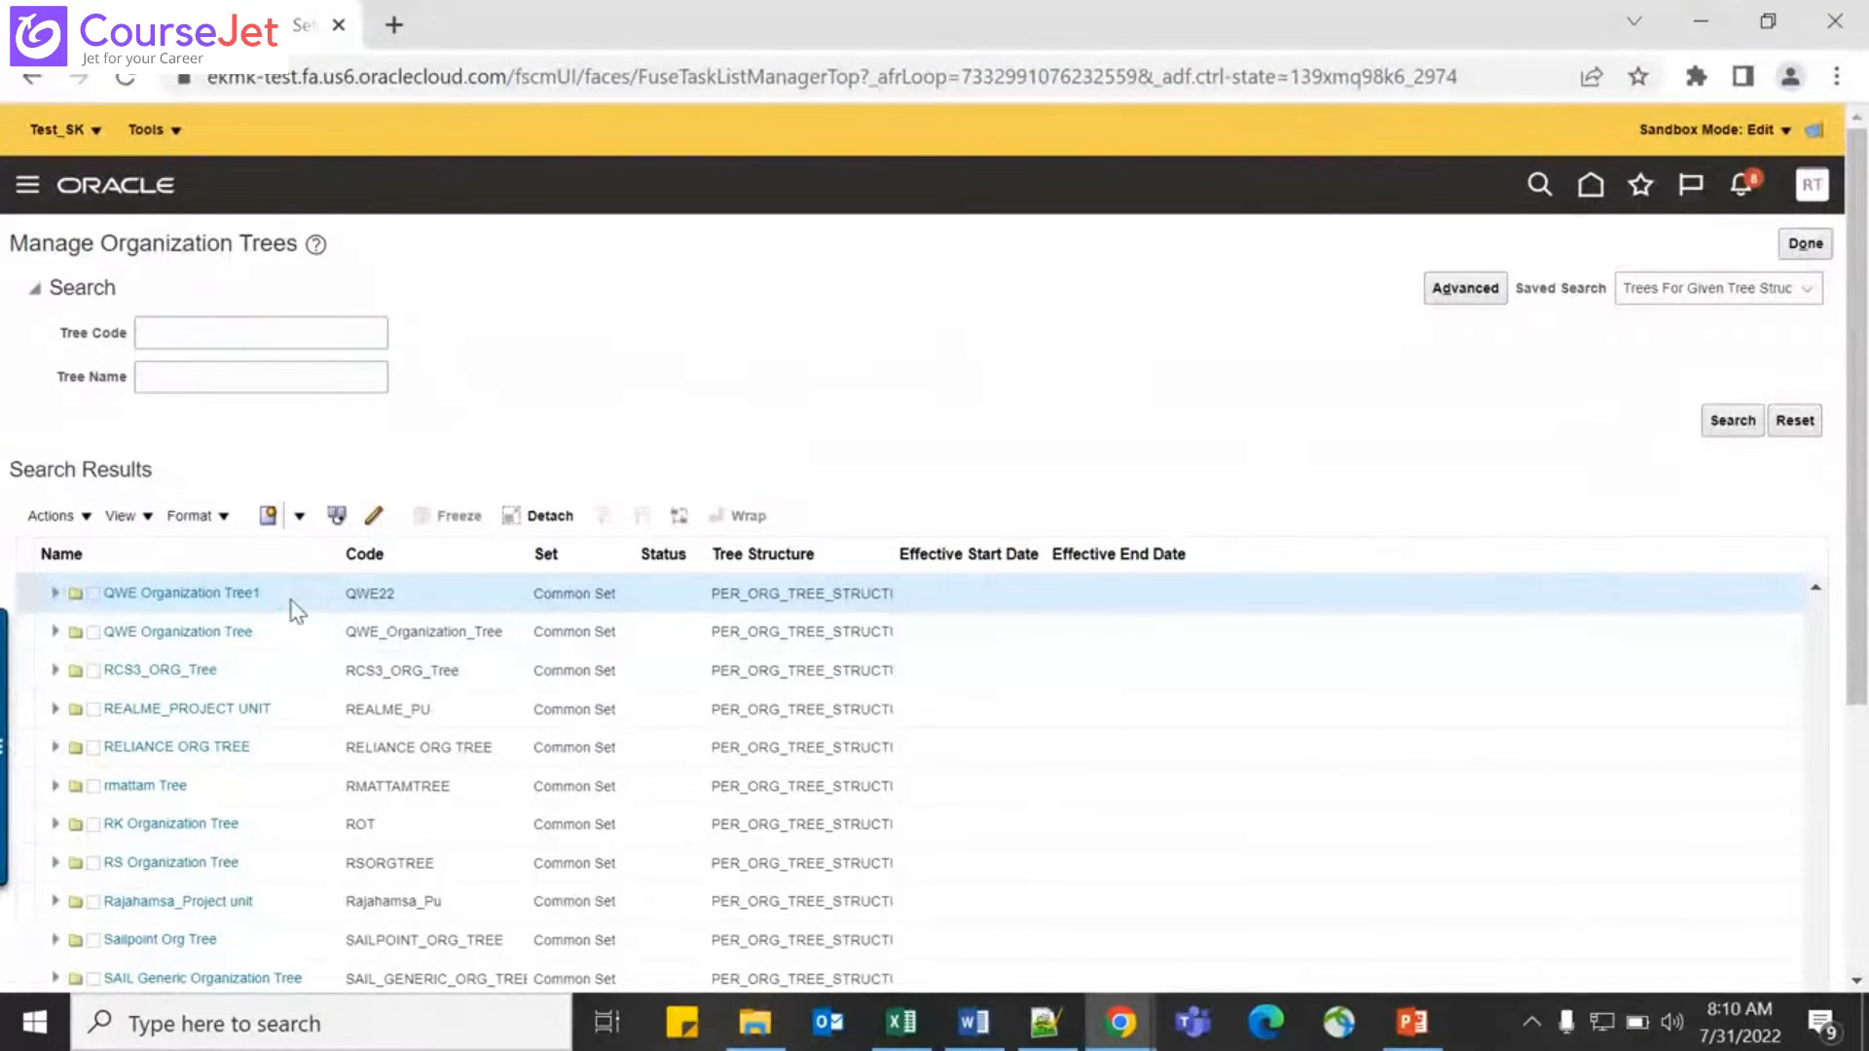
pyautogui.scroll(-2, 297, 611)
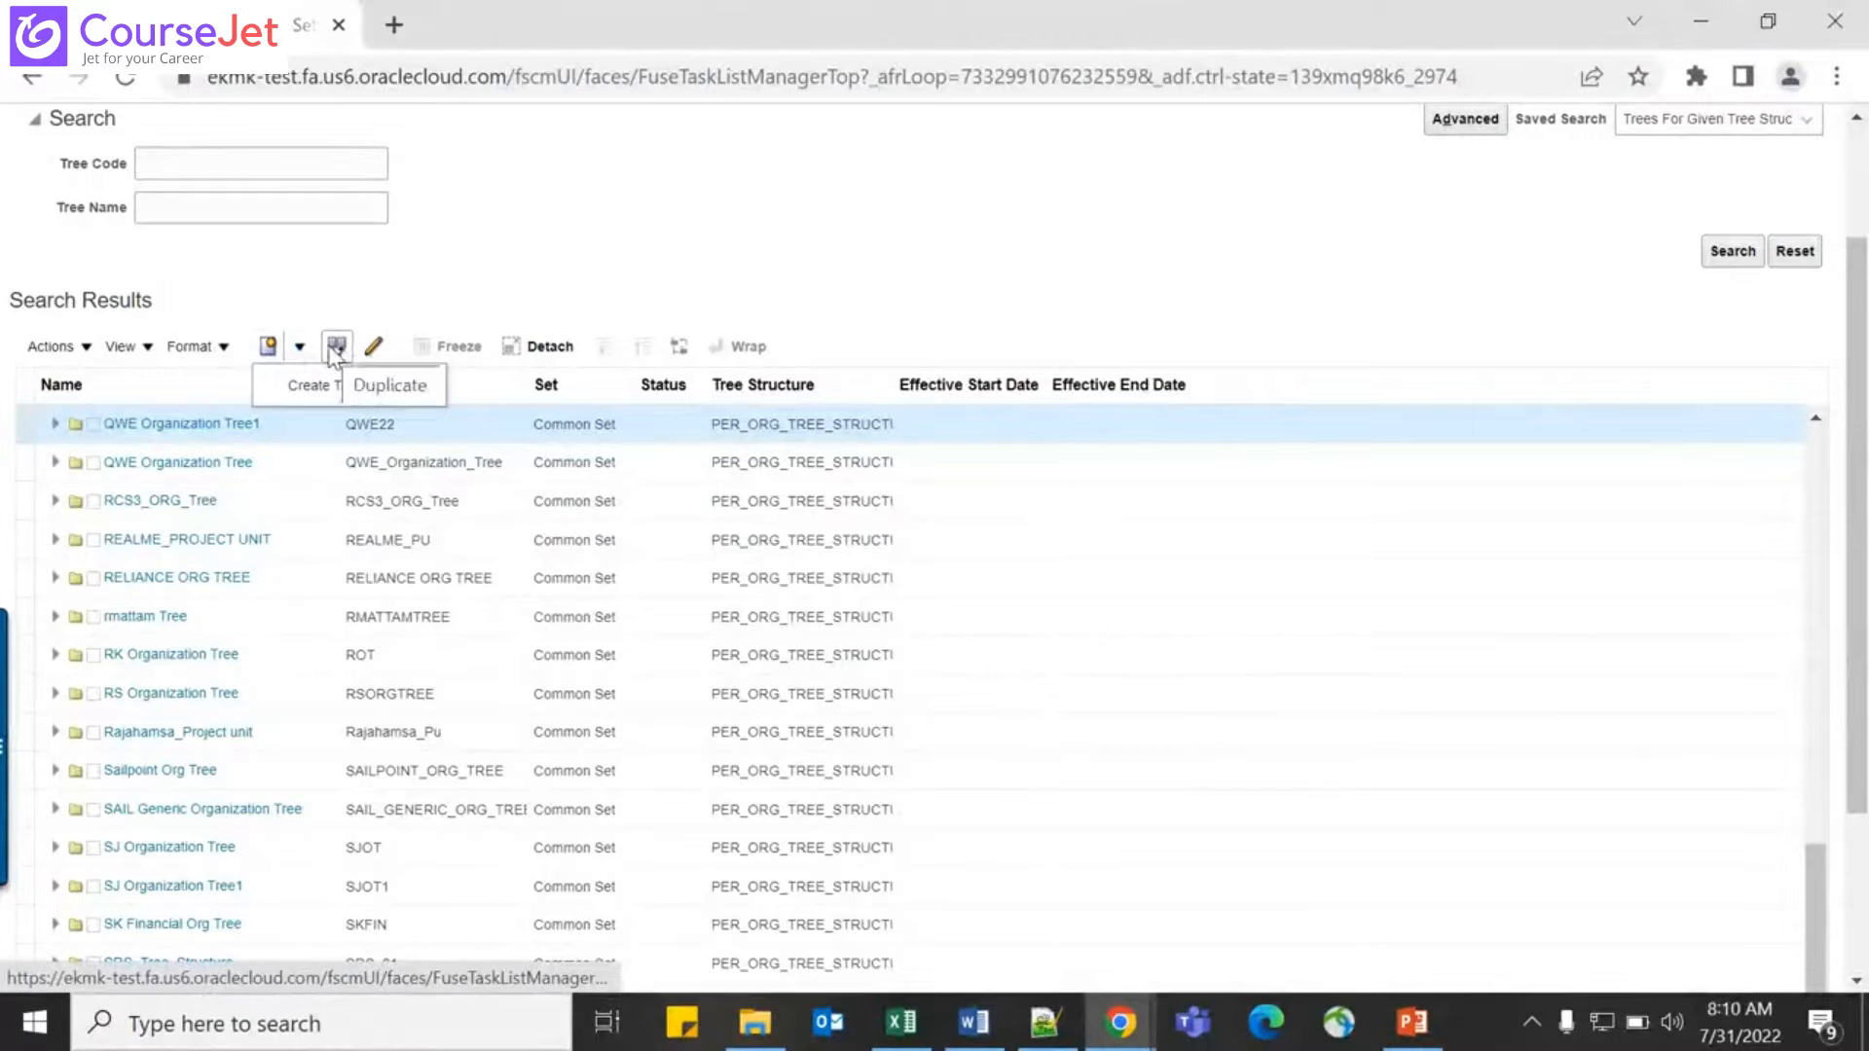
pyautogui.click(336, 345)
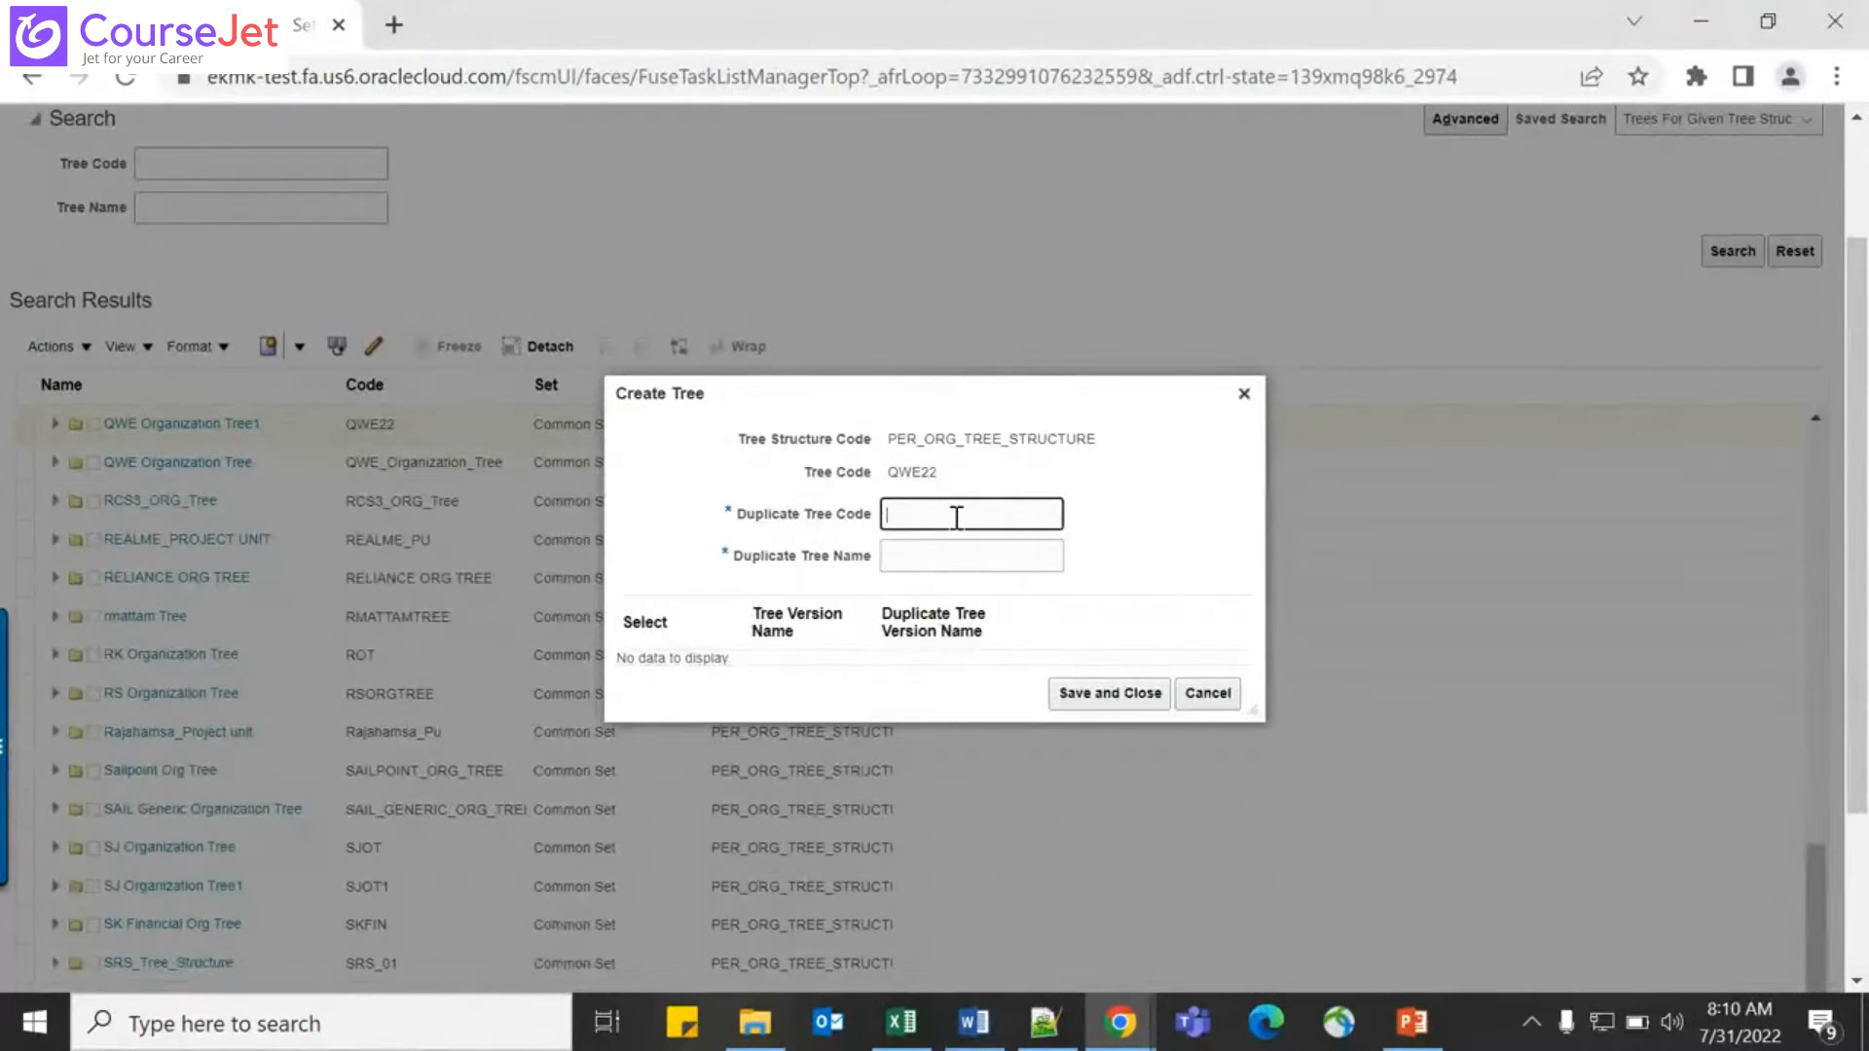
pyautogui.write('Test_Org')
pyautogui.write('_T')
pyautogui.write('Org_')
pyautogui.write('Tree1')
pyautogui.write('_Jet')
pyautogui.press('Tab')
pyautogui.hotkey('shift', 'Tab')
pyautogui.press('Tab')
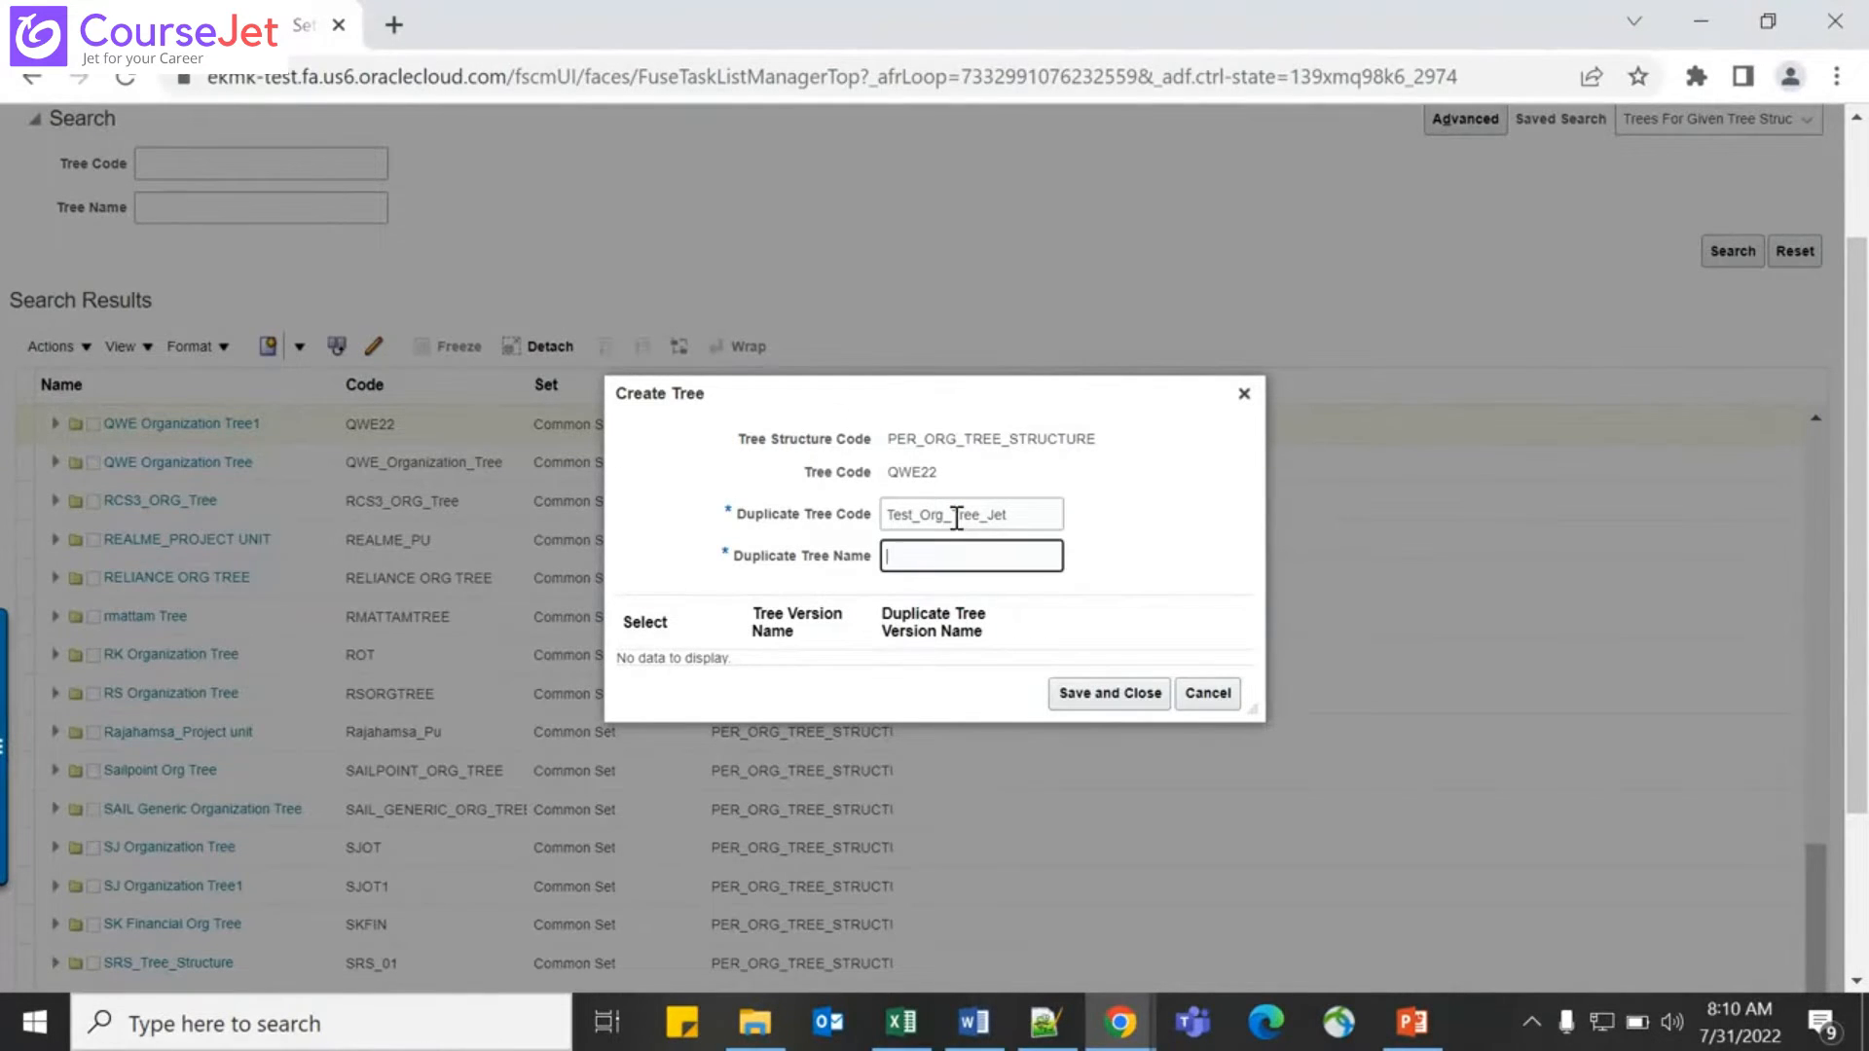
pyautogui.click(1037, 519)
pyautogui.press('Home')
pyautogui.press('Right')
pyautogui.press('Right')
pyautogui.press('Right')
pyautogui.press('Right')
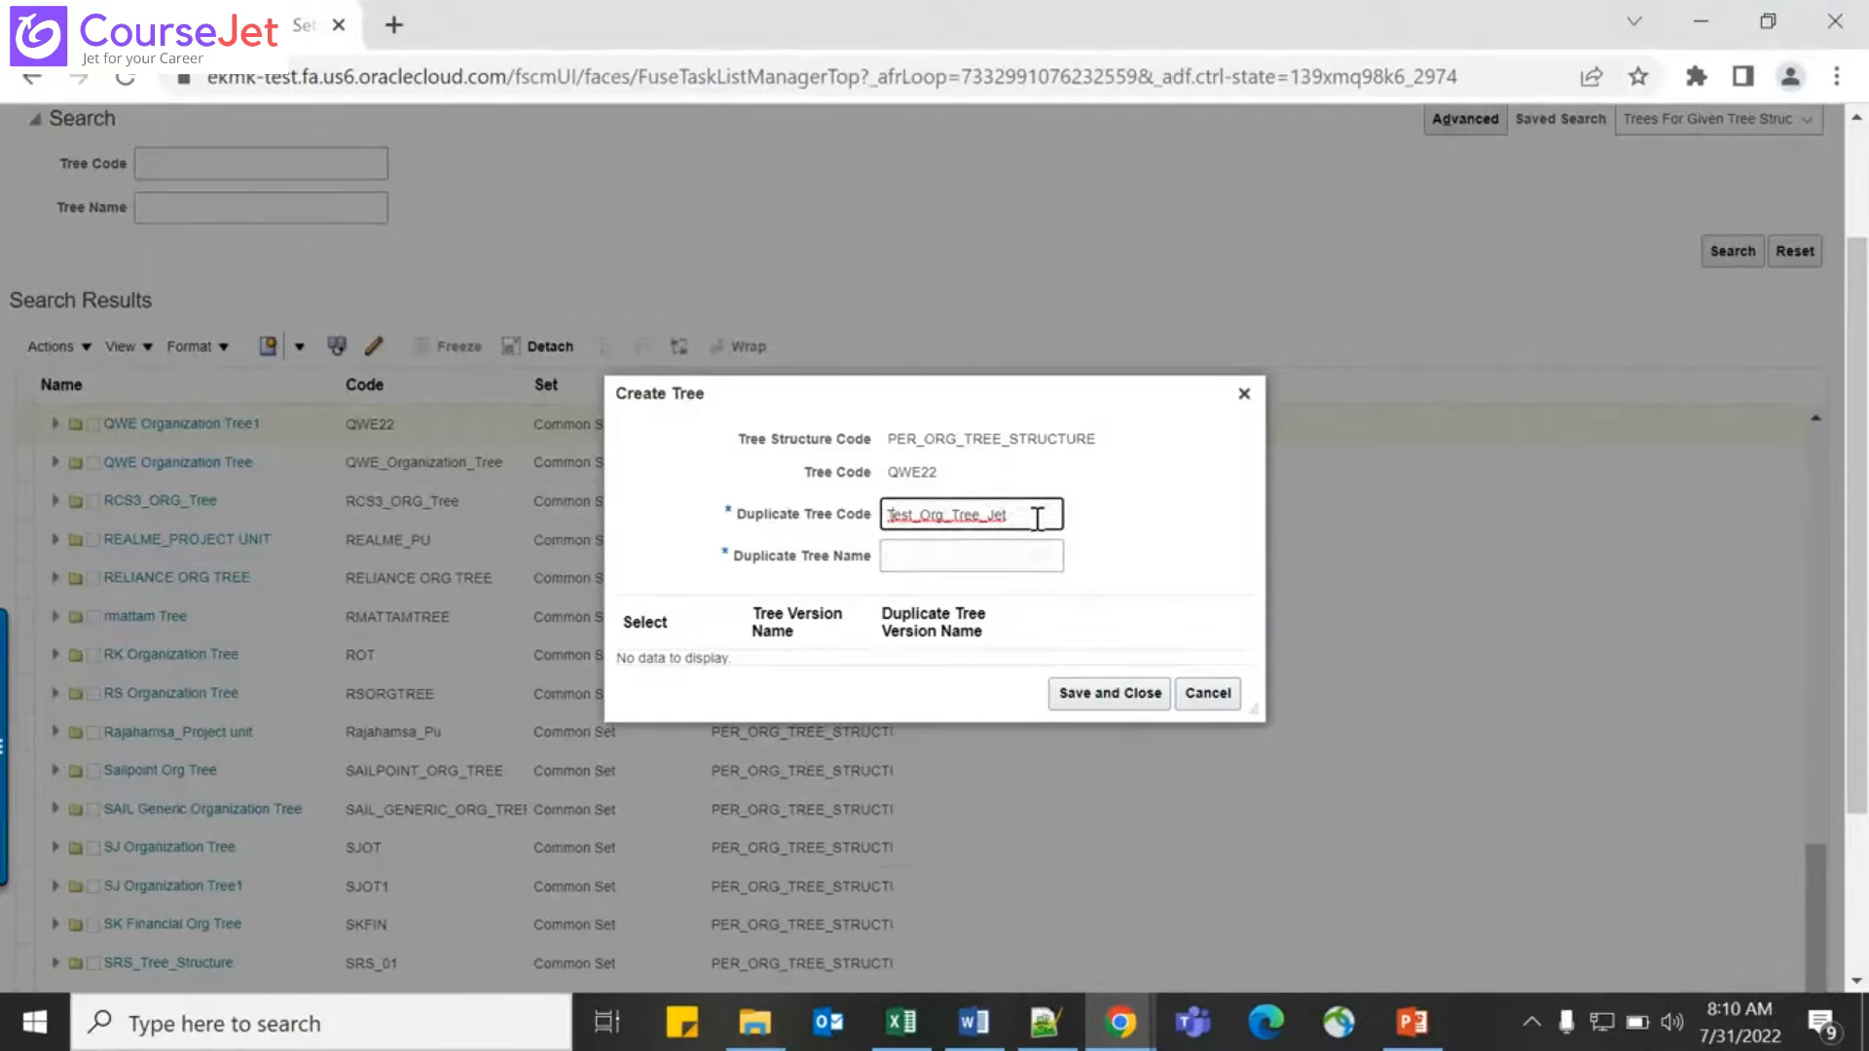
pyautogui.hotkey('shift', 'Right')
pyautogui.hotkey('shift', 'Right')
pyautogui.hotkey('shift', 'Left')
pyautogui.press('Tab')
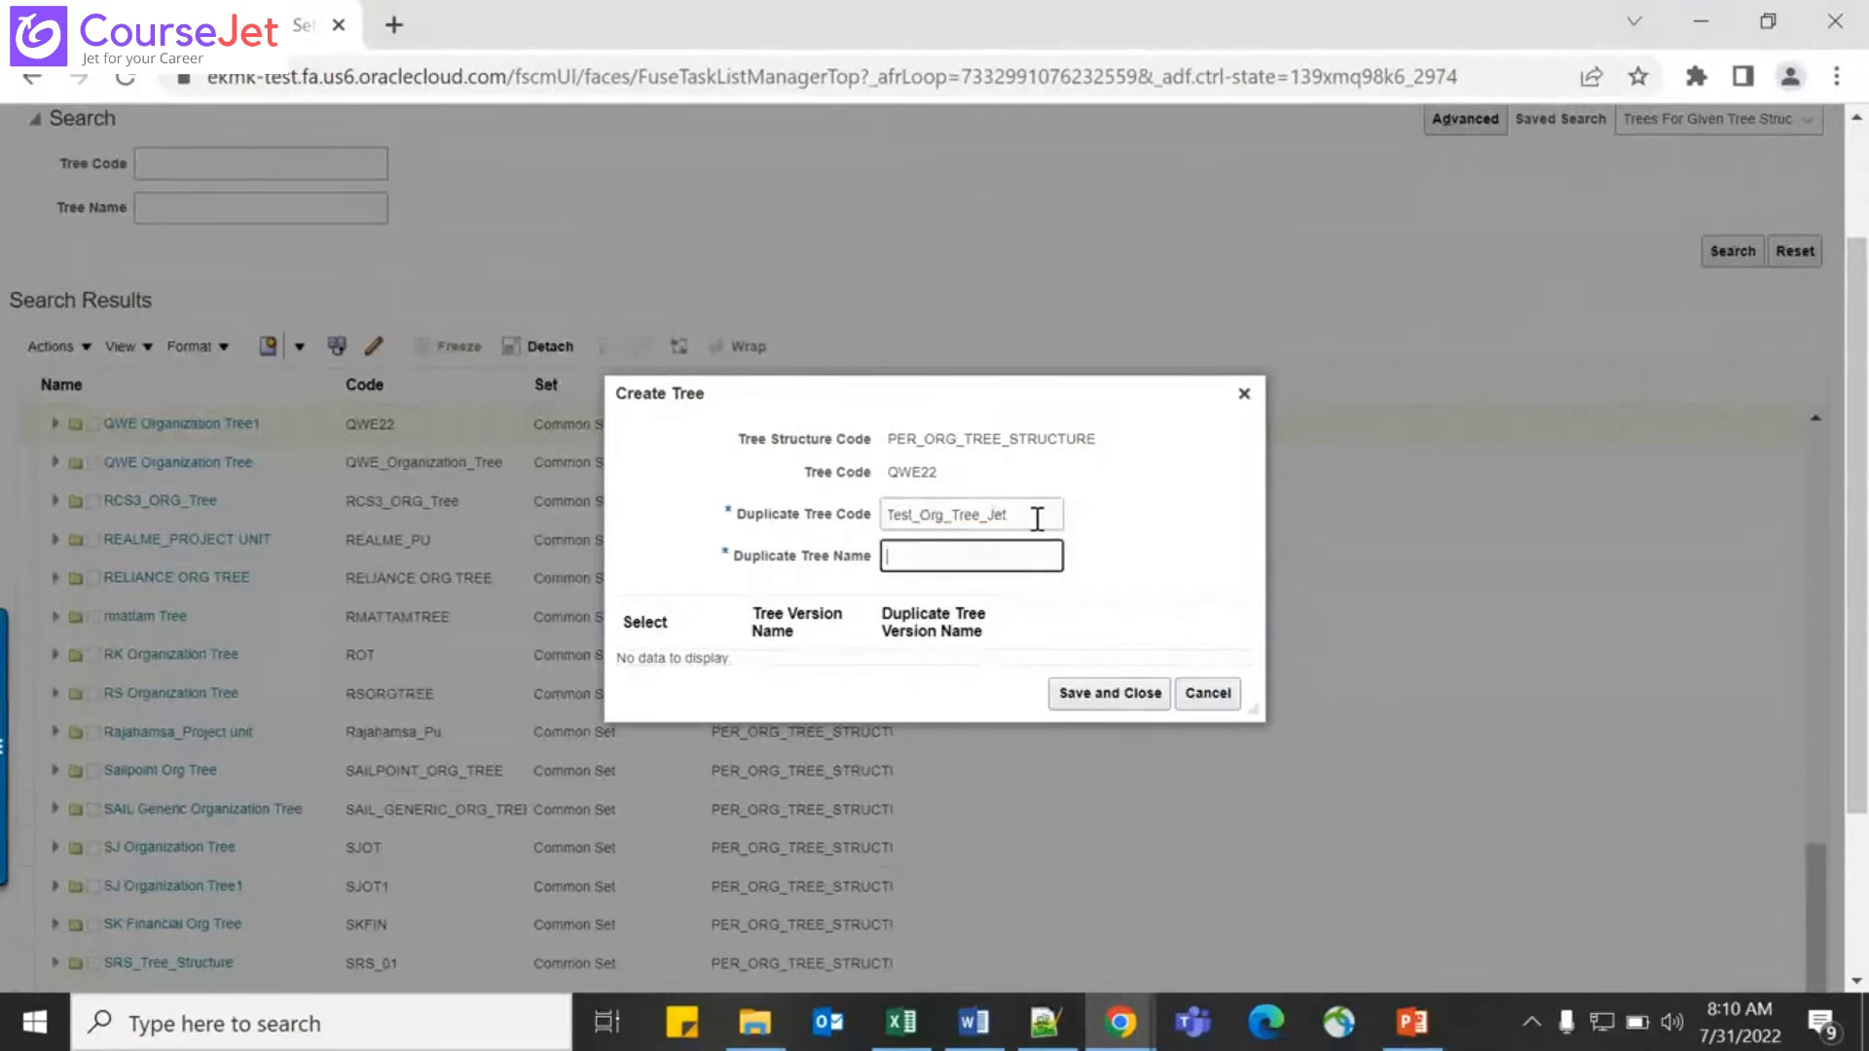
# Step: Set the duplicate tree name to "Test Org Tree Jet"
pyautogui.write('Test Org Tree Het')
pyautogui.press('Tab')
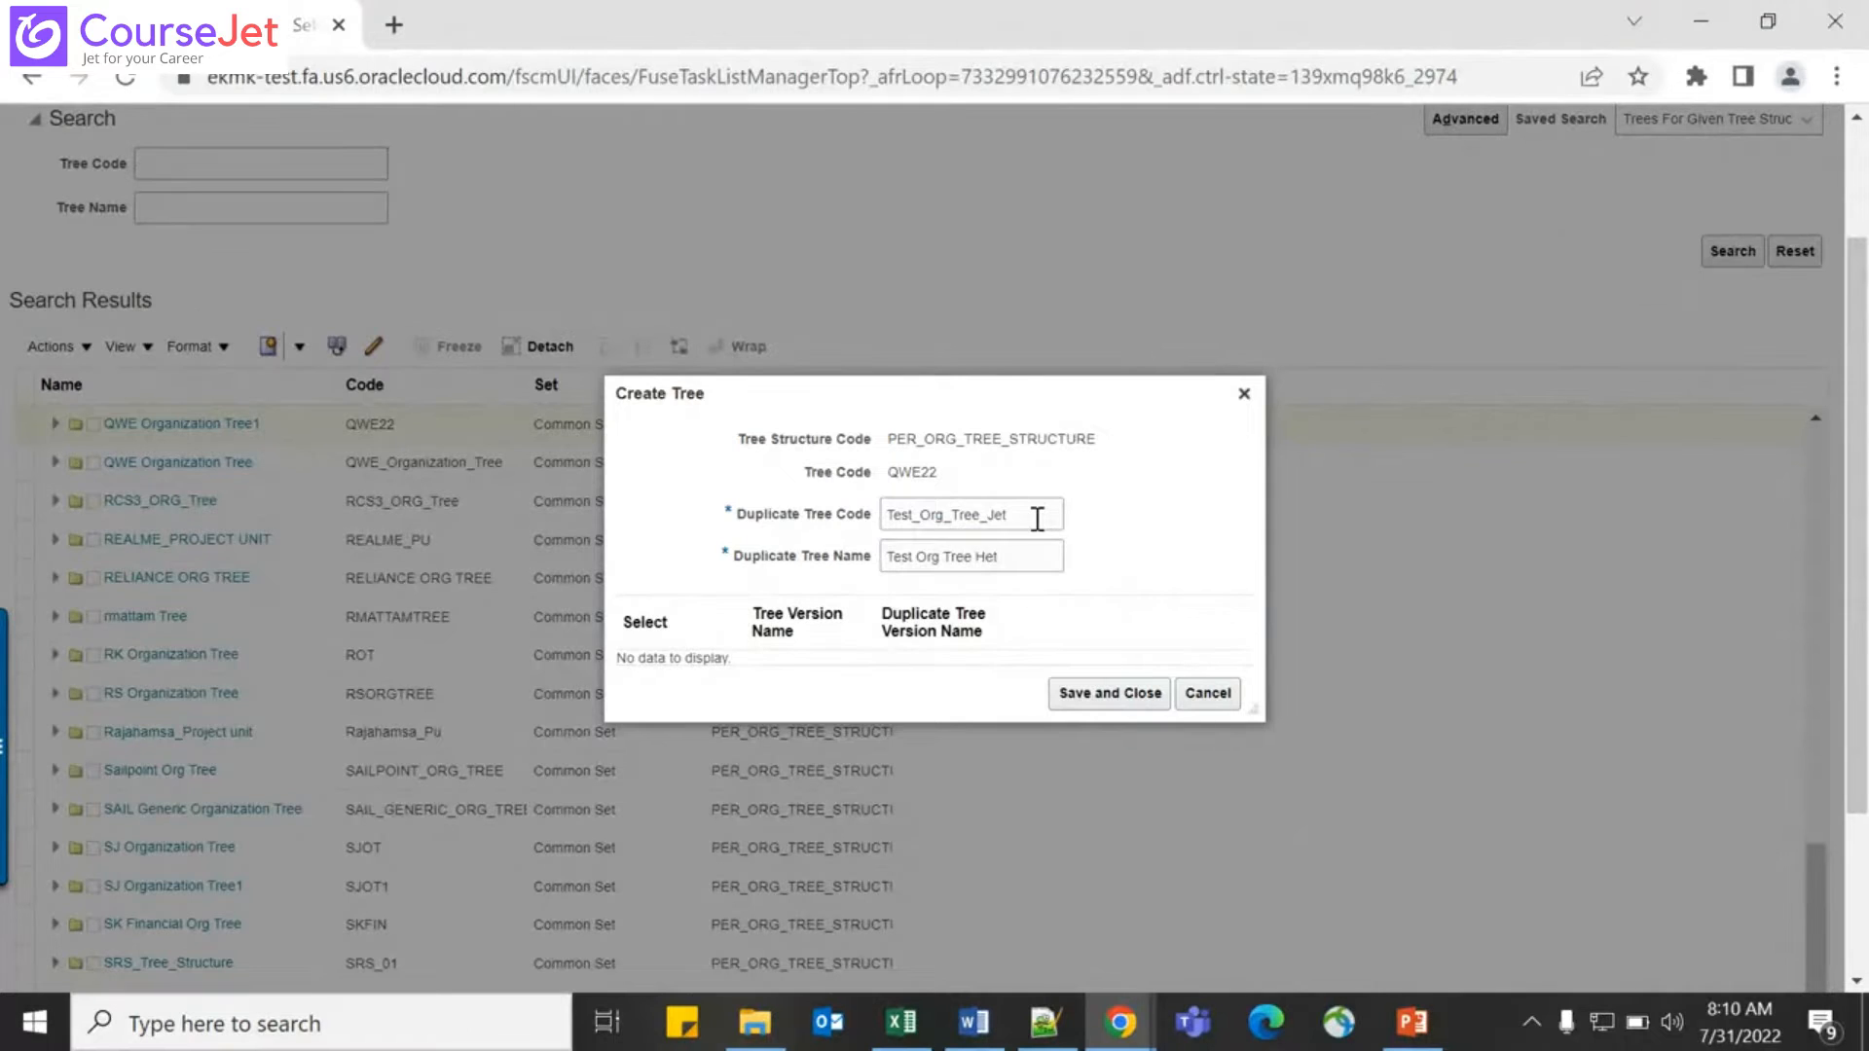
pyautogui.hotkey('shift', 'Tab')
pyautogui.press('End')
pyautogui.hotkey('shift', 'Left')
pyautogui.write('j')
pyautogui.press('Tab')
pyautogui.hotkey('shift', 'Tab')
pyautogui.press('End')
pyautogui.press('Left')
pyautogui.press('Left')
pyautogui.press('Left')
# Step: Check the duplication instructions in PowerPoint, return to Chrome, and save the duplicated tree, acknowledging the confirmation
pyautogui.hotkey('alt', 'Tab')
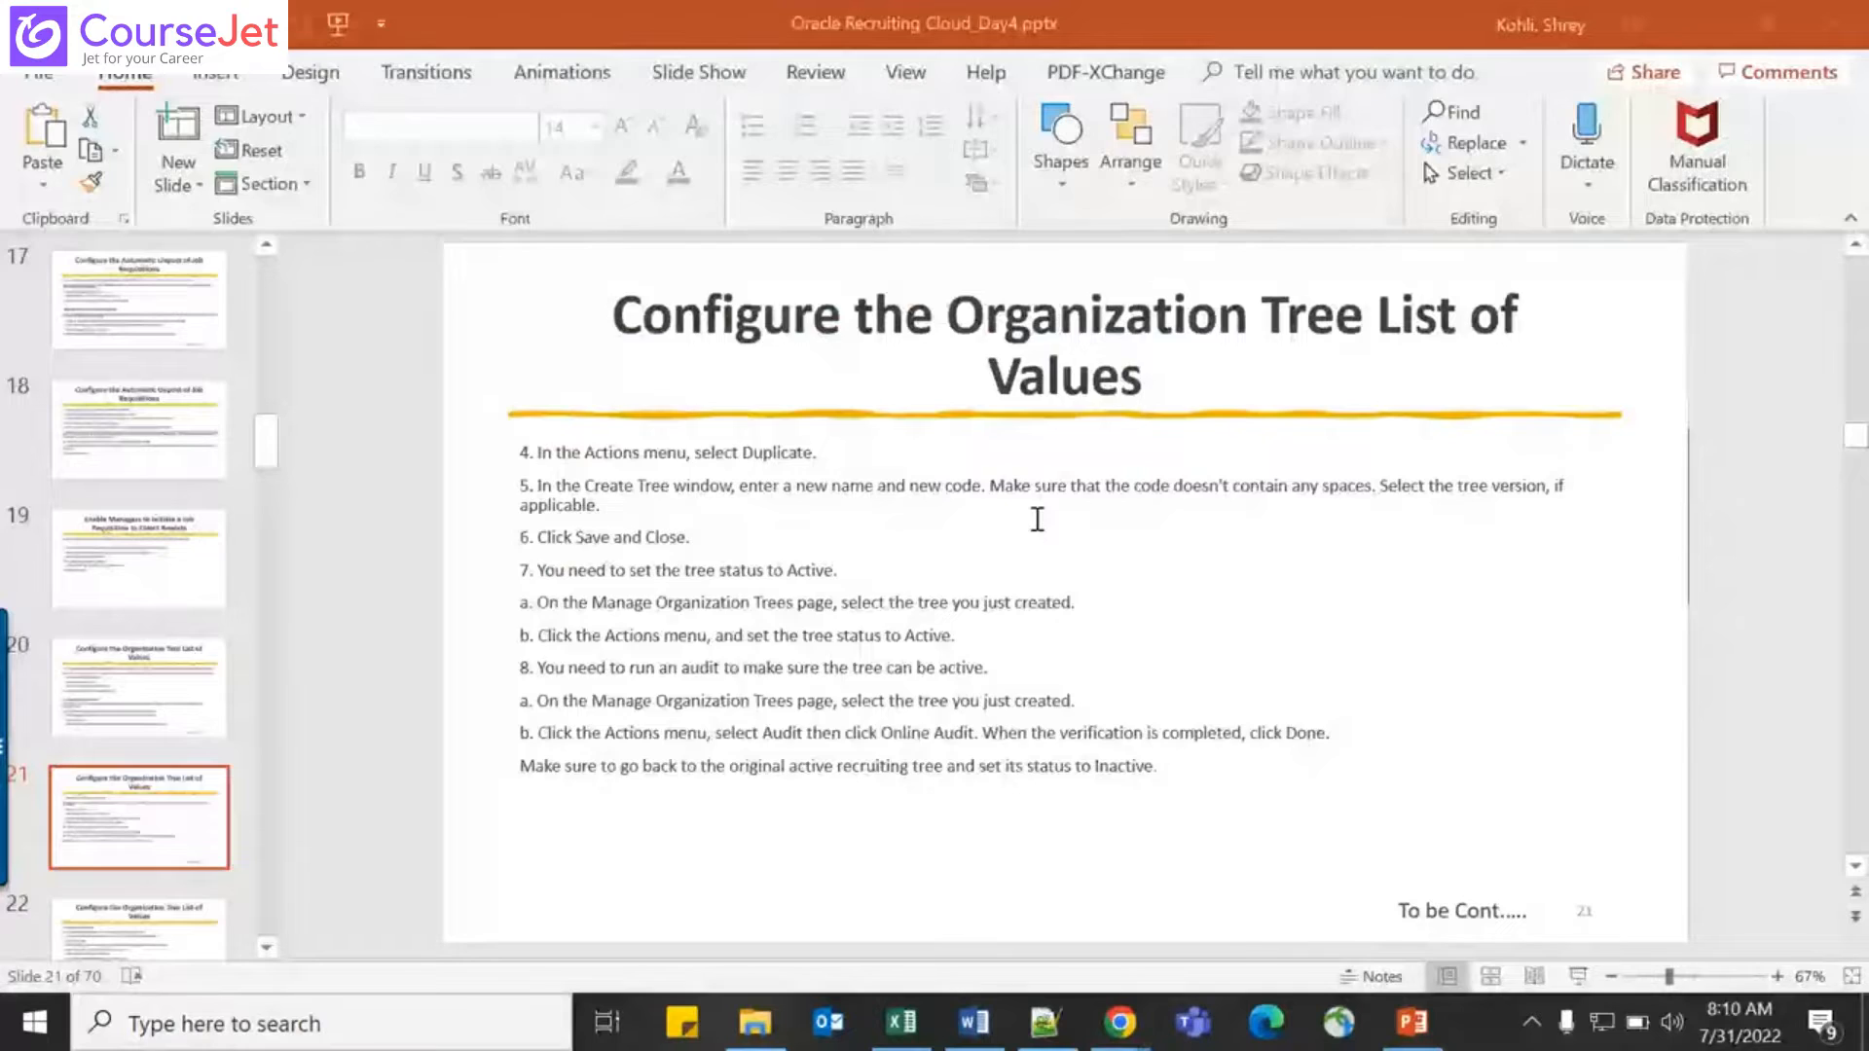
pyautogui.hotkey('alt', 'Tab')
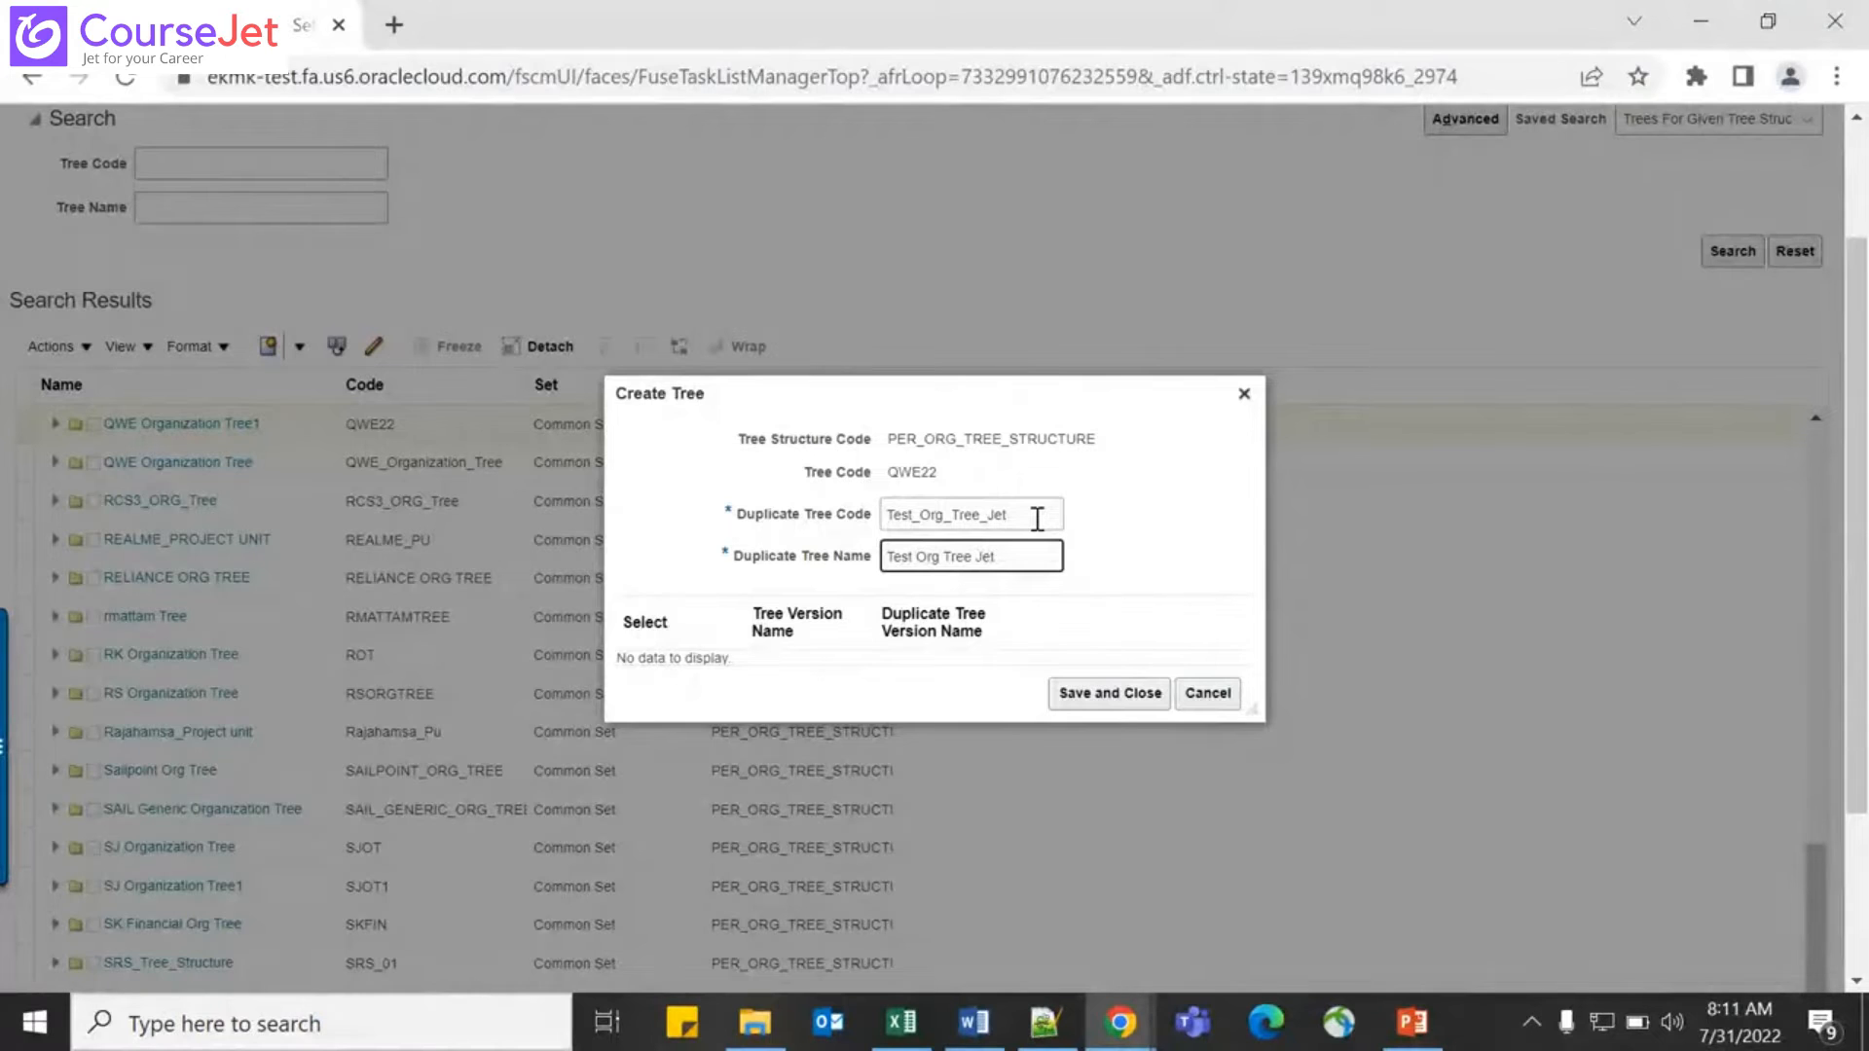
pyautogui.click(1147, 695)
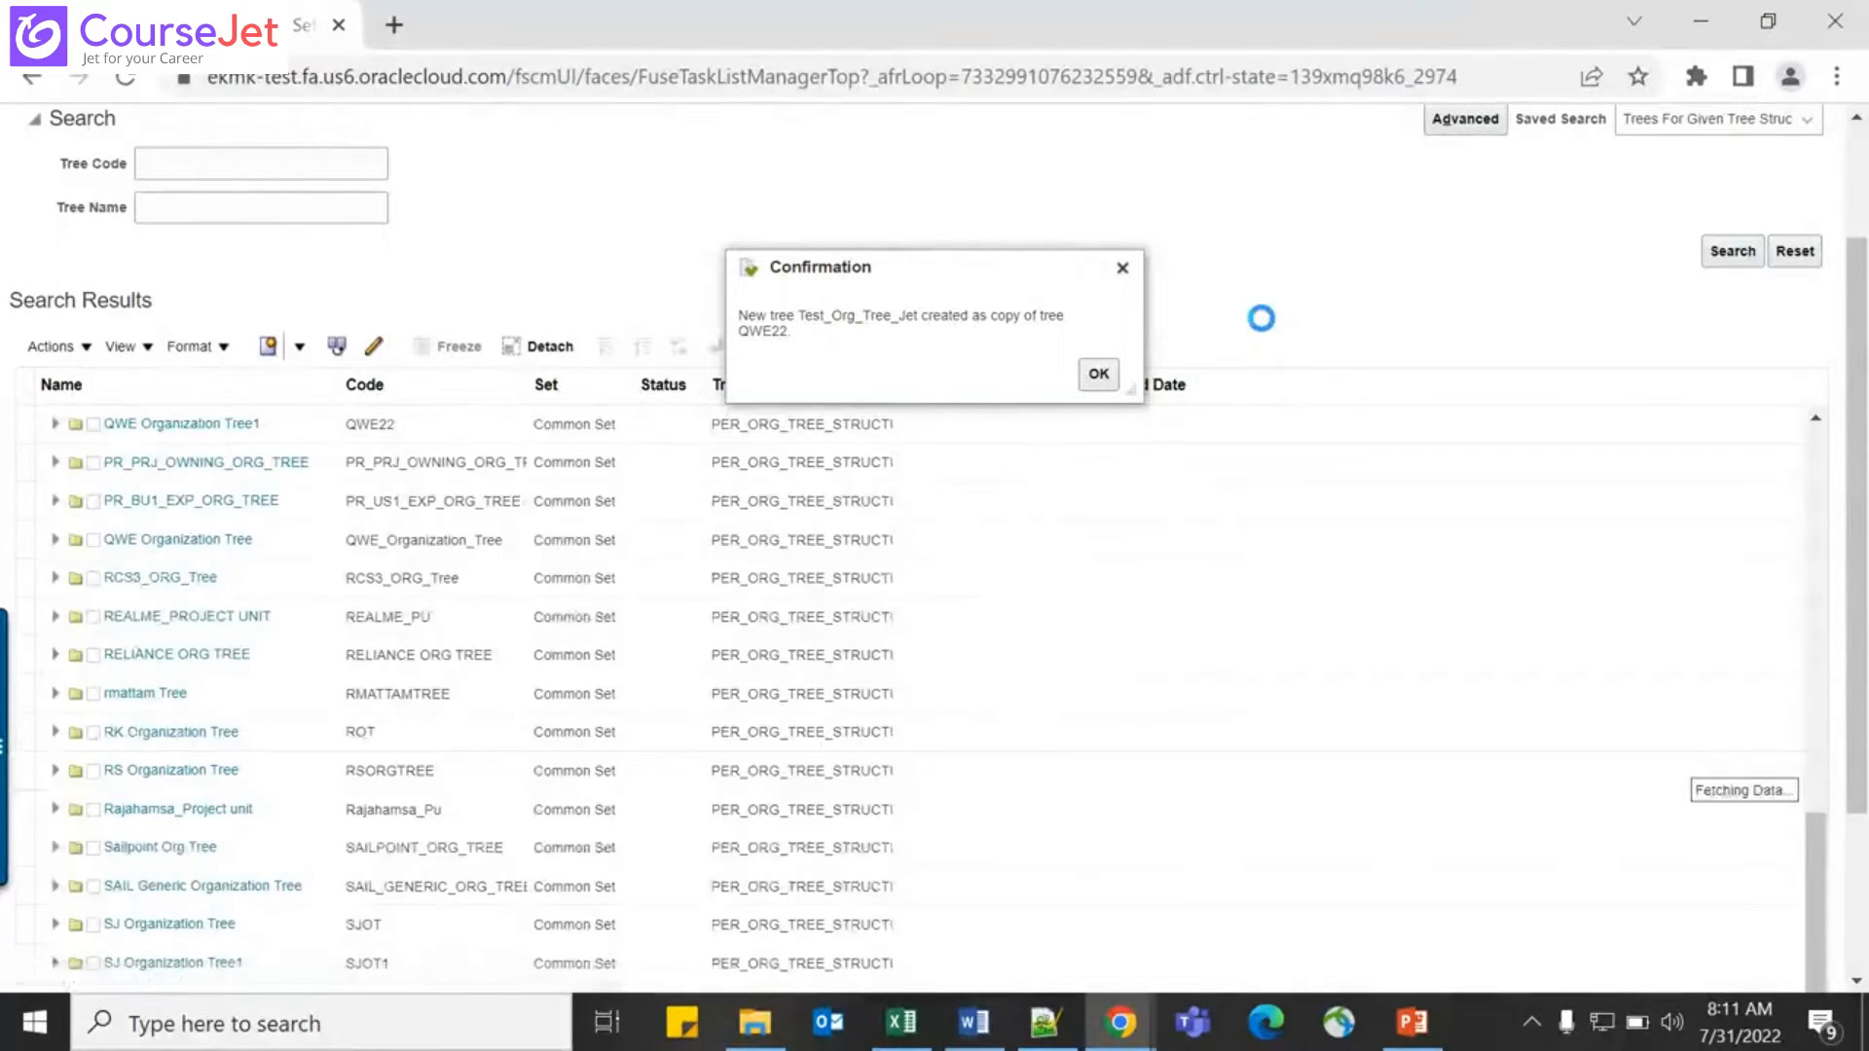
pyautogui.click(1098, 374)
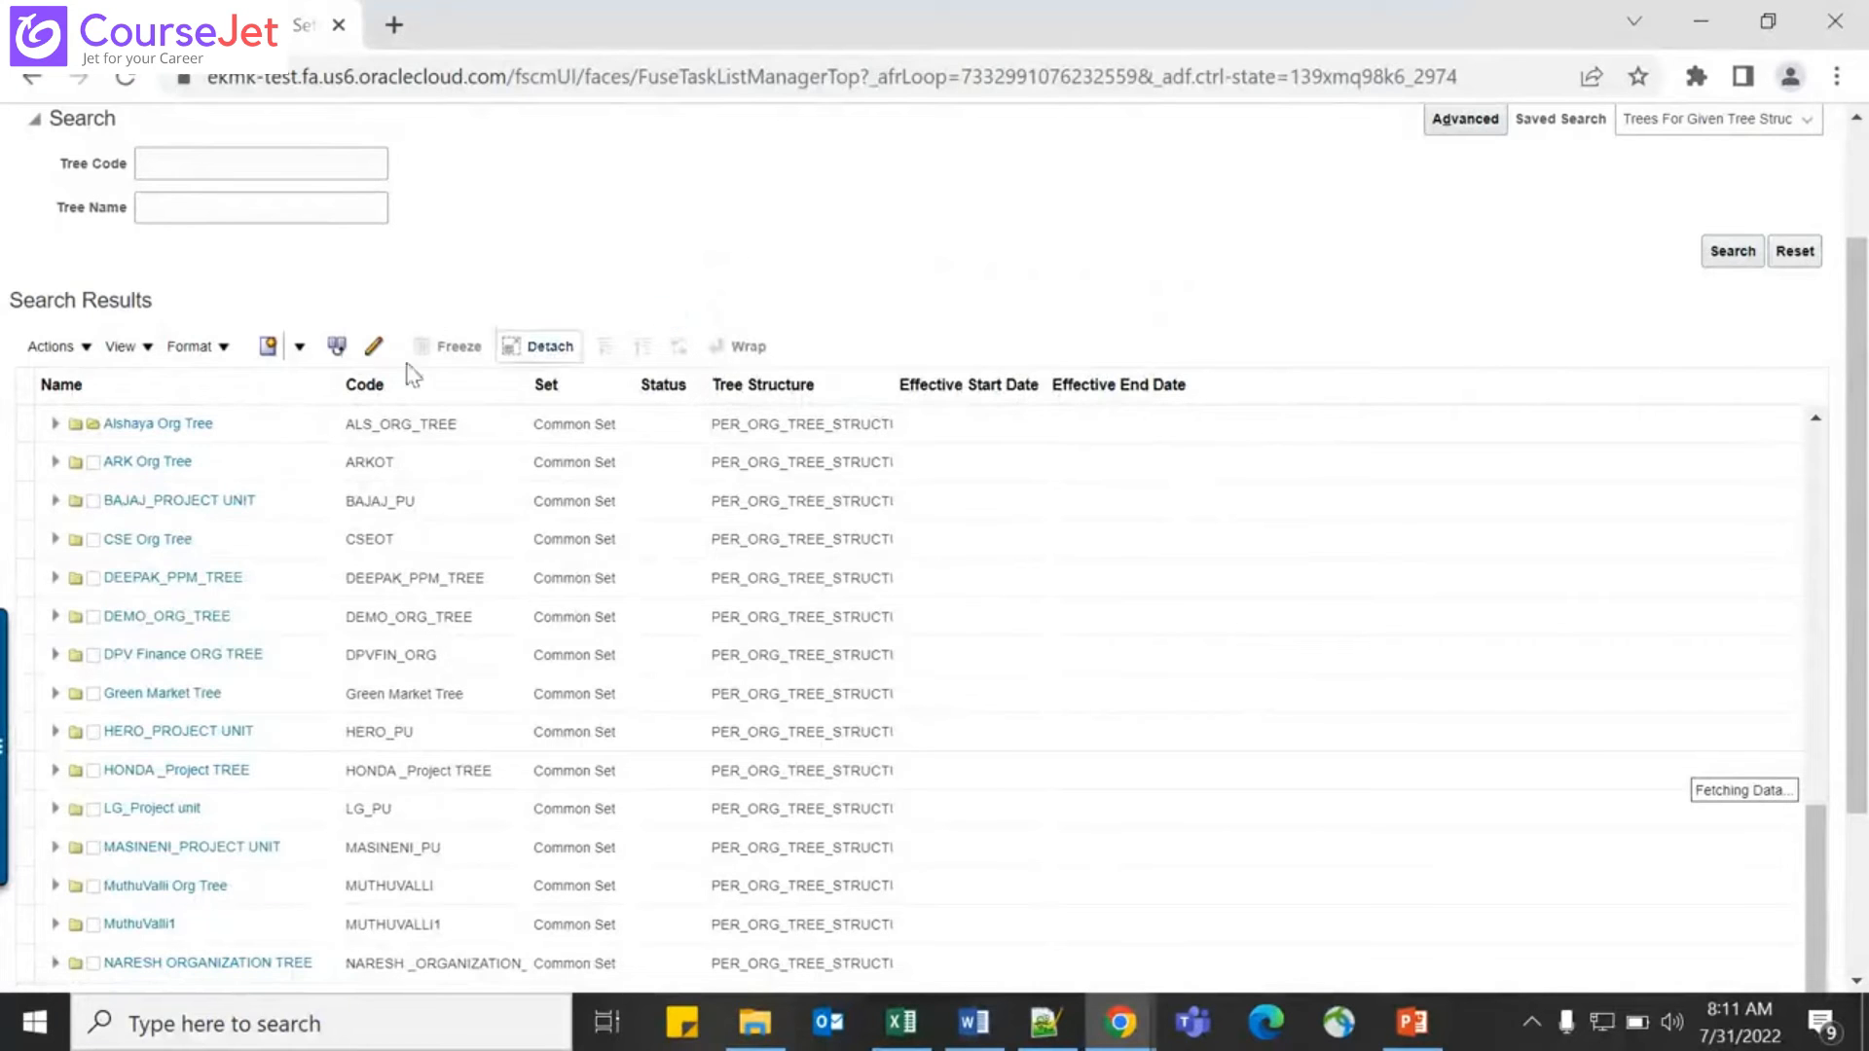
# Step: Search the organization trees for tree code "Test", check the tree status instructions in PowerPoint, and return to Chrome
pyautogui.scroll(2, 571, 188)
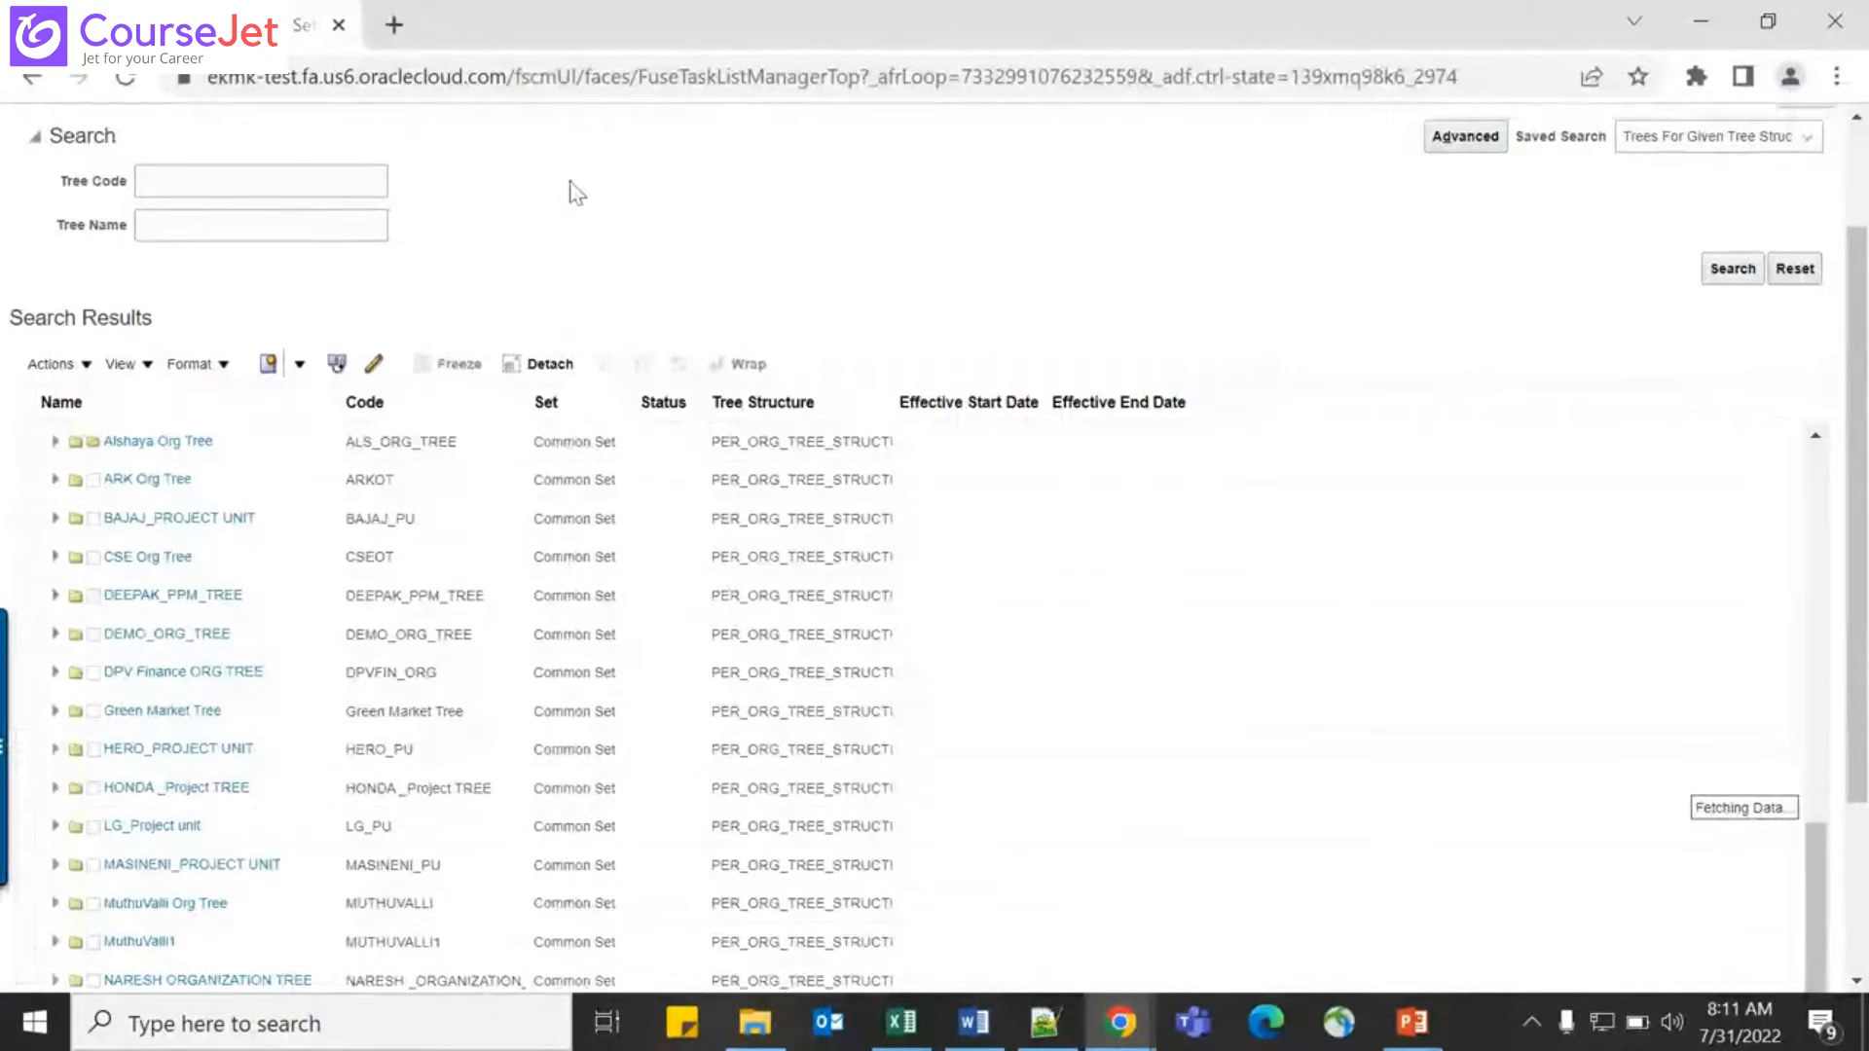
pyautogui.click(225, 332)
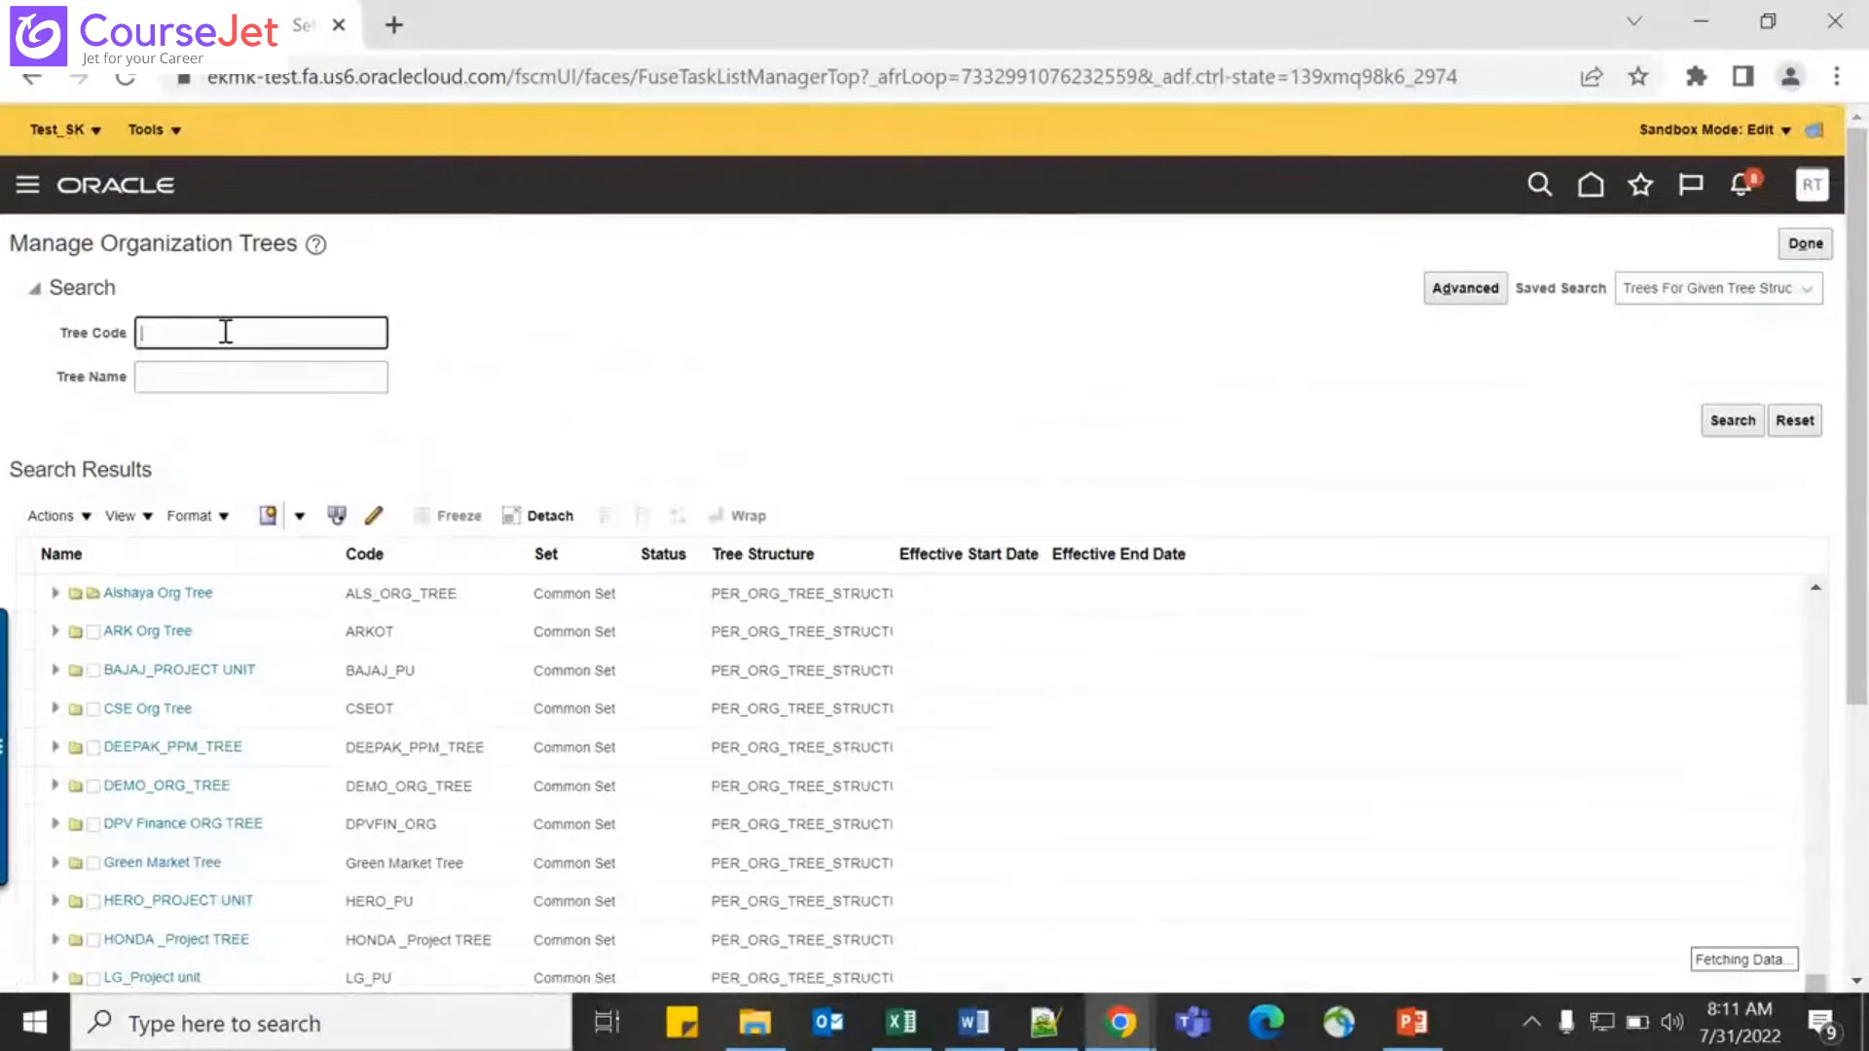
pyautogui.write('Test')
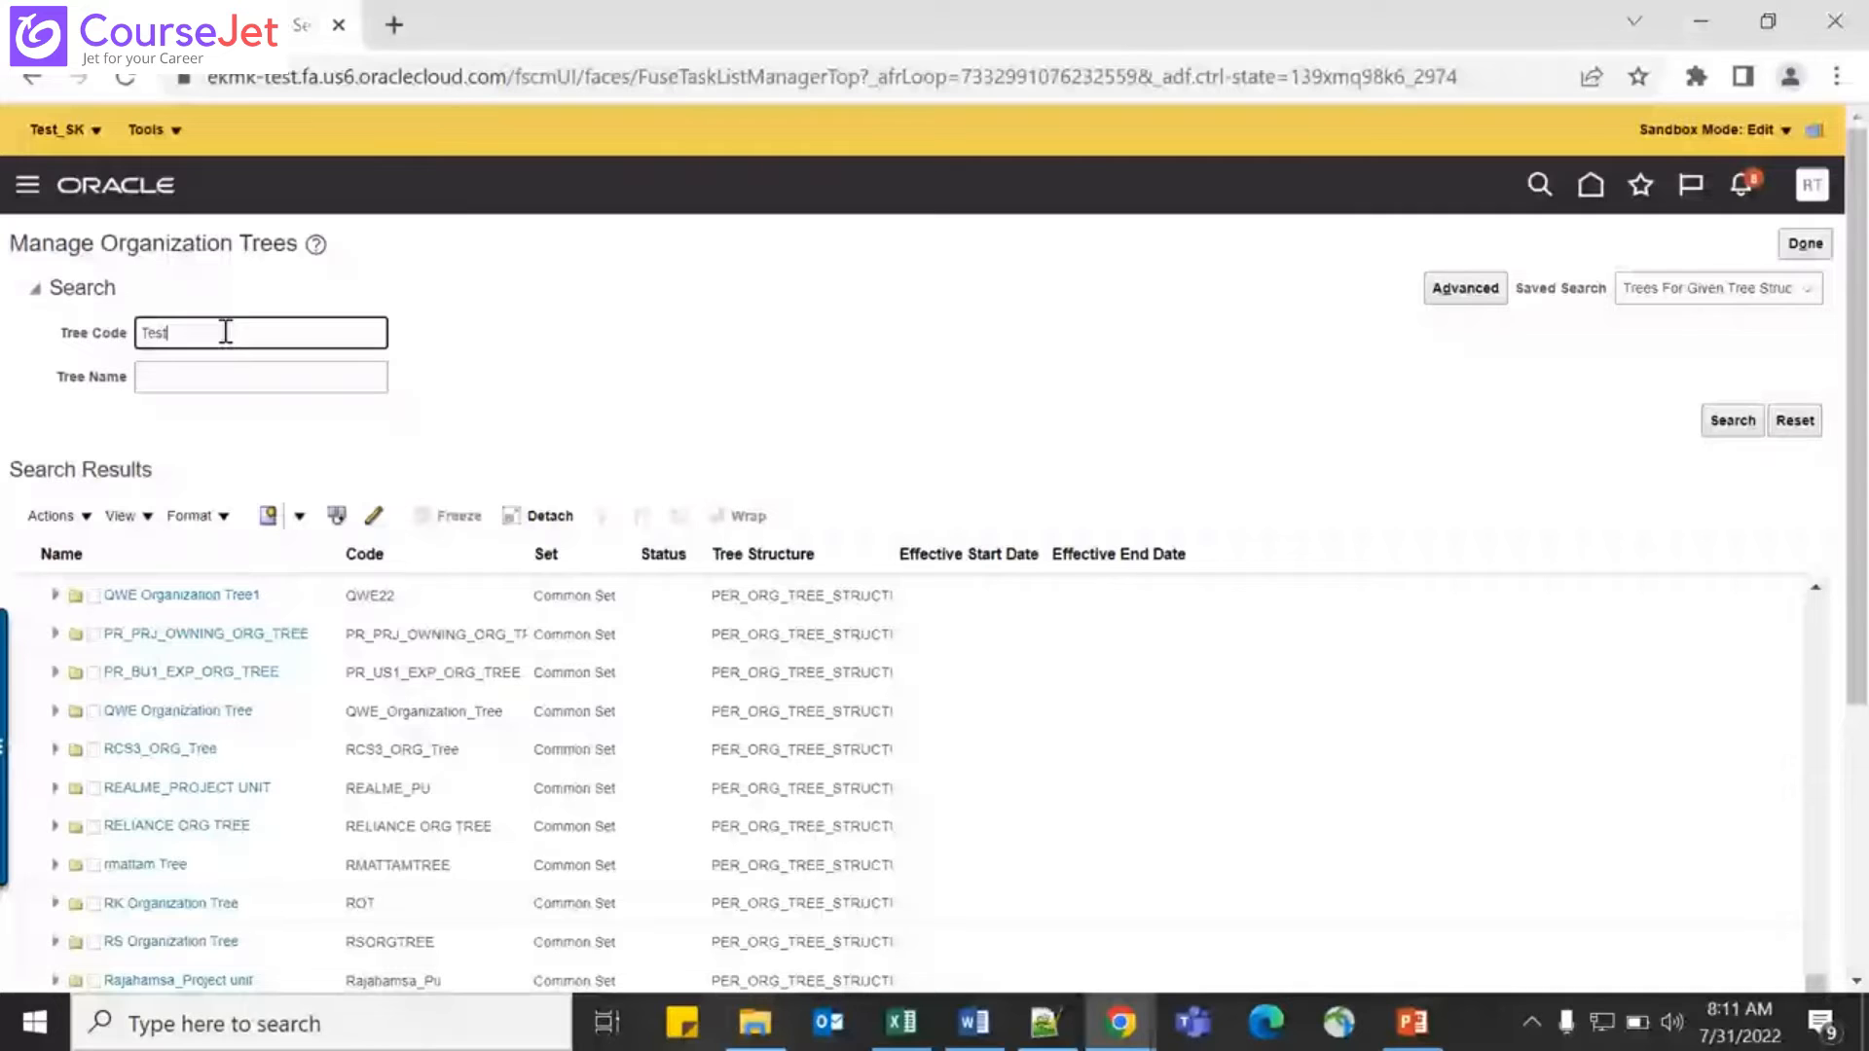
pyautogui.press('Return')
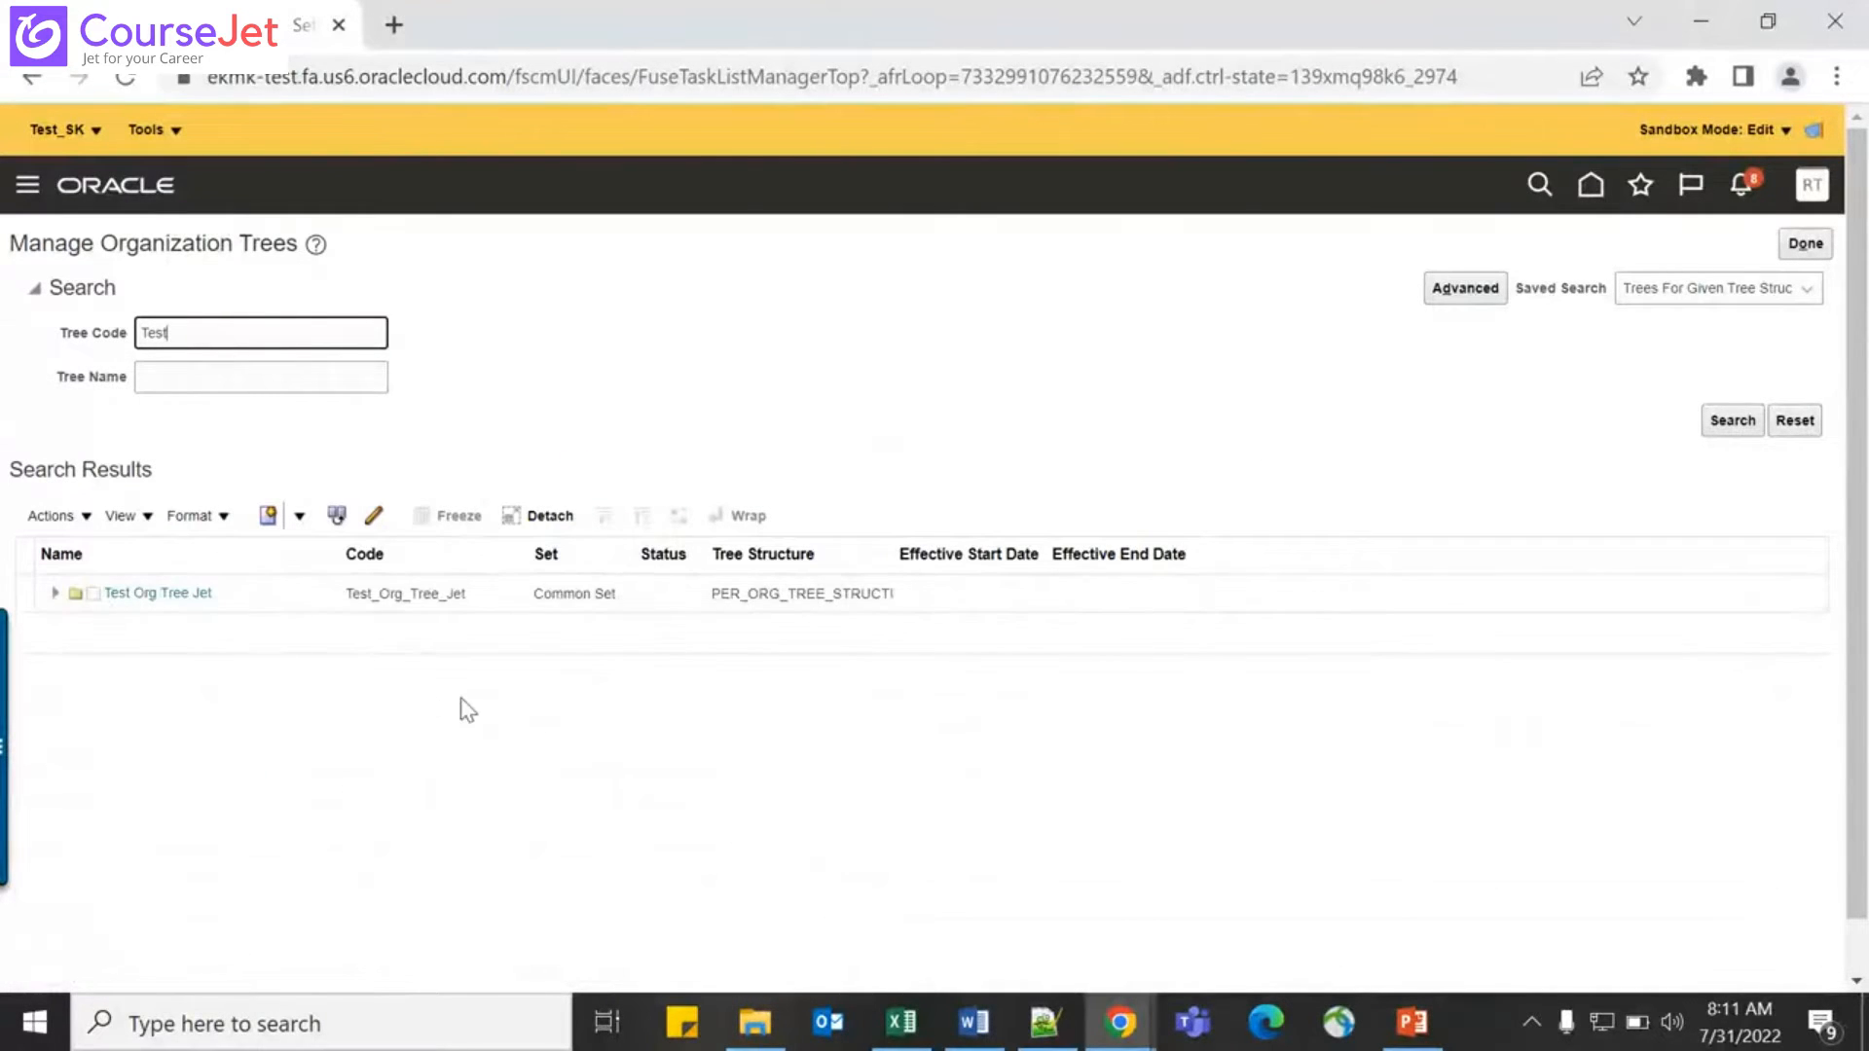
pyautogui.hotkey('alt', 'Tab')
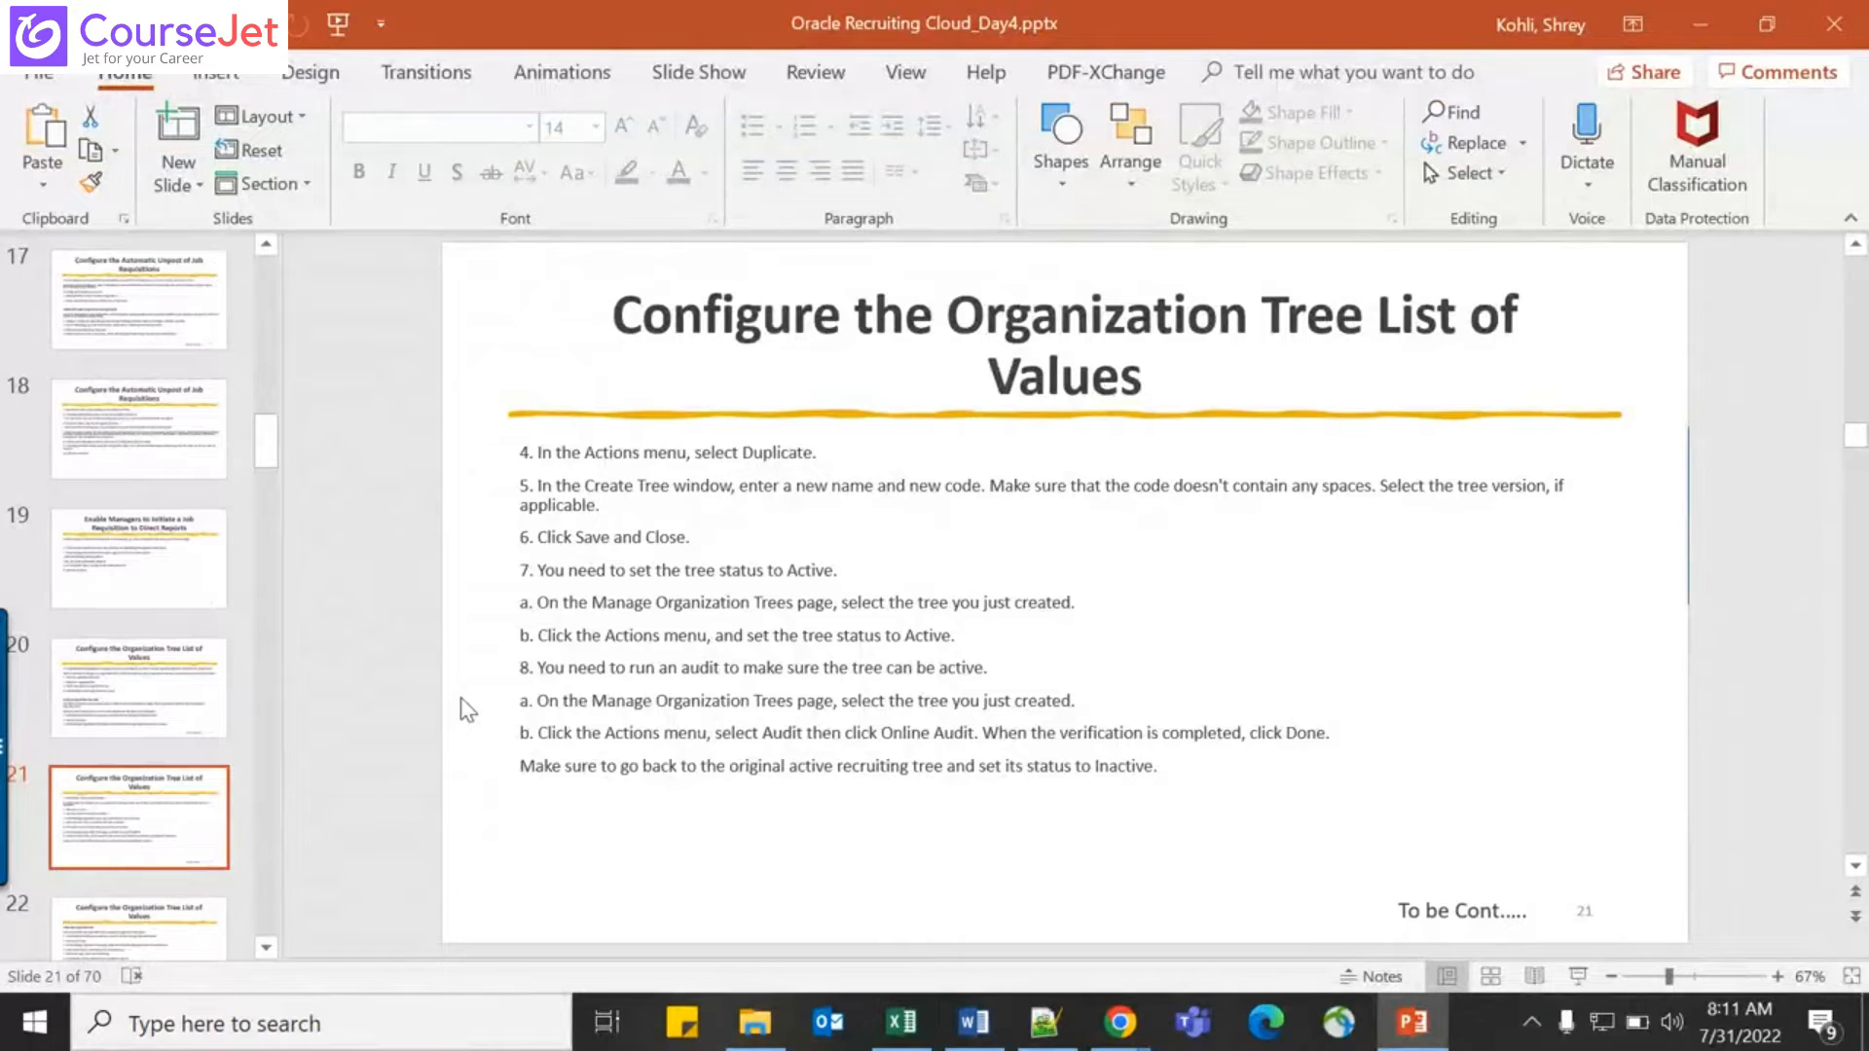
pyautogui.hotkey('alt', 'Tab')
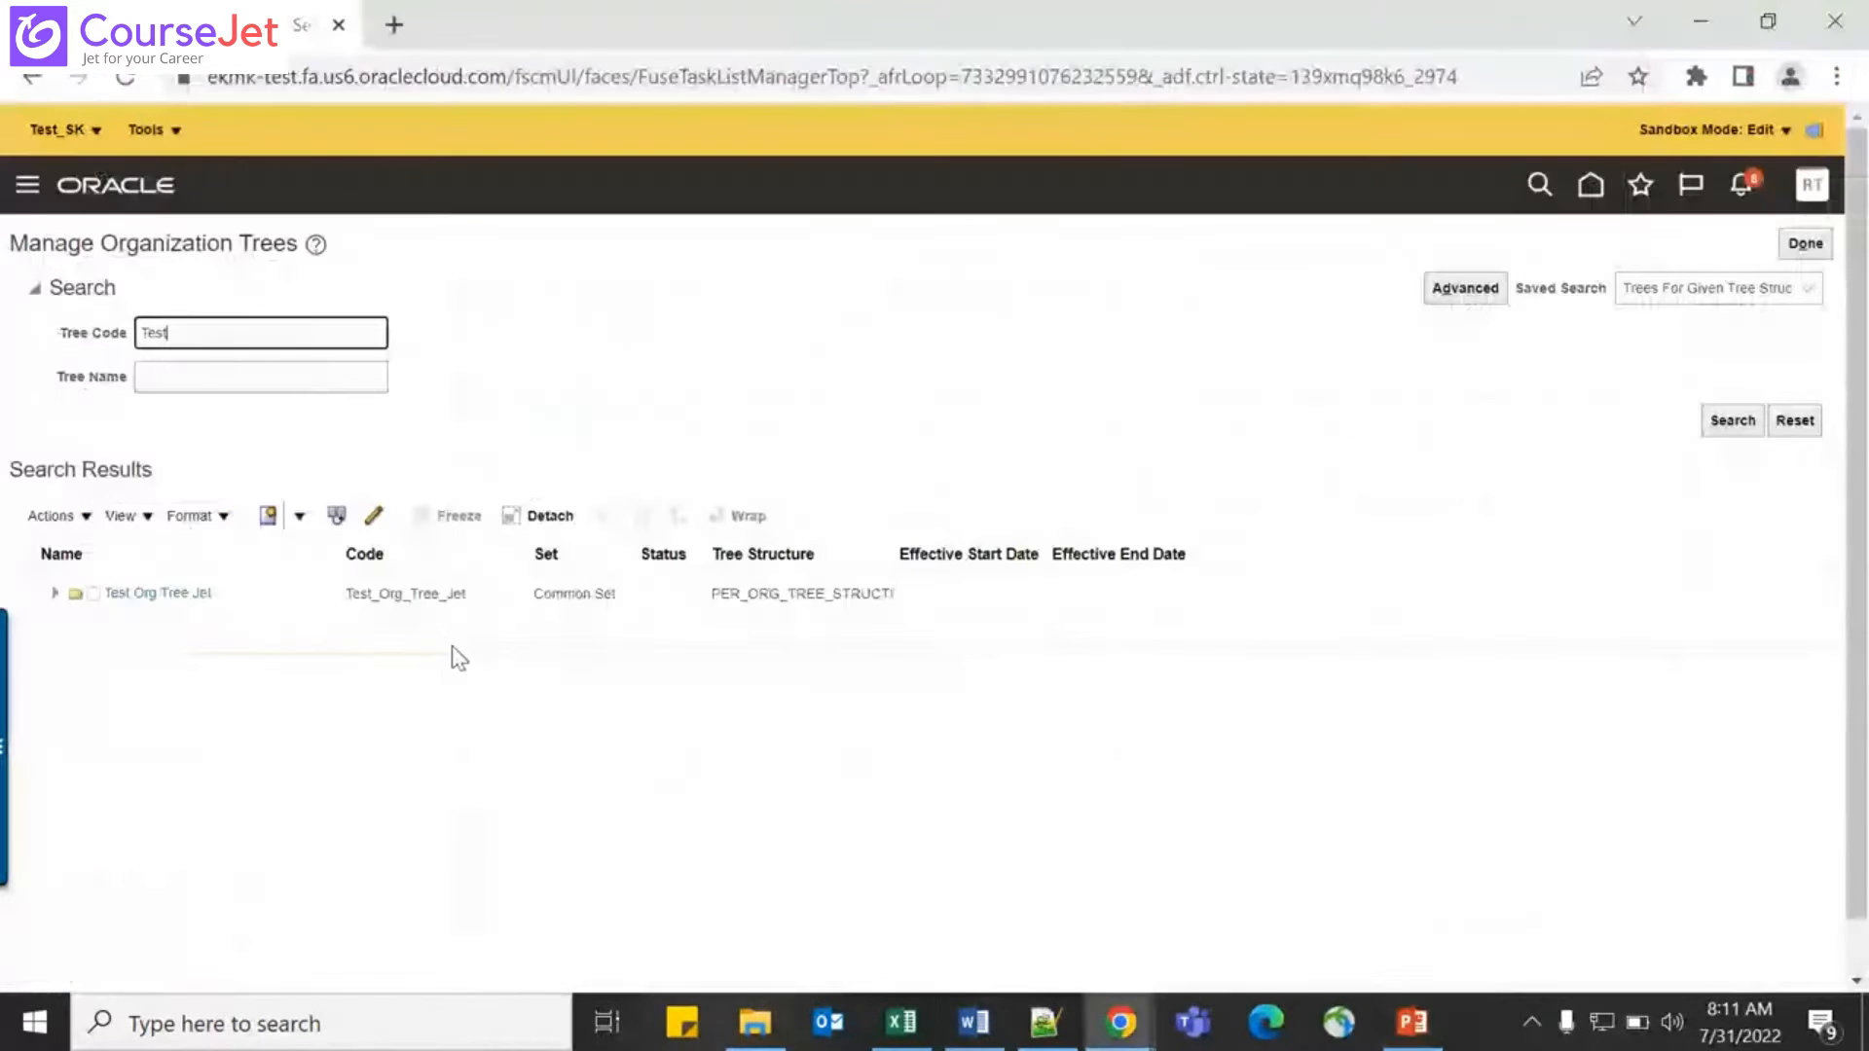
# Step: Open Test Org Tree Jet, expand its Organization Tree Data Source, and submit the tree through the labels and access rules stages, acknowledging the confirmation
pyautogui.click(185, 596)
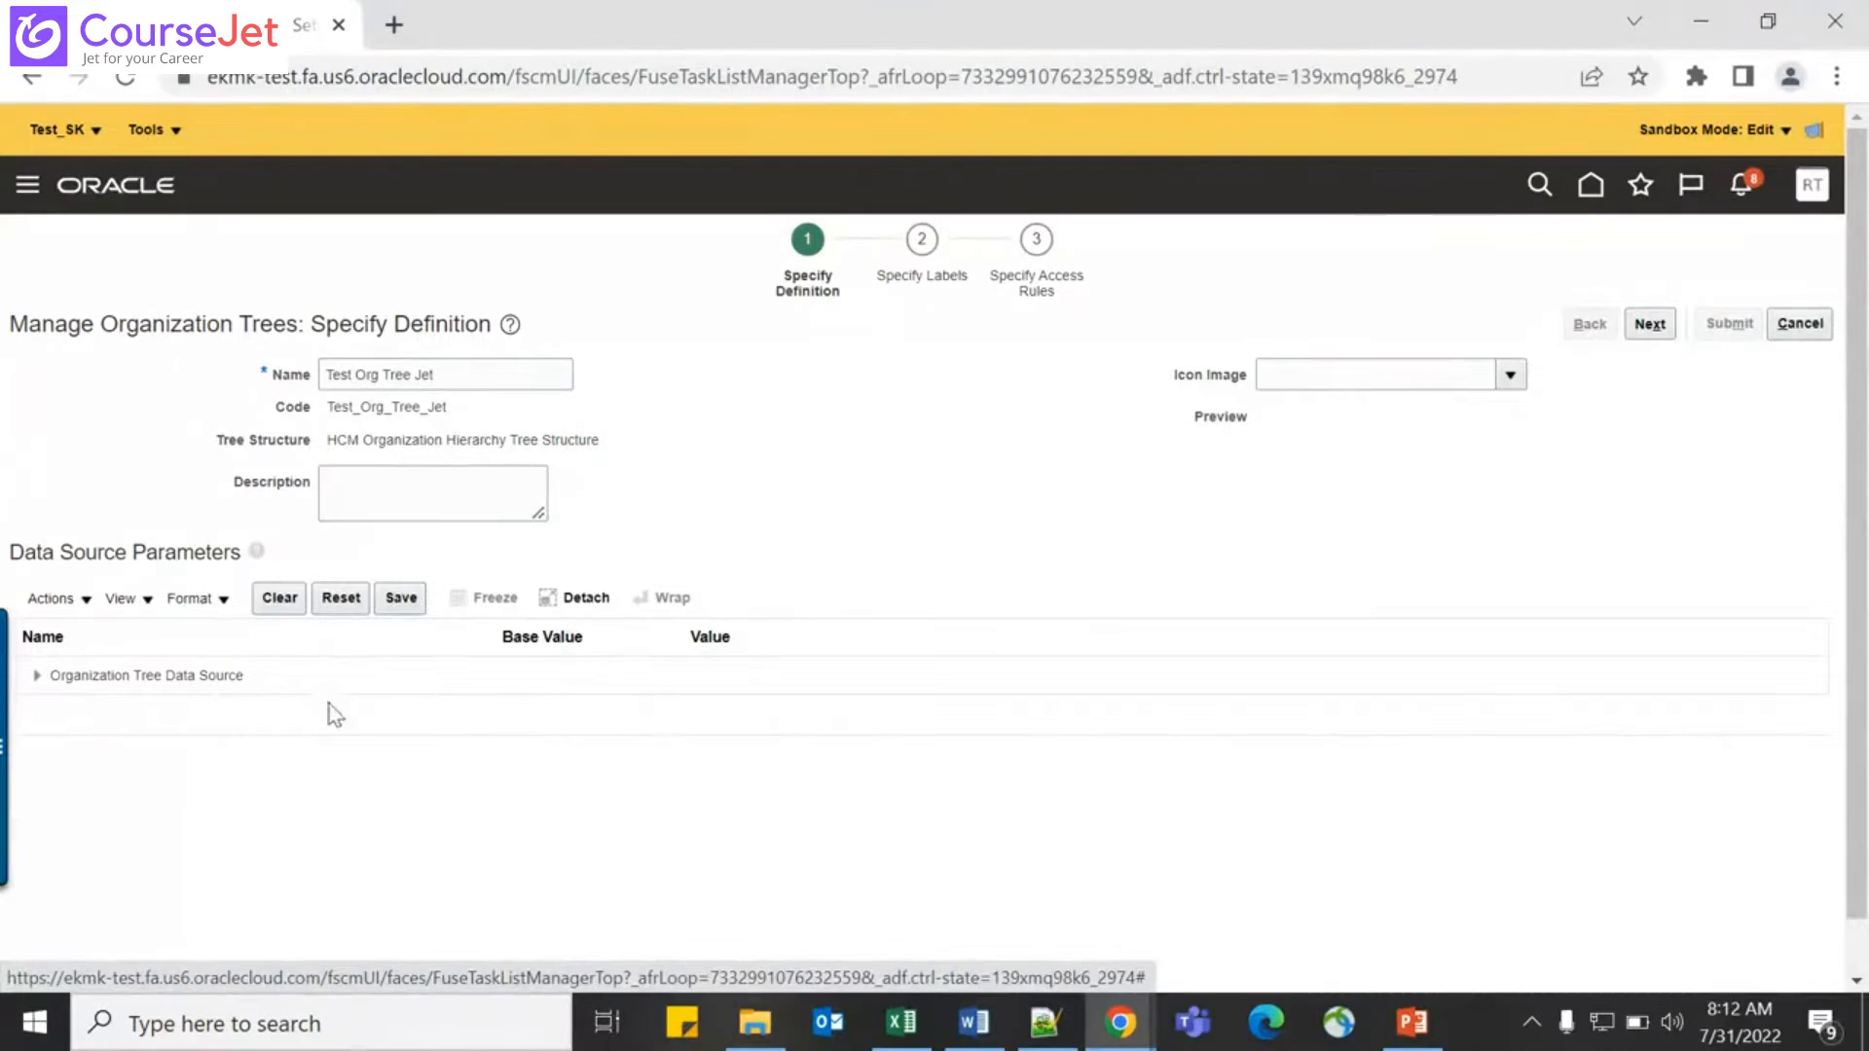
pyautogui.click(39, 677)
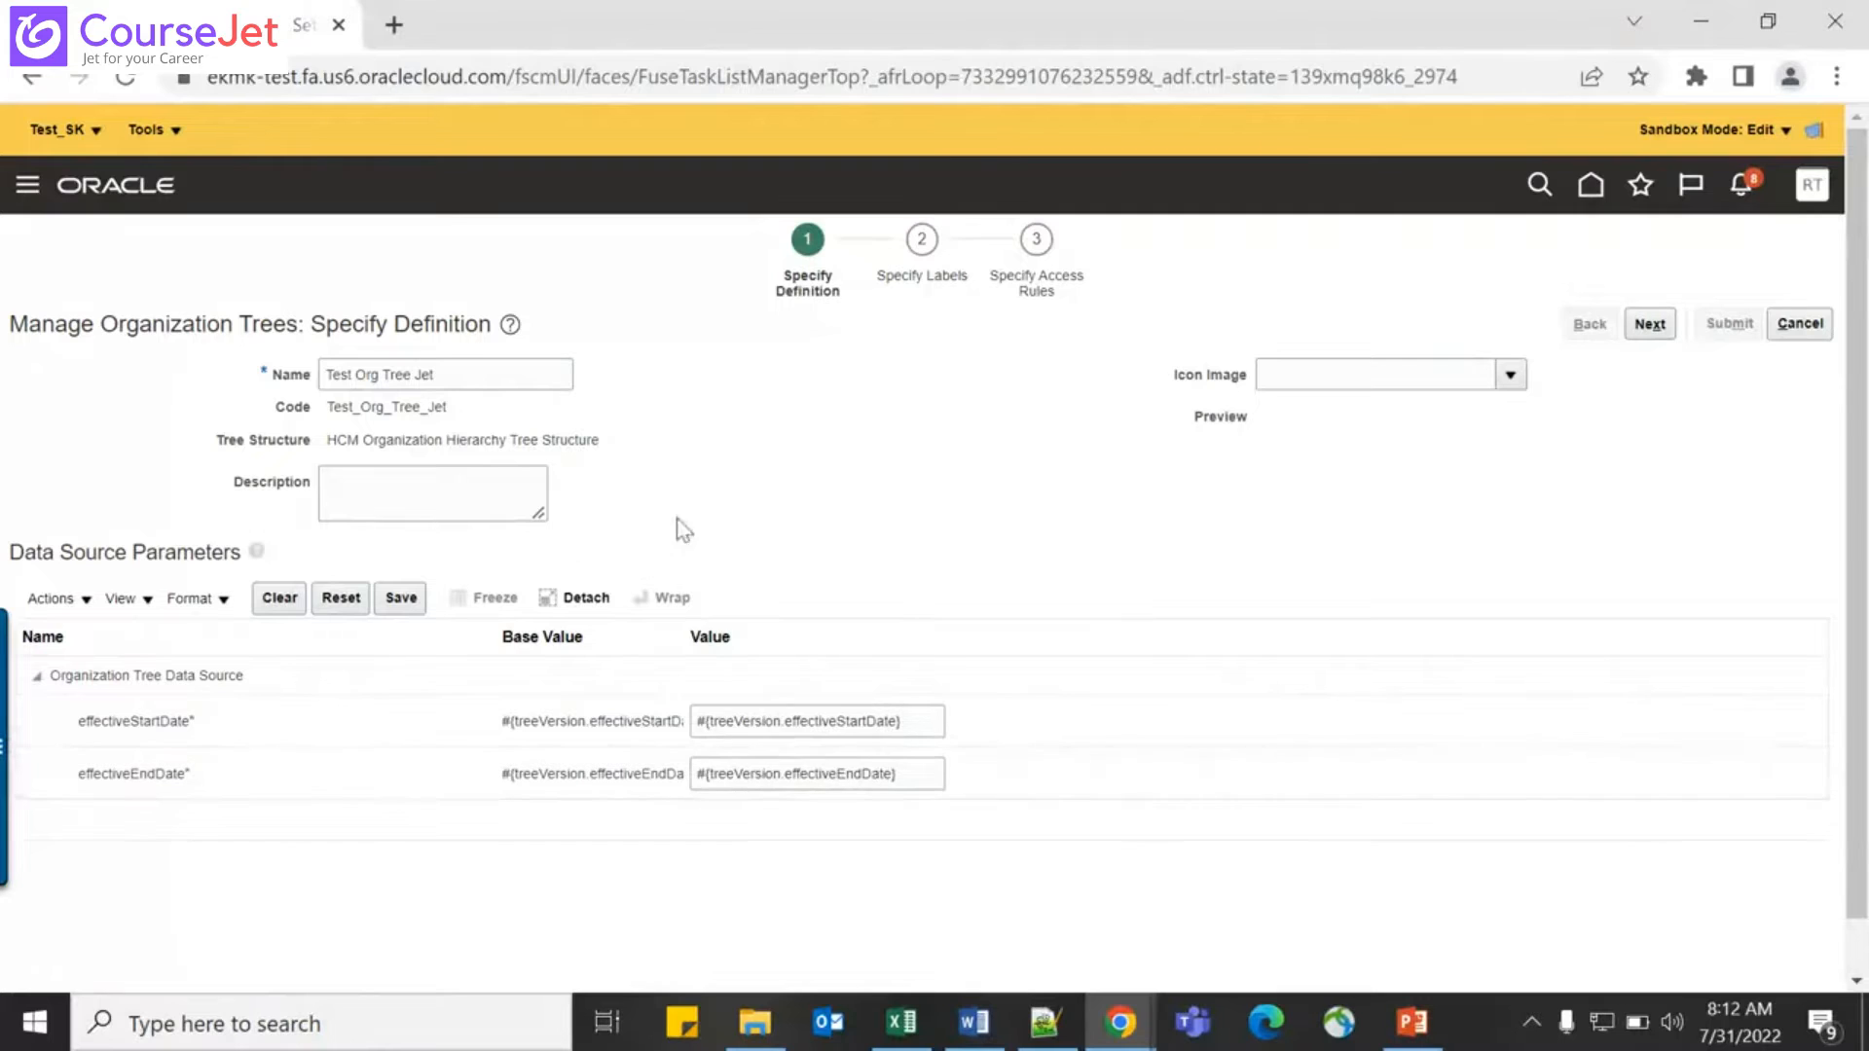
pyautogui.click(1666, 322)
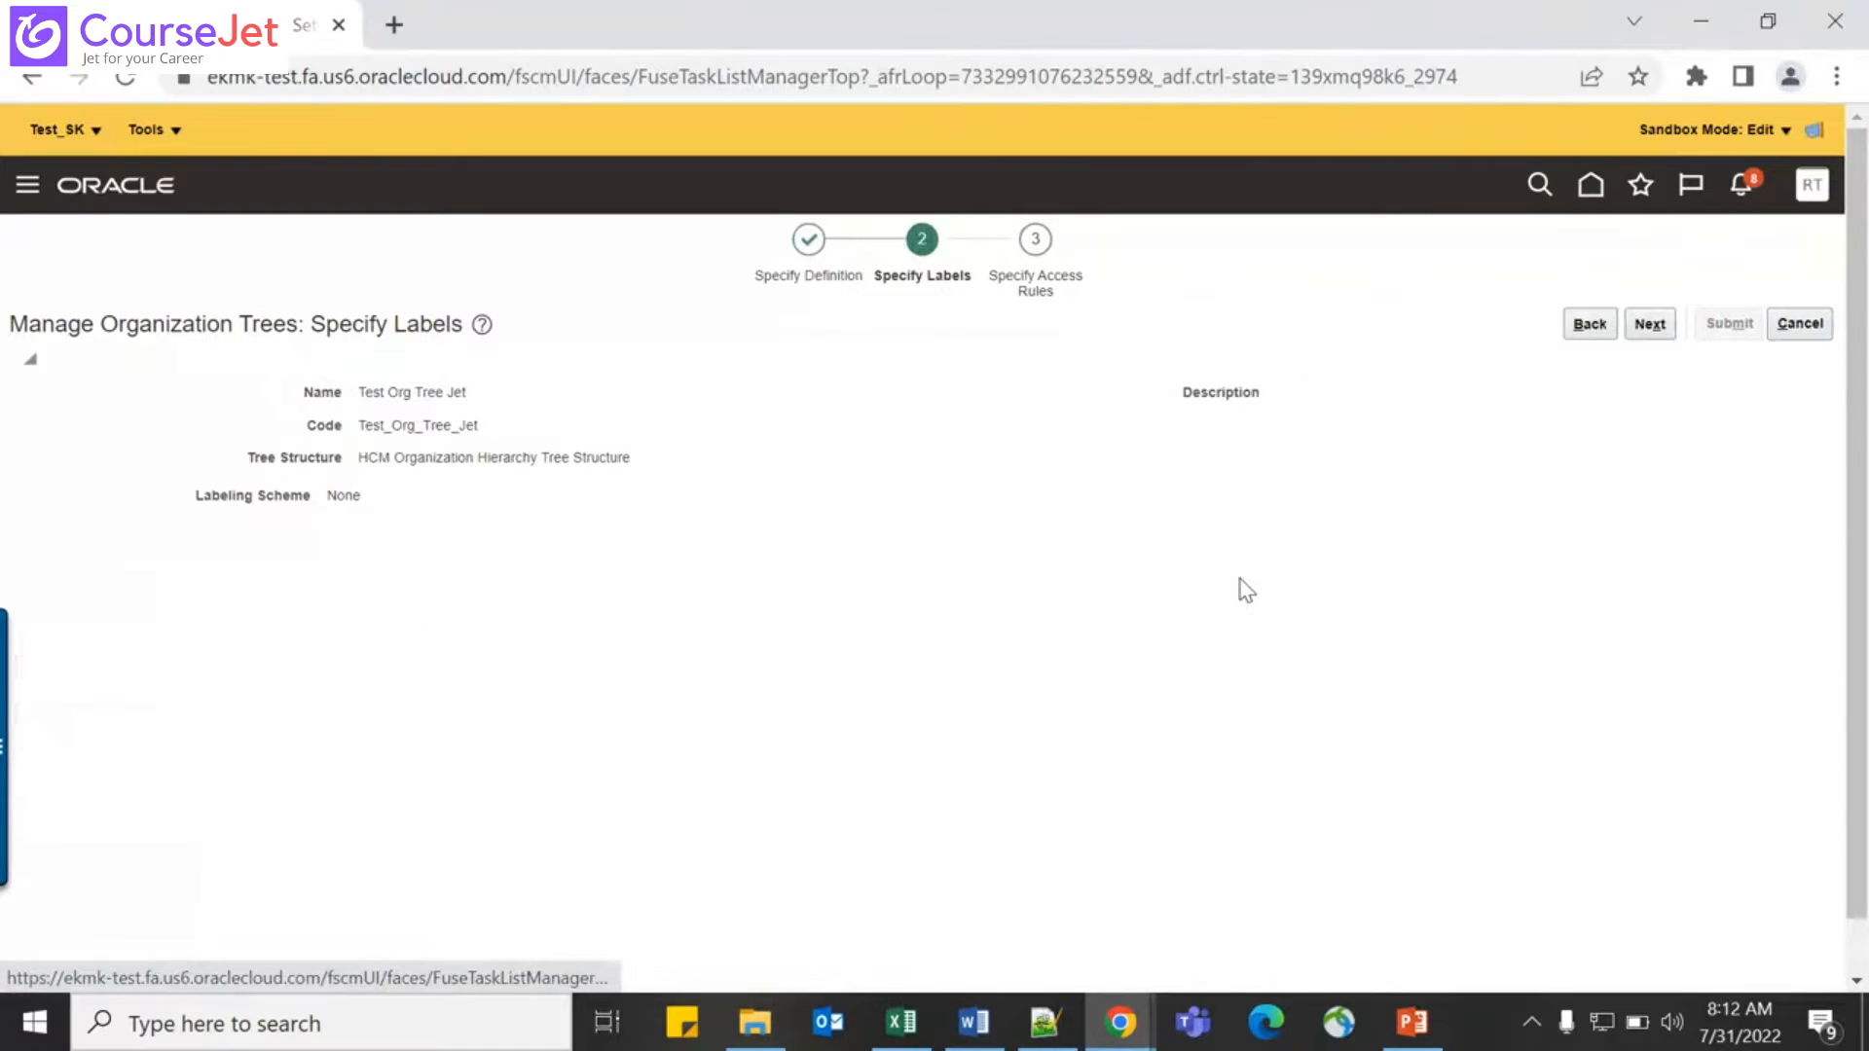
pyautogui.click(1650, 326)
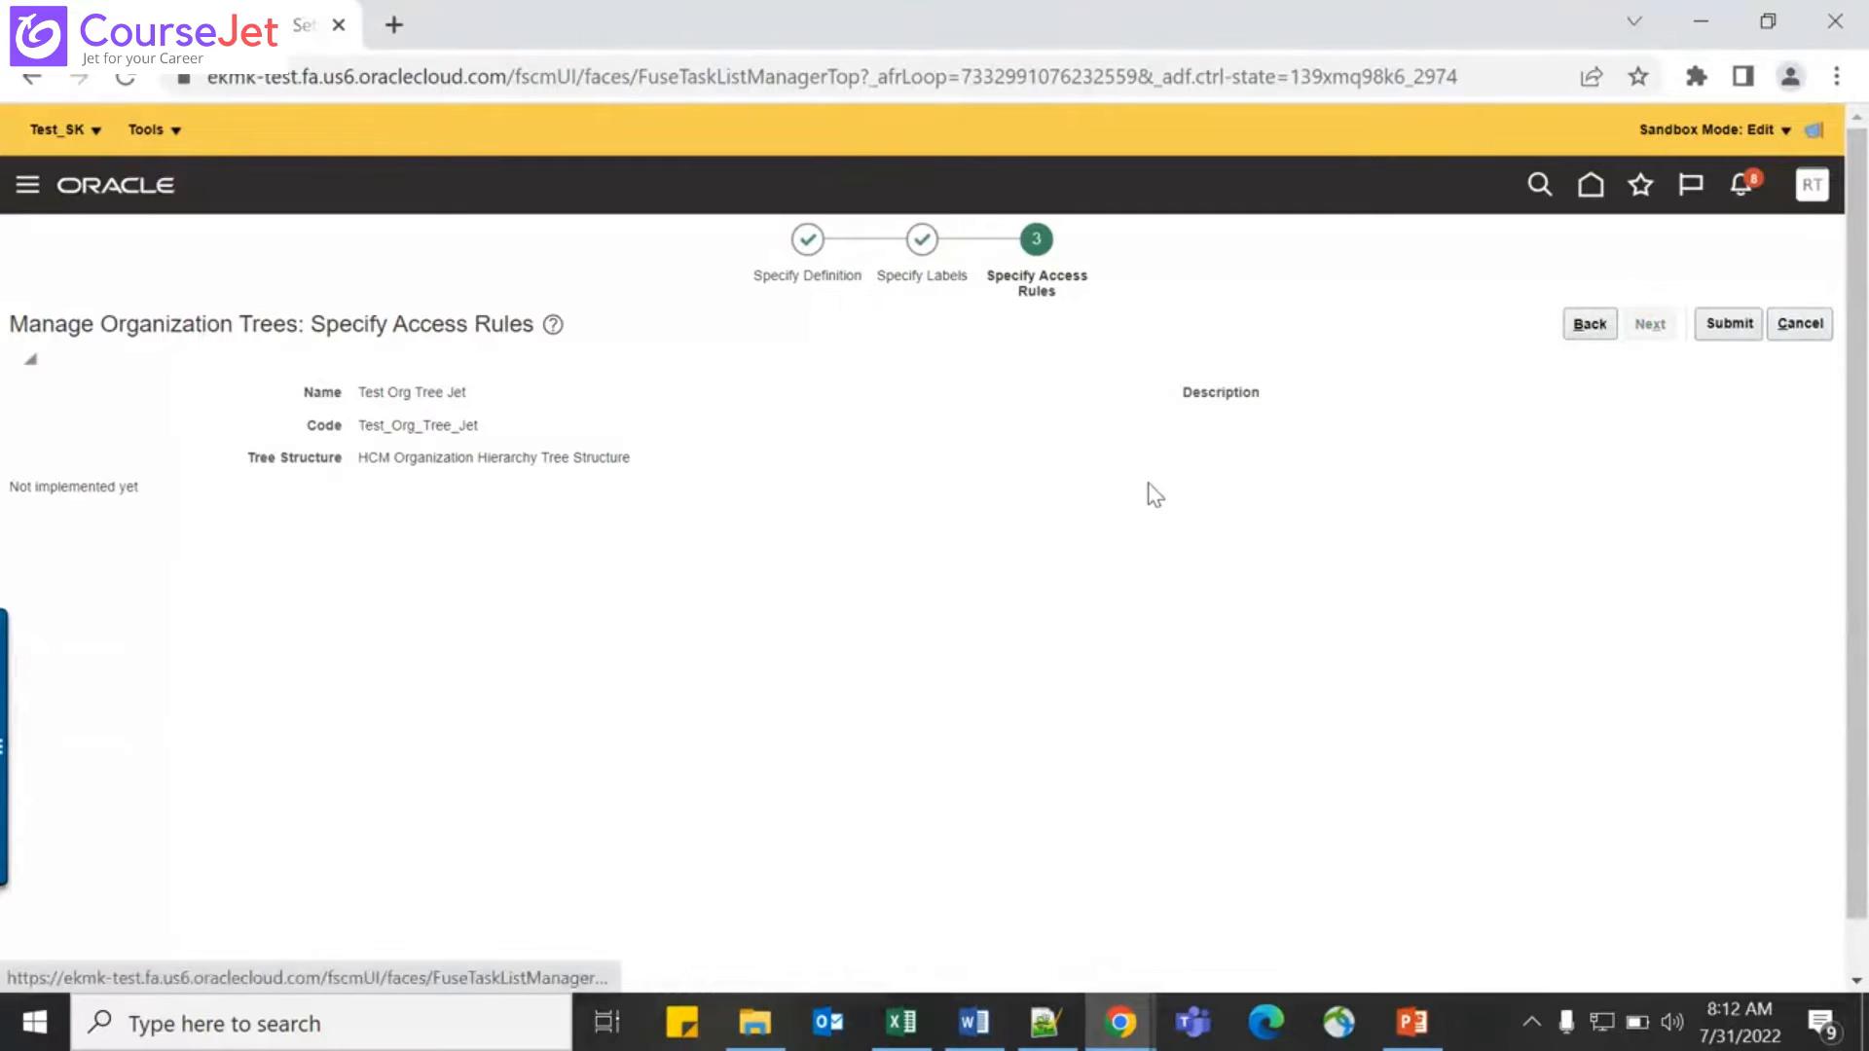
pyautogui.click(1721, 333)
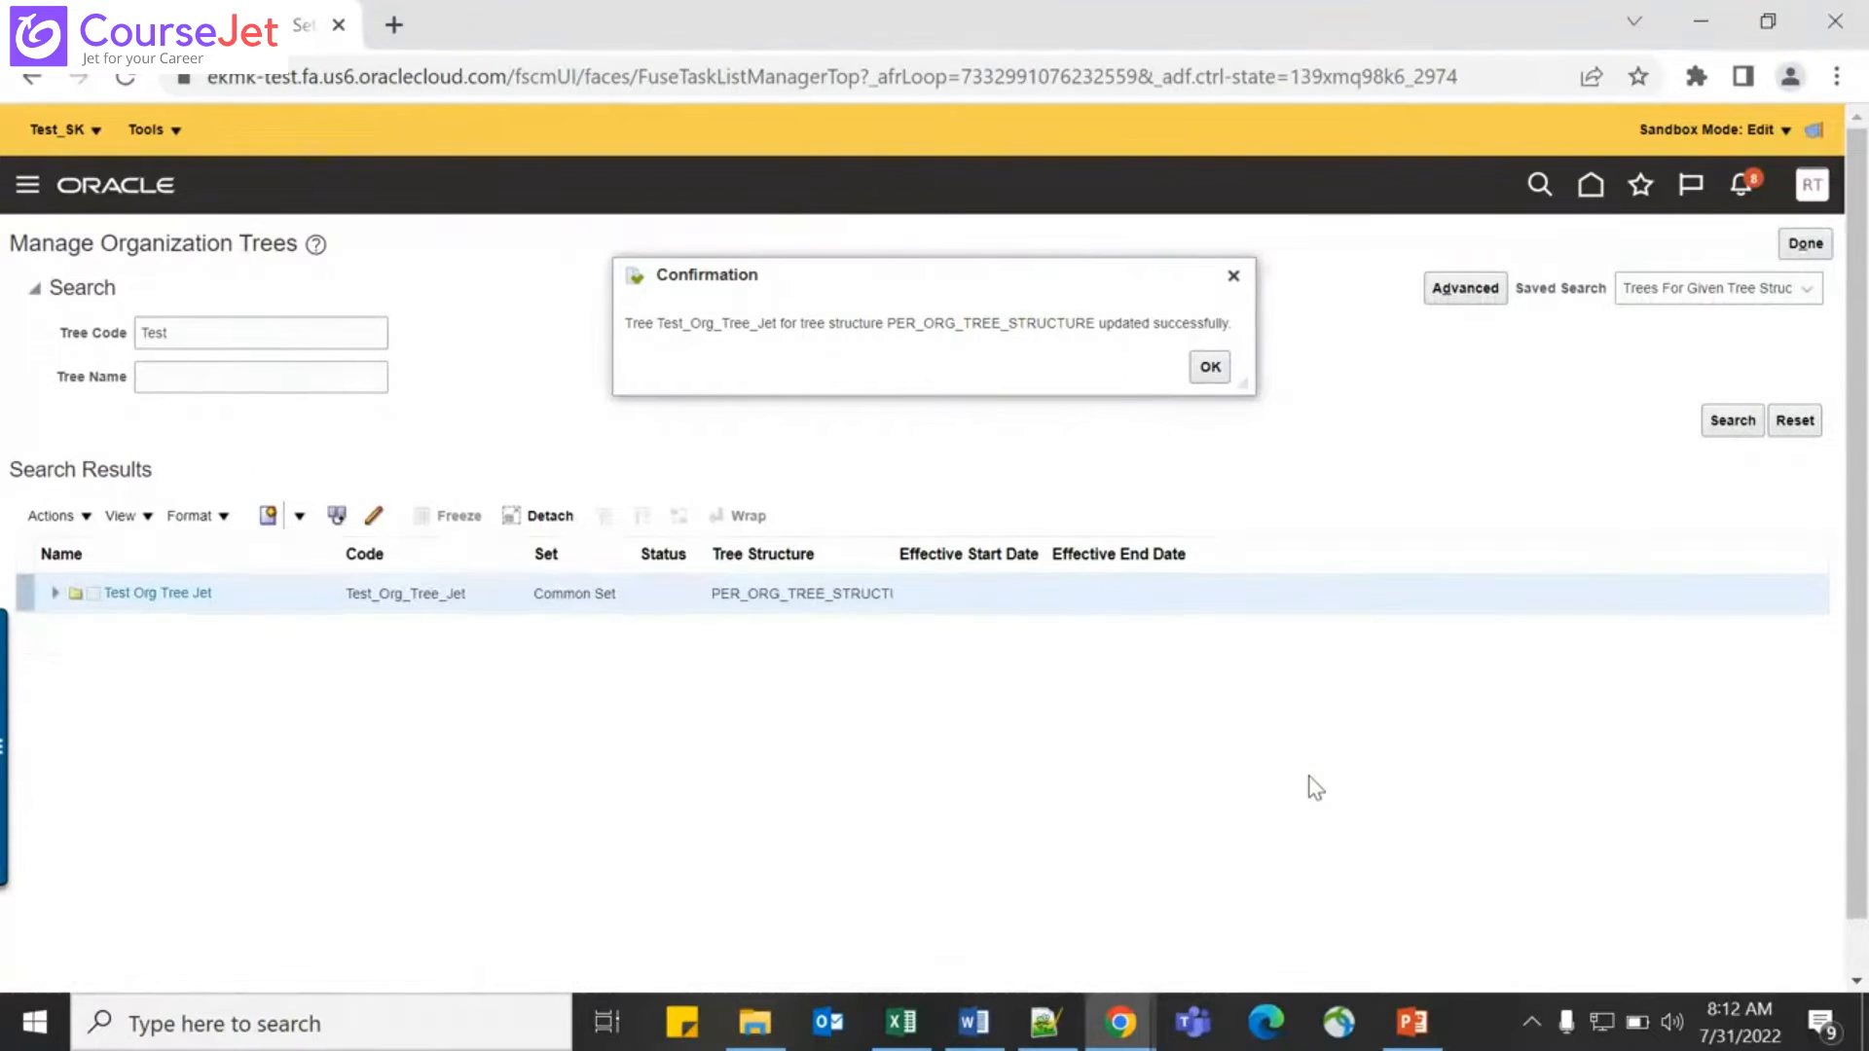
pyautogui.click(1209, 367)
# Step: Try to set the status of Test Org Tree Jet to Active, and recheck the status instructions in PowerPoint before returning to Chrome
pyautogui.click(376, 518)
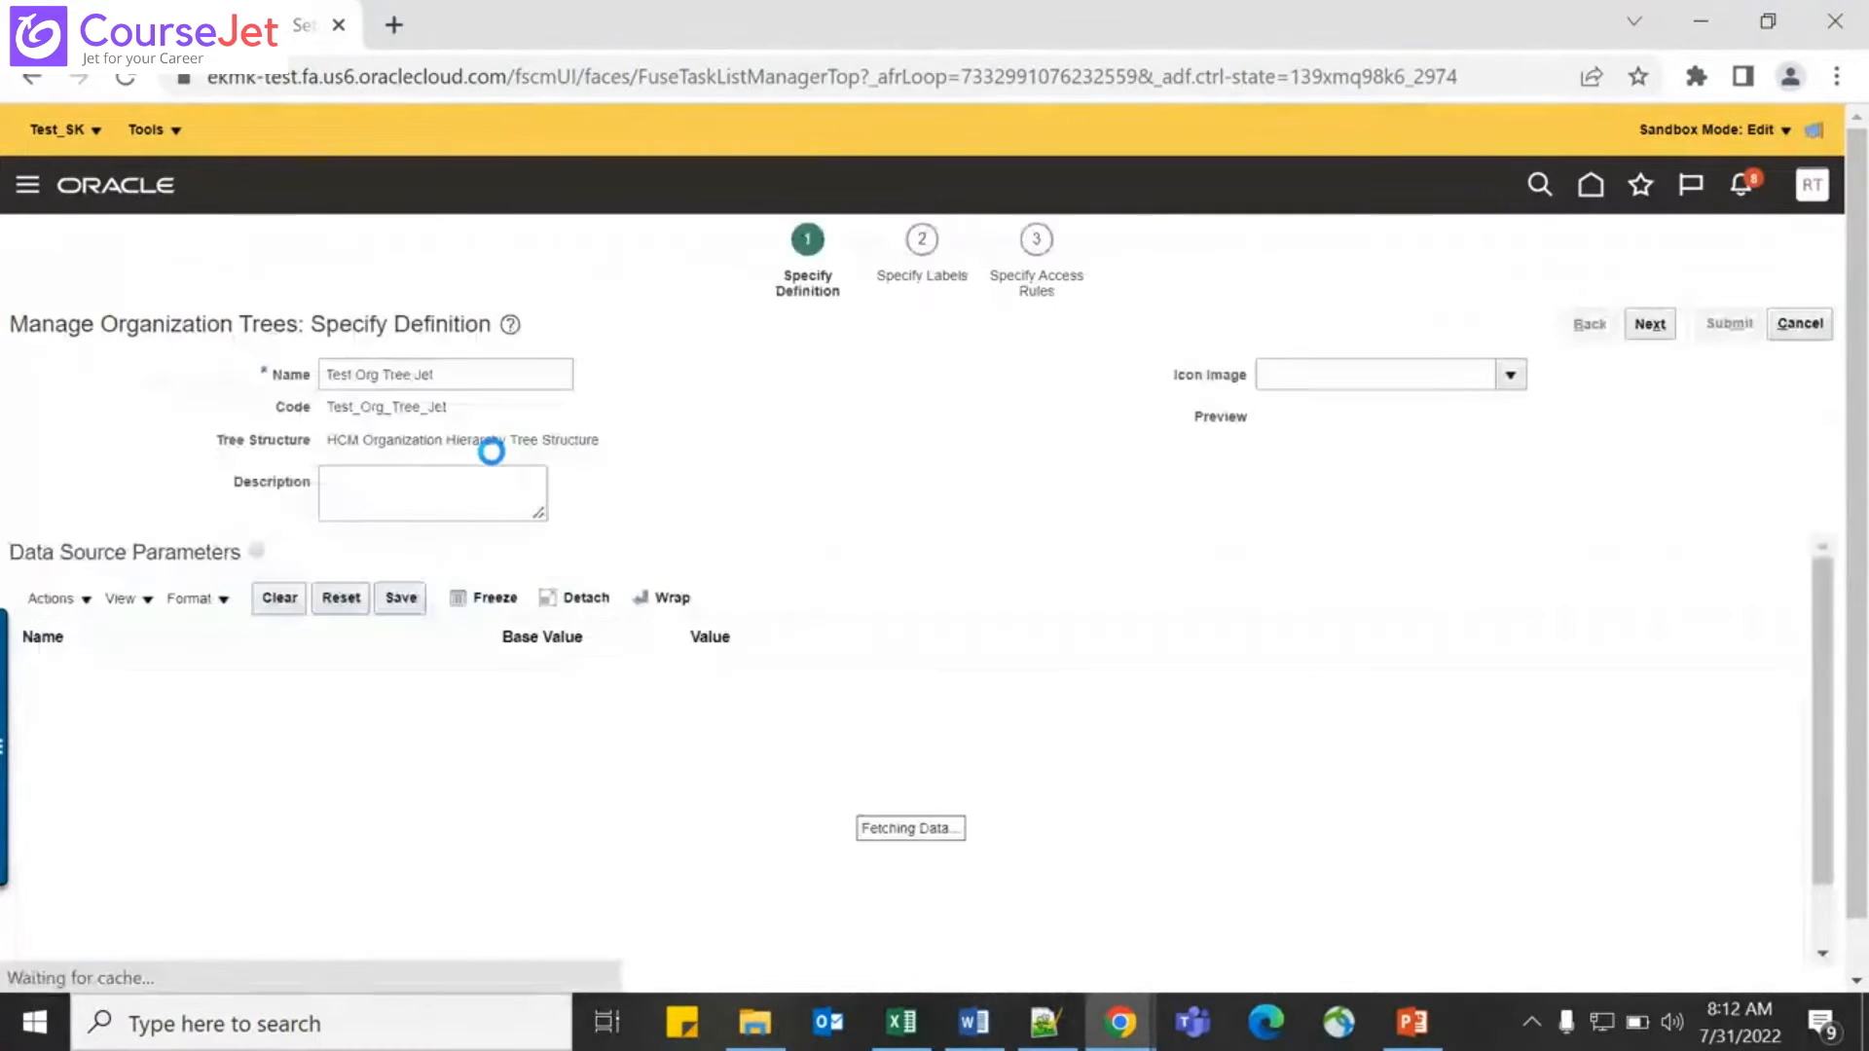
pyautogui.click(1820, 338)
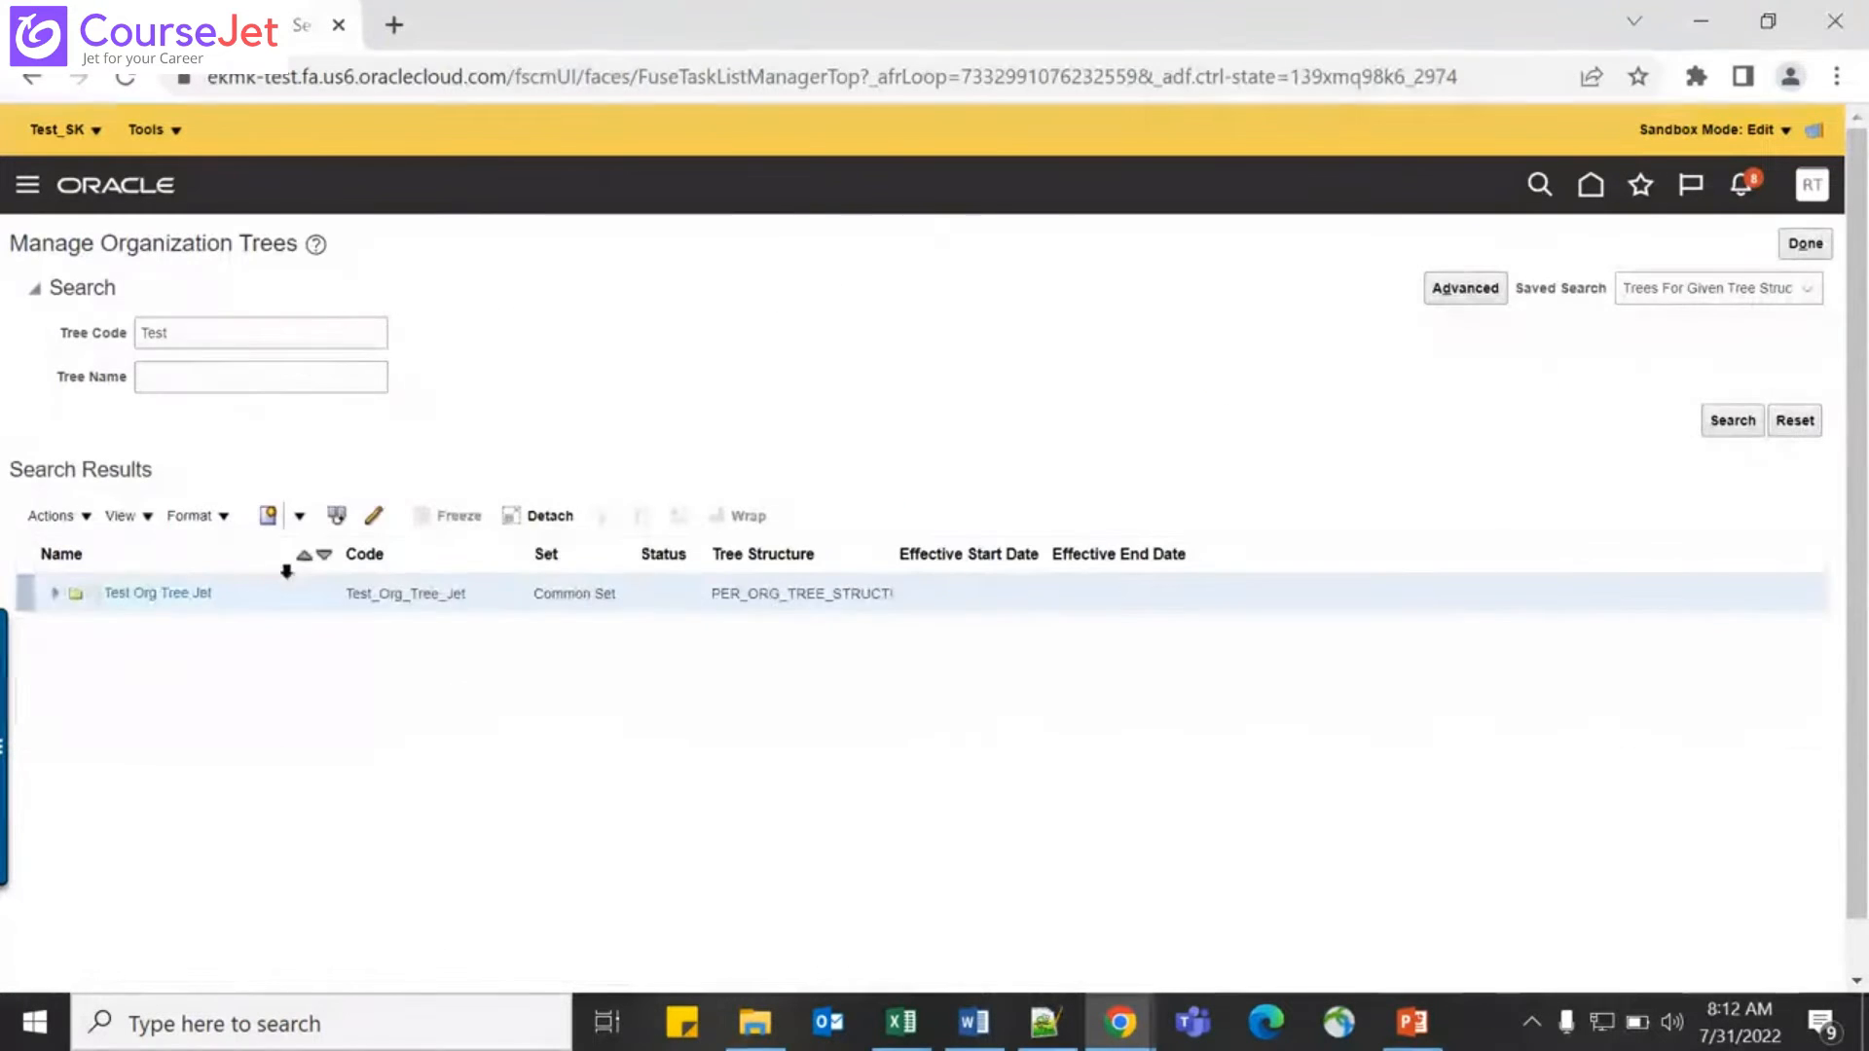
pyautogui.click(84, 530)
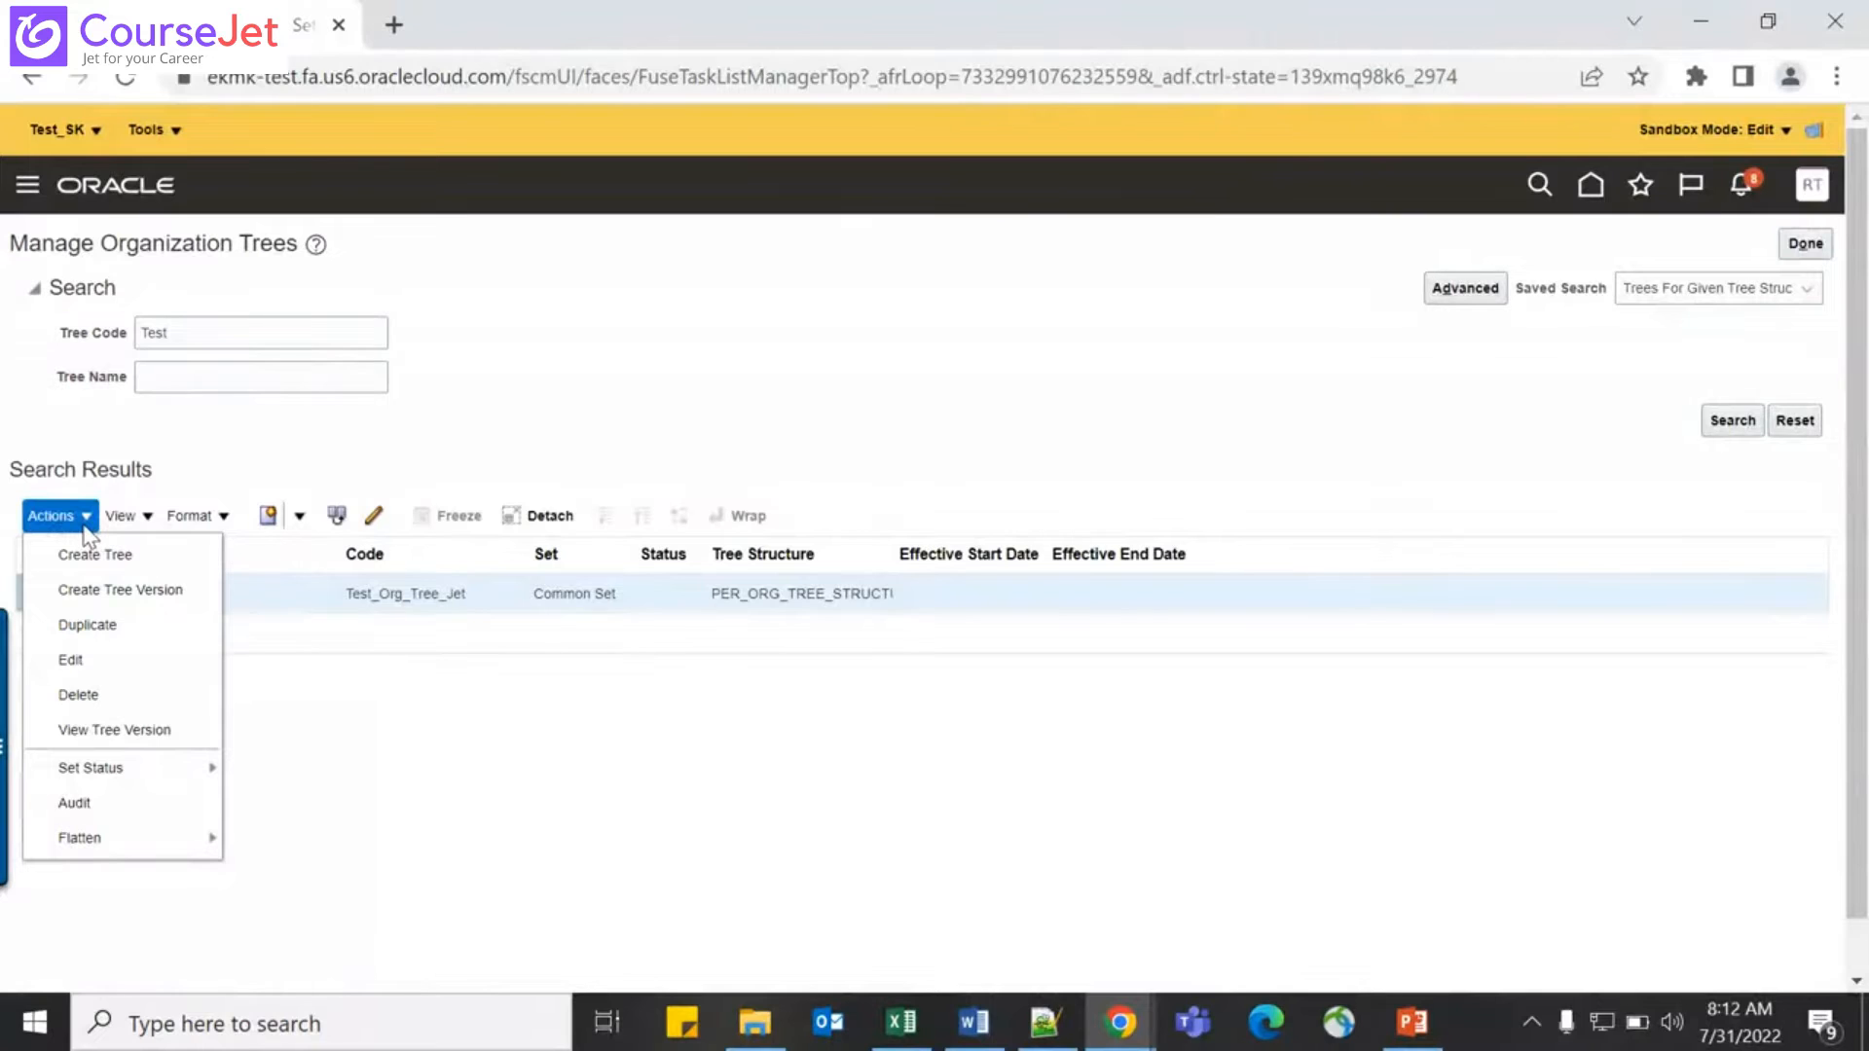
pyautogui.moveTo(206, 775)
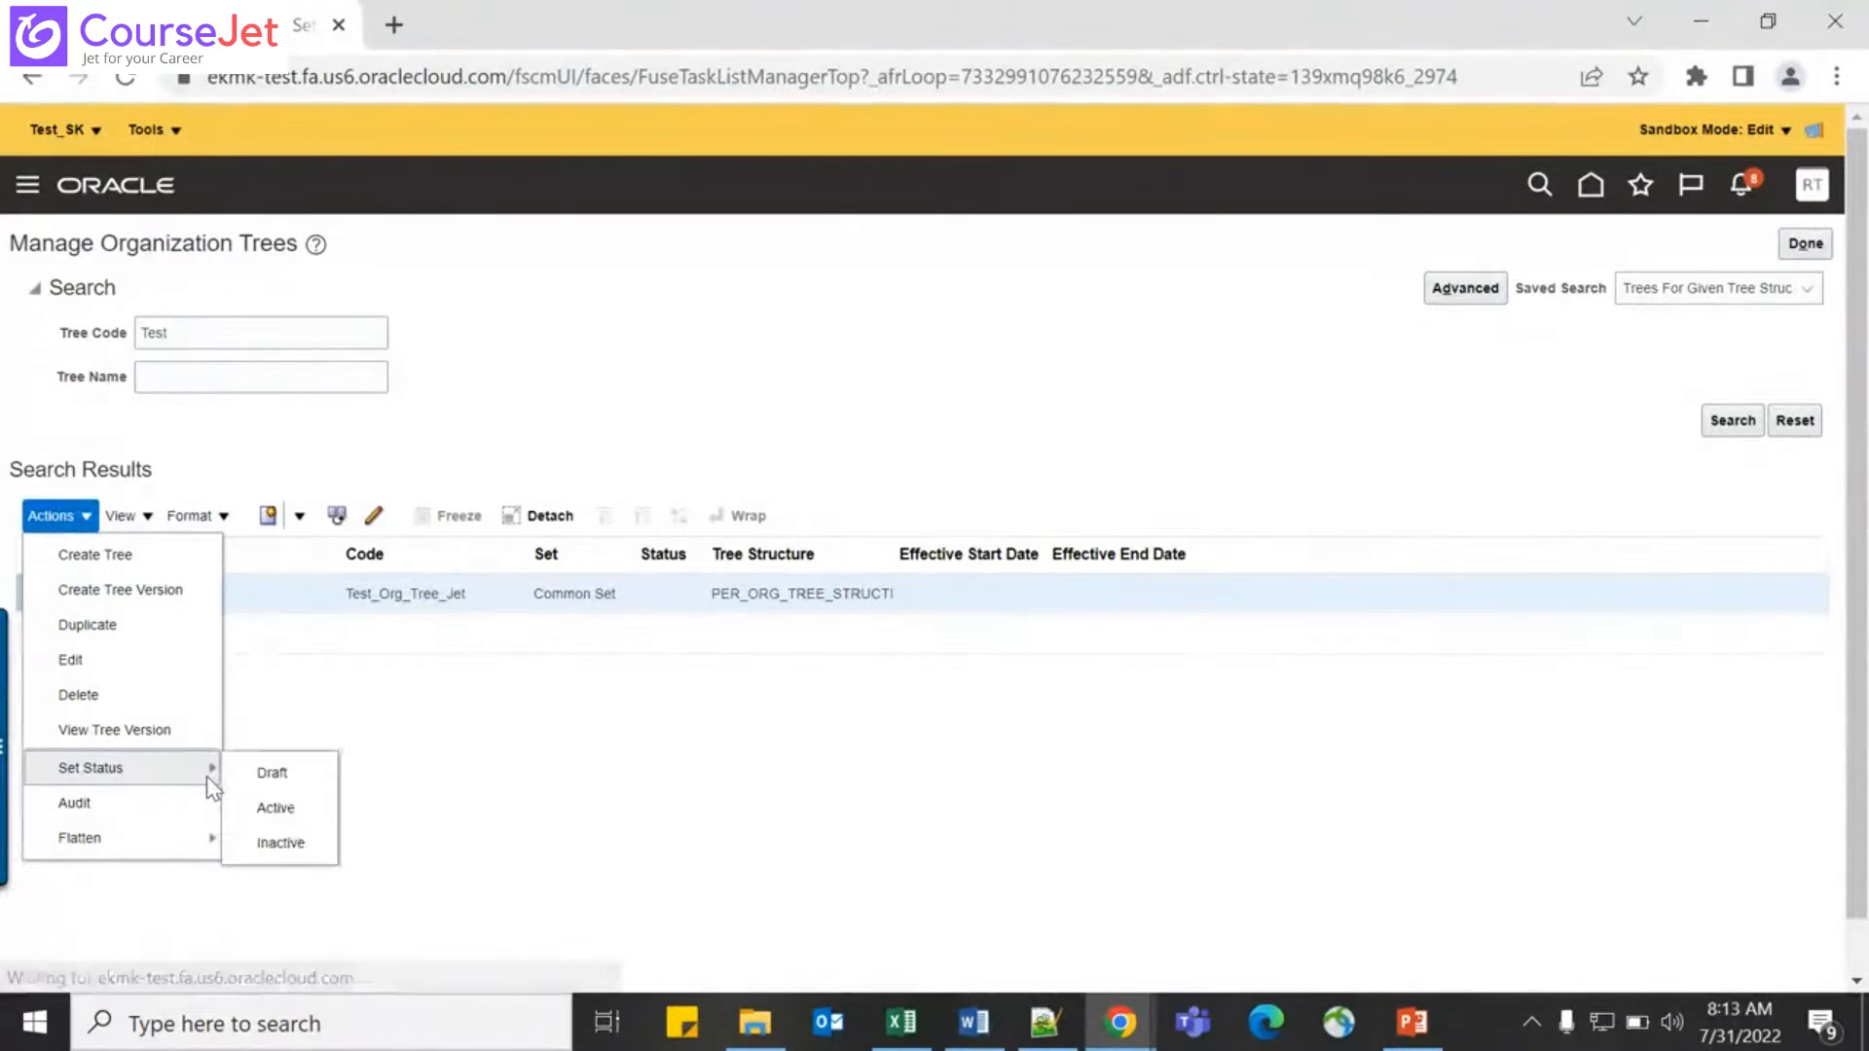
pyautogui.click(278, 806)
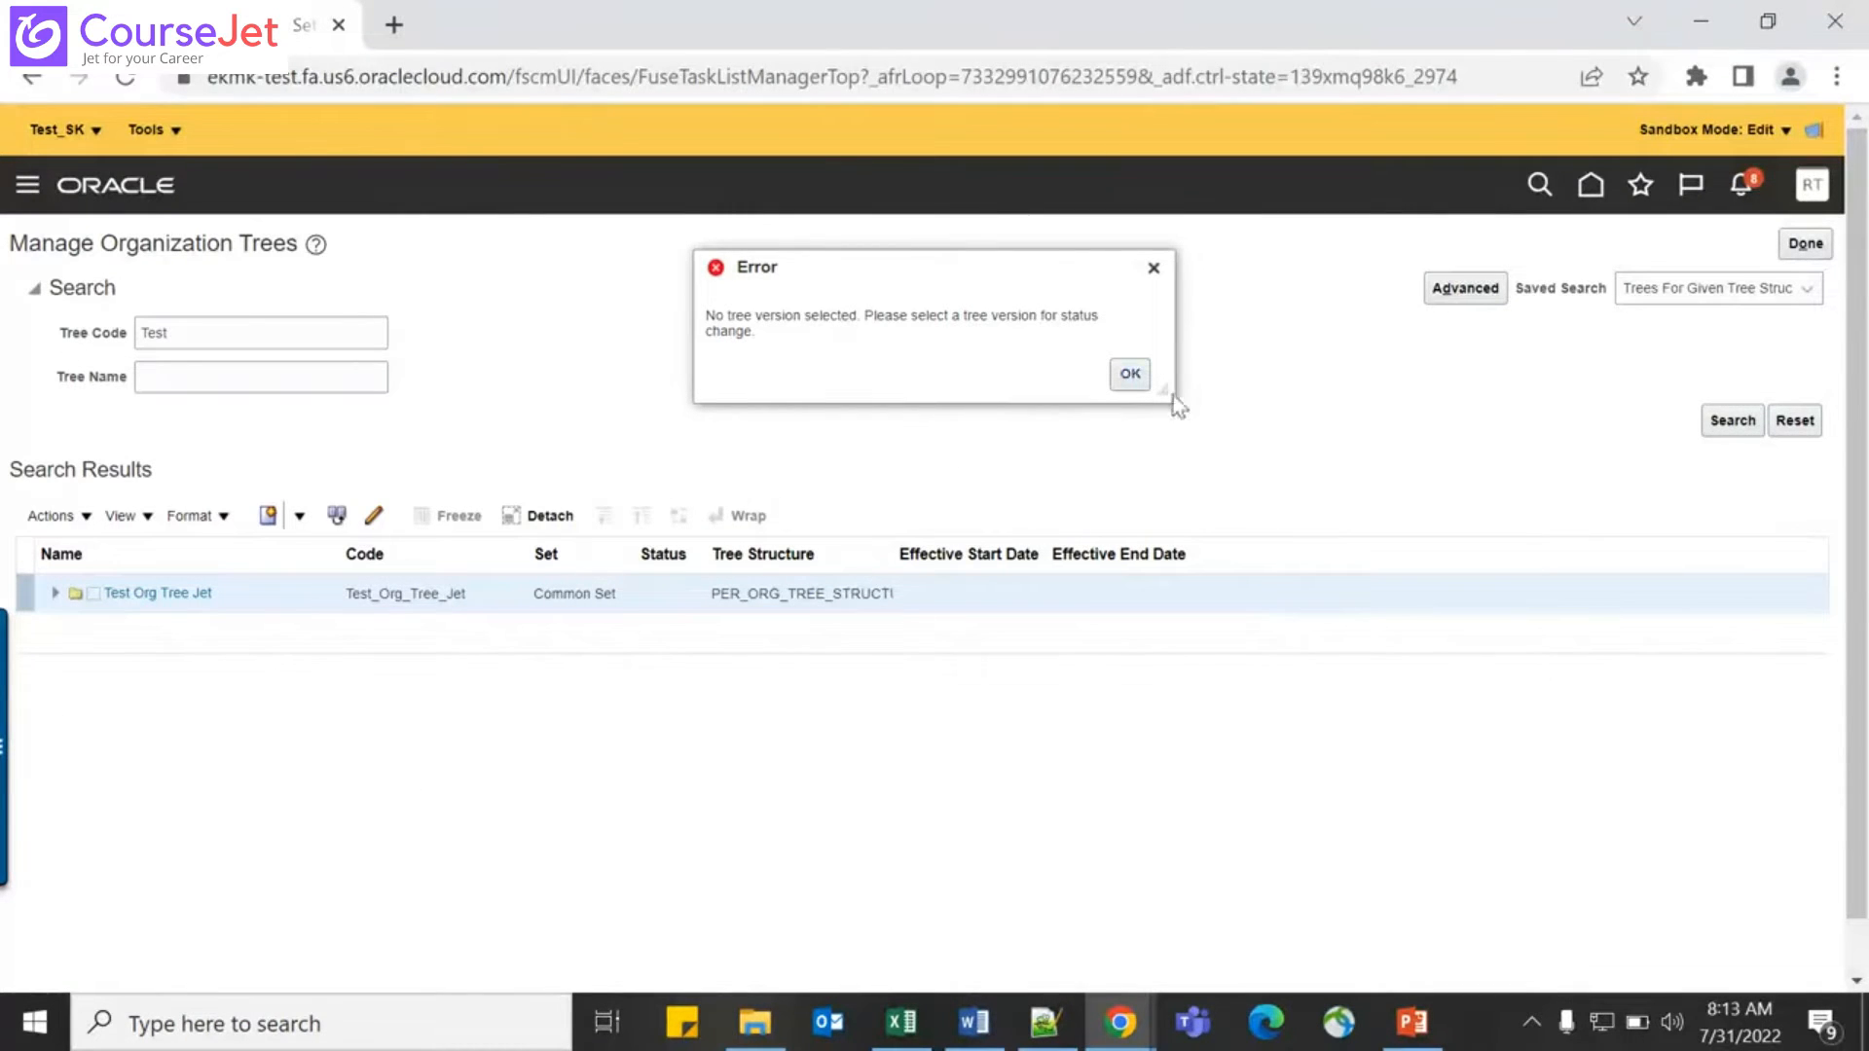
pyautogui.click(1132, 378)
pyautogui.hotkey('alt', 'Tab')
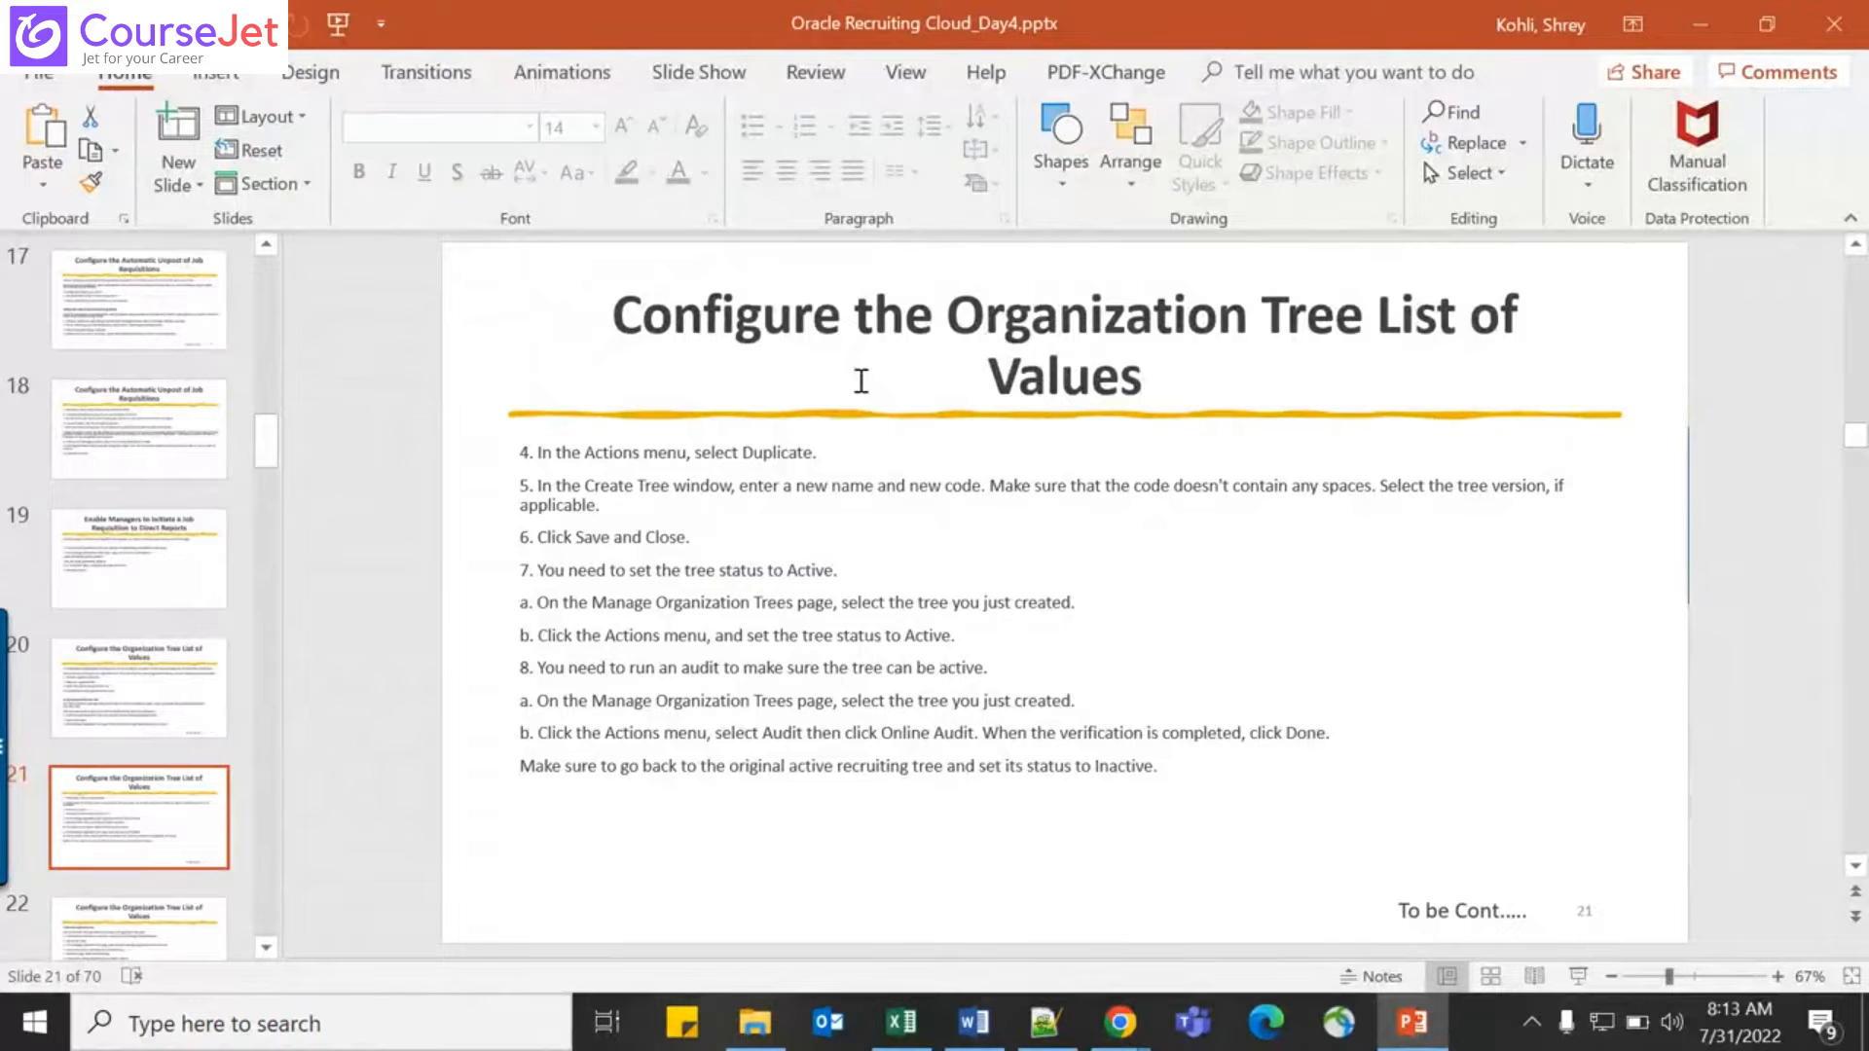
pyautogui.hotkey('alt', 'Tab')
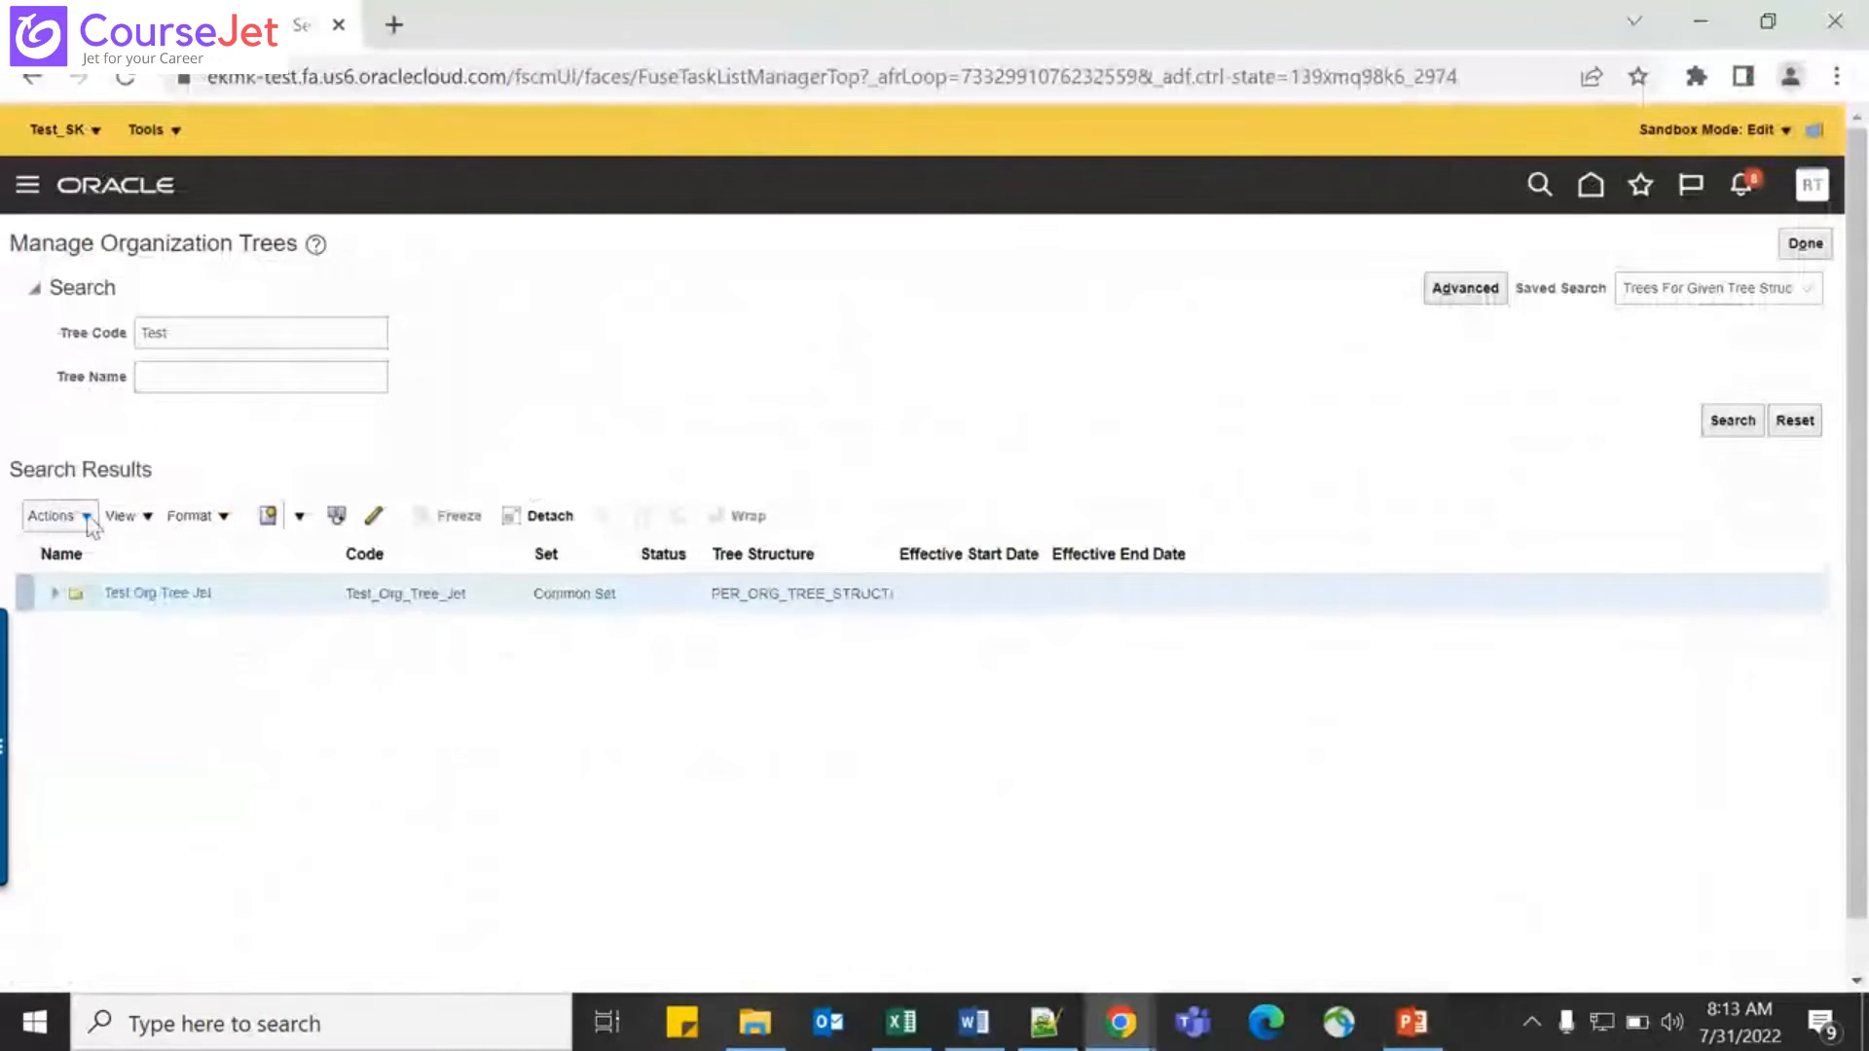
# Step: Start a new tree version for Test Org Tree Jet and name it "Test_Tree_Version"
pyautogui.click(58, 516)
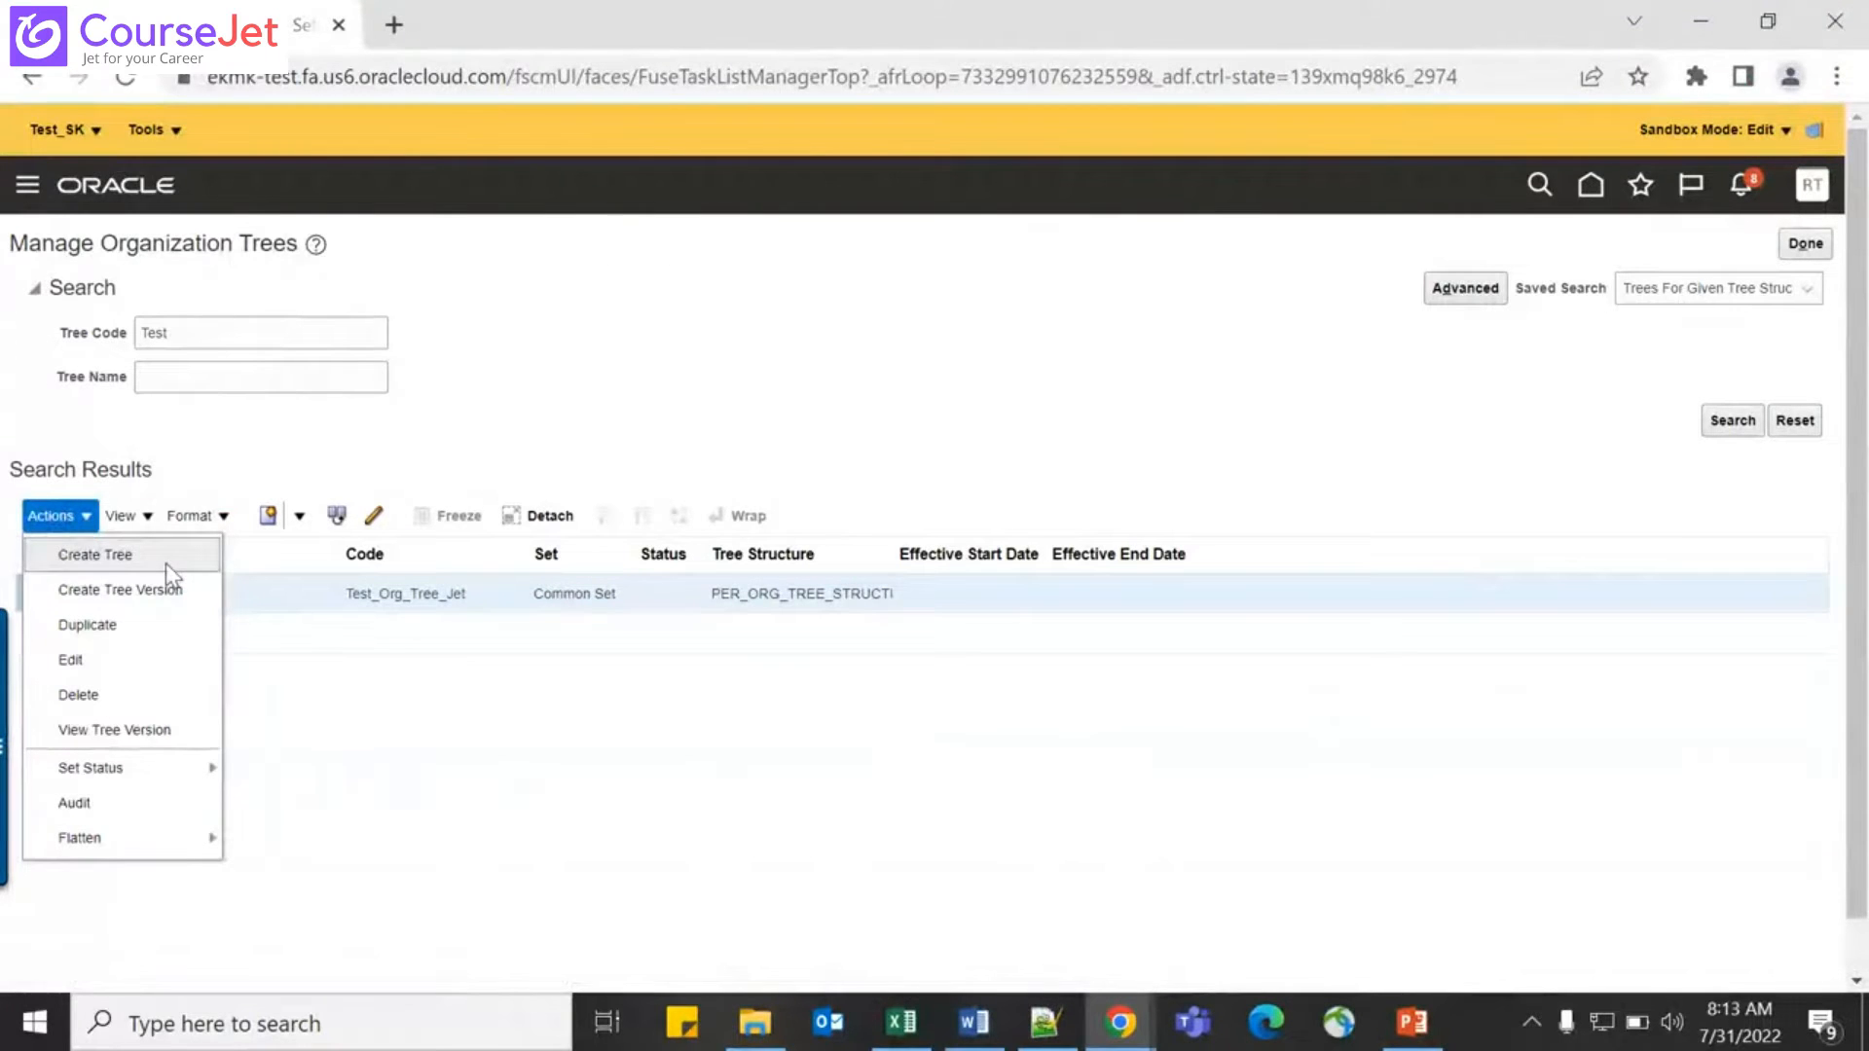
pyautogui.click(176, 596)
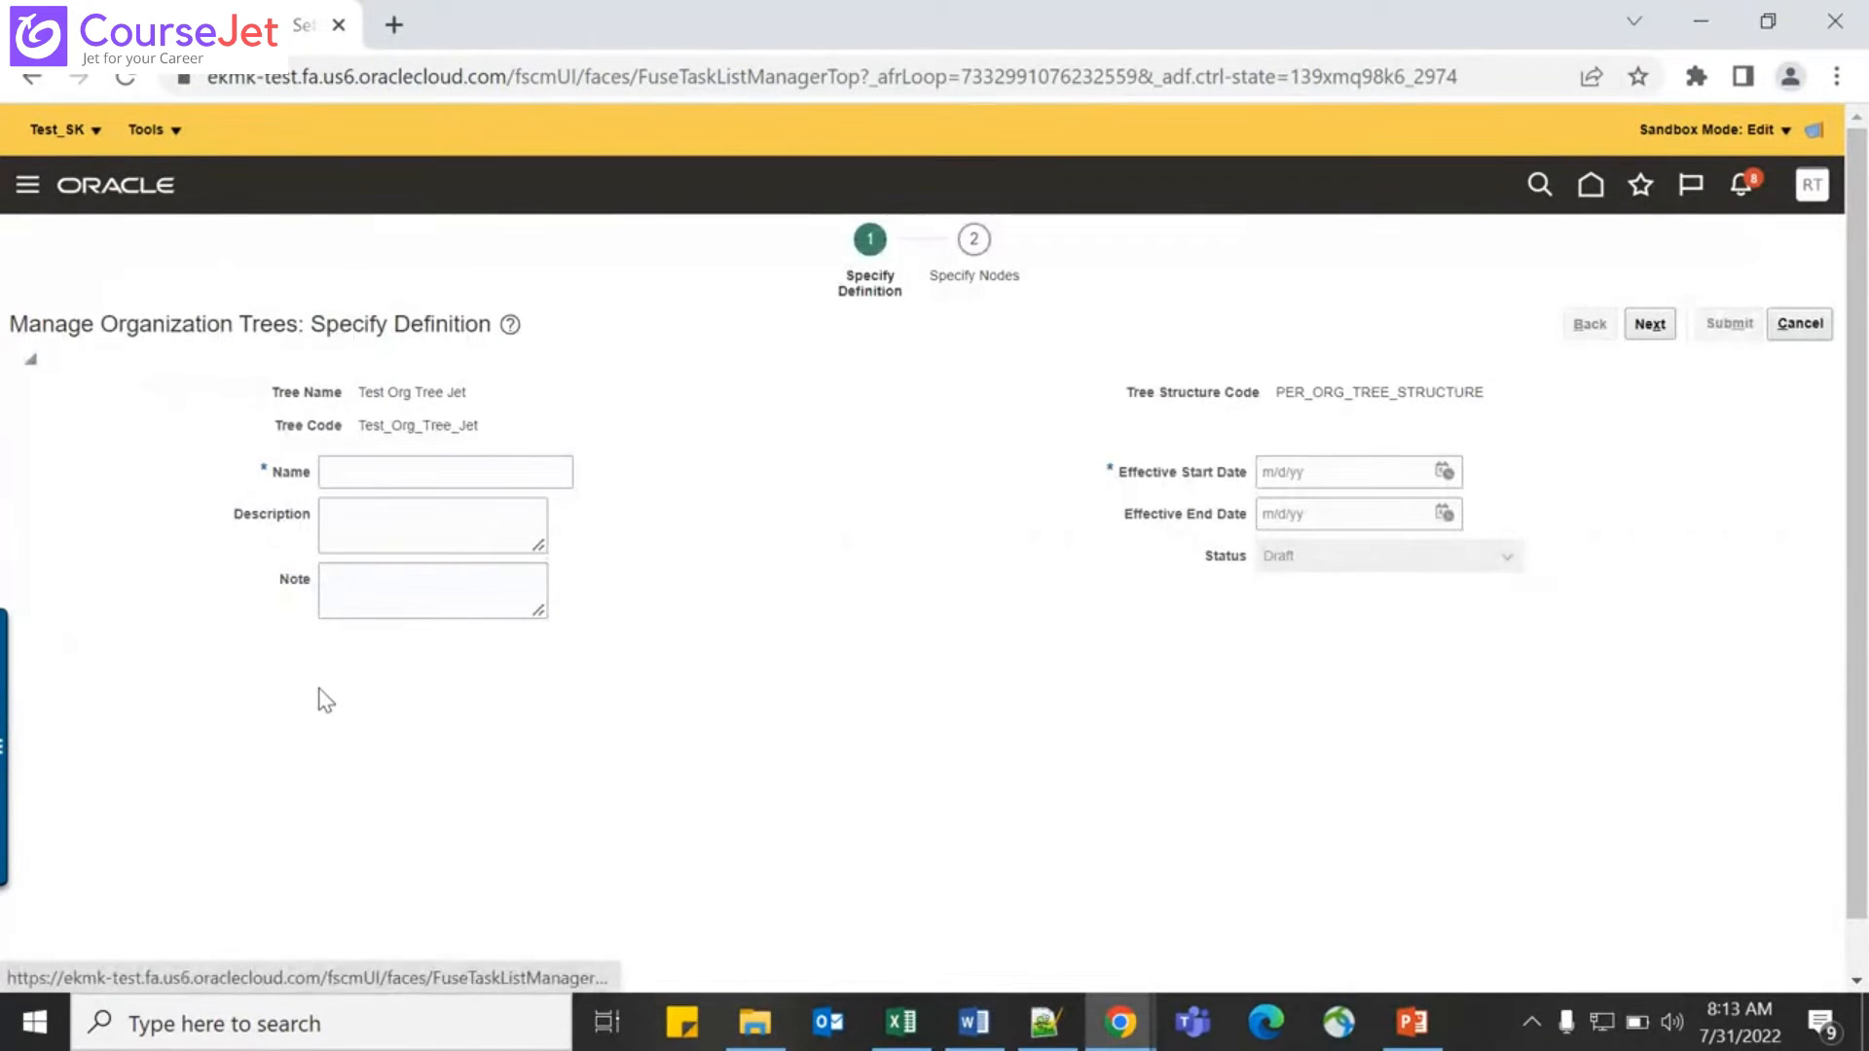
pyautogui.click(433, 469)
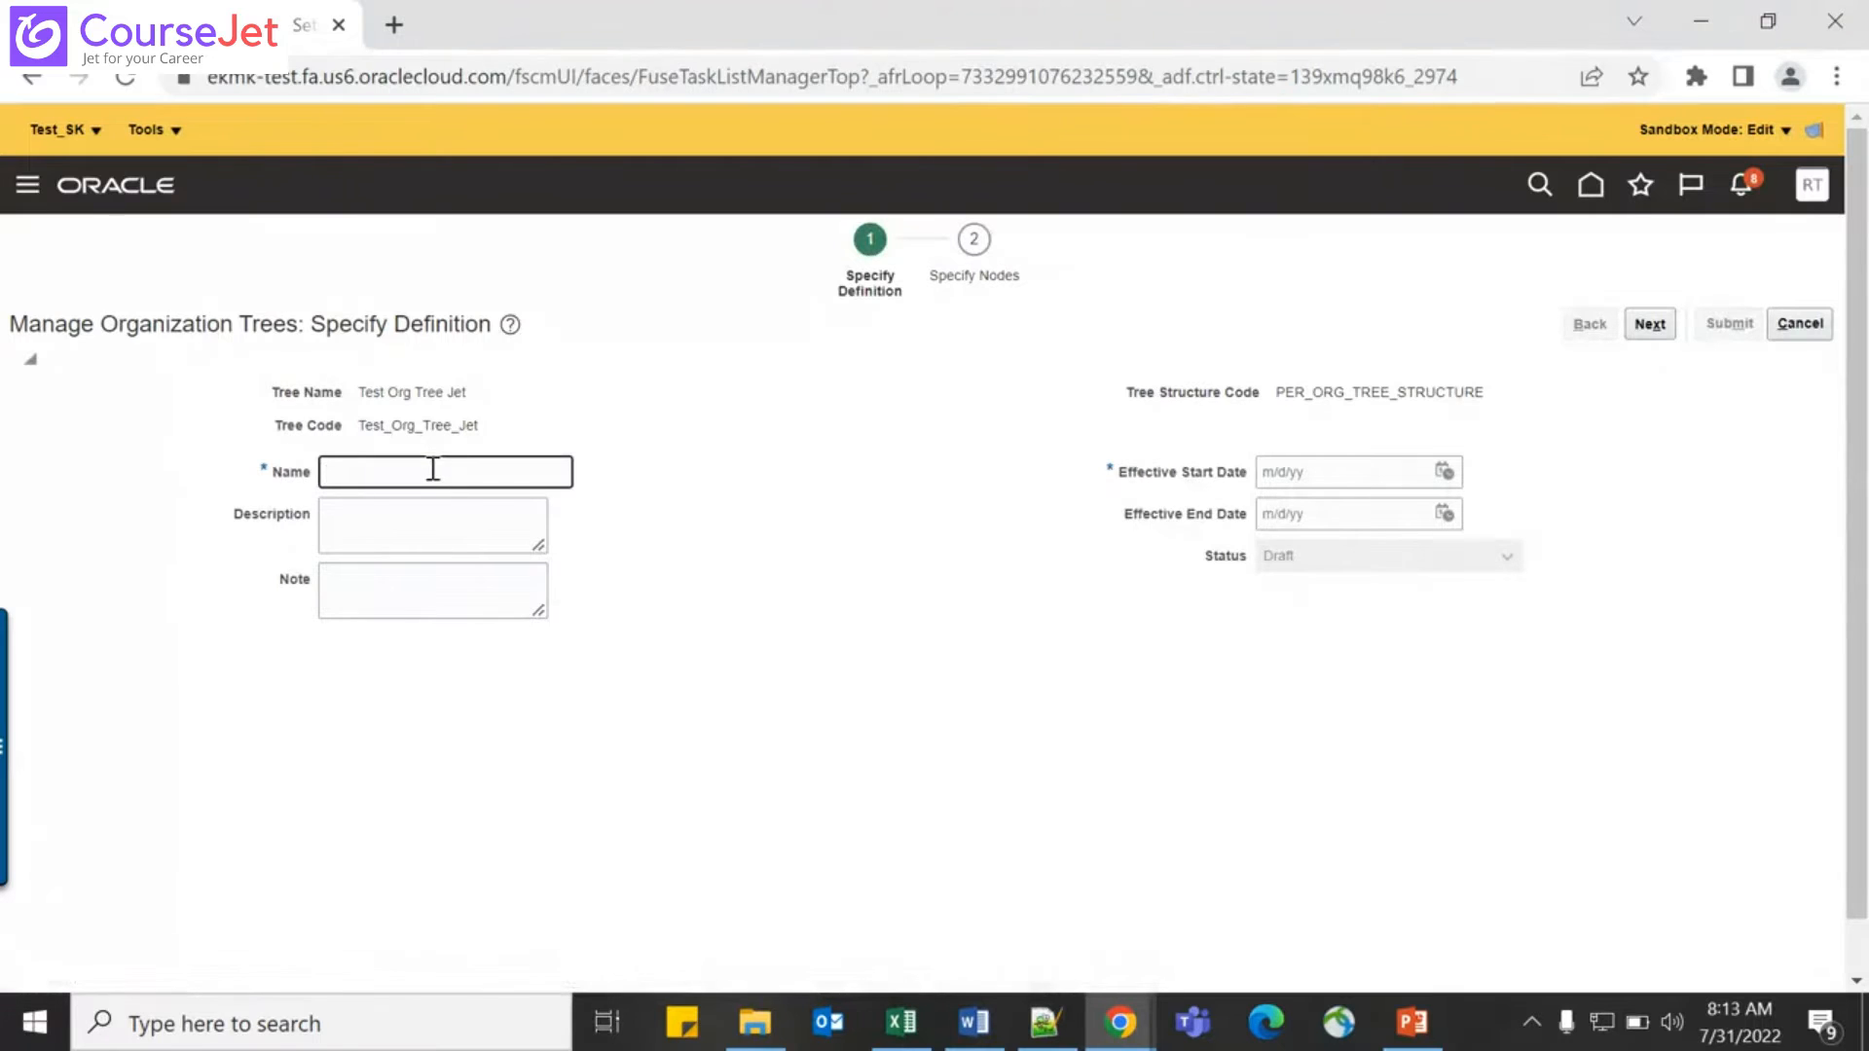
pyautogui.write('Test_Tree_Version')
pyautogui.press('Tab')
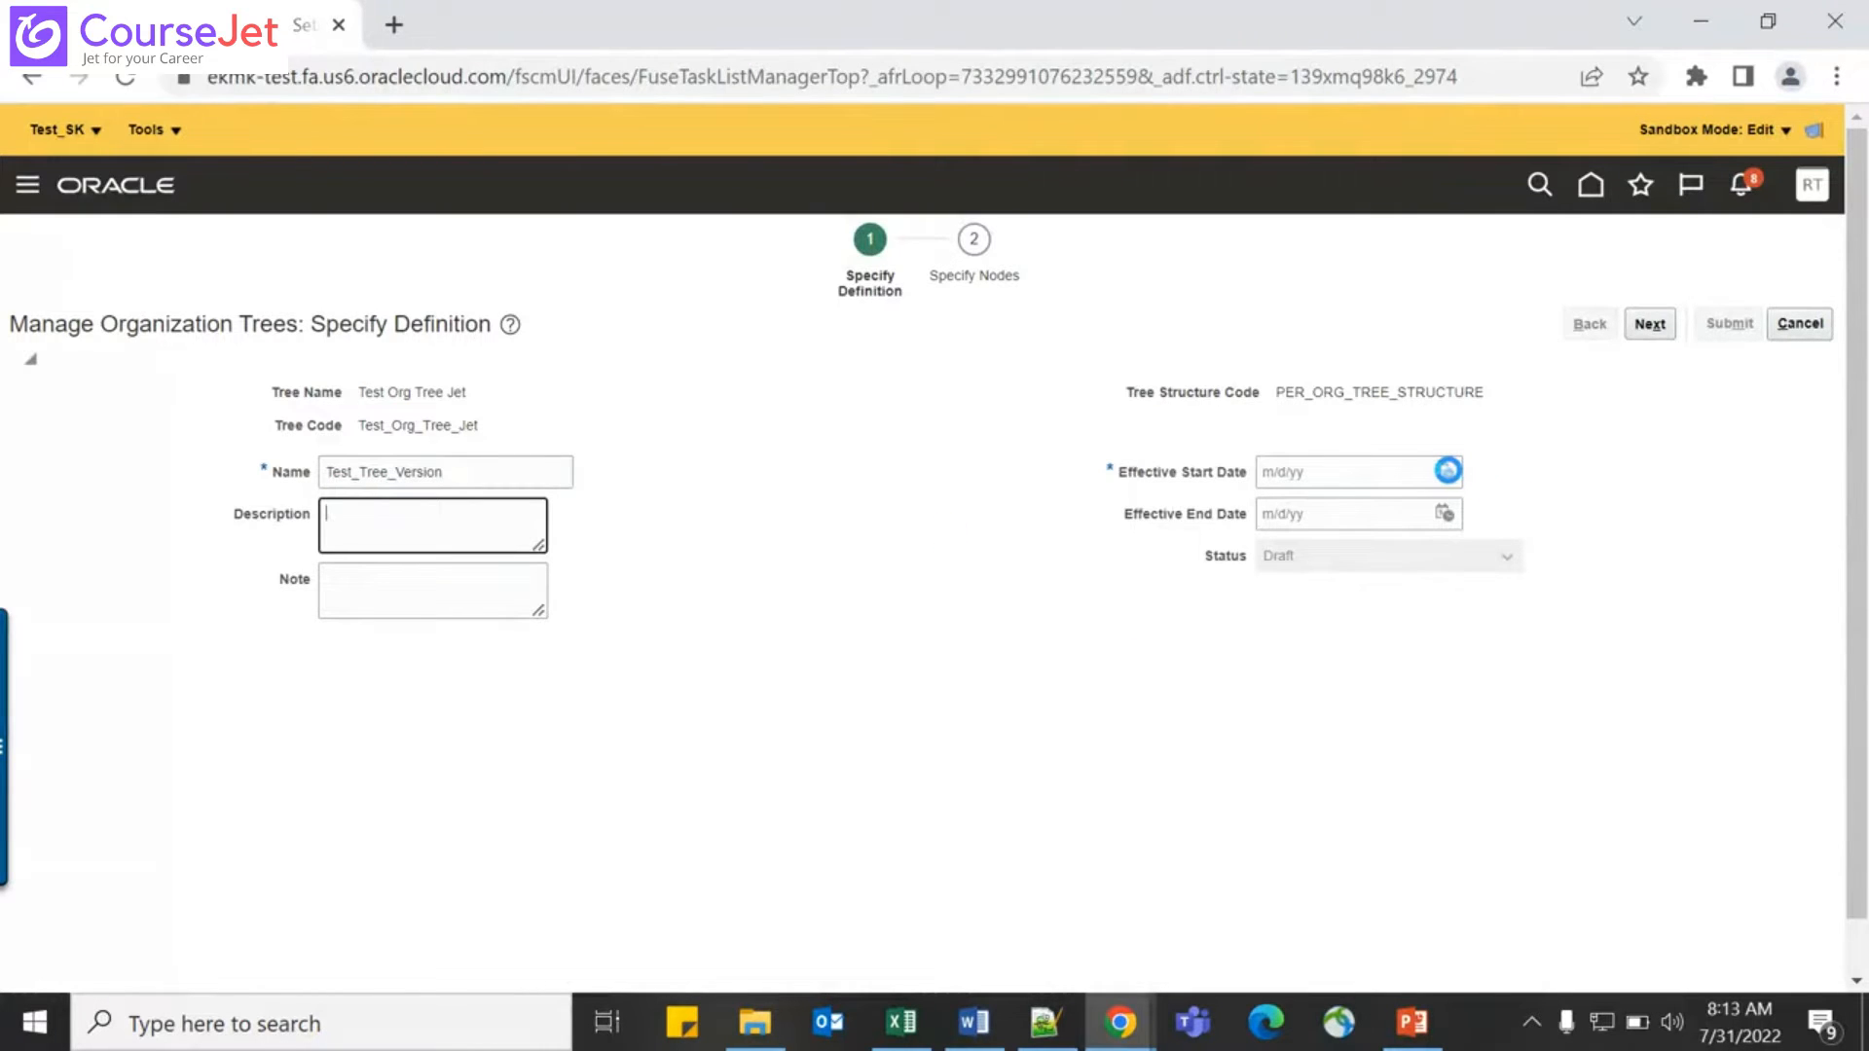
# Step: Set the tree version's effective start date to January 1, 1951, and continue to its node specification, acknowledging the confirmation
pyautogui.click(1446, 473)
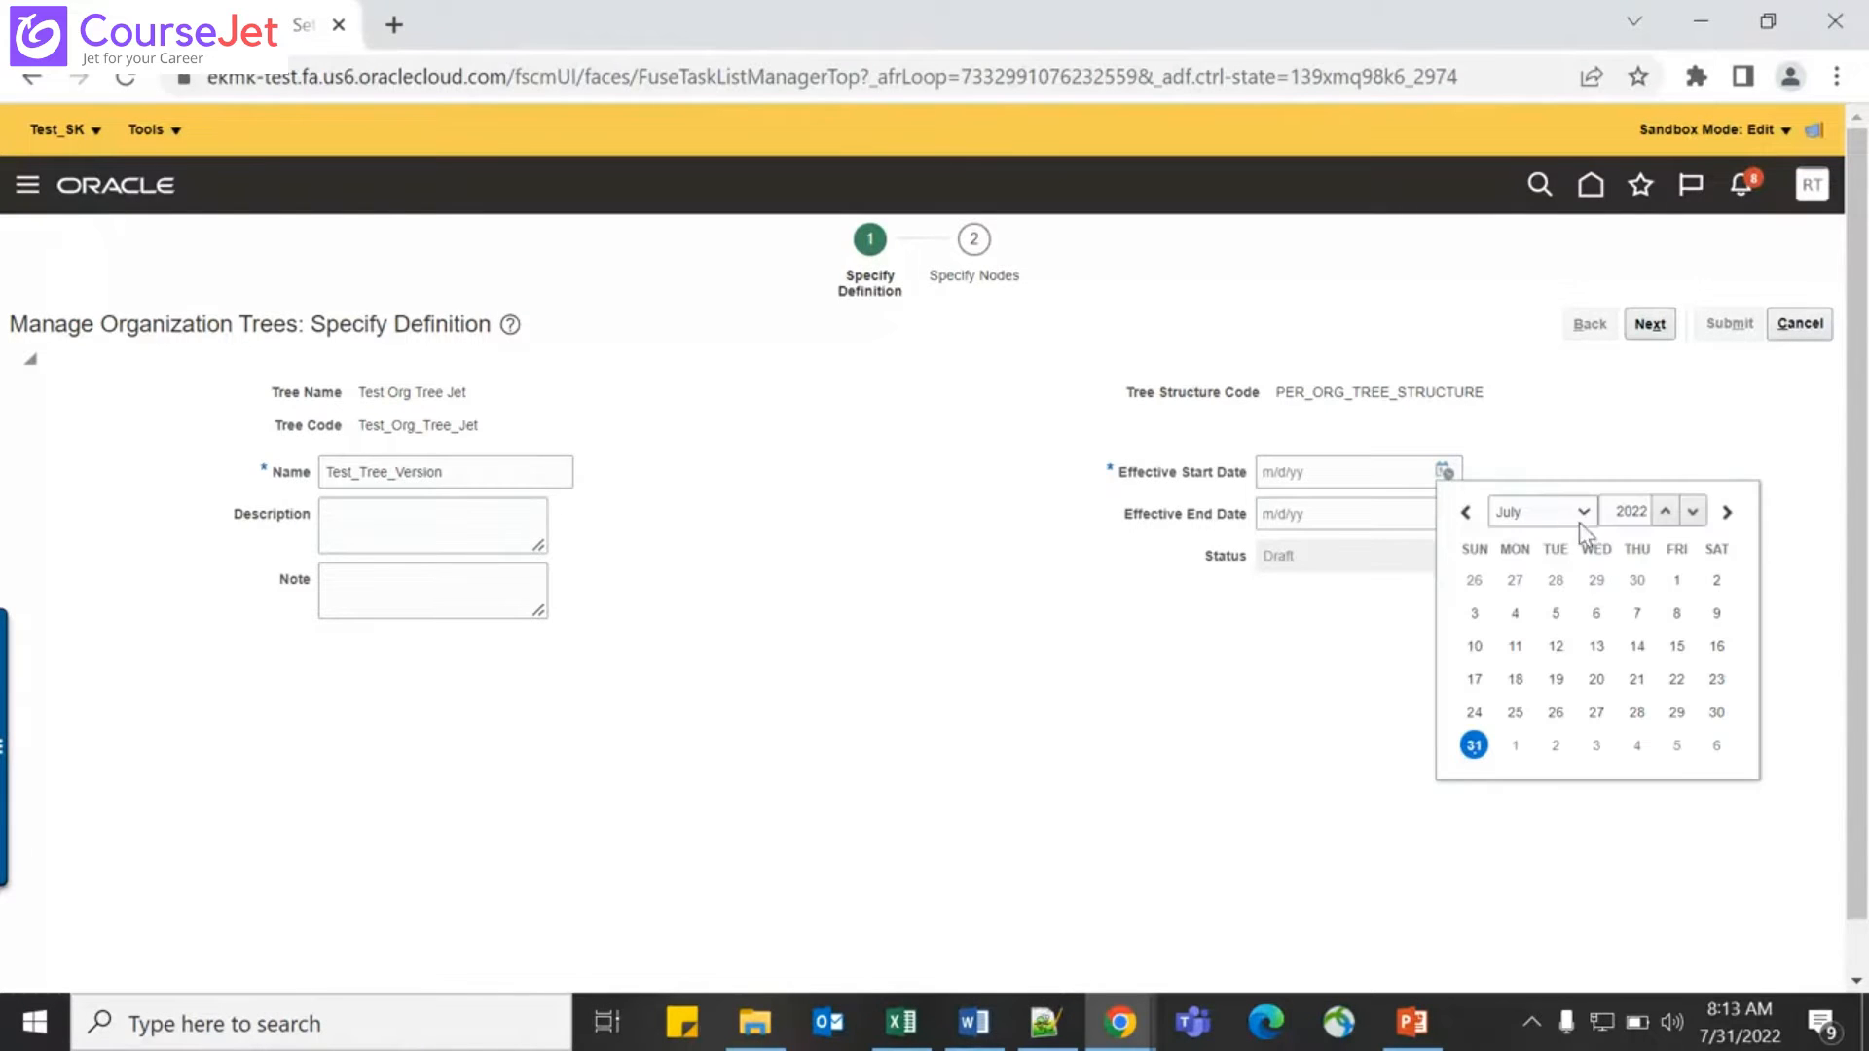
pyautogui.click(1581, 513)
pyautogui.click(1520, 538)
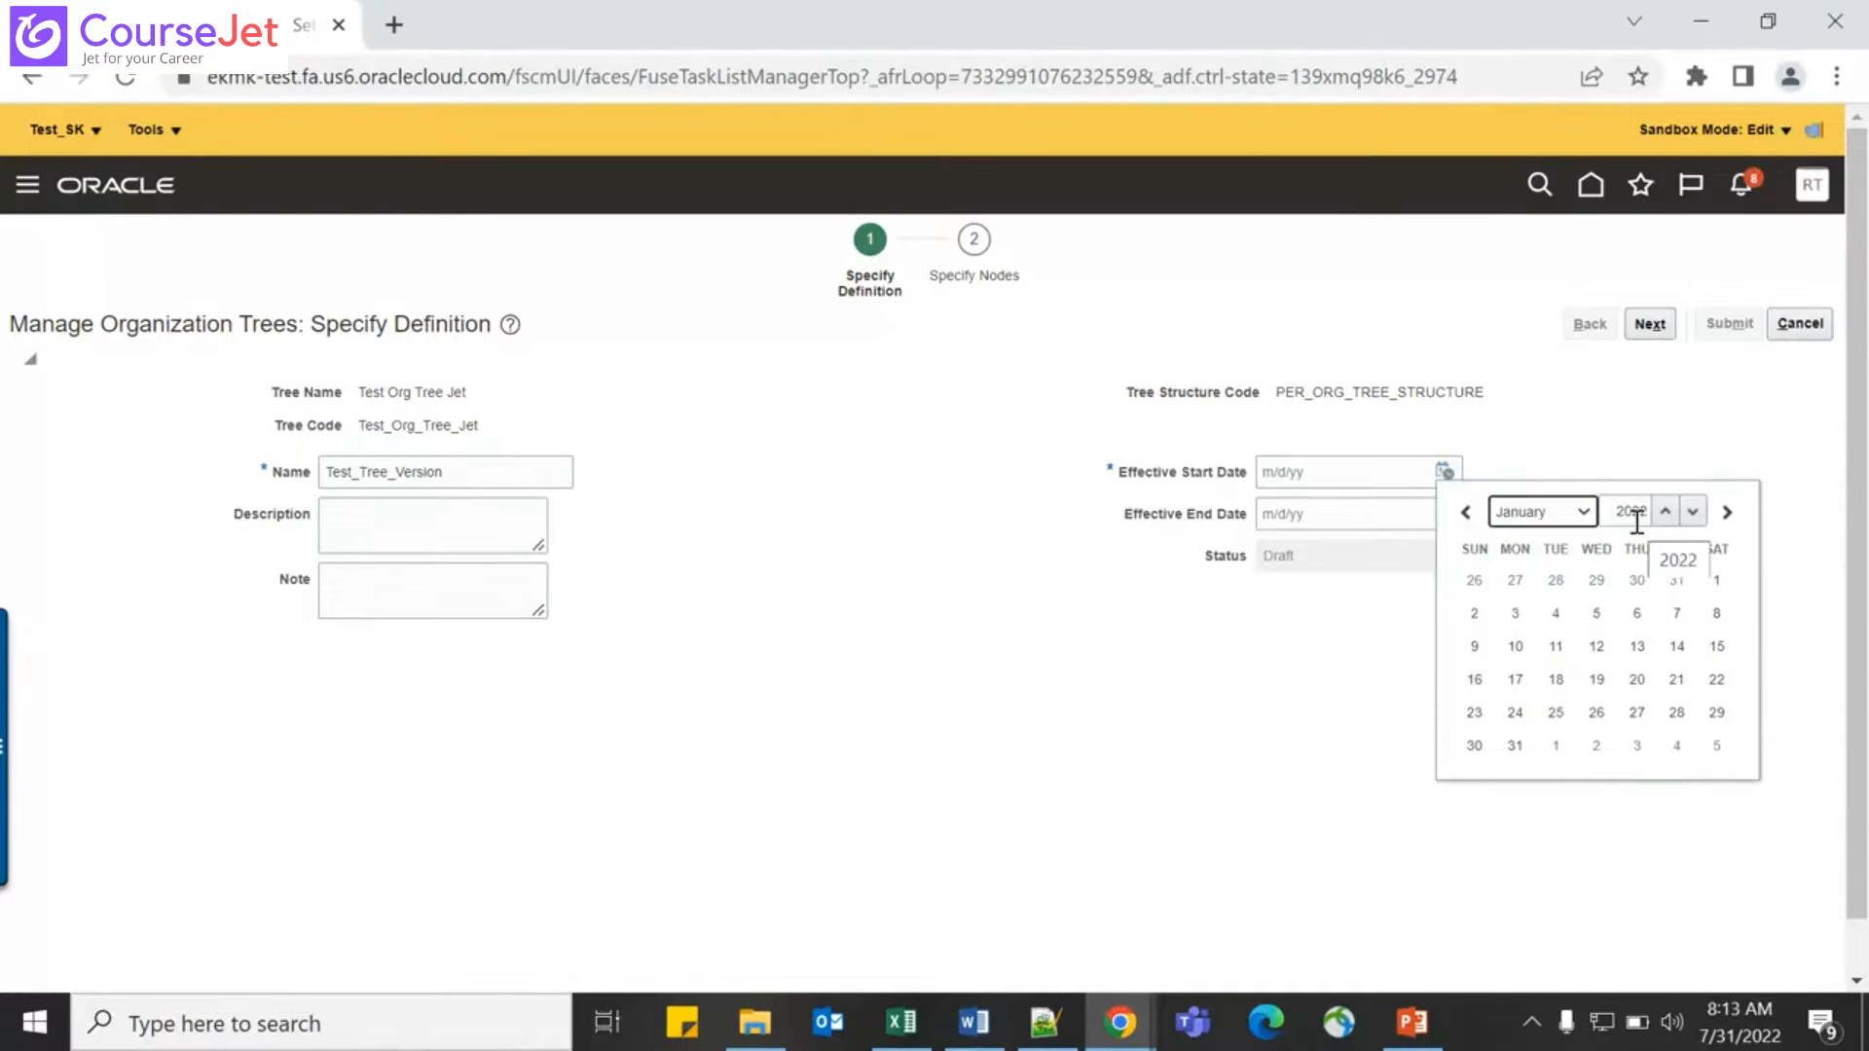
pyautogui.doubleClick(1640, 516)
pyautogui.press('BackSpace')
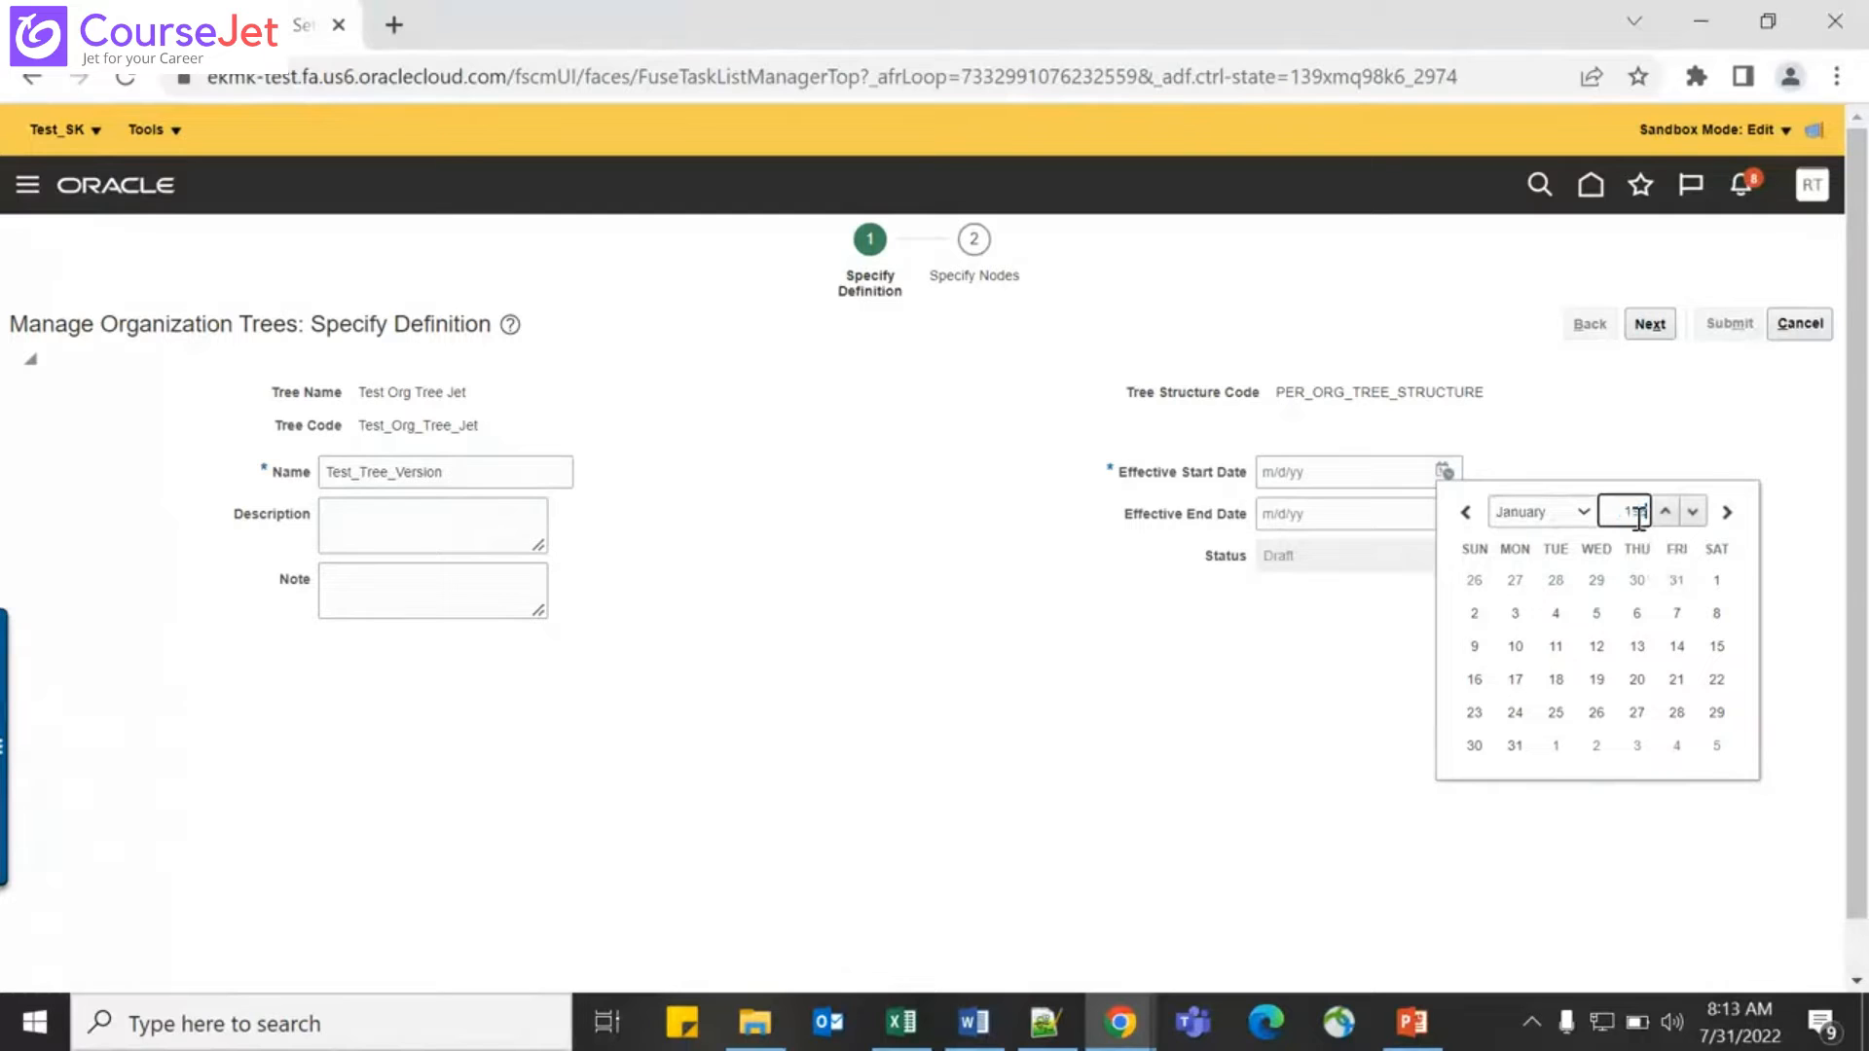
pyautogui.write('1951')
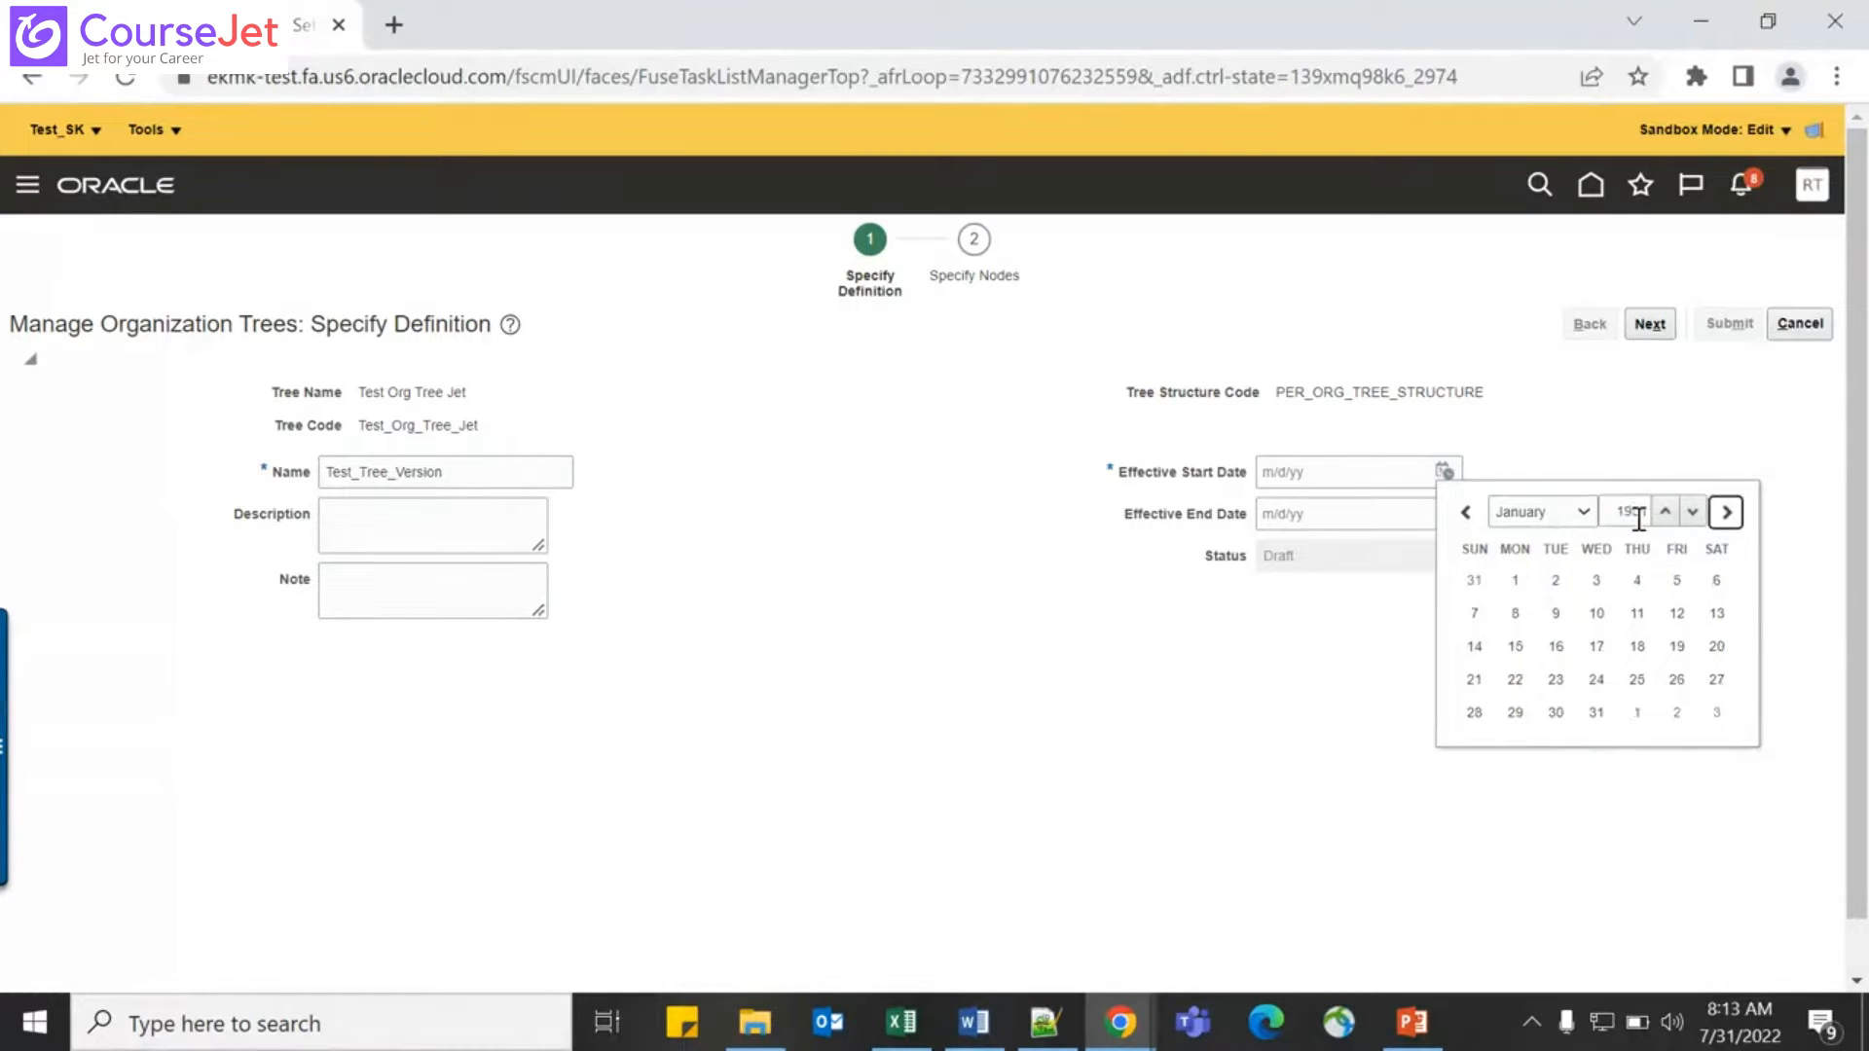
pyautogui.click(1514, 582)
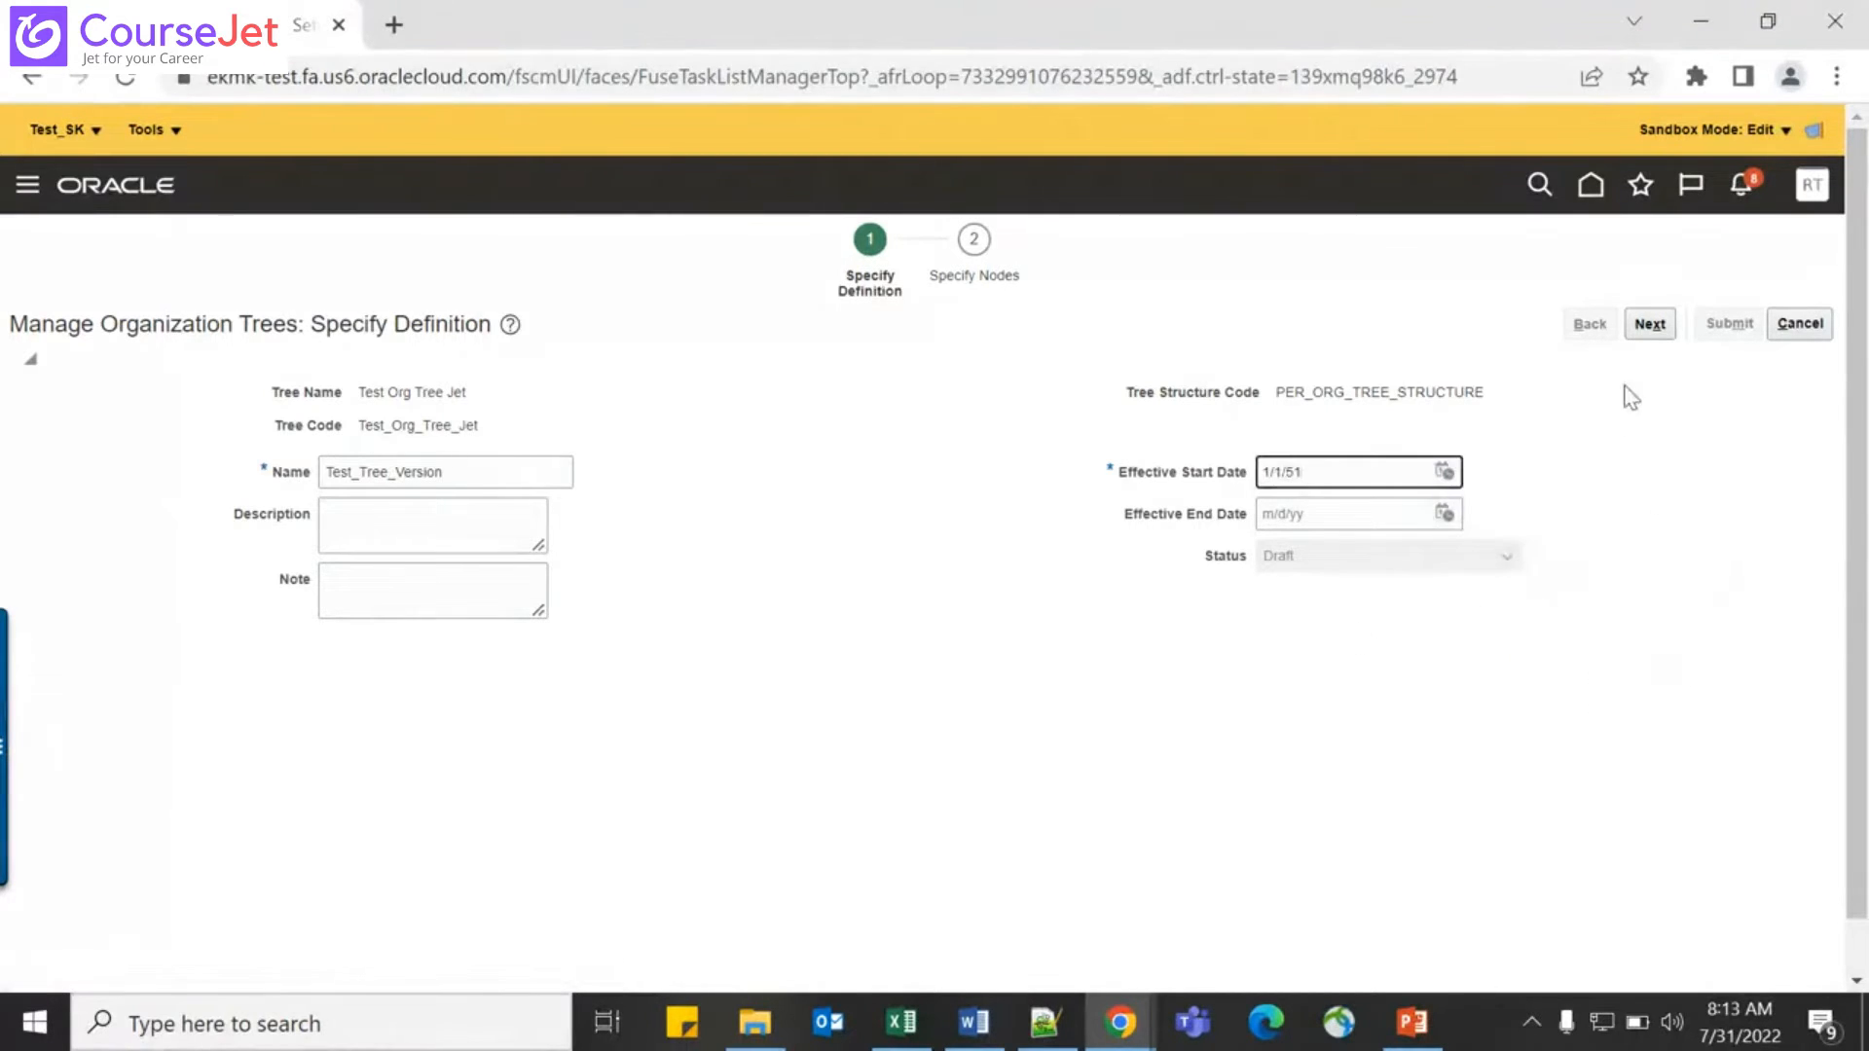
pyautogui.click(1650, 324)
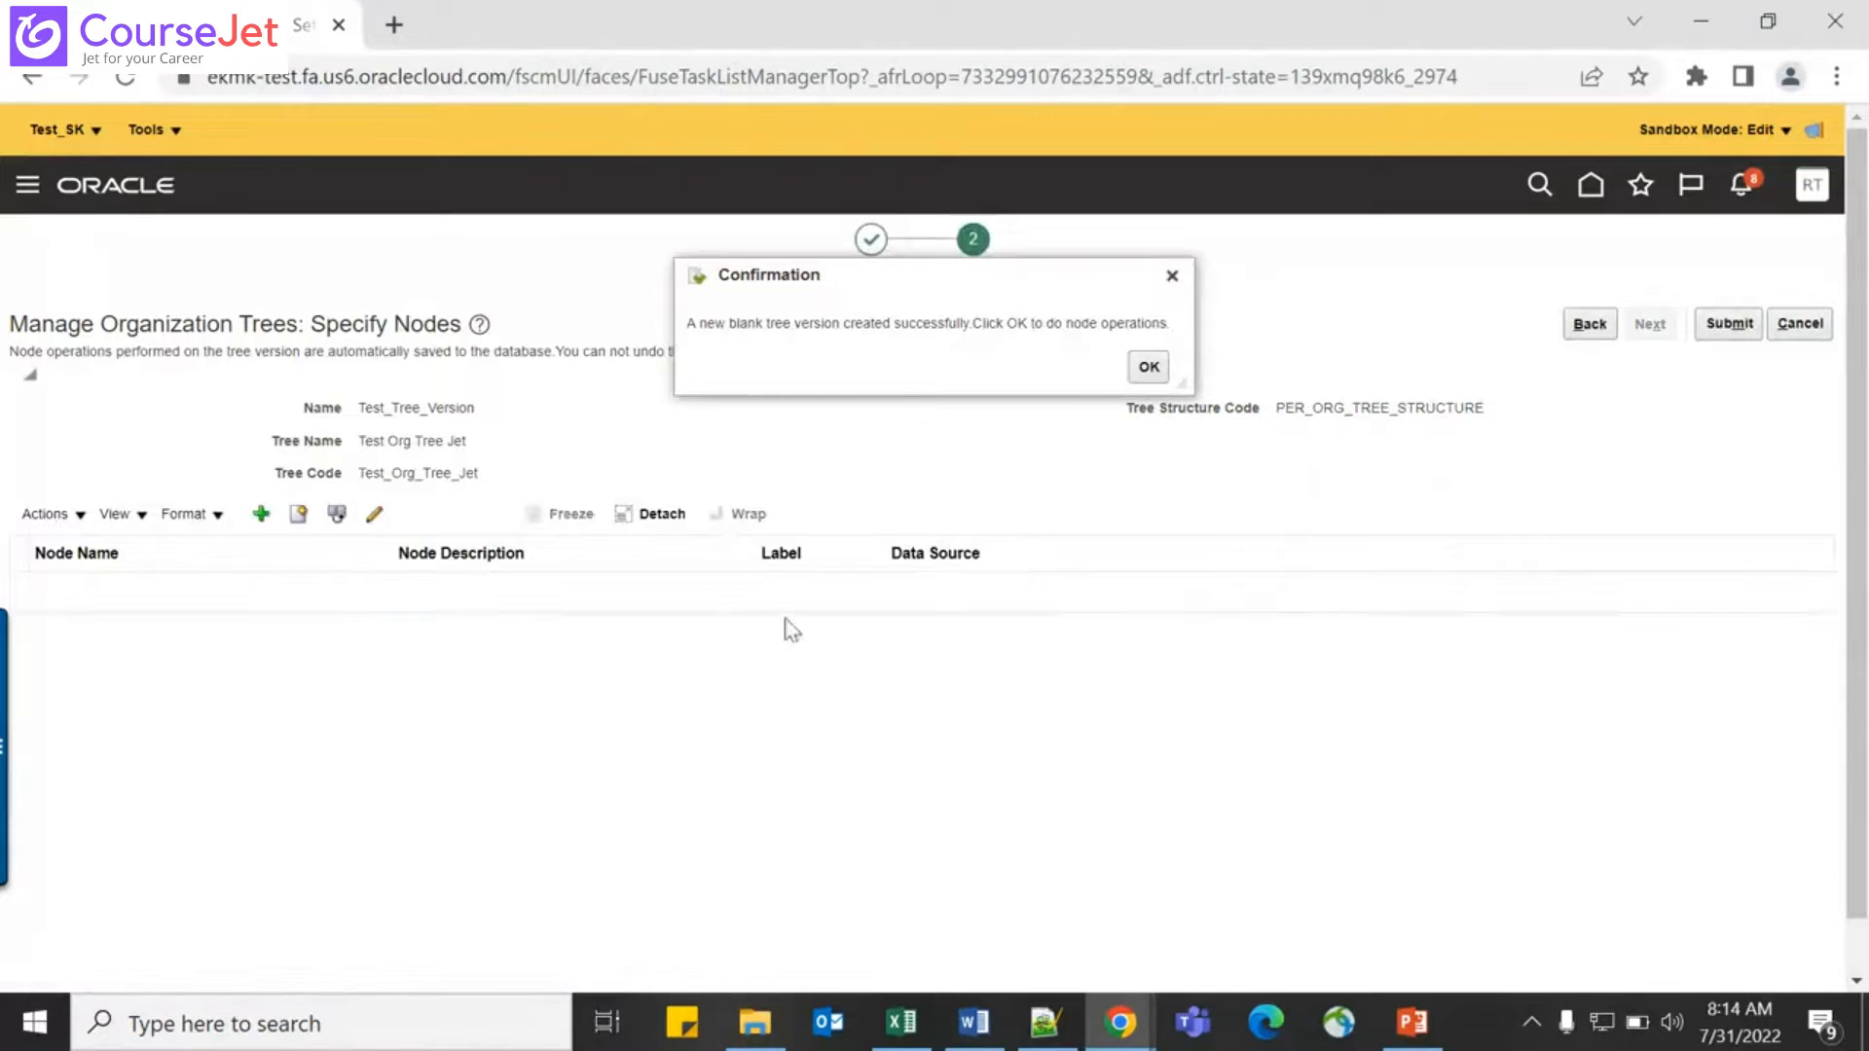
pyautogui.click(1149, 368)
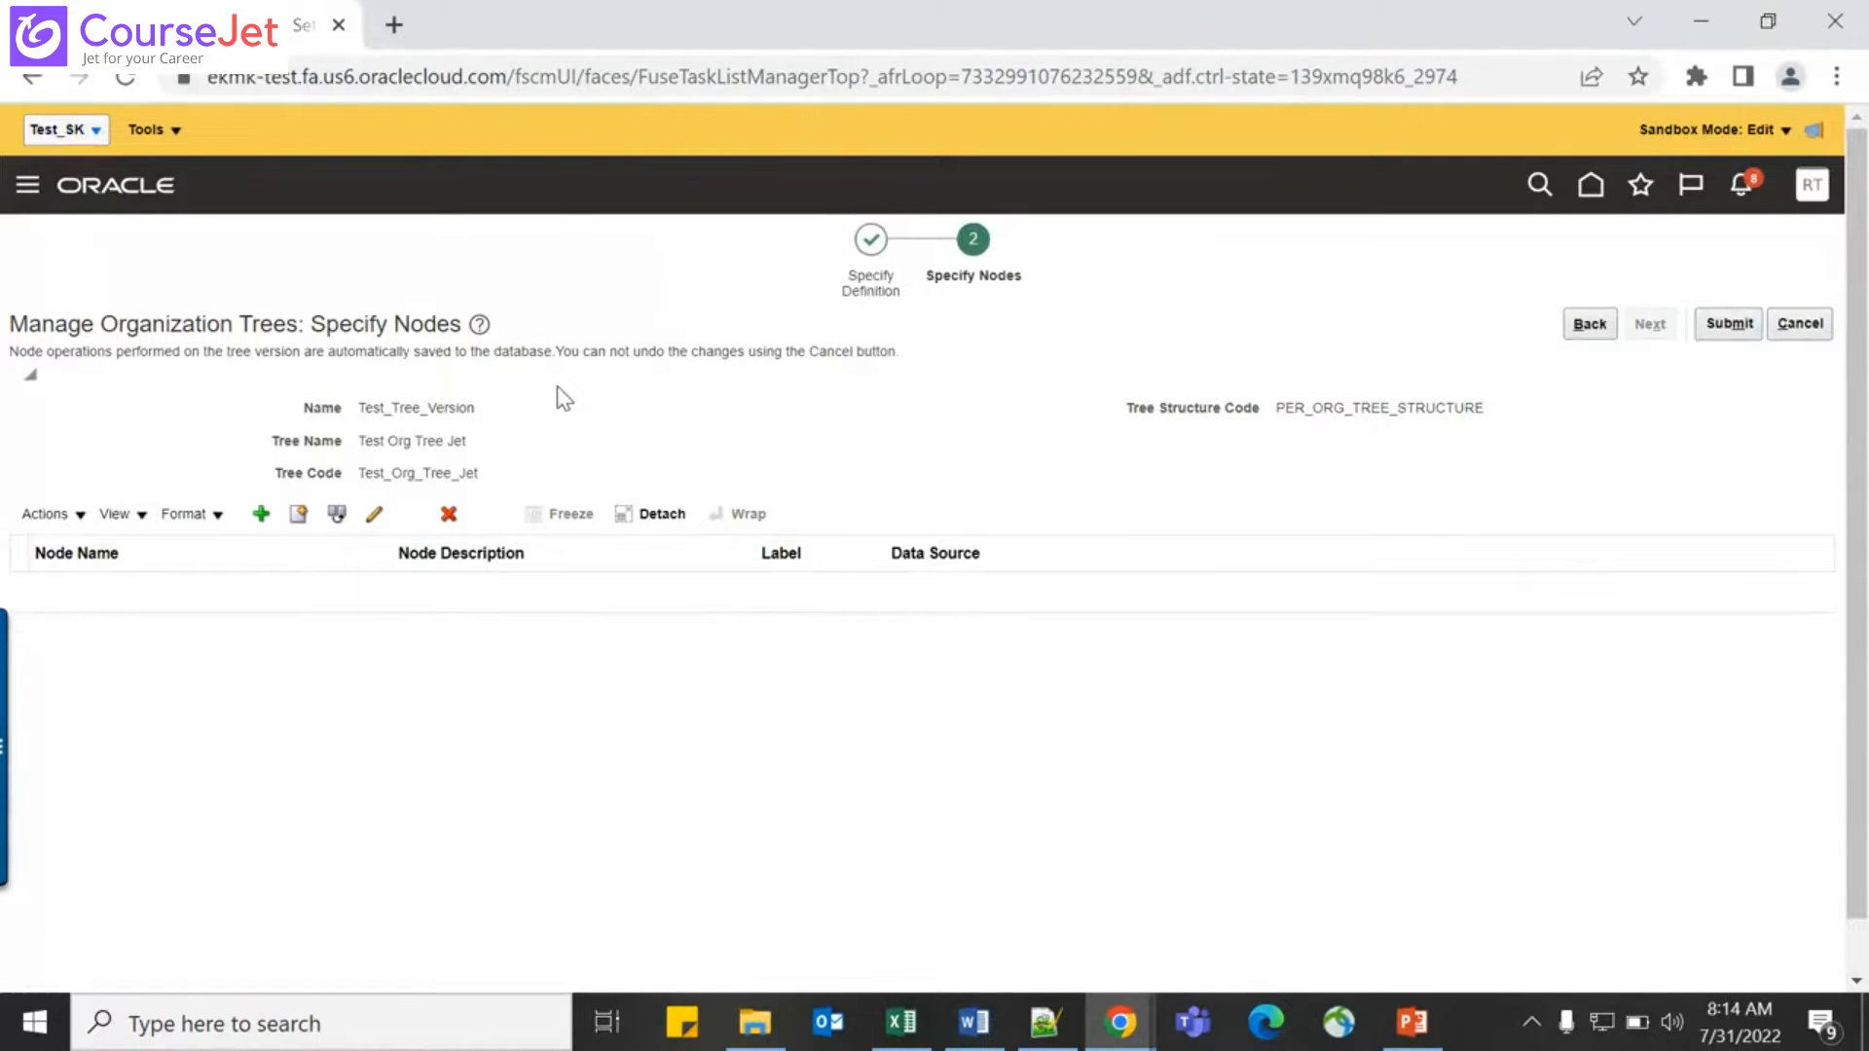
# Step: Start adding a specific-value tree node from the Organization Tree Data Source to Test_Tree_Version, and search all organizations without filters
pyautogui.click(261, 514)
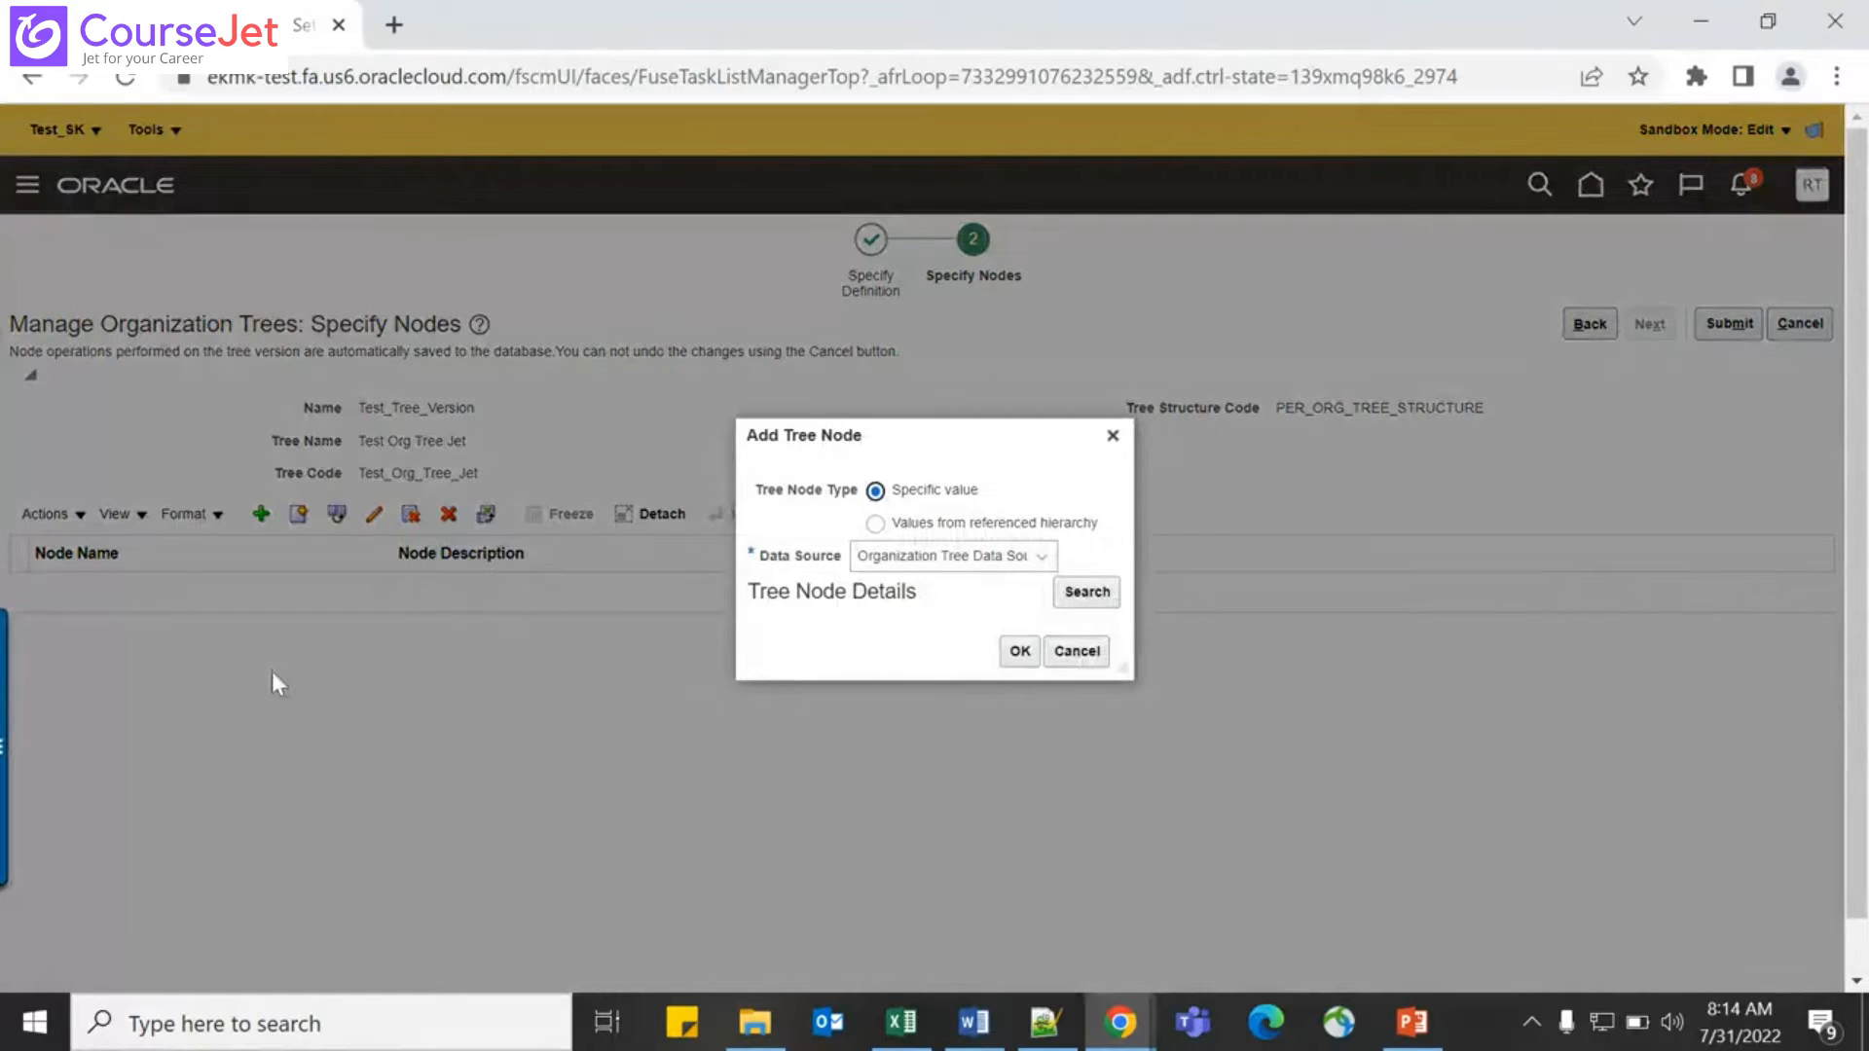
pyautogui.click(1021, 651)
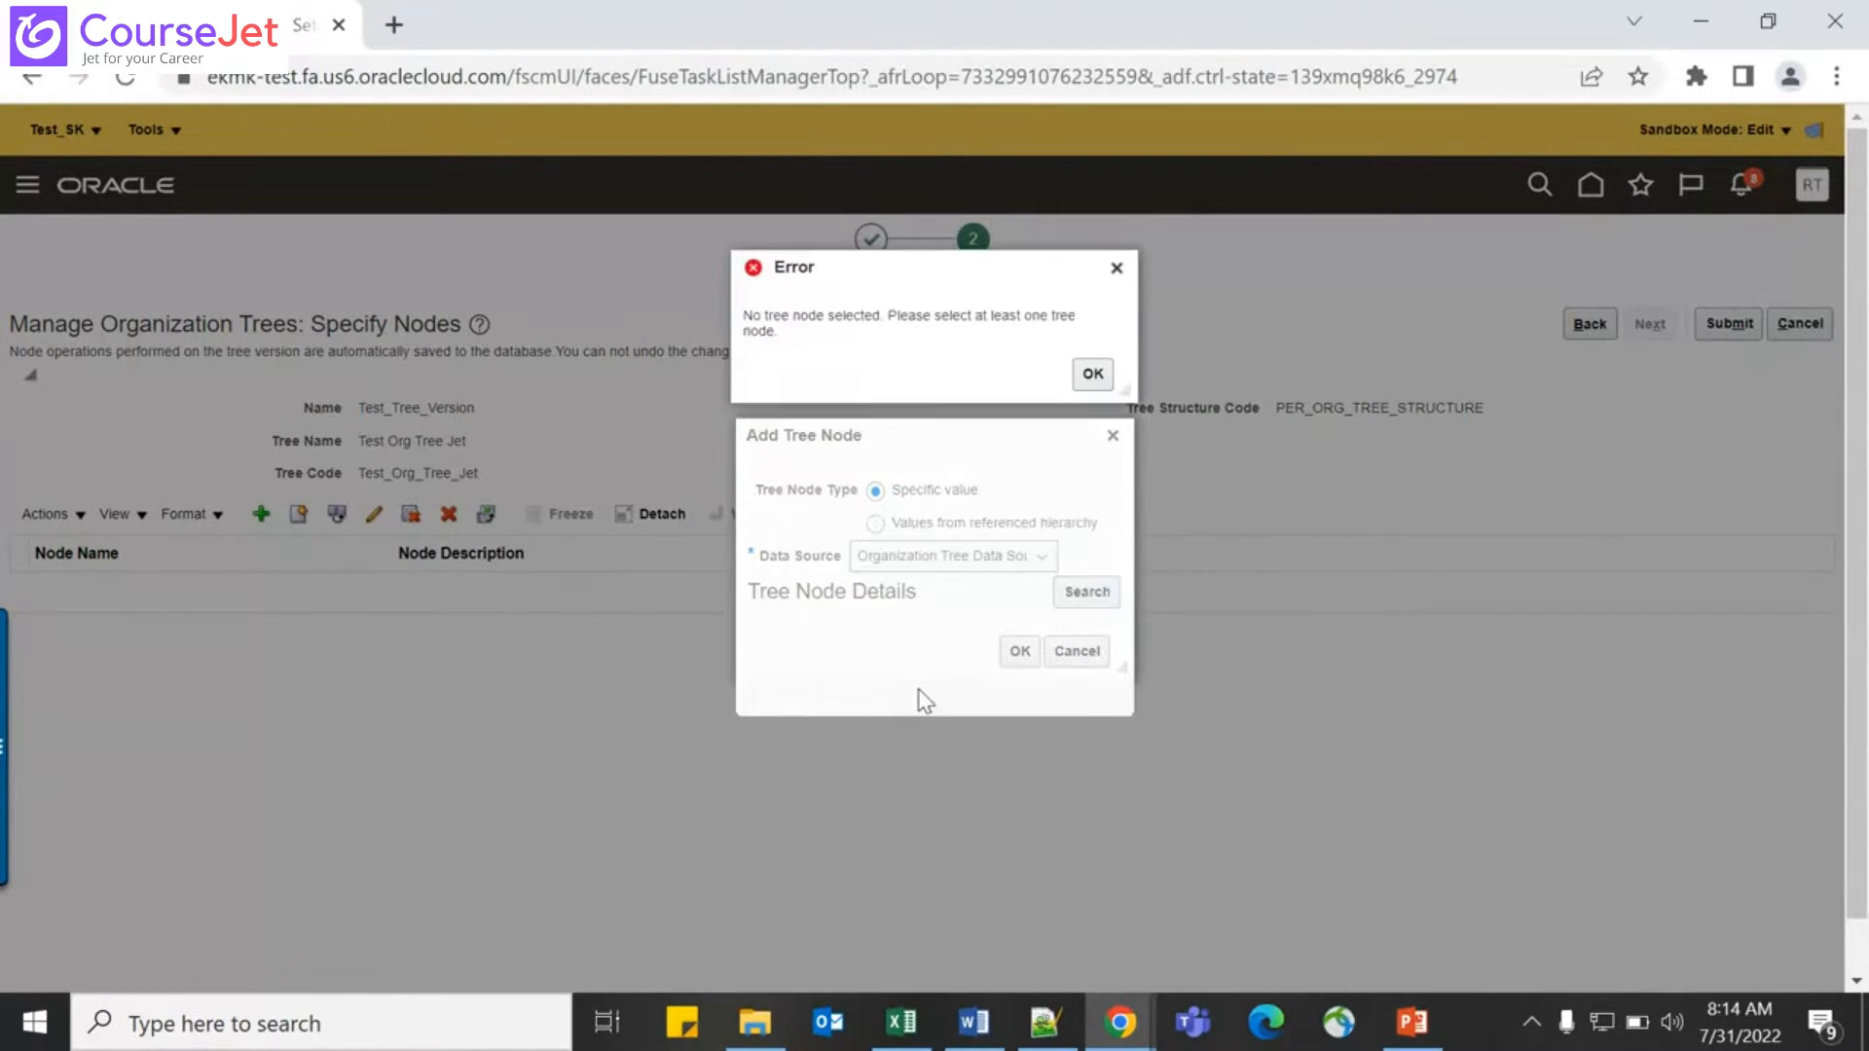
pyautogui.click(1091, 373)
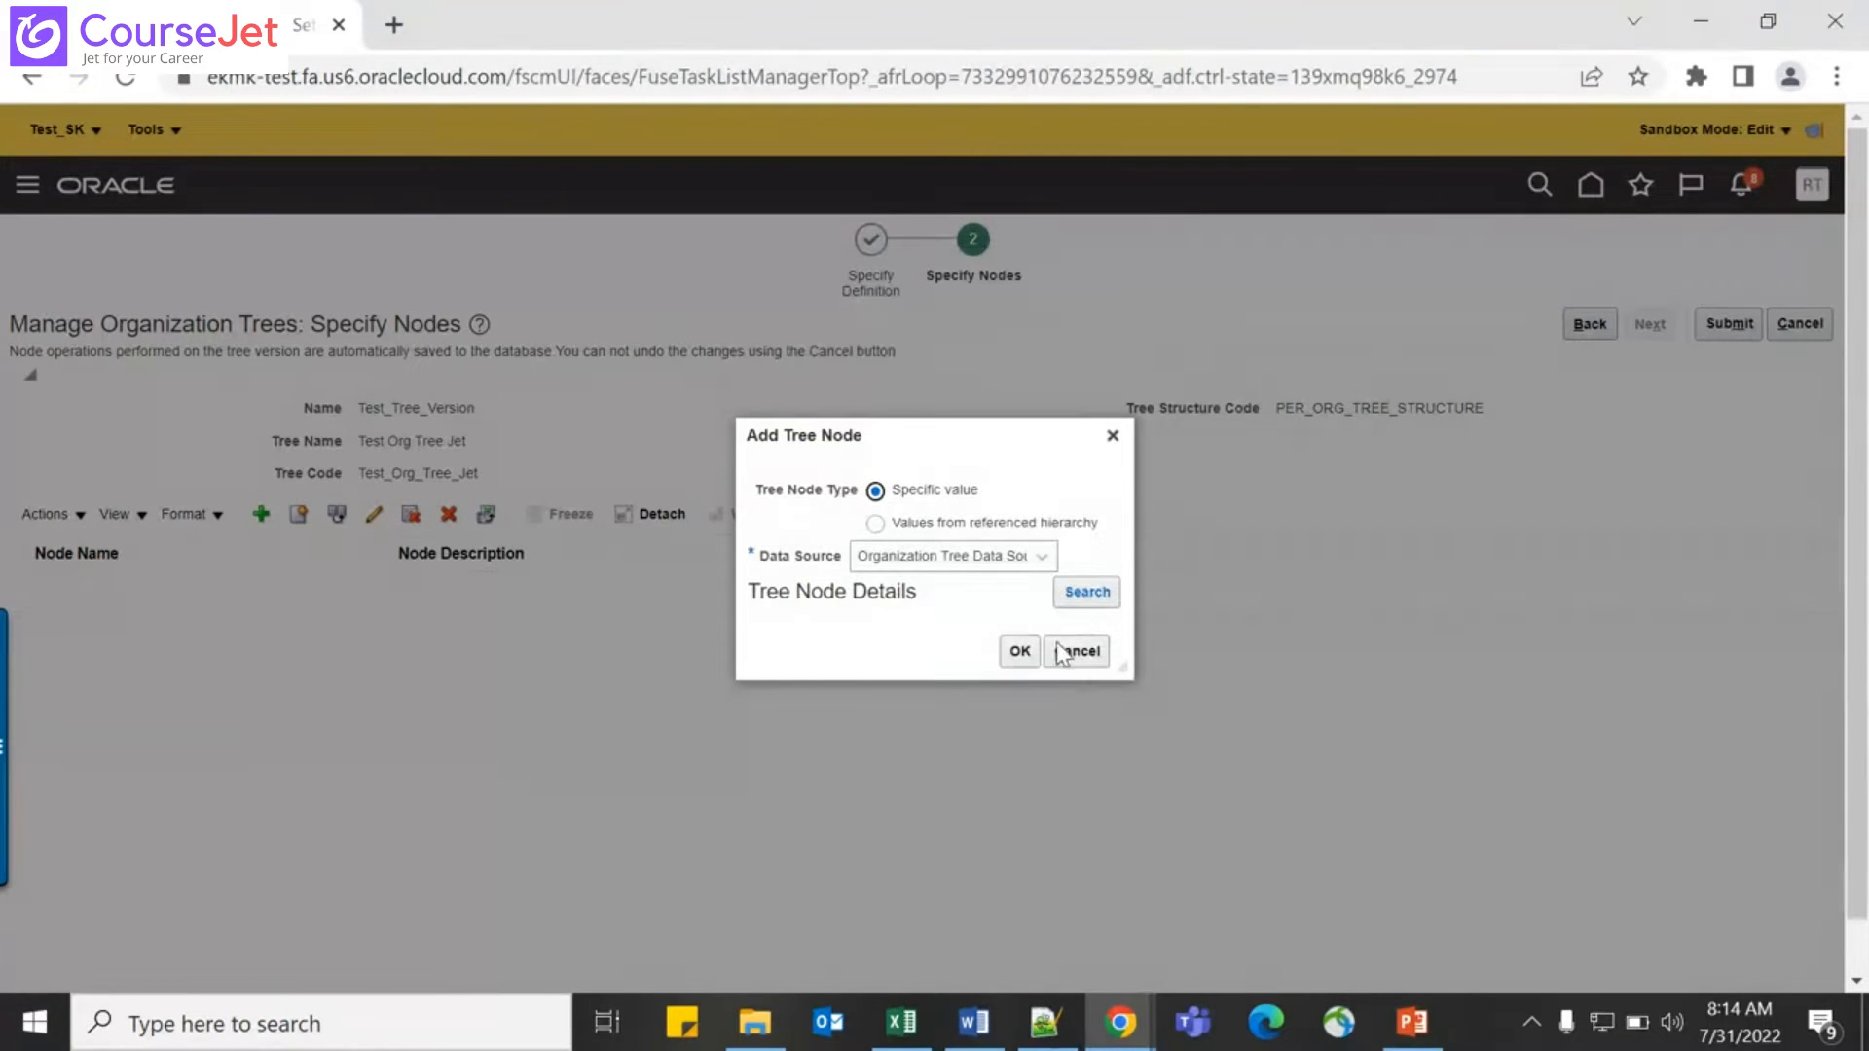
pyautogui.click(1038, 557)
pyautogui.click(1024, 587)
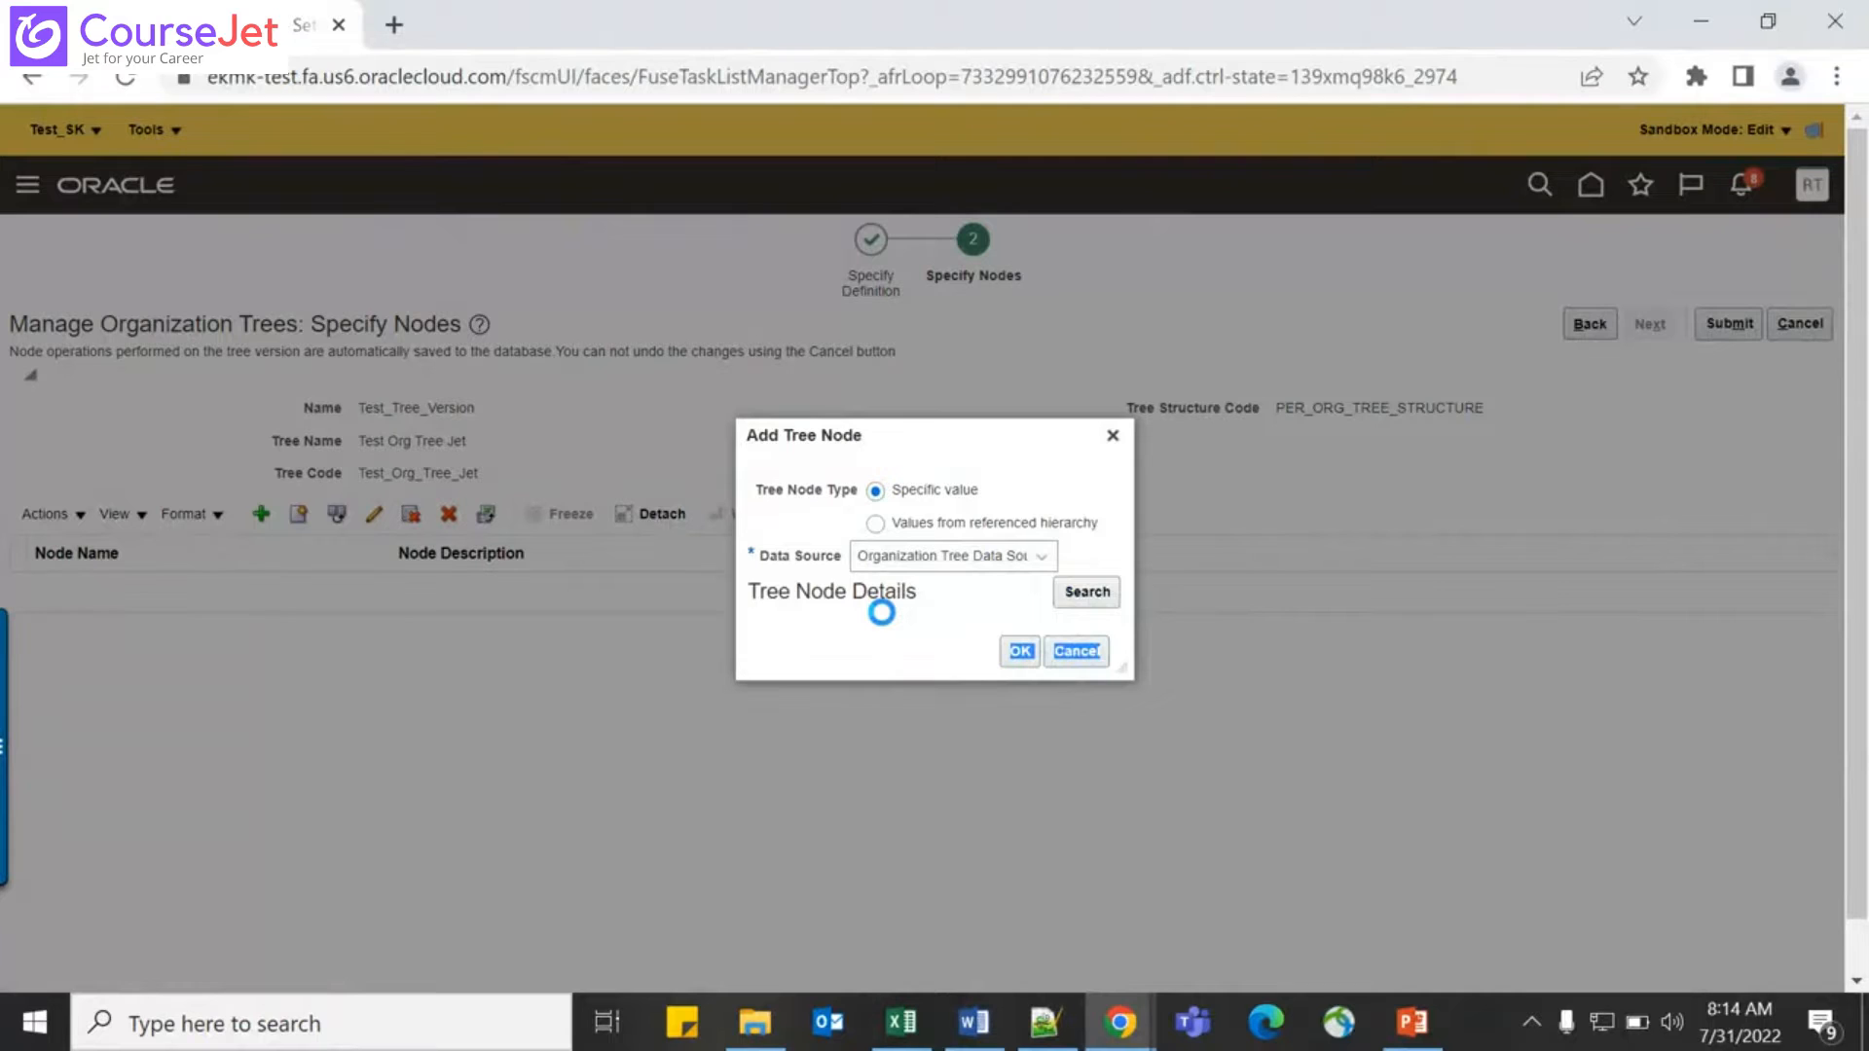
pyautogui.click(977, 513)
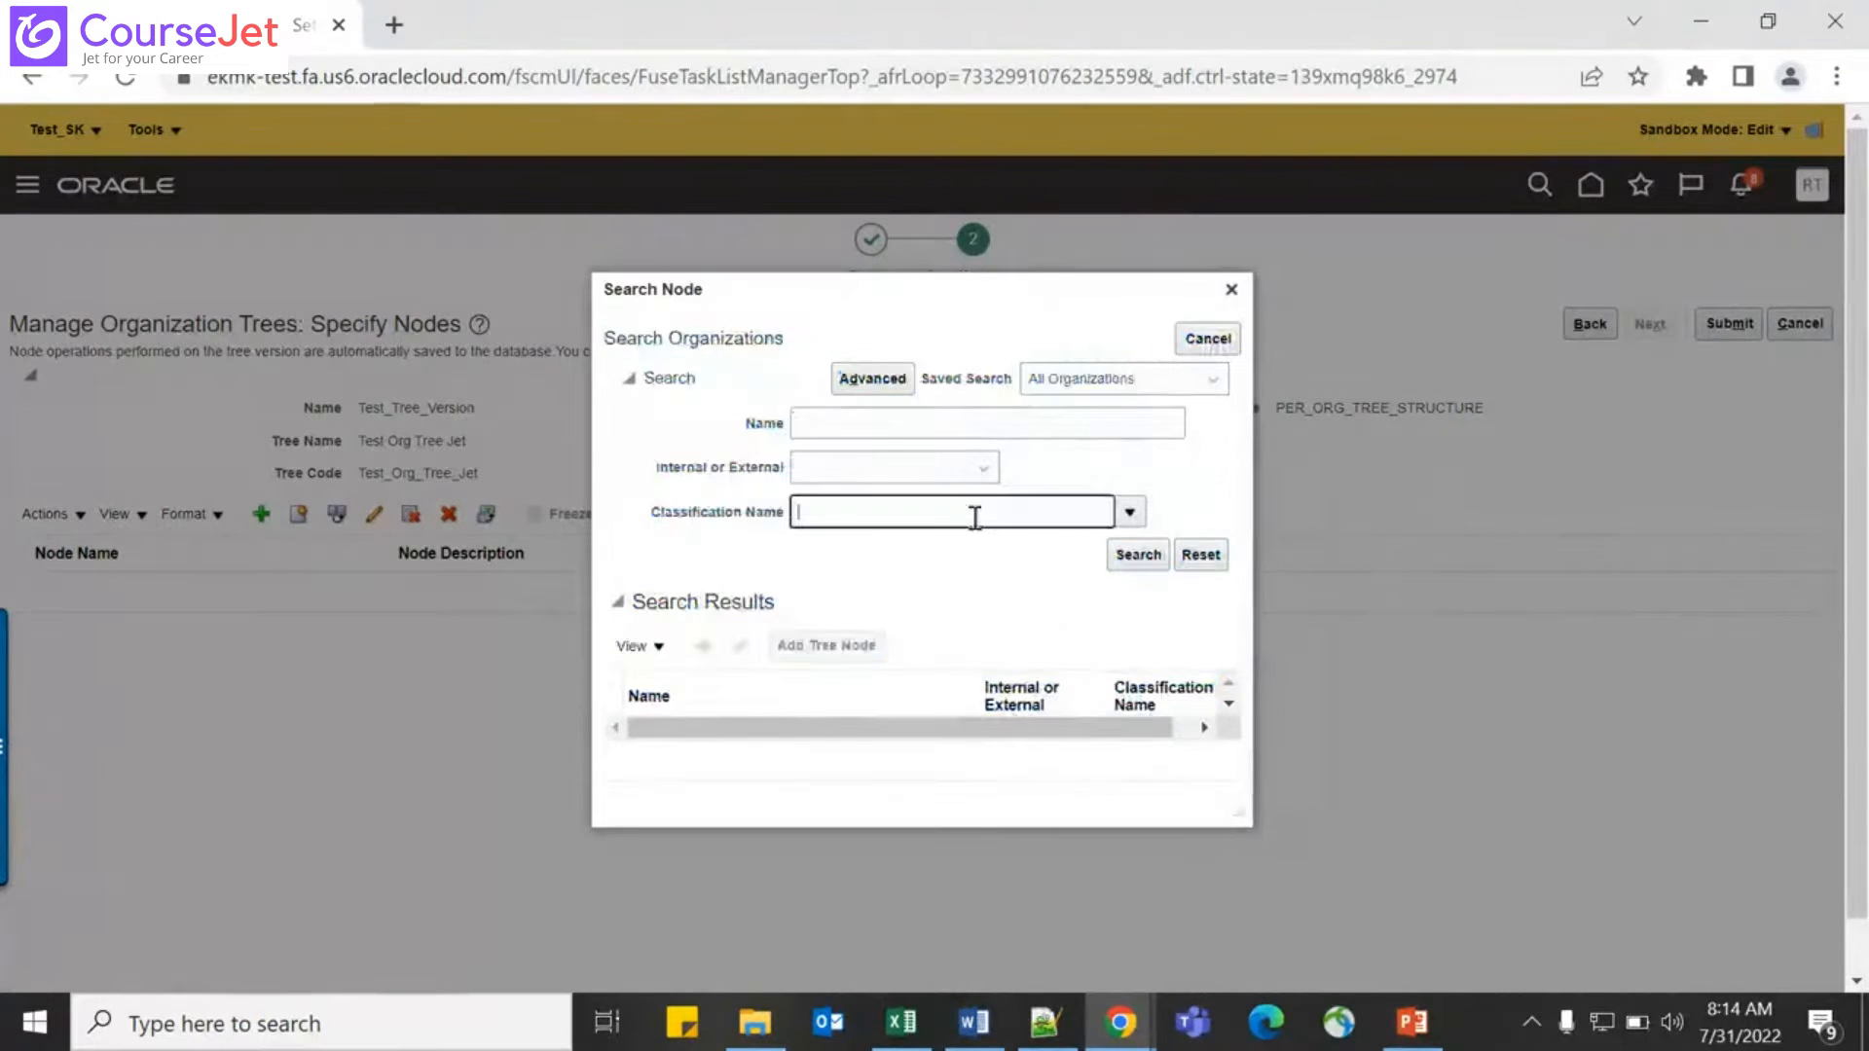
pyautogui.click(1135, 551)
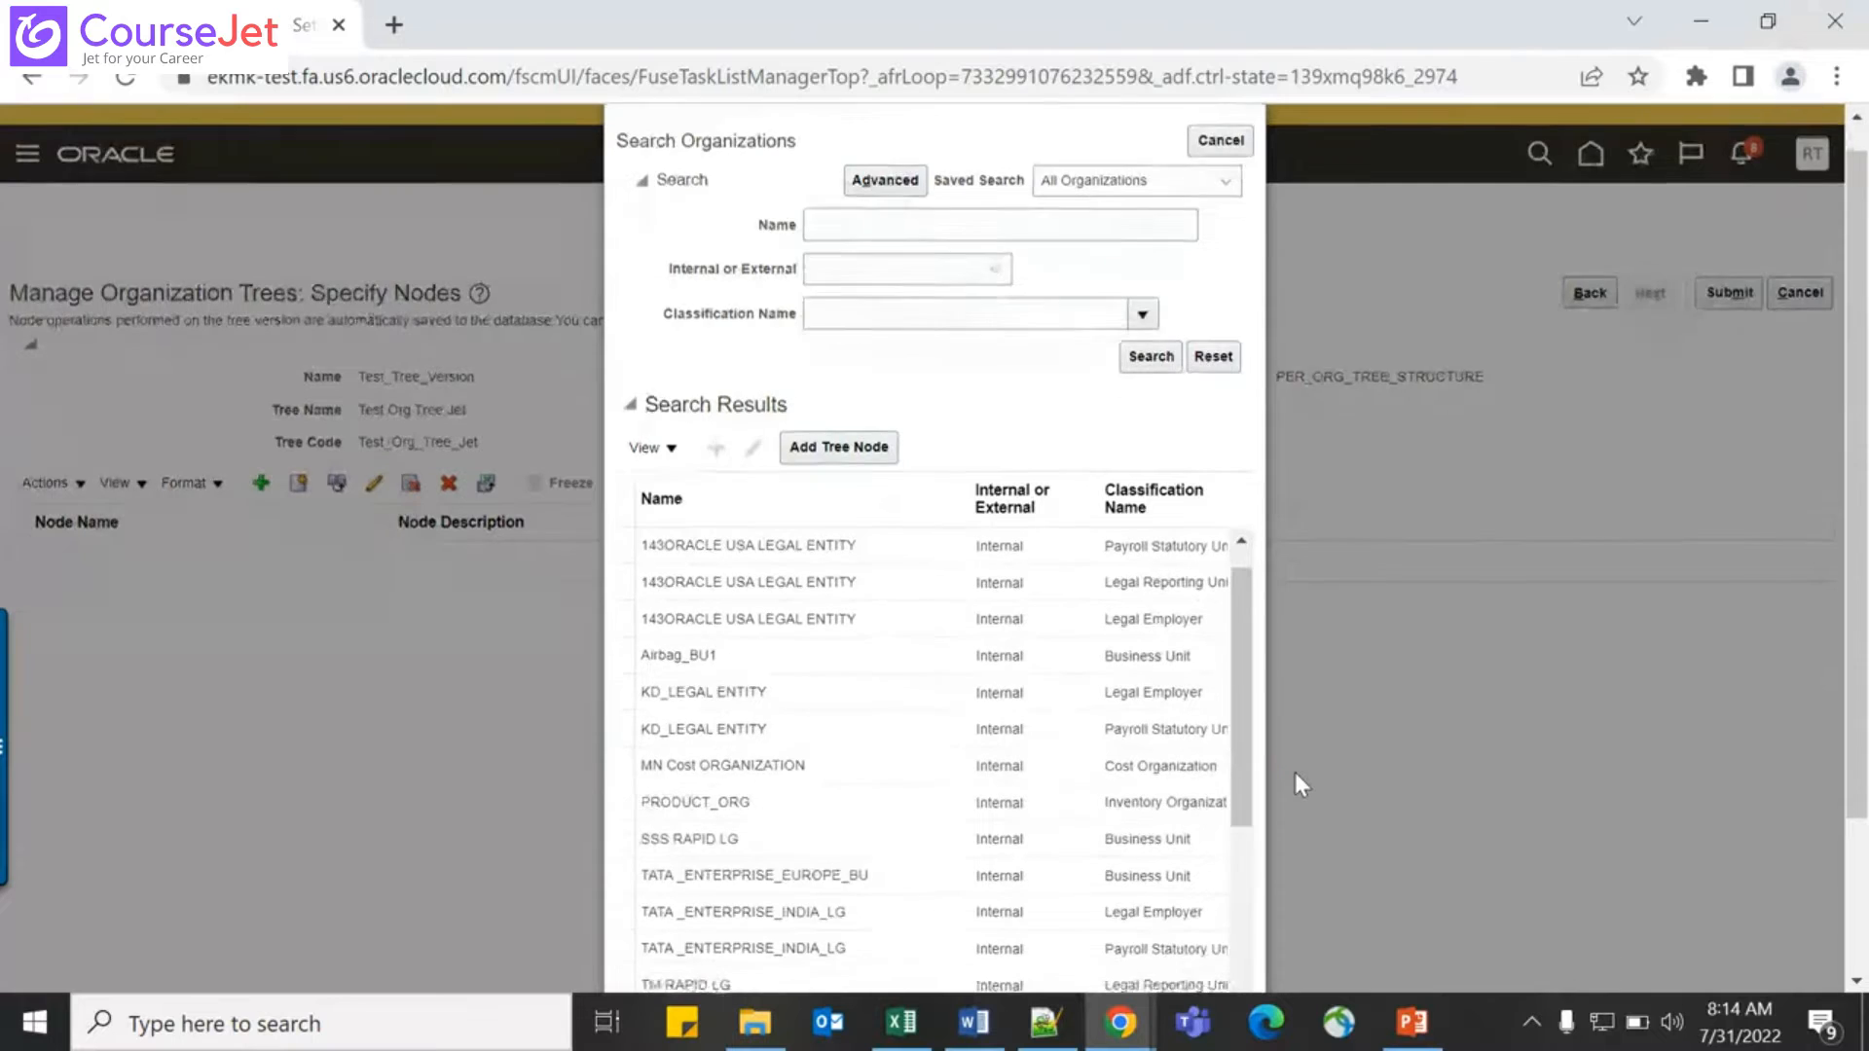
# Step: Add the SSS RAPID LG business unit as a tree node and submit the tree version, acknowledging the confirmation
pyautogui.scroll(-3, 1295, 773)
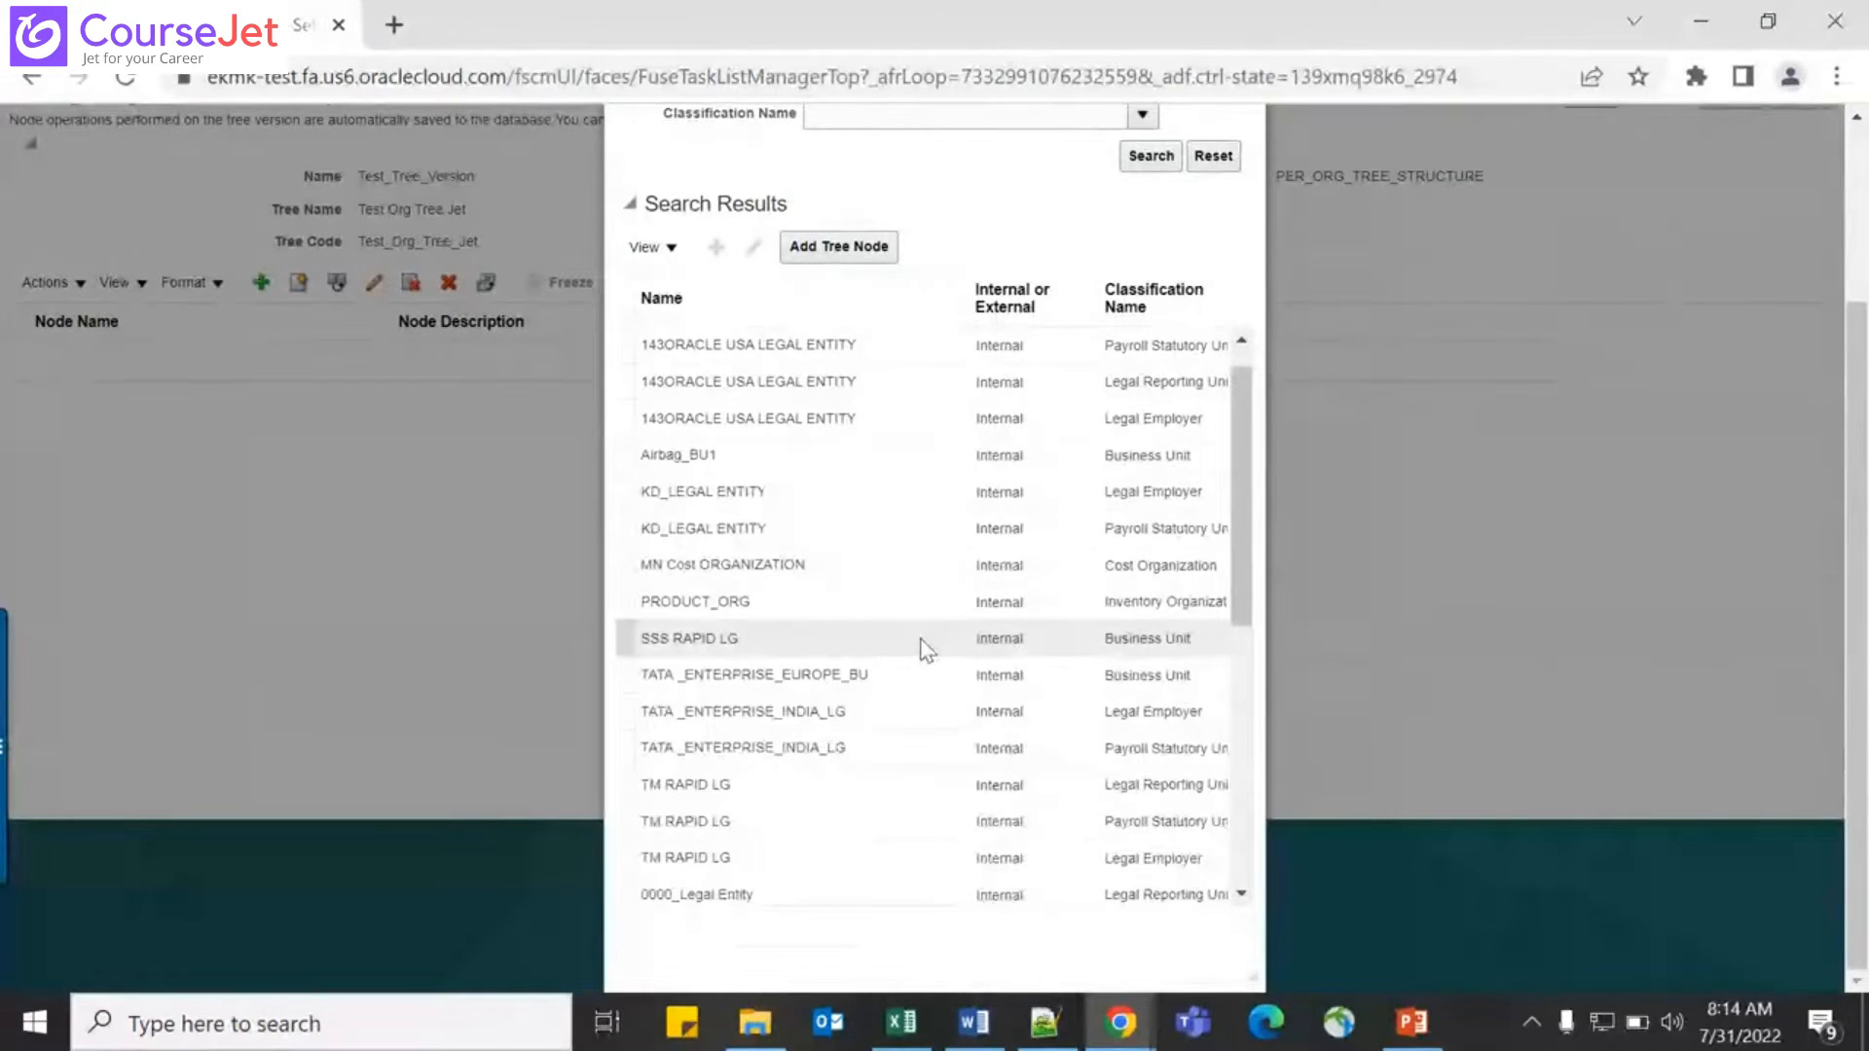
pyautogui.click(925, 649)
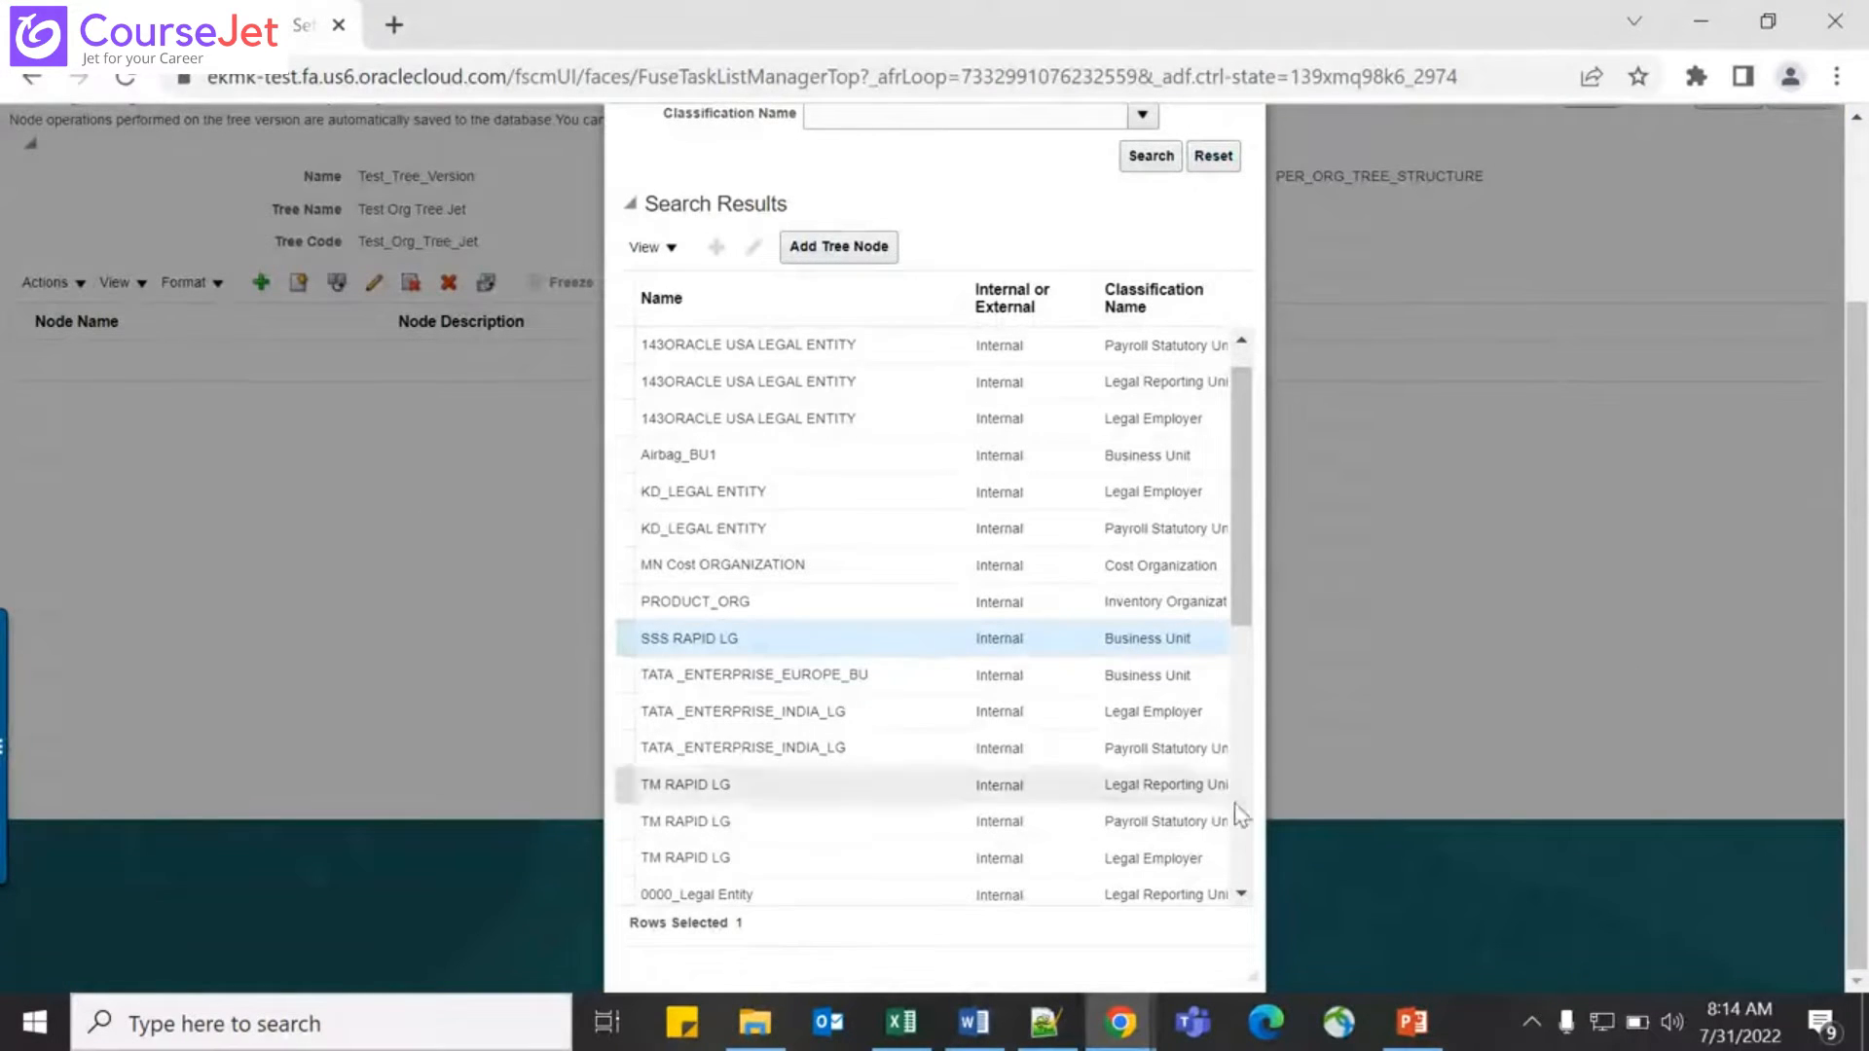
pyautogui.scroll(3, 1271, 323)
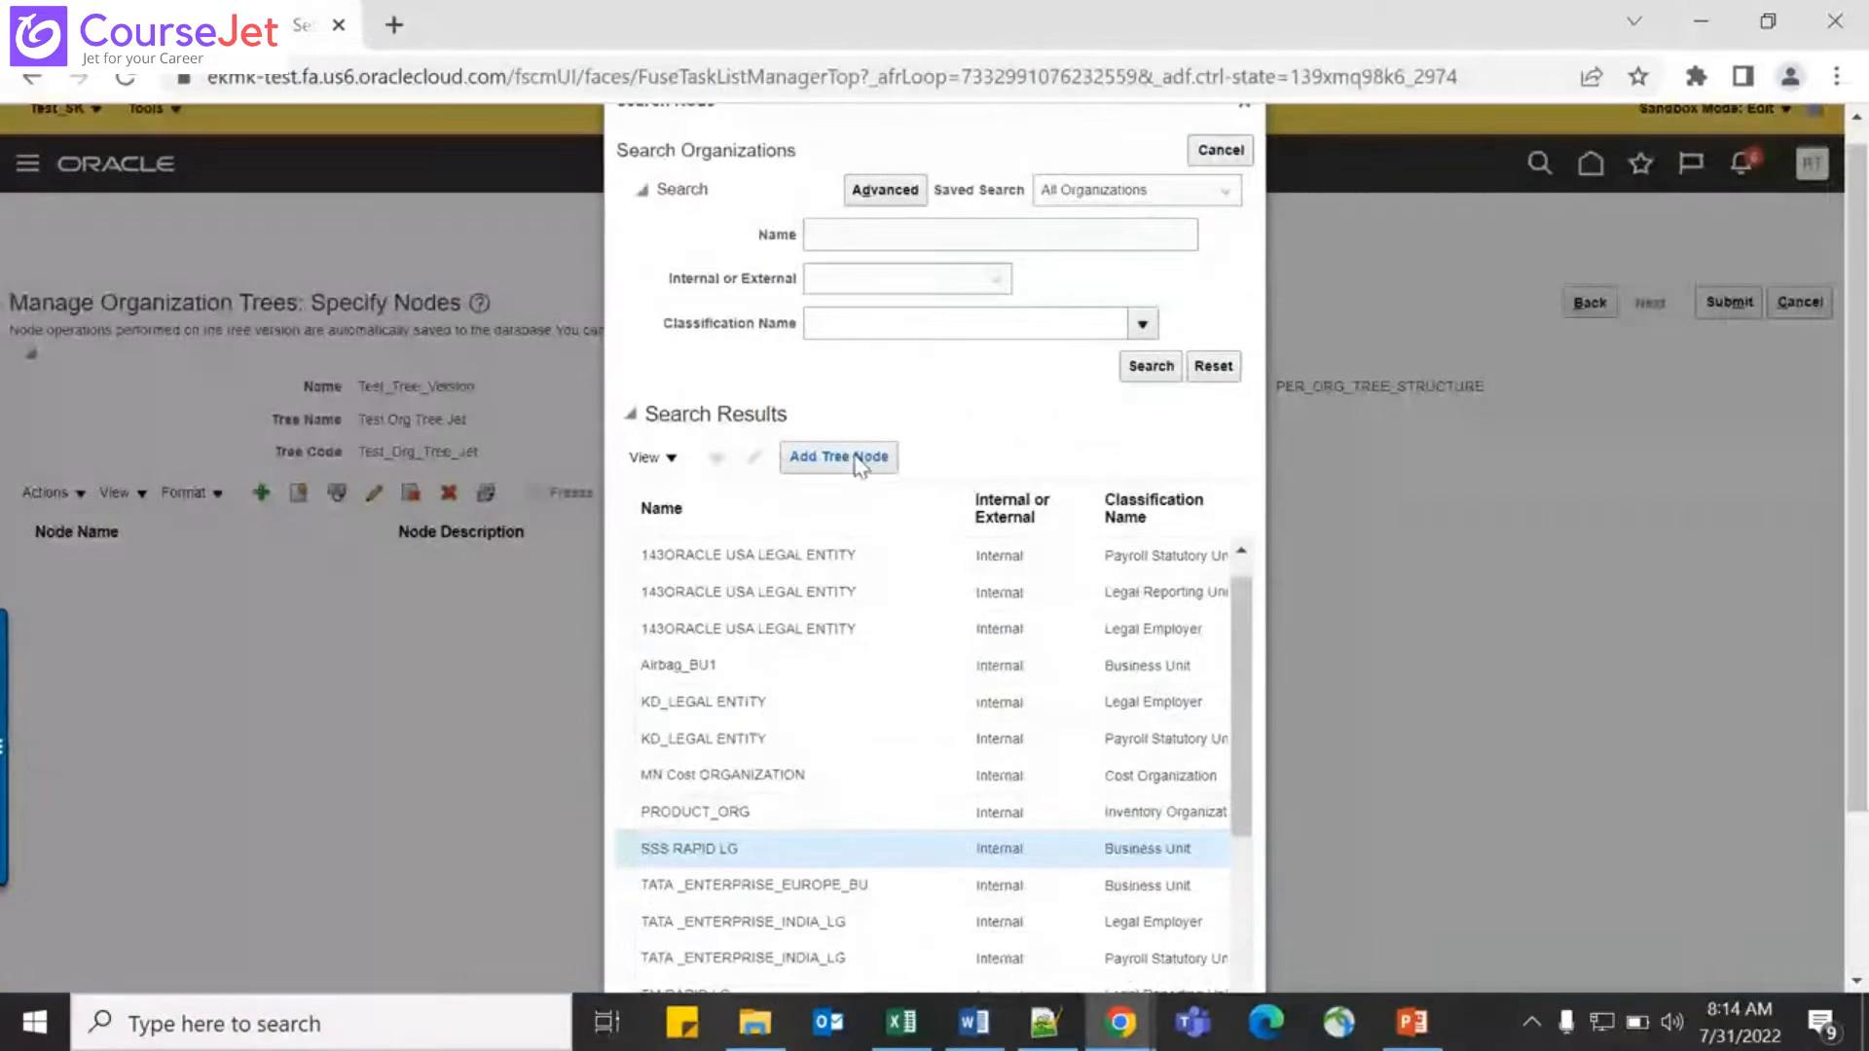
pyautogui.click(839, 457)
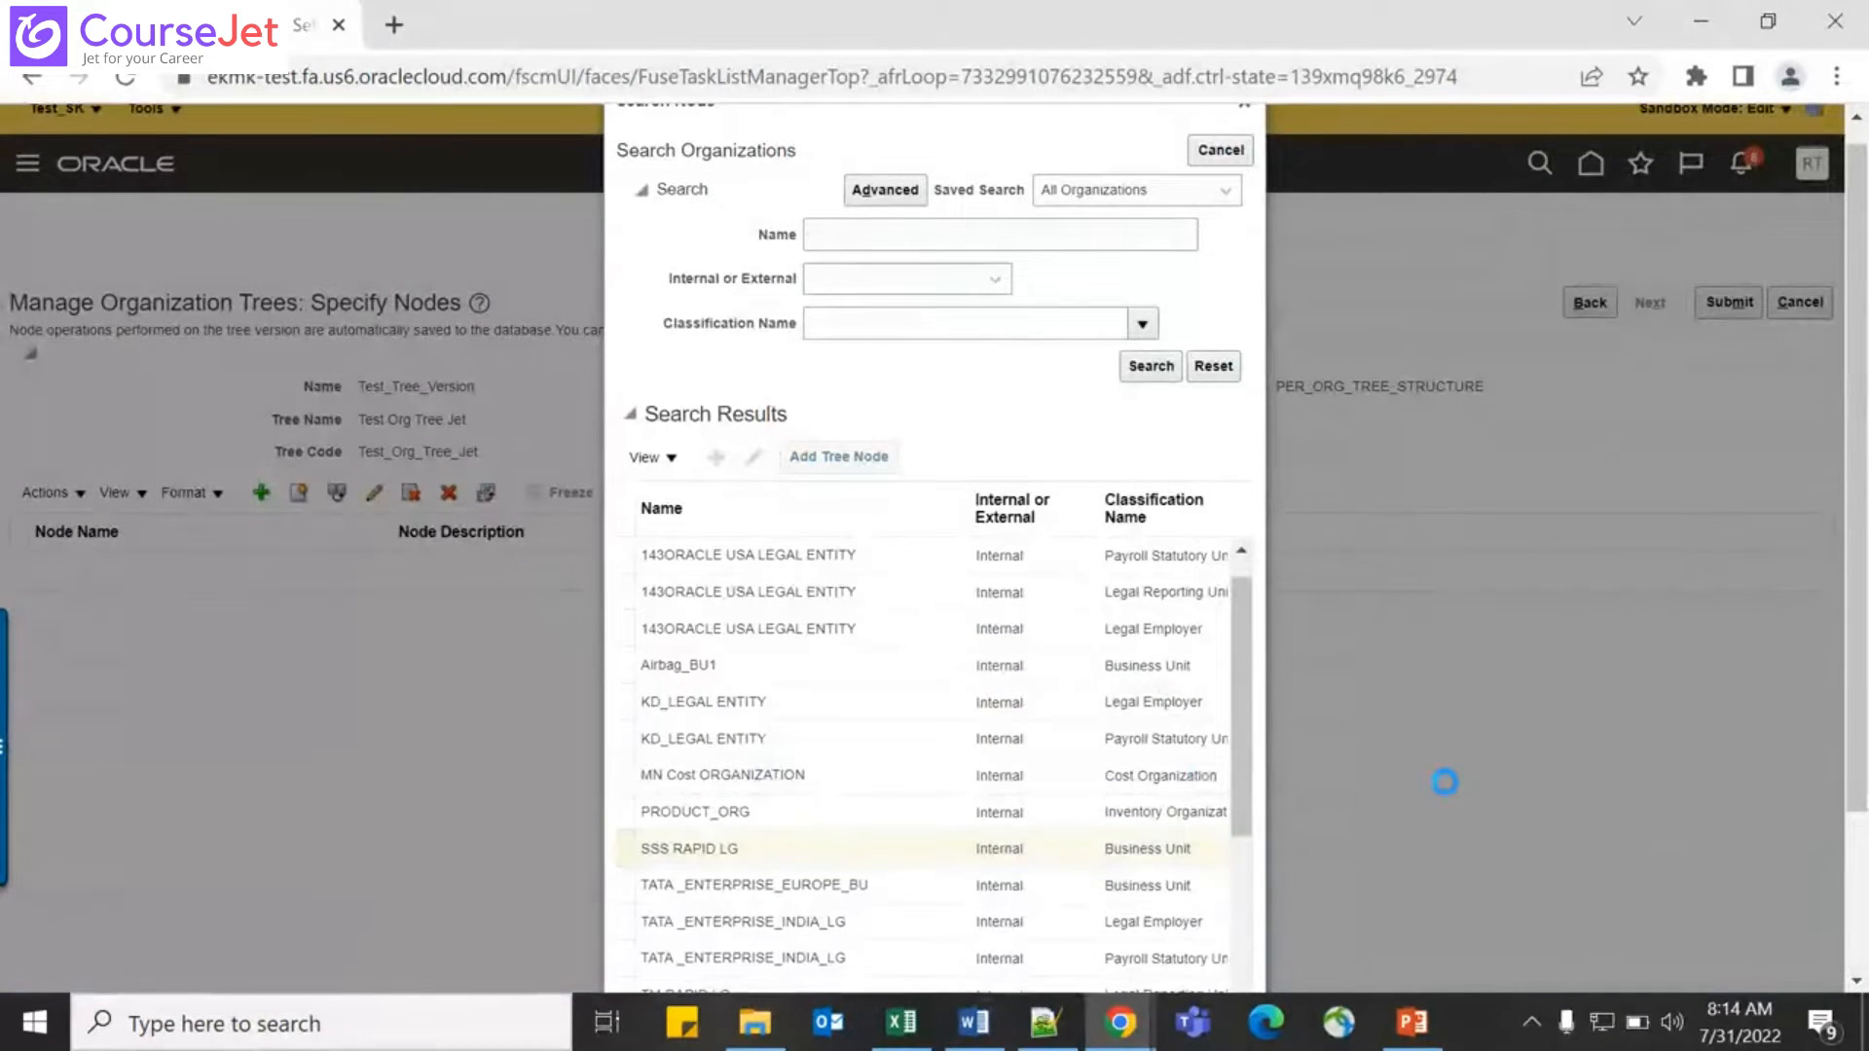
pyautogui.scroll(-1, 1446, 783)
pyautogui.scroll(-1, 1421, 781)
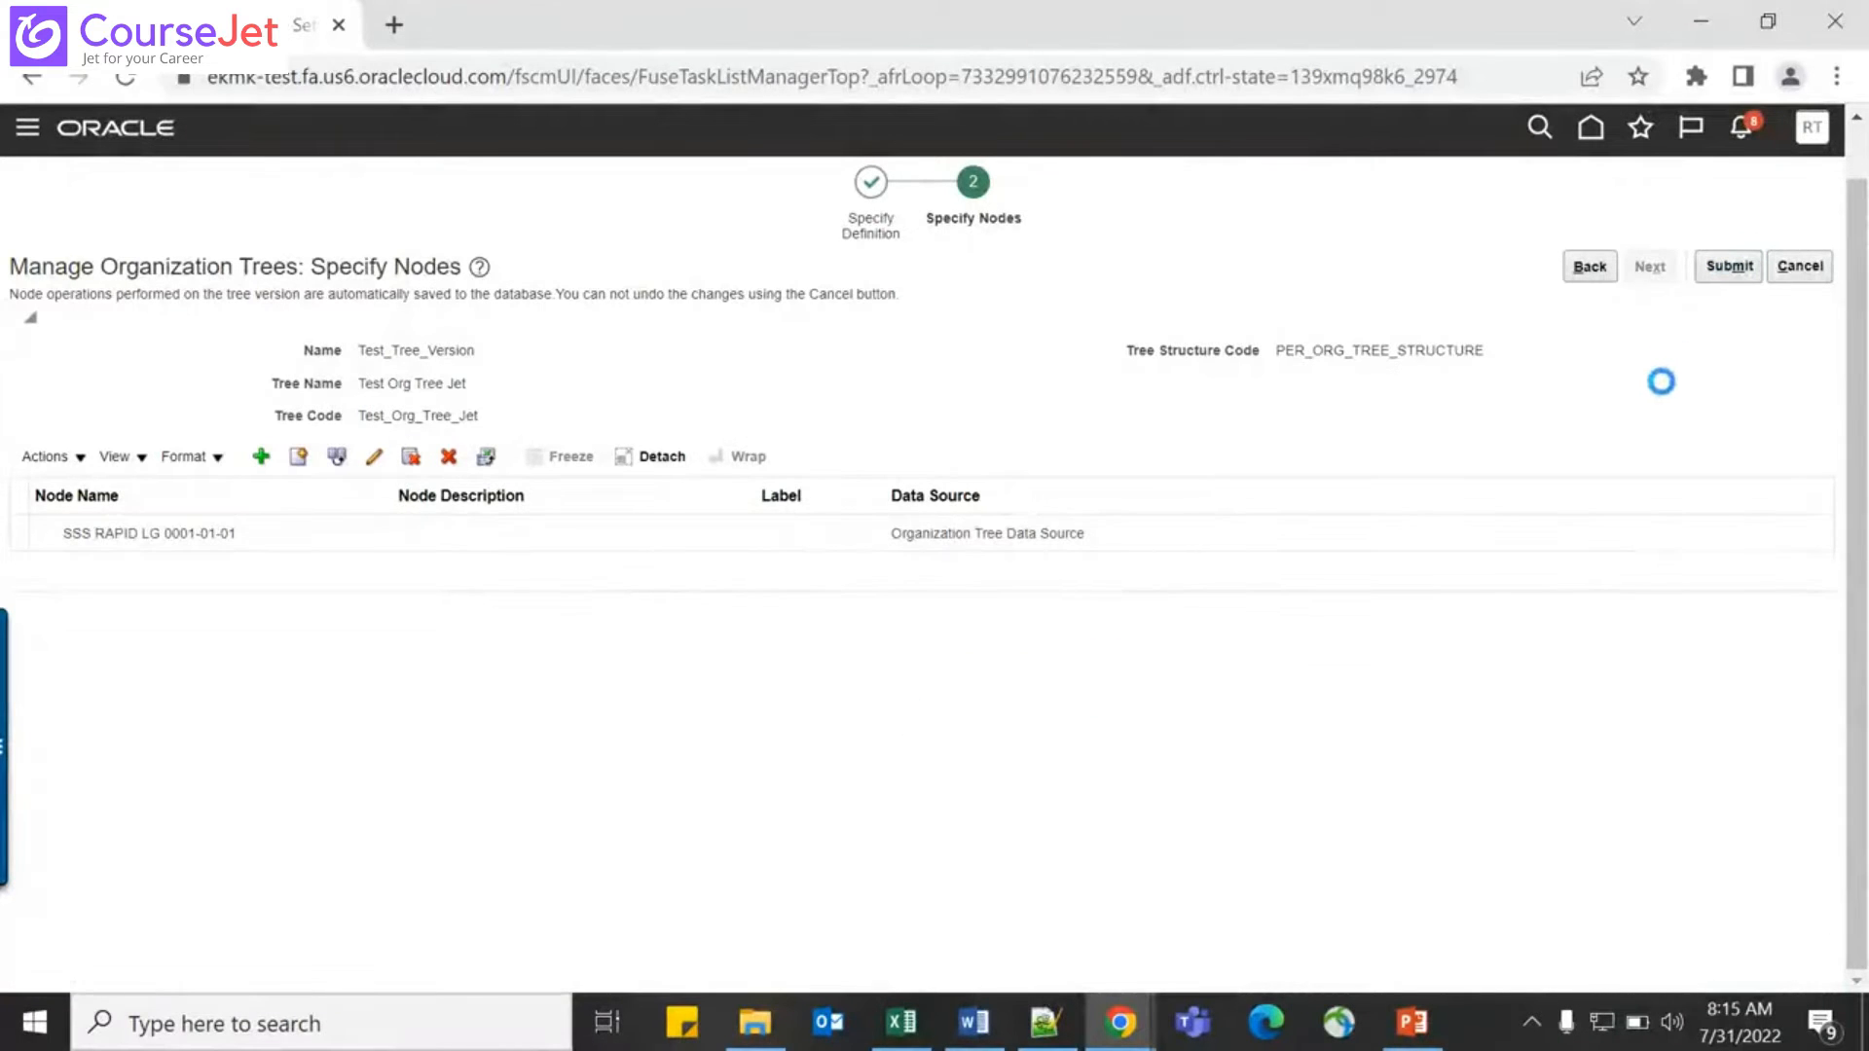
pyautogui.click(1730, 269)
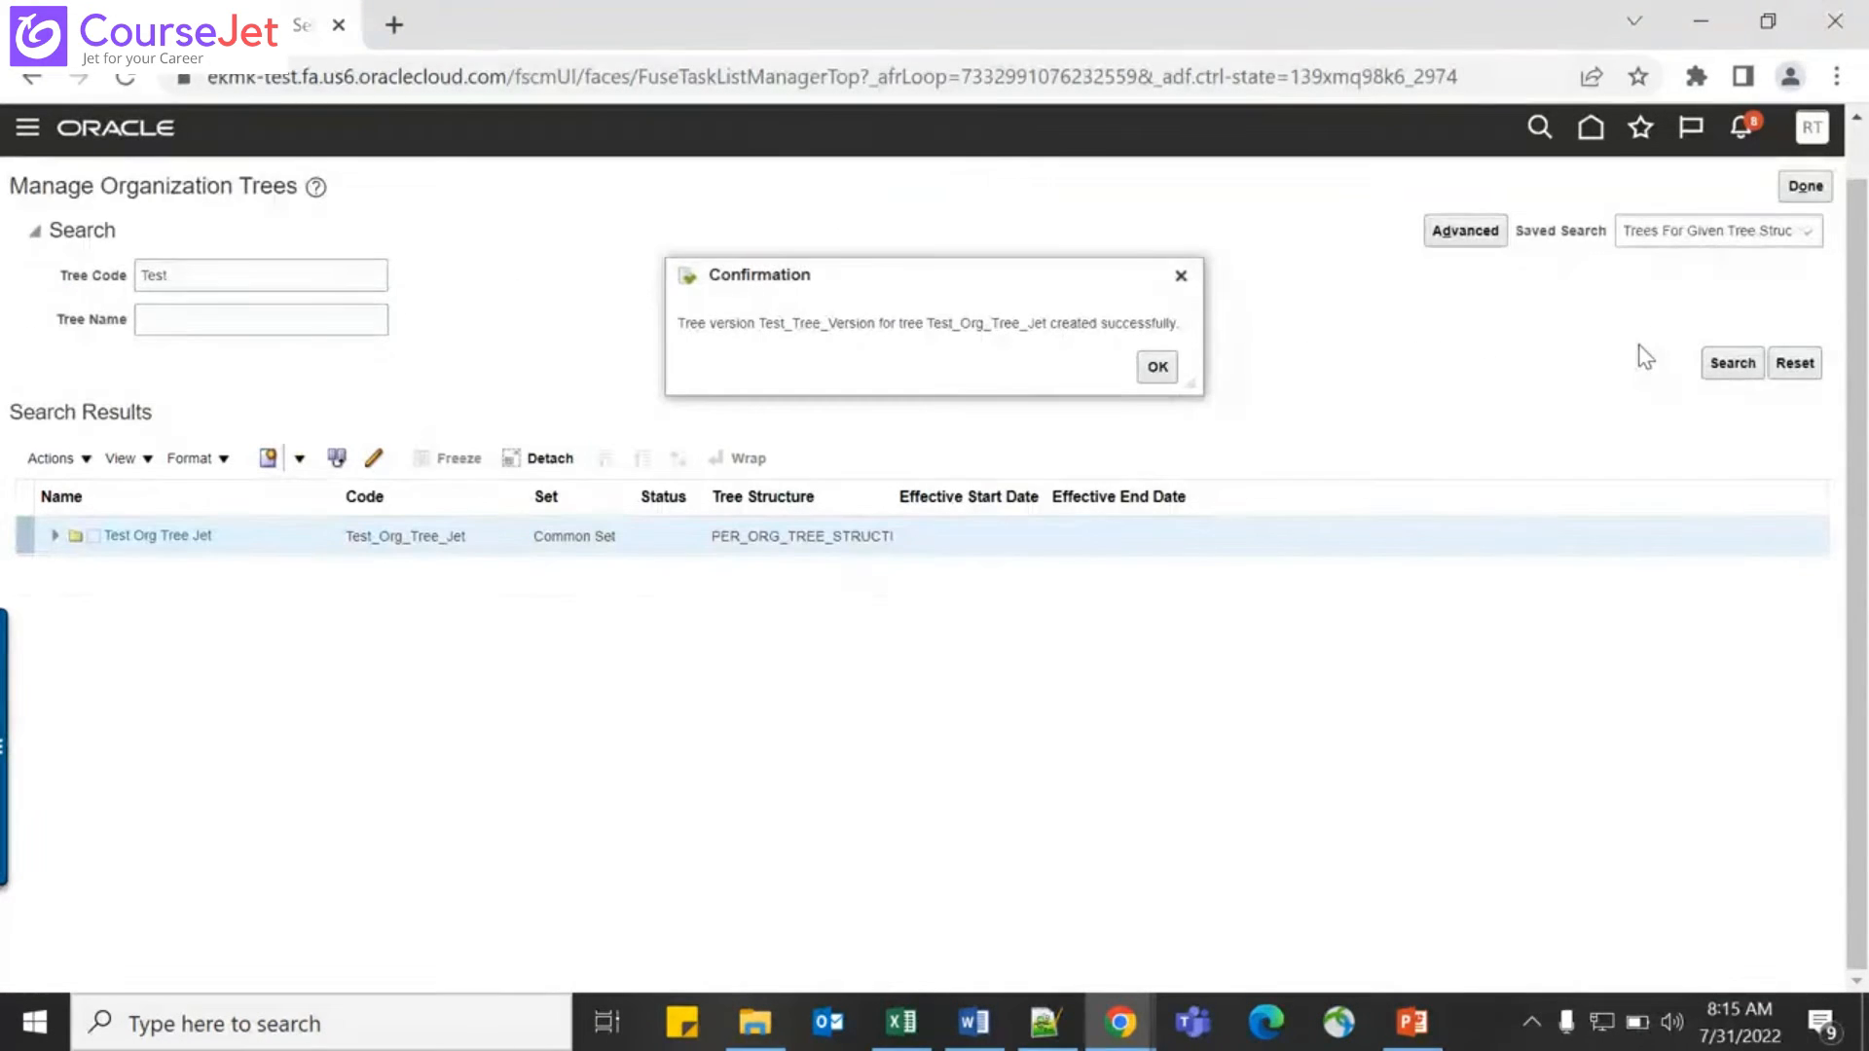
pyautogui.click(1158, 369)
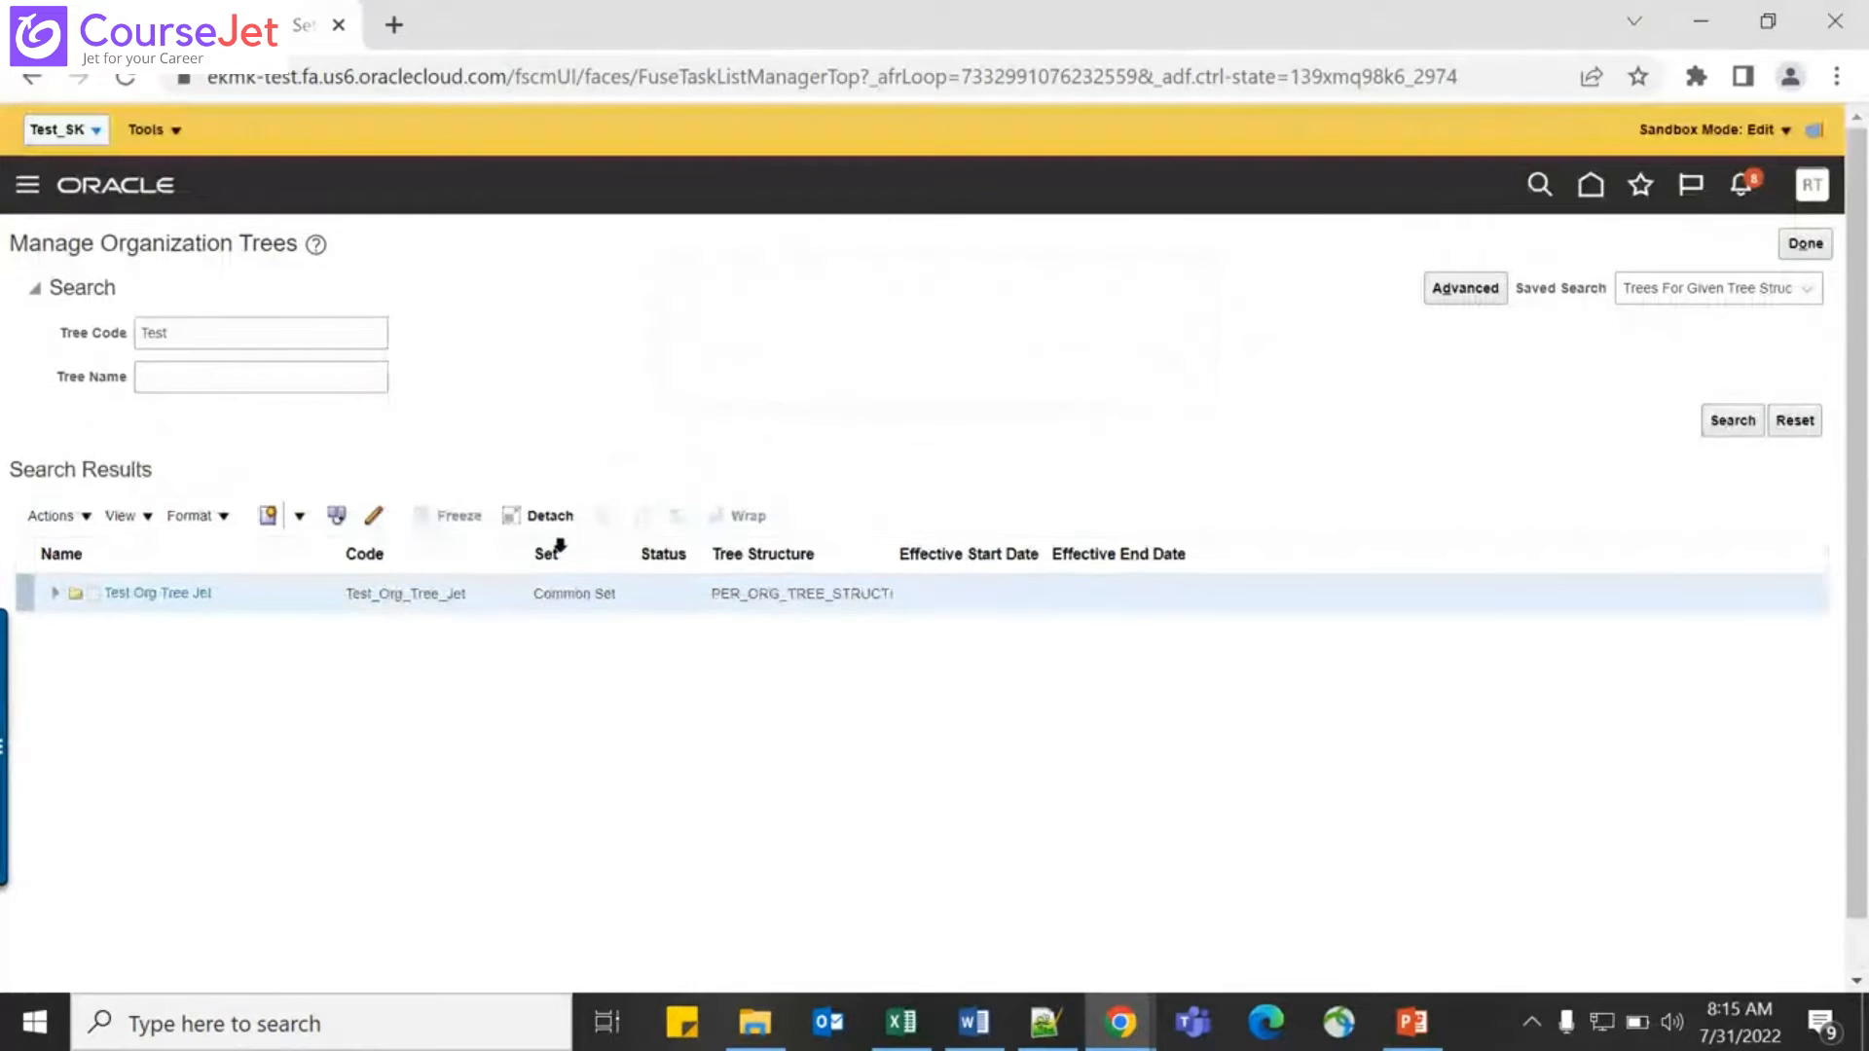
# Step: Try to set the status to Active with the parent tree Test Org Tree Jet selected, and dismiss the message
pyautogui.click(88, 521)
pyautogui.click(87, 521)
pyautogui.click(88, 521)
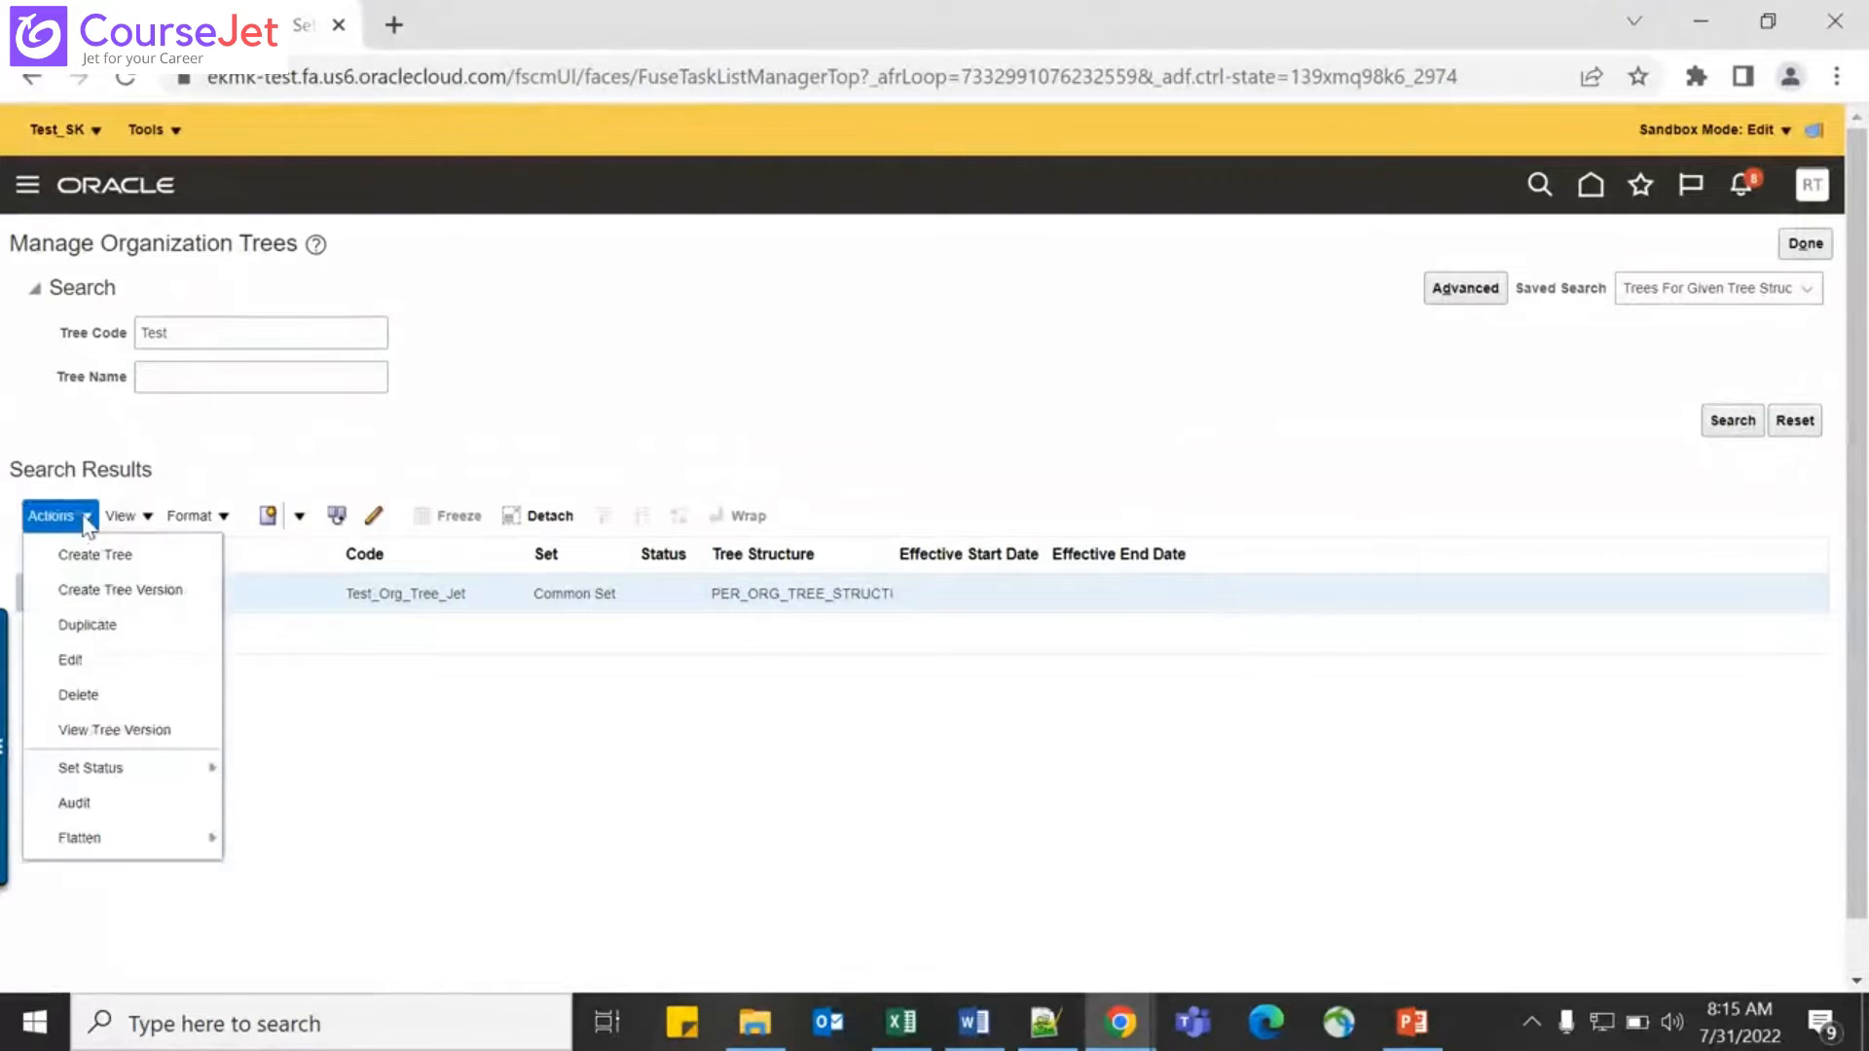
pyautogui.moveTo(222, 775)
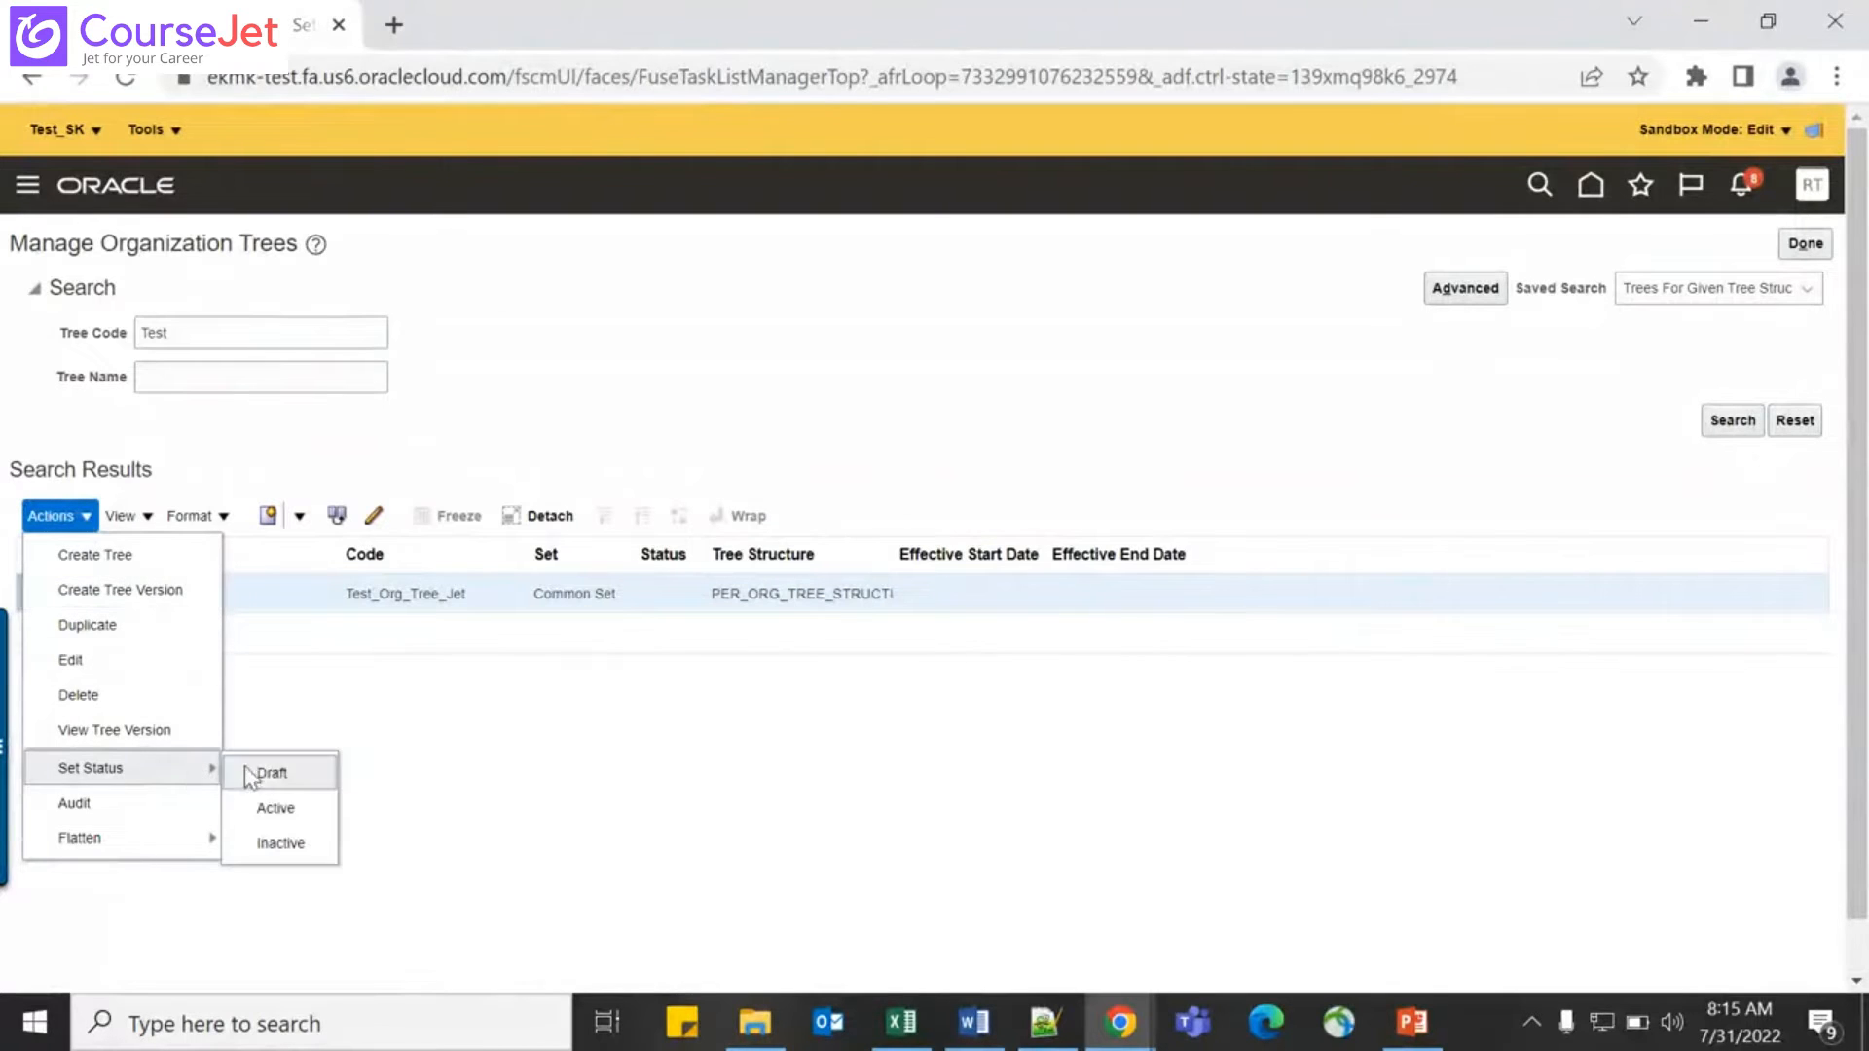
pyautogui.click(275, 808)
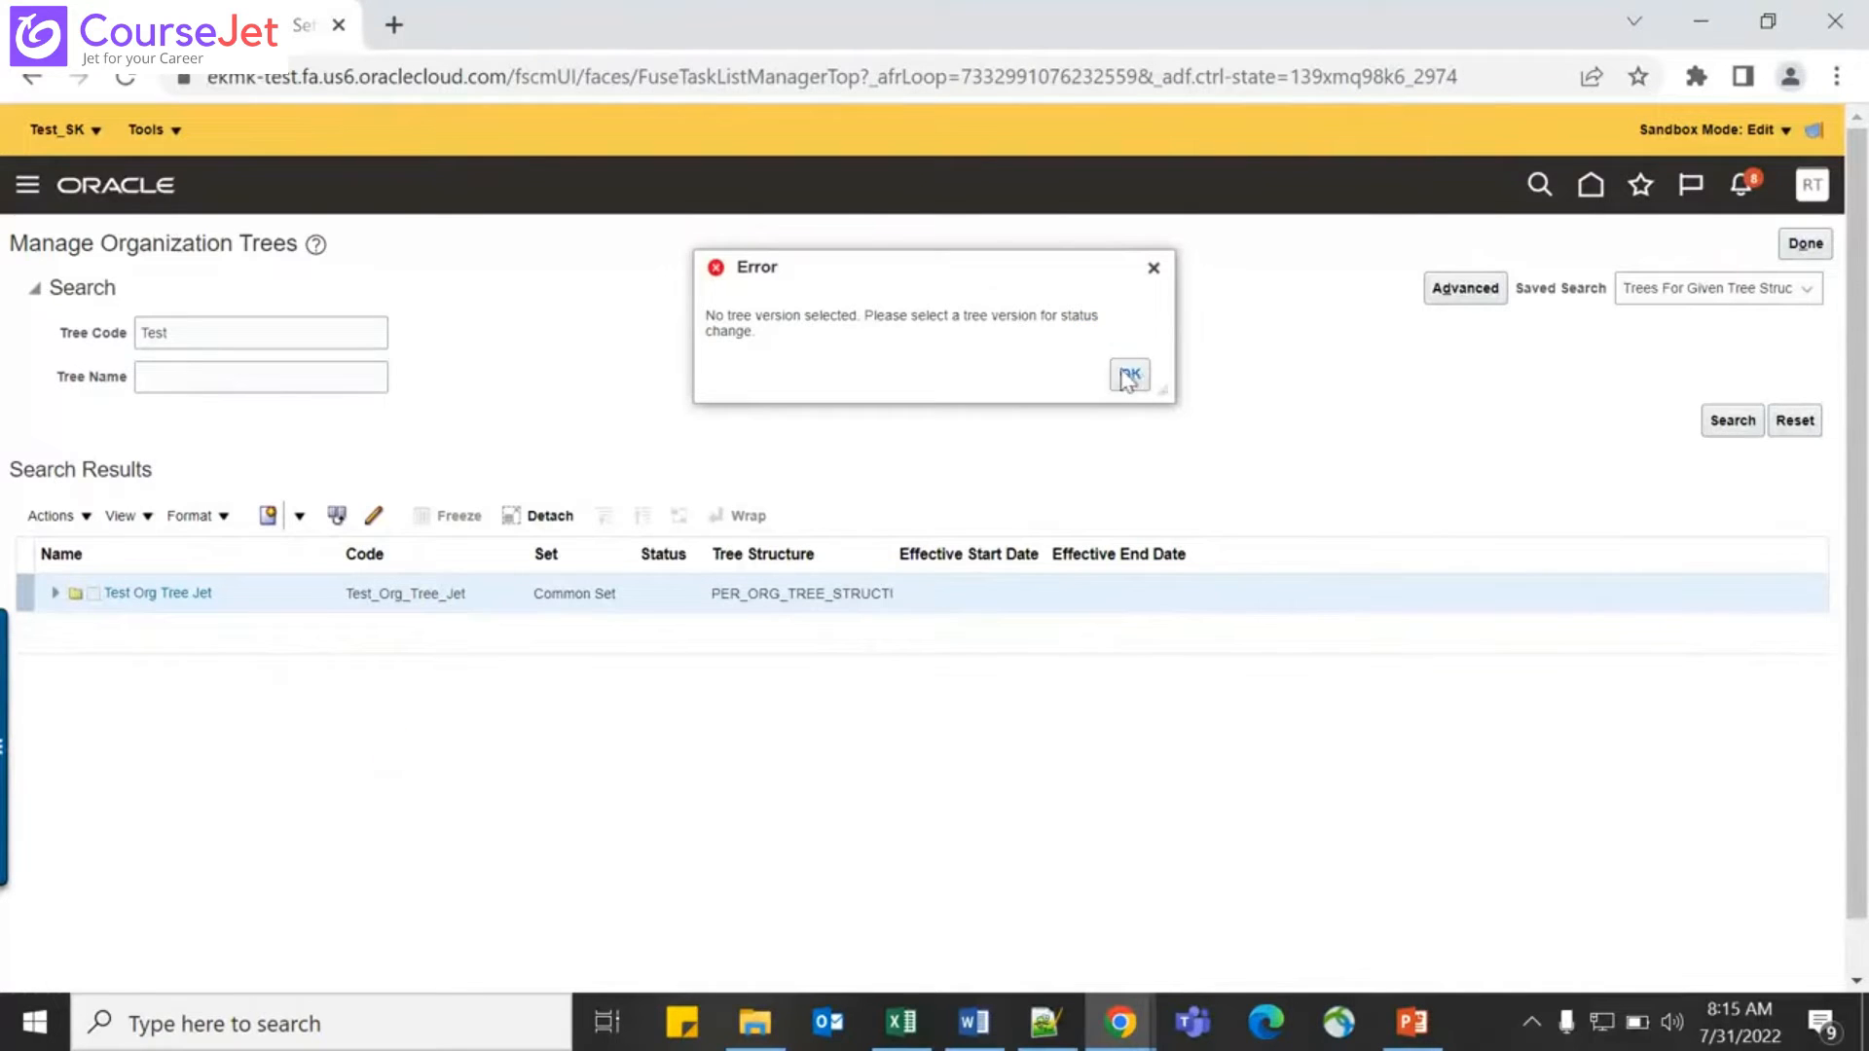
pyautogui.click(1131, 374)
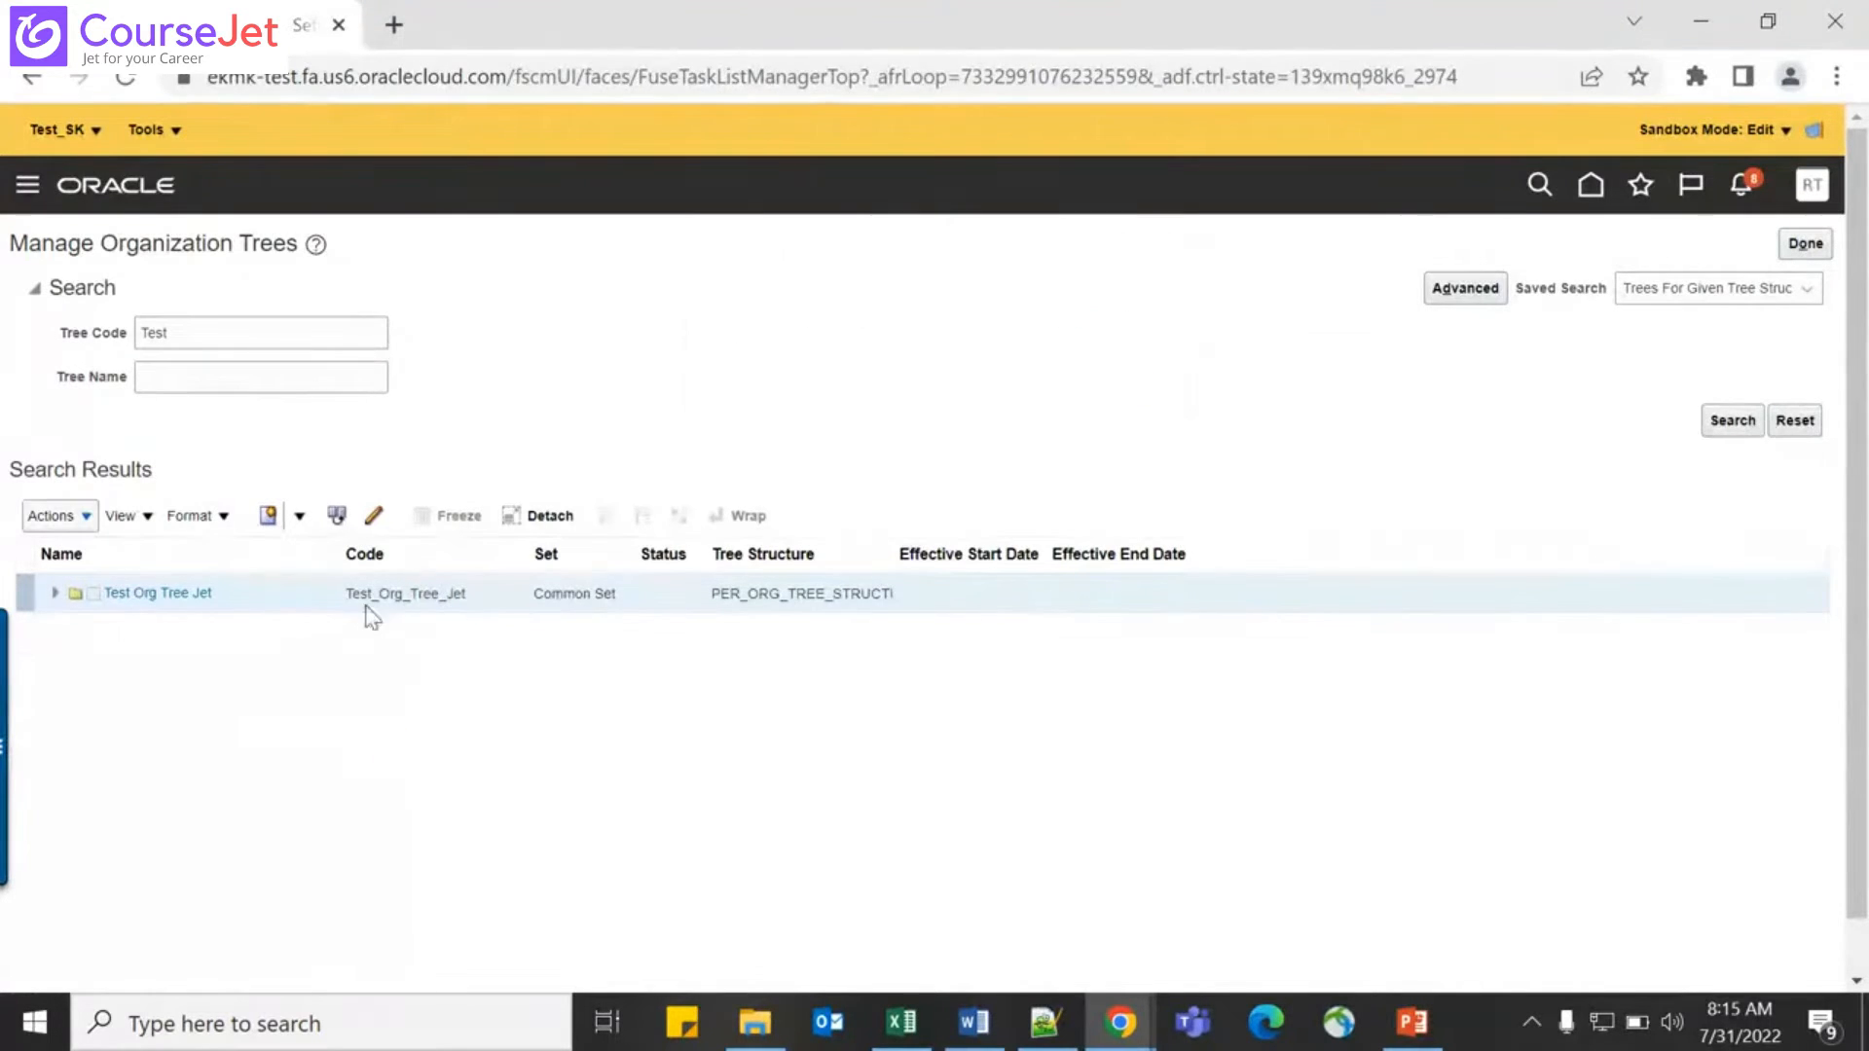
# Step: Expand Test Org Tree Jet and select its Test_Tree_Version
pyautogui.click(56, 596)
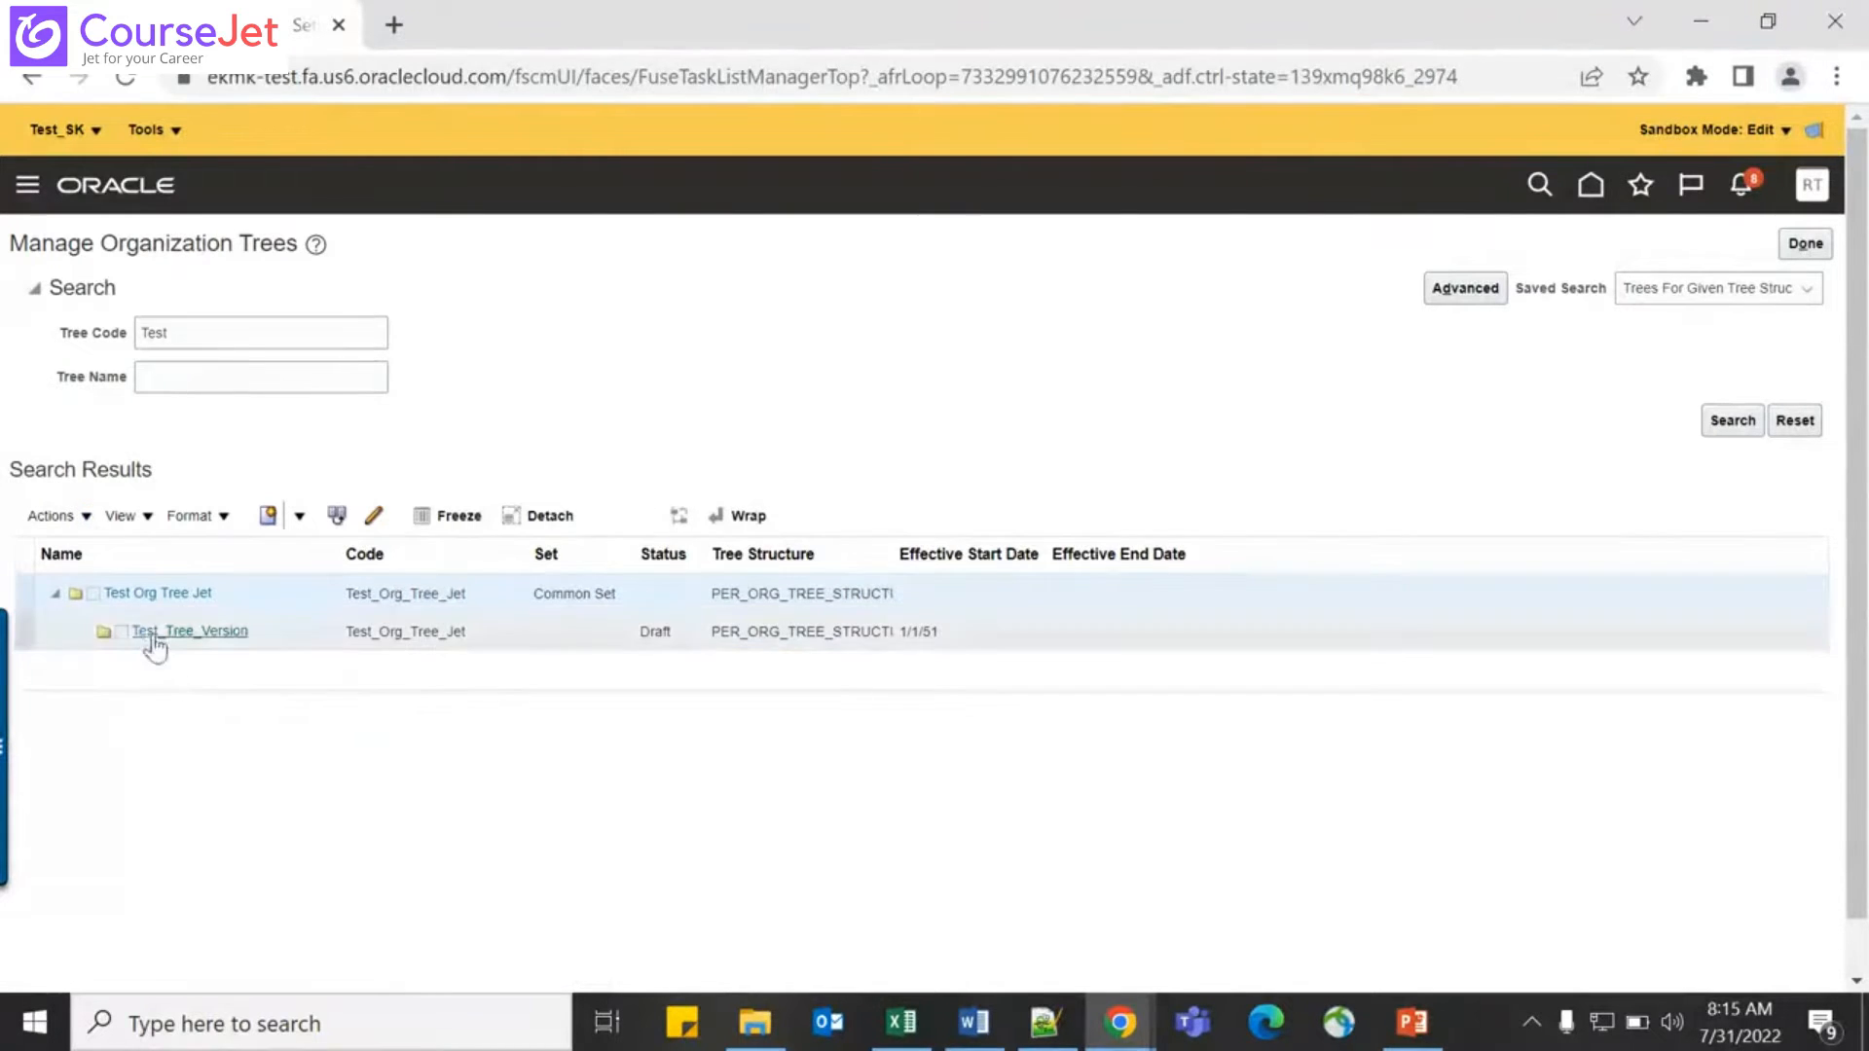
pyautogui.click(115, 639)
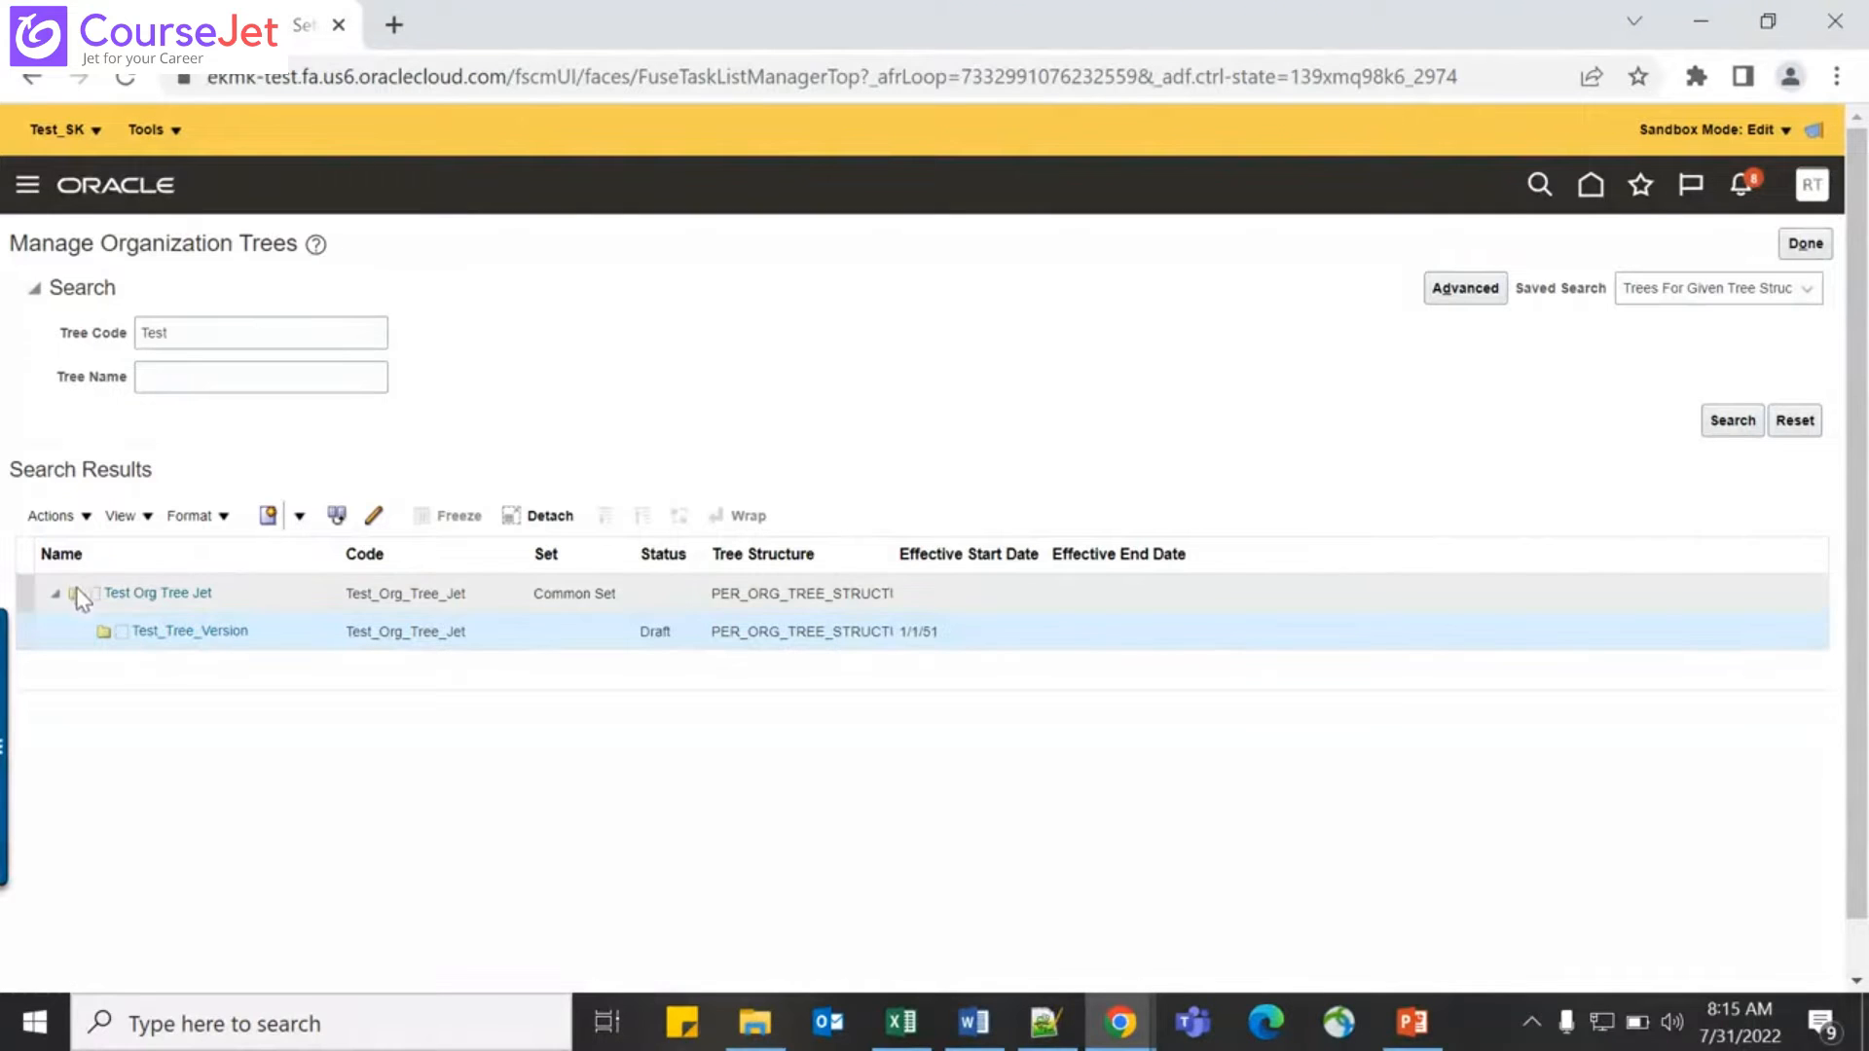
# Step: Look at the audit page and audit actions for Test_Tree_Version, leave it, and recheck the instructions in PowerPoint before returning to Chrome
pyautogui.click(85, 525)
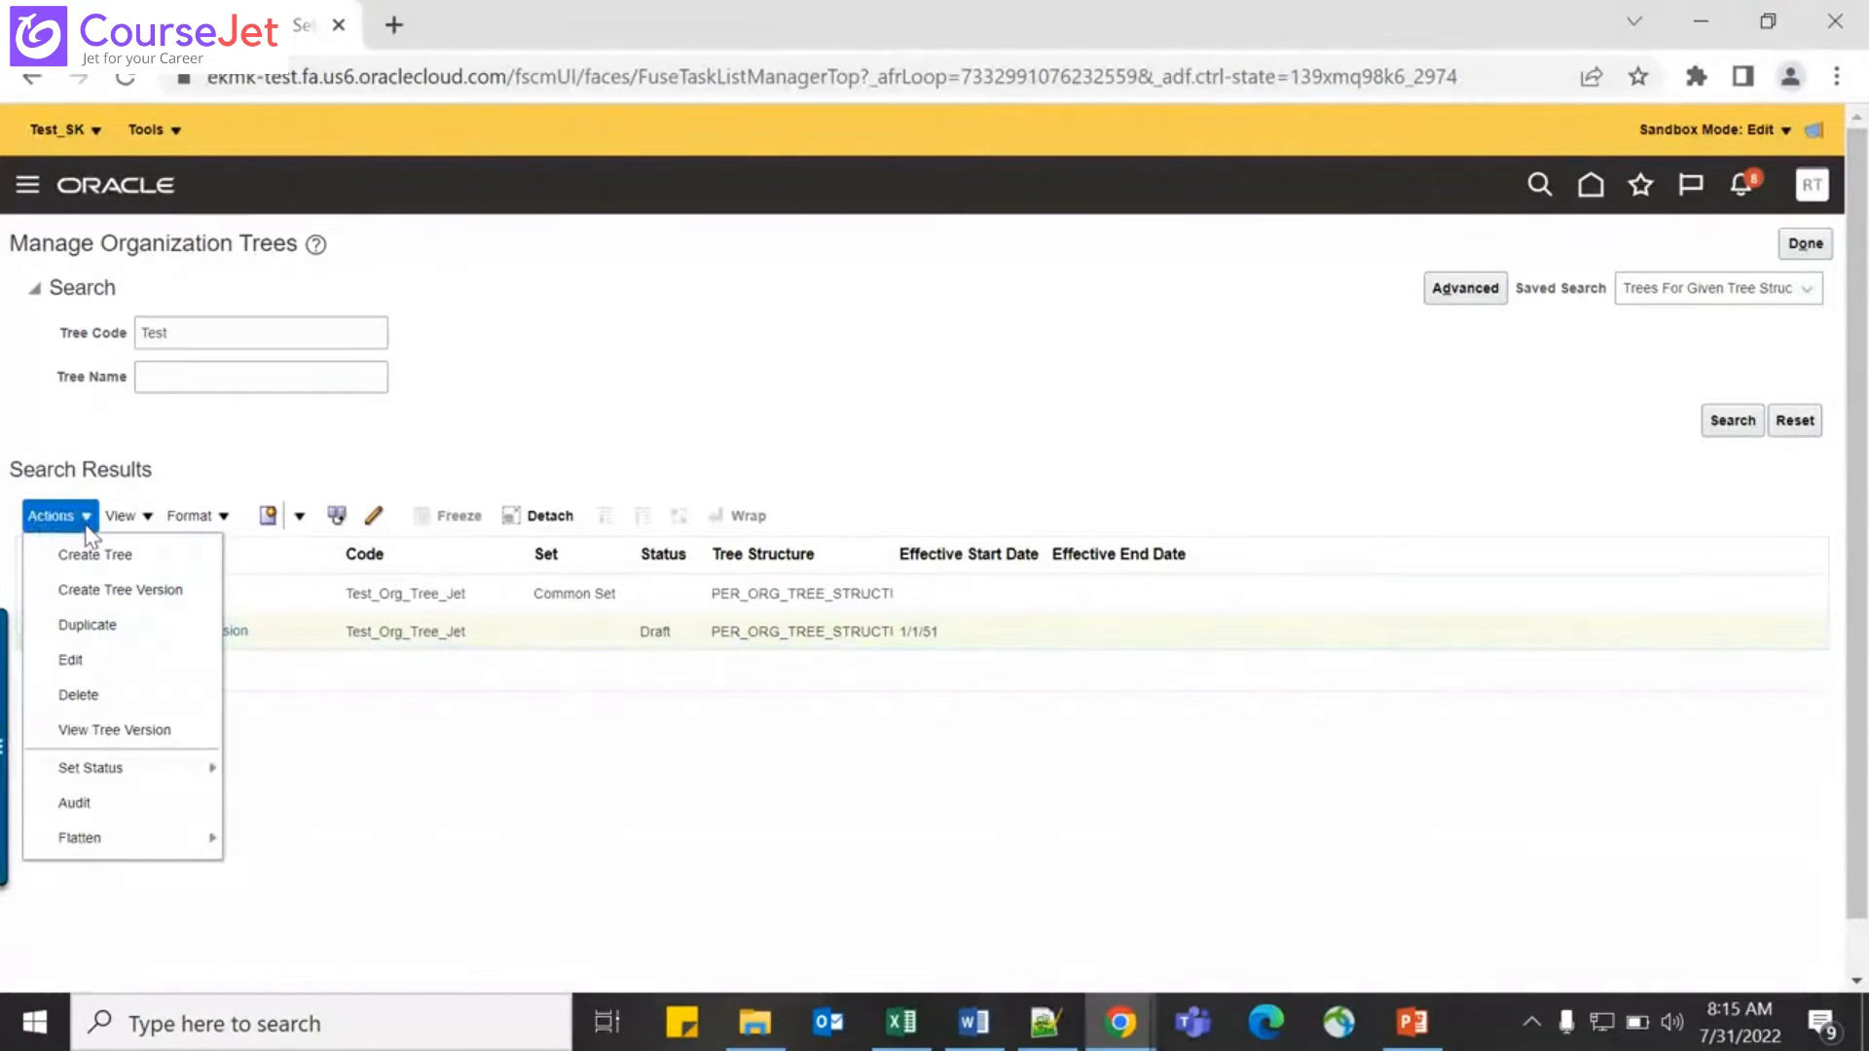
pyautogui.click(154, 806)
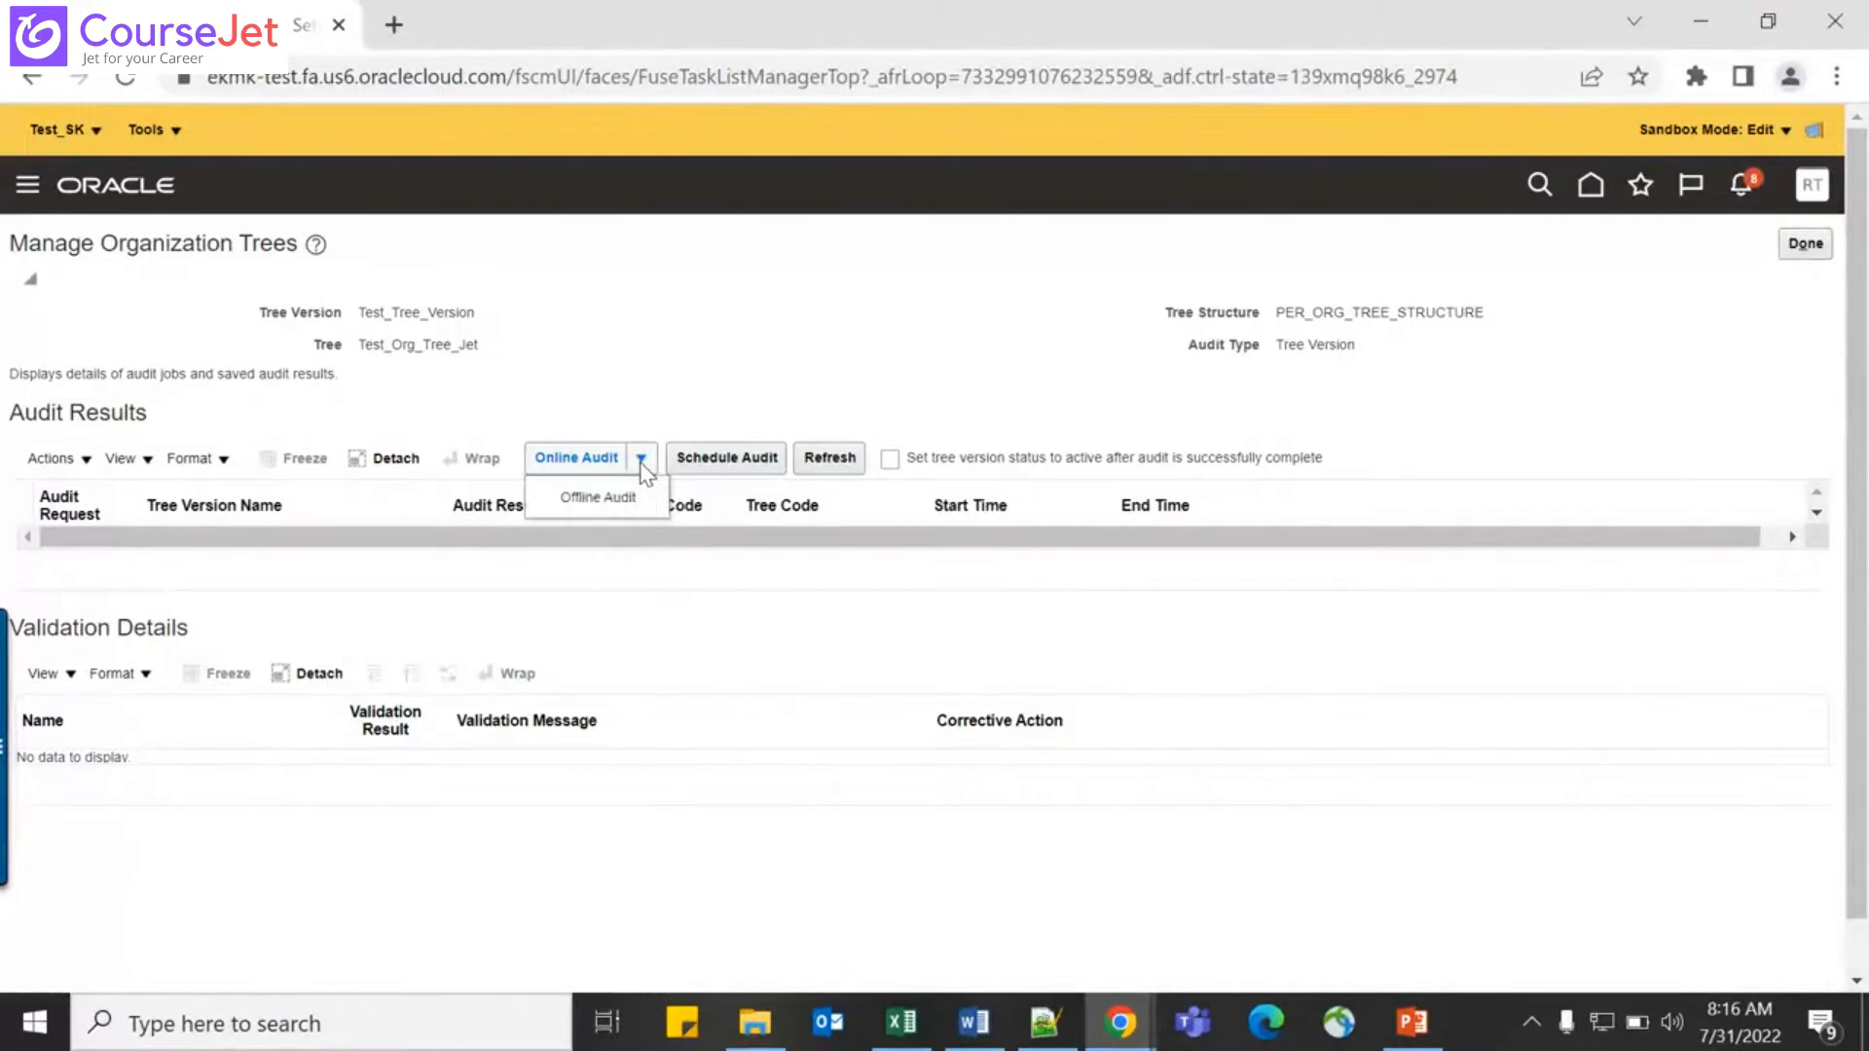
pyautogui.click(53, 458)
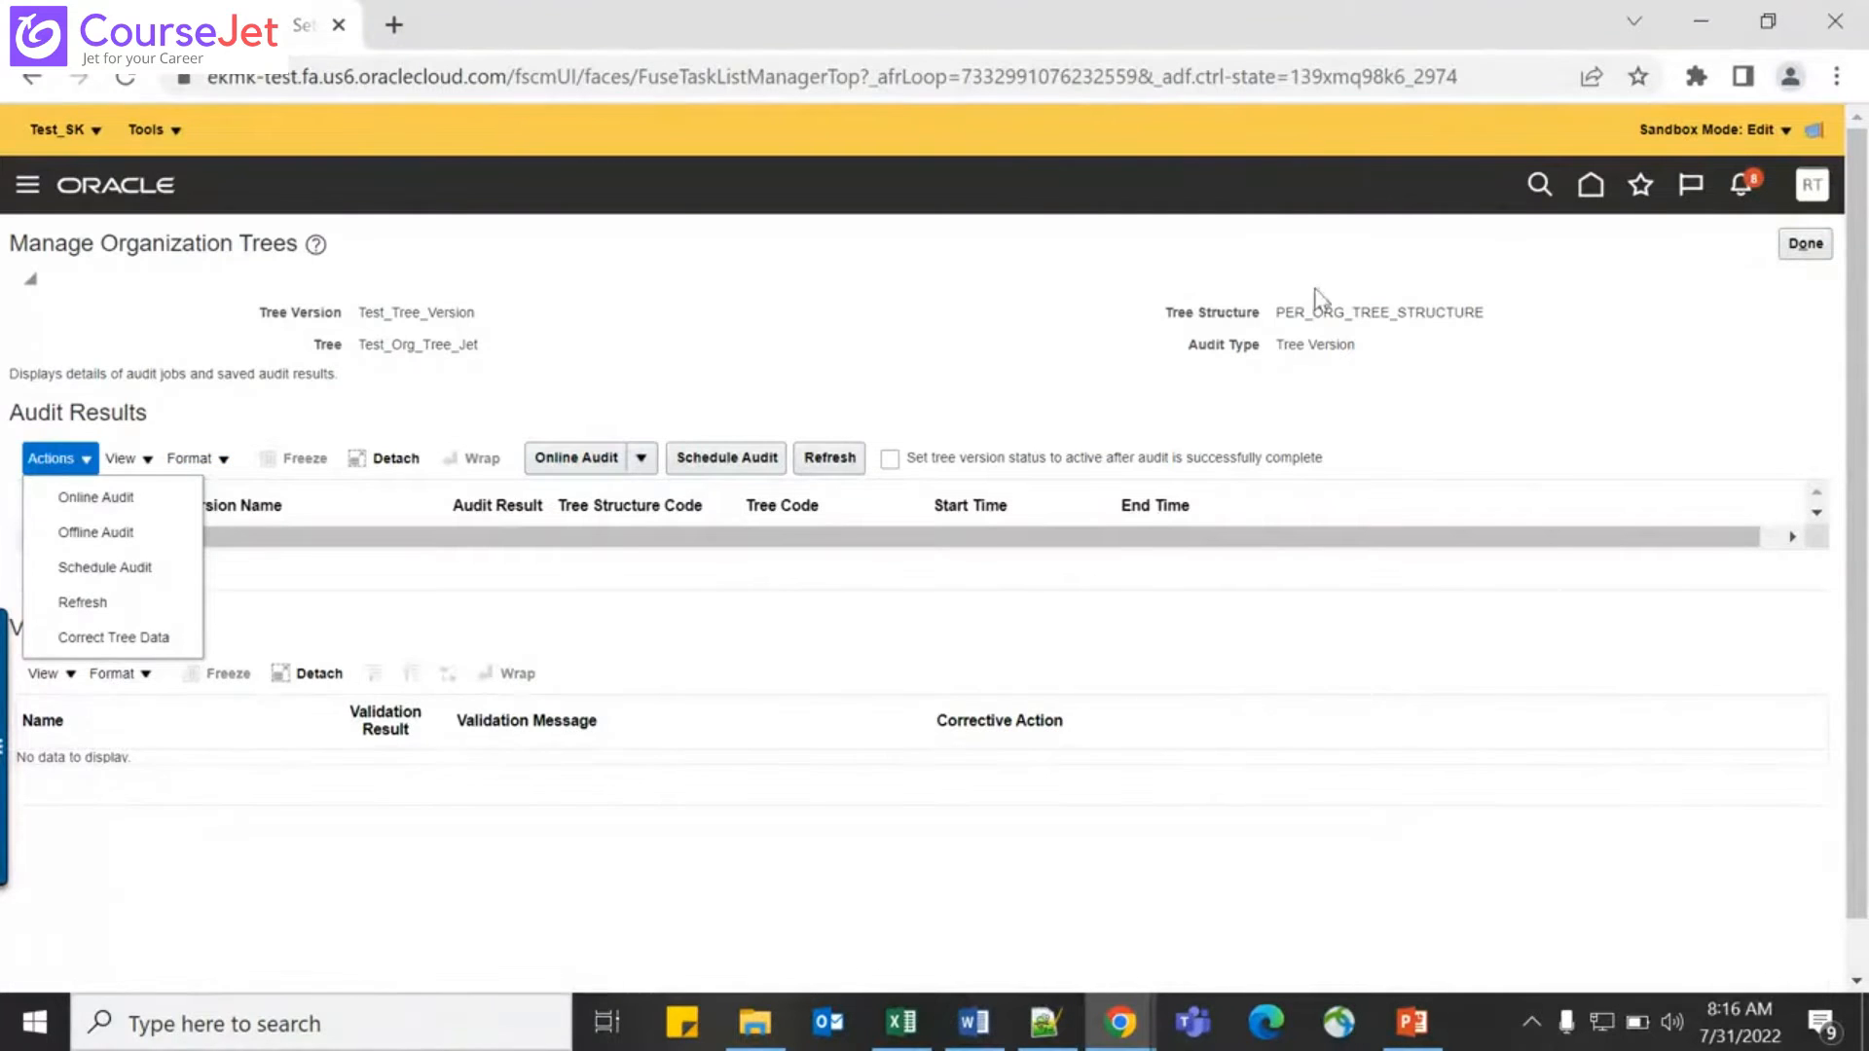
pyautogui.click(1435, 262)
pyautogui.click(1821, 252)
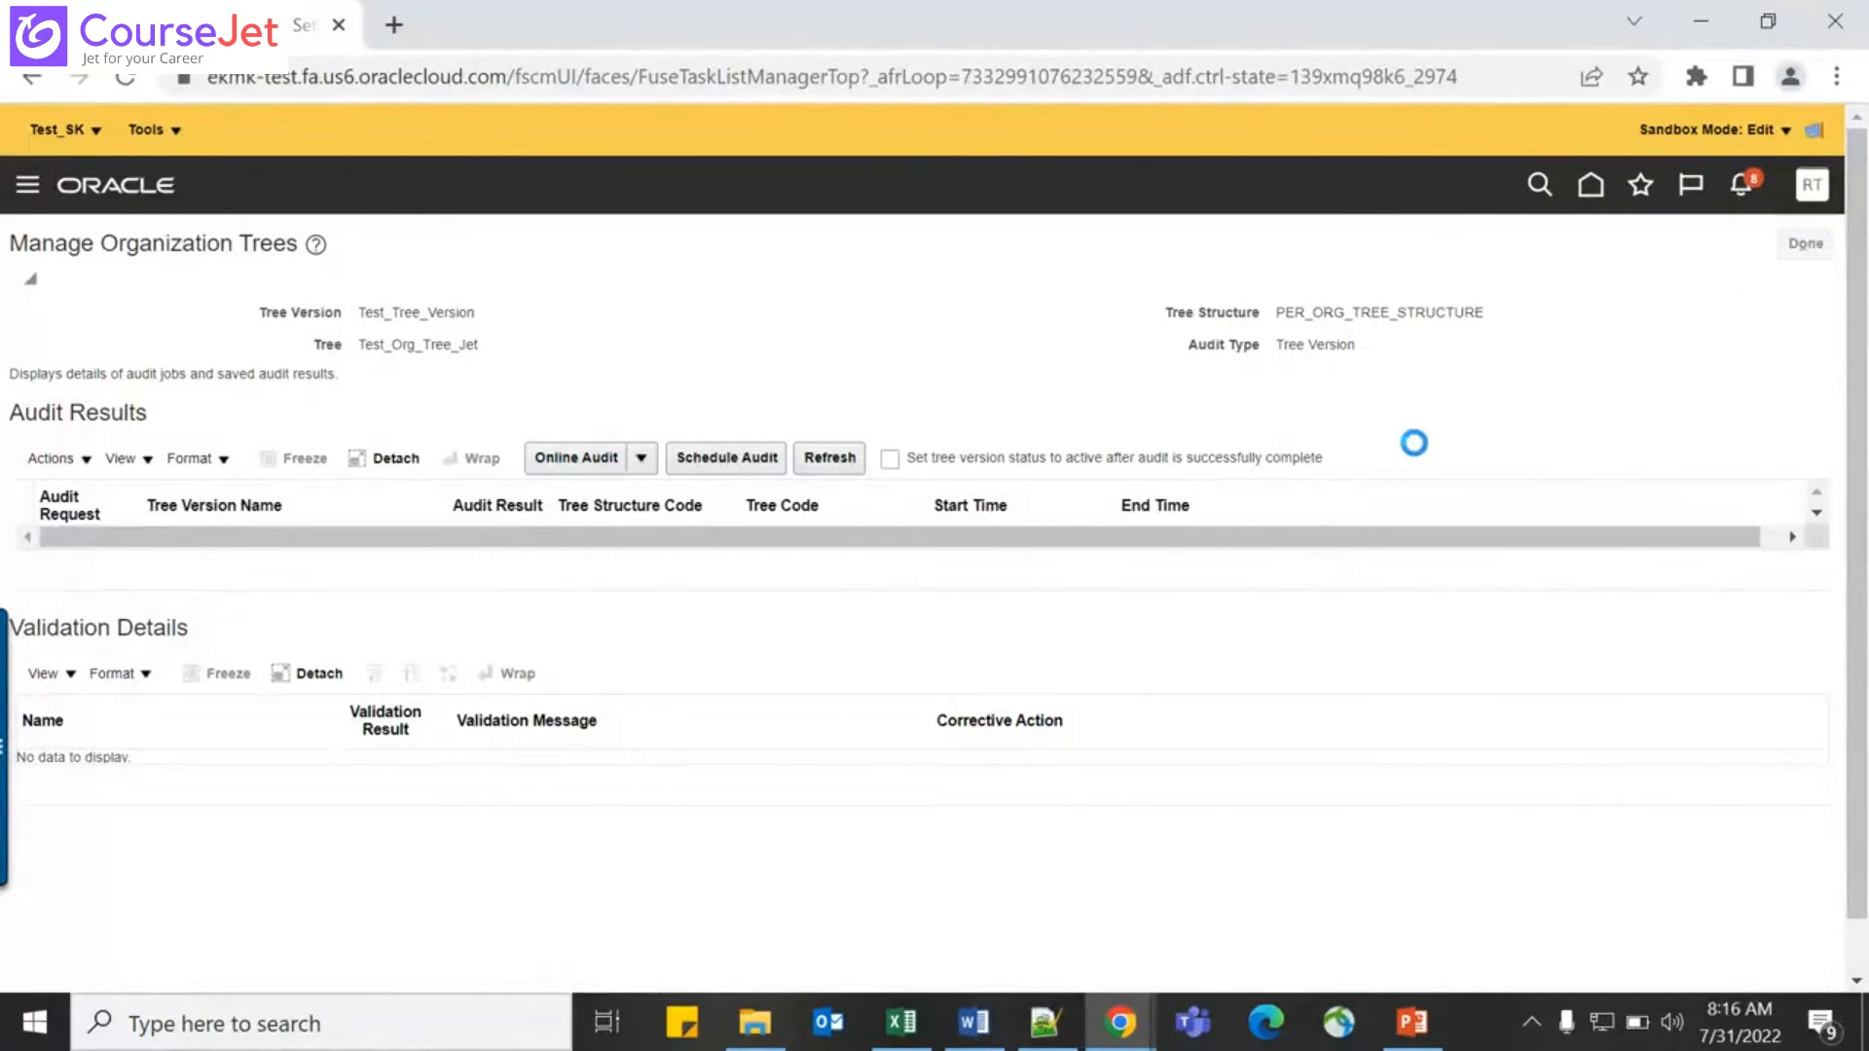
pyautogui.hotkey('alt', 'Tab')
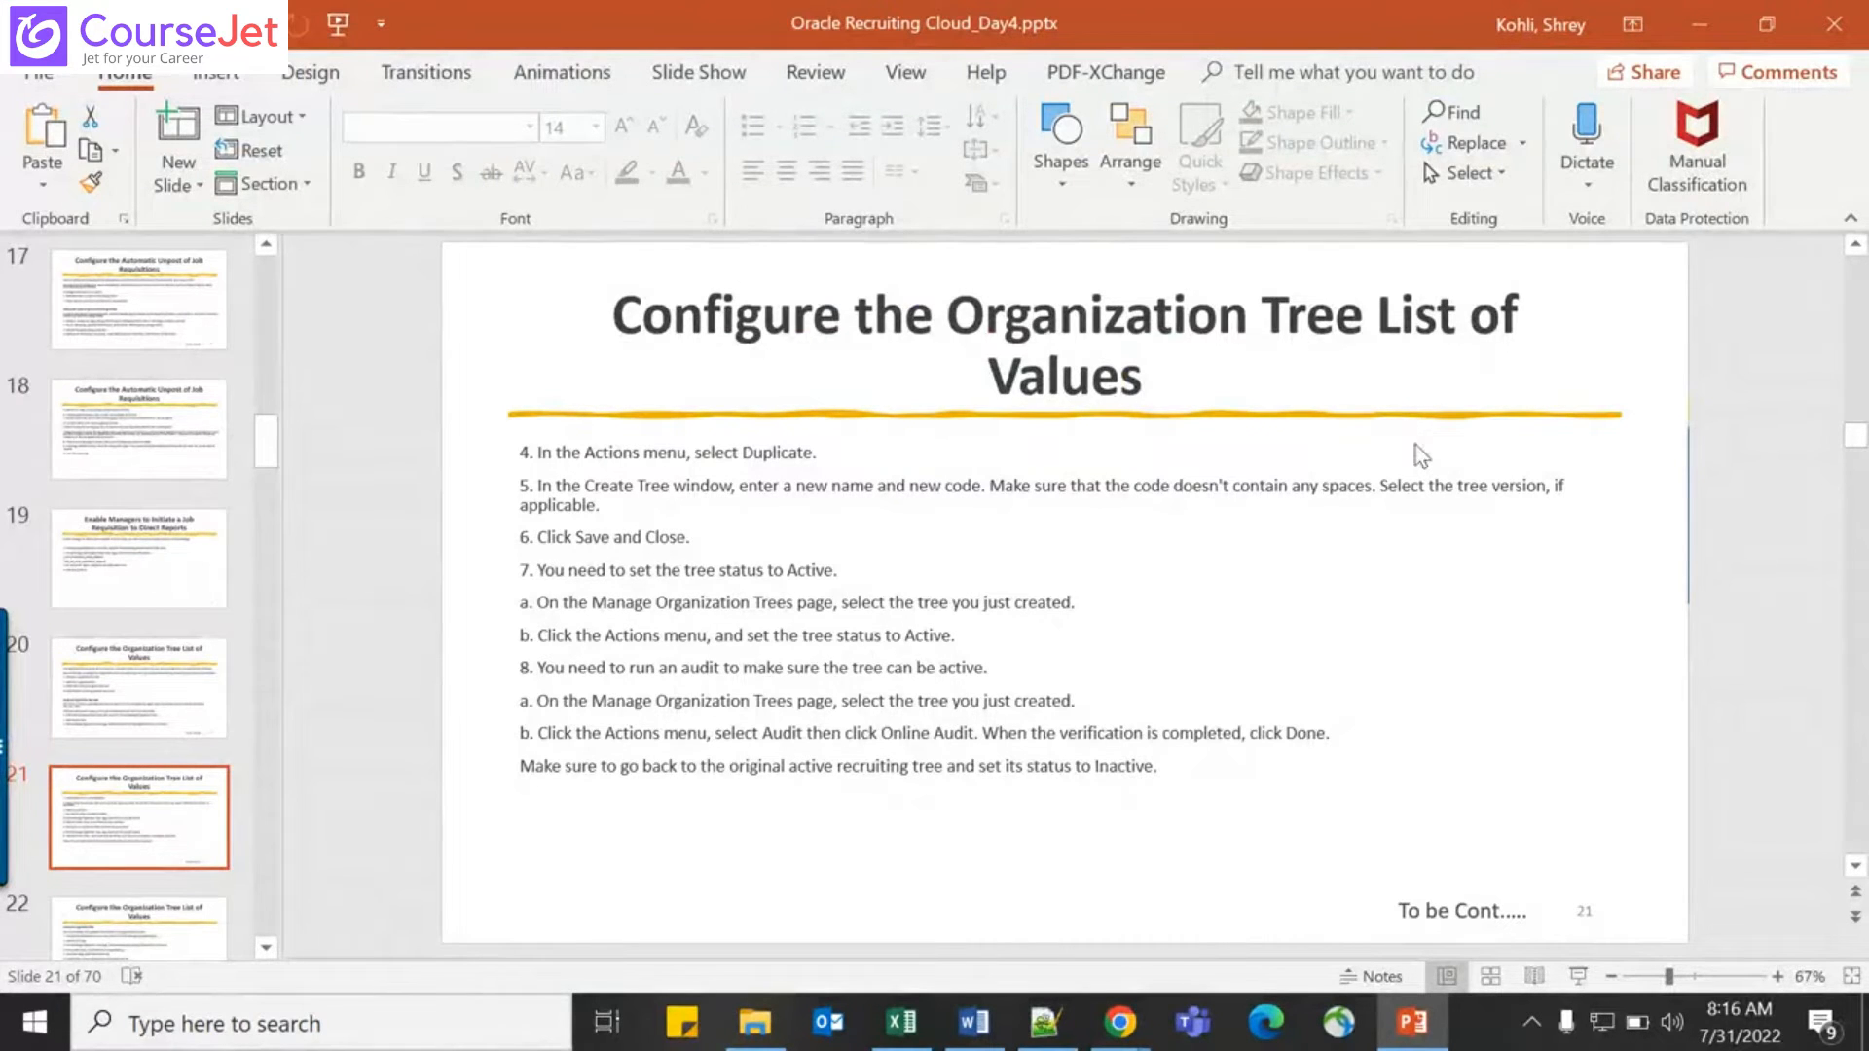
pyautogui.hotkey('alt', 'Tab')
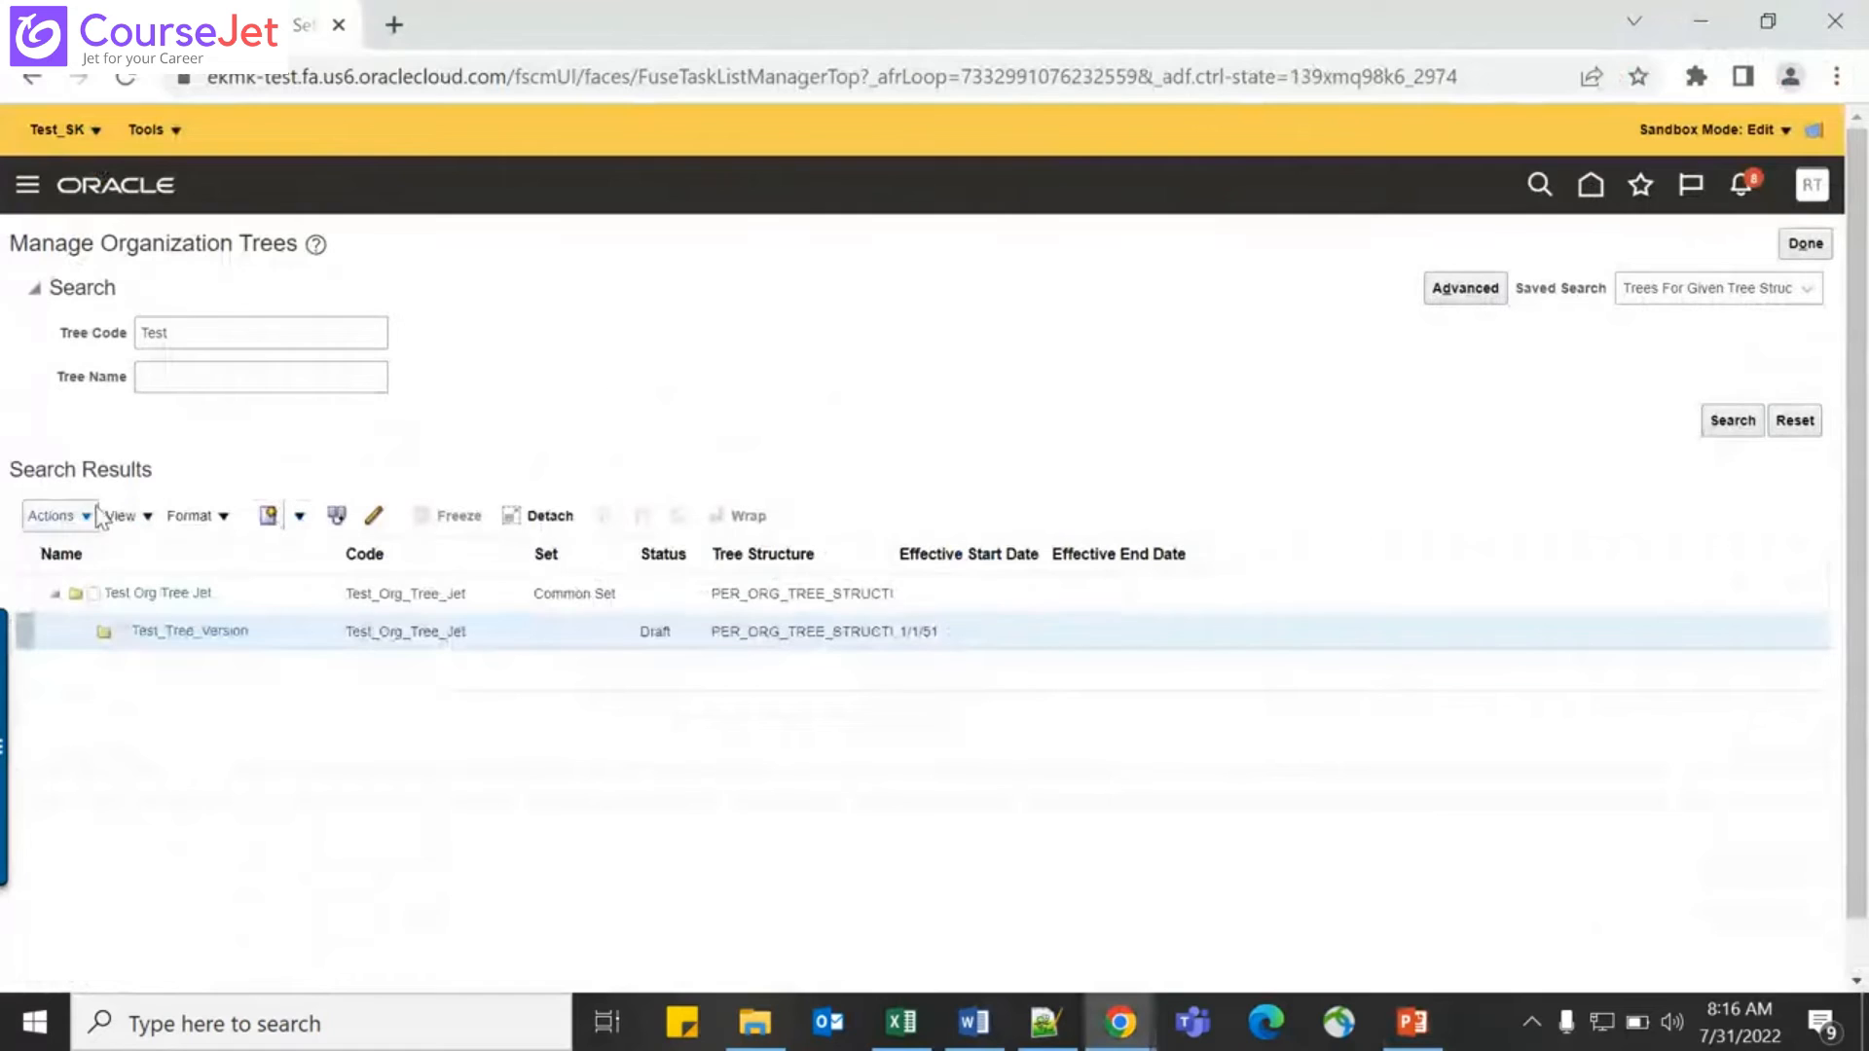
# Step: Set the status of Test_Tree_Version to Active and run the required online audit, acknowledging its completion
pyautogui.click(86, 516)
pyautogui.moveTo(172, 774)
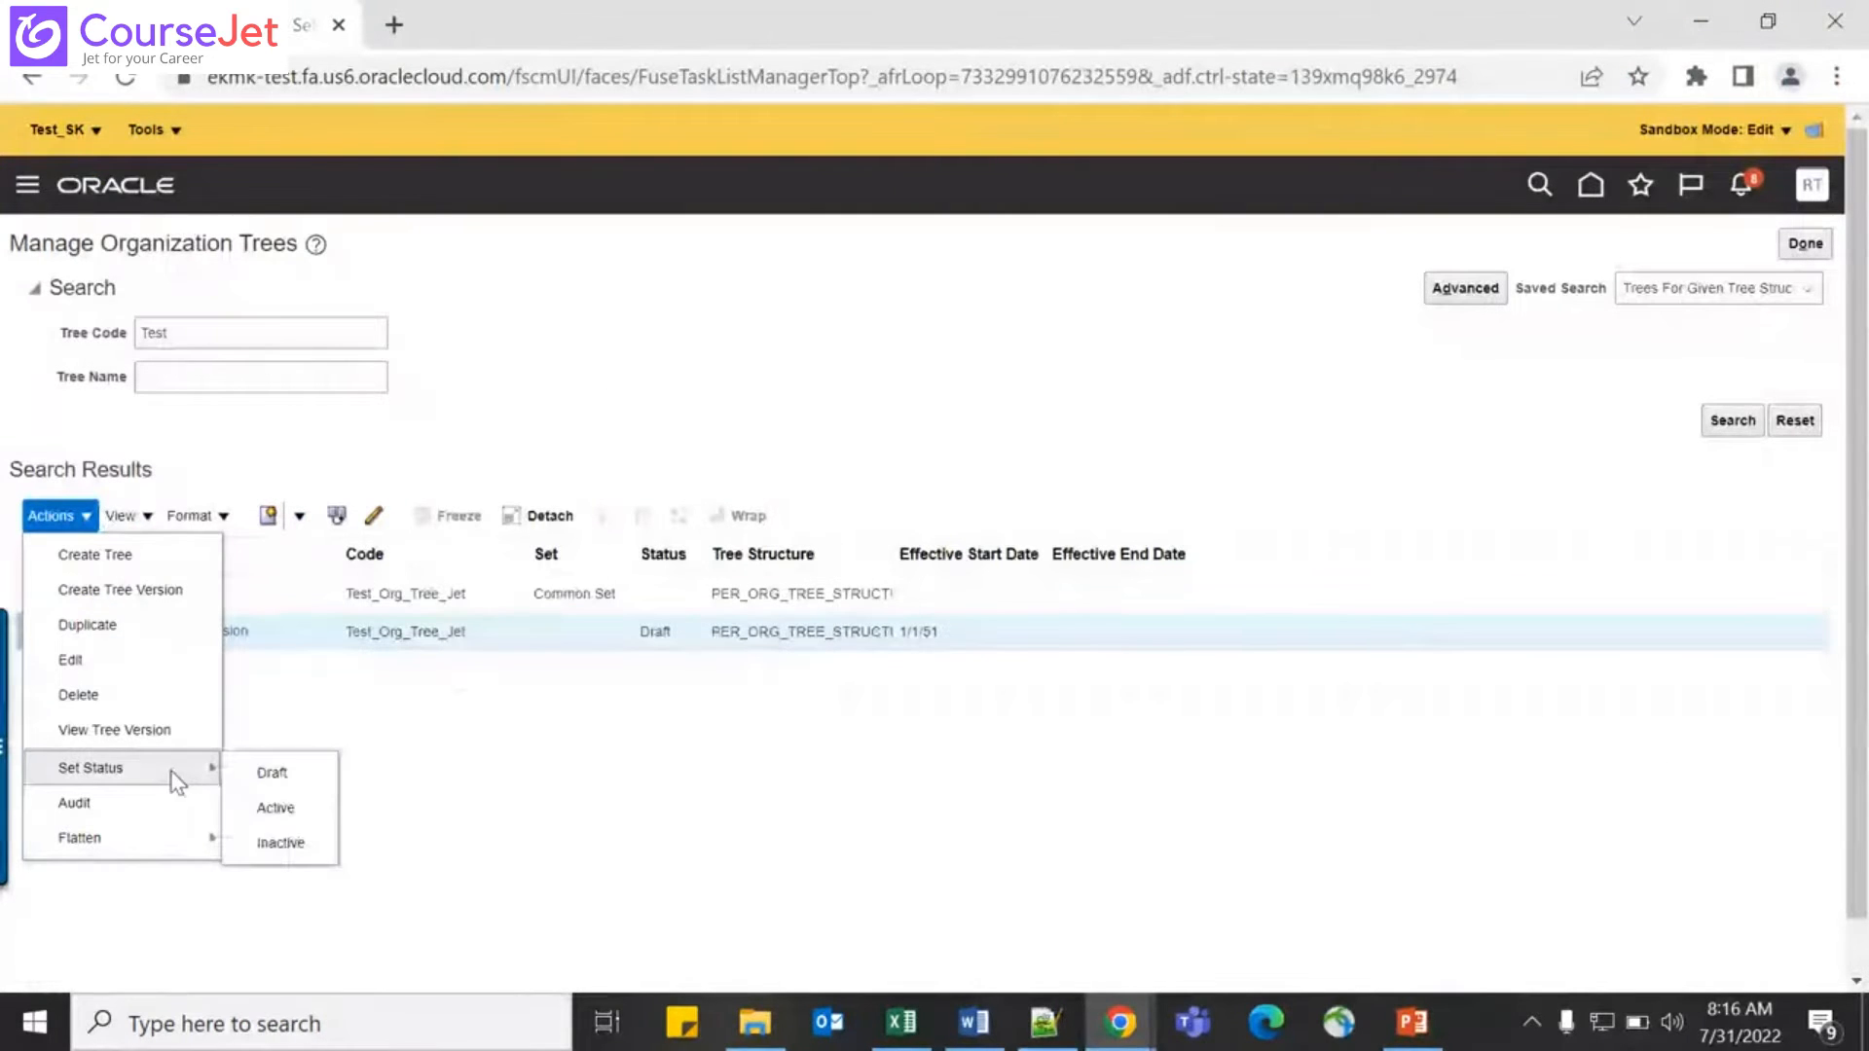
pyautogui.click(284, 810)
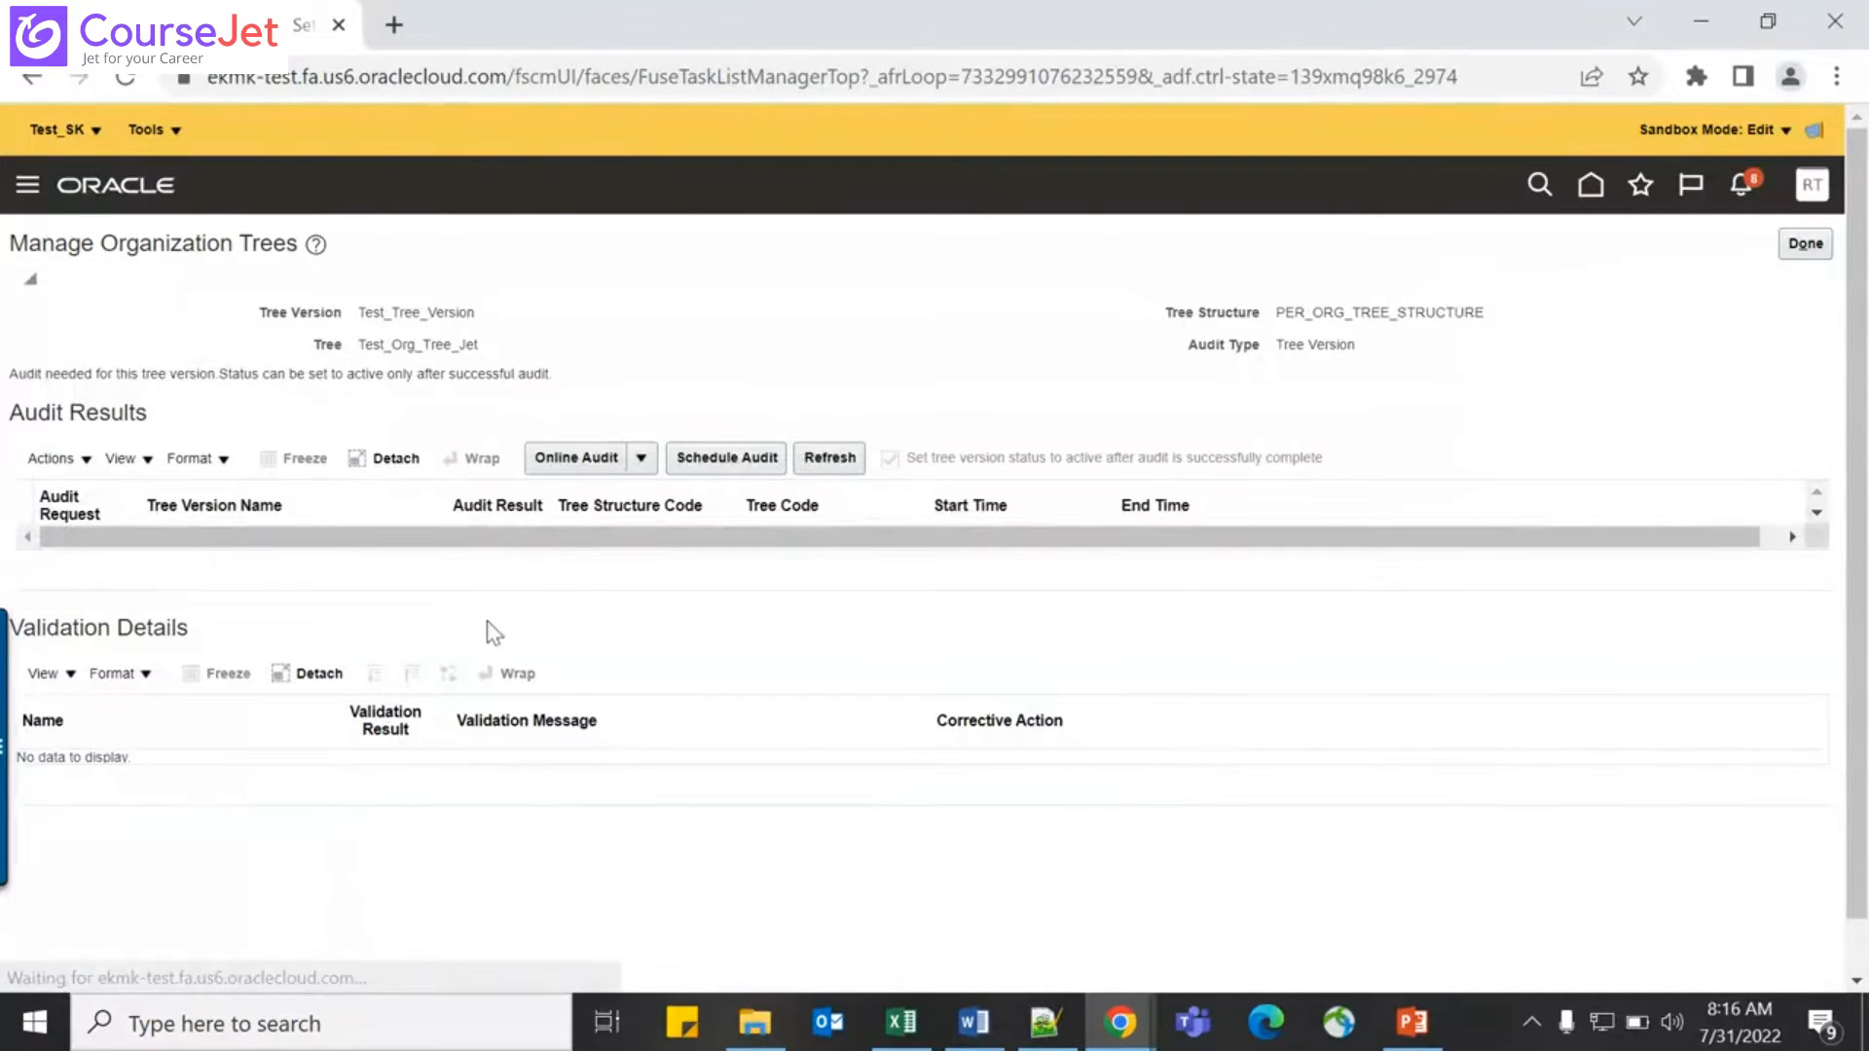
pyautogui.click(575, 460)
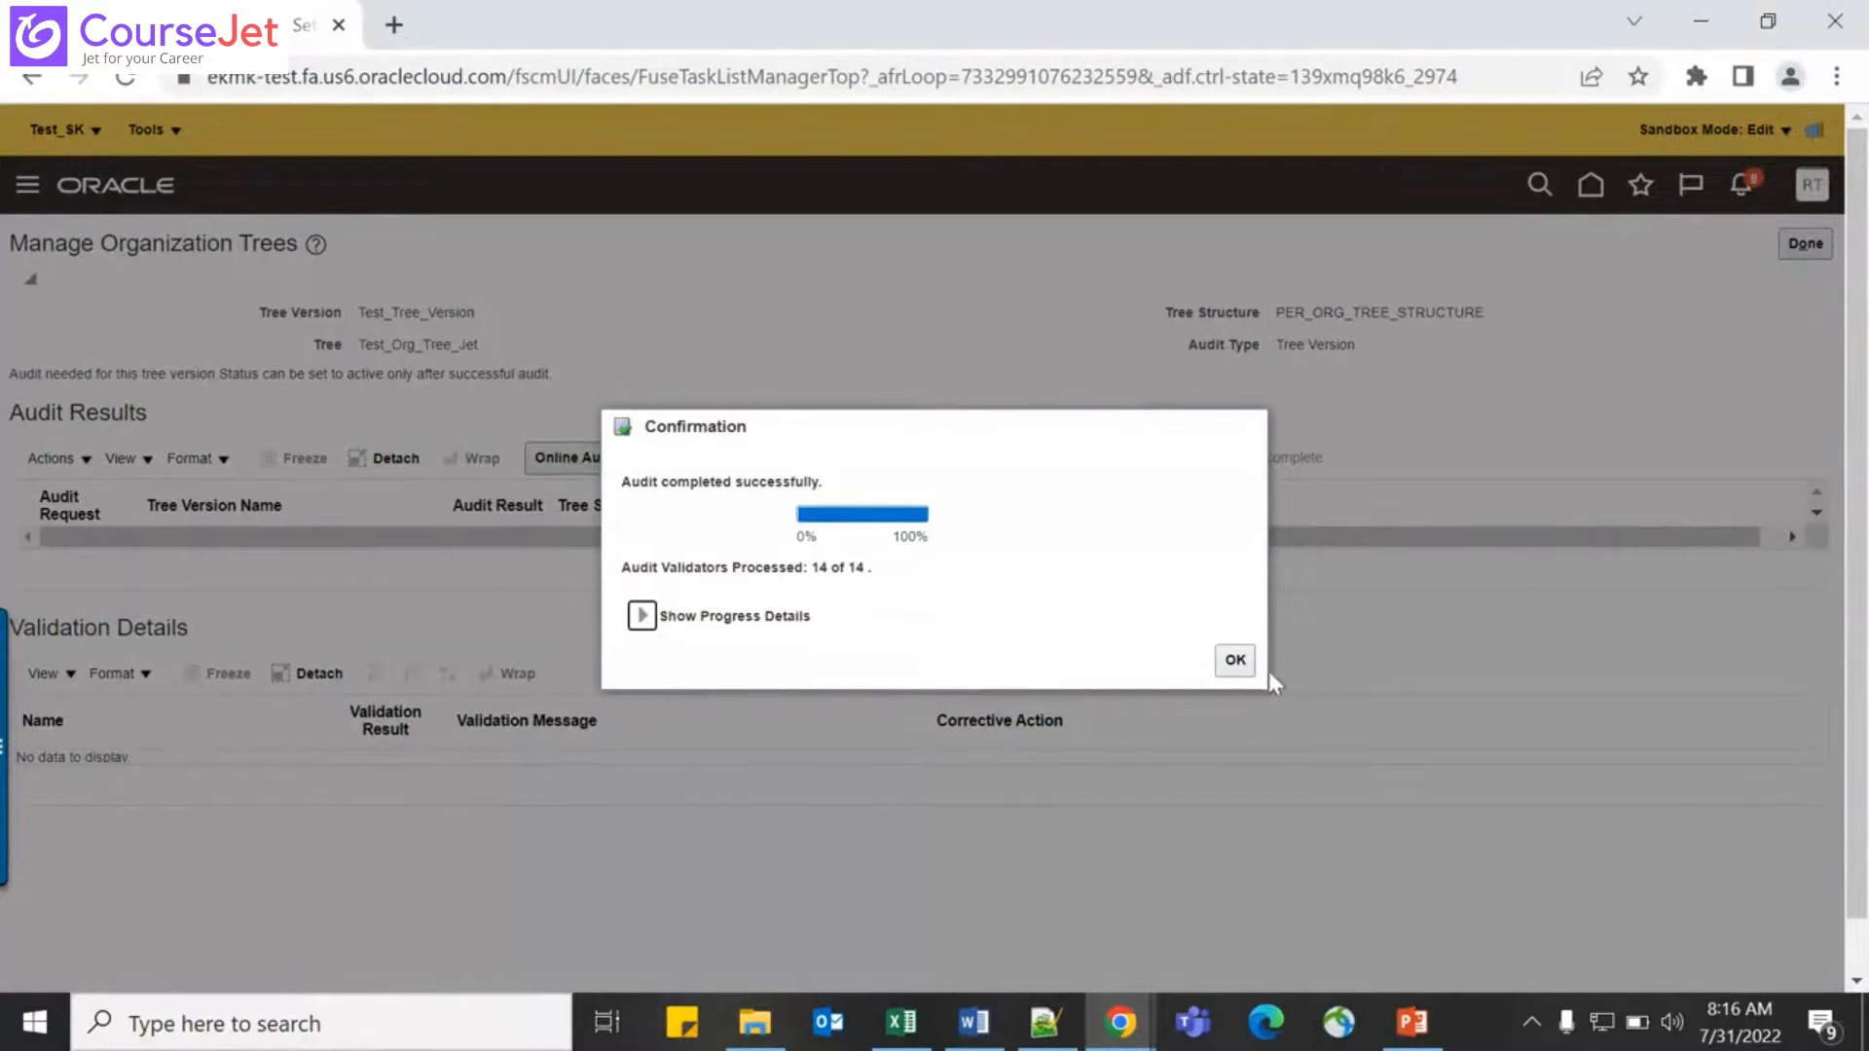
pyautogui.click(1232, 666)
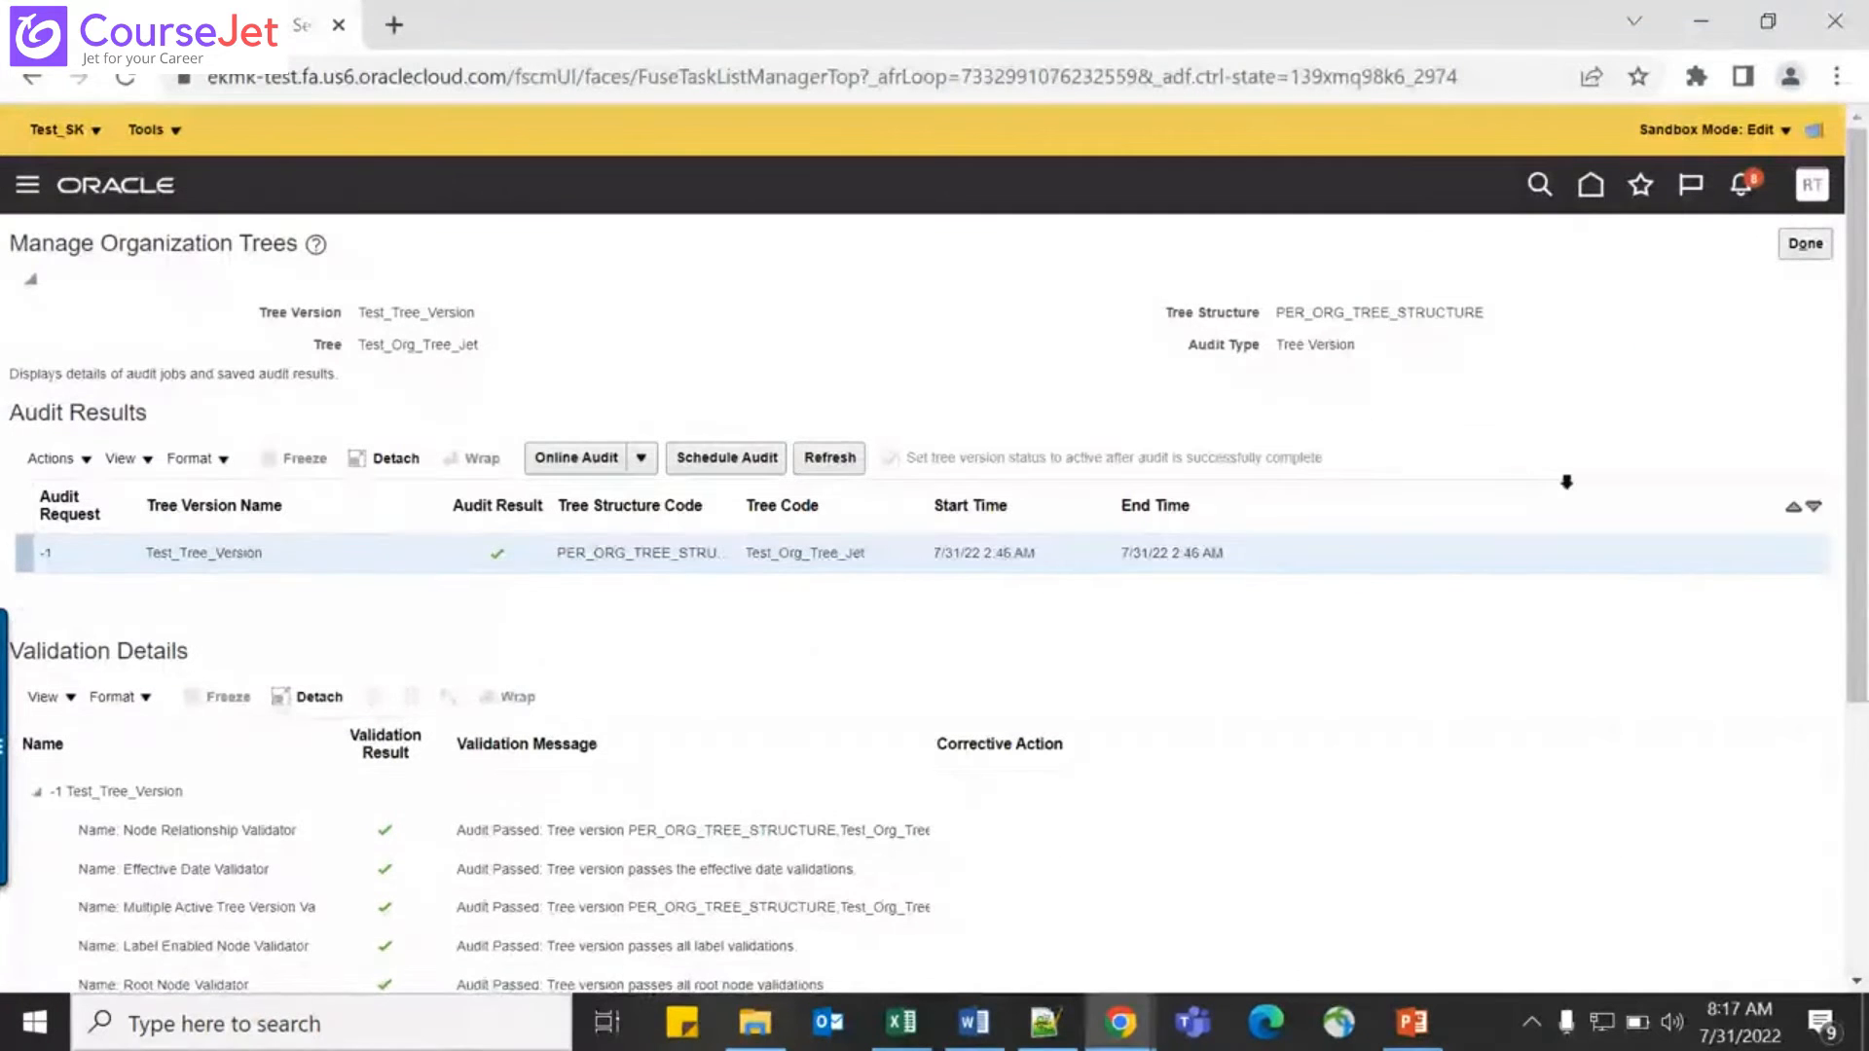
# Step: Review the audit's validation details, finish the audit, and check the status of Test_Tree_Version in the tree list
pyautogui.scroll(-1, 1565, 481)
pyautogui.scroll(-4, 1567, 481)
pyautogui.scroll(3, 1569, 487)
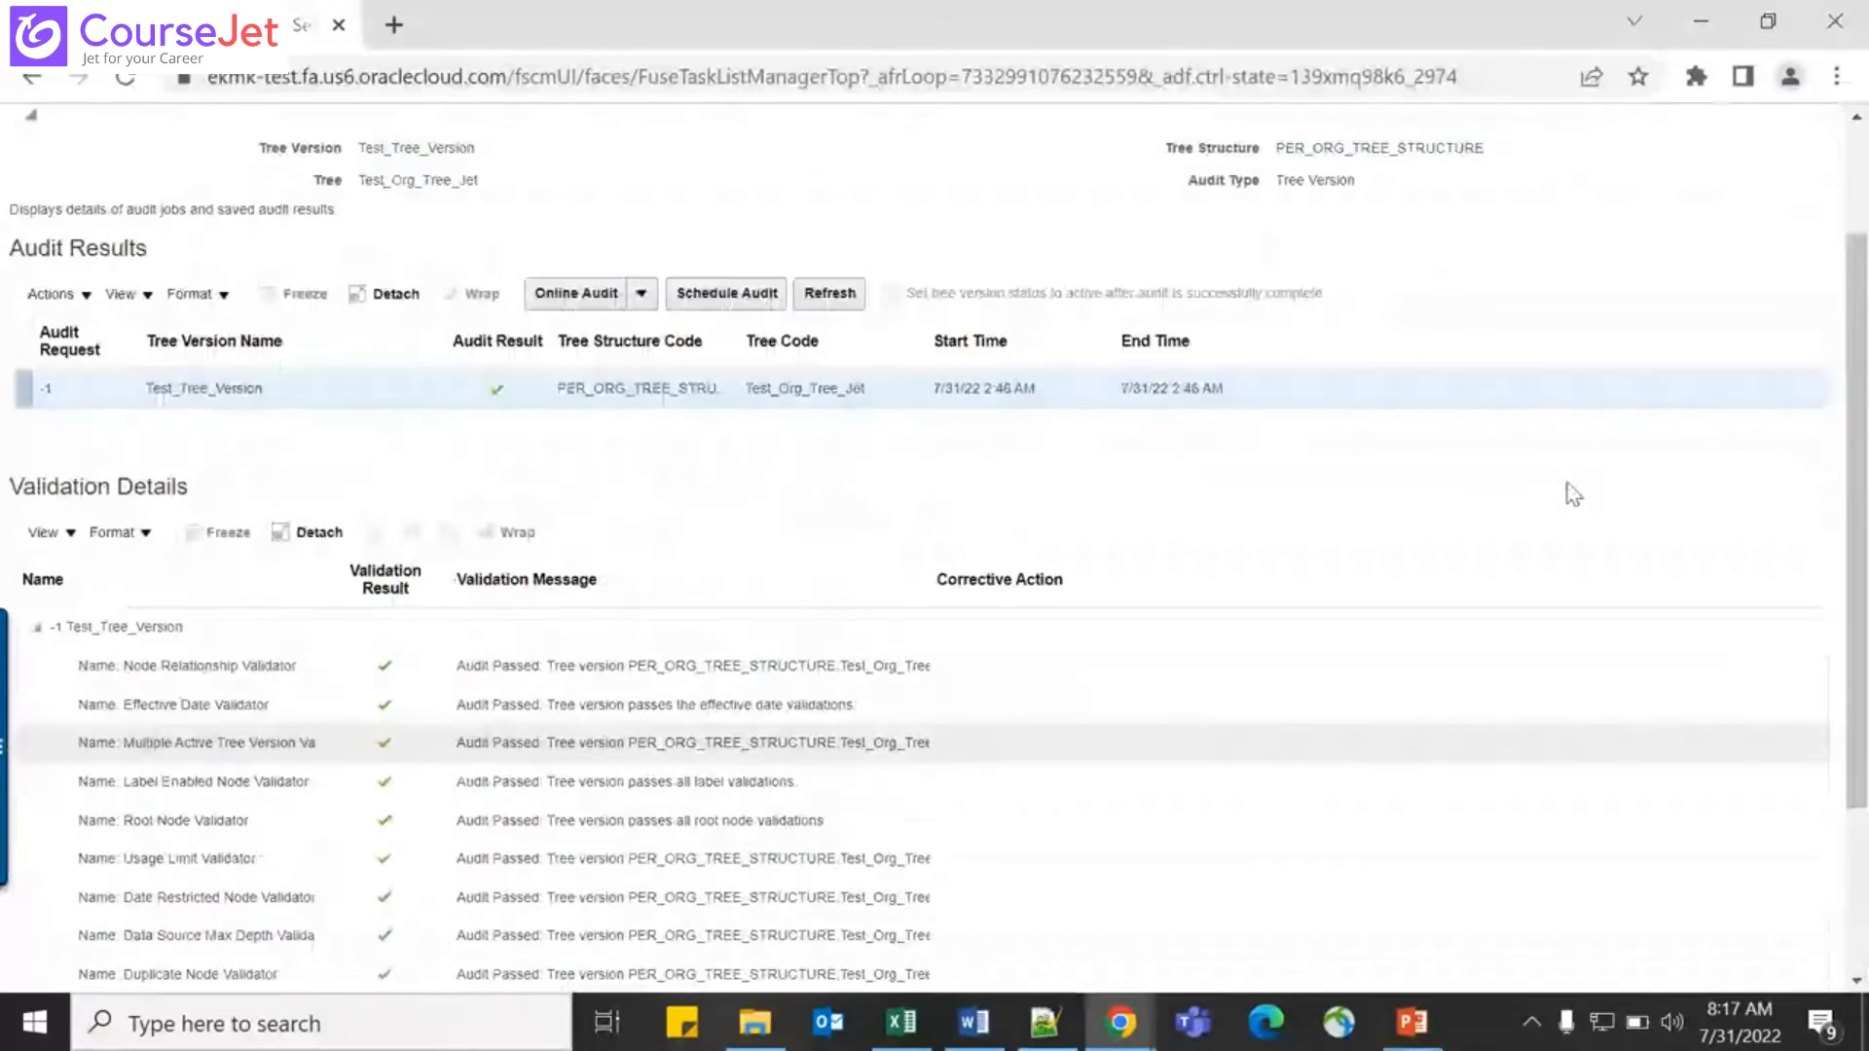
pyautogui.scroll(3, 1574, 495)
pyautogui.click(1806, 243)
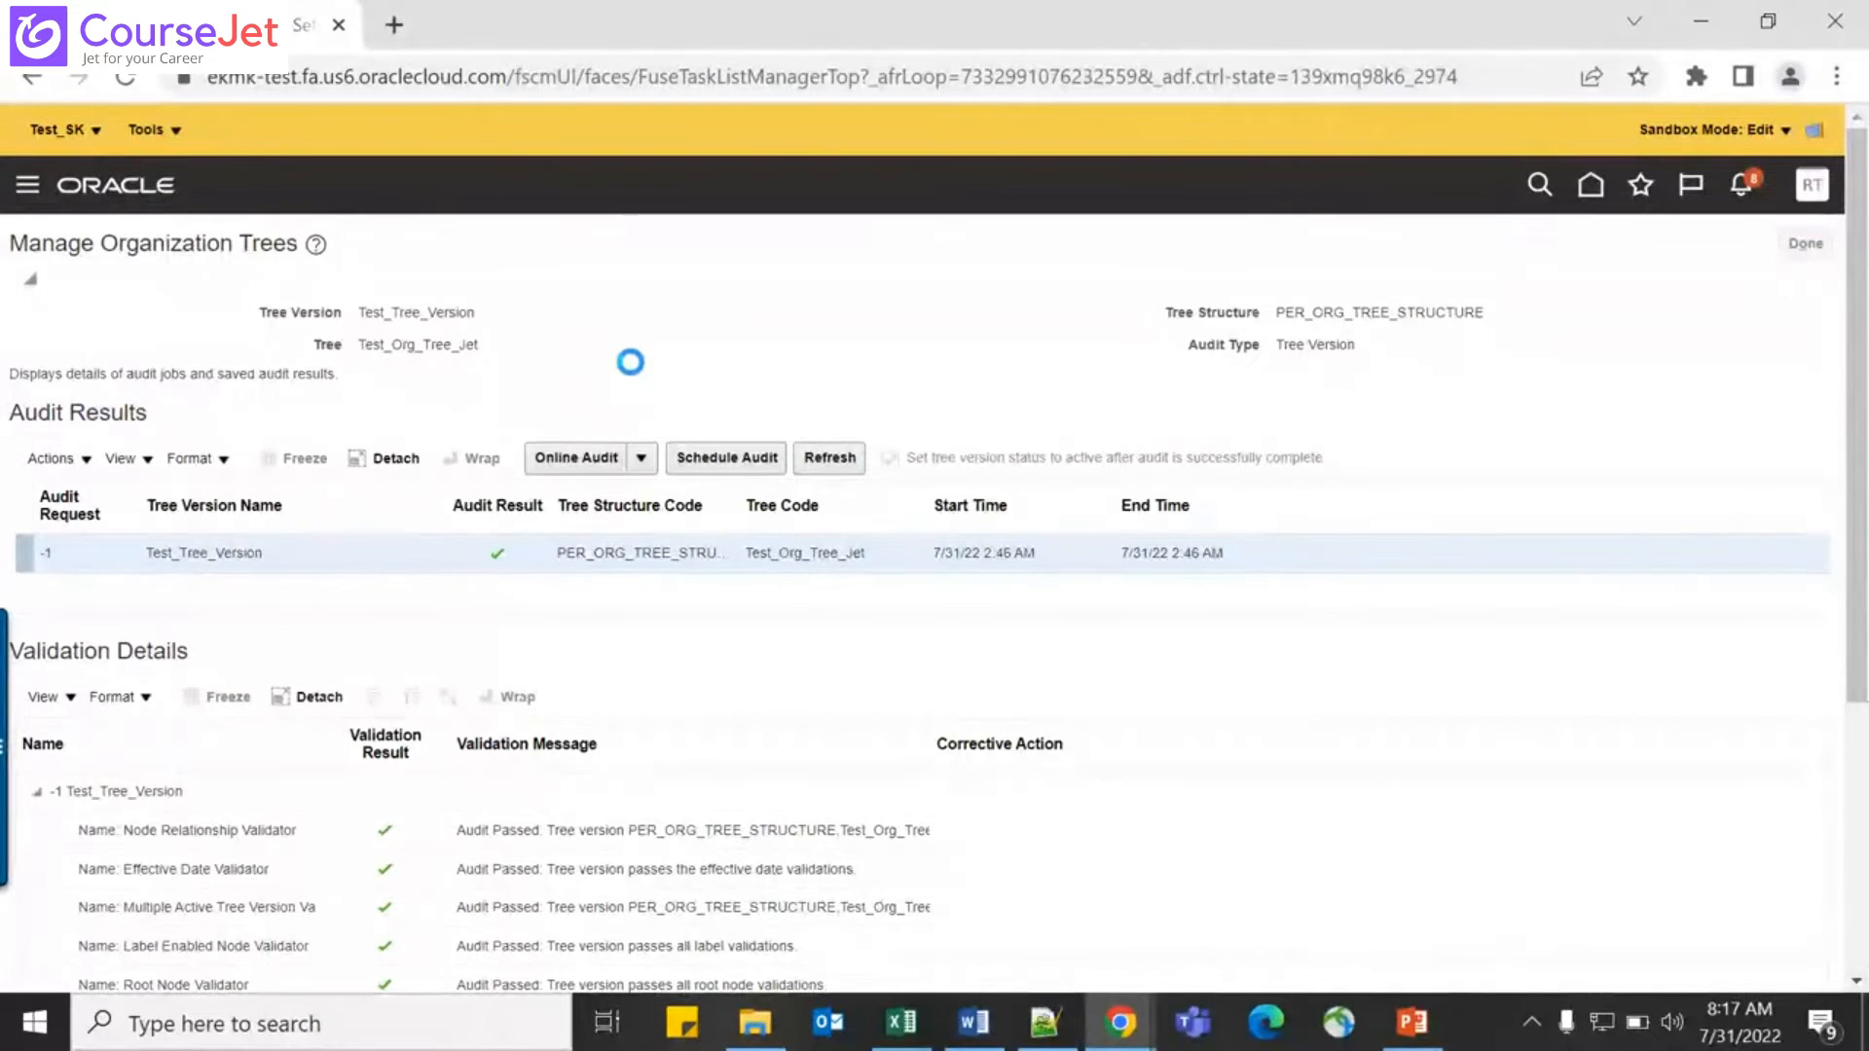
pyautogui.doubleClick(652, 633)
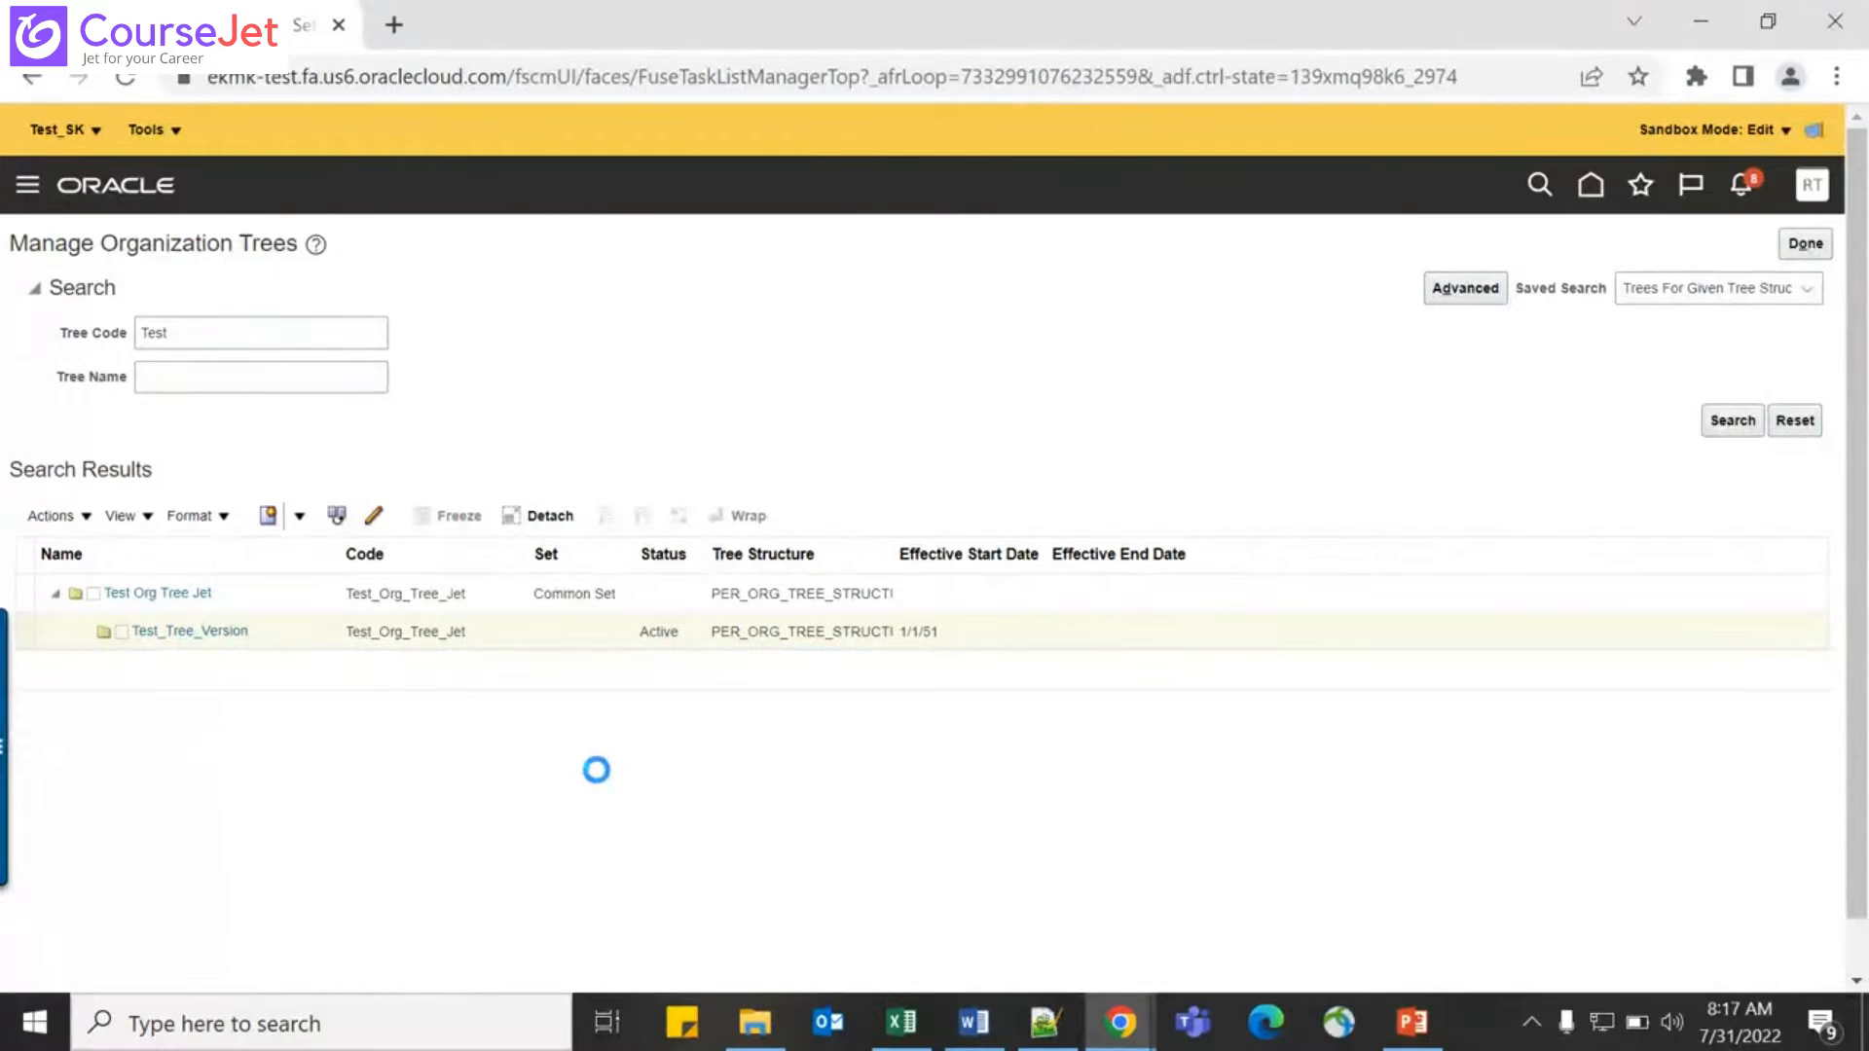
# Step: Switch to PowerPoint and read the slides on flattening the organization tree, confirming the user's data role, and verifying the tree in use
pyautogui.hotkey('alt', 'Tab')
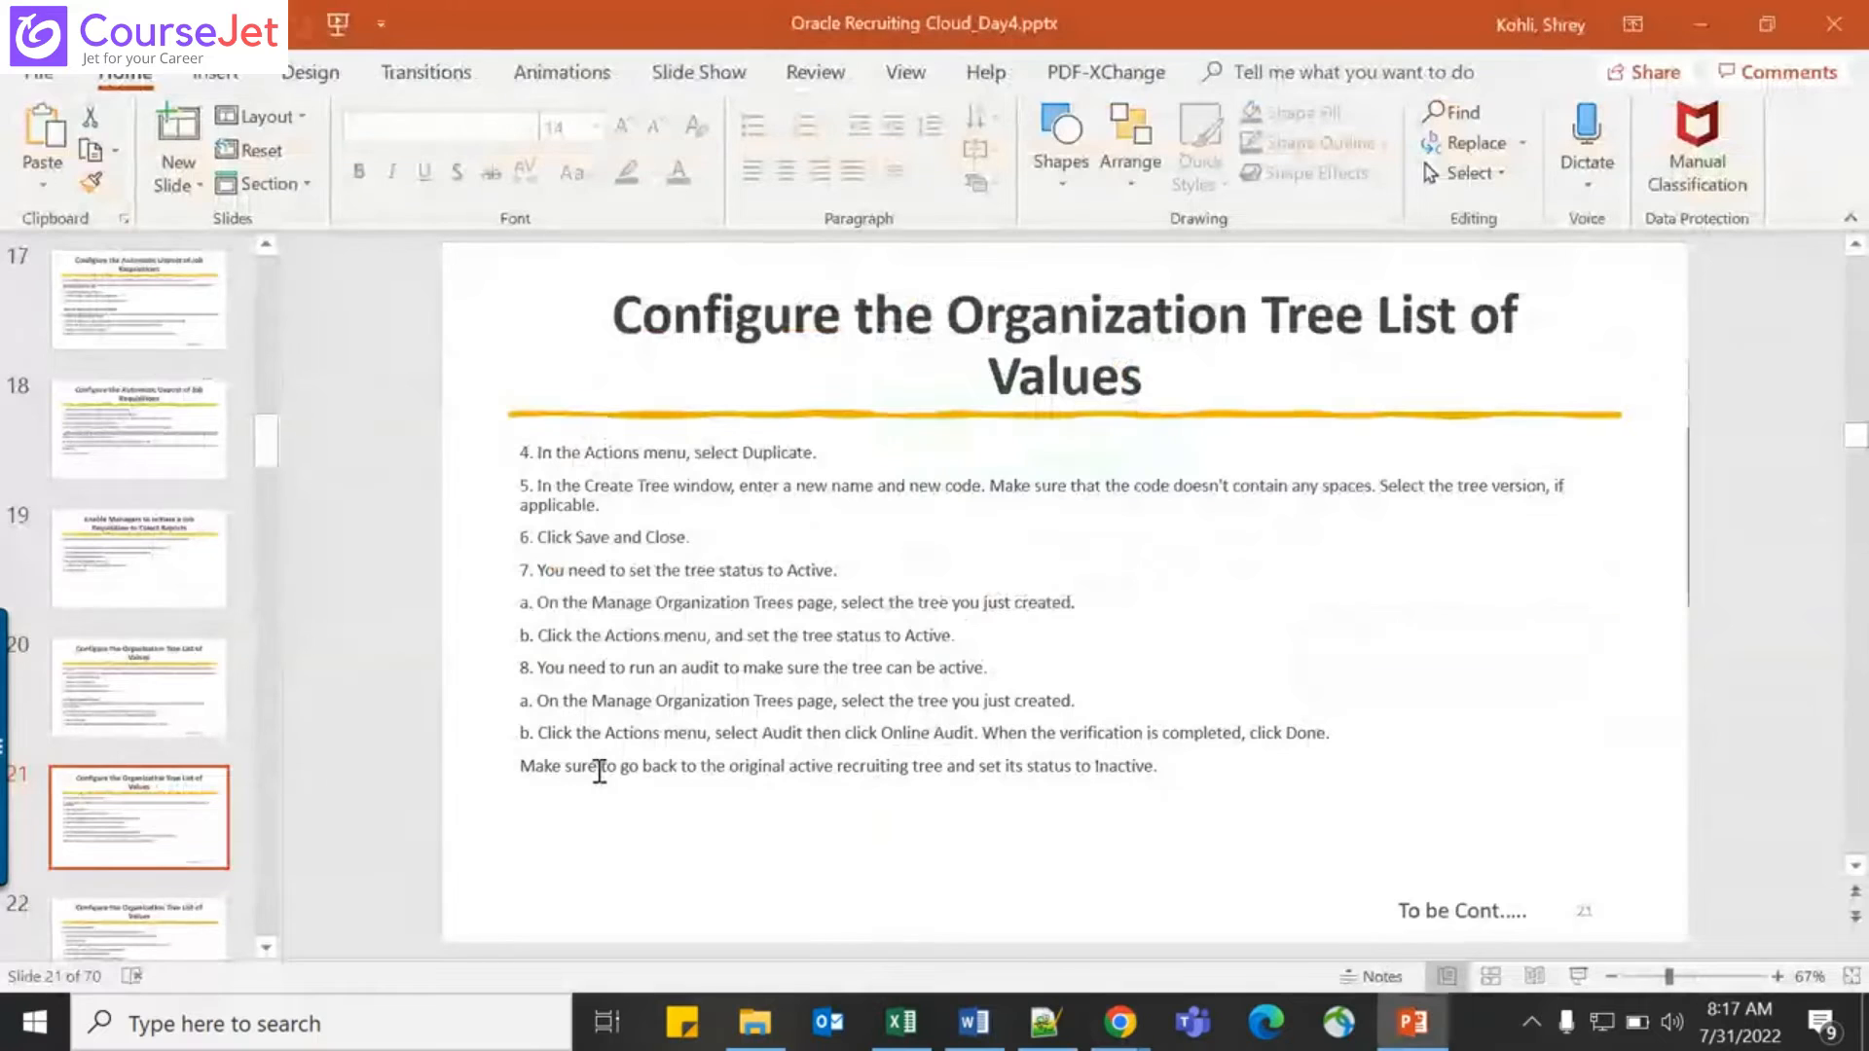
pyautogui.scroll(-1, 599, 772)
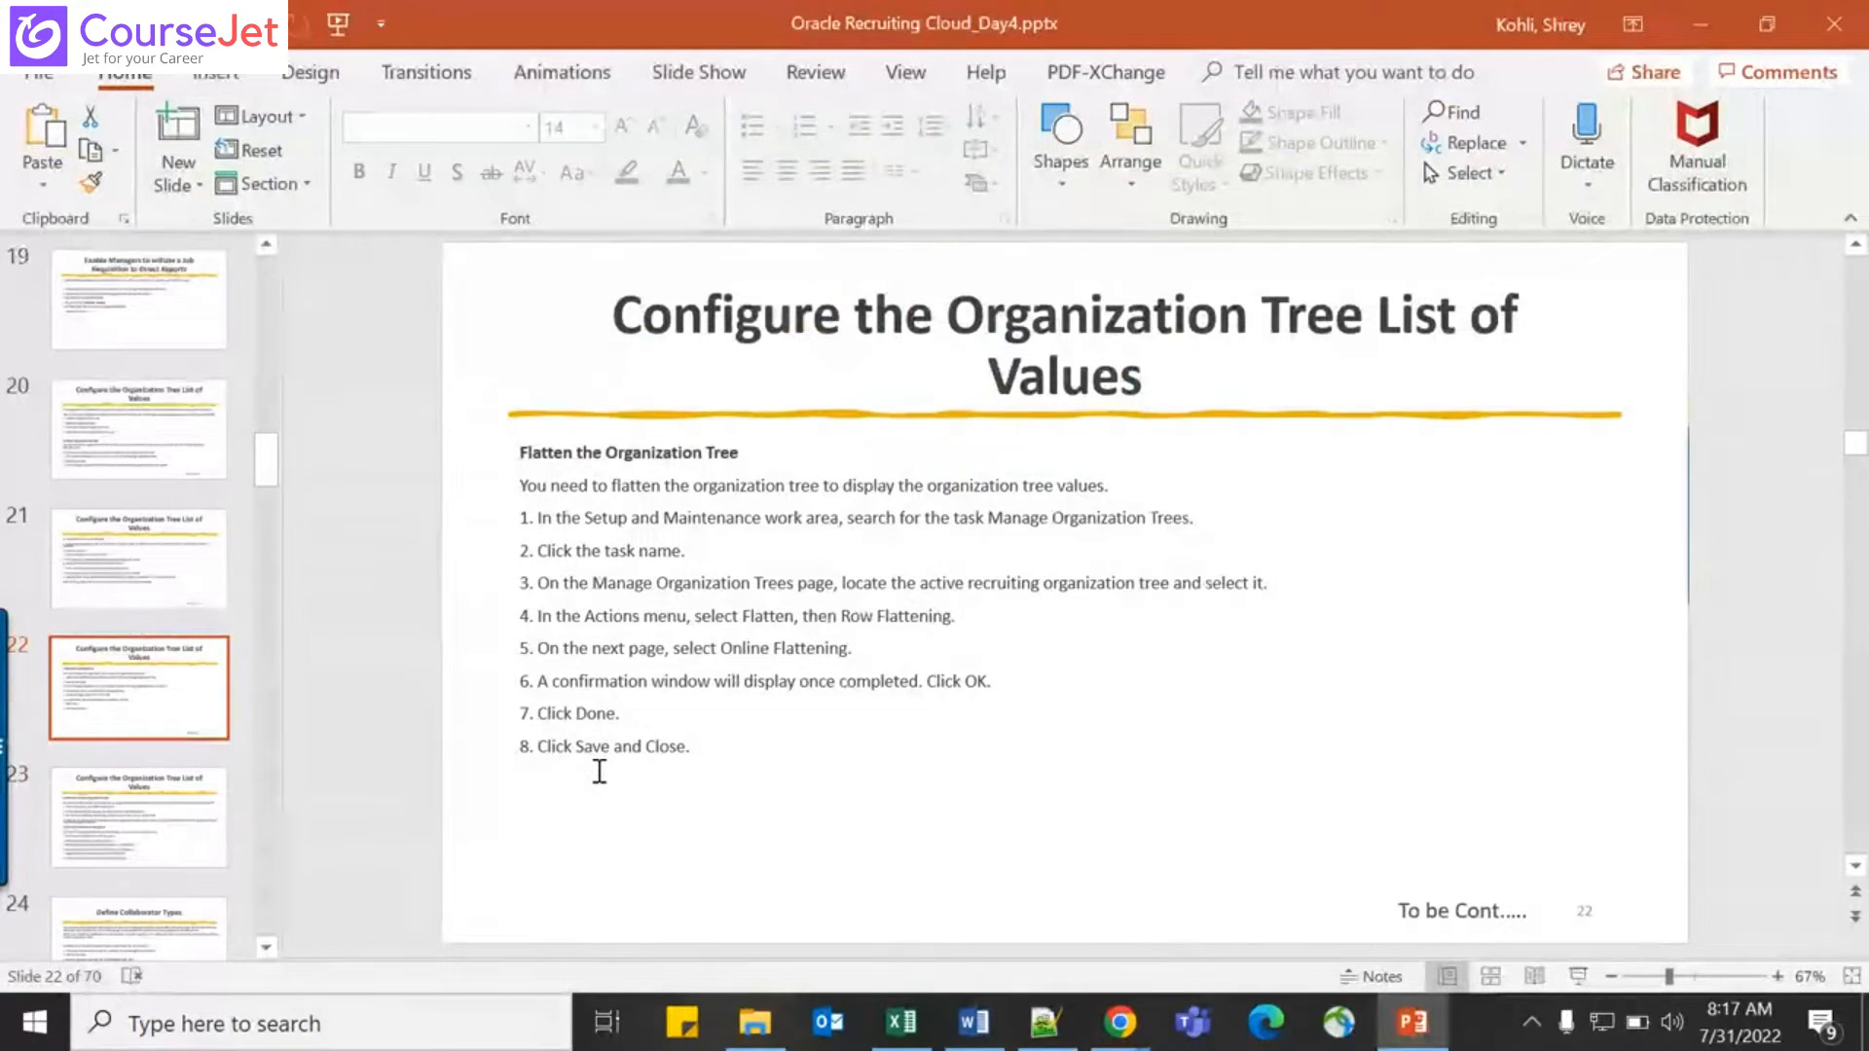
pyautogui.scroll(-1, 600, 772)
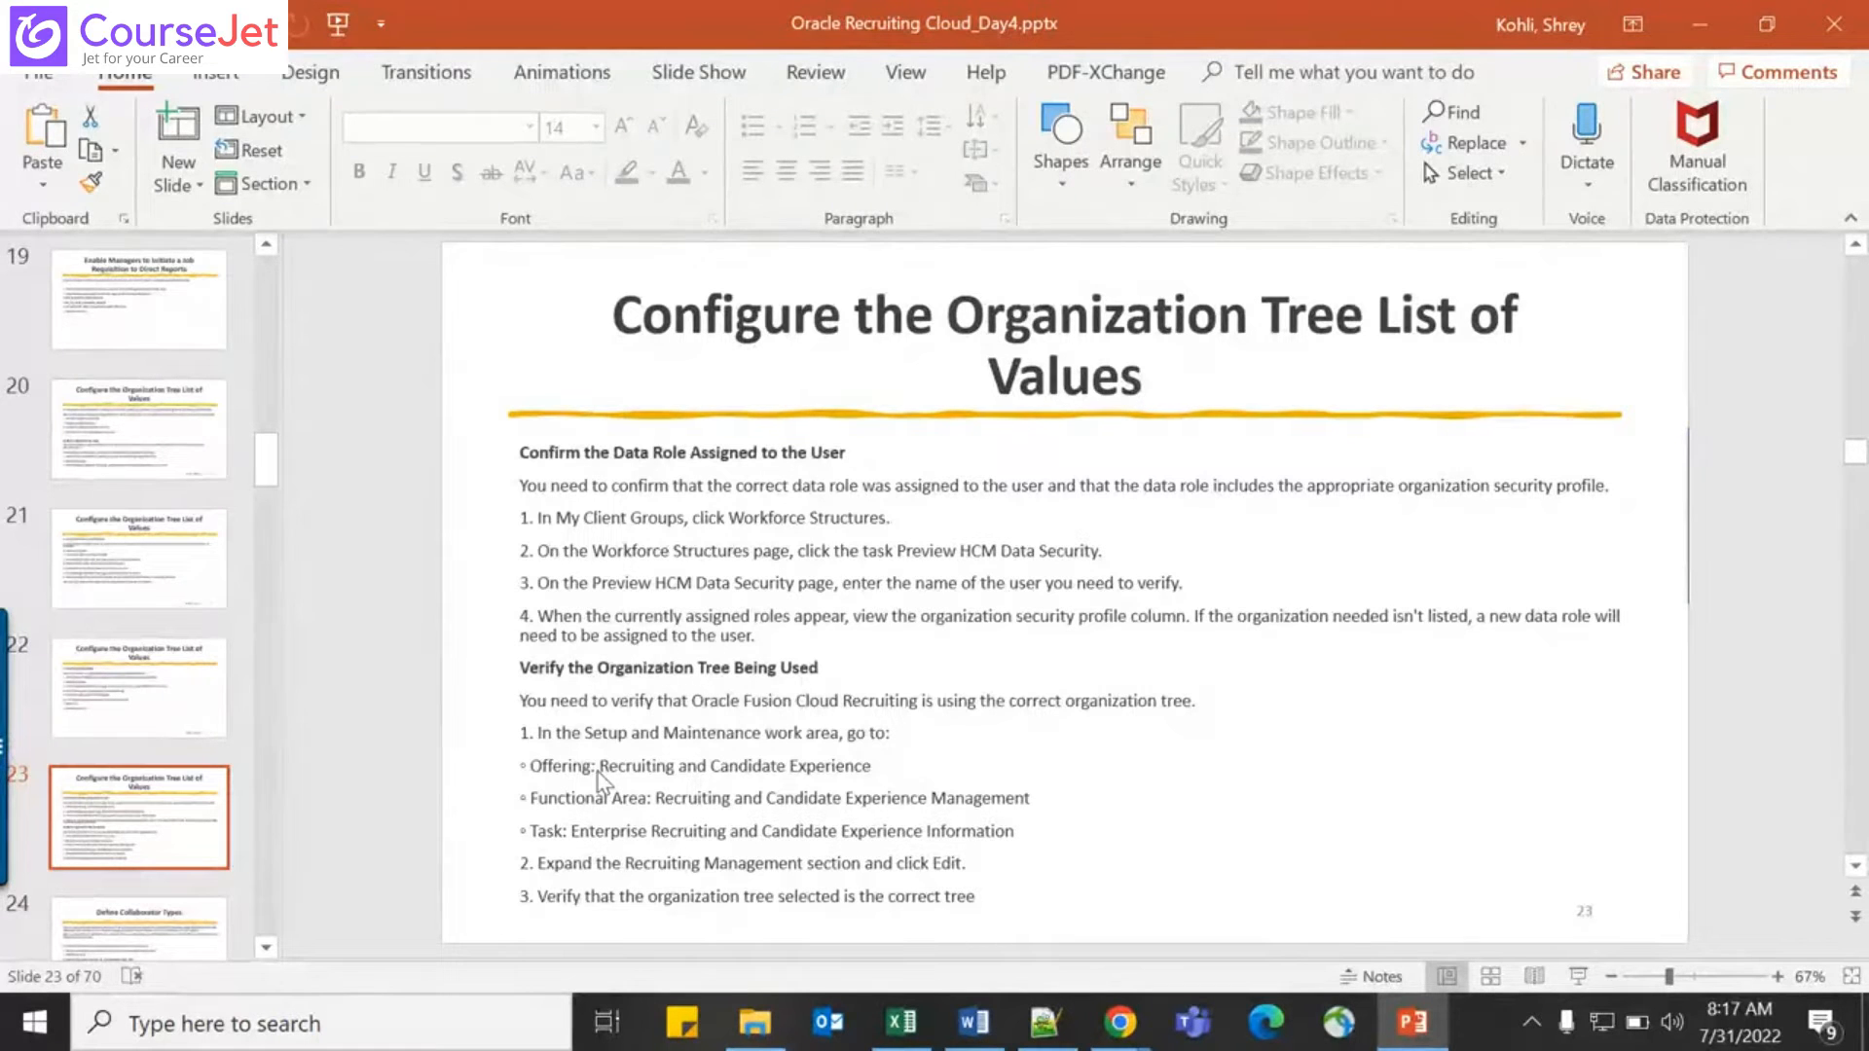
# Step: Switch to Chrome, close Manage Organization Trees and the task search, and recheck the verification instructions in PowerPoint before returning to the setup page
pyautogui.hotkey('alt', 'Tab')
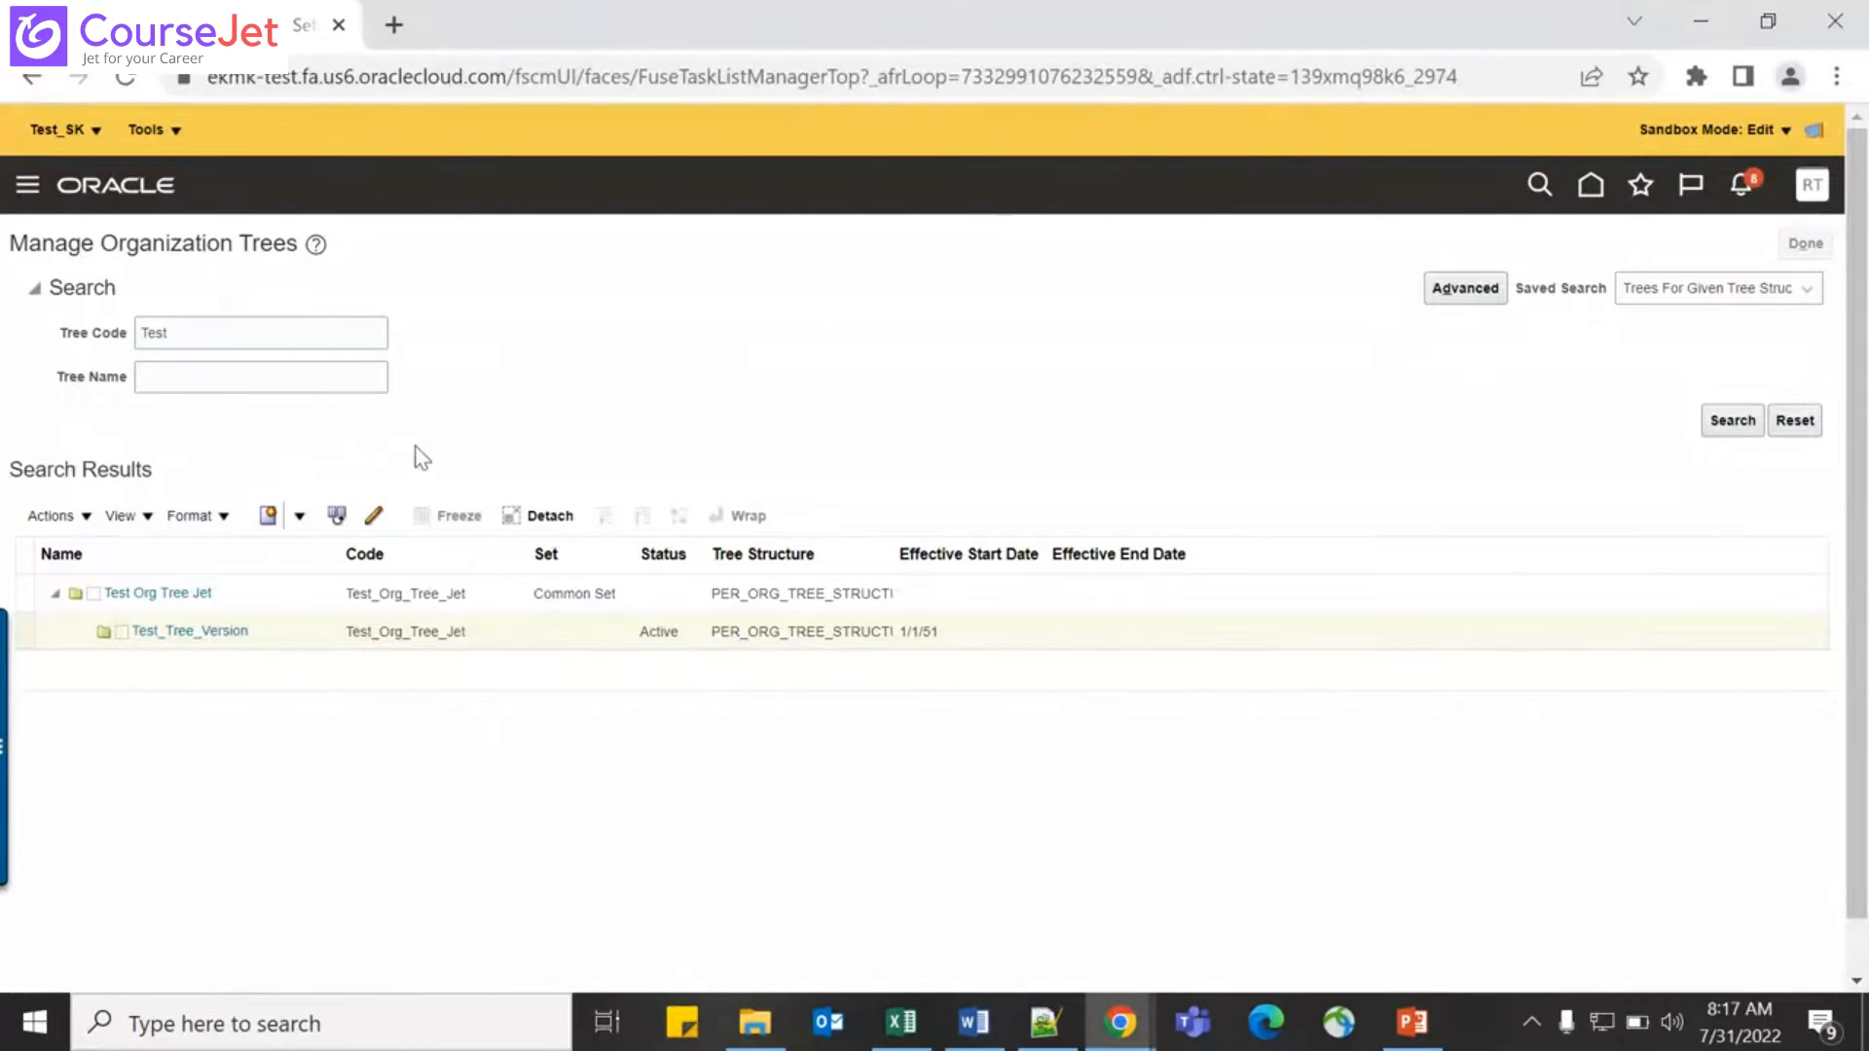
pyautogui.click(1796, 247)
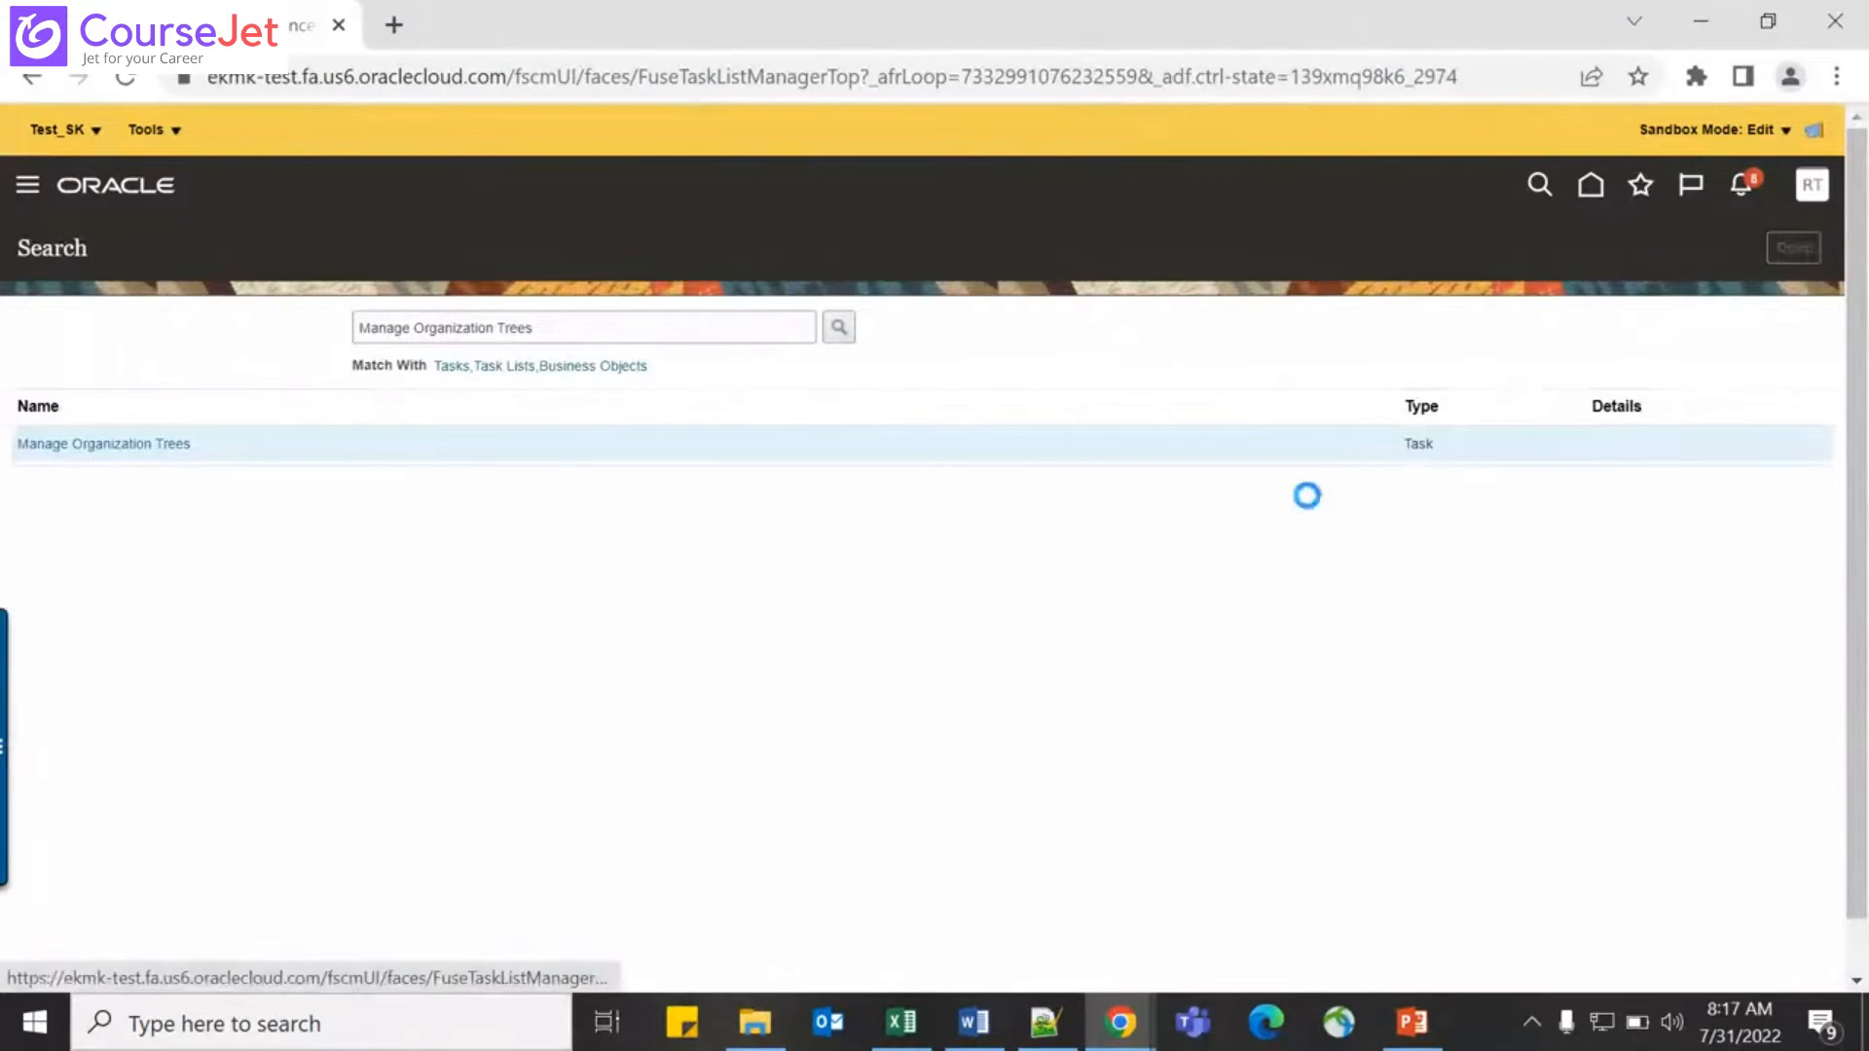
pyautogui.hotkey('alt', 'Tab')
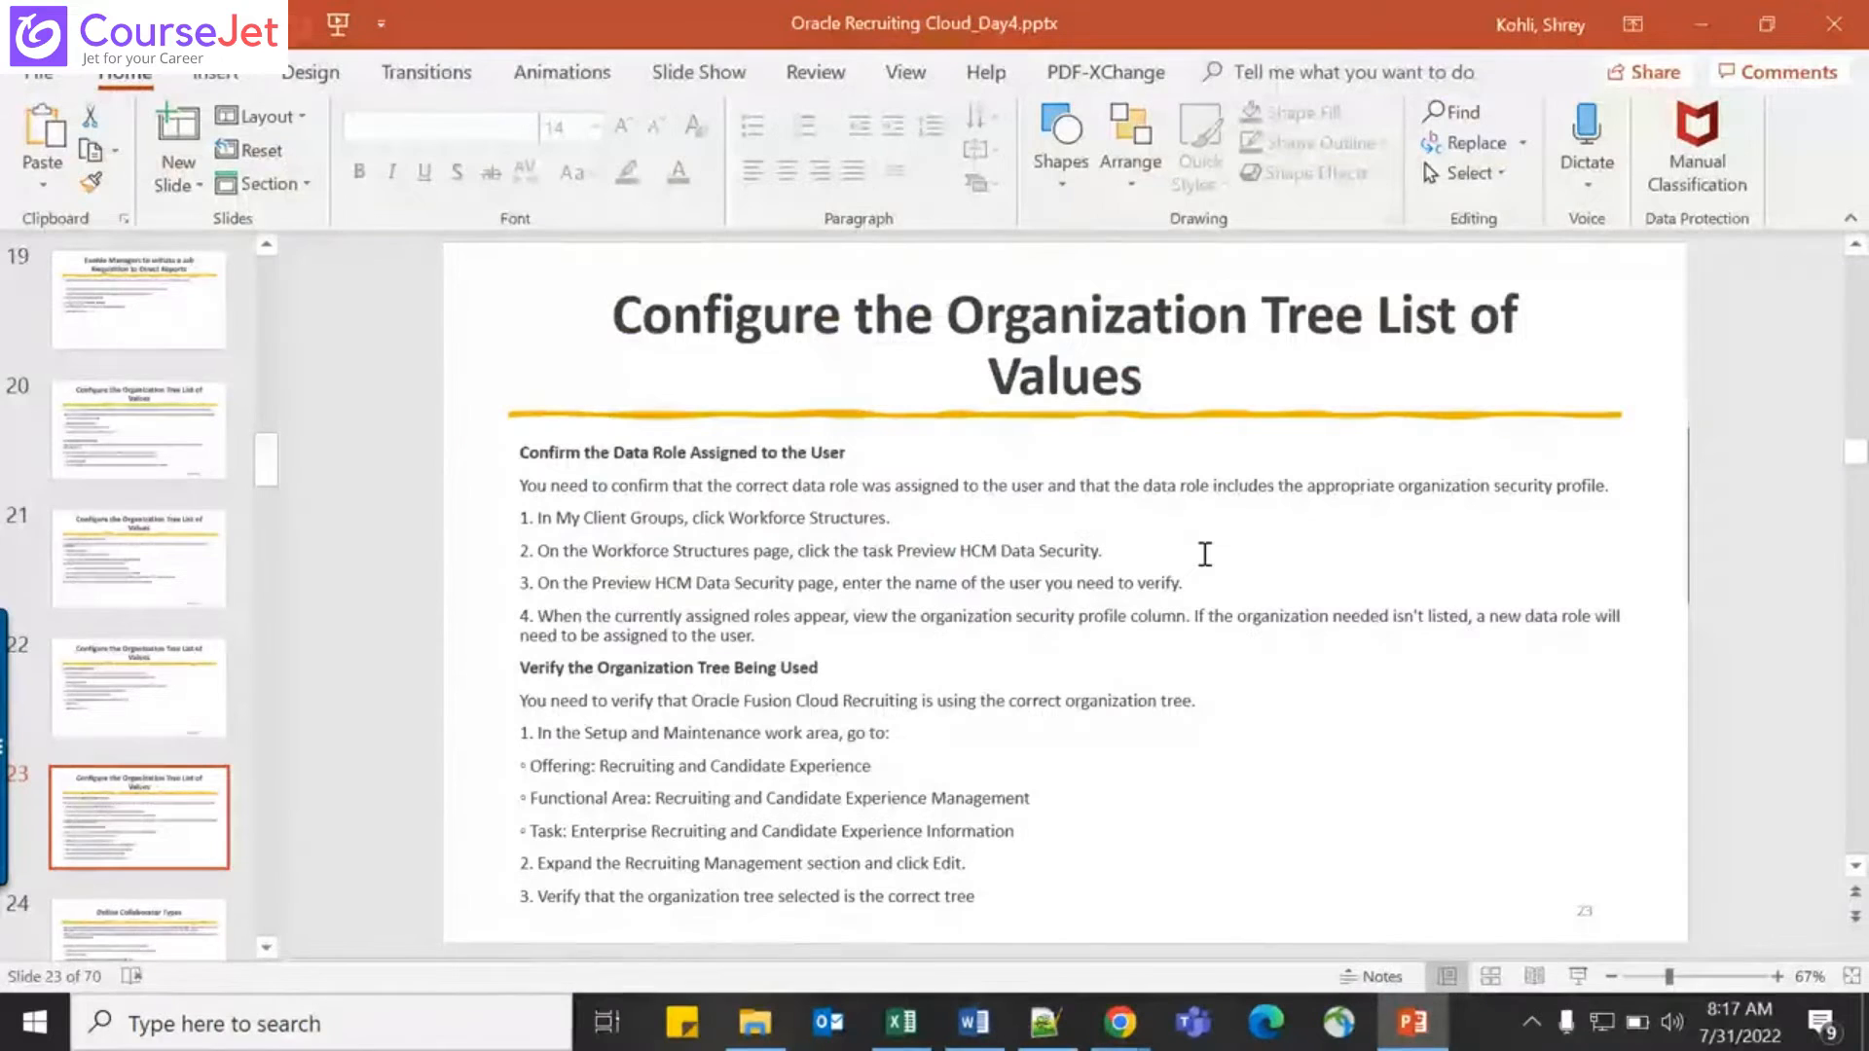
pyautogui.hotkey('alt', 'Tab')
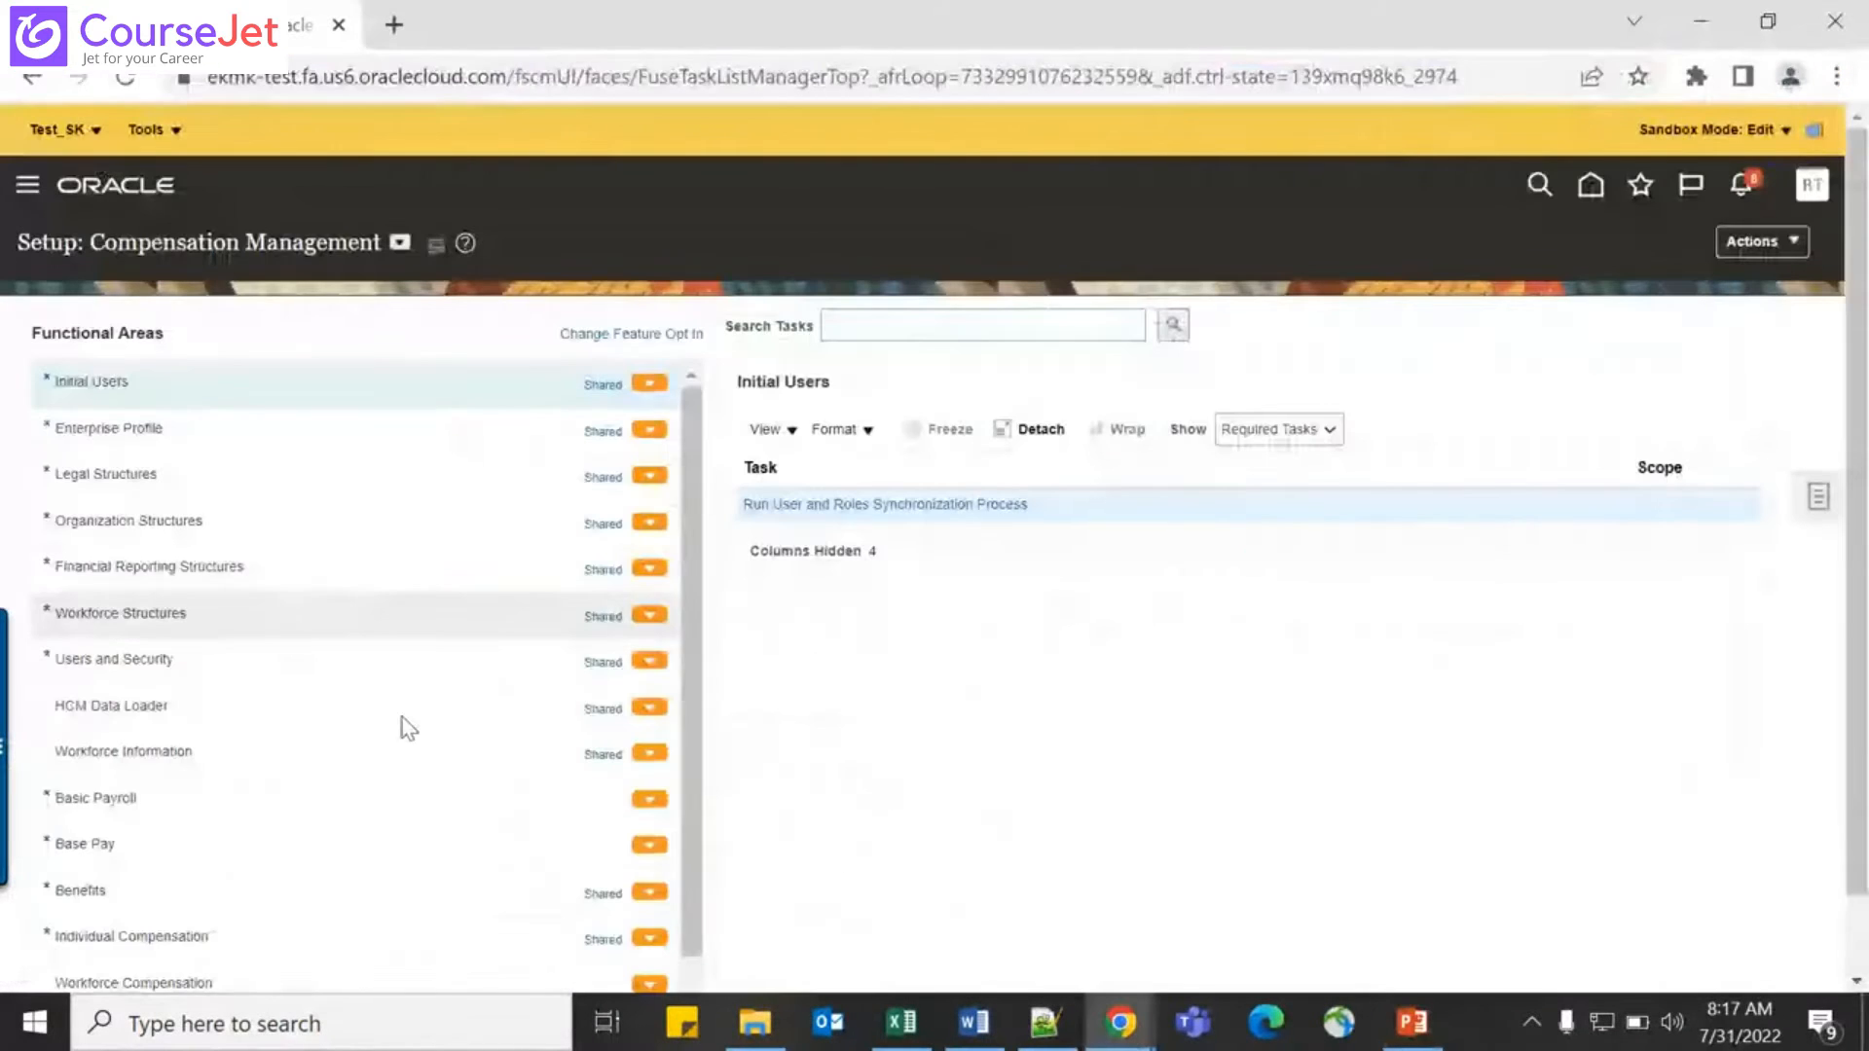
# Step: Change the setup offering to Recruiting and Candidate Experience
pyautogui.click(401, 246)
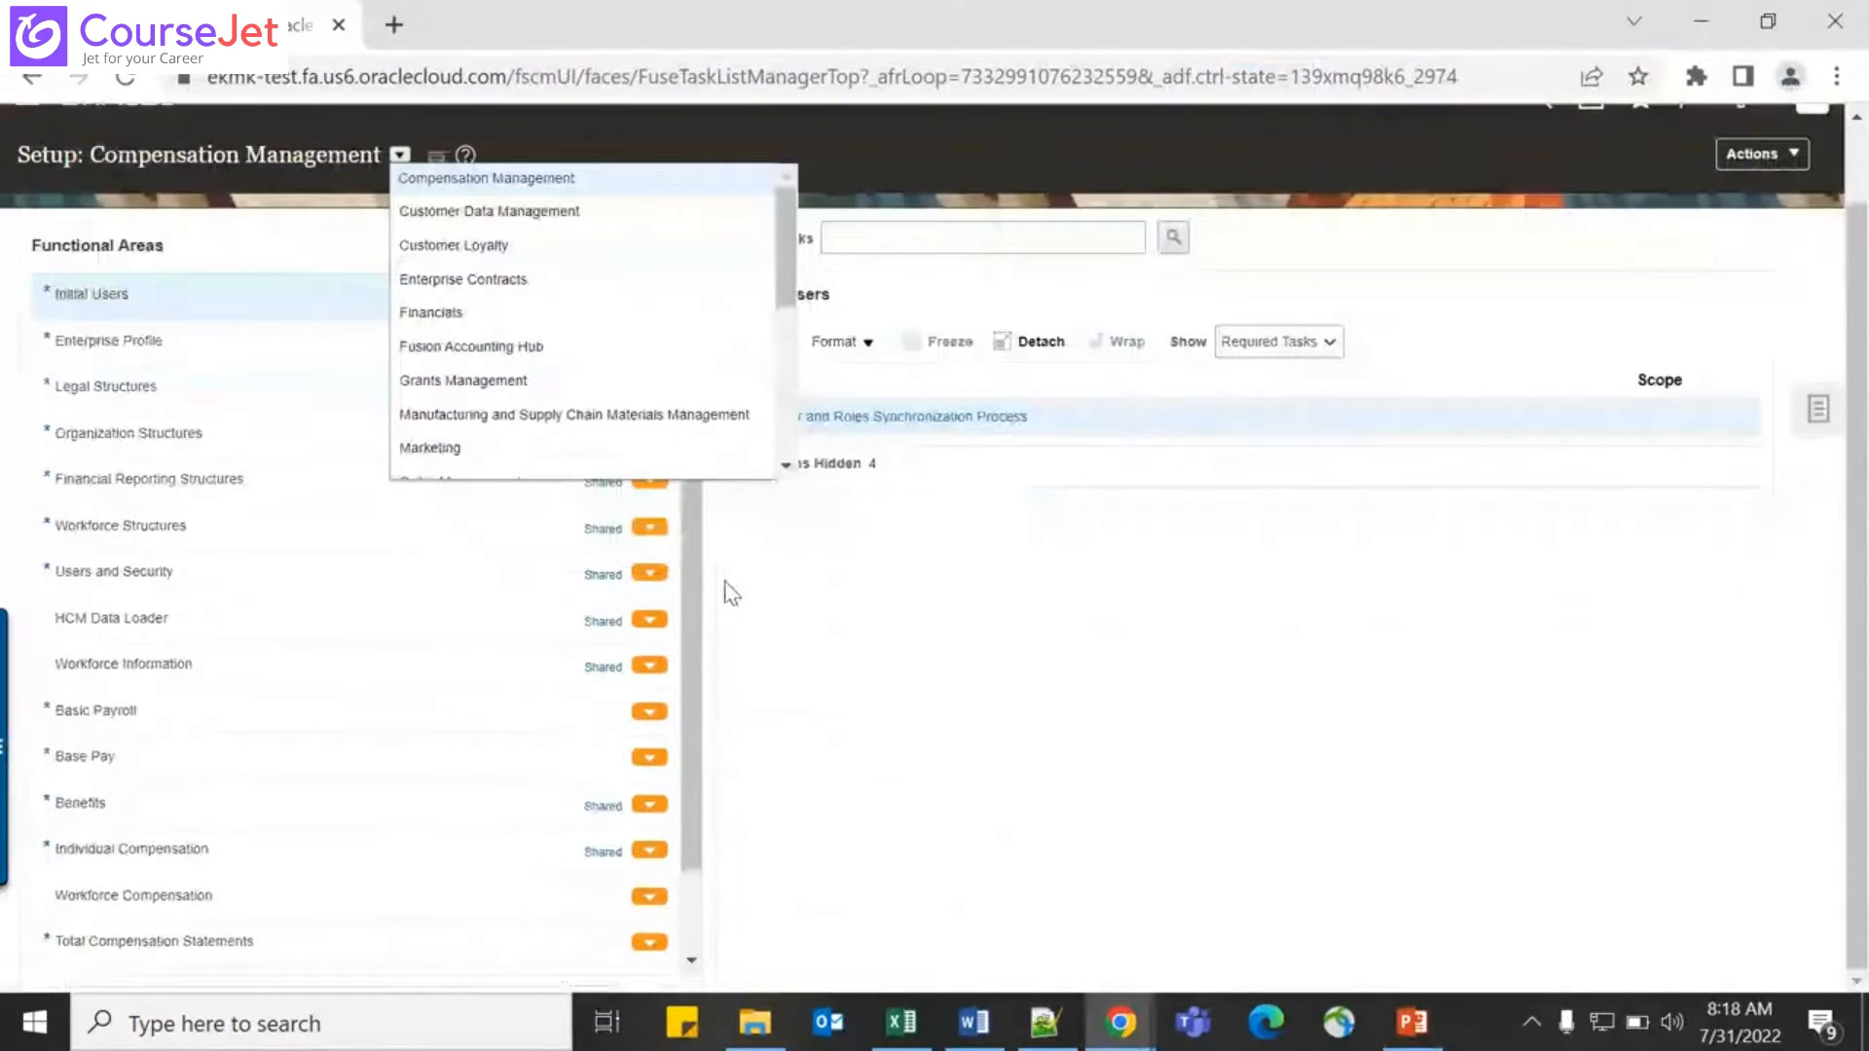
pyautogui.scroll(-1, 658, 370)
pyautogui.scroll(-3, 660, 375)
pyautogui.click(609, 261)
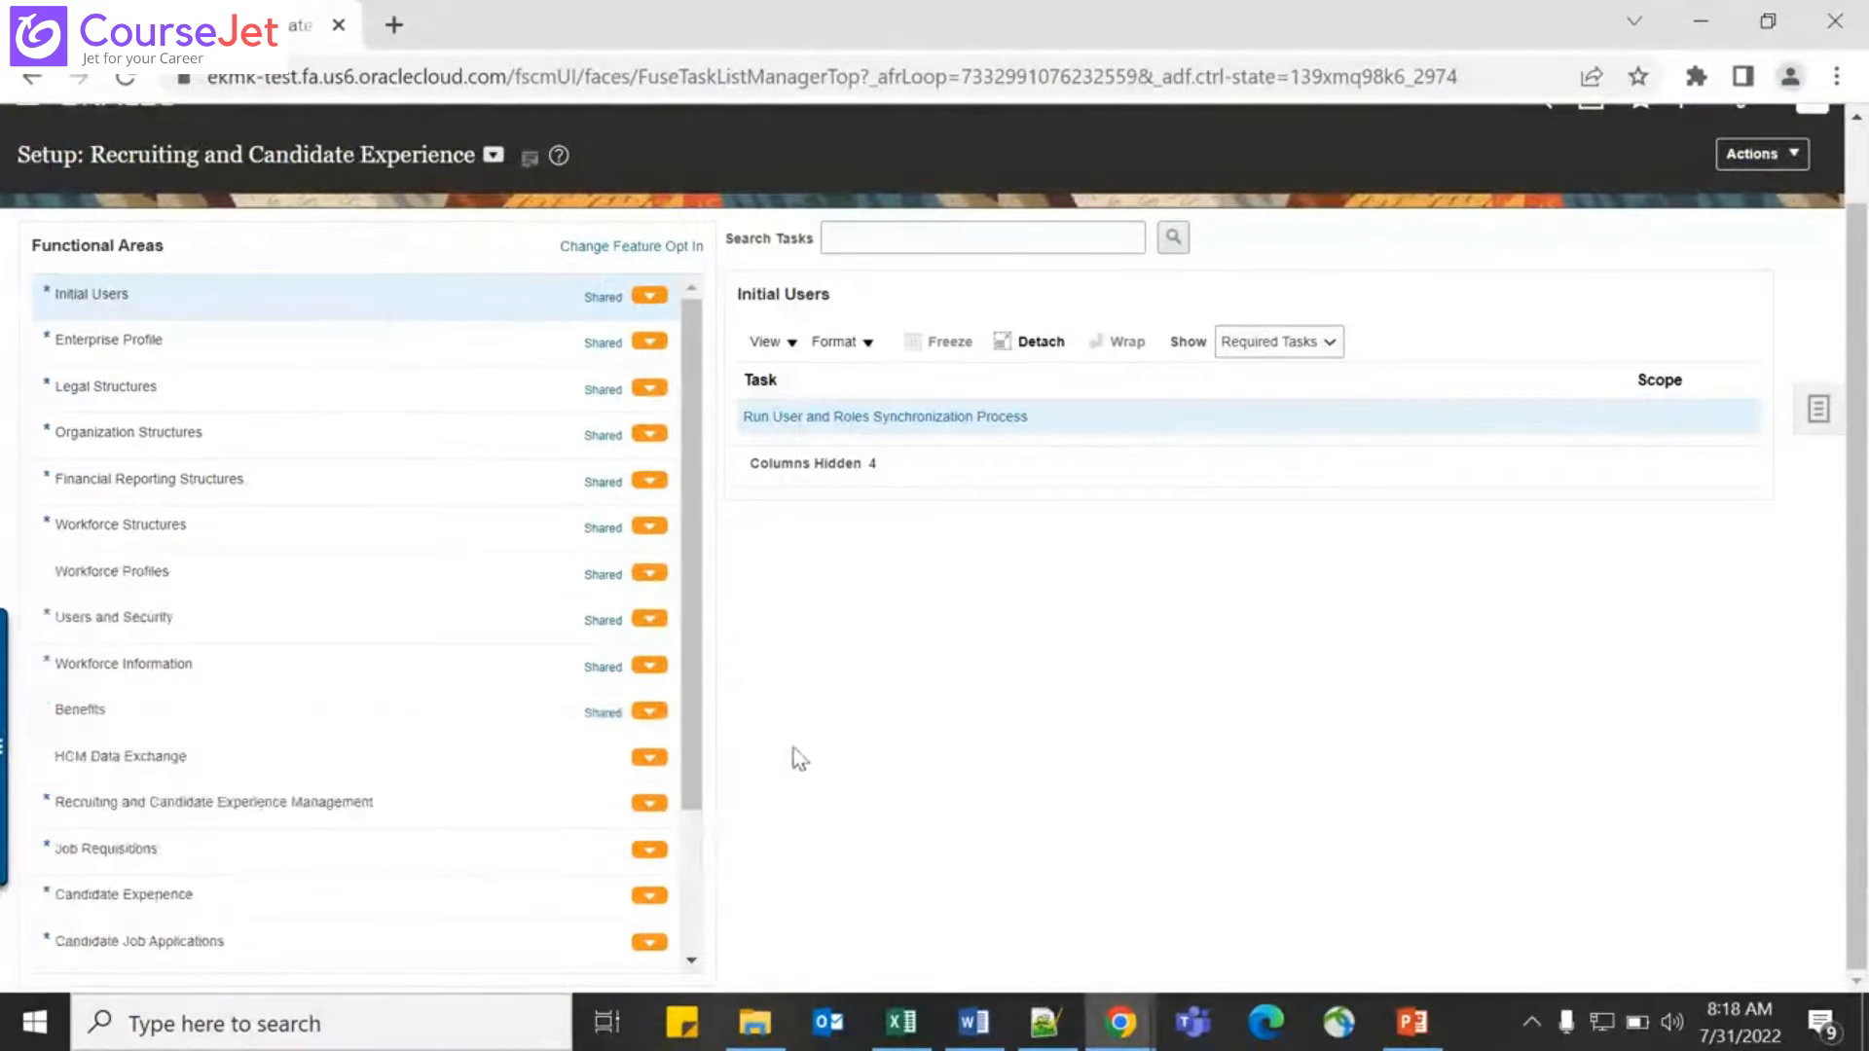
# Step: Open the Enterprise Recruiting and Candidate Experience Information task under Recruiting and Candidate Experience Management, rechecking the PowerPoint instructions while it loads
pyautogui.scroll(-2, 418, 769)
pyautogui.click(428, 615)
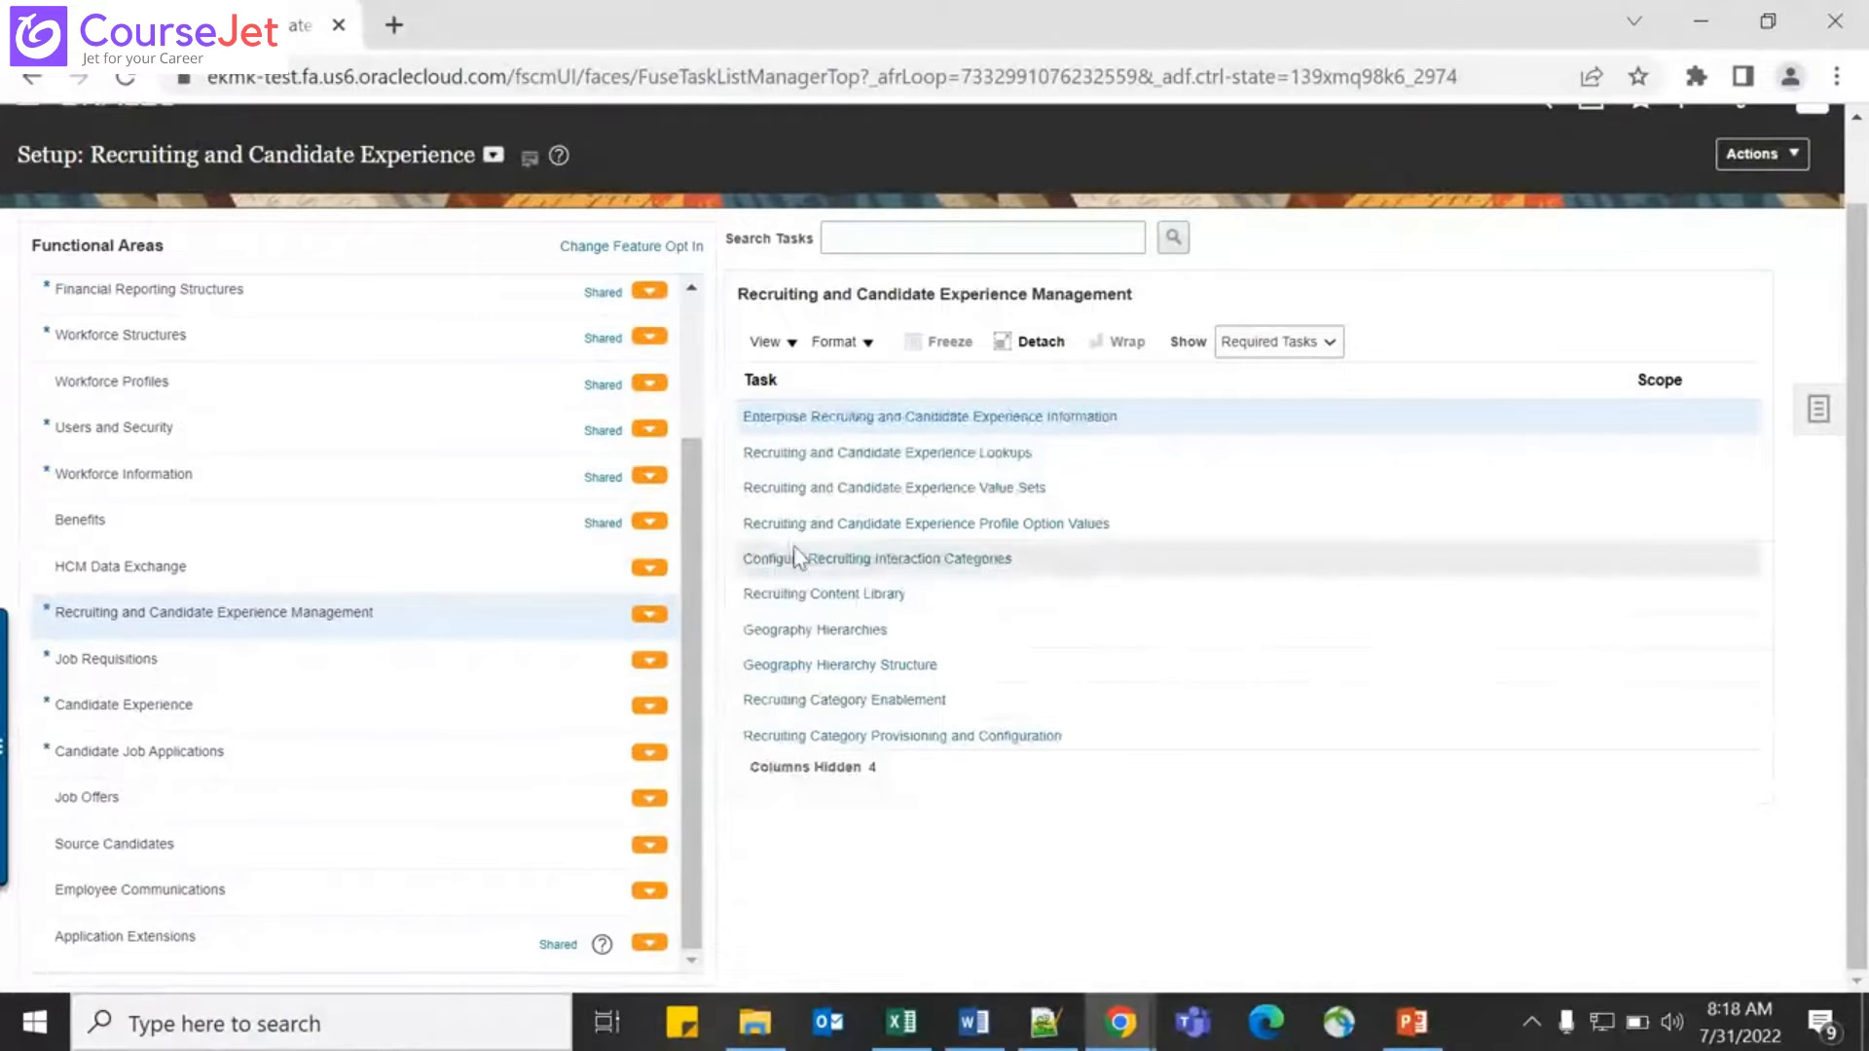
pyautogui.click(894, 419)
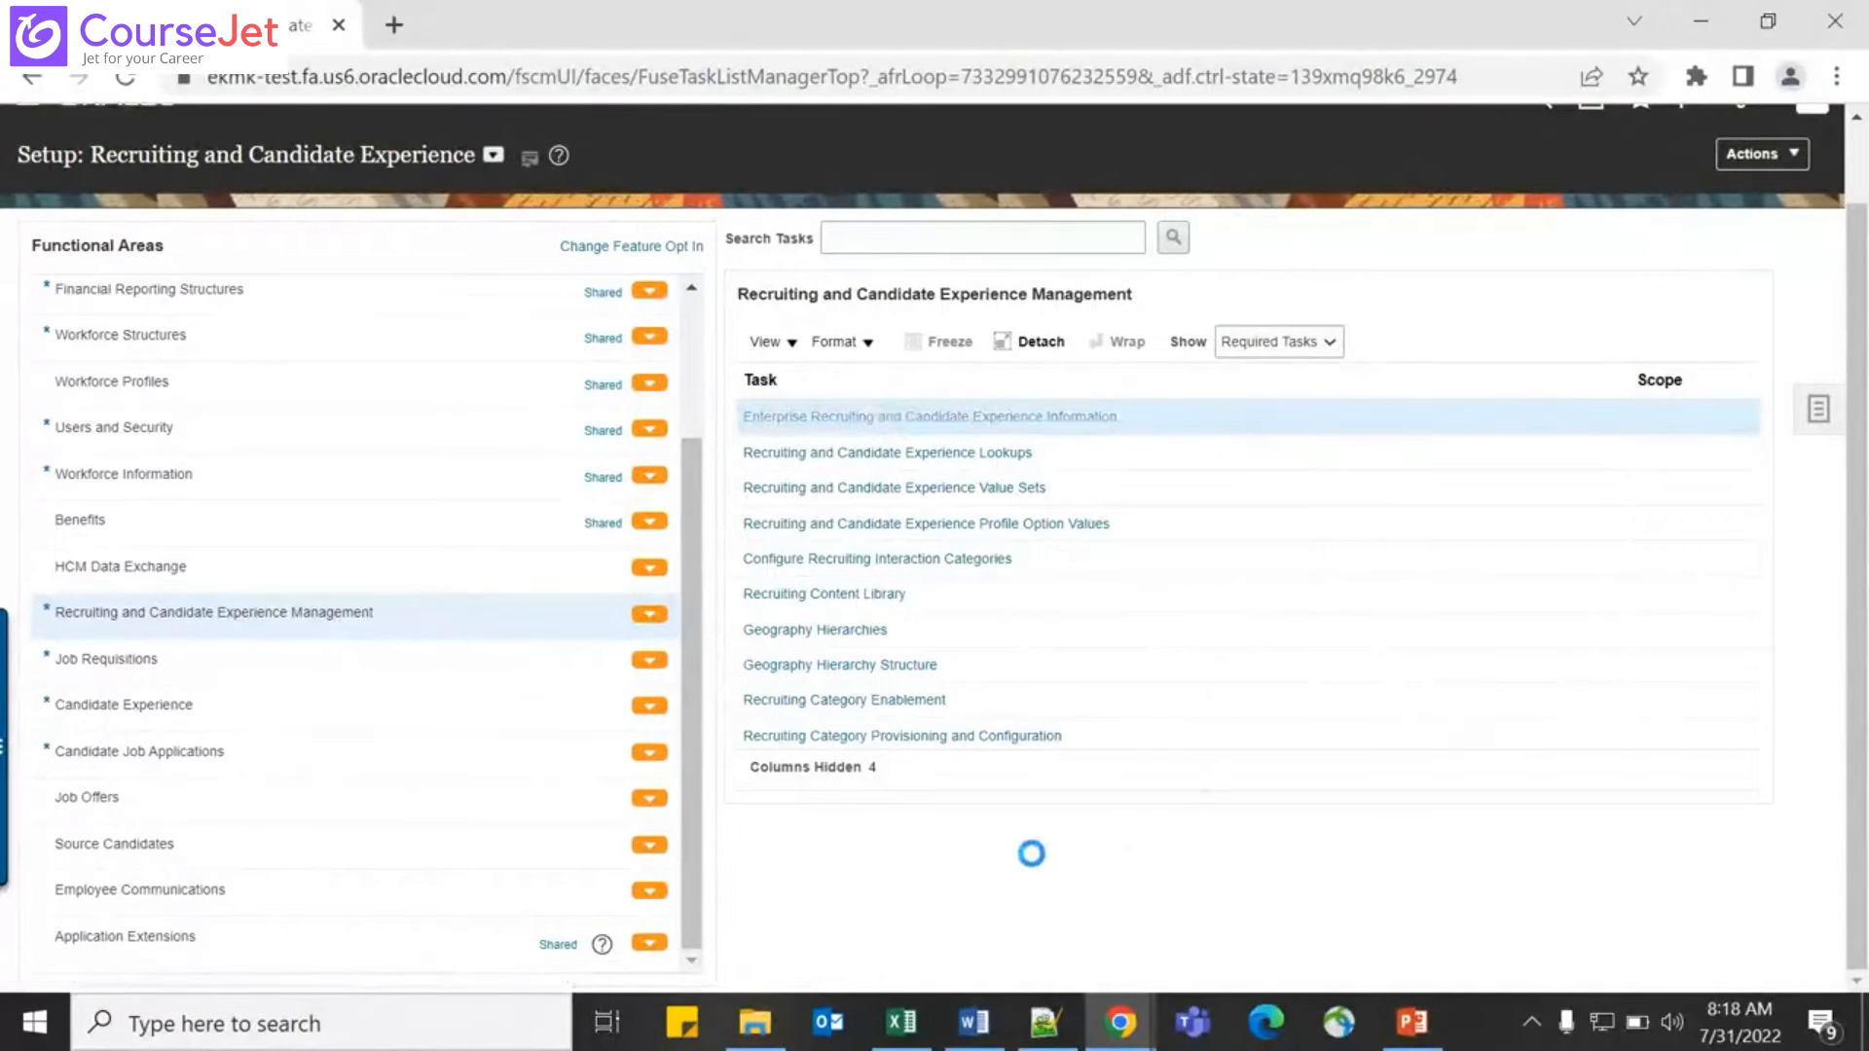
pyautogui.hotkey('alt', 'Tab')
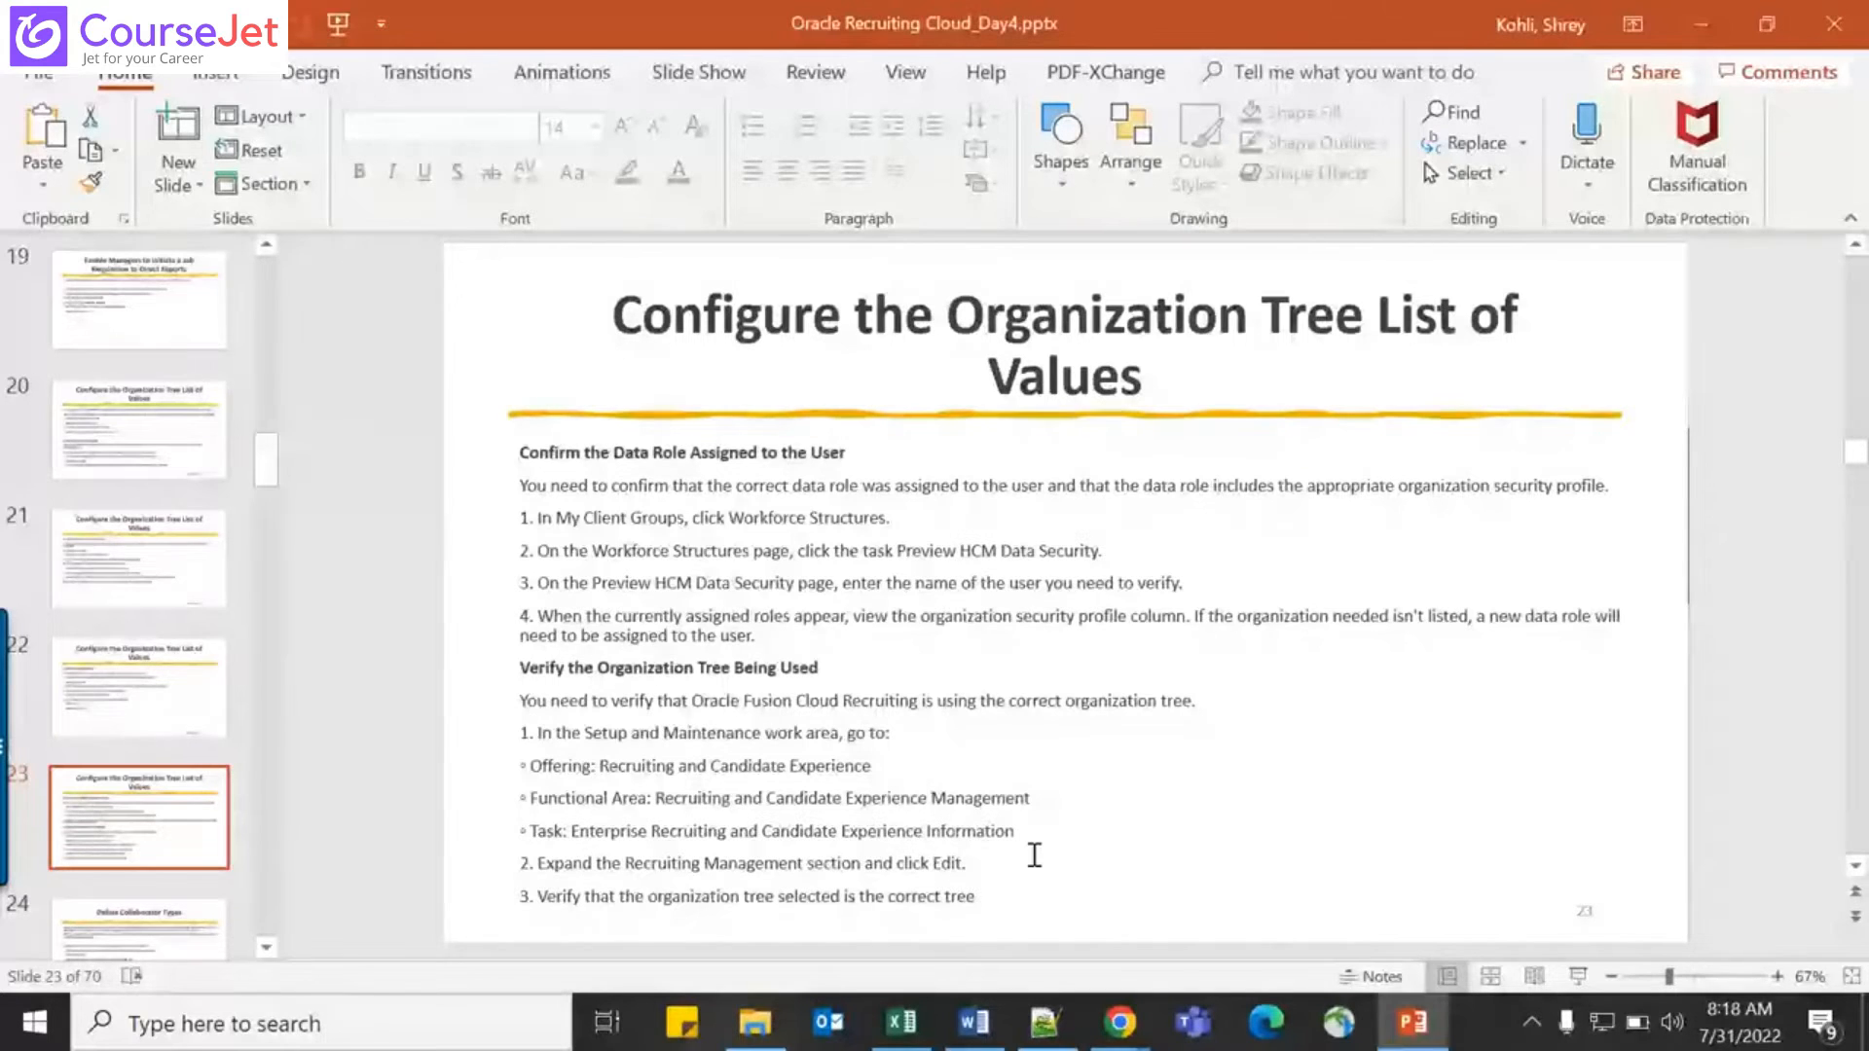
pyautogui.hotkey('alt', 'Tab')
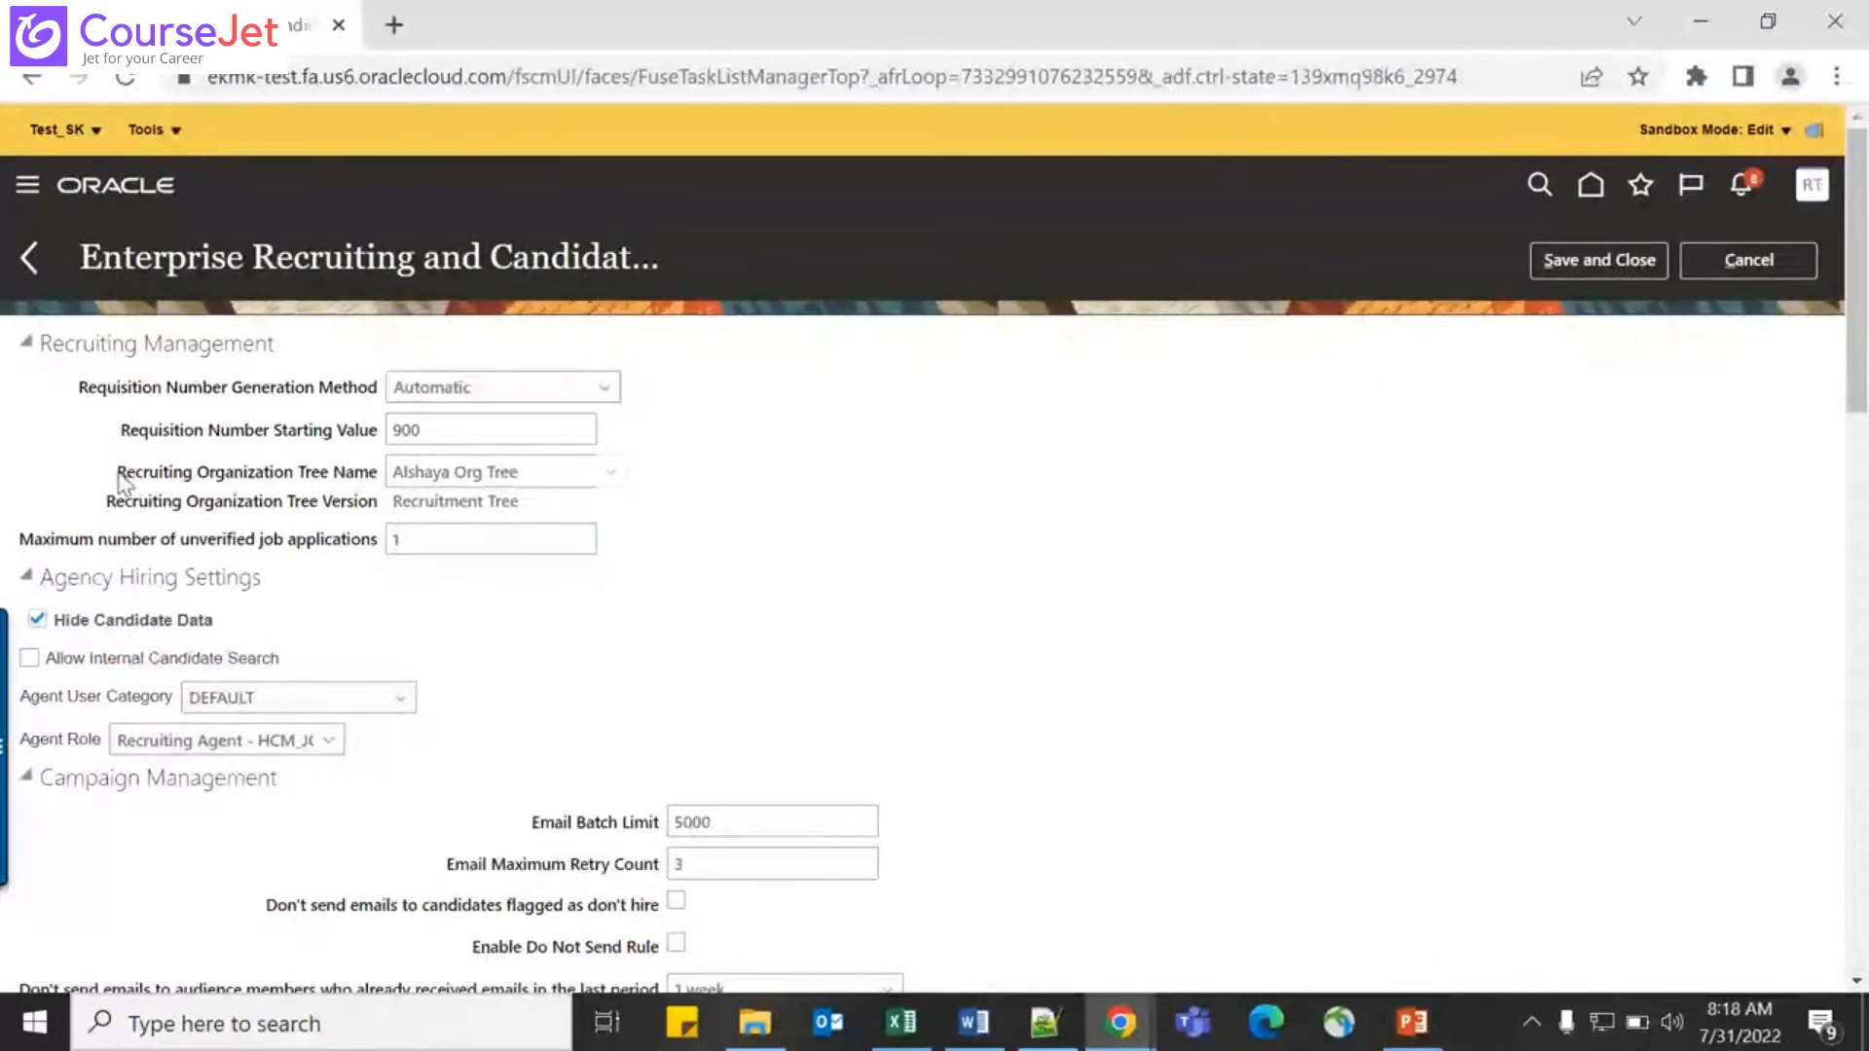
# Step: Search the Recruiting Organization Tree Name values for "Test", then cancel the selection and leave the enterprise recruiting settings without saving
pyautogui.moveTo(117, 472); pyautogui.dragTo(381, 471)
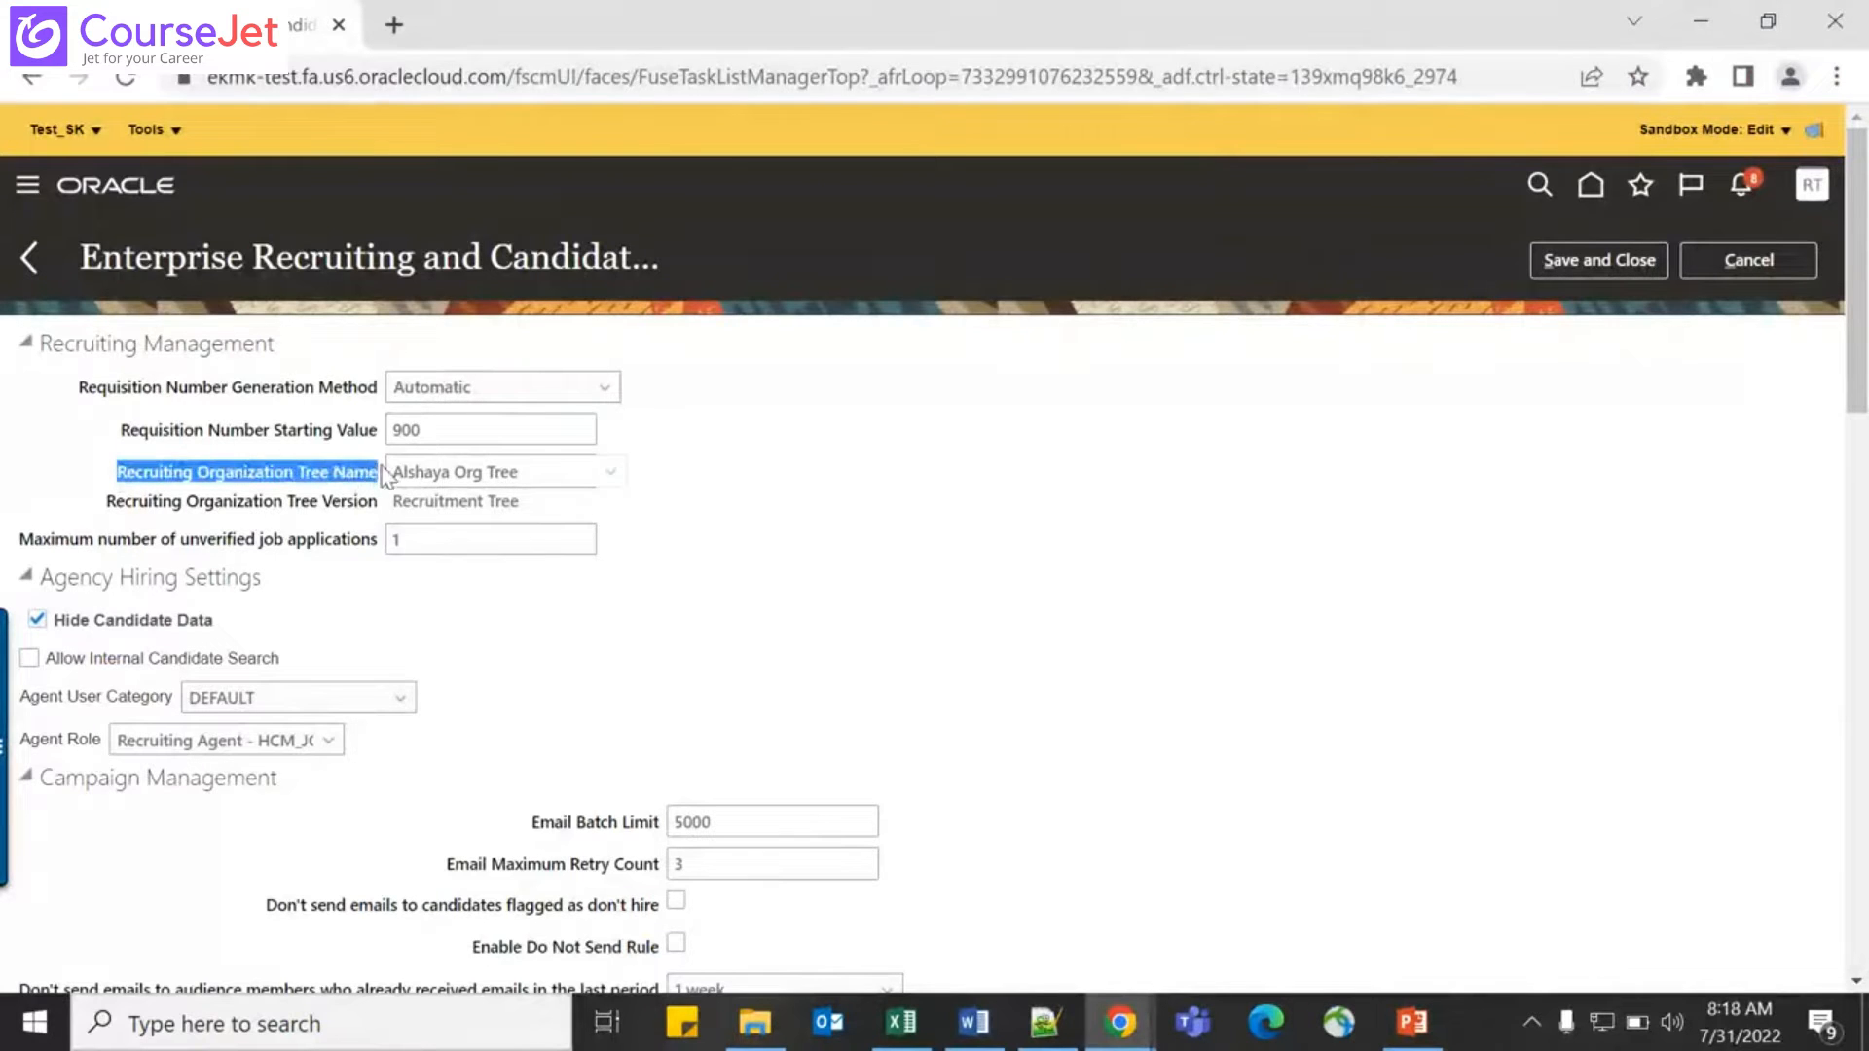
pyautogui.click(564, 471)
pyautogui.click(615, 474)
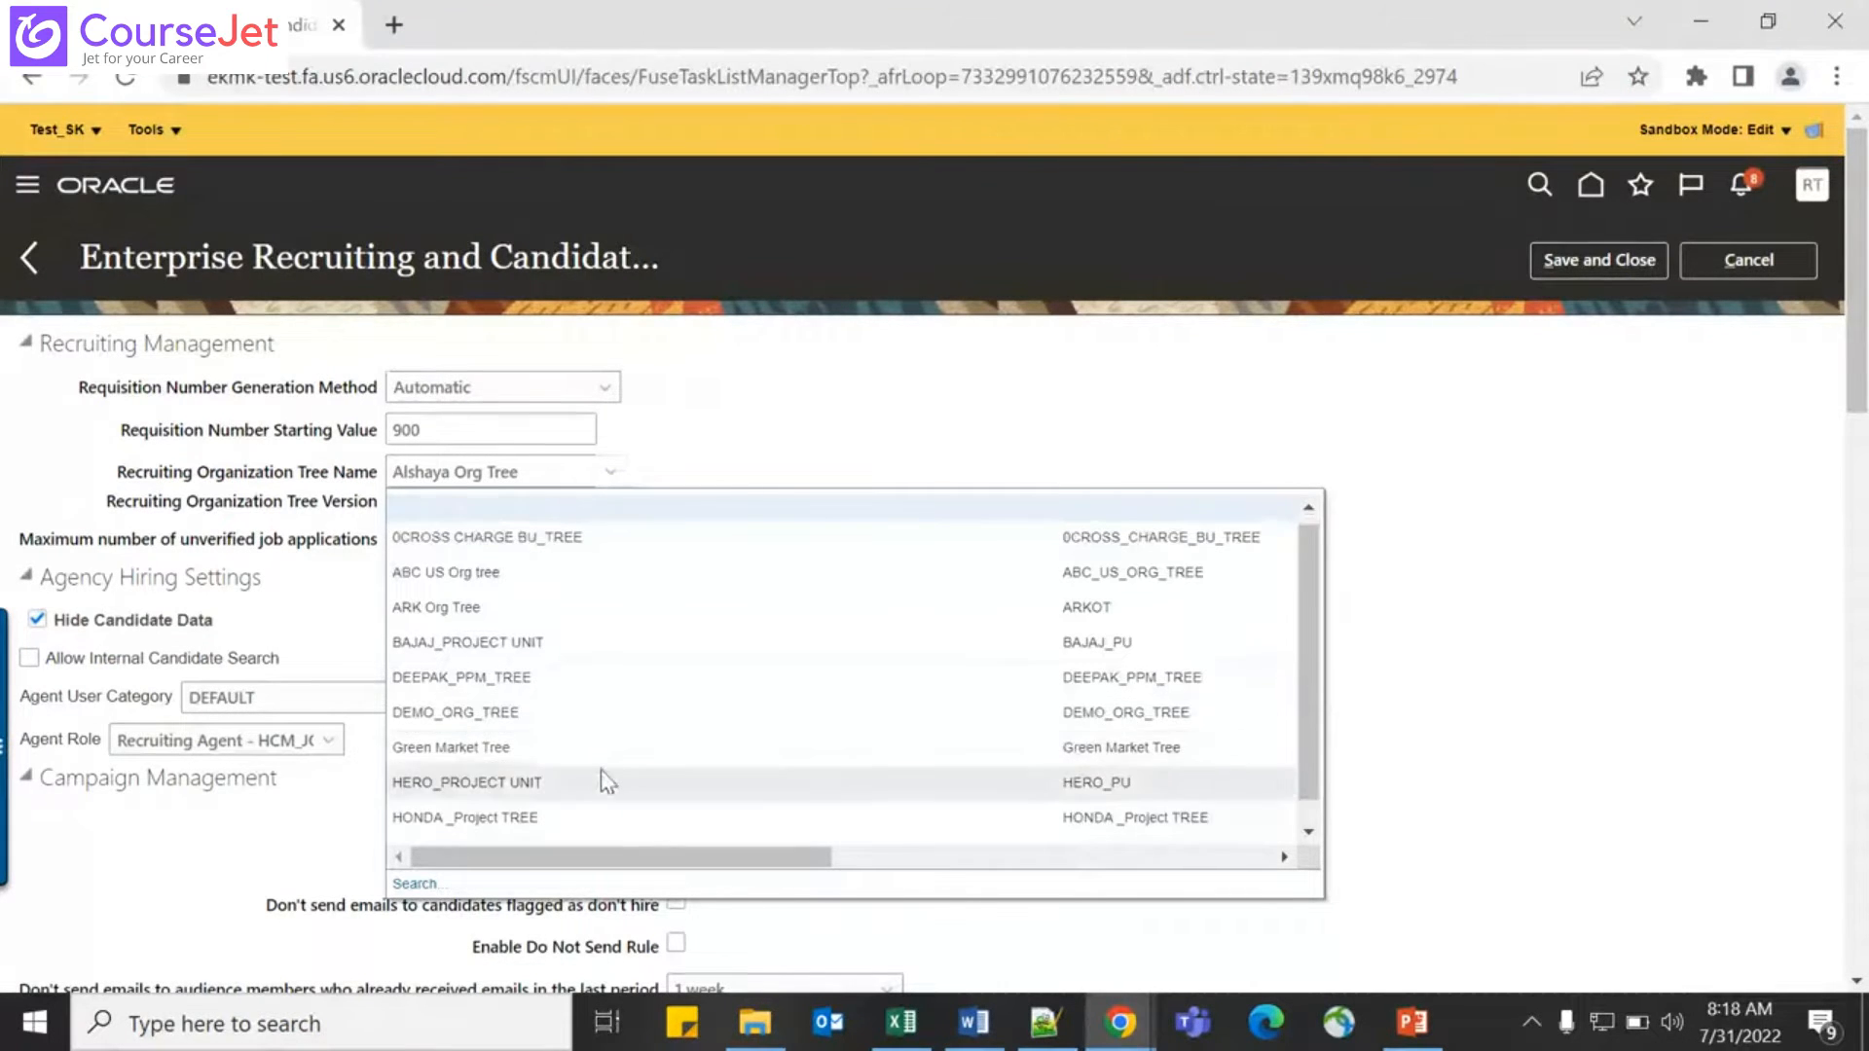
pyautogui.click(416, 867)
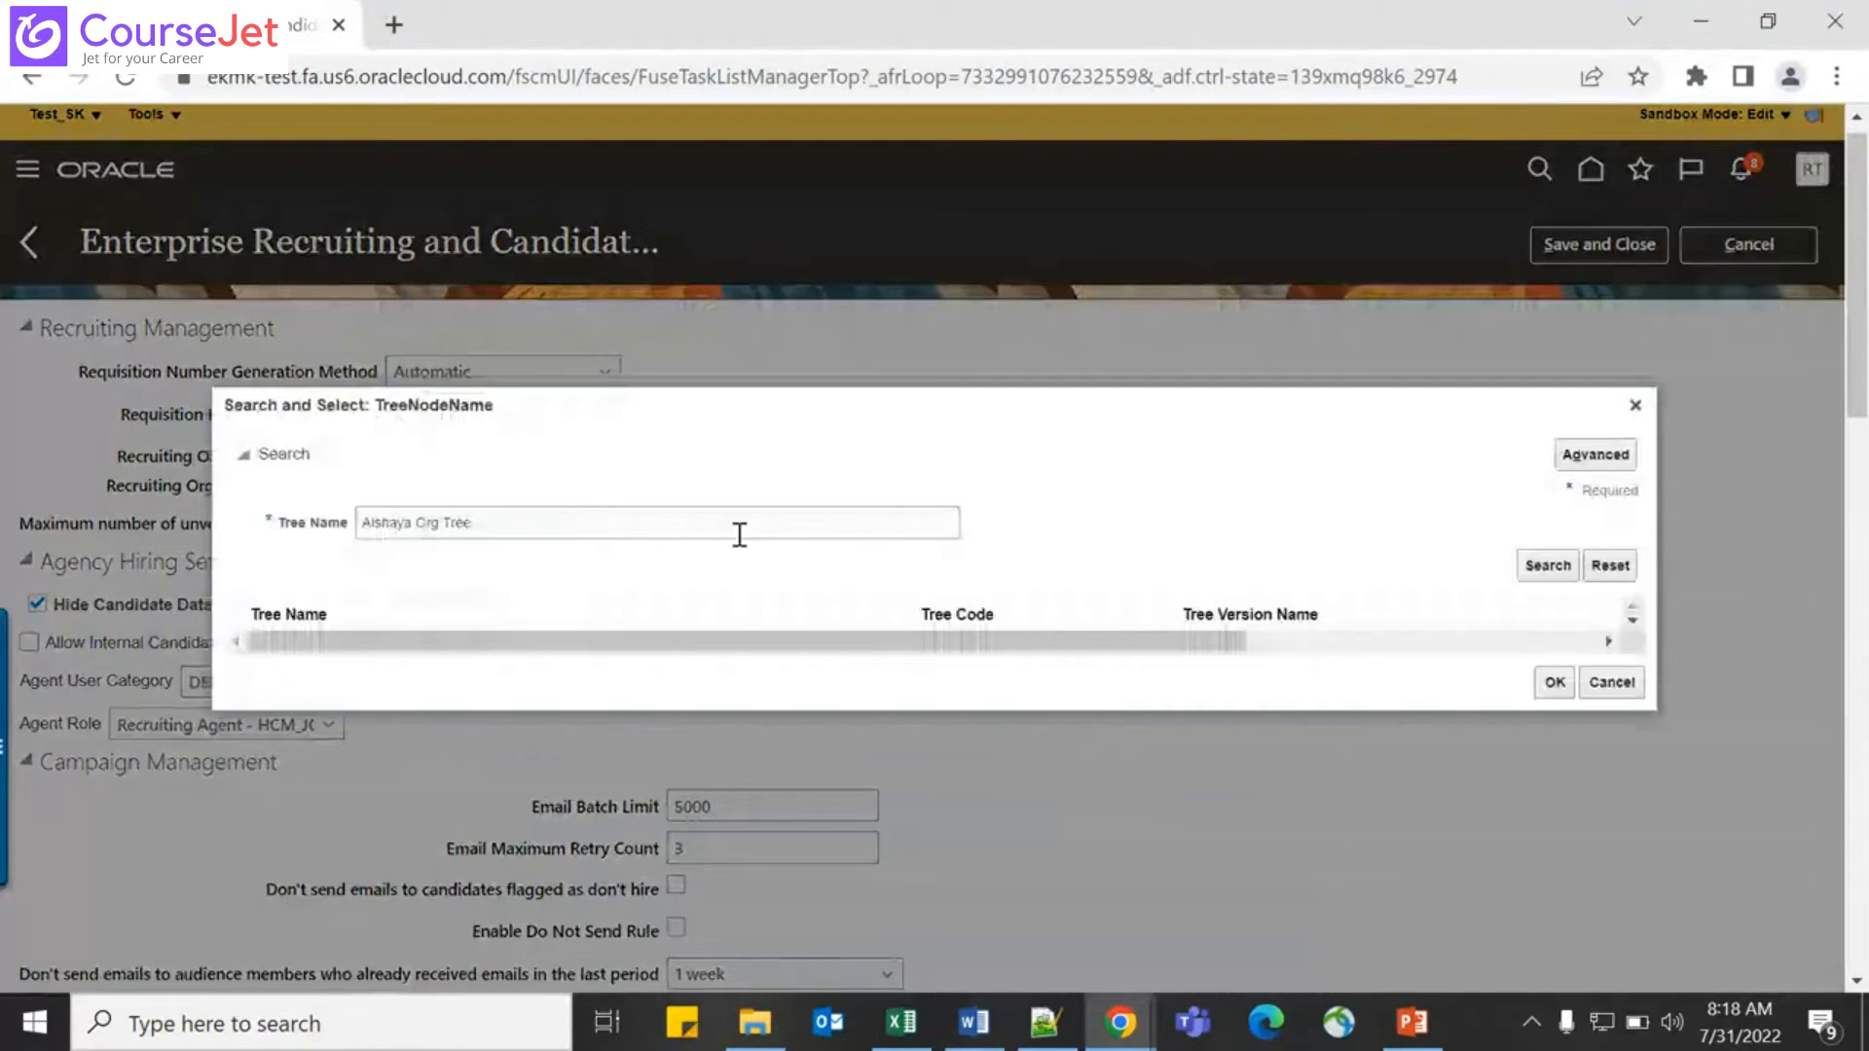
pyautogui.tripleClick(564, 533)
pyautogui.write('Test')
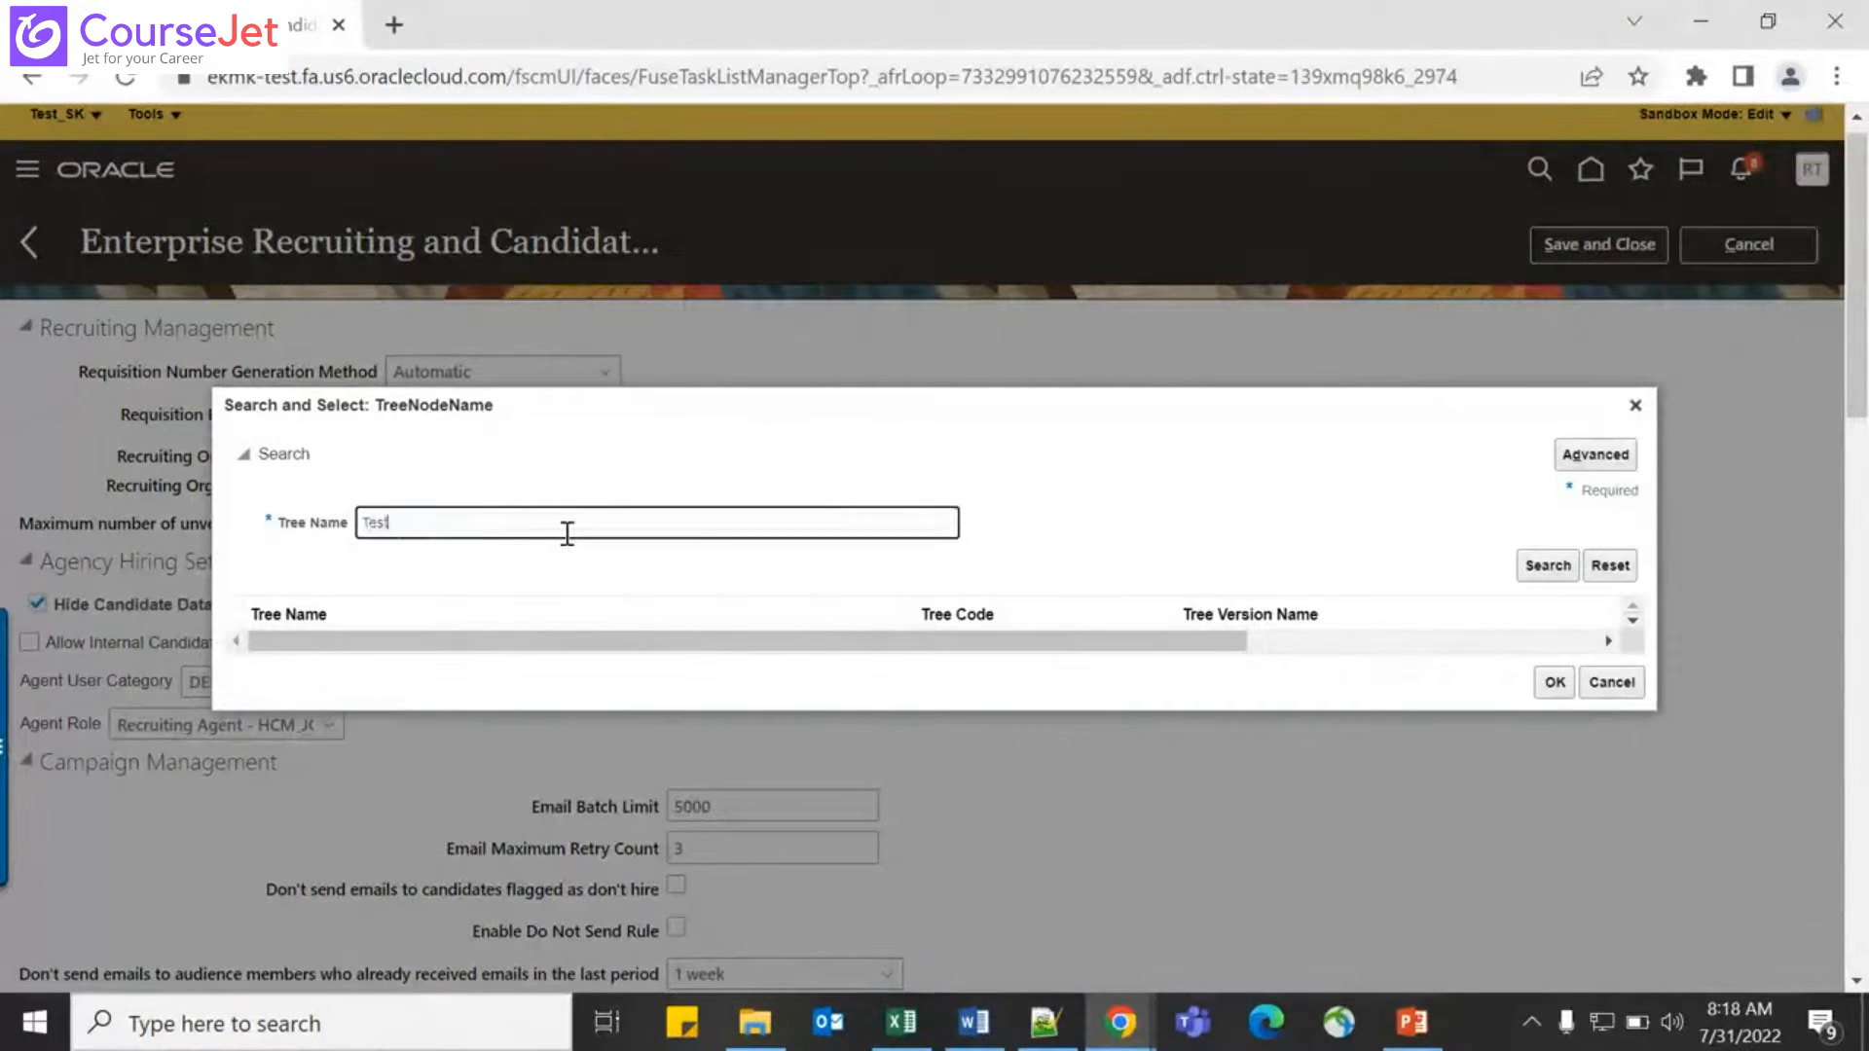
pyautogui.press('Return')
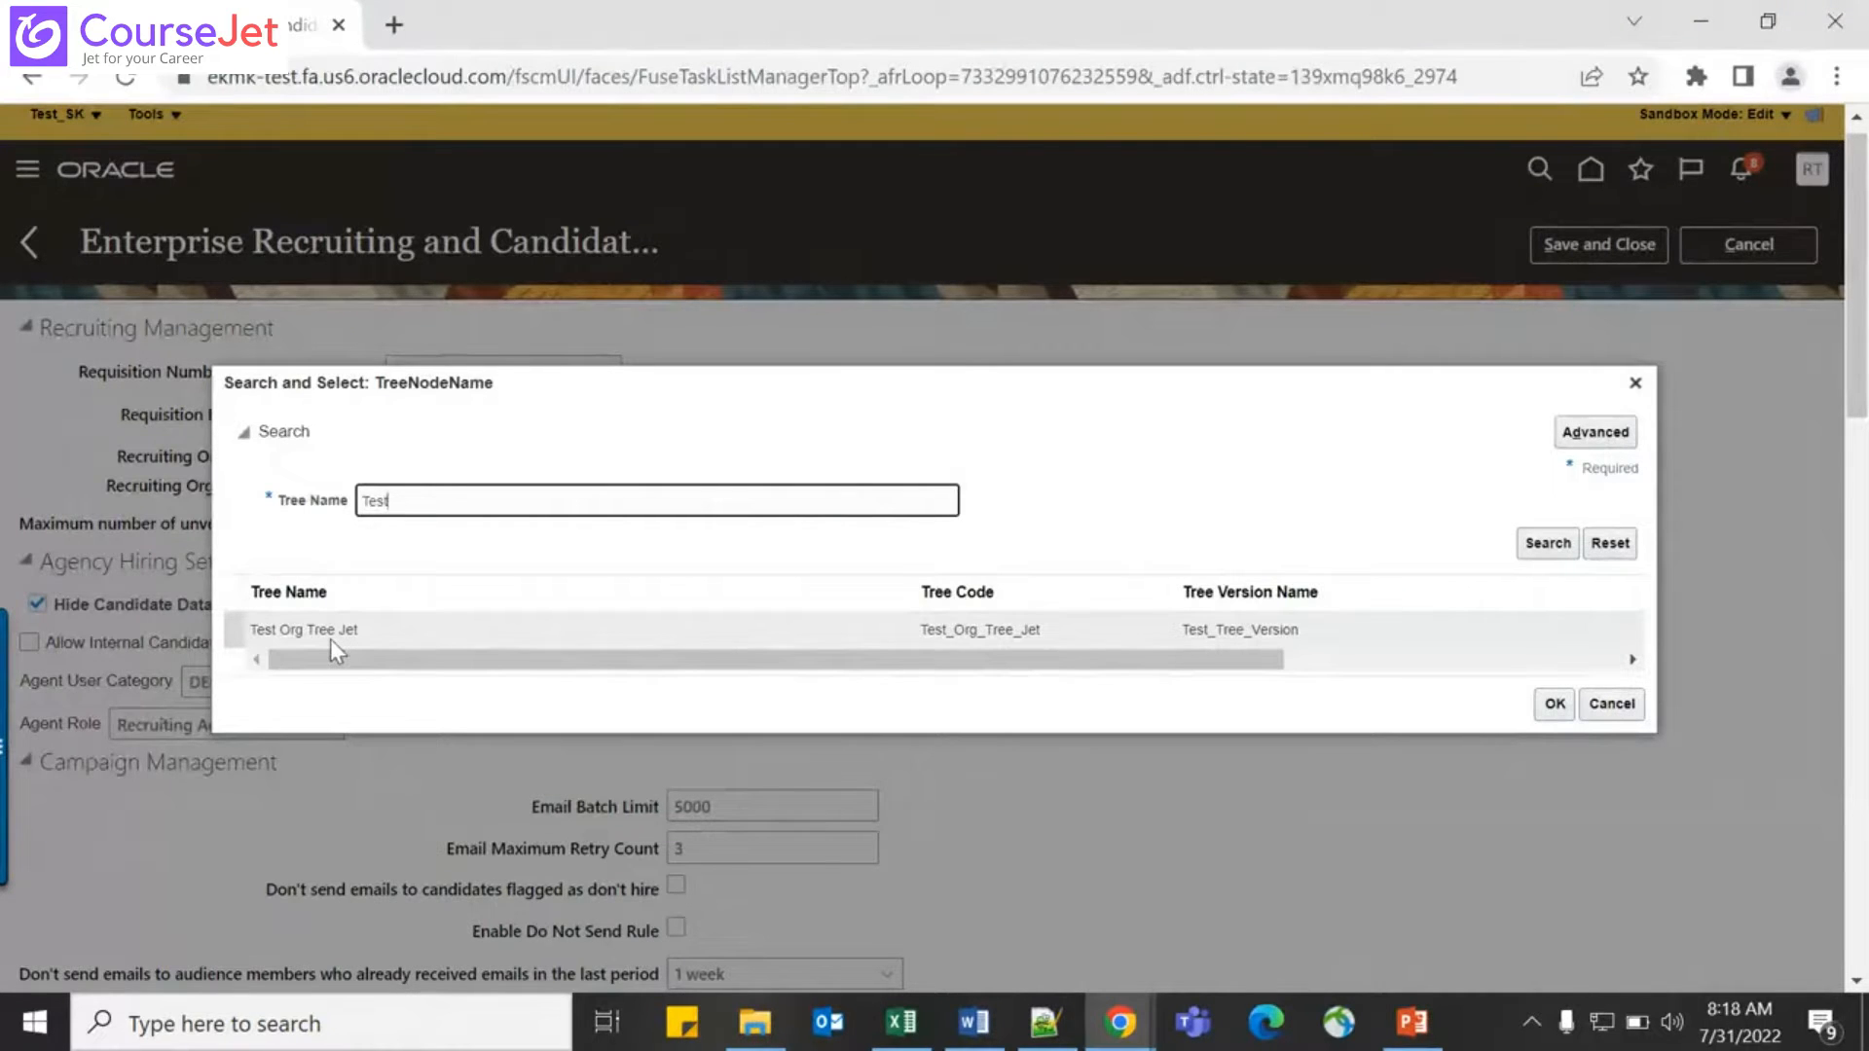
pyautogui.click(1631, 715)
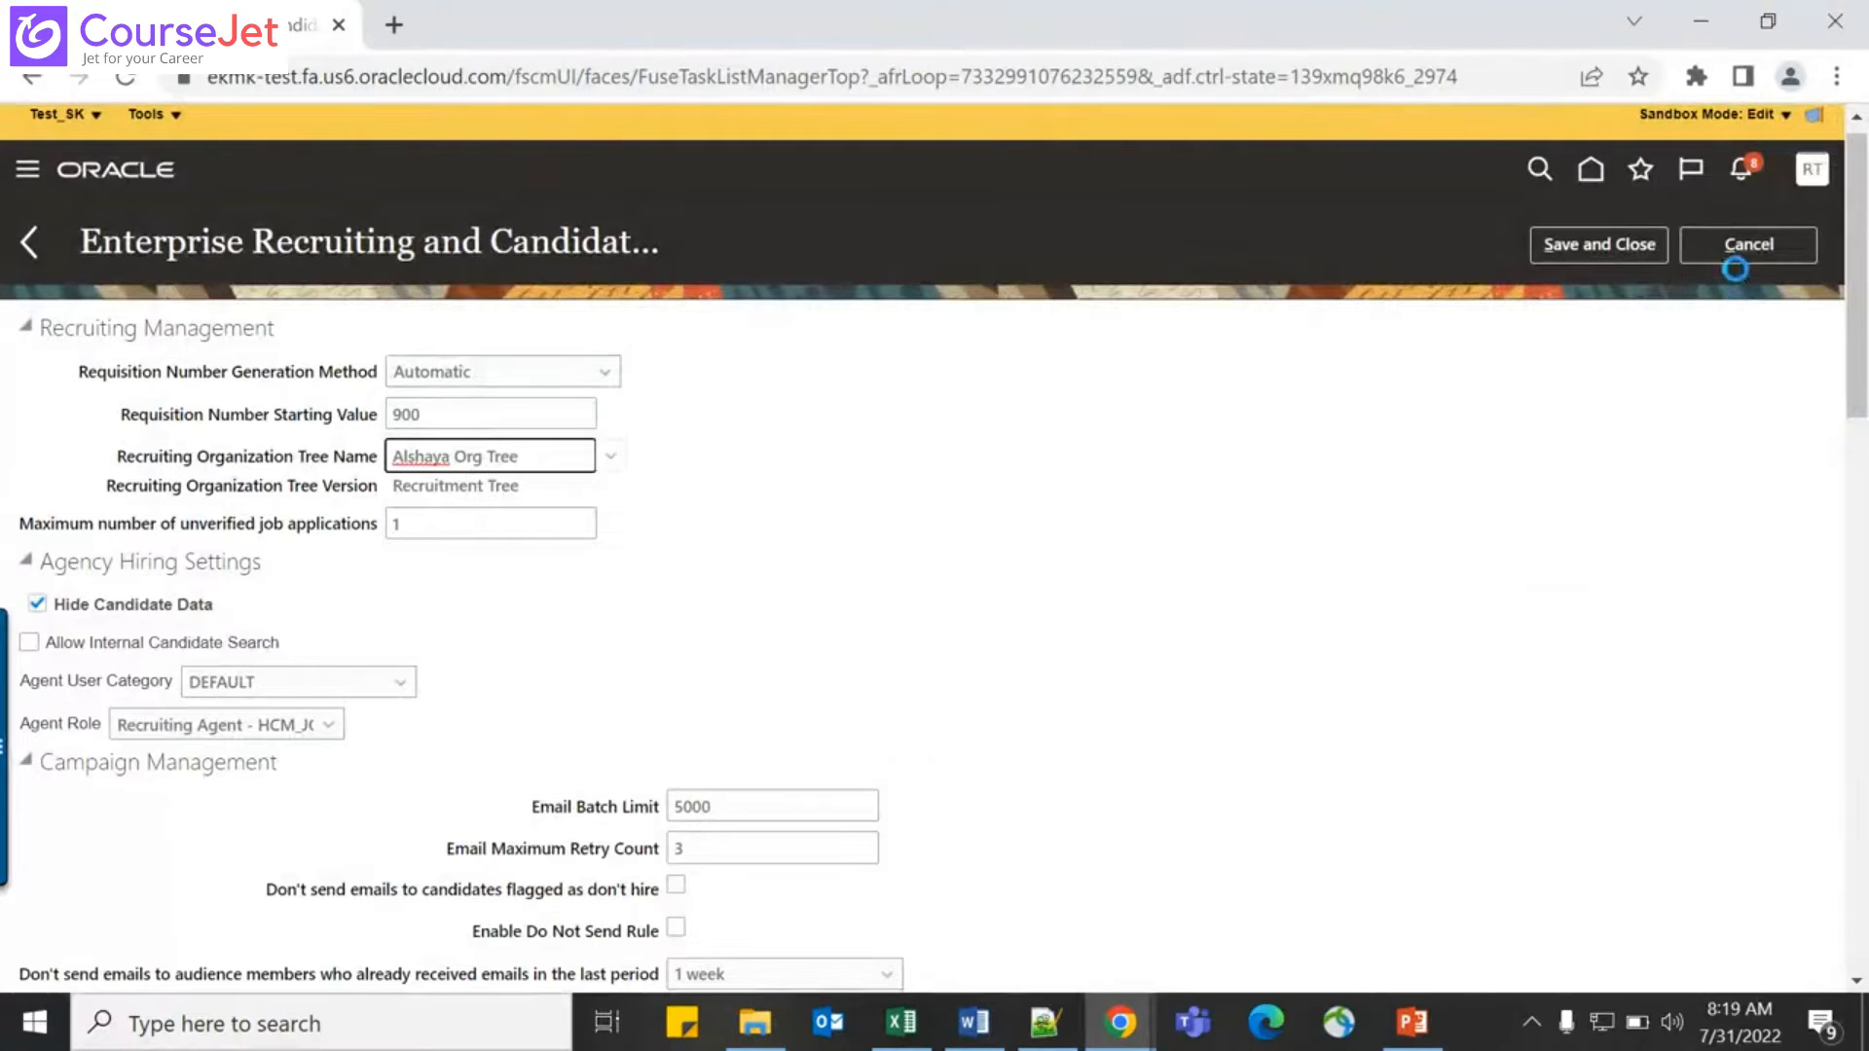
pyautogui.click(1727, 249)
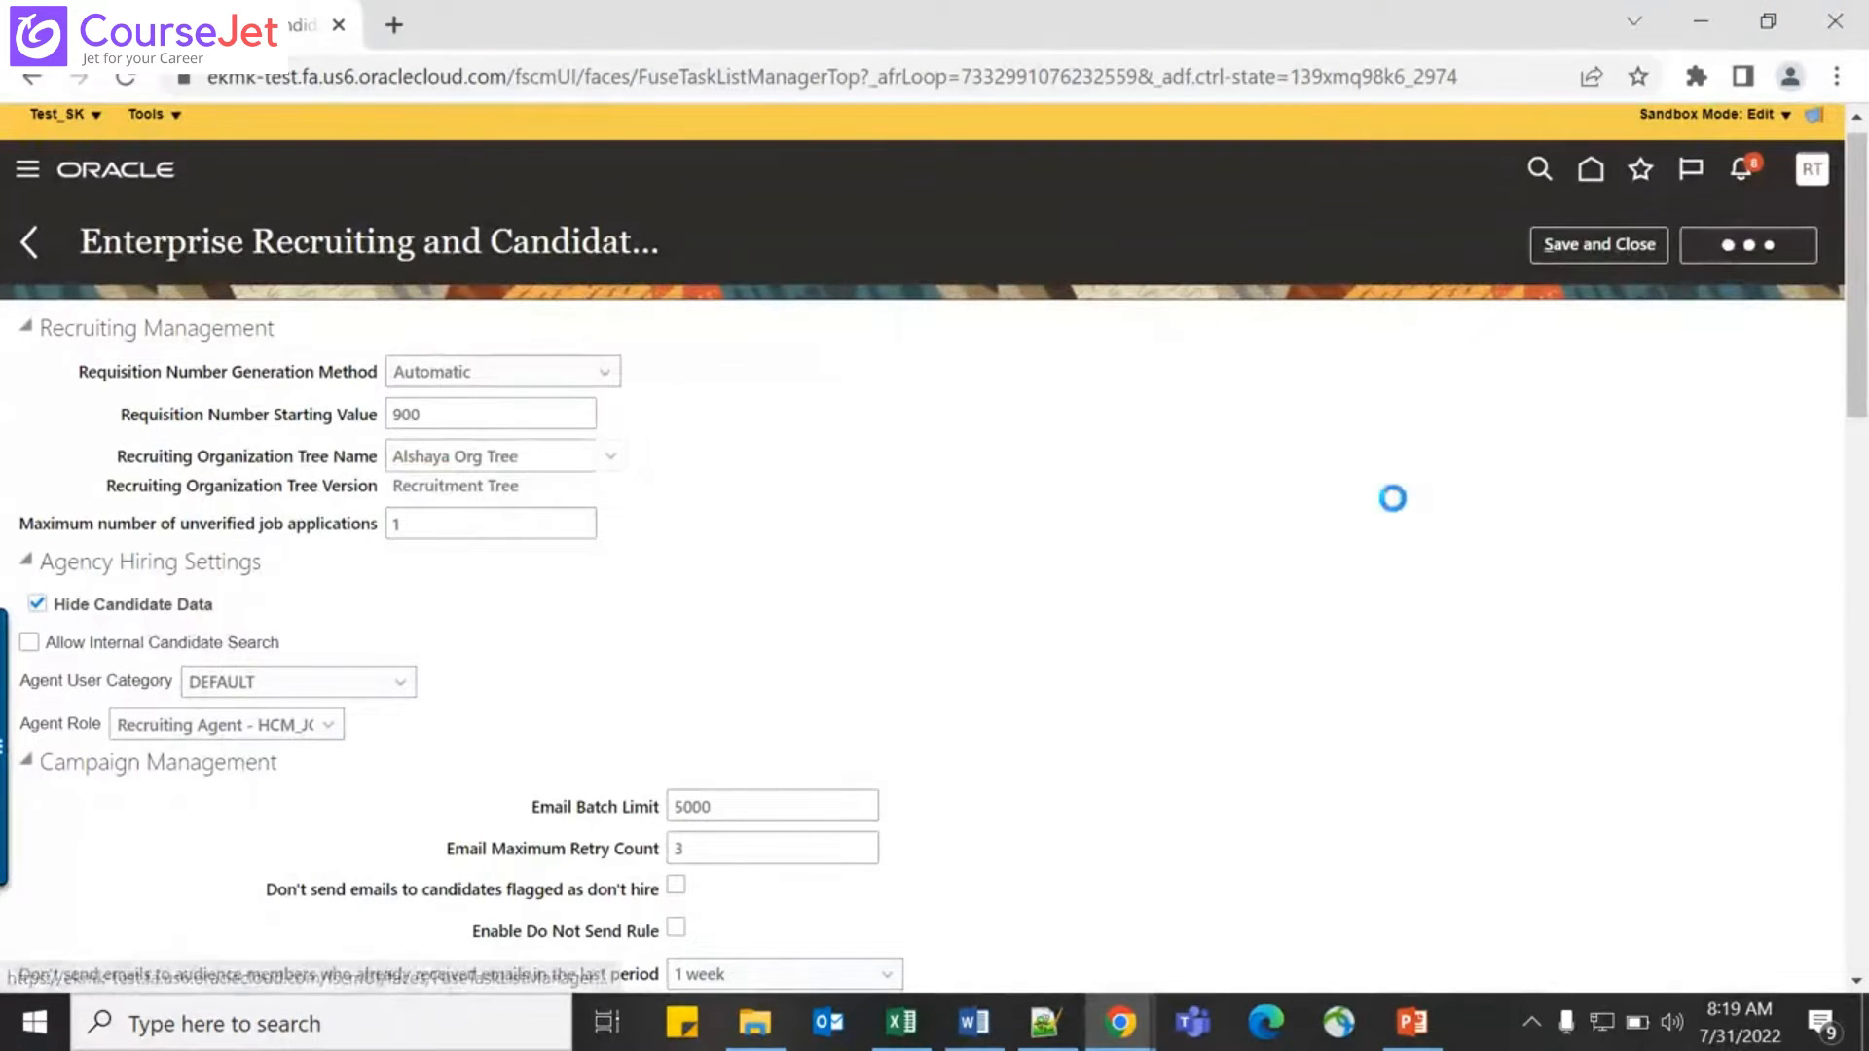
# Step: Switch to PowerPoint and read the Define Collaborator Types slide
pyautogui.hotkey('alt', 'Tab')
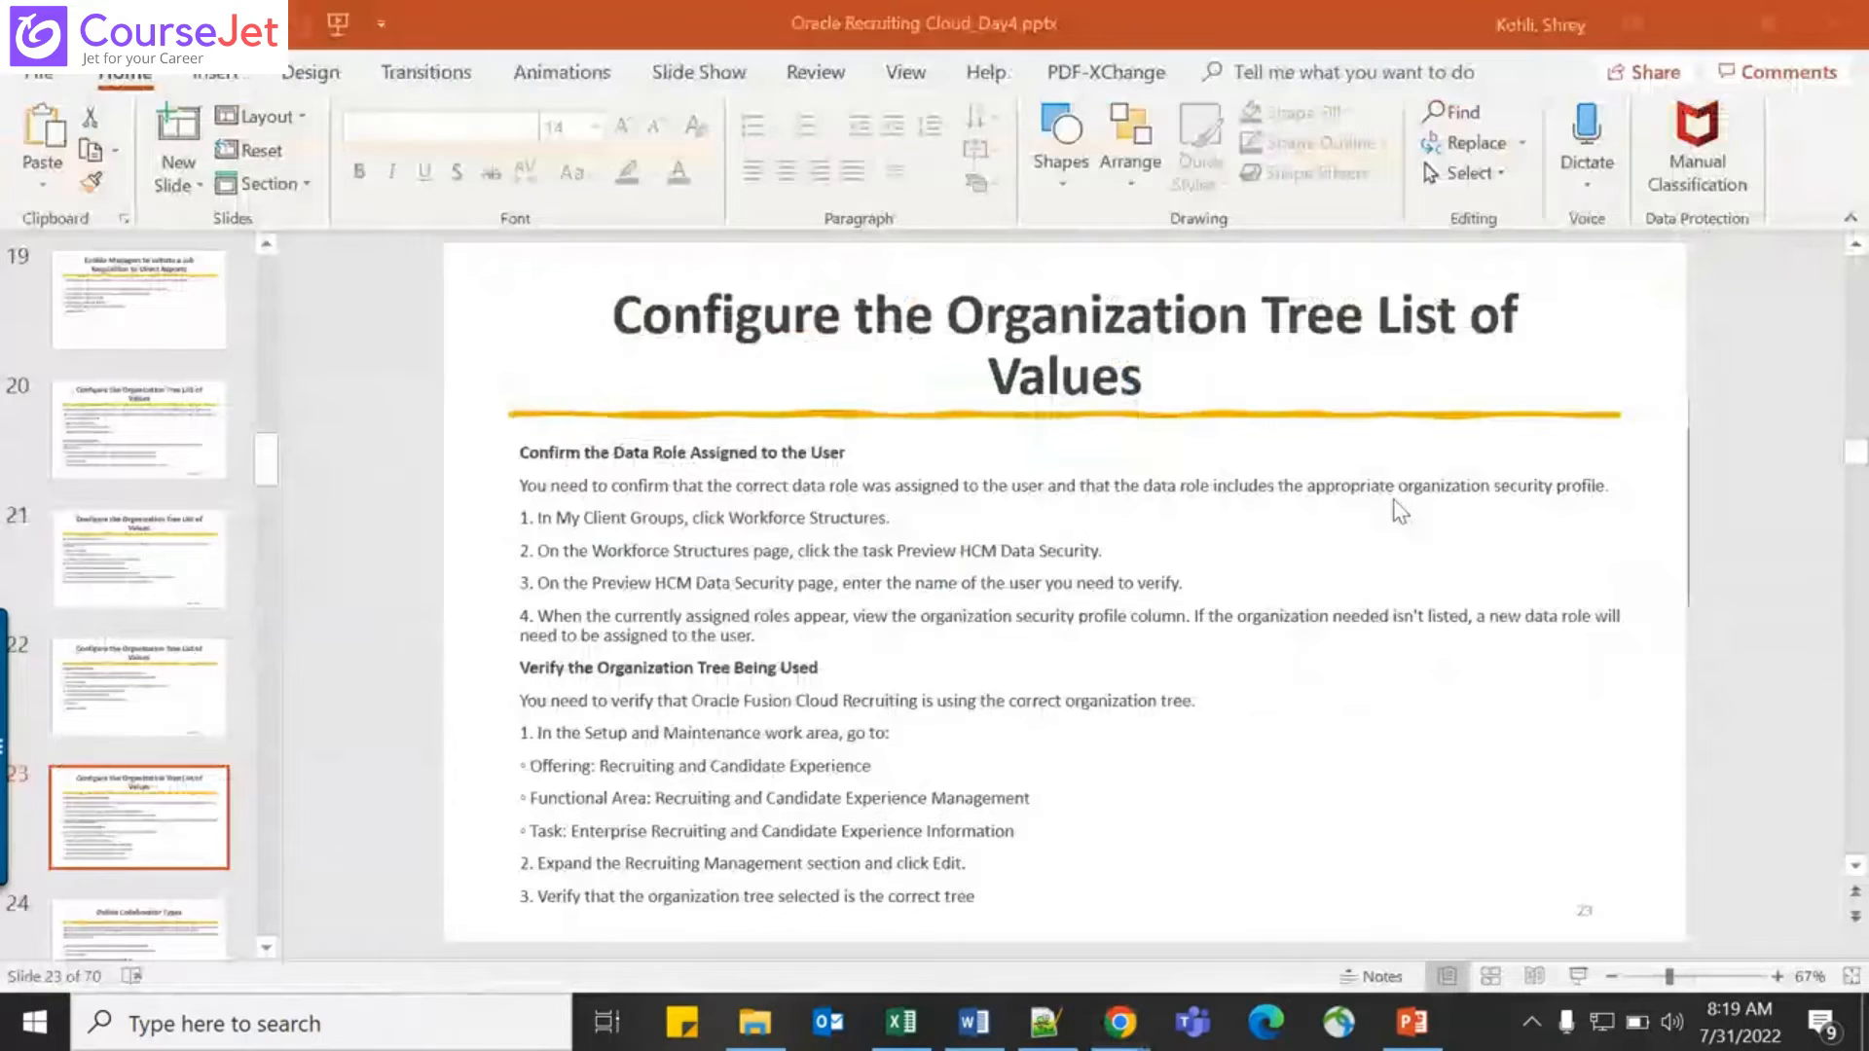
pyautogui.scroll(-1, 955, 701)
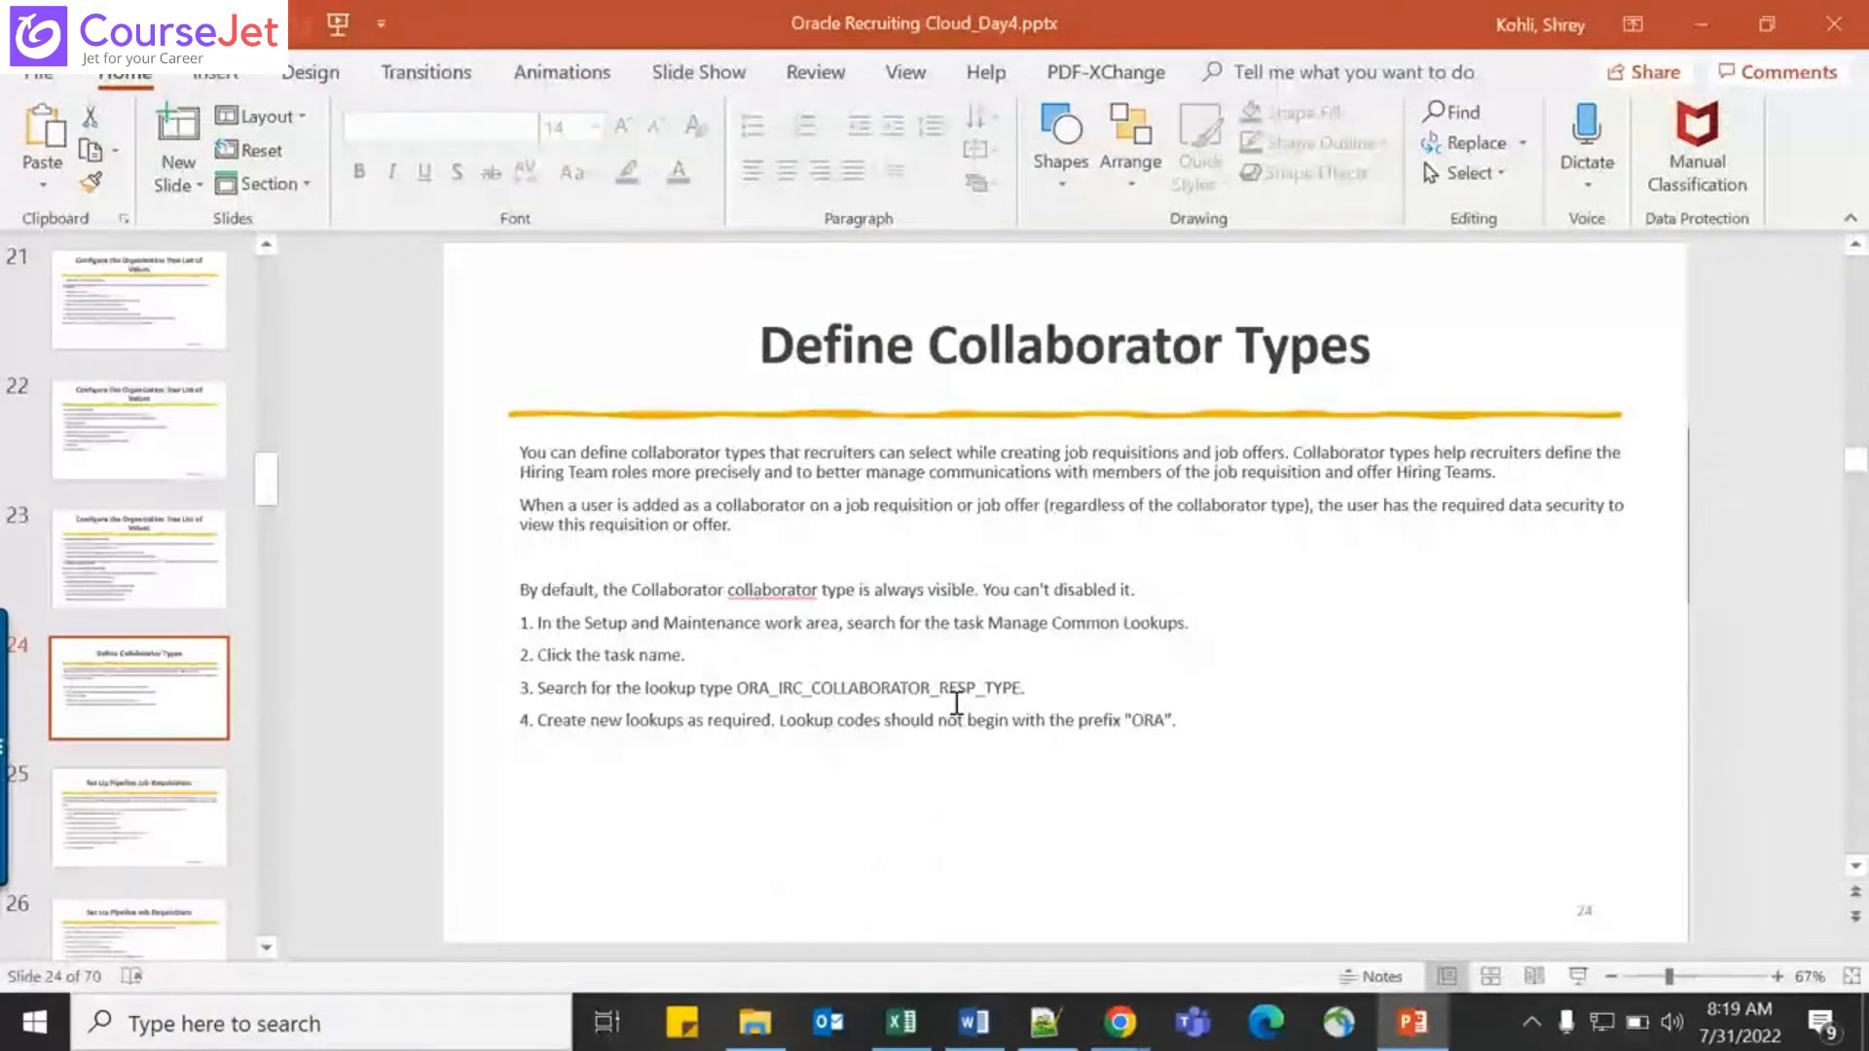
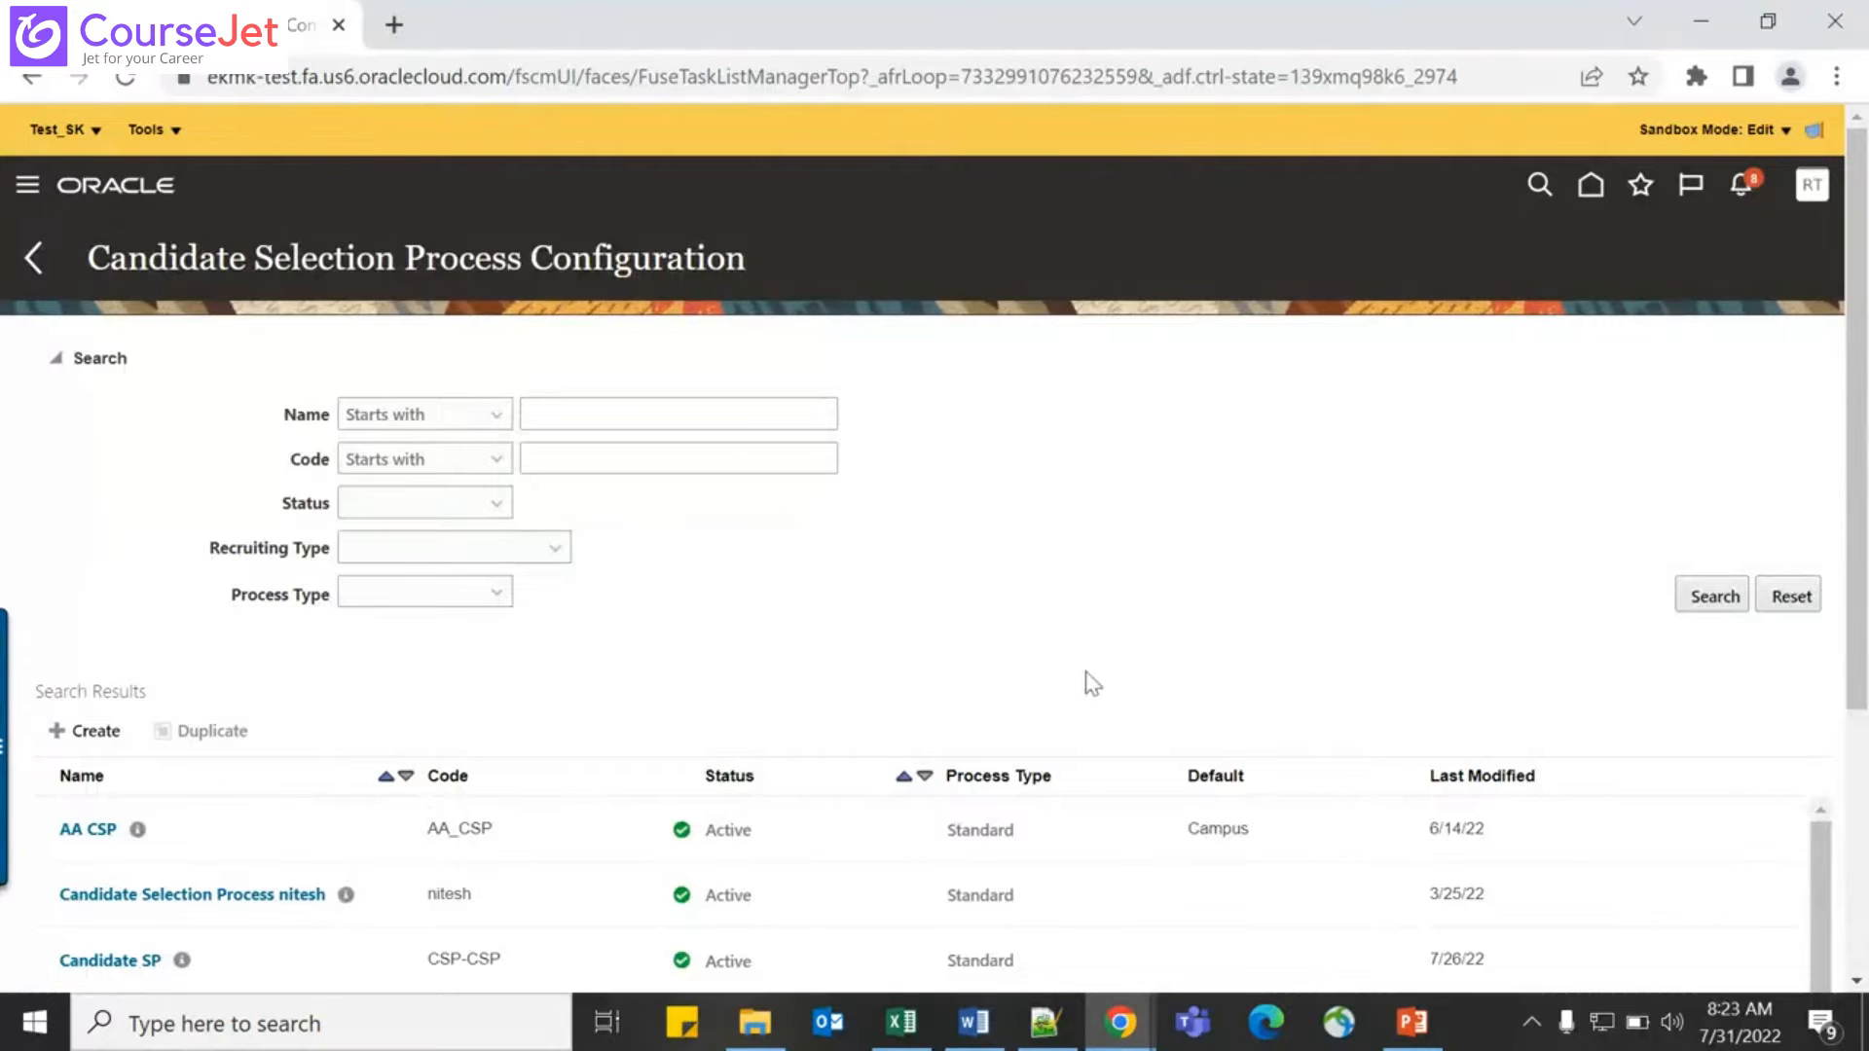
# Step: Switch to PowerPoint and read the Set Up Pipeline Job Requisitions slides and the first Create an Approval Rule Using Job Requisition Flexfields slide
pyautogui.moveTo(1120, 1022)
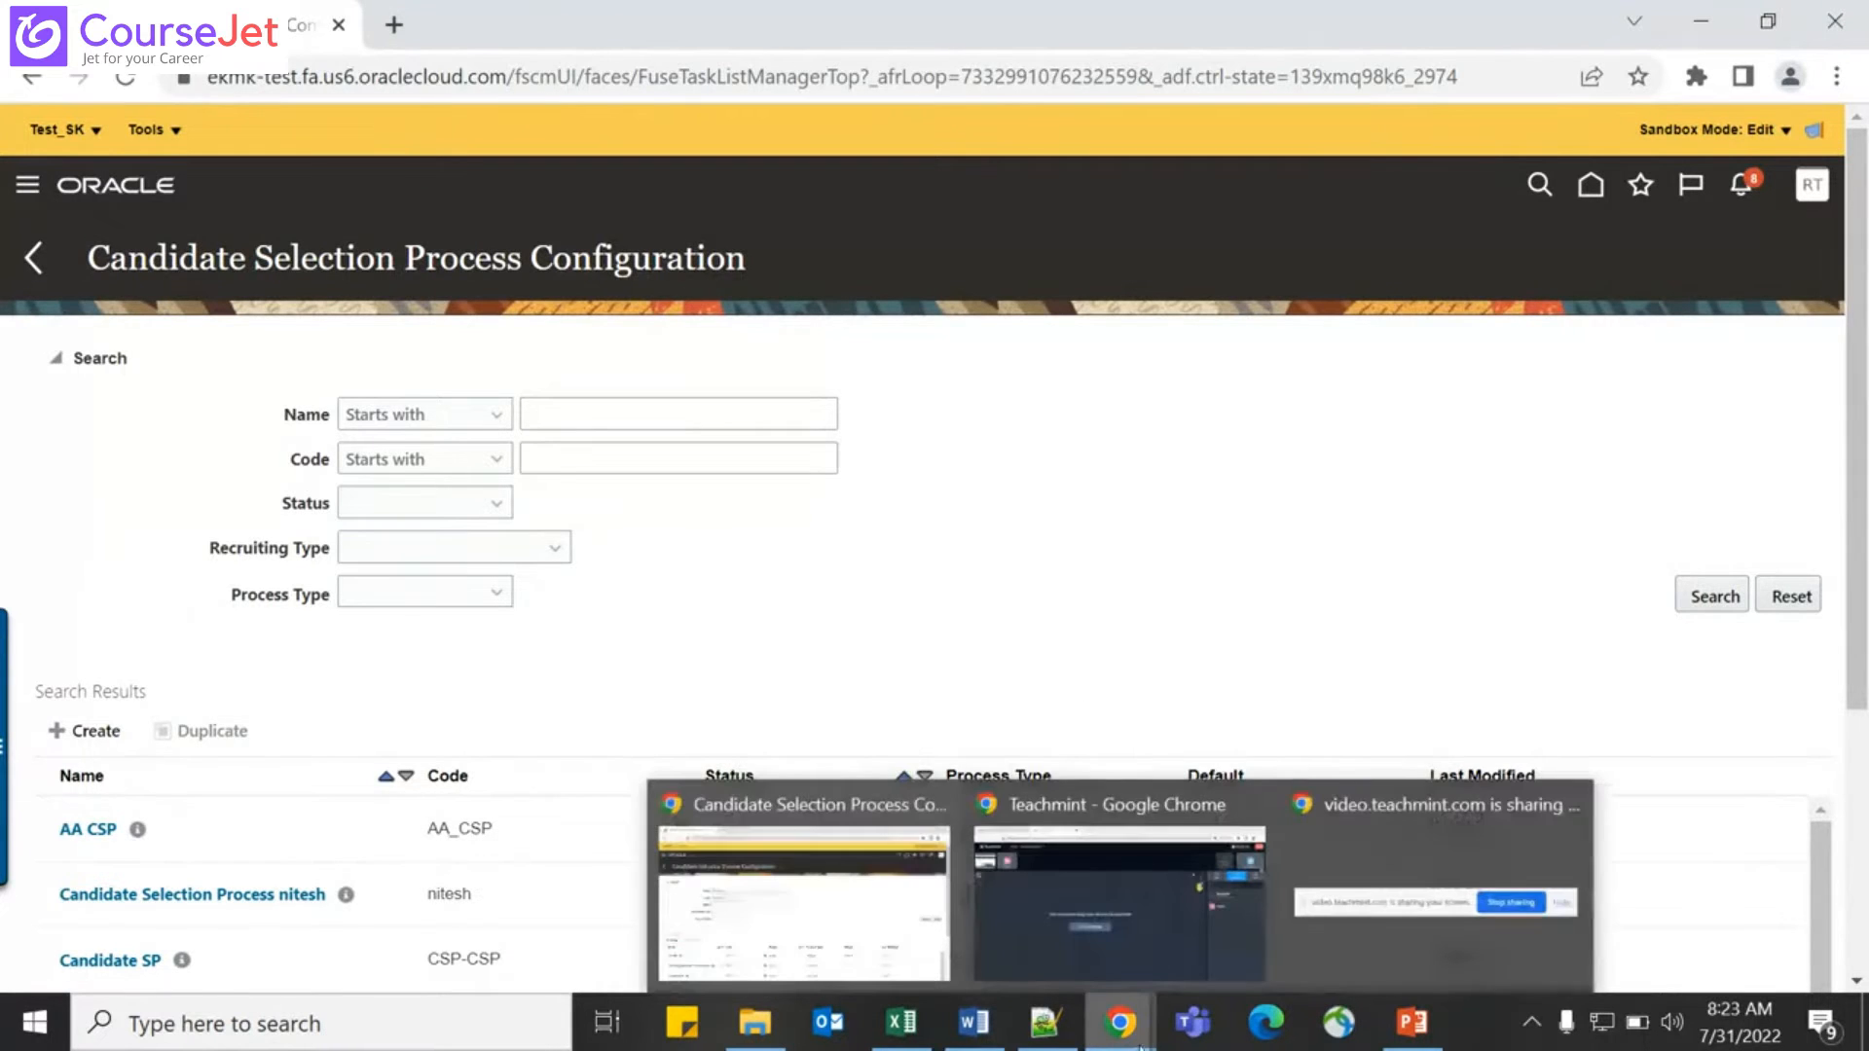
pyautogui.click(888, 906)
pyautogui.click(1426, 1047)
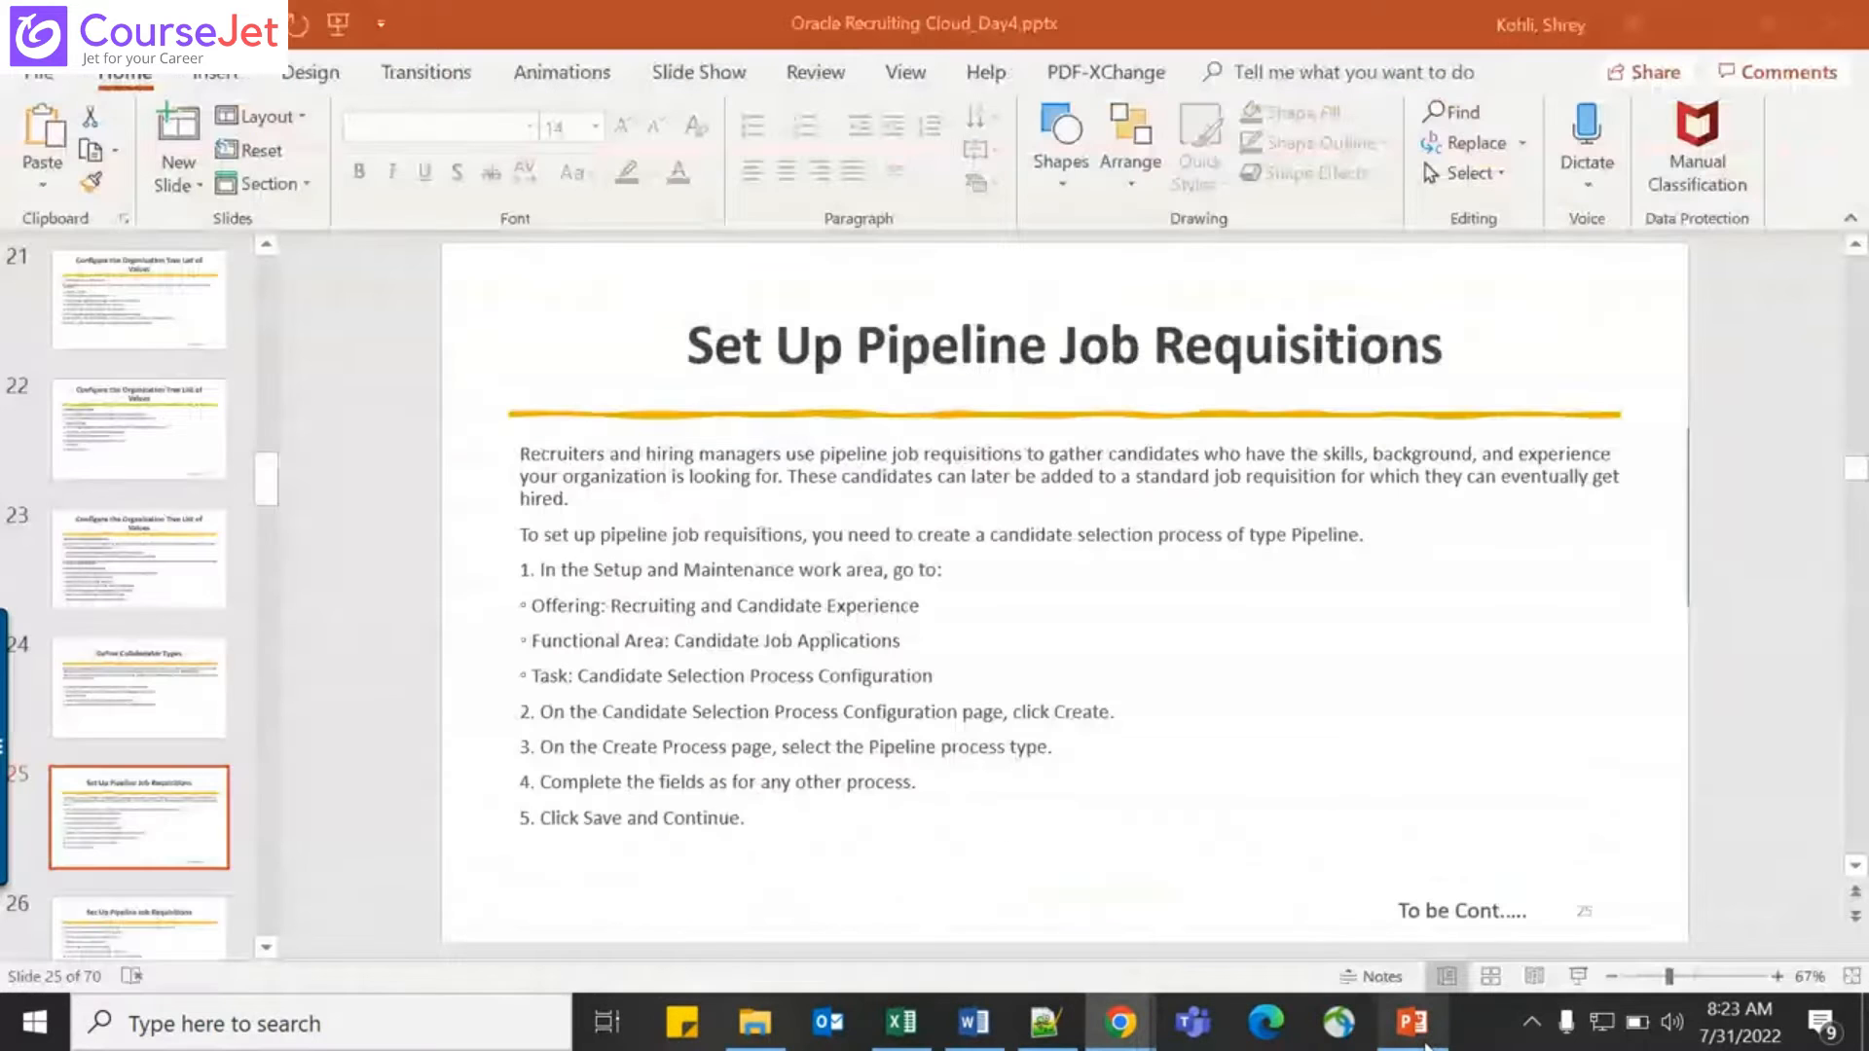
pyautogui.click(86, 944)
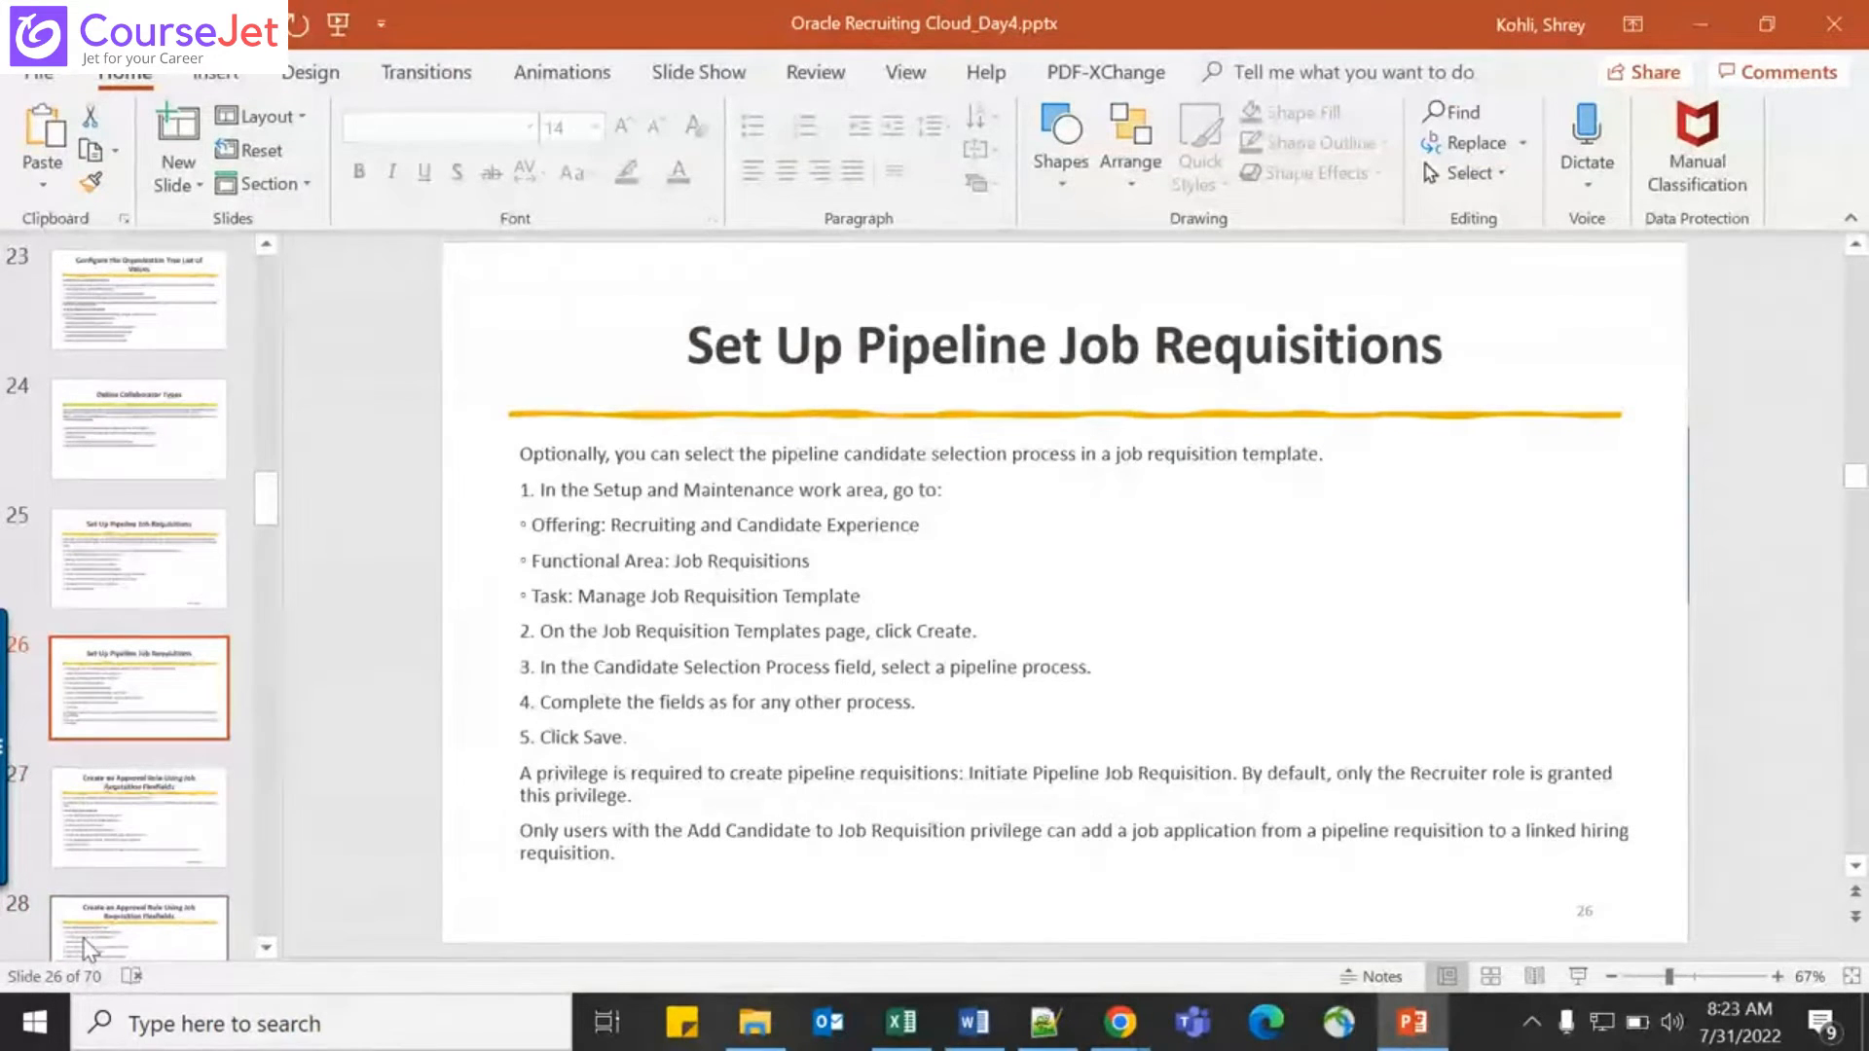
pyautogui.press('Down')
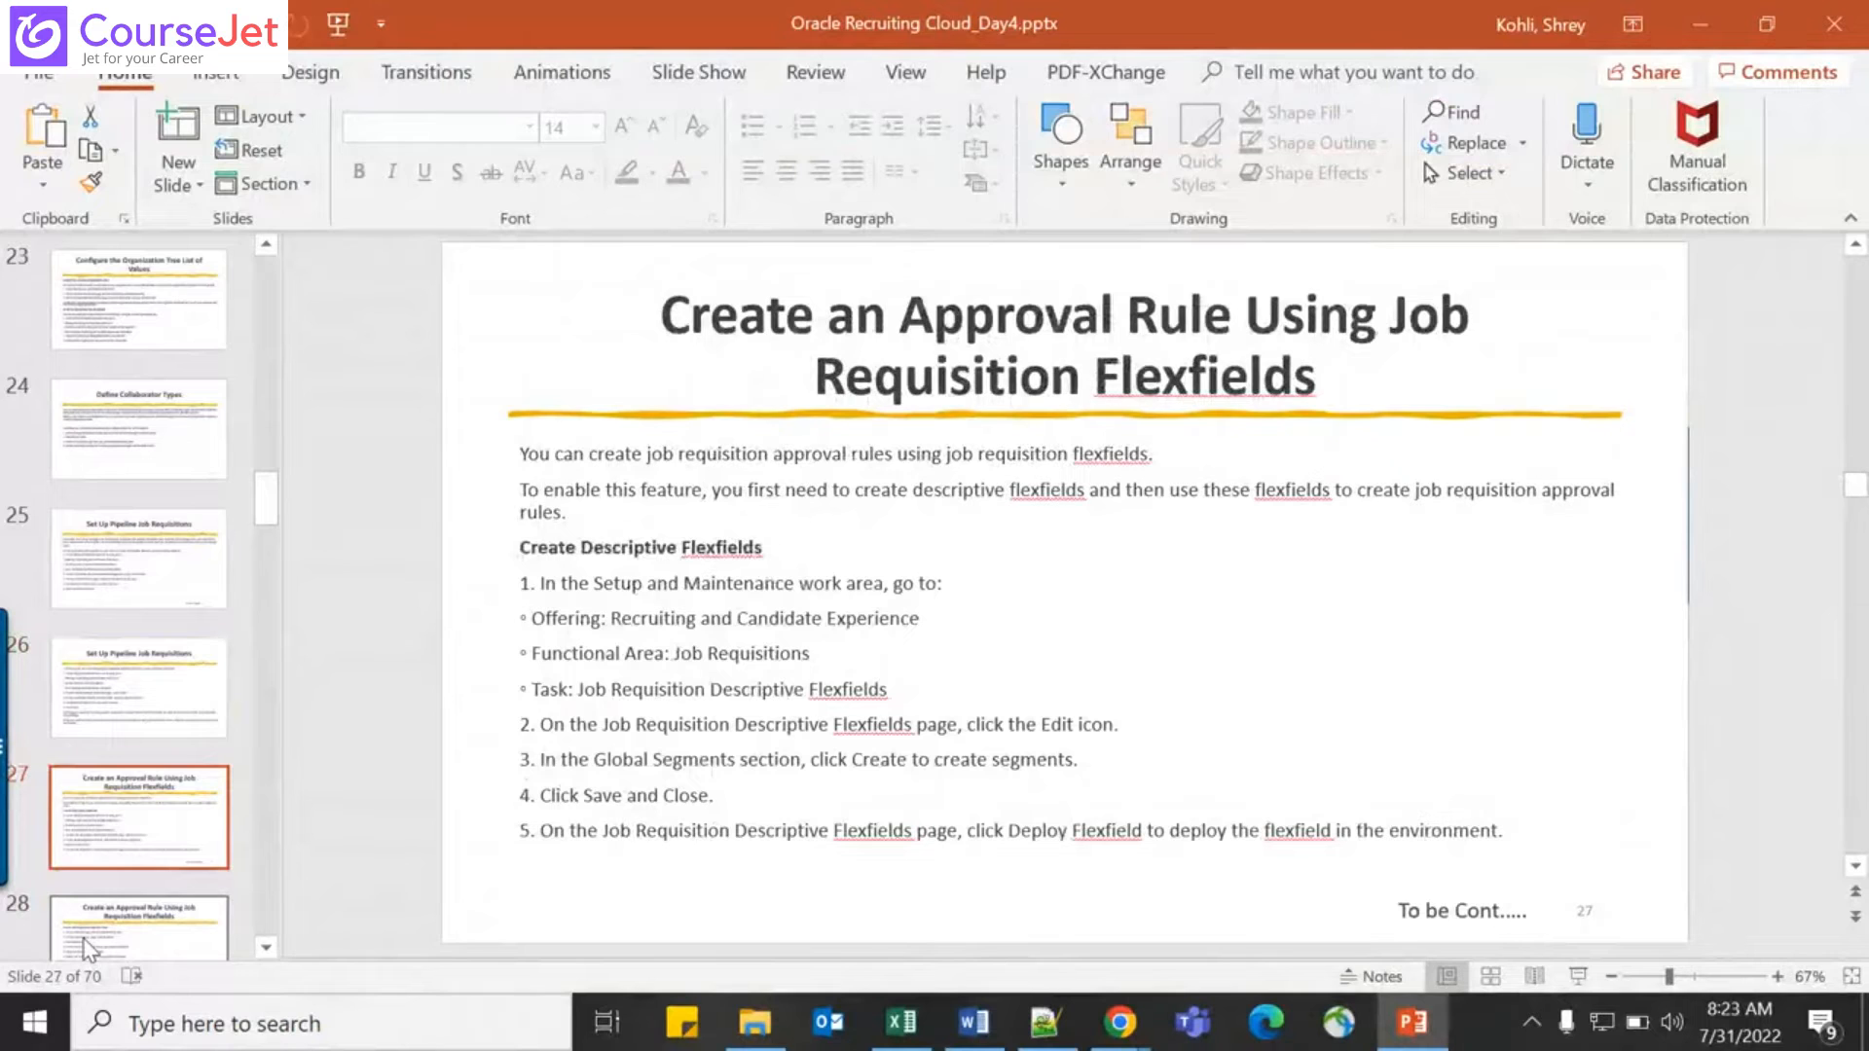
pyautogui.scroll(-5, 87, 949)
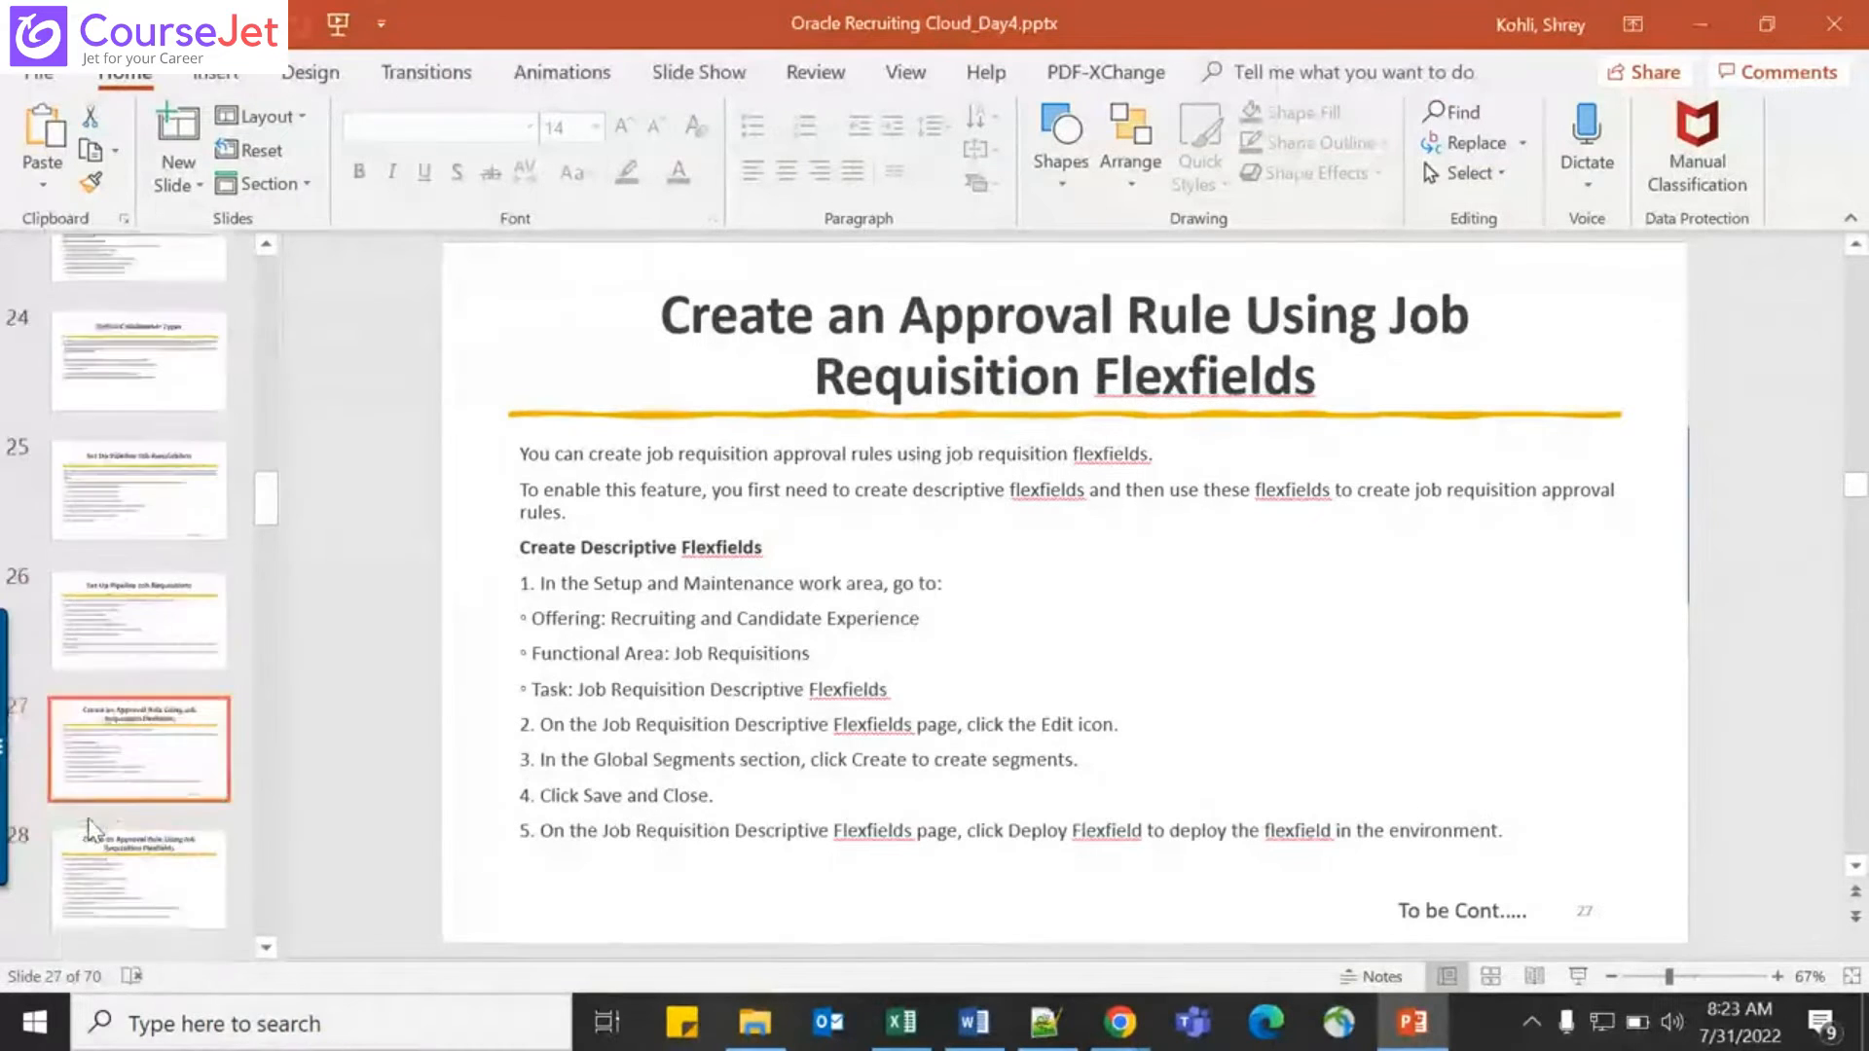
pyautogui.scroll(3, 93, 830)
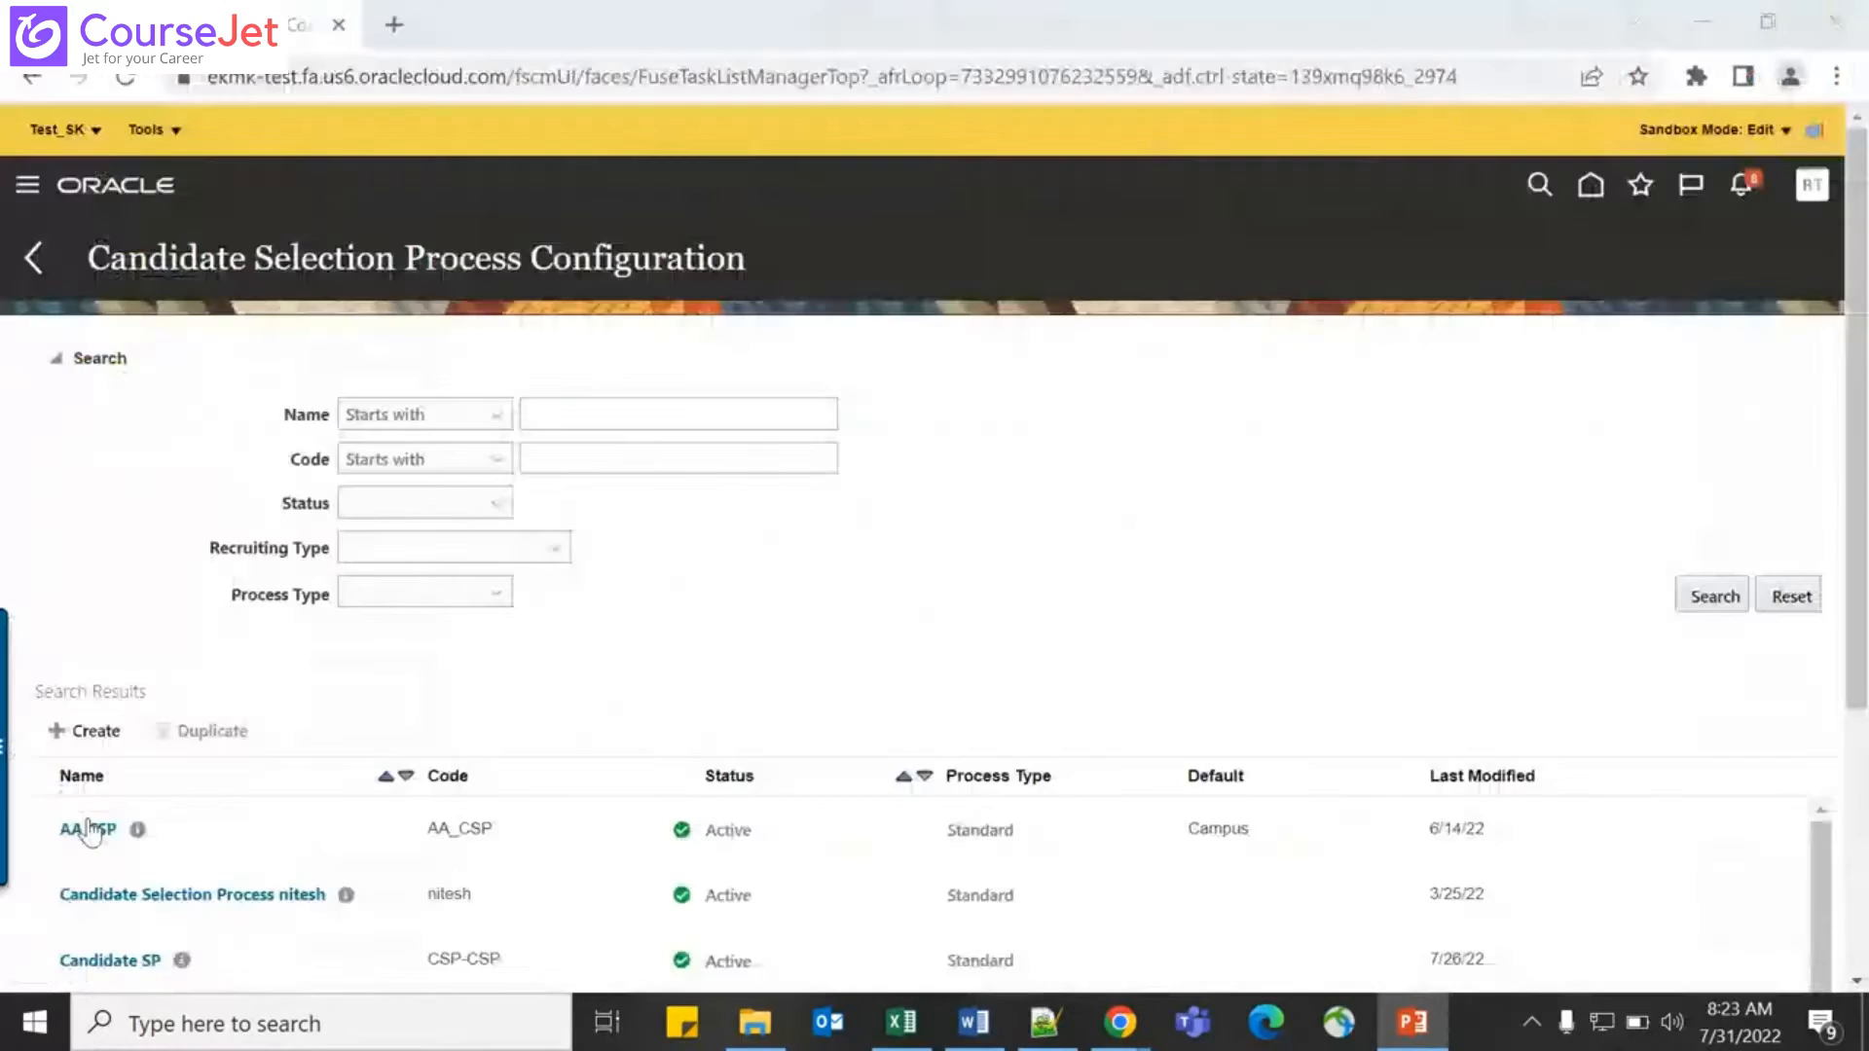
# Step: Switch to Oracle in Chrome and open the Transaction Console from the home page's Tools apps
pyautogui.click(119, 190)
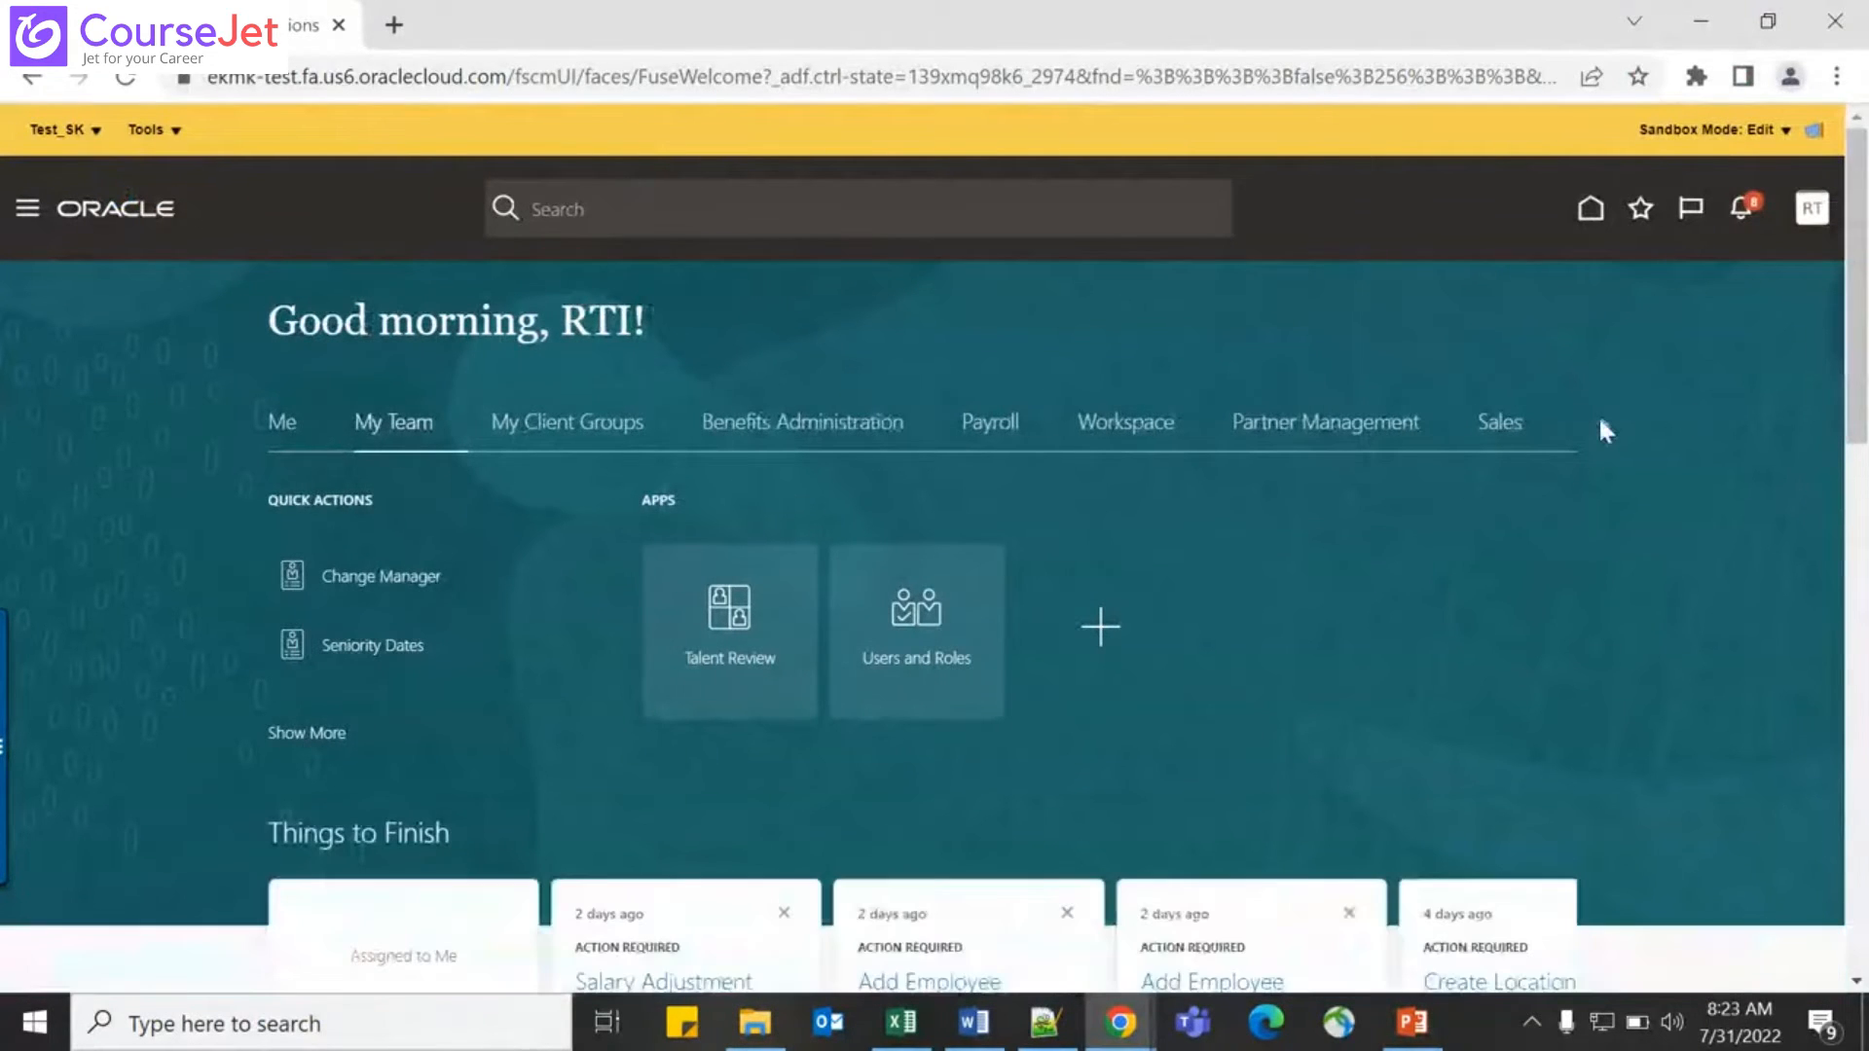
pyautogui.click(1602, 424)
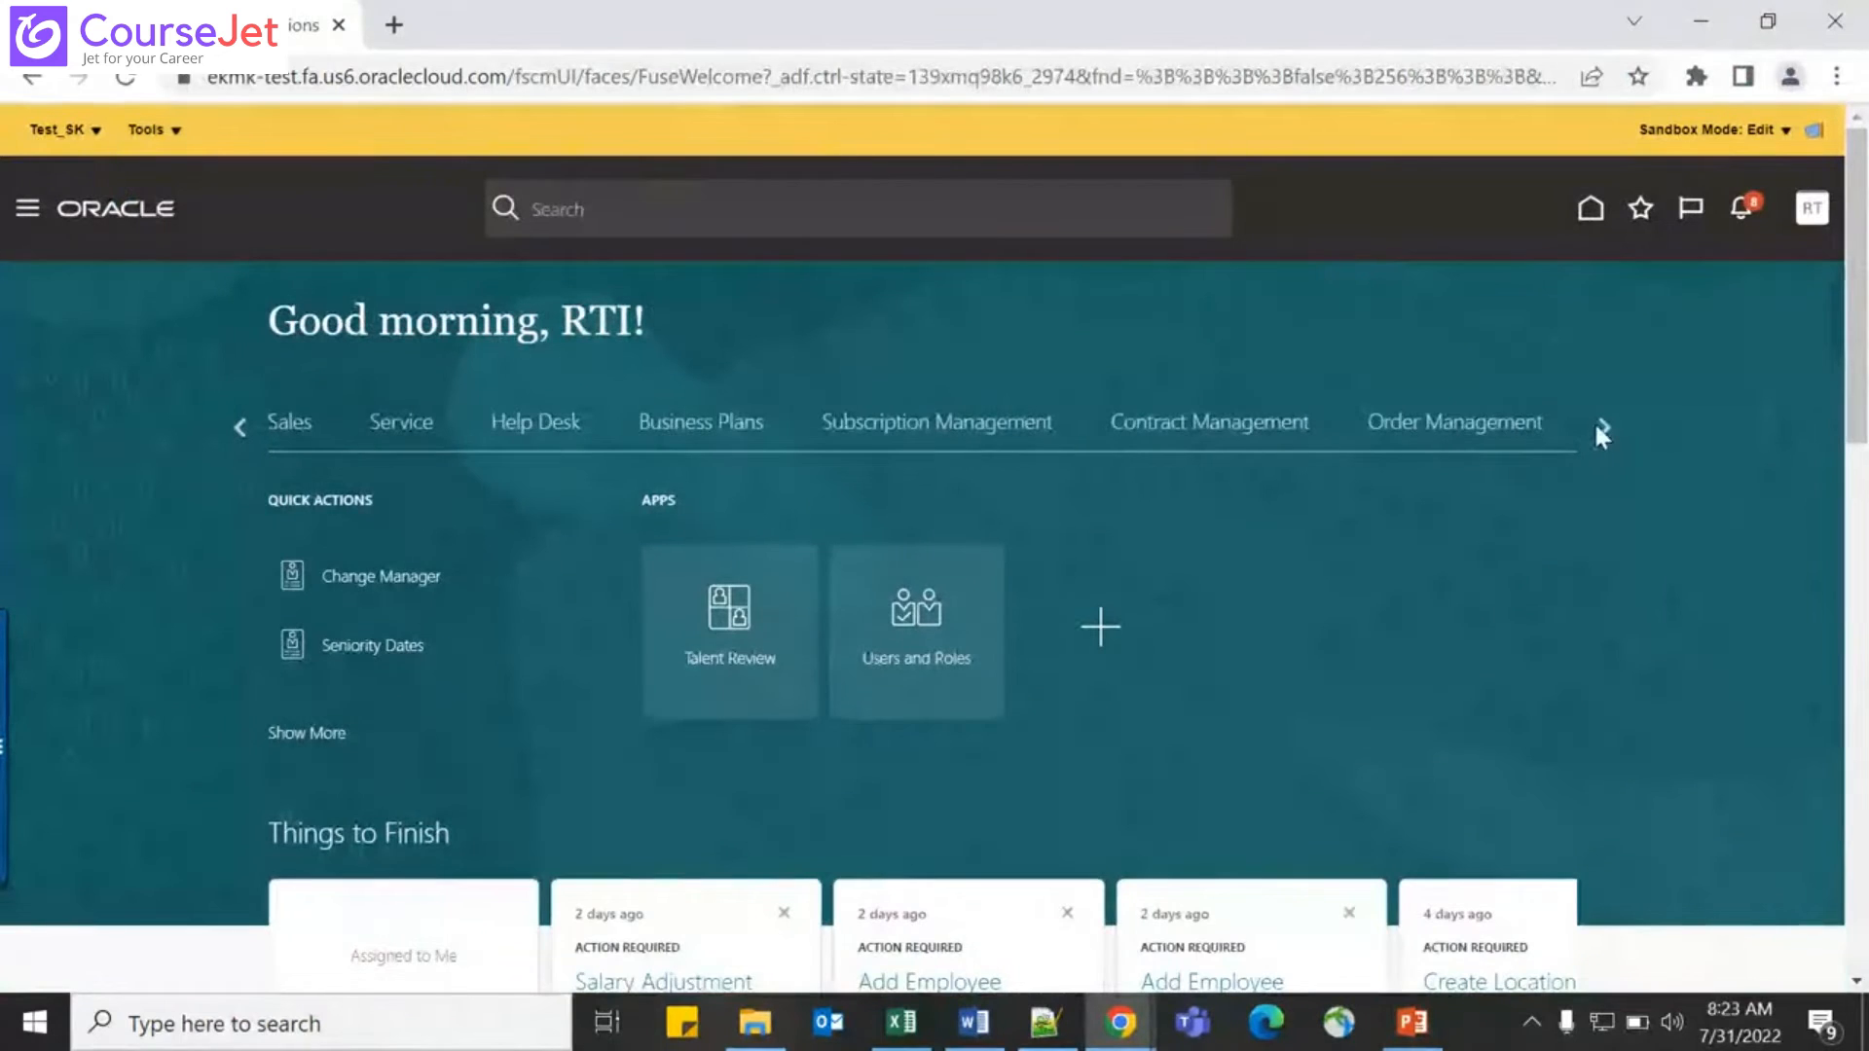
pyautogui.click(1607, 426)
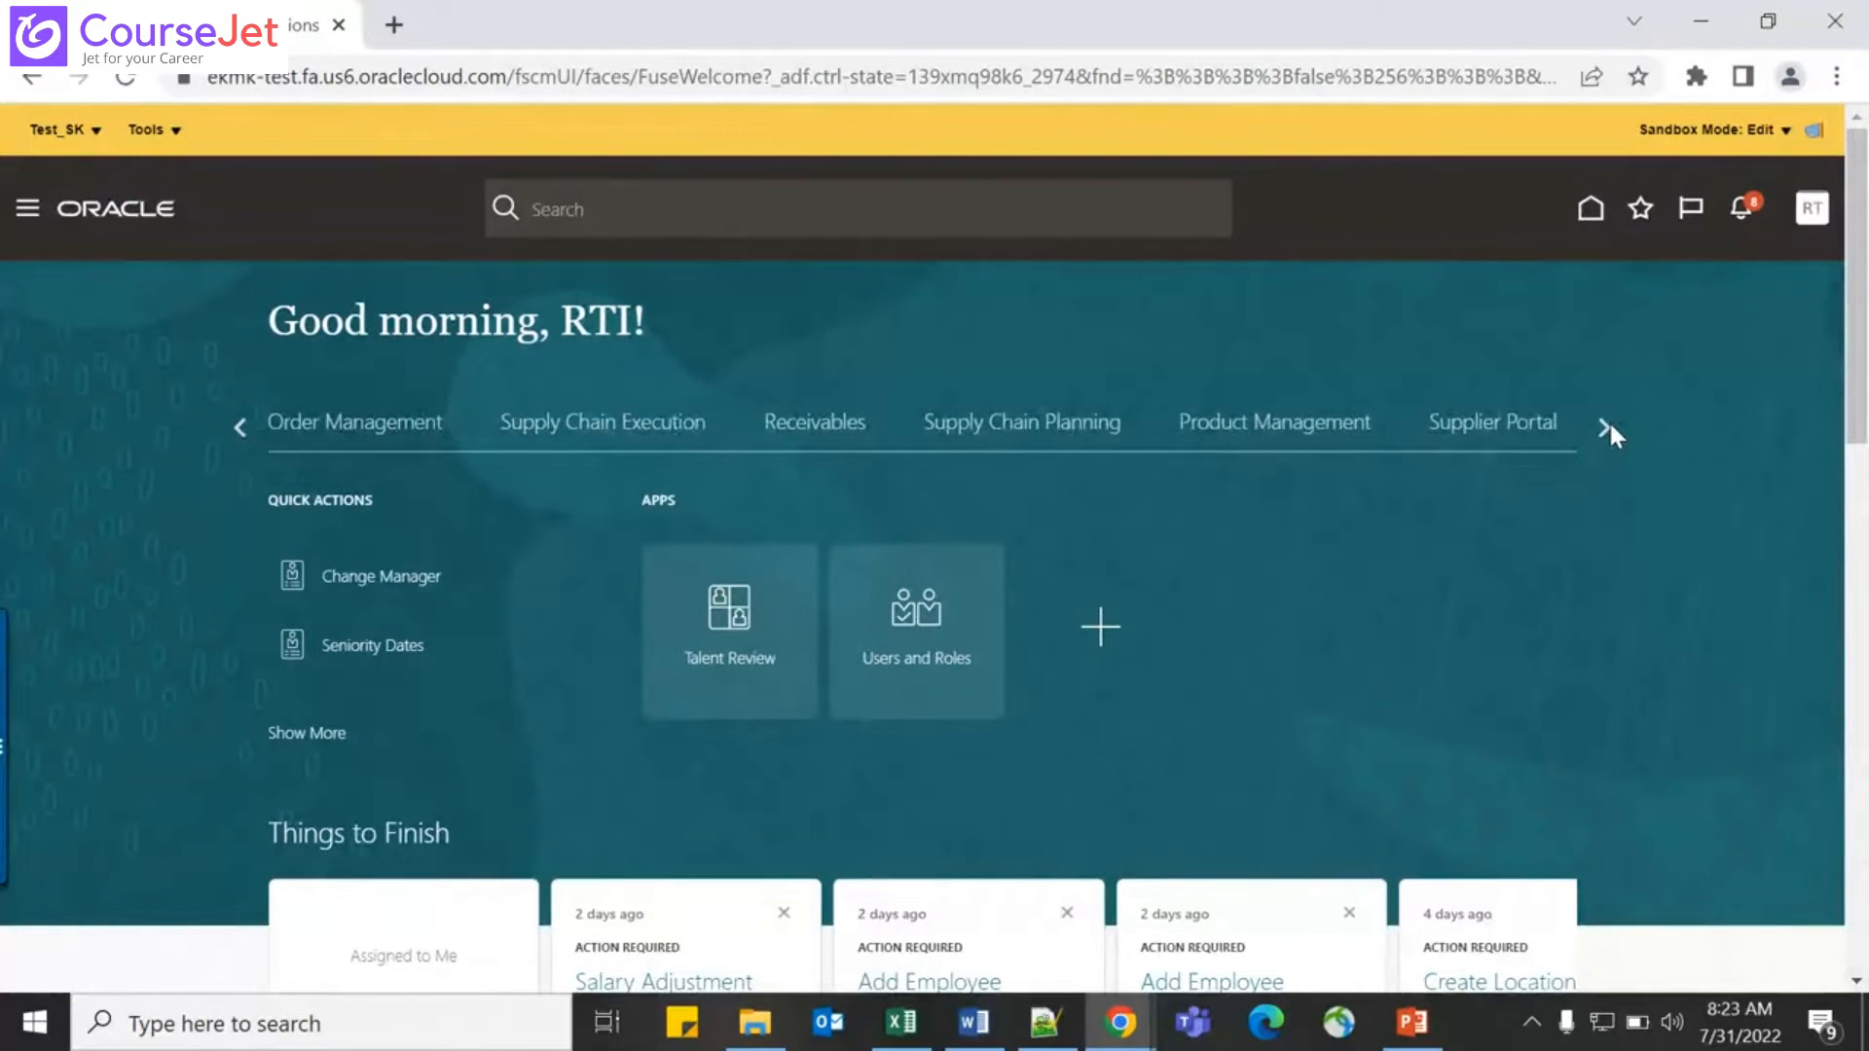
pyautogui.click(1606, 427)
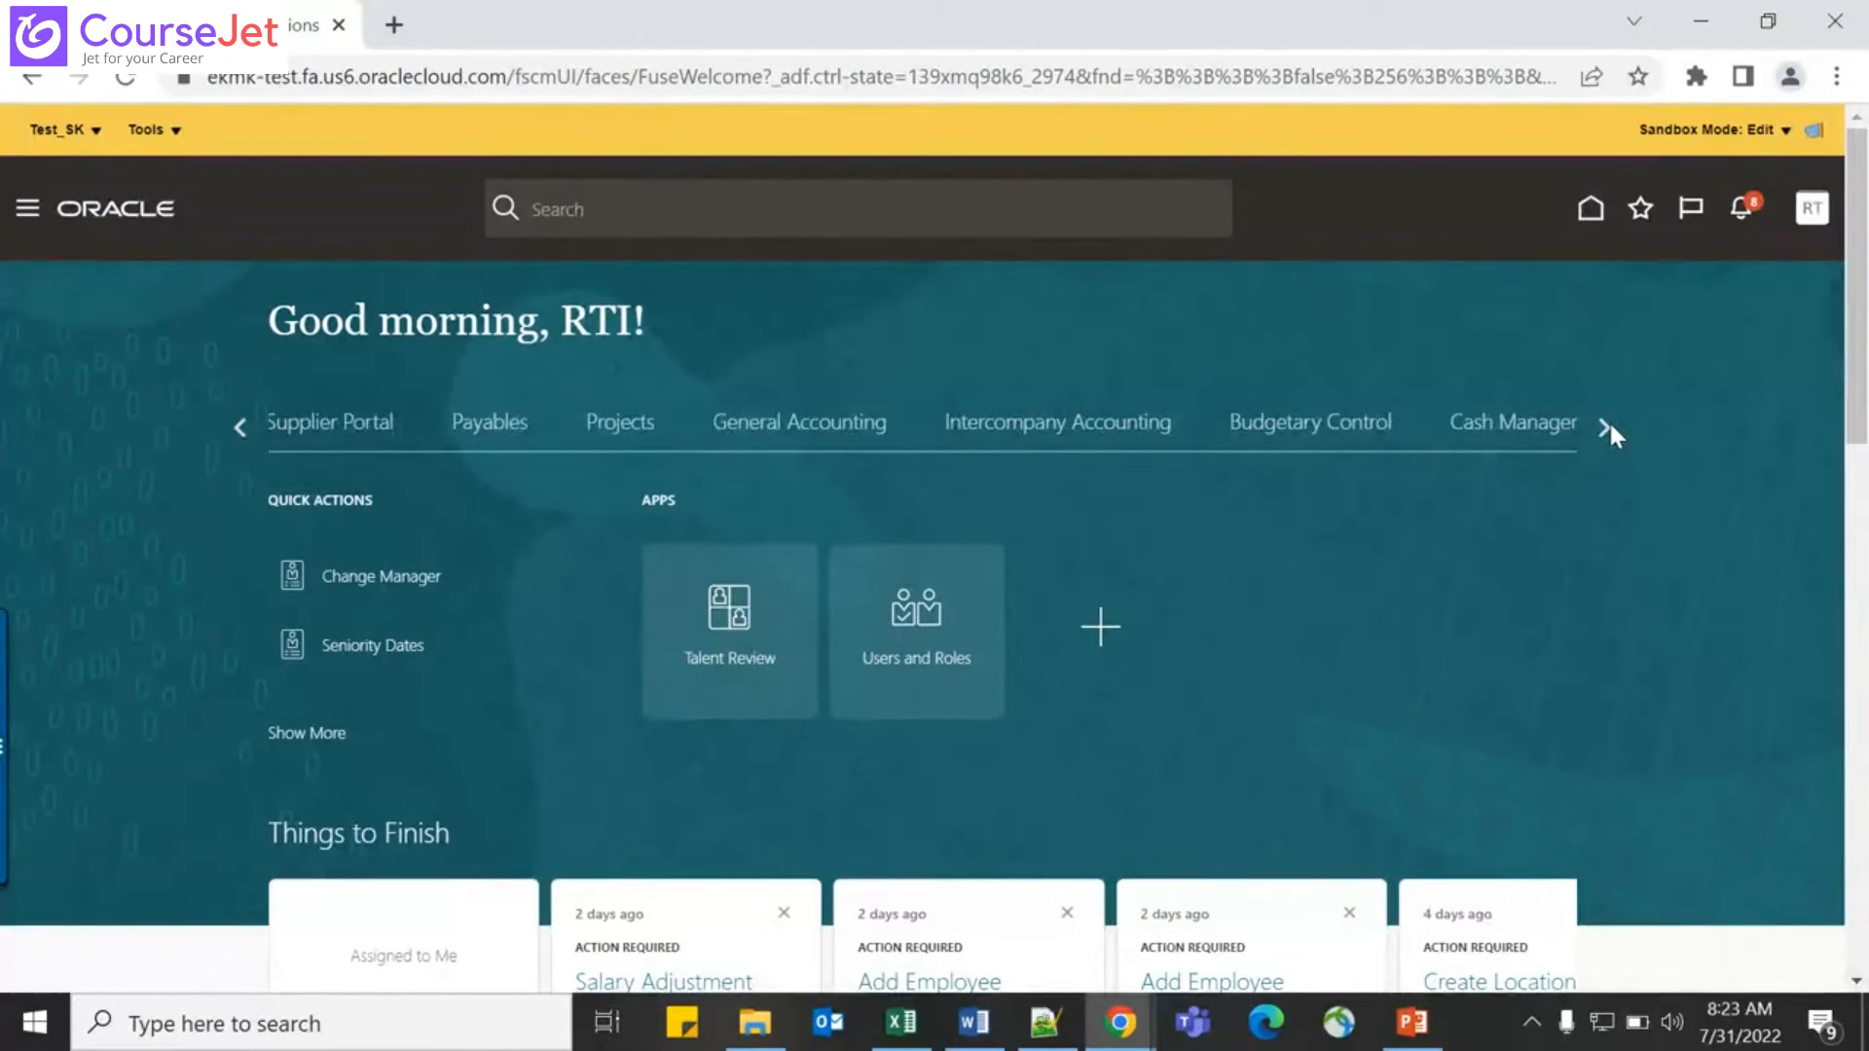
pyautogui.click(1606, 426)
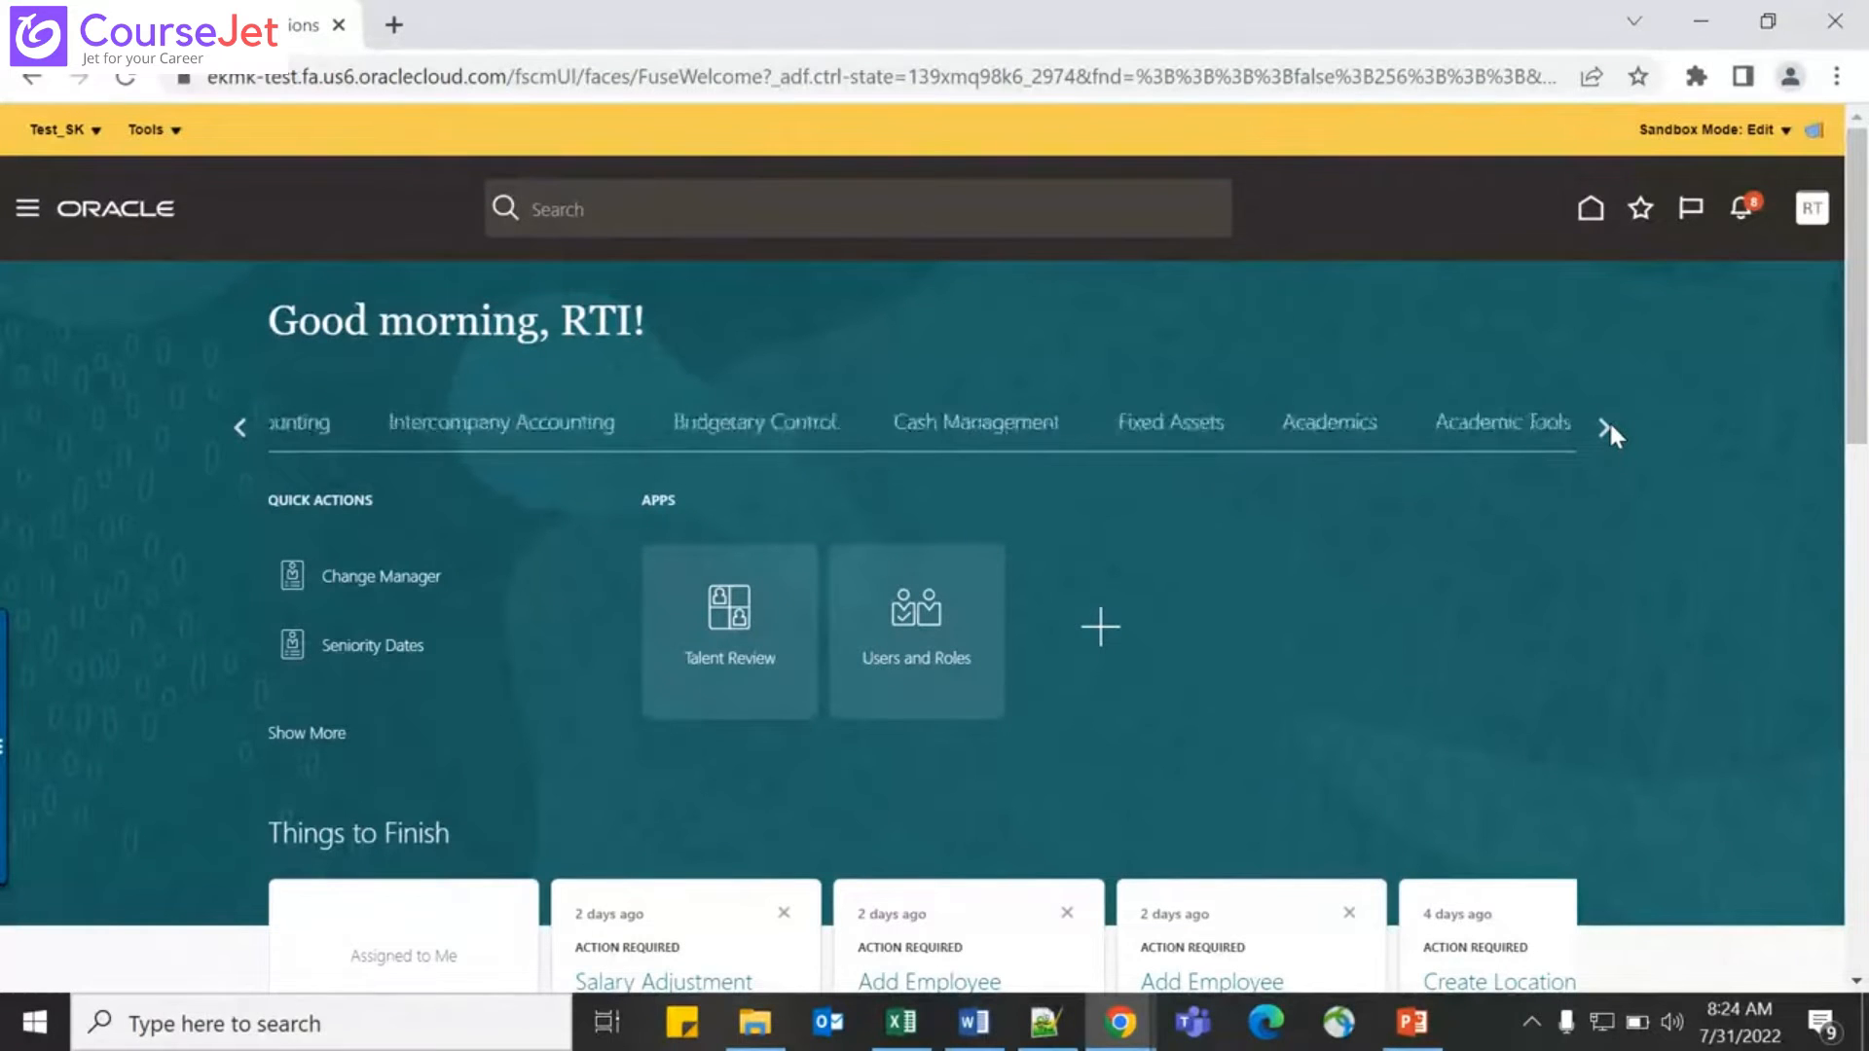
pyautogui.click(1606, 427)
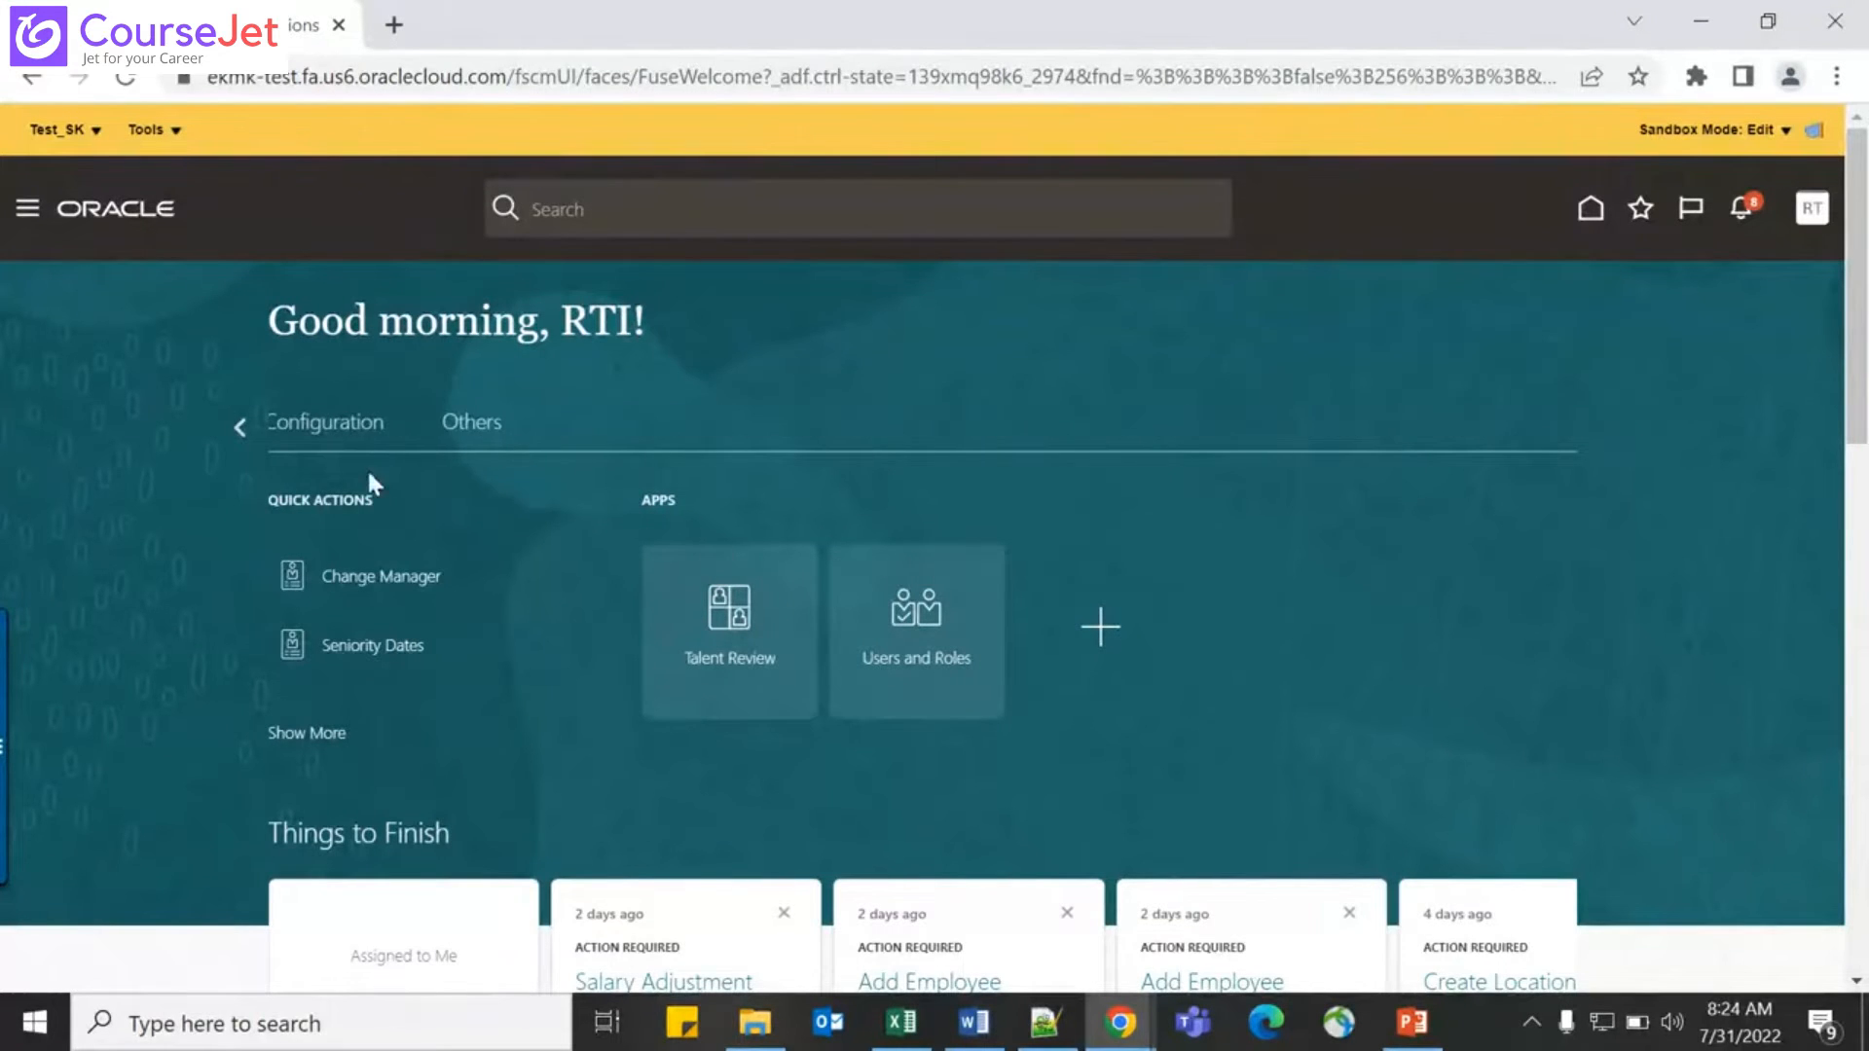
pyautogui.click(242, 432)
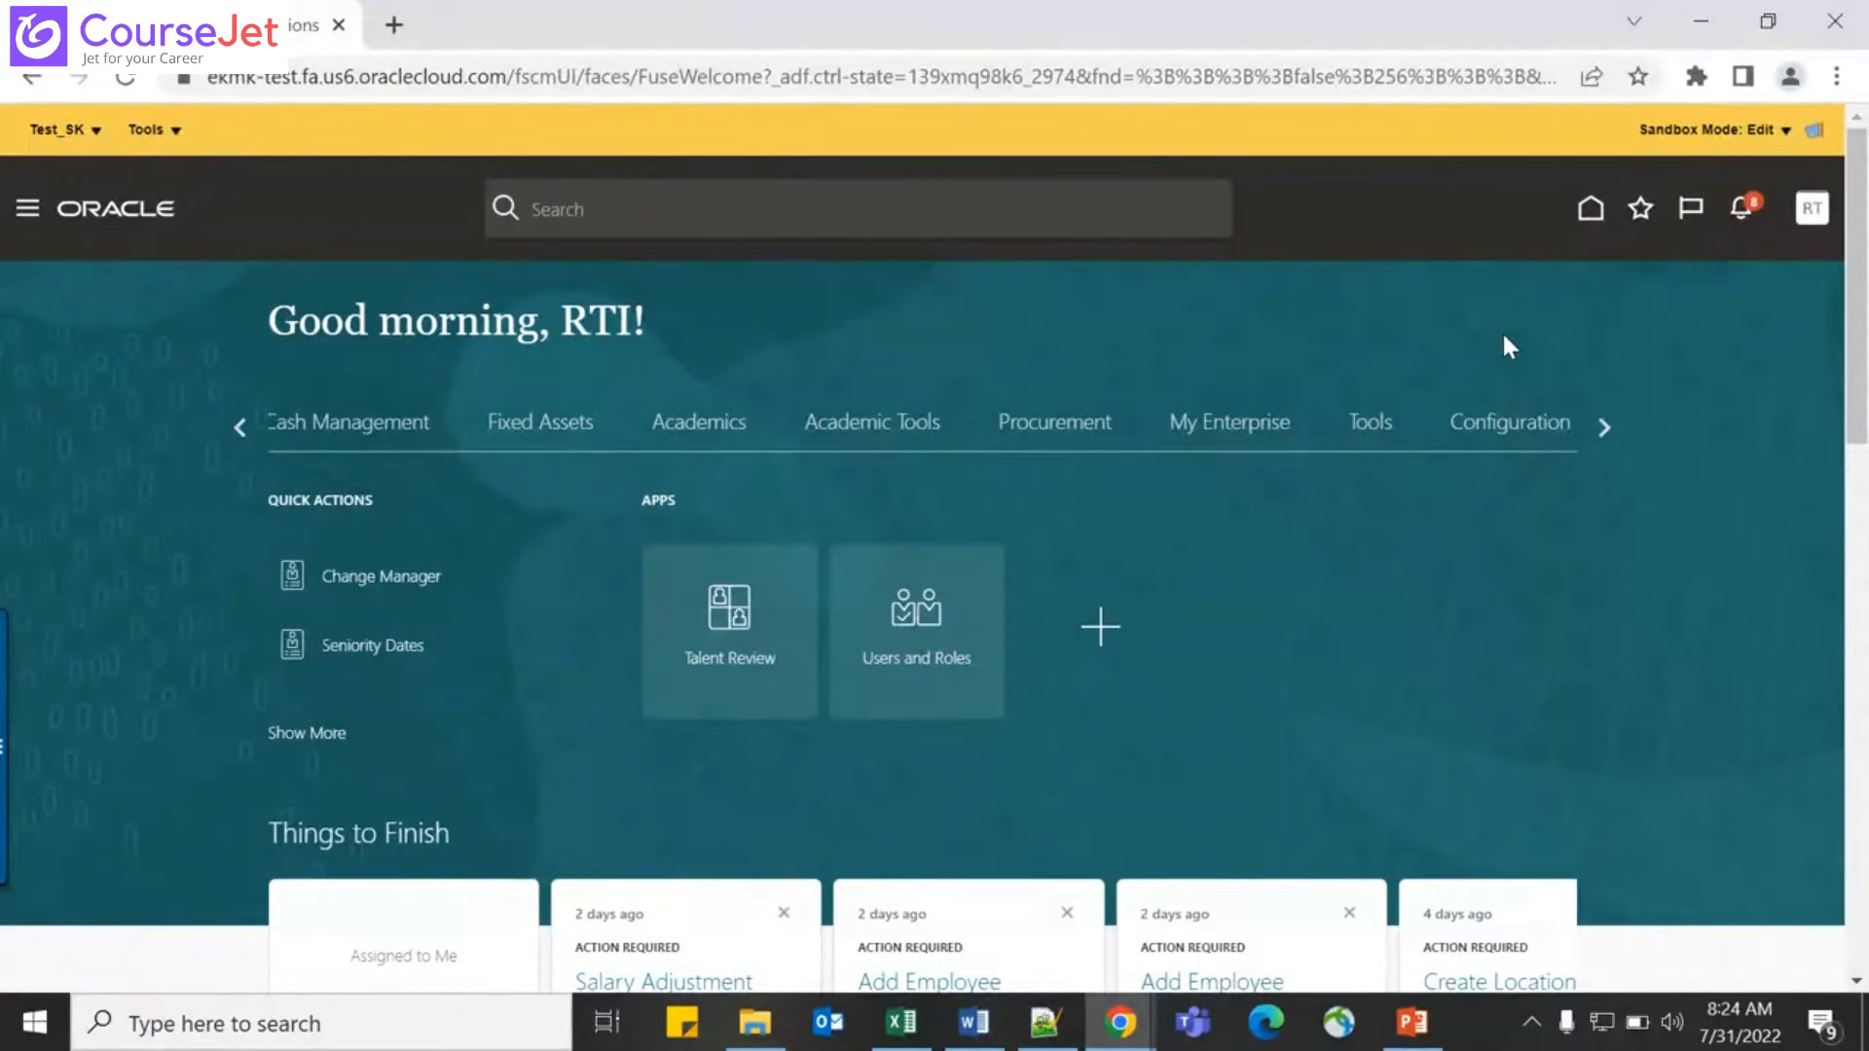
pyautogui.click(1363, 421)
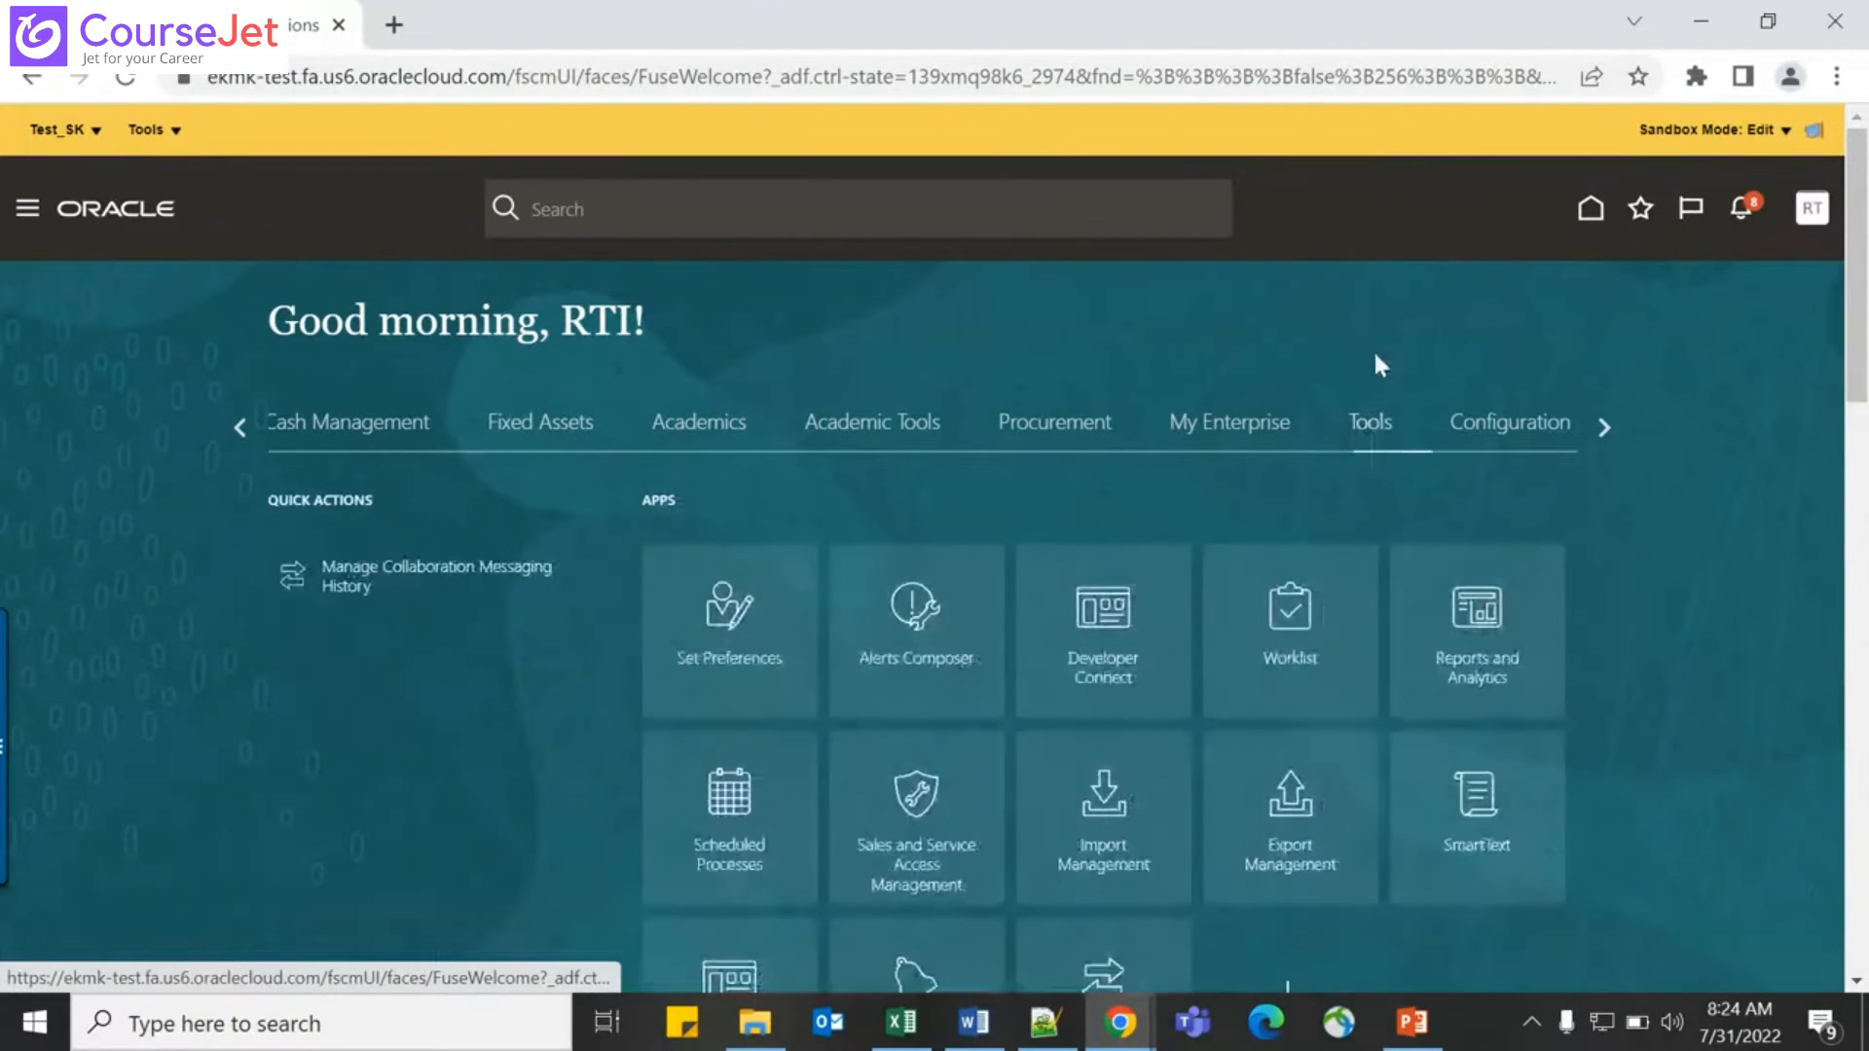
pyautogui.scroll(-2, 1301, 367)
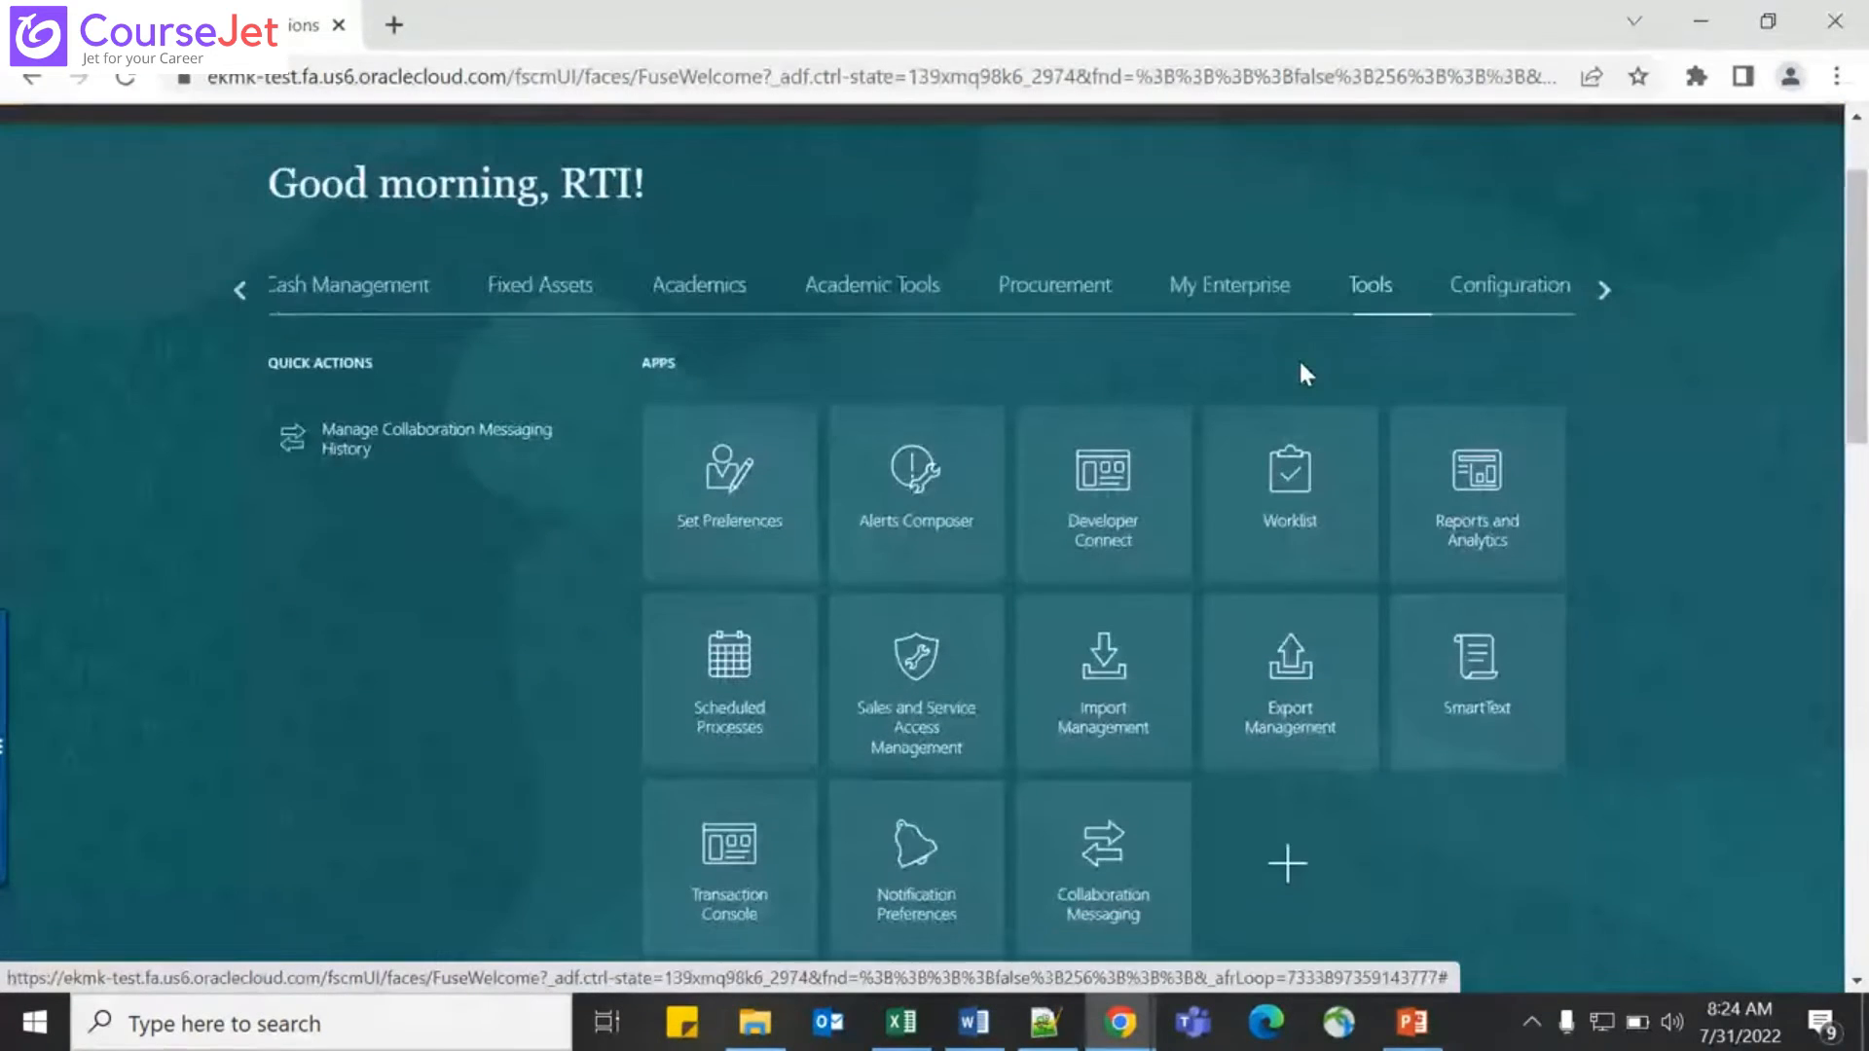
pyautogui.scroll(-1, 1302, 375)
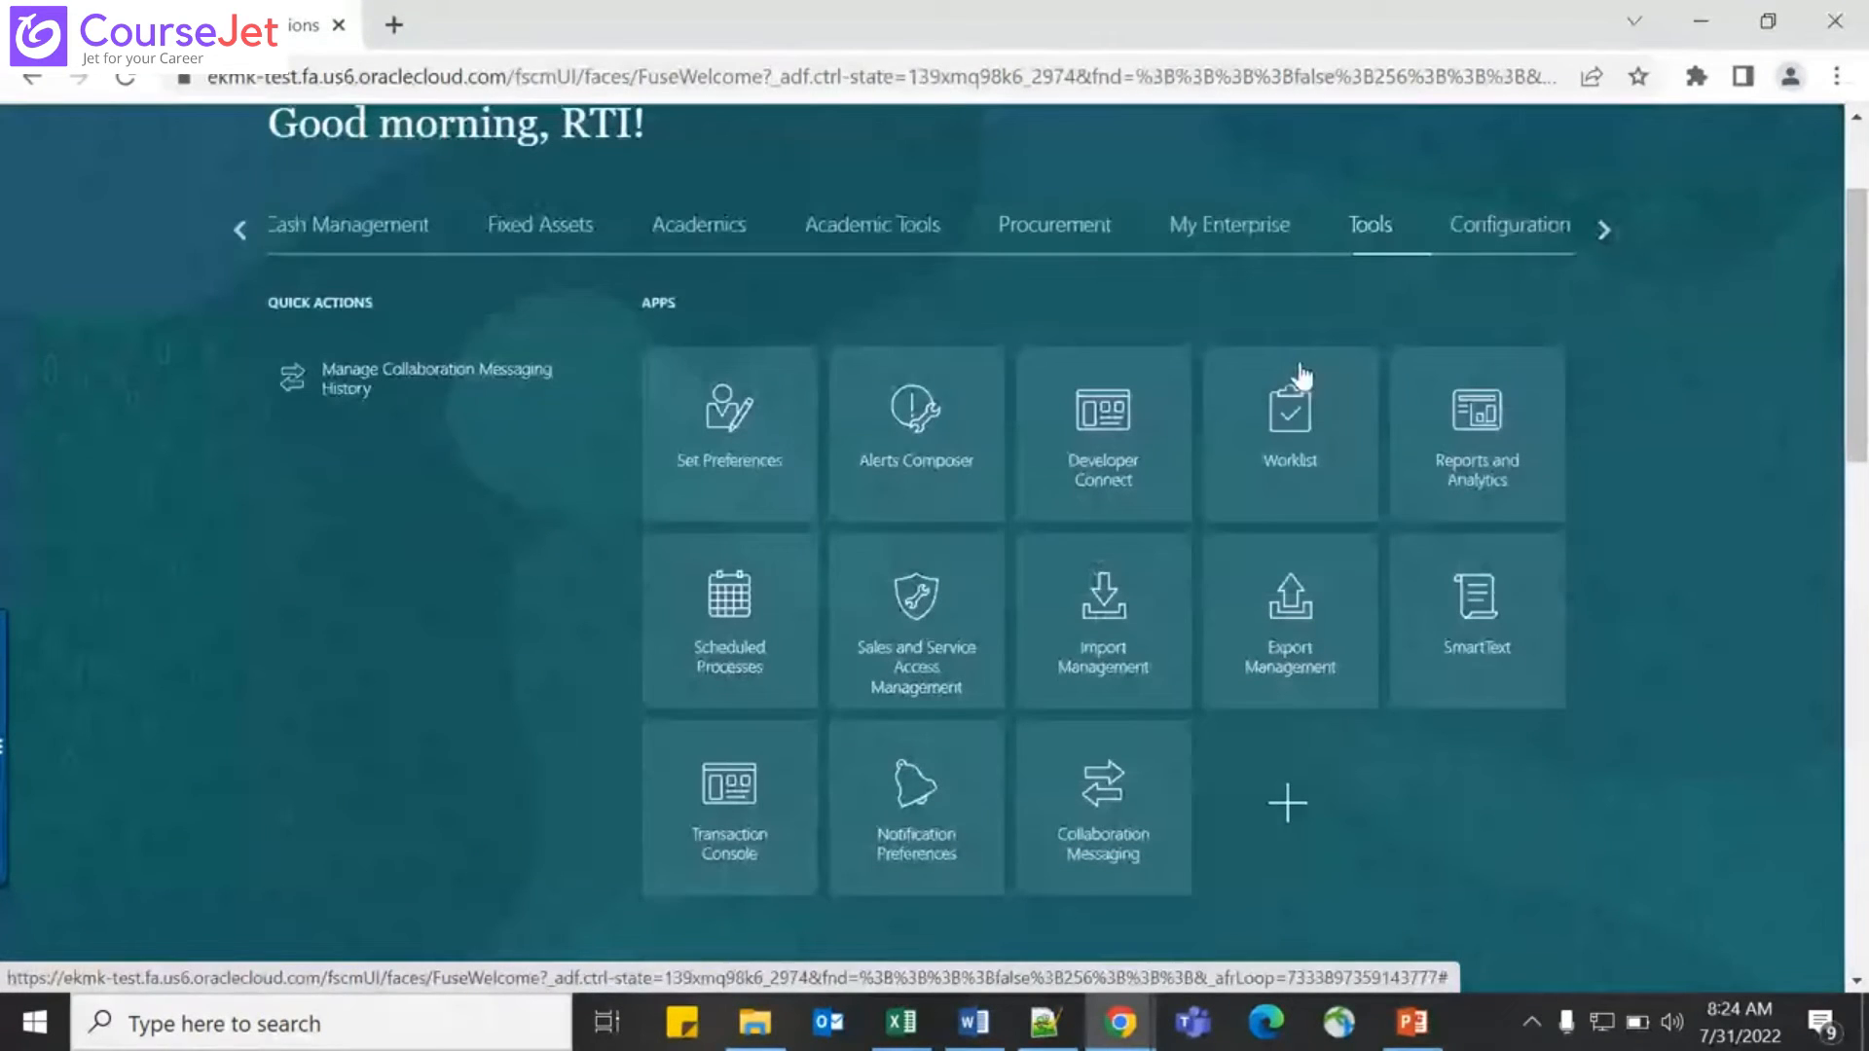
pyautogui.click(716, 806)
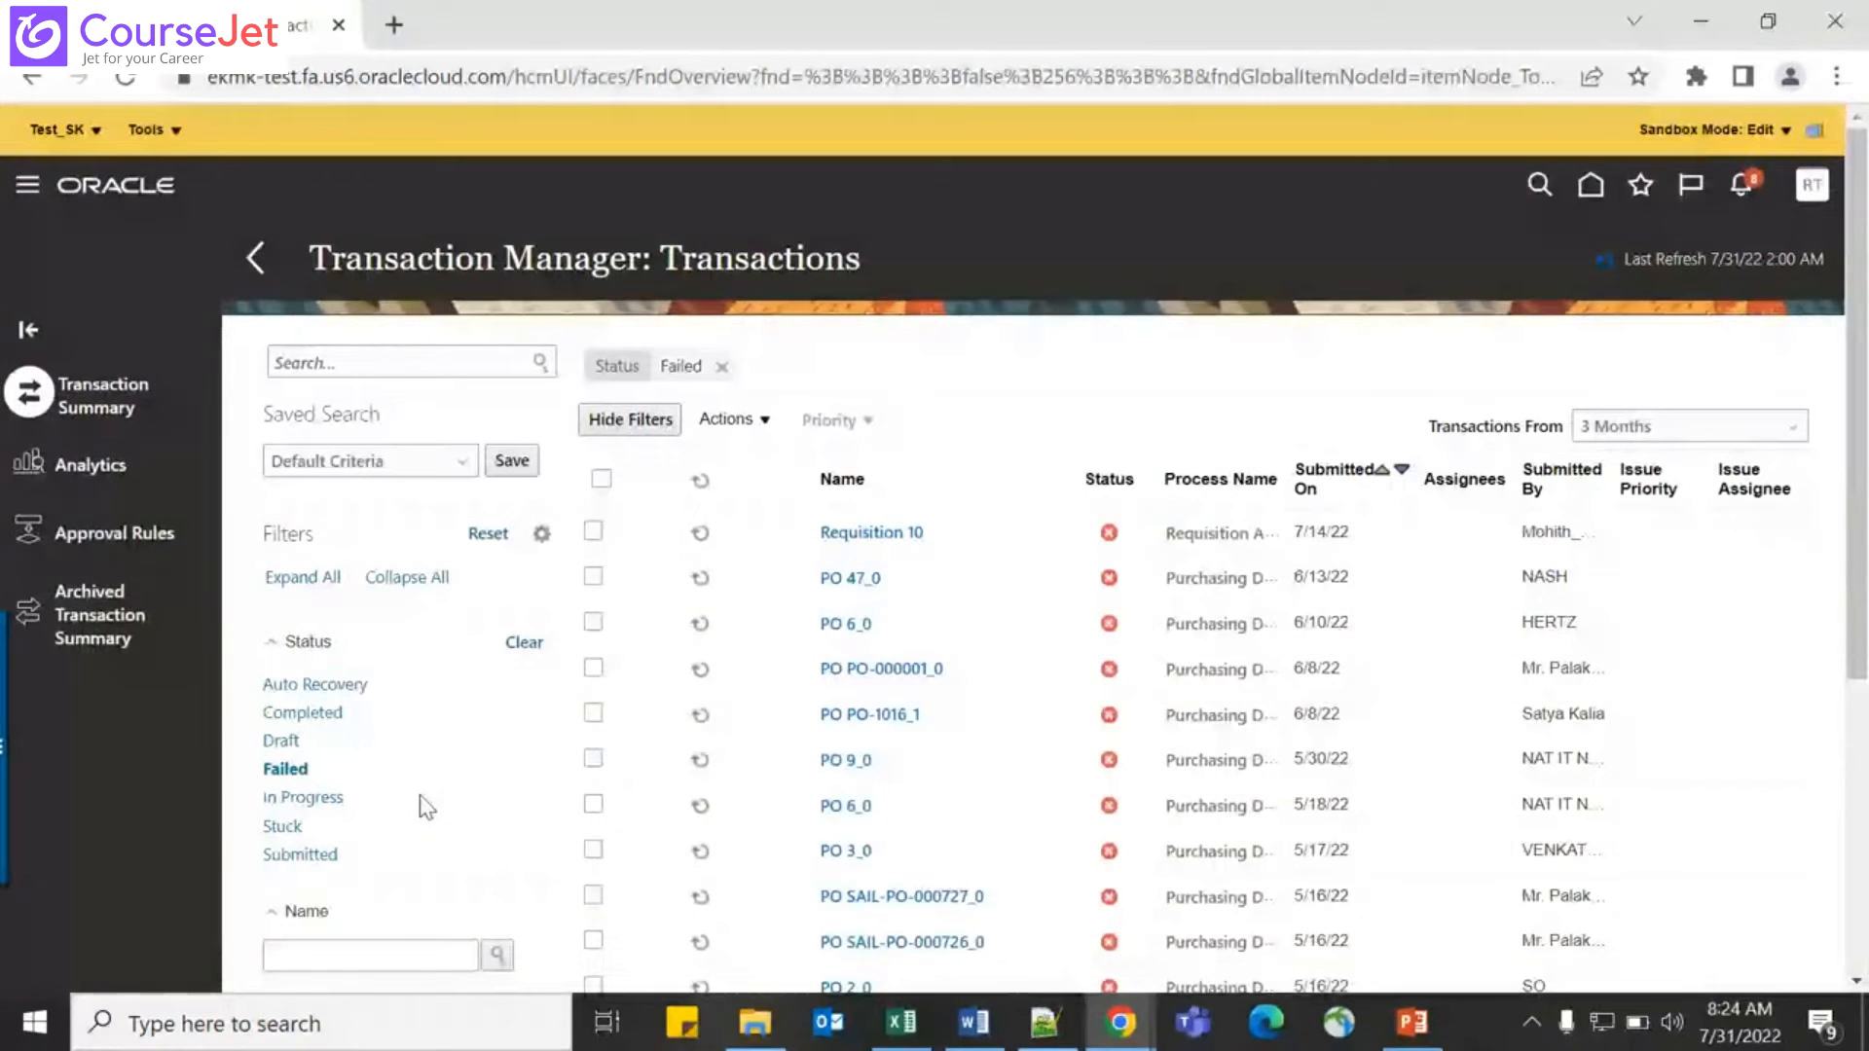
# Step: Open the Approval Rules in the Transaction Console and search the process names for "Requisition"
pyautogui.click(143, 548)
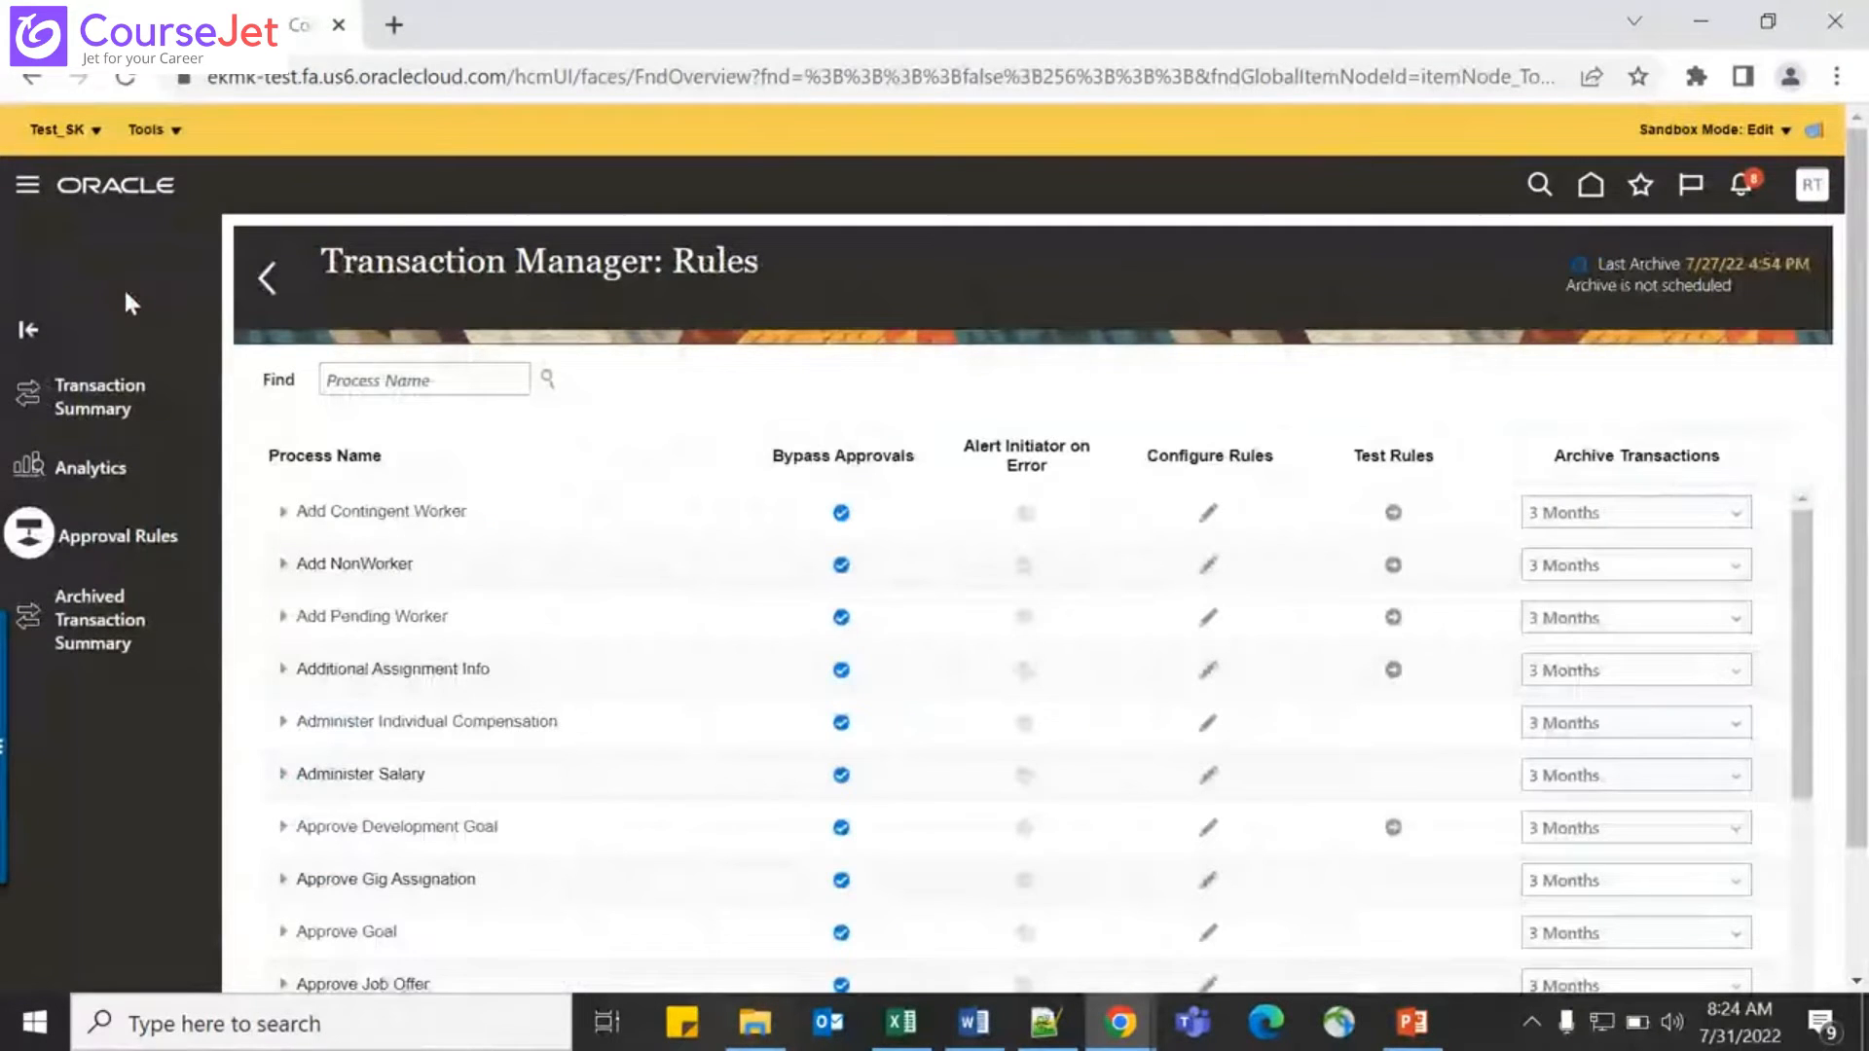
pyautogui.click(387, 380)
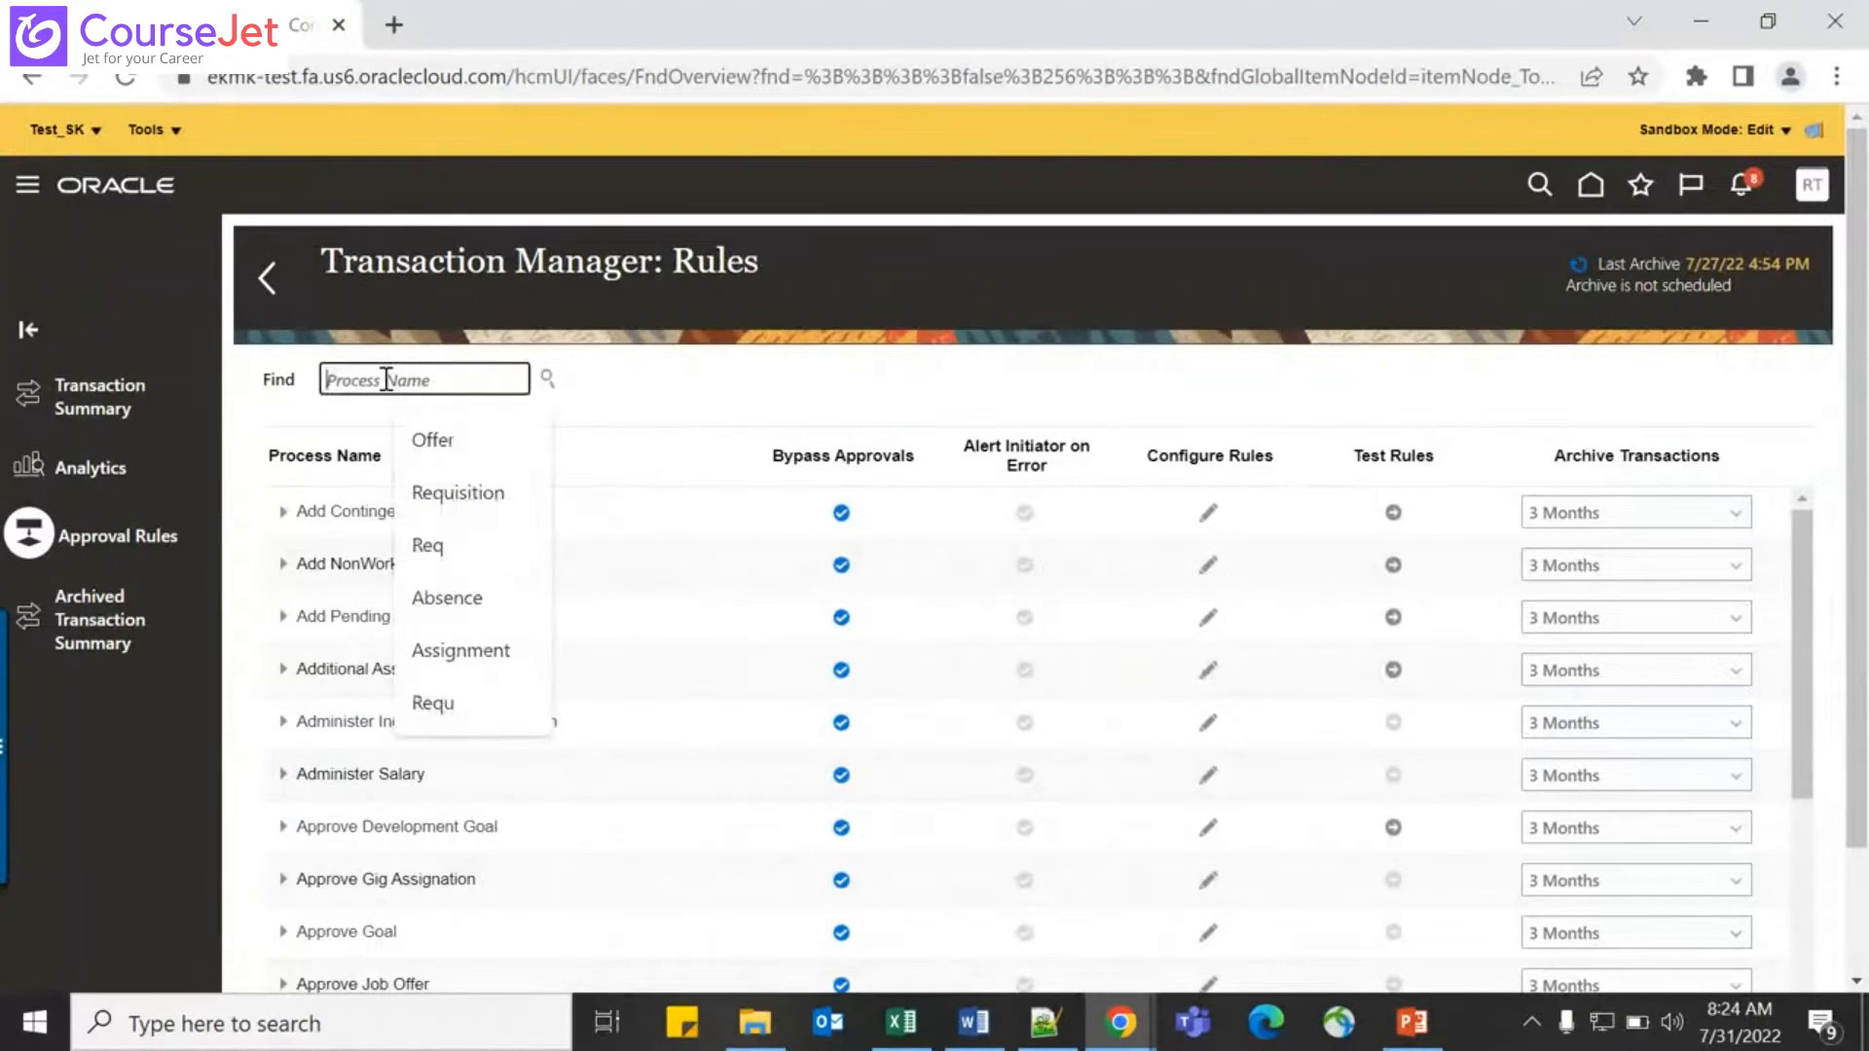
pyautogui.click(496, 506)
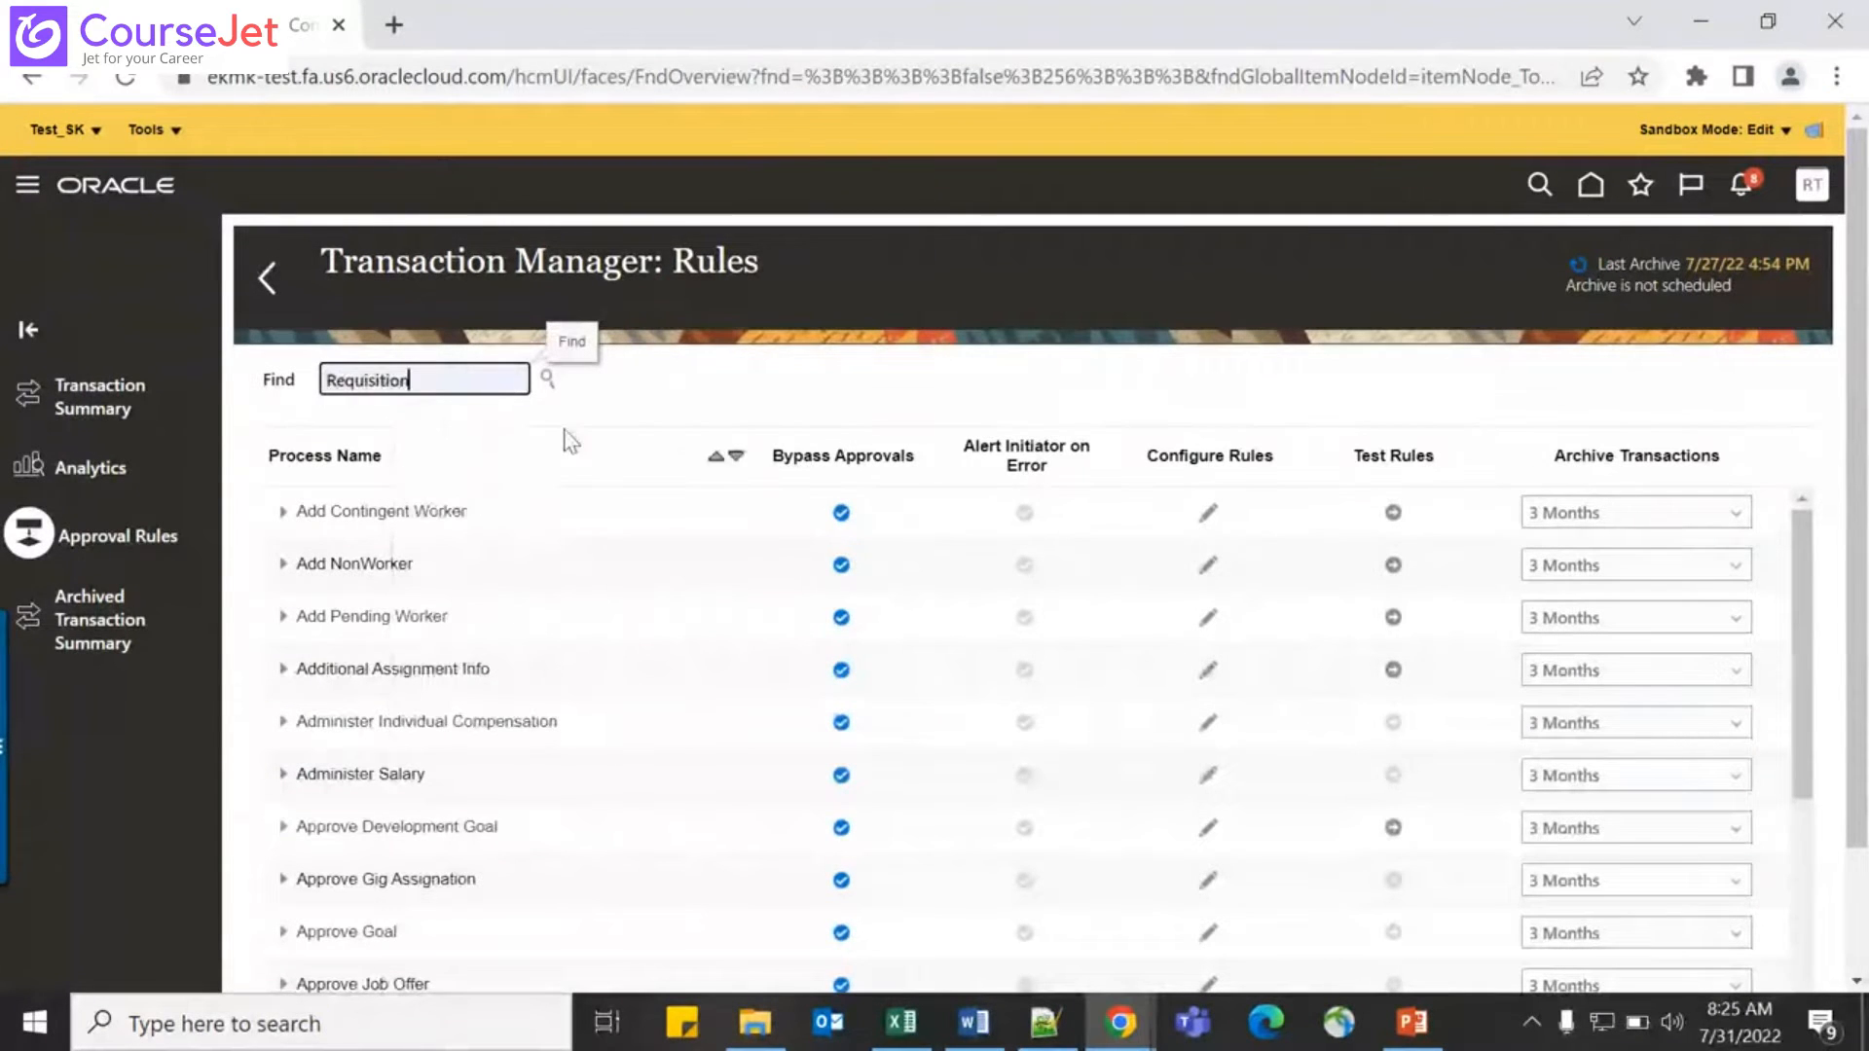
pyautogui.click(548, 378)
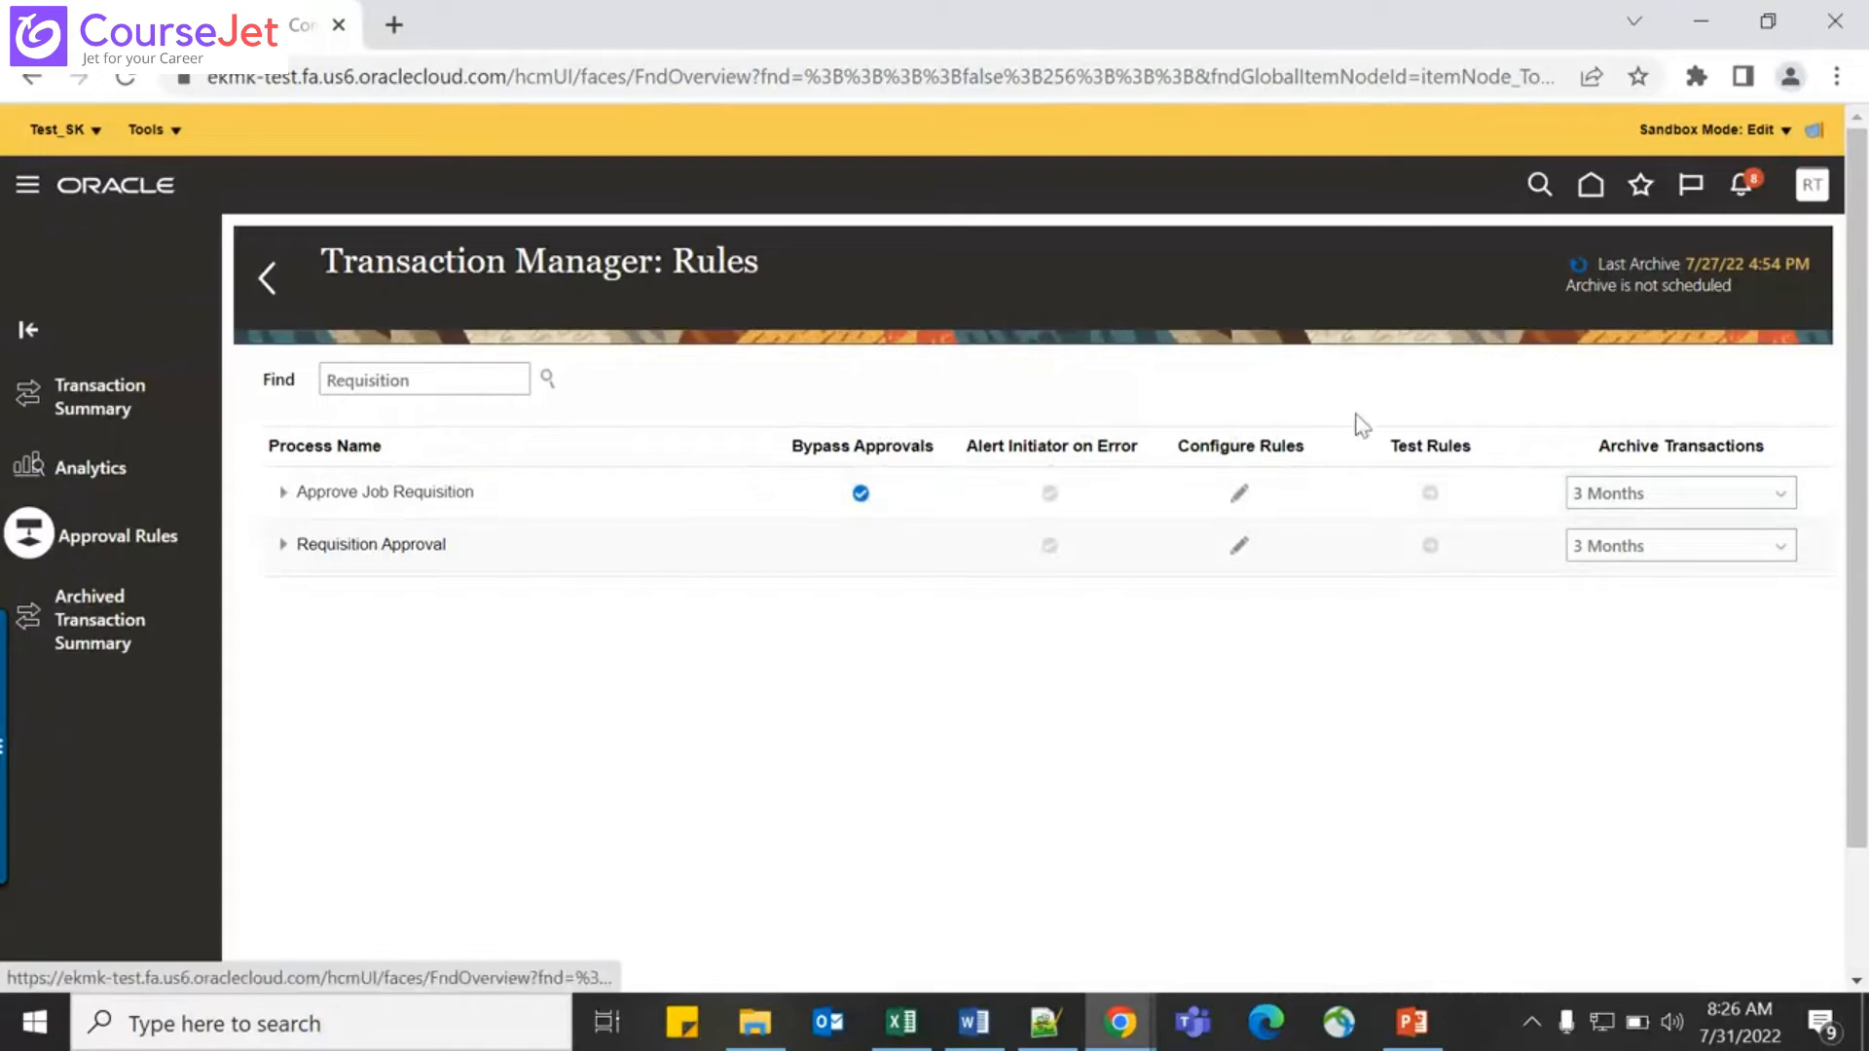
# Step: Open the rule configuration for Approve Job Requisition despite the bypass warning, and display the existing approval rule's details
pyautogui.click(1240, 498)
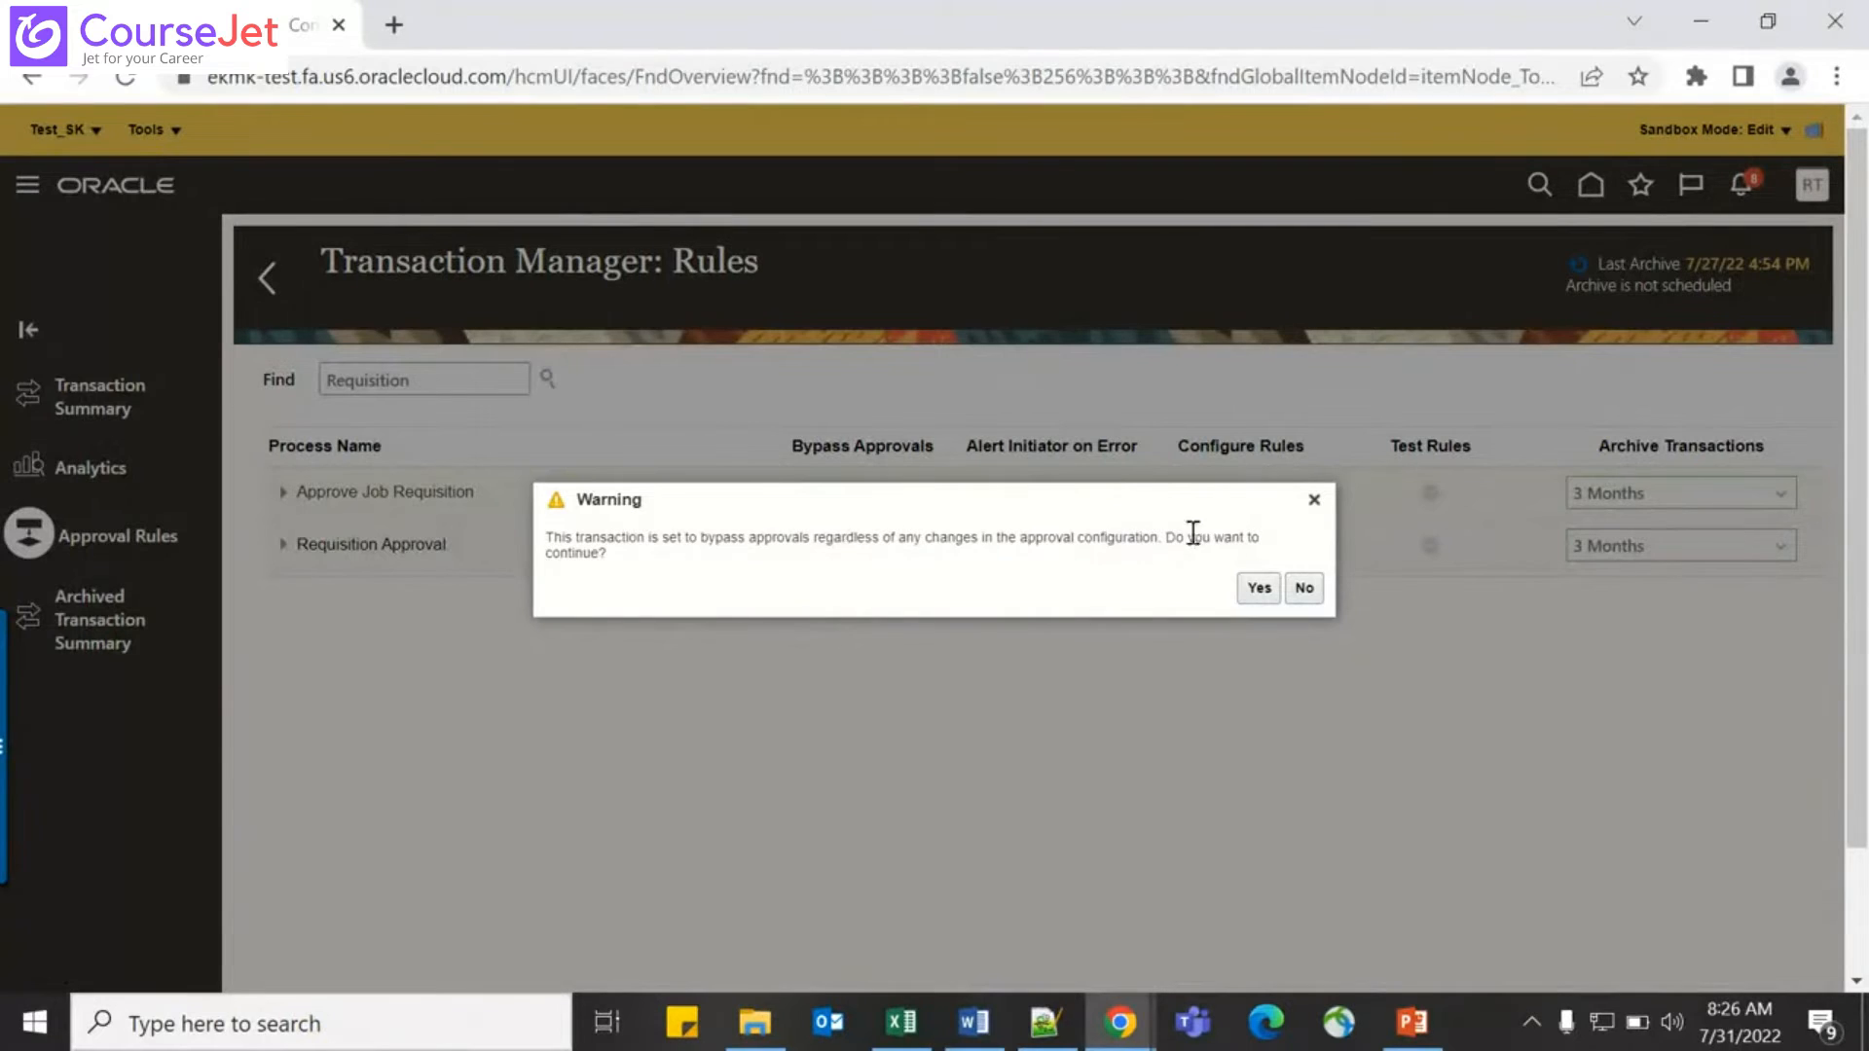
pyautogui.click(1259, 590)
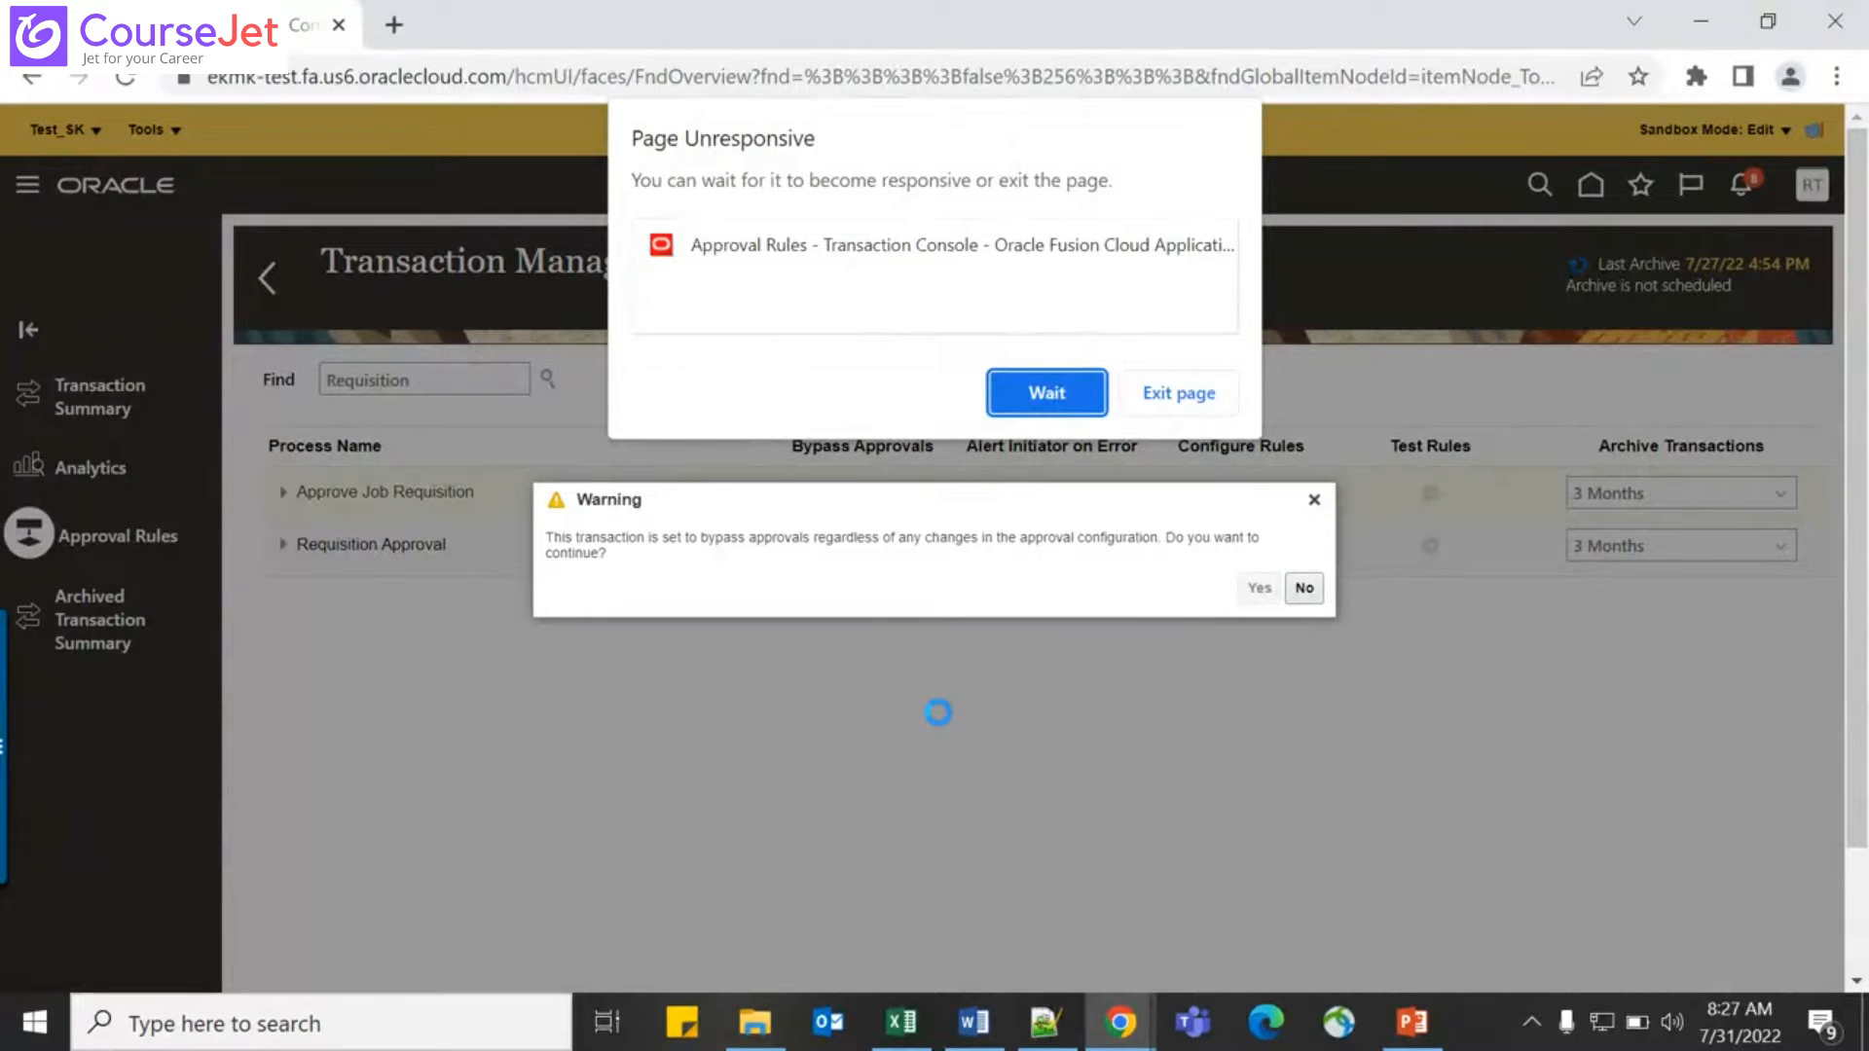
pyautogui.click(1030, 395)
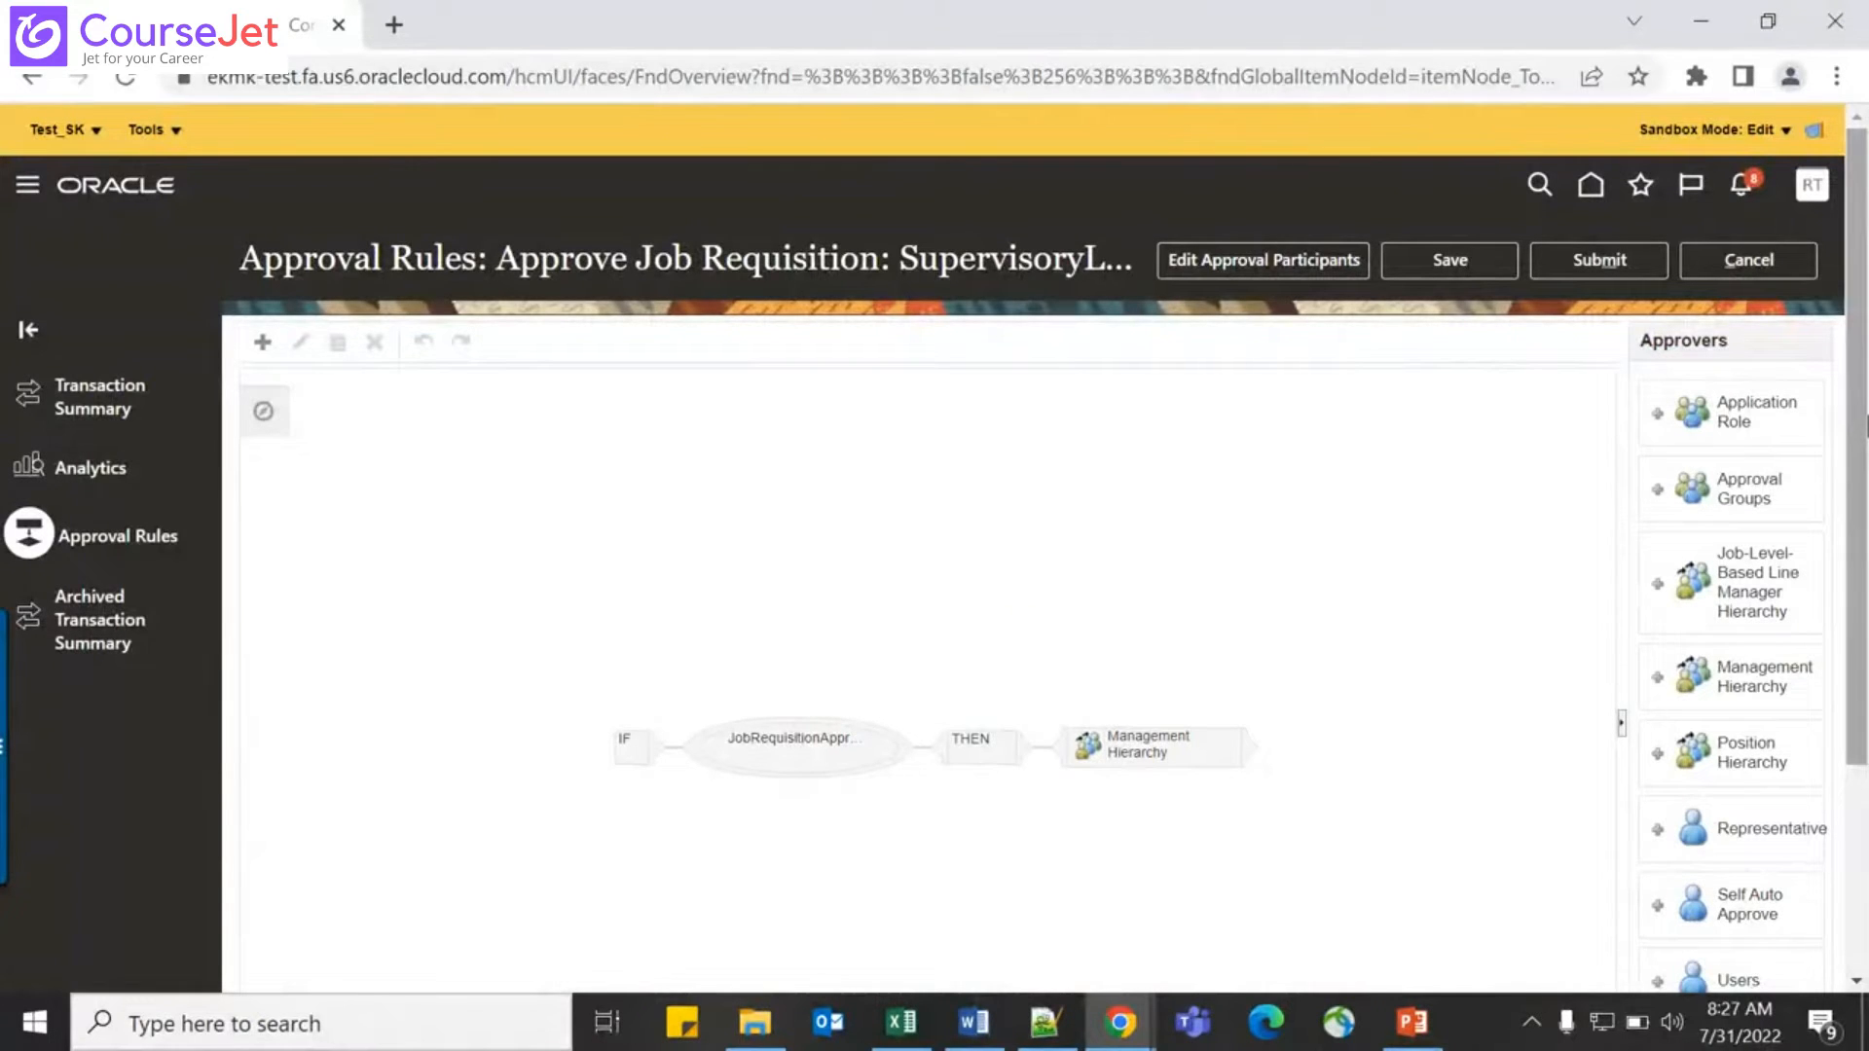
pyautogui.moveTo(1858, 468); pyautogui.dragTo(1858, 672)
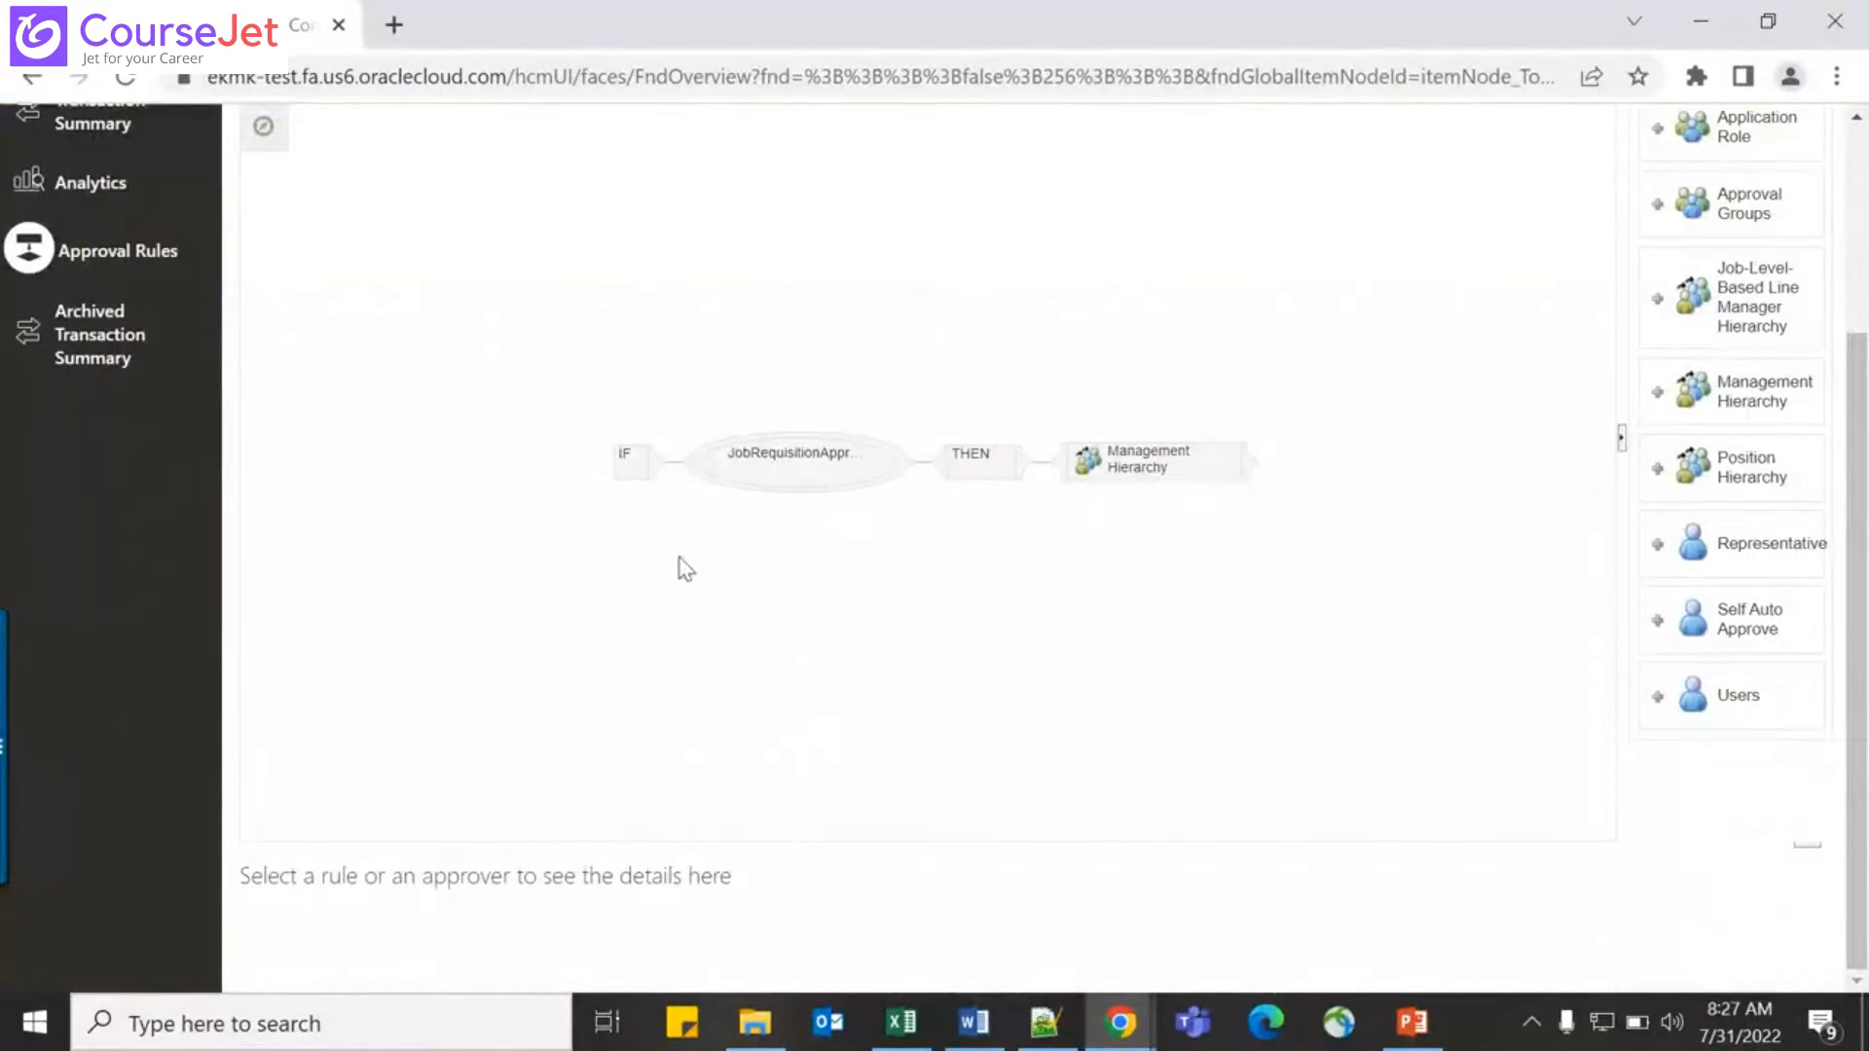
pyautogui.click(782, 467)
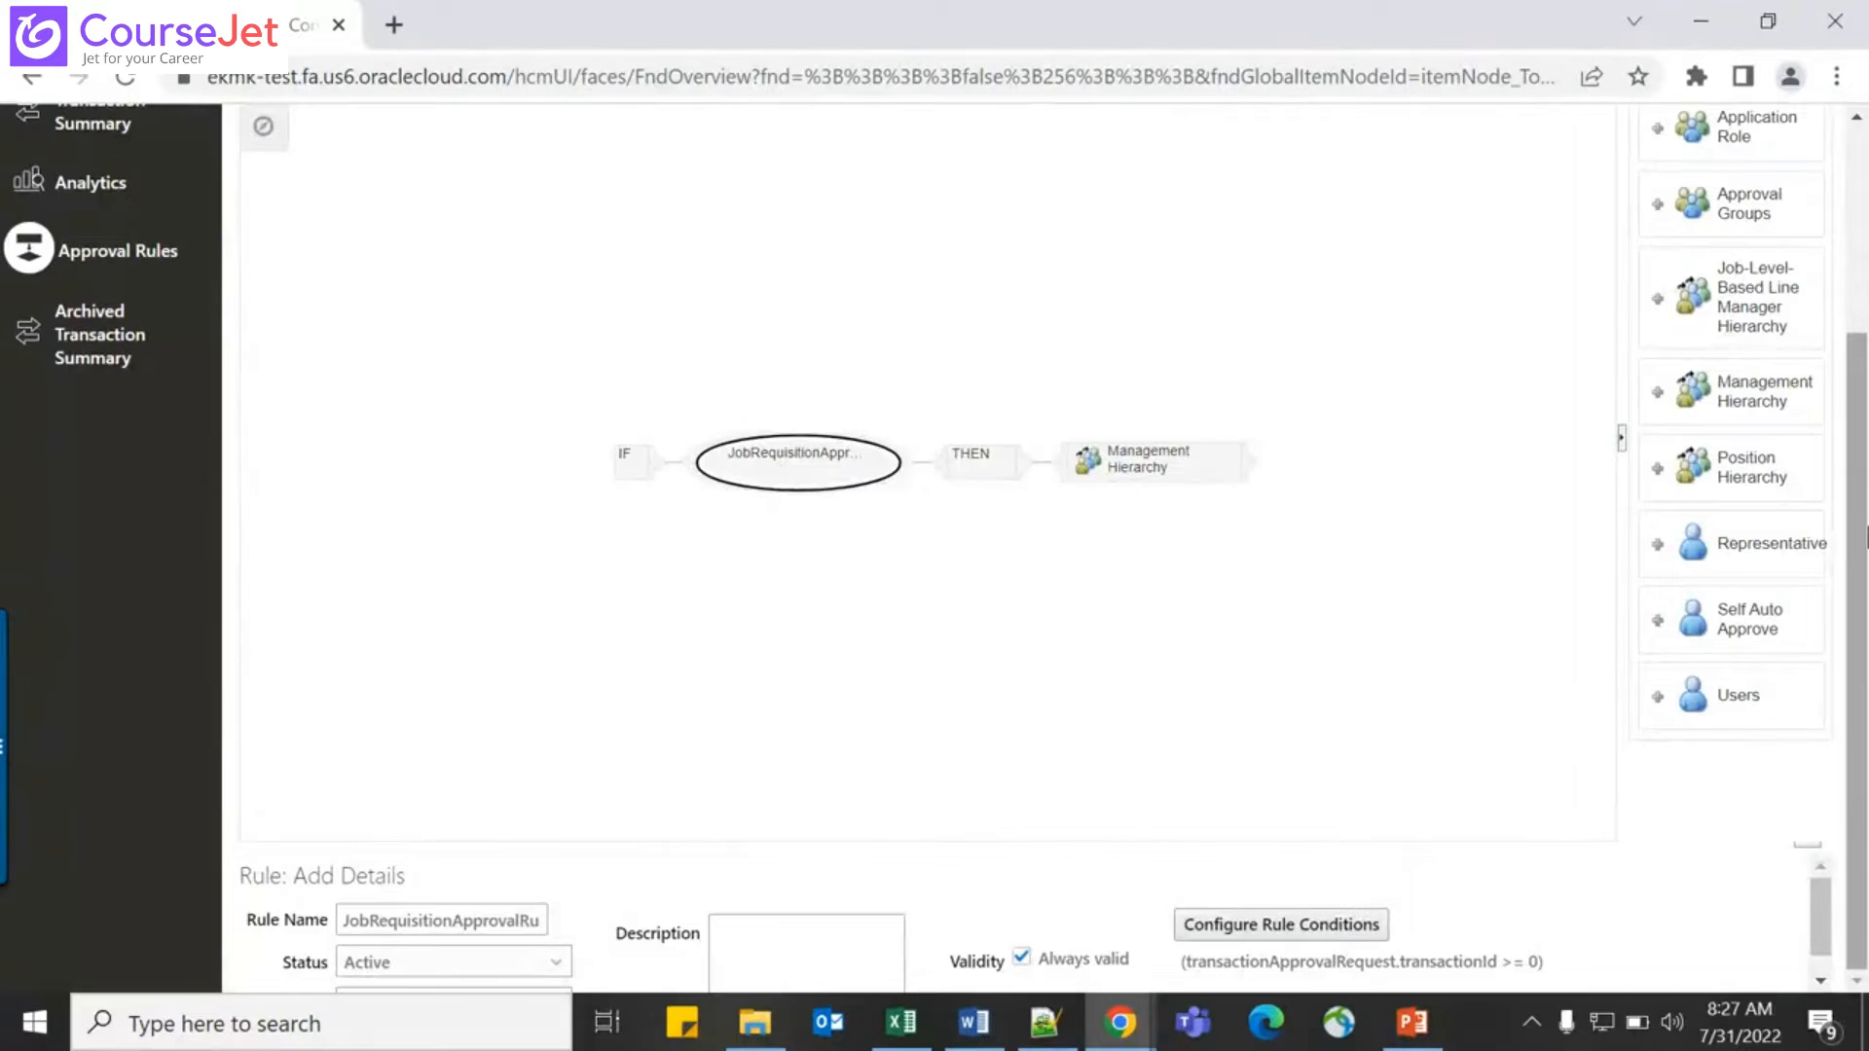
# Step: Add a new approval rule to the Approve Job Requisition diagram and enlarge the area showing its details
pyautogui.scroll(3, 1831, 224)
pyautogui.click(262, 346)
pyautogui.click(805, 790)
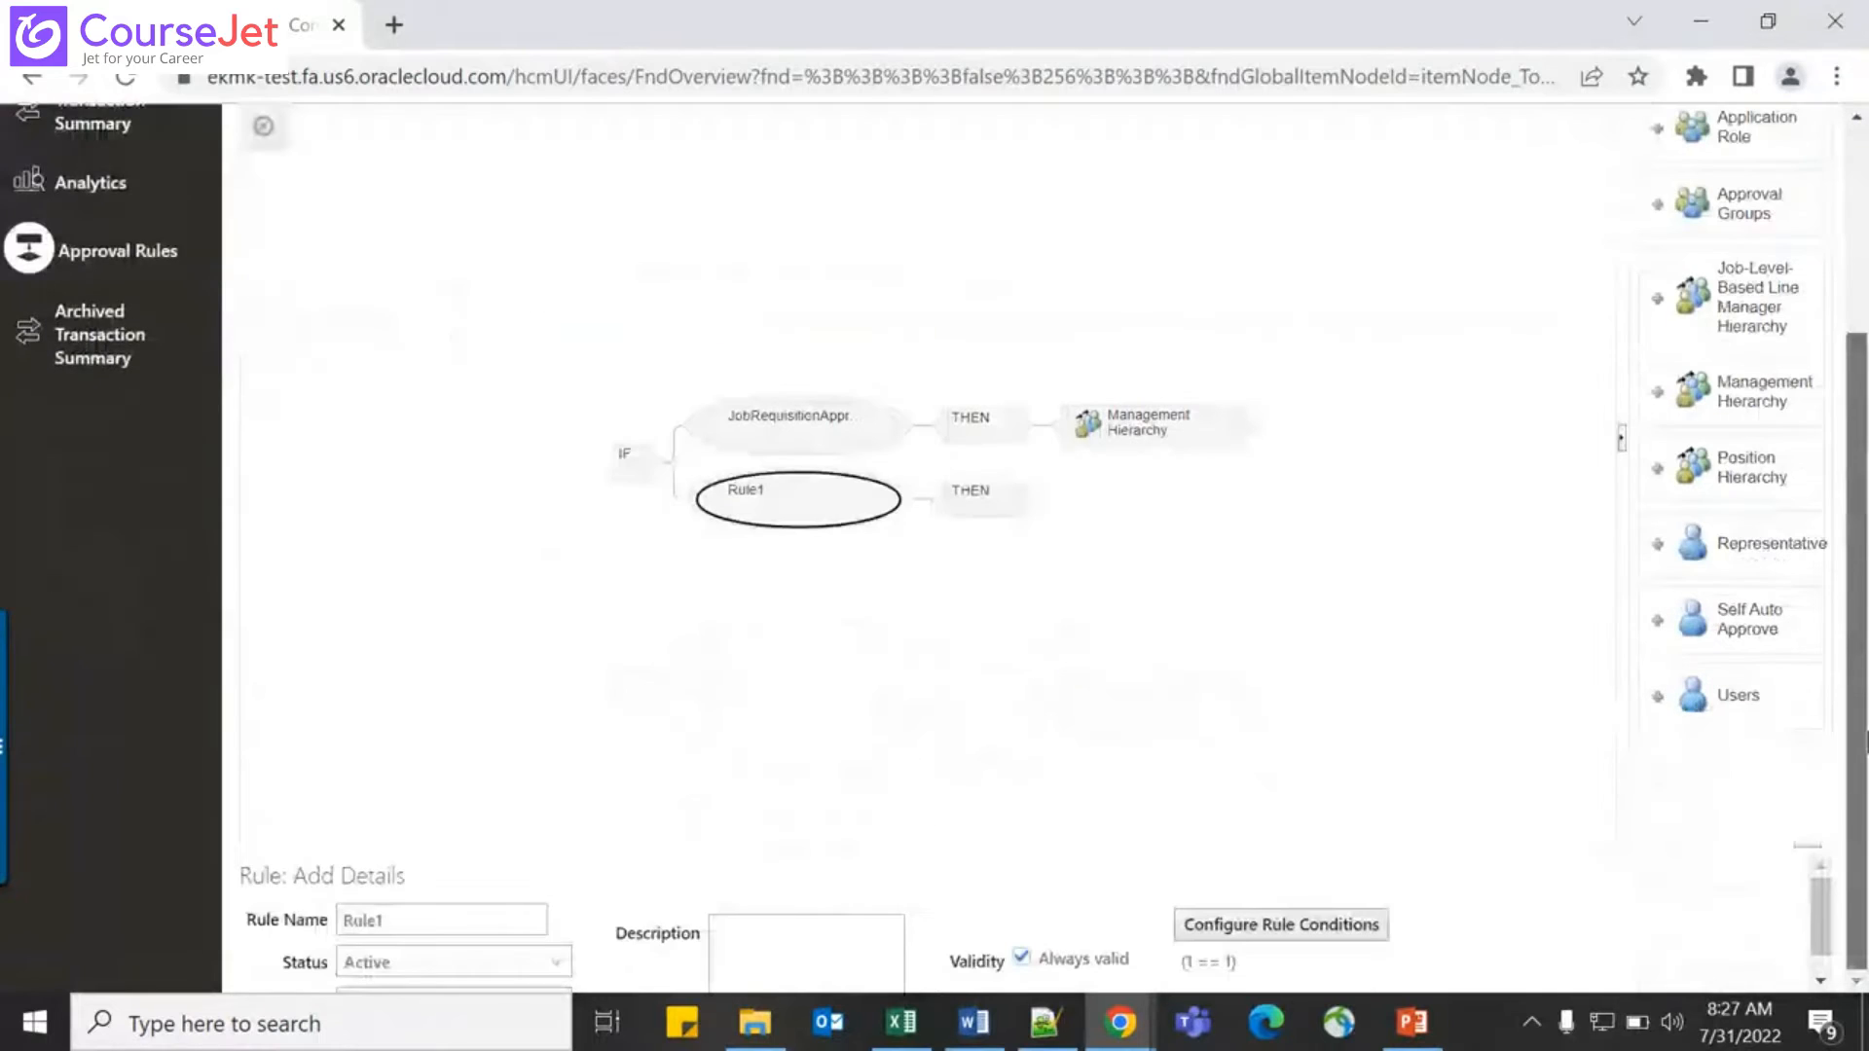
pyautogui.moveTo(828, 843); pyautogui.dragTo(828, 682)
pyautogui.moveTo(1862, 511); pyautogui.dragTo(1862, 705)
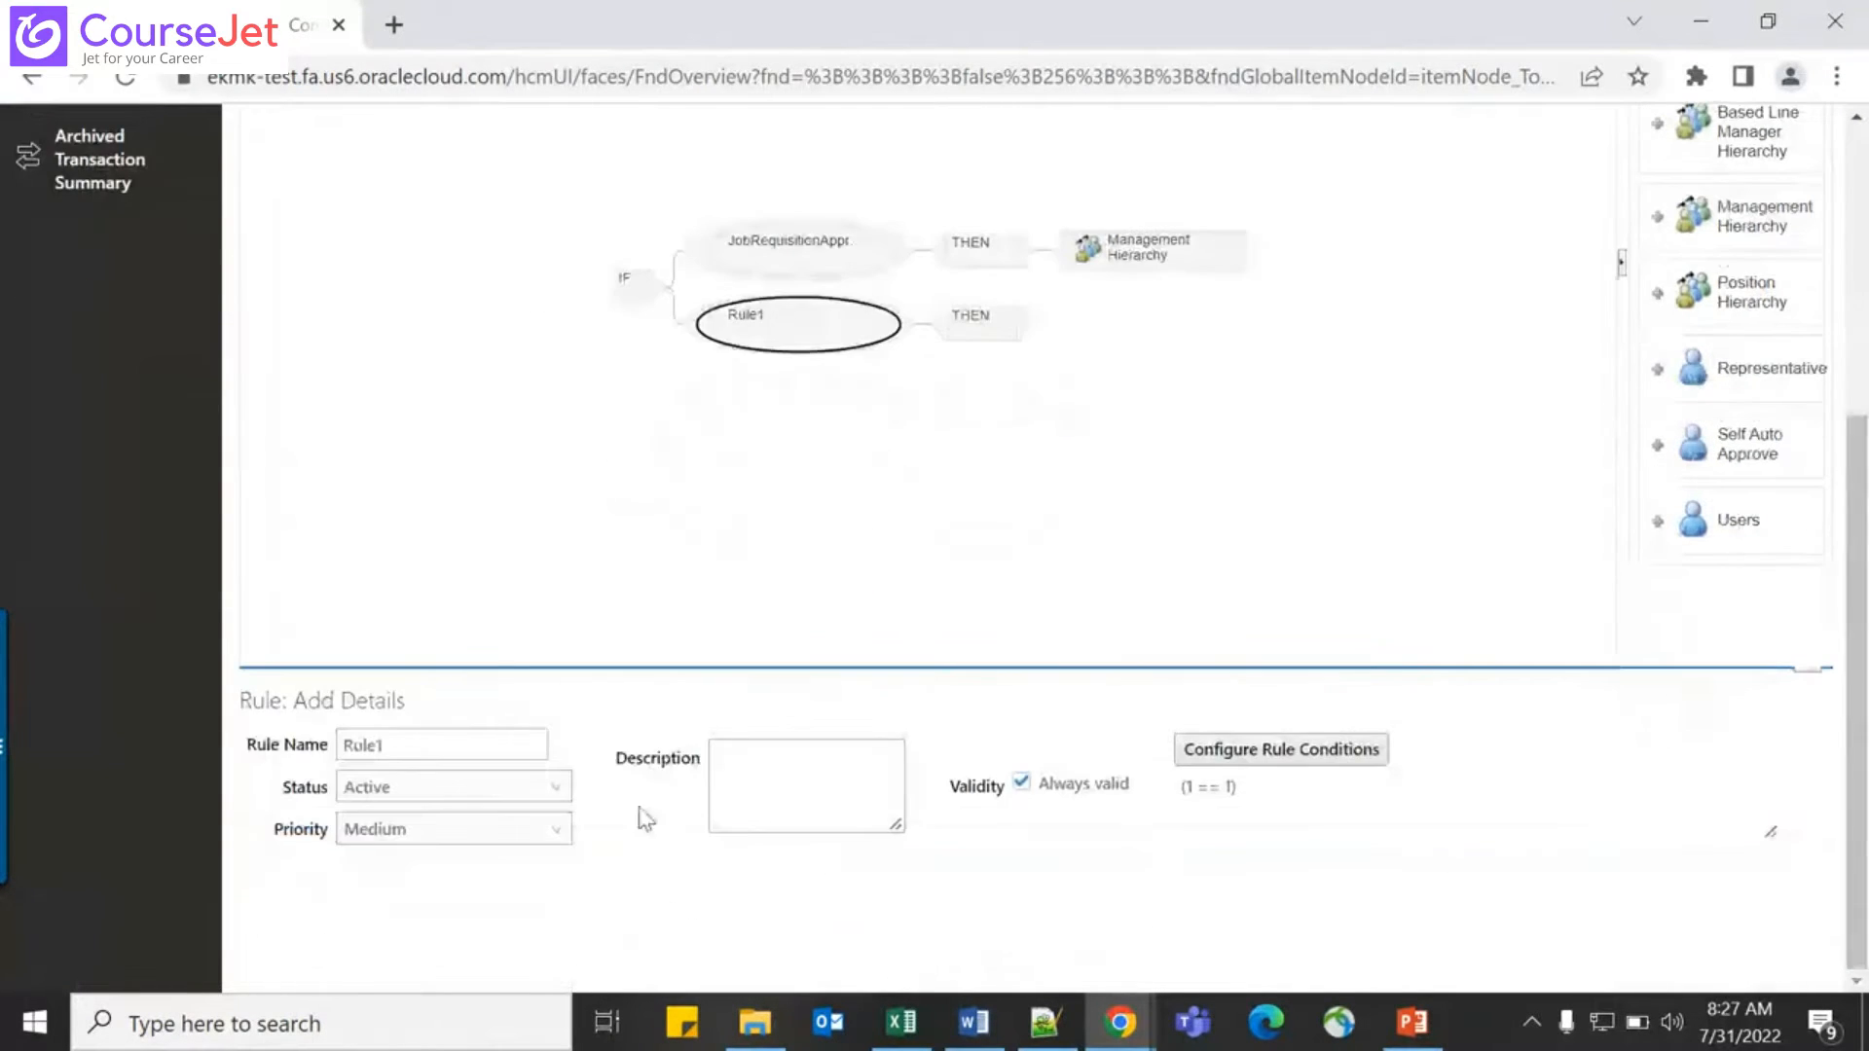
# Step: Examine the new rule's name, status and available priority options
pyautogui.doubleClick(416, 745)
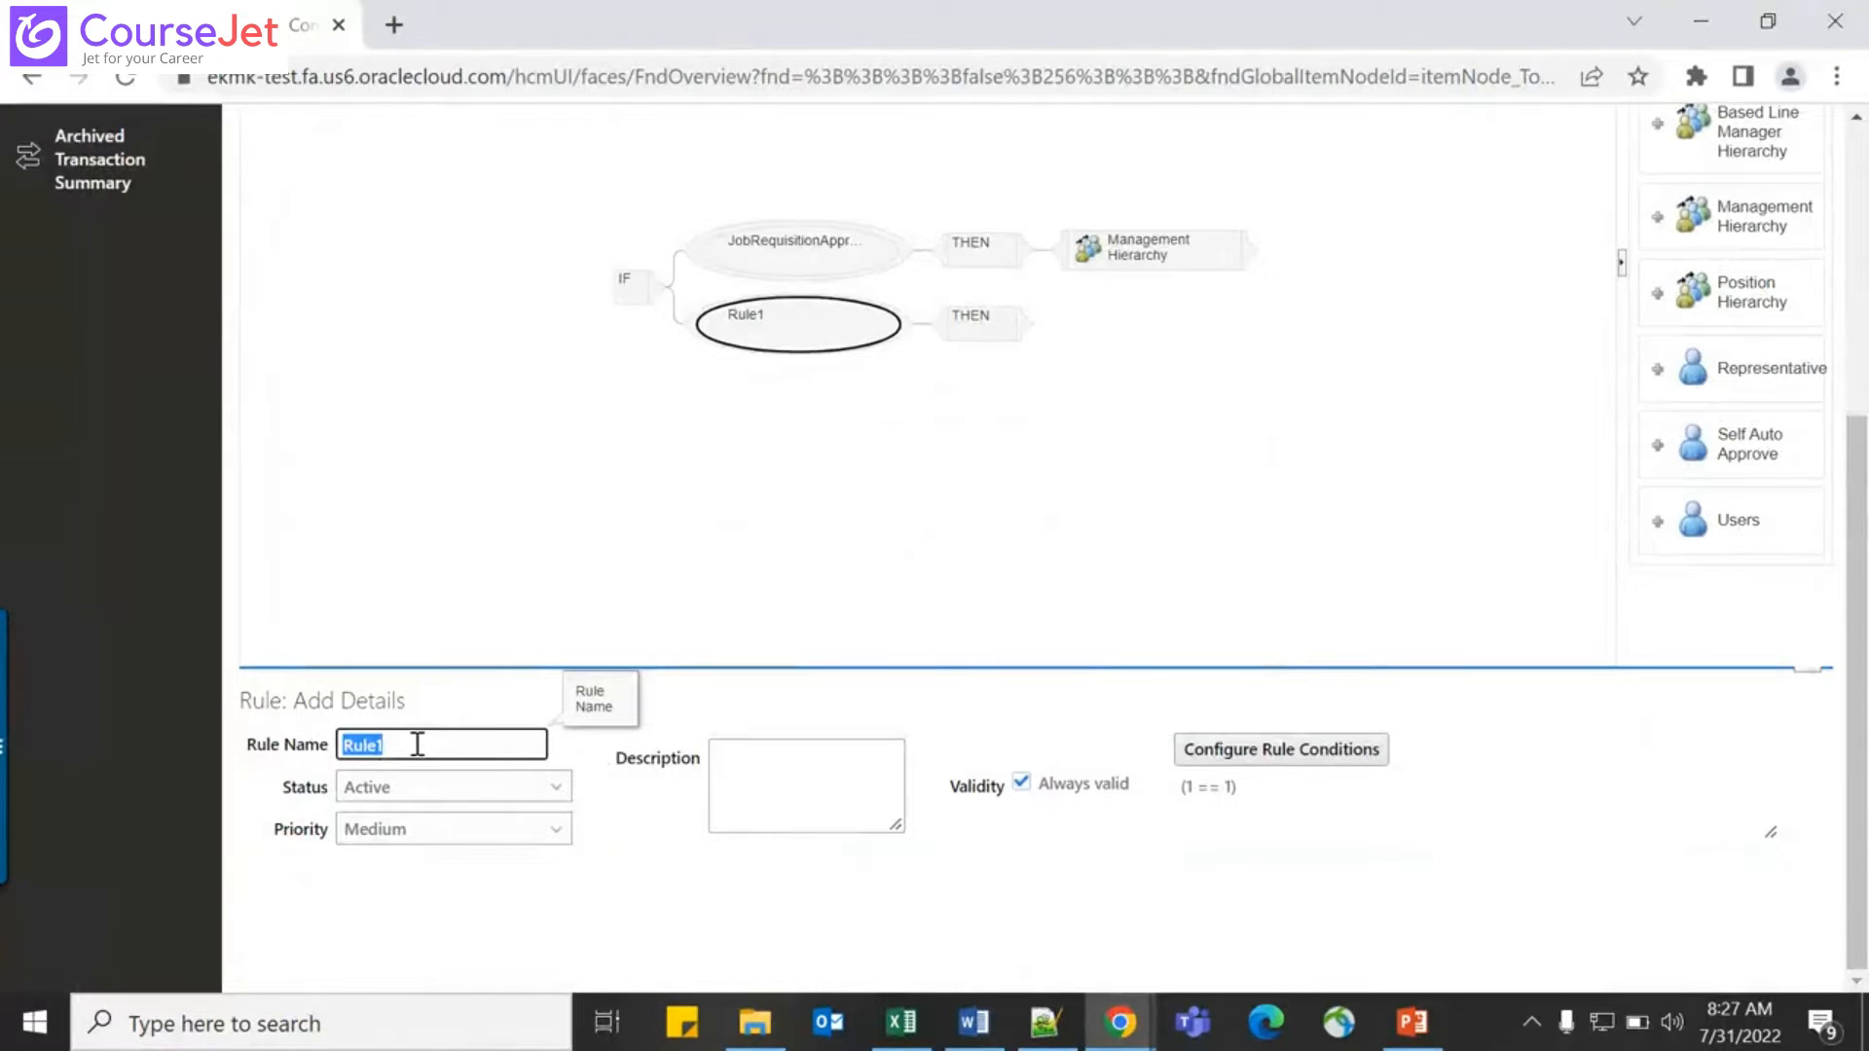
pyautogui.click(496, 808)
pyautogui.click(494, 810)
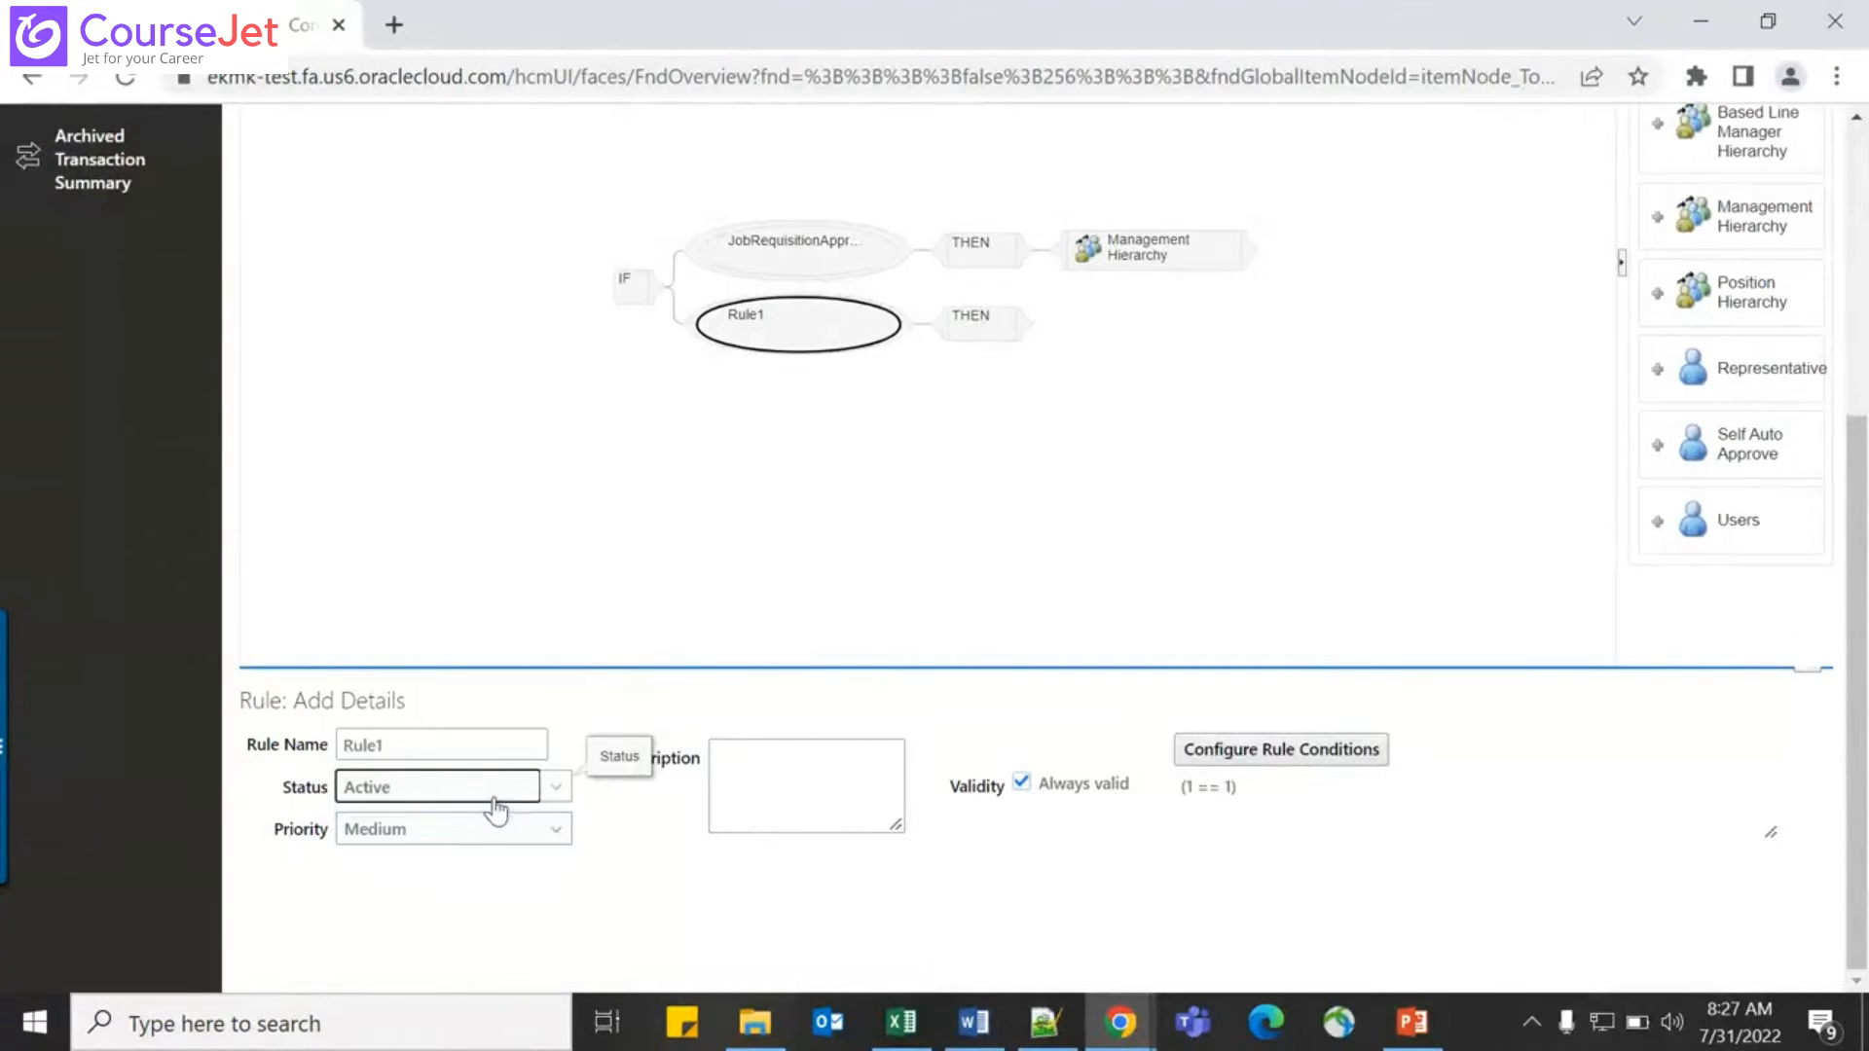
pyautogui.click(446, 841)
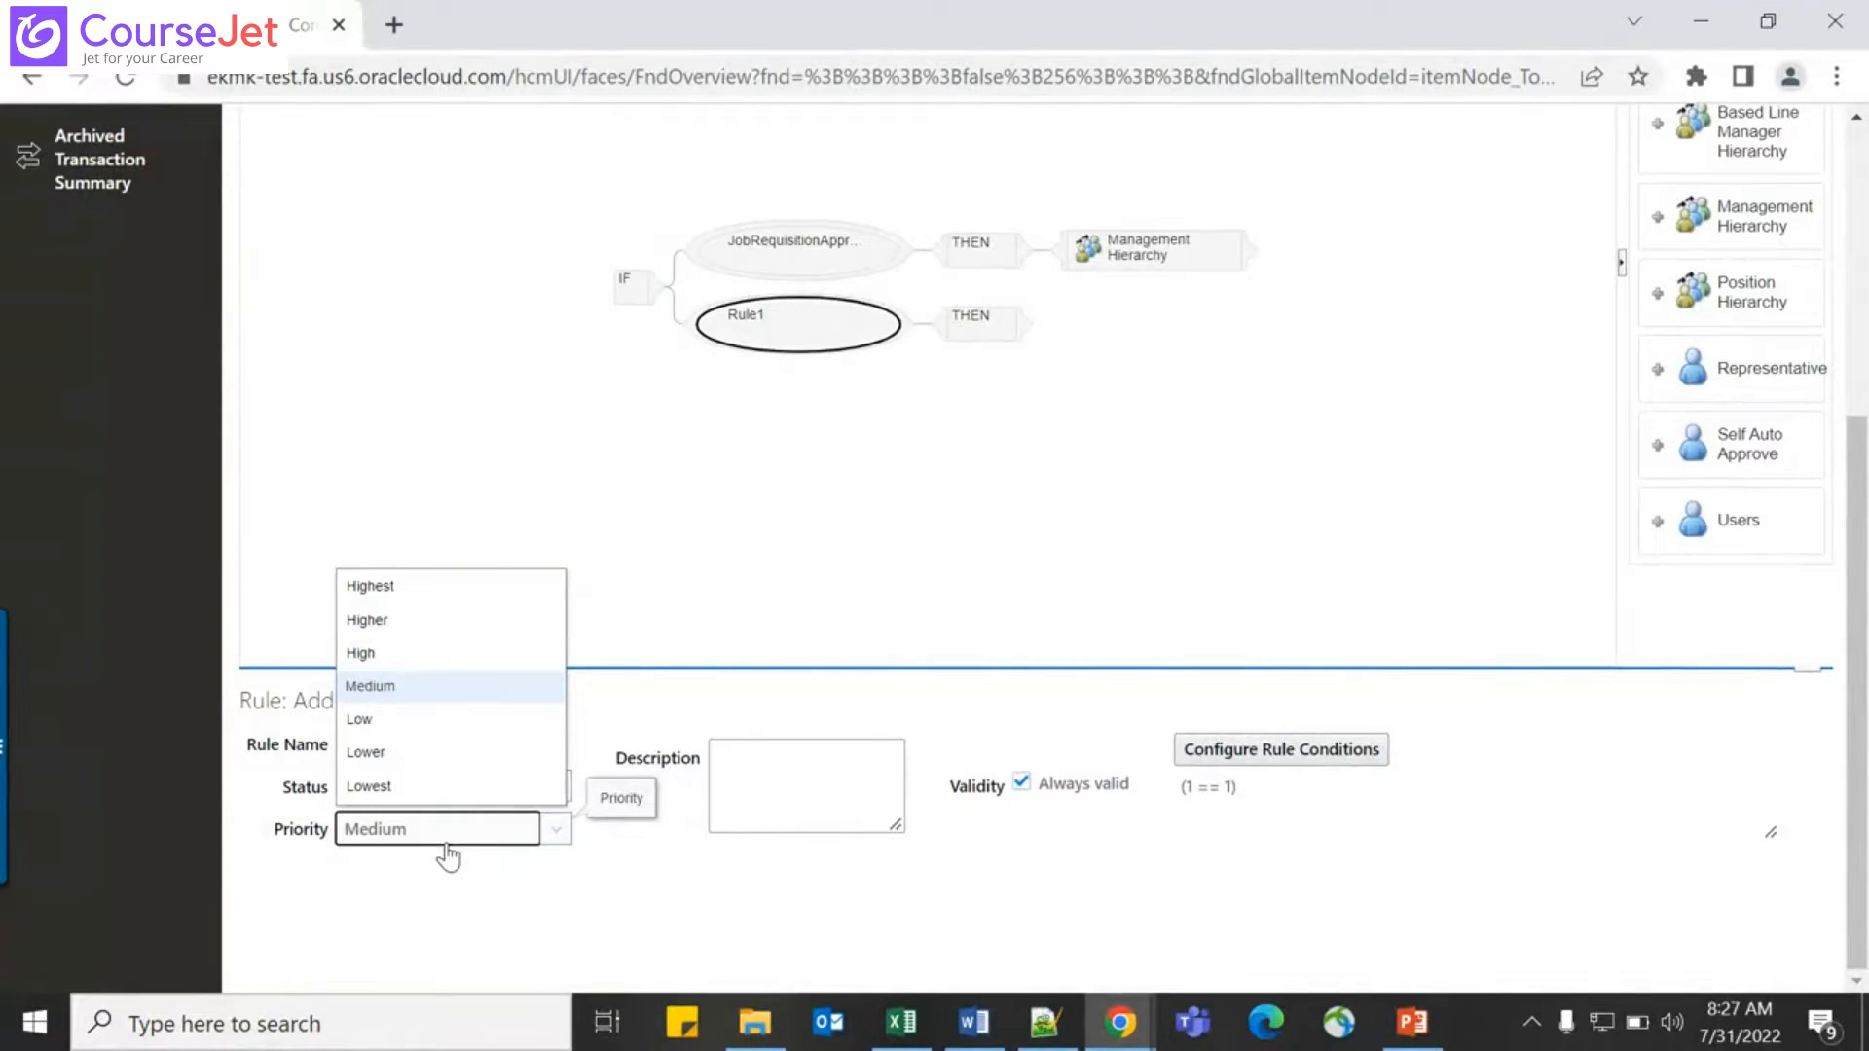
pyautogui.click(823, 859)
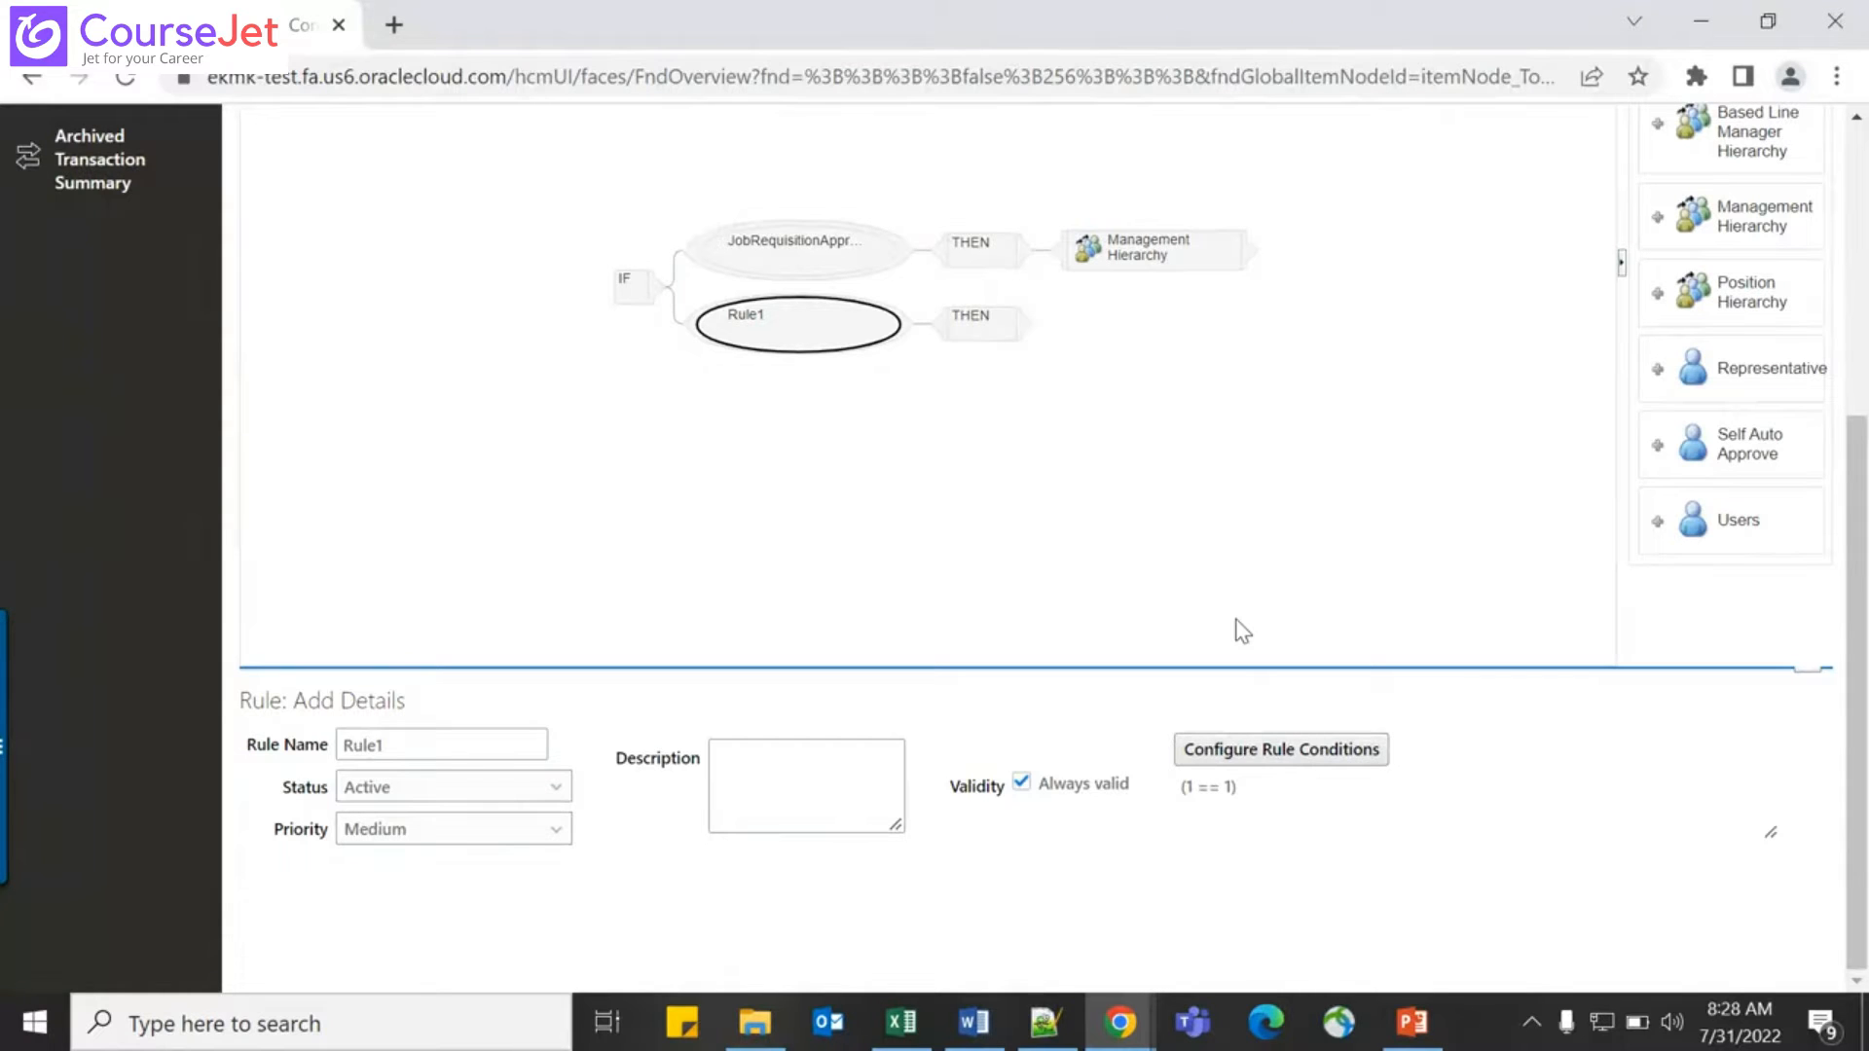
# Step: Add a Management Hierarchy approver to the new rule's THEN branch and display the approver's settings
pyautogui.click(997, 337)
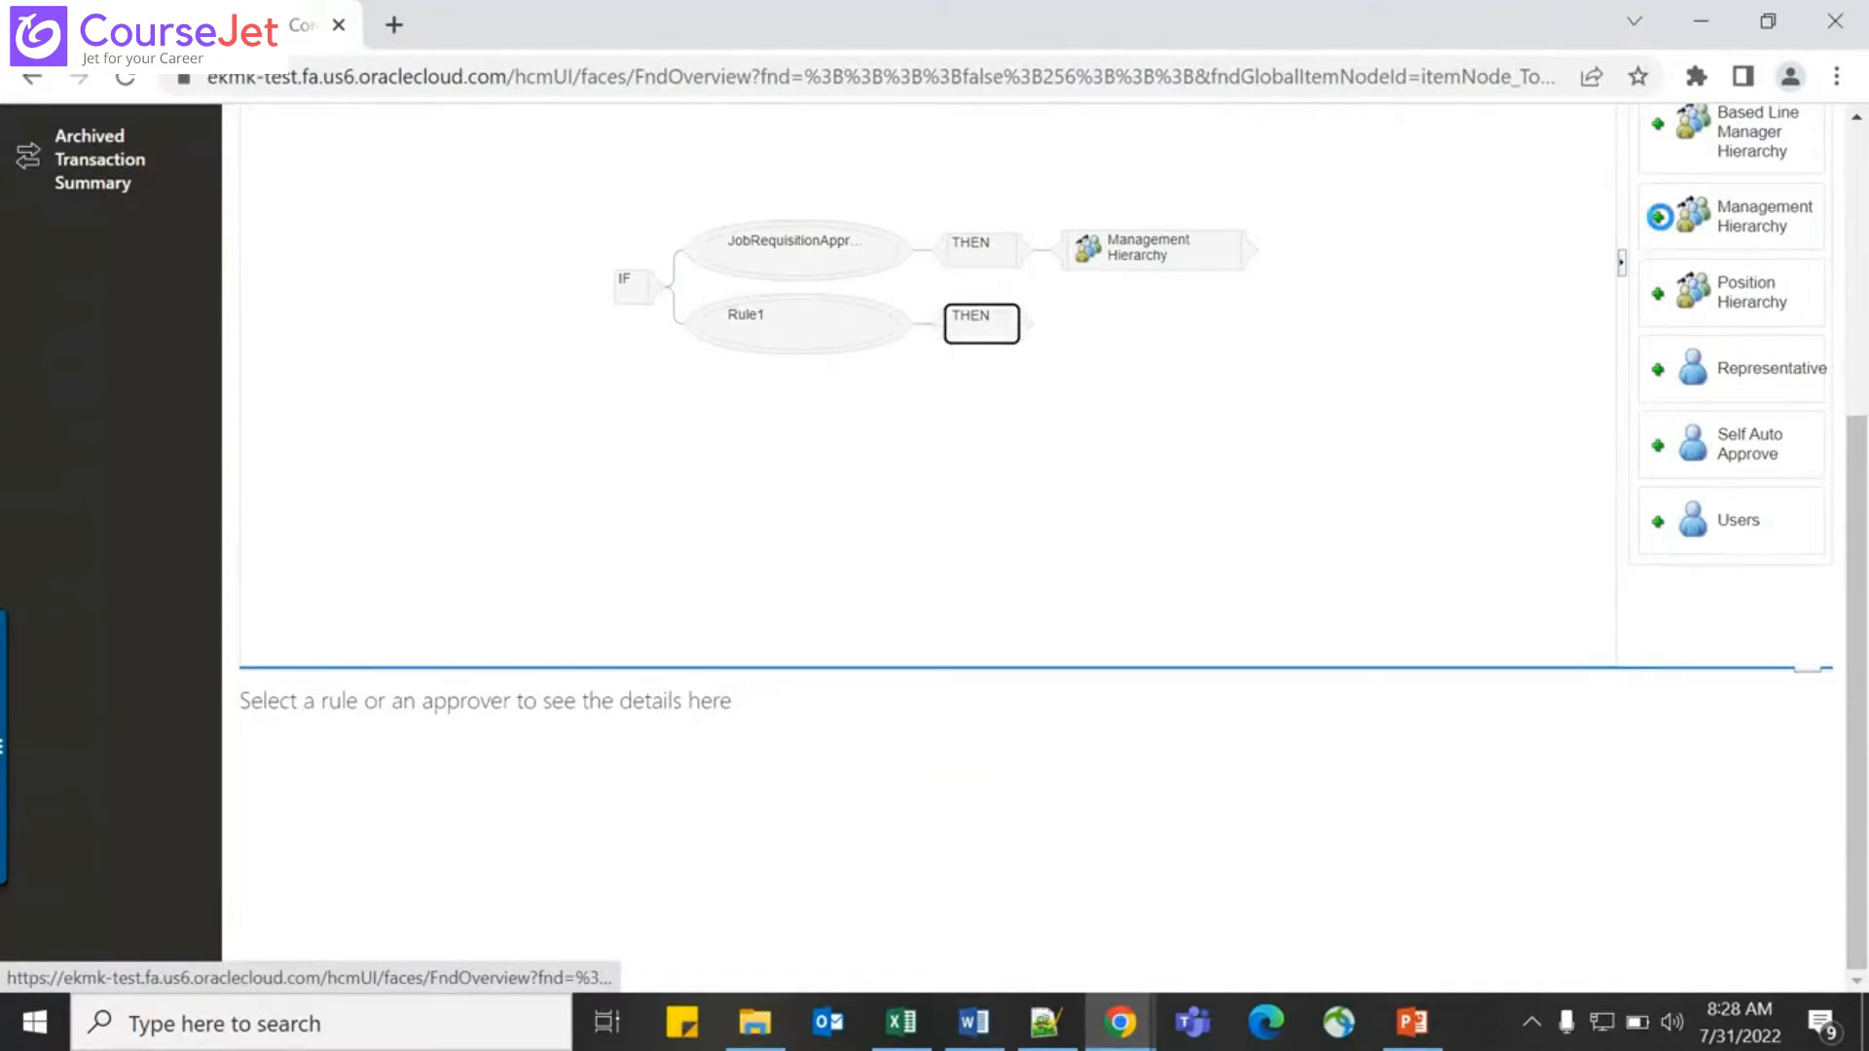
pyautogui.click(1660, 216)
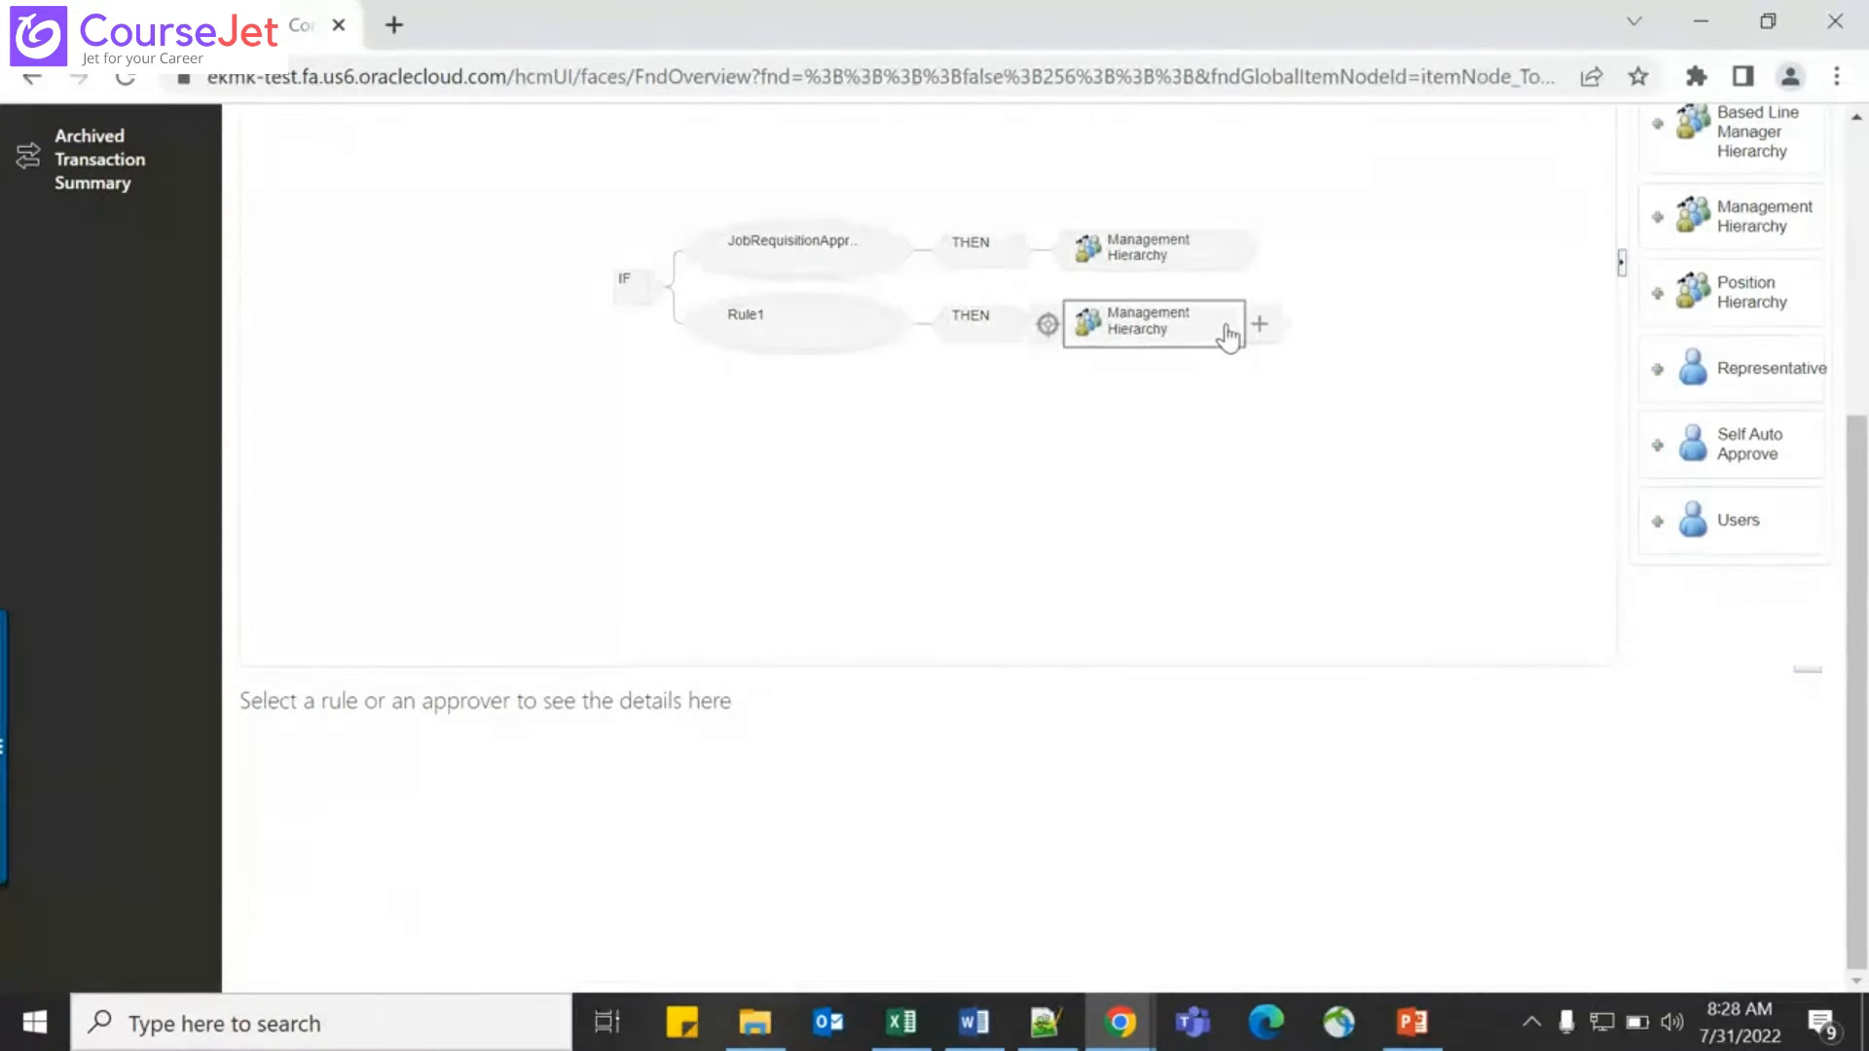
pyautogui.click(1228, 336)
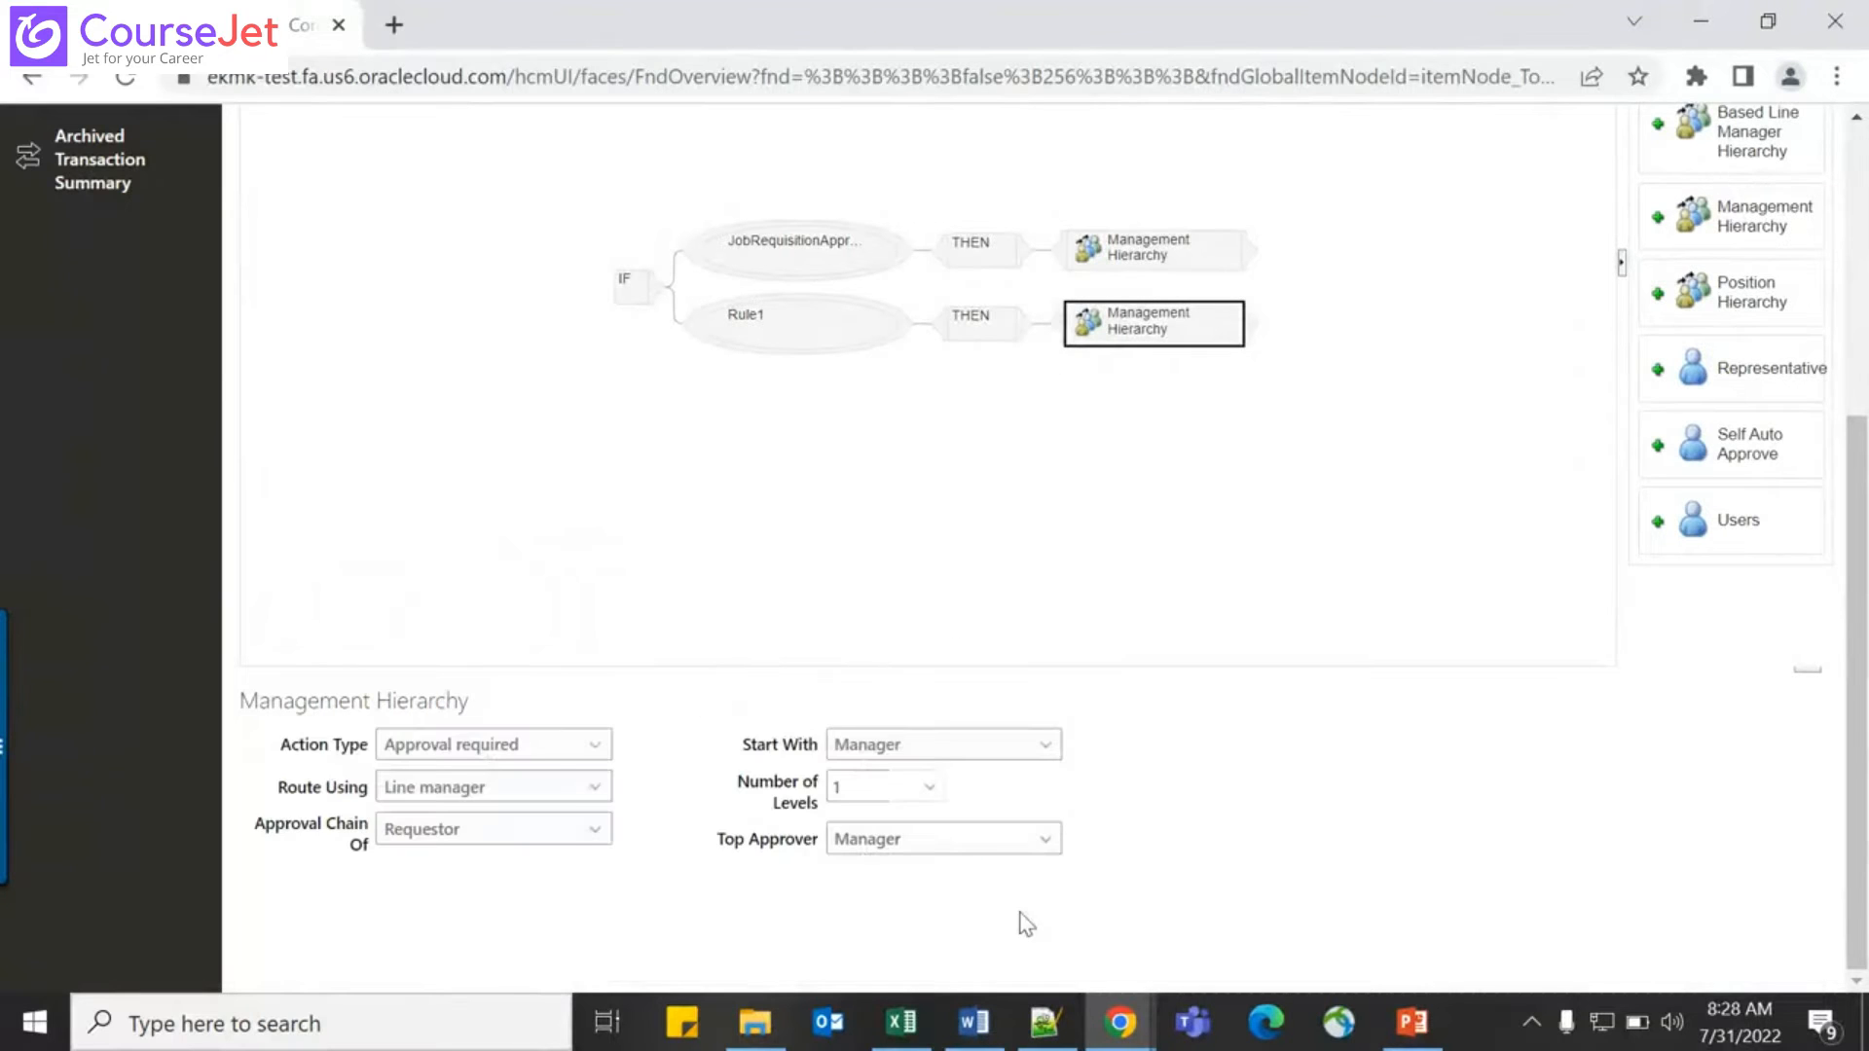
# Step: Examine the Route Using and Approval Chain Of options for the new rule's Management Hierarchy approver, keeping Line manager and Requestor
pyautogui.click(545, 806)
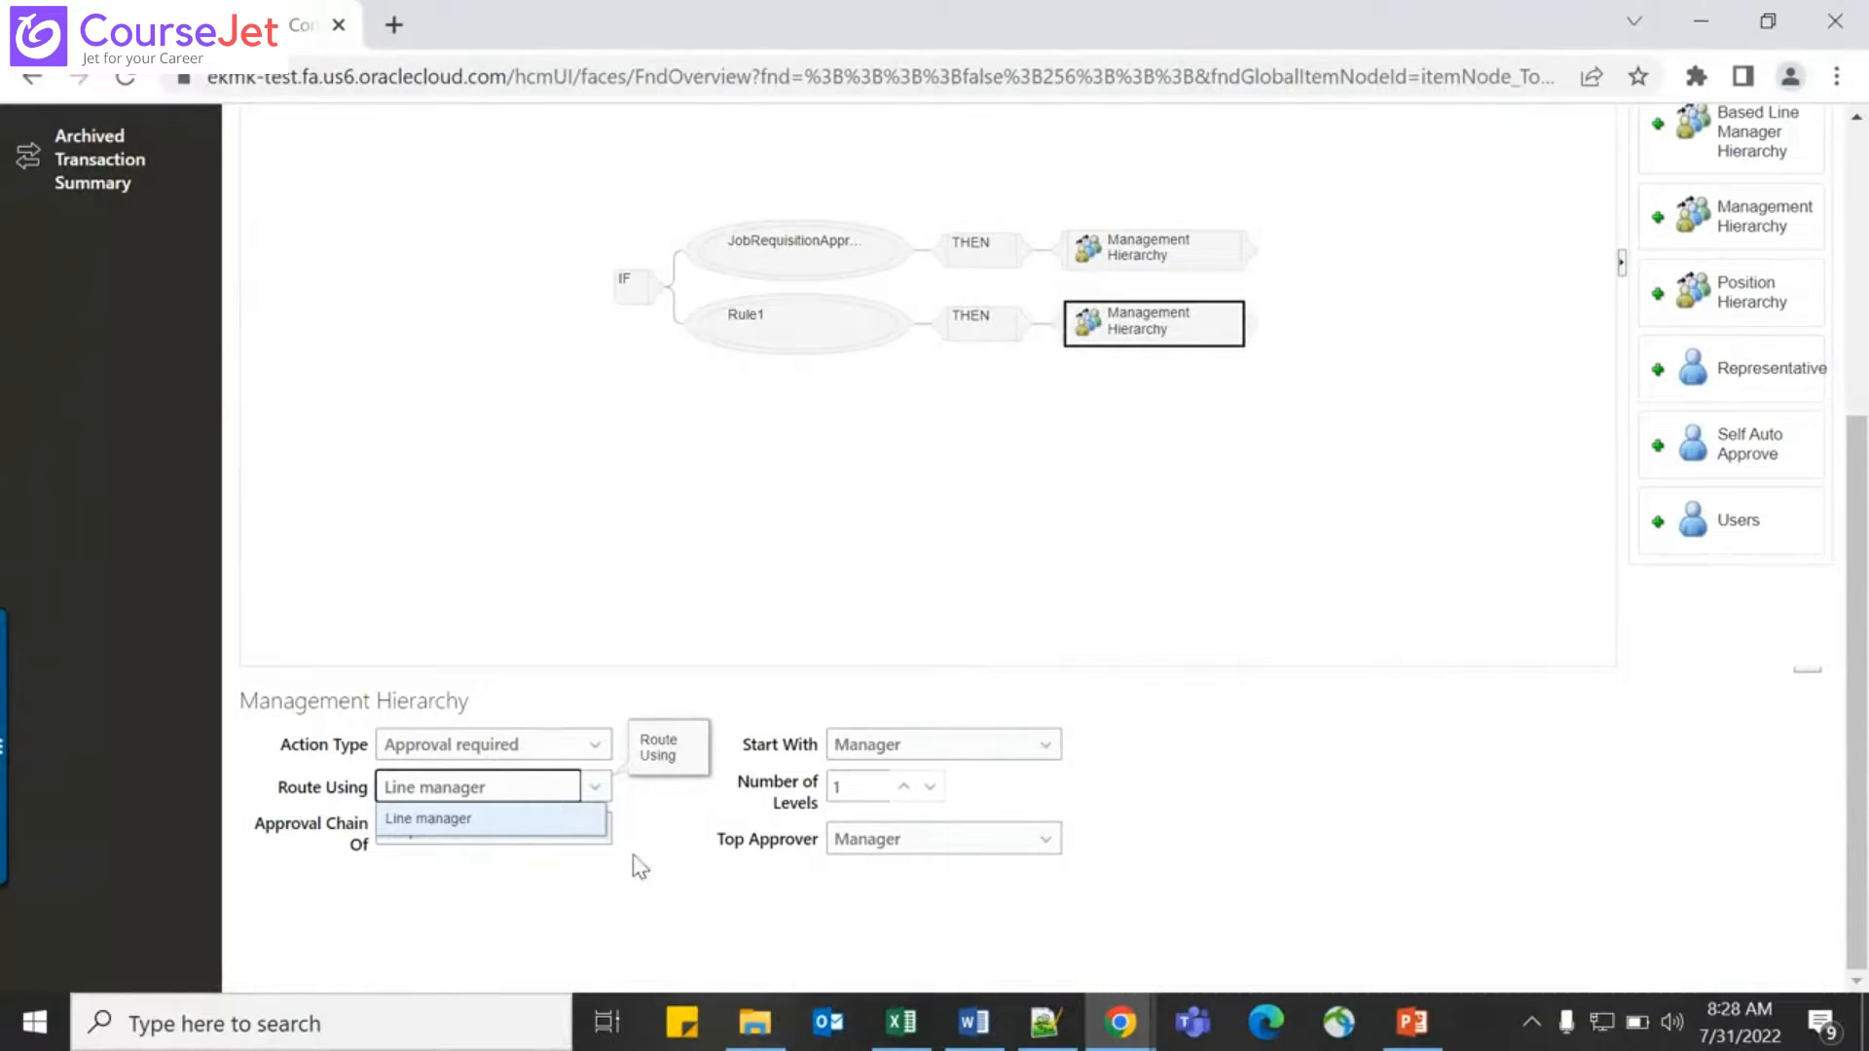
pyautogui.click(542, 820)
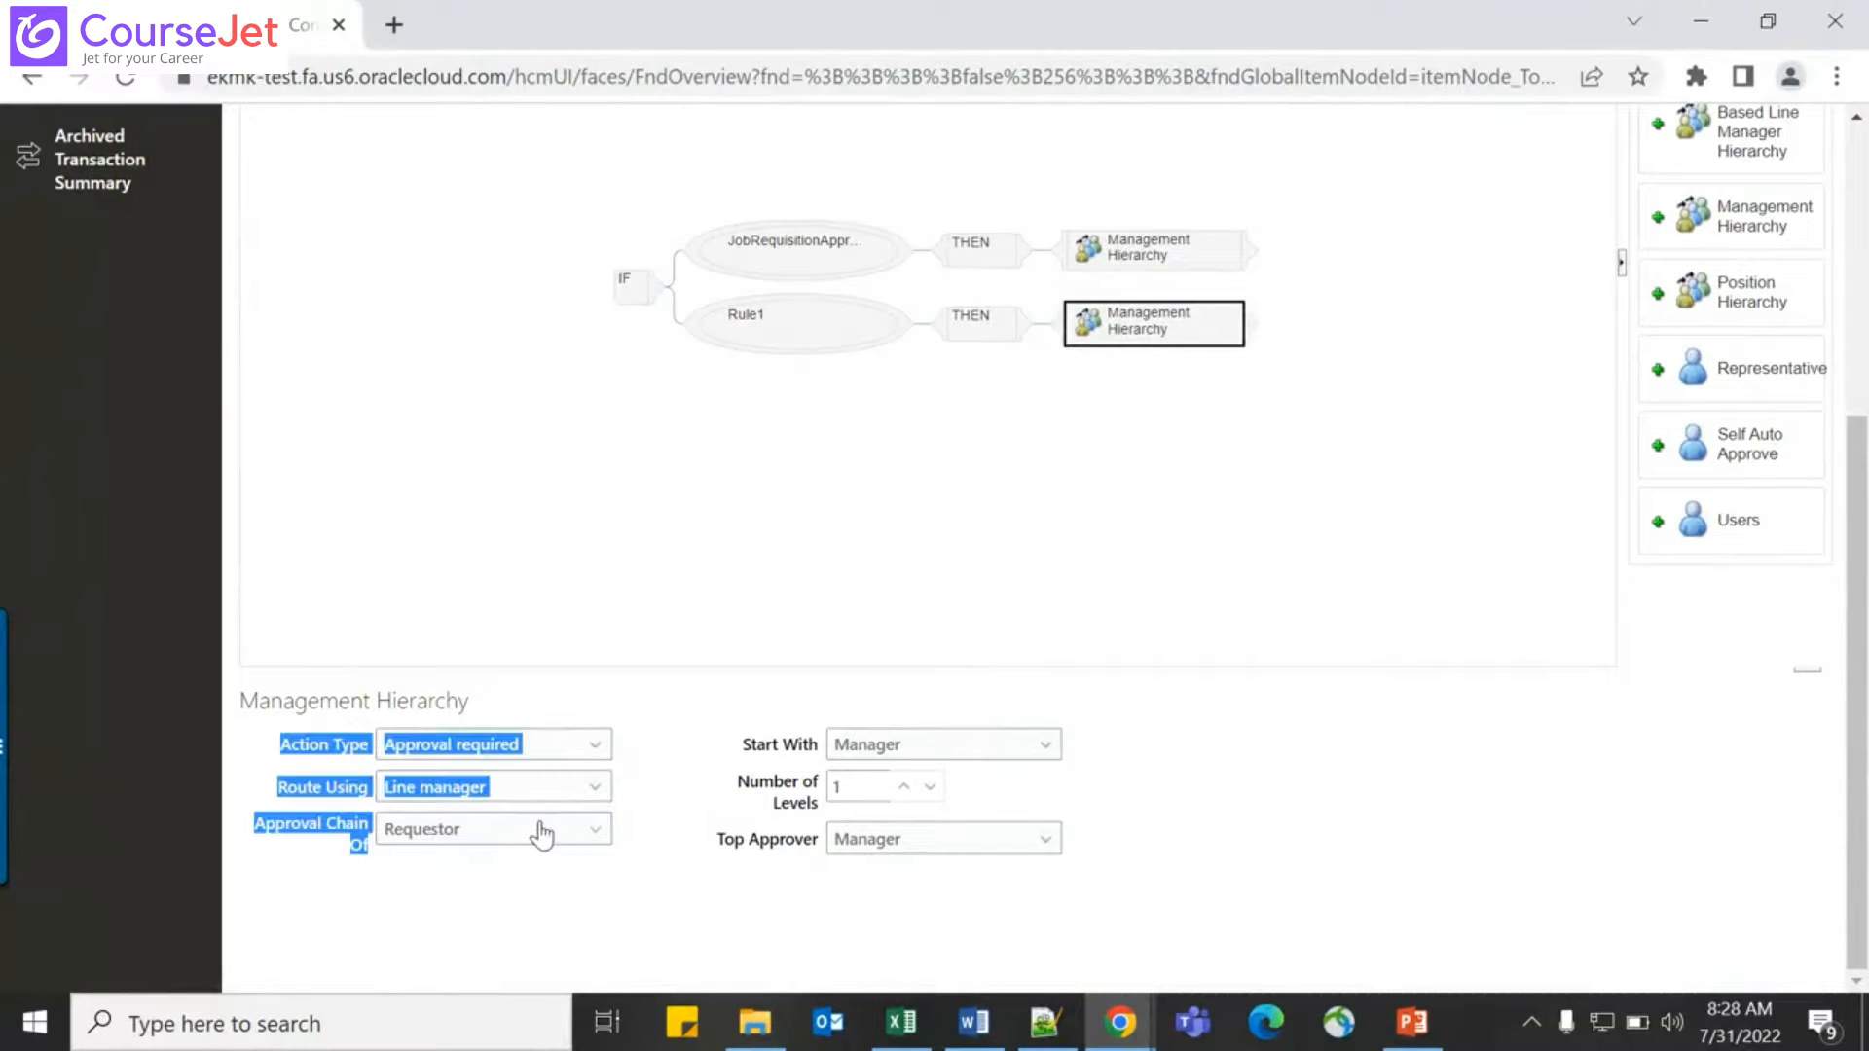
pyautogui.click(434, 882)
pyautogui.click(473, 843)
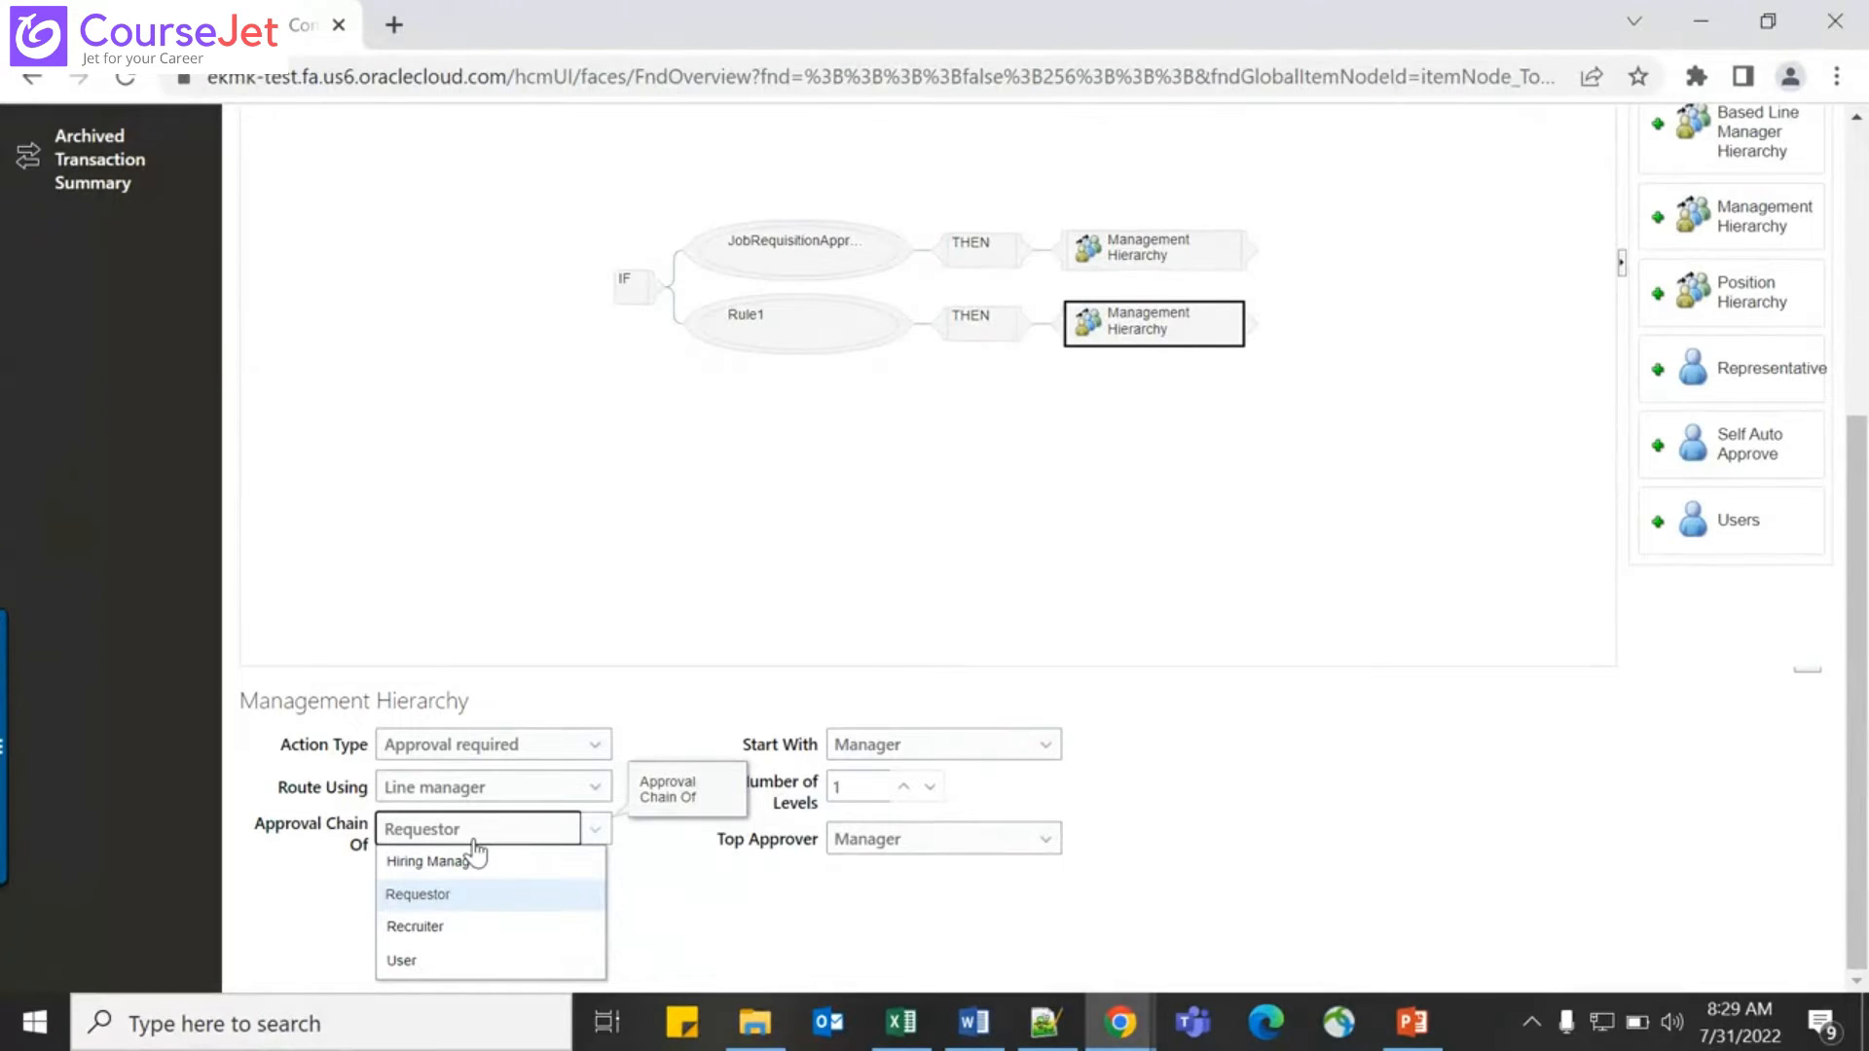
pyautogui.click(448, 906)
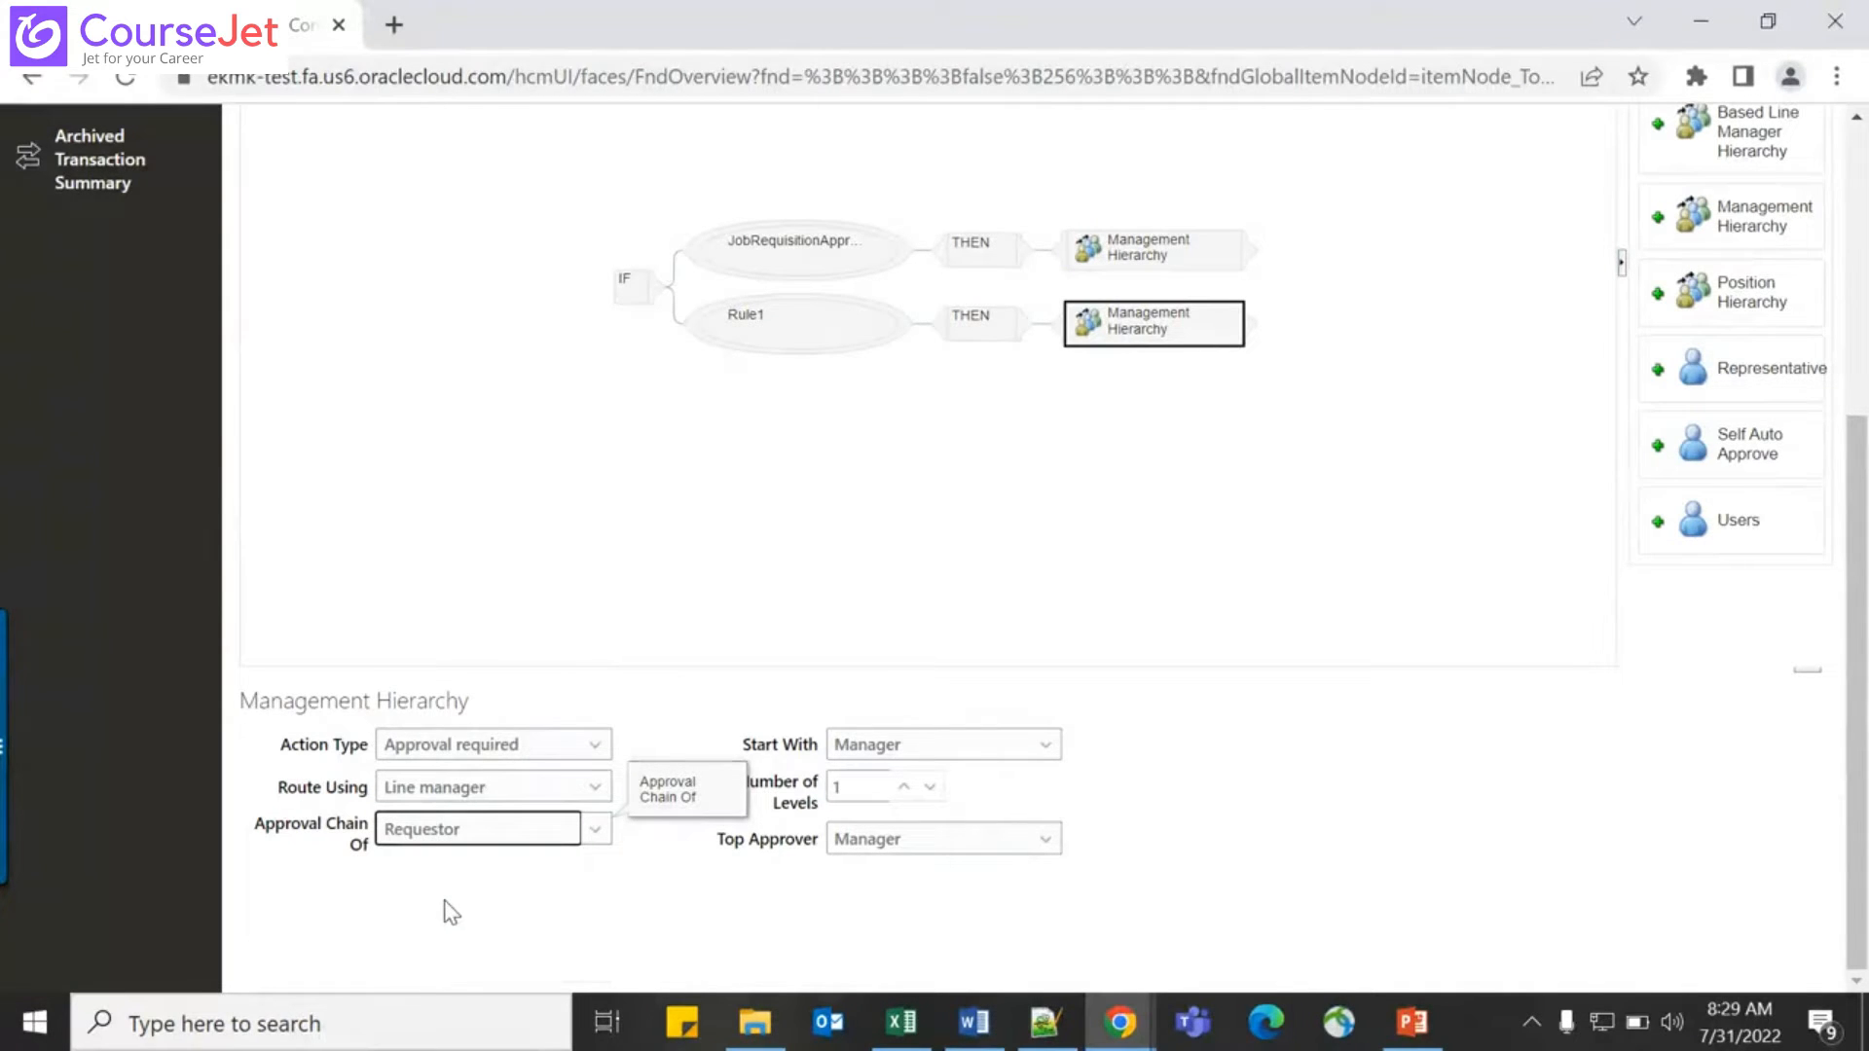
# Step: Try Hiring Manager as the approval chain of the new rule's approver, and set it back to Requestor
pyautogui.click(484, 829)
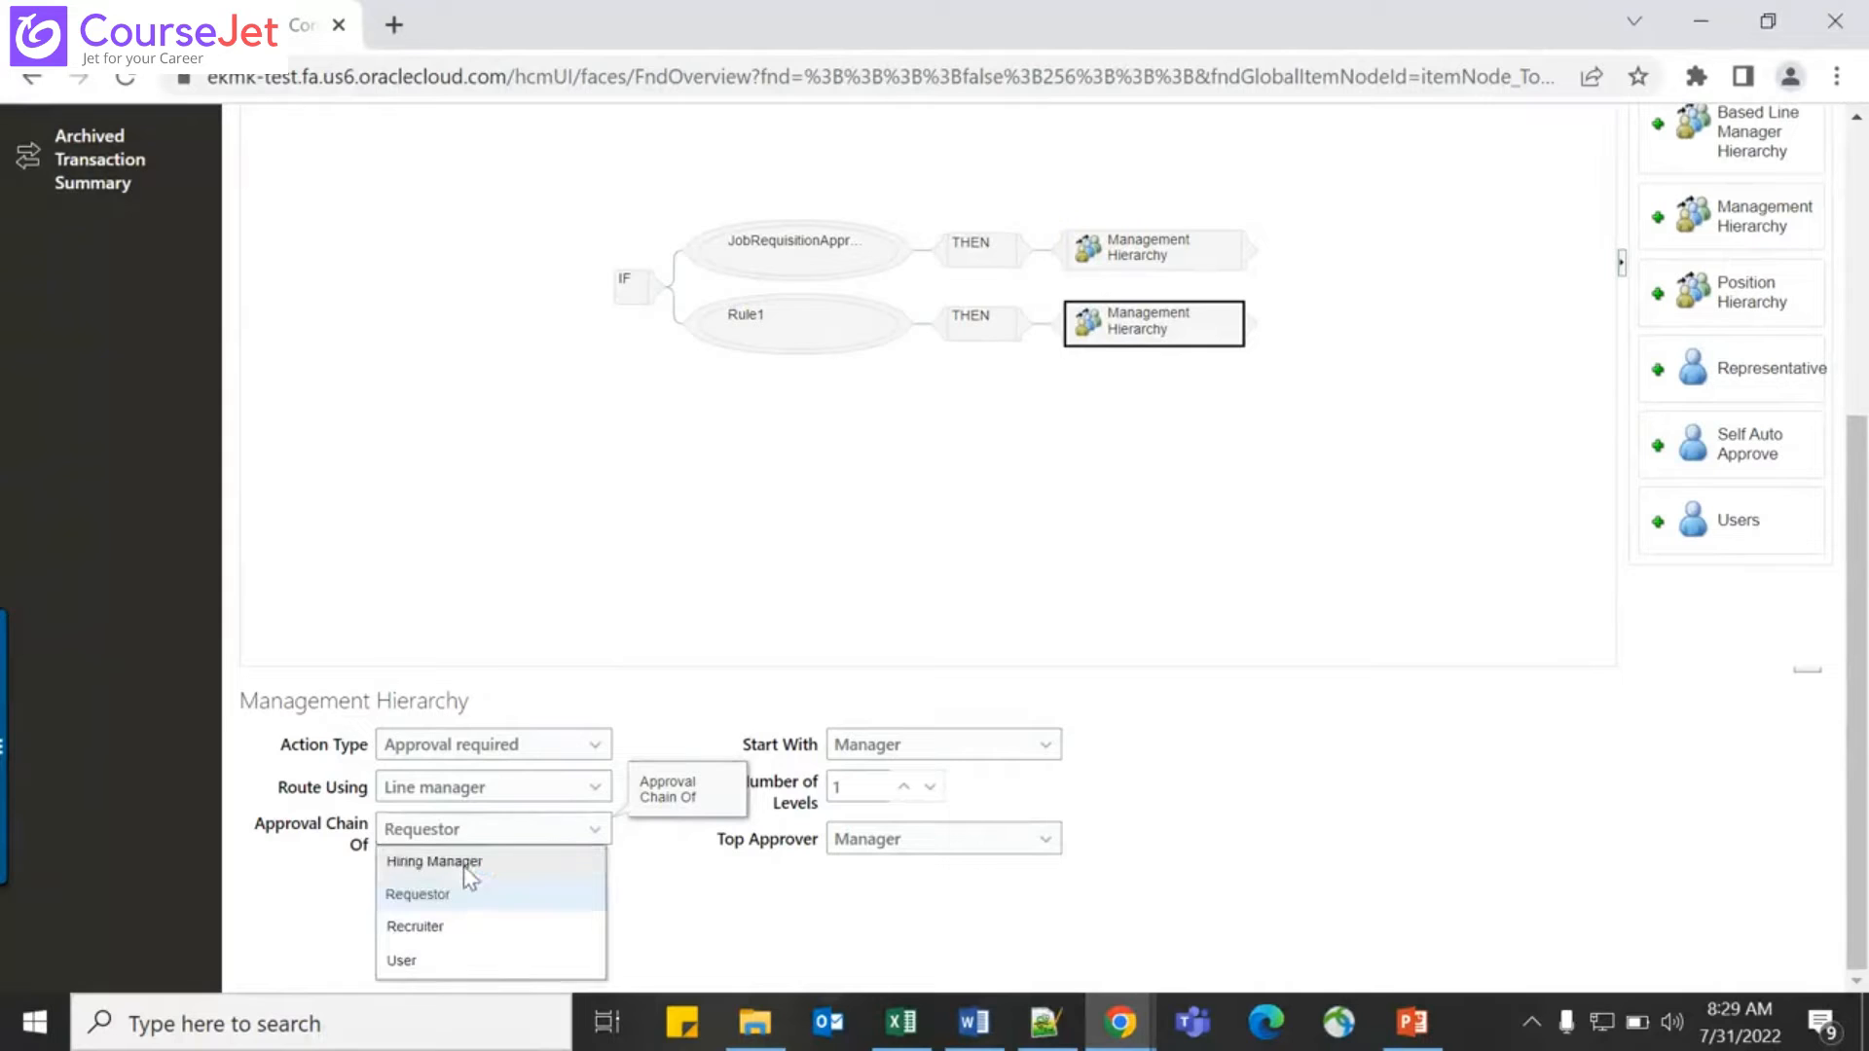
pyautogui.click(463, 864)
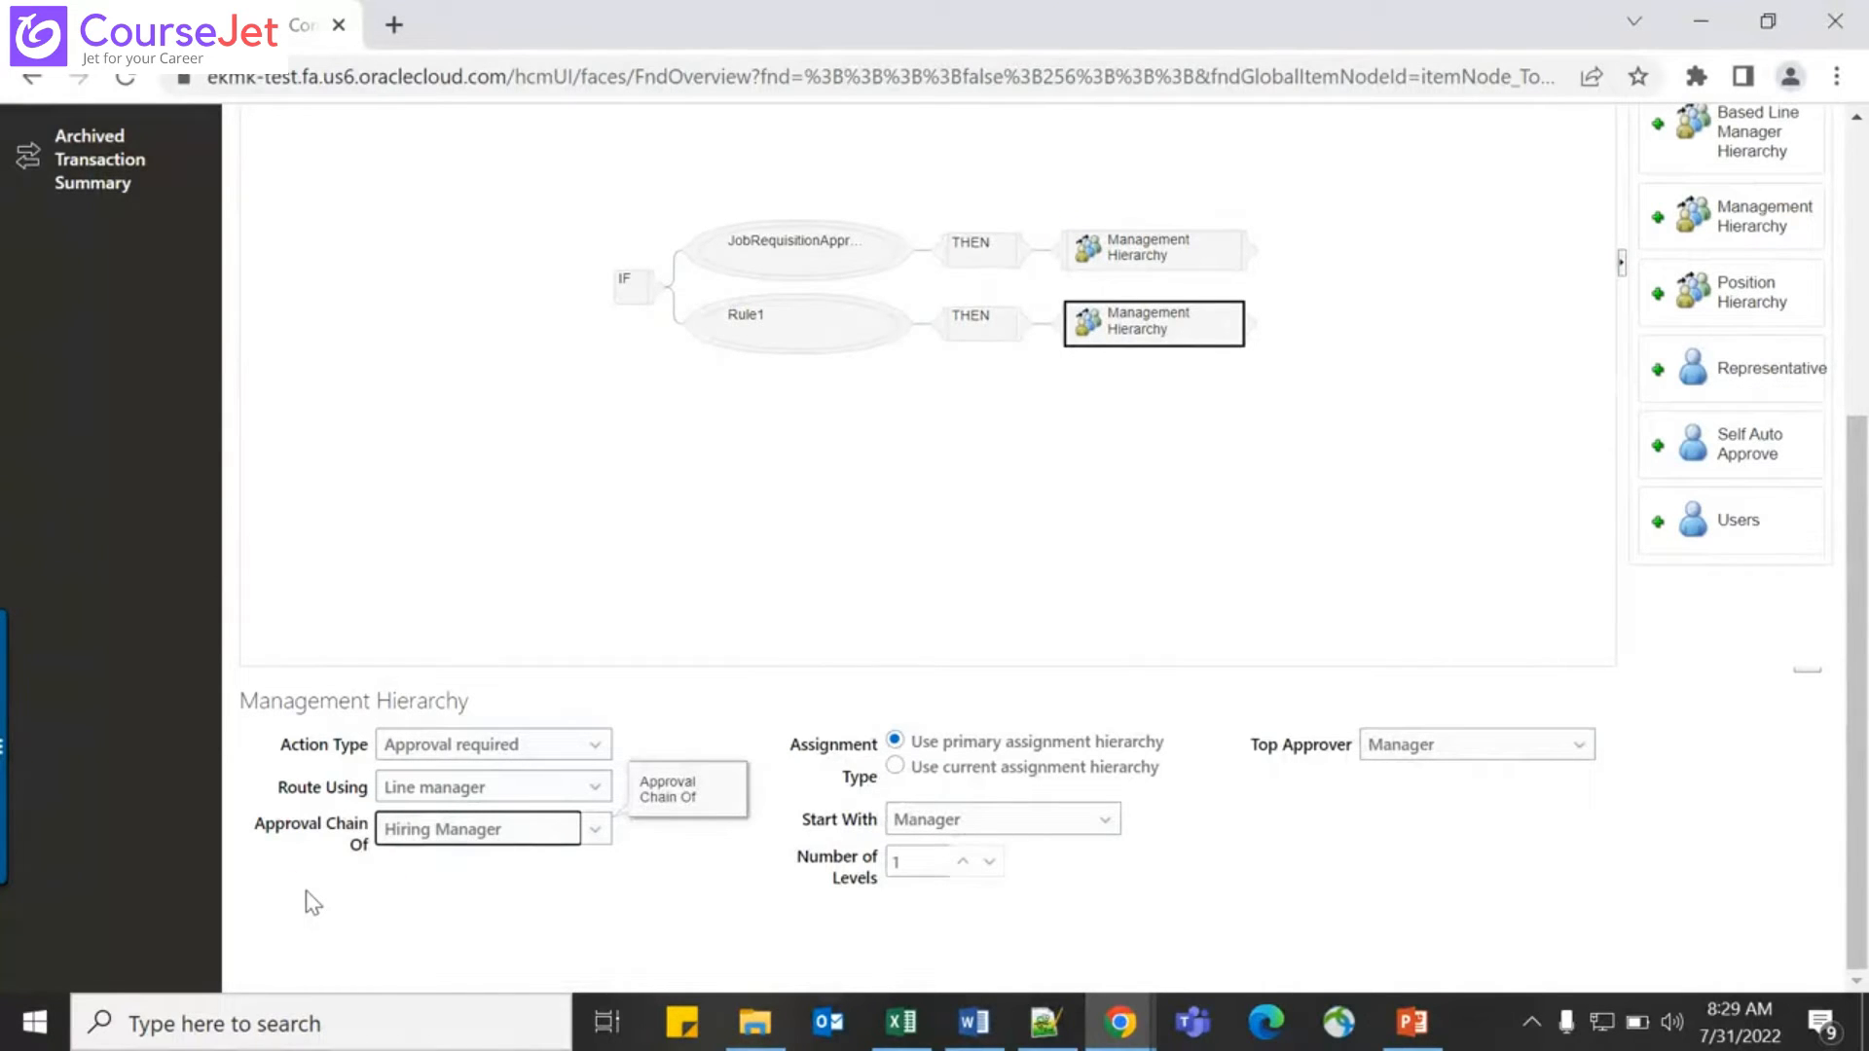
pyautogui.click(473, 832)
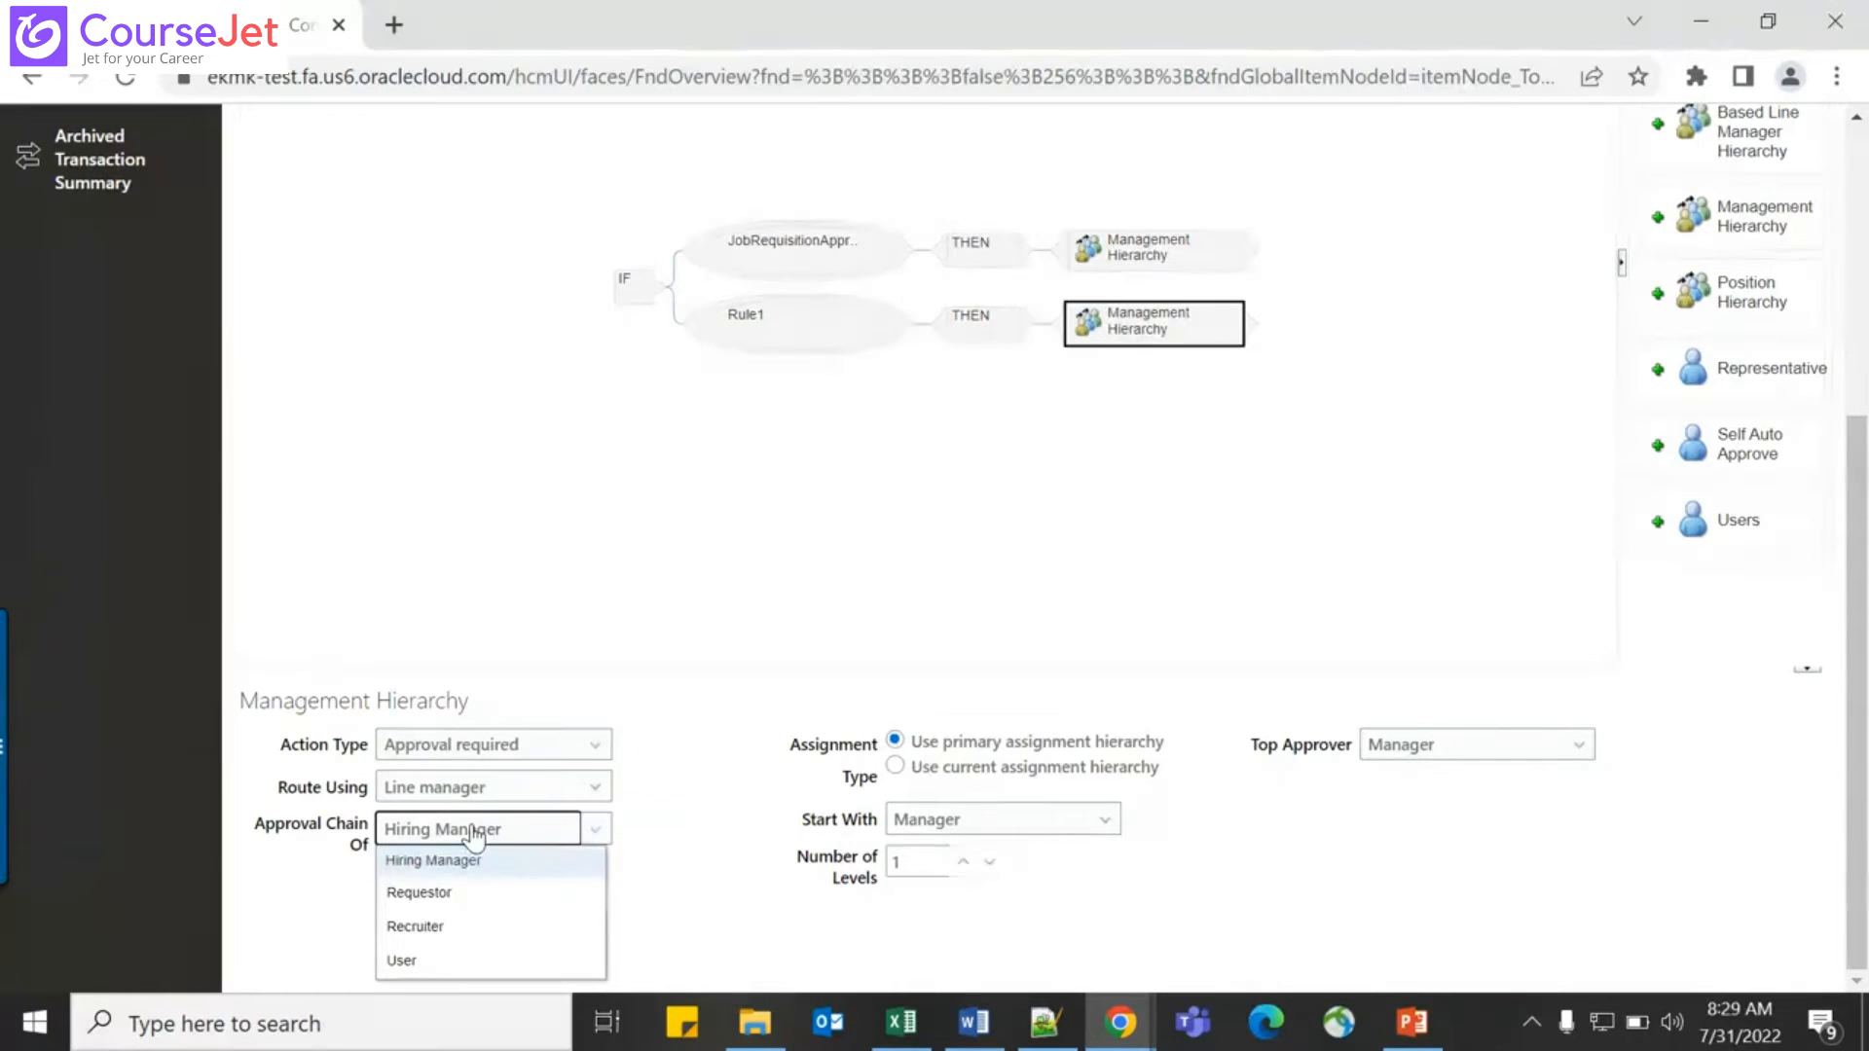
pyautogui.click(433, 894)
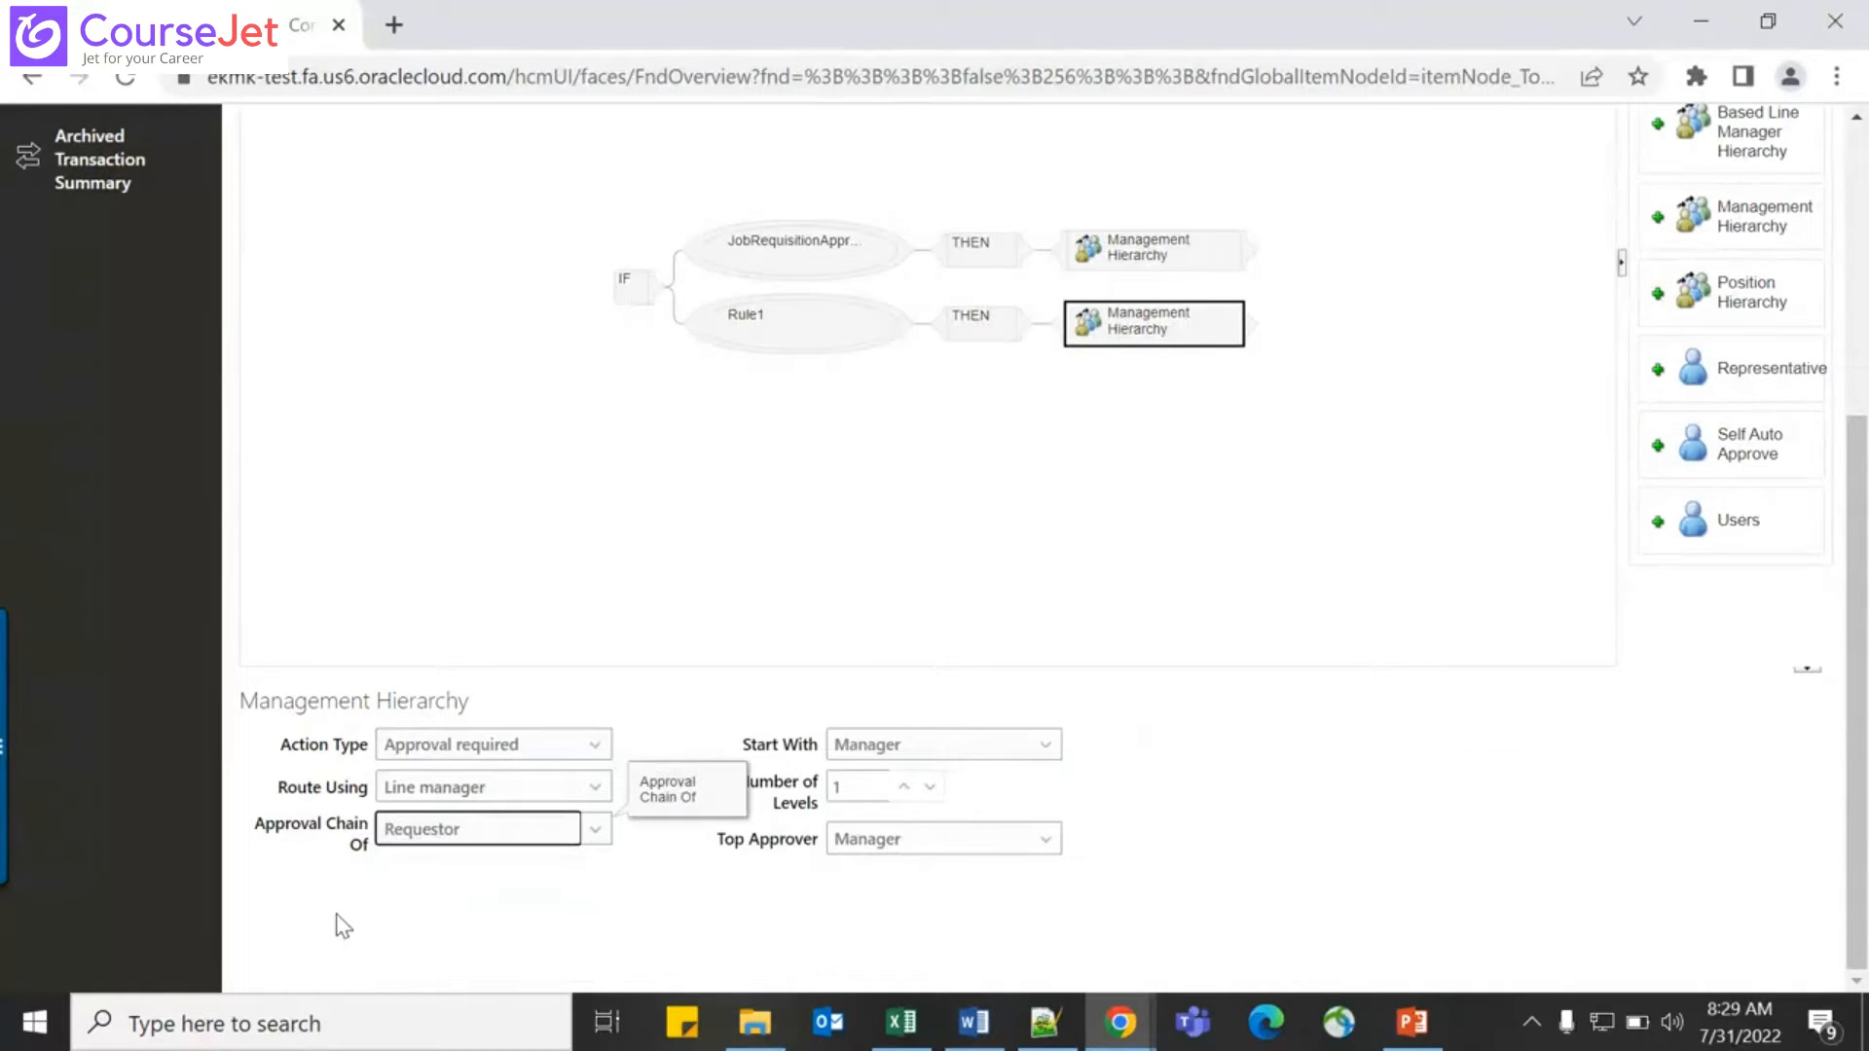
# Step: Examine the Start With options available for the Requestor's approval chain without changing the selection
pyautogui.click(1012, 750)
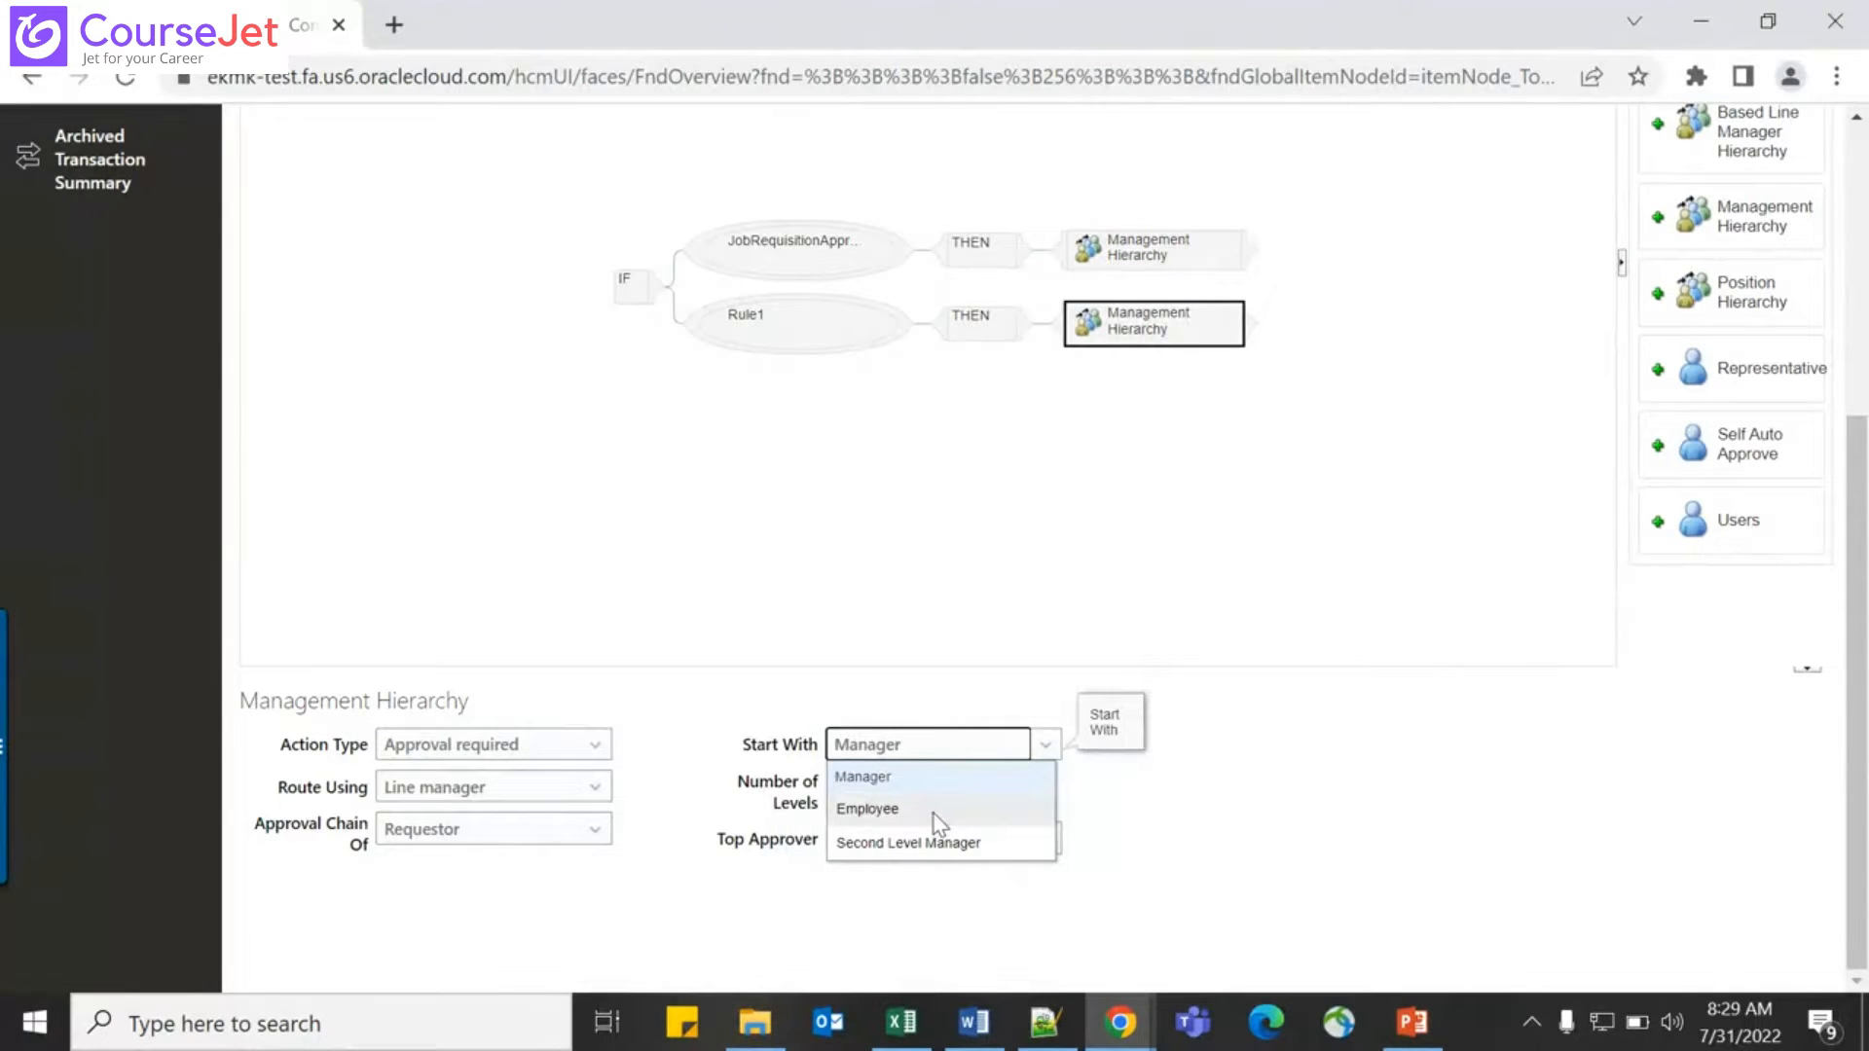
pyautogui.click(458, 839)
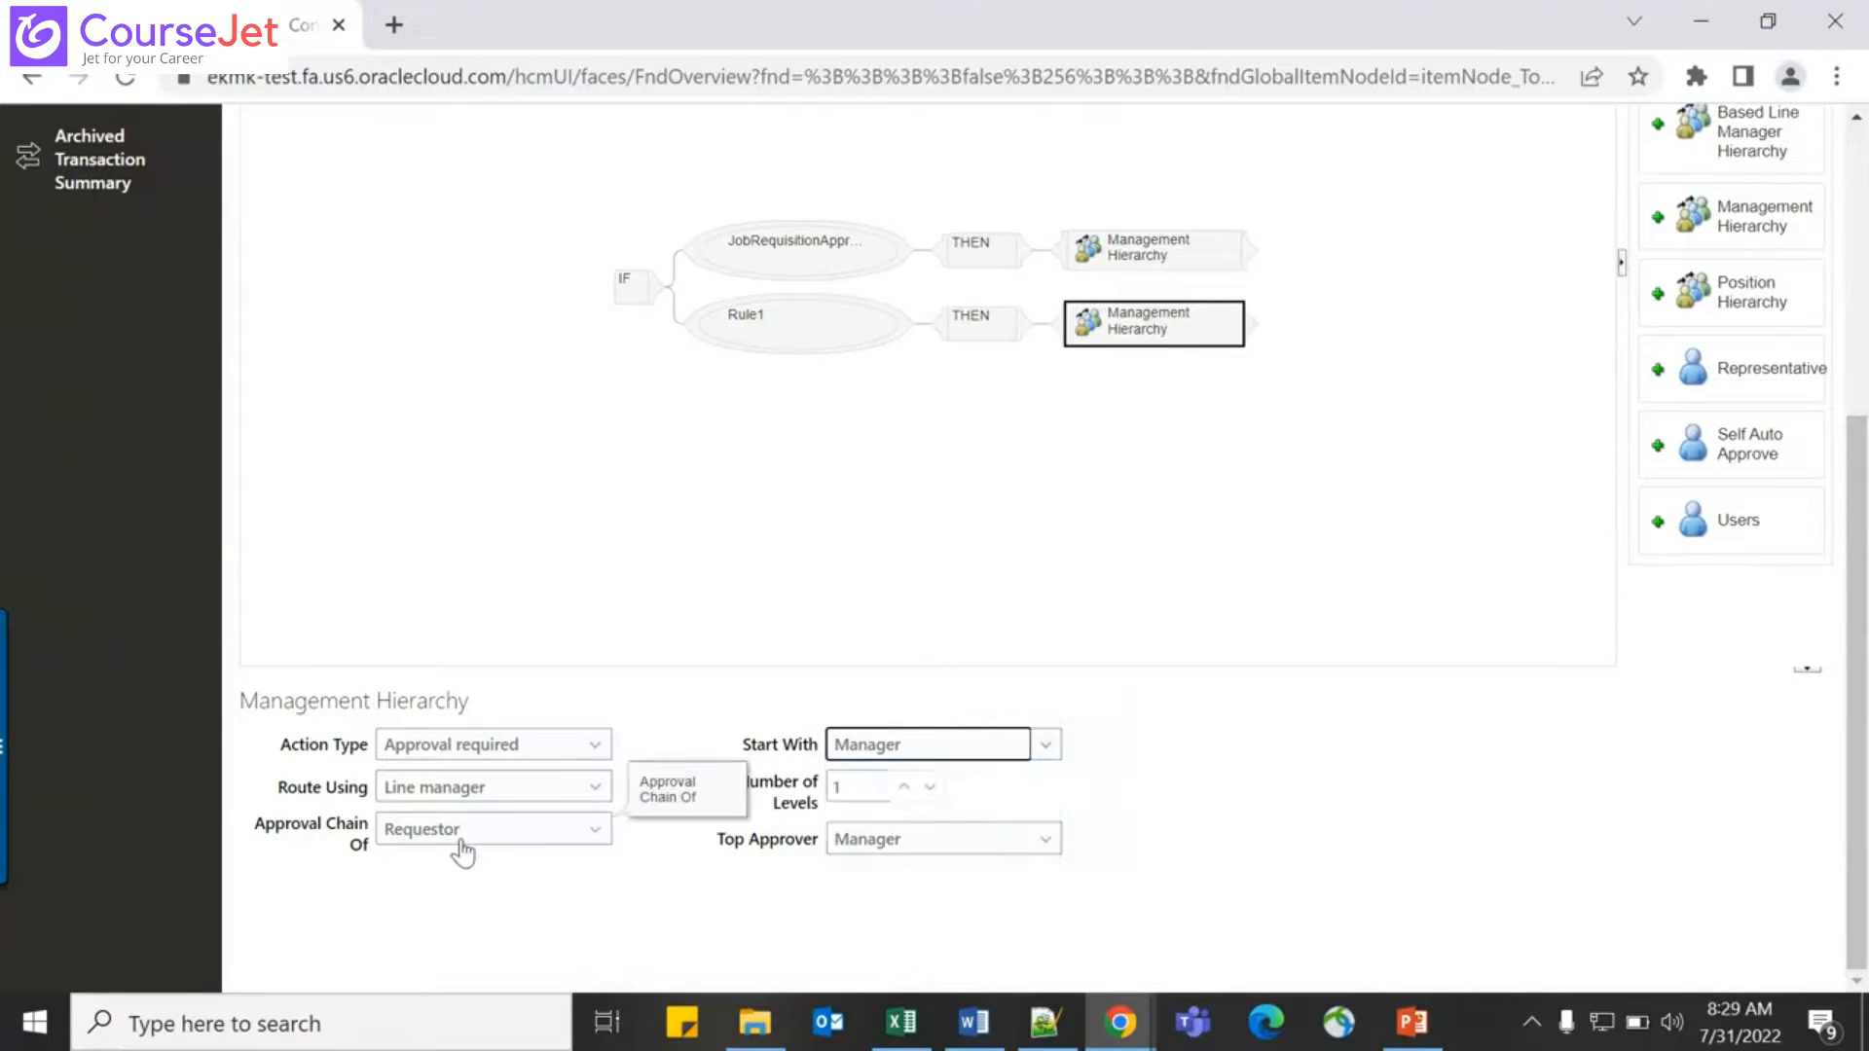
pyautogui.click(949, 745)
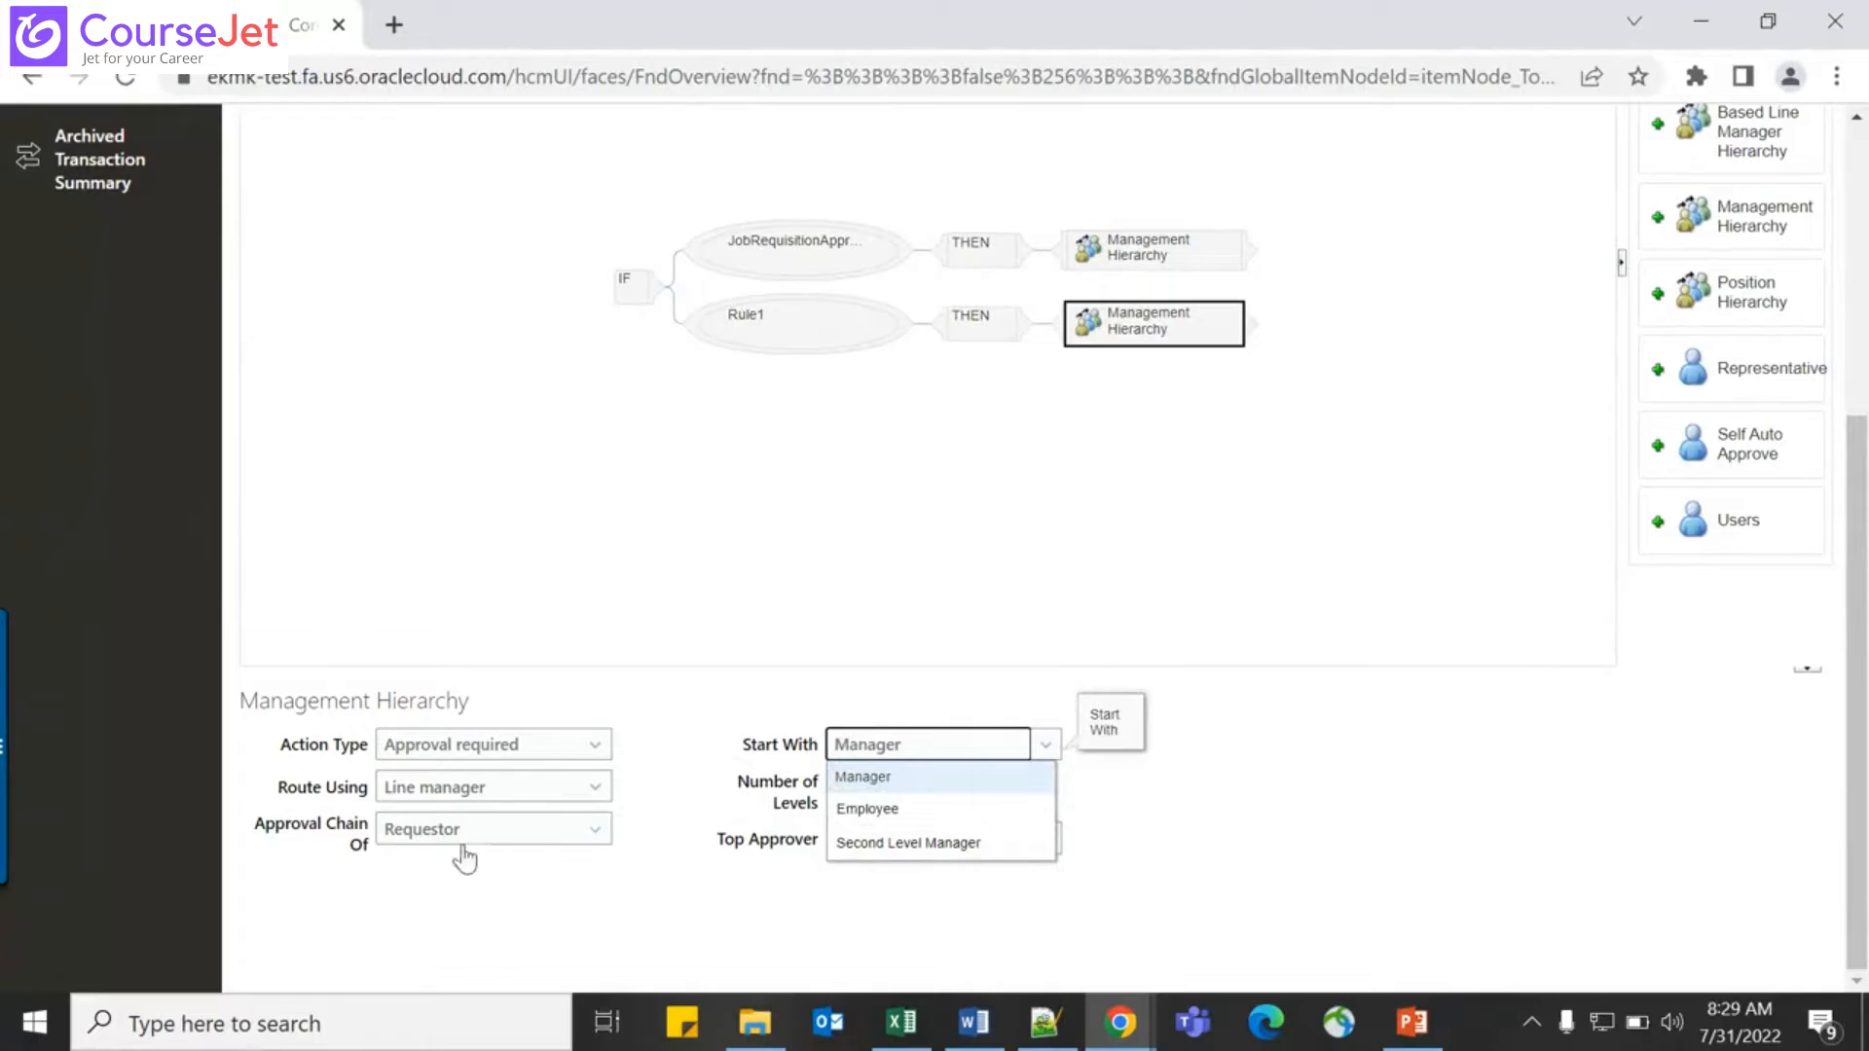
pyautogui.click(415, 839)
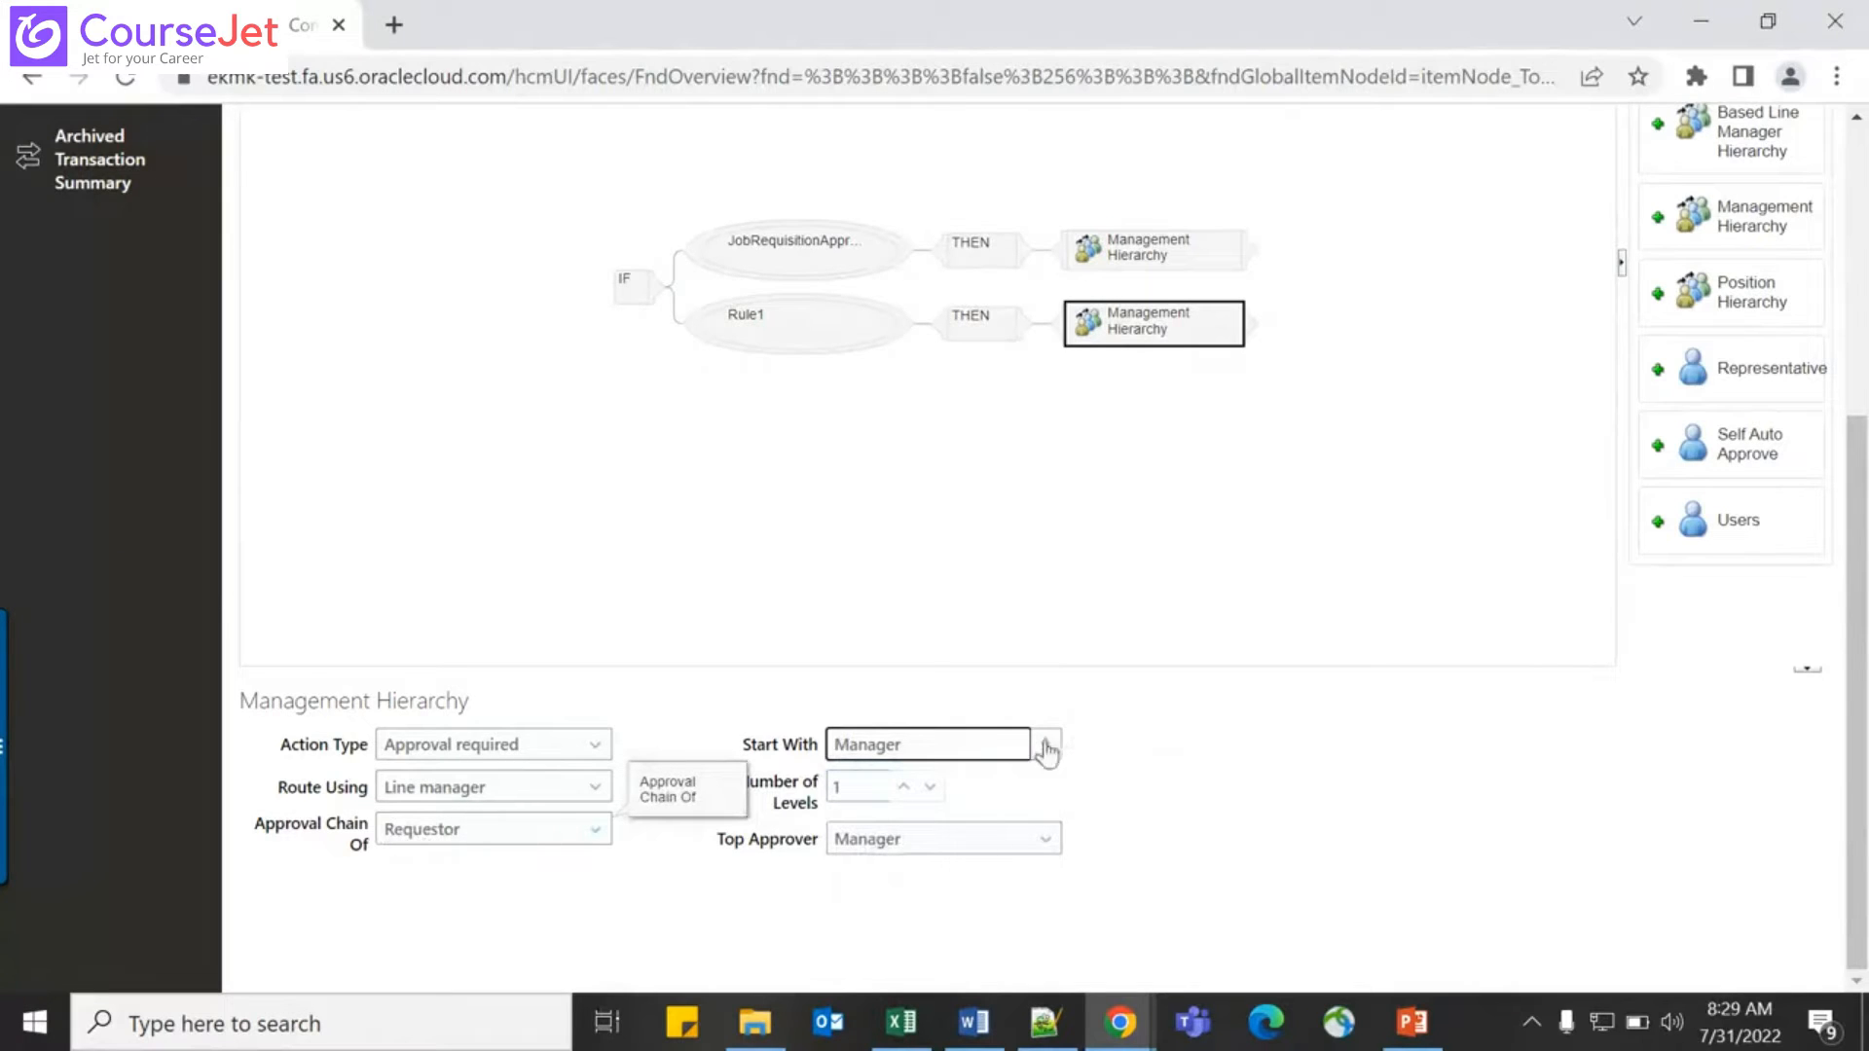
pyautogui.click(988, 753)
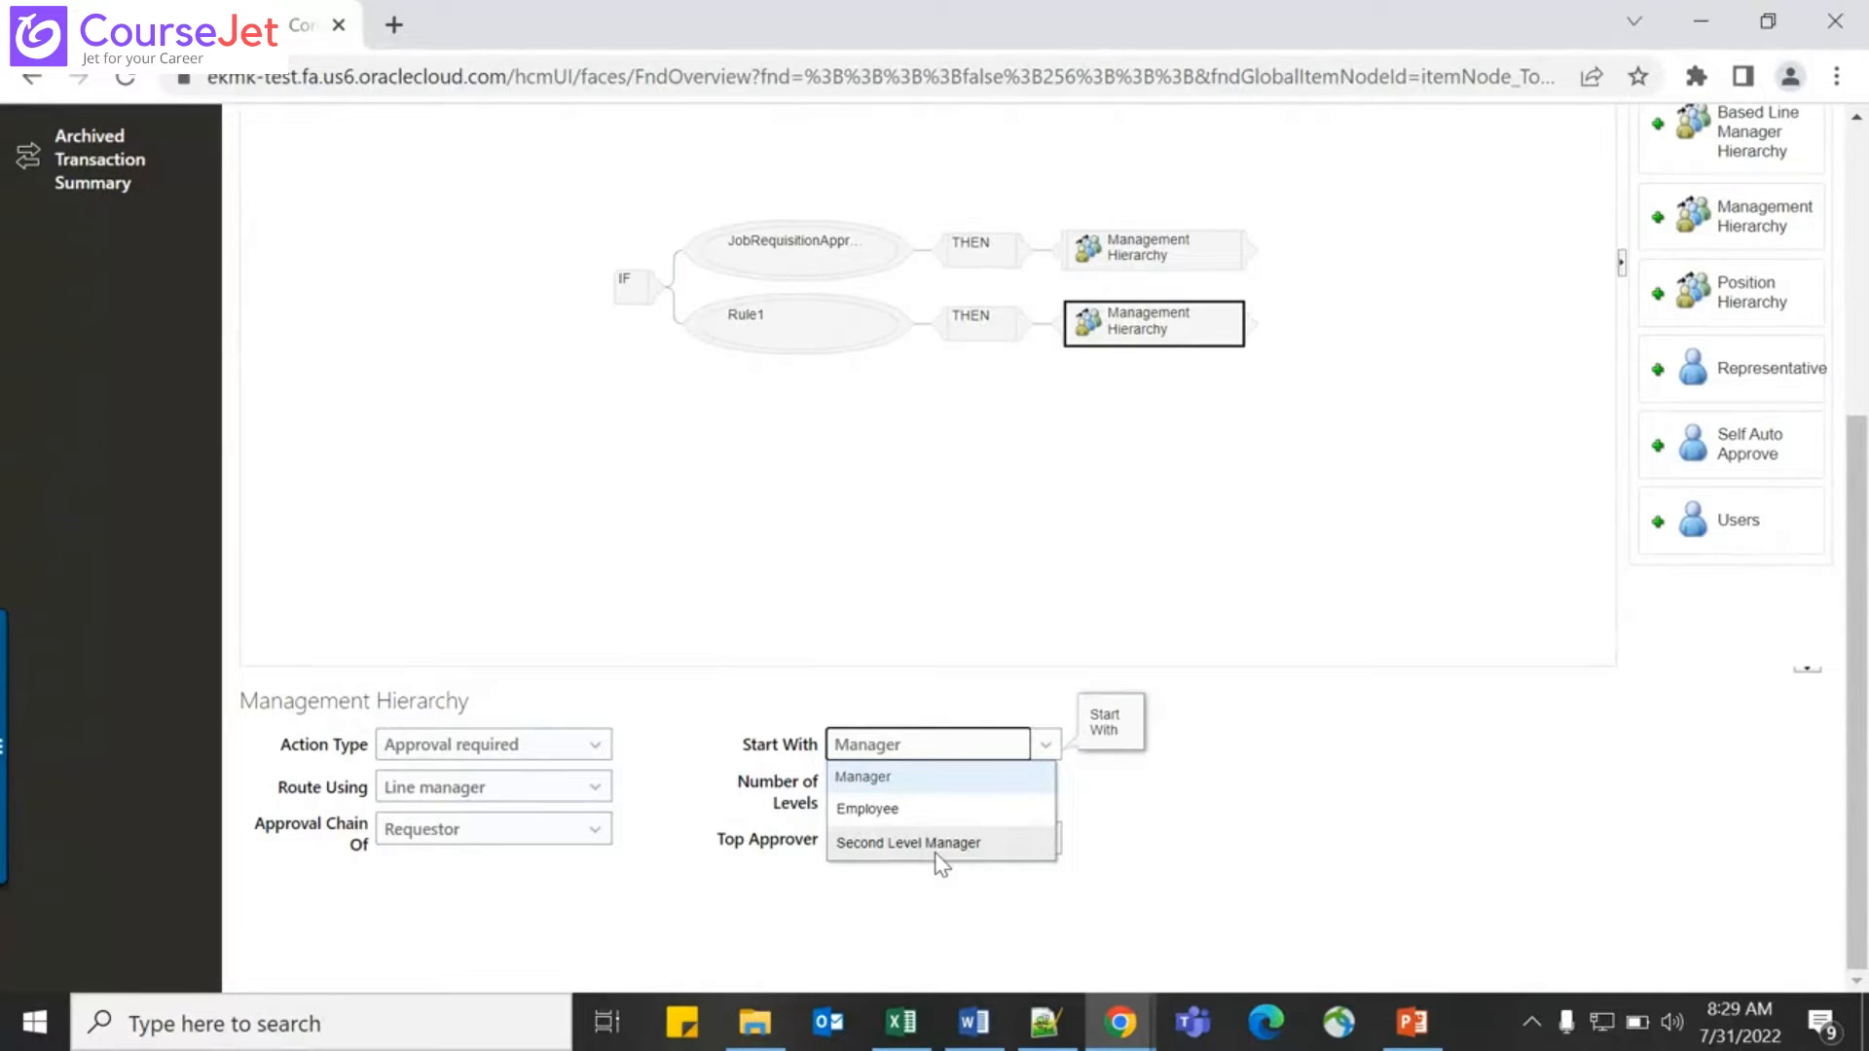
pyautogui.click(1196, 839)
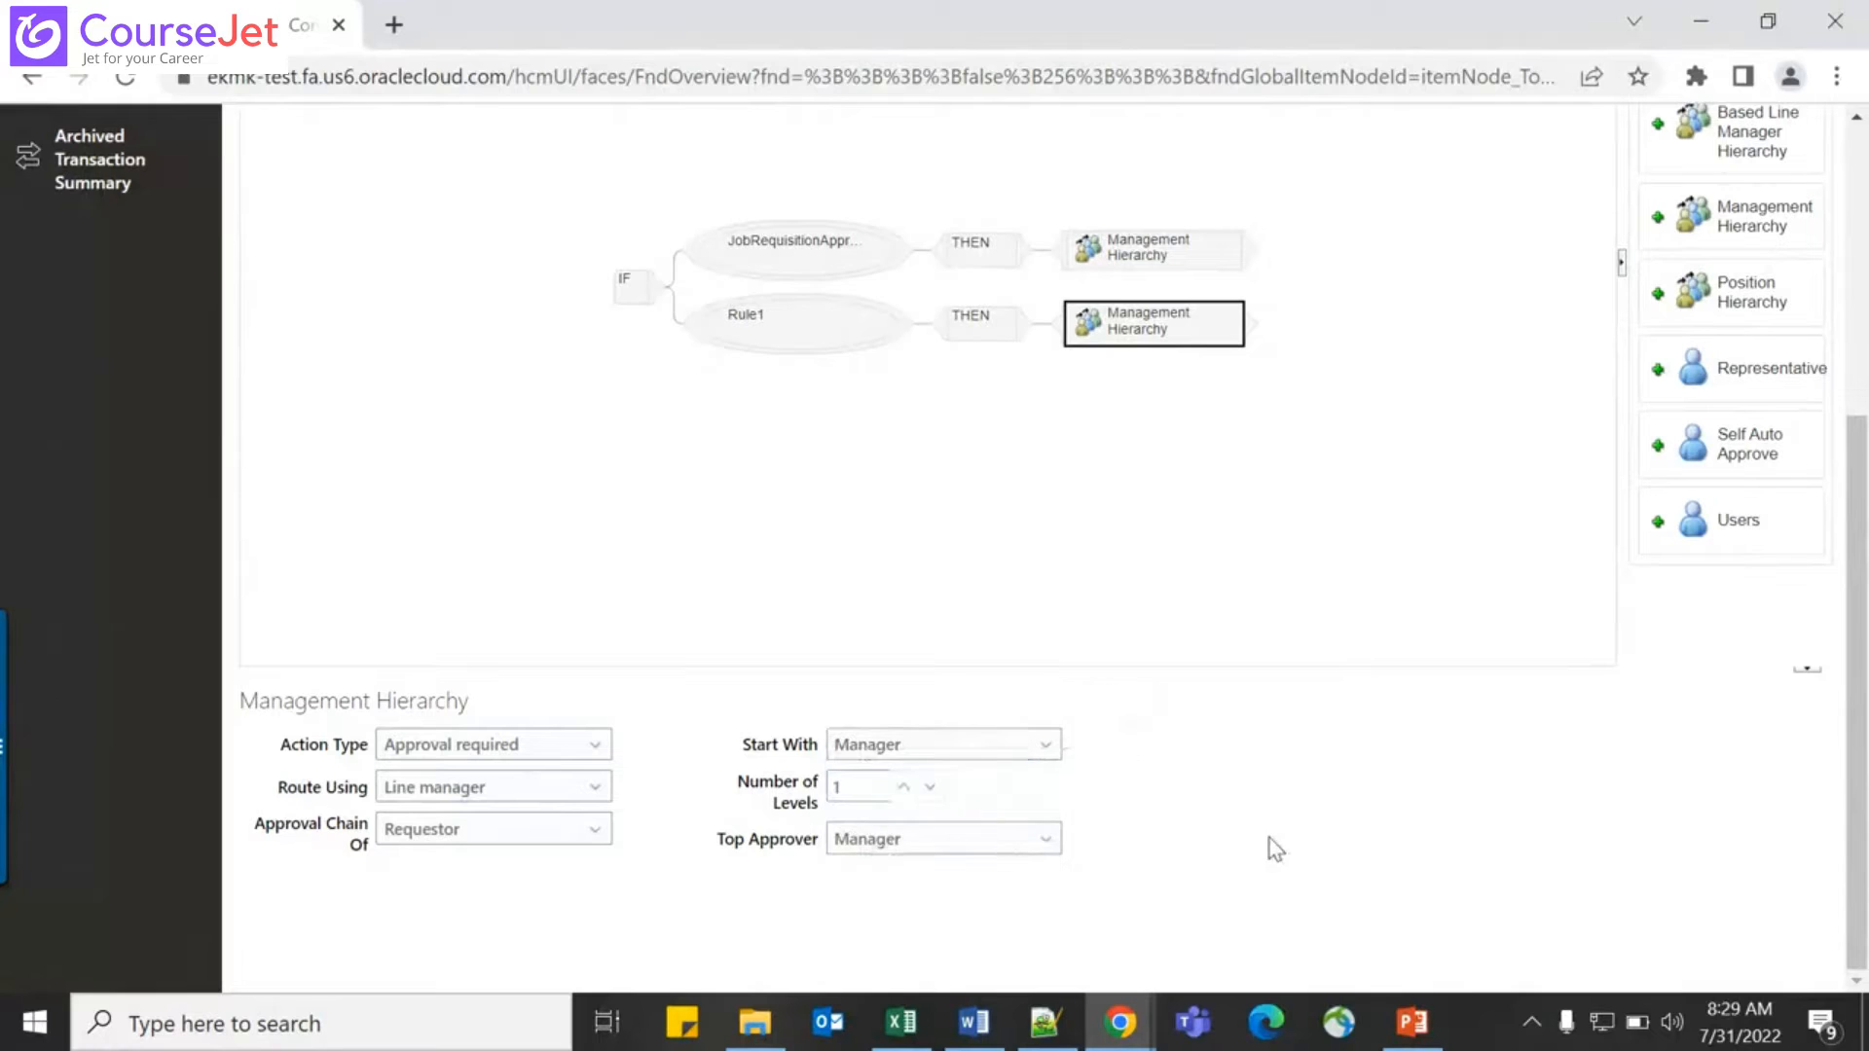
# Step: Set the Management Hierarchy approver to start with Employee and use 2 levels
pyautogui.click(881, 789)
pyautogui.doubleClick(886, 793)
pyautogui.click(944, 749)
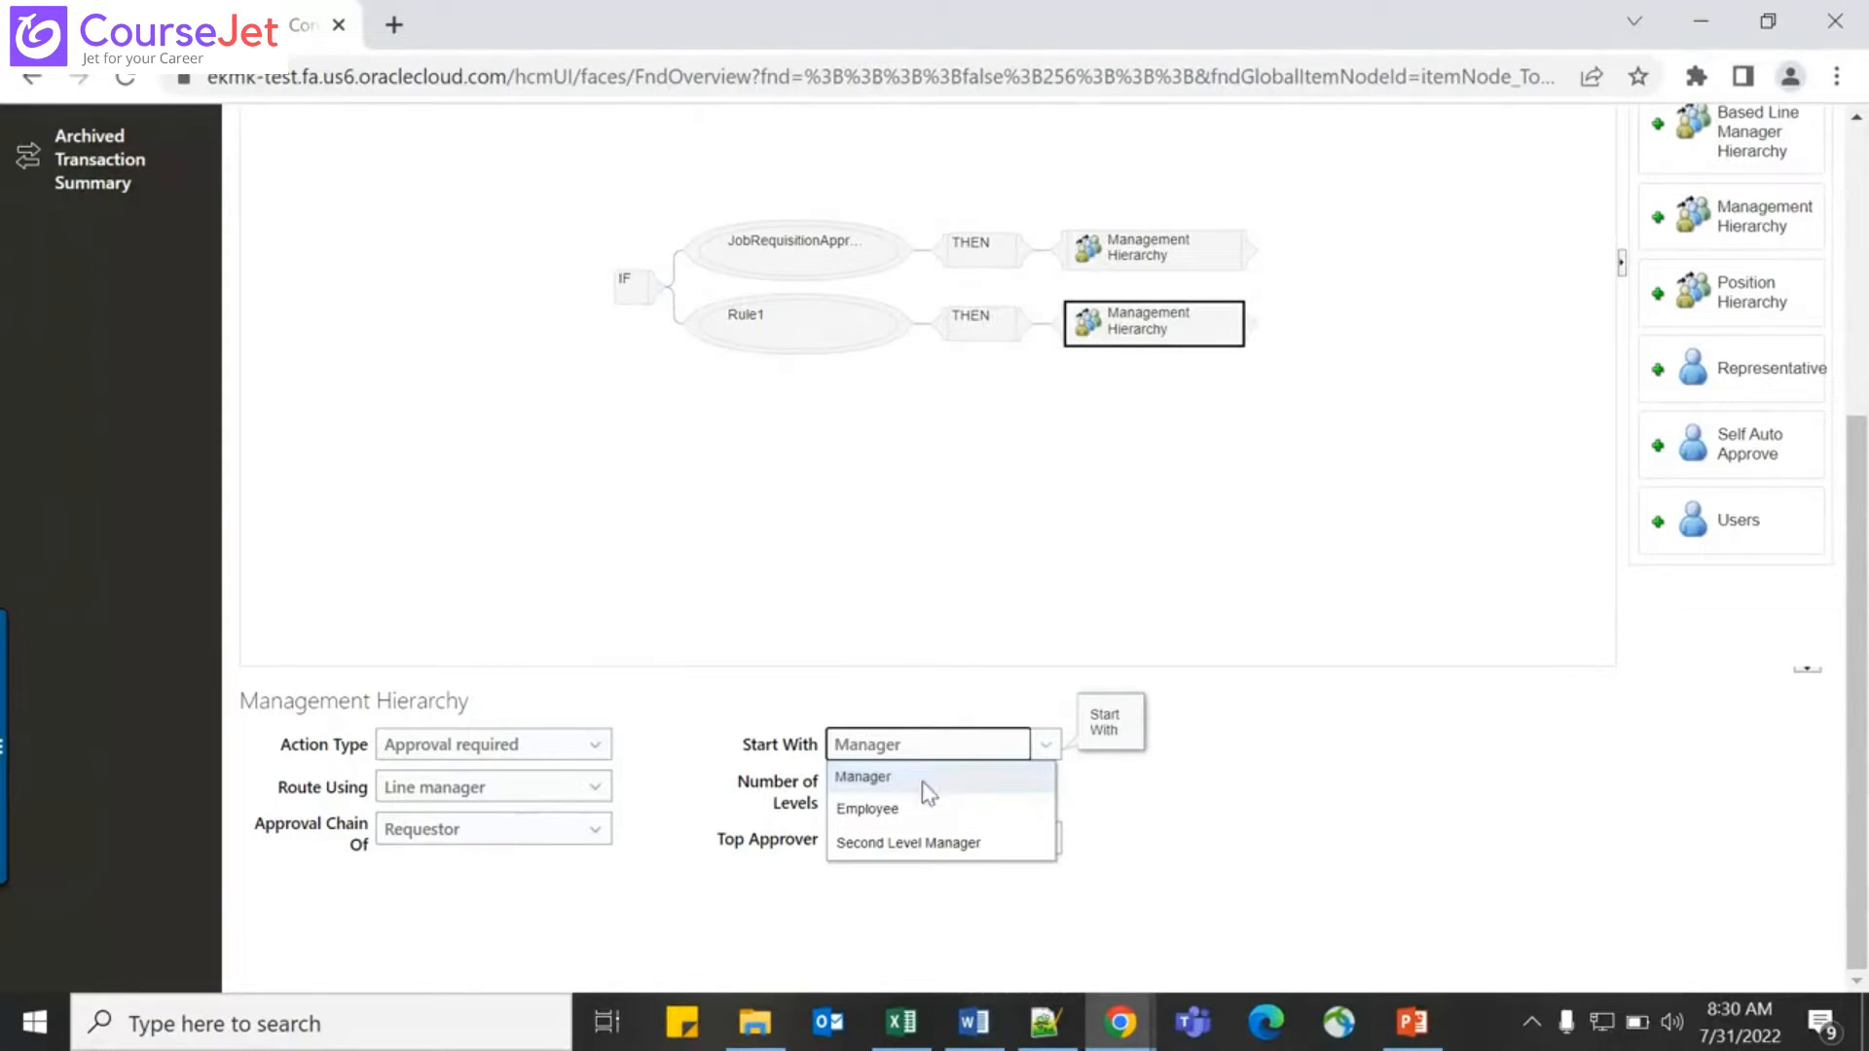
pyautogui.click(937, 810)
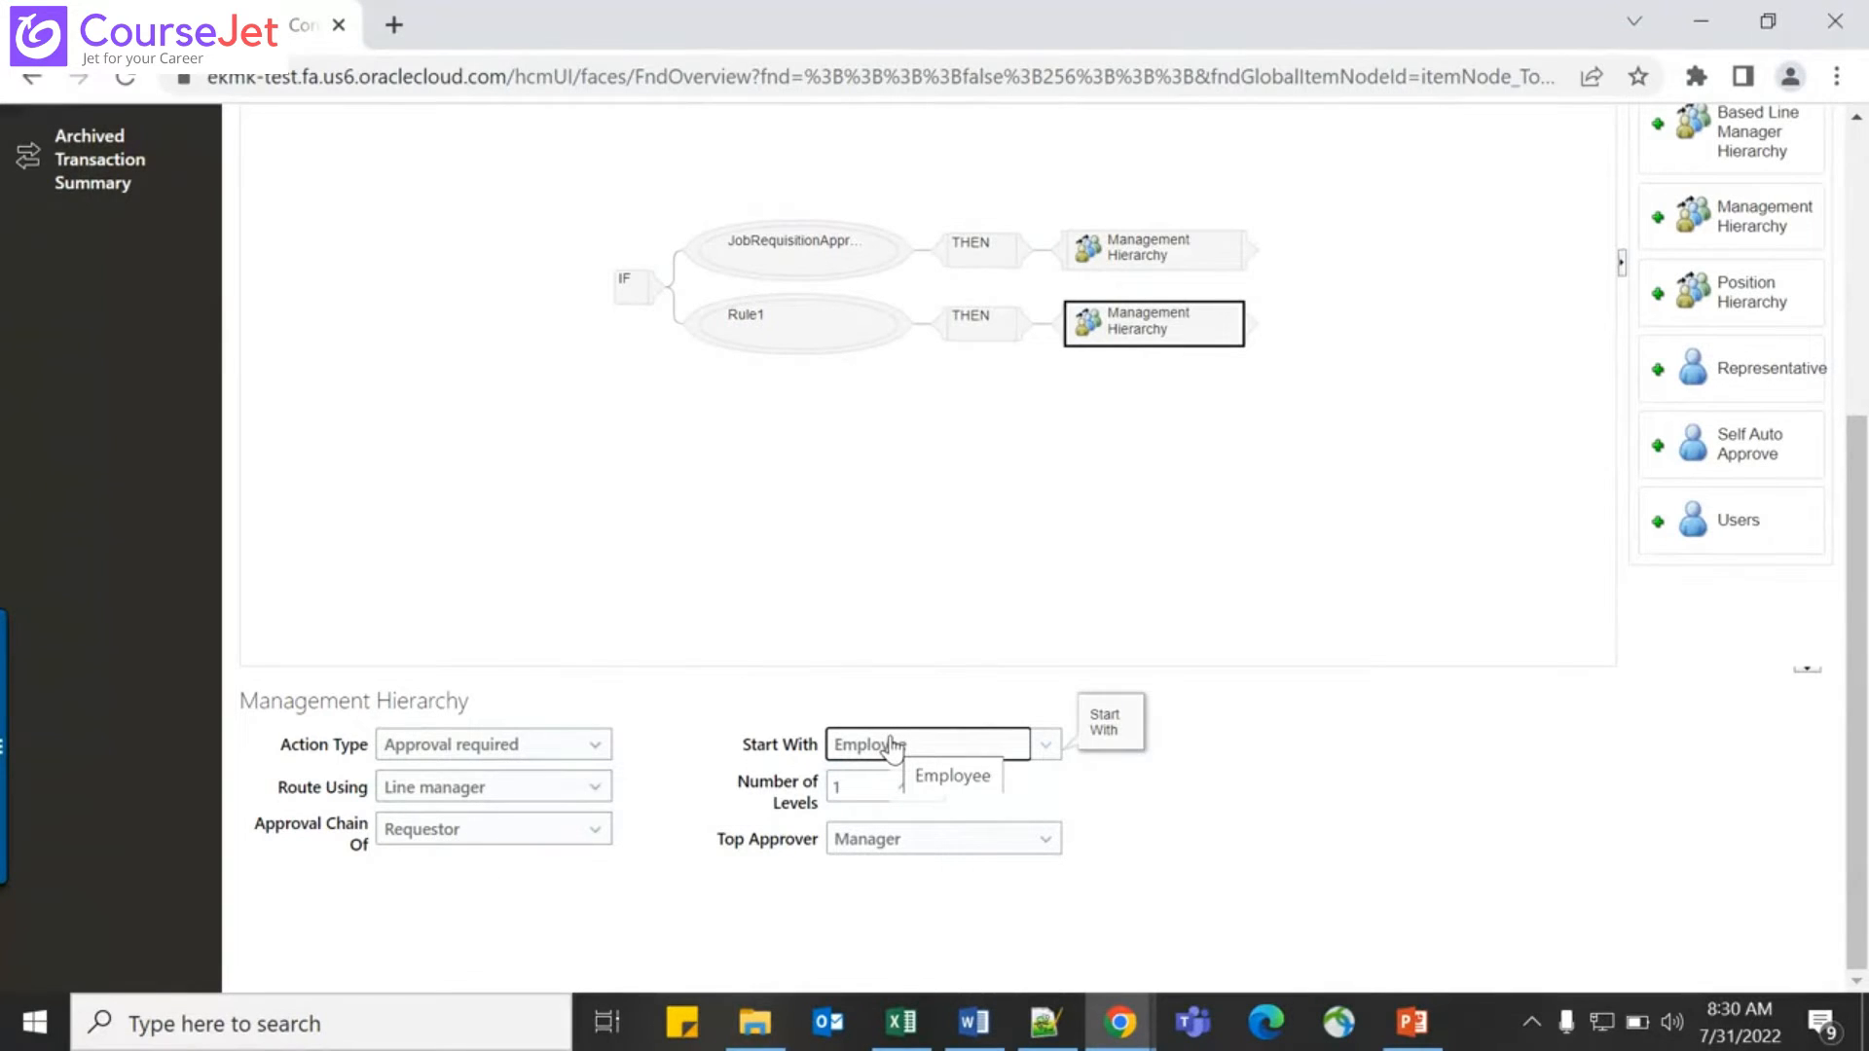
pyautogui.click(841, 786)
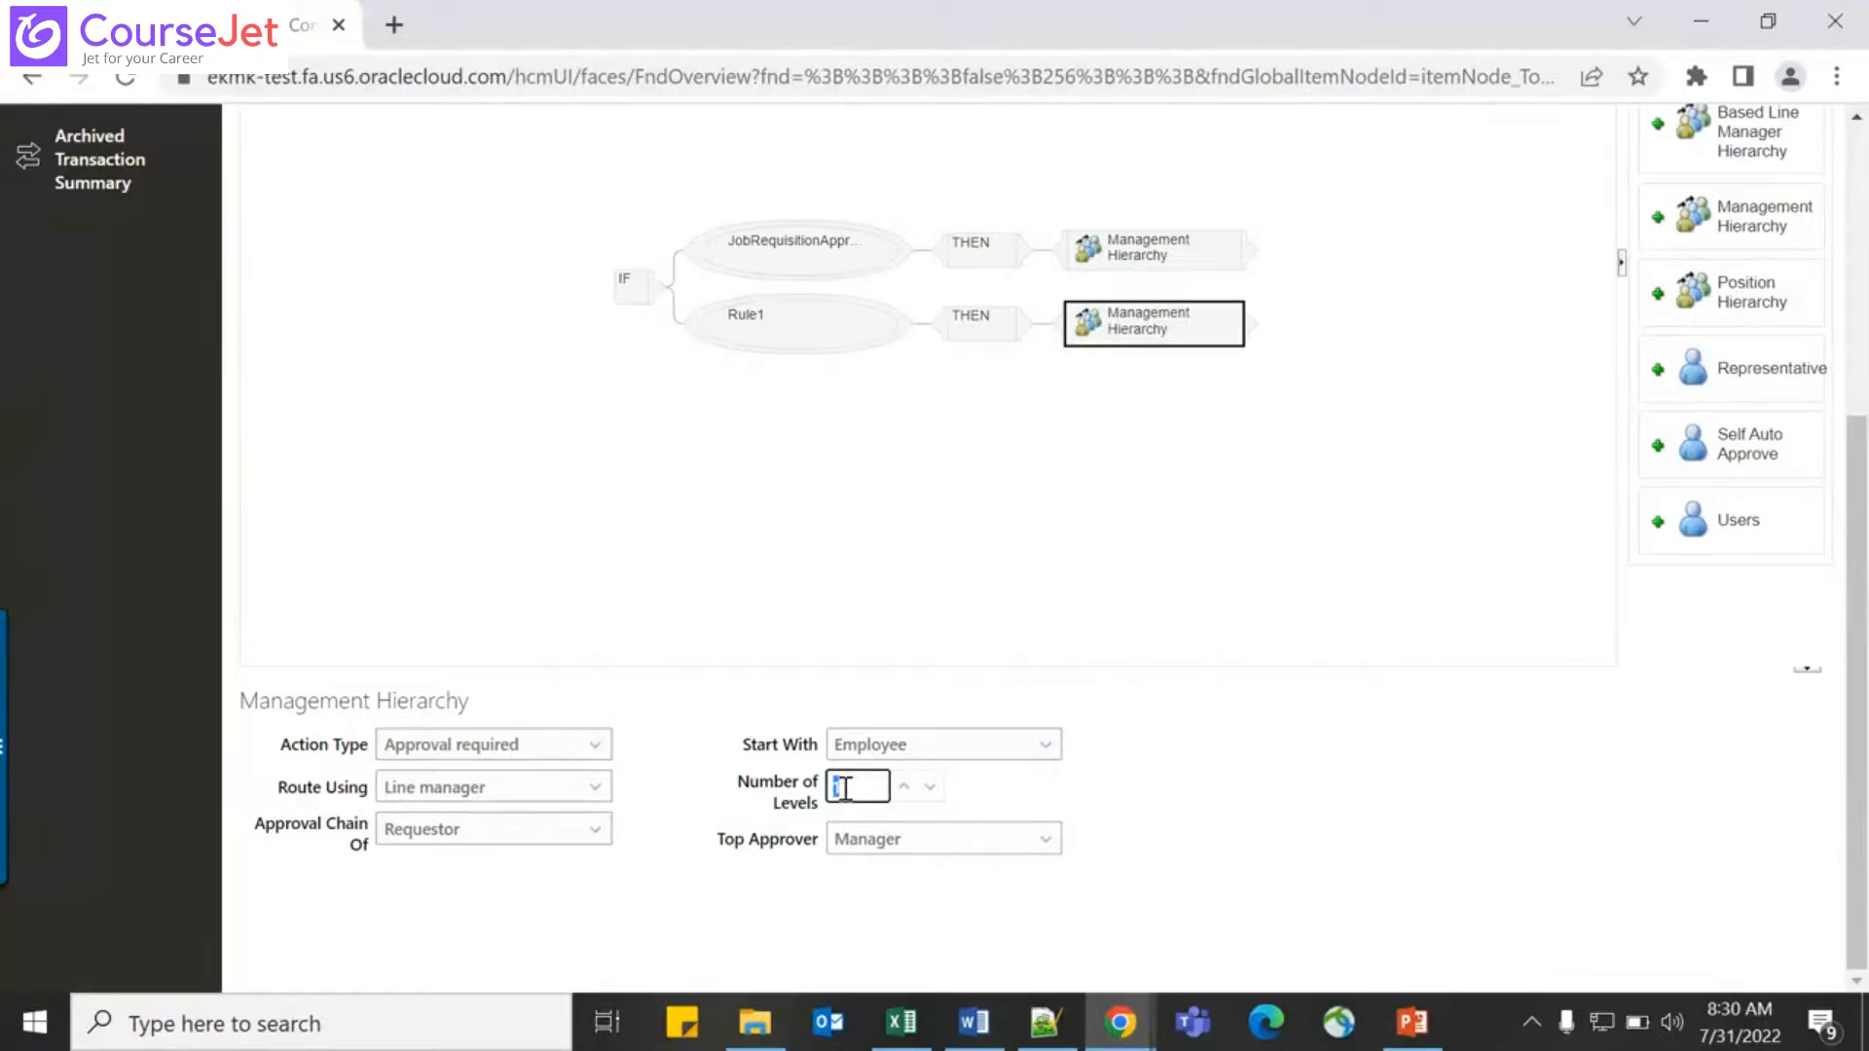
pyautogui.write('2')
pyautogui.click(1182, 830)
# Step: Examine the Start With and Top Approver choices of the Management Hierarchy approver, leaving both selections as they are
pyautogui.click(1013, 747)
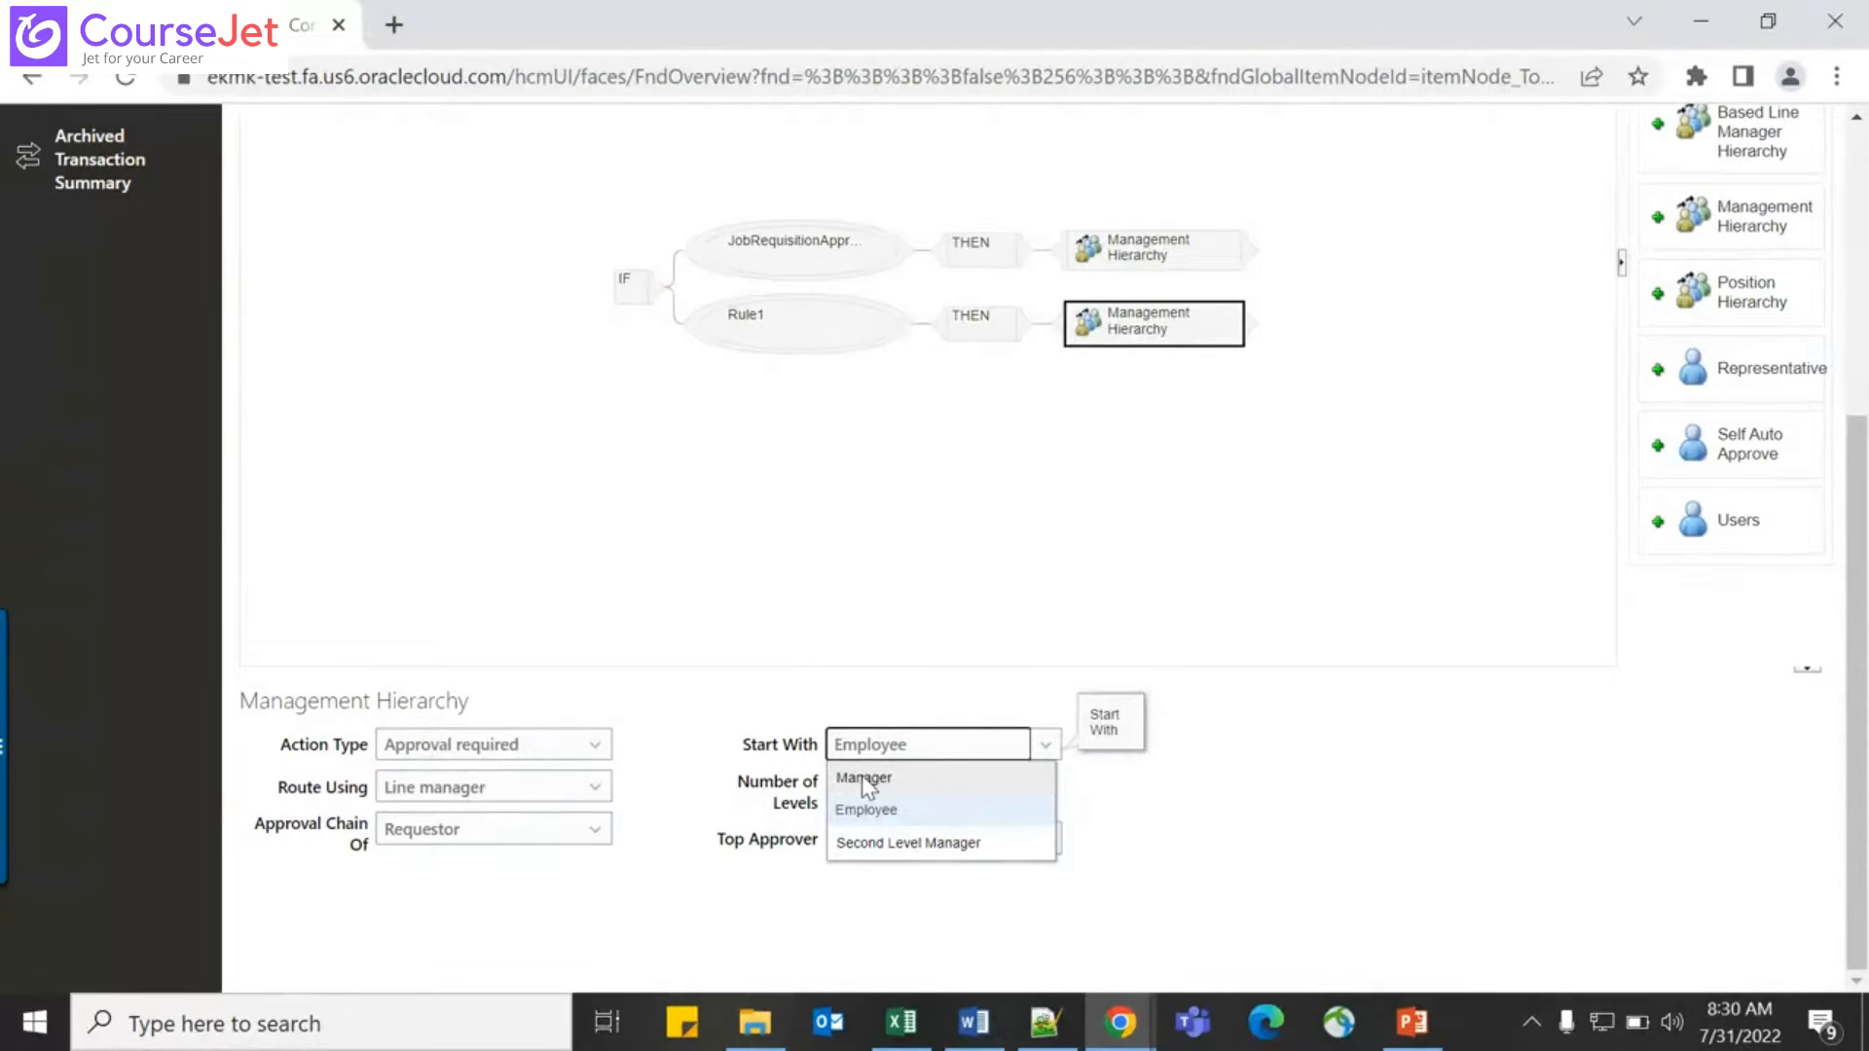
pyautogui.click(1440, 750)
pyautogui.click(1003, 849)
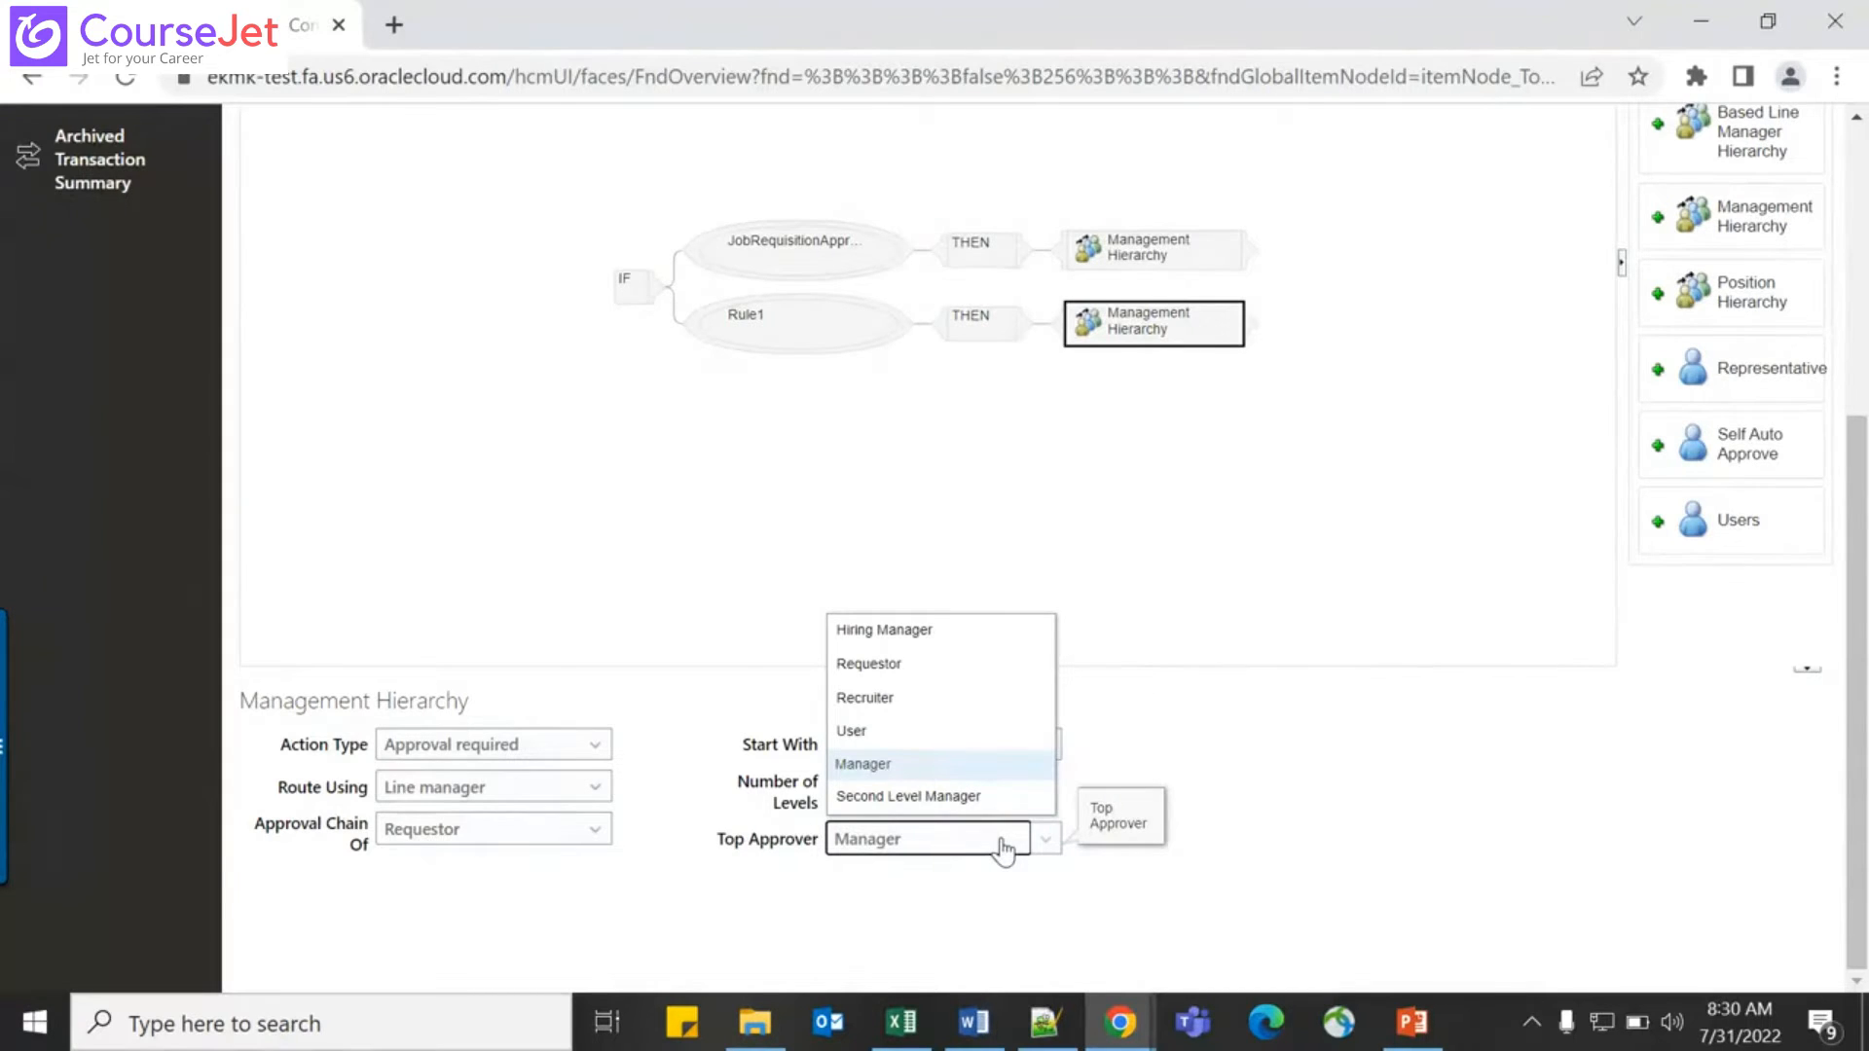
pyautogui.click(1392, 737)
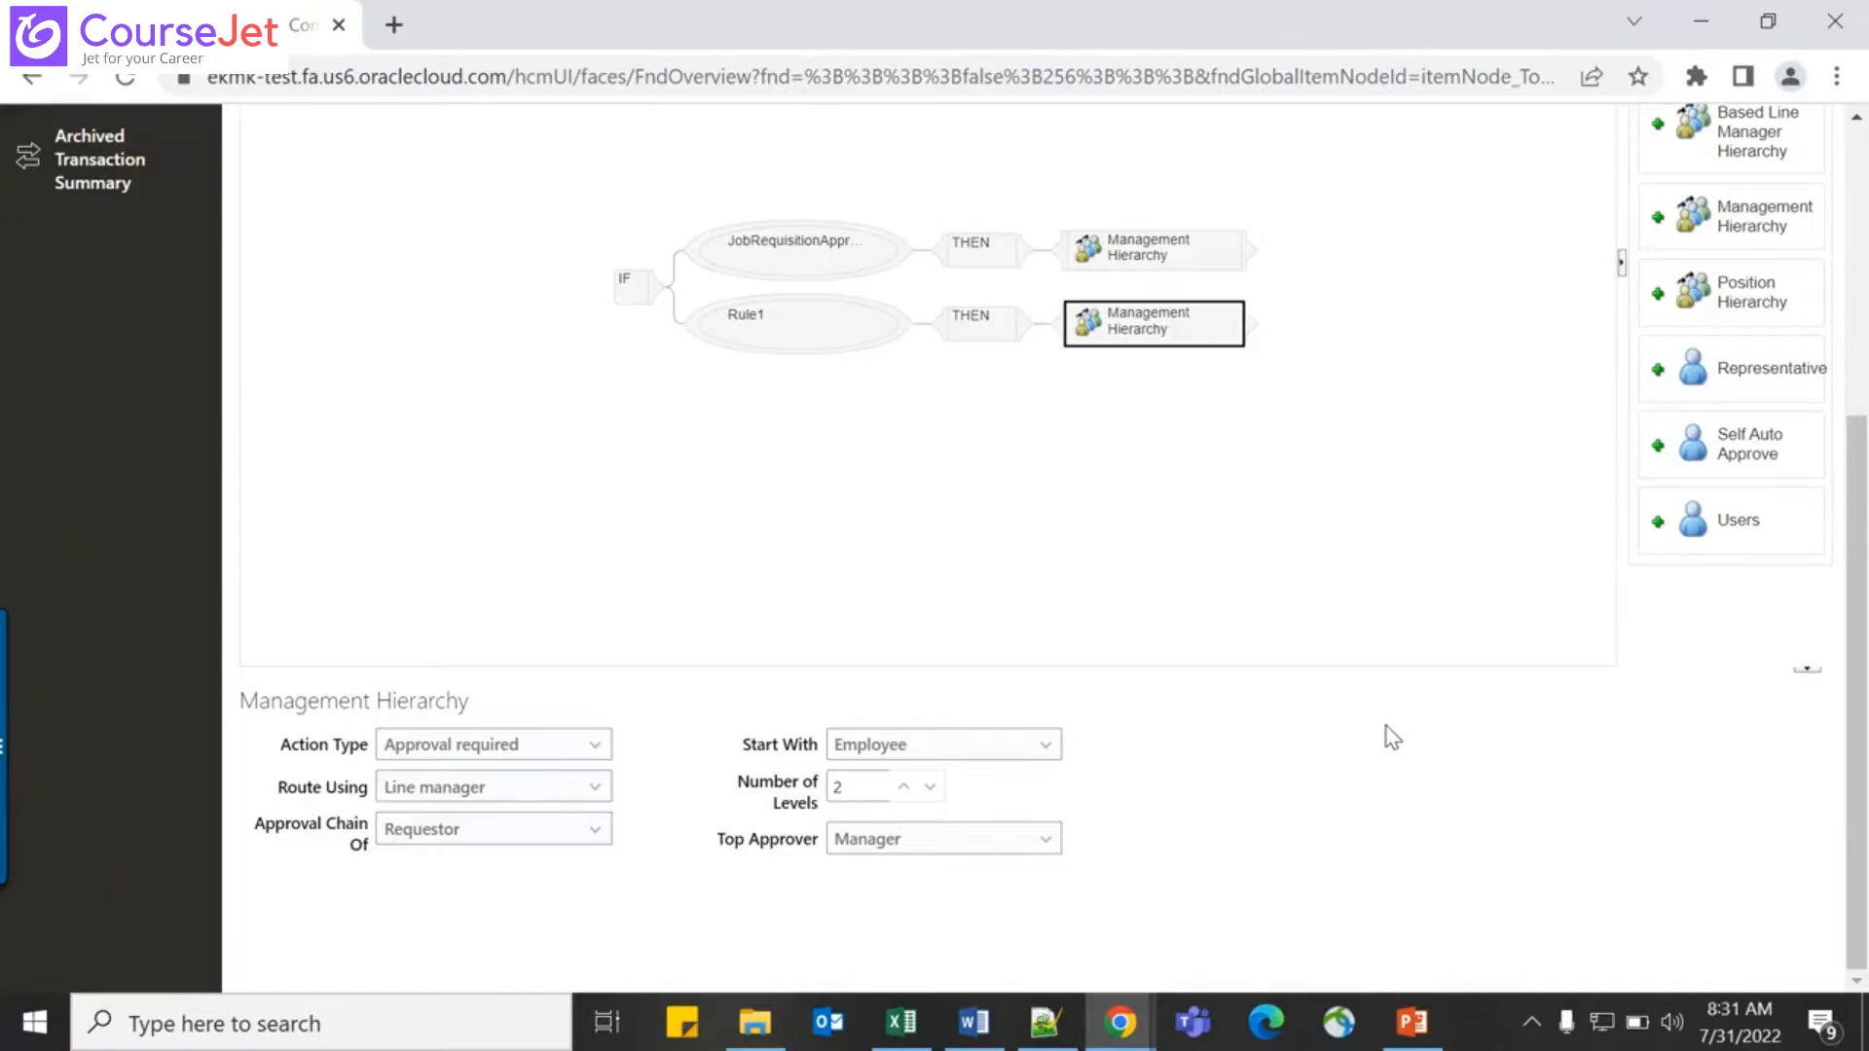
# Step: Cancel editing the Approve Job Requisition rules and discard the unsaved changes, returning to the Transaction Manager rules list
pyautogui.scroll(2, 1515, 740)
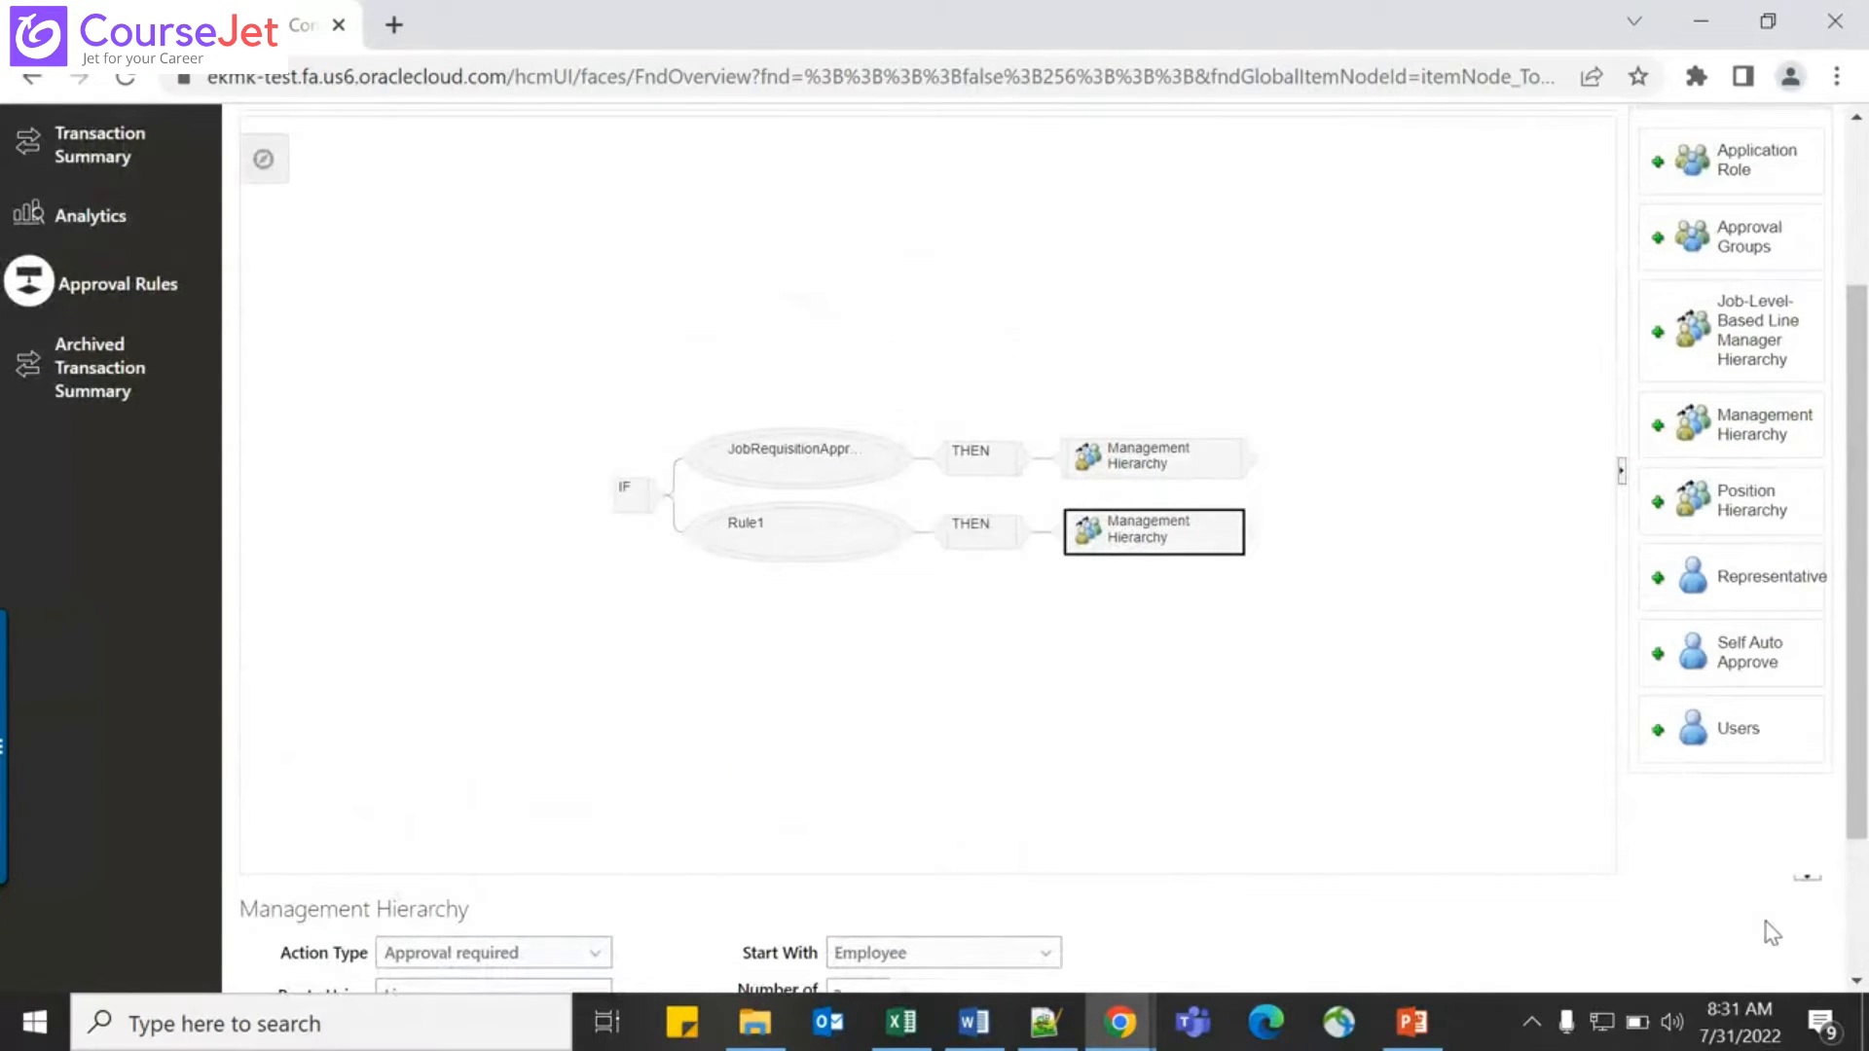
pyautogui.scroll(2, 1772, 933)
pyautogui.scroll(-4, 1772, 932)
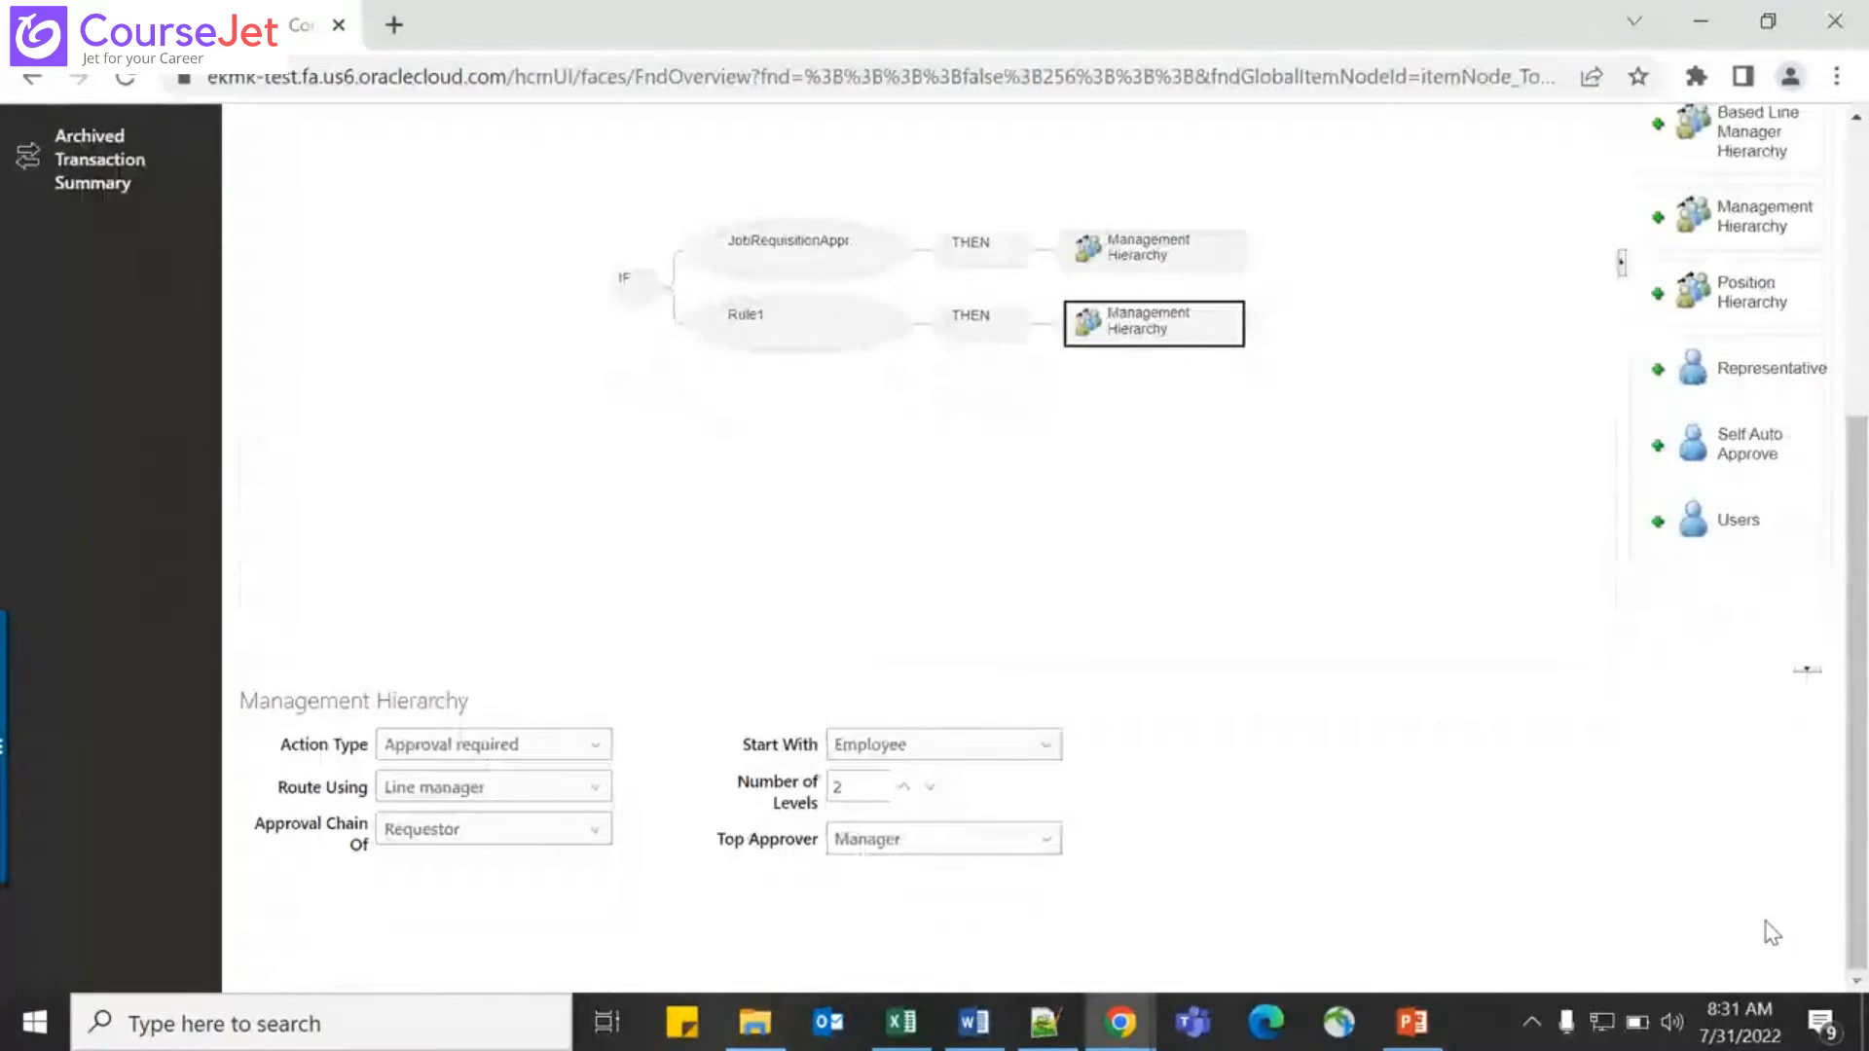
pyautogui.scroll(1, 1344, 808)
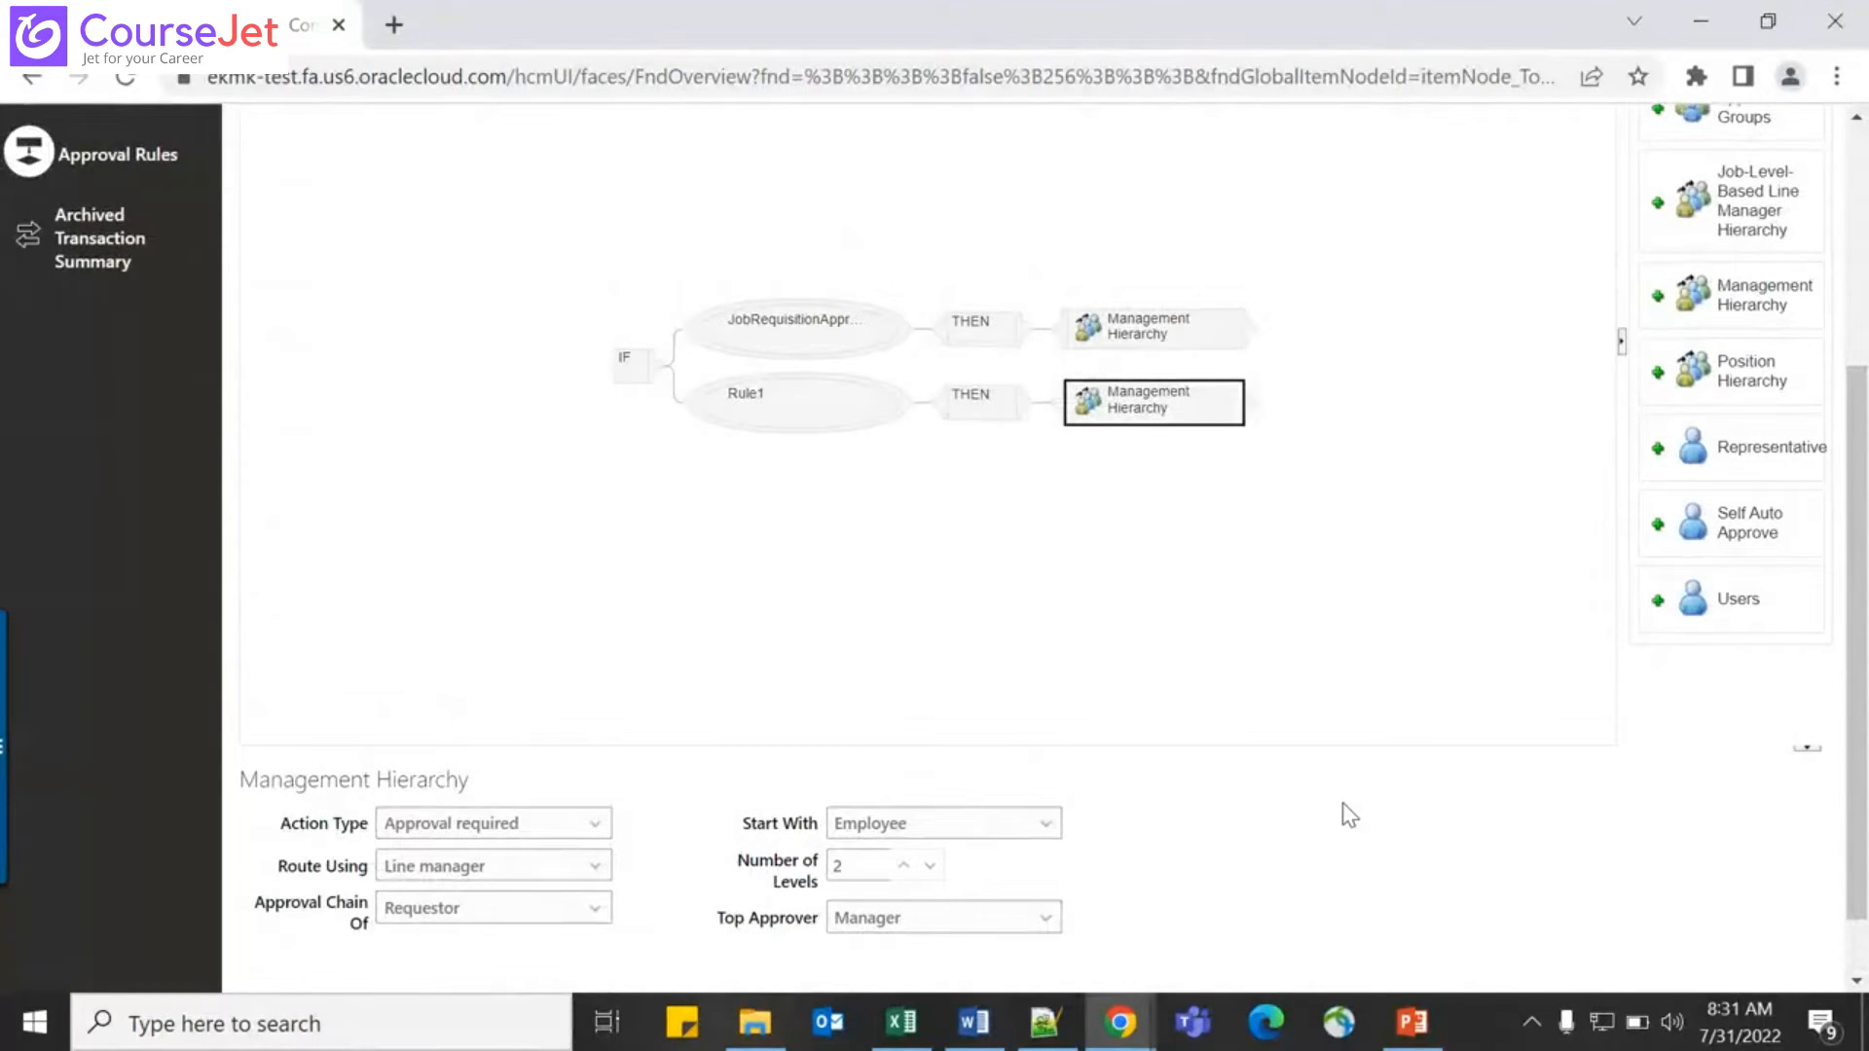
pyautogui.scroll(2, 1350, 816)
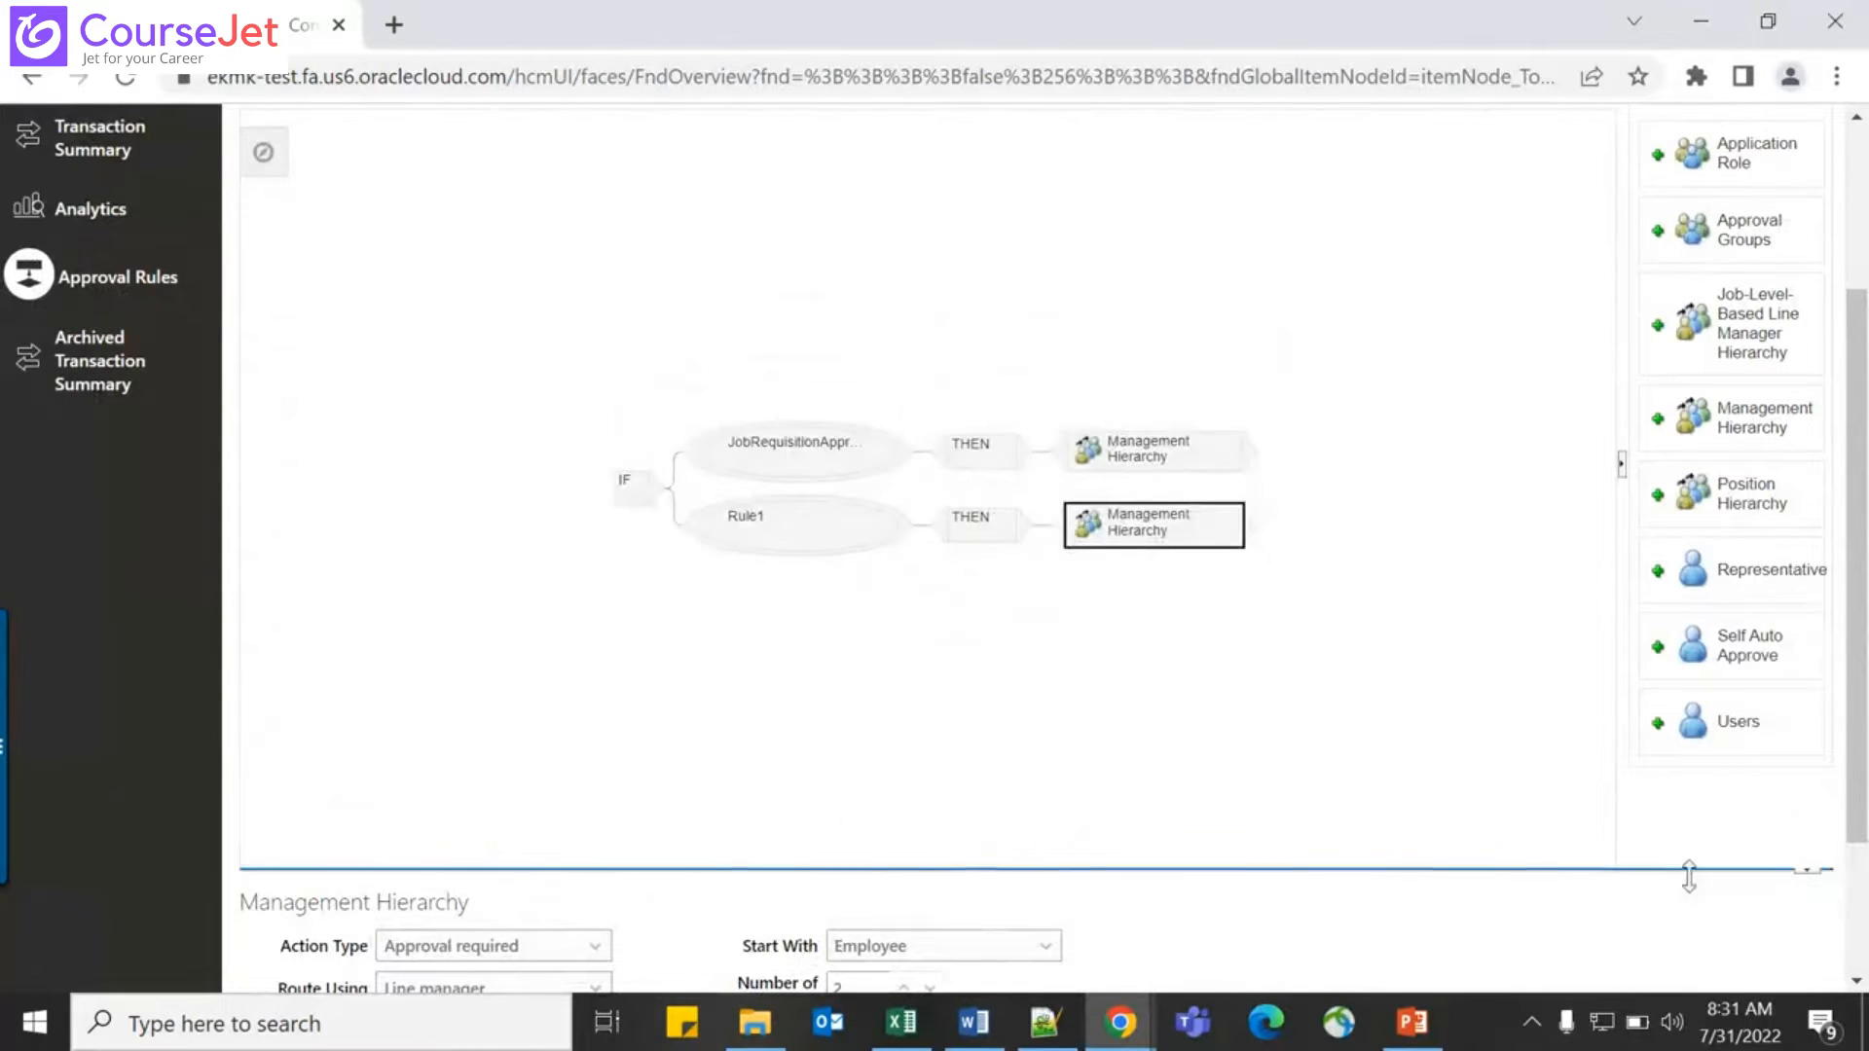
pyautogui.scroll(3, 1690, 867)
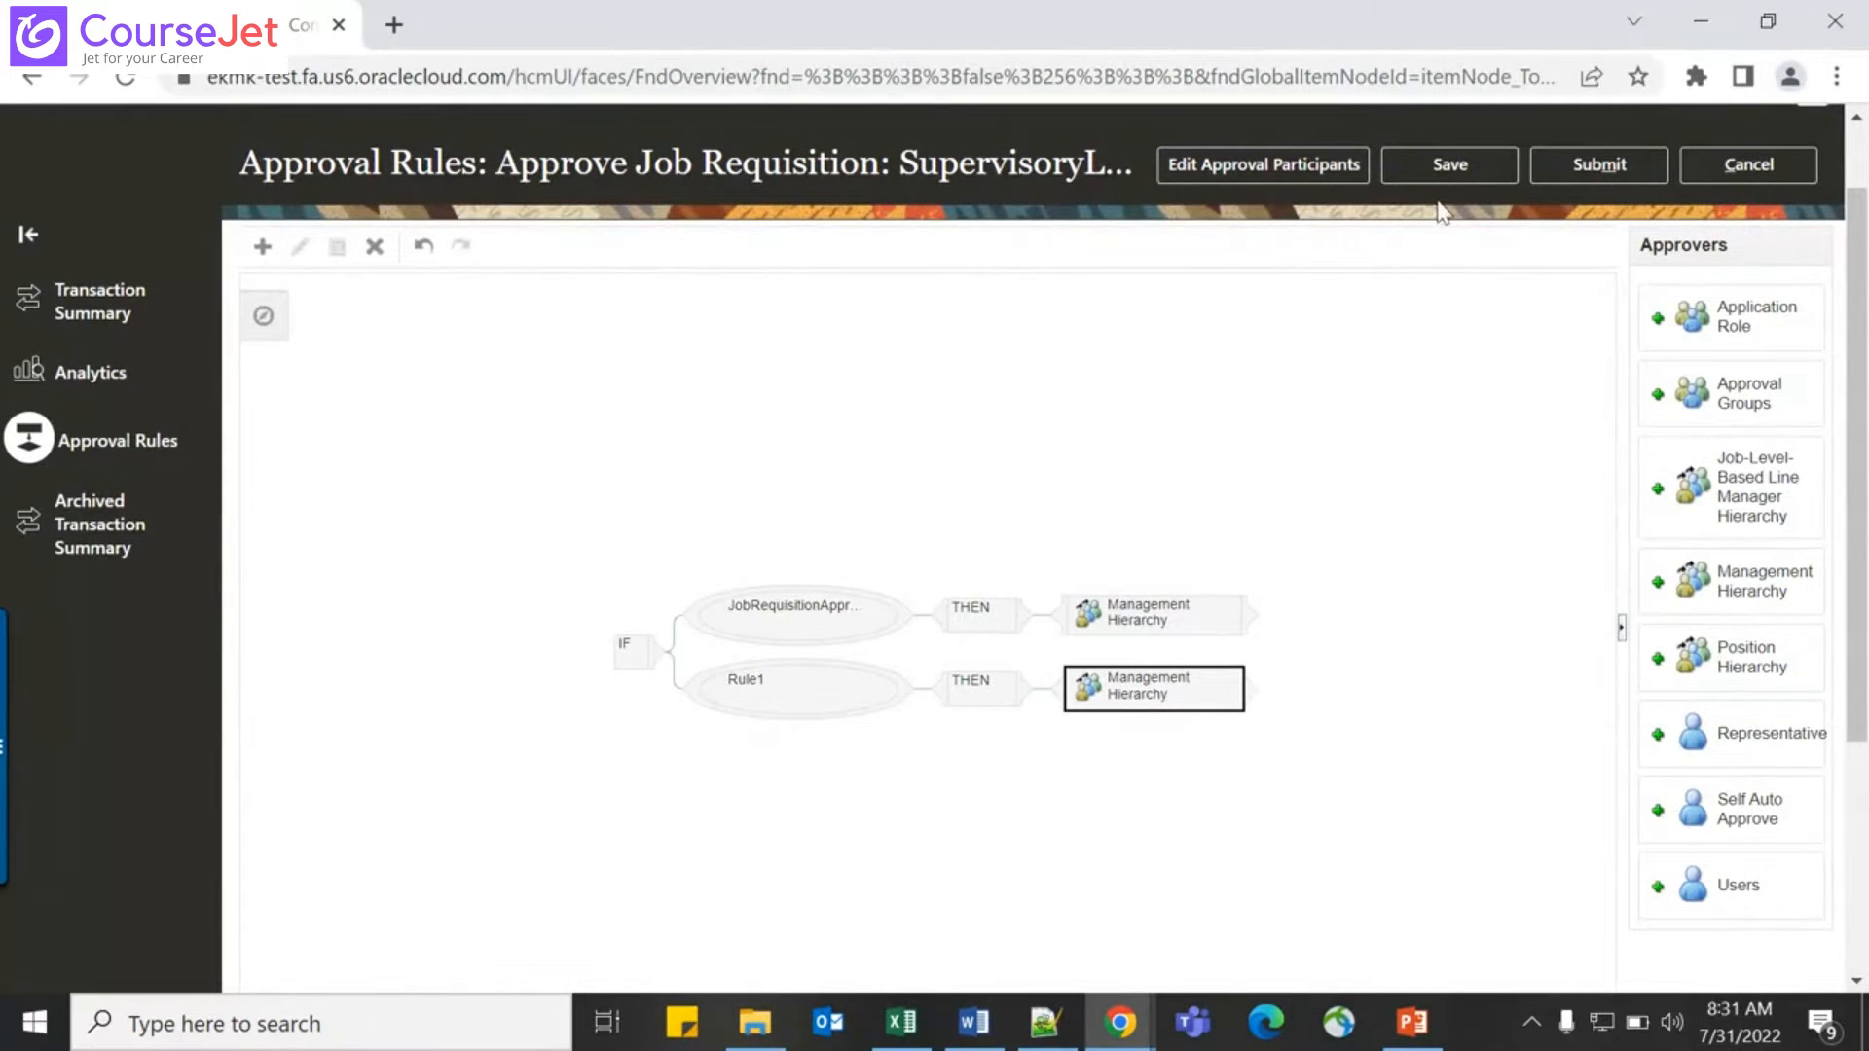
pyautogui.click(1758, 163)
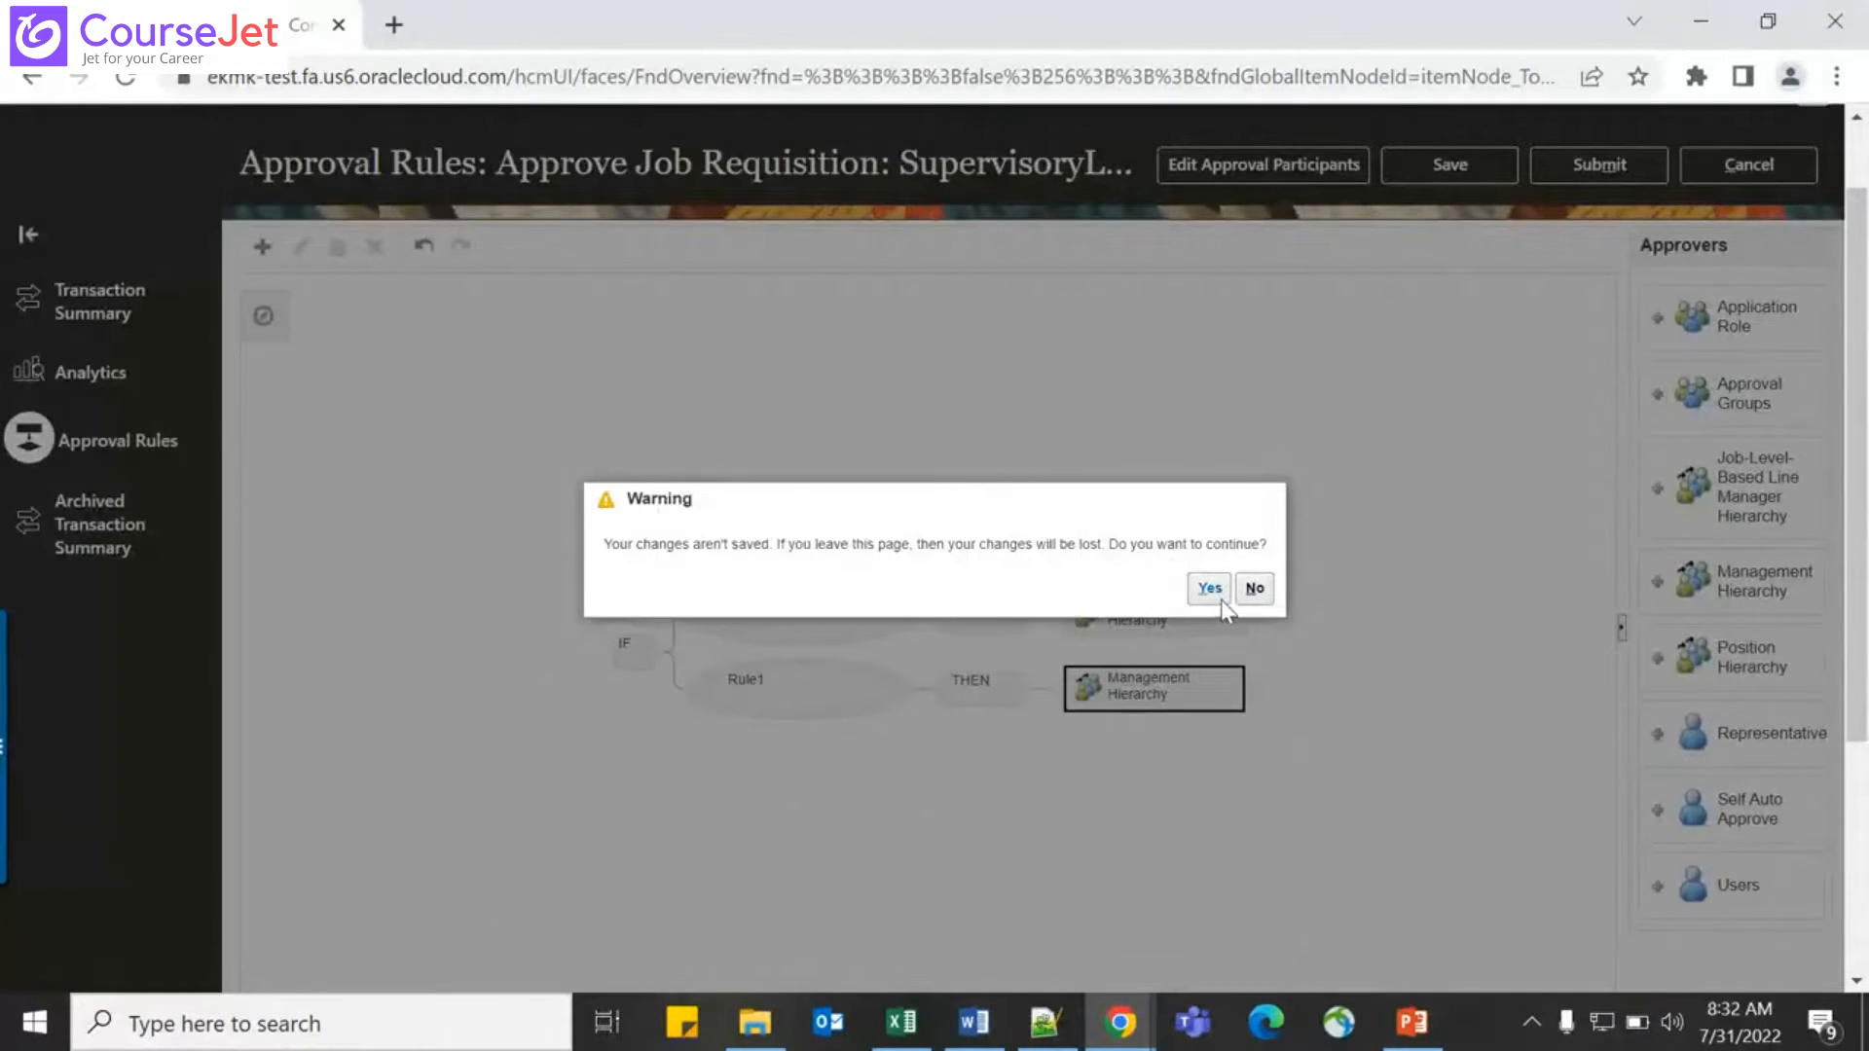
pyautogui.click(1222, 606)
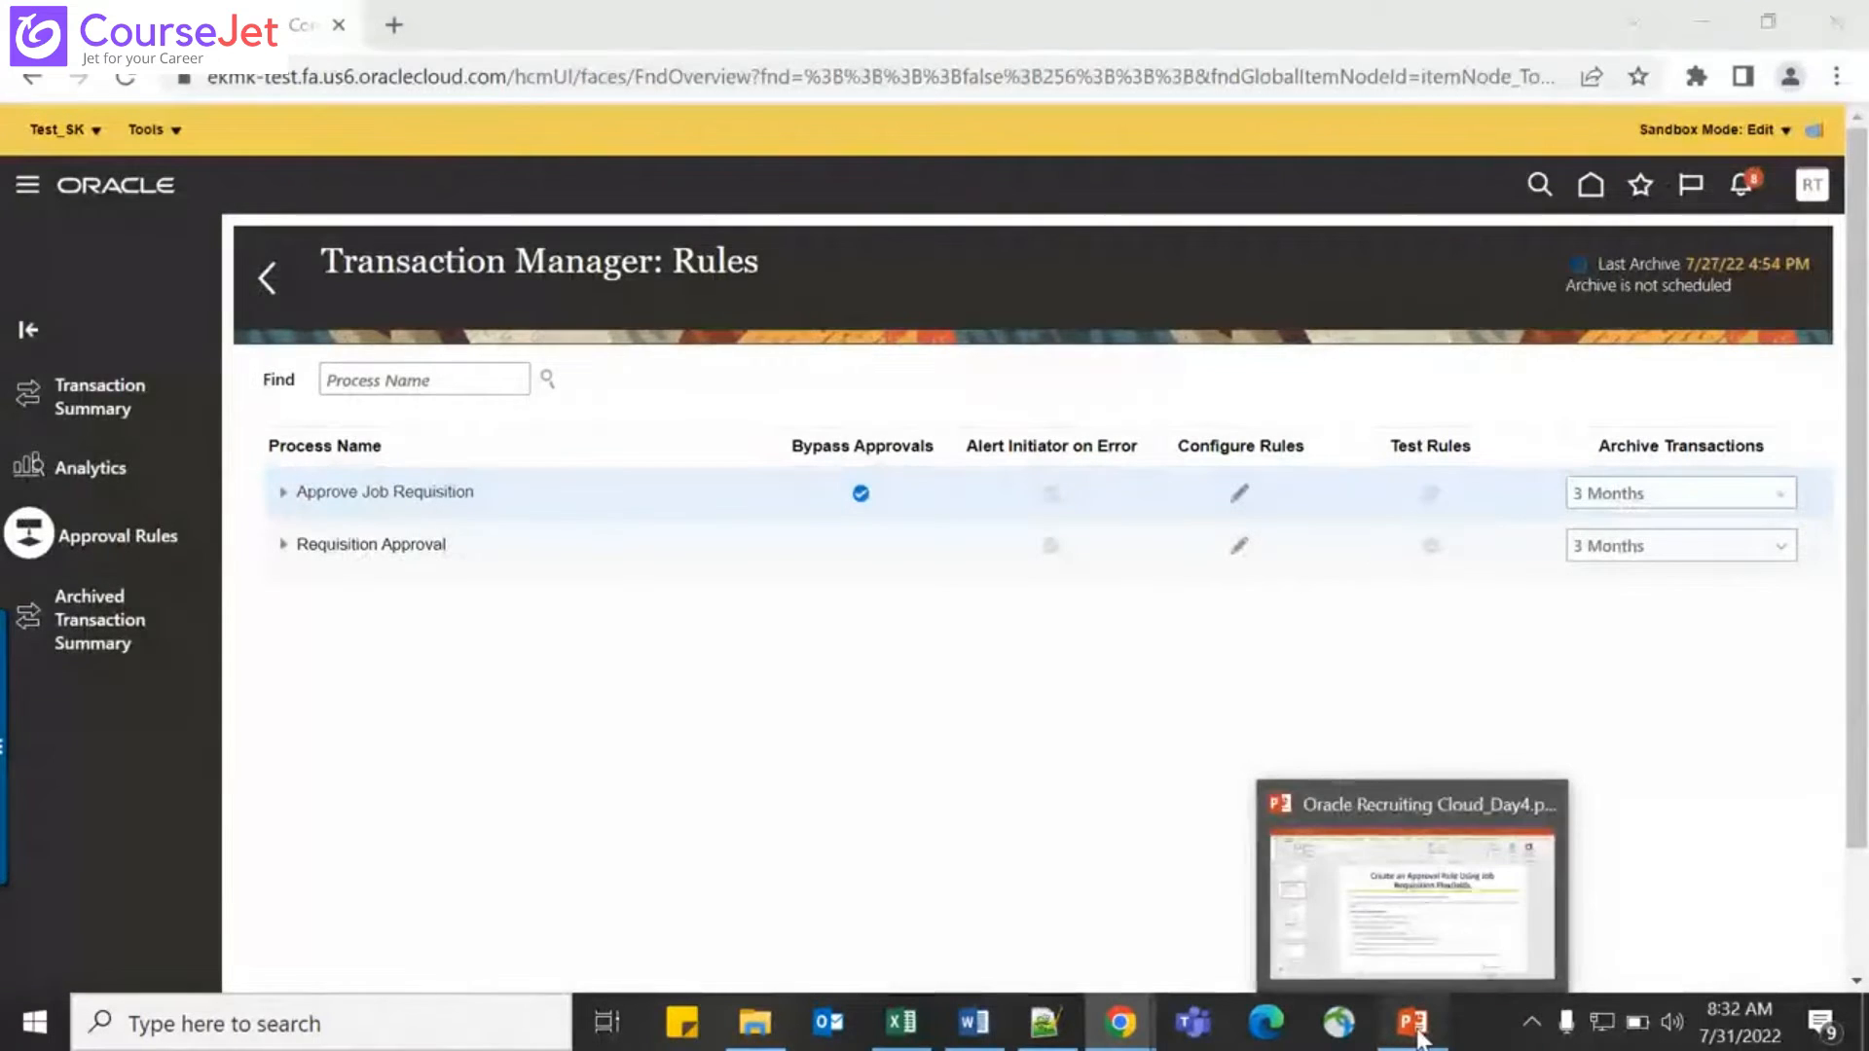
# Step: Switch to the Oracle Recruiting Cloud_Day4 presentation in PowerPoint and display slide 28 on creating the job requisition approval rule
pyautogui.click(1418, 1034)
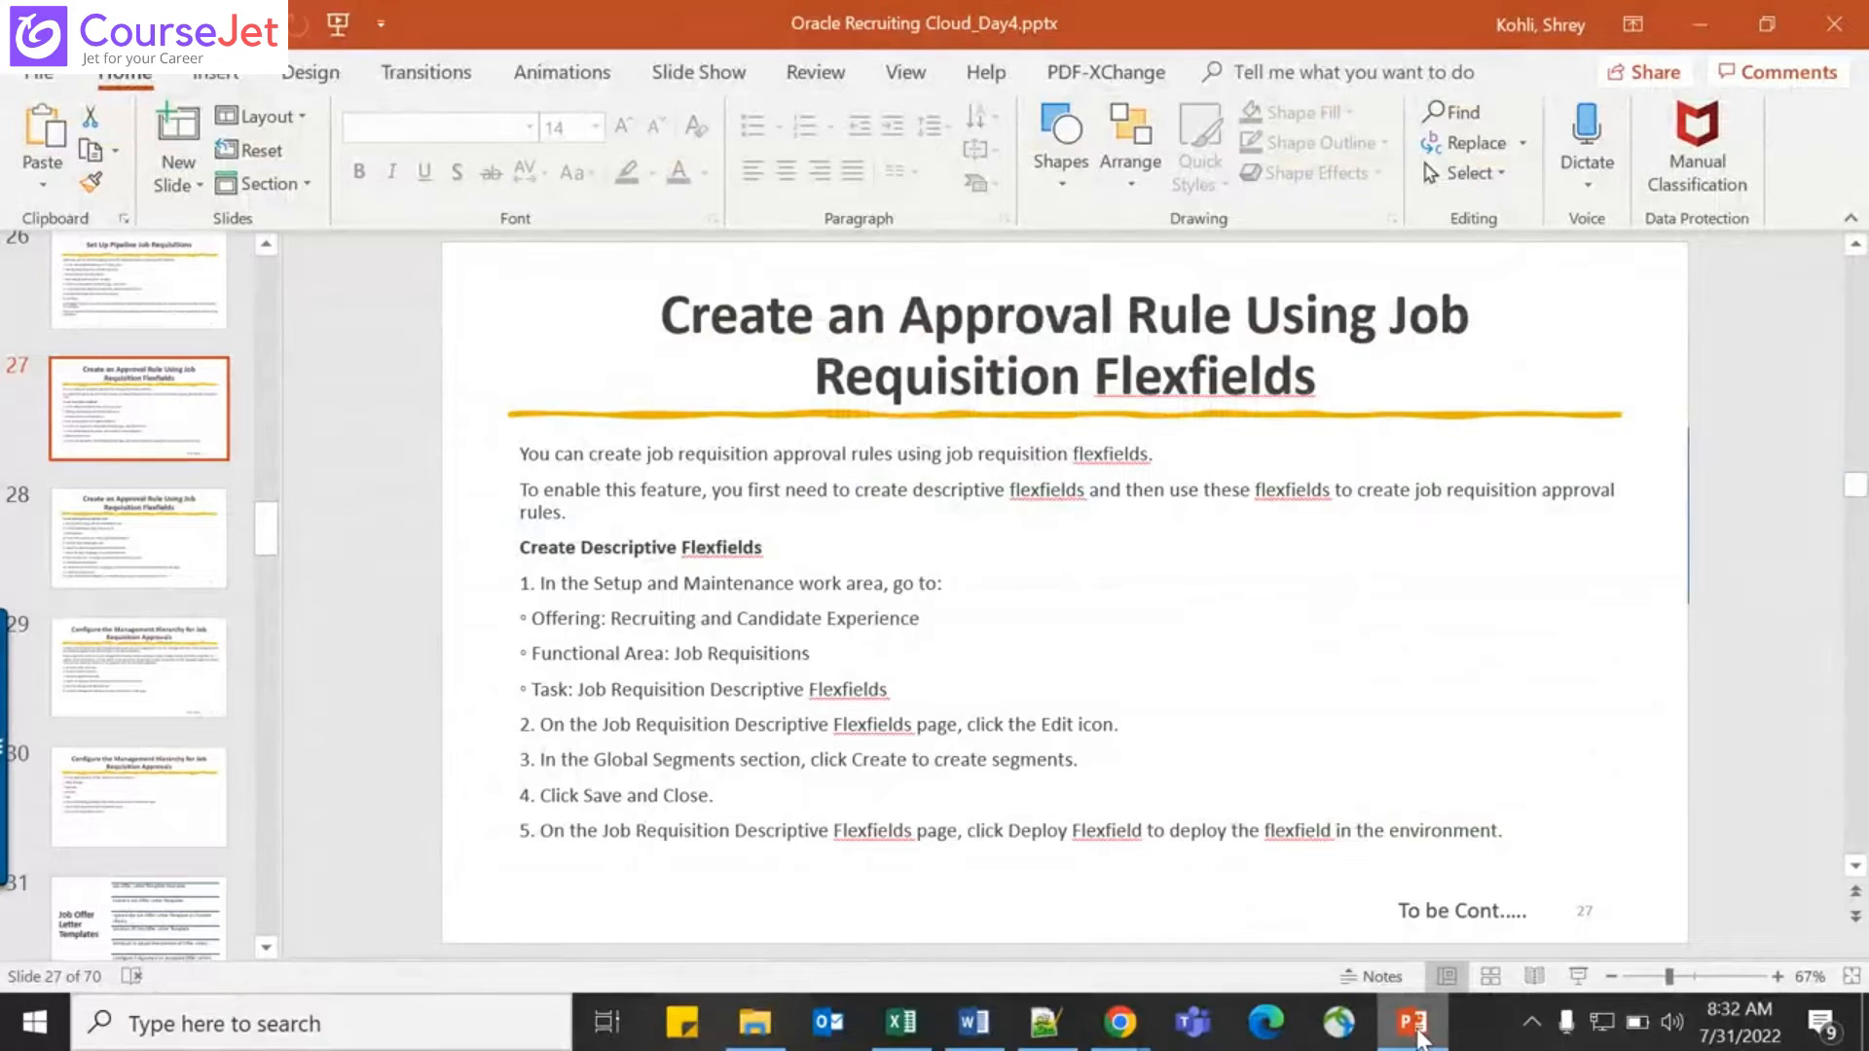
pyautogui.press('pagedown')
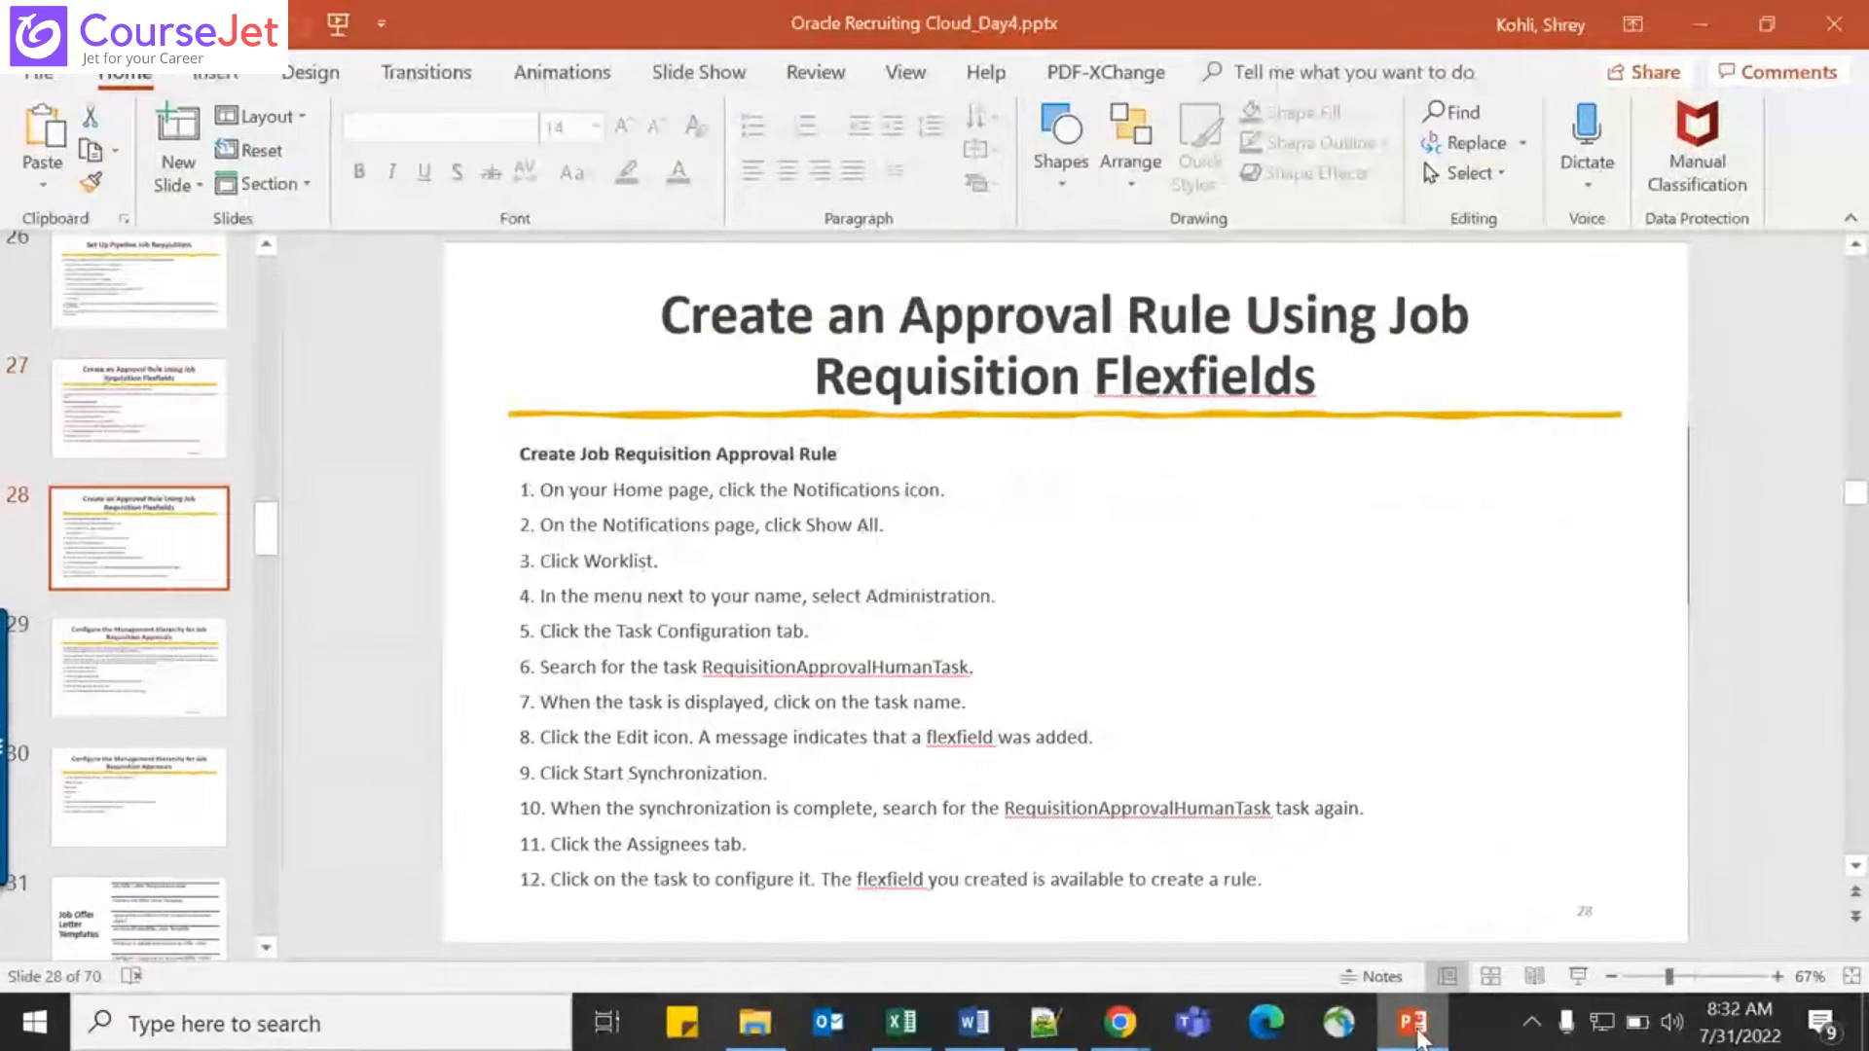
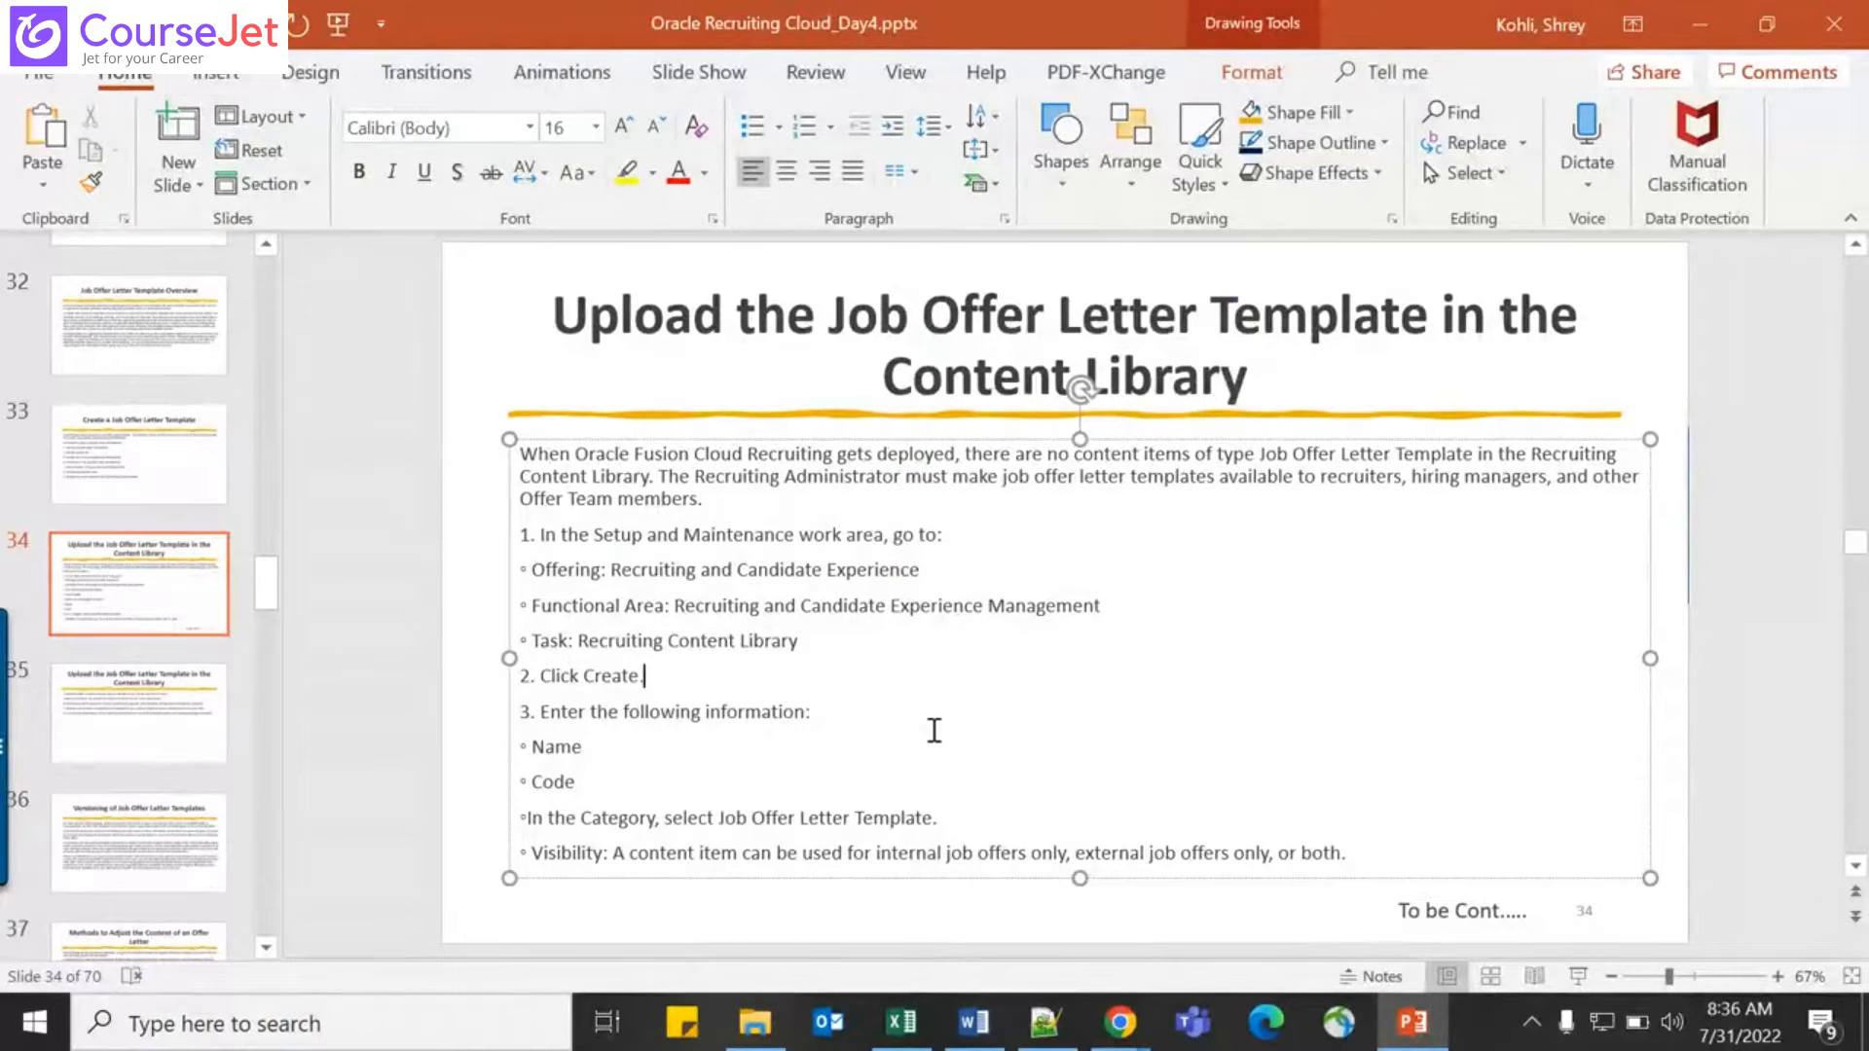
# Step: Switch to Chrome and open the environment's /analytics address on ekmk-test.fa.us6.oraclecloud.com in a new browser tab
pyautogui.hotkey('alt', 'Tab')
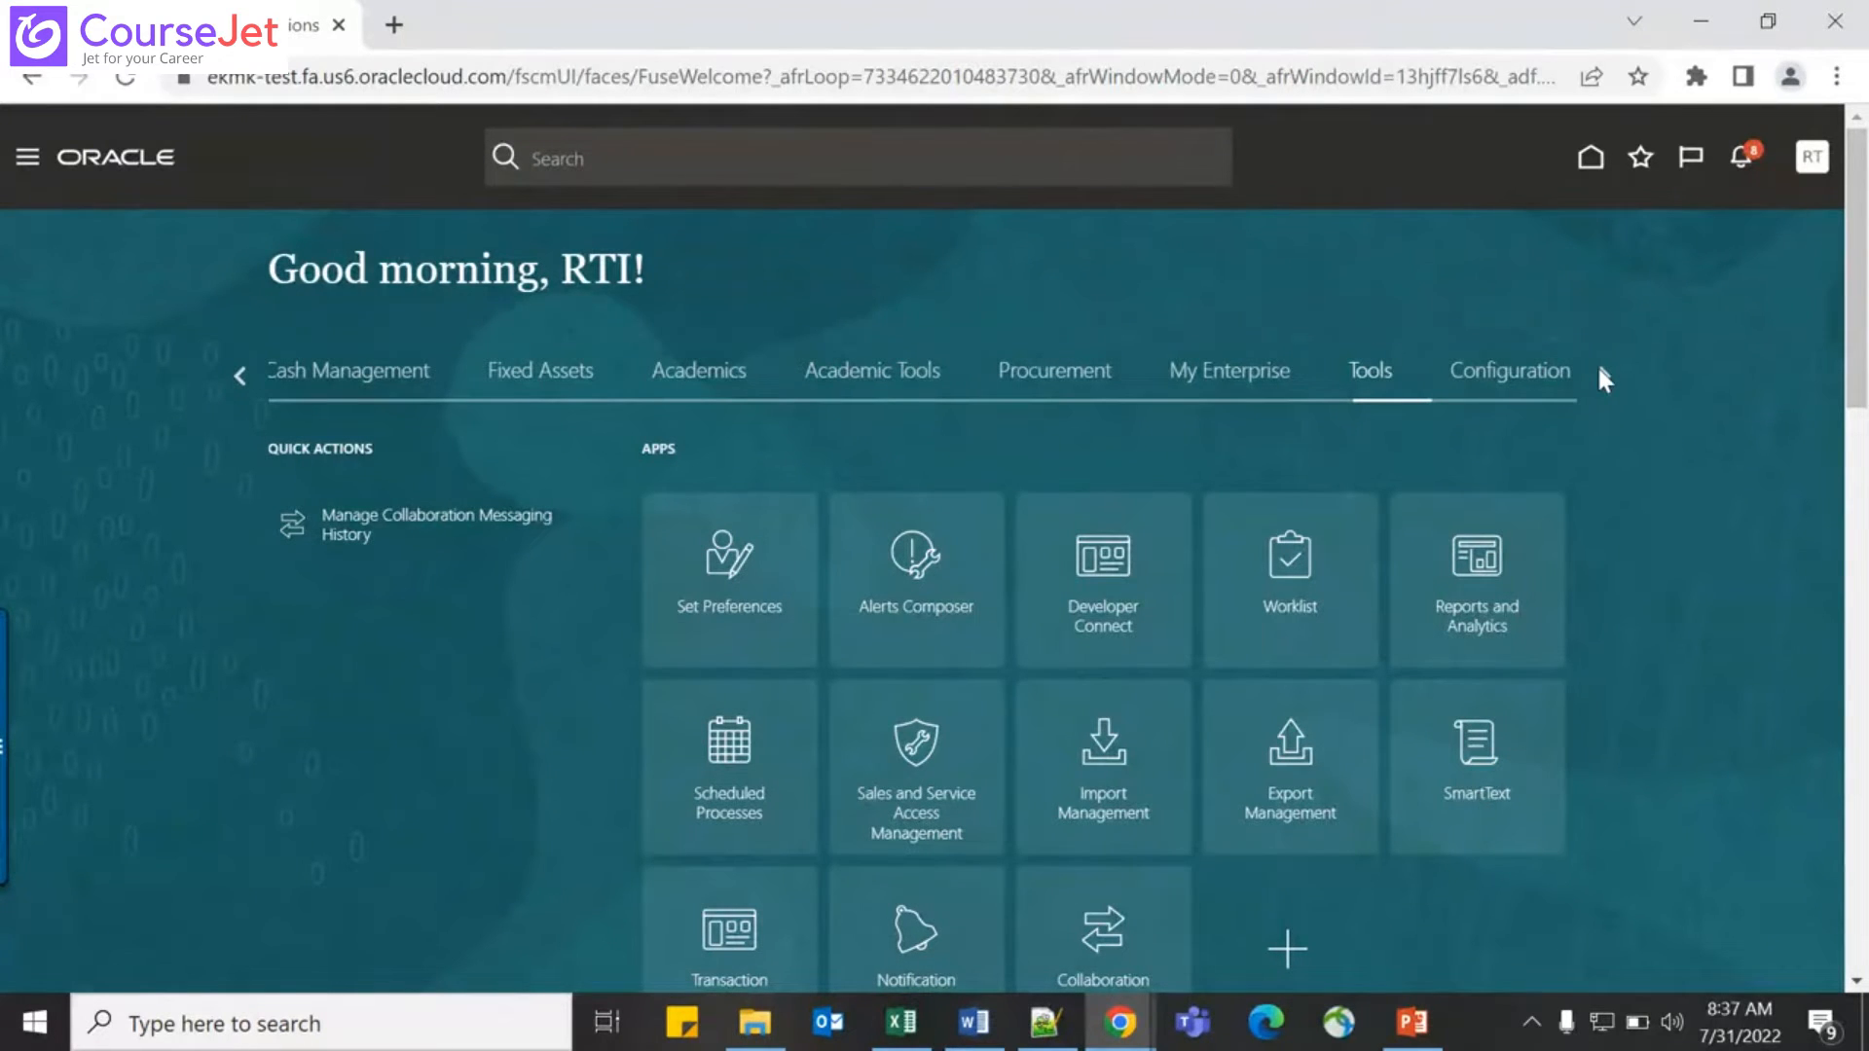
pyautogui.click(632, 73)
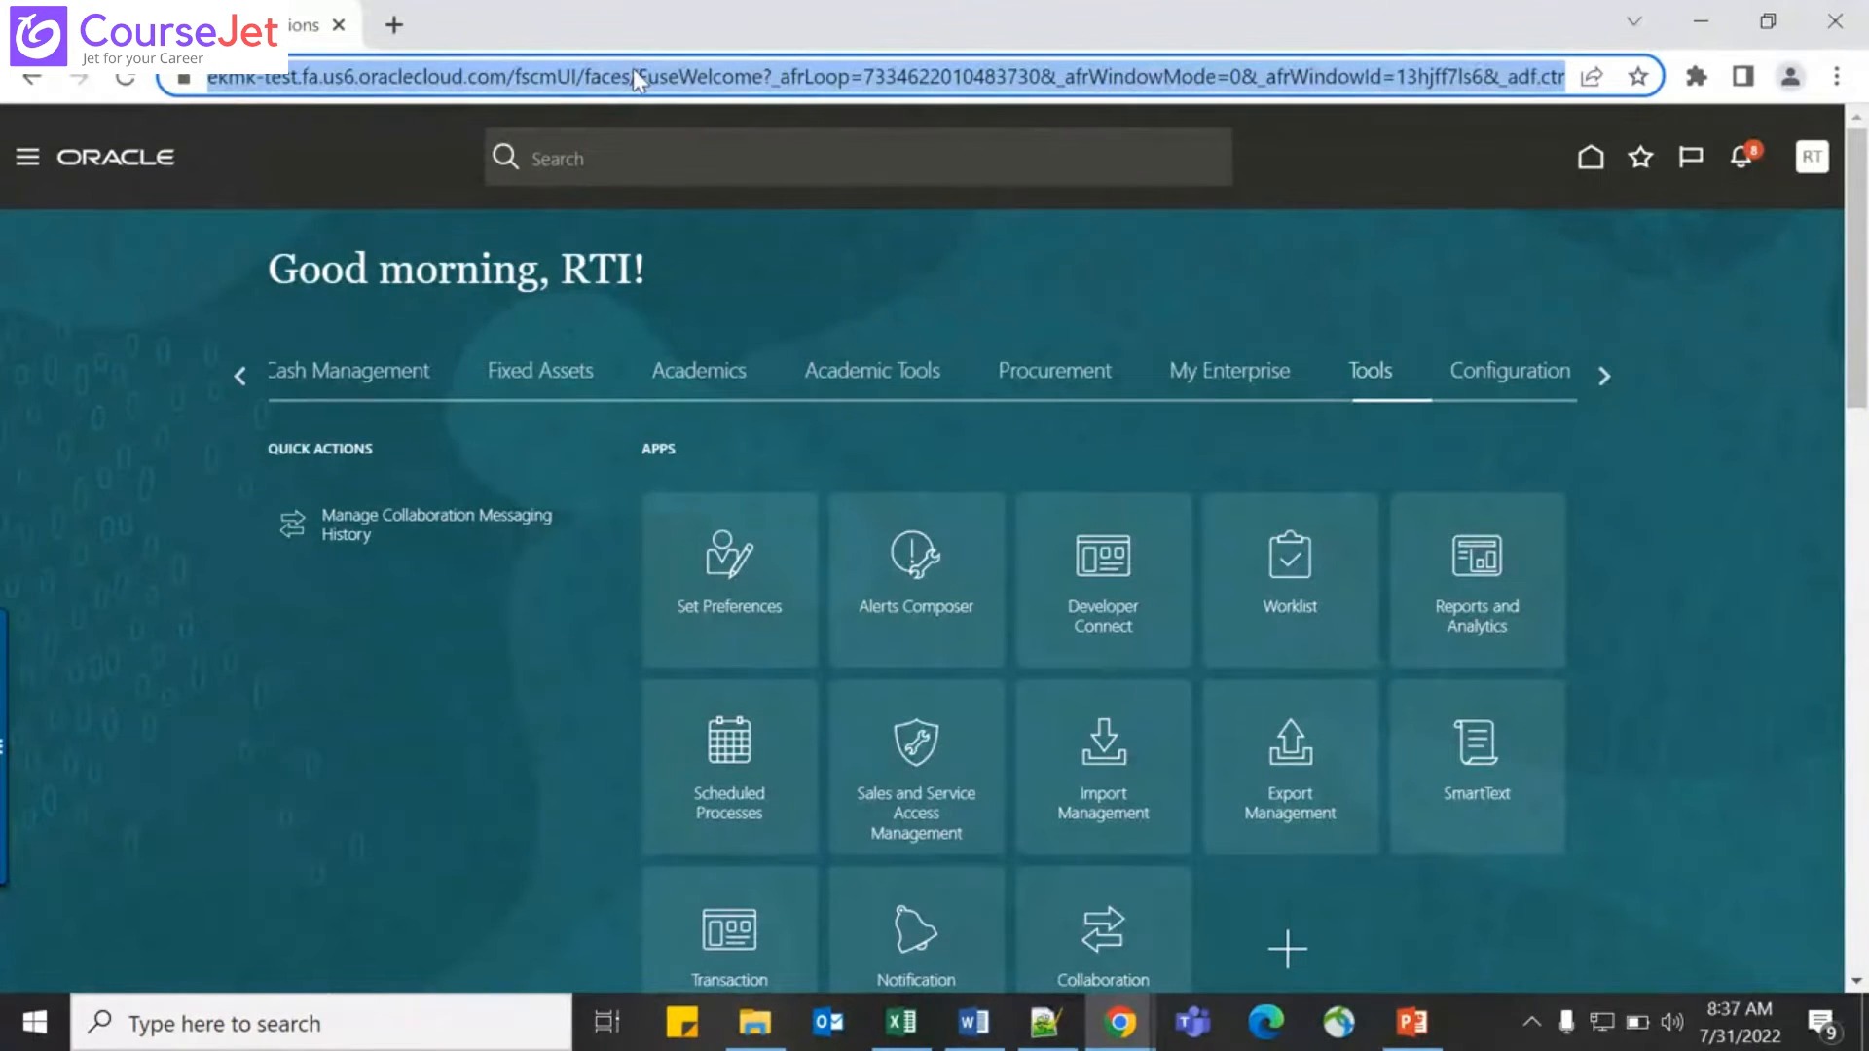
pyautogui.click(393, 24)
pyautogui.click(351, 68)
pyautogui.hotkey('ctrl', 'v')
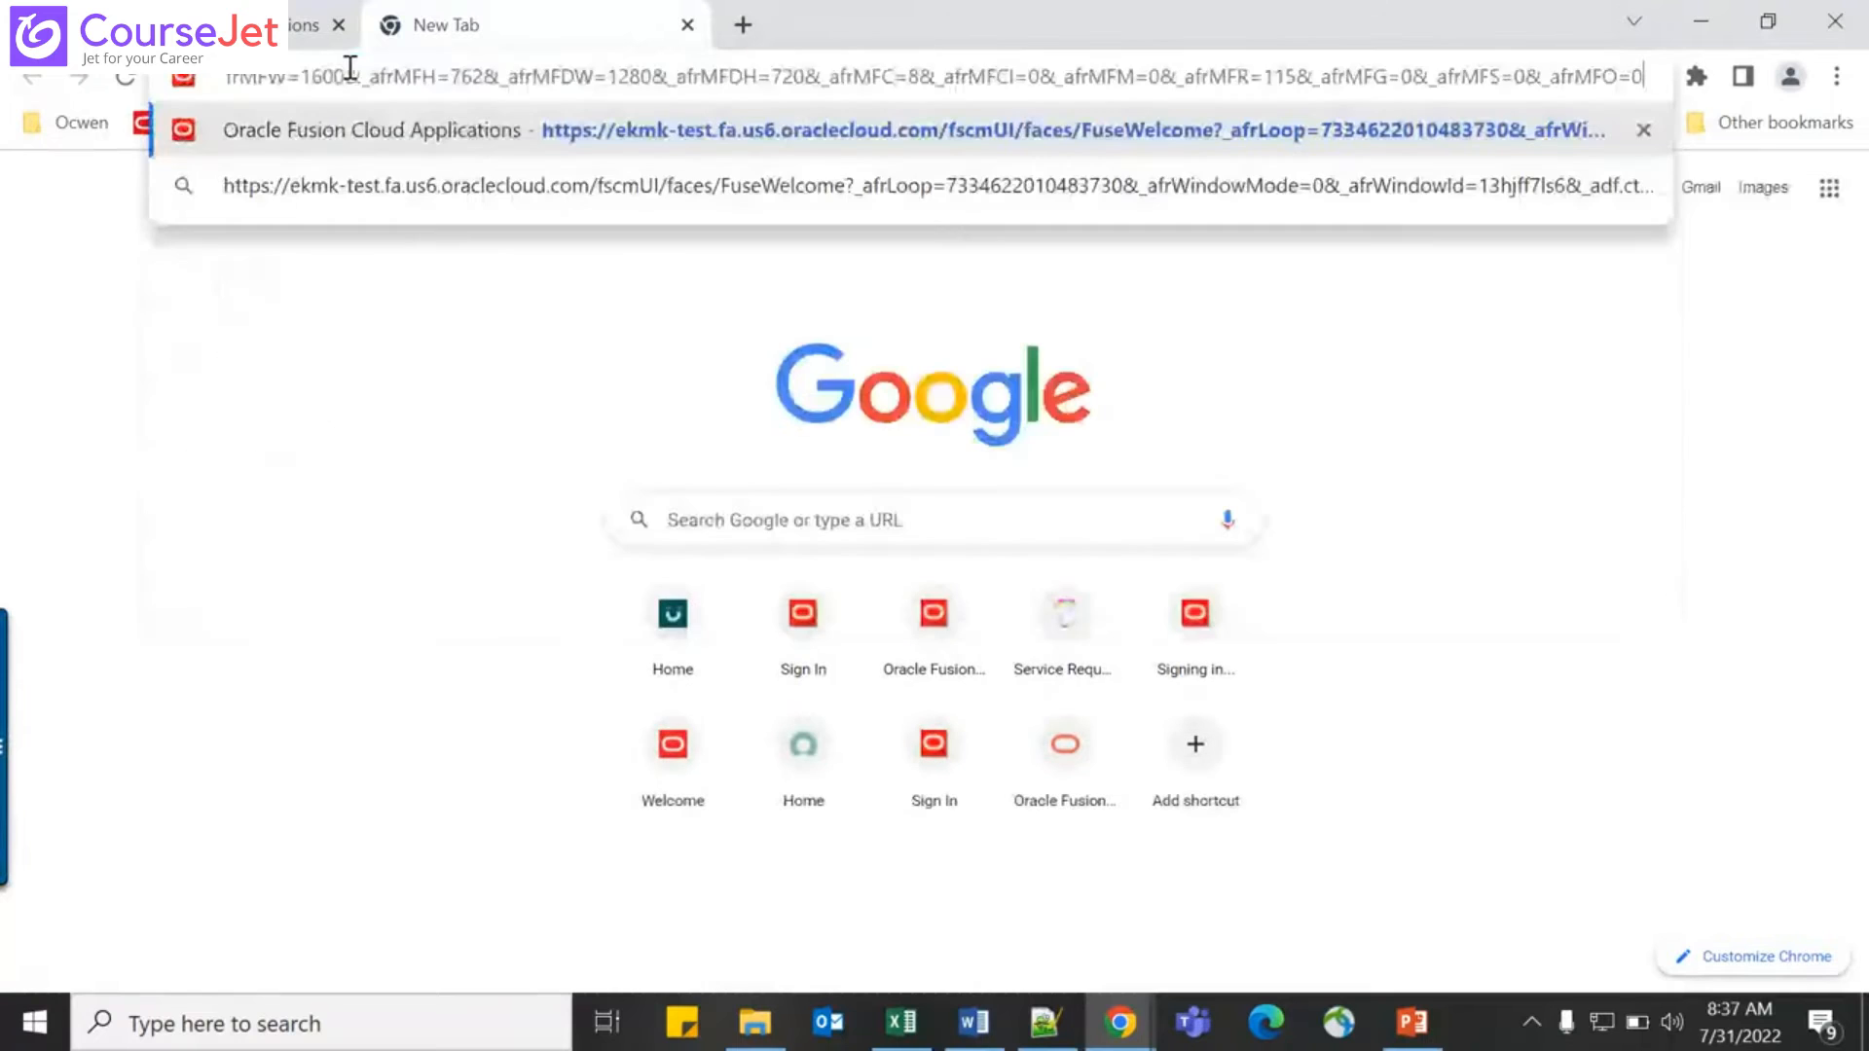
pyautogui.hotkey('shift', 'Right')
pyautogui.hotkey('shift', 'Right')
pyautogui.hotkey('shift', 'Right')
pyautogui.hotkey('shift', 'Right')
pyautogui.hotkey('shift', 'Right')
pyautogui.hotkey('shift', 'Right')
pyautogui.hotkey('shift', 'Right')
pyautogui.hotkey('shift', 'Right')
pyautogui.hotkey('shift', 'Right')
pyautogui.hotkey('shift', 'Right')
pyautogui.hotkey('shift', 'Right')
pyautogui.hotkey('shift', 'Right')
pyautogui.hotkey('shift', 'Right')
pyautogui.hotkey('shift', 'Right')
pyautogui.hotkey('shift', 'Right')
pyautogui.hotkey('shift', 'Right')
pyautogui.hotkey('shift', 'Right')
pyautogui.hotkey('shift', 'Right')
pyautogui.hotkey('shift', 'Right')
pyautogui.hotkey('shift', 'Right')
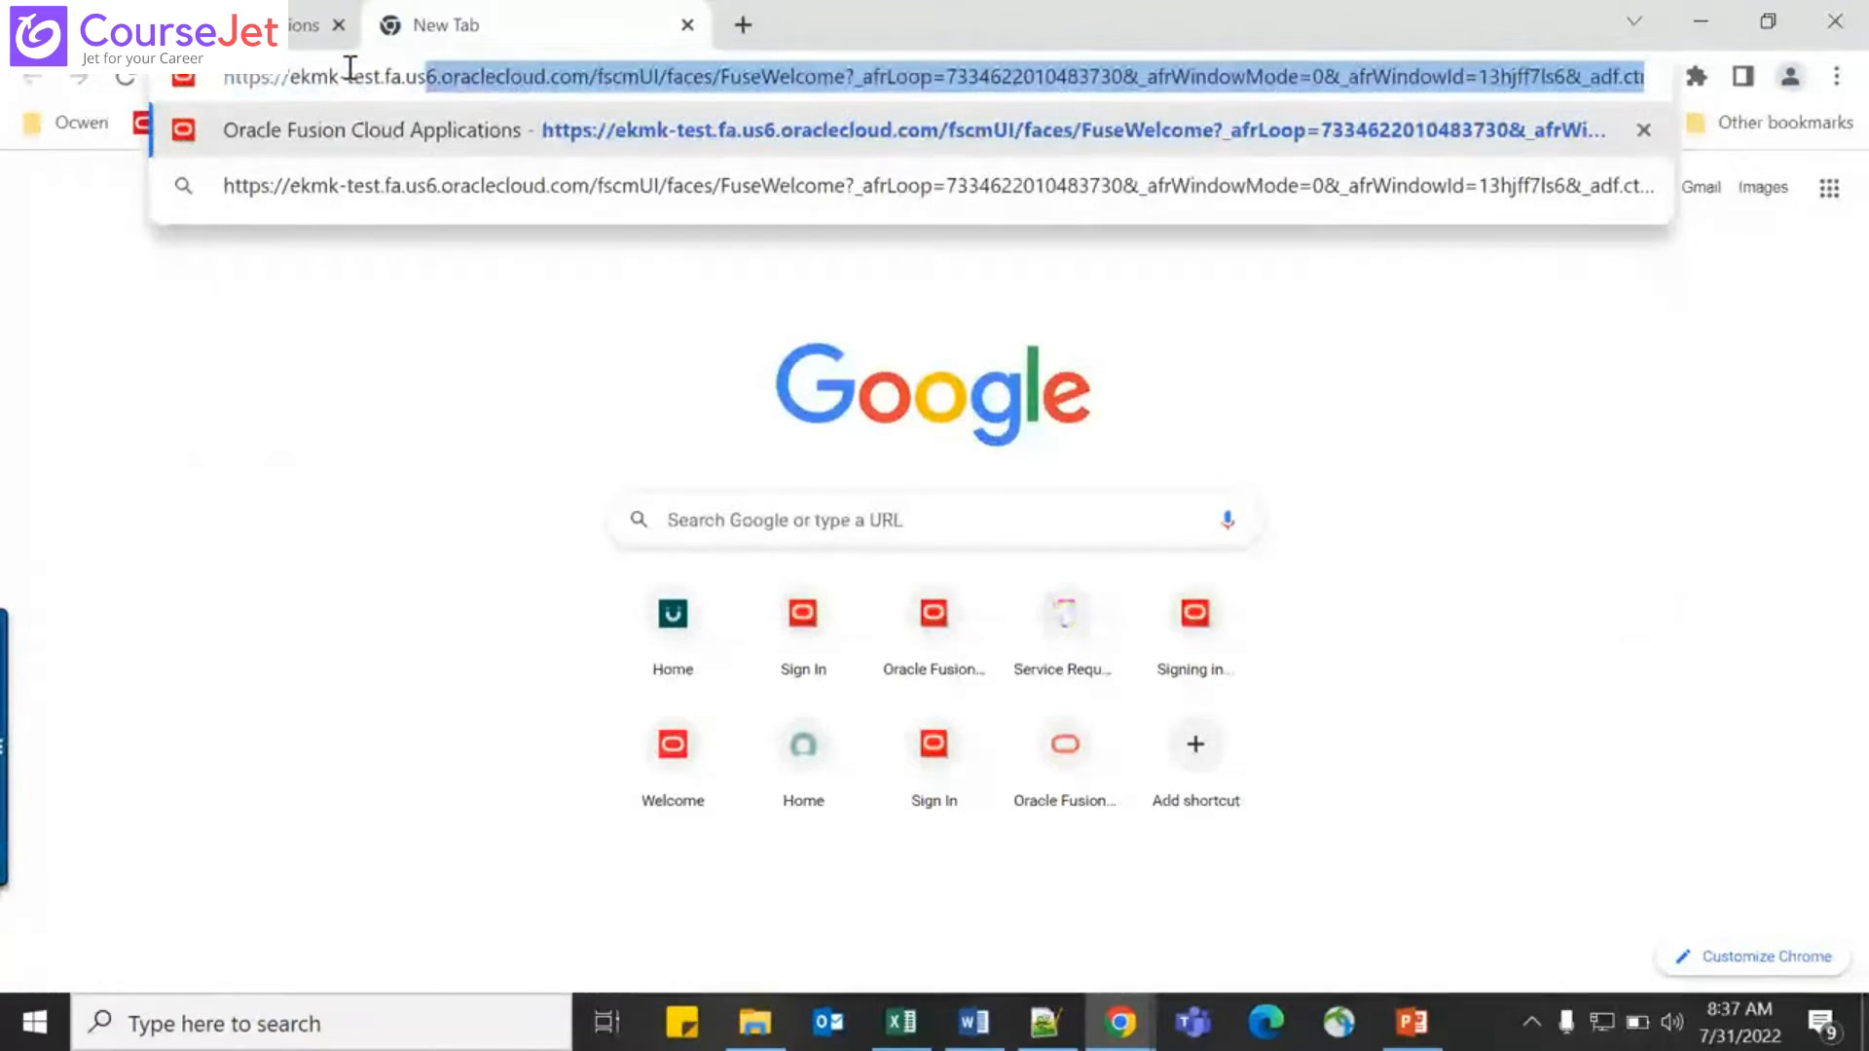
pyautogui.write('analytics')
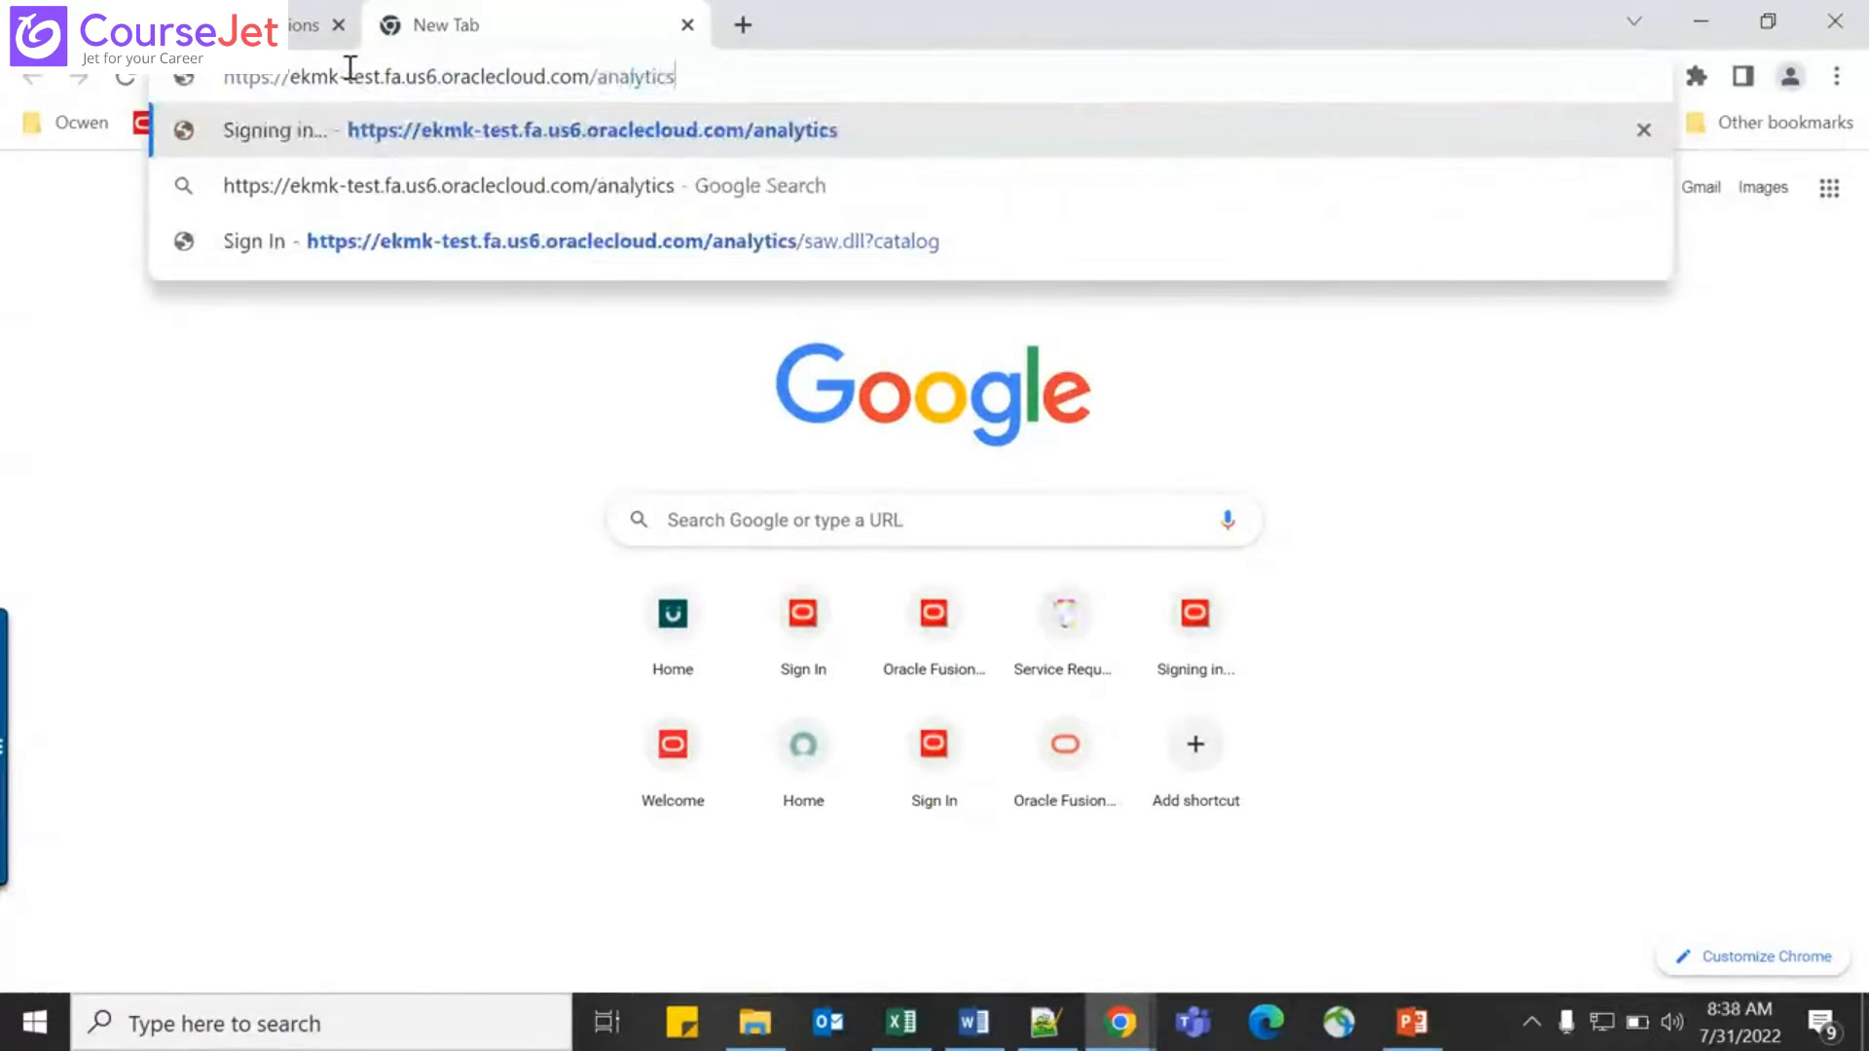
pyautogui.press('Return')
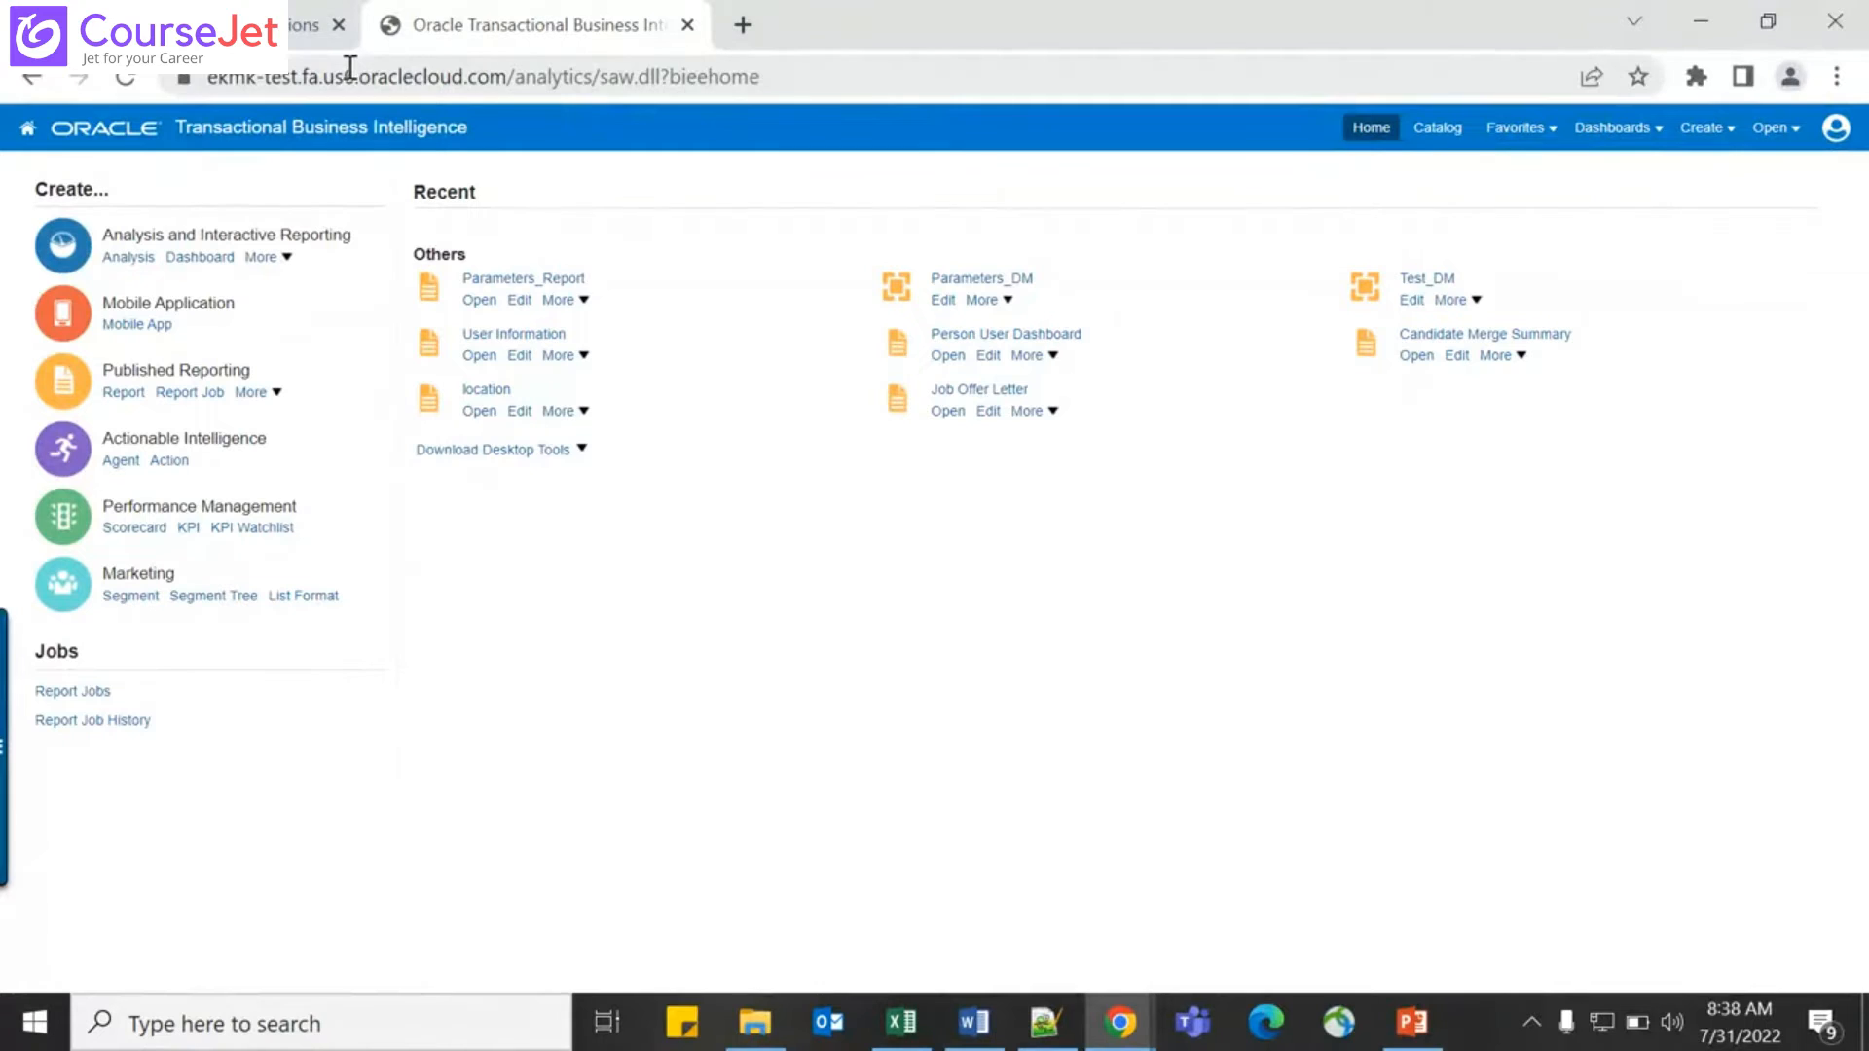
# Step: Open the Human Capital Management folder under Shared Folders in the catalog
pyautogui.click(1422, 144)
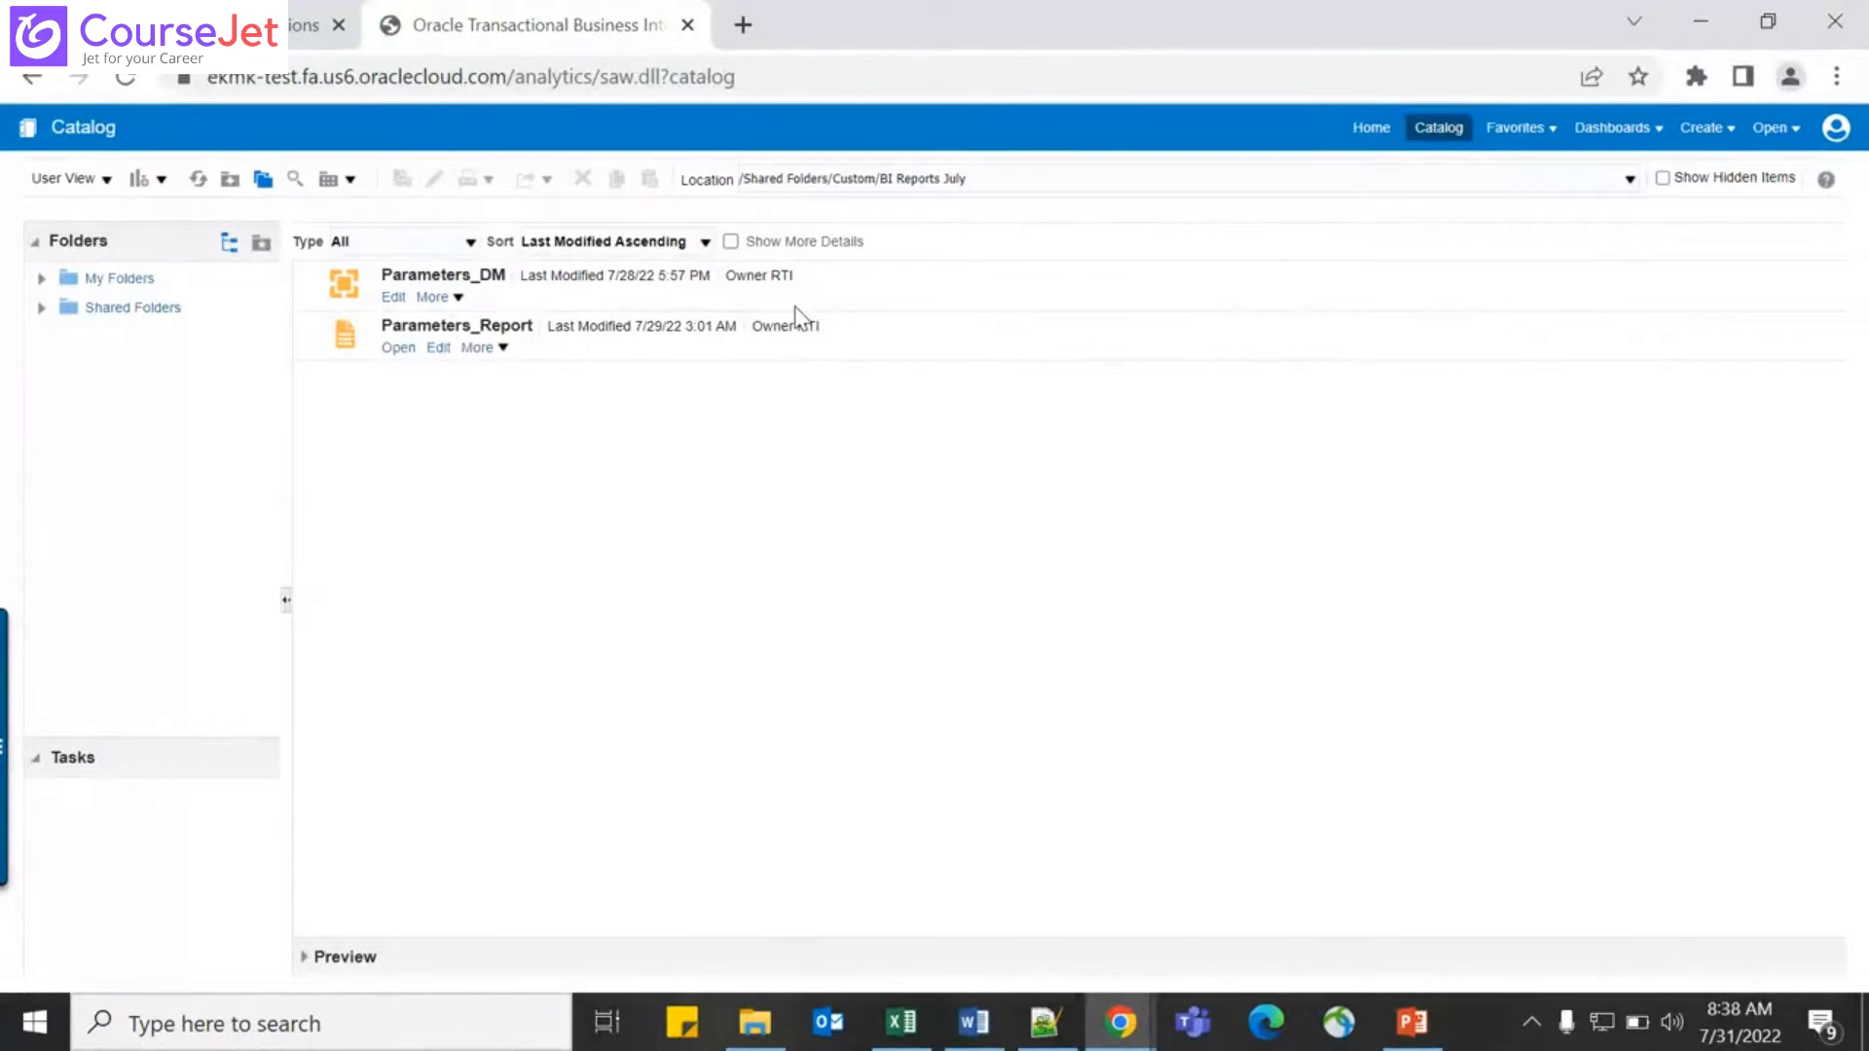
pyautogui.click(128, 307)
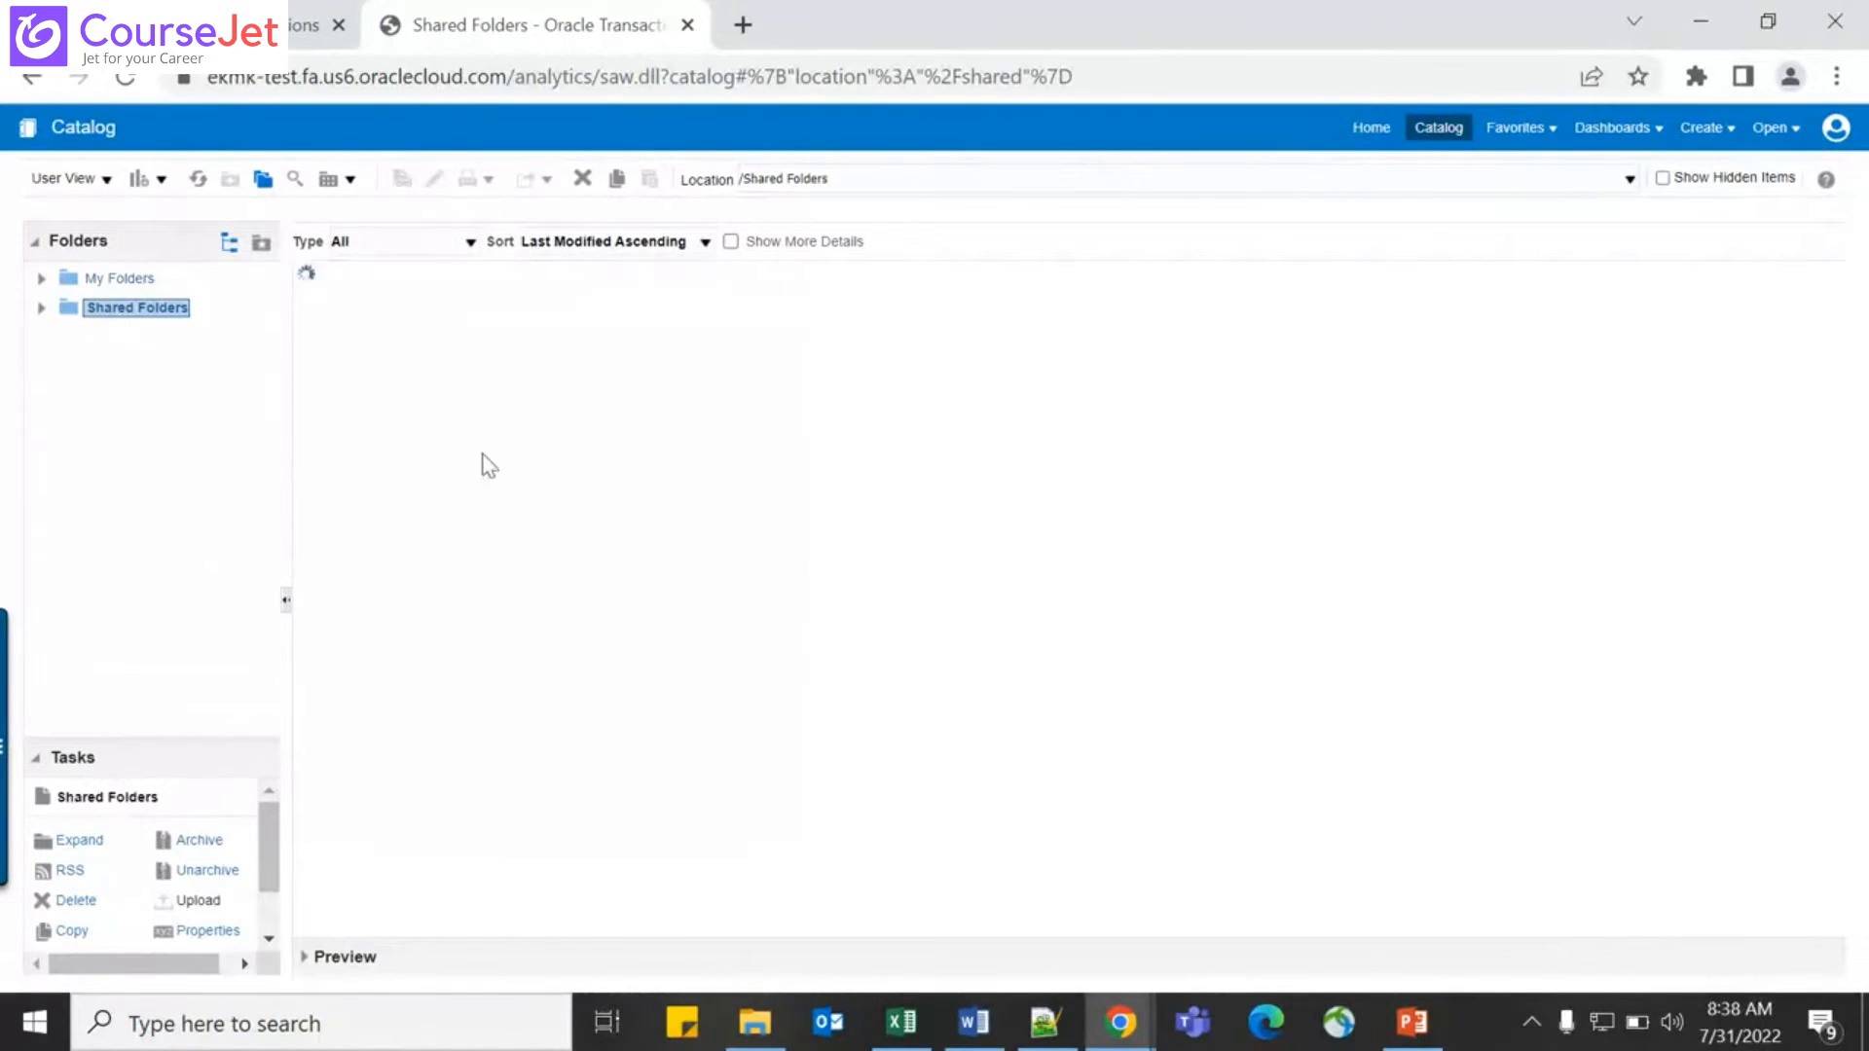
pyautogui.scroll(-1, 687, 621)
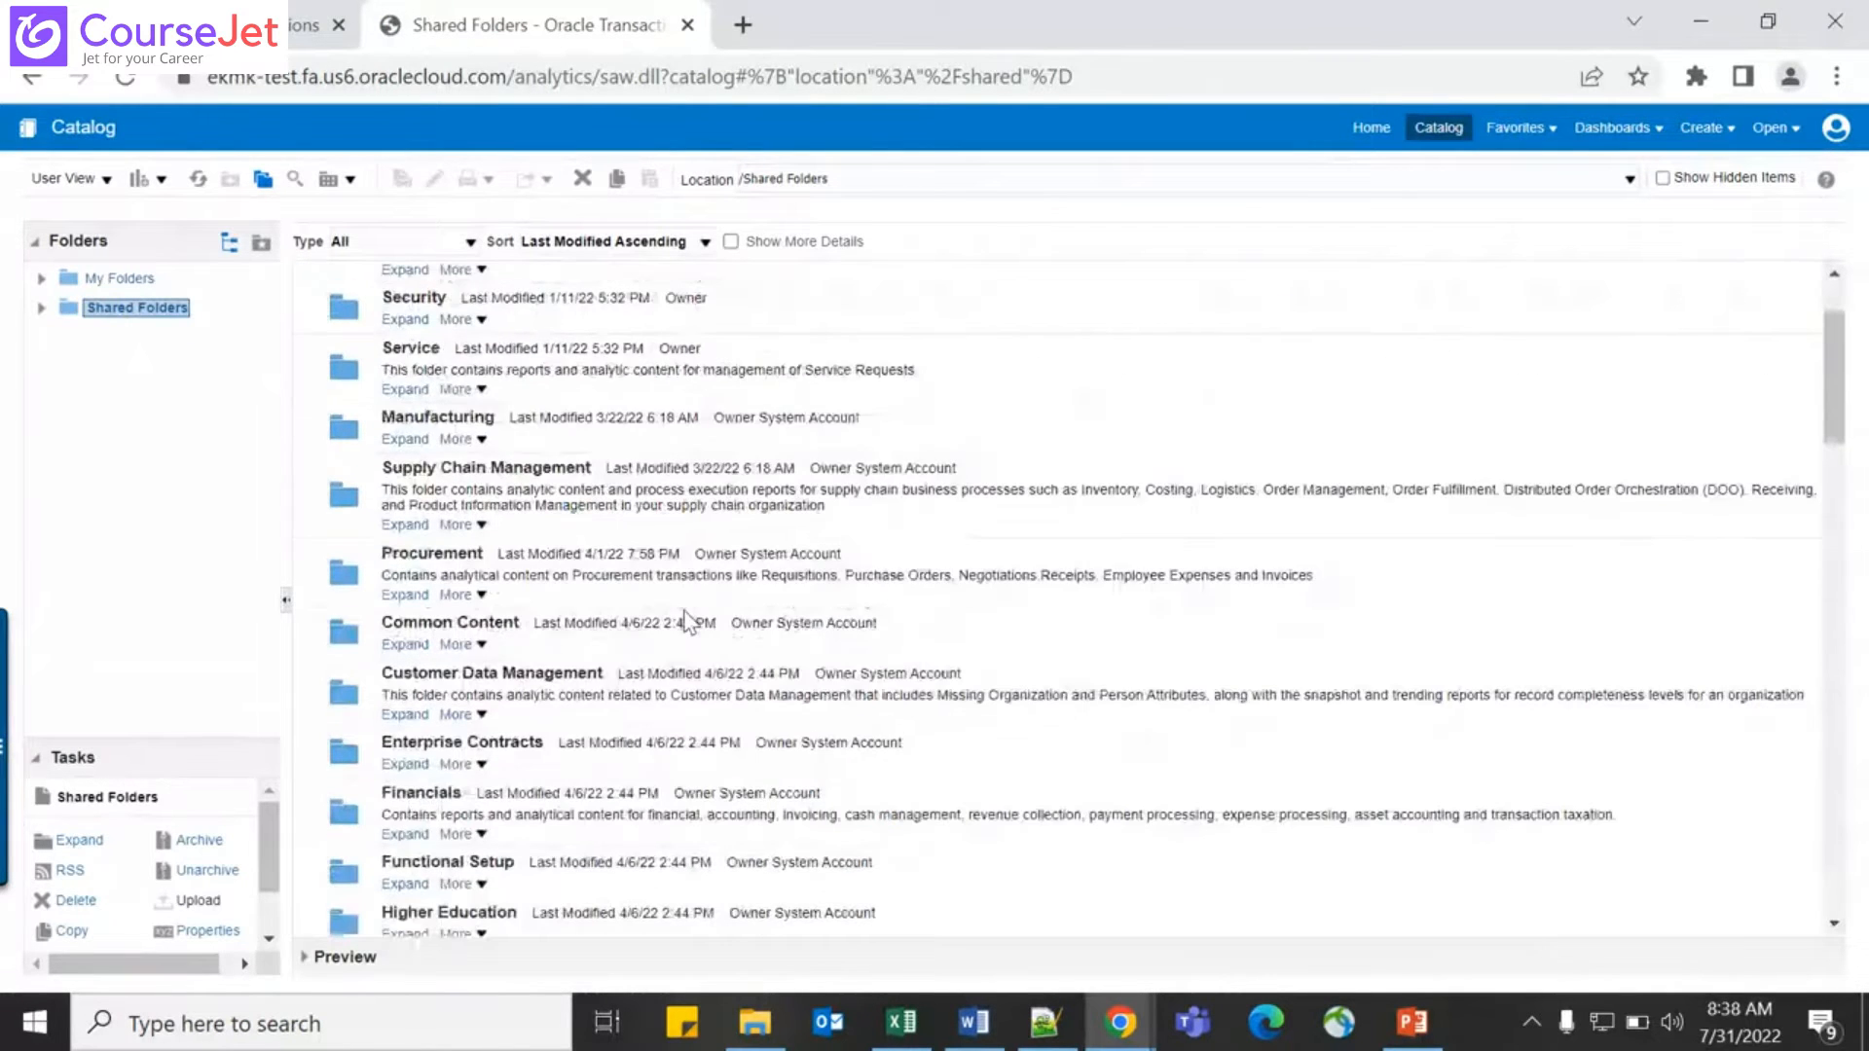
pyautogui.scroll(-2, 687, 620)
pyautogui.scroll(-2, 690, 621)
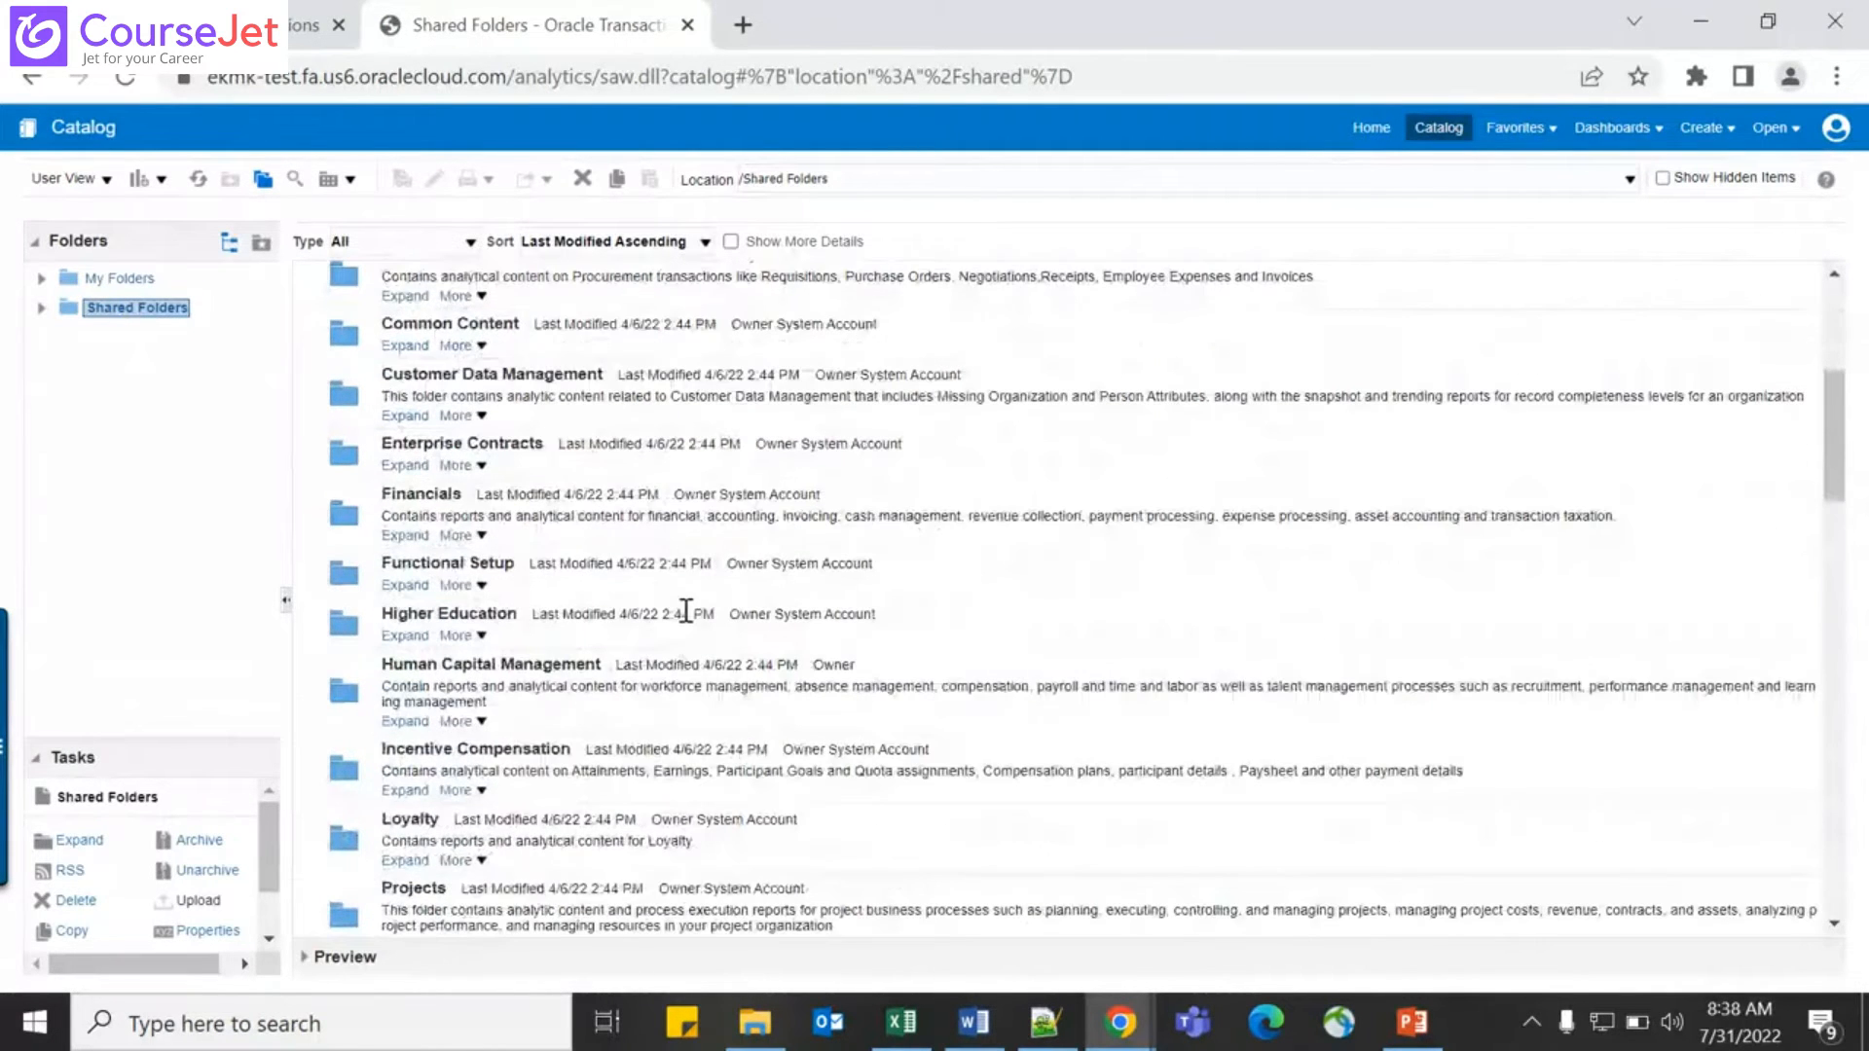
pyautogui.scroll(-2, 687, 611)
pyautogui.click(467, 530)
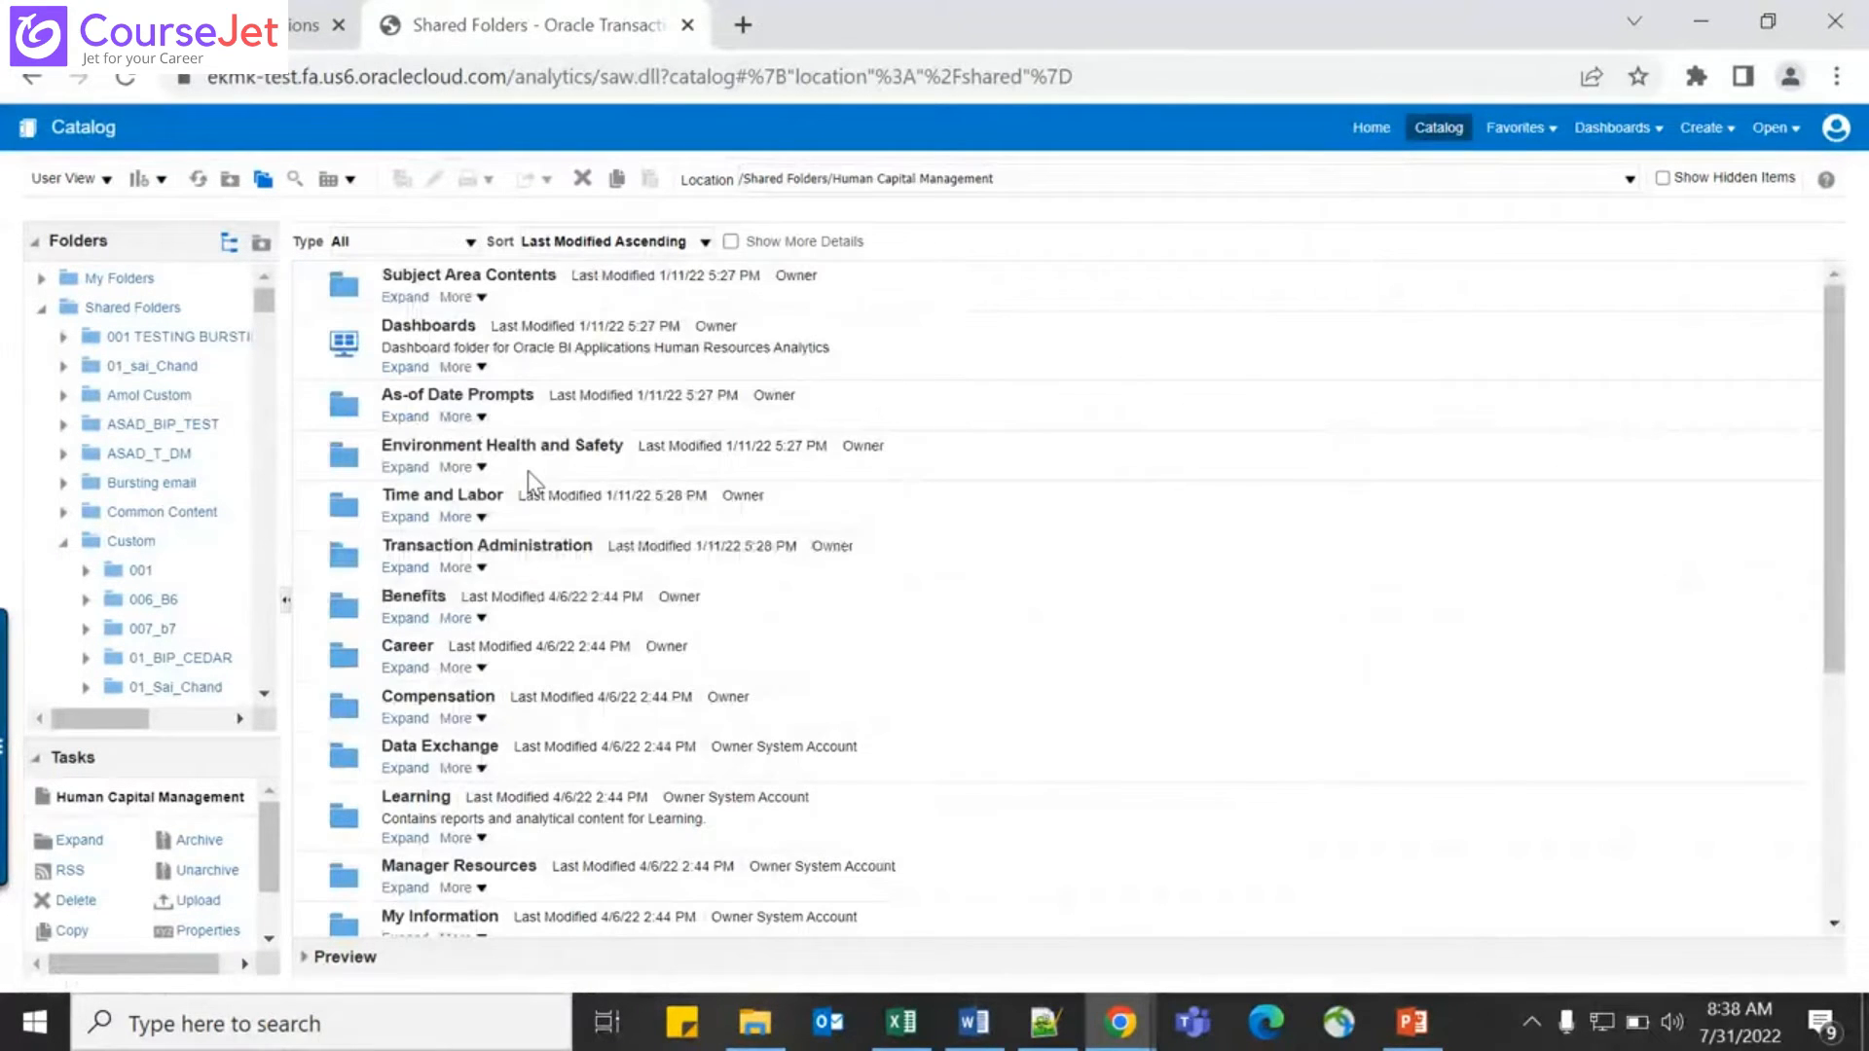
# Step: Examine the subfolders of Human Capital Management and look briefly at the blank Word document before returning to the catalog
pyautogui.scroll(-1, 527, 470)
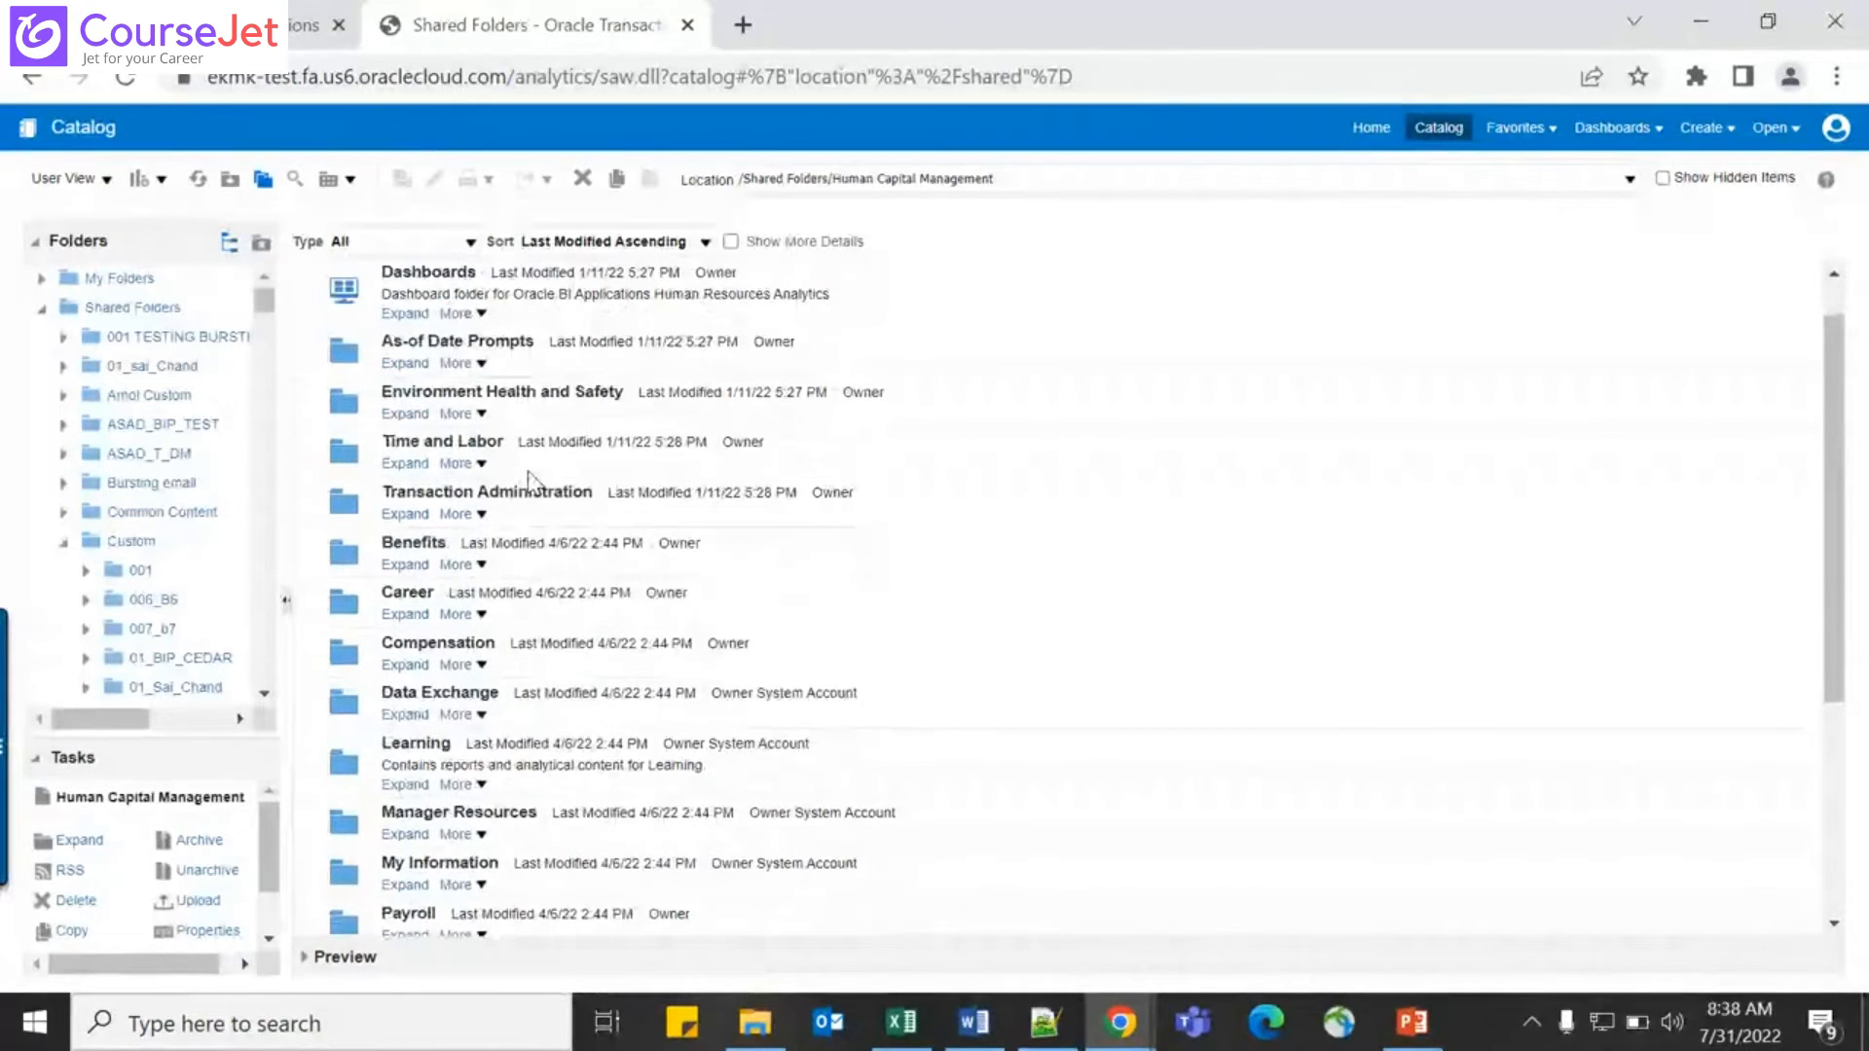
pyautogui.scroll(-1, 529, 477)
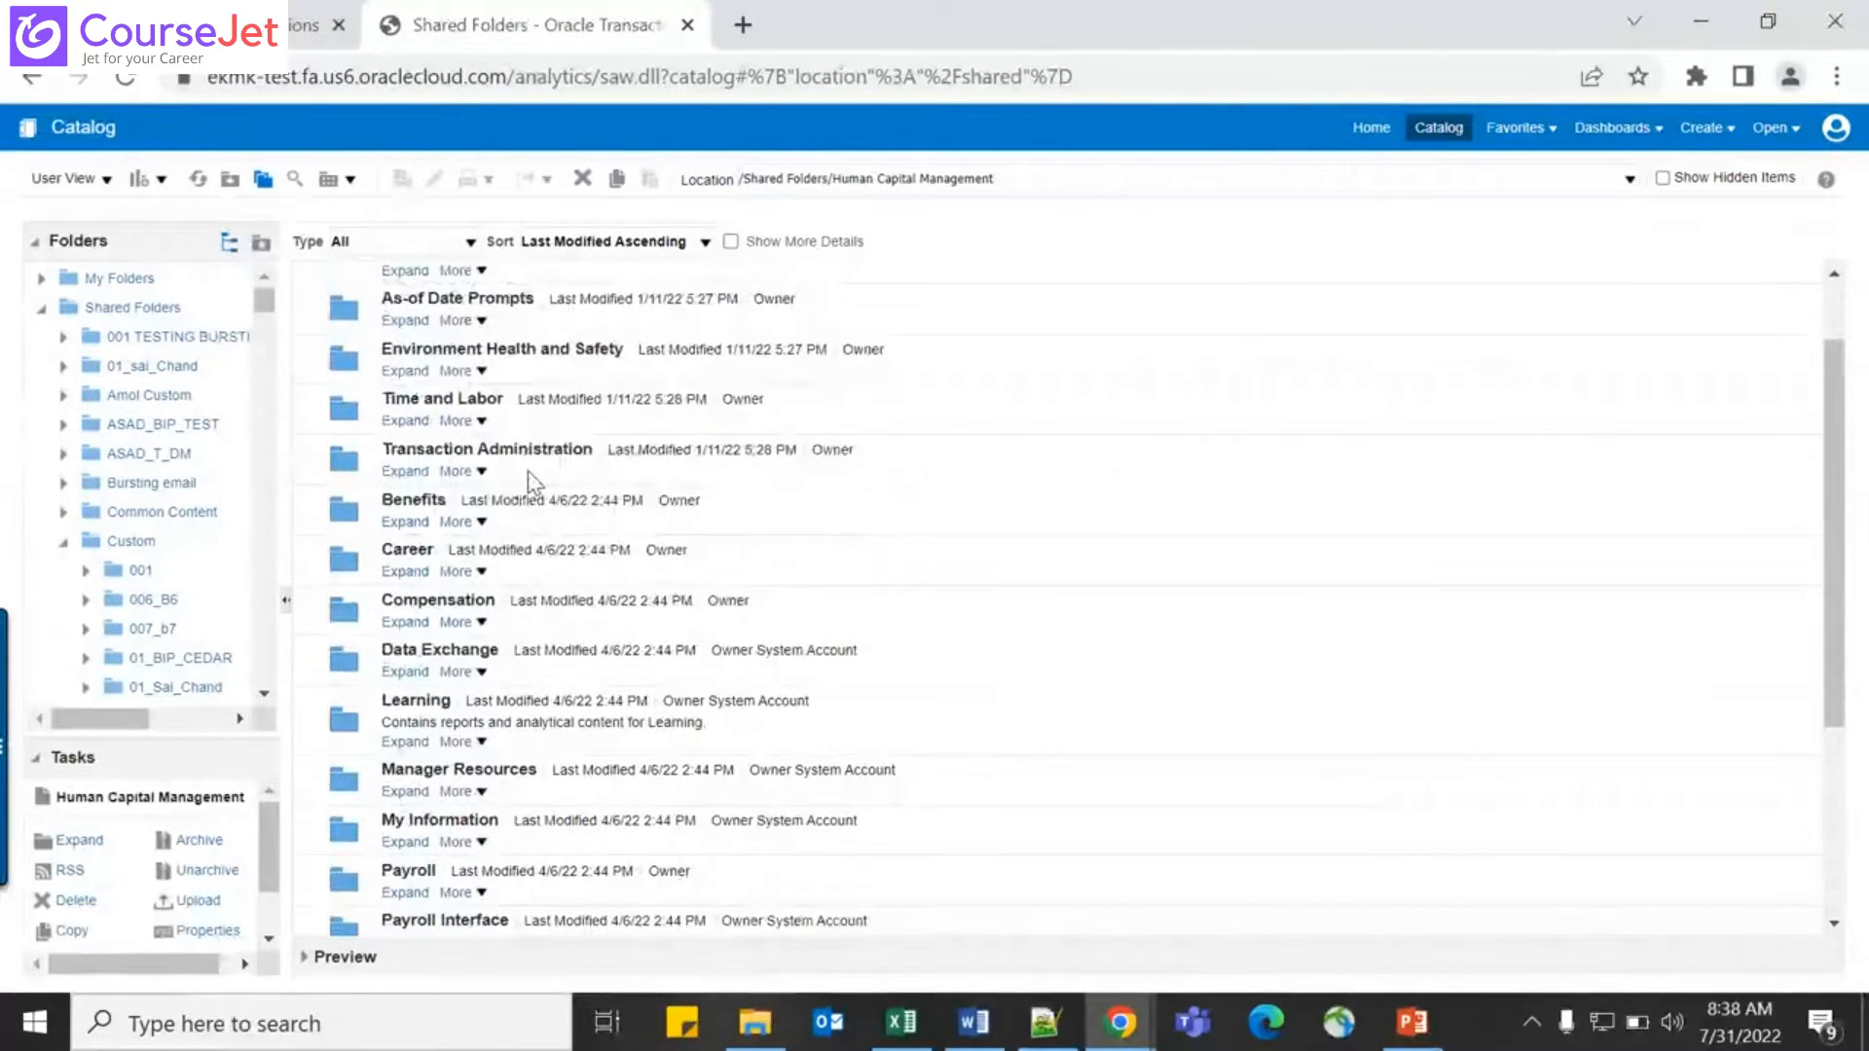
pyautogui.scroll(-1, 528, 471)
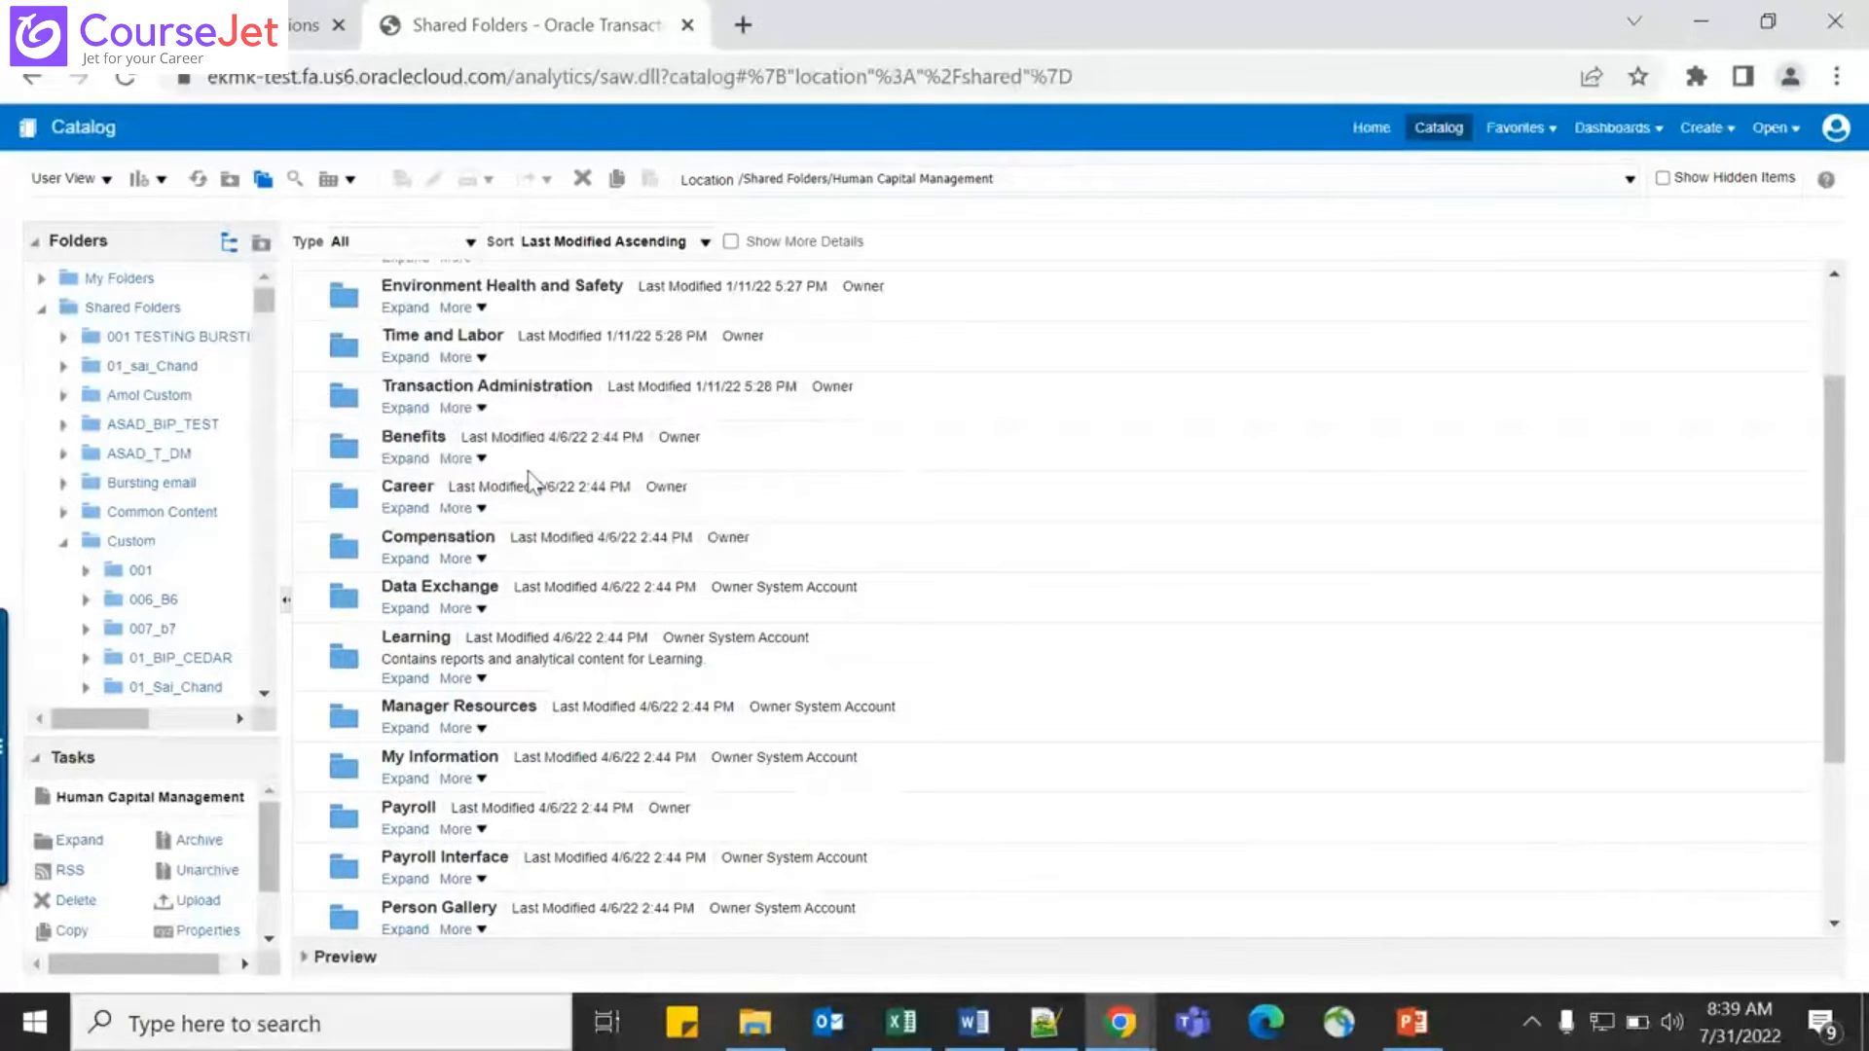
pyautogui.scroll(-5, 528, 477)
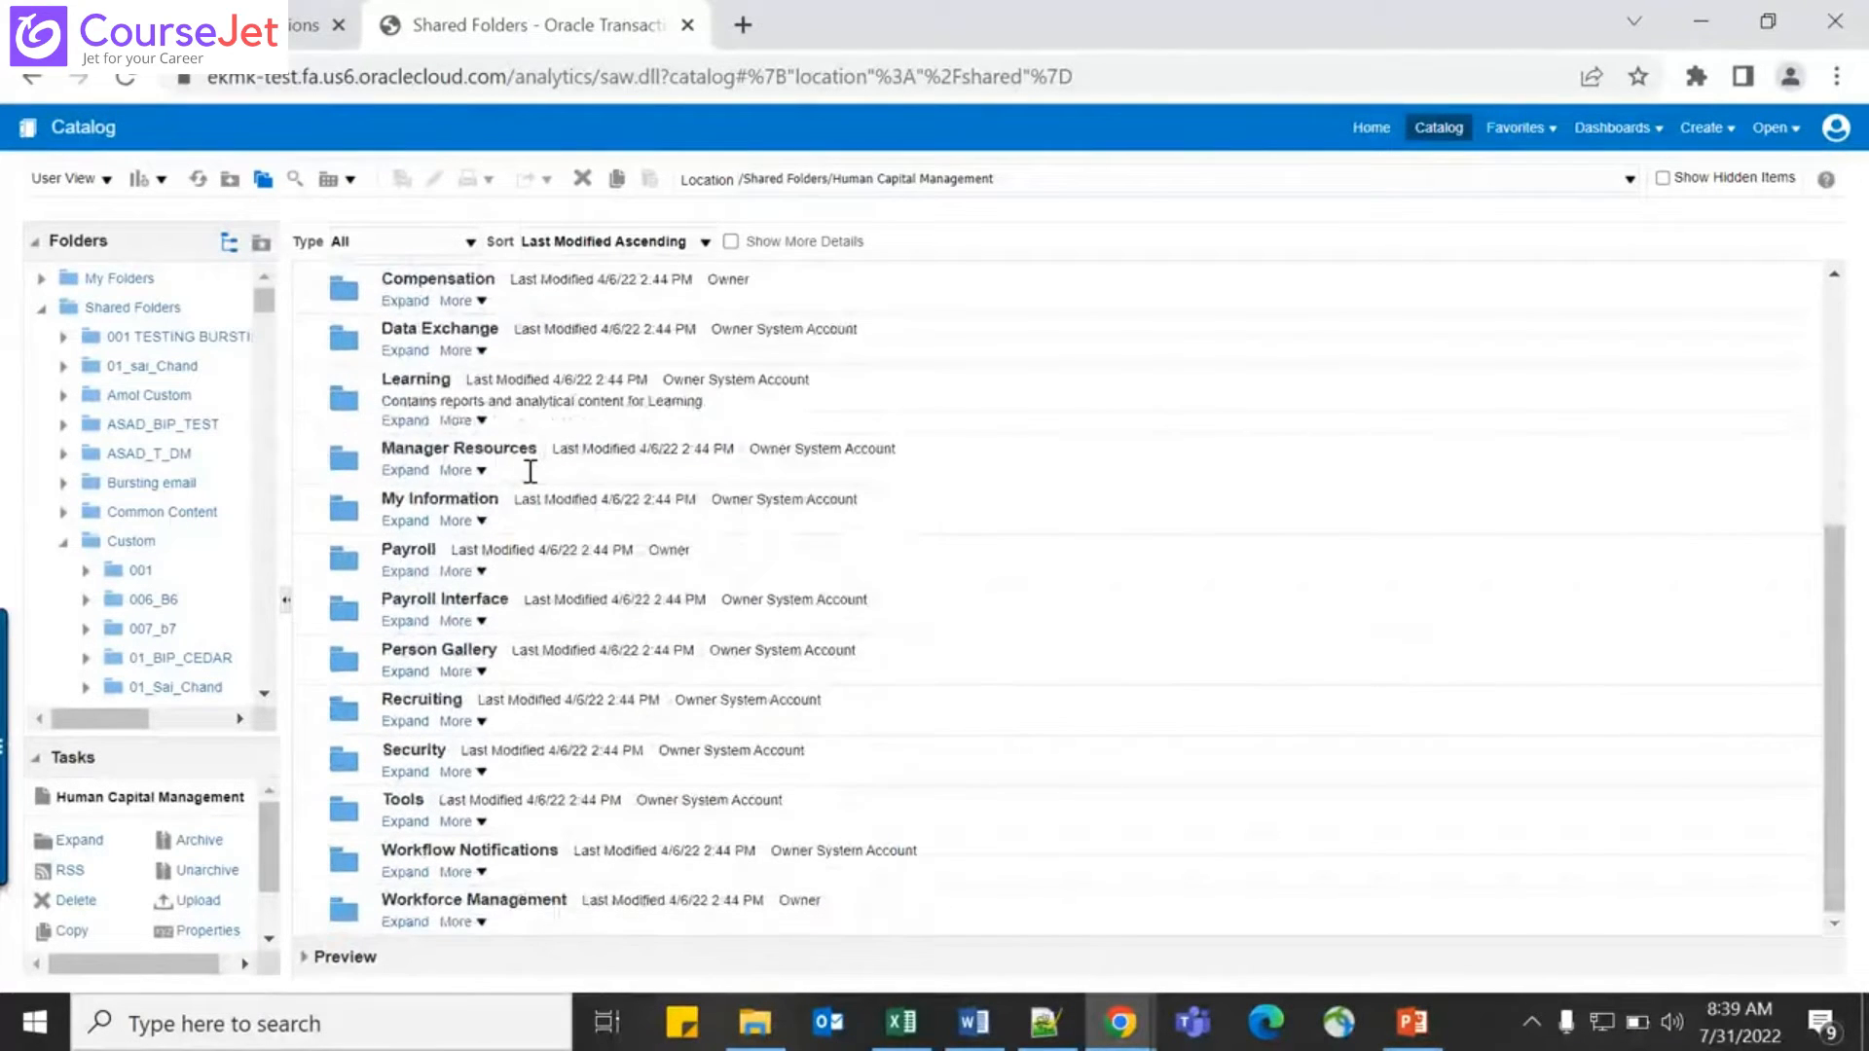
pyautogui.scroll(6, 477, 602)
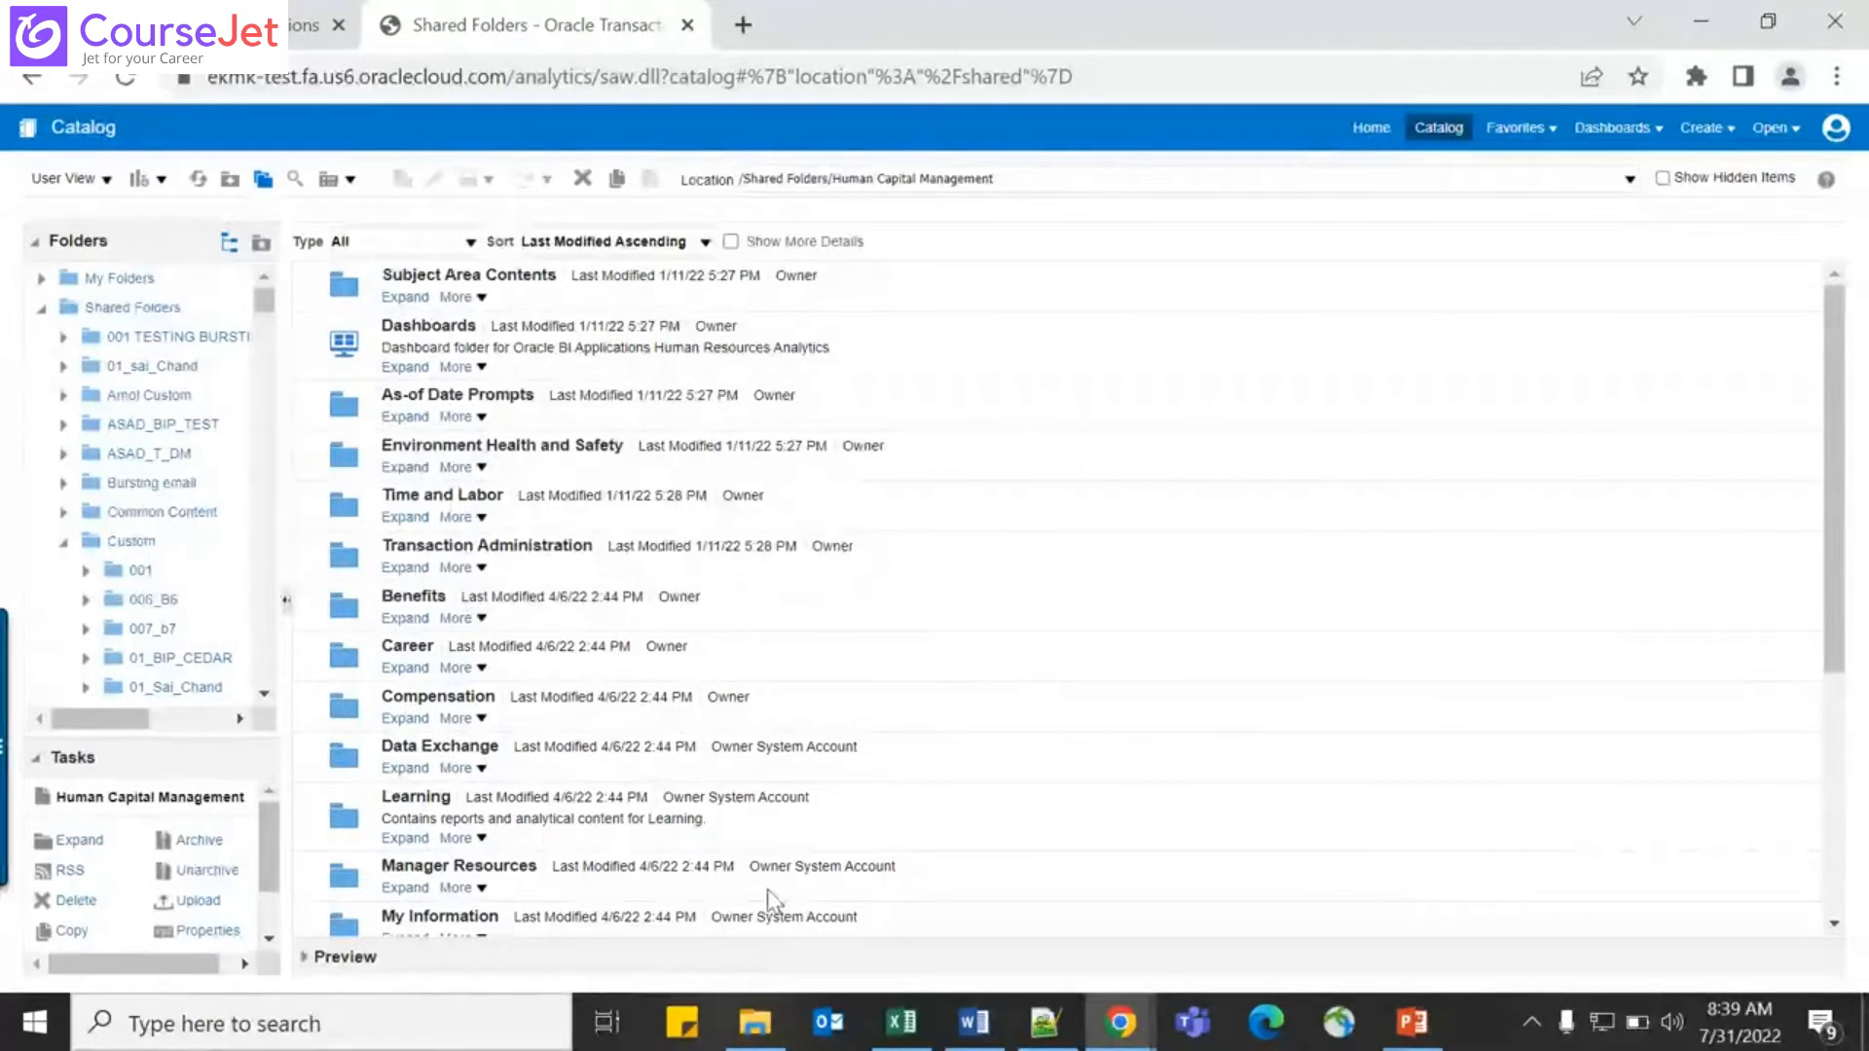
pyautogui.moveTo(973, 1022)
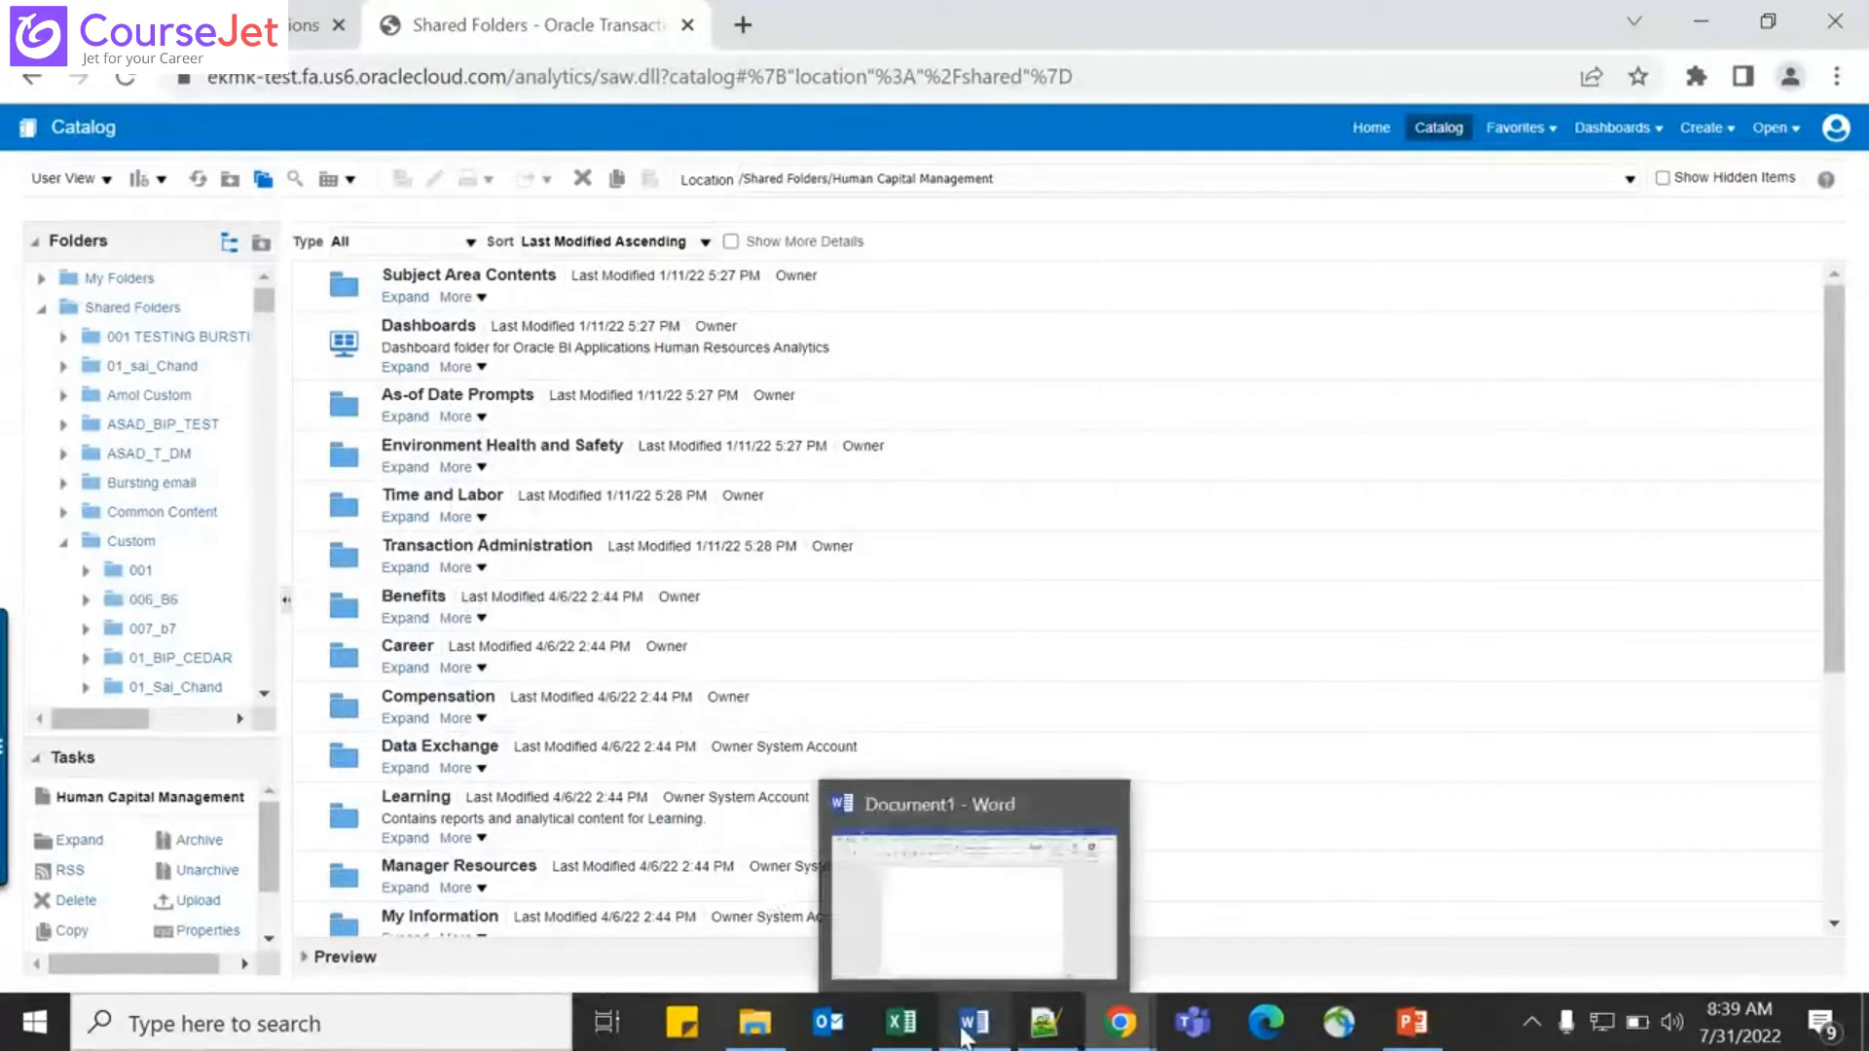
pyautogui.click(964, 886)
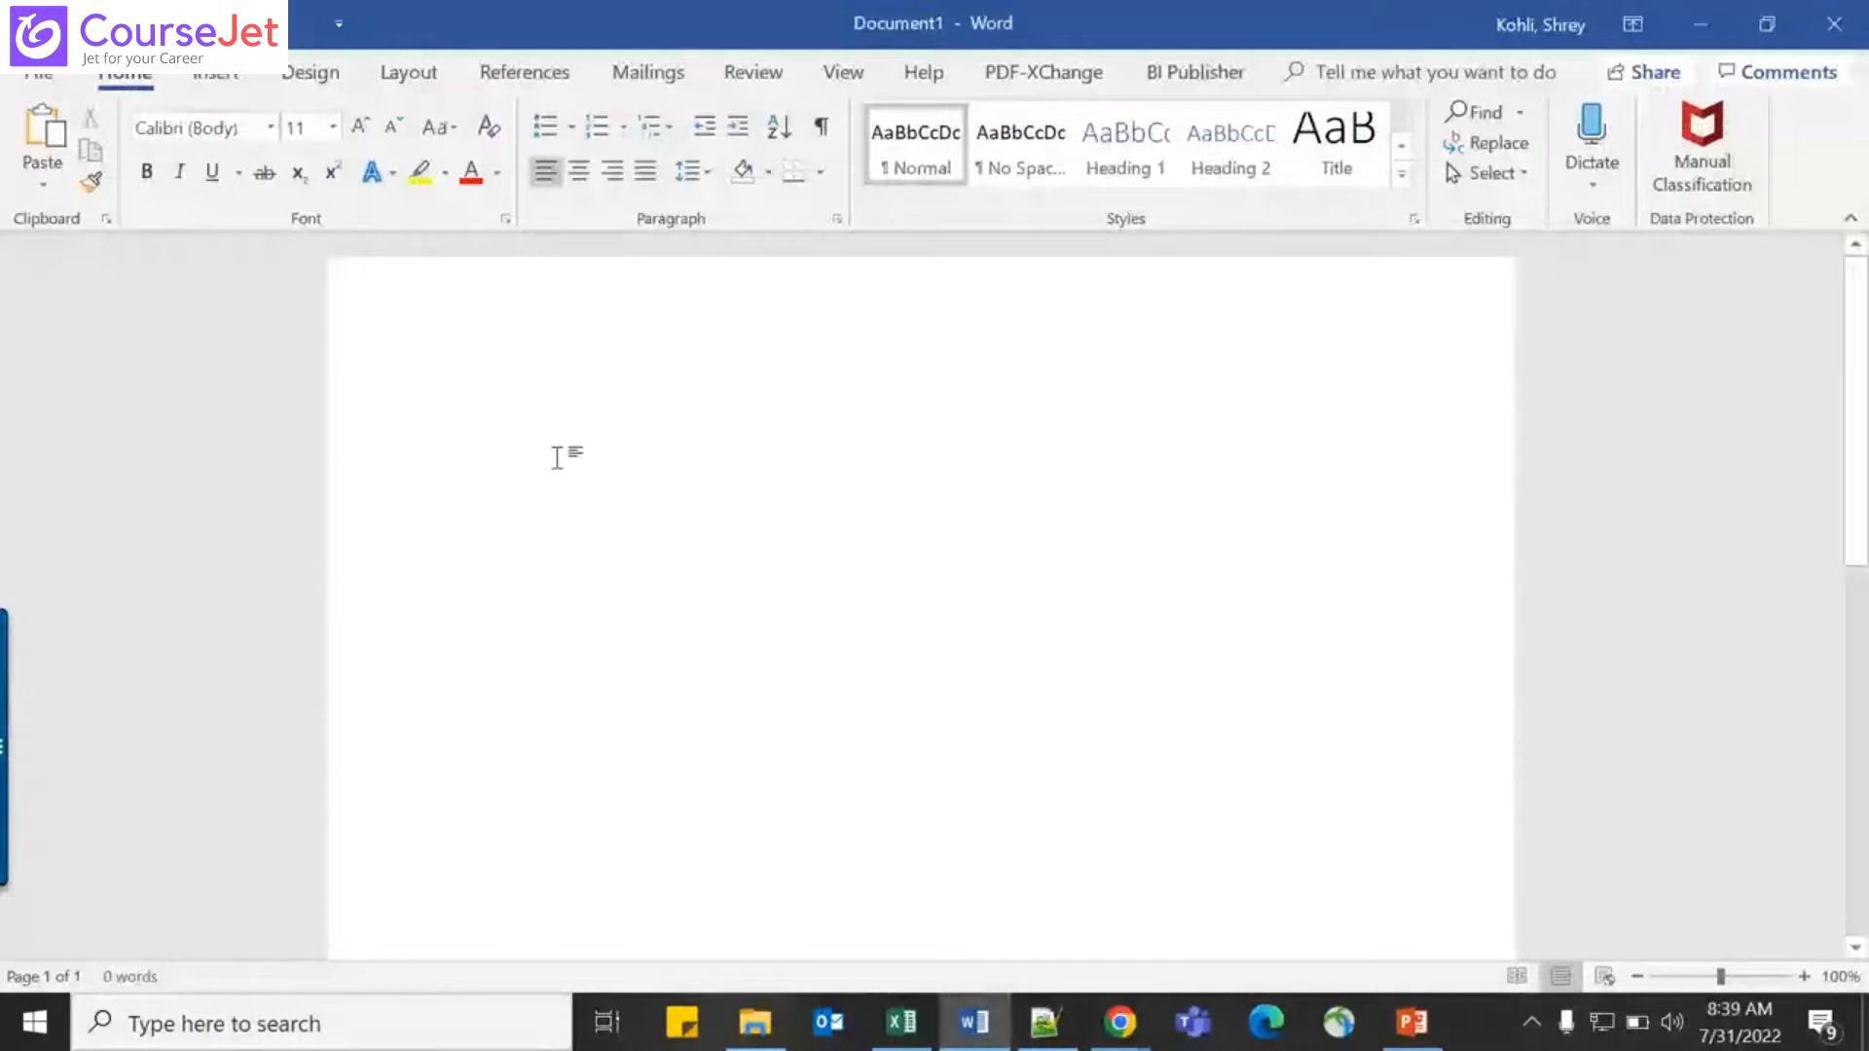
pyautogui.hotkey('alt', 'Tab')
# Step: Open the JobOfferLetterDM data model for editing from the Data Models folder under Recruiting/Job Offer
pyautogui.scroll(-1, 558, 460)
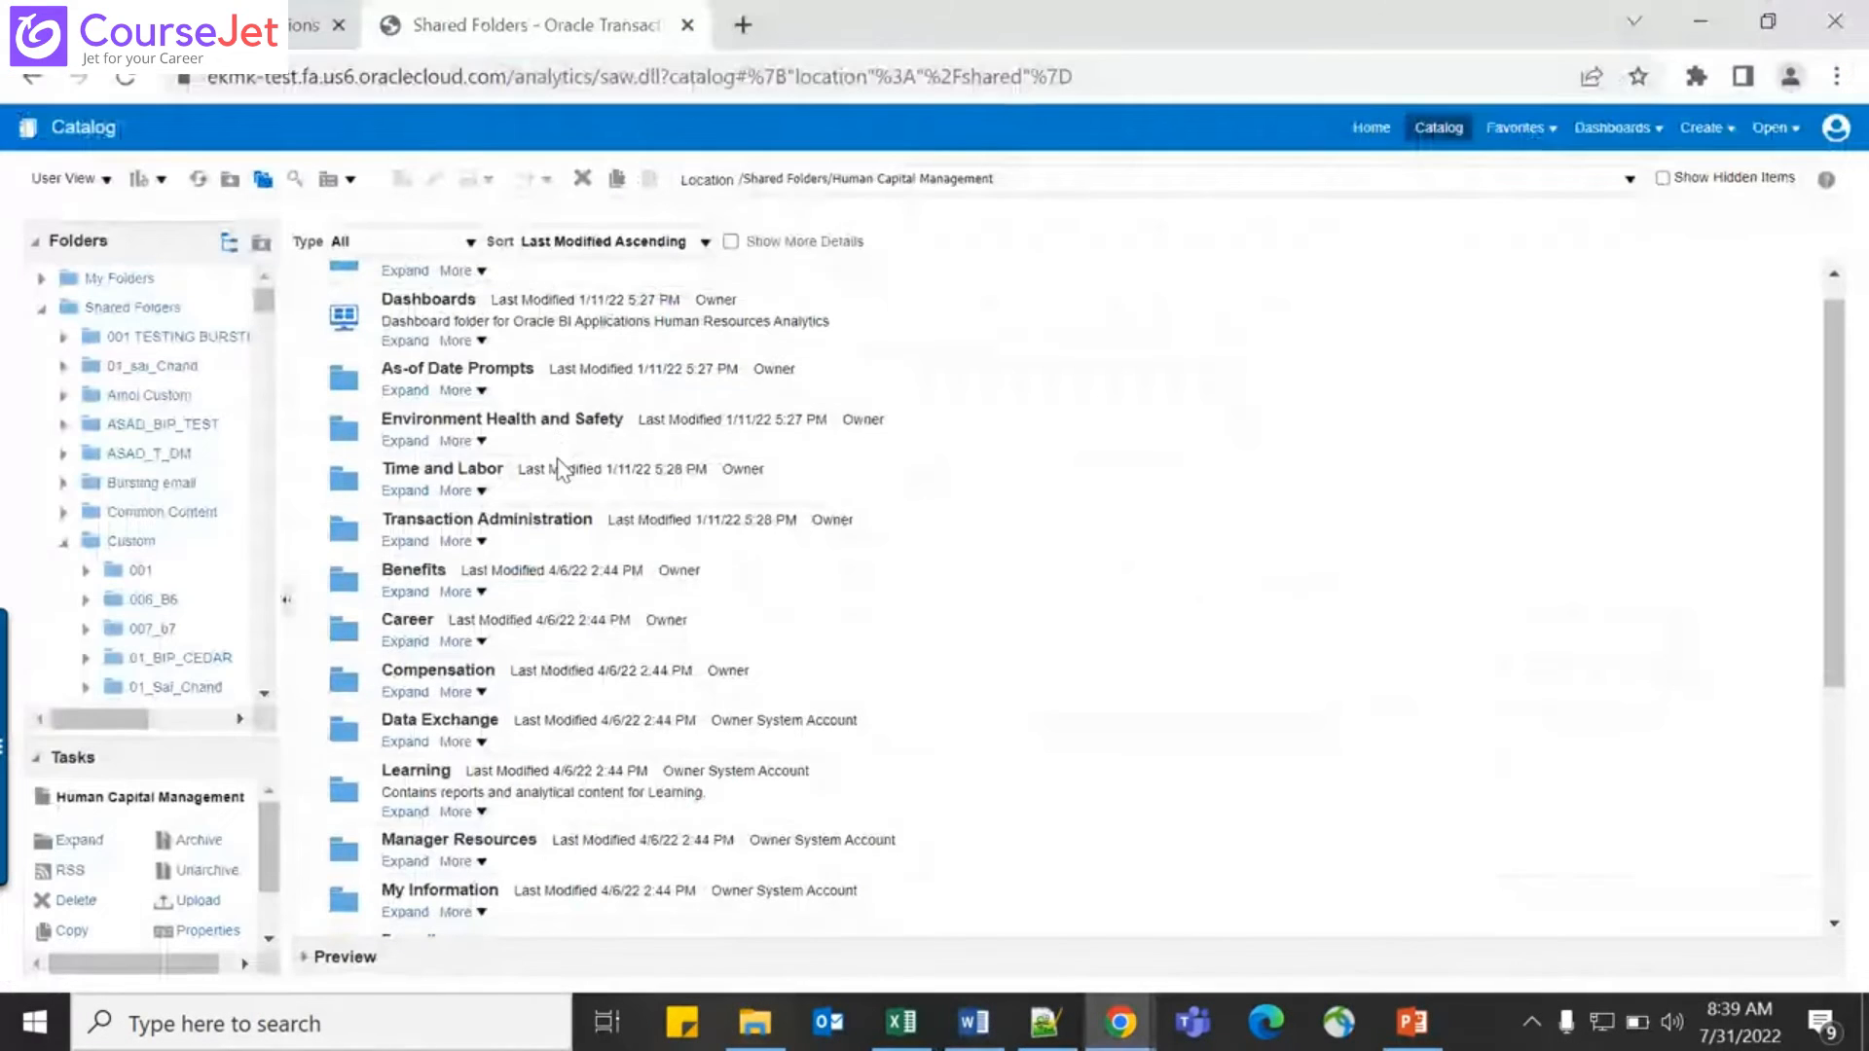
pyautogui.scroll(-4, 558, 468)
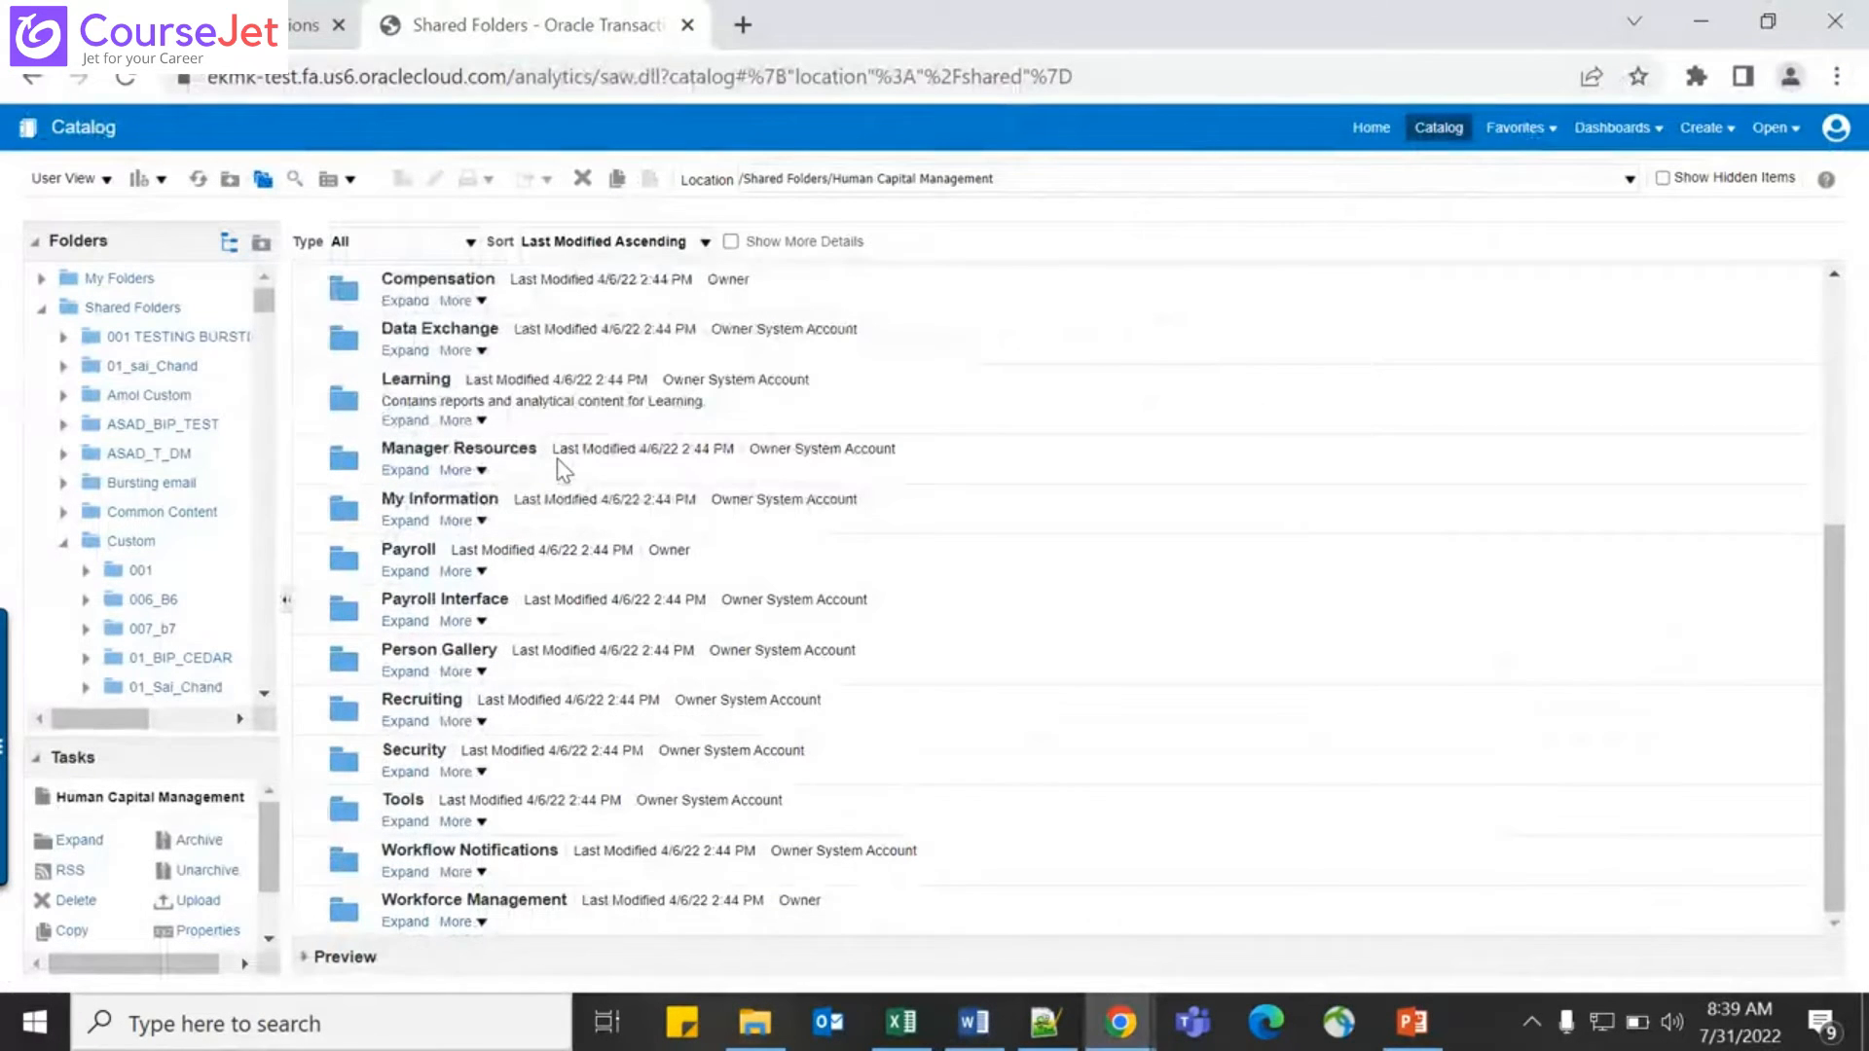
pyautogui.click(405, 722)
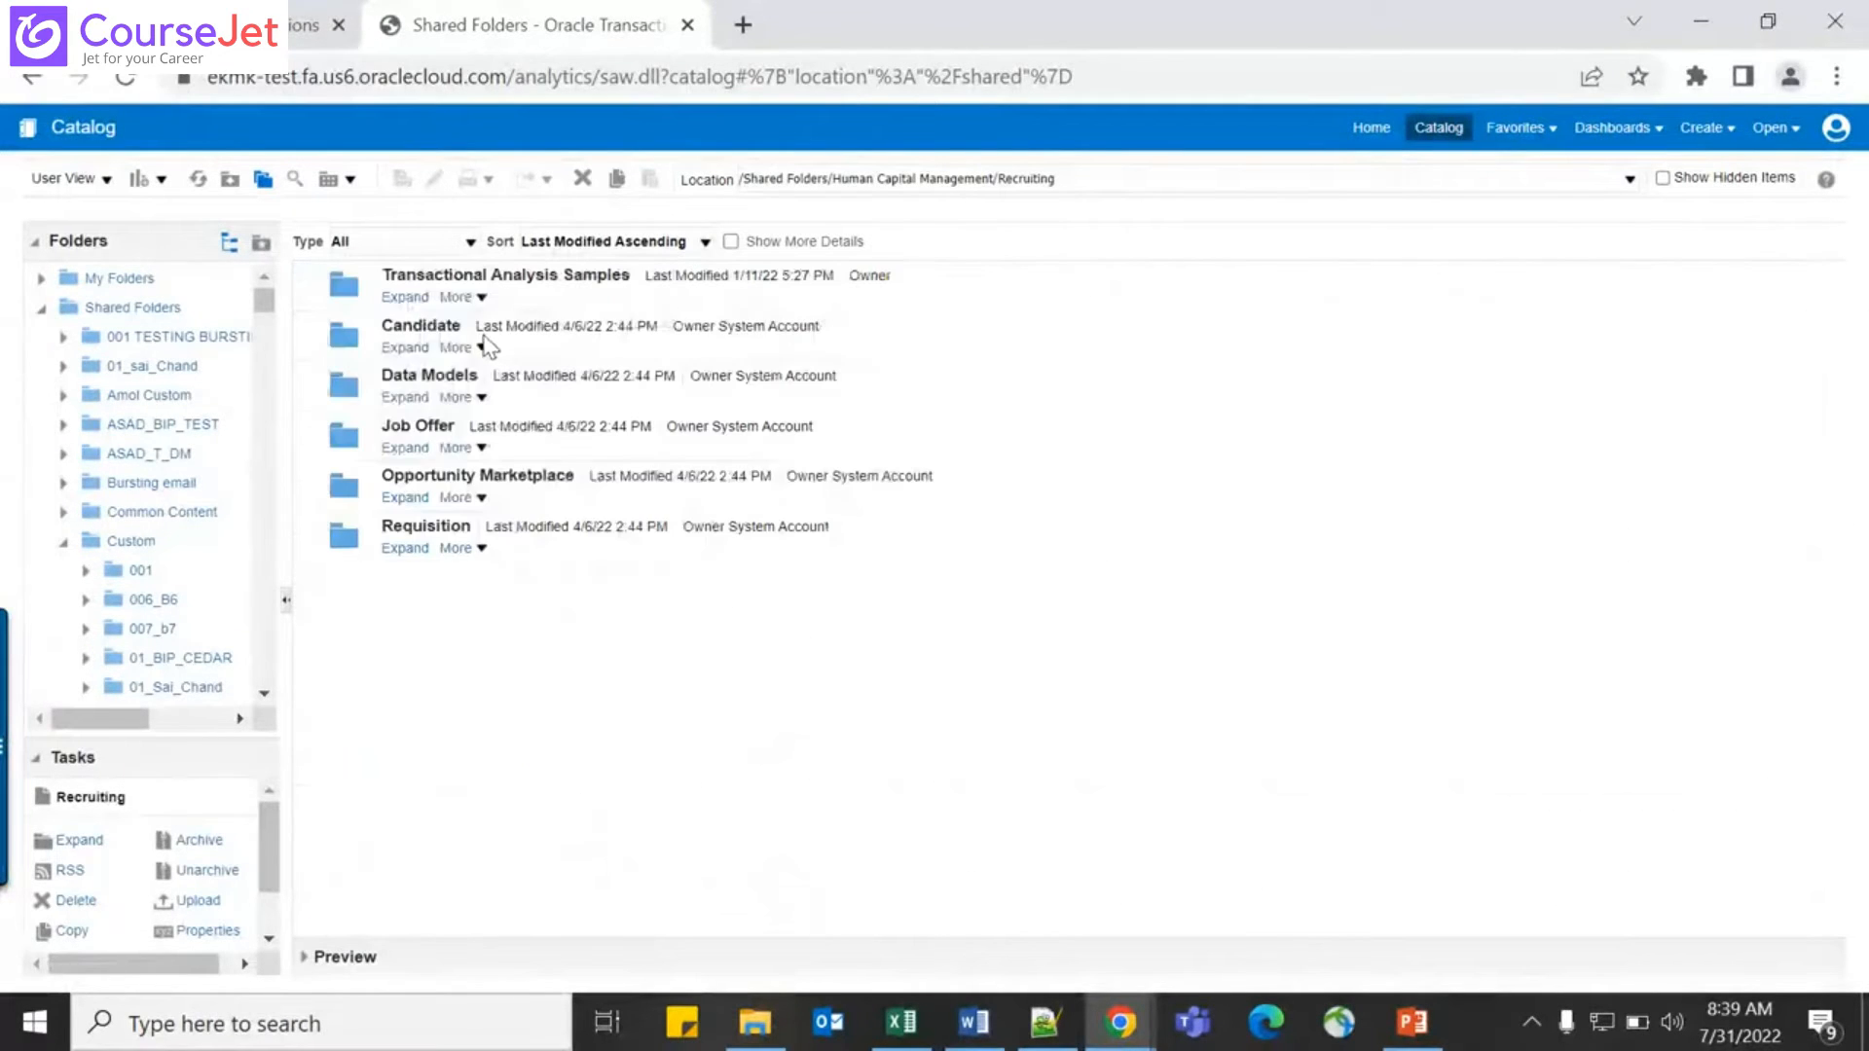
pyautogui.click(405, 447)
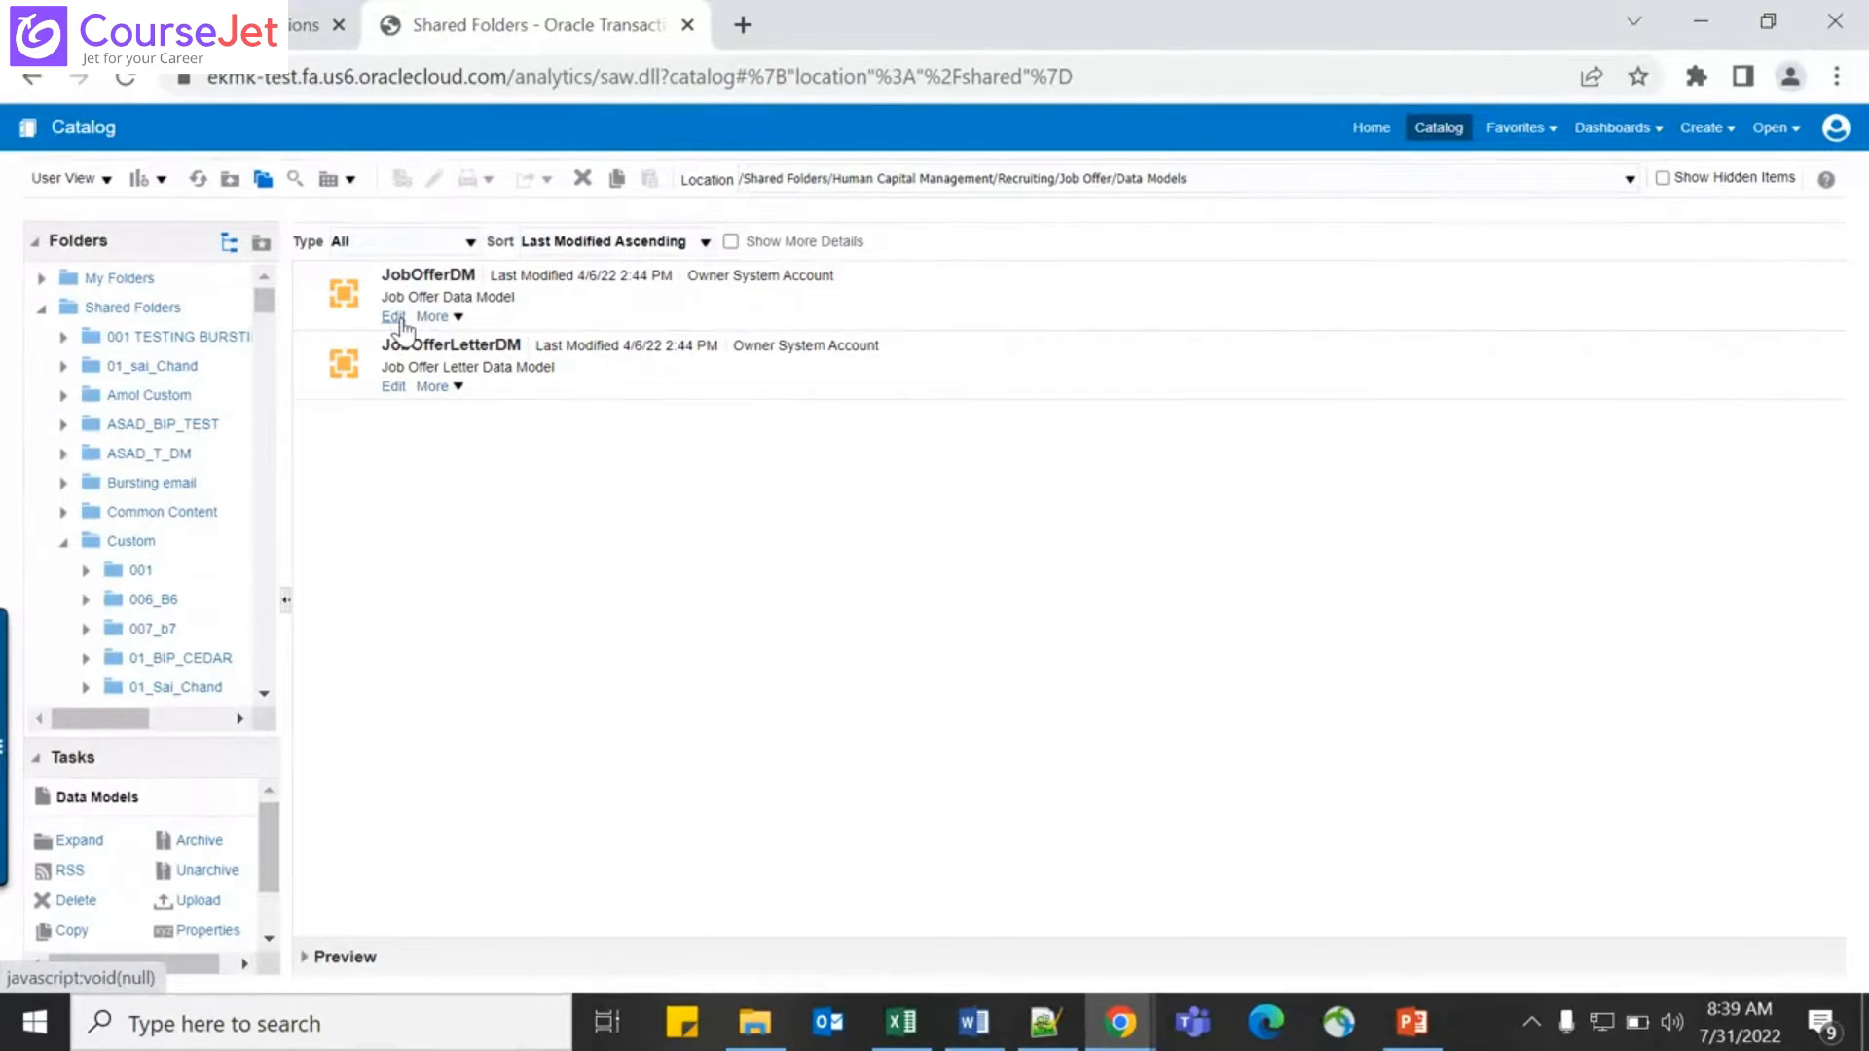
pyautogui.click(394, 389)
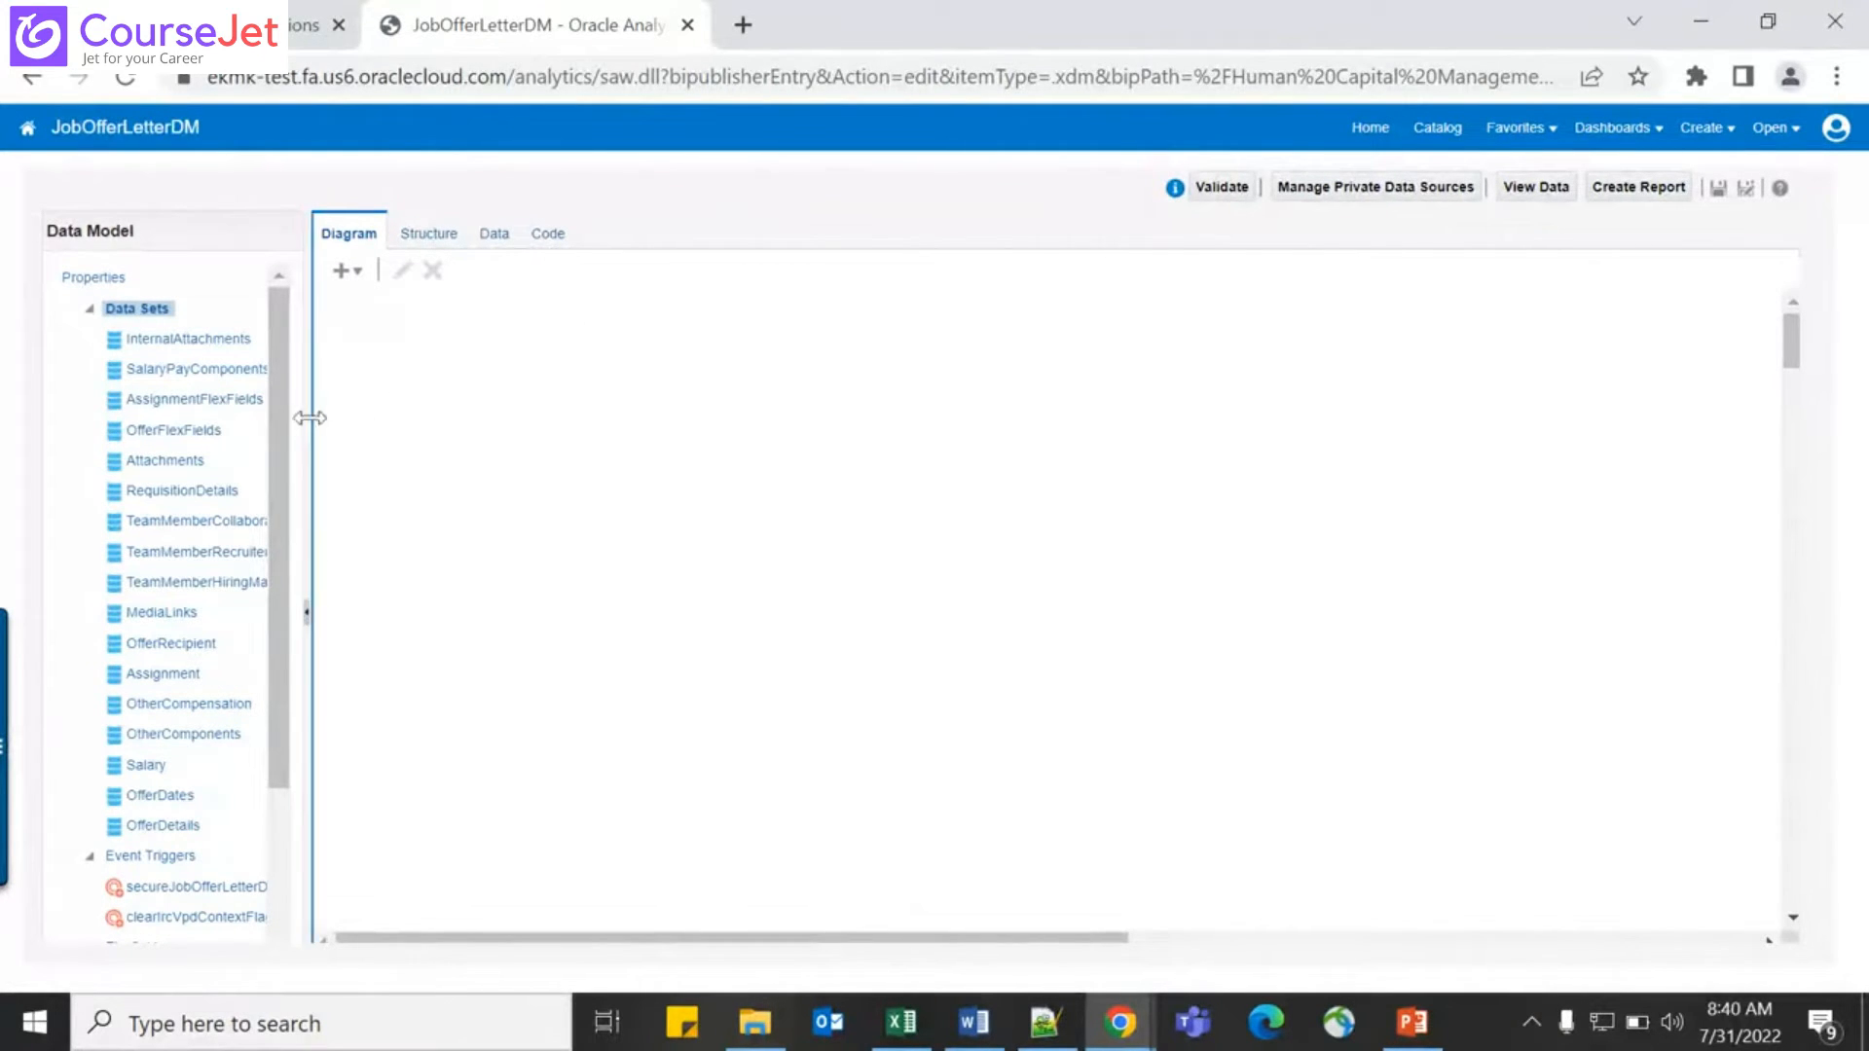
# Step: Widen the data set list of JobOfferLetterDM and view the data model's output for the preset offer
pyautogui.moveTo(305, 416); pyautogui.dragTo(455, 428)
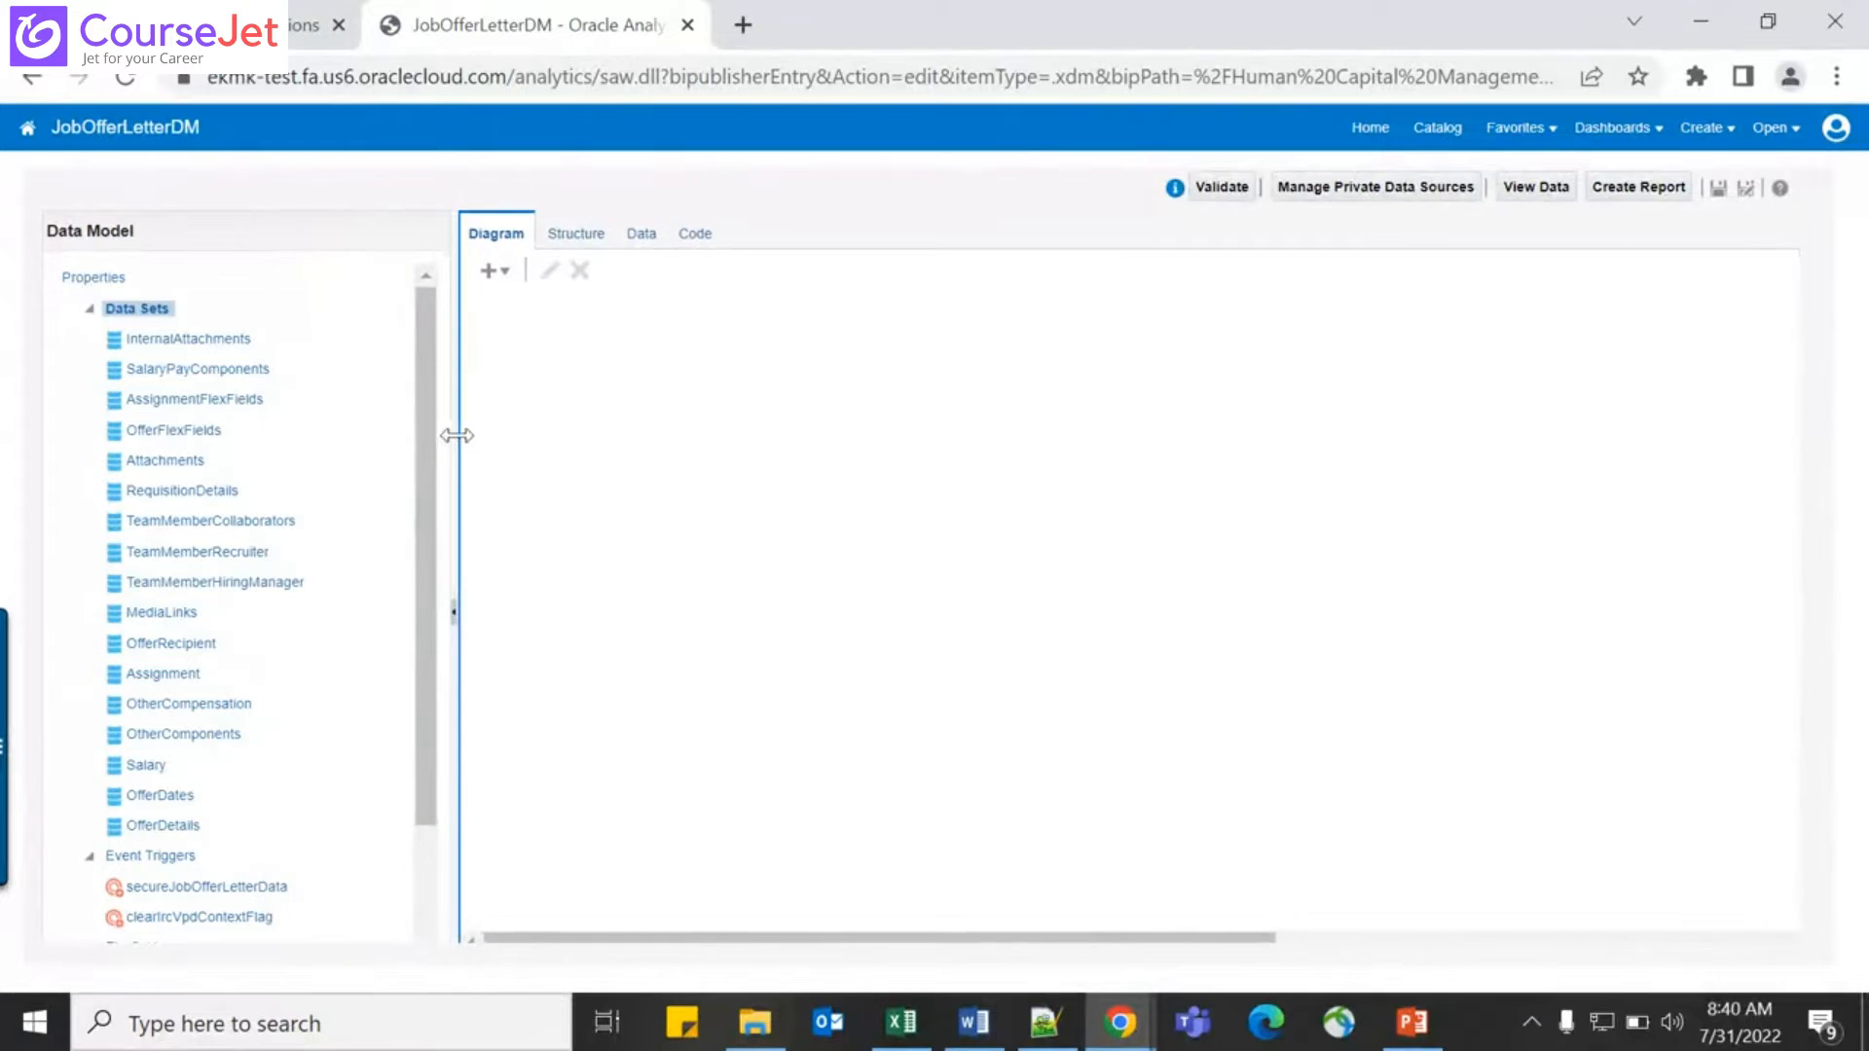
pyautogui.click(639, 234)
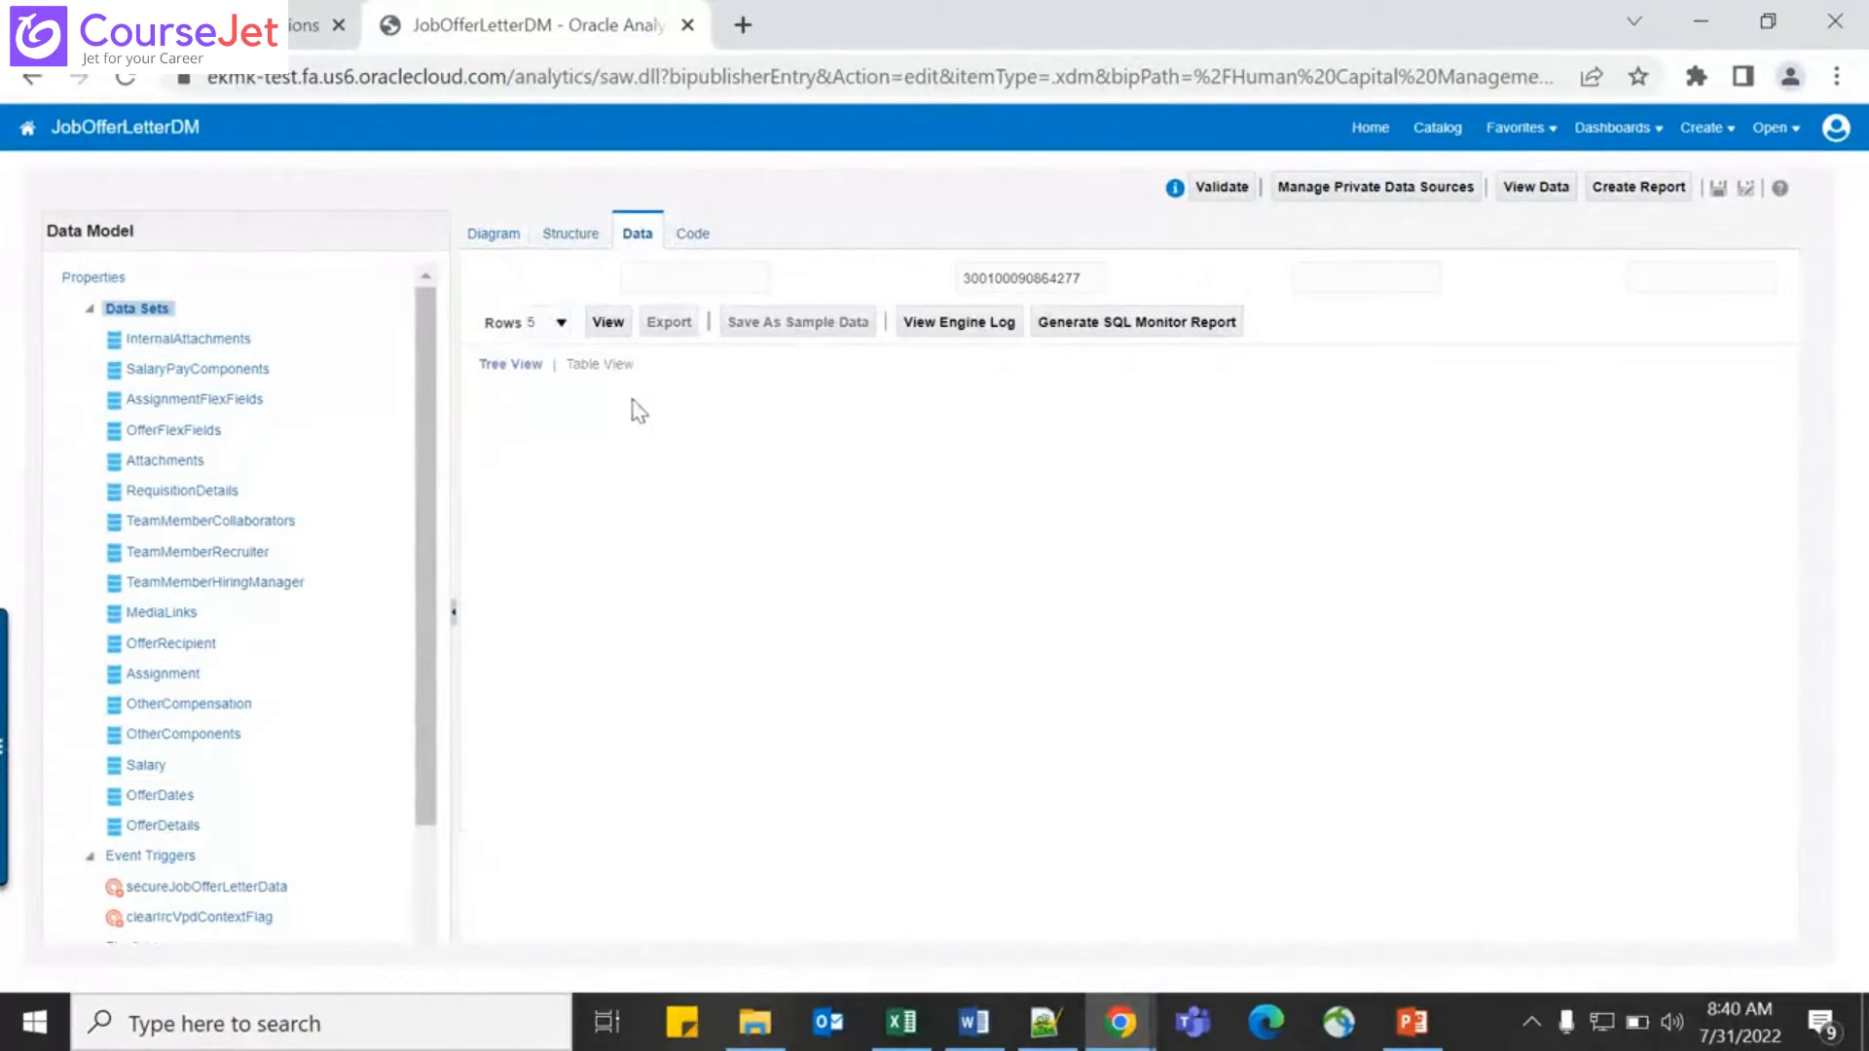
pyautogui.click(608, 323)
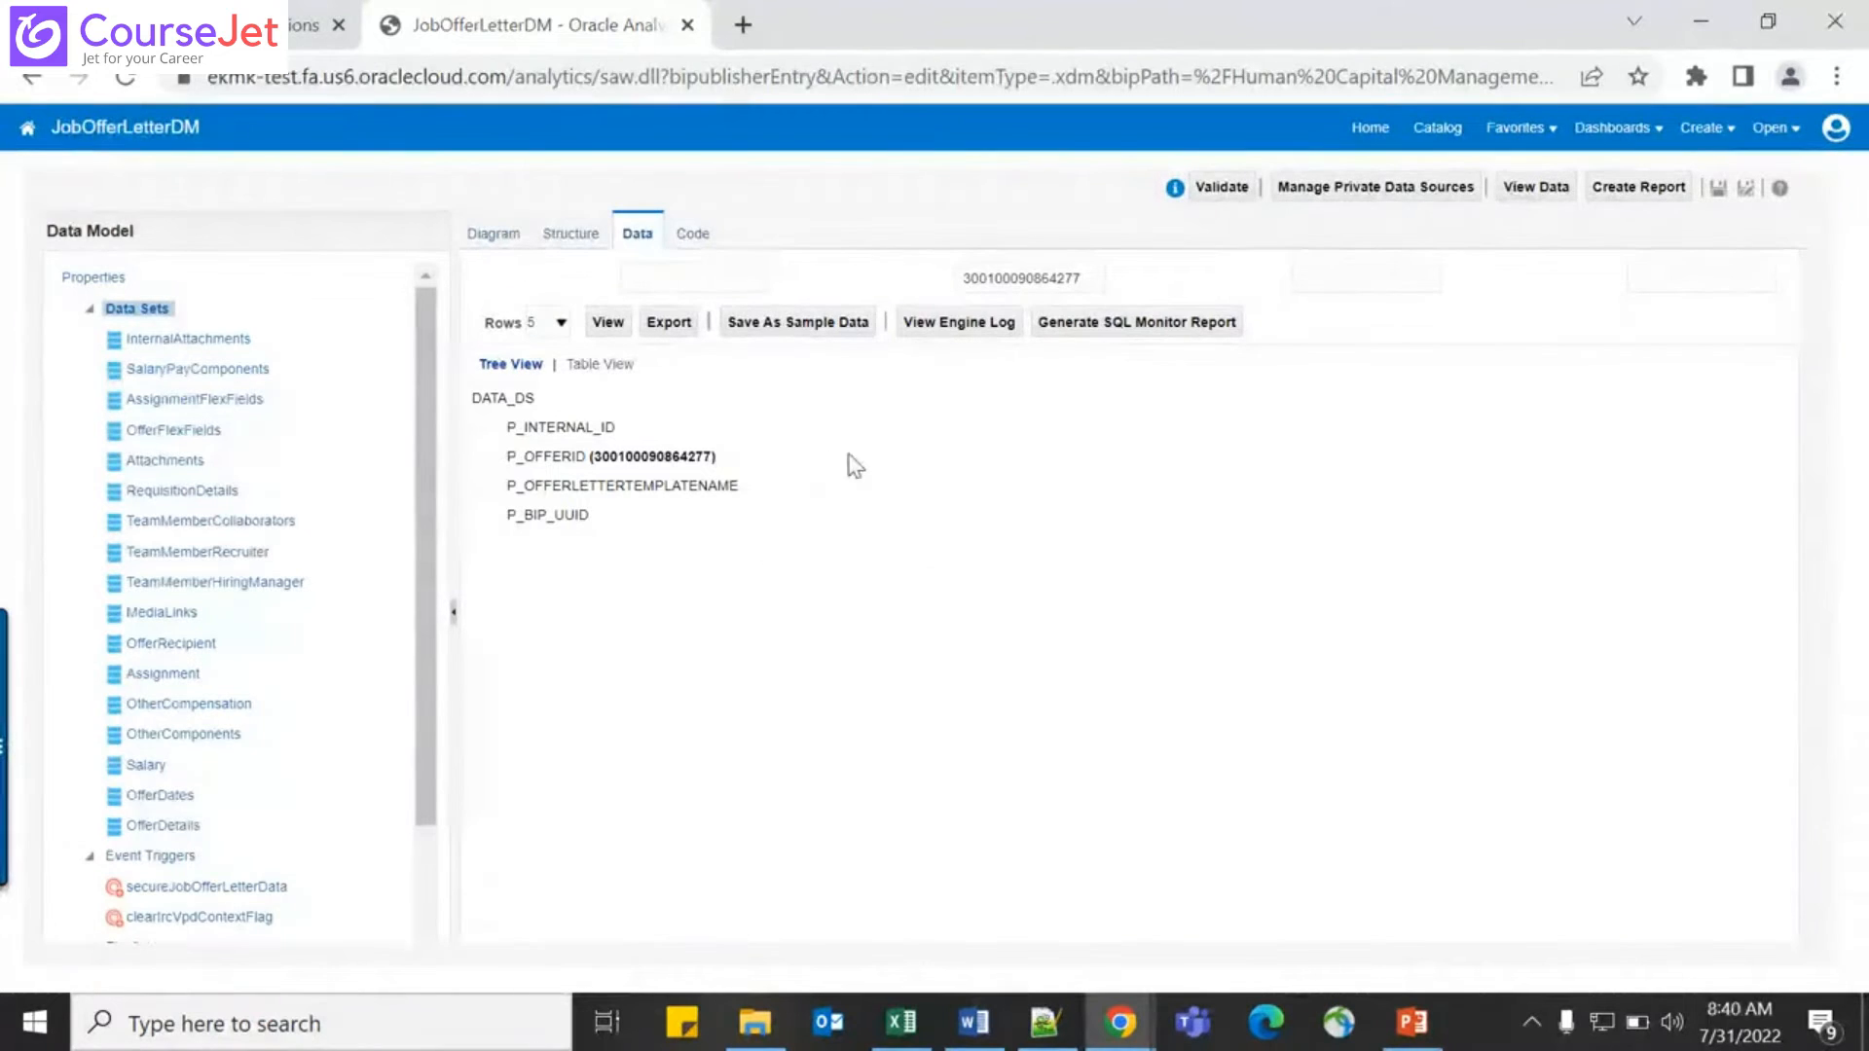
# Step: Create a new data model and start an SQL Query data set named Test with data source ApplicationDB_HCM
pyautogui.click(1699, 139)
pyautogui.click(1561, 542)
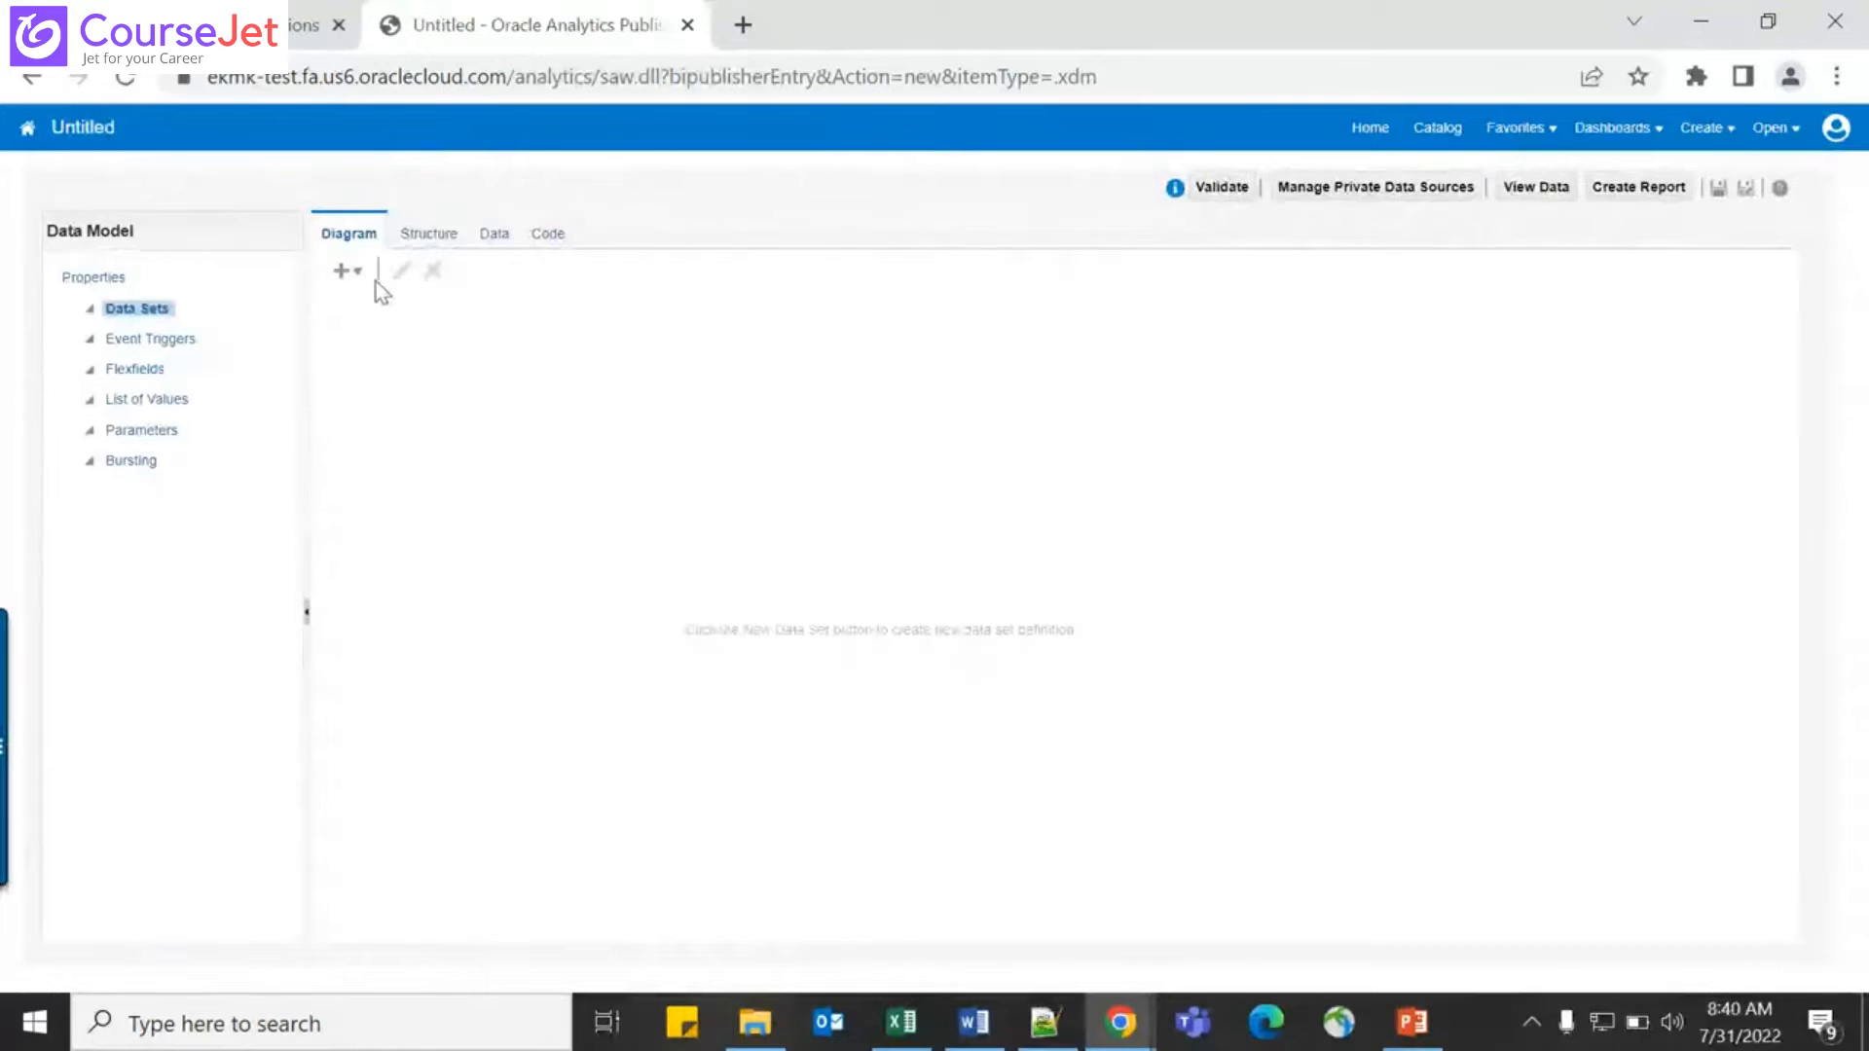
pyautogui.click(348, 273)
pyautogui.click(407, 296)
pyautogui.click(847, 380)
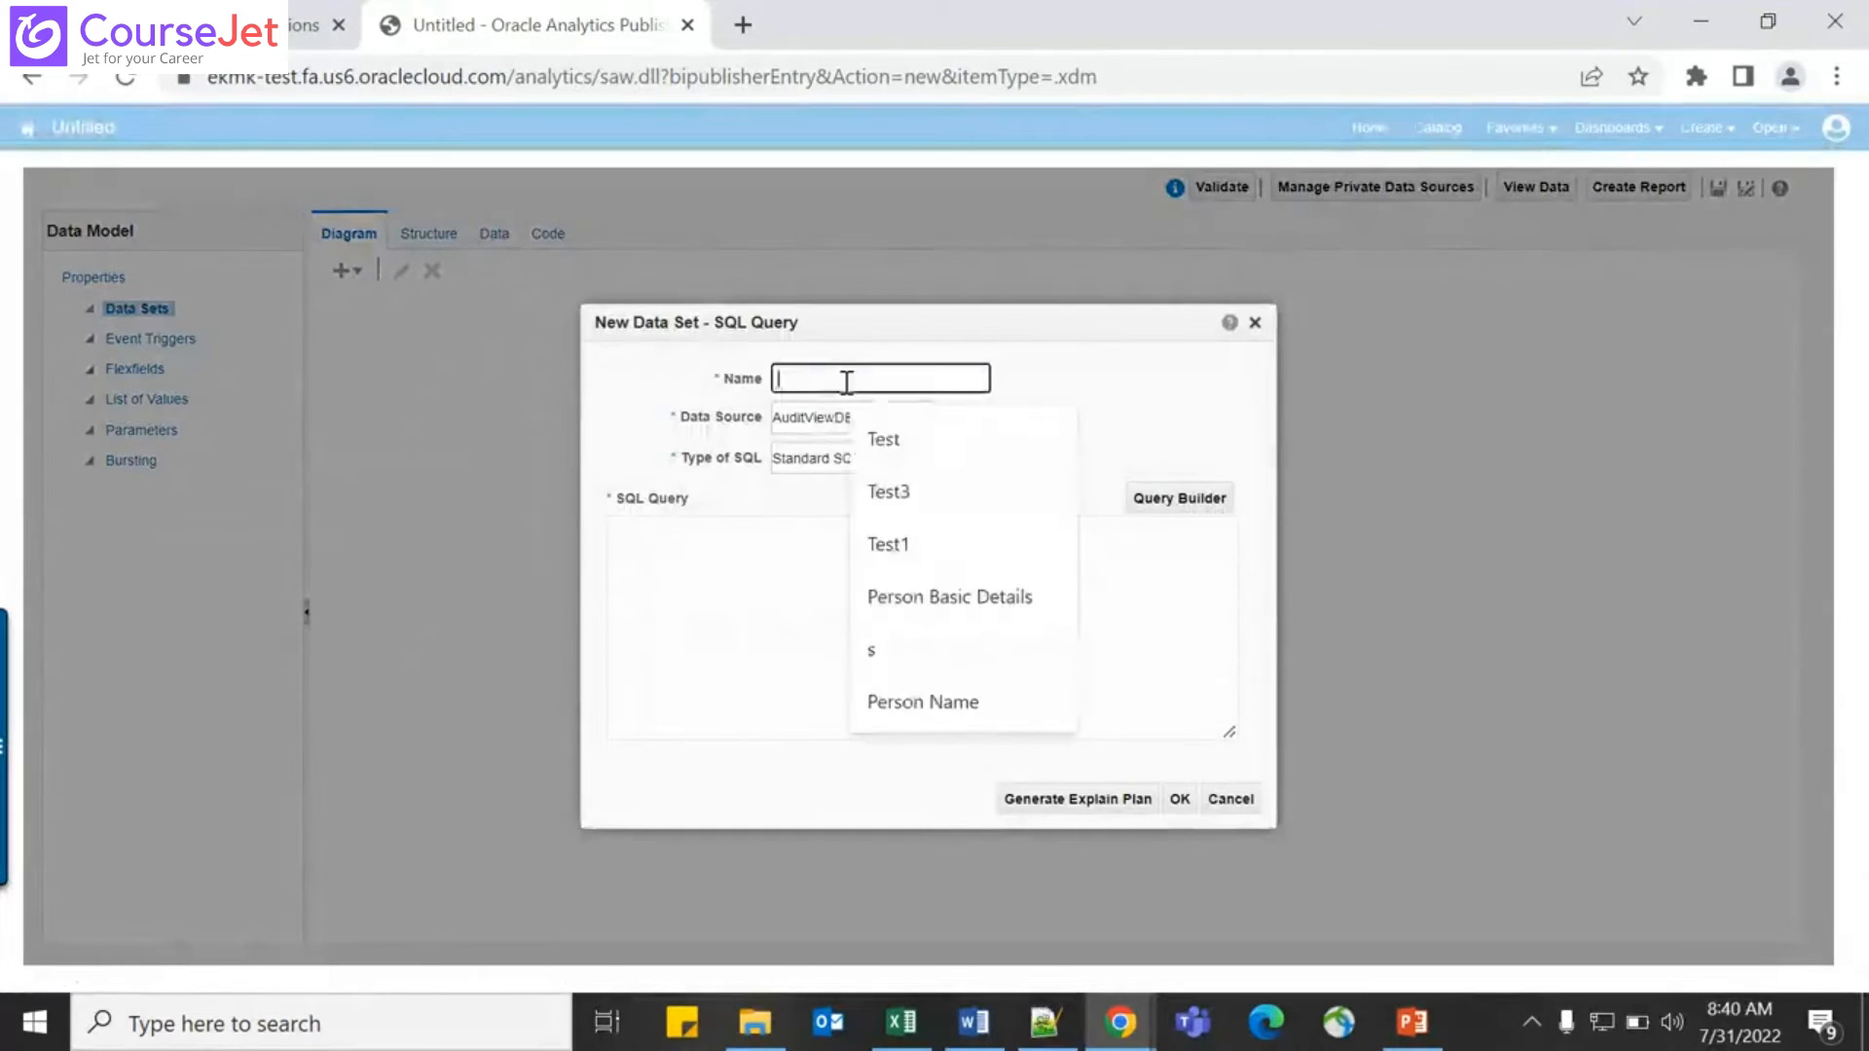
pyautogui.click(883, 439)
pyautogui.click(920, 418)
pyautogui.click(861, 519)
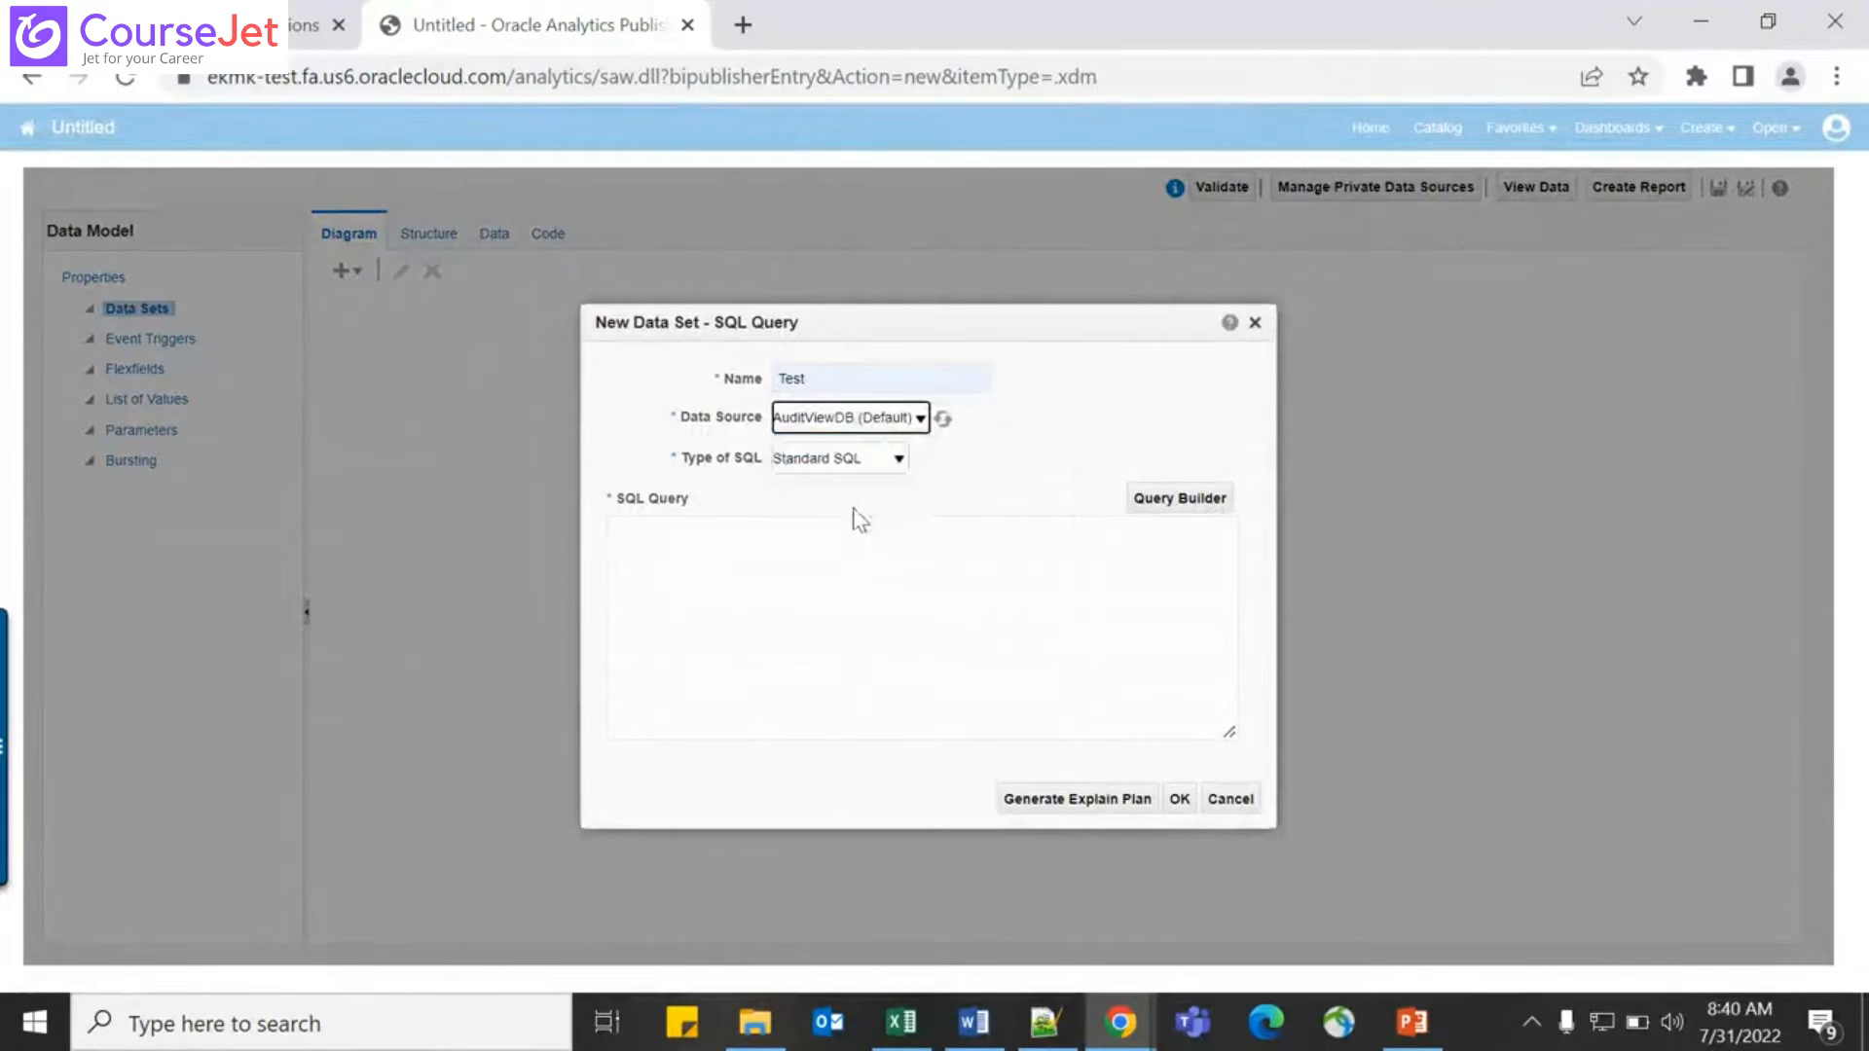
# Step: Enter the query SELECT * FROM IRC_OFFERS for the Test data set and save the data set
pyautogui.click(740, 655)
pyautogui.write('SELECT * FROM ')
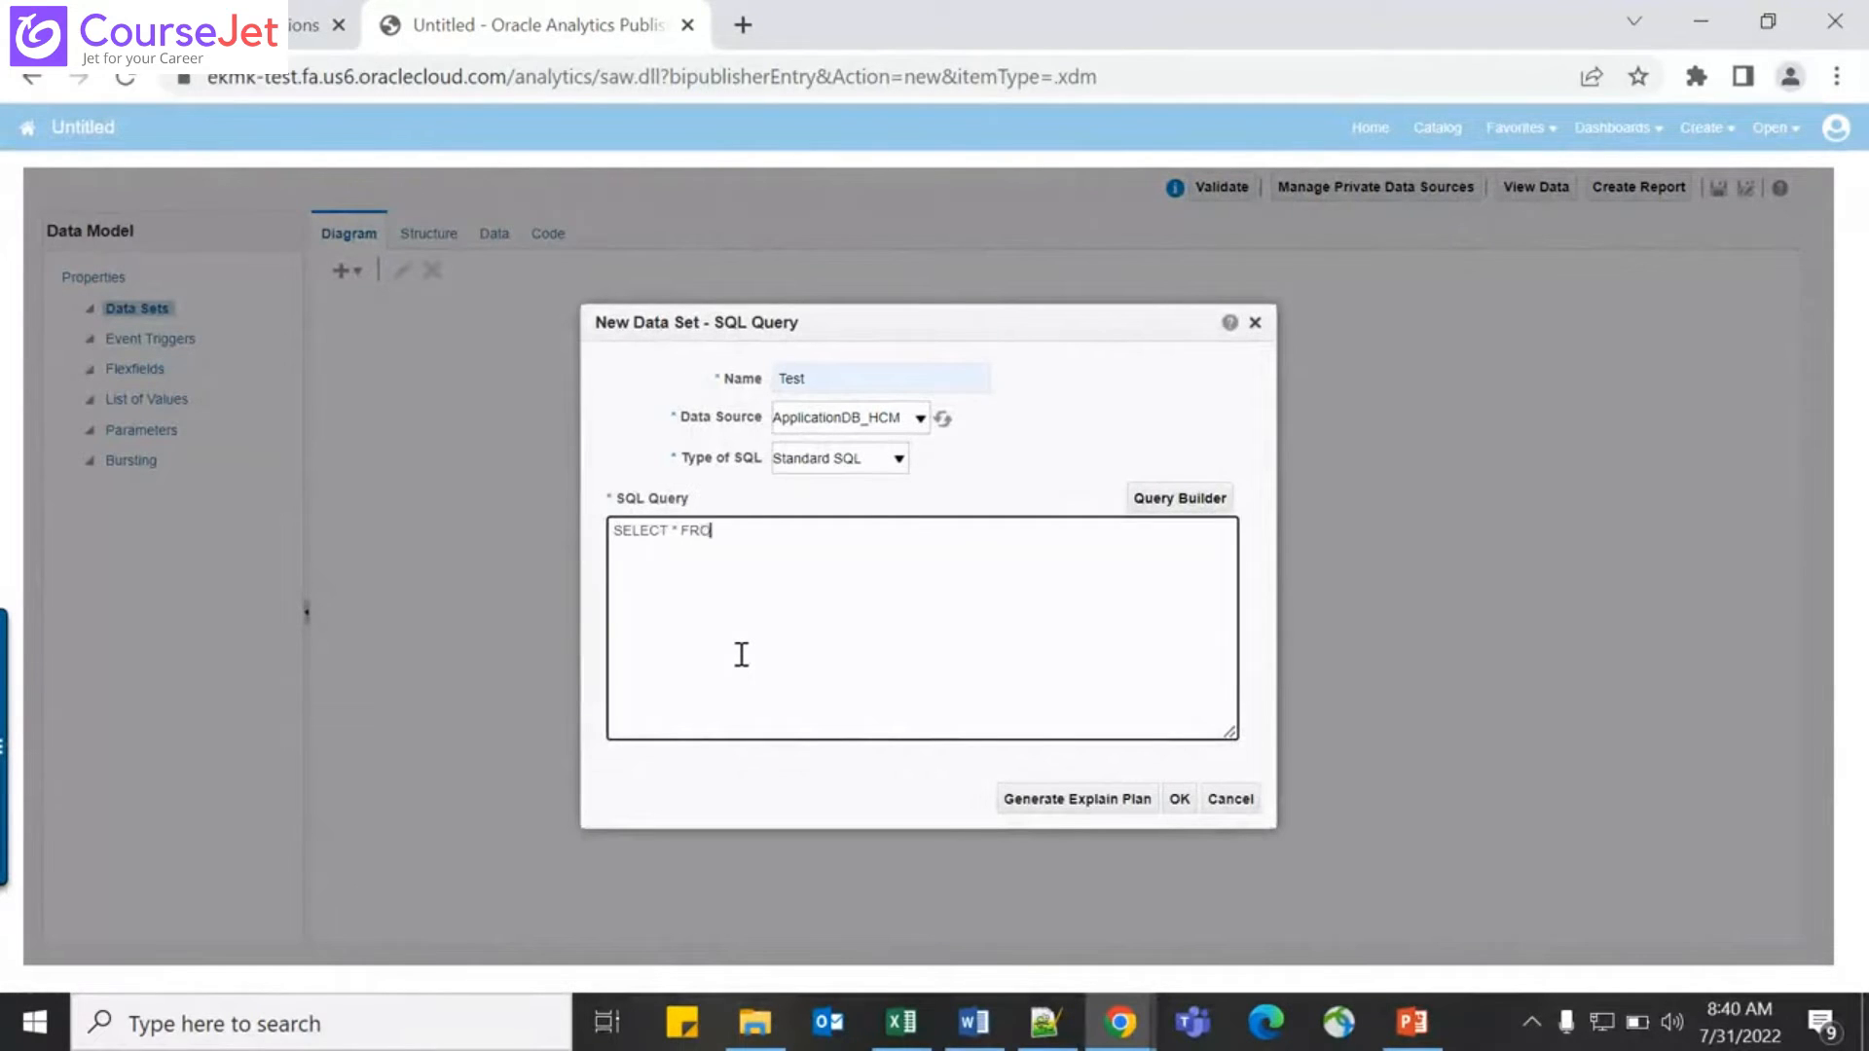
pyautogui.write('IRC_OFFERS')
pyautogui.click(1179, 798)
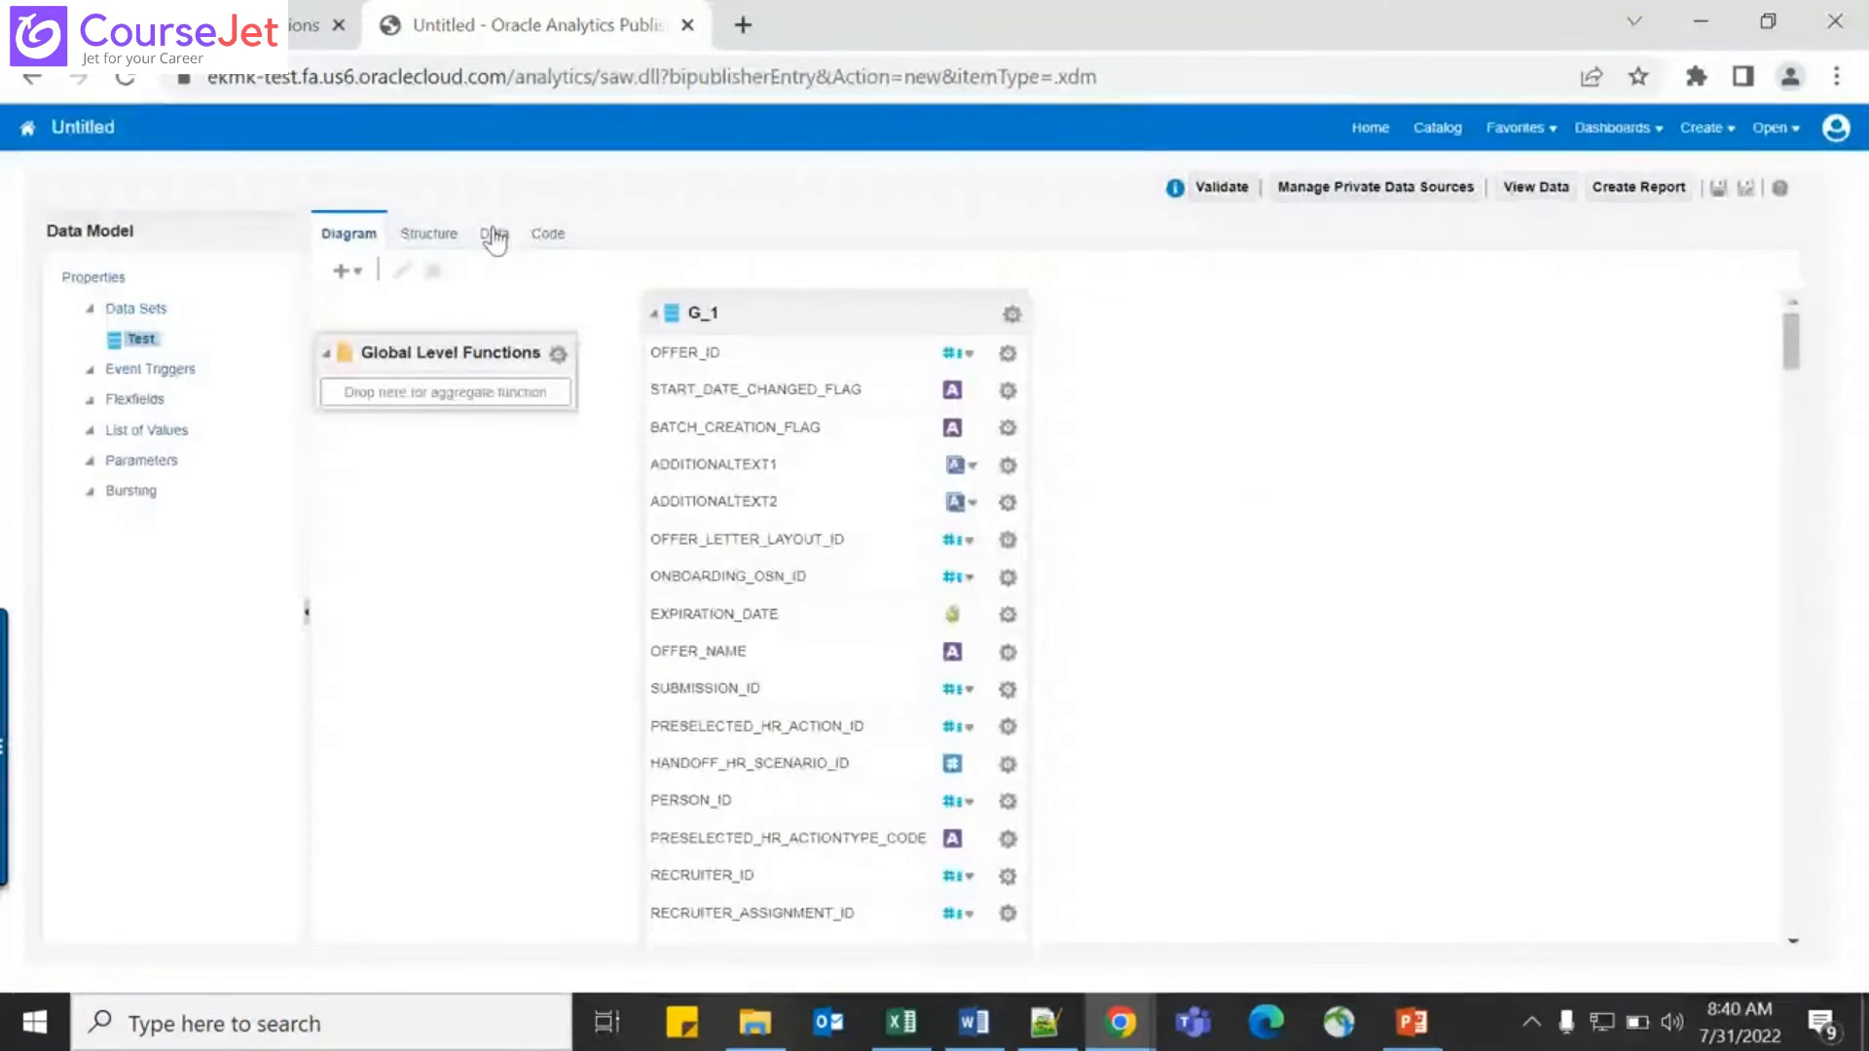
# Step: View 5 rows of the Test data set as a table, and return to the data model diagram
pyautogui.click(492, 235)
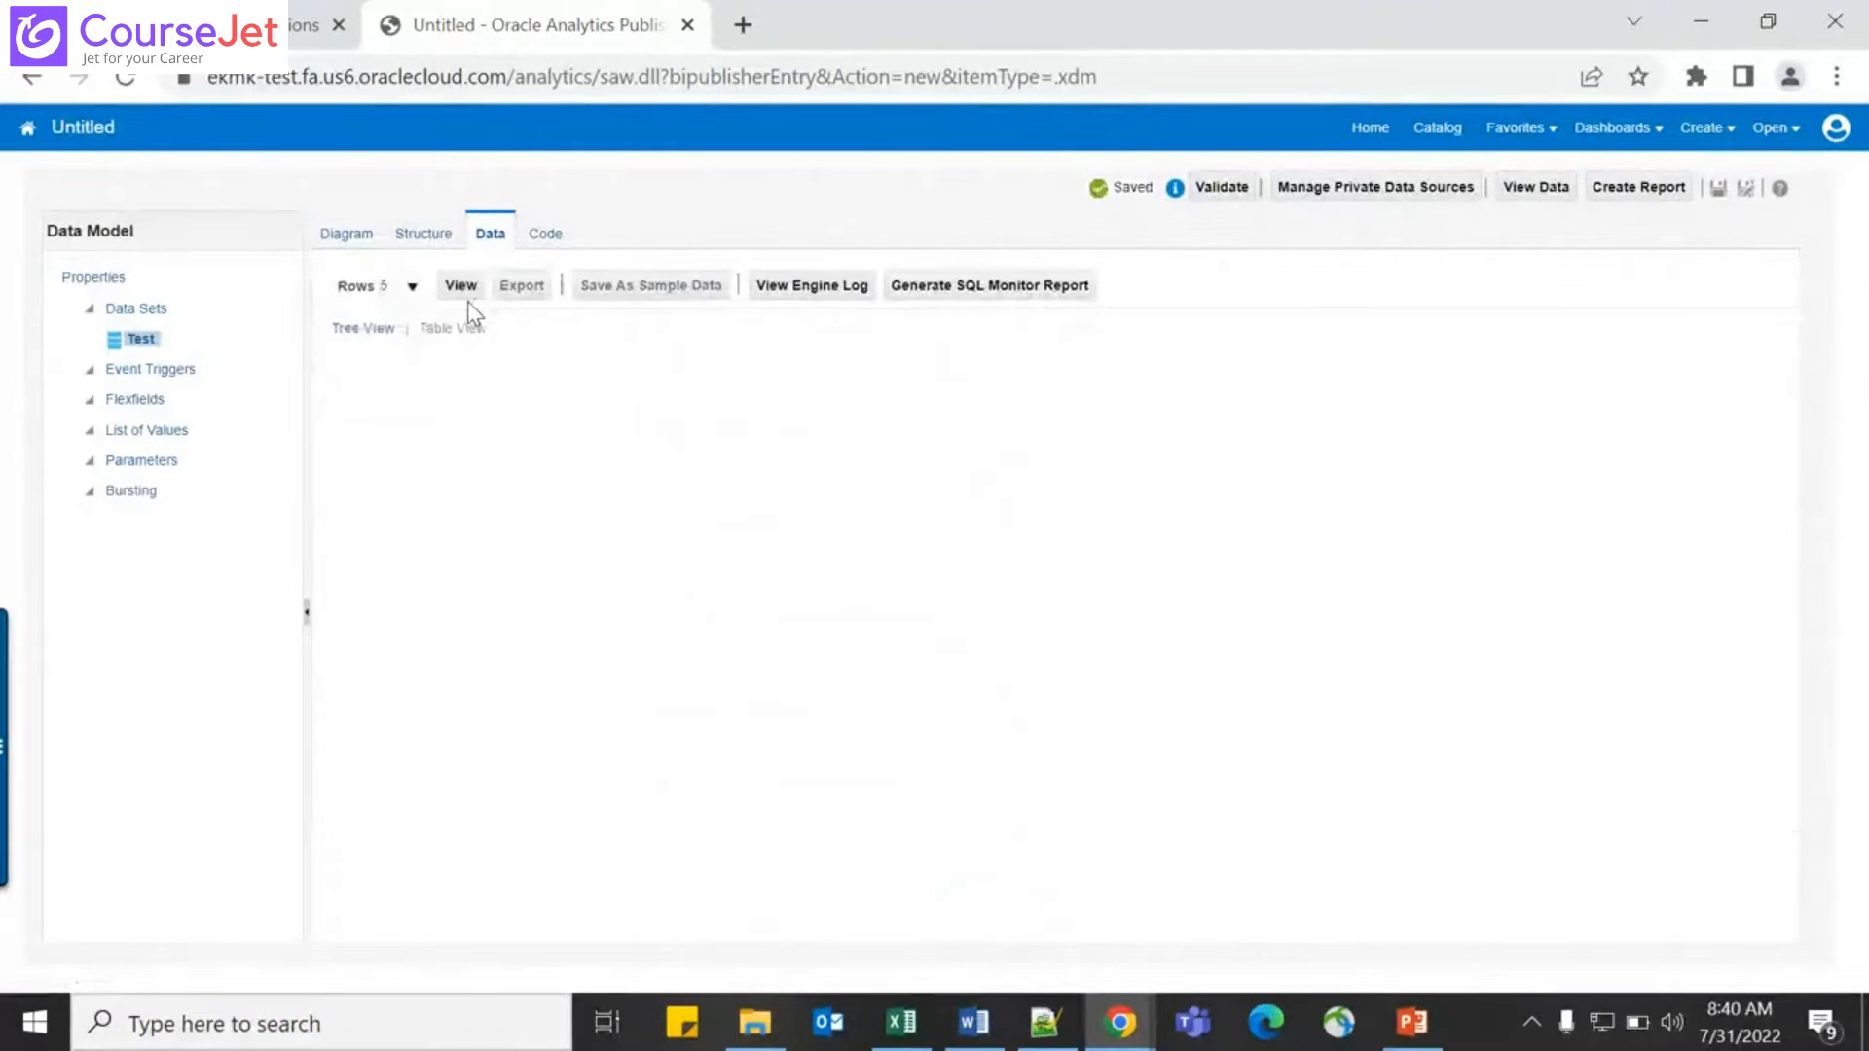
pyautogui.click(464, 288)
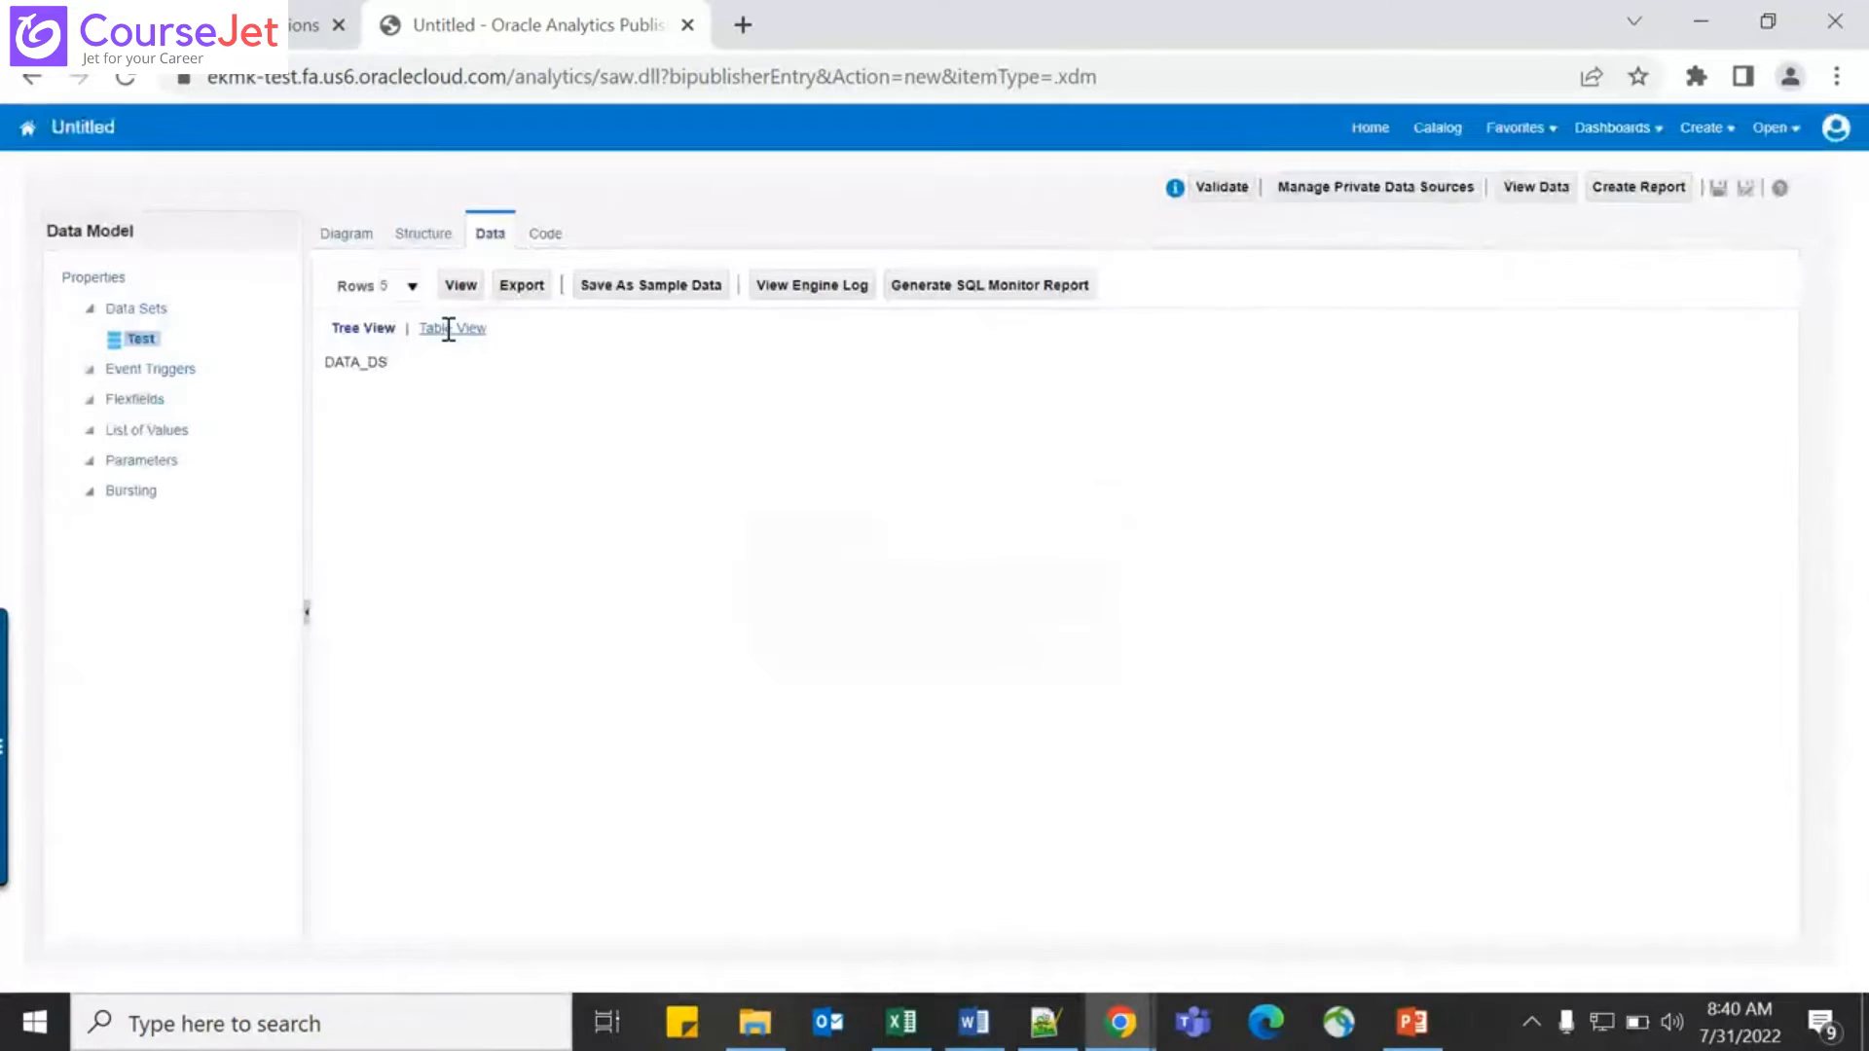
pyautogui.click(447, 327)
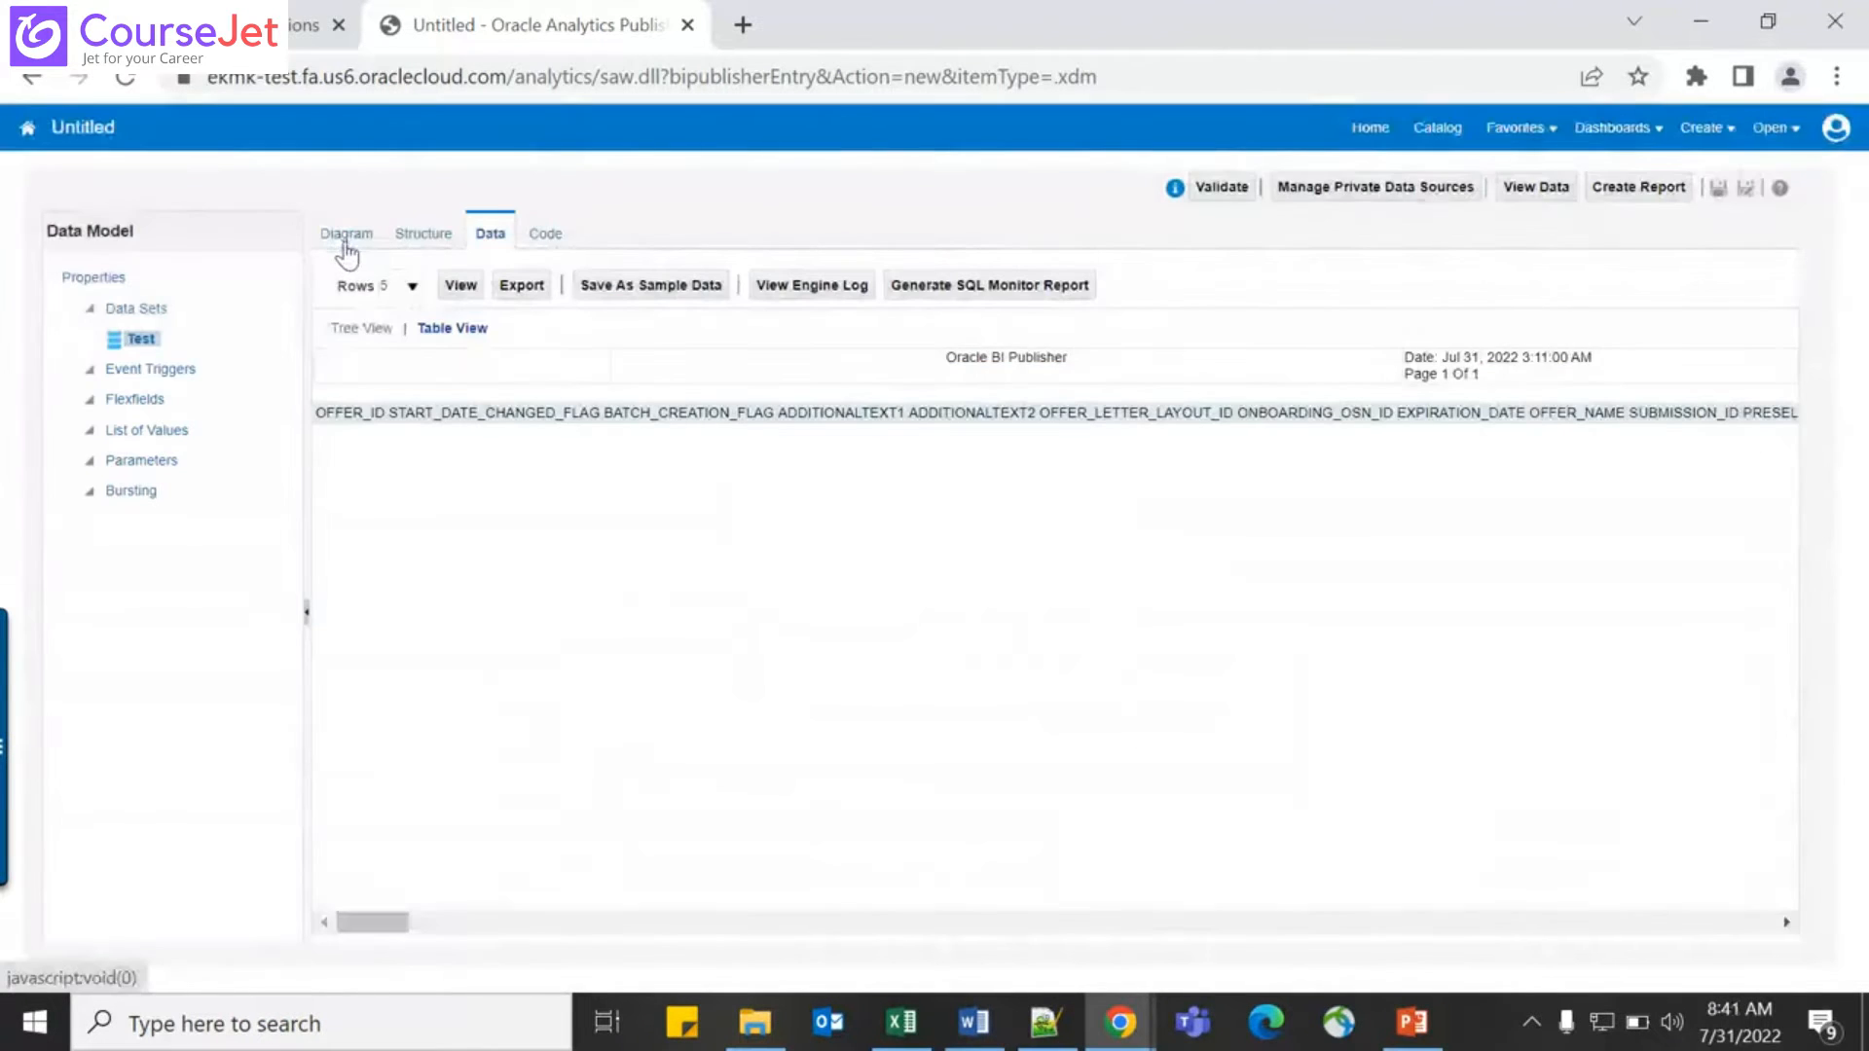
pyautogui.click(345, 237)
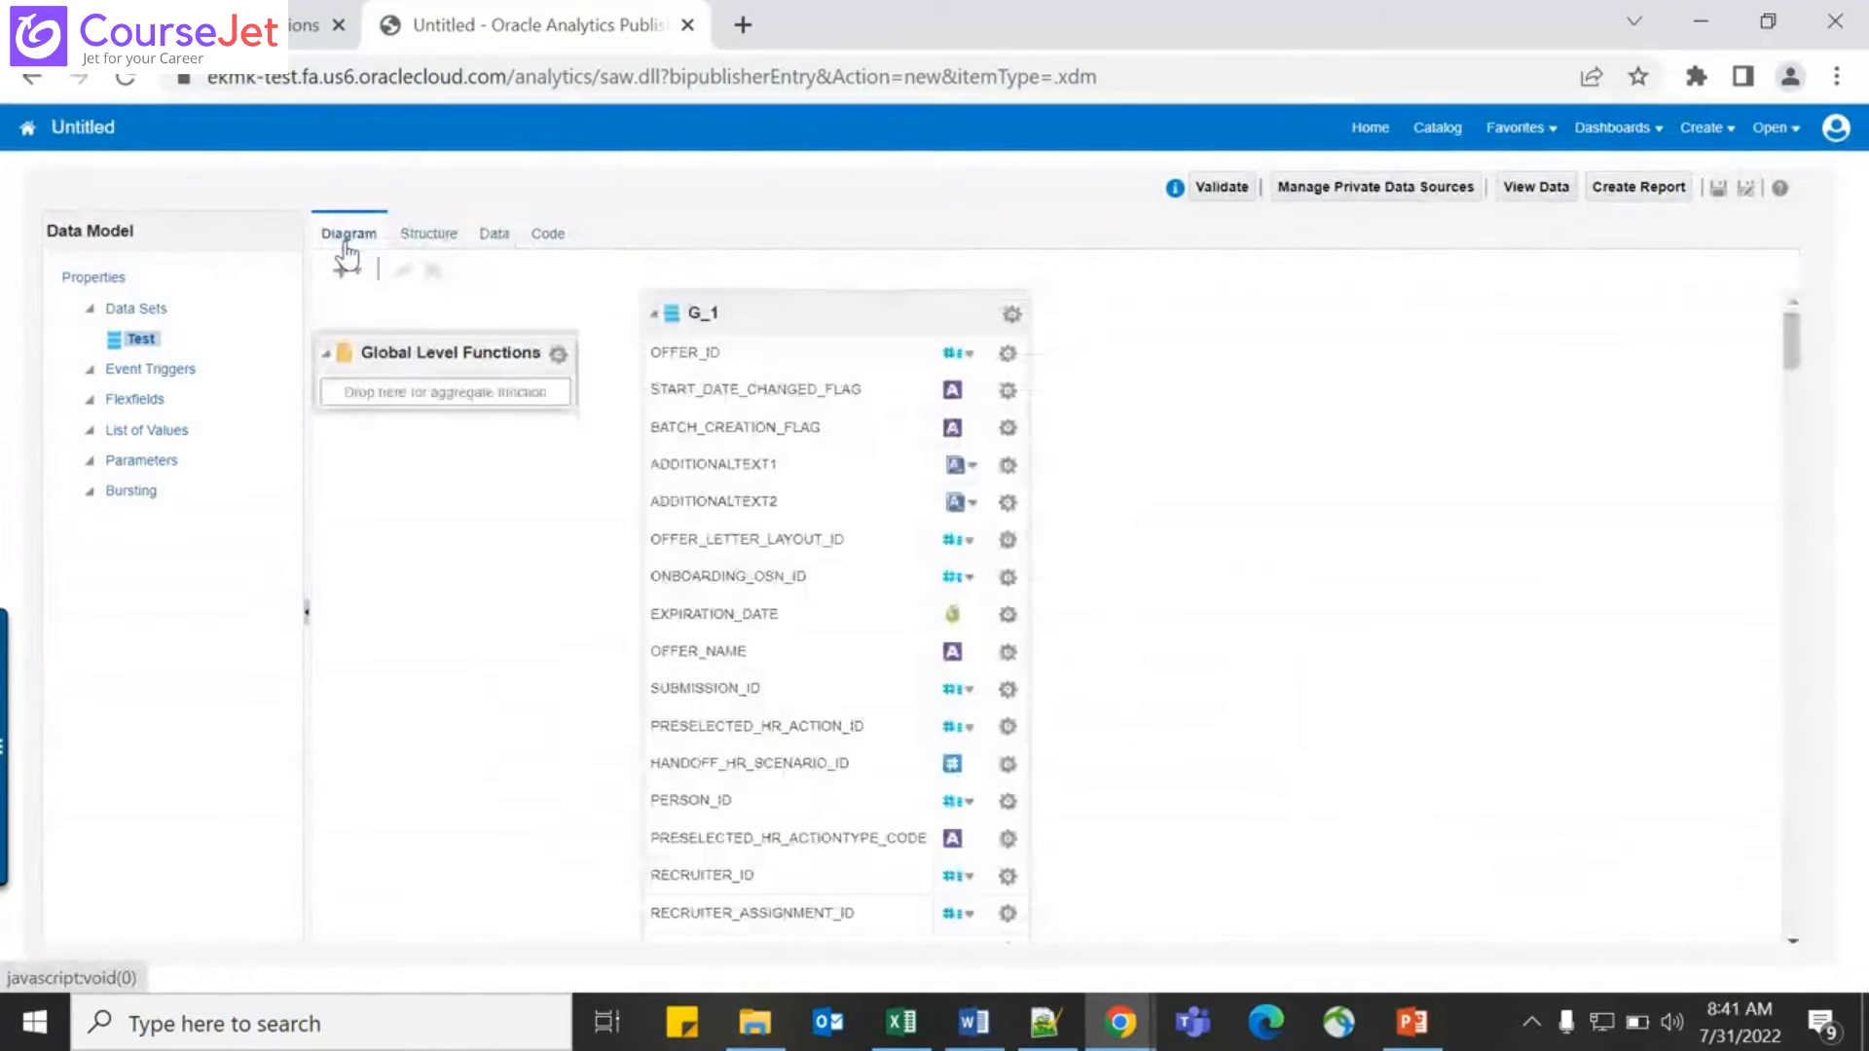
# Step: Return to the catalog, leaving the new data model unsaved, and switch to the blank document in Word
pyautogui.click(1437, 128)
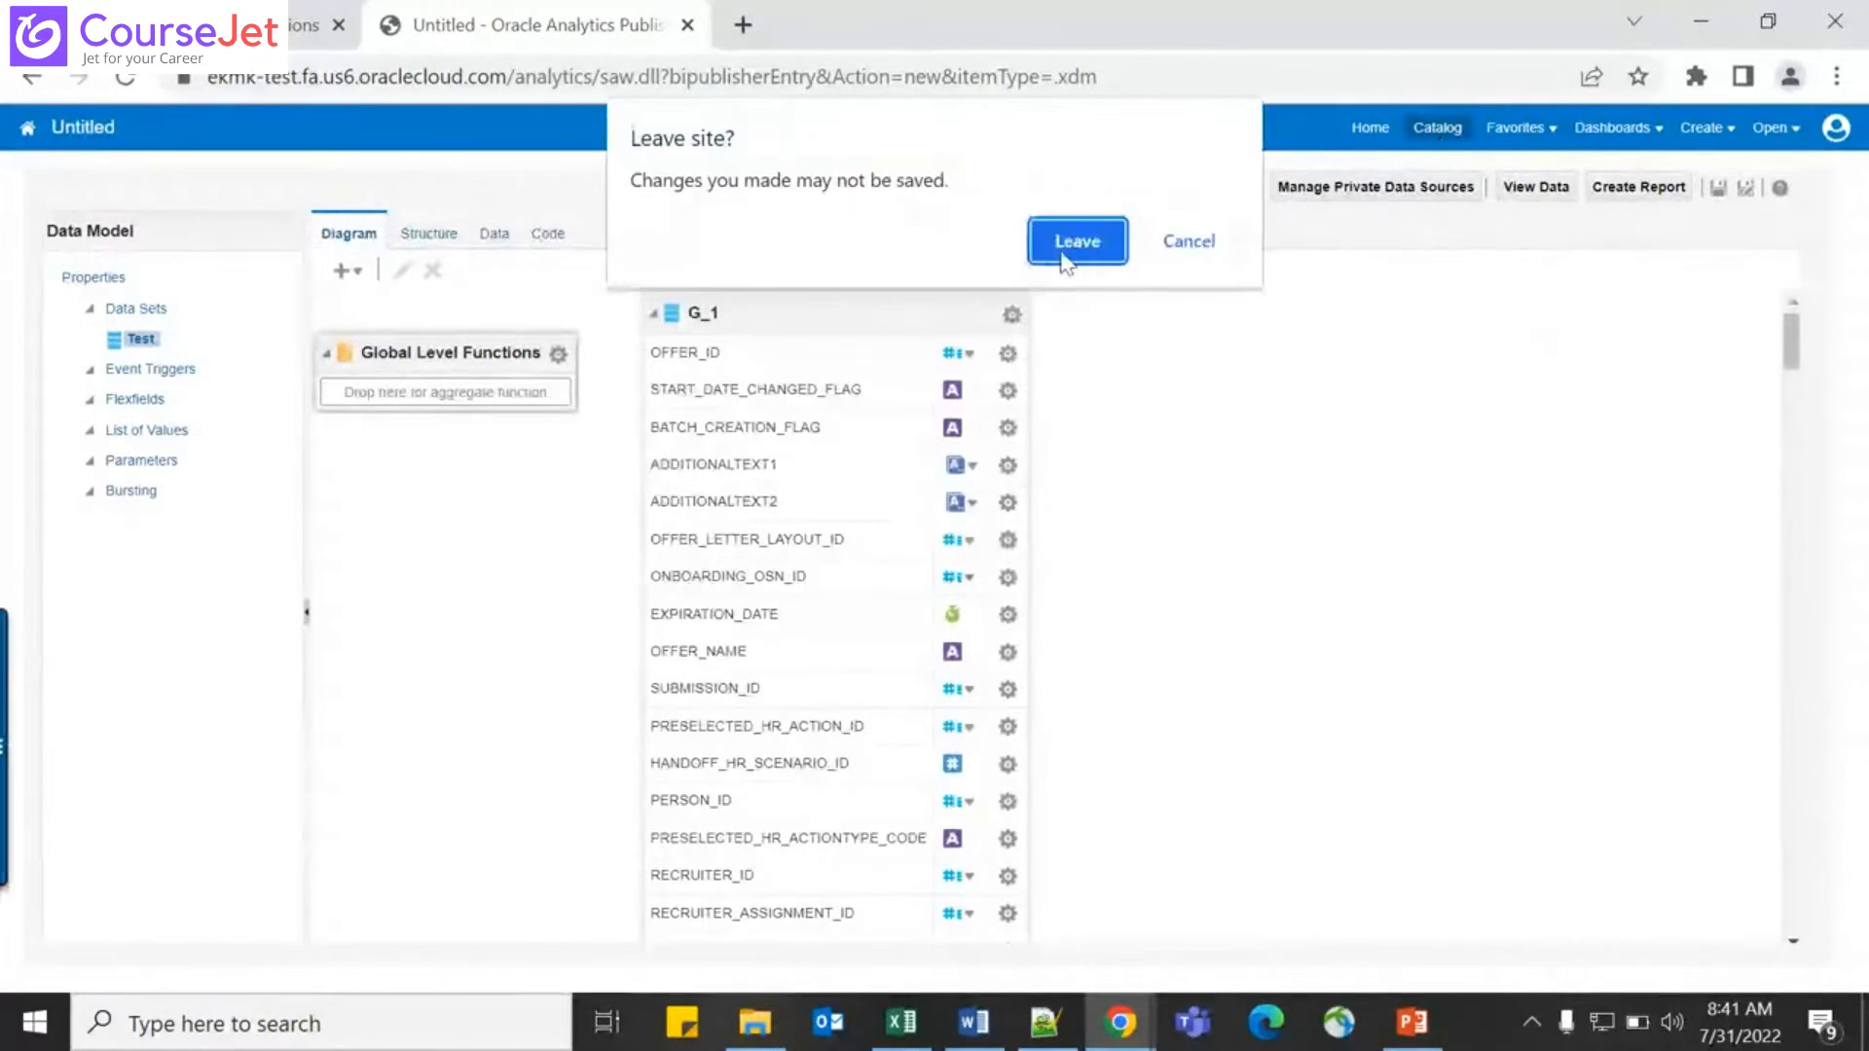
pyautogui.click(1049, 226)
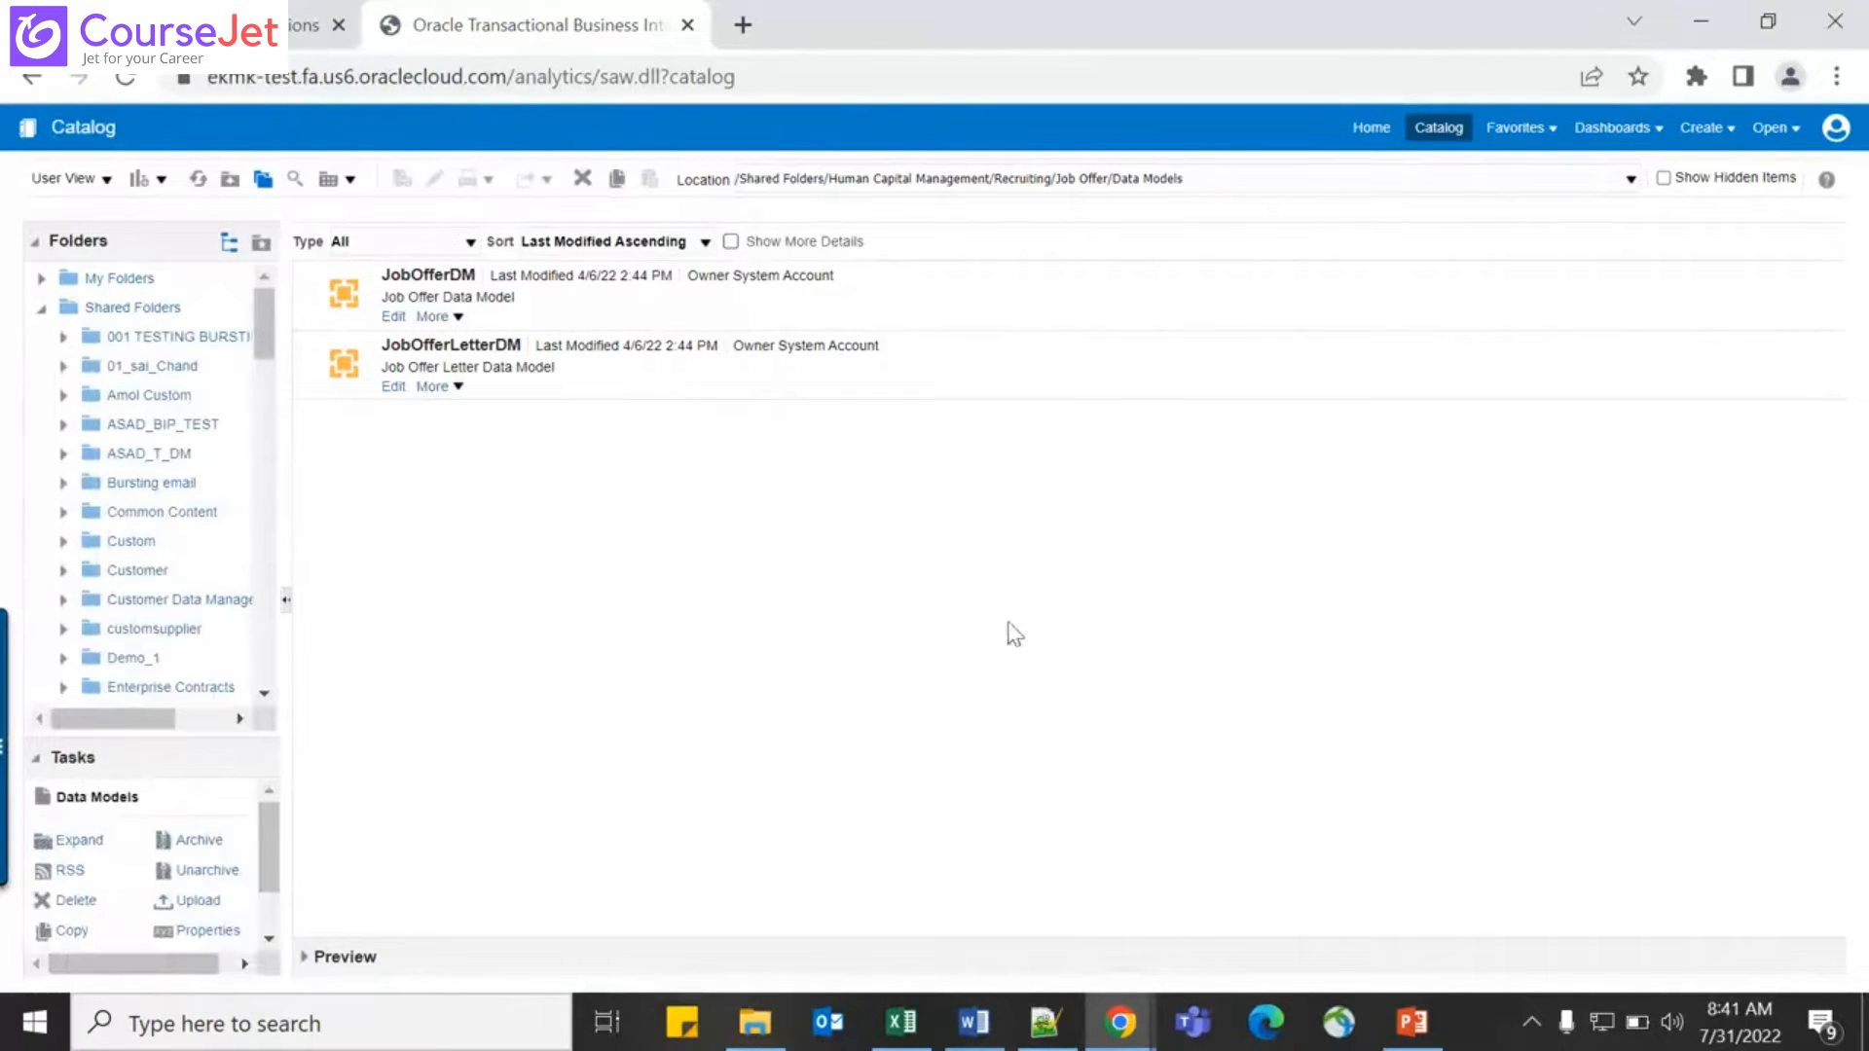
pyautogui.click(974, 1023)
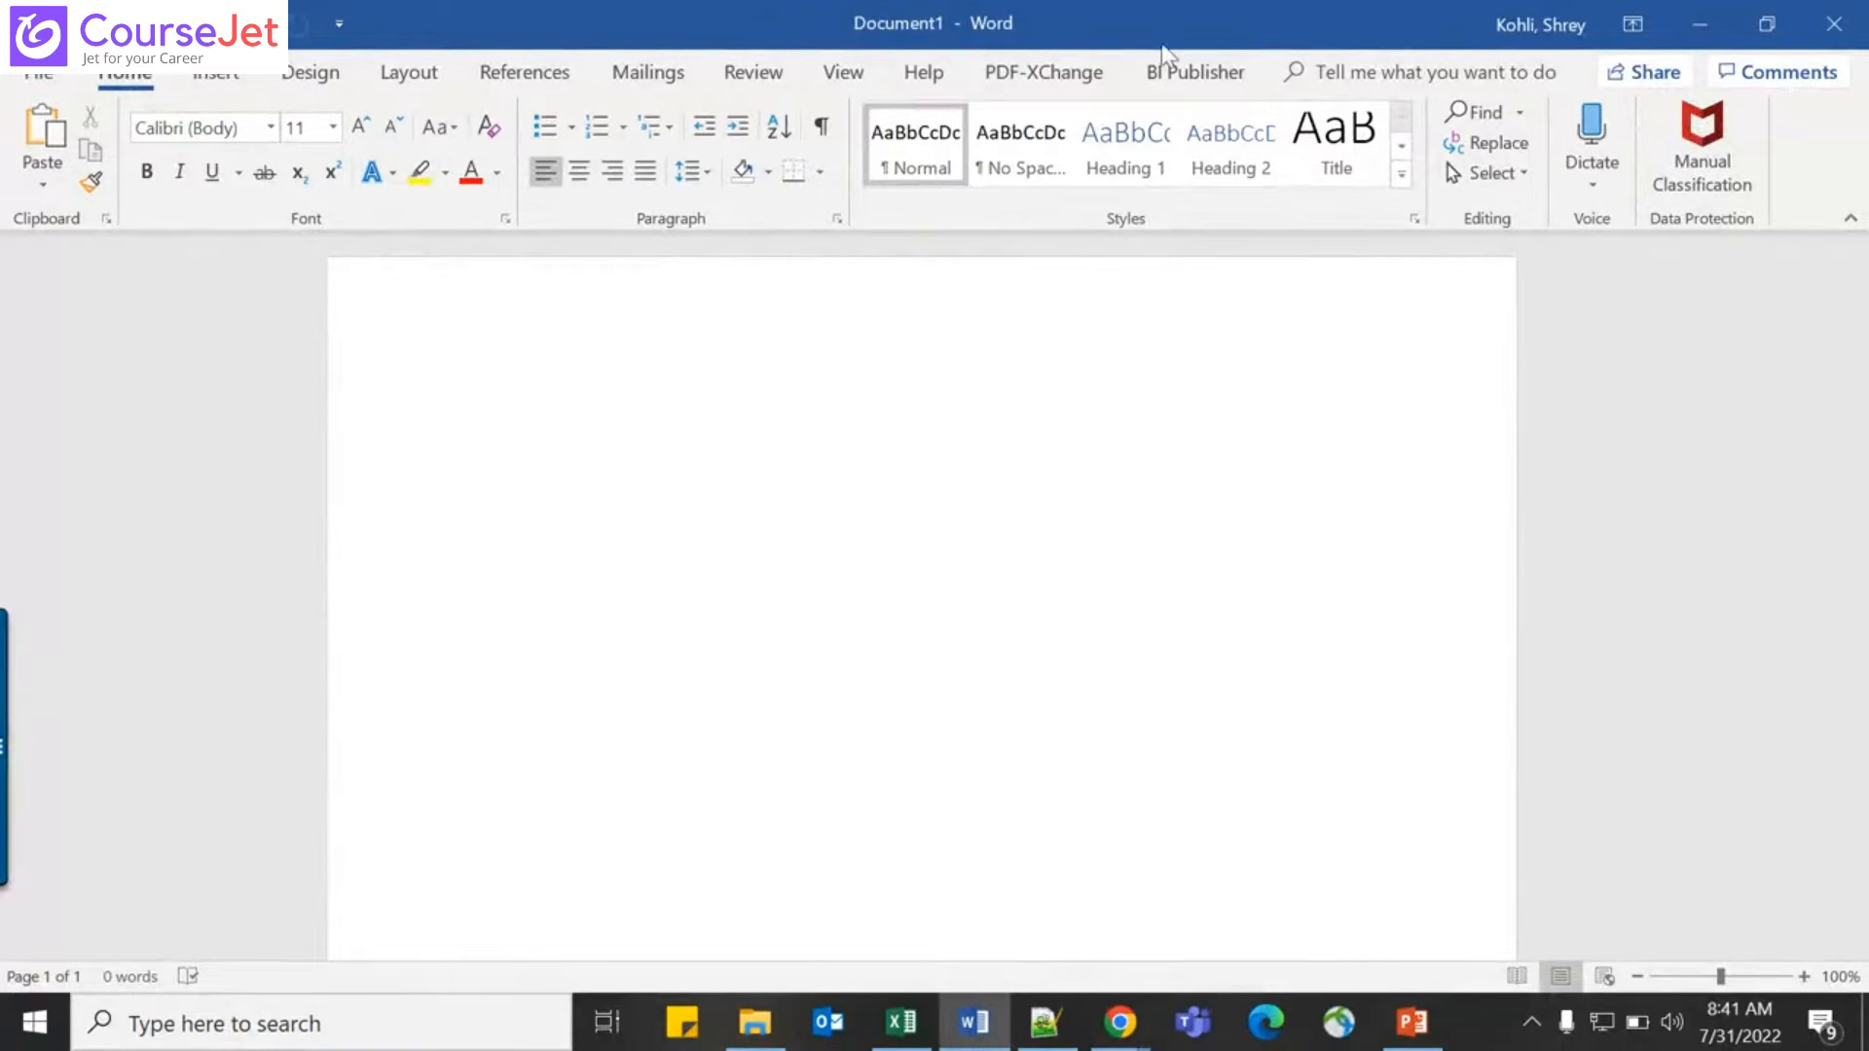
# Step: Load JobOfferLetterDM (9).xml from Downloads as the BI Publisher sample XML for the blank document
pyautogui.click(1160, 76)
pyautogui.click(456, 156)
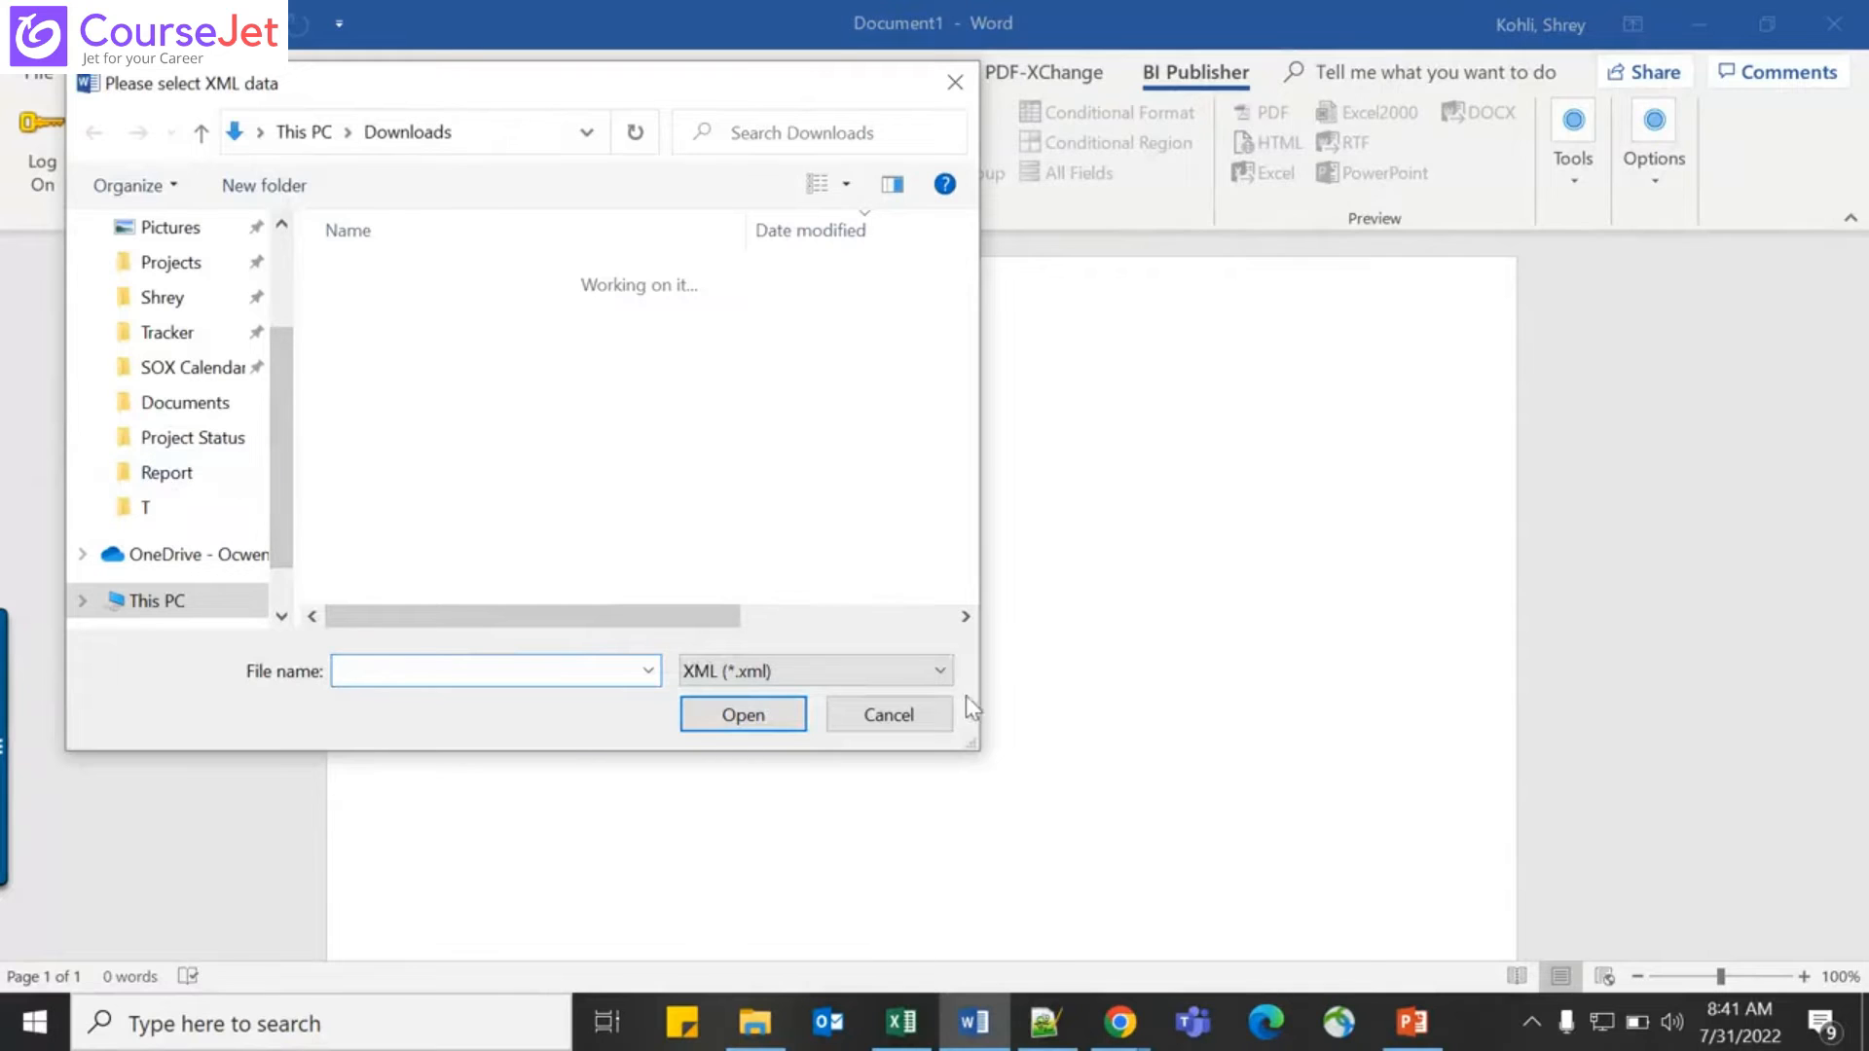
pyautogui.click(936, 717)
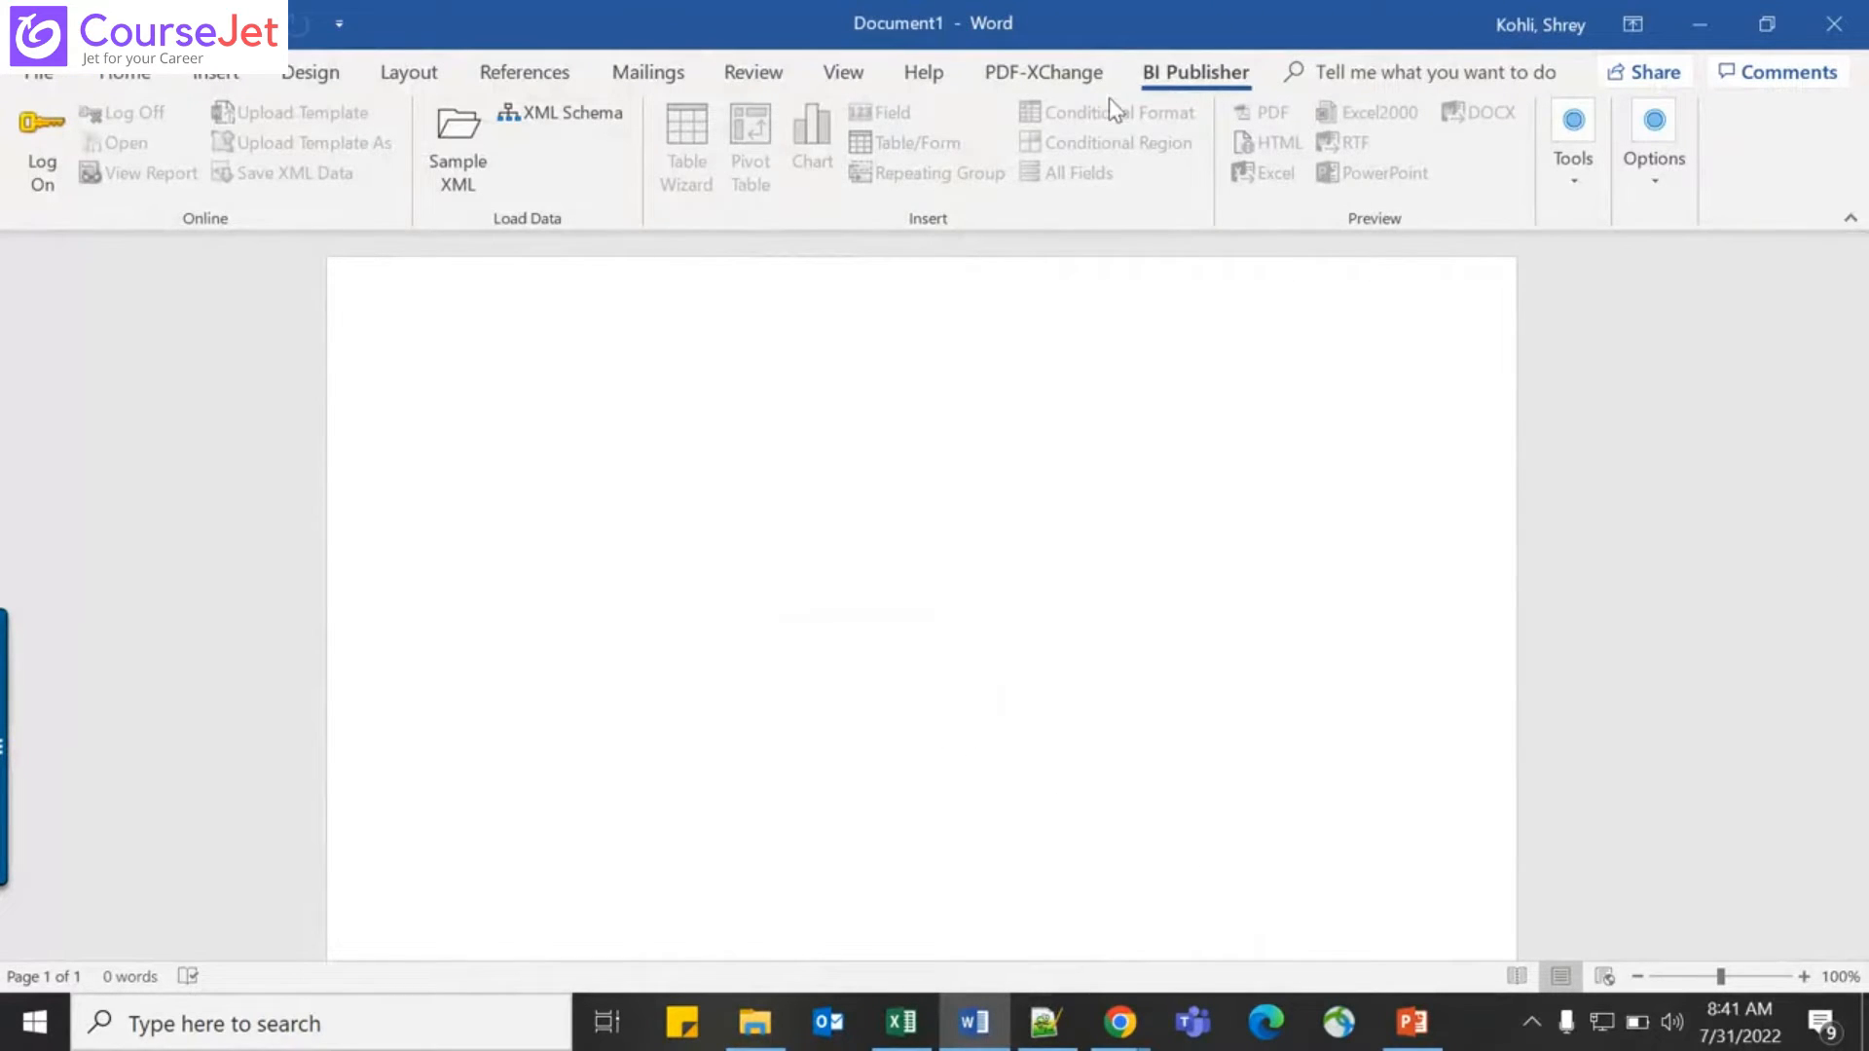
pyautogui.click(457, 156)
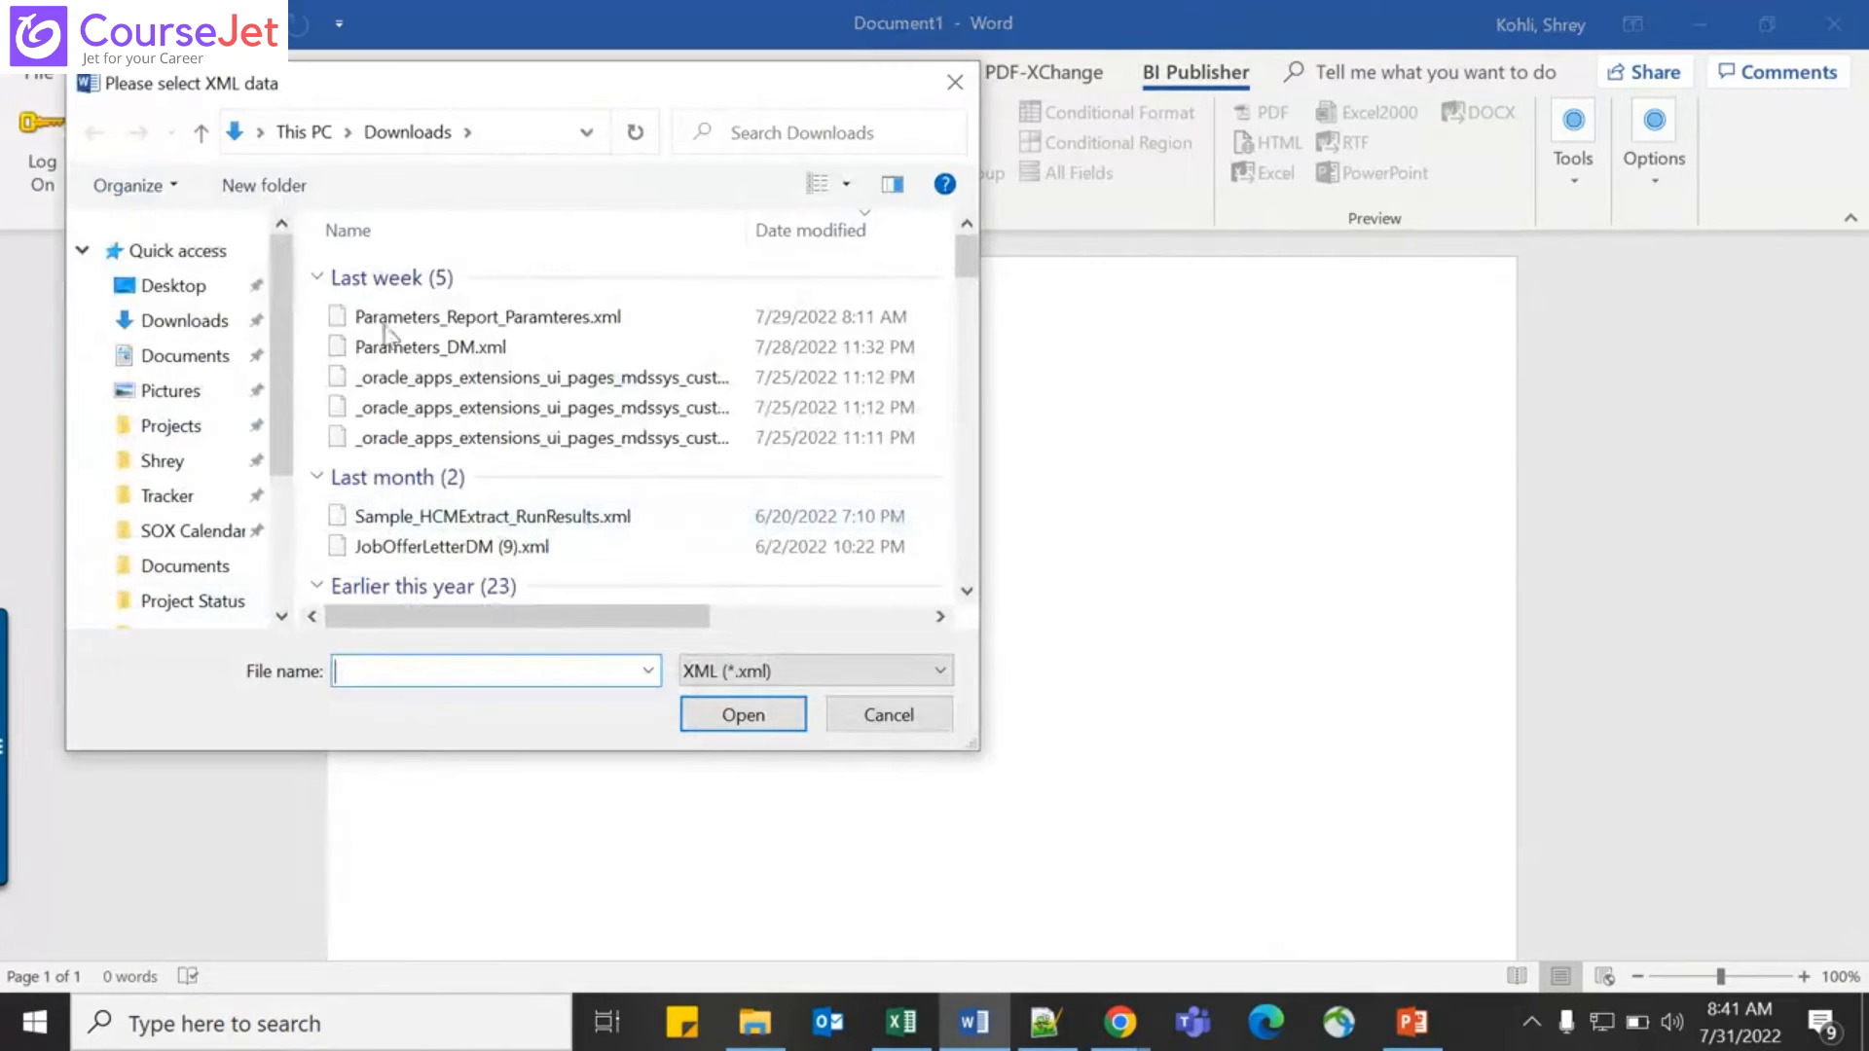
pyautogui.click(569, 549)
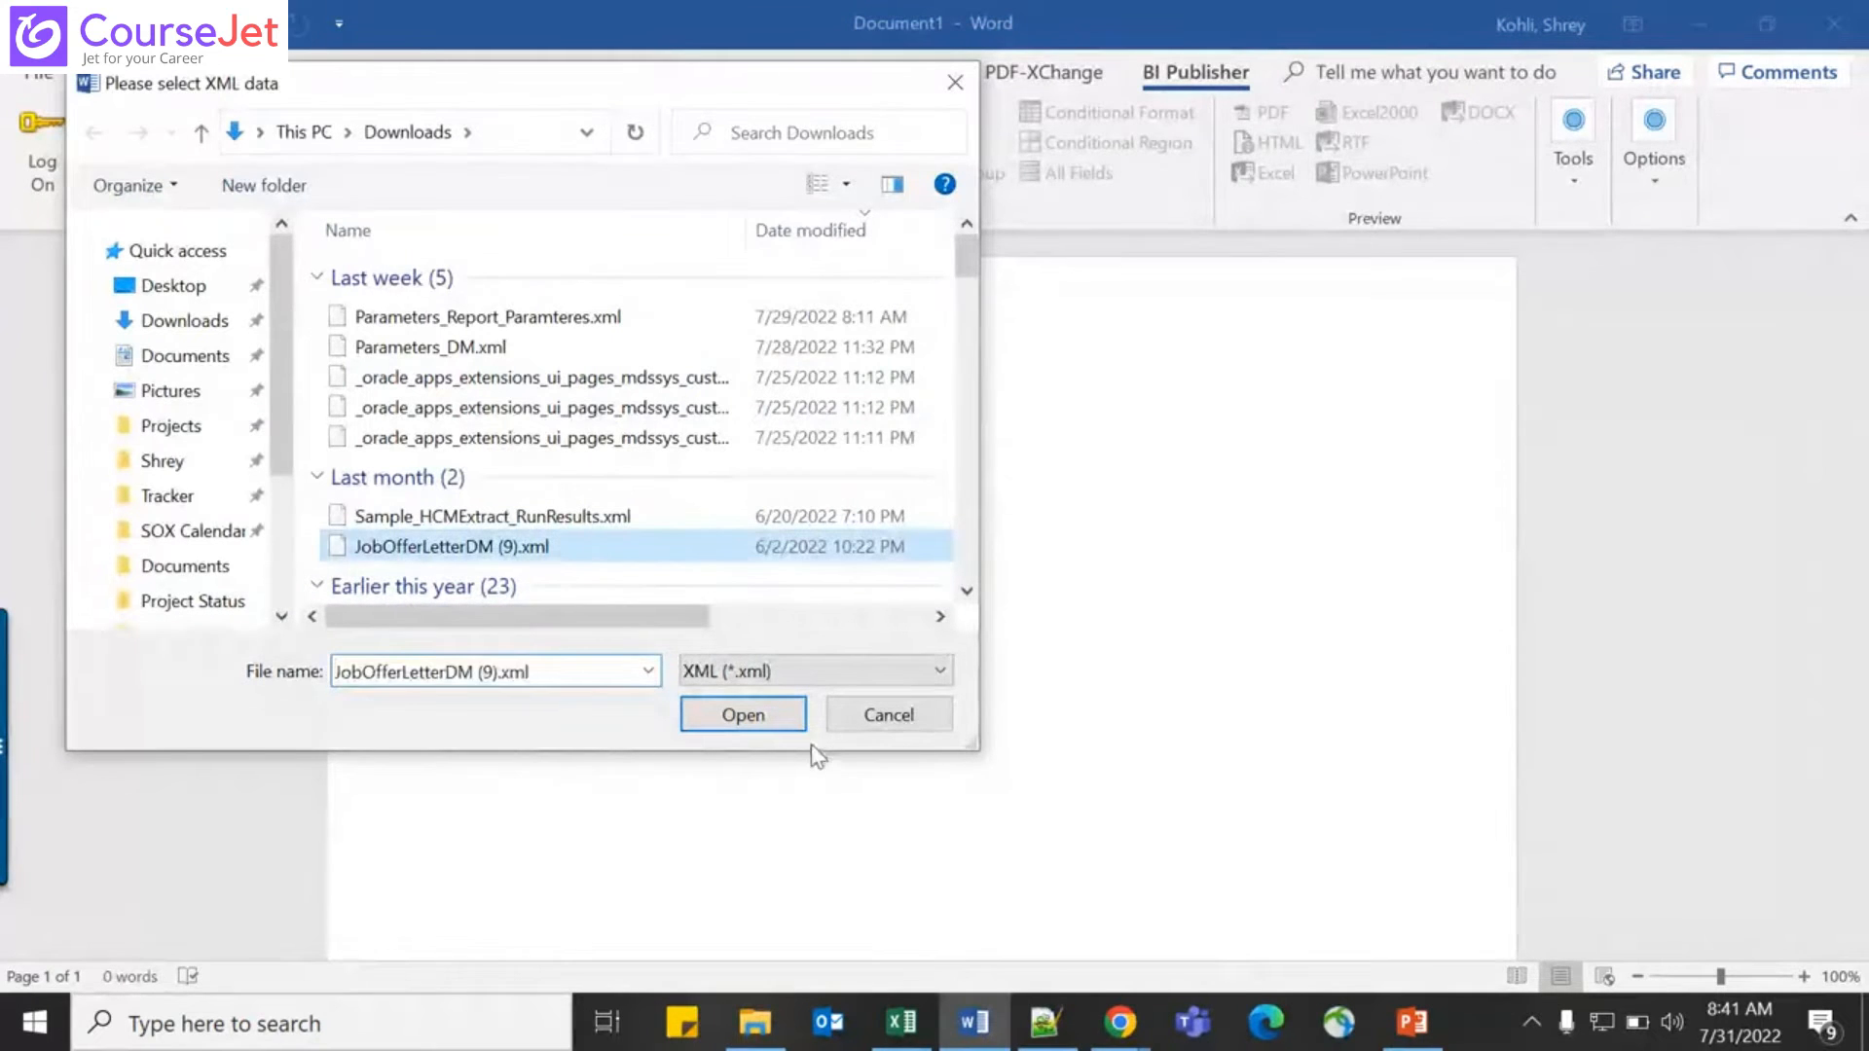
pyautogui.click(767, 711)
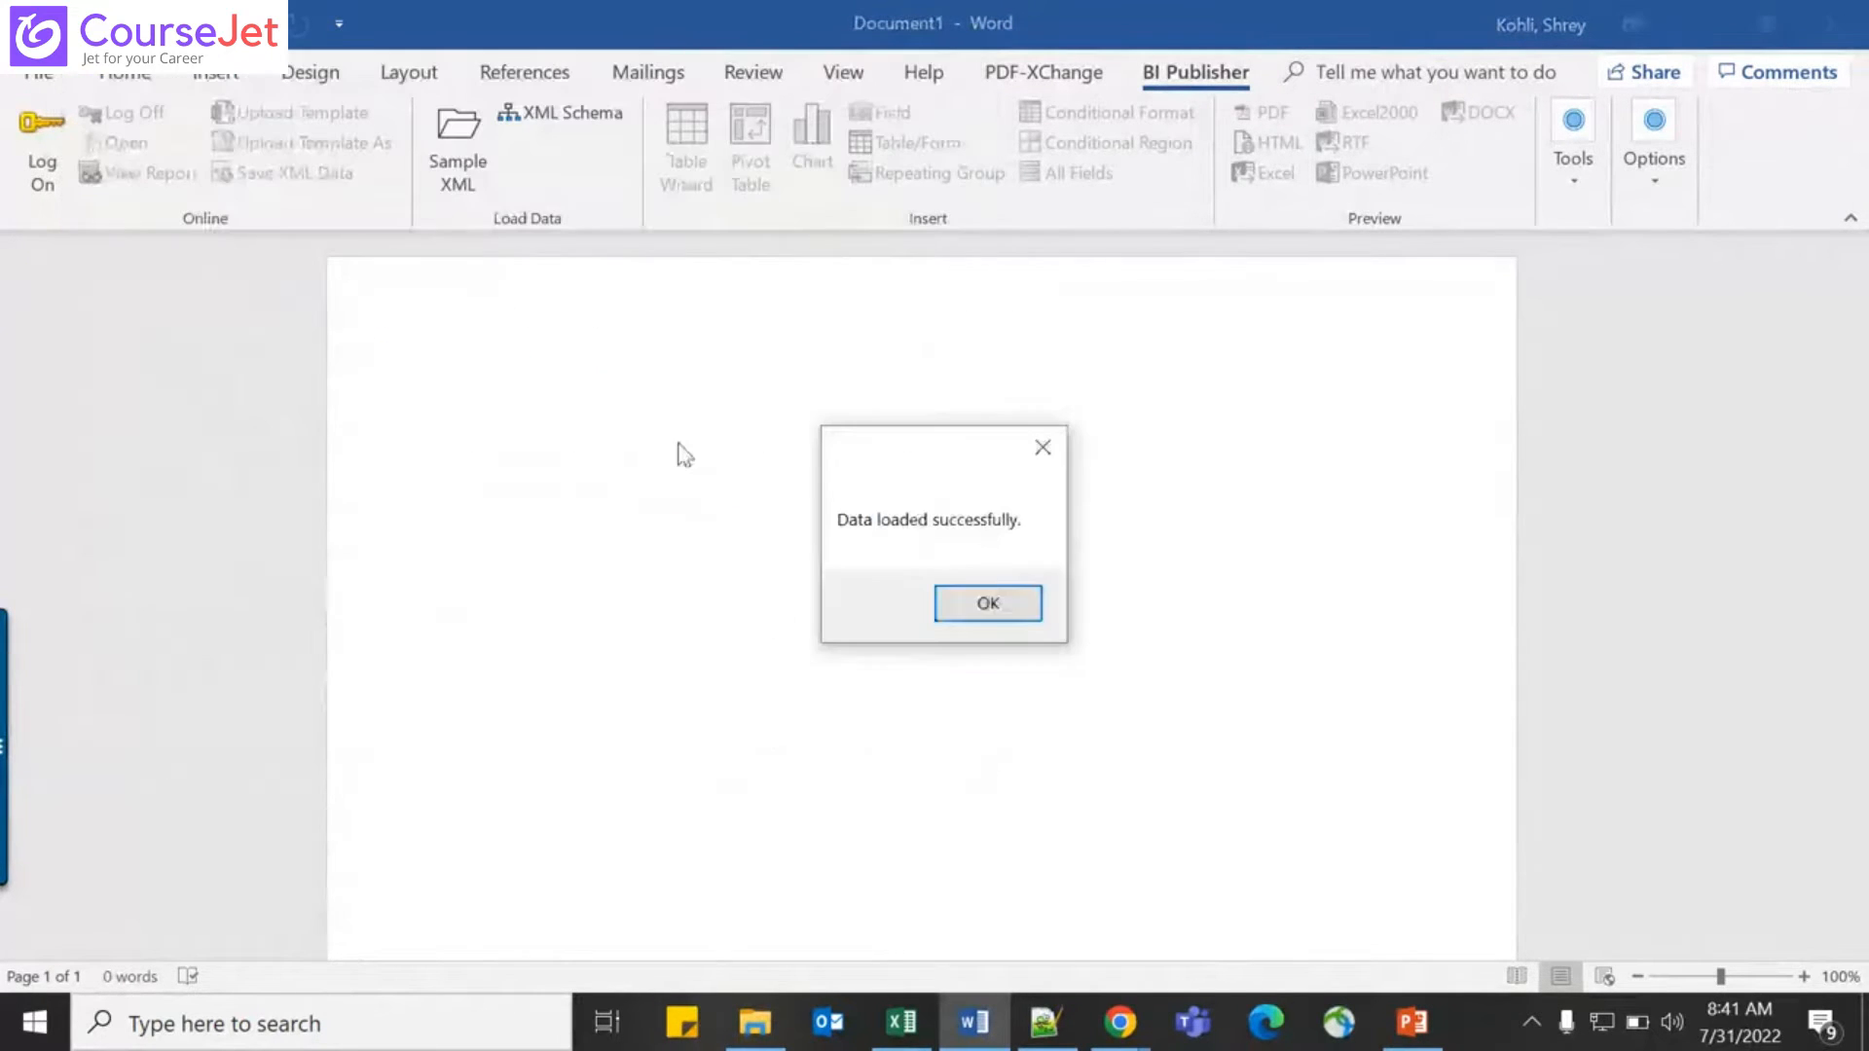
pyautogui.click(988, 605)
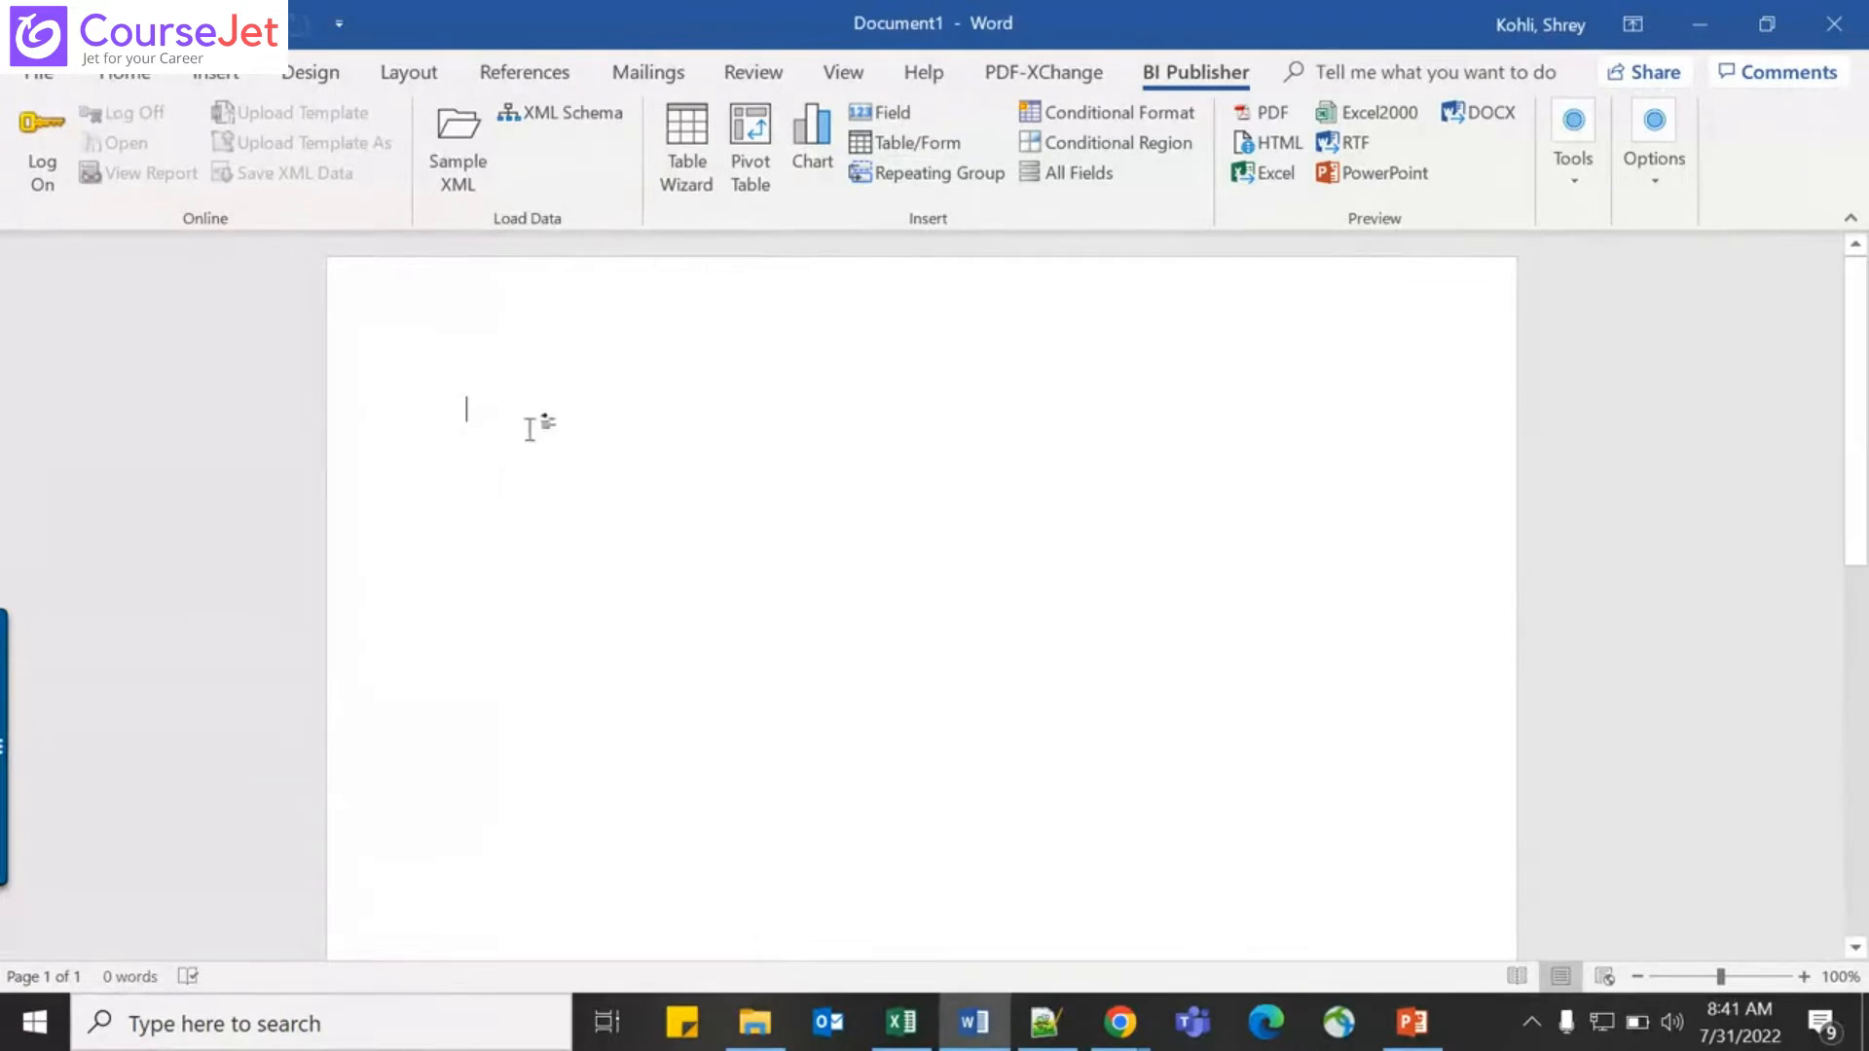
# Step: Begin the letter with "Hi" and search the data fields for "name"
pyautogui.write('Hi')
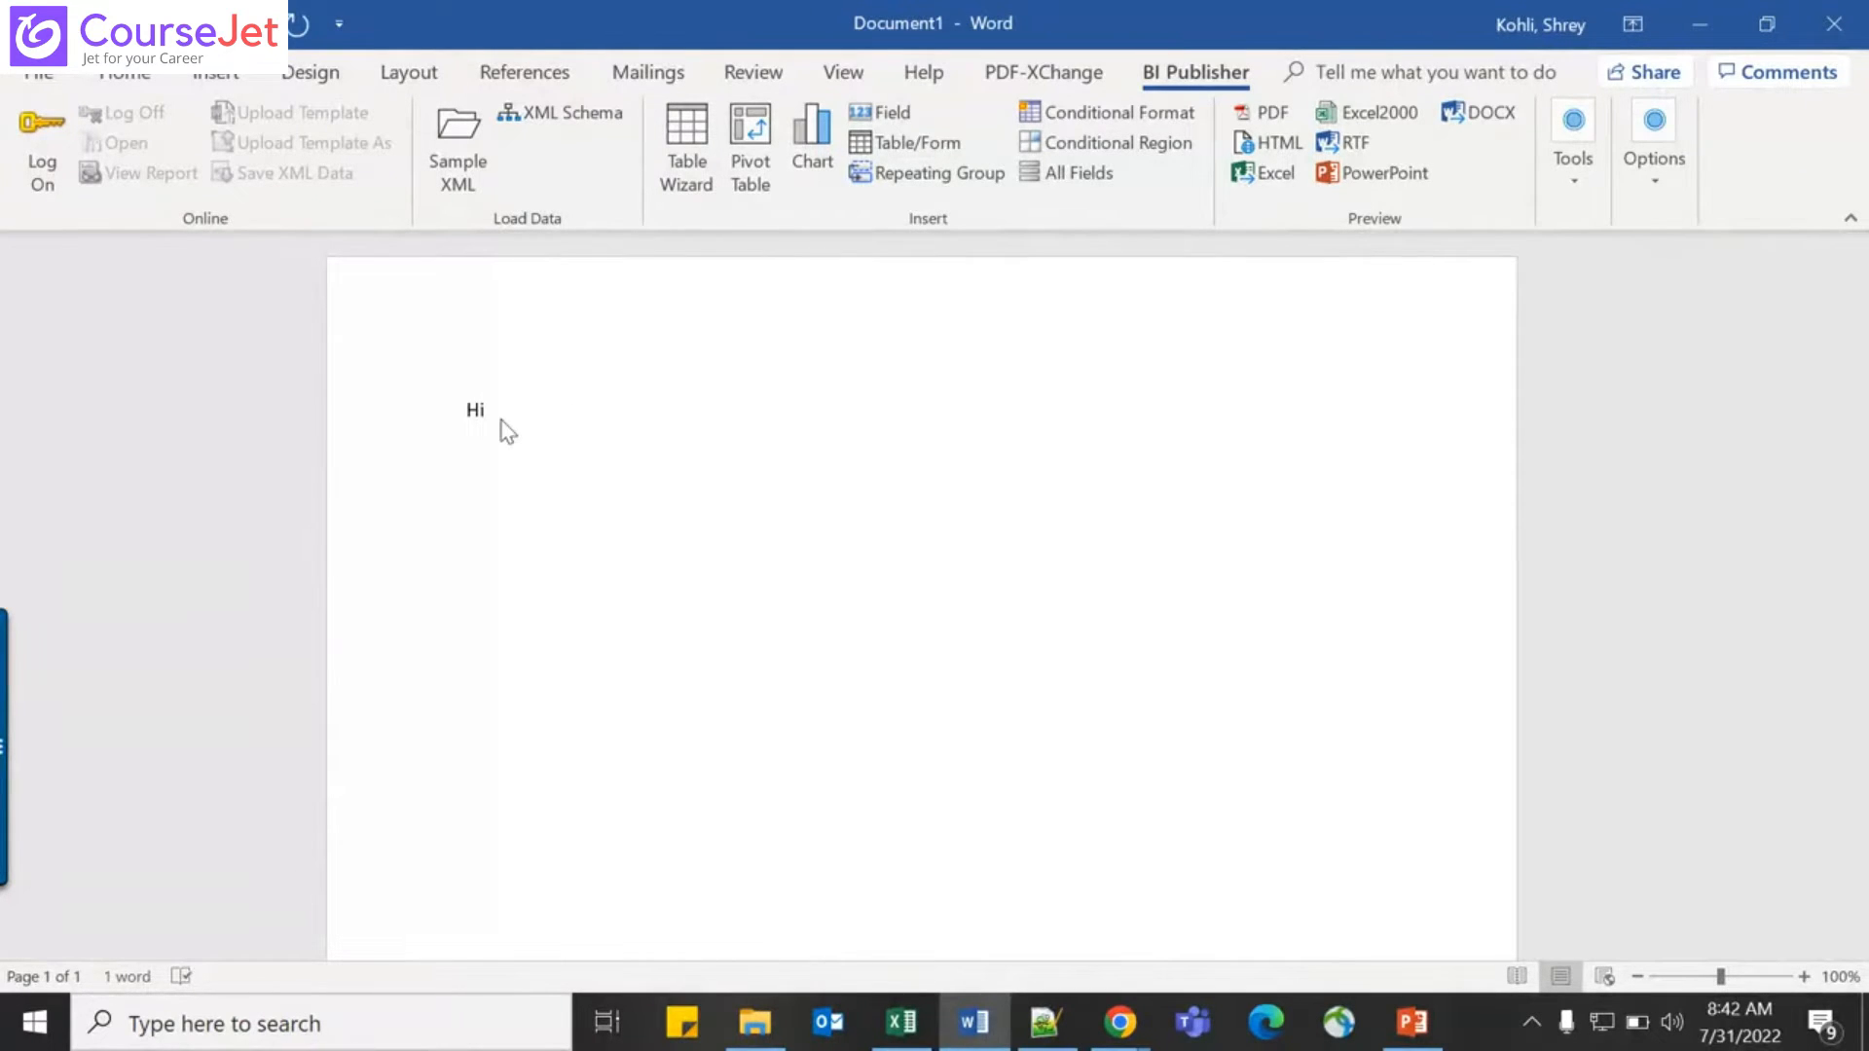
pyautogui.click(890, 115)
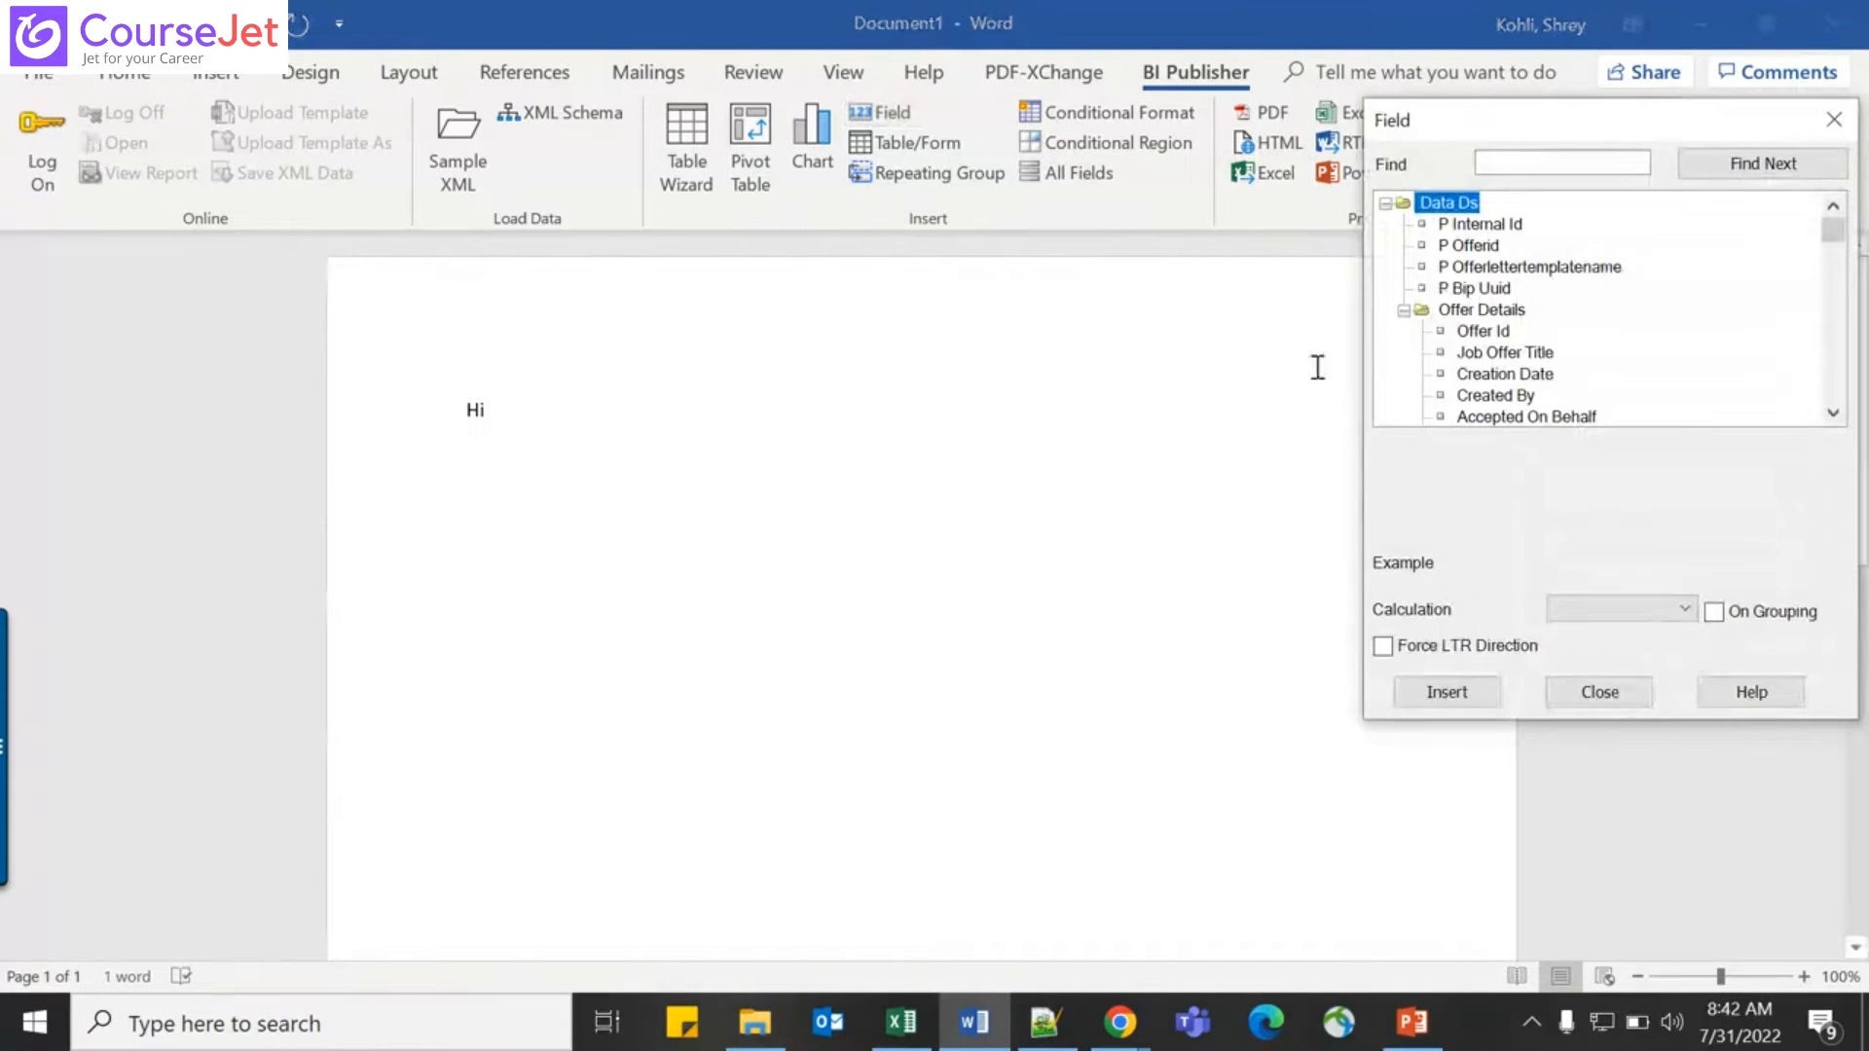
pyautogui.click(1549, 165)
pyautogui.write('name')
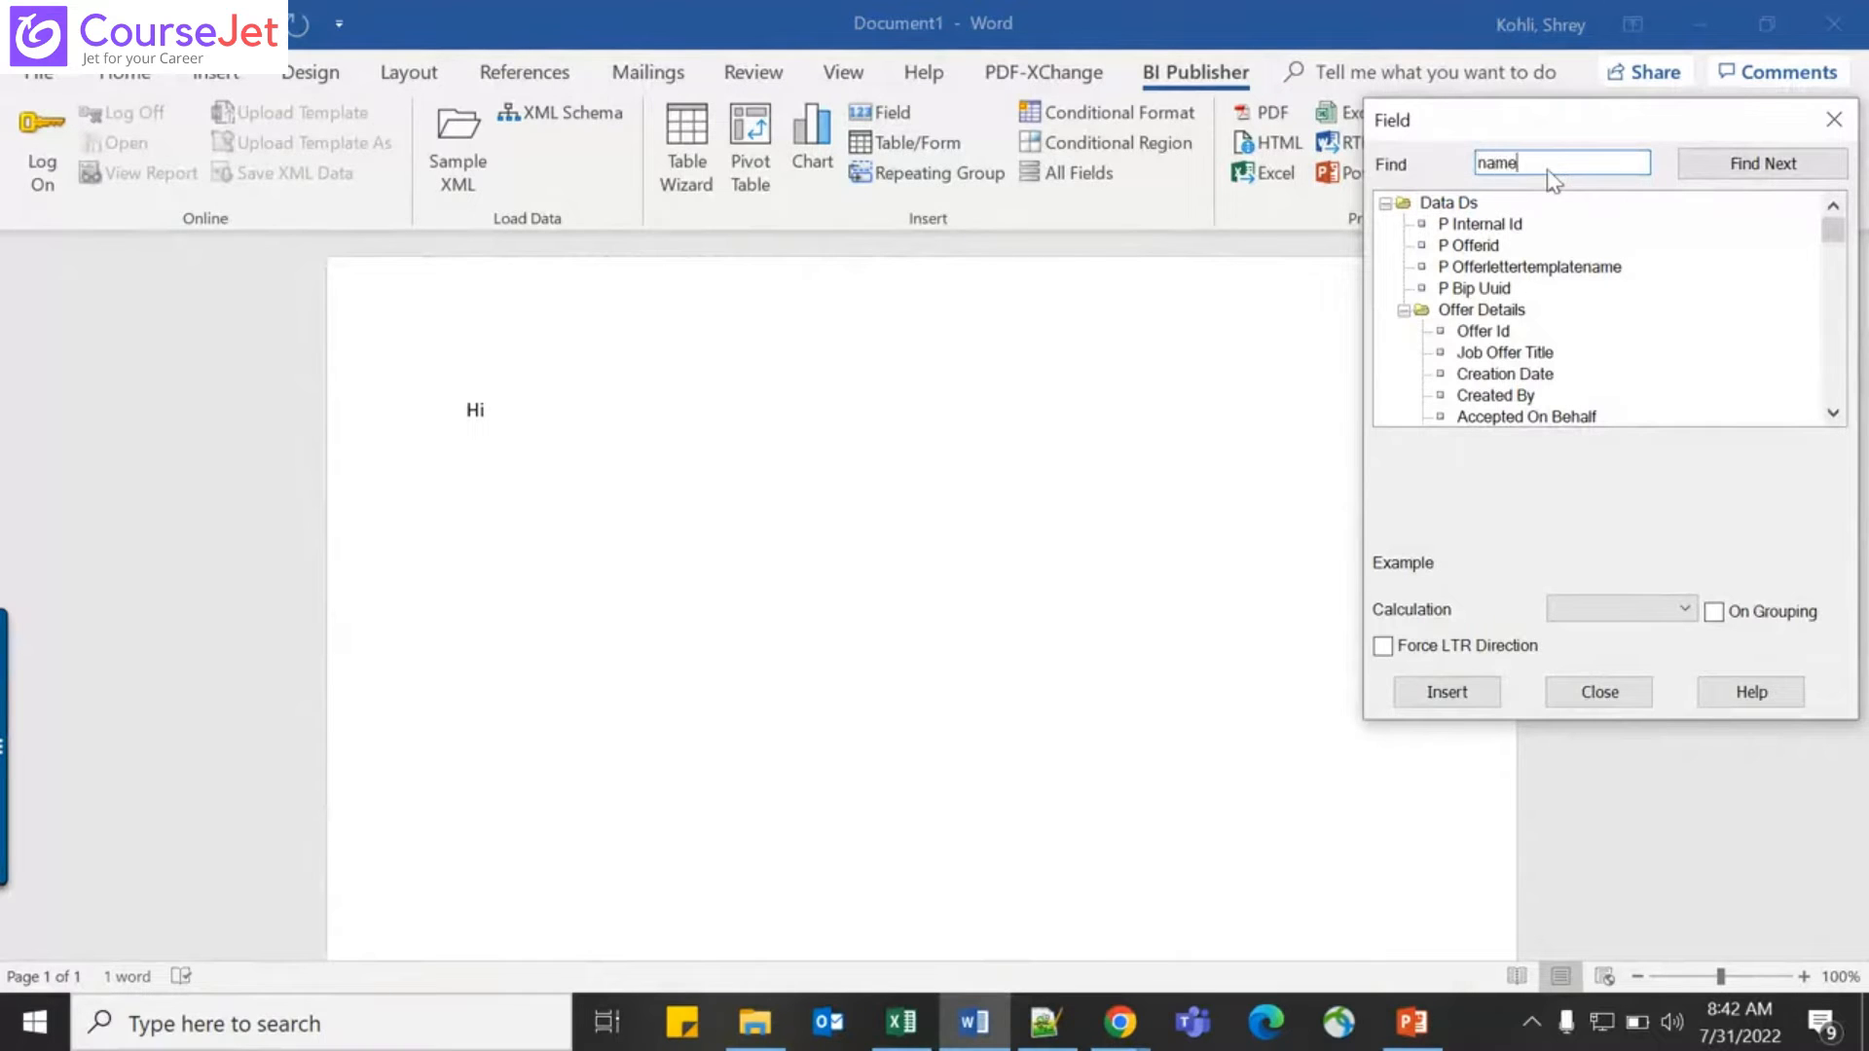
pyautogui.click(1752, 165)
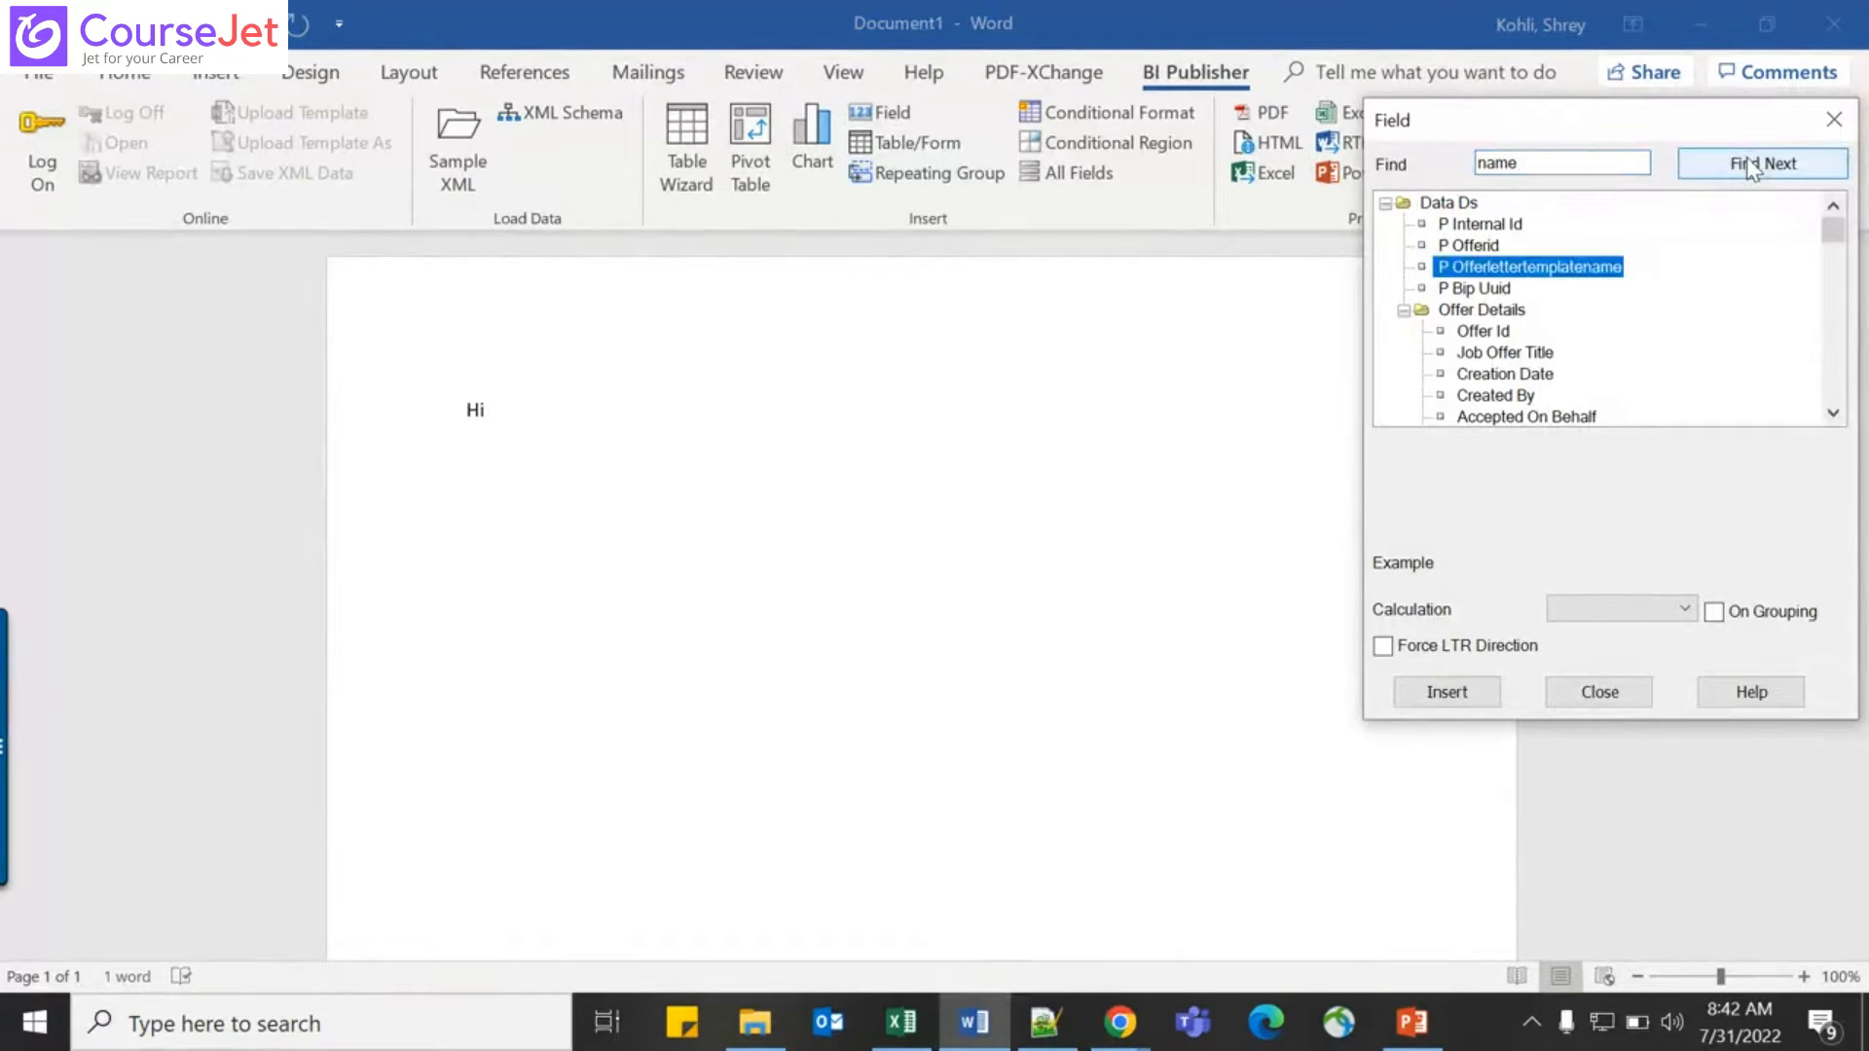
# Step: Step through the matches to Recipient Full Name under Offer Recipient and insert that field after "Hi"
pyautogui.click(1752, 168)
pyautogui.click(1752, 165)
pyautogui.click(1752, 166)
pyautogui.click(1752, 166)
pyautogui.click(1753, 165)
pyautogui.click(1752, 166)
pyautogui.click(1753, 166)
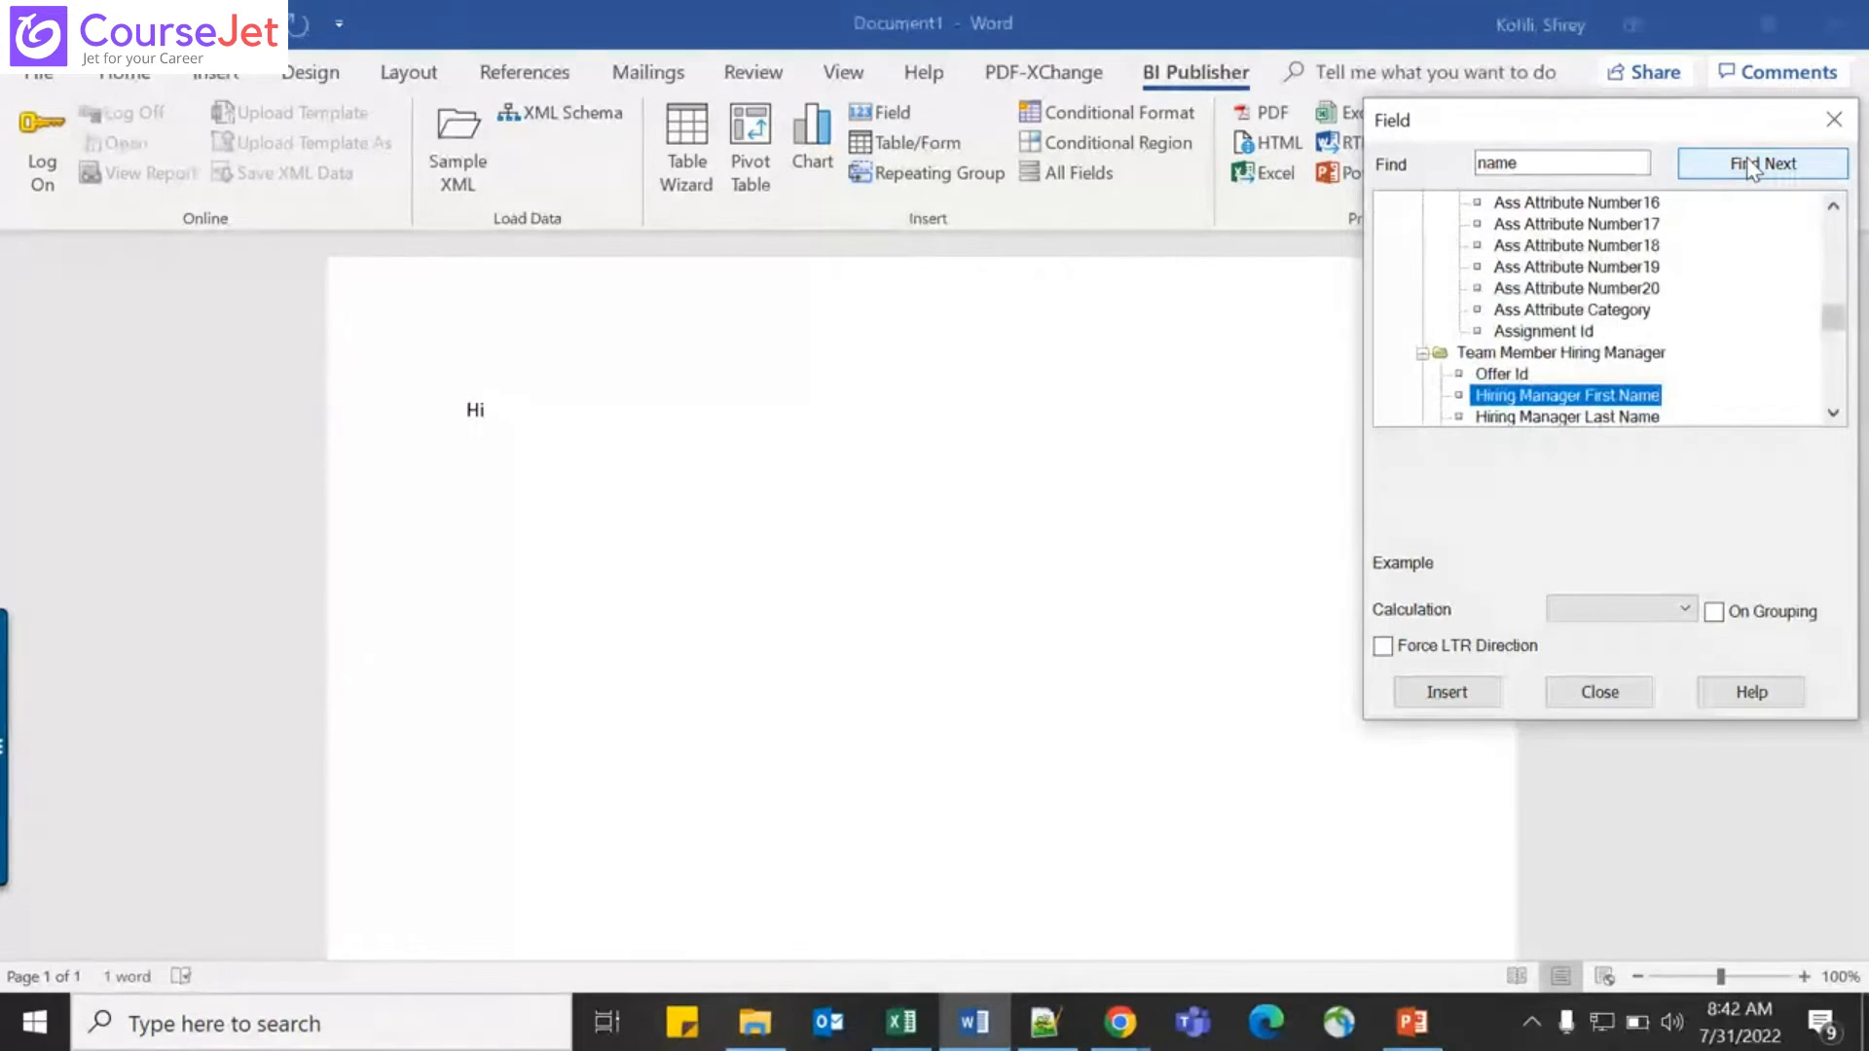
pyautogui.click(1752, 165)
pyautogui.click(1753, 165)
pyautogui.click(1752, 166)
pyautogui.click(1752, 165)
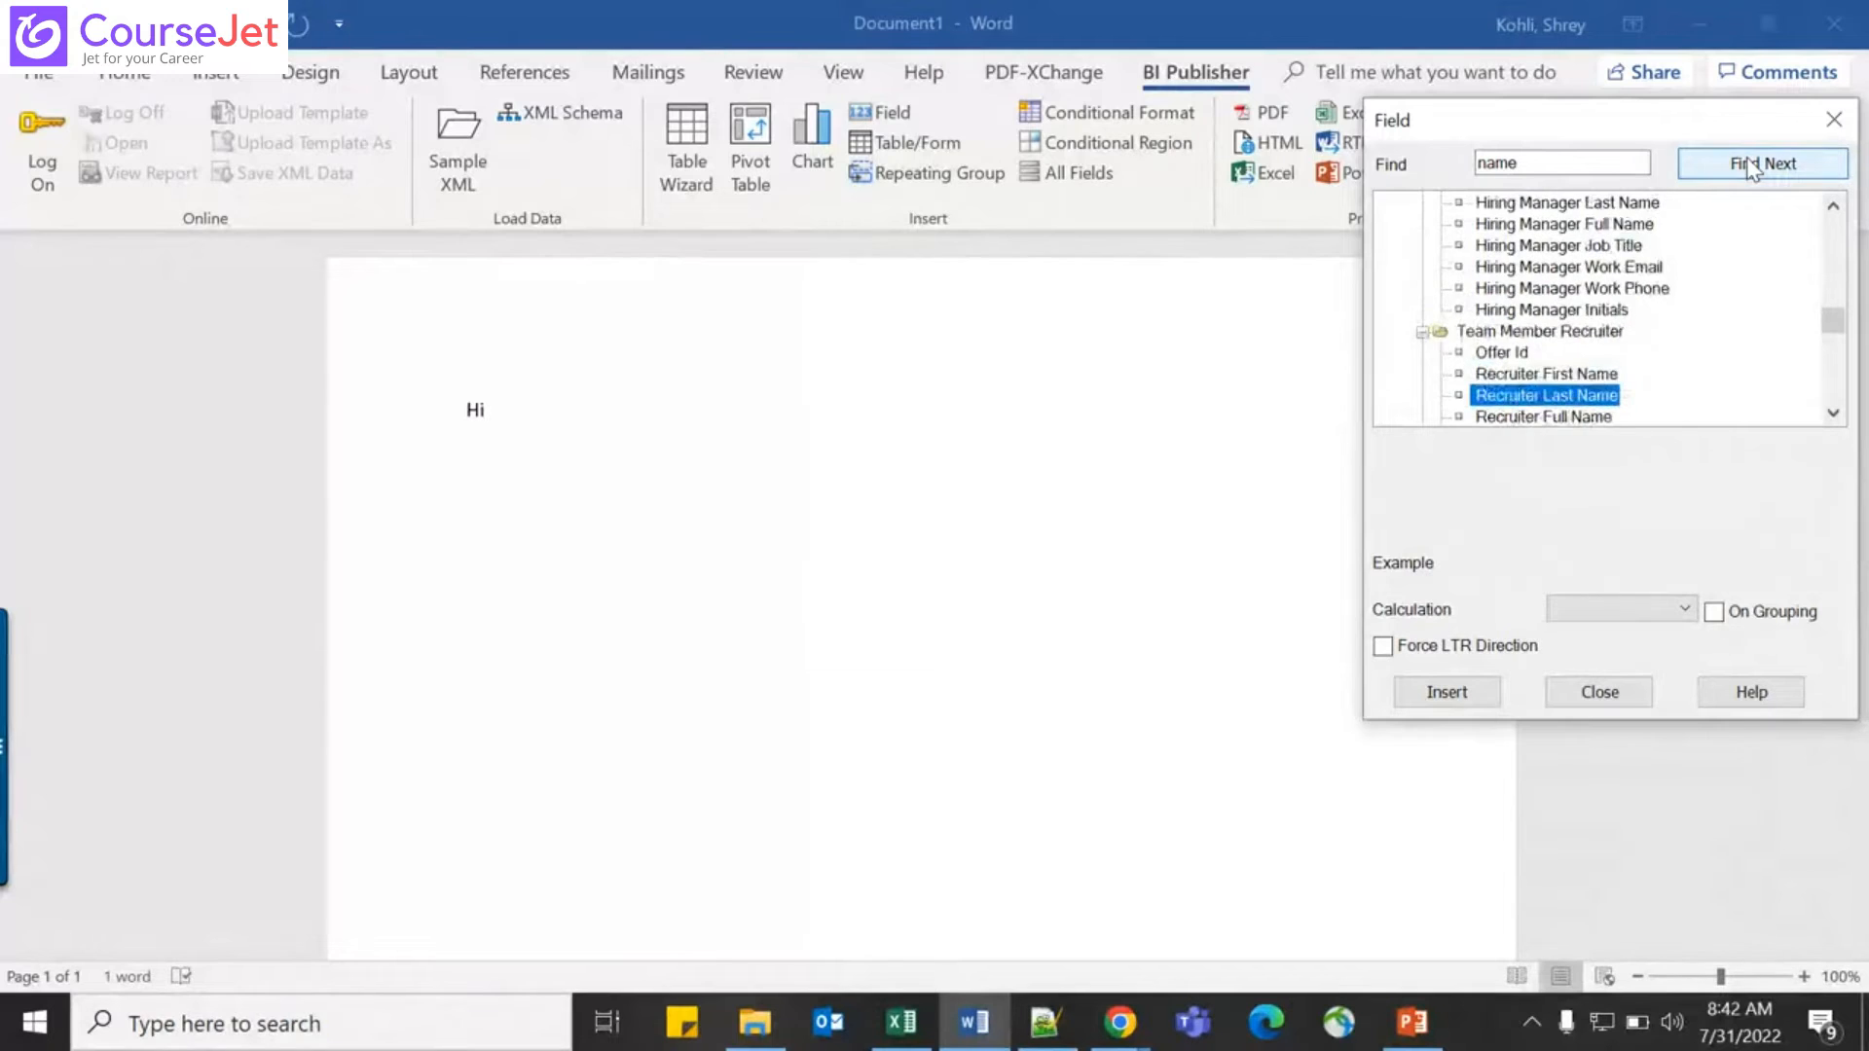
pyautogui.click(1753, 165)
pyautogui.click(1753, 166)
pyautogui.click(1752, 166)
pyautogui.click(1752, 165)
pyautogui.click(1752, 166)
pyautogui.click(1752, 166)
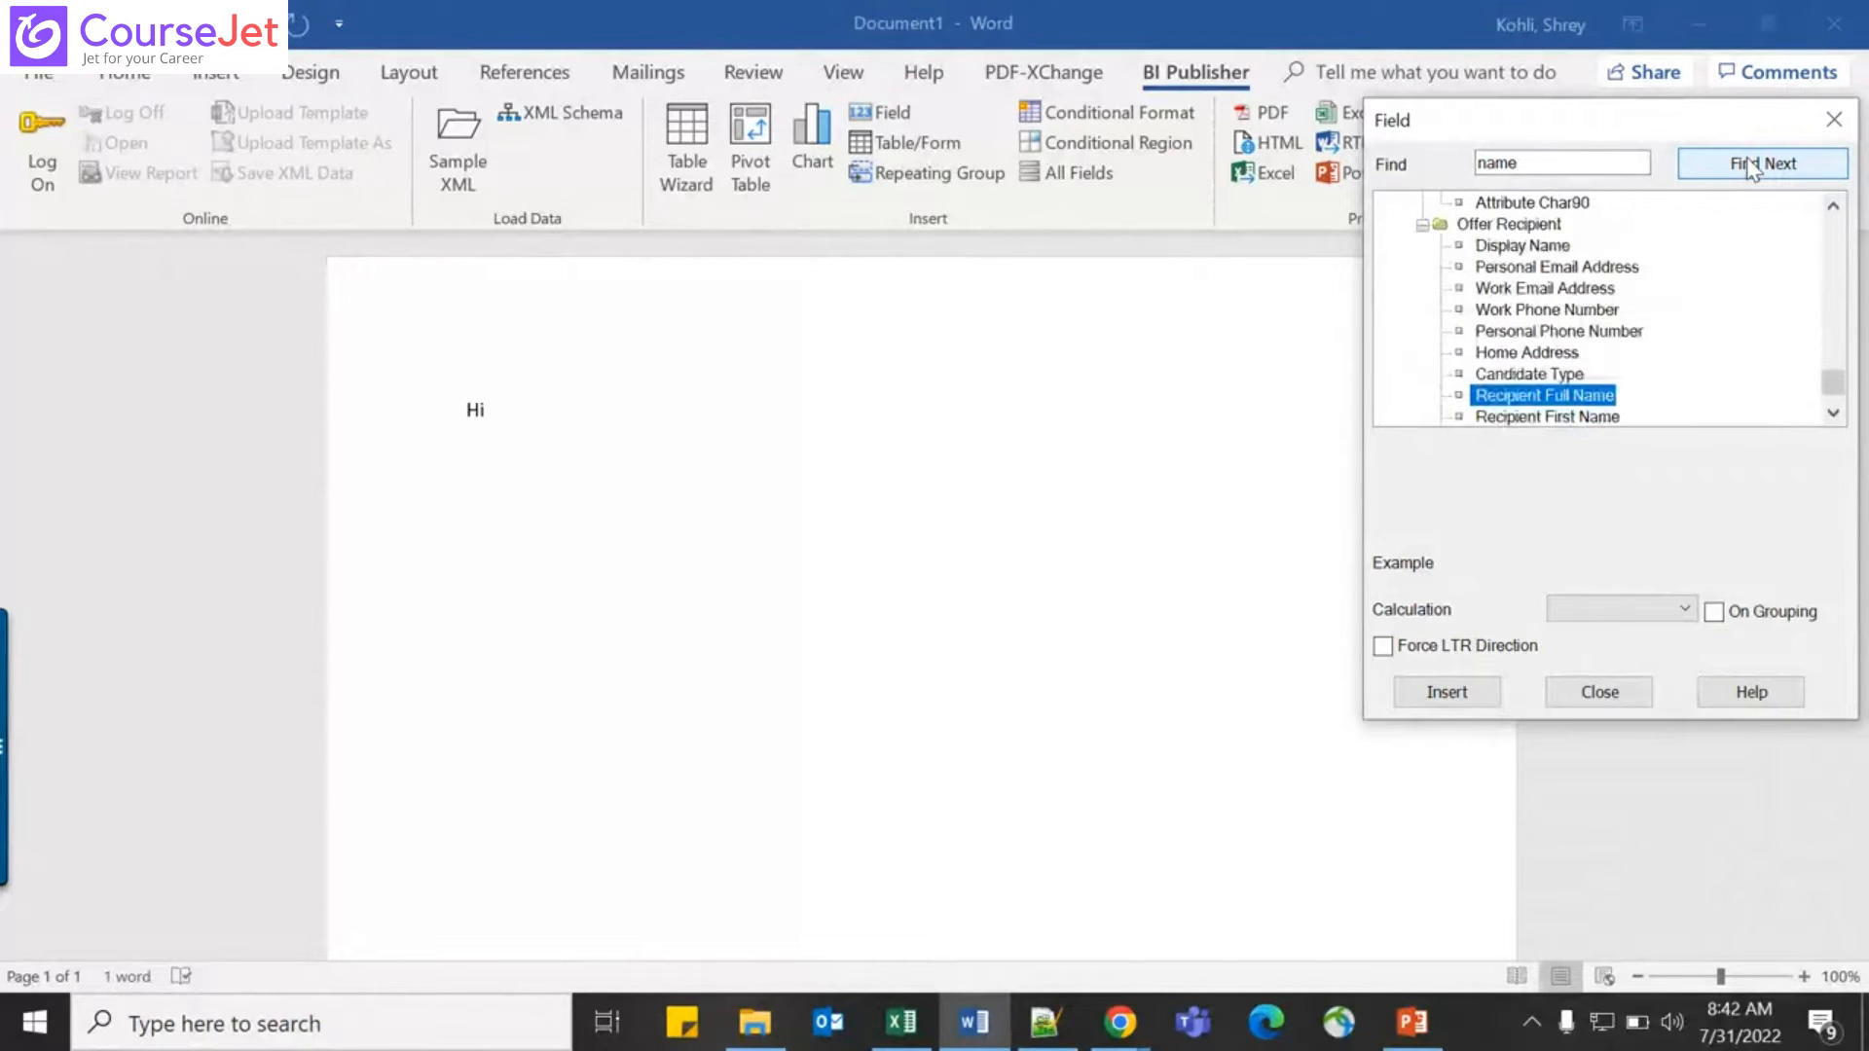
pyautogui.click(1834, 413)
pyautogui.click(1833, 412)
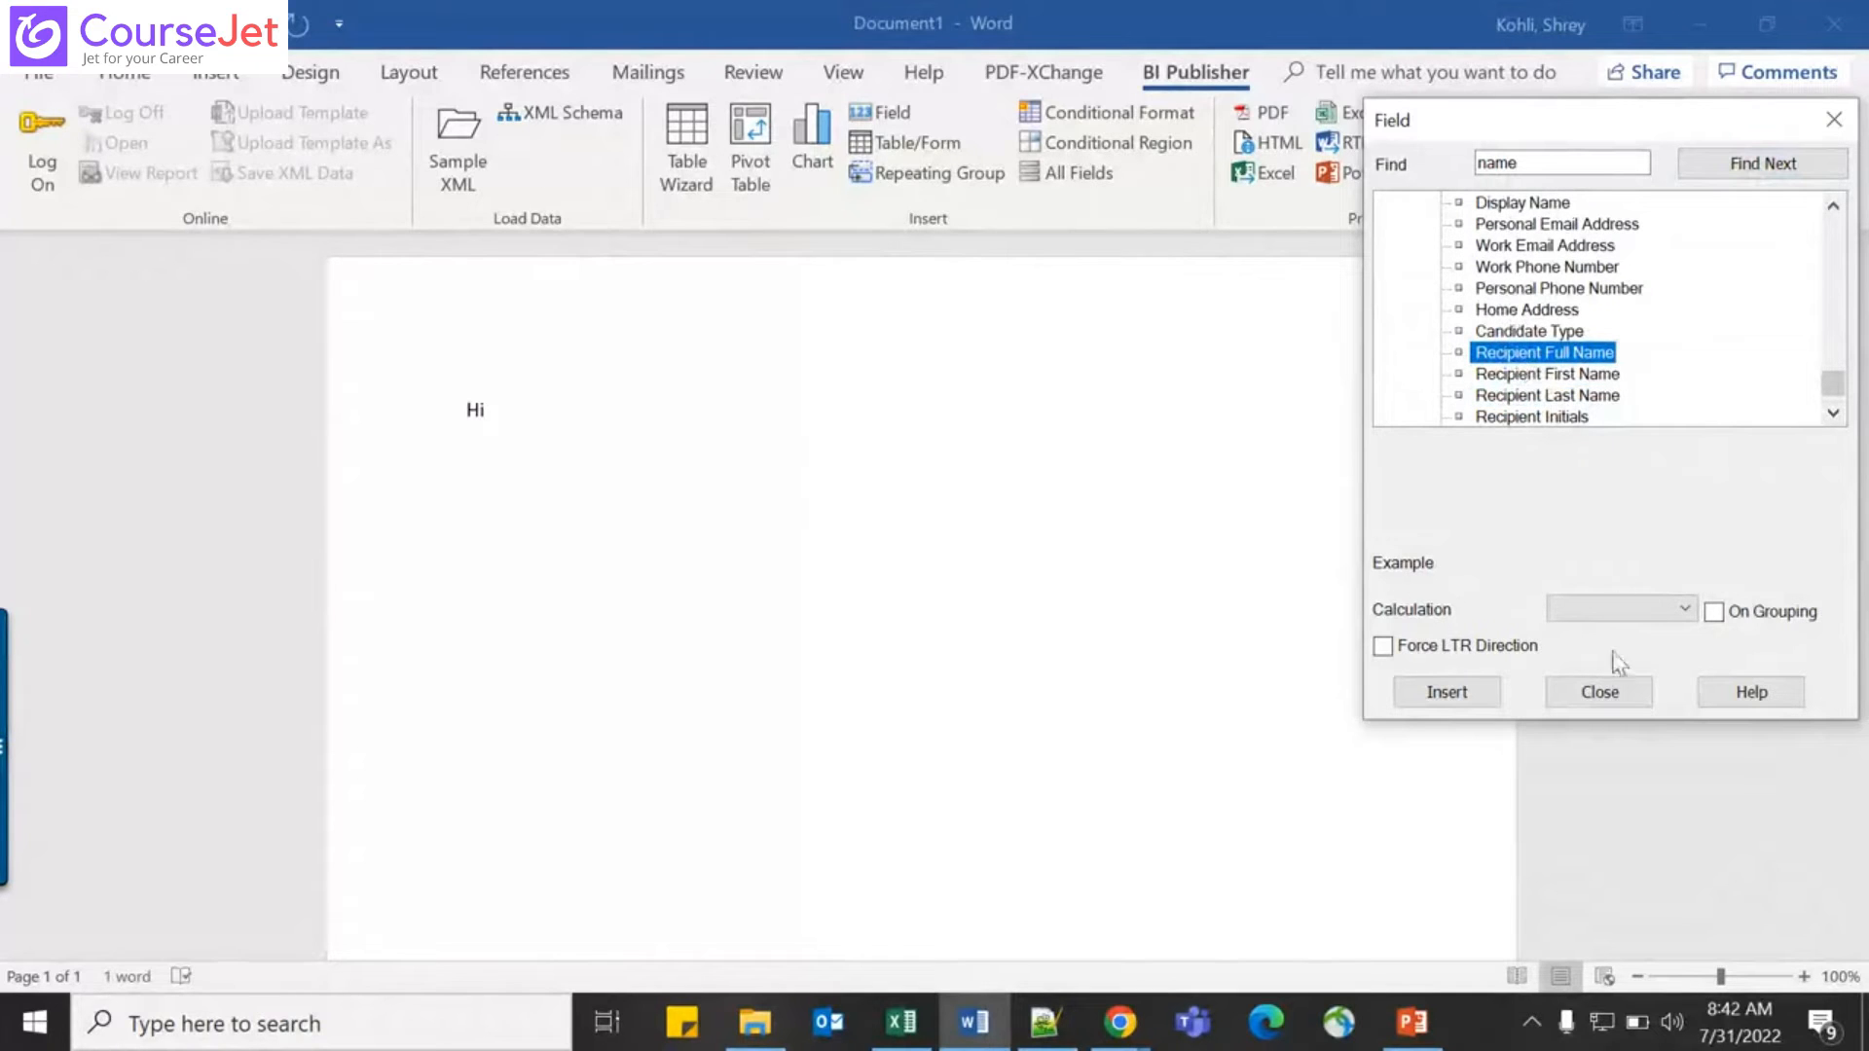
pyautogui.click(1446, 692)
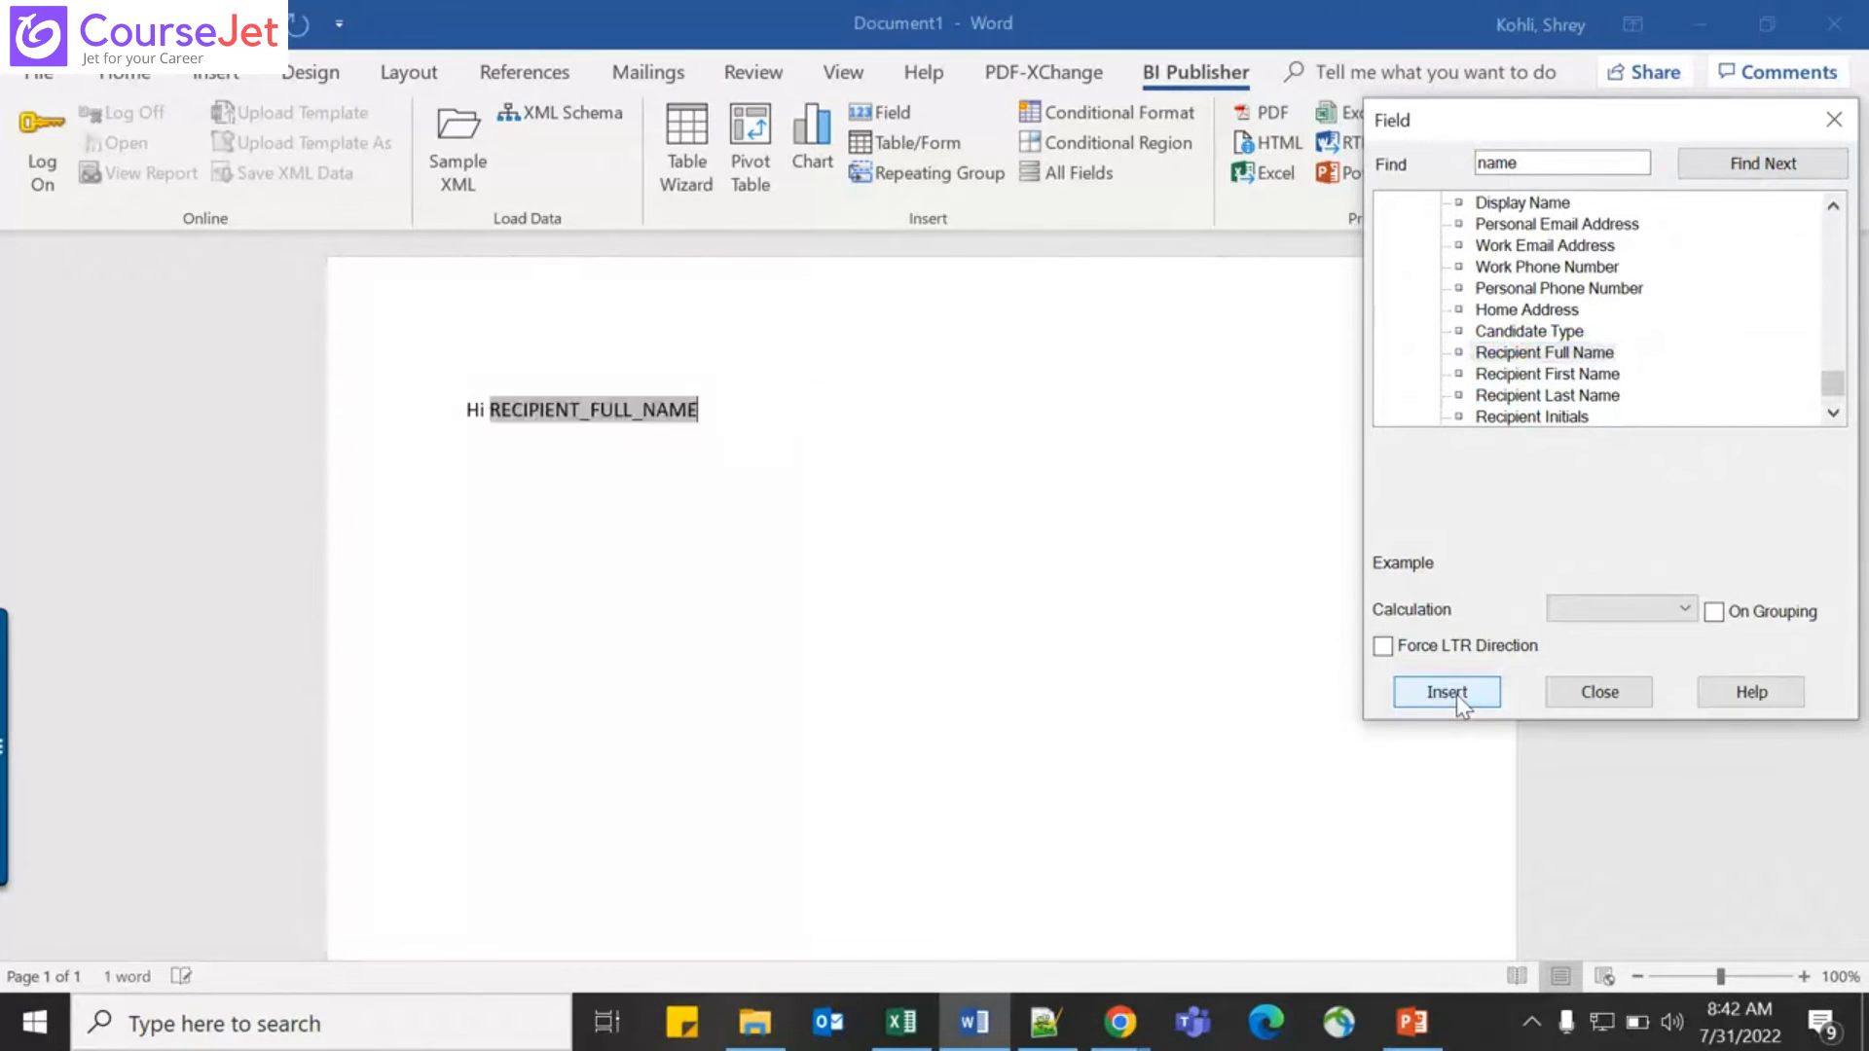
# Step: Add a comma after the recipient name field, leave a blank line, and write "Congratulations !" followed by a new line
pyautogui.click(782, 413)
pyautogui.press('Return')
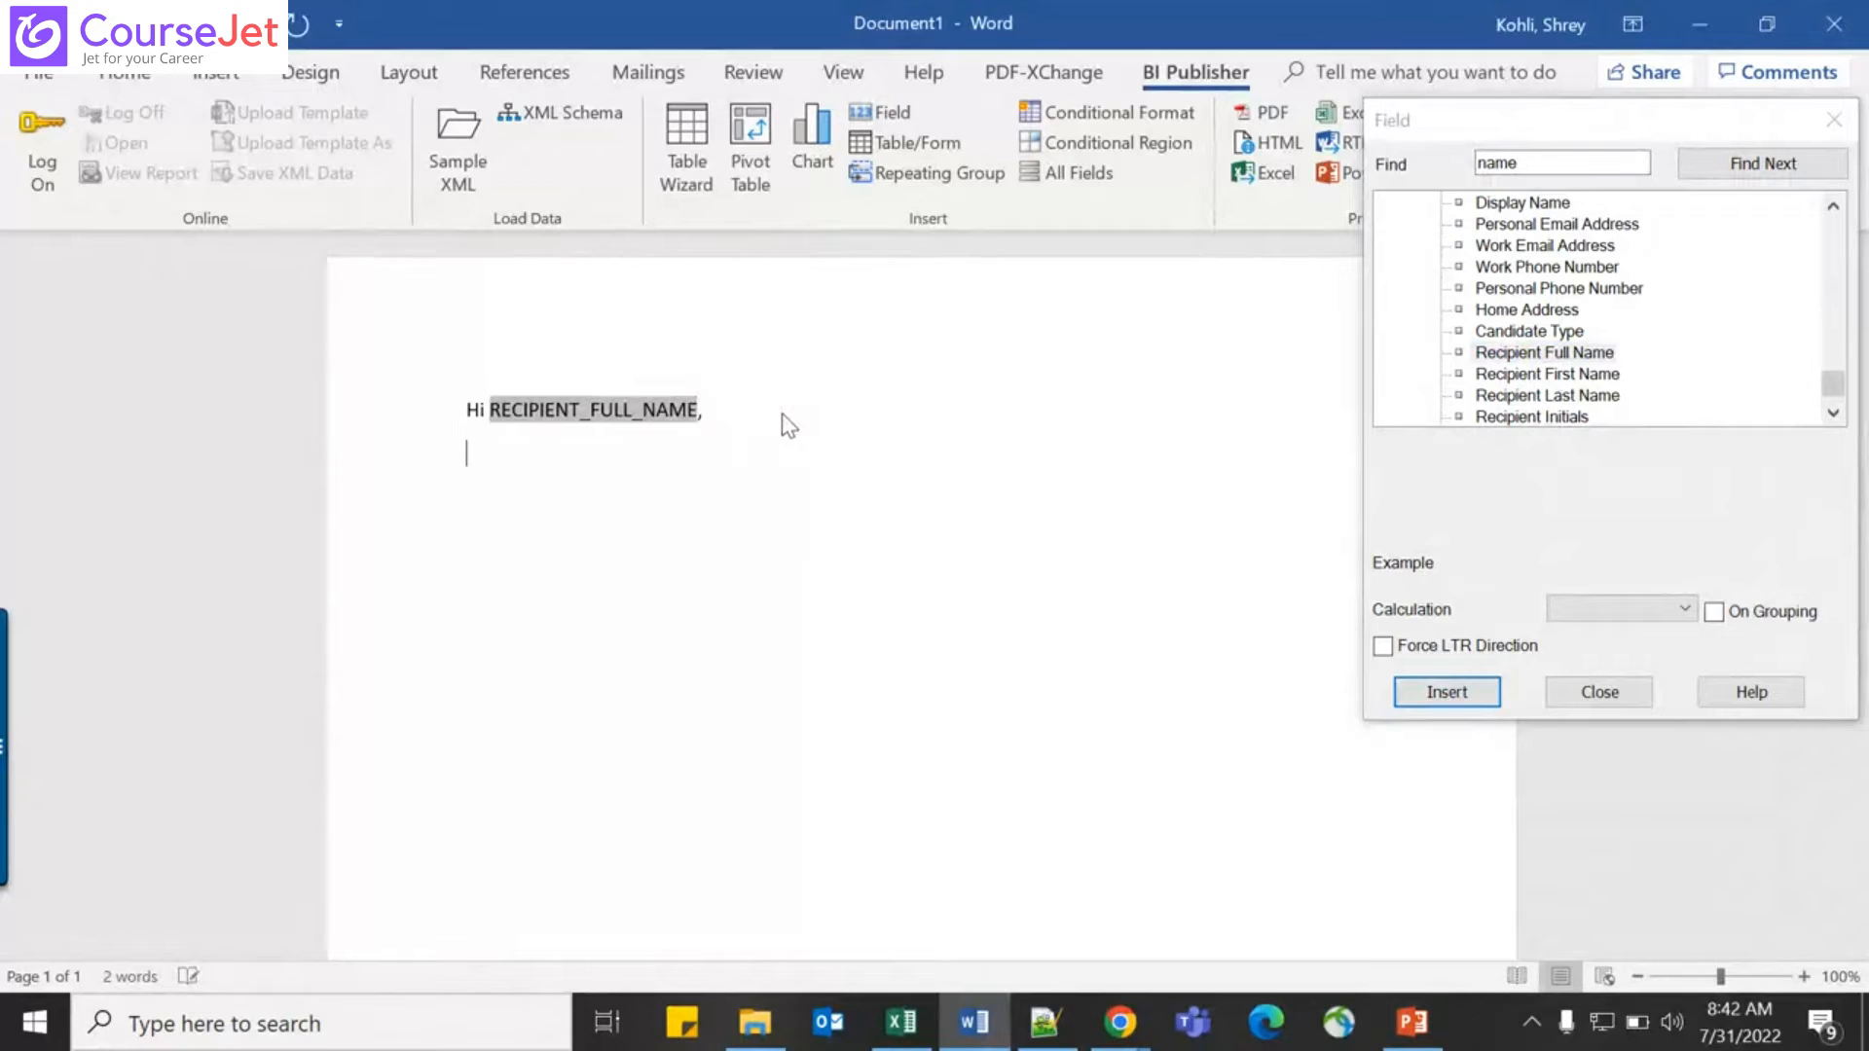
pyautogui.press('Return')
pyautogui.write('Con')
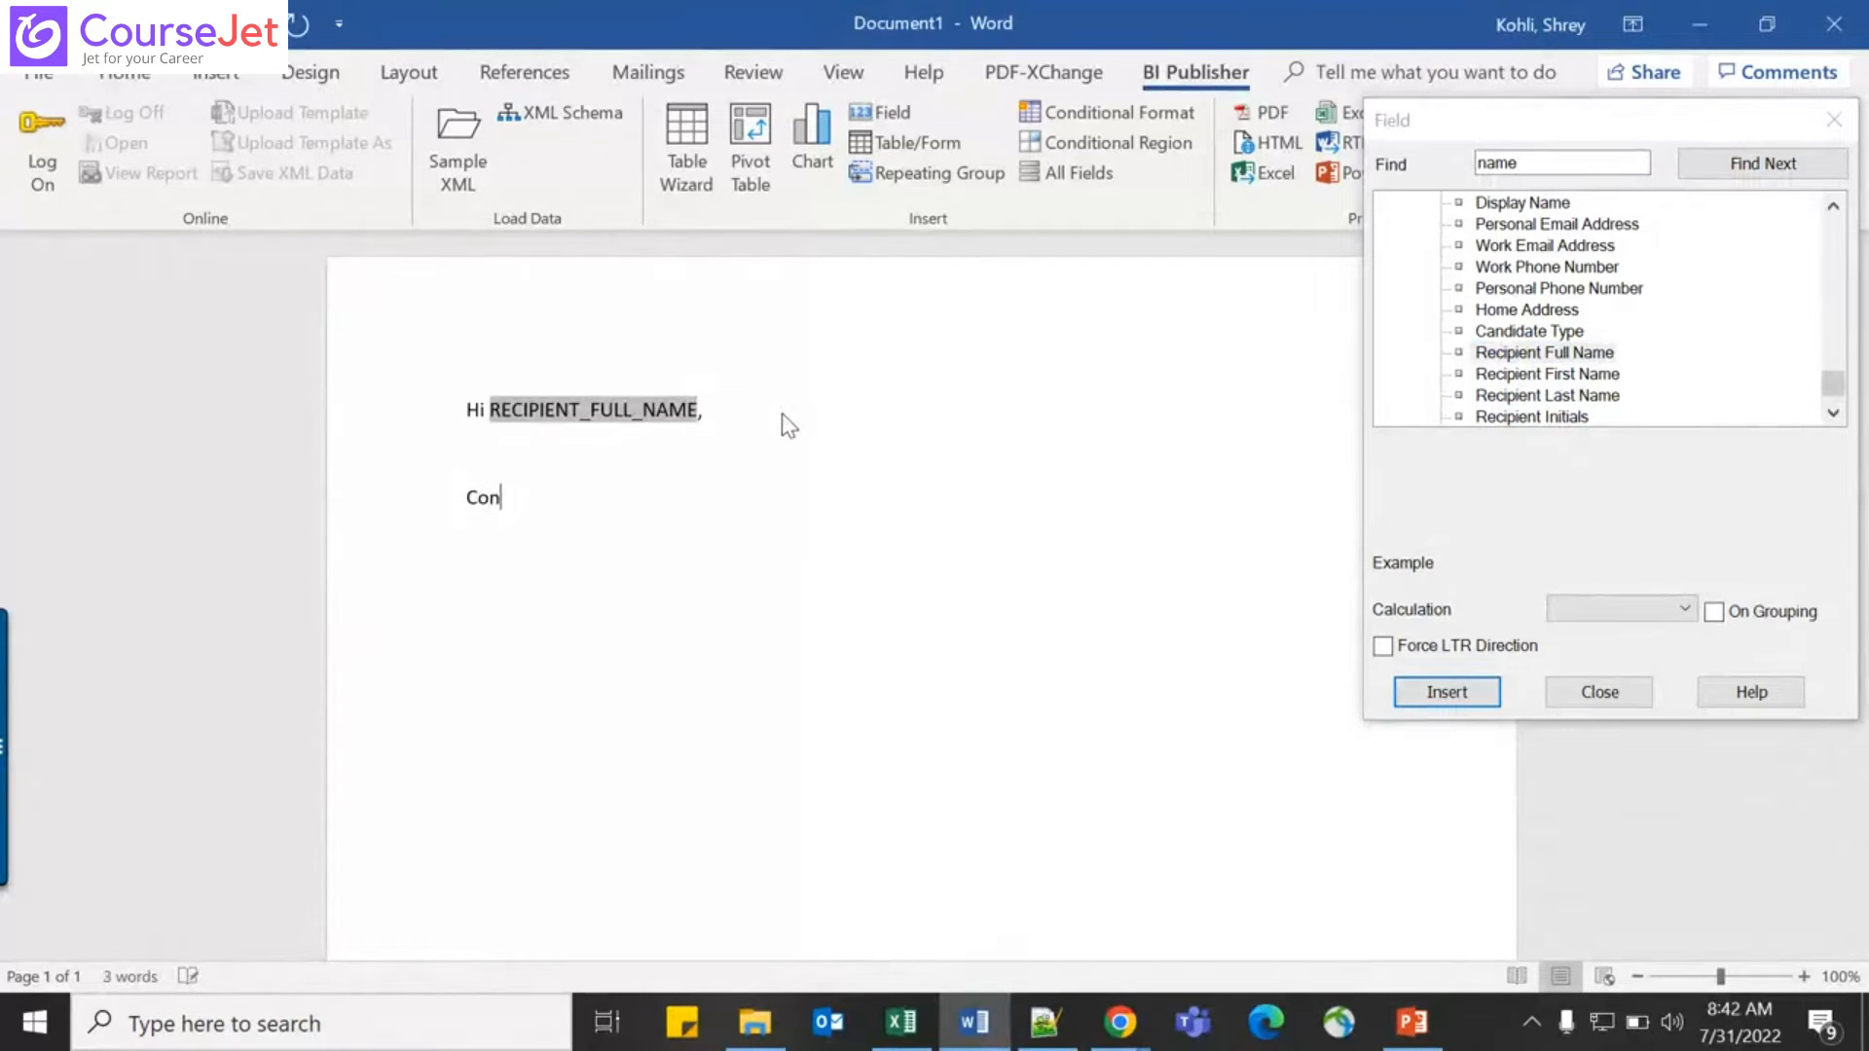
pyautogui.write('gratylations')
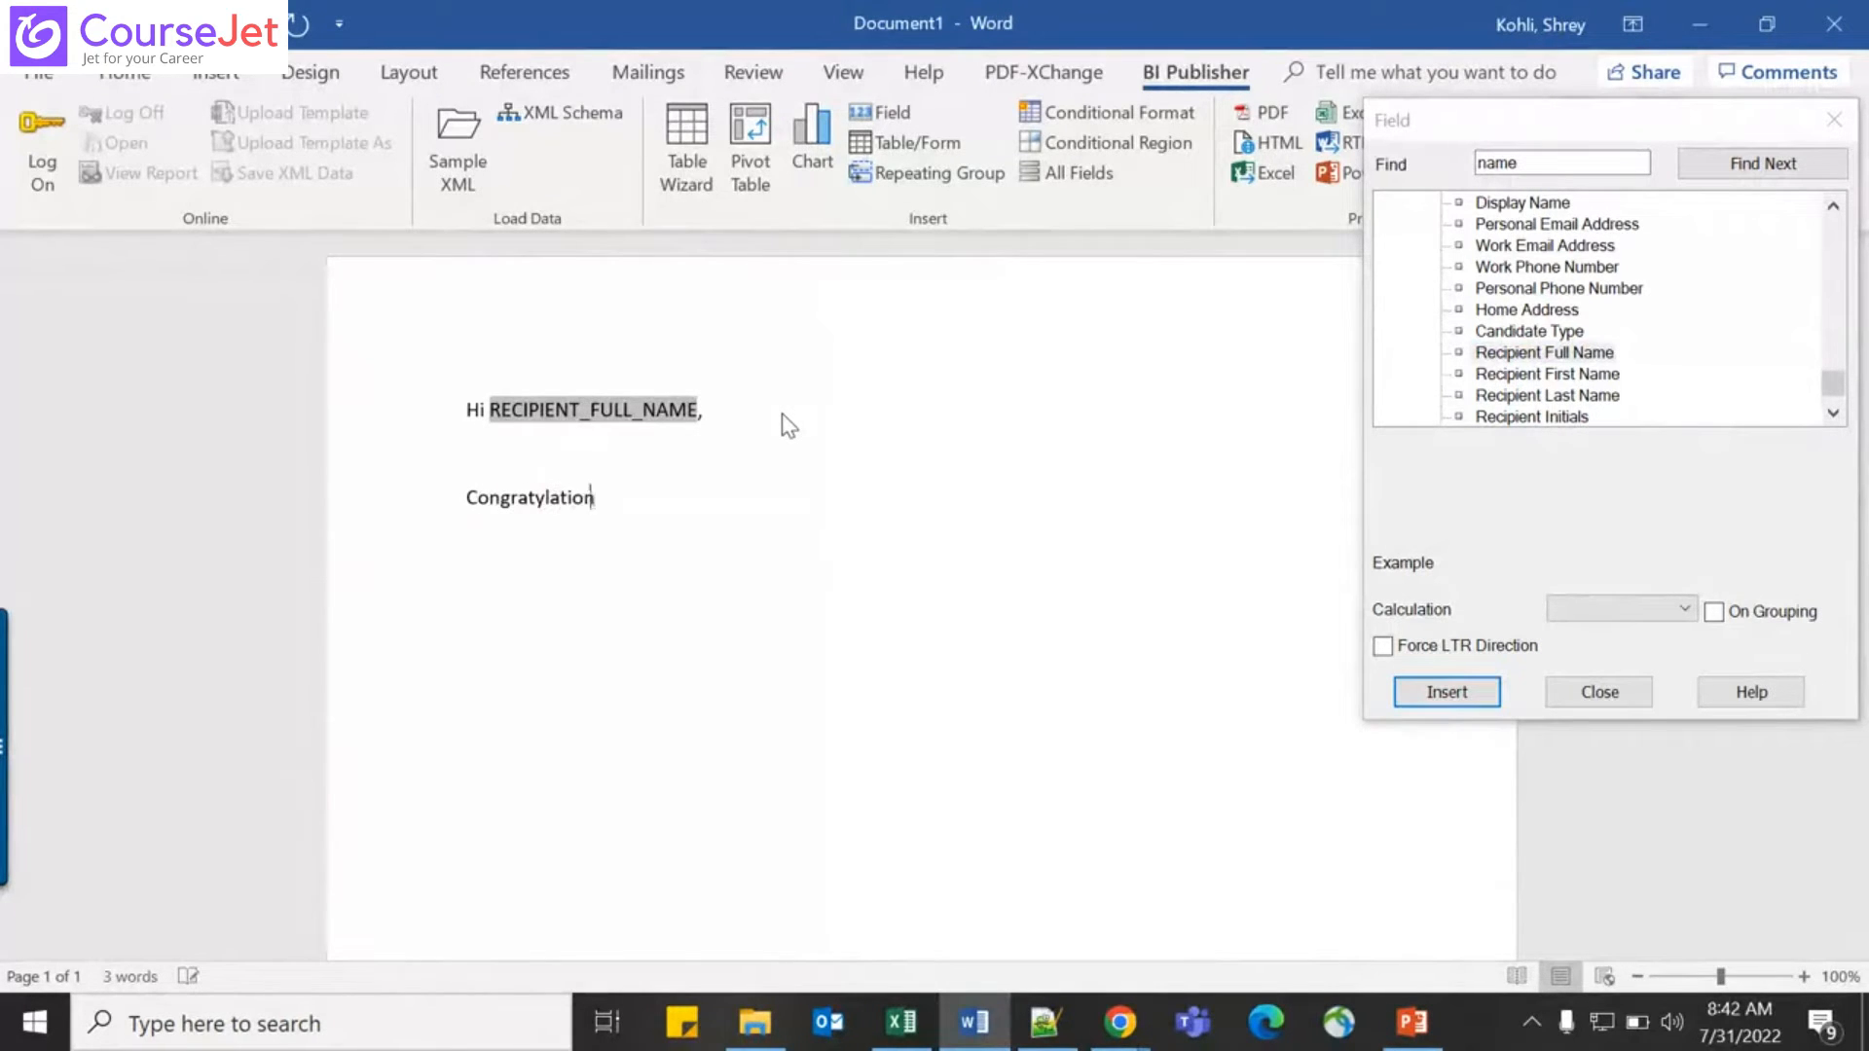
pyautogui.press('BackSpace')
pyautogui.press('BackSpace')
pyautogui.press('BackSpace')
pyautogui.press('BackSpace')
pyautogui.press('BackSpace')
pyautogui.press('BackSpace')
pyautogui.press('BackSpace')
pyautogui.press('BackSpace')
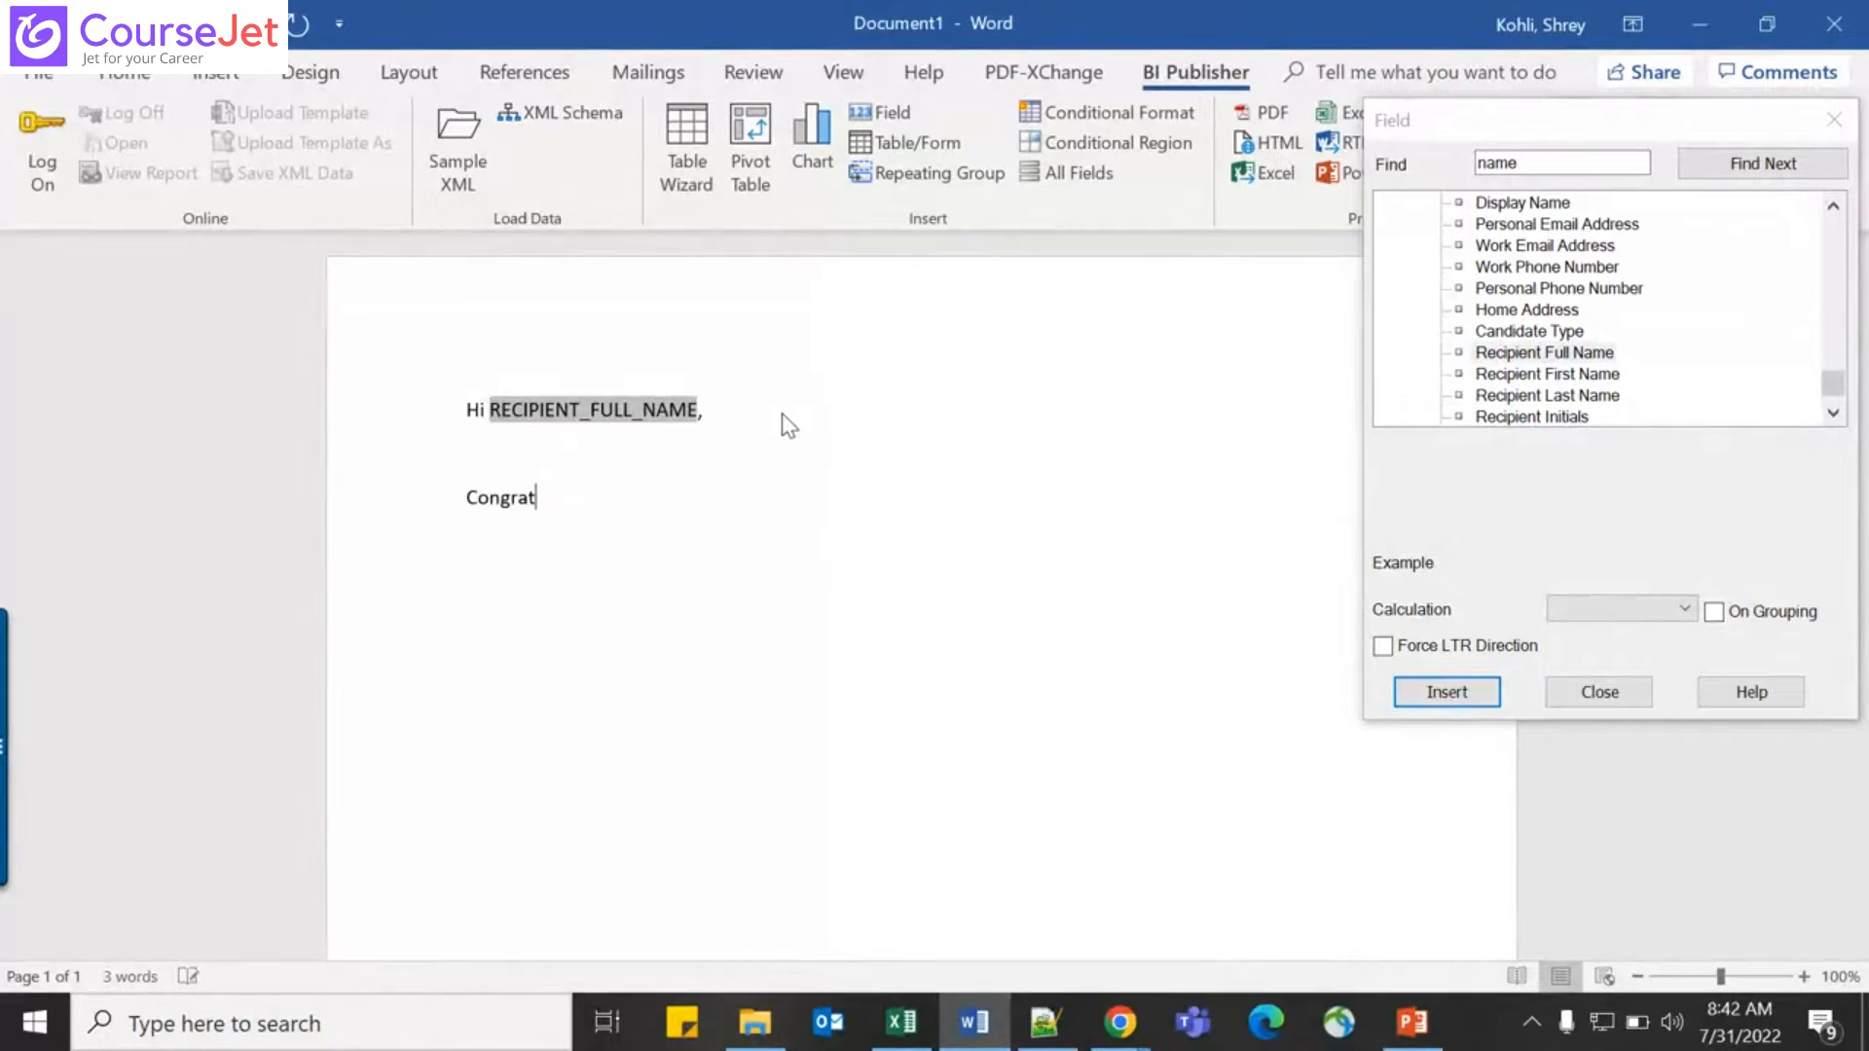
pyautogui.write('ulati')
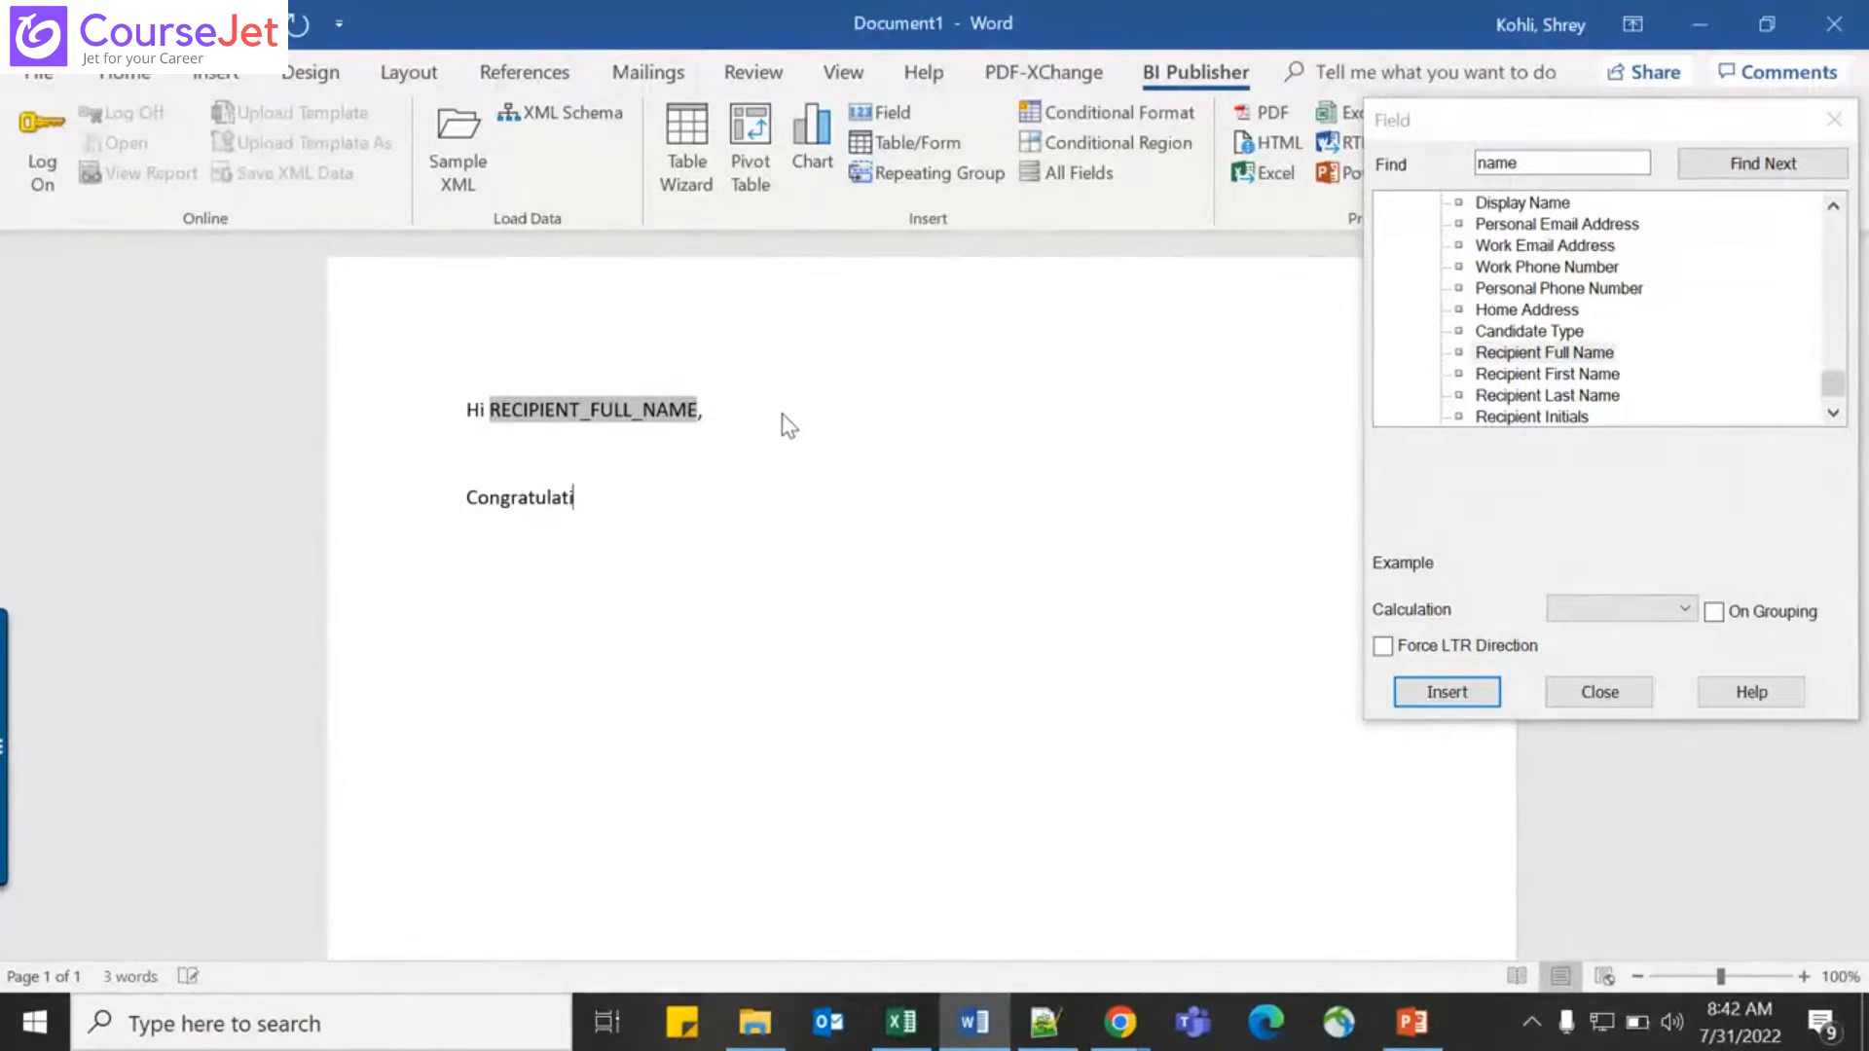
pyautogui.write('ons !')
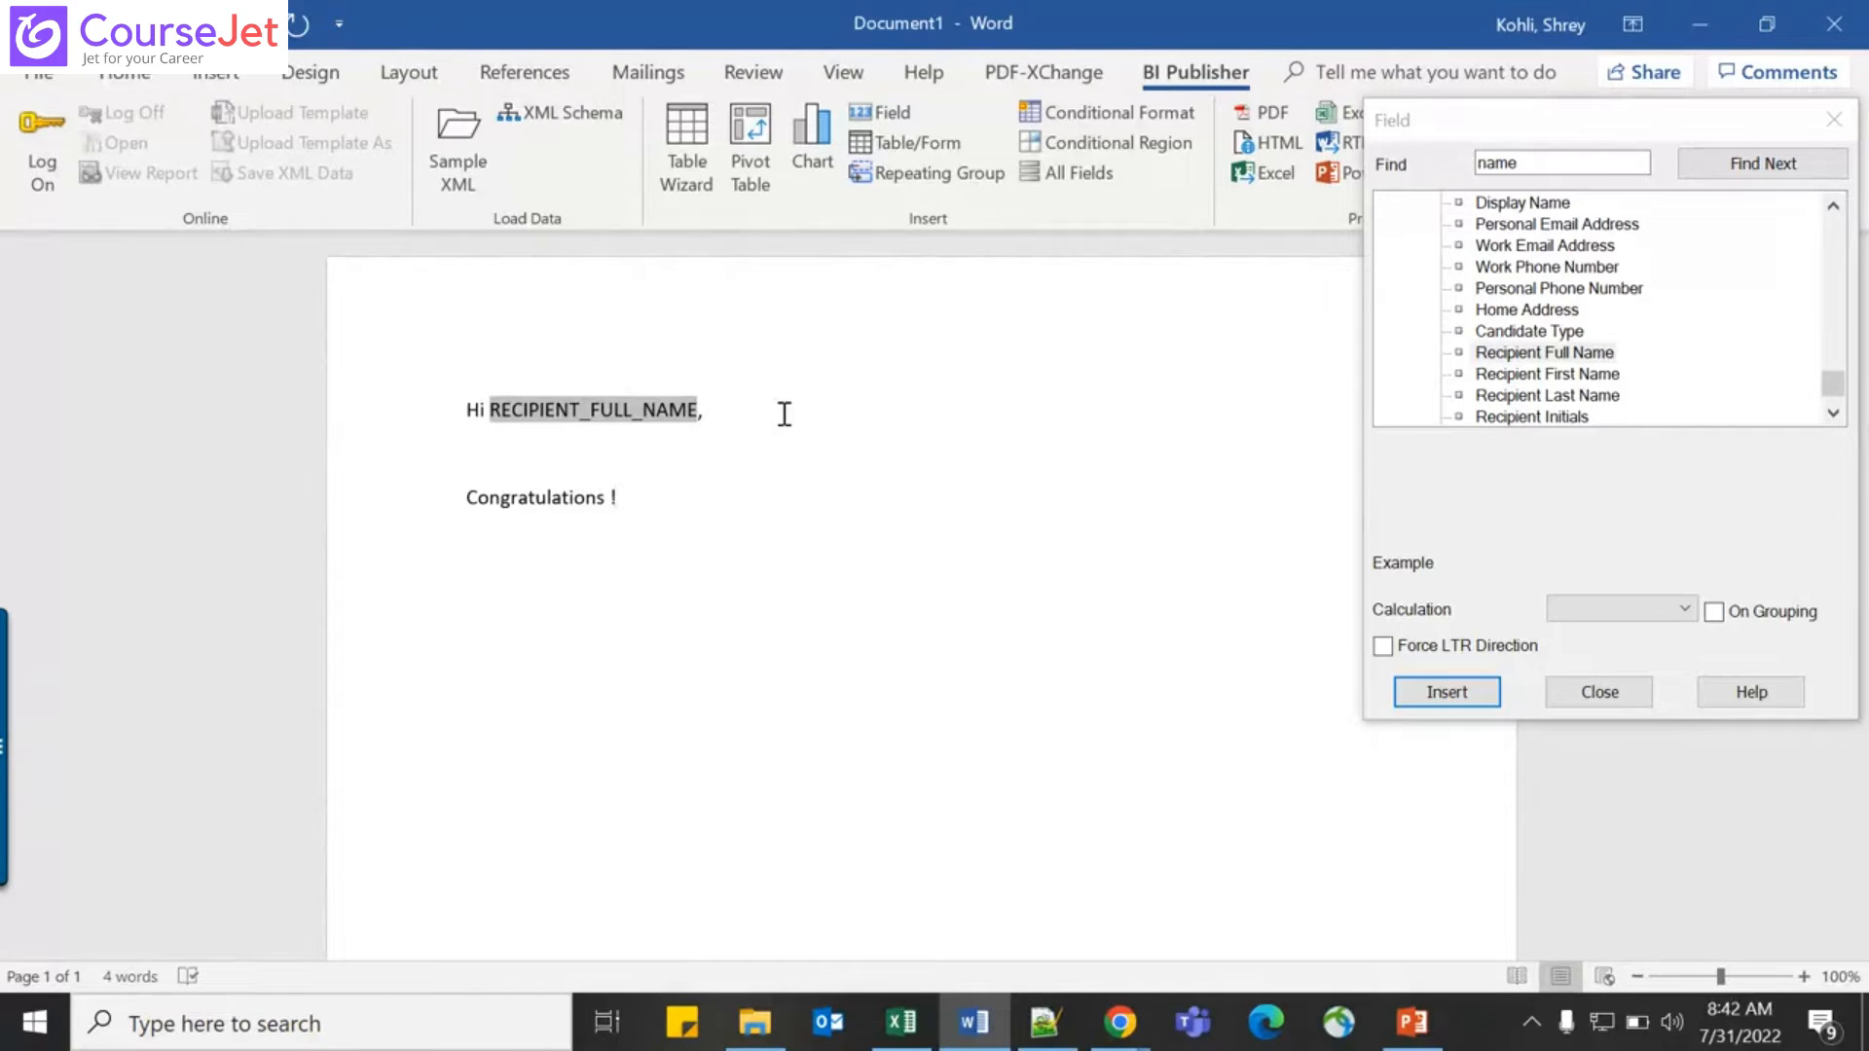
pyautogui.press('Return')
pyautogui.write('We have Offered you a')
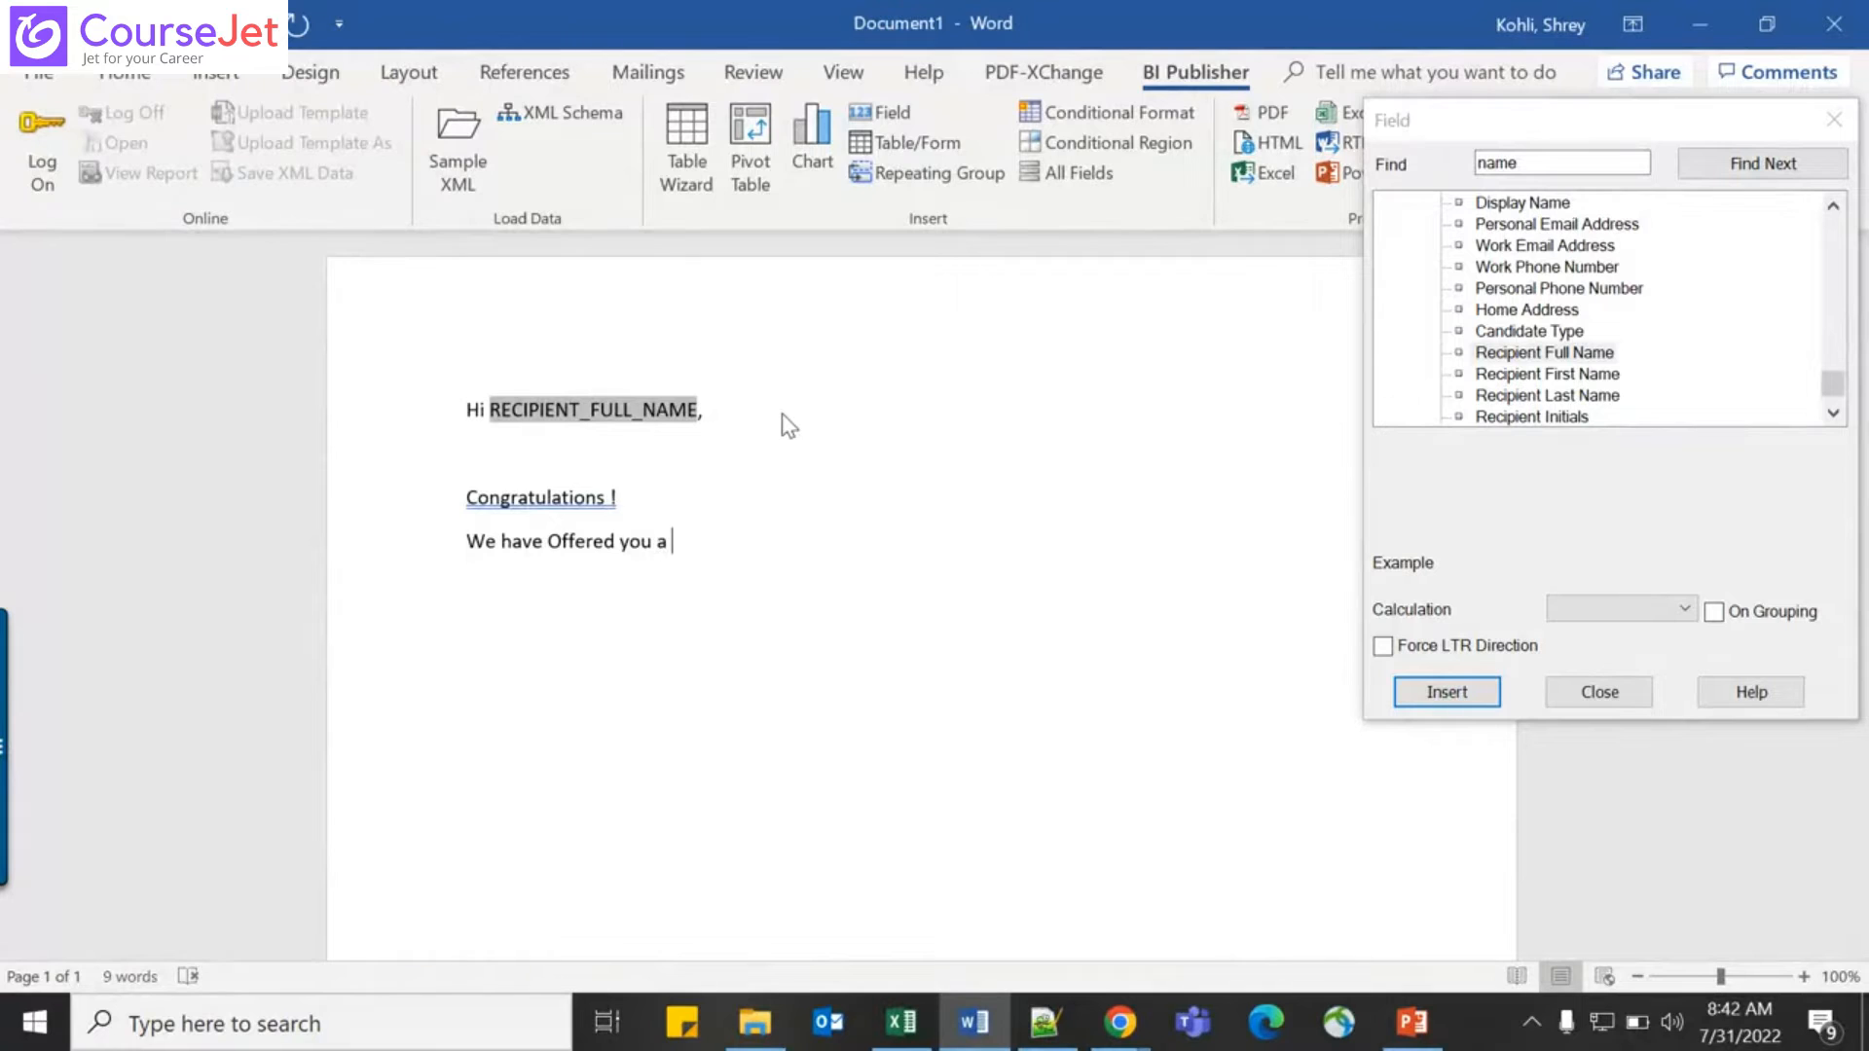
pyautogui.hotkey('shift', 'Home')
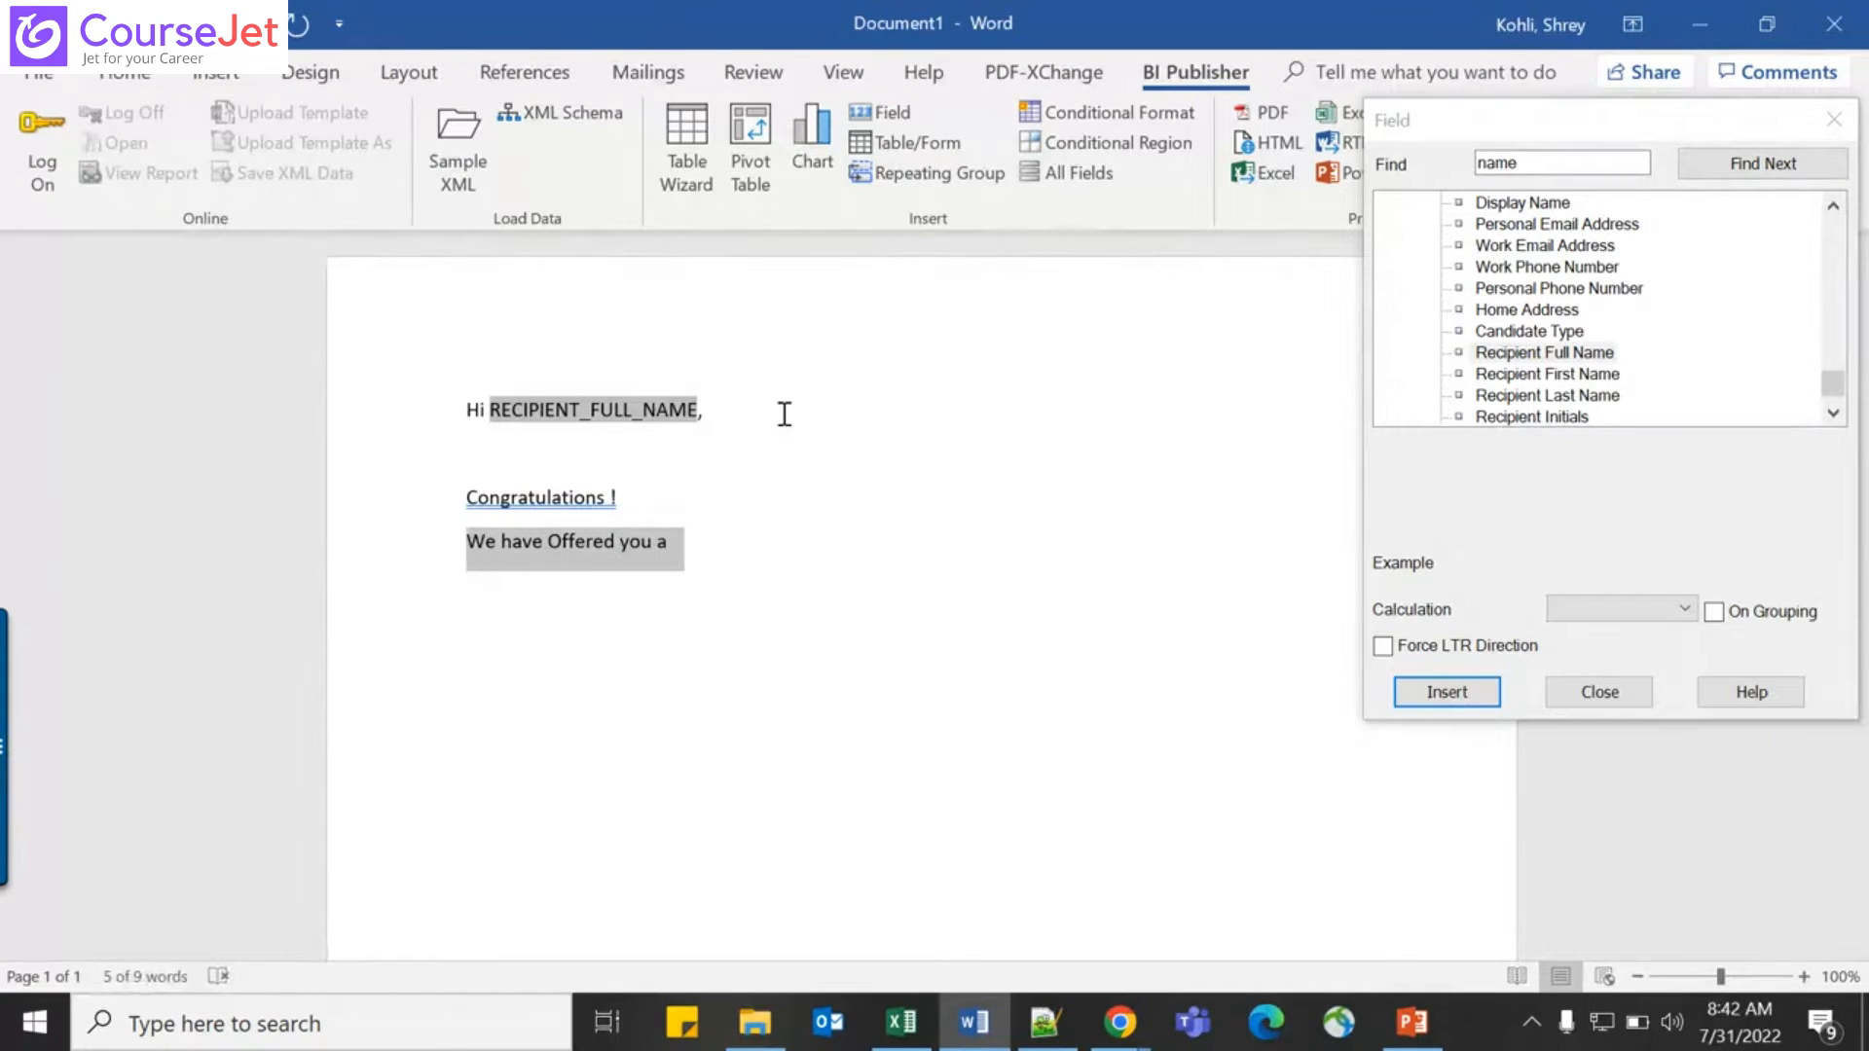
# Step: Write "You have been selected for a Job role" on the line below "Congratulations !"
pyautogui.write('You')
pyautogui.press('BackSpace')
pyautogui.press('BackSpace')
pyautogui.write('ou have been selected for a Job role')
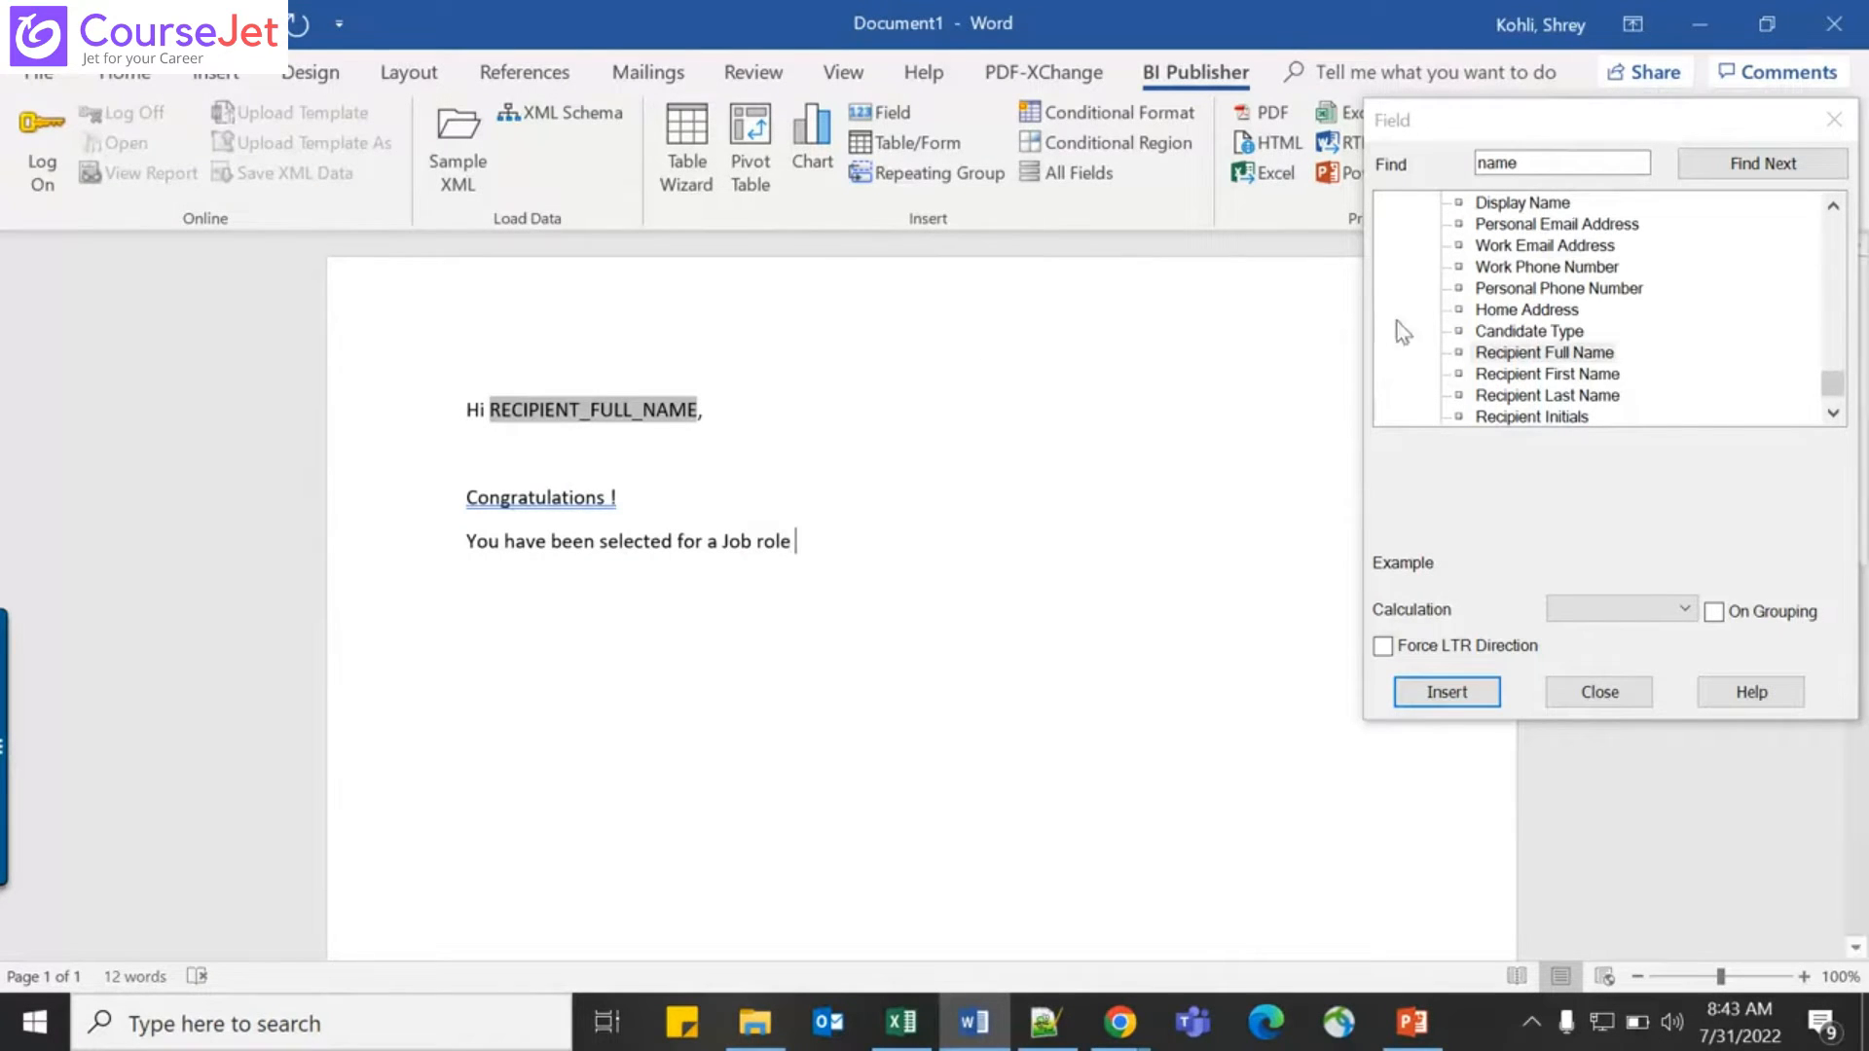
# Step: Search the data fields for "Job" and insert the Recipient Job Title field after "Job role"
pyautogui.doubleClick(1539, 160)
pyautogui.write('Job')
pyautogui.click(1783, 166)
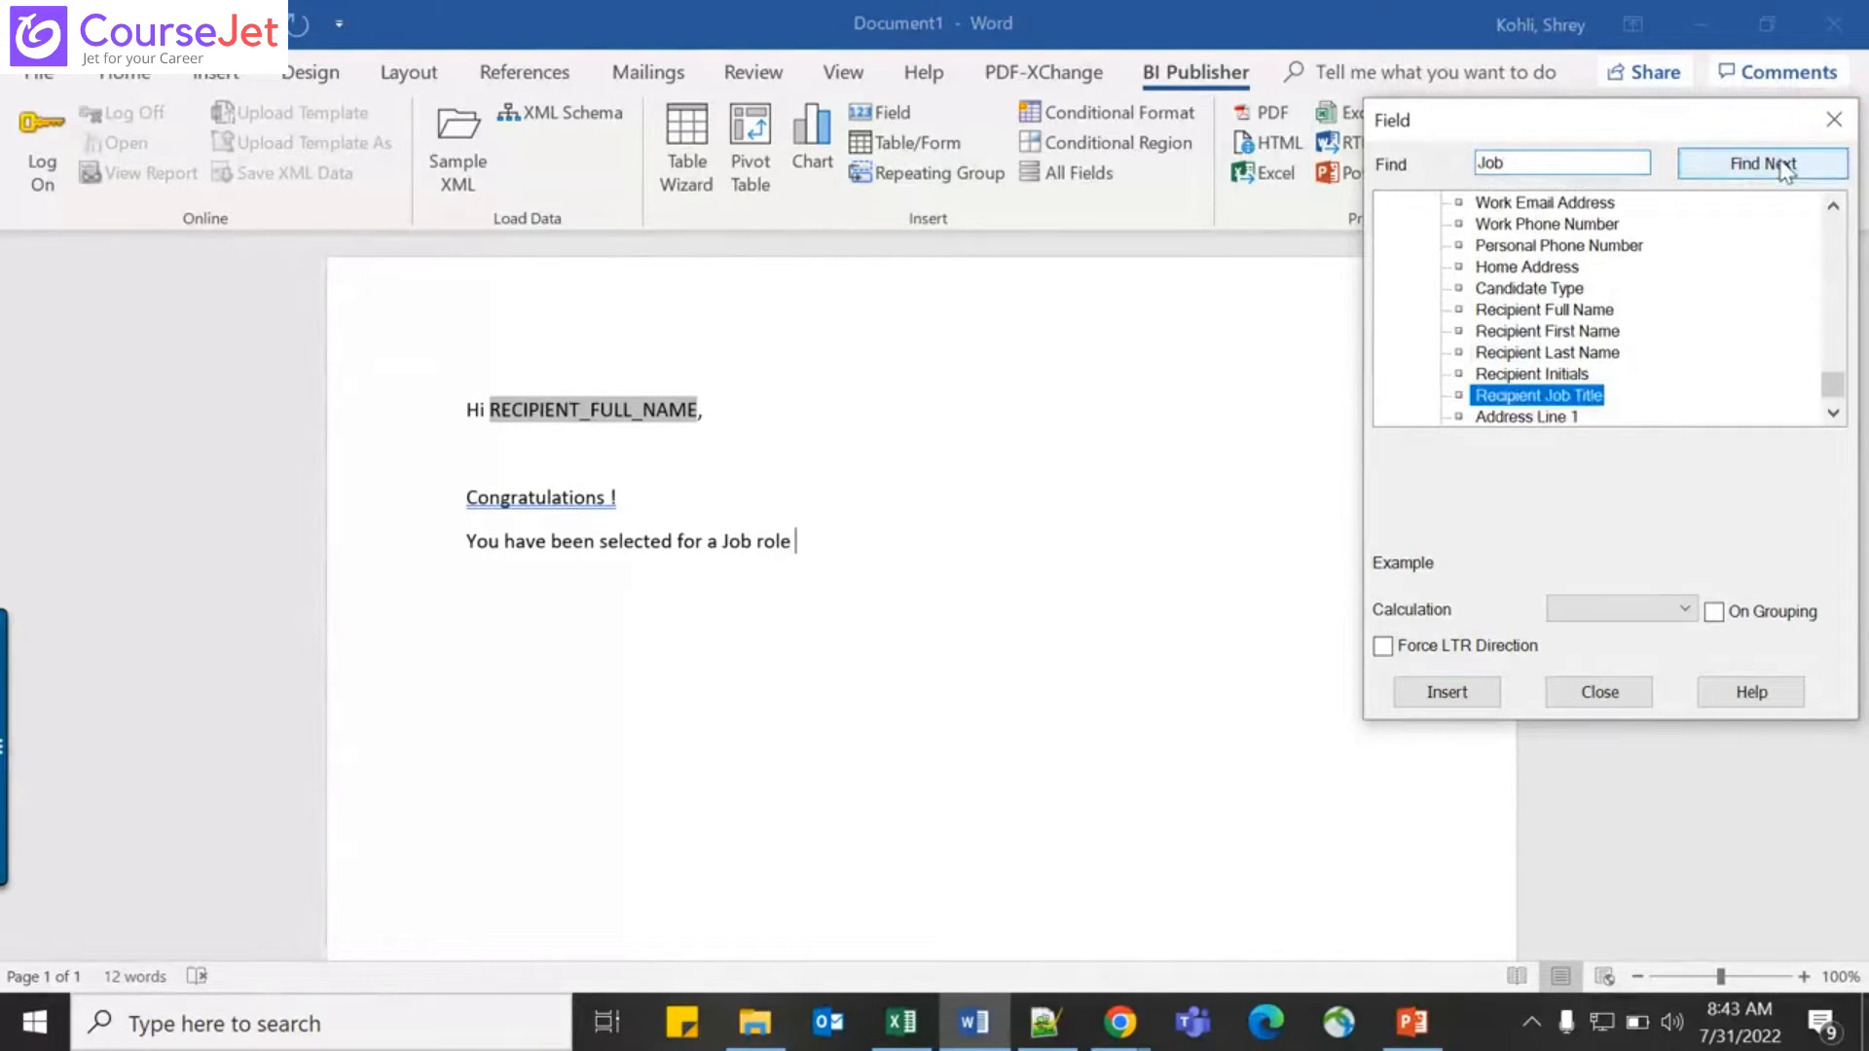
pyautogui.click(1780, 163)
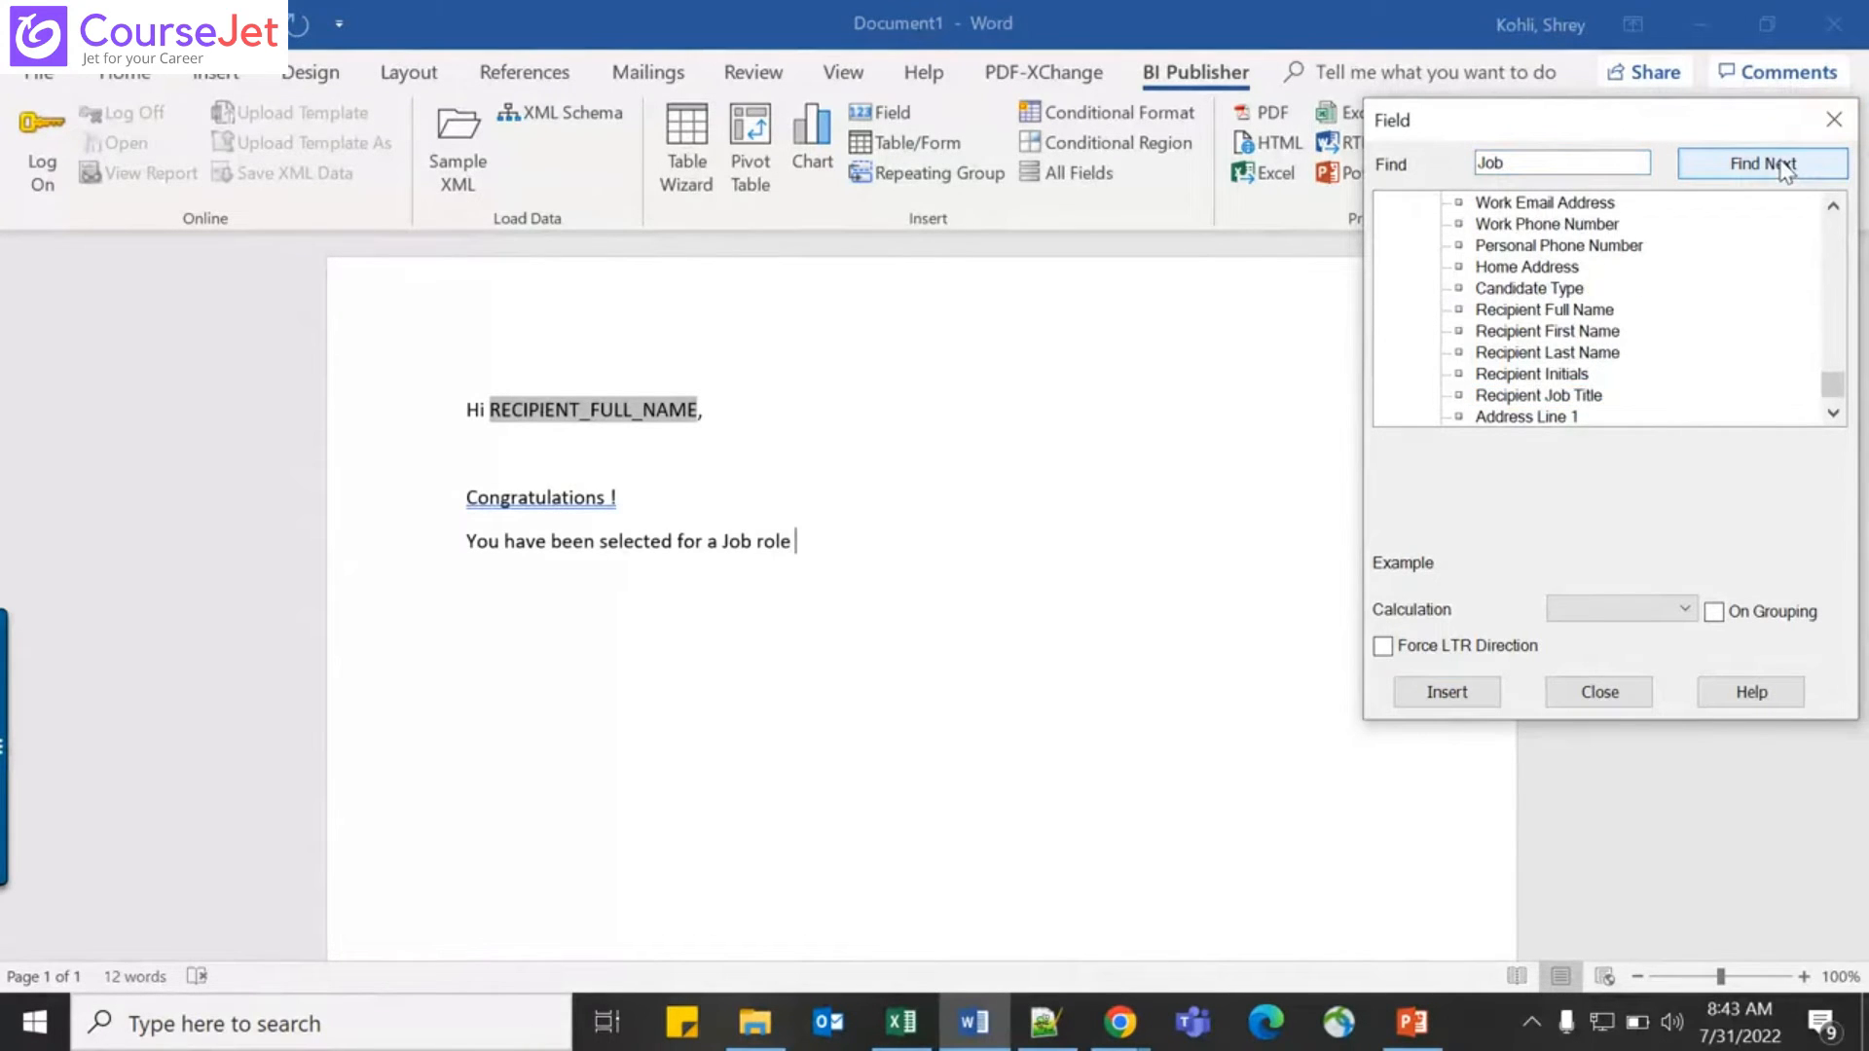
pyautogui.click(1581, 397)
pyautogui.click(1458, 693)
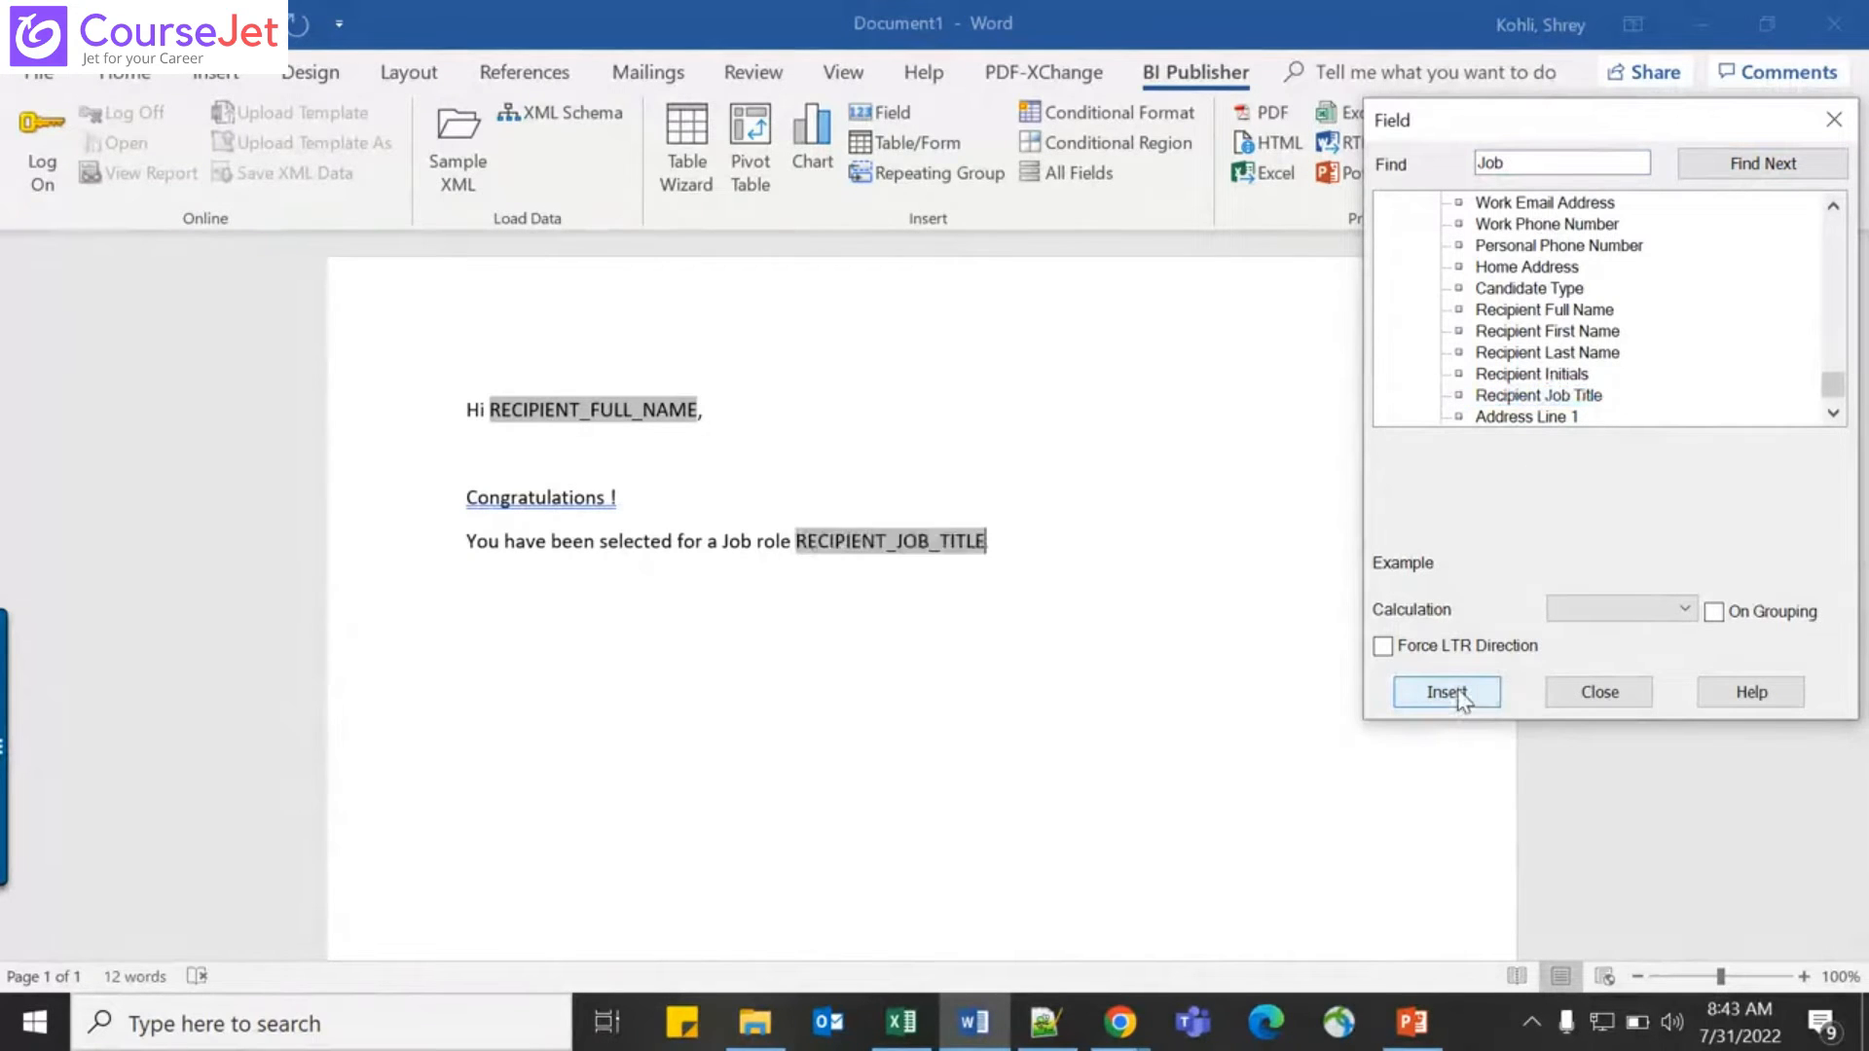
# Step: Continue the sentence after the job title field with "and your start date will be"
pyautogui.click(1065, 545)
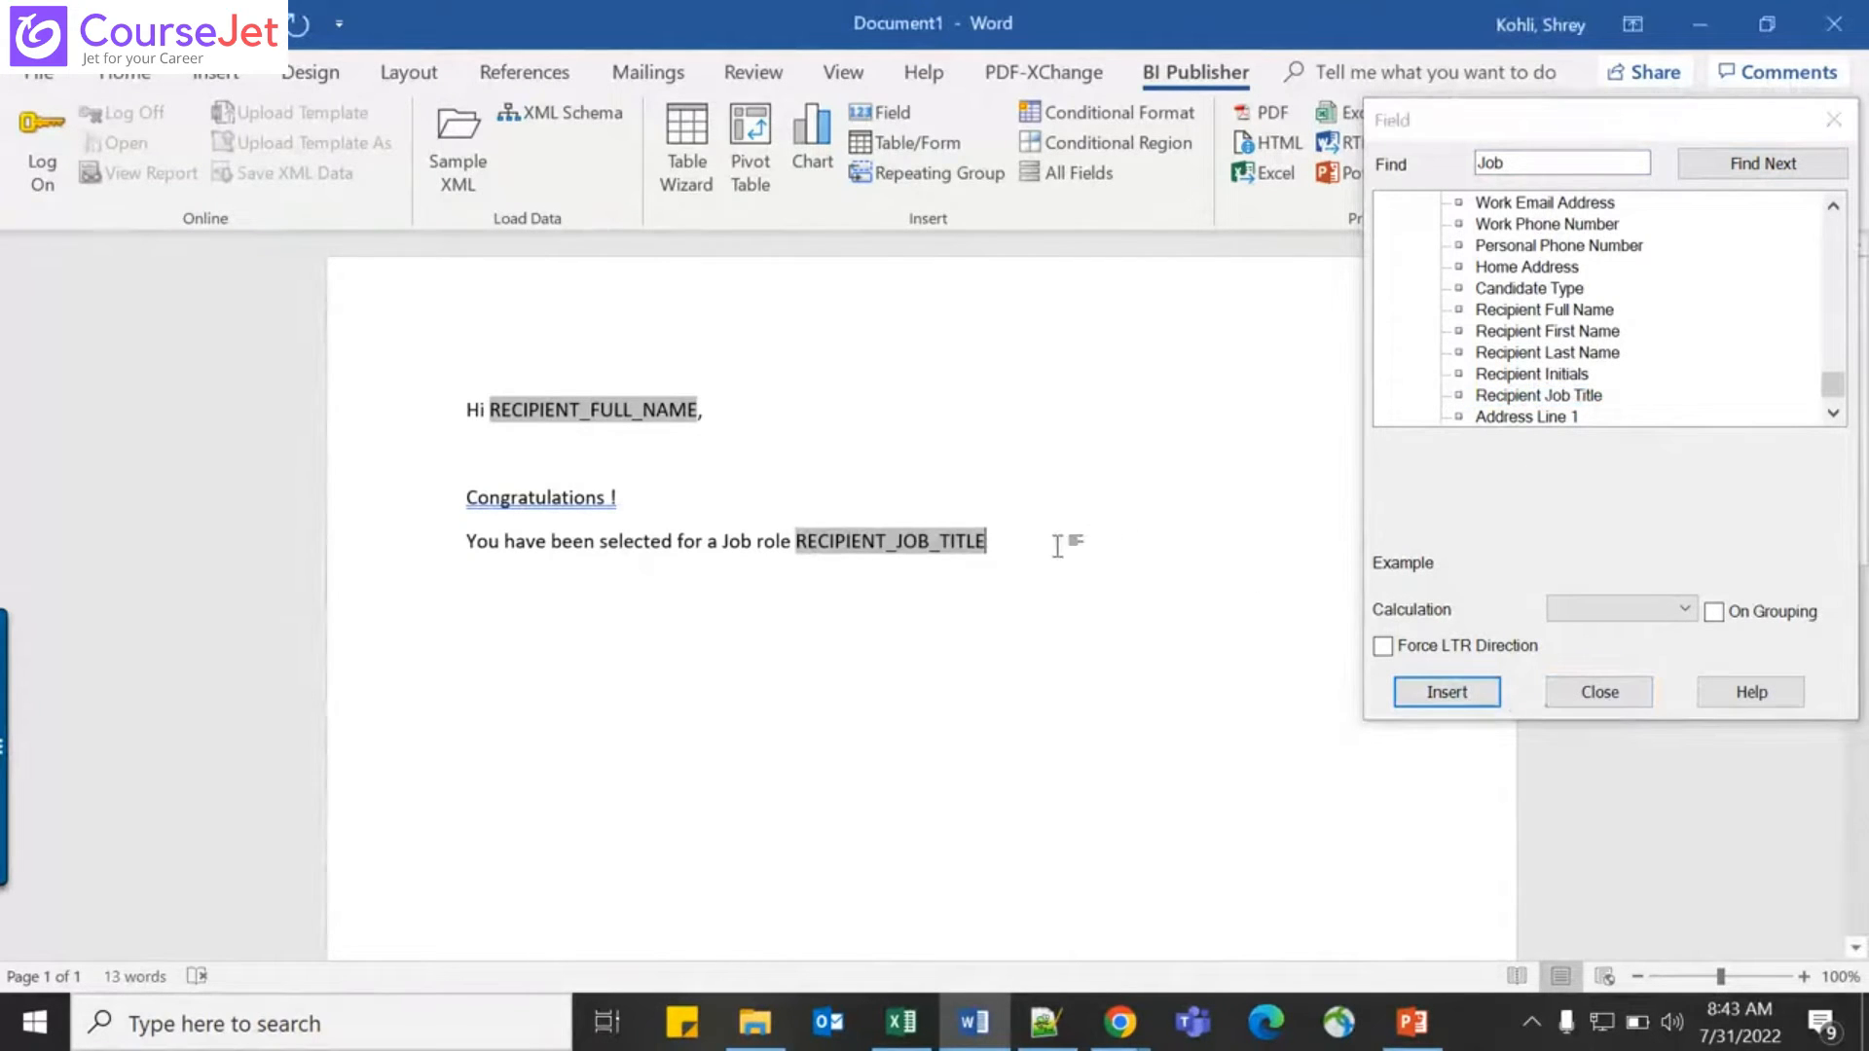
pyautogui.write('as')
pyautogui.press('BackSpace')
pyautogui.write('nd your start date will be')
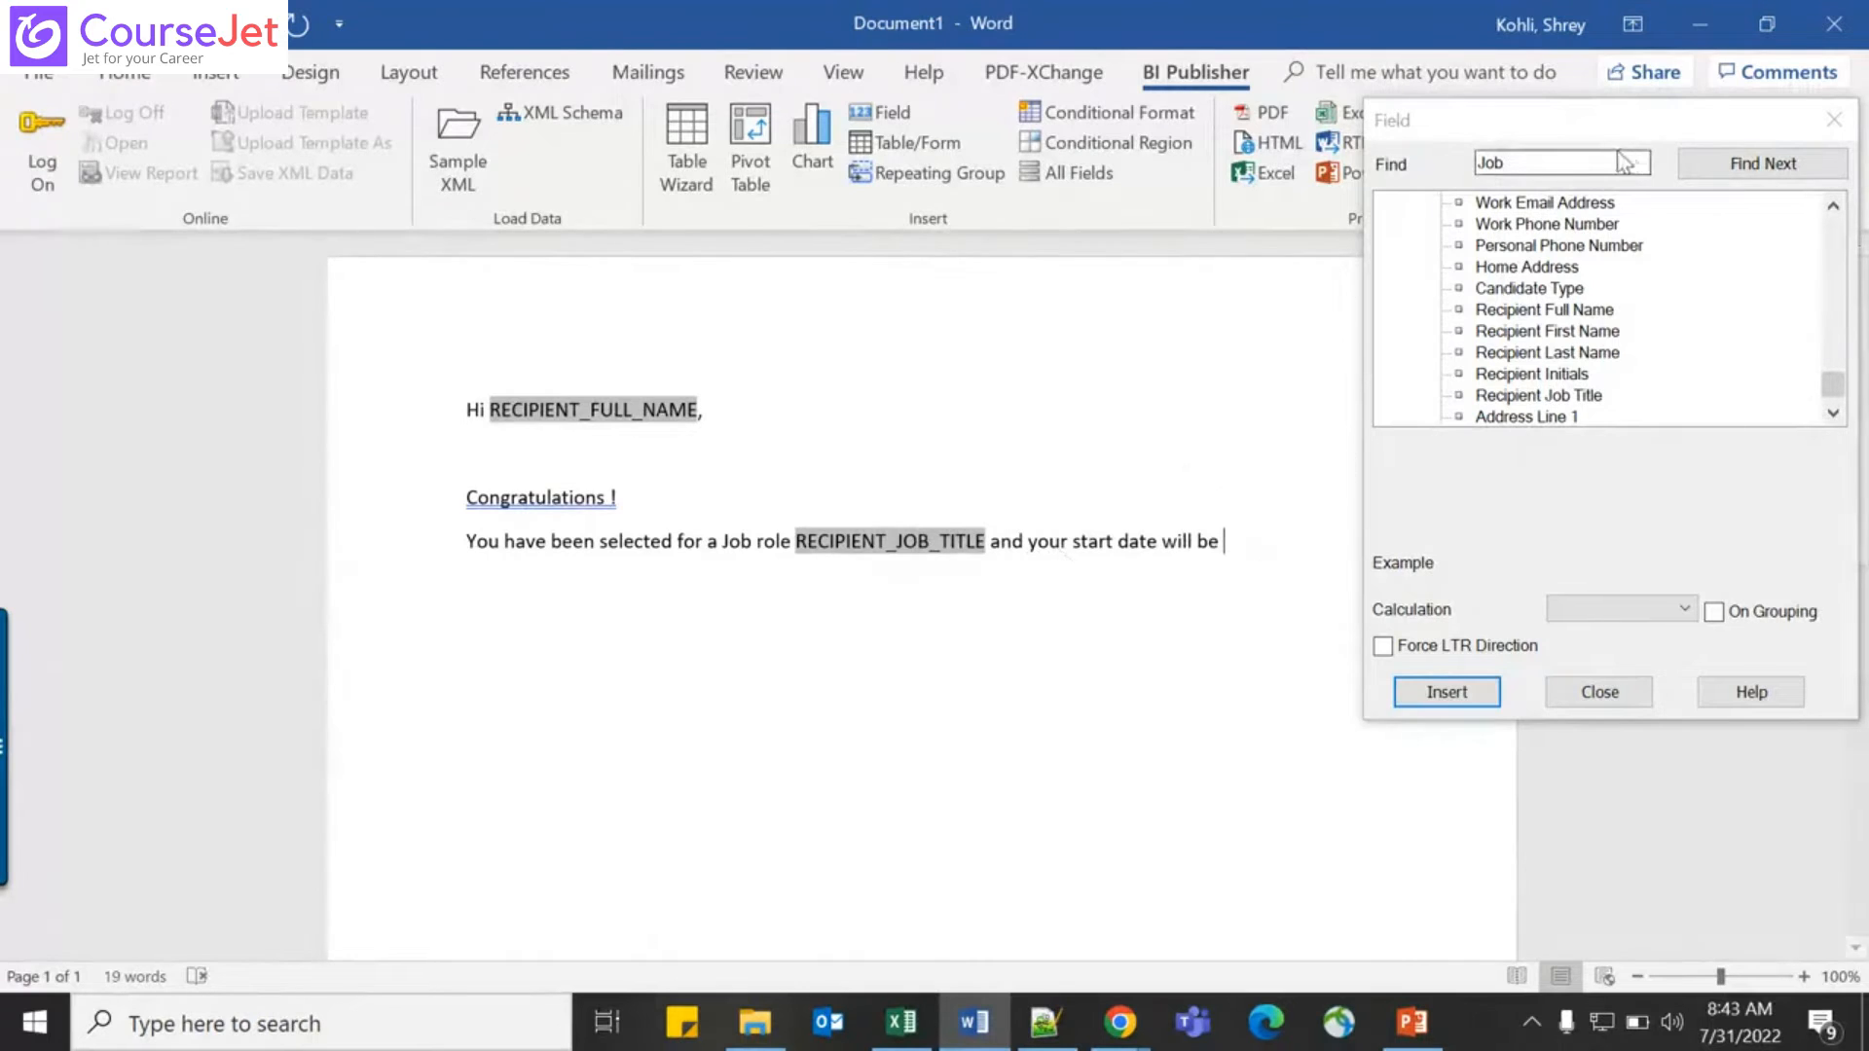
# Step: Search the data fields for "start" and "proposed" to look for a start date field
pyautogui.click(1547, 160)
pyautogui.write('start')
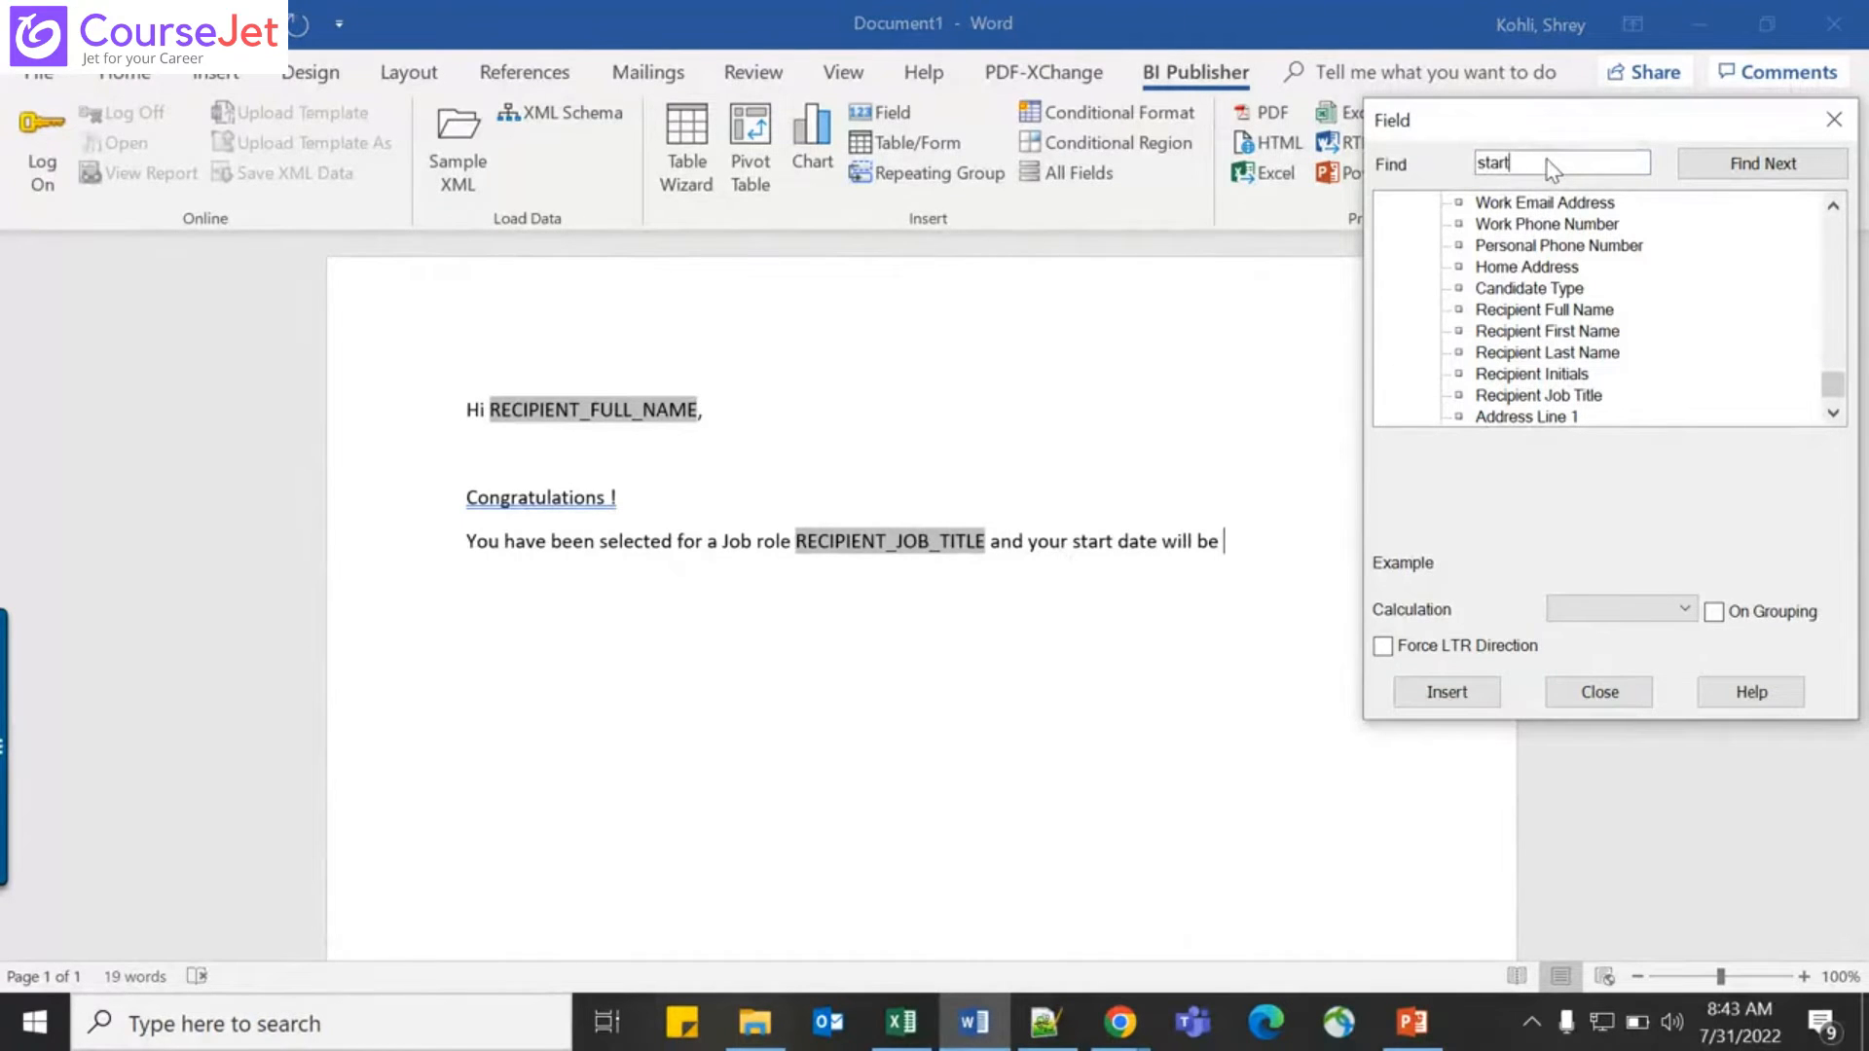
pyautogui.click(1772, 165)
pyautogui.write('proposed')
pyautogui.click(1782, 166)
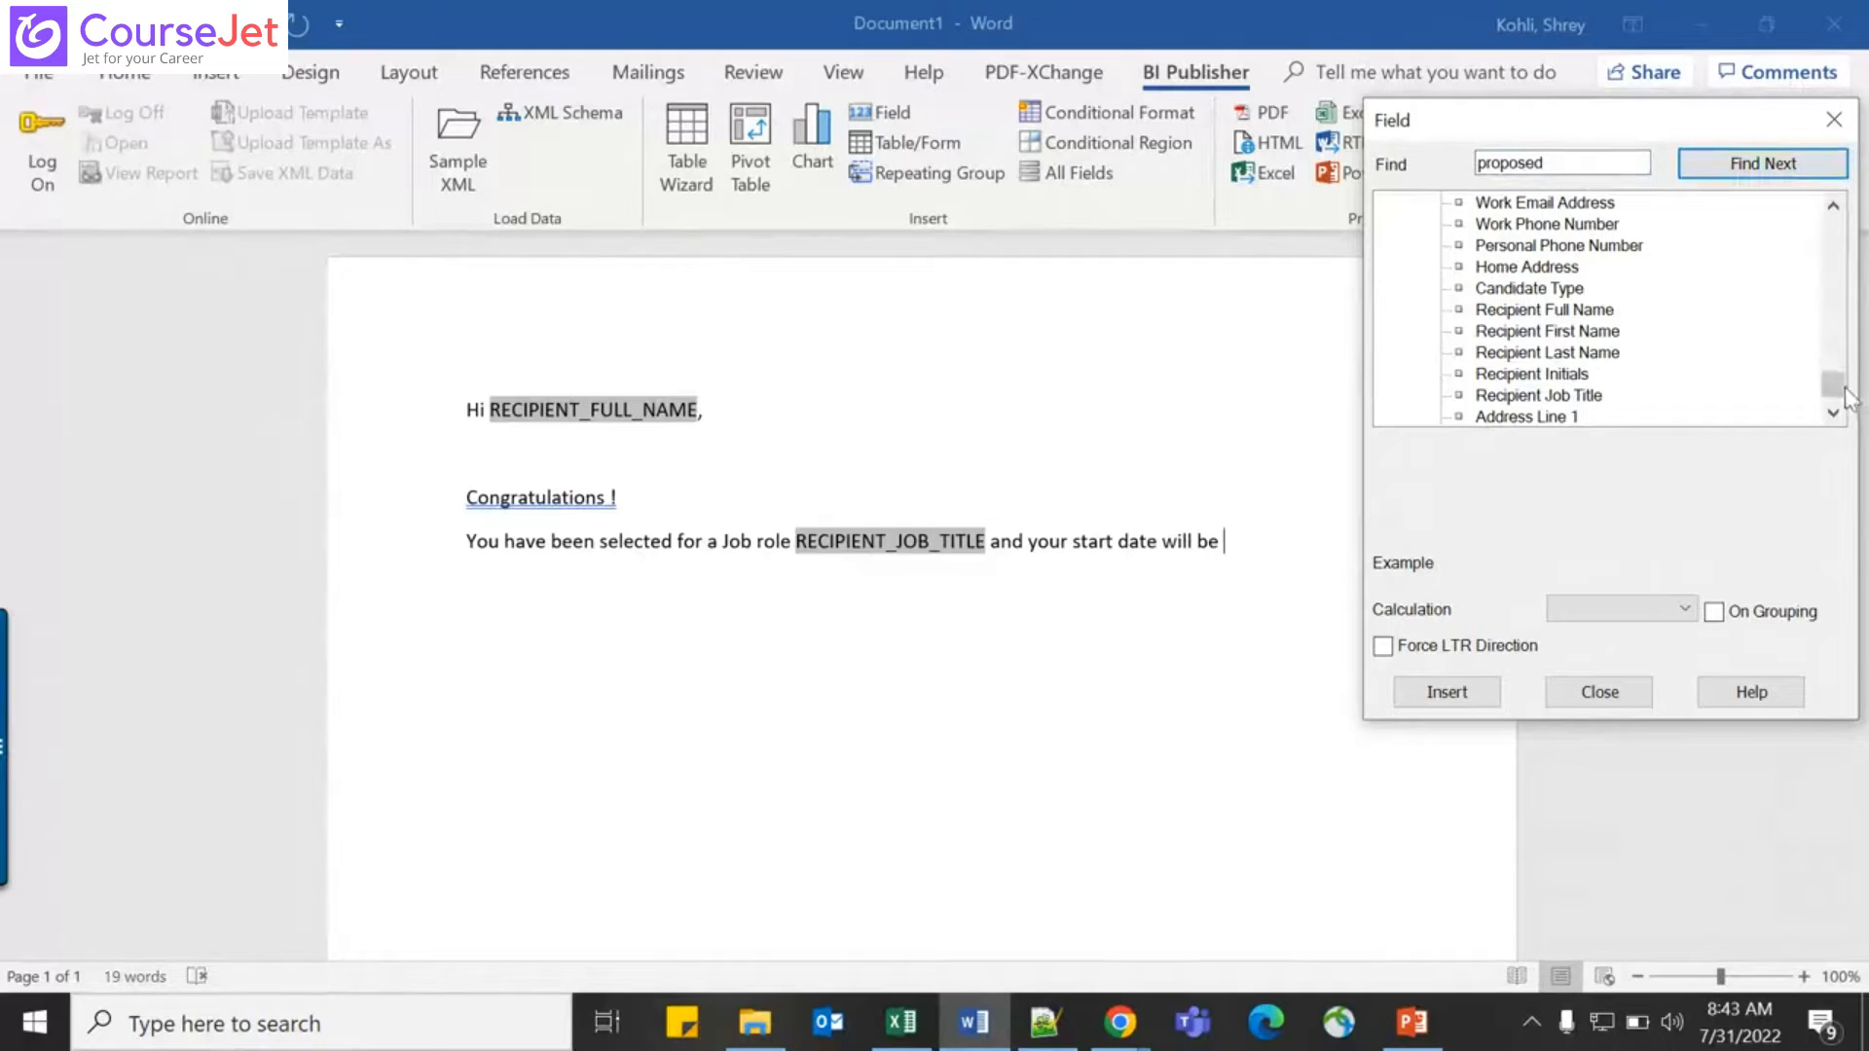
pyautogui.scroll(-3, 1834, 390)
pyautogui.moveTo(1841, 394); pyautogui.dragTo(1834, 229)
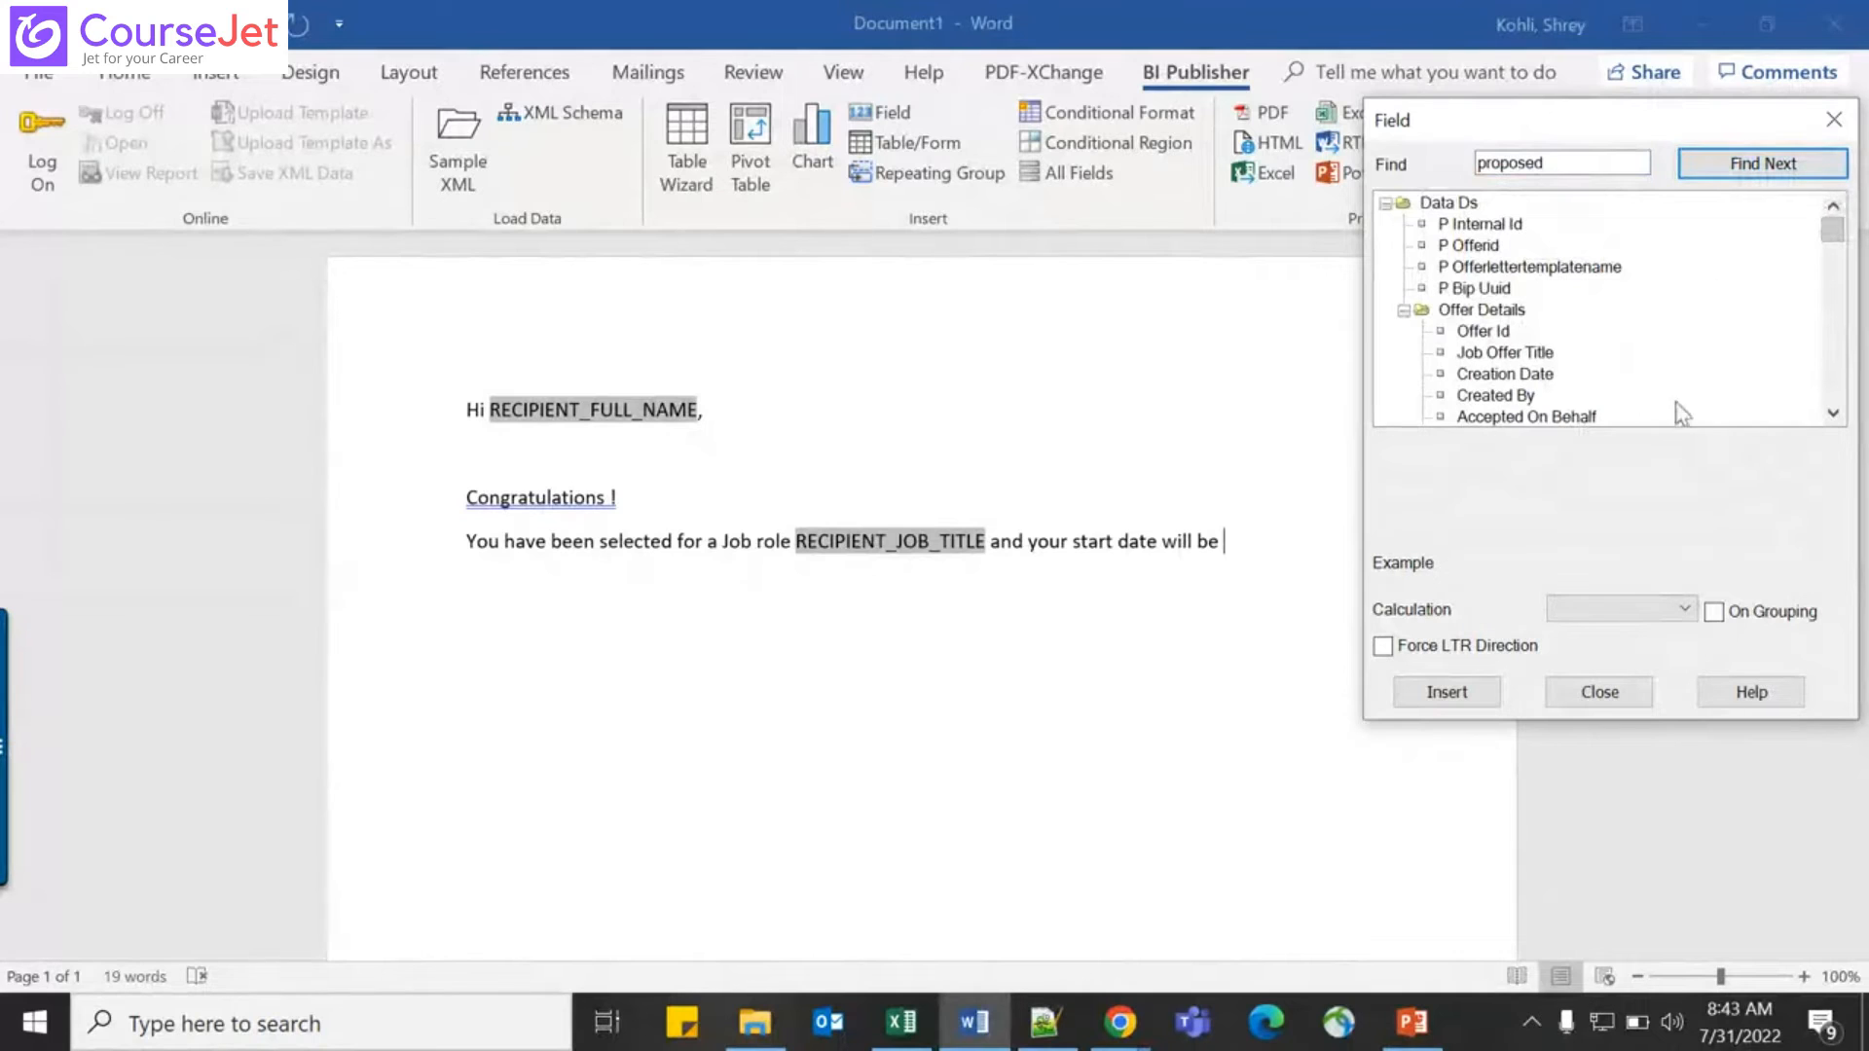
pyautogui.click(1586, 164)
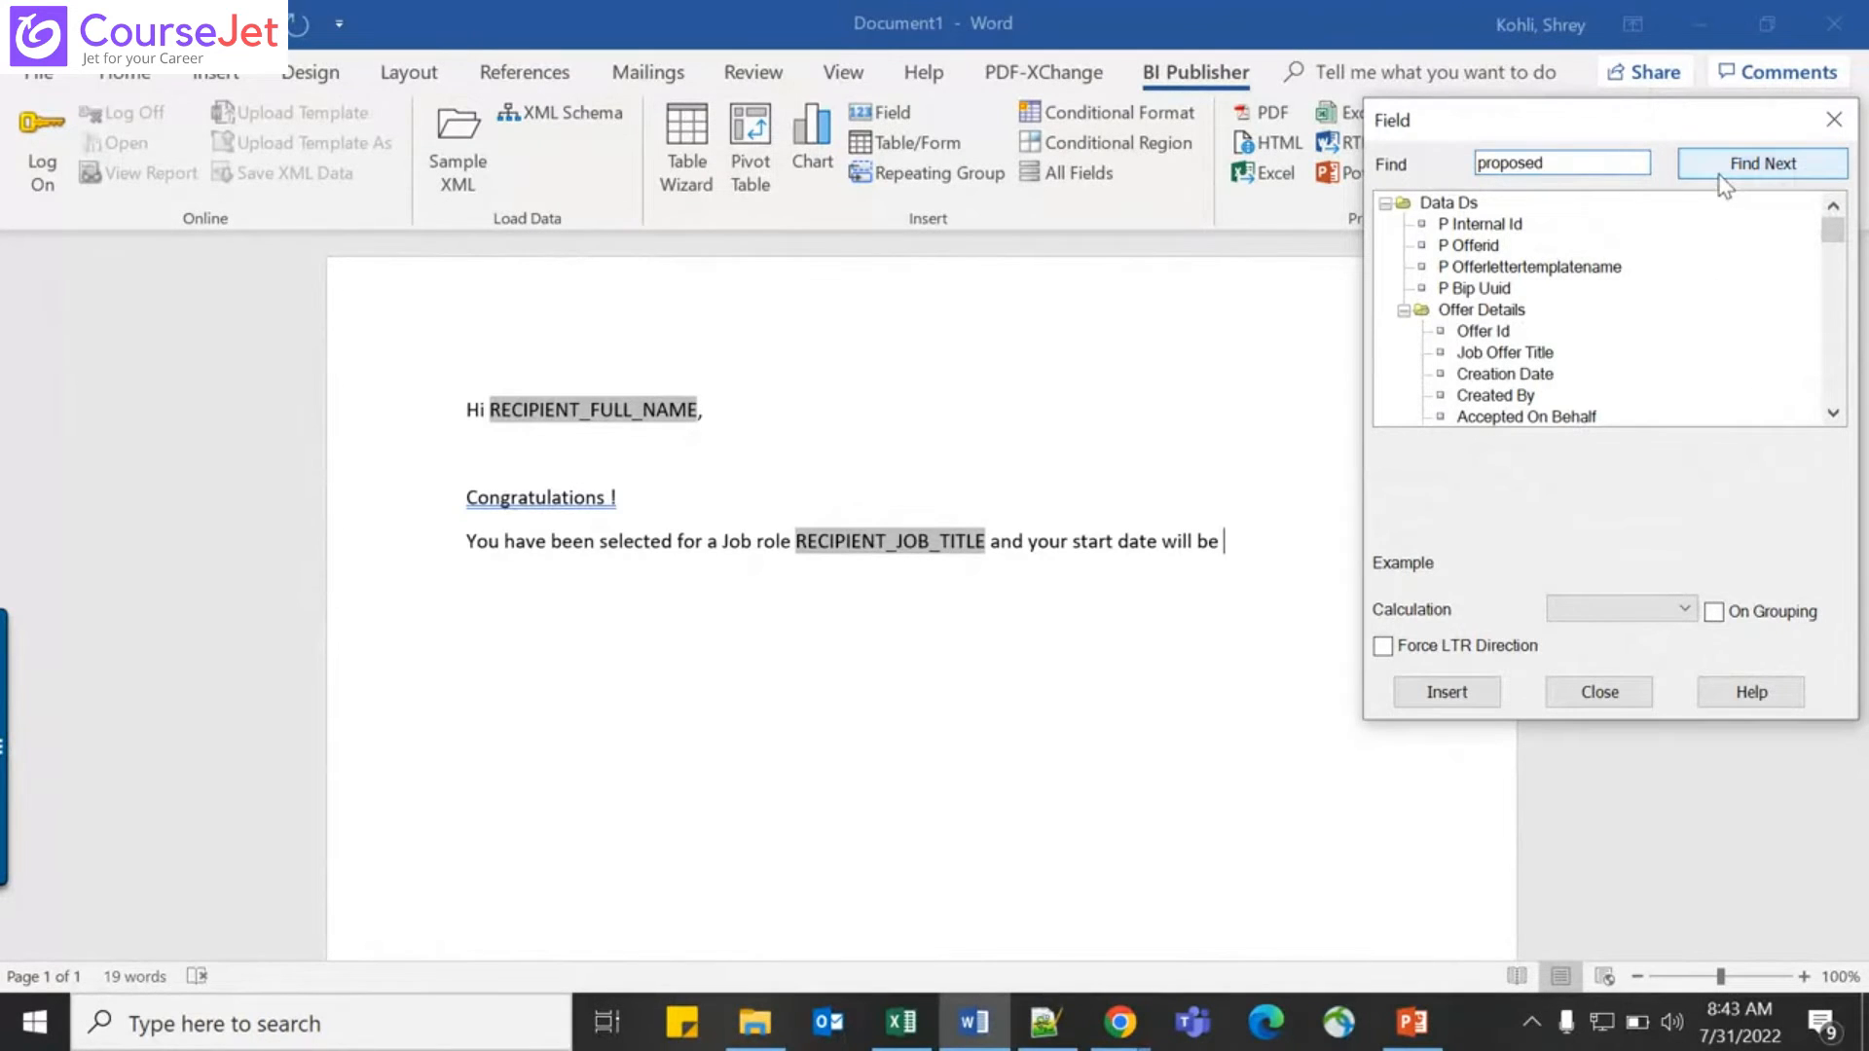
# Step: Search the data fields for "date" and go through the matches up to Hire Date under Assignment
pyautogui.doubleClick(1621, 164)
pyautogui.write('star')
pyautogui.press('BackSpace')
pyautogui.press('BackSpace')
pyautogui.write('date')
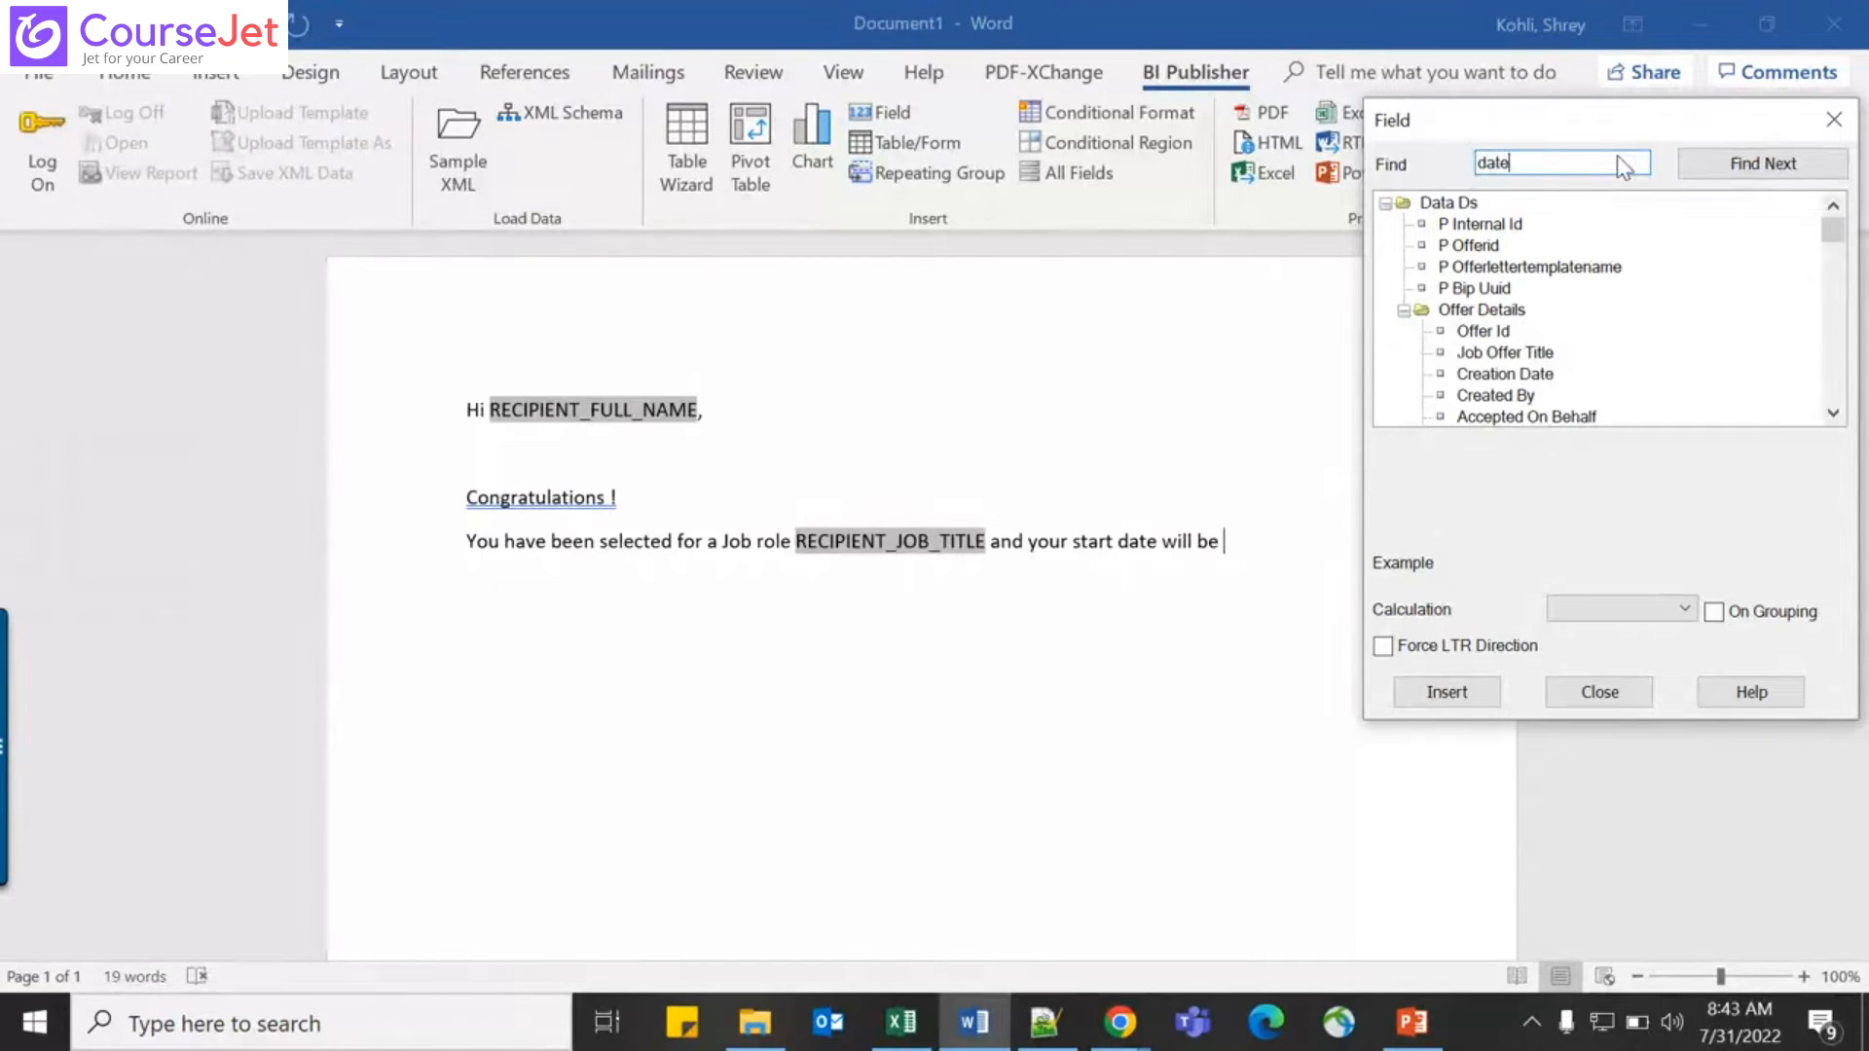
pyautogui.click(1685, 168)
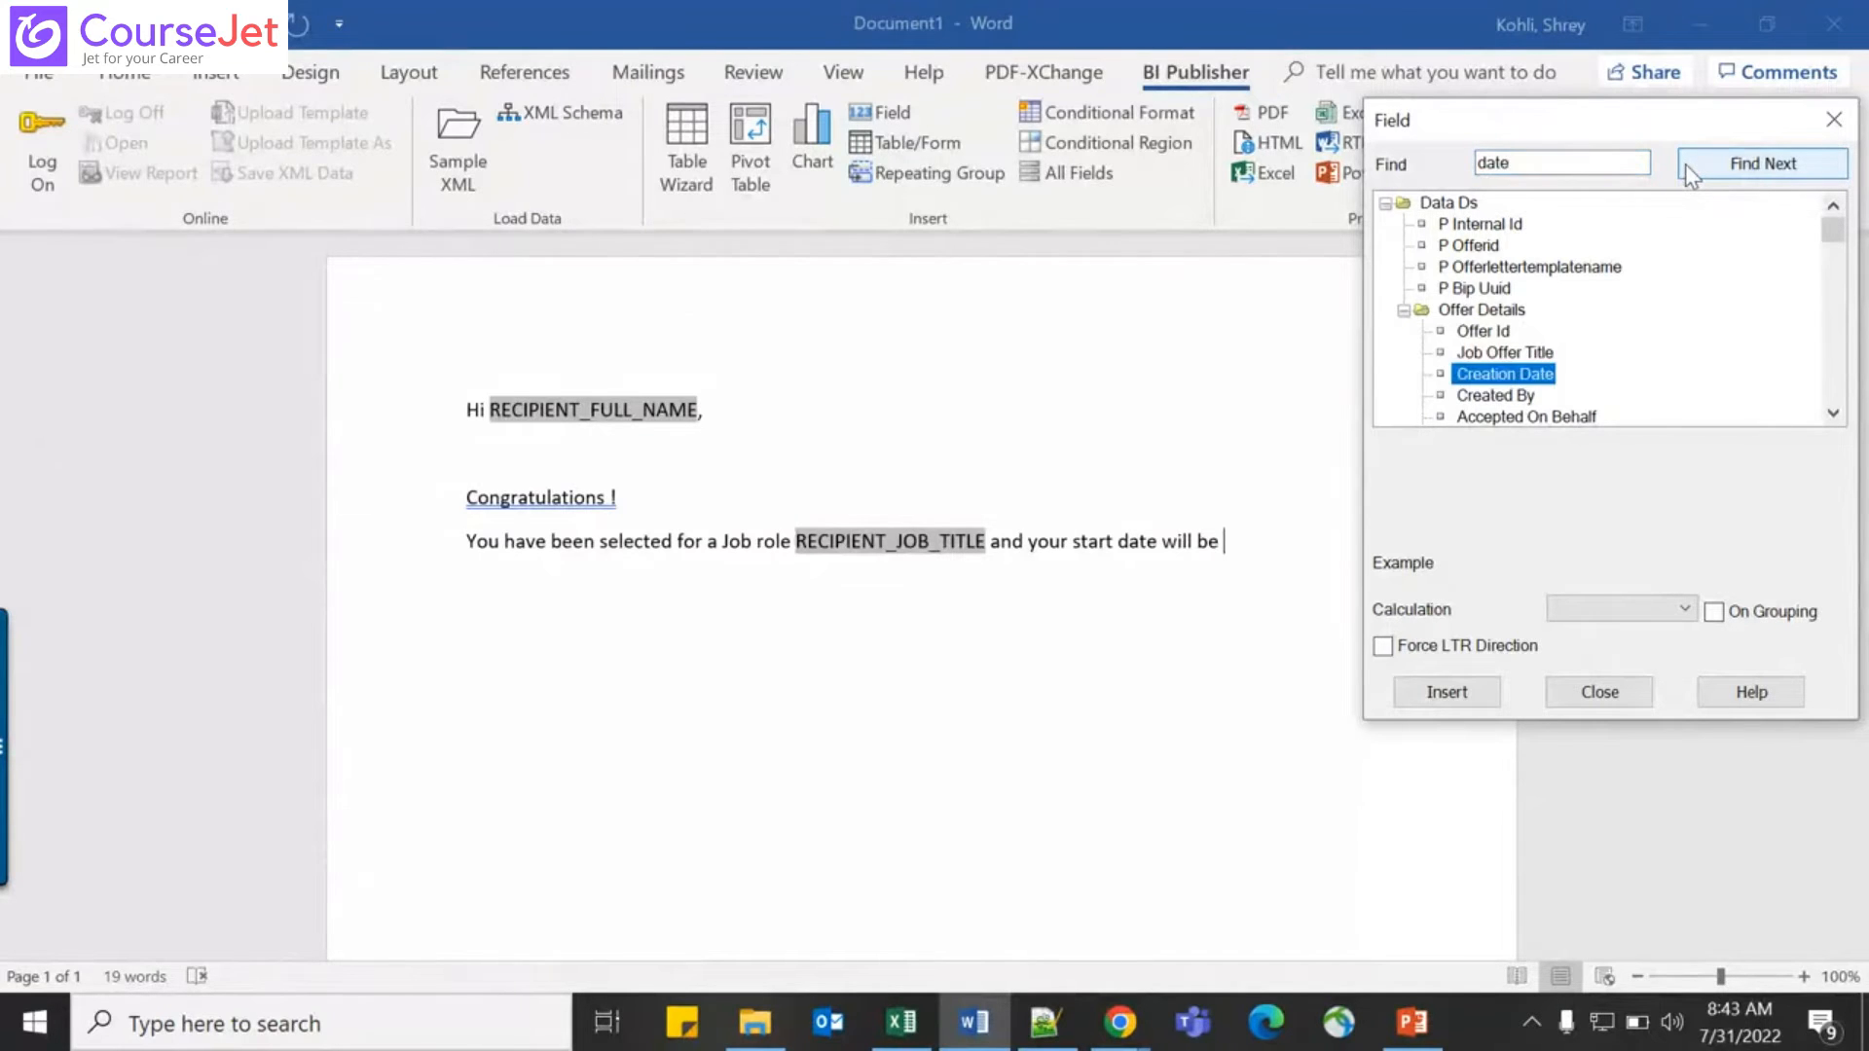
pyautogui.click(1687, 171)
pyautogui.click(1685, 165)
pyautogui.click(1685, 166)
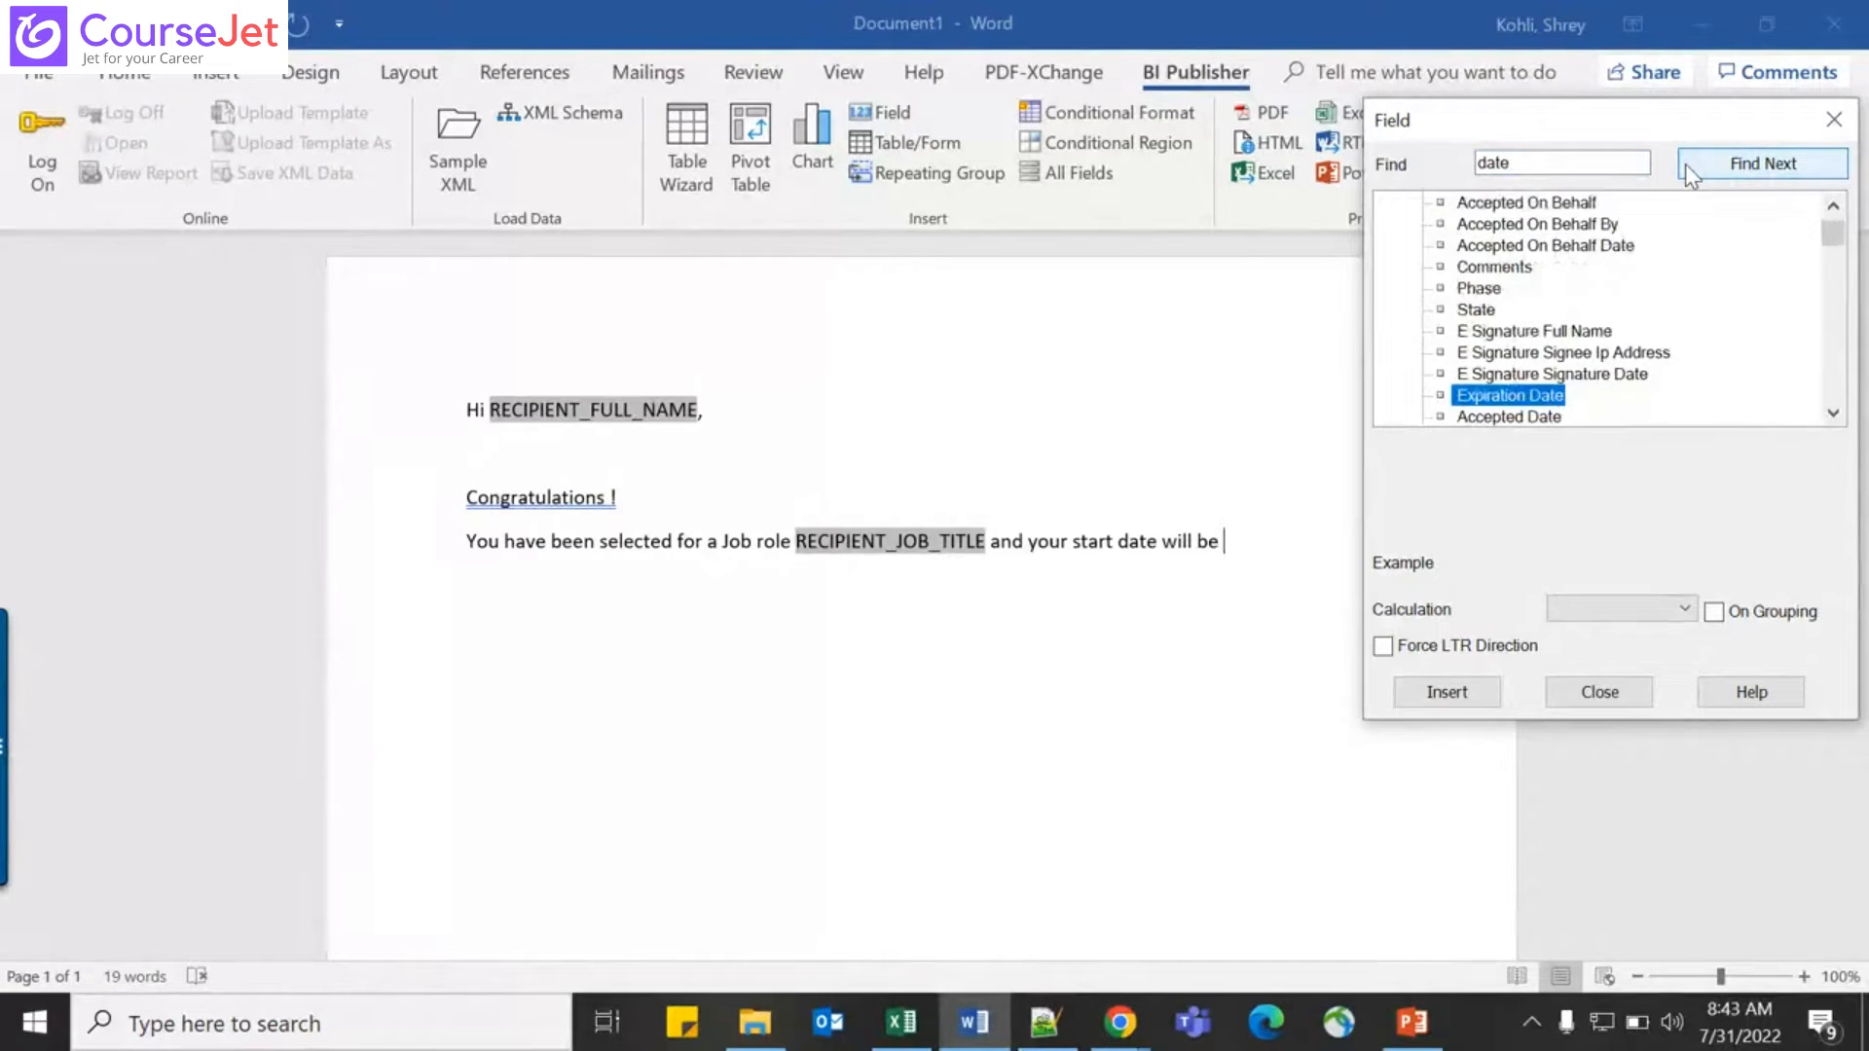
pyautogui.click(1686, 166)
pyautogui.click(1685, 163)
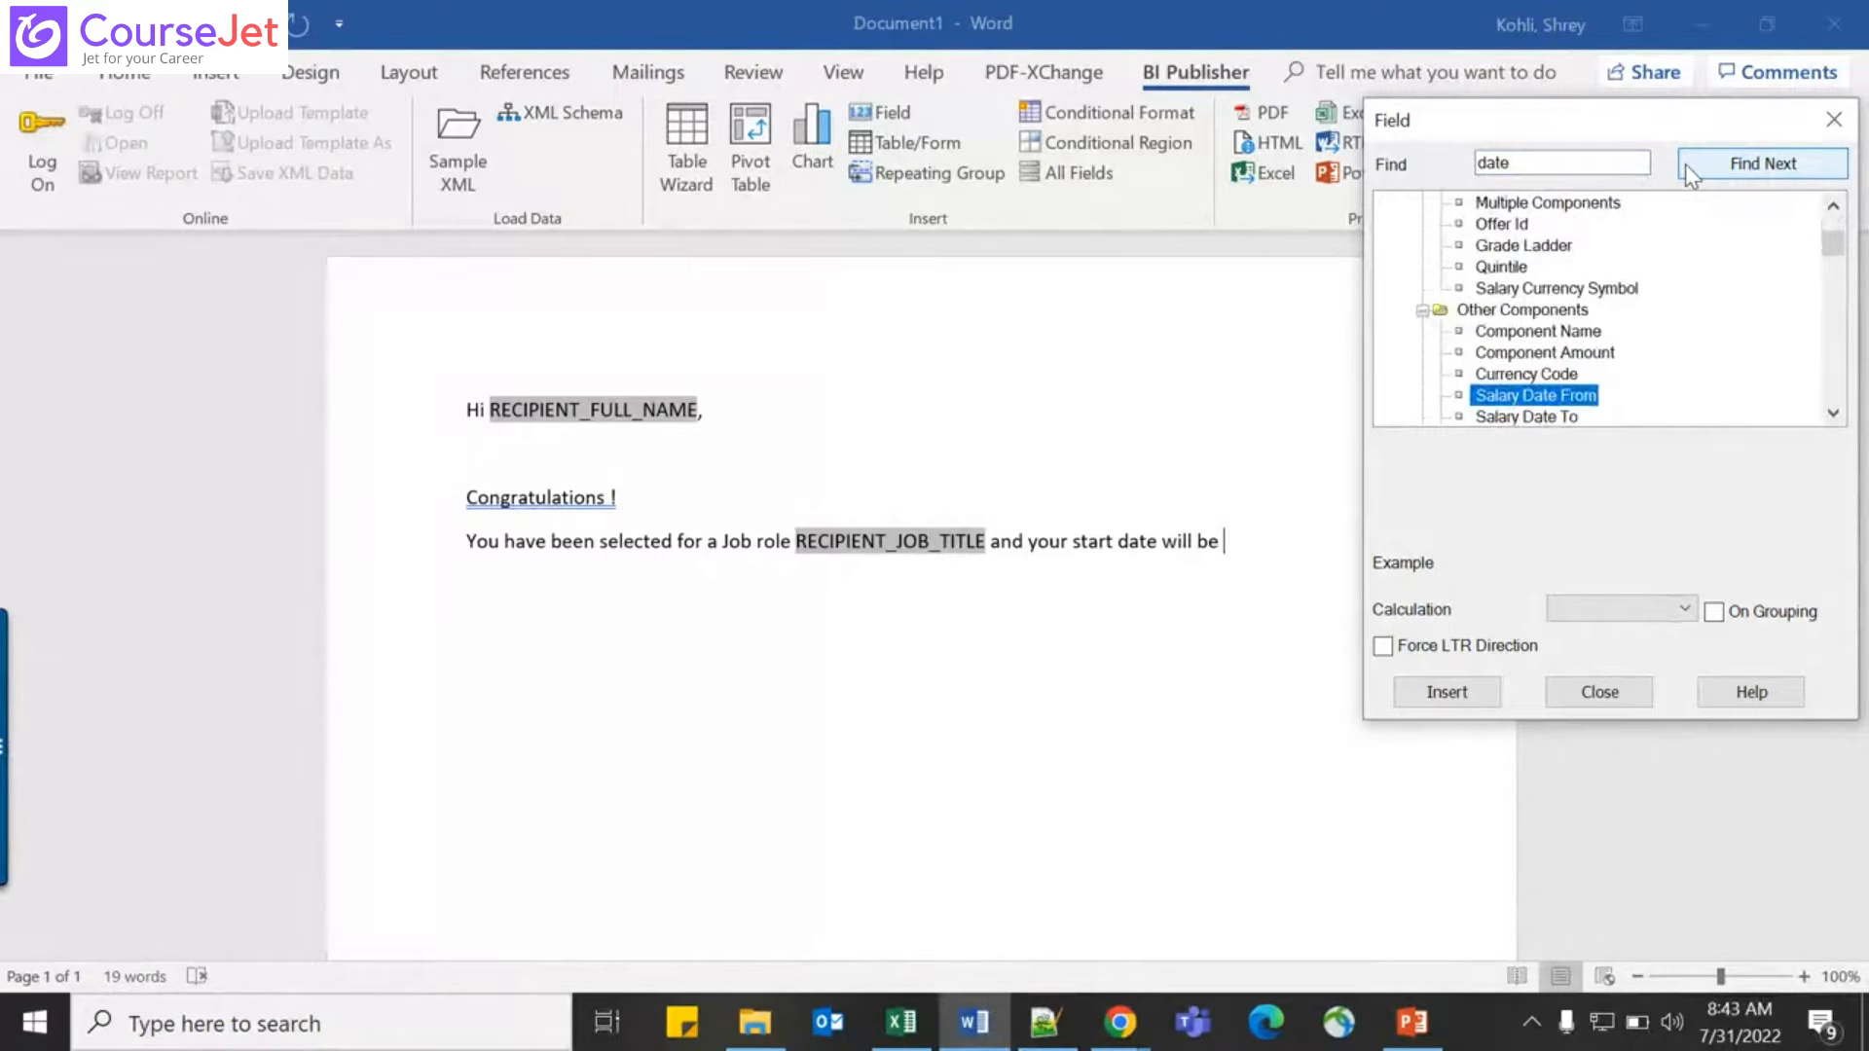
pyautogui.click(1686, 164)
pyautogui.click(1685, 163)
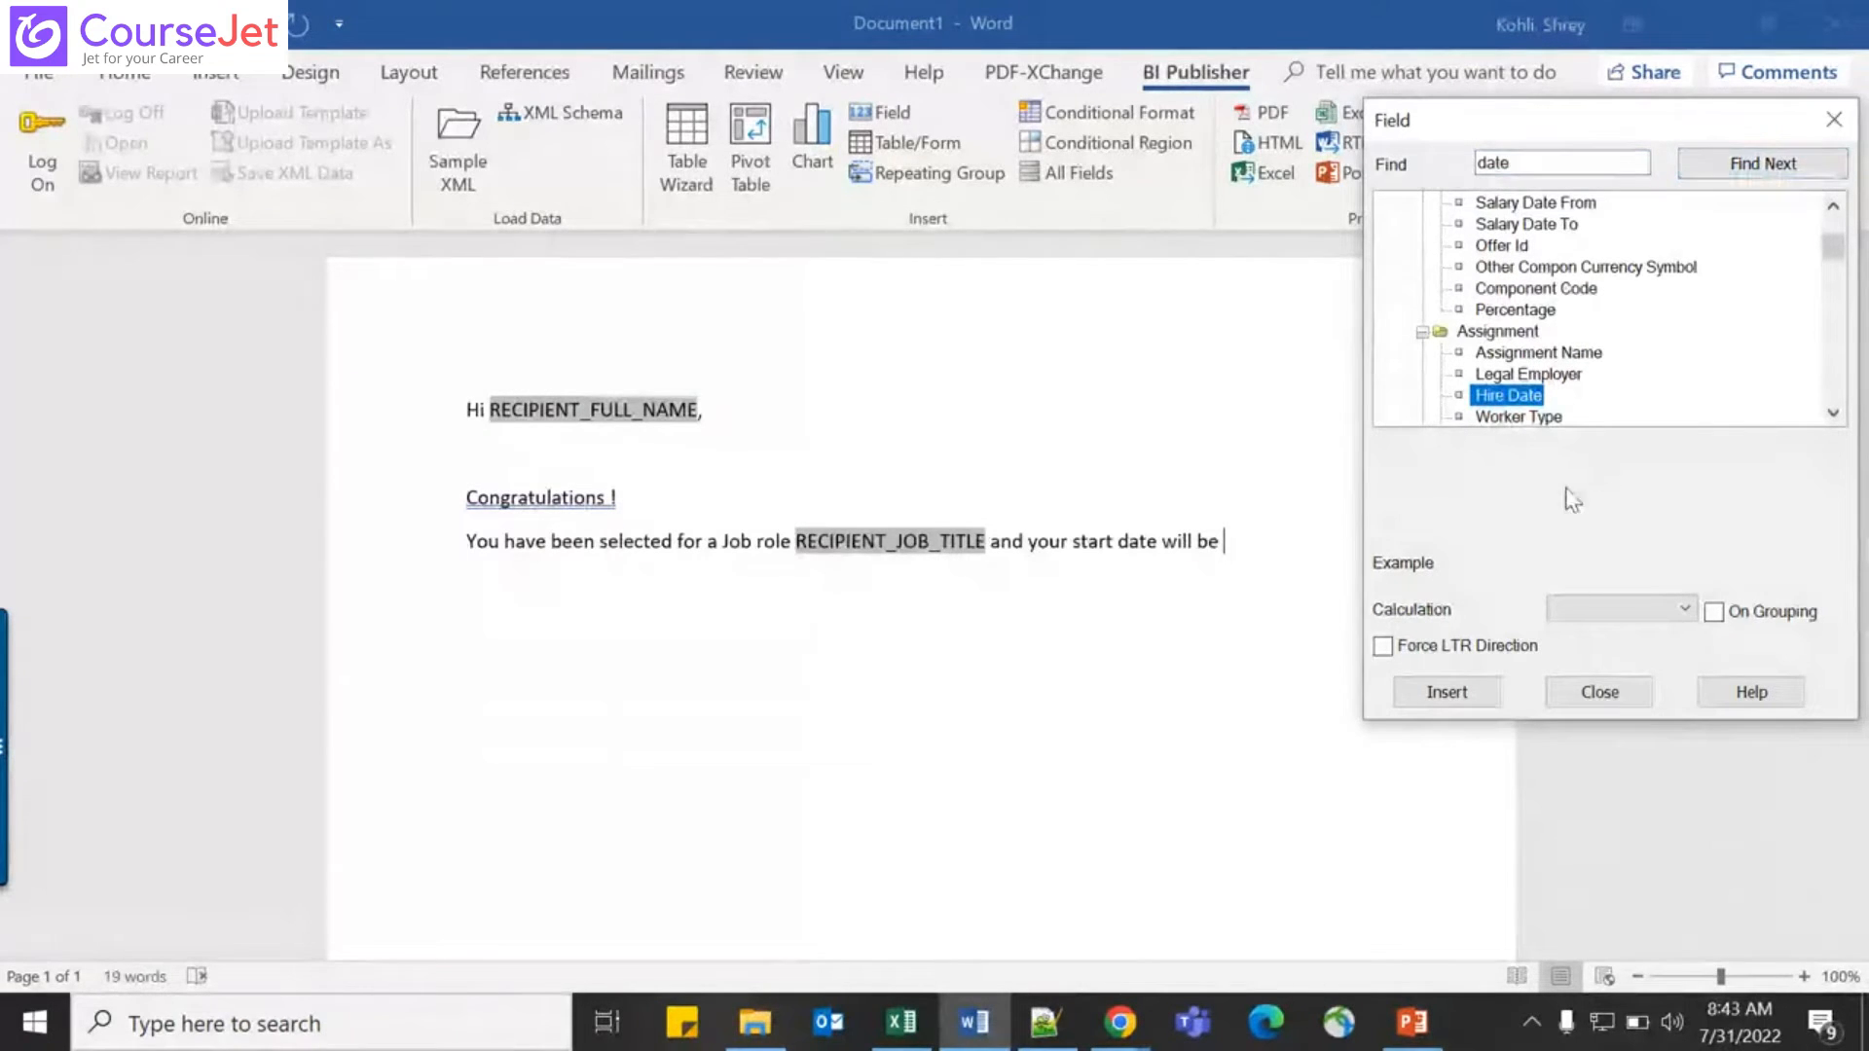
# Step: Try placing the Hire Date field directly after "your start date will be", and remove it again
pyautogui.click(1519, 399)
pyautogui.moveTo(1419, 471); pyautogui.dragTo(1240, 539)
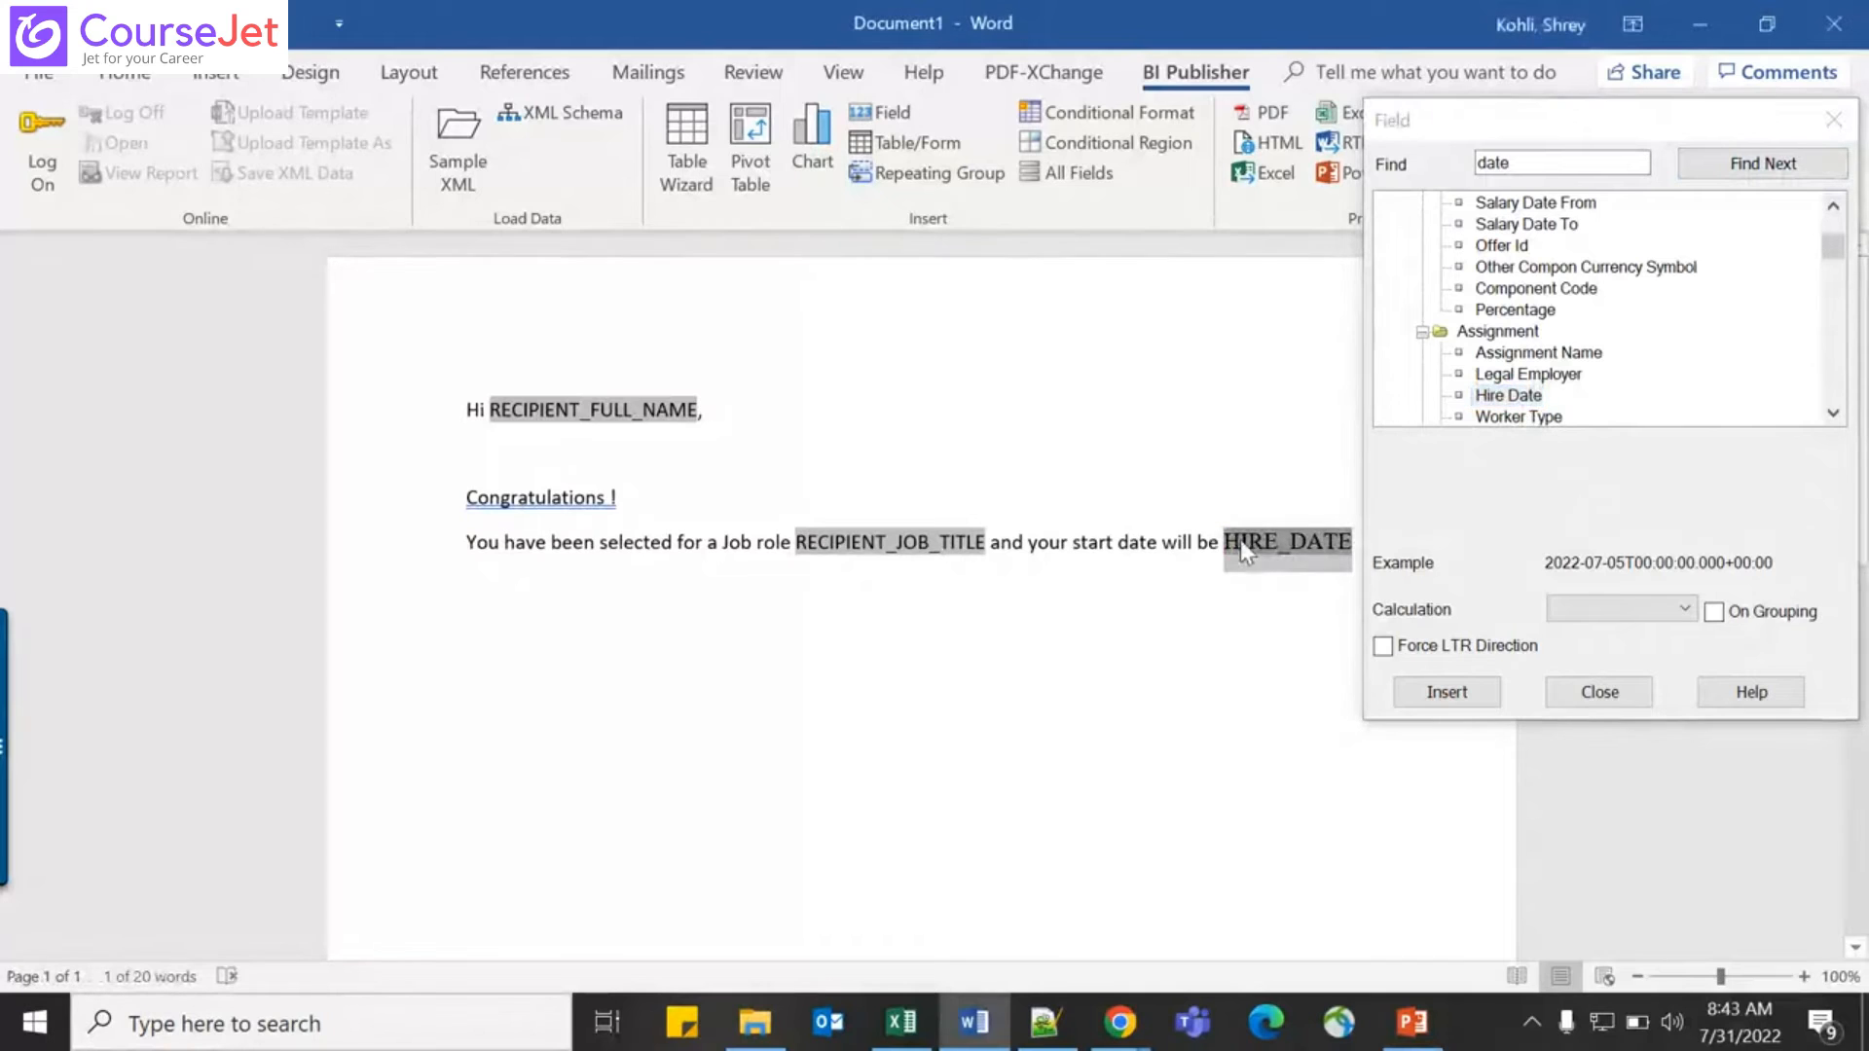
pyautogui.click(1565, 693)
pyautogui.press('Delete')
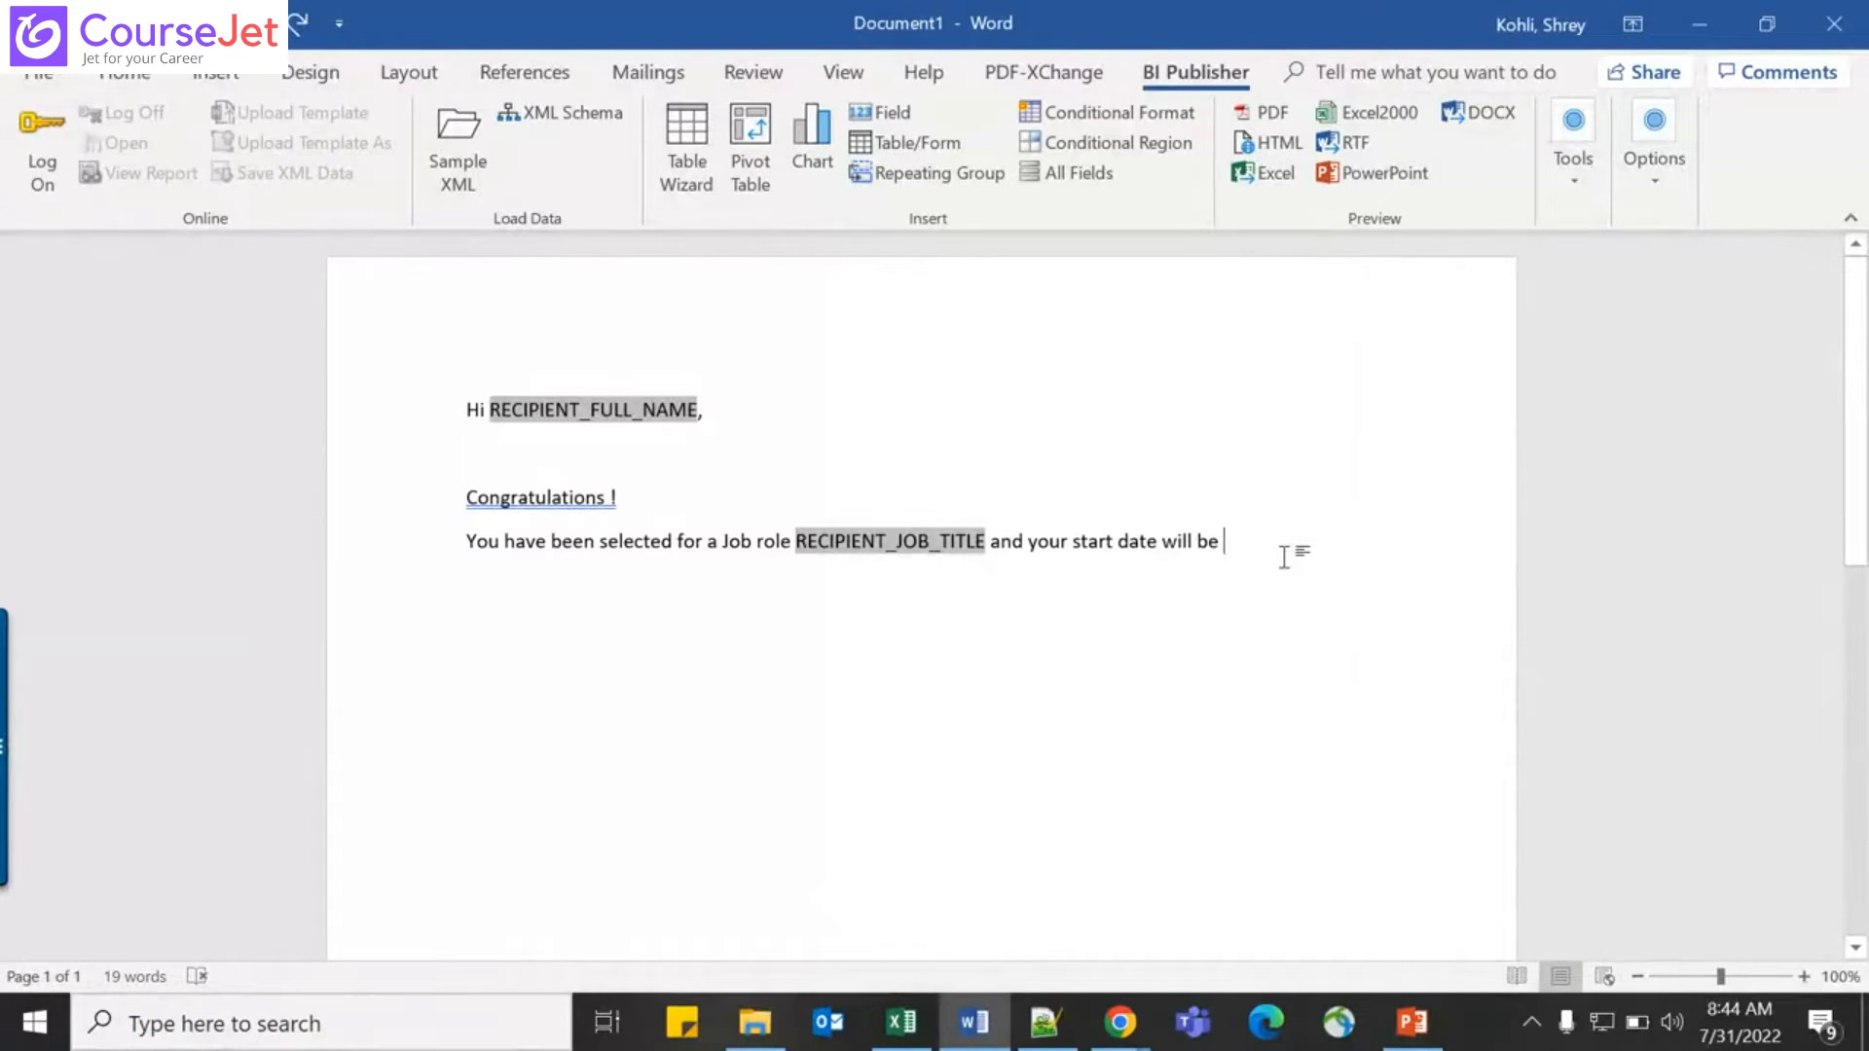
# Step: Search the data fields for "Hire Date" and insert that field after "your start date will be"
pyautogui.click(881, 112)
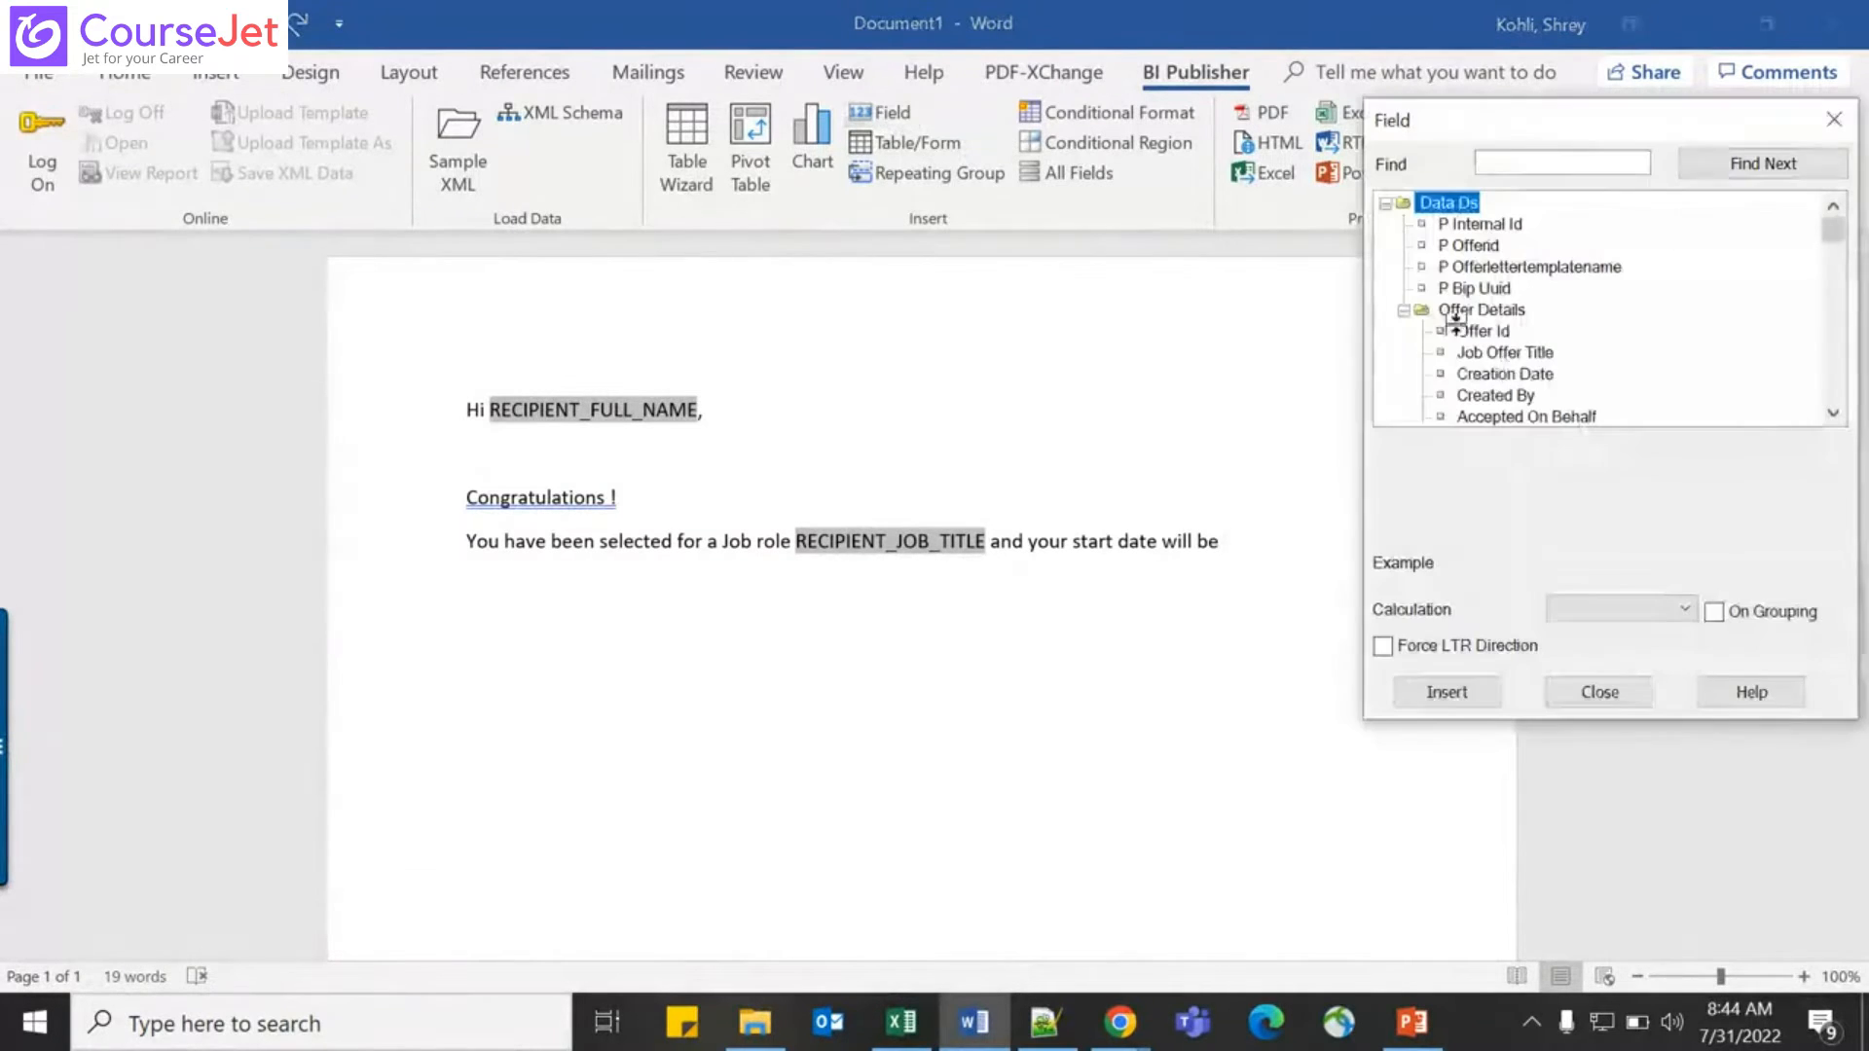
pyautogui.click(1531, 162)
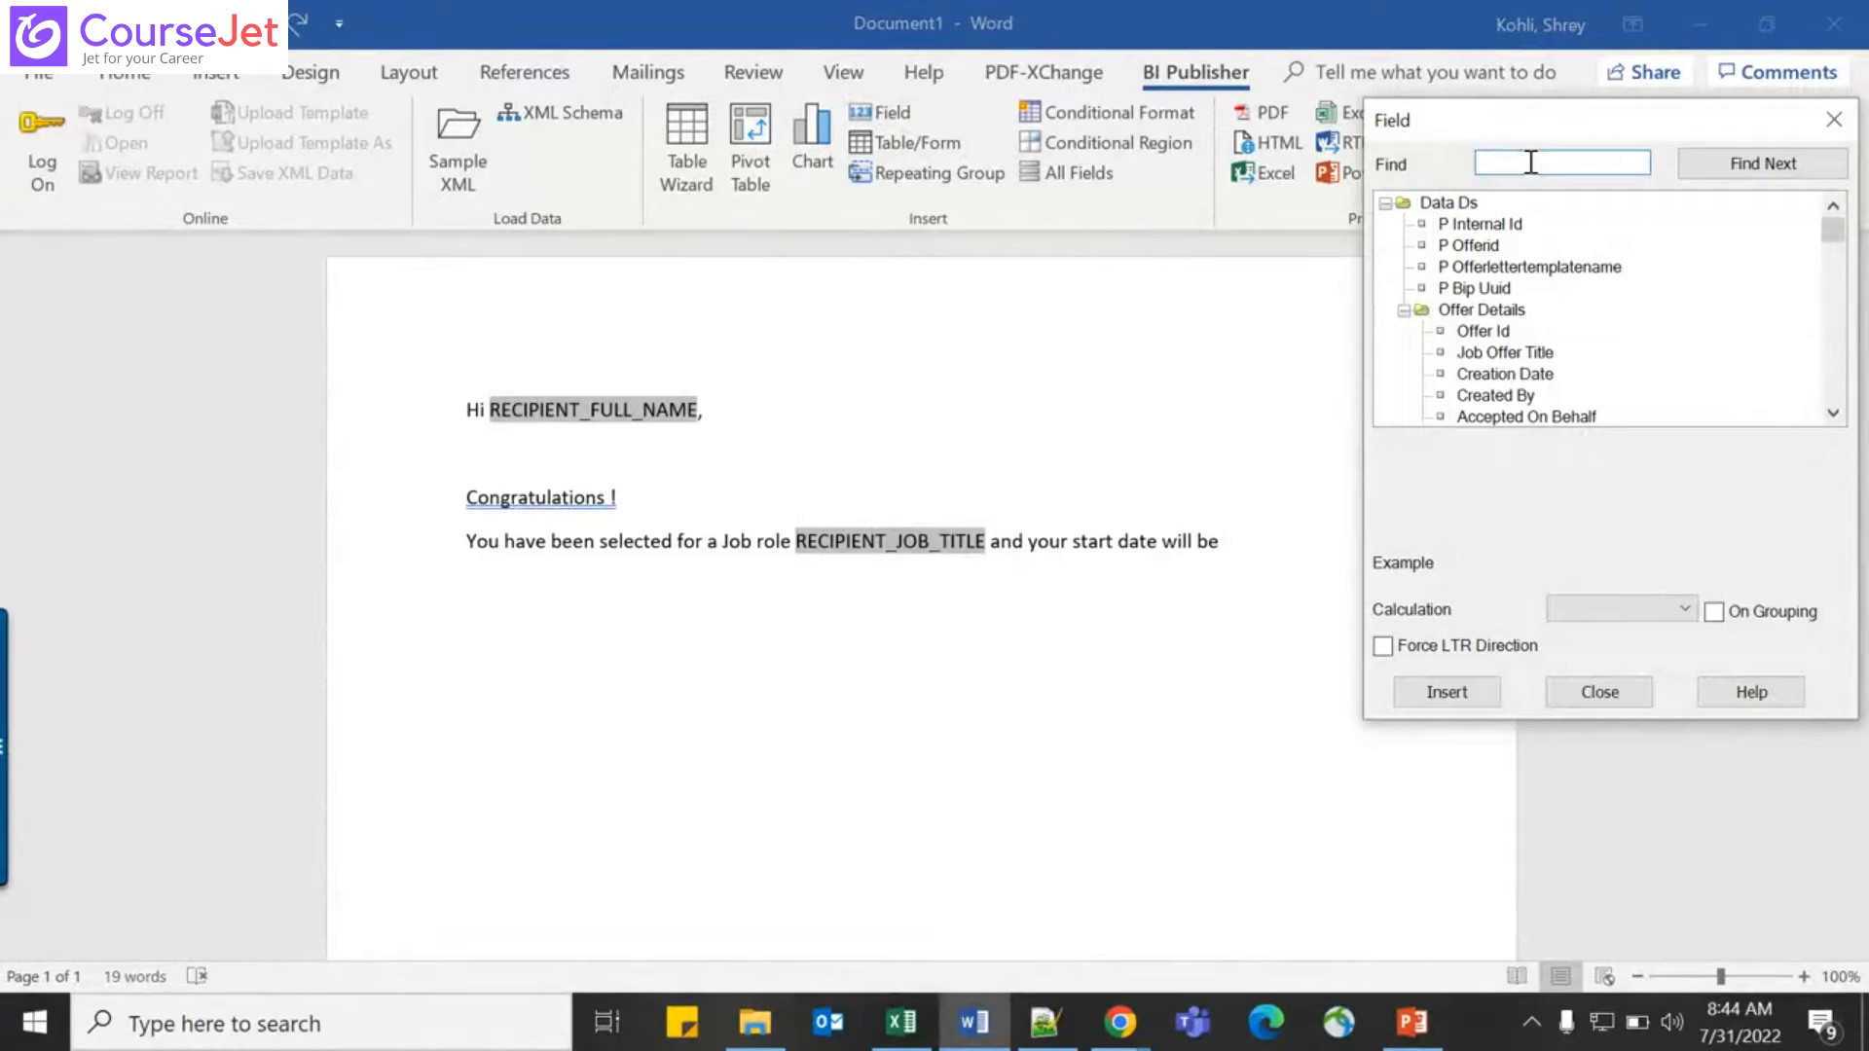
pyautogui.write('Hire Date')
pyautogui.click(1767, 168)
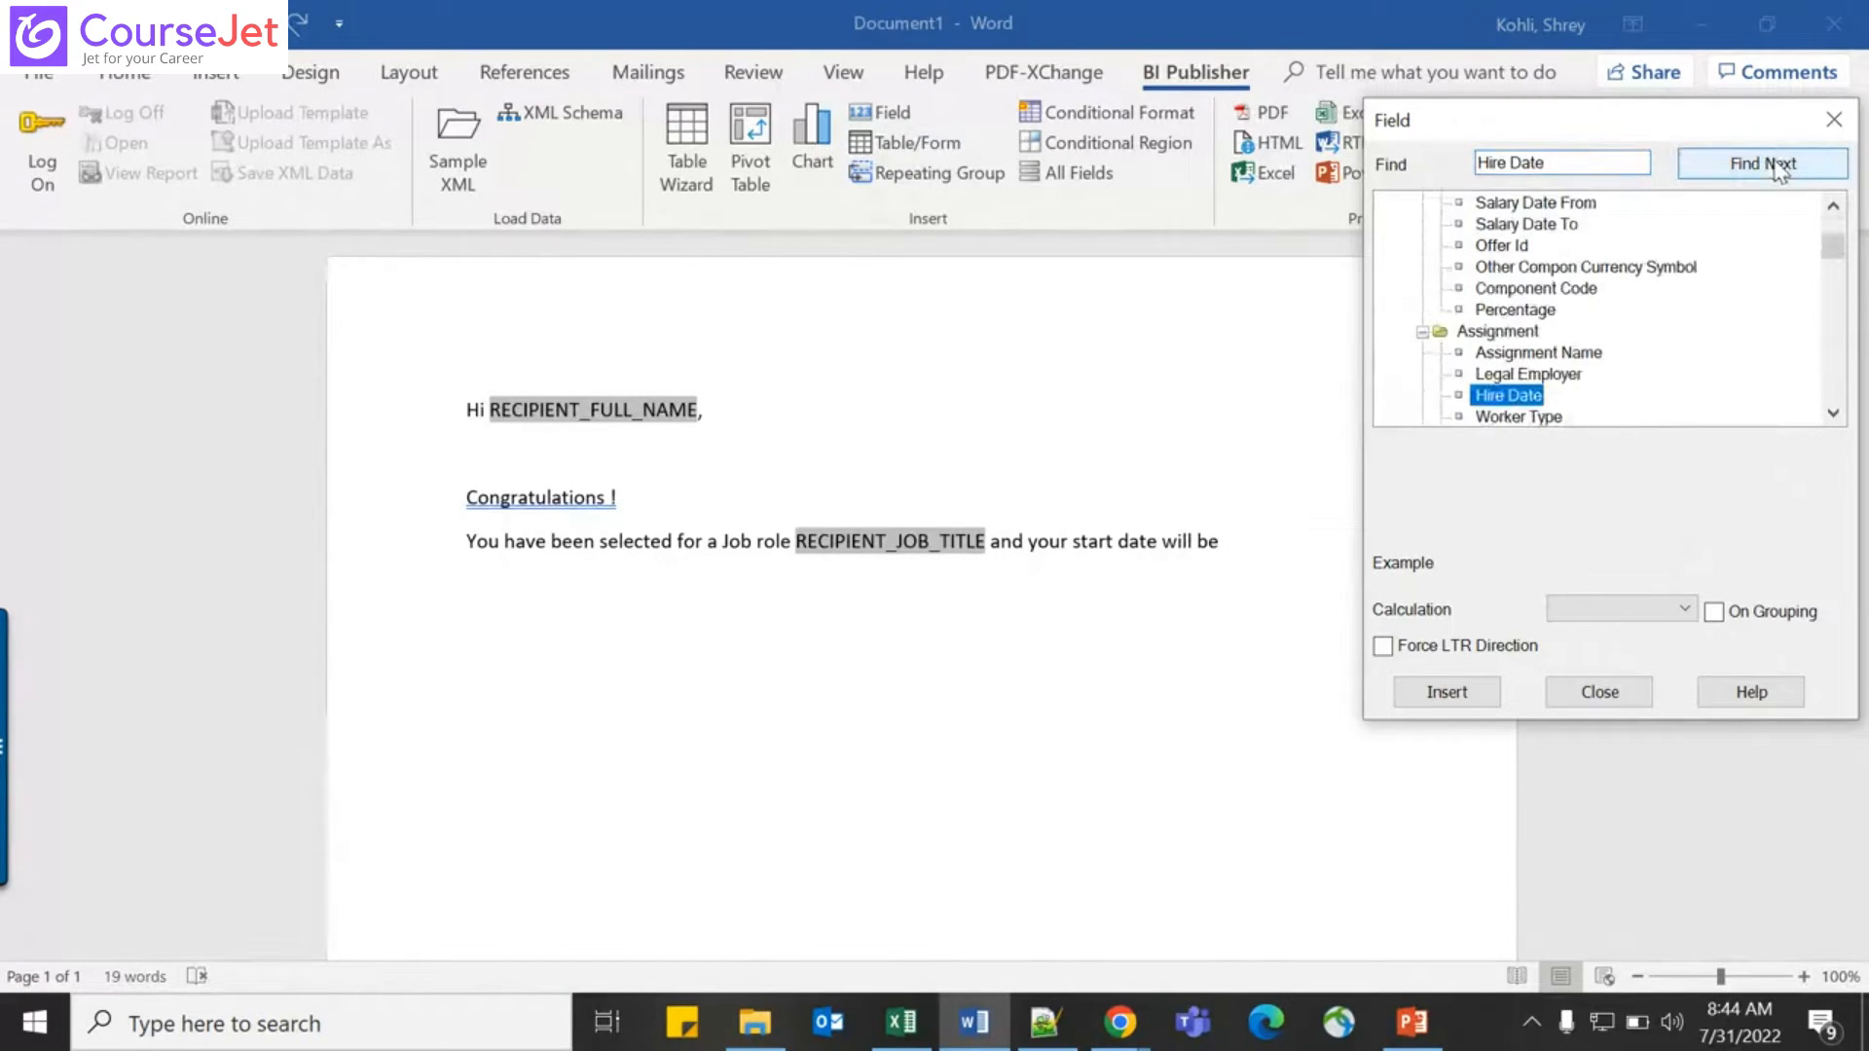
pyautogui.click(1447, 693)
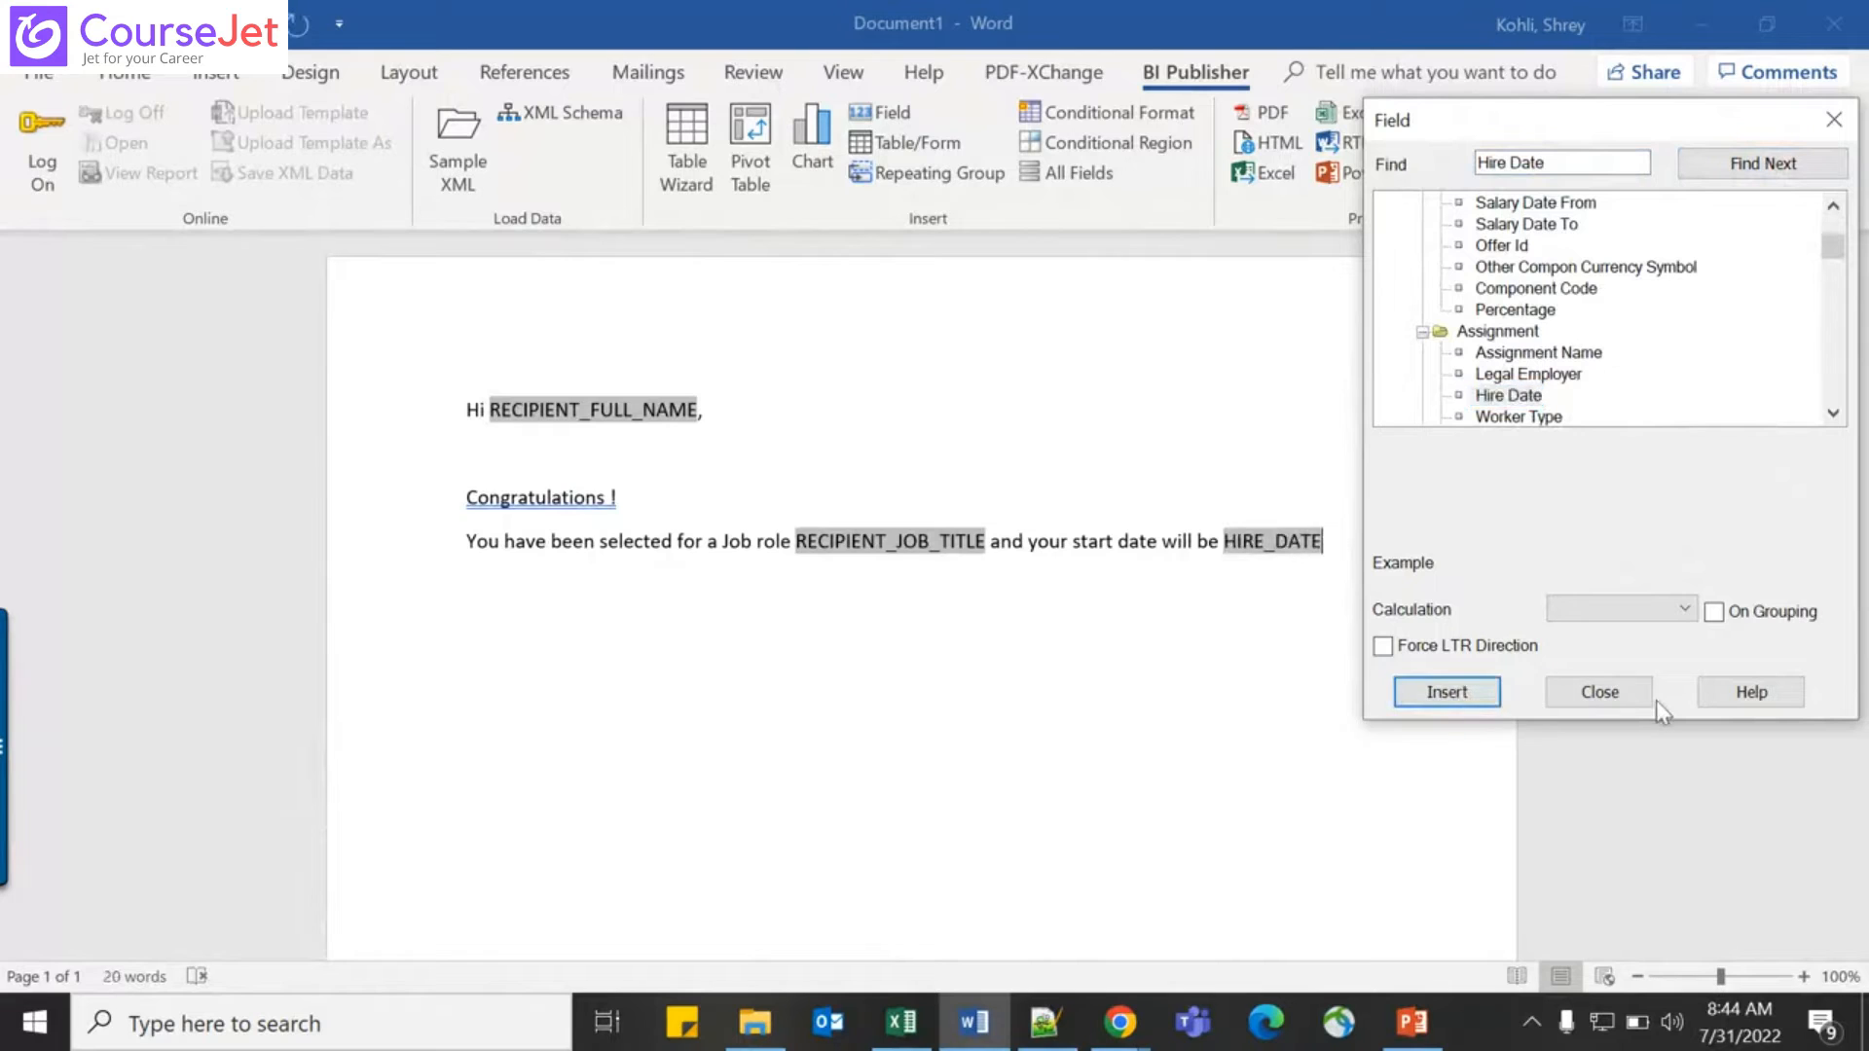
pyautogui.click(1599, 692)
# Step: End the sentence with a period and add the sign-off "Regards," with "Recruiting Team" on the line below
pyautogui.write('.')
pyautogui.press('Return')
pyautogui.press('Return')
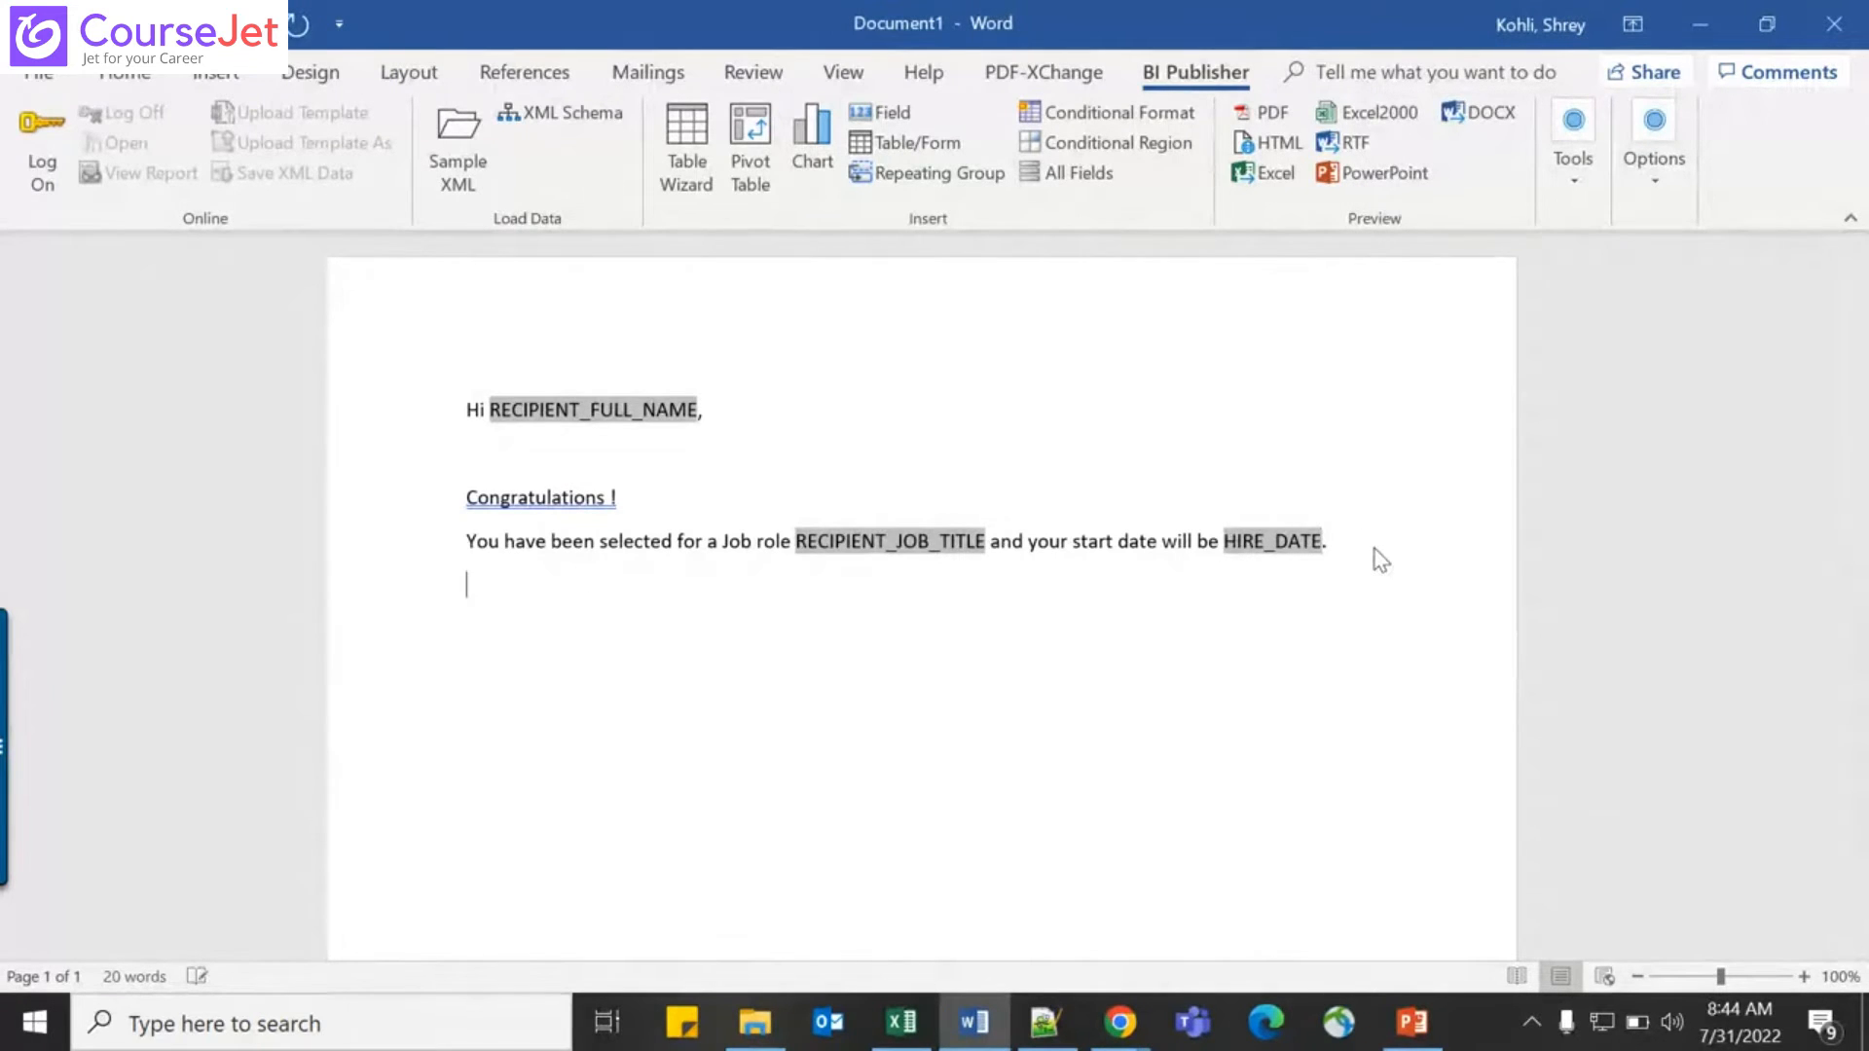
pyautogui.press('BackSpace')
pyautogui.write('Rega')
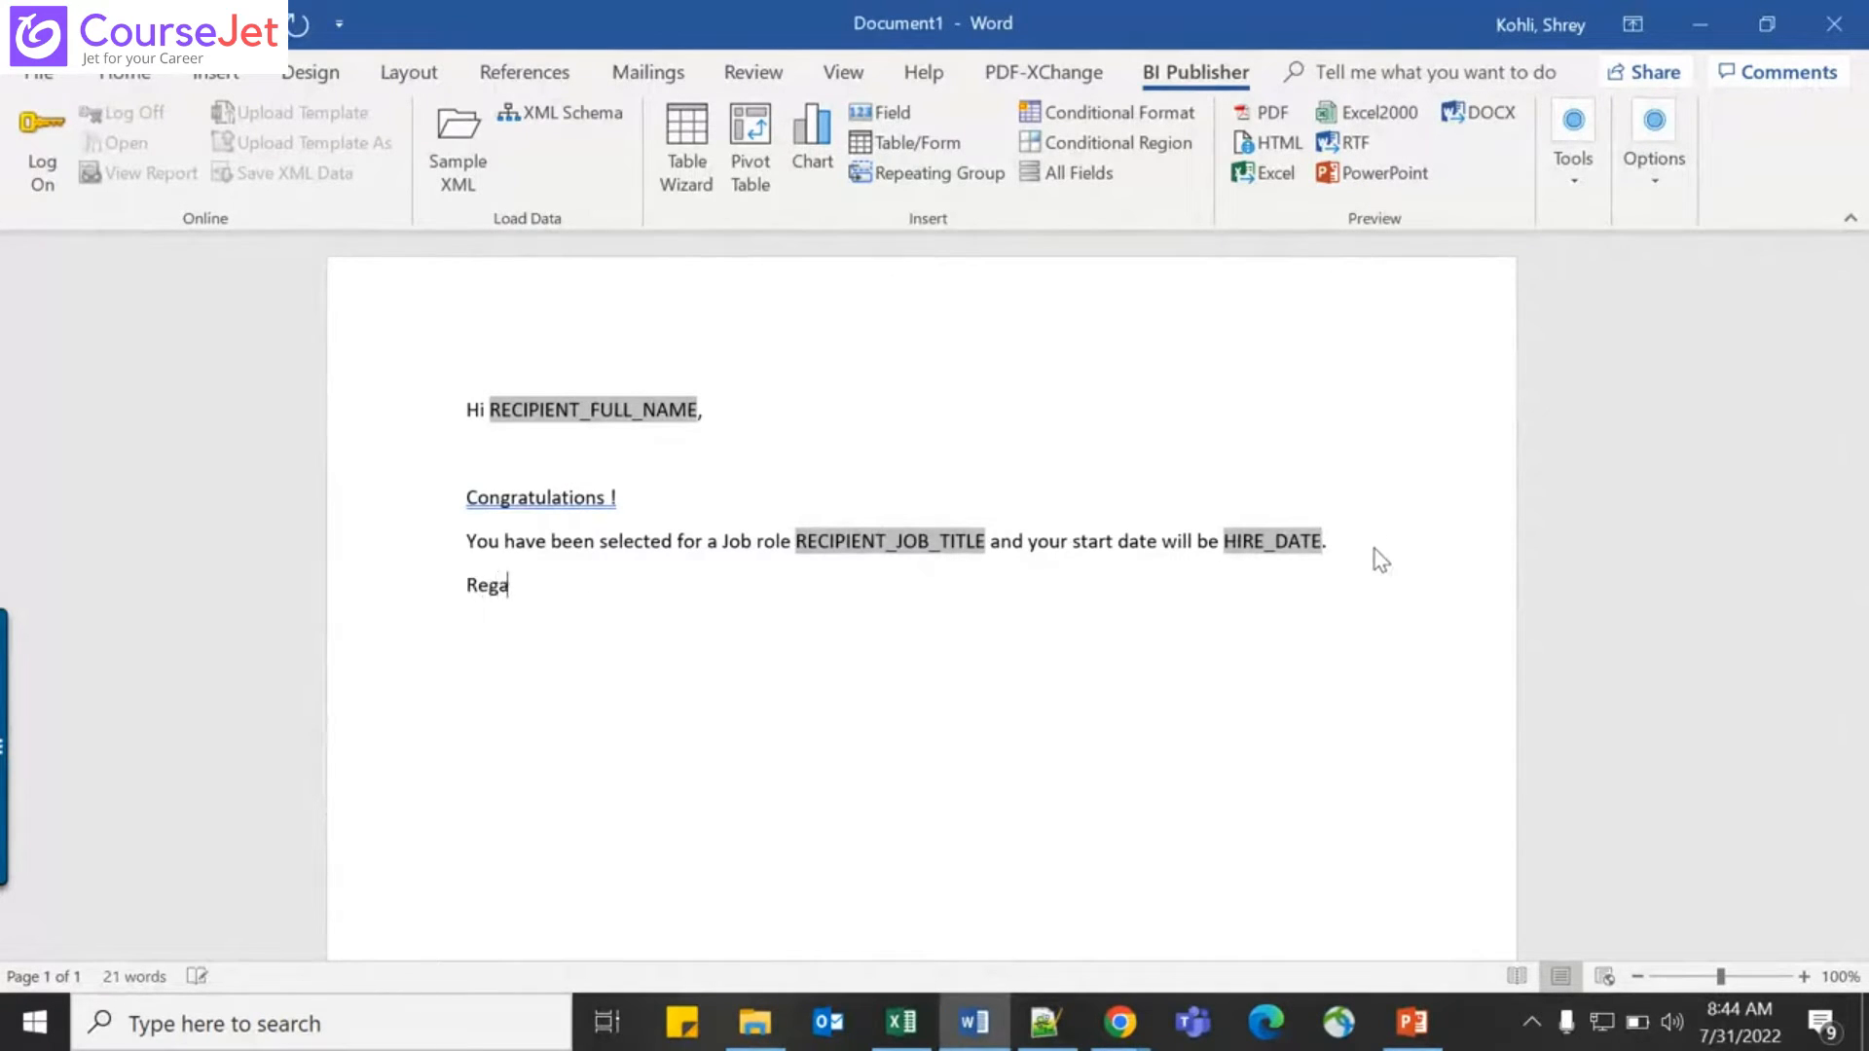
pyautogui.write('rds,')
pyautogui.press('Return')
pyautogui.write('Recruiting Team')
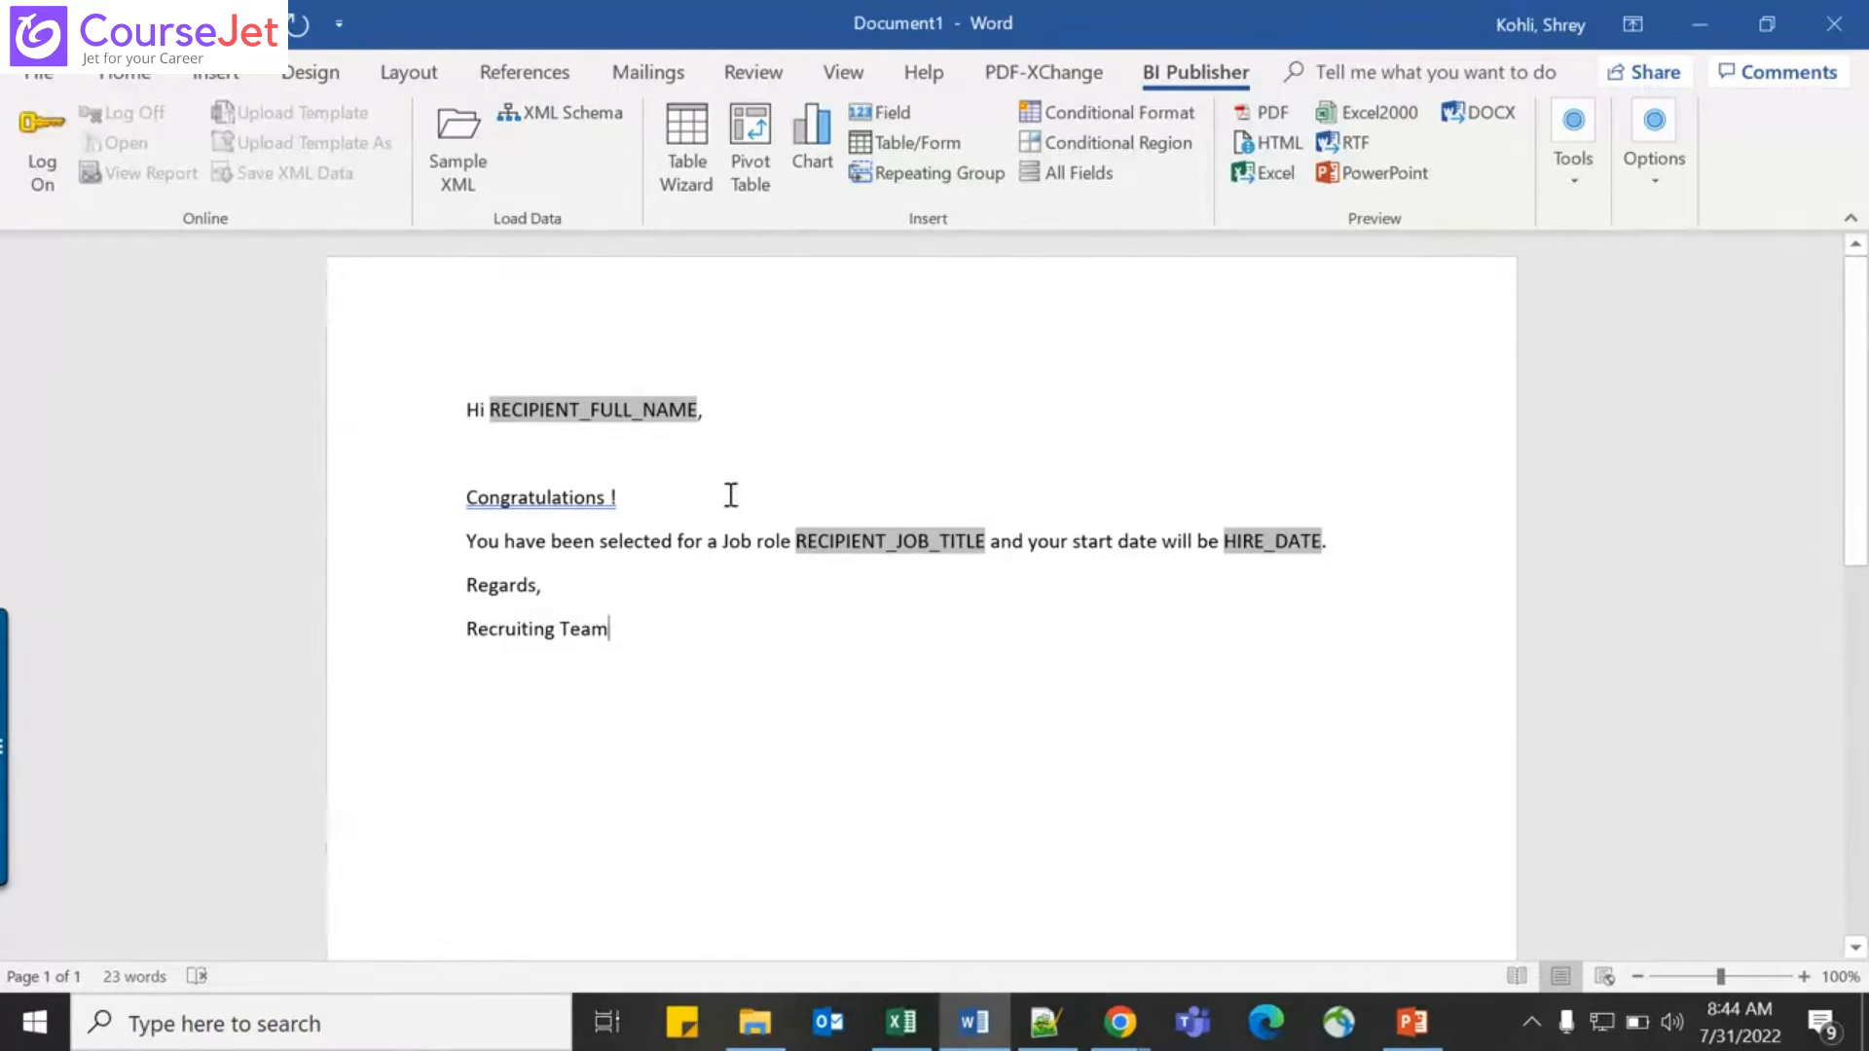
# Step: Remove the space before the exclamation mark in "Congratulations !" and add a blank line above "Regards,"
pyautogui.click(609, 497)
pyautogui.press('BackSpace')
pyautogui.press('Home')
pyautogui.press('Down')
pyautogui.press('Up')
pyautogui.press('Down')
pyautogui.press('Down')
pyautogui.press('Return')
pyautogui.press('Up')
pyautogui.press('Up')
pyautogui.press('Up')
pyautogui.press('Up')
pyautogui.press('Down')
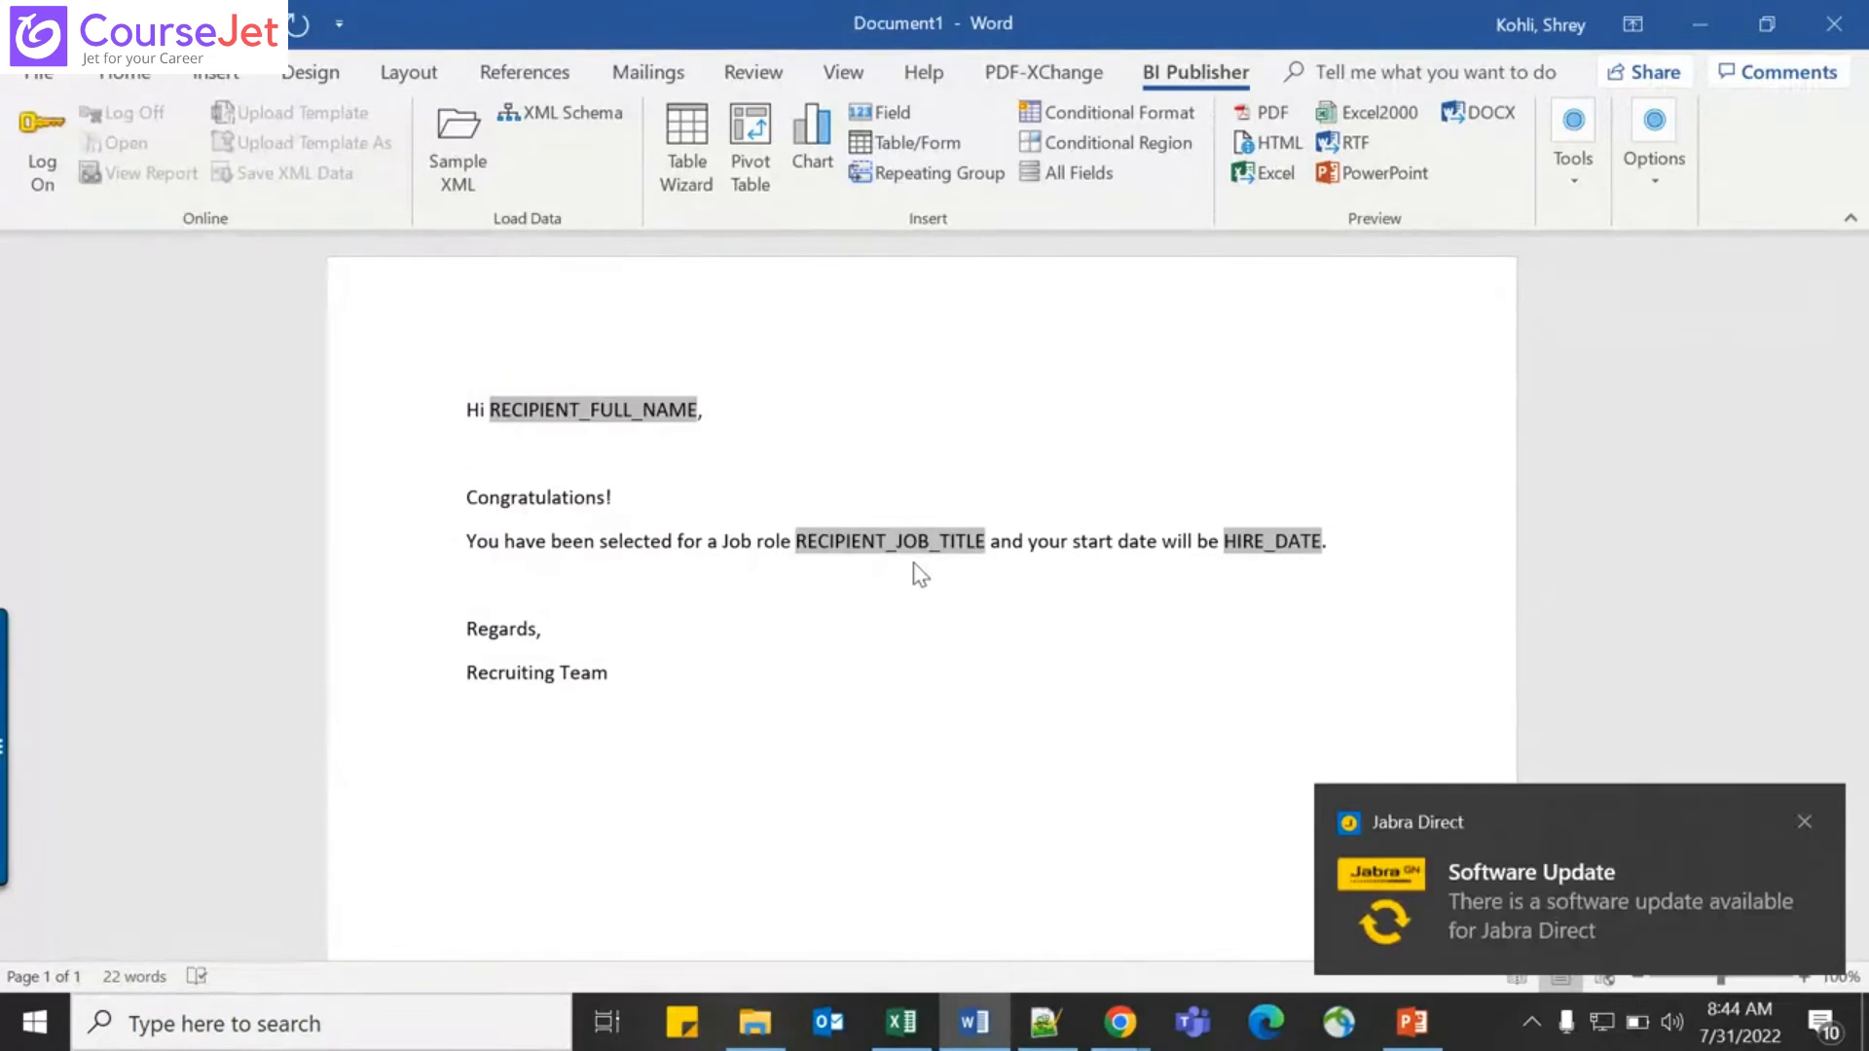
pyautogui.click(1804, 822)
pyautogui.click(1133, 582)
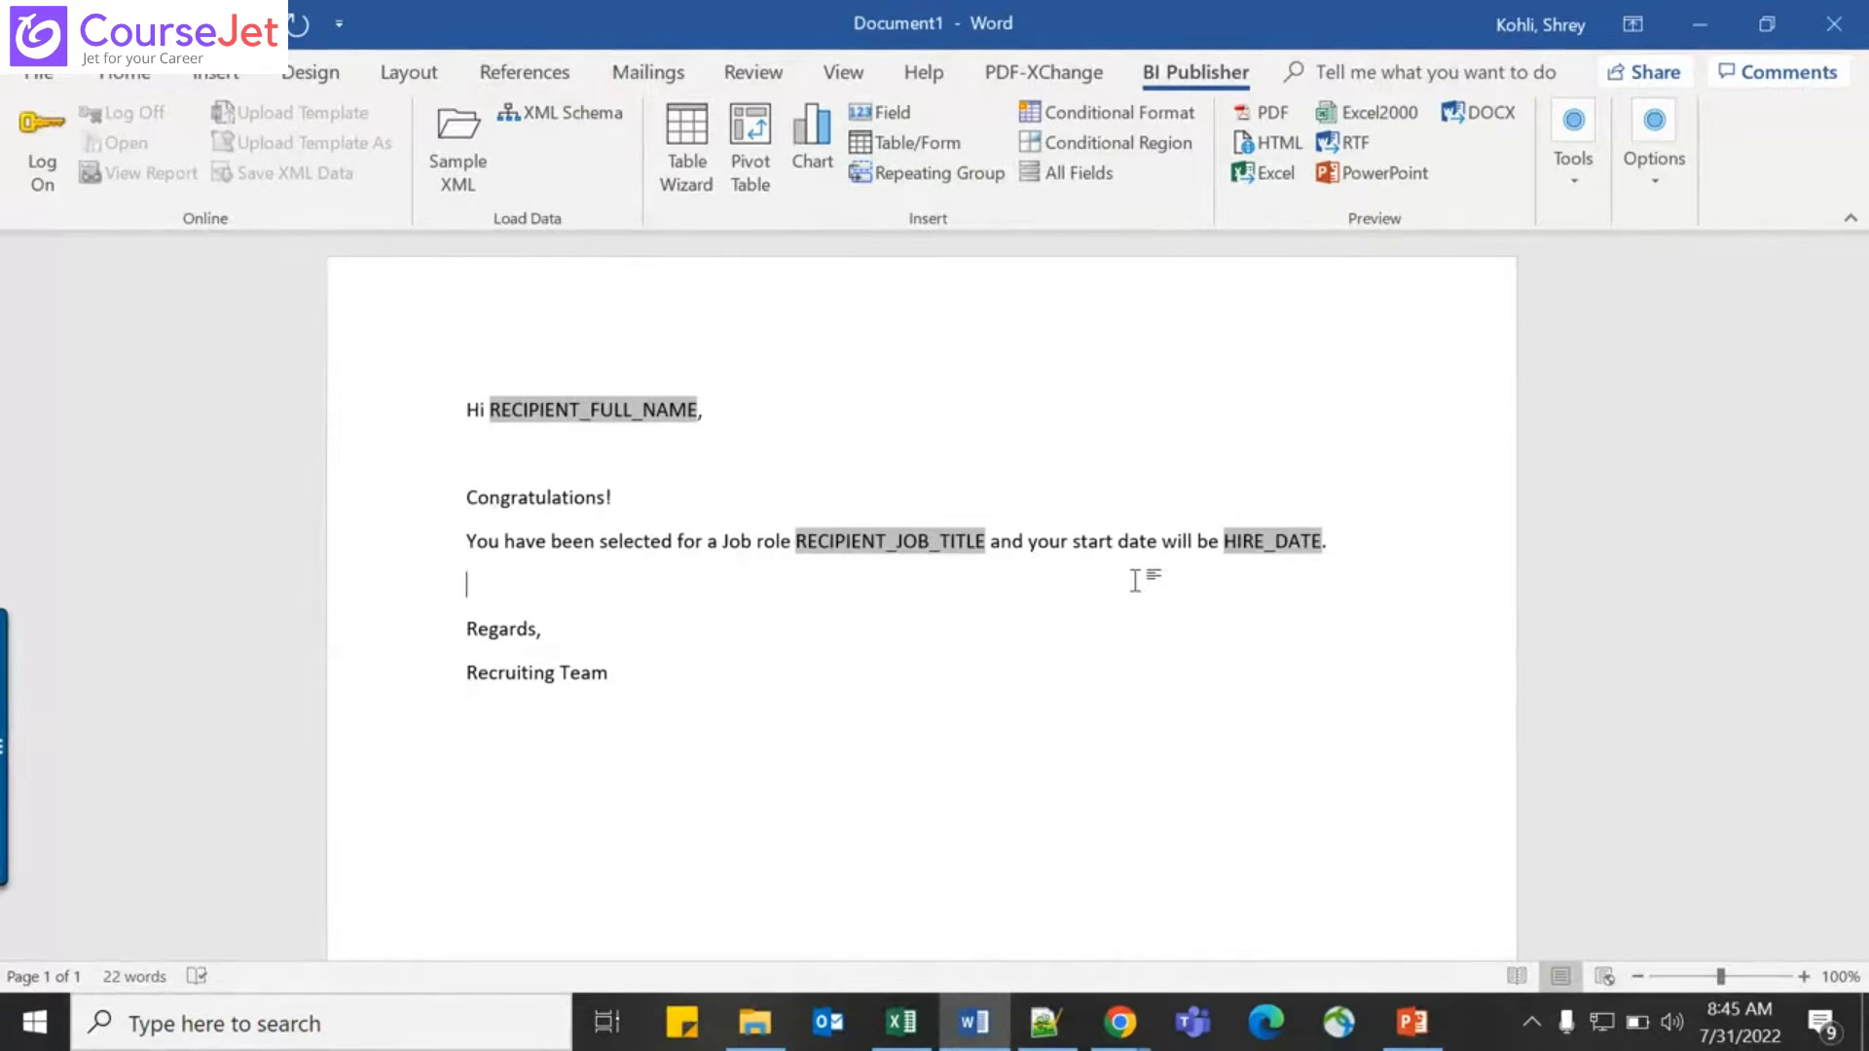
pyautogui.hotkey('alt', 'Tab')
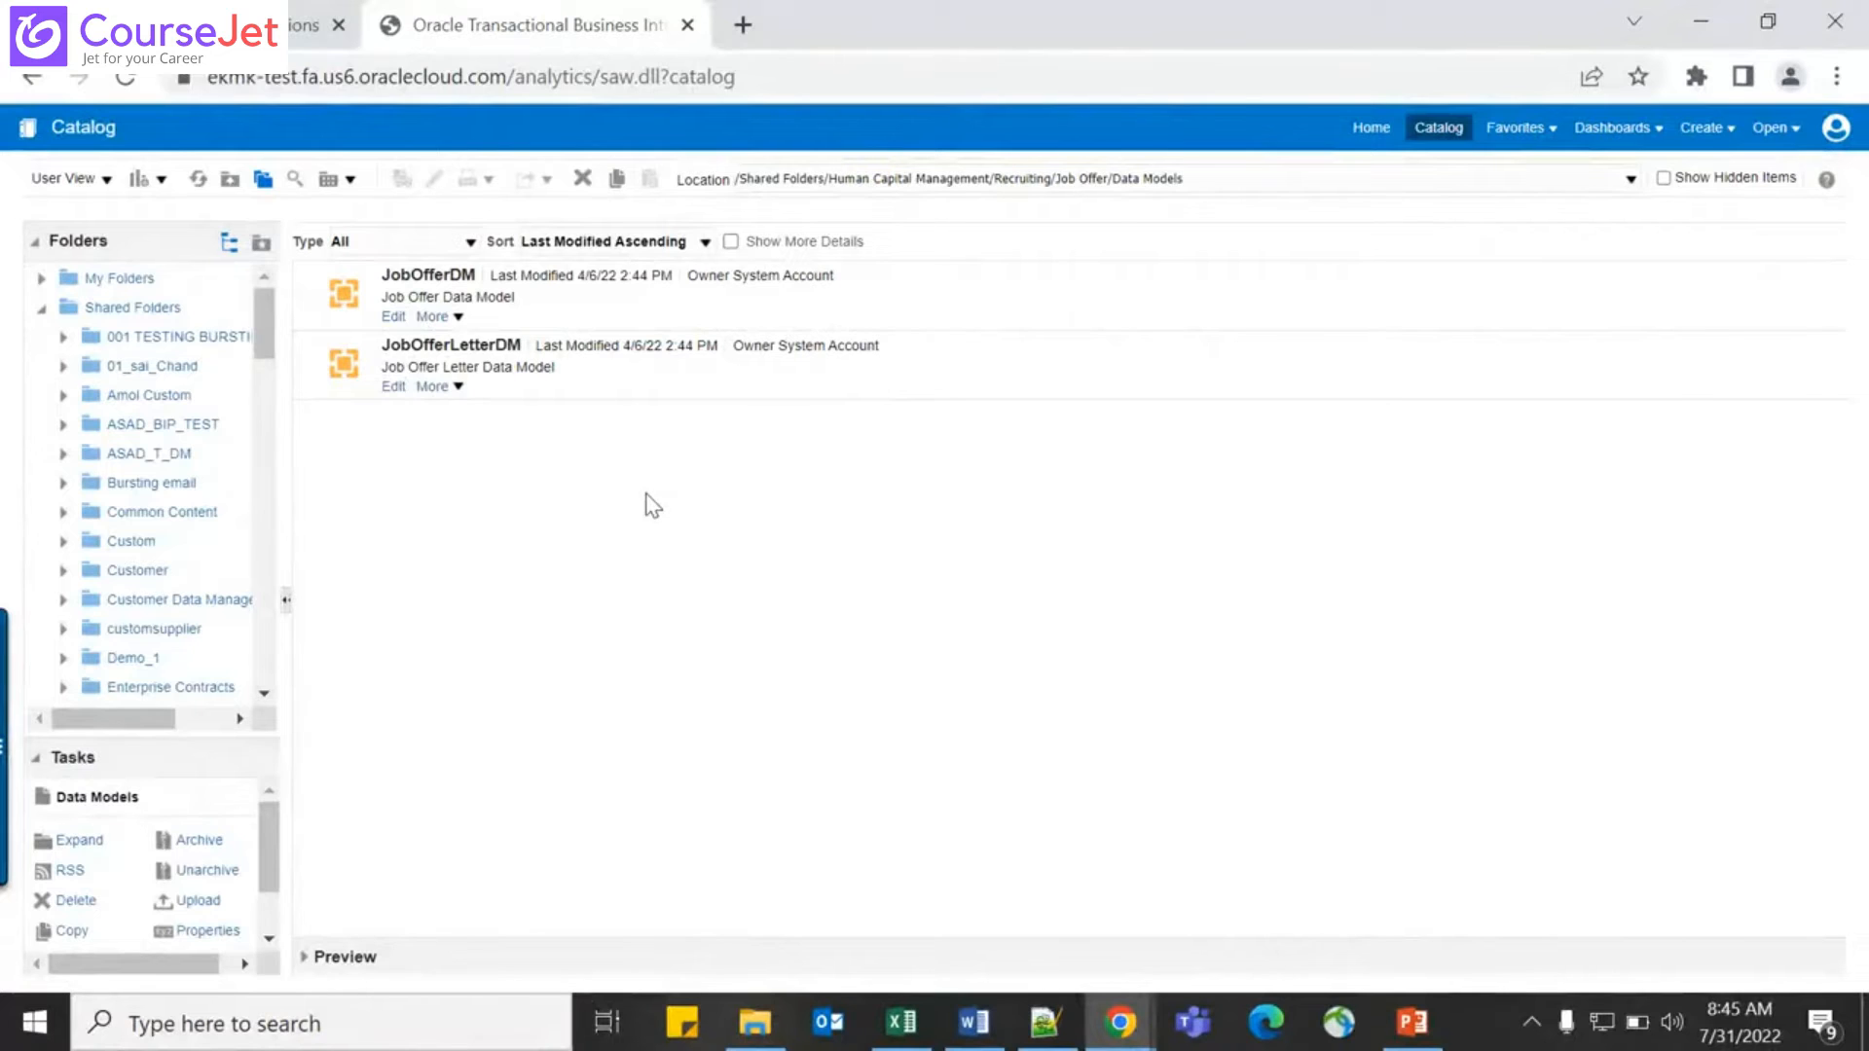
pyautogui.hotkey('alt', 'Tab')
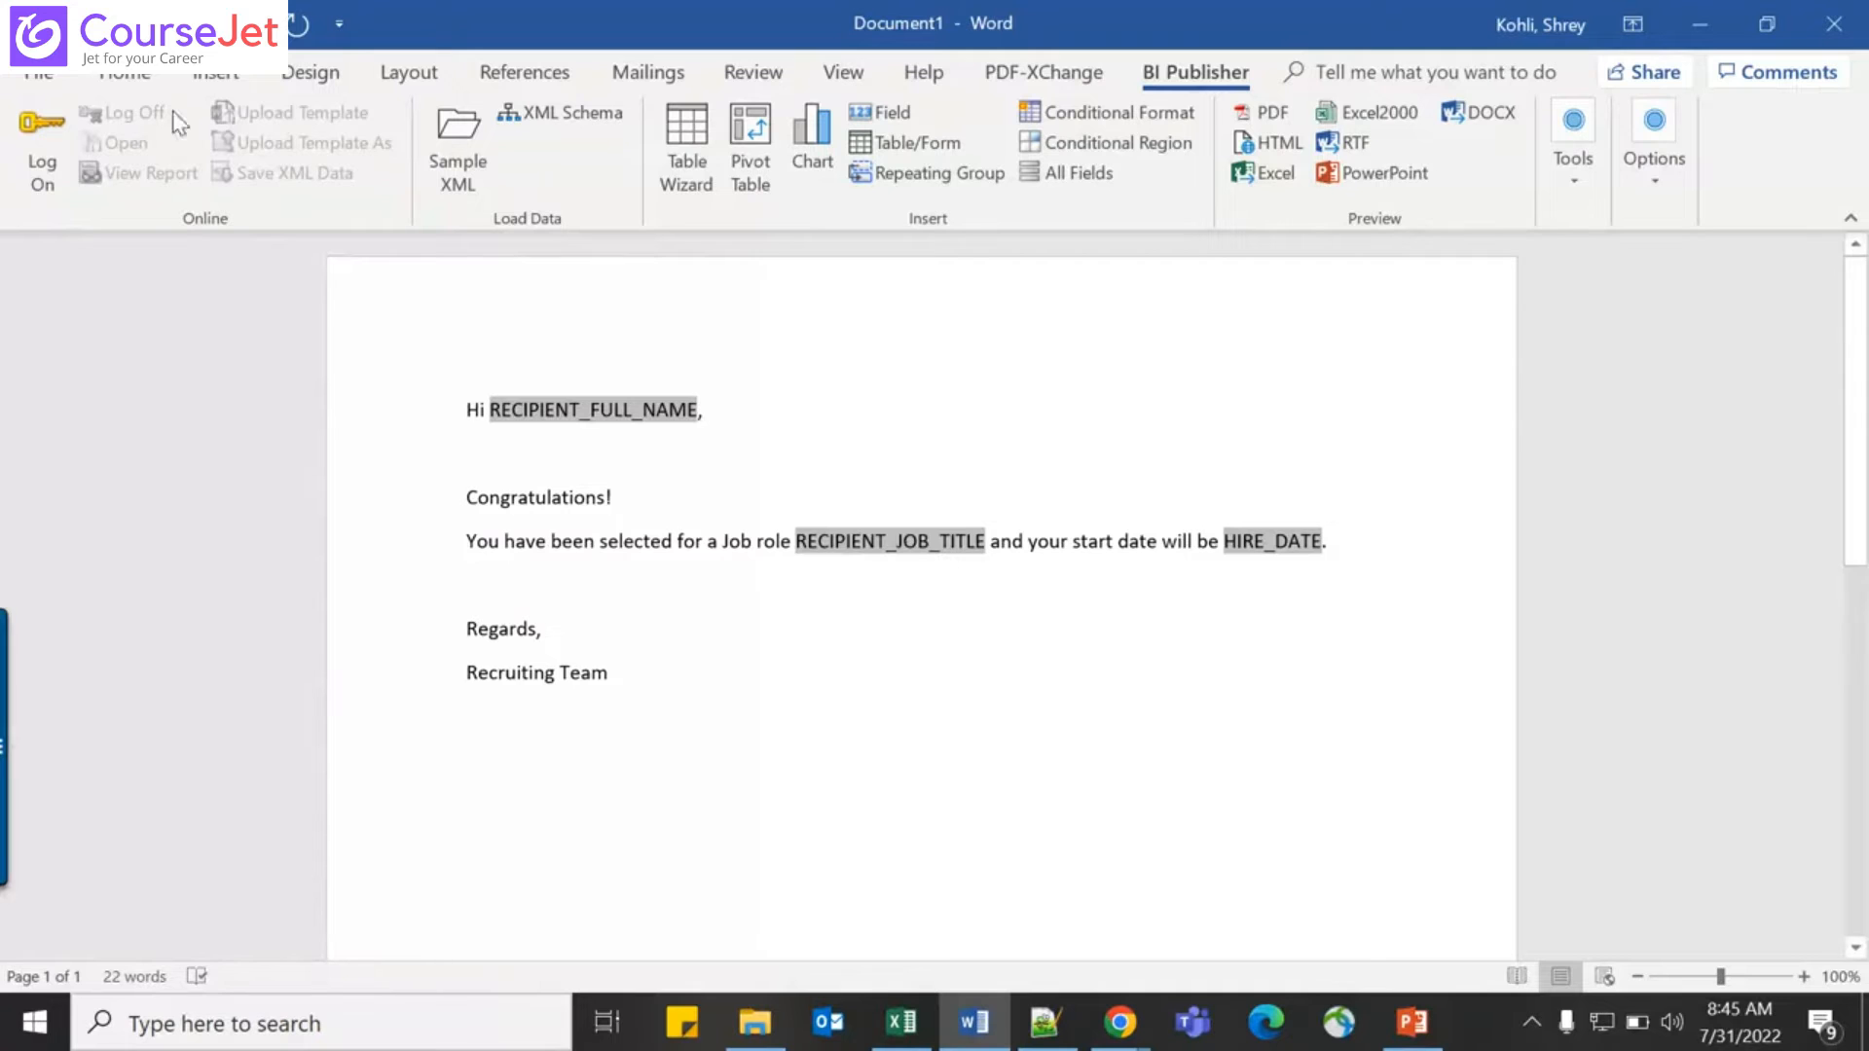
# Step: Start saving the document under a new name and choose the Desktop folder as its location
pyautogui.click(39, 77)
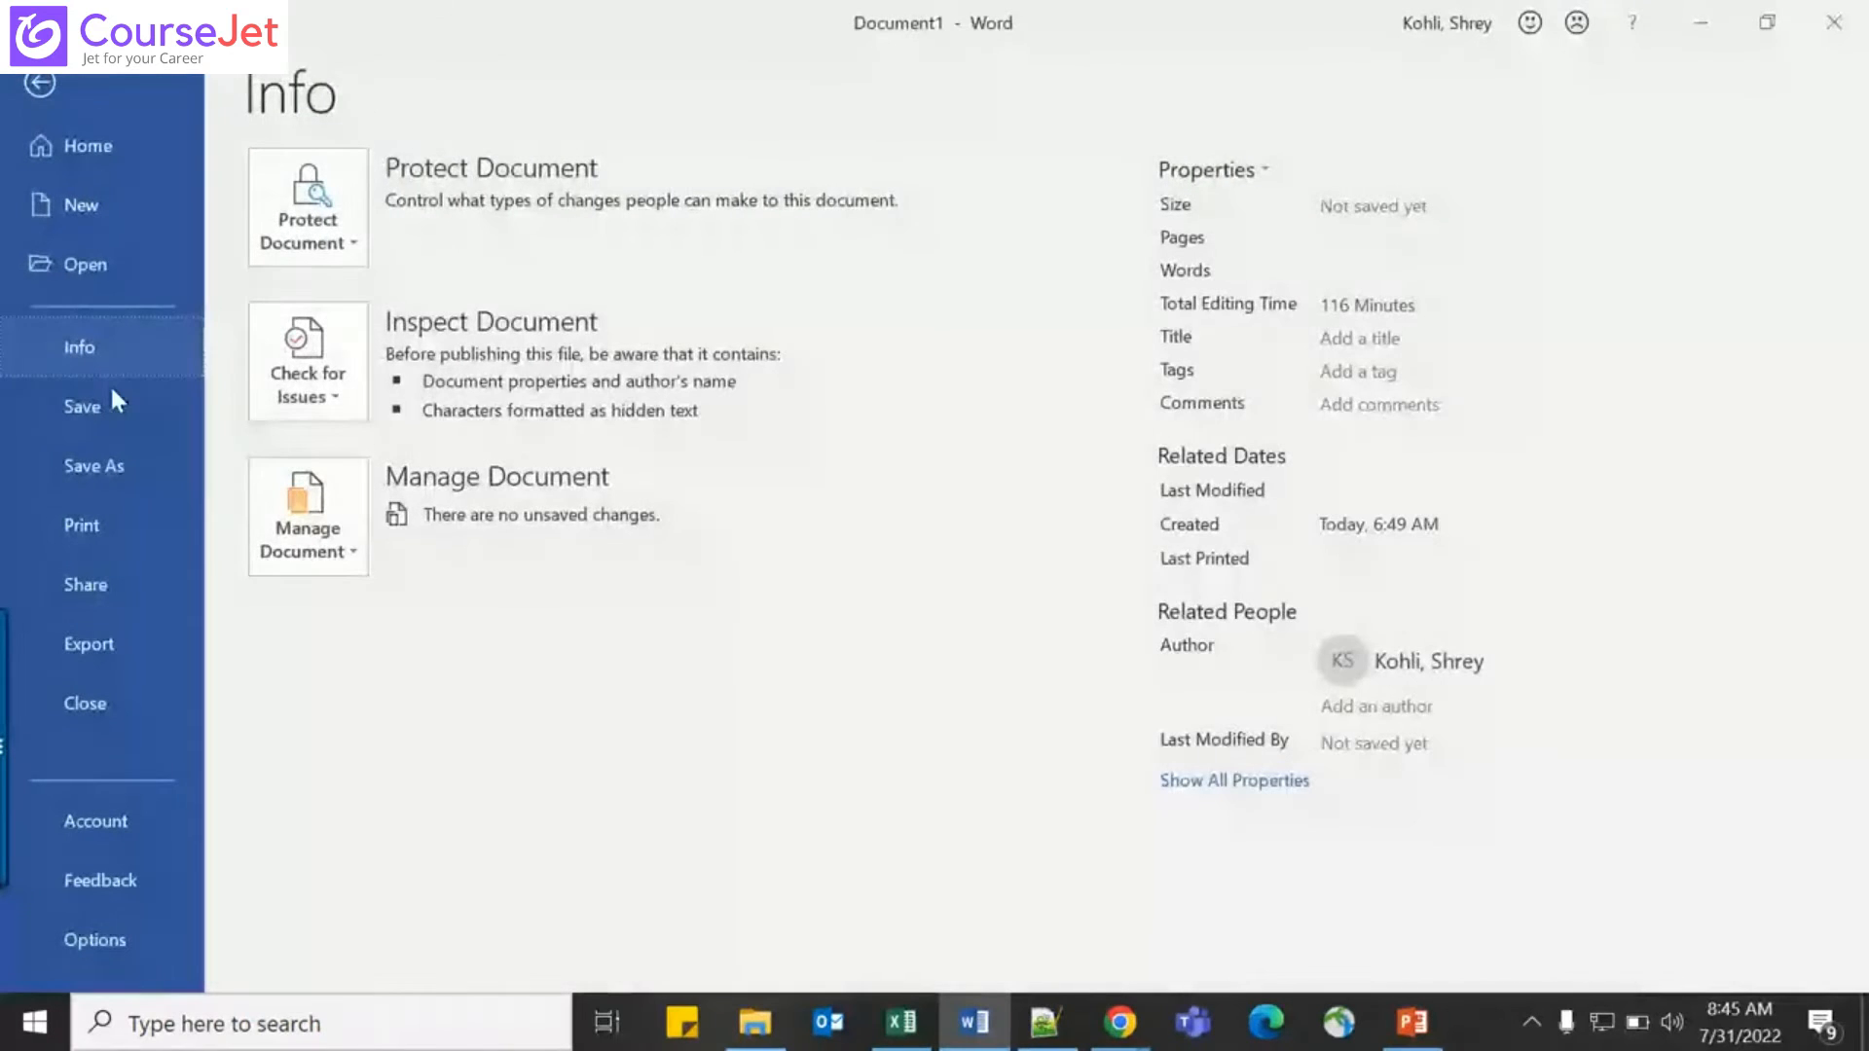
pyautogui.click(93, 468)
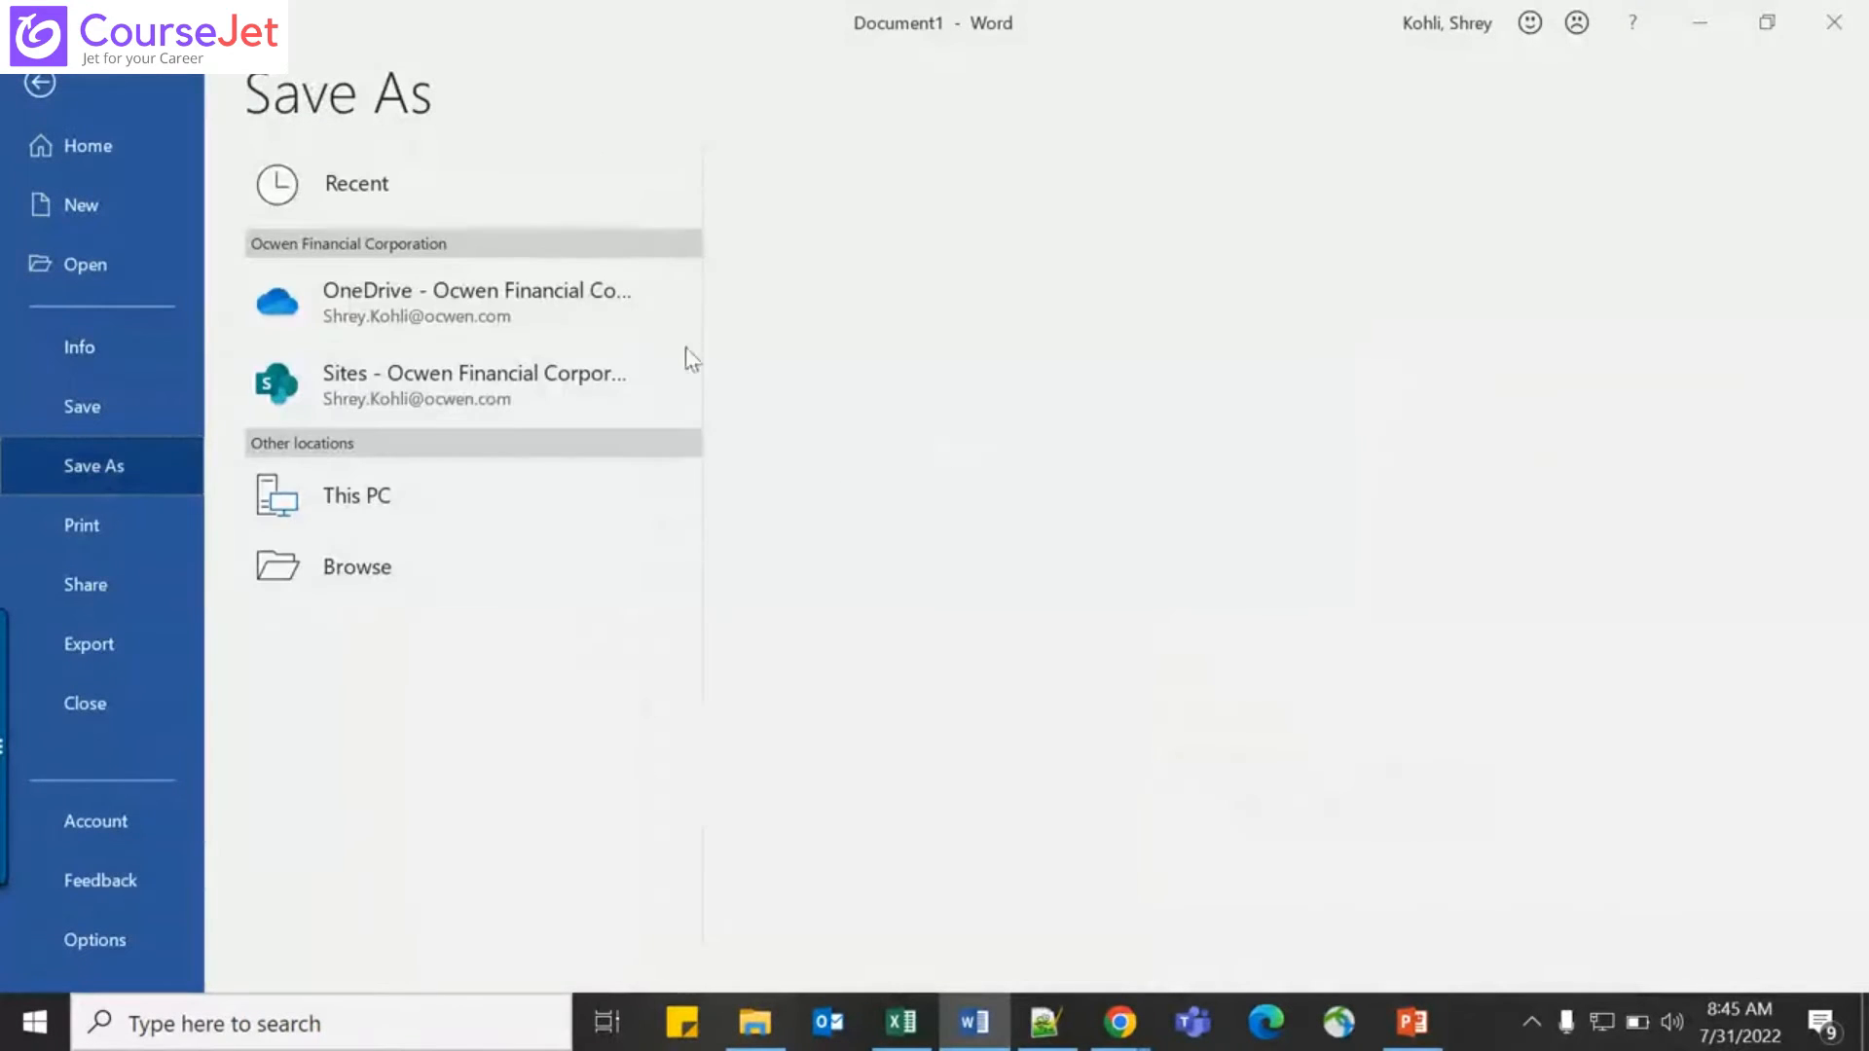
pyautogui.click(324, 642)
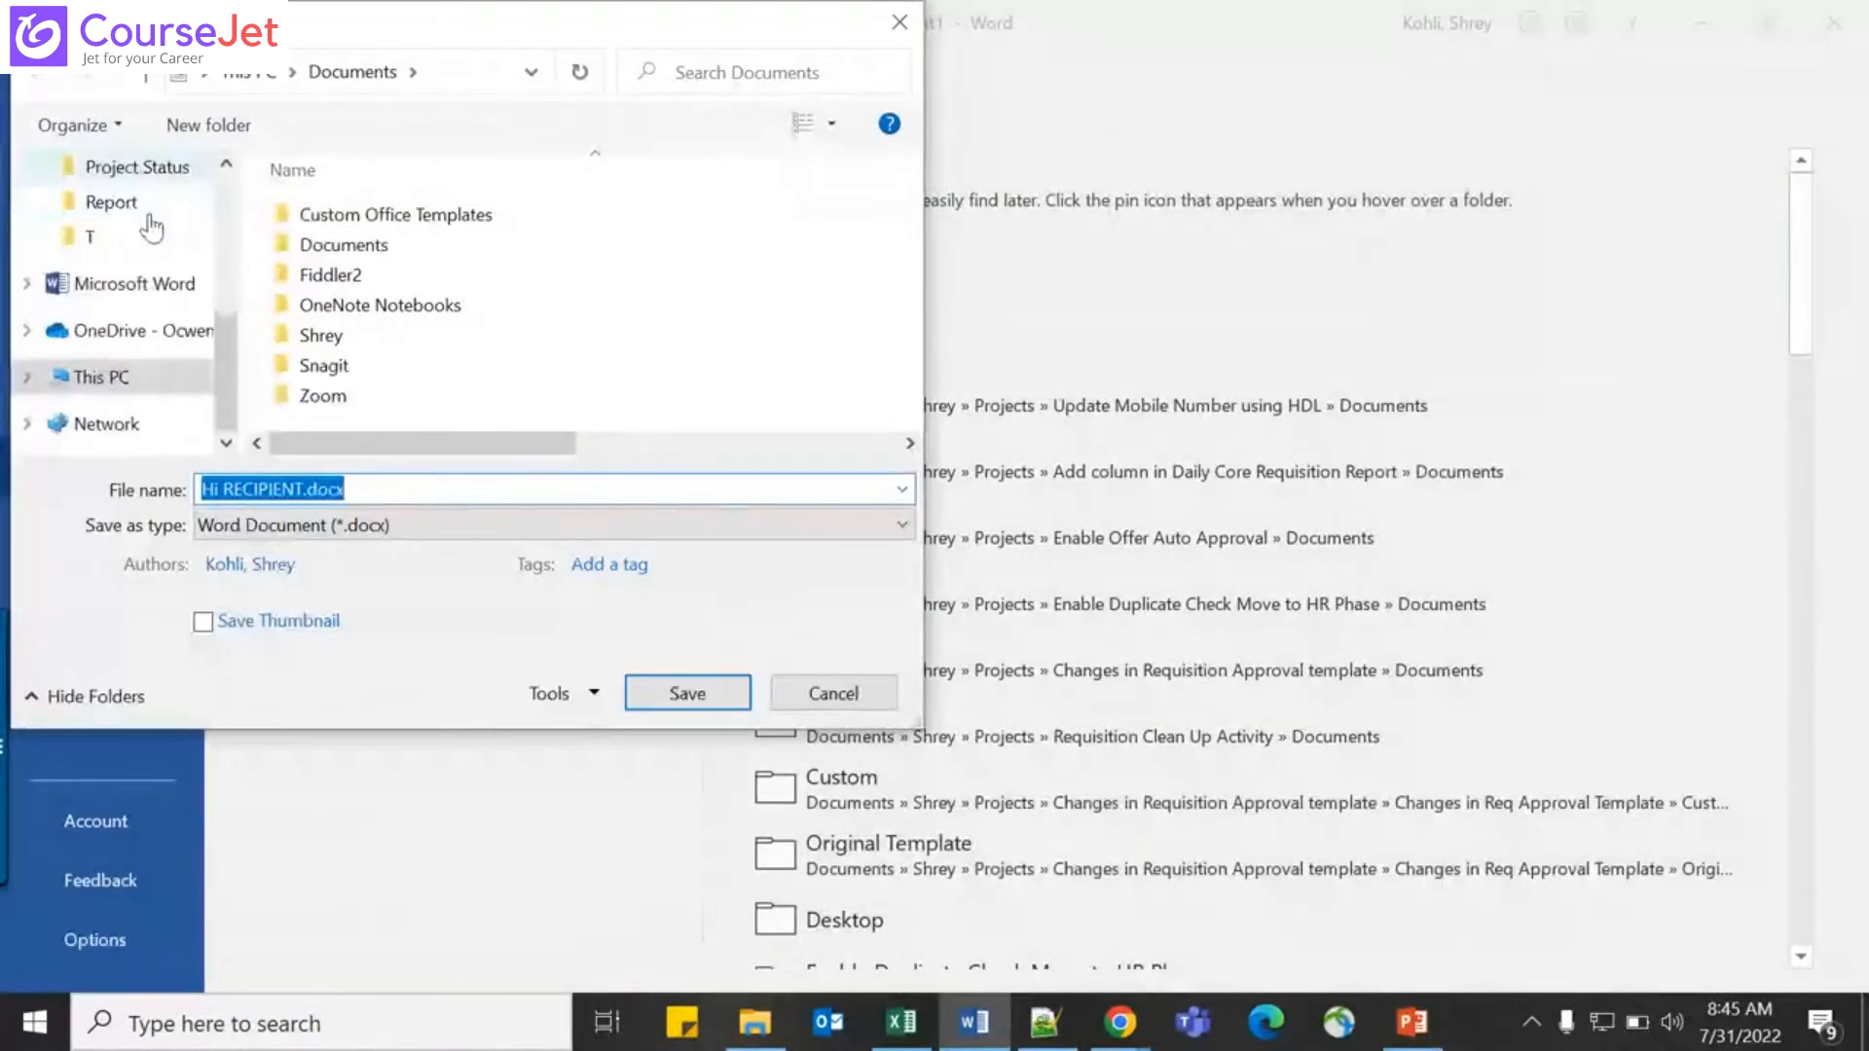
pyautogui.scroll(5, 146, 230)
pyautogui.click(147, 226)
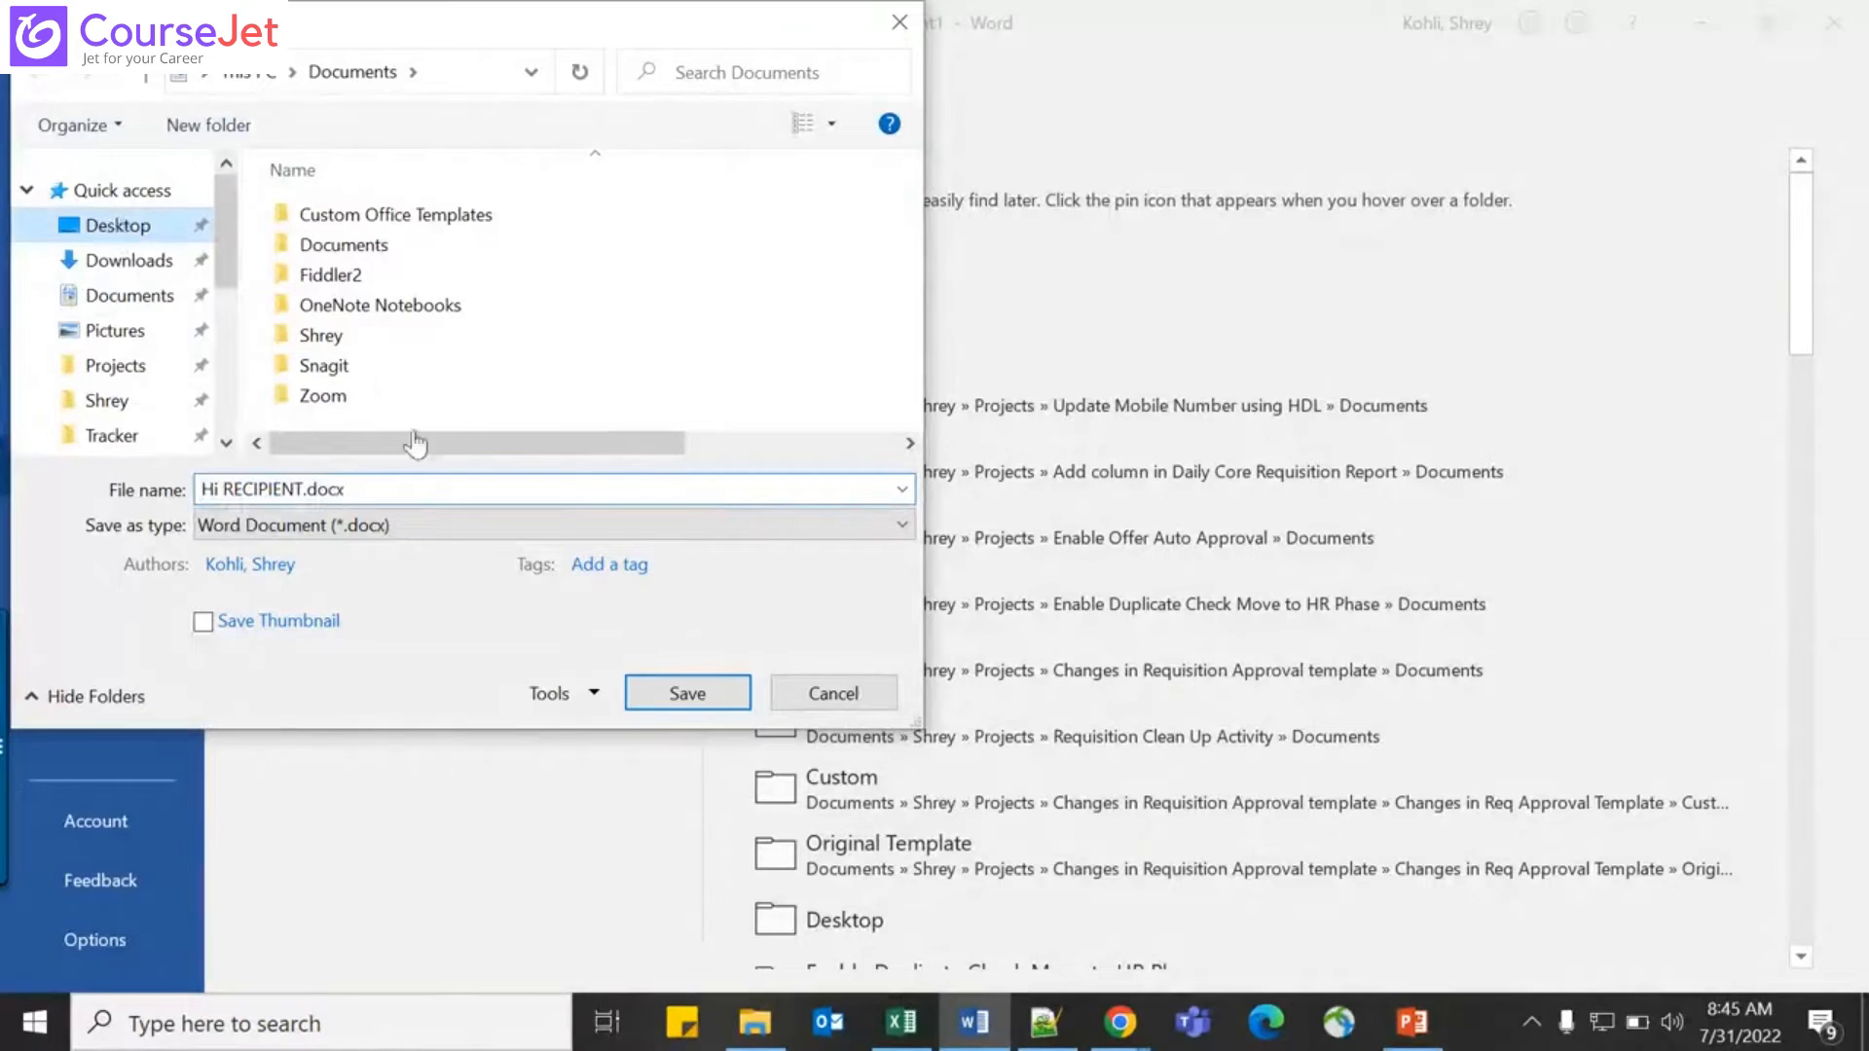
# Step: Name the file Test_Offer_Letter and save it as a Word document (.docx)
pyautogui.click(360, 484)
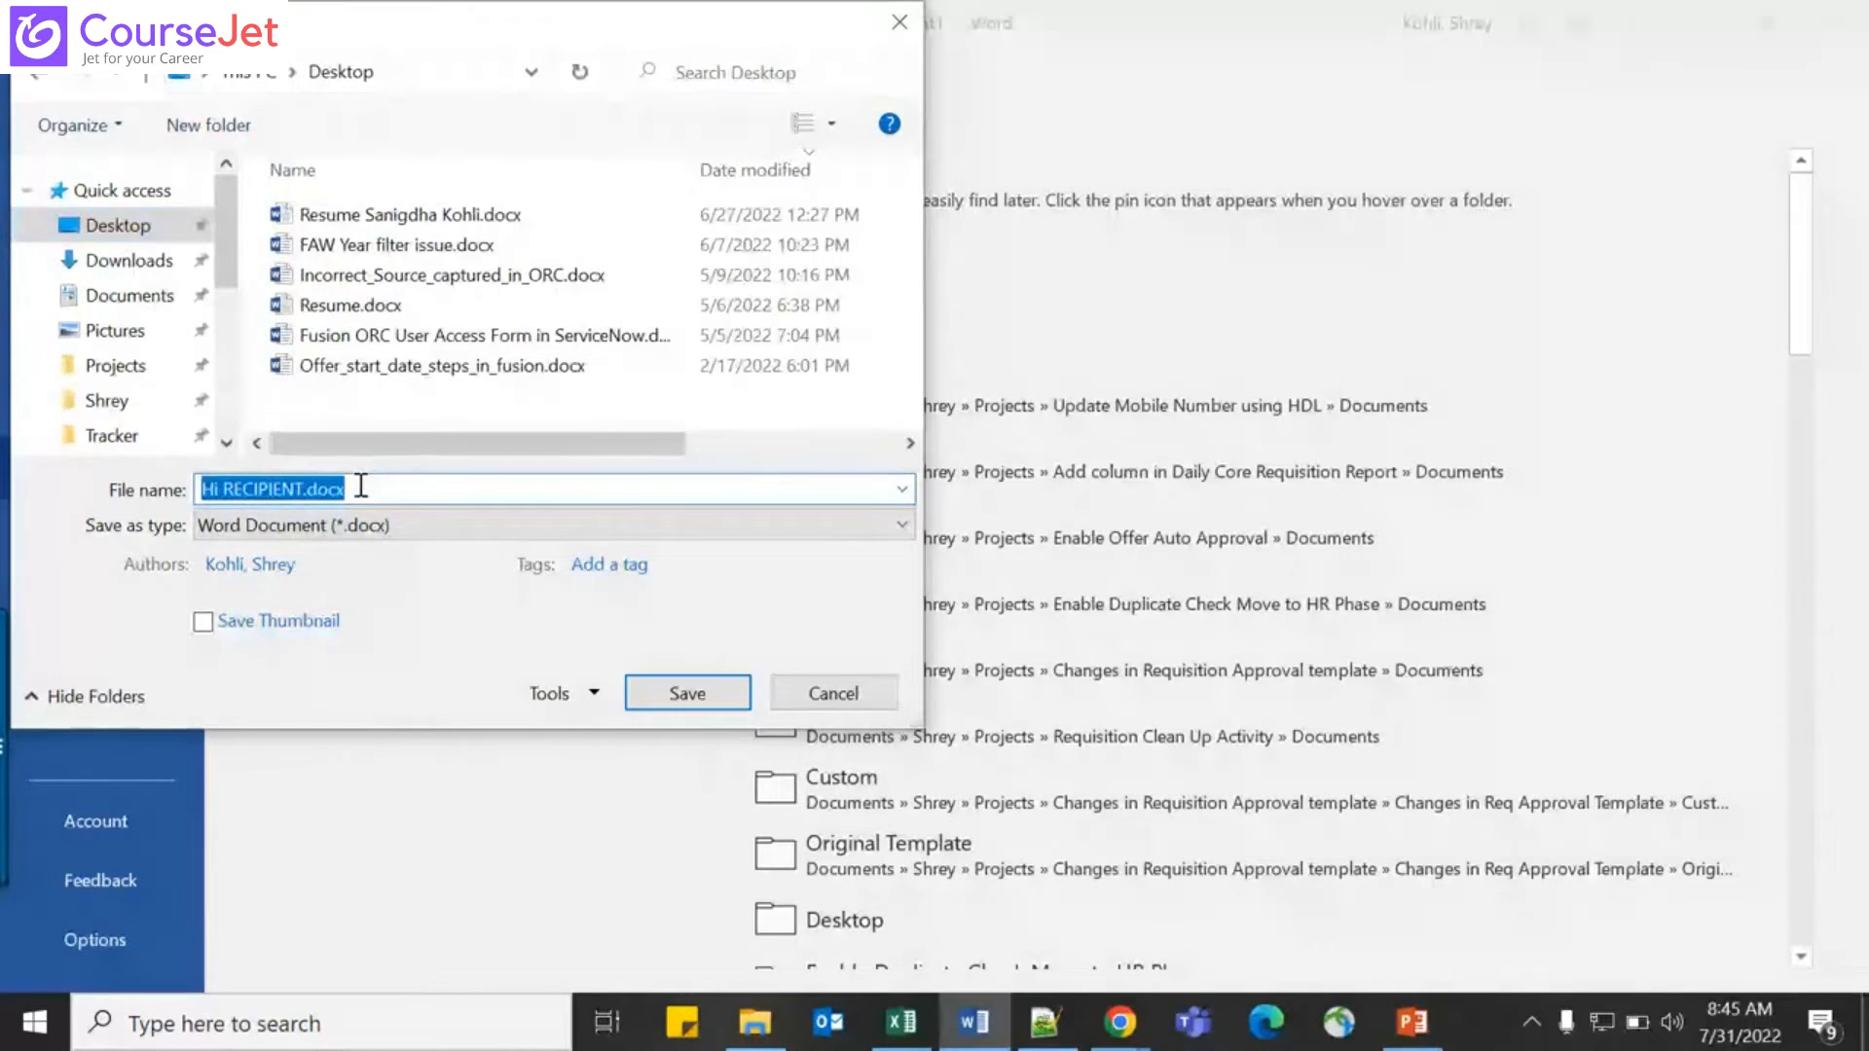
pyautogui.write('J')
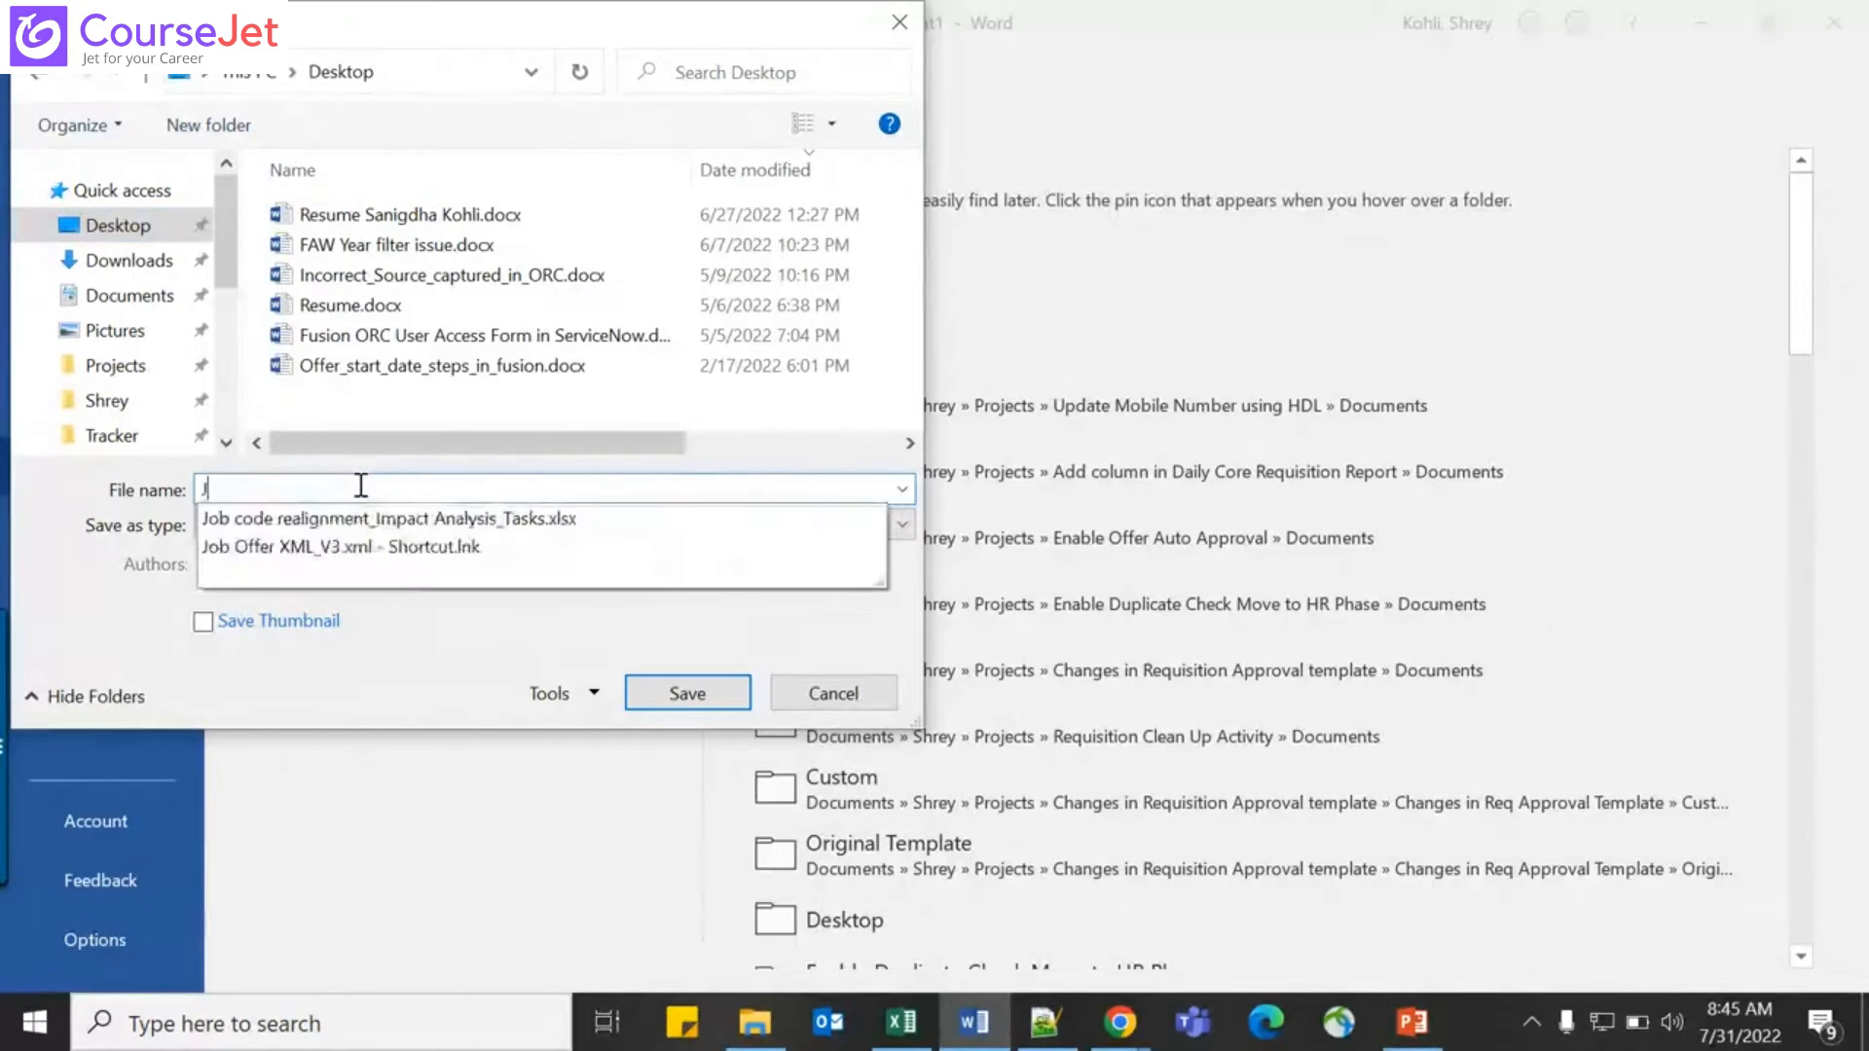
pyautogui.write('et_Offer')
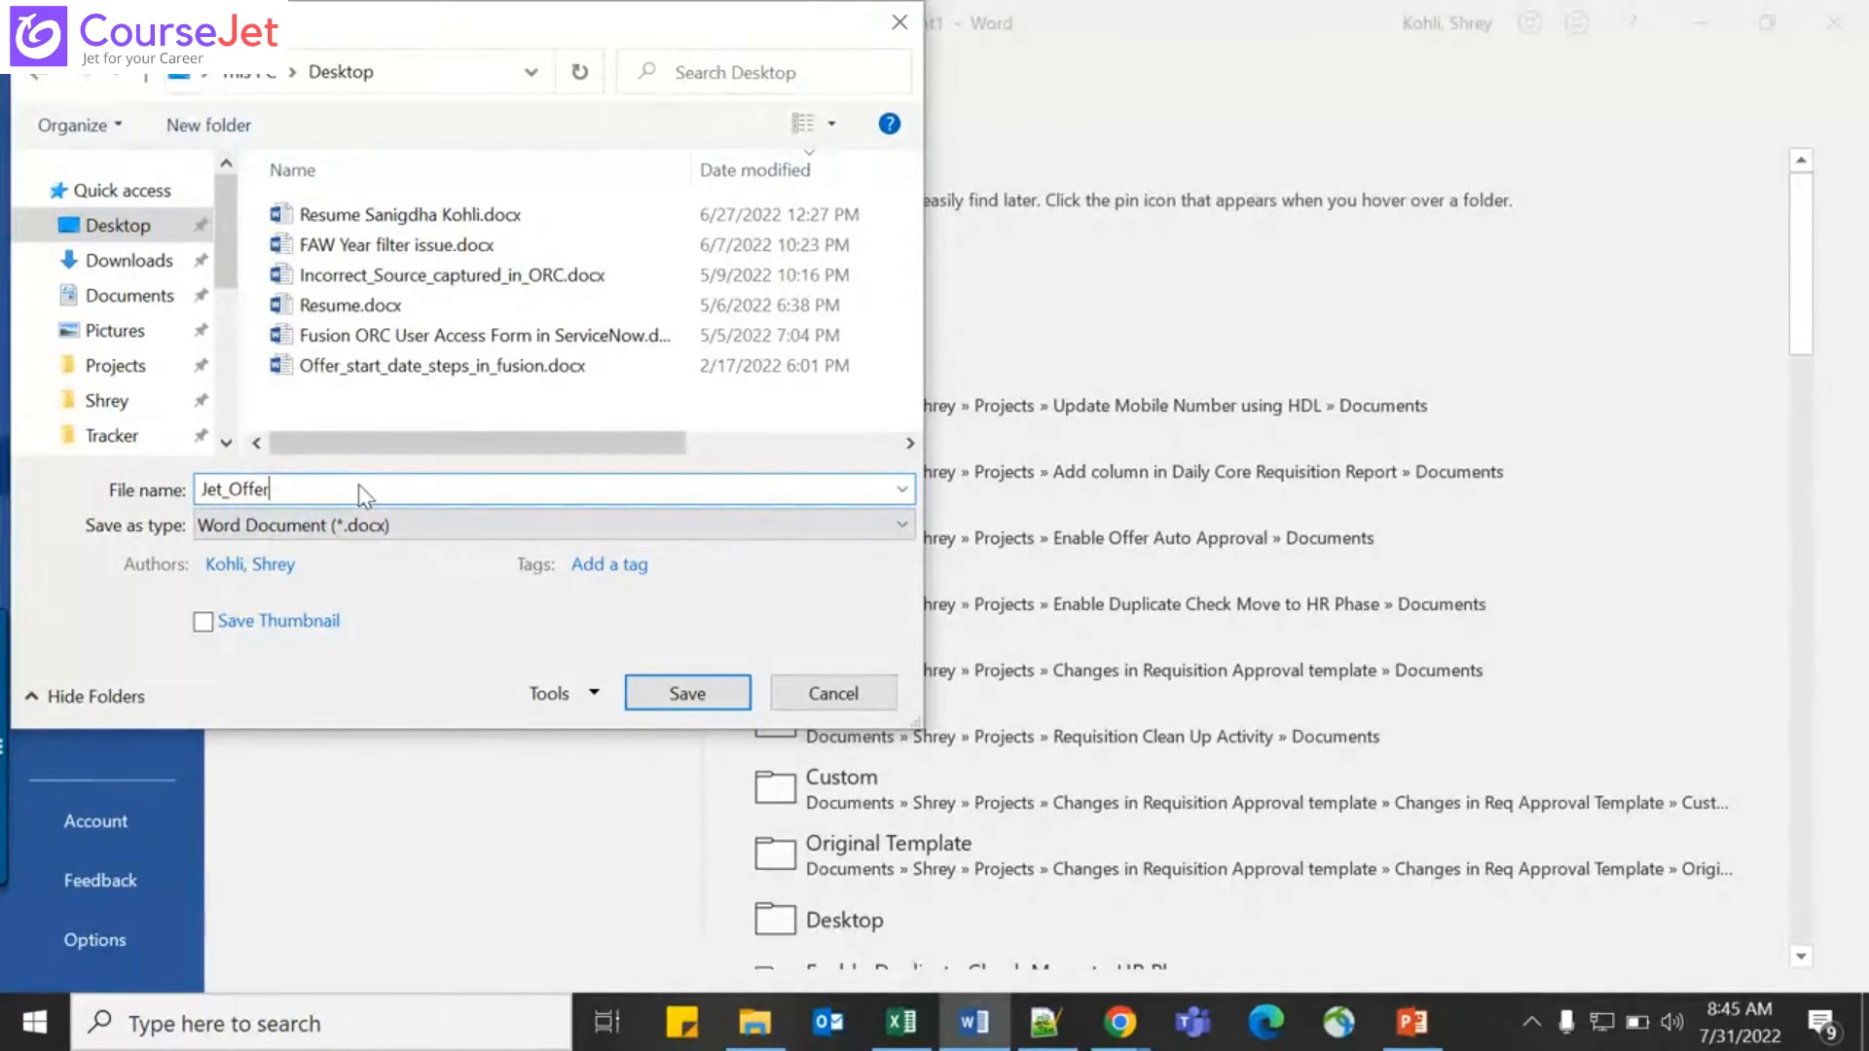
pyautogui.write('_Letter')
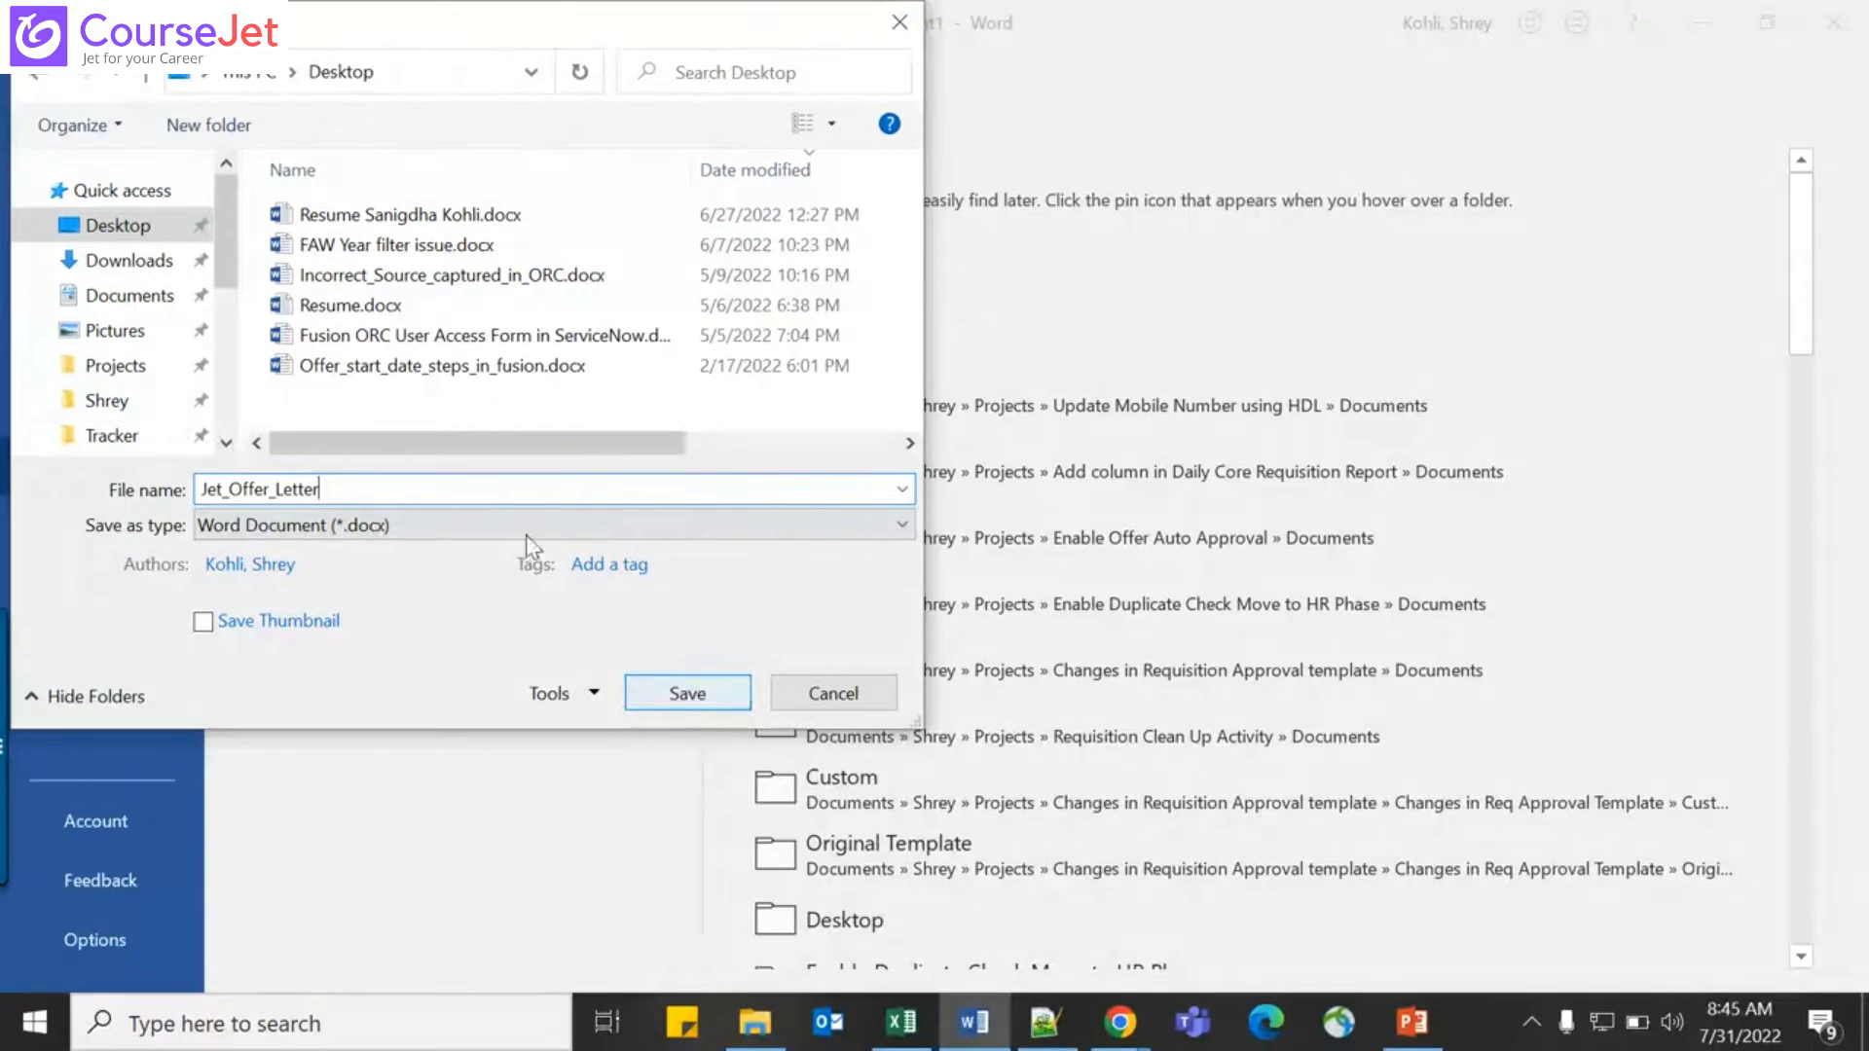
pyautogui.press('Left')
pyautogui.press('Left')
pyautogui.press('Left')
pyautogui.press('Left')
pyautogui.press('Left')
pyautogui.press('Left')
pyautogui.press('Left')
pyautogui.press('Left')
pyautogui.press('Left')
pyautogui.press('Left')
pyautogui.press('Left')
pyautogui.press('Left')
pyautogui.press('Left')
pyautogui.hotkey('shift', 'Home')
pyautogui.write('Test')
pyautogui.click(667, 699)
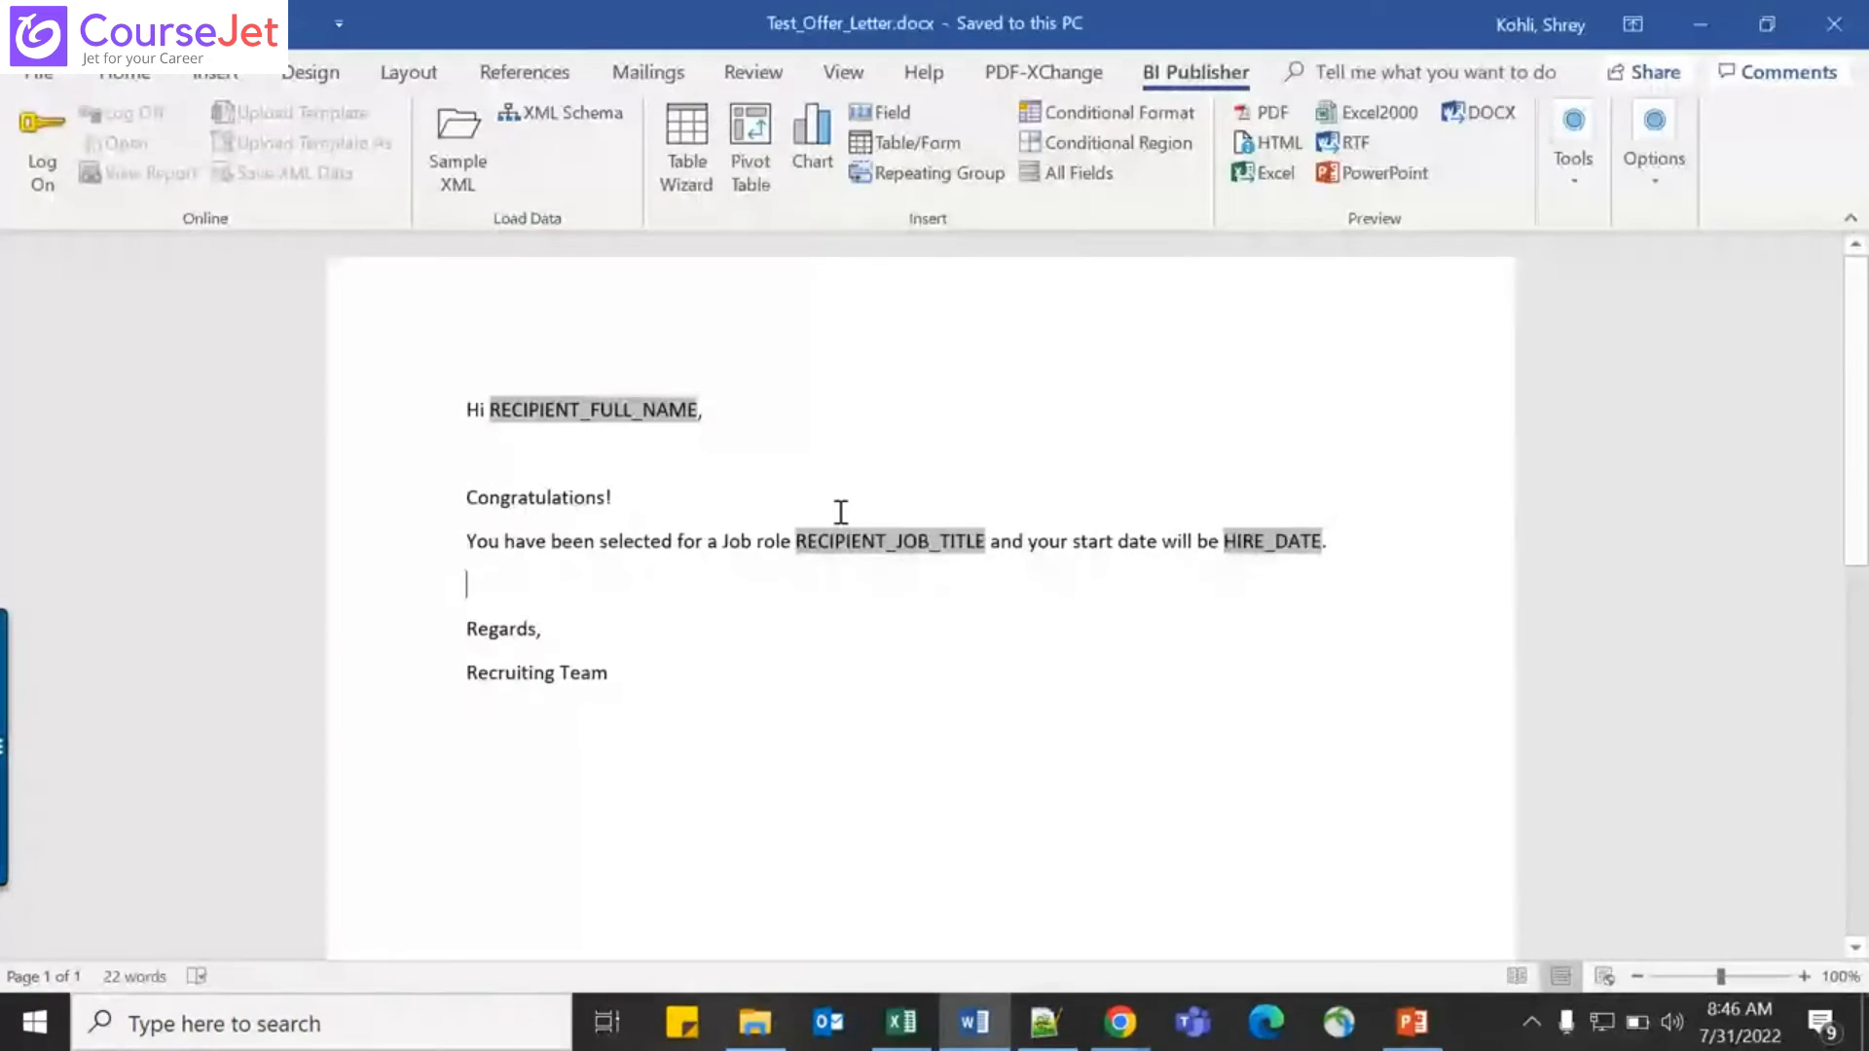
# Step: Save a copy of Test_Offer_Letter on the Desktop in Rich Text Format (.rtf)
pyautogui.click(63, 78)
pyautogui.click(115, 465)
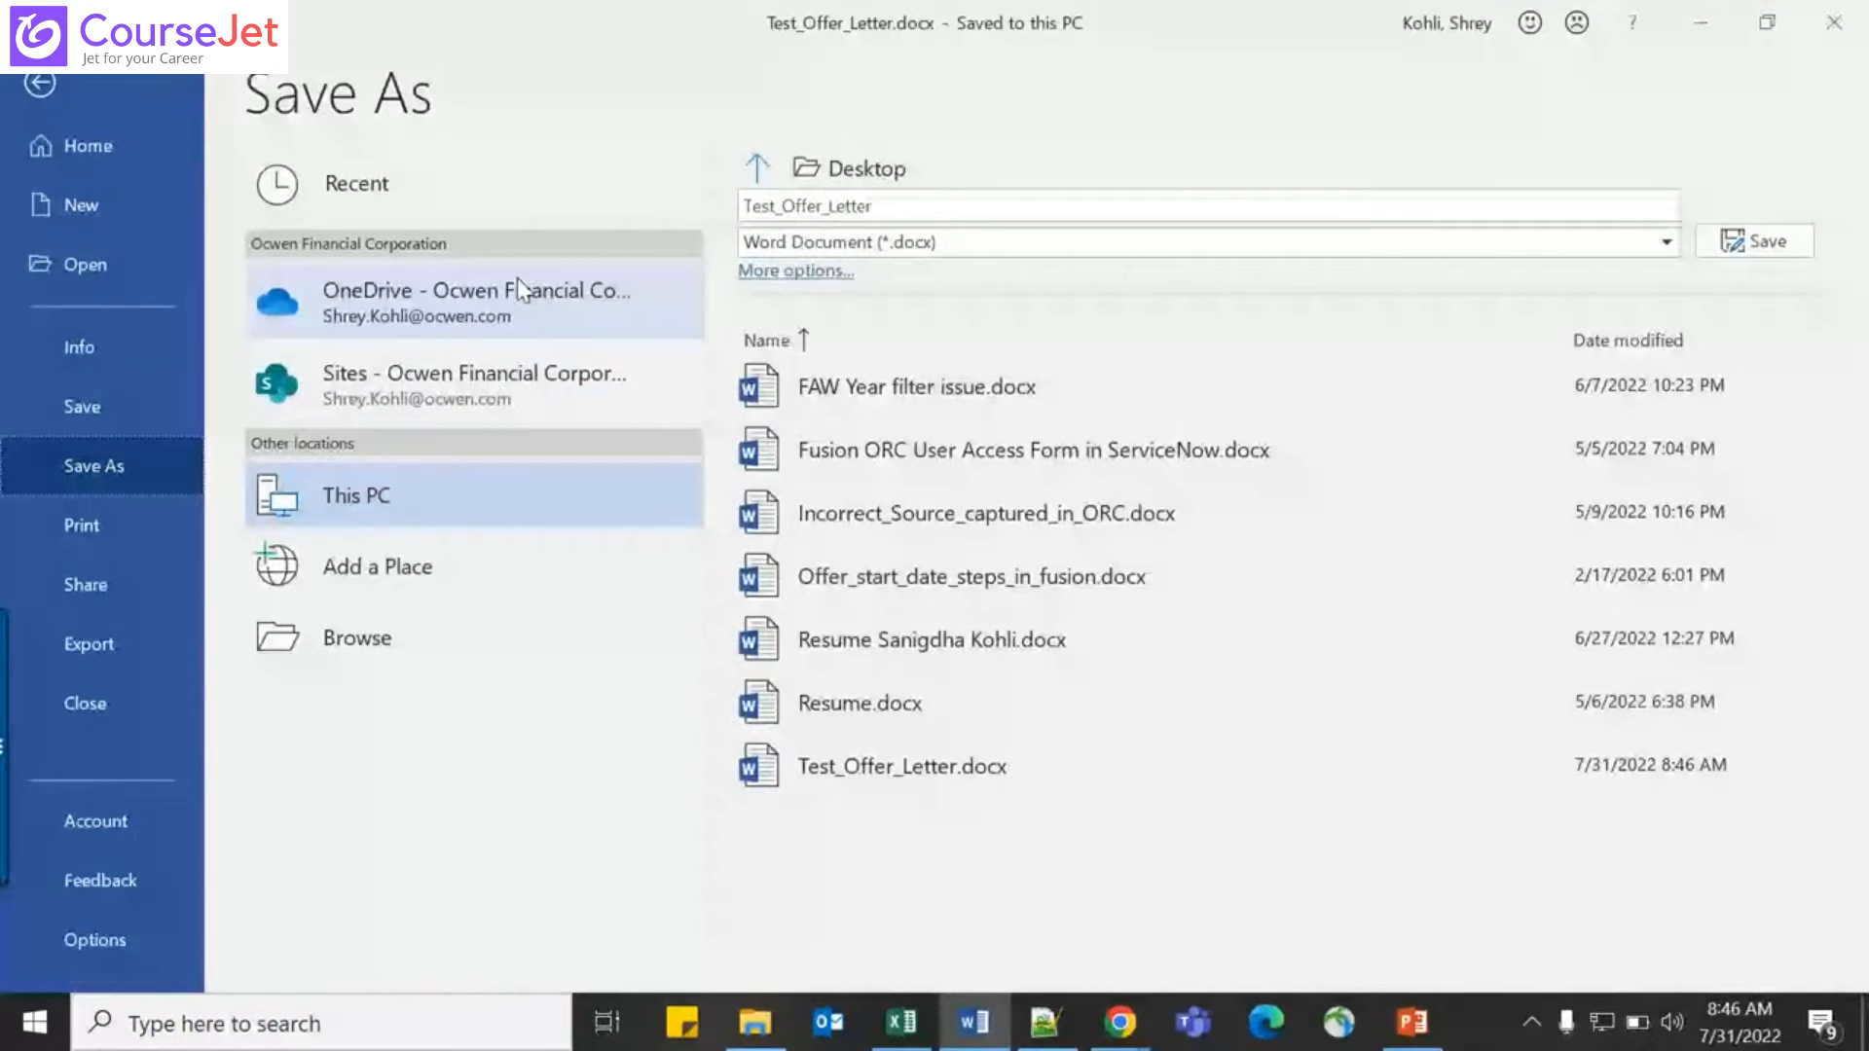
pyautogui.click(966, 247)
pyautogui.press('r')
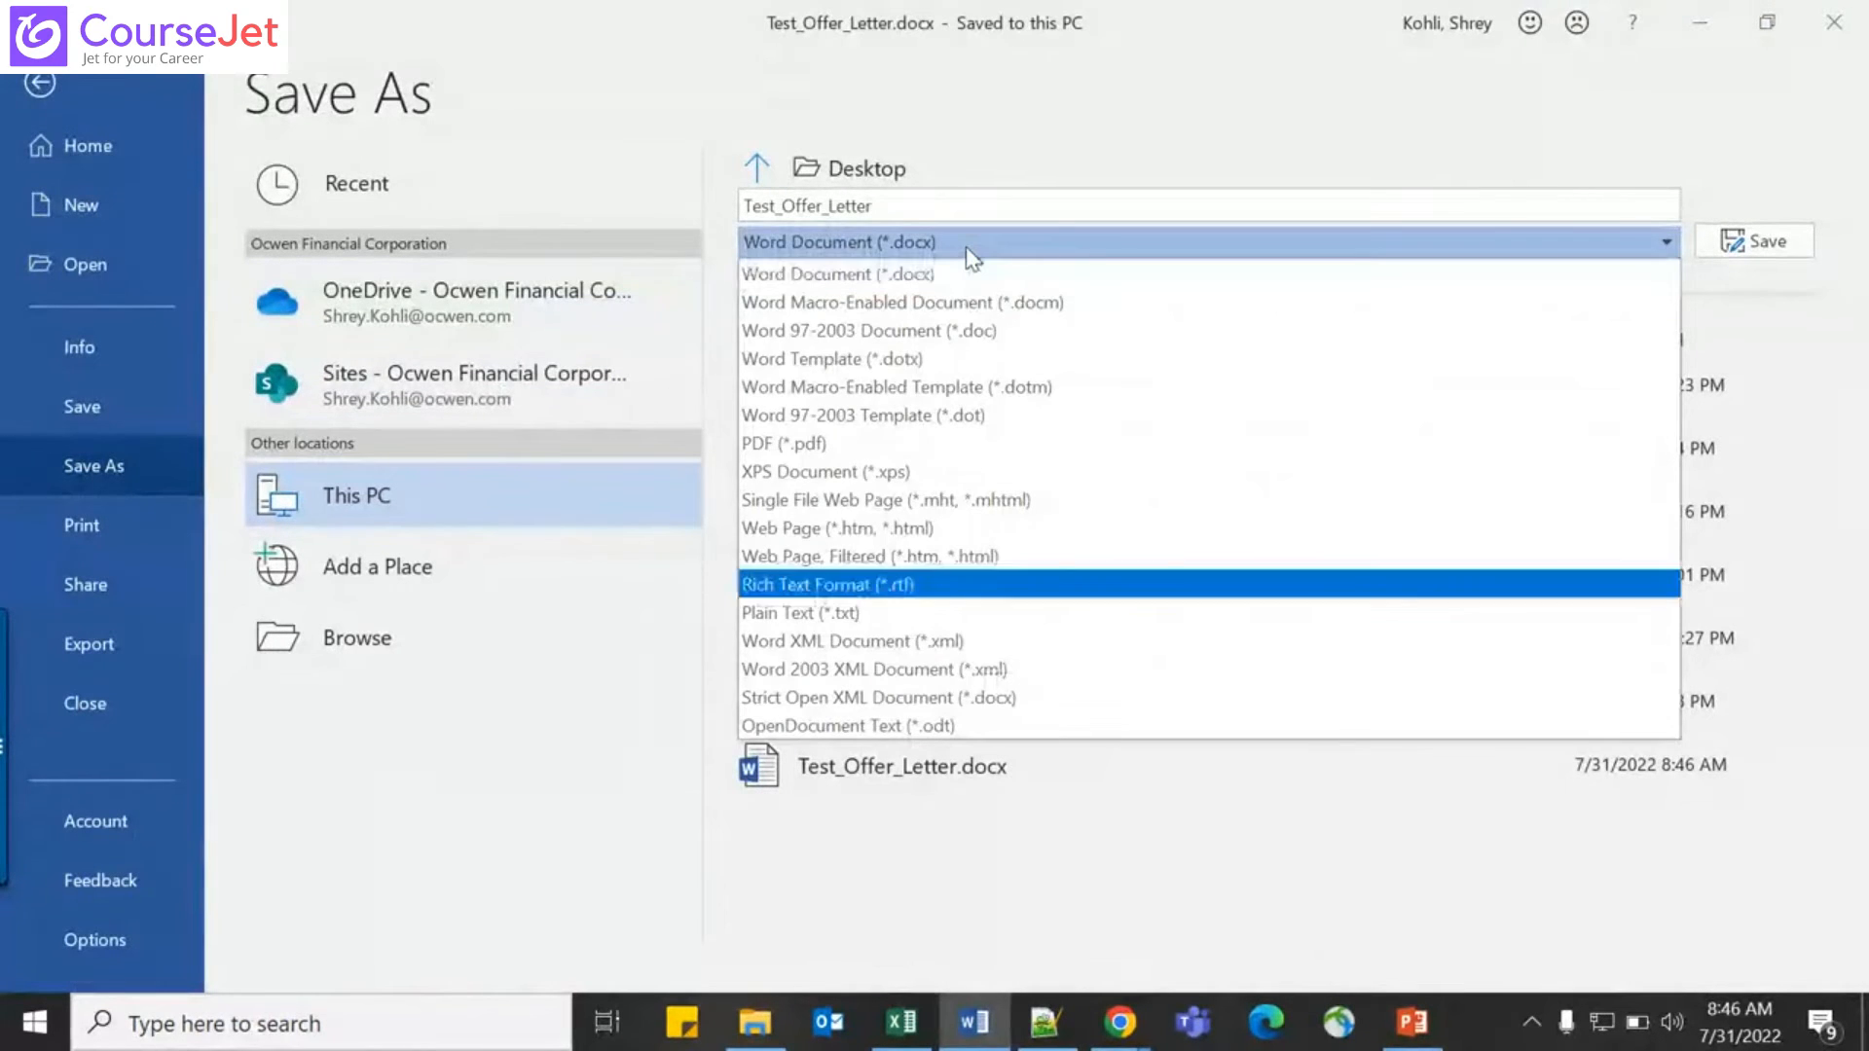
pyautogui.click(897, 587)
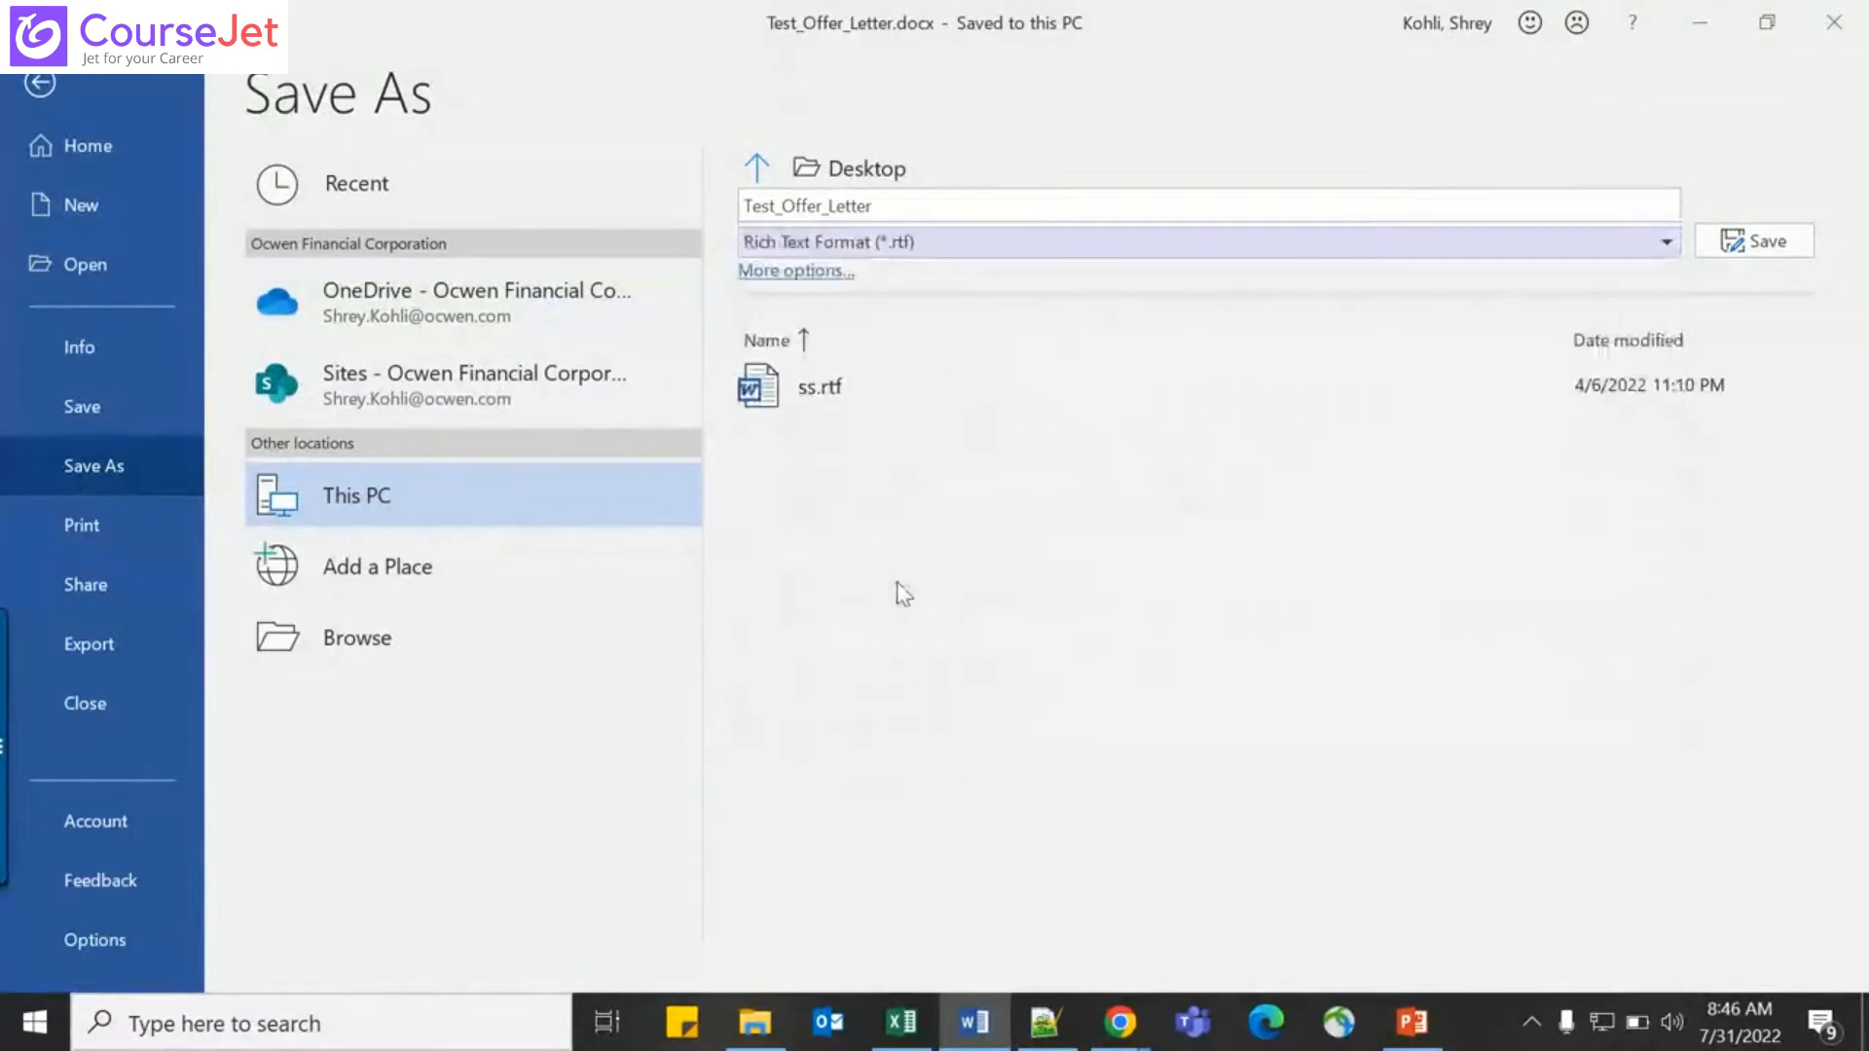
pyautogui.click(1762, 251)
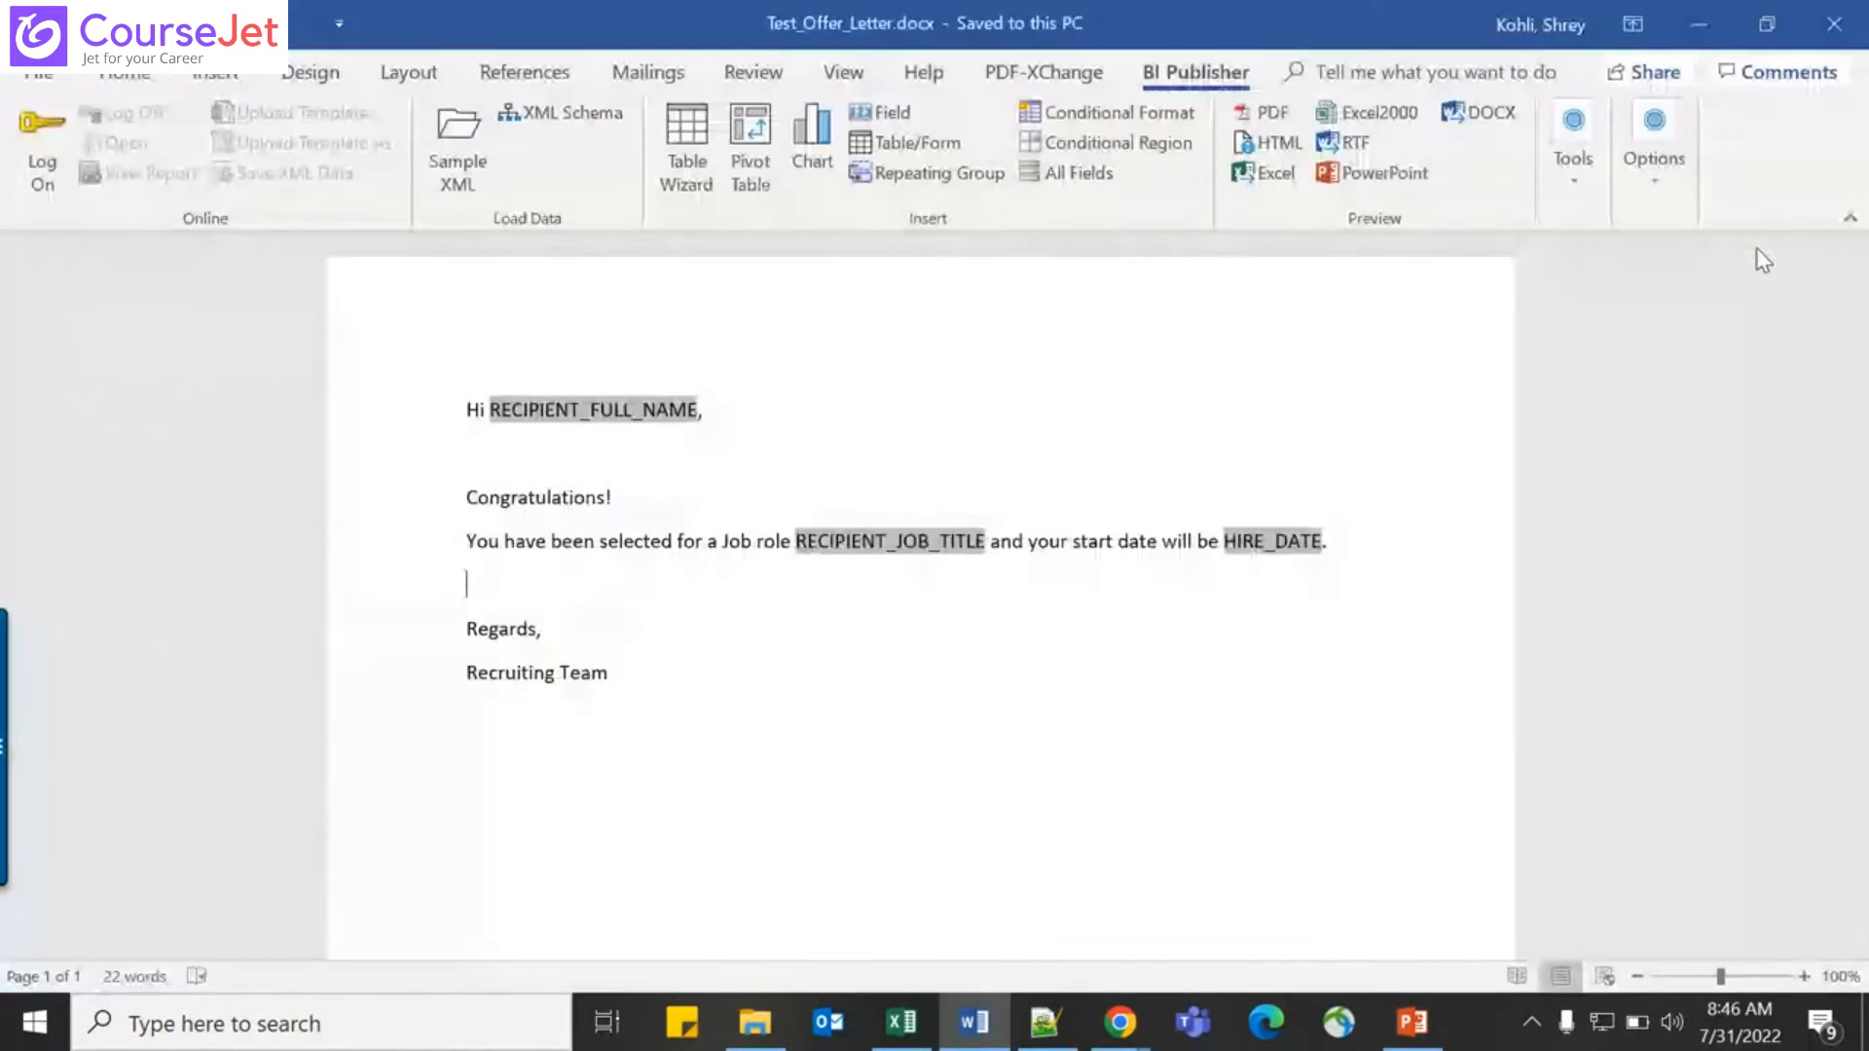
# Step: Preview the offer letter template as HTML with the sample data, and close the preview
pyautogui.doubleClick(688, 421)
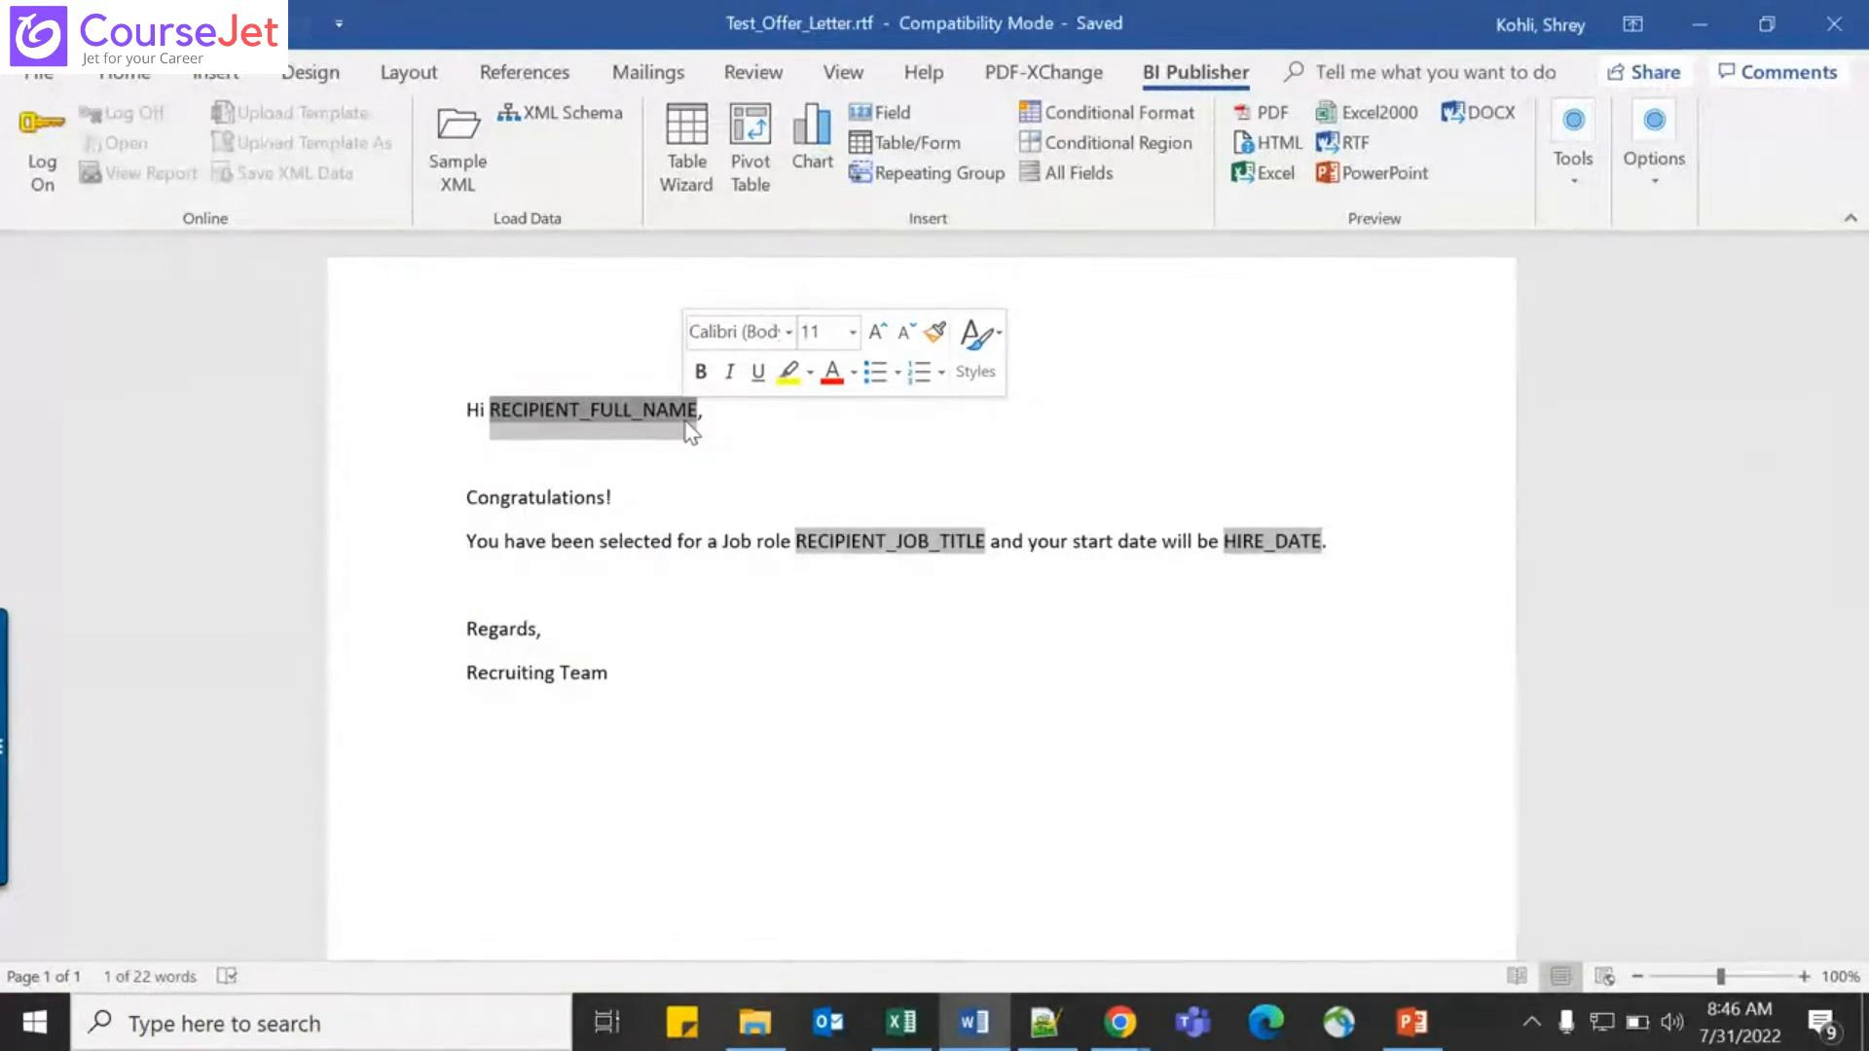
pyautogui.click(691, 431)
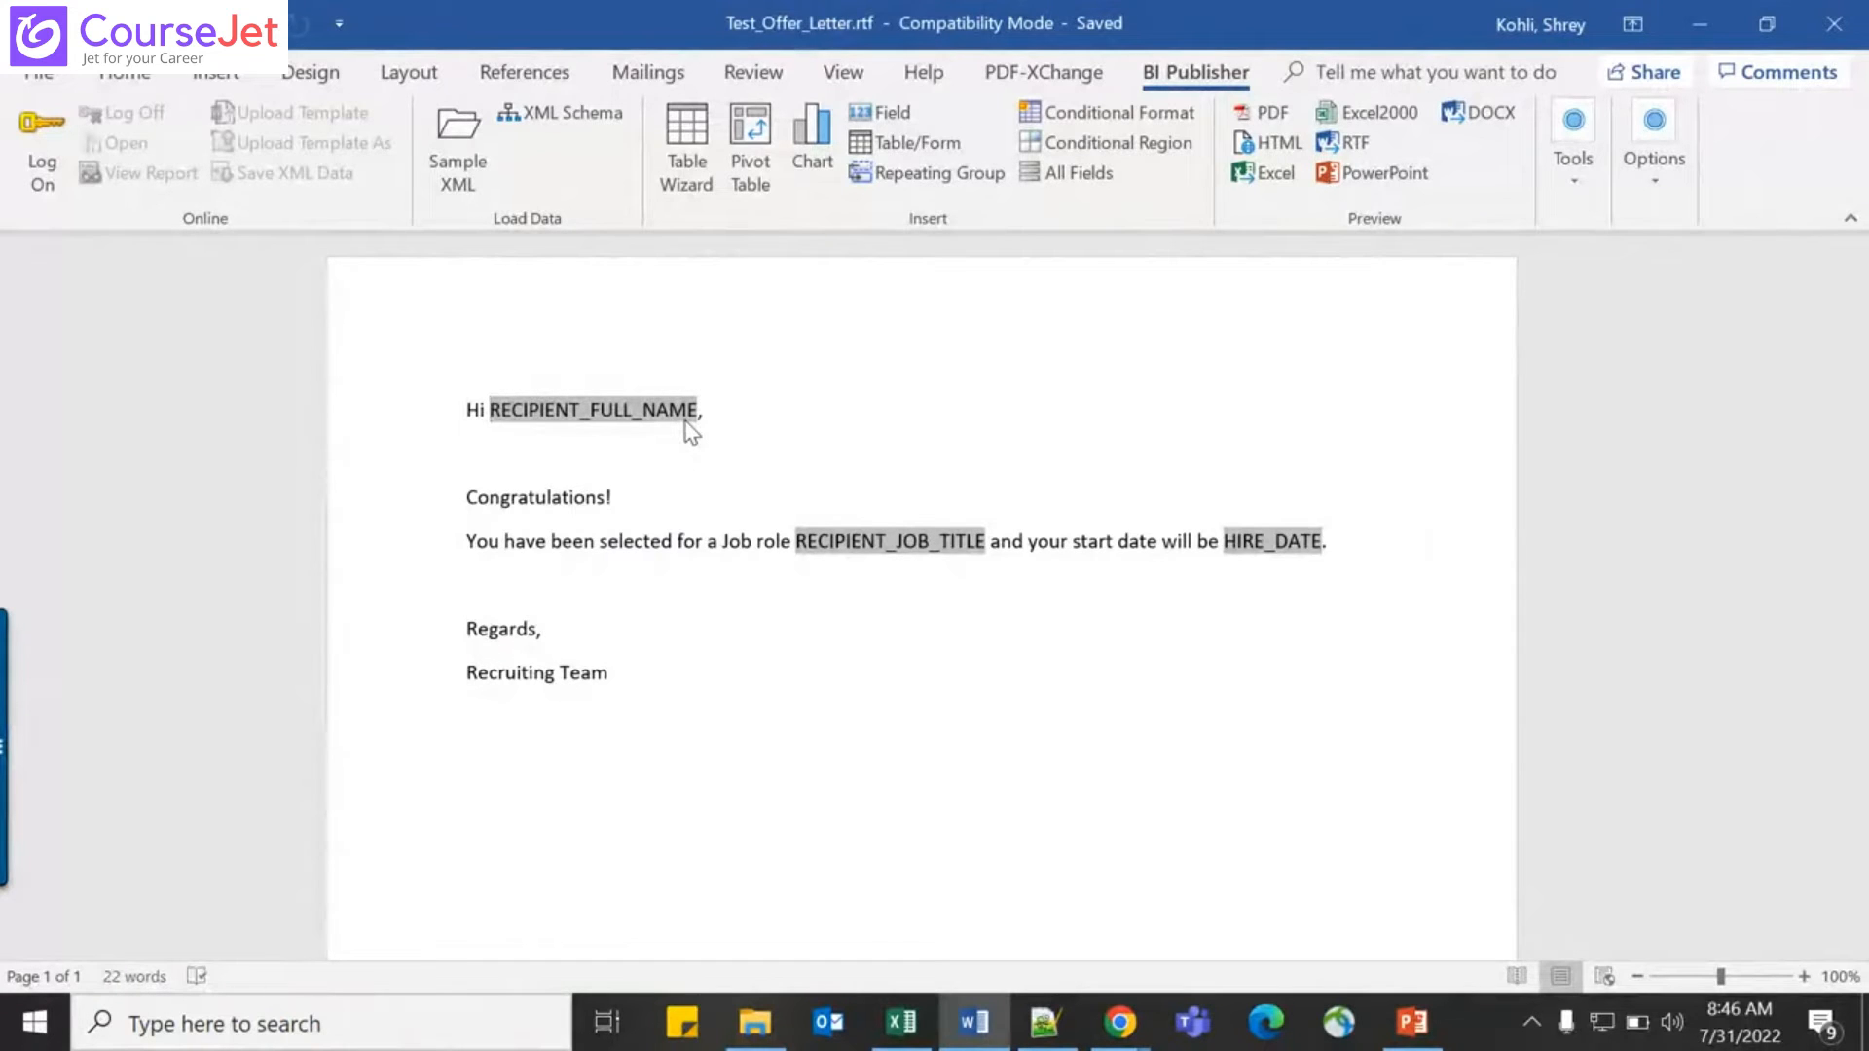
pyautogui.press('Home')
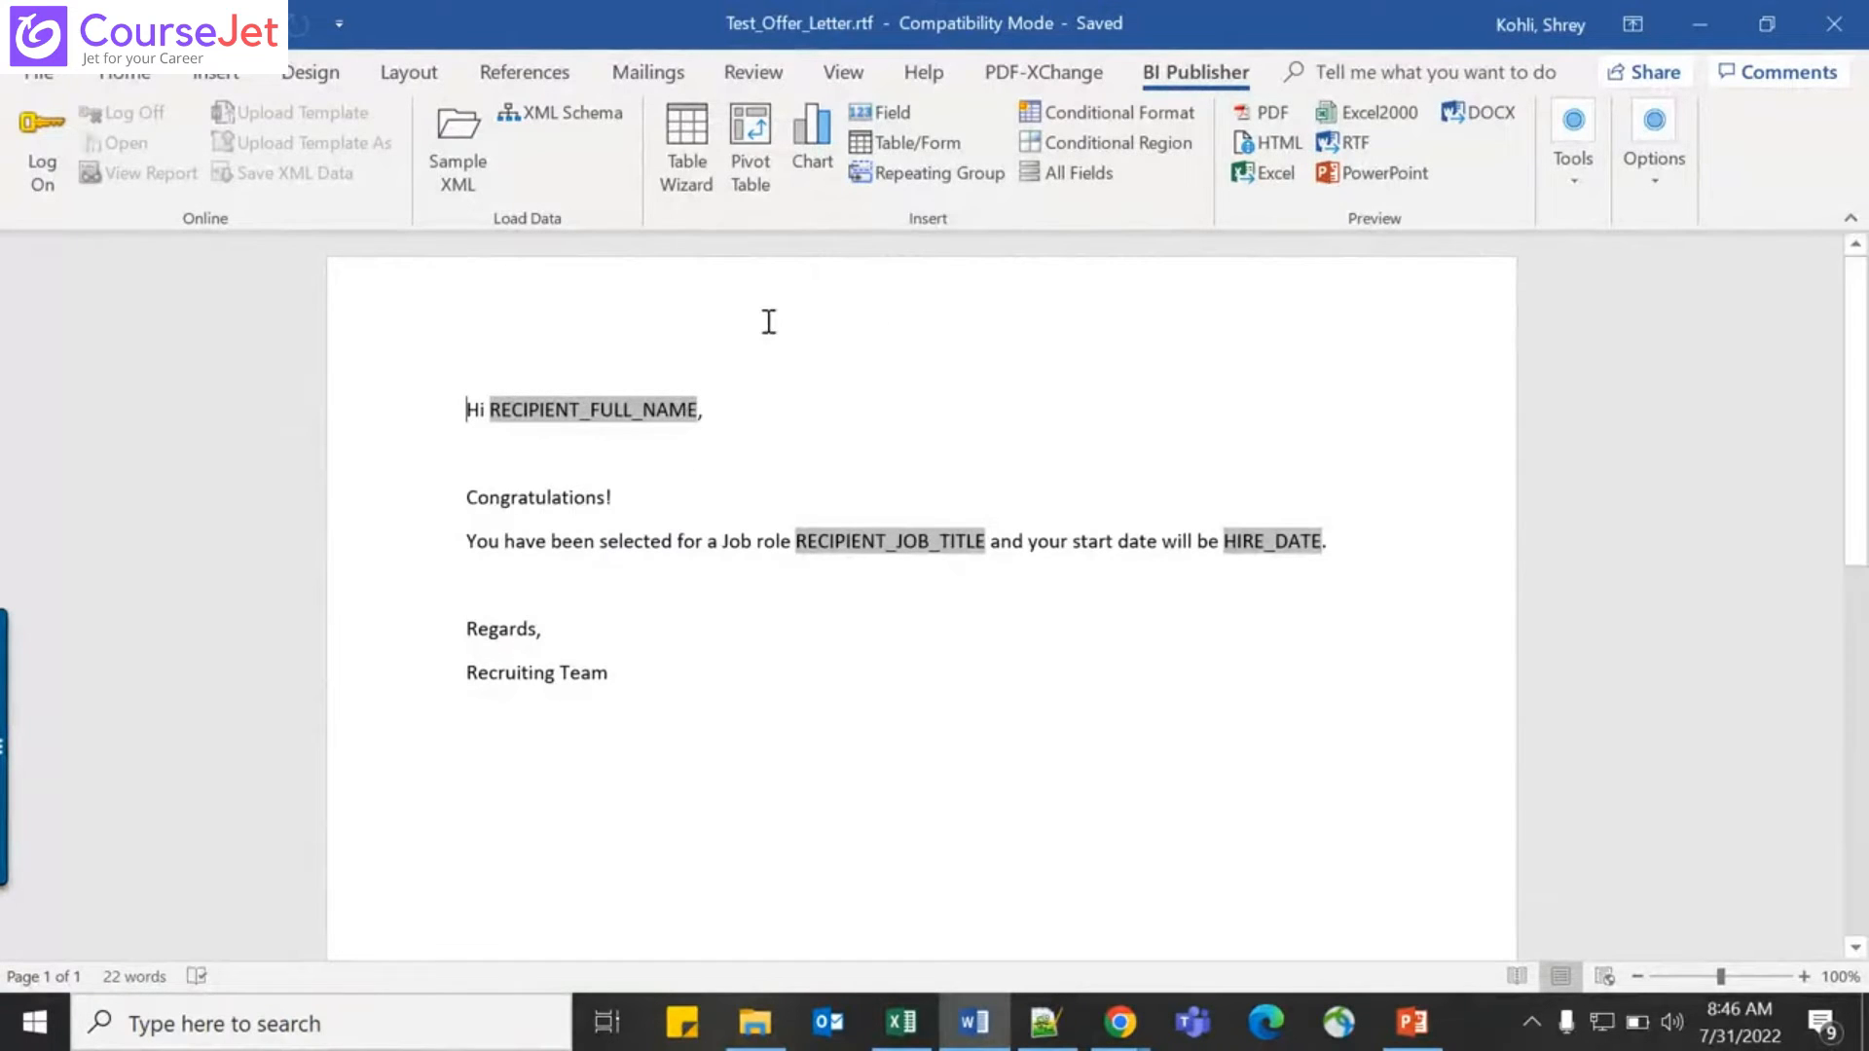
pyautogui.click(1287, 154)
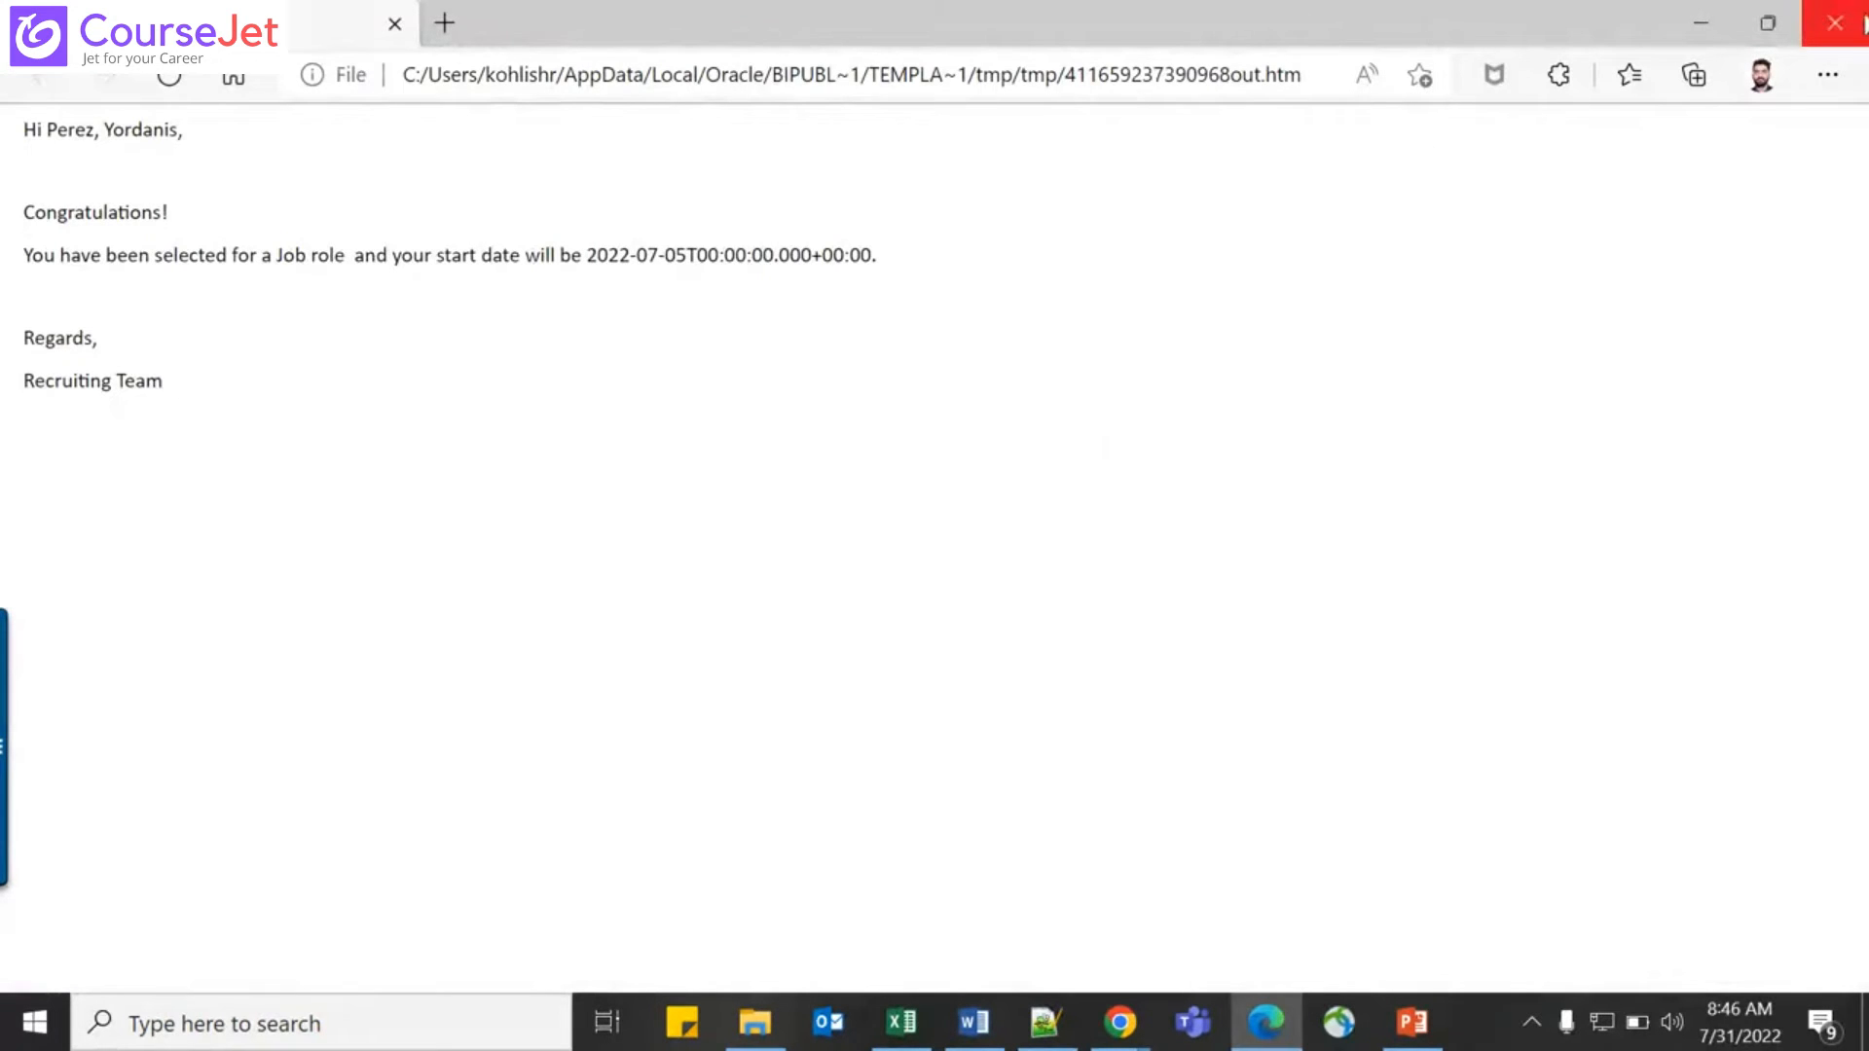
pyautogui.click(1846, 27)
pyautogui.click(710, 458)
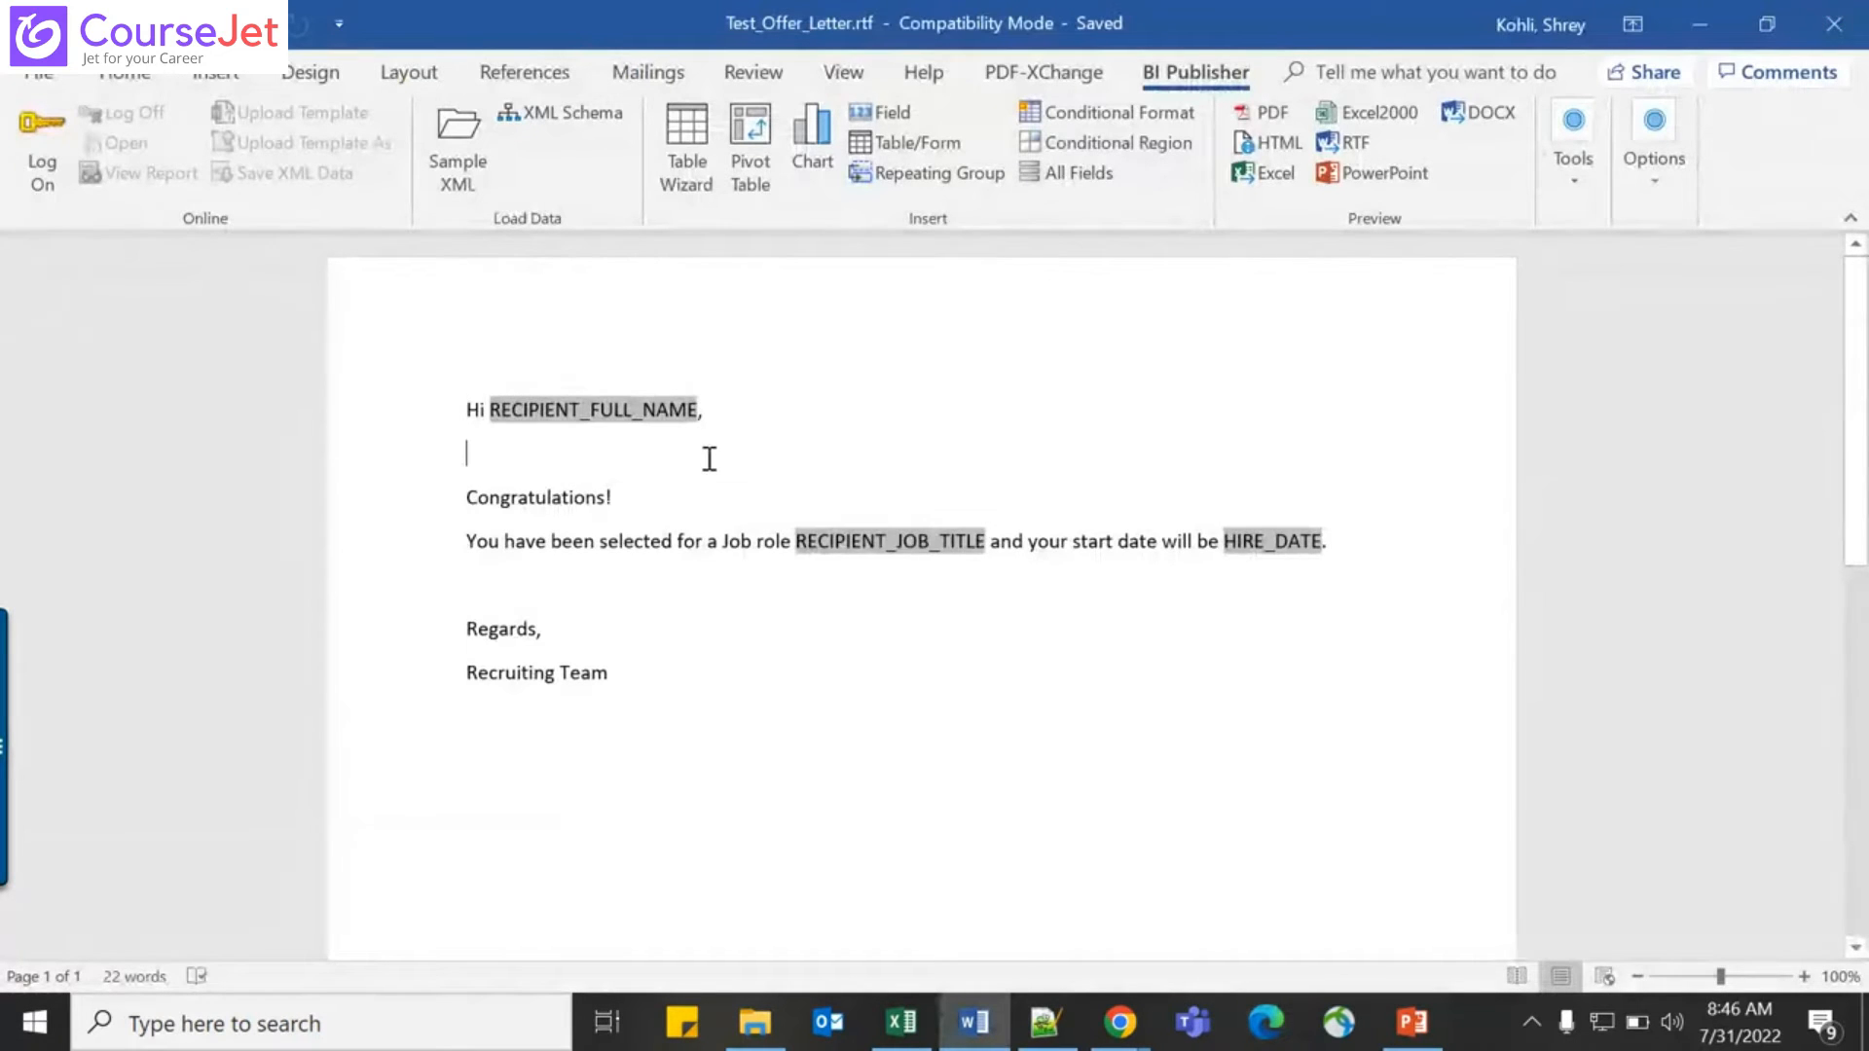
# Step: Review the recipient name, job title and hire date placeholder fields in the letter text
pyautogui.press('Up')
pyautogui.press('Up')
pyautogui.press('Up')
pyautogui.press('Up')
pyautogui.press('Up')
pyautogui.press('Down')
pyautogui.press('Down')
pyautogui.press('Down')
pyautogui.press('Down')
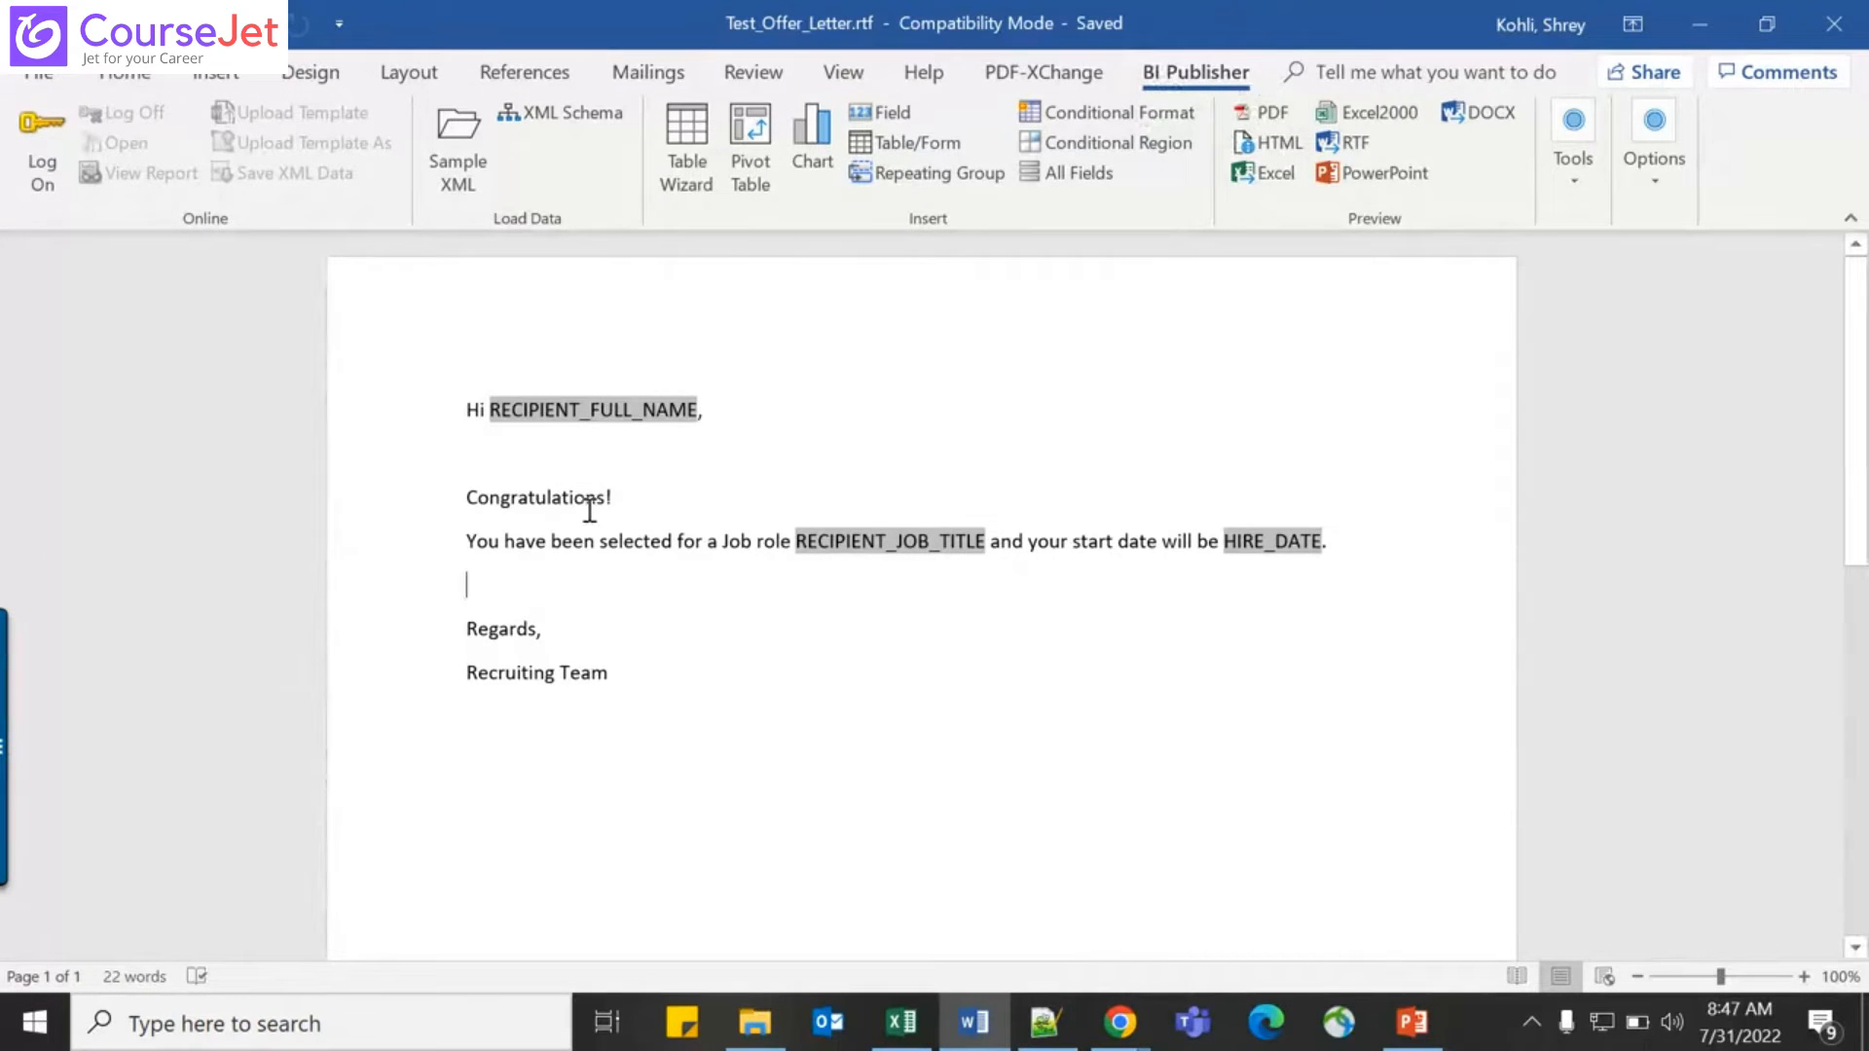
pyautogui.click(718, 422)
pyautogui.click(1003, 543)
pyautogui.hotkey('shift', 'Left')
pyautogui.hotkey('shift', 'Left')
pyautogui.hotkey('shift', 'Left')
pyautogui.hotkey('shift', 'Left')
pyautogui.hotkey('shift', 'Left')
pyautogui.hotkey('shift', 'Left')
pyautogui.hotkey('shift', 'Right')
pyautogui.hotkey('shift', 'Right')
pyautogui.hotkey('shift', 'Right')
pyautogui.hotkey('shift', 'Right')
pyautogui.hotkey('shift', 'Right')
pyautogui.hotkey('shift', 'Right')
pyautogui.hotkey('shift', 'Right')
pyautogui.hotkey('shift', 'Right')
pyautogui.hotkey('shift', 'Right')
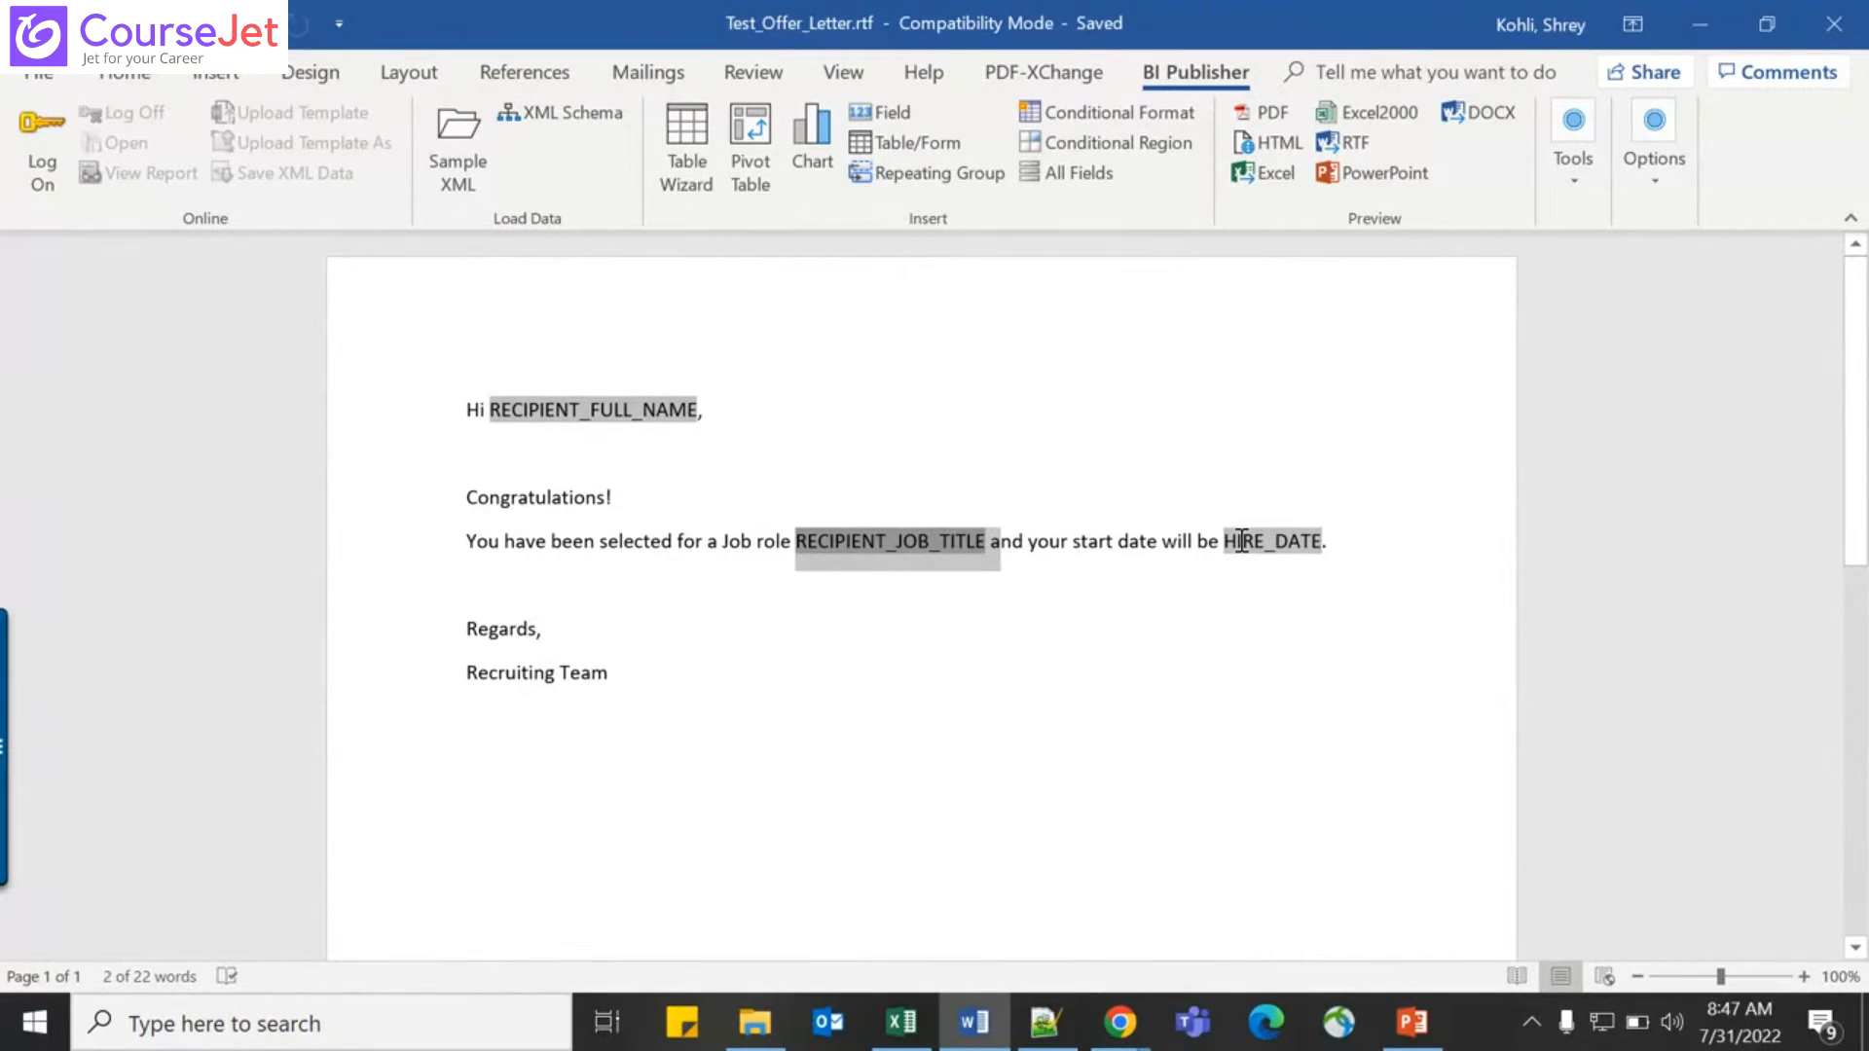
pyautogui.click(1196, 540)
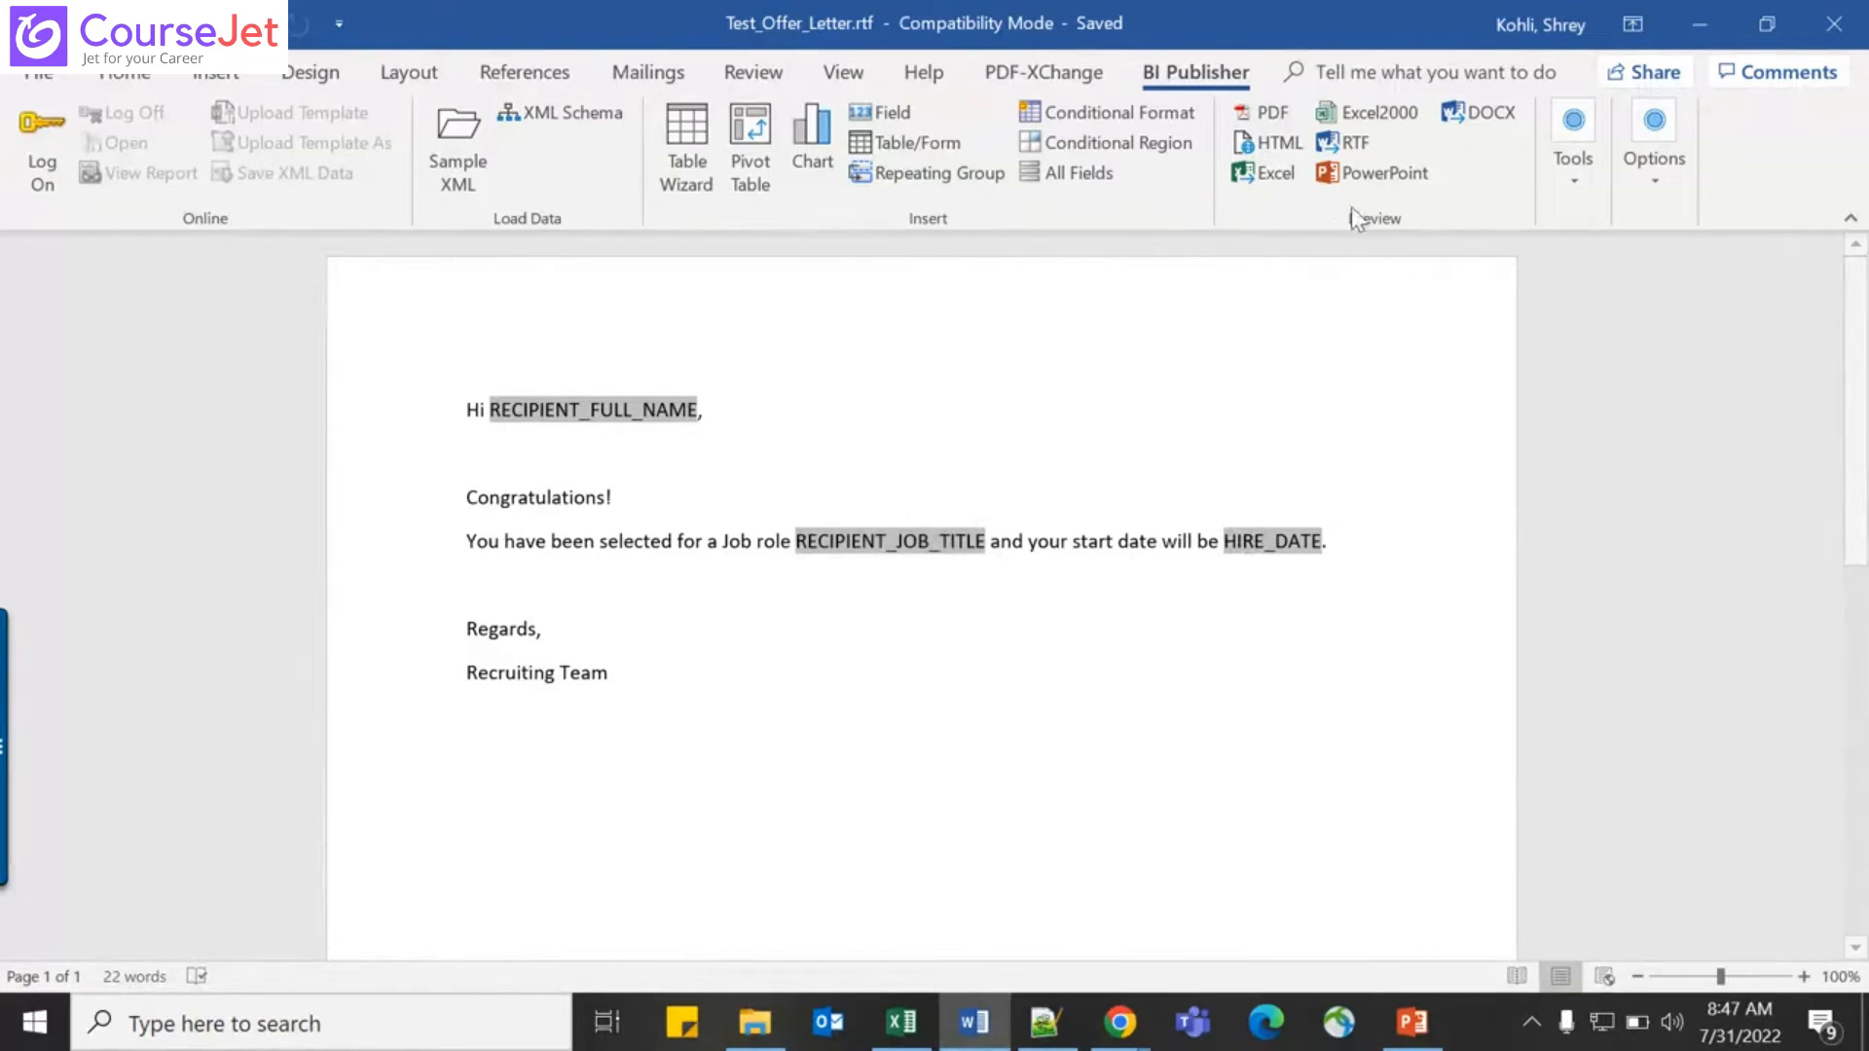
# Step: Preview the letter as HTML again, check the recipient name, job role and start date, and close the preview
pyautogui.click(1271, 146)
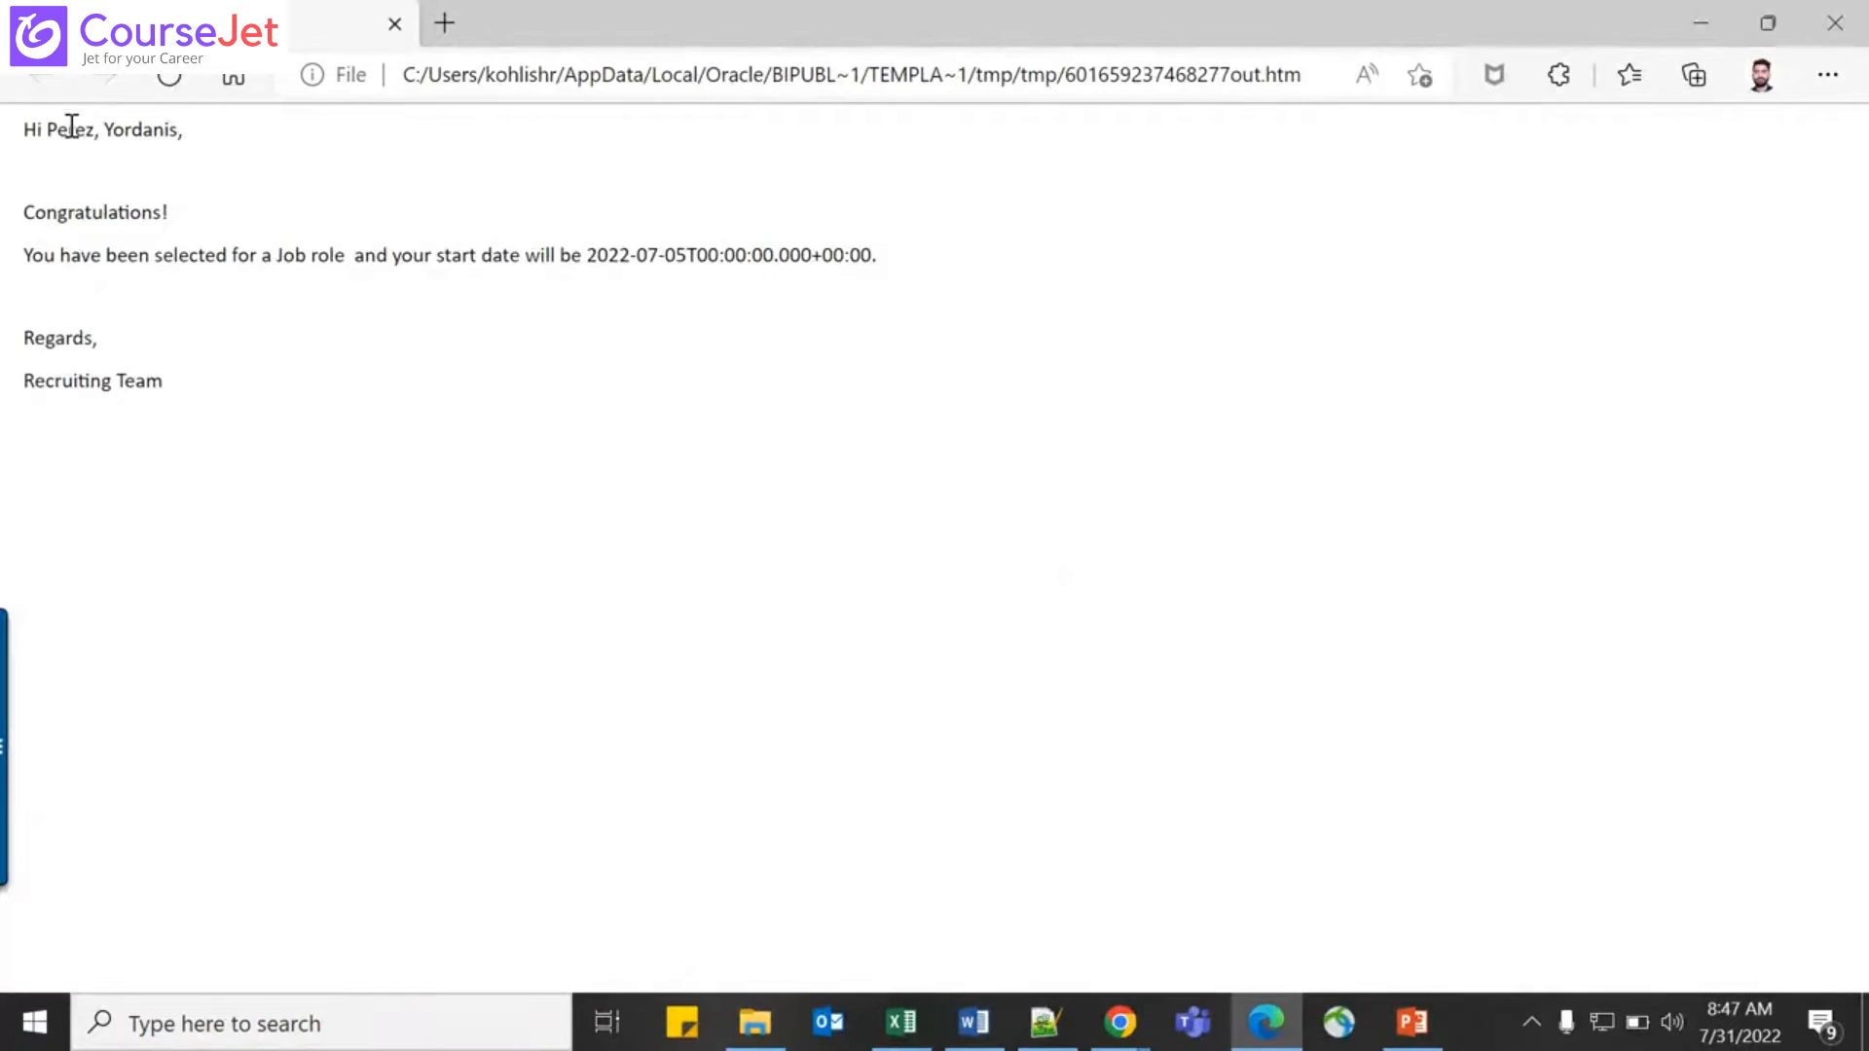
pyautogui.moveTo(49, 130); pyautogui.dragTo(183, 135)
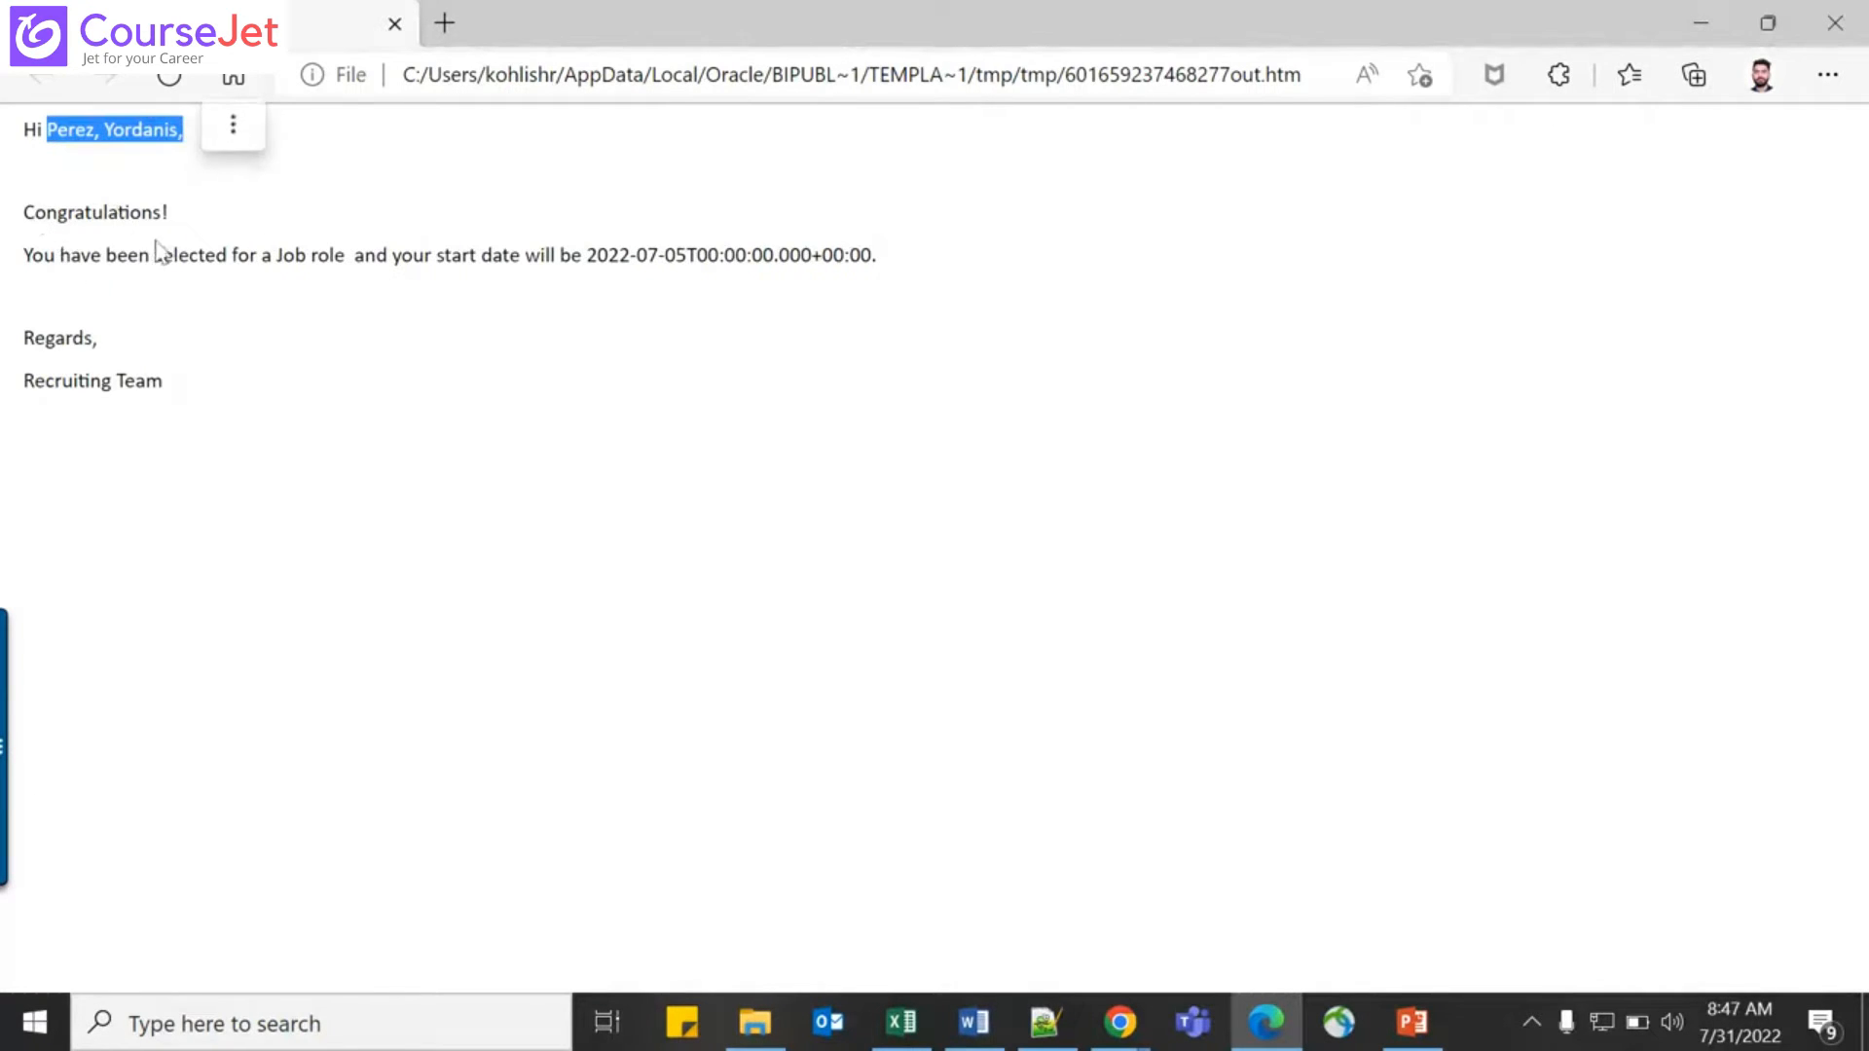
pyautogui.moveTo(90, 257); pyautogui.dragTo(357, 276)
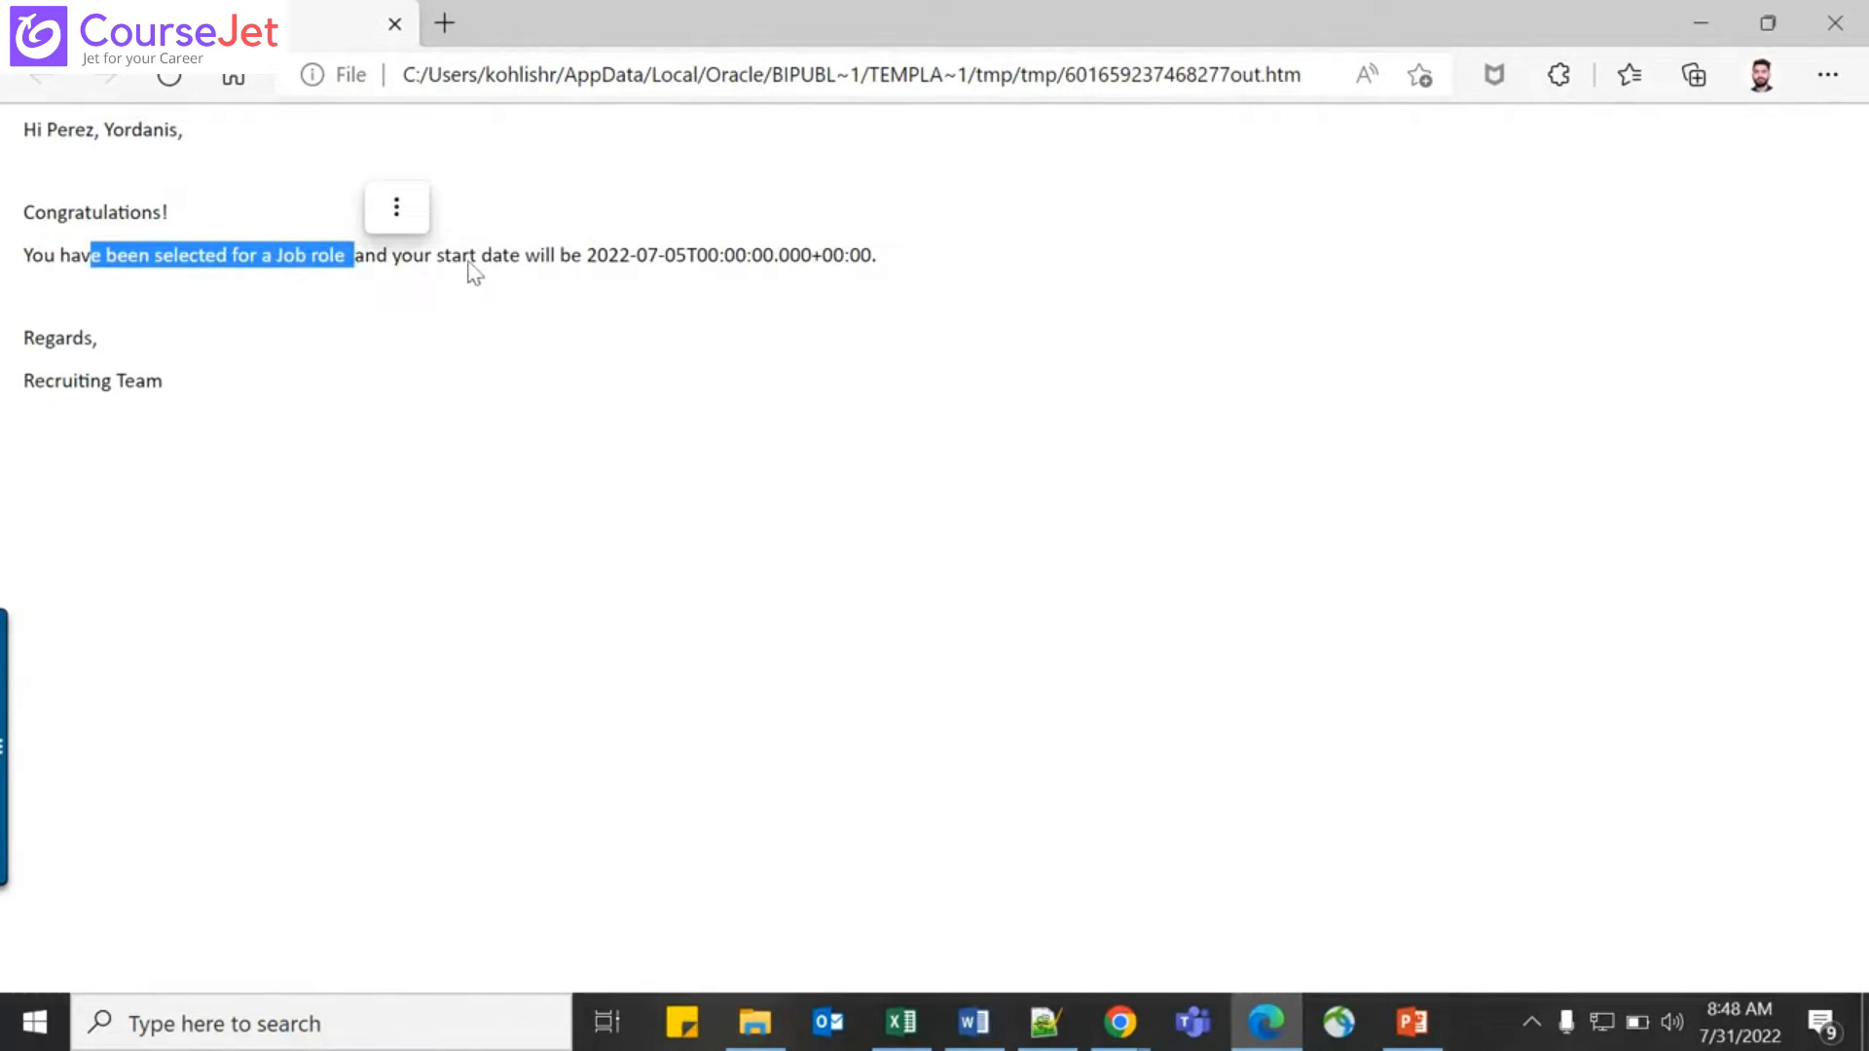
pyautogui.moveTo(431, 265); pyautogui.dragTo(725, 263)
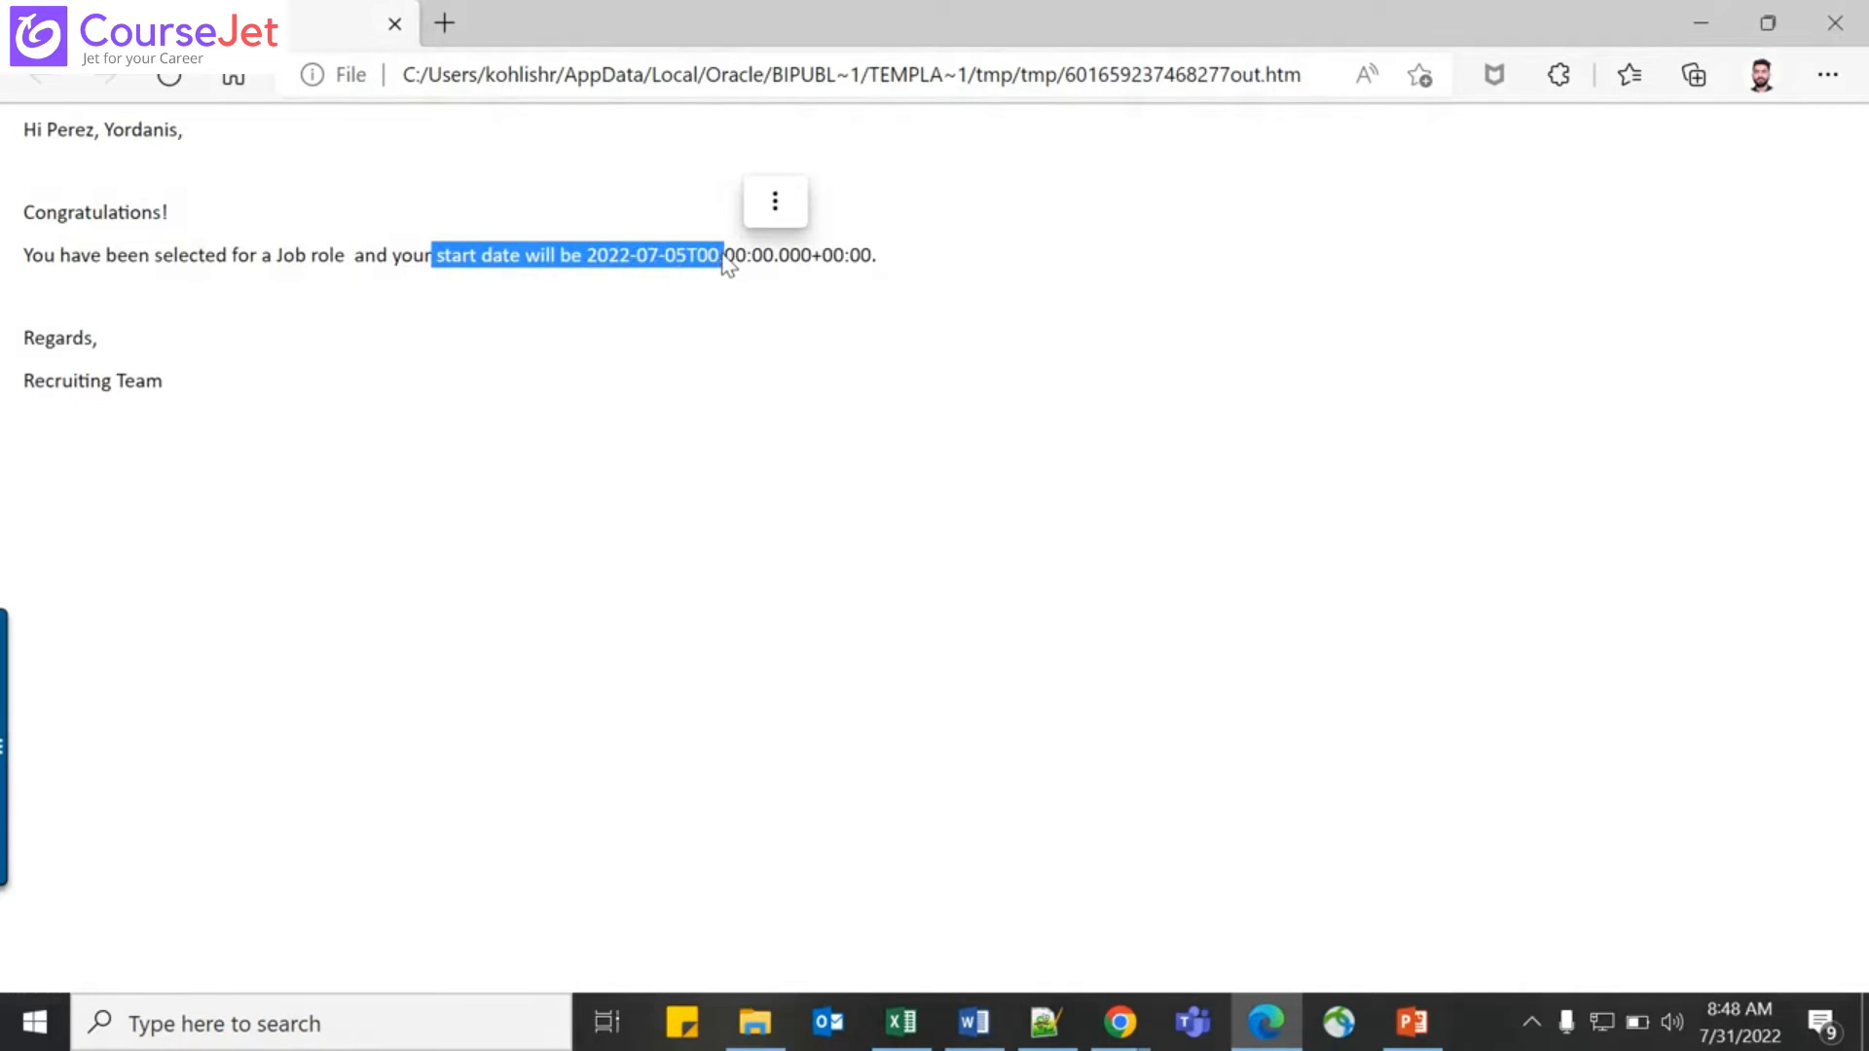
pyautogui.doubleClick(617, 253)
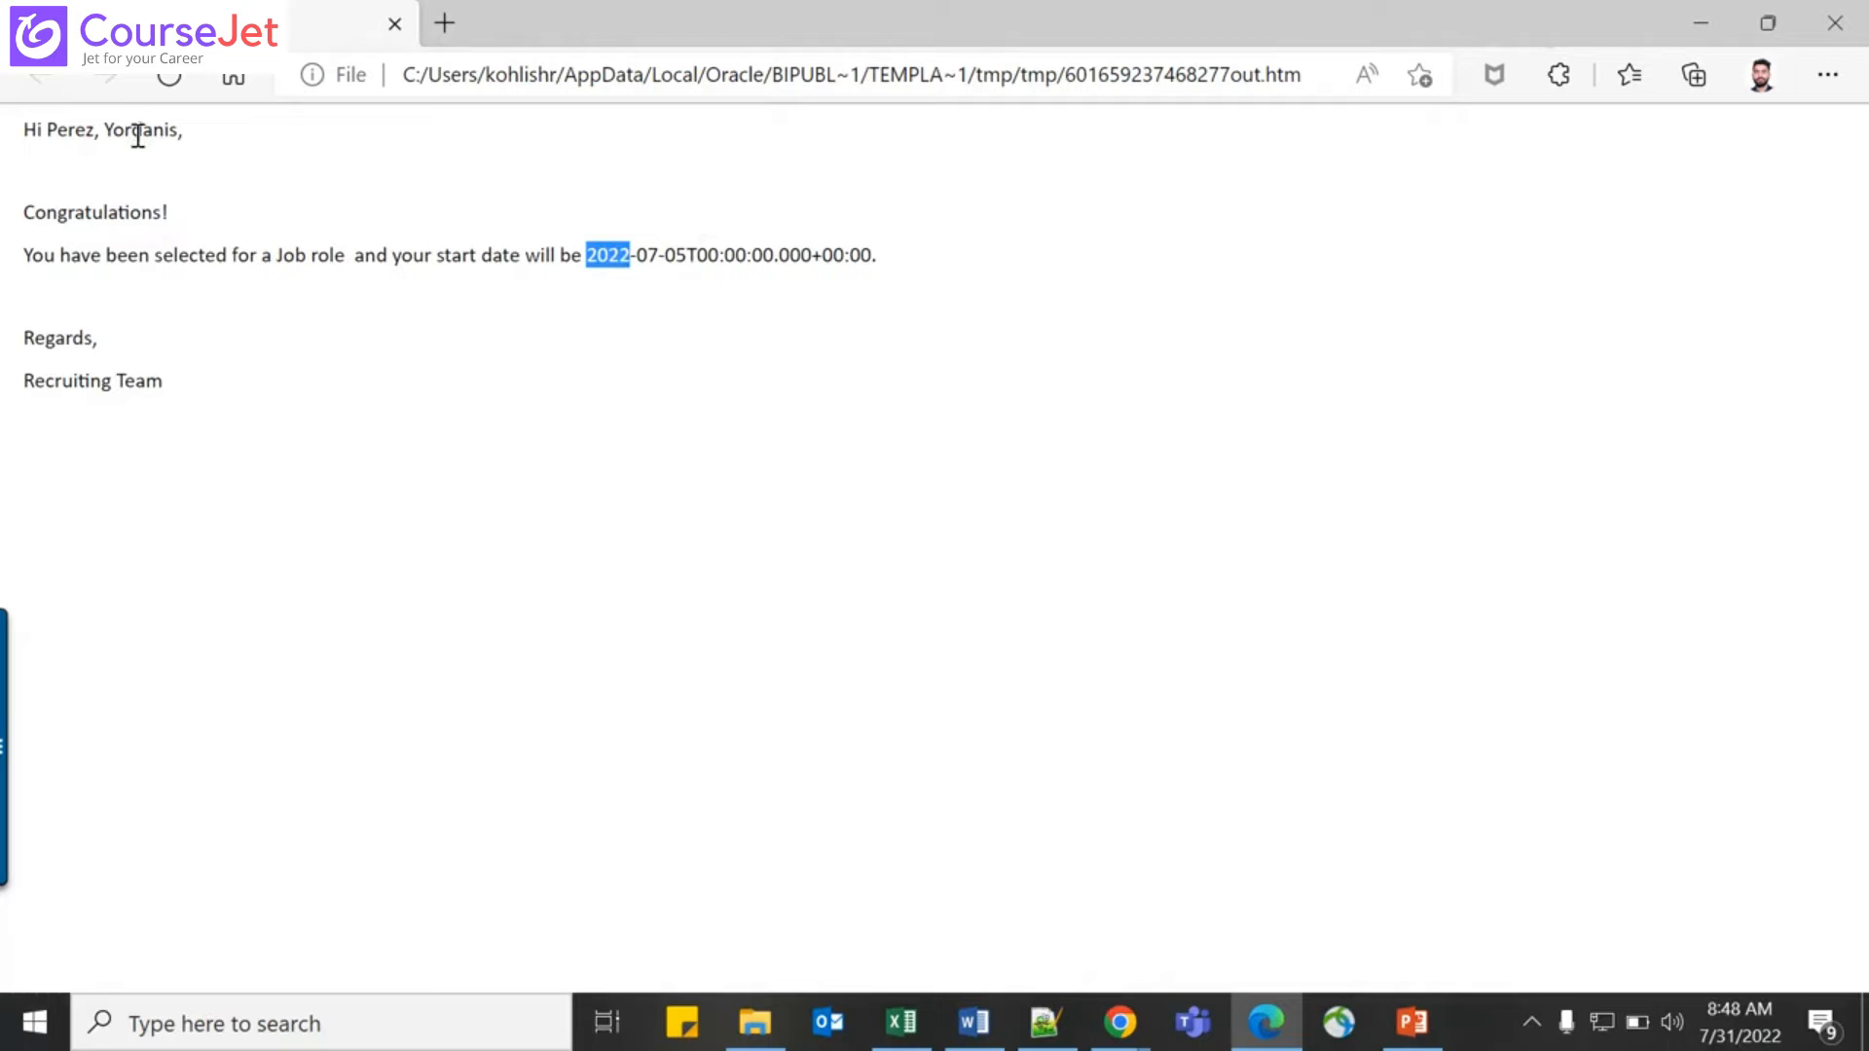
pyautogui.moveTo(47, 129); pyautogui.dragTo(180, 136)
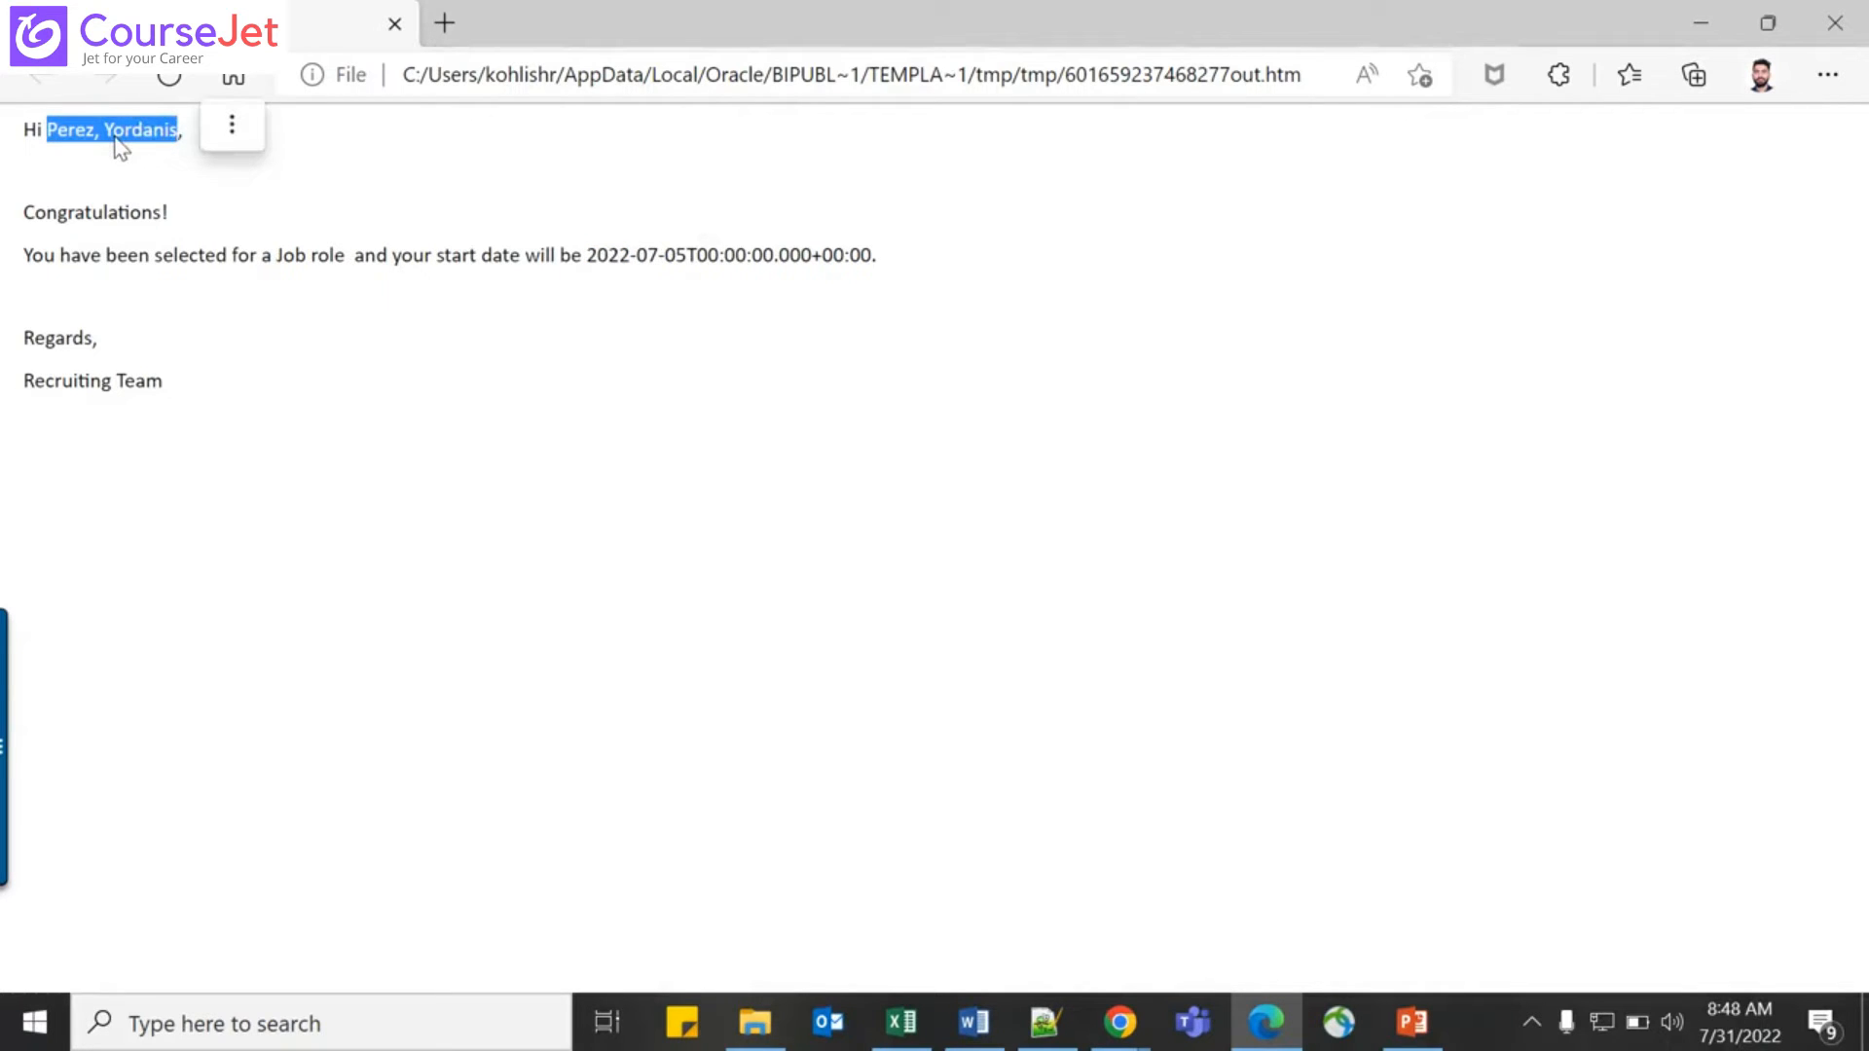
pyautogui.click(351, 258)
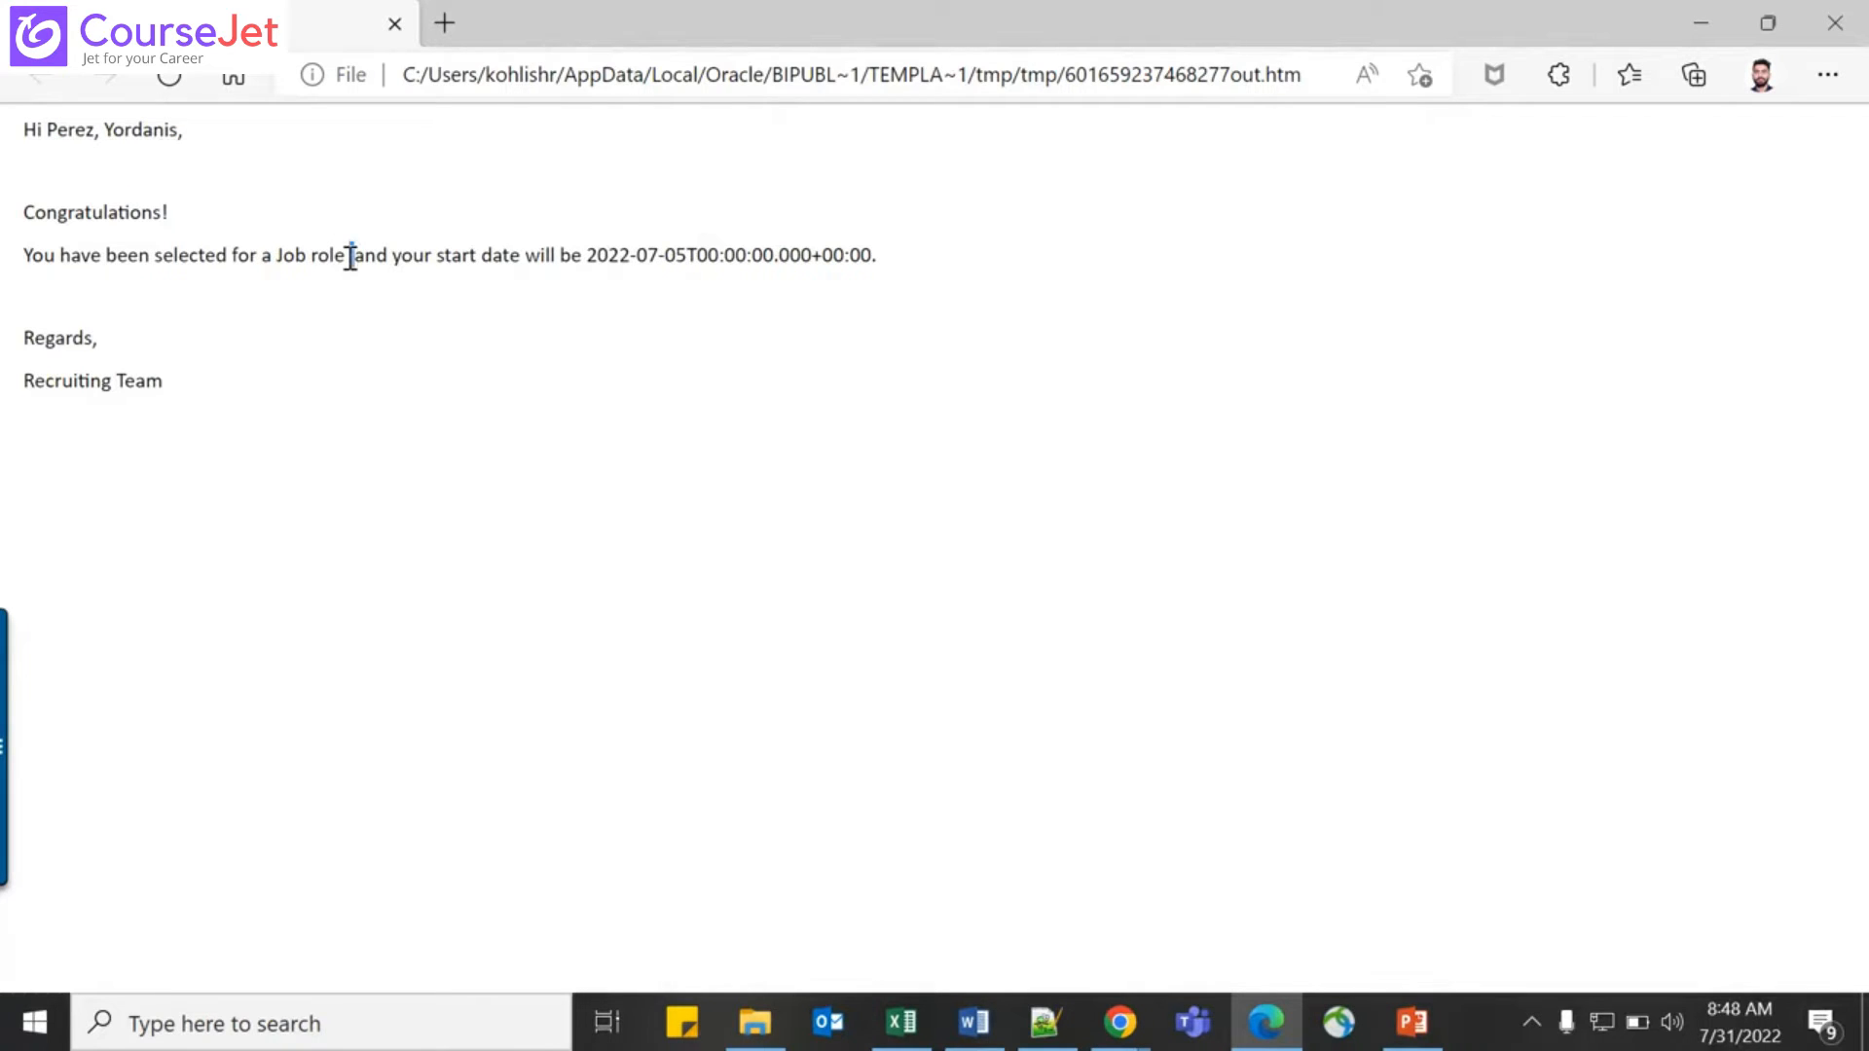
pyautogui.moveTo(597, 255); pyautogui.dragTo(883, 265)
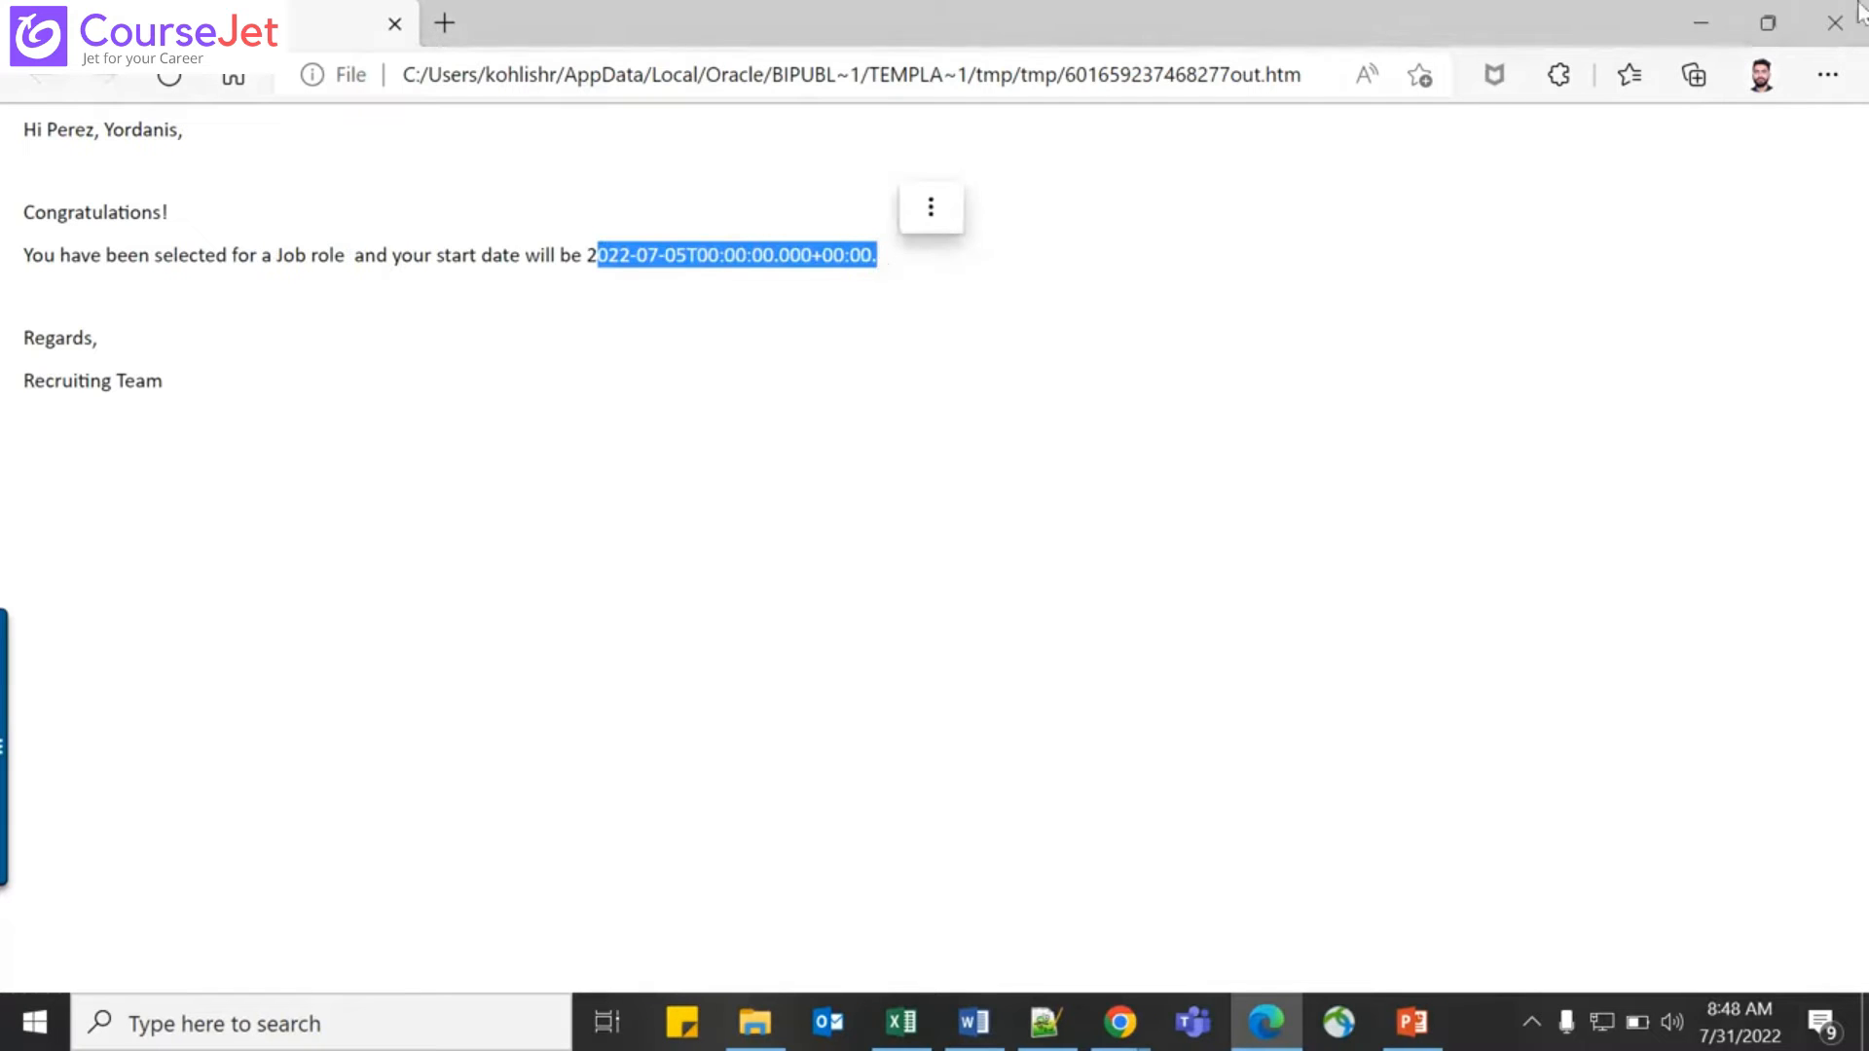
pyautogui.click(1835, 24)
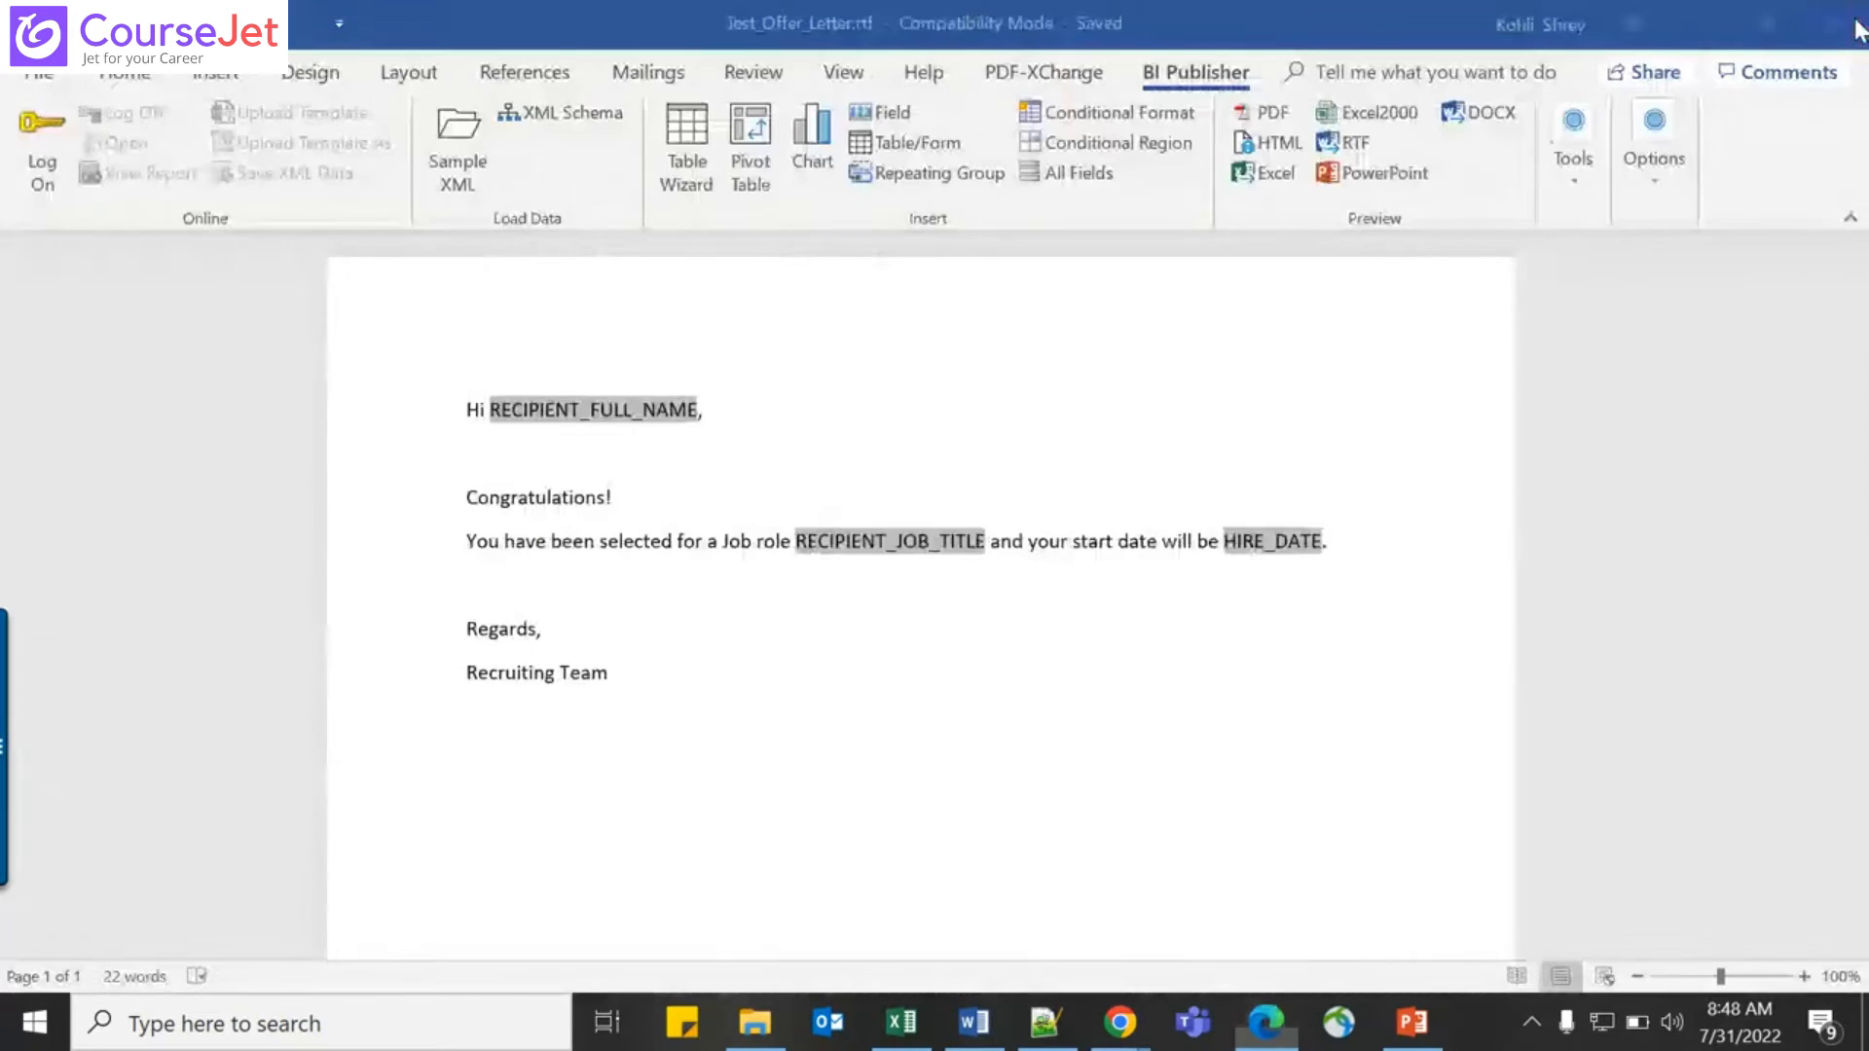
pyautogui.click(1068, 506)
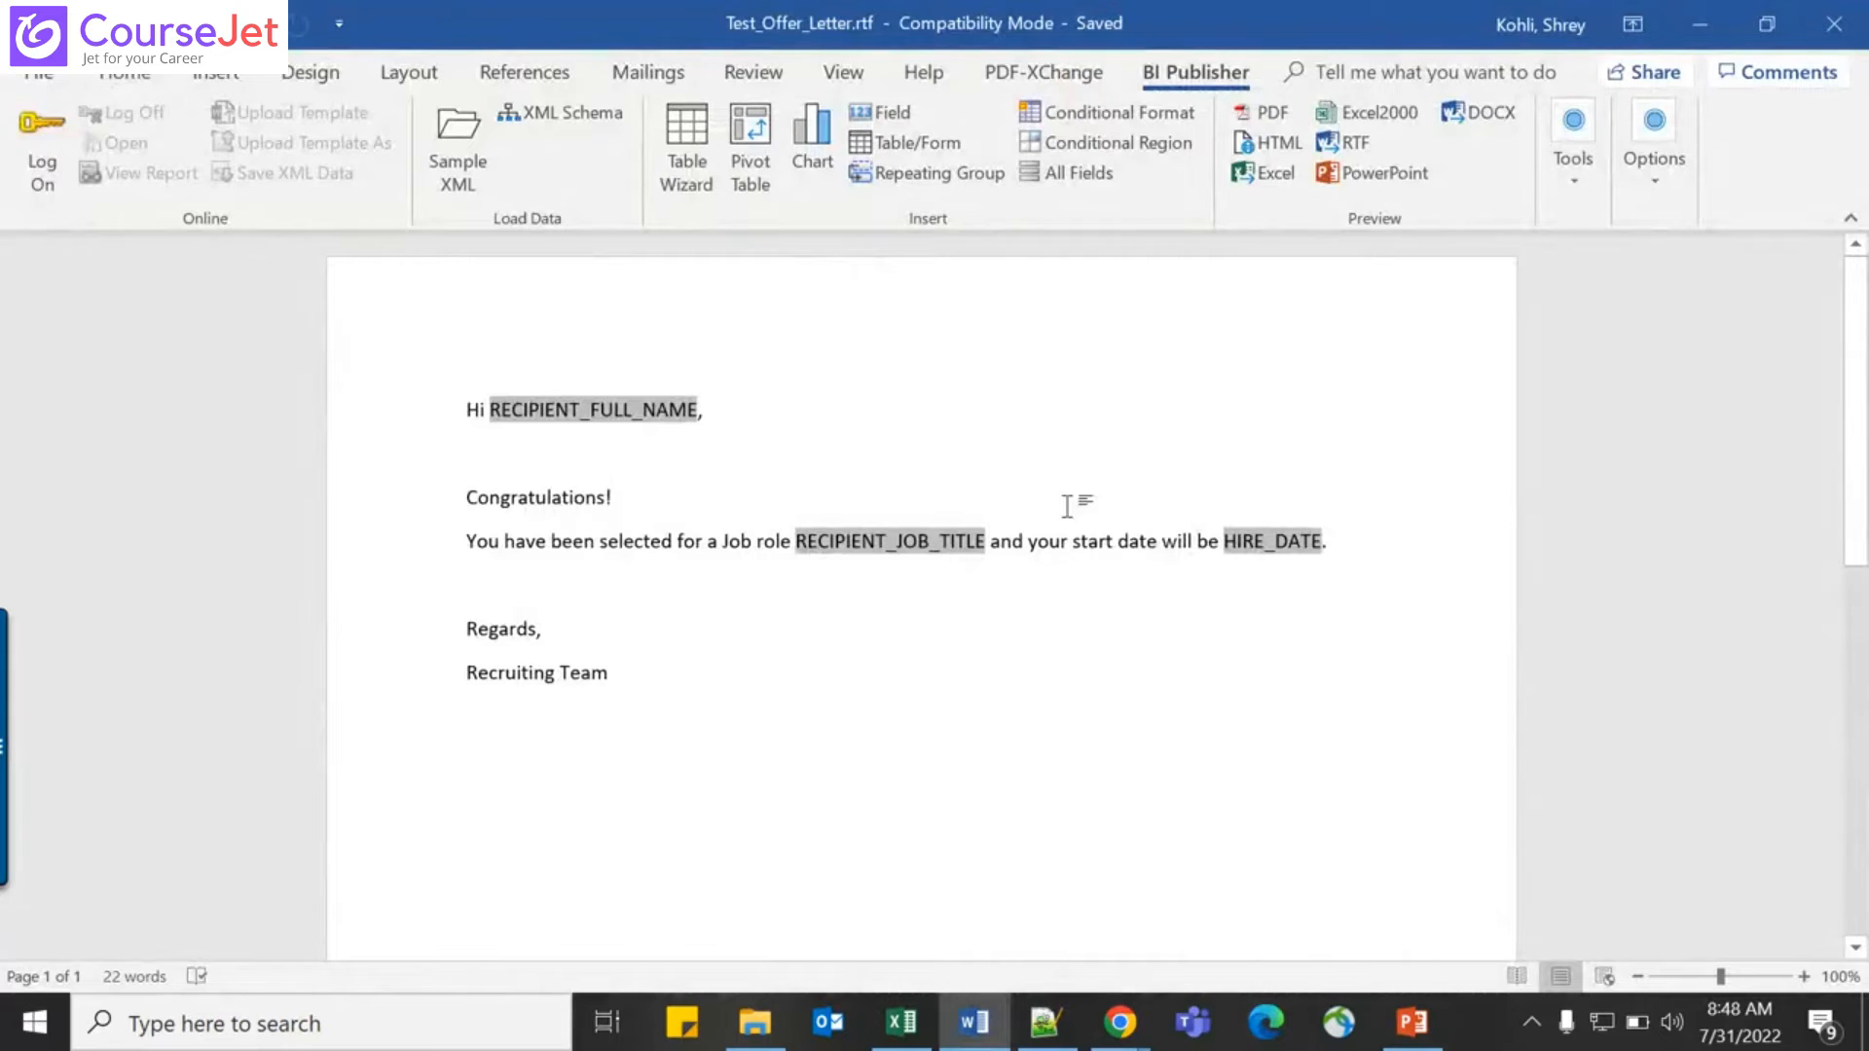
# Step: Switch to Oracle Cloud in Chrome, close the Oracle Transactional Business Intelligence page and open Setup and Maintenance
pyautogui.moveTo(1115, 1036)
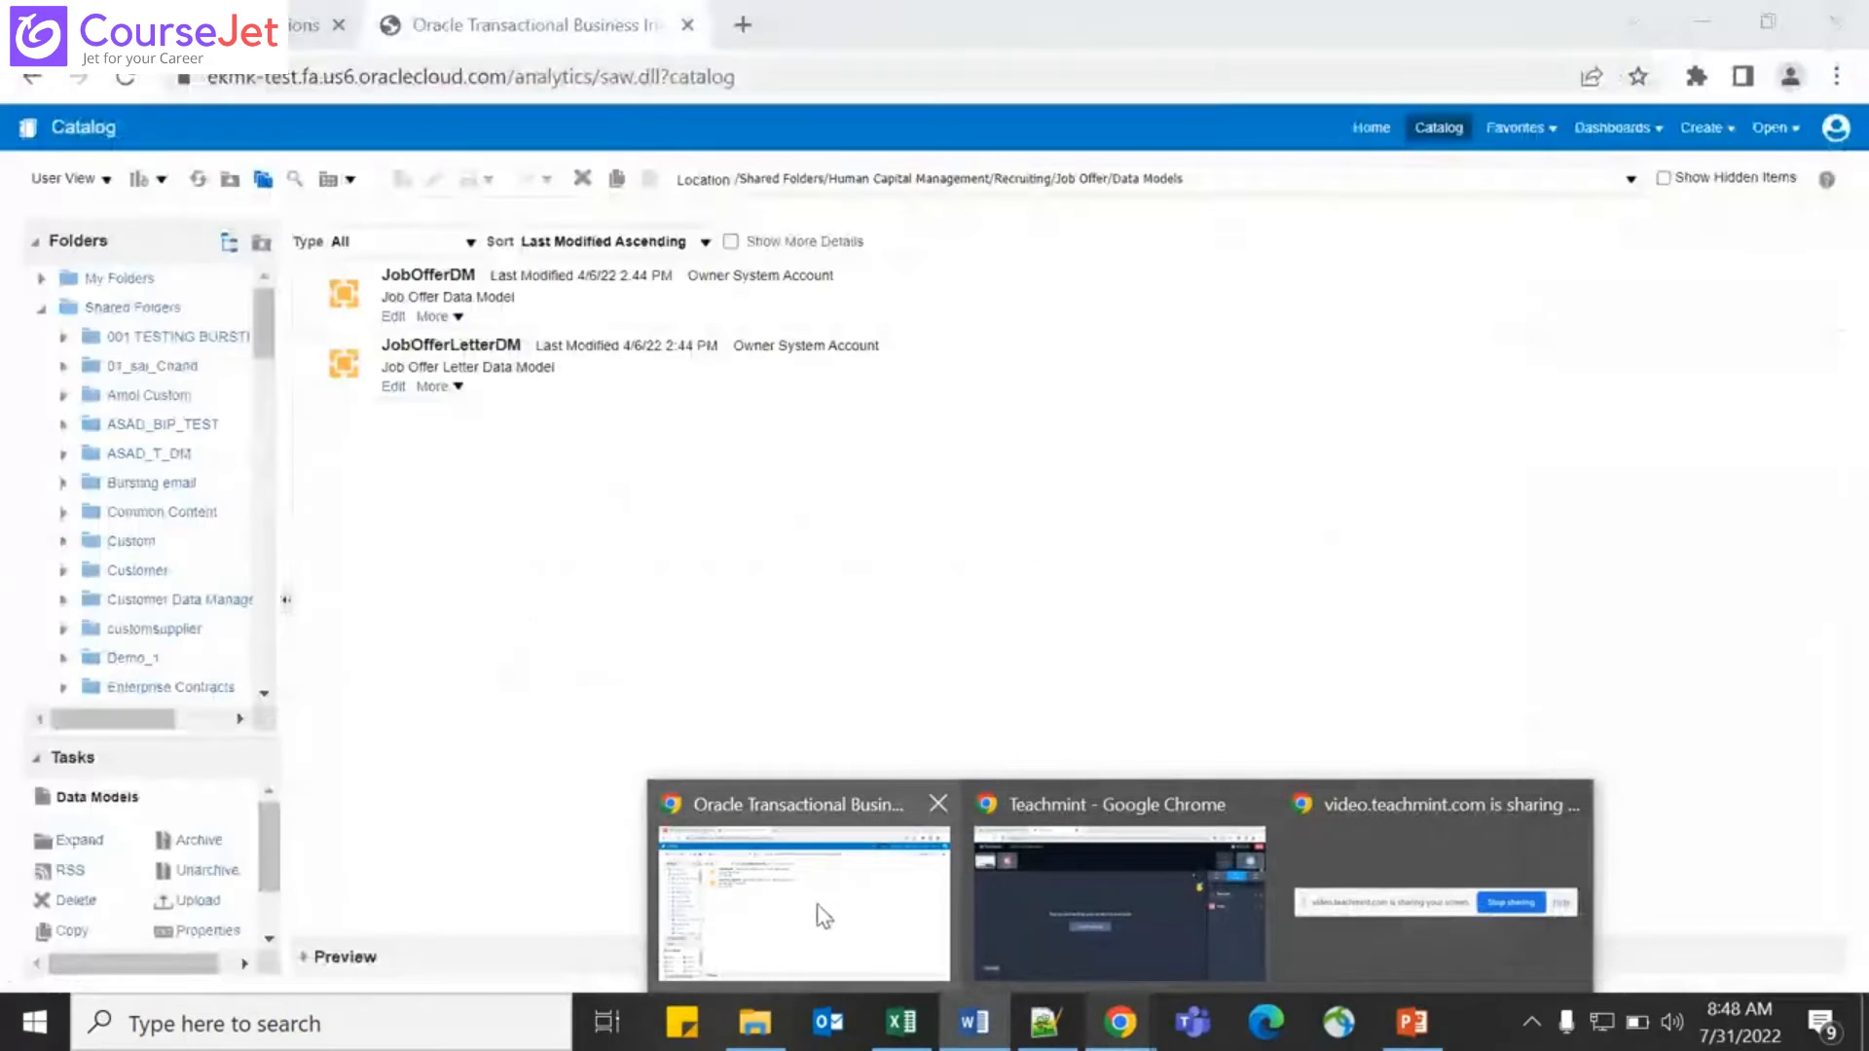
pyautogui.click(822, 910)
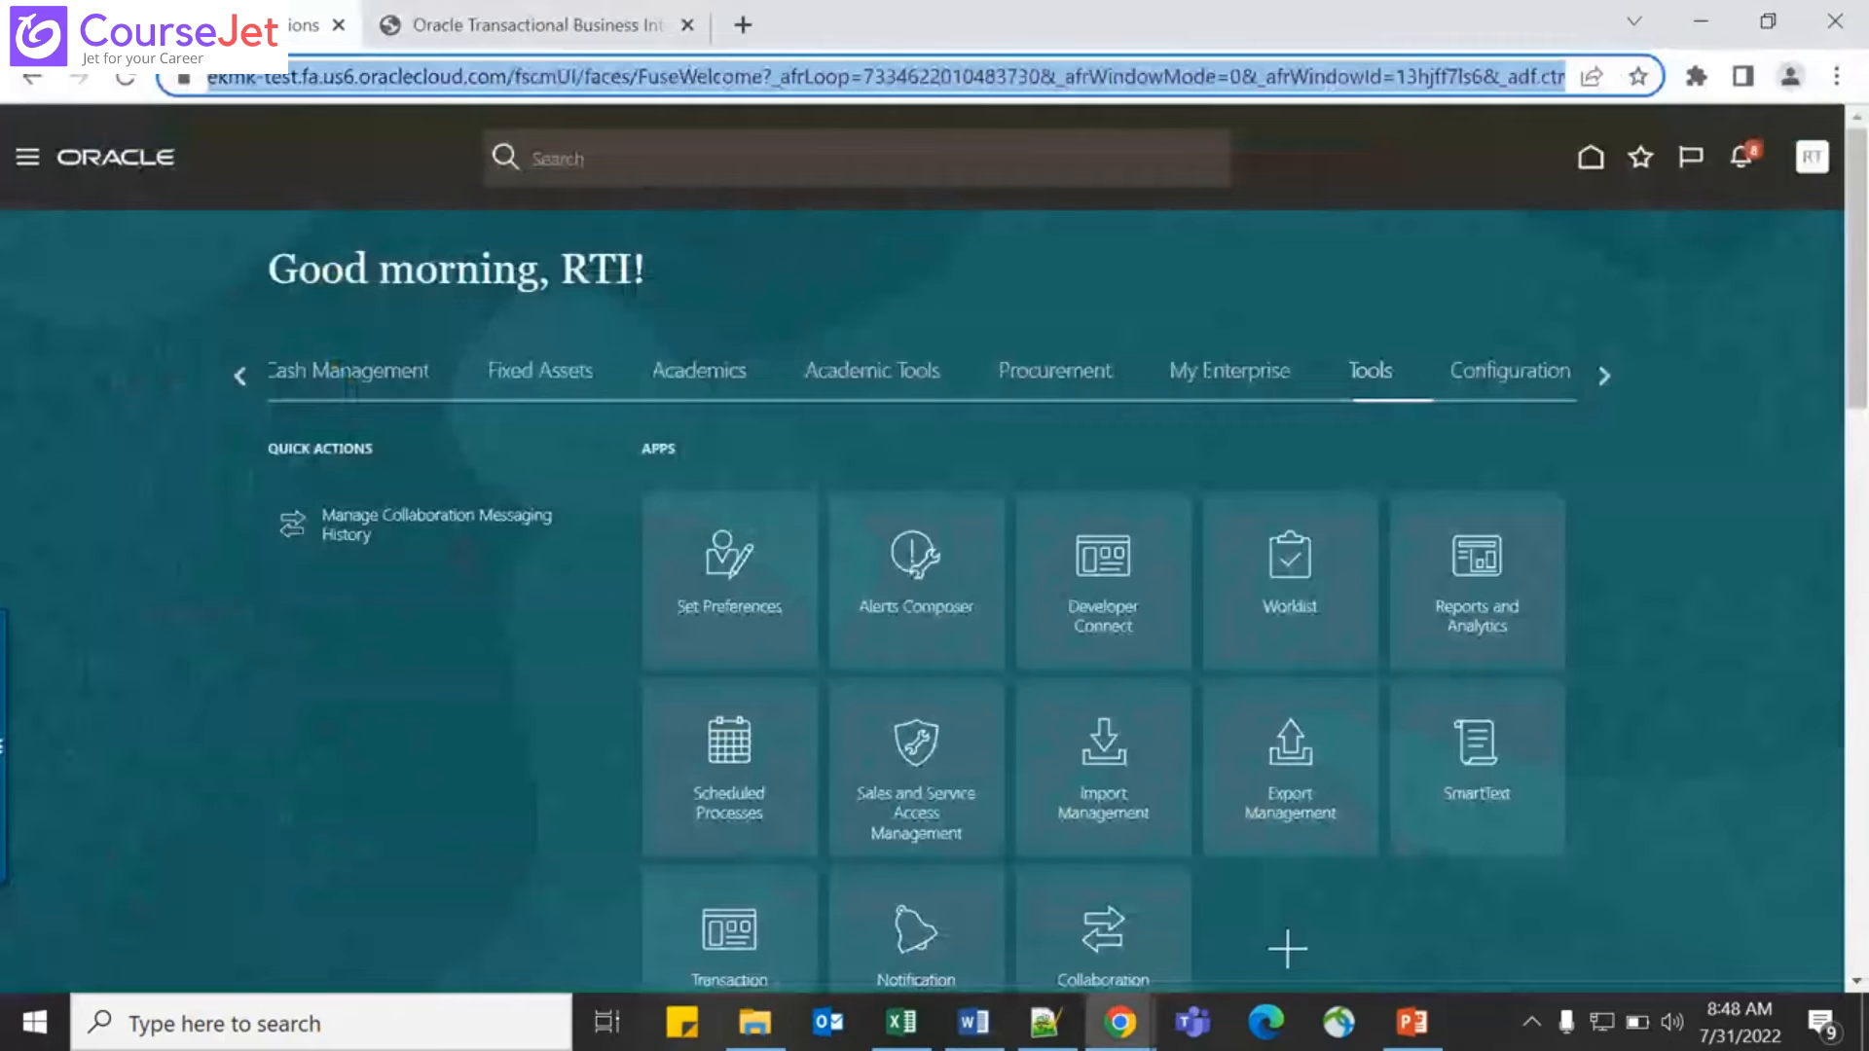
pyautogui.click(688, 24)
pyautogui.click(1165, 261)
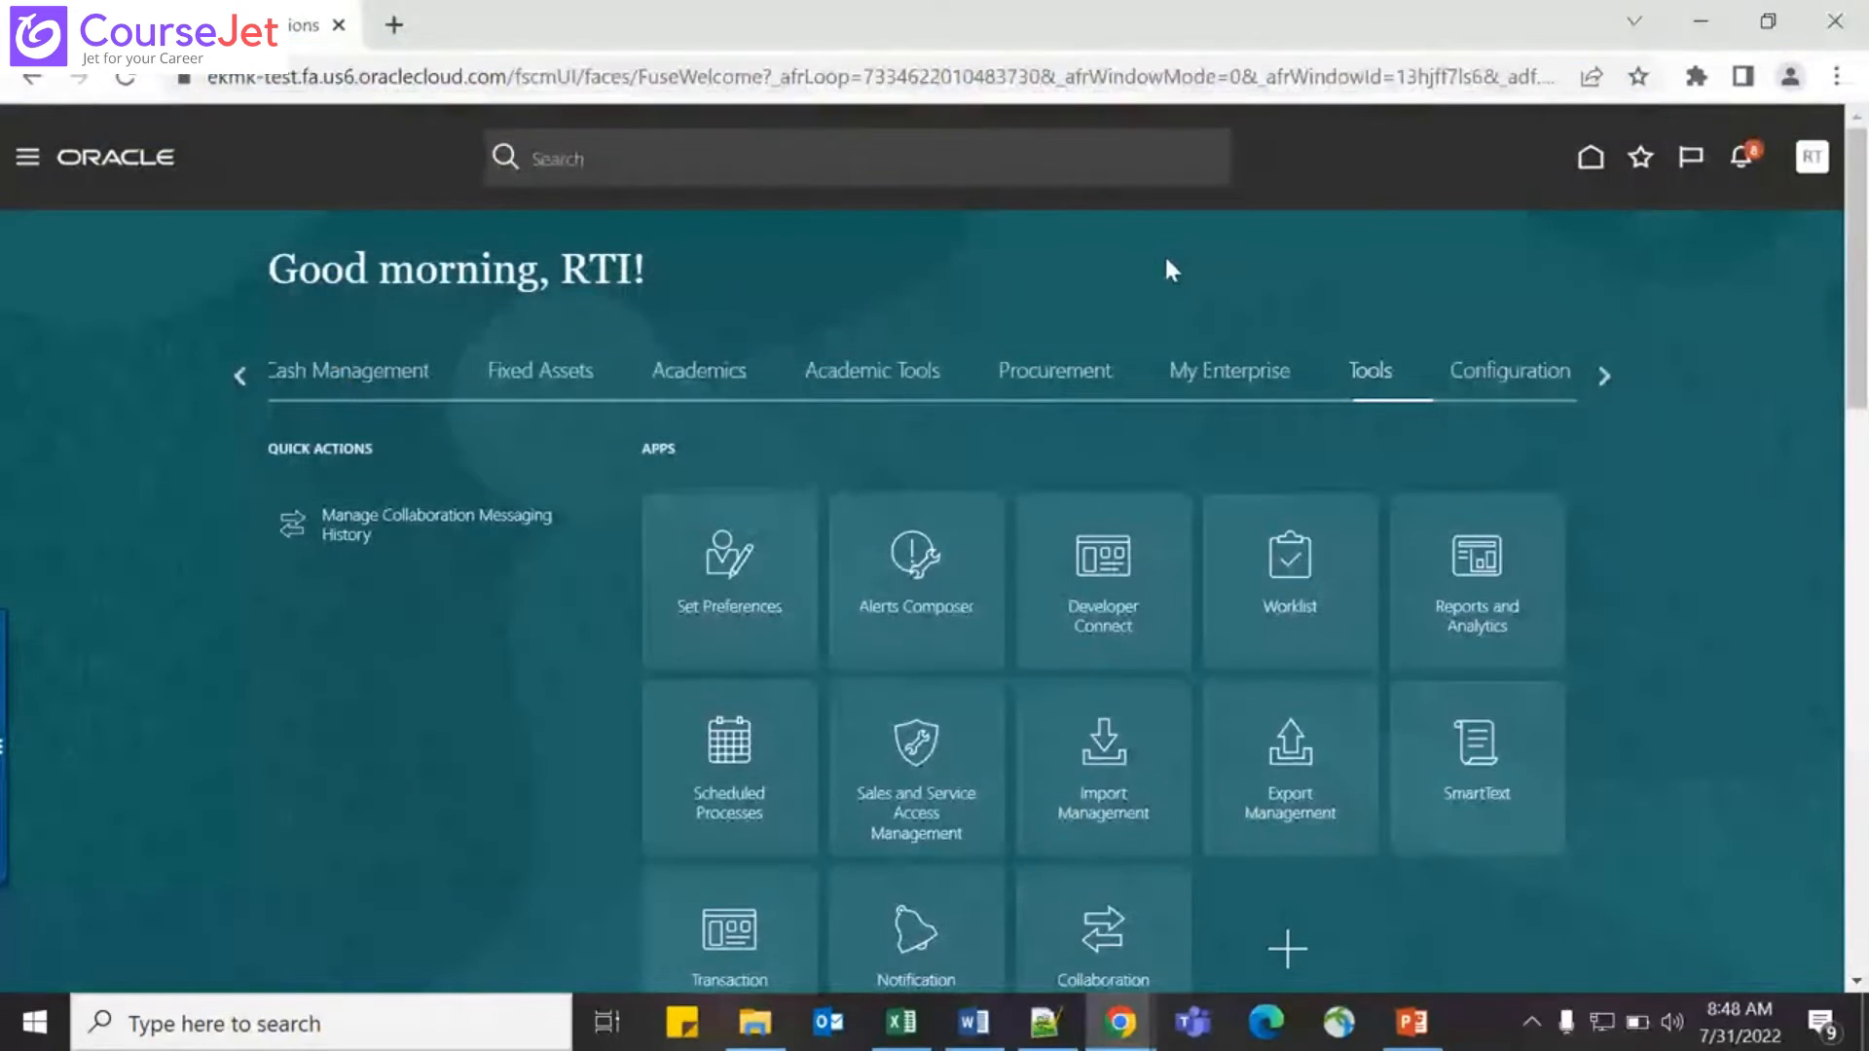
pyautogui.click(1808, 166)
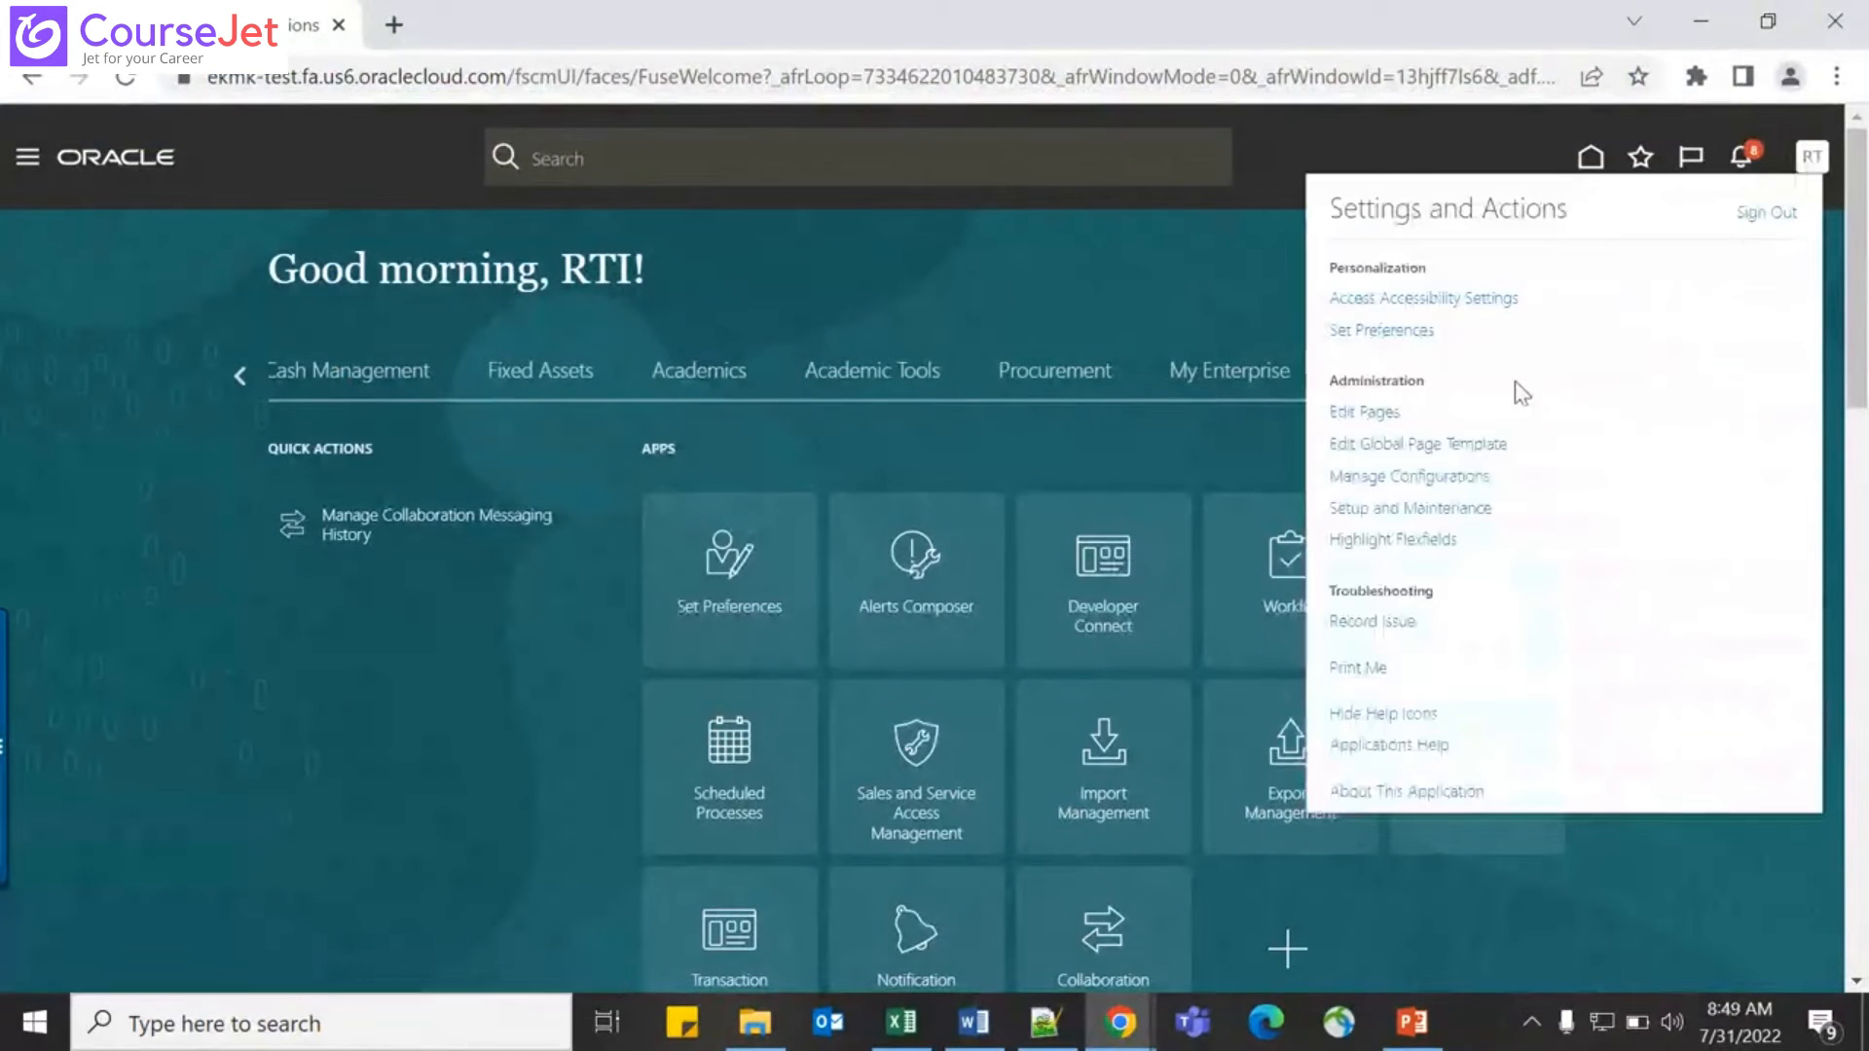
pyautogui.click(1412, 510)
# Step: Switch to the PowerPoint presentation and read the slides on uploading the job offer letter template in the content library
pyautogui.click(1406, 1020)
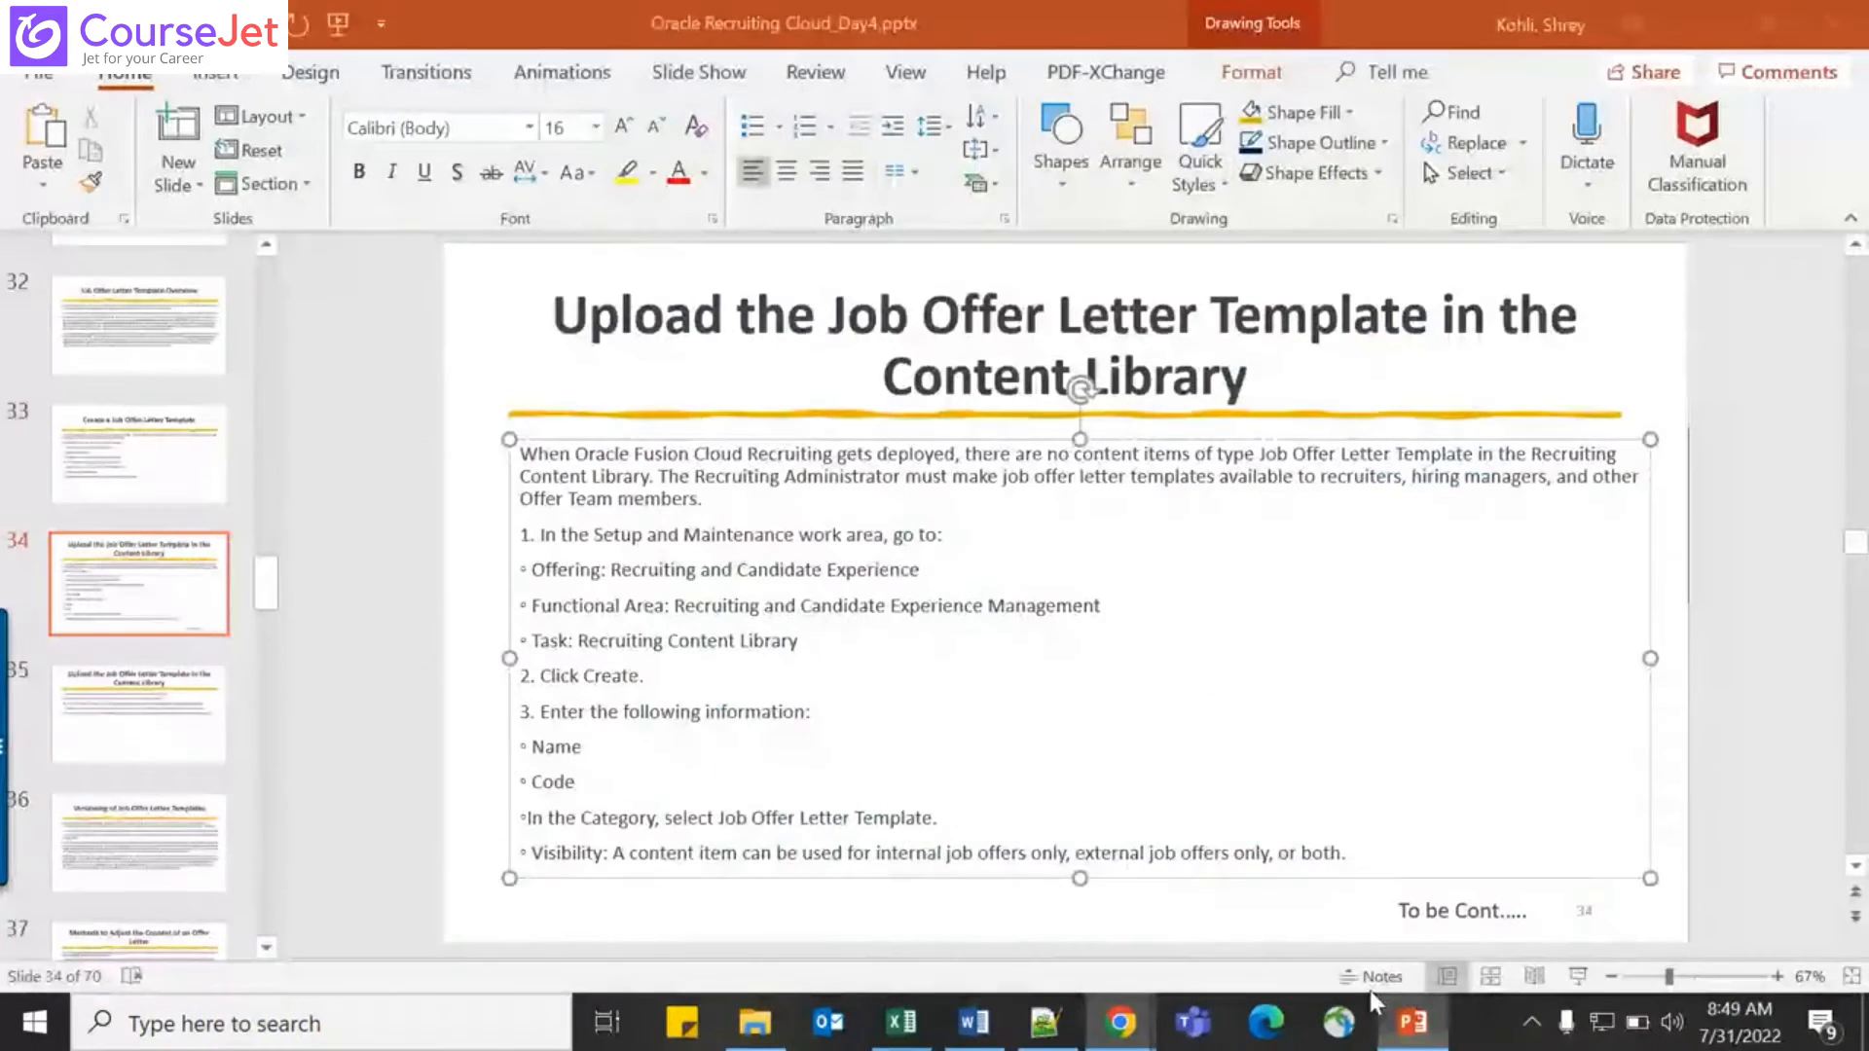
pyautogui.click(126, 705)
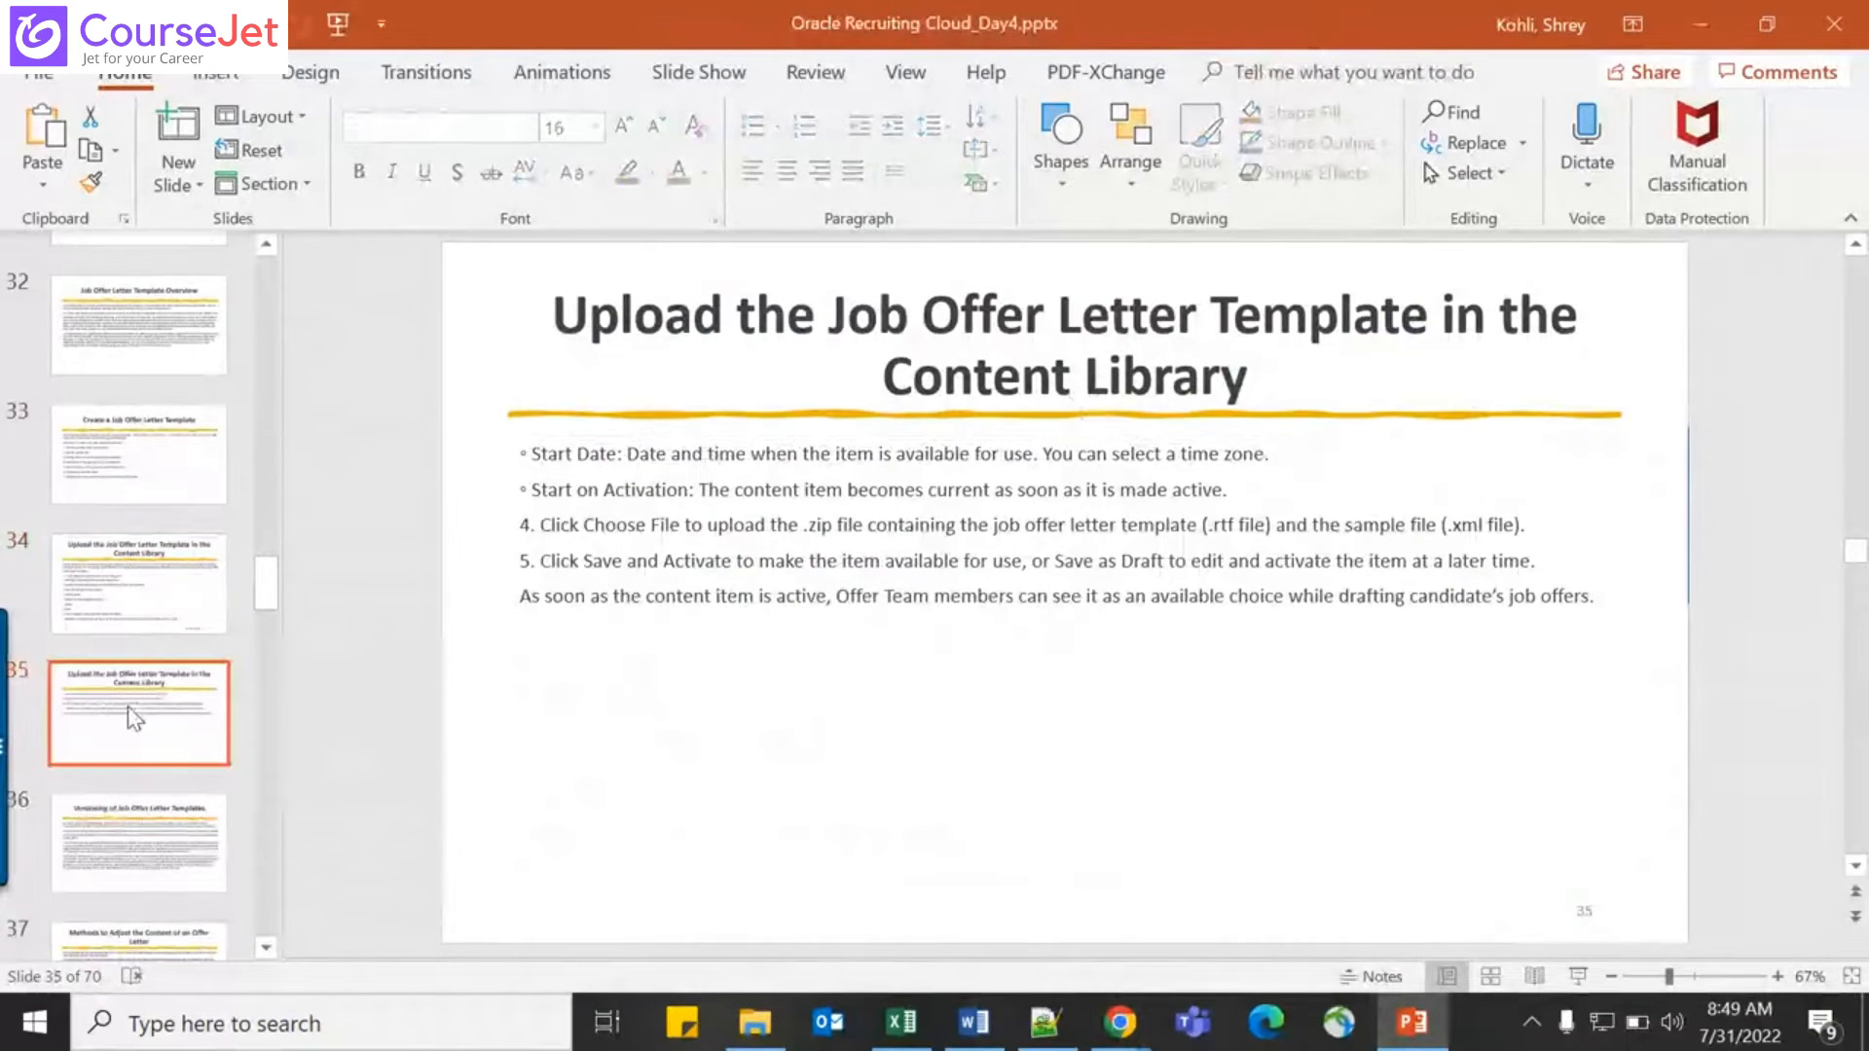
pyautogui.press('Up')
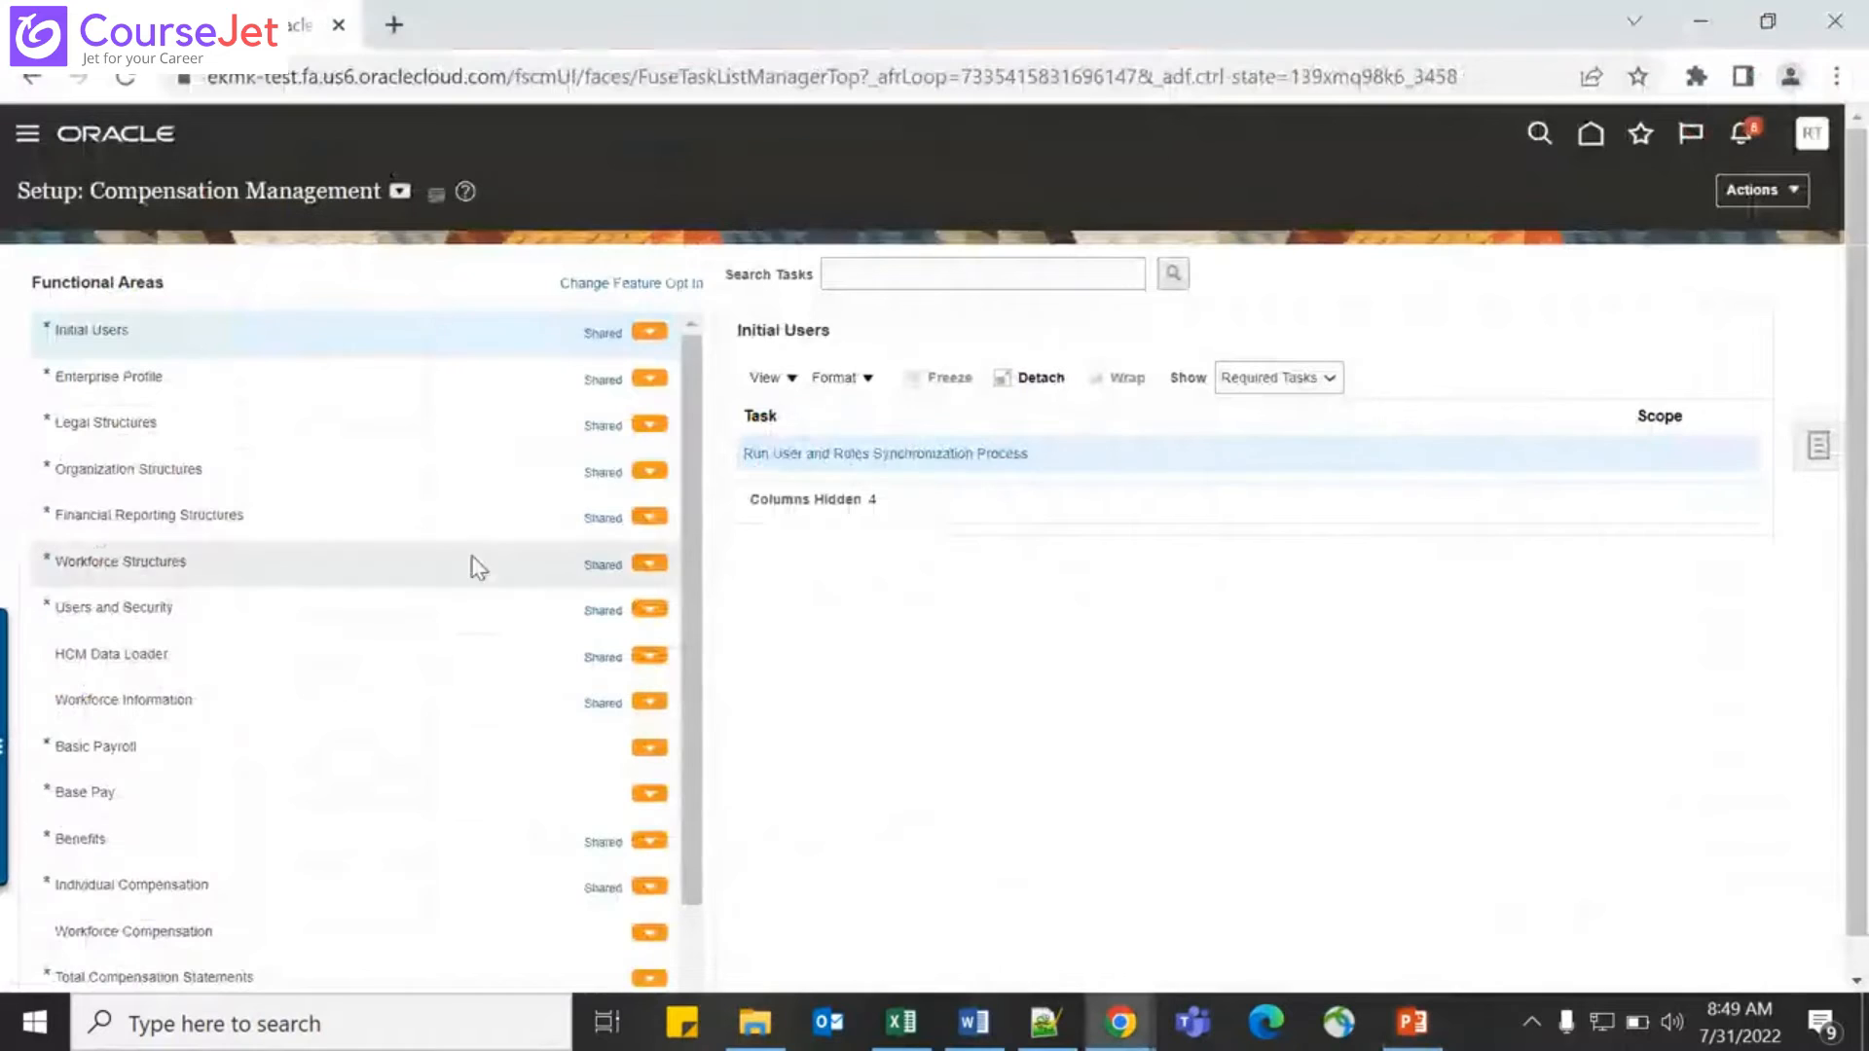
# Step: In the Recruiting and Candidate Experience offering in Oracle Cloud, open Recruiting Content Library under Recruiting and Candidate Experience Management
pyautogui.click(402, 192)
pyautogui.scroll(-5, 502, 438)
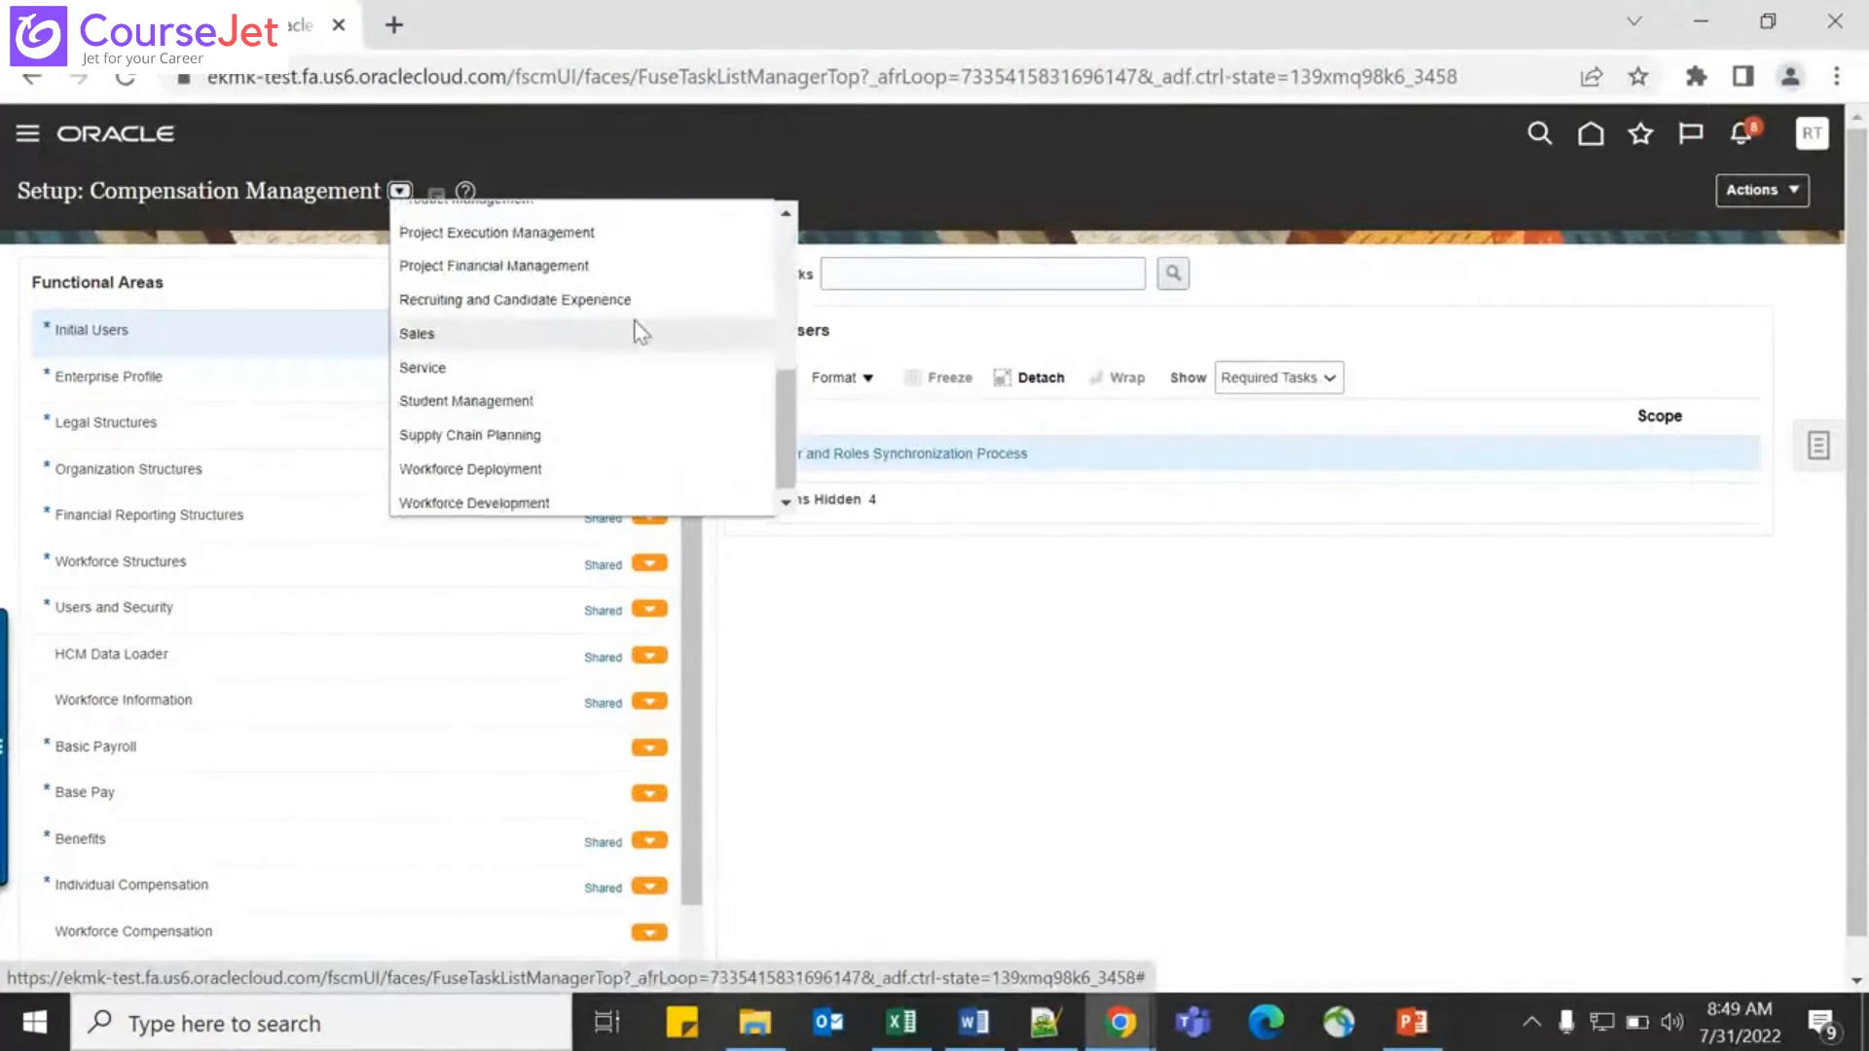
pyautogui.click(651, 309)
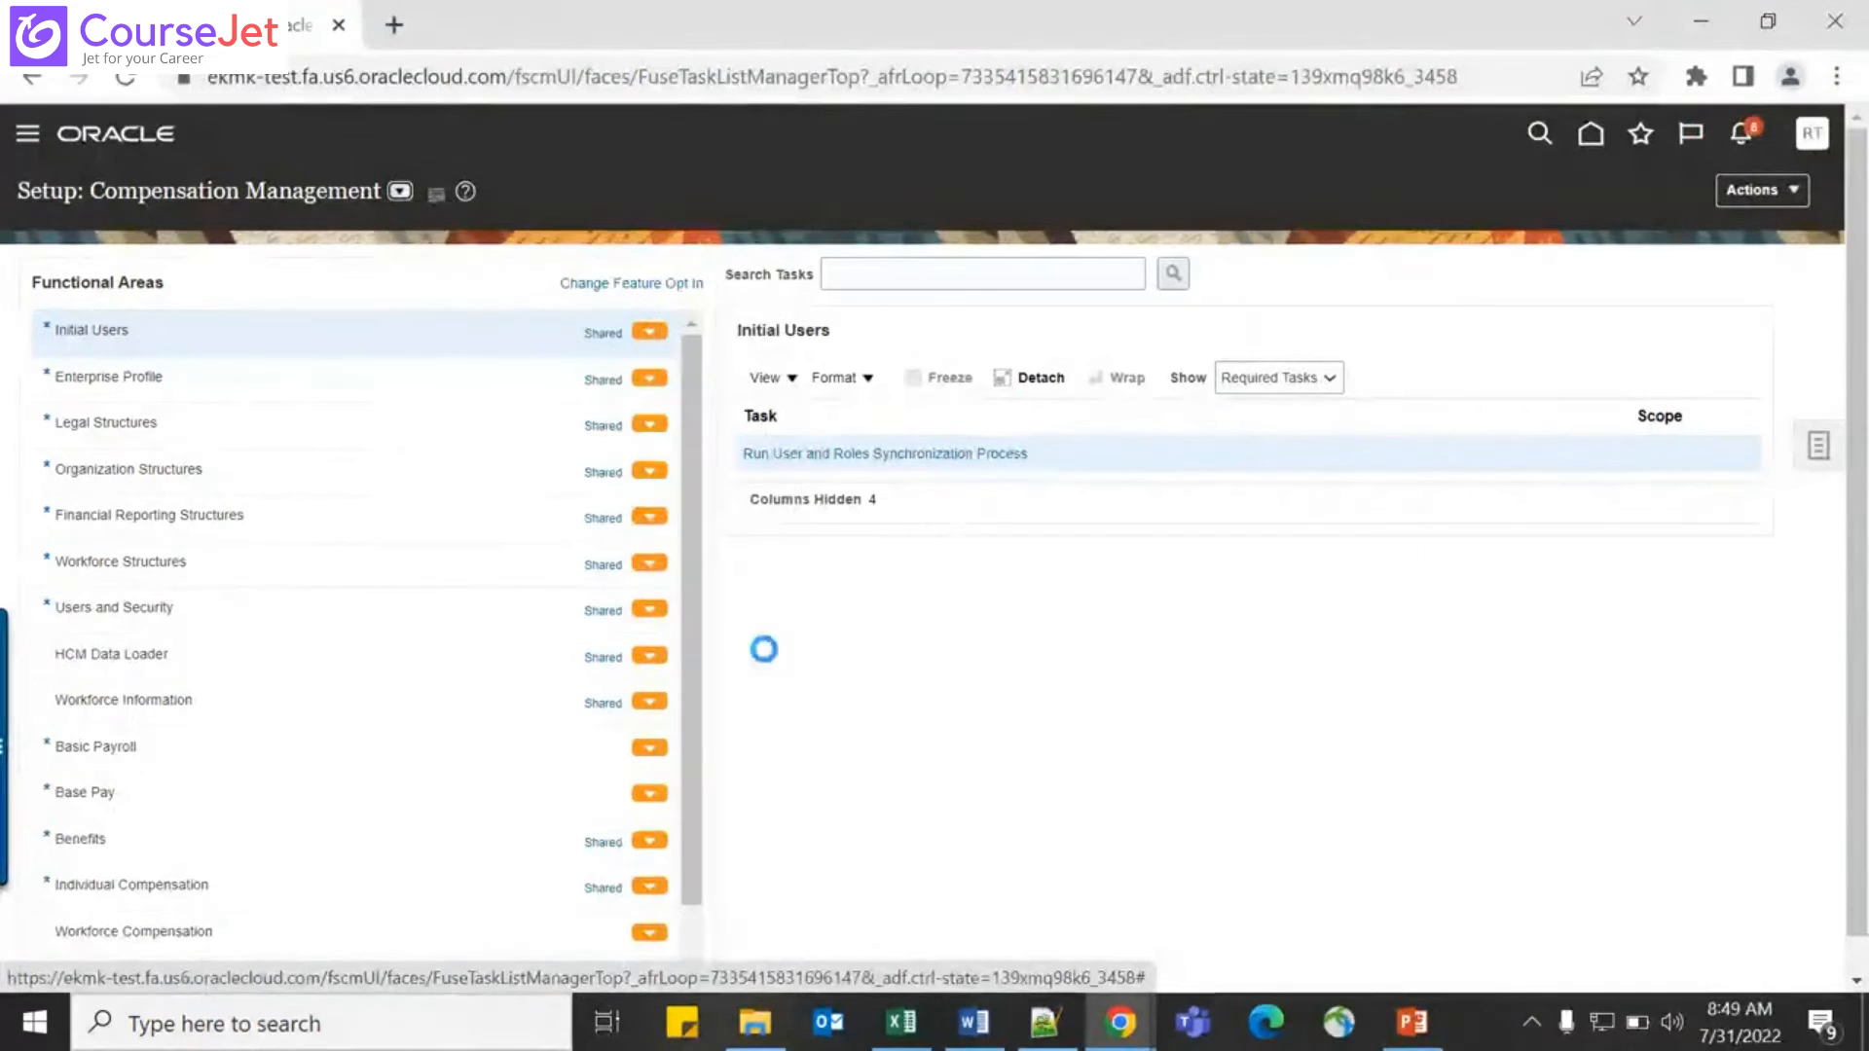
pyautogui.scroll(-2, 459, 698)
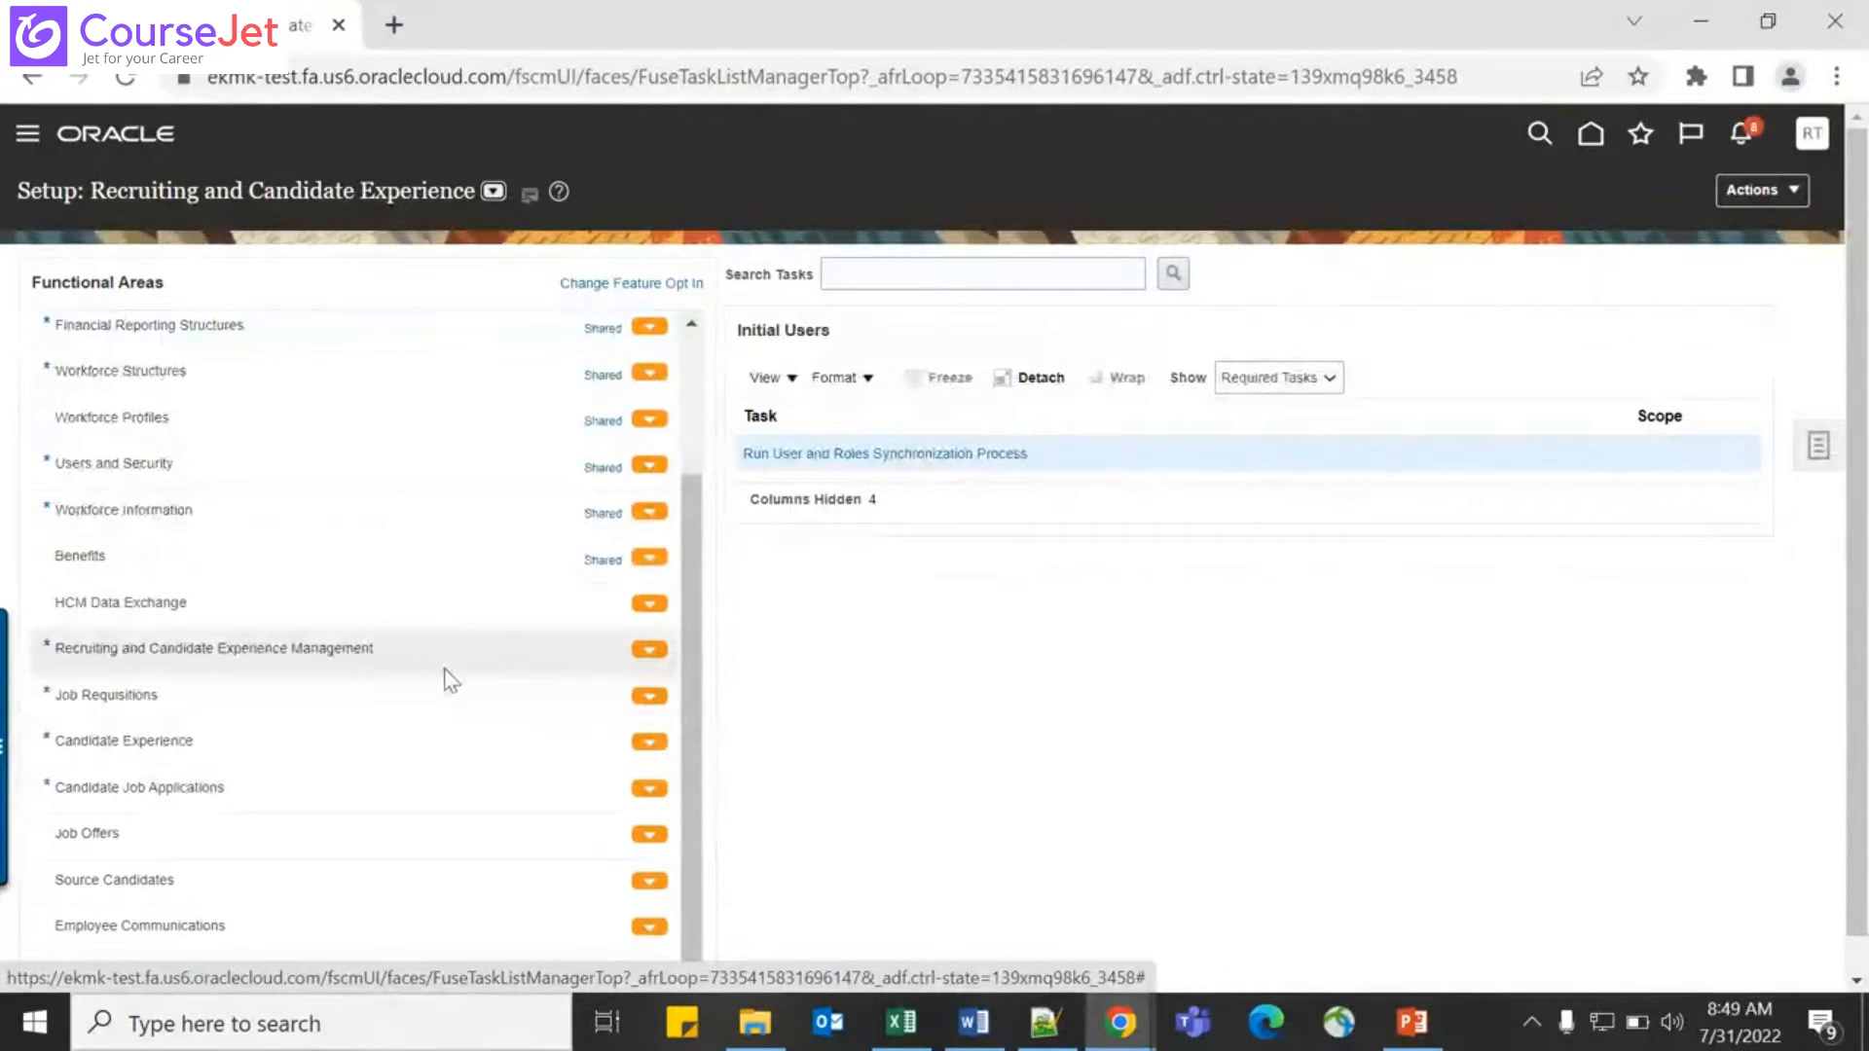
pyautogui.click(464, 648)
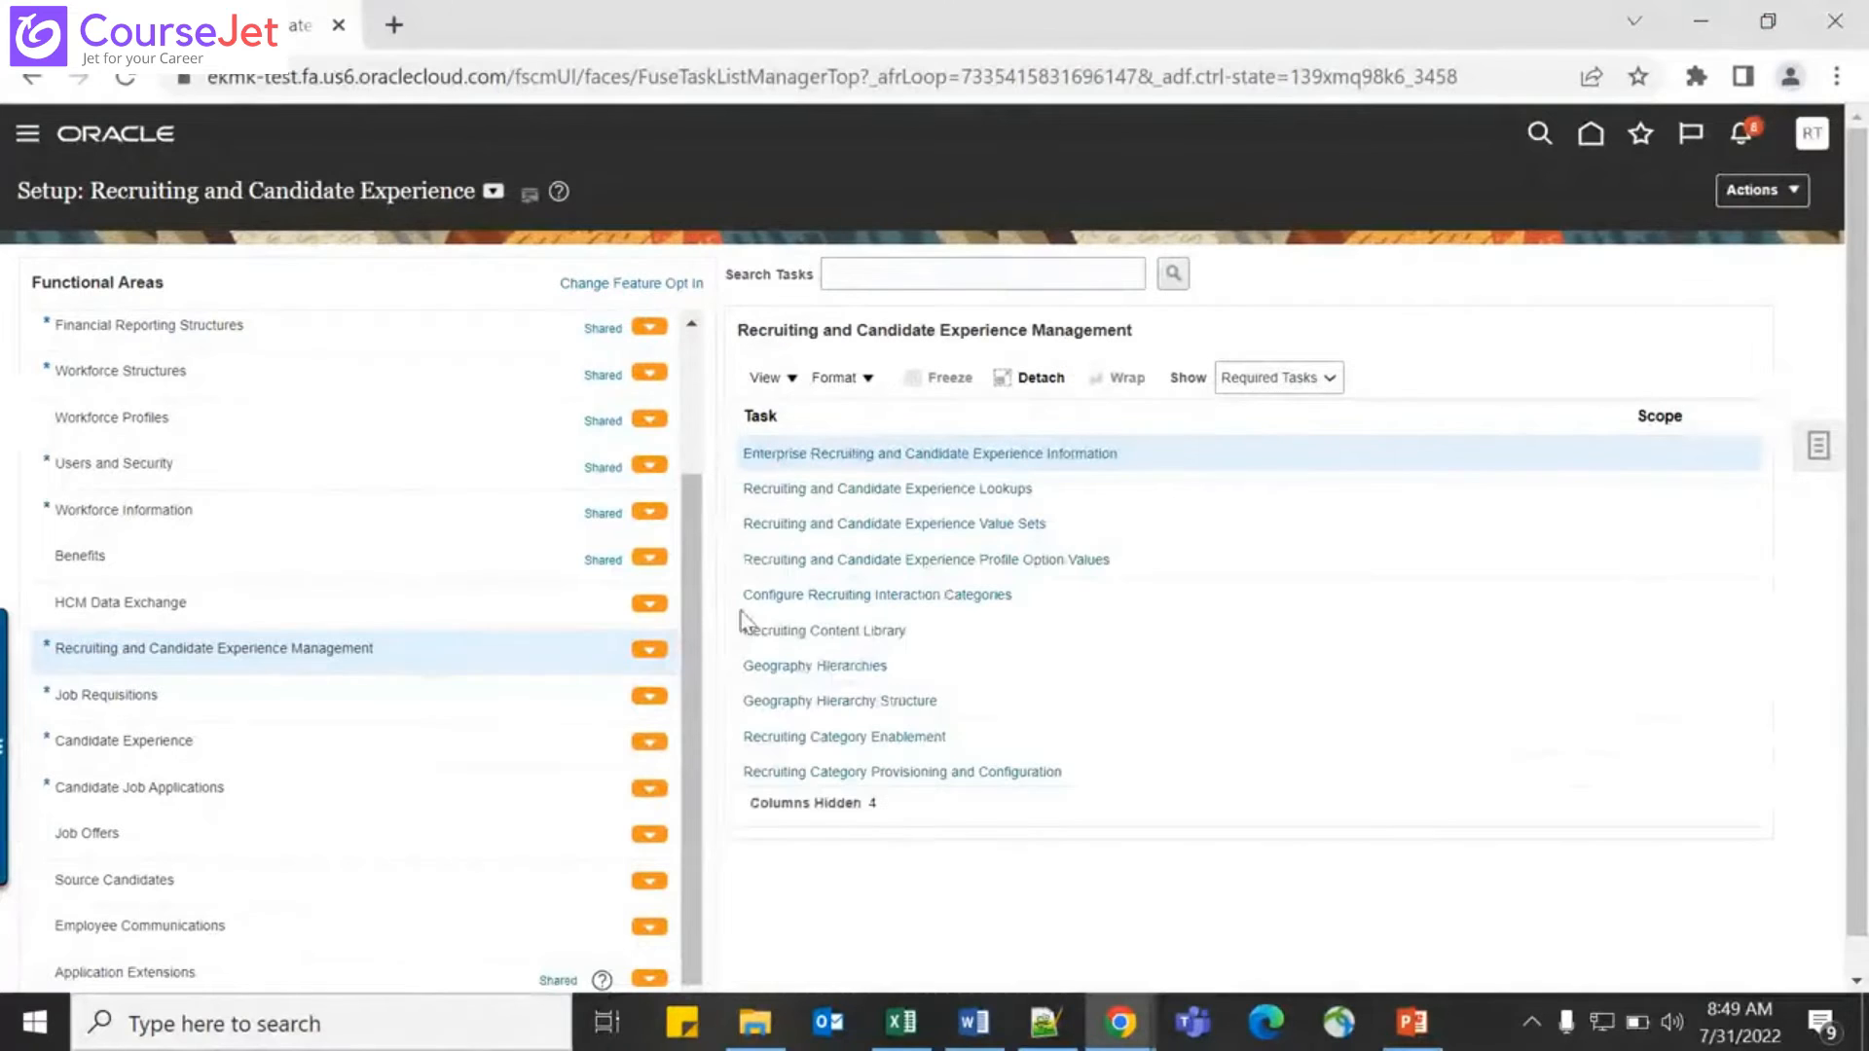
pyautogui.click(806, 631)
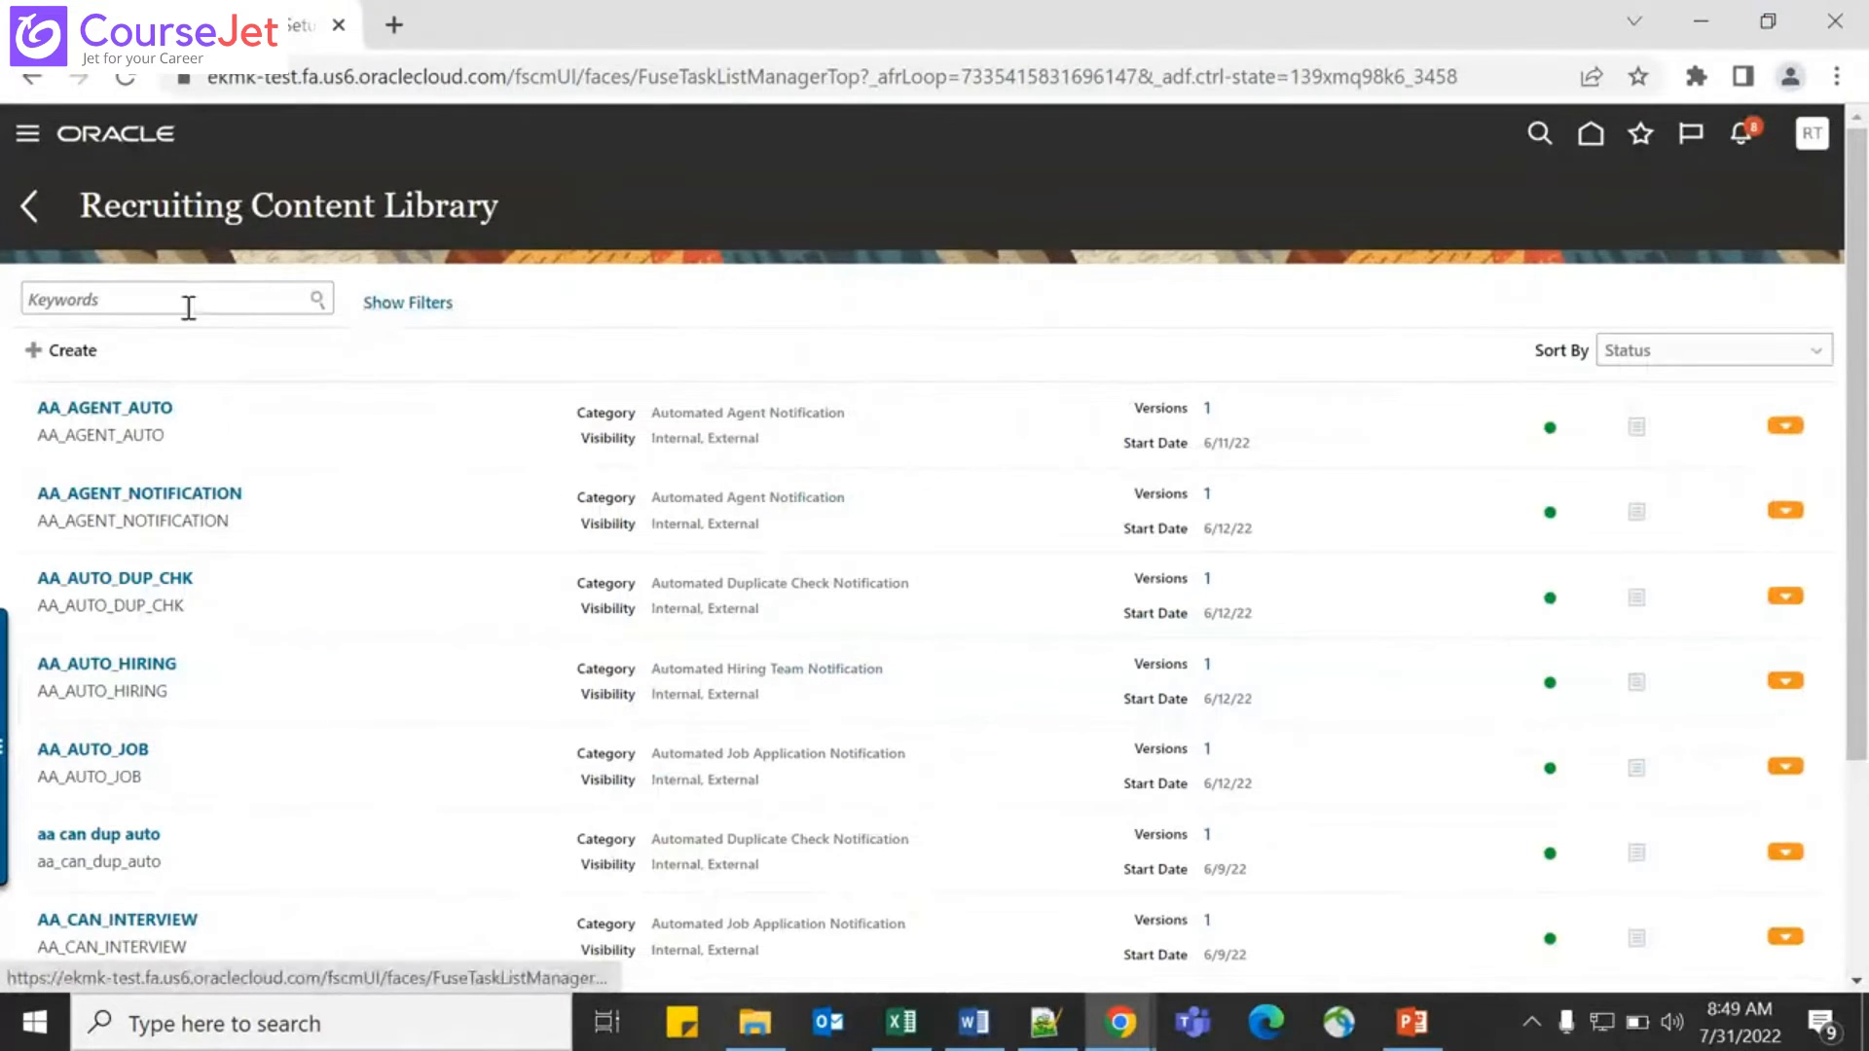
# Step: Create a new content item with Test_Offer_Letter as both its name and its code
pyautogui.click(68, 351)
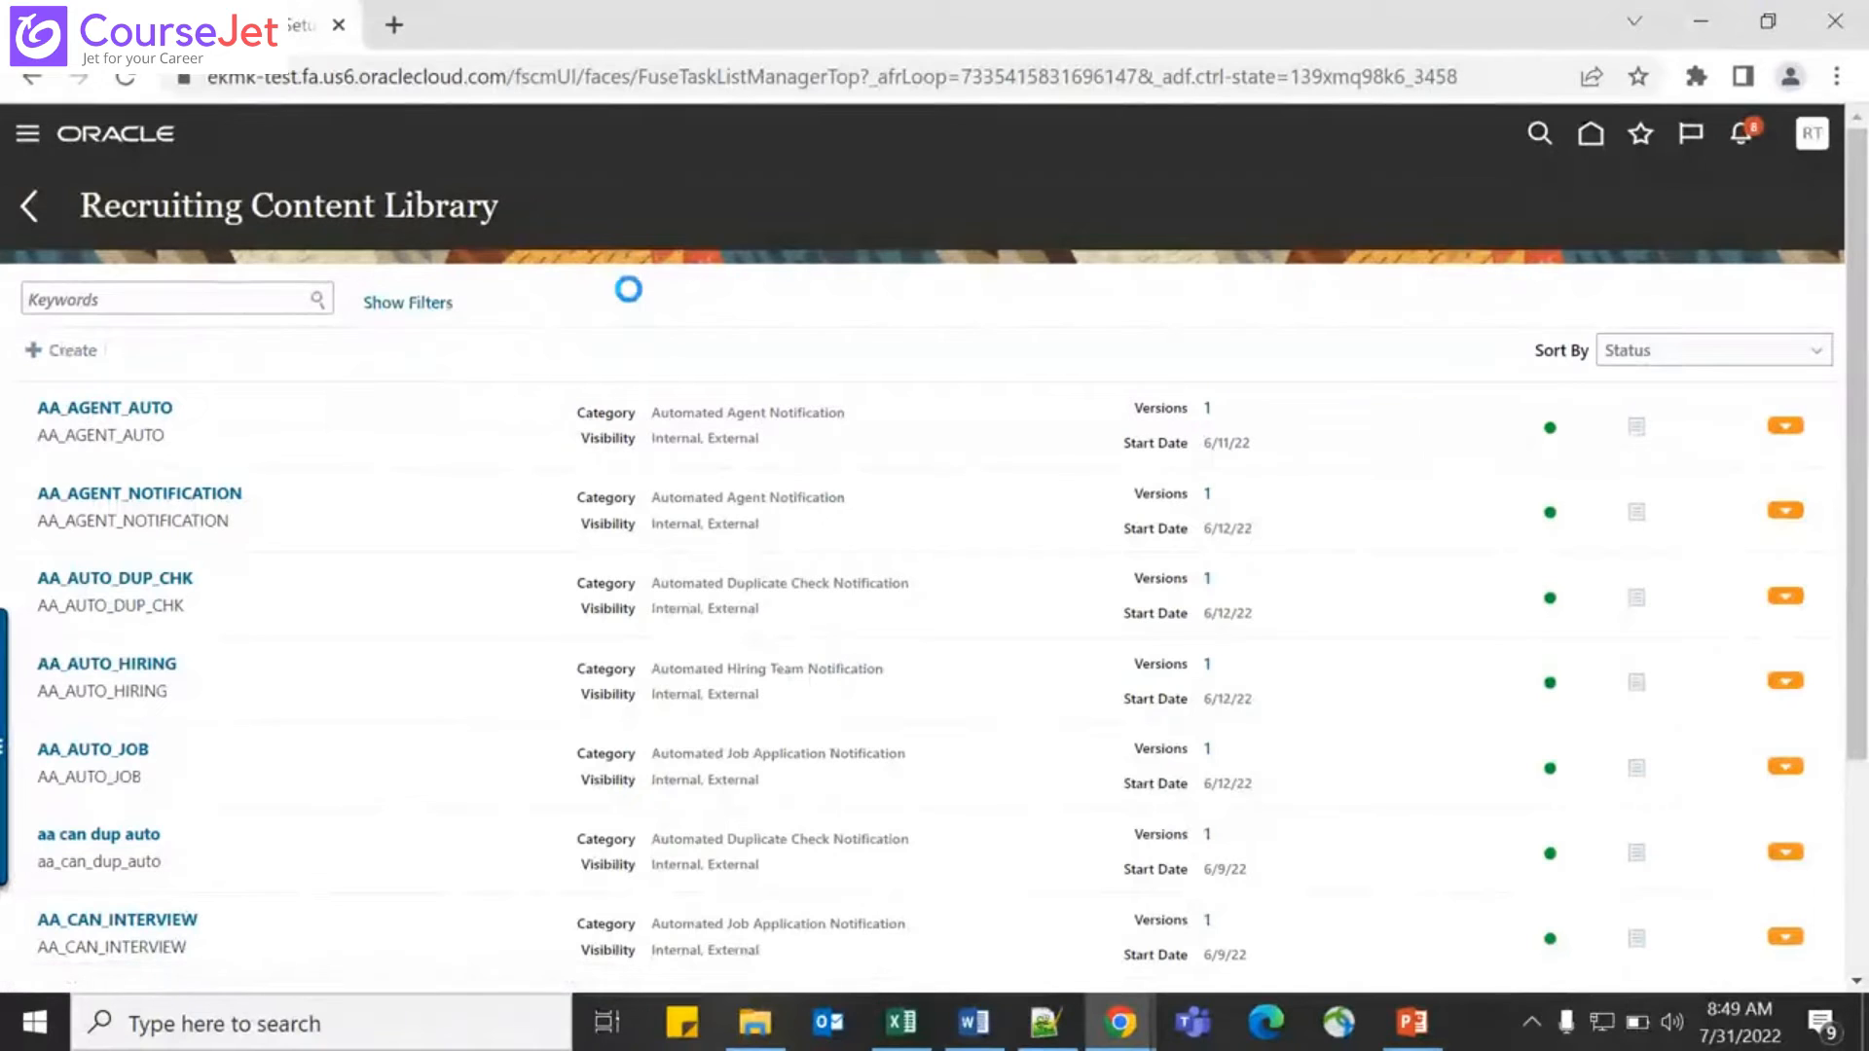
pyautogui.click(383, 335)
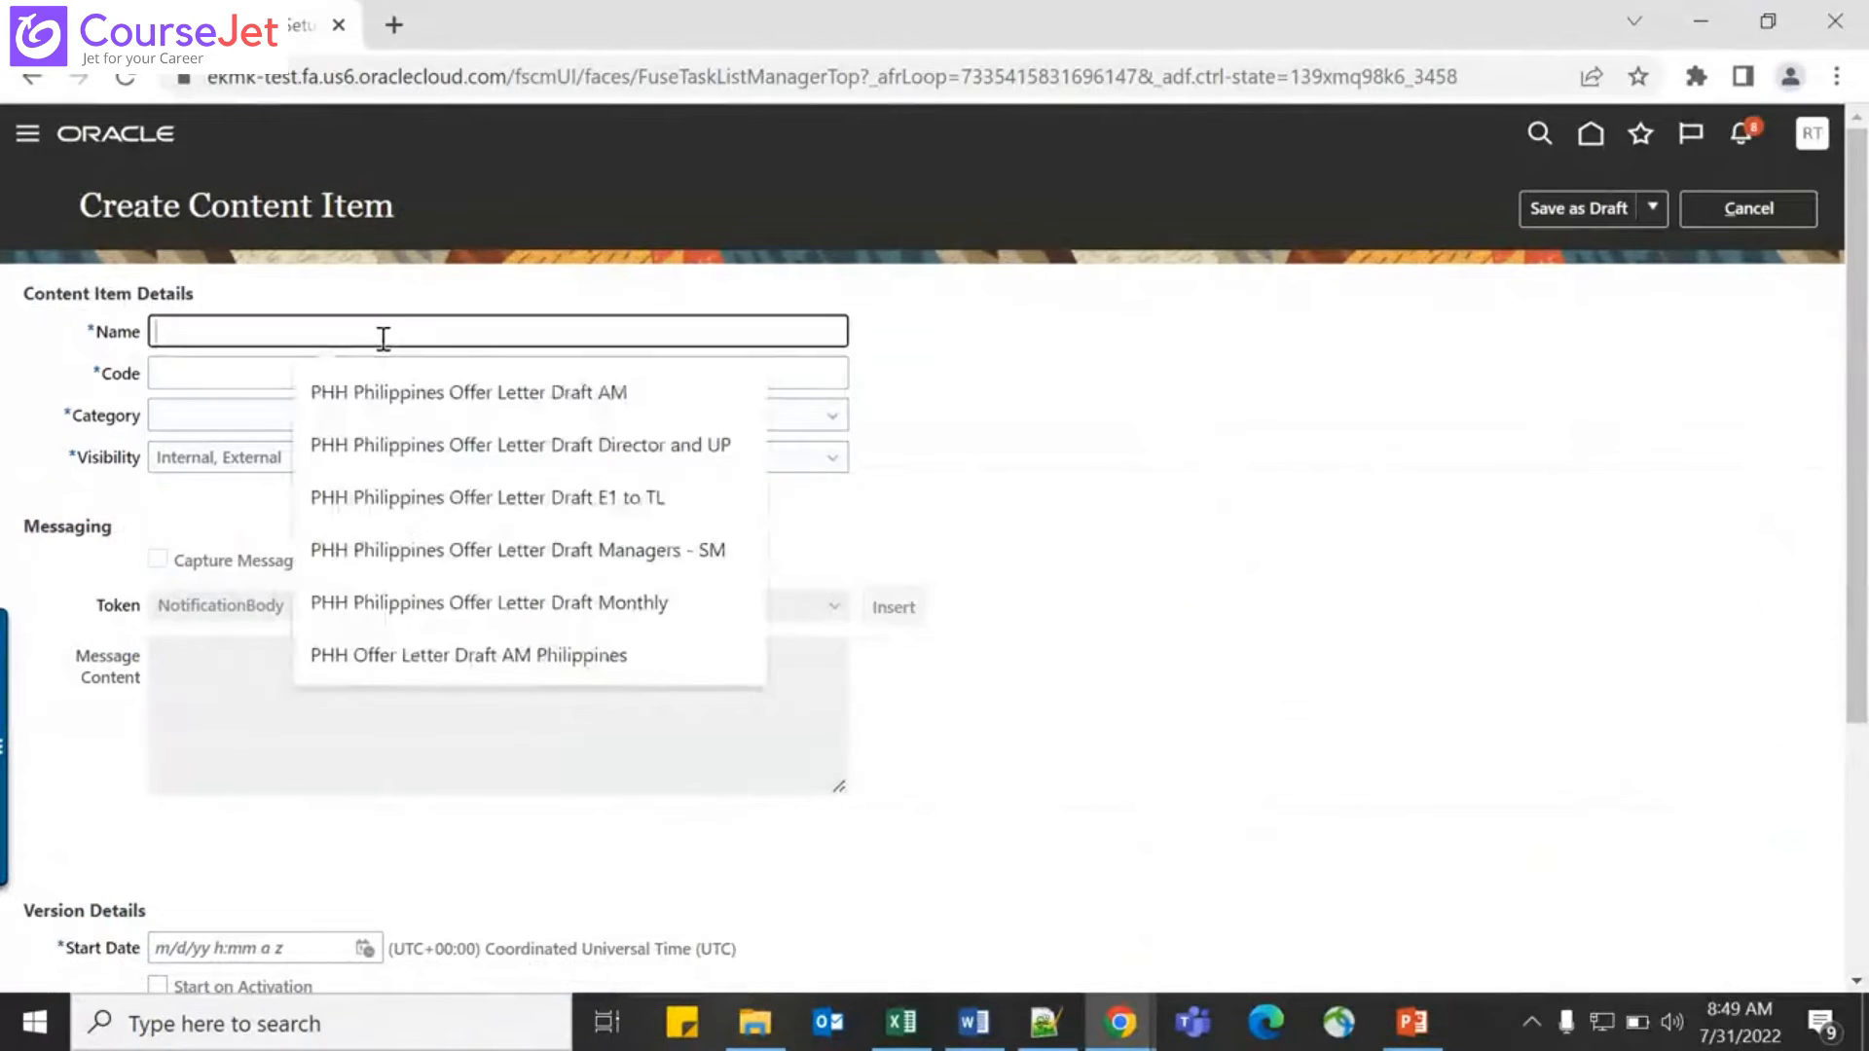
pyautogui.write('e')
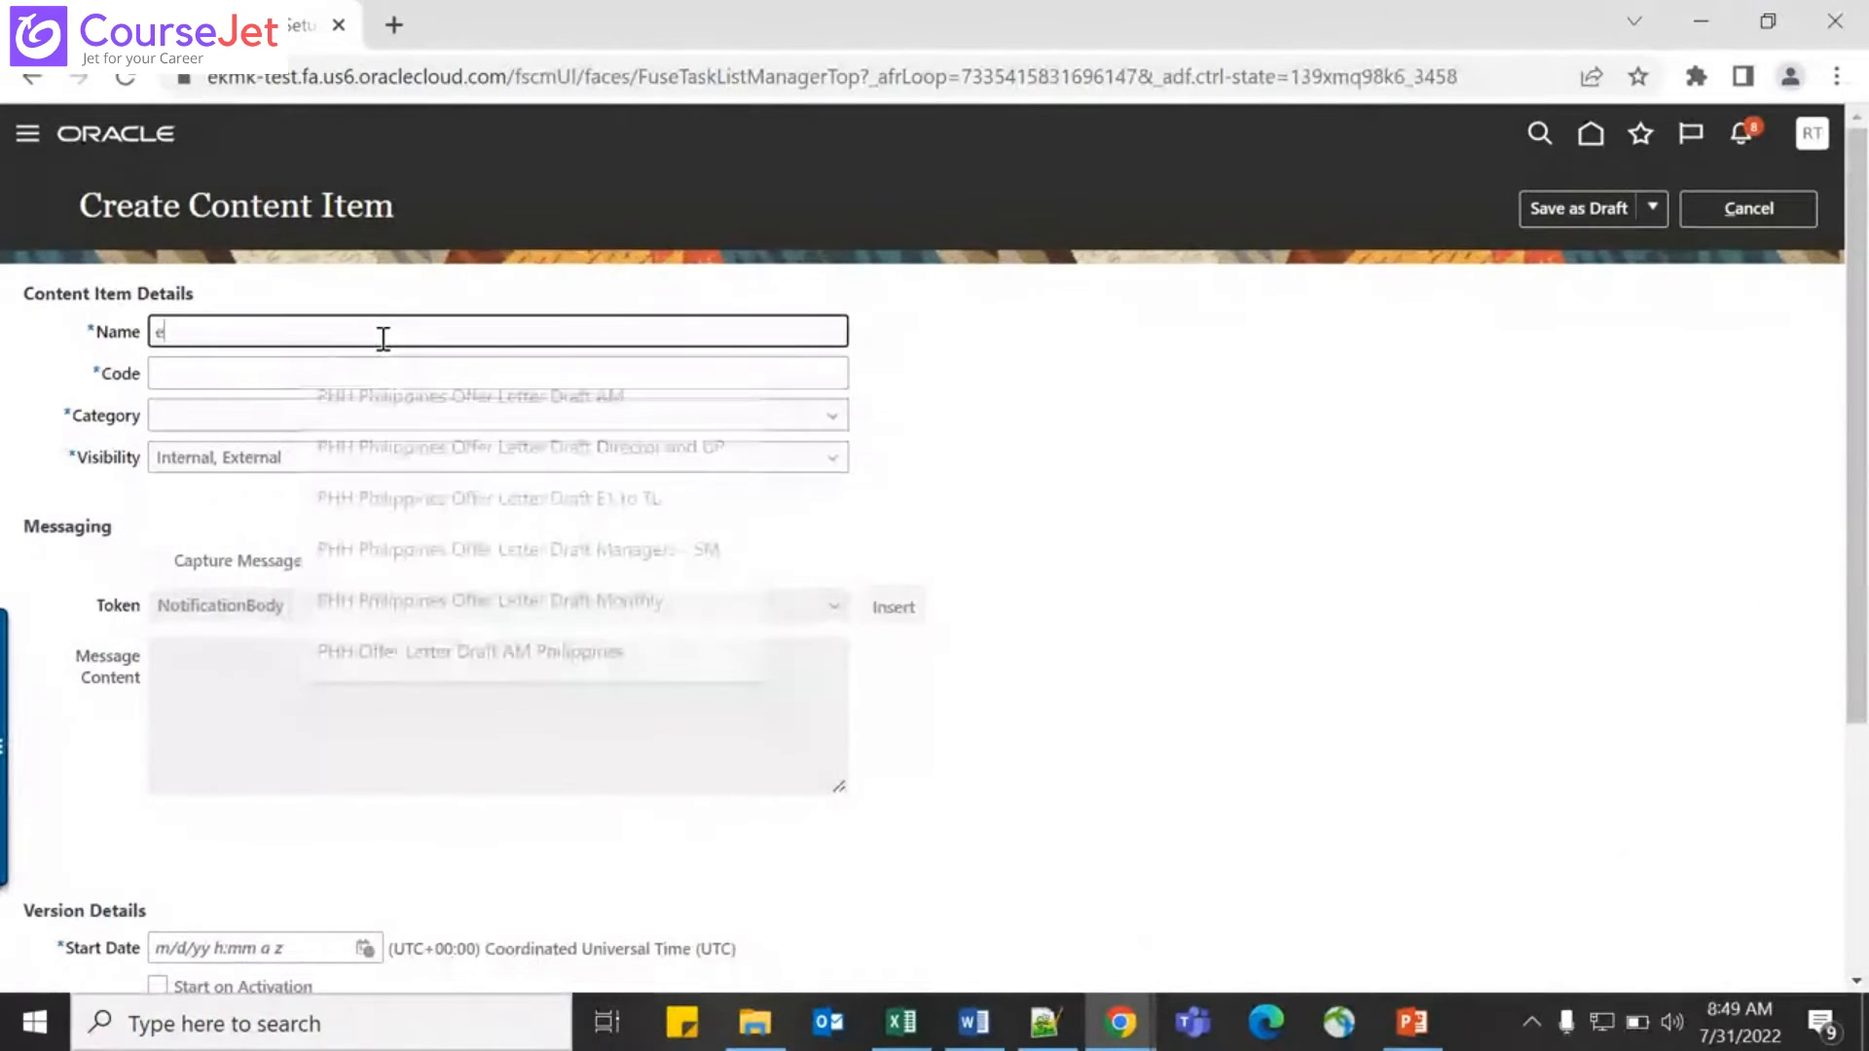
pyautogui.write('est_Offer_Lette')
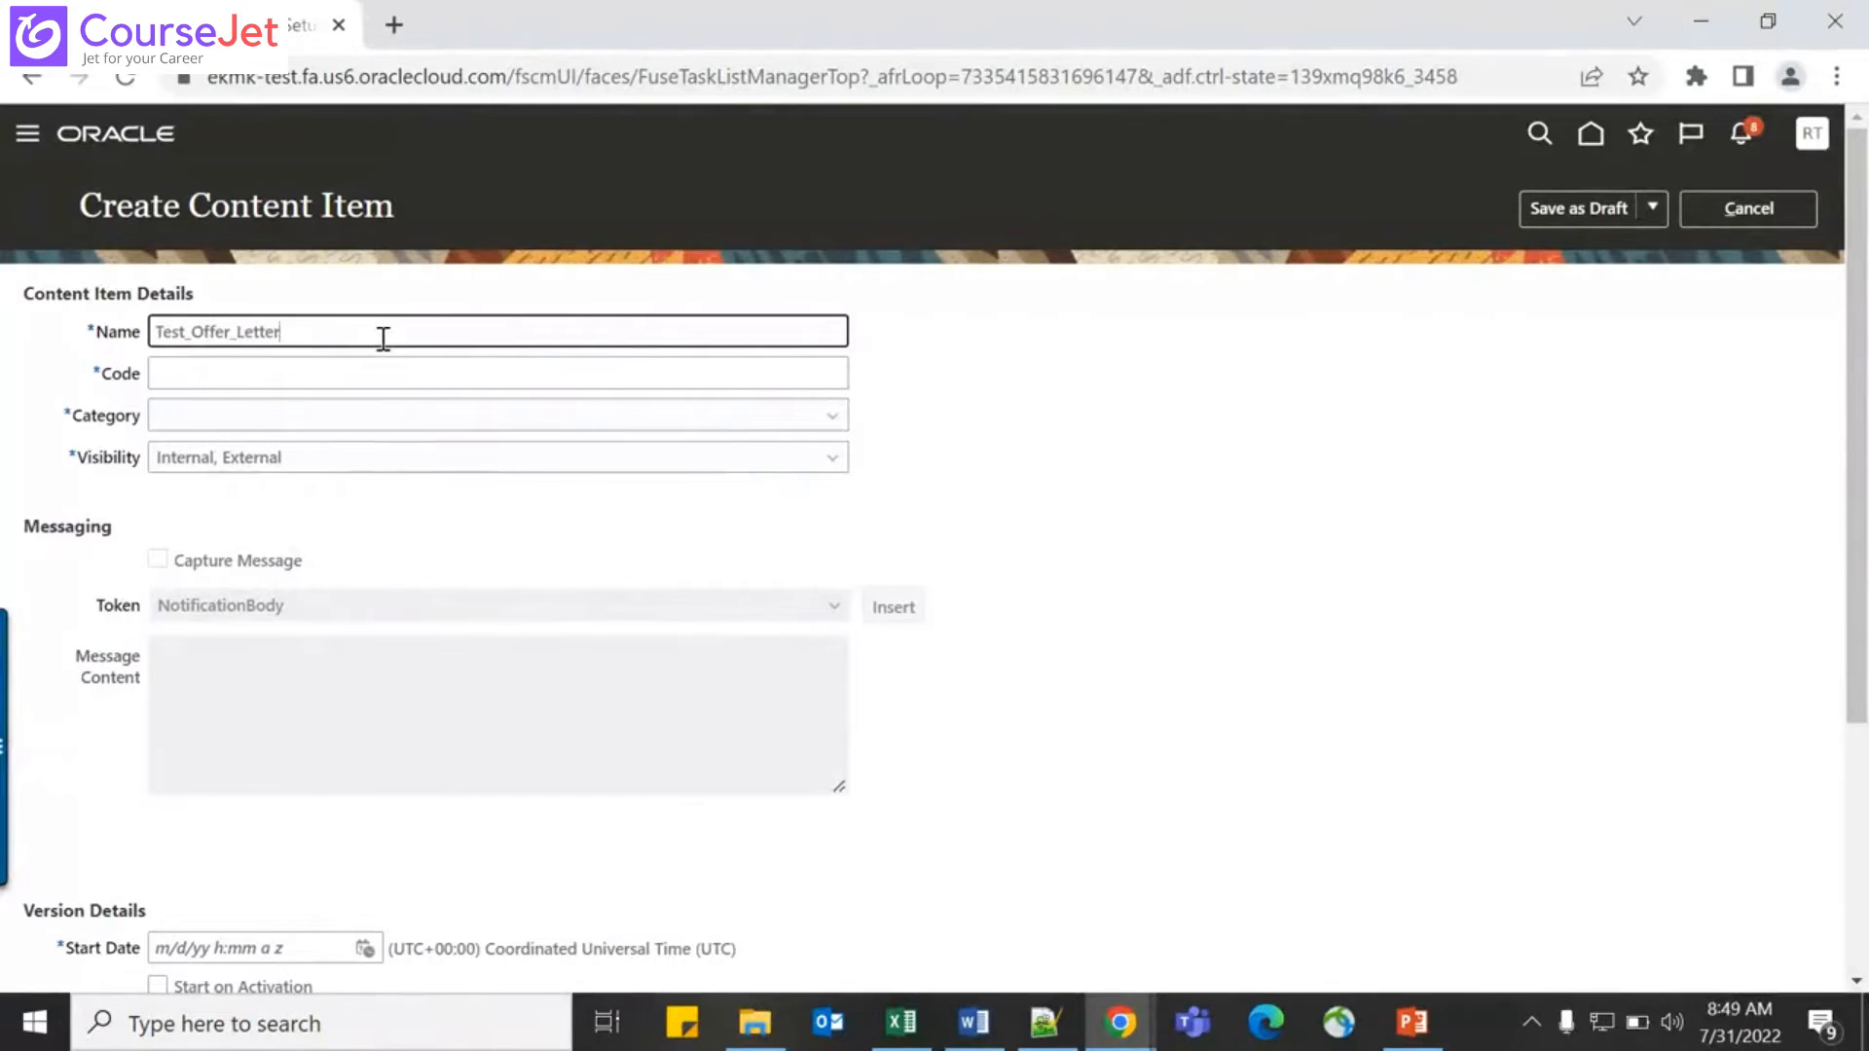
pyautogui.write('r')
pyautogui.press('Tab')
pyautogui.write('Tes')
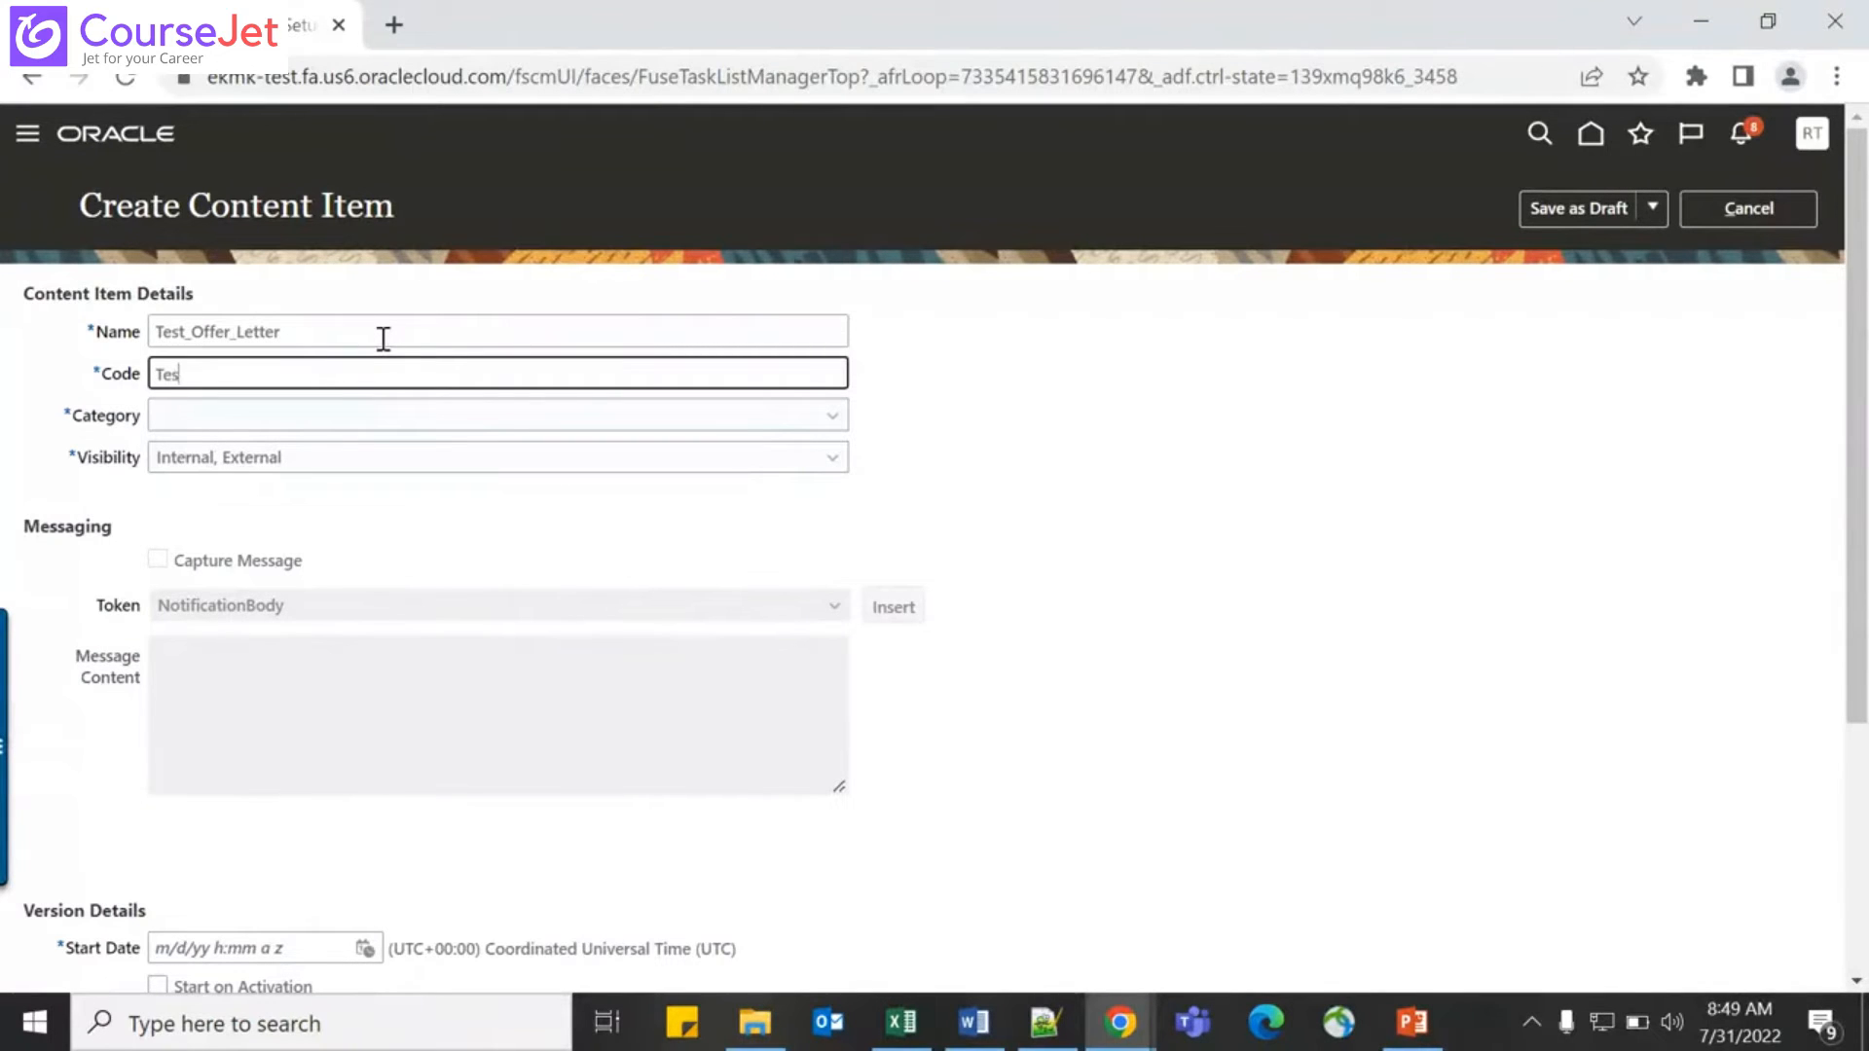
pyautogui.write('t_Offer_Letter')
# Step: Set the new content item's category to Job Offer Letter Template
pyautogui.press('Tab')
pyautogui.press('j')
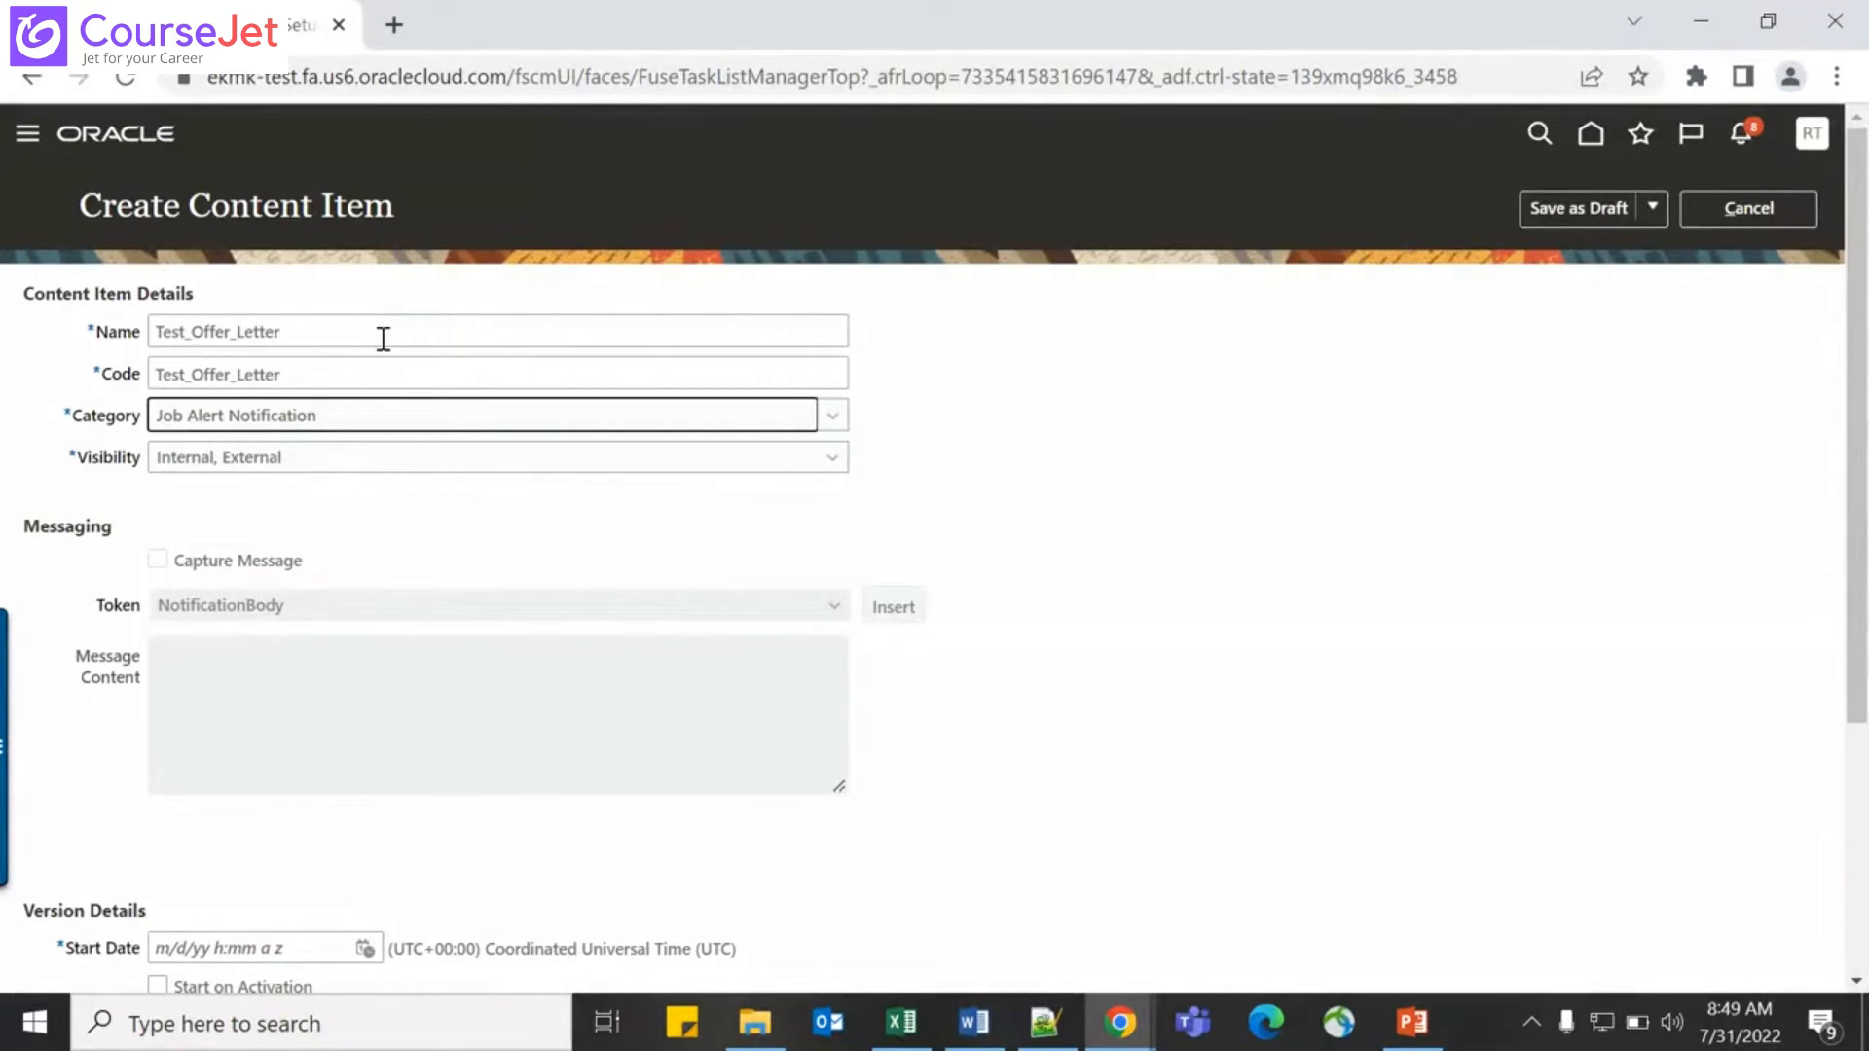
pyautogui.press('j')
pyautogui.press('j')
pyautogui.press('j')
pyautogui.press('j')
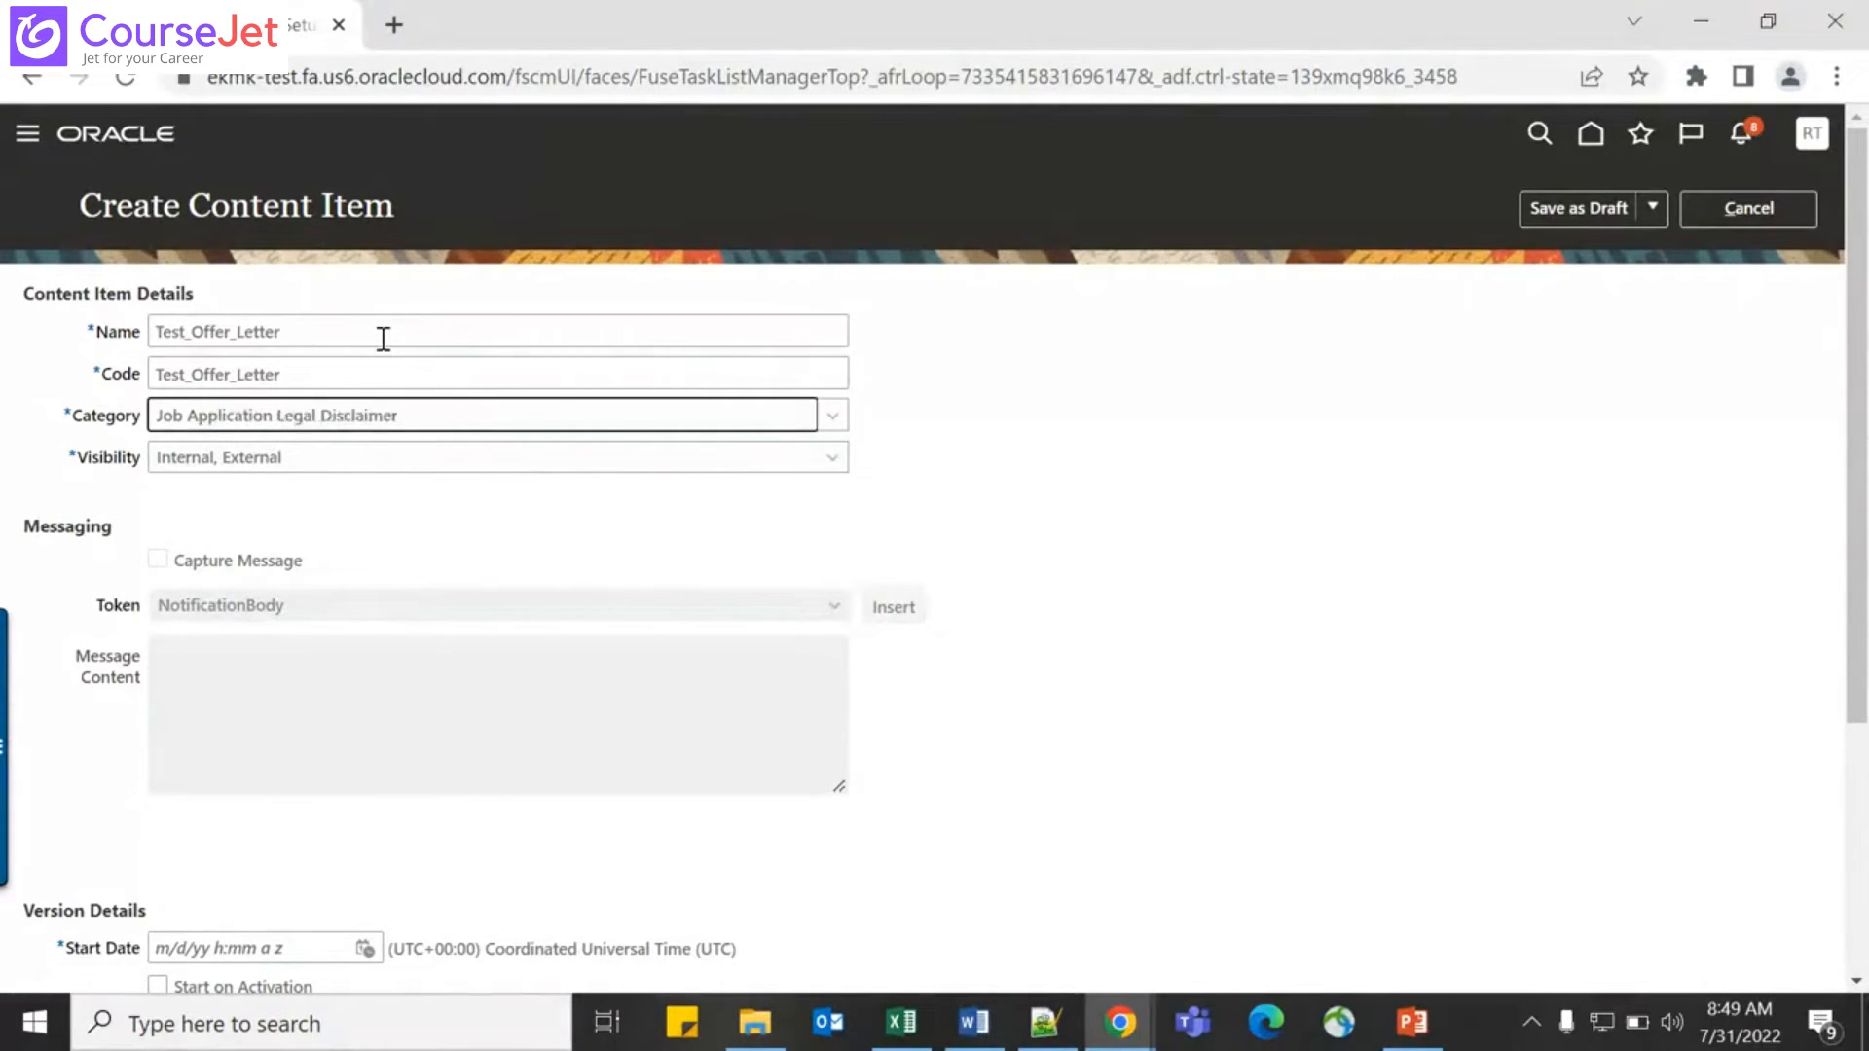
pyautogui.press('j')
pyautogui.press('j')
pyautogui.press('j')
pyautogui.press('j')
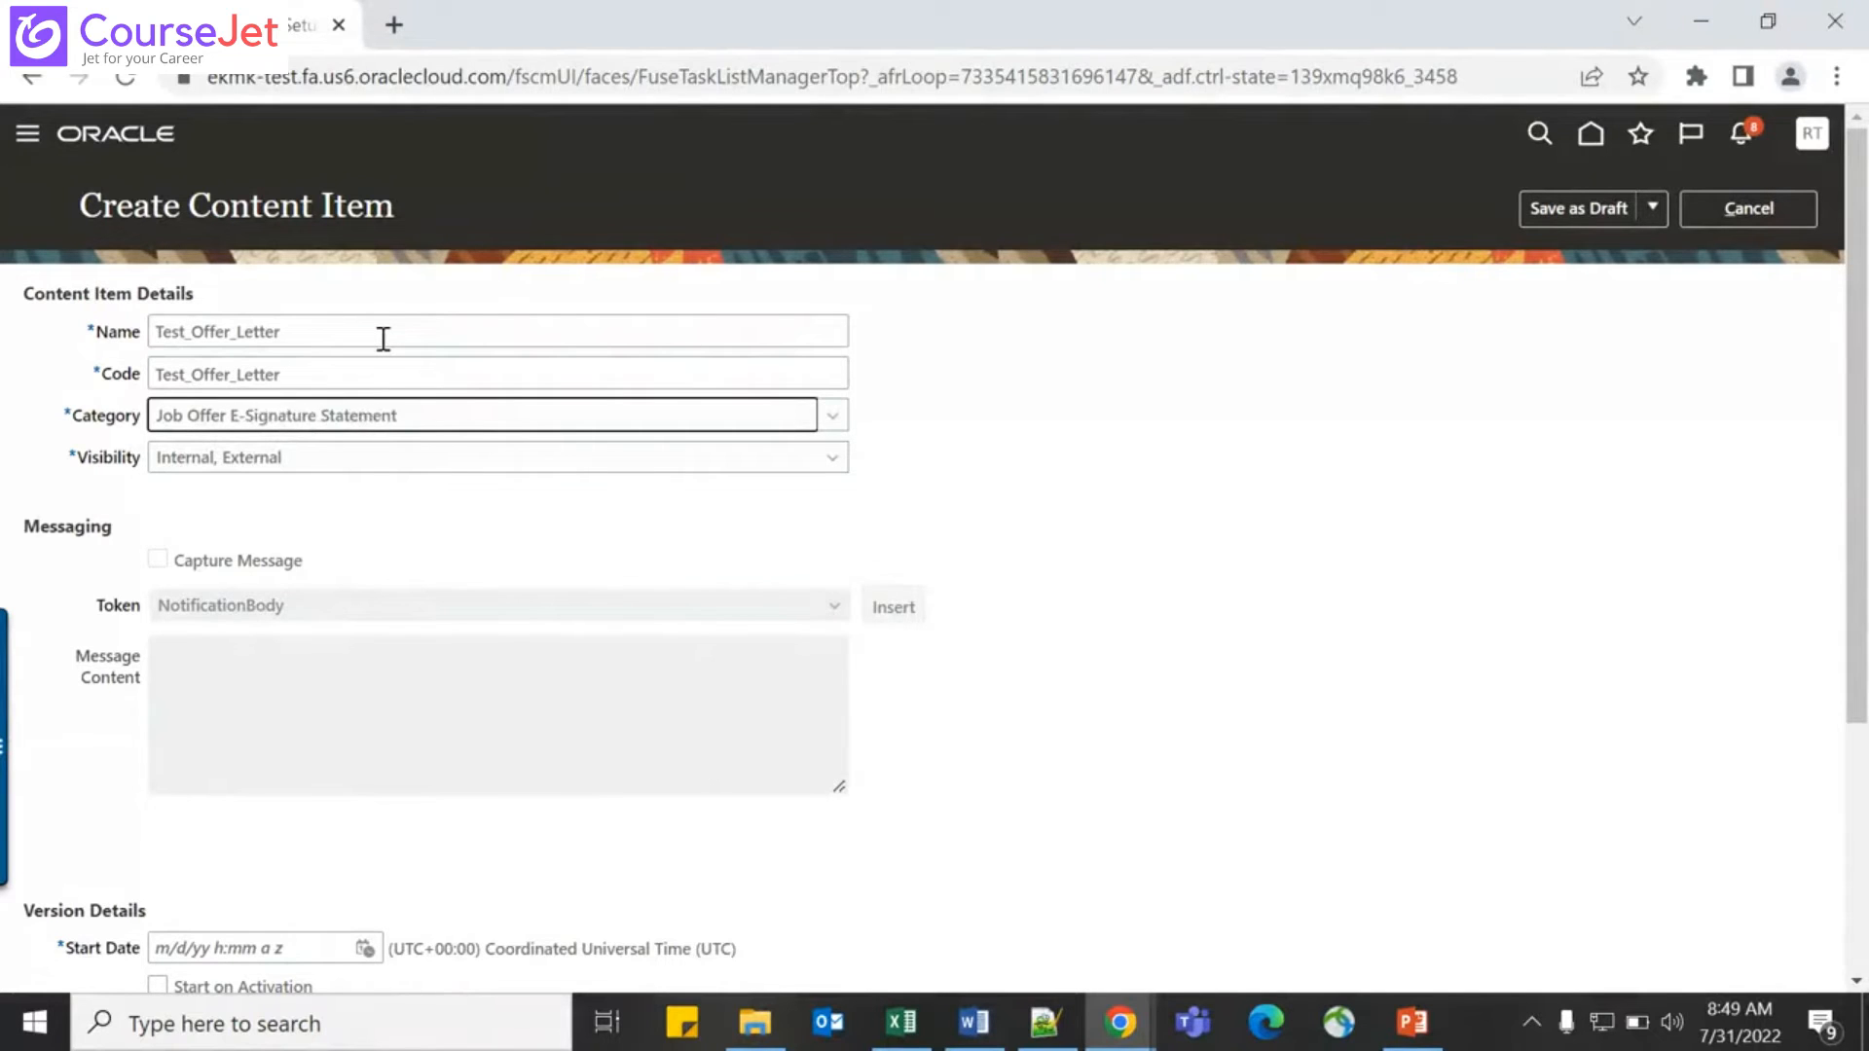
pyautogui.press('j')
pyautogui.press('j')
pyautogui.press('j')
pyautogui.press('j')
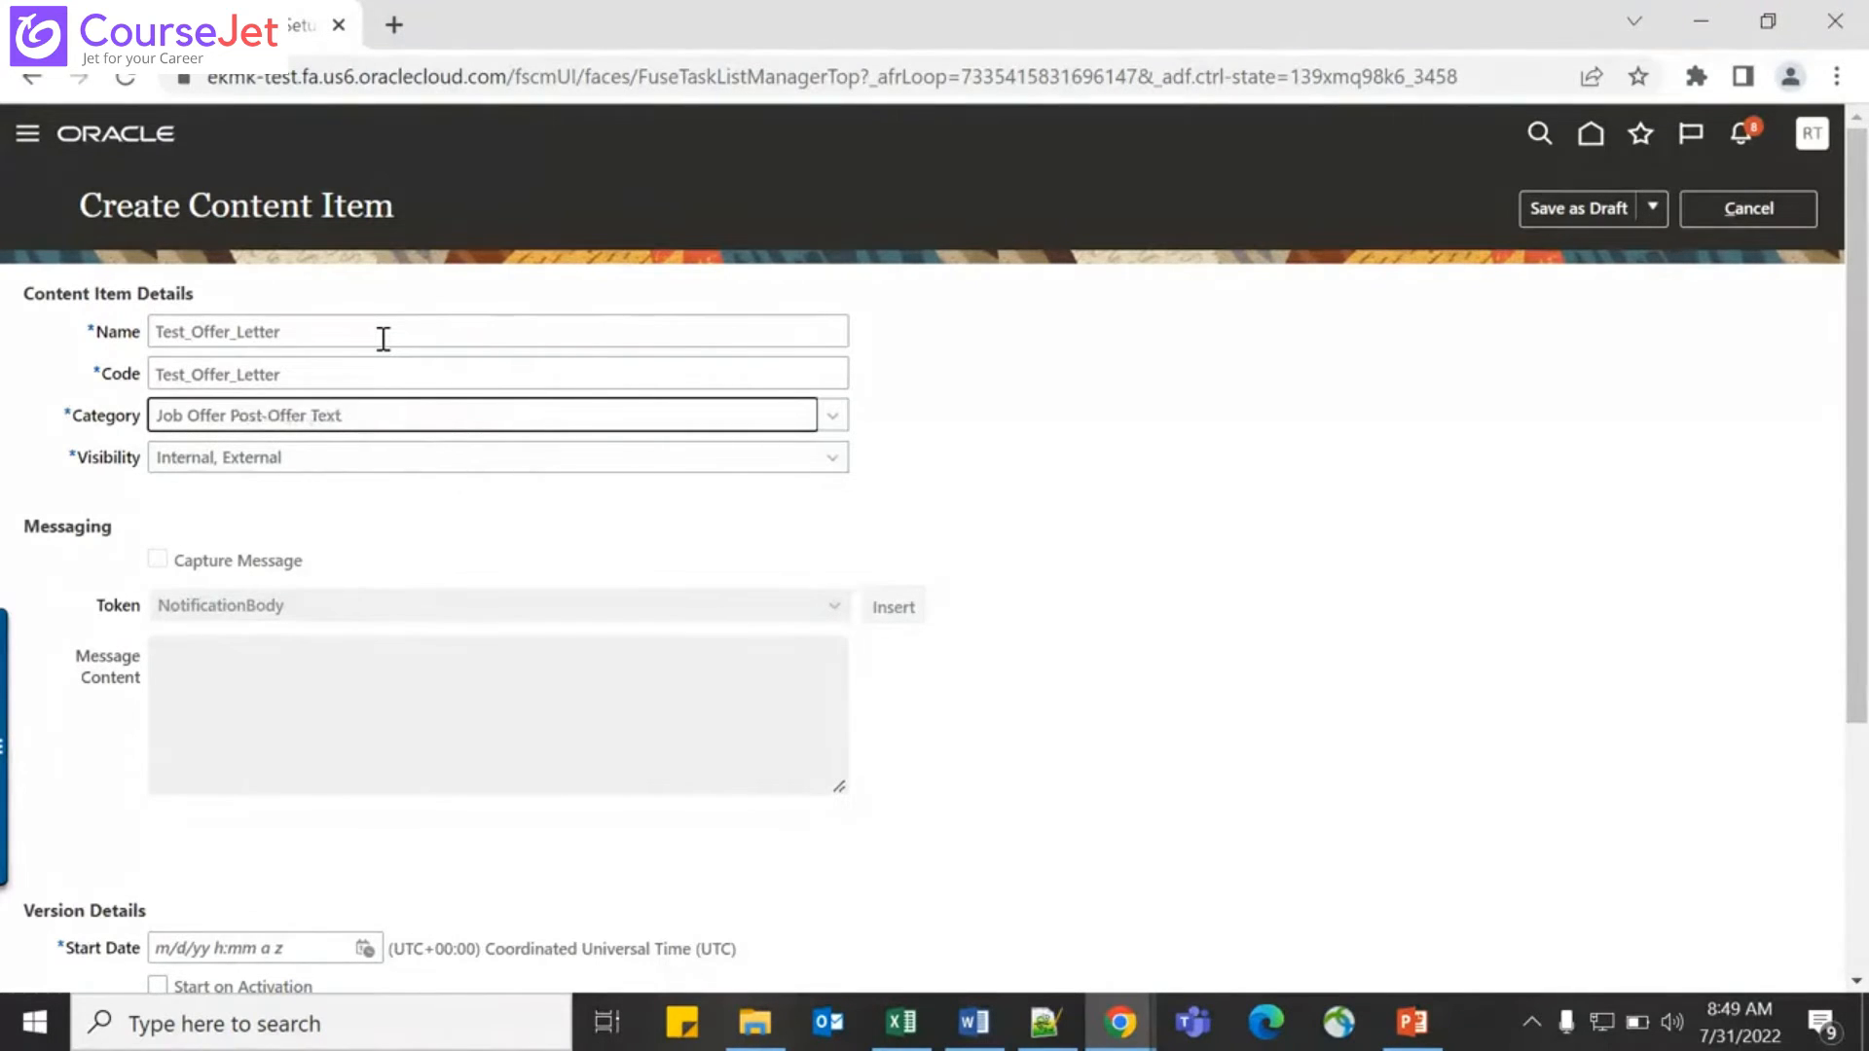
pyautogui.click(383, 419)
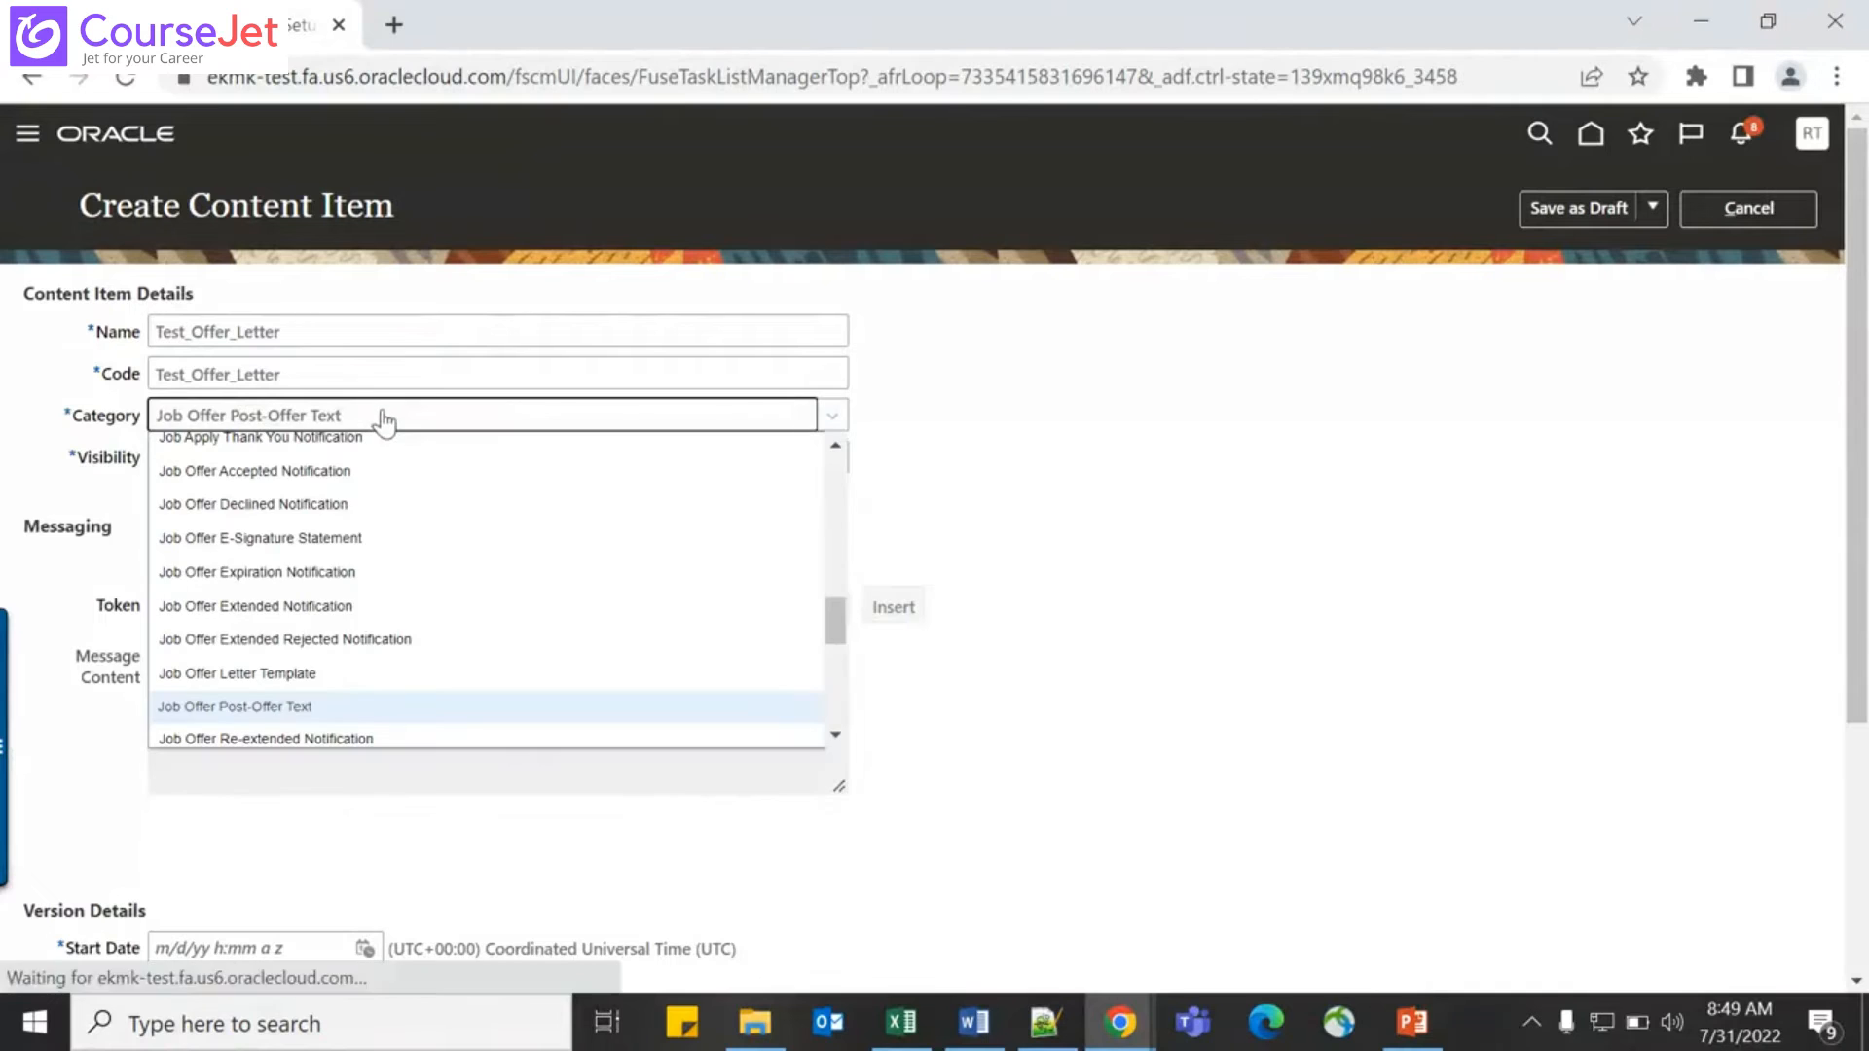
pyautogui.click(310, 678)
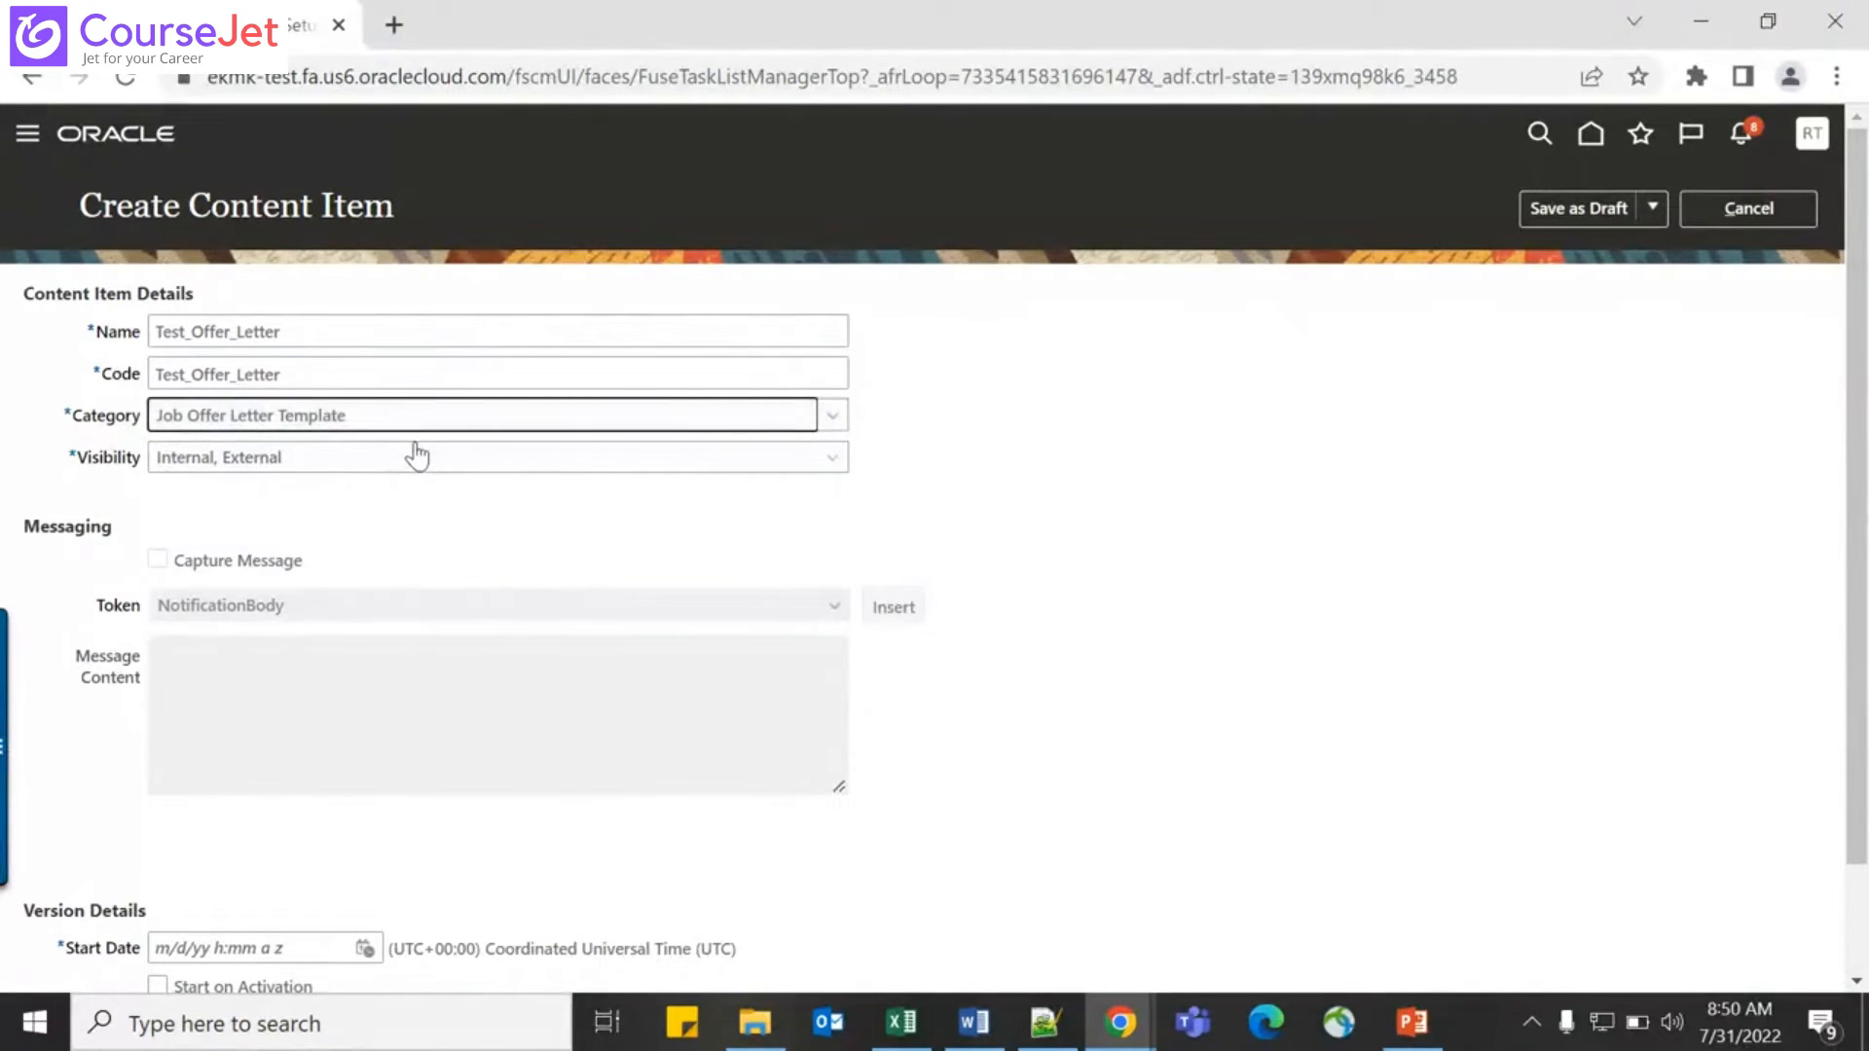
# Step: Keep the visibility as Internal, External and set the version to start on activation
pyautogui.click(365, 470)
pyautogui.click(365, 469)
pyautogui.scroll(-1, 772, 544)
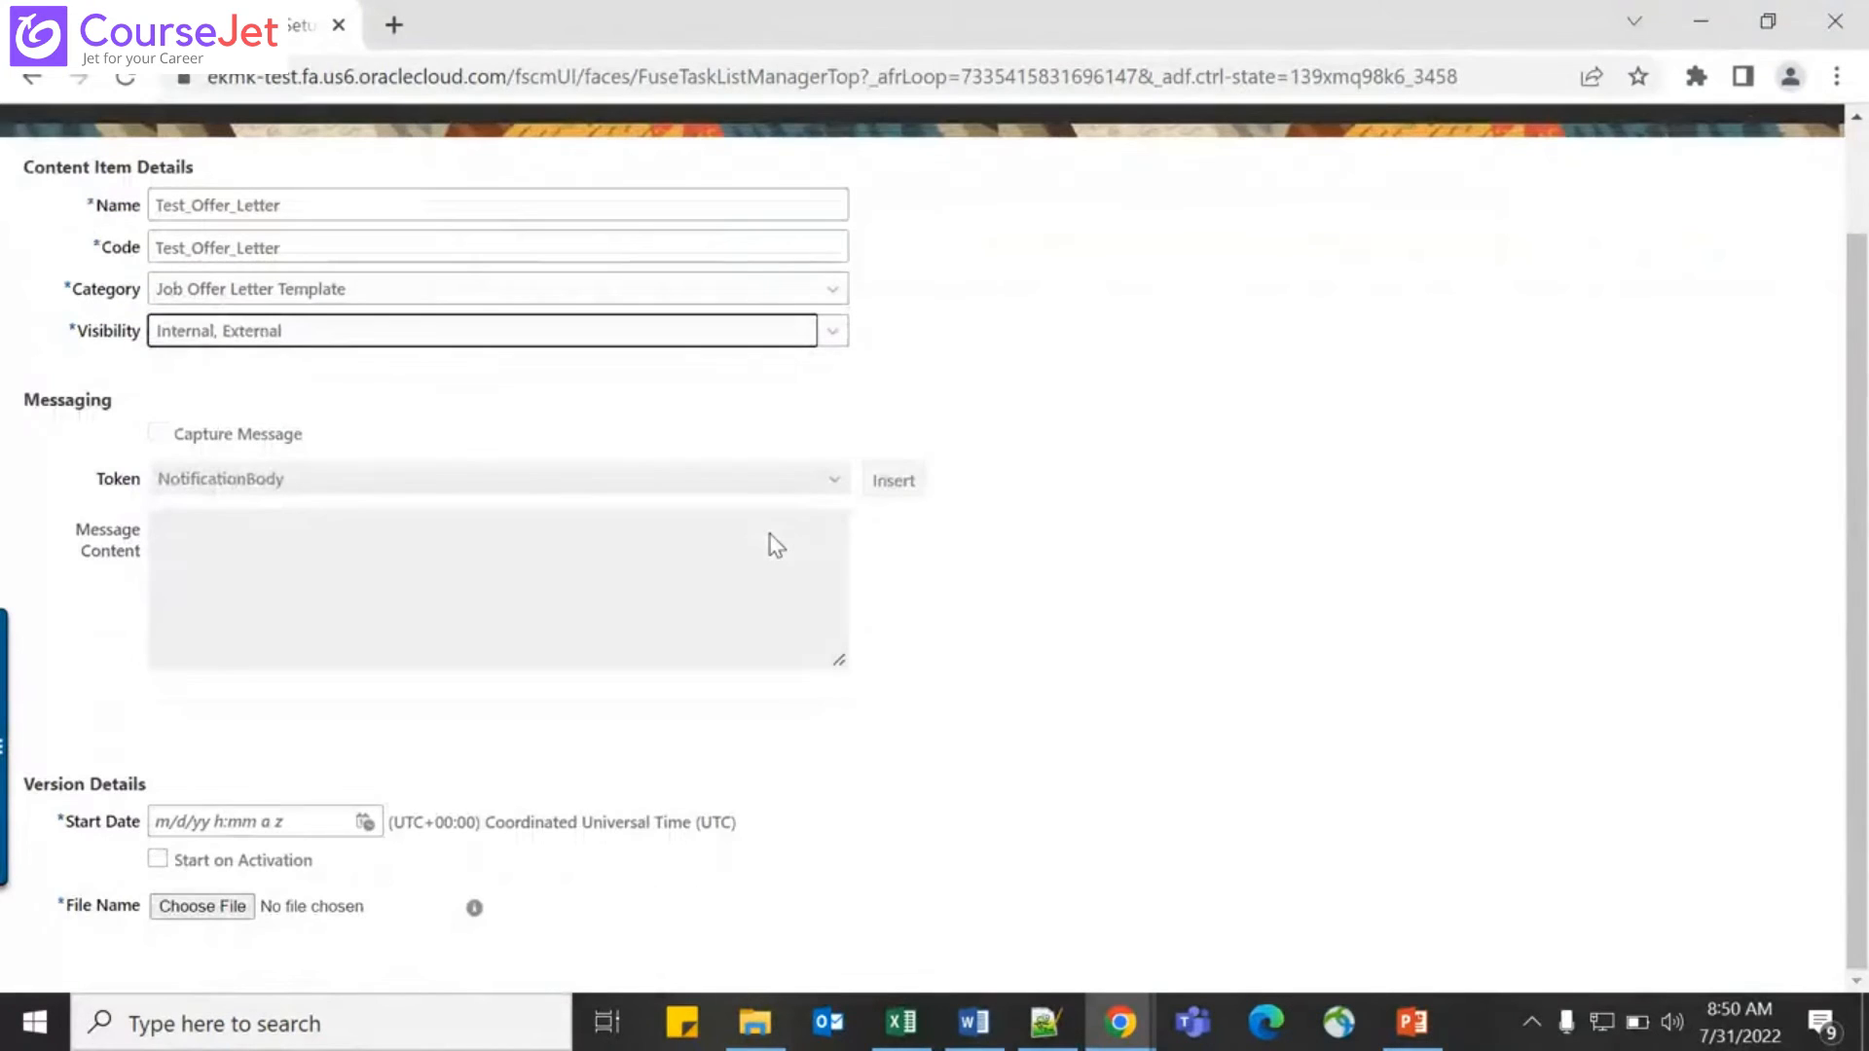
pyautogui.click(157, 862)
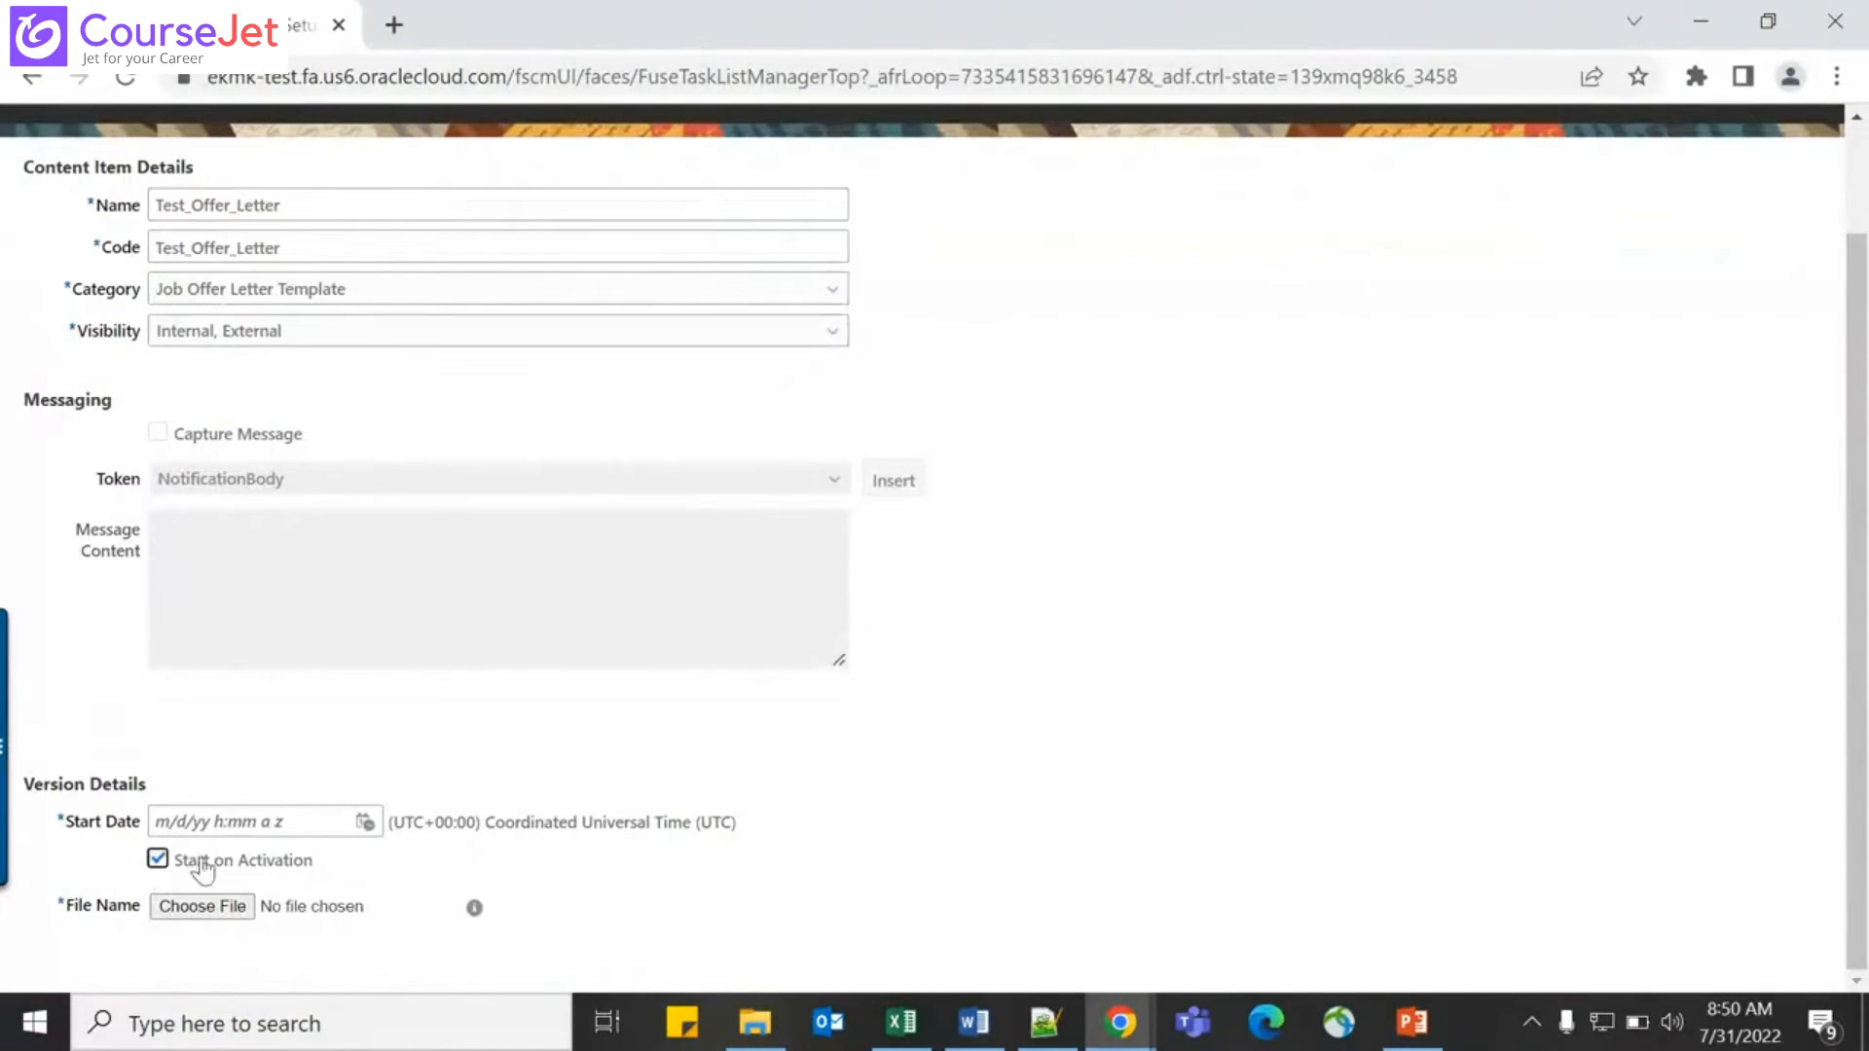
# Step: Try to attach Test_Offer_Letter.rtf from the Desktop as the version's file and save the content item
pyautogui.click(248, 911)
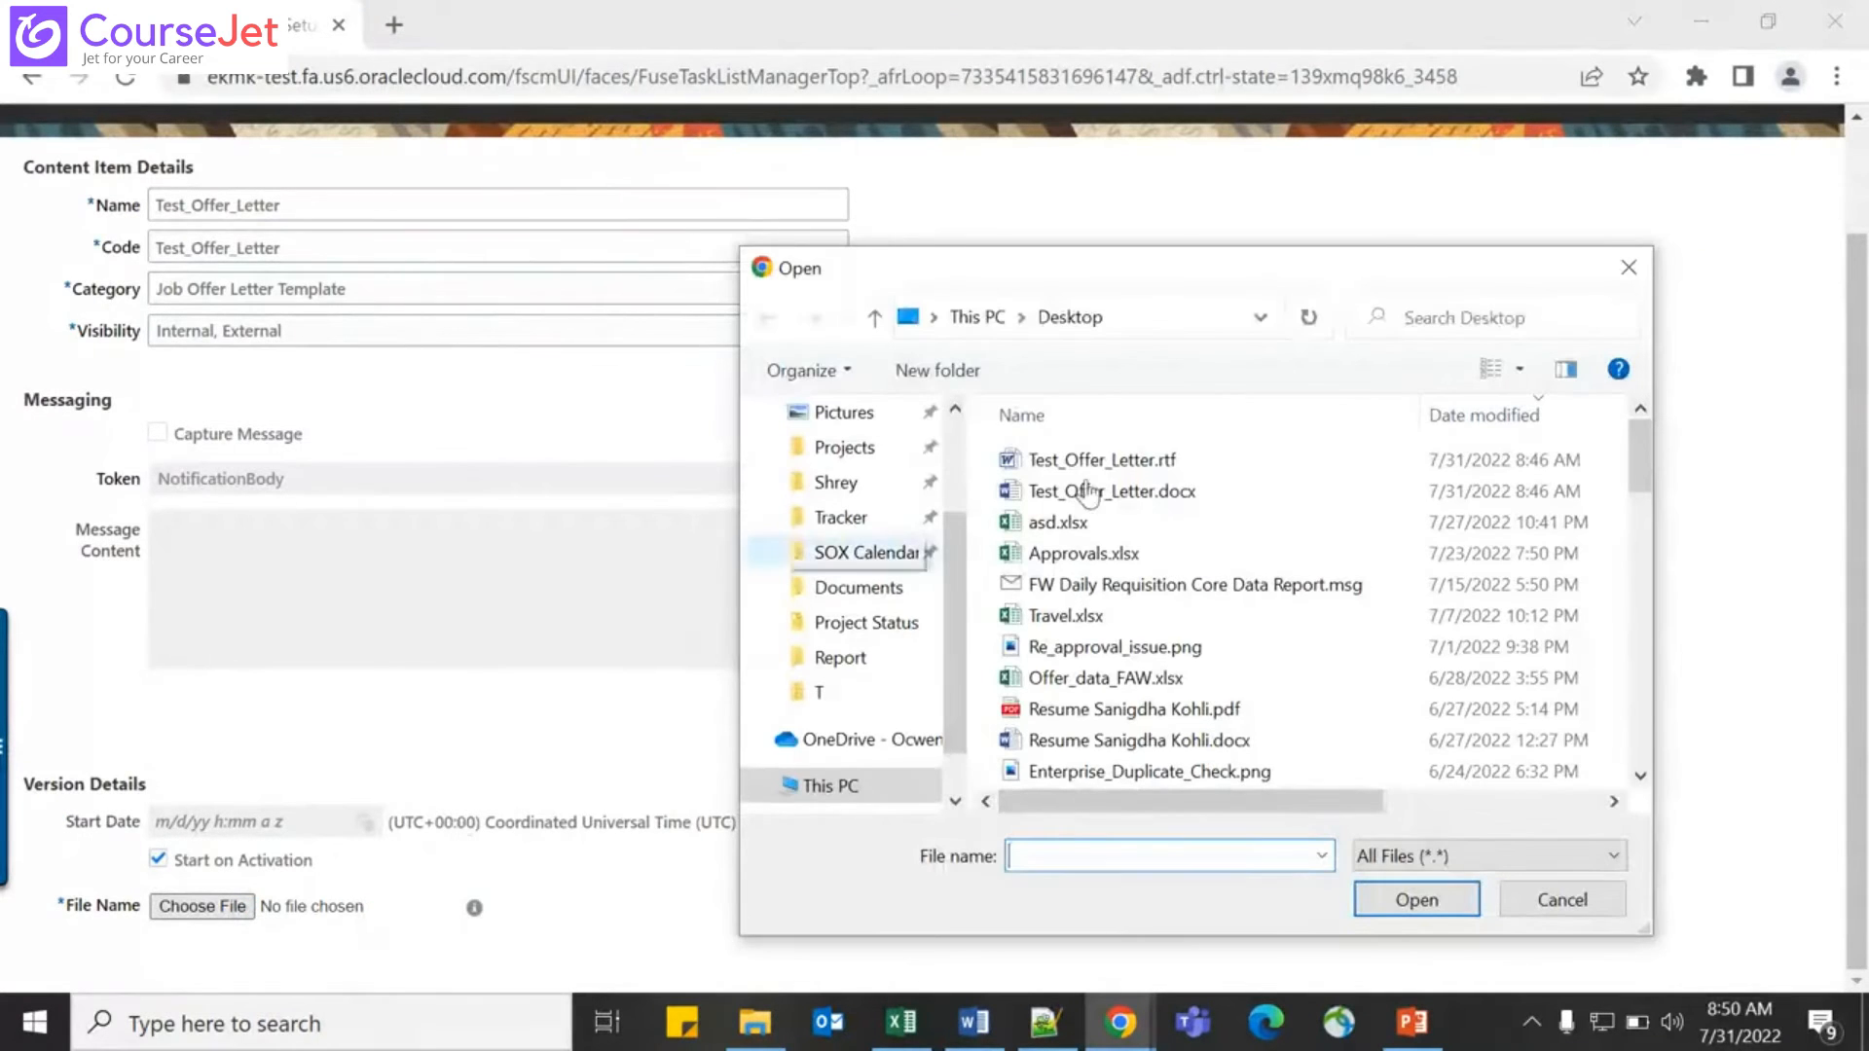
pyautogui.click(1120, 459)
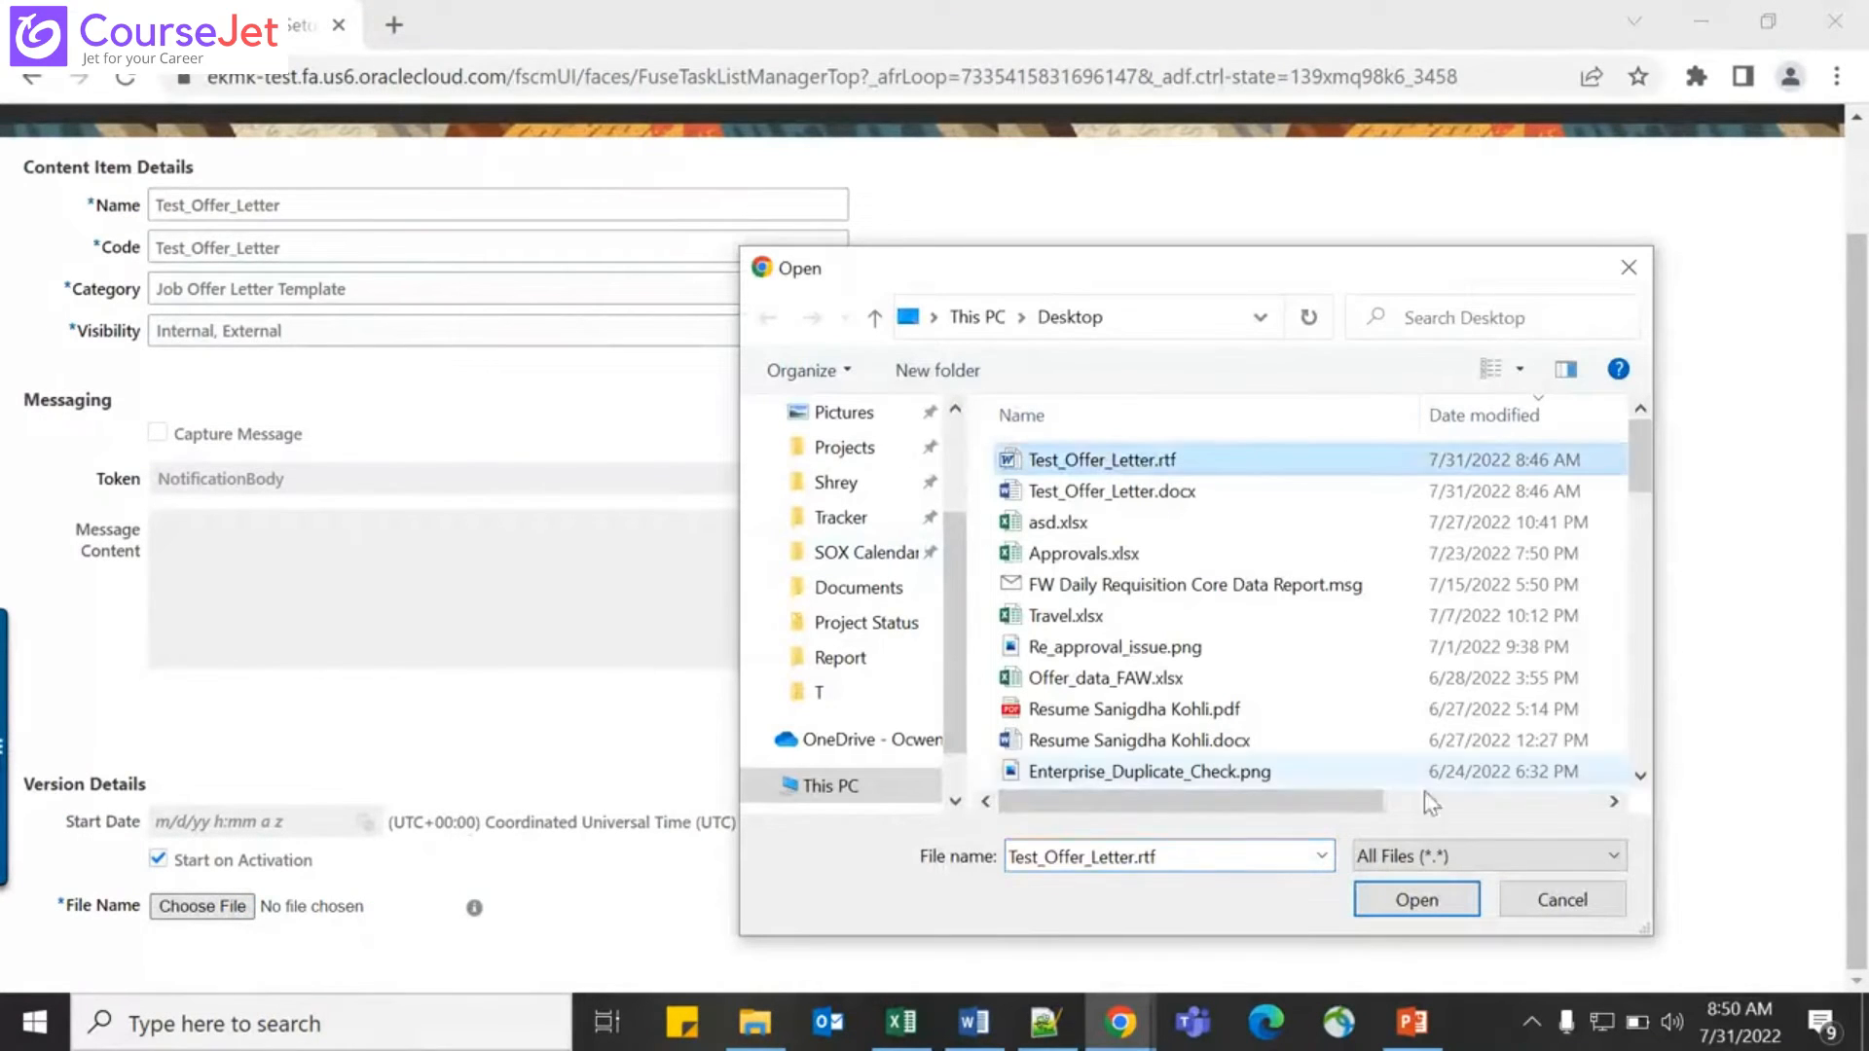
pyautogui.click(1402, 901)
pyautogui.scroll(2, 580, 769)
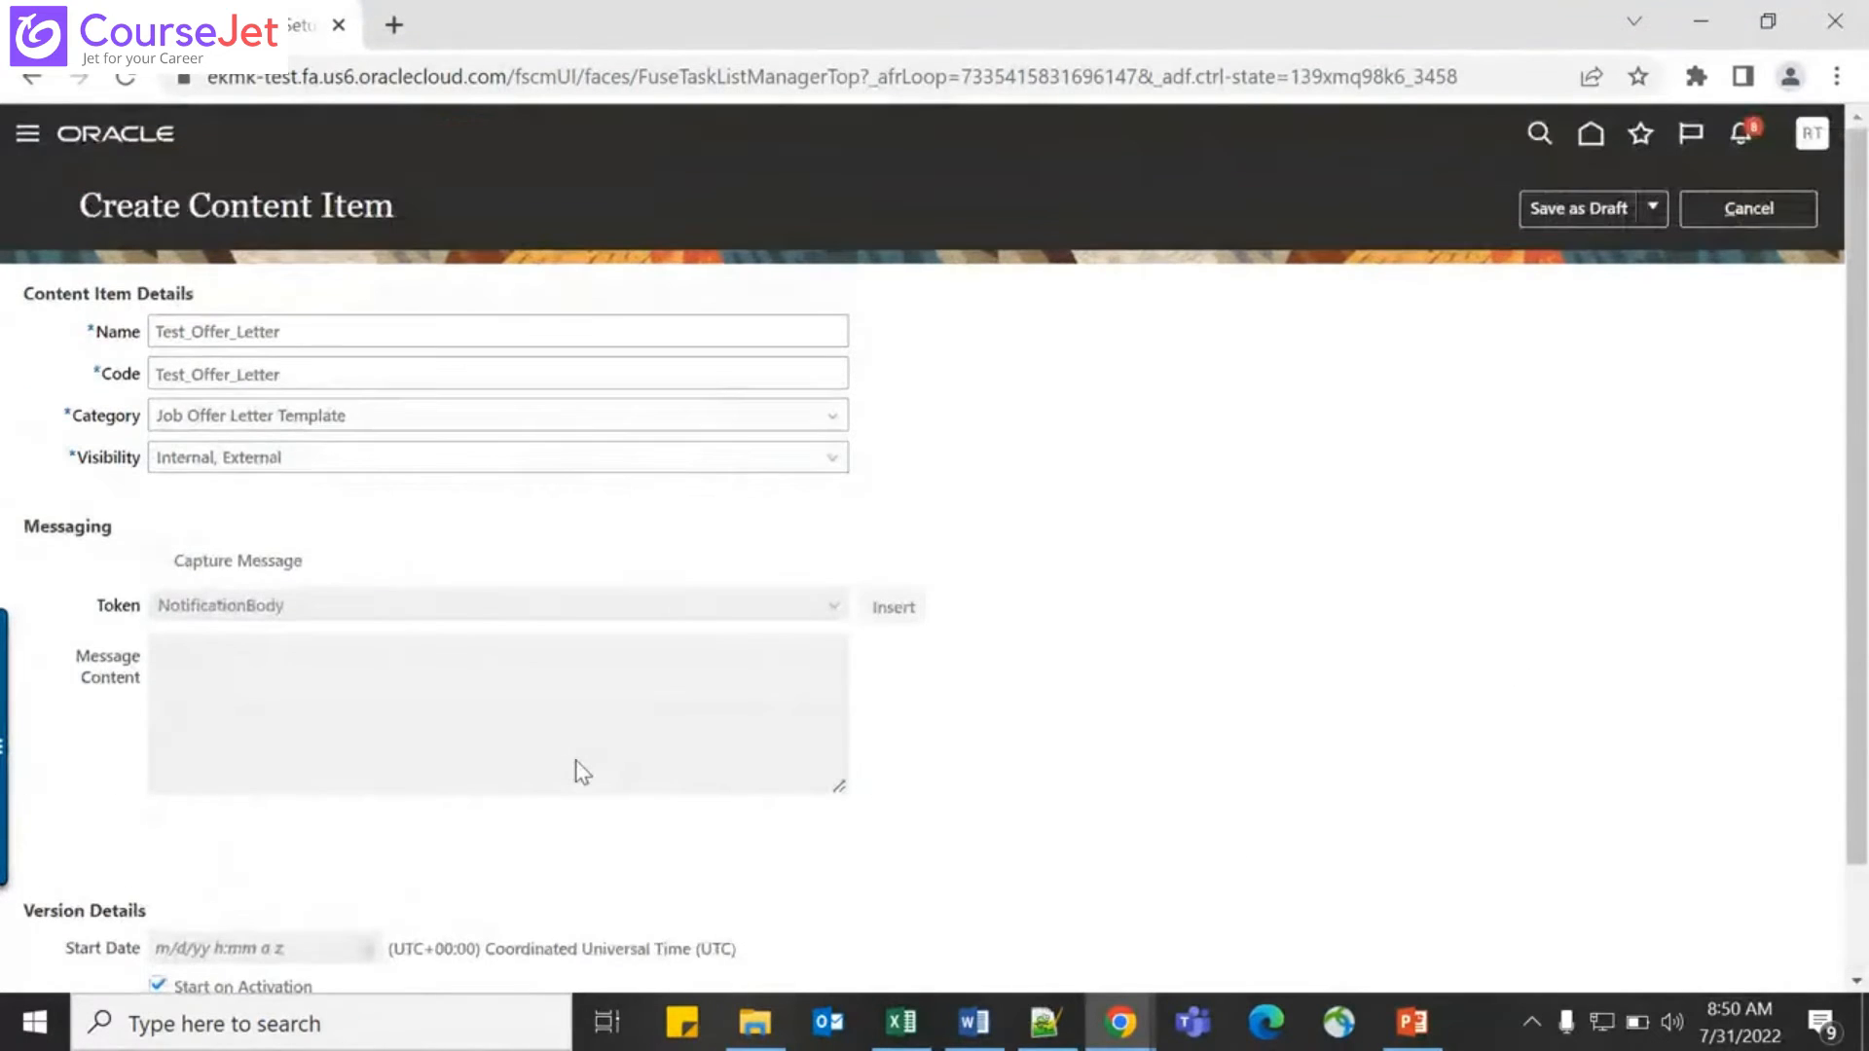
pyautogui.click(1655, 208)
pyautogui.click(1567, 251)
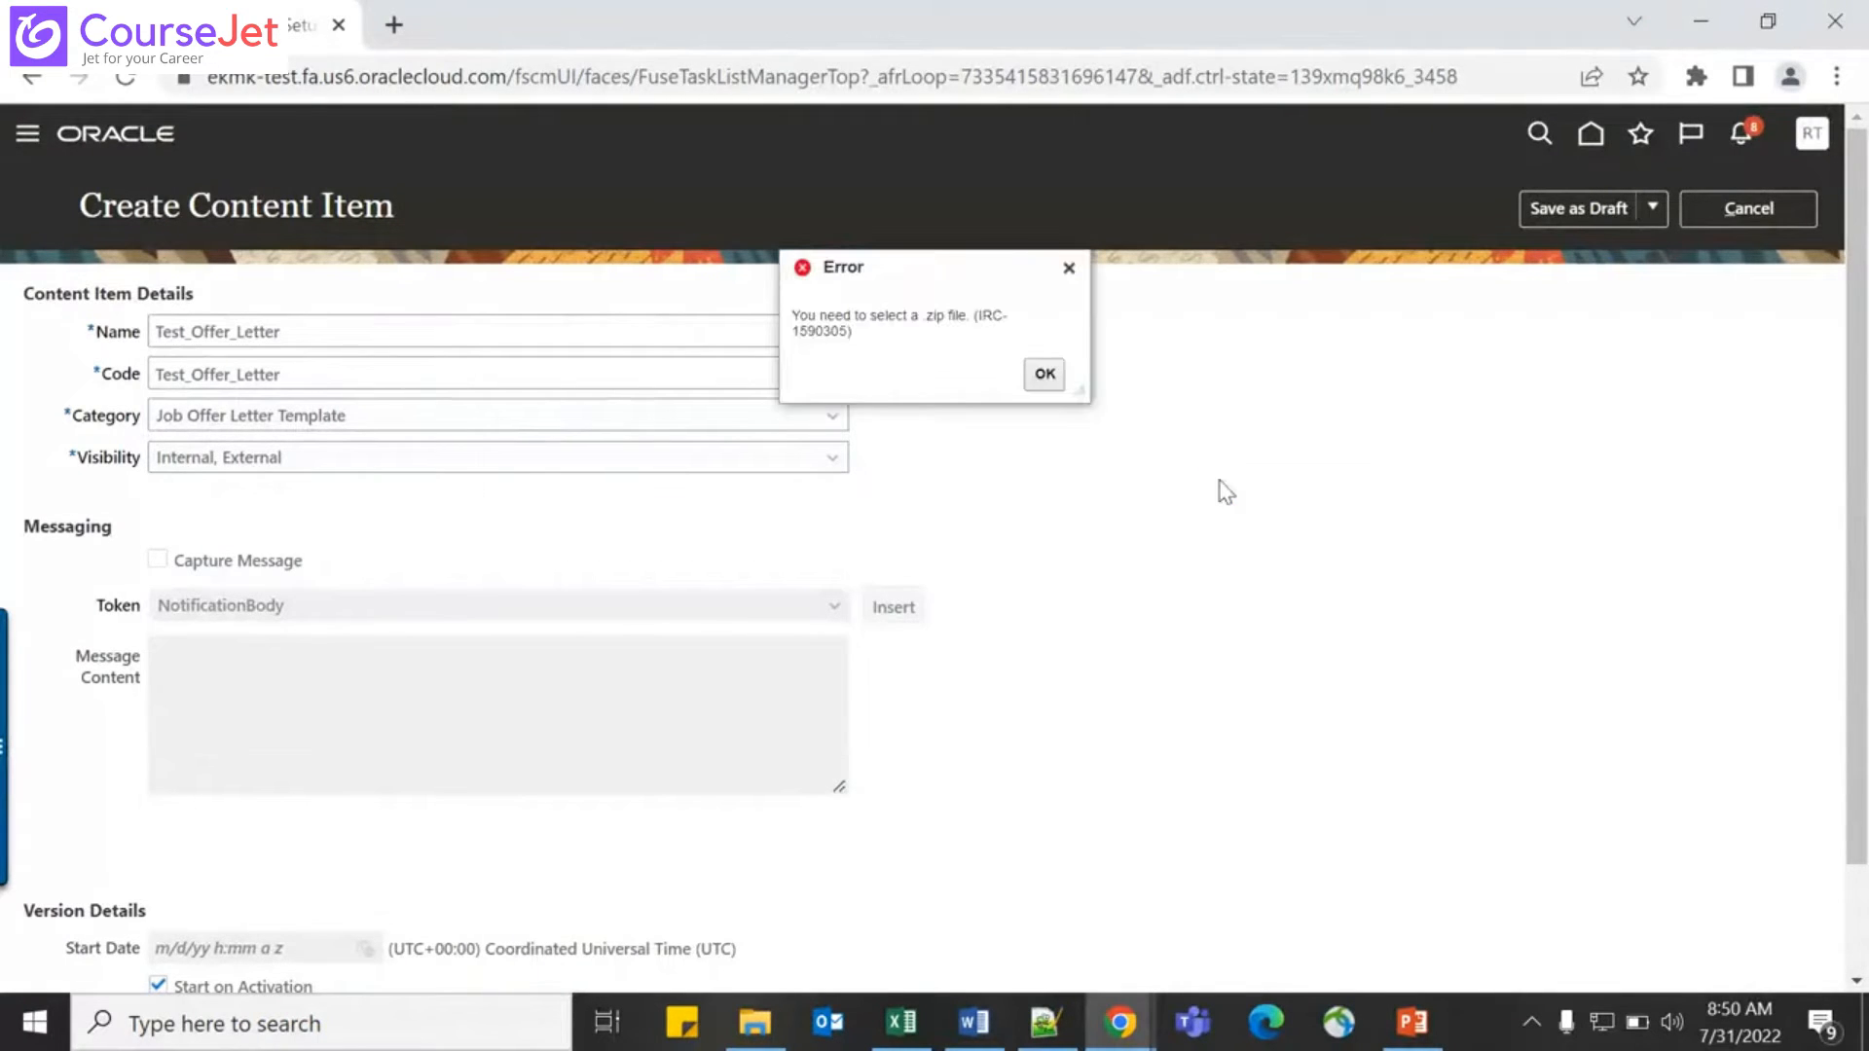
pyautogui.click(1049, 378)
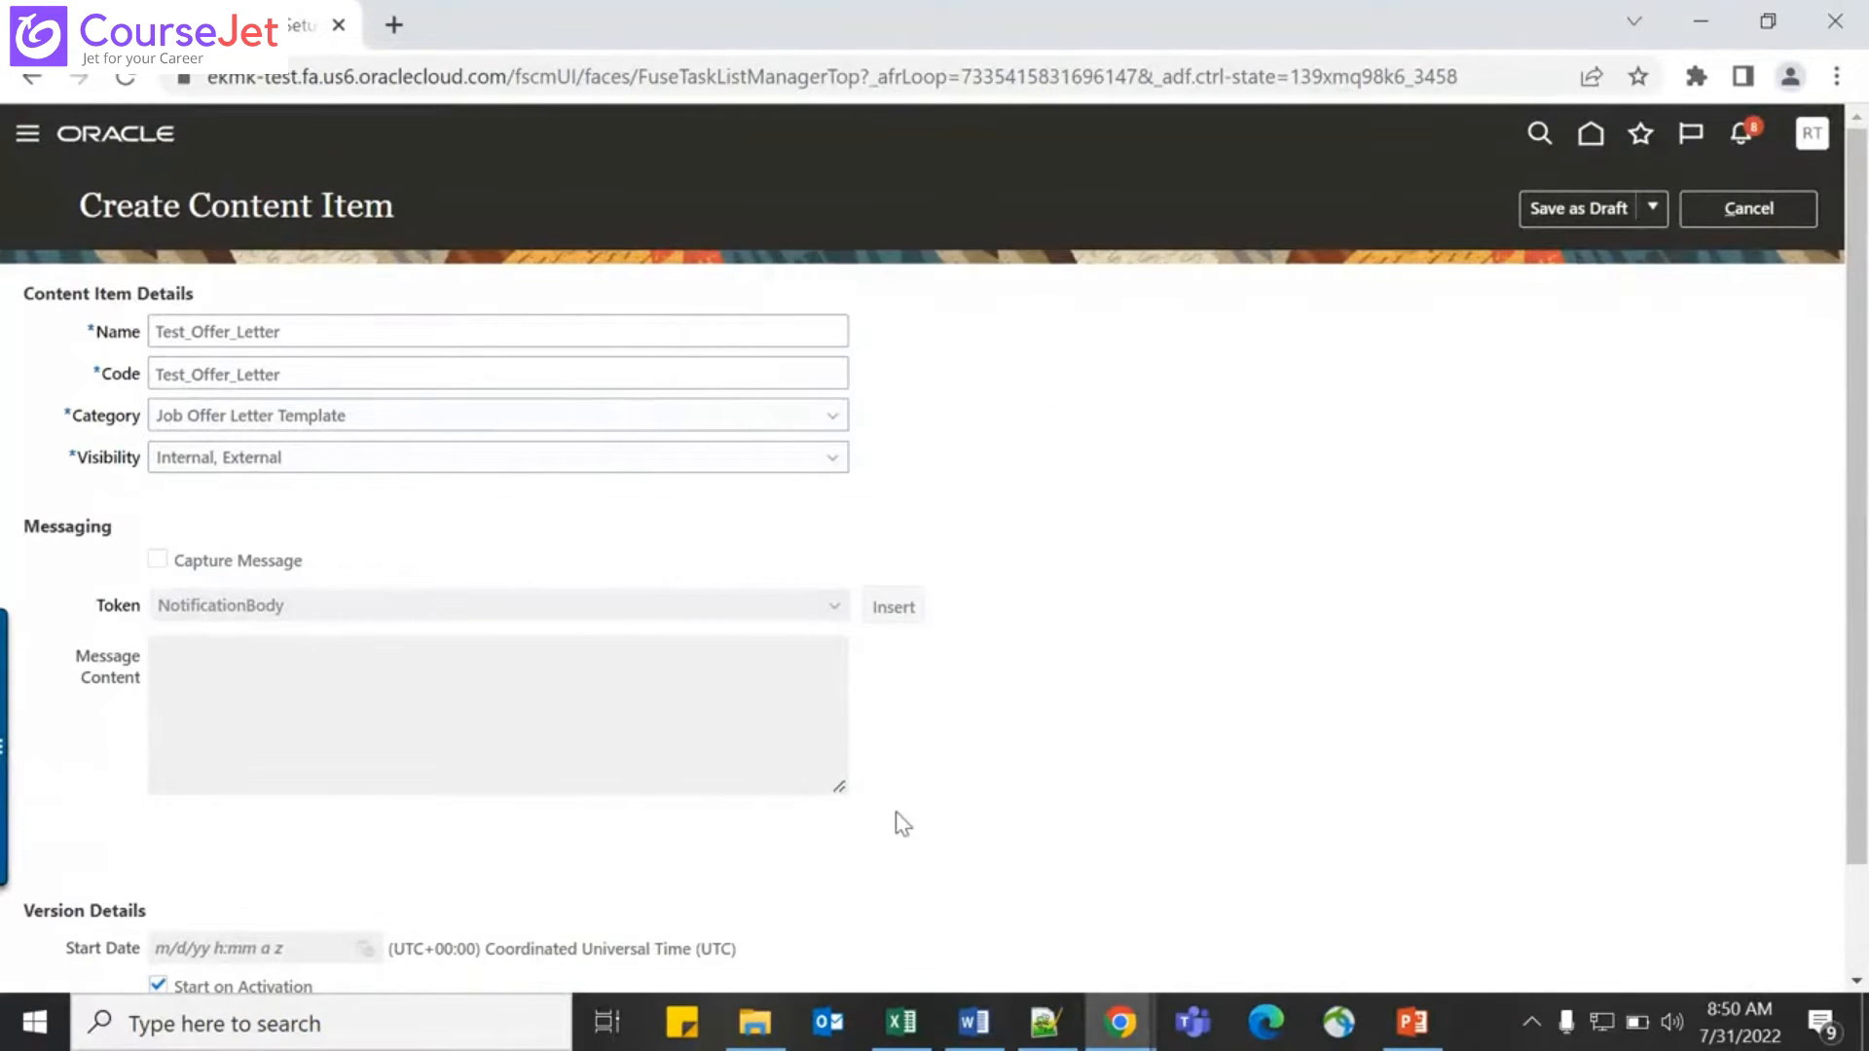
# Step: Switch to the Windows desktop and compress Test_Offer_Letter.rtf into a zip file
pyautogui.moveTo(761, 1036)
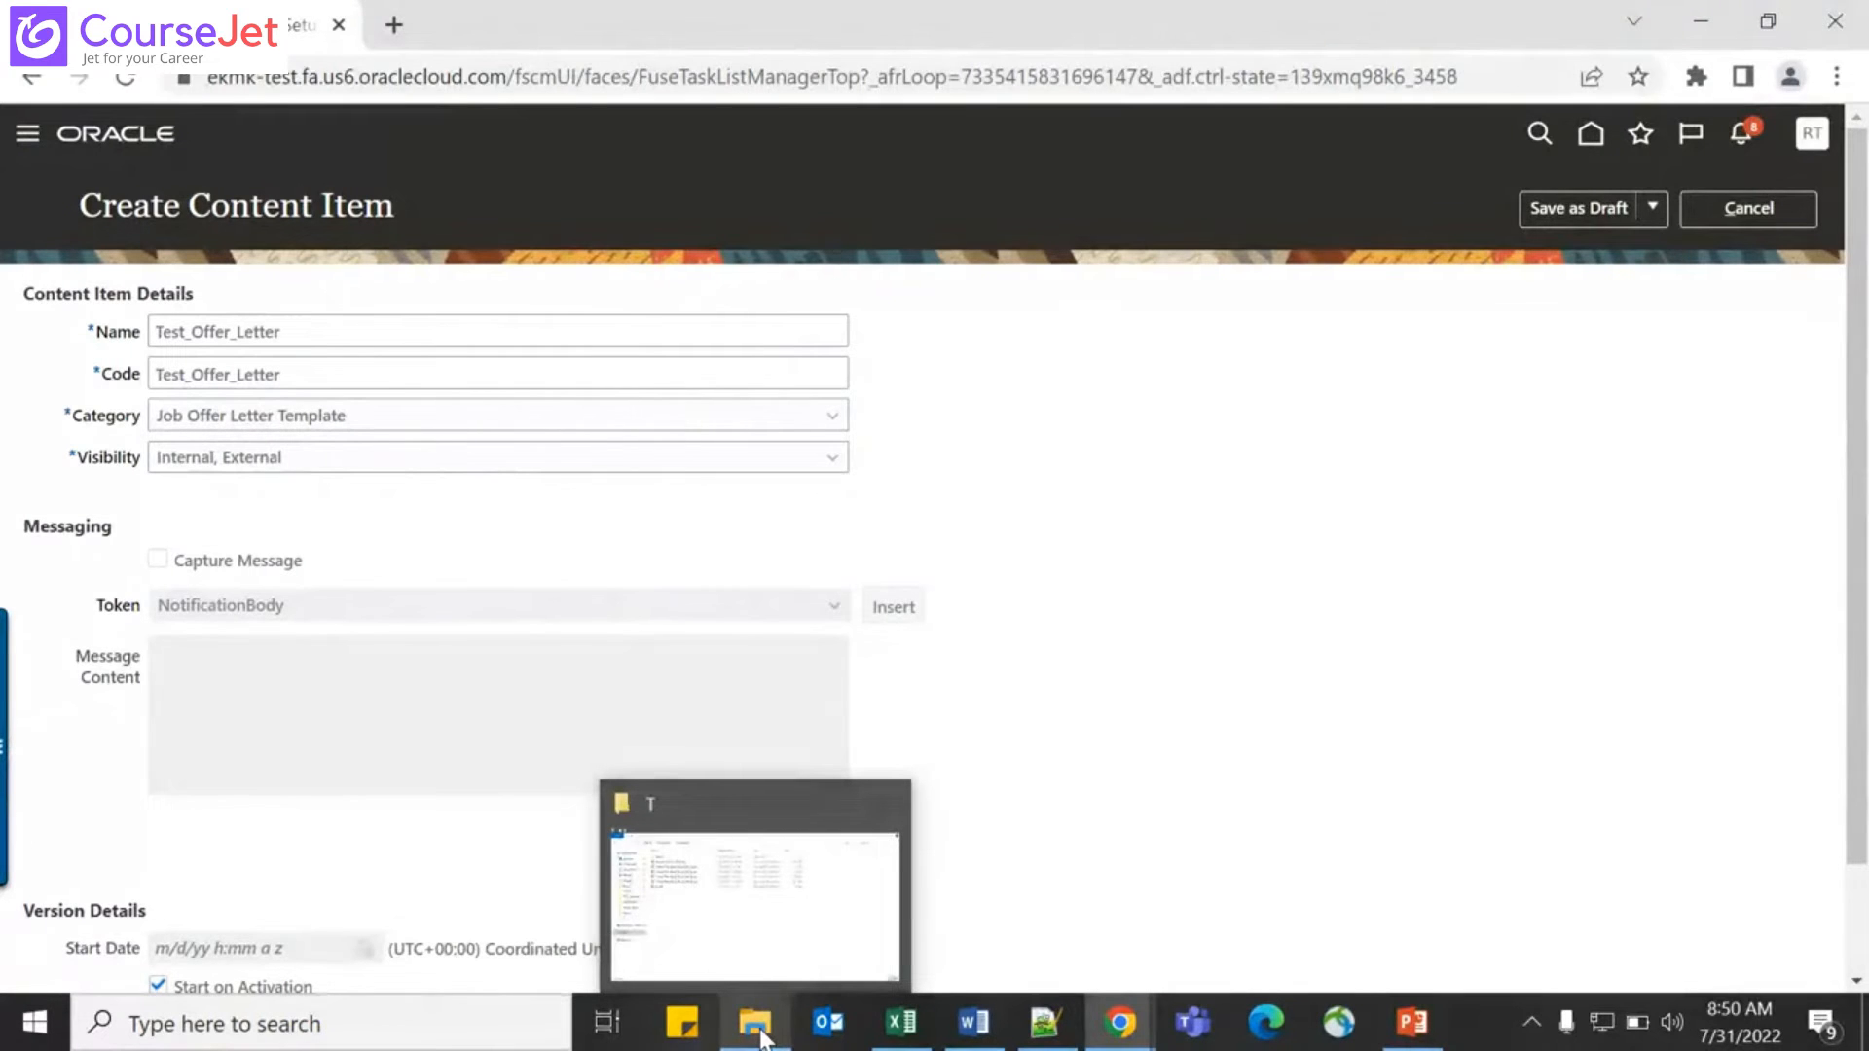
pyautogui.press('super+d')
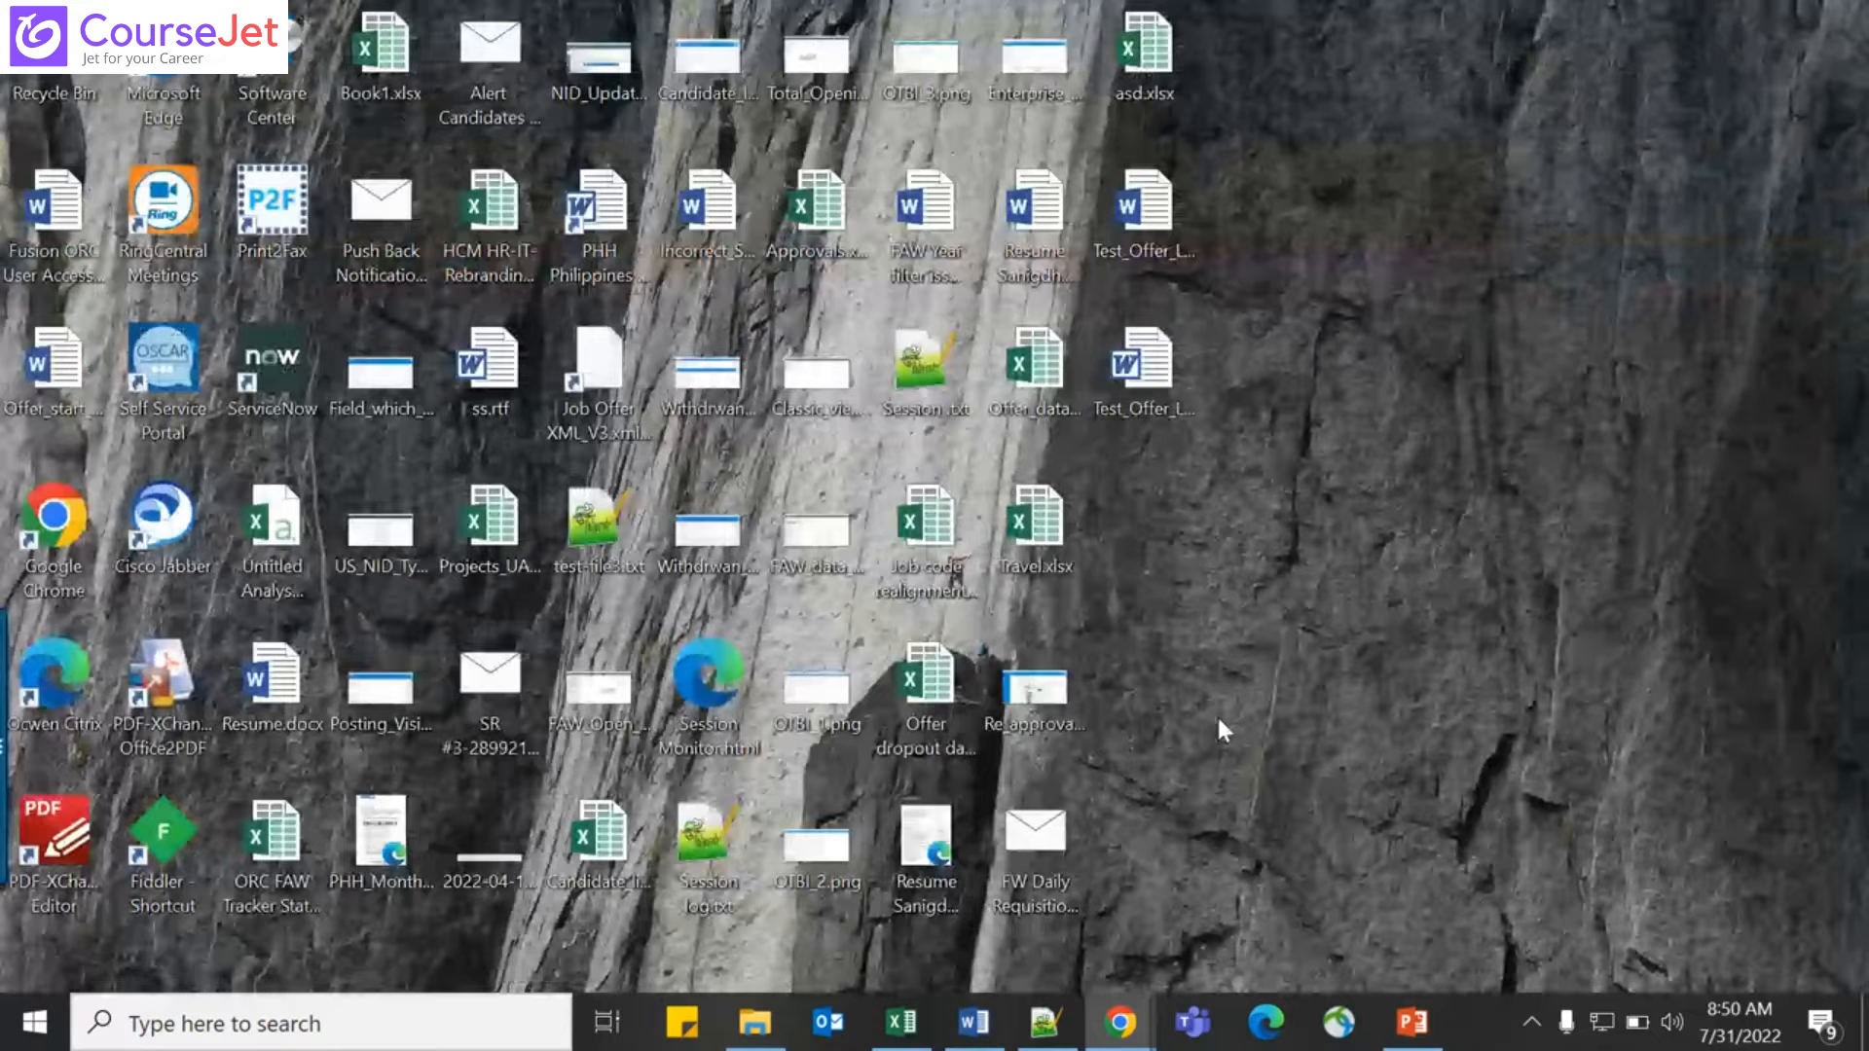
pyautogui.doubleClick(1142, 391)
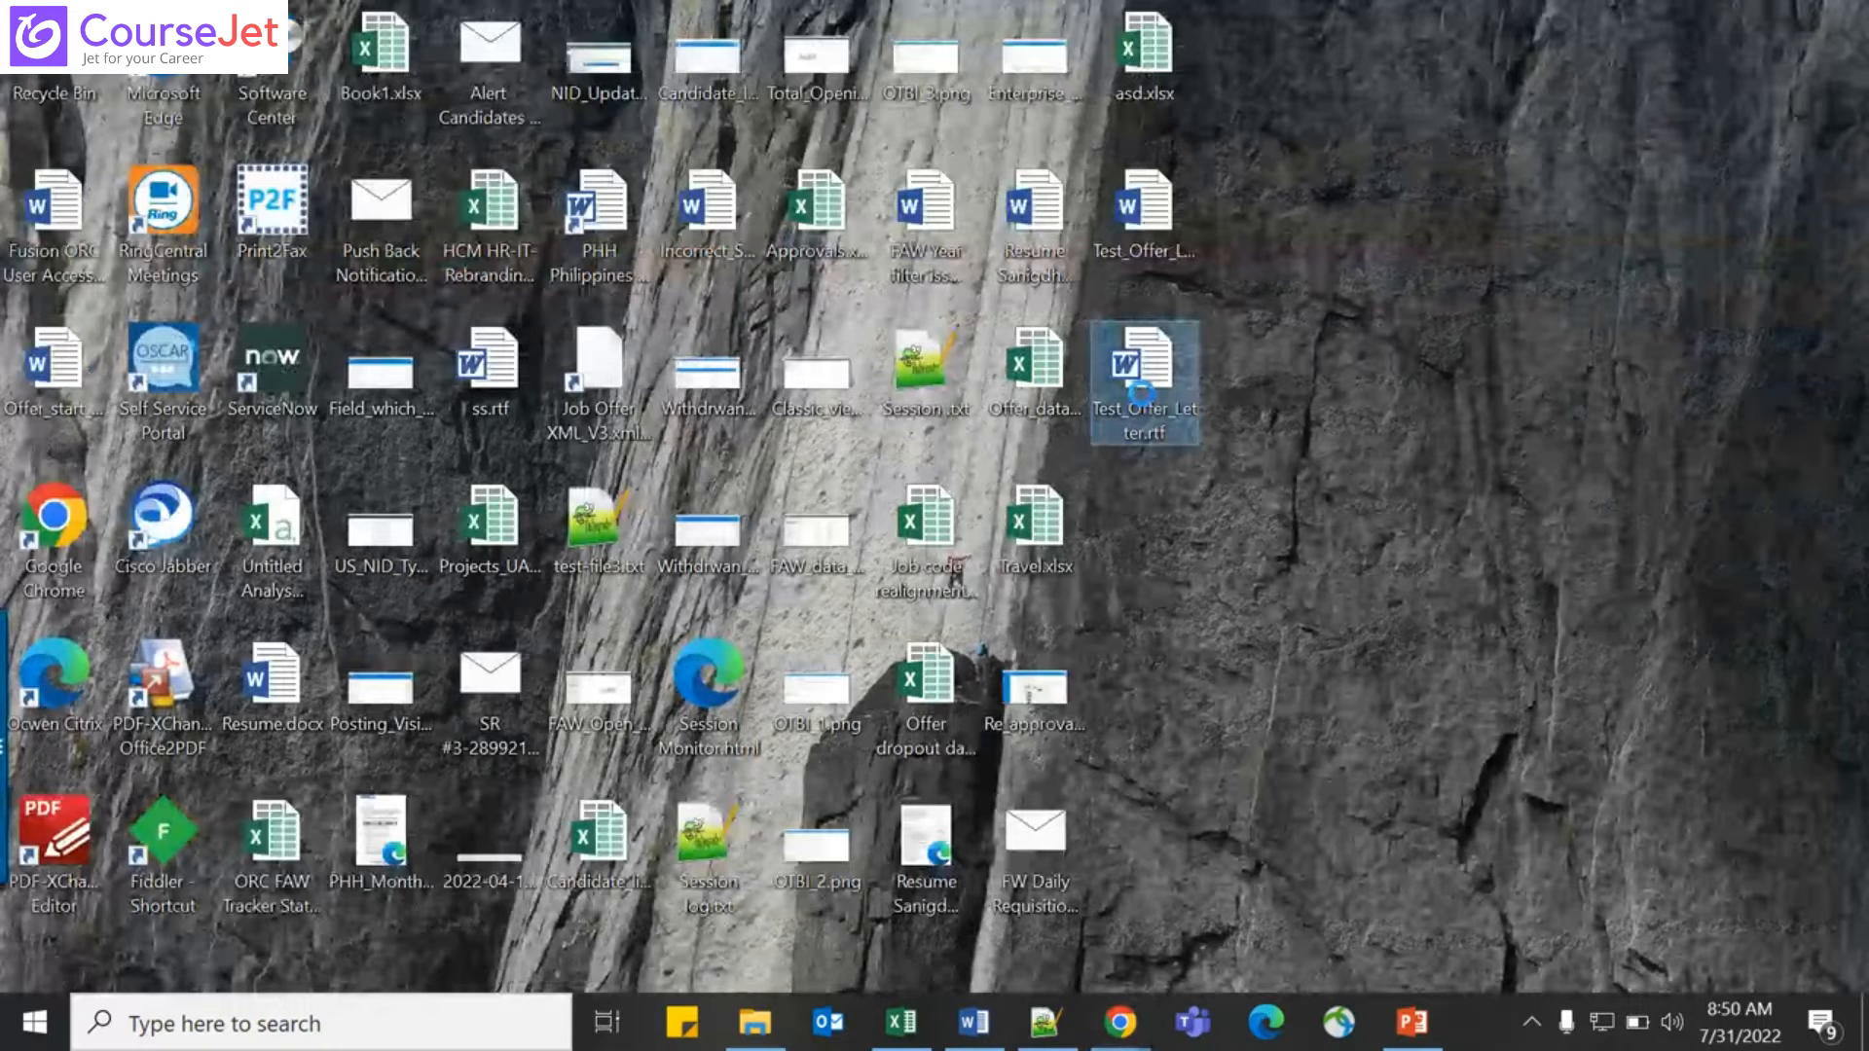
pyautogui.rightClick(1145, 401)
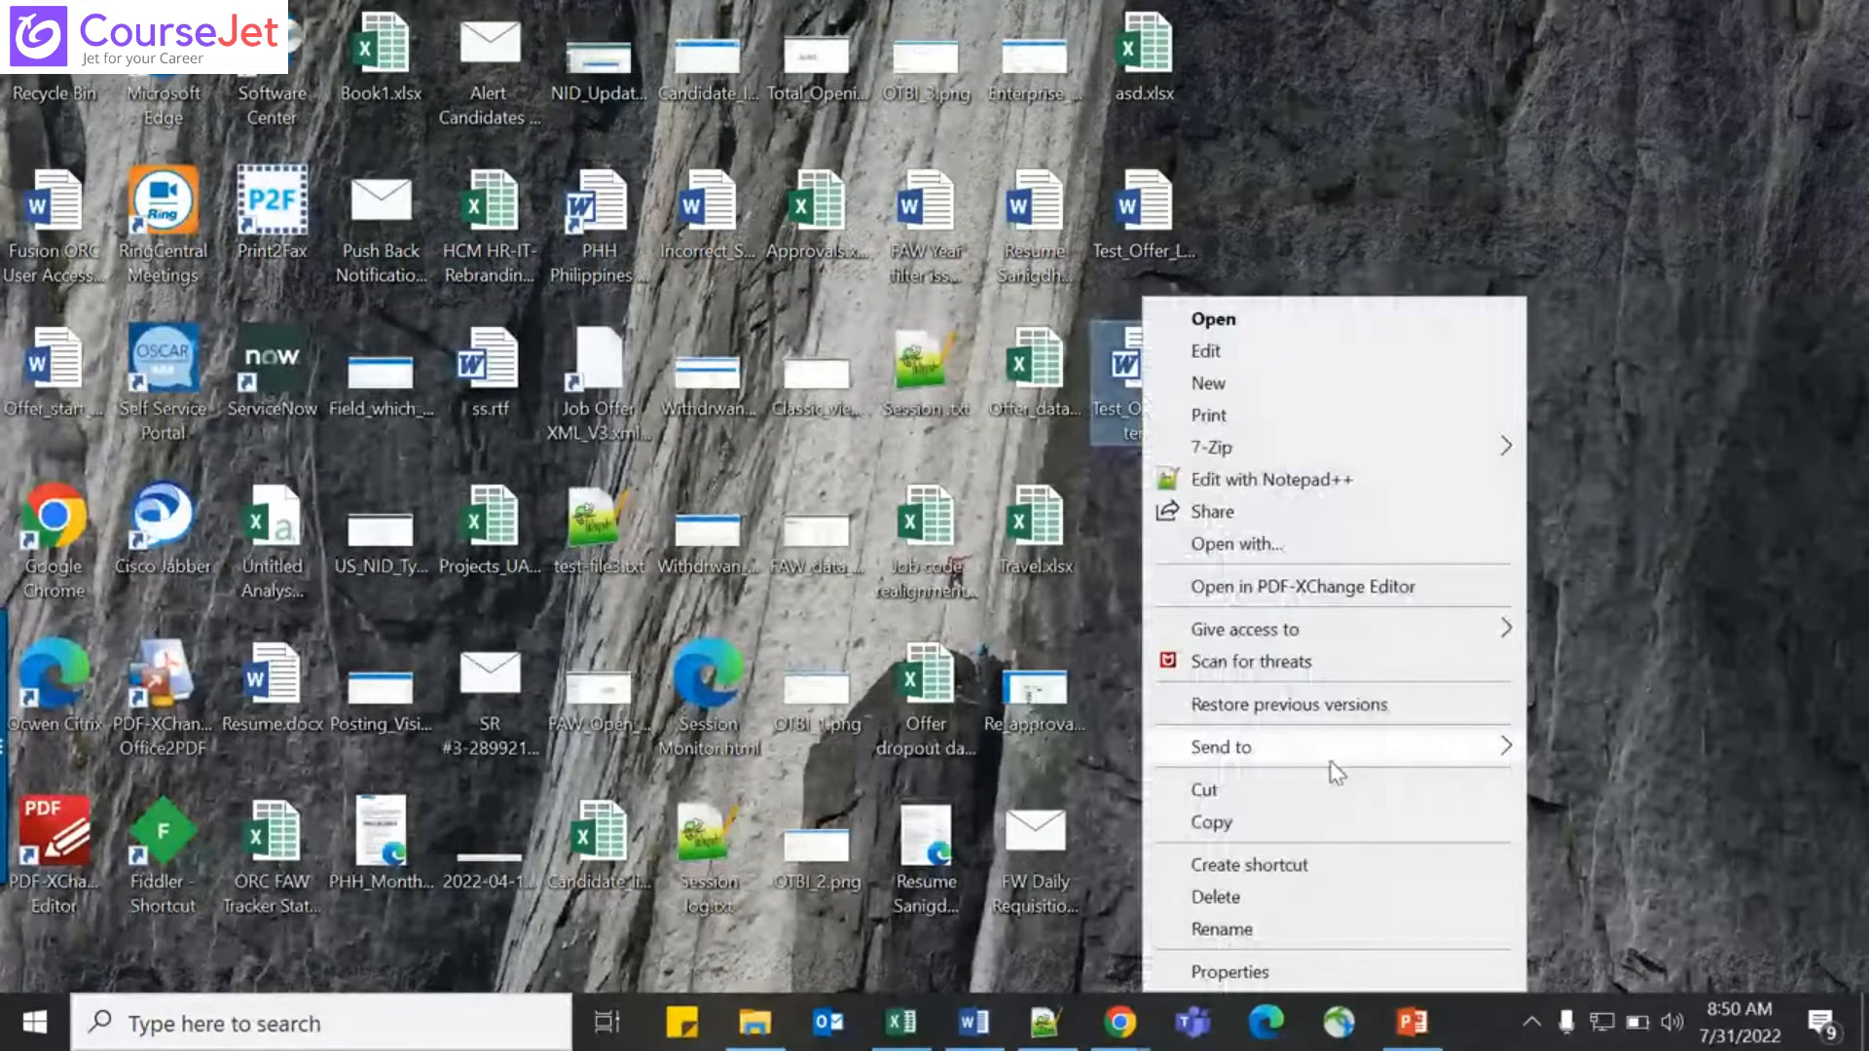
pyautogui.moveTo(1335, 760)
pyautogui.click(983, 778)
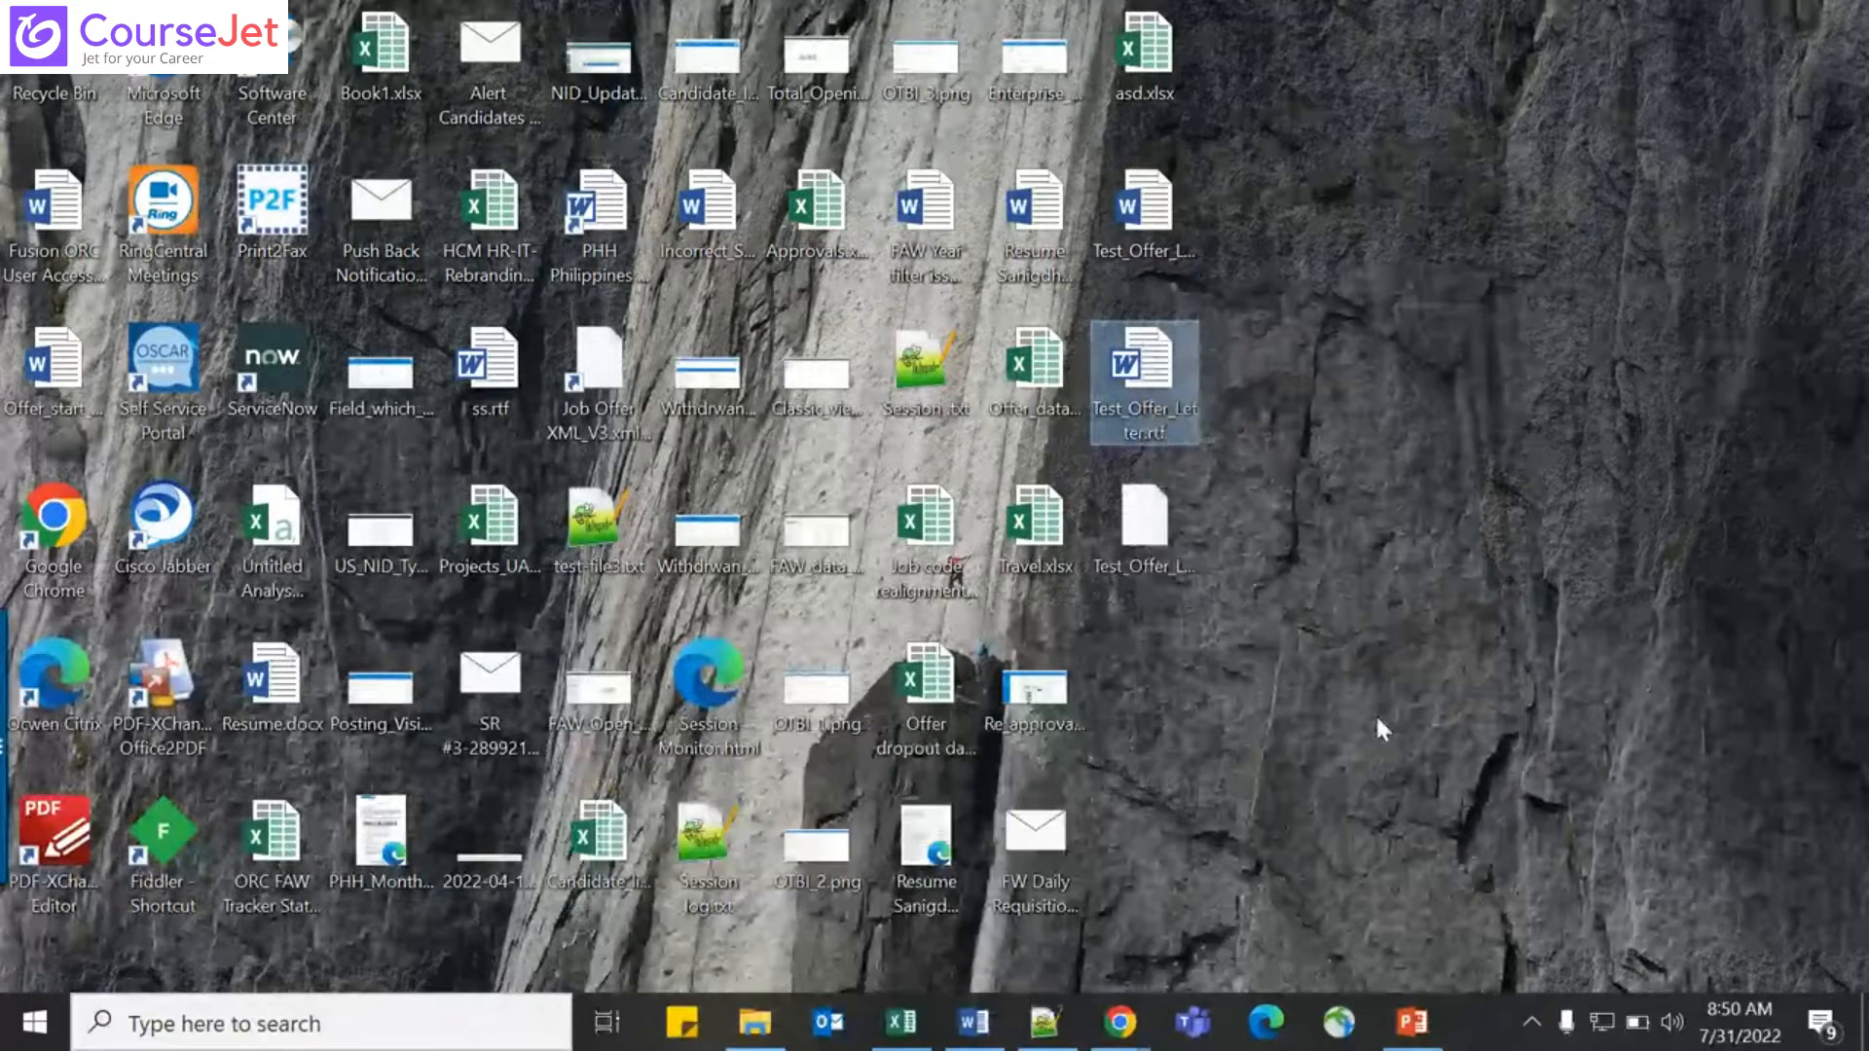
# Step: Switch back to Oracle Cloud in Chrome, attach Test_Offer_Letter.zip as the version's file, and save and activate the content item
pyautogui.hotkey('alt', 'Tab')
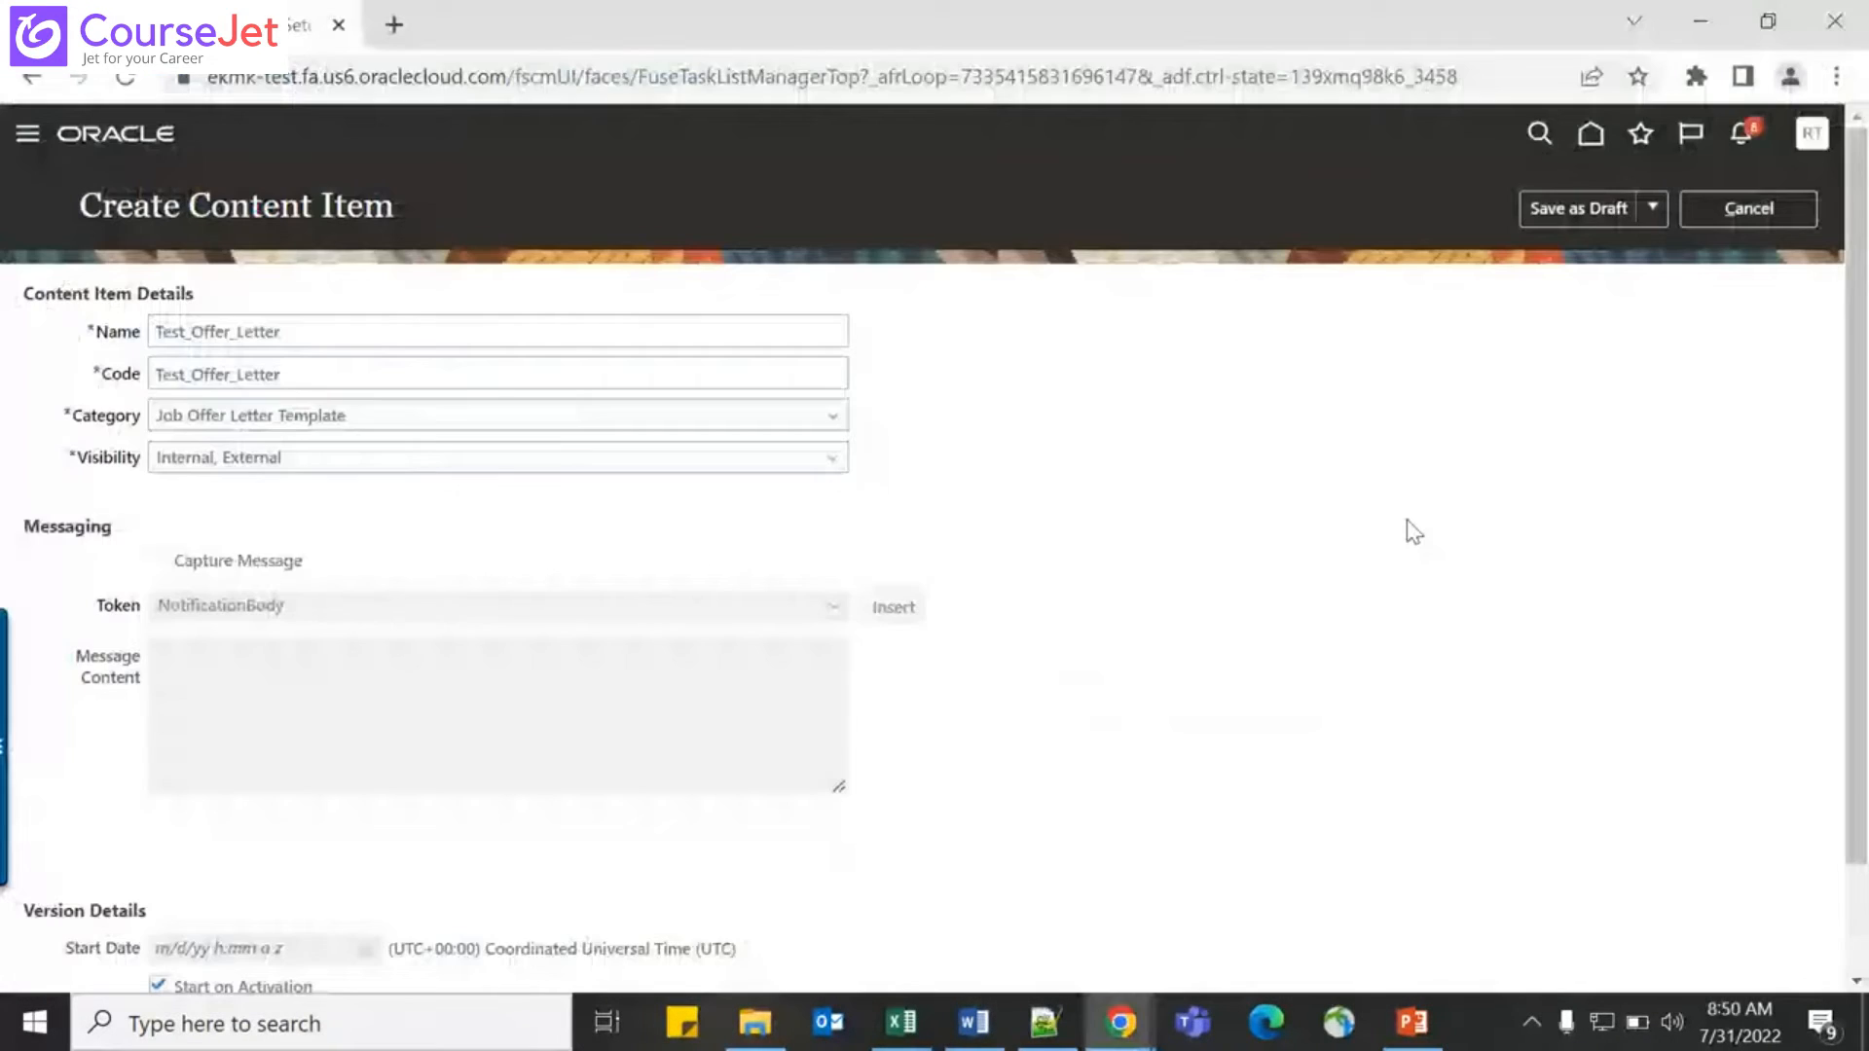
pyautogui.scroll(-1, 1415, 530)
pyautogui.click(219, 913)
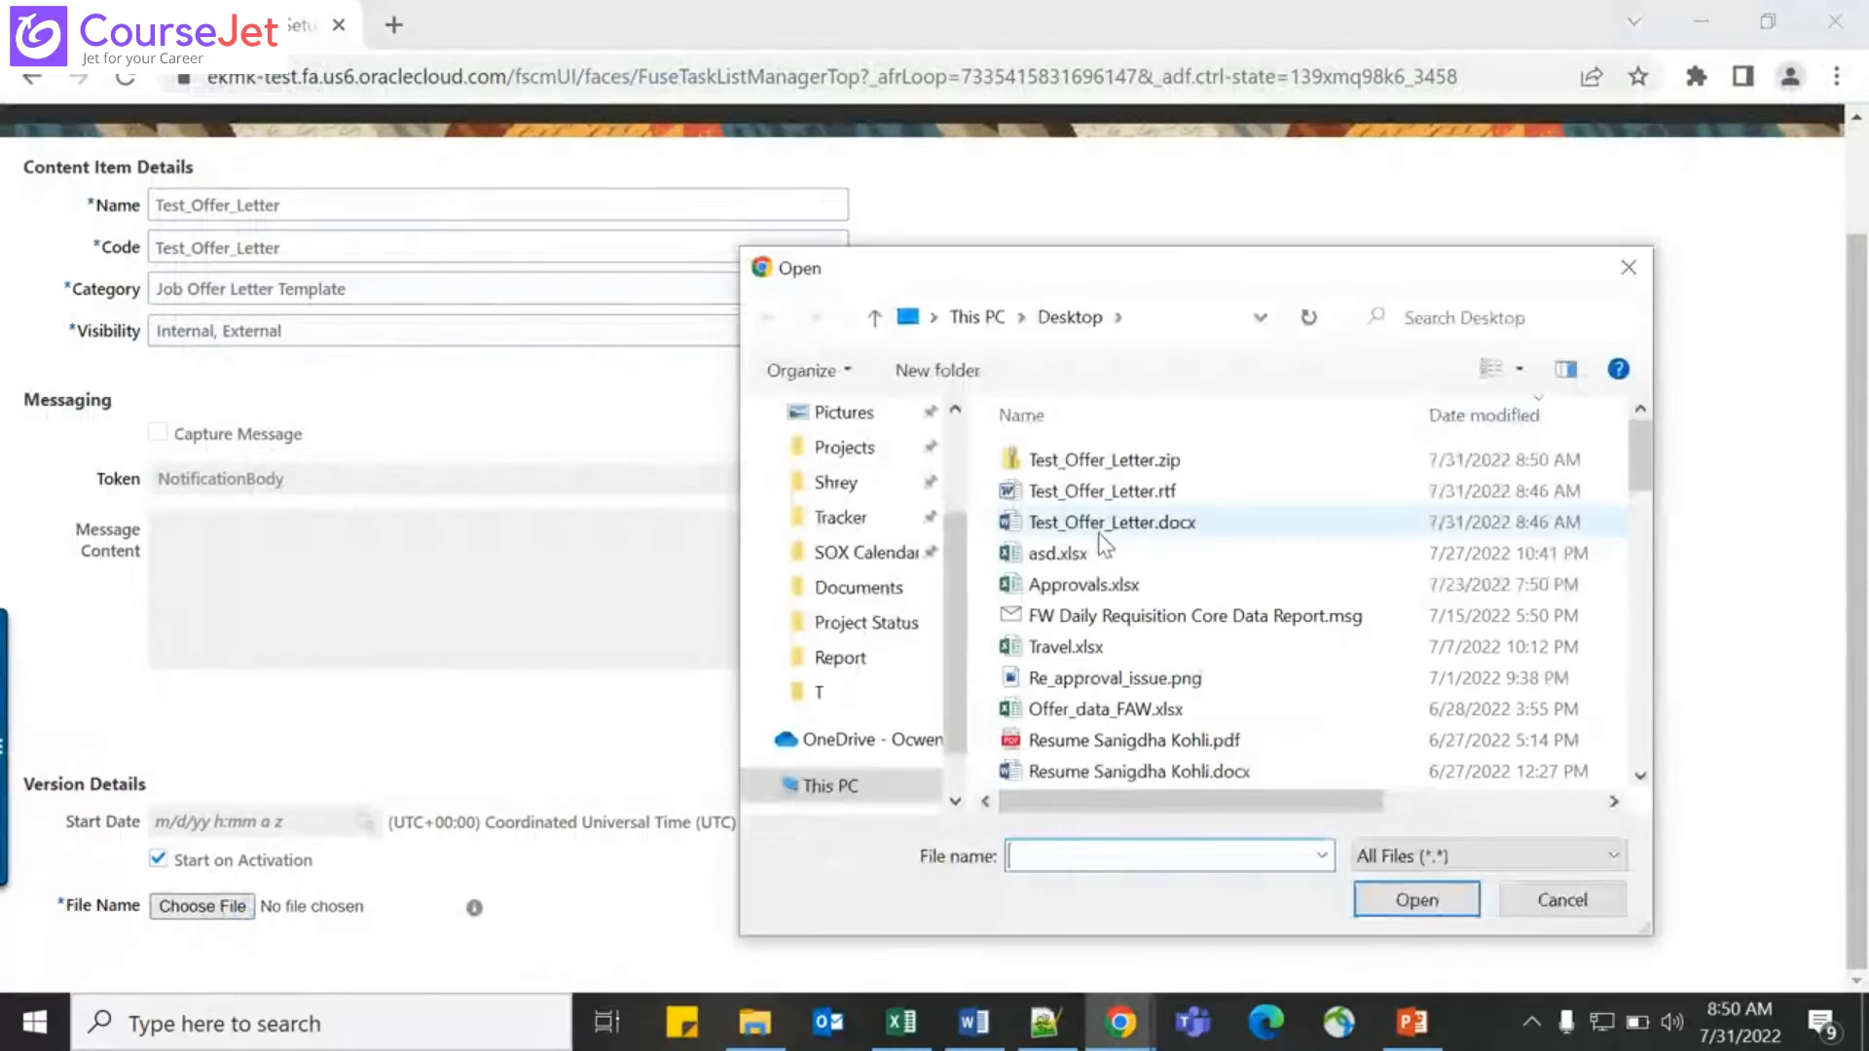
pyautogui.click(1133, 461)
pyautogui.click(1437, 901)
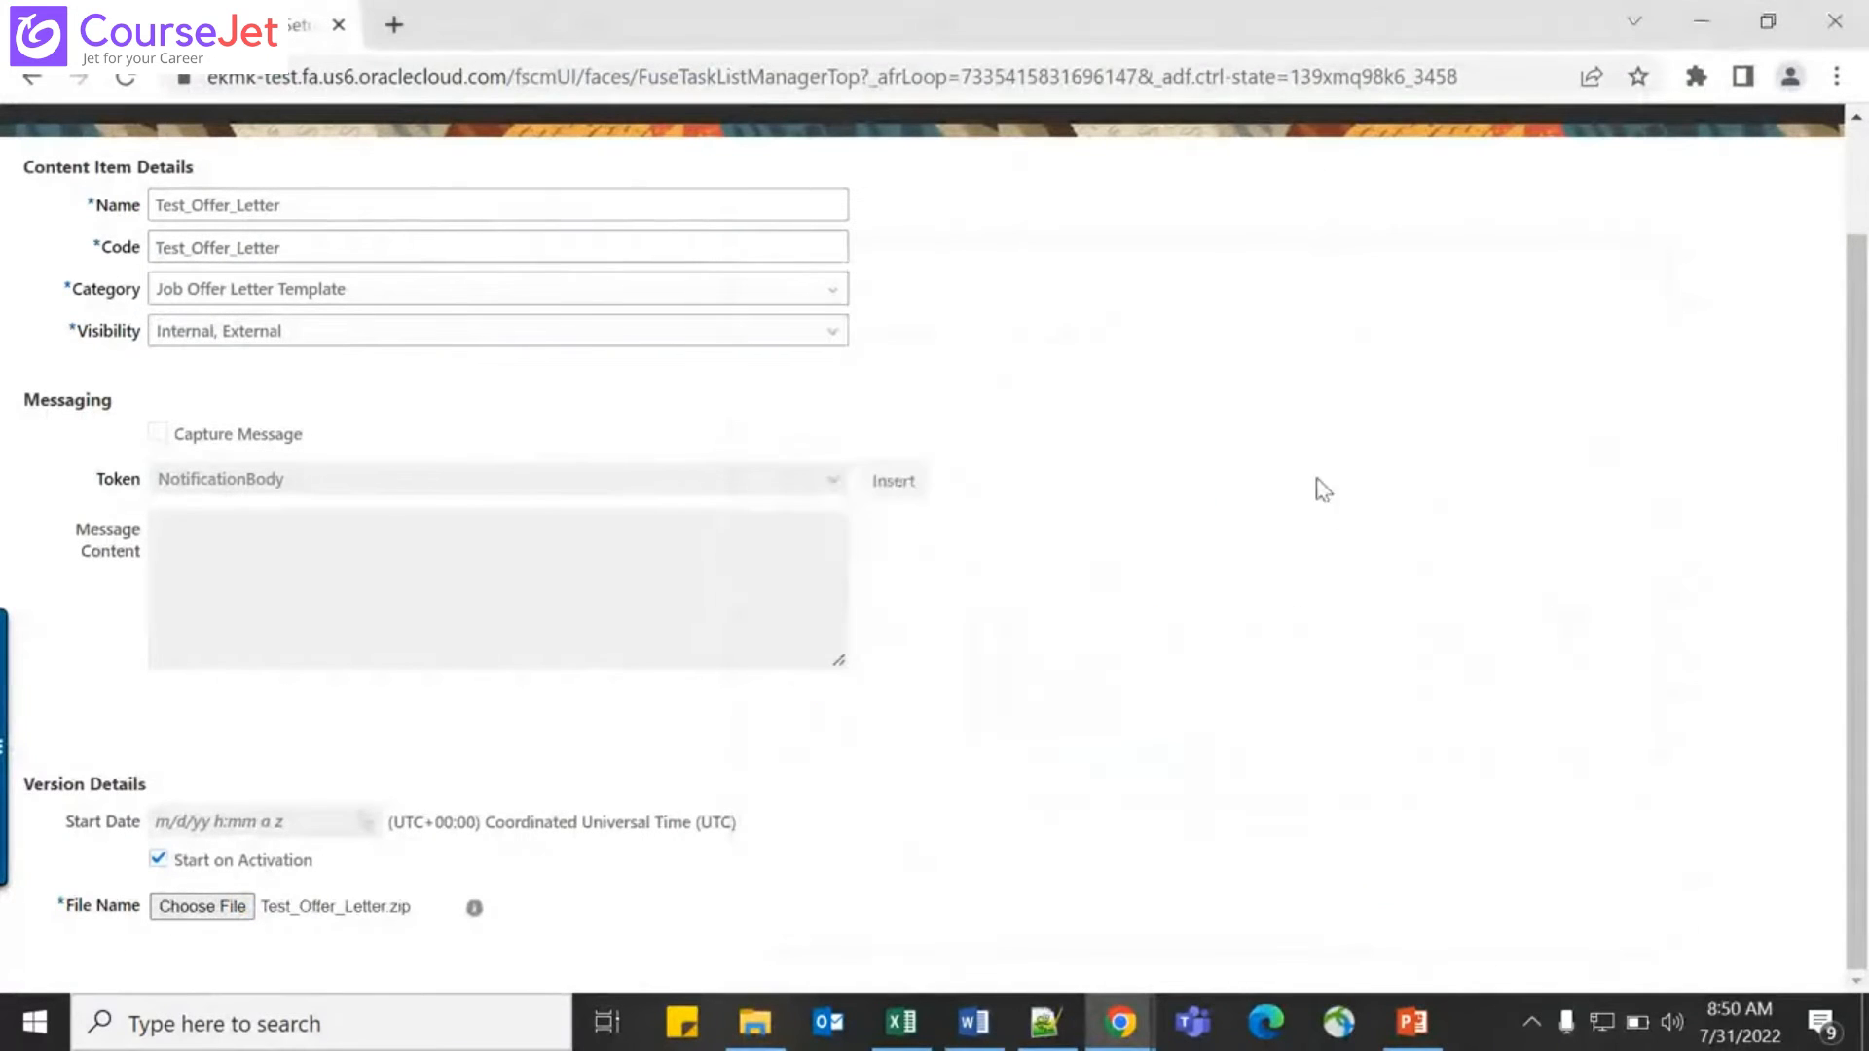
pyautogui.scroll(1, 1595, 415)
pyautogui.click(1652, 207)
pyautogui.click(1567, 283)
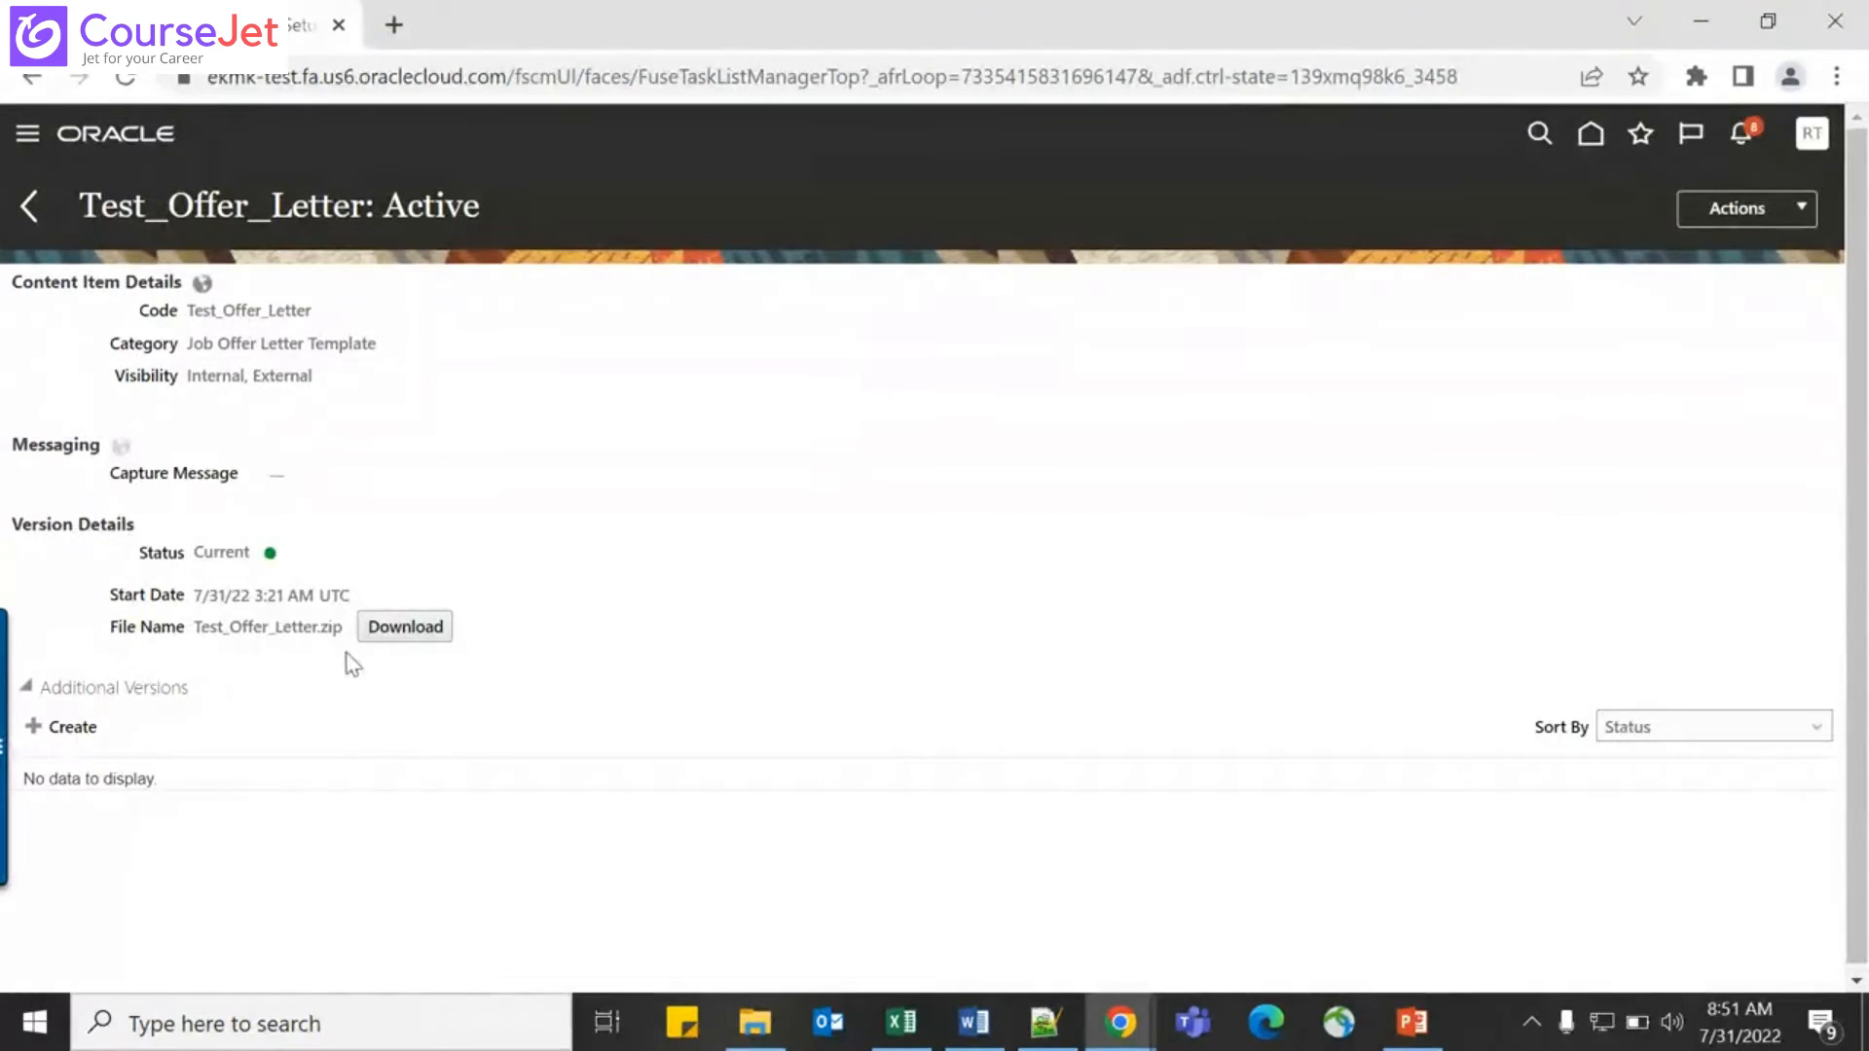
# Step: Check the file name of the saved content item, then return to the Recruiting Content Library and search for Test_Offer_Letter
pyautogui.moveTo(199, 629); pyautogui.dragTo(345, 628)
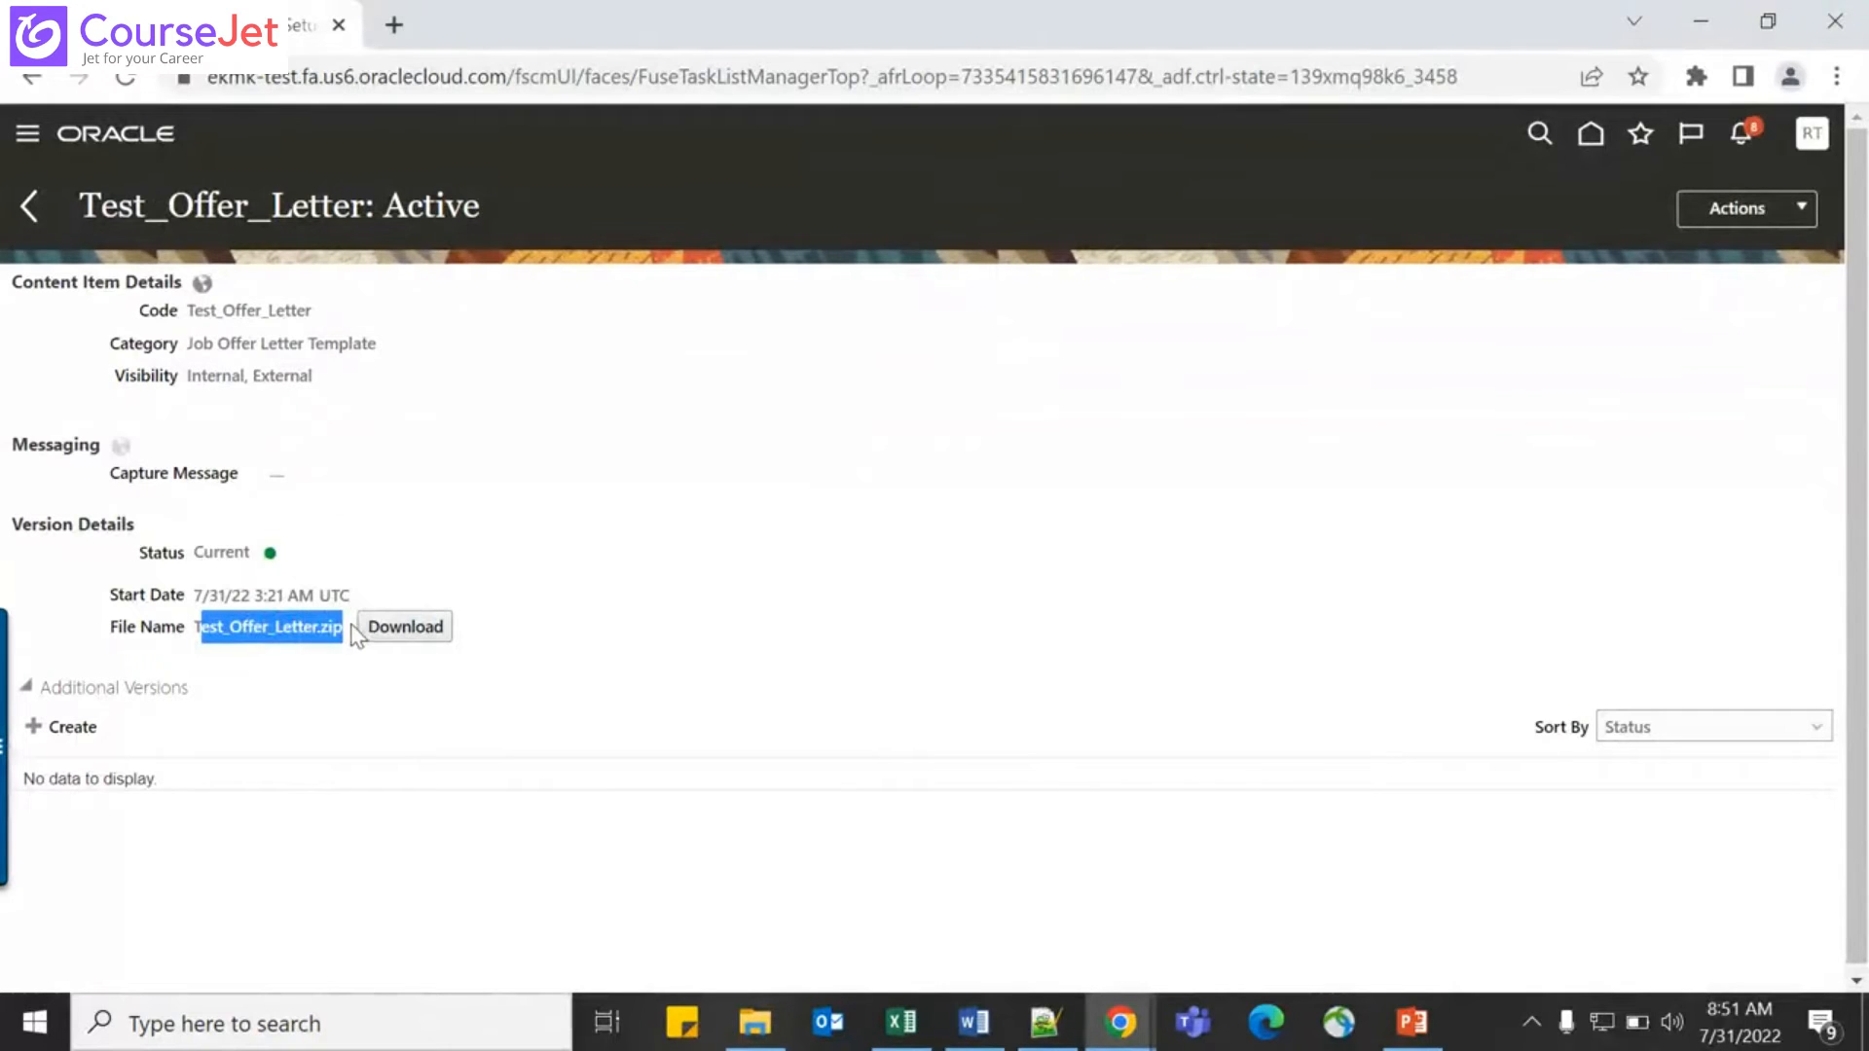
pyautogui.click(29, 205)
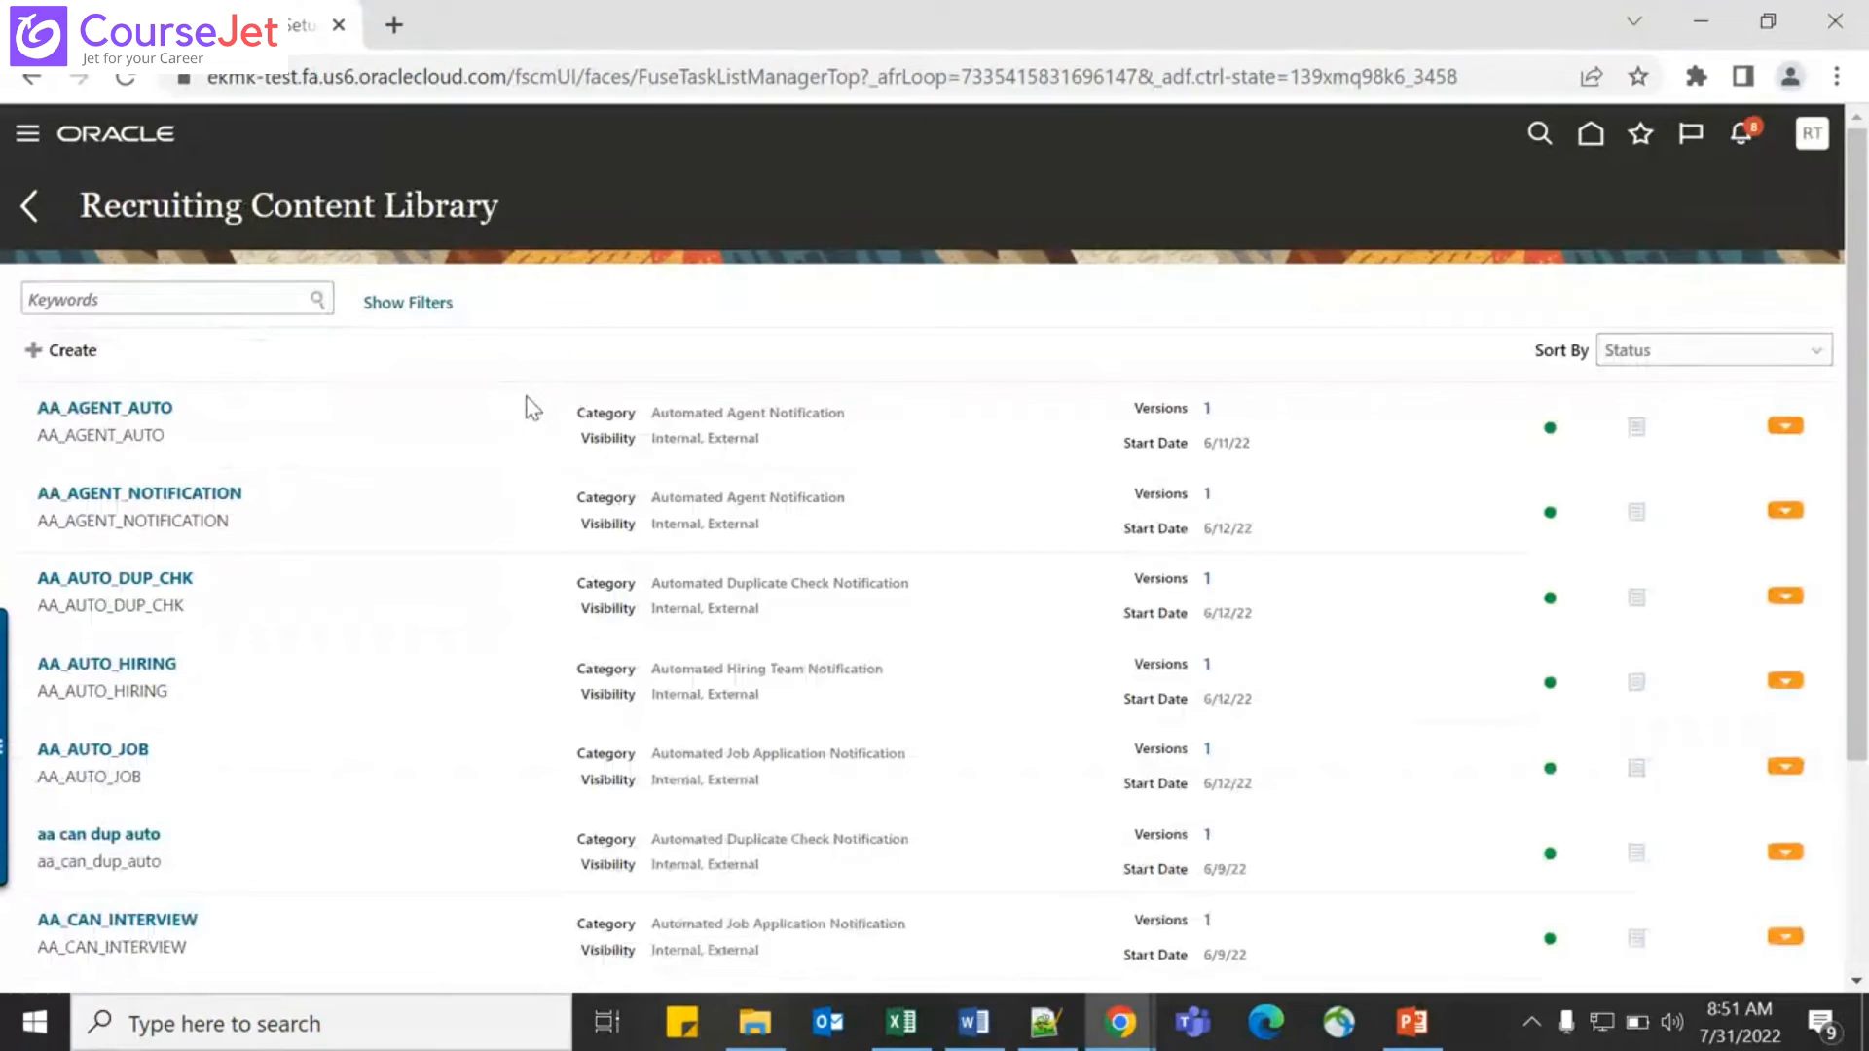
pyautogui.click(201, 301)
pyautogui.write('Tes')
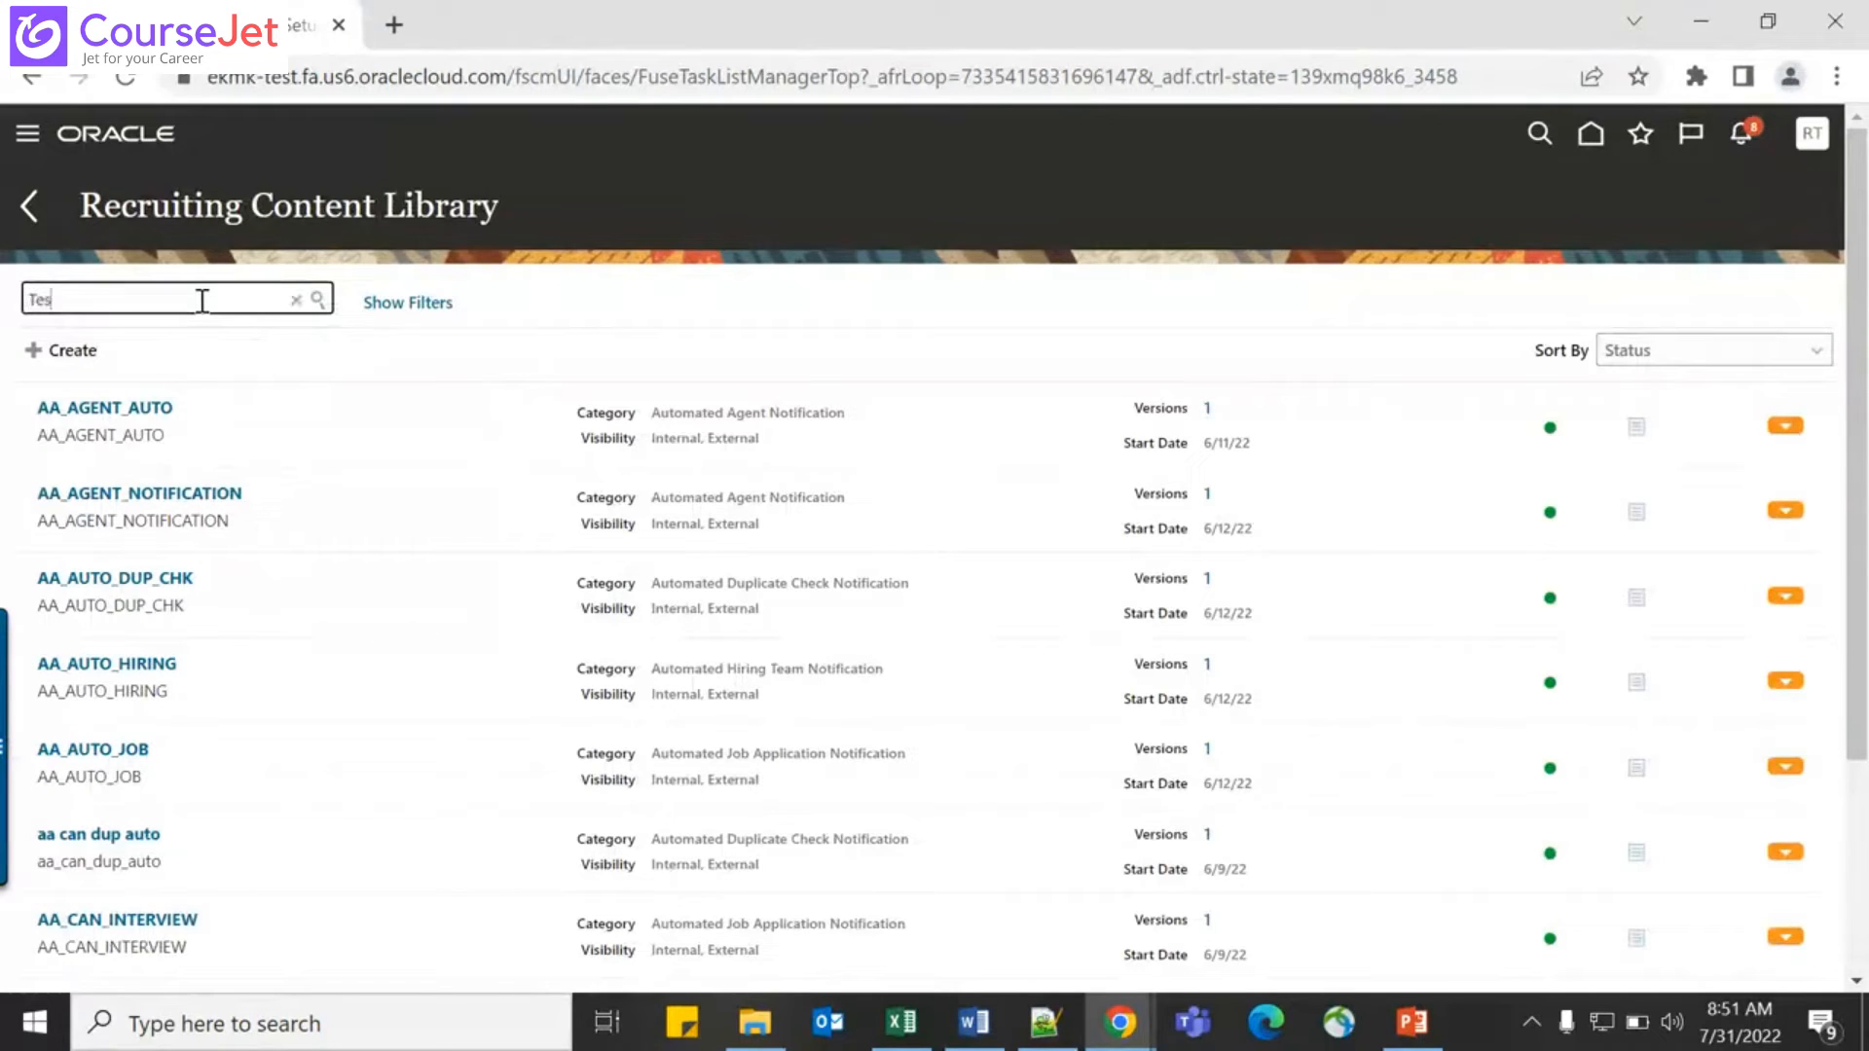
pyautogui.write('t_Offer_Letter')
pyautogui.press('Return')
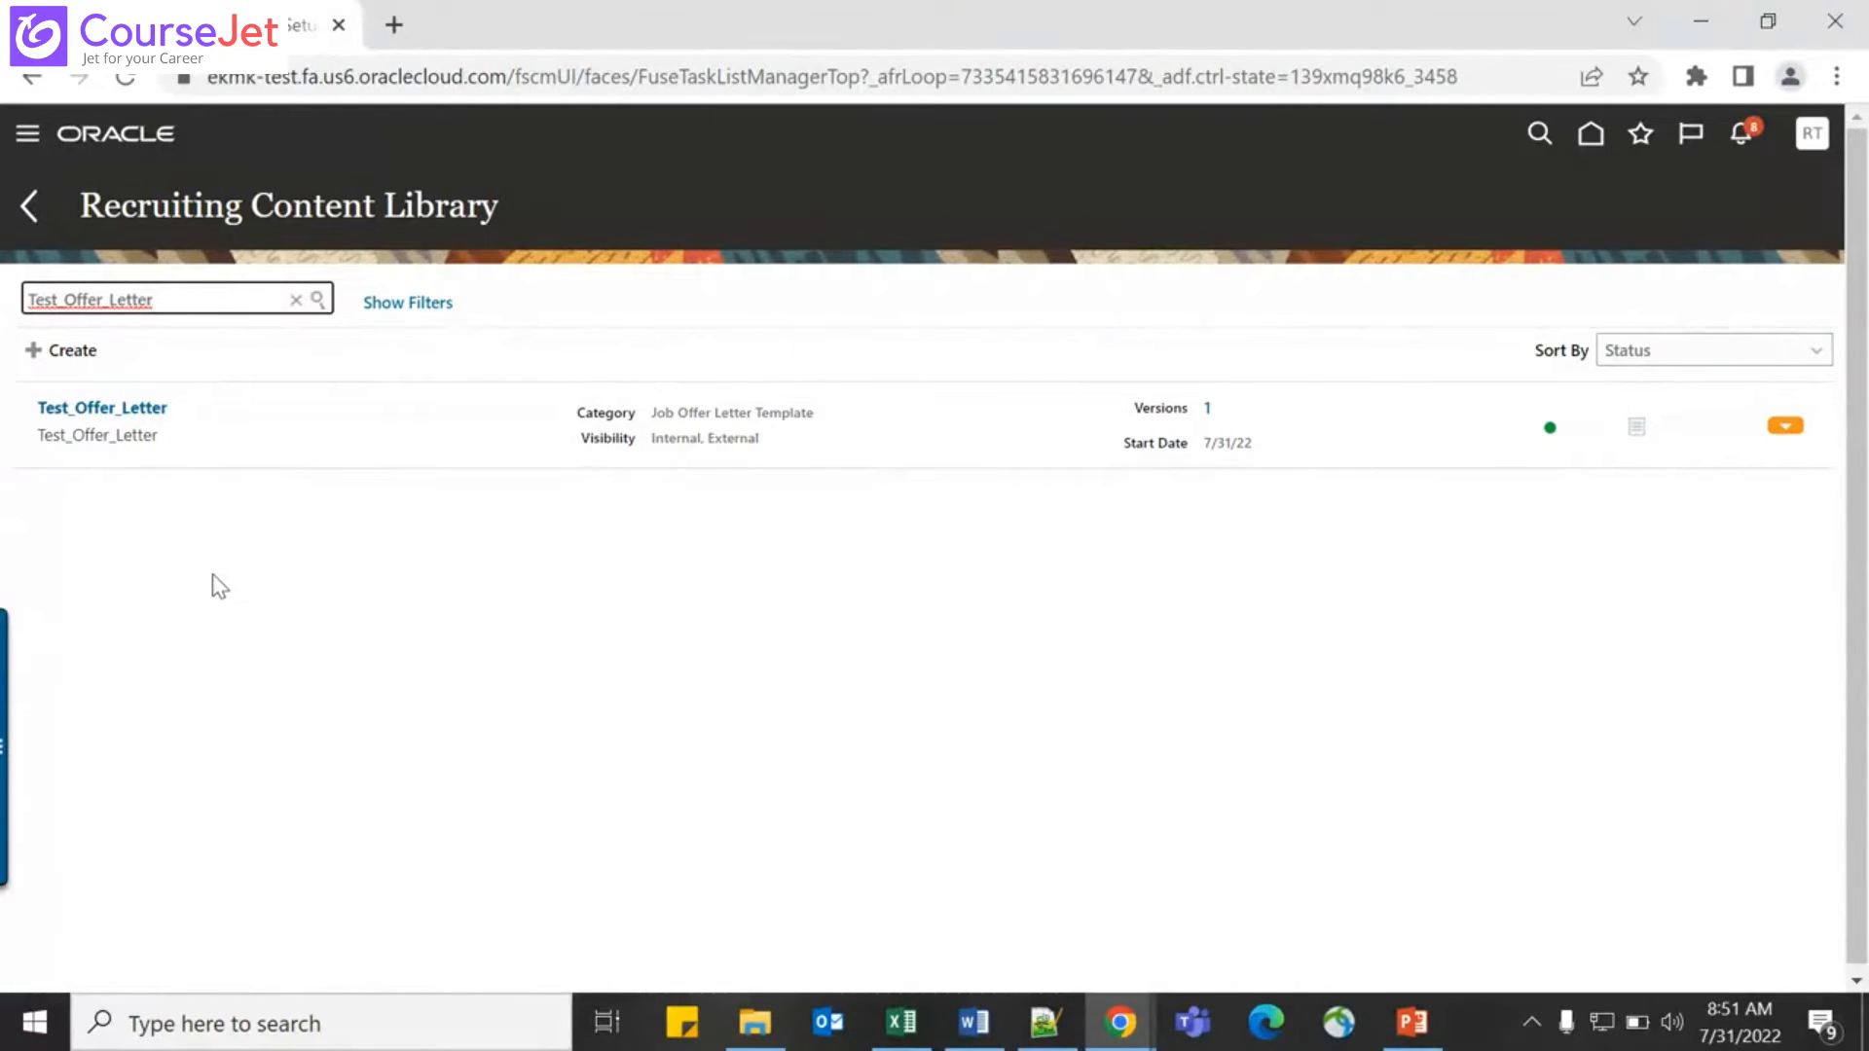
# Step: Switch to the PowerPoint presentation and read the slide on versioning of job offer letter templates
pyautogui.hotkey('alt', 'Tab')
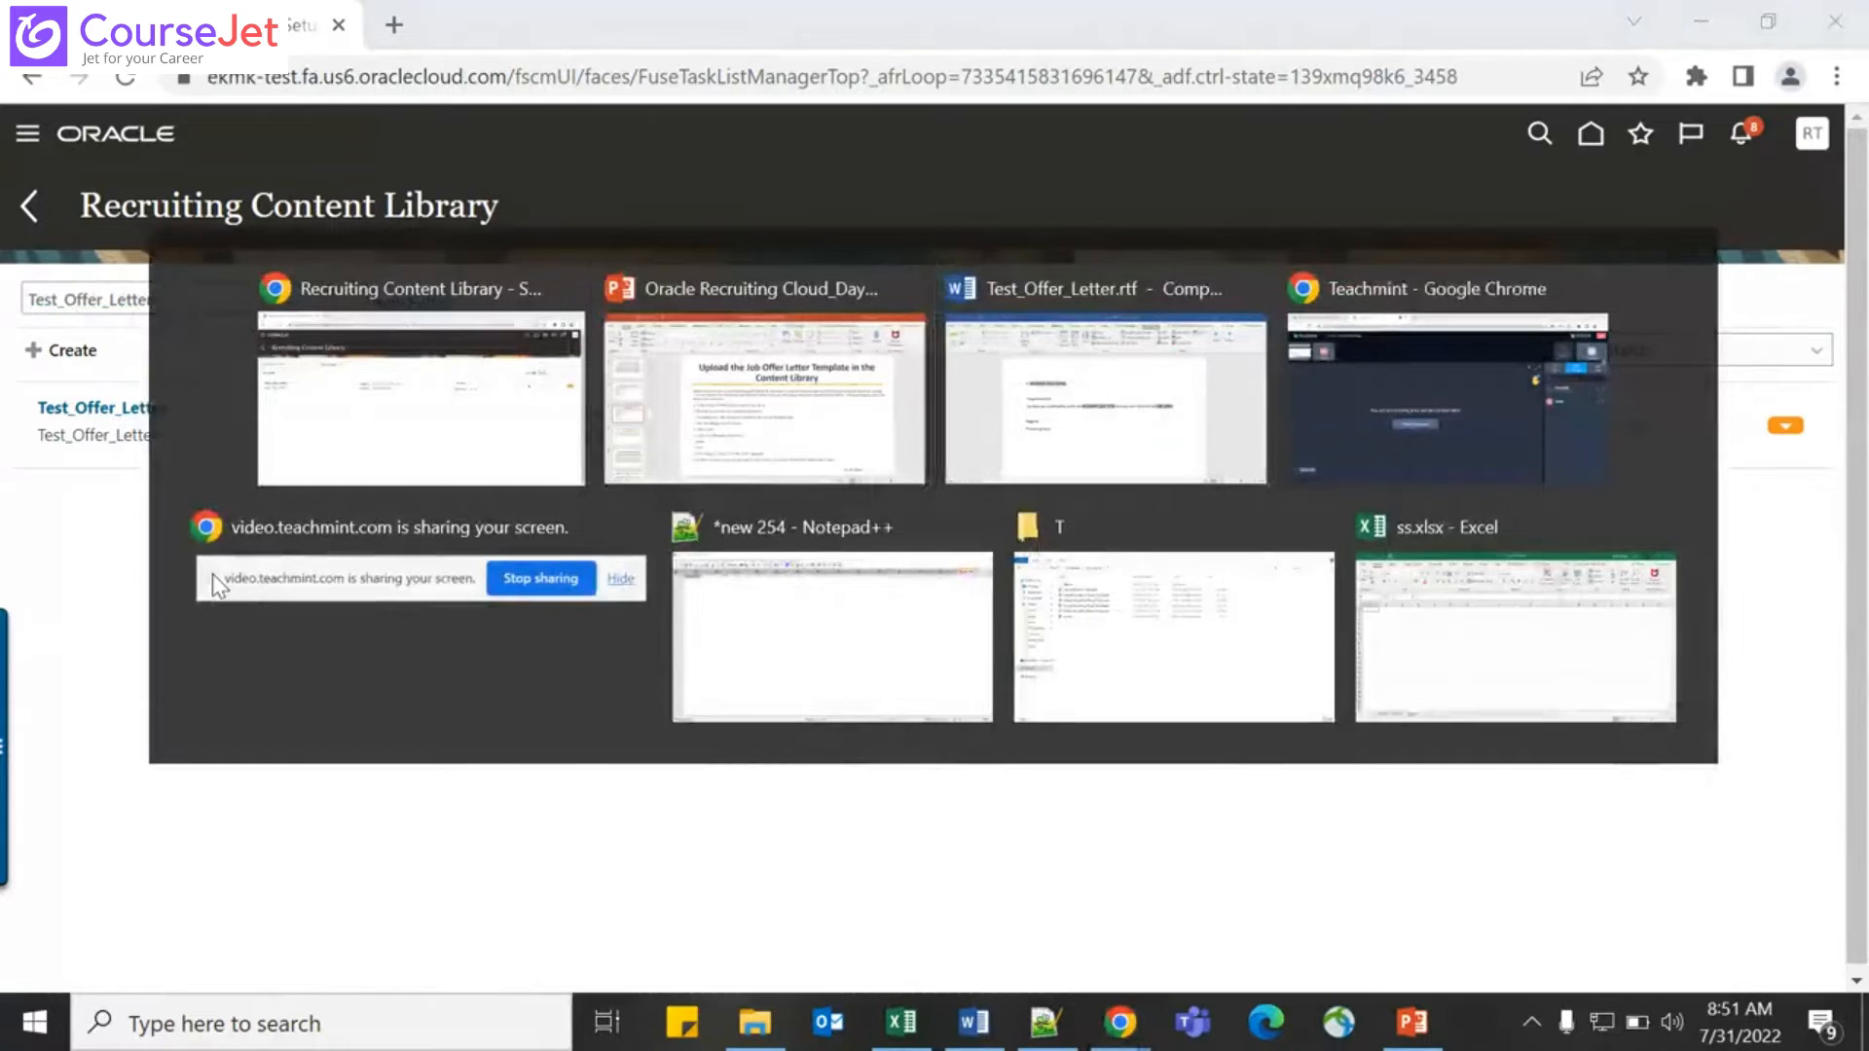
pyautogui.hotkey('alt', 'Tab')
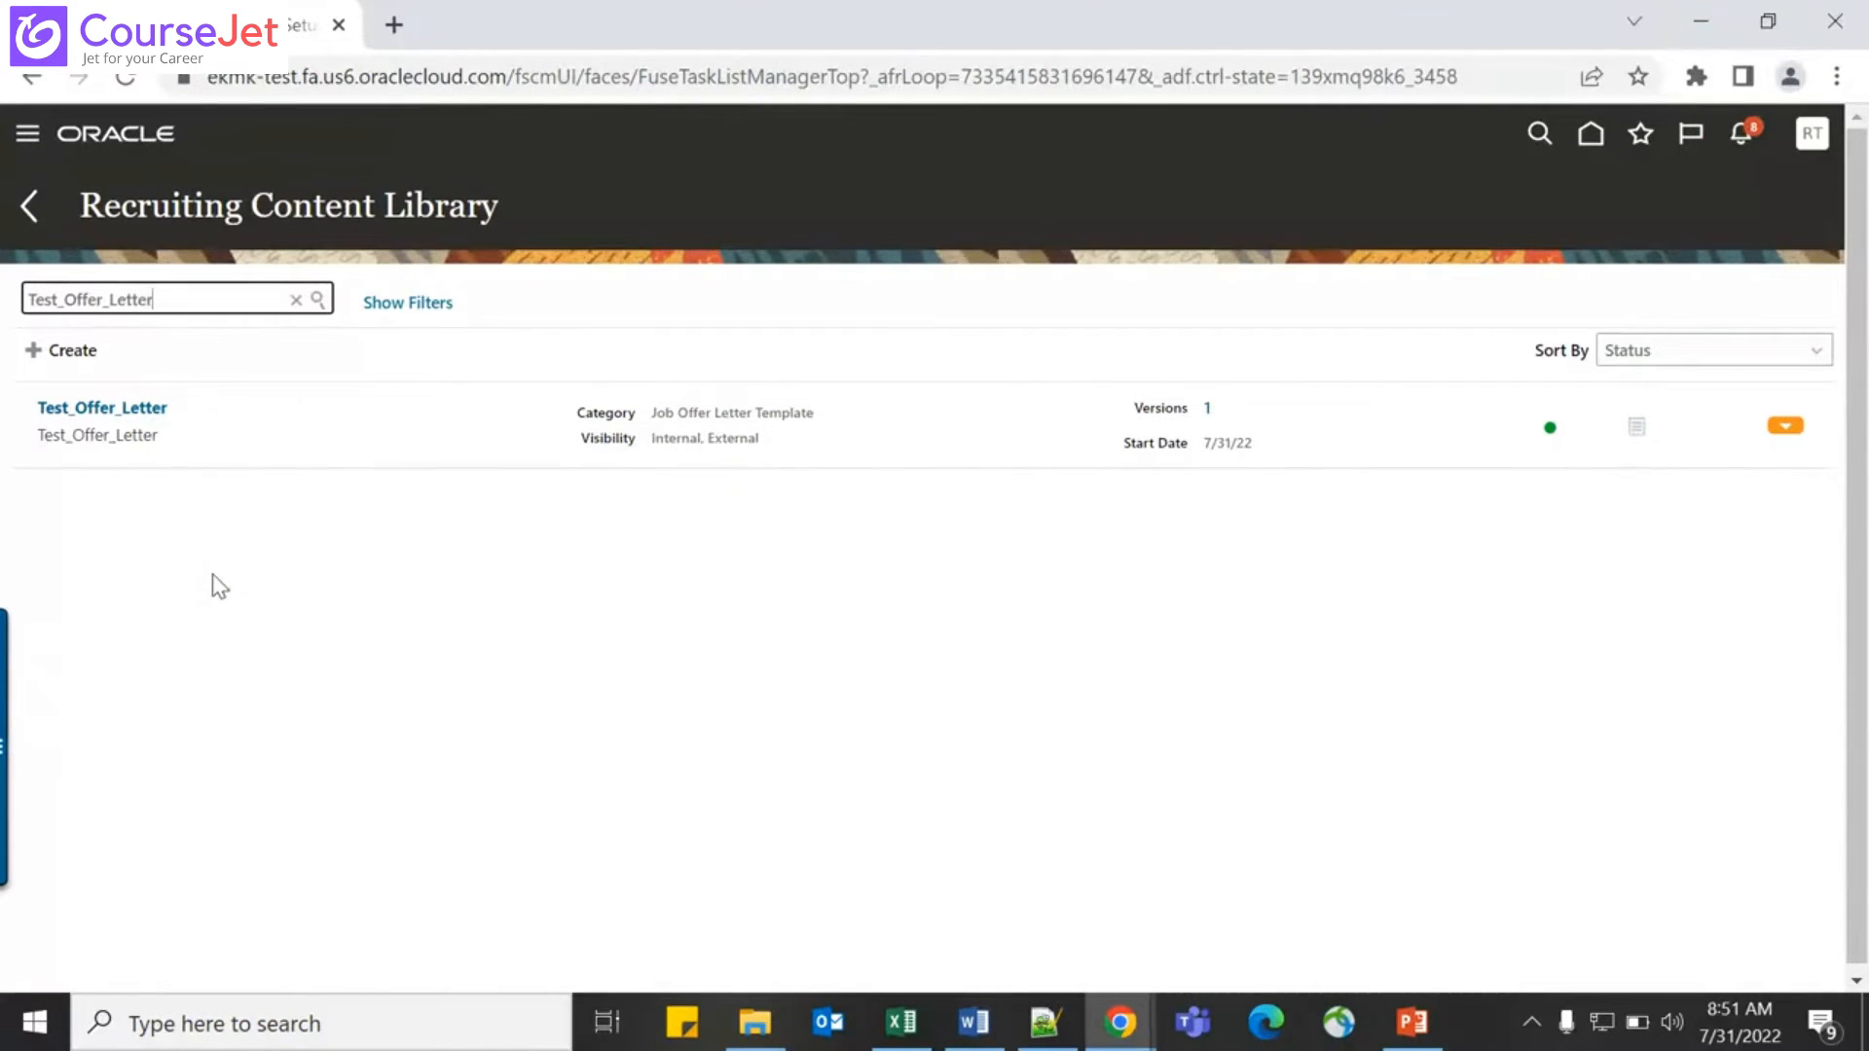
pyautogui.hotkey('alt', 'Tab')
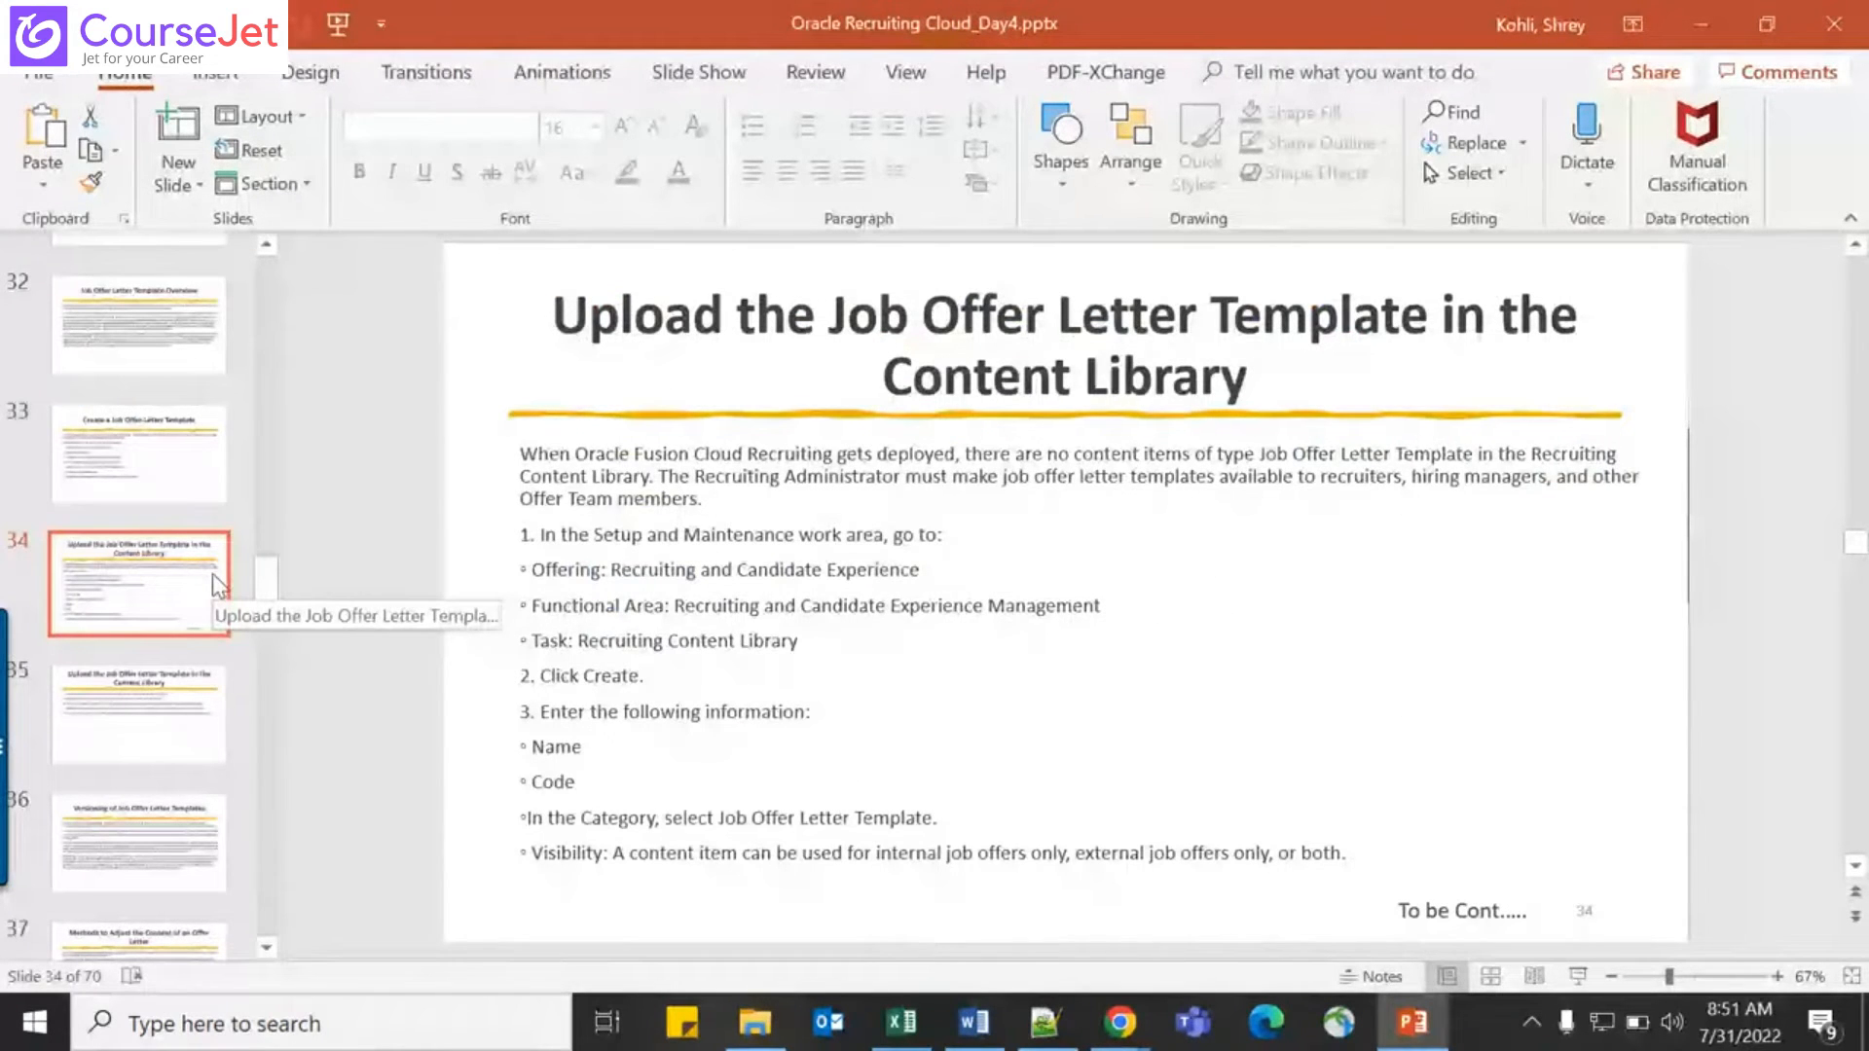
pyautogui.press('Down')
pyautogui.press('Down')
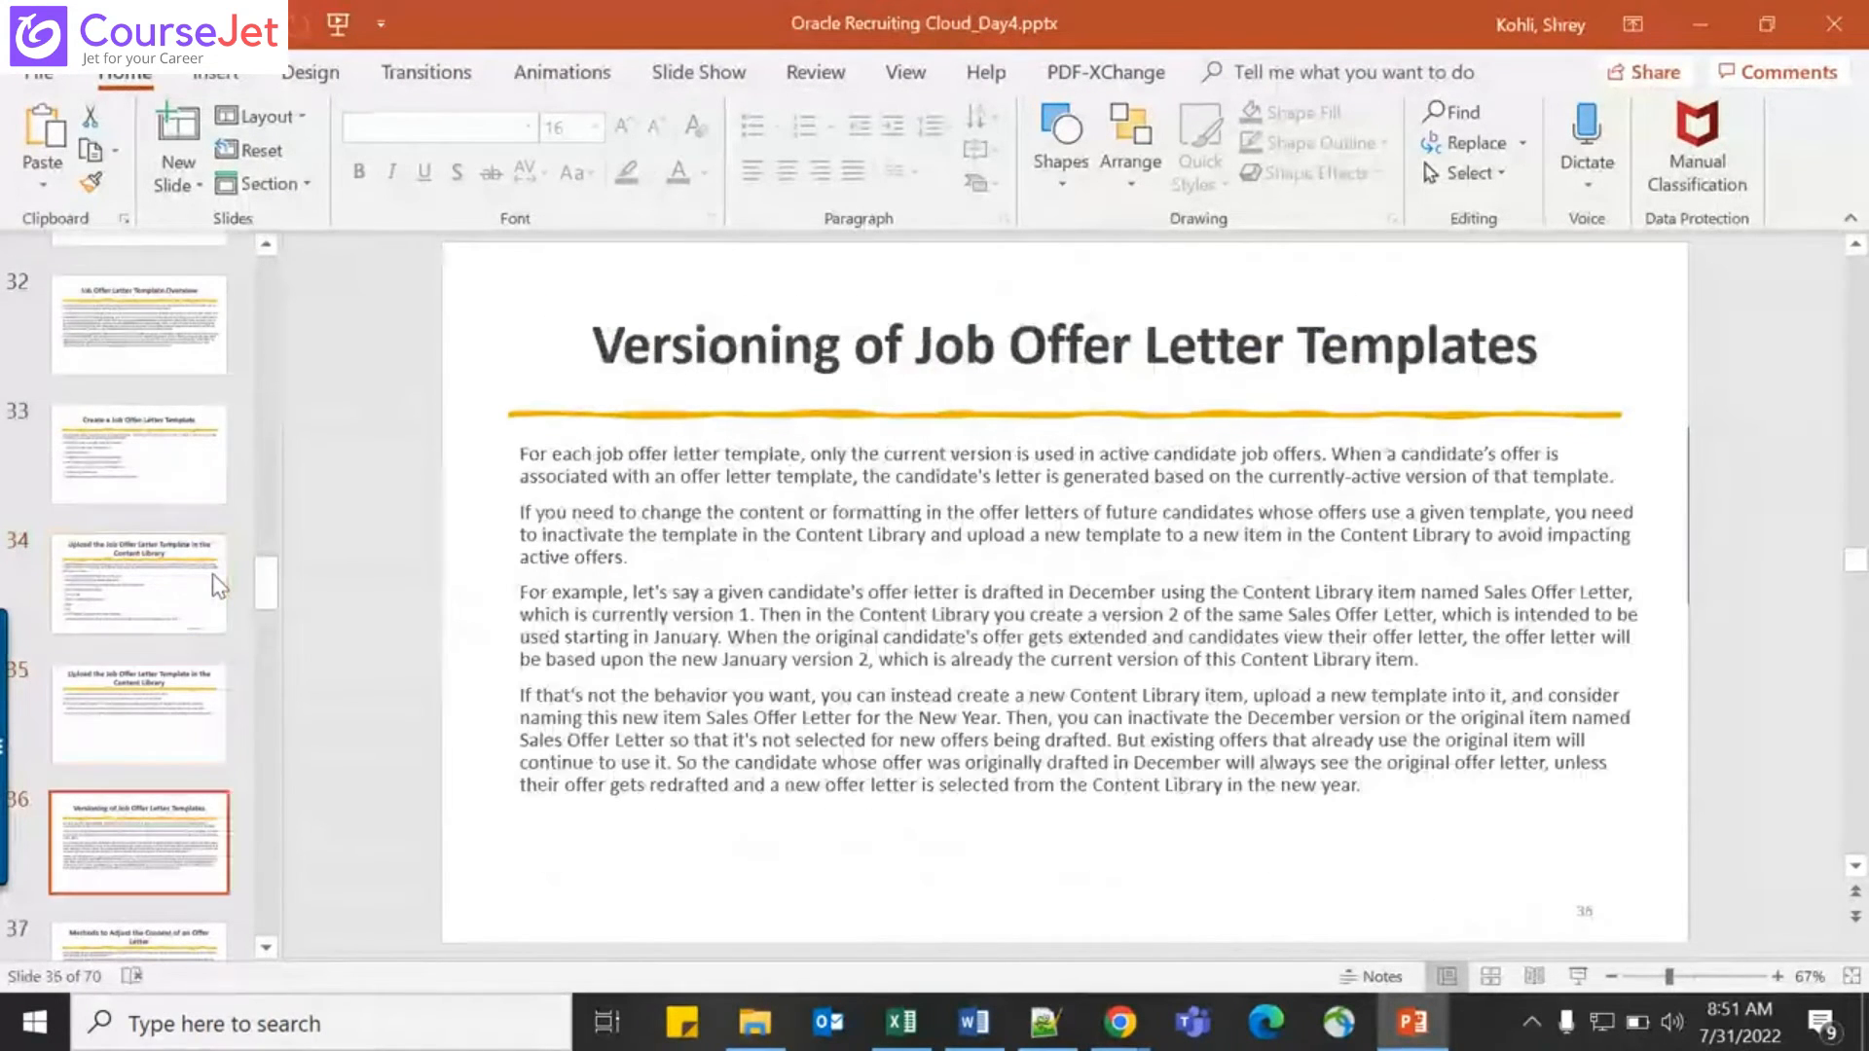
# Step: Switch back to Oracle Cloud, open the Test_Offer_Letter content item and copy it to create a new version
pyautogui.hotkey('alt', 'Tab')
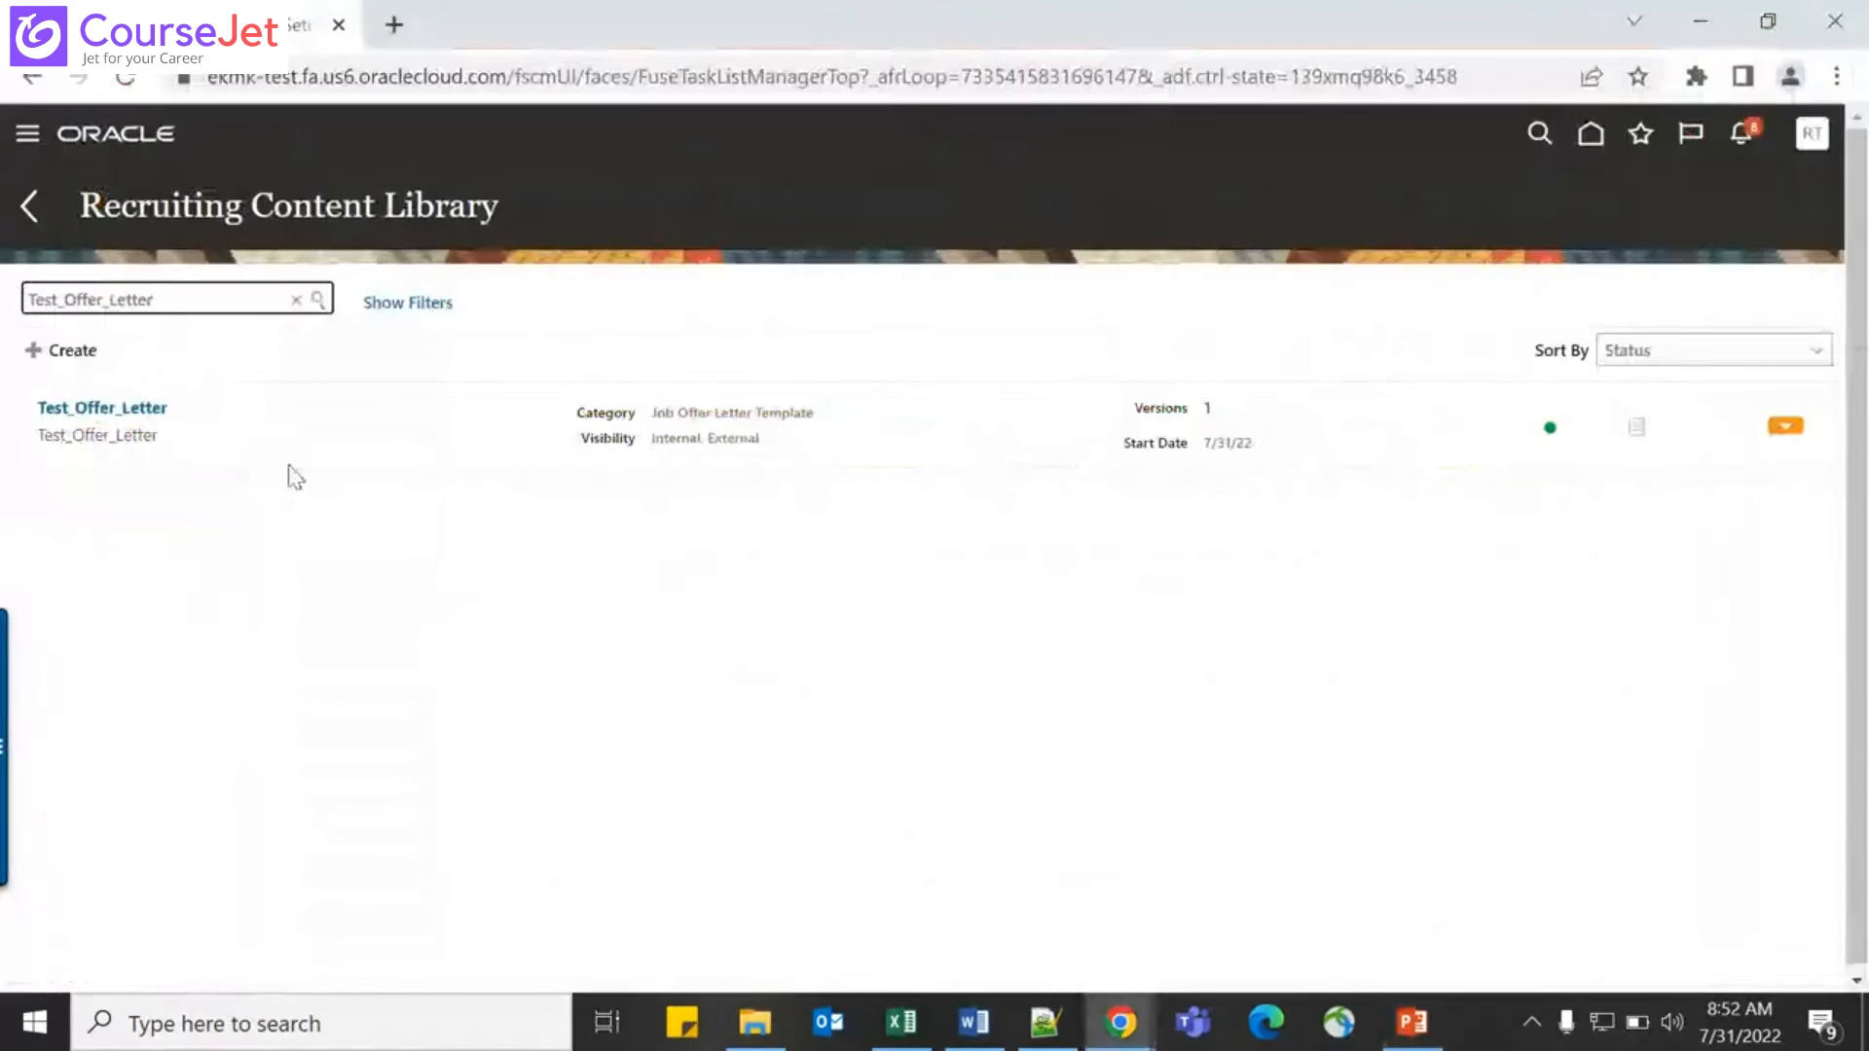
pyautogui.click(136, 414)
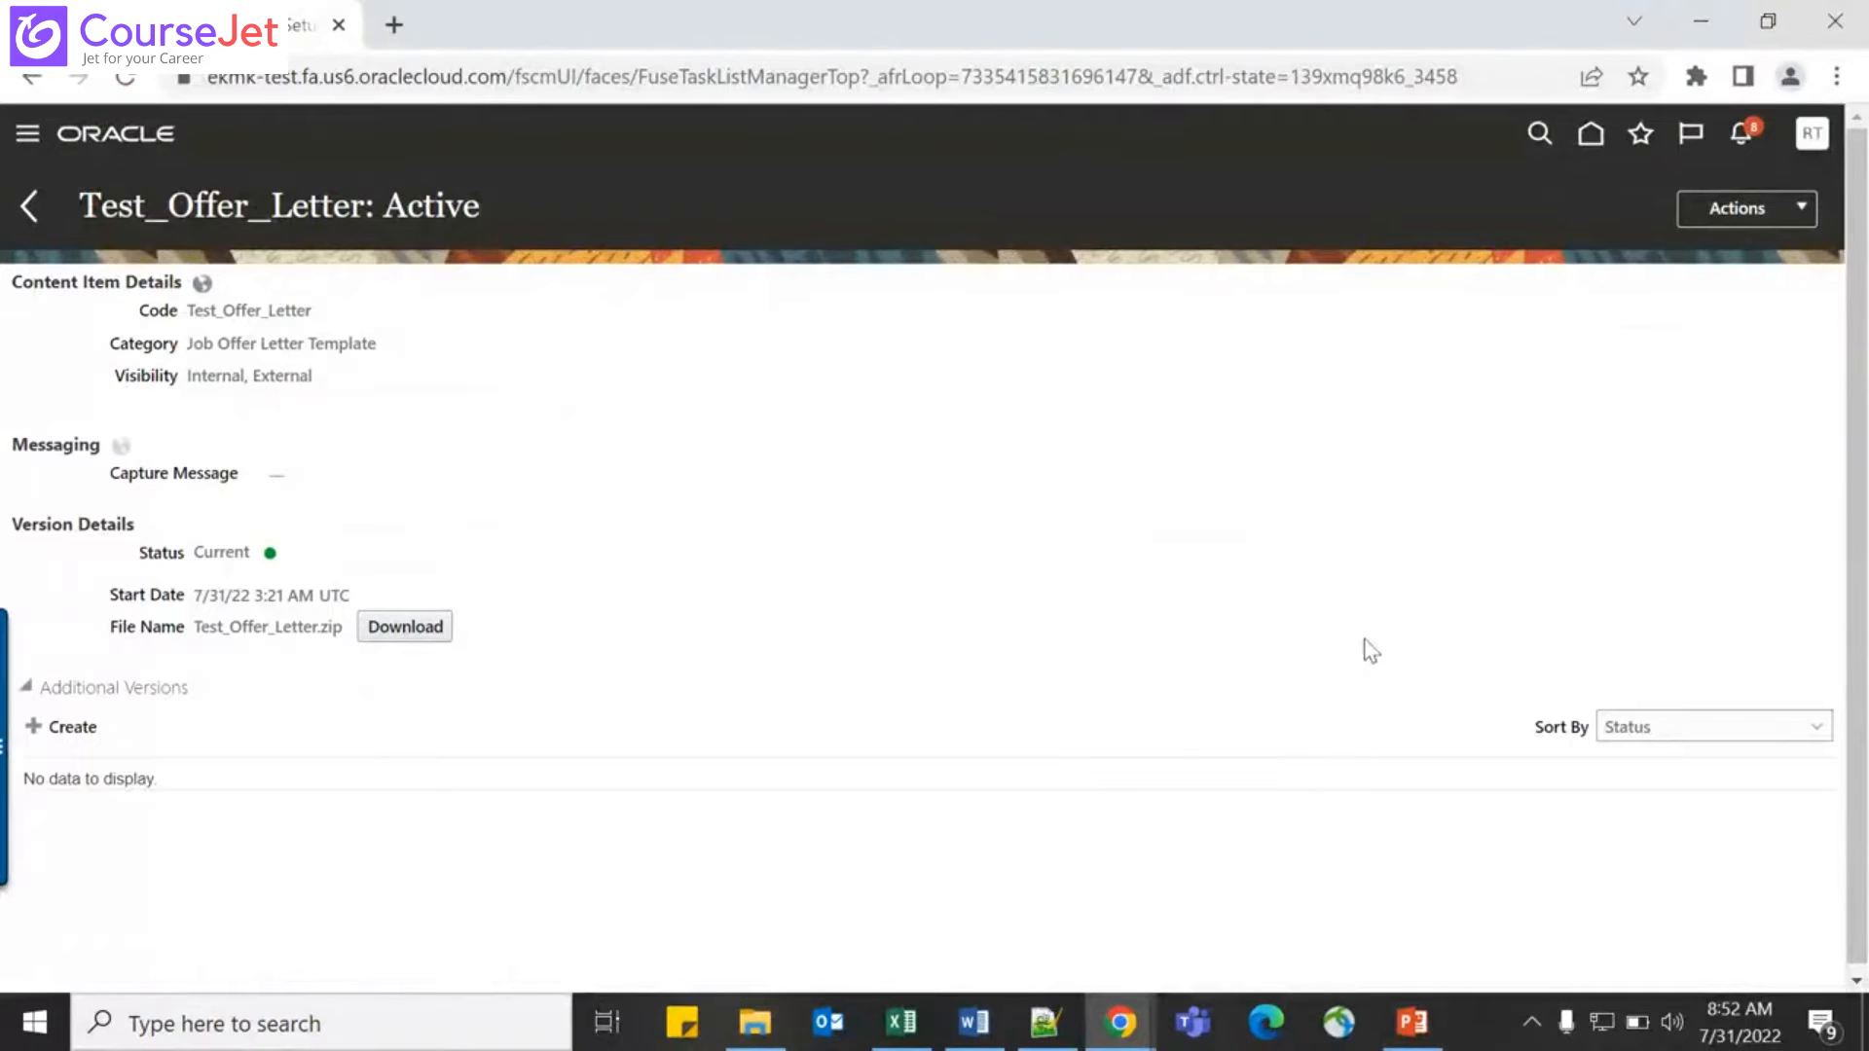
pyautogui.click(1809, 207)
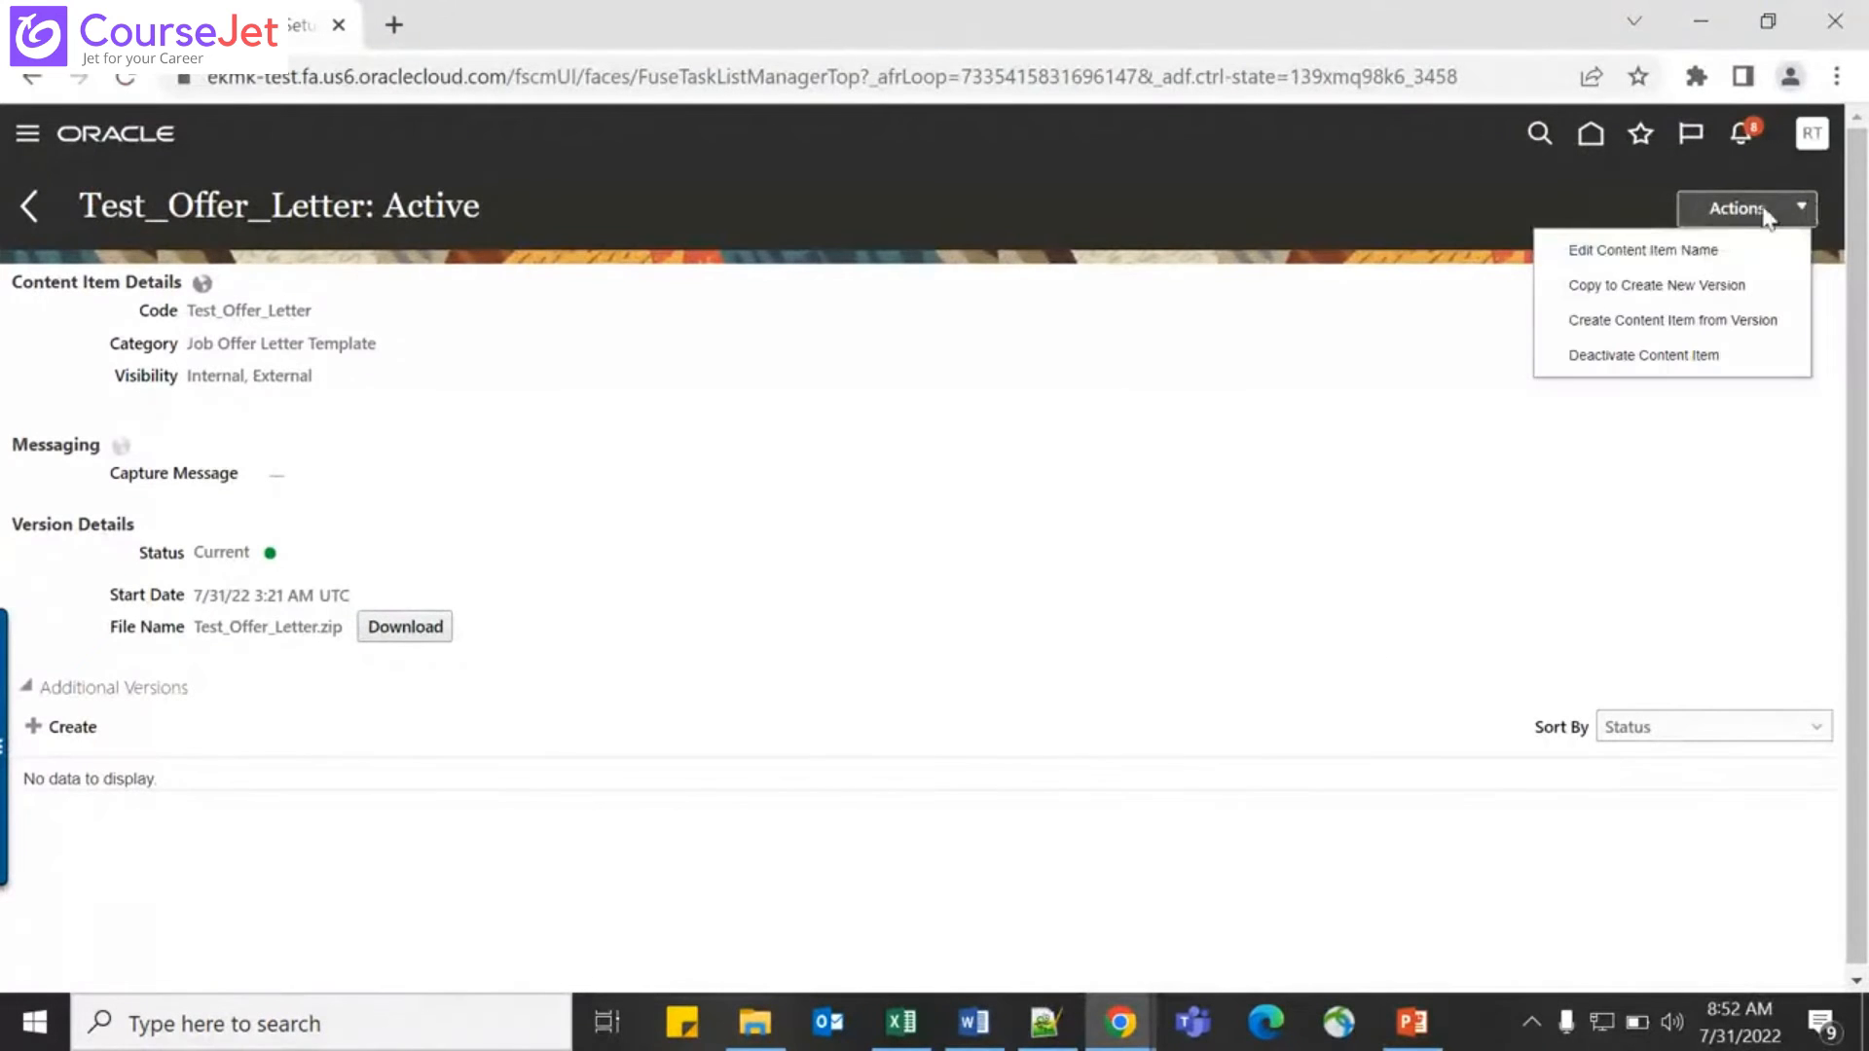
pyautogui.click(1633, 292)
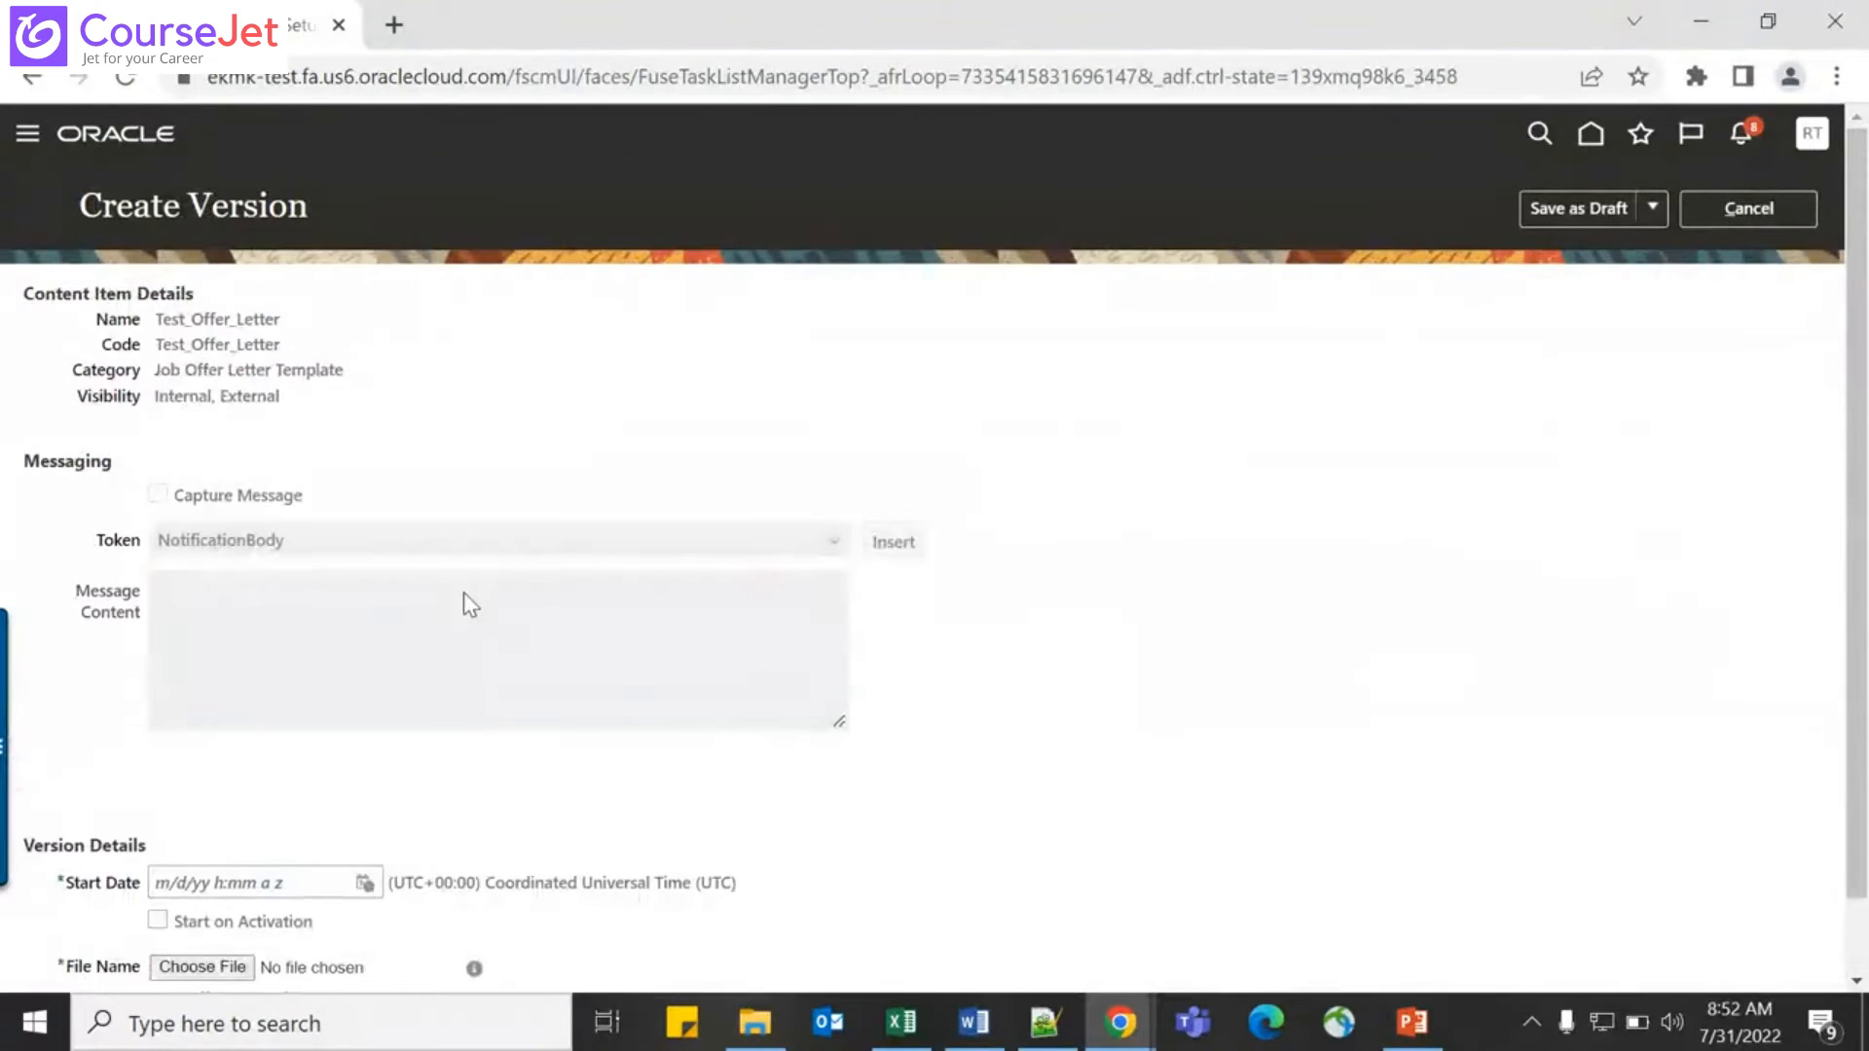
pyautogui.scroll(-1, 463, 592)
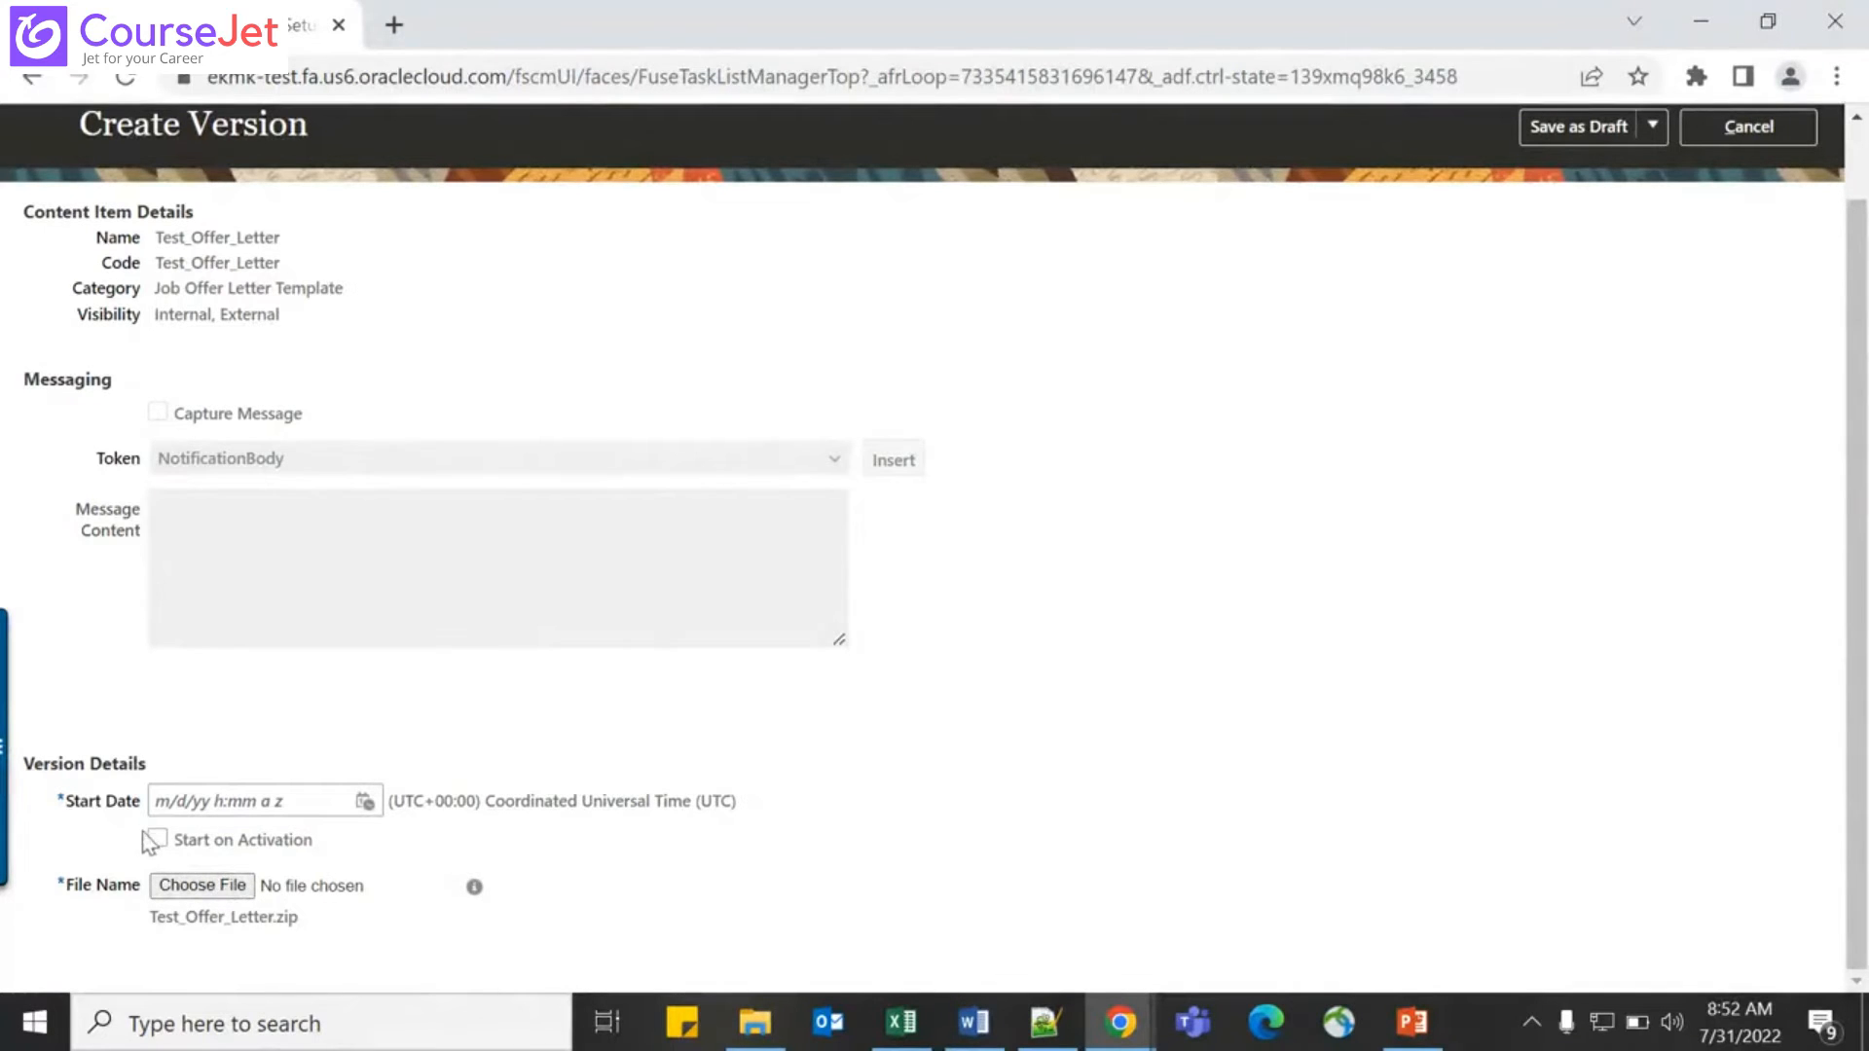
# Step: Cancel the new version of the Test_Offer_Letter content item without saving it
pyautogui.scroll(1, 1009, 605)
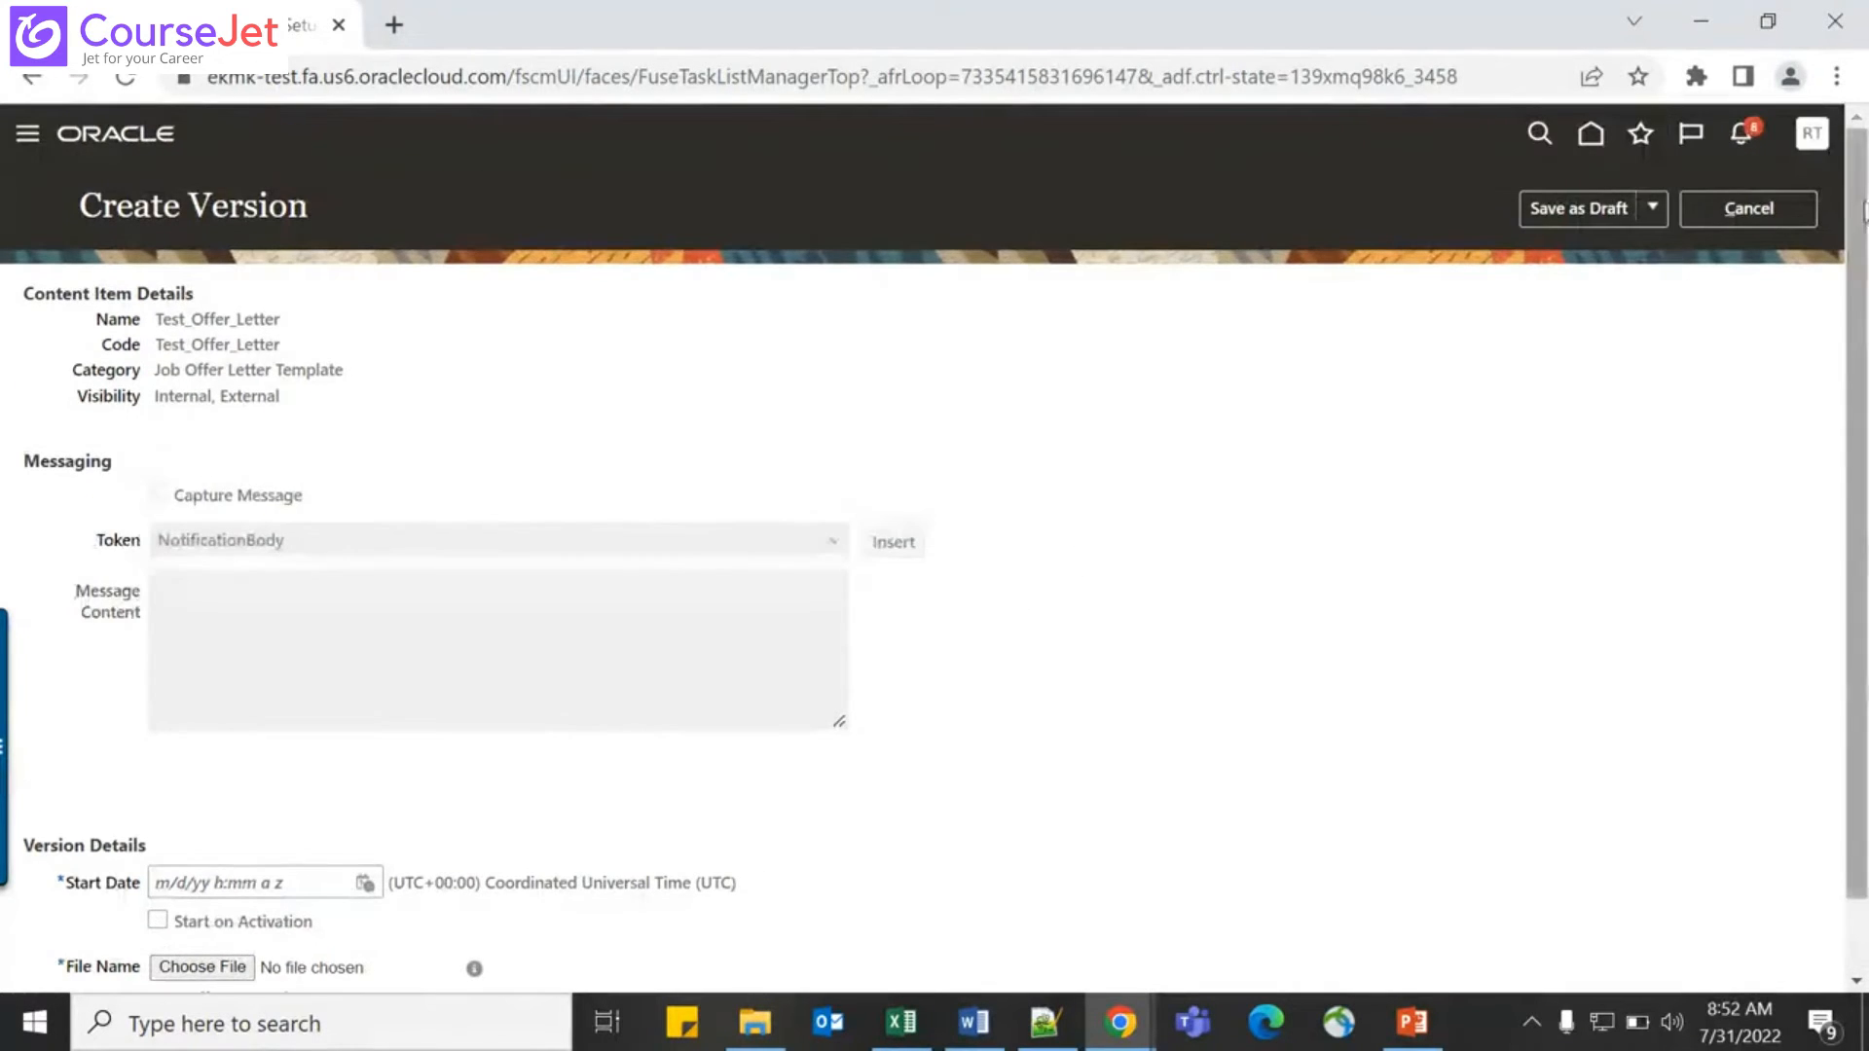
pyautogui.click(1663, 201)
pyautogui.click(1772, 208)
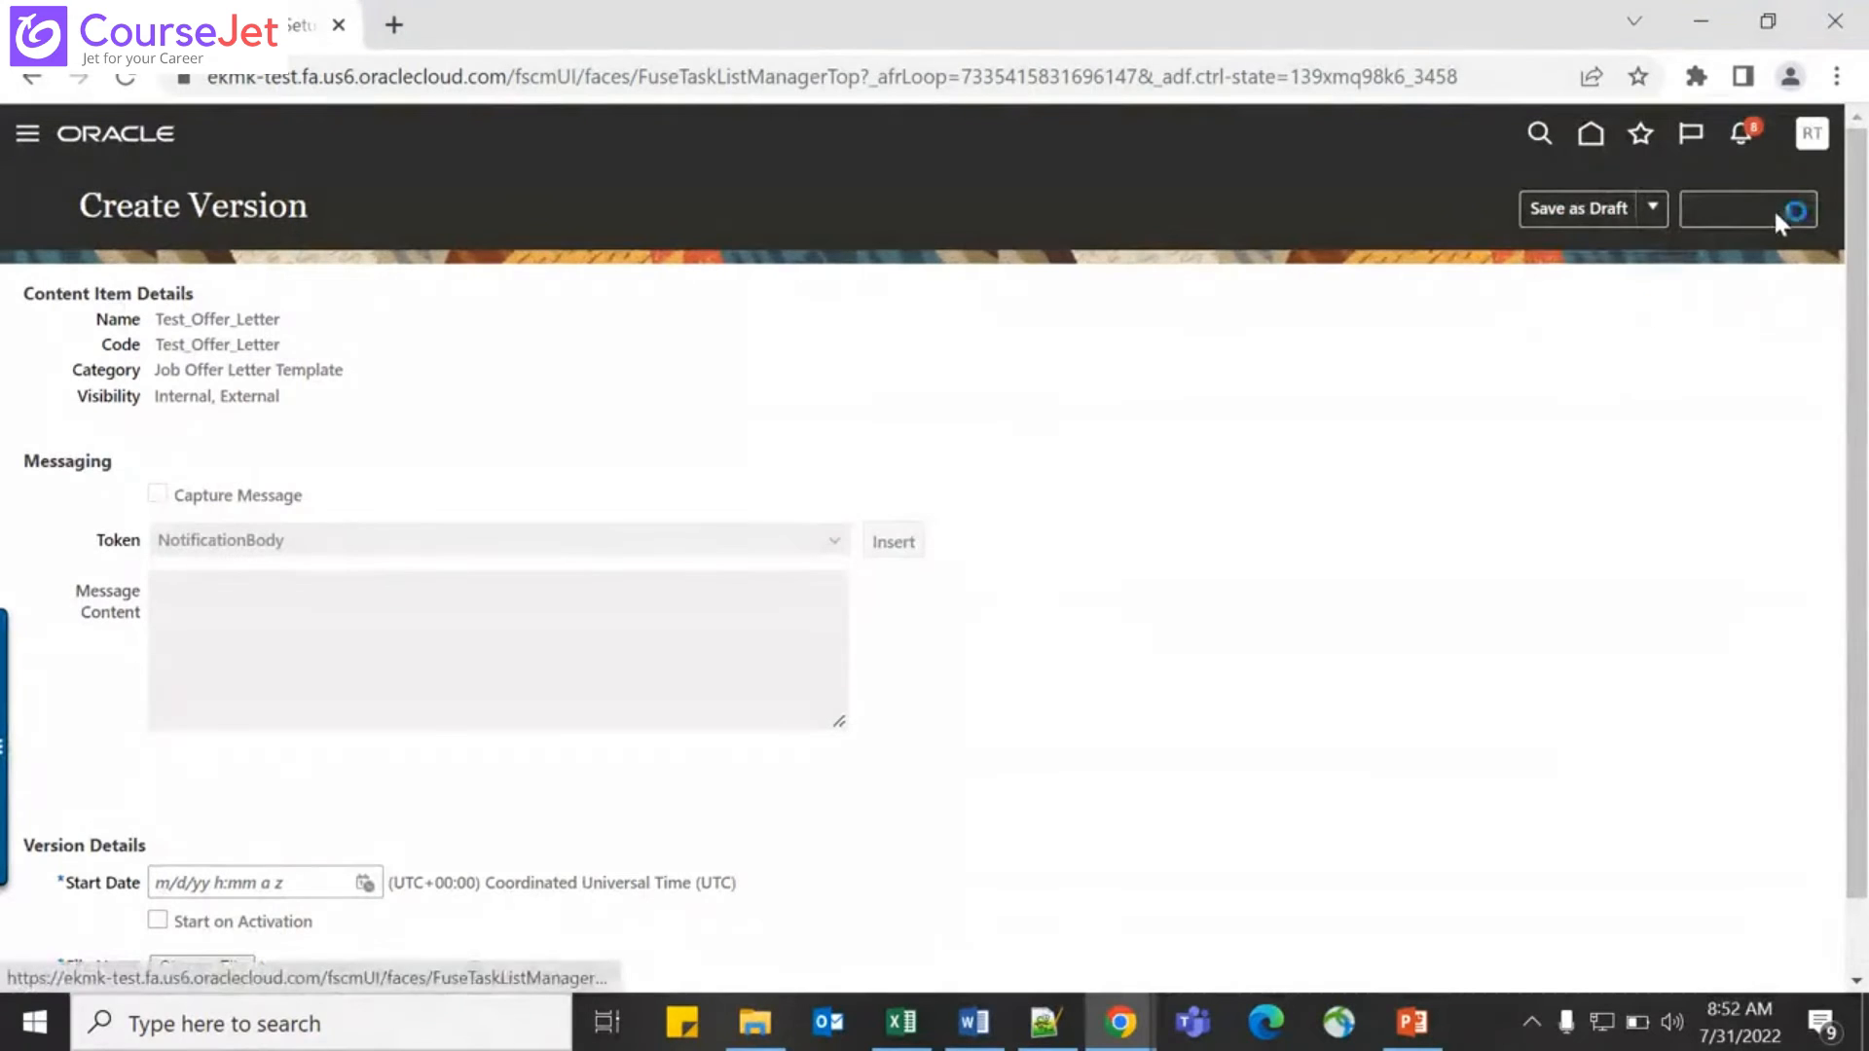
# Step: Switch to the PowerPoint presentation and read both slides on methods to adjust the content of an offer letter
pyautogui.hotkey('alt', 'Tab')
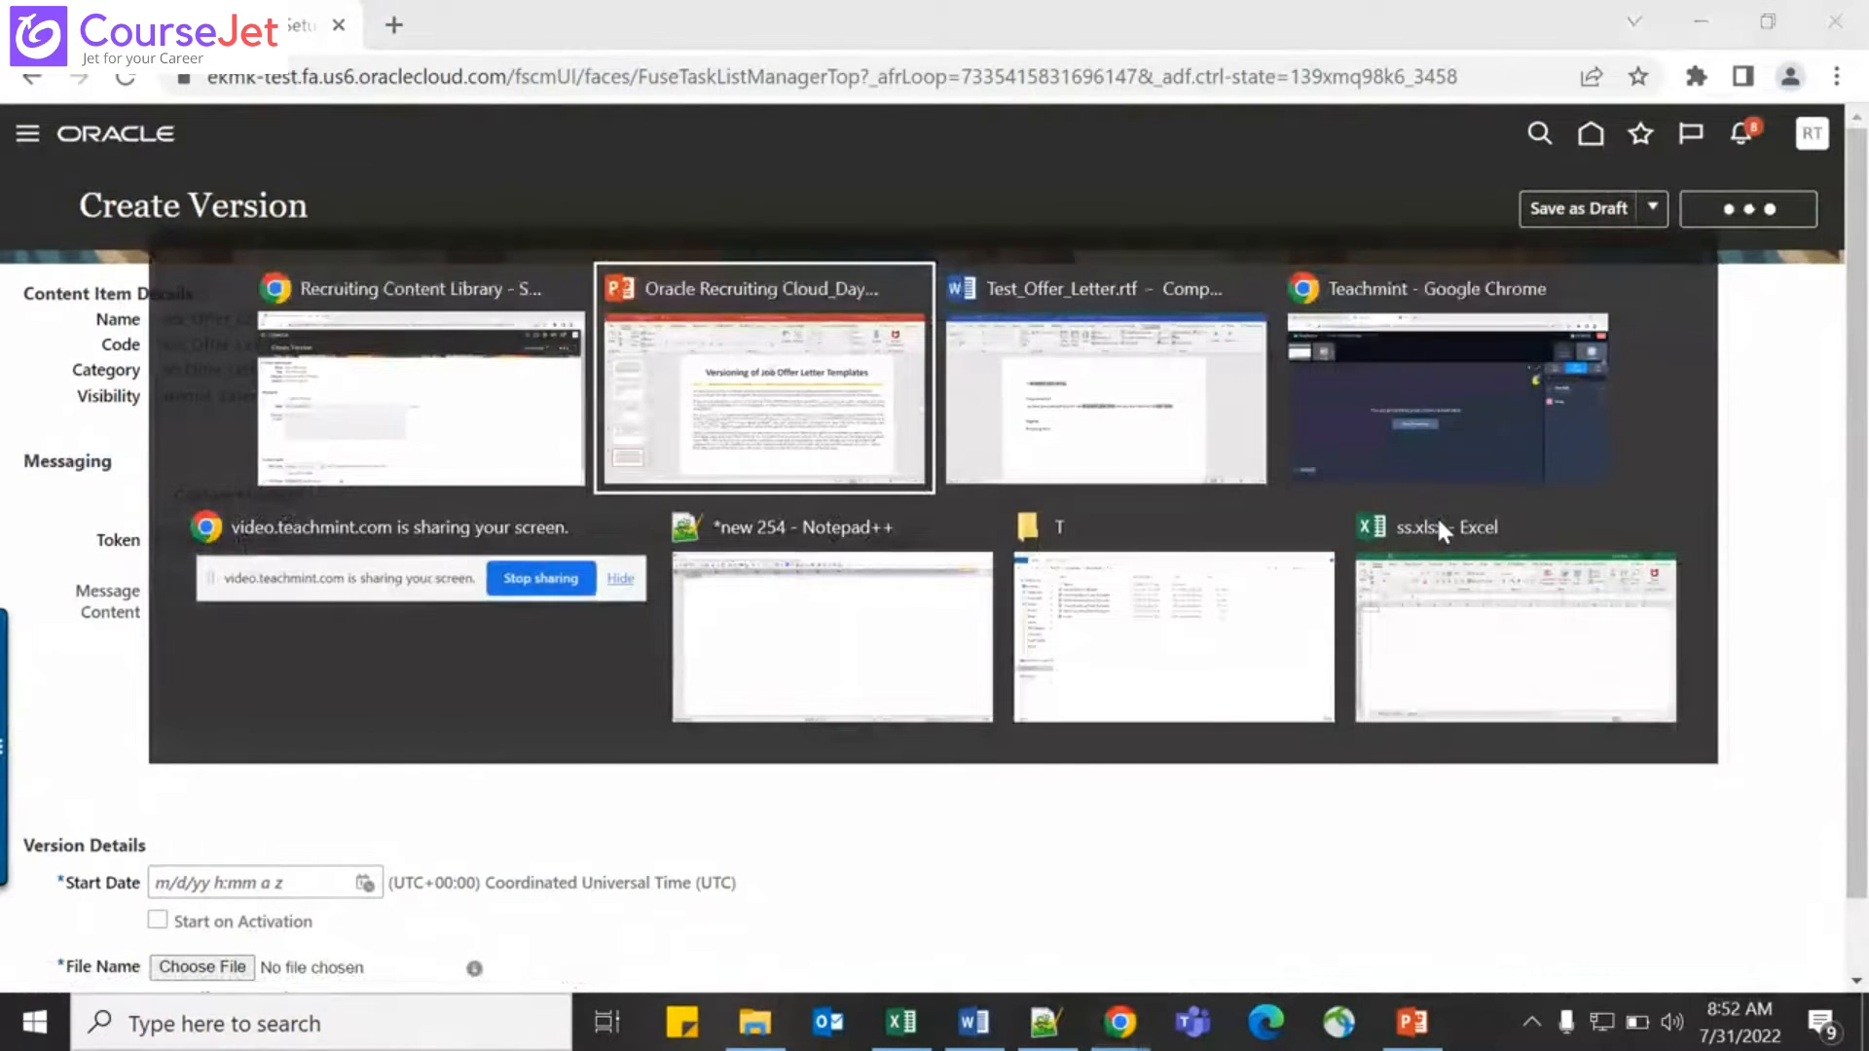
pyautogui.hotkey('alt', 'Tab')
pyautogui.hotkey('alt', 'Tab')
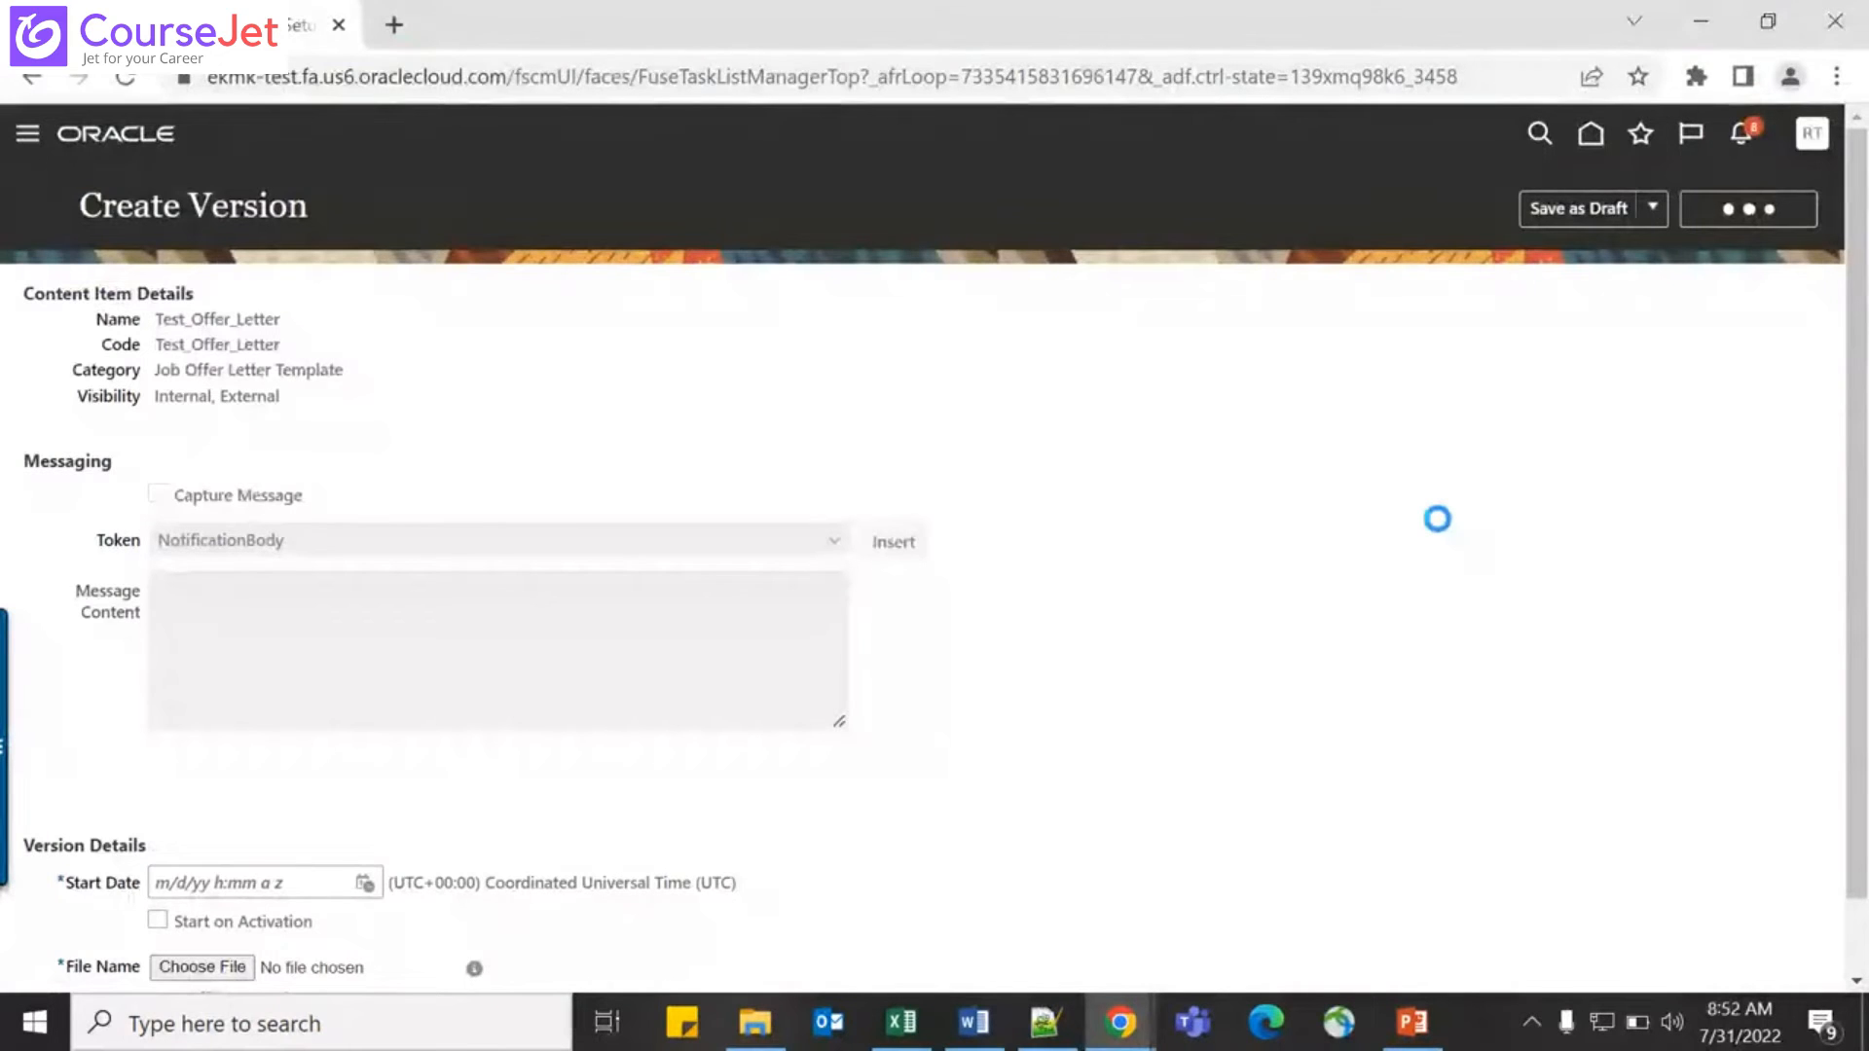
pyautogui.hotkey('alt', 'Tab')
pyautogui.scroll(-1, 1440, 521)
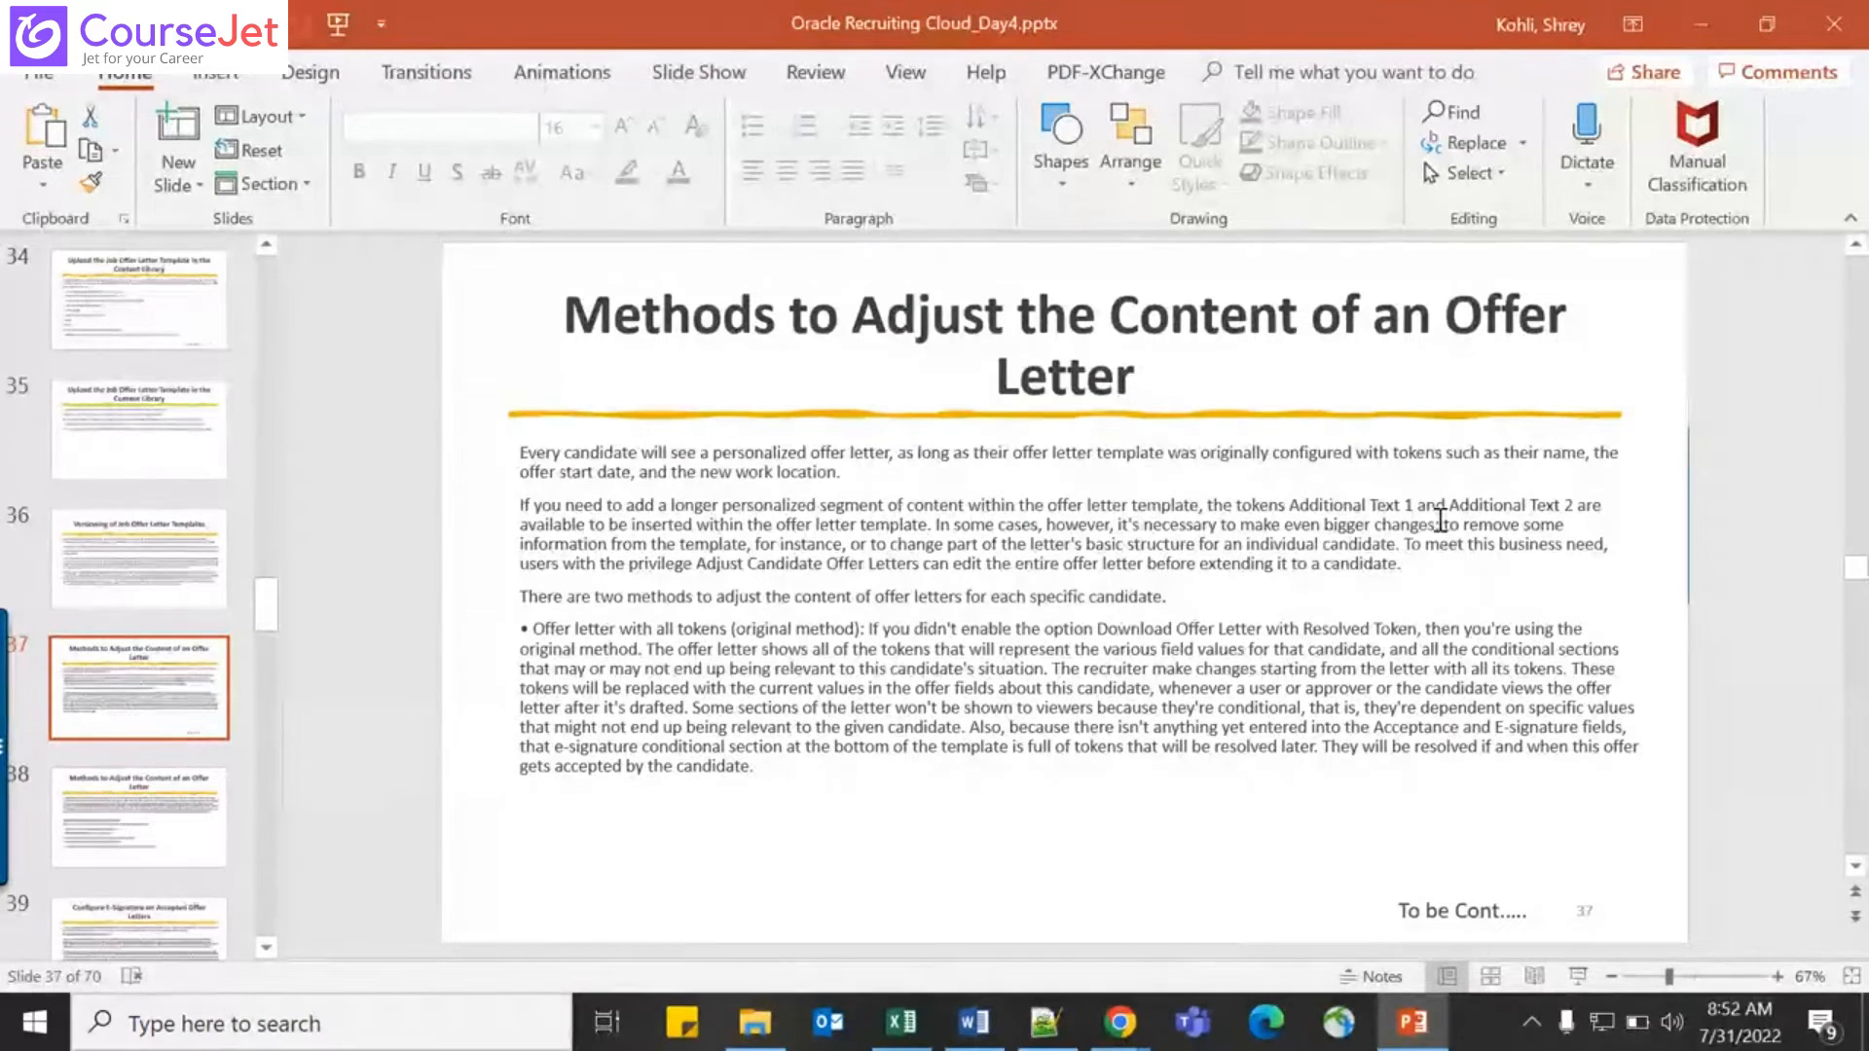
pyautogui.hotkey('alt', 'Tab')
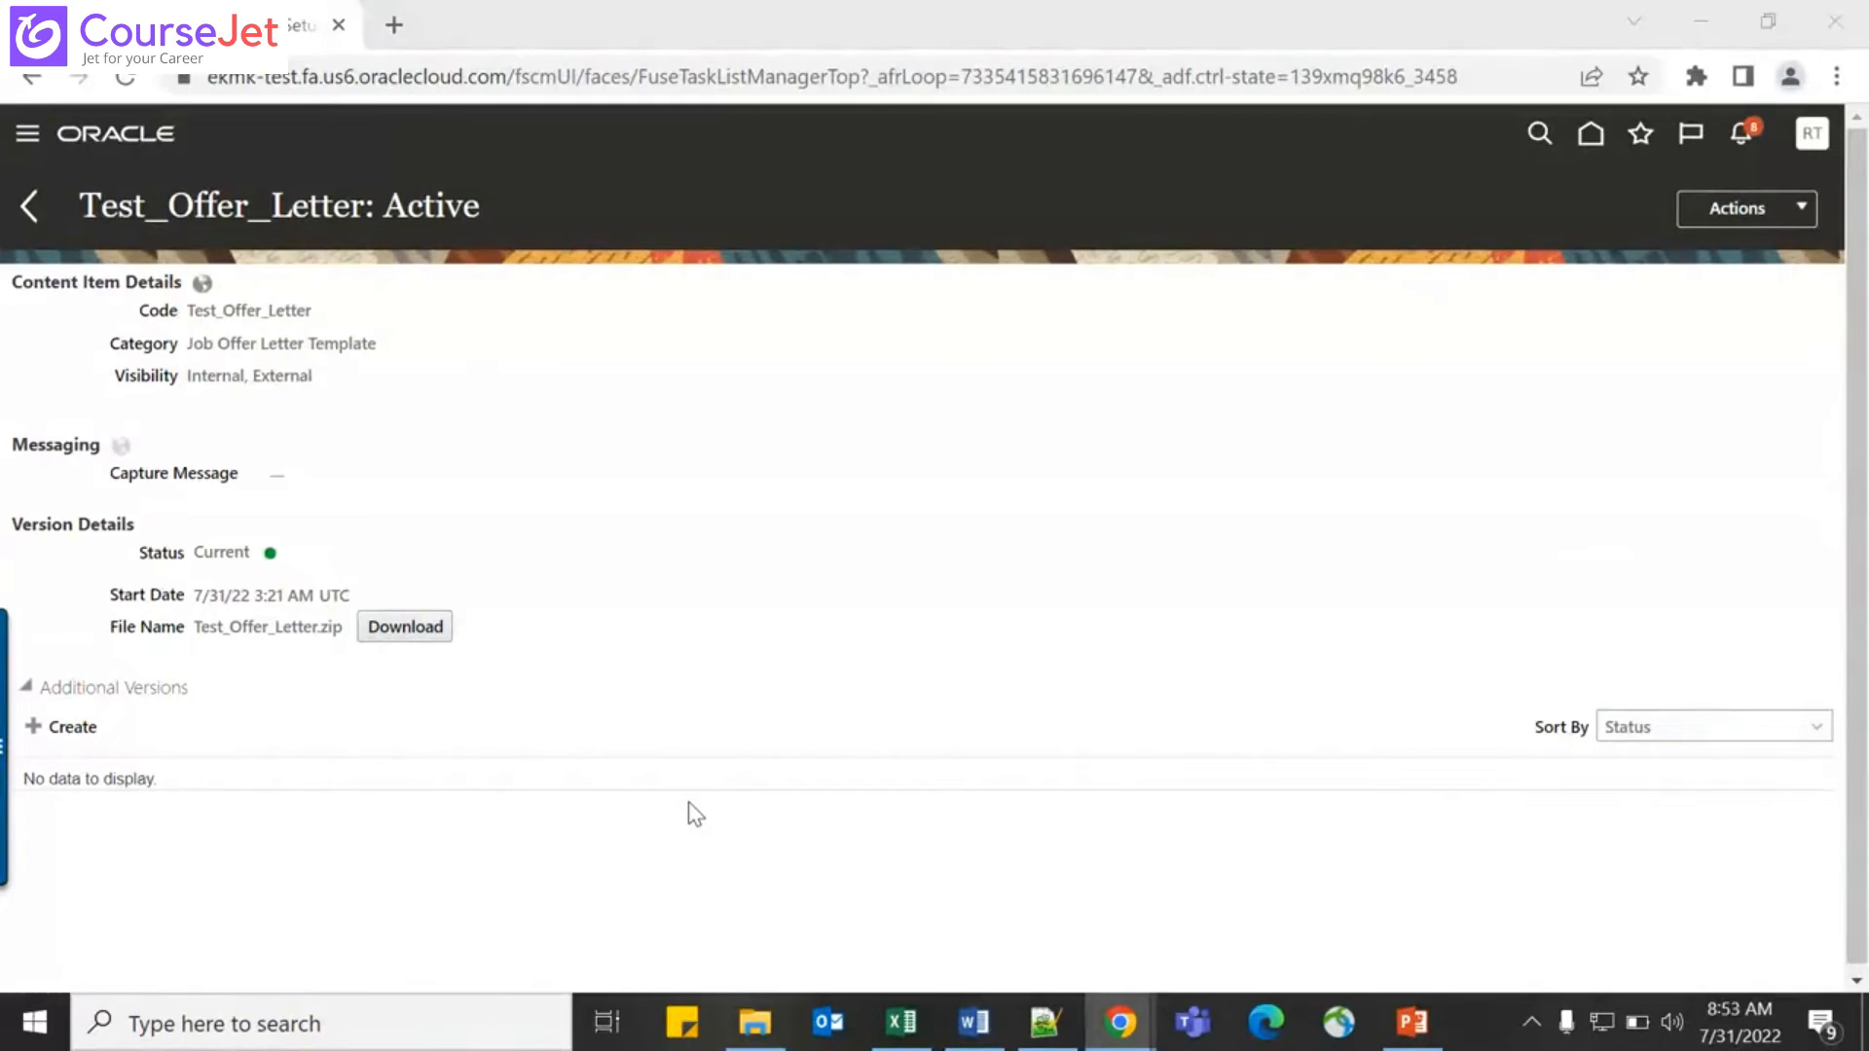
pyautogui.hotkey('alt', 'Tab')
pyautogui.scroll(-1, 691, 814)
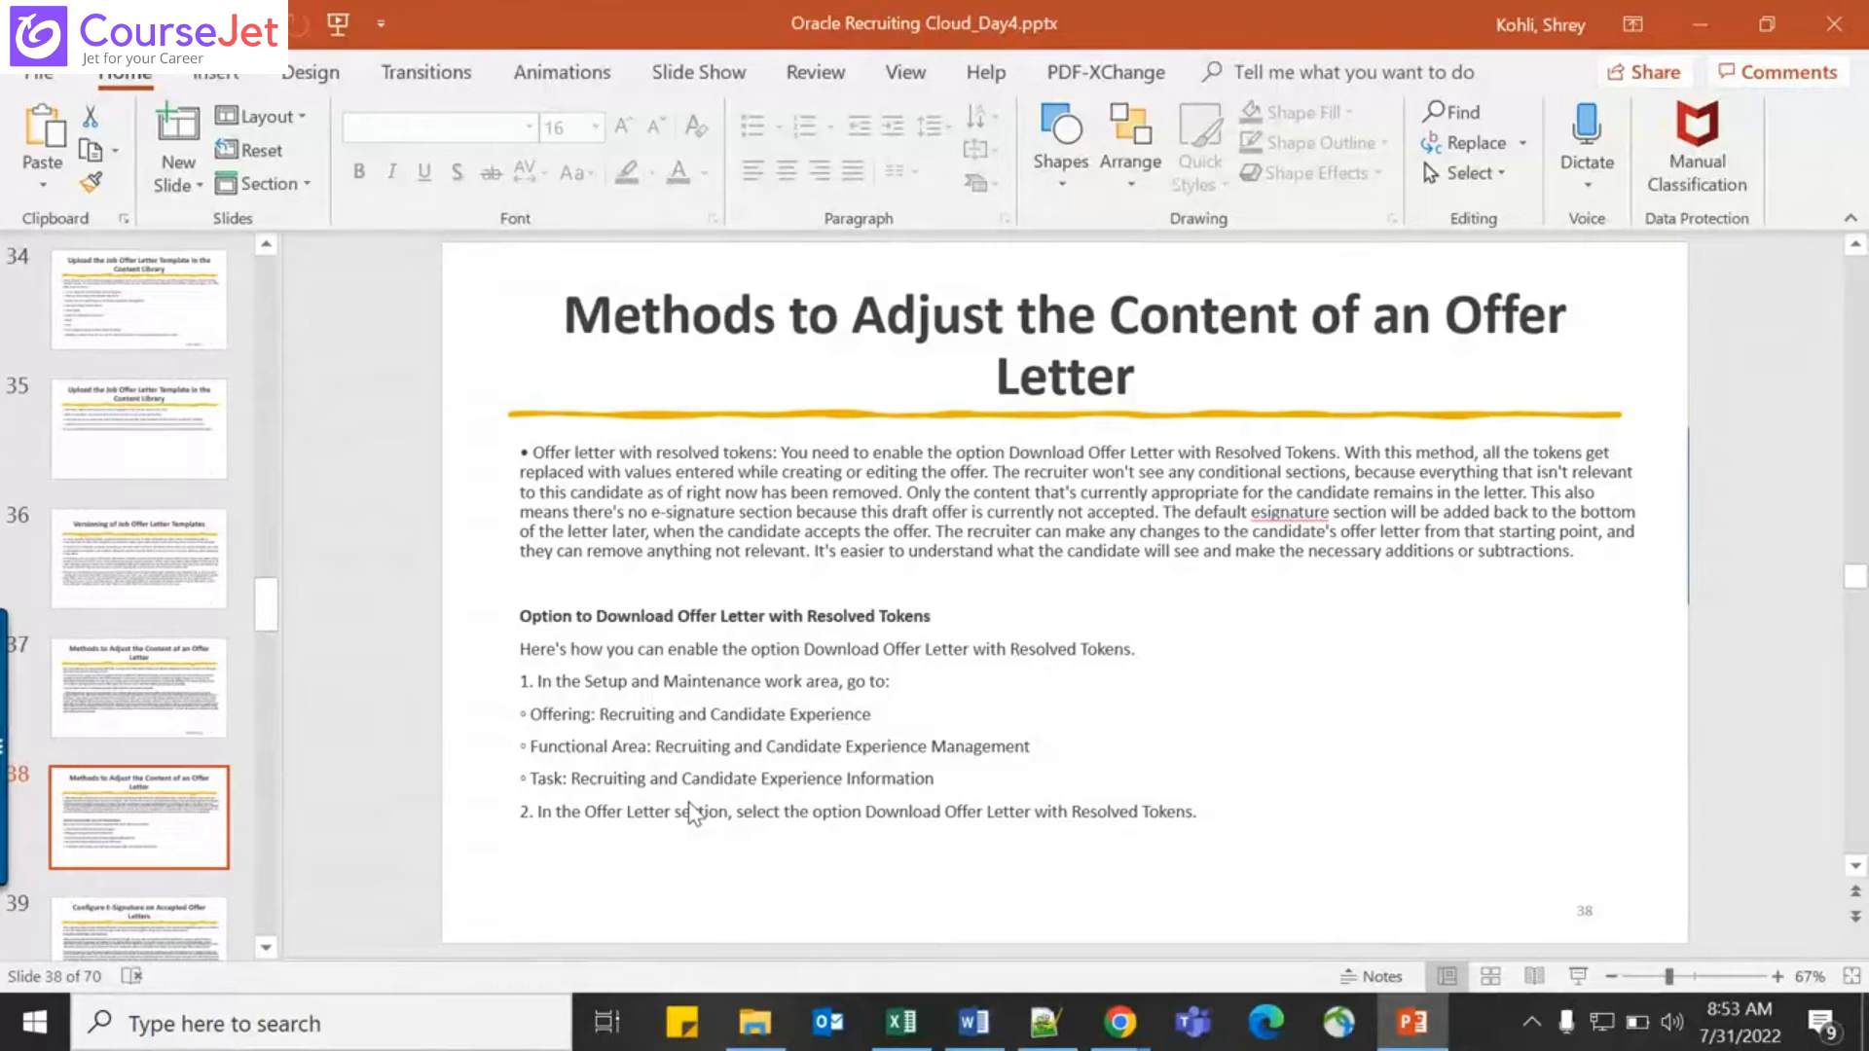
# Step: Switch back to Oracle Cloud in Chrome and return from the content item to the Recruiting and Candidate Experience setup page
pyautogui.hotkey('alt', 'Tab')
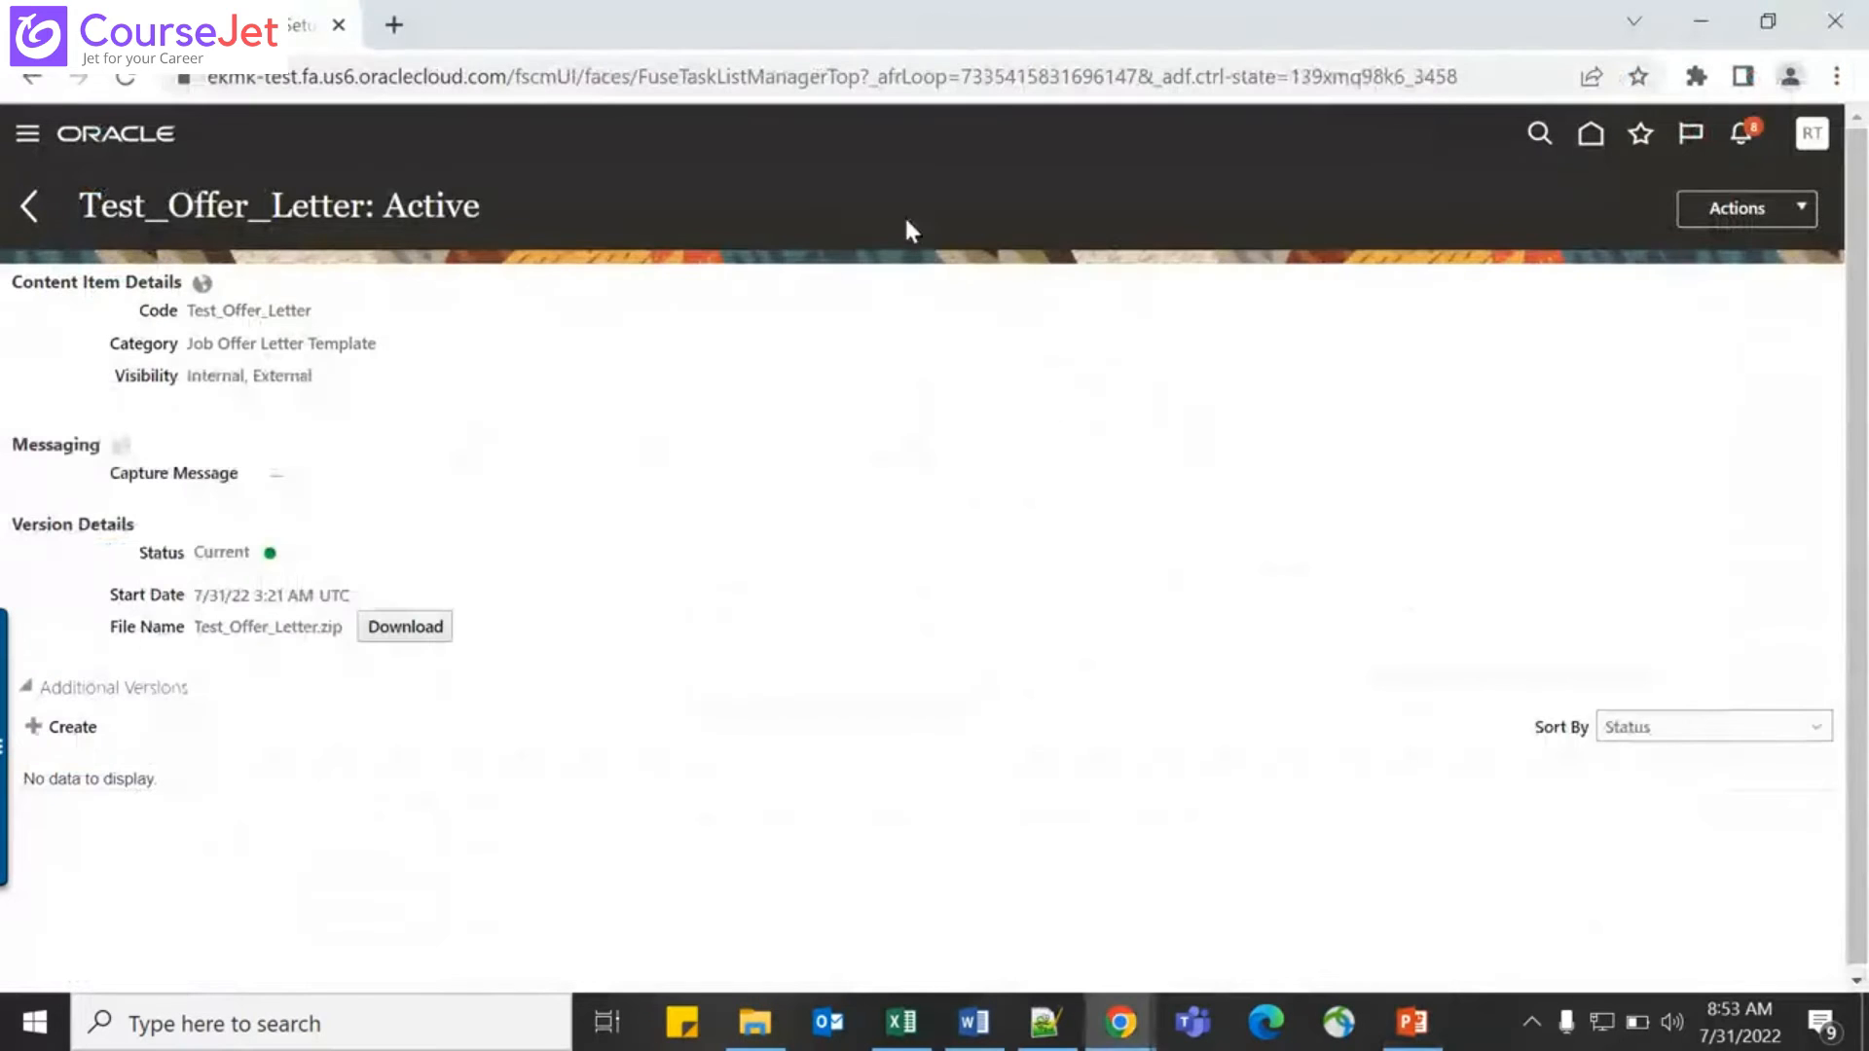
pyautogui.click(29, 207)
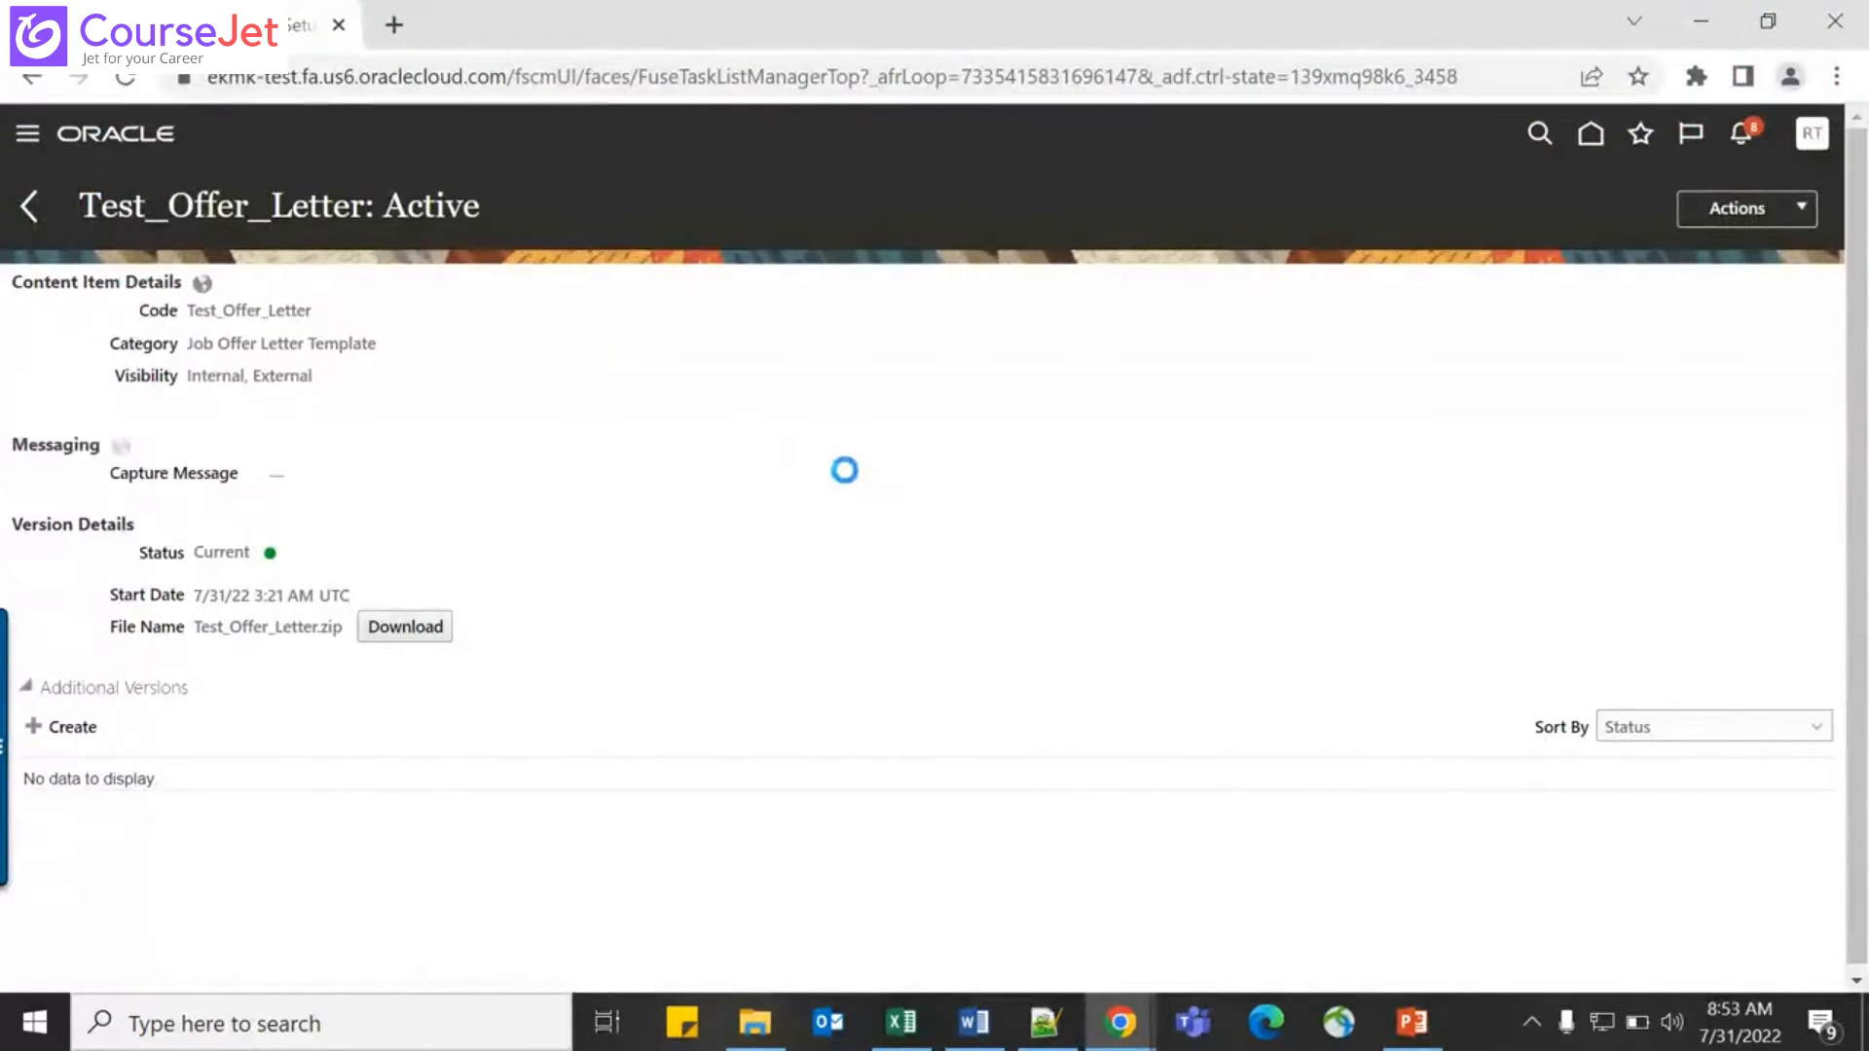
pyautogui.click(32, 216)
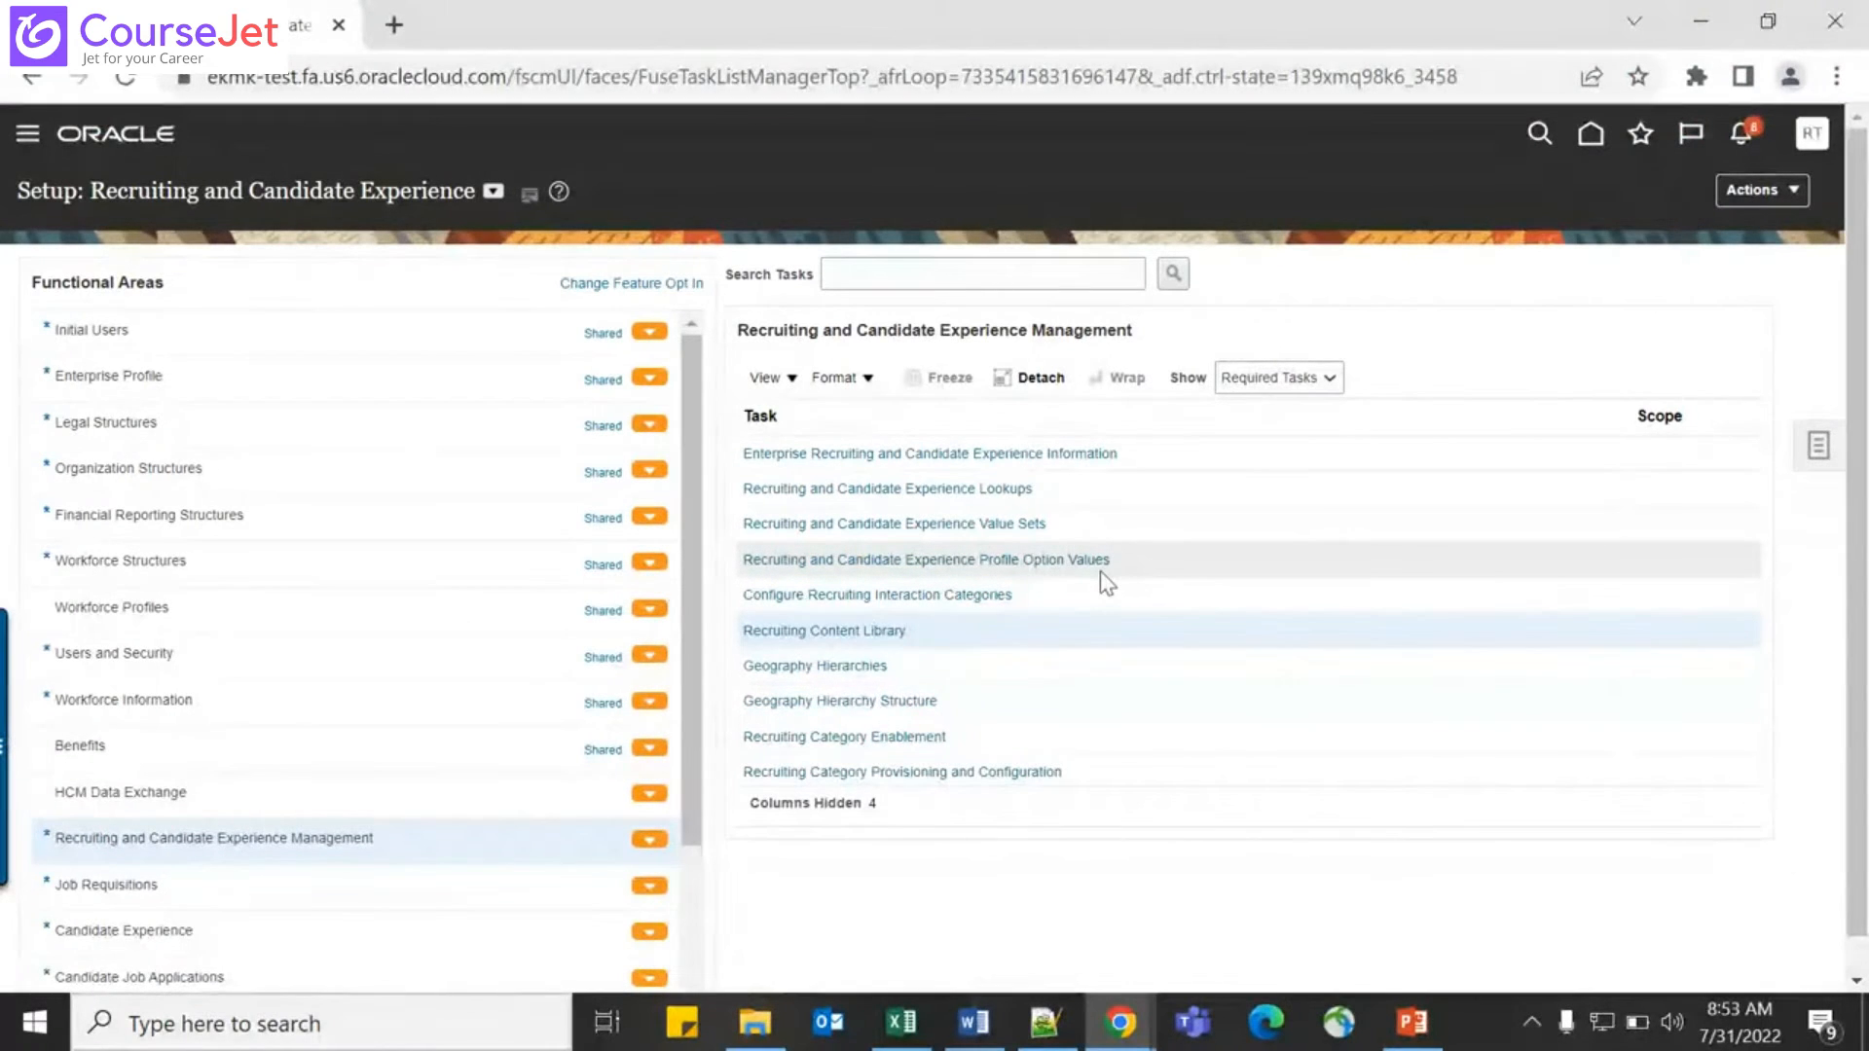
# Step: Show all tasks for the Recruiting and Candidate Experience Management functional area and look through the list
pyautogui.scroll(-1, 1100, 571)
pyautogui.click(1277, 361)
pyautogui.click(1277, 381)
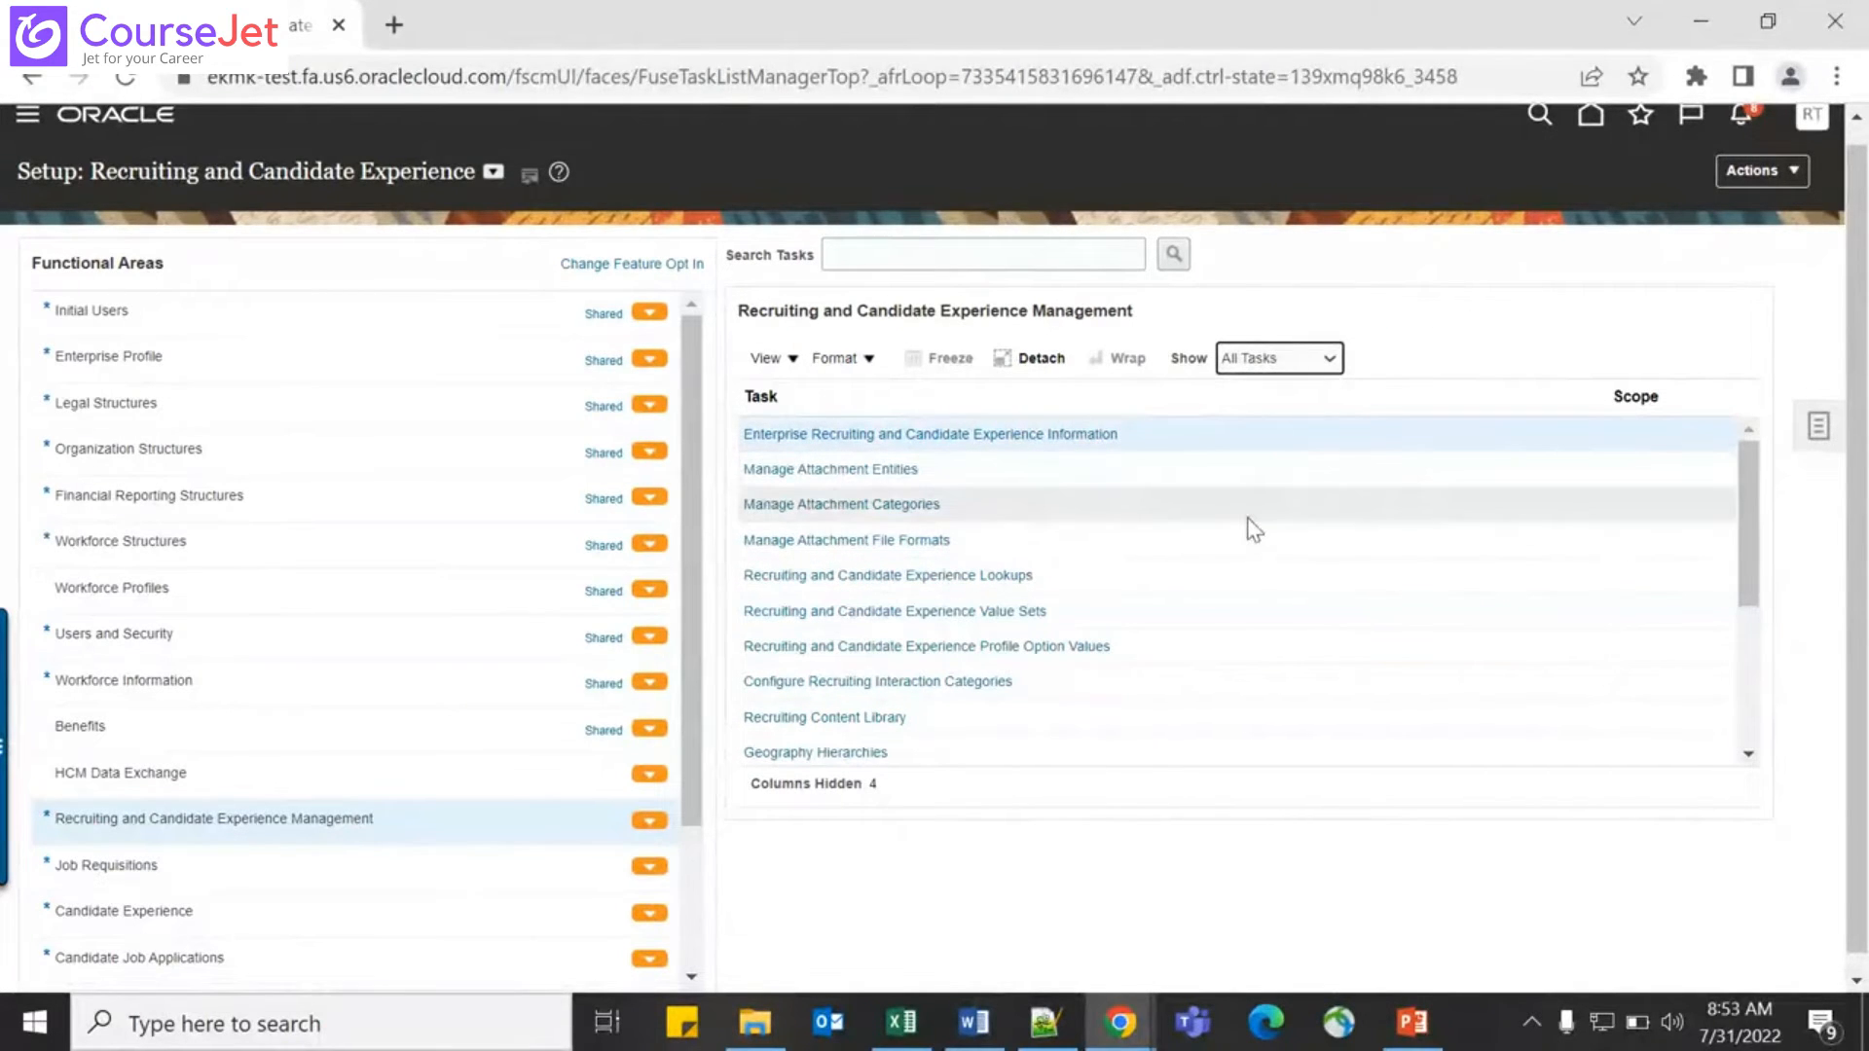
pyautogui.scroll(-5, 1254, 529)
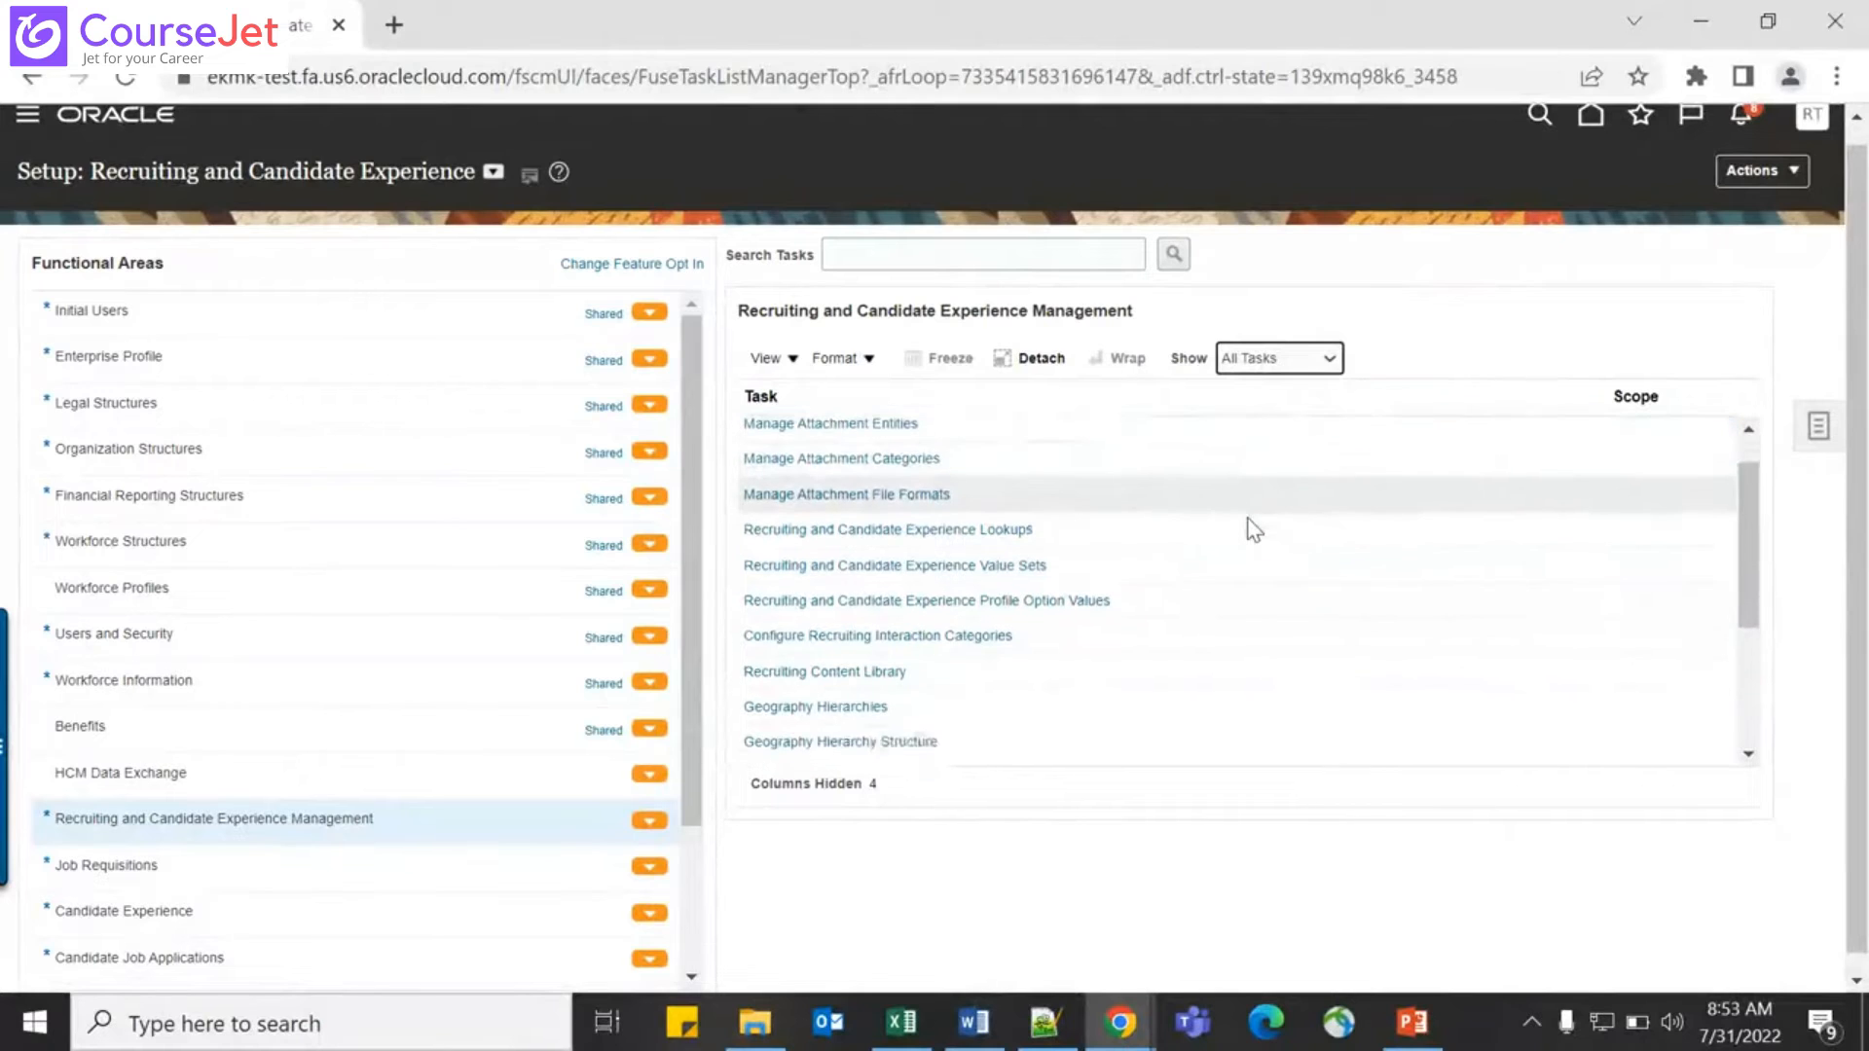
pyautogui.scroll(-3, 1253, 529)
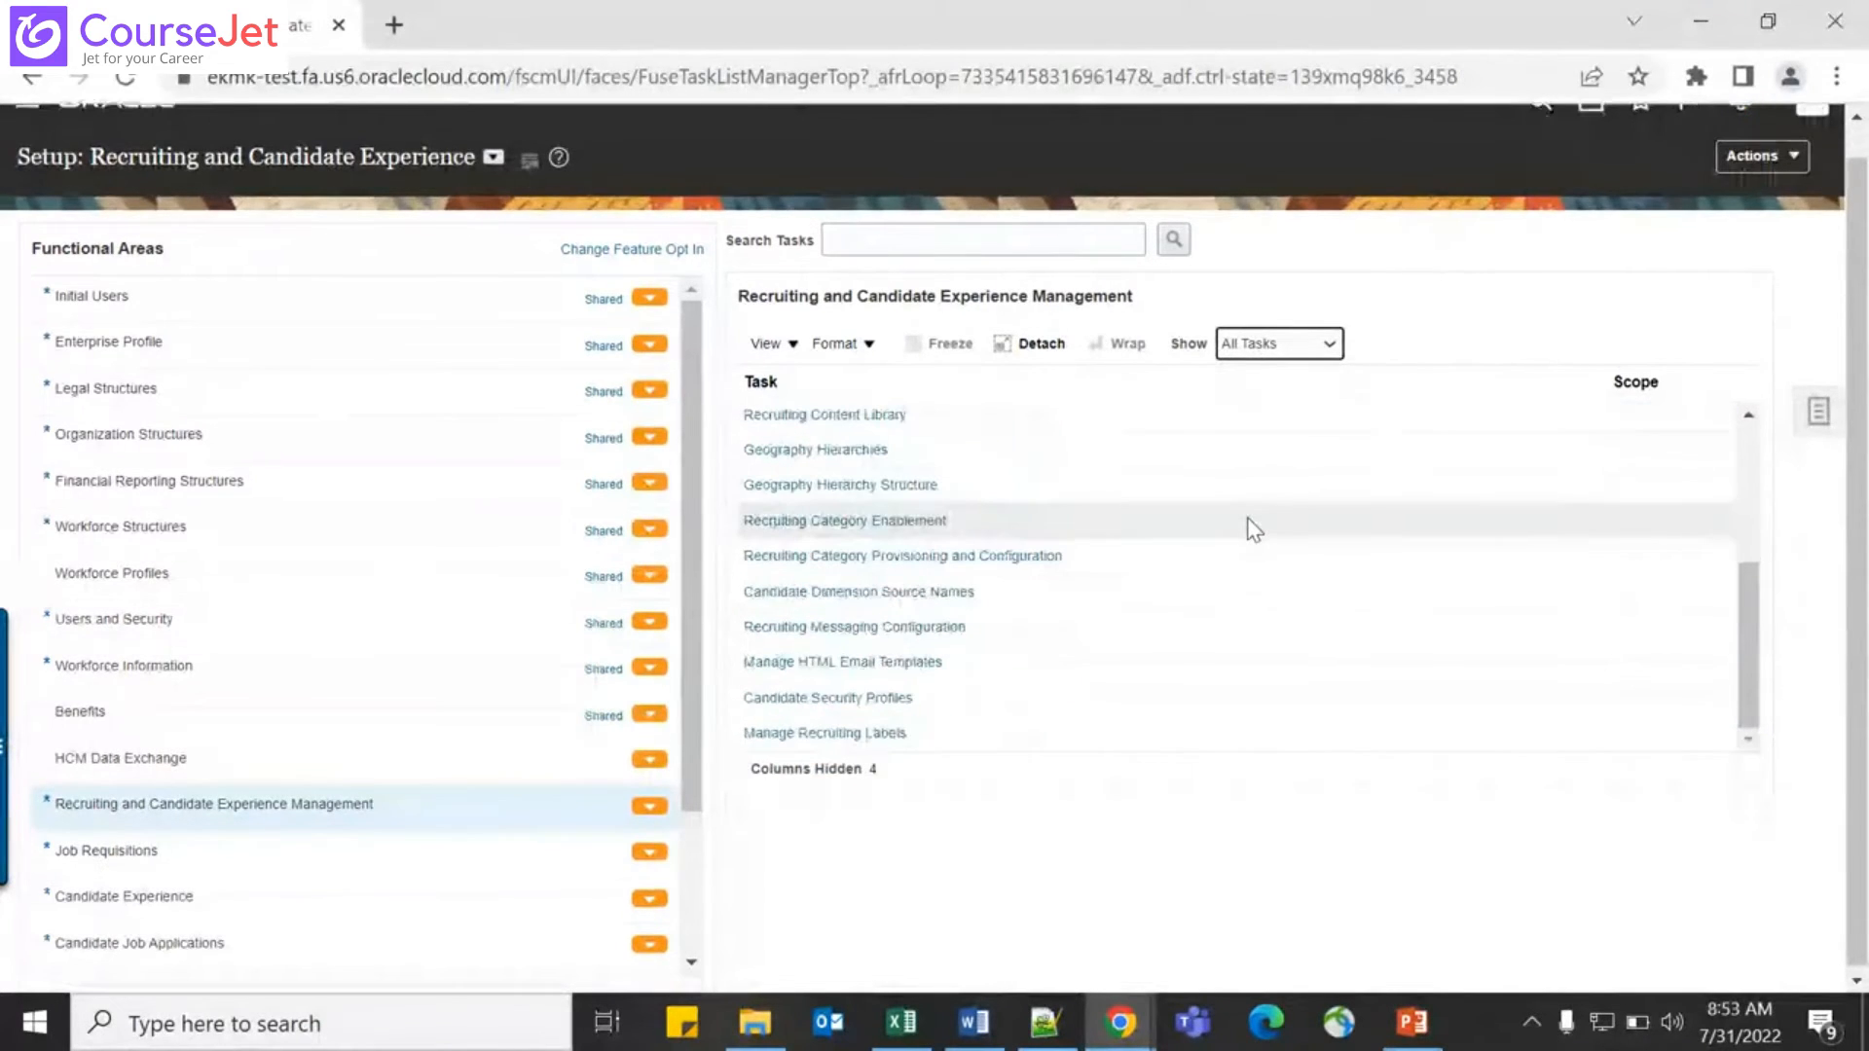
# Step: Recheck the slide's setup path for Download Offer Letter with Resolved Tokens, then look through the functional areas in Oracle Cloud
pyautogui.hotkey('alt', 'Tab')
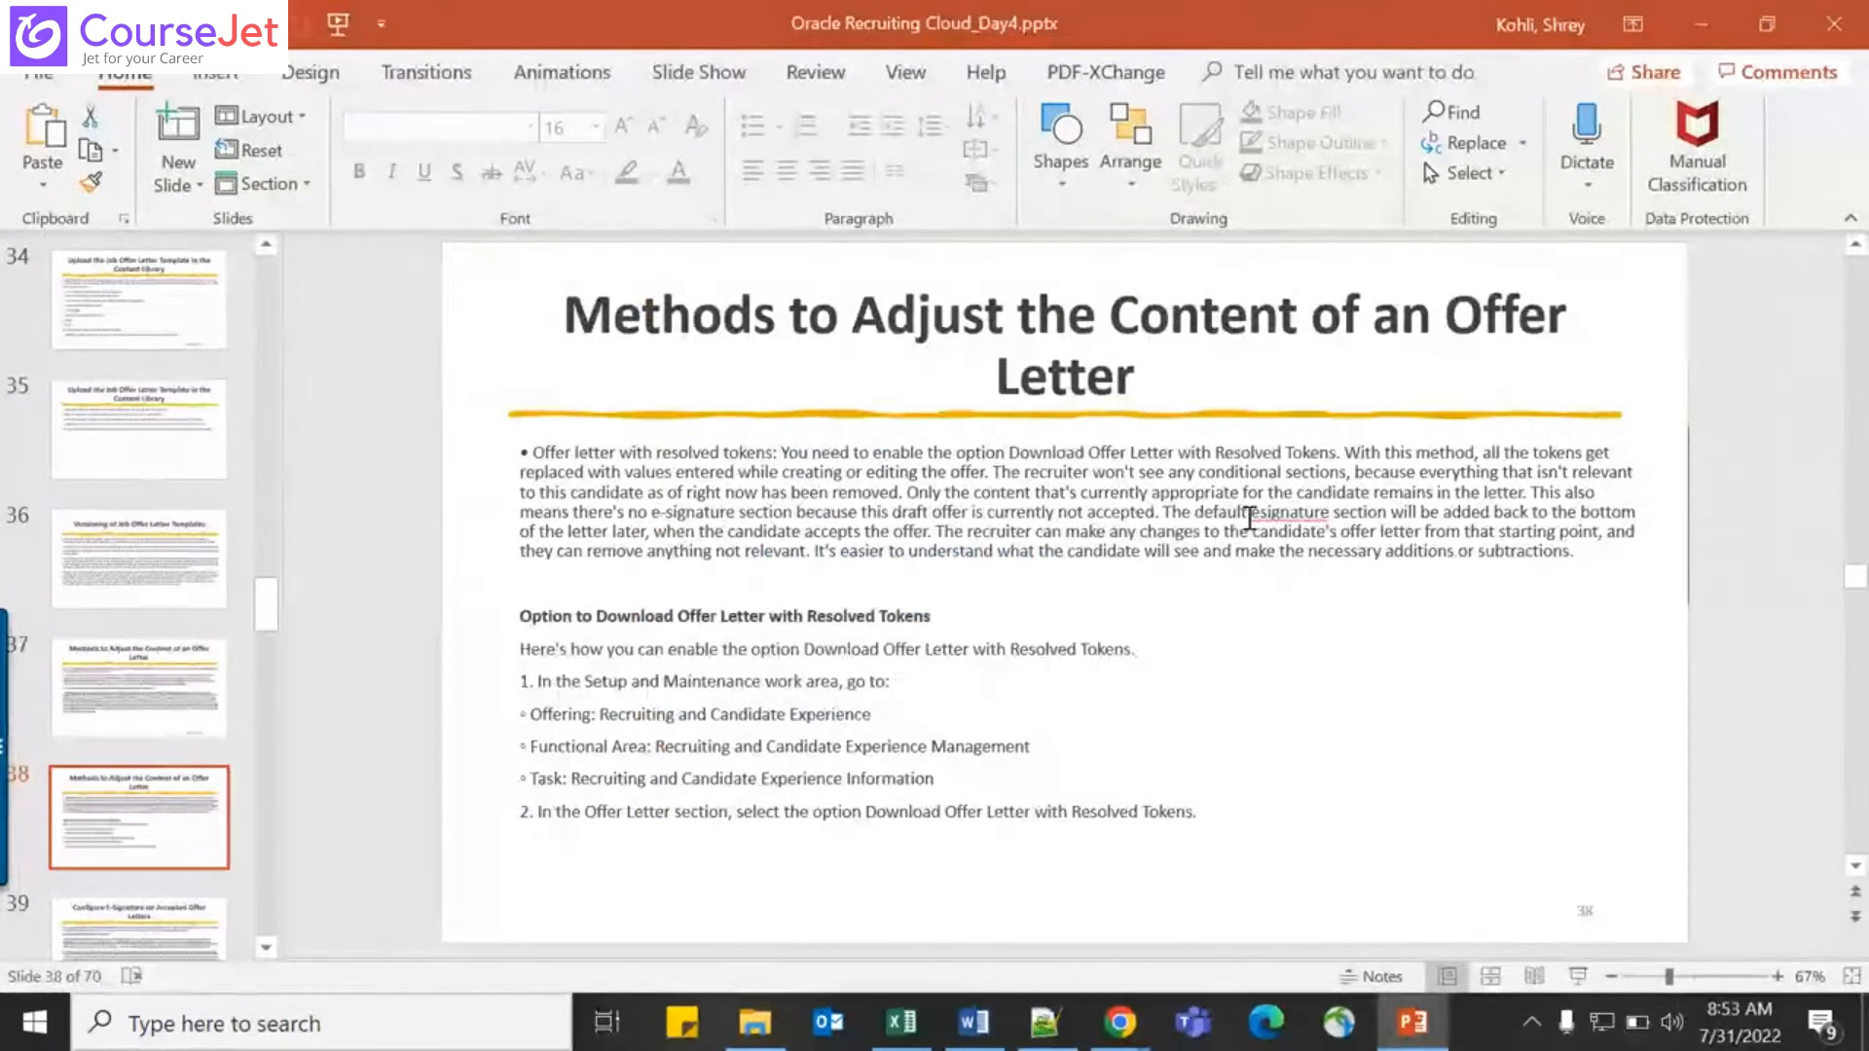
pyautogui.hotkey('alt', 'Tab')
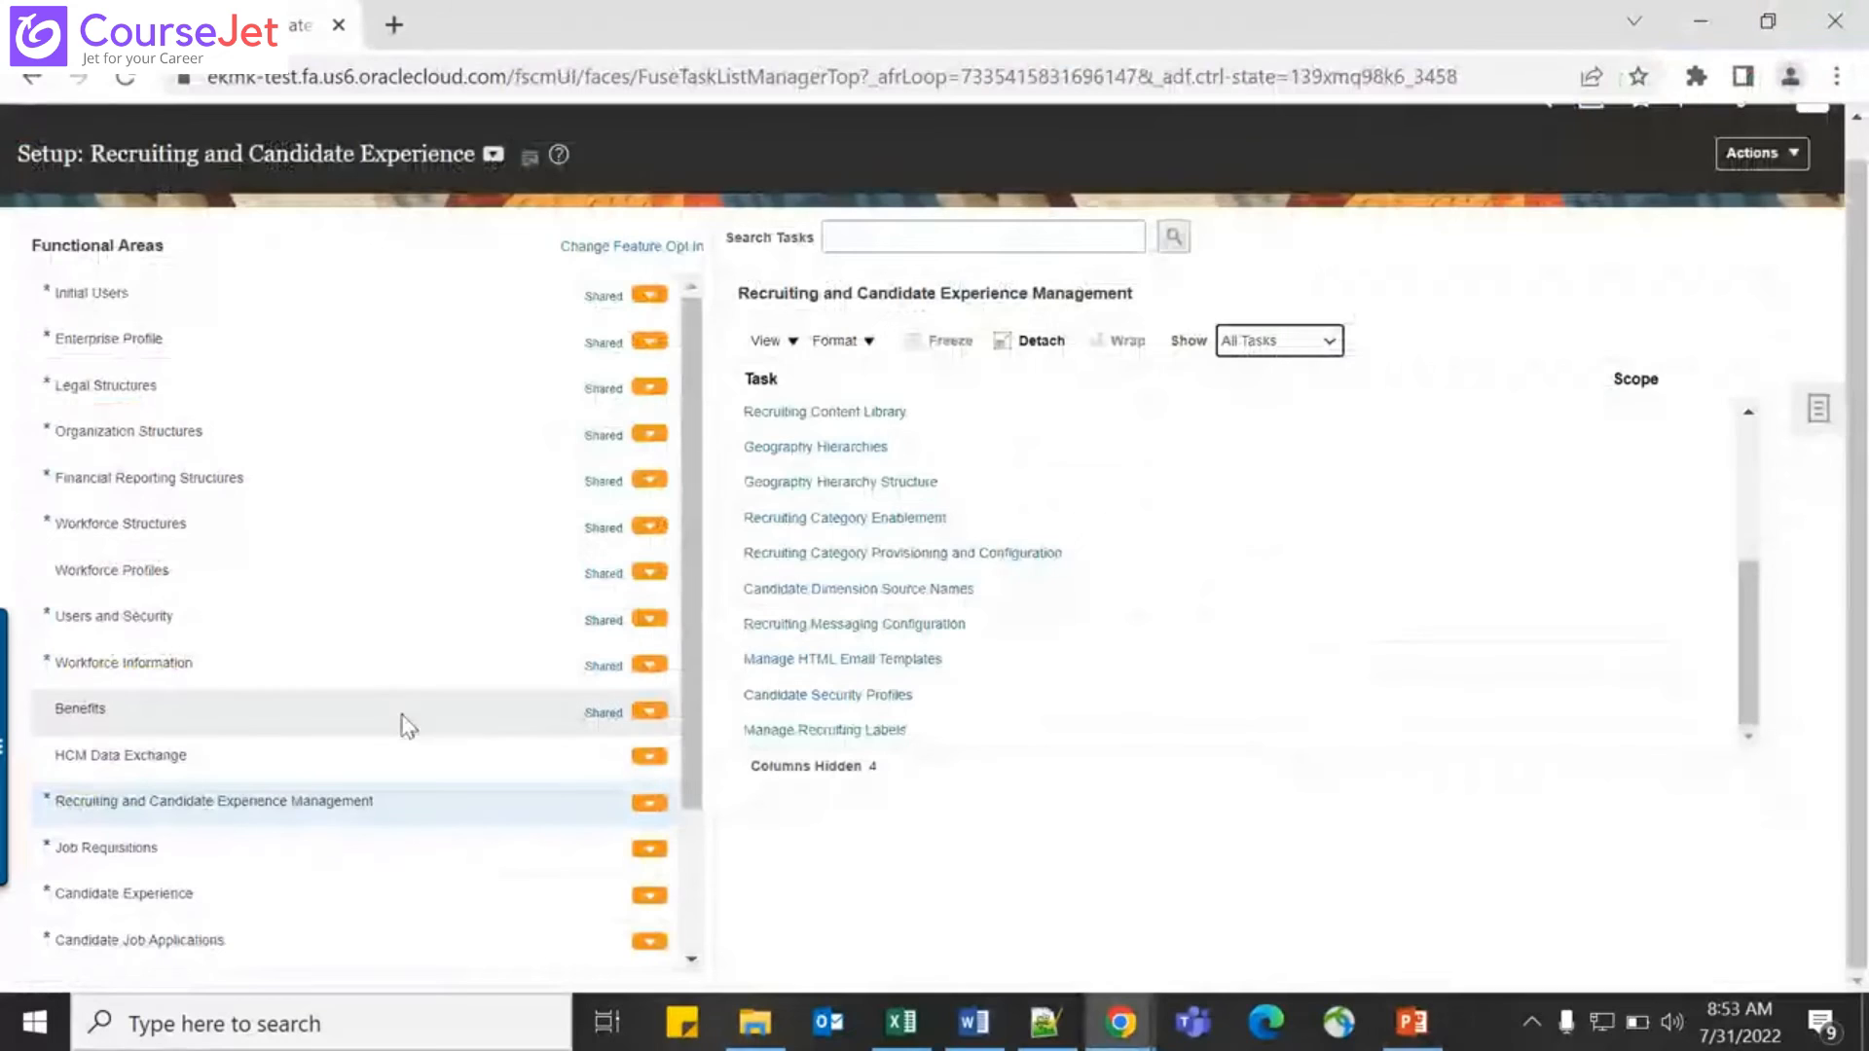
pyautogui.scroll(-2, 407, 726)
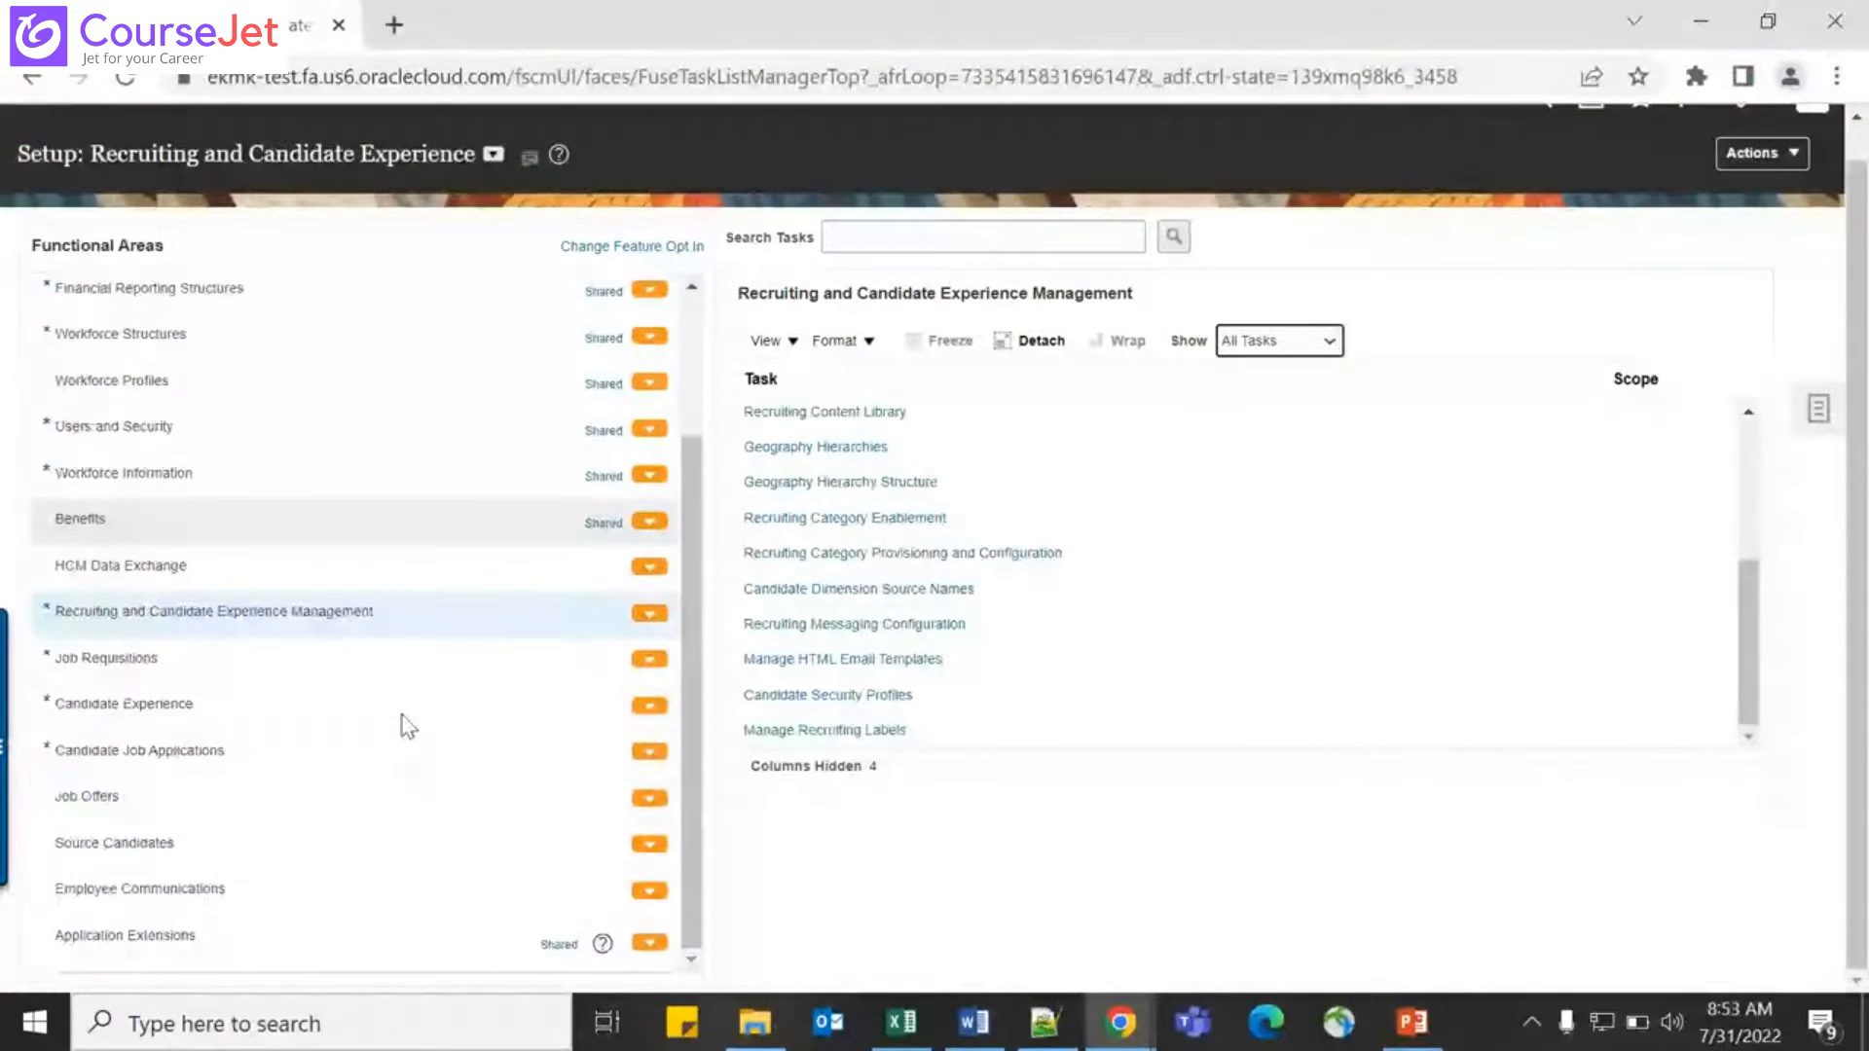
pyautogui.scroll(3, 406, 725)
# Step: Switch to the PowerPoint presentation and read the slide on configuring e-signature on accepted offer letters
pyautogui.hotkey('alt', 'Tab')
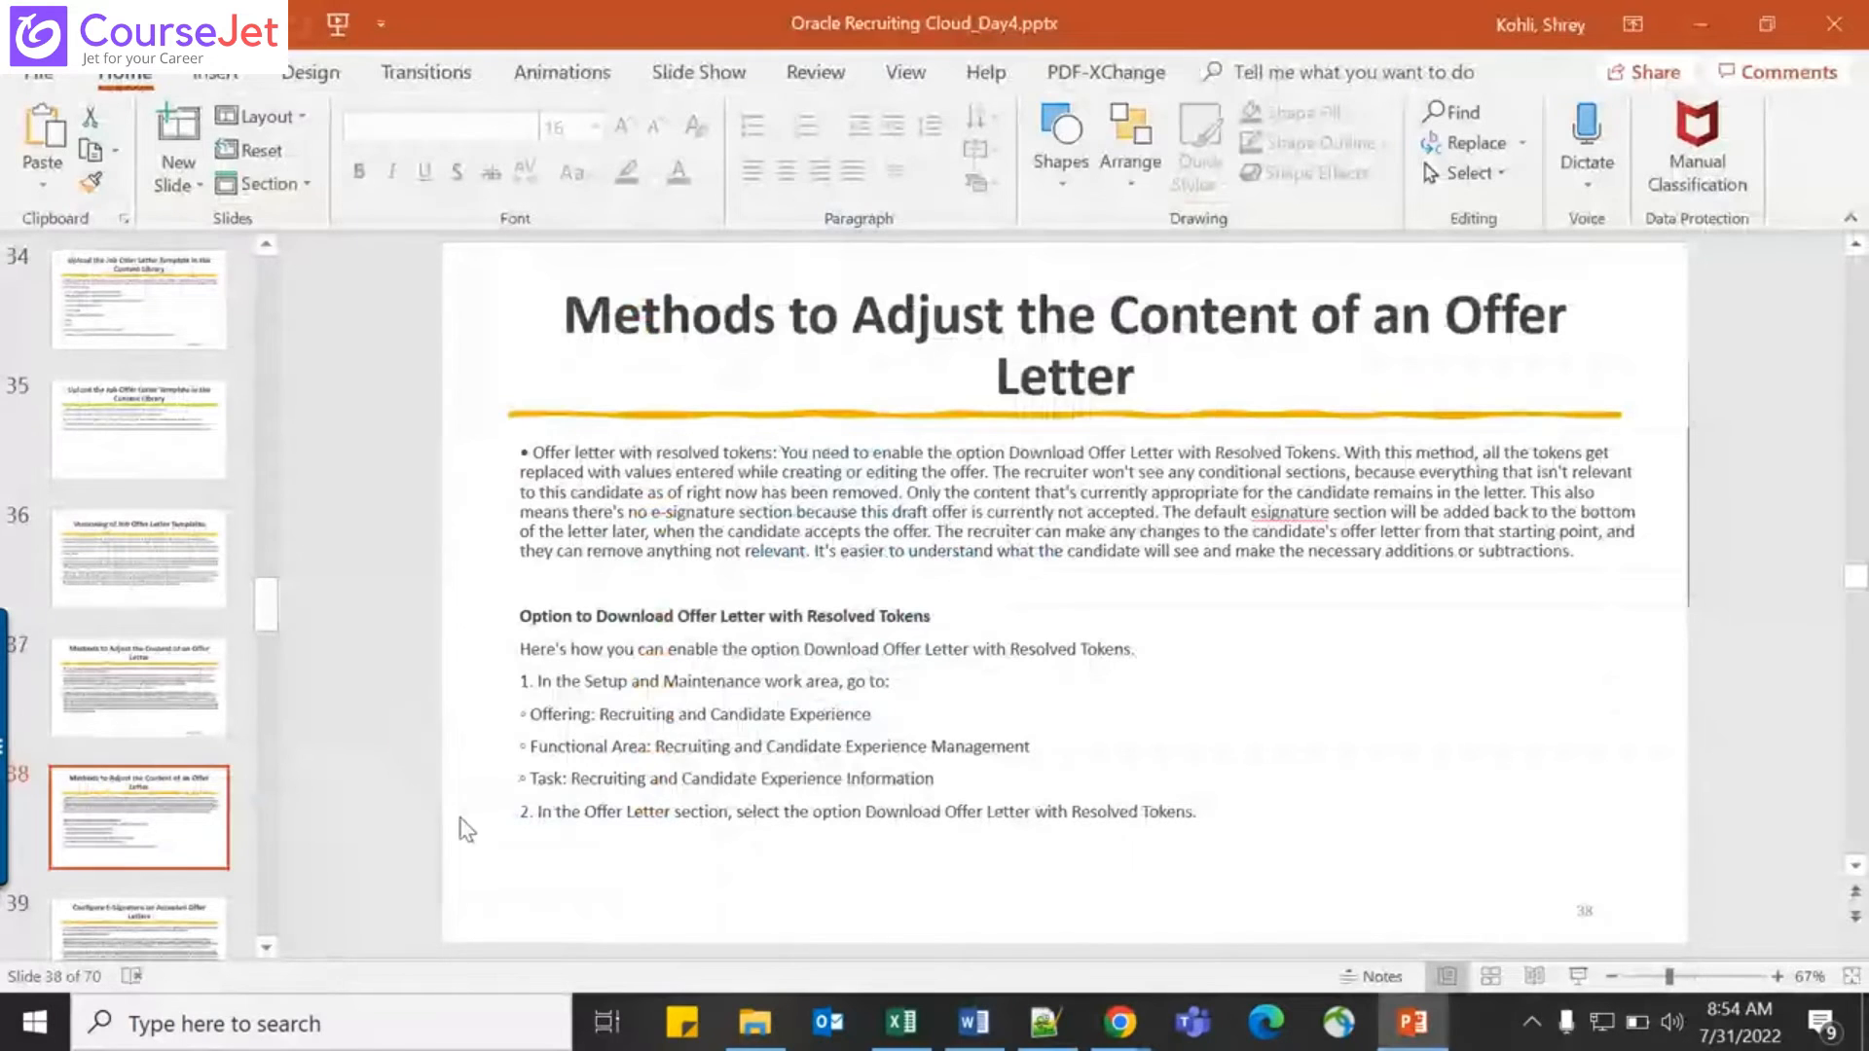
pyautogui.scroll(-1, 465, 829)
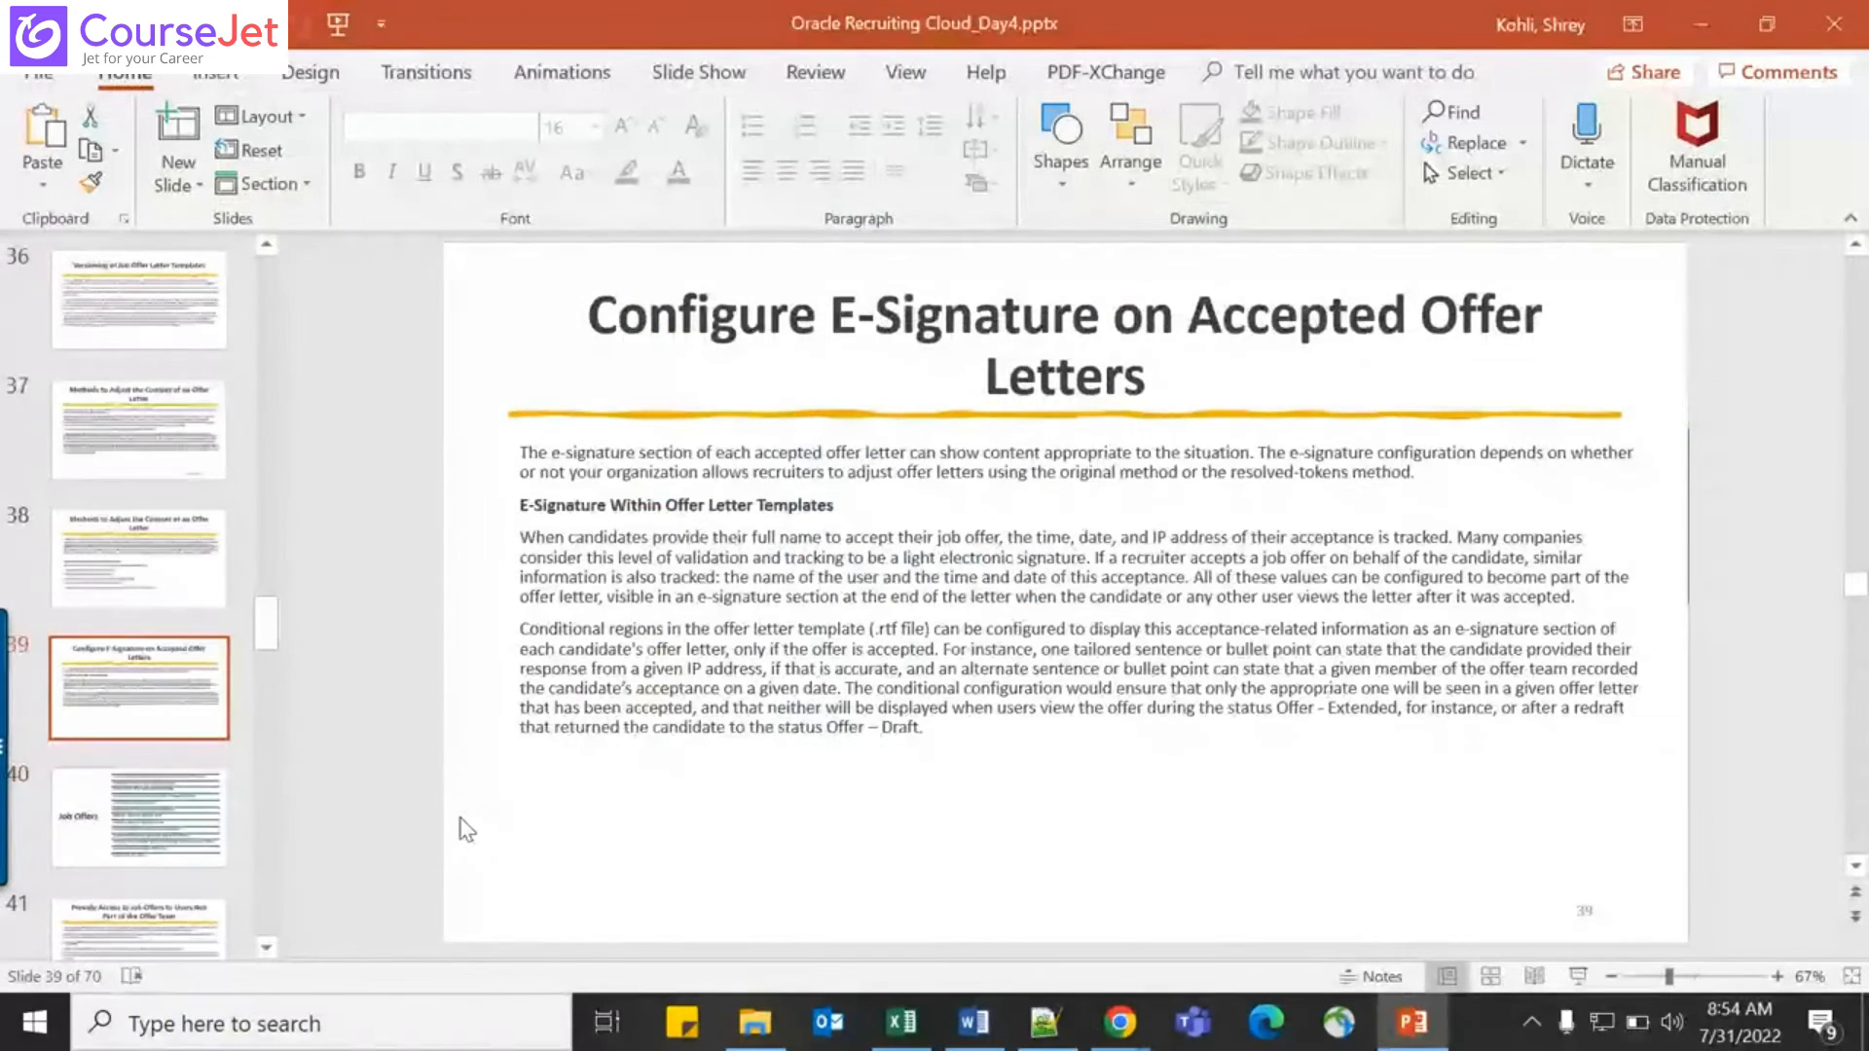
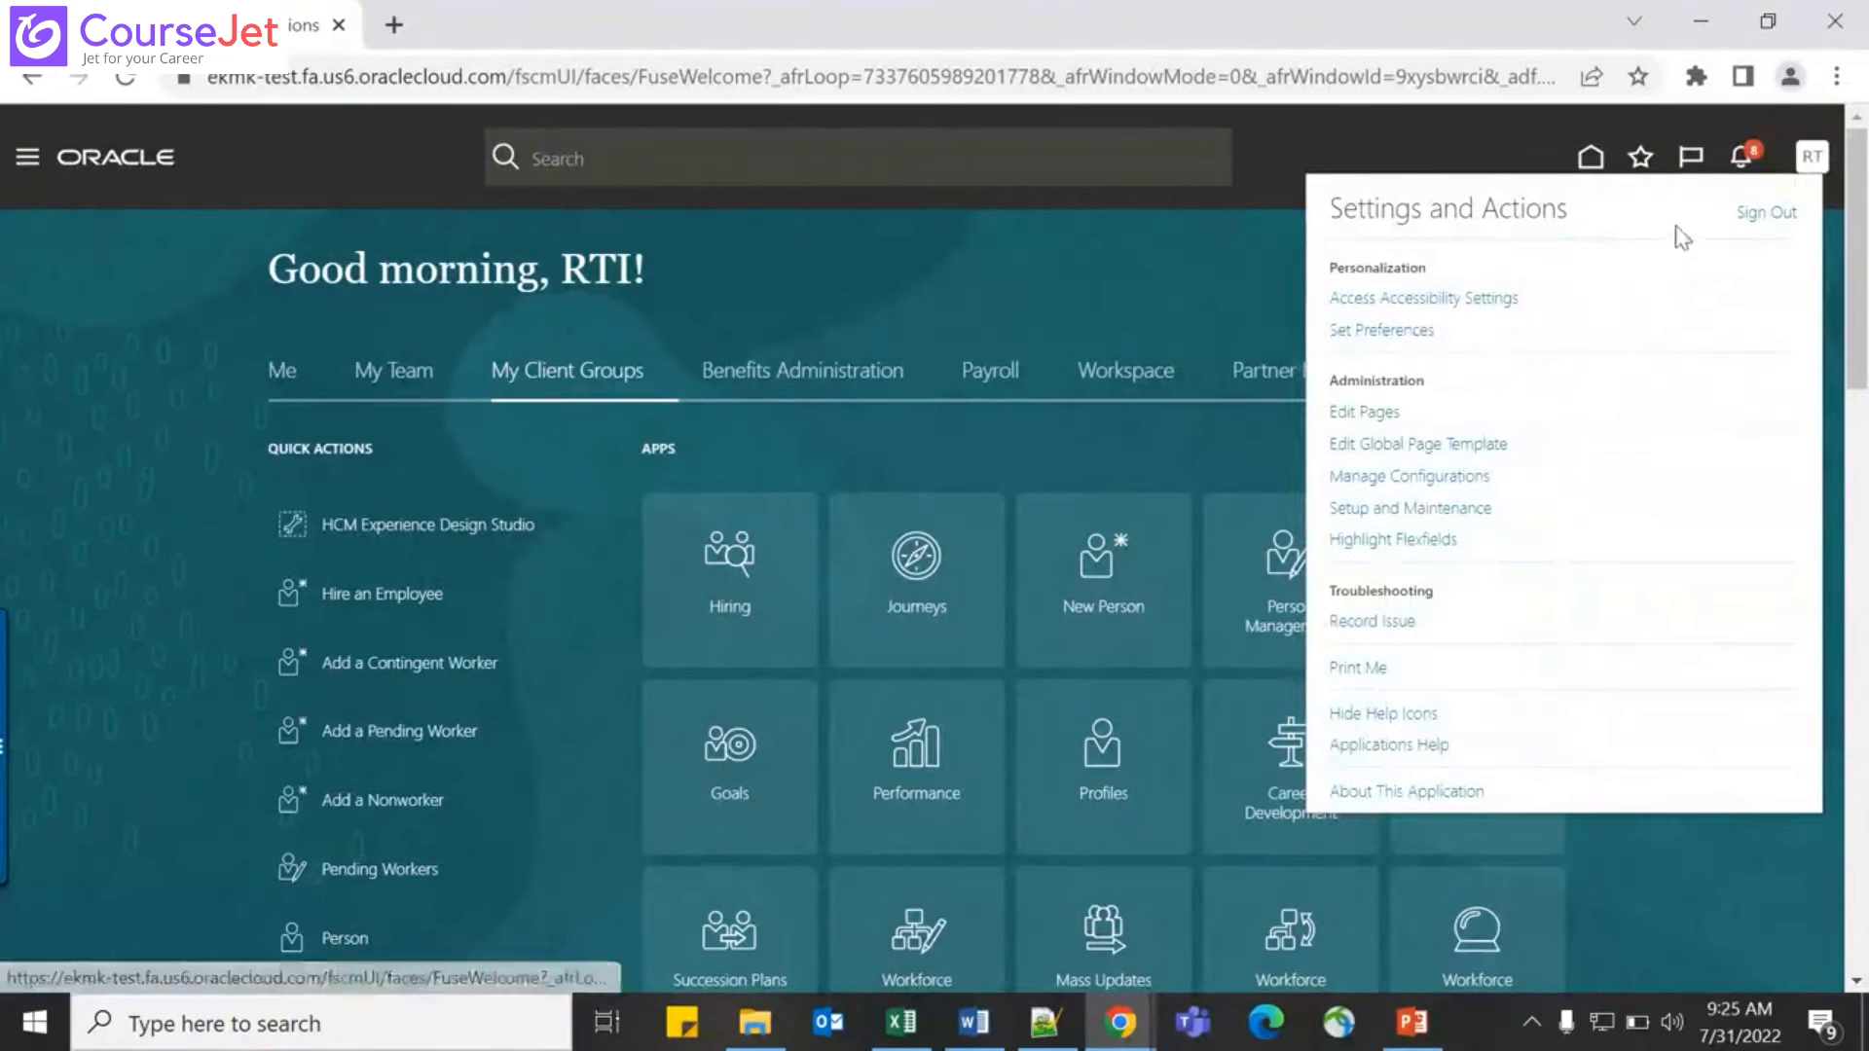
# Step: Open Setup and Maintenance, choose the Recruiting and Candidate Experience offering and show the tasks of its Job Offers functional area
pyautogui.click(1438, 508)
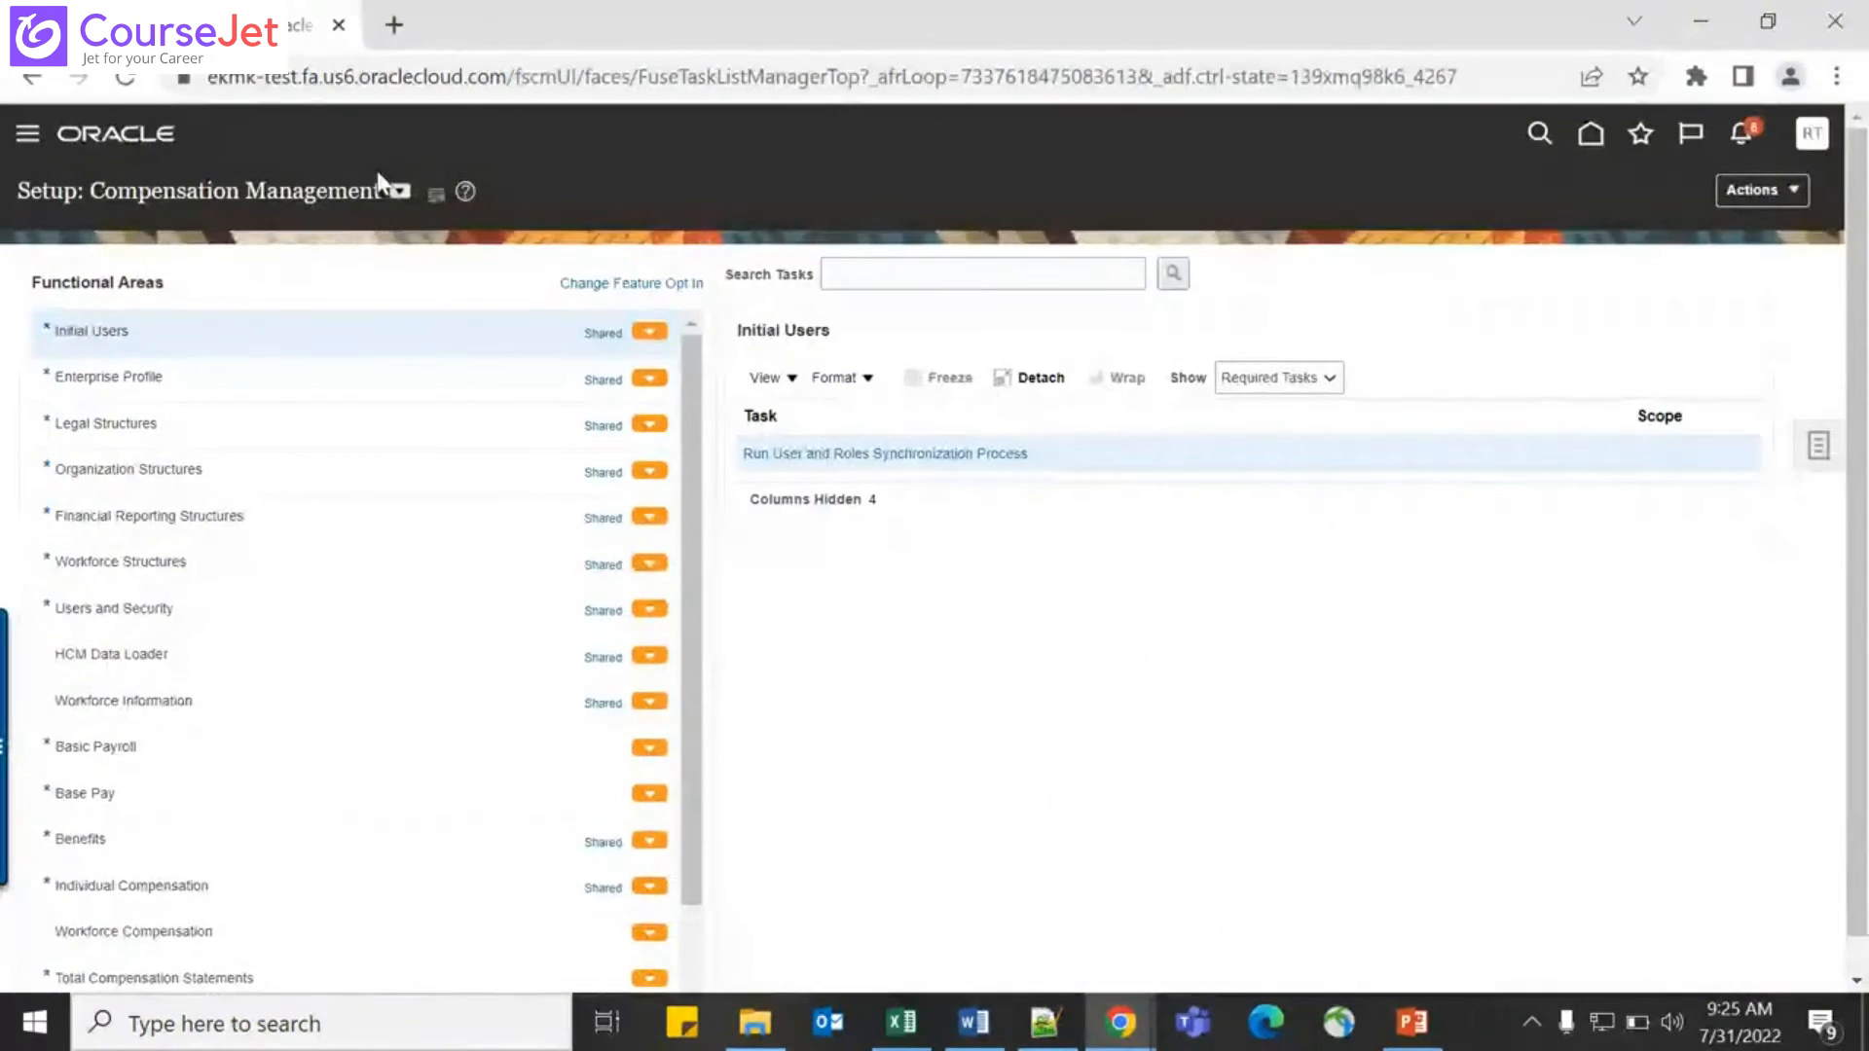
pyautogui.click(401, 194)
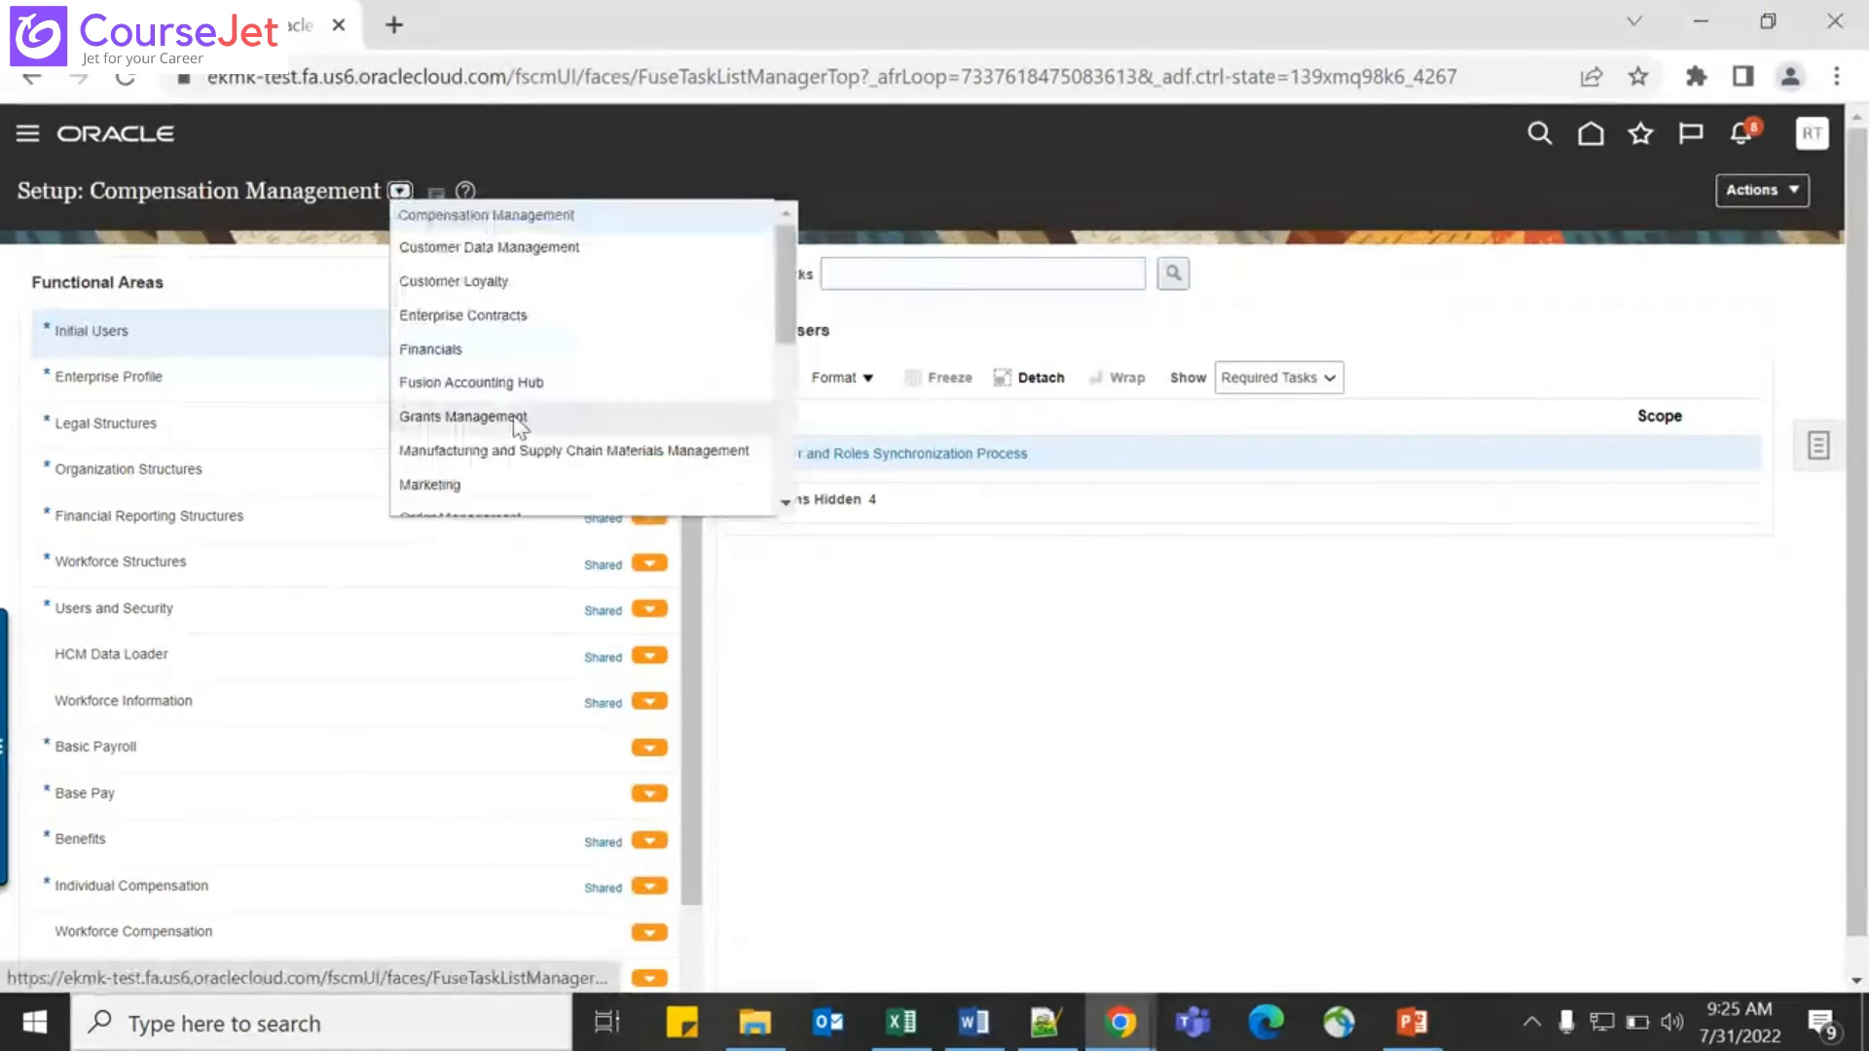
pyautogui.scroll(-5, 514, 419)
pyautogui.click(644, 324)
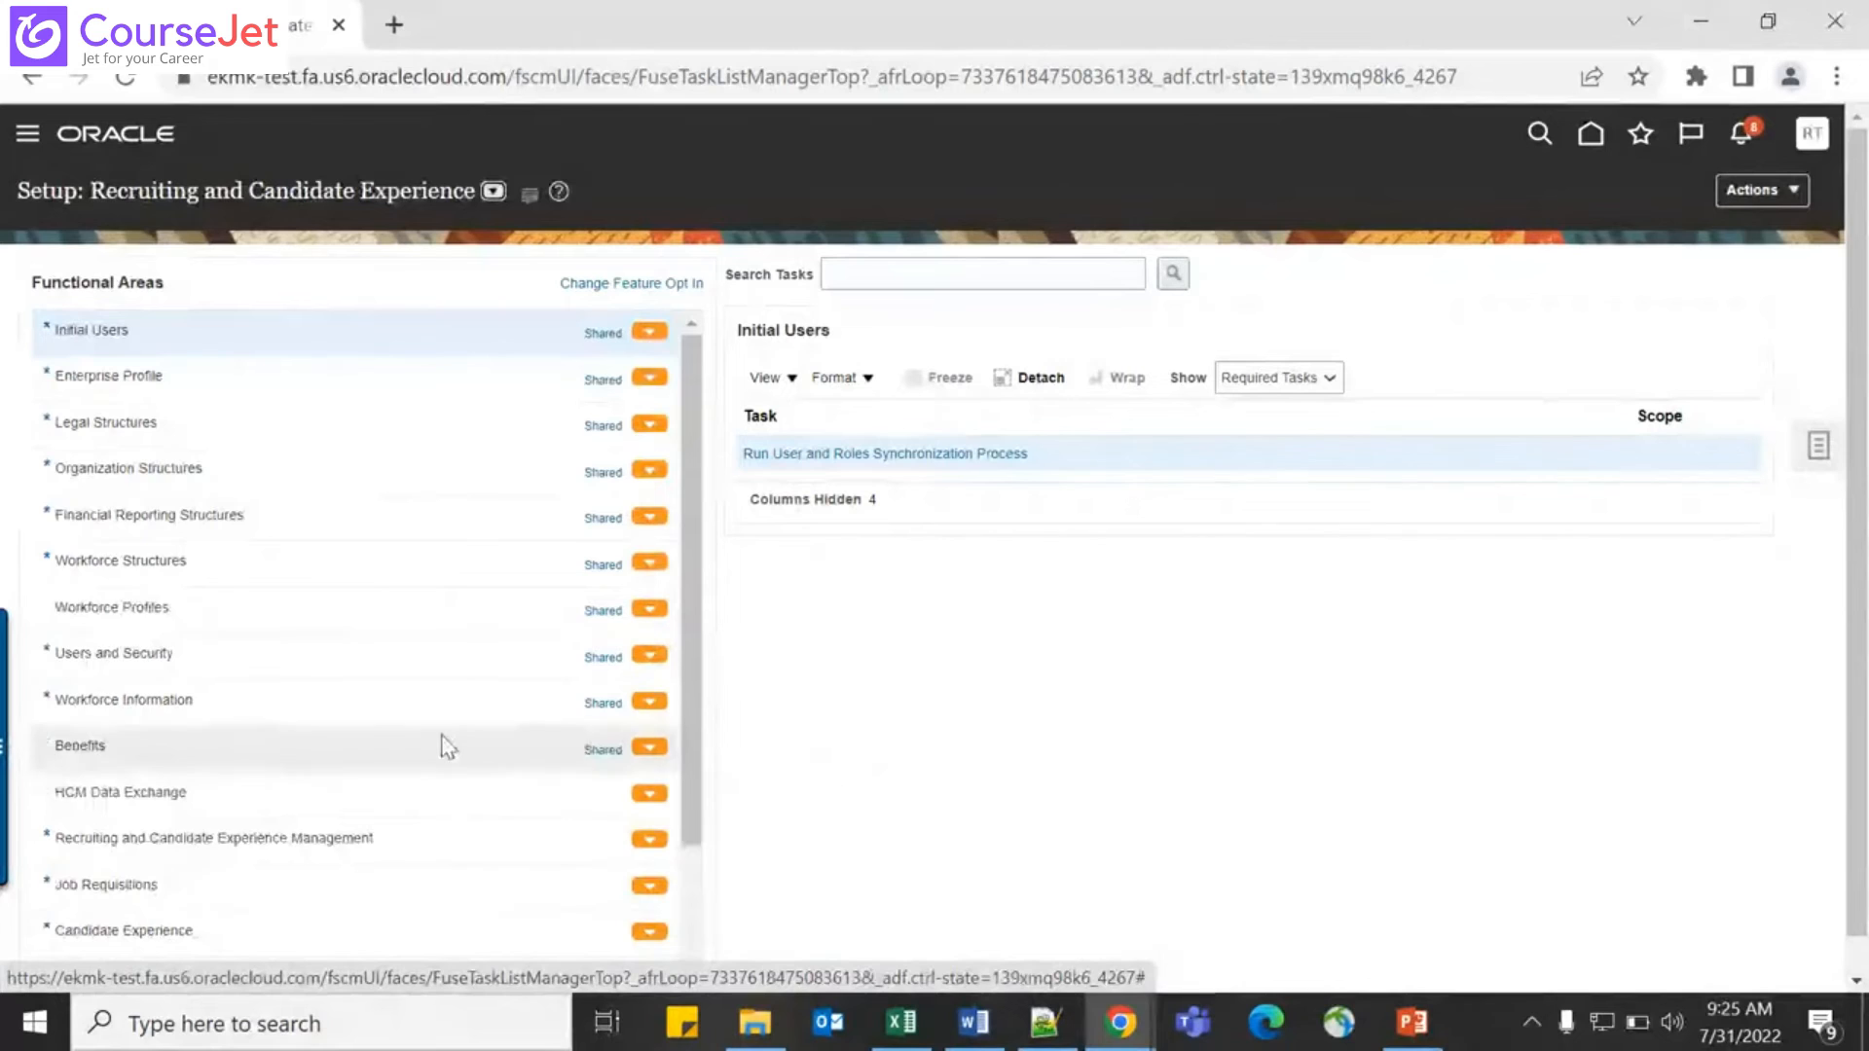
pyautogui.scroll(-2, 442, 743)
pyautogui.click(389, 833)
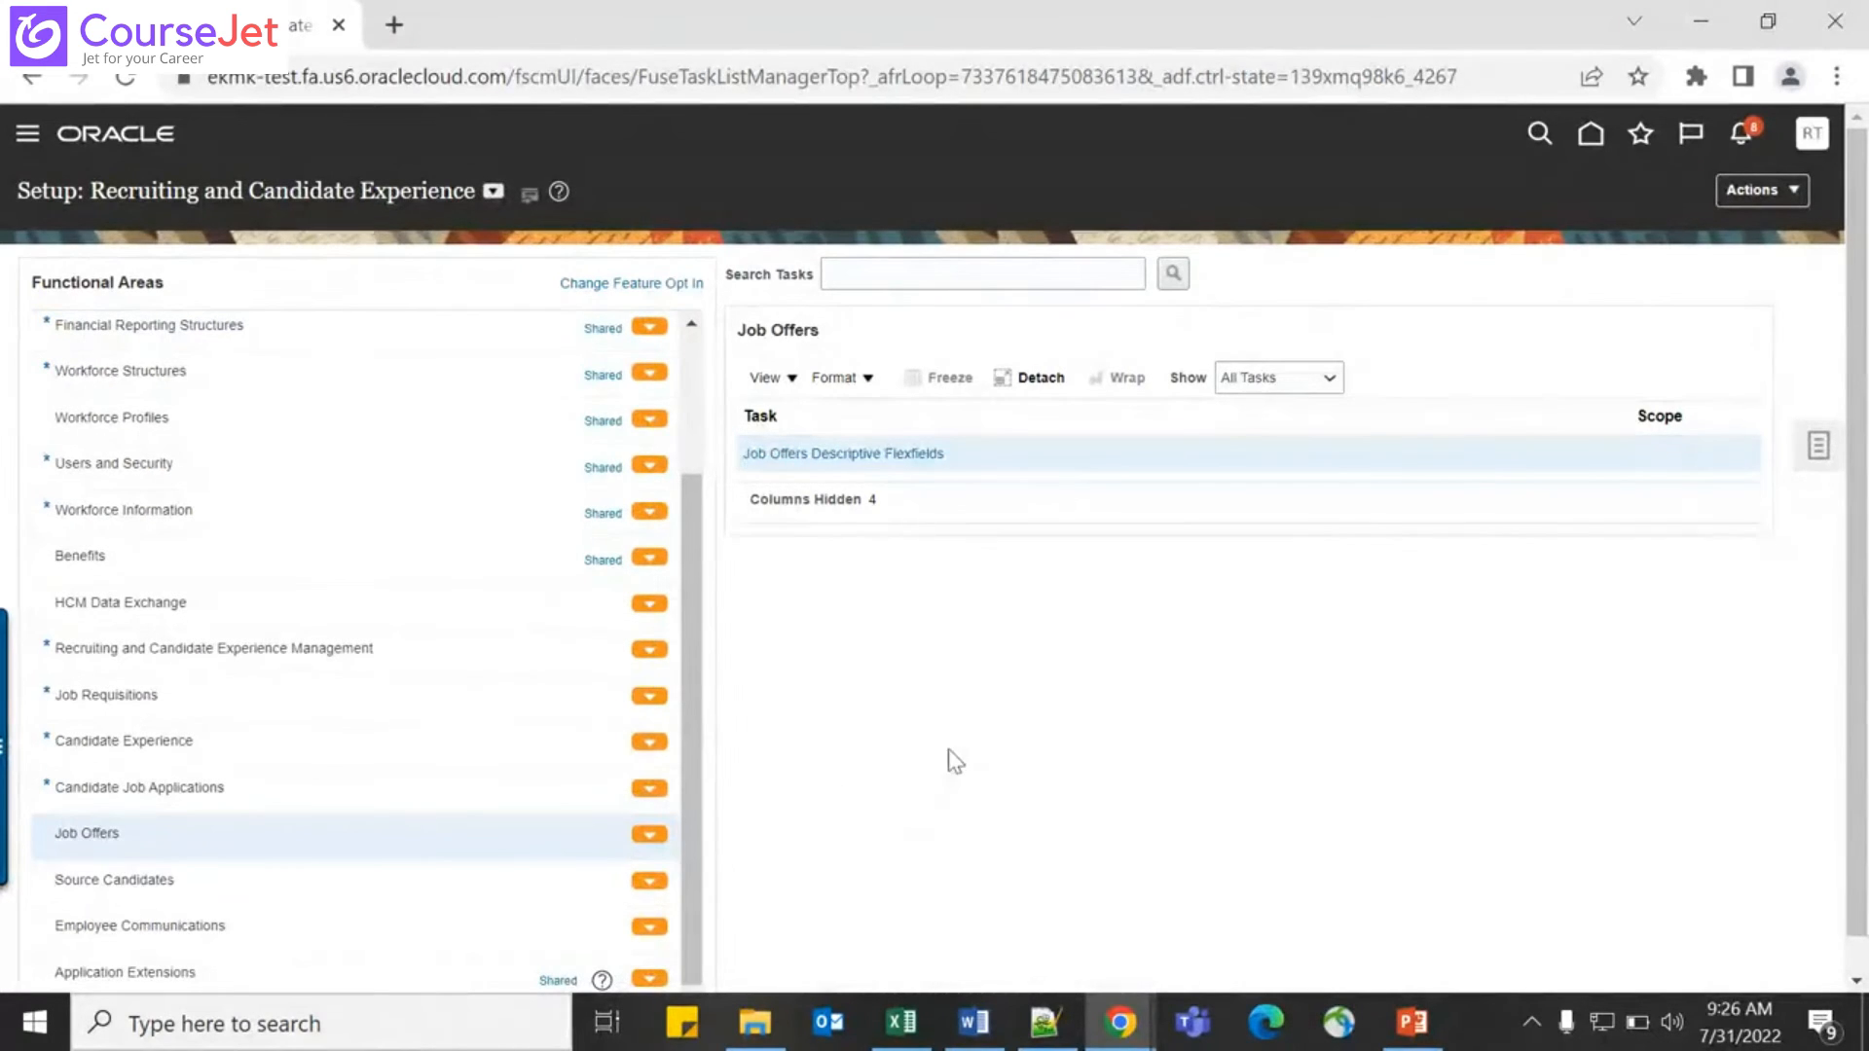
# Step: Open the Job Offer Descriptive Flexfield for editing through the Job Offers Descriptive Flexfields task and start a new global segment
pyautogui.click(883, 455)
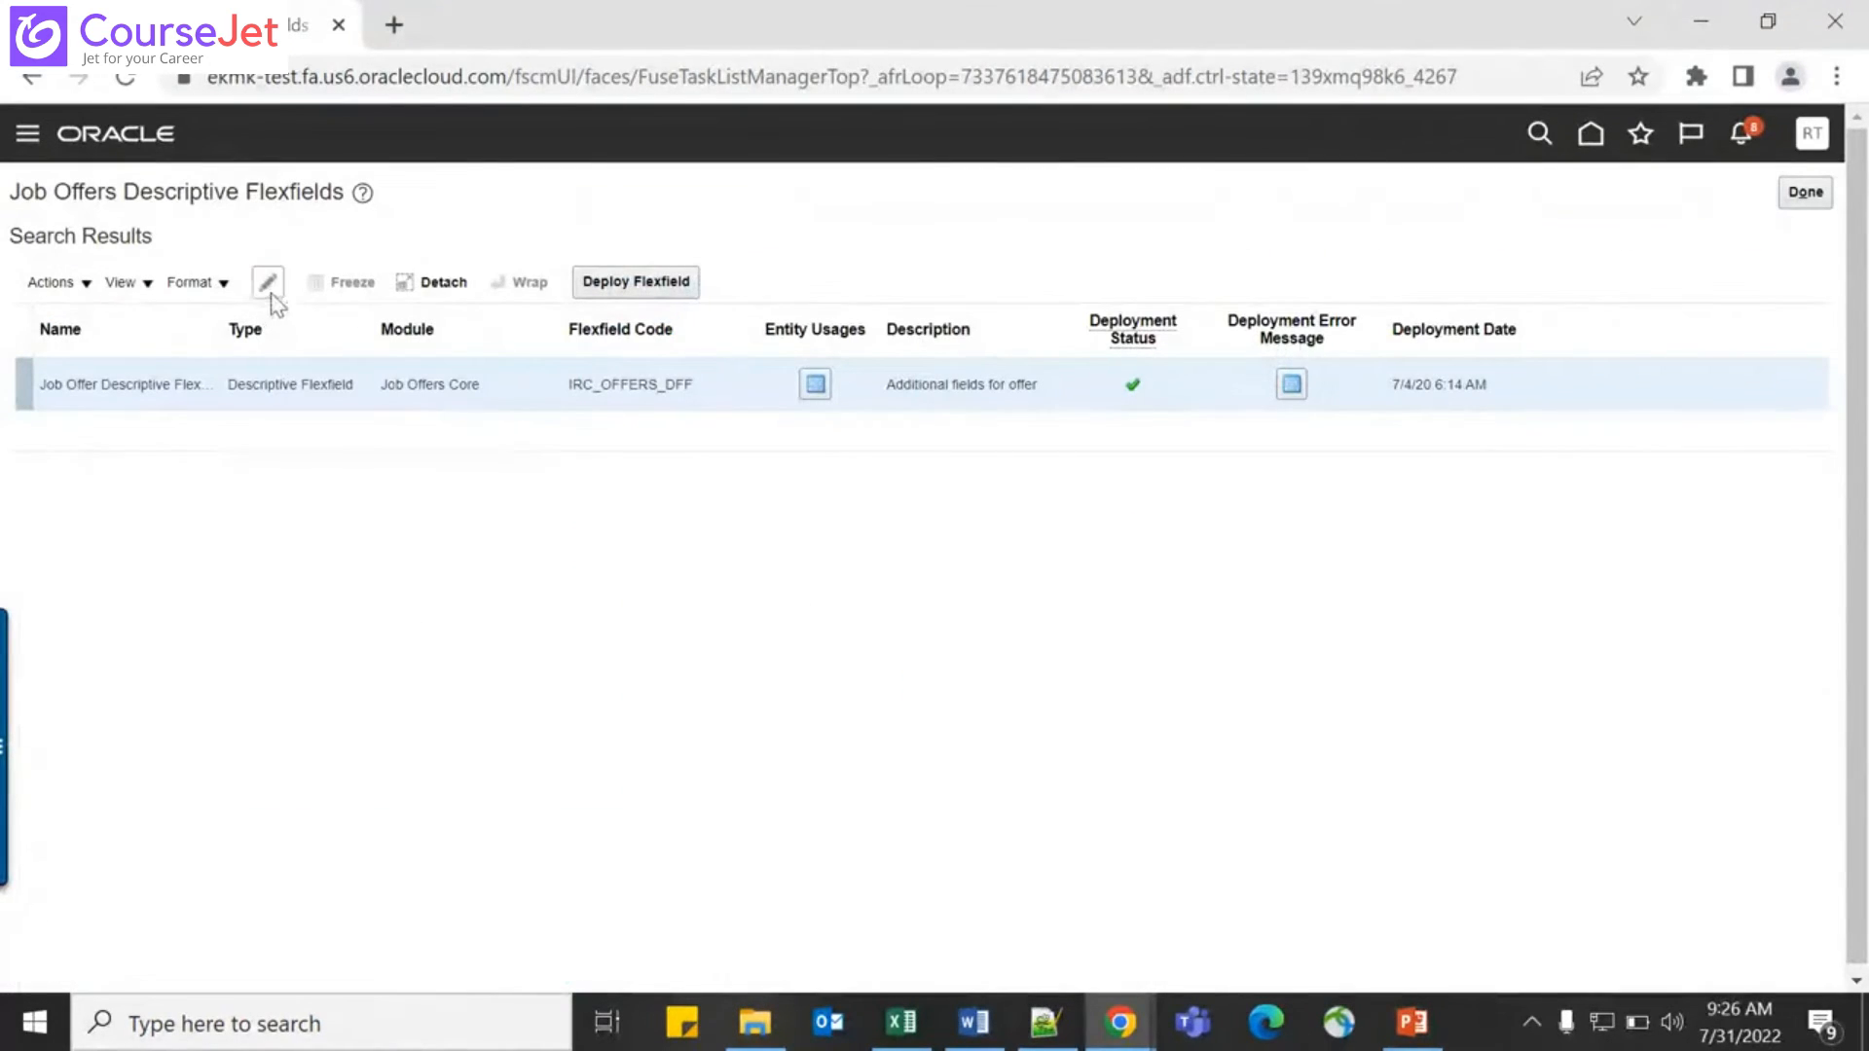
pyautogui.click(267, 283)
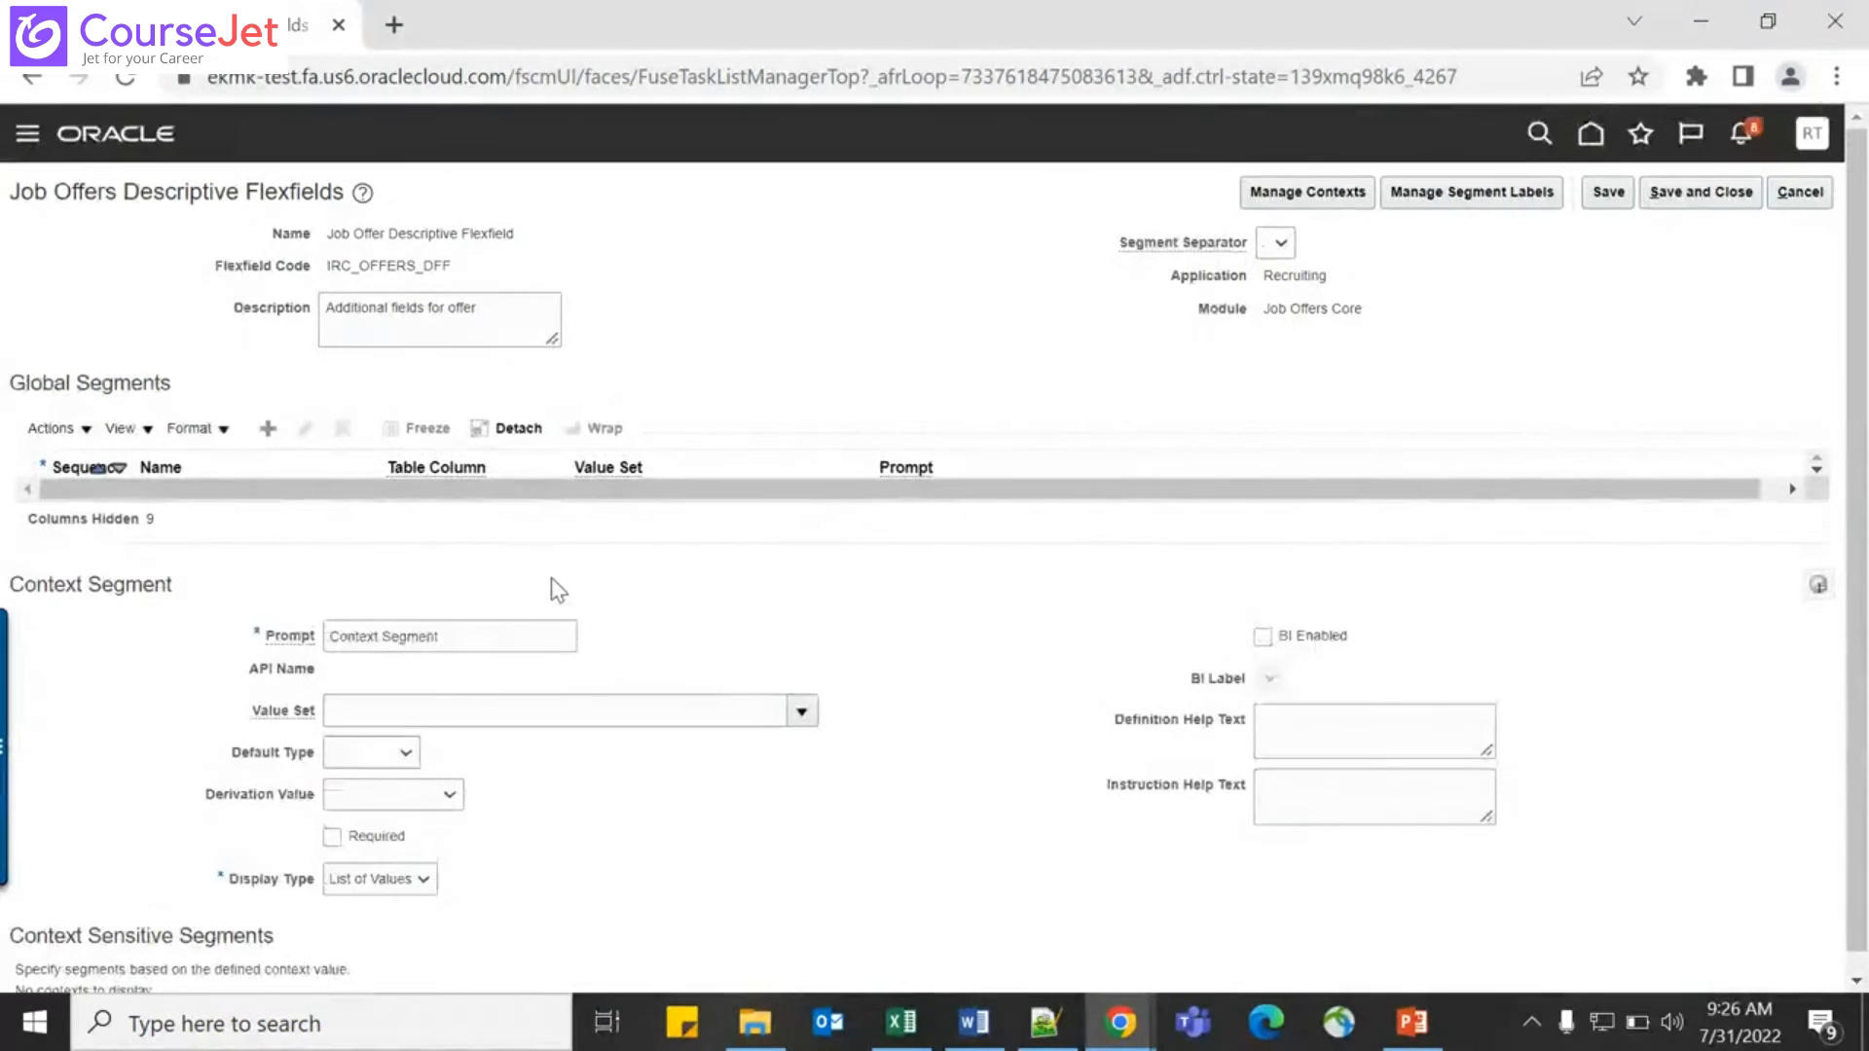
pyautogui.click(268, 428)
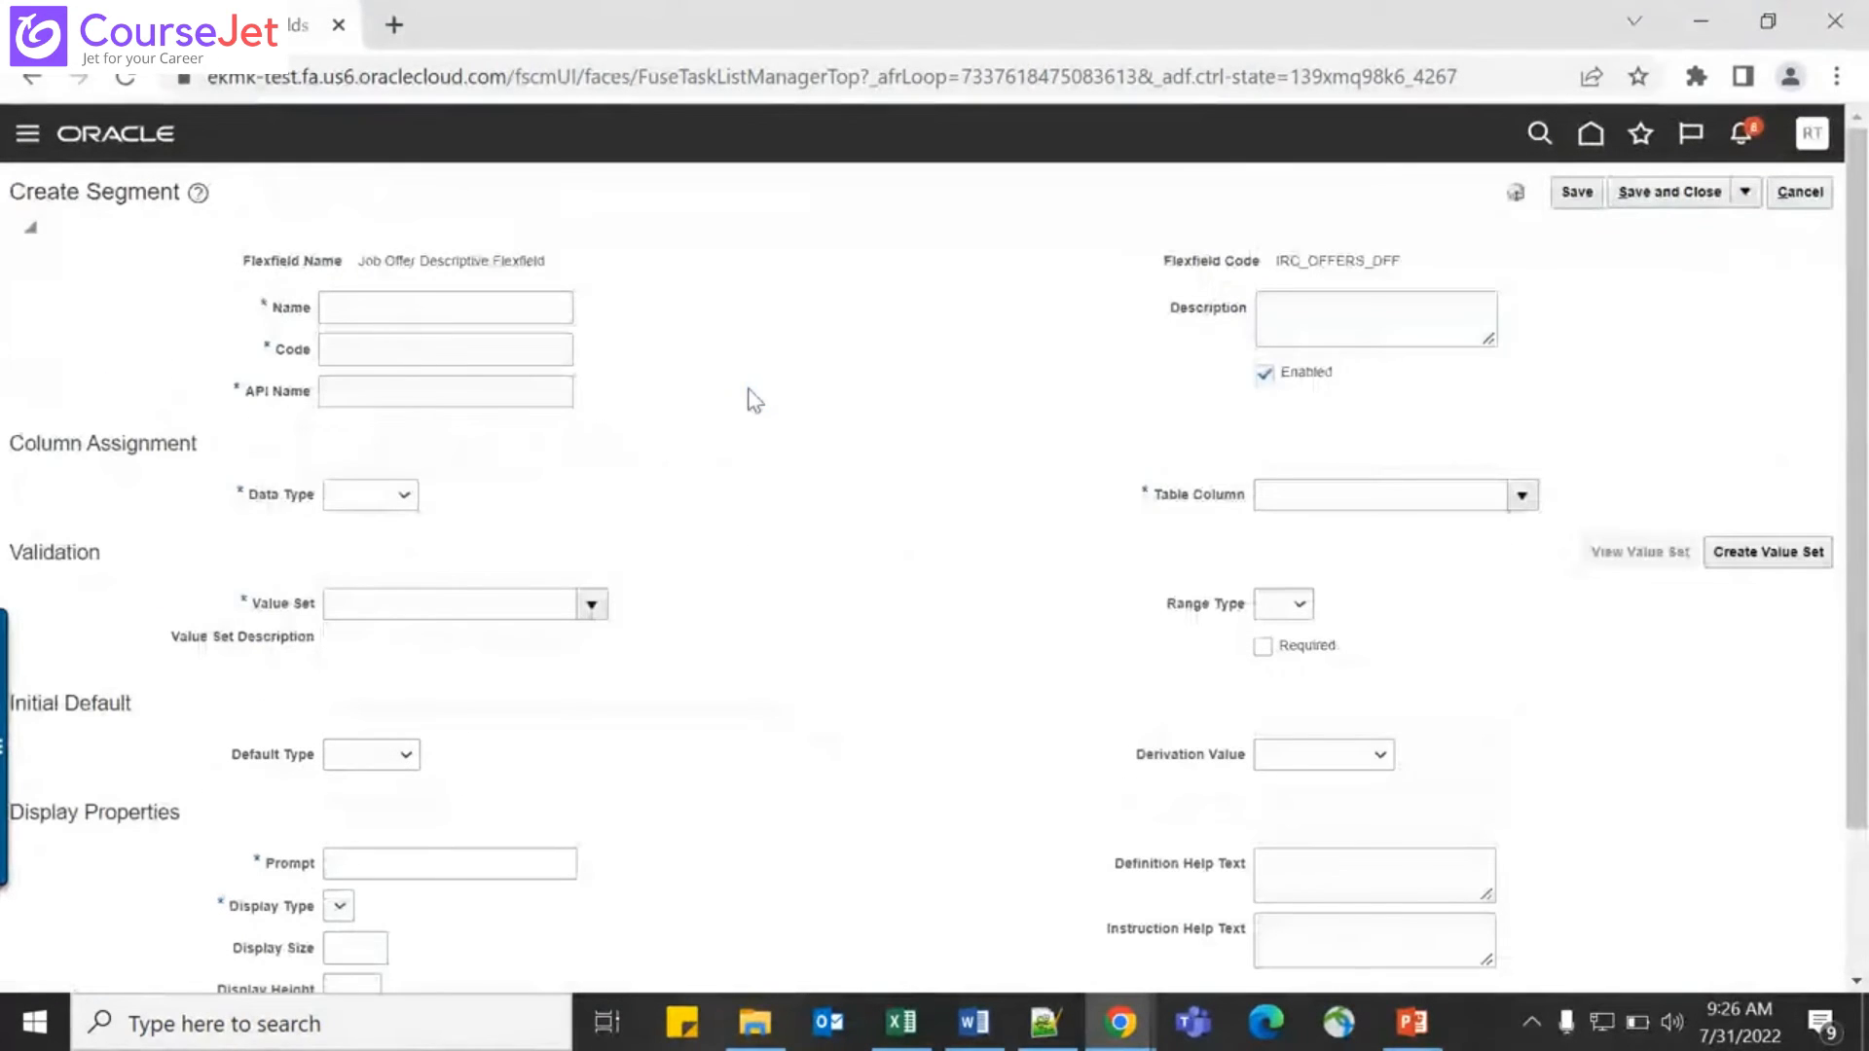
# Step: Name the new global segment WorkFromHome, let its code and API name fill in, and set the data type to Character
pyautogui.click(502, 314)
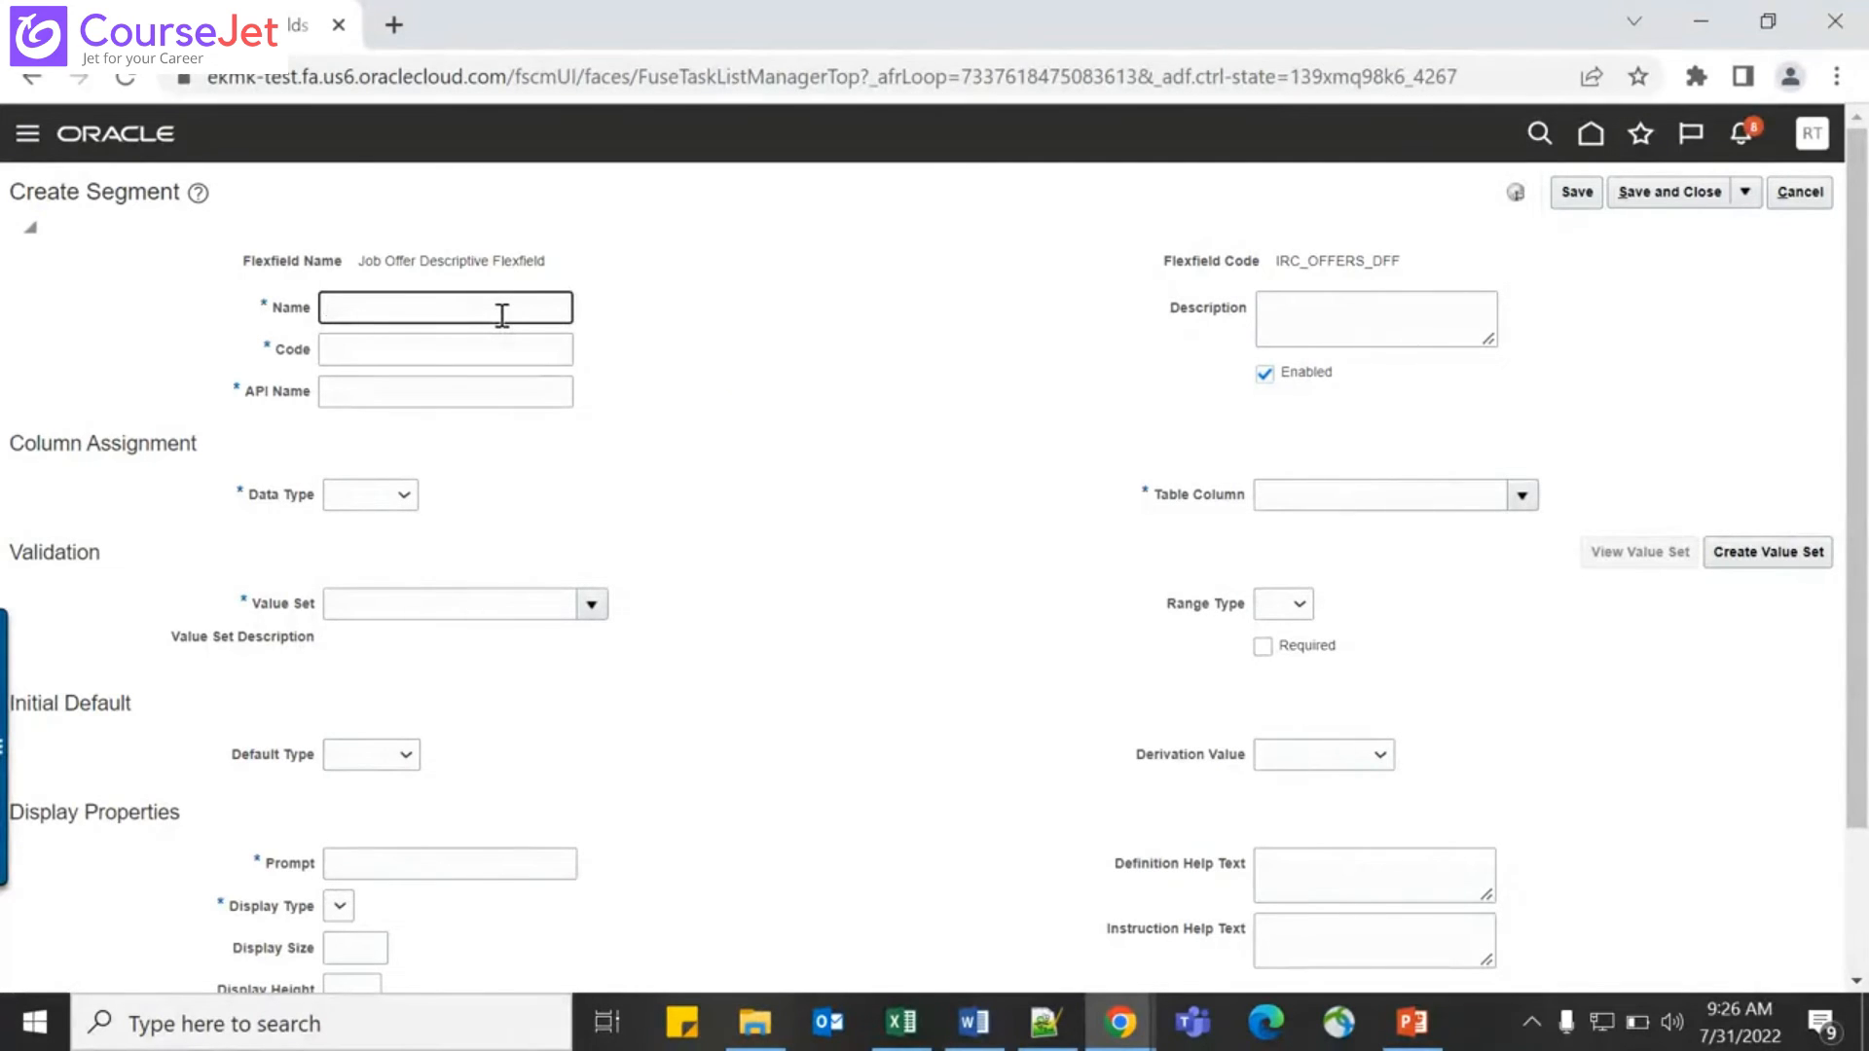
pyautogui.write('WorkFromHome')
pyautogui.hotkey('ctrl', 'a')
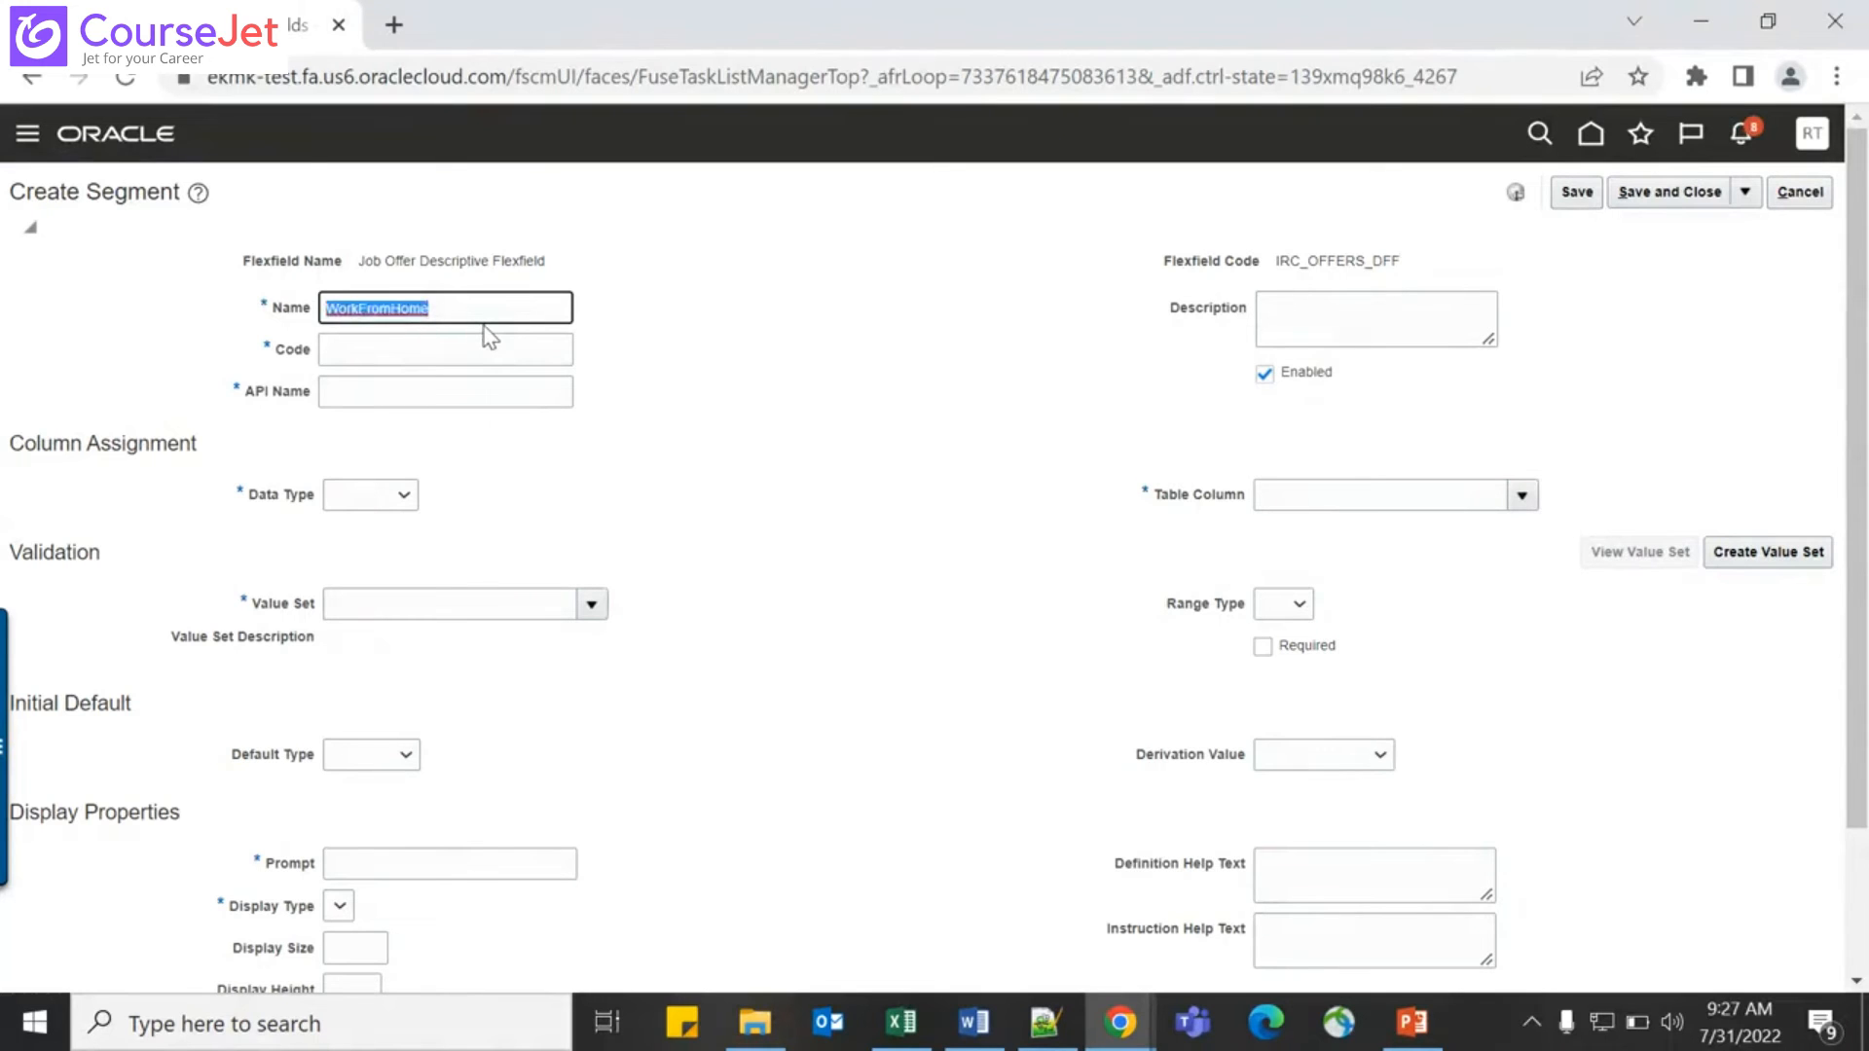
pyautogui.press('Tab')
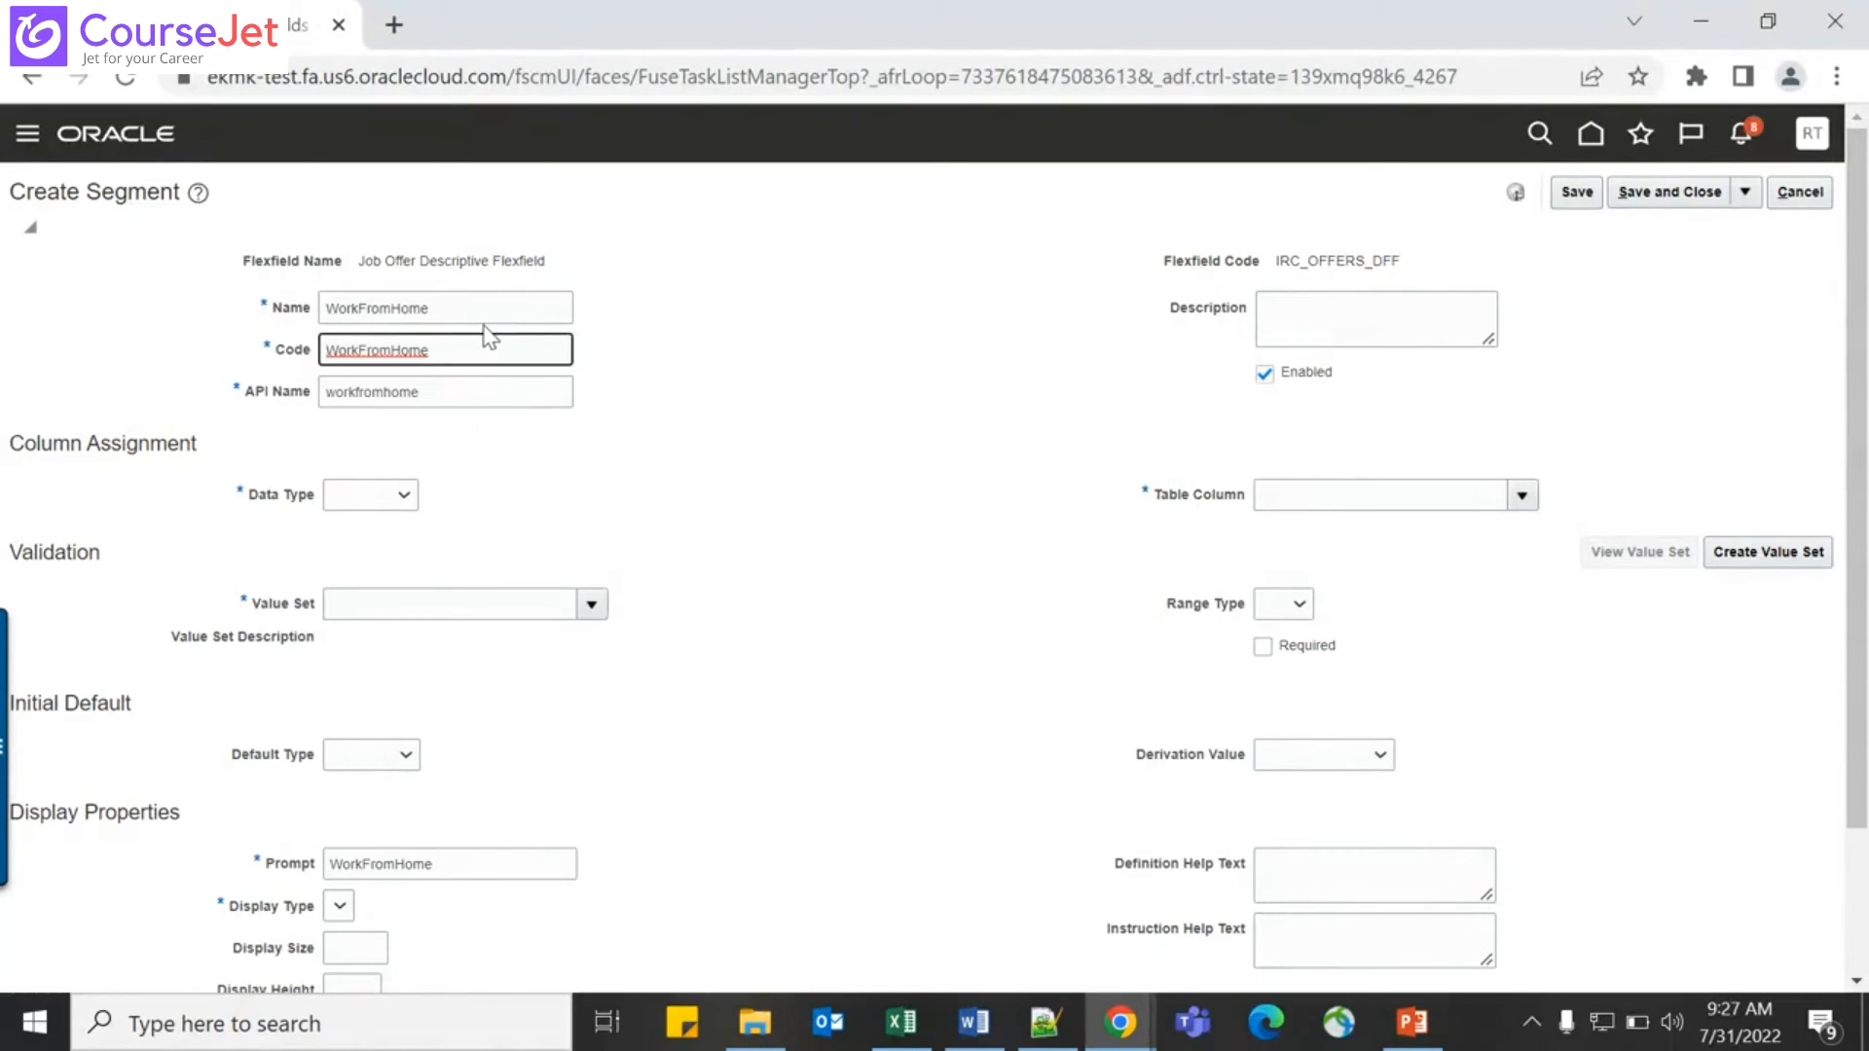
pyautogui.click(403, 497)
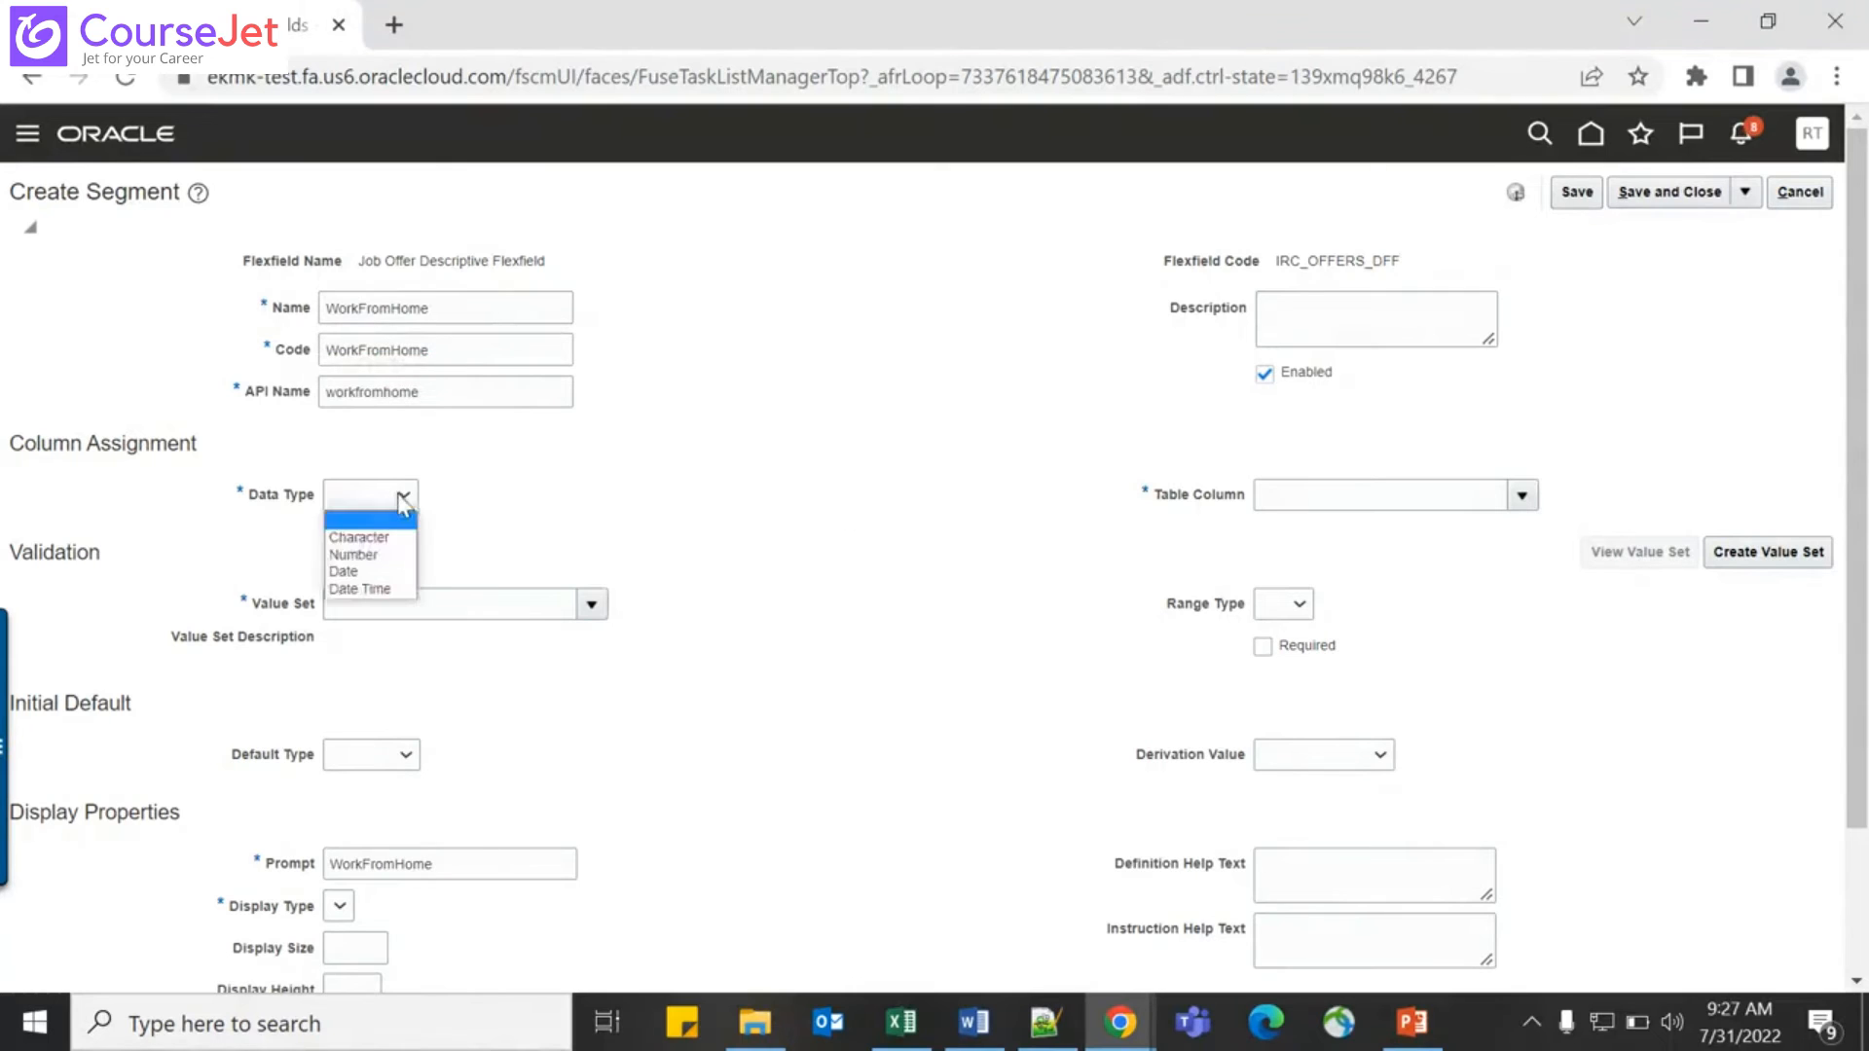
pyautogui.click(374, 539)
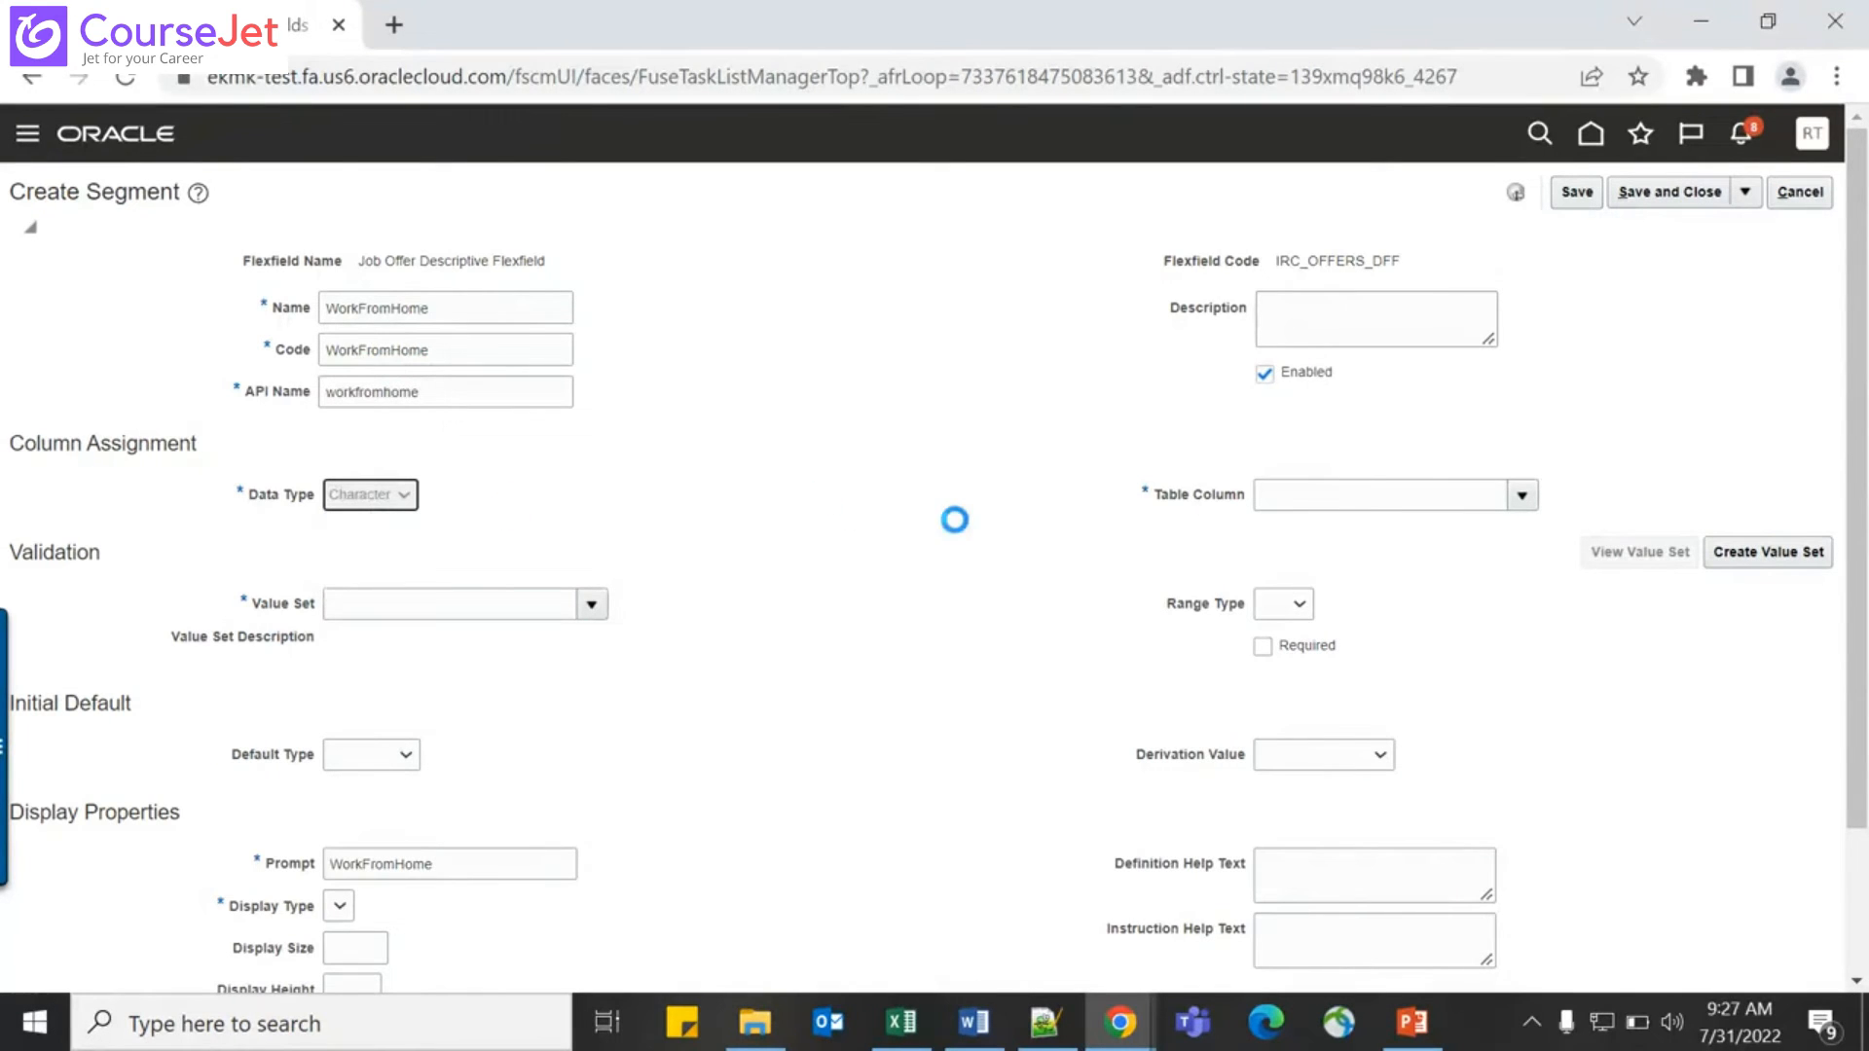
pyautogui.click(884, 551)
# Step: Search the value sets for %Yes% and assign HRC_YES_NO as the segment's value set
pyautogui.scroll(-2, 884, 551)
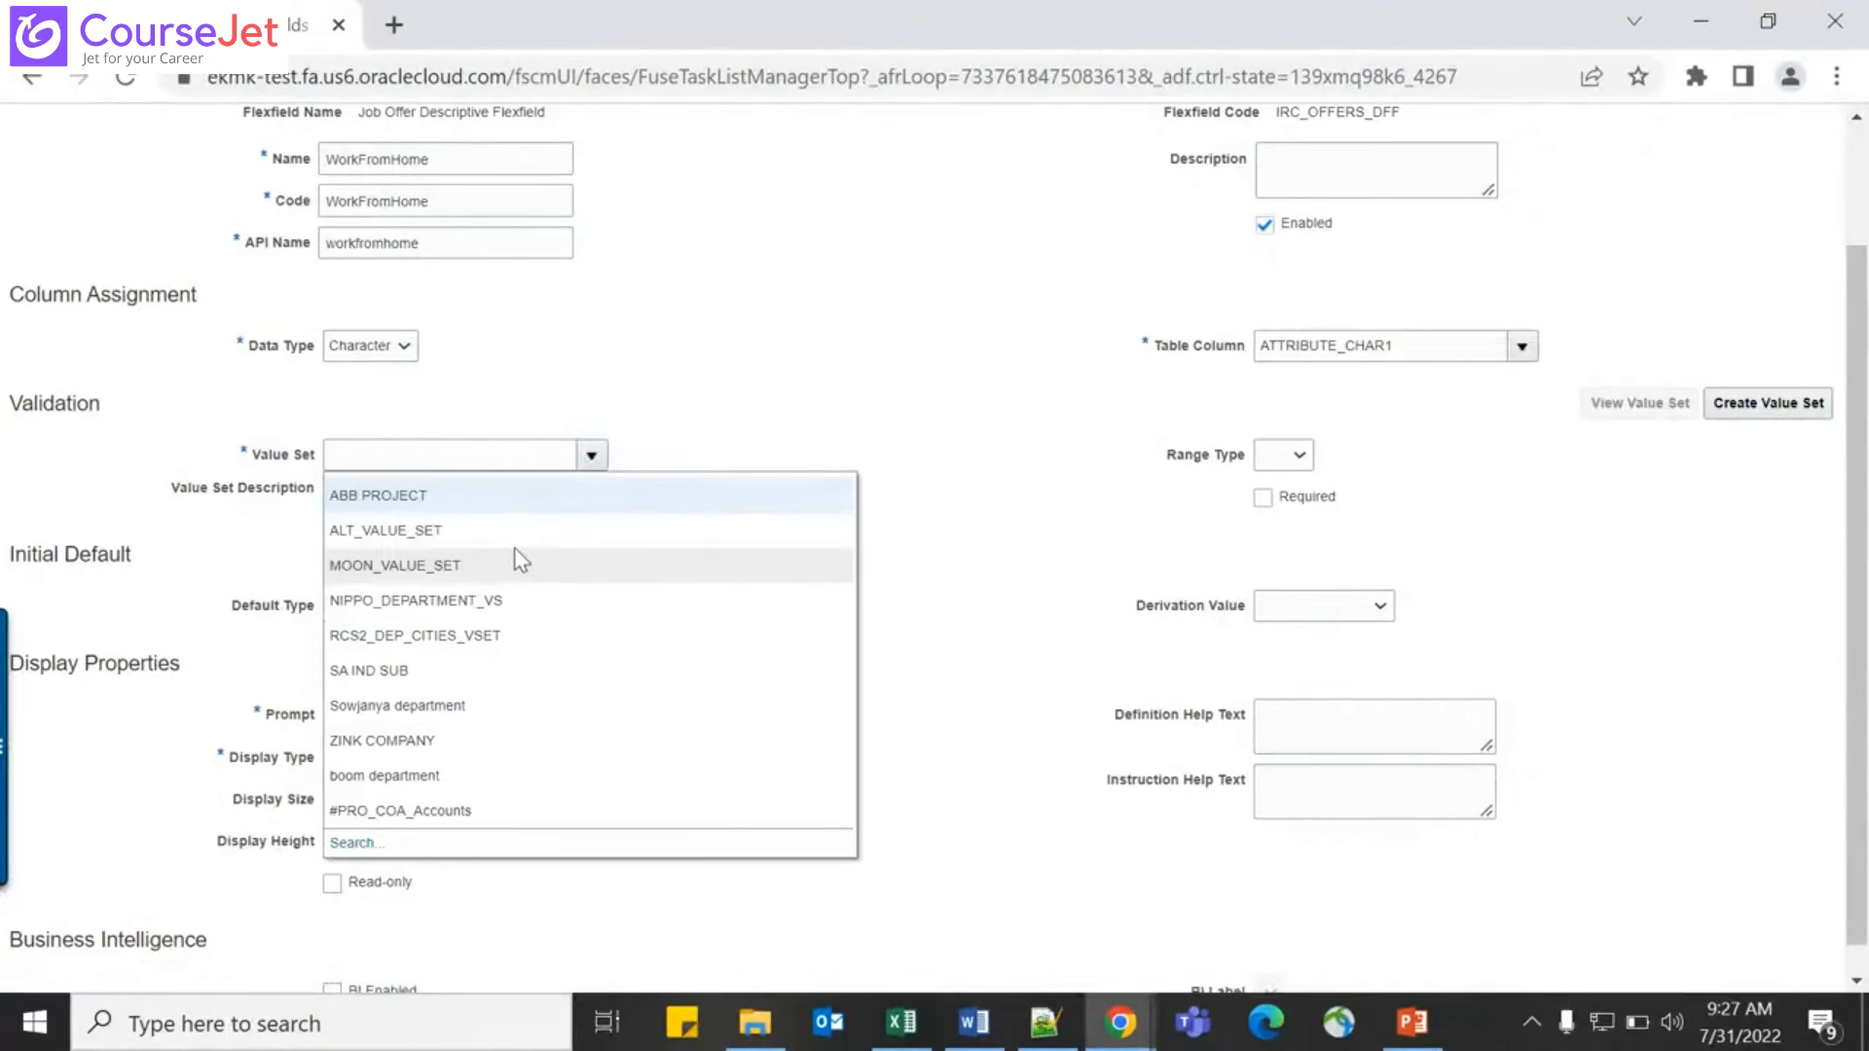
pyautogui.click(368, 843)
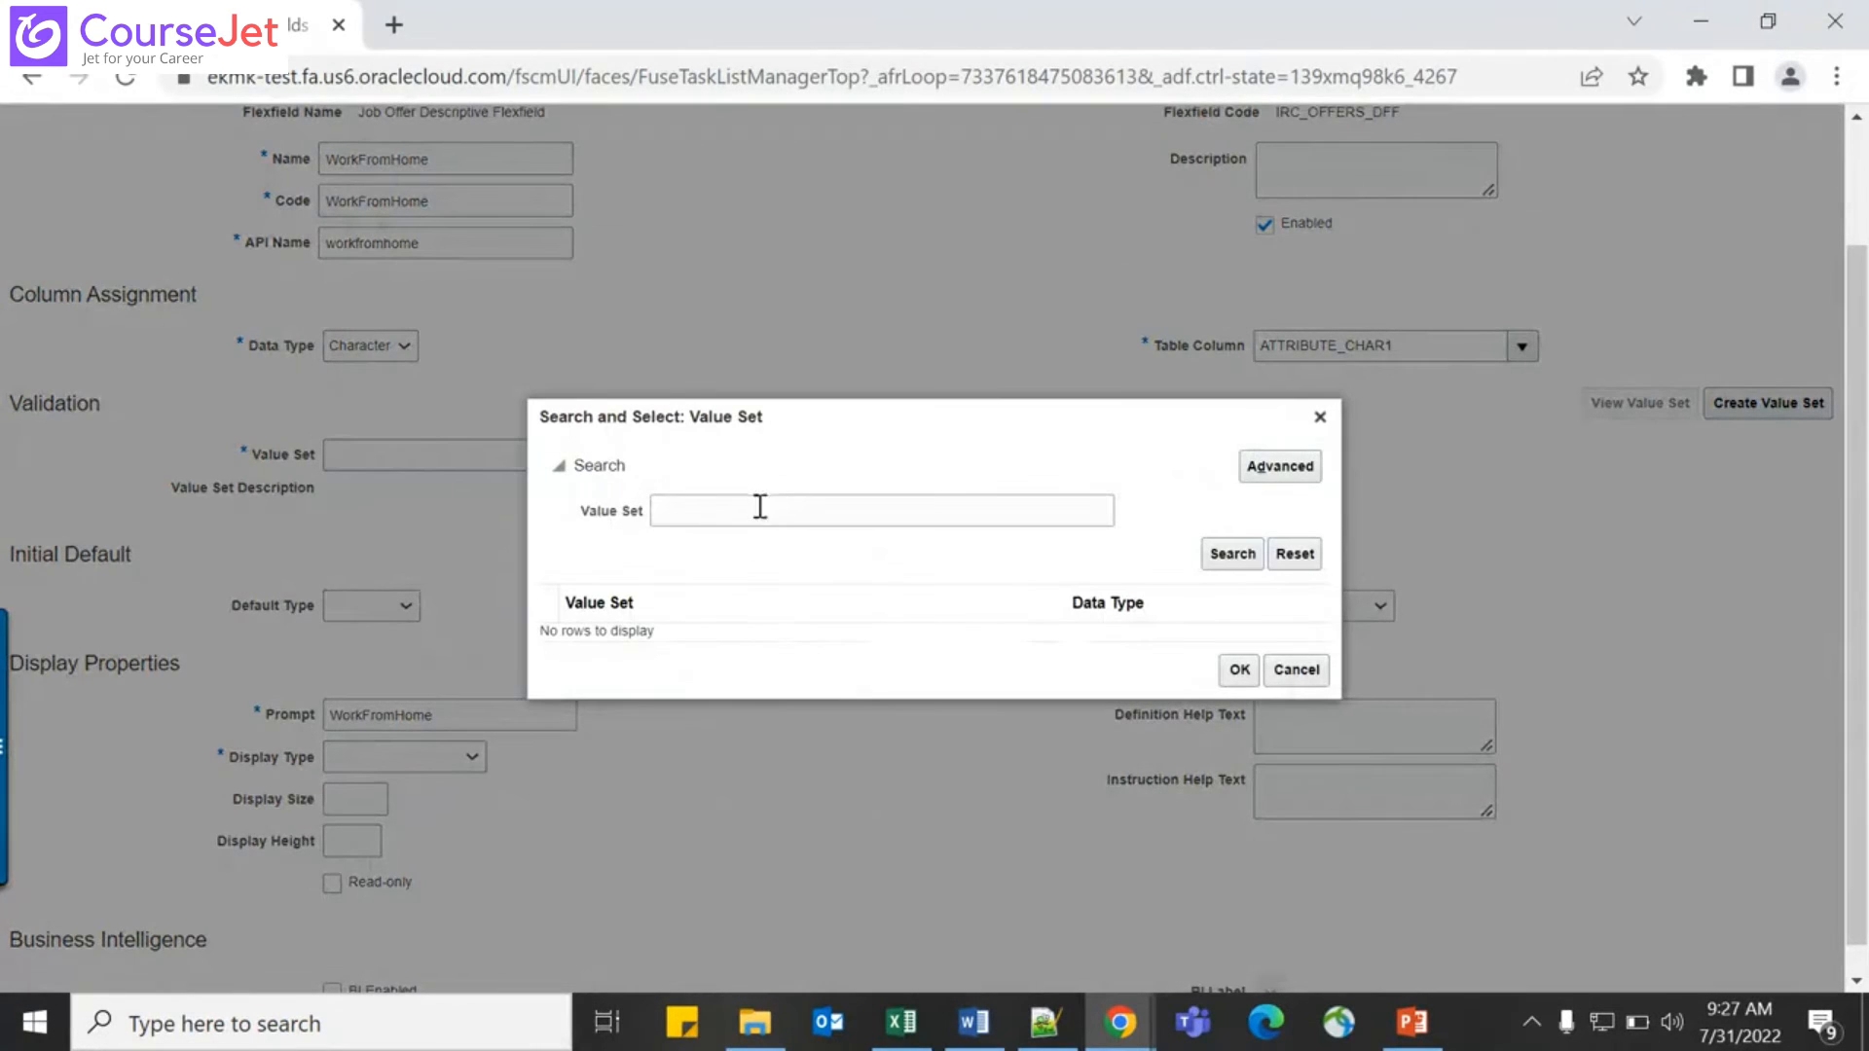
pyautogui.click(758, 511)
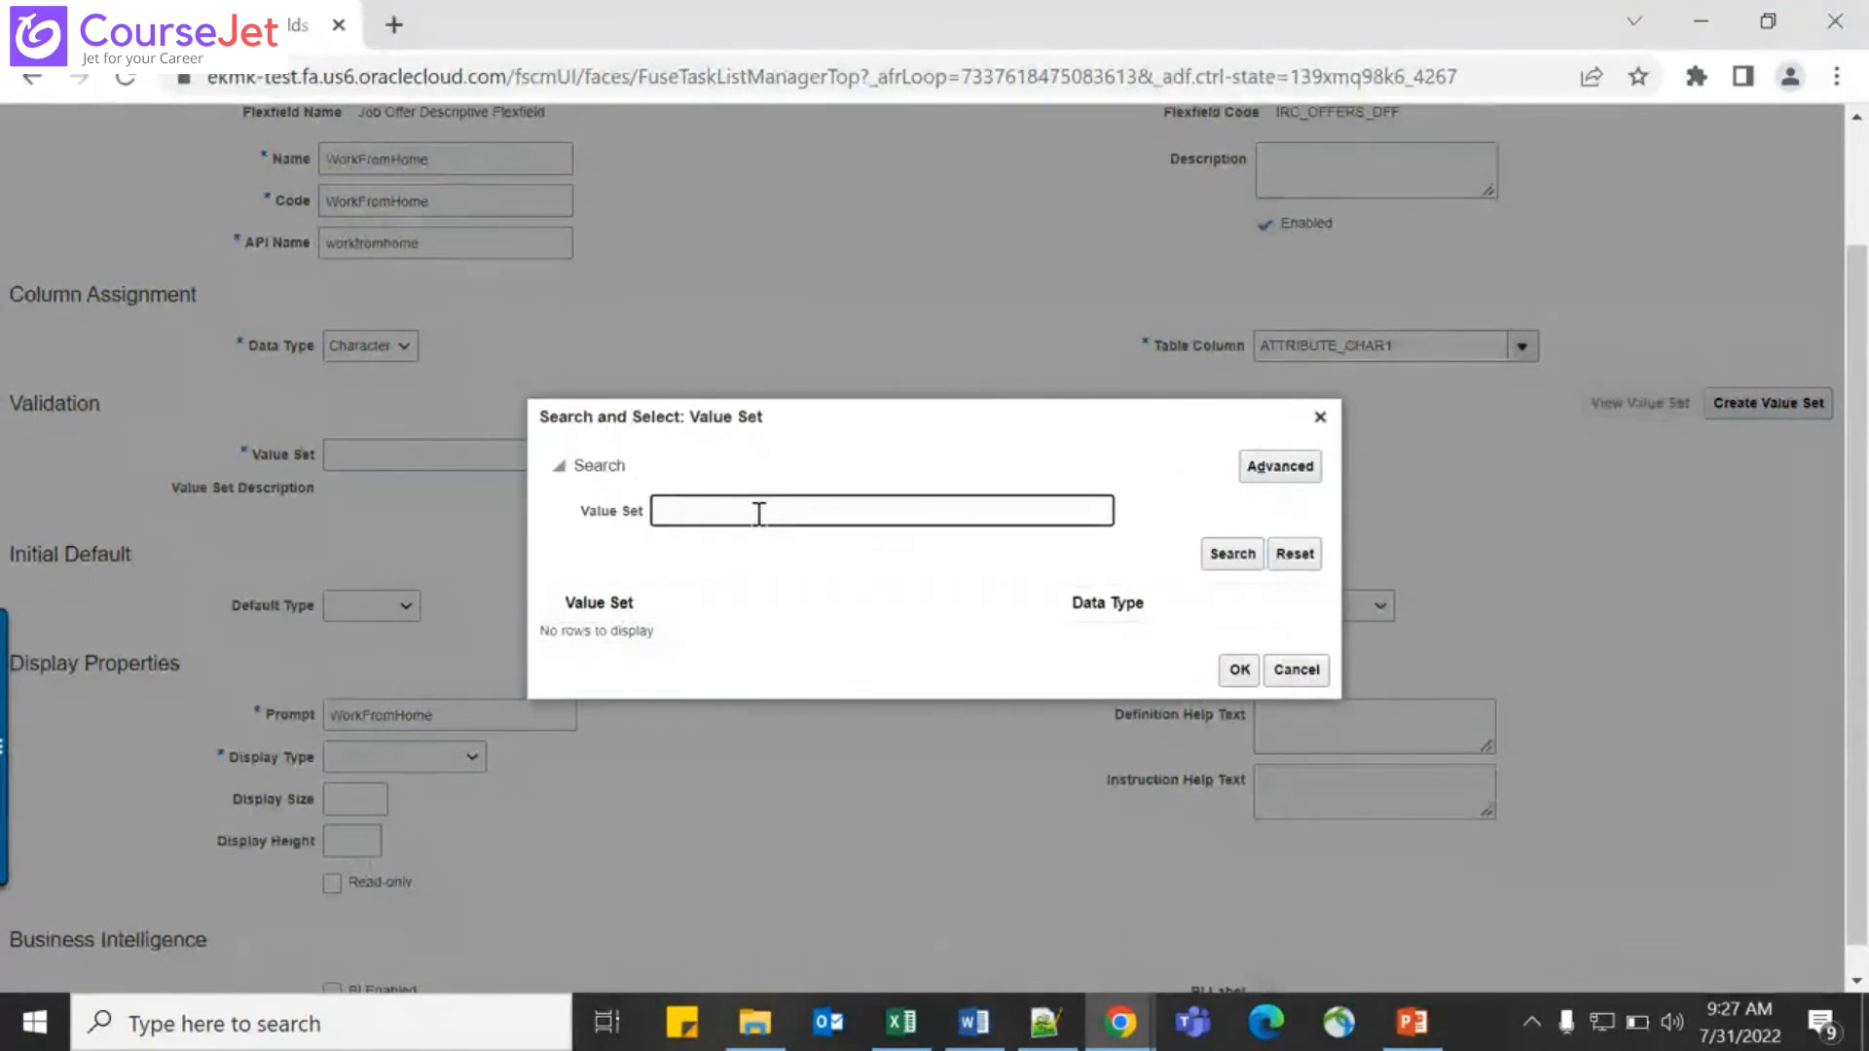
pyautogui.write('%%')
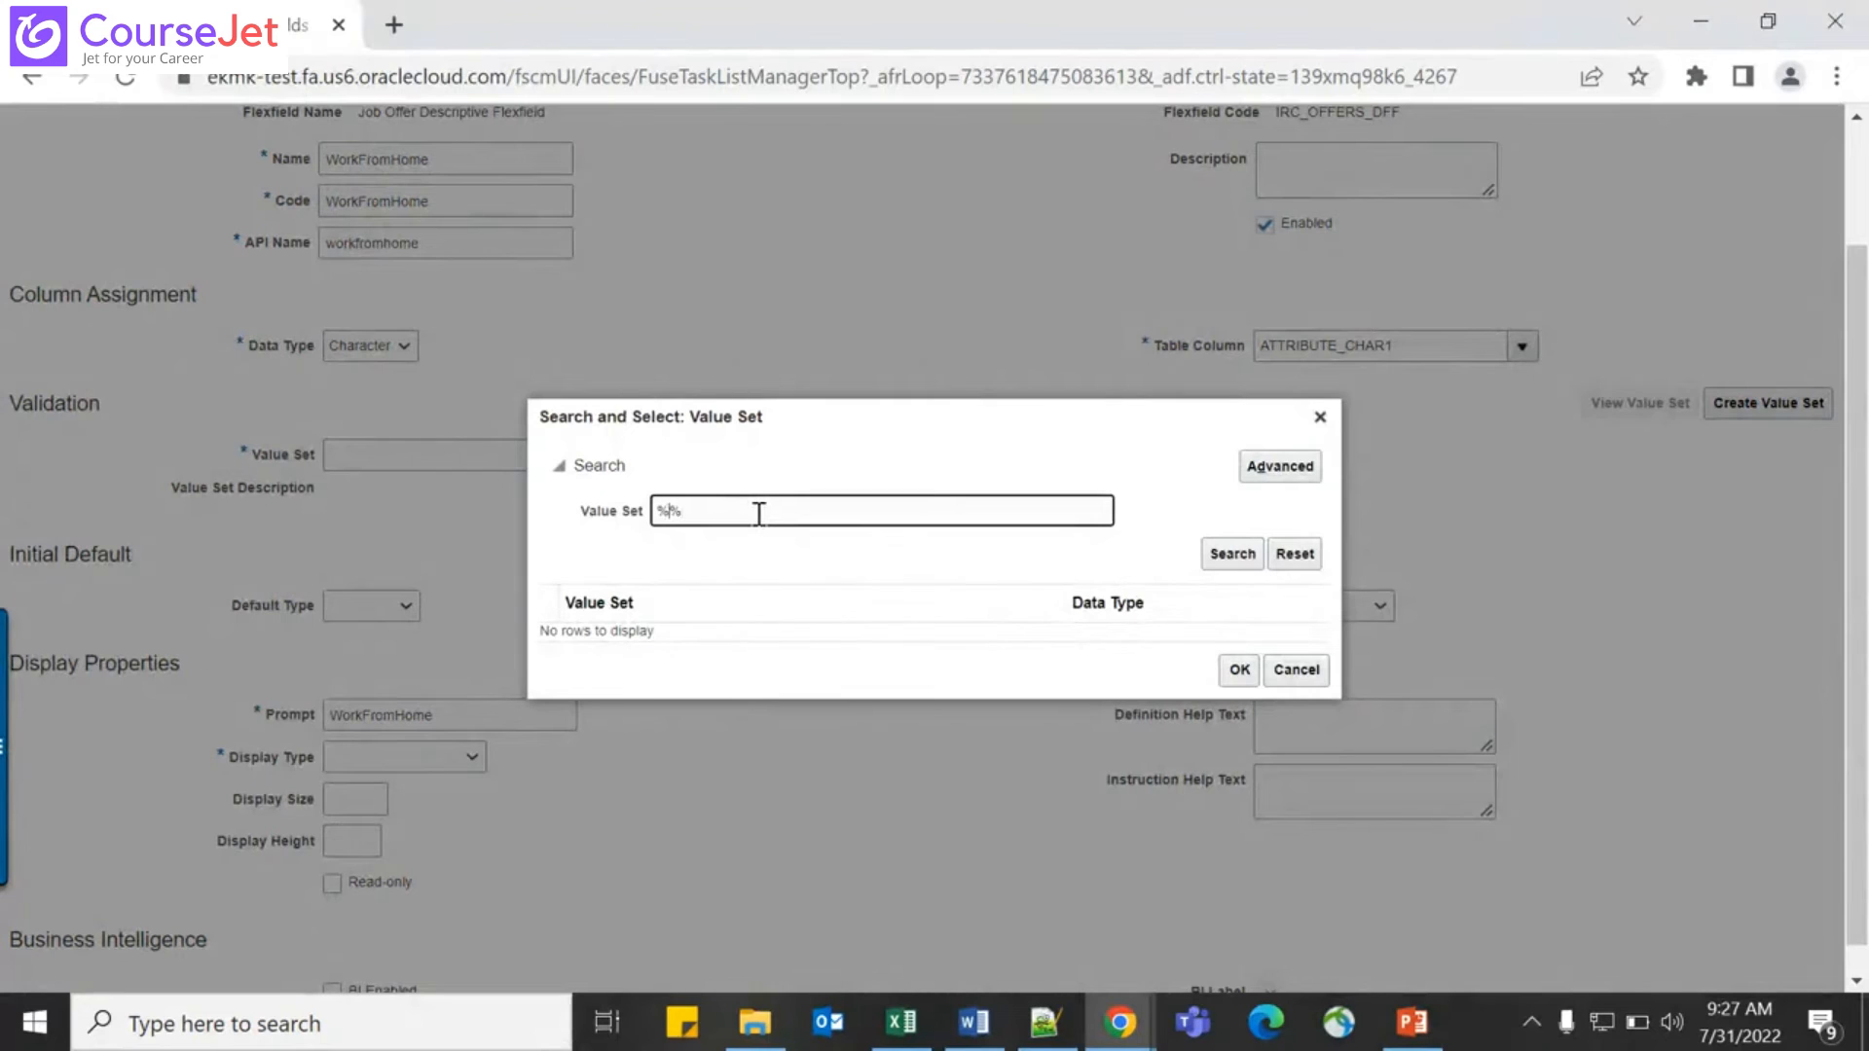
pyautogui.write('Yes')
pyautogui.press('Return')
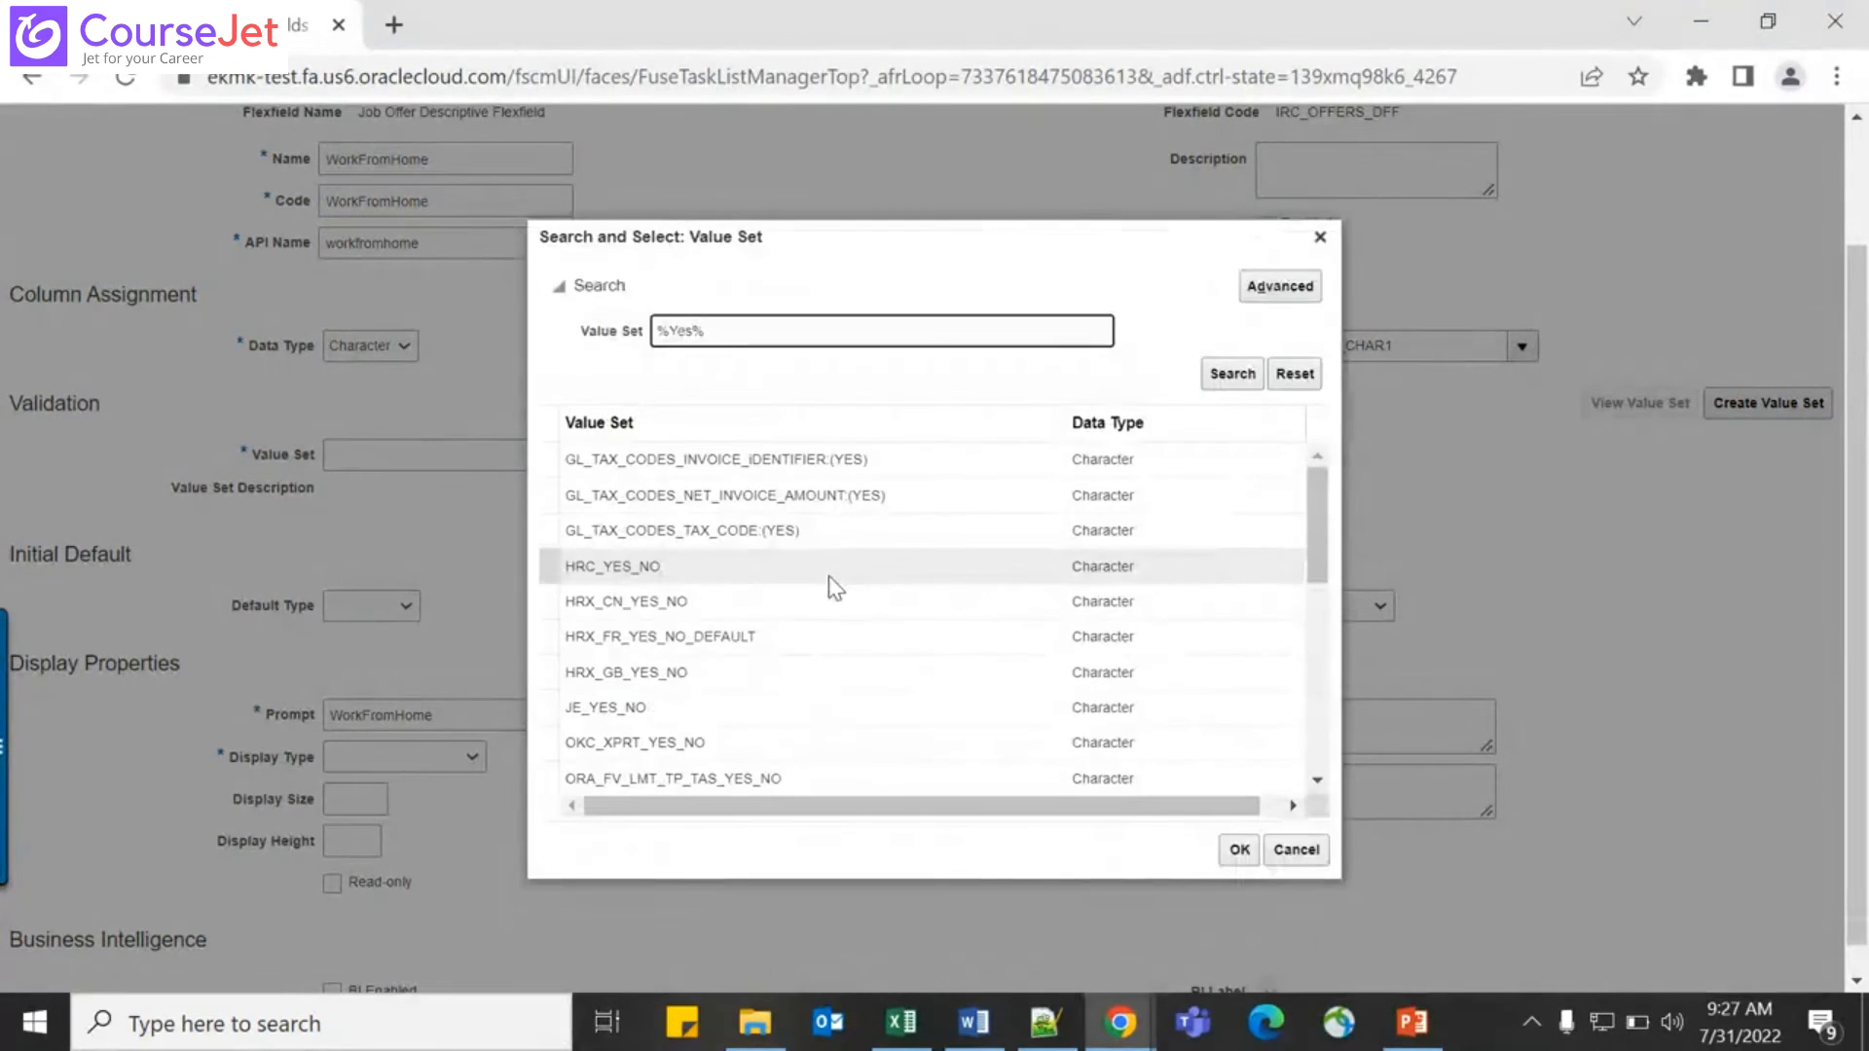
pyautogui.click(839, 573)
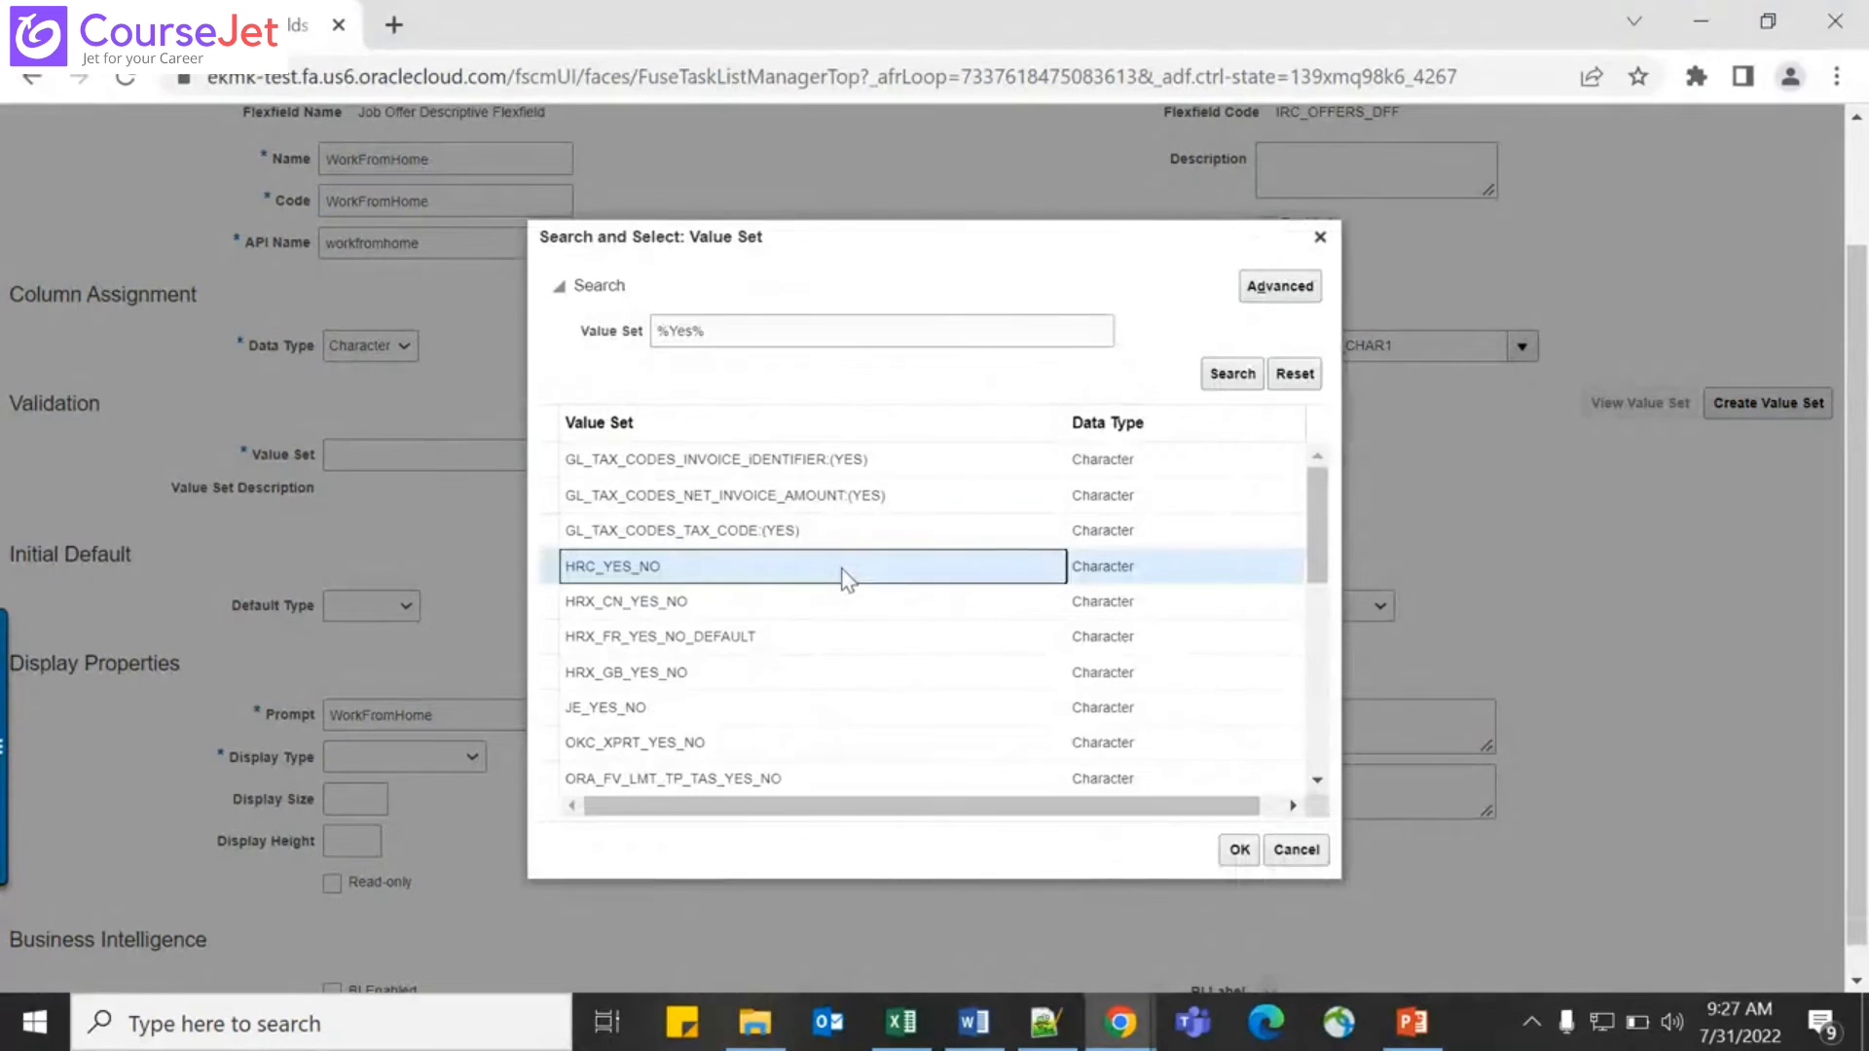
pyautogui.click(1237, 851)
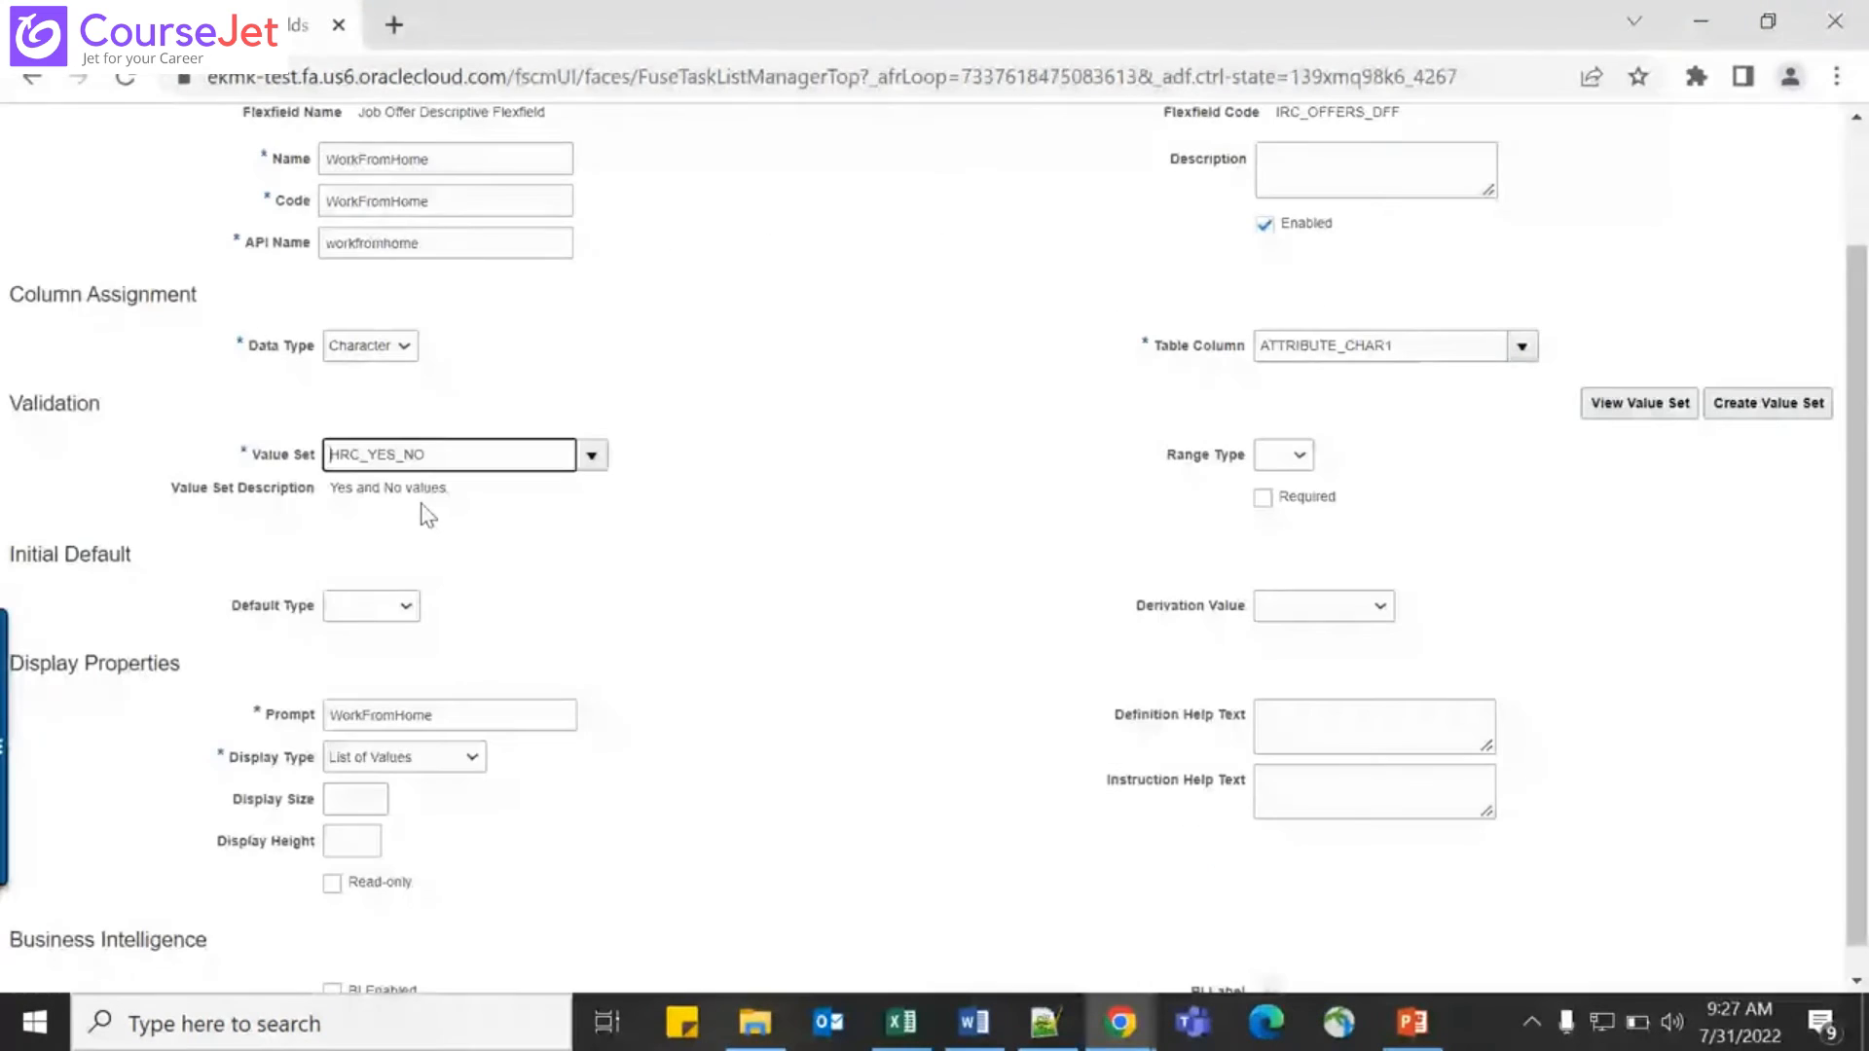
# Step: Mark the WorkFromHome segment as required and BI enabled, then save and close it
pyautogui.click(384, 600)
pyautogui.click(388, 605)
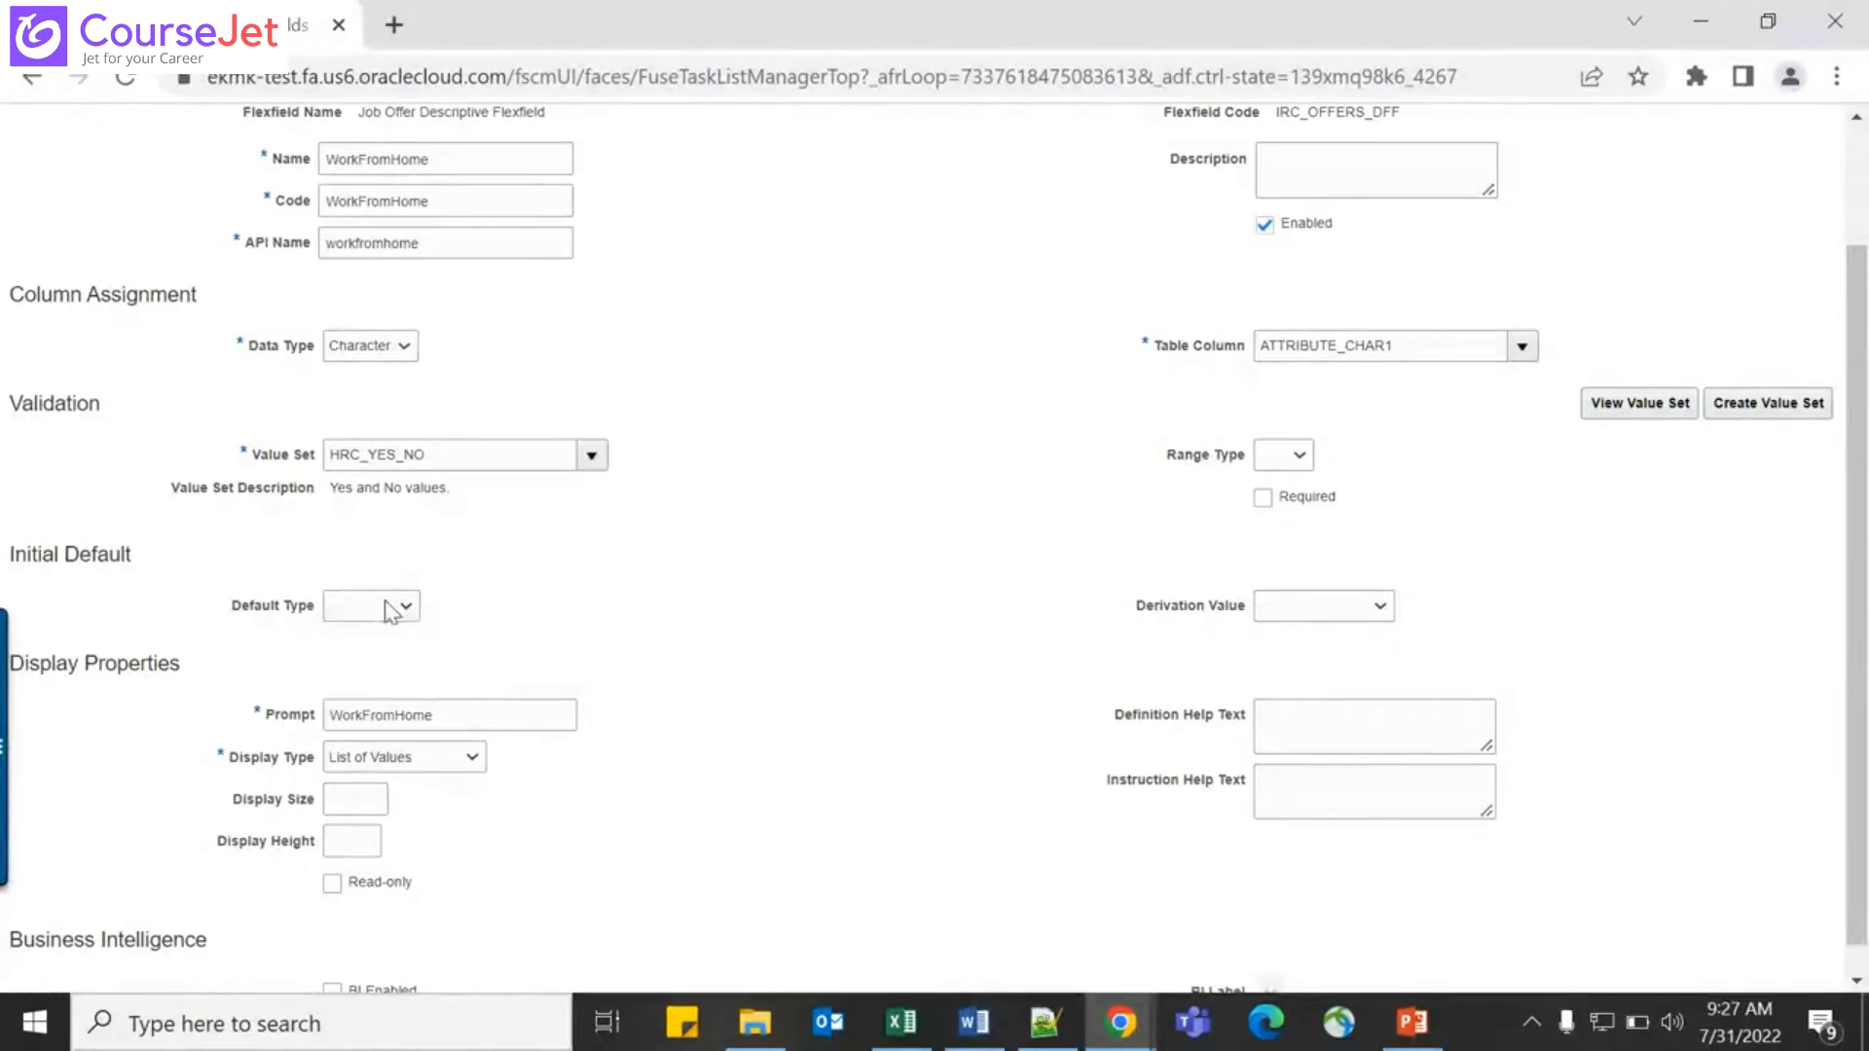
pyautogui.scroll(-1, 731, 668)
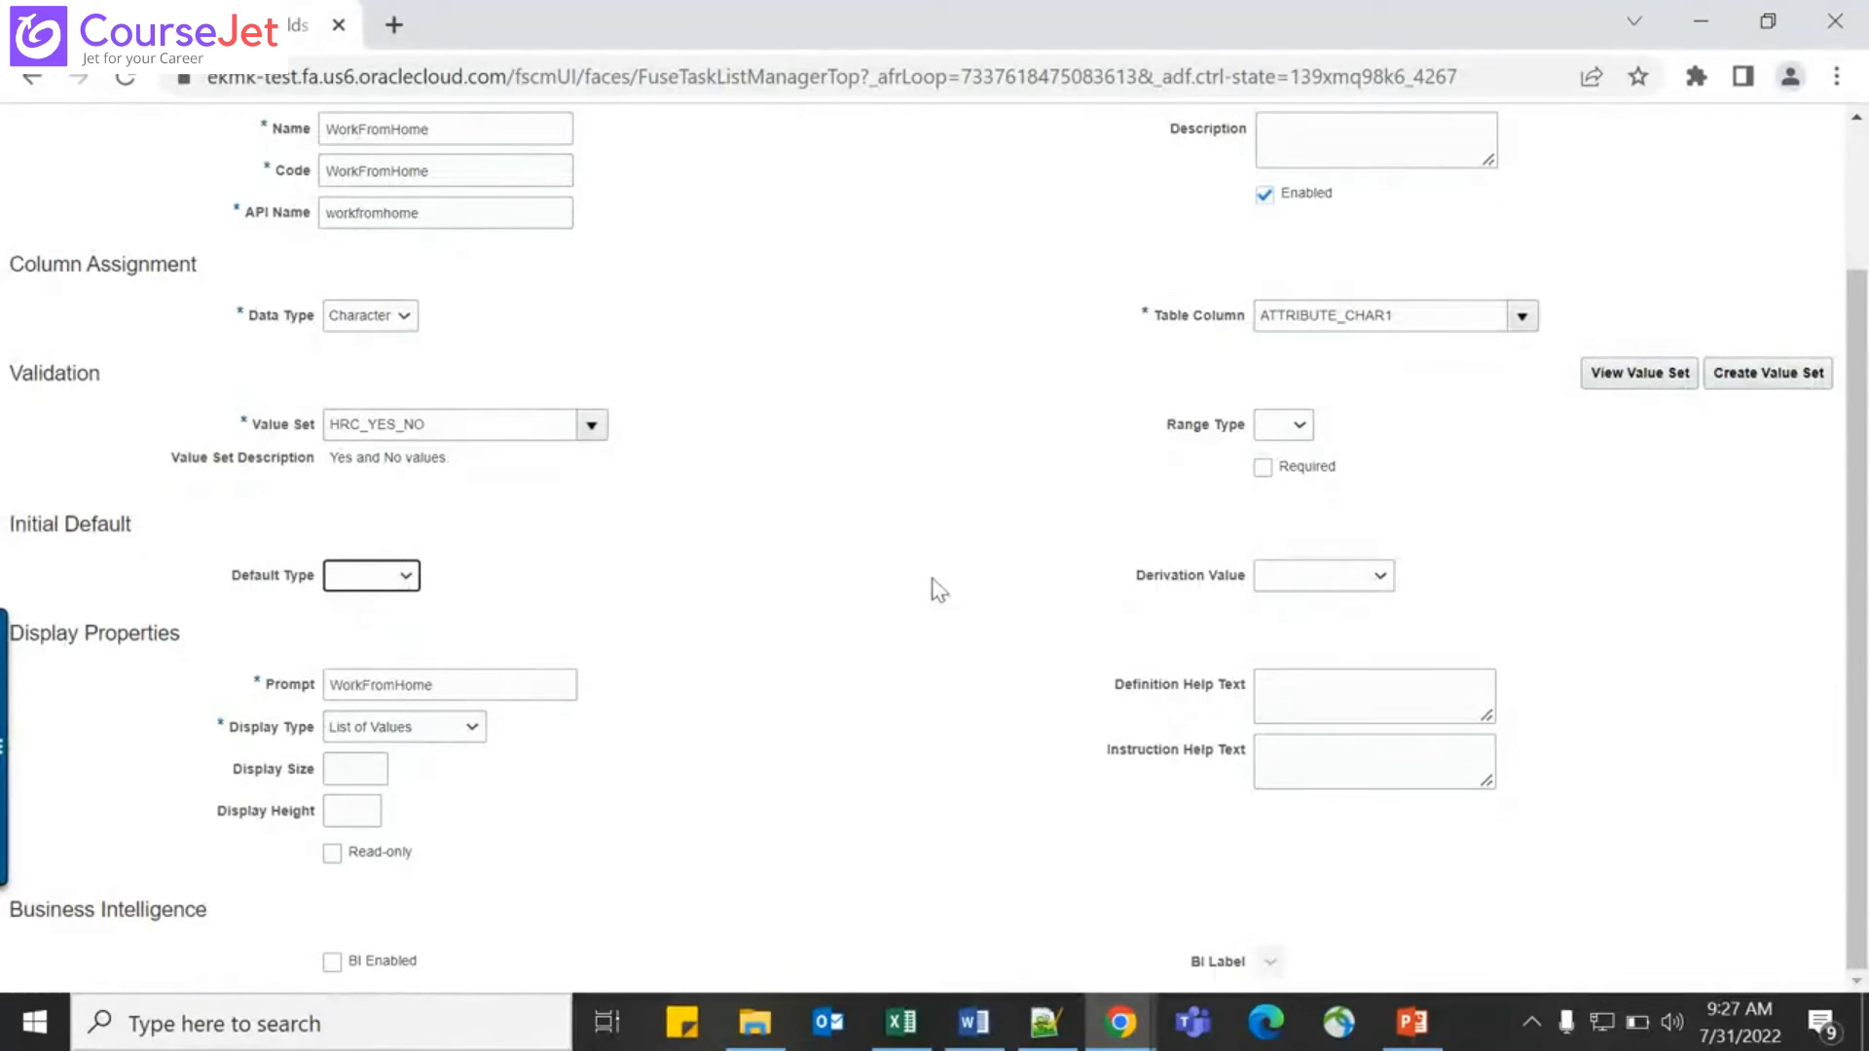
pyautogui.click(1266, 470)
pyautogui.click(332, 964)
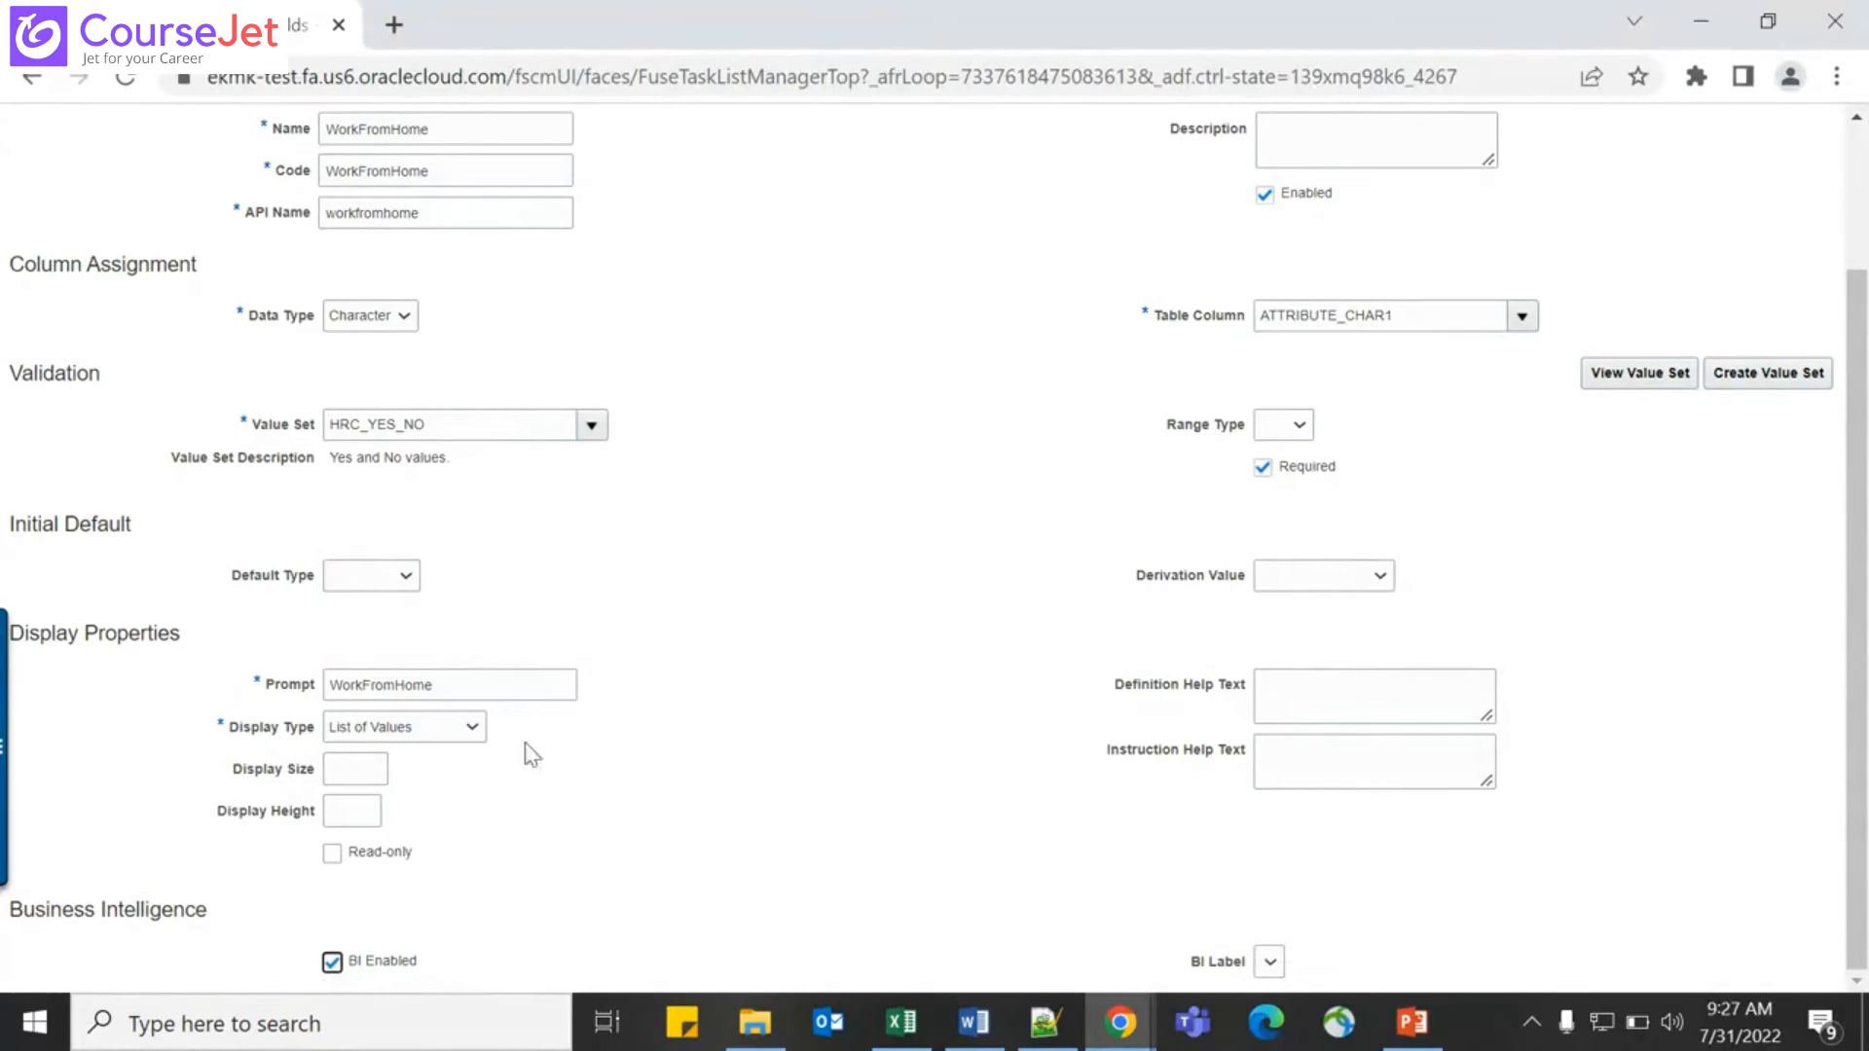
pyautogui.click(455, 735)
pyautogui.click(455, 735)
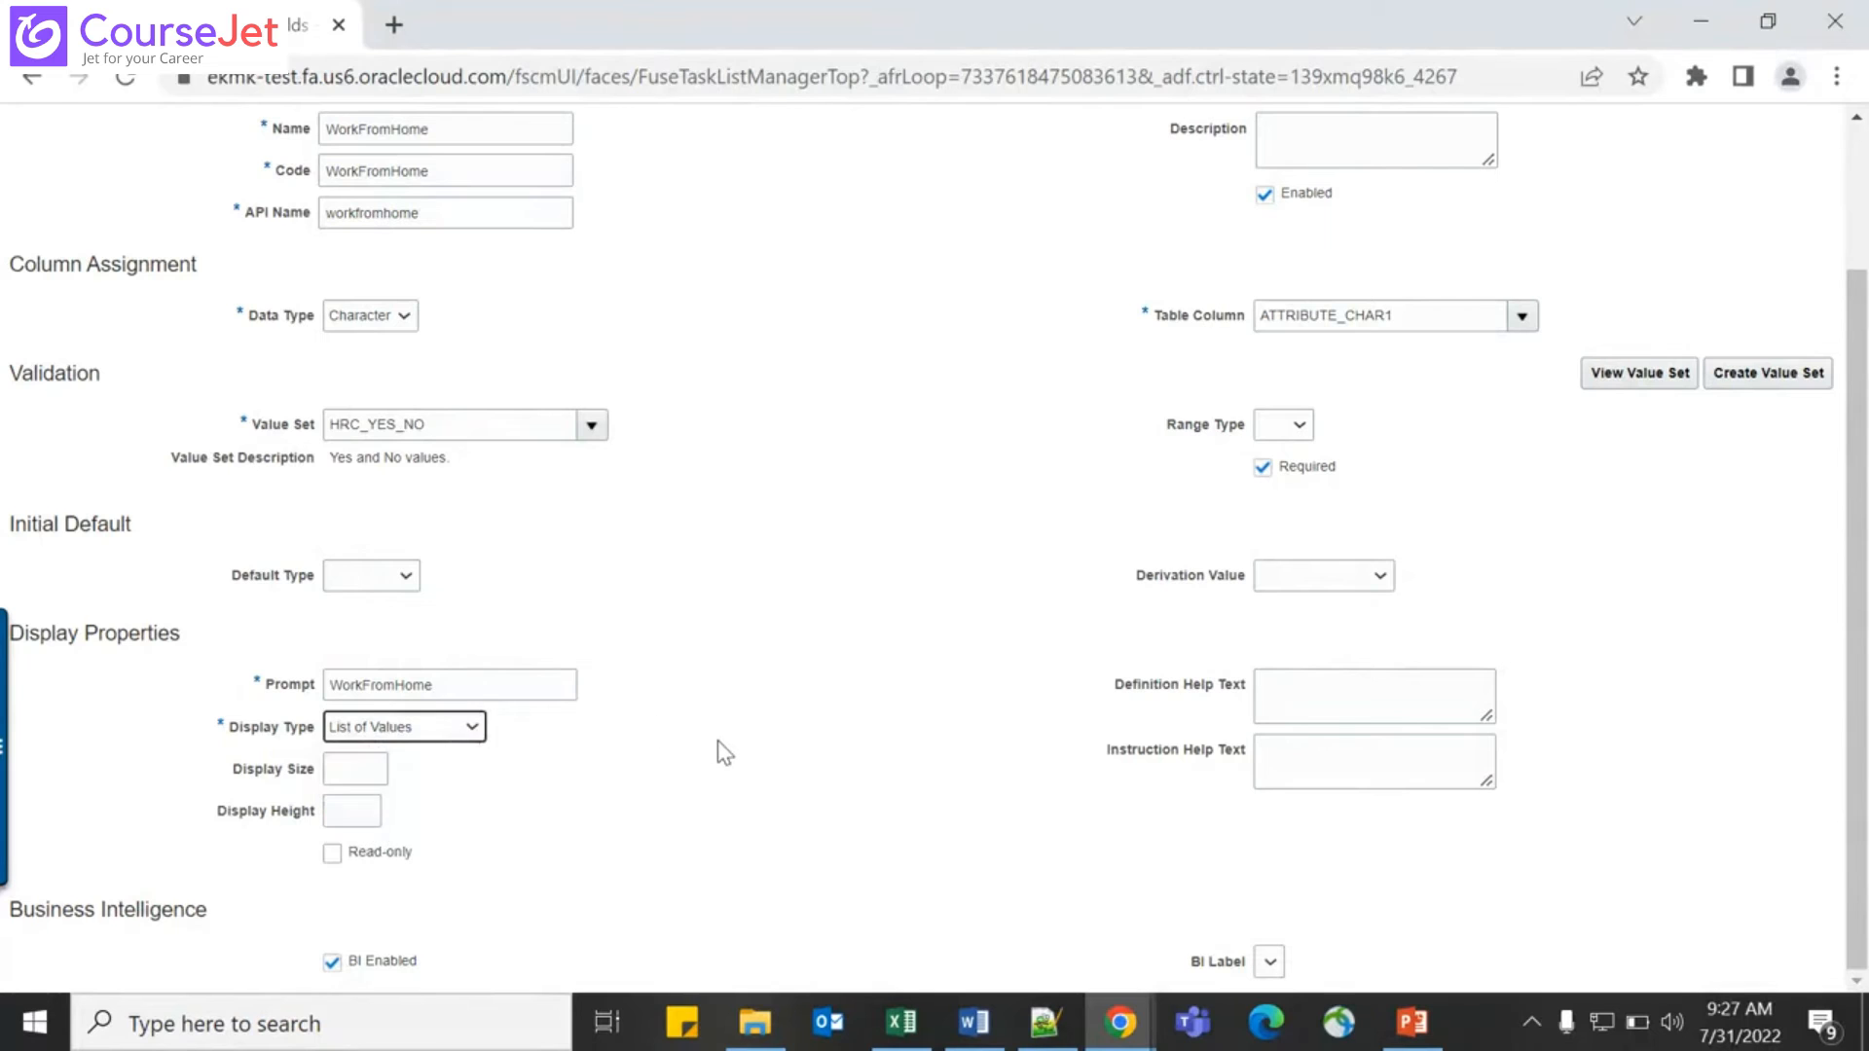
pyautogui.scroll(2, 717, 749)
pyautogui.scroll(1, 721, 752)
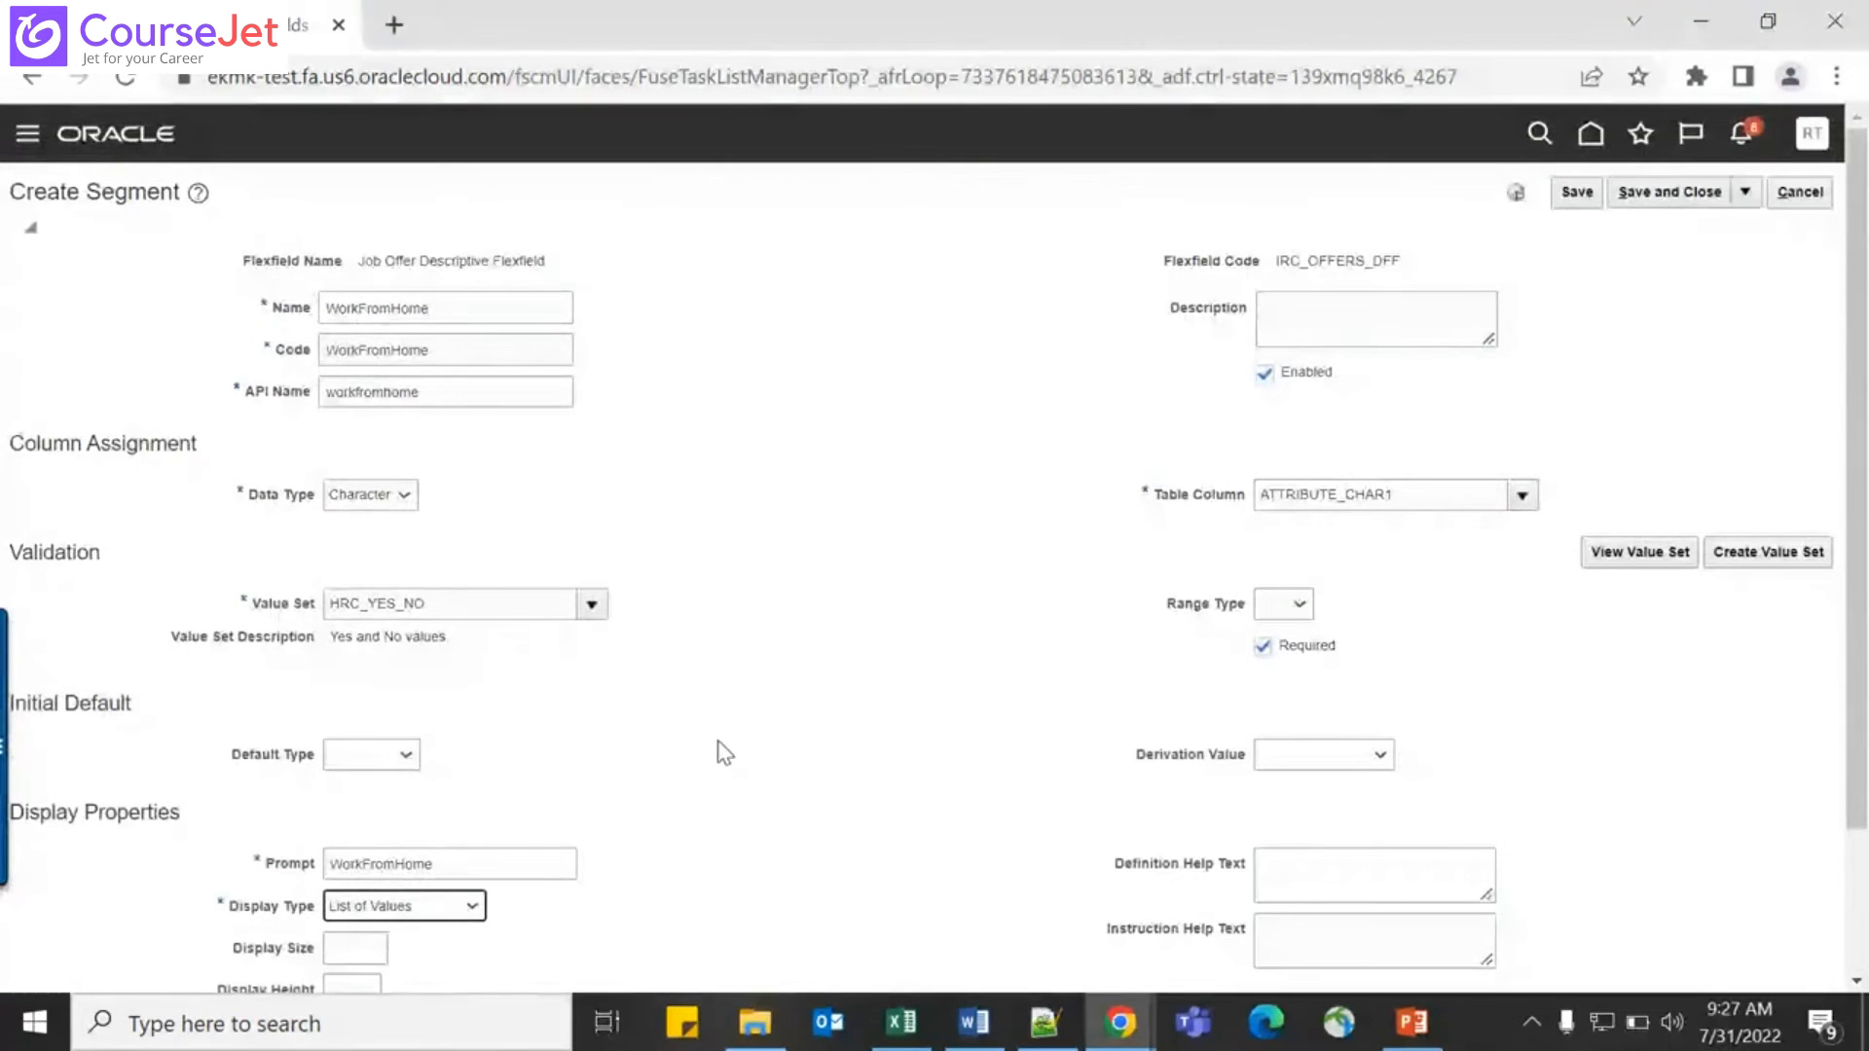
pyautogui.click(1671, 195)
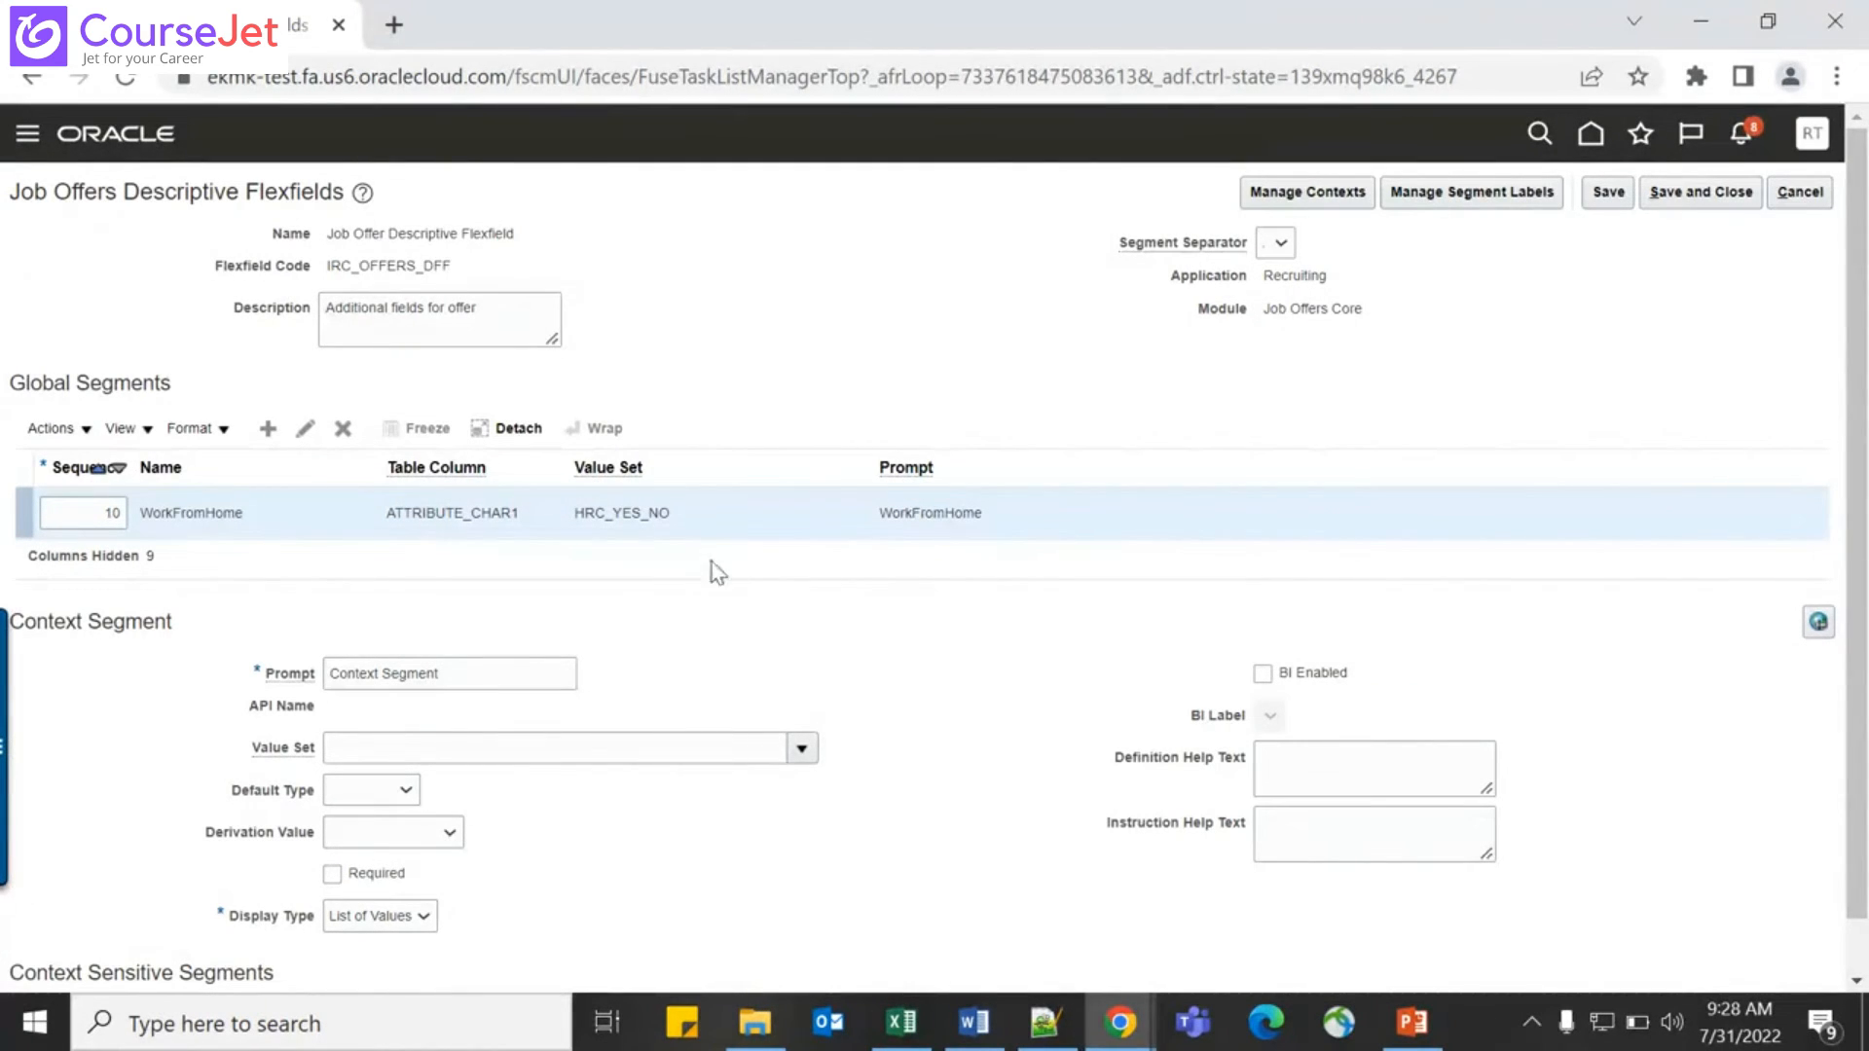
# Step: Save and close the job offer flexfield, deploy it, and return to the Recruiting and Candidate Experience setup page
pyautogui.click(1695, 200)
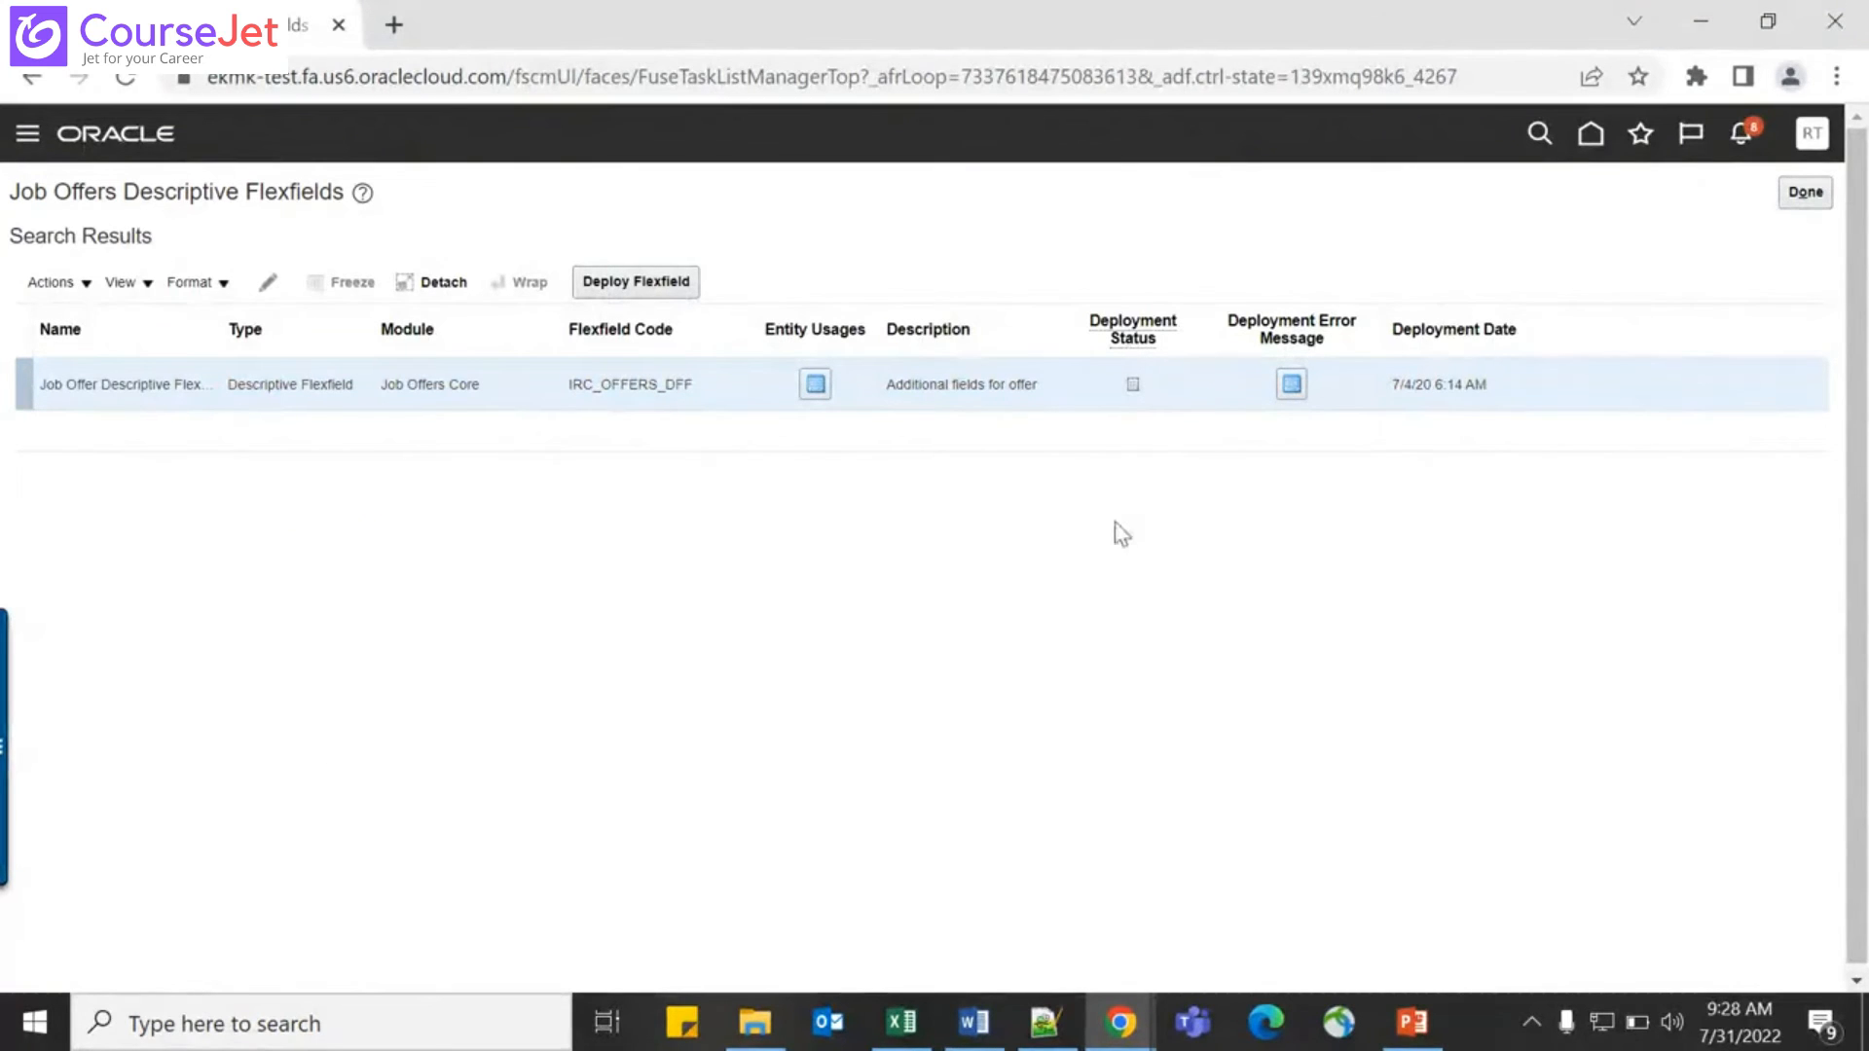
pyautogui.click(652, 290)
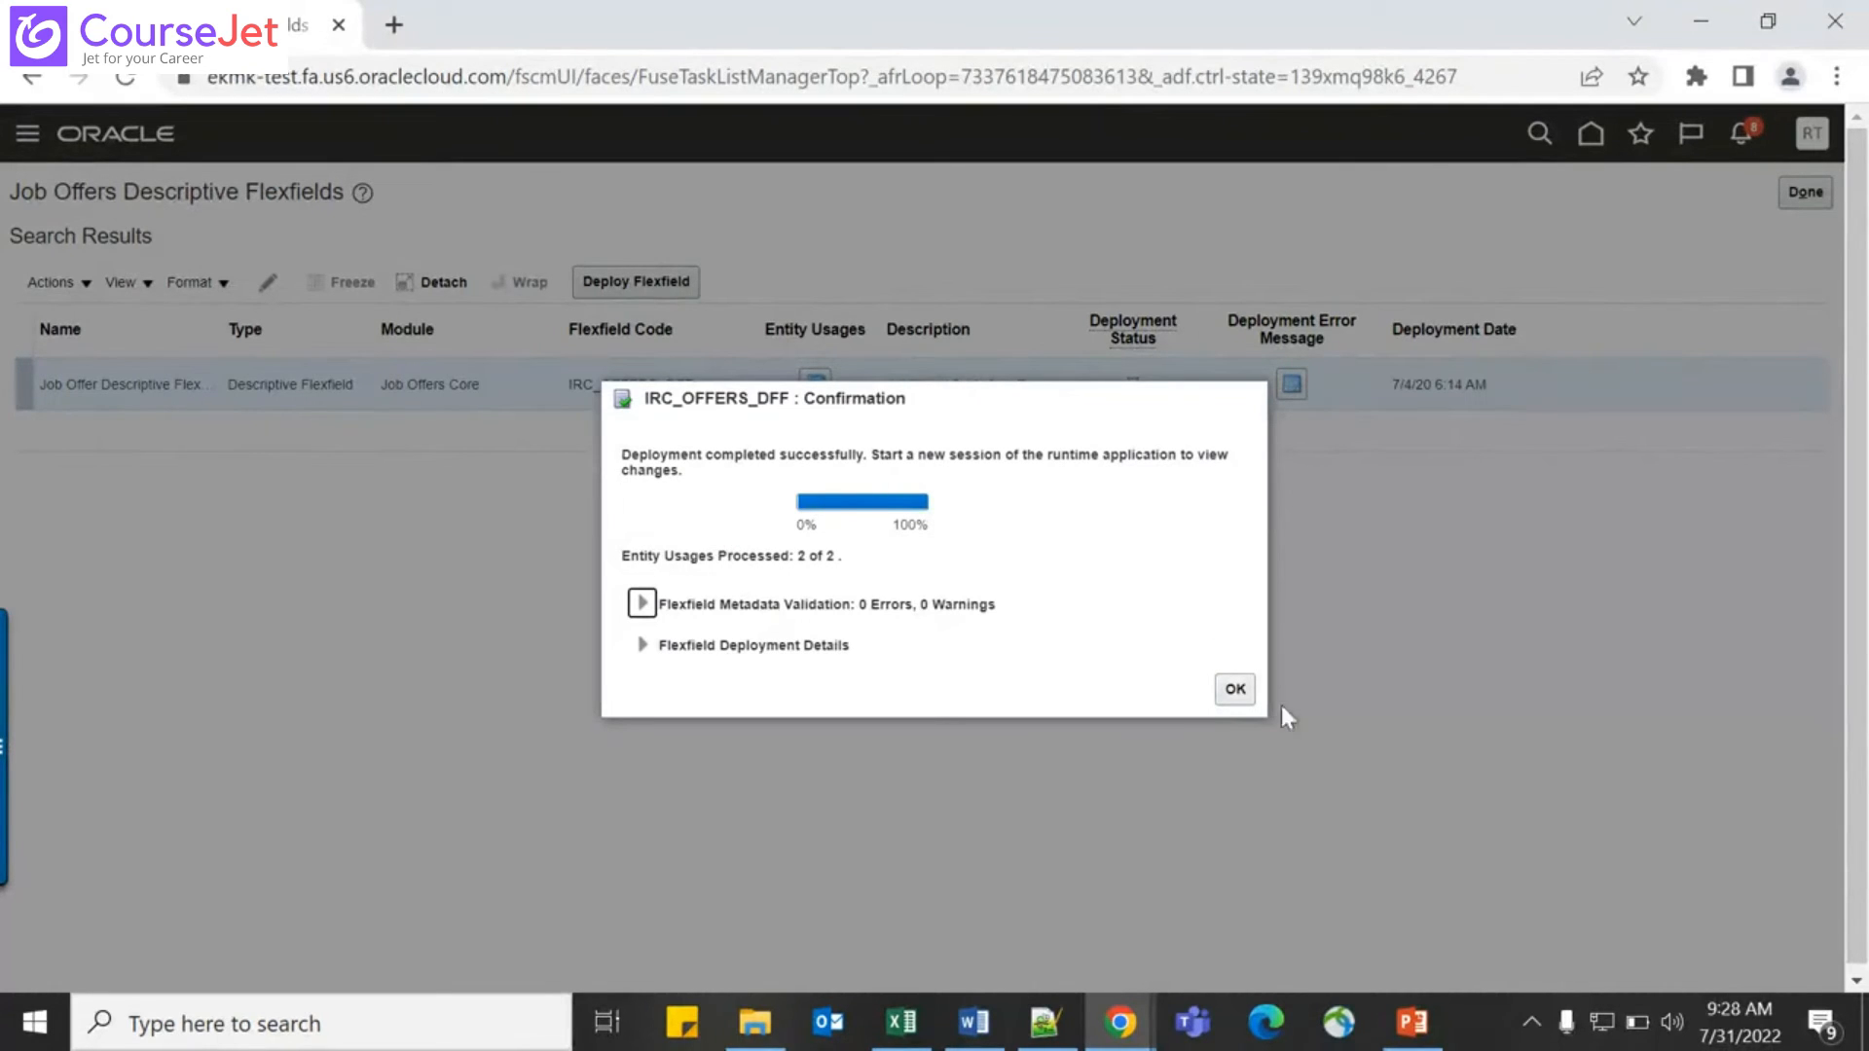
pyautogui.click(1234, 689)
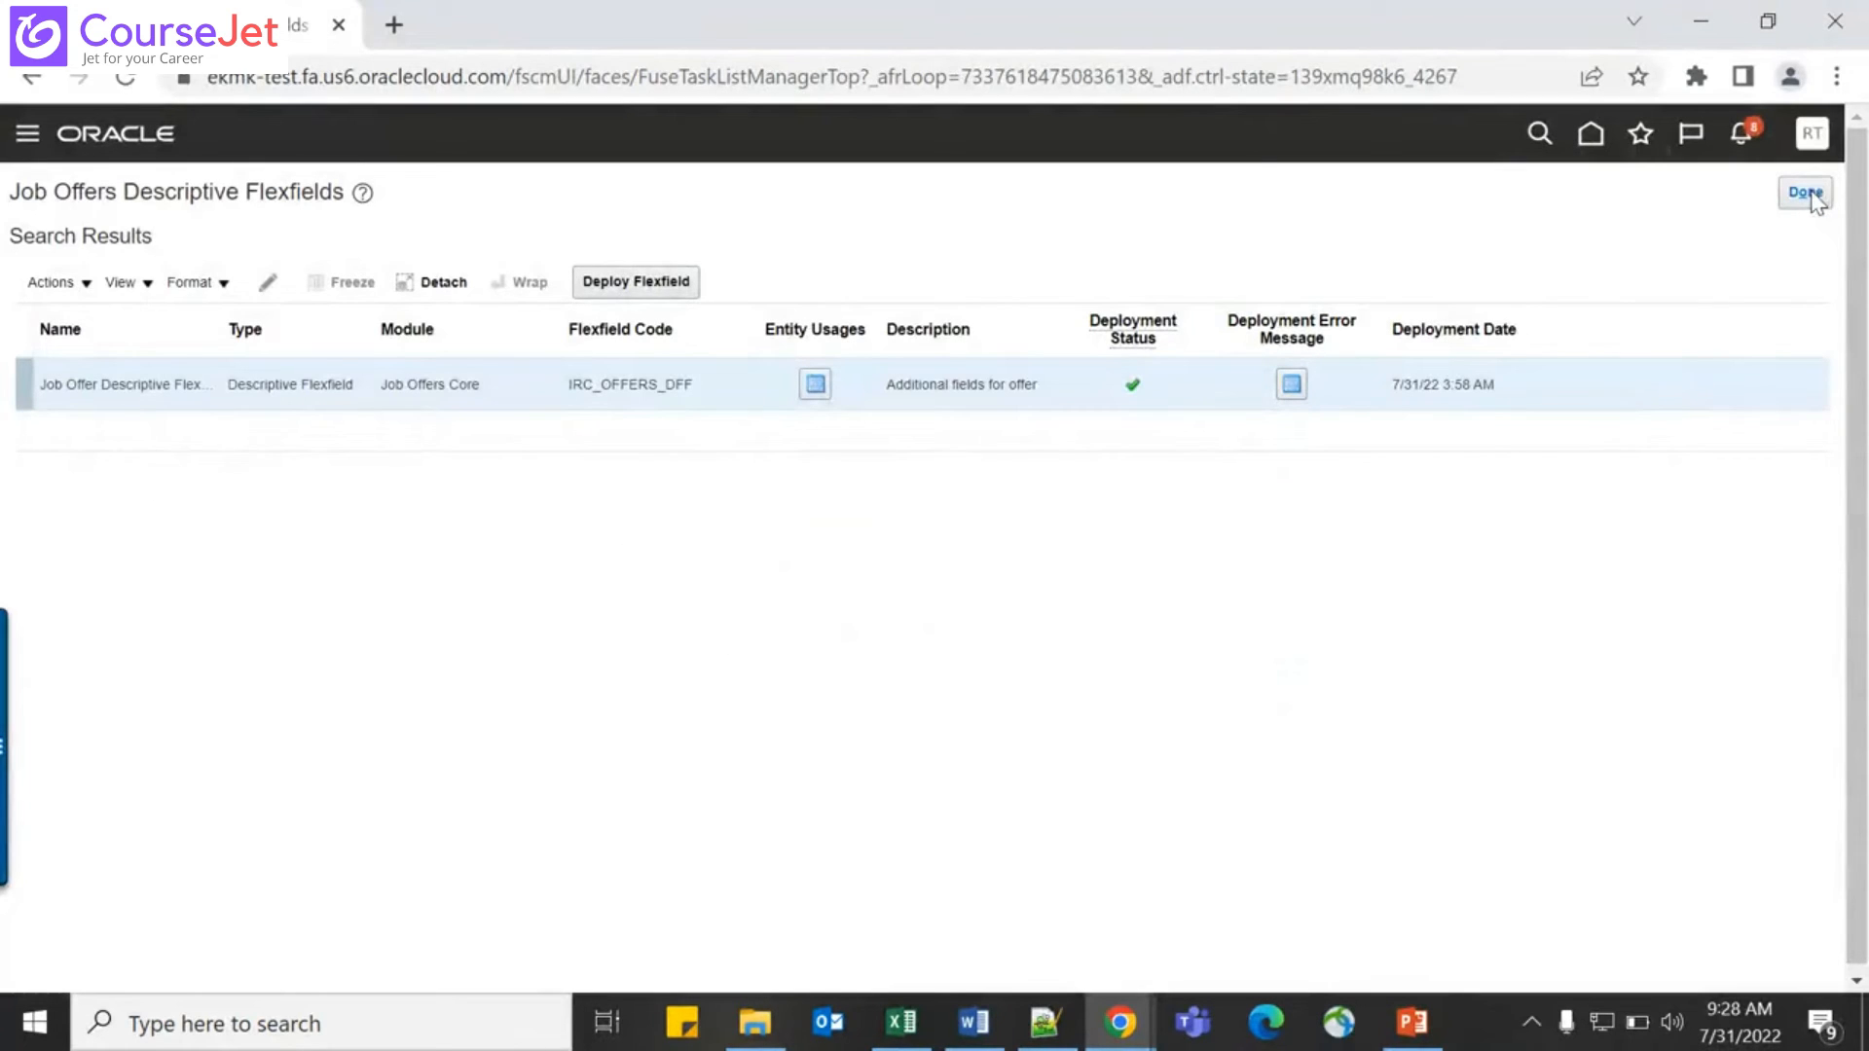
pyautogui.click(1807, 194)
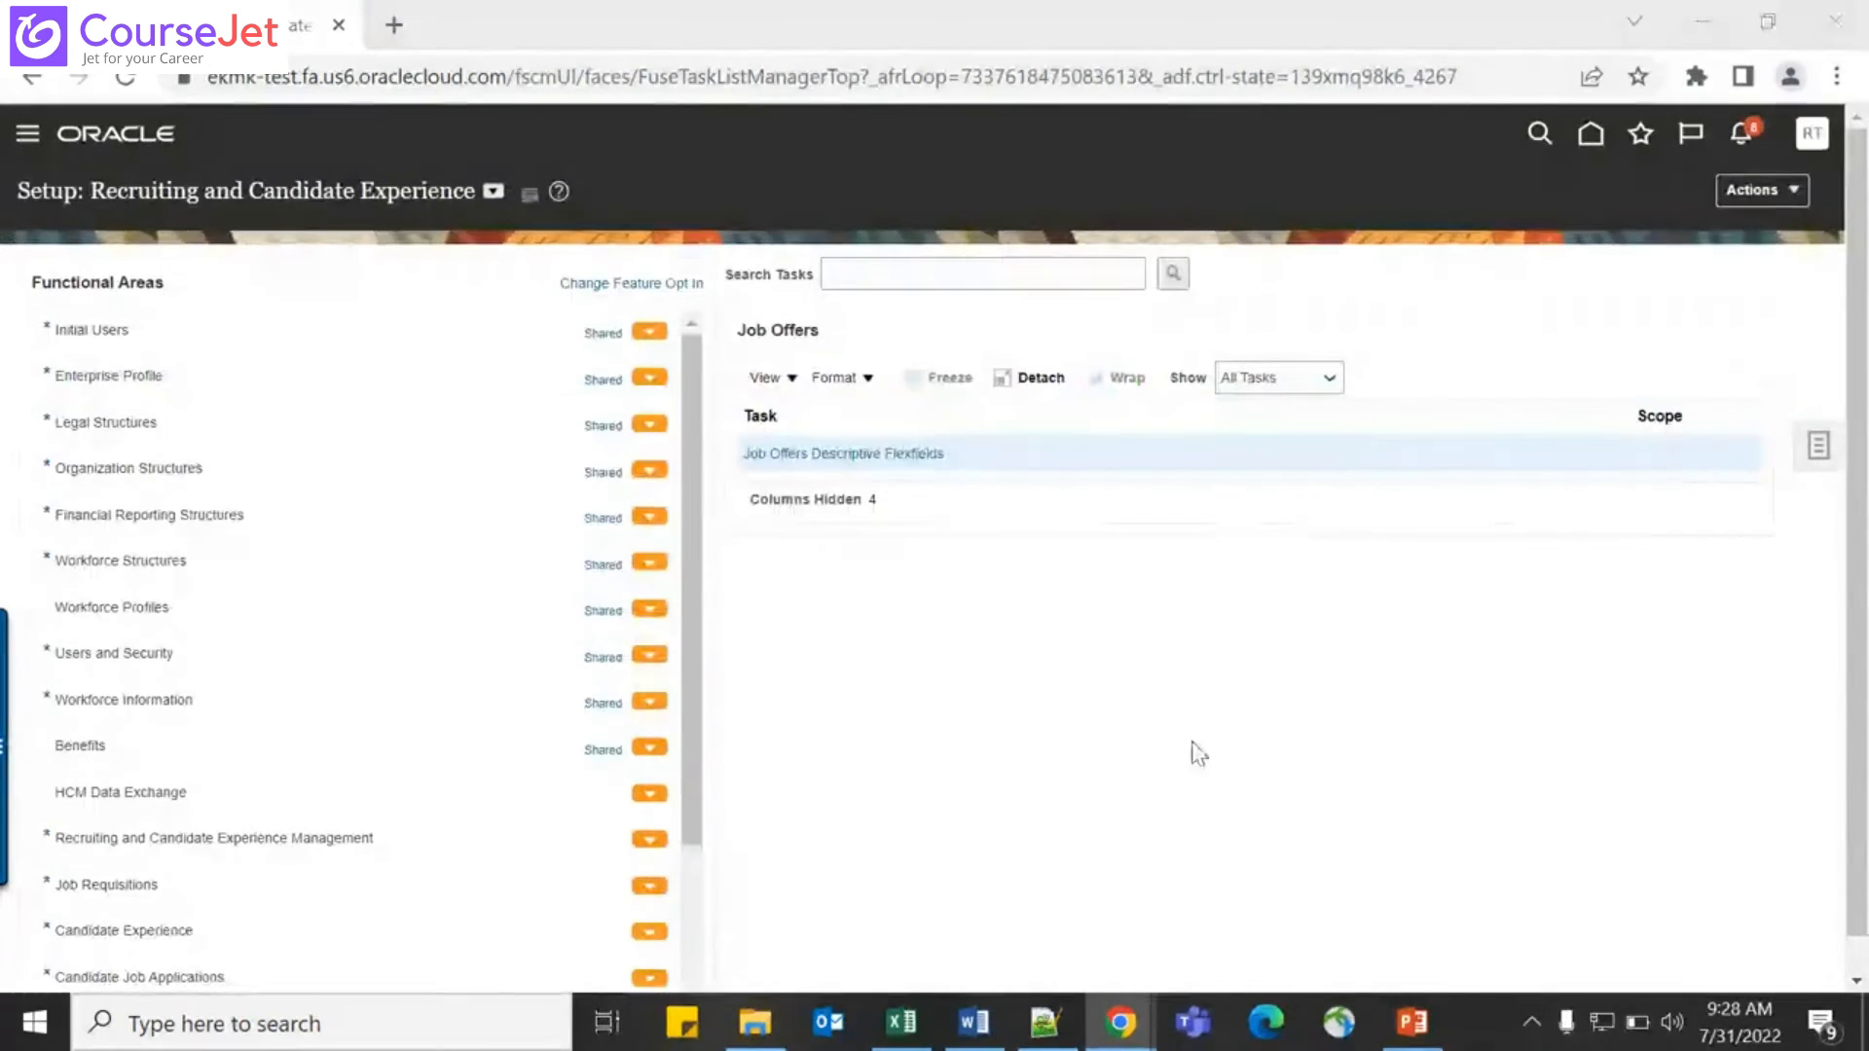
# Step: Switch to the PowerPoint presentation and read the Configure Job Offer Flexfields slides up to the steps for displaying the flexfields
pyautogui.hotkey('alt', 'Tab')
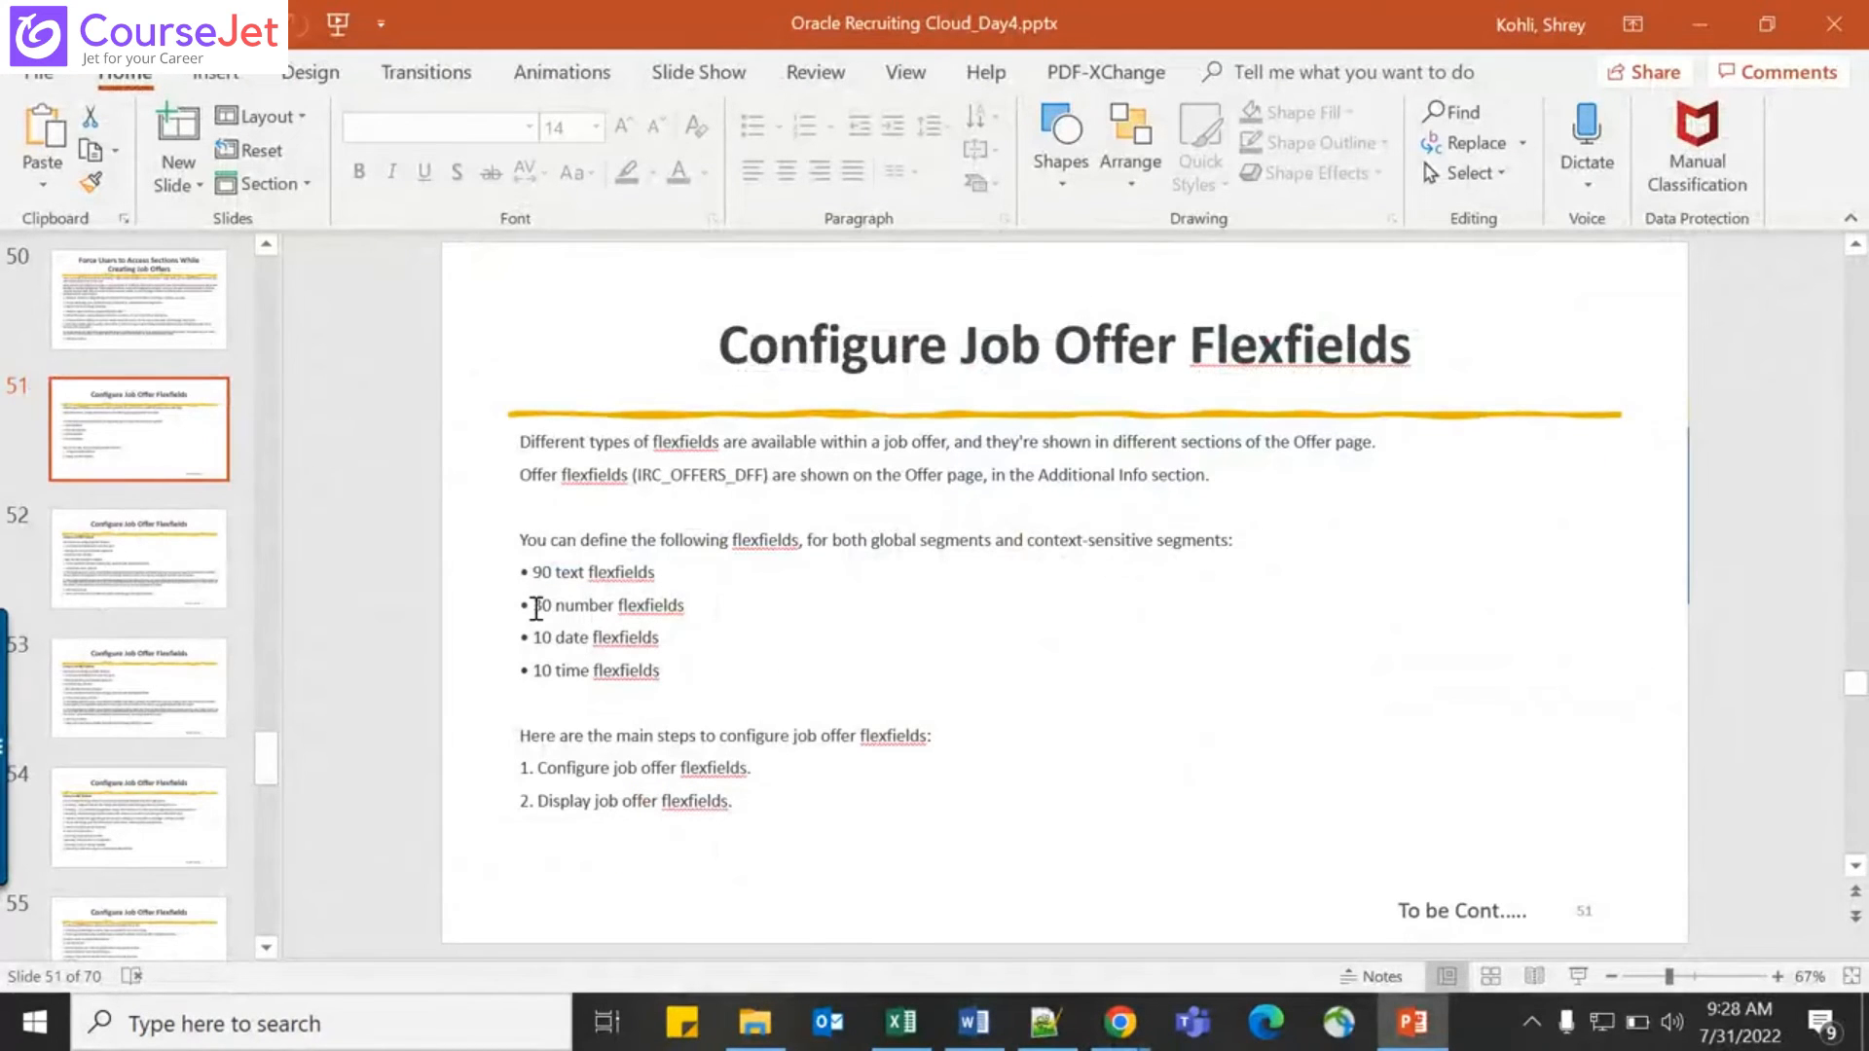
pyautogui.scroll(-1, 537, 609)
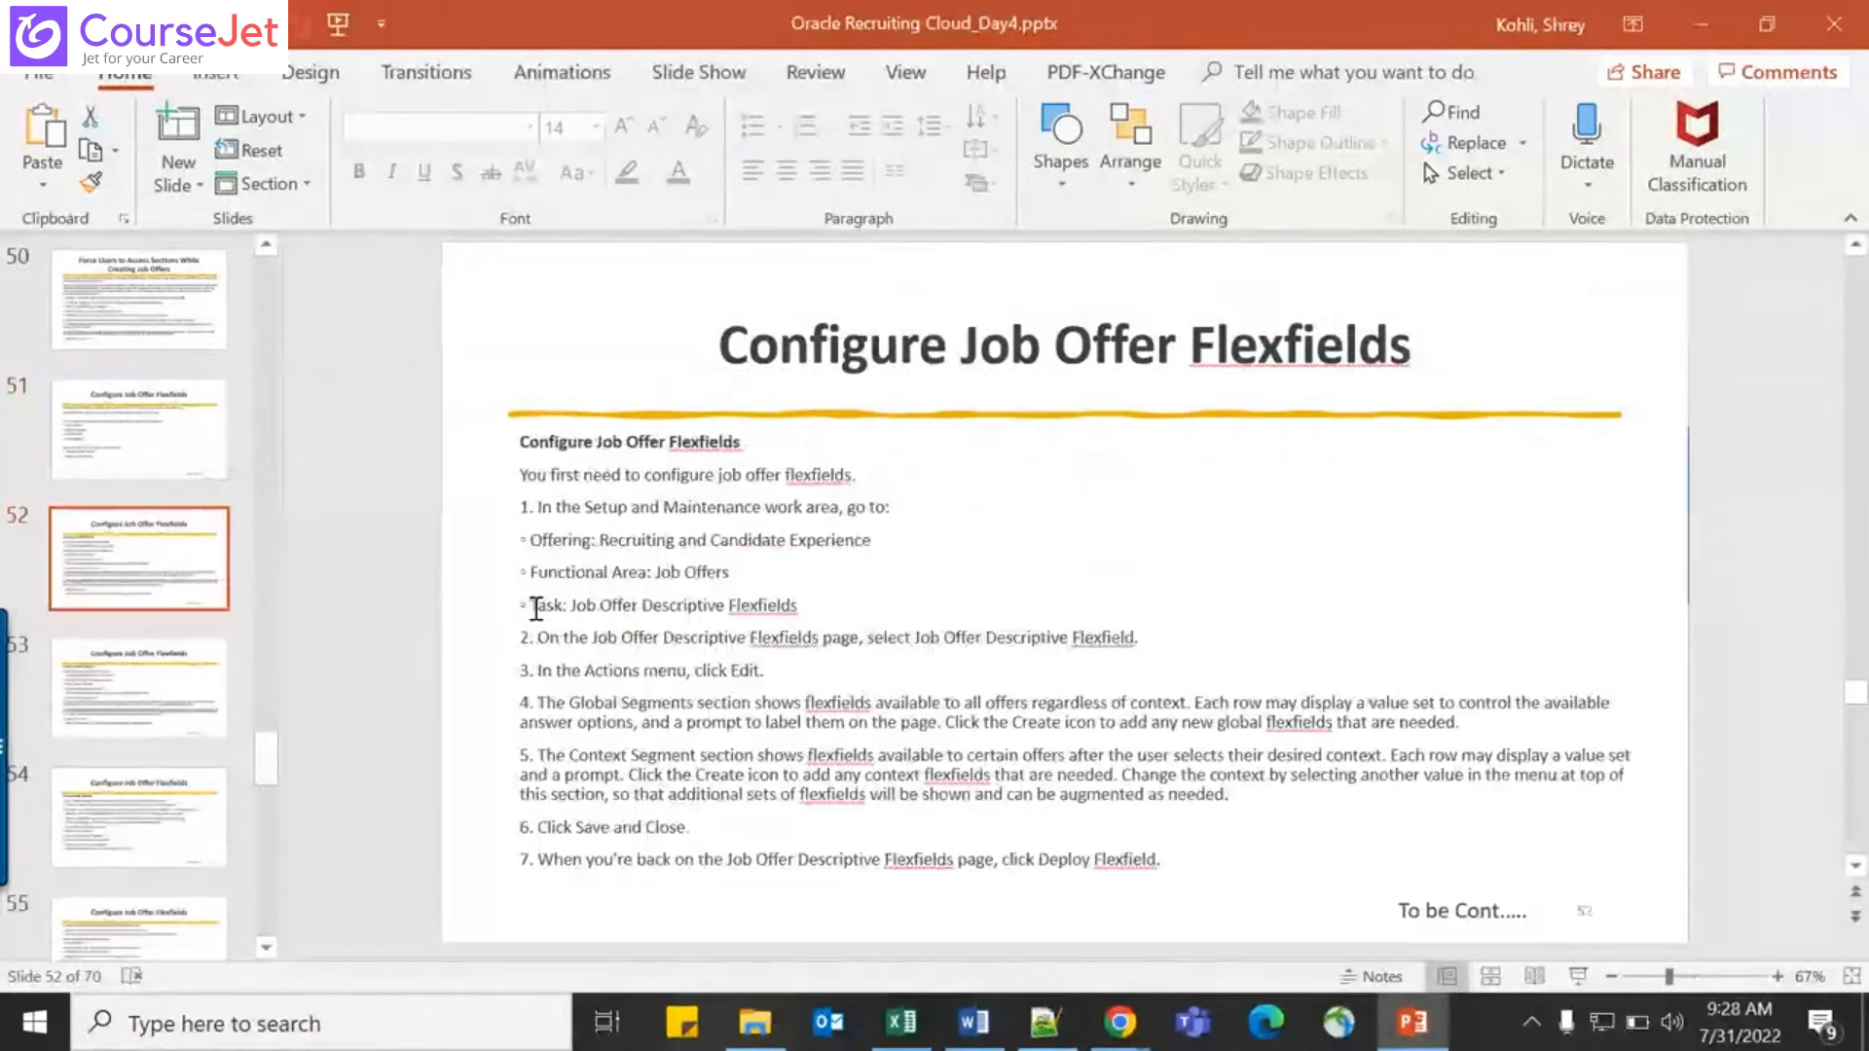
pyautogui.scroll(-1, 537, 610)
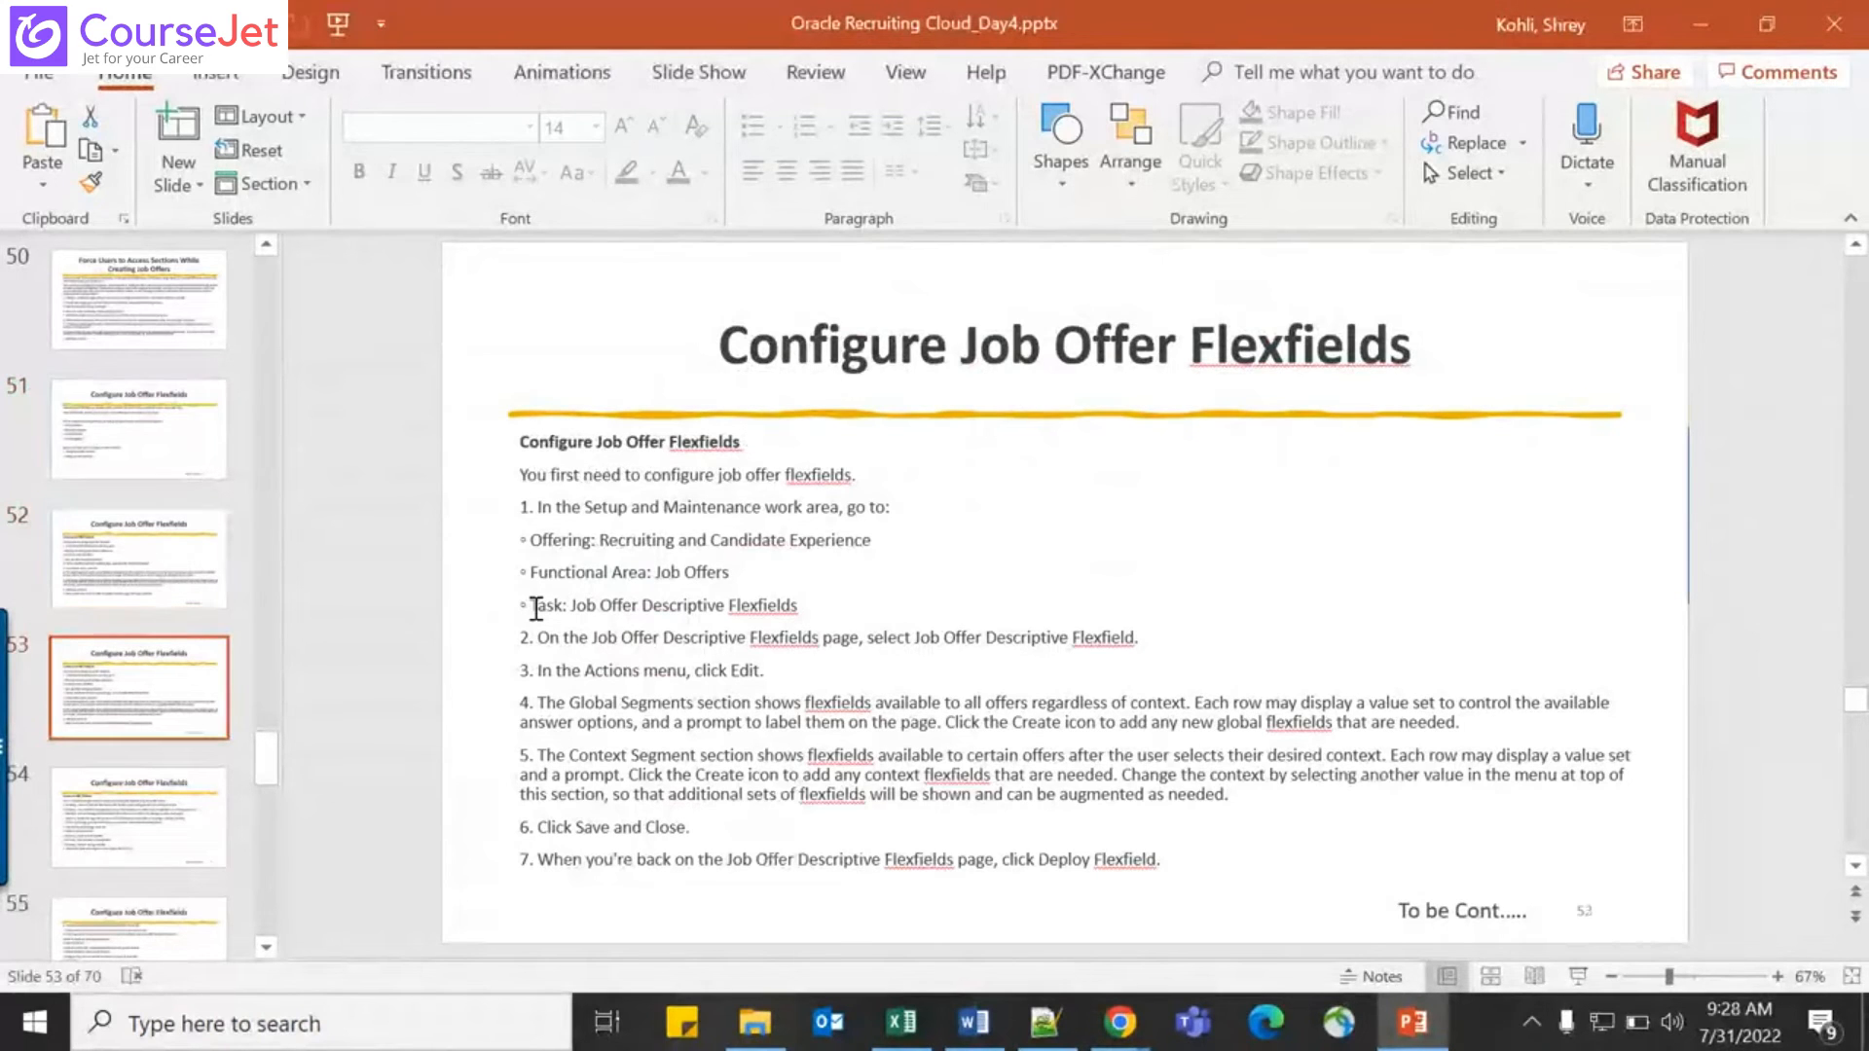
pyautogui.scroll(-1, 537, 609)
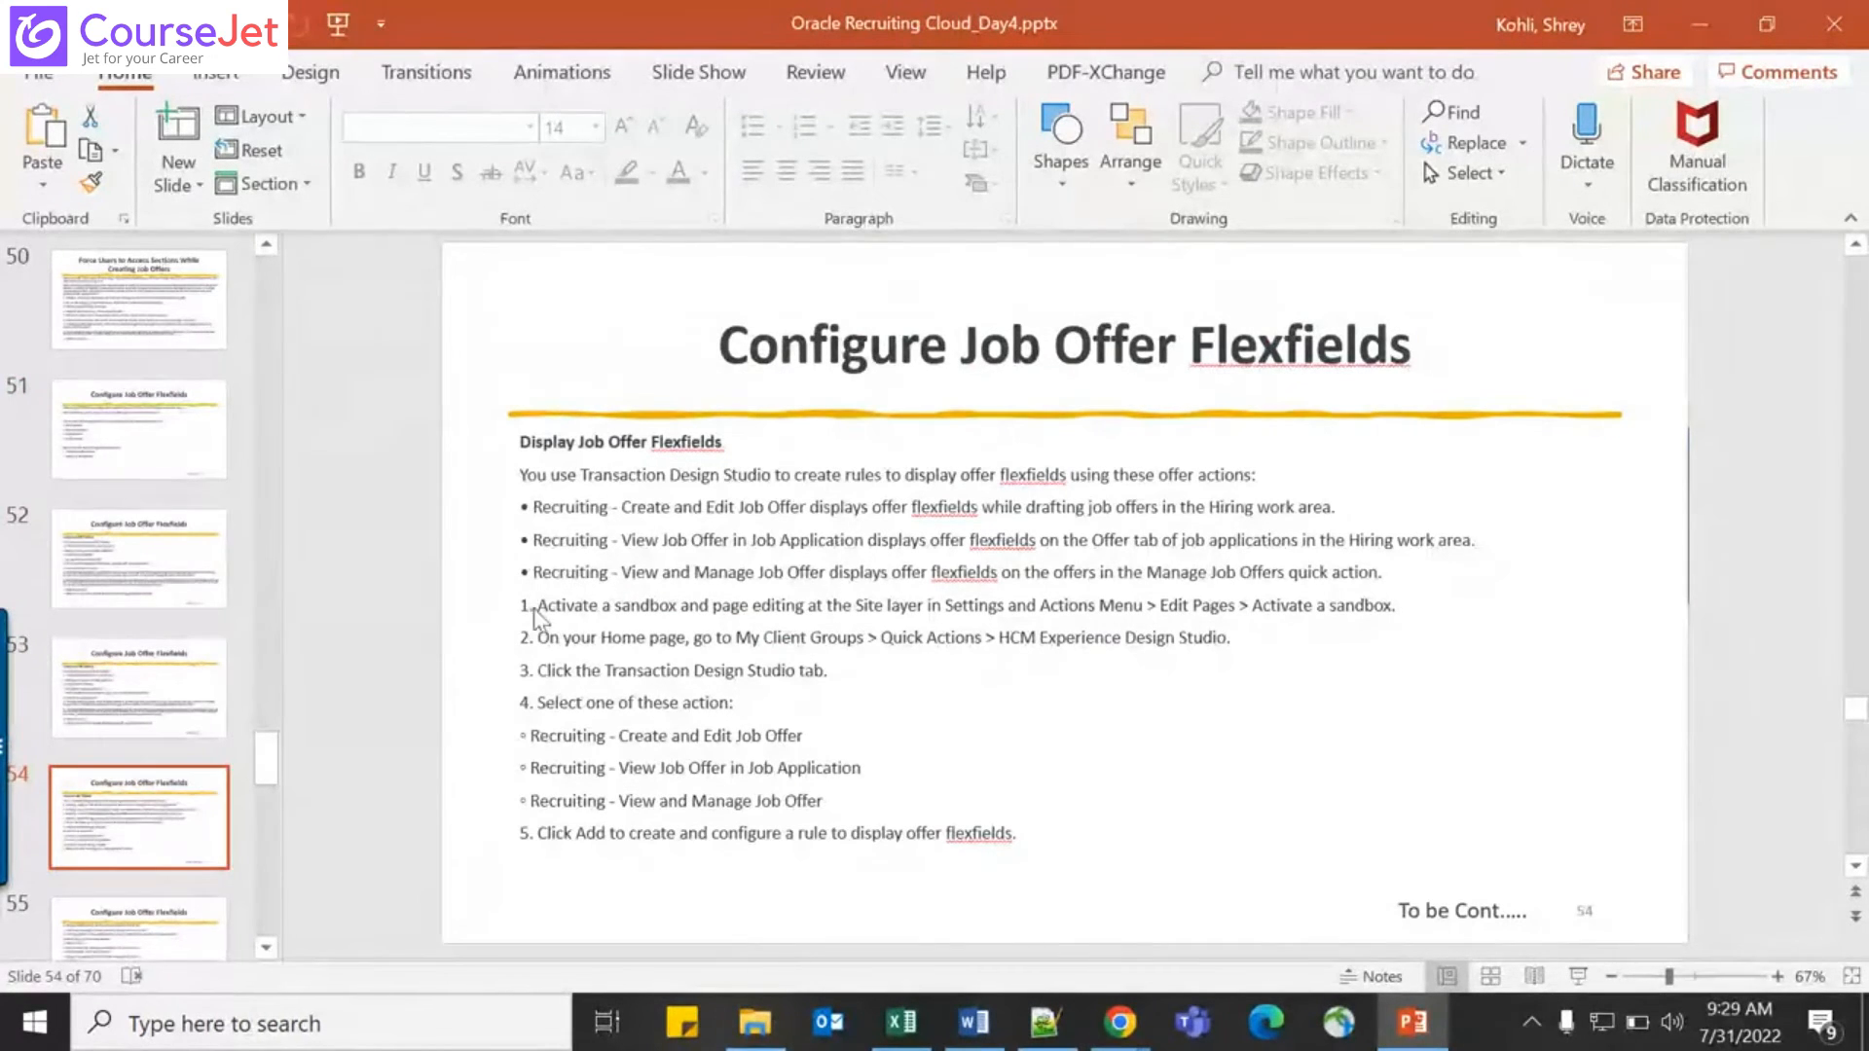
# Step: Switch back to Oracle Cloud in Chrome and return to the home page
pyautogui.hotkey('alt', 'Tab')
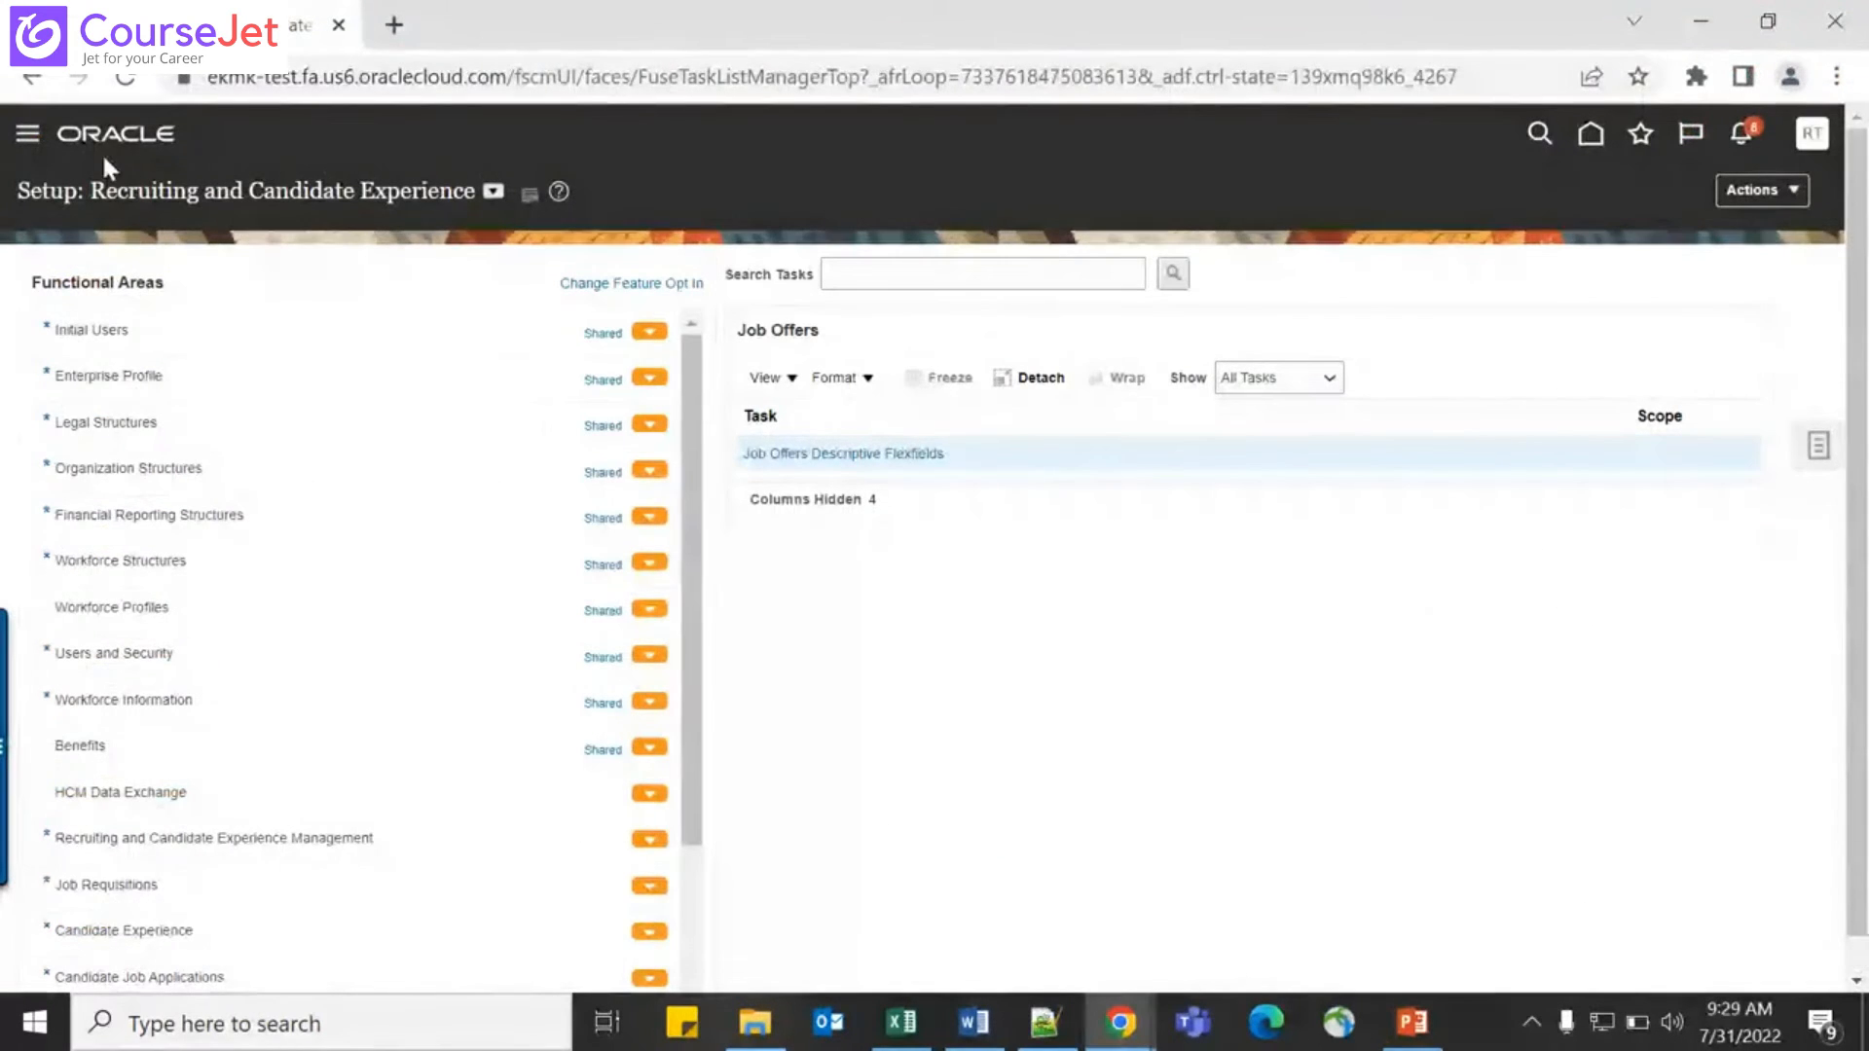
pyautogui.click(118, 134)
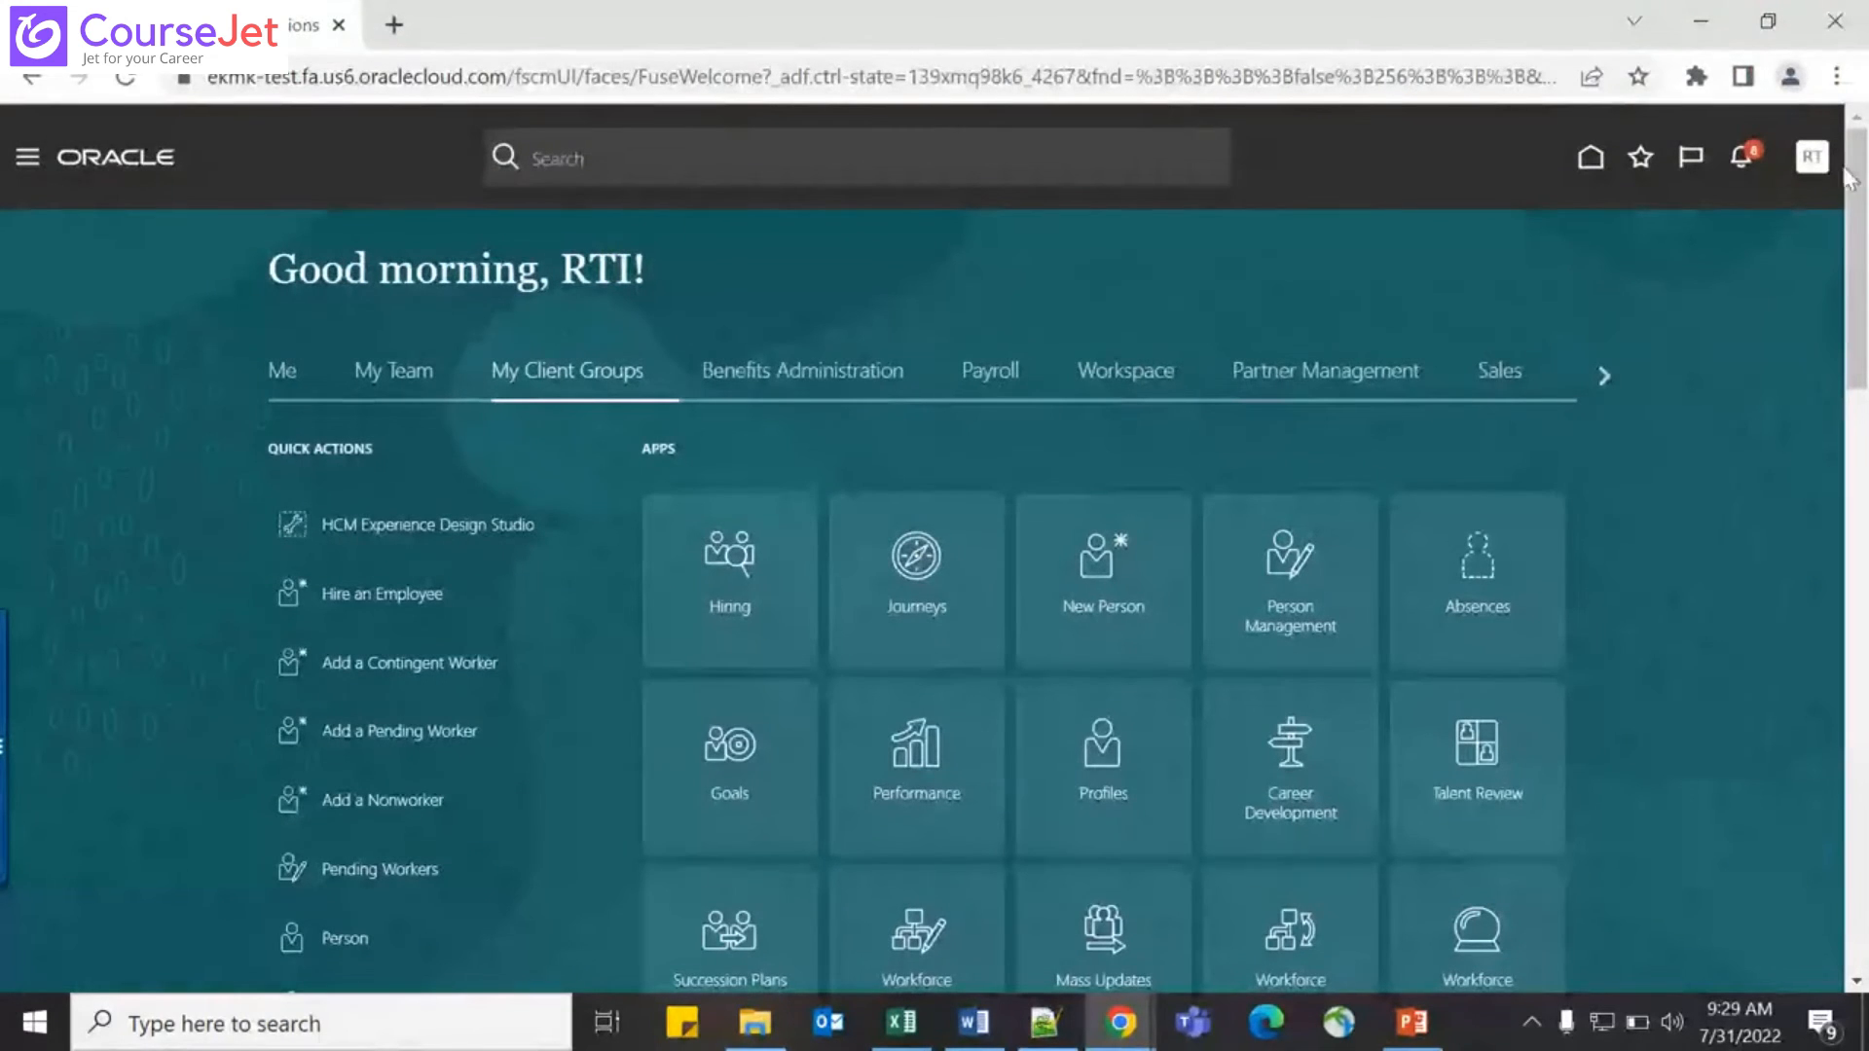
# Step: Start page editing from the home page, choose to activate a sandbox, and enter the Test_Sk_Offer sandbox
pyautogui.click(1812, 158)
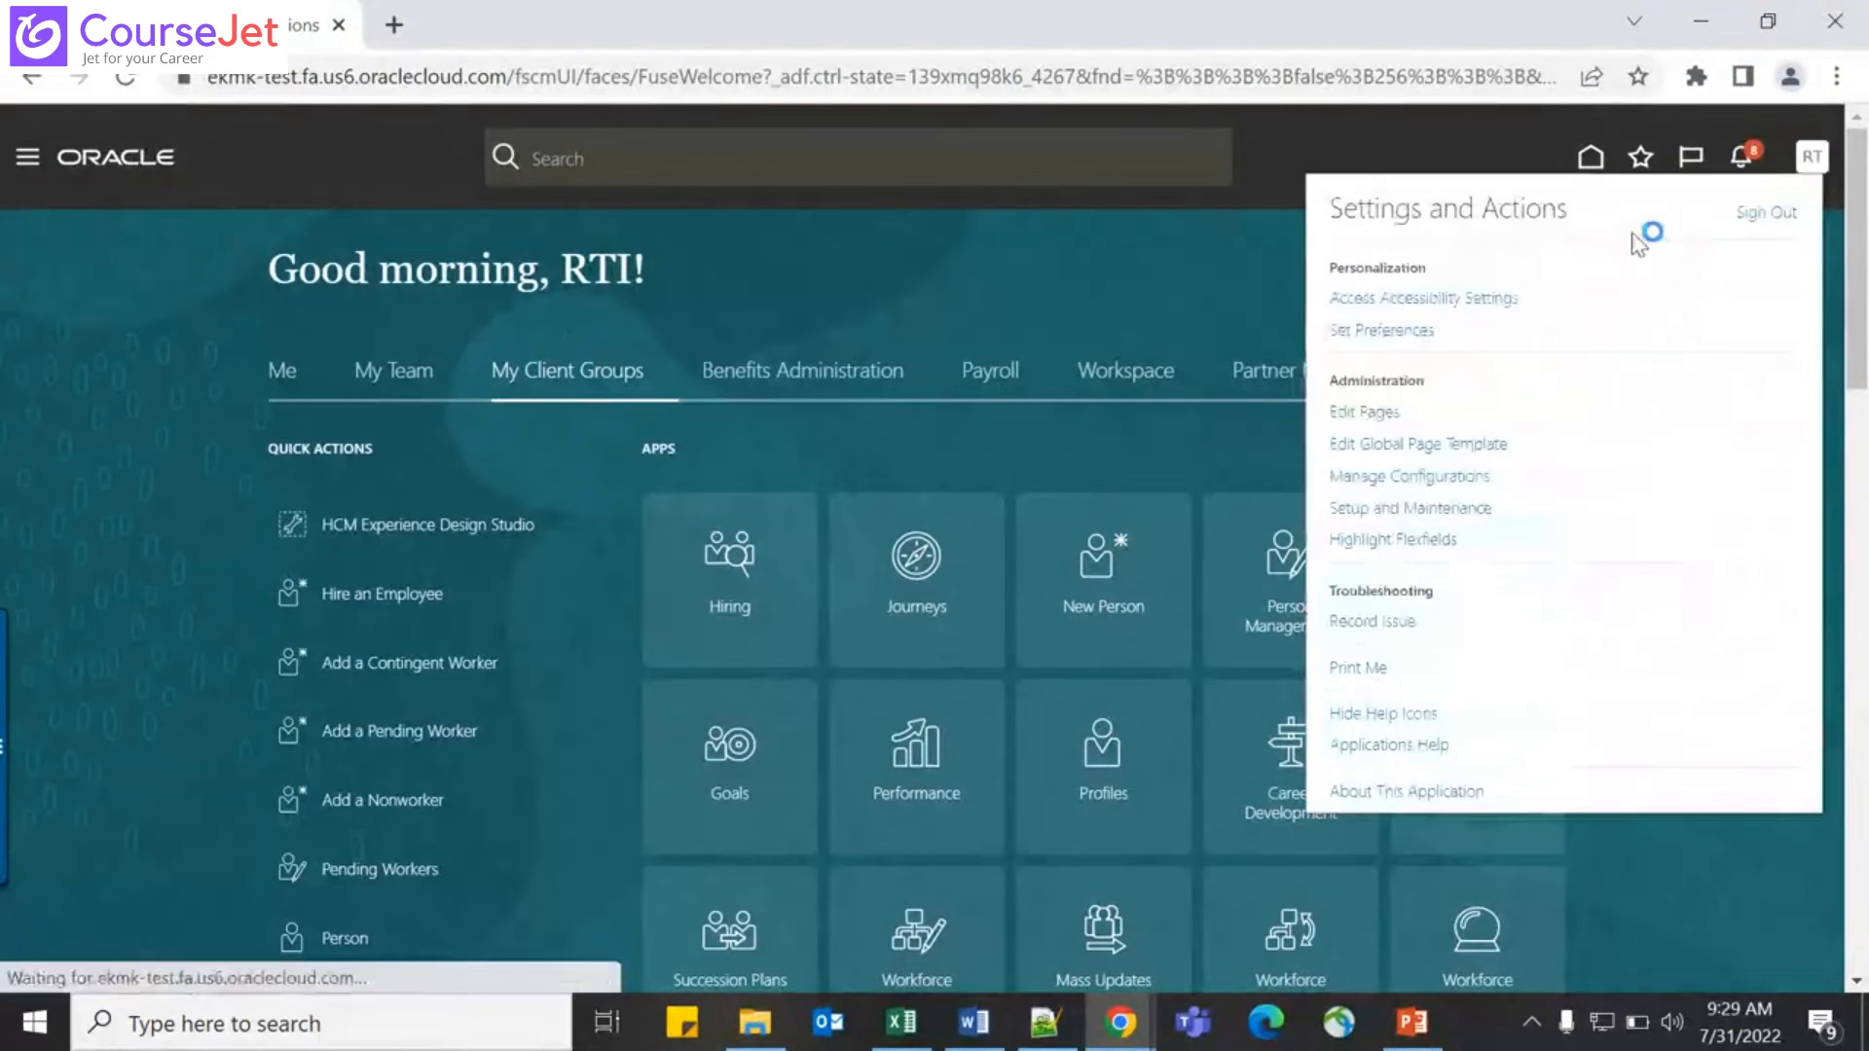
pyautogui.click(1383, 416)
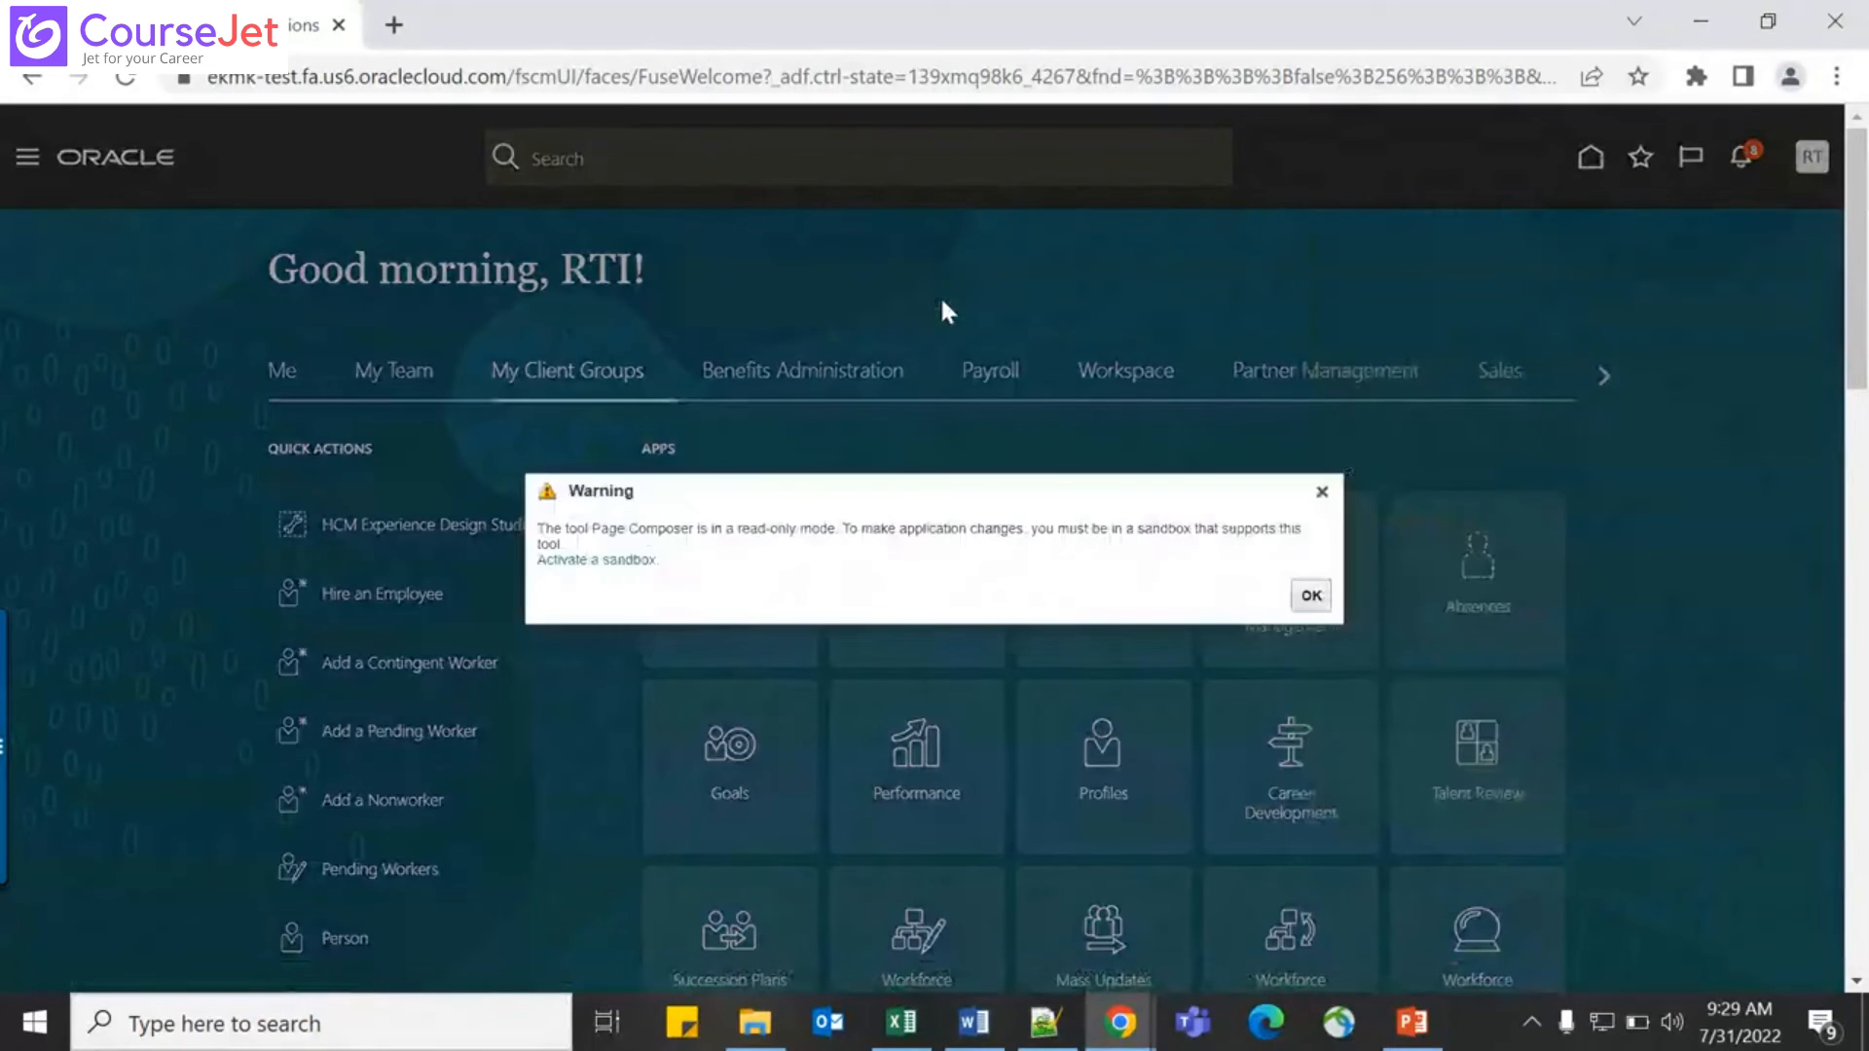
pyautogui.click(595, 562)
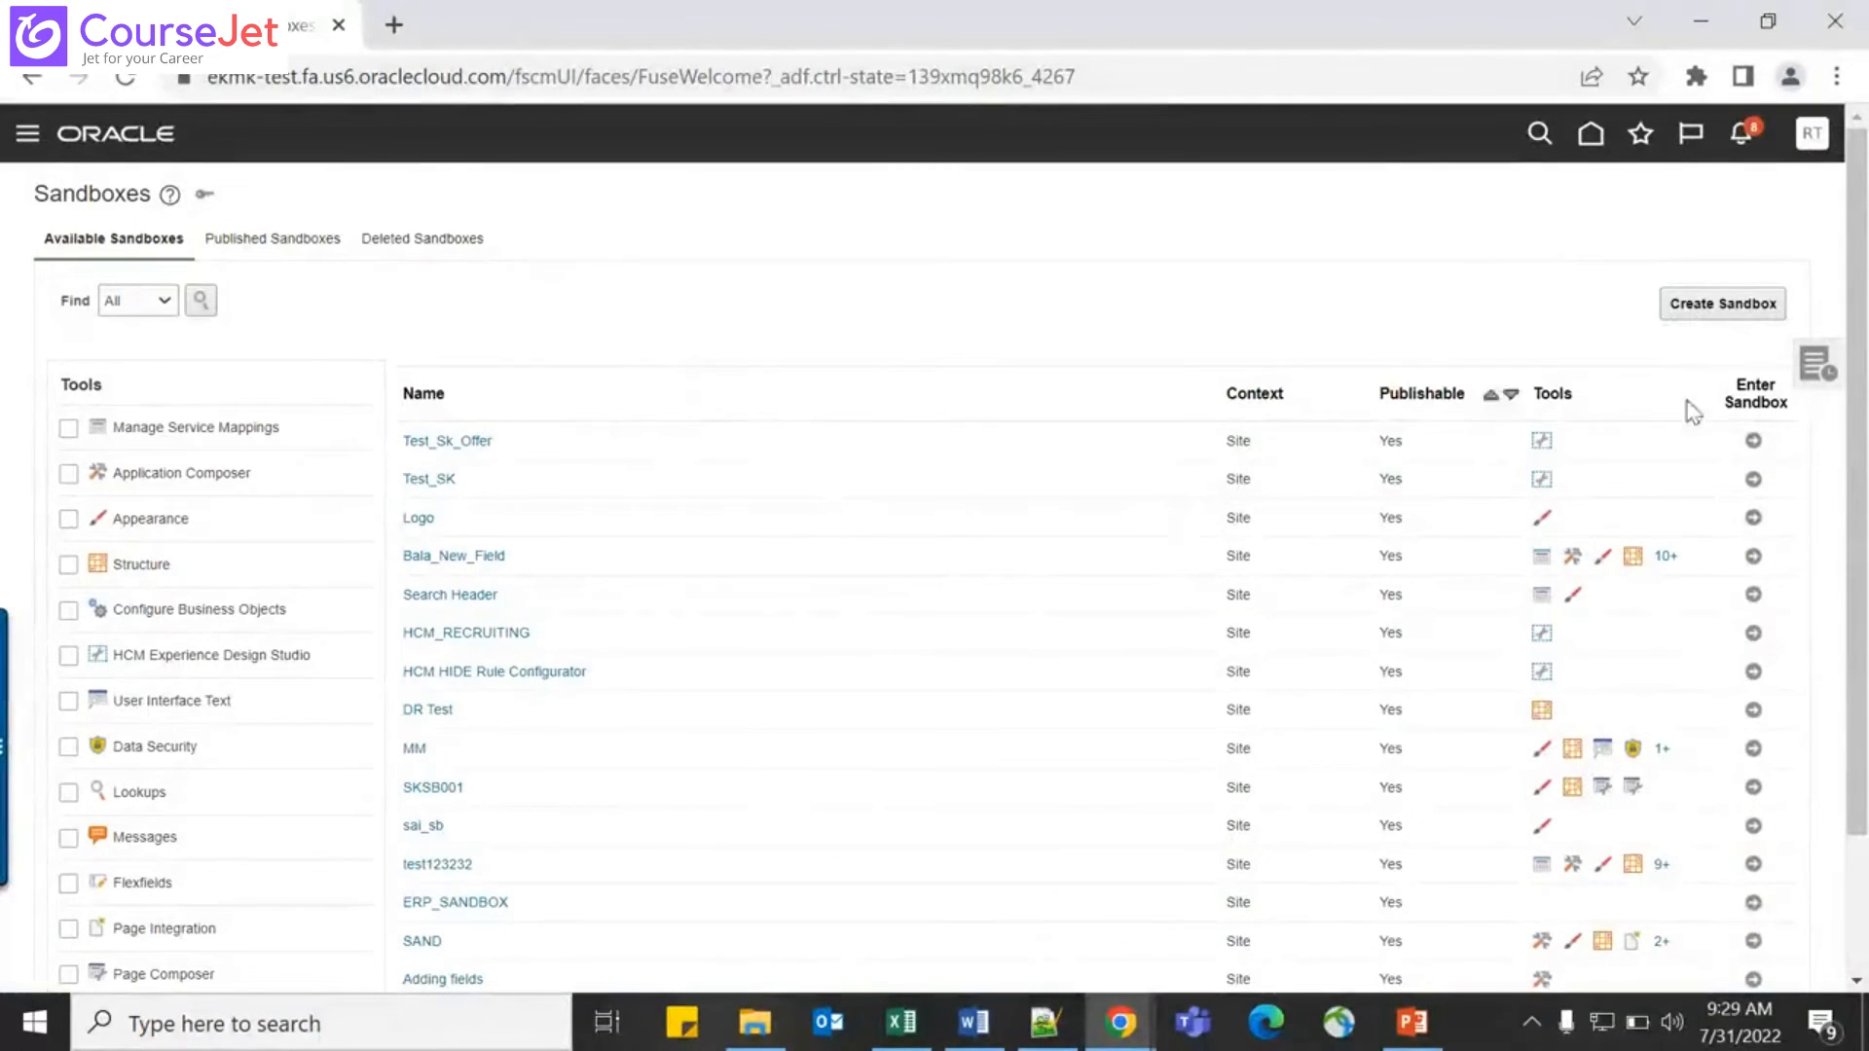
pyautogui.click(1754, 445)
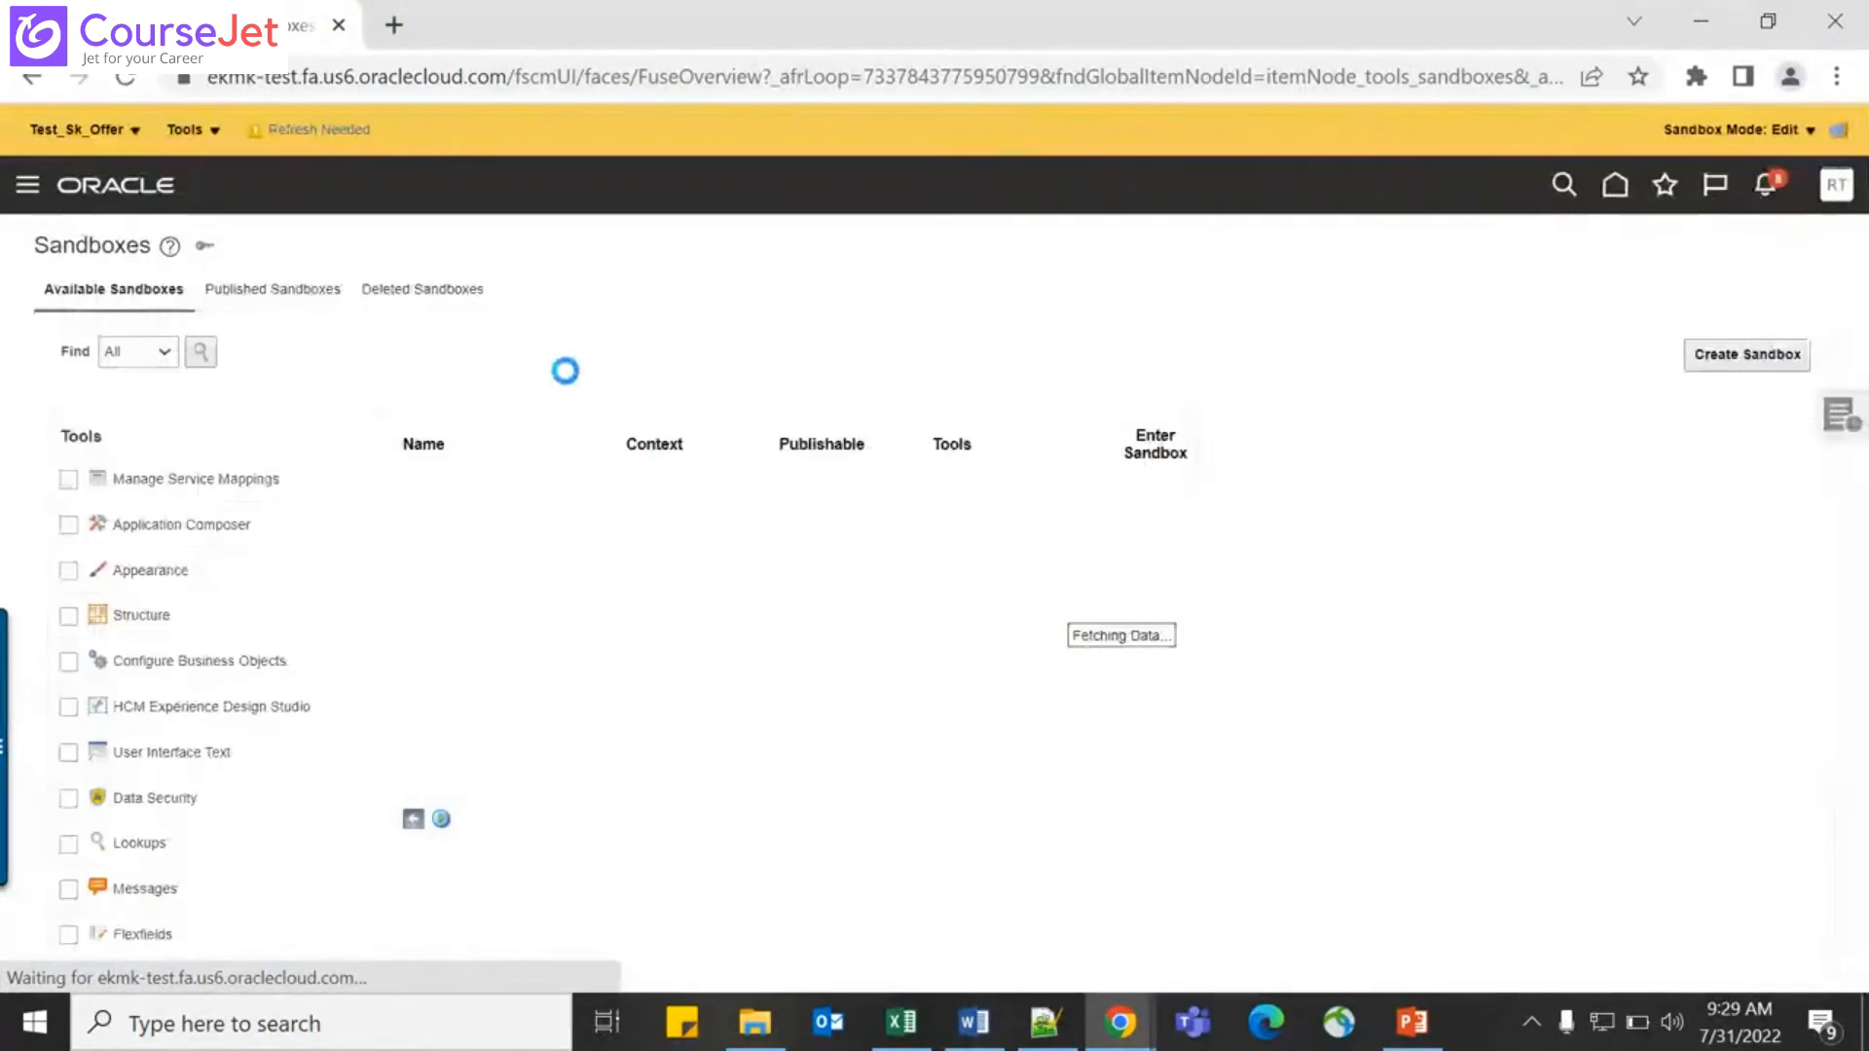
# Step: Open HCM Experience Design Studio, go to the Test_Sk_Offer sandbox details, and refresh the sandbox
pyautogui.click(192, 139)
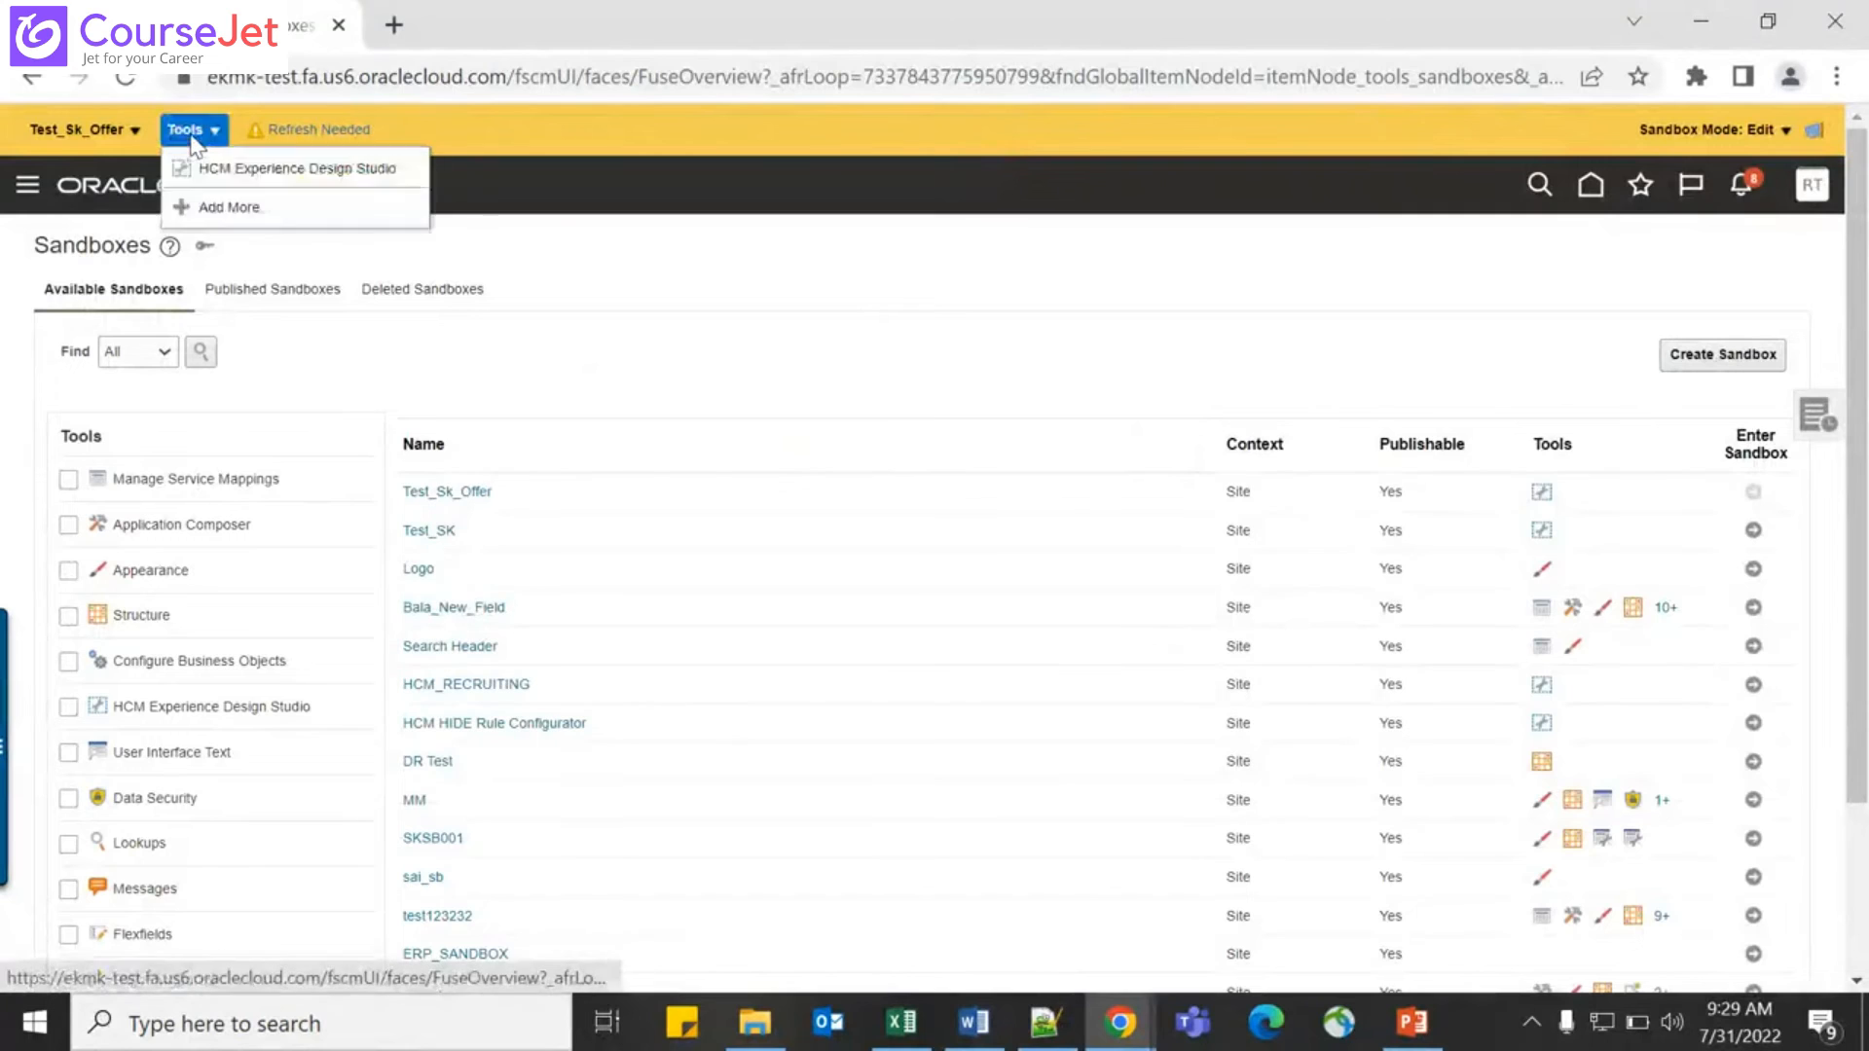
pyautogui.click(241, 164)
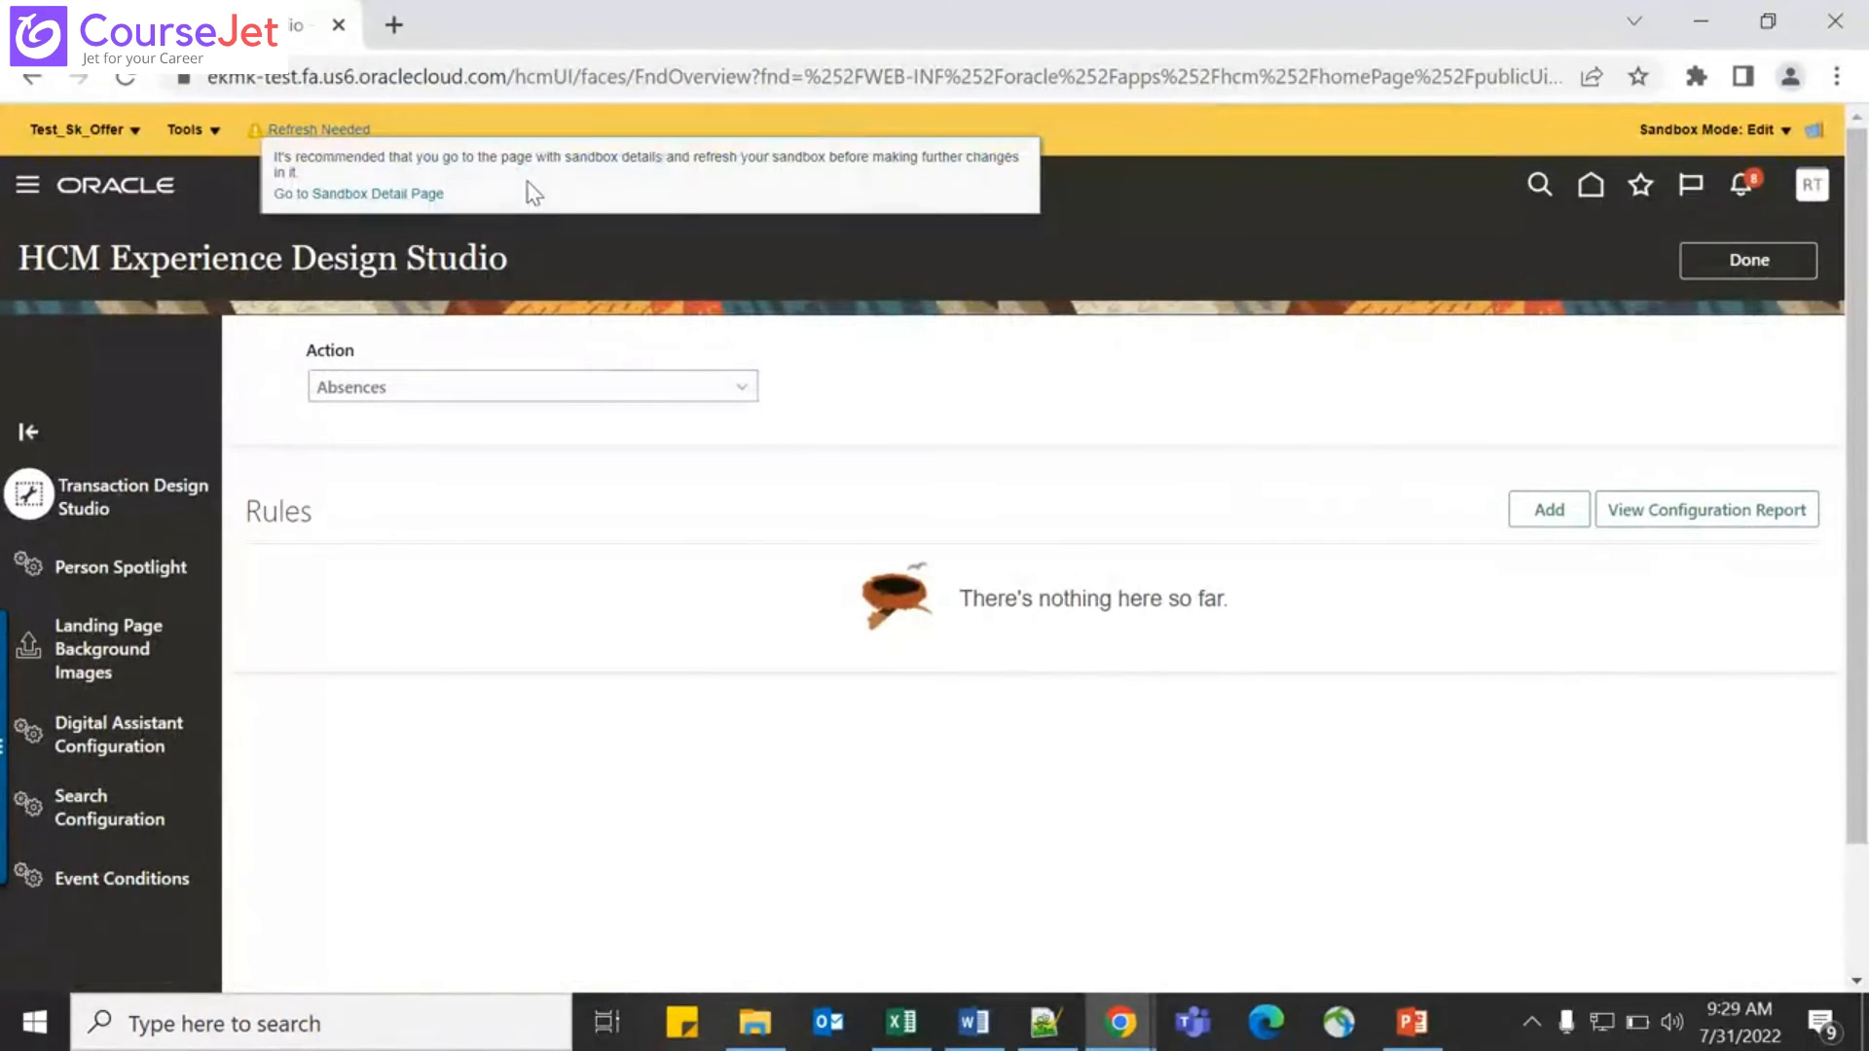
pyautogui.click(425, 194)
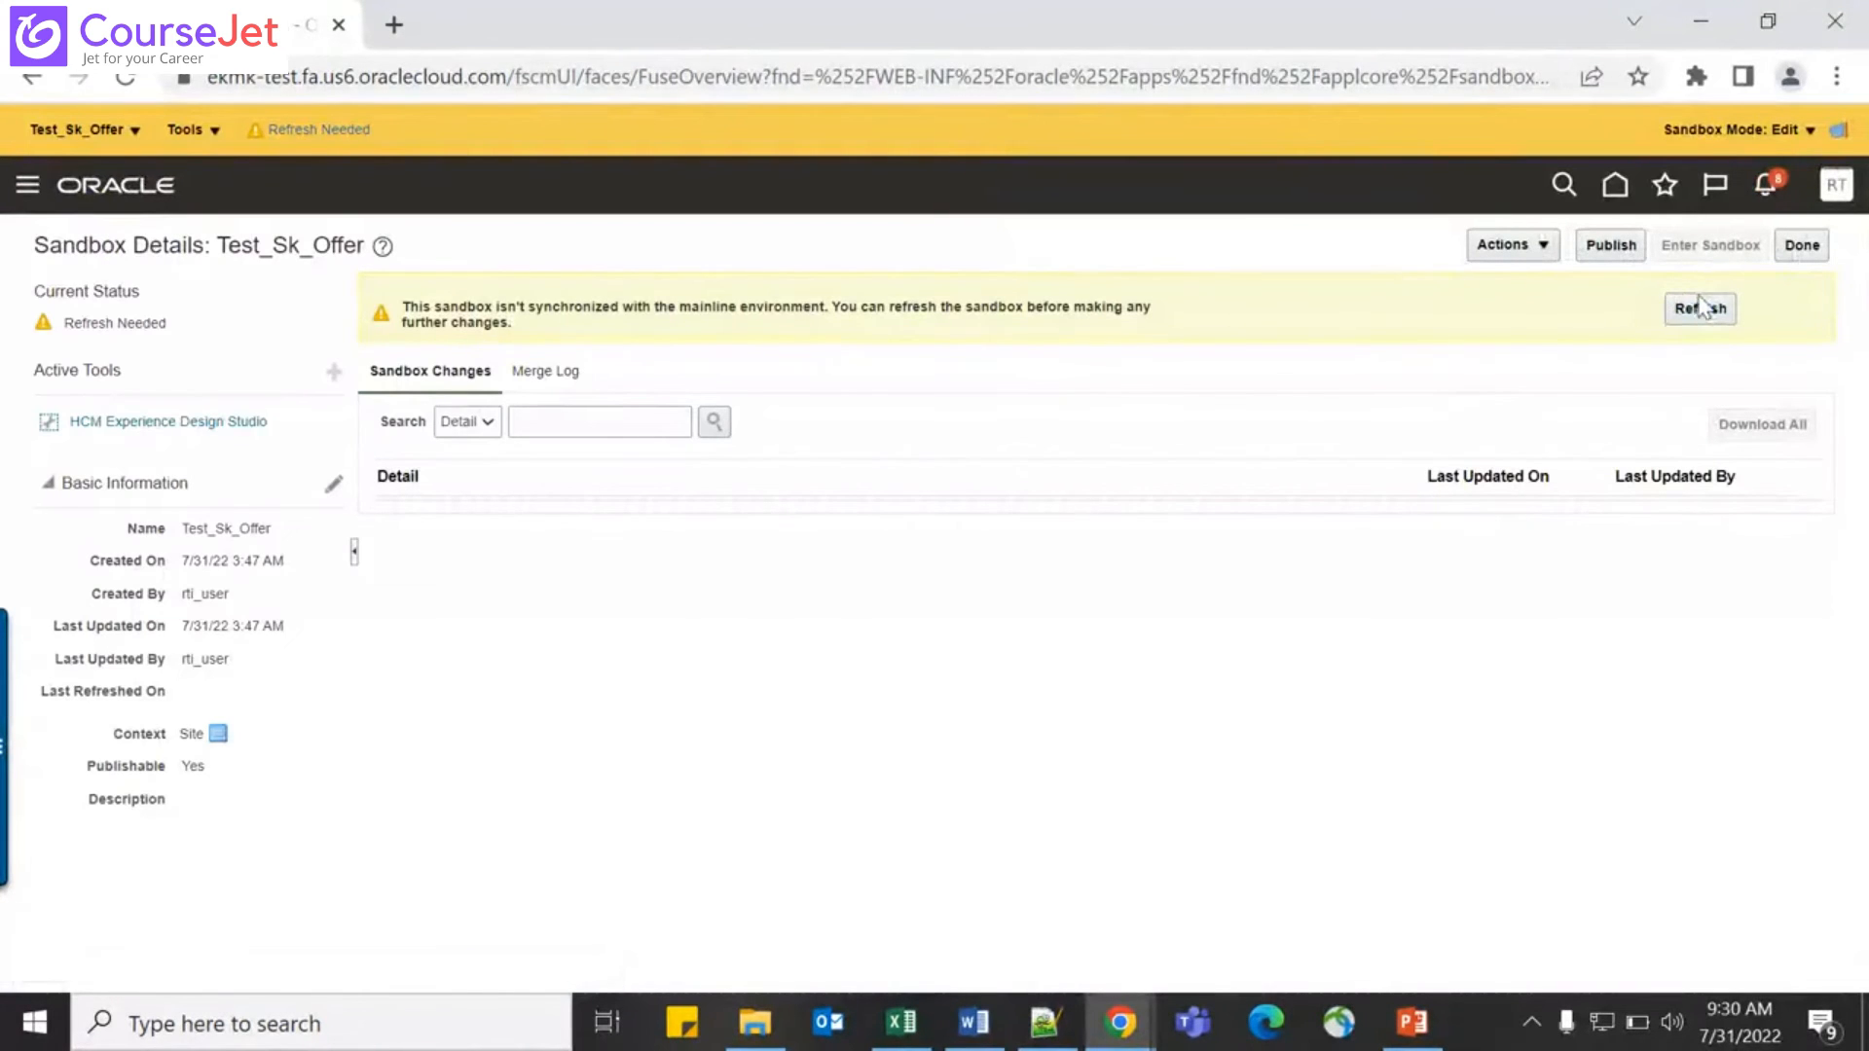
pyautogui.click(1701, 308)
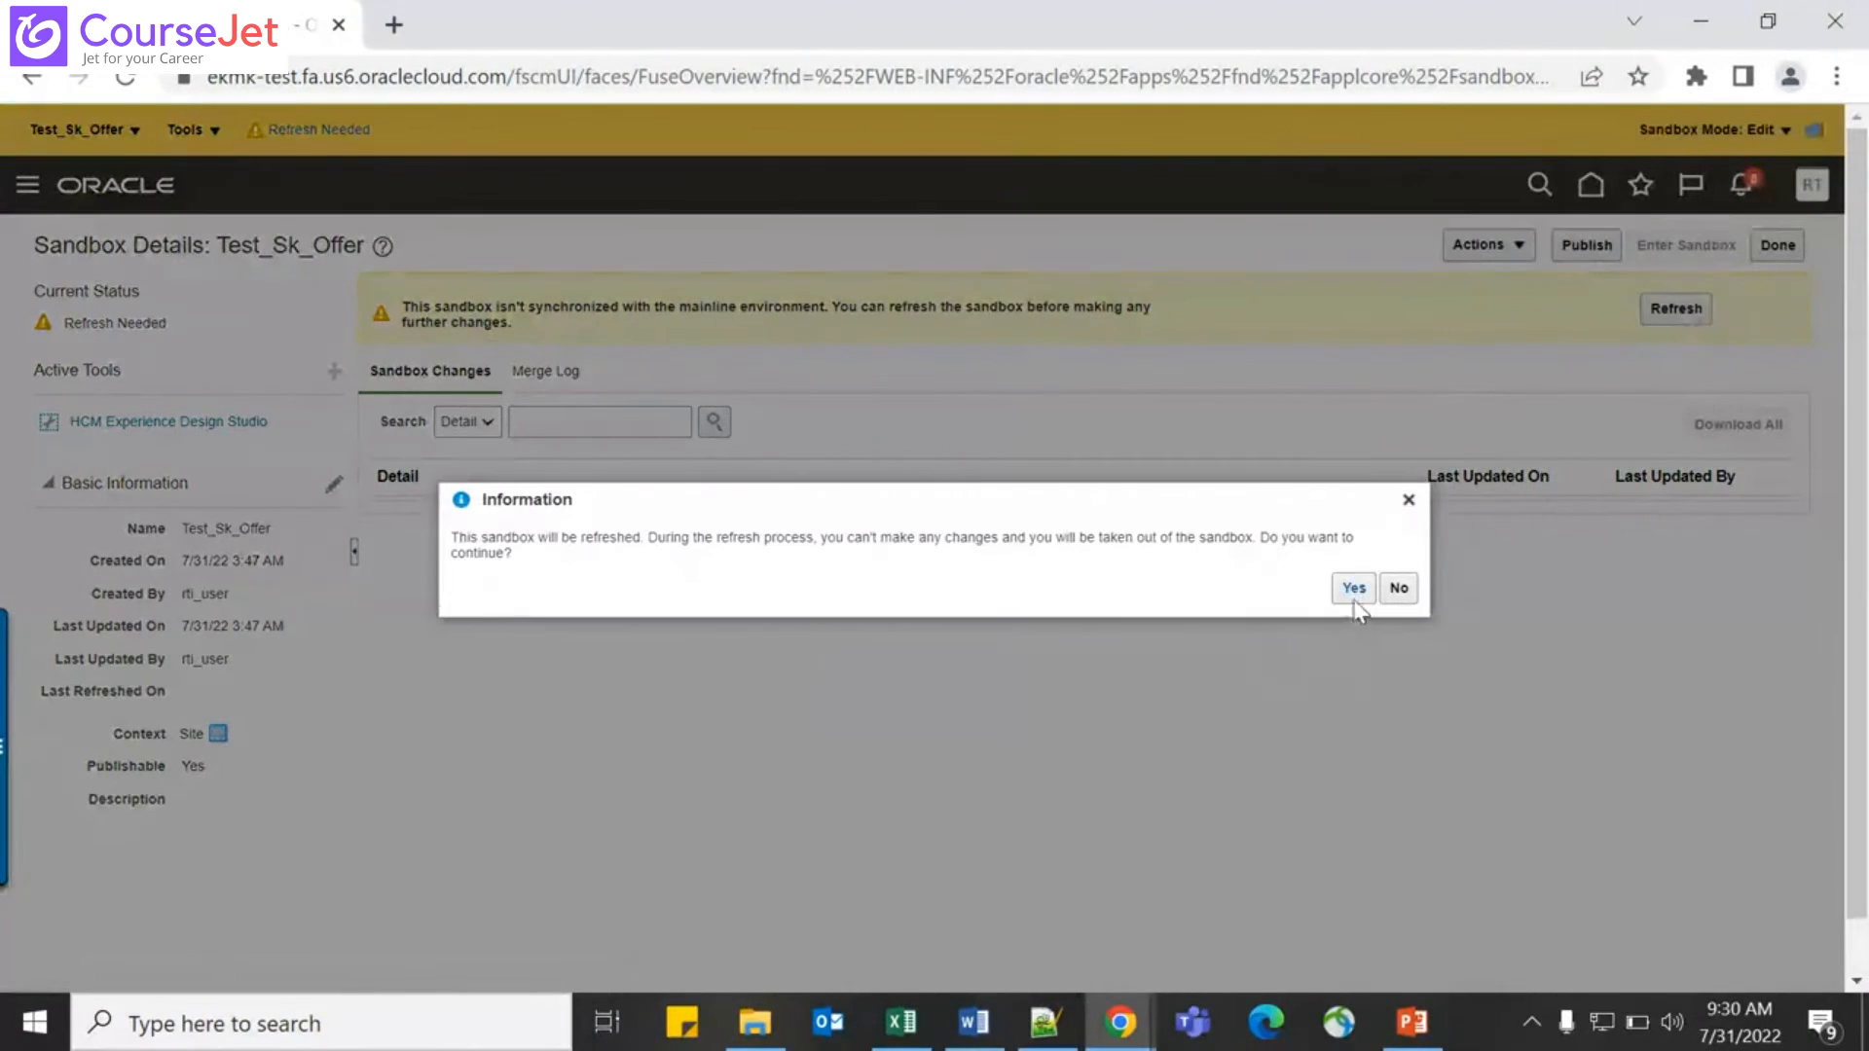
pyautogui.click(1353, 589)
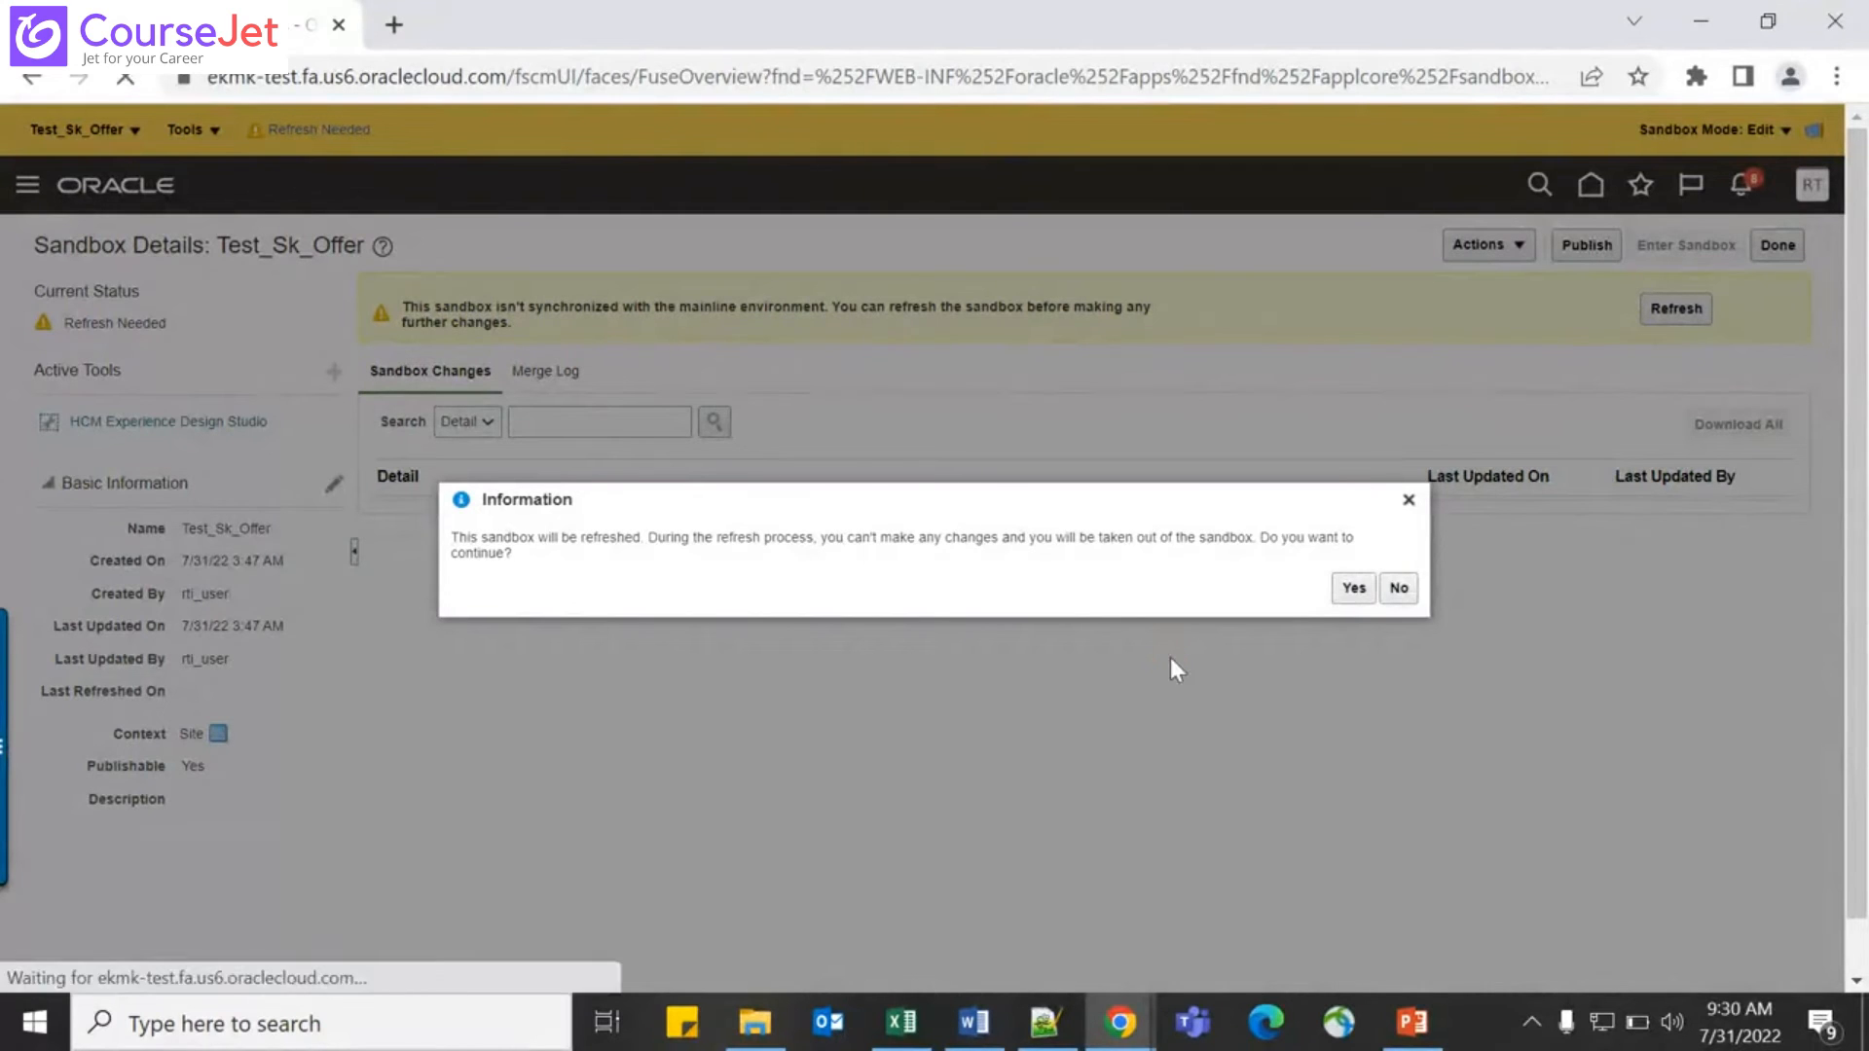
pyautogui.click(1355, 588)
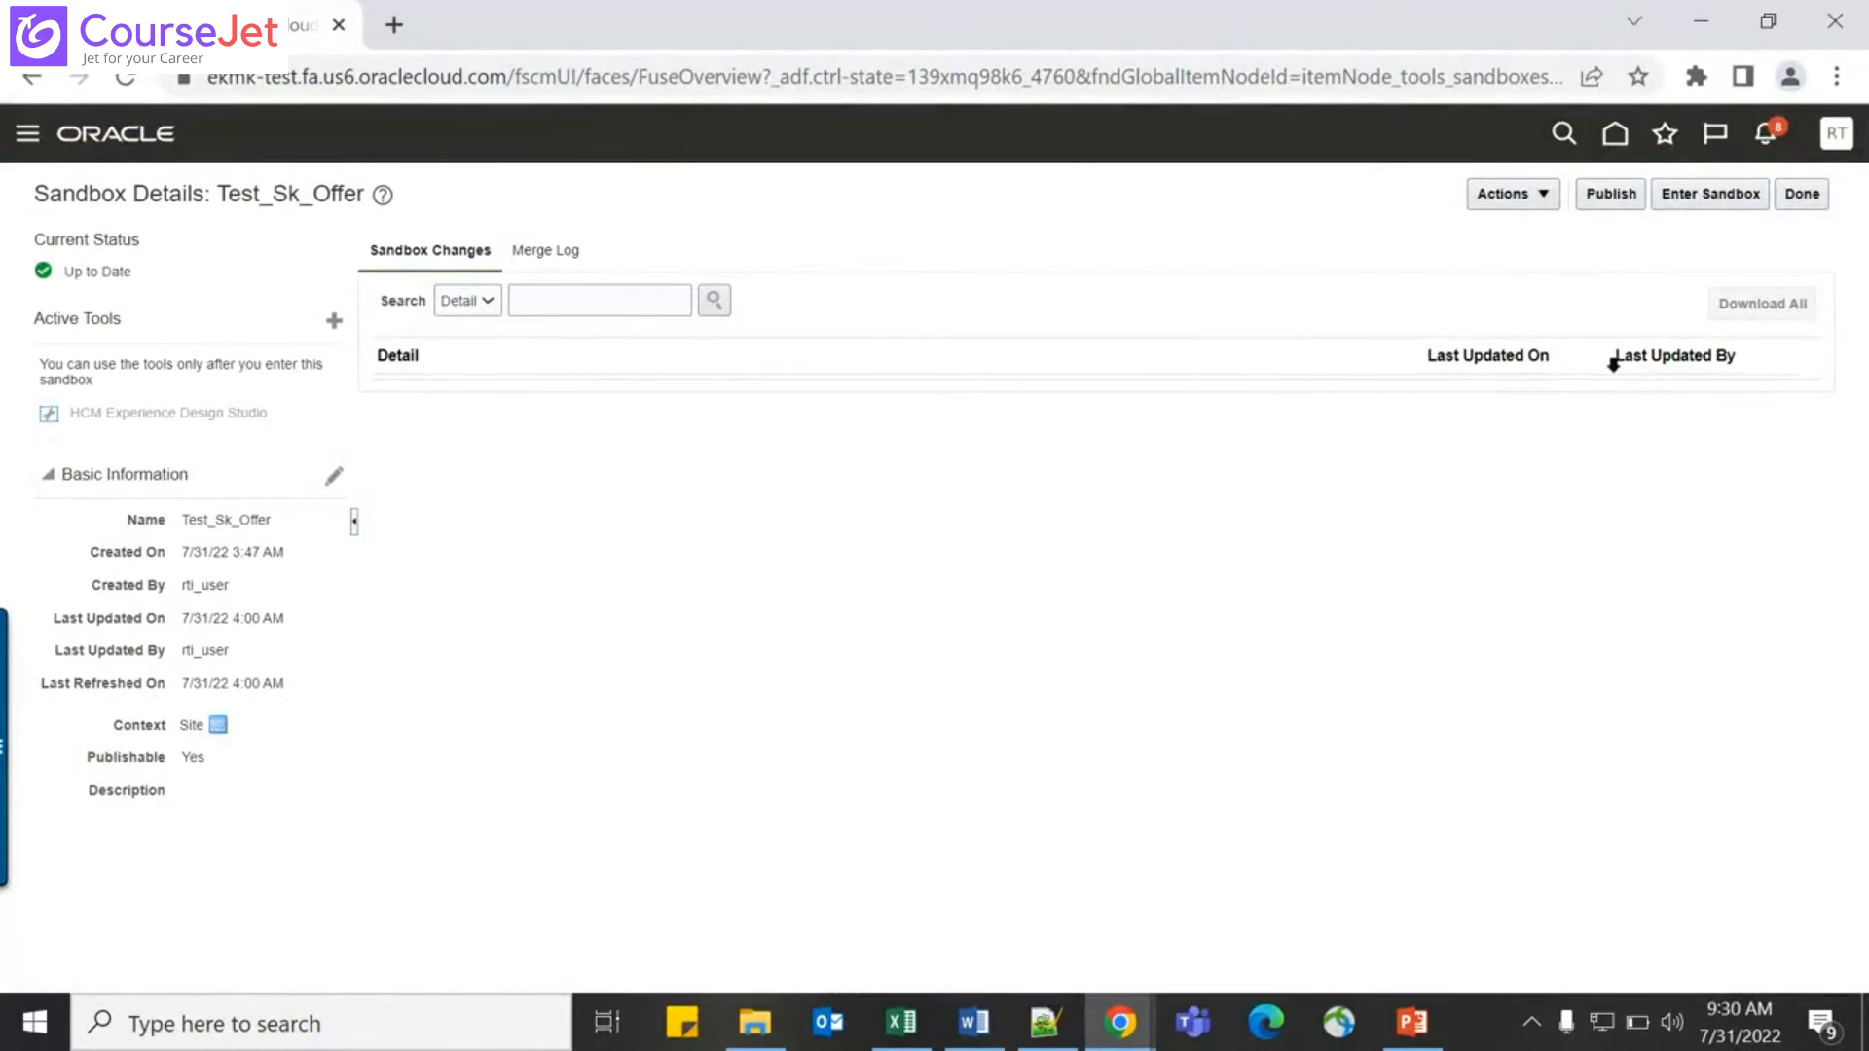
# Step: Re-enter the Test_Sk_Offer sandbox from the sandbox list and open HCM Experience Design Studio from the home page
pyautogui.click(1826, 201)
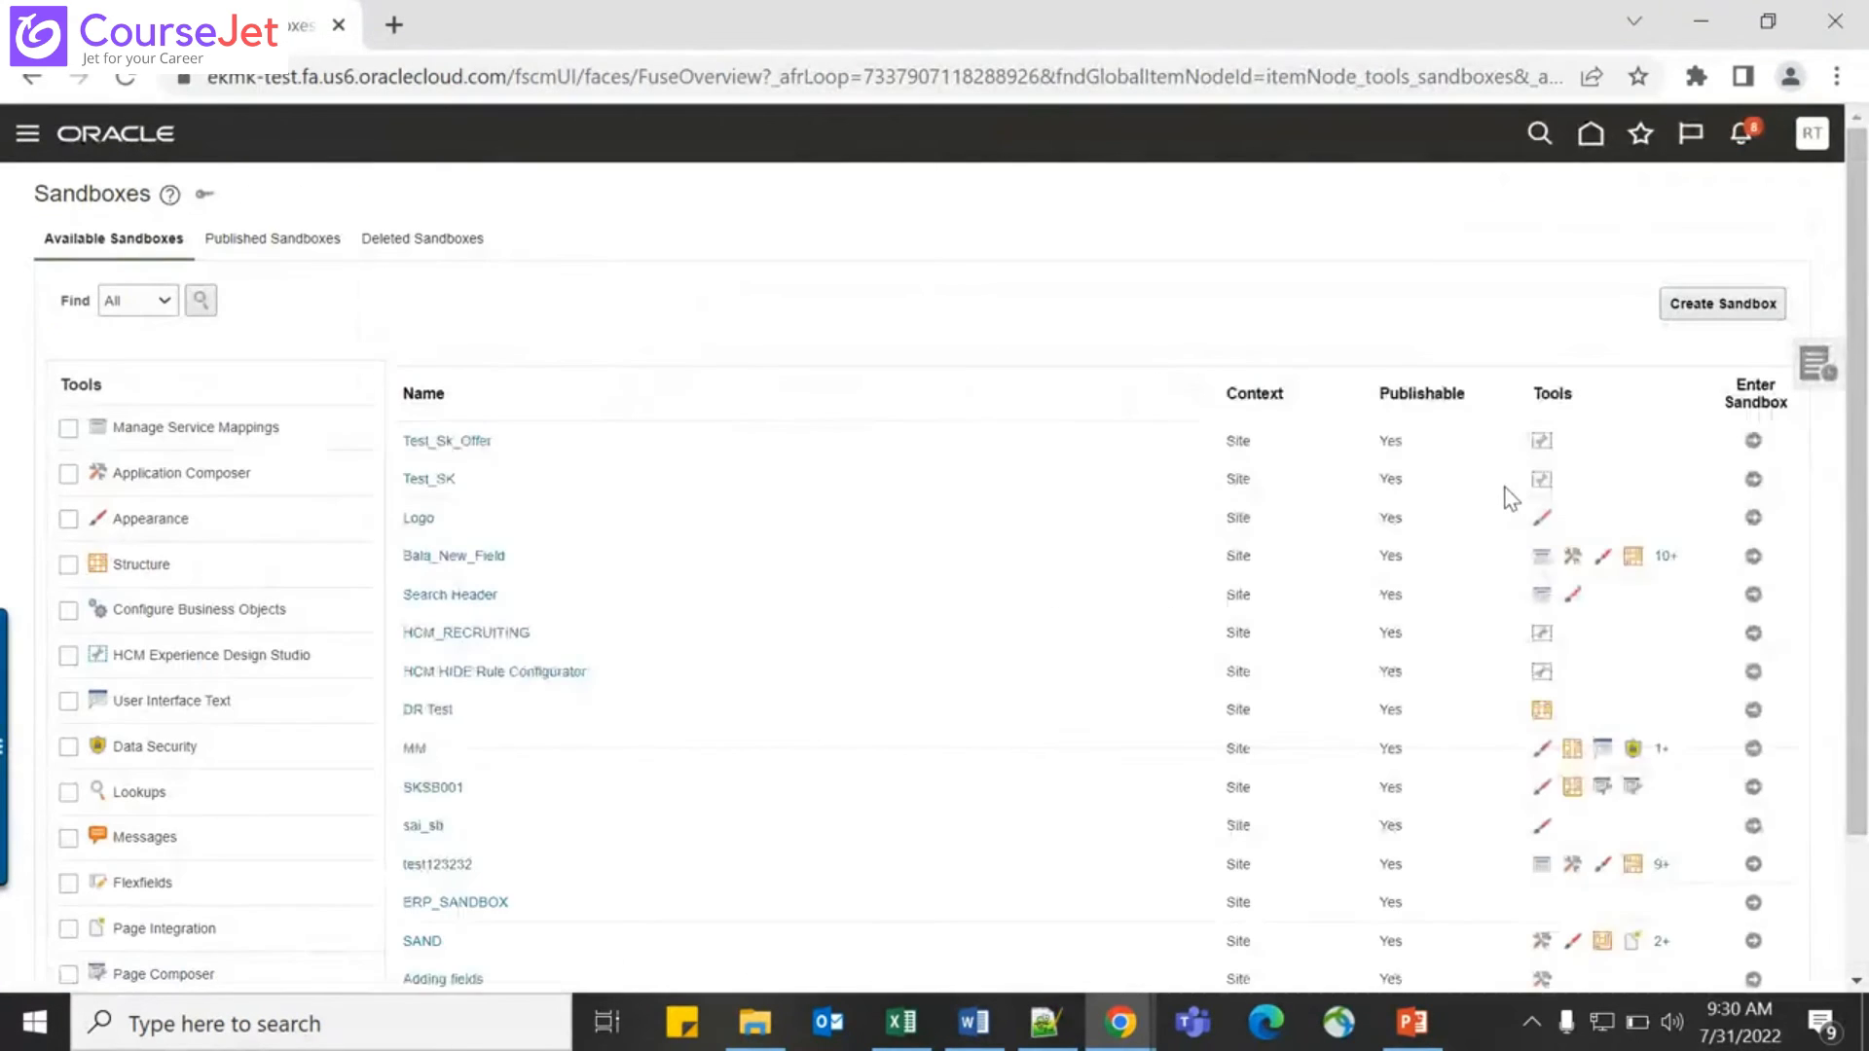
pyautogui.click(1753, 443)
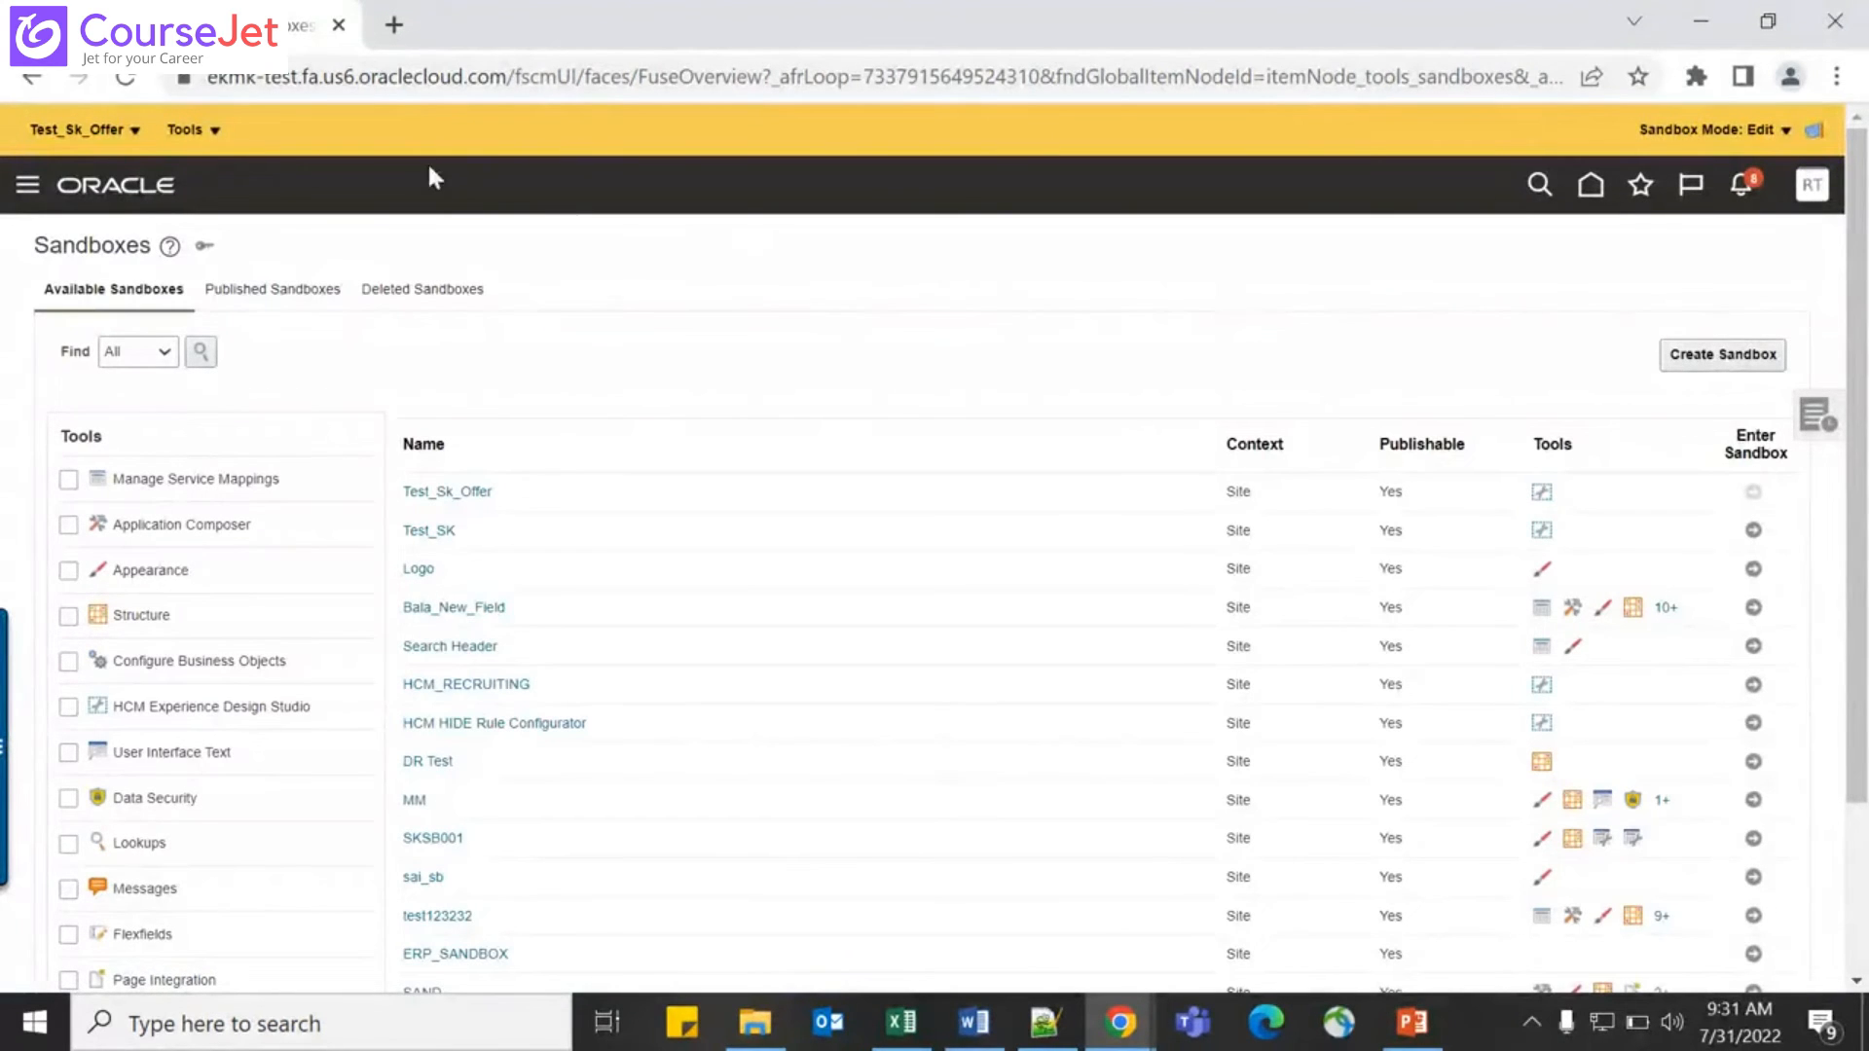
pyautogui.click(144, 195)
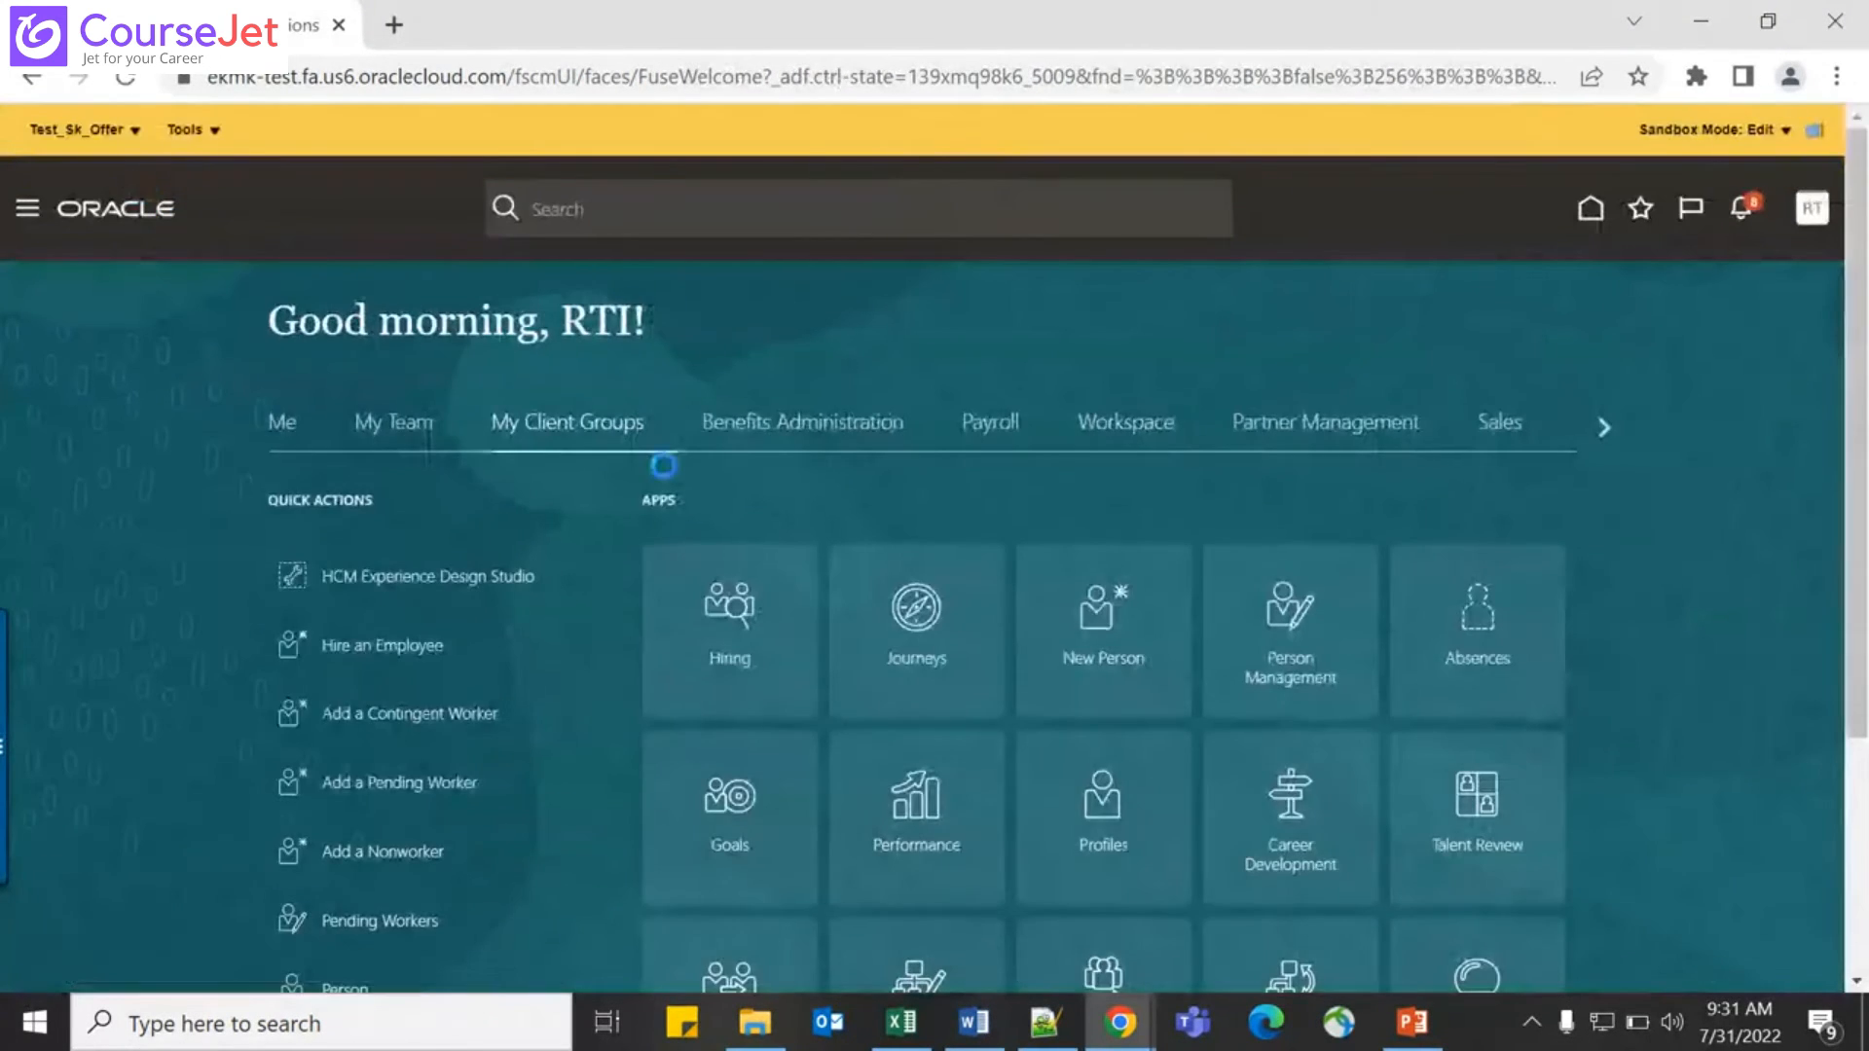
pyautogui.click(195, 130)
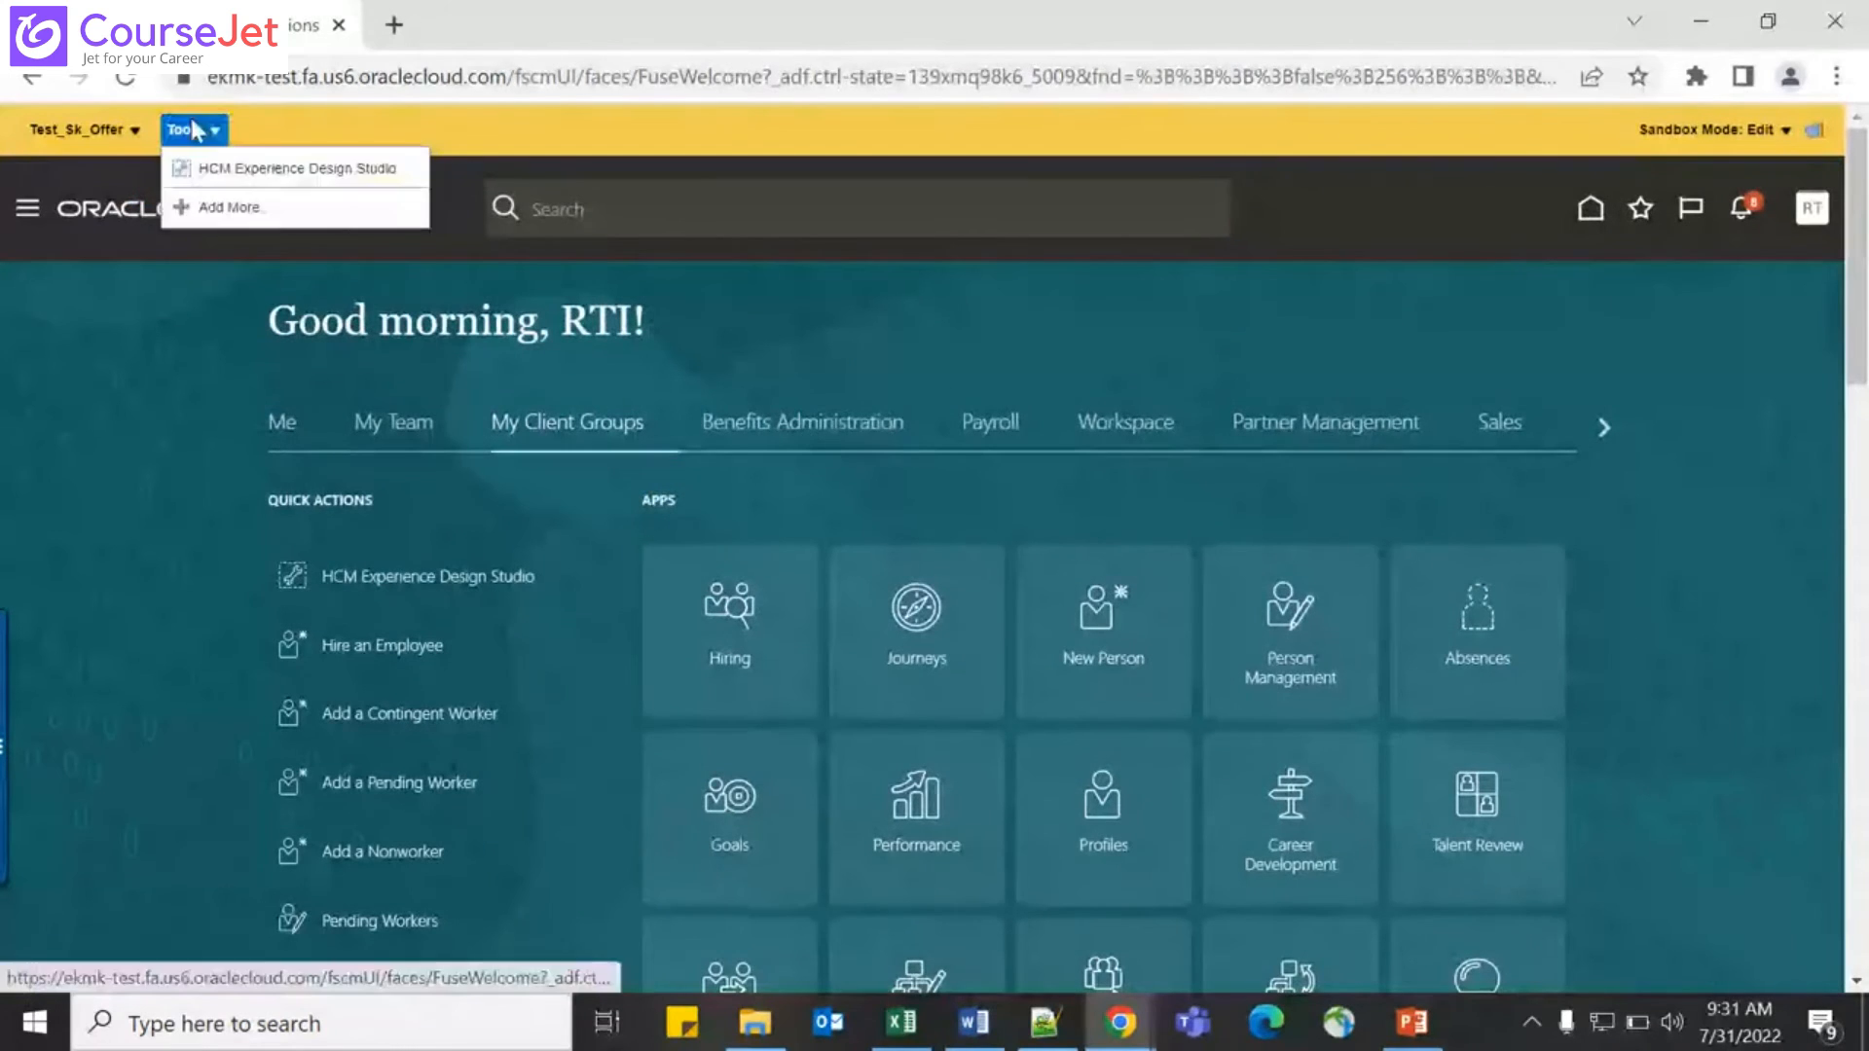
pyautogui.click(258, 168)
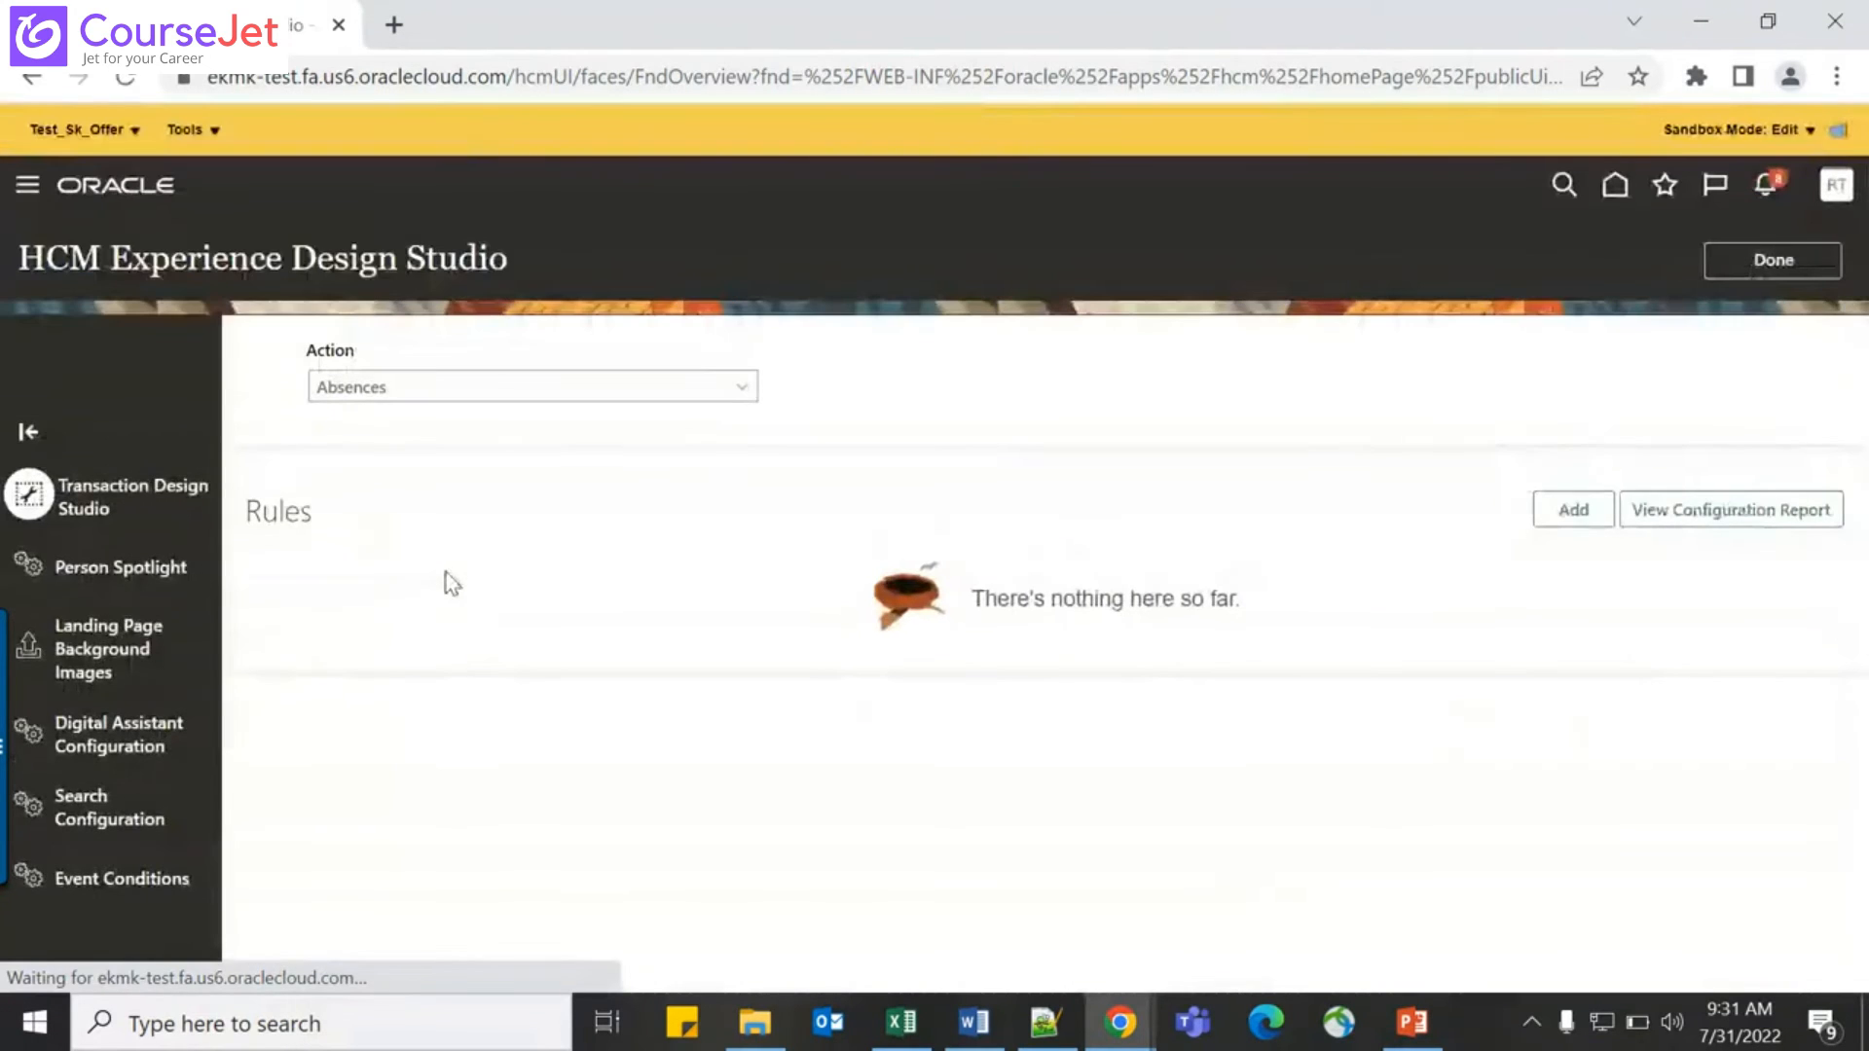
# Step: Select Recruiting - Create and Edit Job Offer as the action in Transaction Design Studio
pyautogui.click(494, 389)
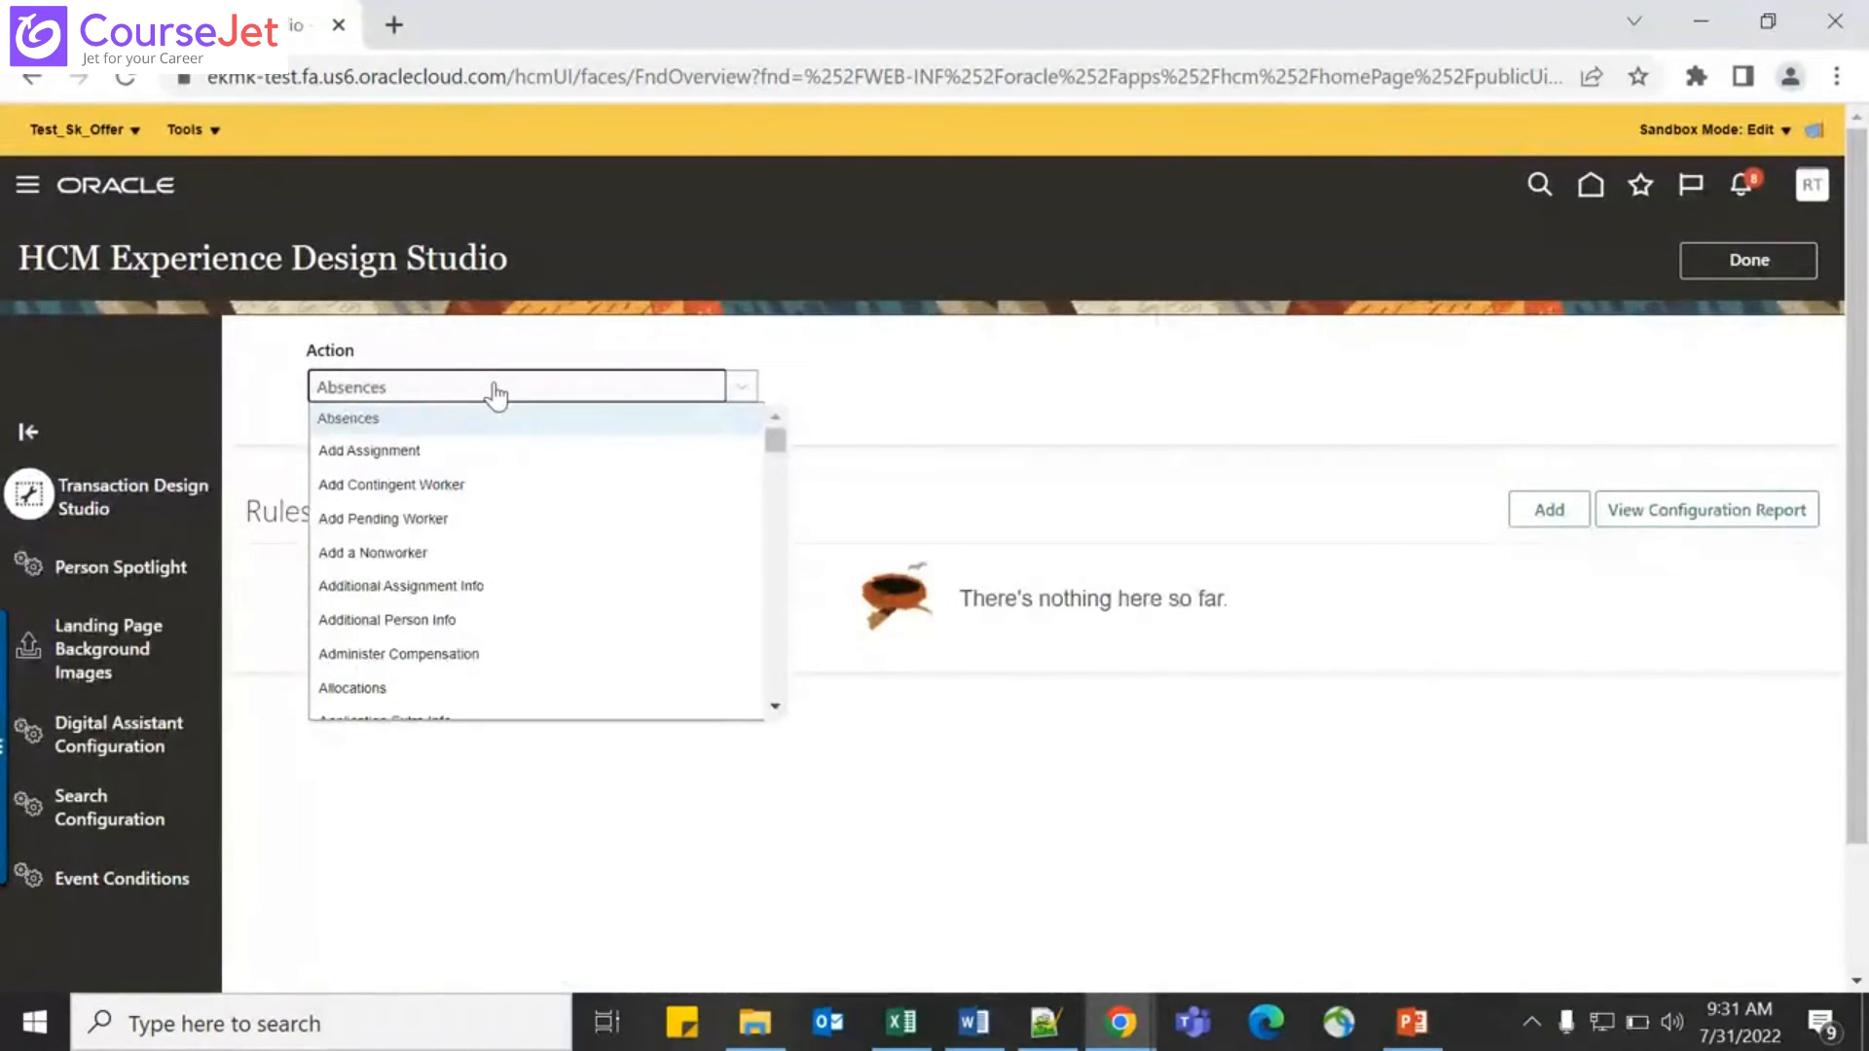
pyautogui.write('cr')
pyautogui.press('Down')
pyautogui.press('Down')
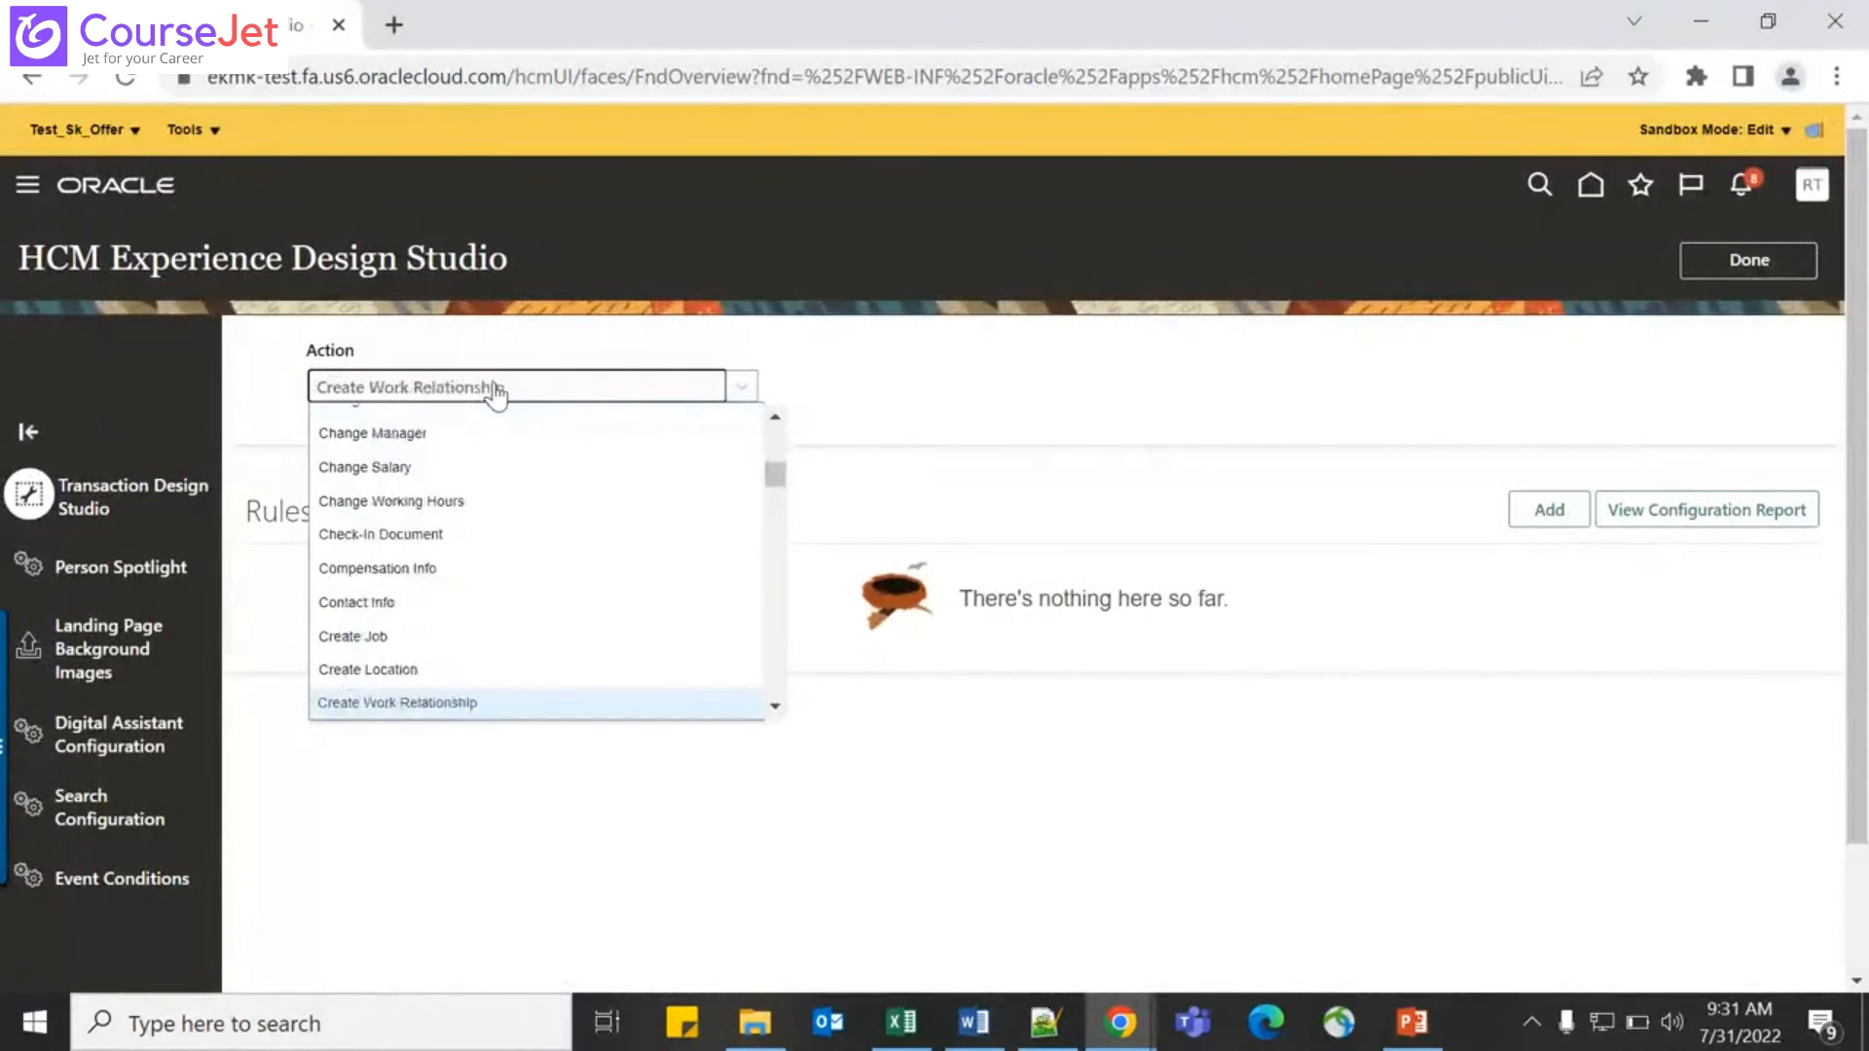
pyautogui.press('r')
pyautogui.press('r')
pyautogui.press('Down')
pyautogui.press('Down')
pyautogui.press('Down')
pyautogui.press('Down')
pyautogui.press('Down')
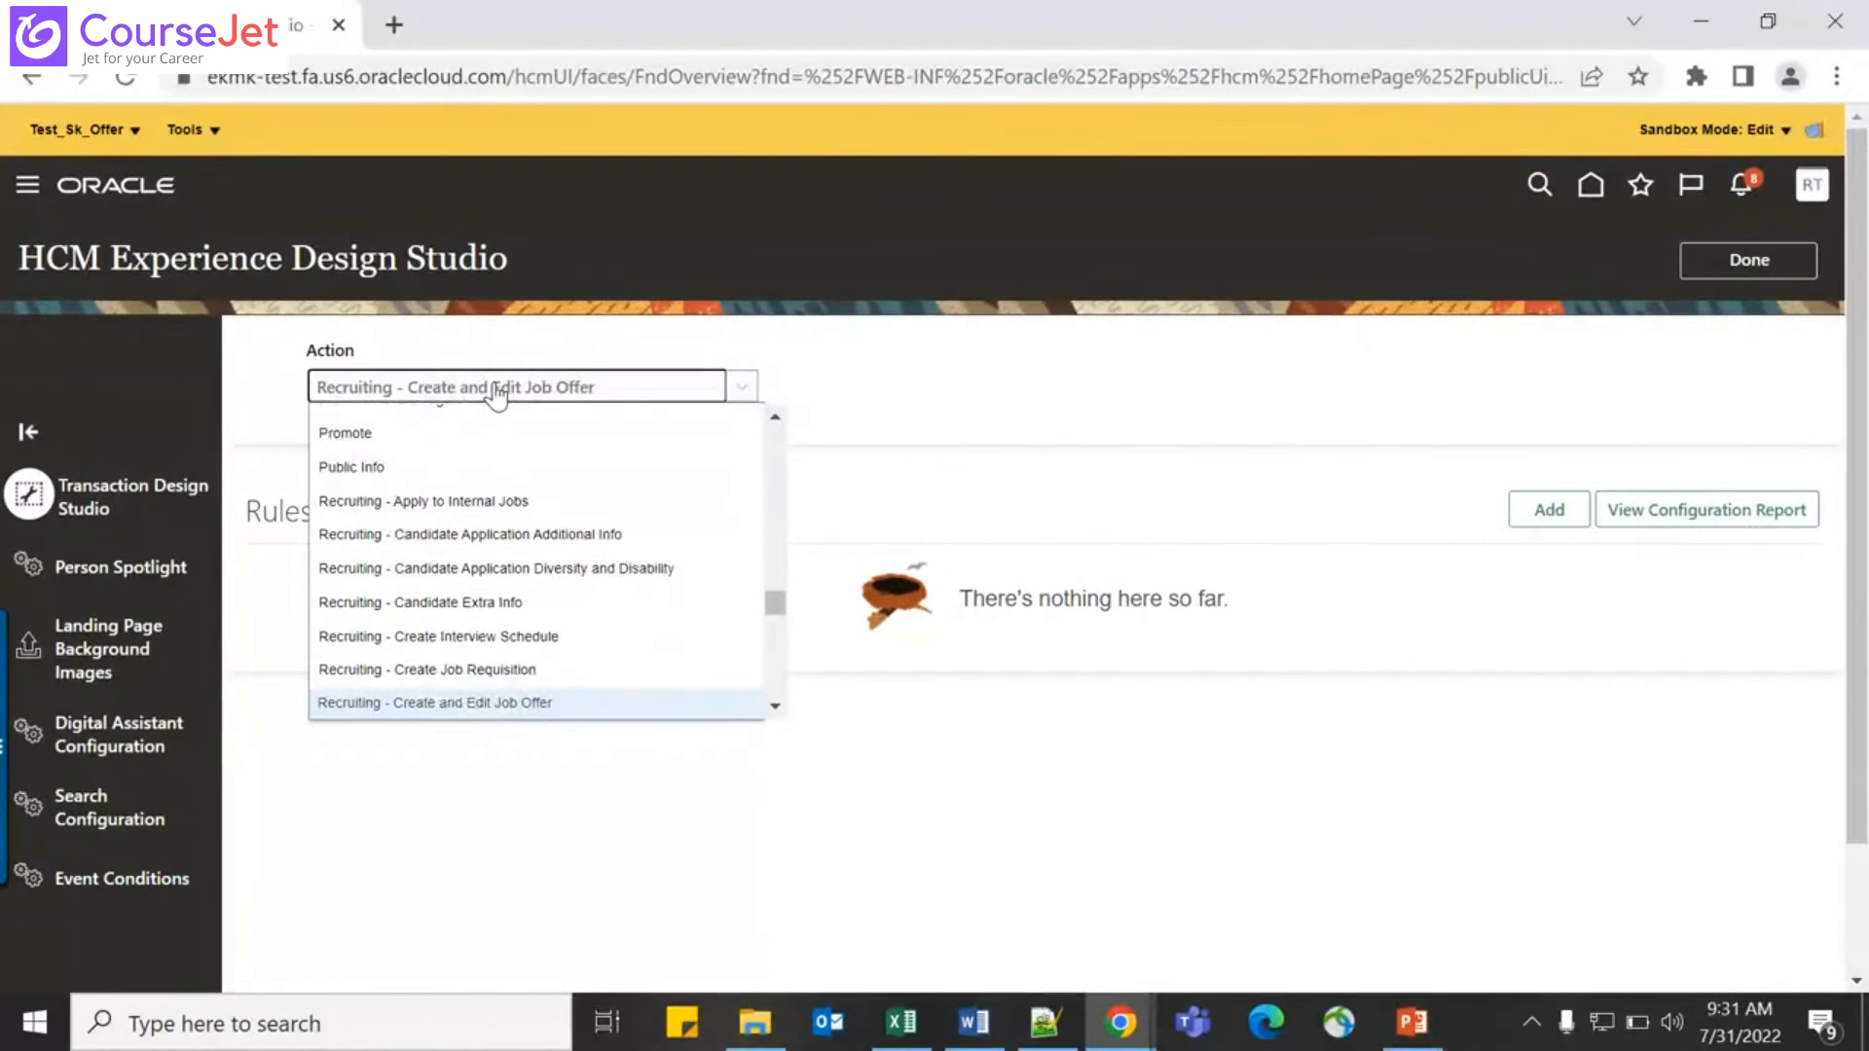
pyautogui.press('Return')
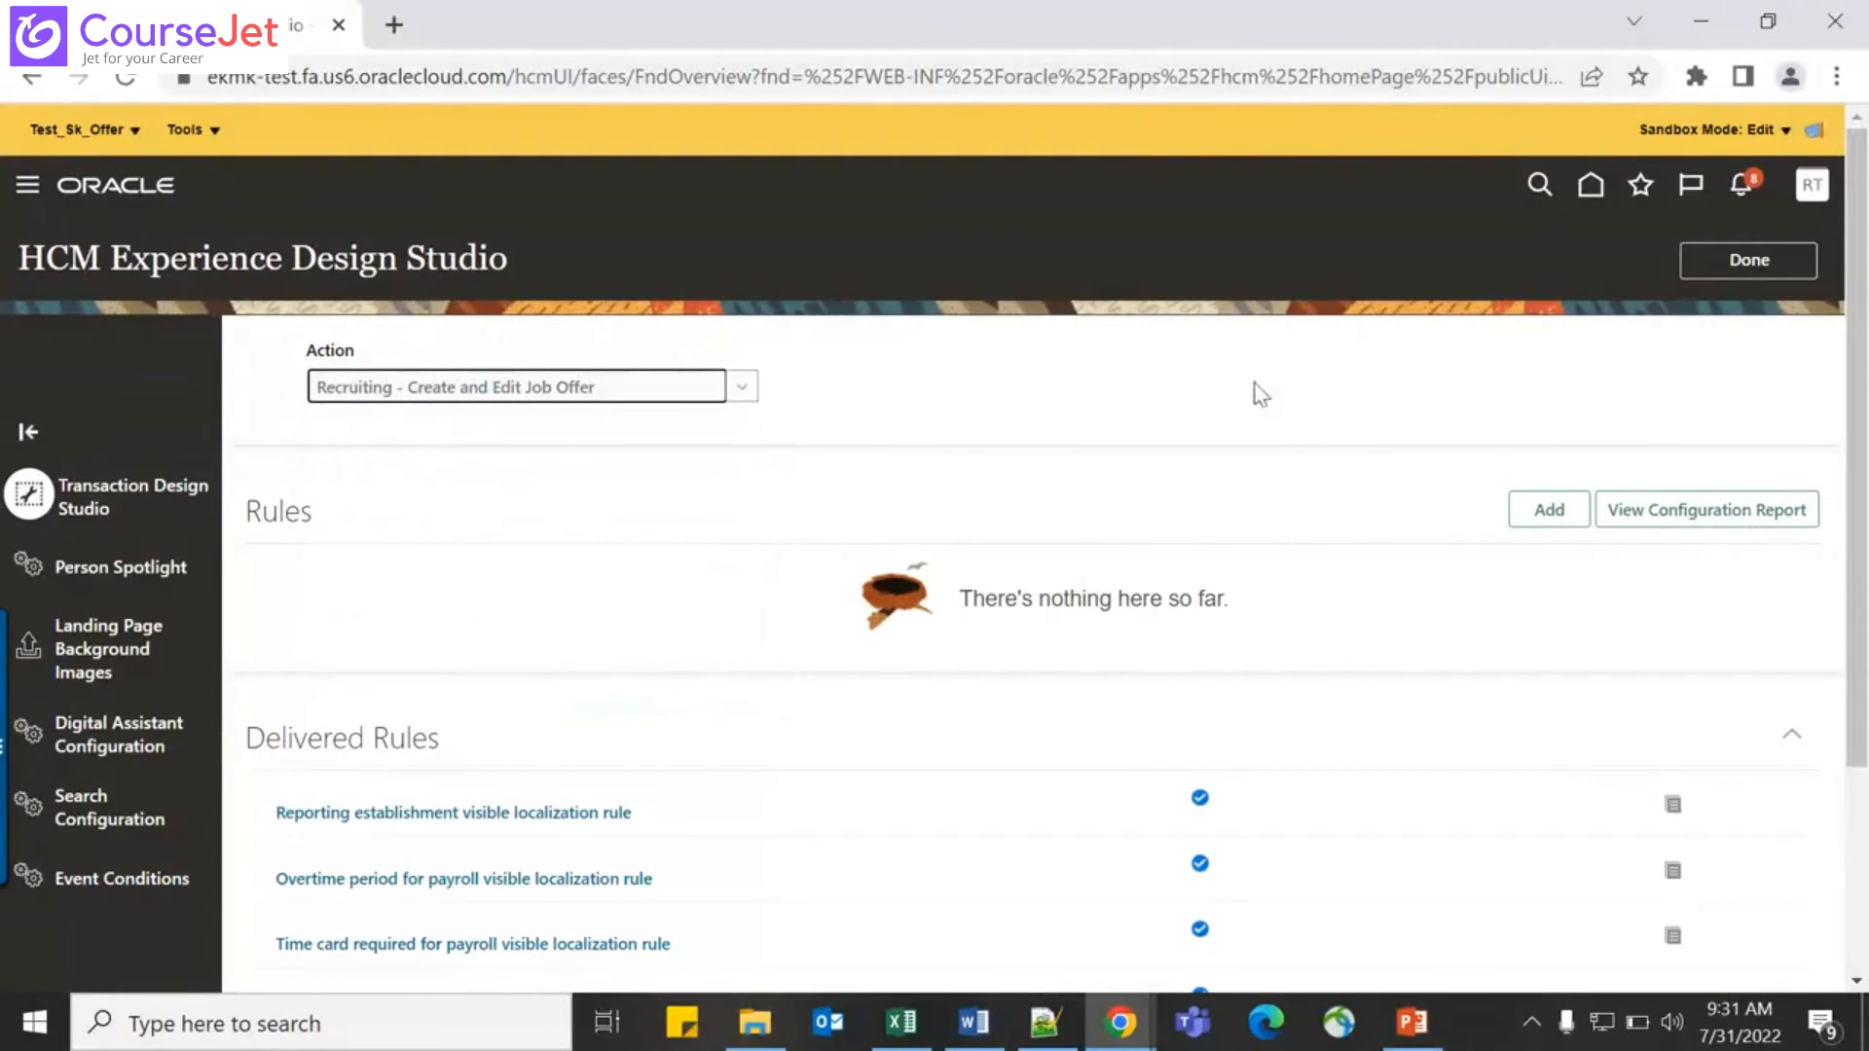
# Step: Add a new rule for the job offer action and check the Additional Info setting among its shown or hidden regions
pyautogui.click(1563, 516)
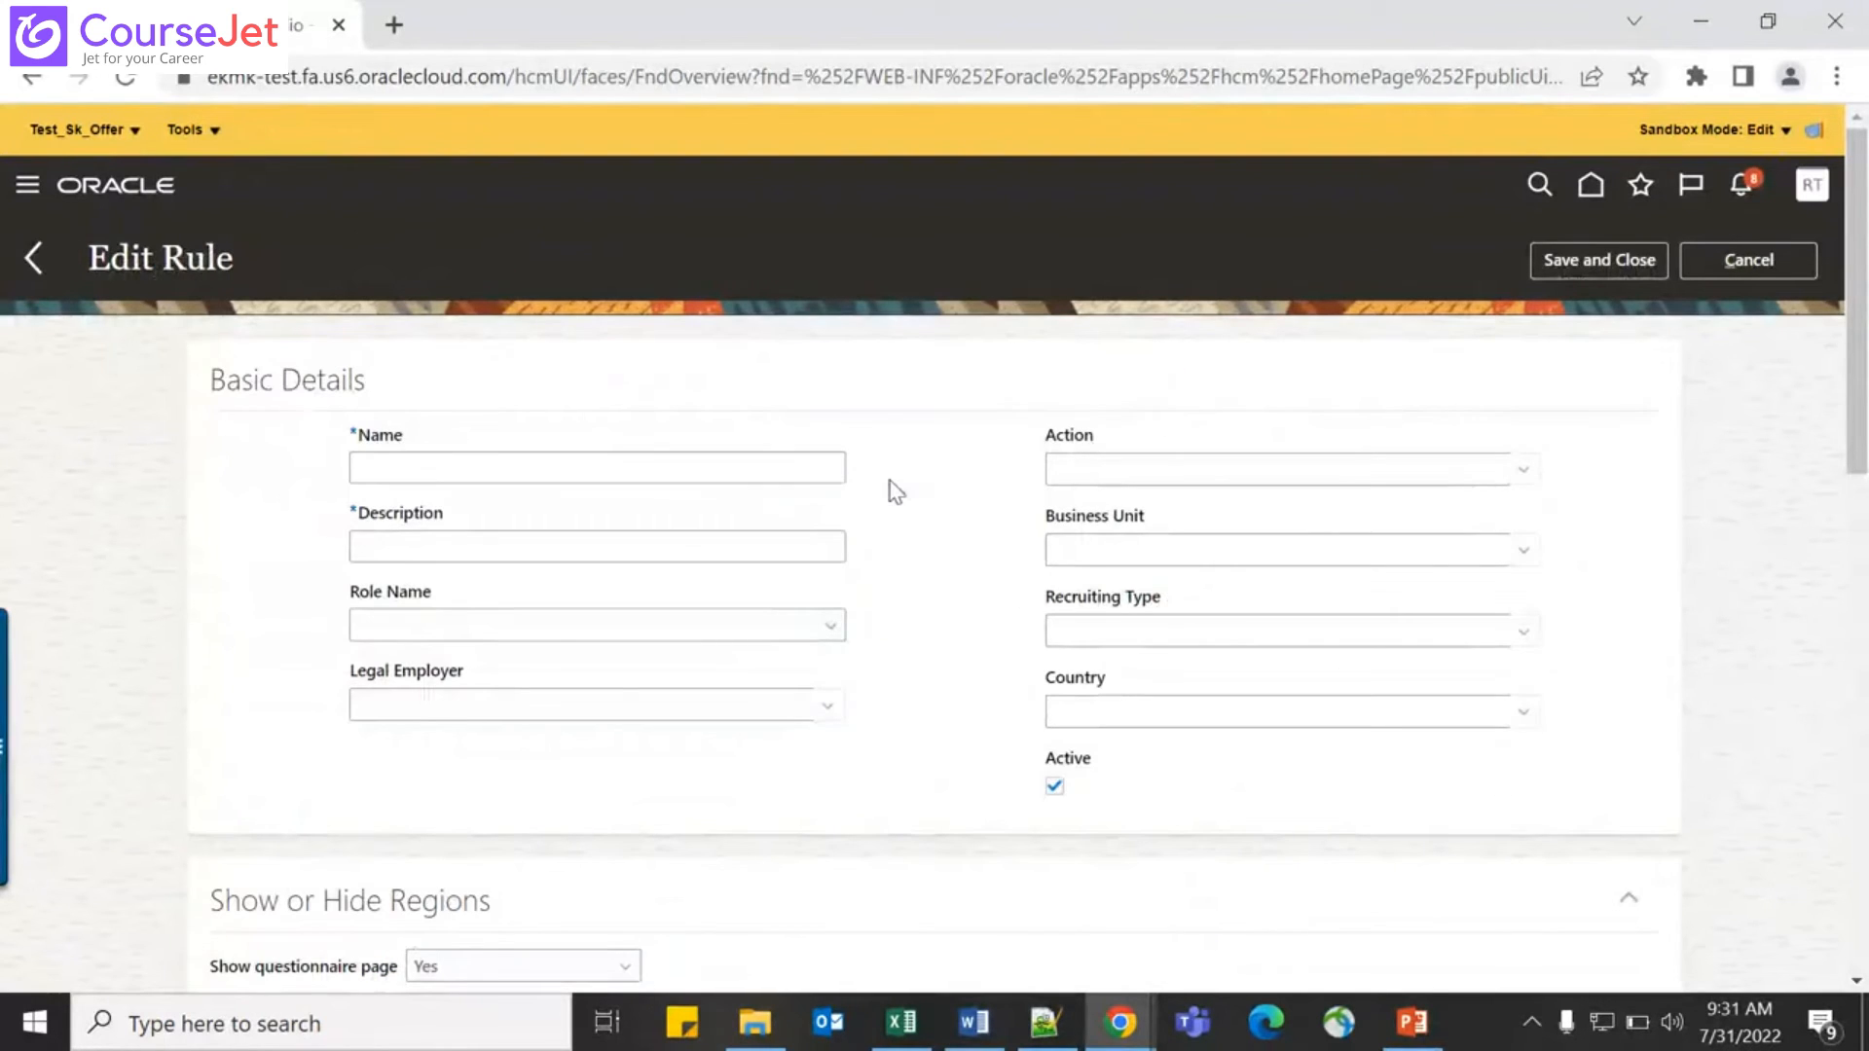
pyautogui.scroll(-1, 890, 481)
pyautogui.scroll(-5, 889, 481)
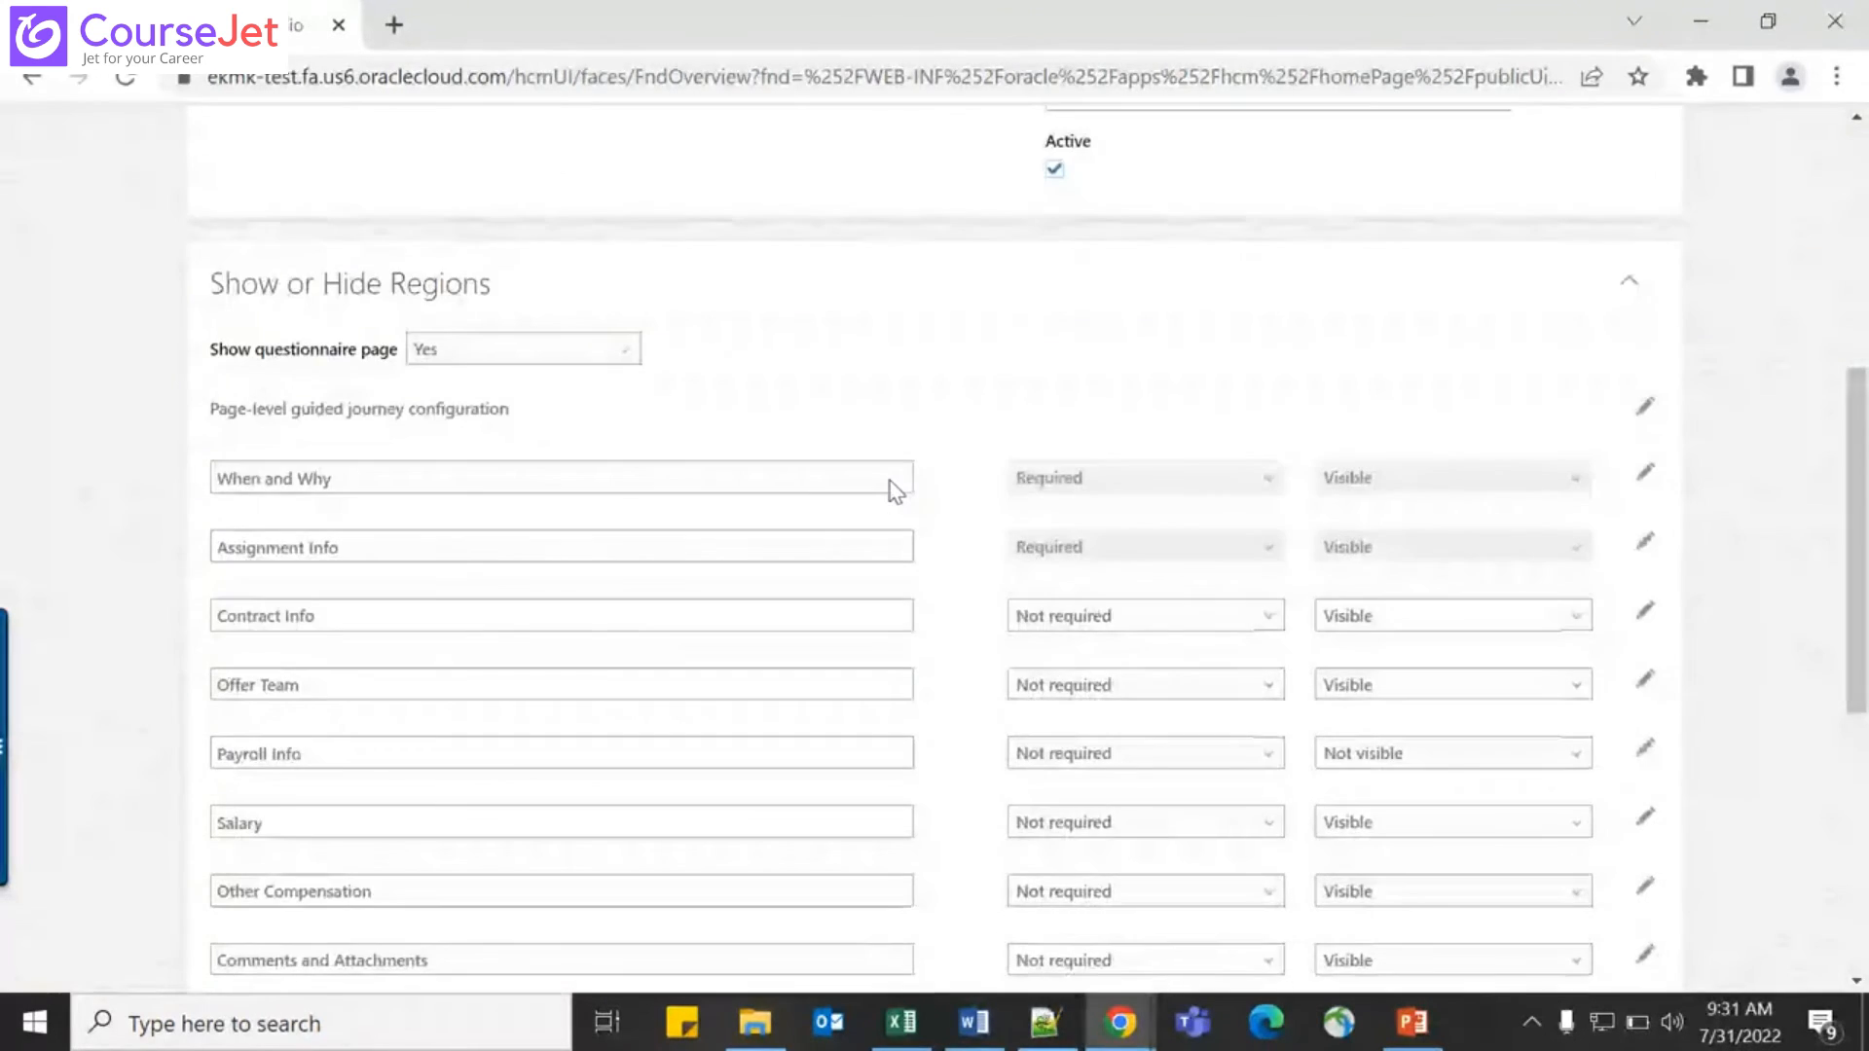
pyautogui.scroll(-1, 890, 480)
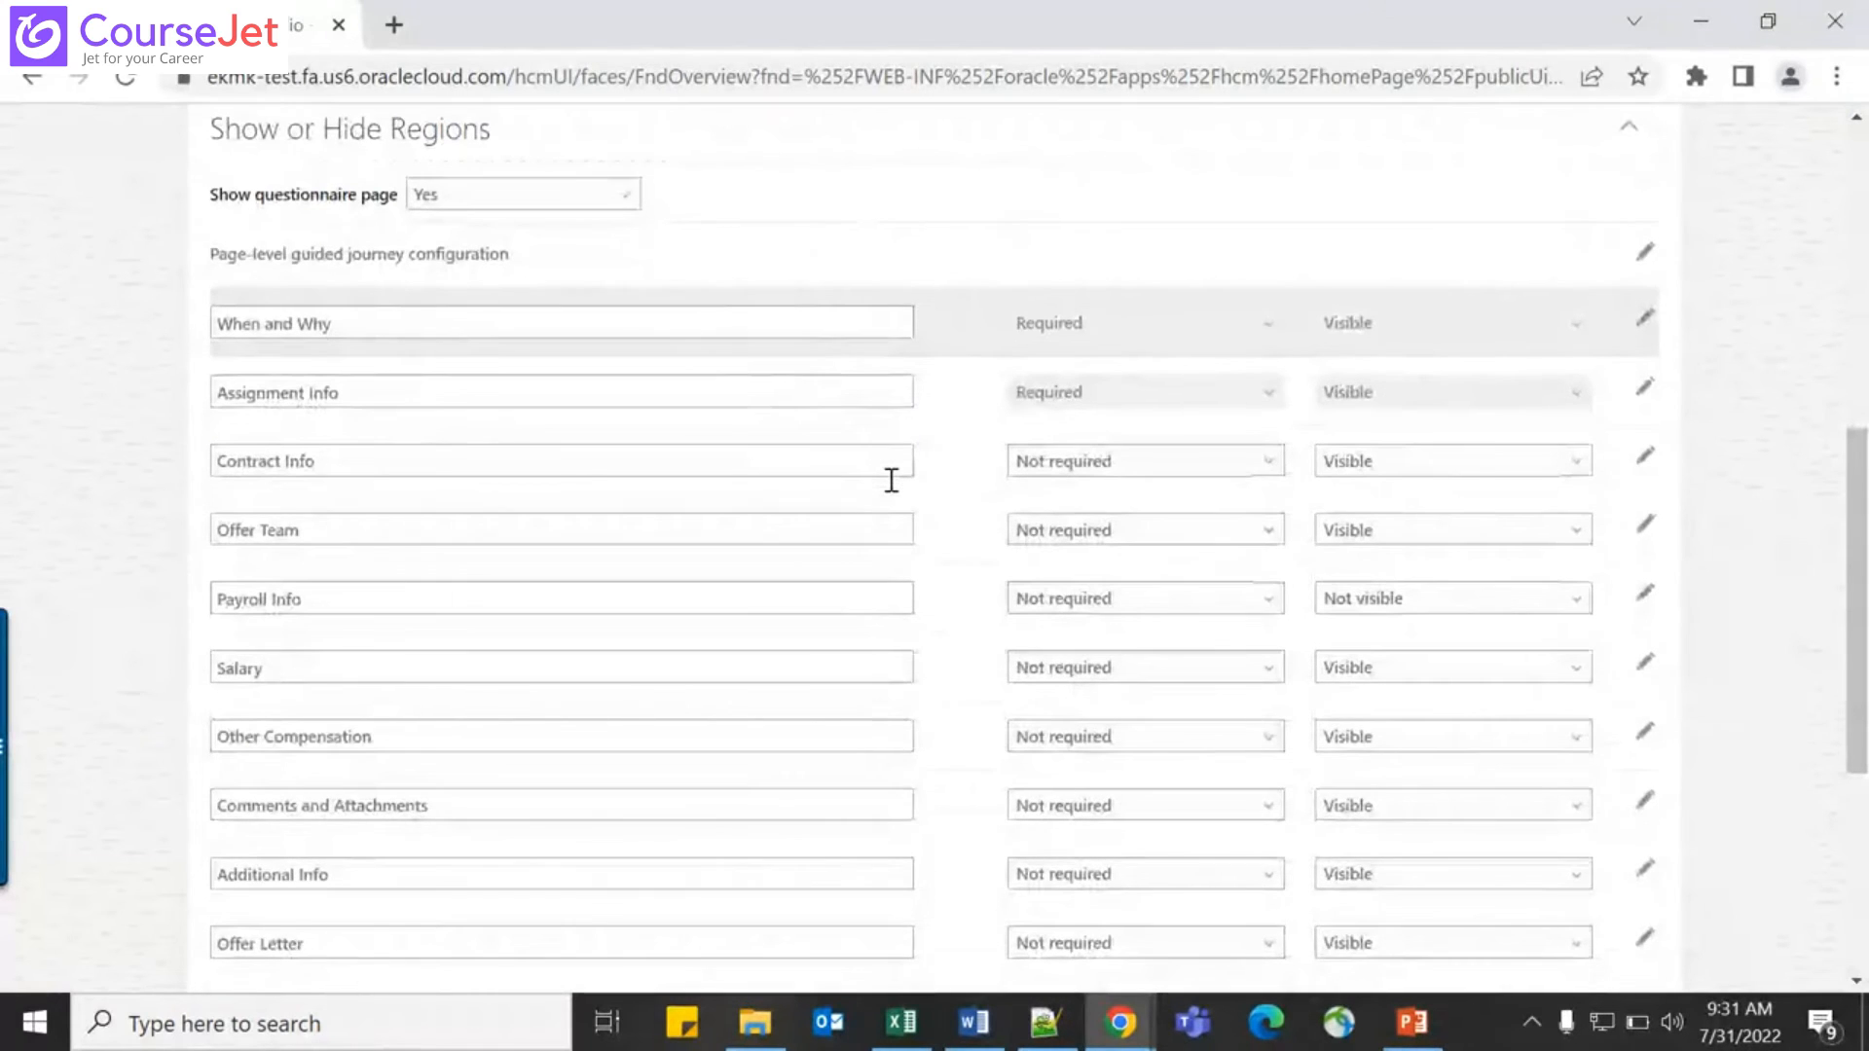
pyautogui.scroll(-1, 891, 480)
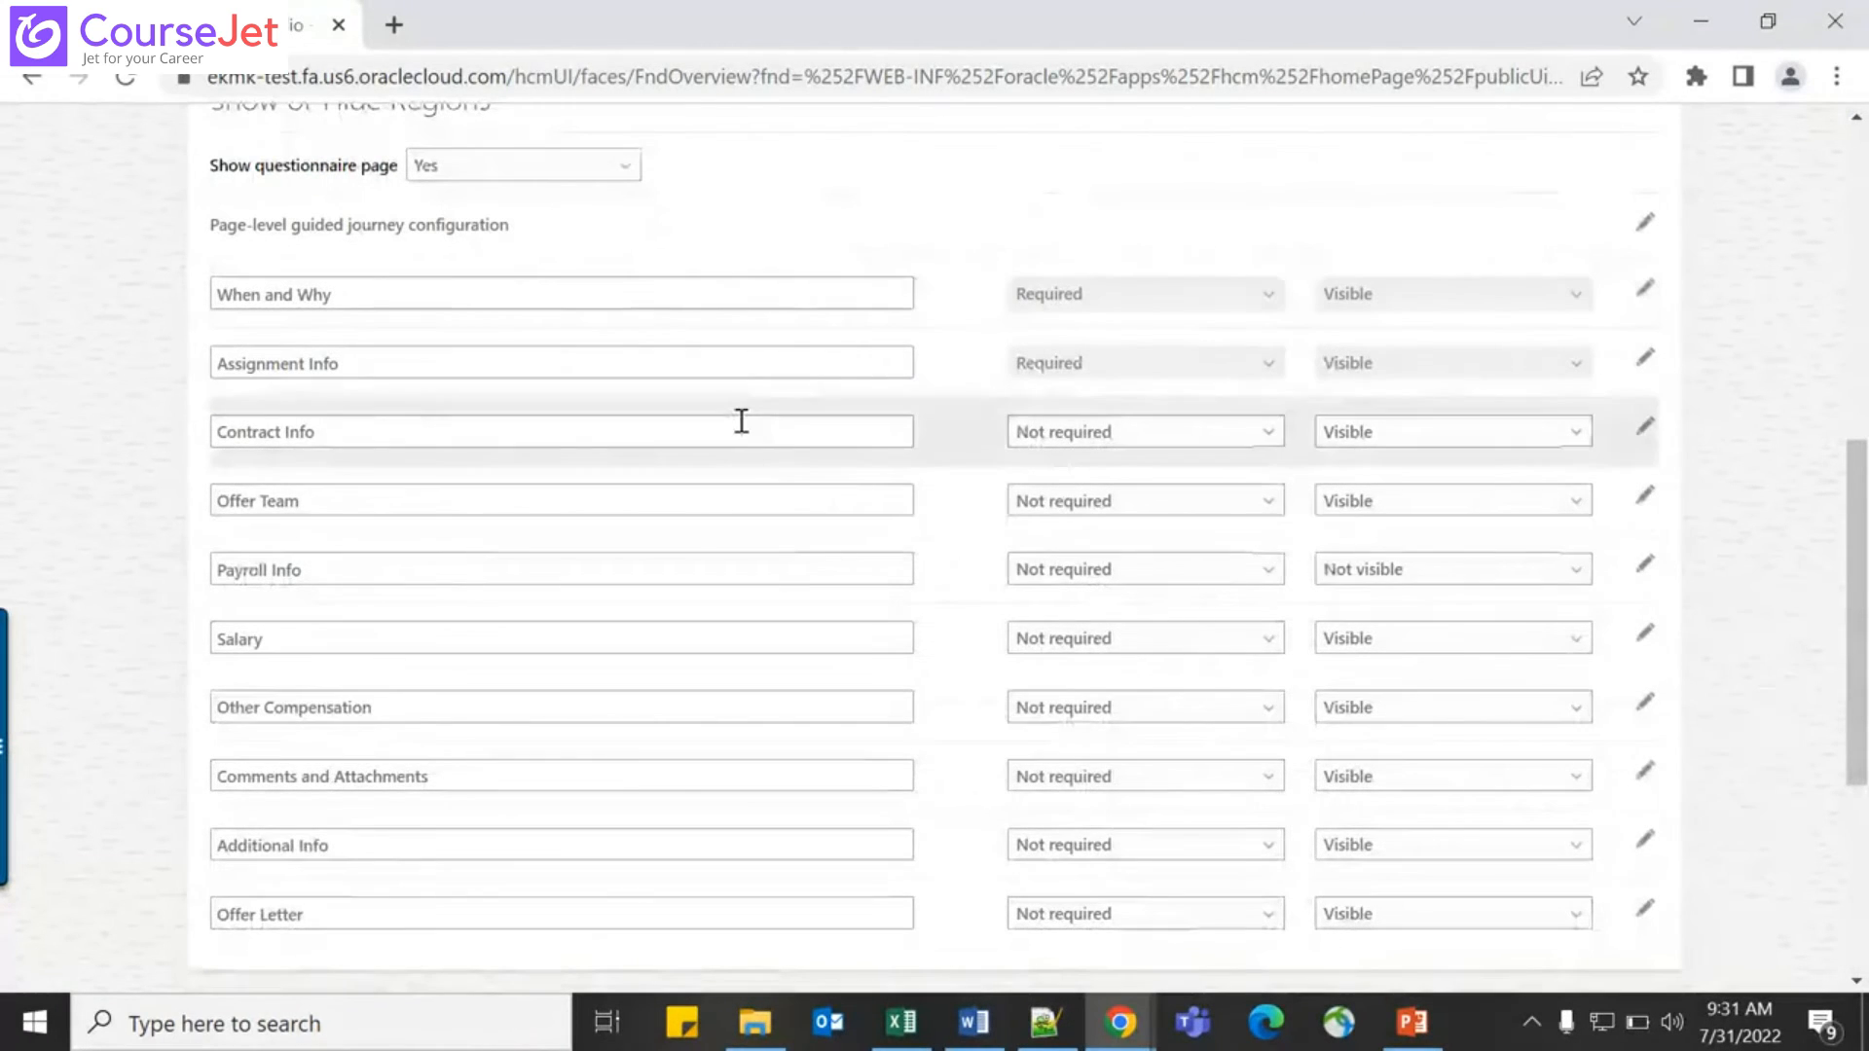
pyautogui.scroll(-3, 705, 385)
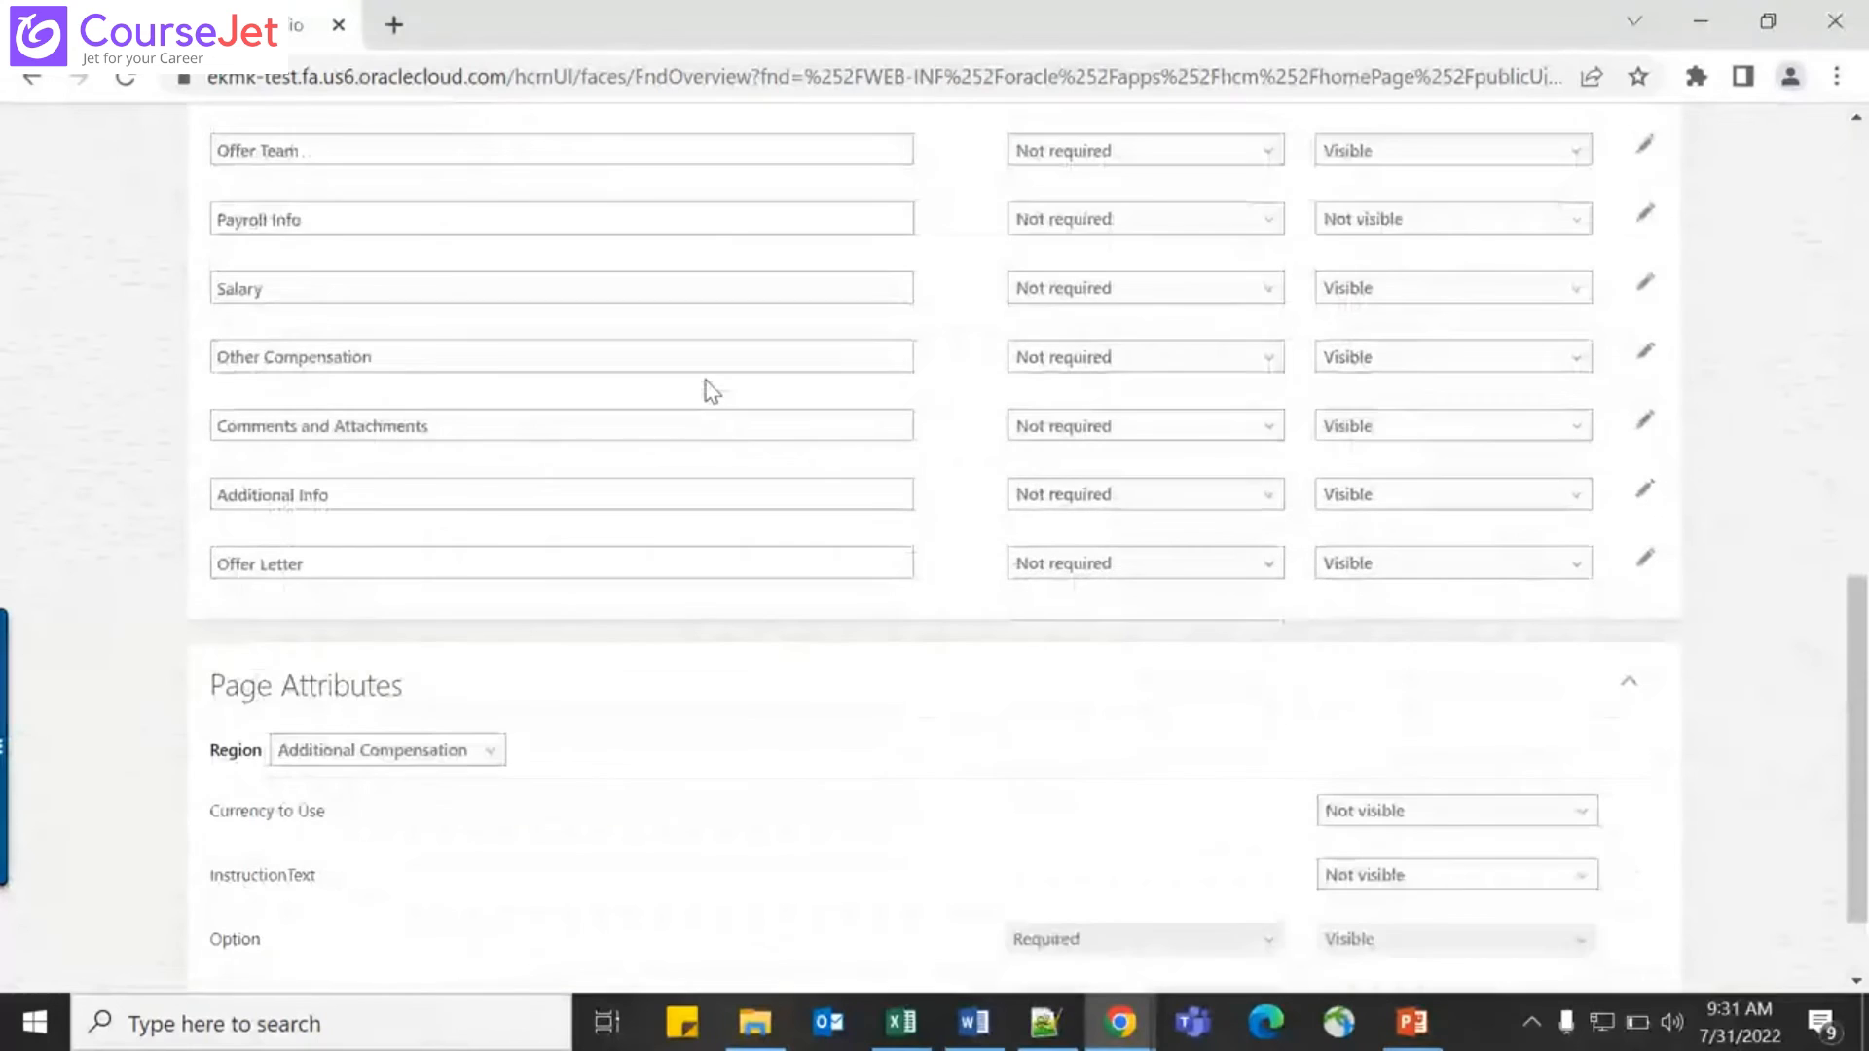
pyautogui.click(534, 492)
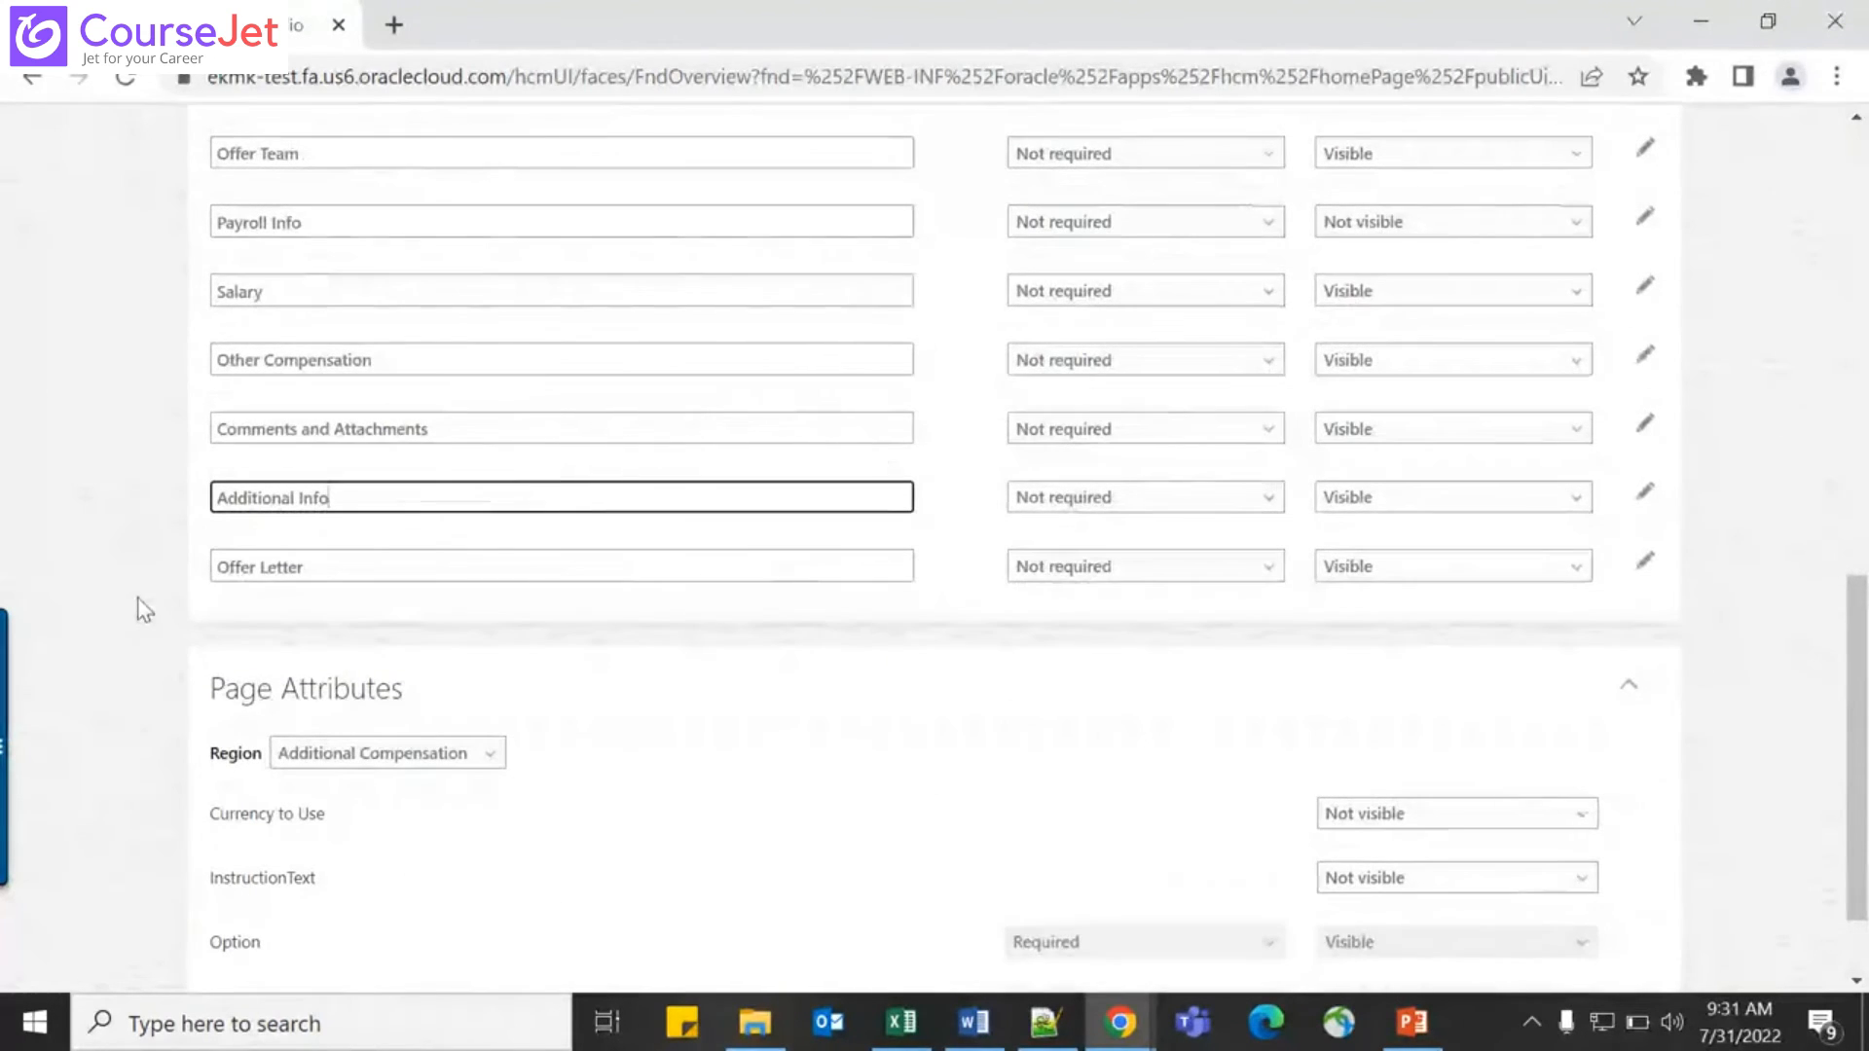
# Step: Set the Page Attributes region of the rule to Additional Info
pyautogui.scroll(-1, 137, 672)
pyautogui.click(360, 631)
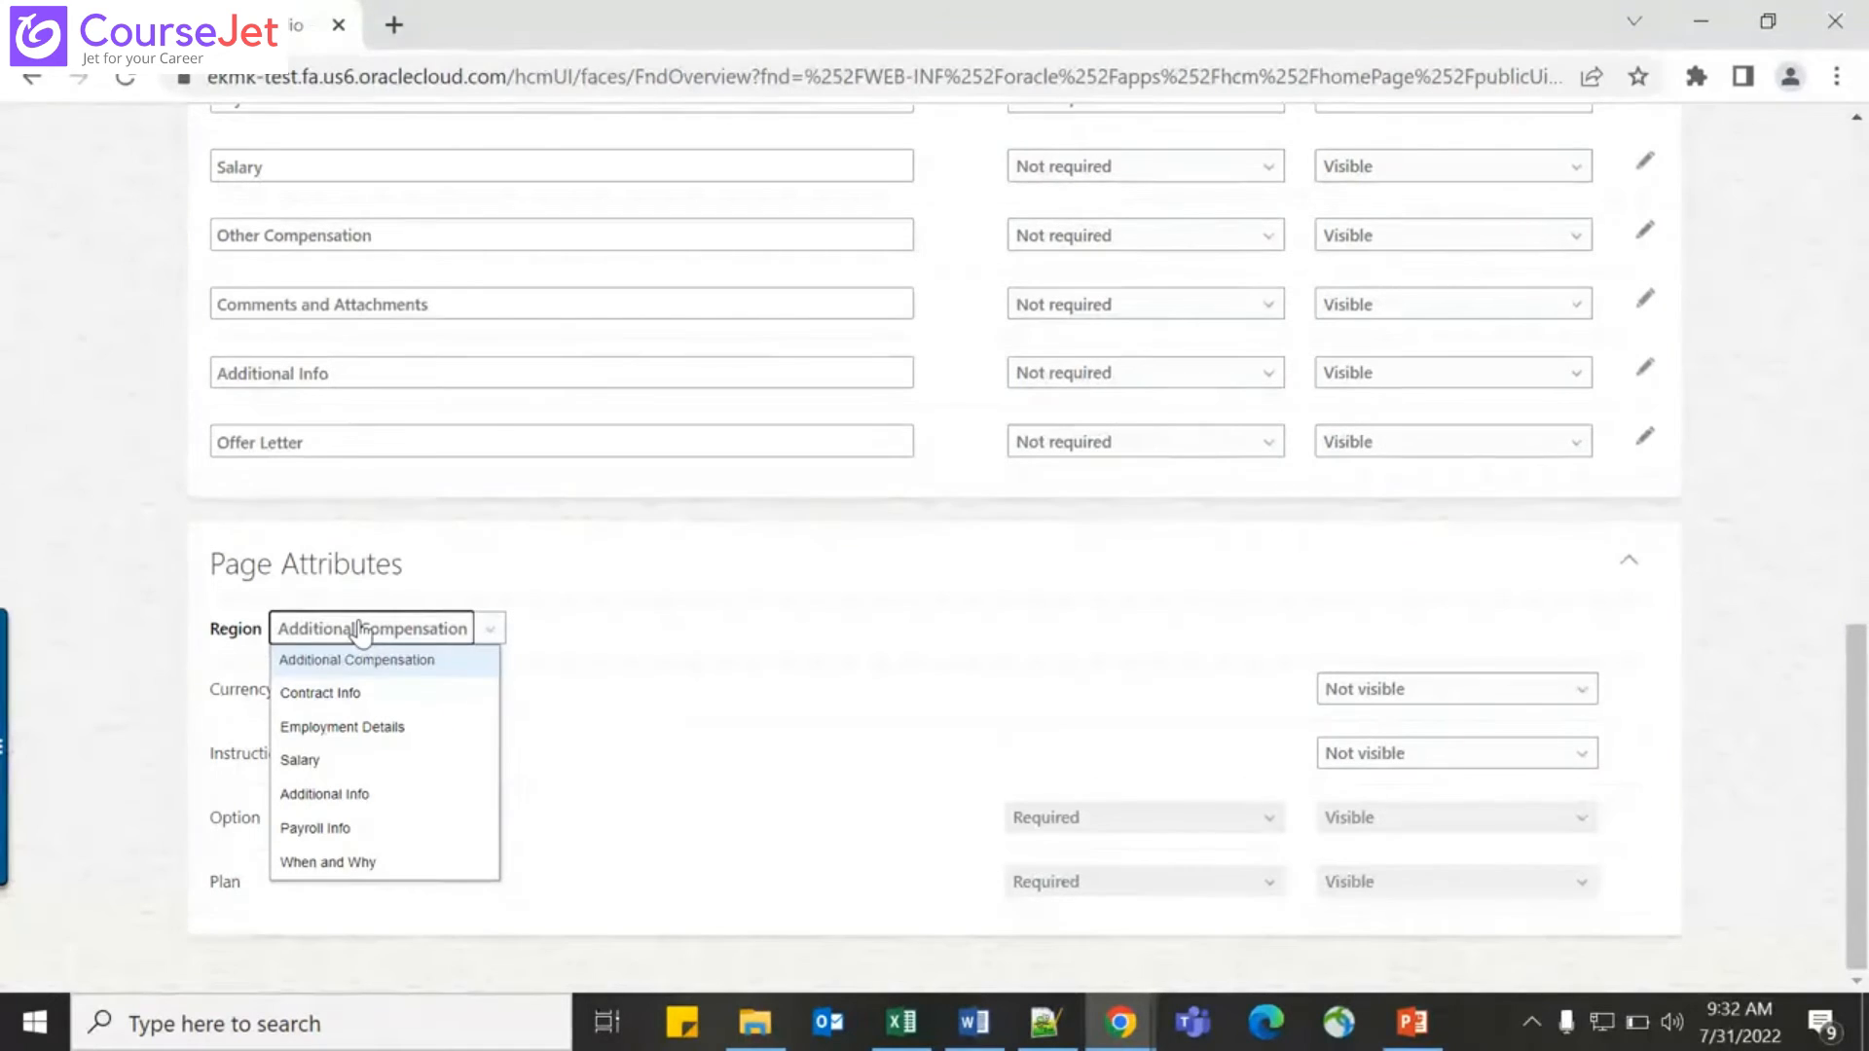
pyautogui.click(394, 797)
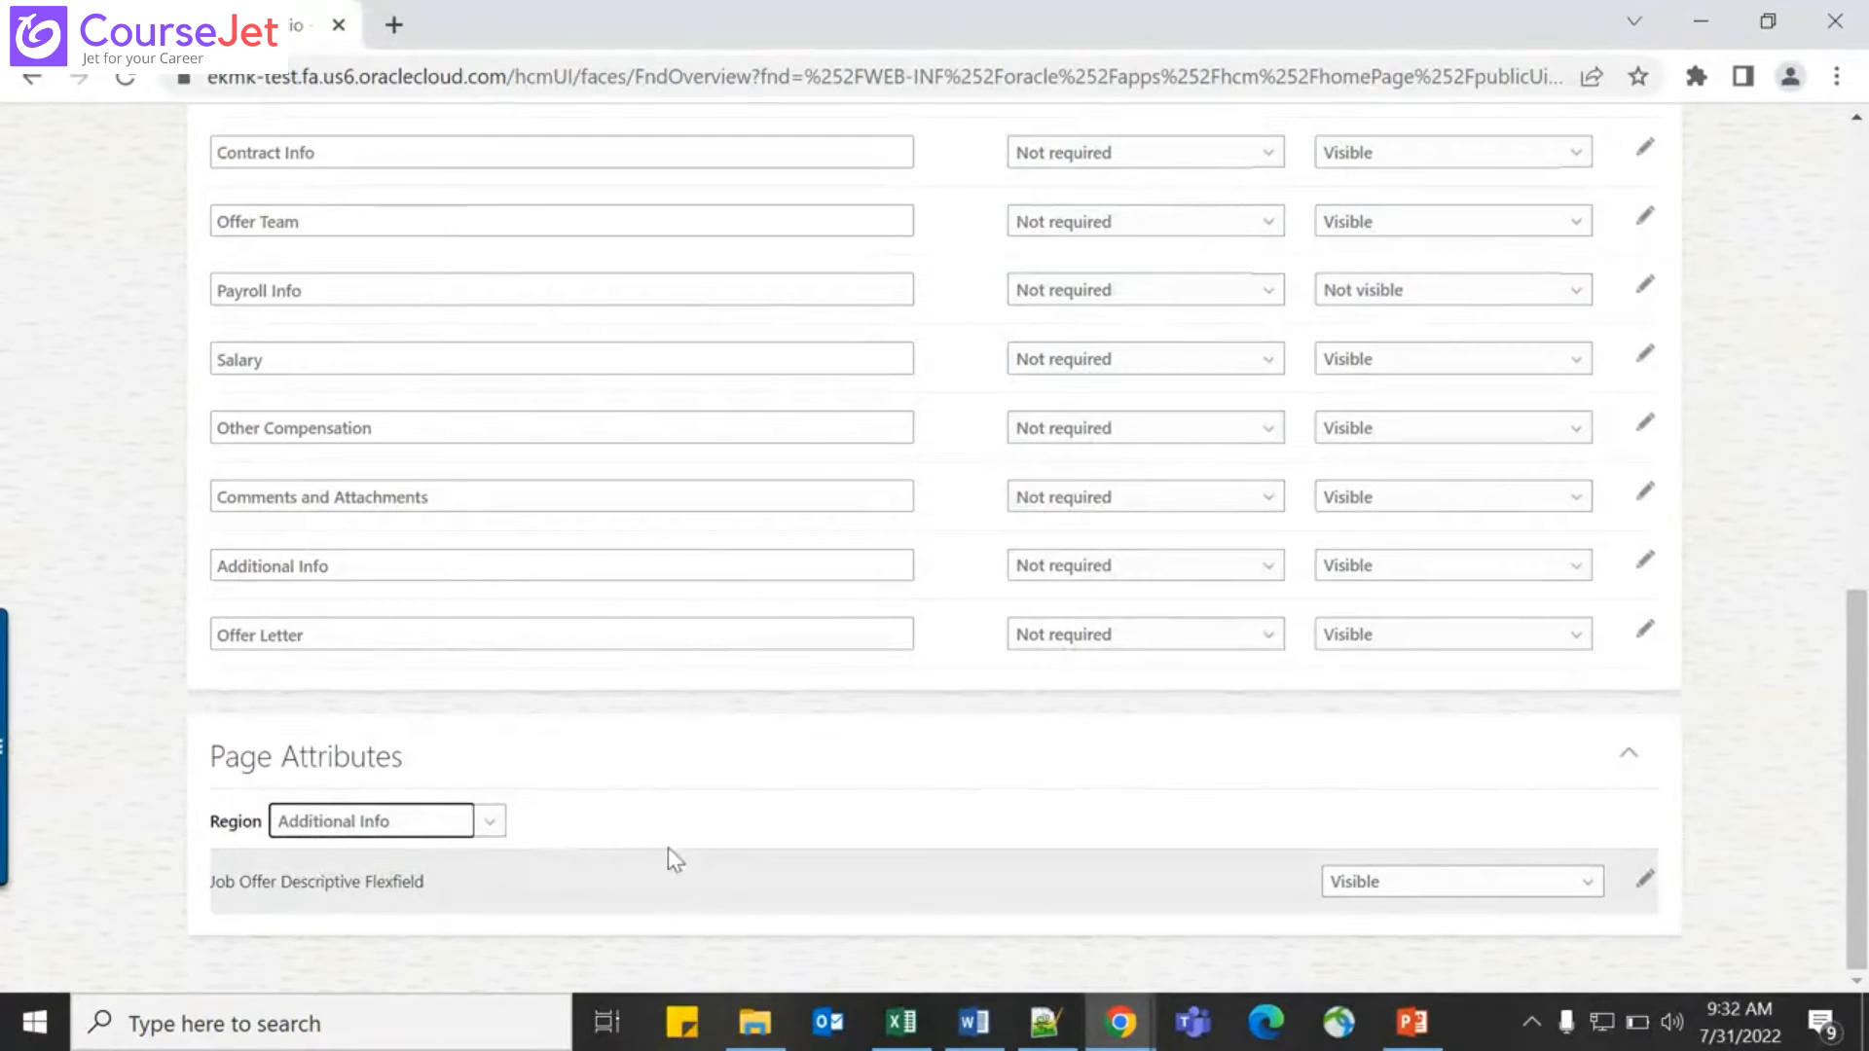
# Step: Edit the Job Offer Descriptive Flexfield with context Global Data Elements and attribute WorkFromHome, finish the edit, and keep it Visible
pyautogui.click(1645, 881)
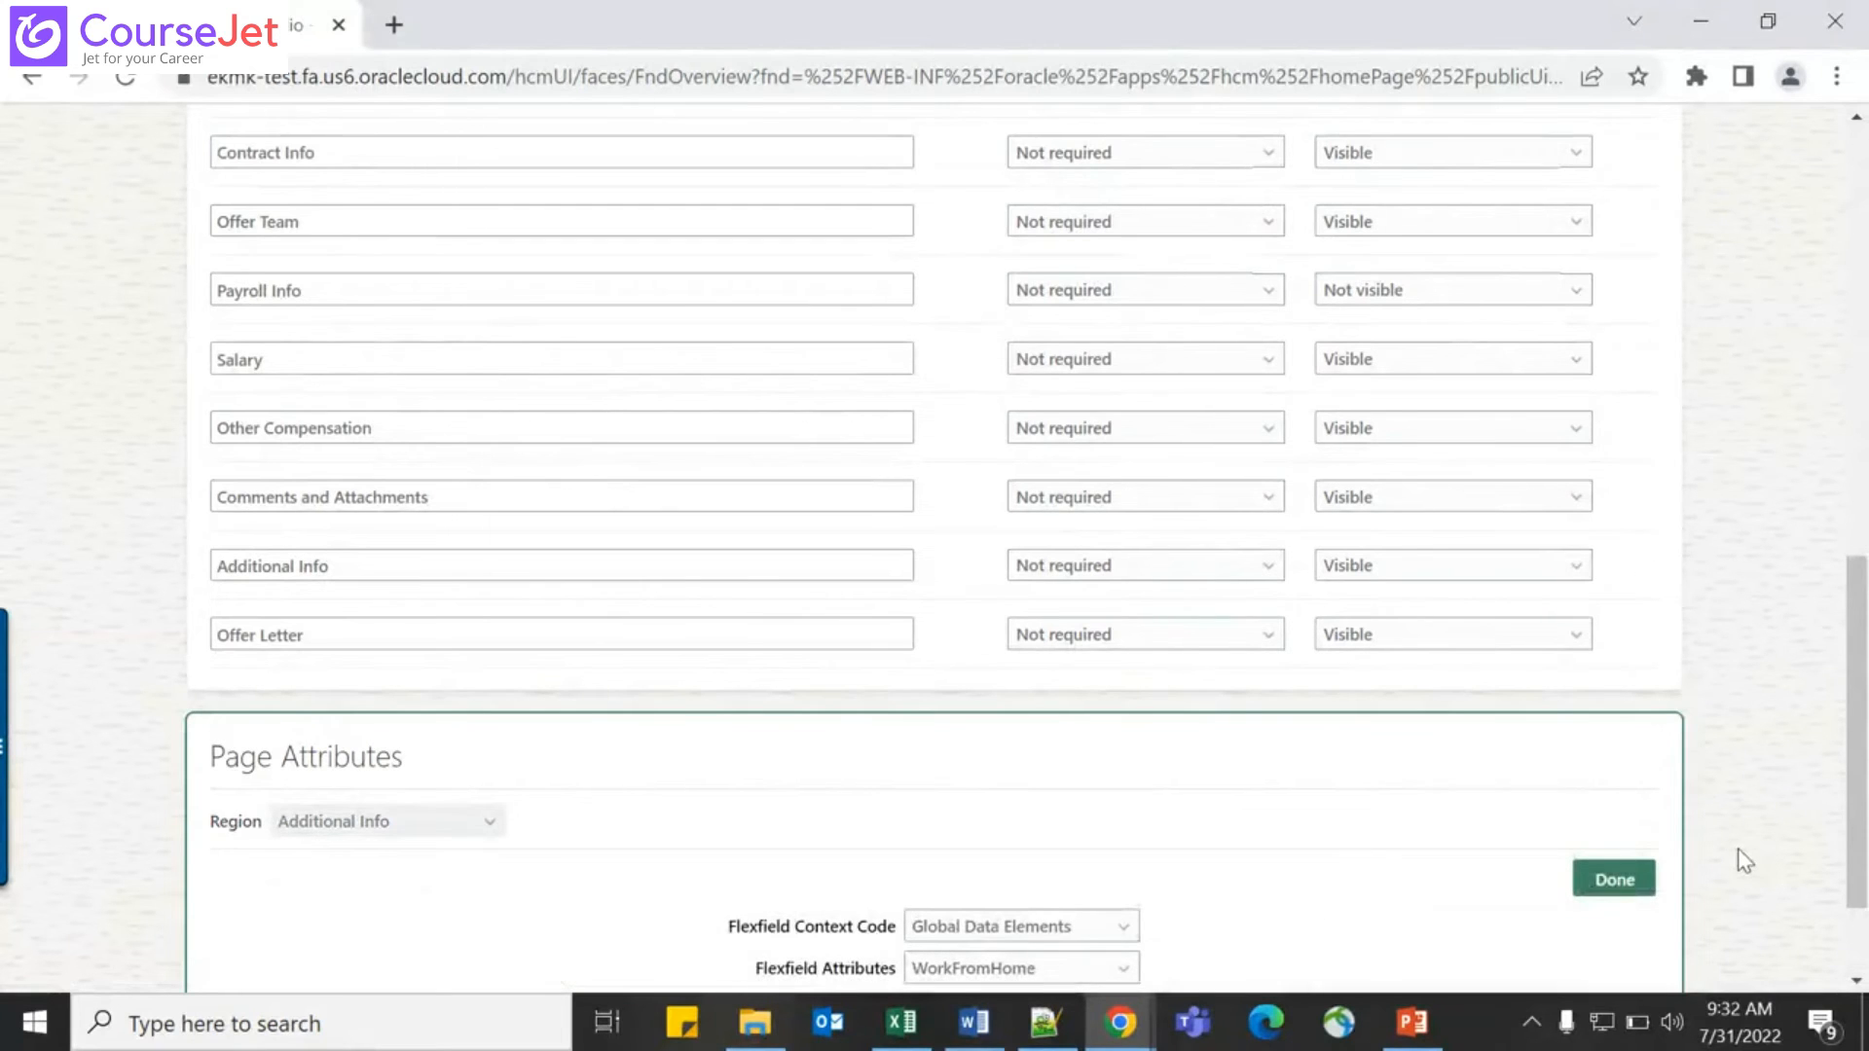
pyautogui.scroll(-3, 1743, 861)
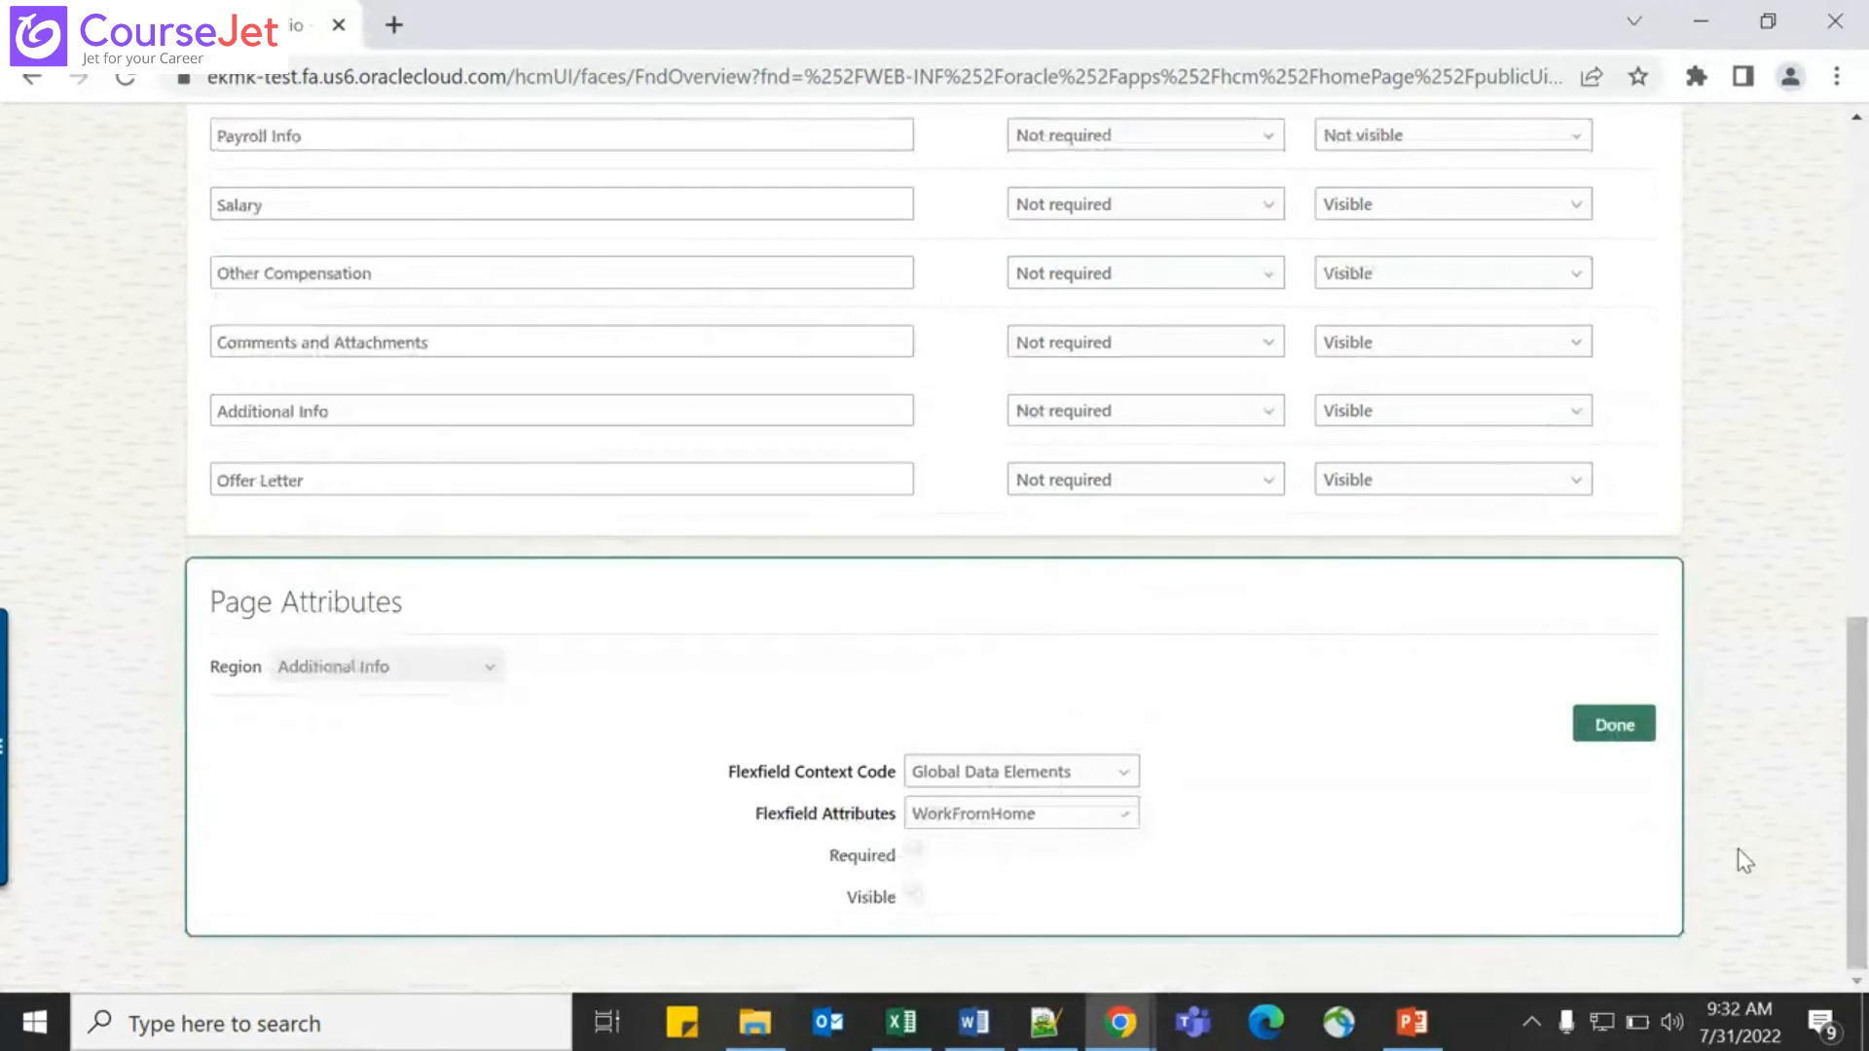
pyautogui.click(1083, 821)
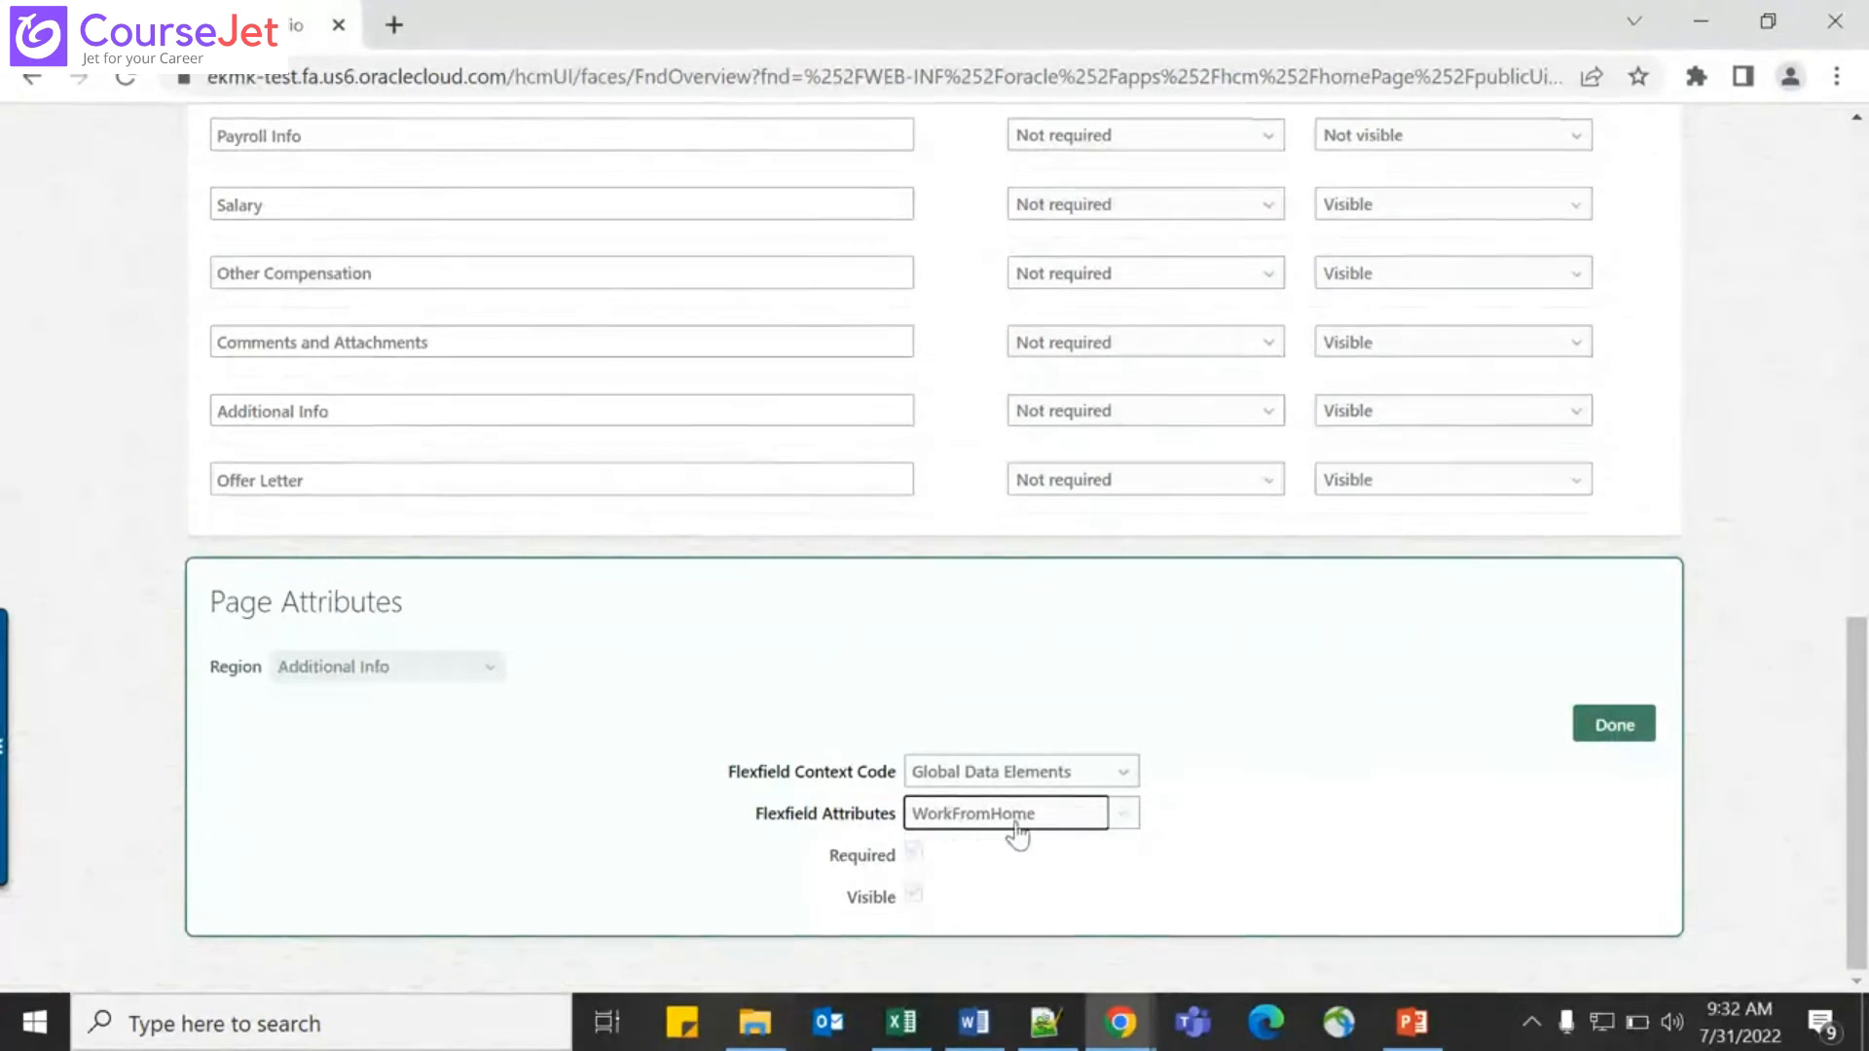
pyautogui.click(1615, 745)
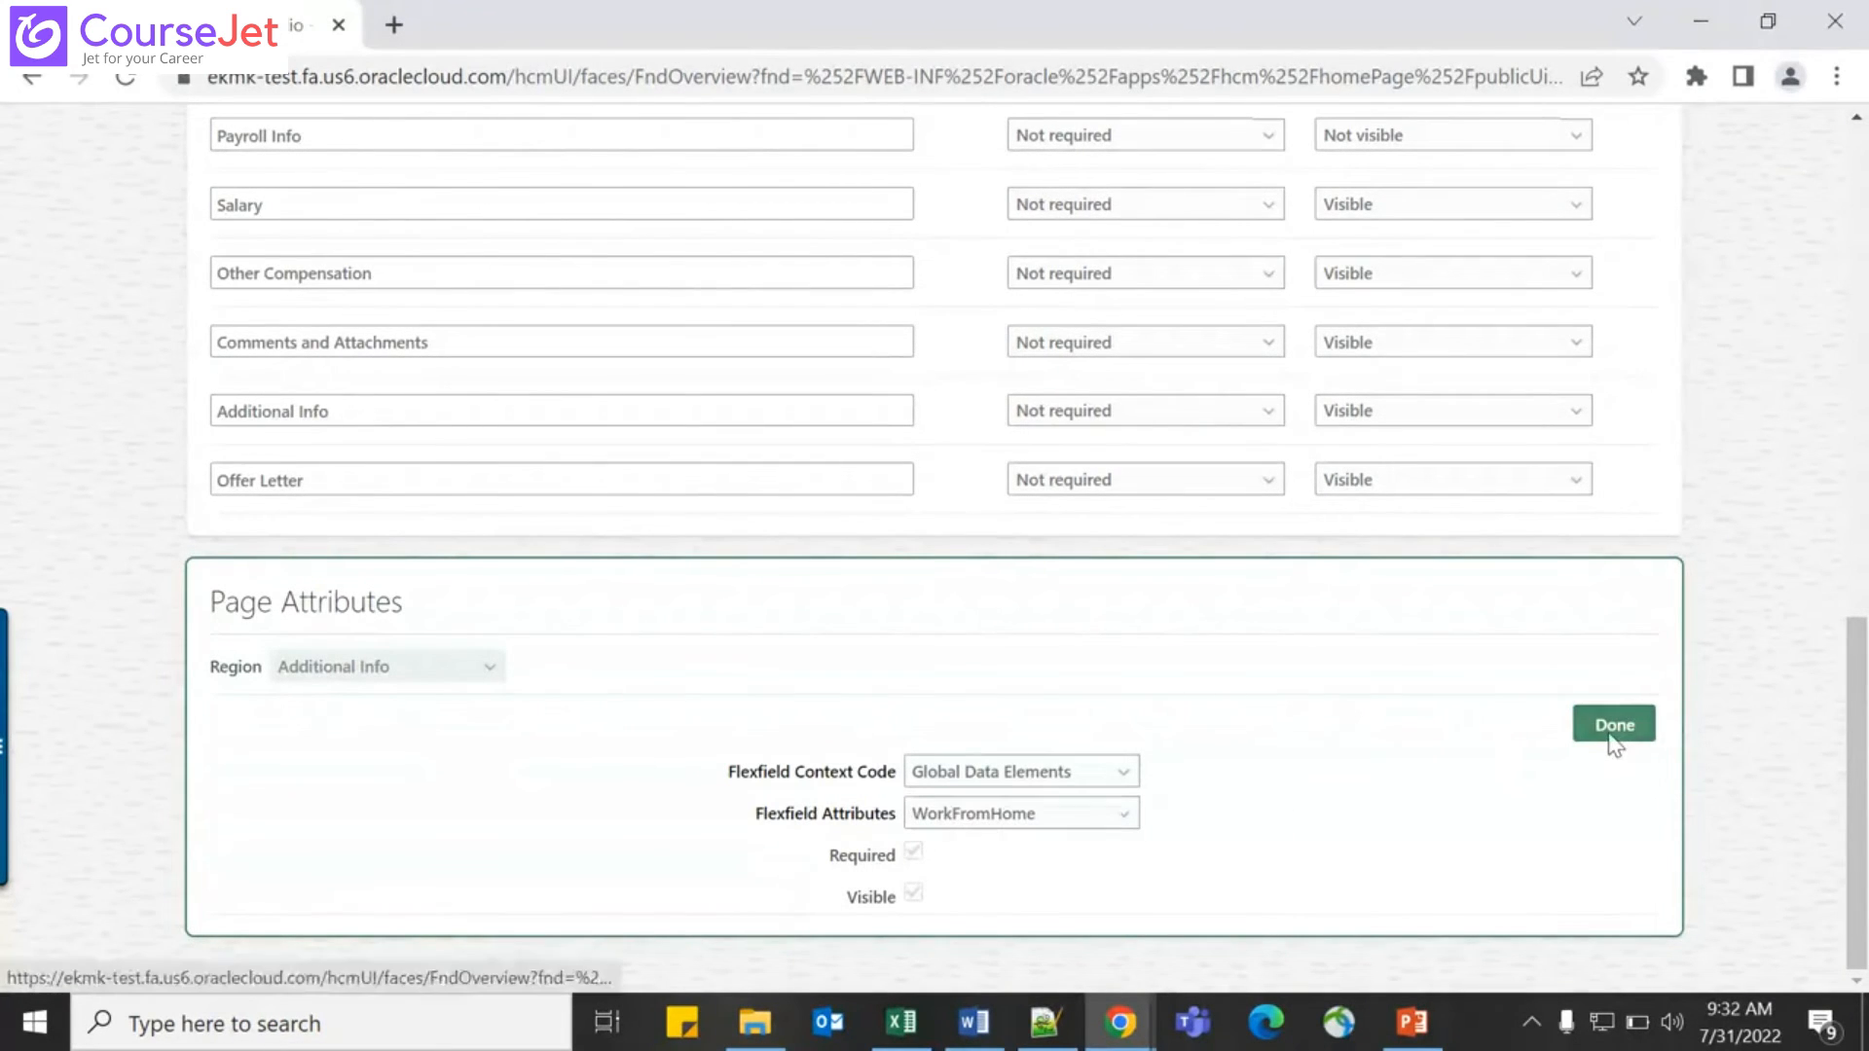
pyautogui.click(1615, 726)
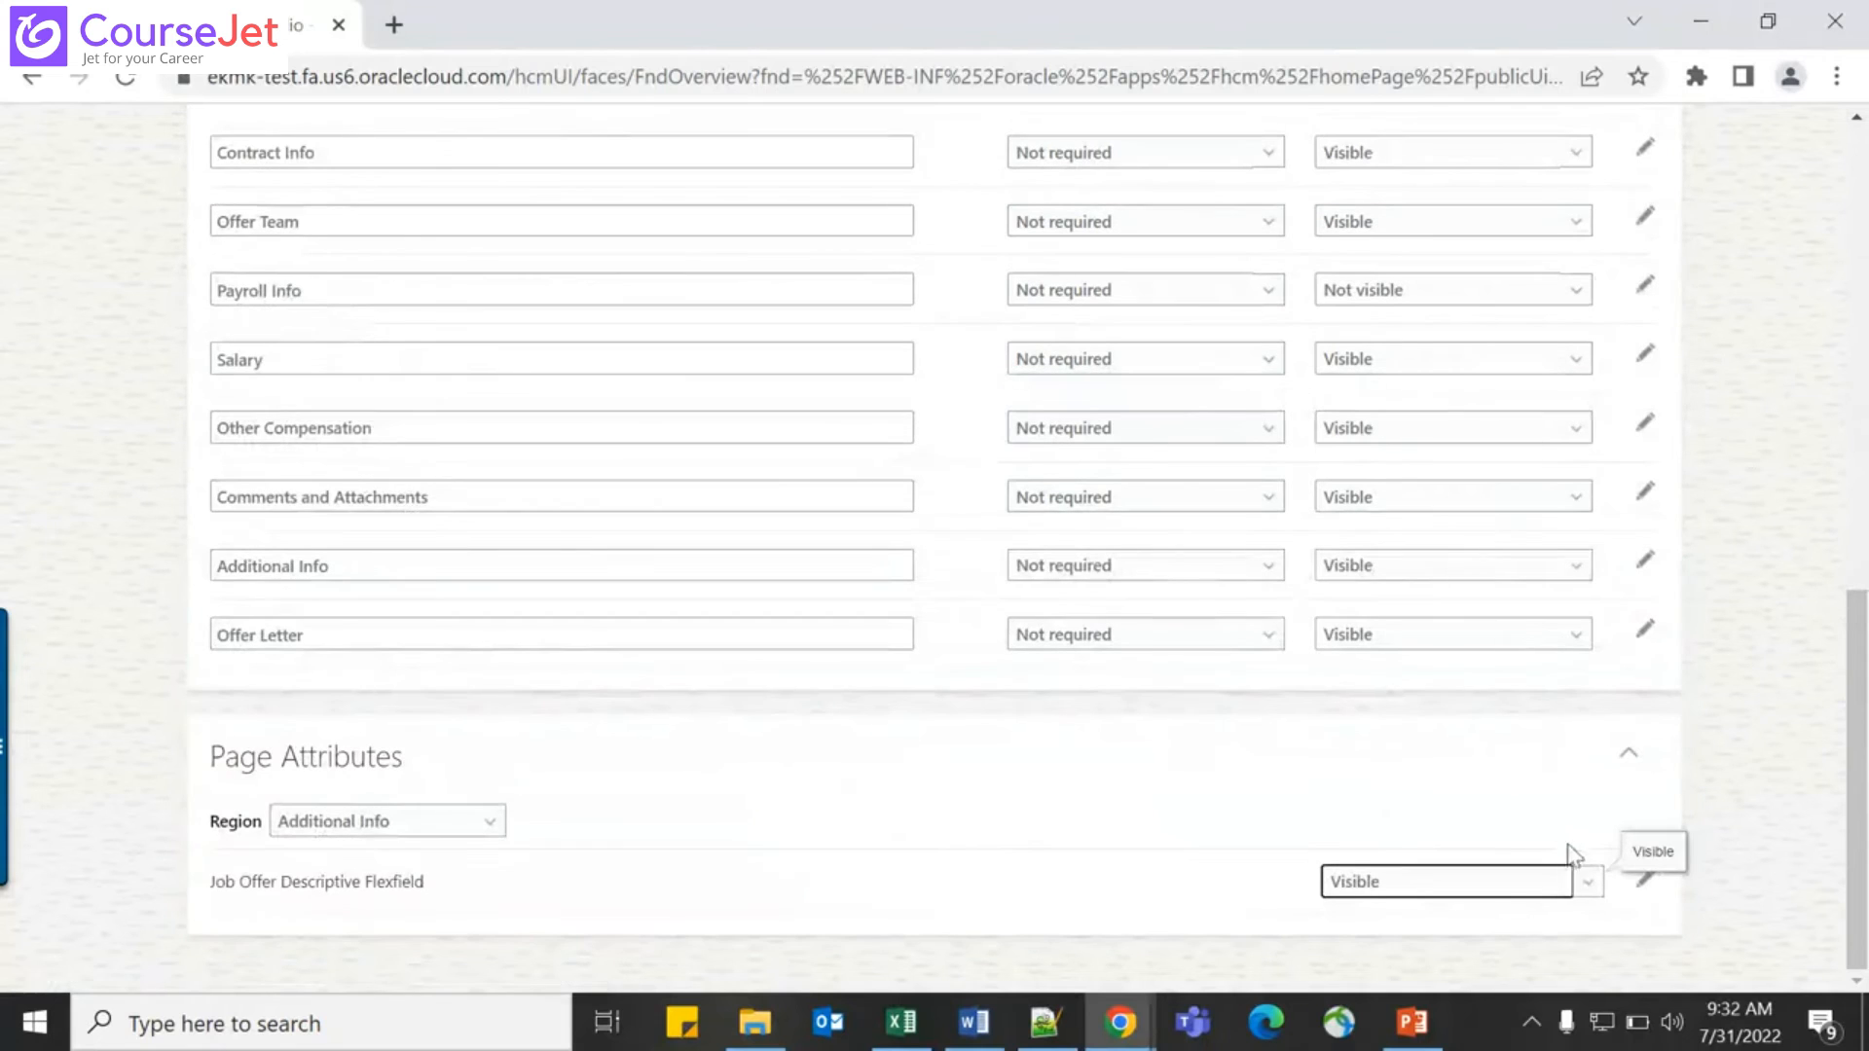
pyautogui.click(1487, 896)
pyautogui.click(1490, 897)
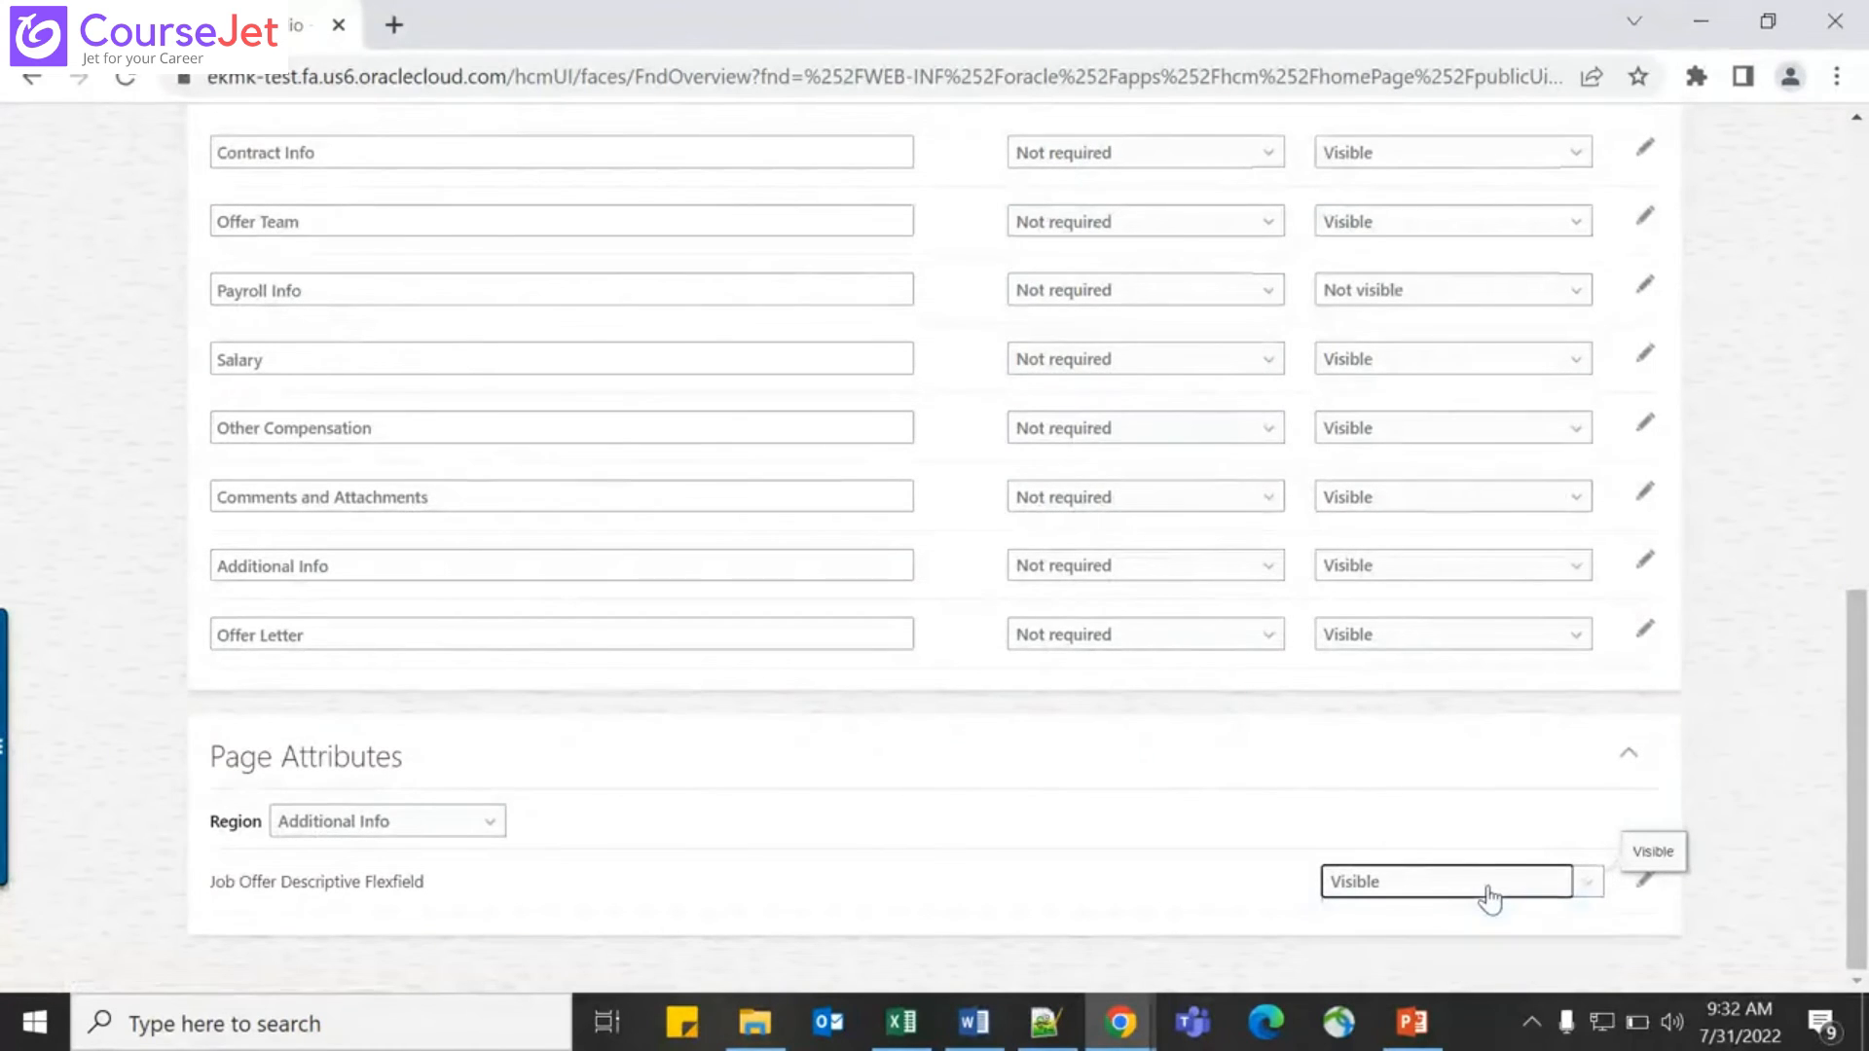
pyautogui.scroll(15, 1395, 834)
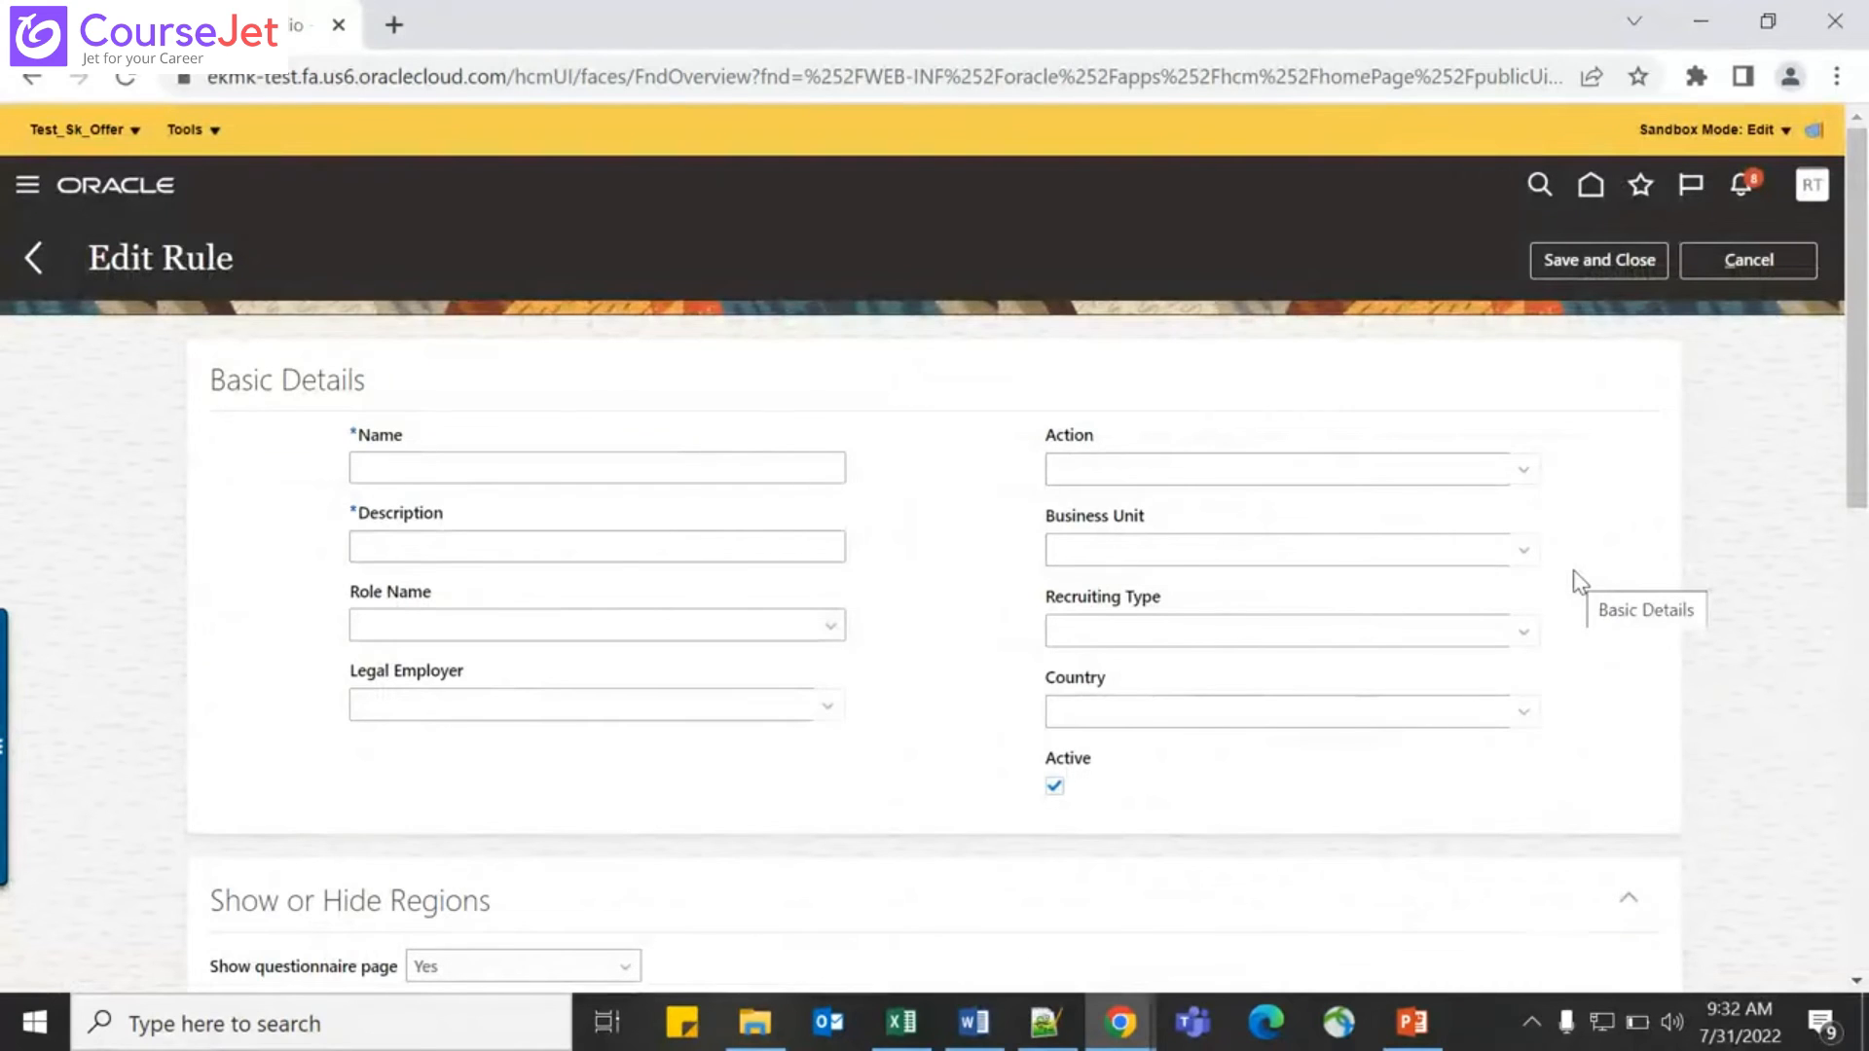
# Step: Switch to the PowerPoint presentation and read the remaining job offer flexfield steps up to the Configure Job Offer Assignment Flexfields slide
pyautogui.hotkey('alt', 'Tab')
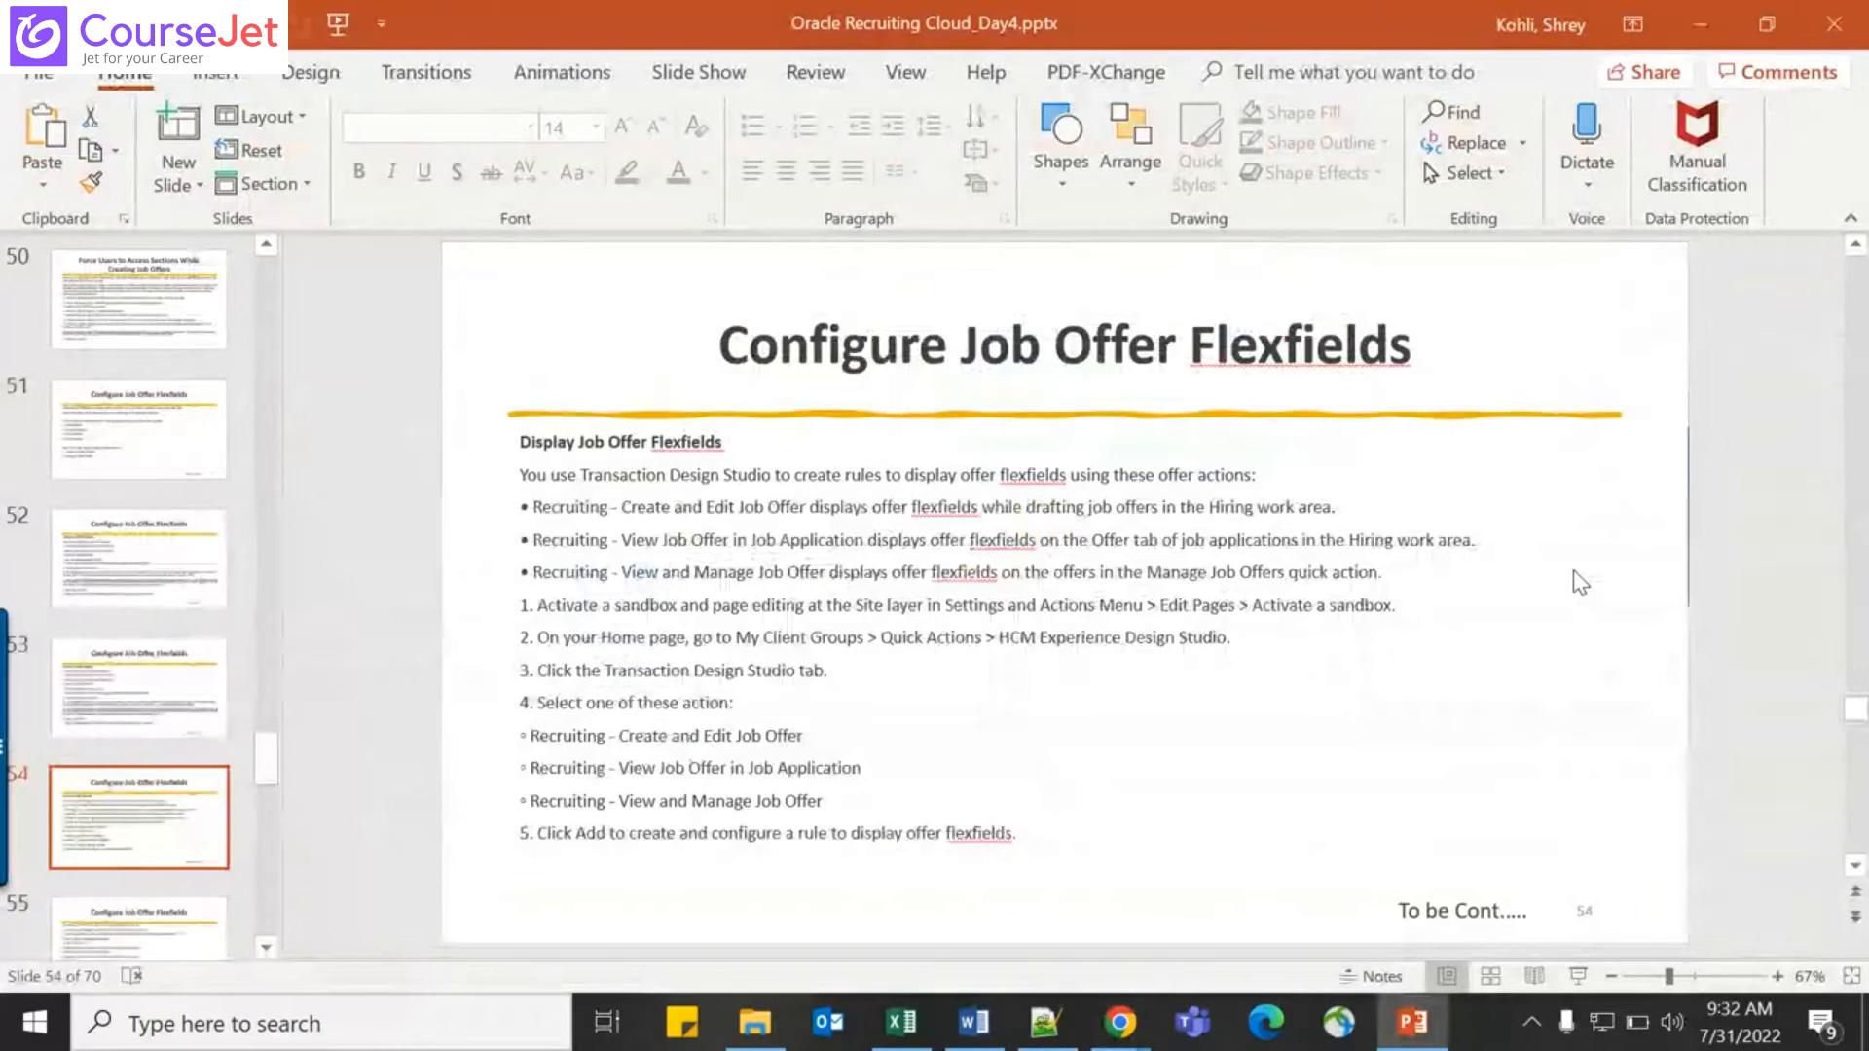
pyautogui.scroll(-1, 1579, 583)
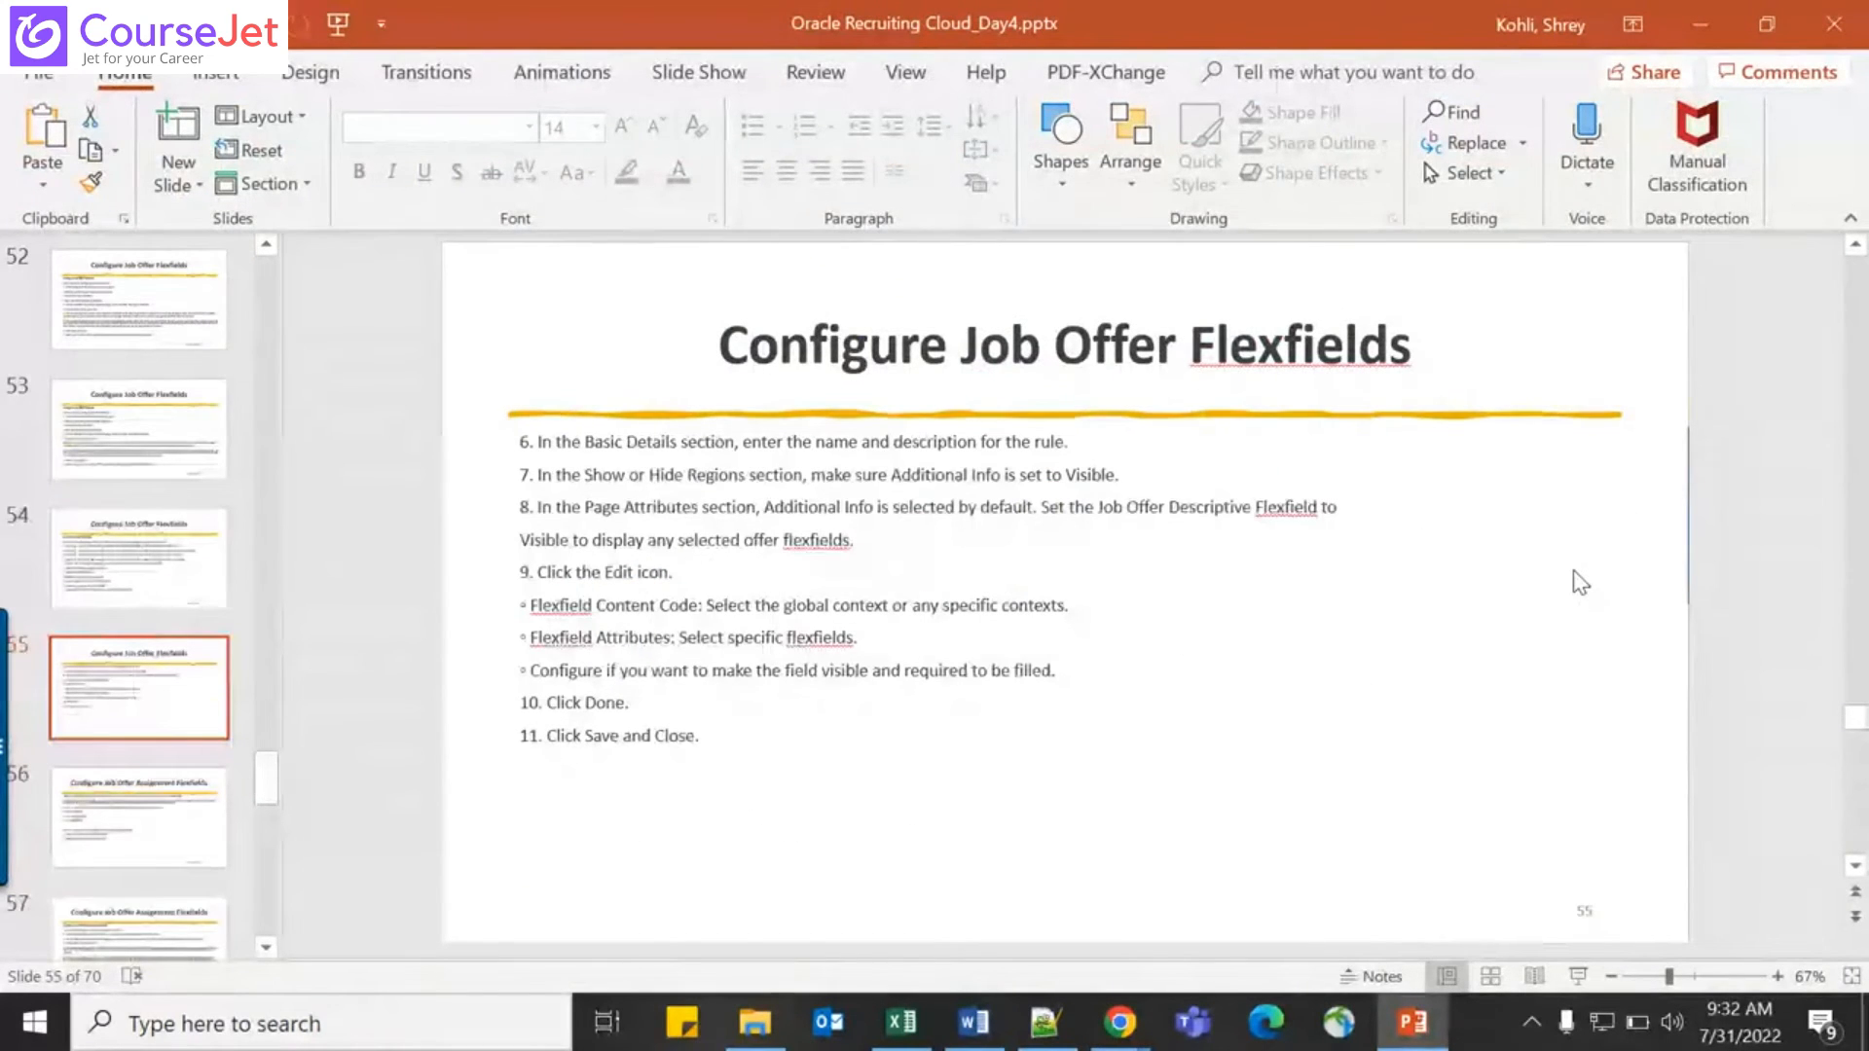
pyautogui.scroll(-1, 1579, 582)
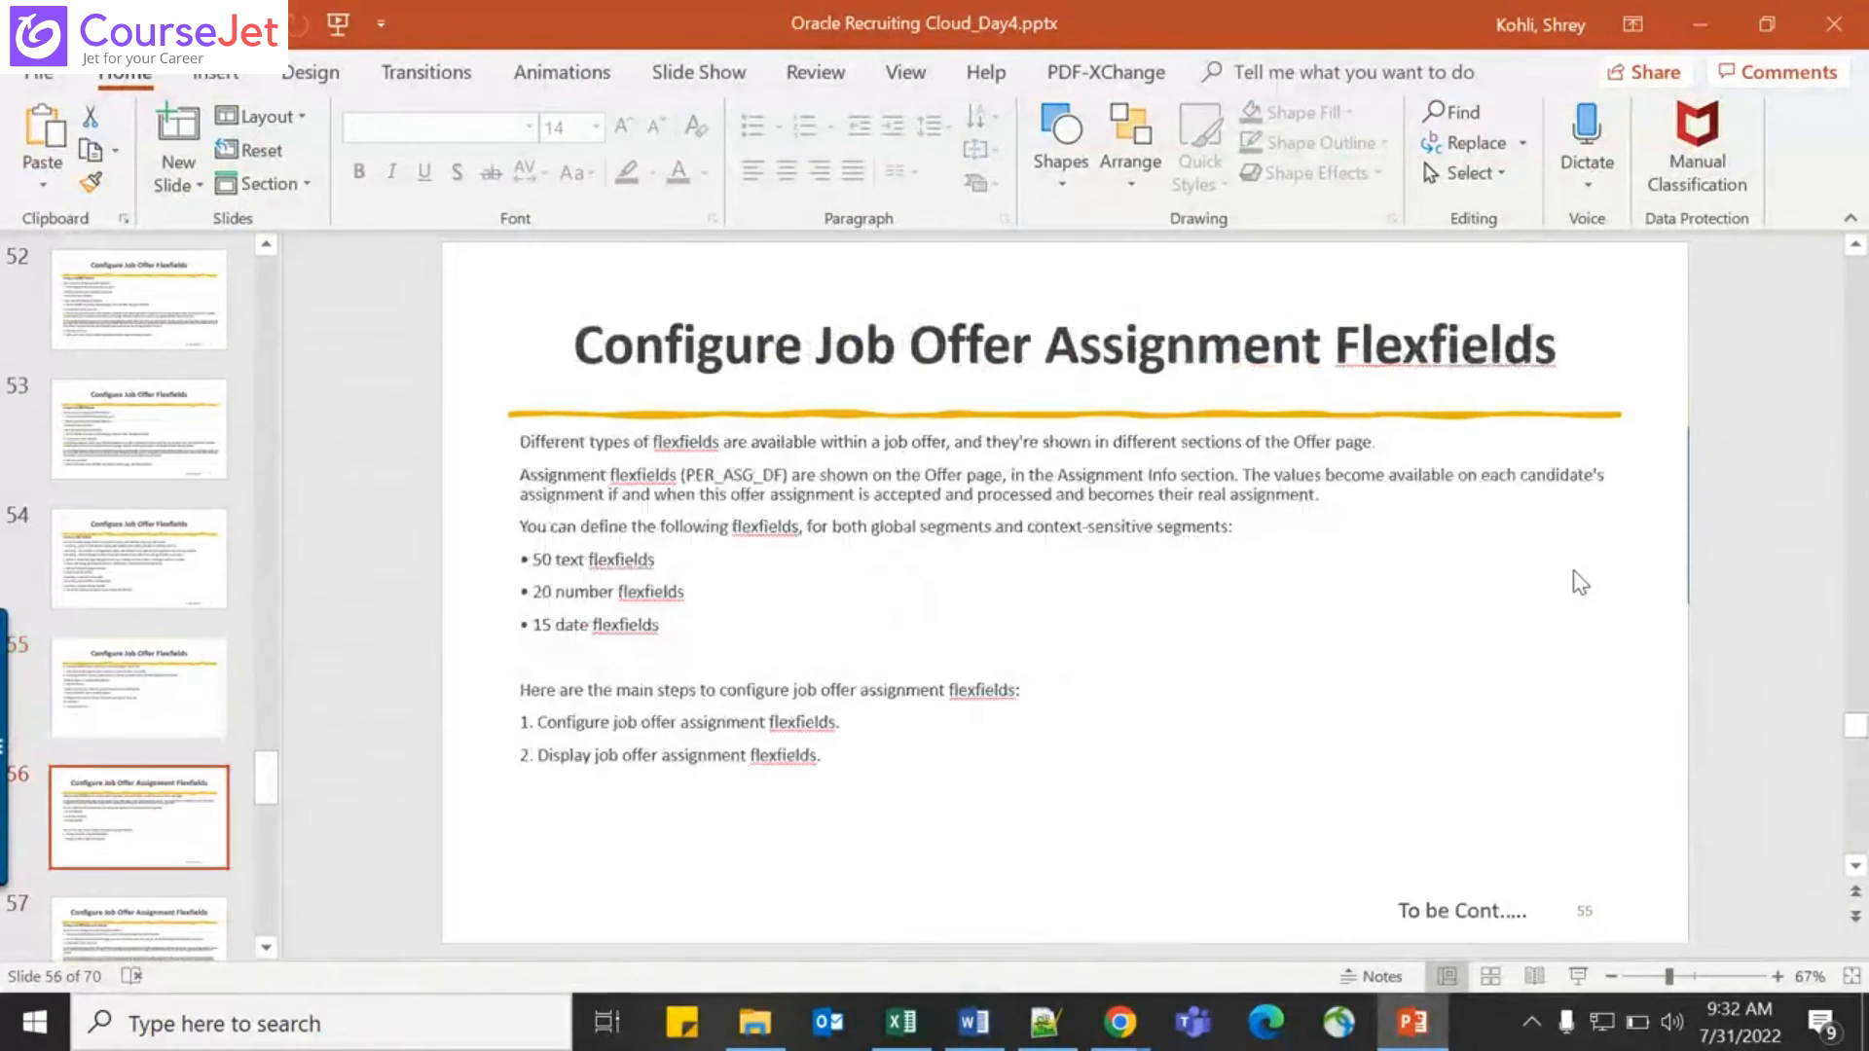
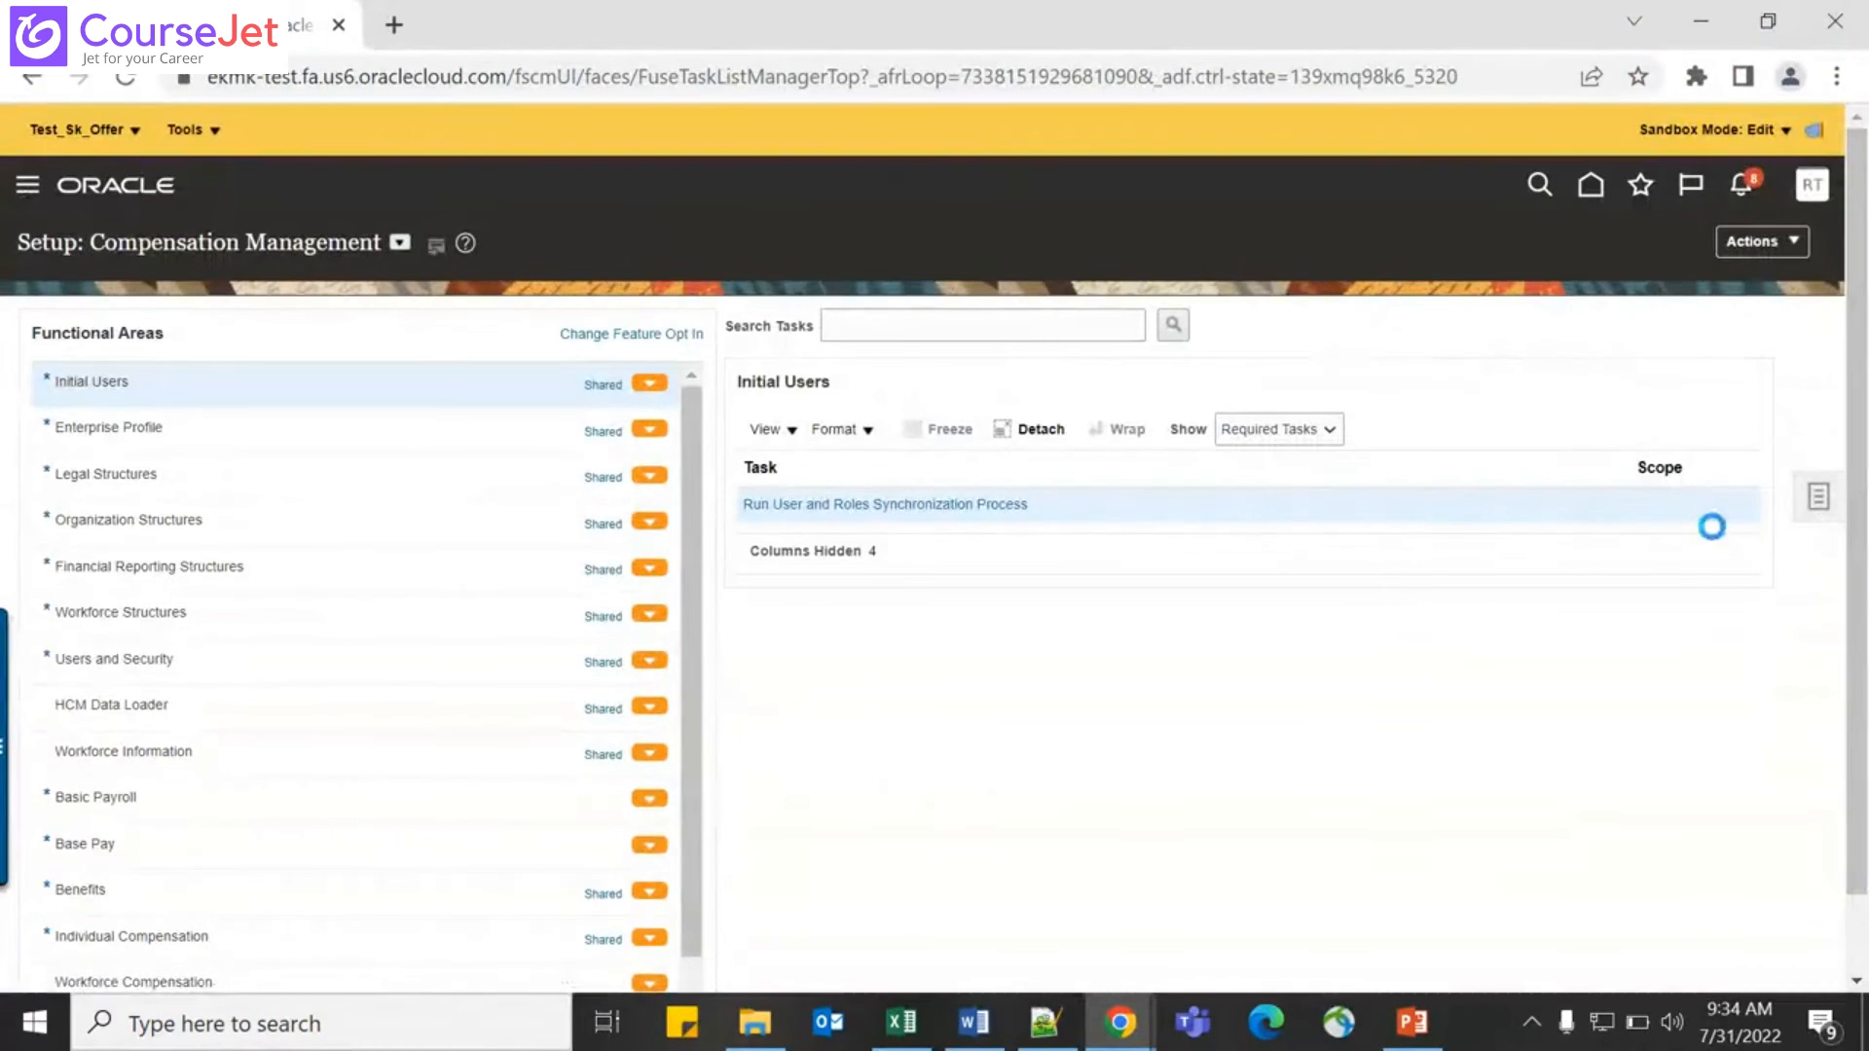
# Step: Search the setup tasks for Manage Desc% and open the Manage Descriptive Flexfields task
pyautogui.click(1818, 497)
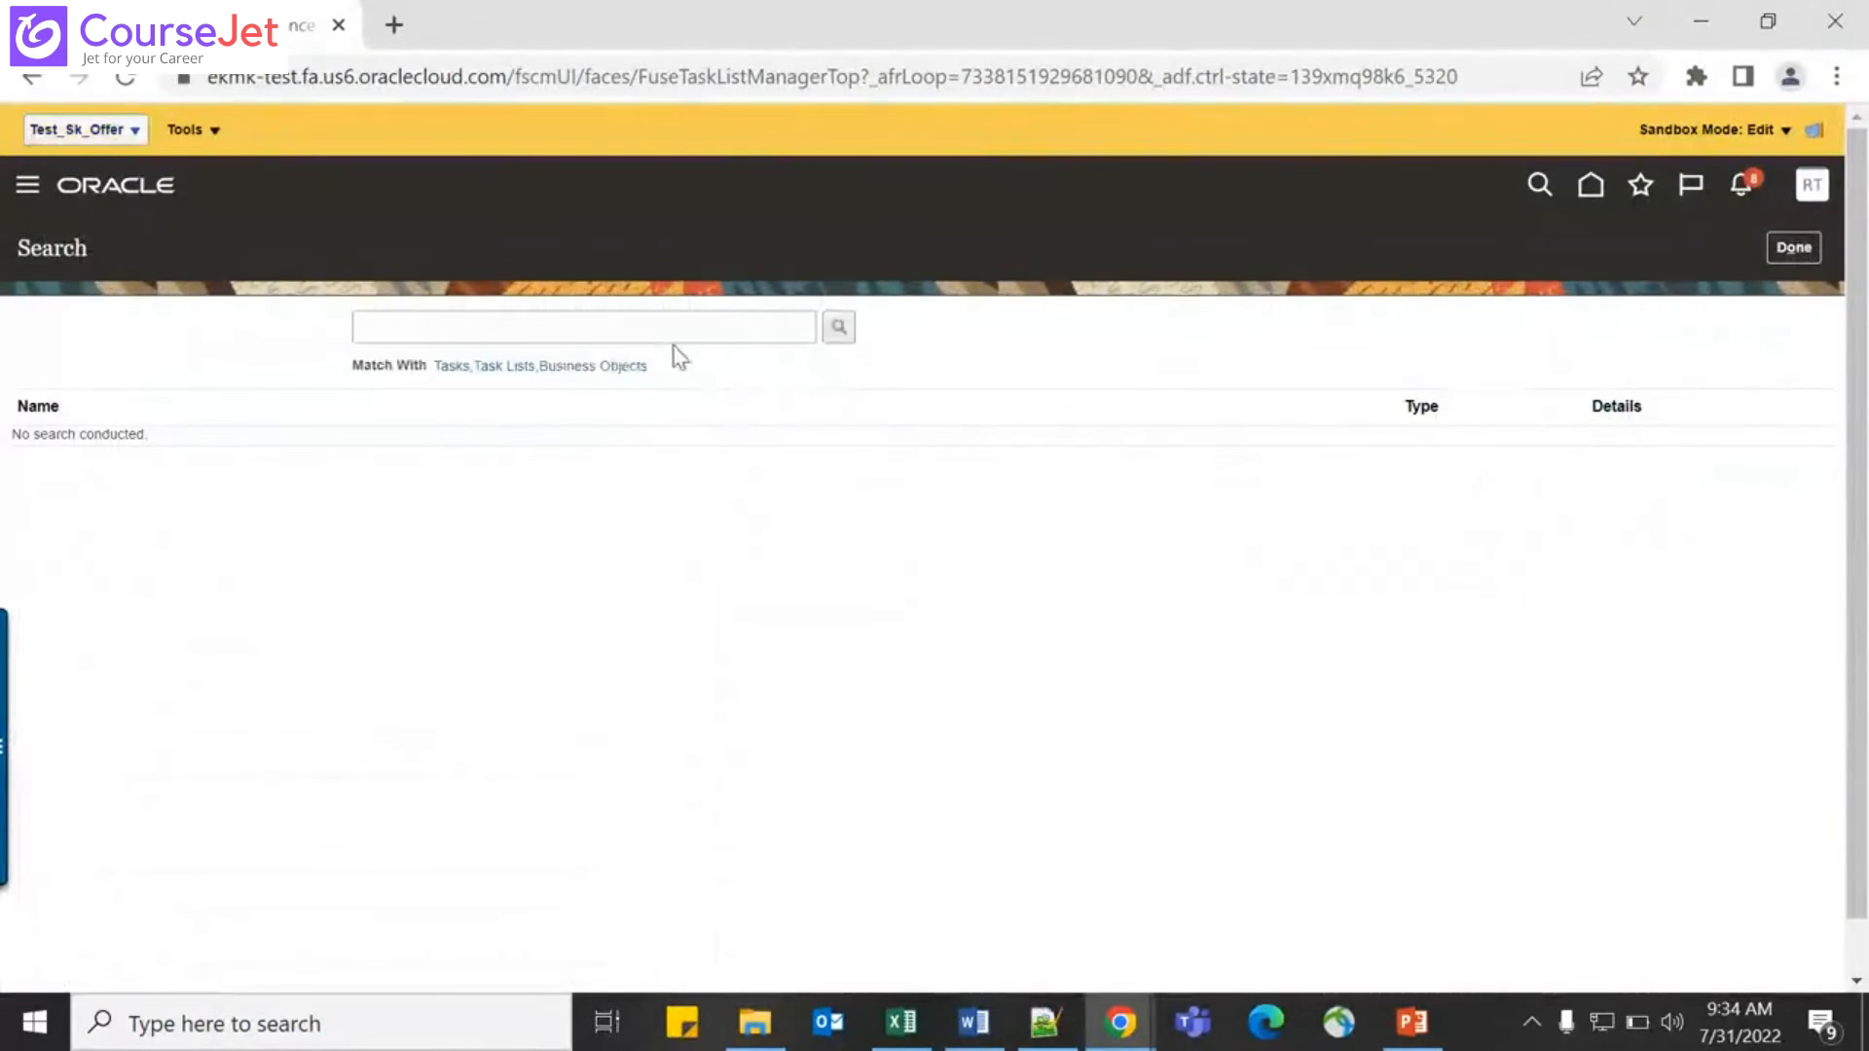
pyautogui.doubleClick(677, 332)
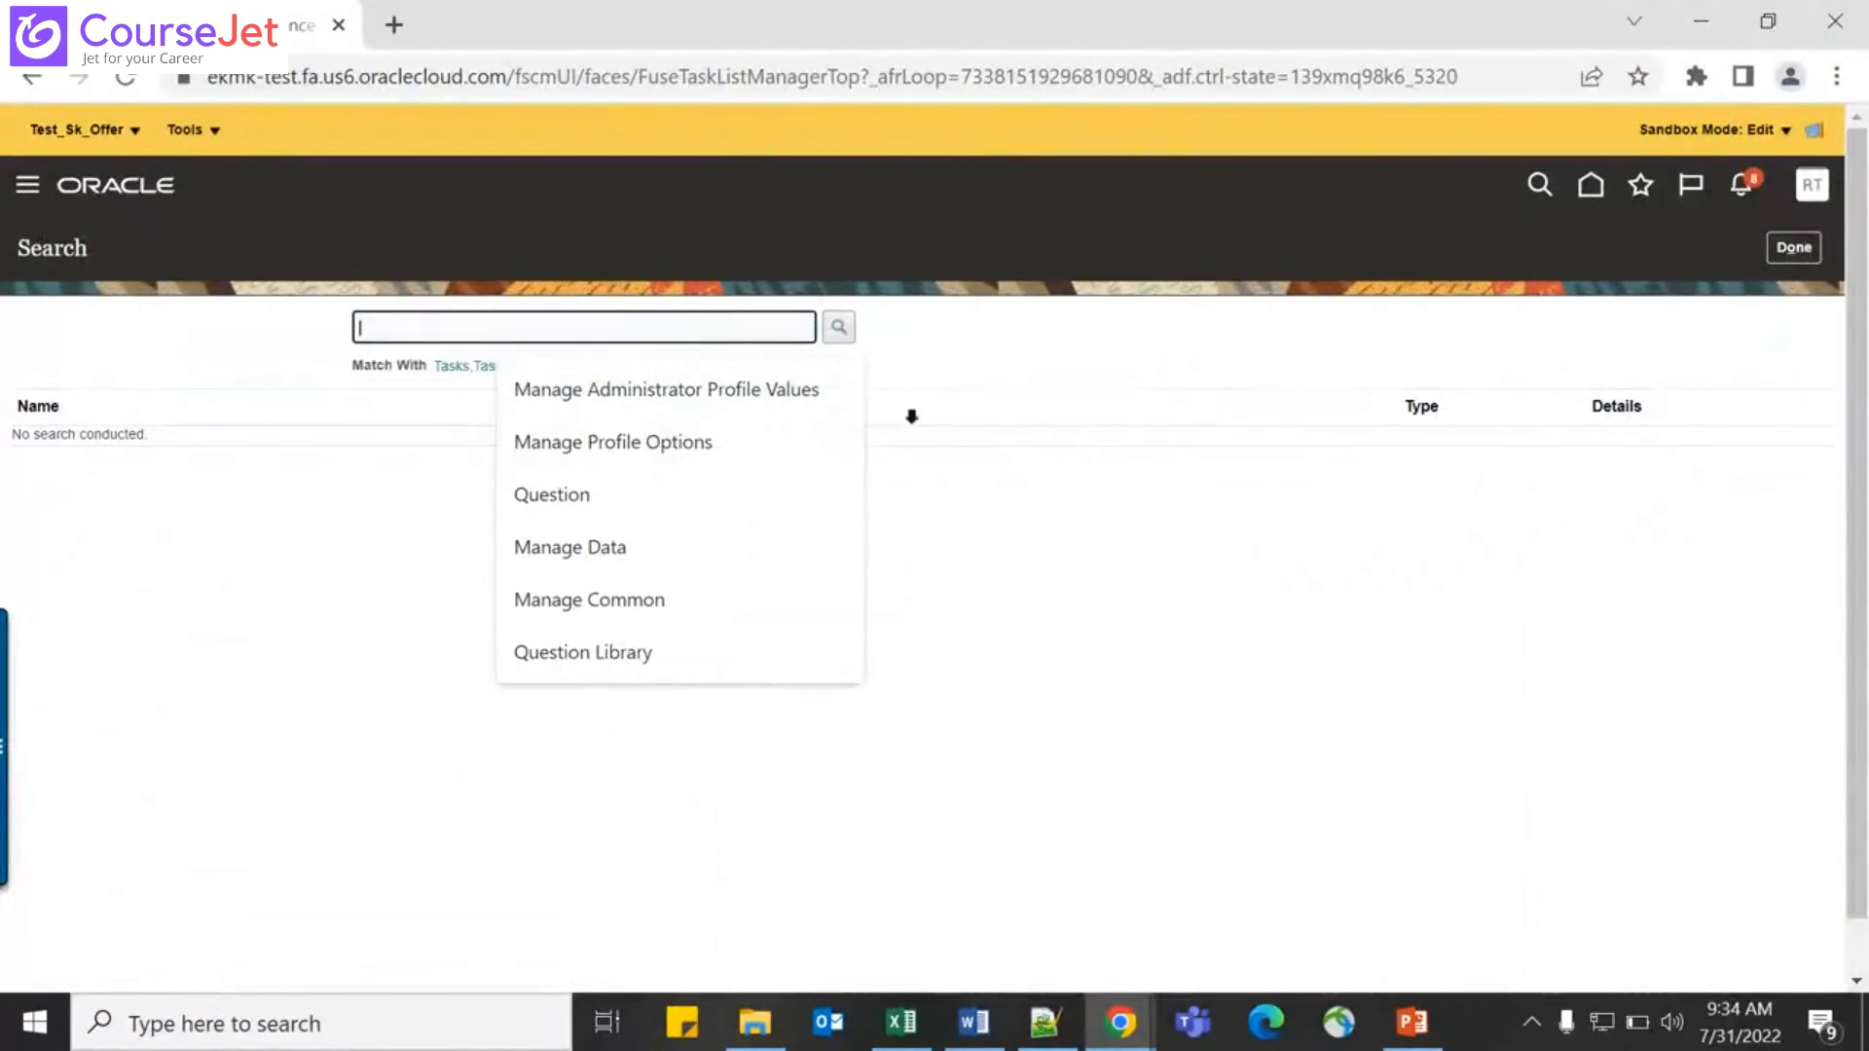
pyautogui.write('M')
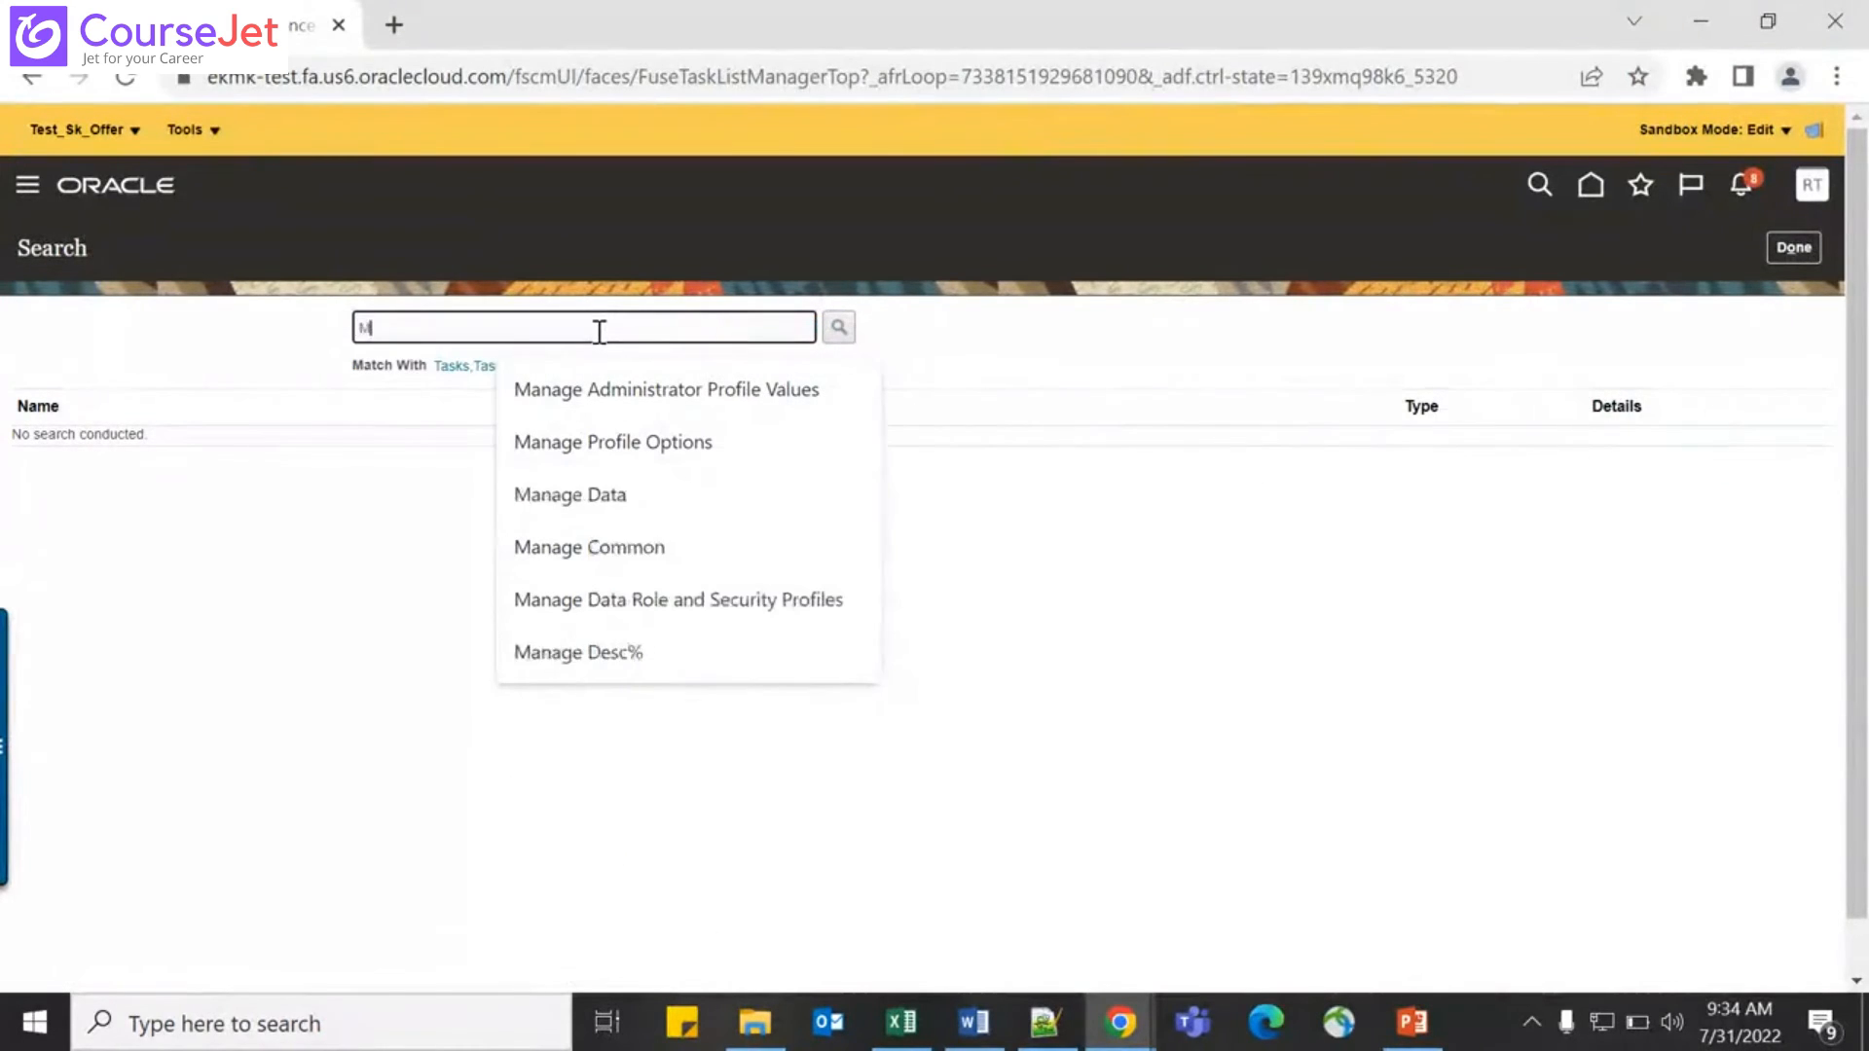
pyautogui.write('anage Desc%')
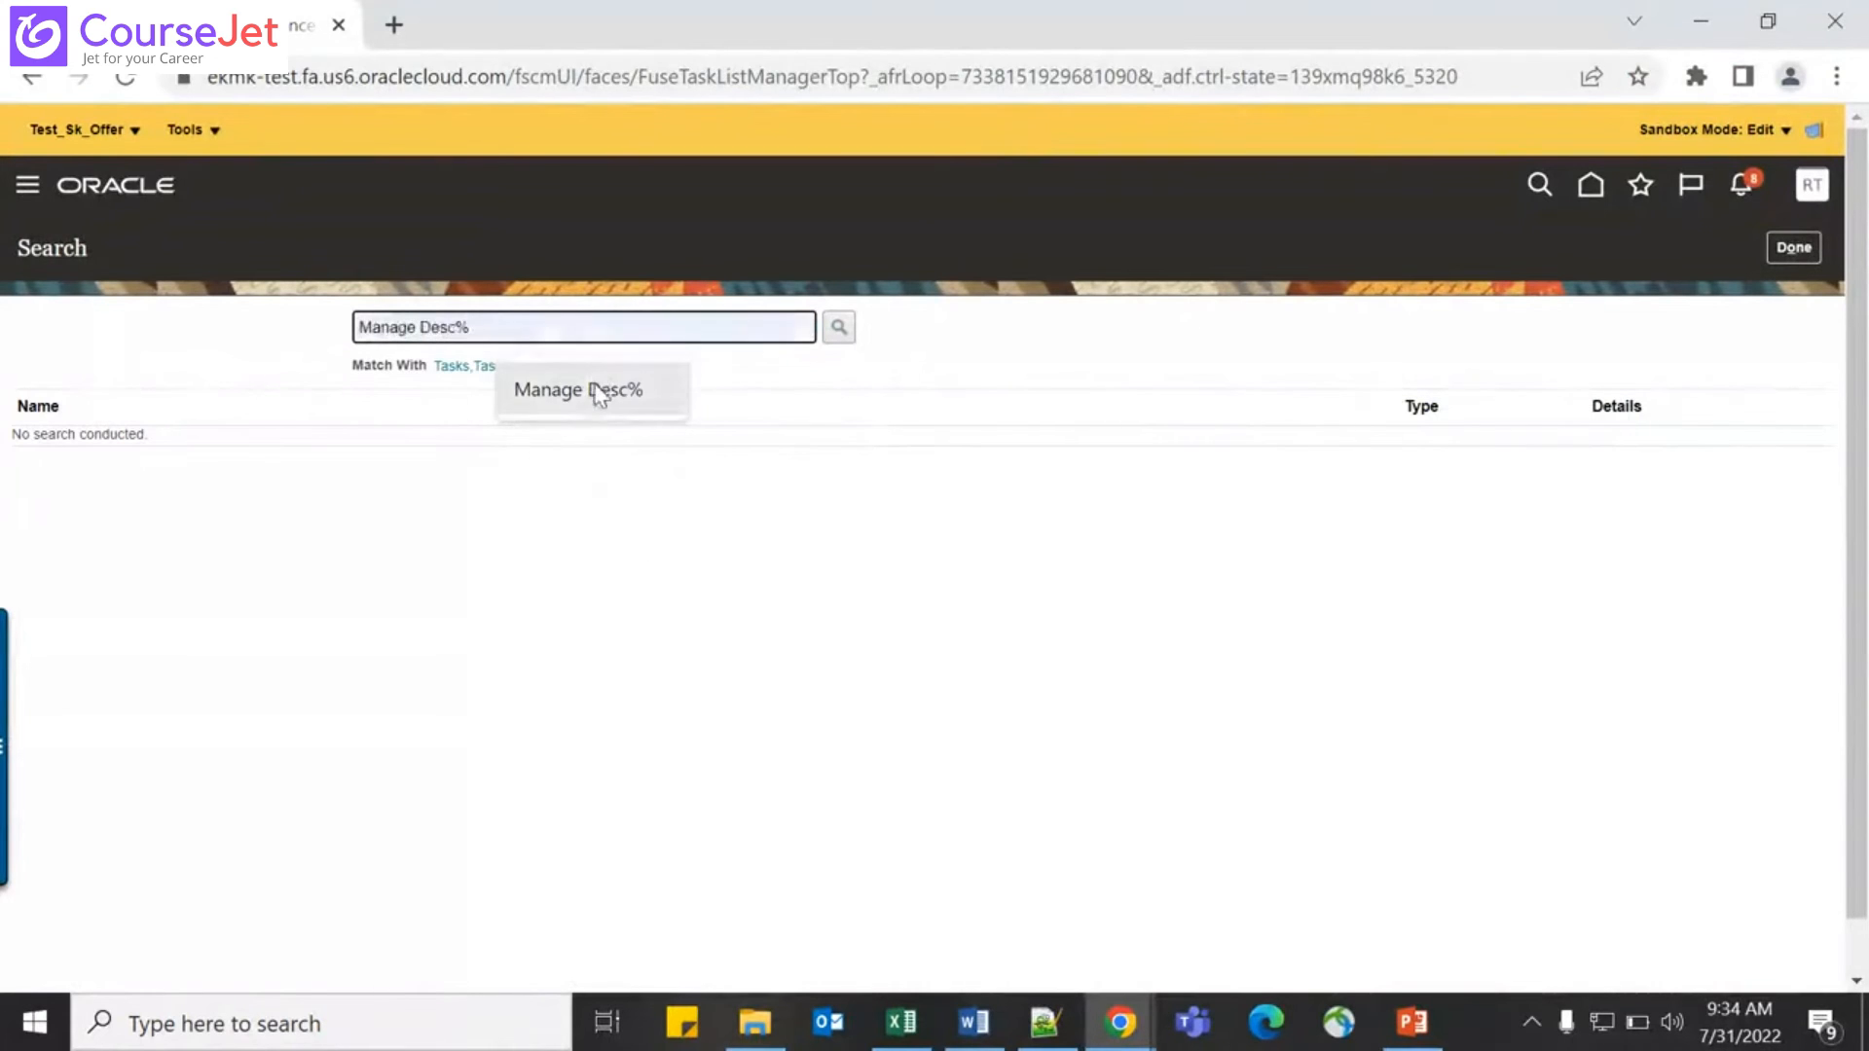
pyautogui.click(605, 388)
pyautogui.click(838, 329)
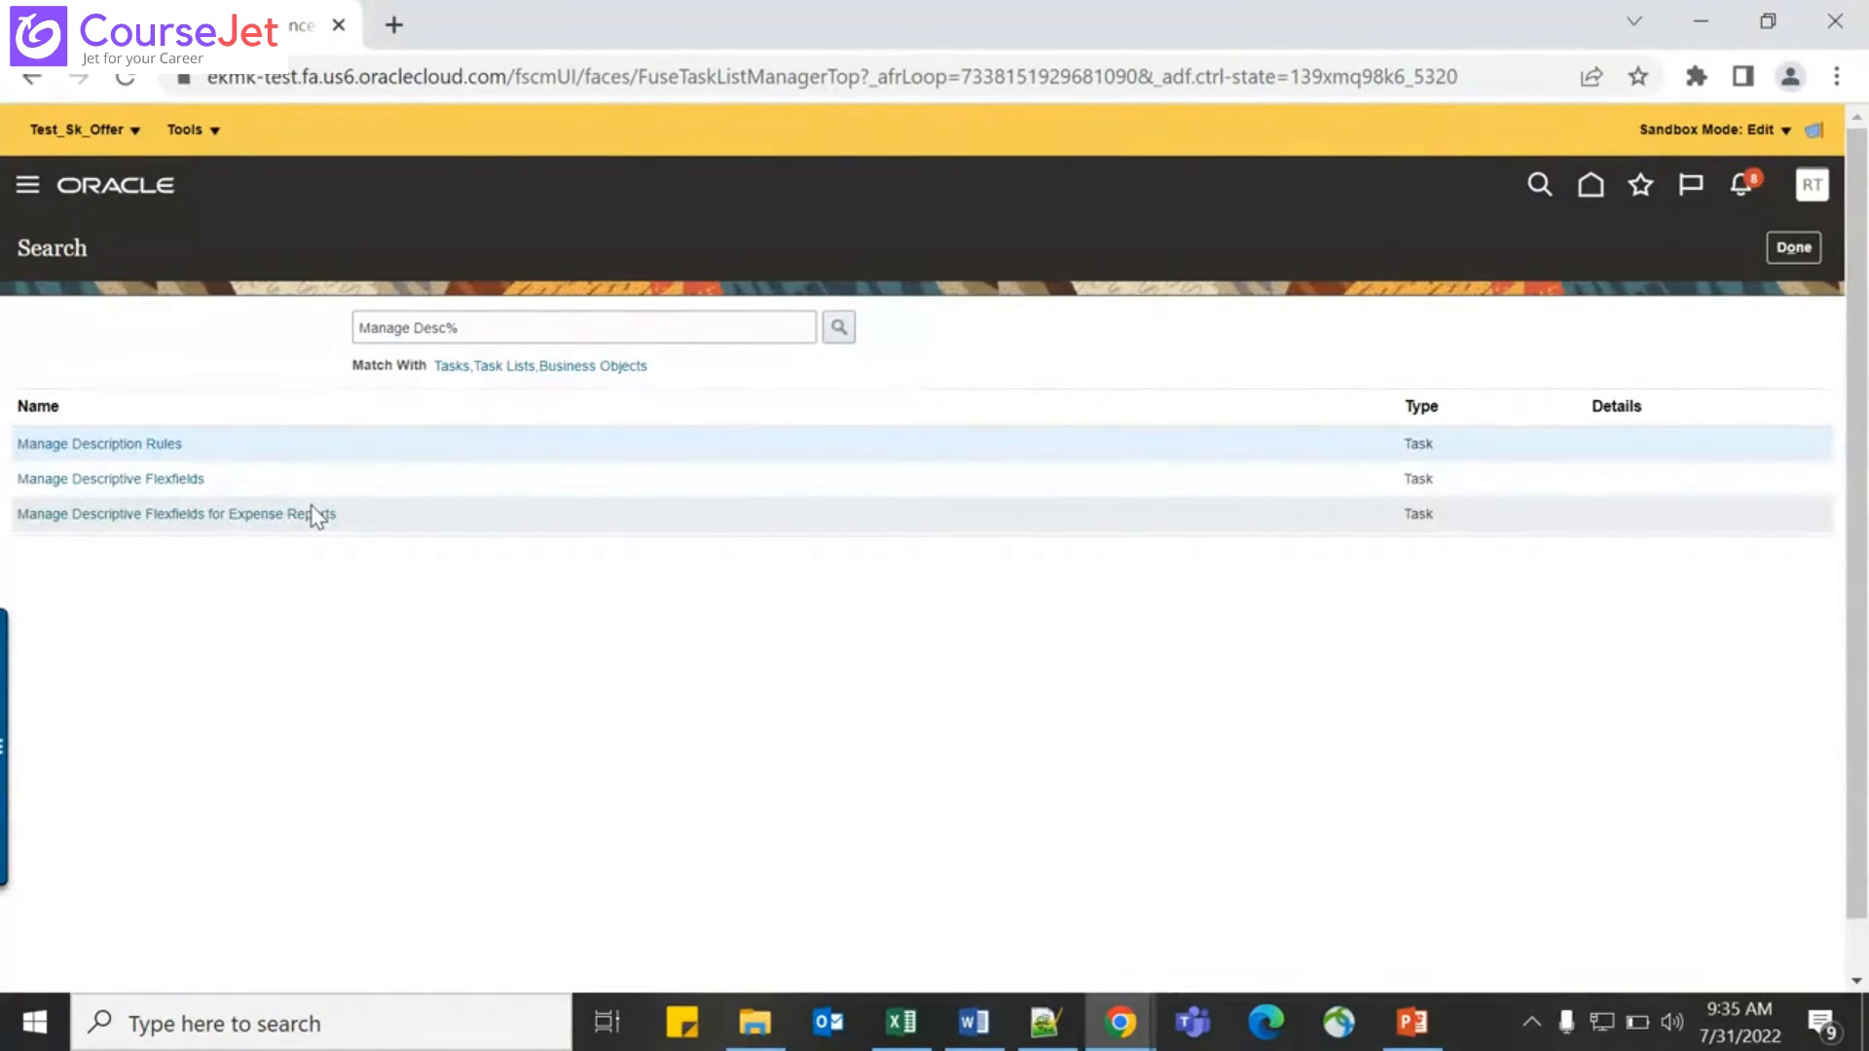
pyautogui.click(152, 478)
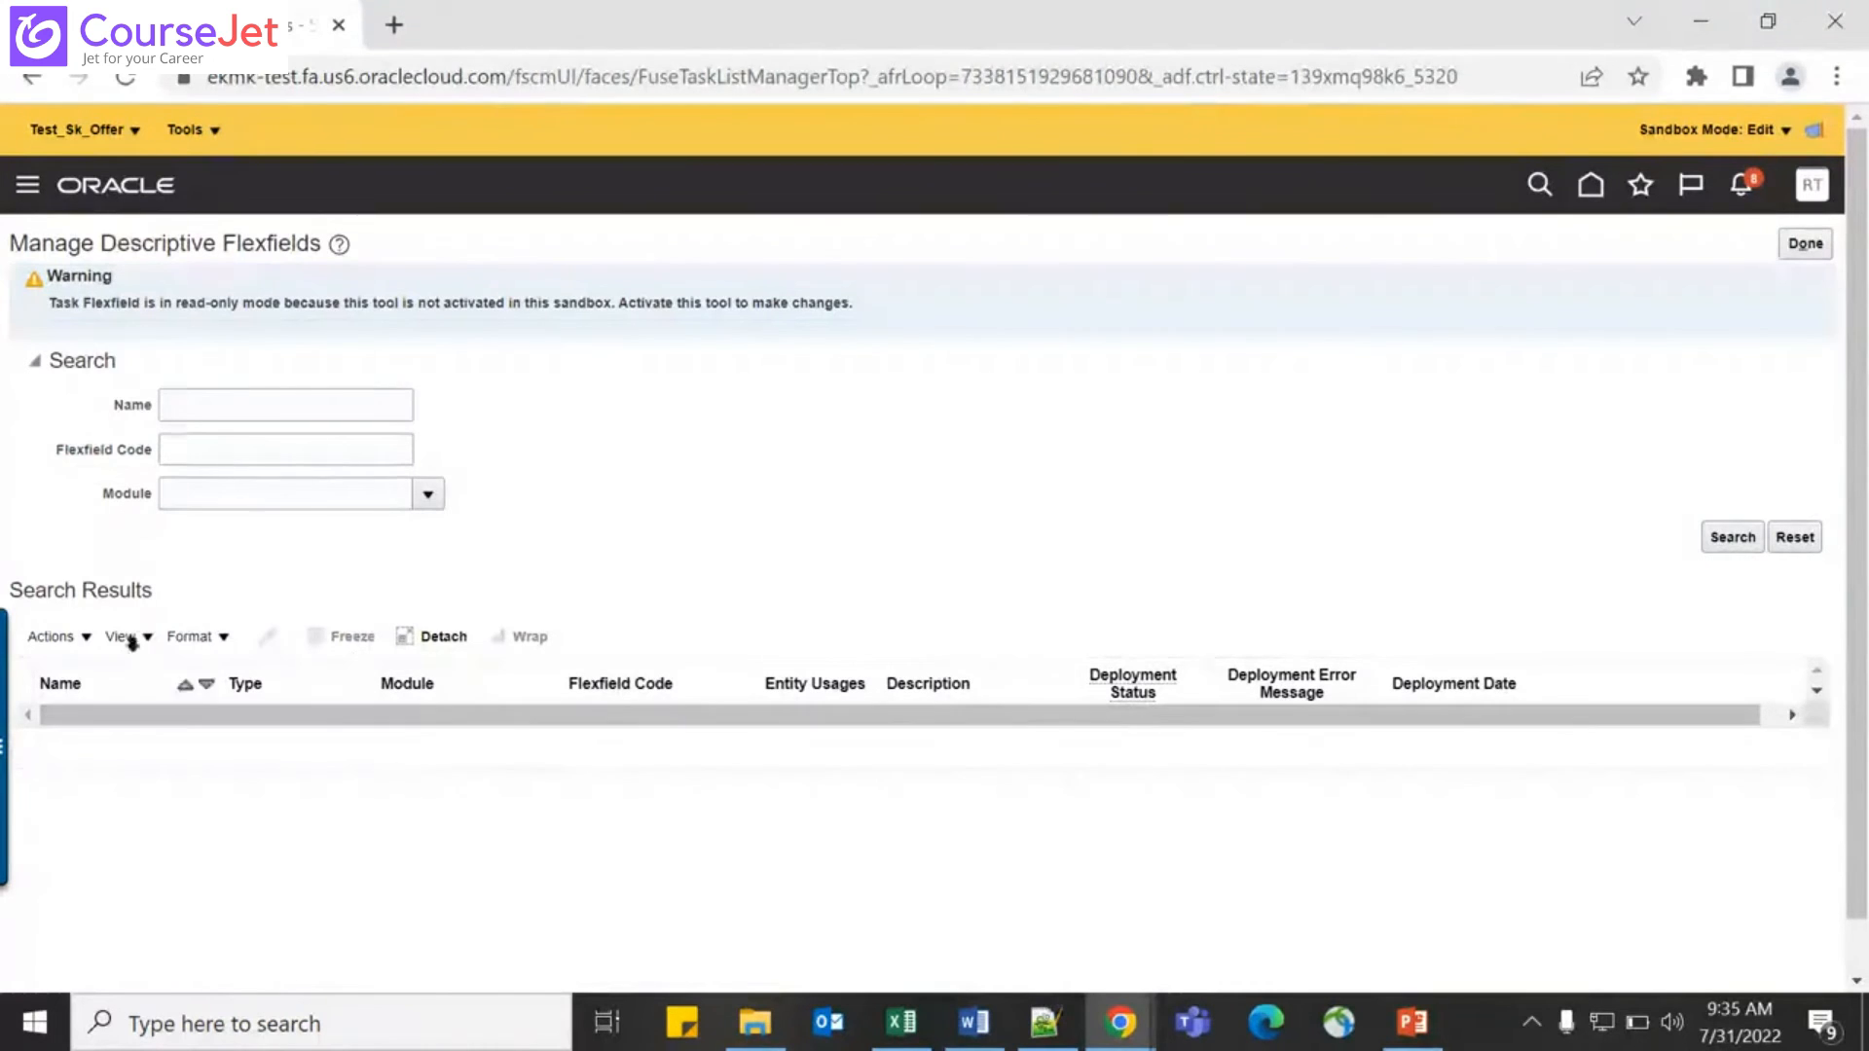
# Step: Search the descriptive flexfields for code PER_ASG_DF and open Assignment Attributes for editing
pyautogui.click(235, 458)
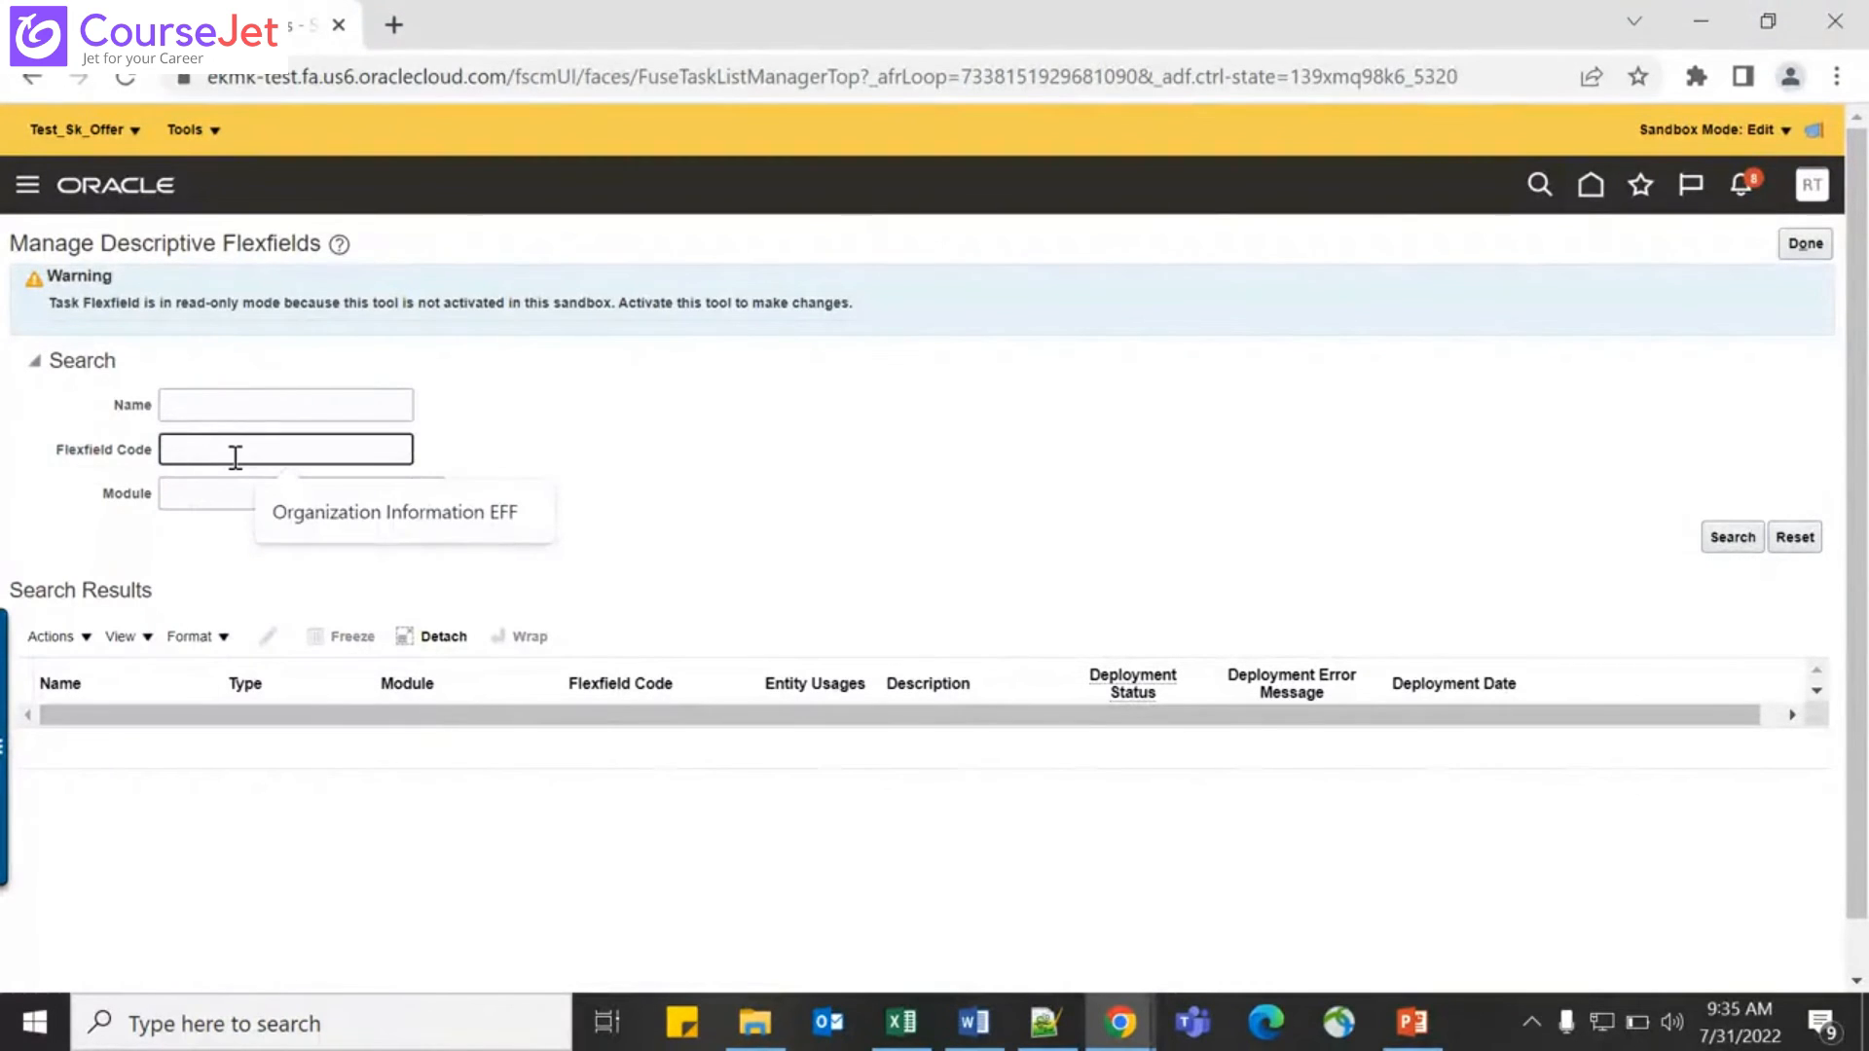
pyautogui.write('PER')
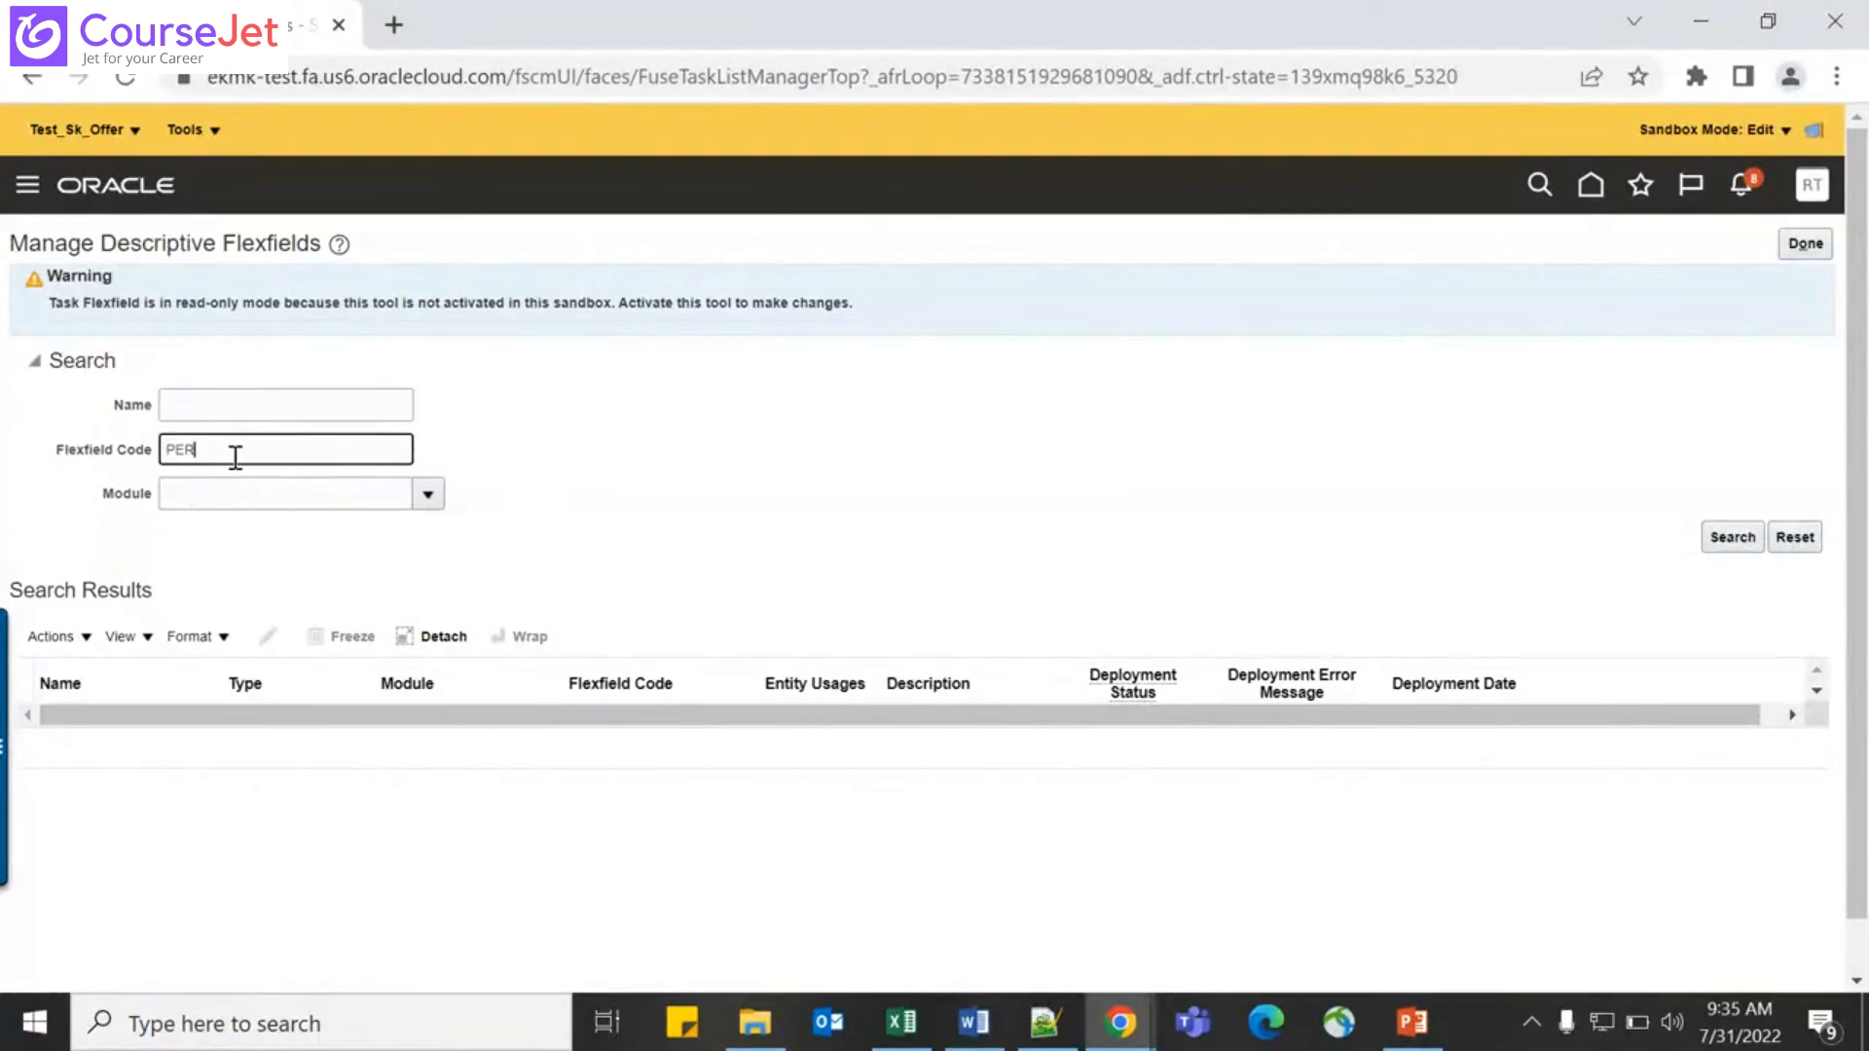
pyautogui.write('_ASG_DF')
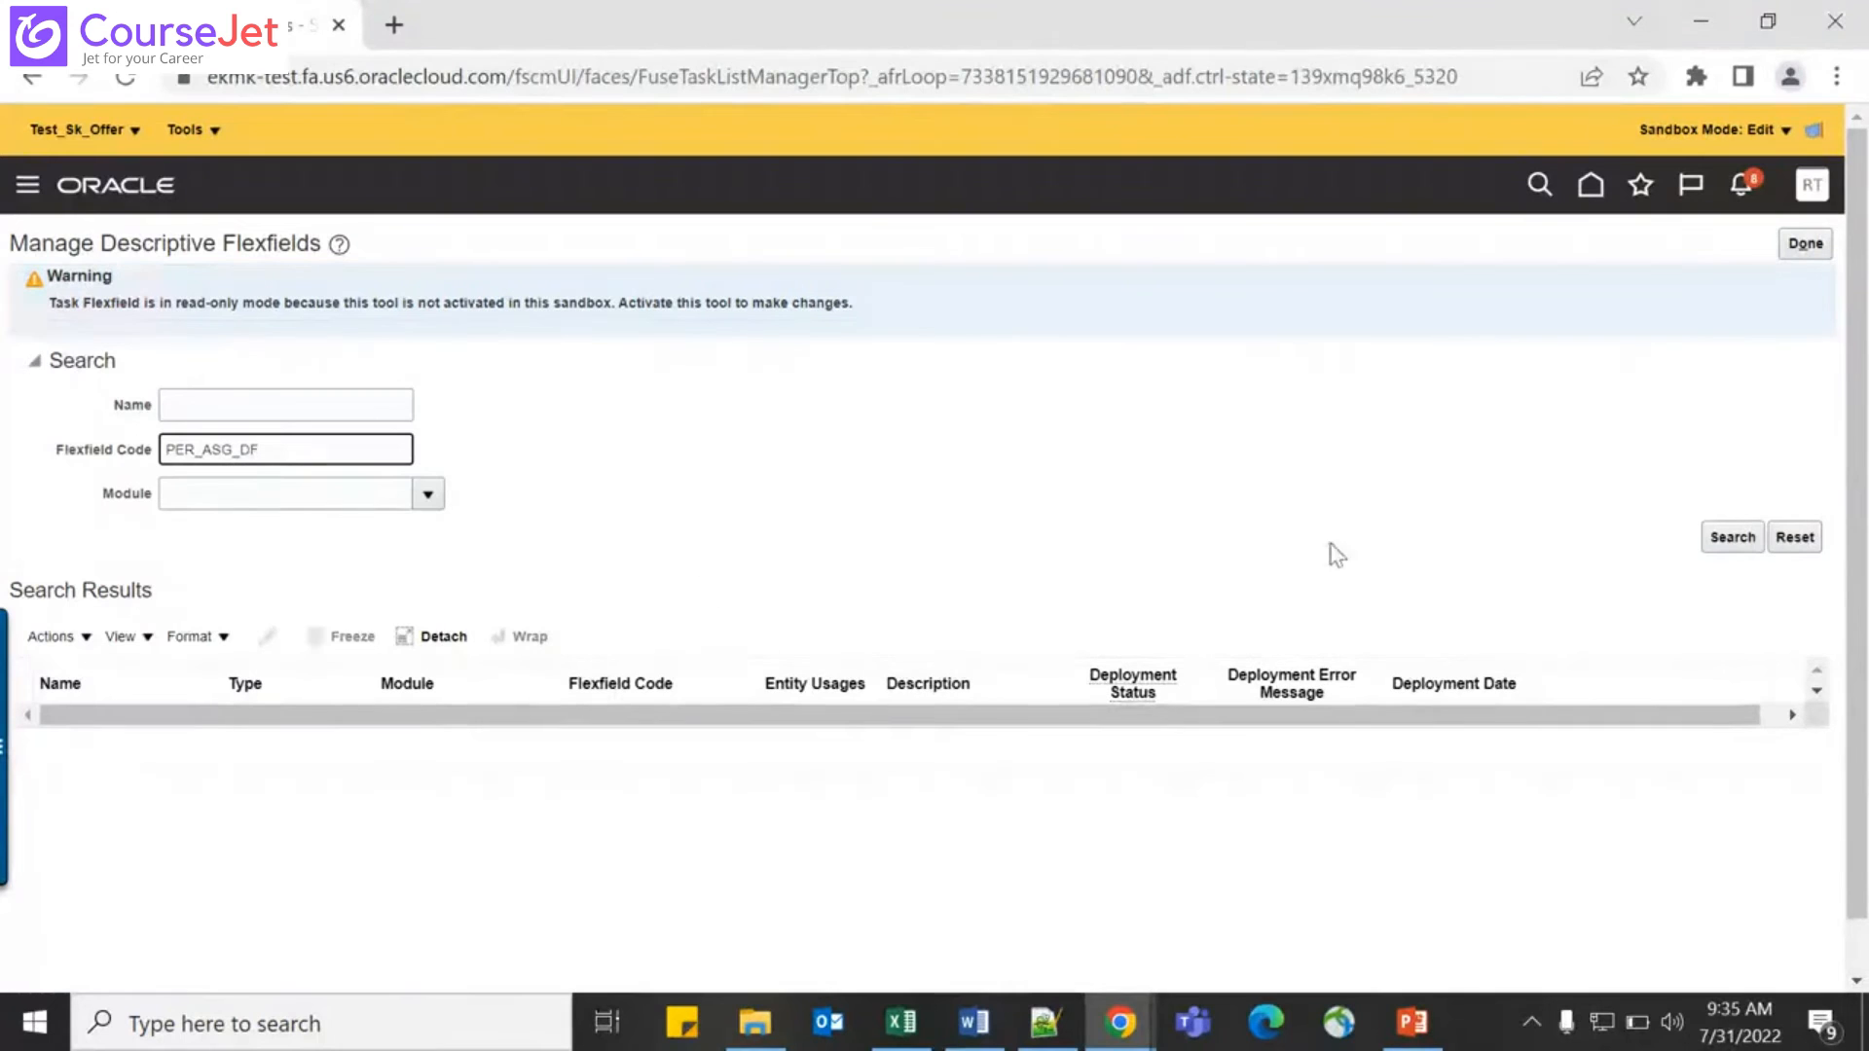
pyautogui.click(1732, 538)
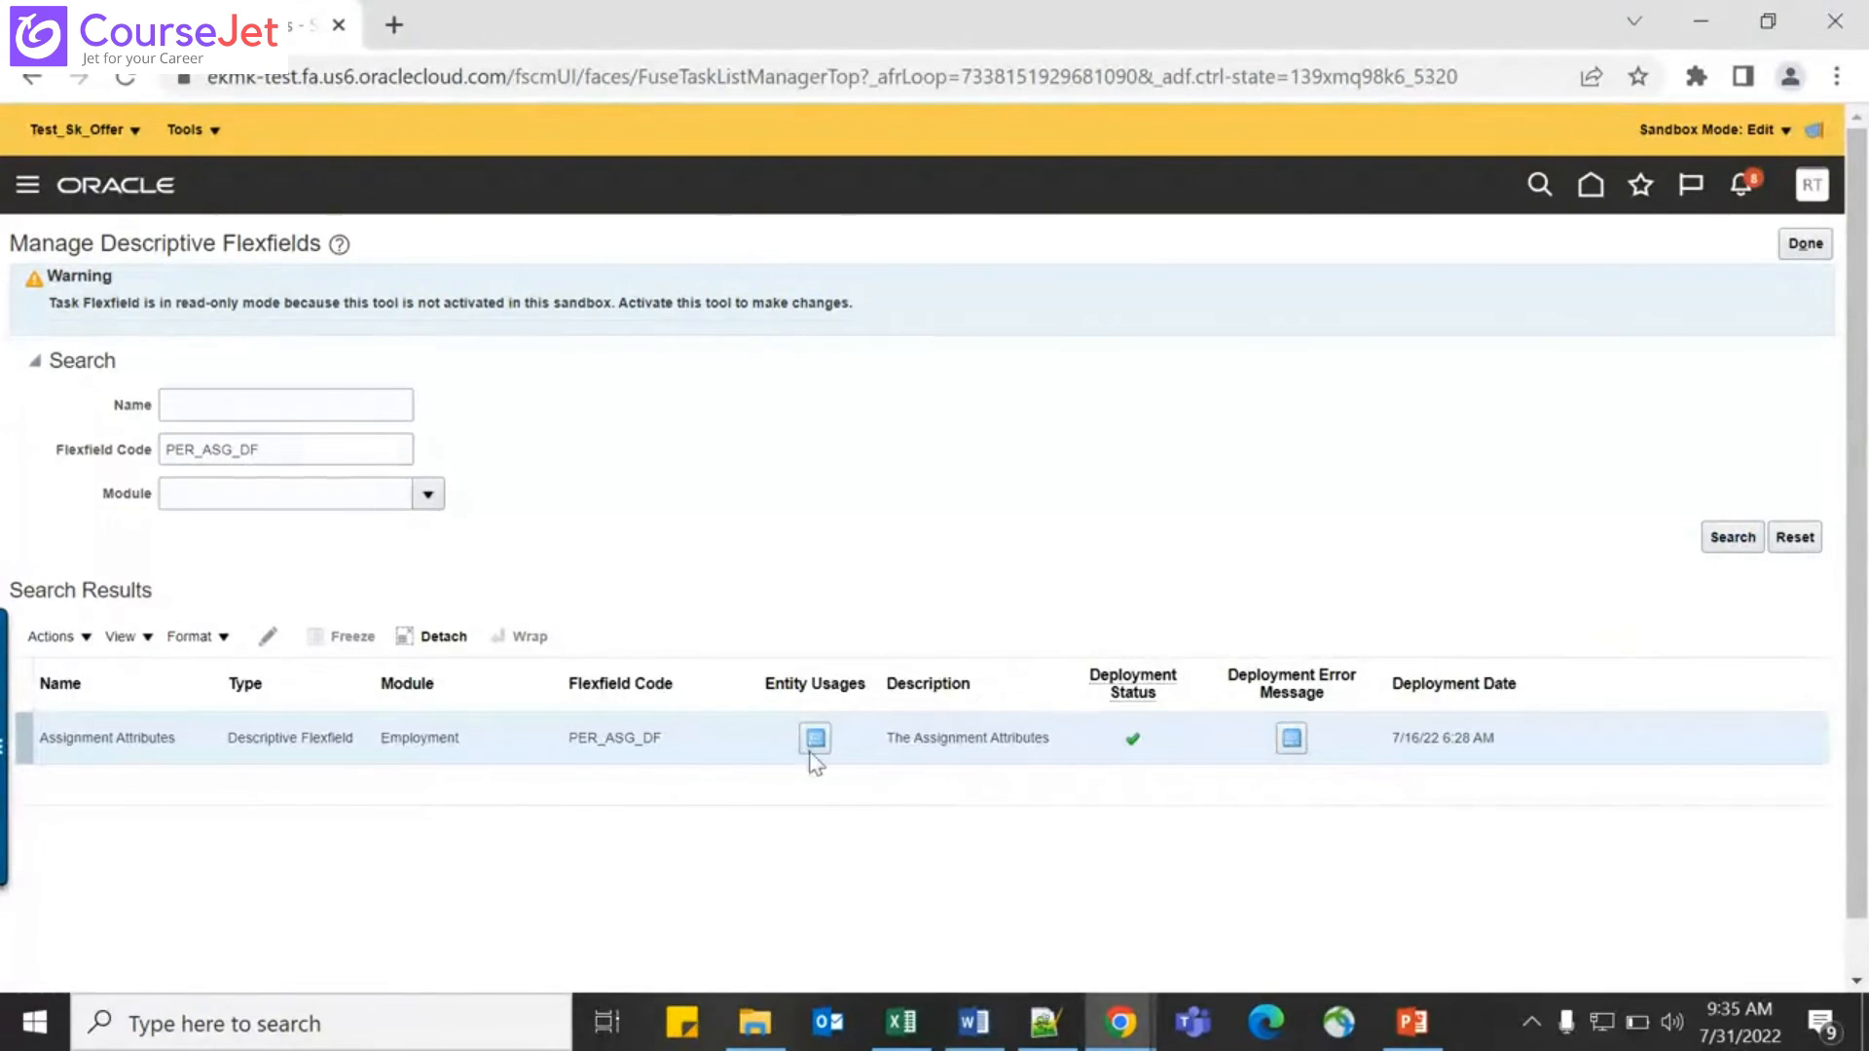
pyautogui.click(204, 747)
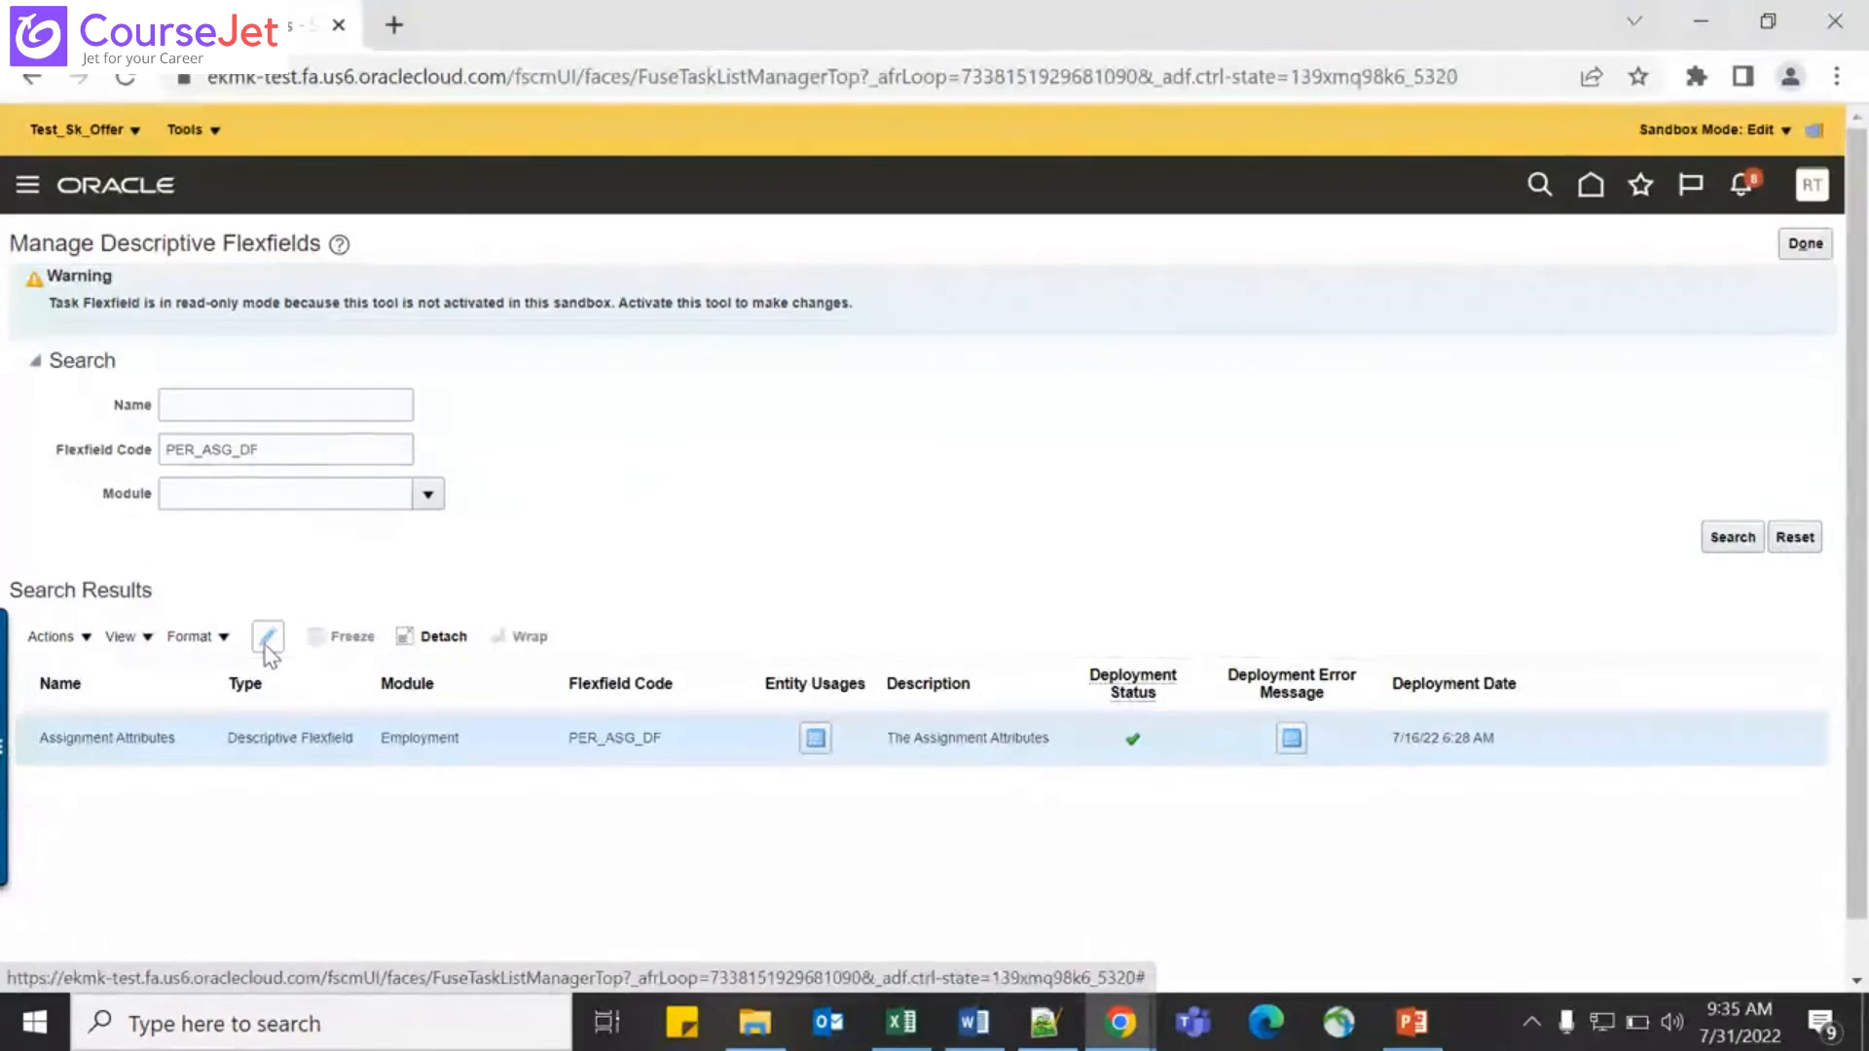
# Step: Switch to the PowerPoint presentation, read the configure and display steps for job offer assignment flexfields, and return to the browser
pyautogui.hotkey('alt', 'Tab')
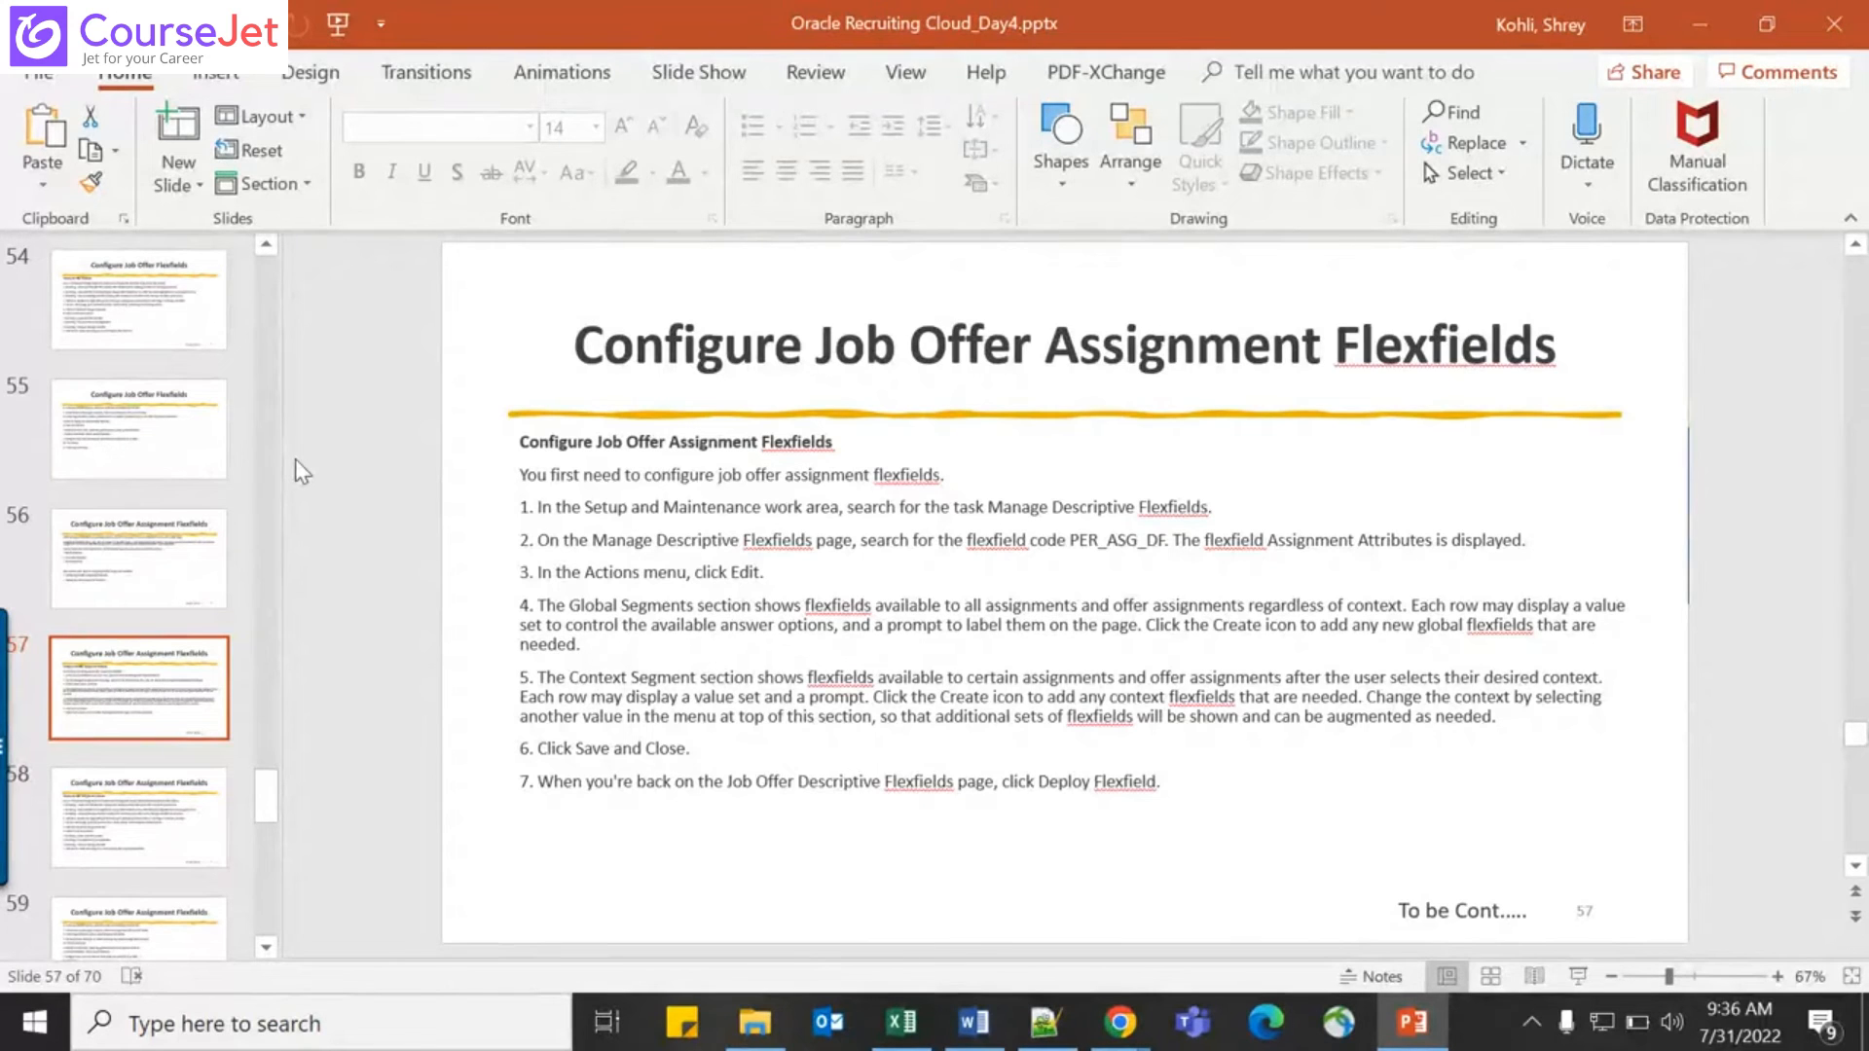
pyautogui.hotkey('alt', 'Tab')
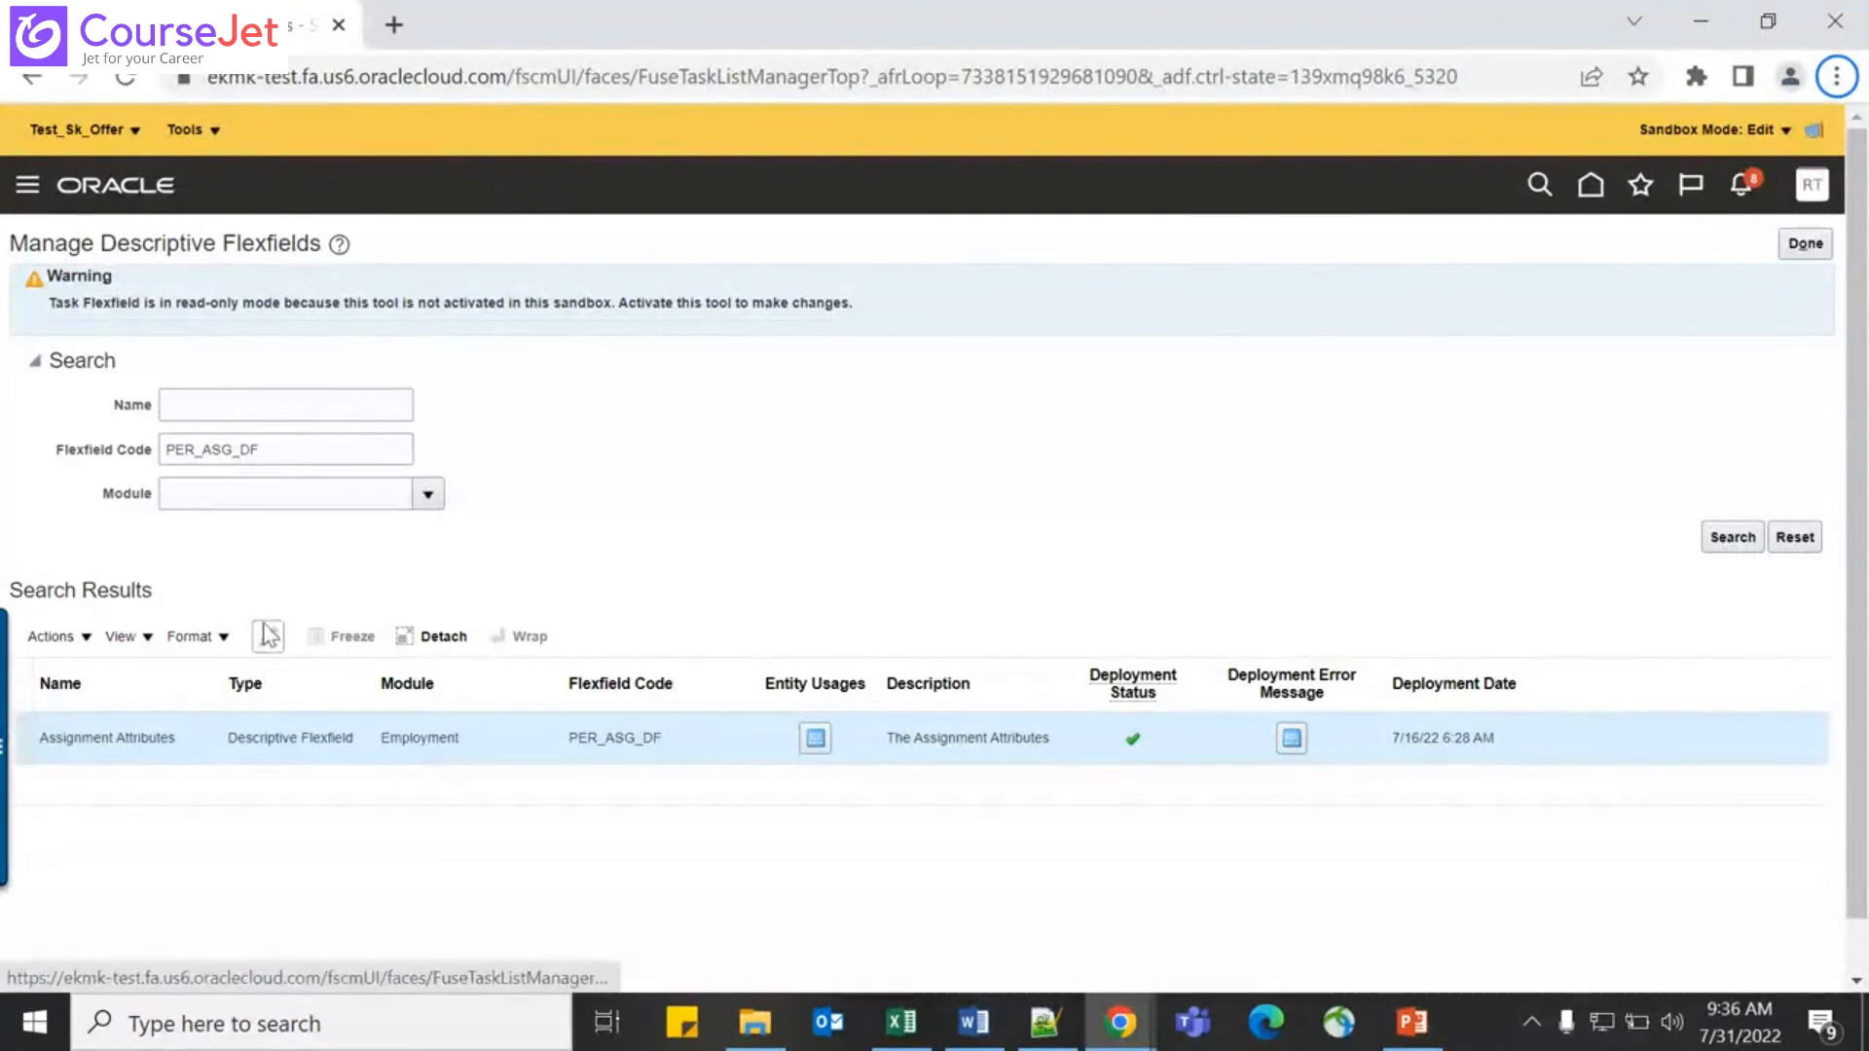
pyautogui.hotkey('alt', 'Tab')
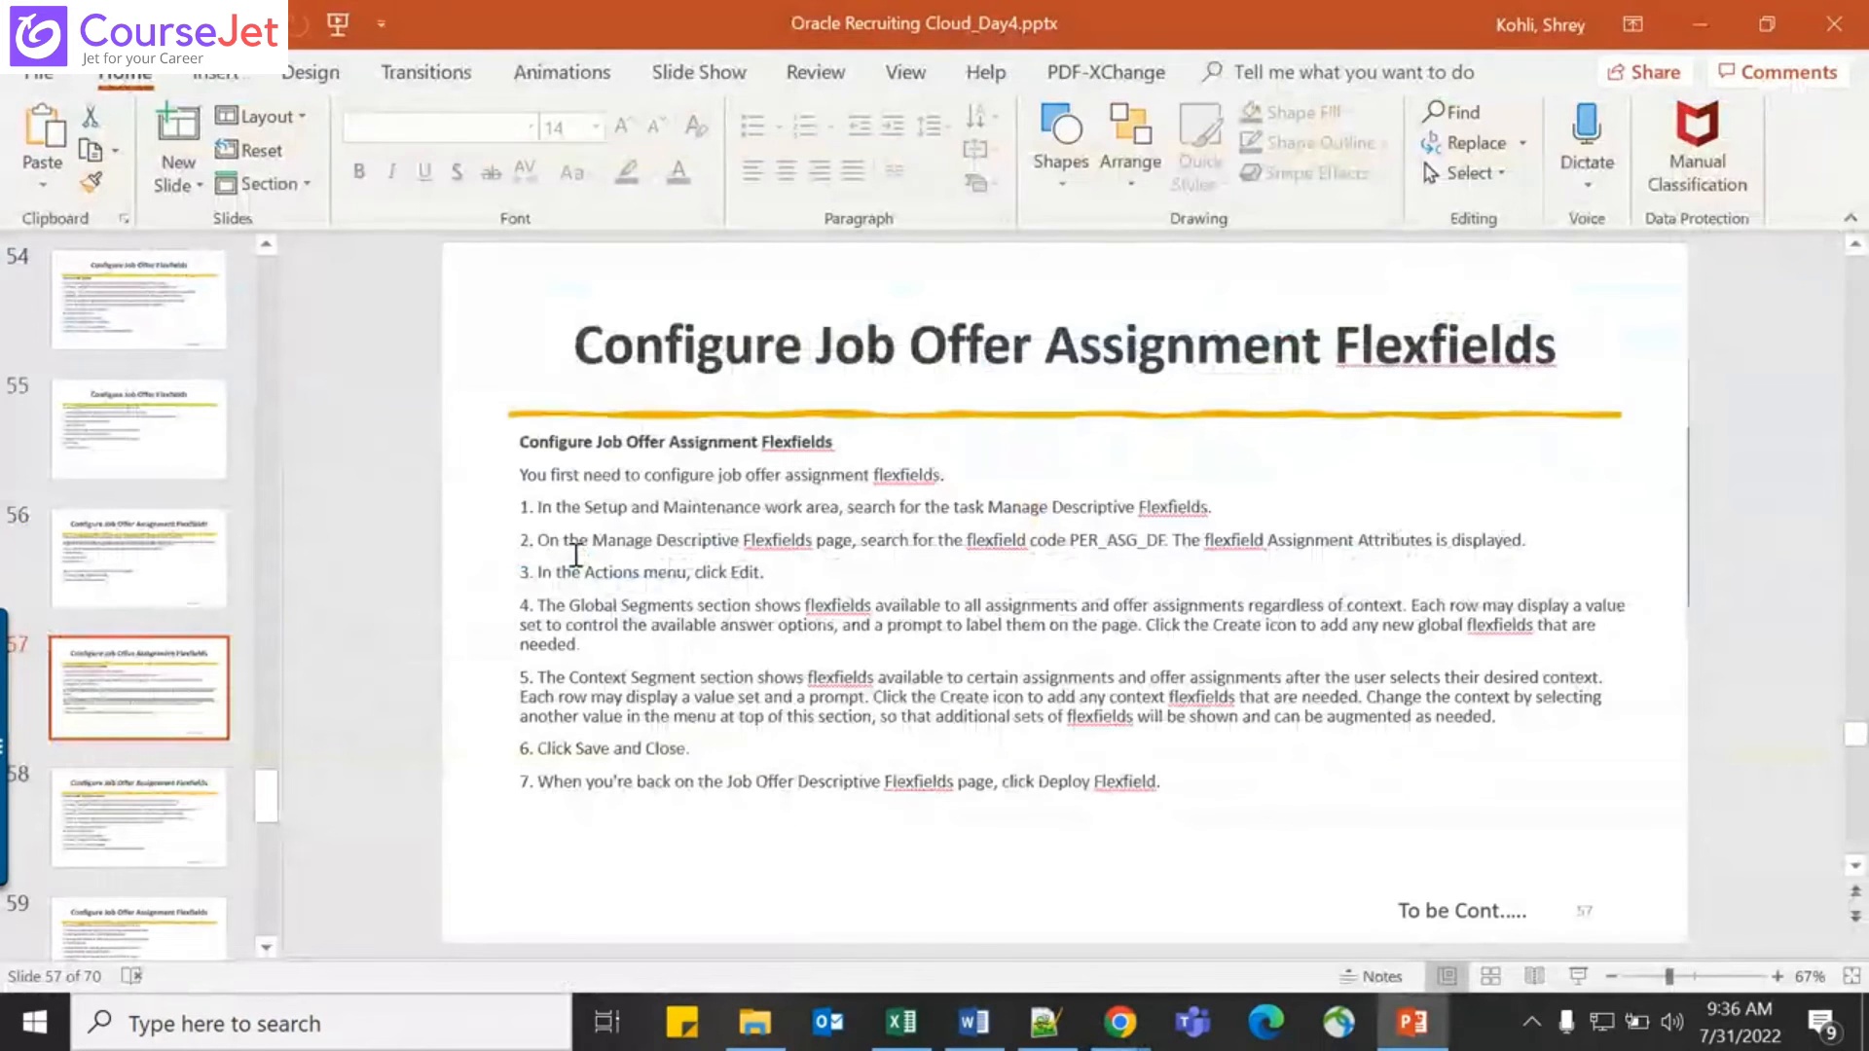
pyautogui.press('pagedown')
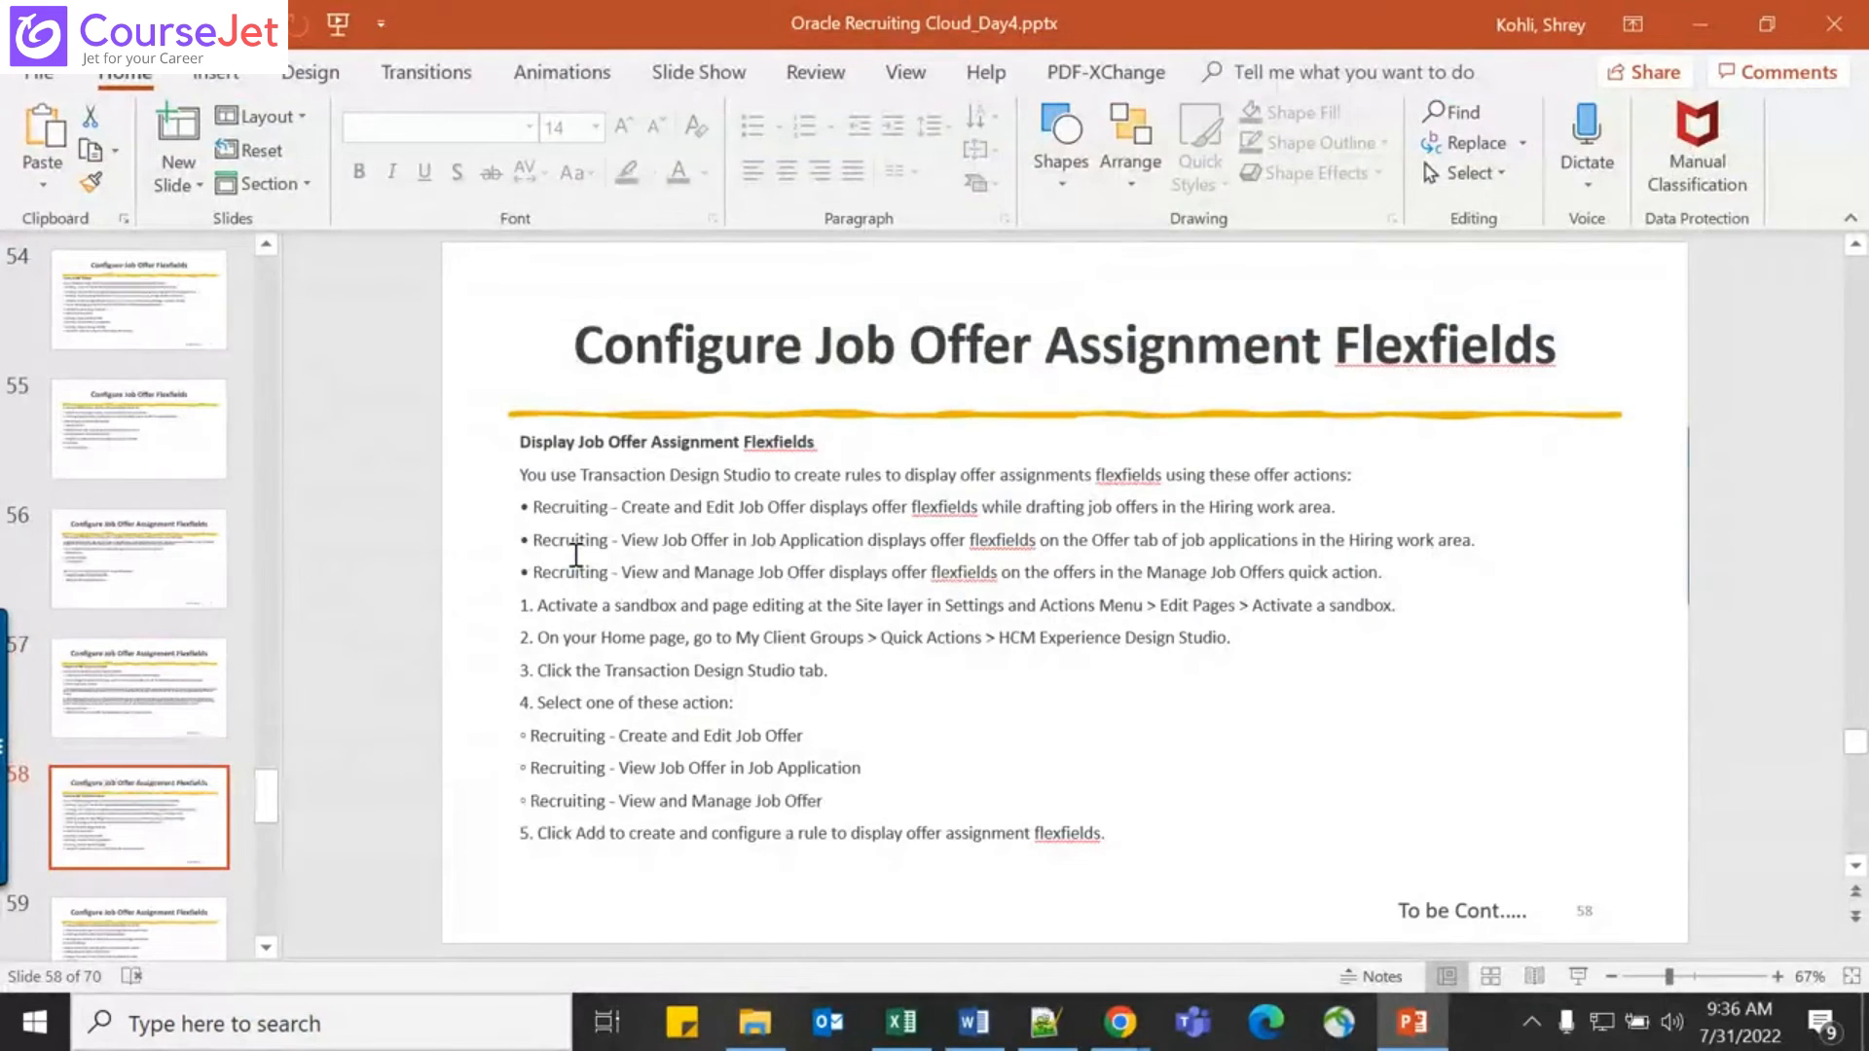
pyautogui.hotkey('alt', 'Tab')
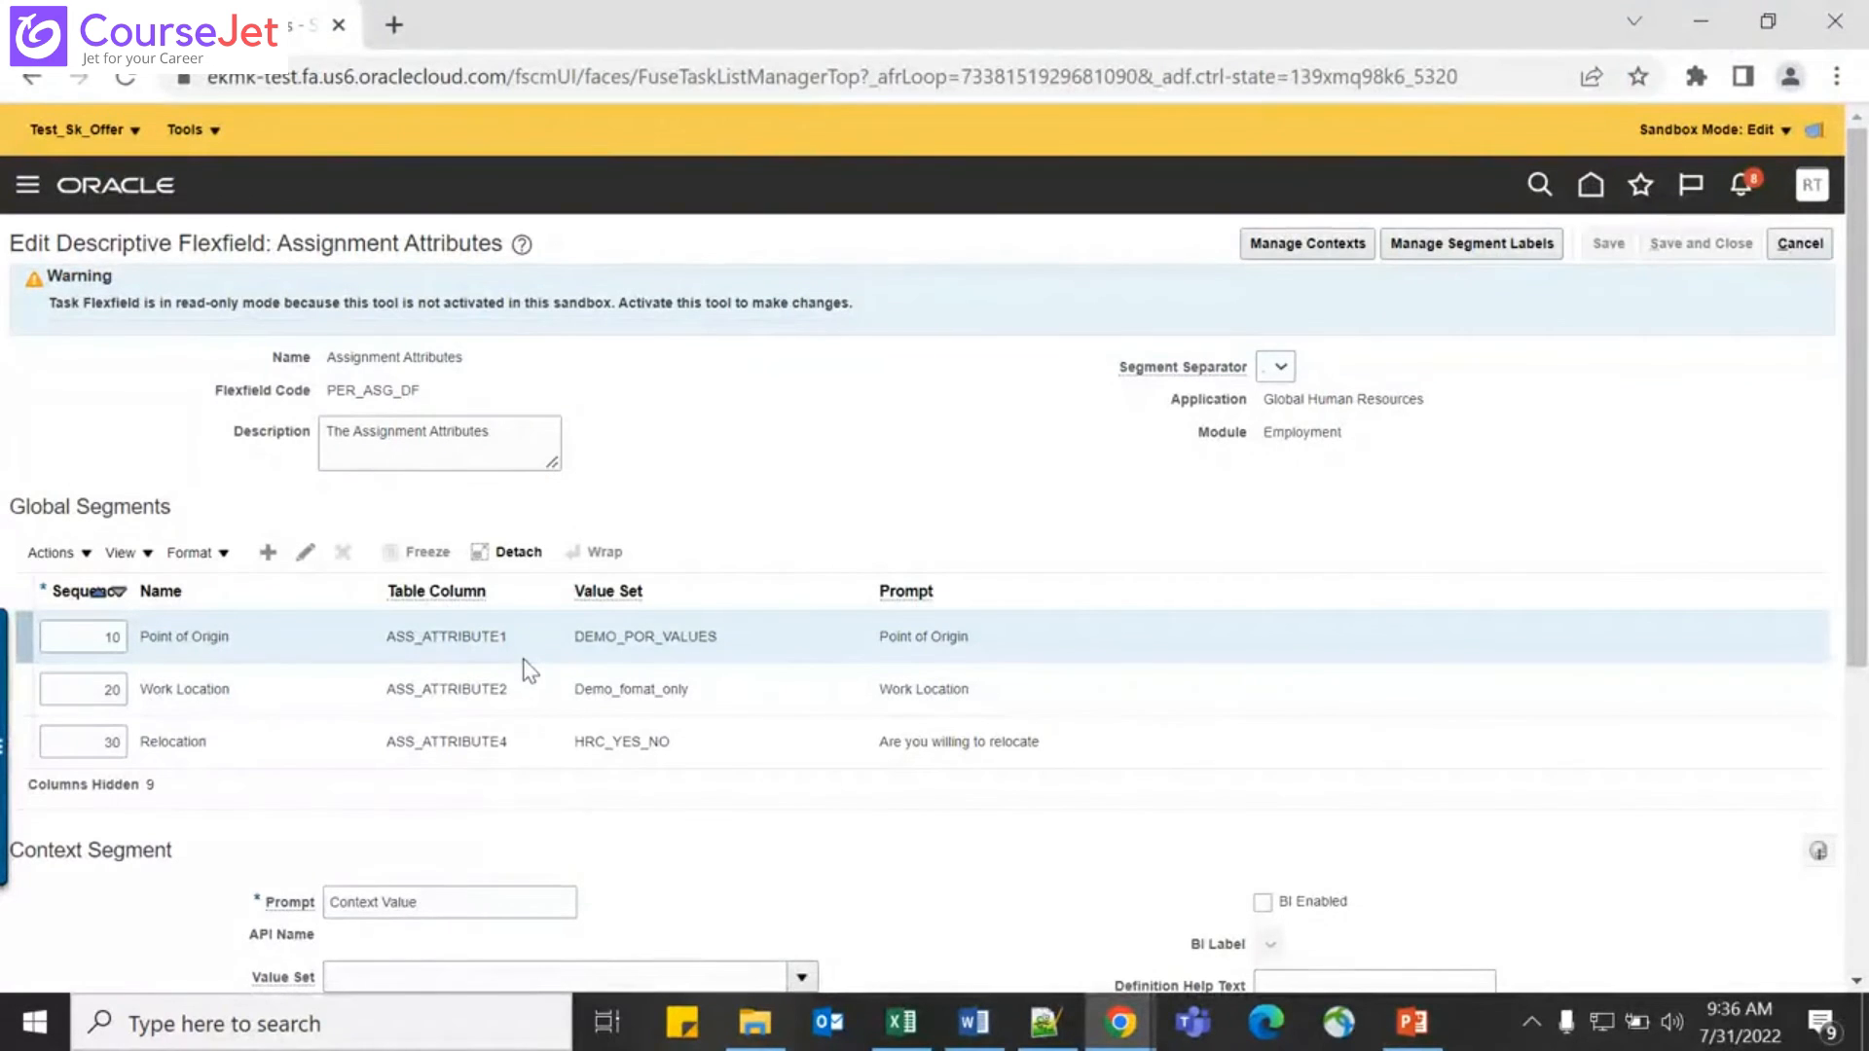
# Step: Review the global and context segments of the Assignment Attributes flexfield and leave it without saving
pyautogui.scroll(-1, 529, 670)
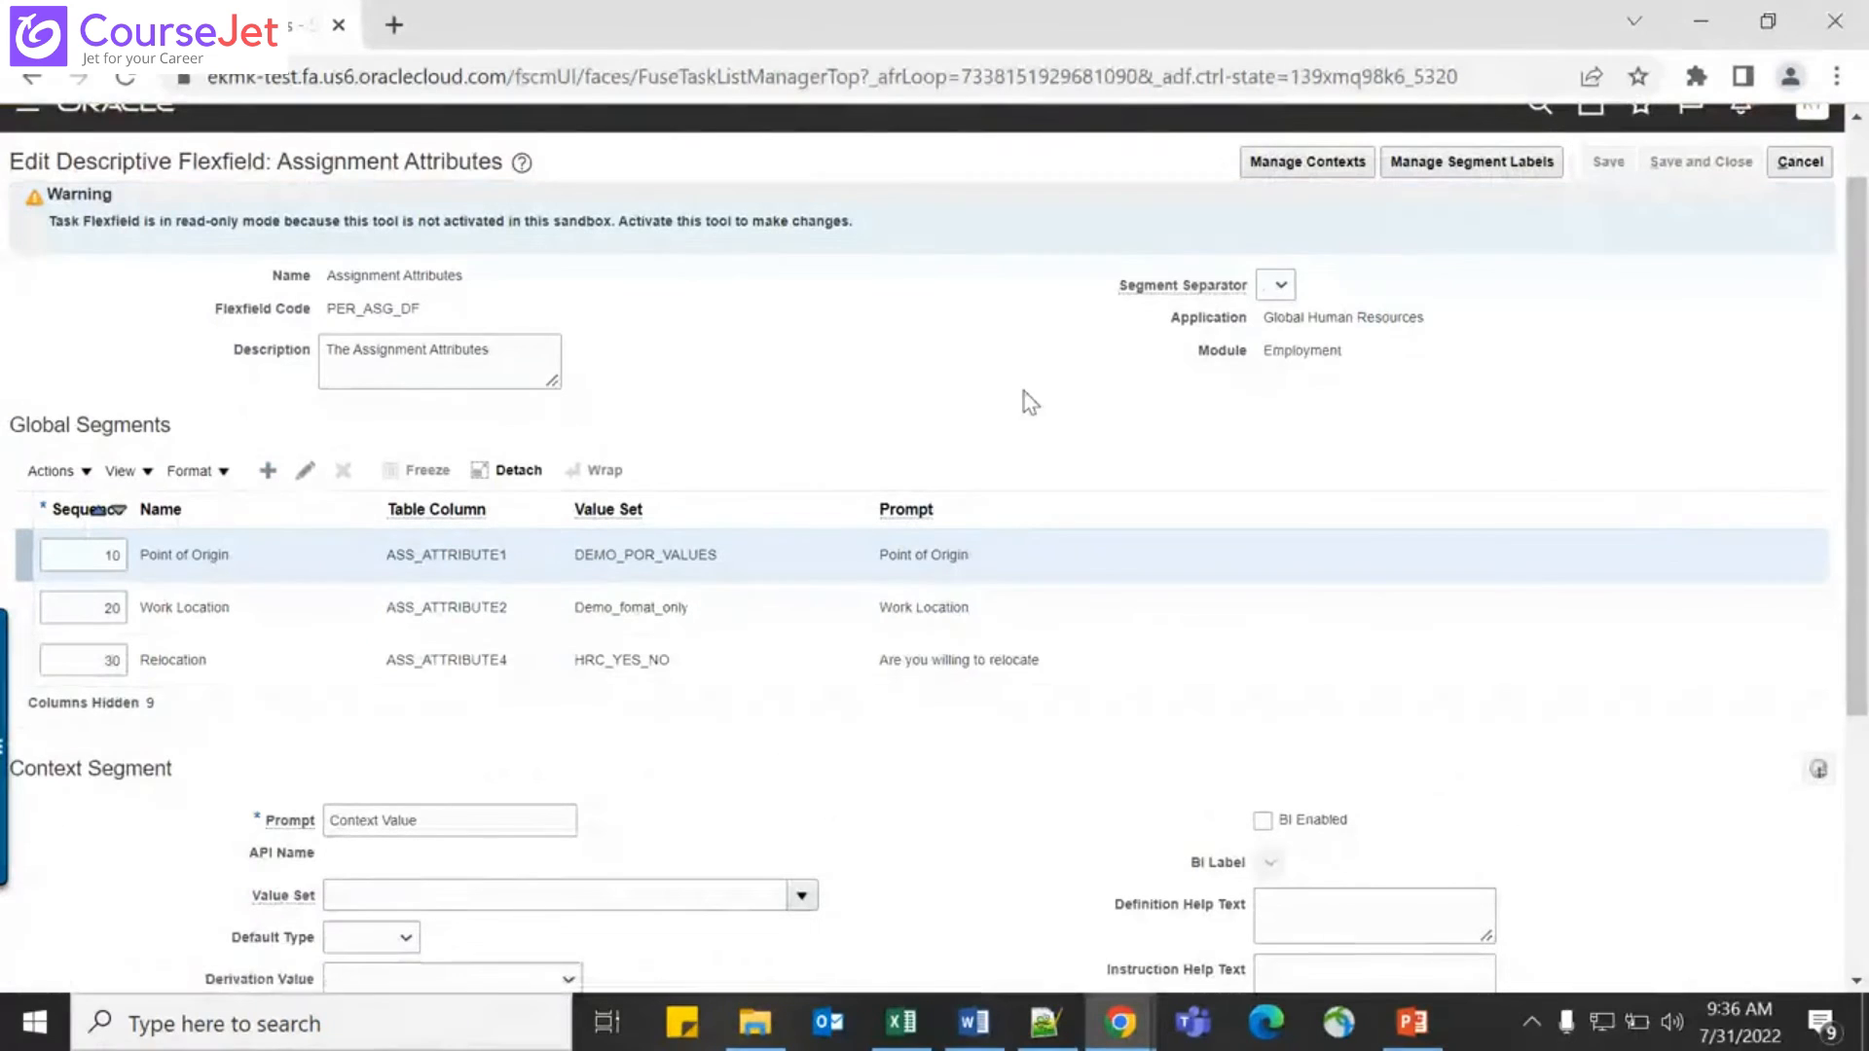
pyautogui.scroll(1, 1024, 393)
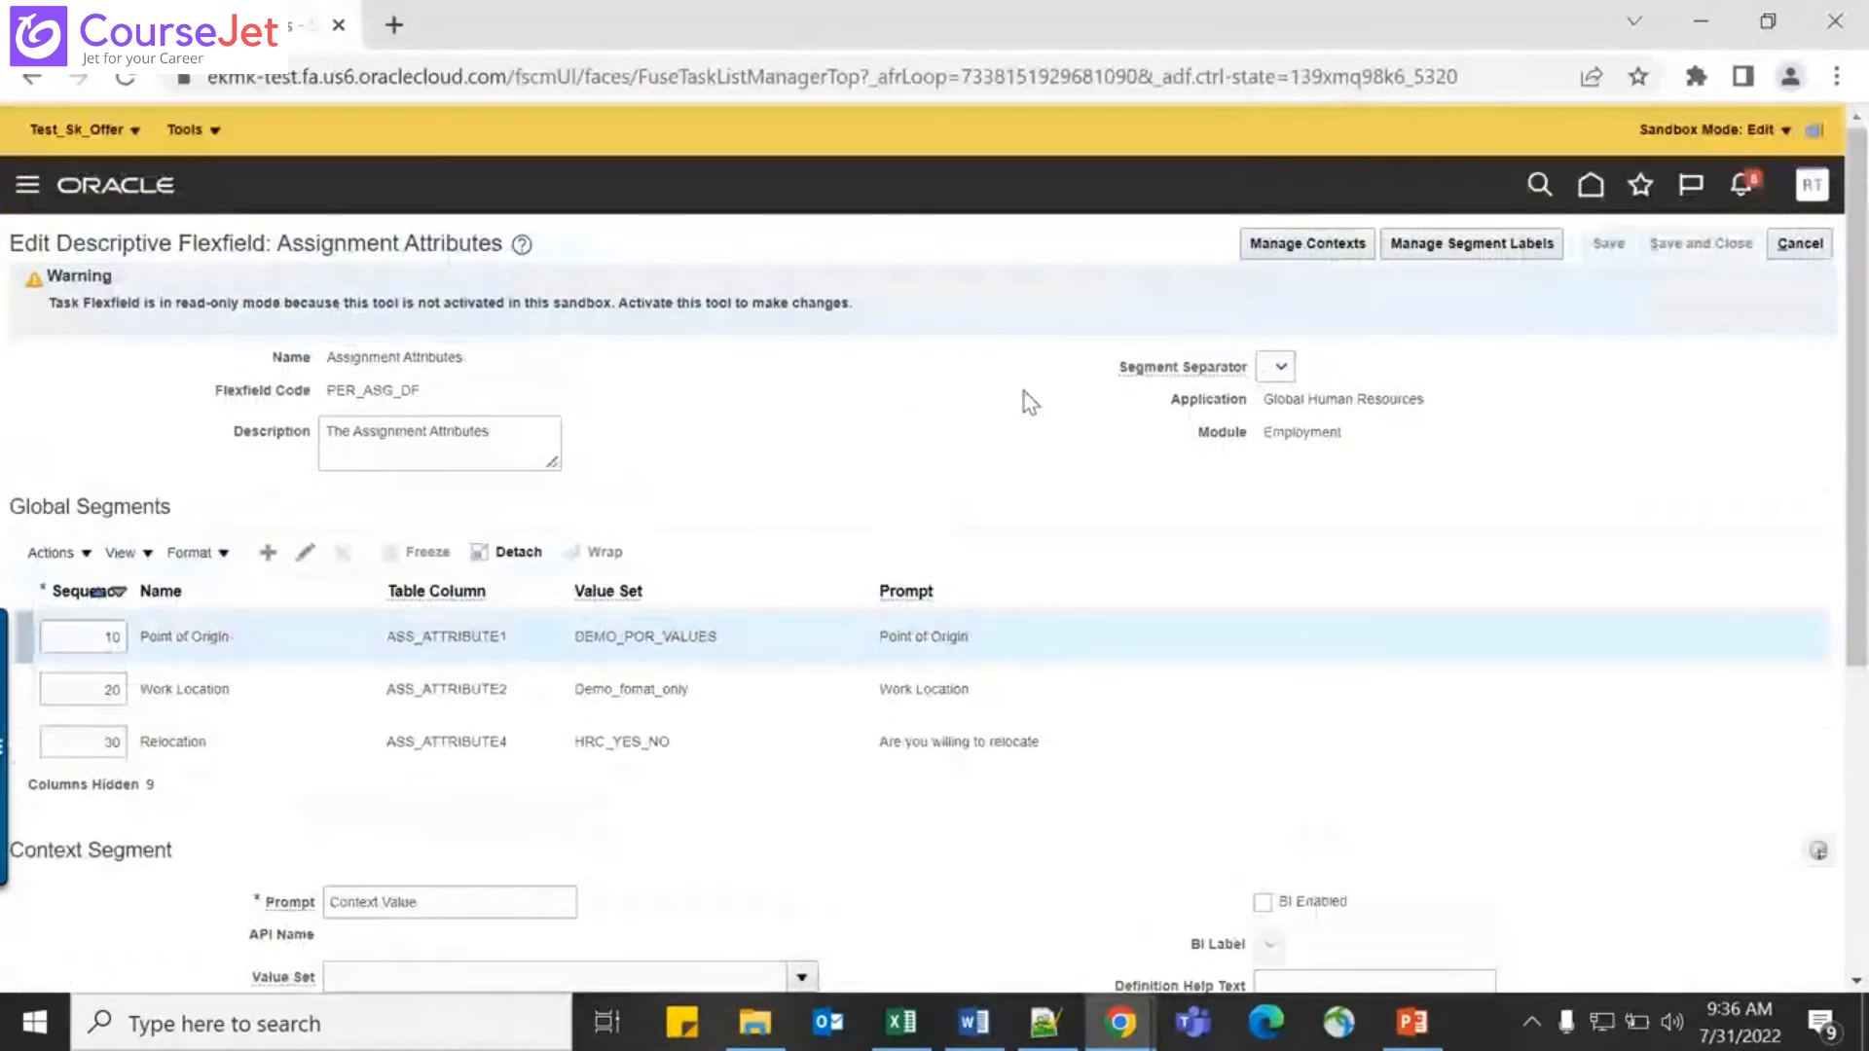
pyautogui.click(1800, 247)
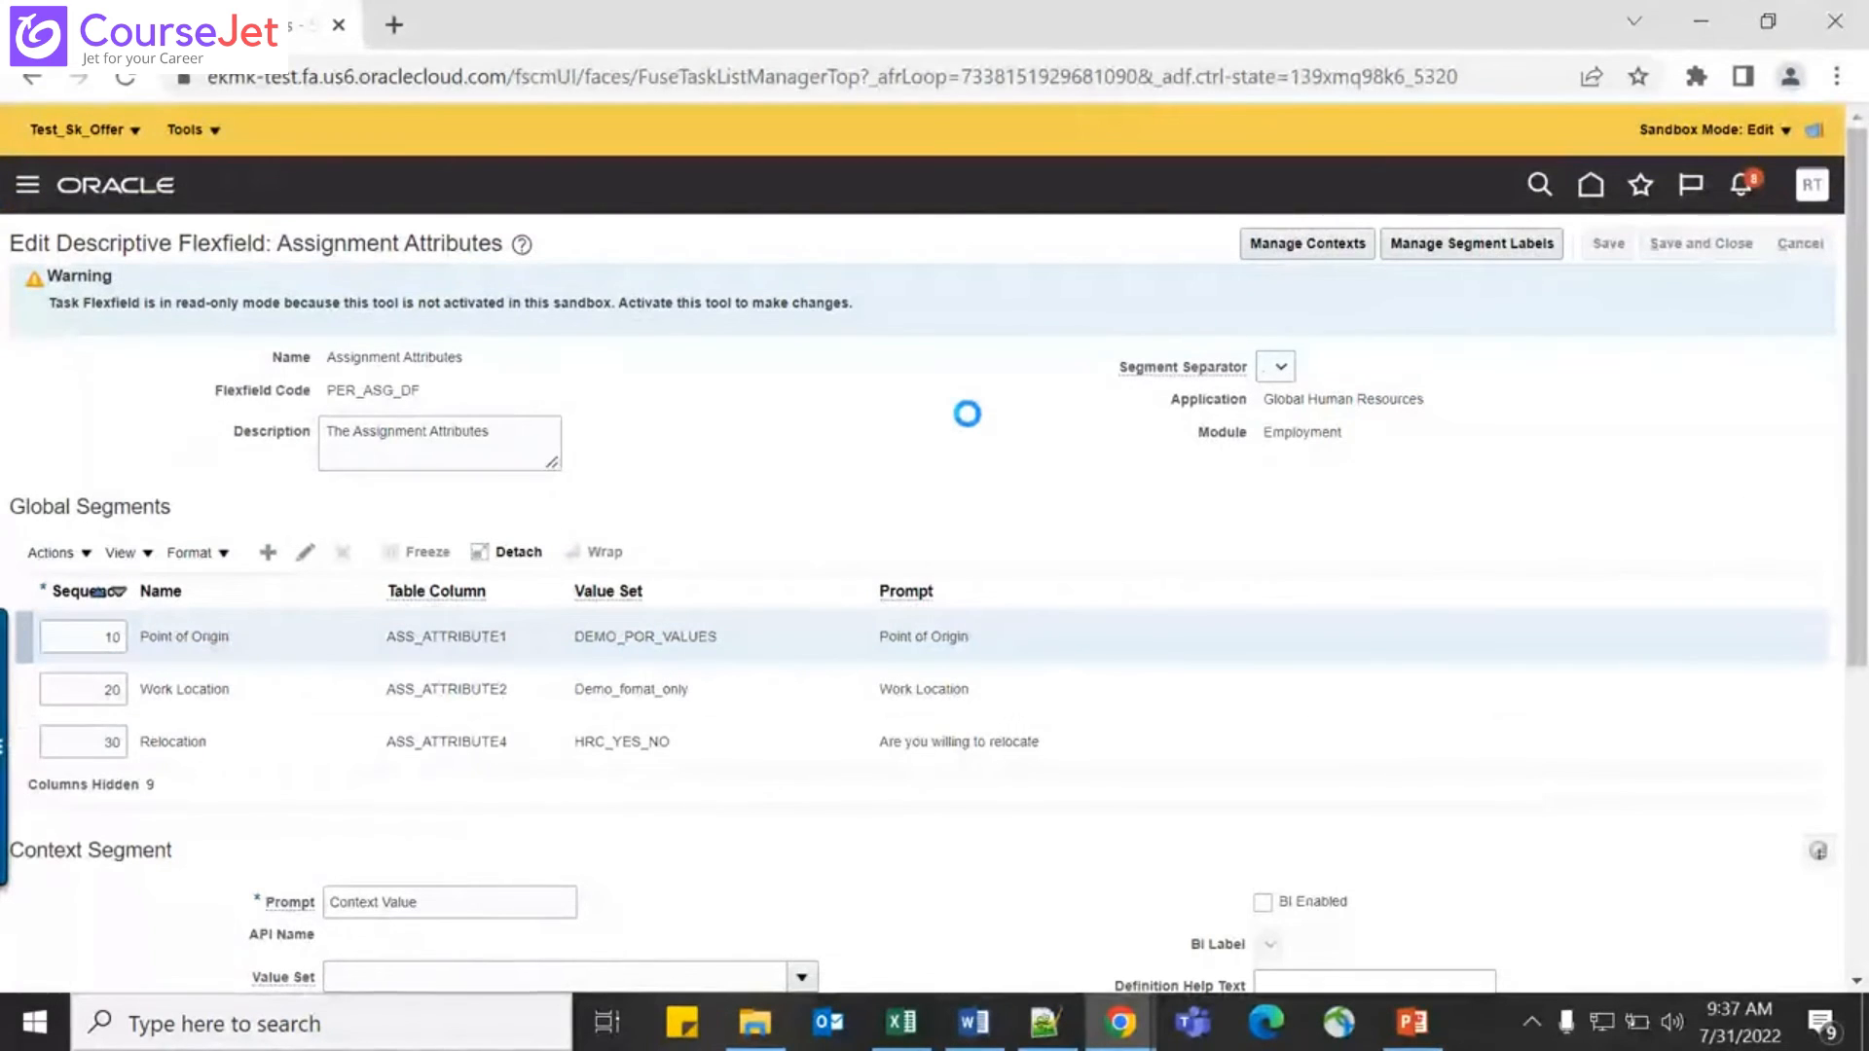
# Step: Open HCM Experience Design Studio from the home page and set the Transaction Design Studio action to Recruiting - Create and Edit Job Offer
pyautogui.click(112, 187)
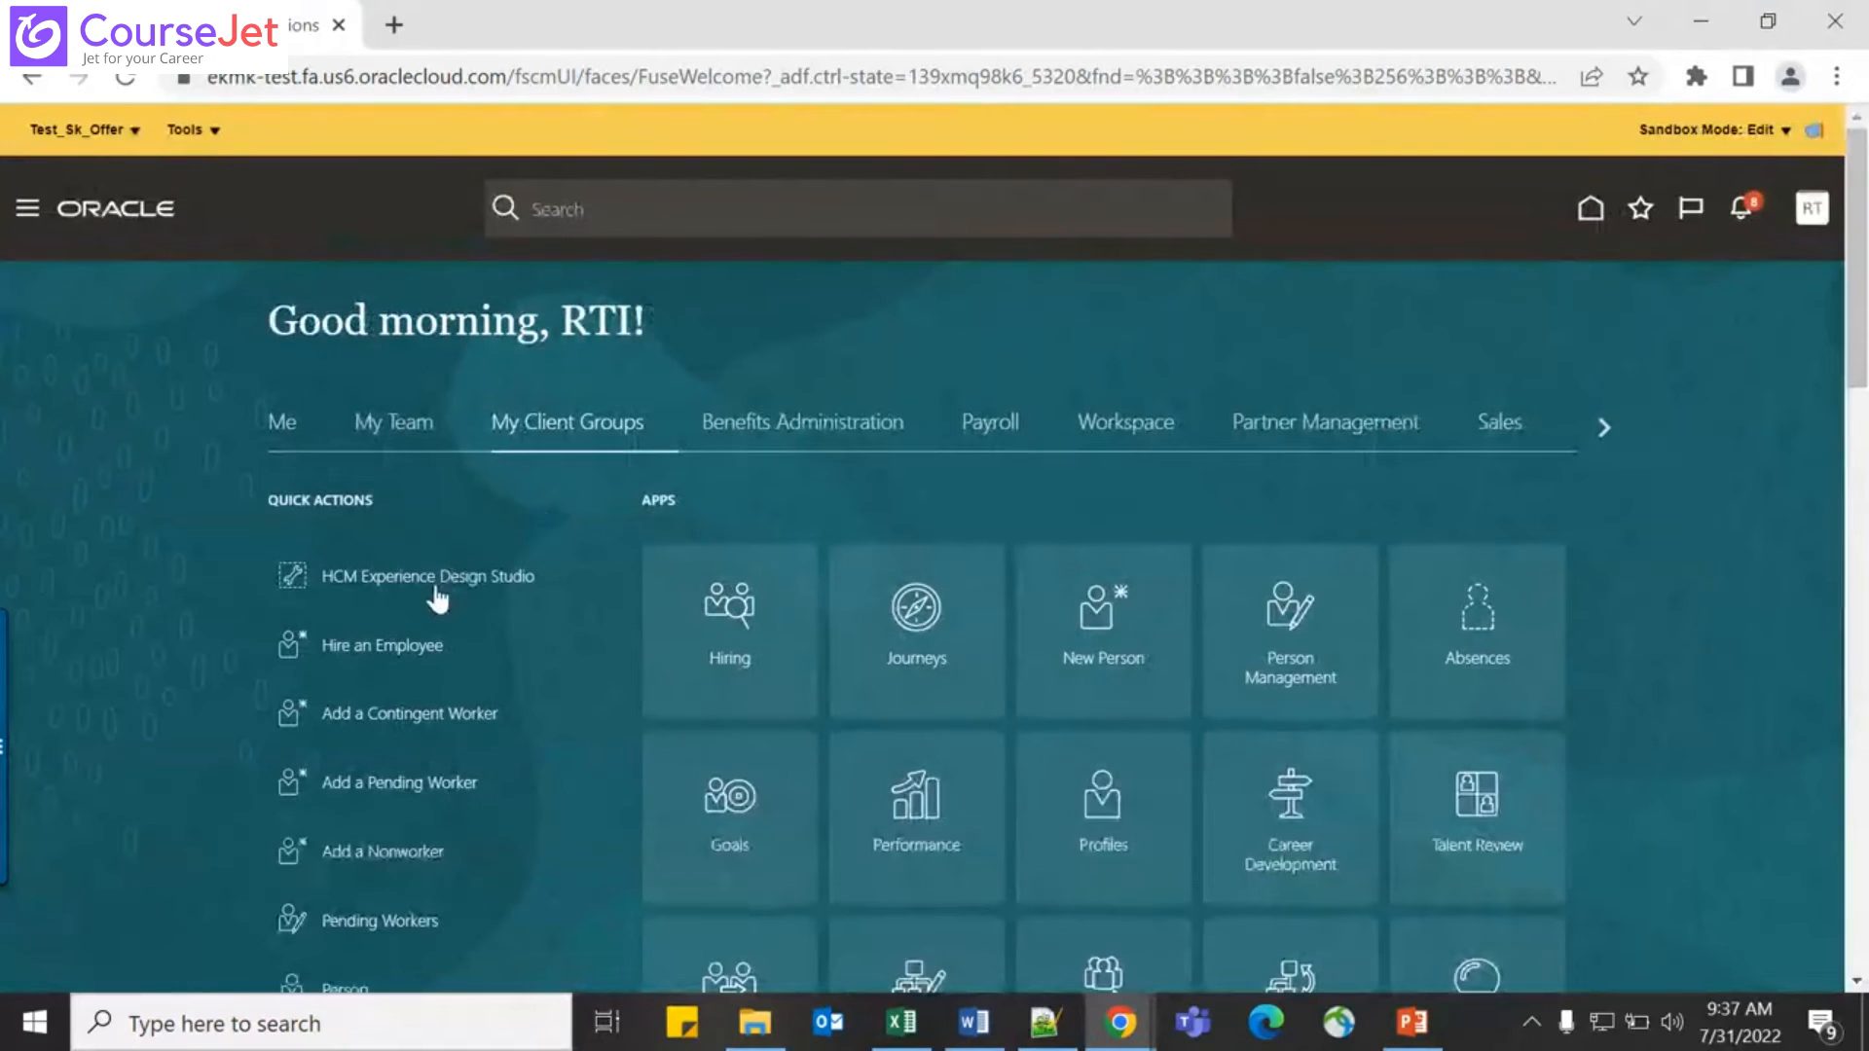
pyautogui.click(434, 589)
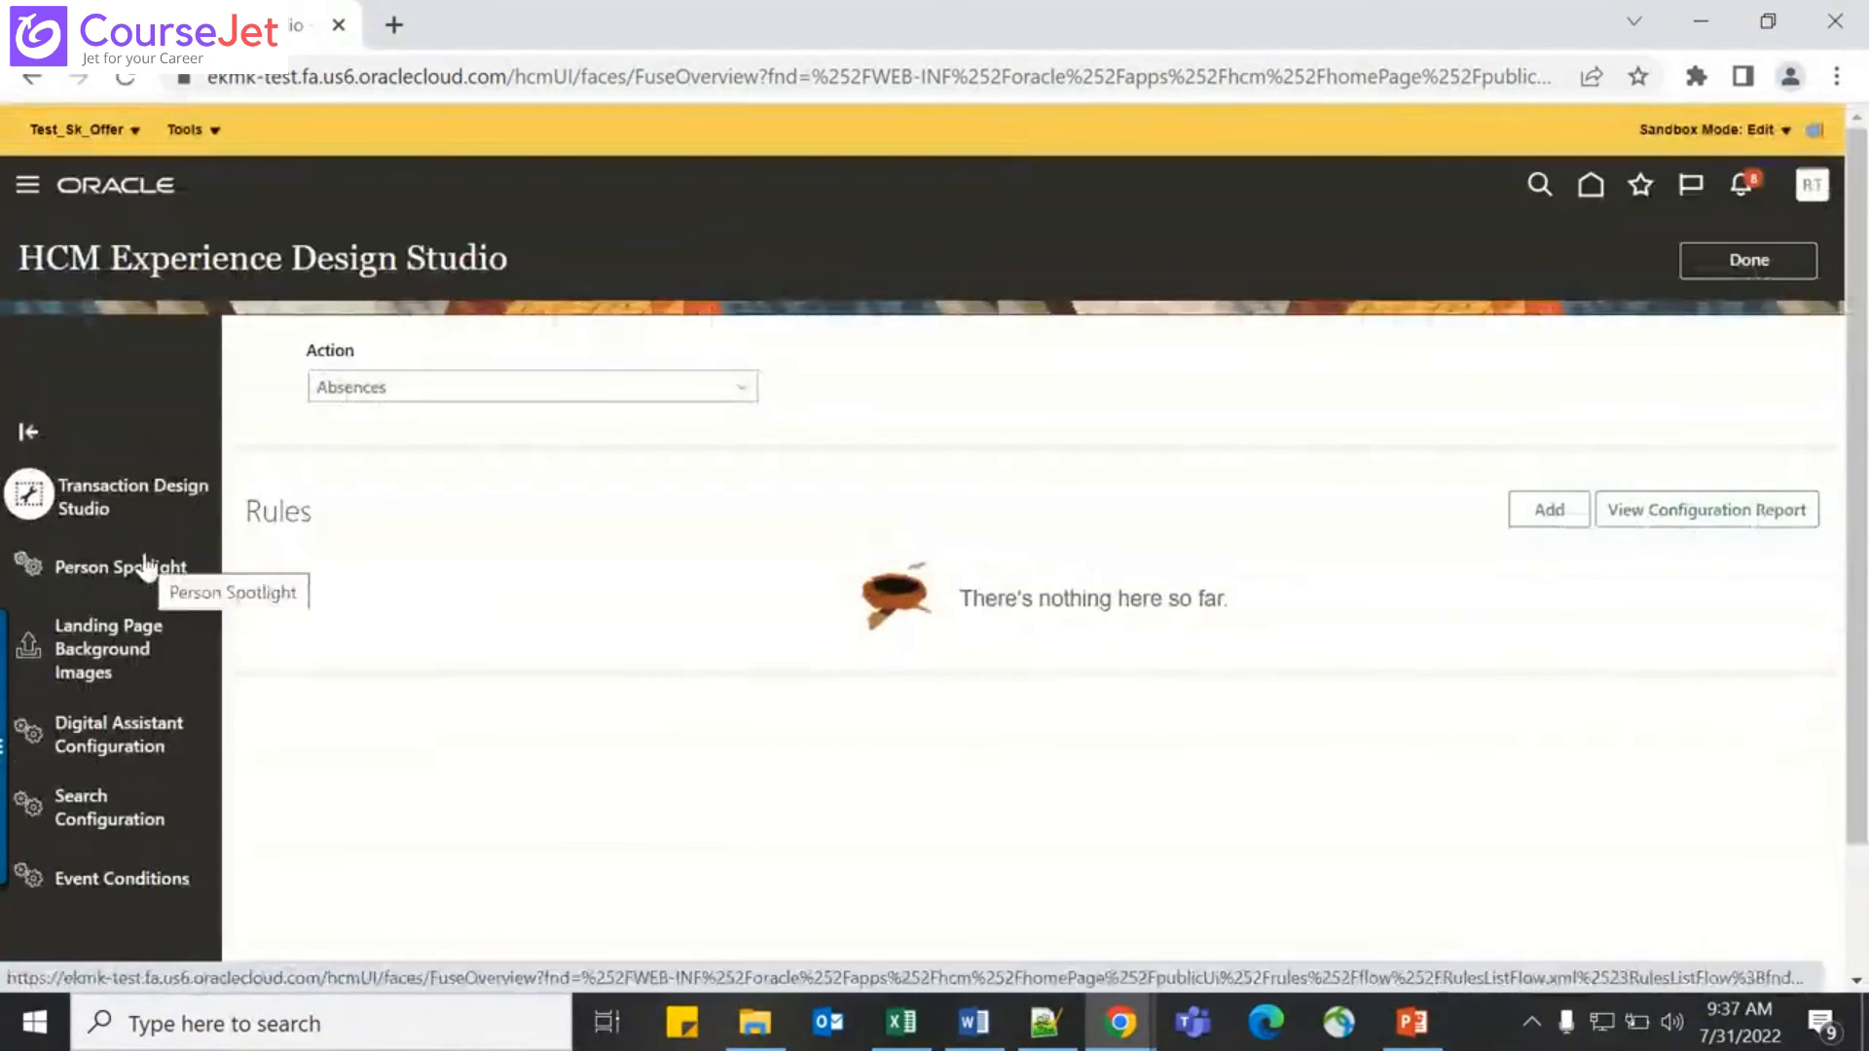
pyautogui.click(620, 395)
pyautogui.press('r')
pyautogui.press('r')
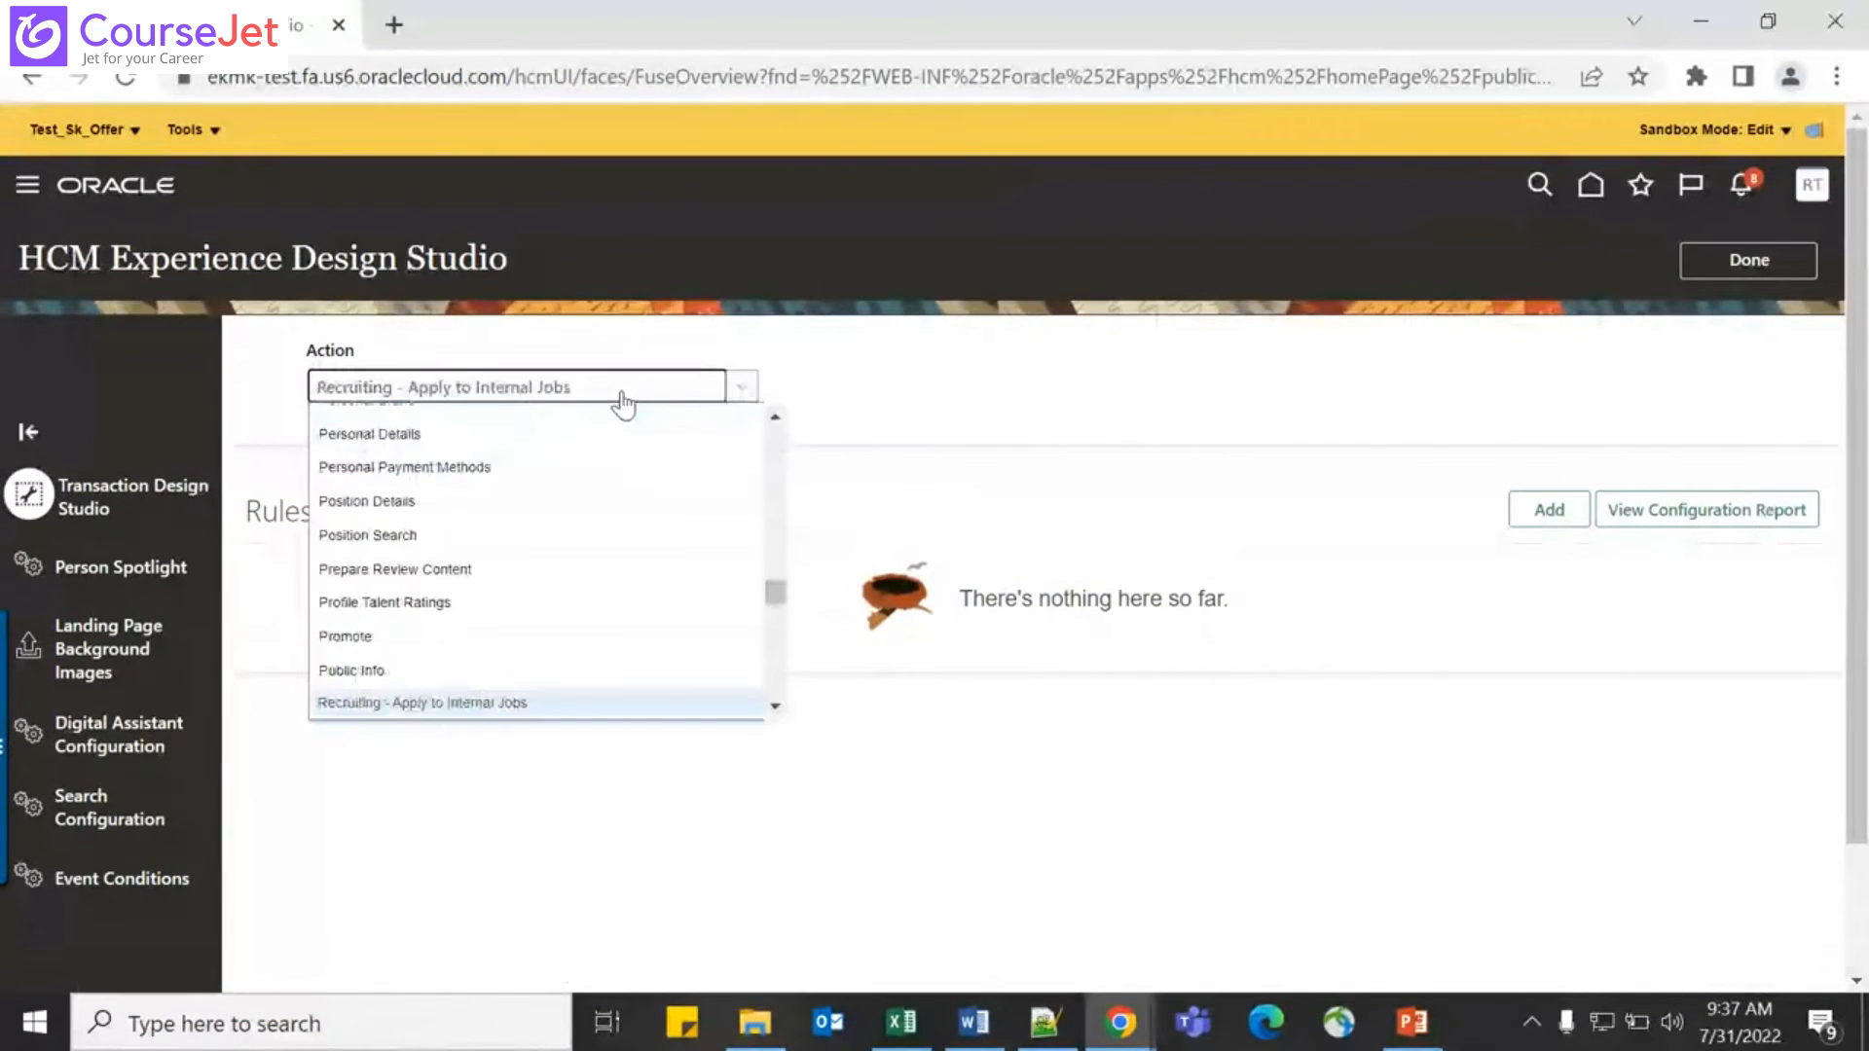
pyautogui.press('r')
pyautogui.press('r')
pyautogui.press('r')
pyautogui.press('r')
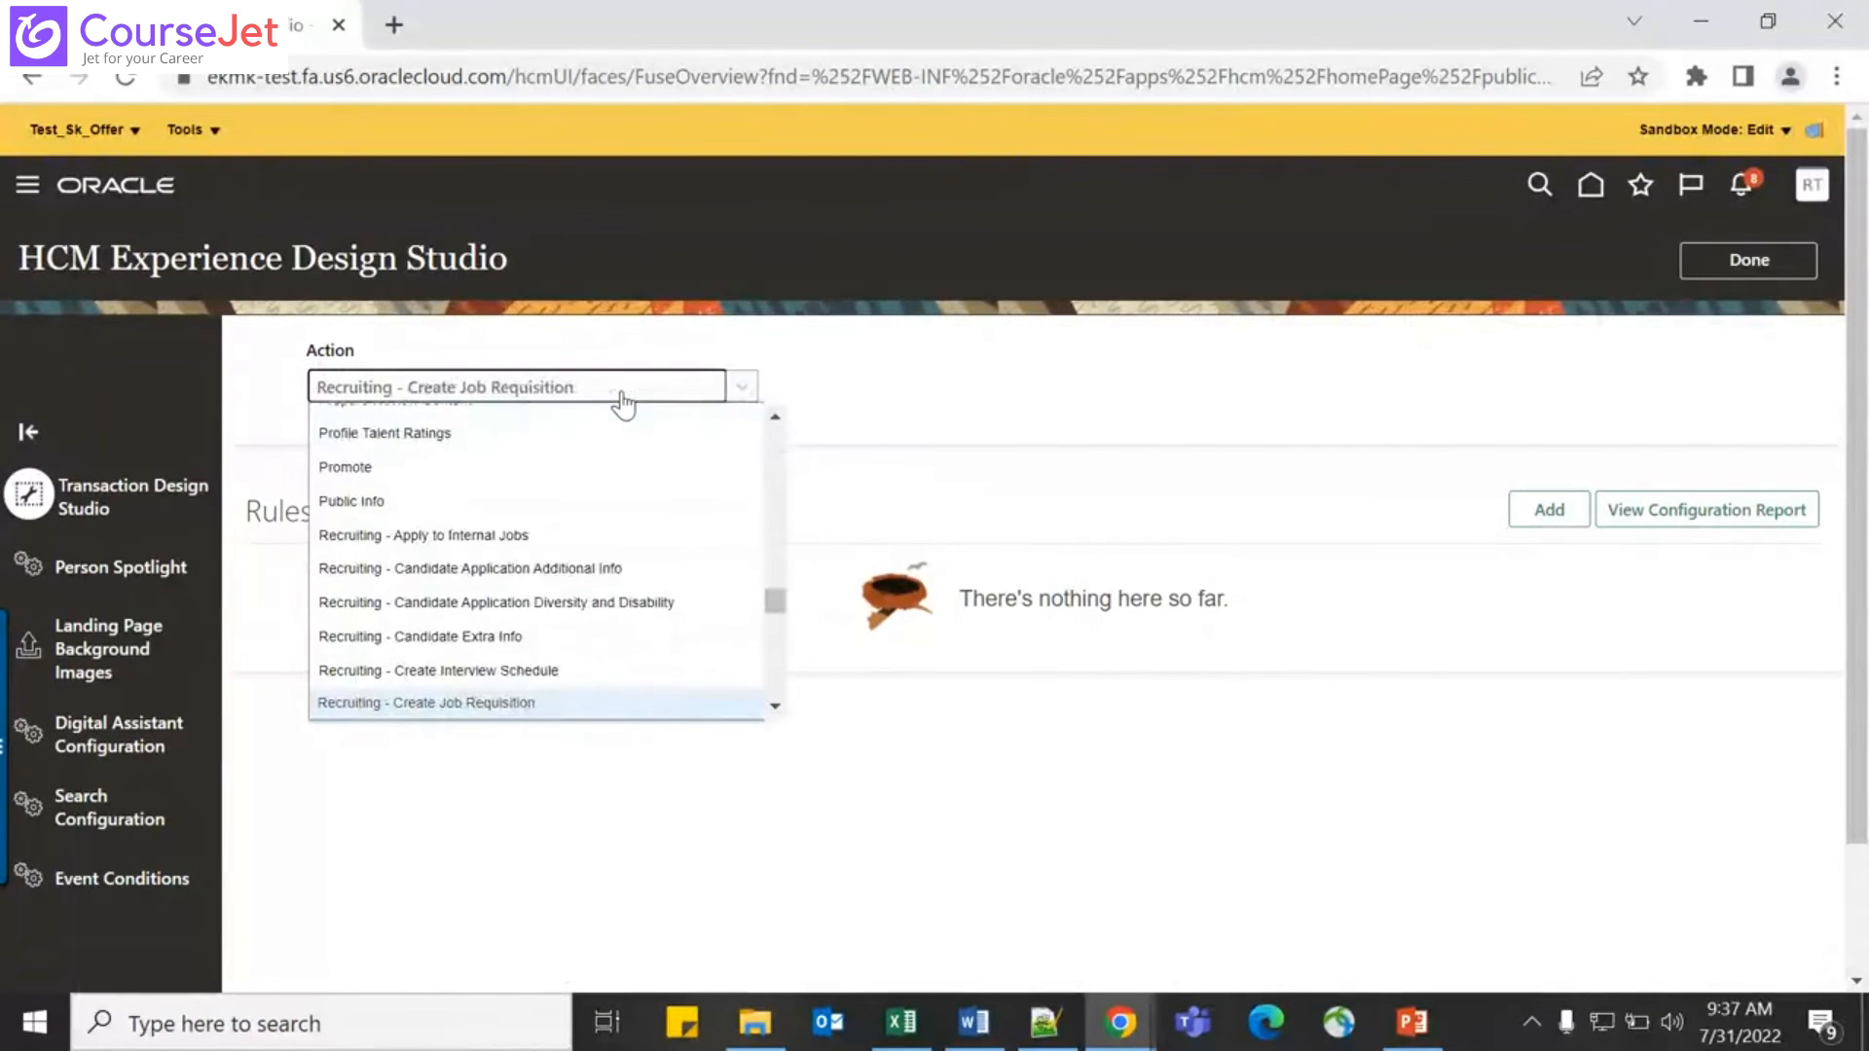
pyautogui.press('r')
pyautogui.press('r')
pyautogui.press('Up')
pyautogui.press('Return')
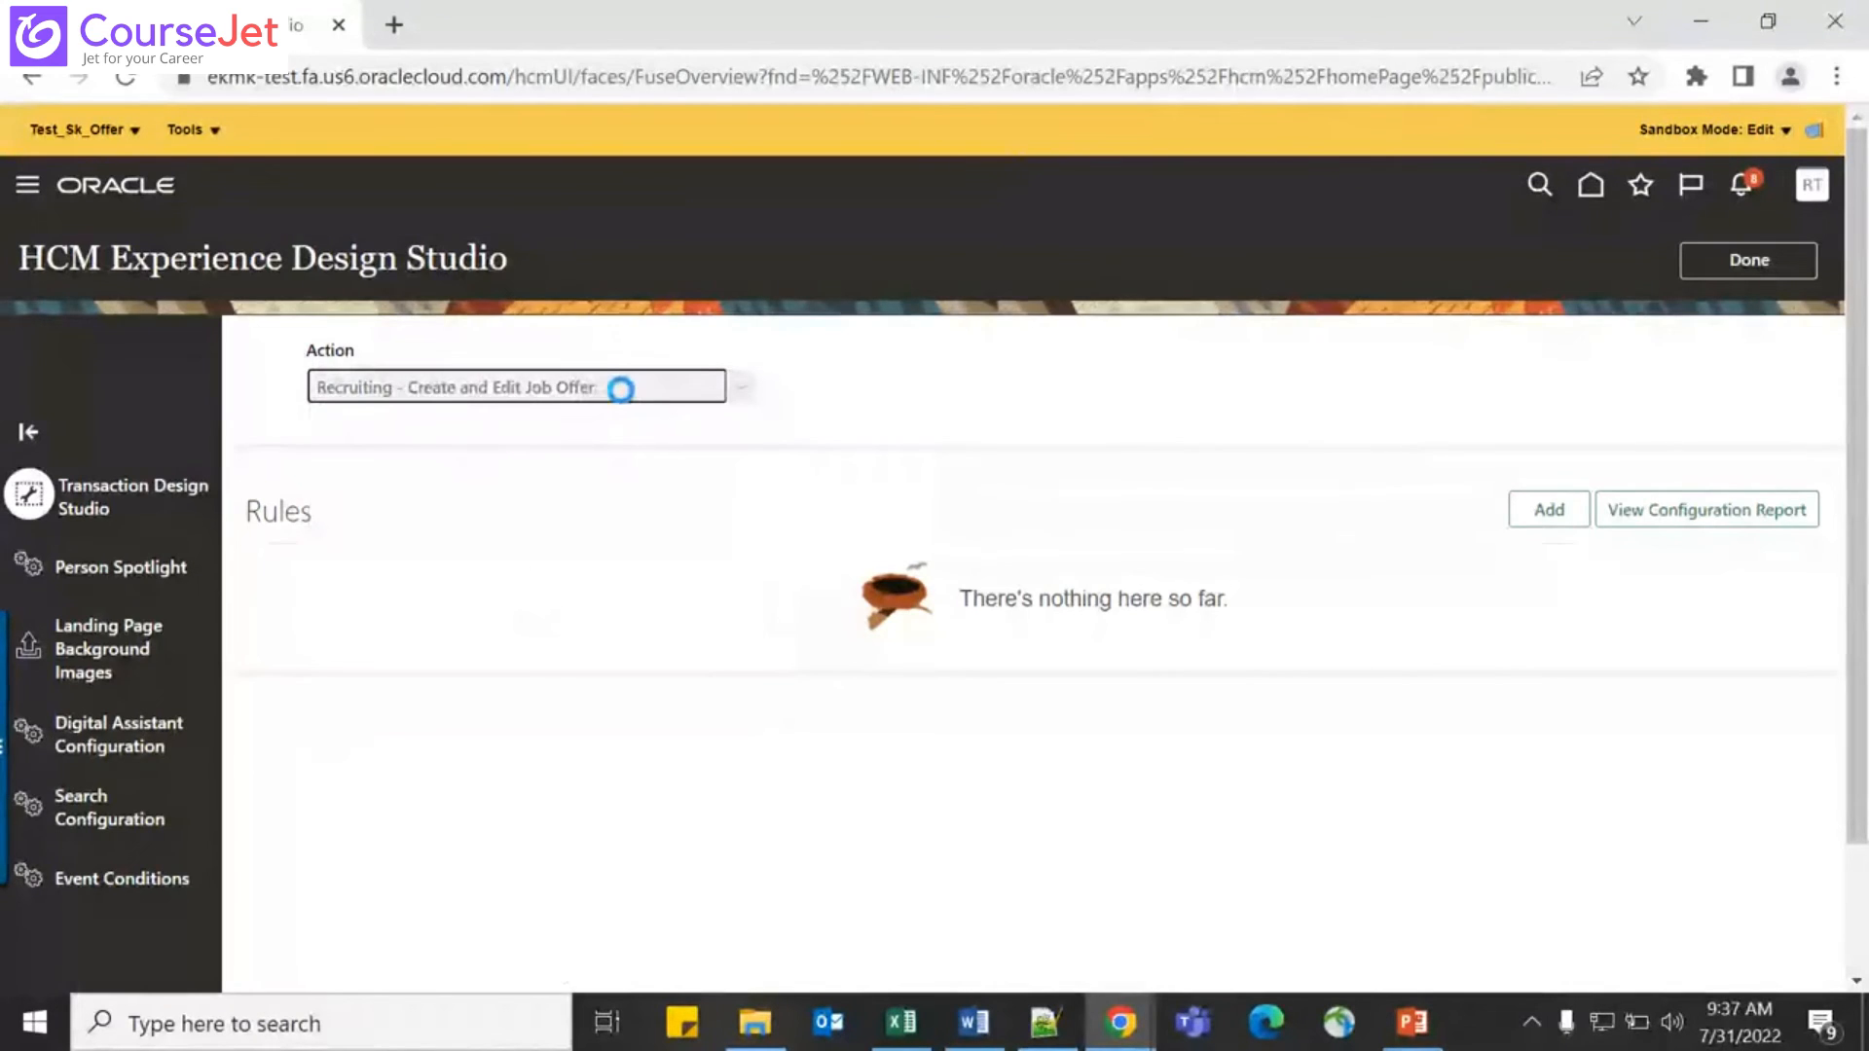
pyautogui.hotkey('alt', 'Tab')
pyautogui.hotkey('alt', 'Tab')
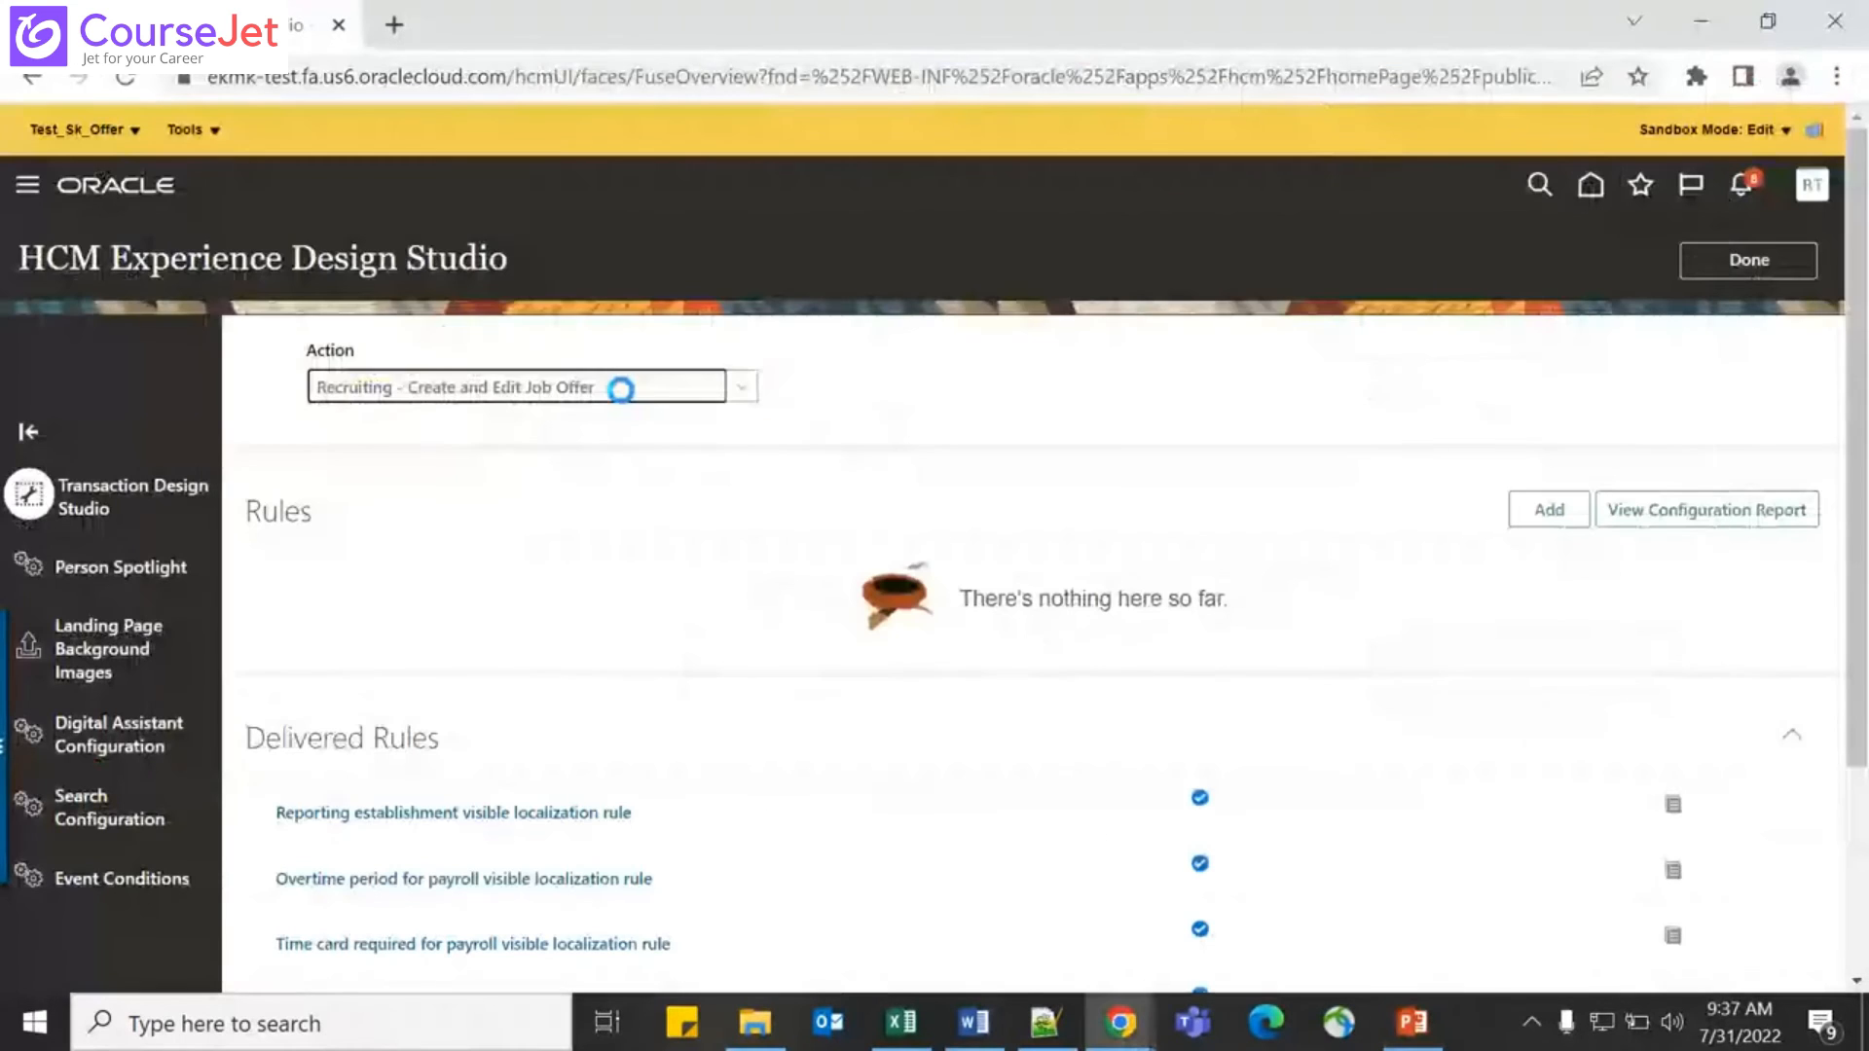
# Step: Add a new rule for the job offer action and set its Page Attributes region to Employment Details
pyautogui.click(1549, 510)
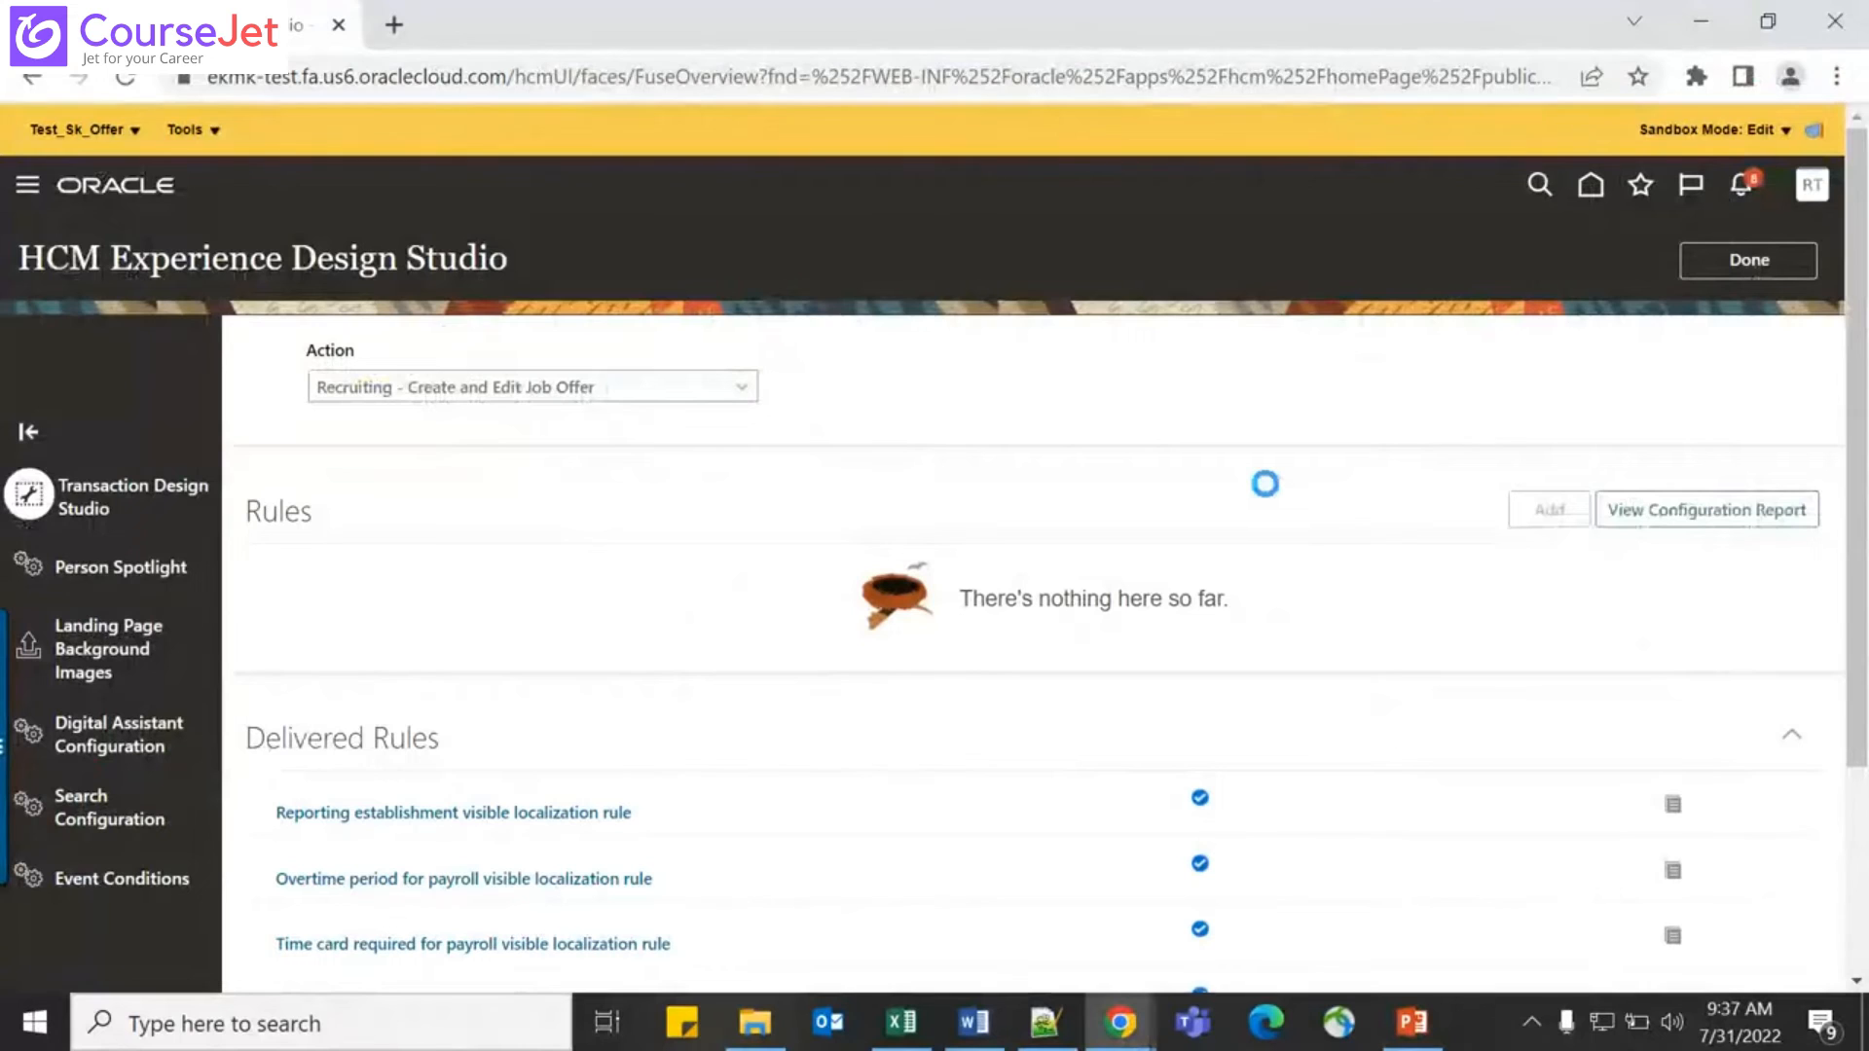
pyautogui.scroll(-9, 1013, 593)
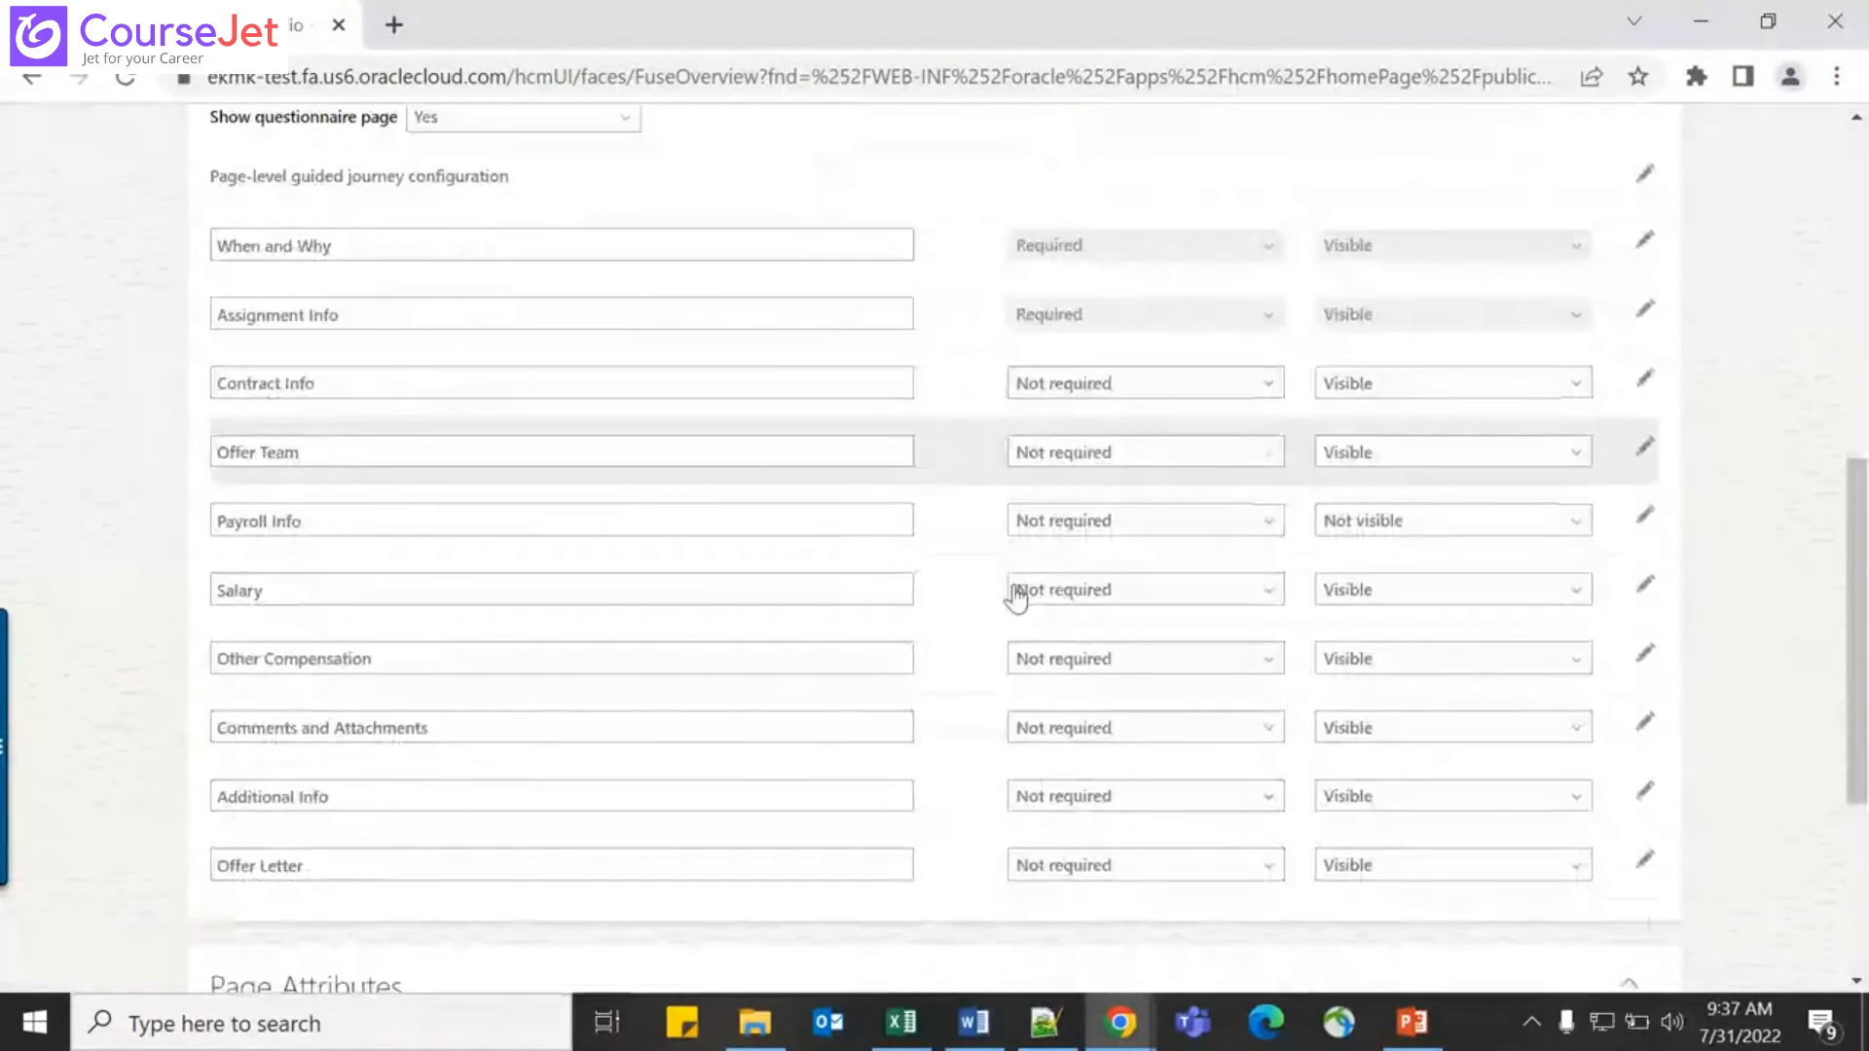
pyautogui.click(488, 313)
pyautogui.scroll(-4, 166, 453)
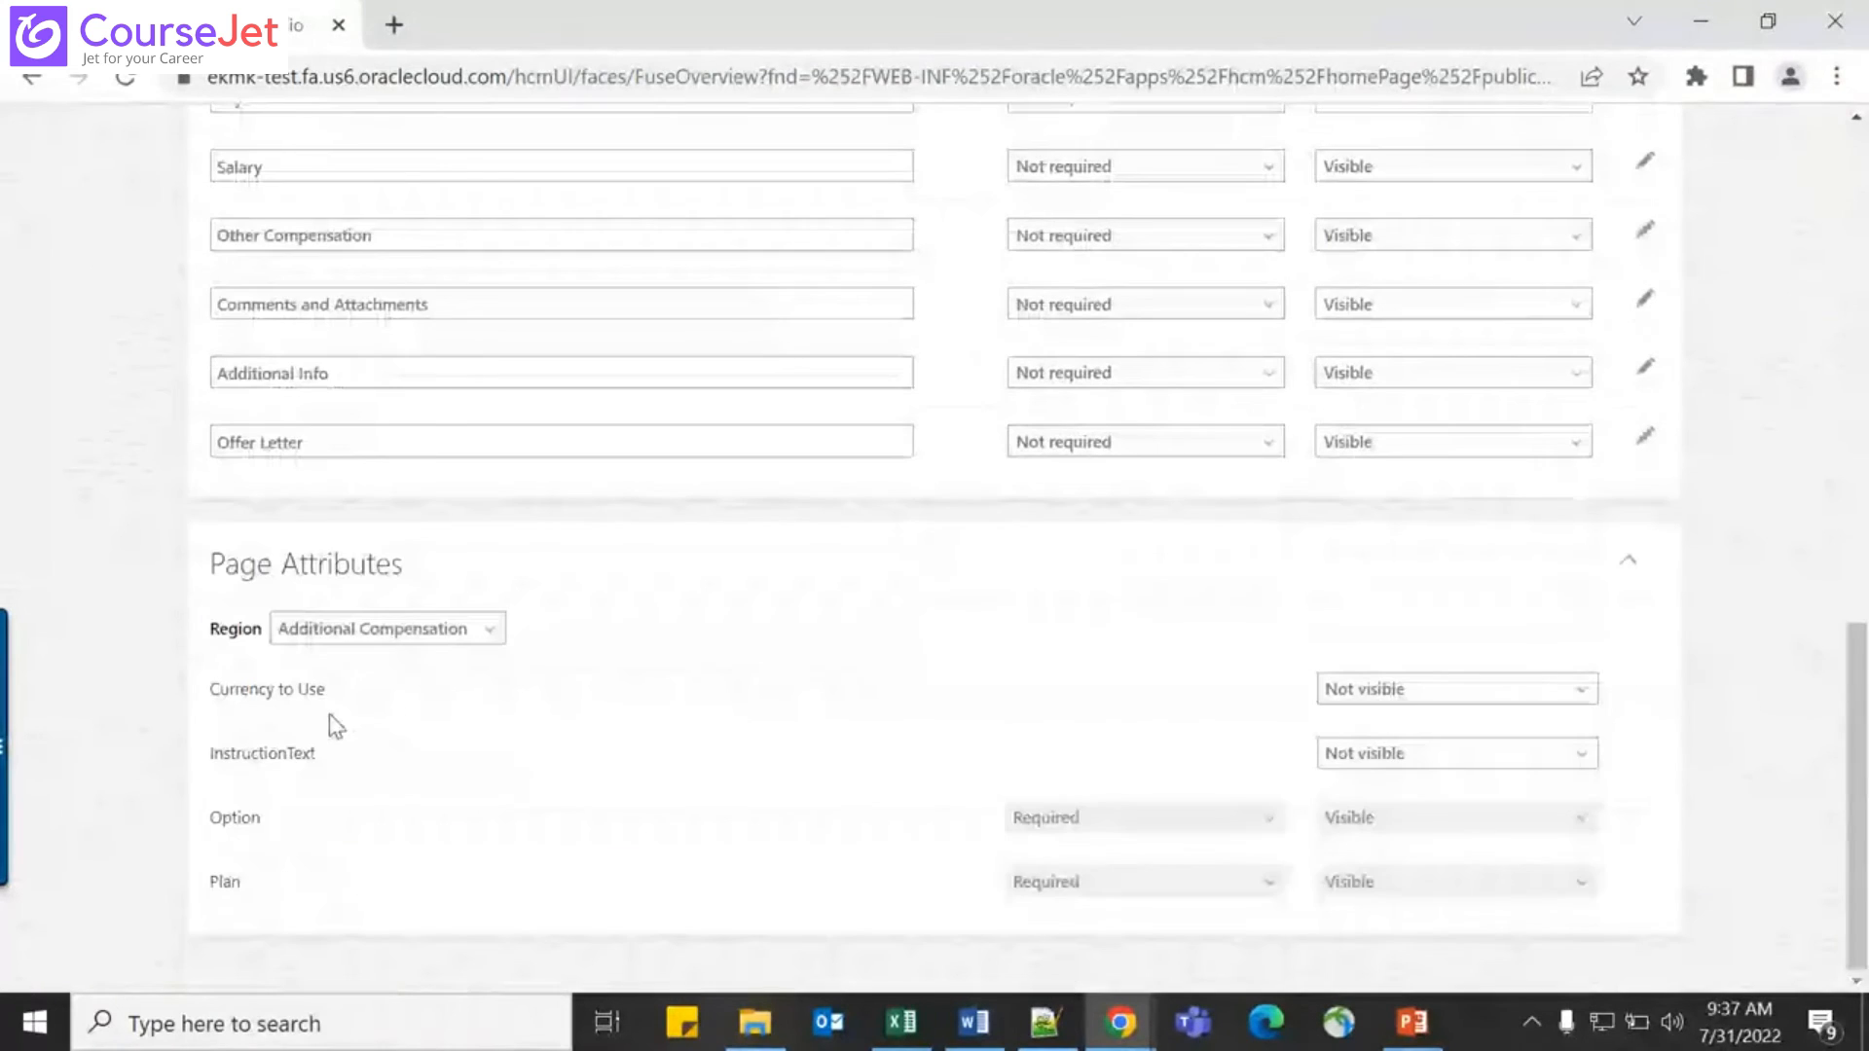
pyautogui.click(411, 628)
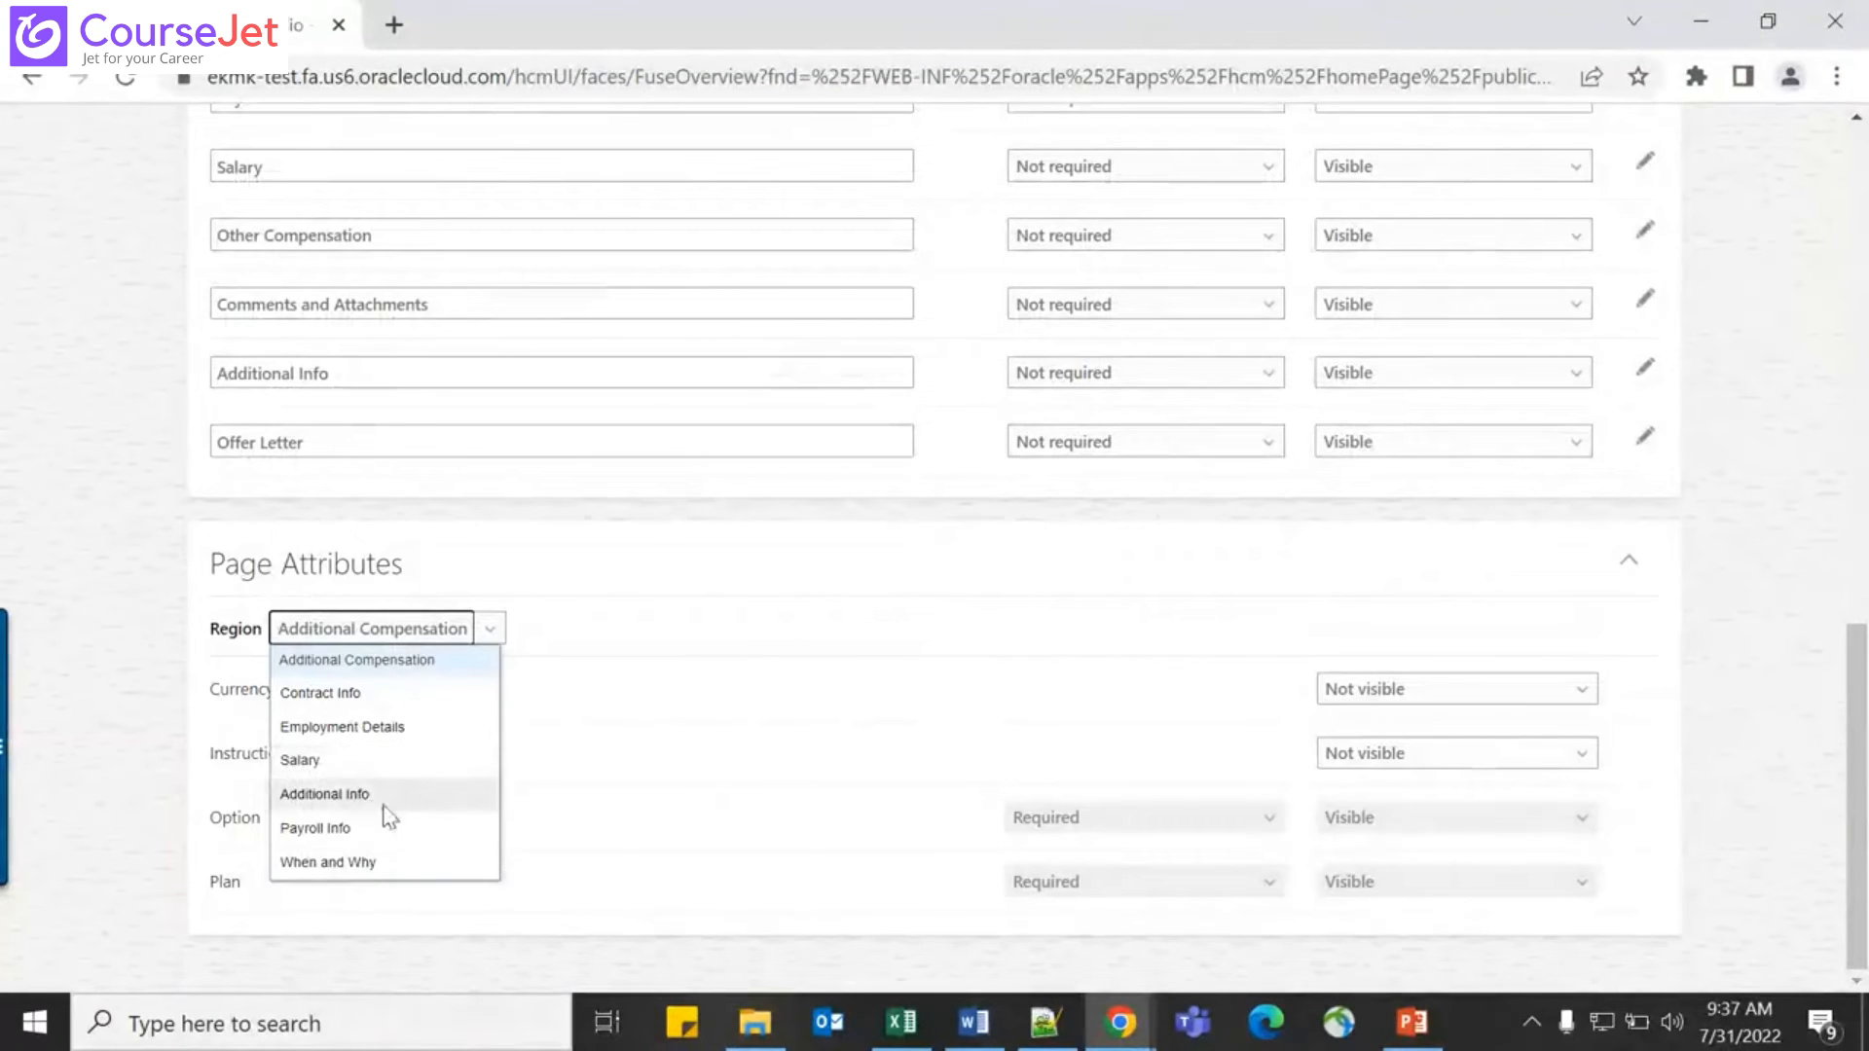
pyautogui.click(402, 735)
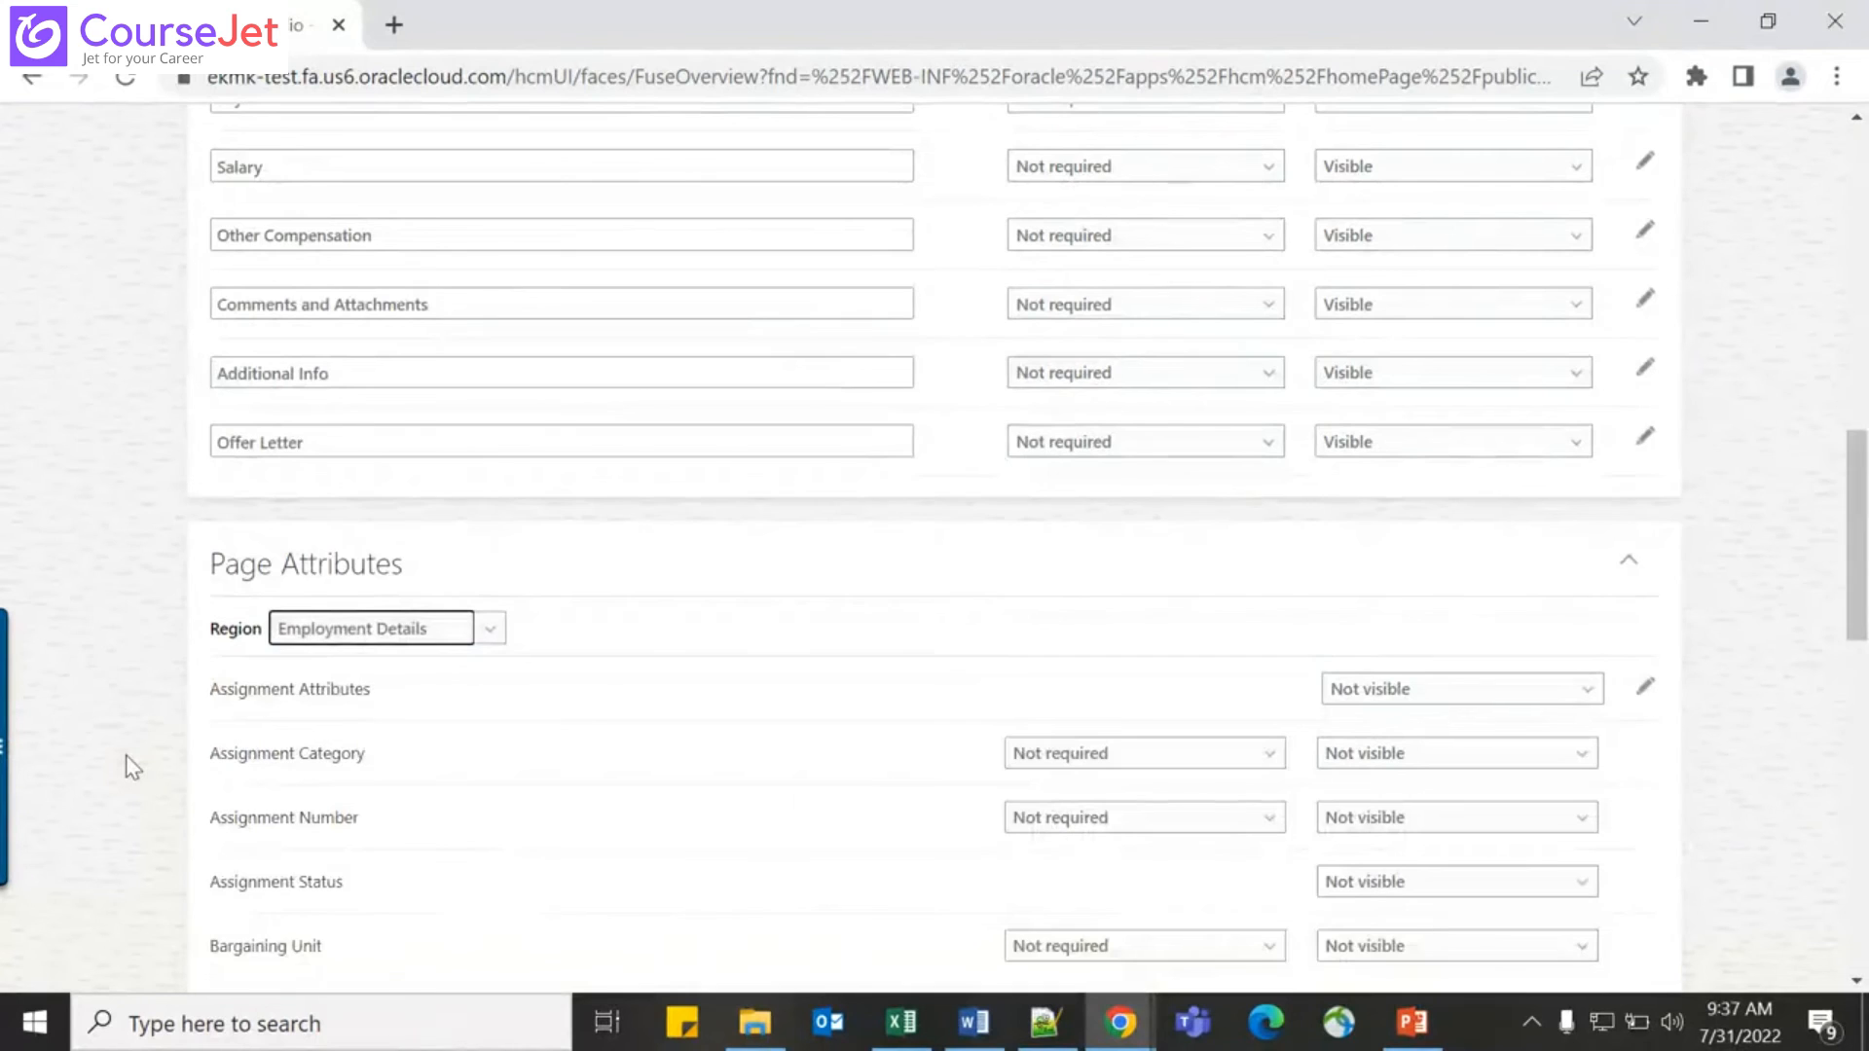
# Step: Check the visibility options for Legislative Assignment Attributes in the Employment Details region without changing the setting
pyautogui.scroll(-15, 133, 768)
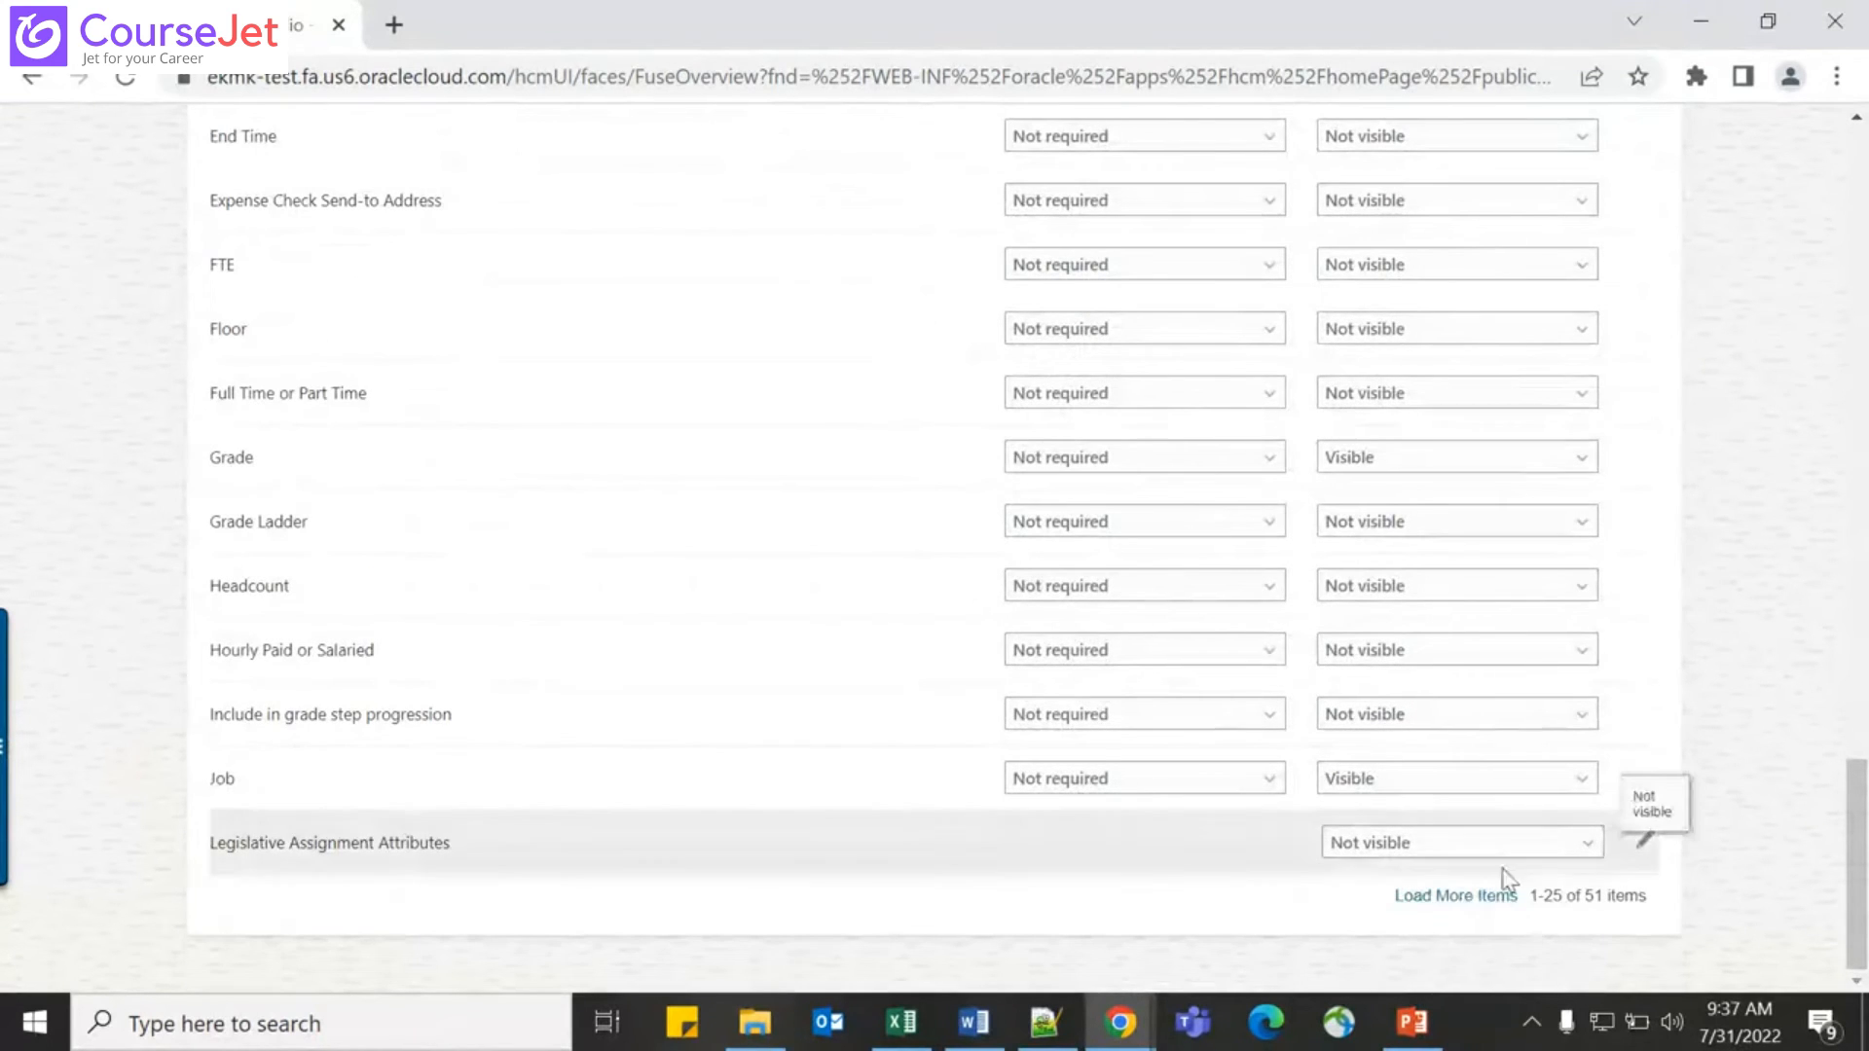
pyautogui.click(1536, 845)
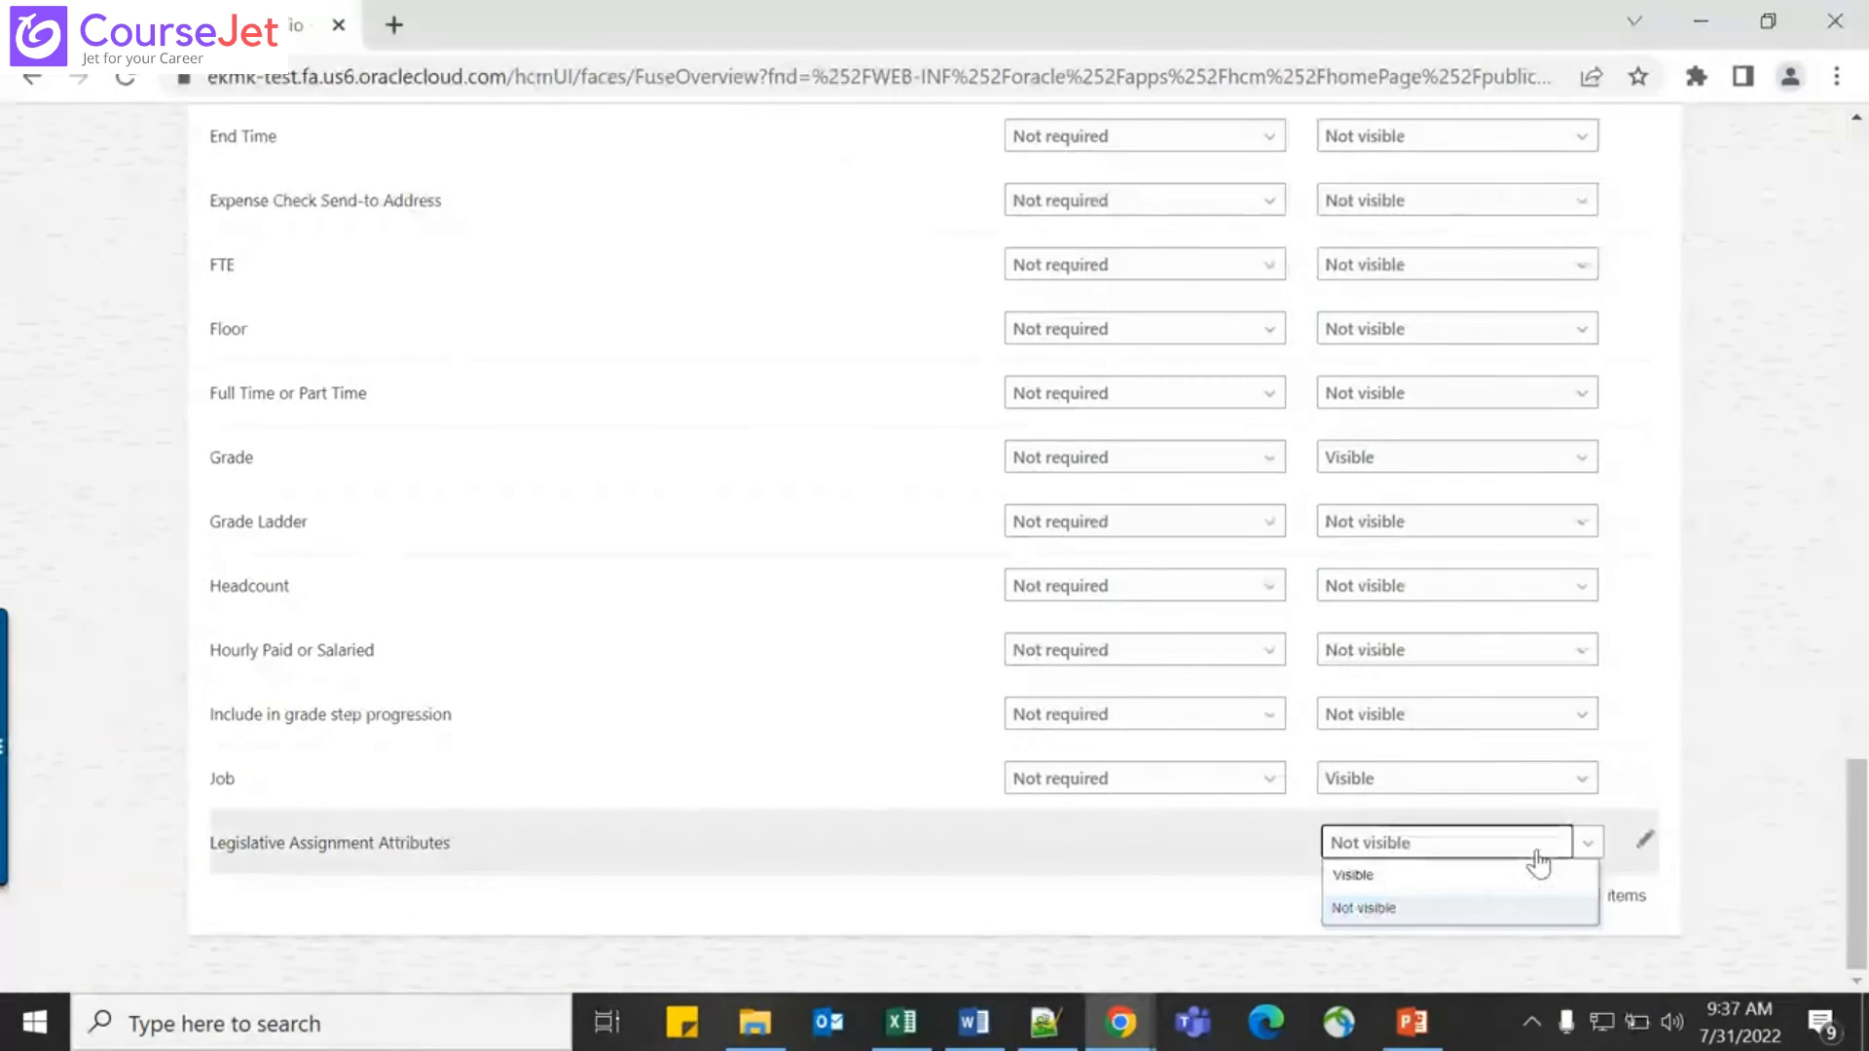
pyautogui.click(1702, 851)
# Step: Load the remaining Employment Details page attributes and review the full list, returning to Assignment Attributes
pyautogui.click(1485, 897)
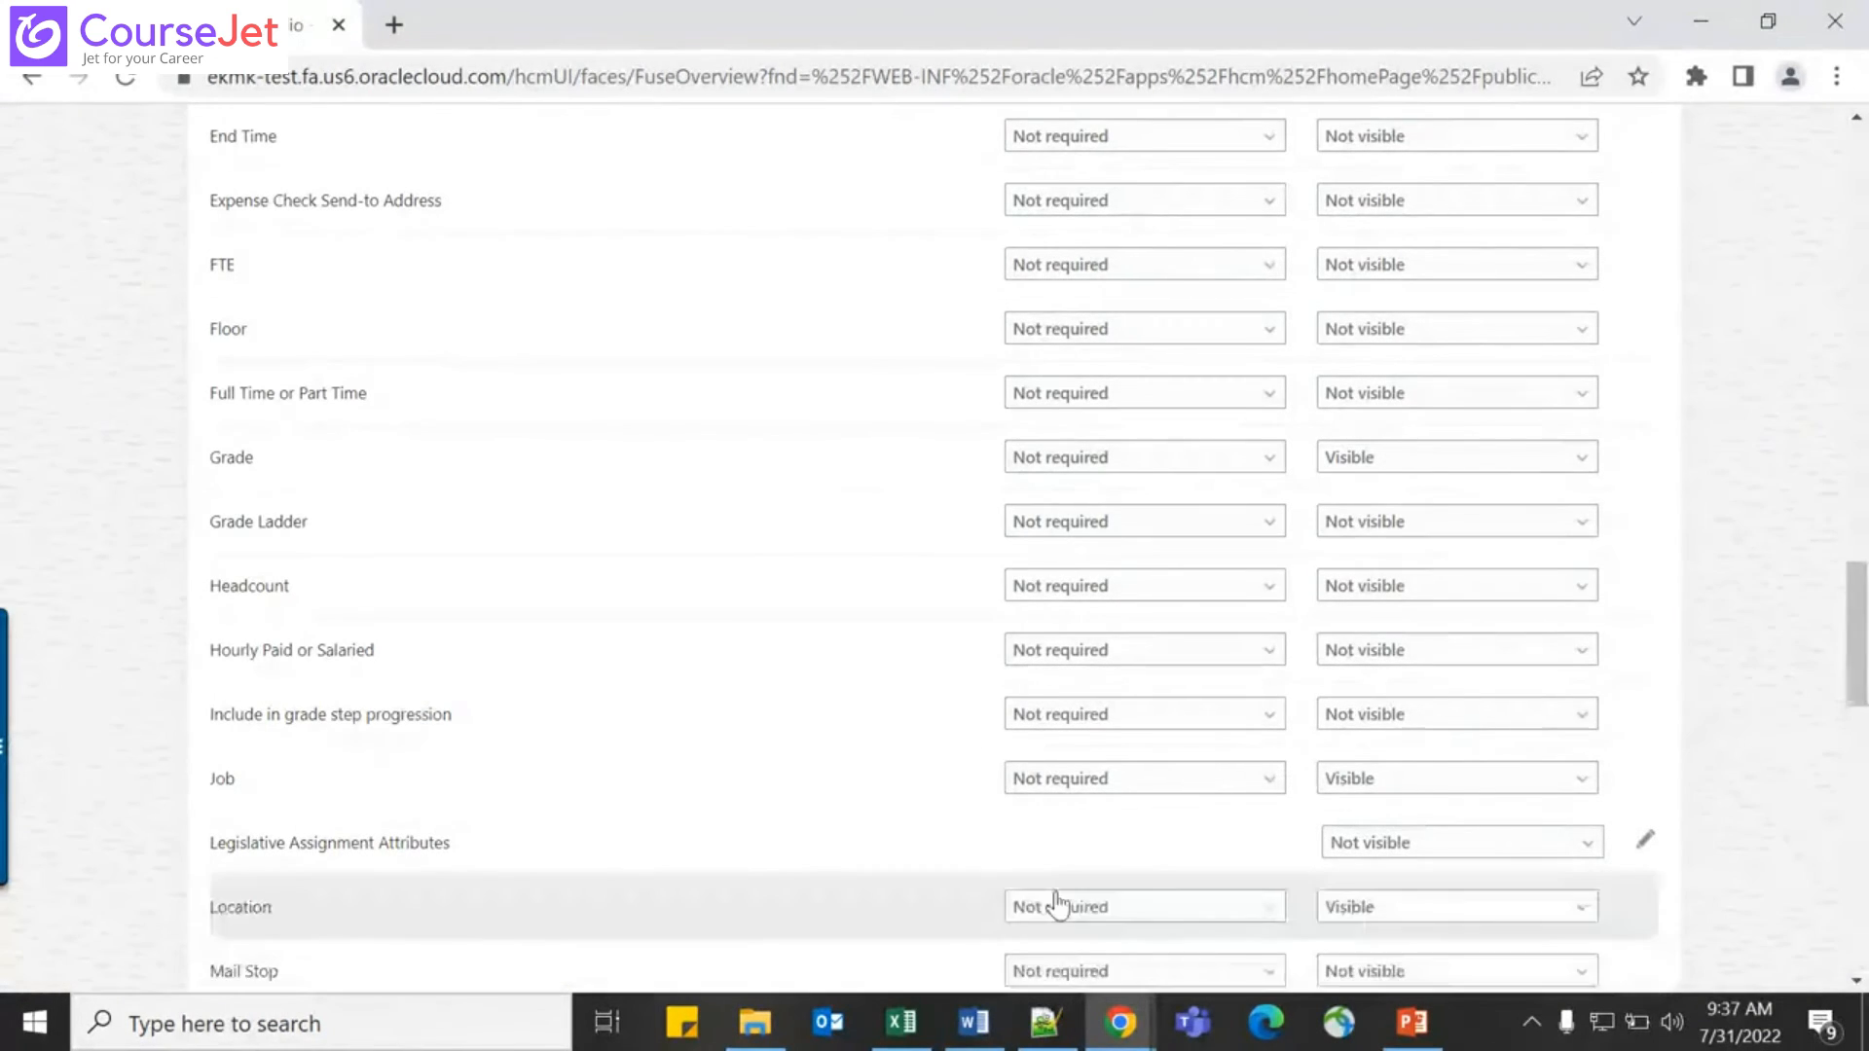
pyautogui.scroll(-8, 1059, 903)
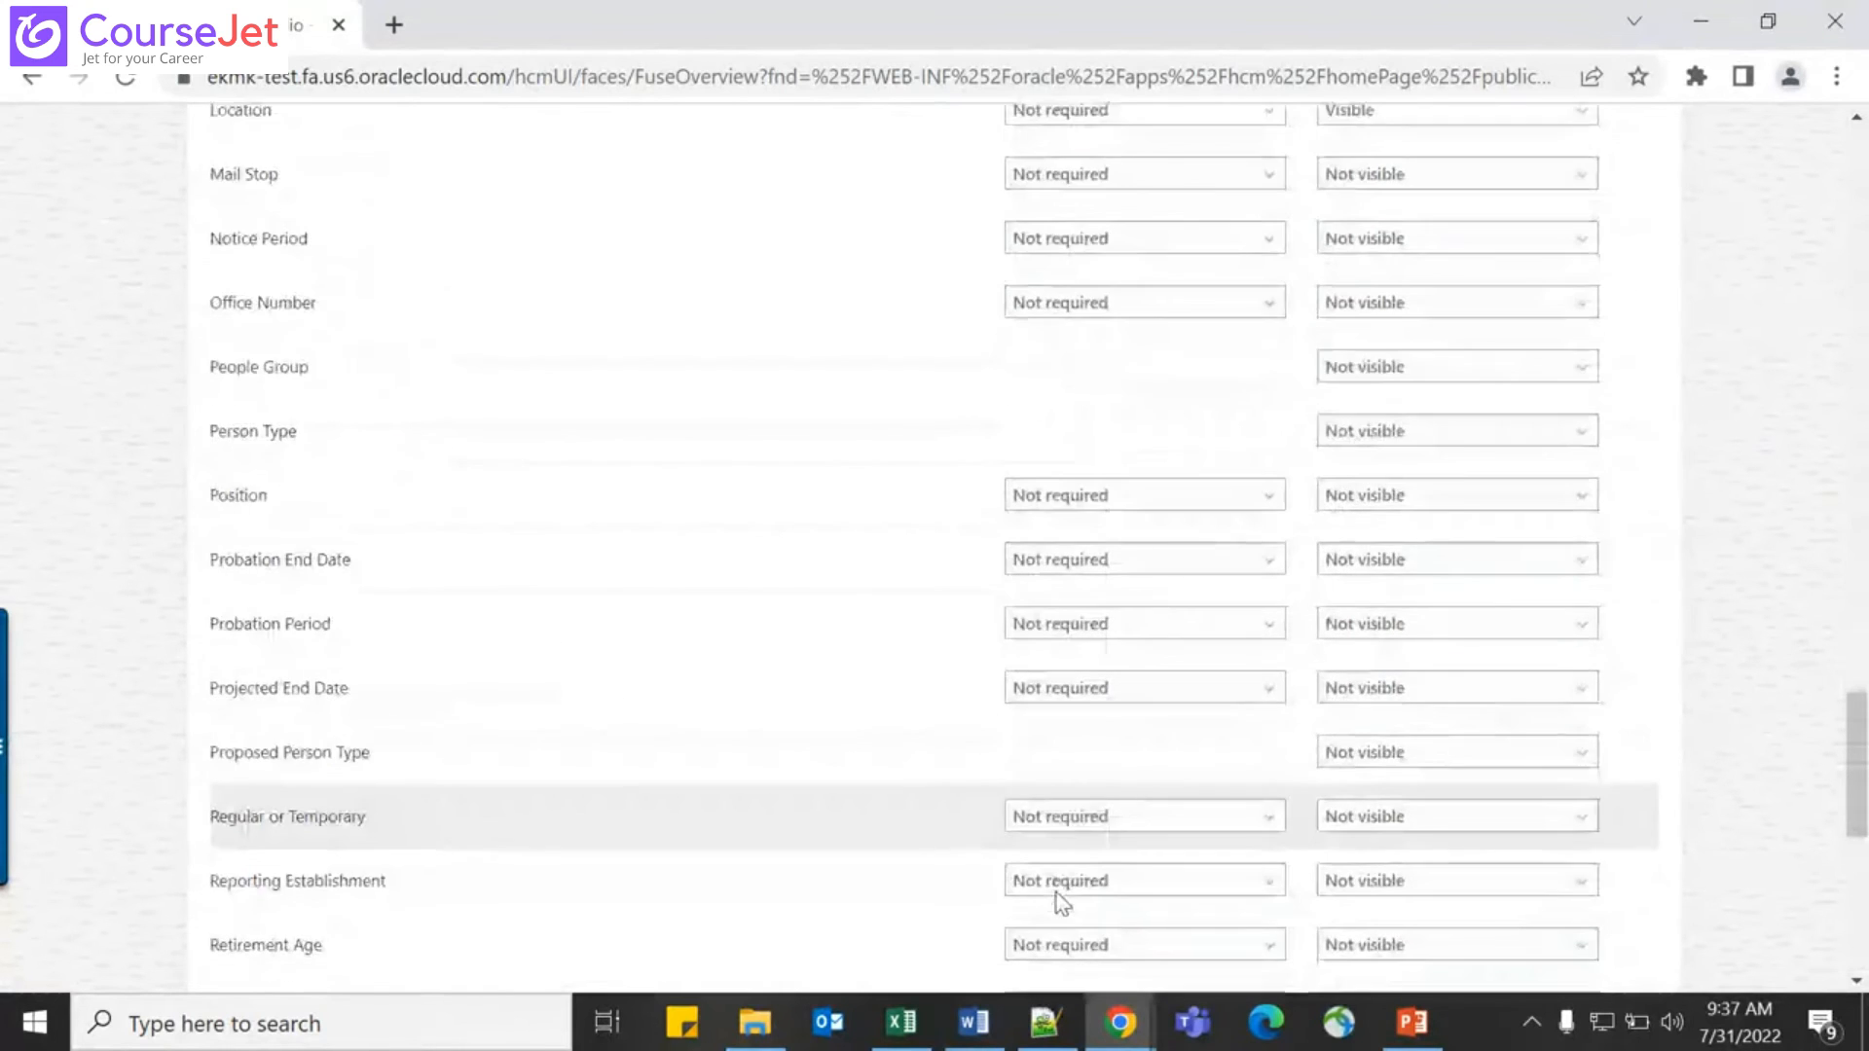
pyautogui.scroll(-8, 1061, 904)
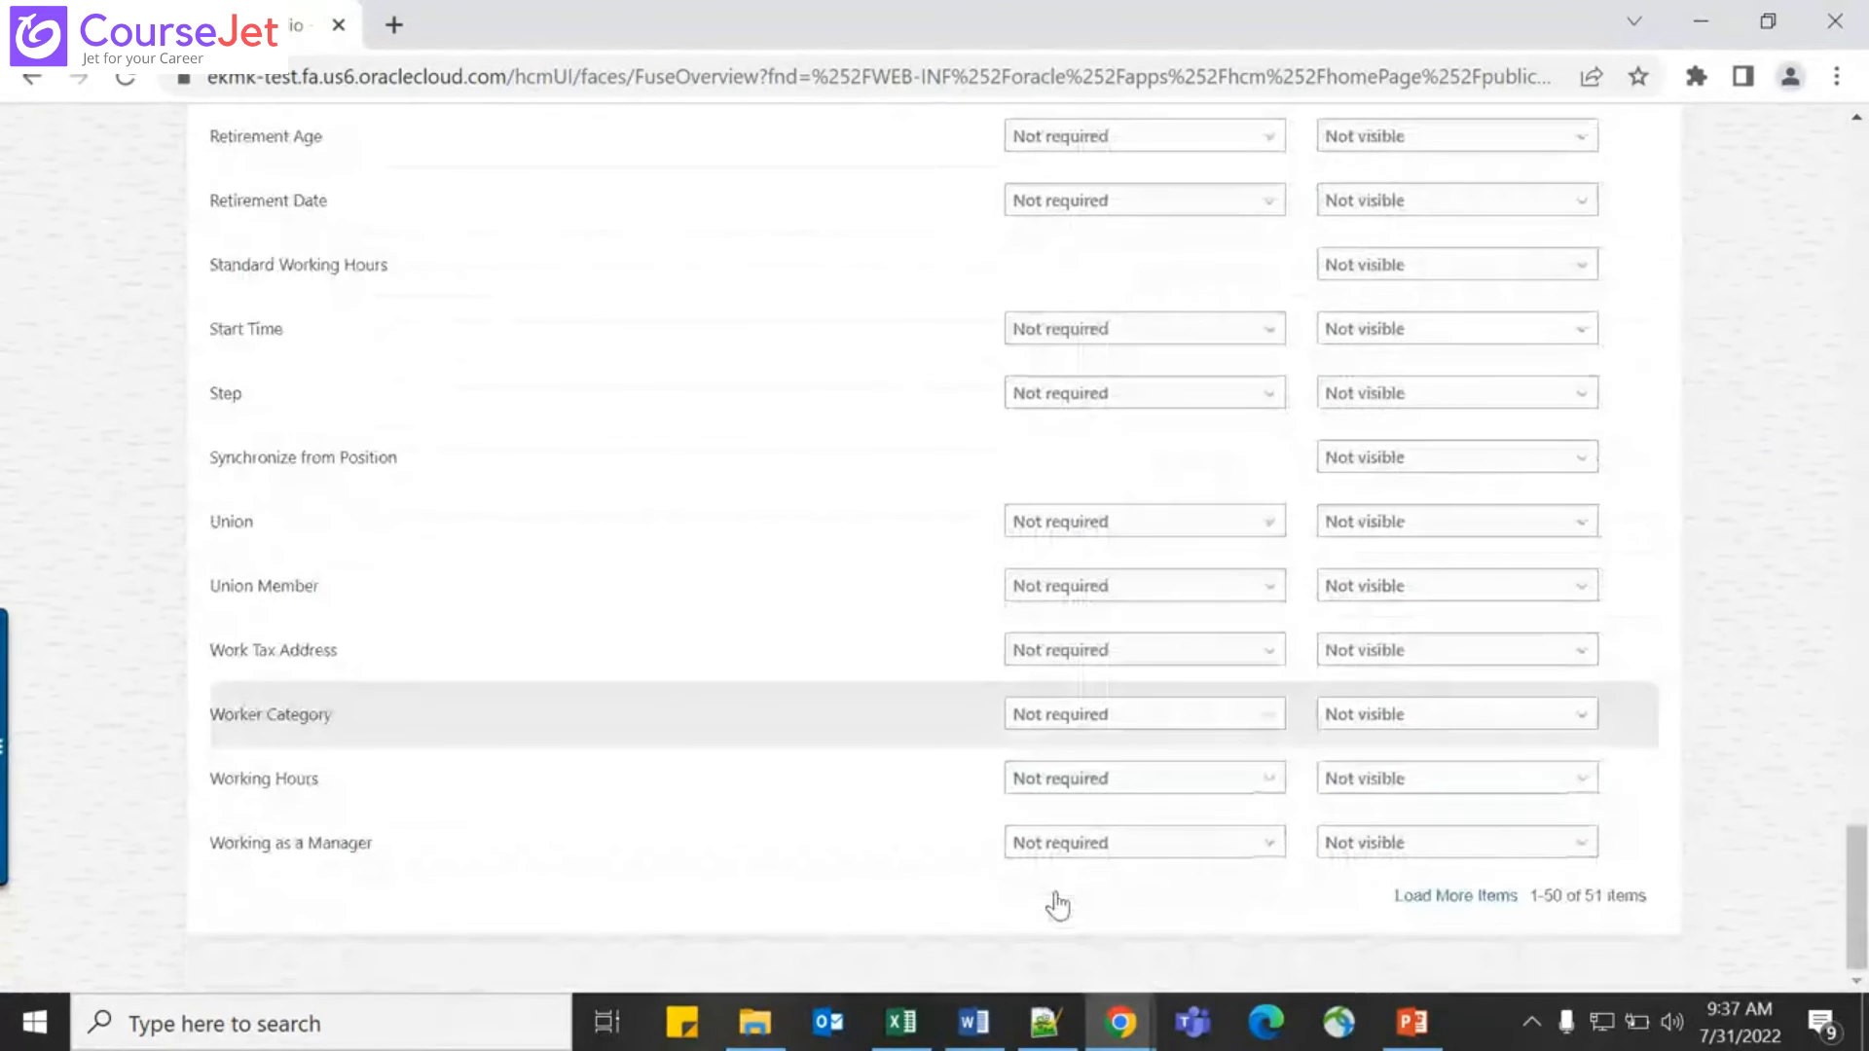
pyautogui.click(1426, 897)
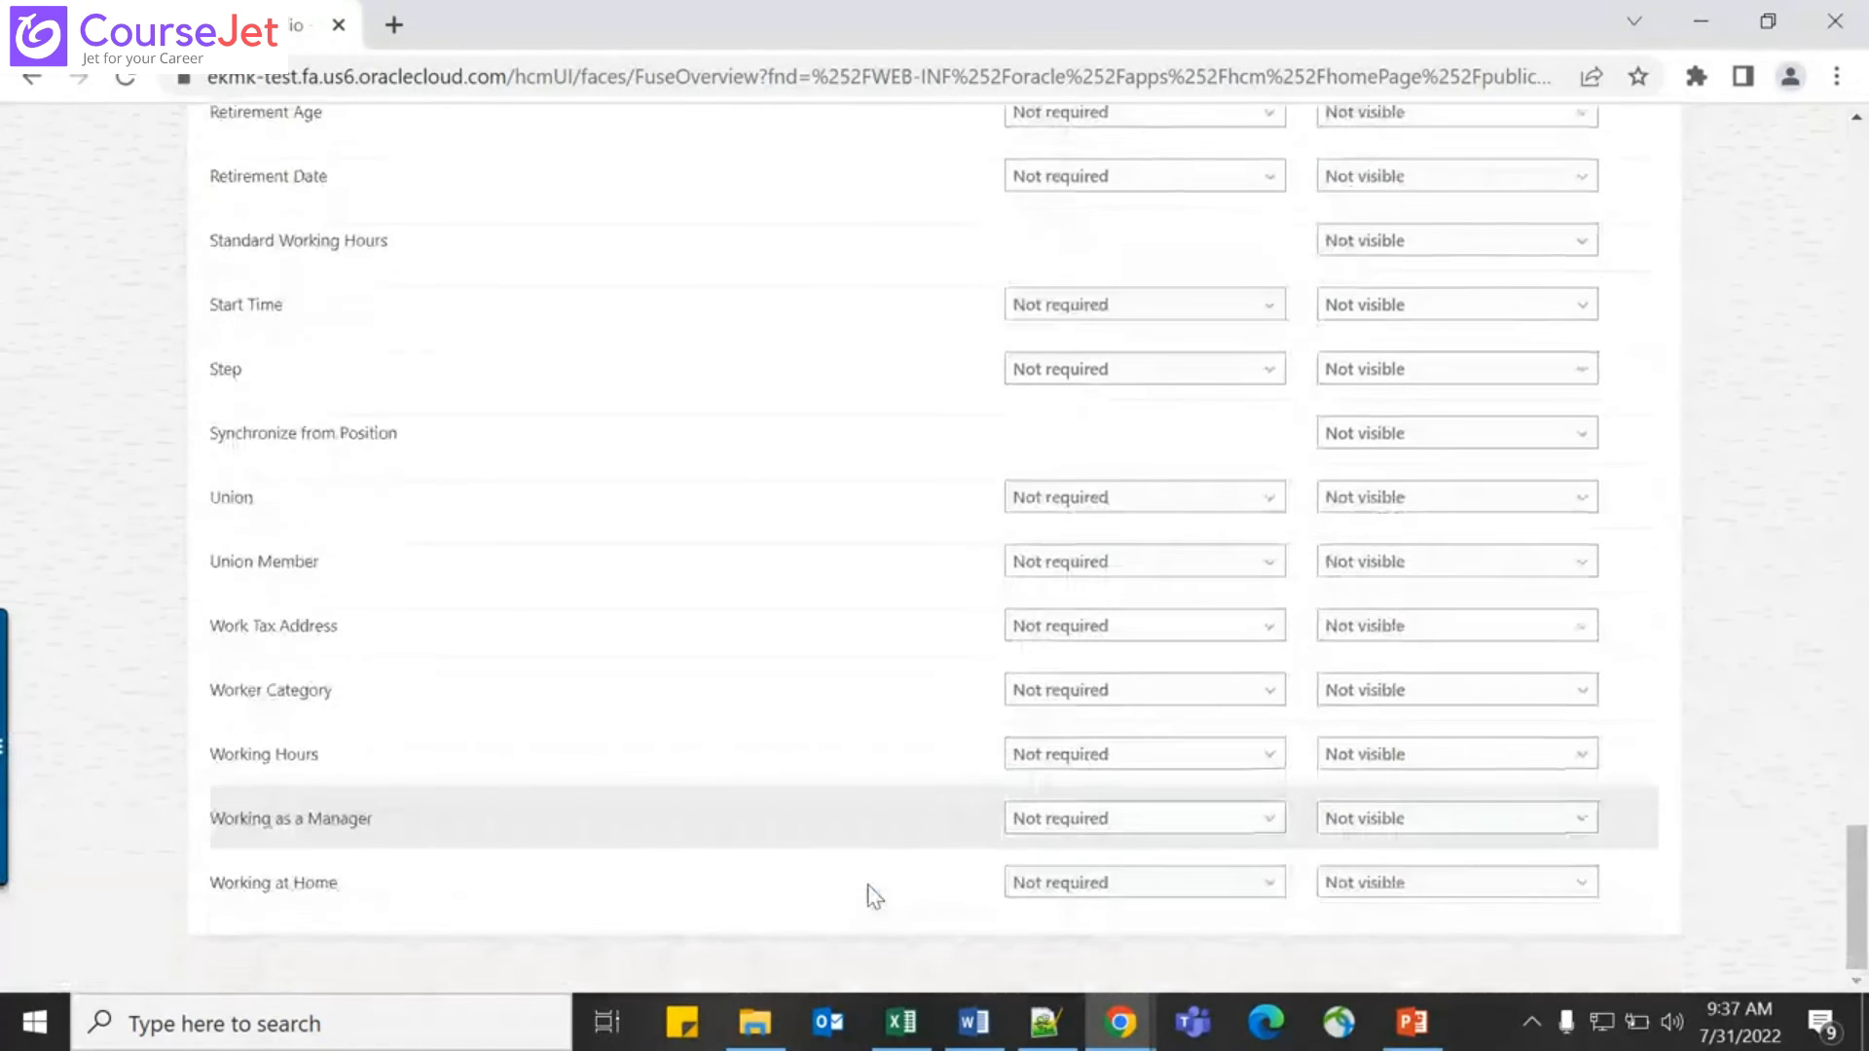
pyautogui.scroll(3, 874, 895)
pyautogui.scroll(1, 874, 896)
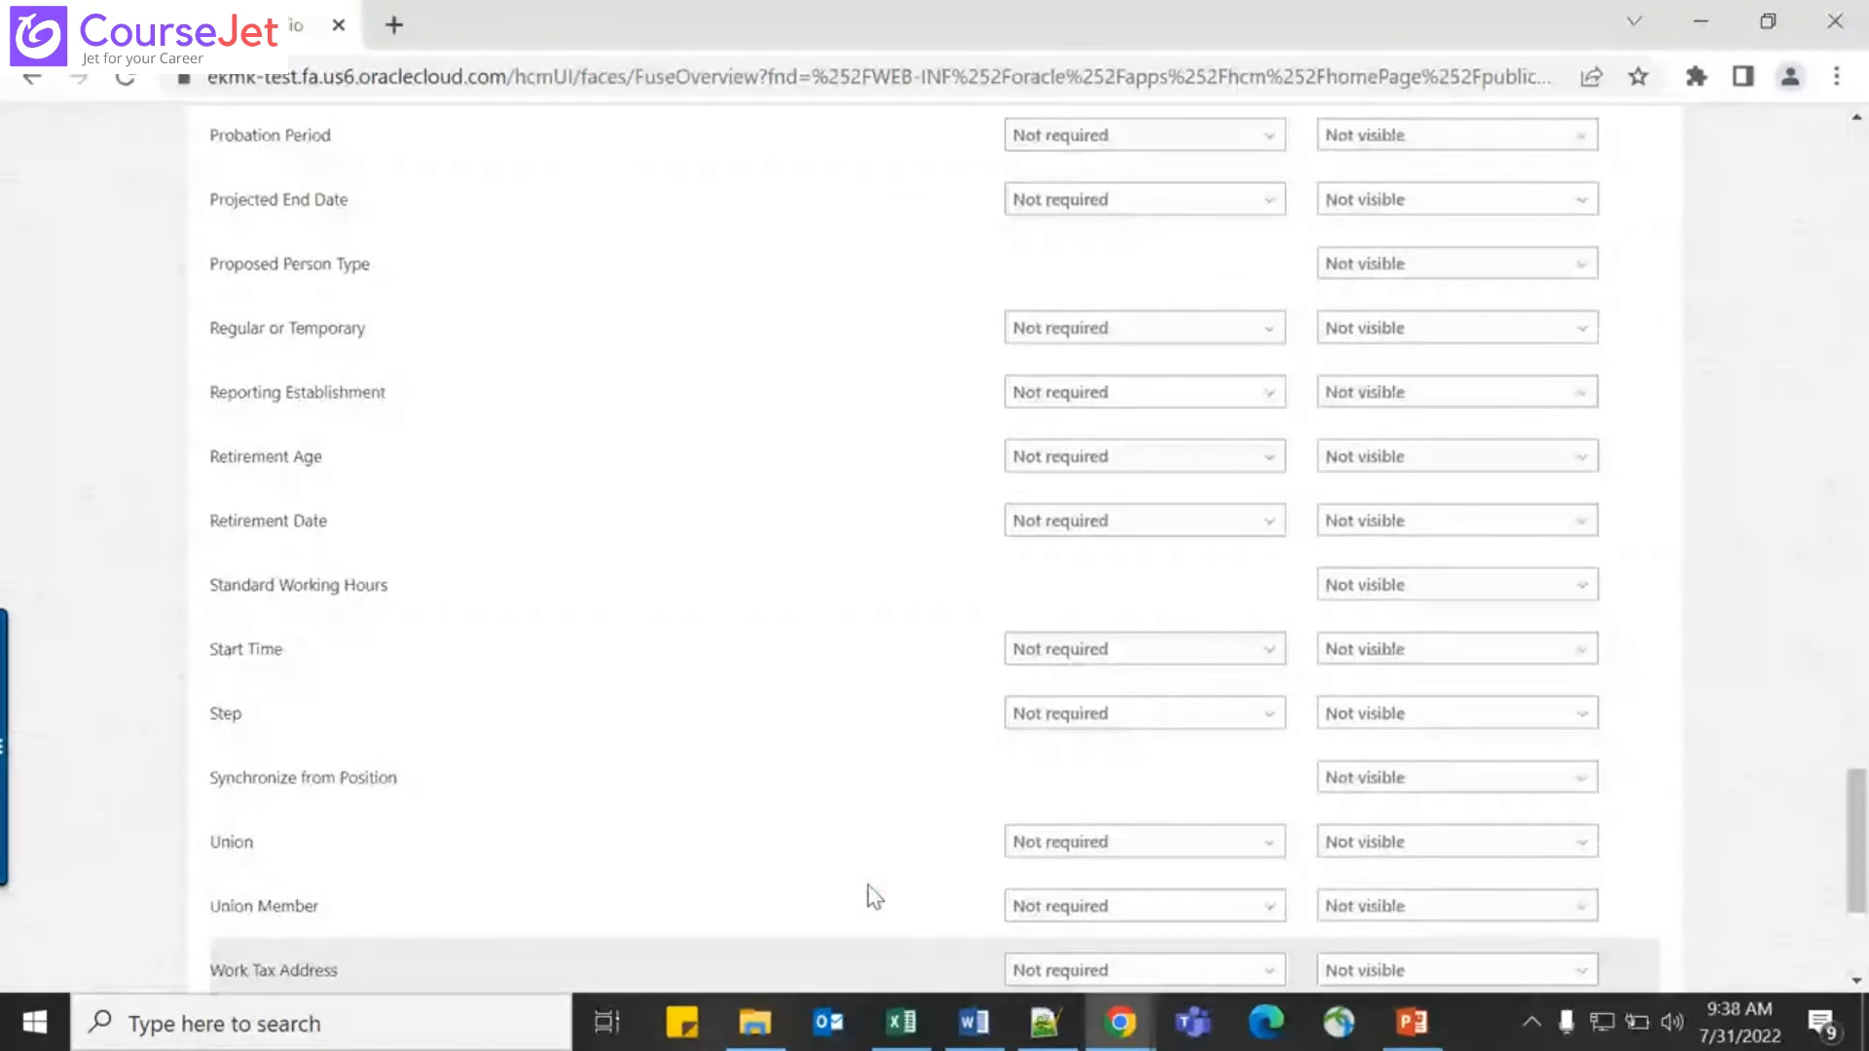
pyautogui.scroll(10, 874, 895)
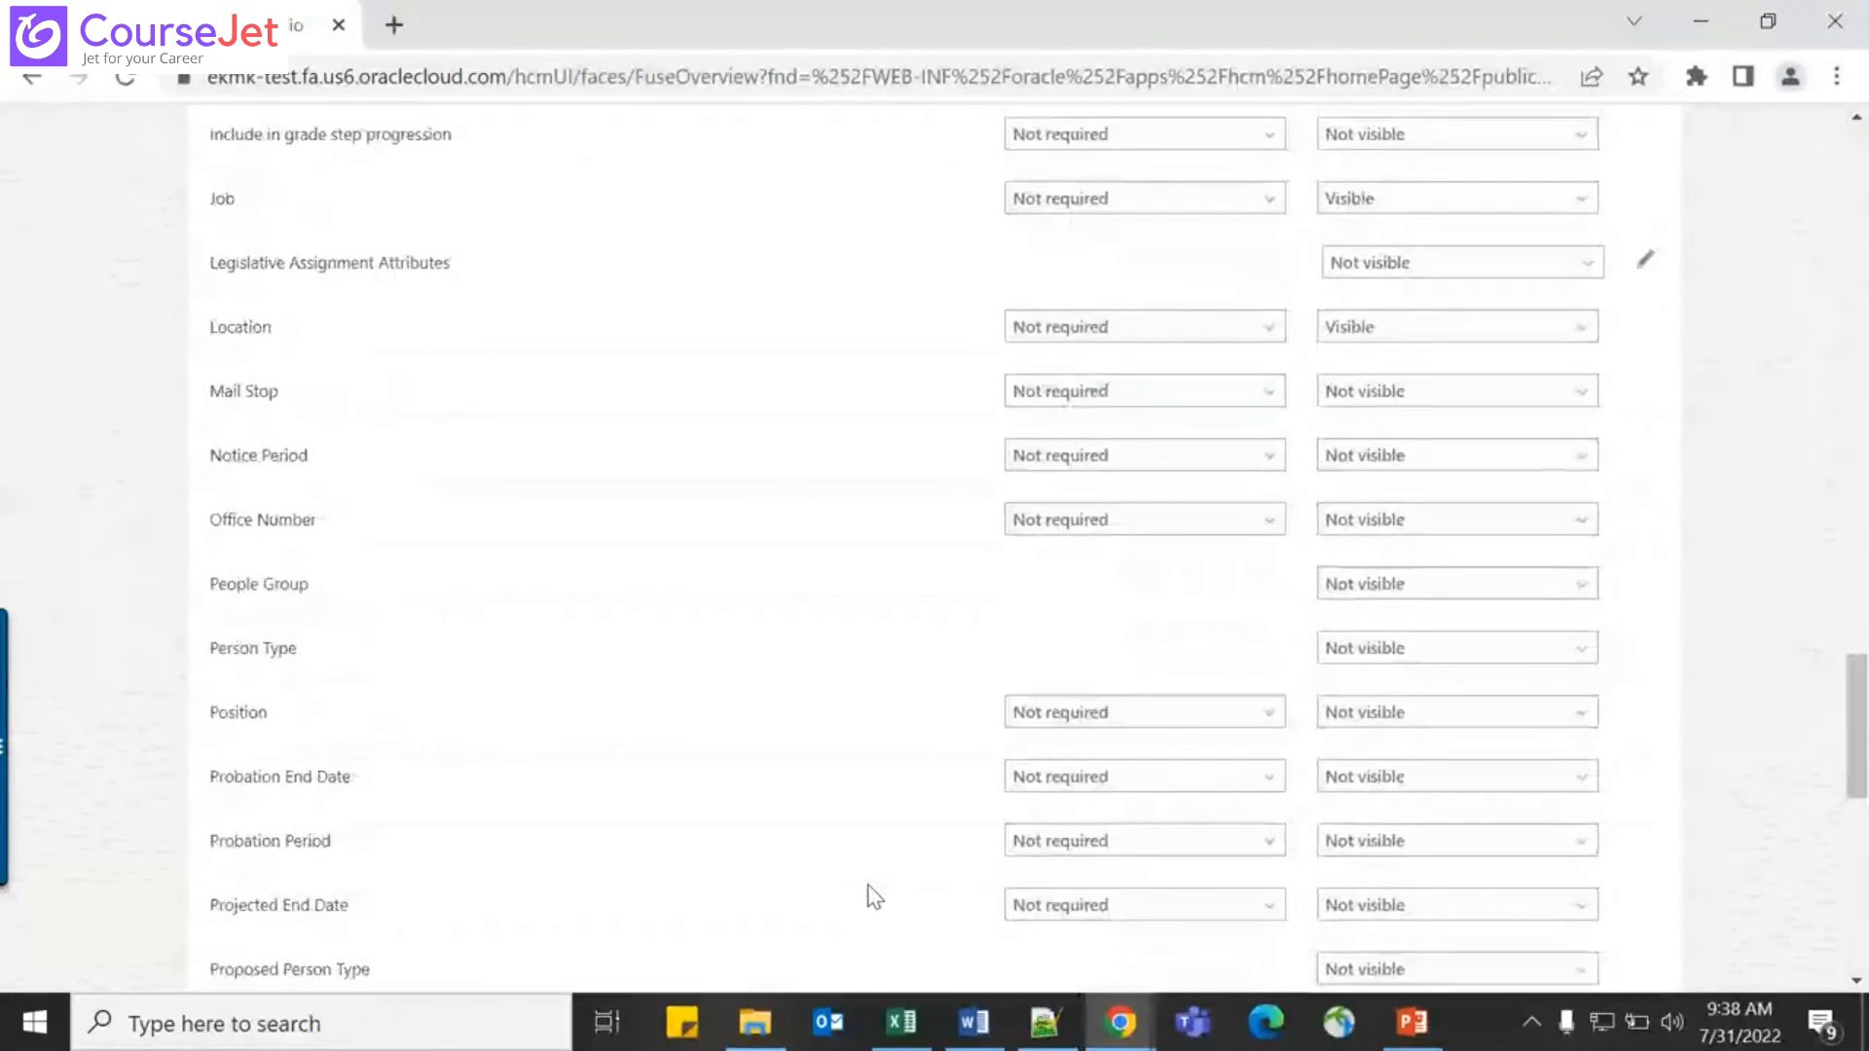
pyautogui.scroll(8, 874, 895)
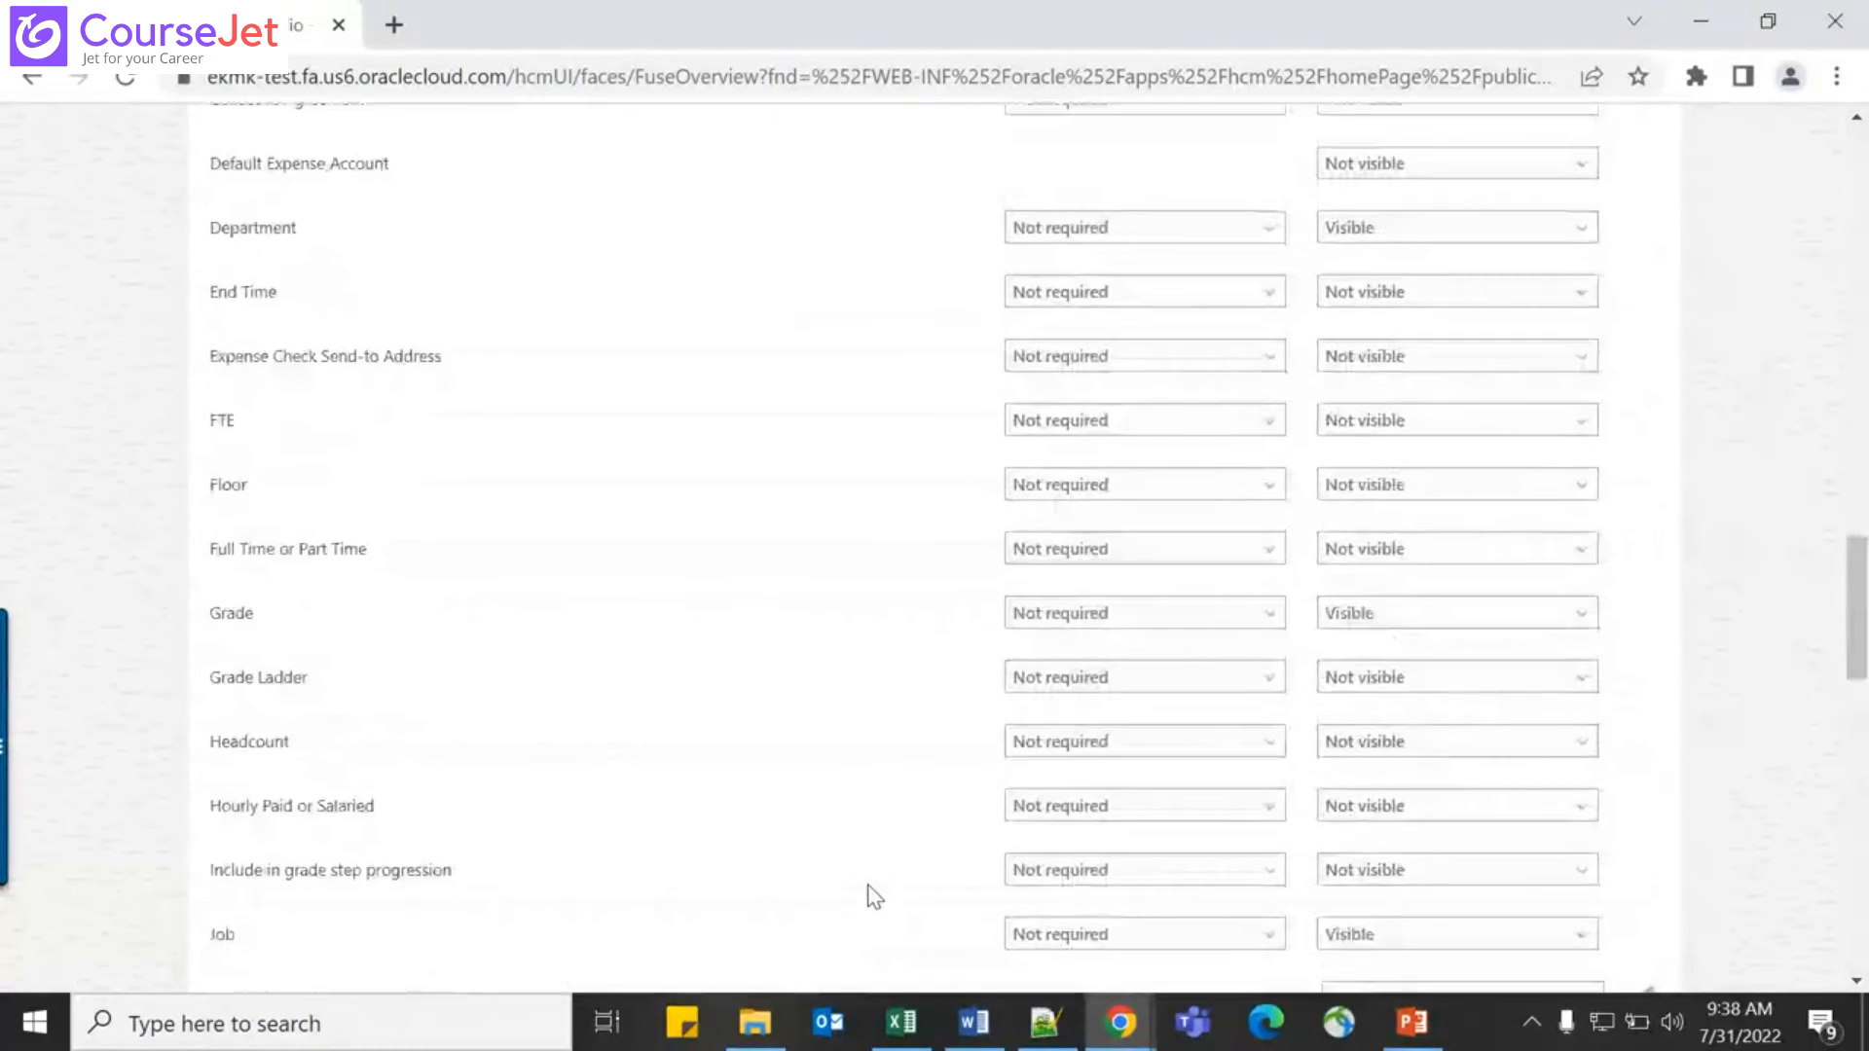
pyautogui.scroll(10, 873, 895)
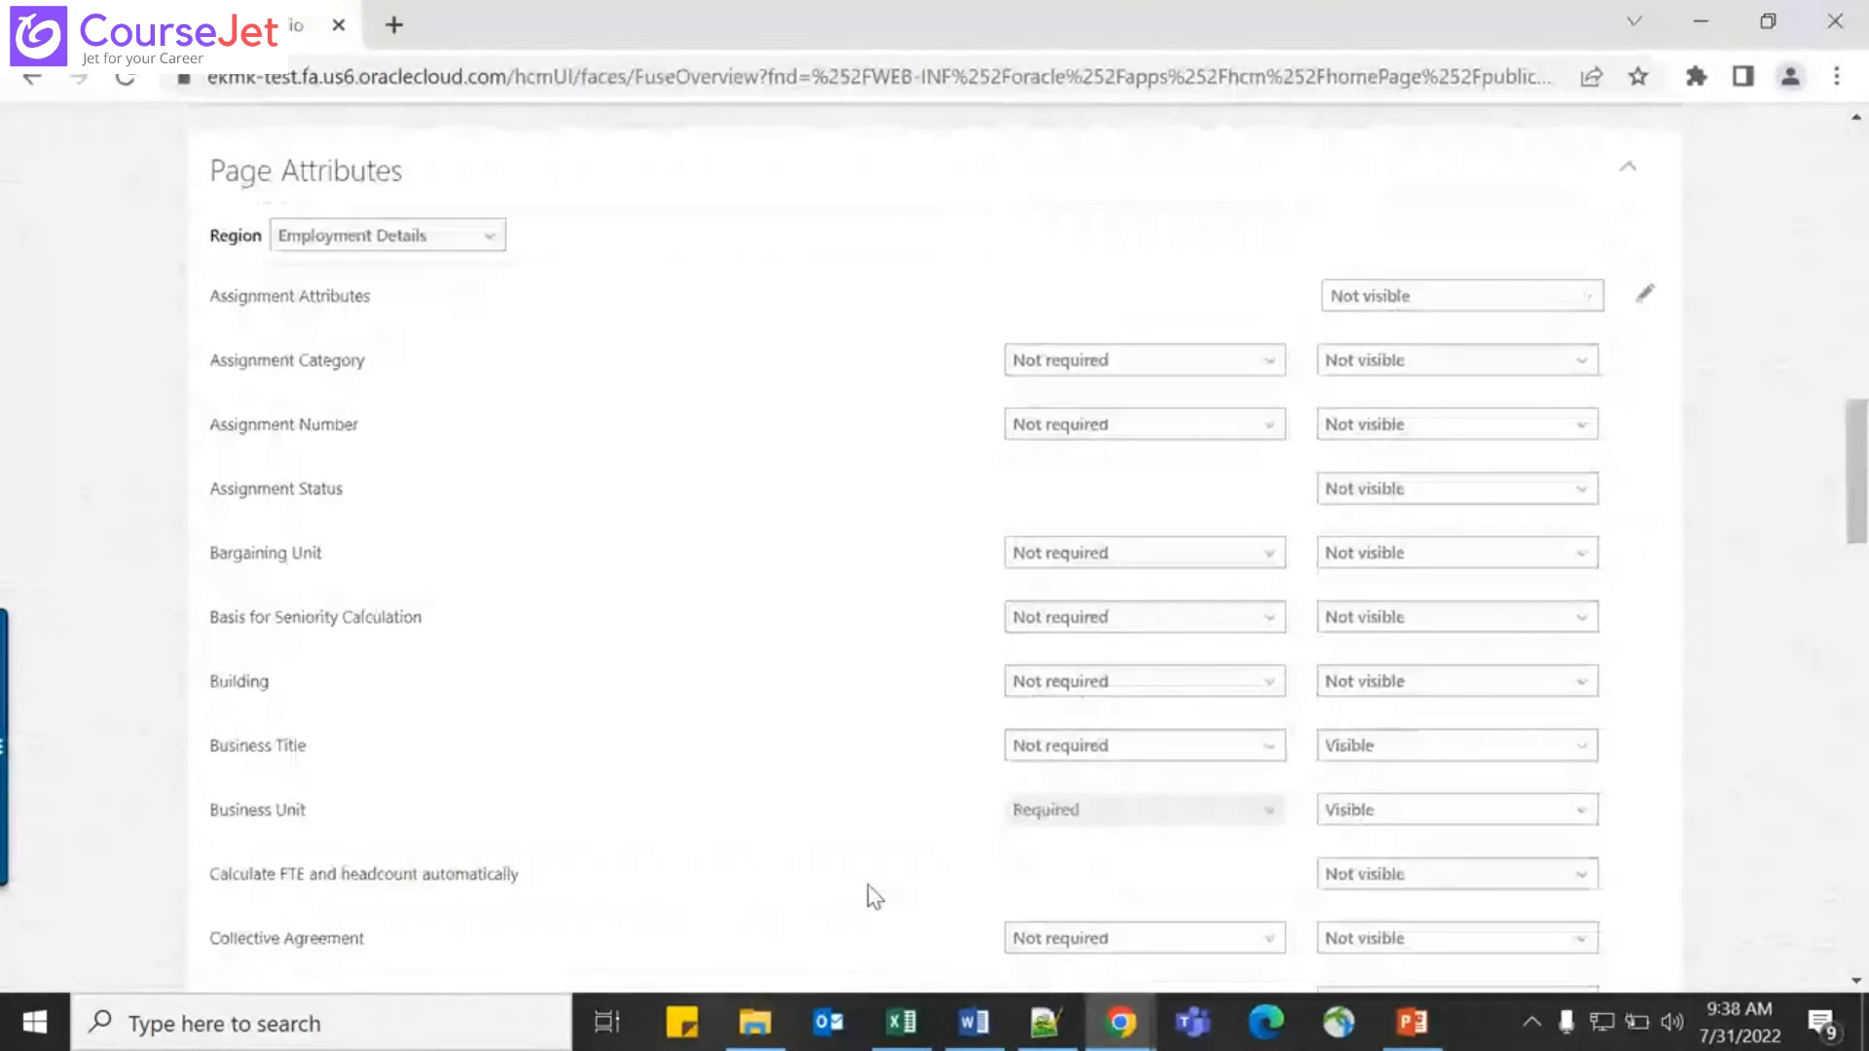
pyautogui.scroll(-3, 873, 895)
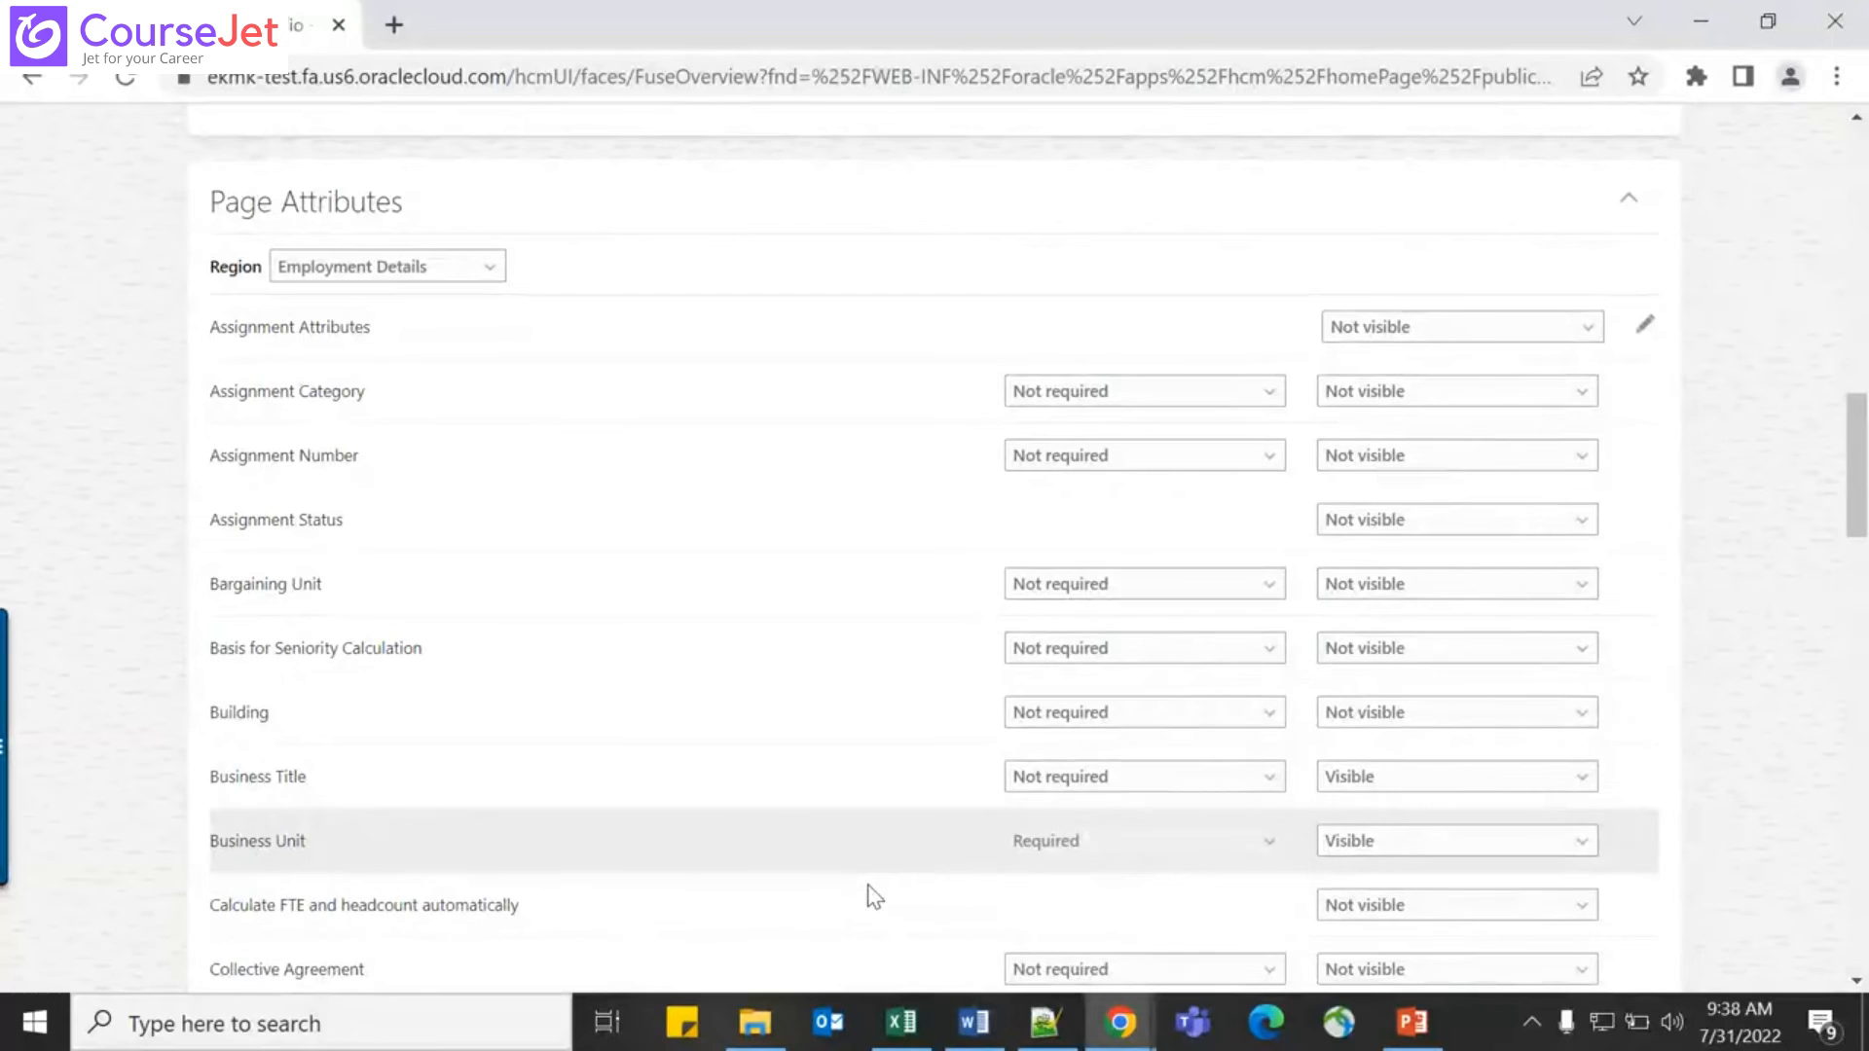
# Step: Open the Assignment Attributes flexfield settings and review the attributes available under the Global Data Elements context, leaving them as they are
pyautogui.click(1643, 329)
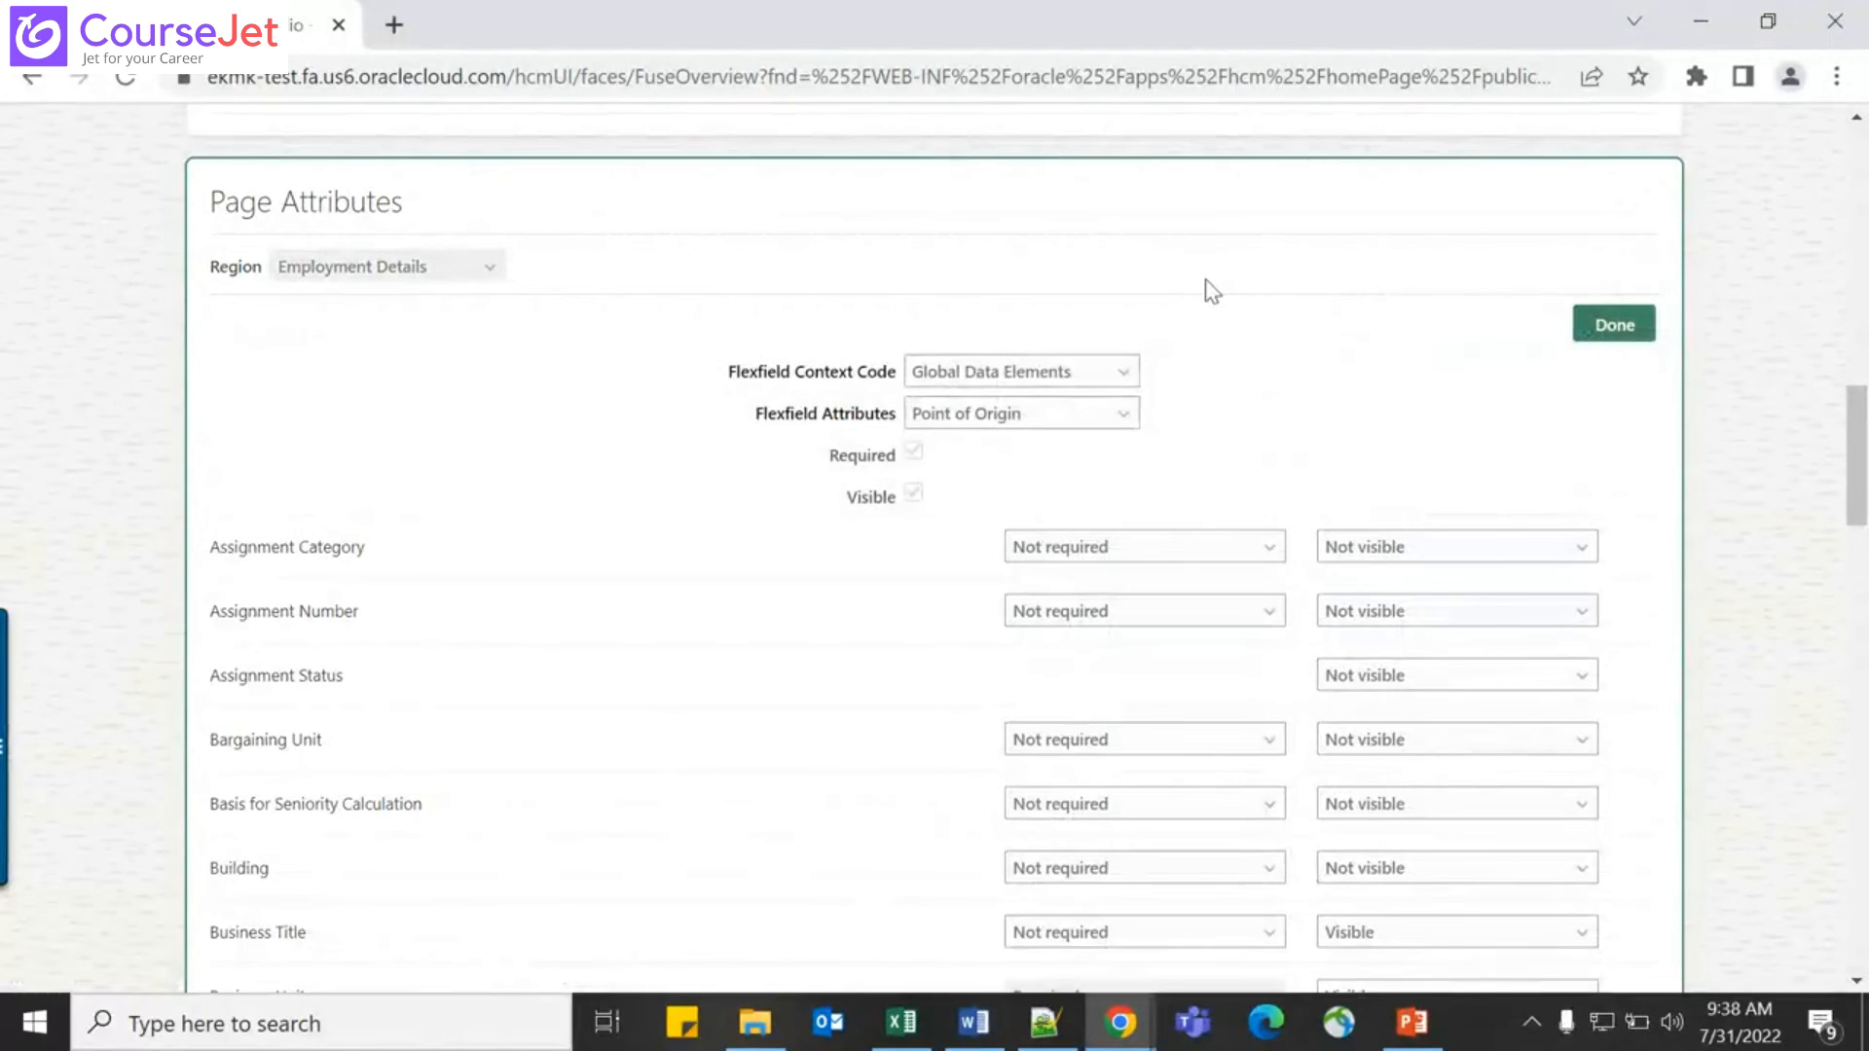
pyautogui.click(1086, 425)
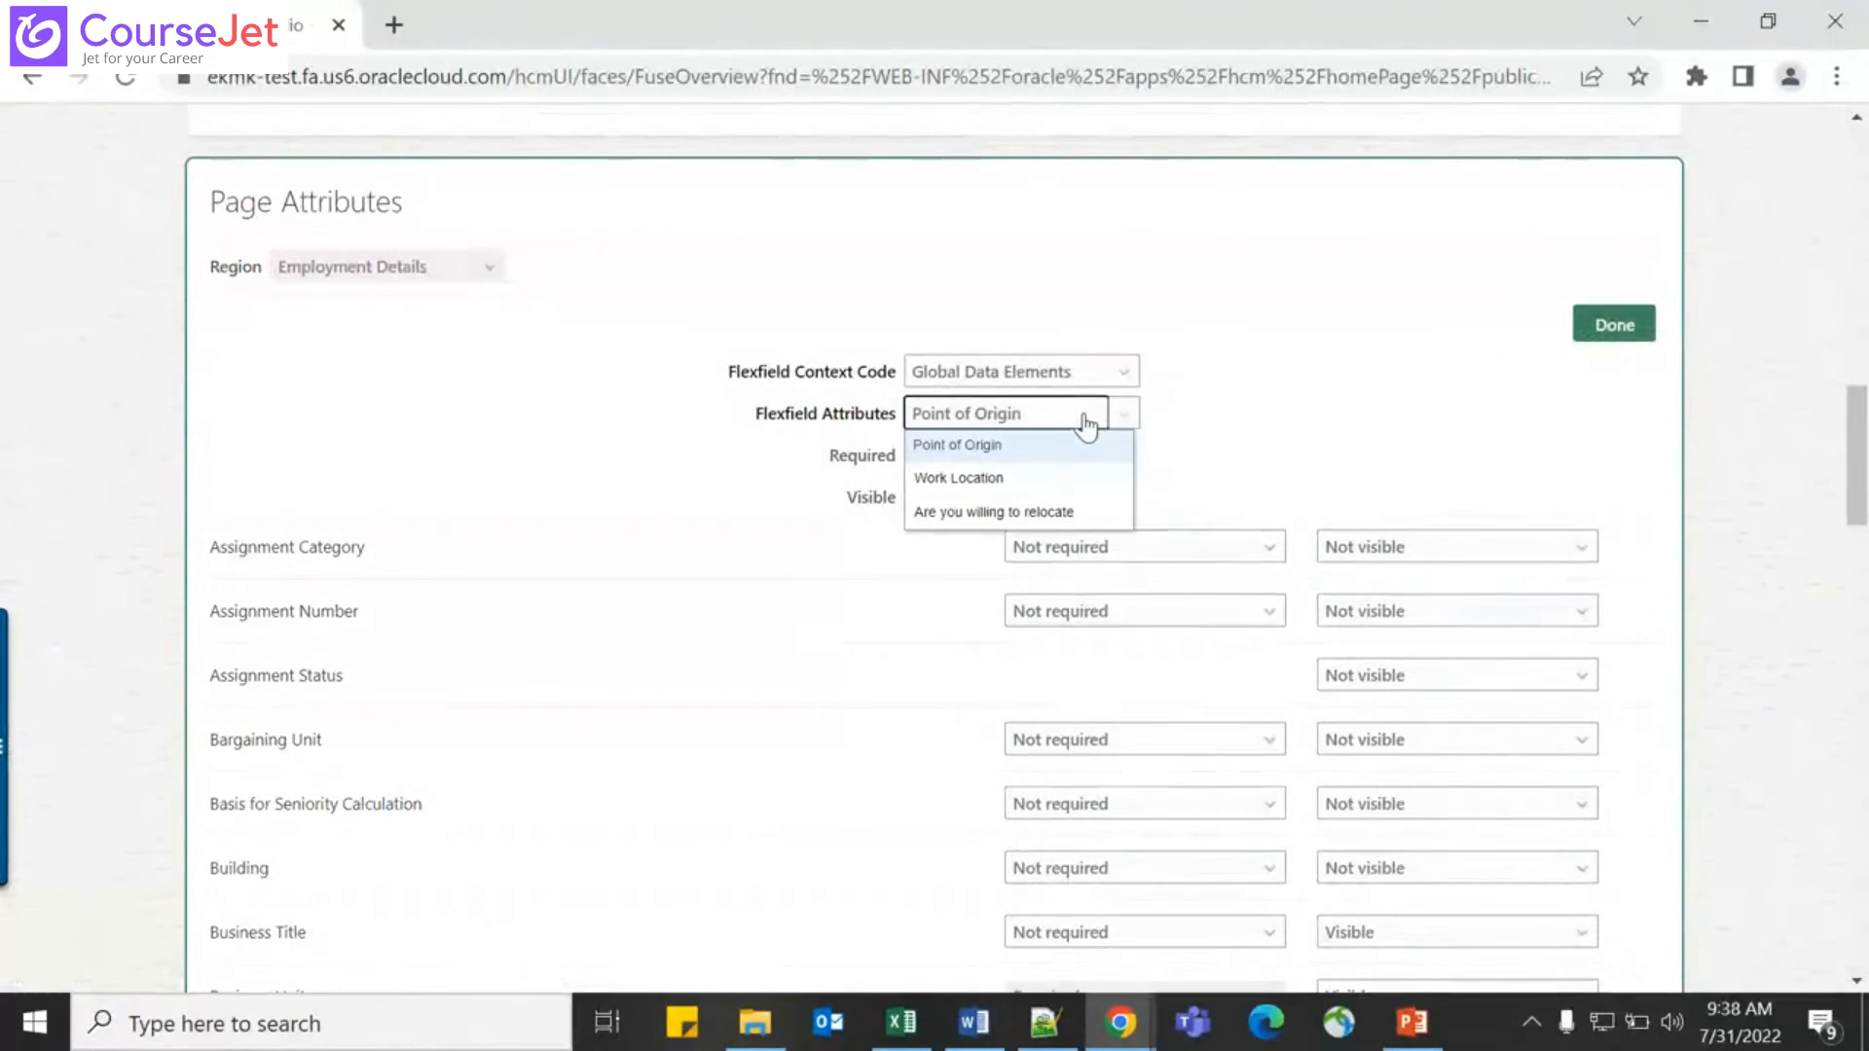
pyautogui.click(1609, 331)
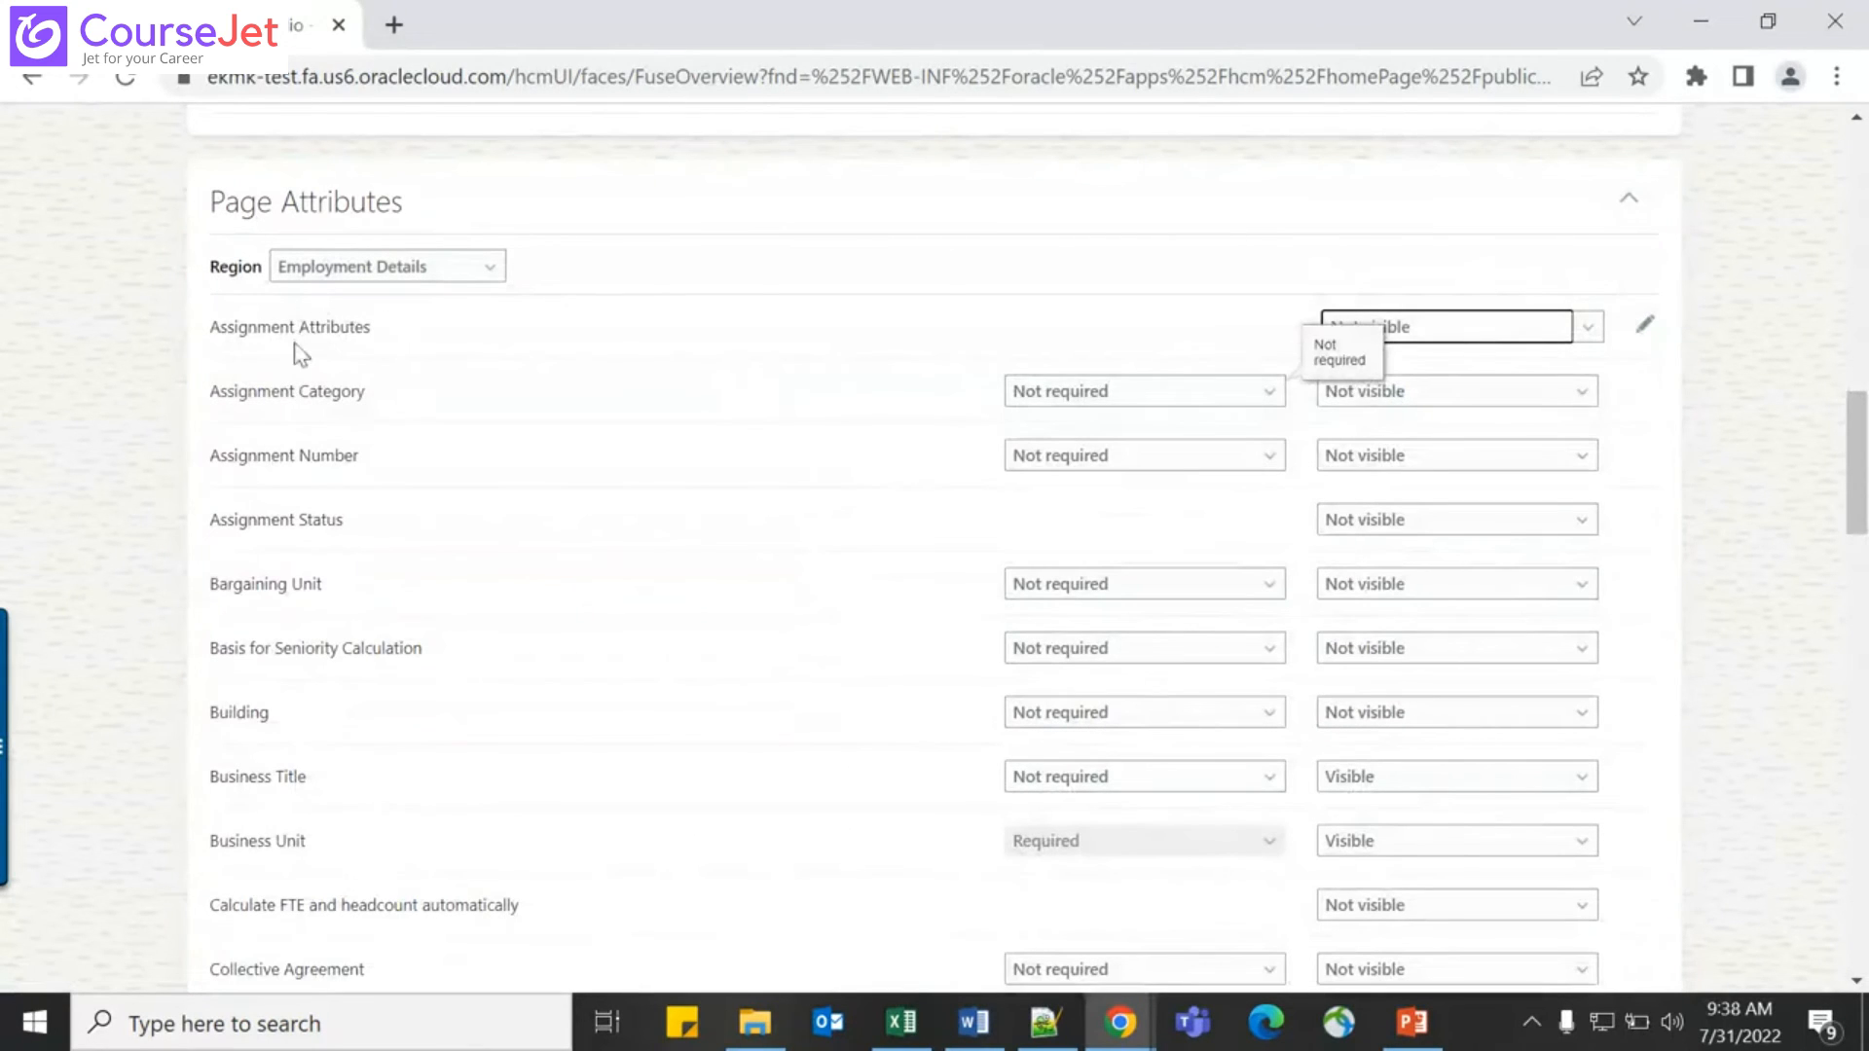
pyautogui.click(1644, 327)
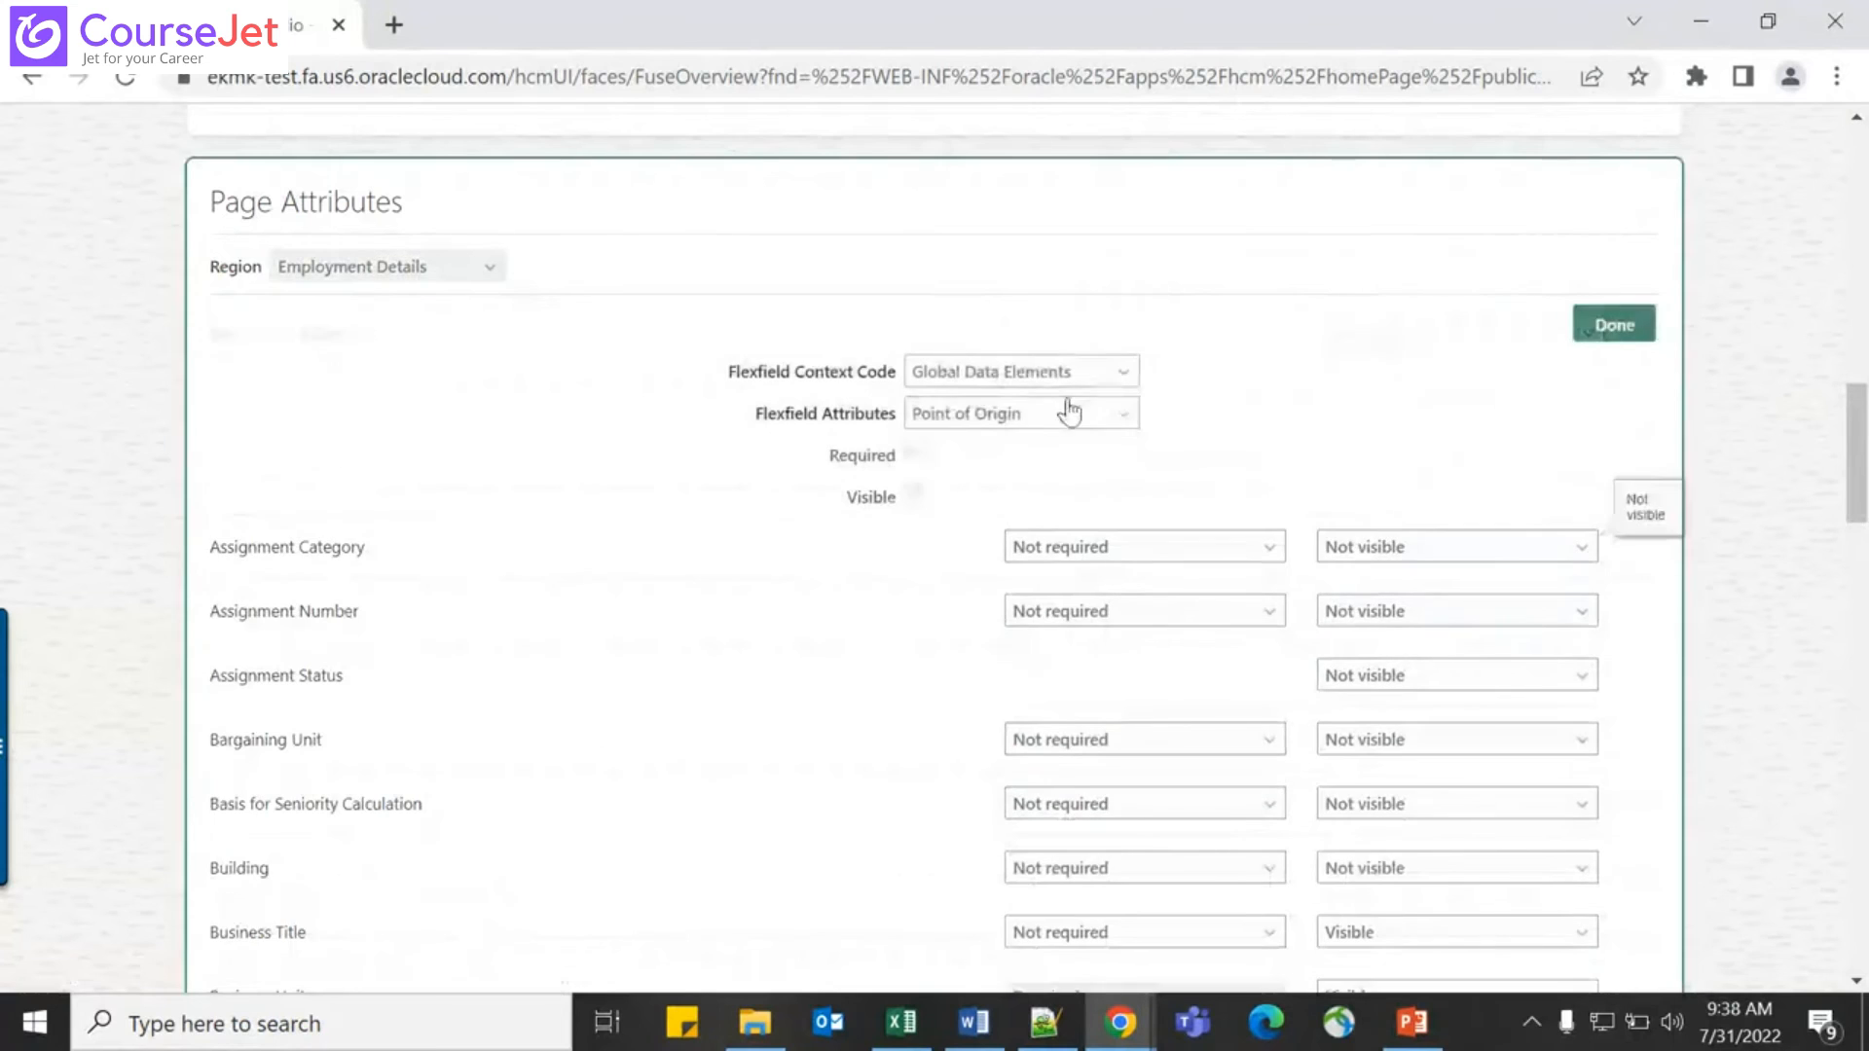
pyautogui.click(1002, 417)
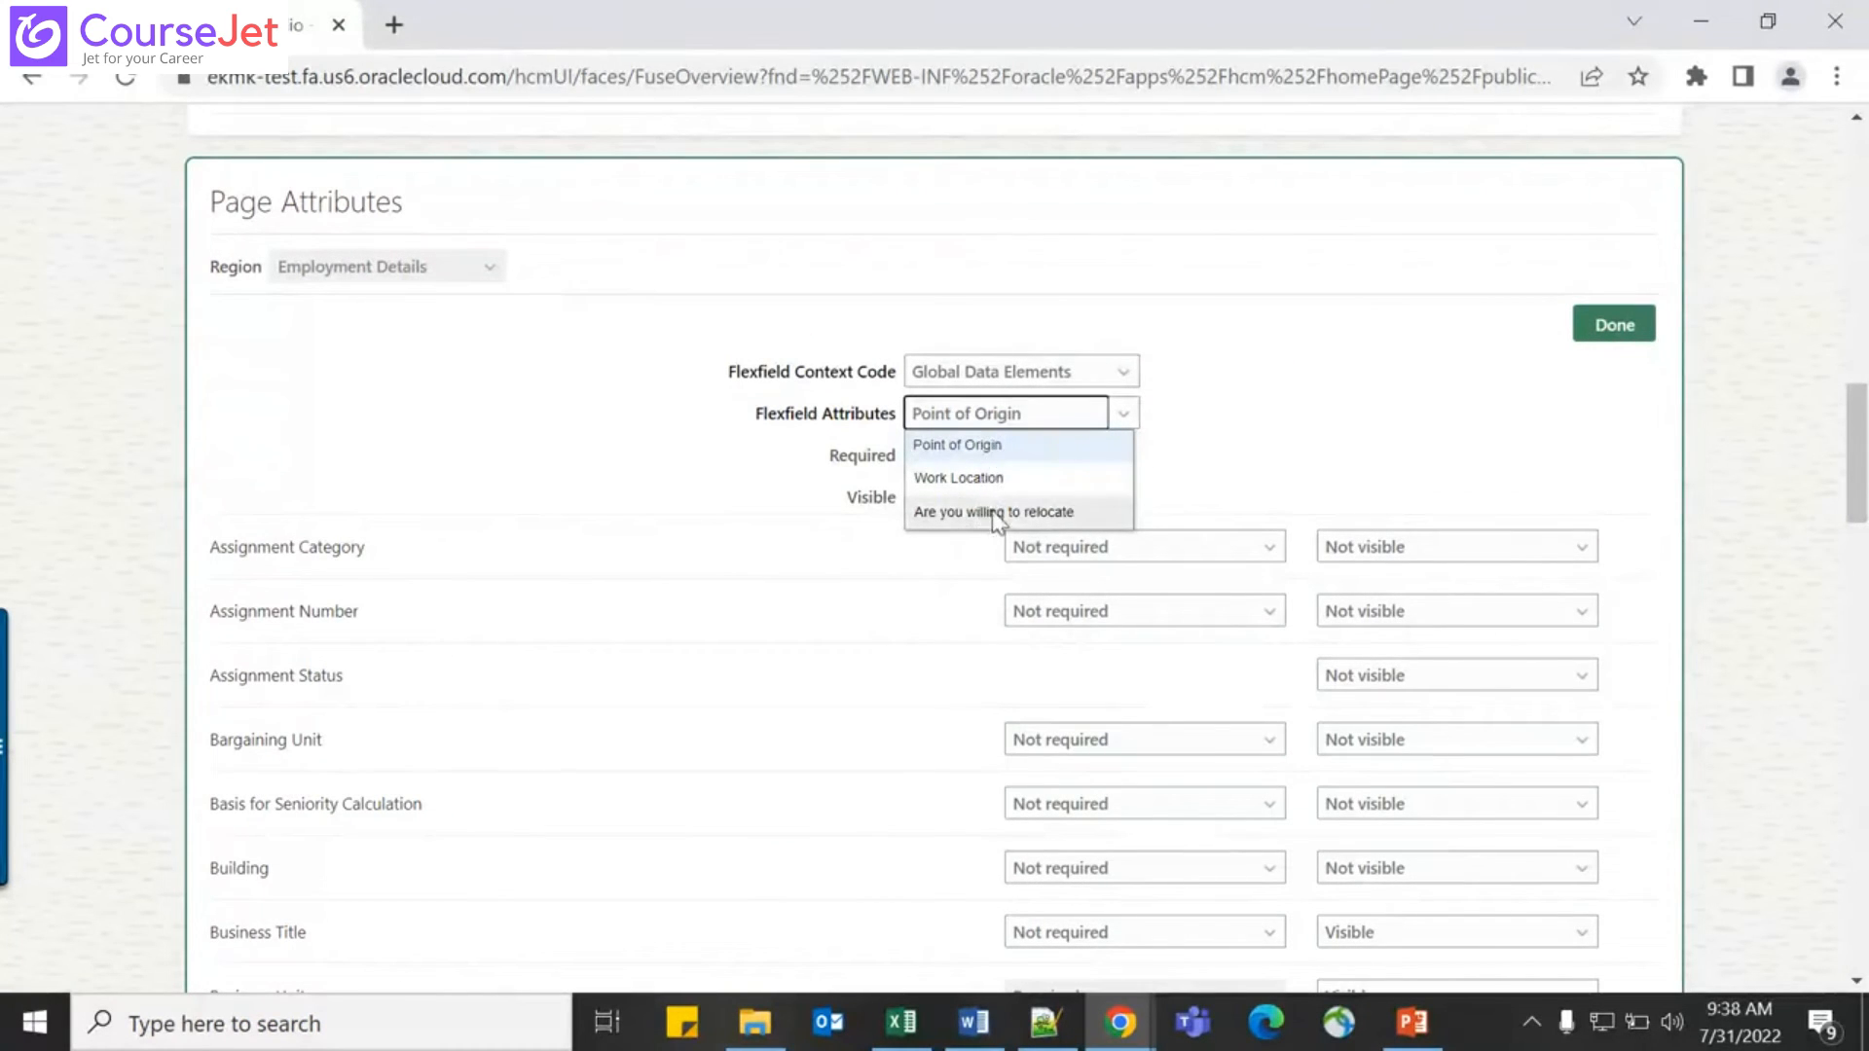
pyautogui.click(1441, 424)
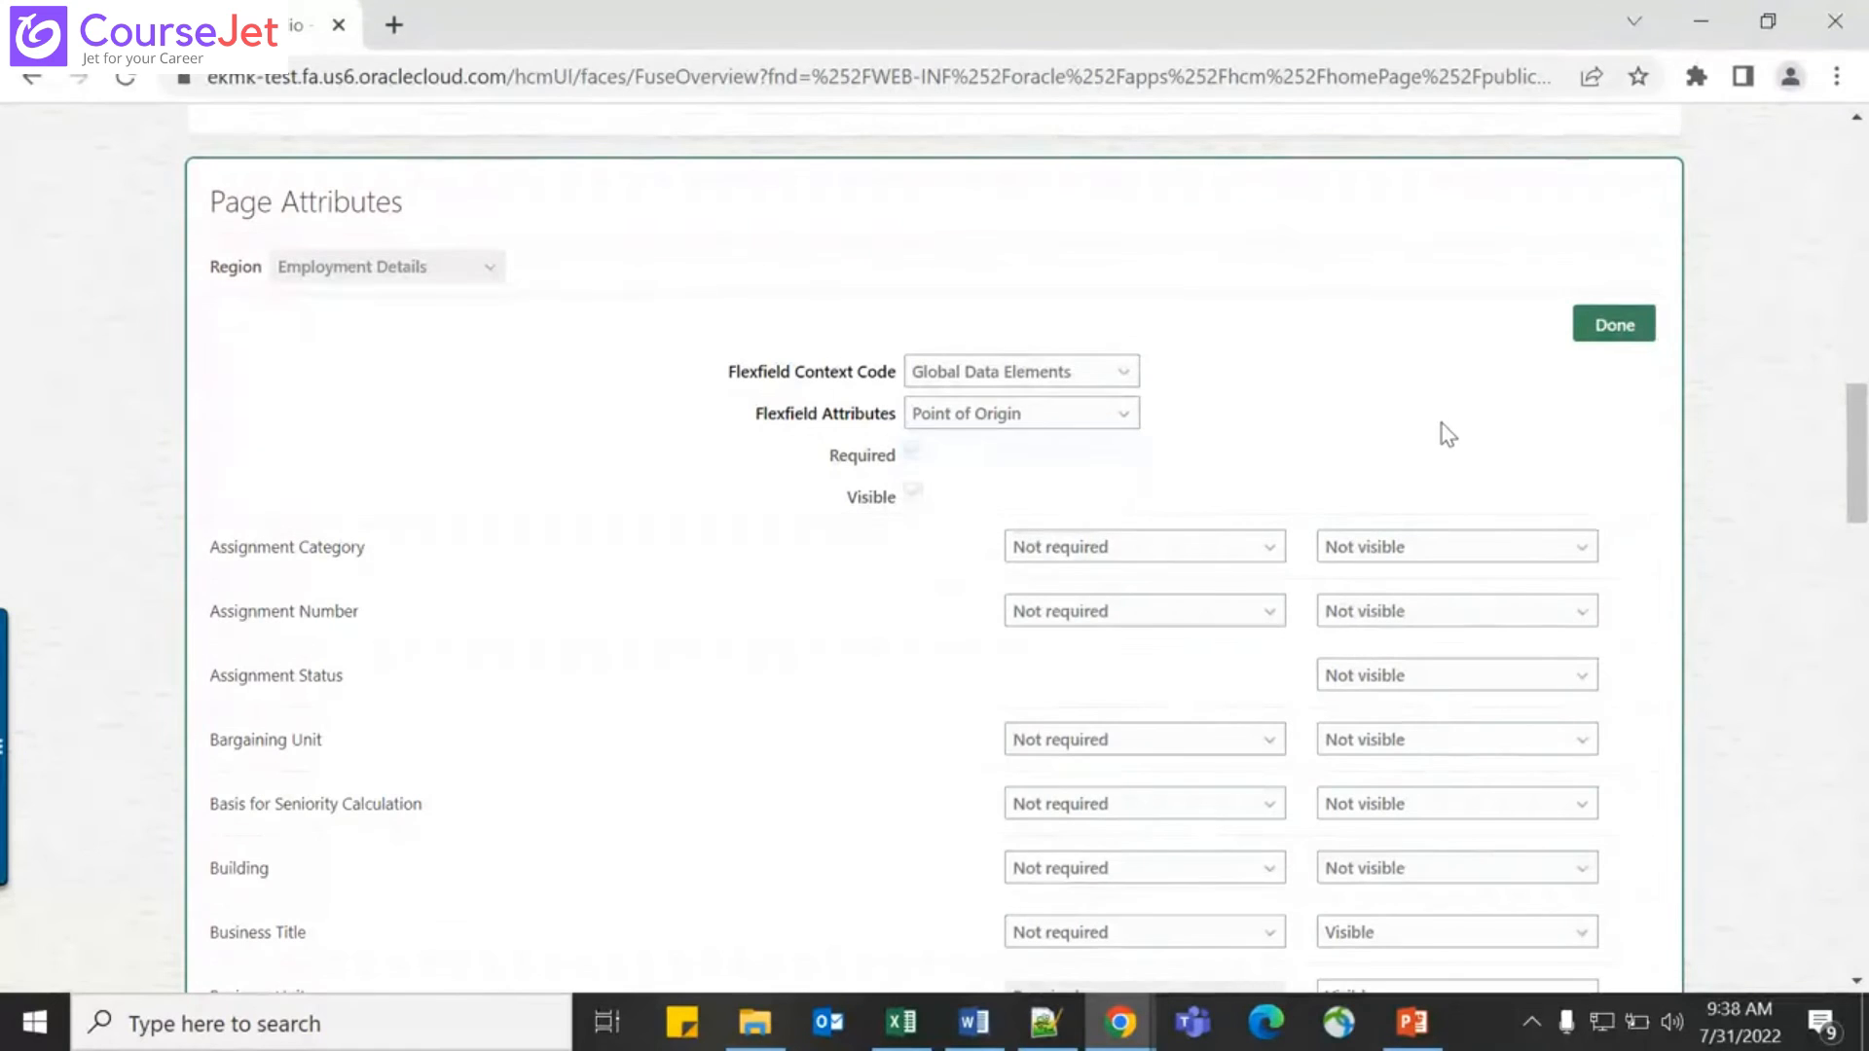
pyautogui.click(1611, 324)
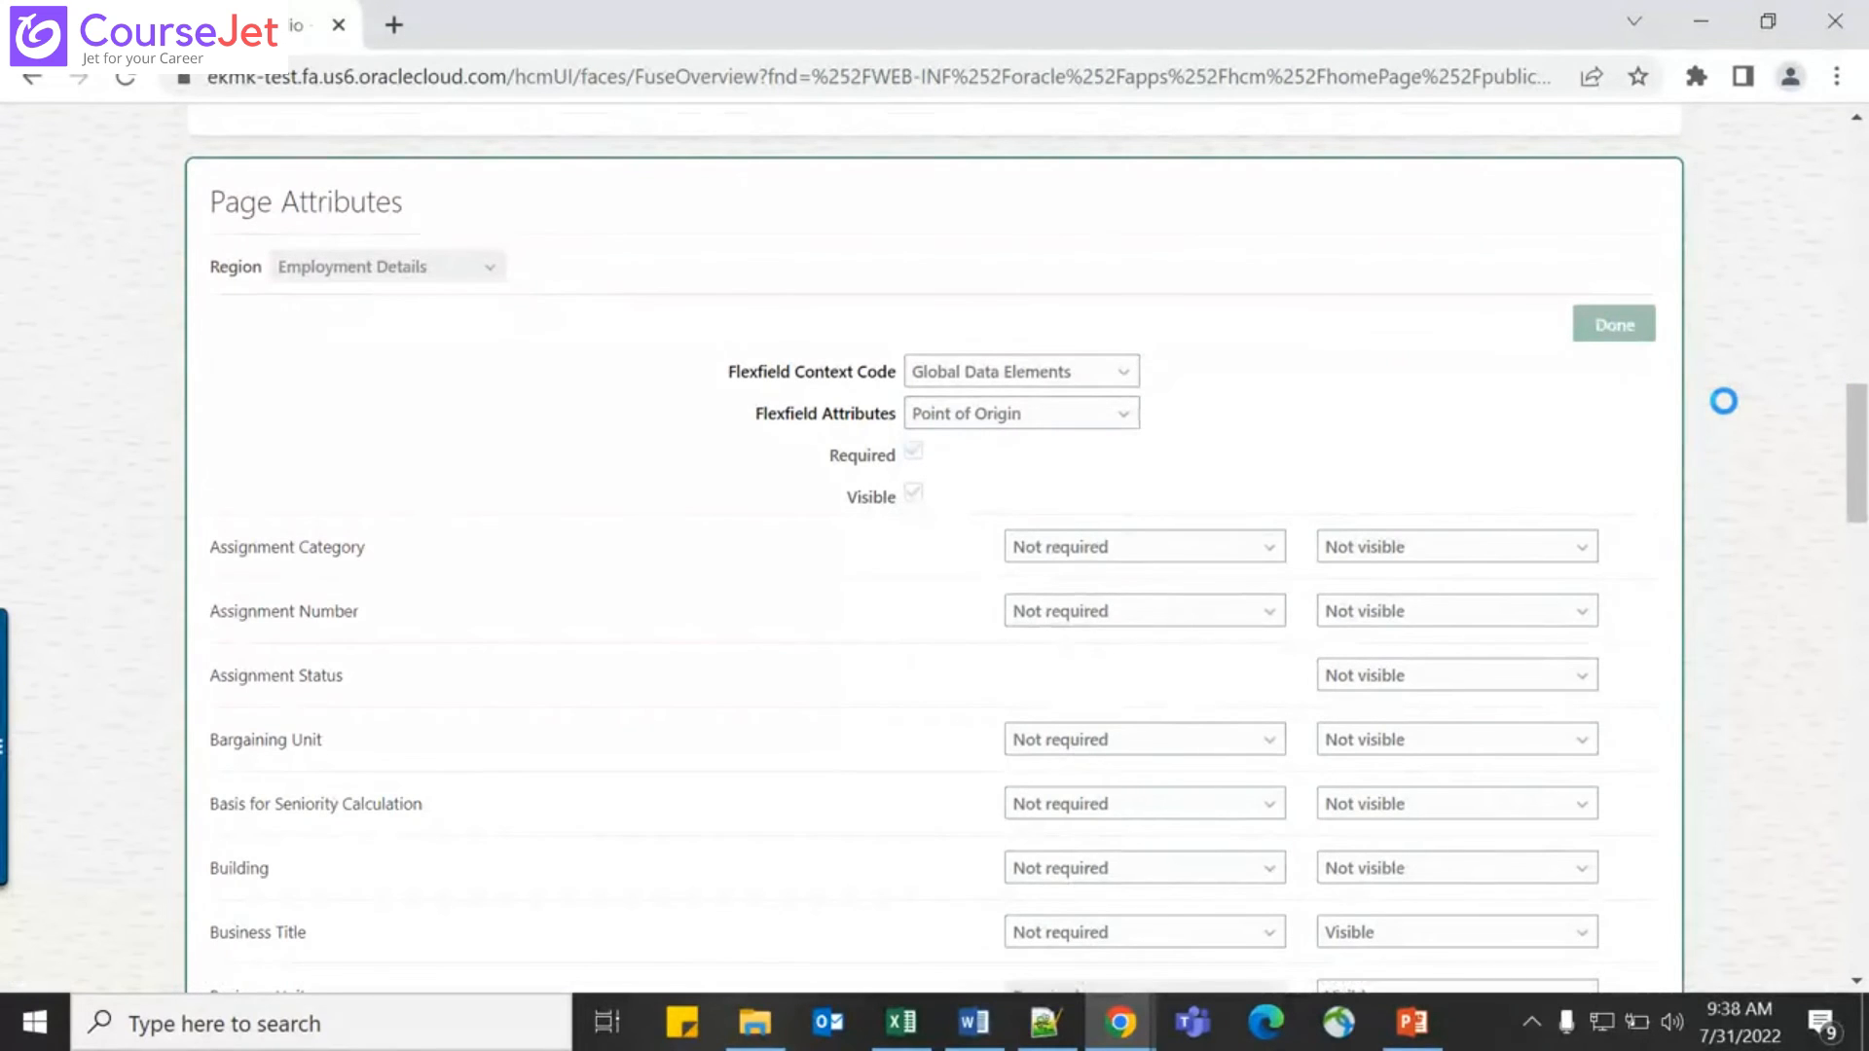
# Step: Cancel the new rule, switch to the PowerPoint presentation and advance to the slide on making the job offer letter visible in Documents of Record
pyautogui.scroll(11, 1727, 412)
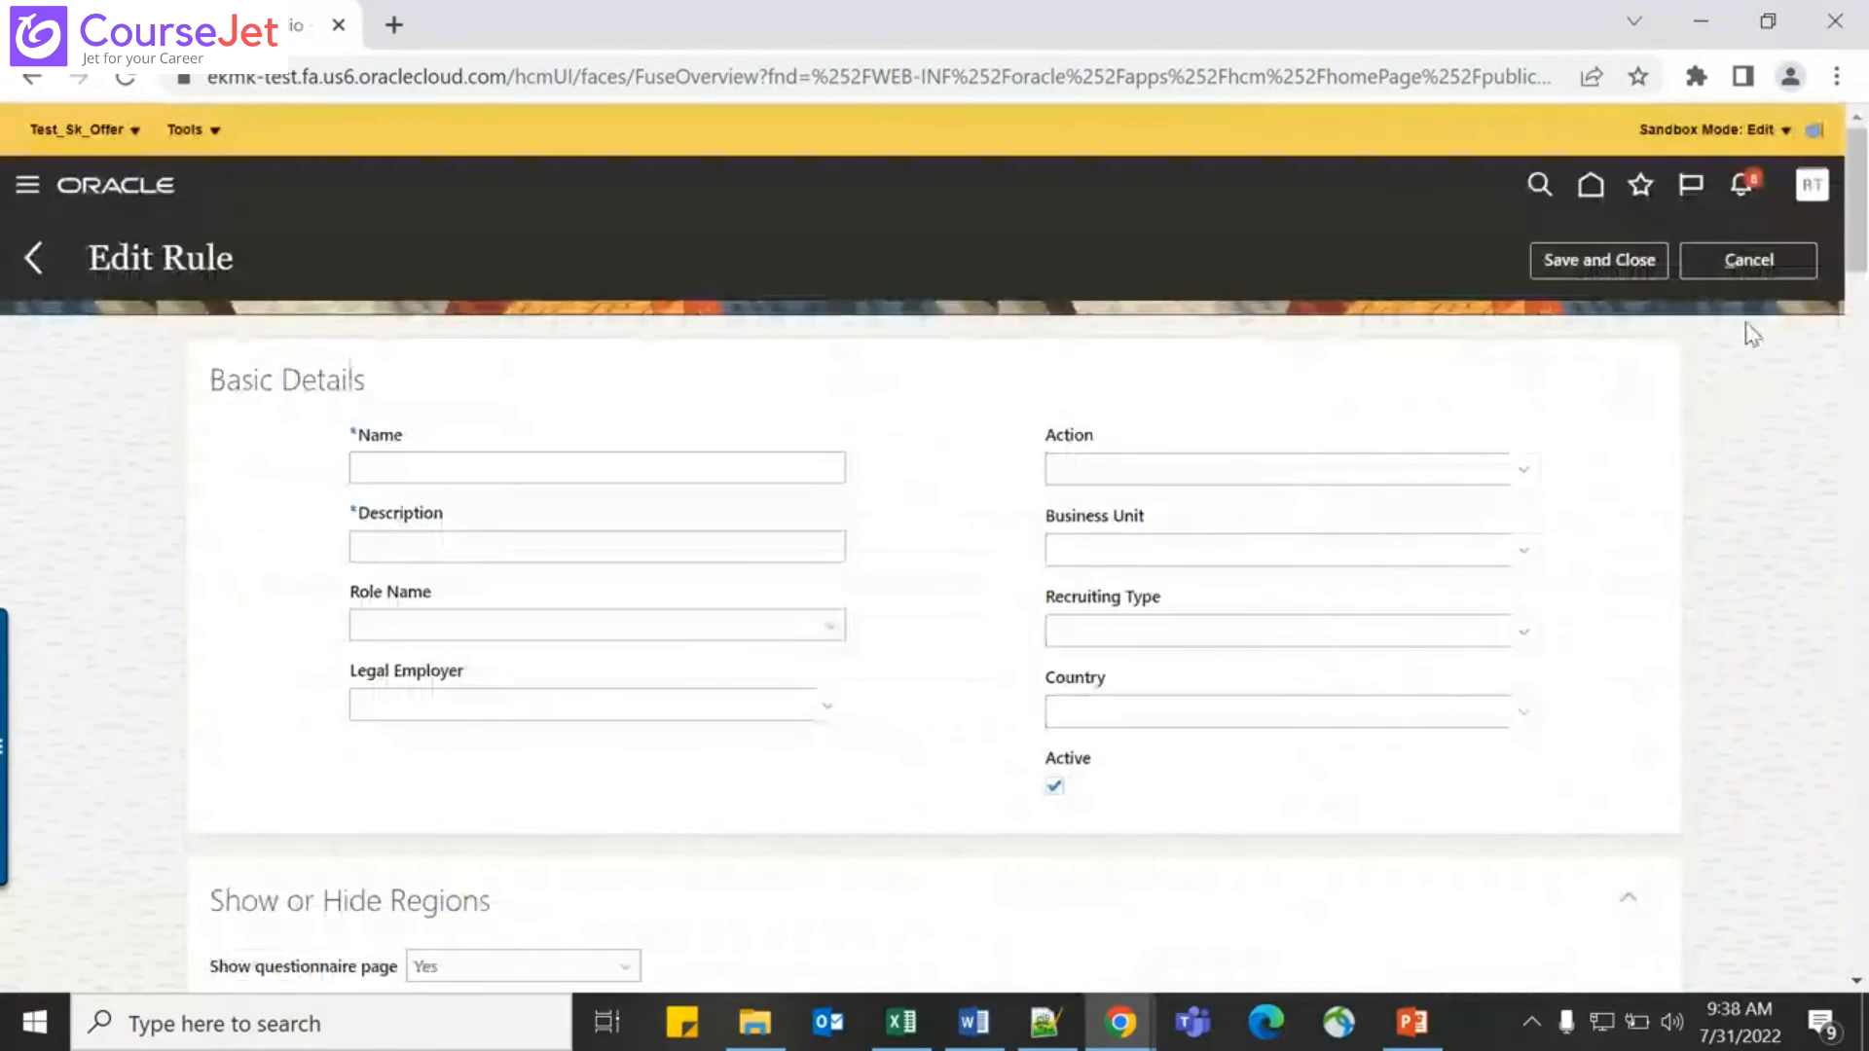
pyautogui.click(1749, 276)
pyautogui.hotkey('alt', 'Tab')
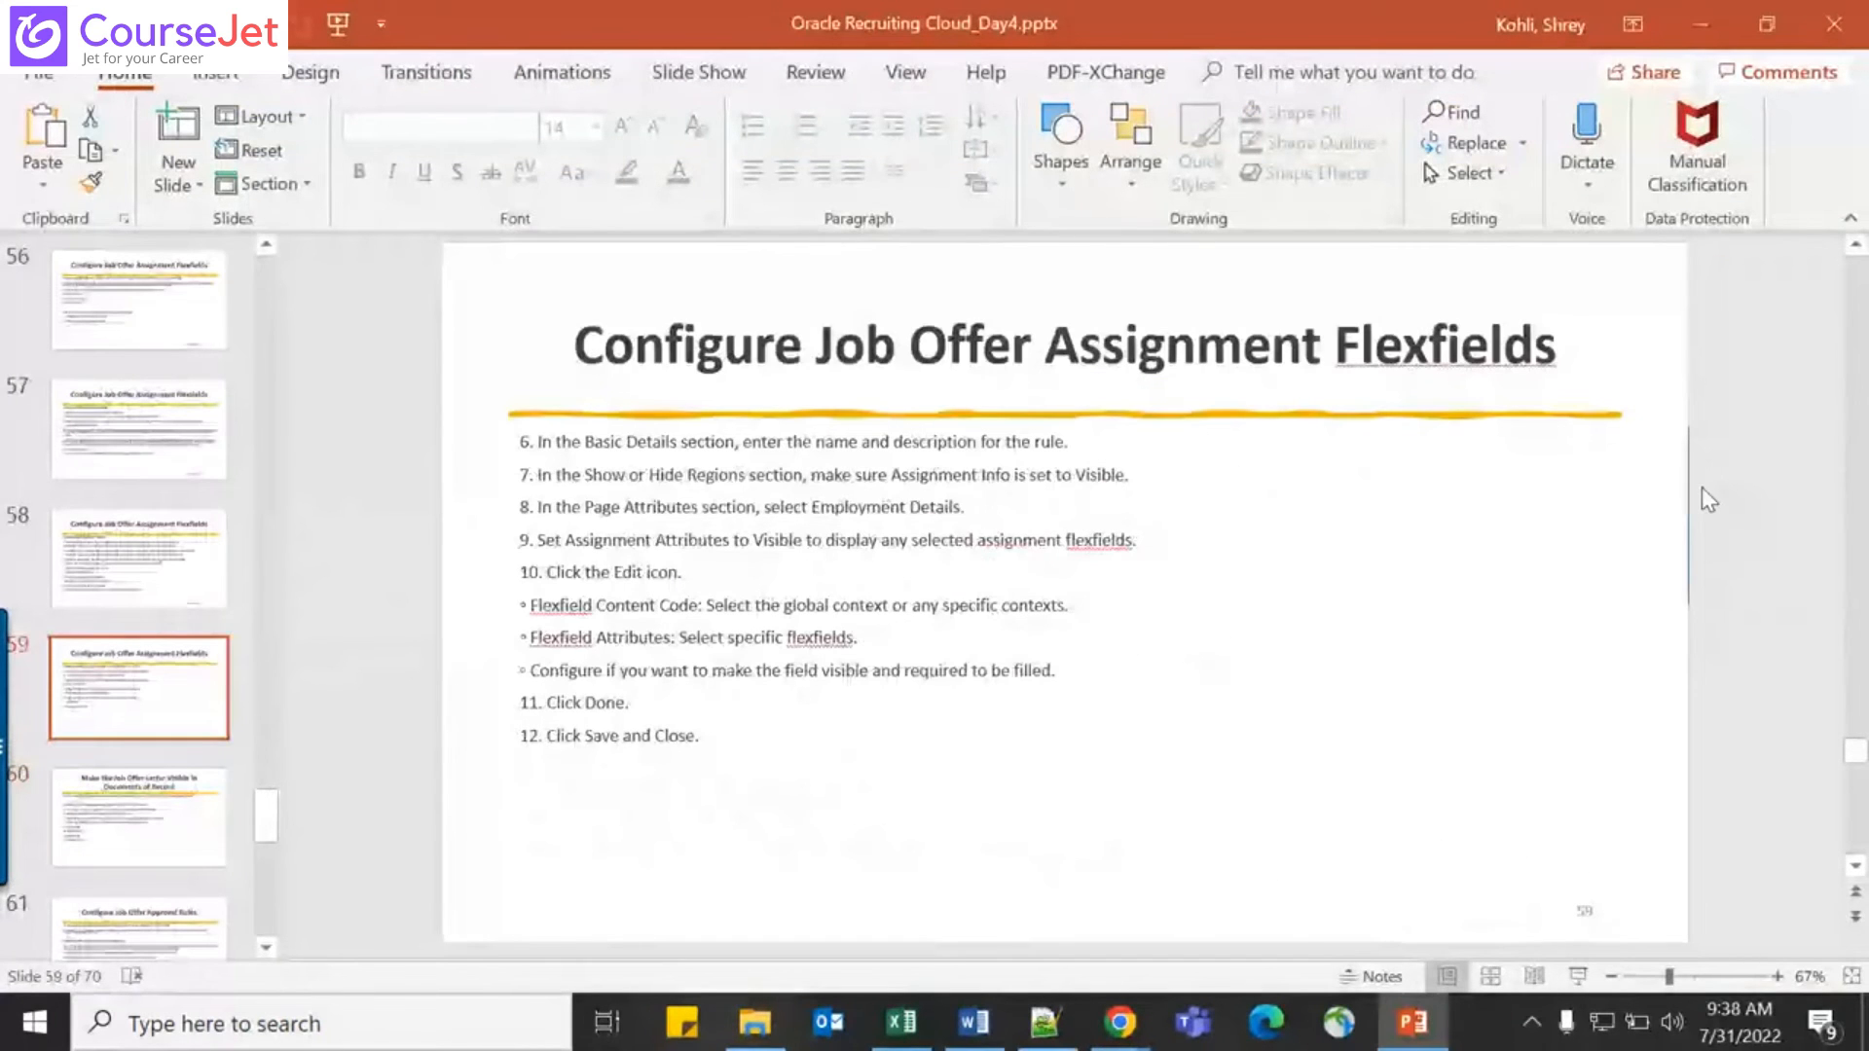
pyautogui.scroll(-1, 1702, 490)
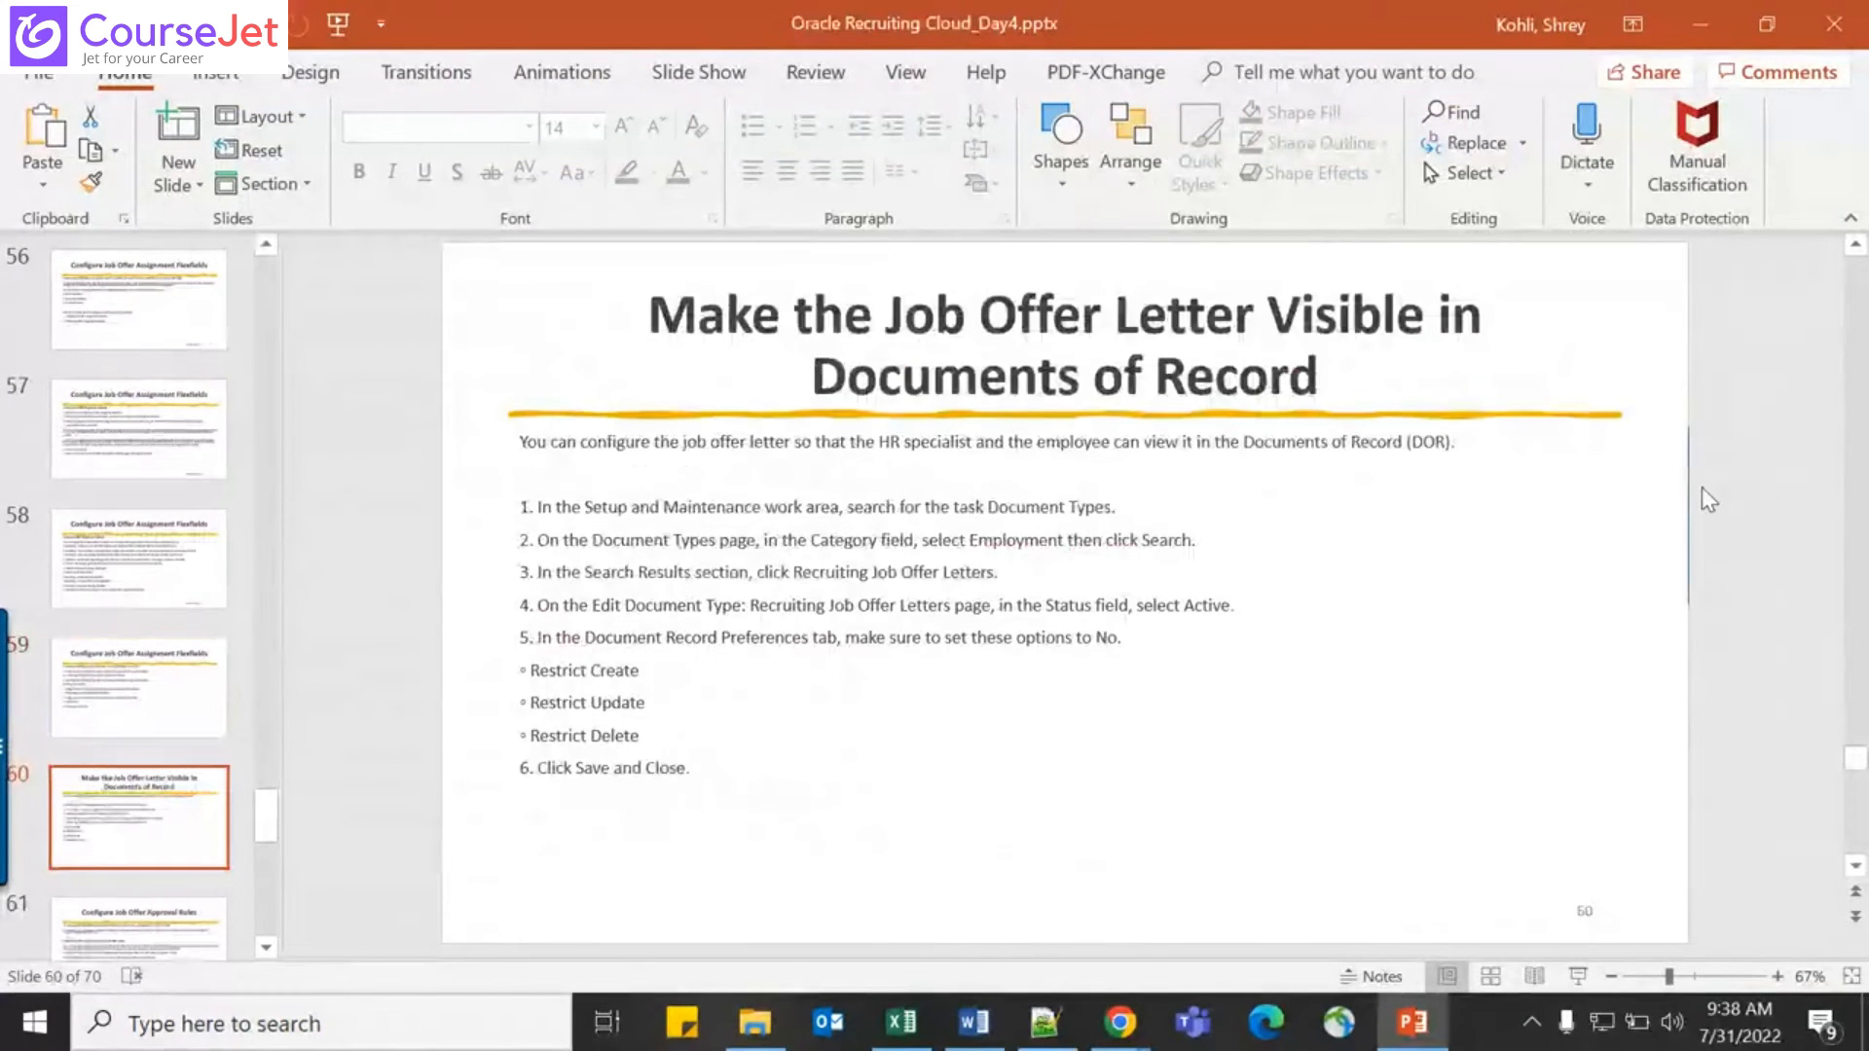
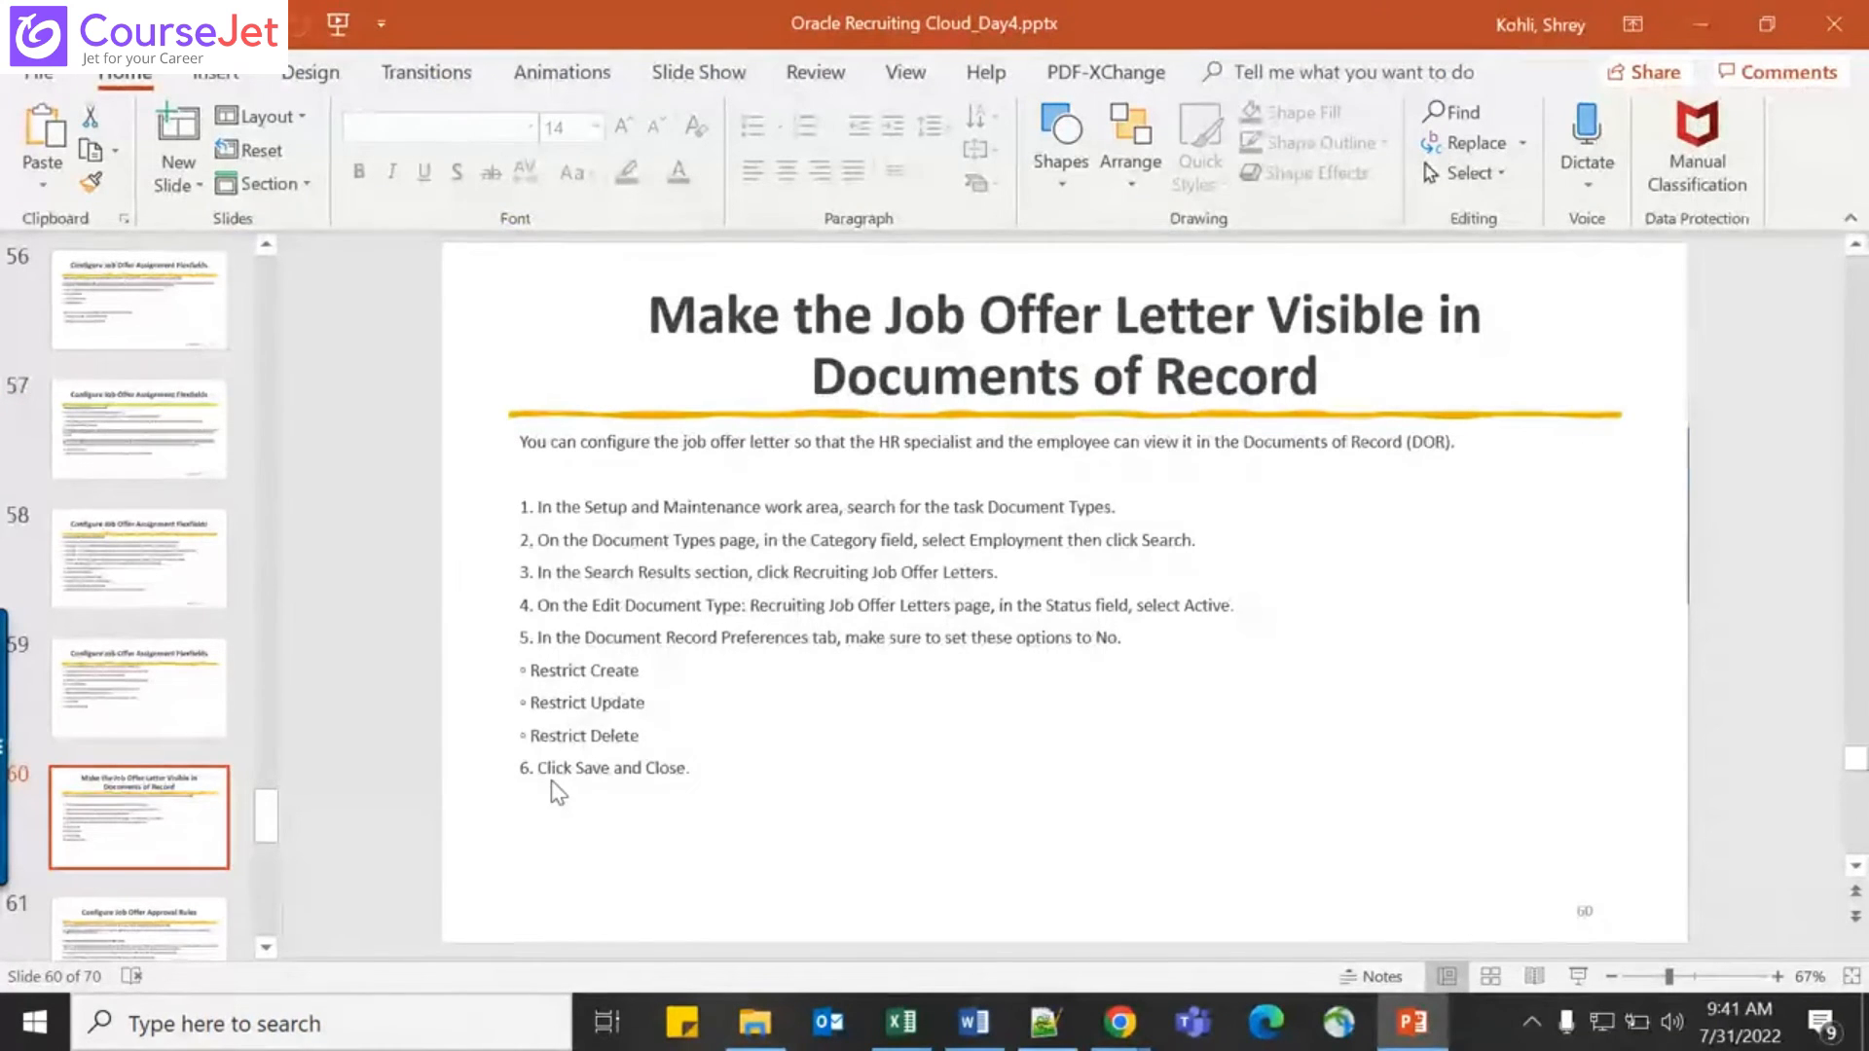
# Step: Switch to the Oracle page in Chrome and search the document types with the category Employment
pyautogui.hotkey('alt', 'Tab')
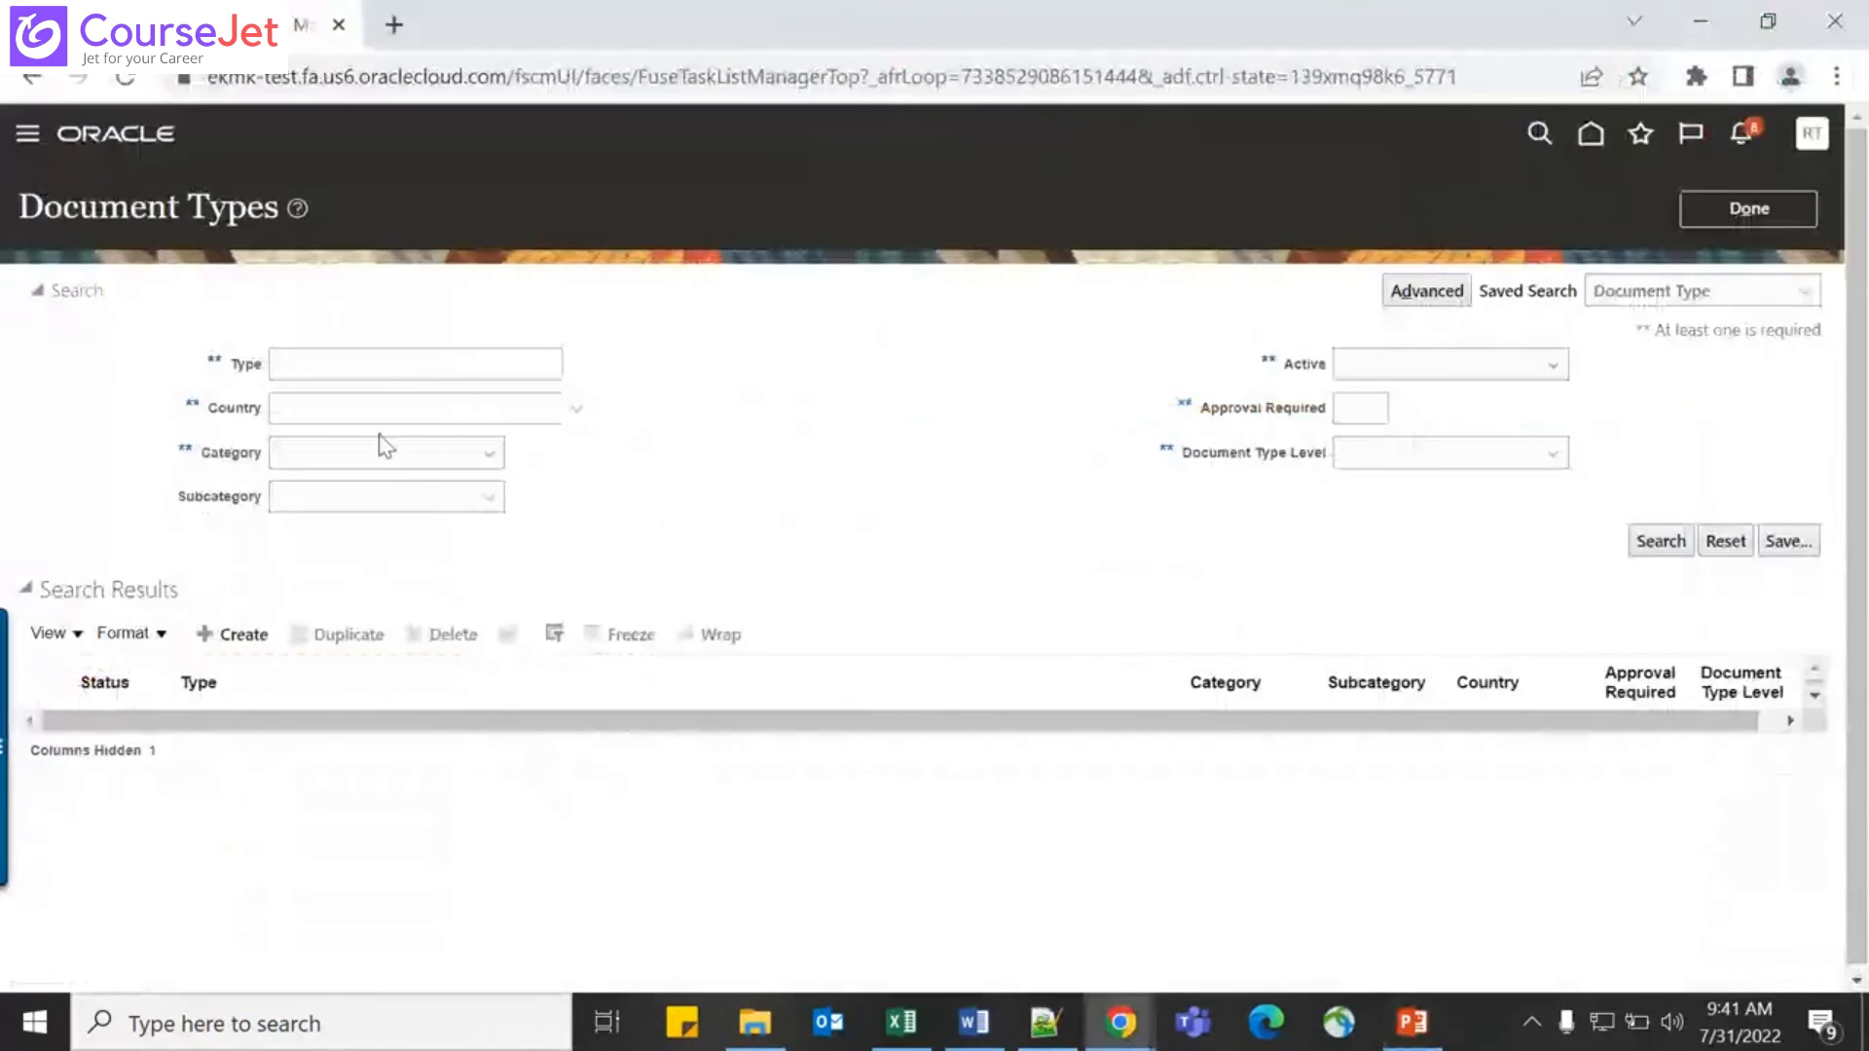
pyautogui.click(402, 458)
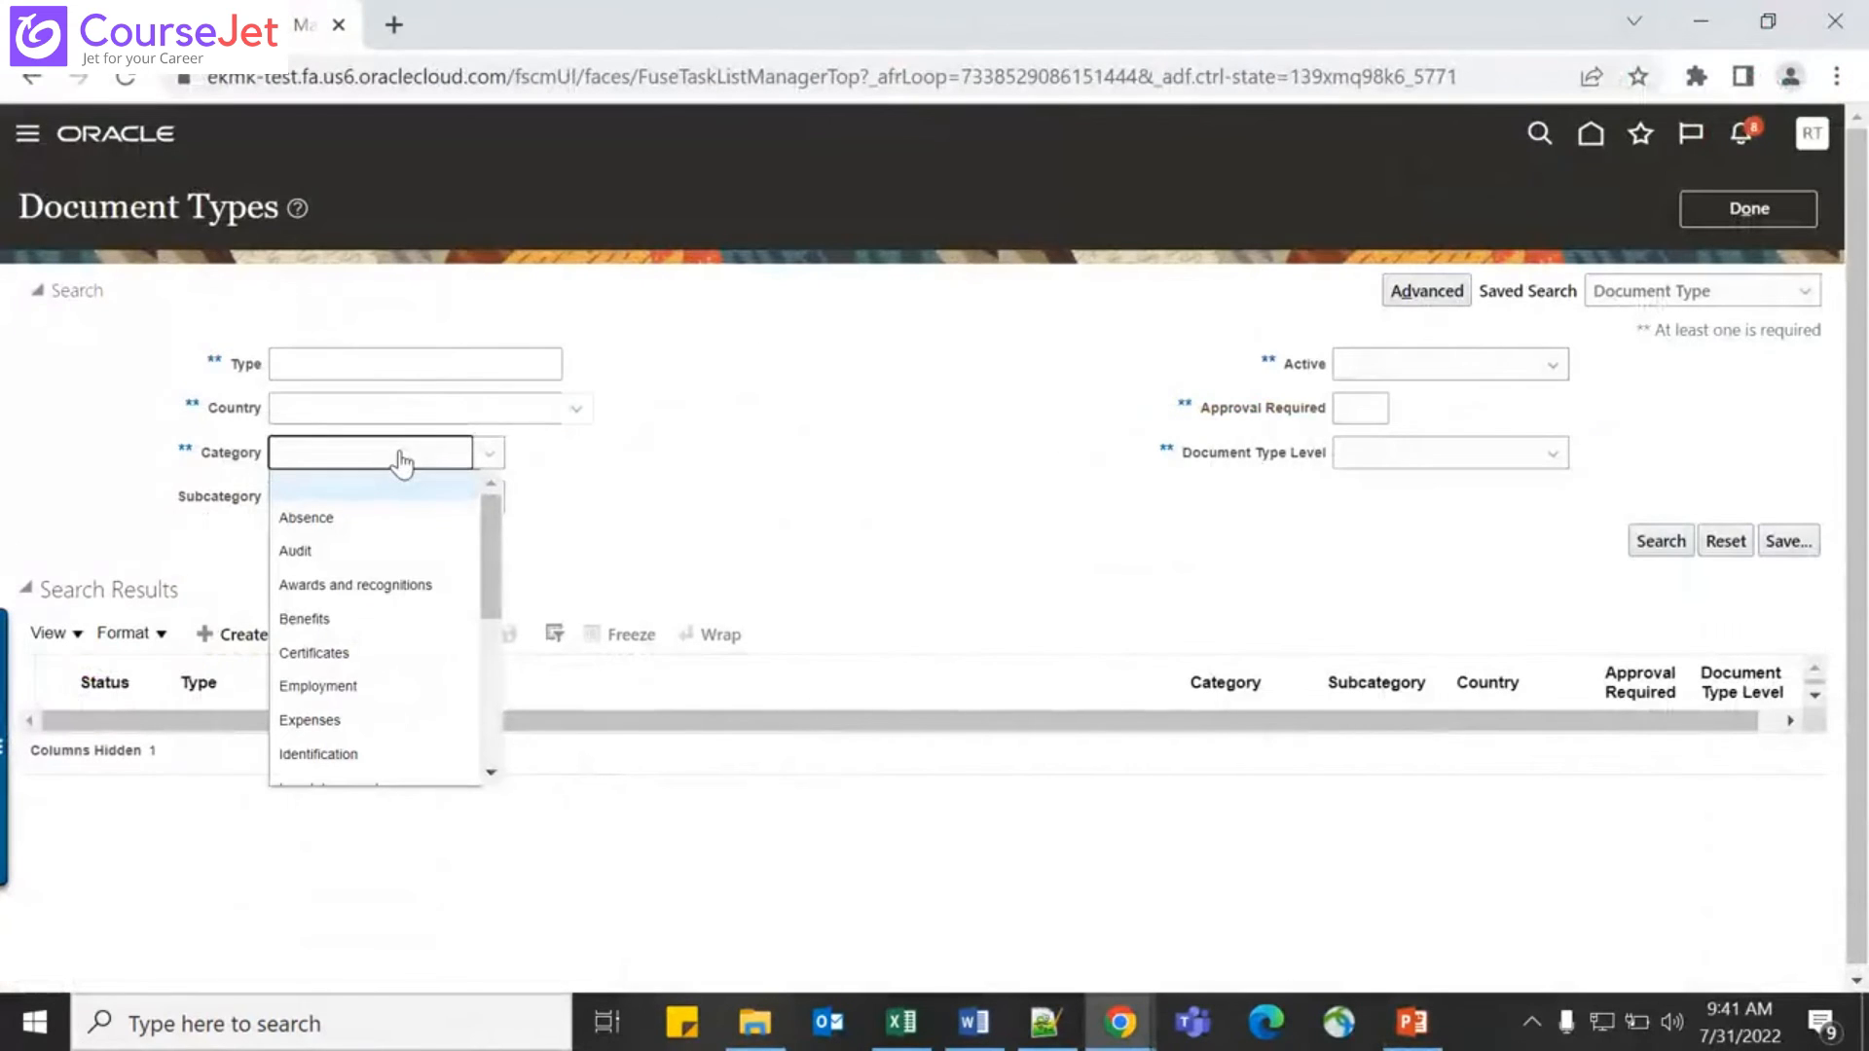
pyautogui.click(318, 686)
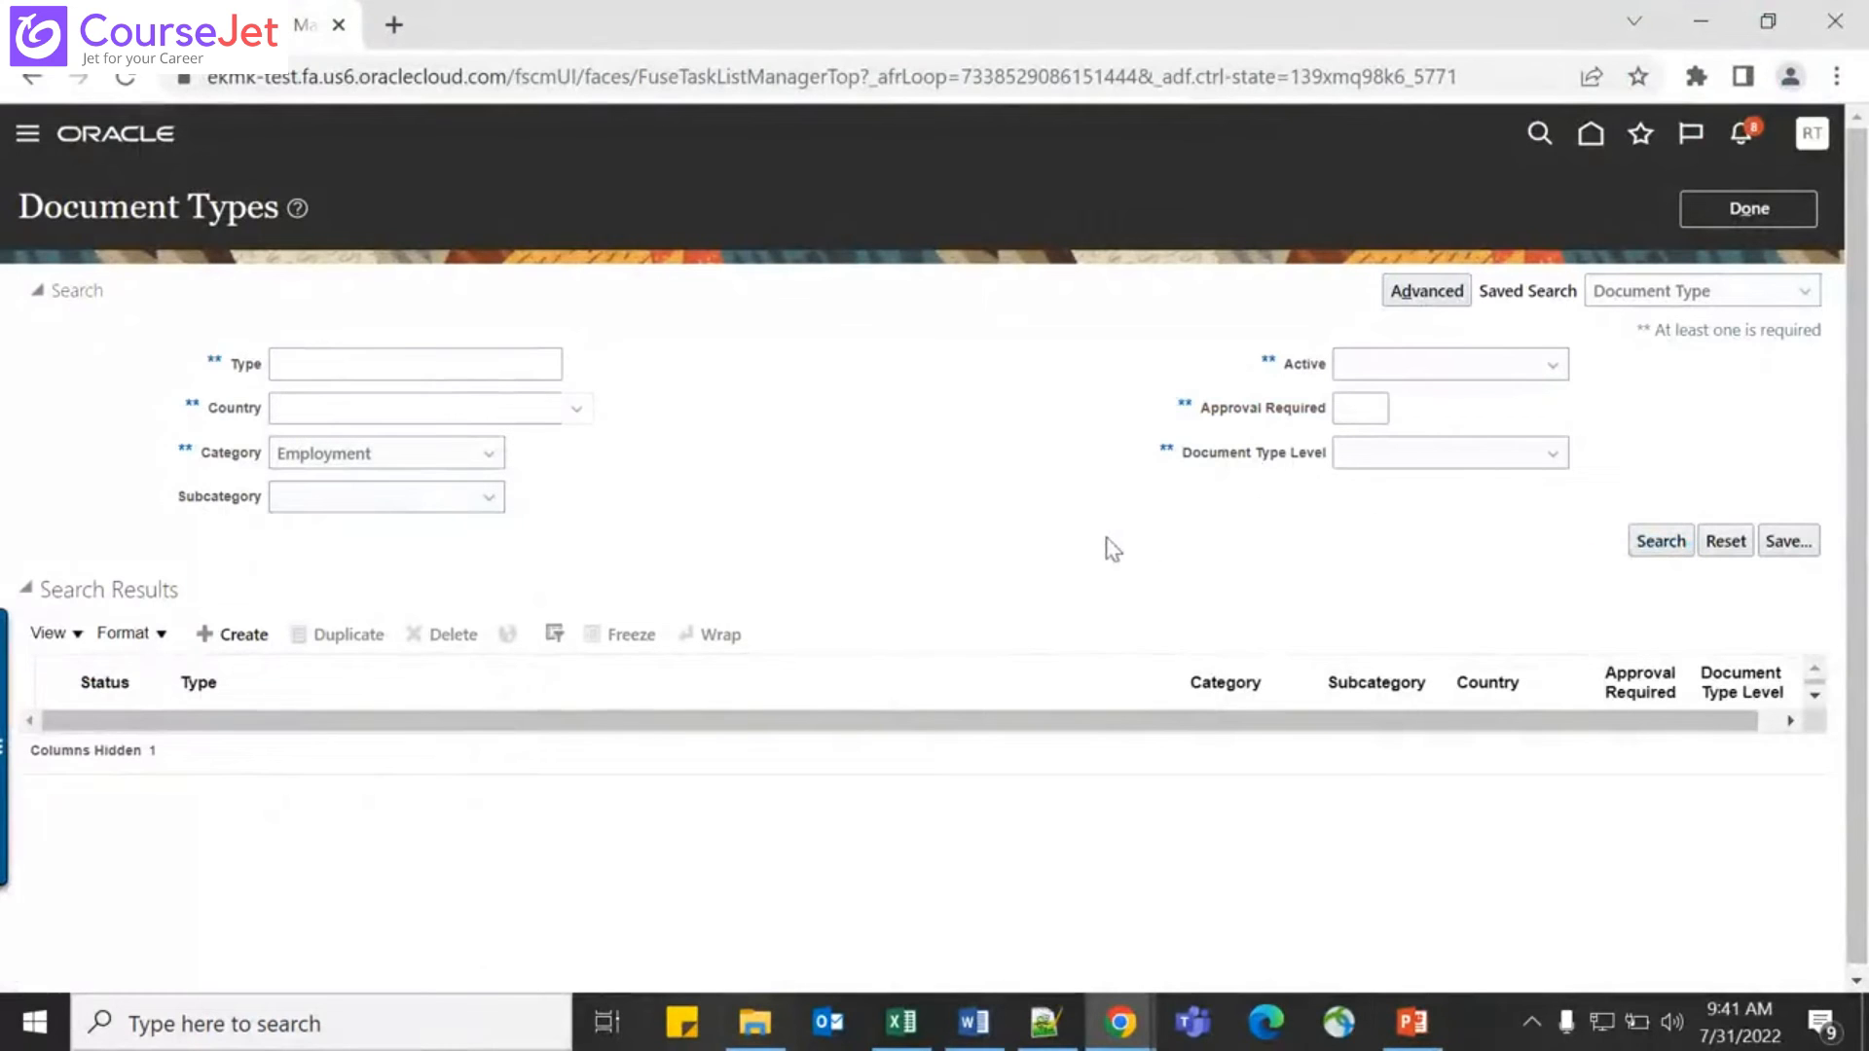
pyautogui.click(1657, 545)
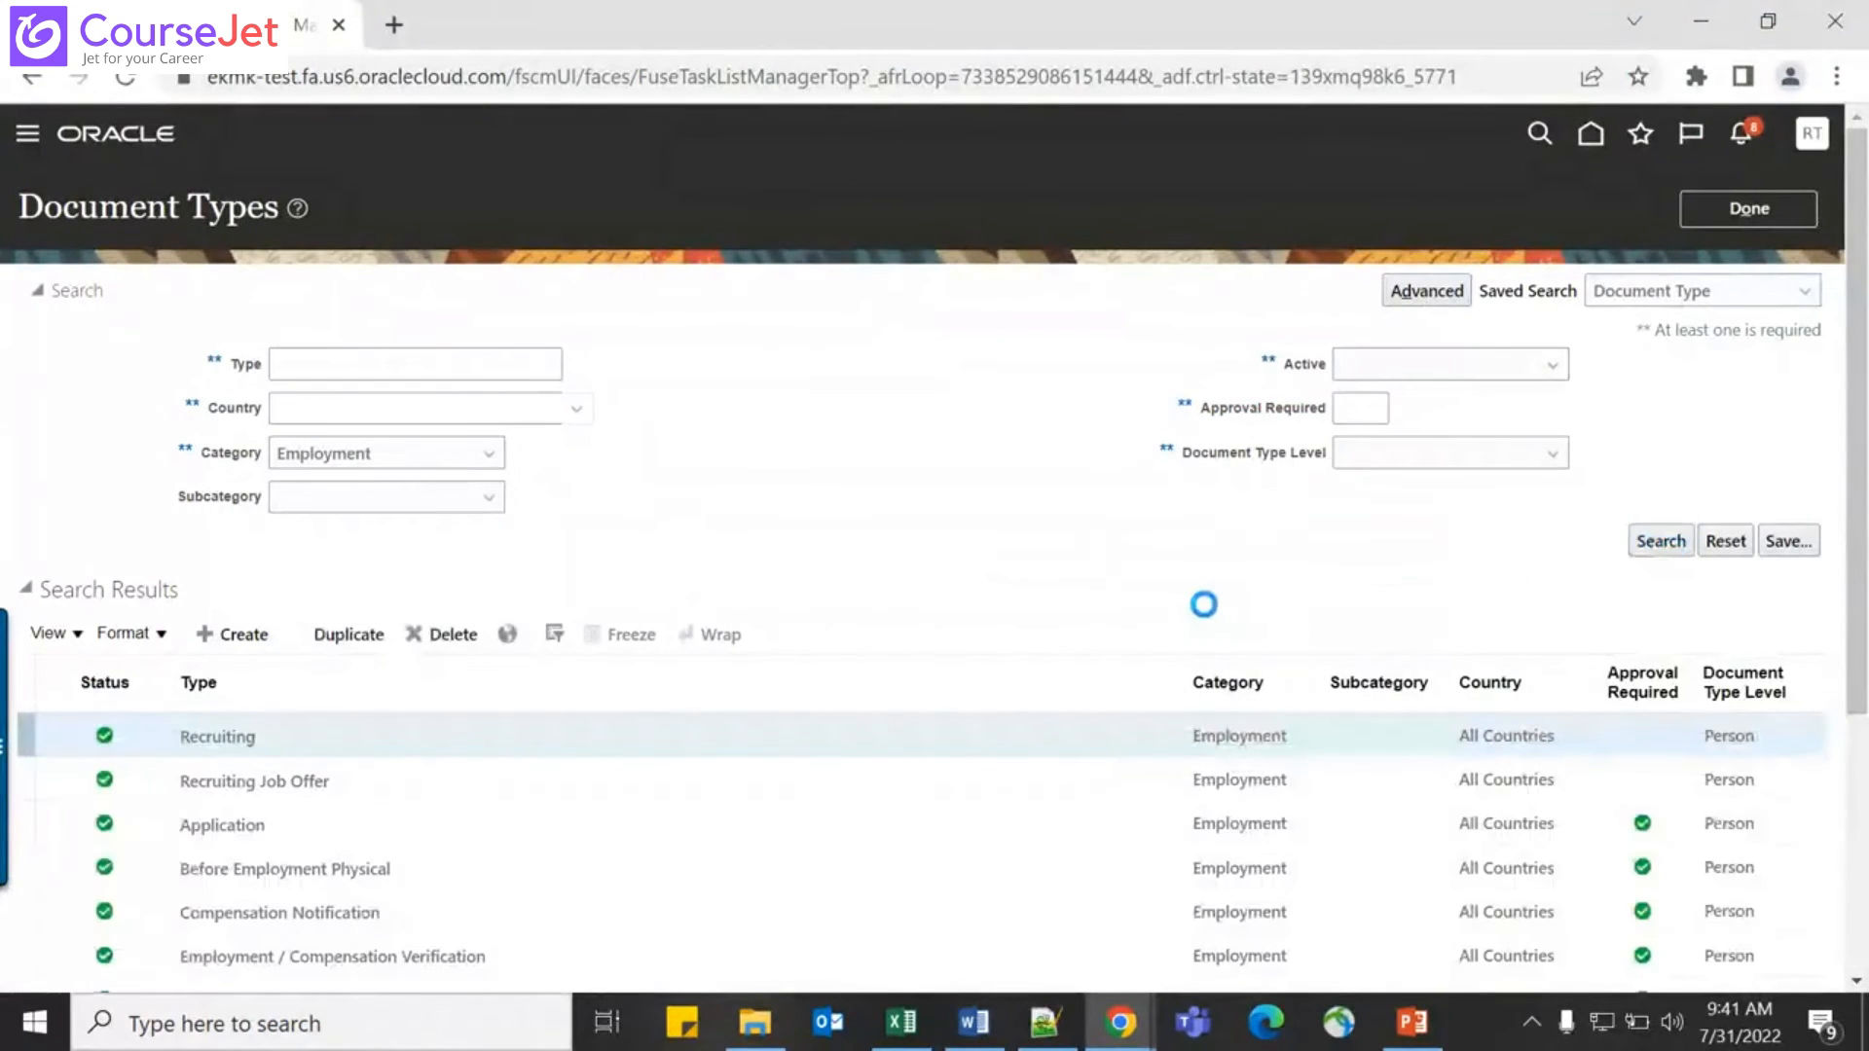
# Step: Open the Recruiting Job Offer document type from the search results for editing
pyautogui.scroll(-1, 894, 582)
pyautogui.scroll(-3, 894, 581)
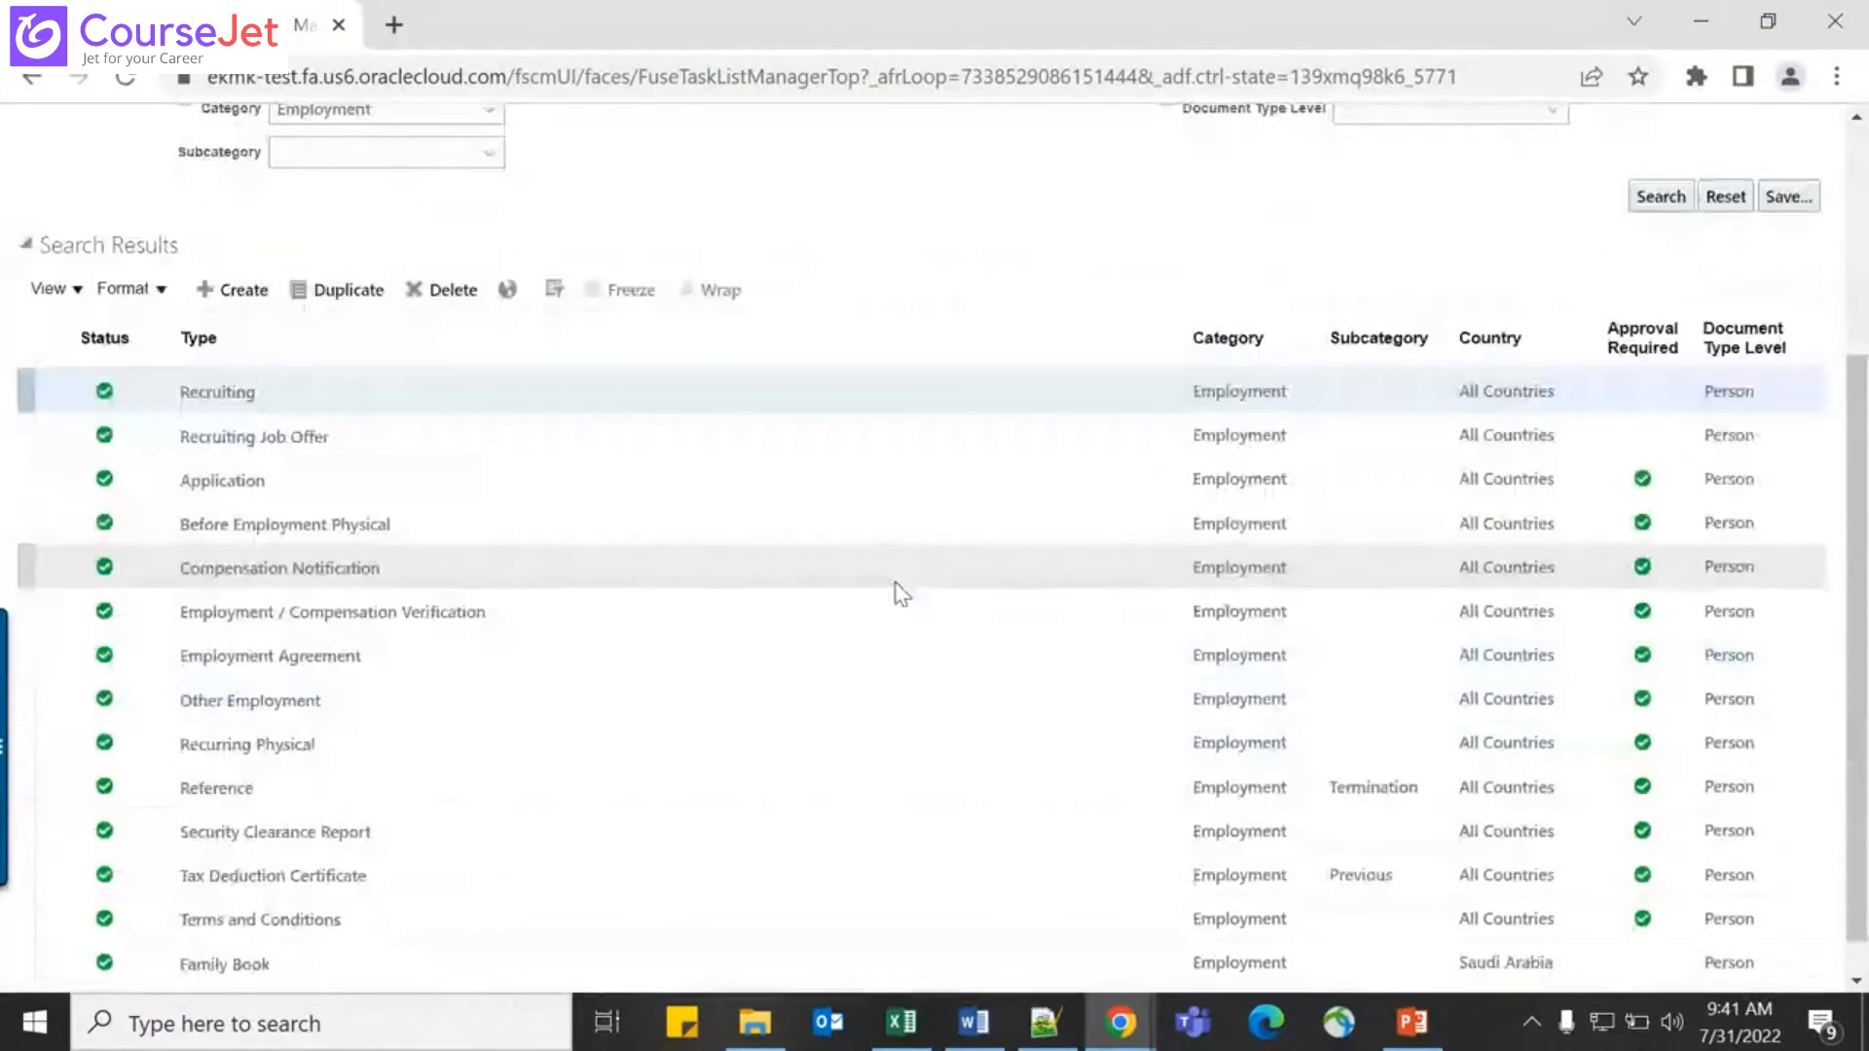
pyautogui.scroll(-1, 898, 593)
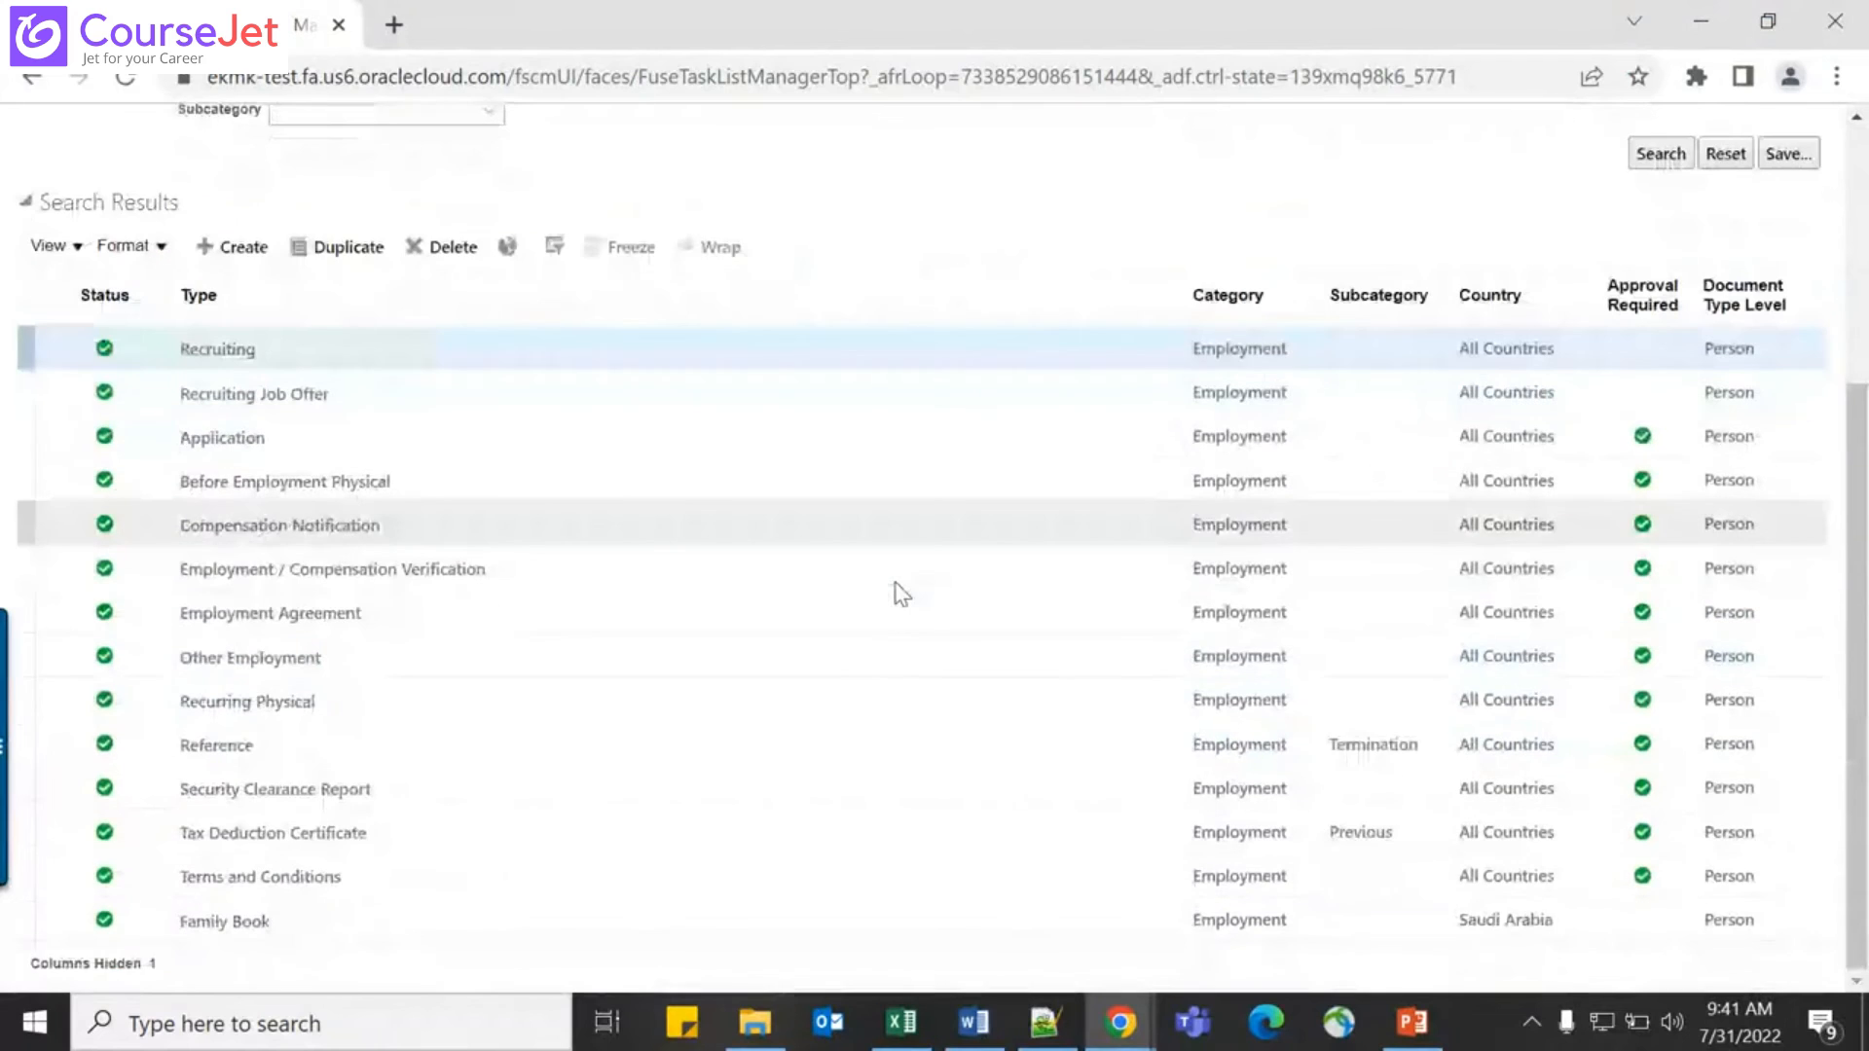
pyautogui.click(292, 399)
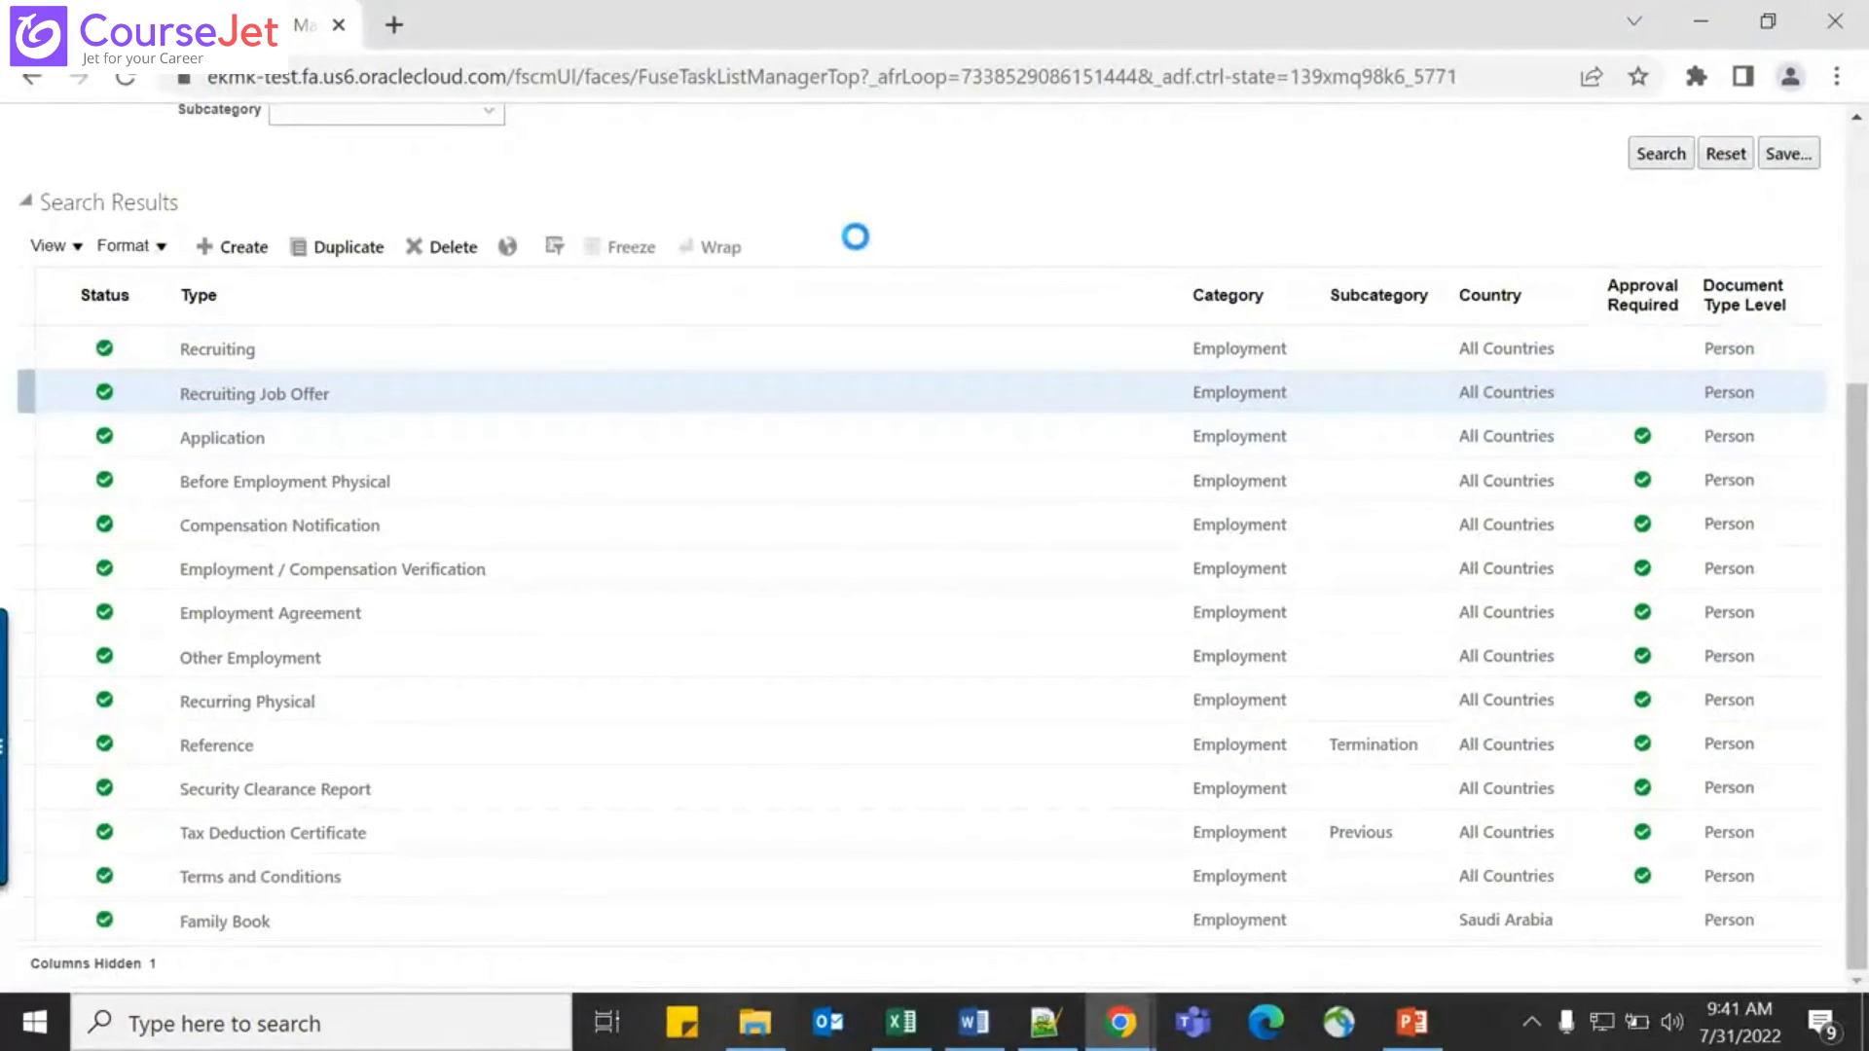
pyautogui.hotkey('alt', 'Tab')
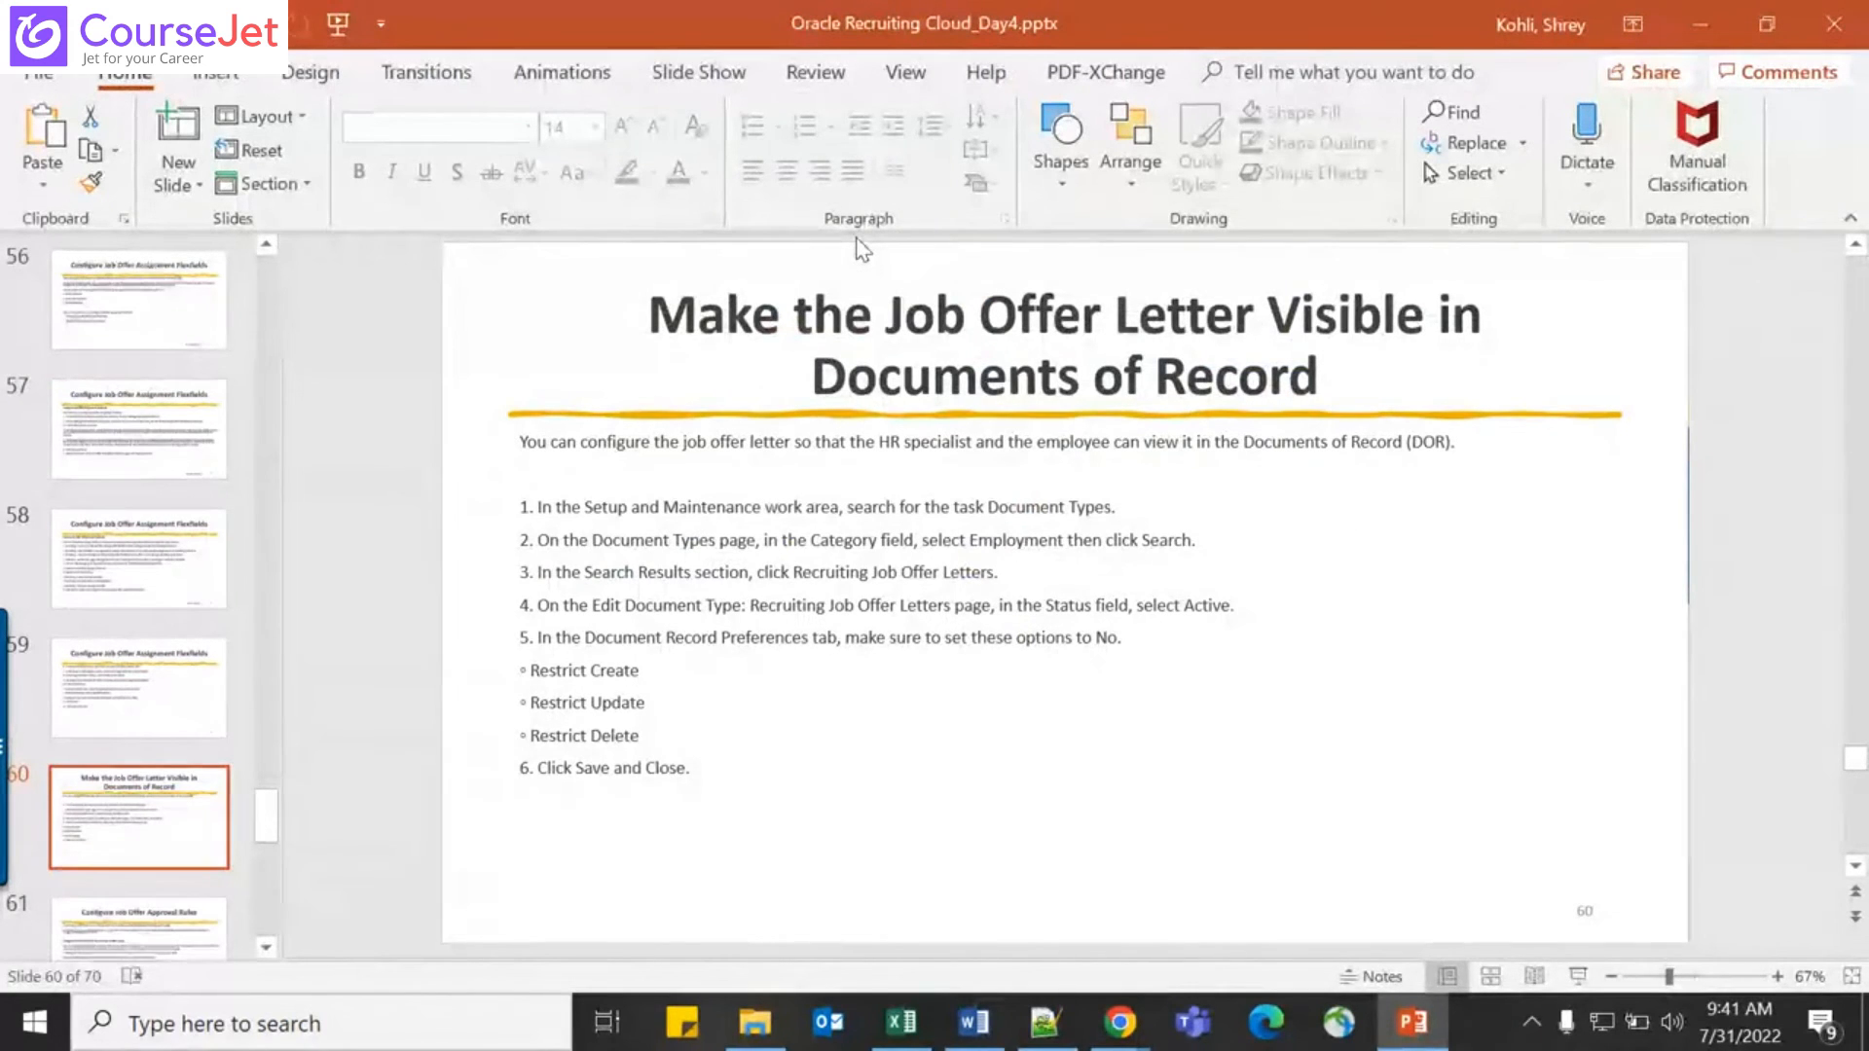
pyautogui.hotkey('alt', 'Tab')
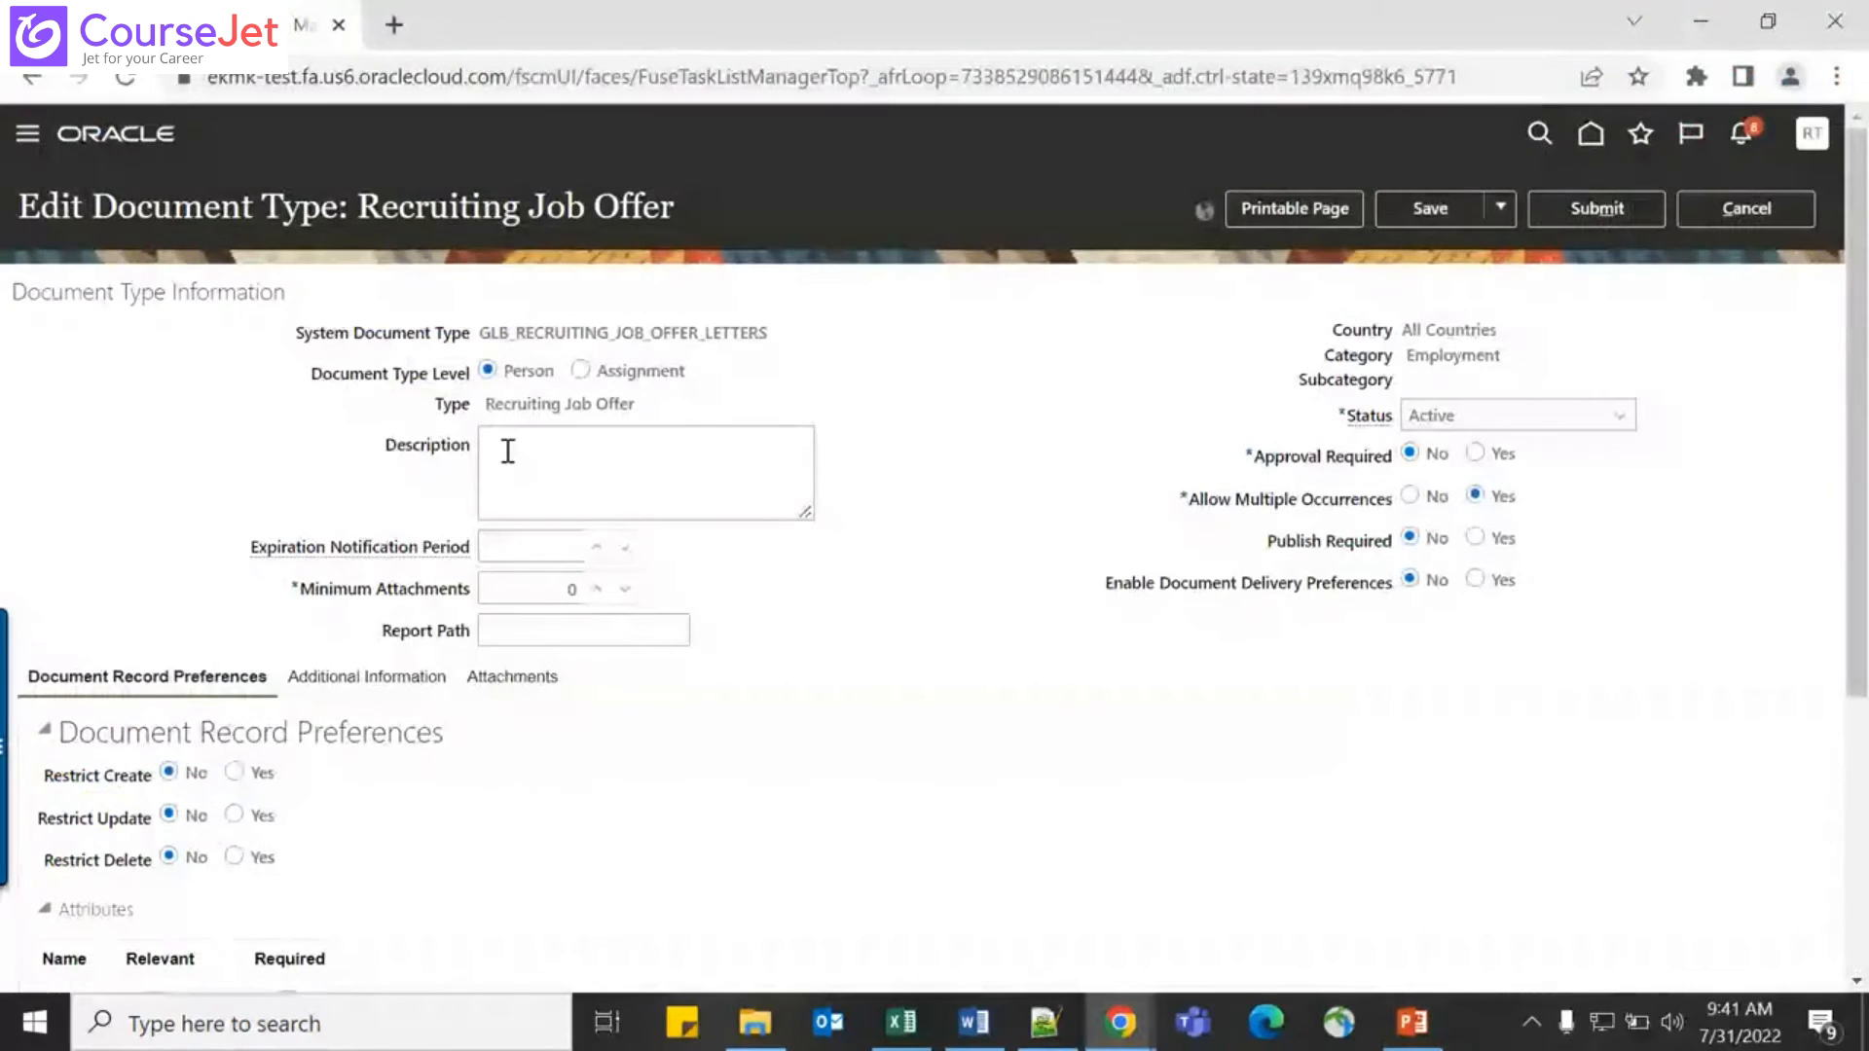
# Step: Review the status and restriction options of the document type and widen the Name column of the Attributes table to read the attribute names
pyautogui.scroll(-4, 507, 451)
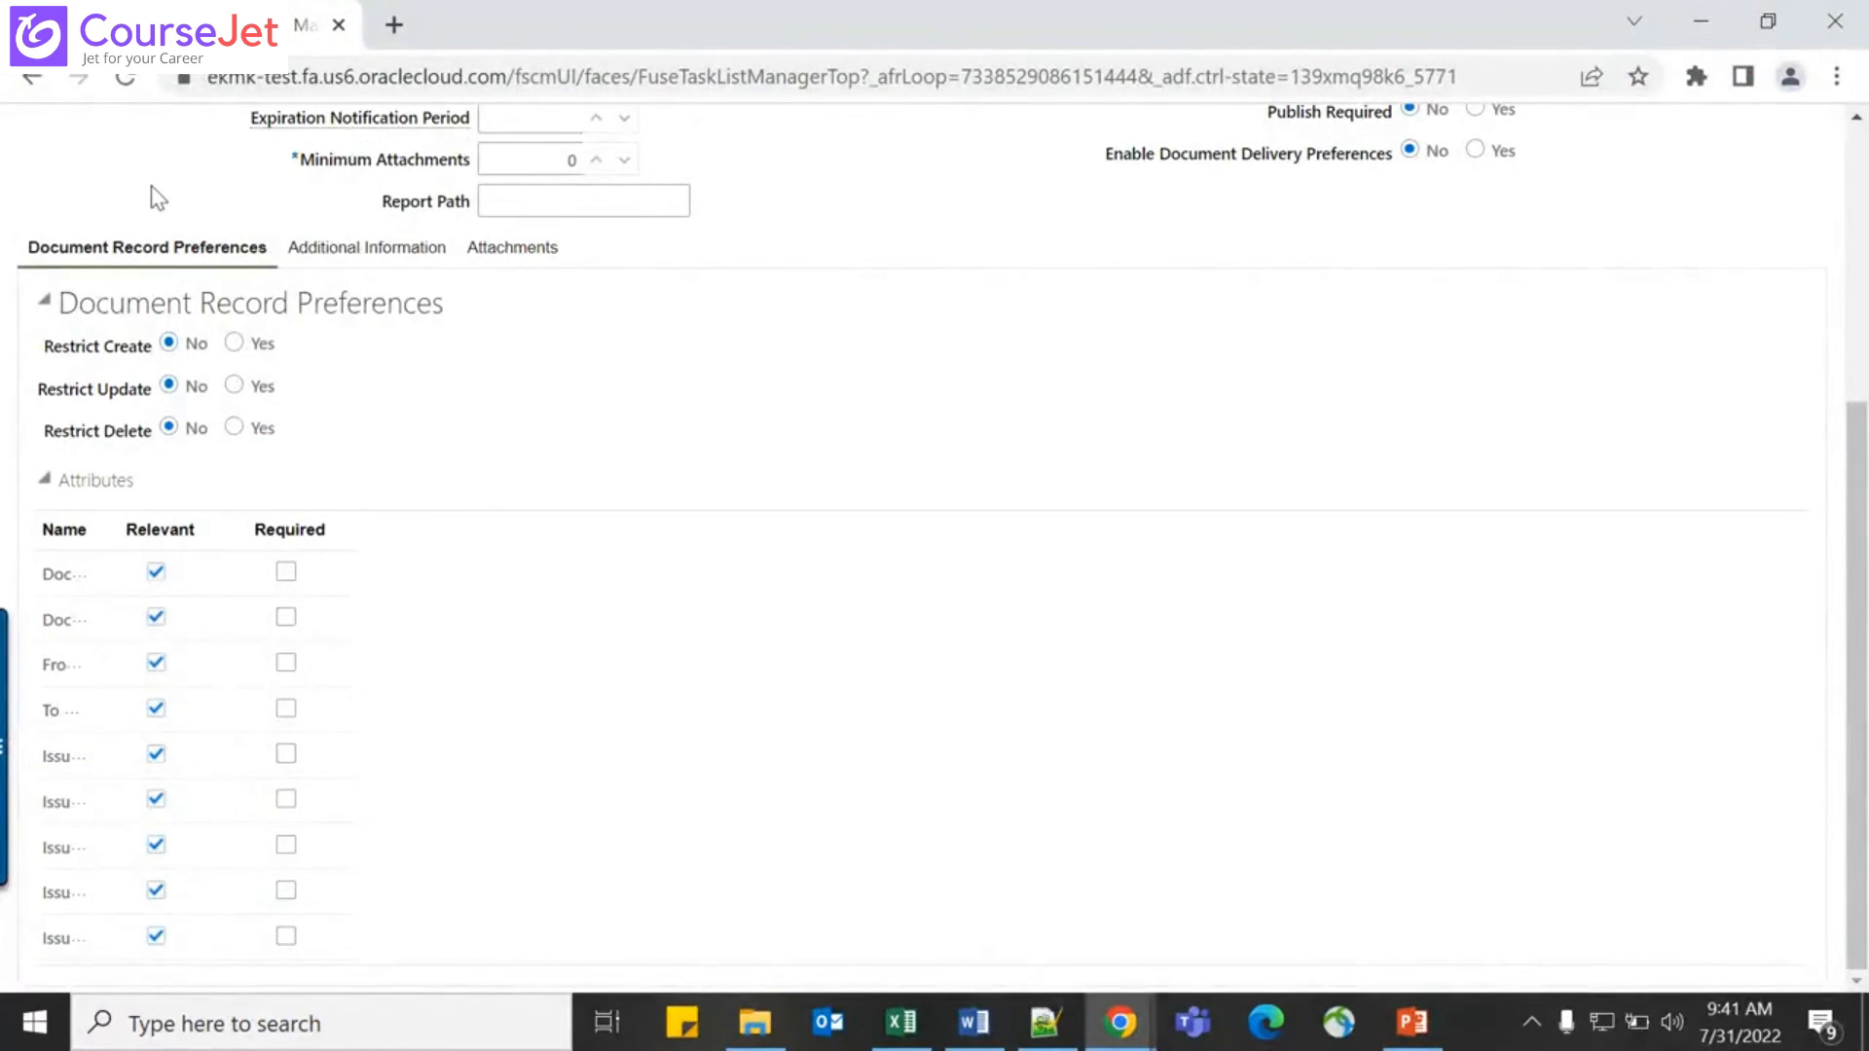
pyautogui.scroll(2, 156, 198)
pyautogui.scroll(3, 154, 195)
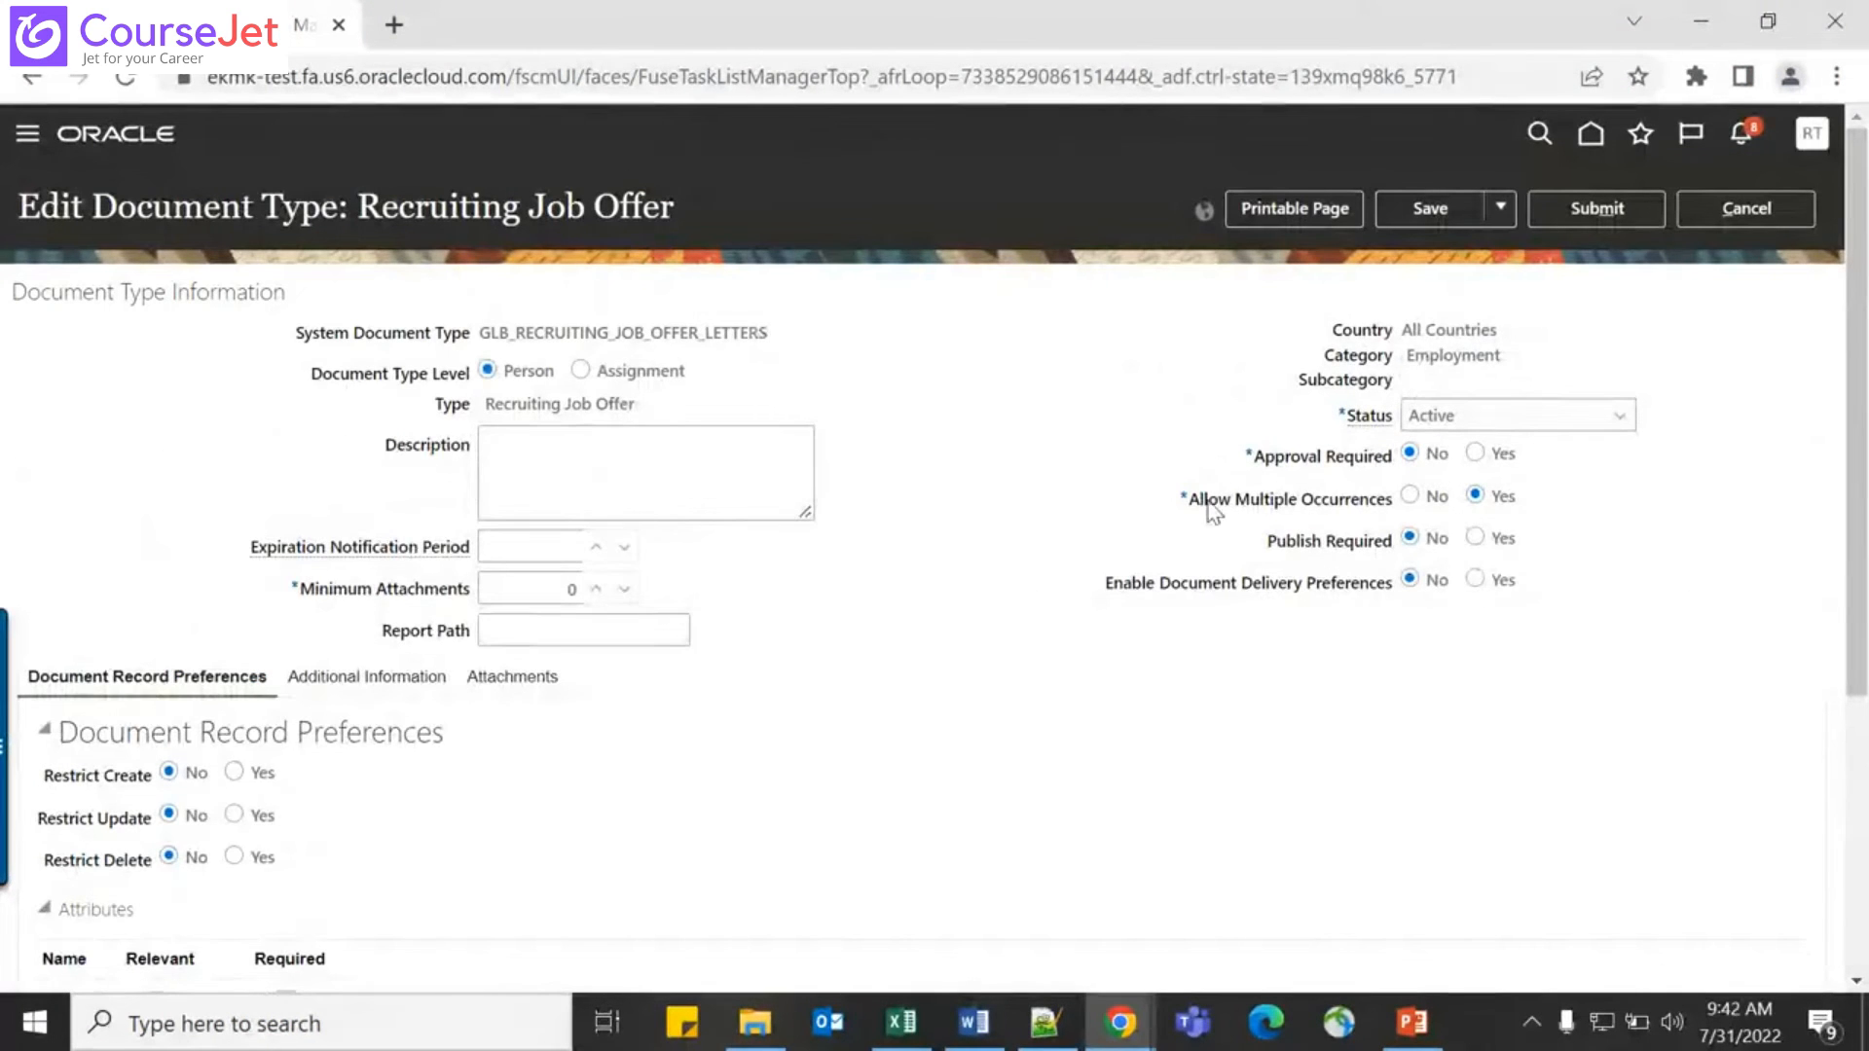
pyautogui.scroll(-1, 964, 579)
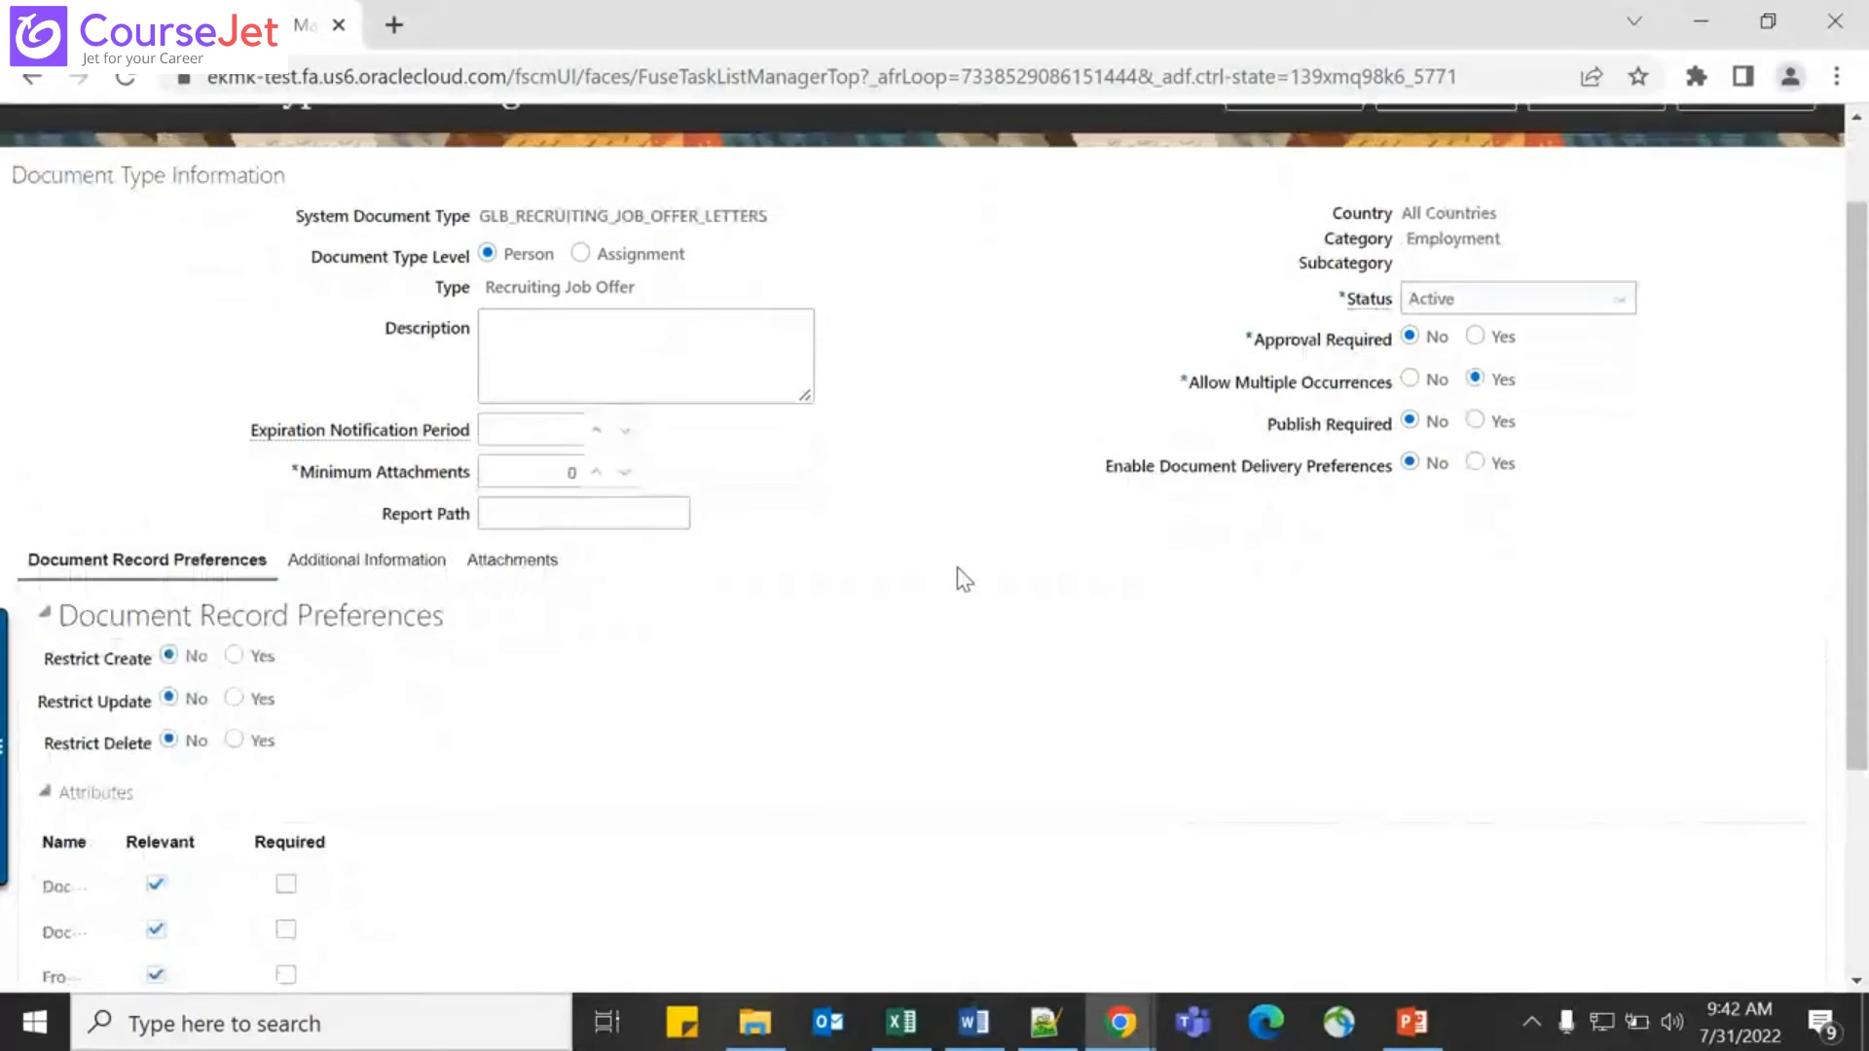
pyautogui.scroll(-3, 964, 579)
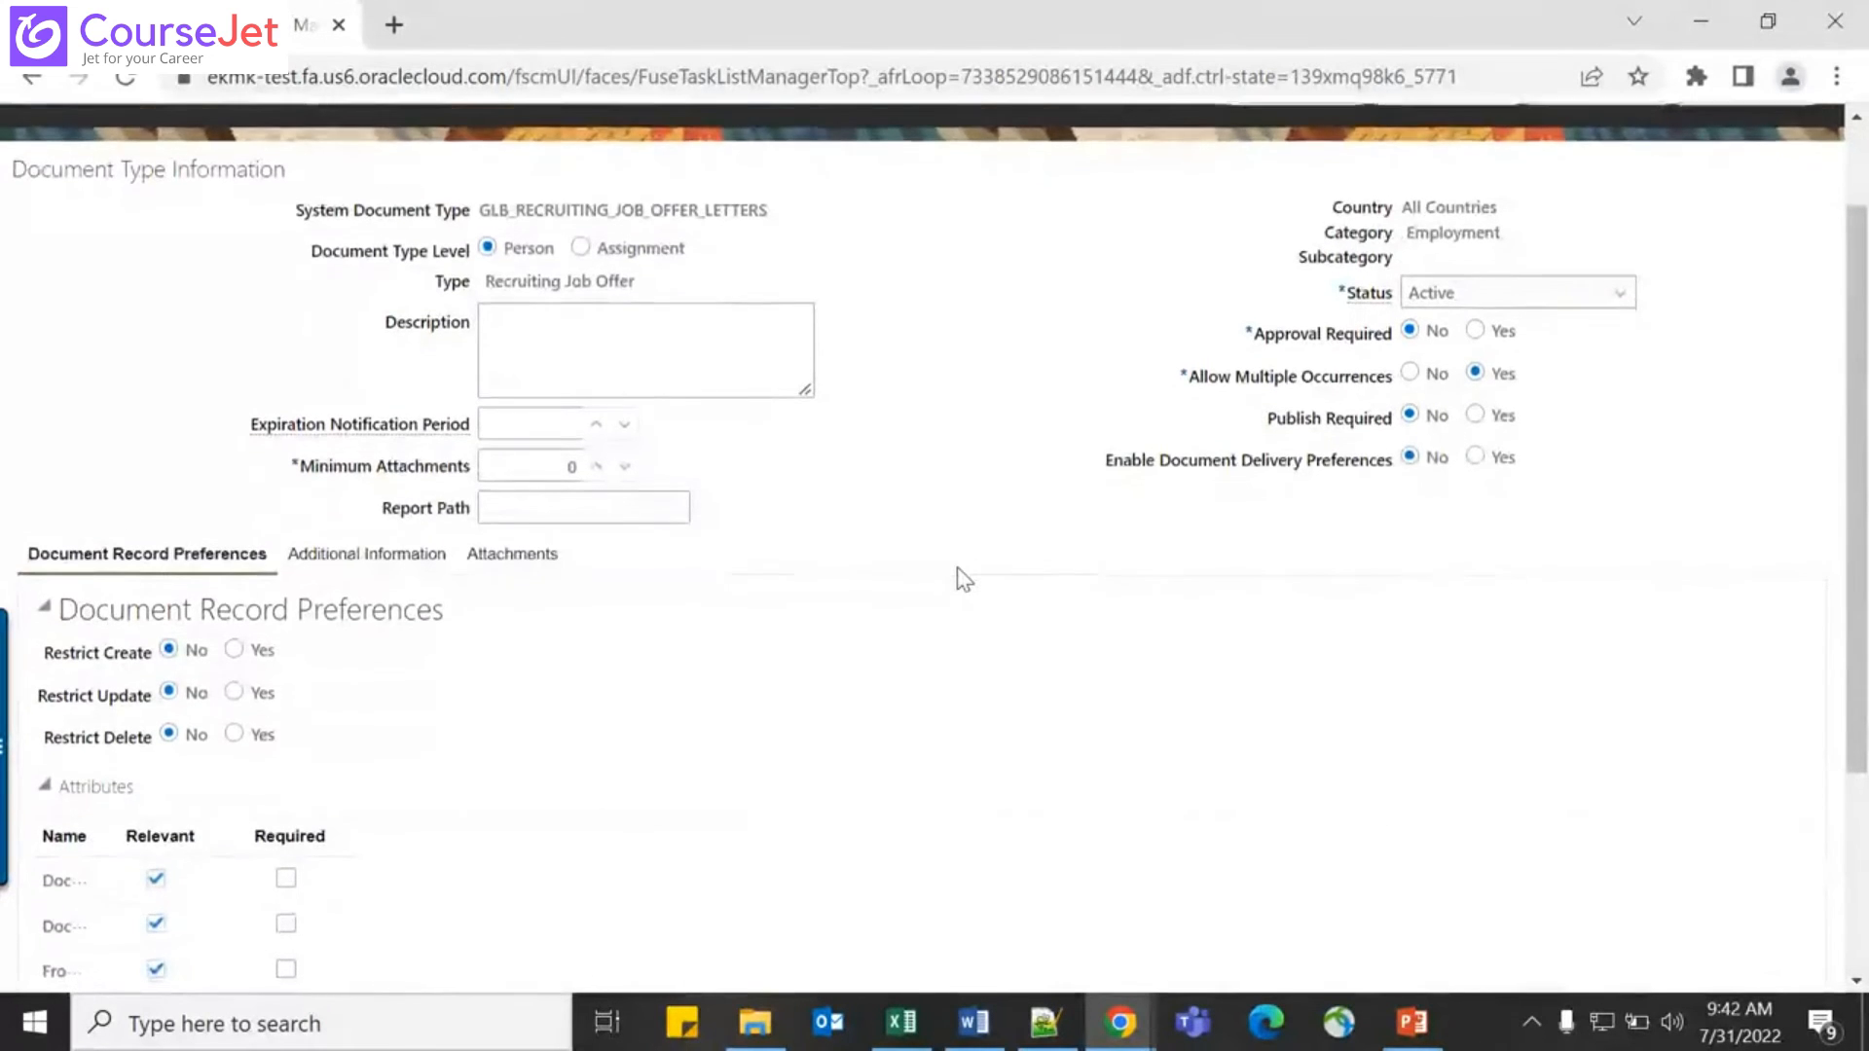
pyautogui.scroll(-1, 962, 578)
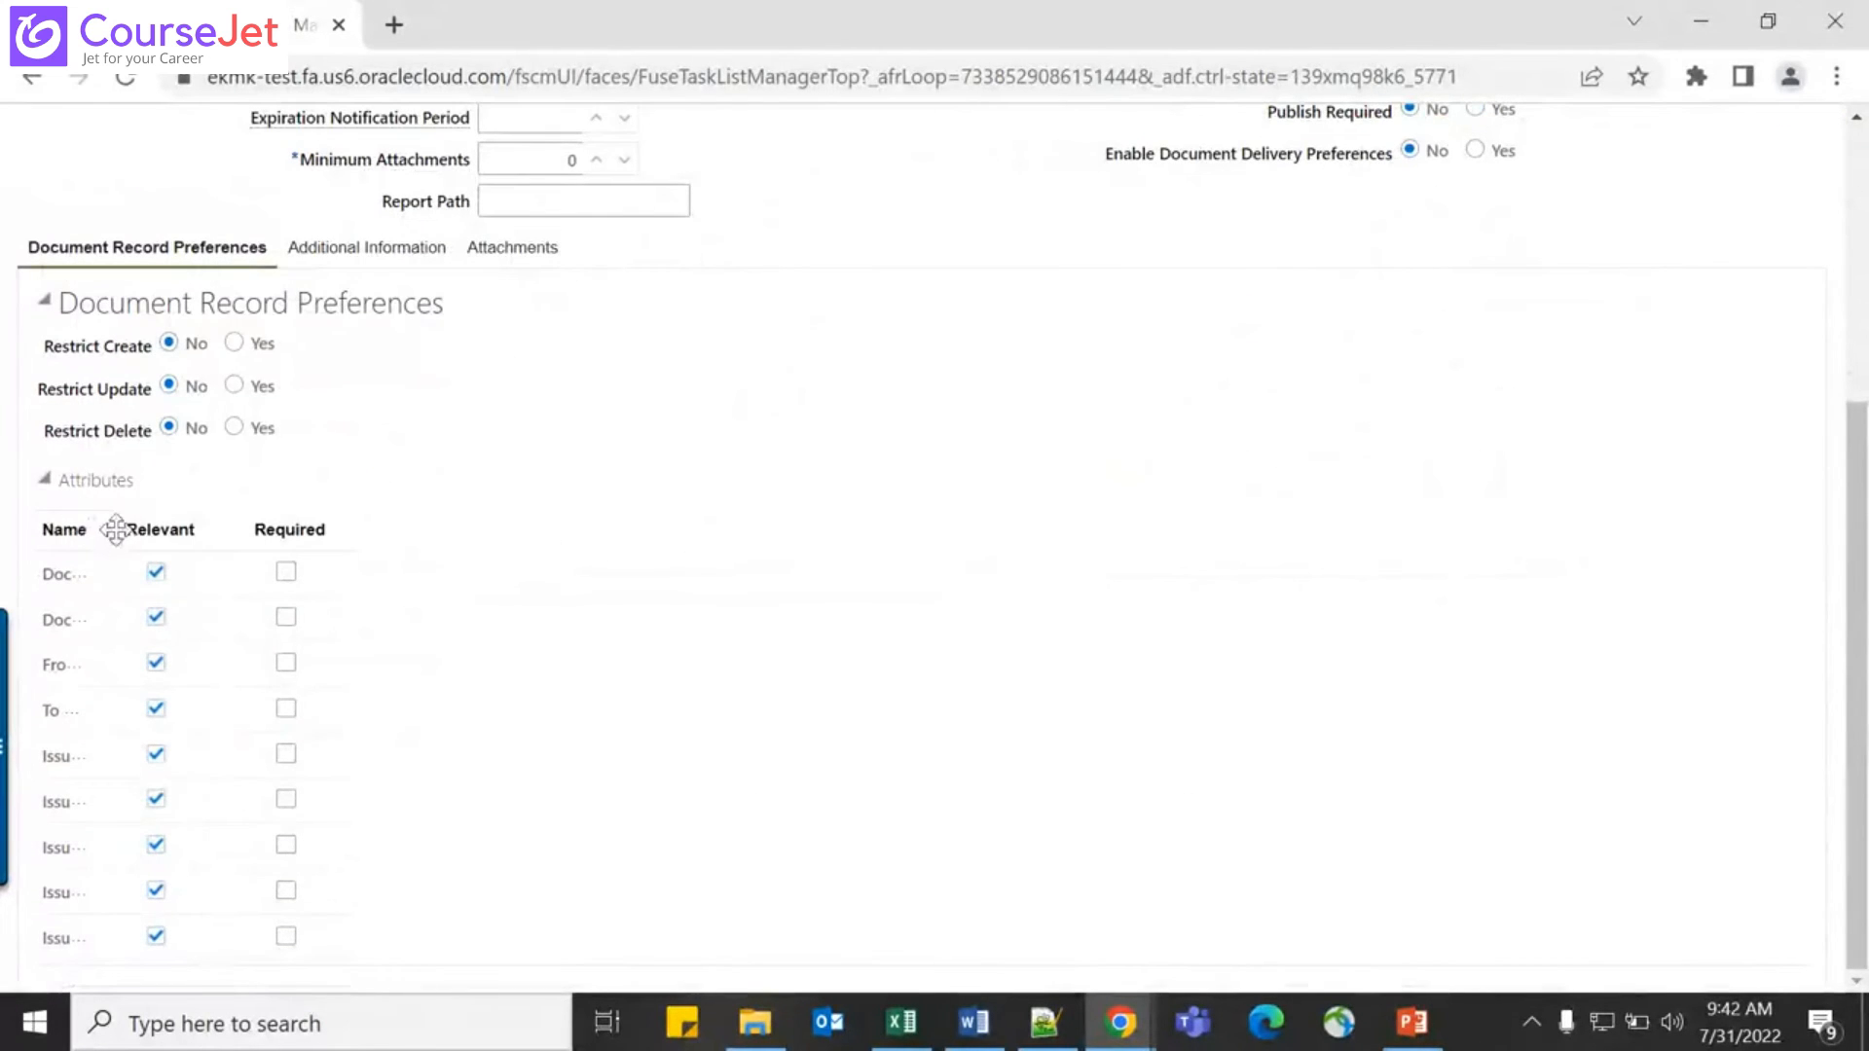
pyautogui.moveTo(130, 531); pyautogui.dragTo(352, 541)
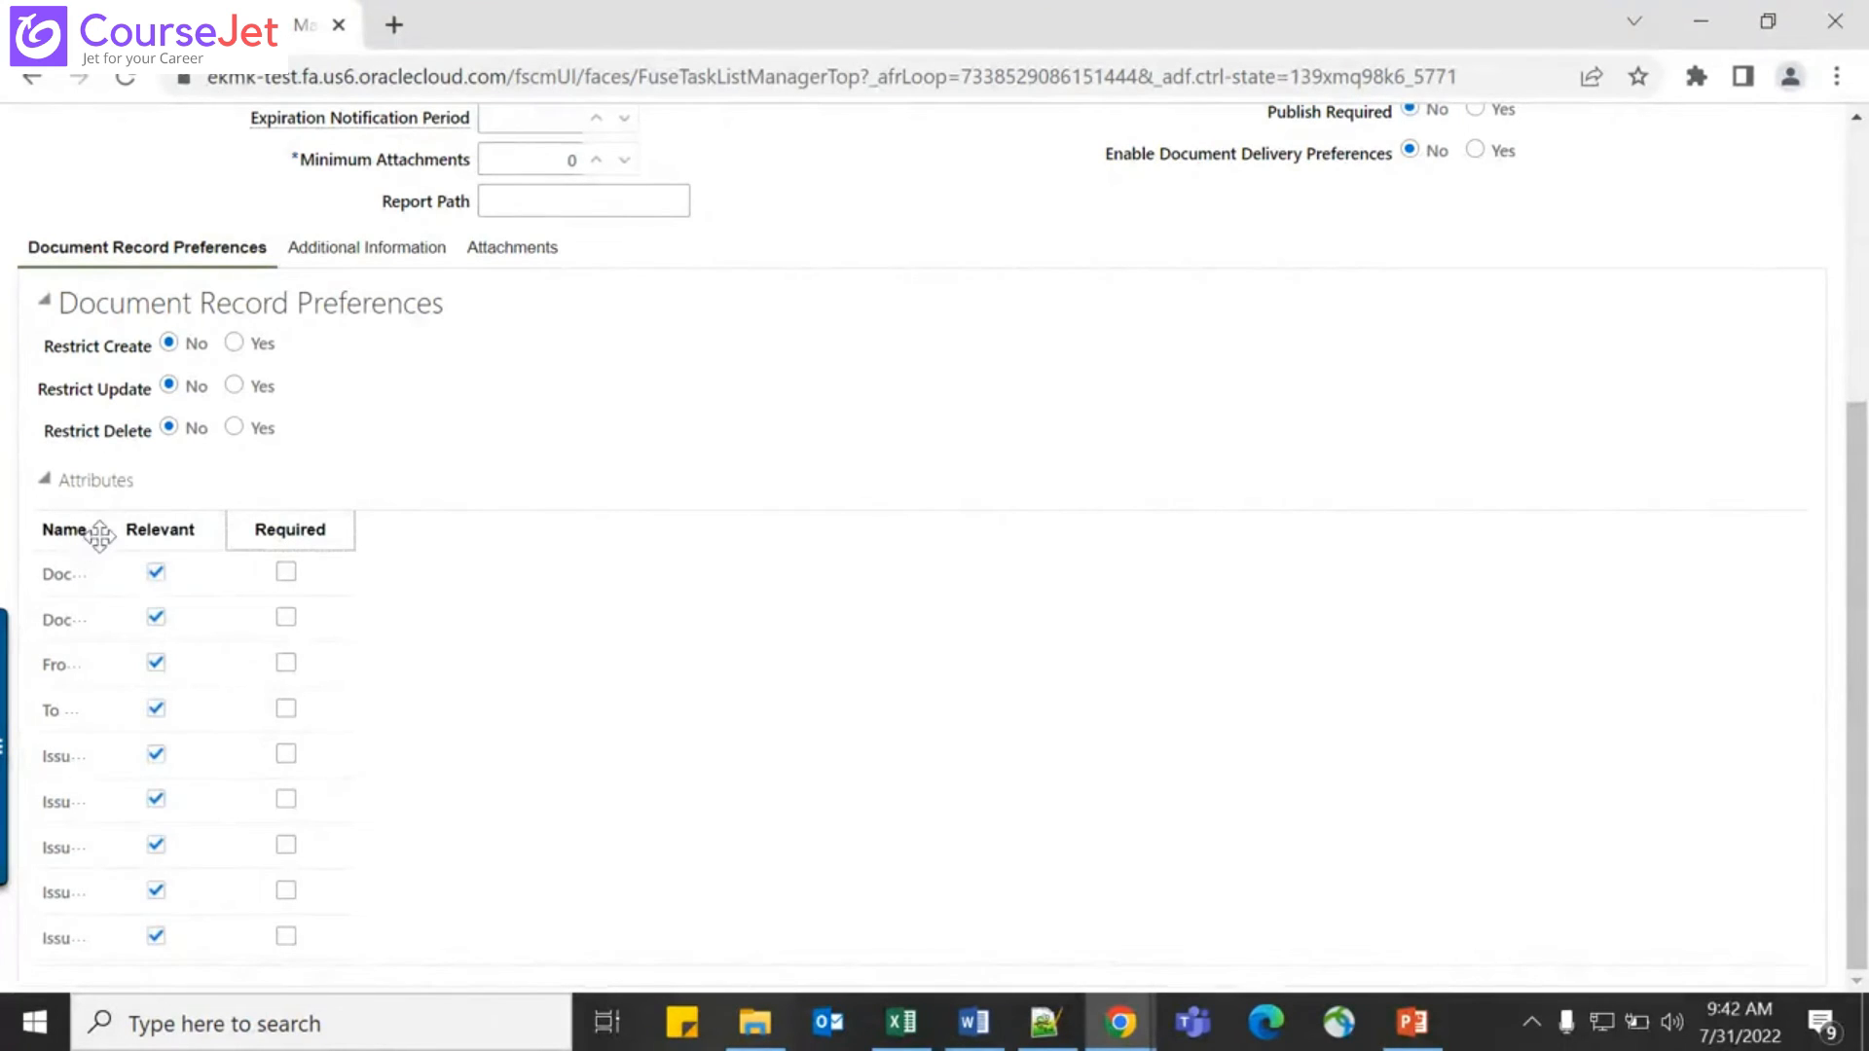
pyautogui.moveTo(94, 530); pyautogui.dragTo(251, 545)
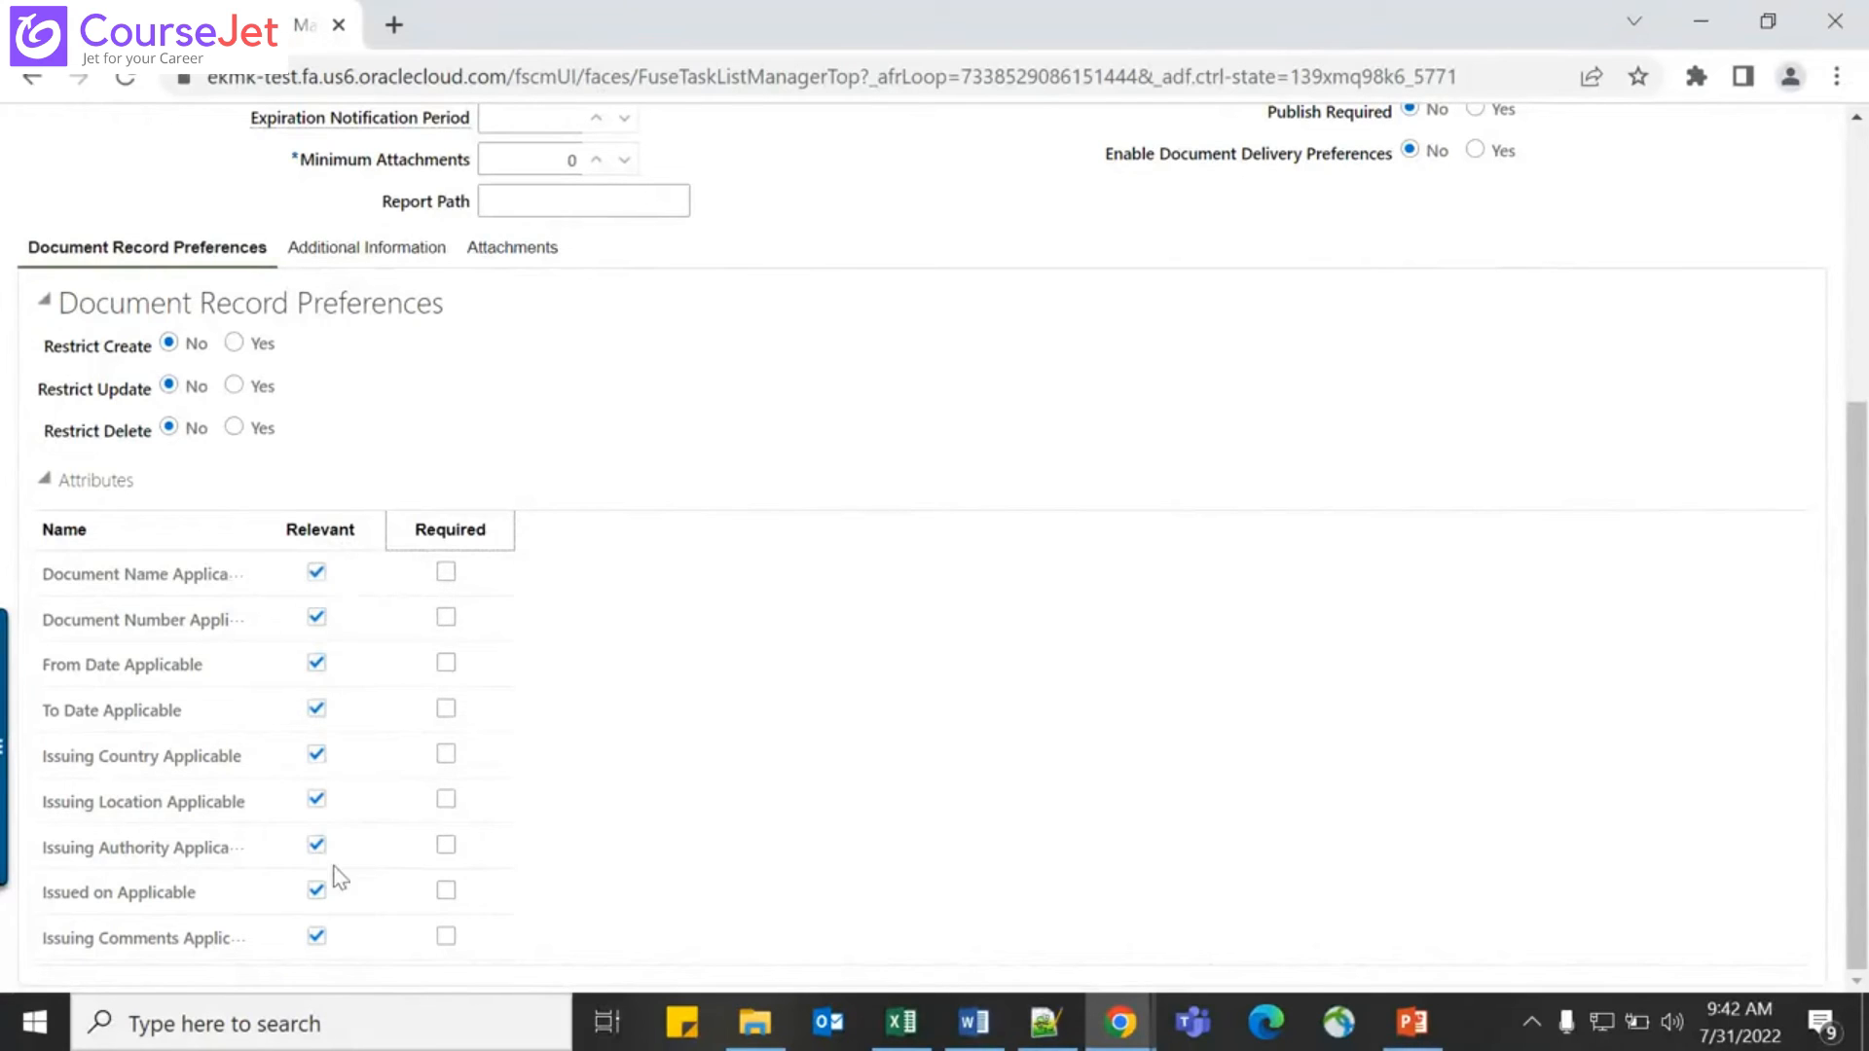
# Step: Close the Recruiting Job Offer document type without saving and leave the Document Types page
pyautogui.scroll(2, 666, 563)
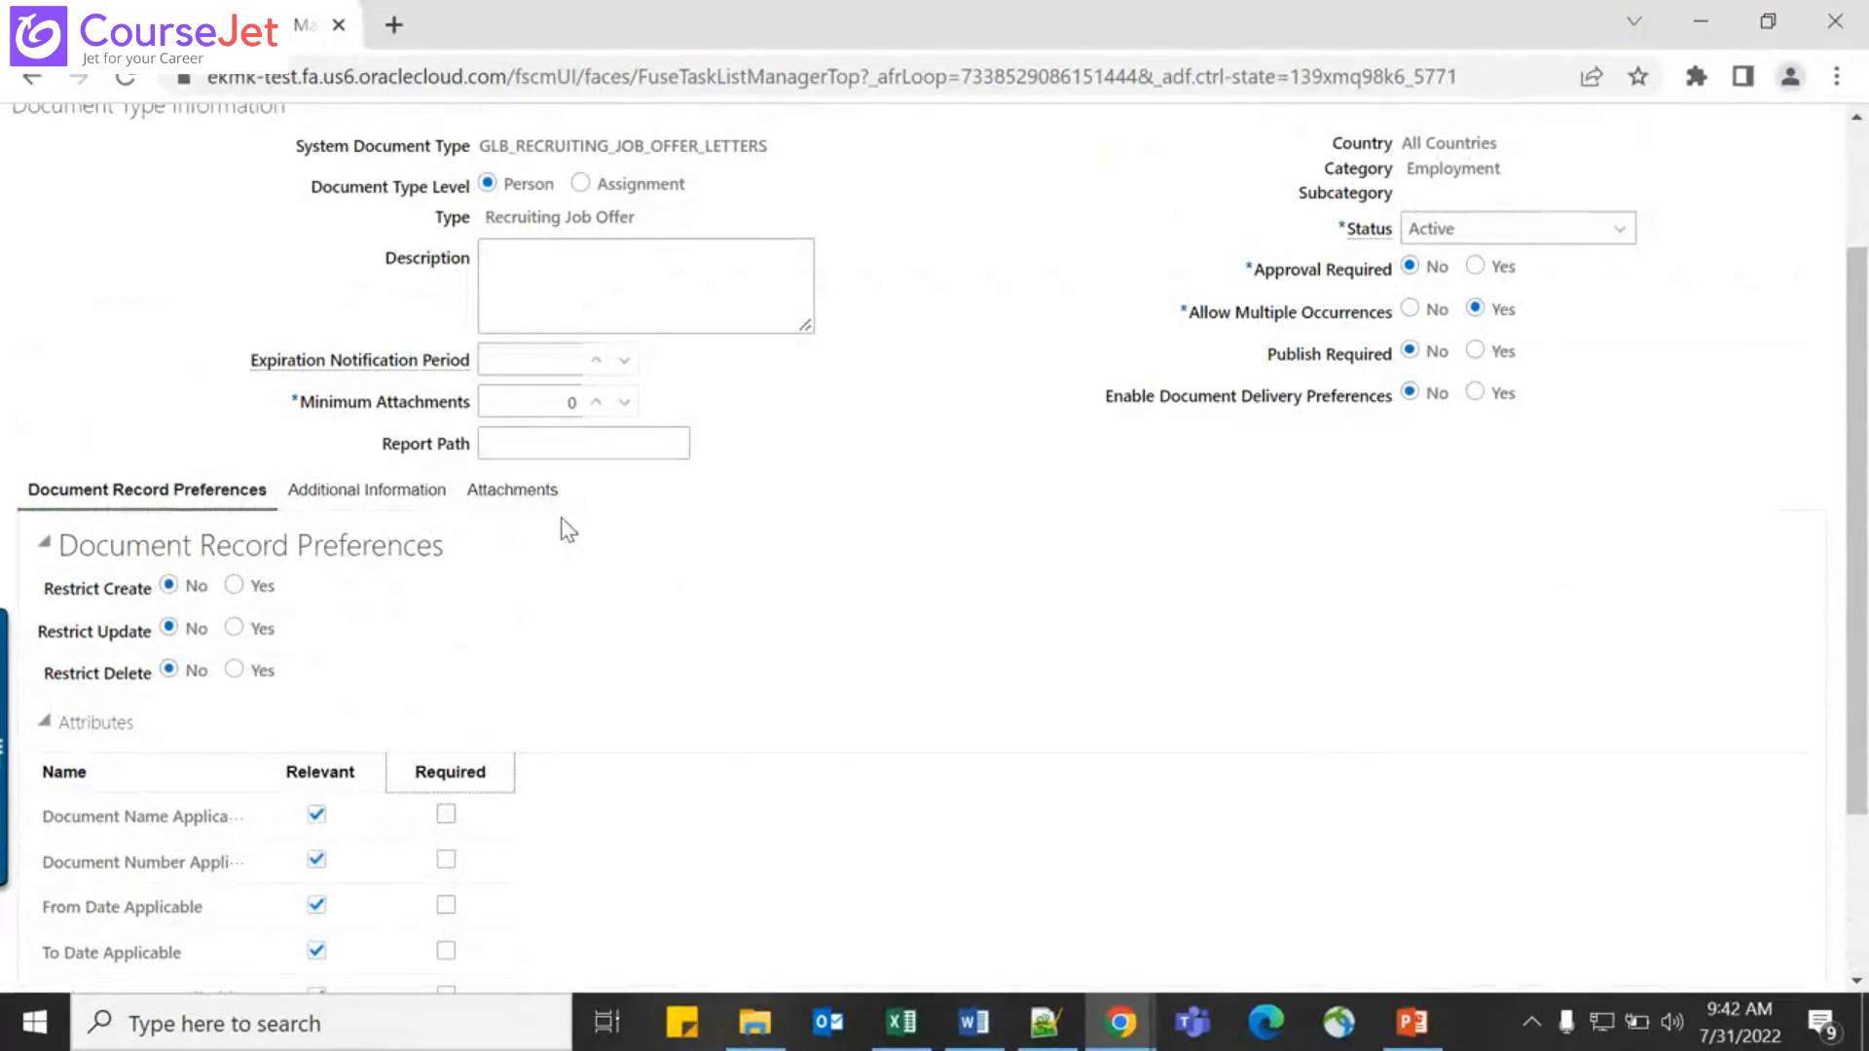
pyautogui.scroll(1, 568, 531)
pyautogui.scroll(1, 568, 531)
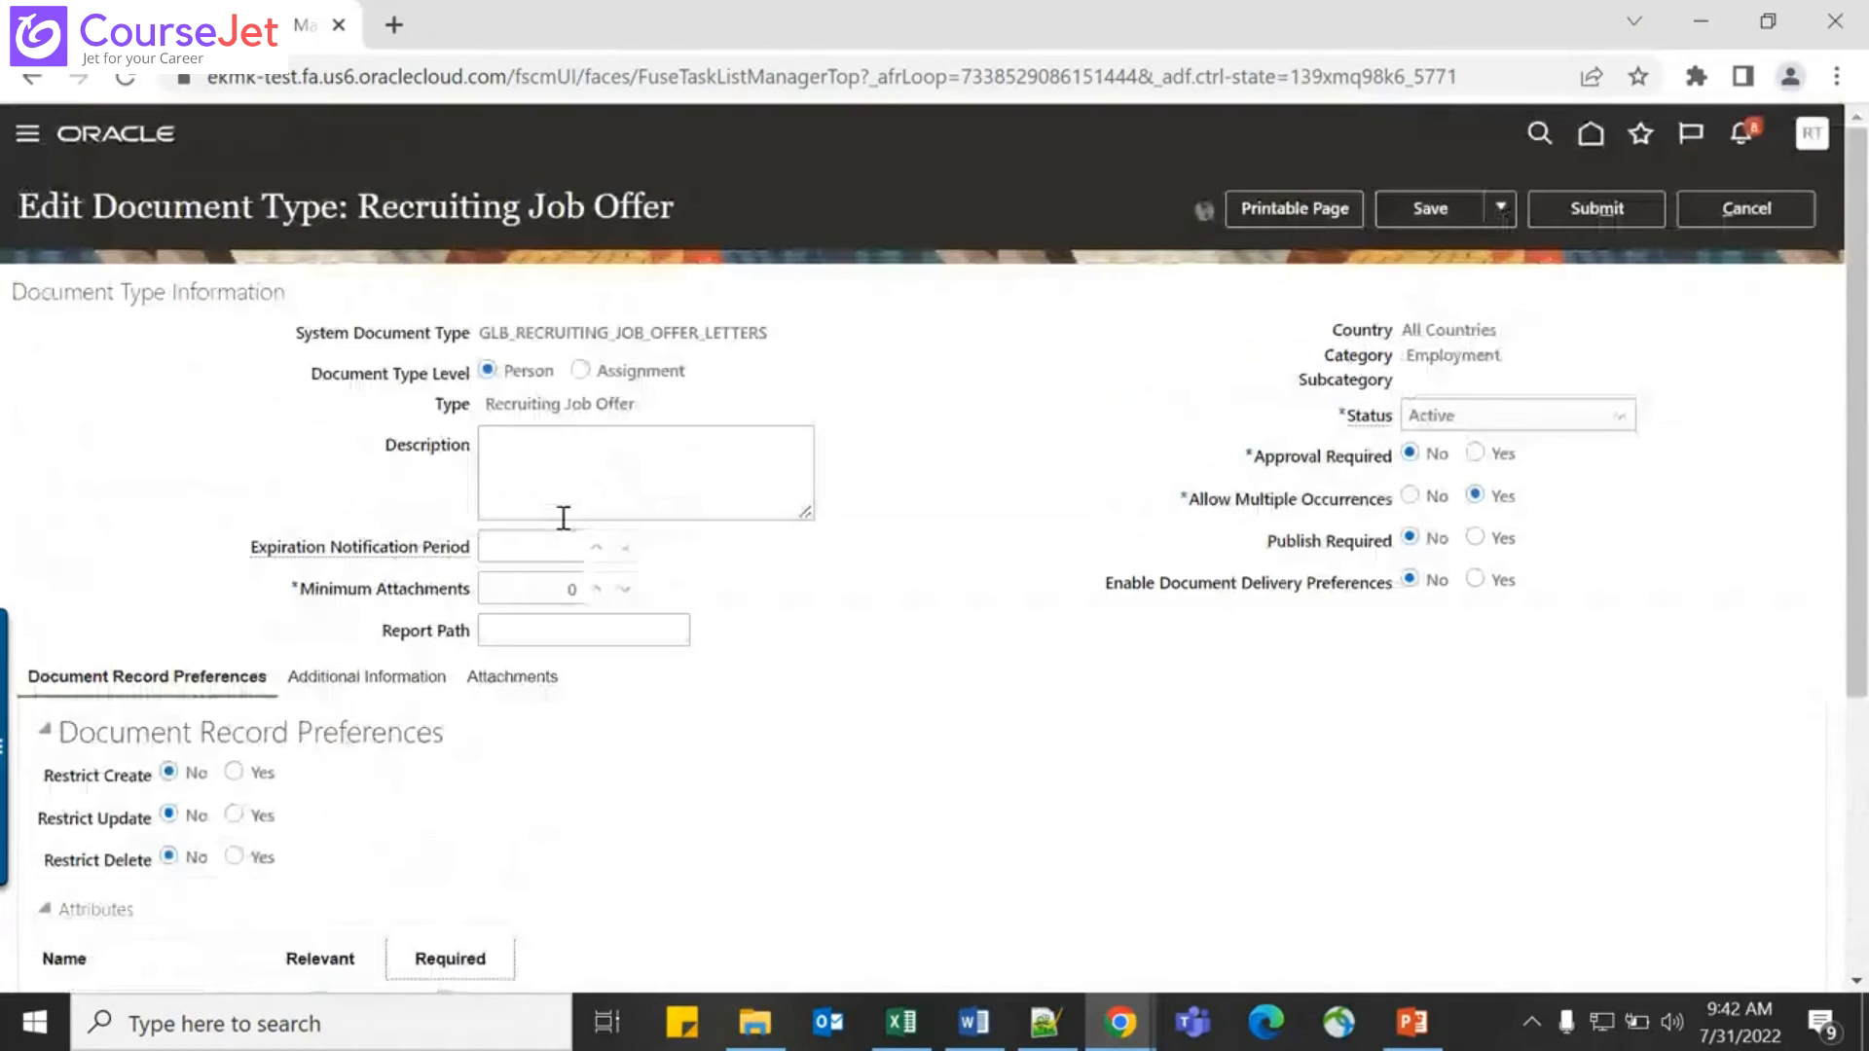
pyautogui.moveTo(375, 380); pyautogui.dragTo(524, 382)
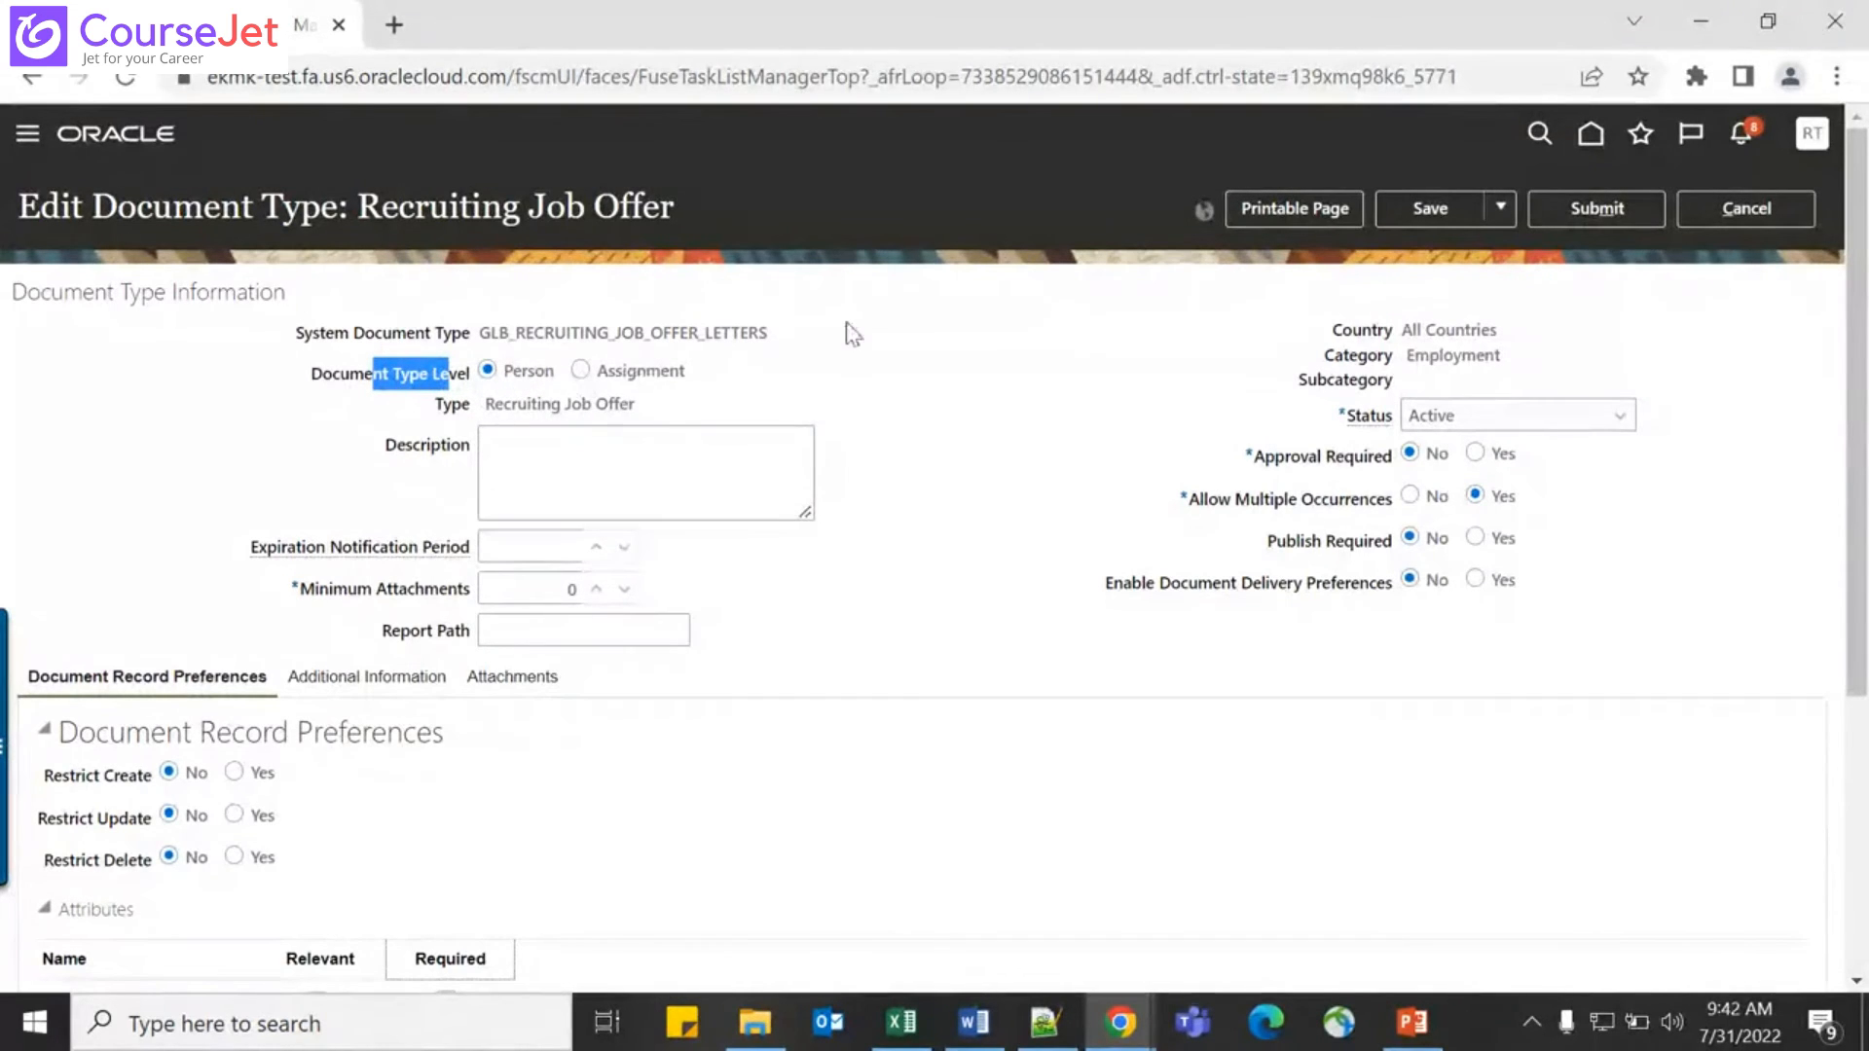
pyautogui.click(854, 334)
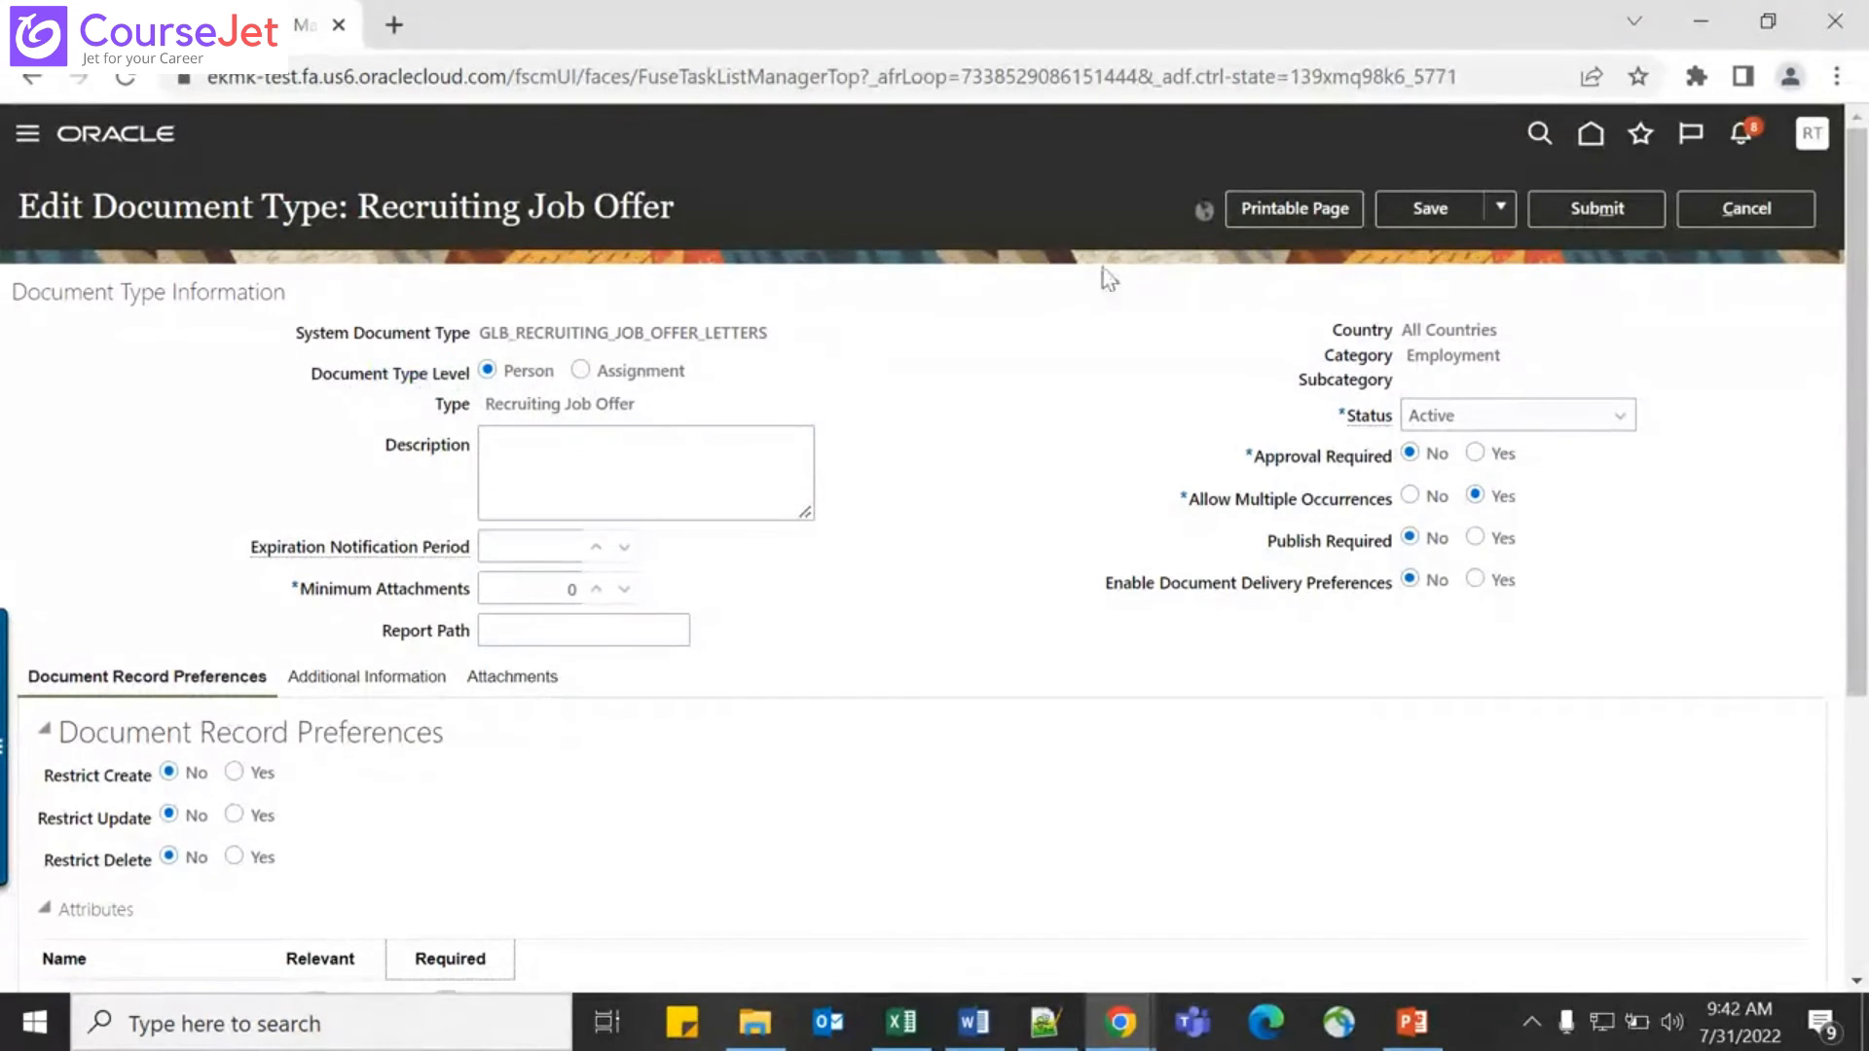
pyautogui.click(1750, 210)
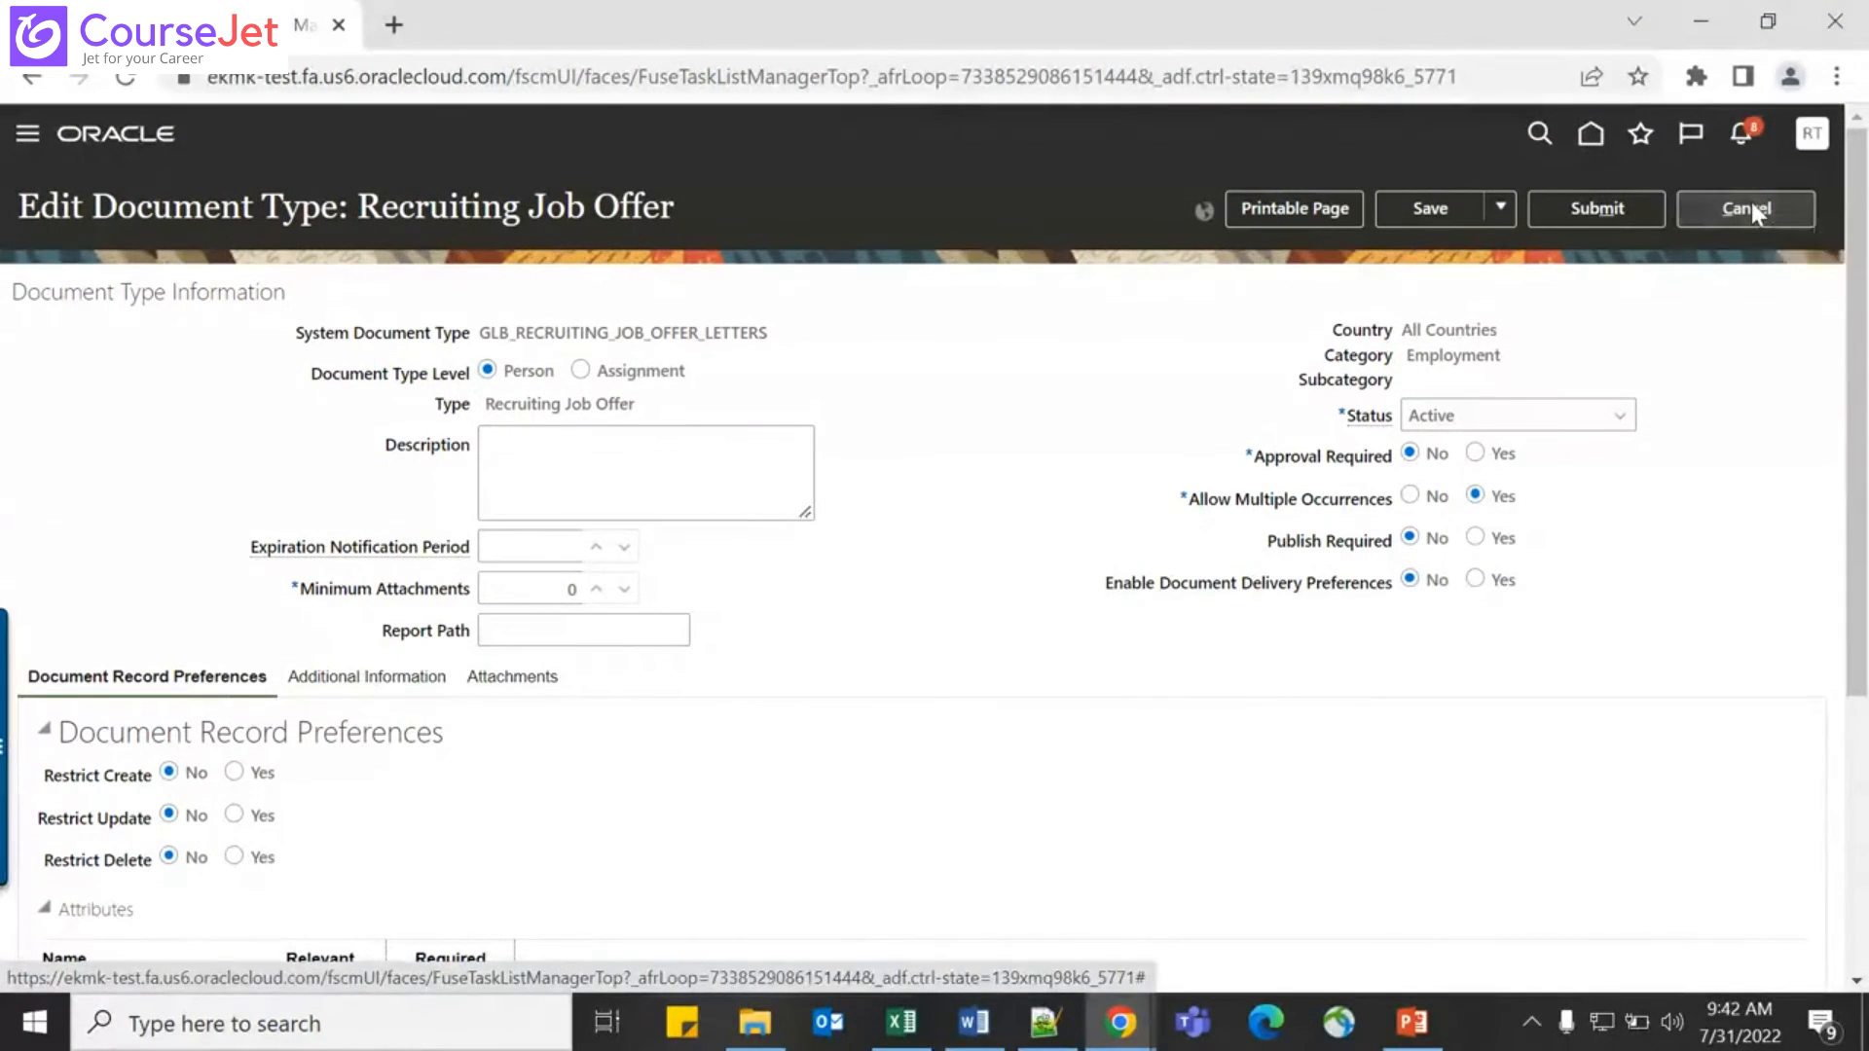
pyautogui.hotkey('alt', 'Tab')
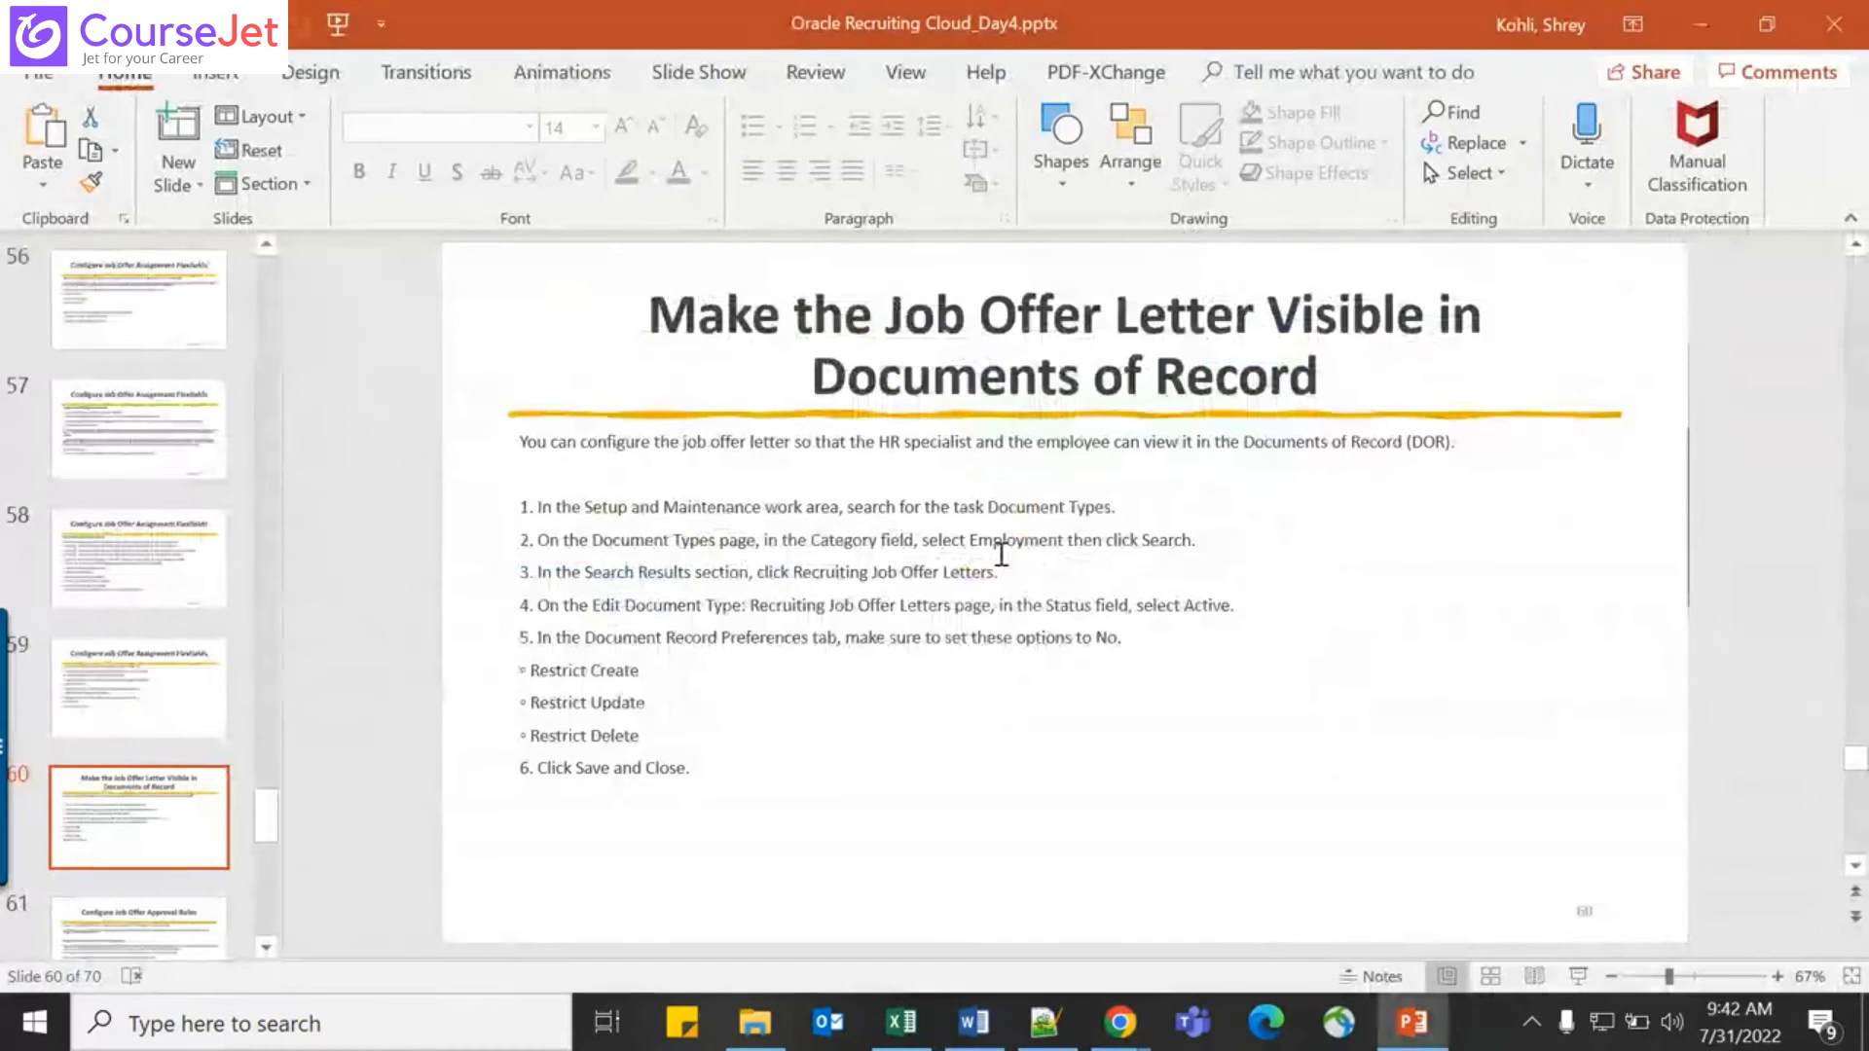
pyautogui.scroll(-1, 1001, 554)
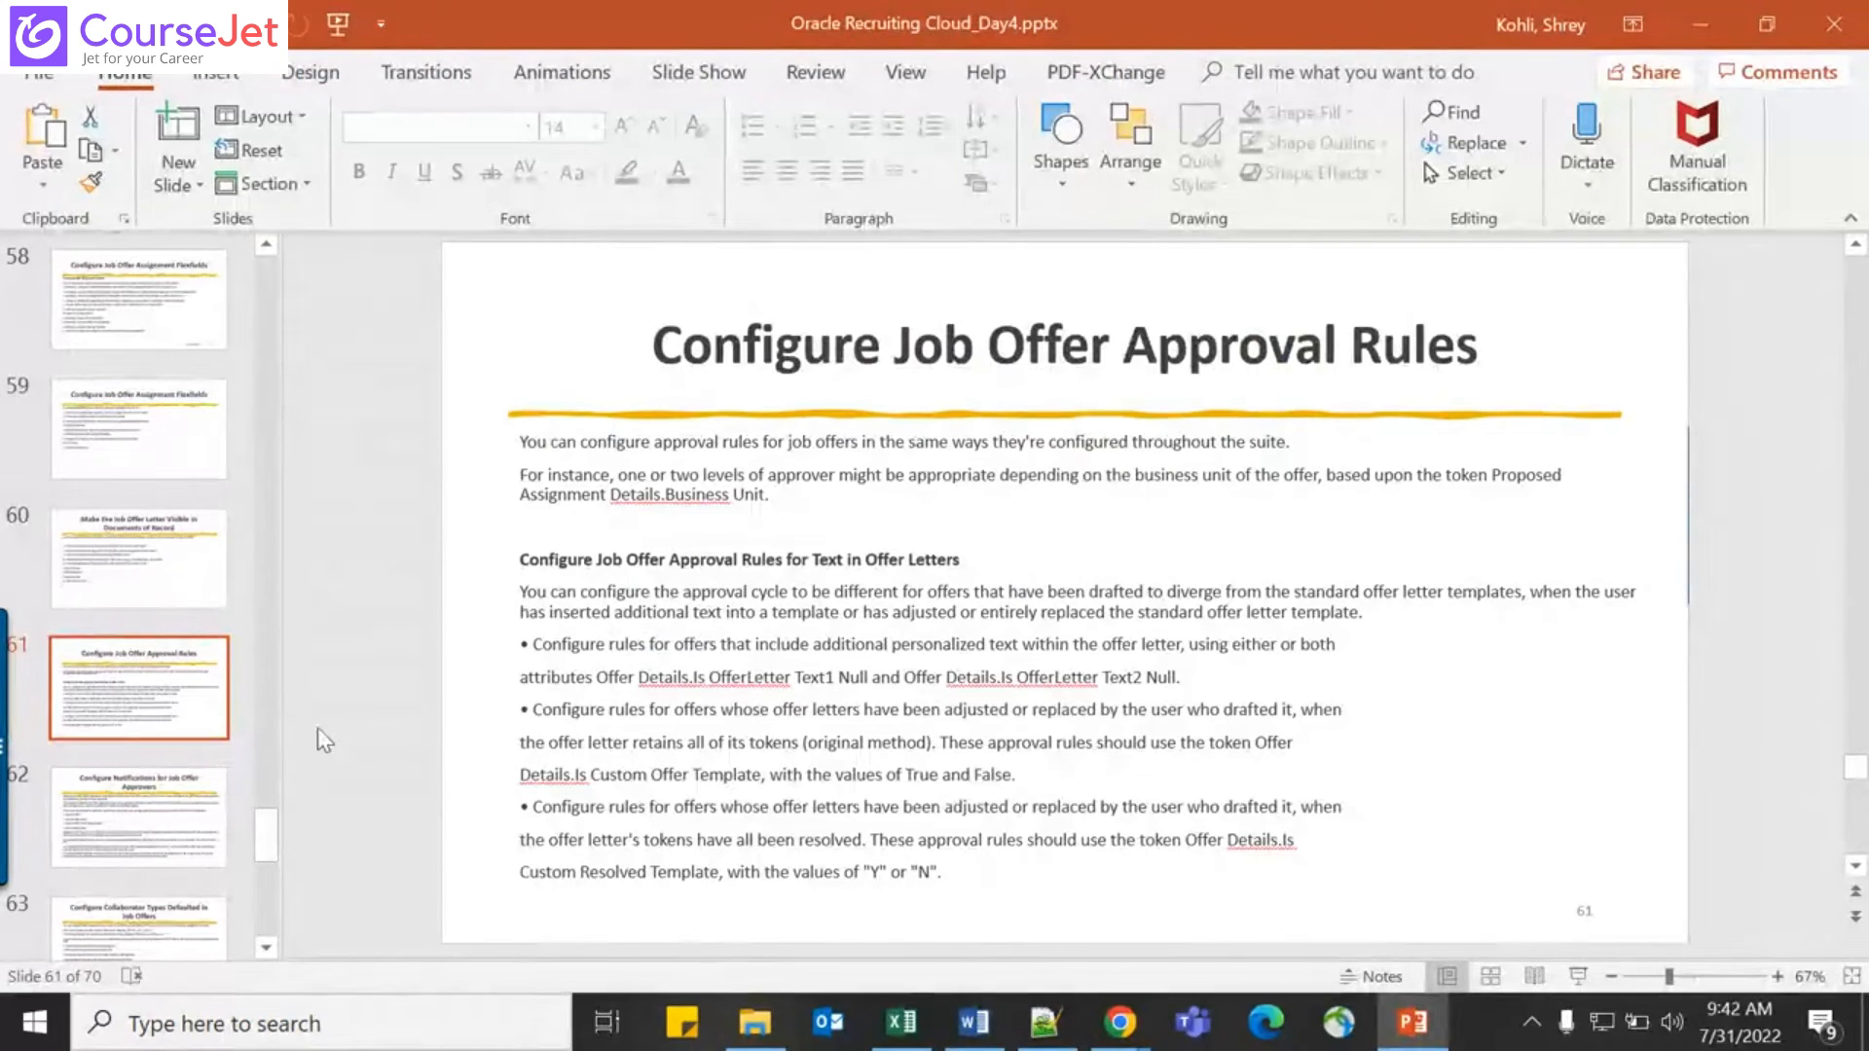
pyautogui.hotkey('alt', 'Tab')
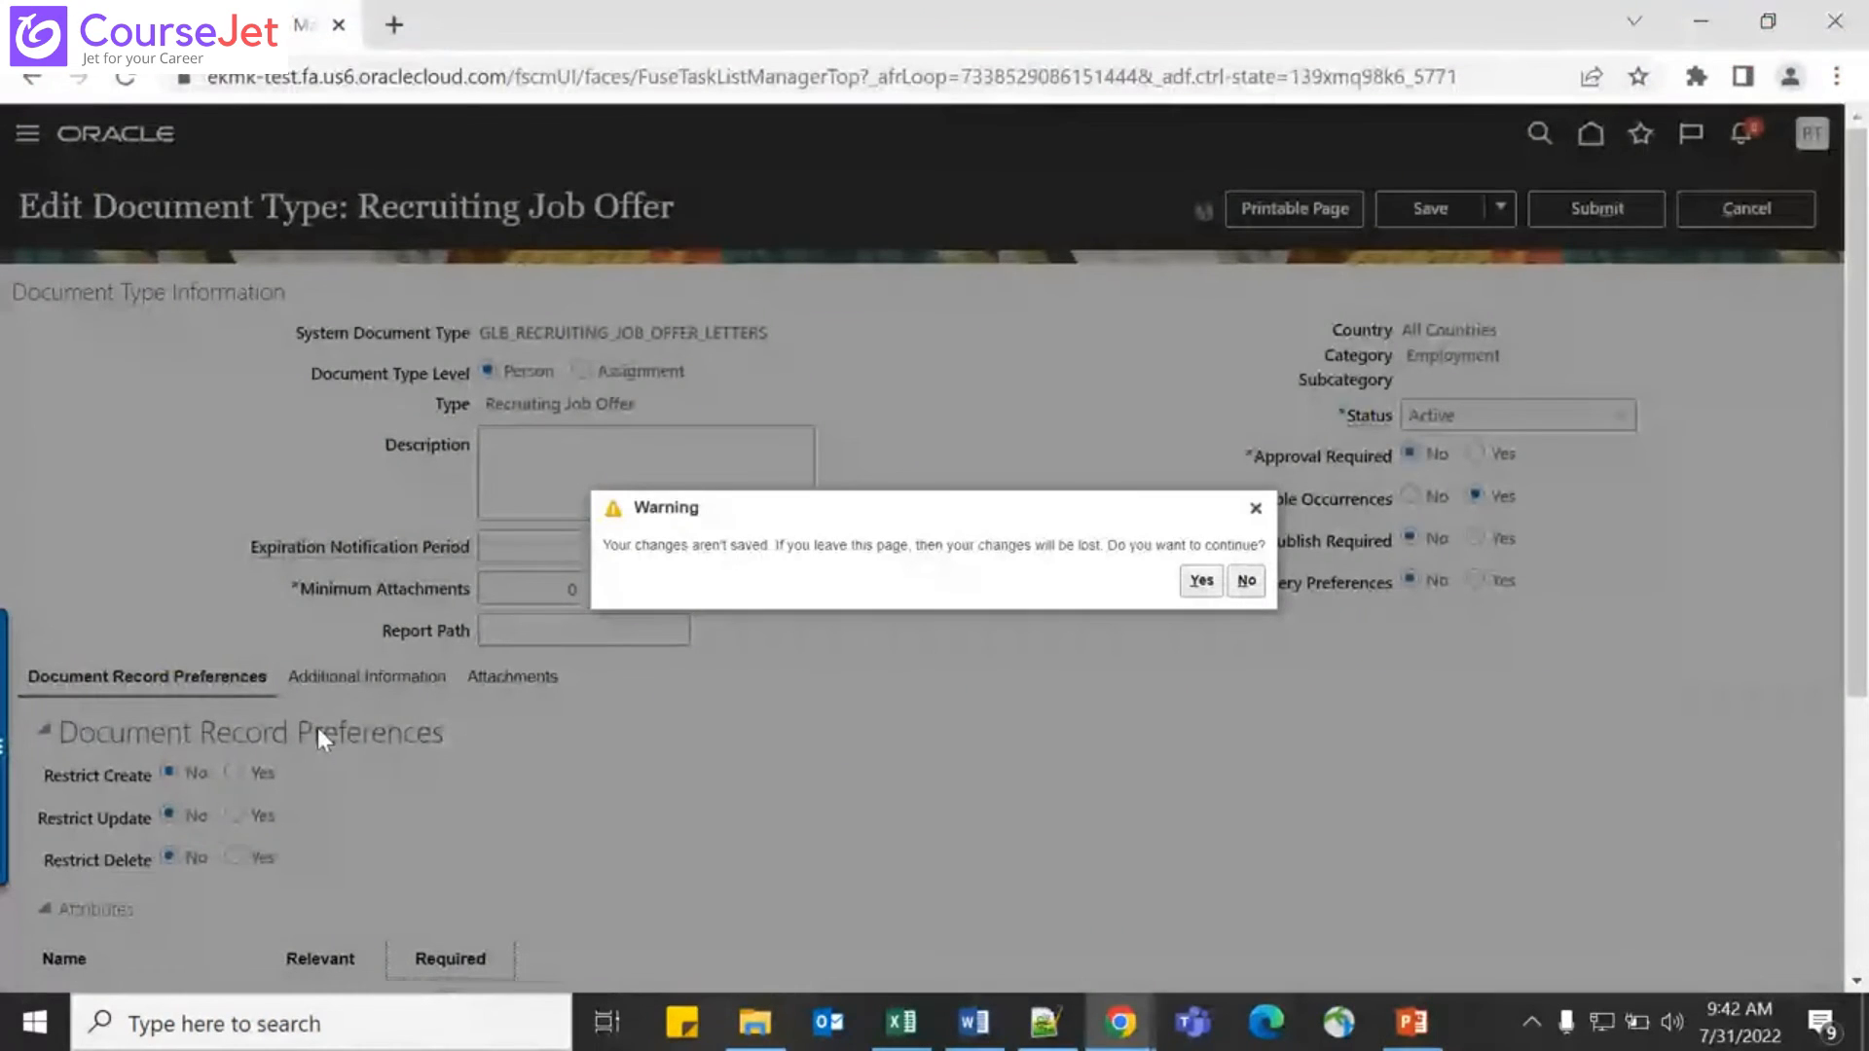
pyautogui.click(1201, 580)
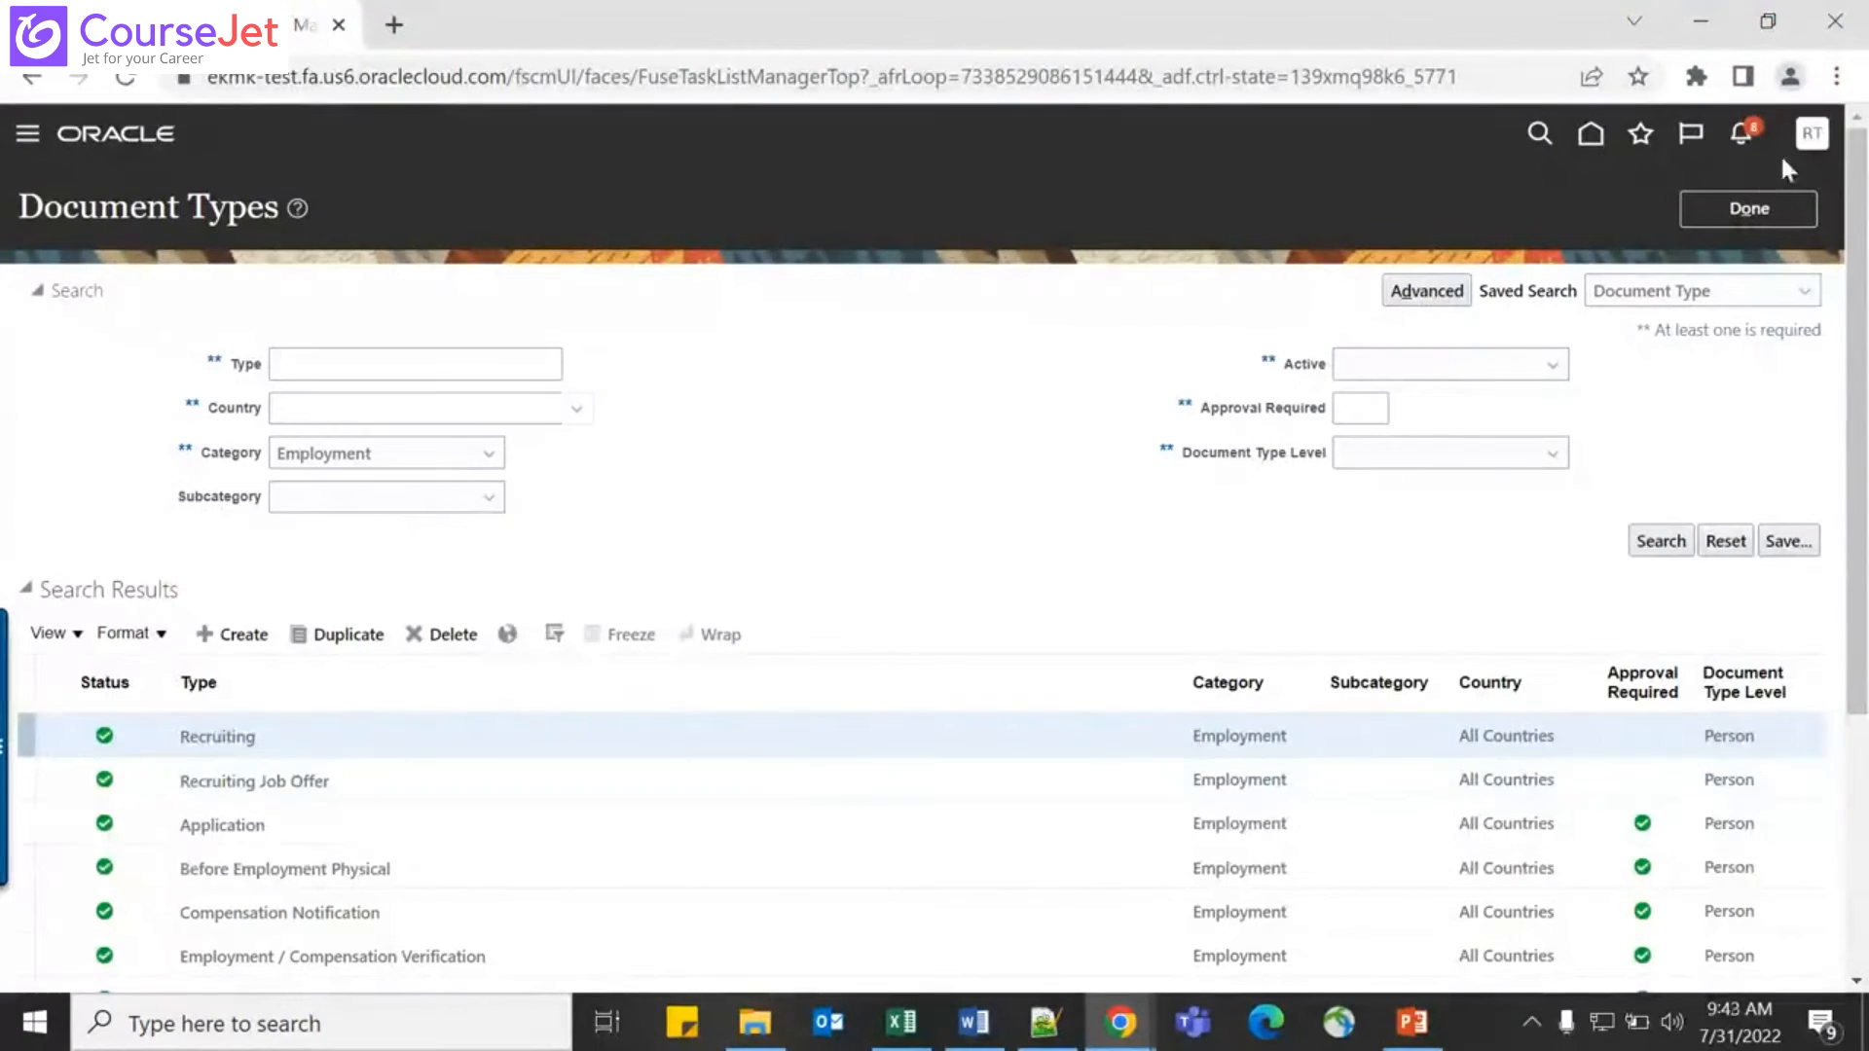
pyautogui.click(1750, 204)
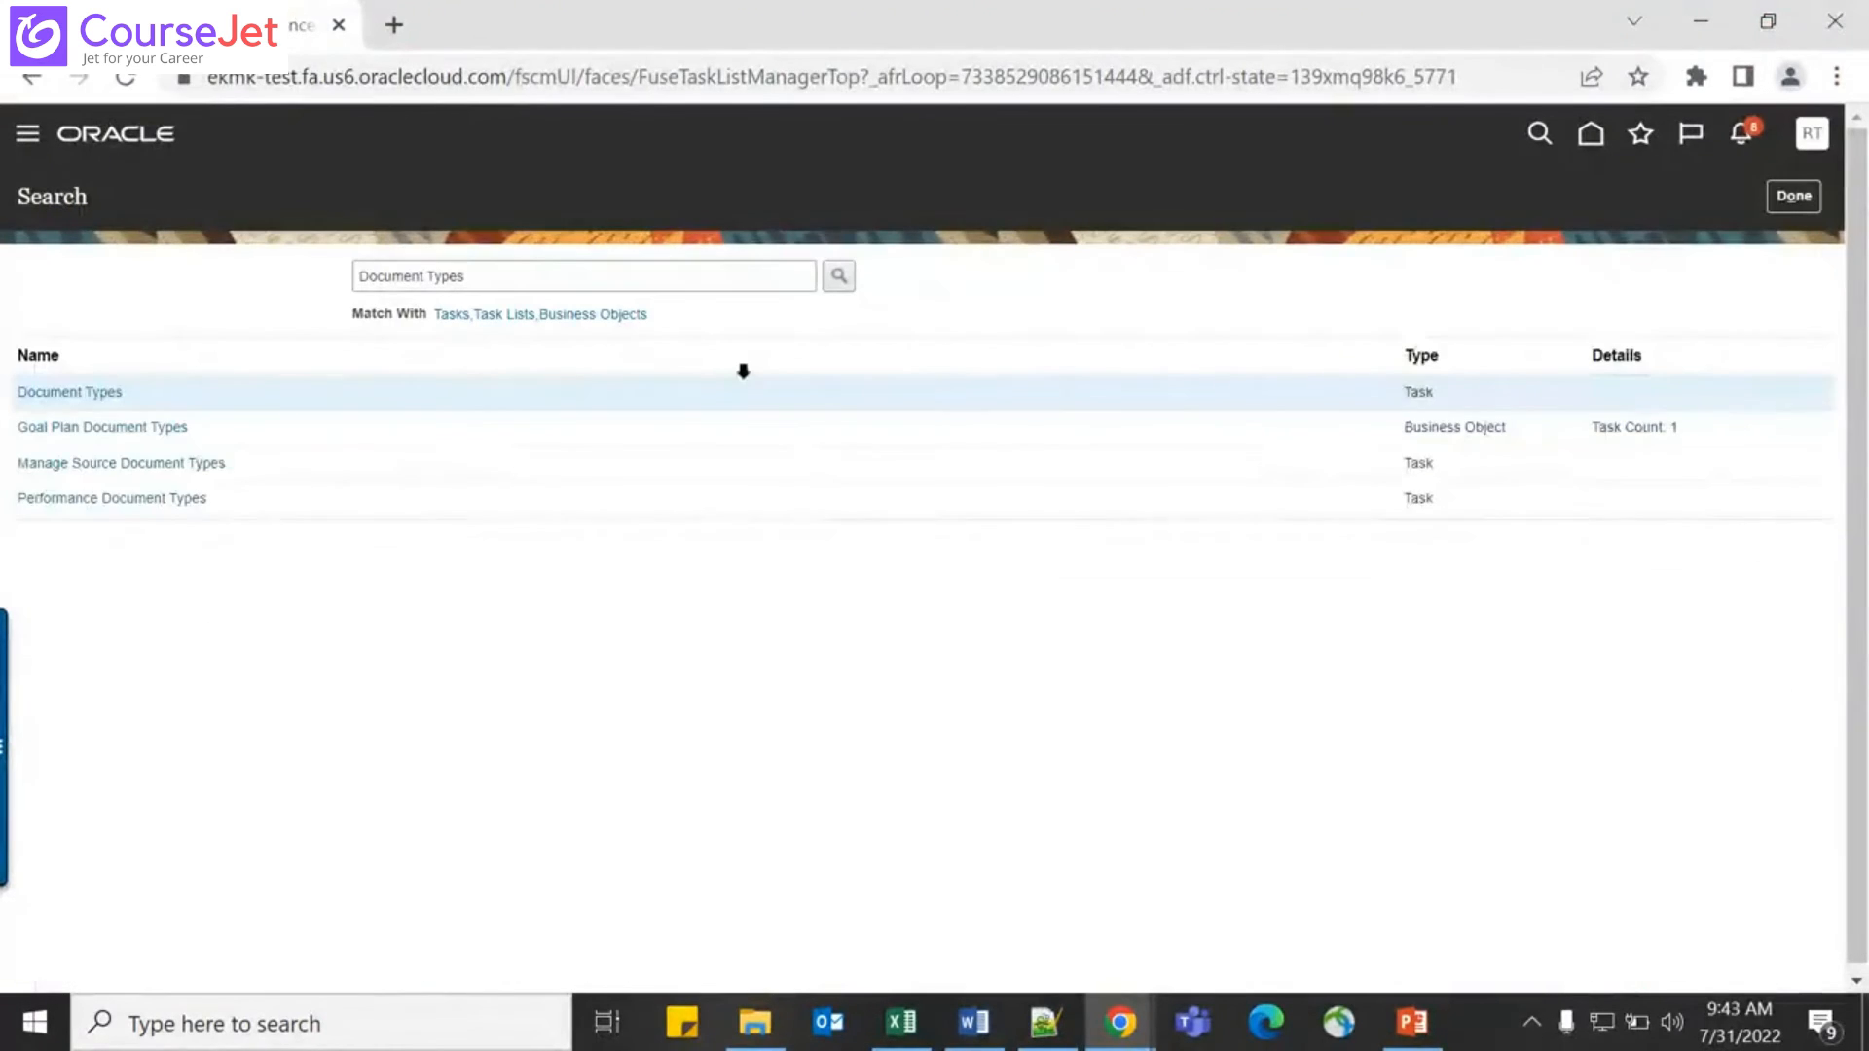
# Step: Return to the Oracle home page and display the apps of the Tools group
pyautogui.click(77, 139)
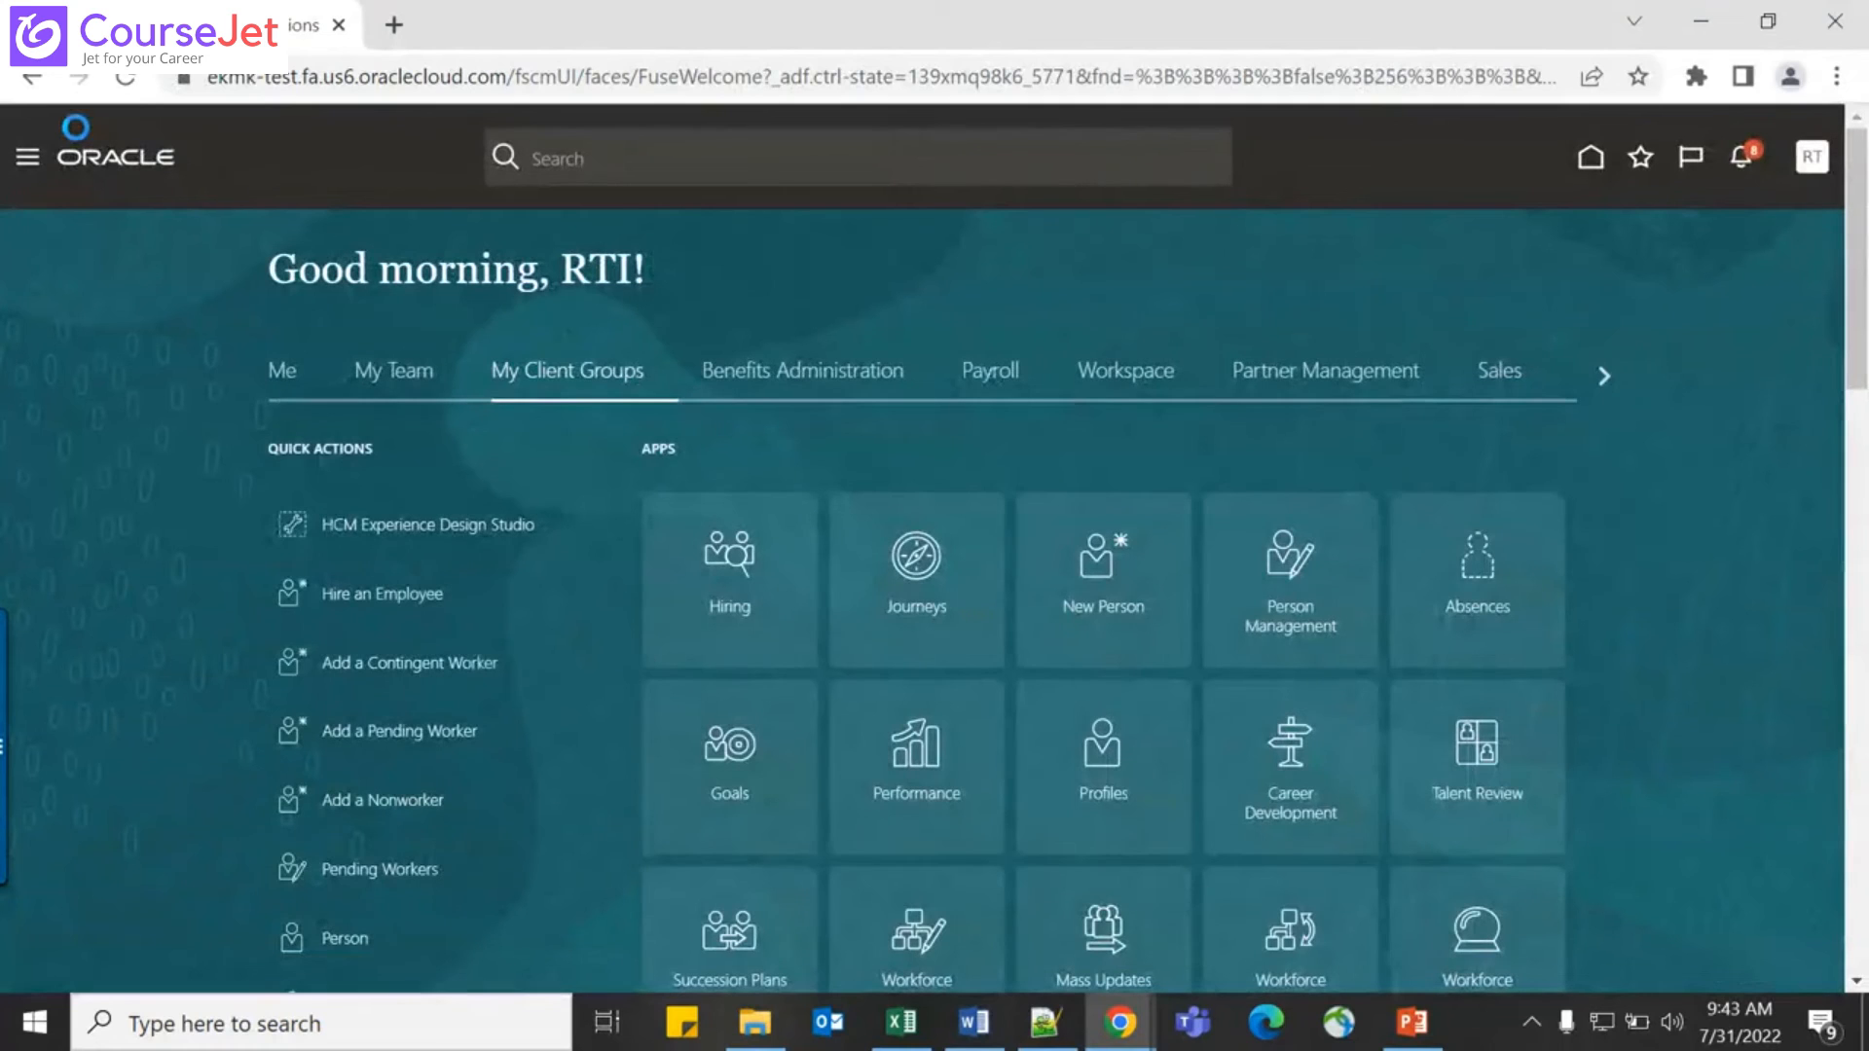
pyautogui.click(1604, 378)
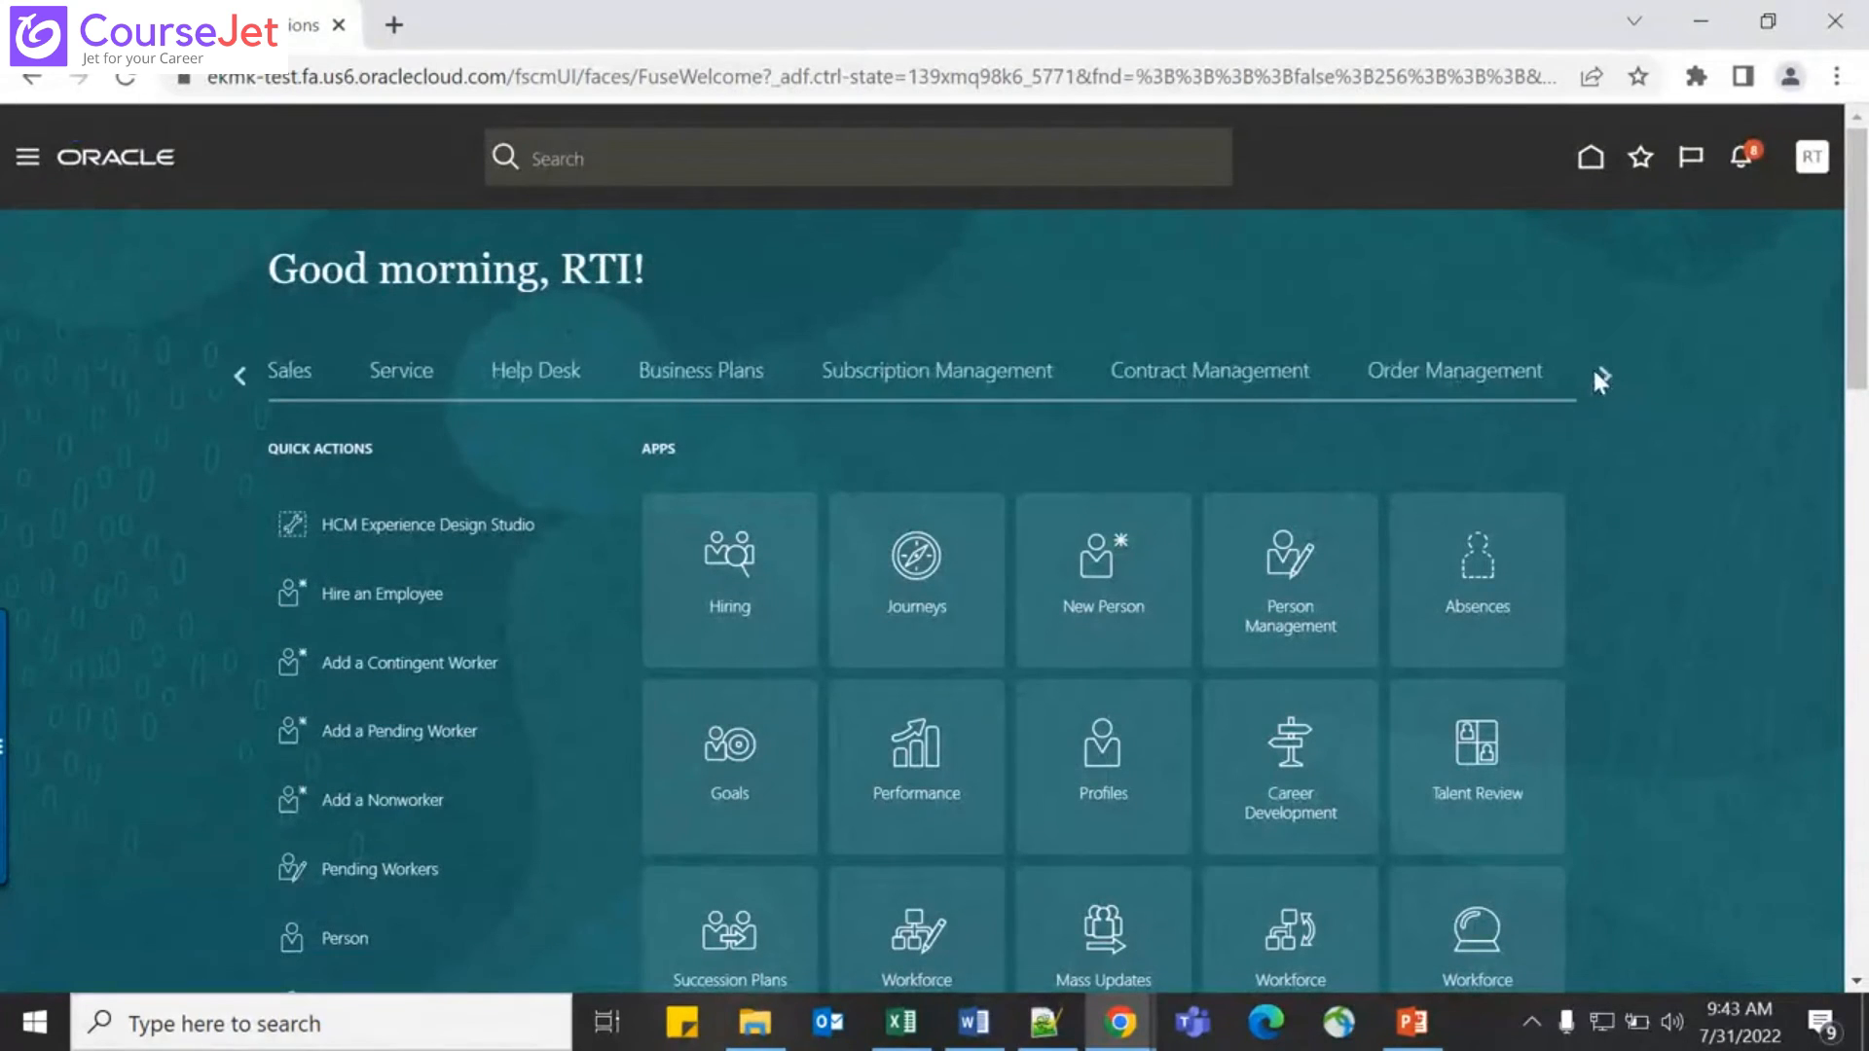
pyautogui.click(1605, 372)
pyautogui.click(1604, 373)
pyautogui.click(1604, 376)
pyautogui.click(1605, 376)
pyautogui.click(1604, 376)
pyautogui.click(1604, 371)
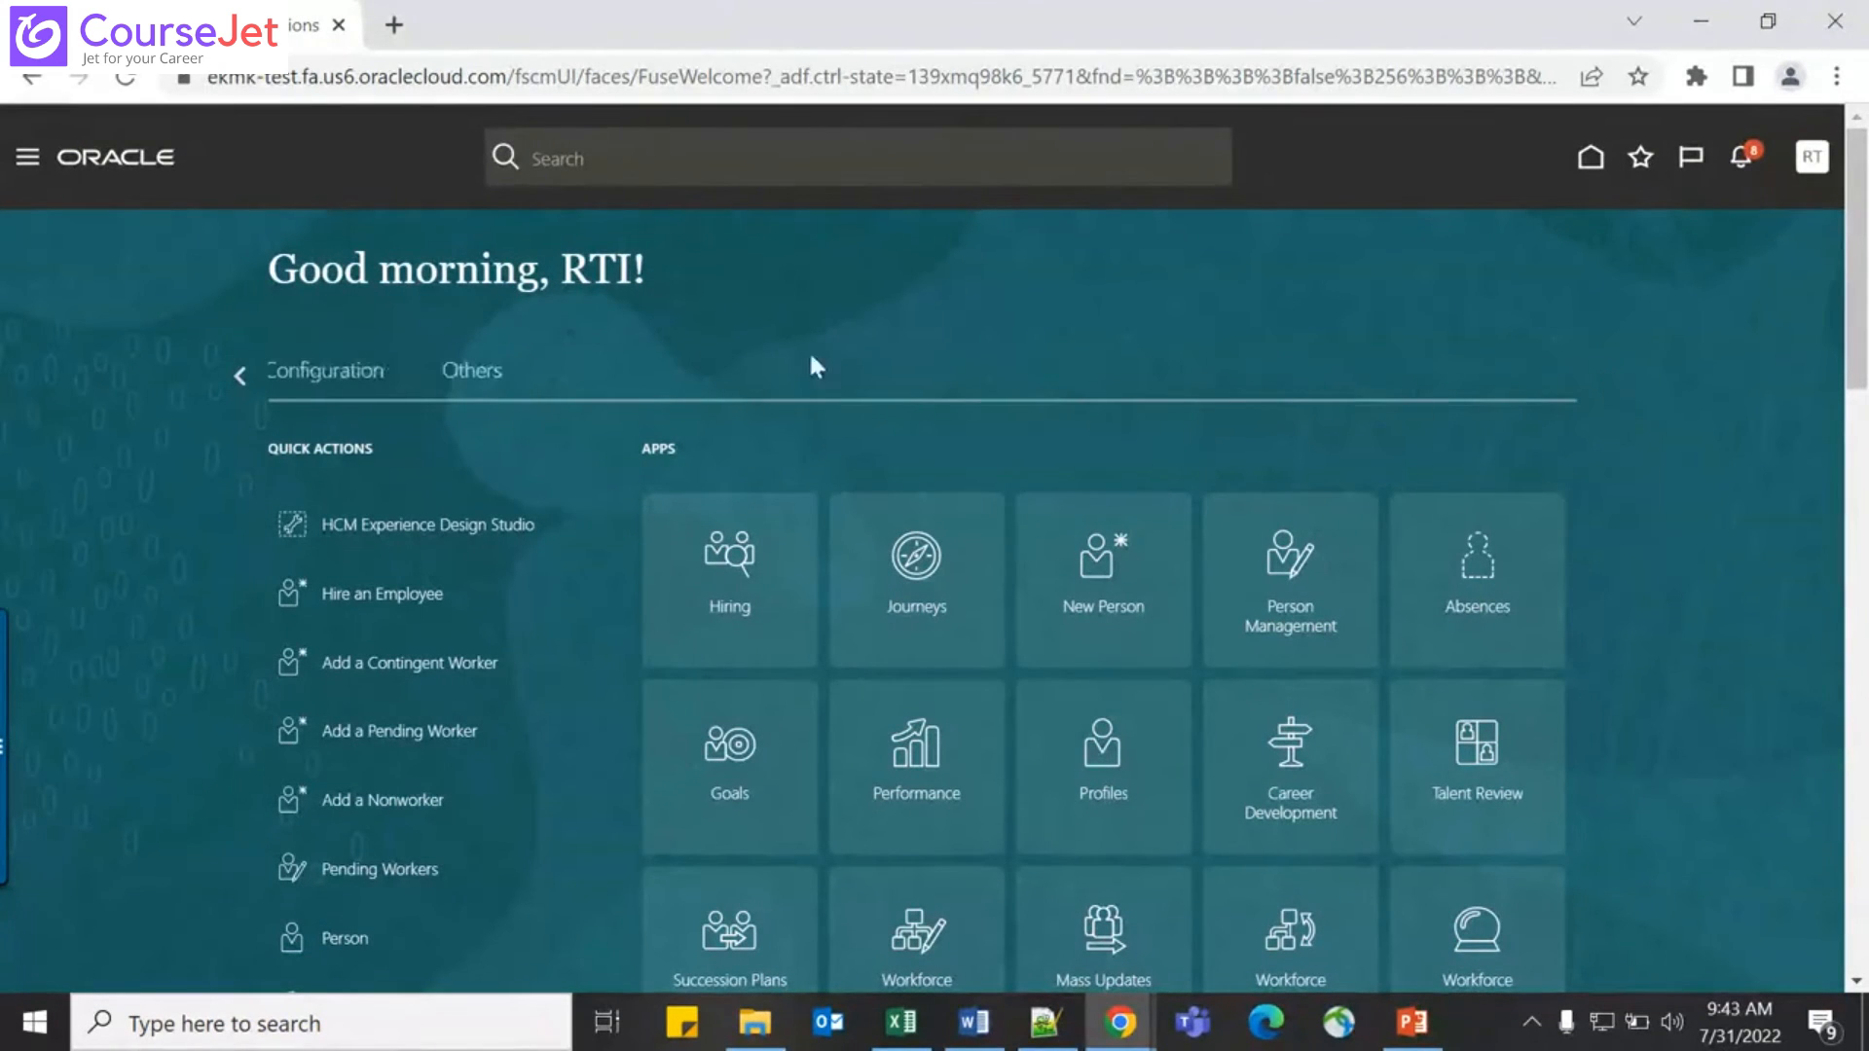
pyautogui.click(244, 376)
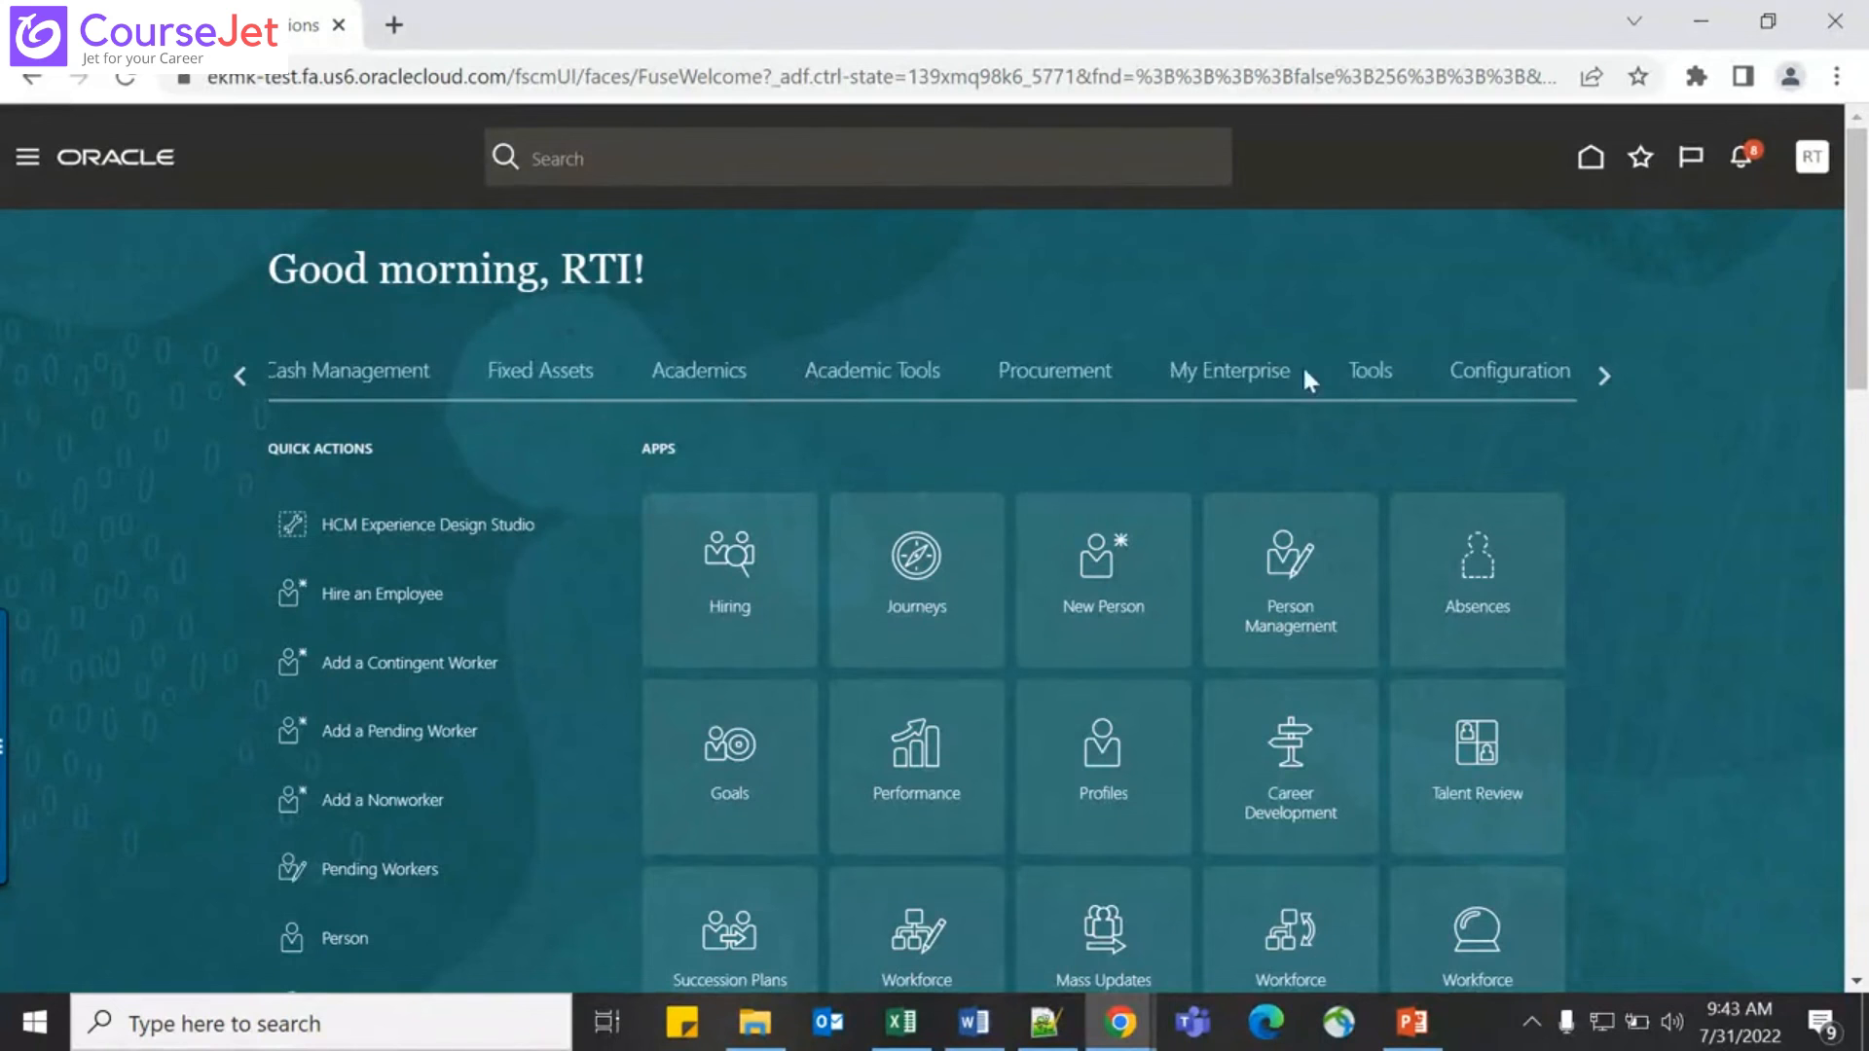
pyautogui.click(1375, 379)
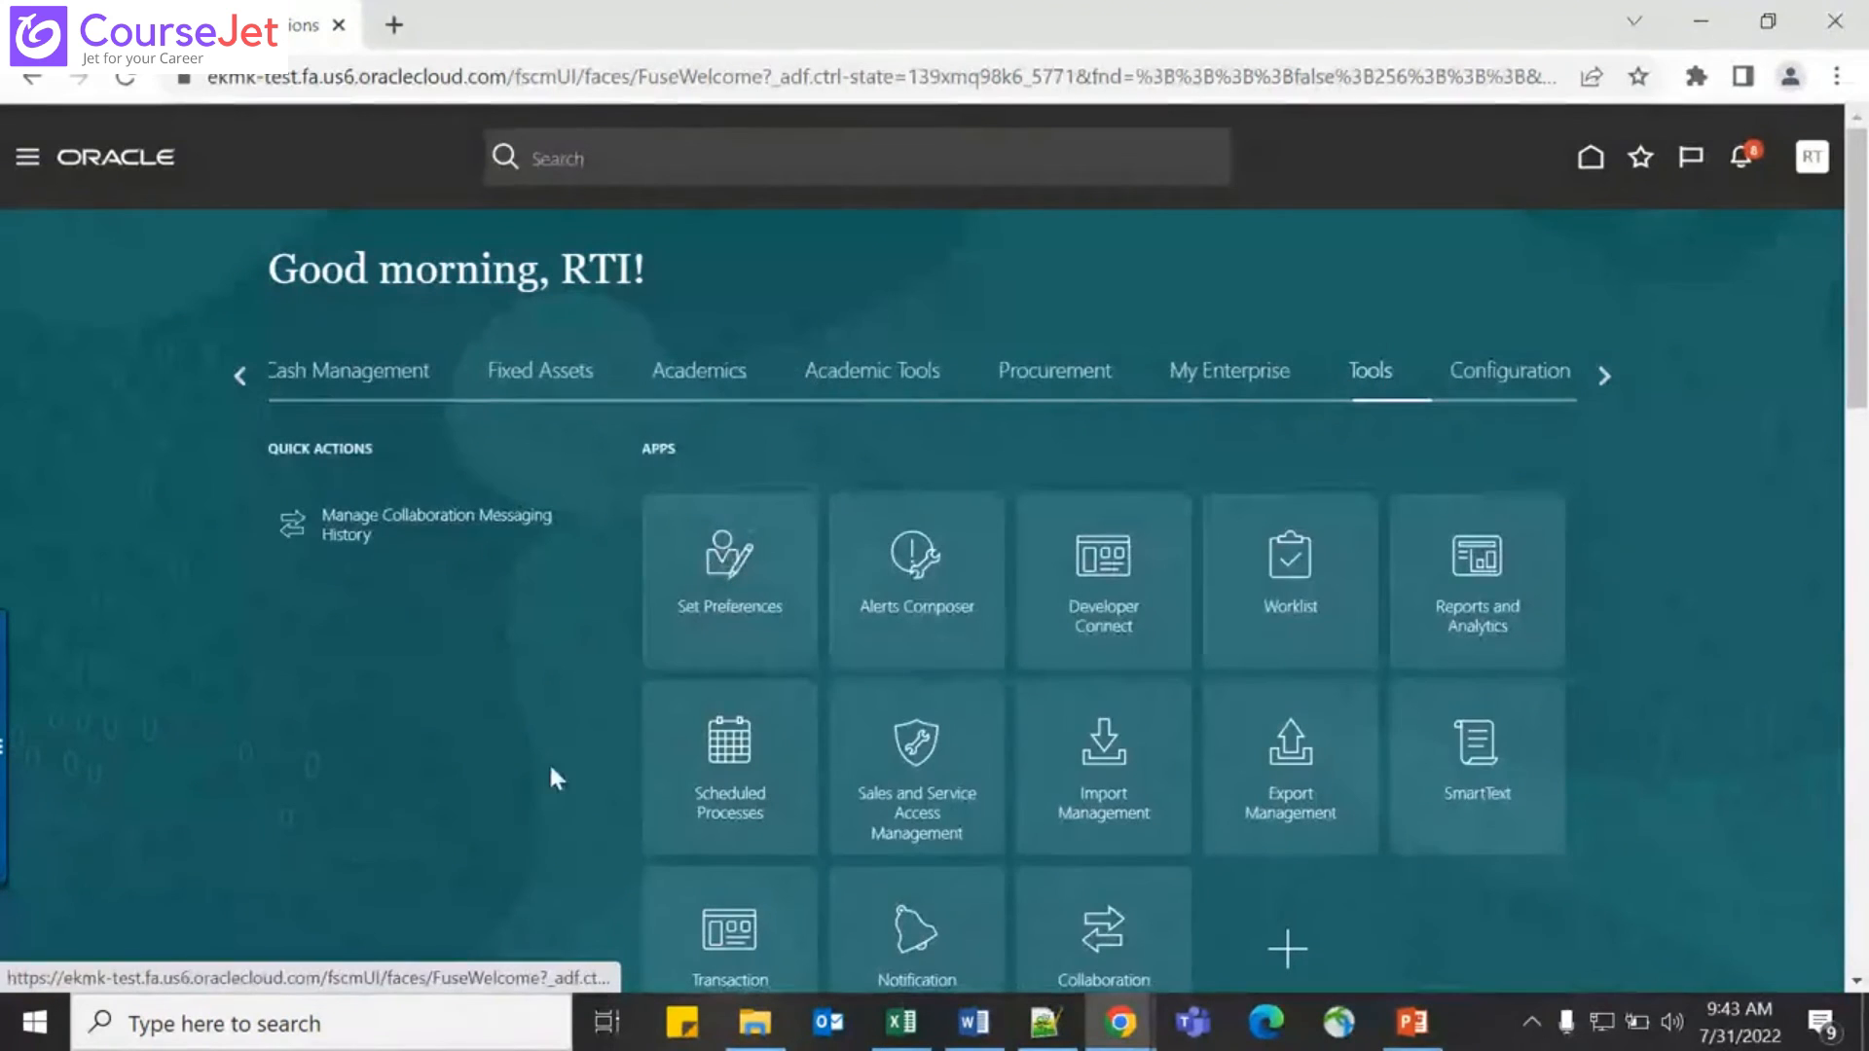
# Step: Open the approval rules of the Transaction Manager and find the processes matching "Offer"
pyautogui.scroll(-3, 553, 776)
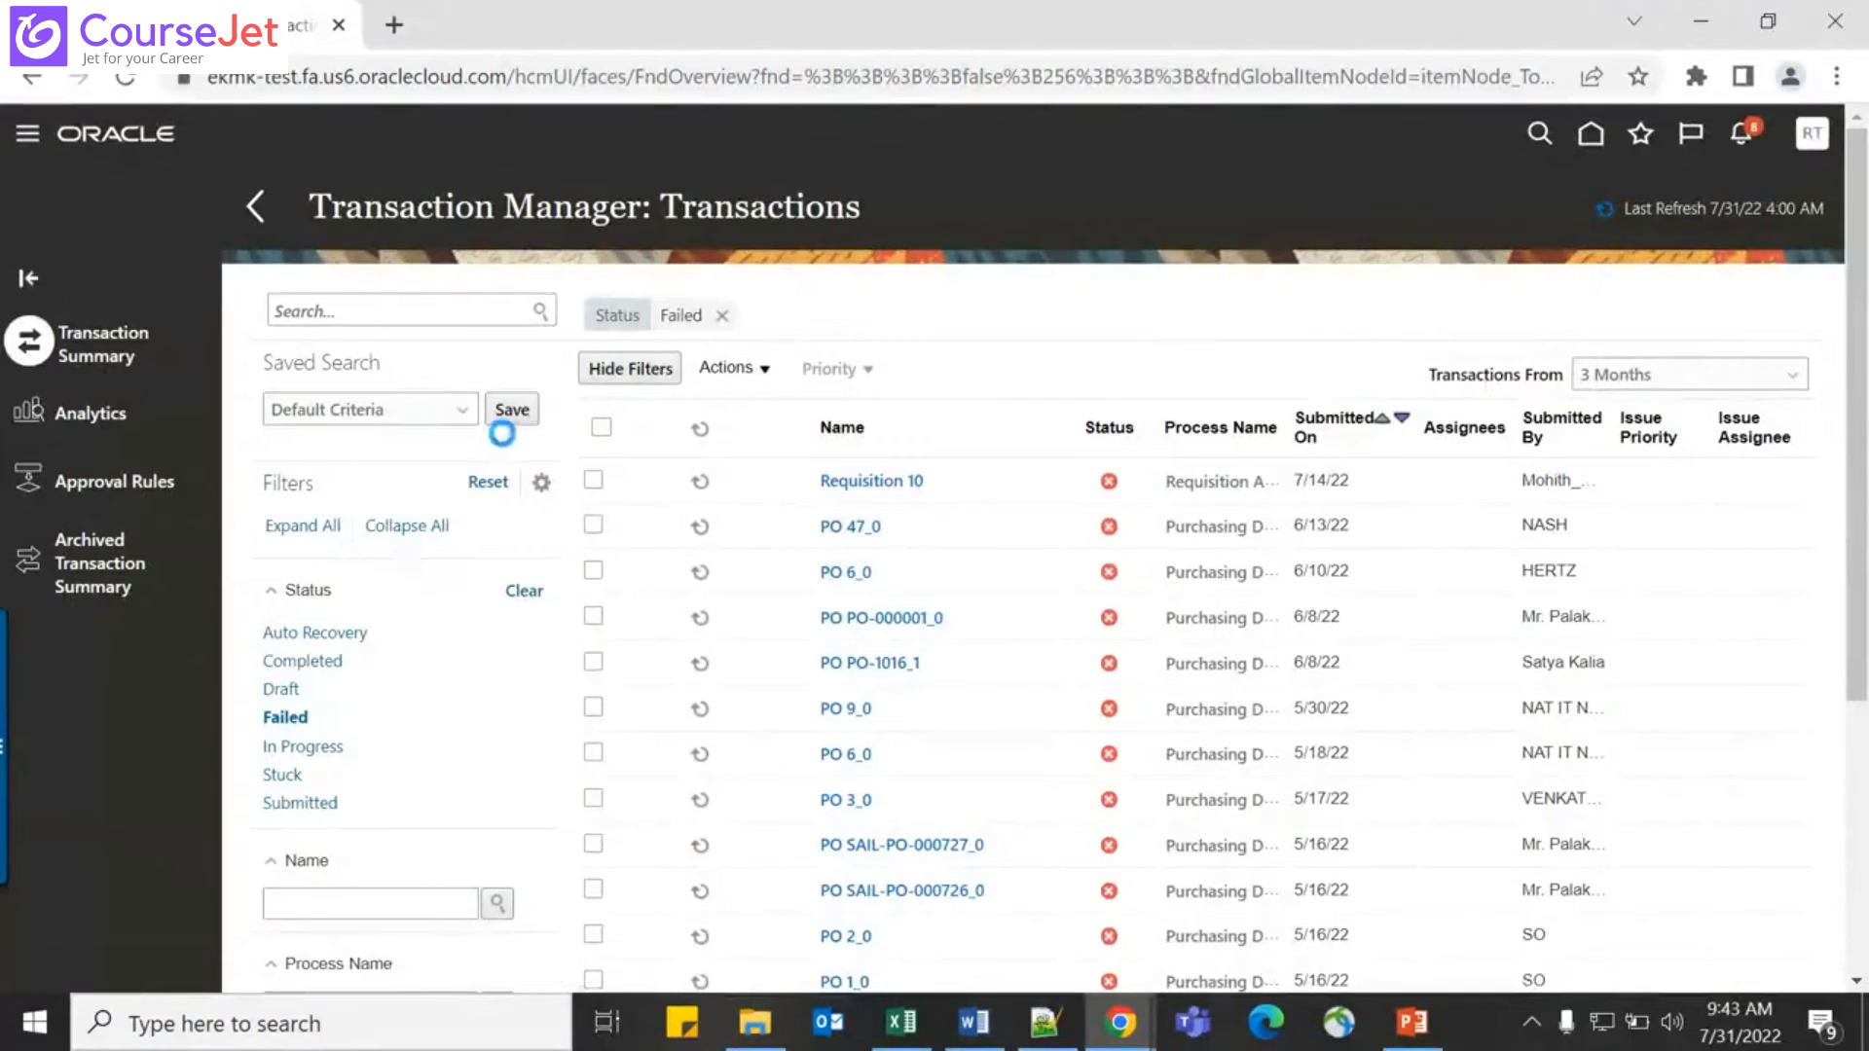
pyautogui.click(507, 331)
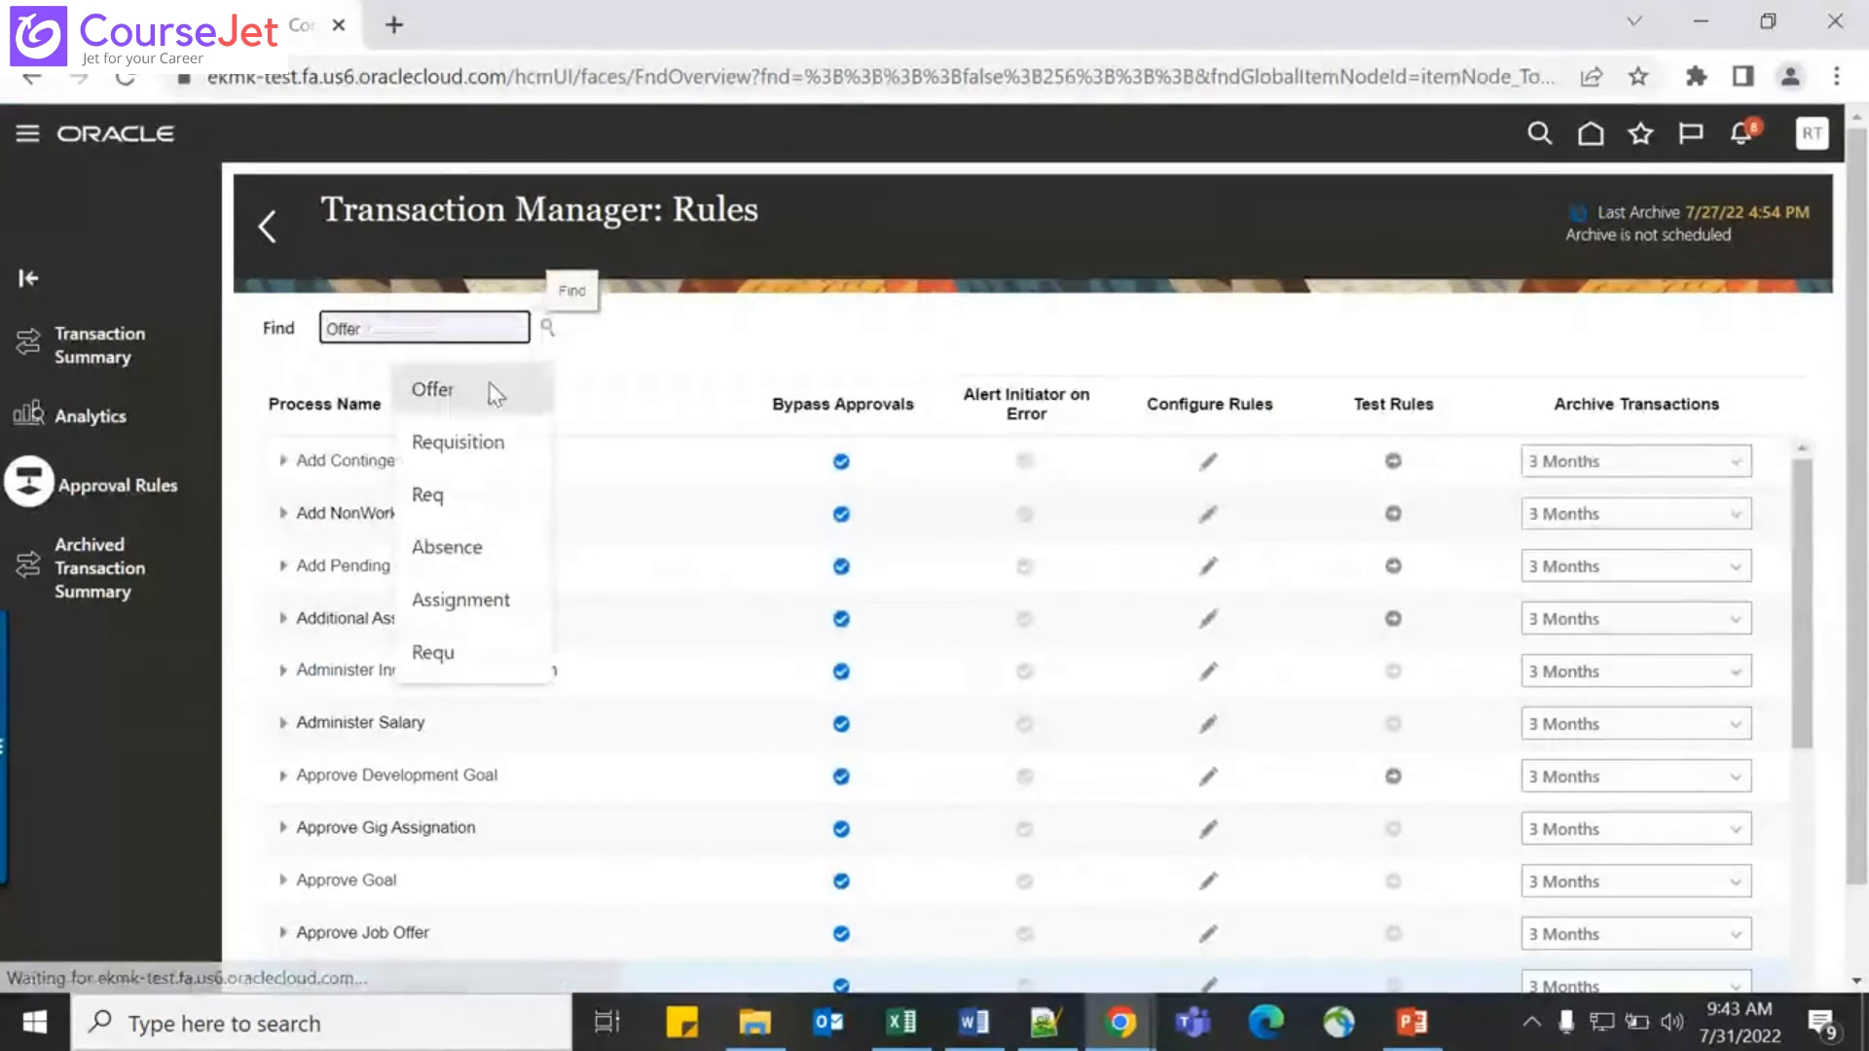
pyautogui.click(521, 365)
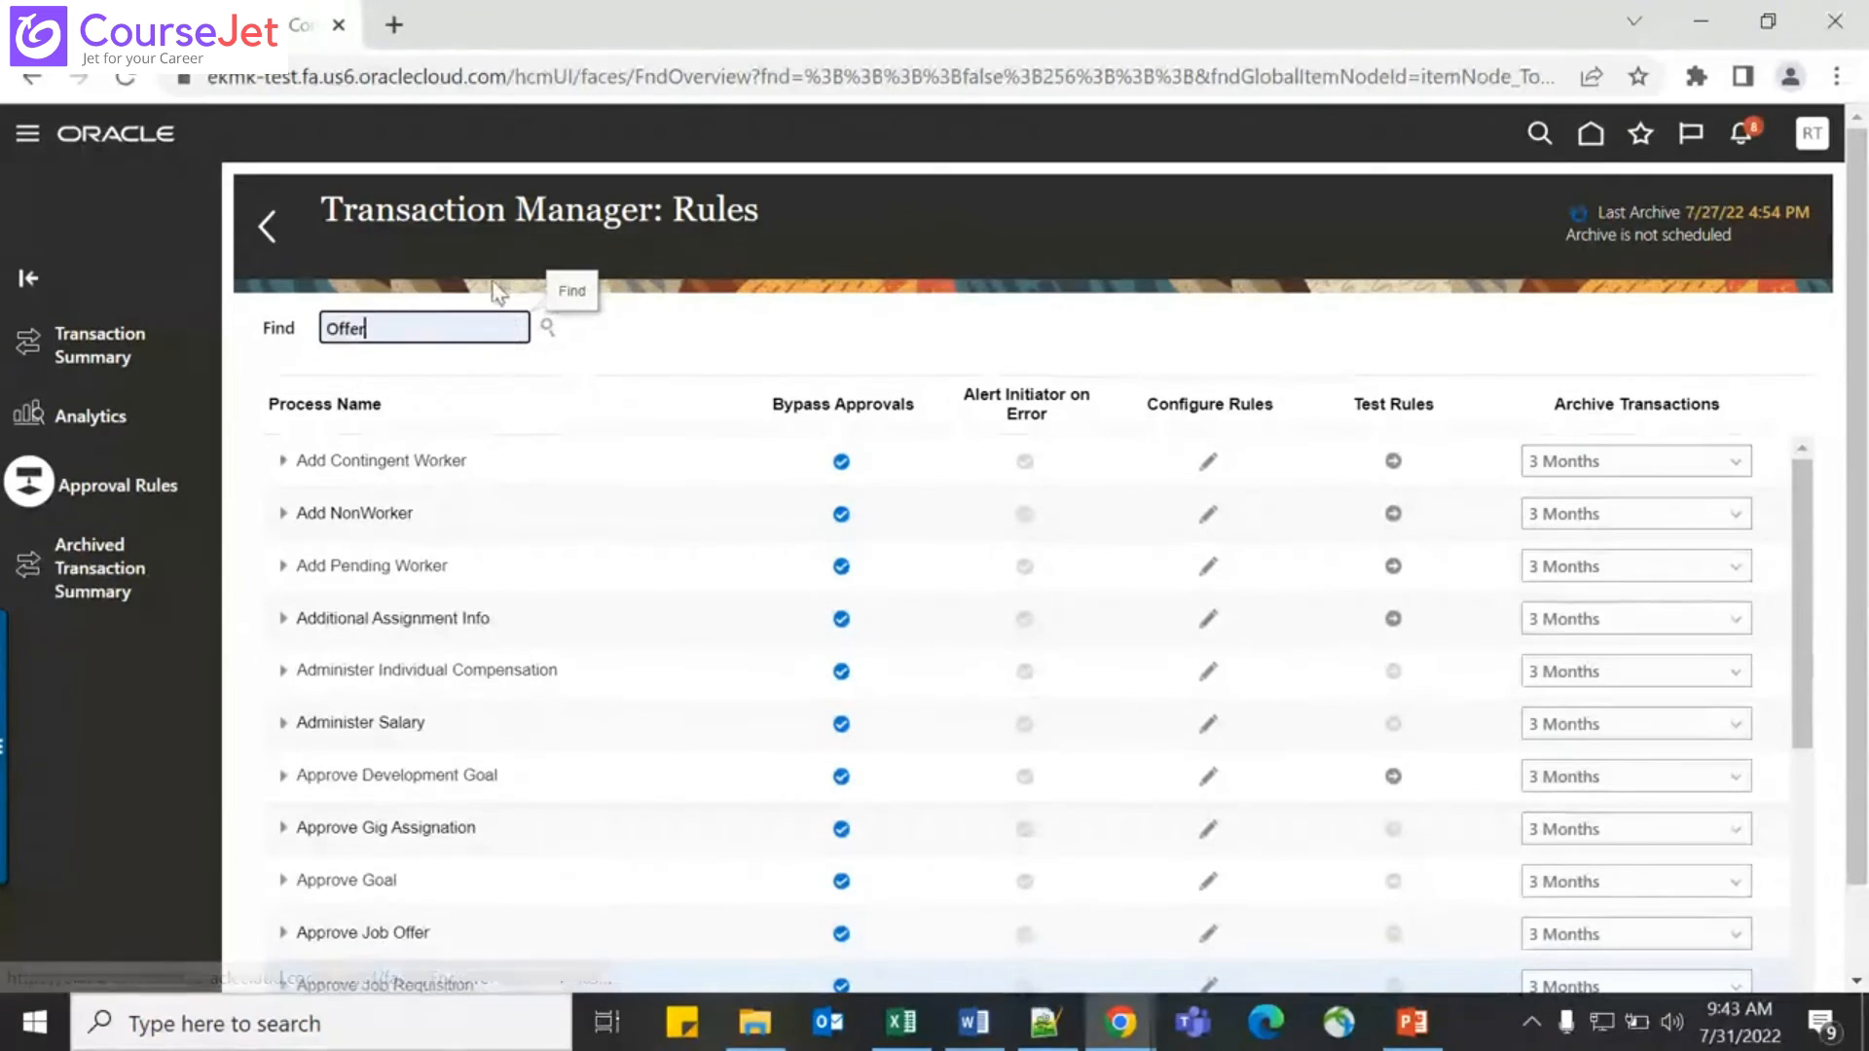
pyautogui.click(548, 328)
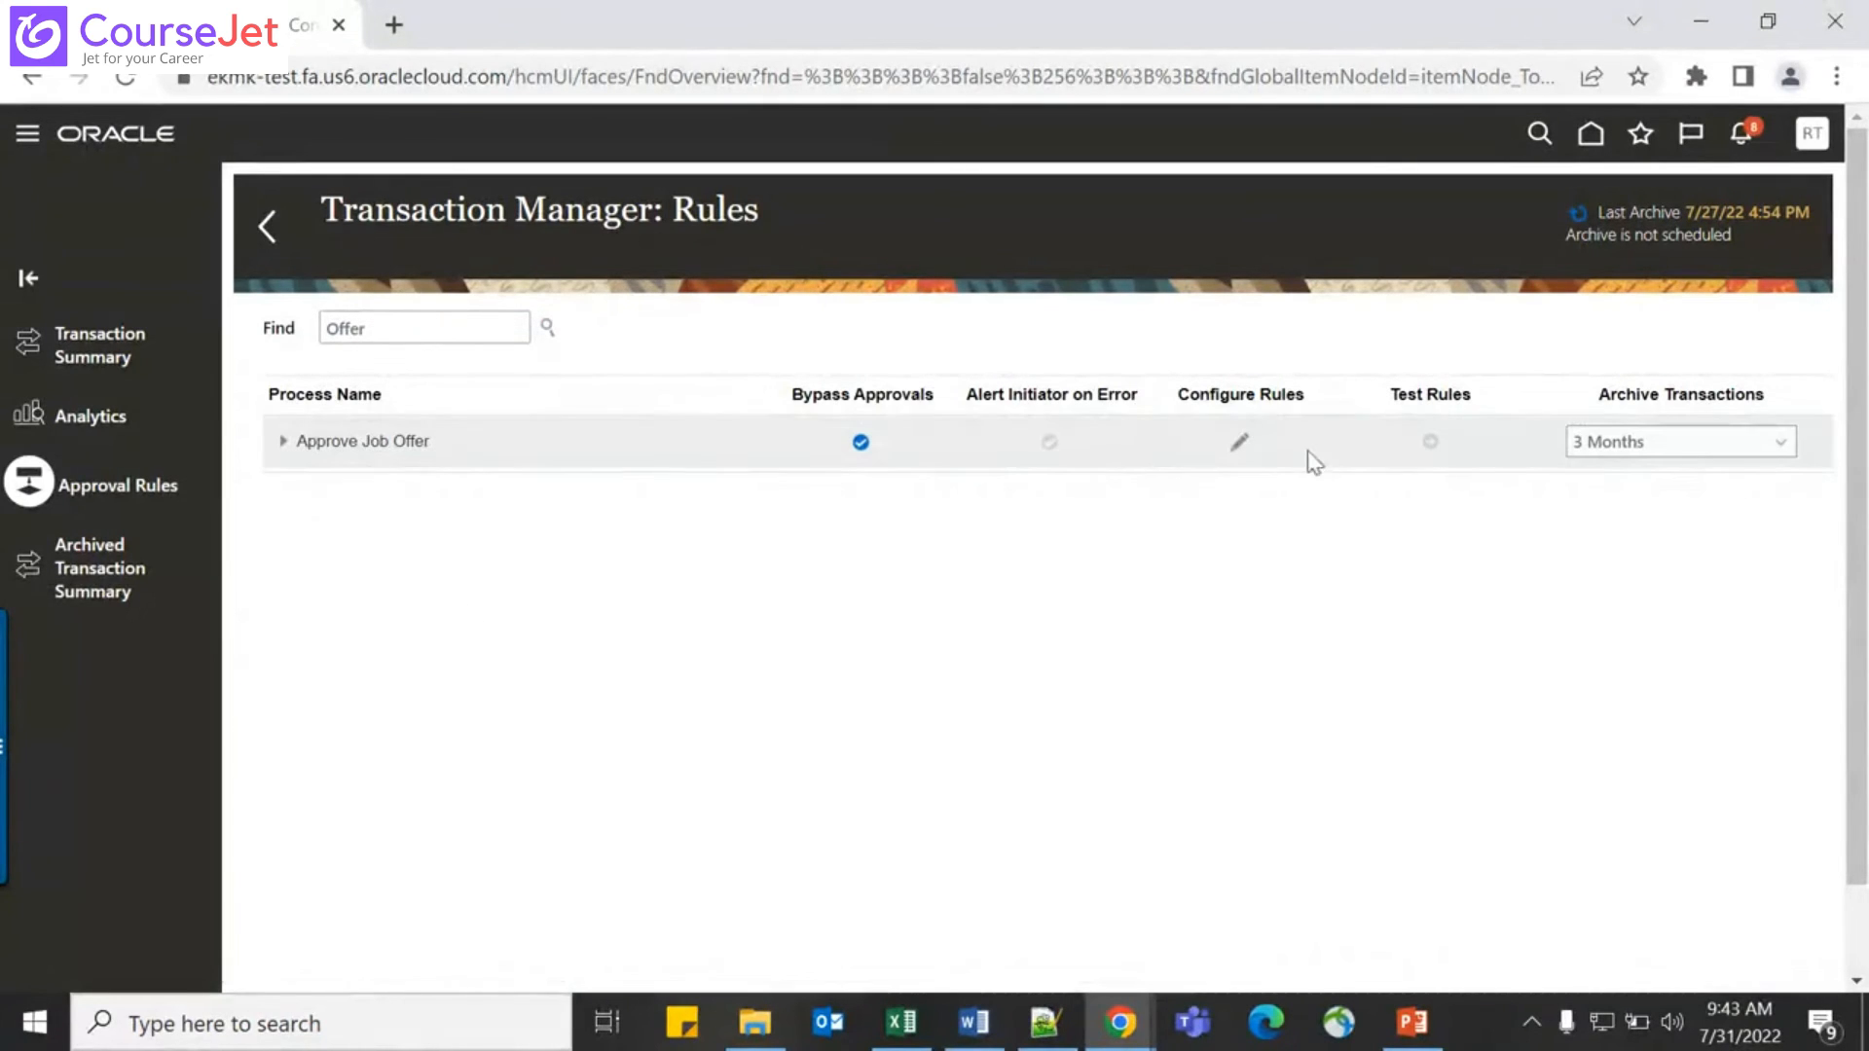
# Step: Open the rule configuration of the Approve Job Offer process, continuing despite the approval bypass setting
pyautogui.click(1239, 446)
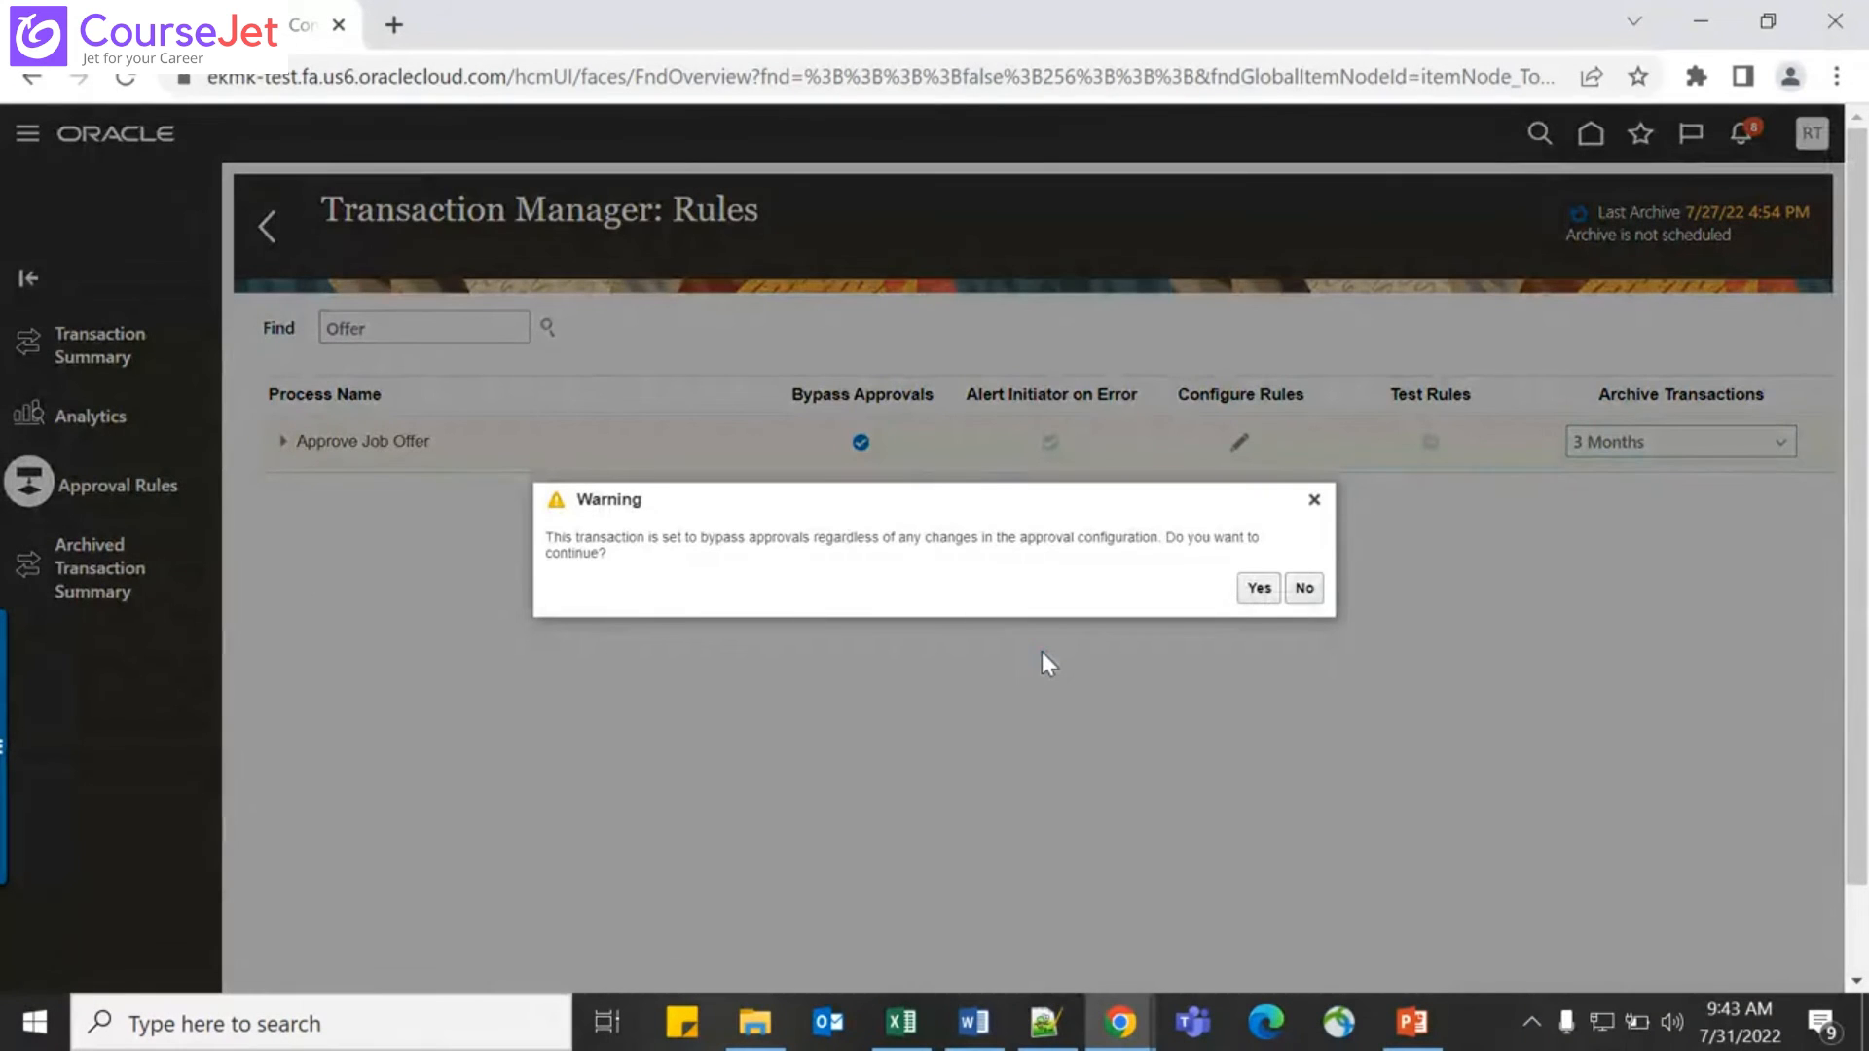
pyautogui.click(1259, 588)
# Step: Switch to the Oracle Recruiting Cloud_Day4 presentation in PowerPoint and skim the remaining job offer configuration slides up to Enable Copy Job Offers
pyautogui.hotkey('alt', 'Tab')
pyautogui.scroll(-1, 1115, 672)
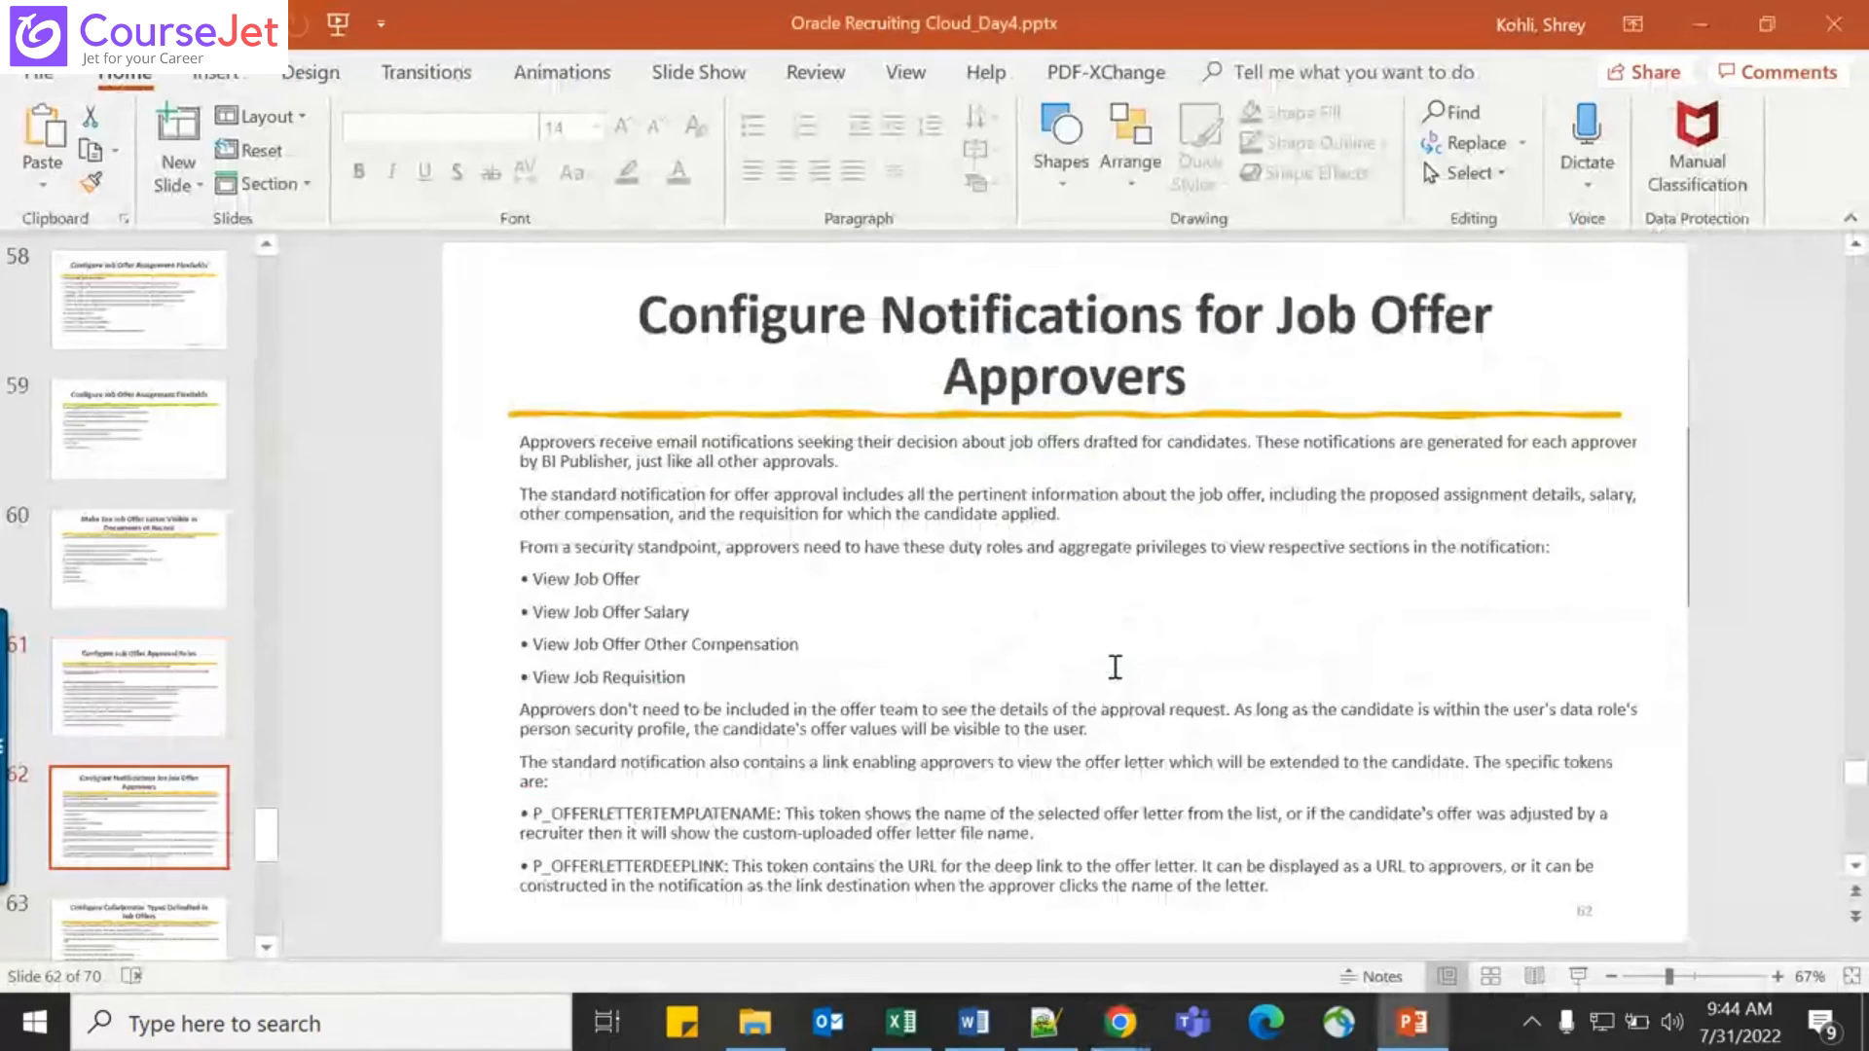
pyautogui.scroll(1, 1115, 668)
pyautogui.scroll(-2, 1115, 668)
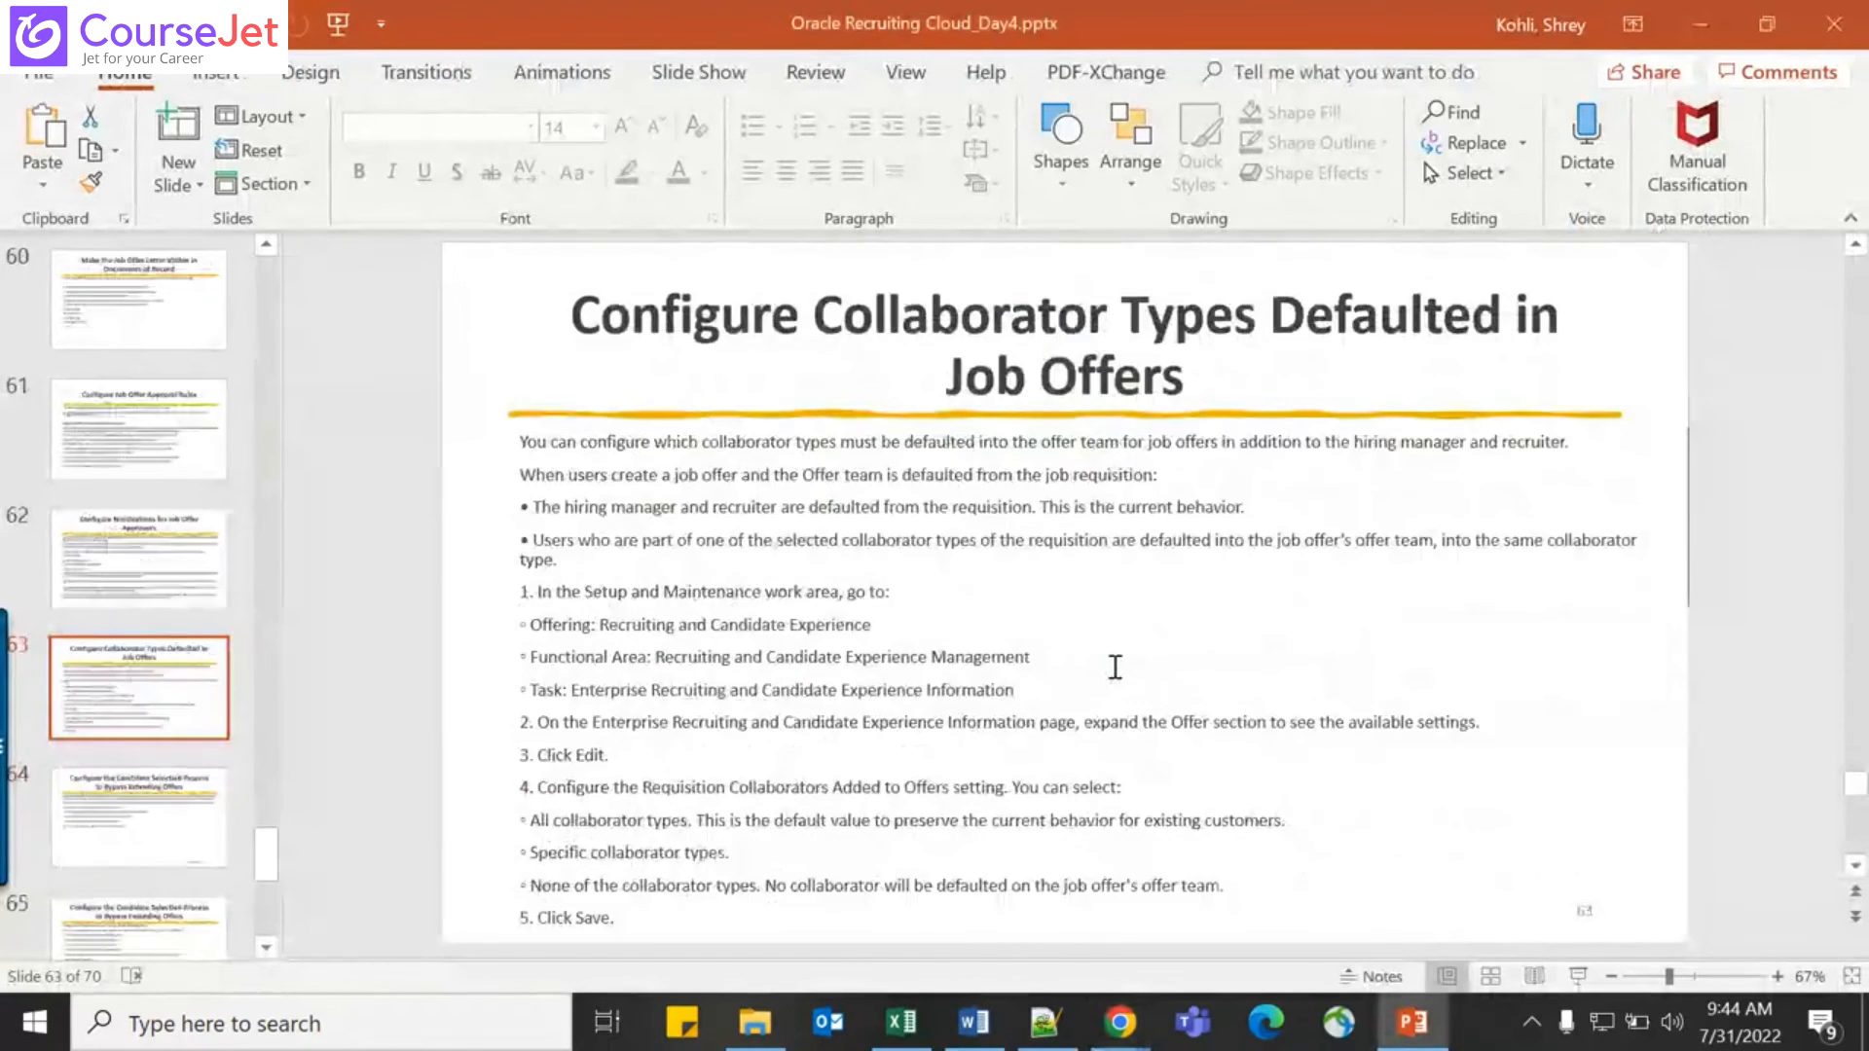
pyautogui.scroll(-1, 1114, 668)
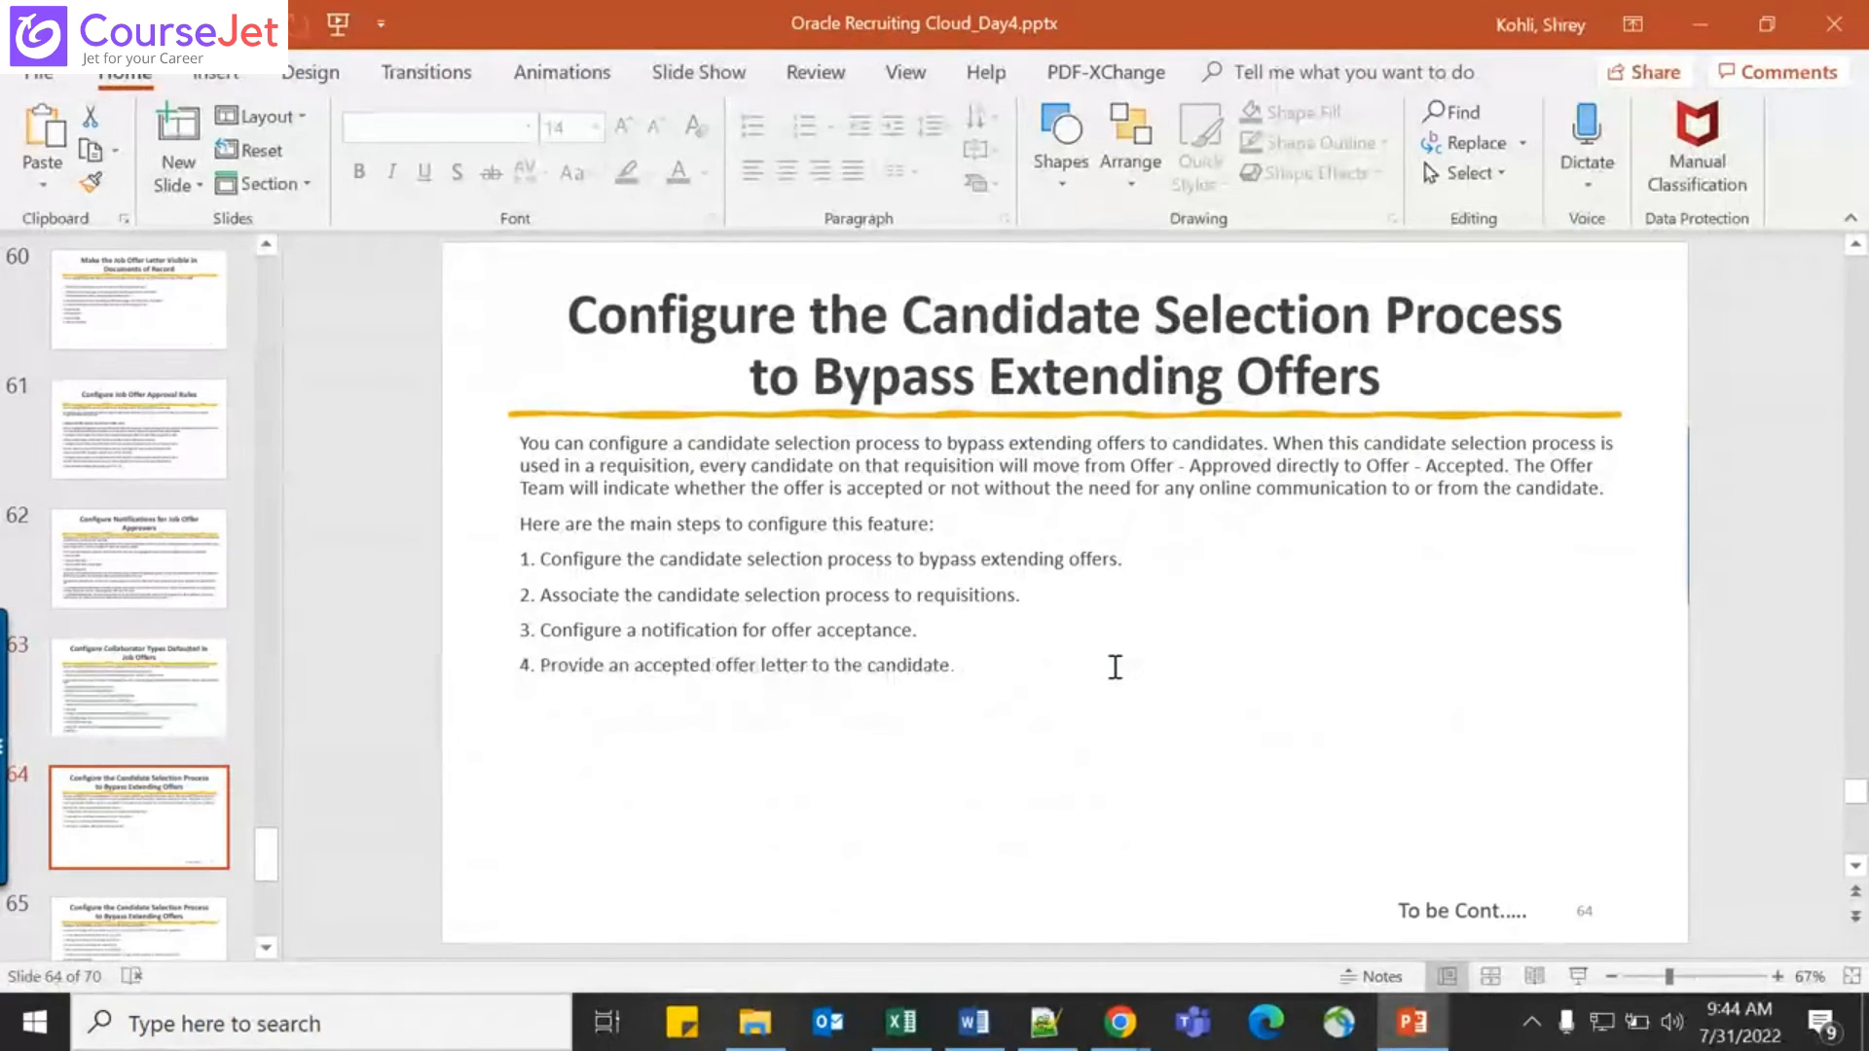
pyautogui.scroll(-1, 1115, 668)
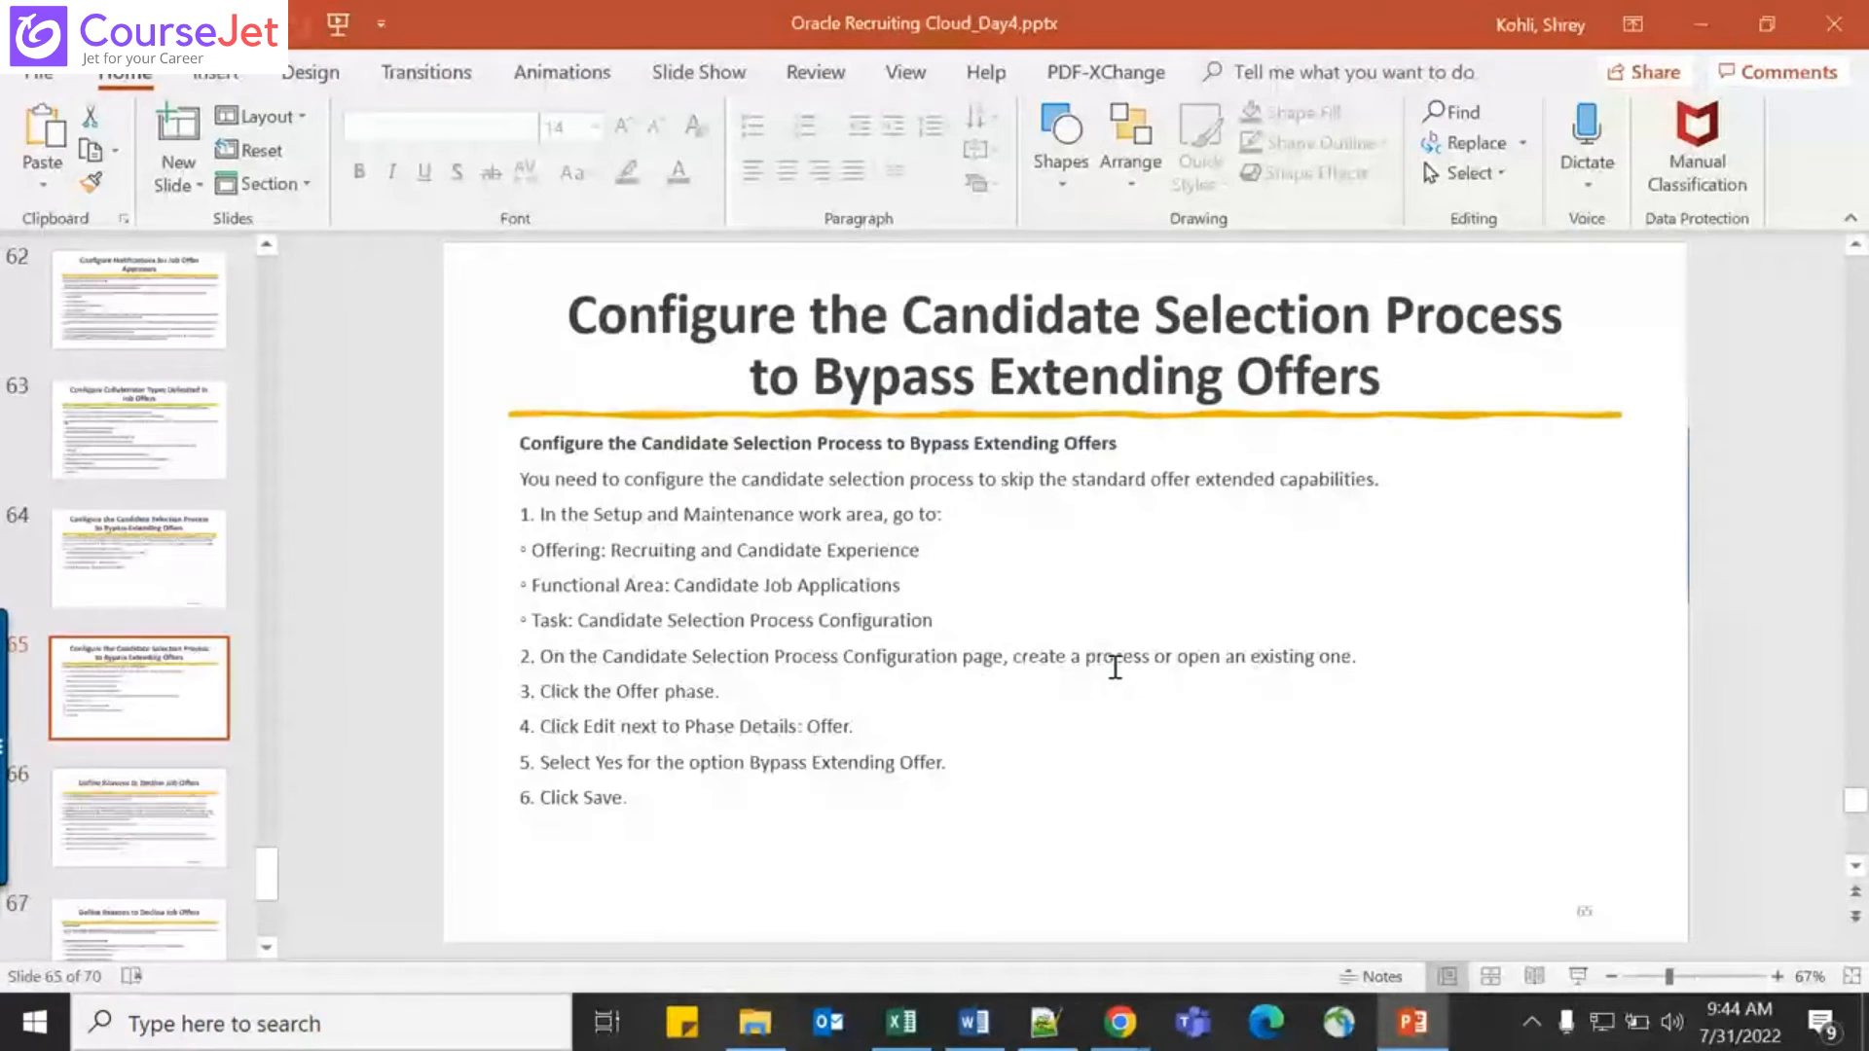
pyautogui.scroll(-1, 1115, 668)
pyautogui.scroll(-1, 1115, 668)
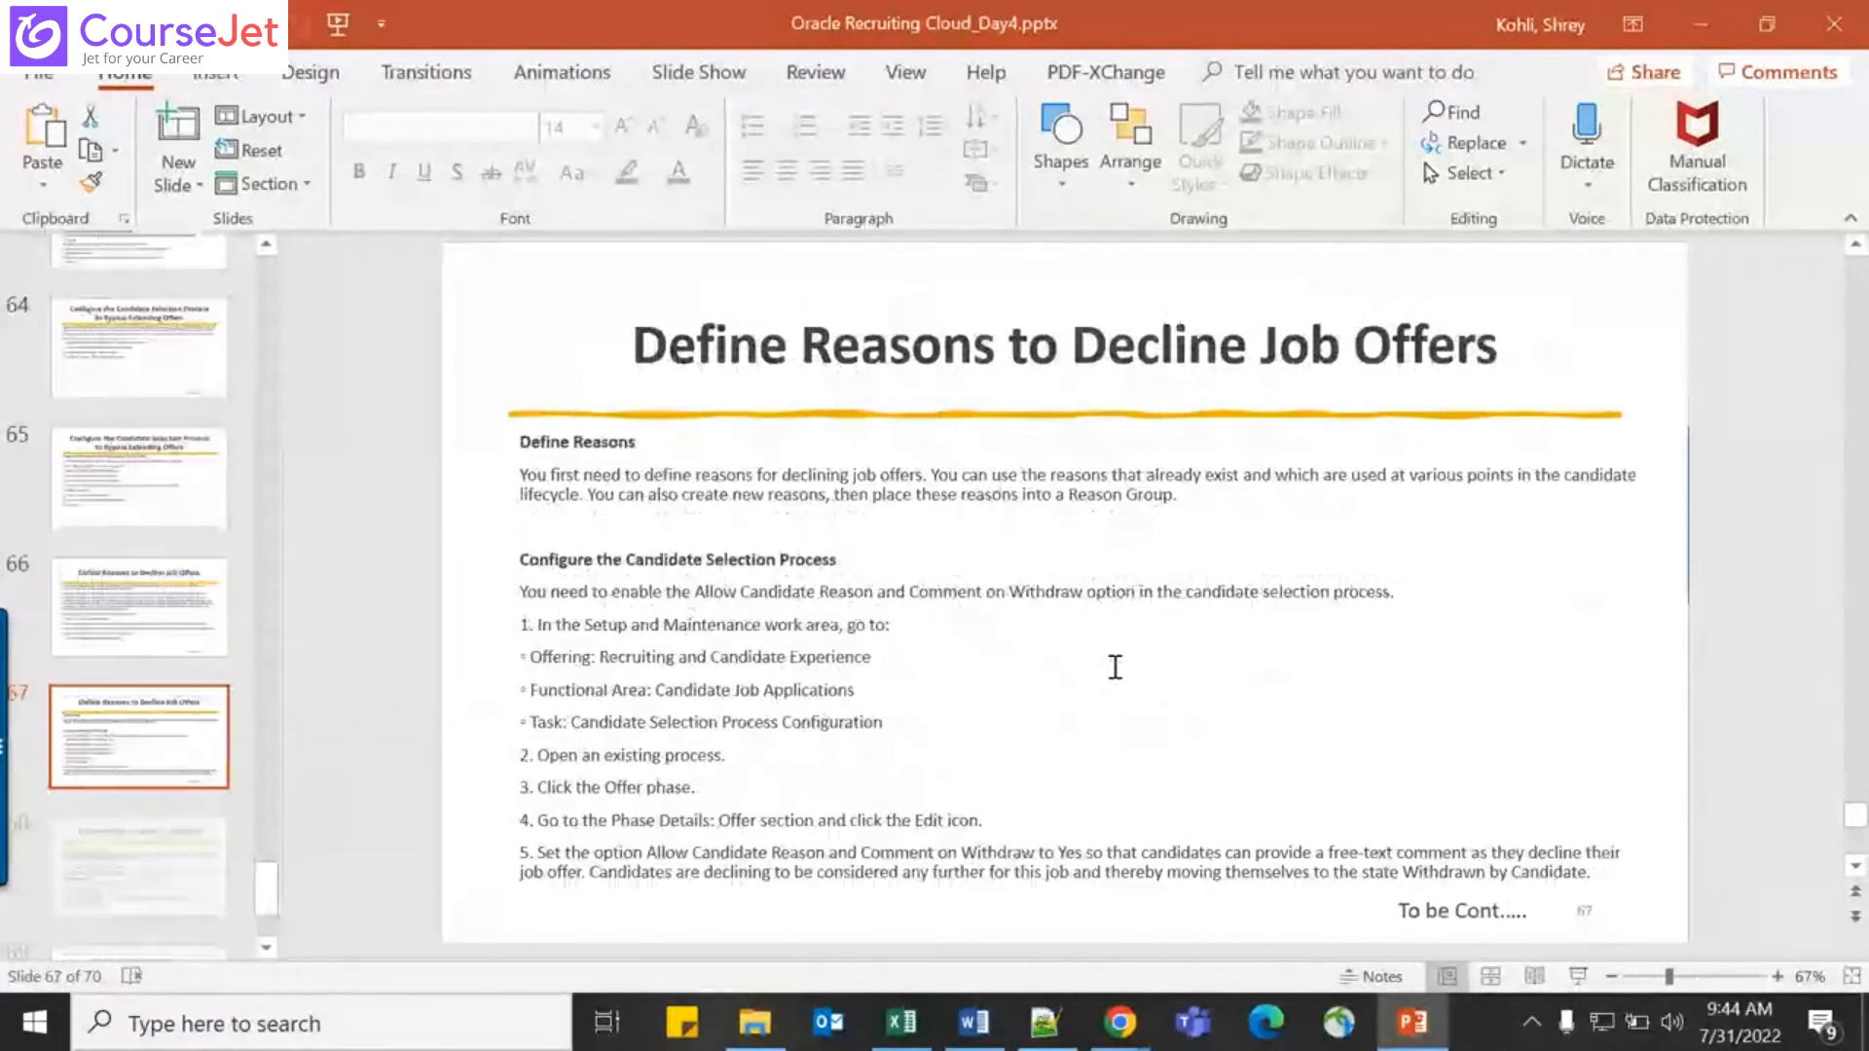
pyautogui.scroll(-1, 1115, 668)
pyautogui.scroll(-2, 1114, 668)
pyautogui.scroll(1, 1118, 672)
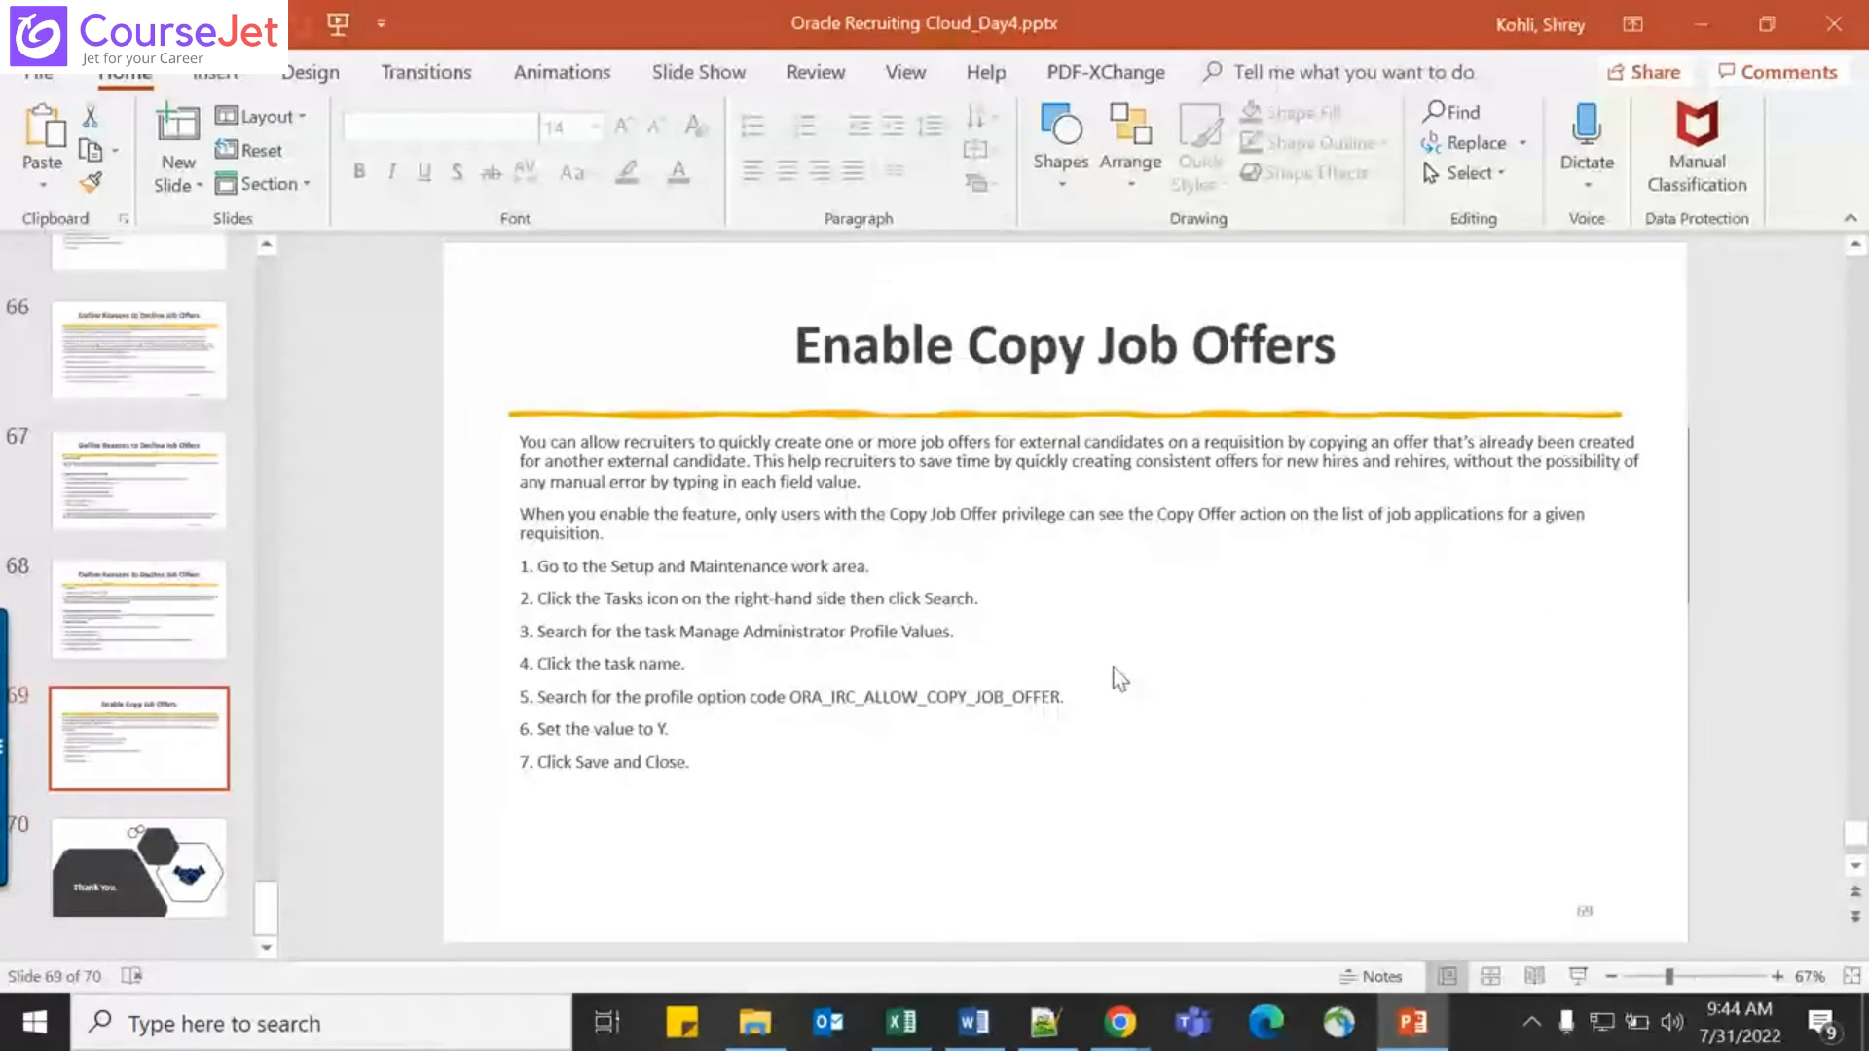
# Step: Go back through the presentation to the Configure Job Offer Approval Rules slide, checking the neighbouring slides on offer letter visibility and approver notifications
pyautogui.scroll(5, 1117, 674)
pyautogui.scroll(1, 1114, 668)
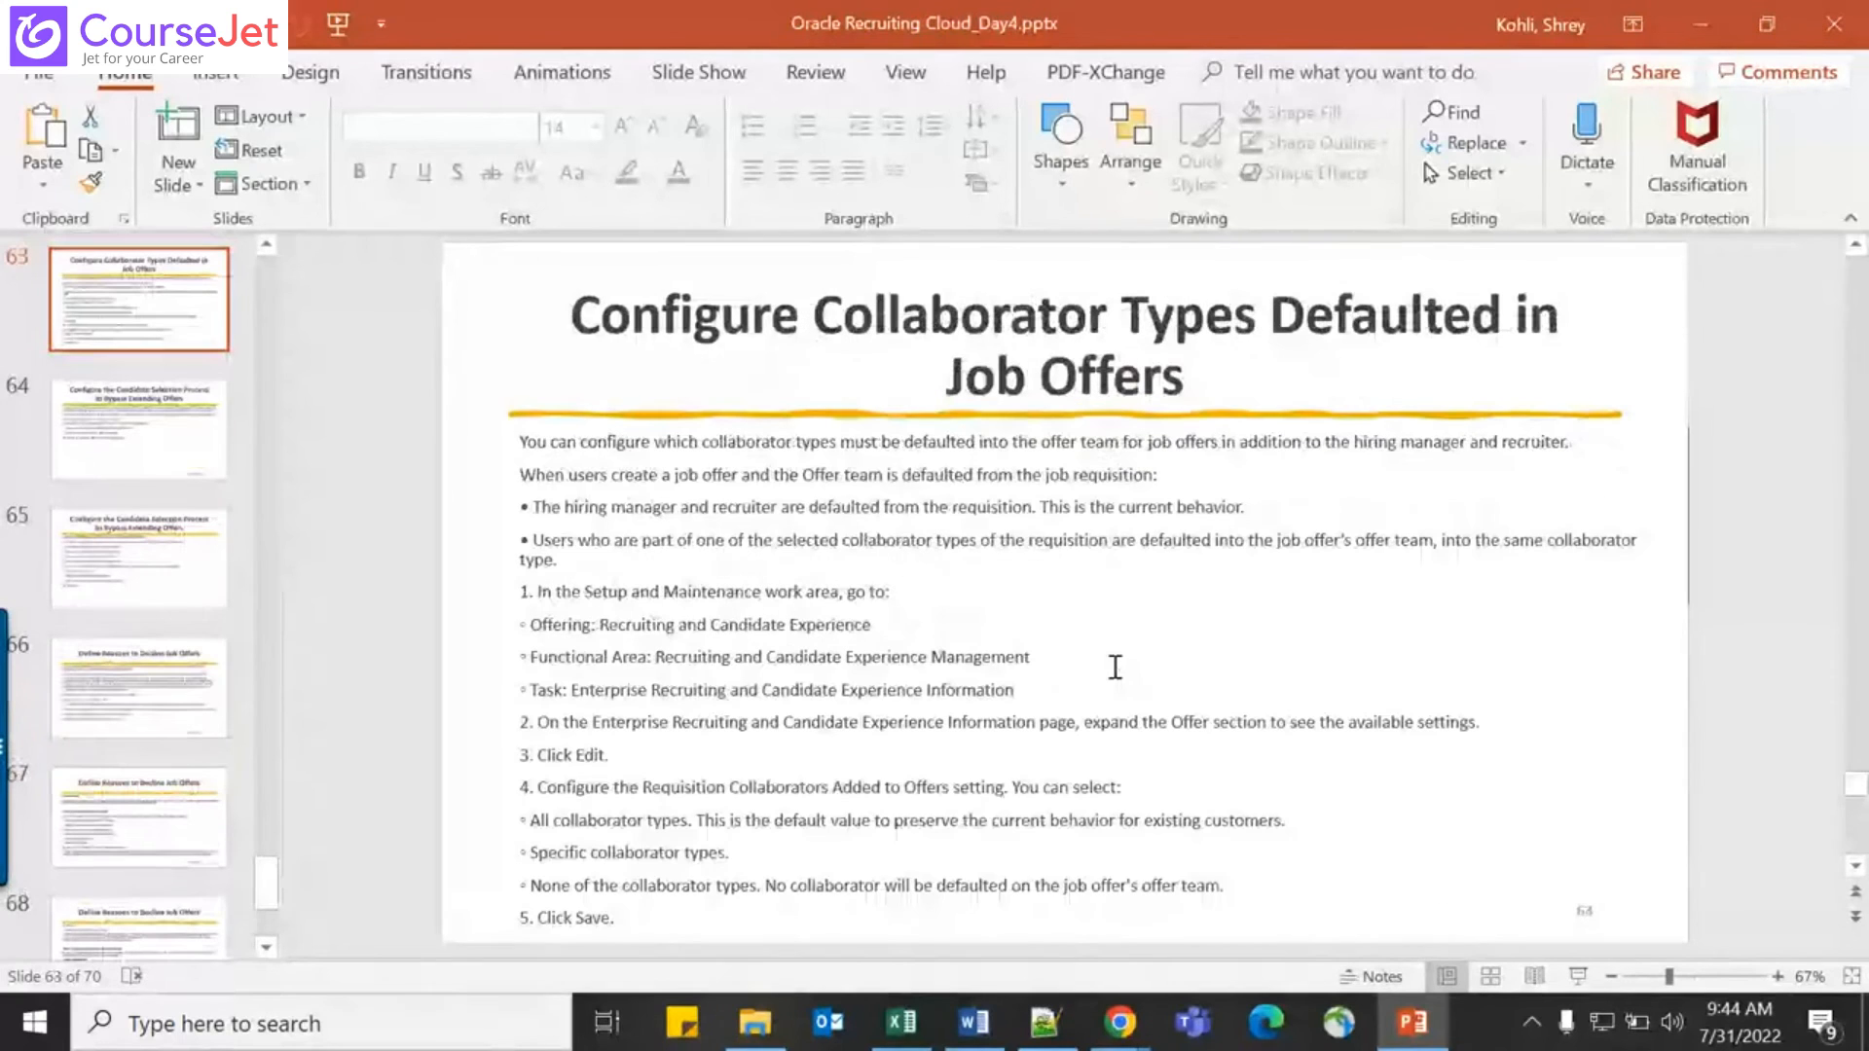
pyautogui.scroll(2, 1114, 668)
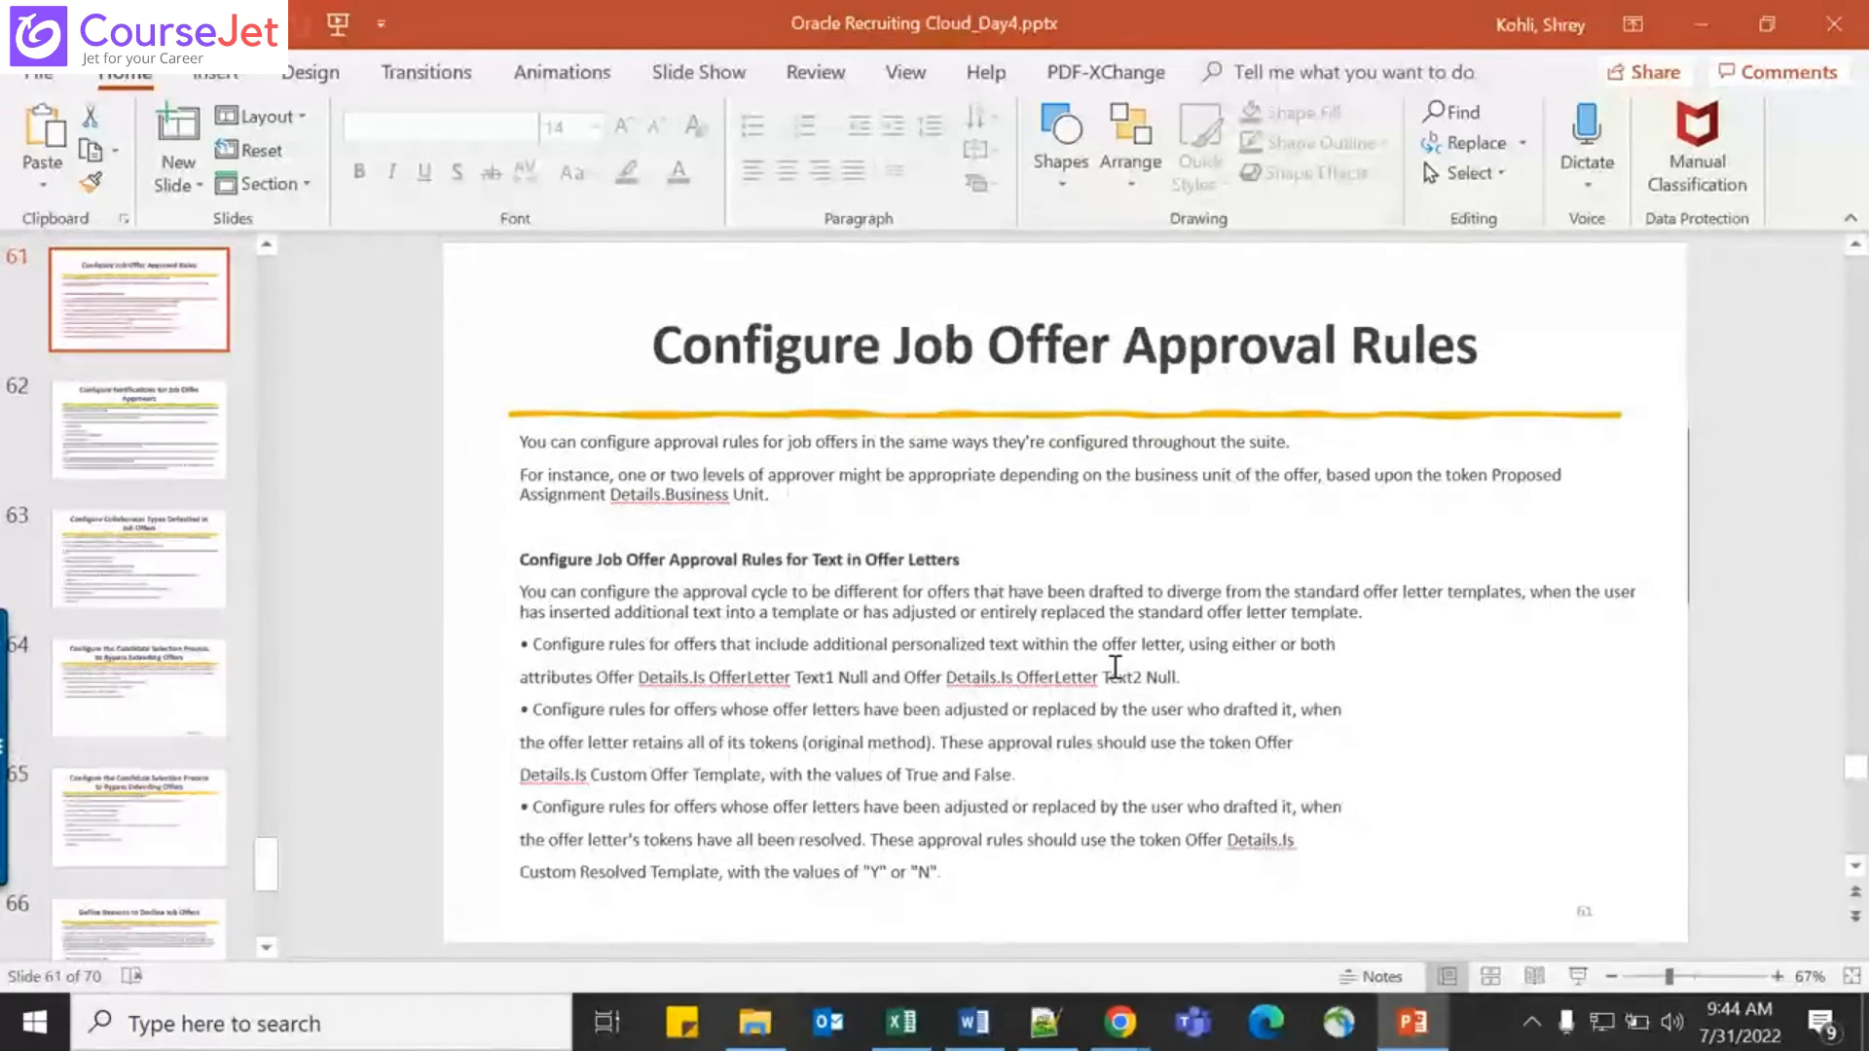
pyautogui.scroll(1, 1114, 667)
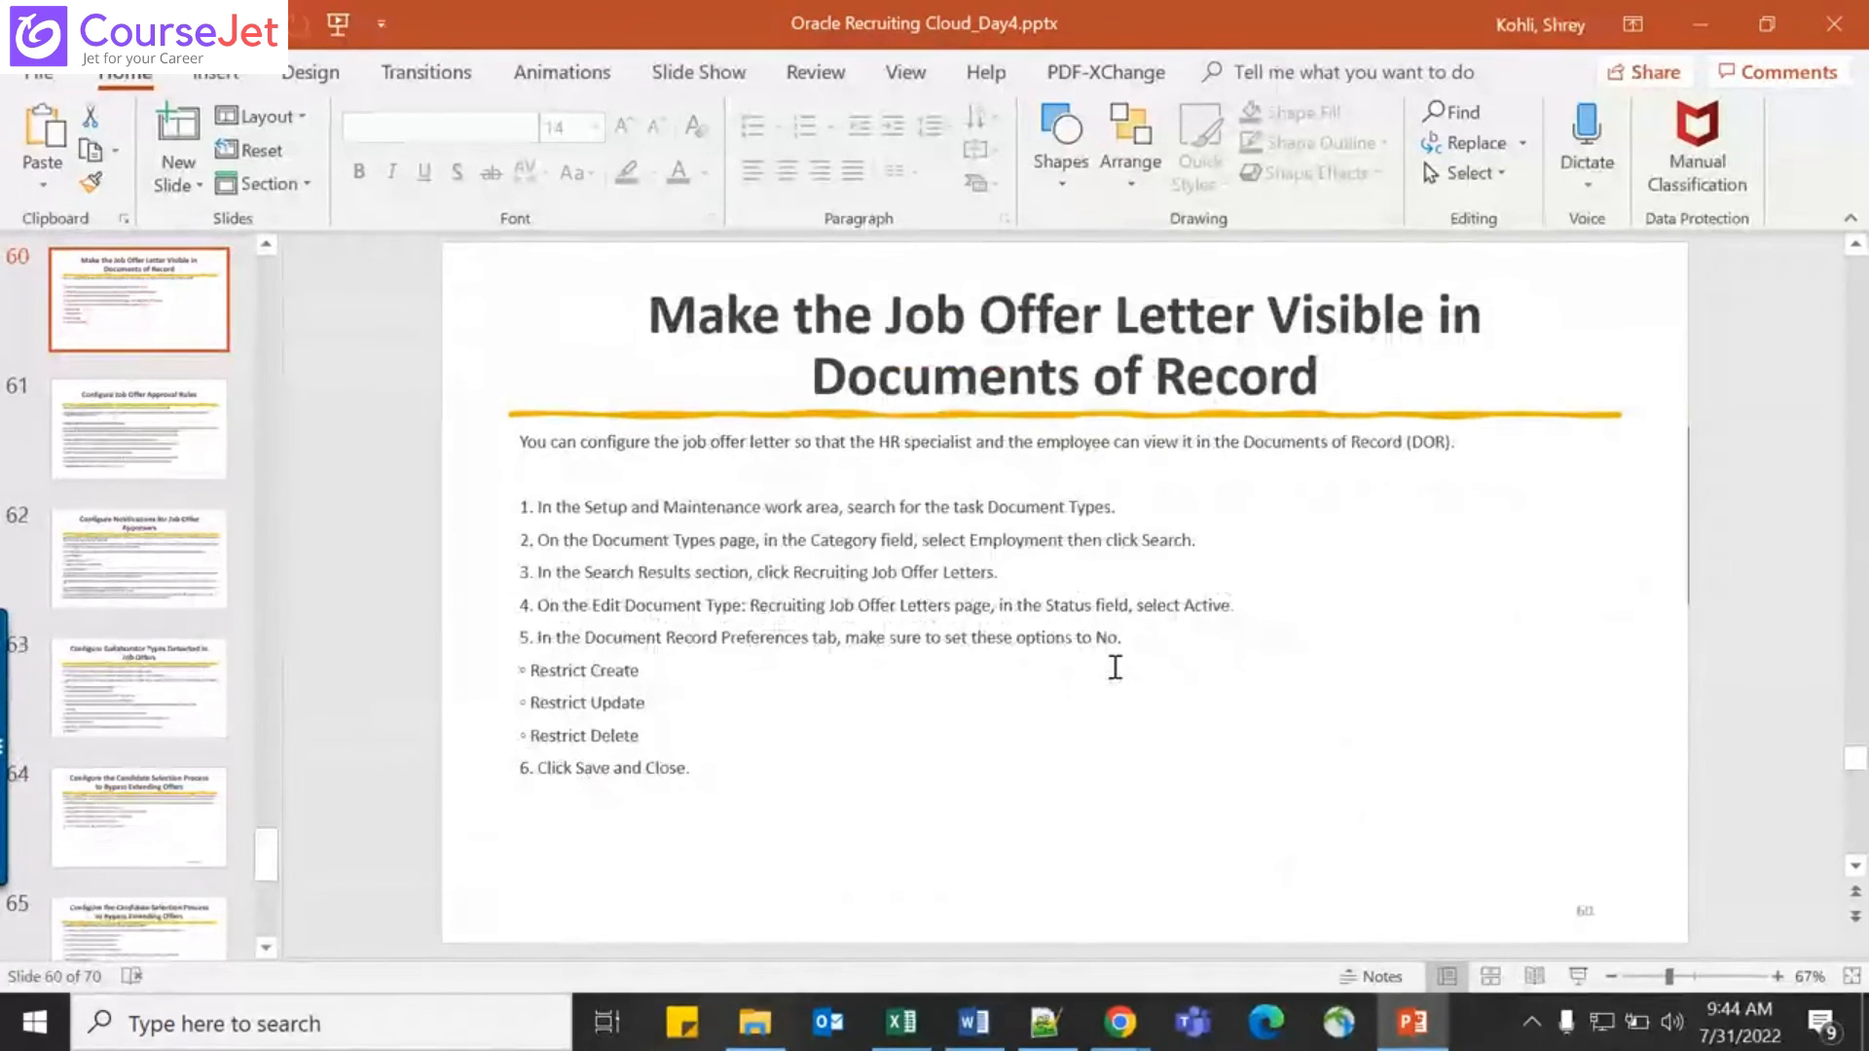
pyautogui.scroll(-1, 1115, 668)
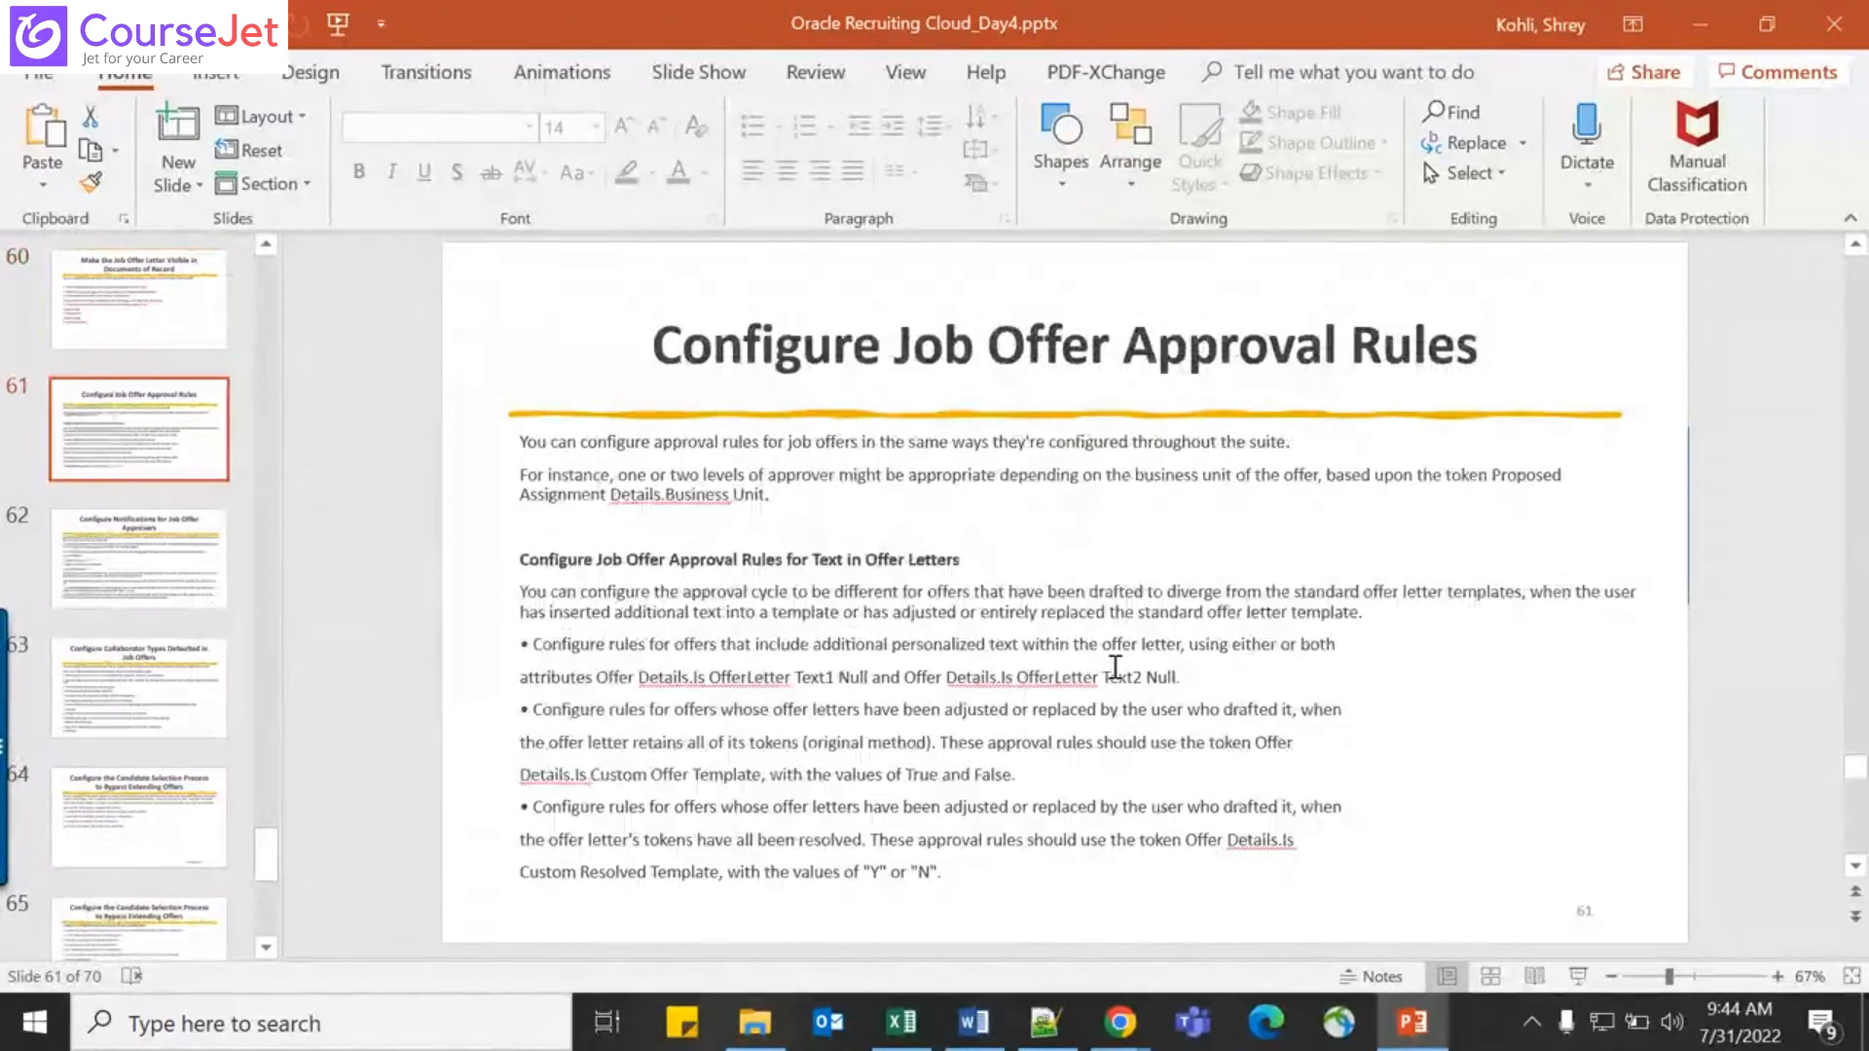
pyautogui.scroll(-1, 1115, 668)
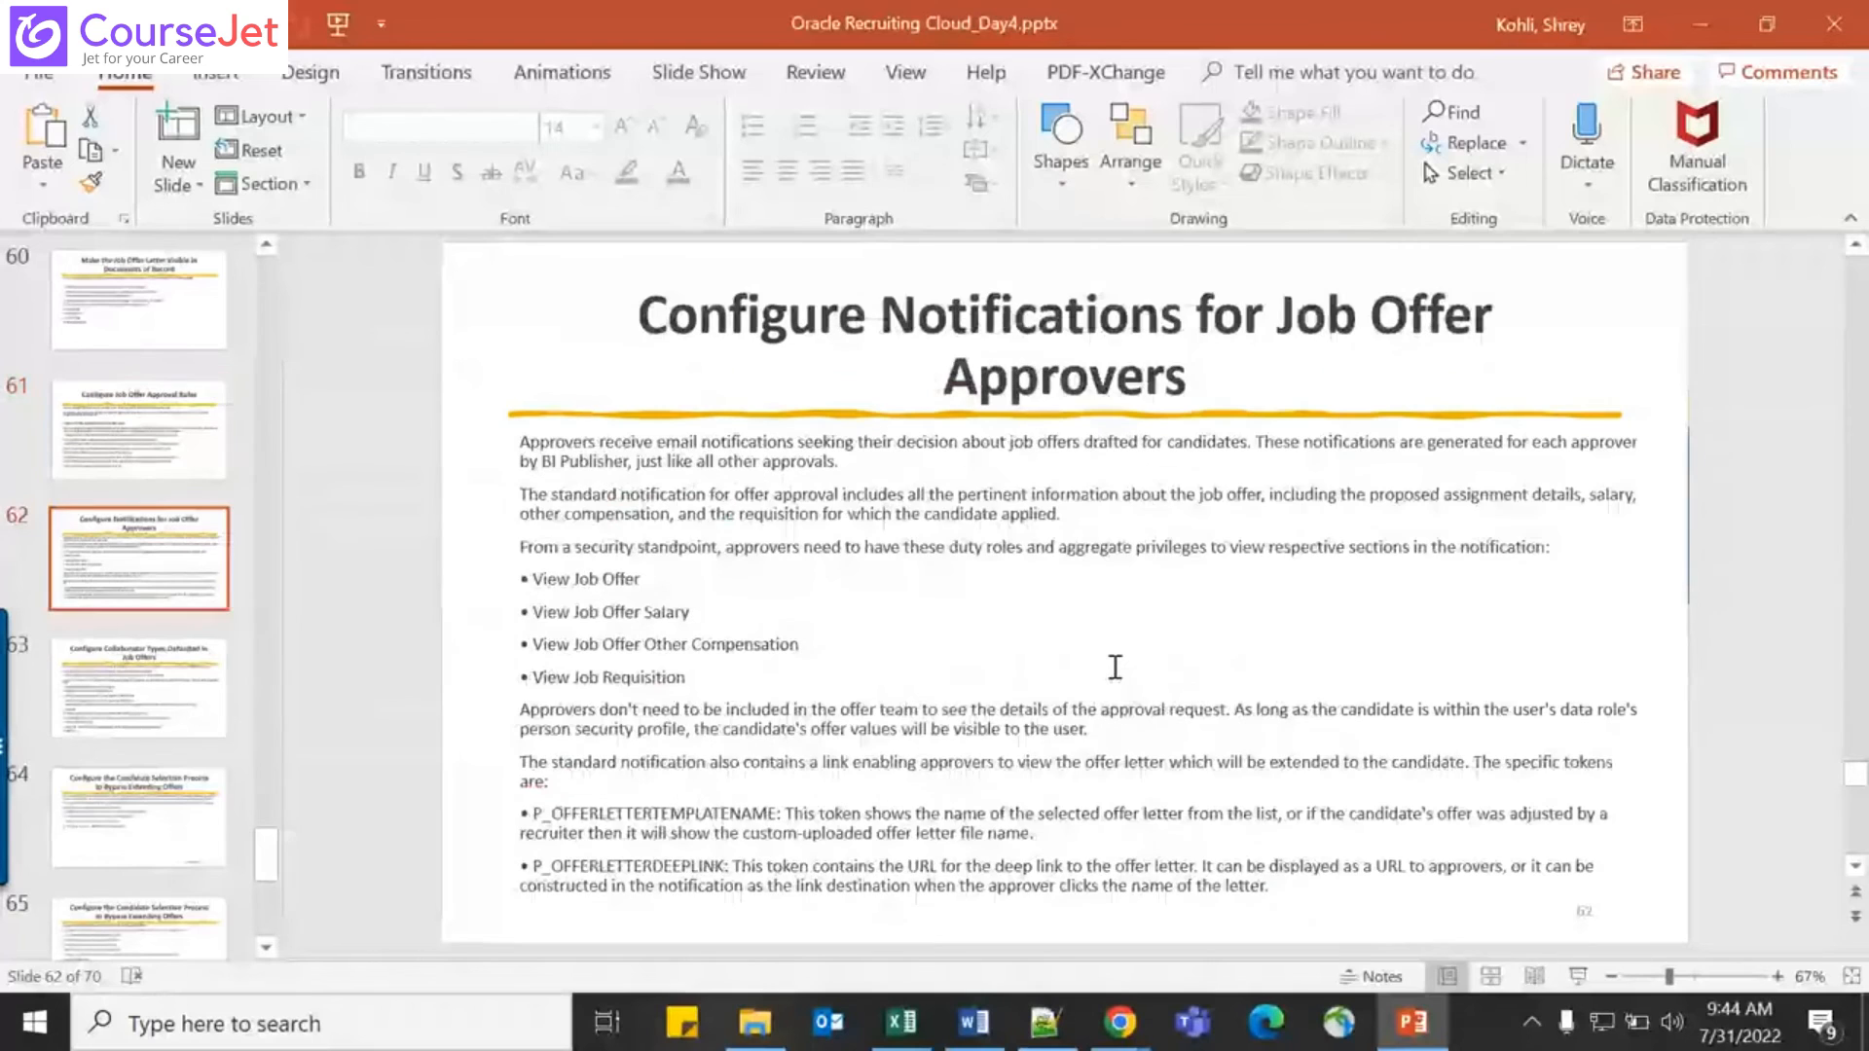
pyautogui.scroll(1, 1114, 668)
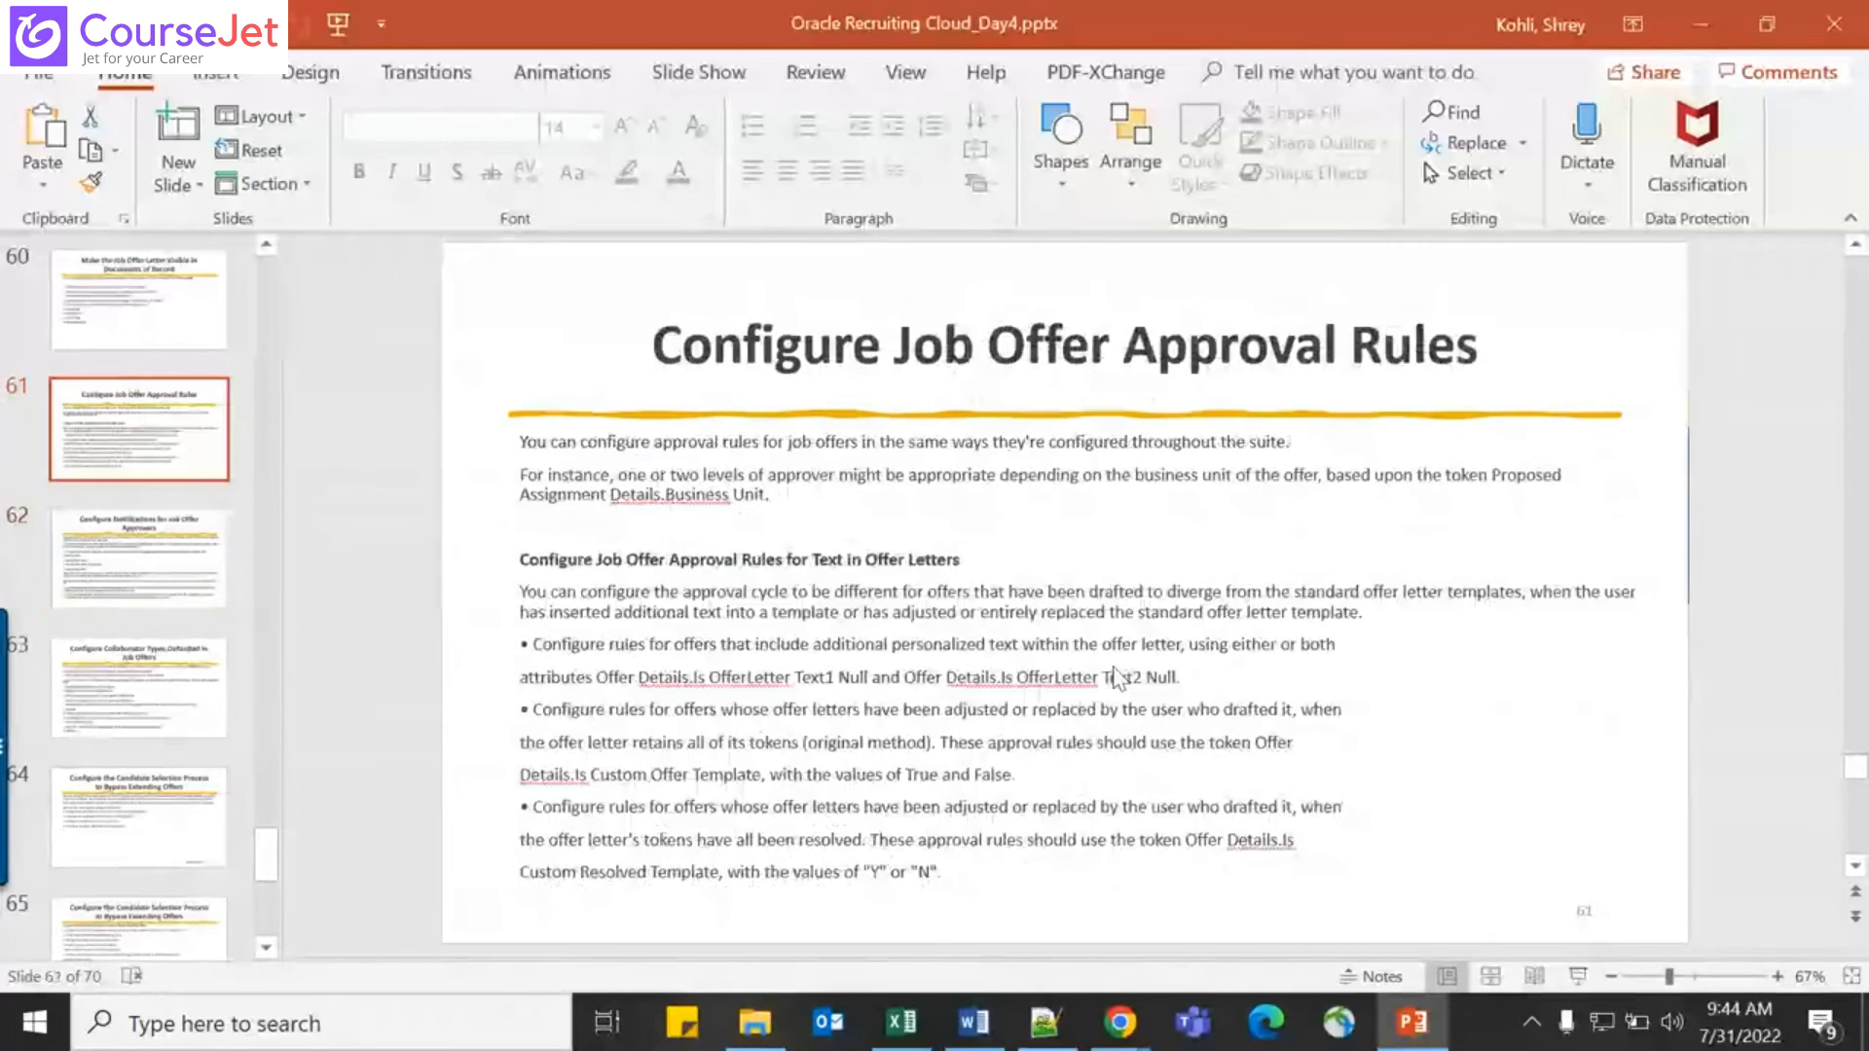
# Step: Return to Oracle in the browser and add a new rule to the Approve Job Offer approval rules
pyautogui.hotkey('alt', 'Tab')
pyautogui.scroll(-3, 1225, 456)
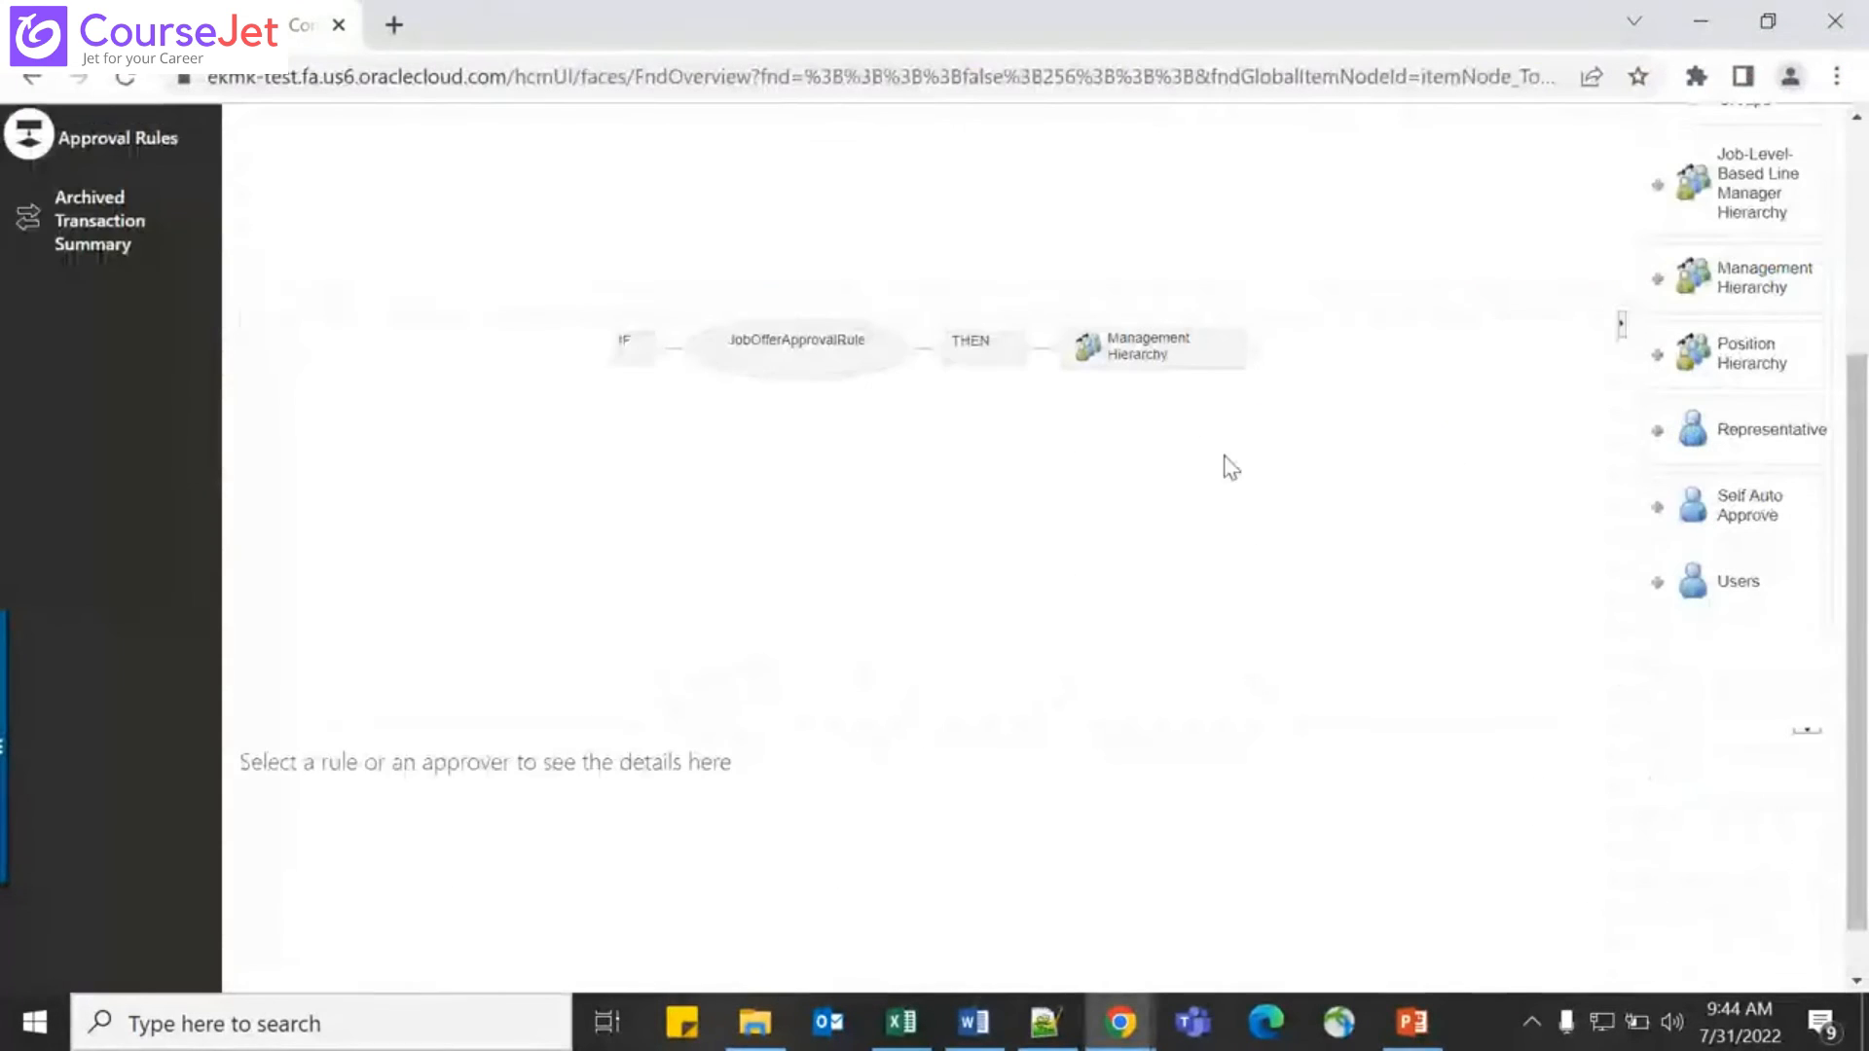
pyautogui.click(835, 380)
pyautogui.moveTo(834, 380); pyautogui.dragTo(150, 533)
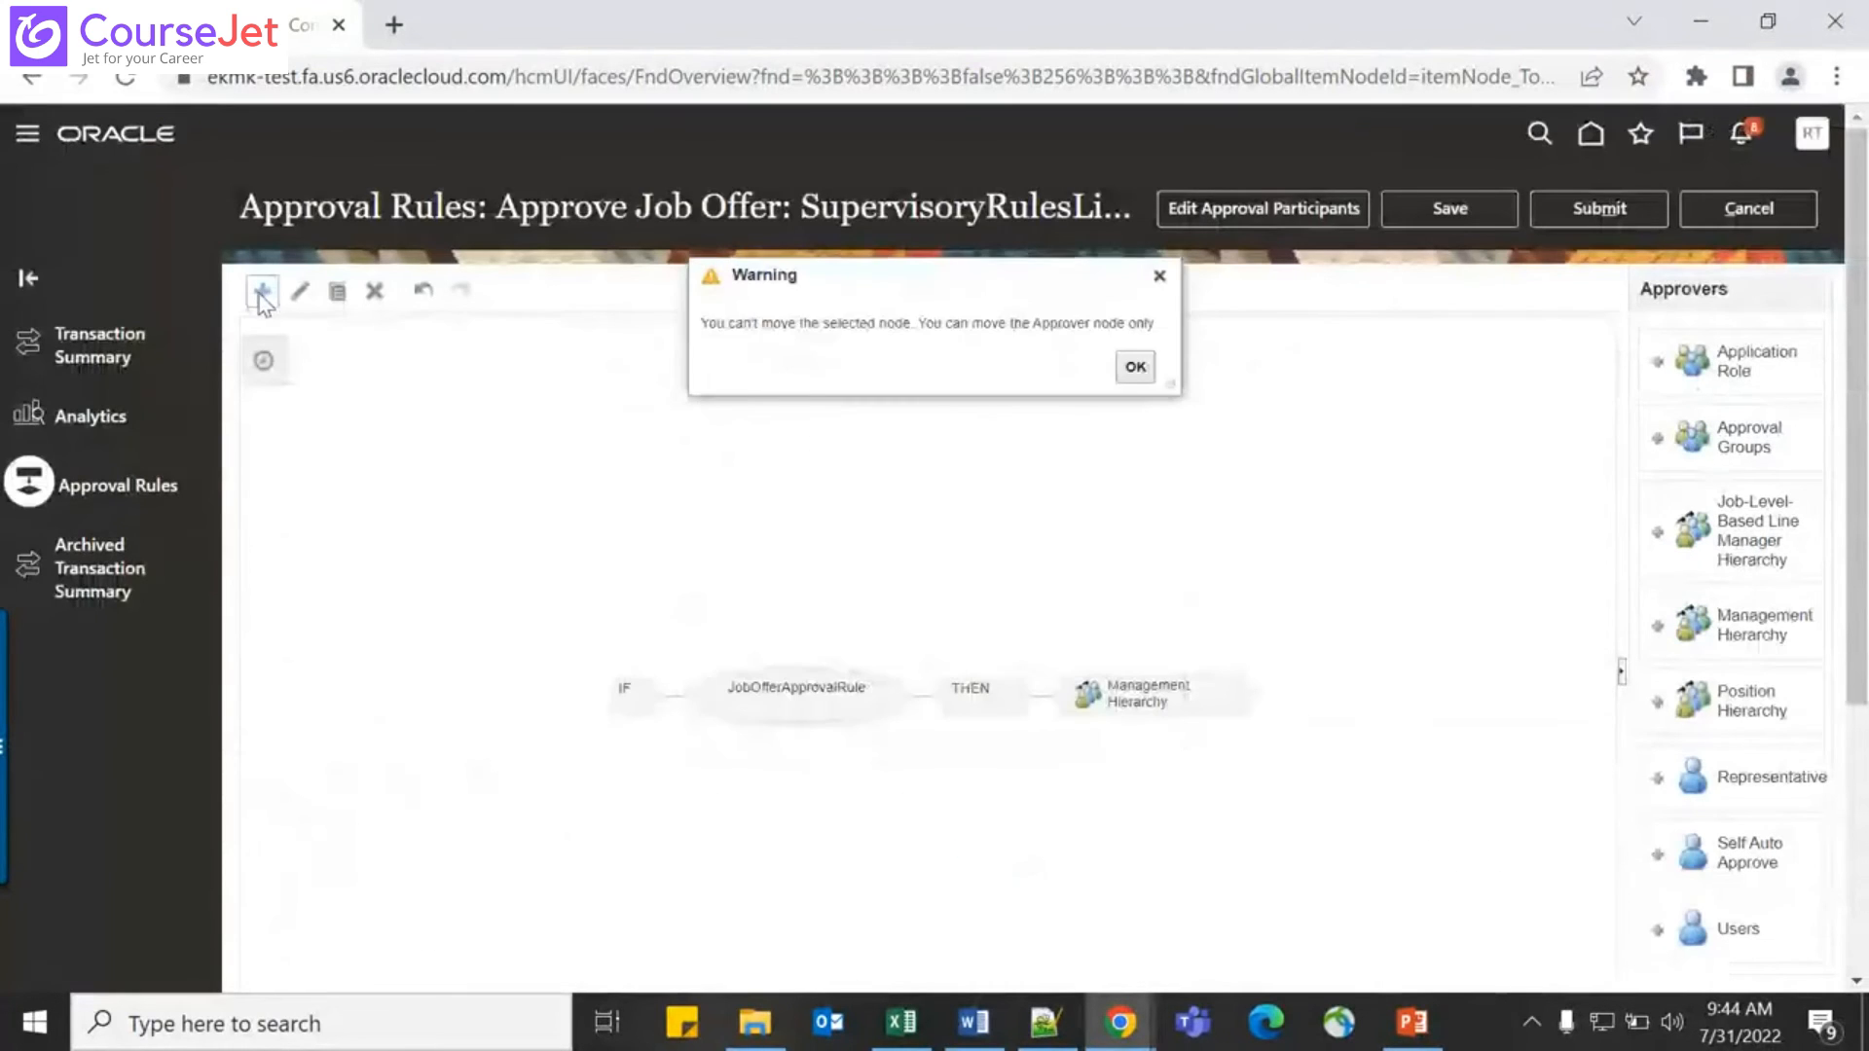
pyautogui.click(263, 291)
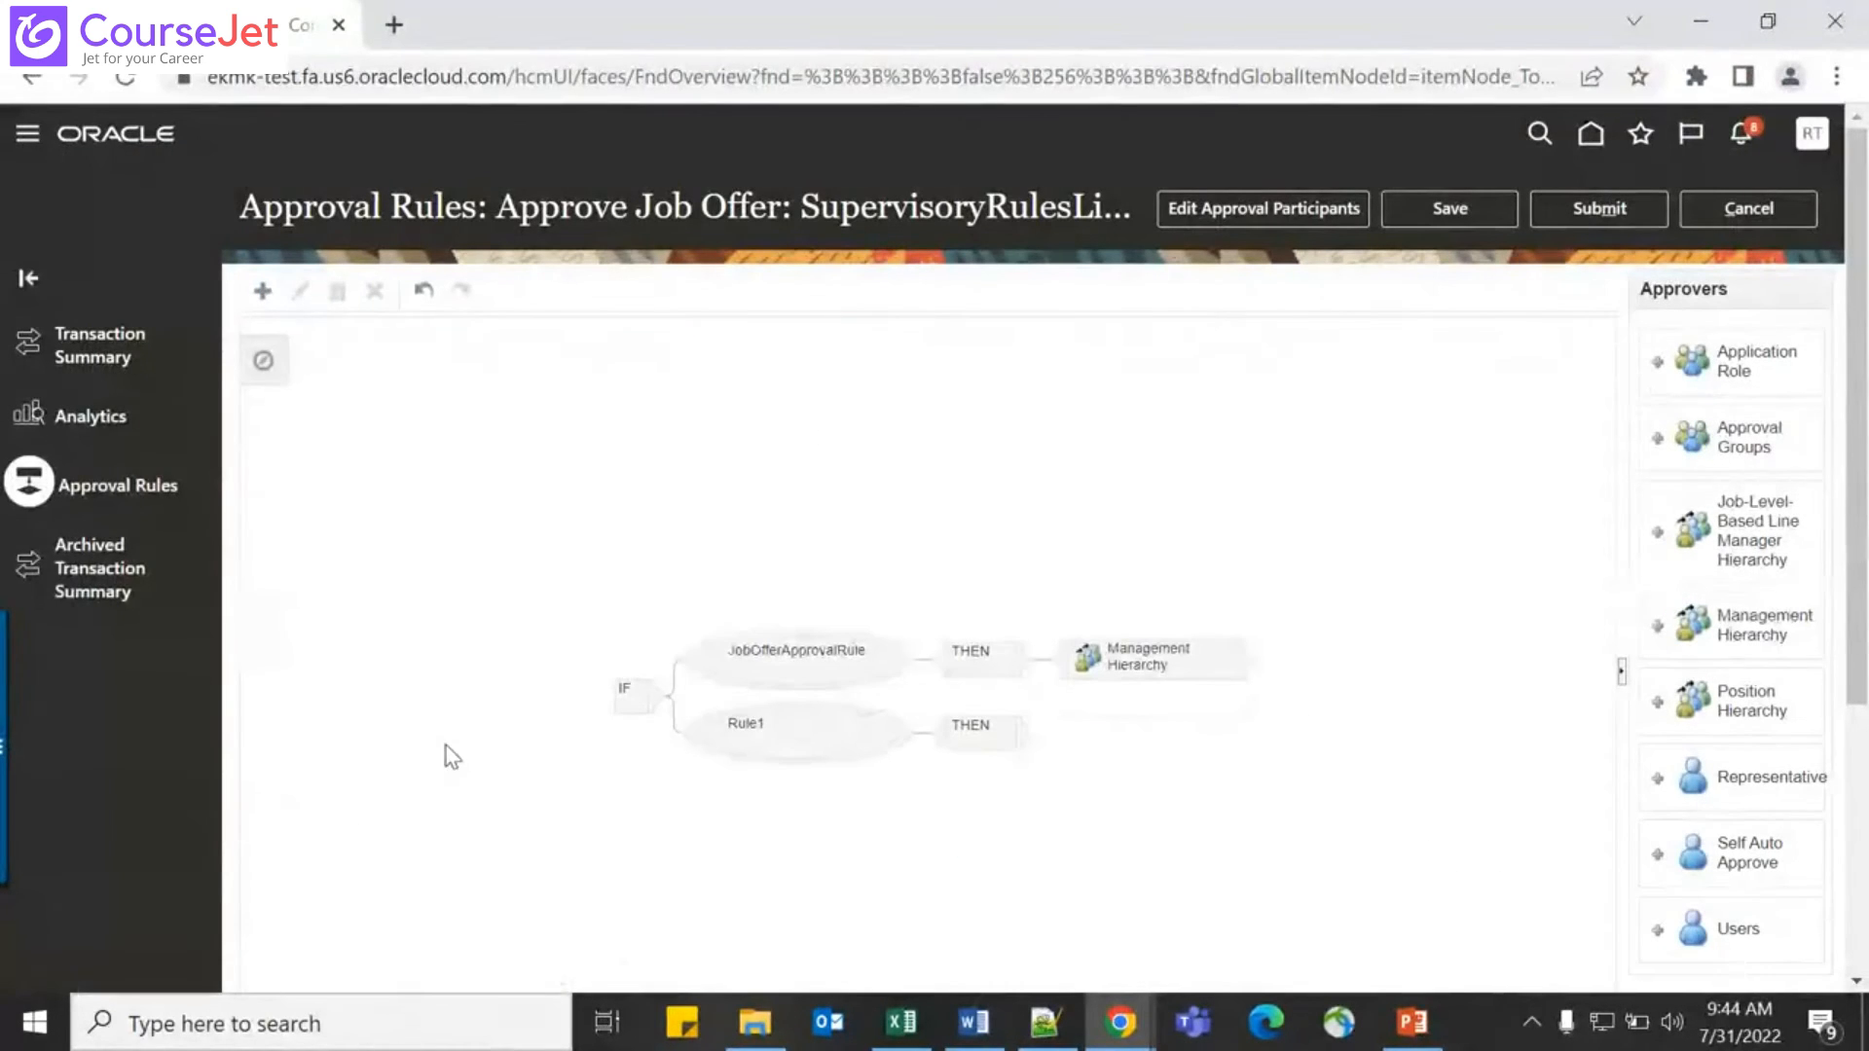
# Step: Select the newly added approval rule and examine its name, status, priority, validity and rule condition settings
pyautogui.scroll(-4, 160, 806)
pyautogui.click(839, 321)
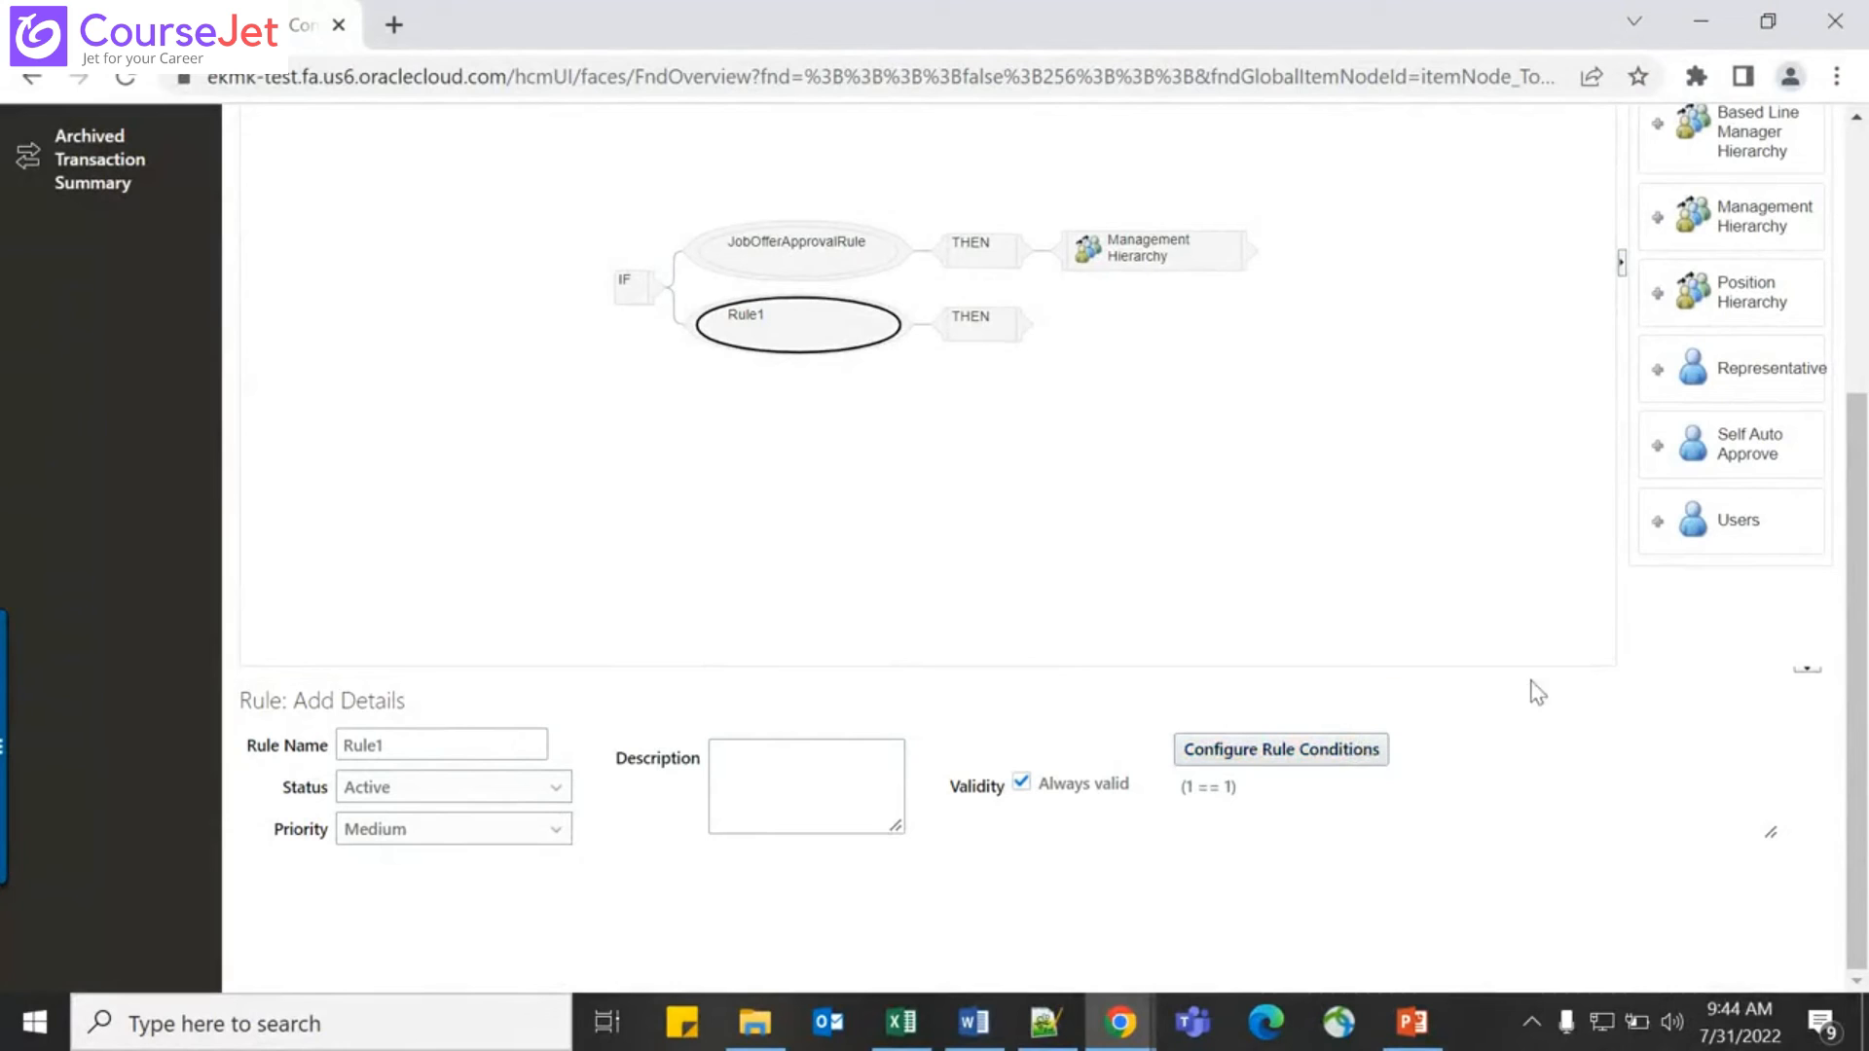
pyautogui.scroll(1, 1593, 669)
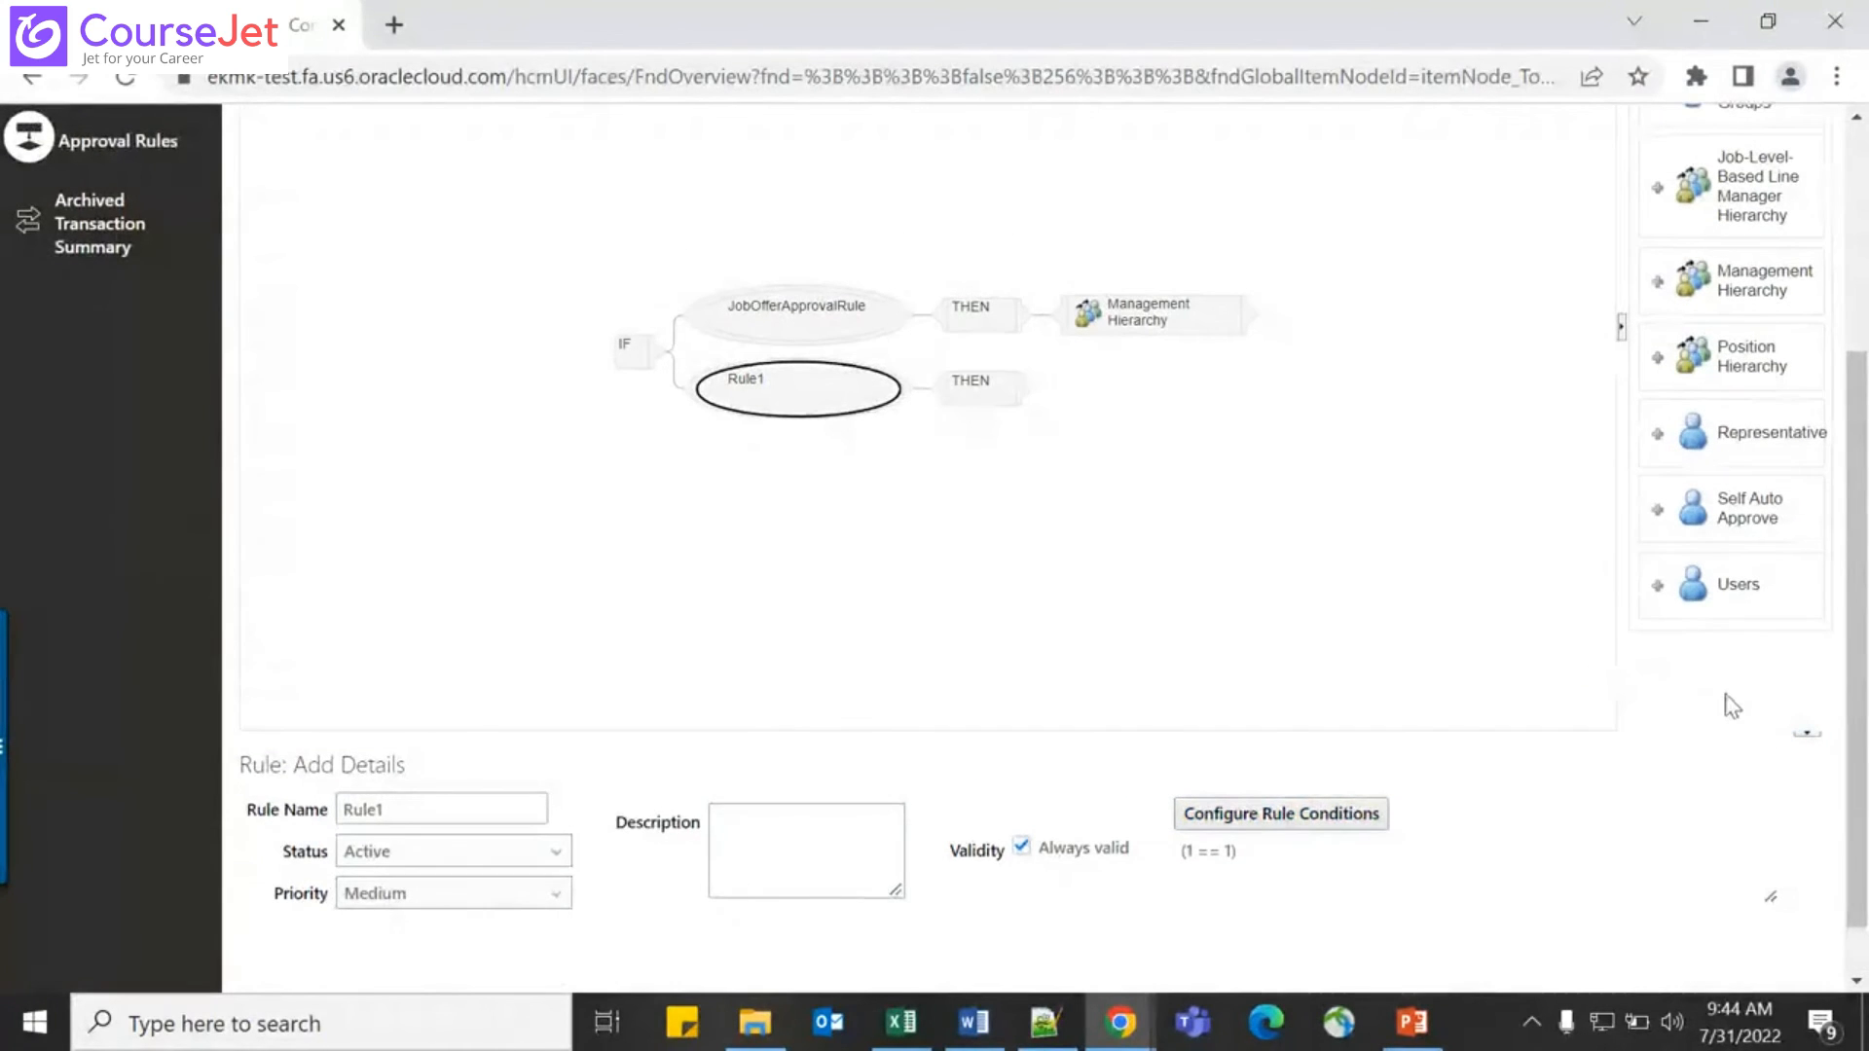
pyautogui.scroll(4, 1725, 693)
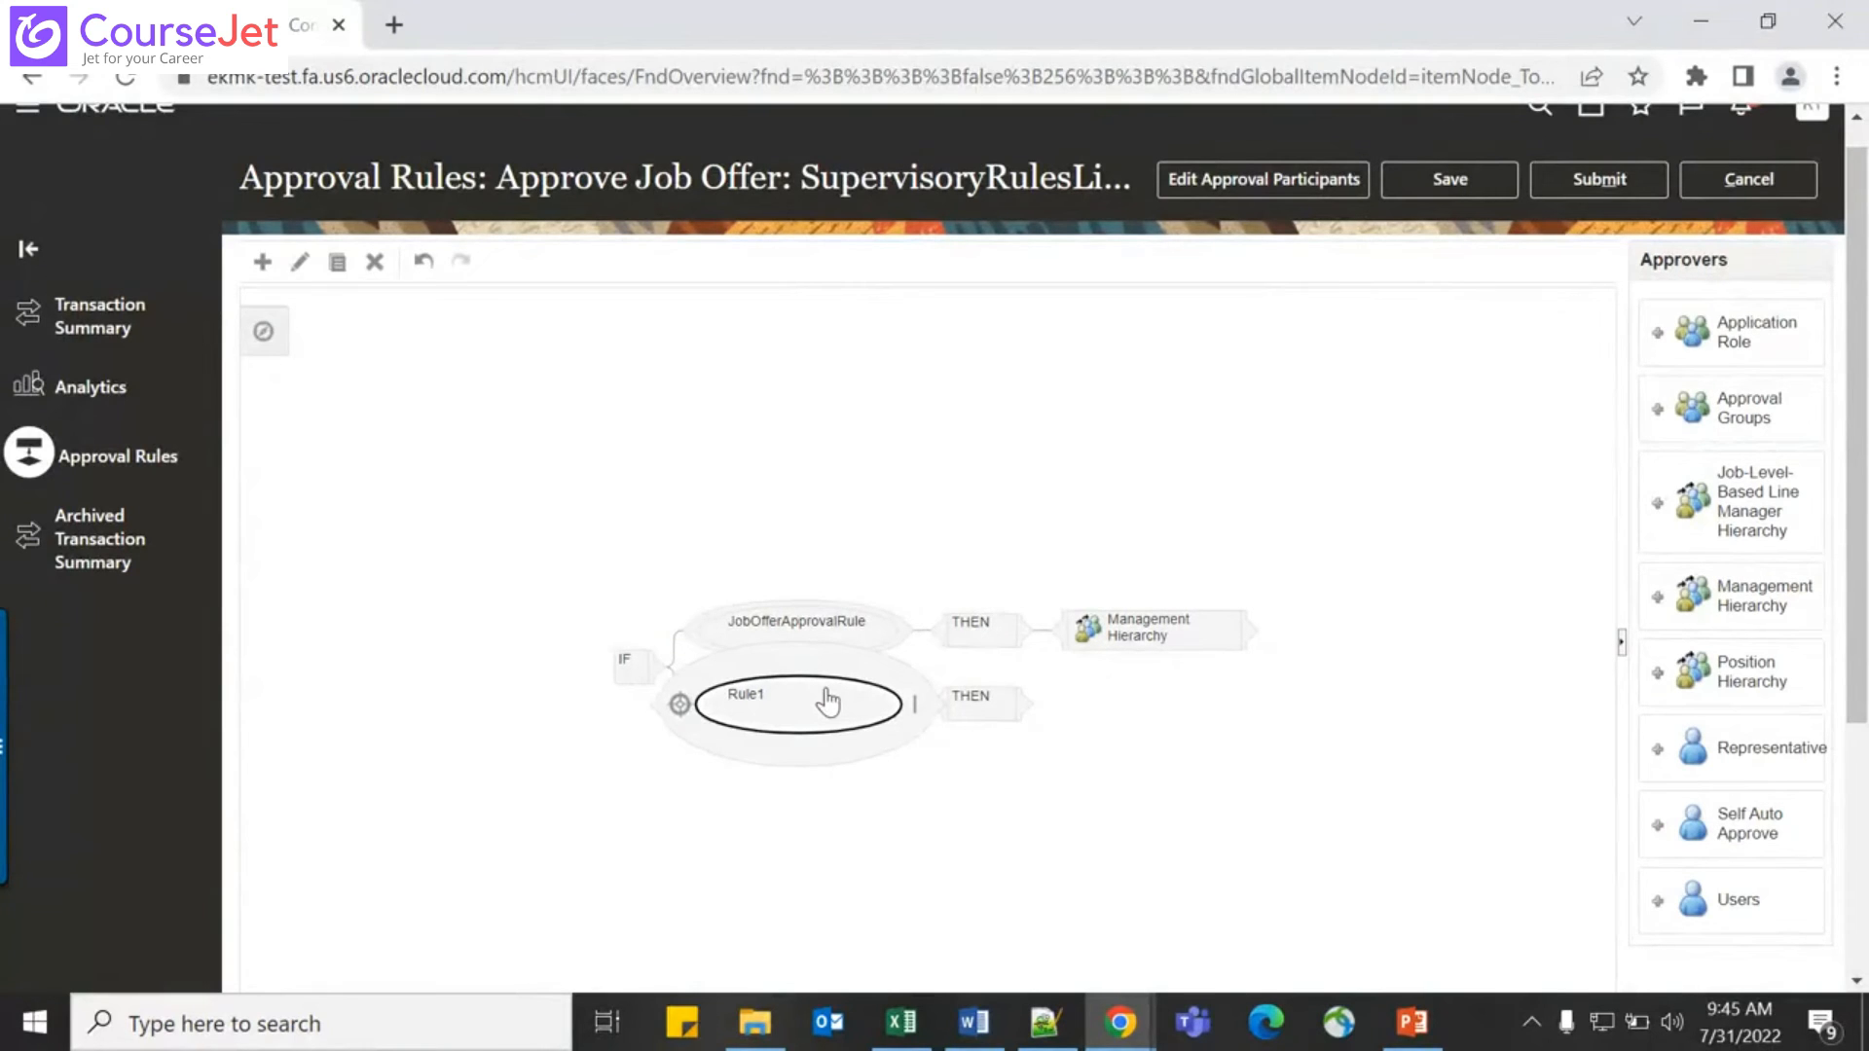
# Step: Leave the Approve Job Offer approval rules without saving and return to the Transaction Manager rules list
pyautogui.click(1772, 180)
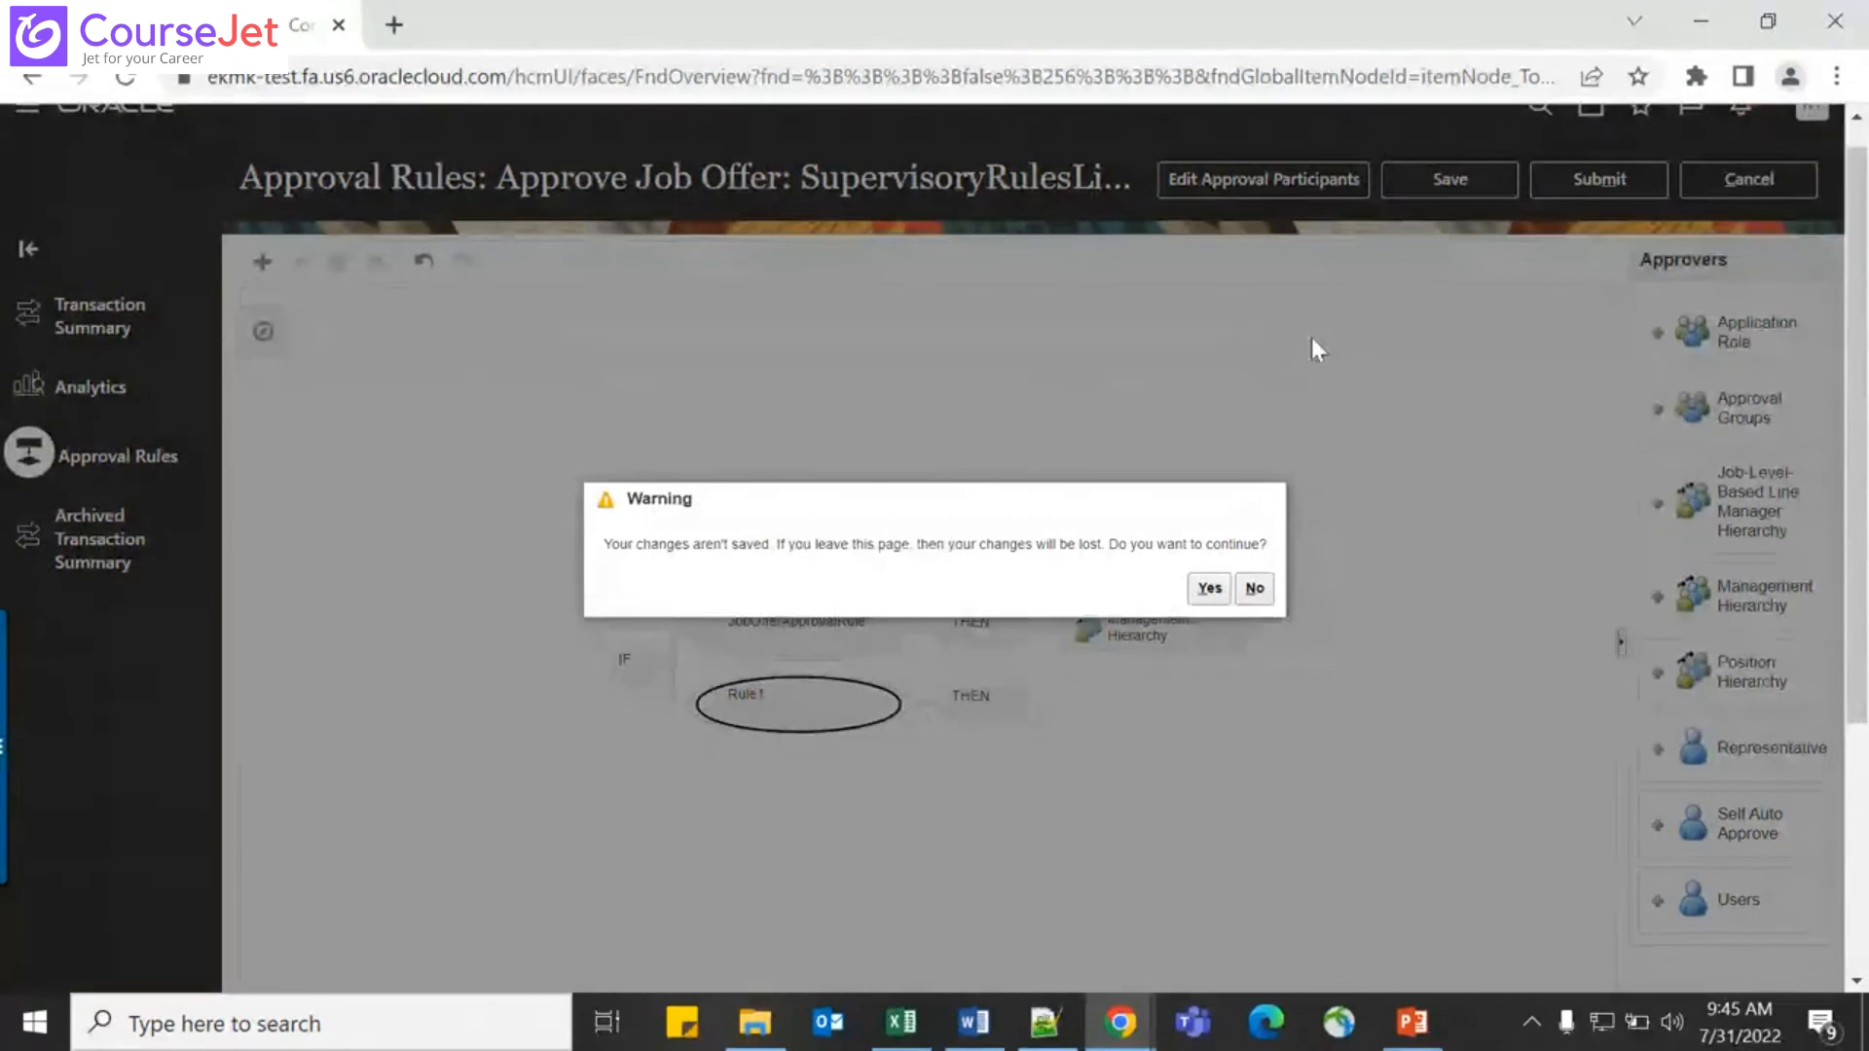
pyautogui.click(1210, 589)
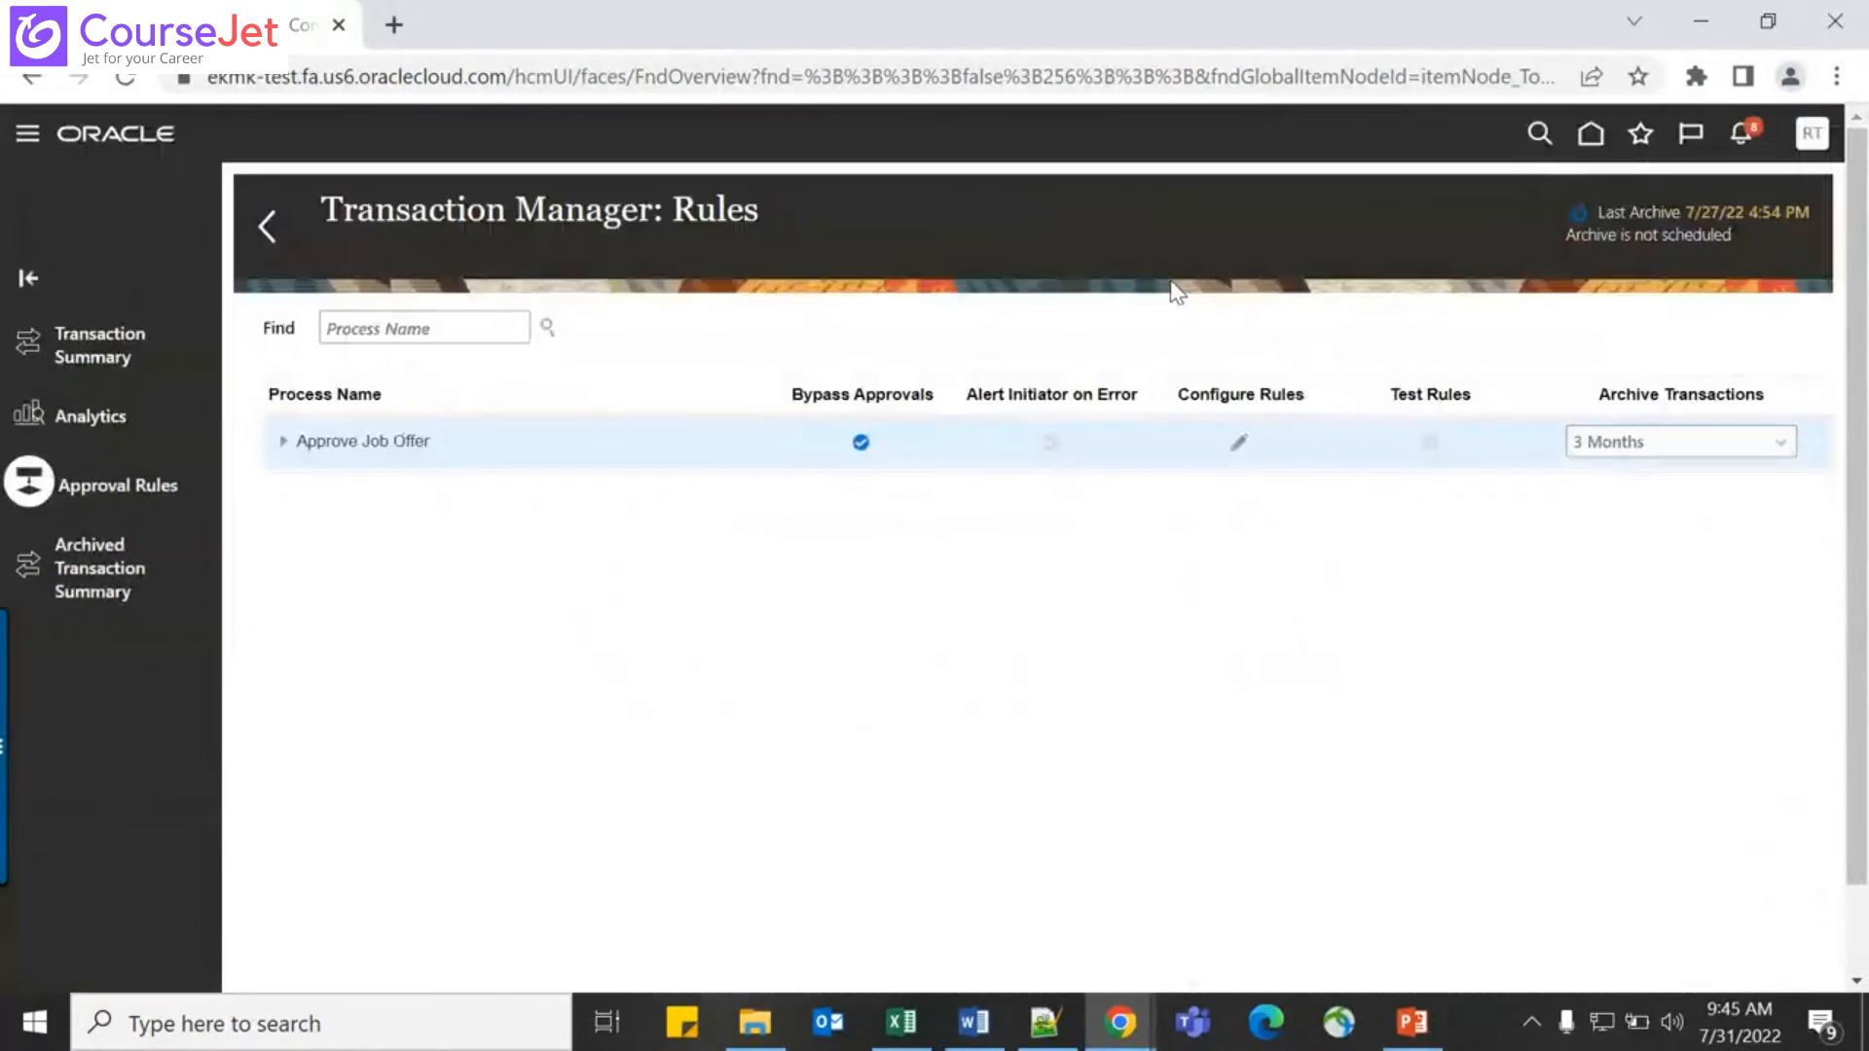
# Step: Switch to the PowerPoint presentation and advance to the Configure Notifications for Job Offer Approvers slide
pyautogui.hotkey('alt', 'Tab')
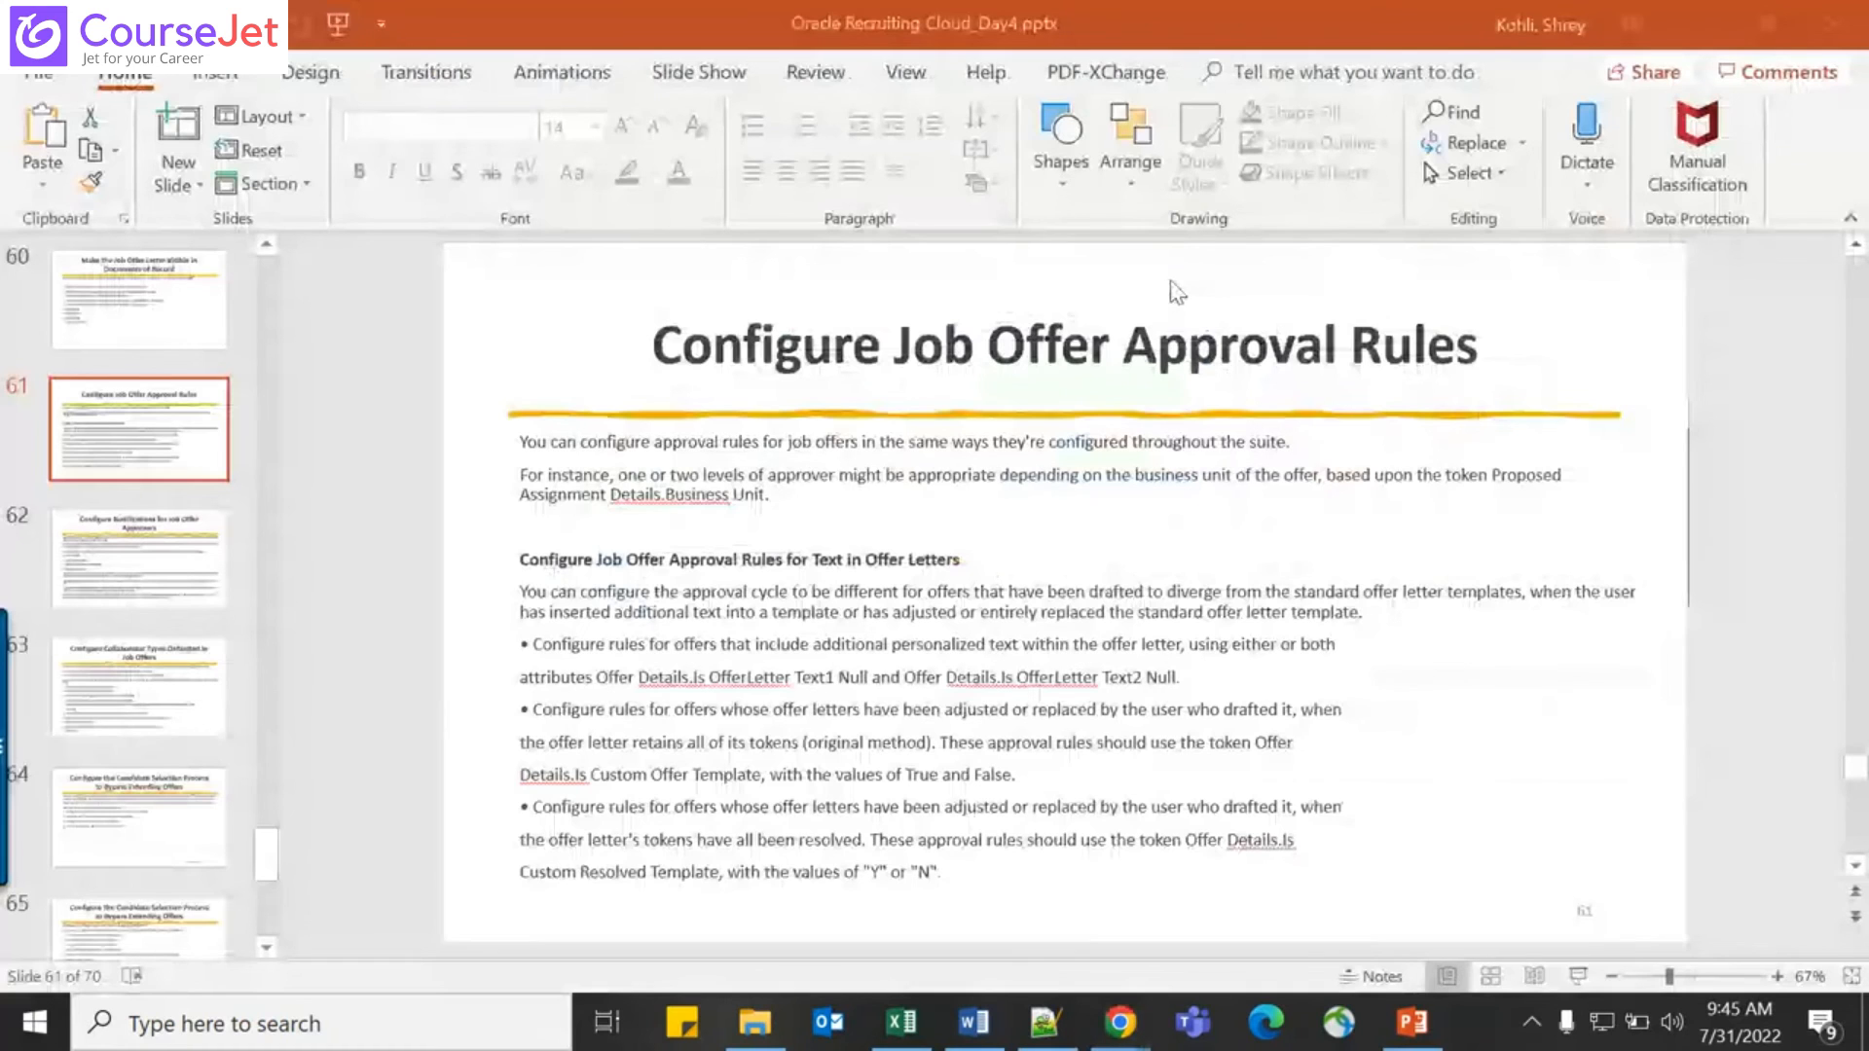
pyautogui.press('Down')
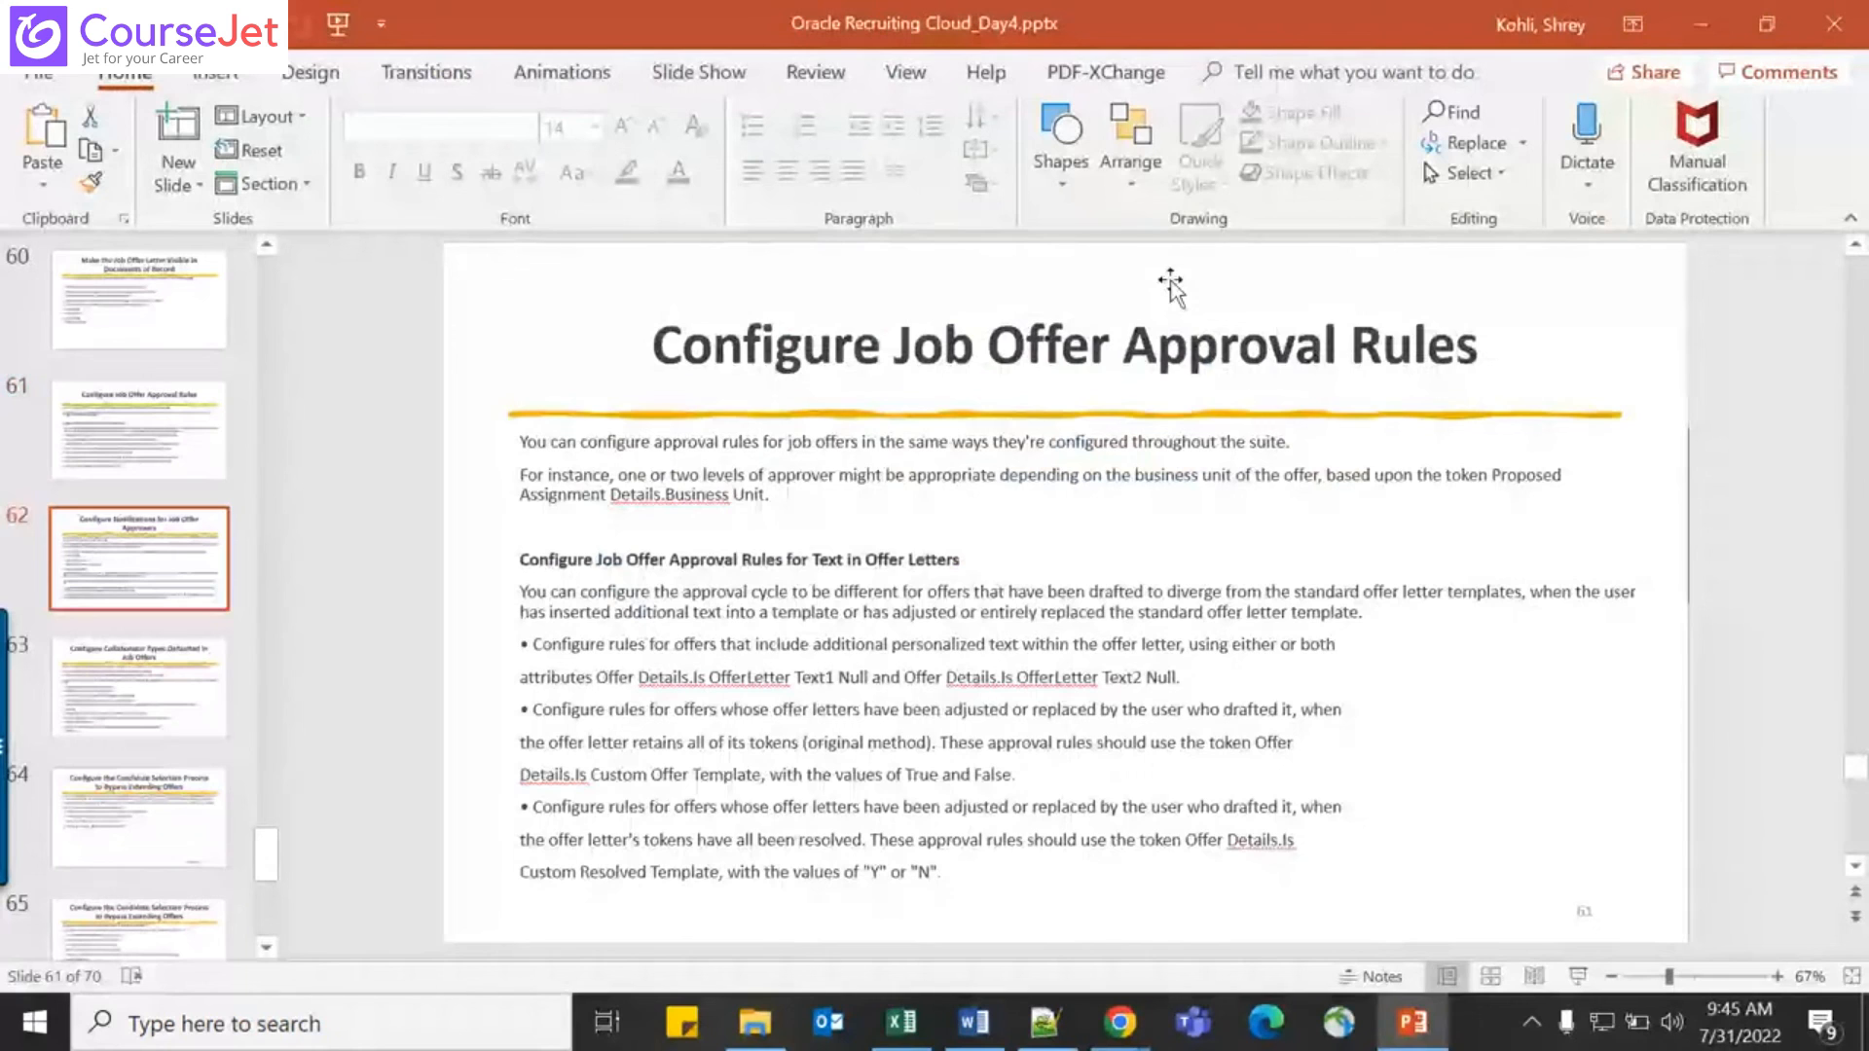
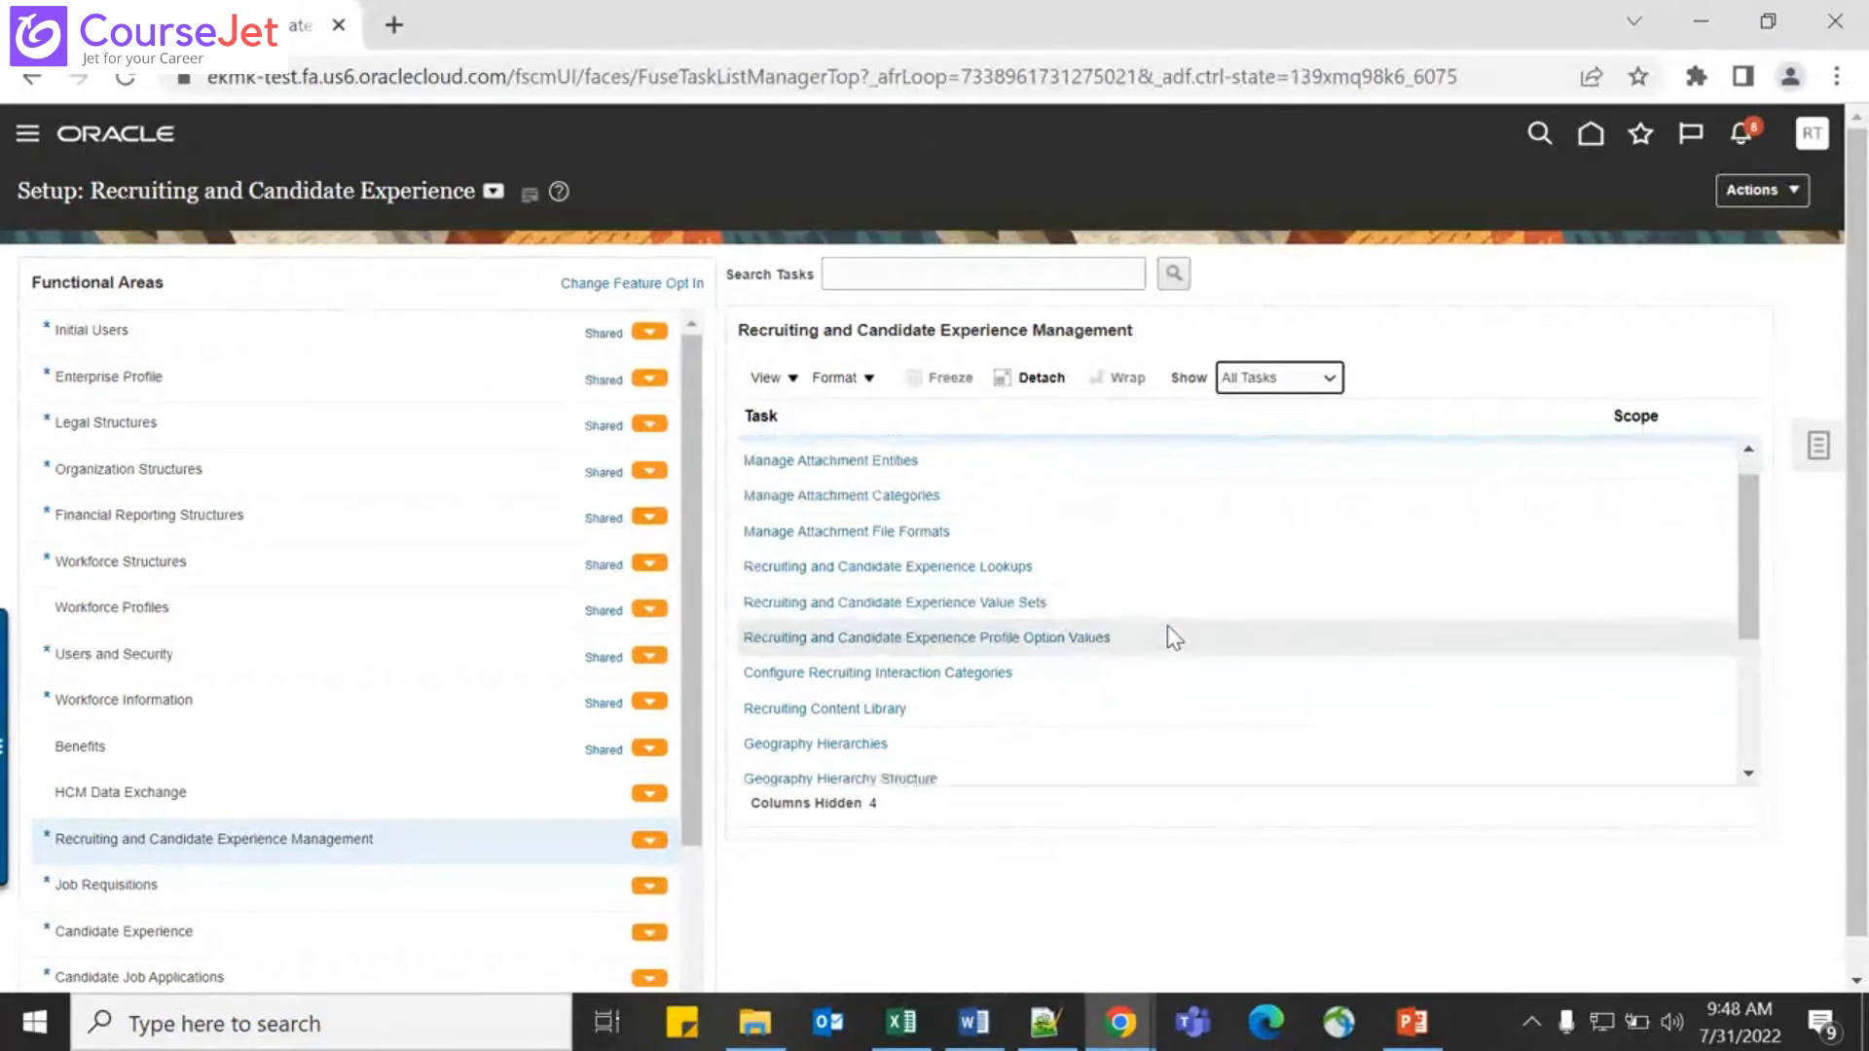
pyautogui.scroll(-2, 1173, 638)
# Step: Check the Configure Collaborator Types slide in PowerPoint, return to Oracle in the browser and open the Enterprise Recruiting and Candidate Experience Information task
pyautogui.scroll(7, 1174, 638)
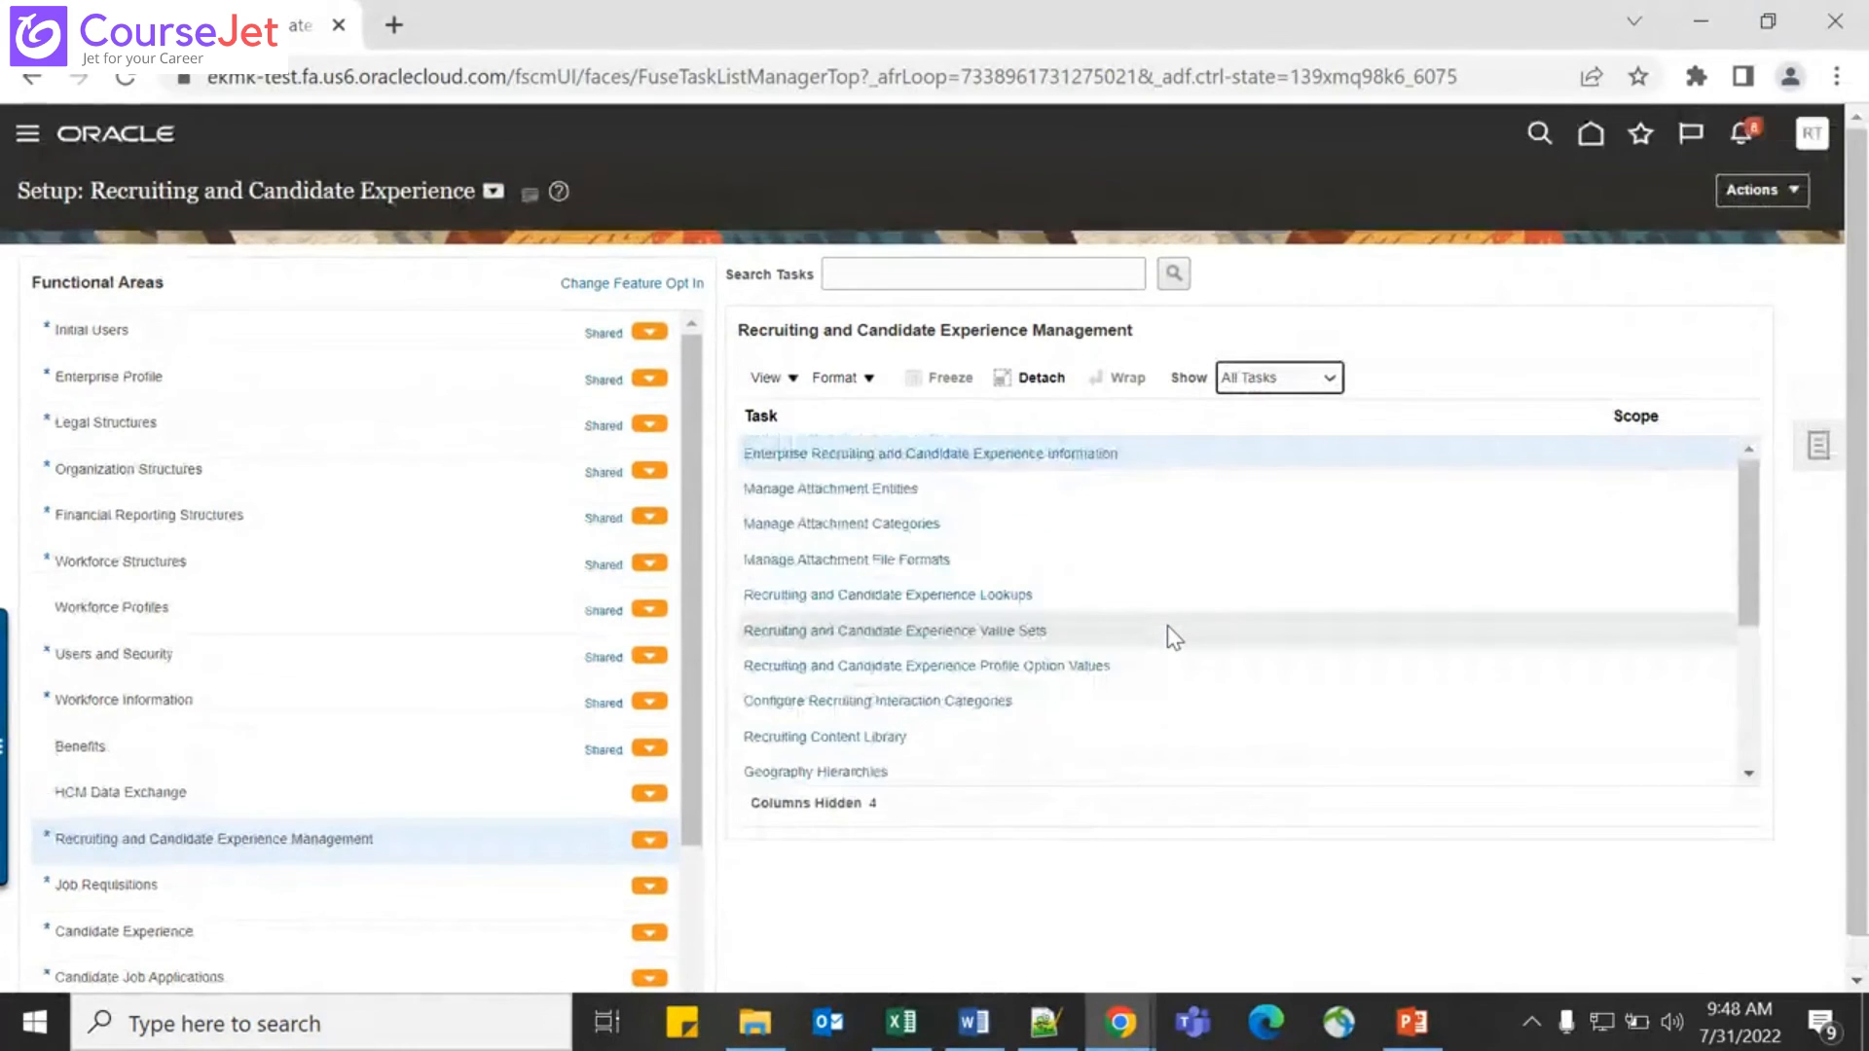
pyautogui.hotkey('alt', 'Tab')
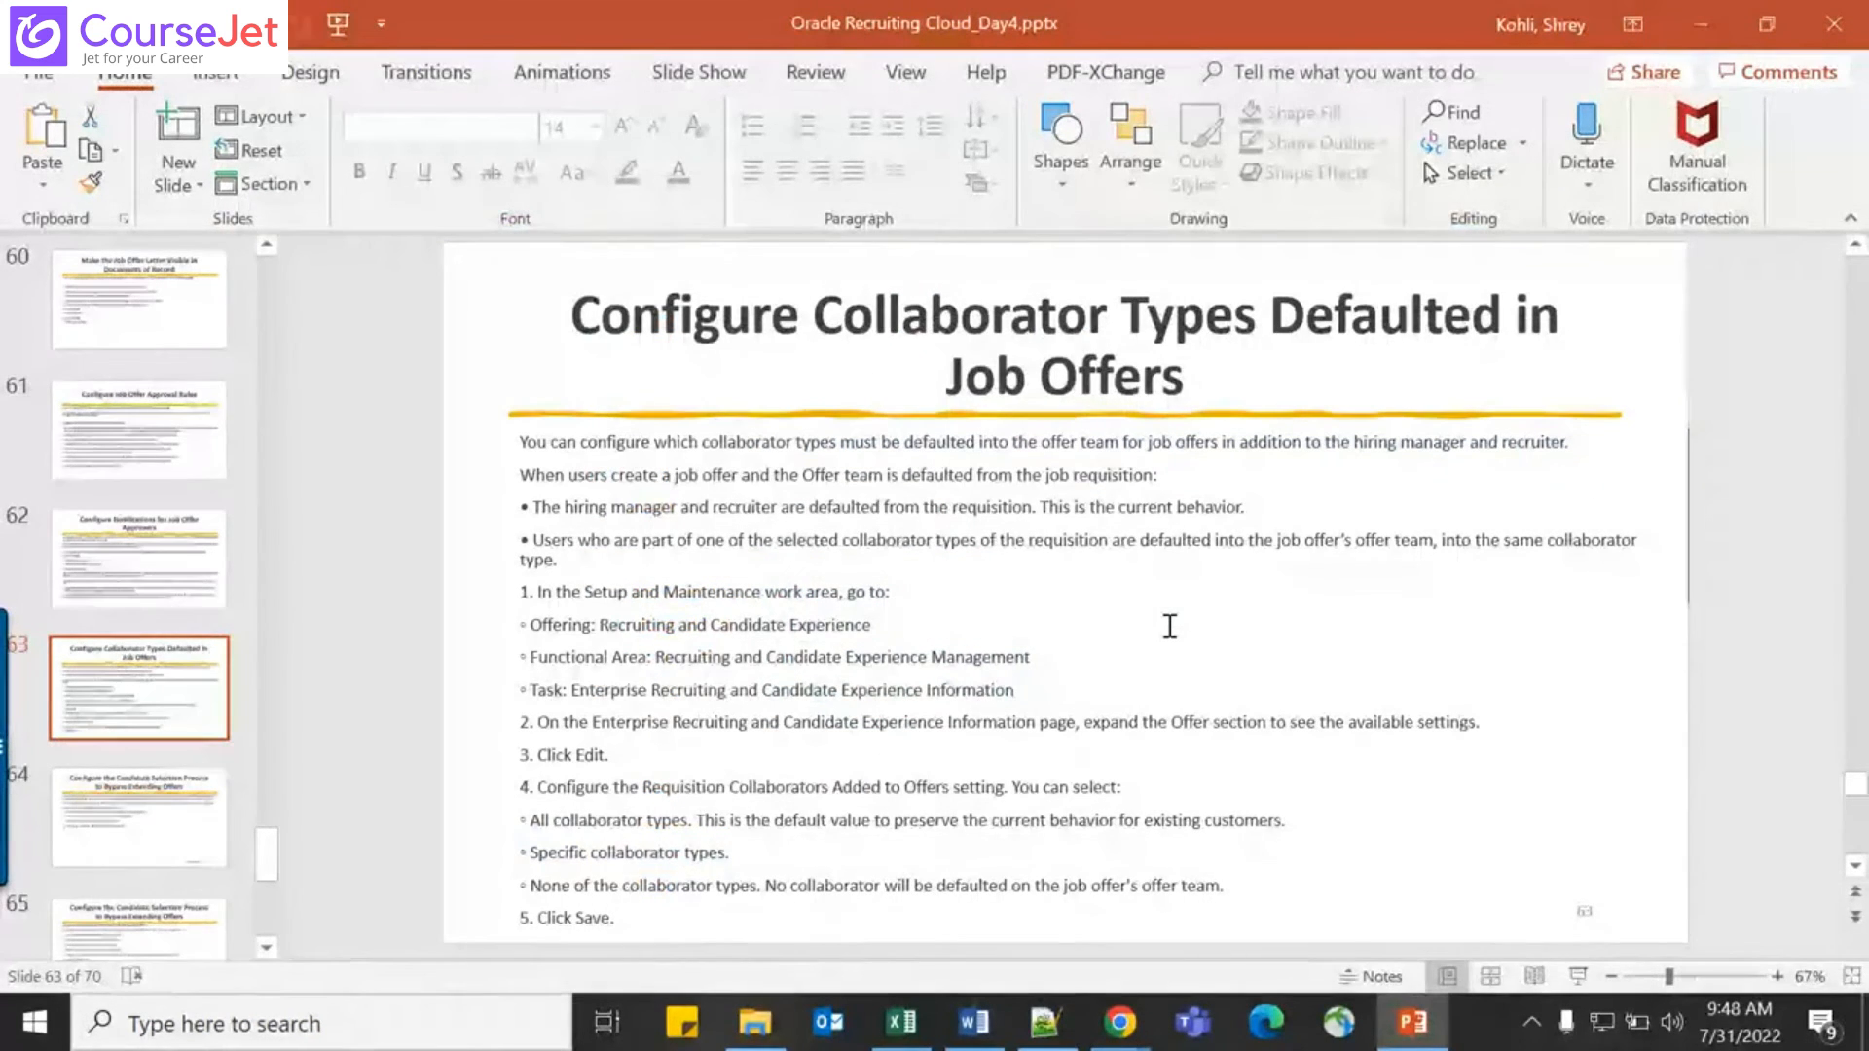
pyautogui.hotkey('alt', 'Tab')
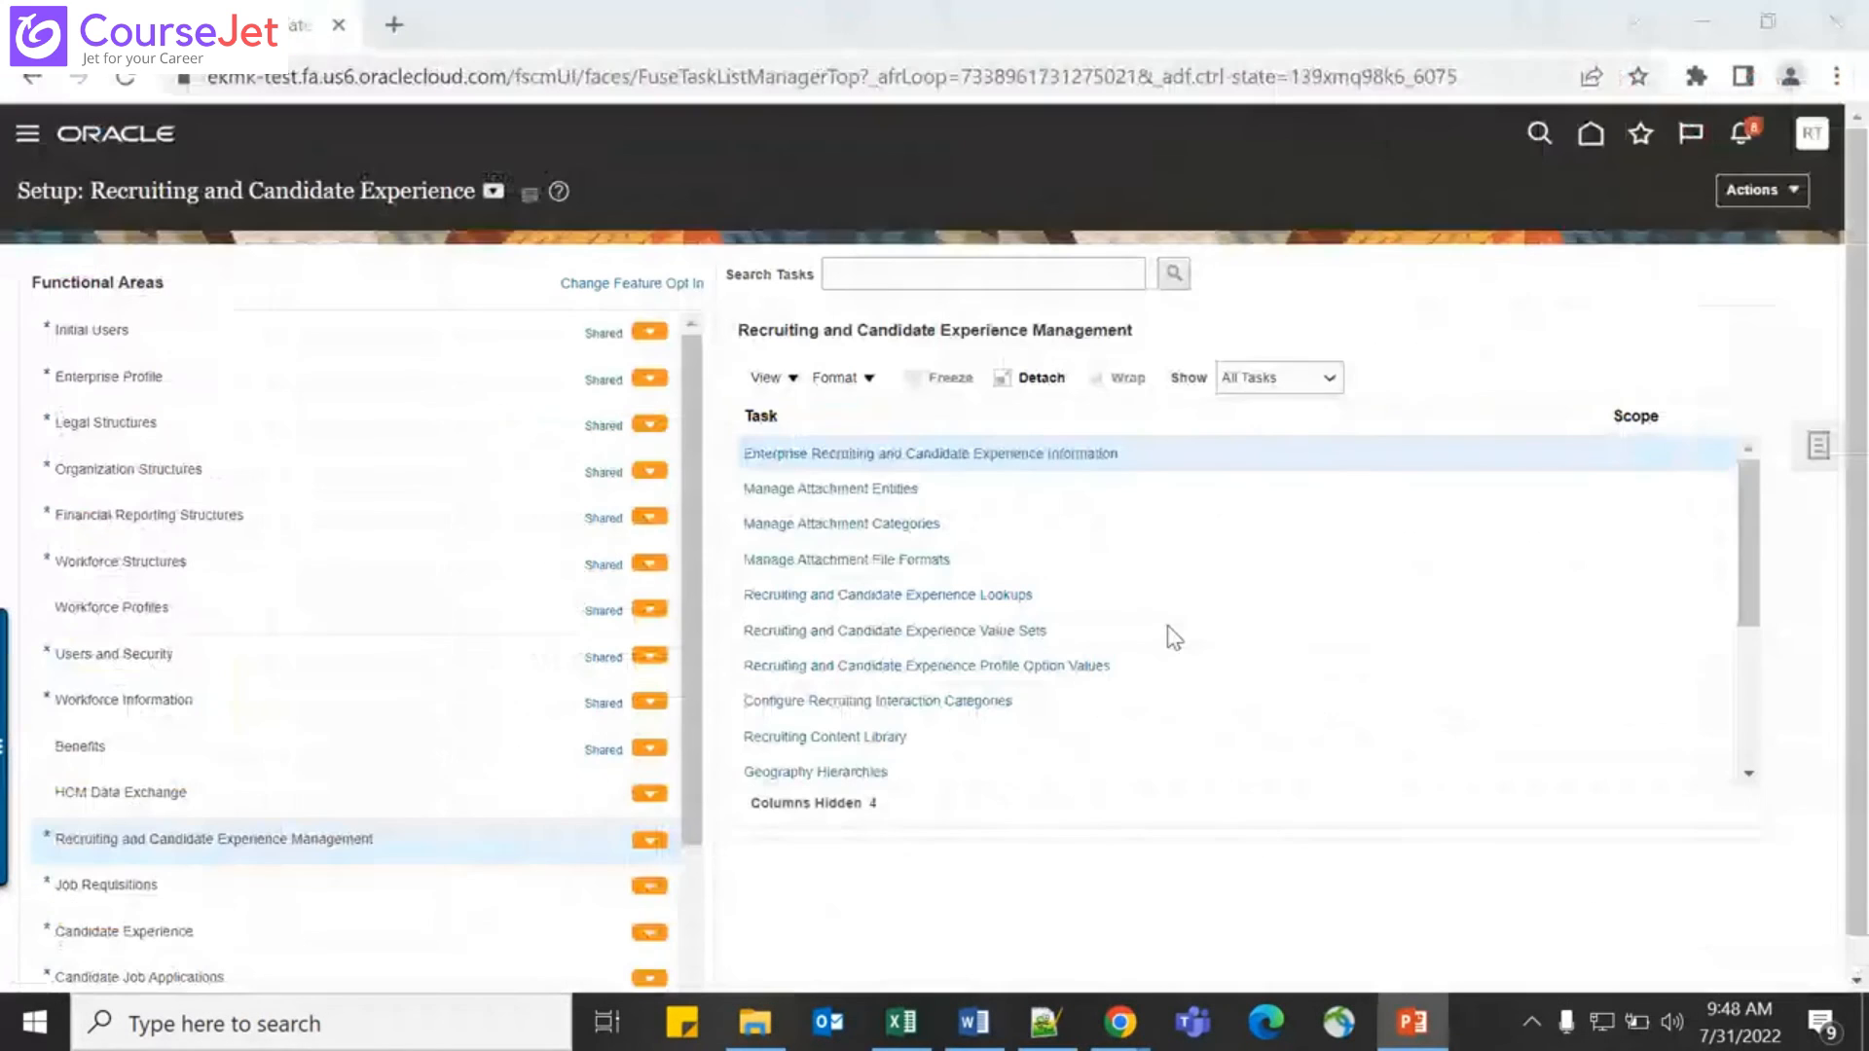
pyautogui.click(954, 456)
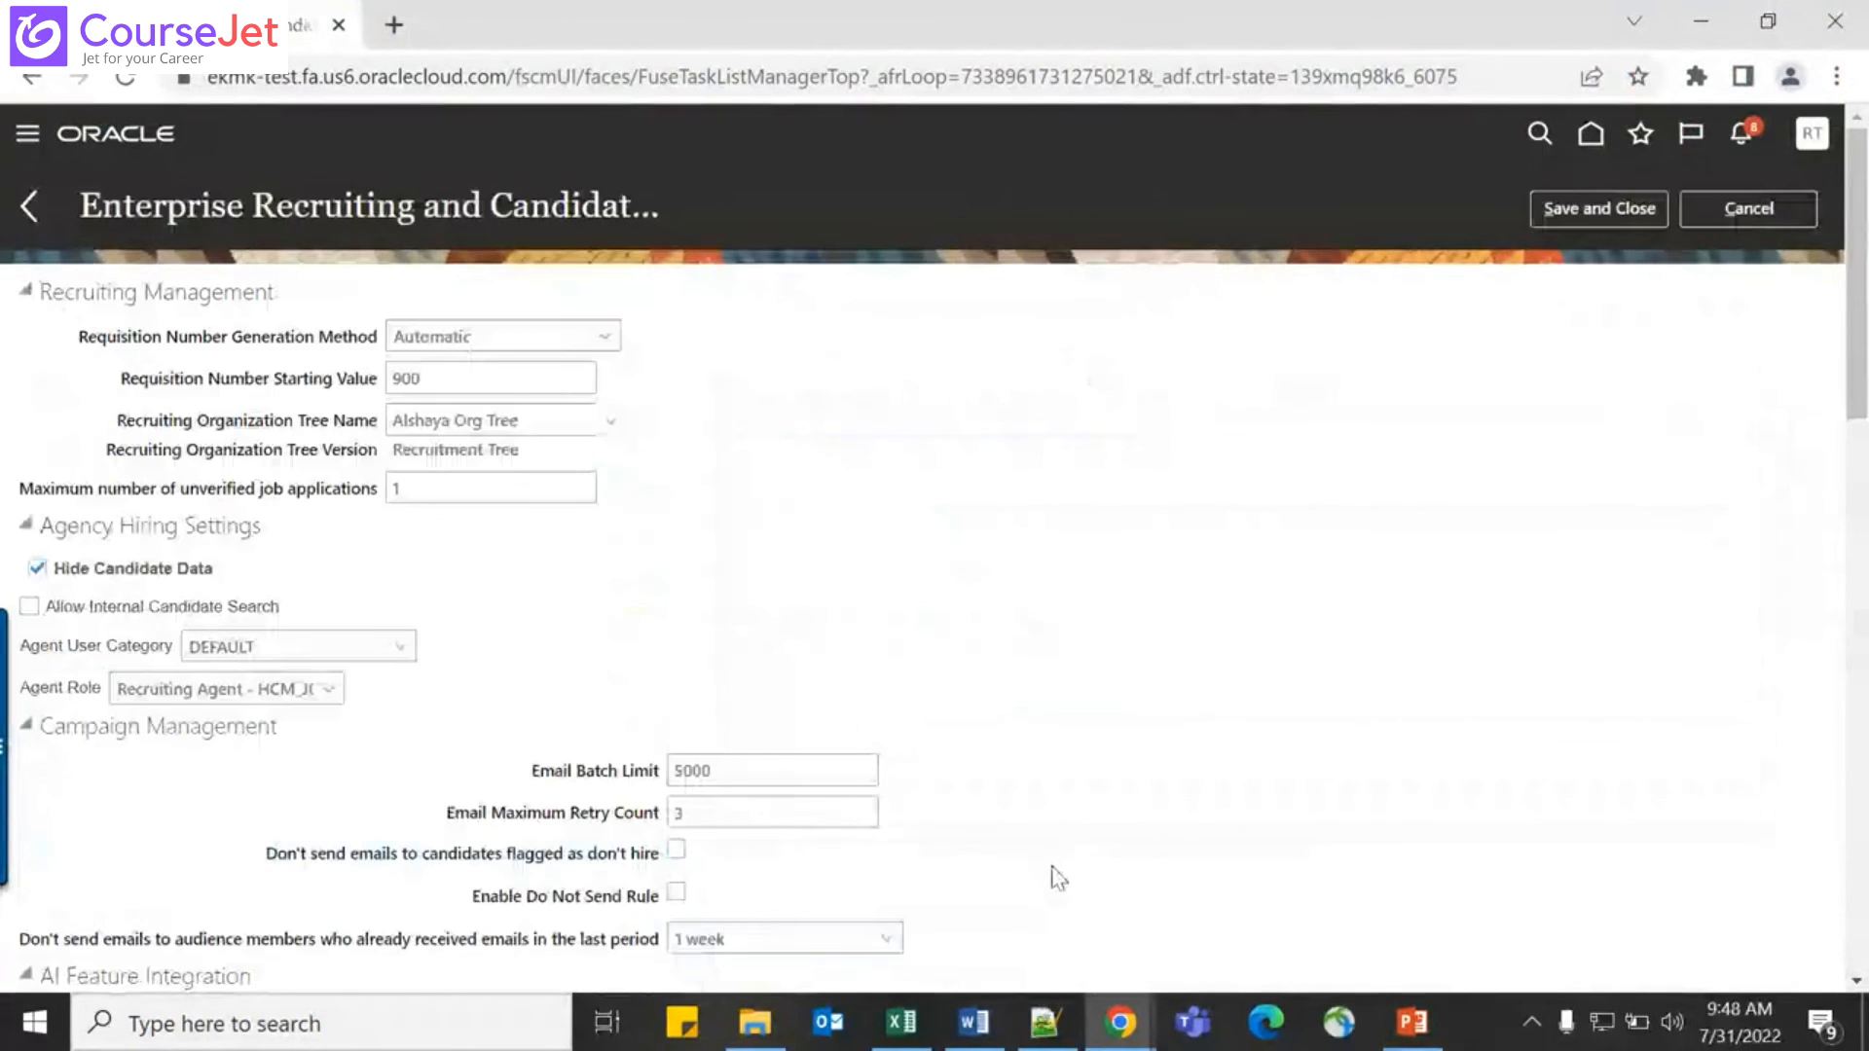
# Step: Look through the Enterprise Recruiting and Candidate Experience Information settings for an Offer section with collaborator options
pyautogui.scroll(-15, 1058, 878)
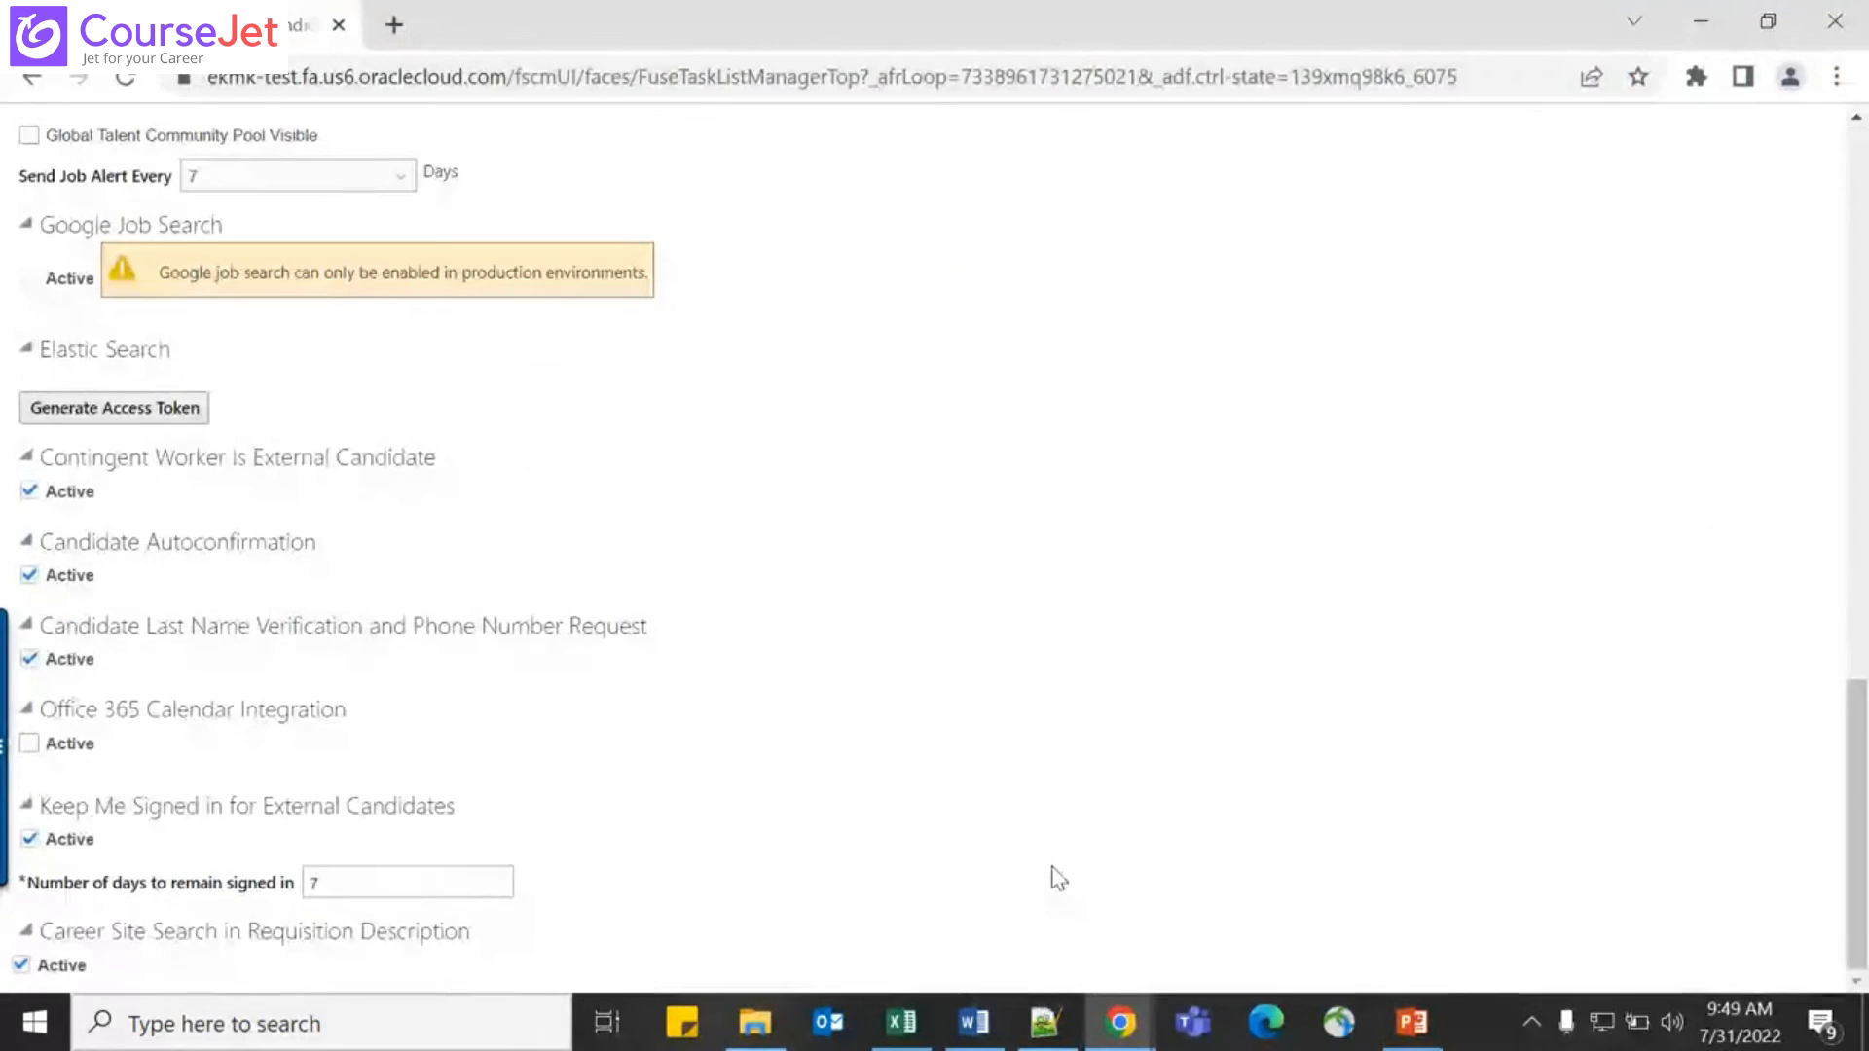
pyautogui.scroll(2, 301, 660)
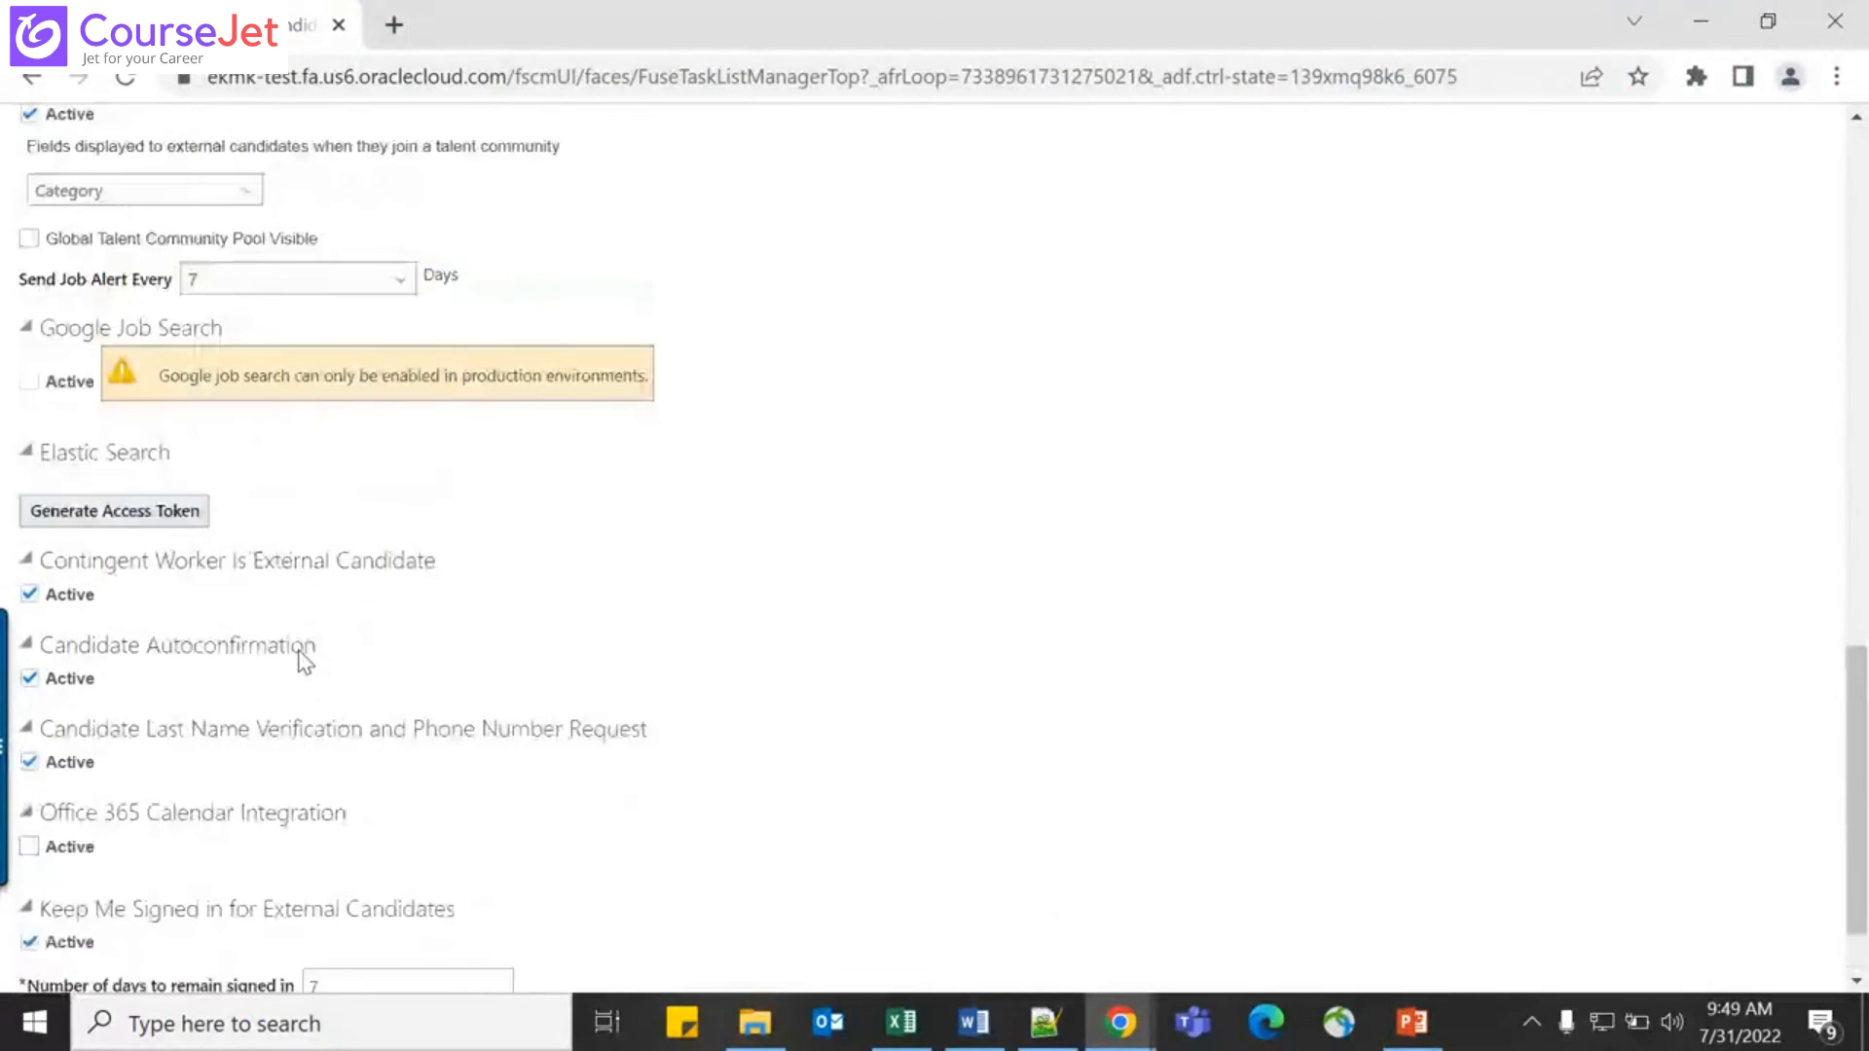
pyautogui.scroll(4, 302, 660)
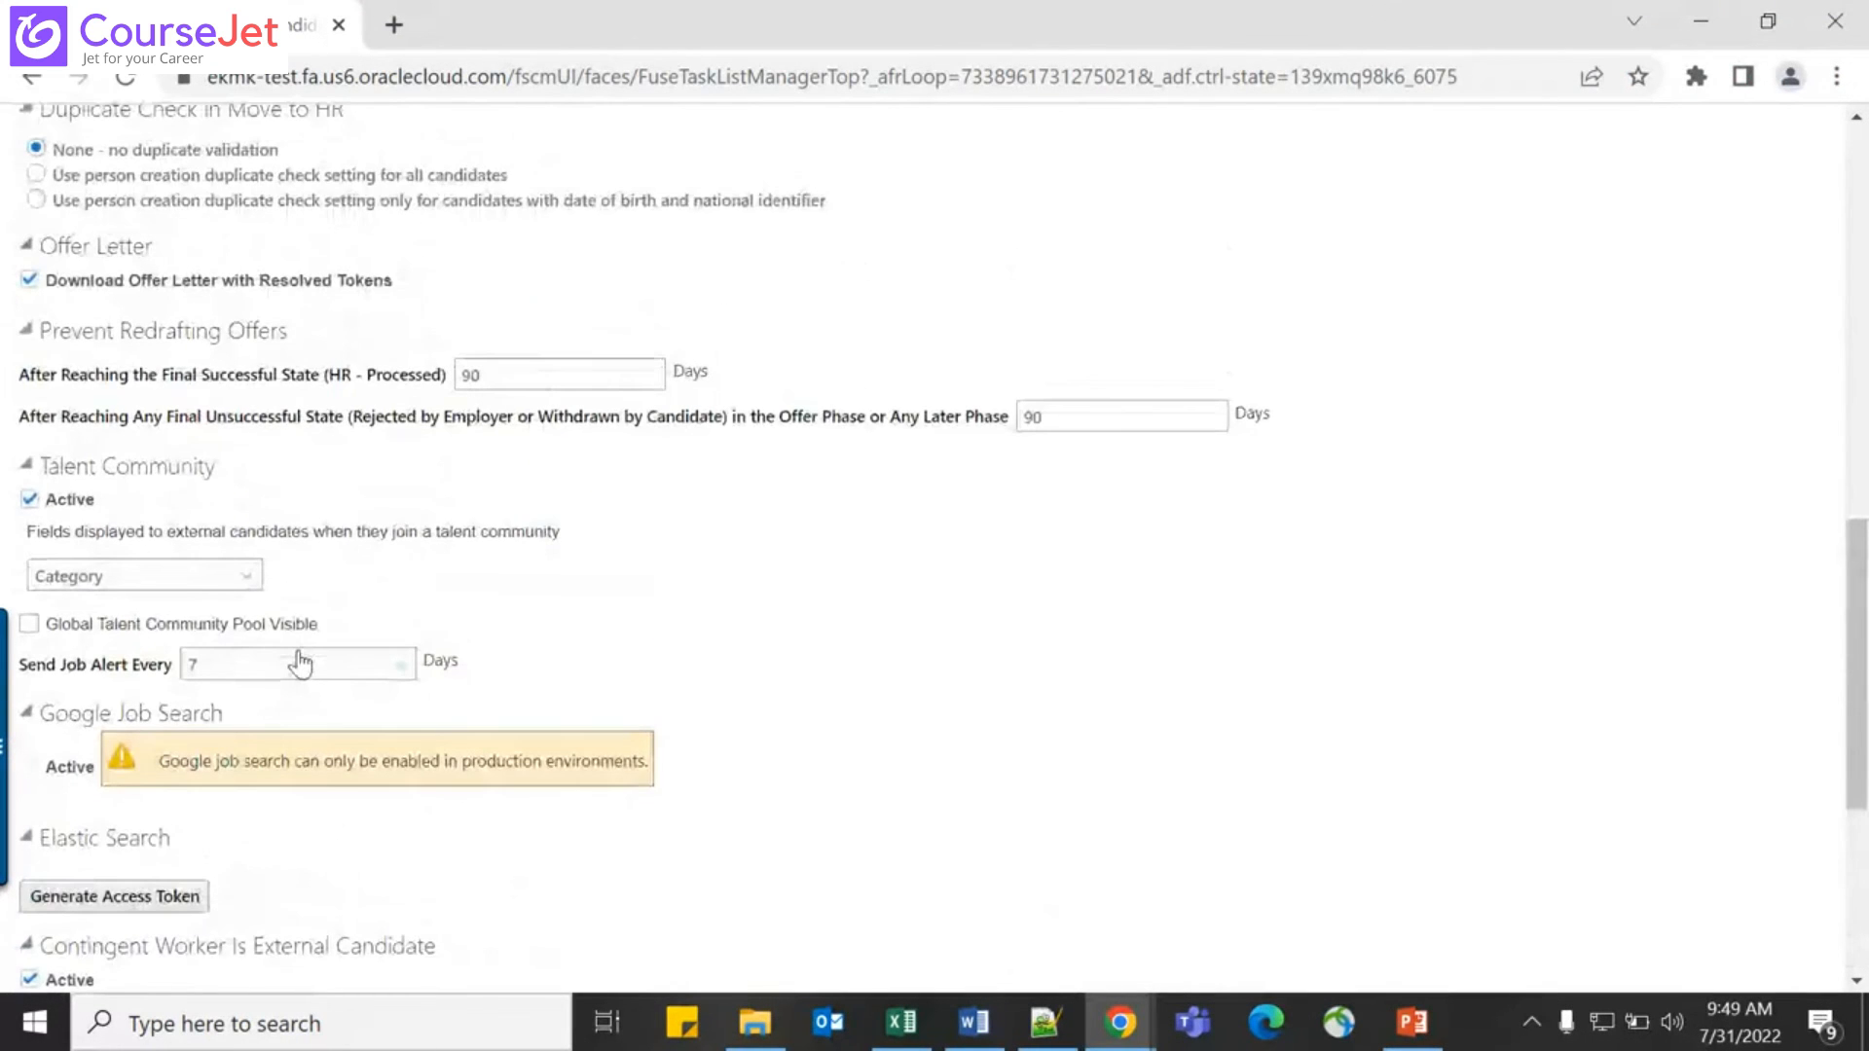
pyautogui.scroll(1, 302, 665)
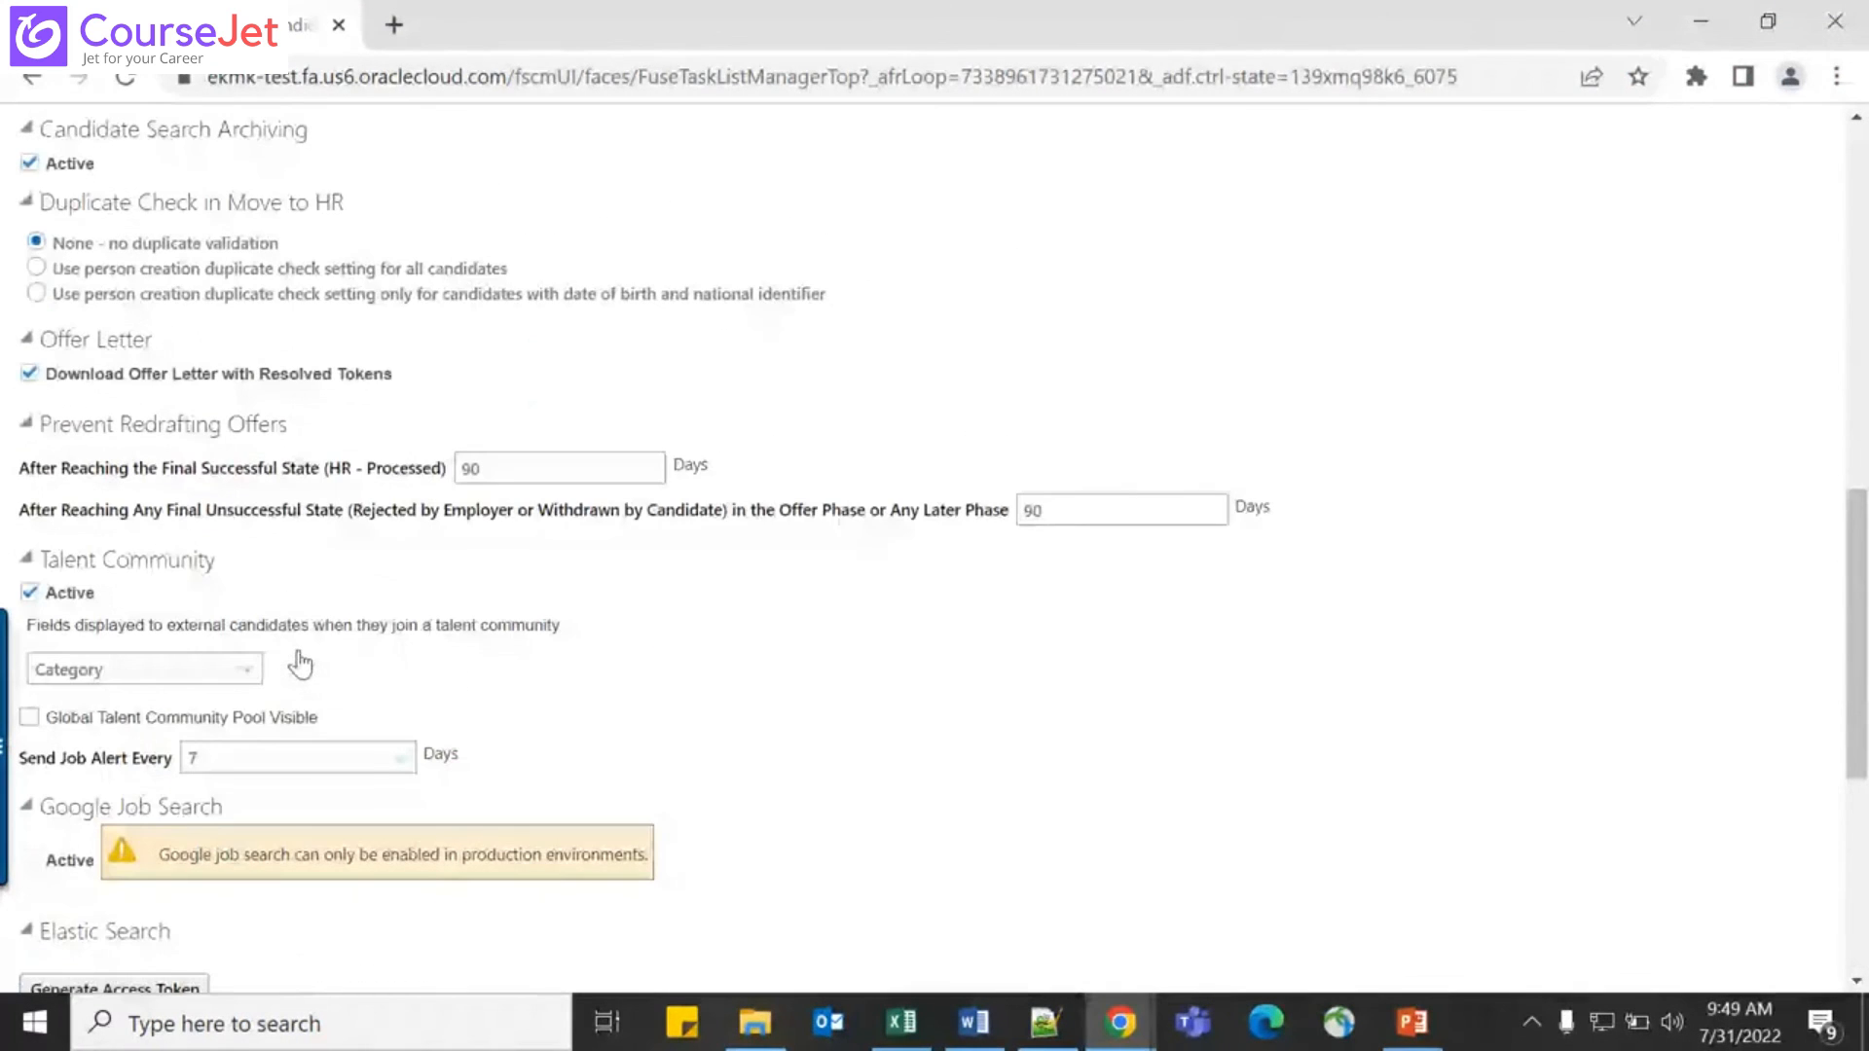
pyautogui.scroll(3, 300, 665)
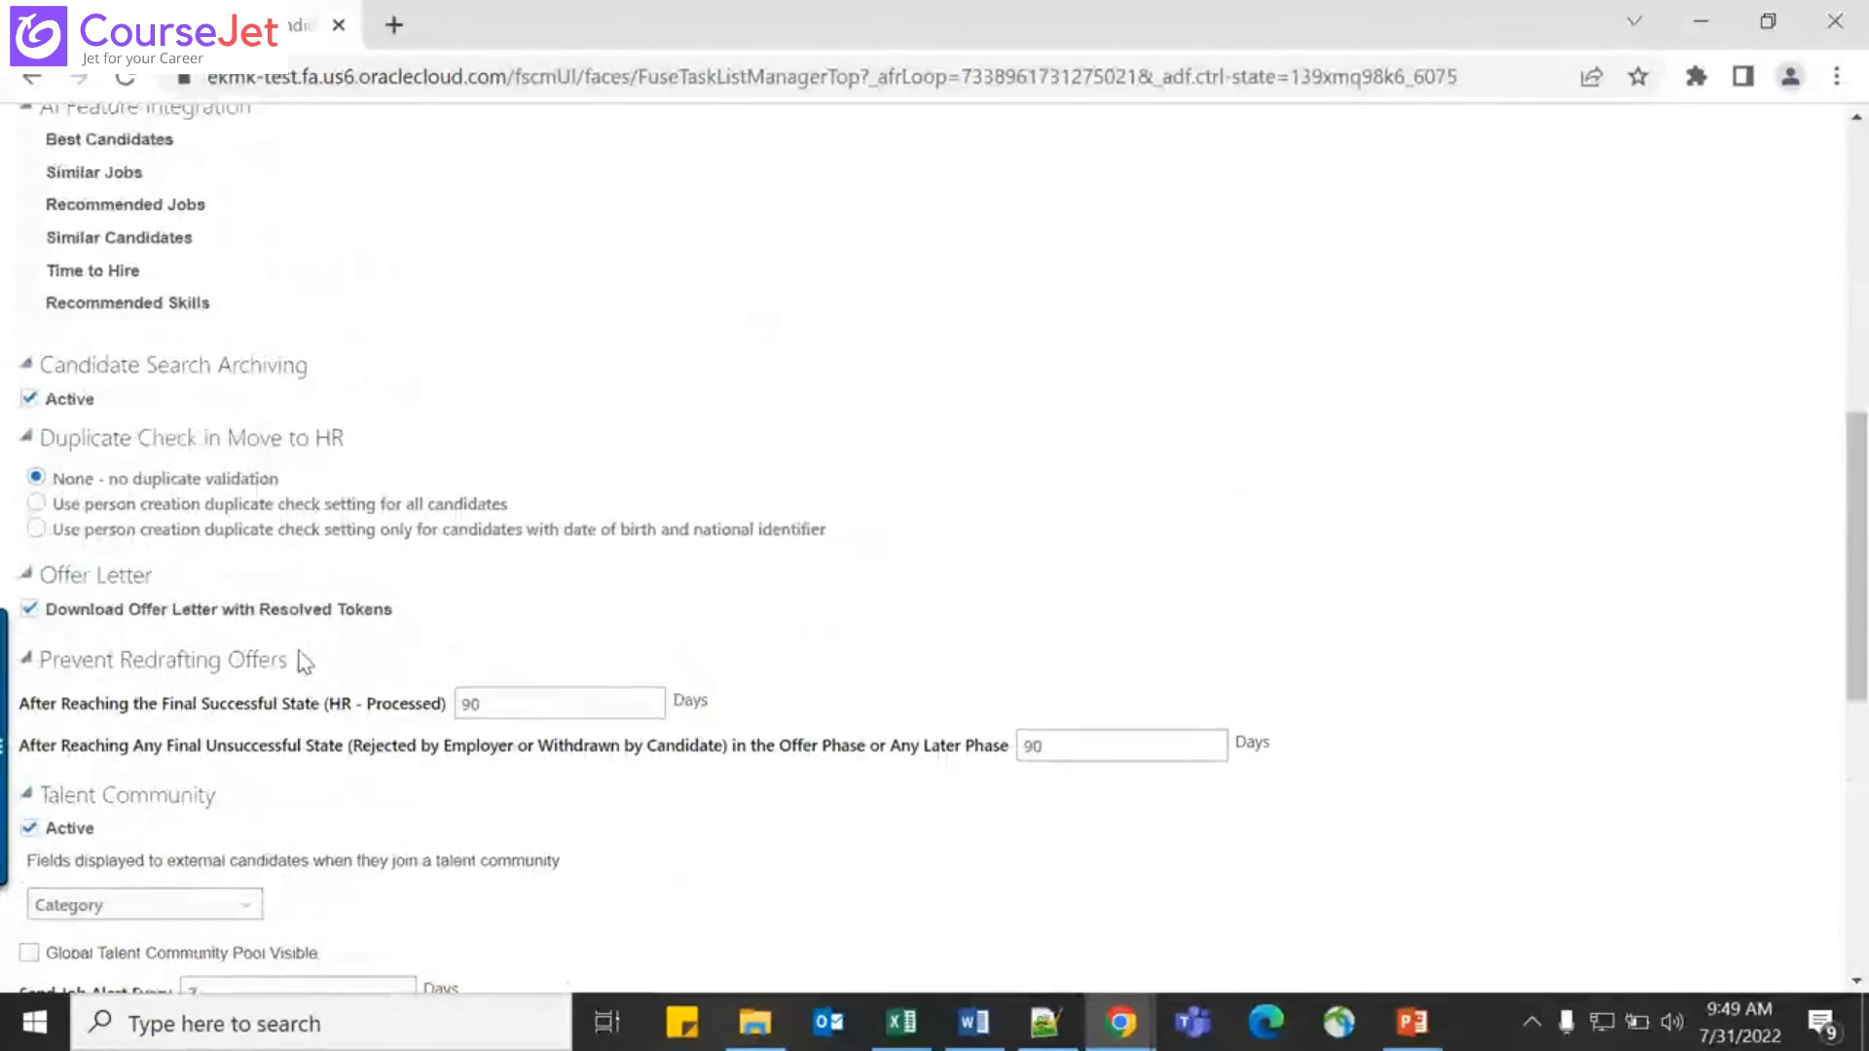
pyautogui.scroll(3, 304, 662)
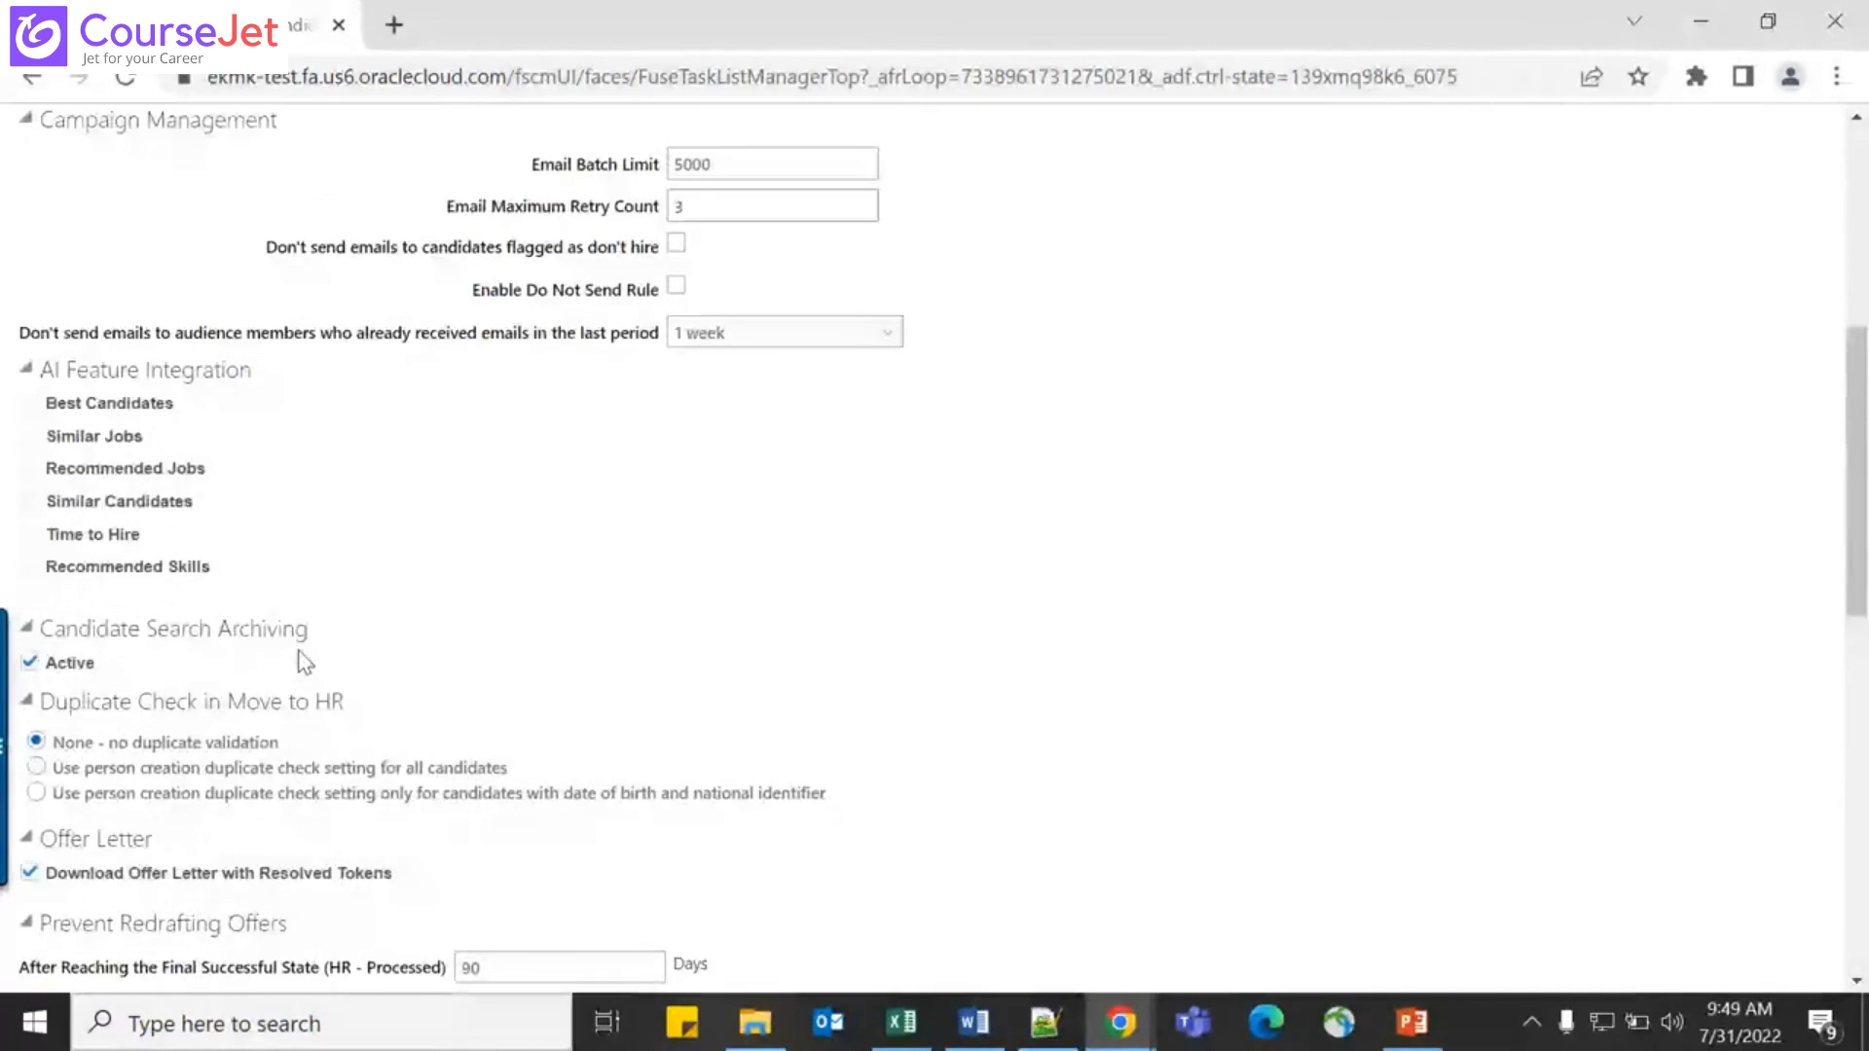
pyautogui.scroll(1, 301, 654)
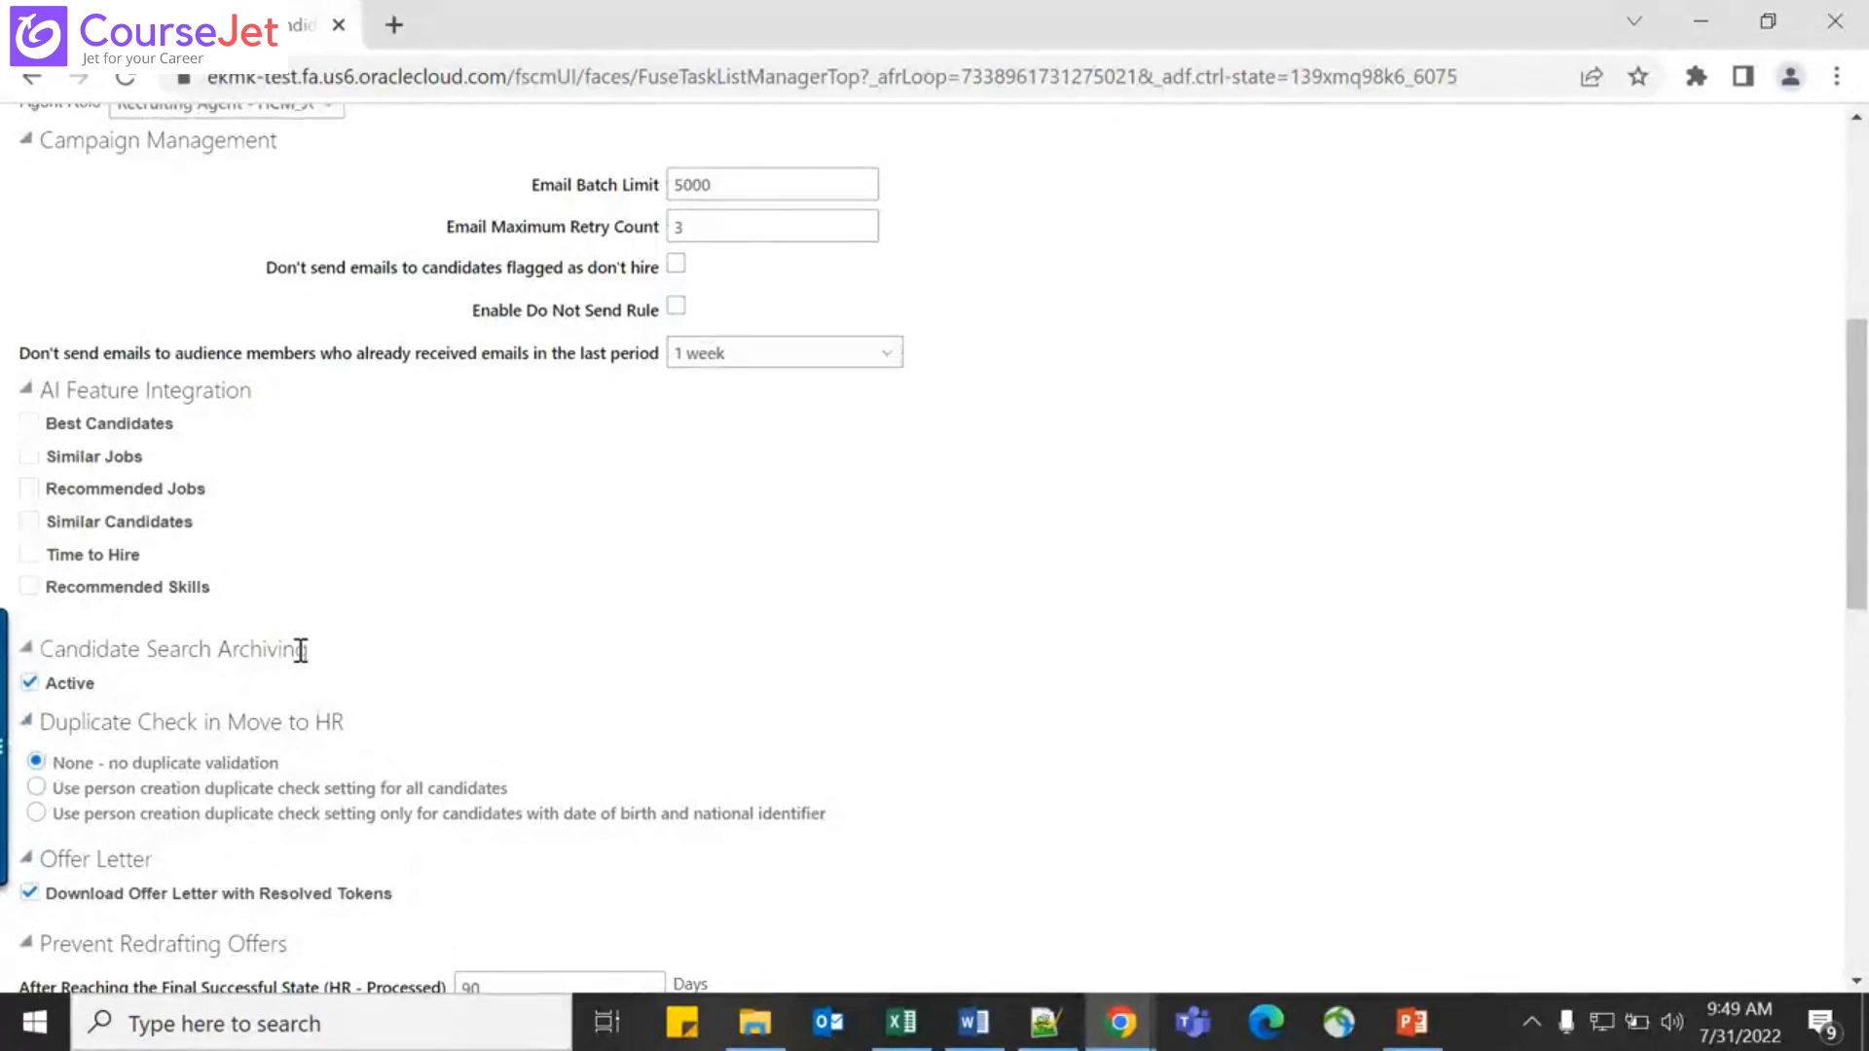
# Step: Check the collaborator types slide in PowerPoint, recheck the enterprise settings in Oracle for the Offer section, and leave the page without saving
pyautogui.hotkey('alt', 'Tab')
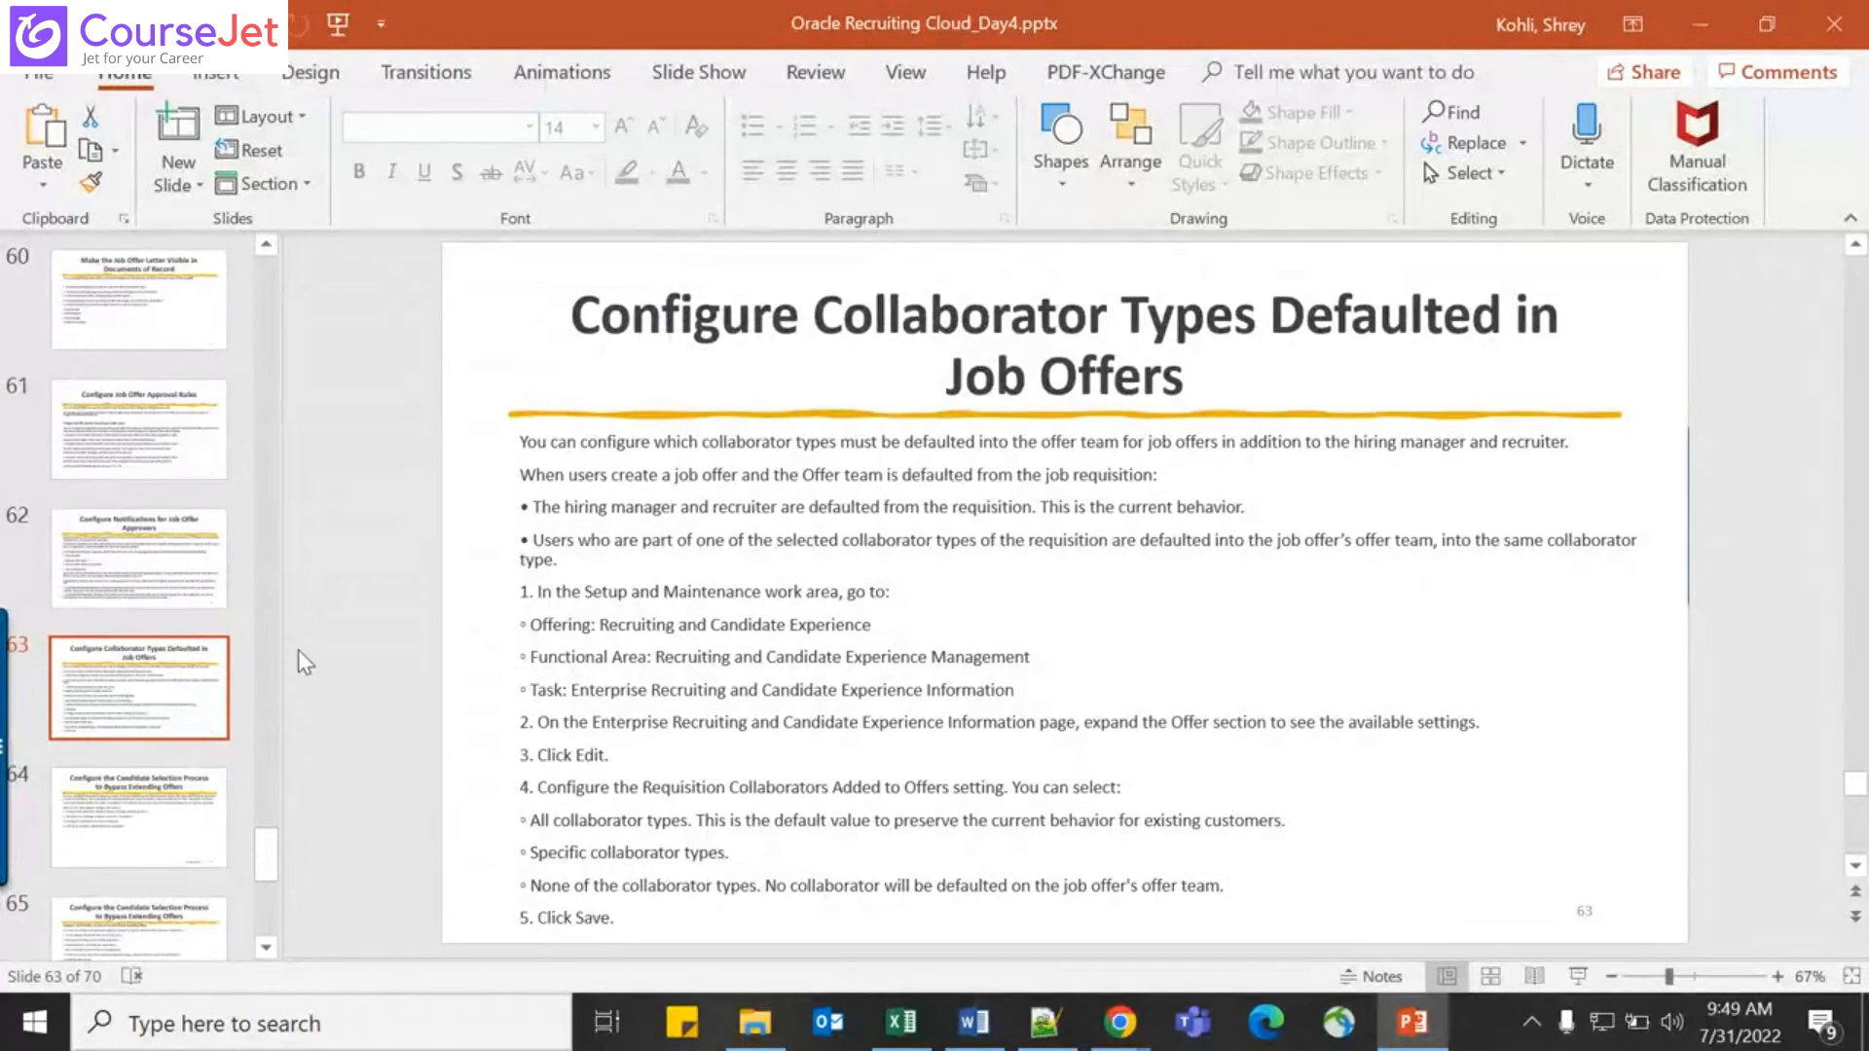
pyautogui.hotkey('alt', 'Tab')
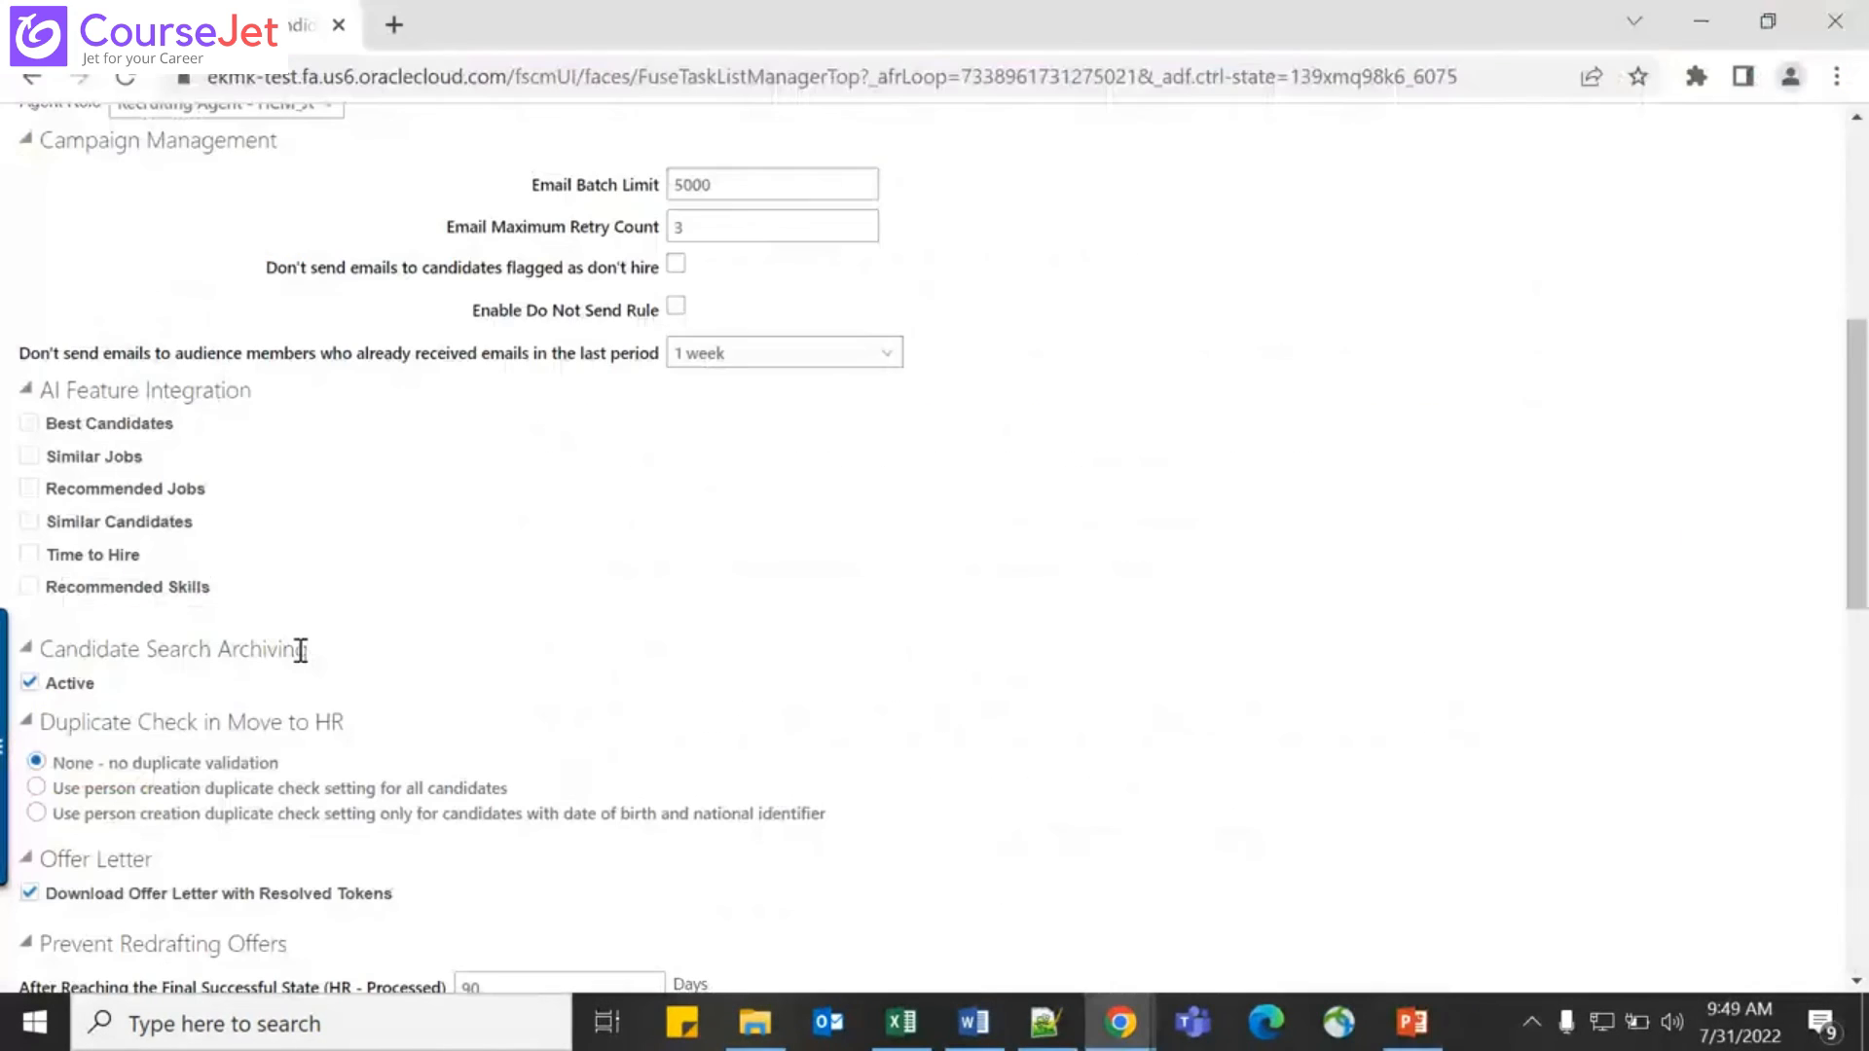
pyautogui.scroll(-2, 301, 650)
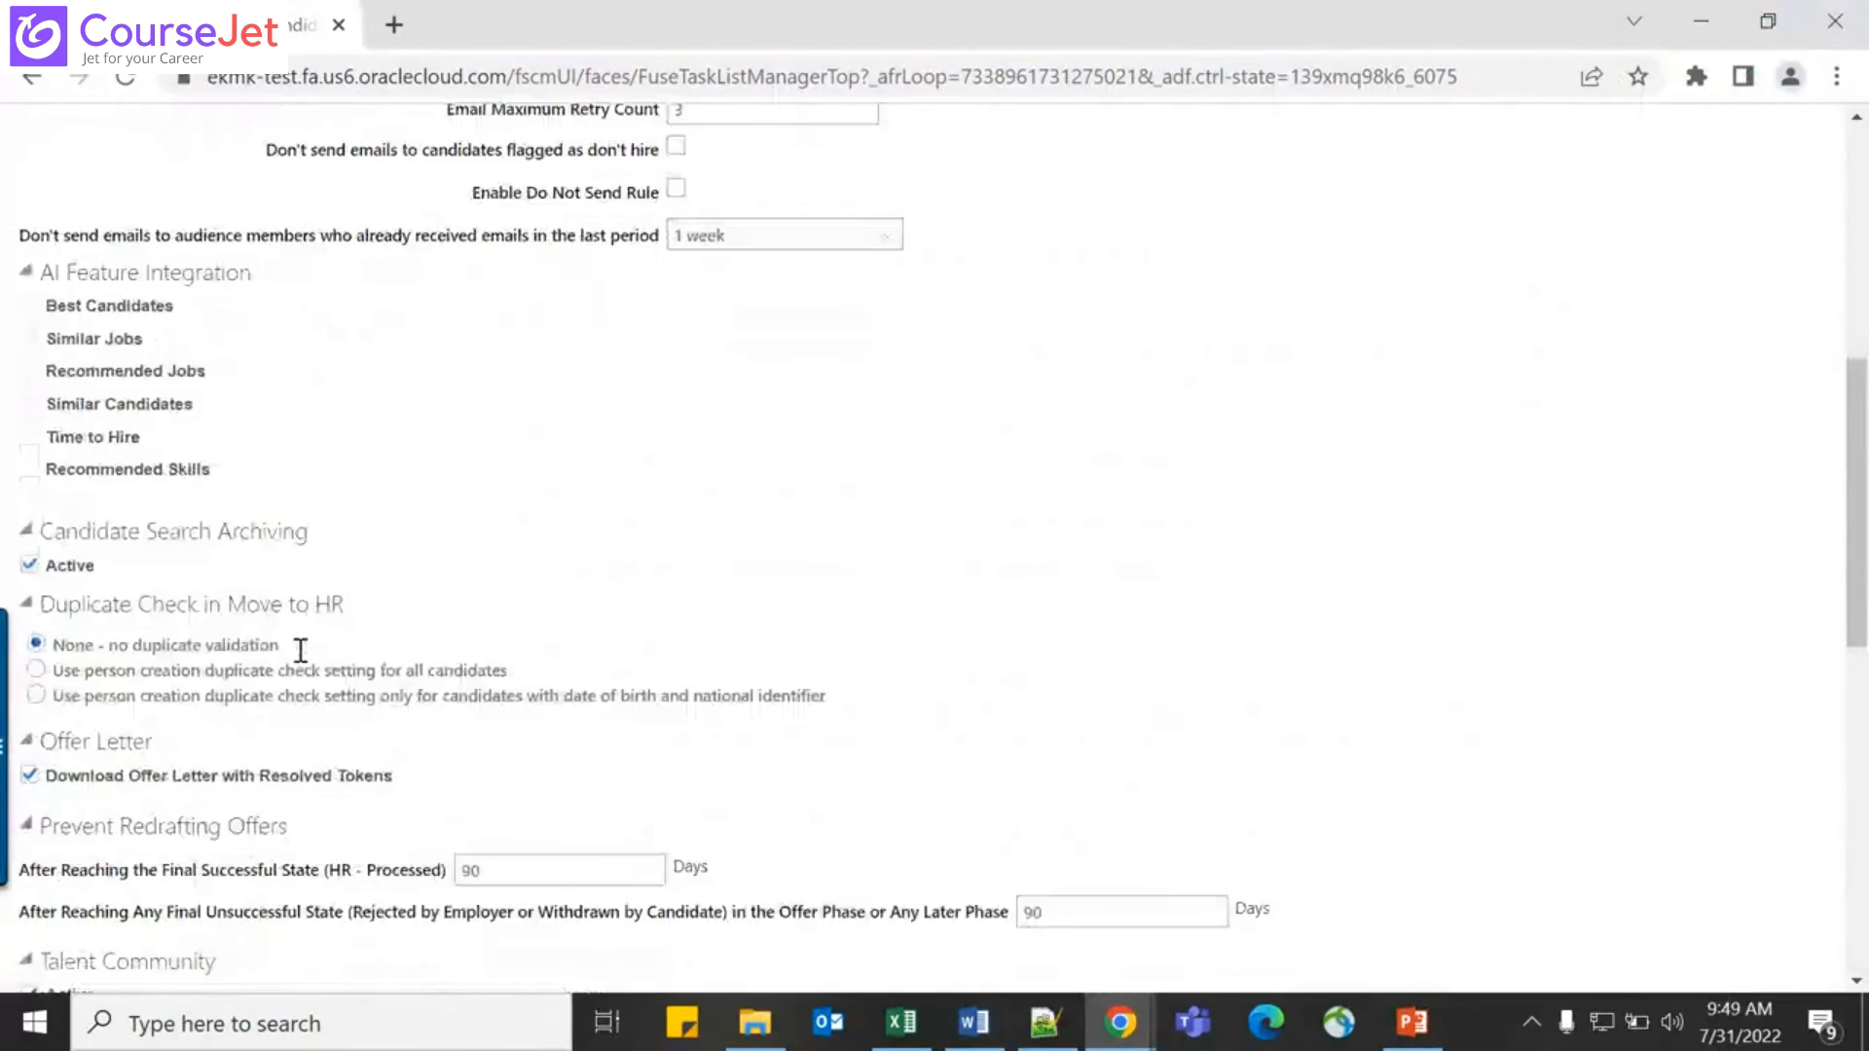
pyautogui.scroll(-7, 300, 651)
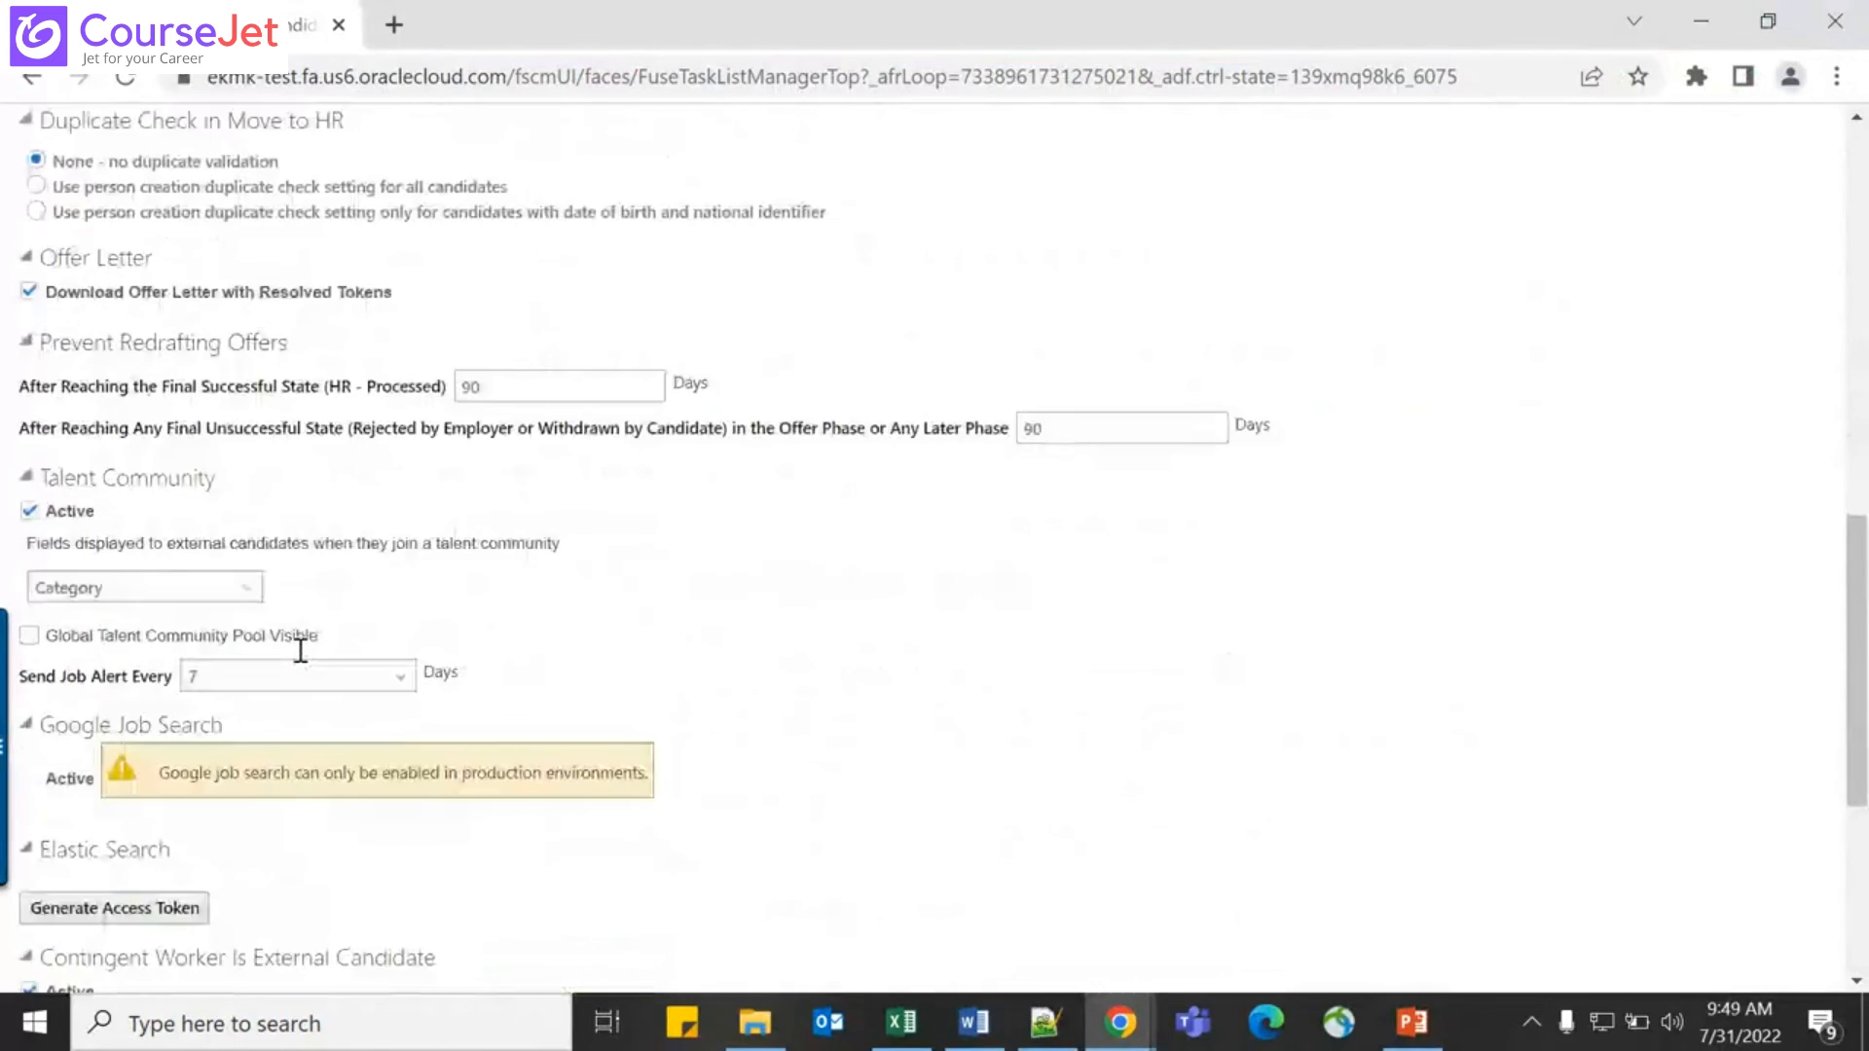
pyautogui.scroll(-3, 300, 651)
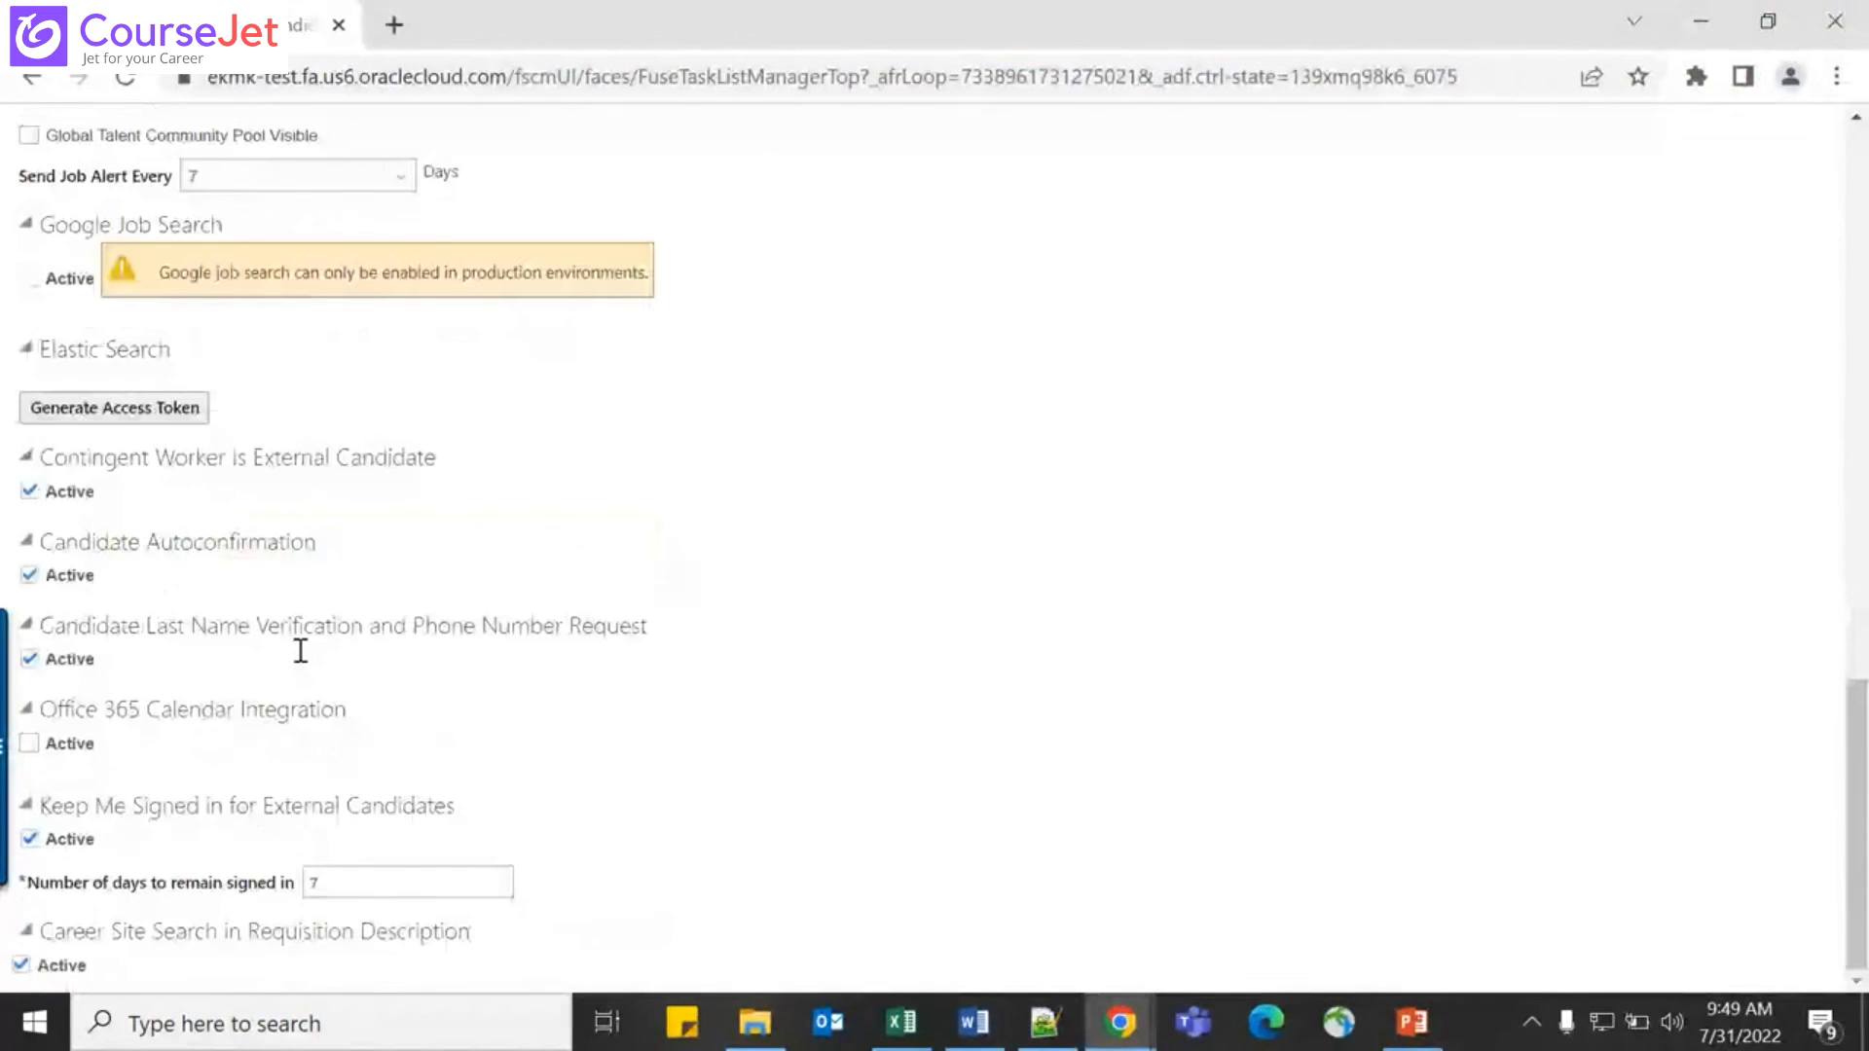
pyautogui.scroll(16, 301, 650)
pyautogui.scroll(2, 300, 650)
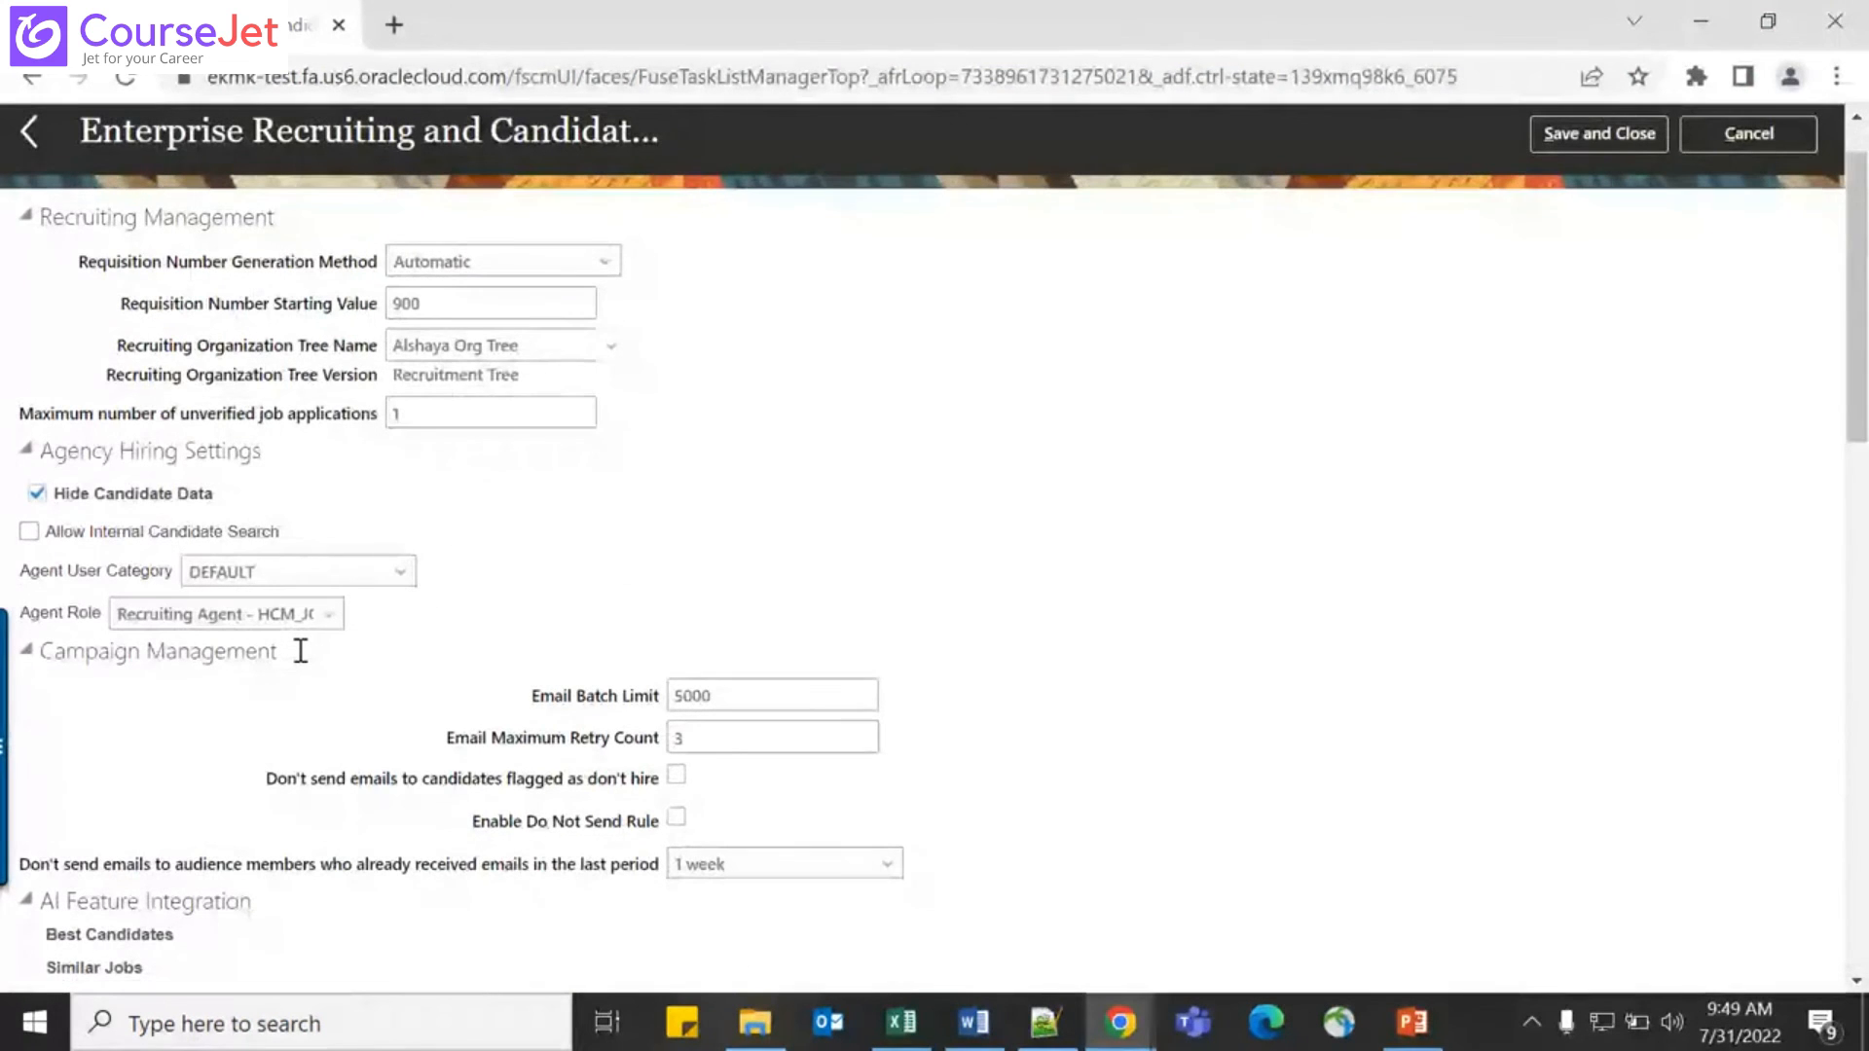
pyautogui.click(1770, 133)
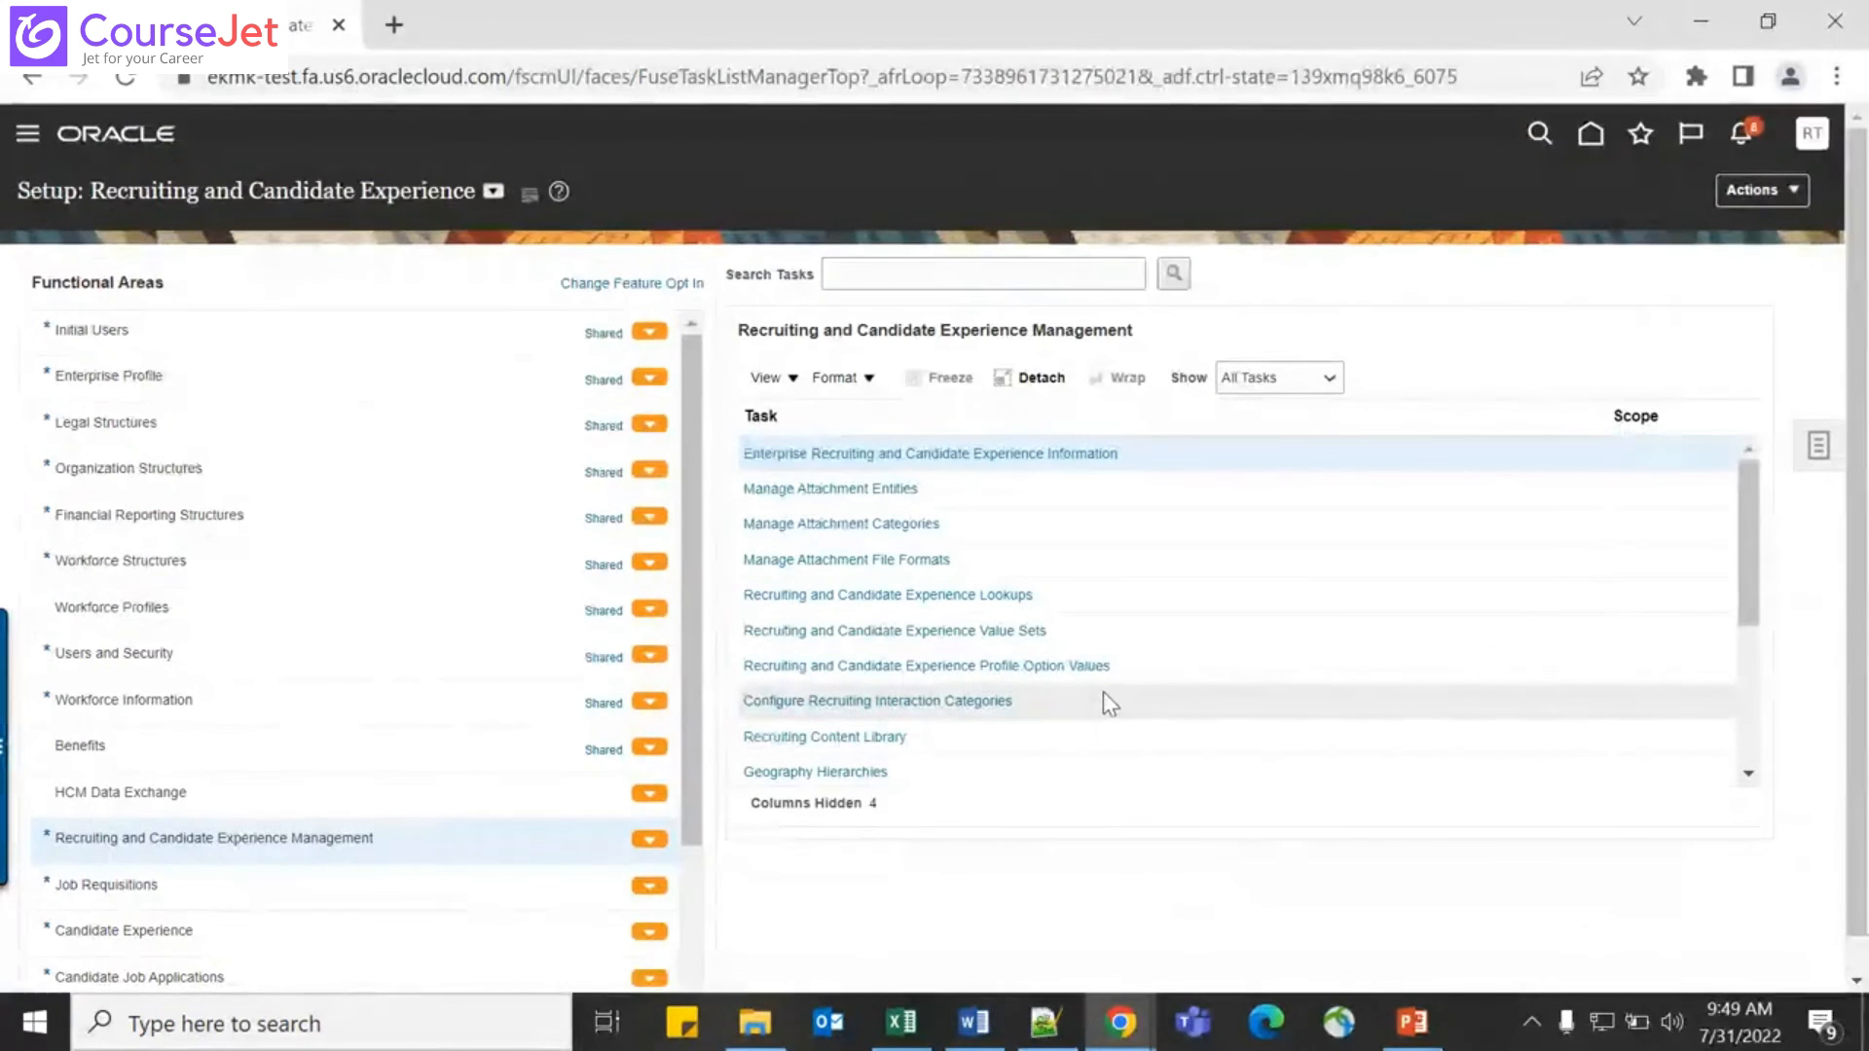
# Step: Examine the Recruiting and Candidate Experience Management task list and the functional areas for the offer collaborator setting
pyautogui.scroll(-3, 1105, 694)
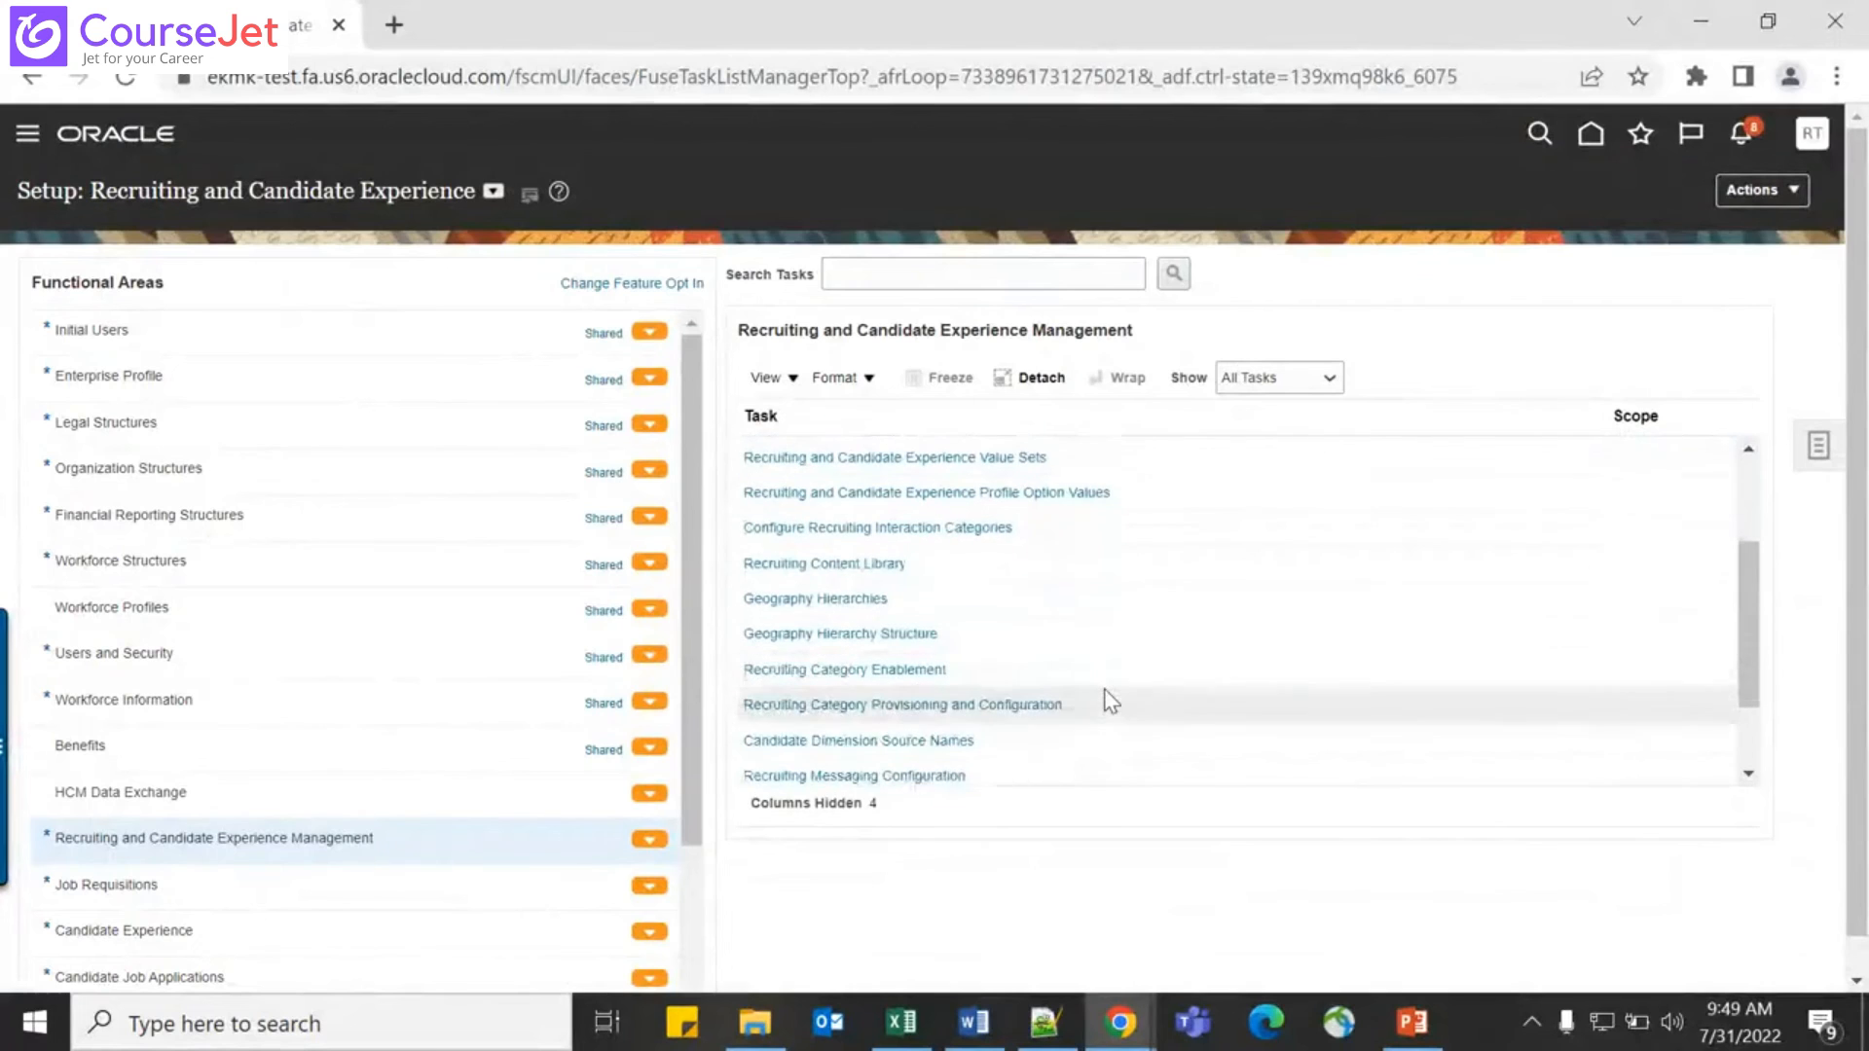
pyautogui.scroll(-1, 1108, 696)
pyautogui.scroll(-2, 1110, 699)
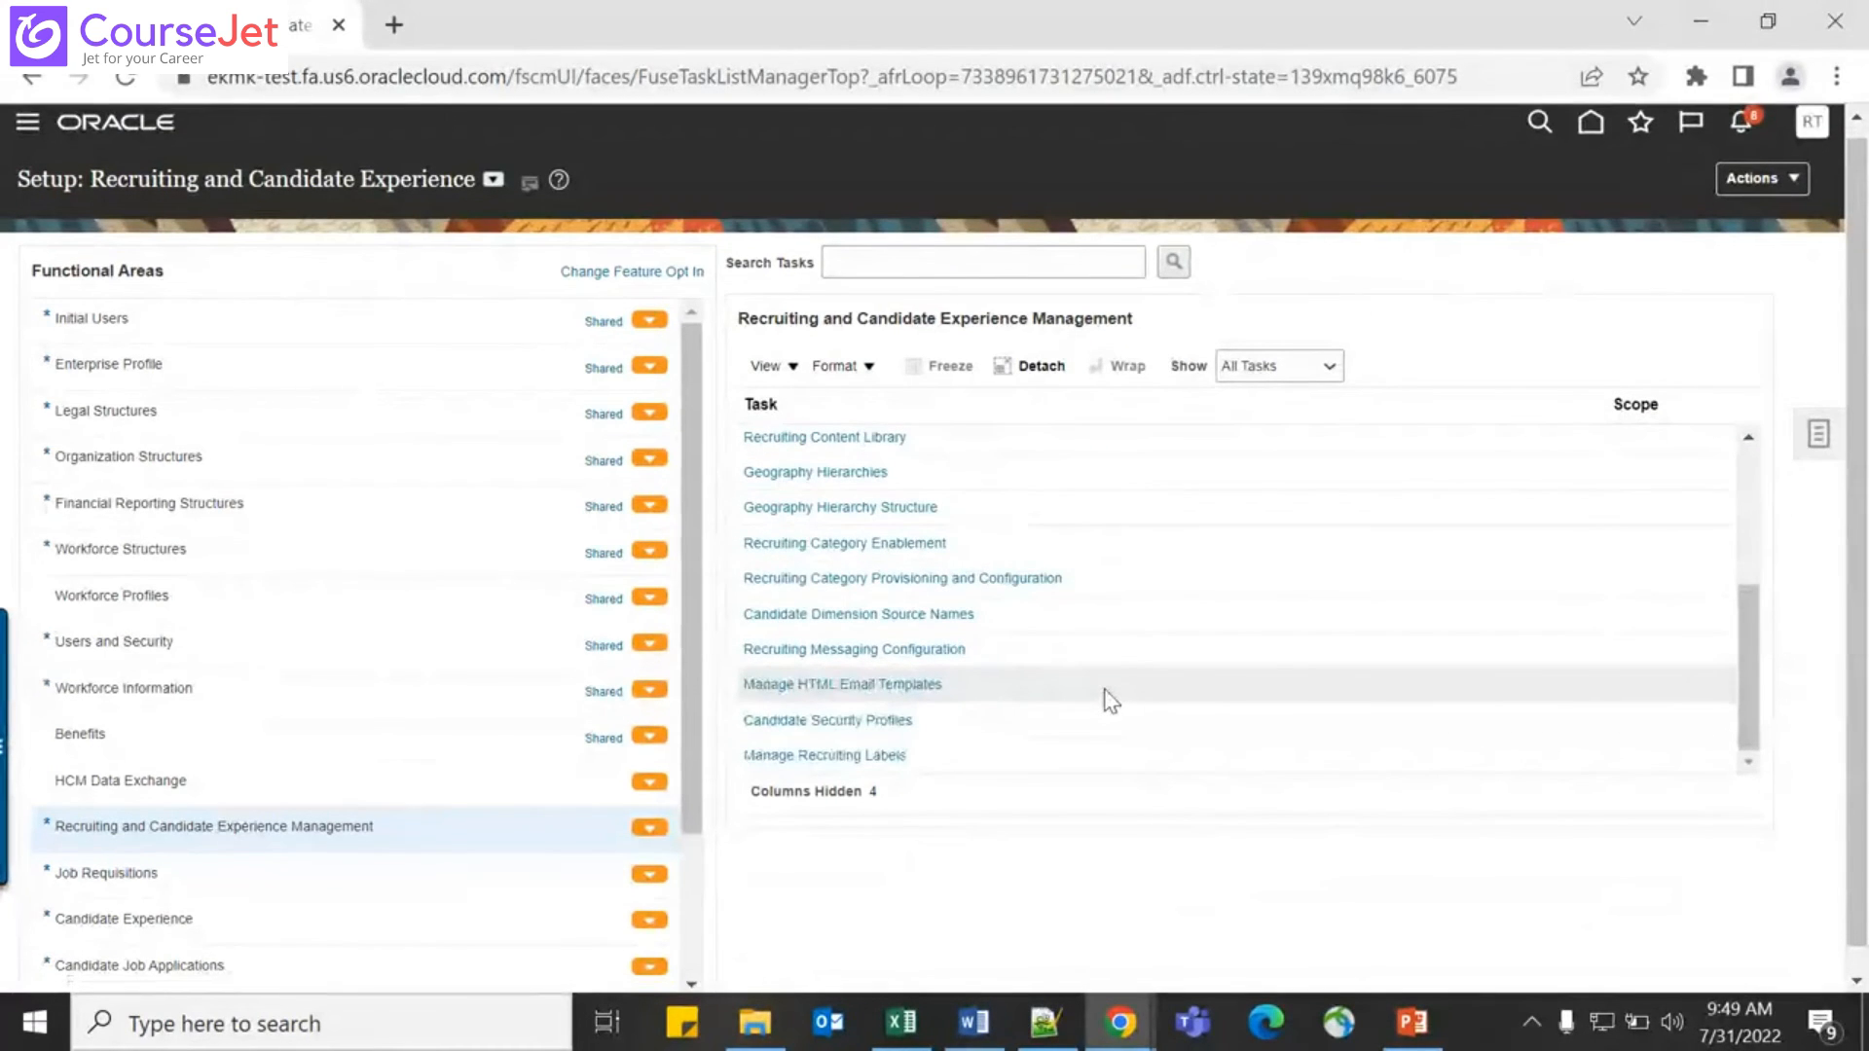
pyautogui.scroll(-1, 1108, 697)
pyautogui.scroll(2, 1131, 742)
pyautogui.scroll(5, 1131, 745)
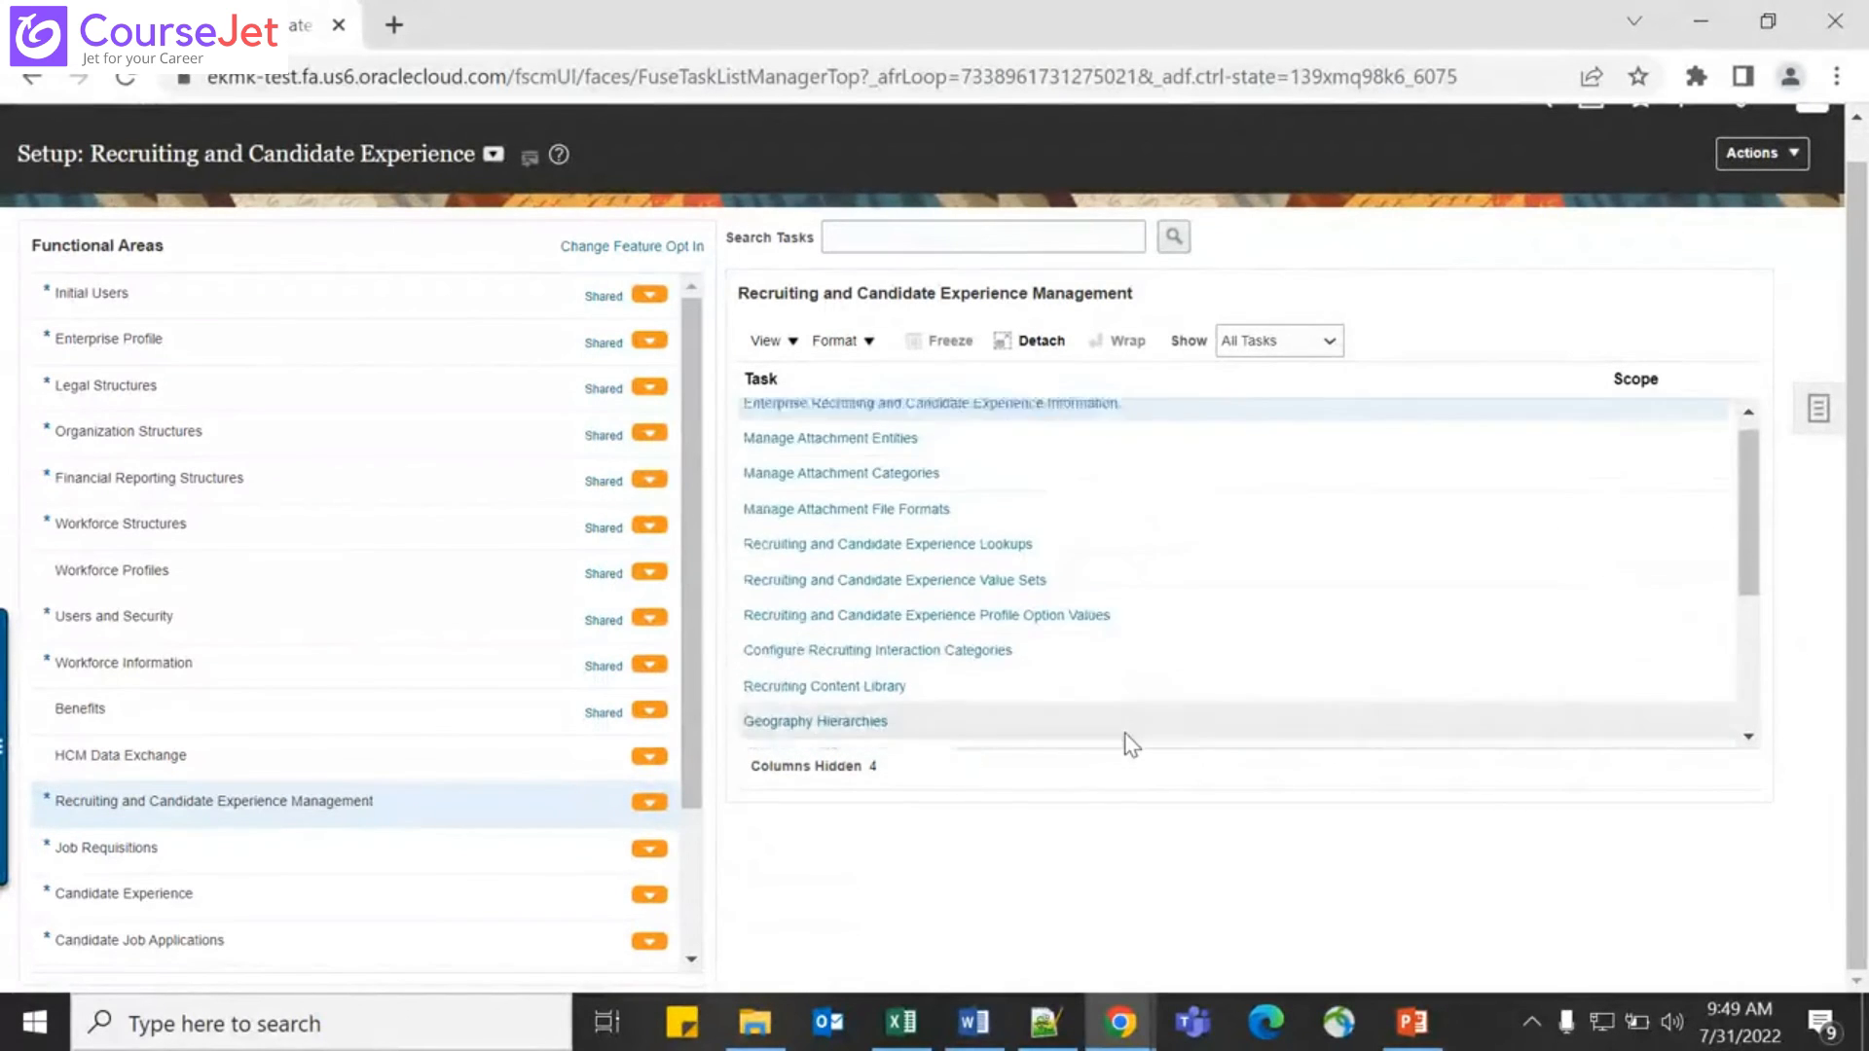
pyautogui.scroll(2, 1131, 745)
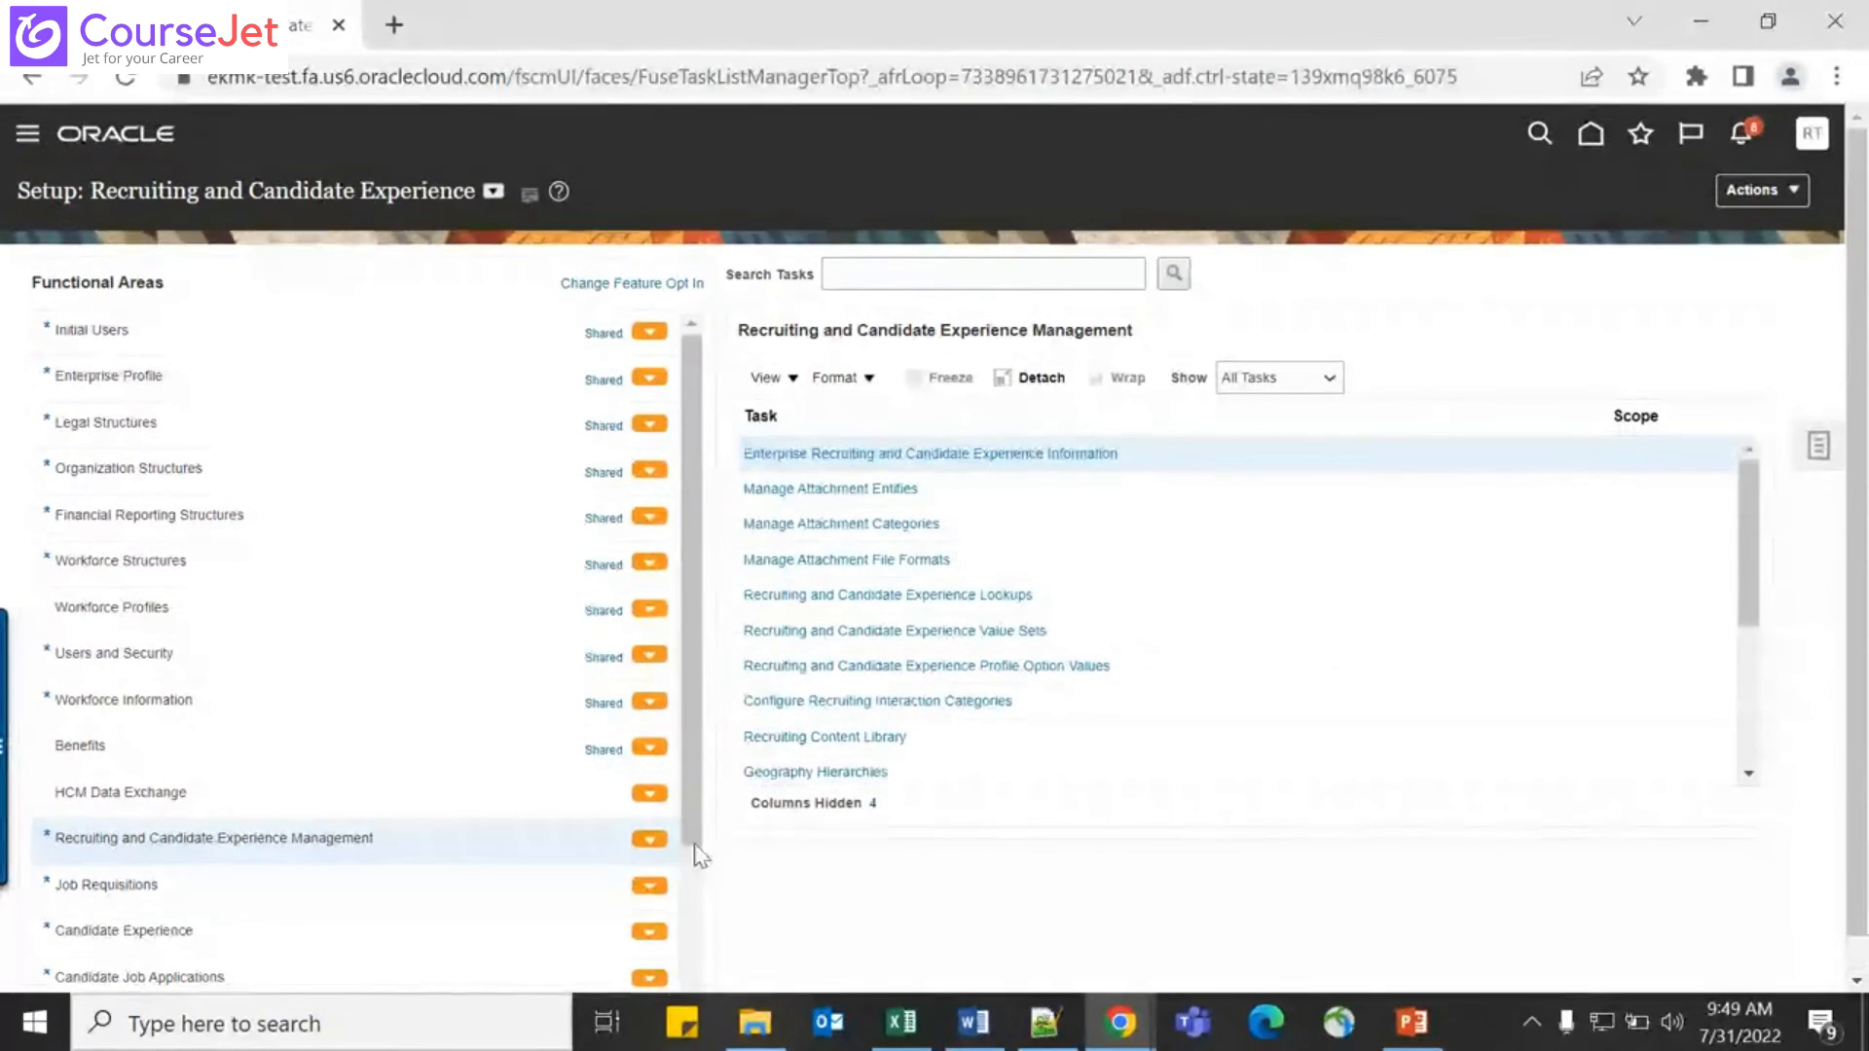
pyautogui.scroll(-3, 400, 805)
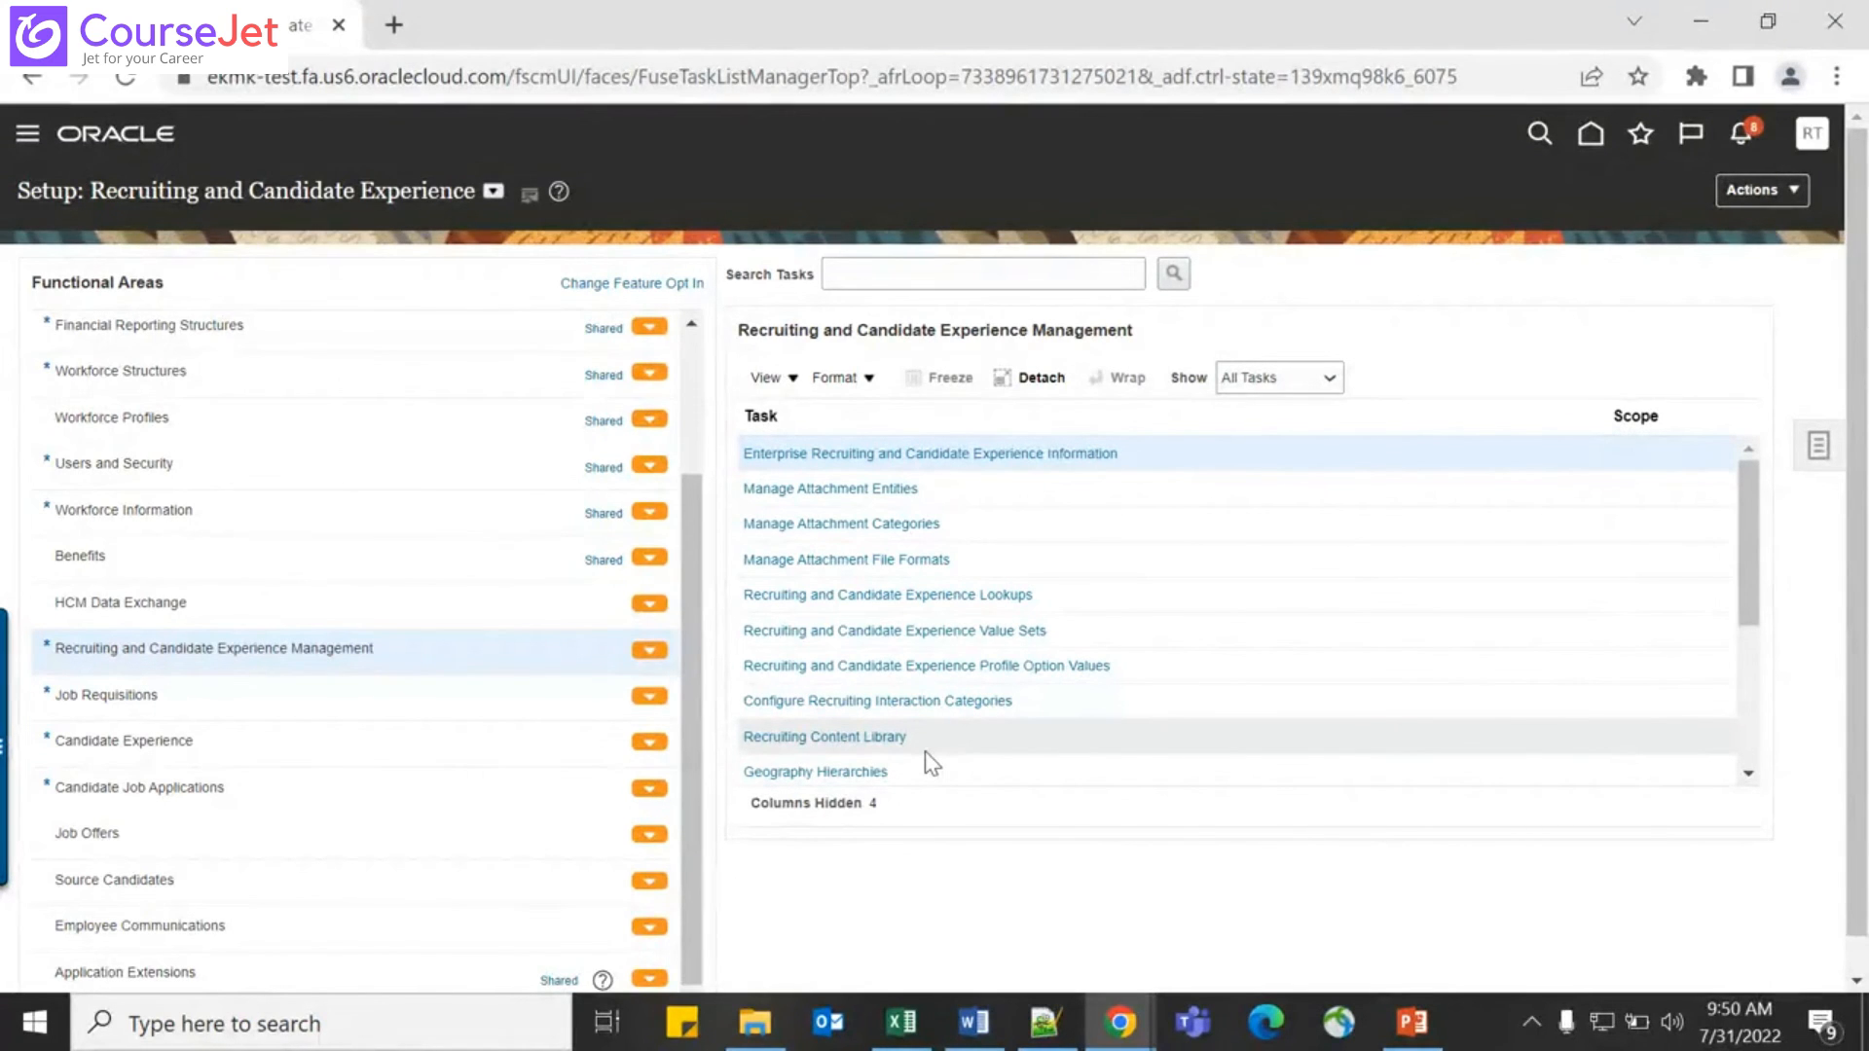
# Step: Compare the PowerPoint slide's navigation steps with the Oracle task list and reopen the Enterprise Recruiting and Candidate Experience Information task
pyautogui.hotkey('alt', 'Tab')
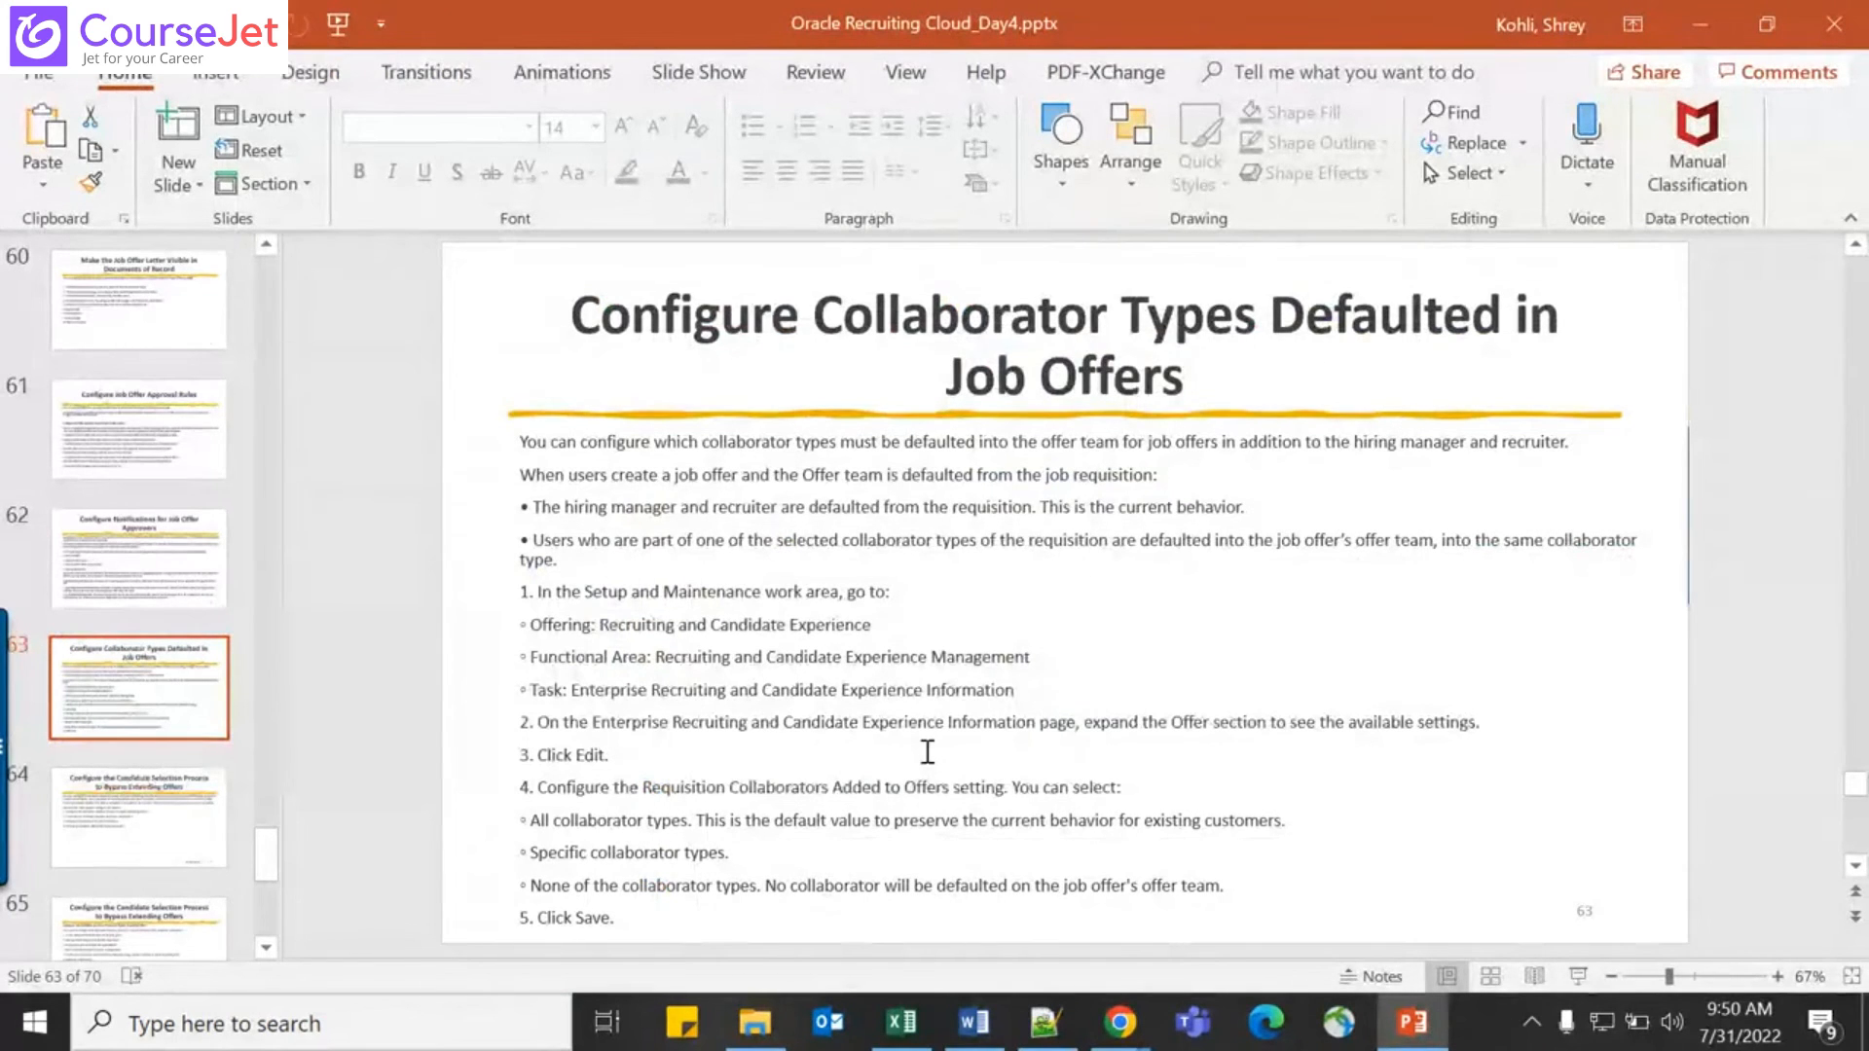
pyautogui.hotkey('alt', 'Tab')
pyautogui.hotkey('alt', 'Tab')
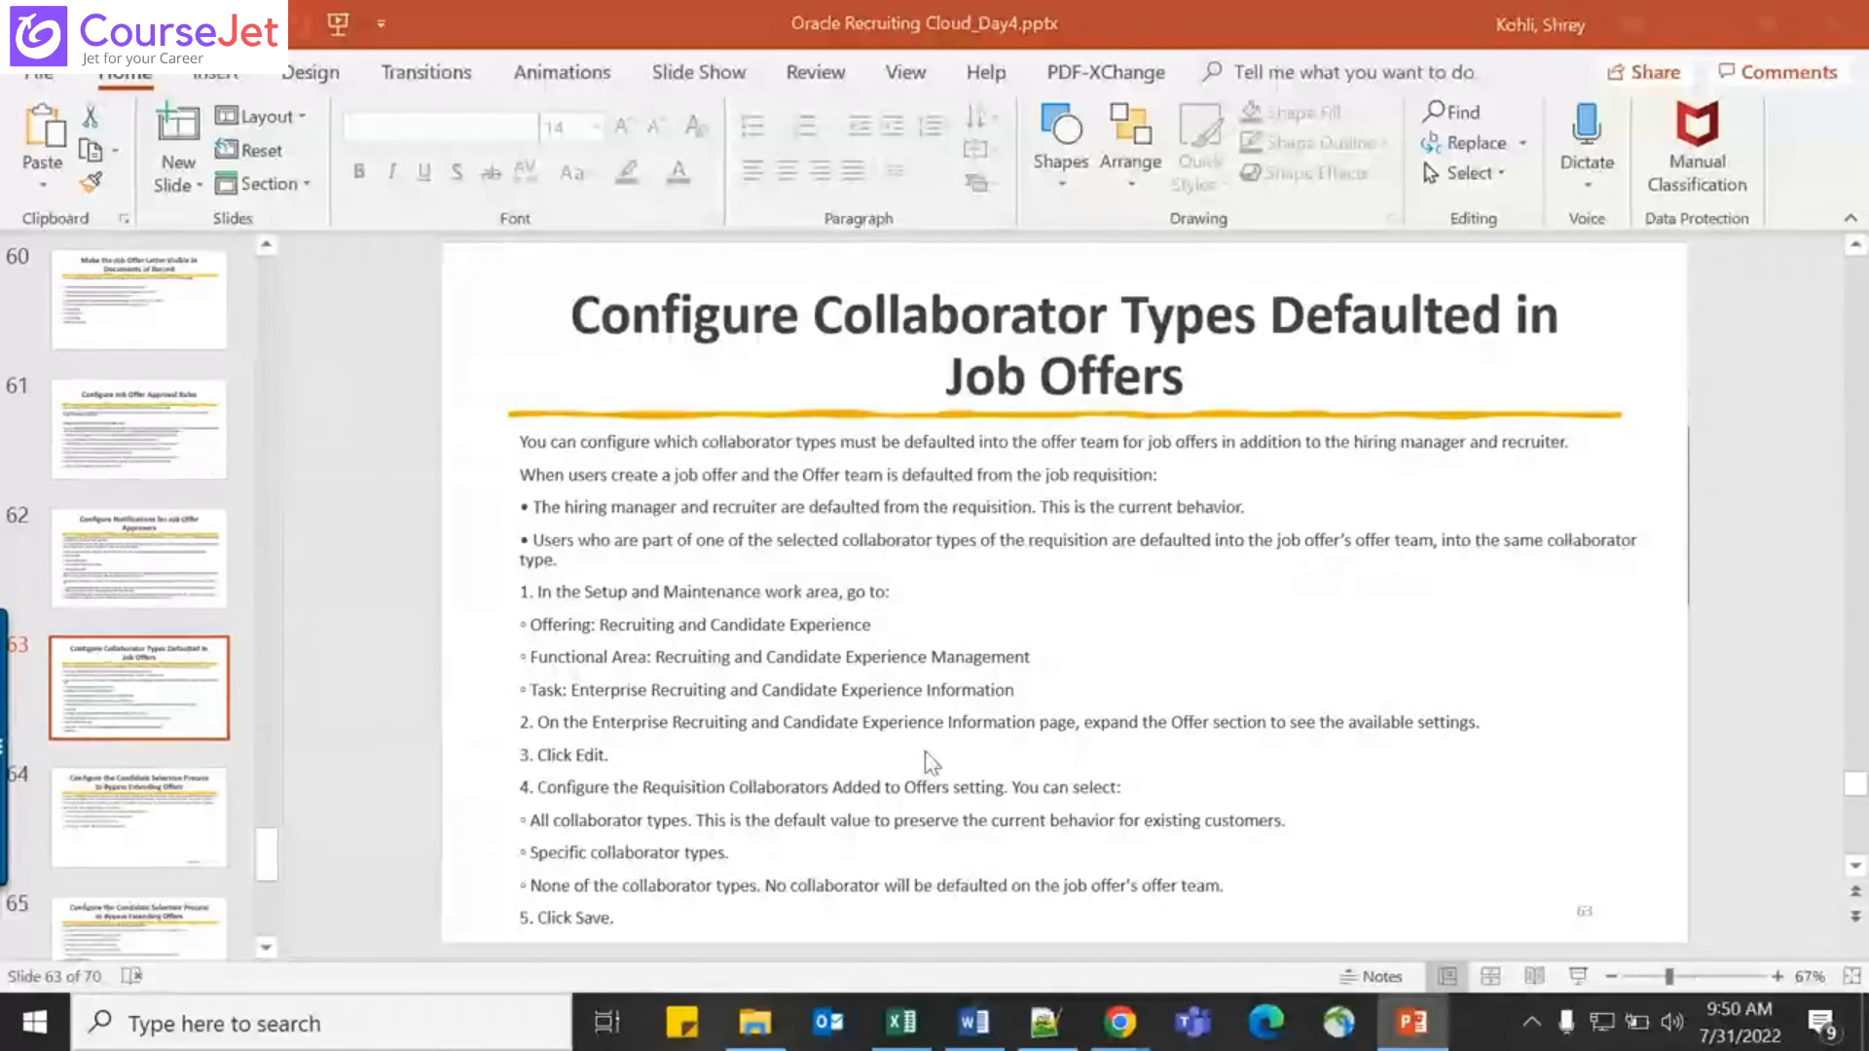
pyautogui.hotkey('alt', 'Tab')
pyautogui.hotkey('alt', 'Tab')
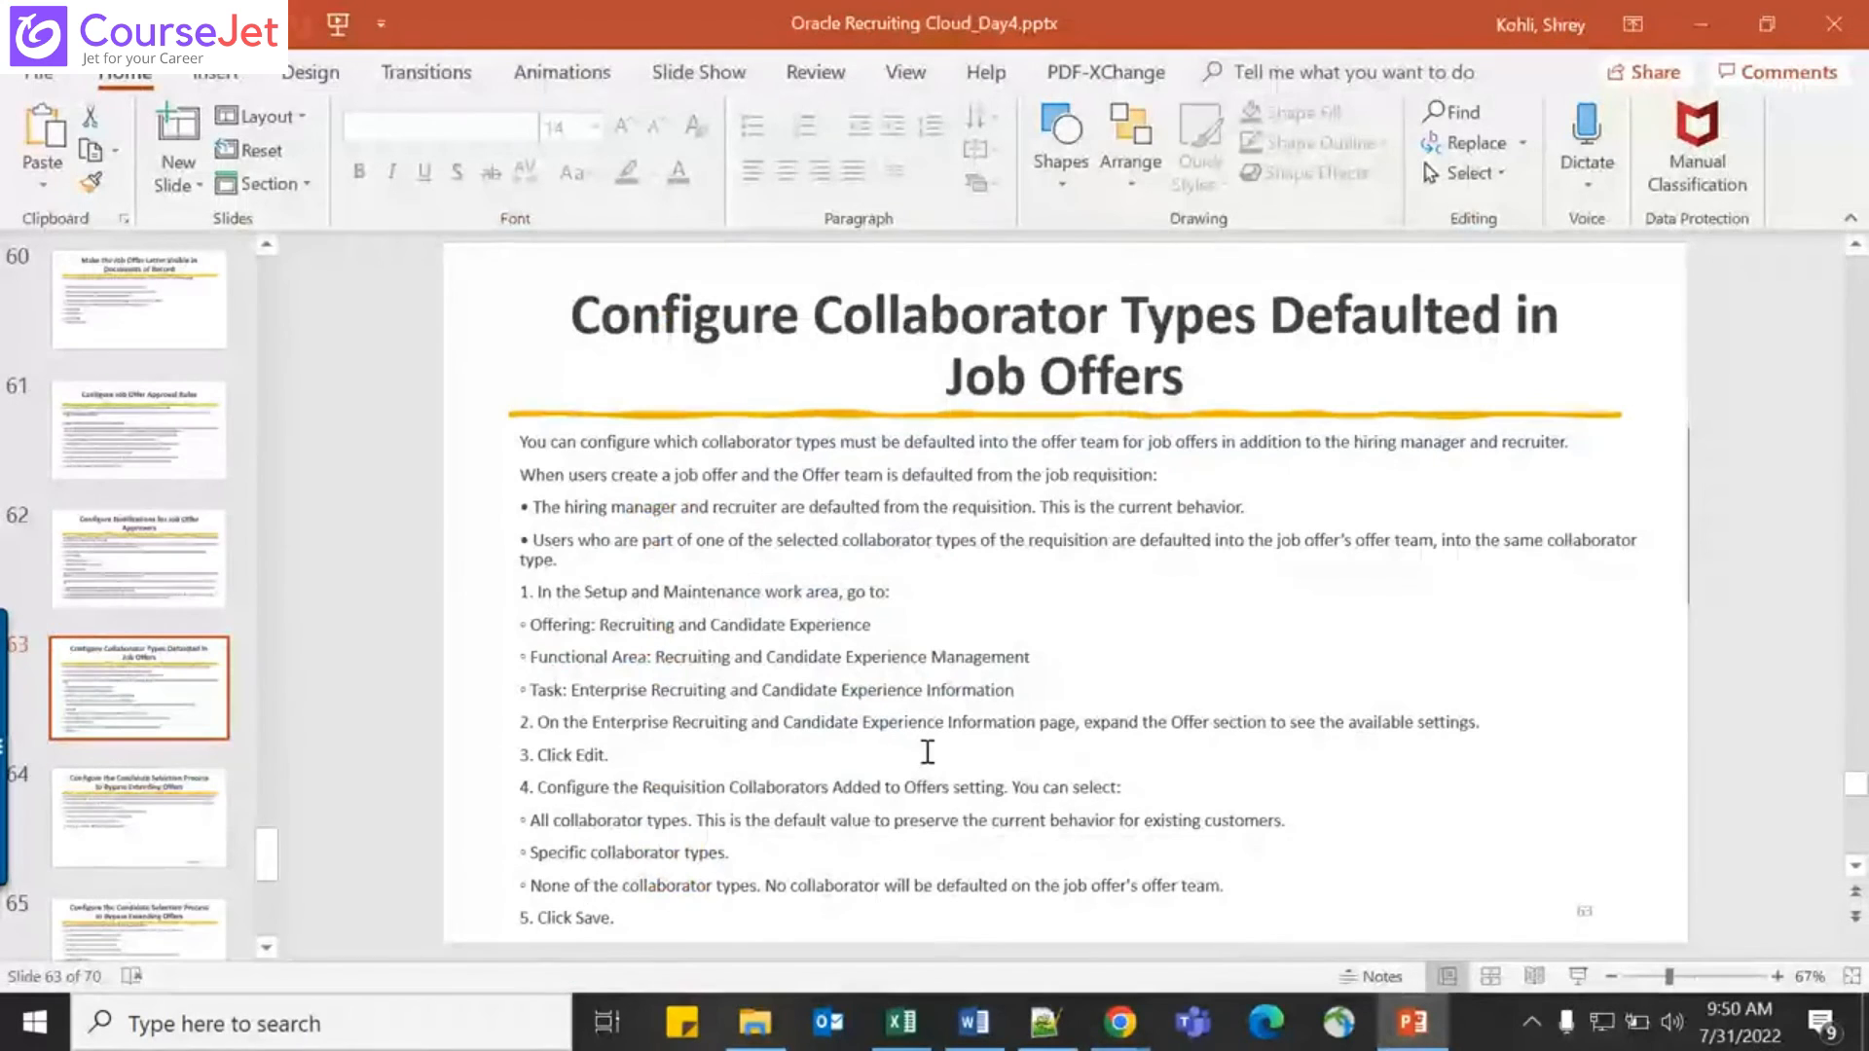
pyautogui.hotkey('alt', 'Tab')
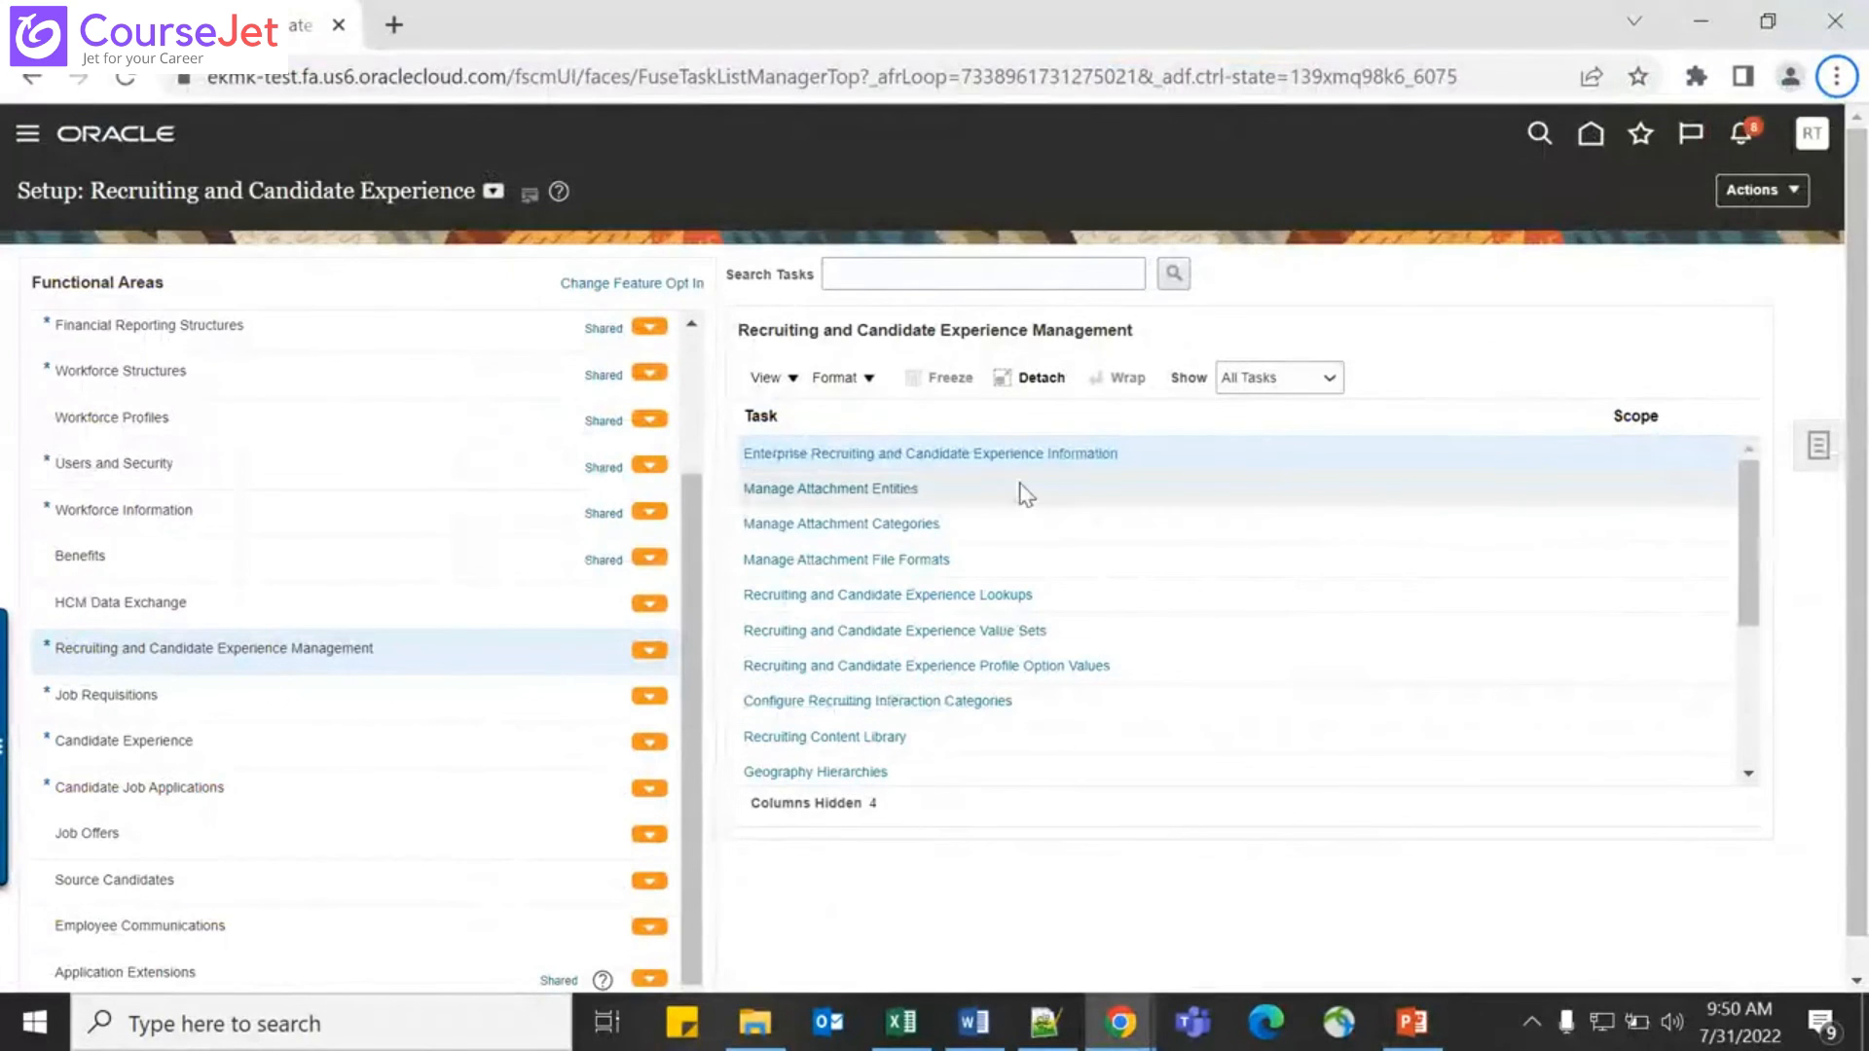
pyautogui.hotkey('alt', 'Tab')
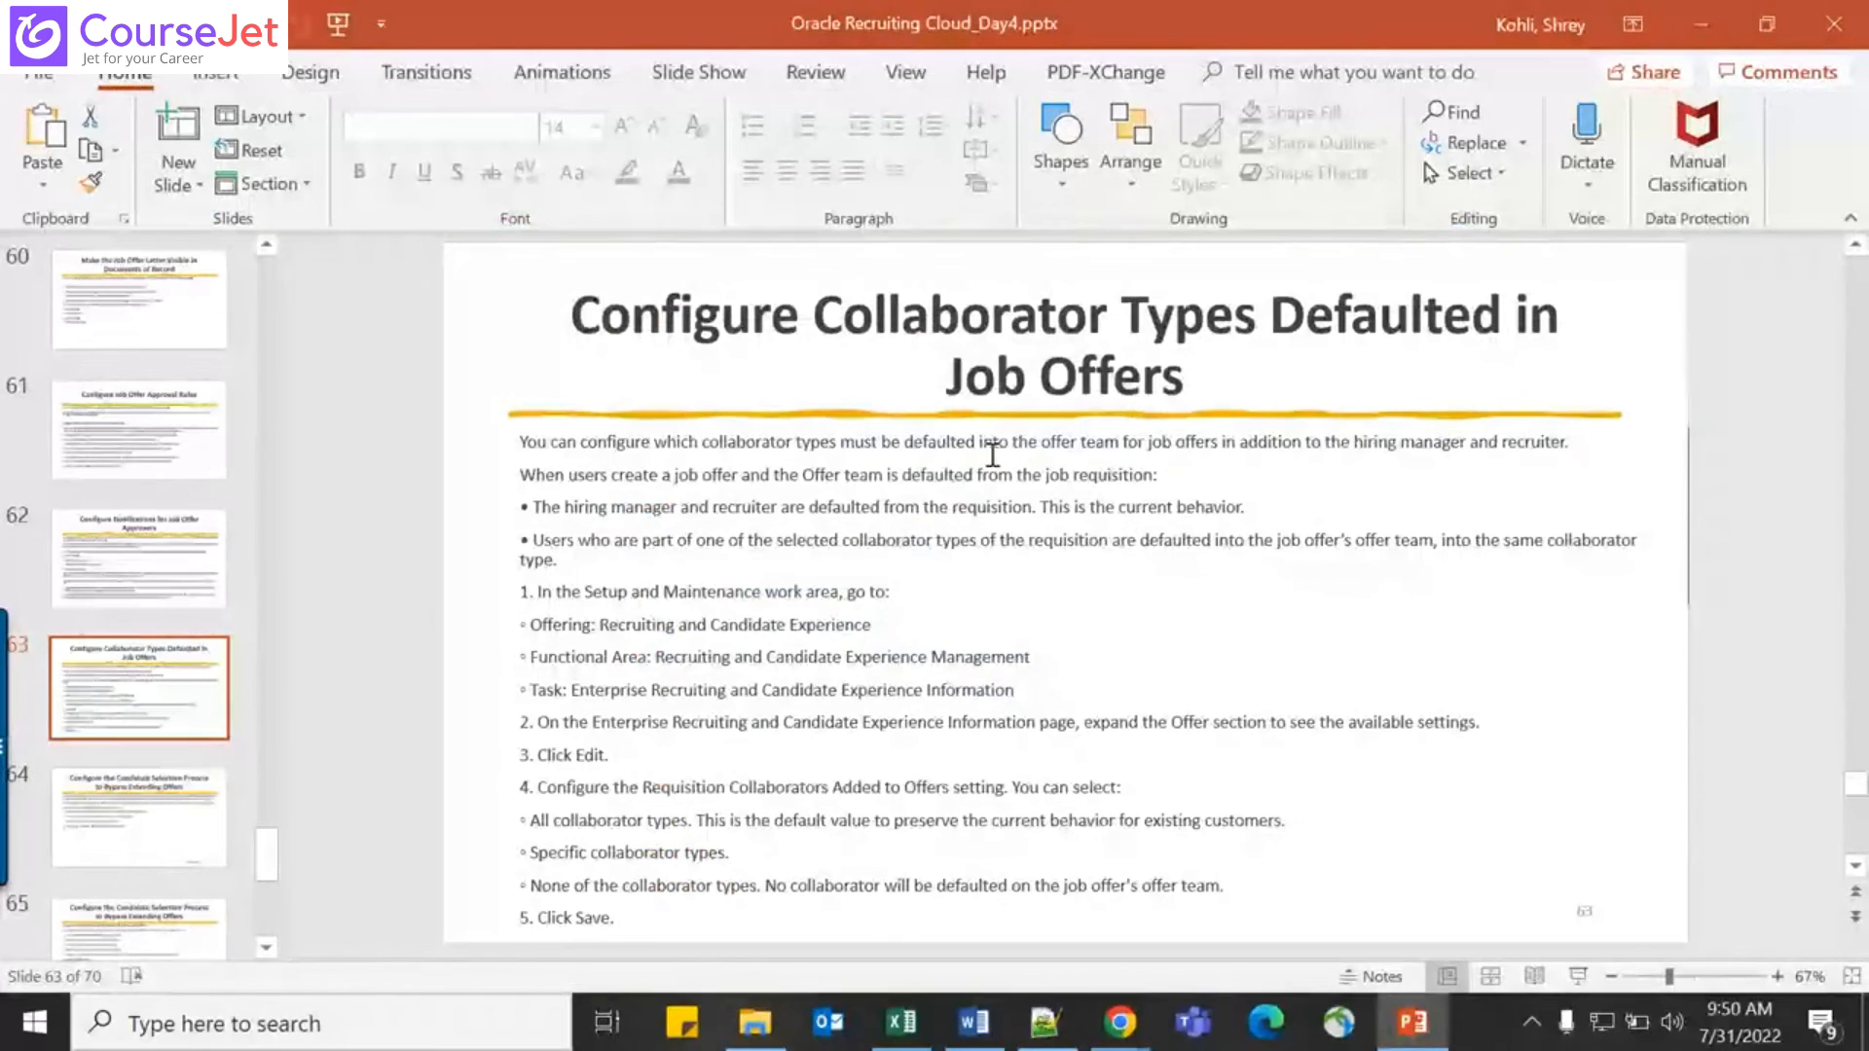
pyautogui.hotkey('alt', 'Tab')
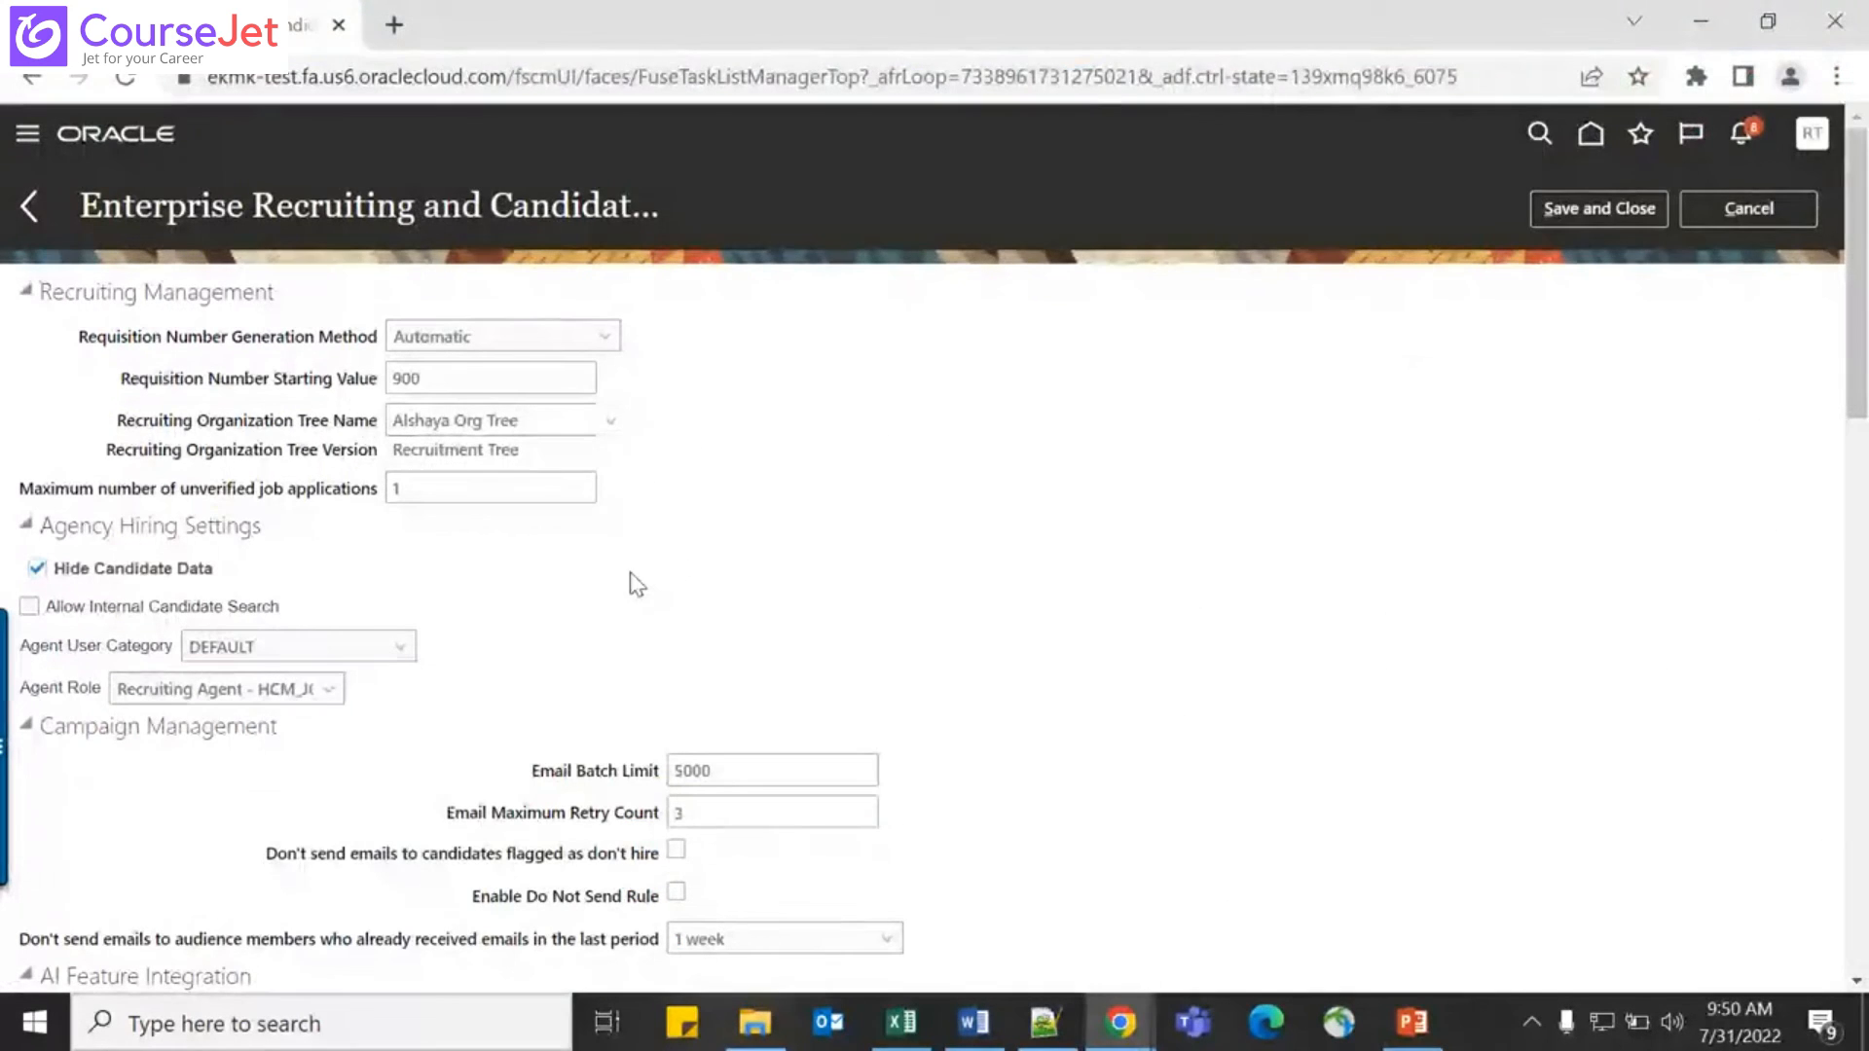
# Step: Search the enterprise settings page for "offer", step through the matches to the Prevent Redrafting Offers section, and return to the PowerPoint slide
pyautogui.hotkey('ctrl', 'f')
pyautogui.write('offe')
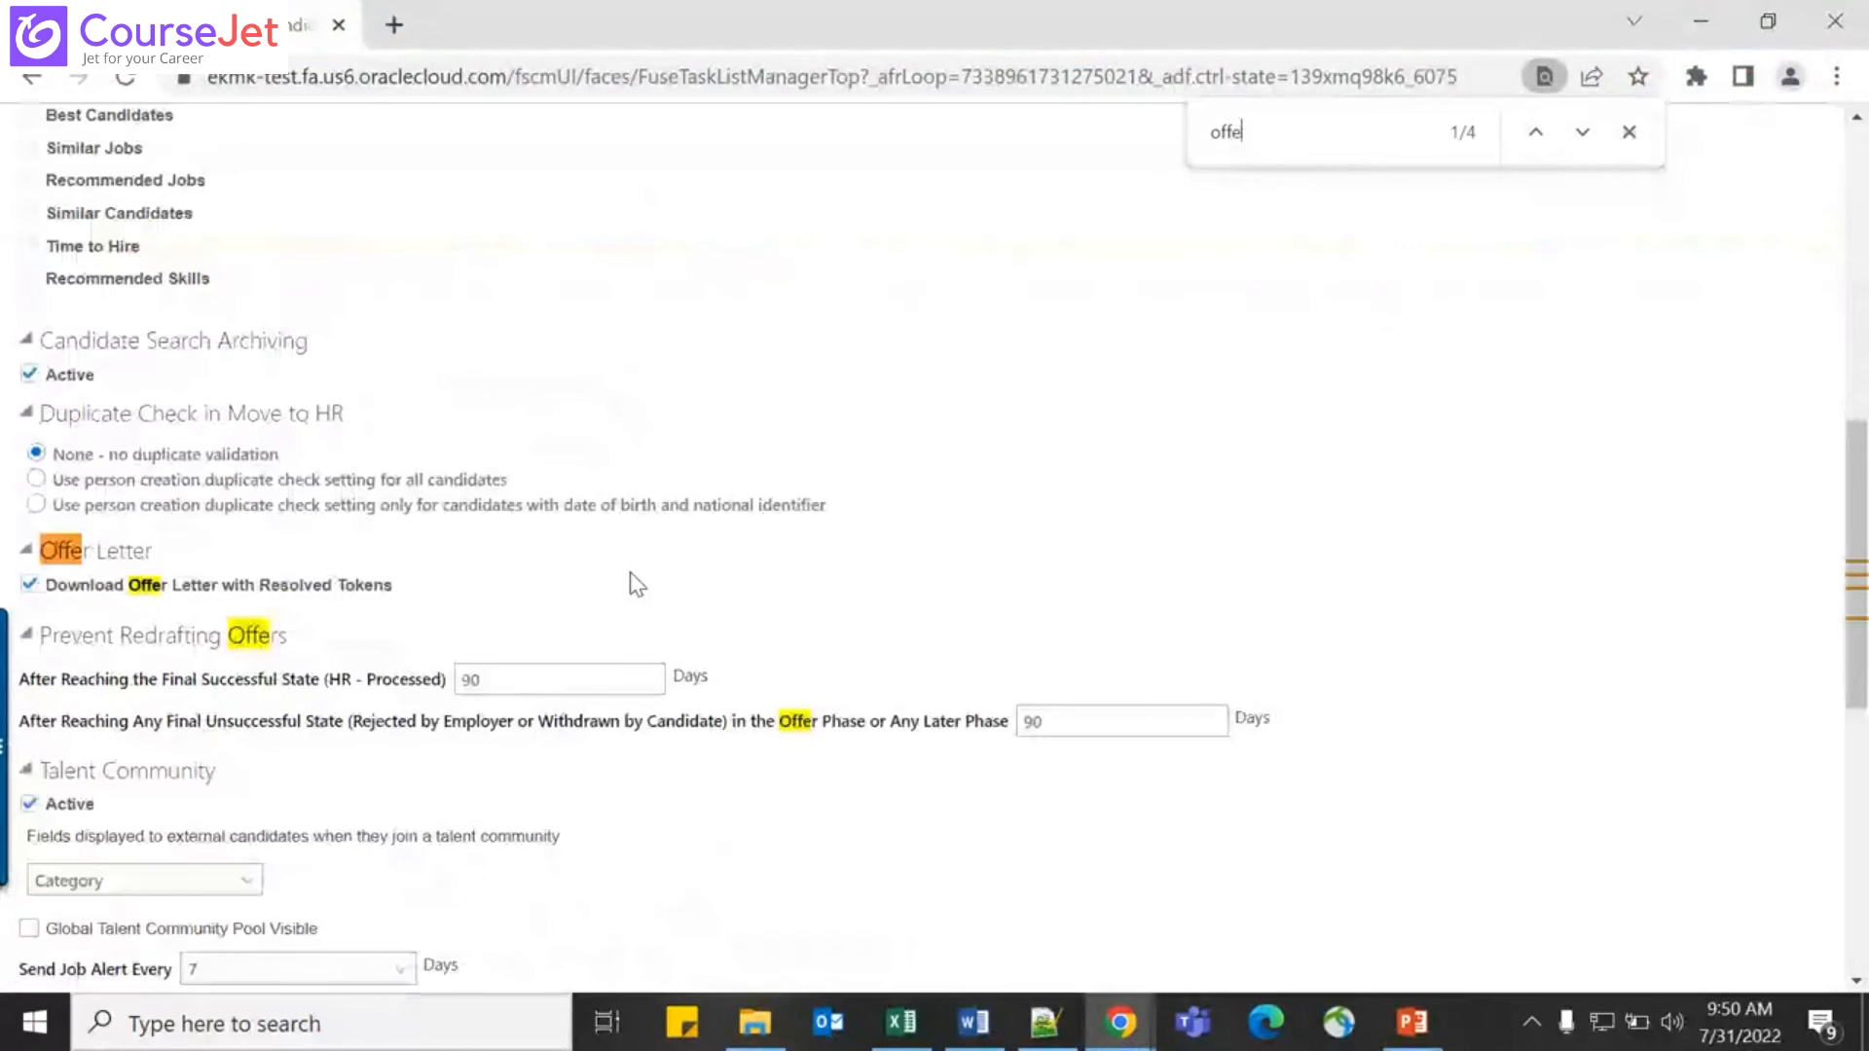
pyautogui.write('r')
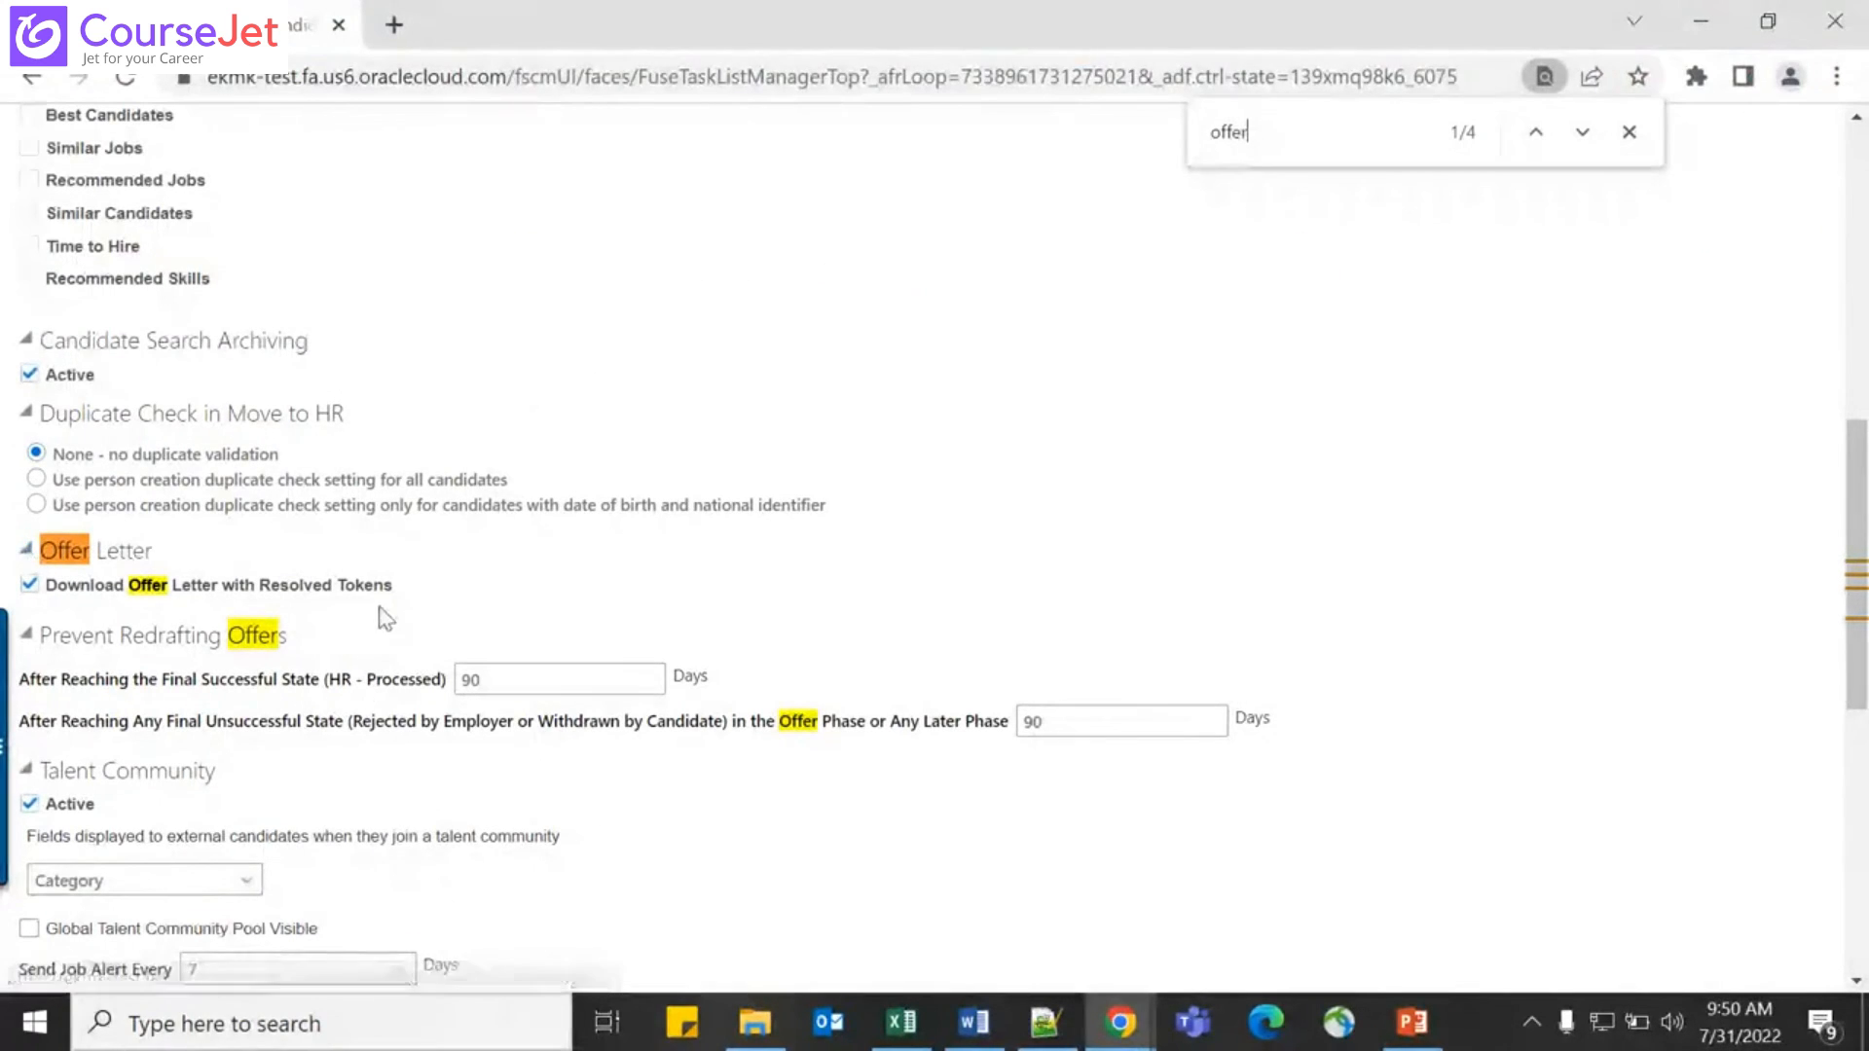
pyautogui.hotkey('alt', 'Tab')
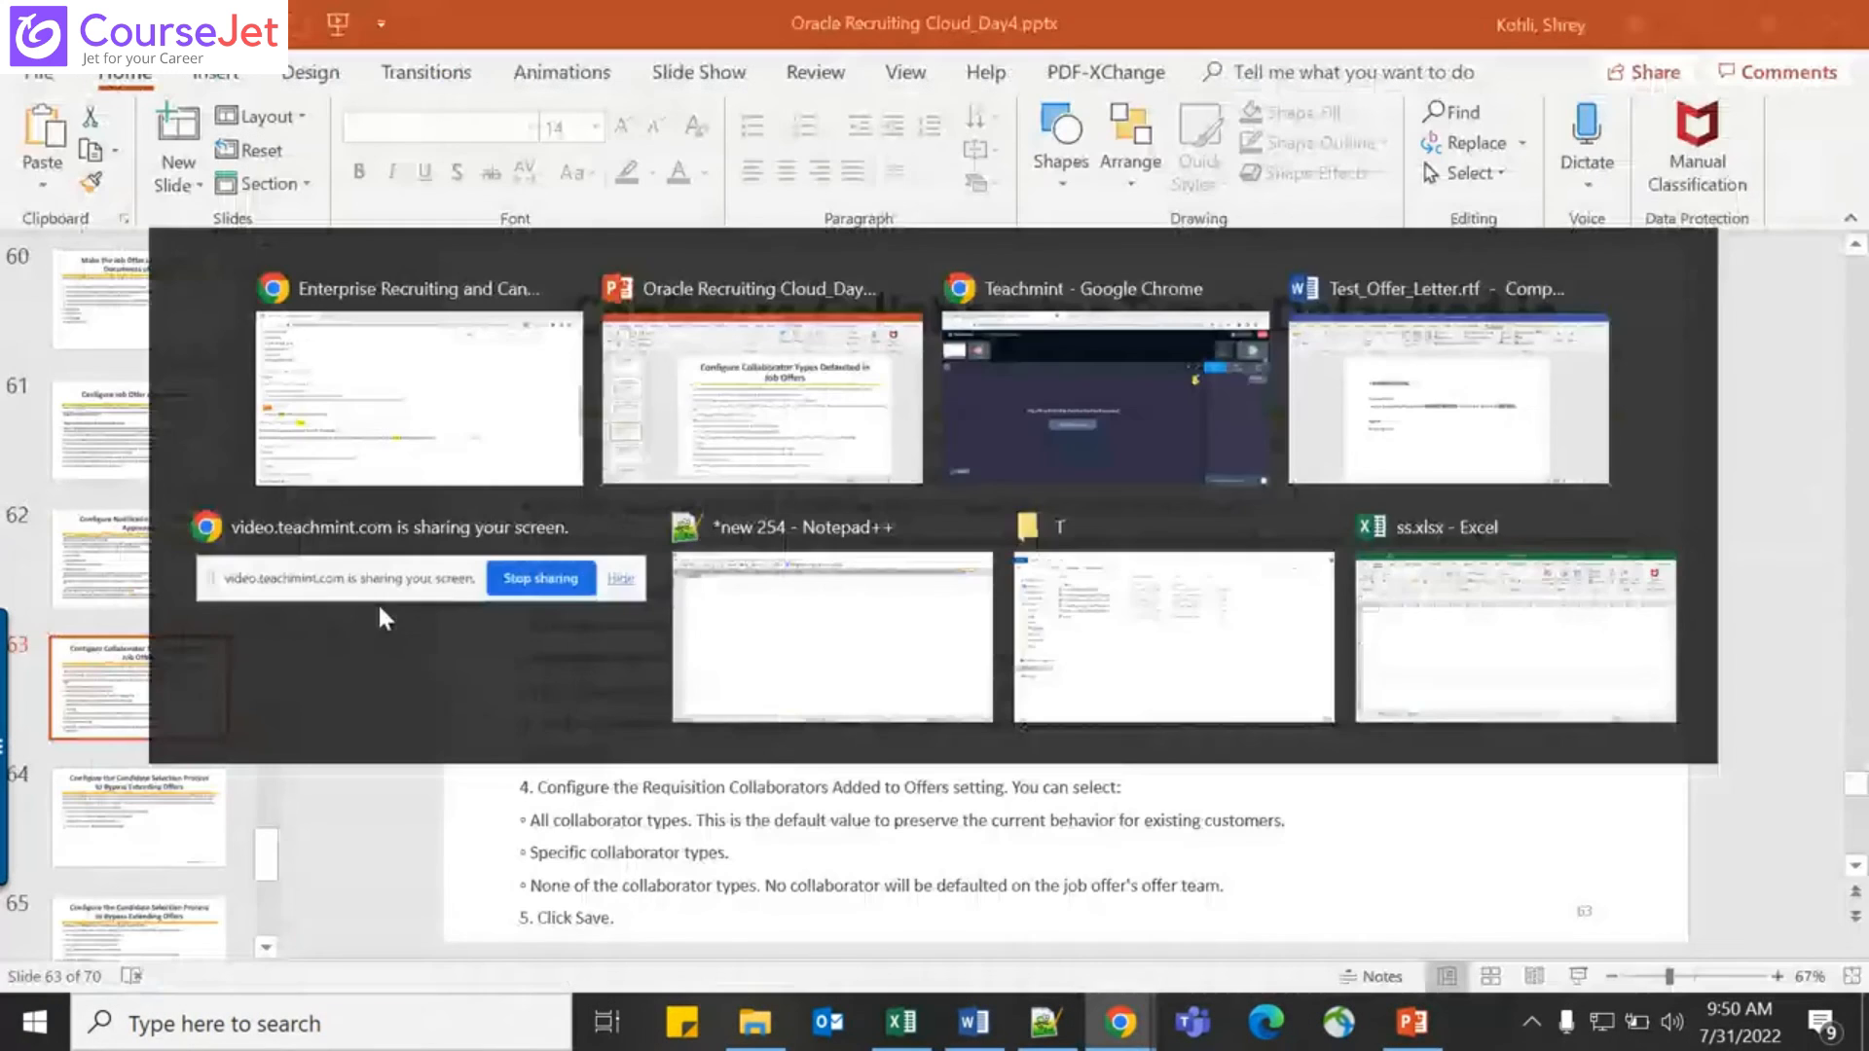
pyautogui.hotkey('alt', 'Tab')
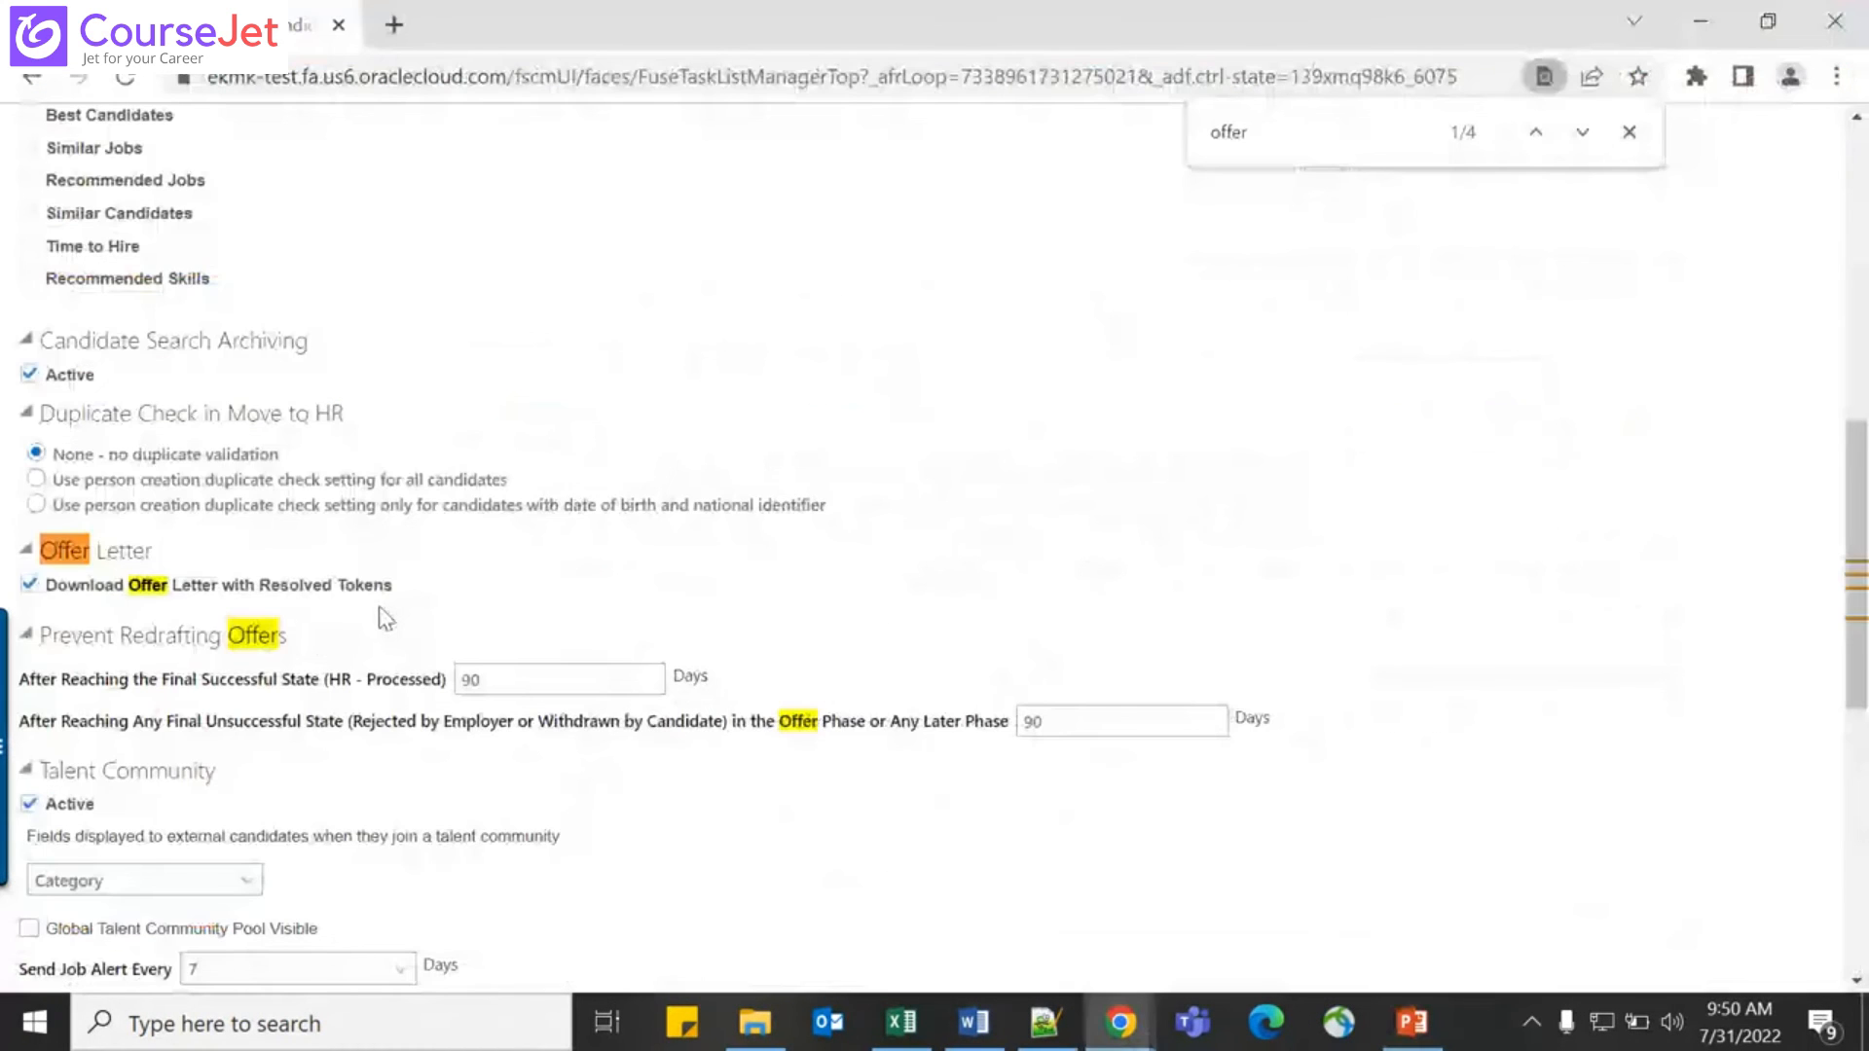
pyautogui.click(1583, 133)
pyautogui.click(1583, 133)
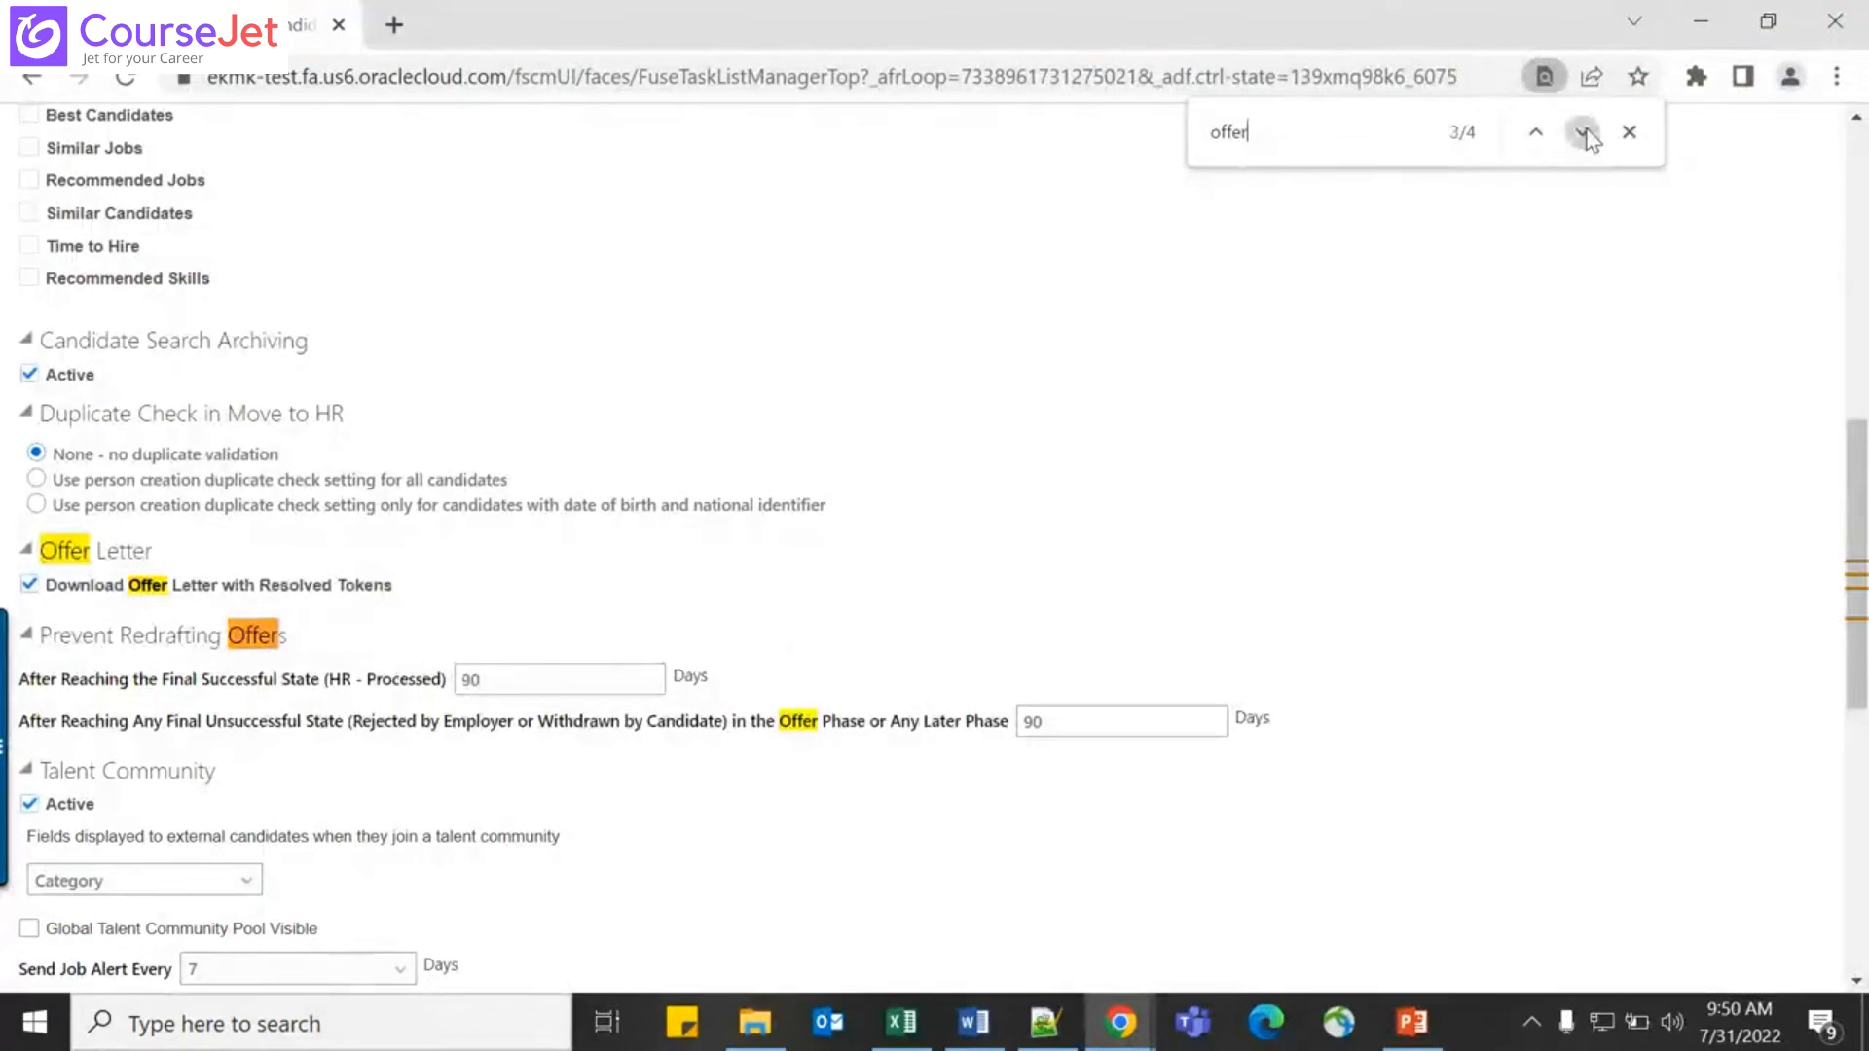
pyautogui.hotkey('alt', 'Tab')
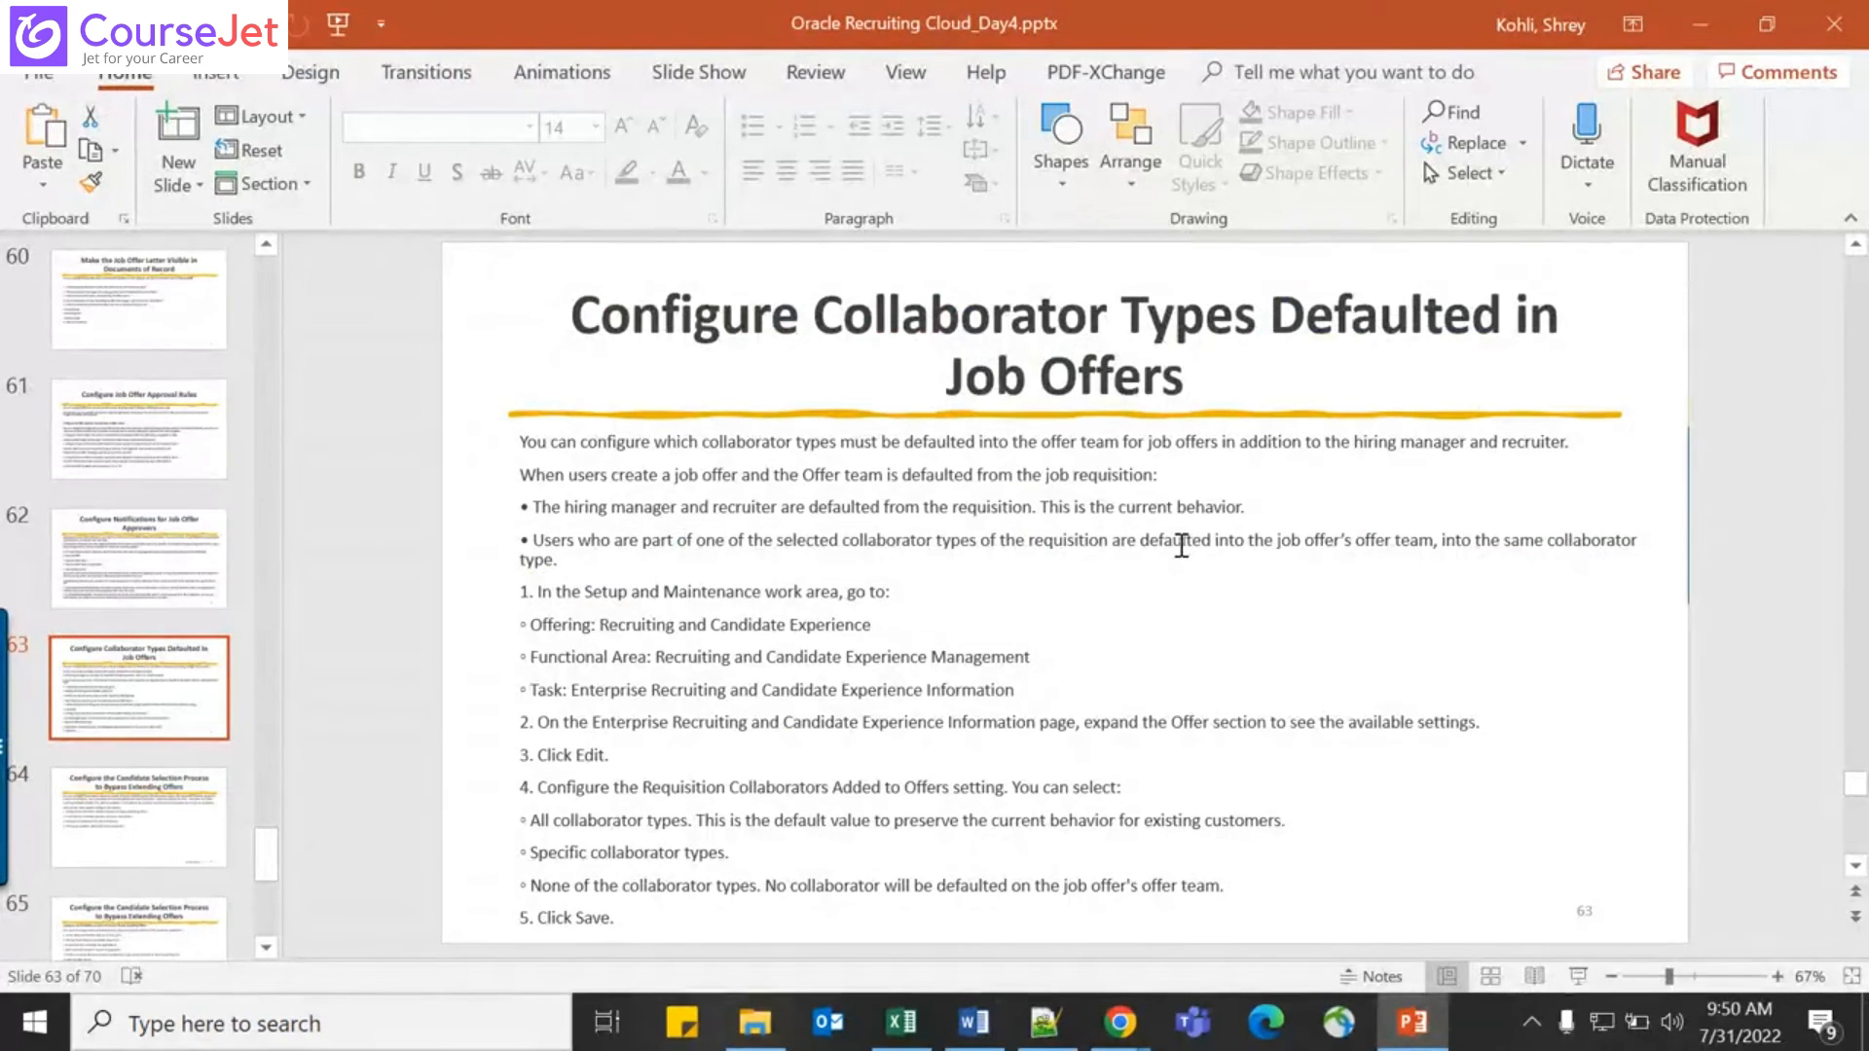
# Step: Switch to Oracle, search the enterprise settings page for "coll", and look through the remaining sections for the collaborator setting
pyautogui.hotkey('alt', 'Tab')
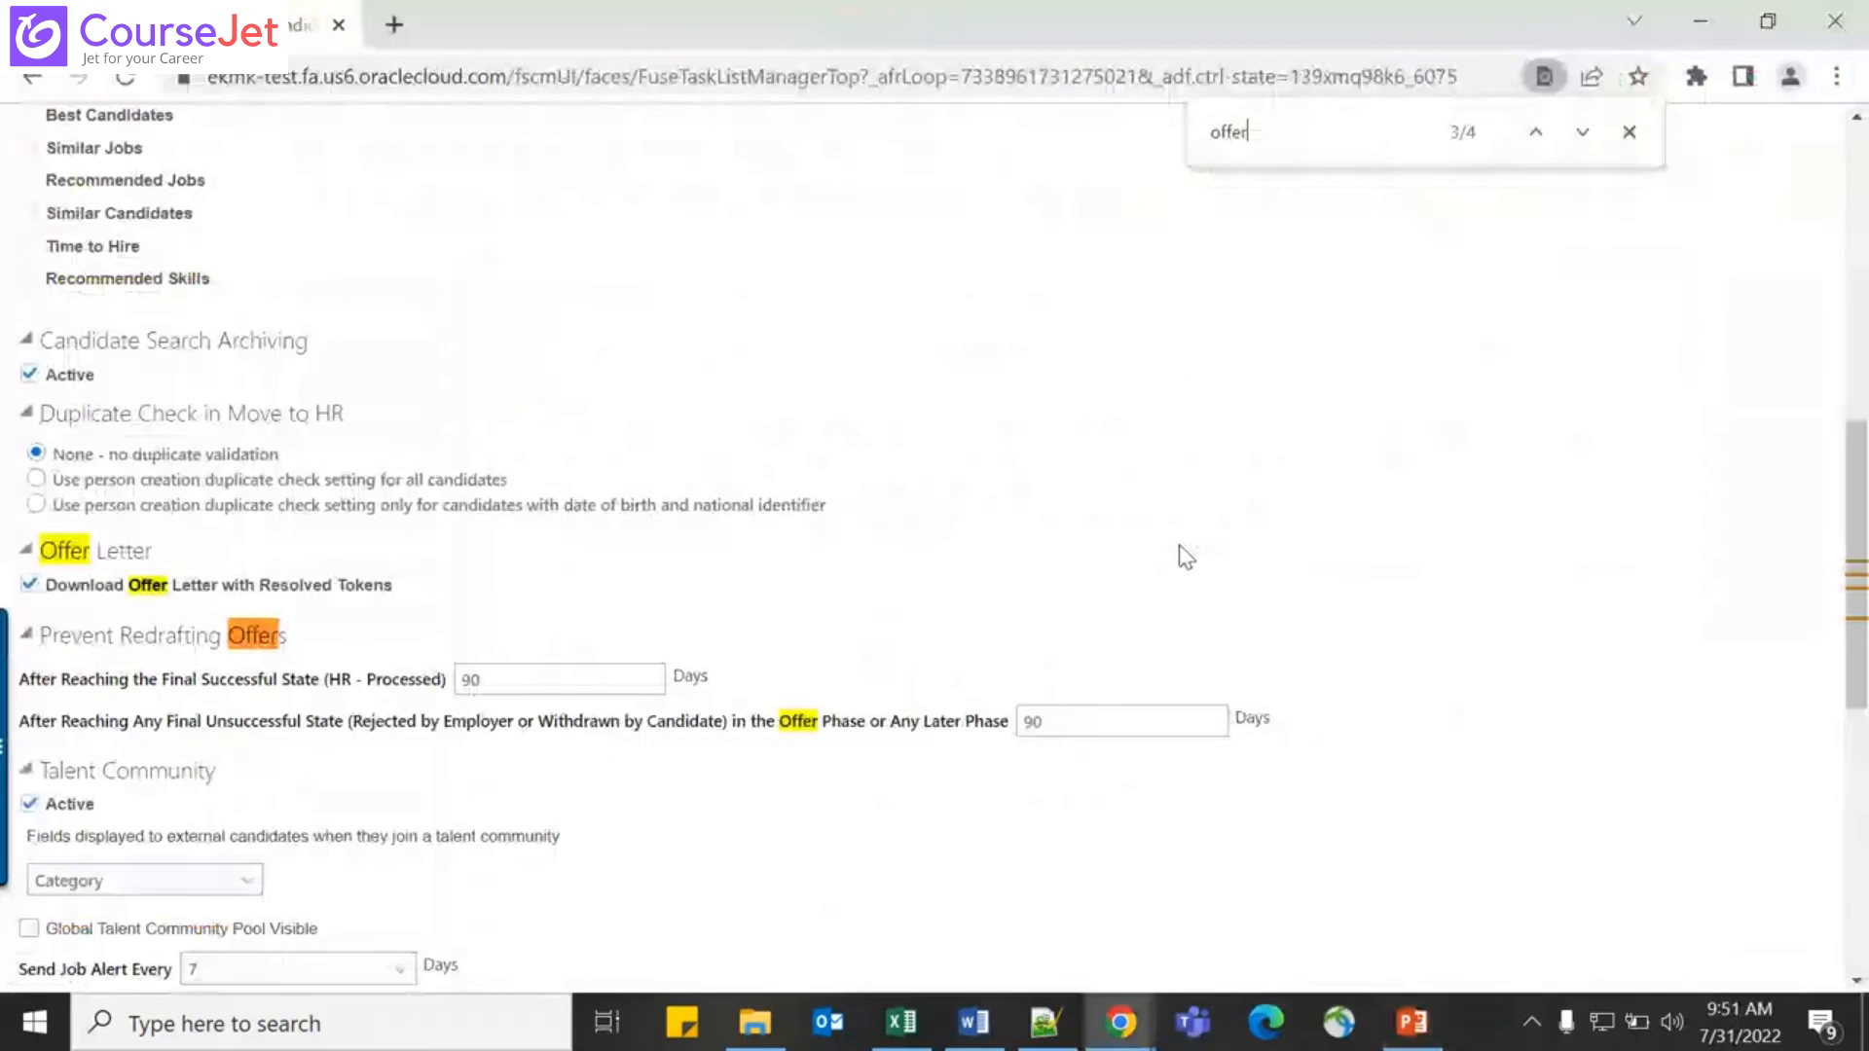
pyautogui.click(1629, 132)
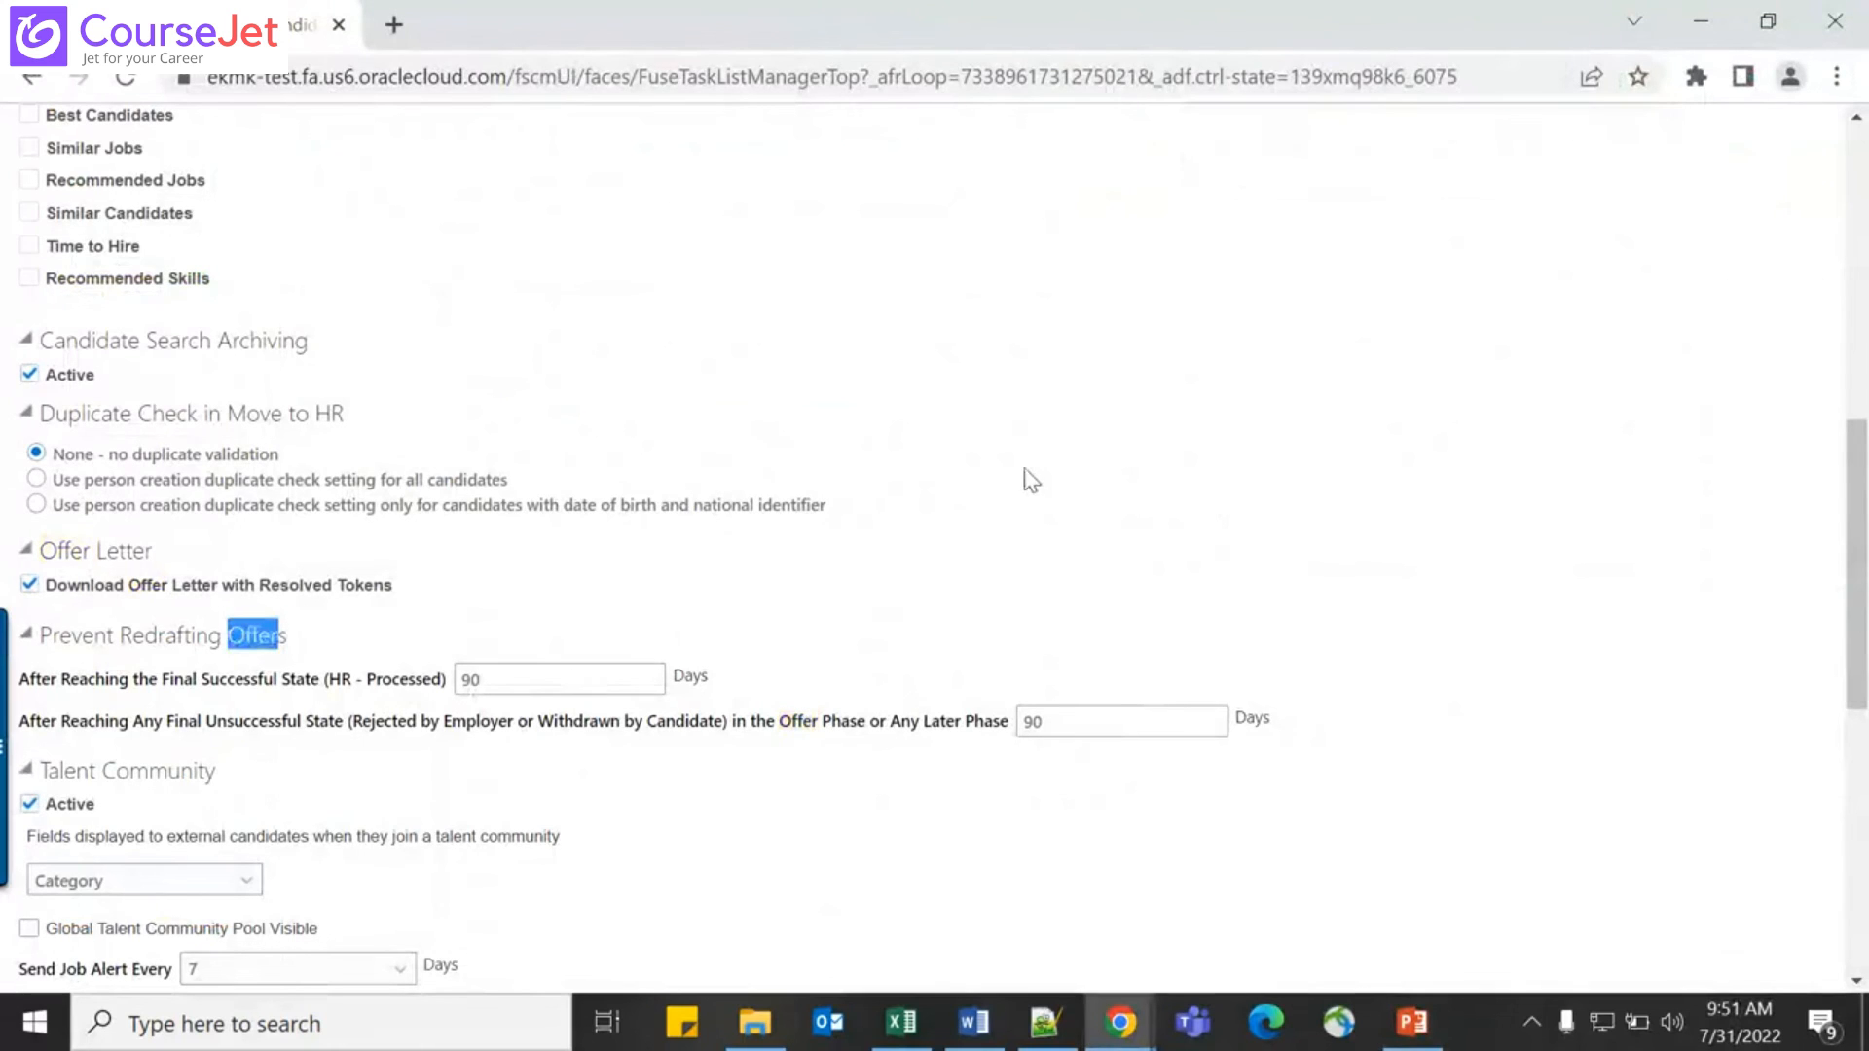
pyautogui.hotkey('ctrl', 'f')
pyautogui.write('coll')
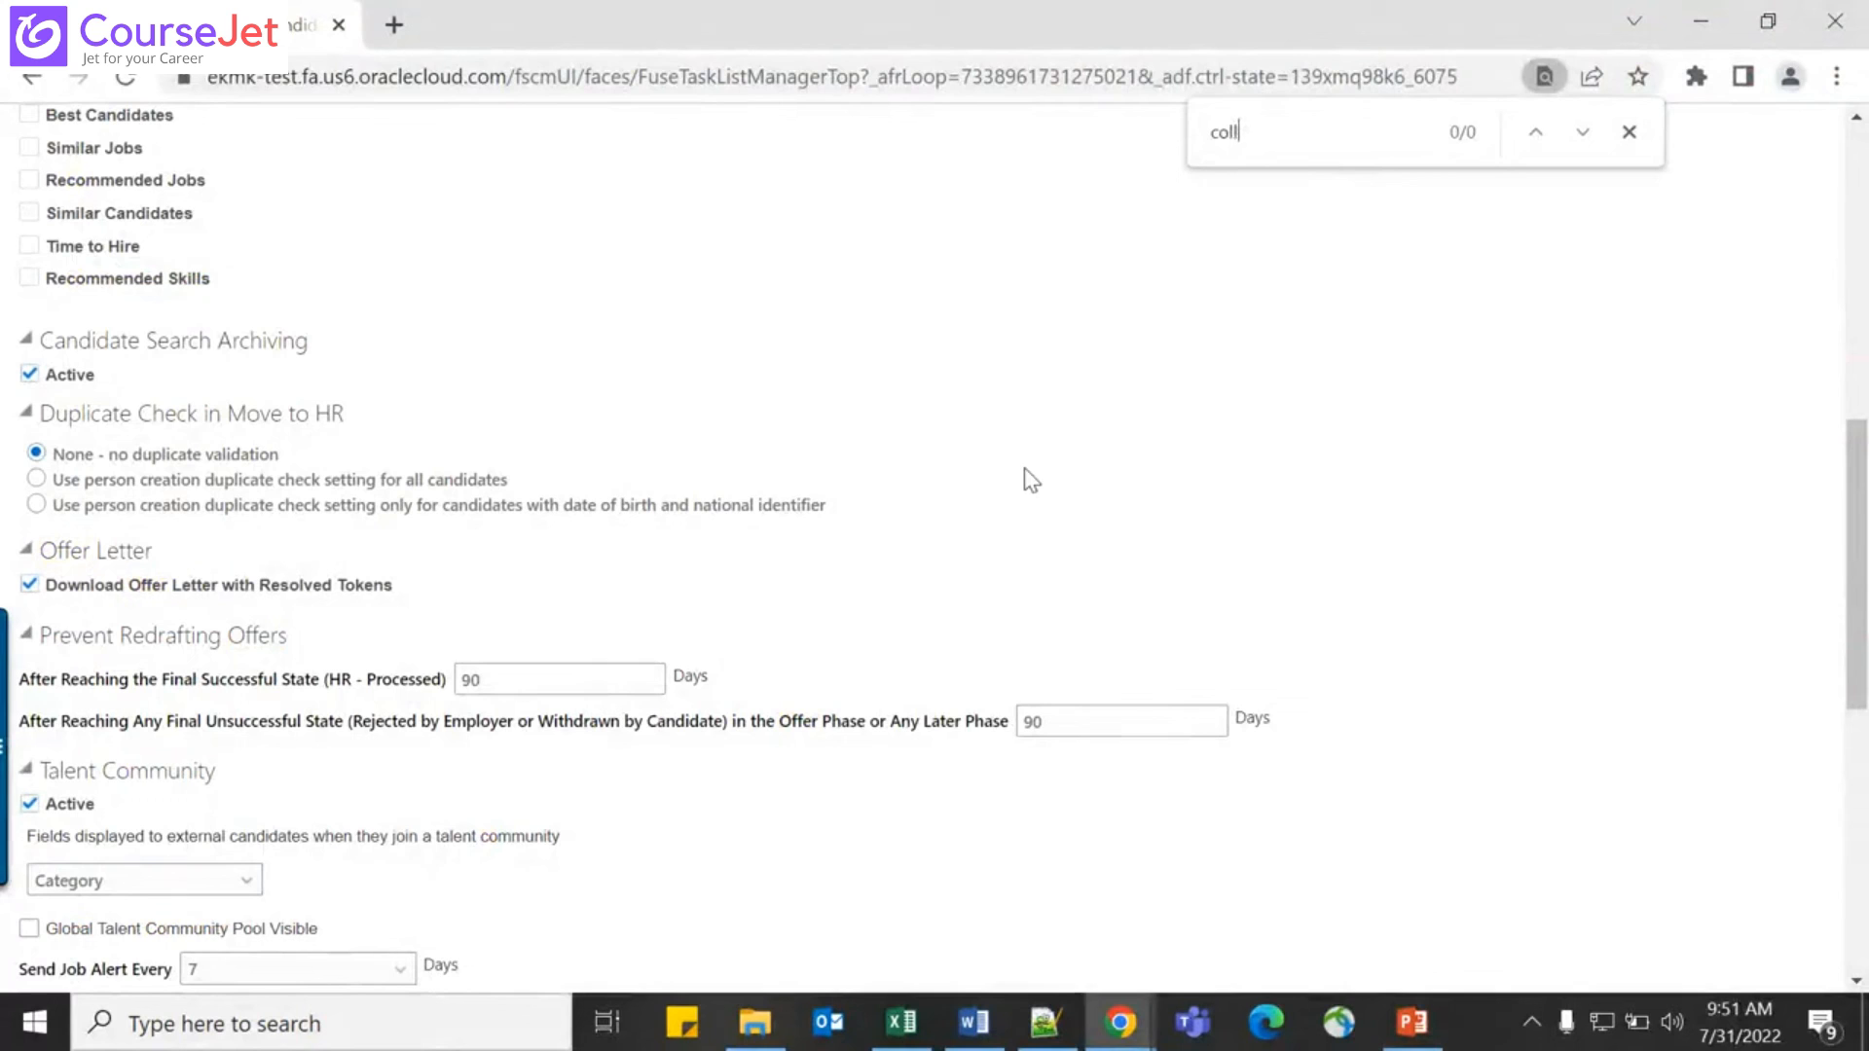
pyautogui.press('BackSpace')
pyautogui.press('BackSpace')
pyautogui.press('BackSpace')
pyautogui.click(1630, 139)
pyautogui.scroll(-8, 735, 593)
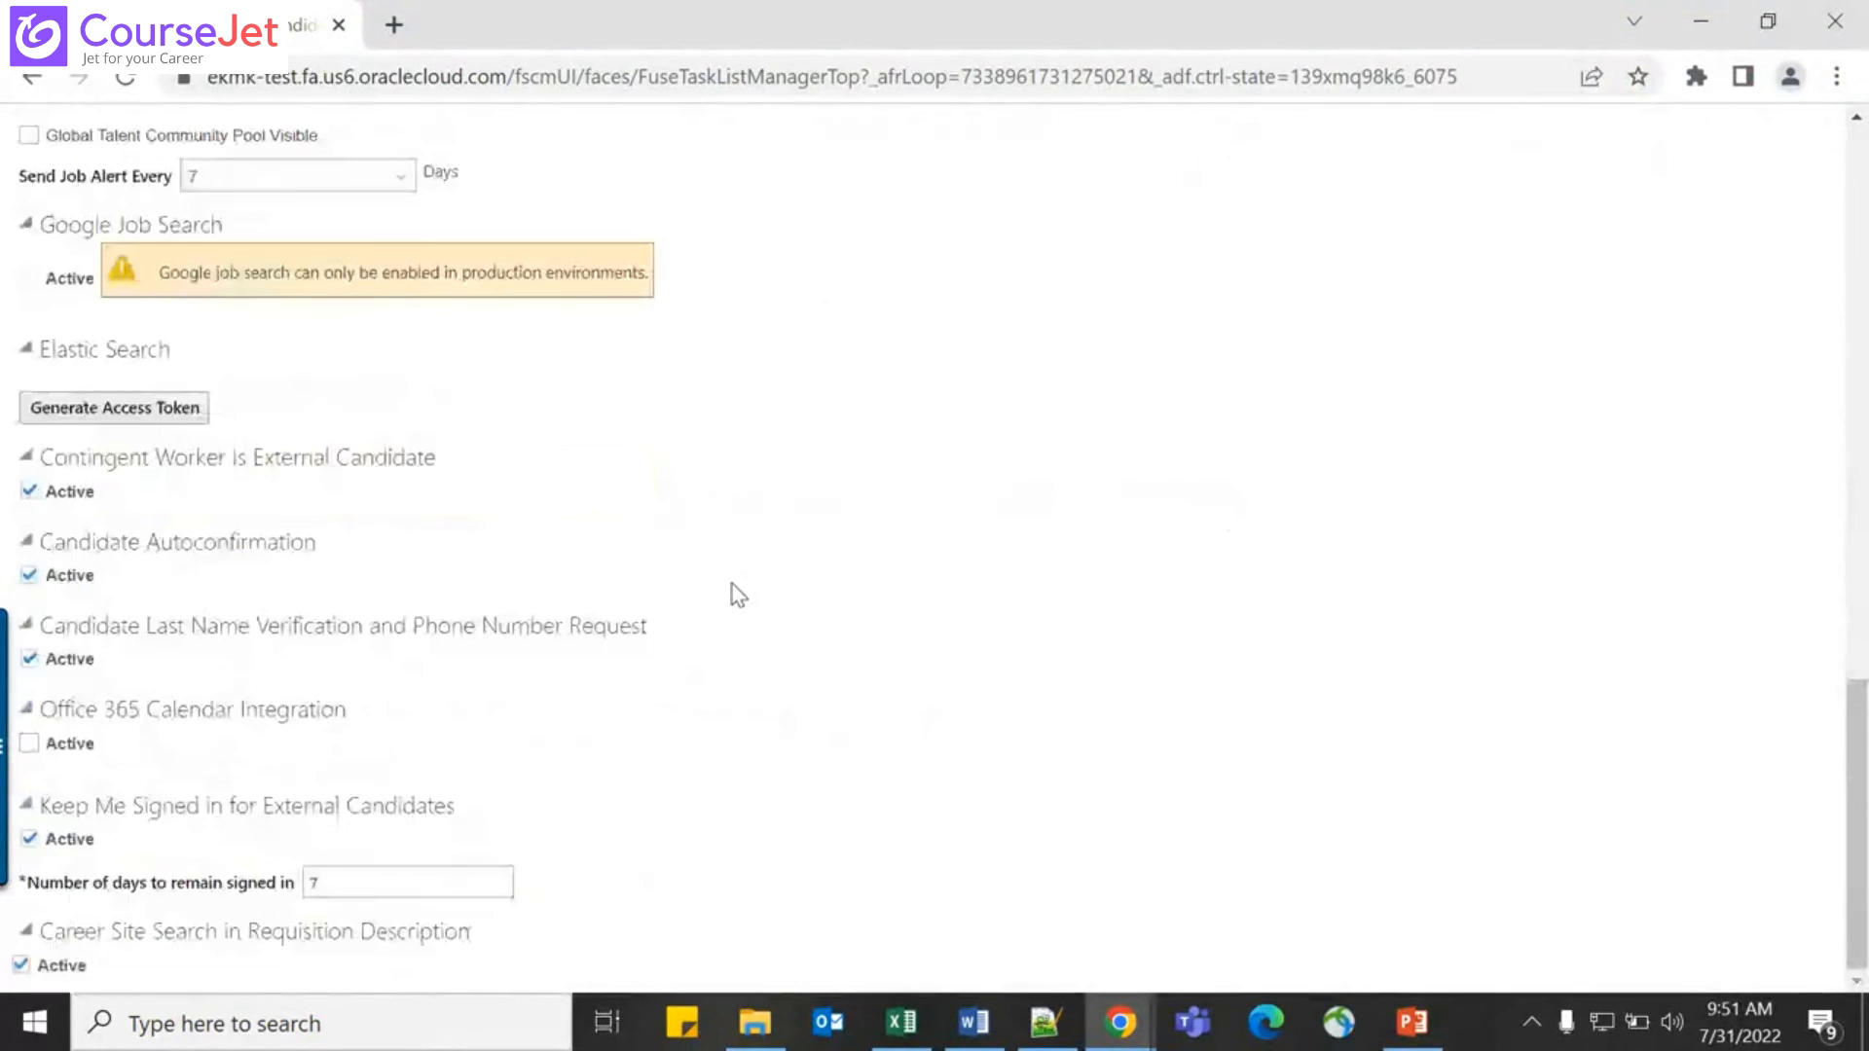
pyautogui.scroll(5, 738, 594)
# Step: Compare the PowerPoint slide on collaborator types with the Oracle enterprise settings, and leave the settings page without saving
pyautogui.hotkey('alt', 'Tab')
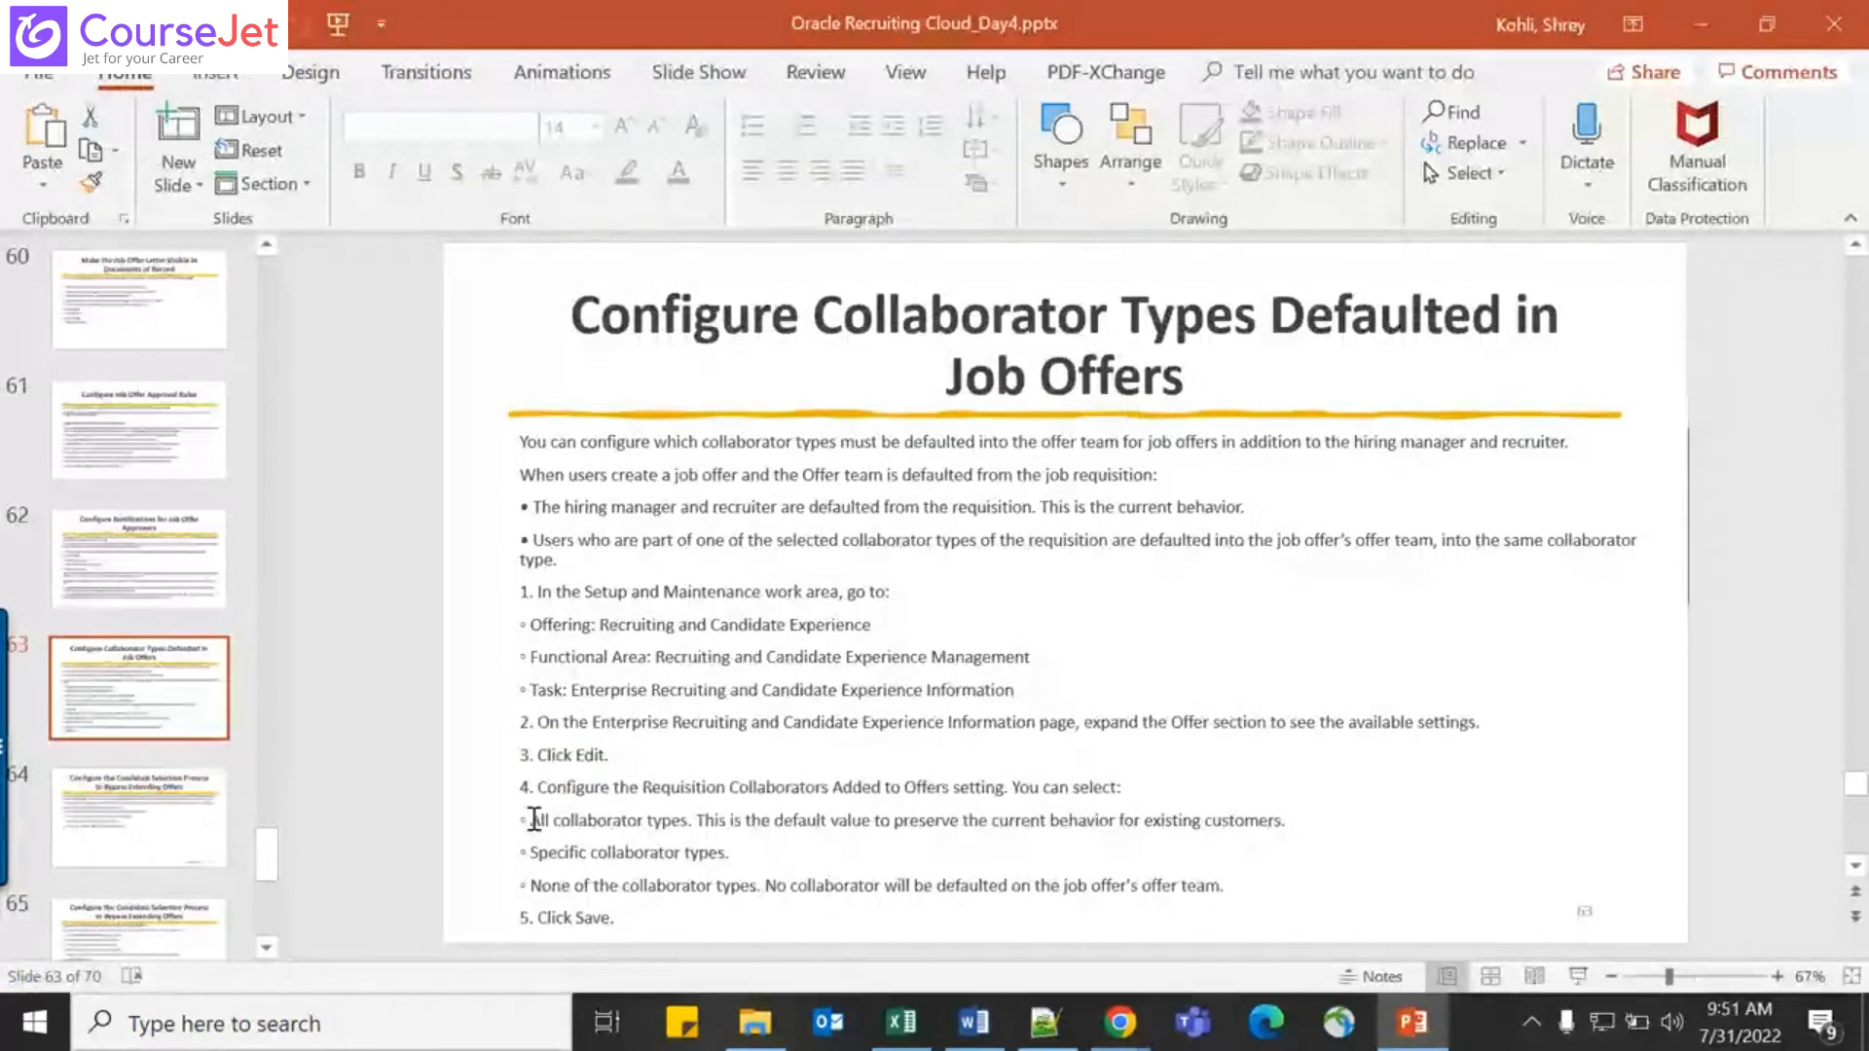
pyautogui.hotkey('alt', 'Tab')
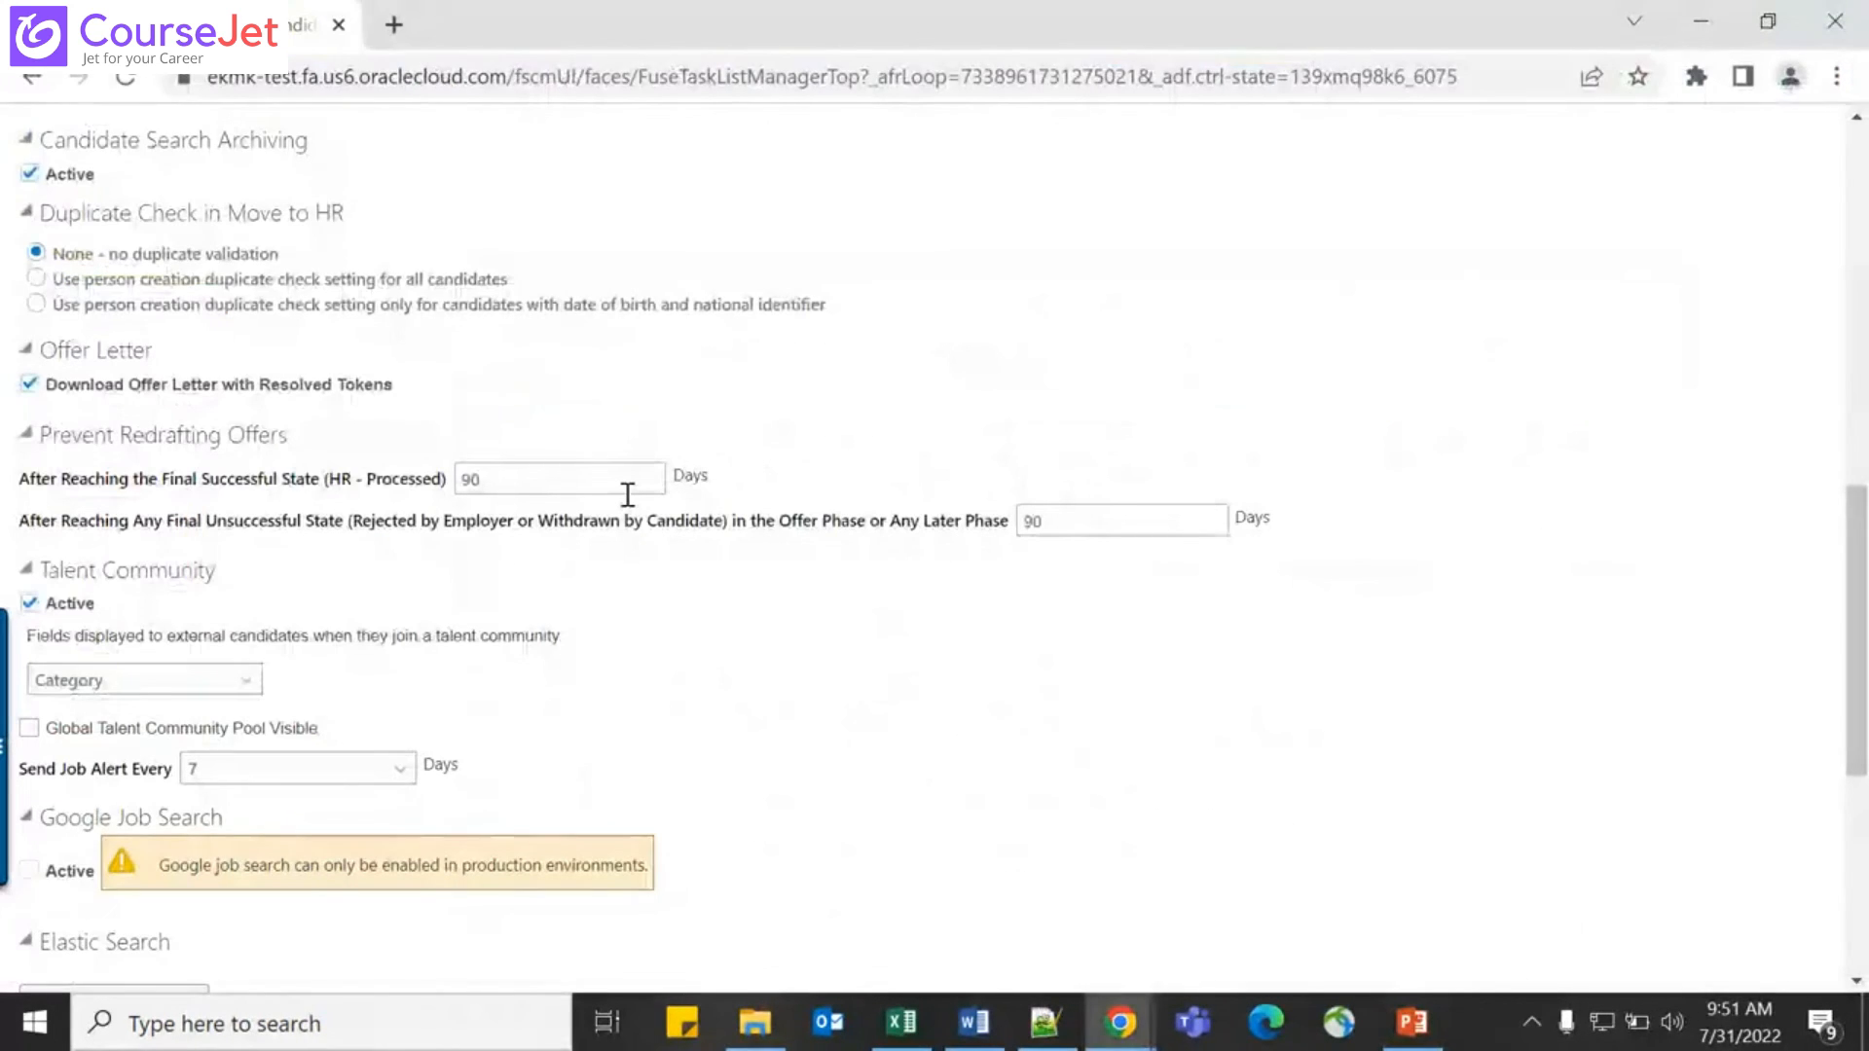
pyautogui.hotkey('alt', 'Tab')
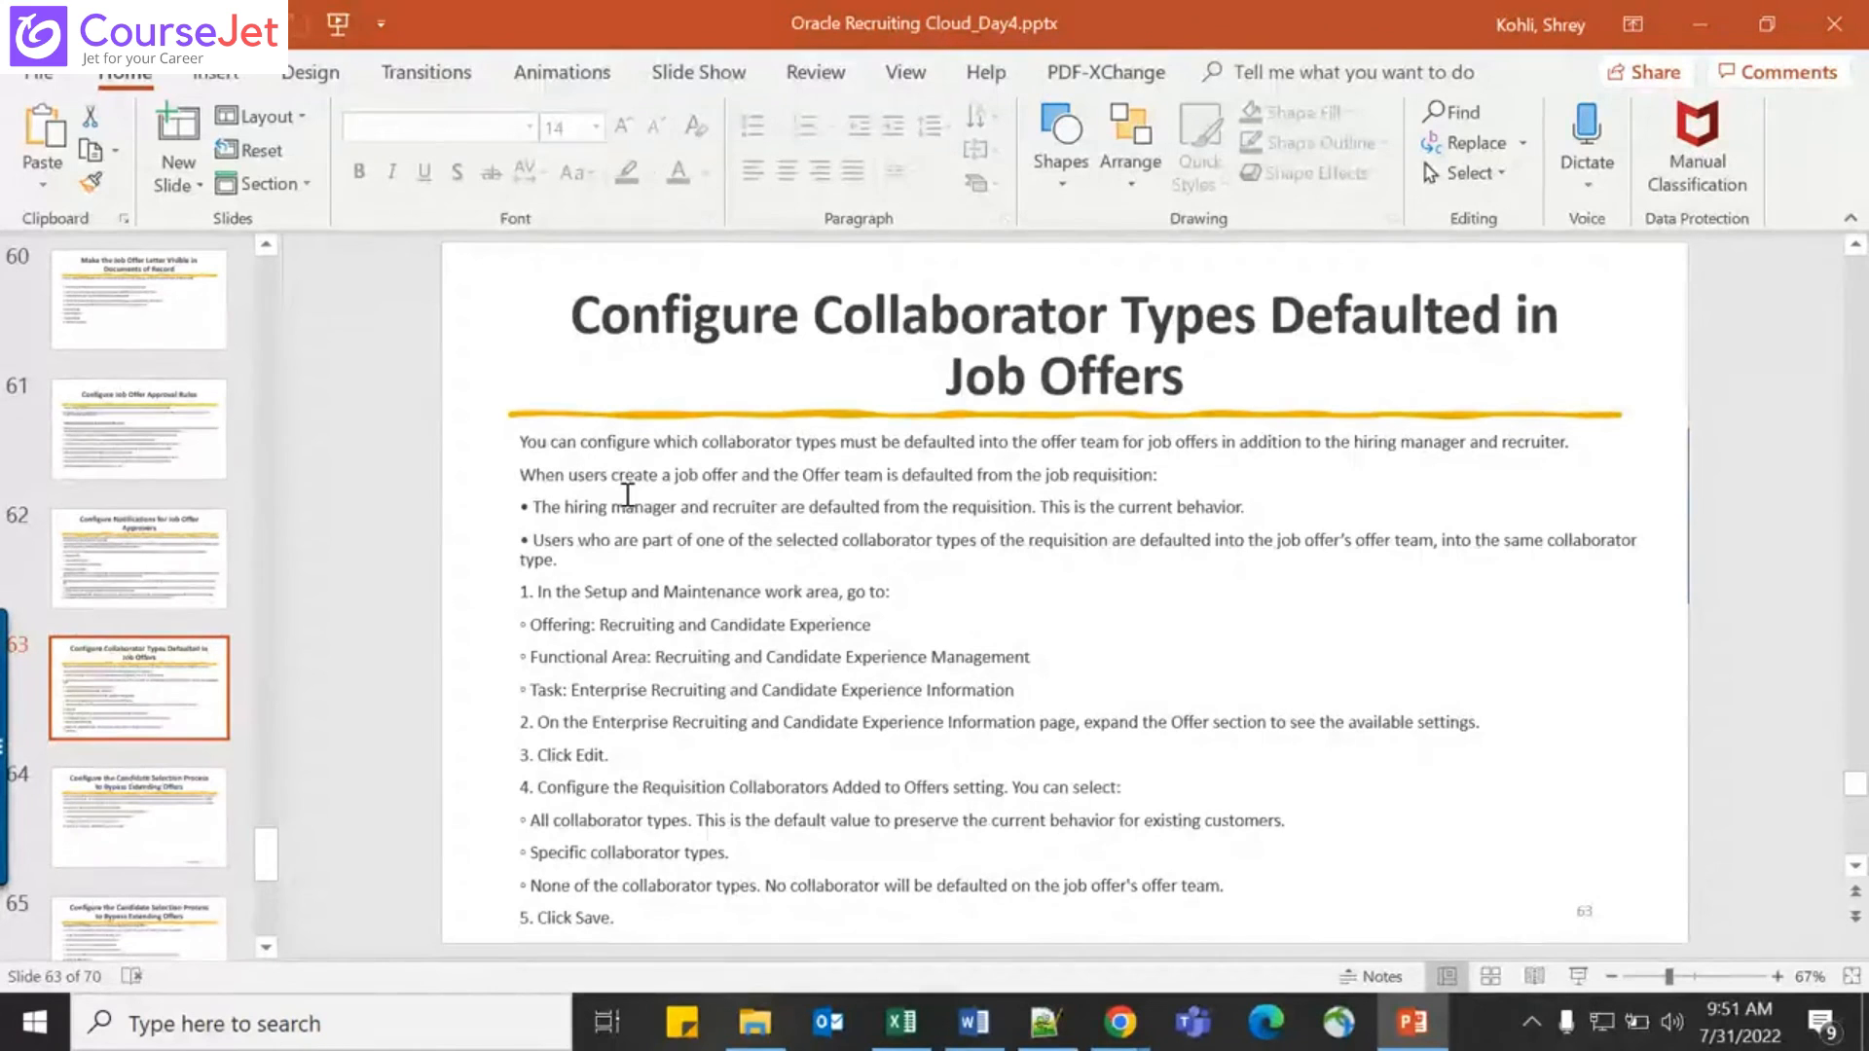
pyautogui.hotkey('alt', 'Tab')
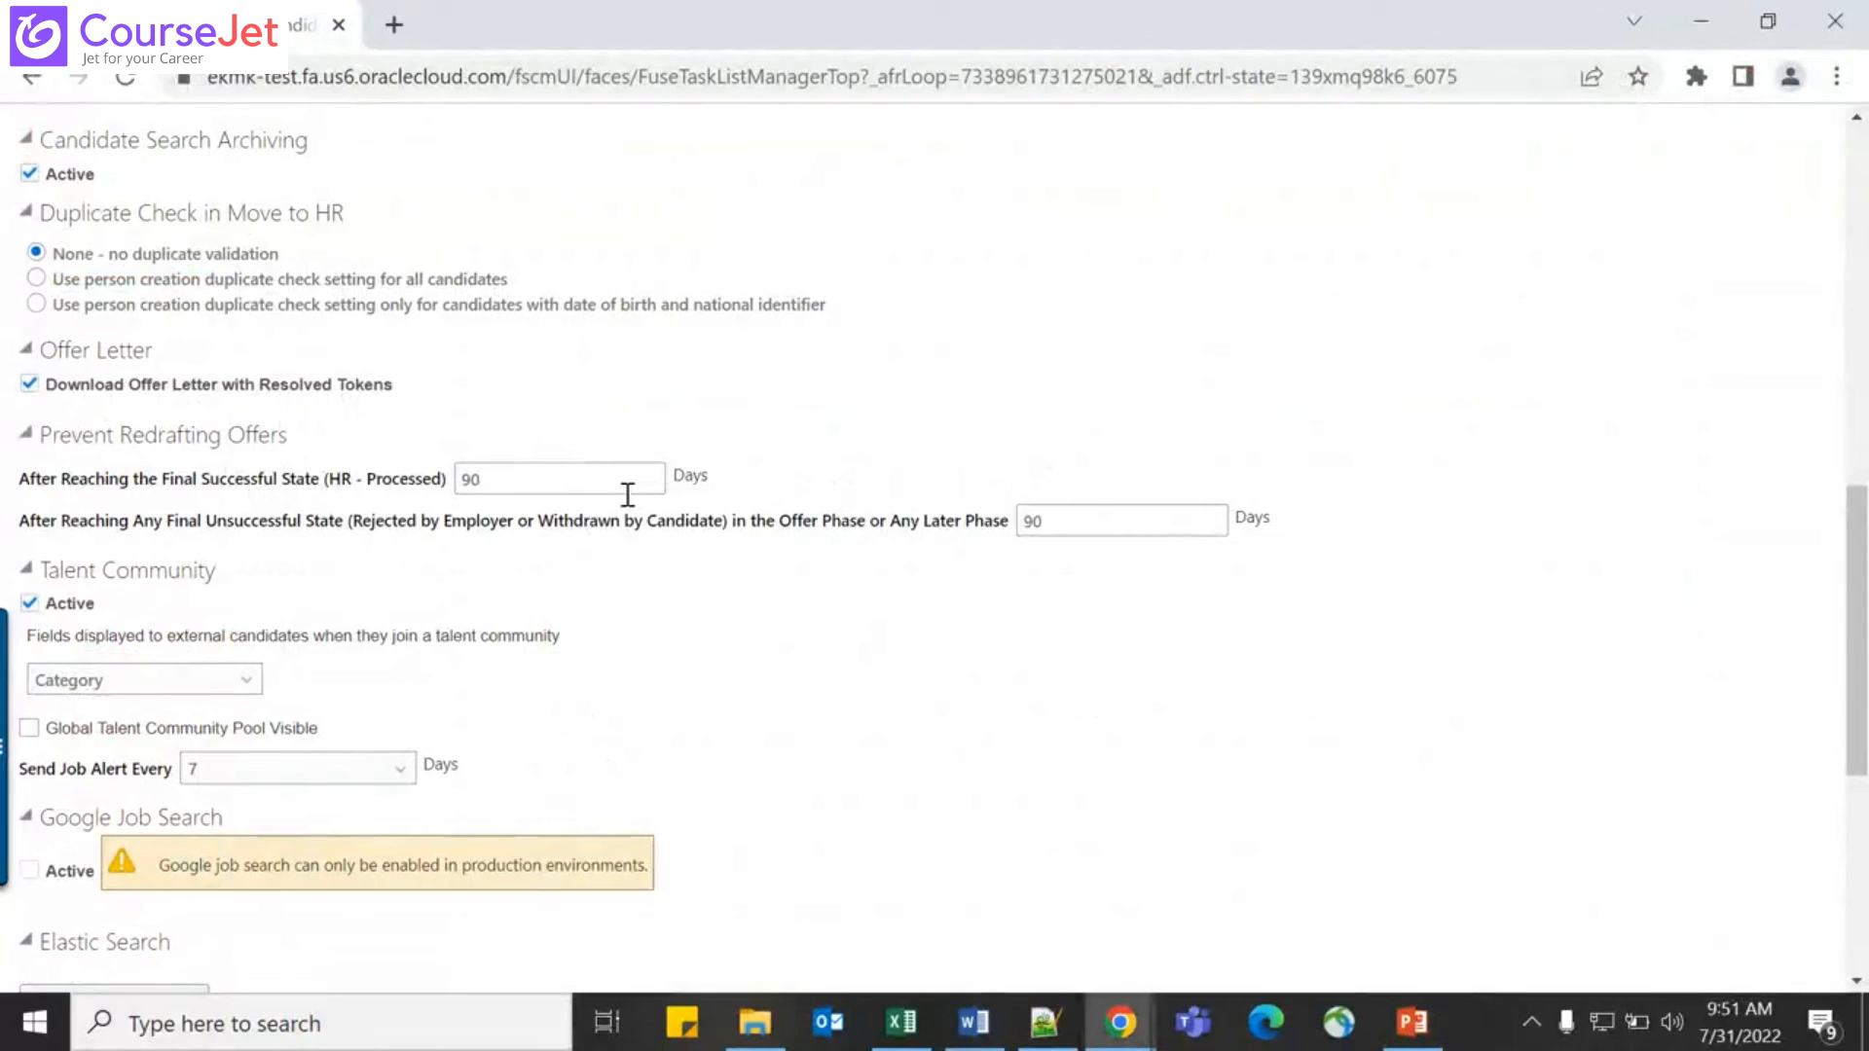
pyautogui.scroll(10, 628, 495)
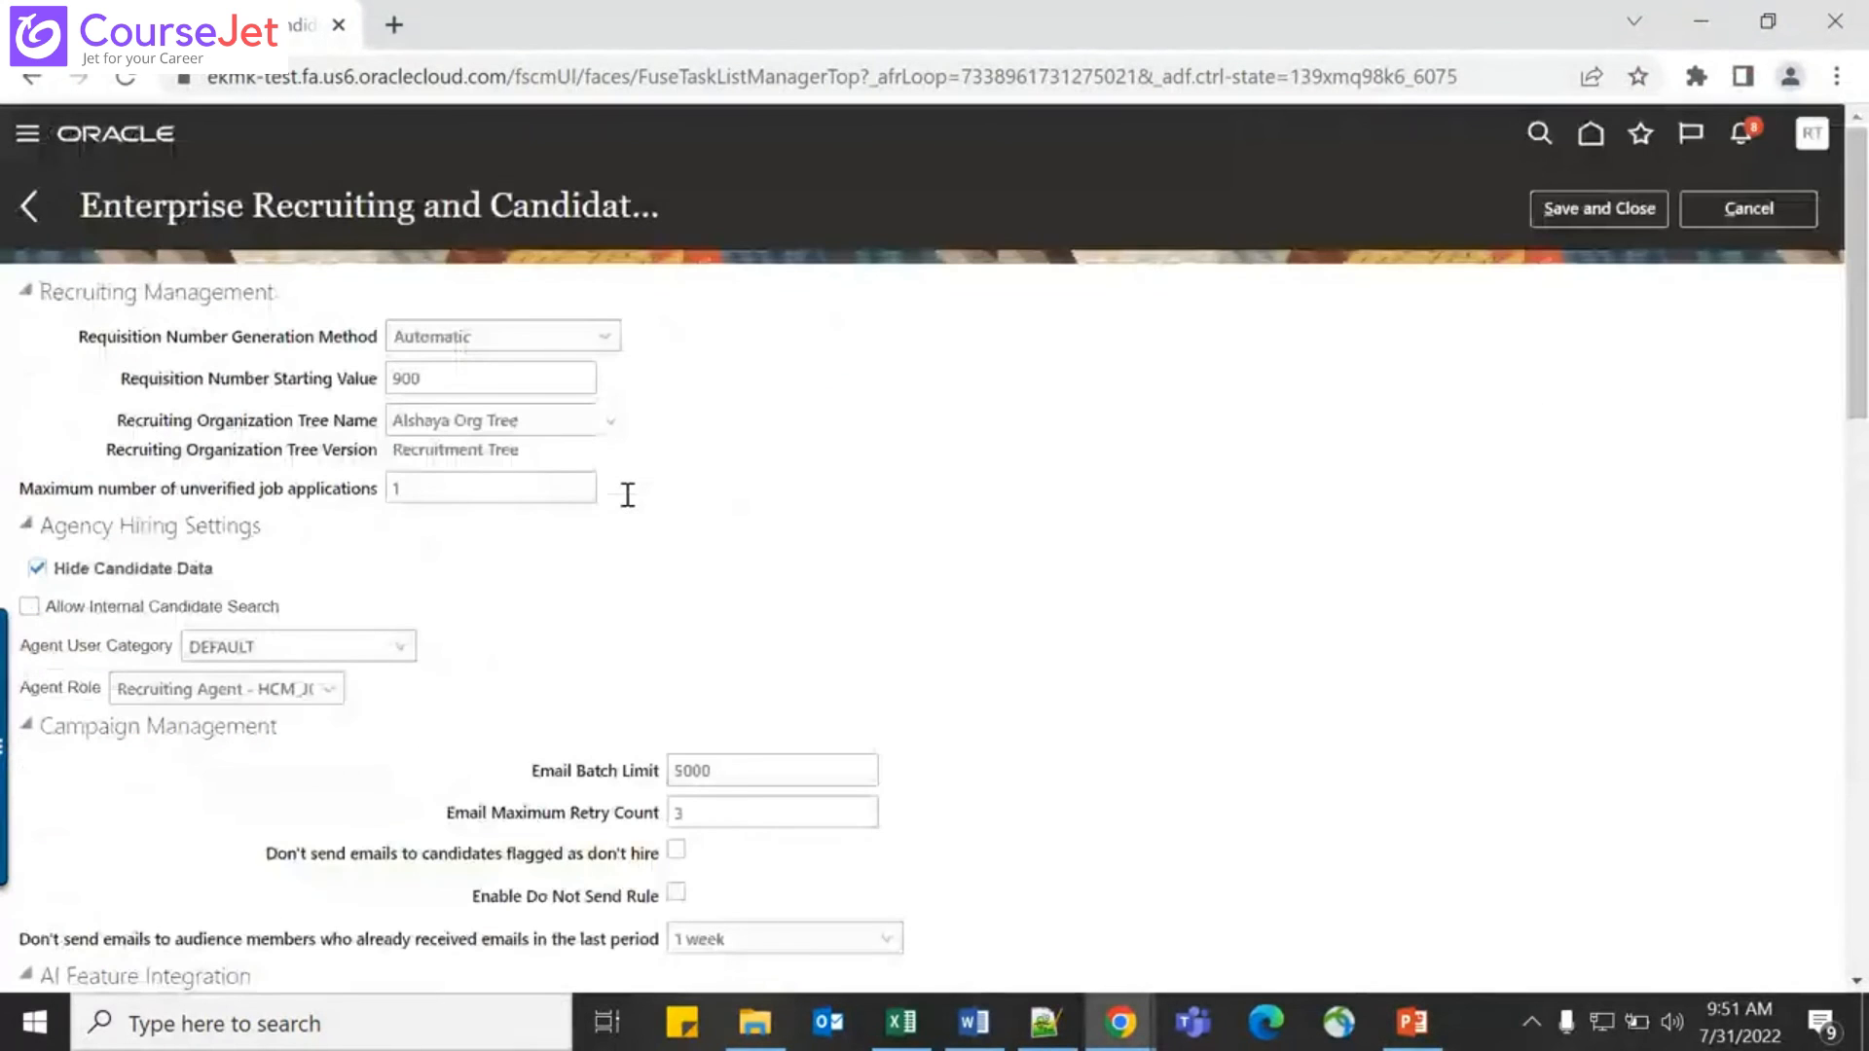
pyautogui.scroll(-1, 628, 494)
pyautogui.scroll(1, 986, 448)
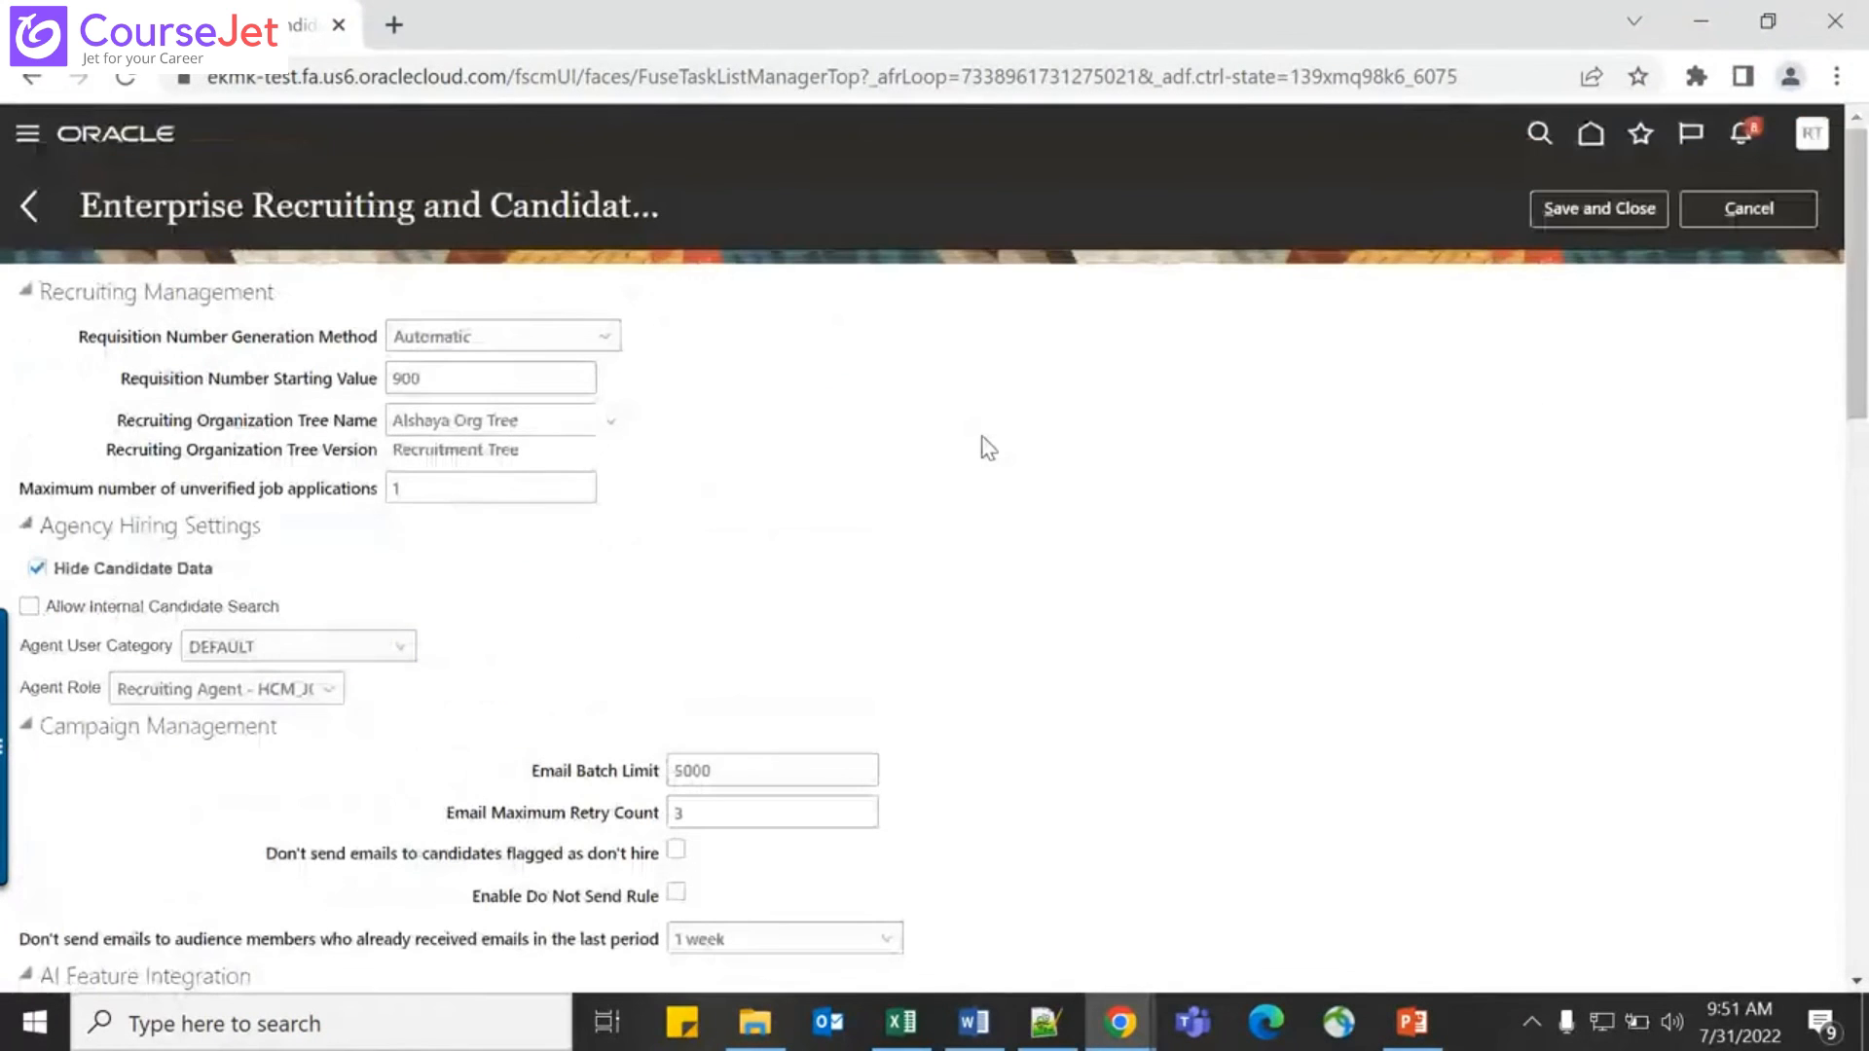
pyautogui.click(1749, 208)
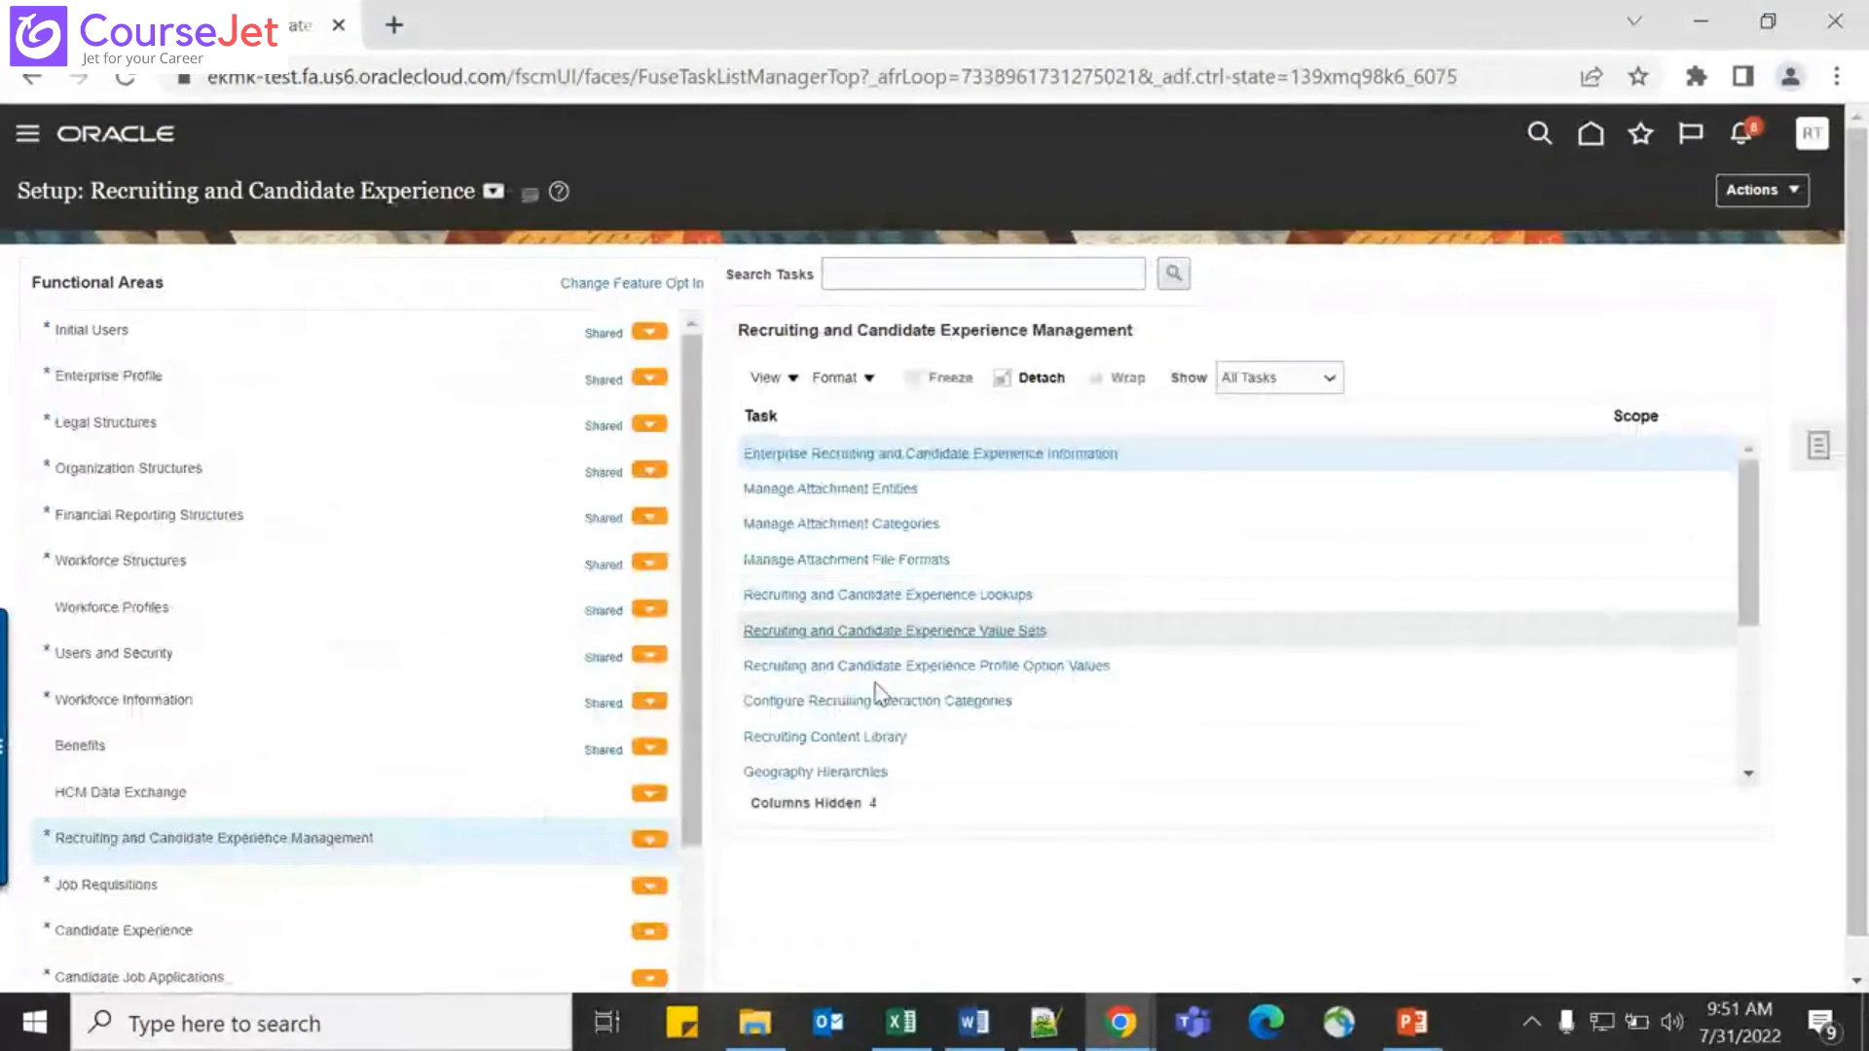
# Step: Show PowerPoint slide 64 on bypassing extending offers, and open Oracle's Candidate Selection Process Configuration task under Candidate Job Applications
pyautogui.hotkey('alt', 'Tab')
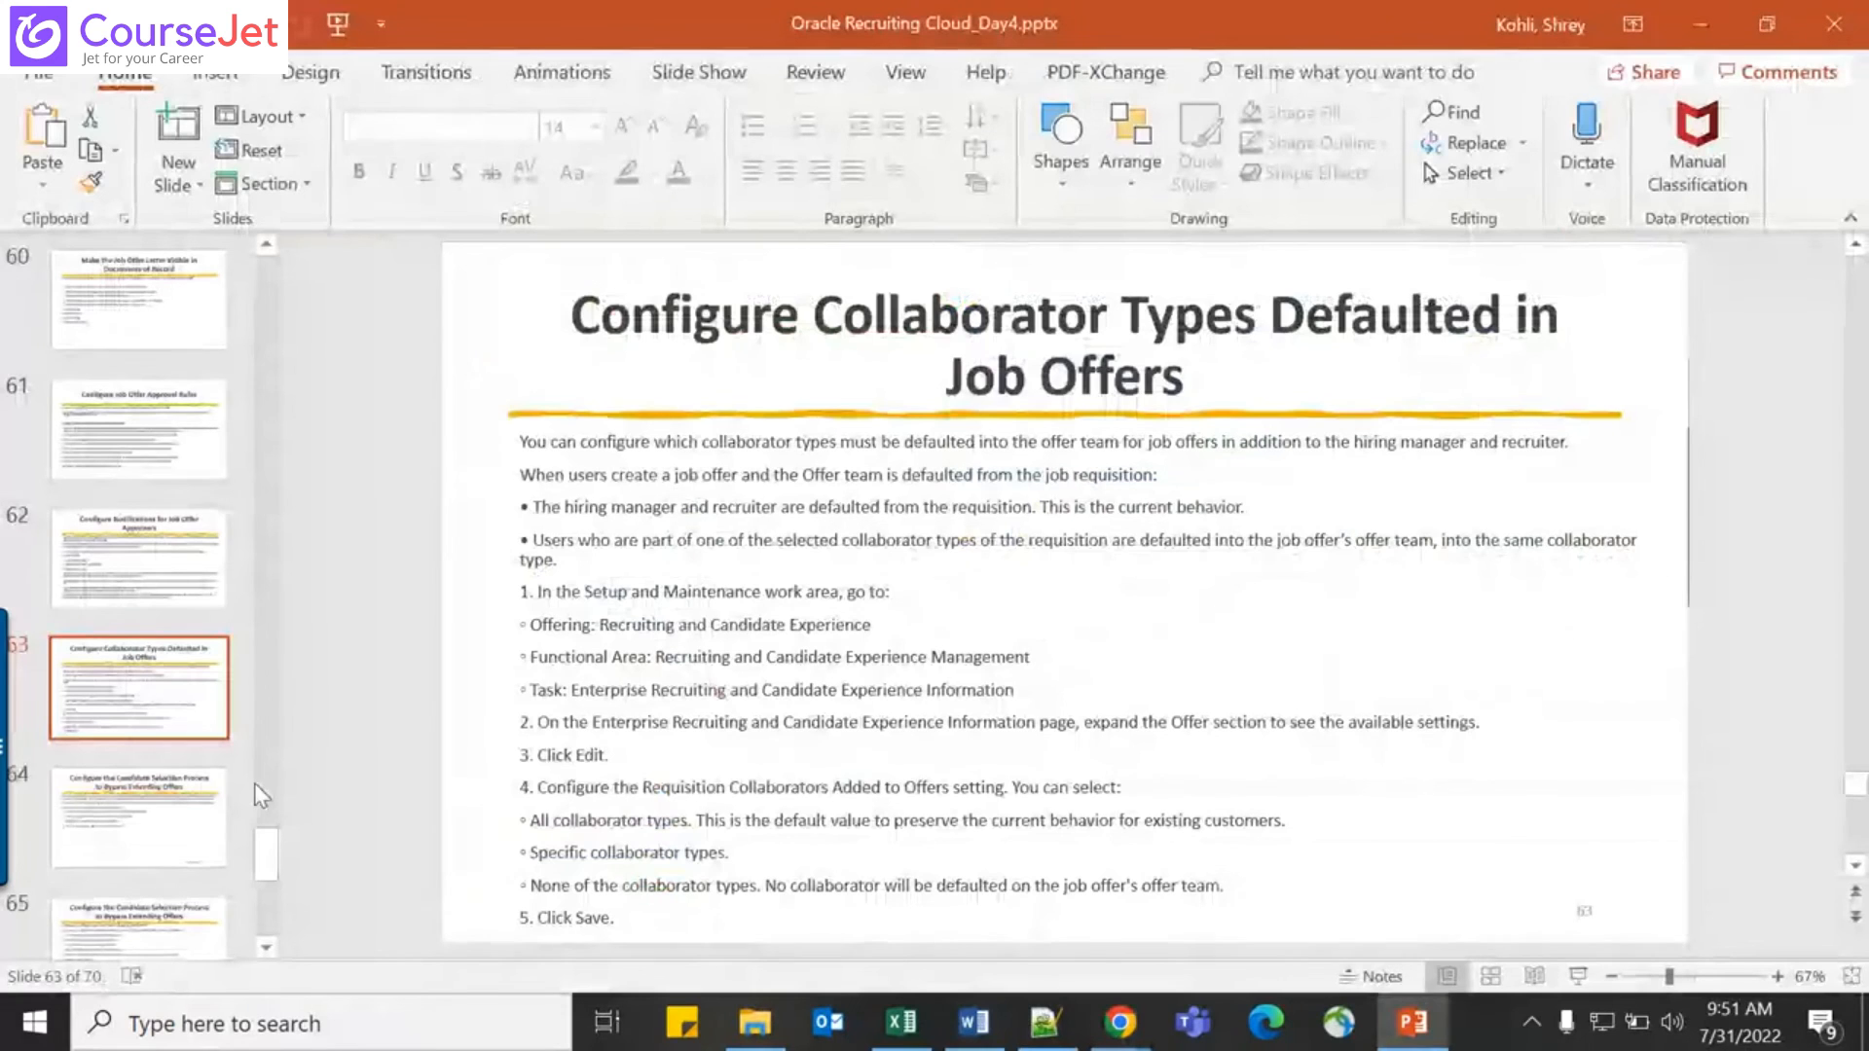
pyautogui.click(137, 811)
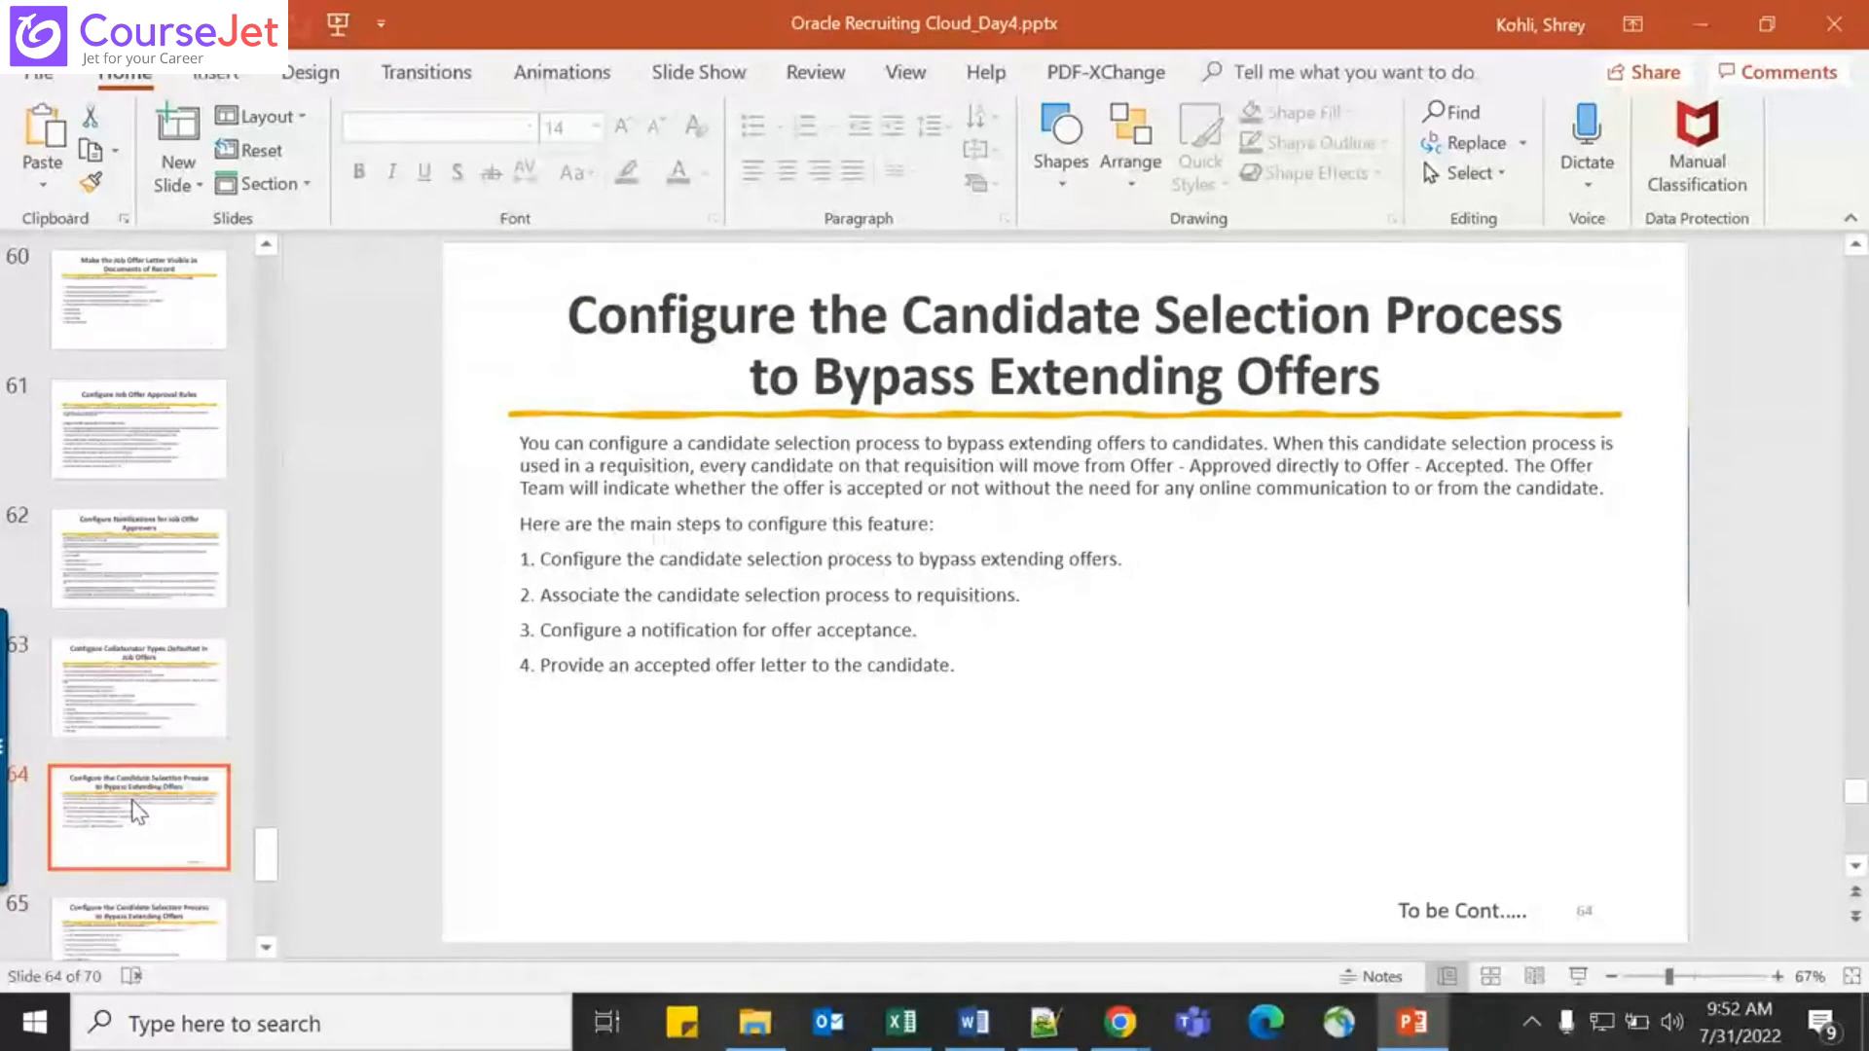
pyautogui.hotkey('alt', 'Tab')
pyautogui.scroll(-2, 134, 800)
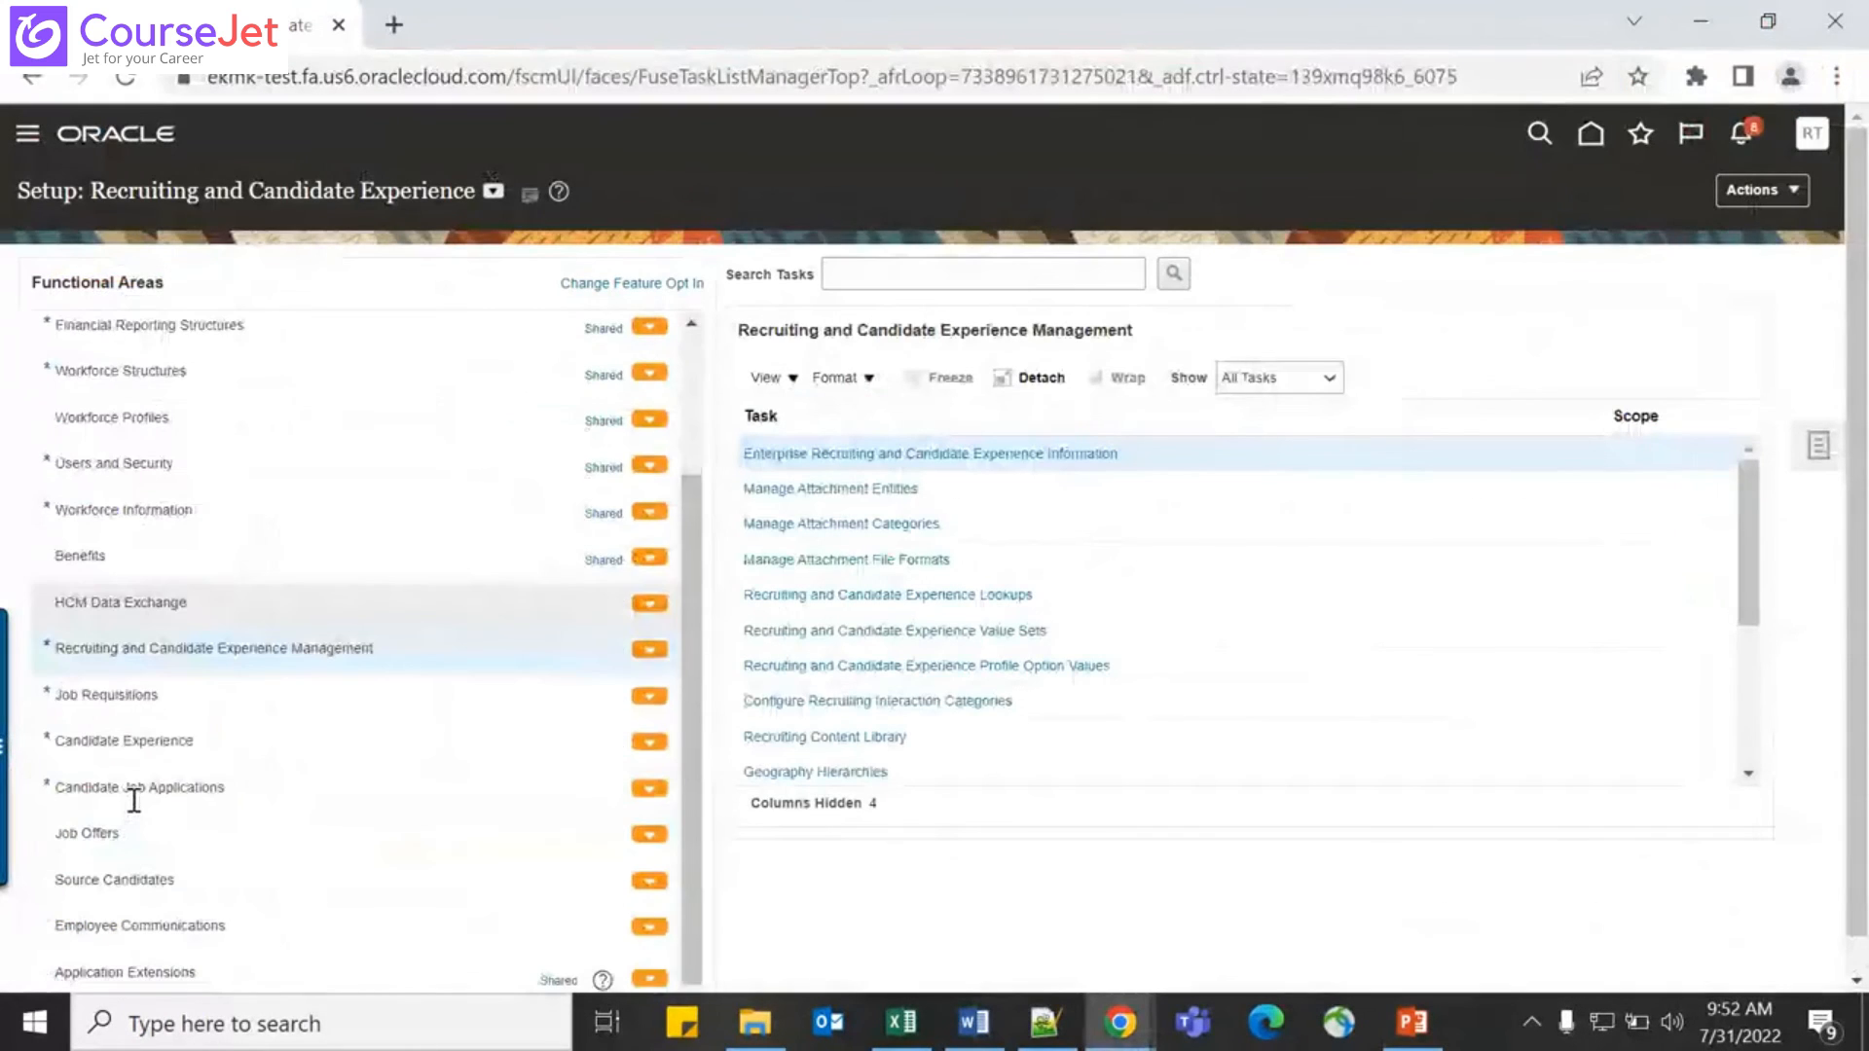
pyautogui.click(285, 736)
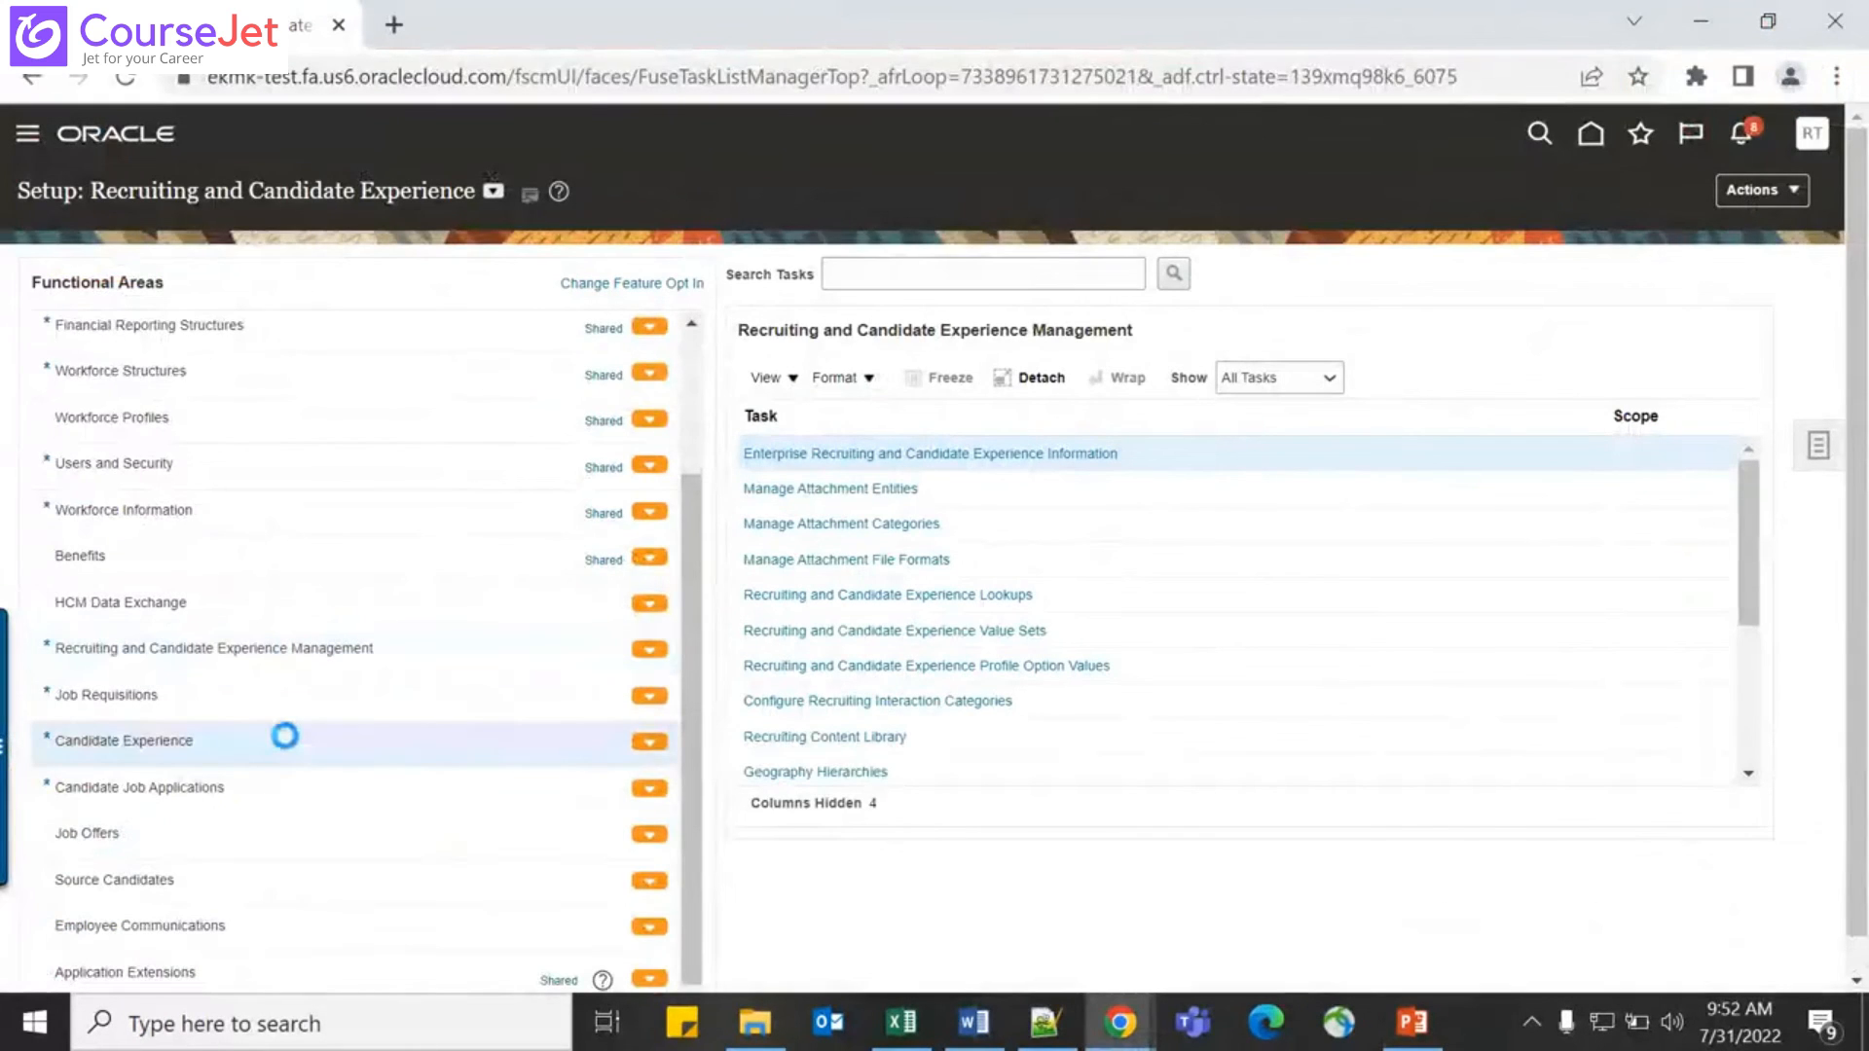
pyautogui.click(290, 794)
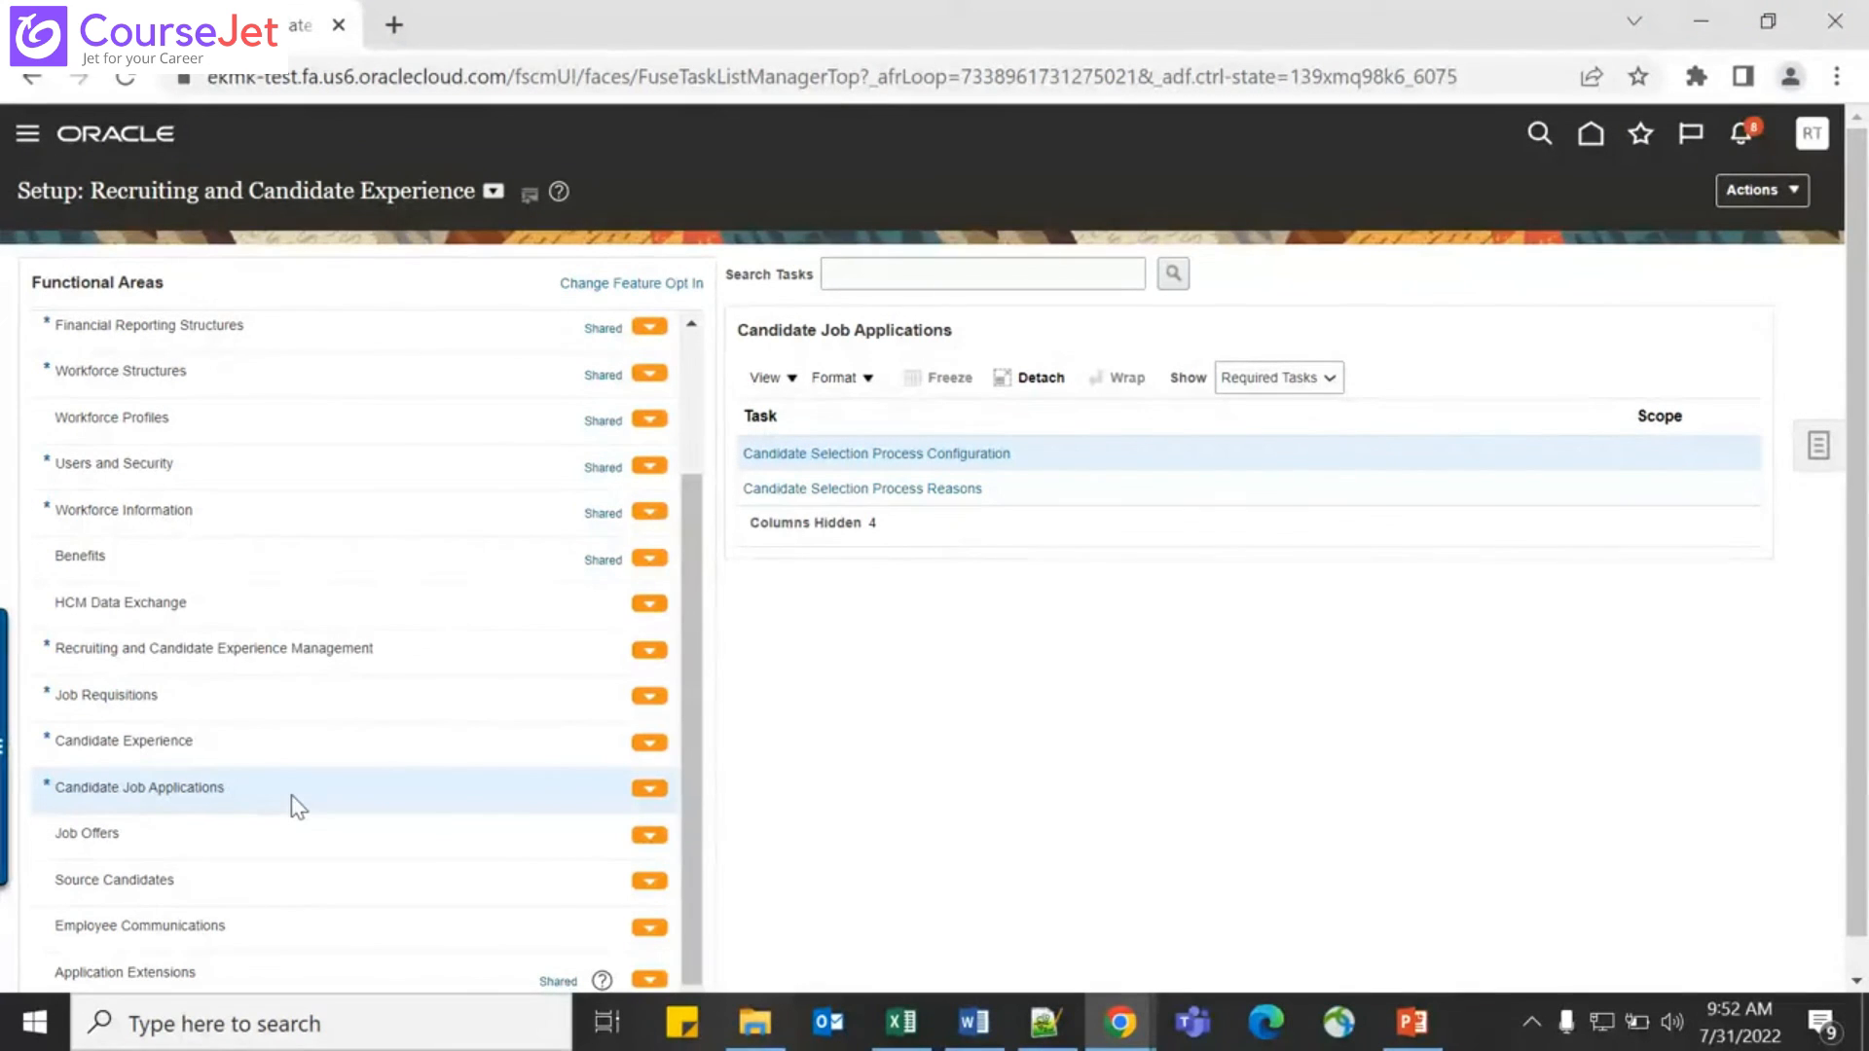
pyautogui.click(954, 456)
# Step: Read the bypass configuration steps on PowerPoint slide 65 and look through the list of candidate selection processes in Oracle
pyautogui.hotkey('alt', 'Tab')
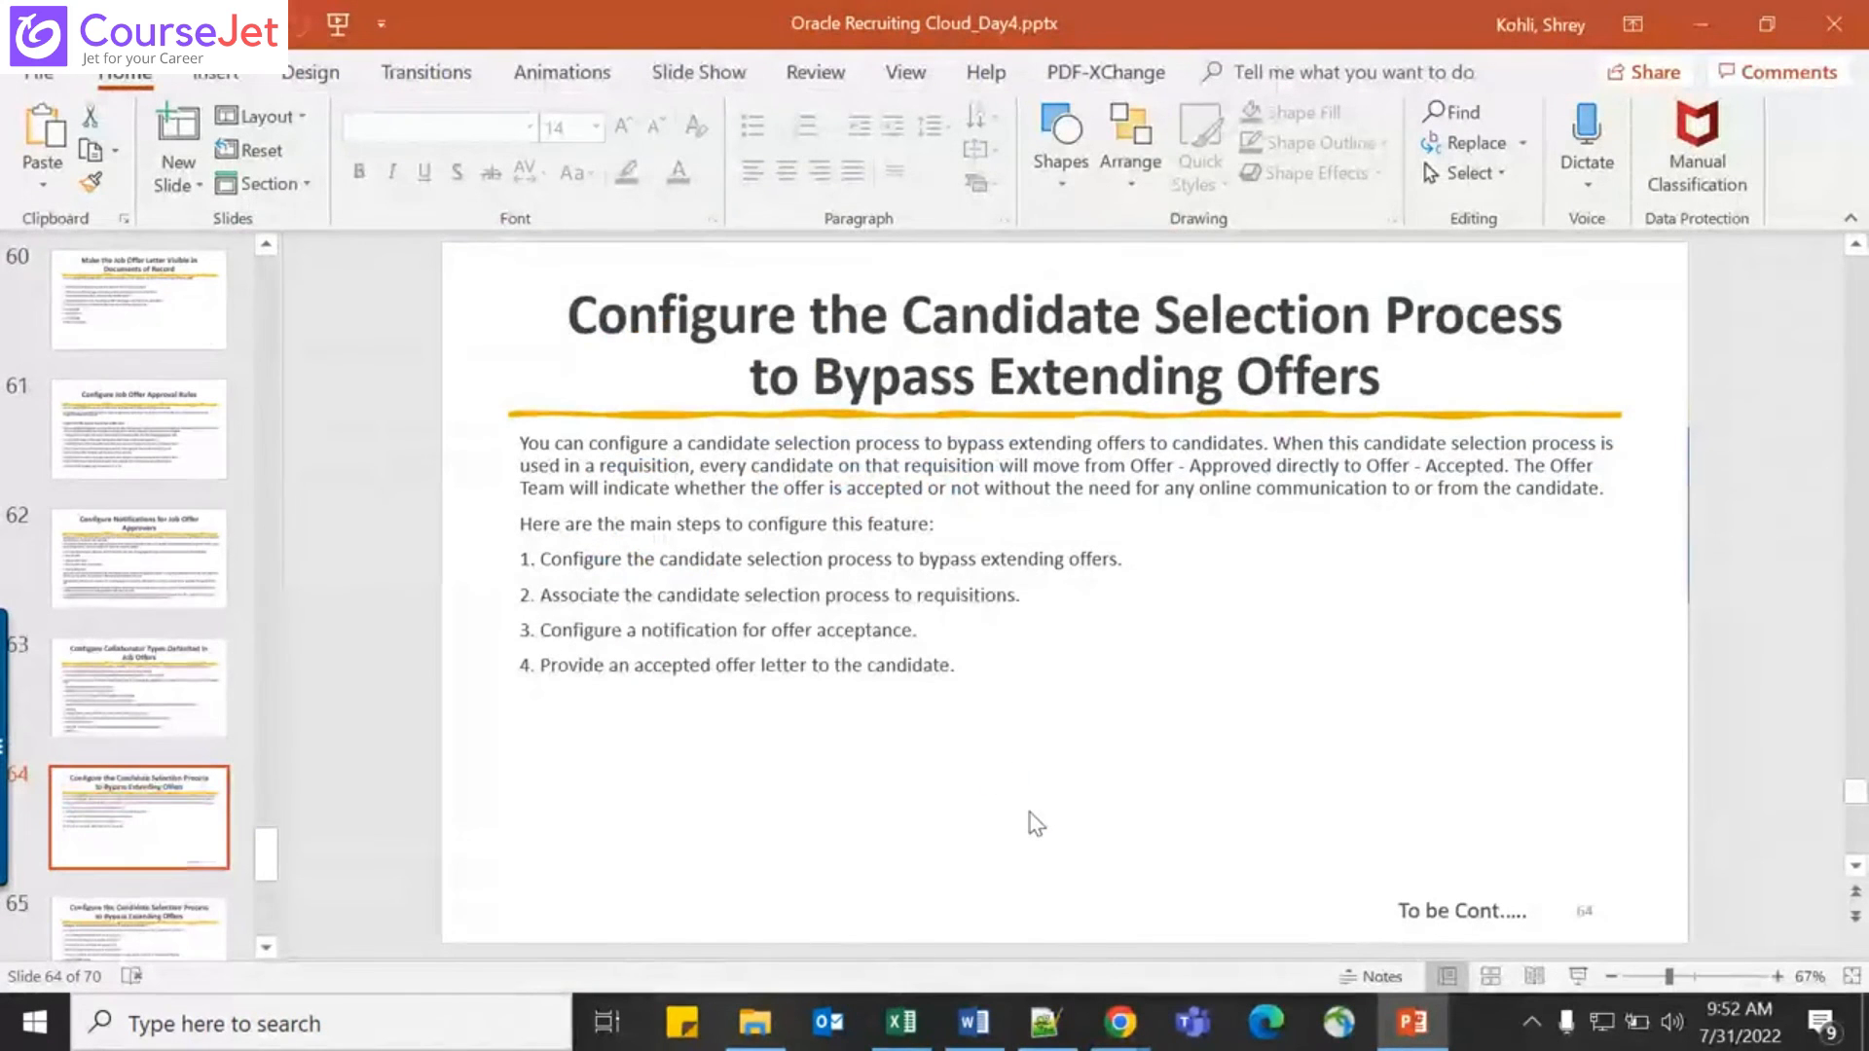
pyautogui.scroll(-1, 1036, 823)
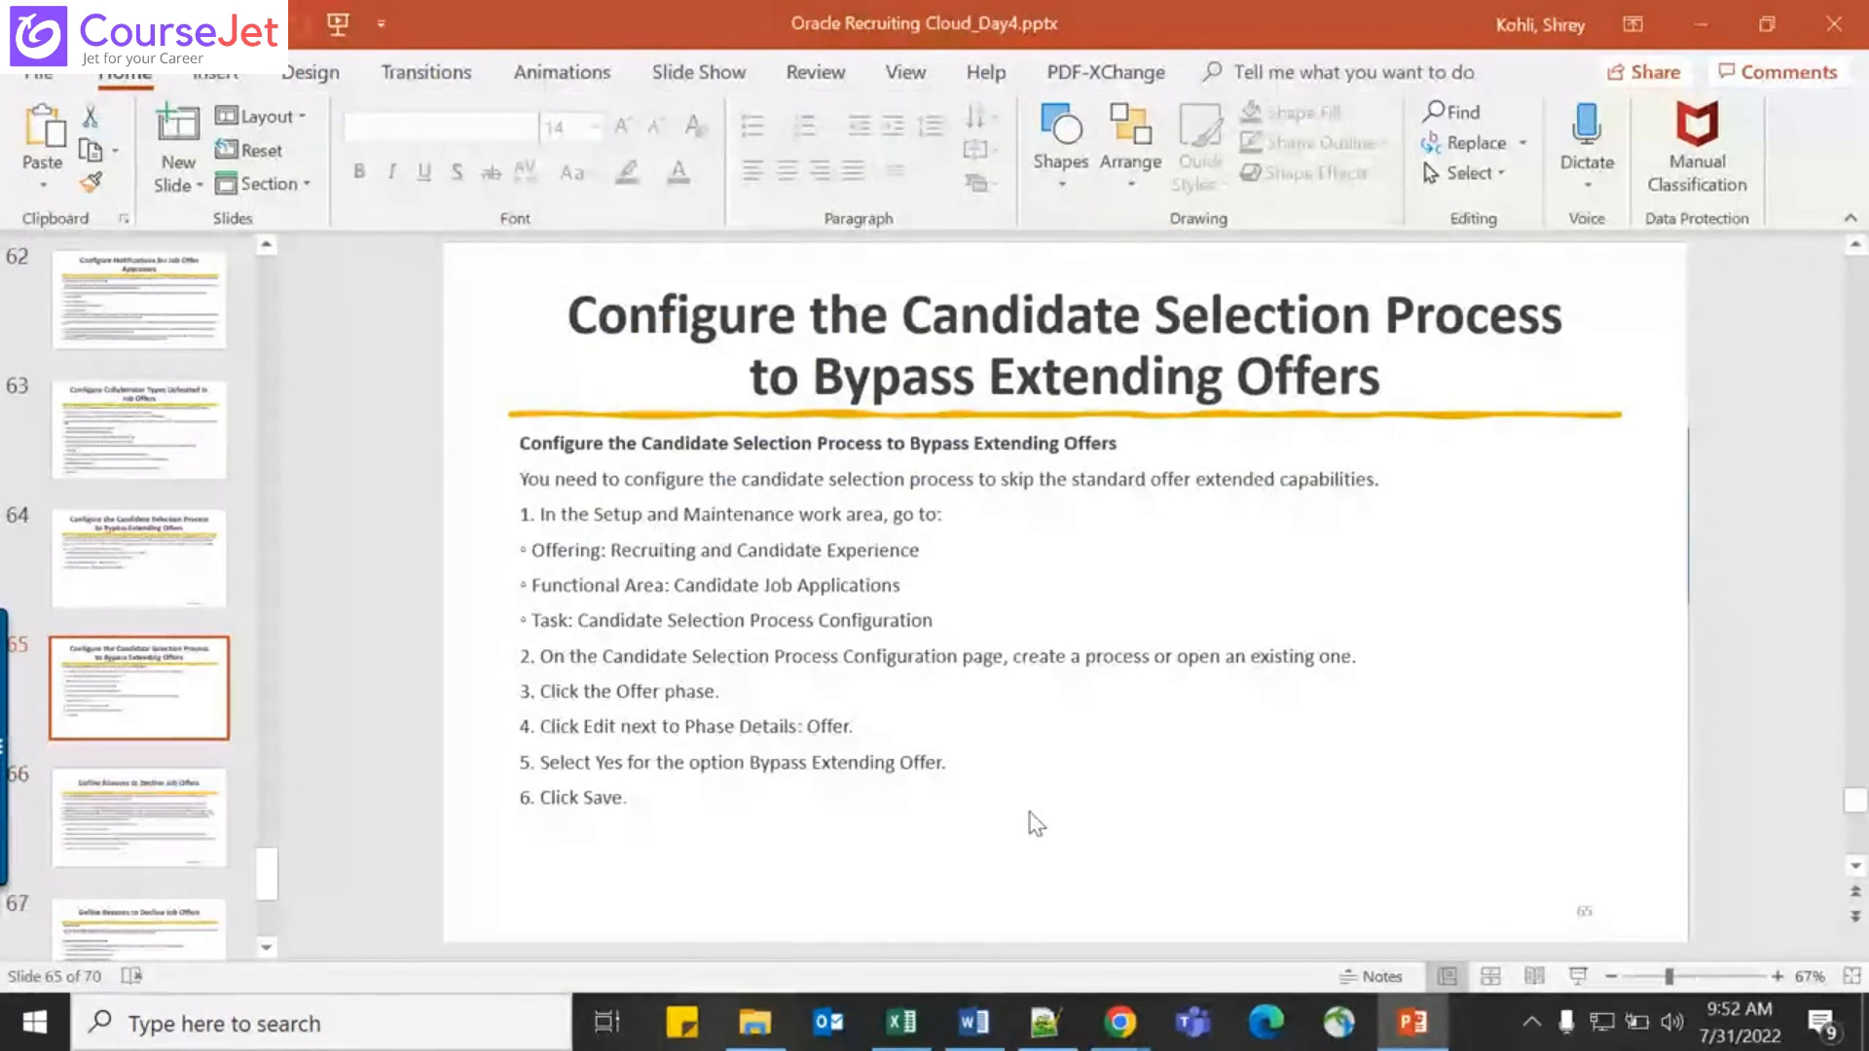
pyautogui.hotkey('alt', 'Tab')
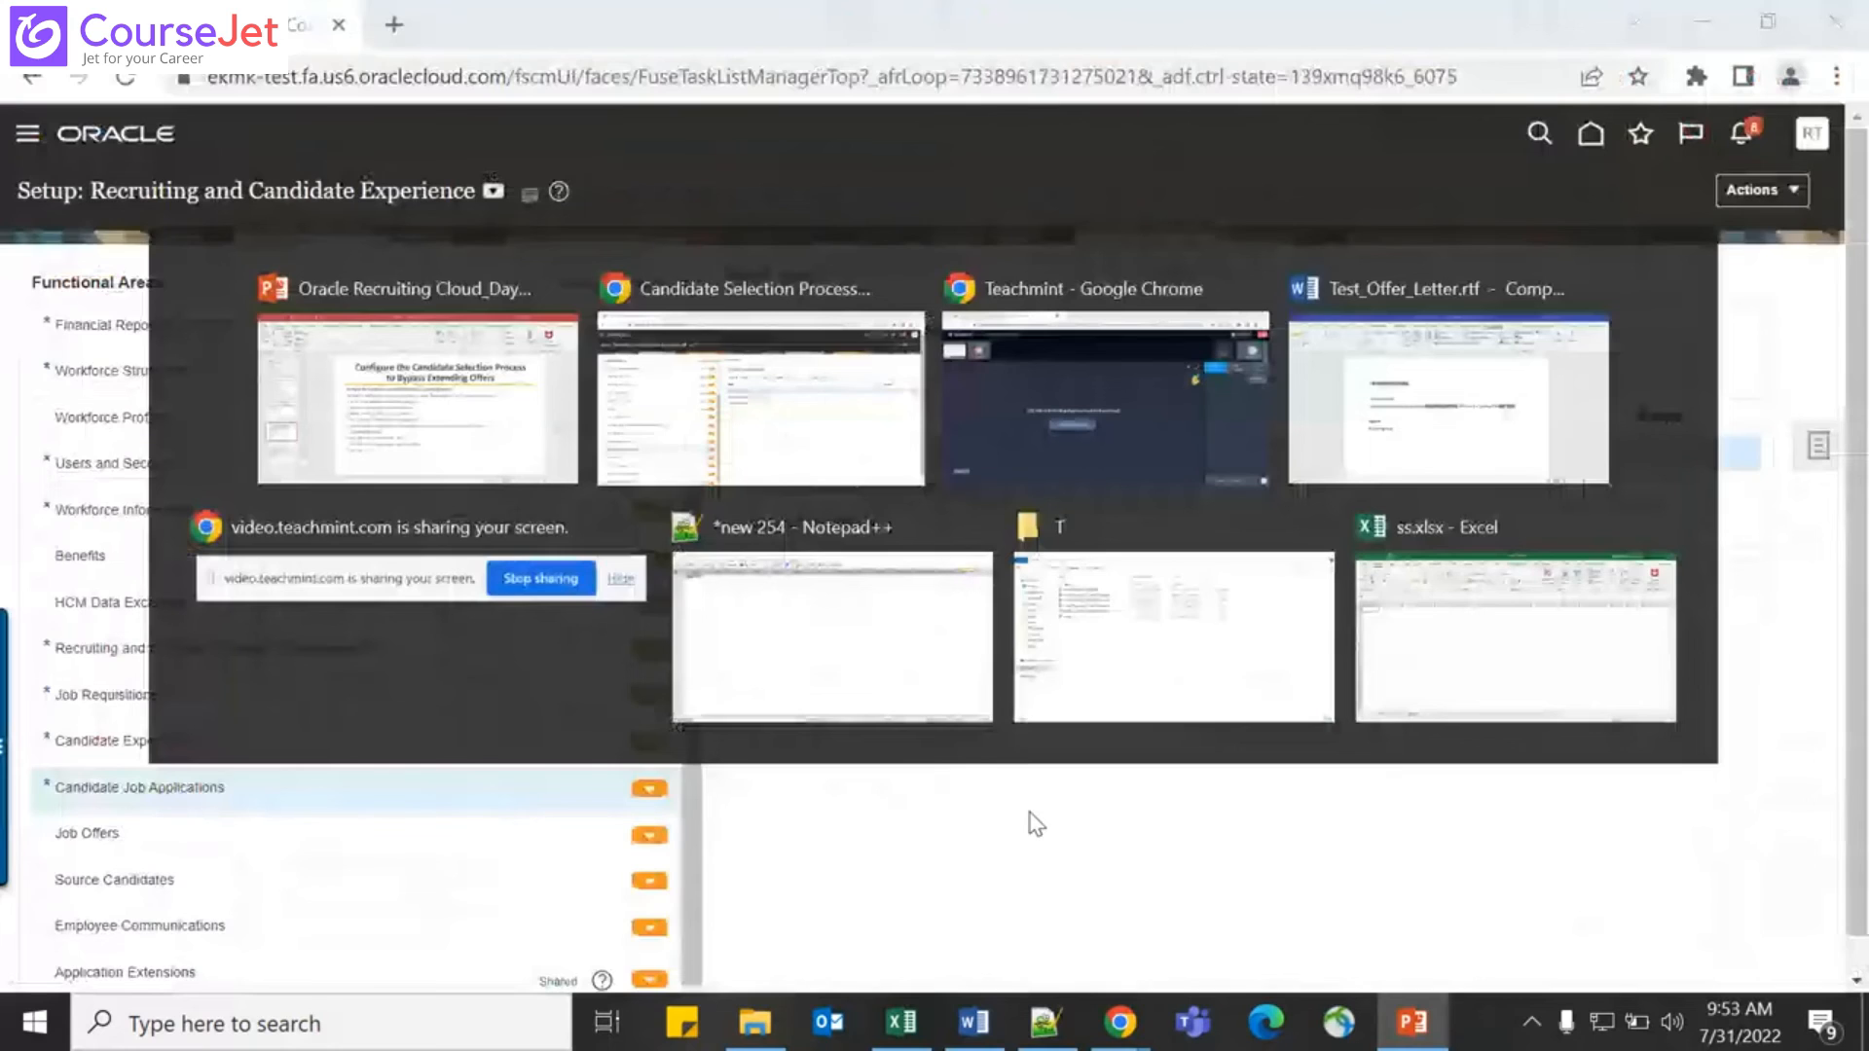
pyautogui.scroll(-2, 522, 609)
pyautogui.scroll(-1, 522, 609)
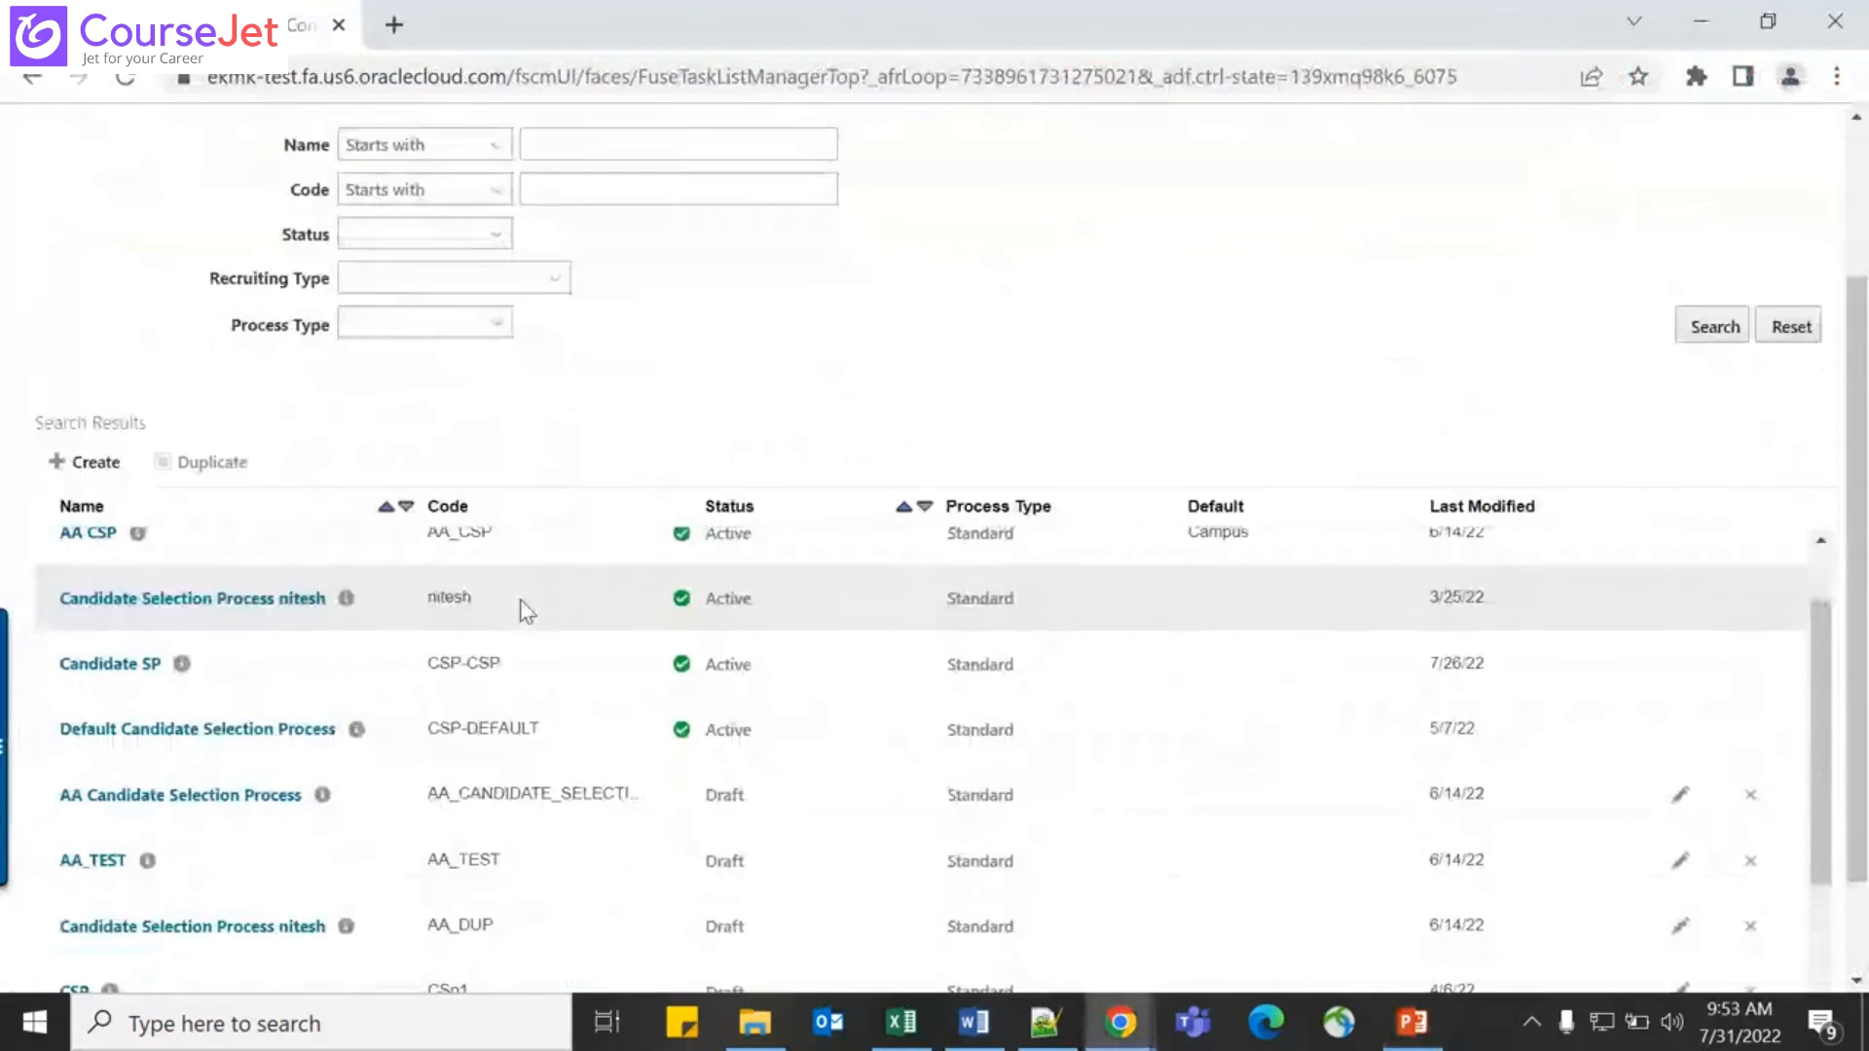
pyautogui.scroll(-3, 278, 706)
pyautogui.scroll(-4, 283, 713)
pyautogui.scroll(1, 686, 346)
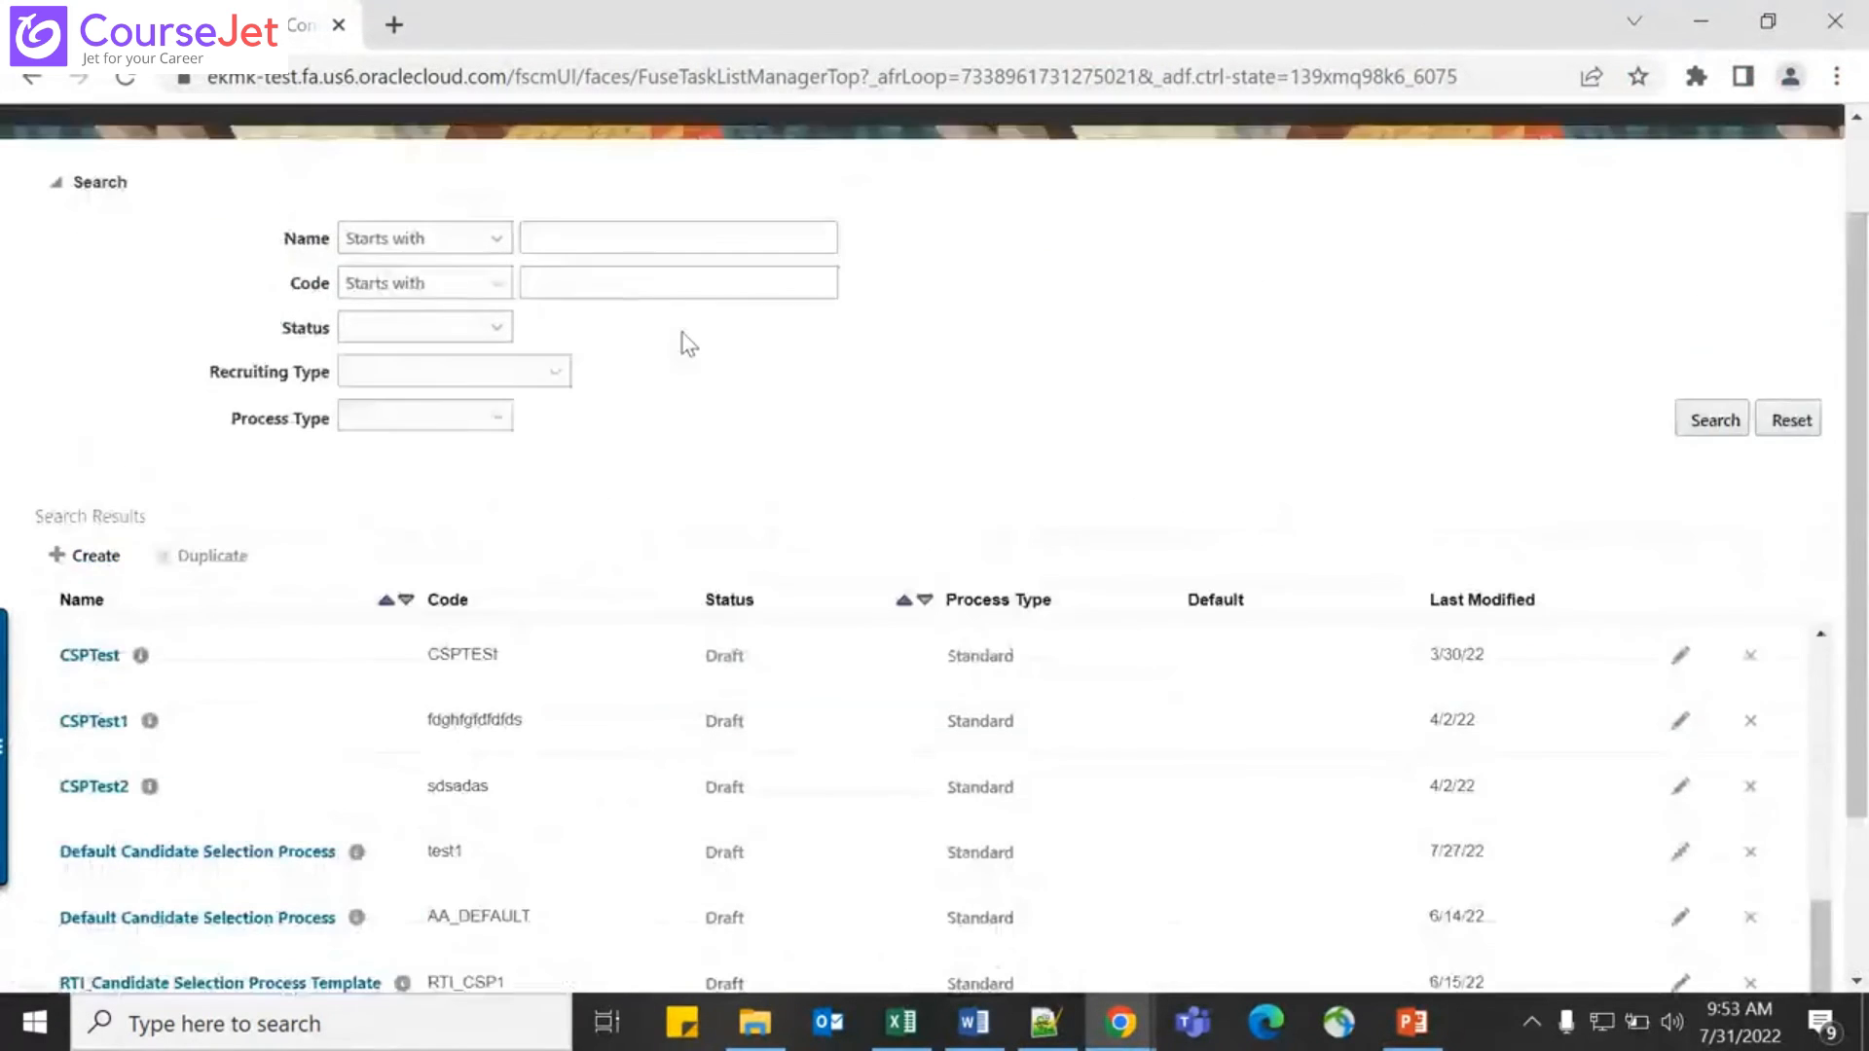
pyautogui.scroll(1, 687, 346)
# Step: Search the candidate selection processes for names starting with "Jet", and clear the name filter to list all processes again
pyautogui.click(580, 363)
pyautogui.write('H')
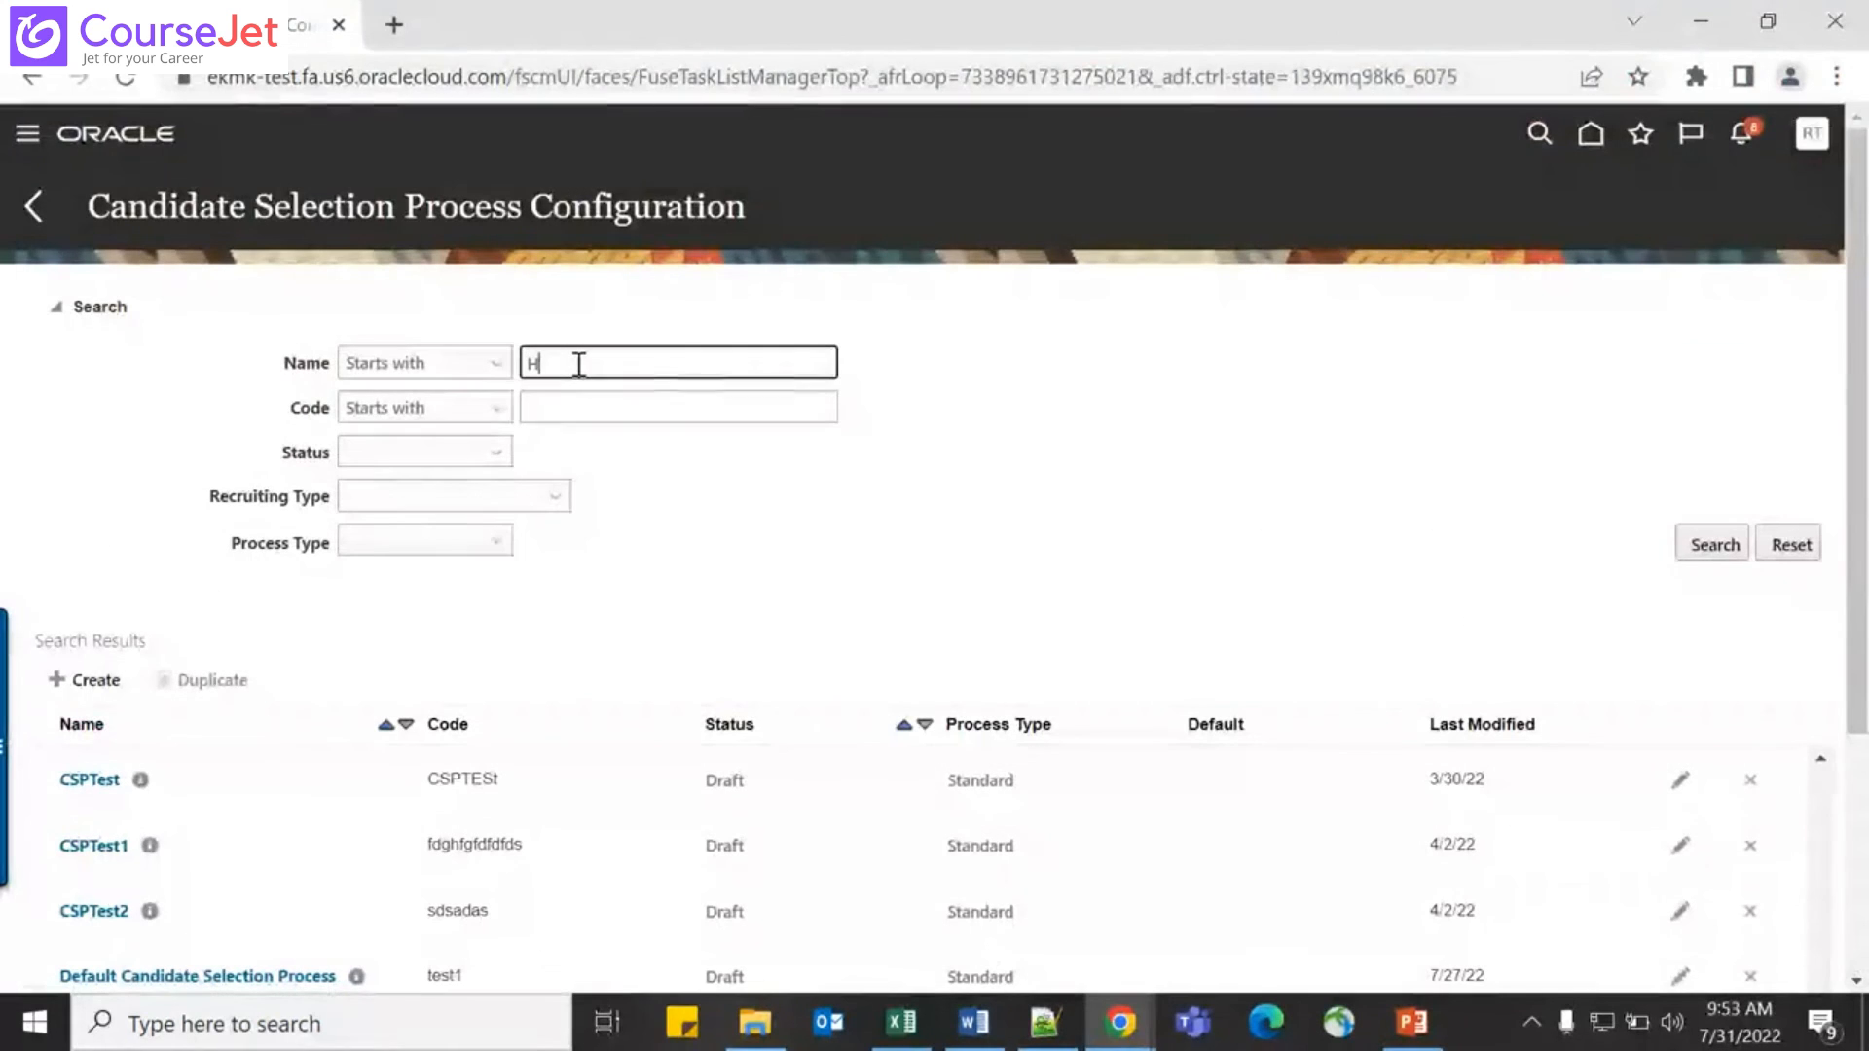
pyautogui.write('et')
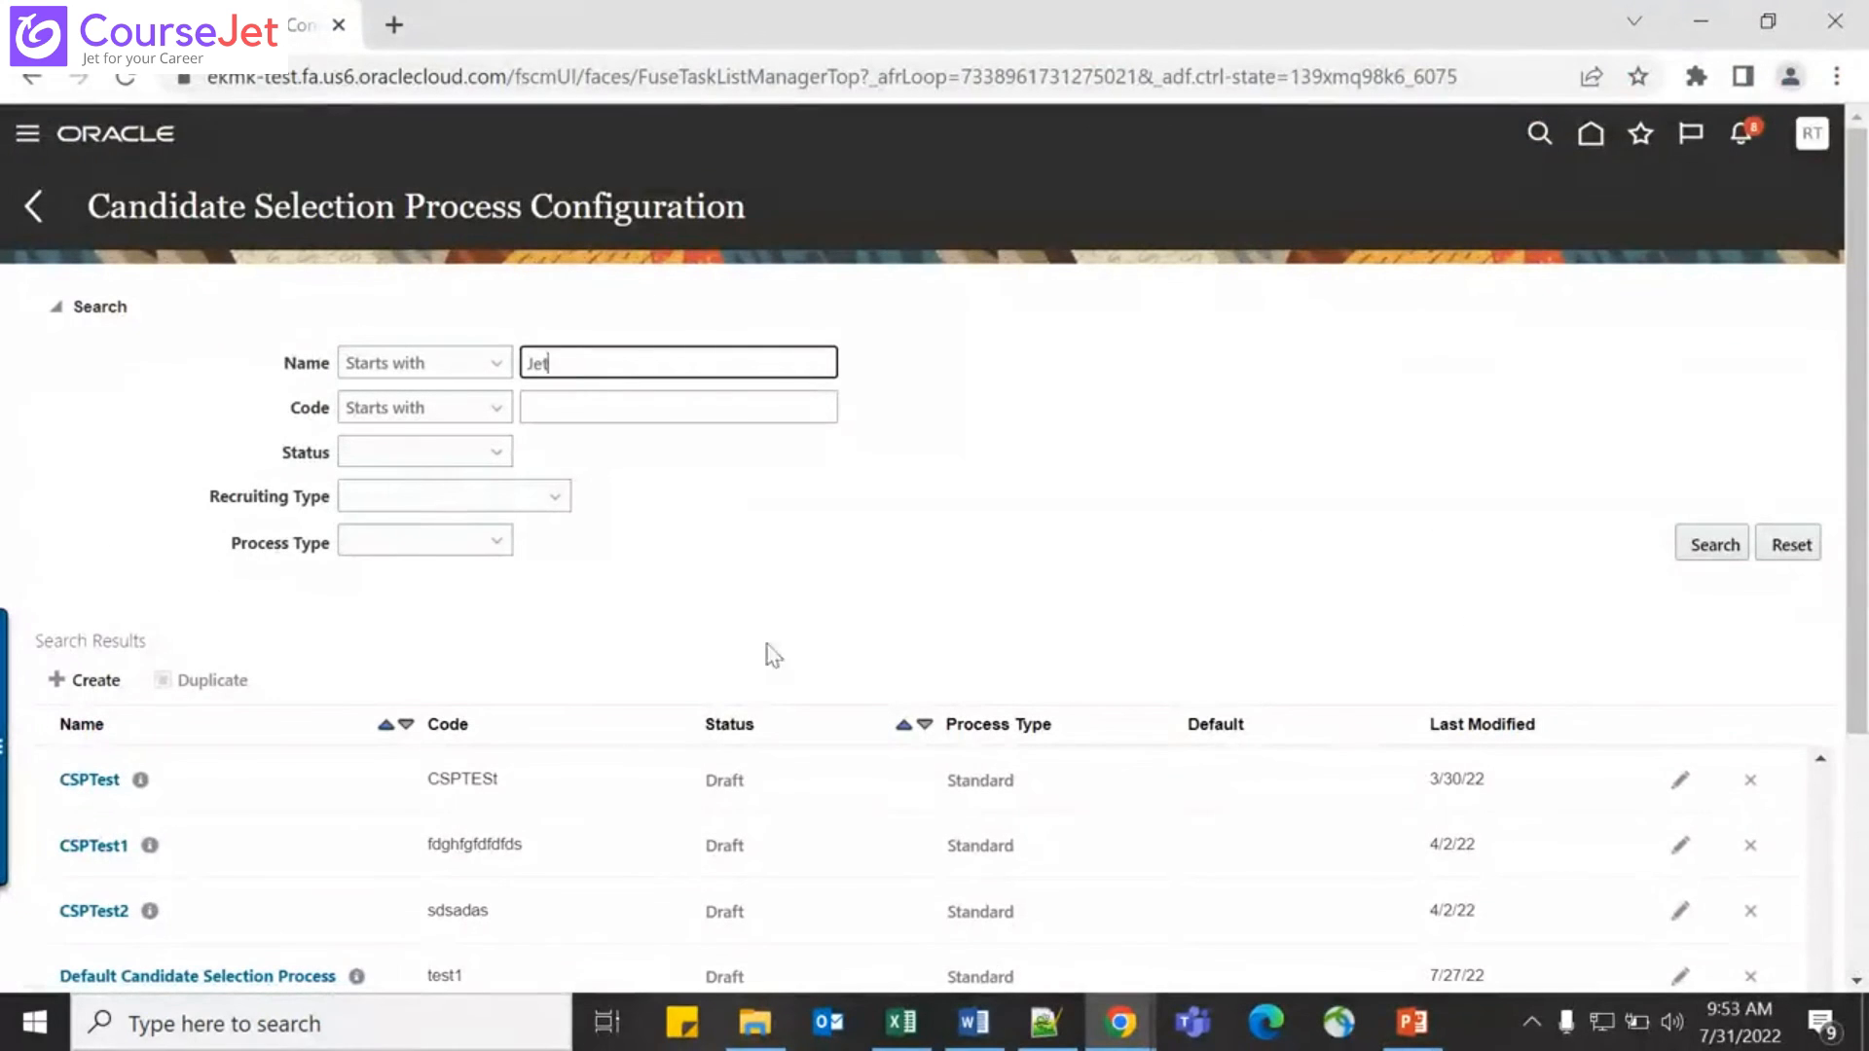
pyautogui.click(1689, 551)
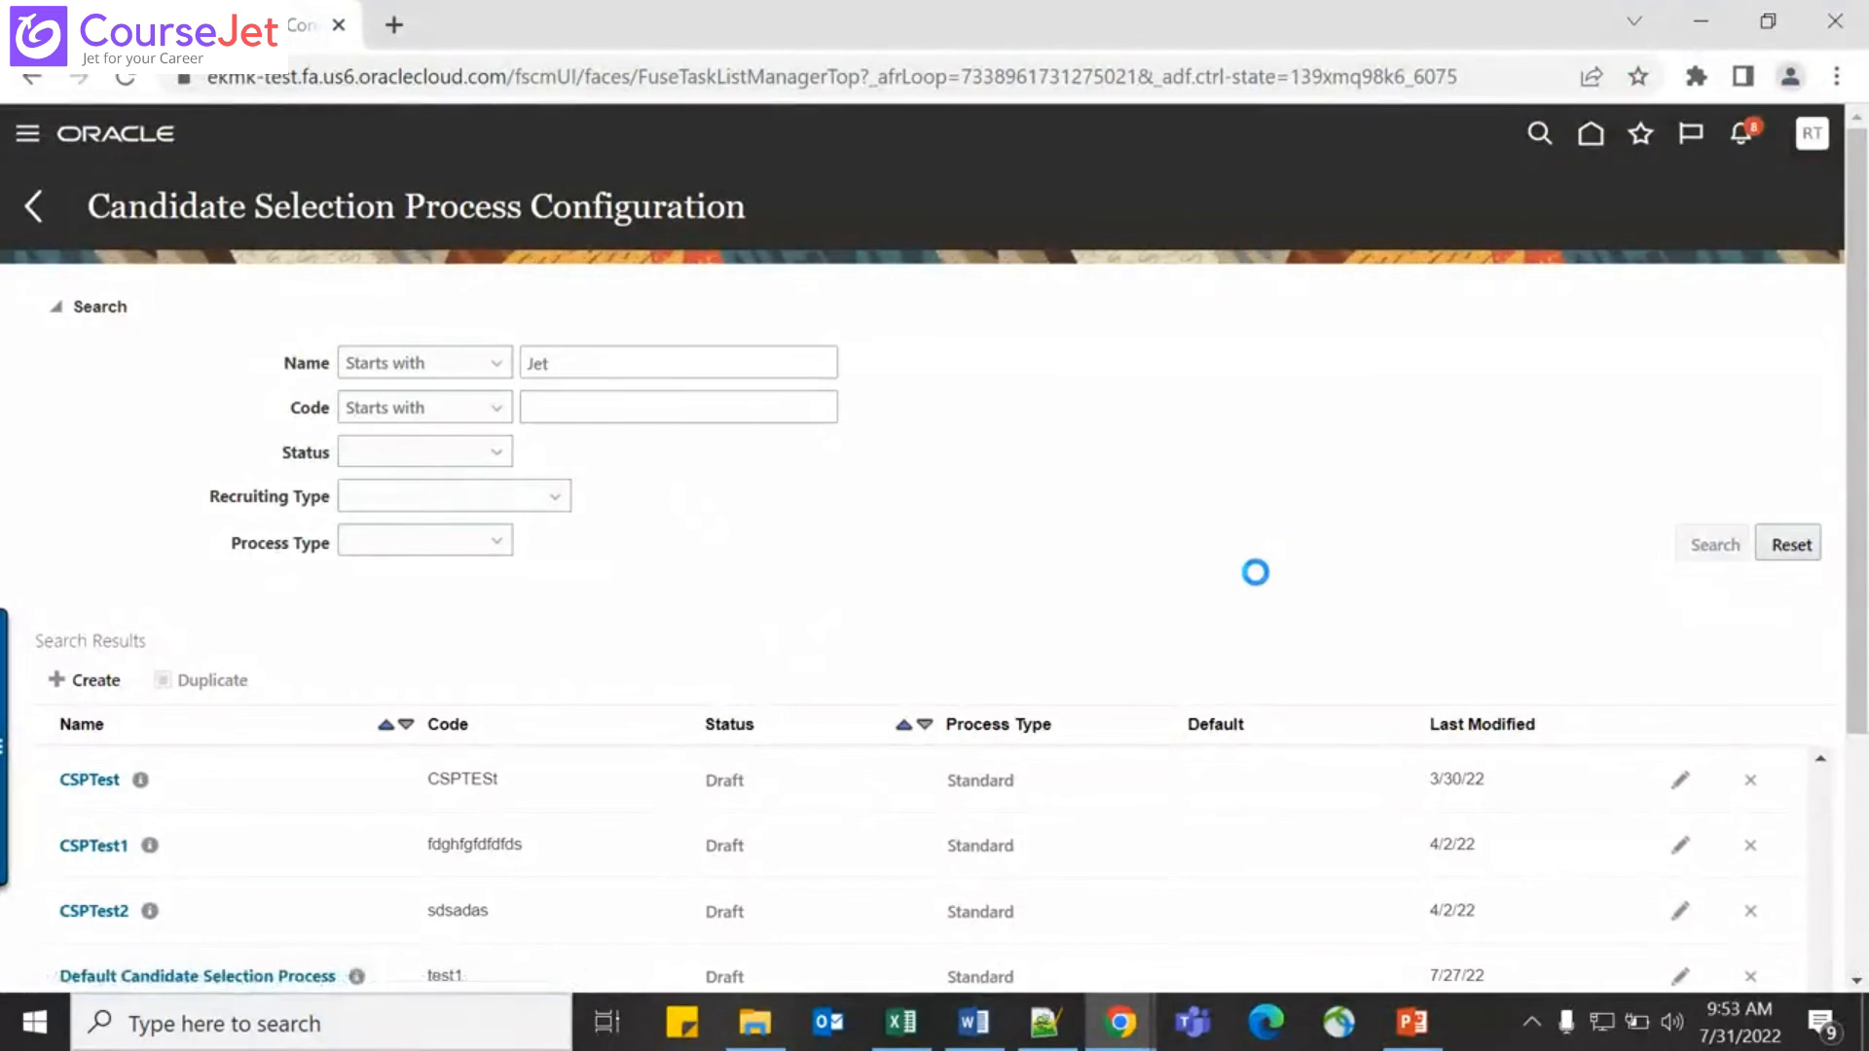
pyautogui.click(605, 371)
pyautogui.doubleClick(606, 371)
pyautogui.press('BackSpace')
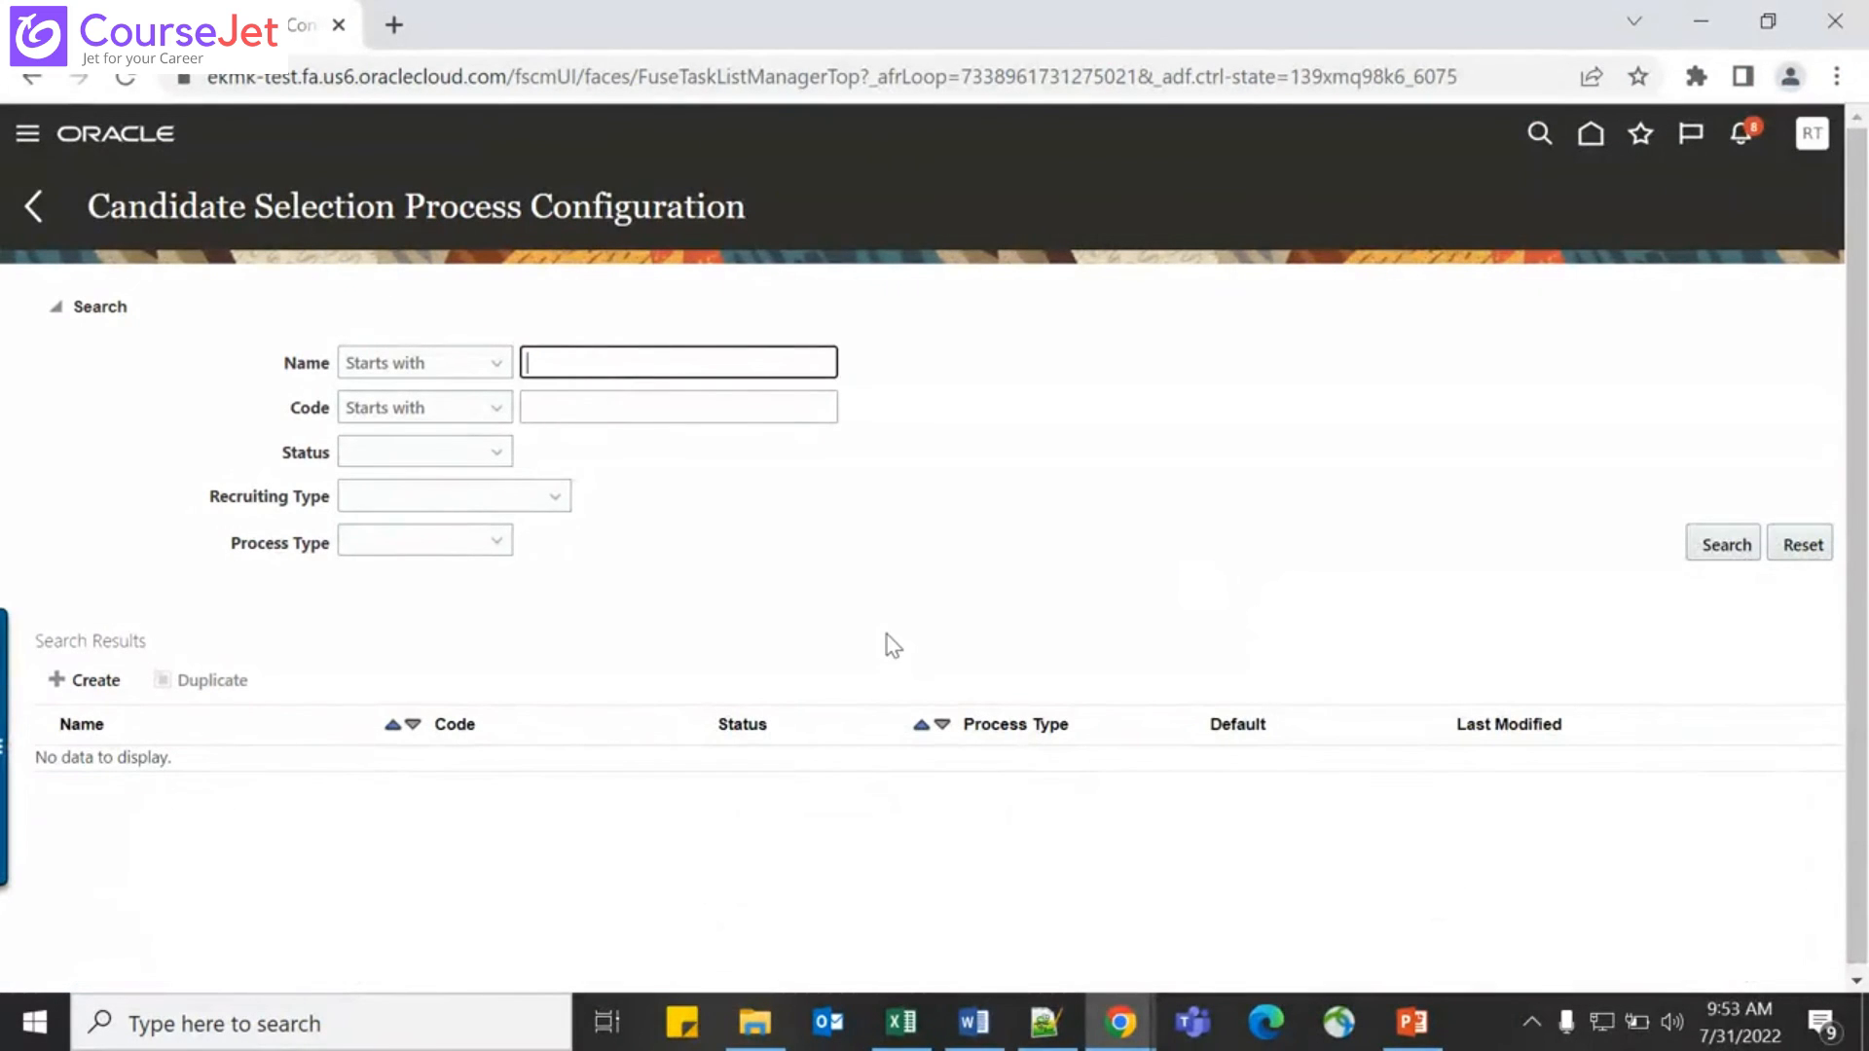
pyautogui.click(1724, 551)
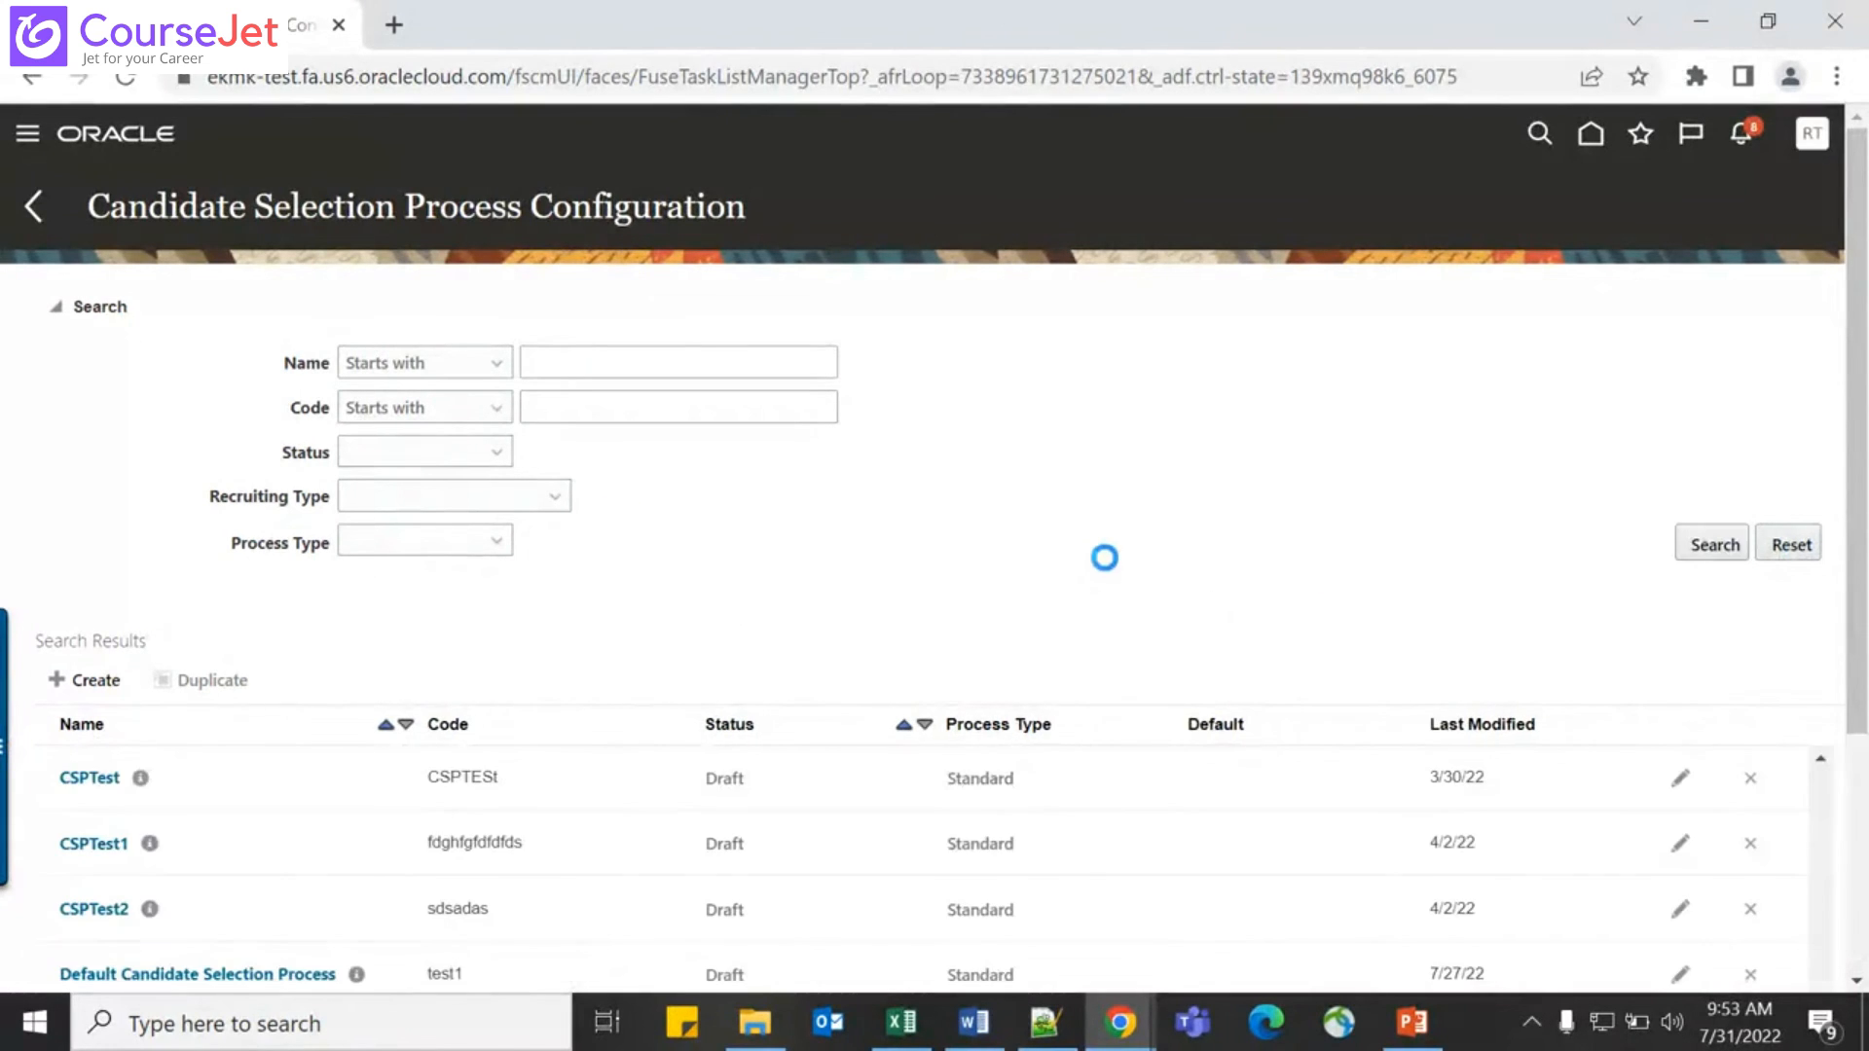
# Step: Open the Offer phase of the Default Candidate Selection Process with code test1, and recheck the bypass steps on the PowerPoint slide
pyautogui.scroll(-3, 292, 542)
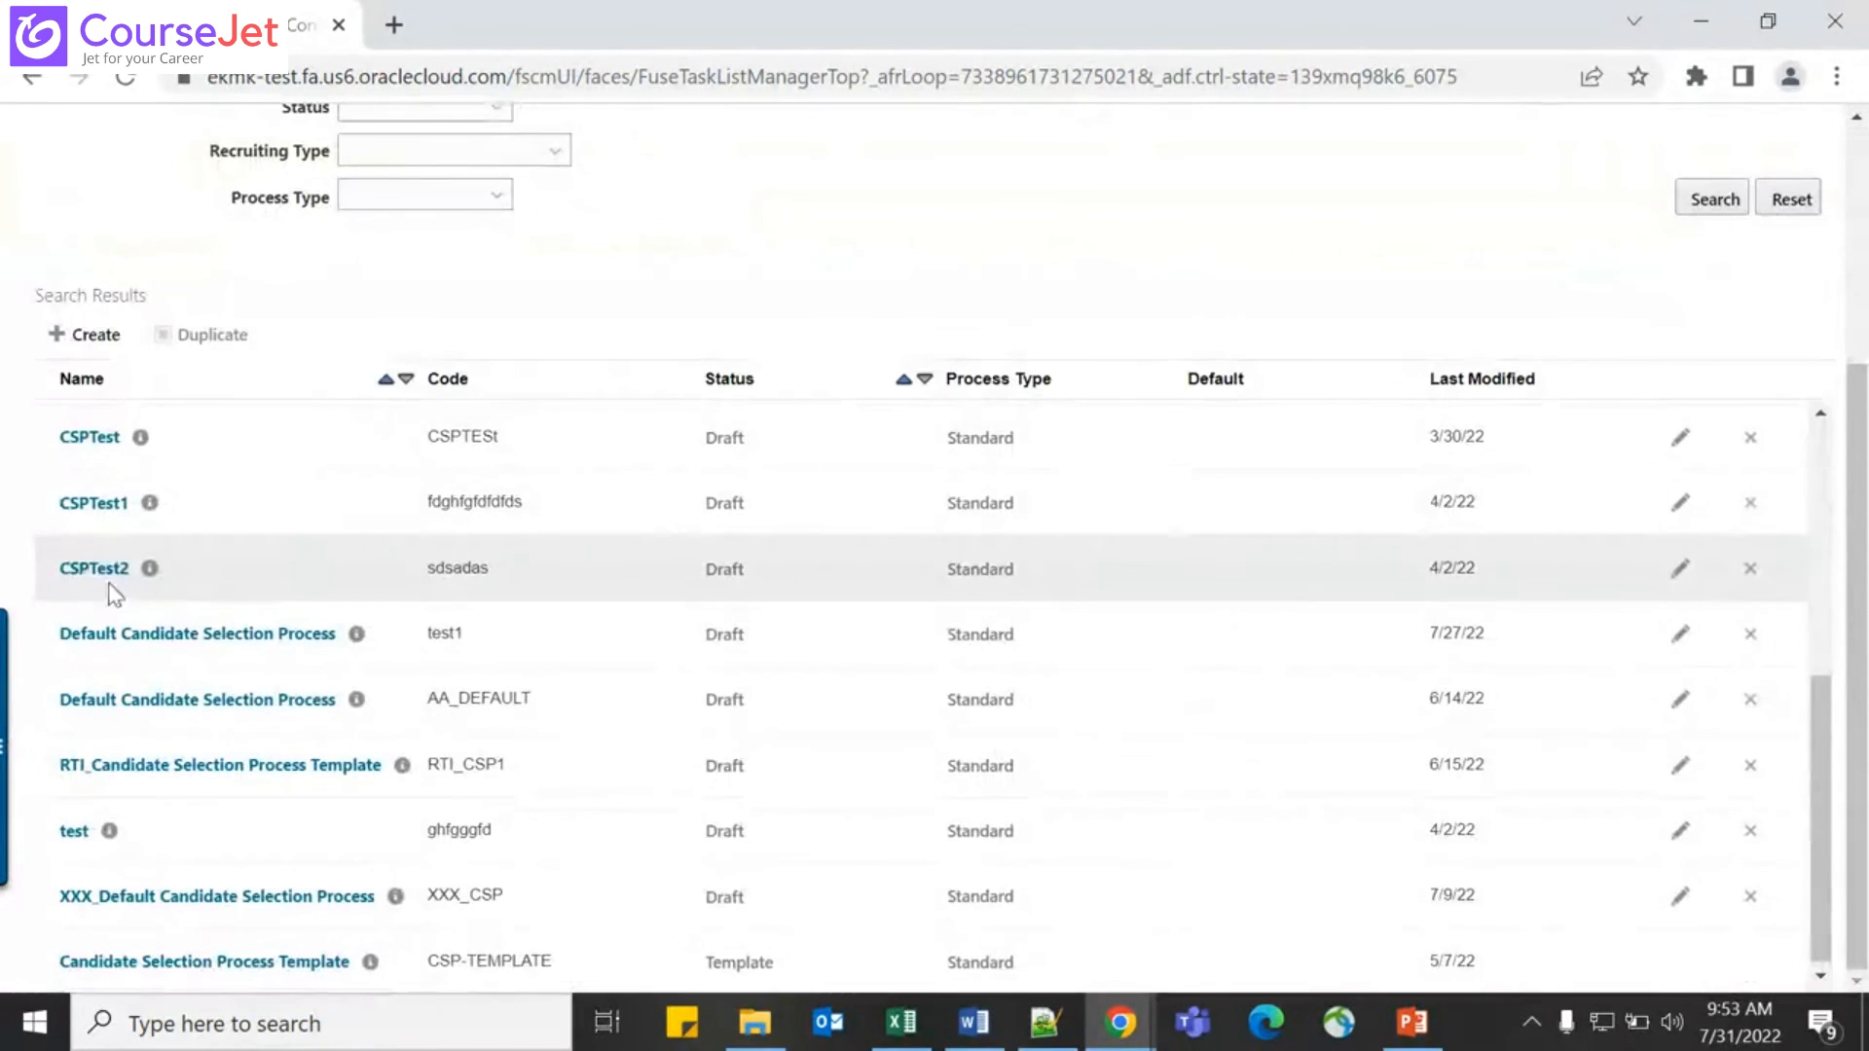
pyautogui.click(183, 640)
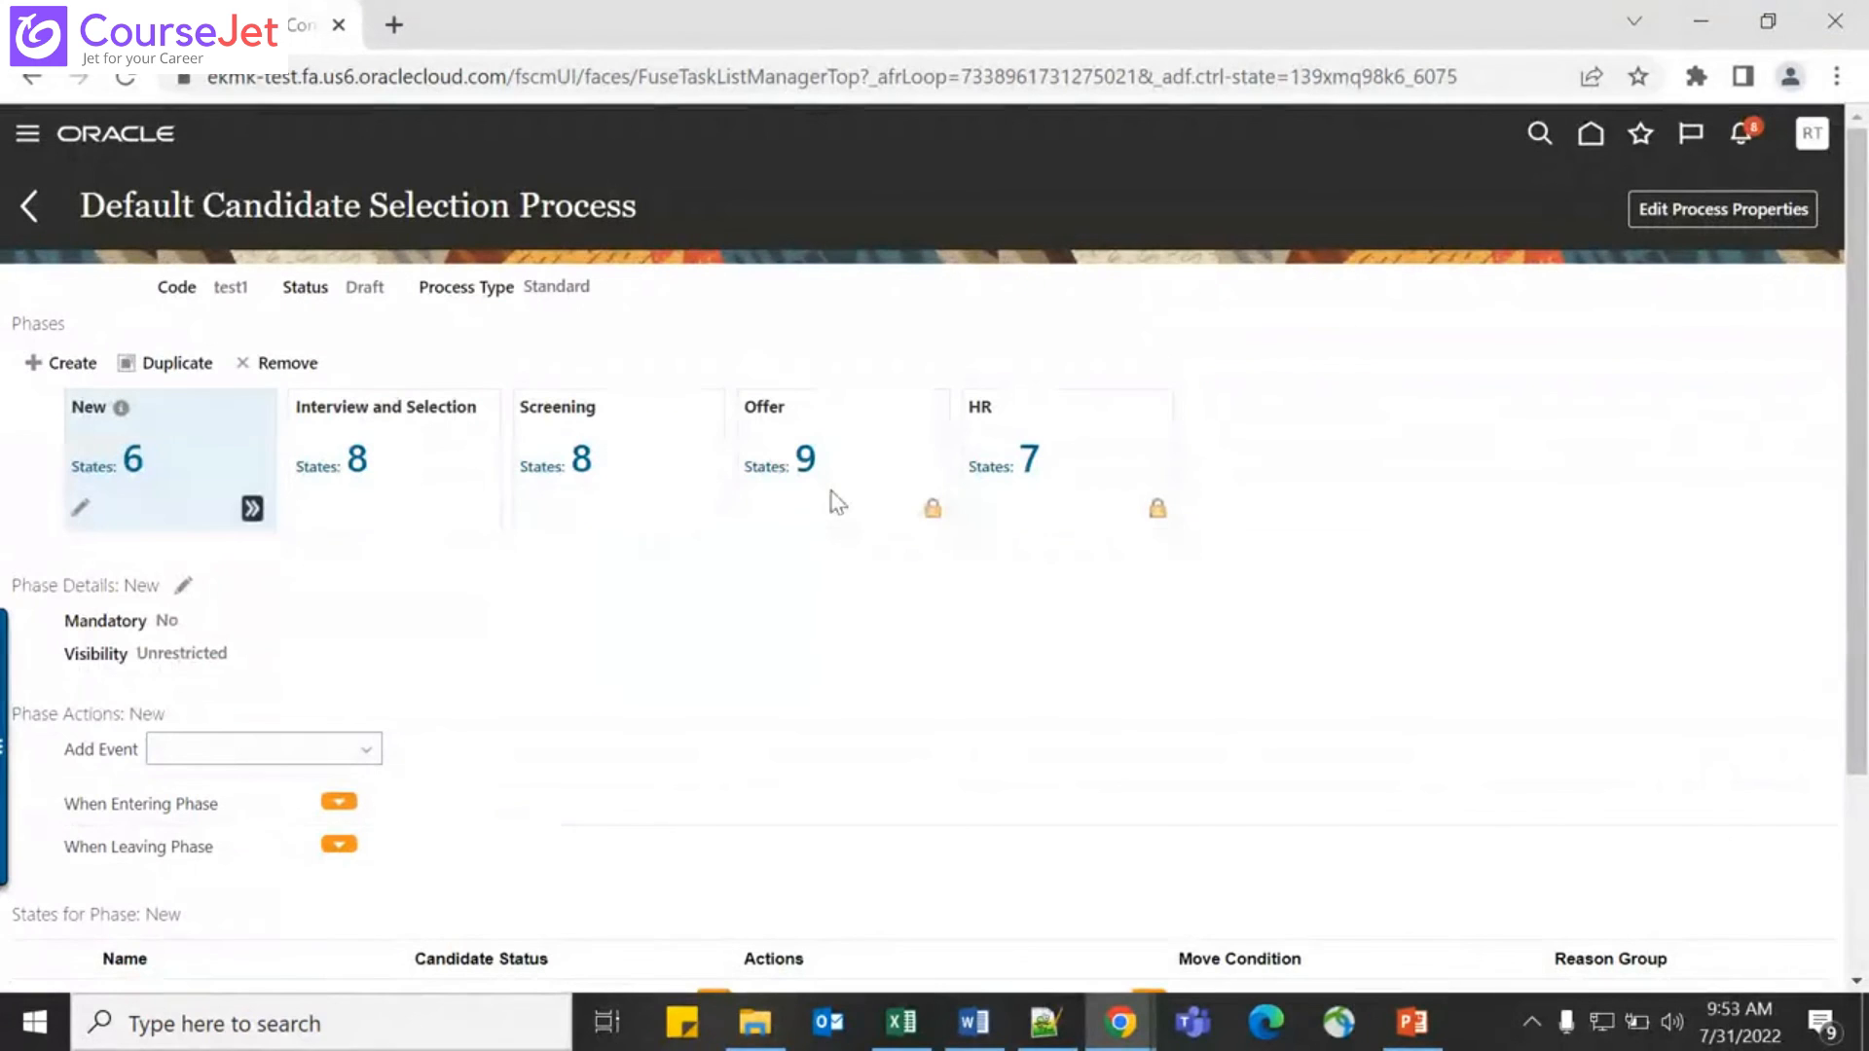
pyautogui.click(774, 469)
pyautogui.hotkey('alt', 'Tab')
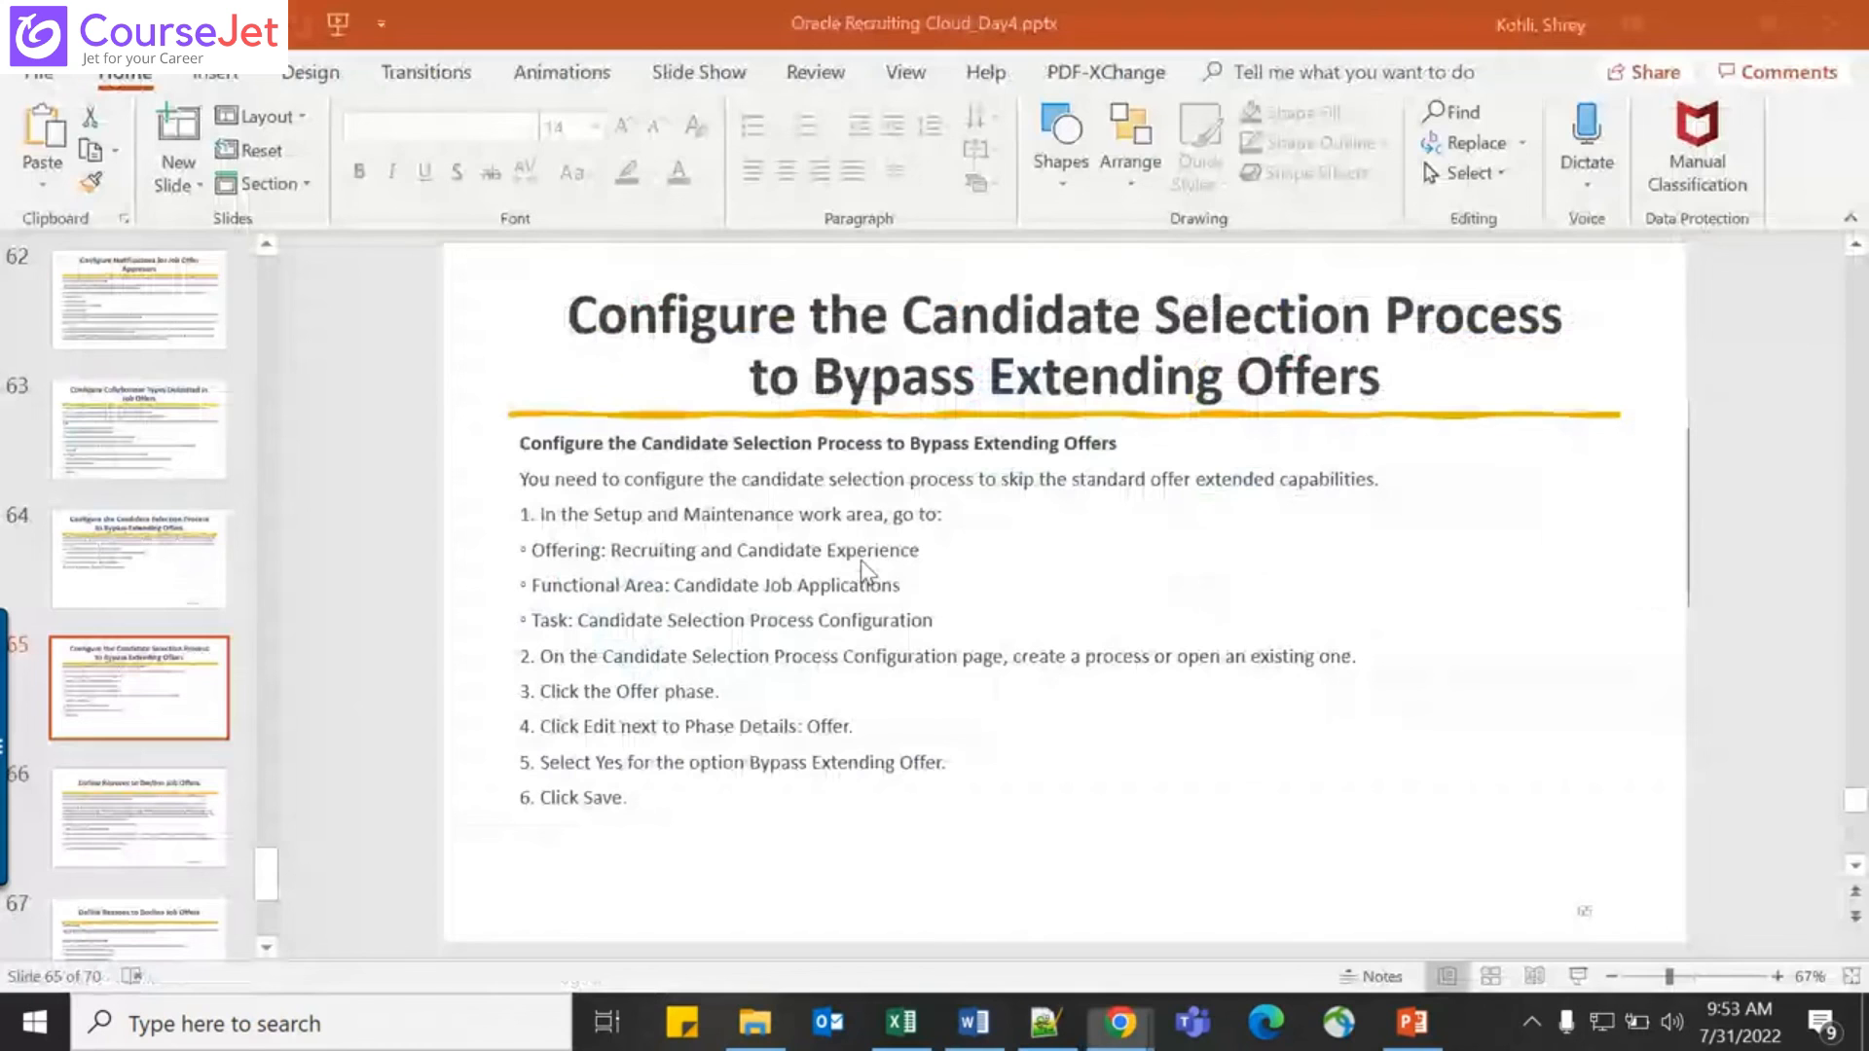